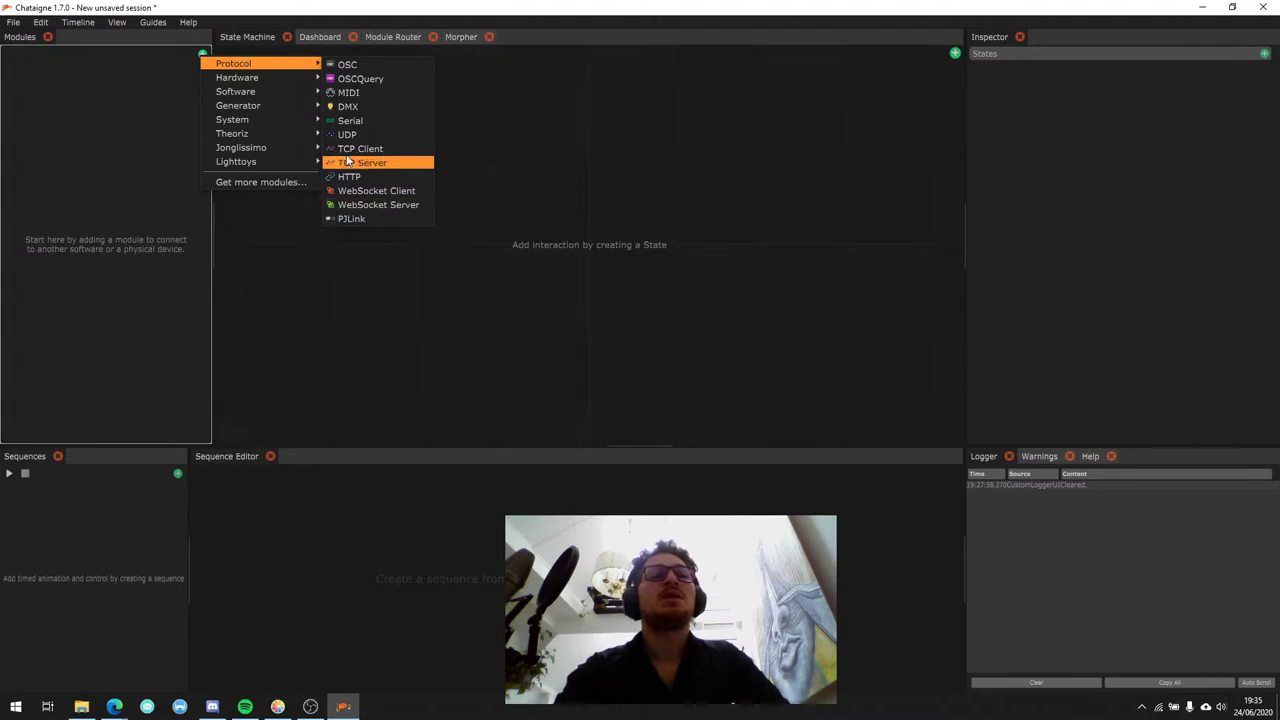
Open the Community Modules Manager and review the listed modules with their descriptions and versions.
{"action": "mouse_move", "coordinate": [280, 82]}
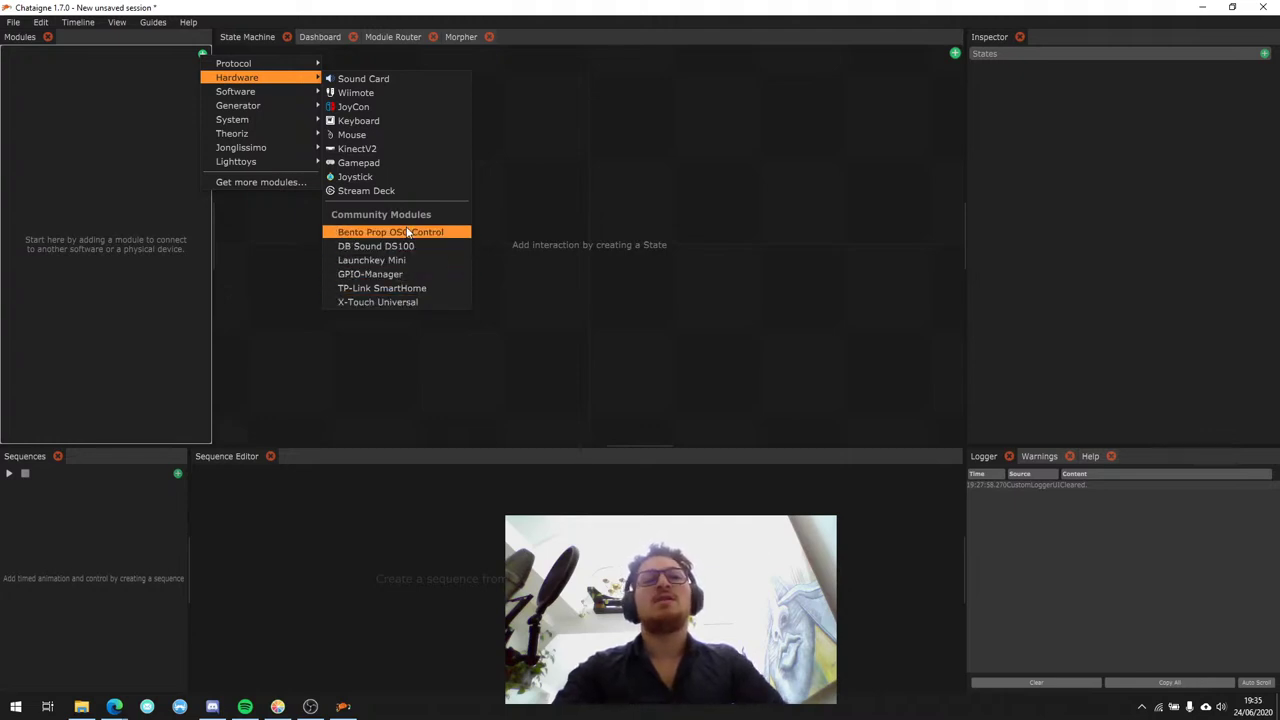
{"action": "left_click", "coordinate": [14, 22]}
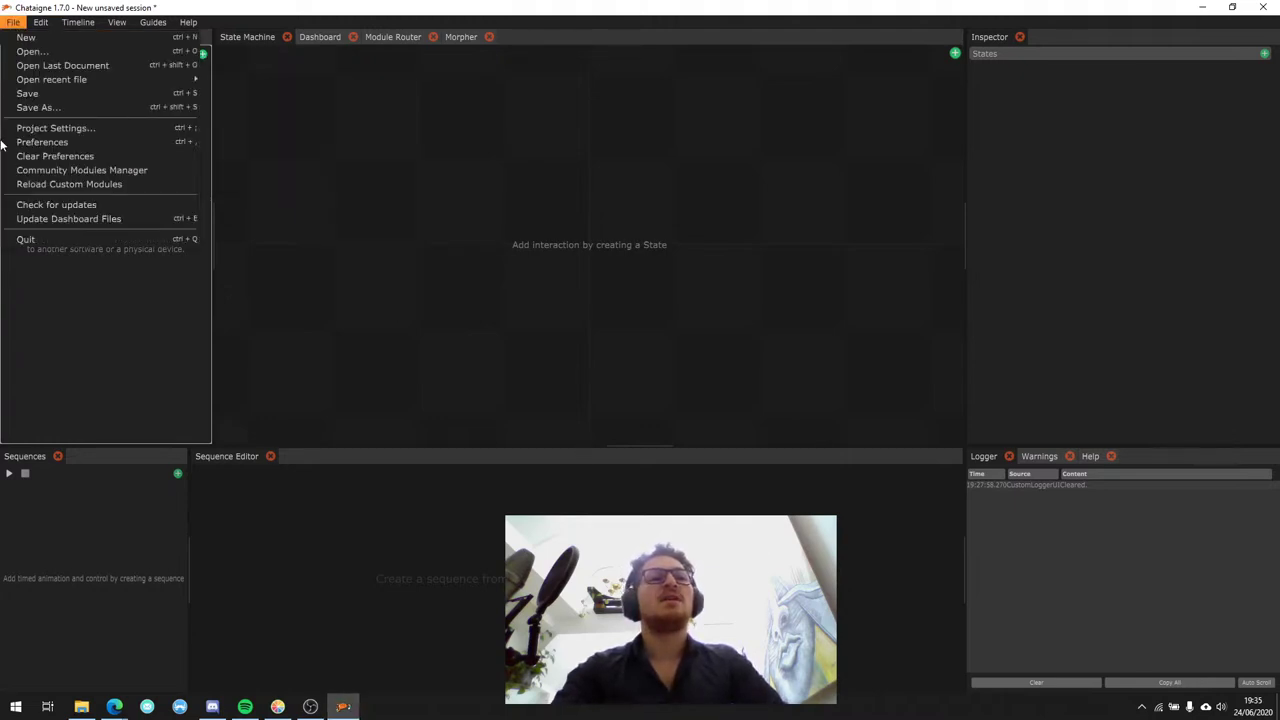
{"action": "left_click", "coordinate": [59, 170]}
{"action": "scroll", "coordinate": [1029, 131], "scroll_direction": "down", "scroll_amount": 3}
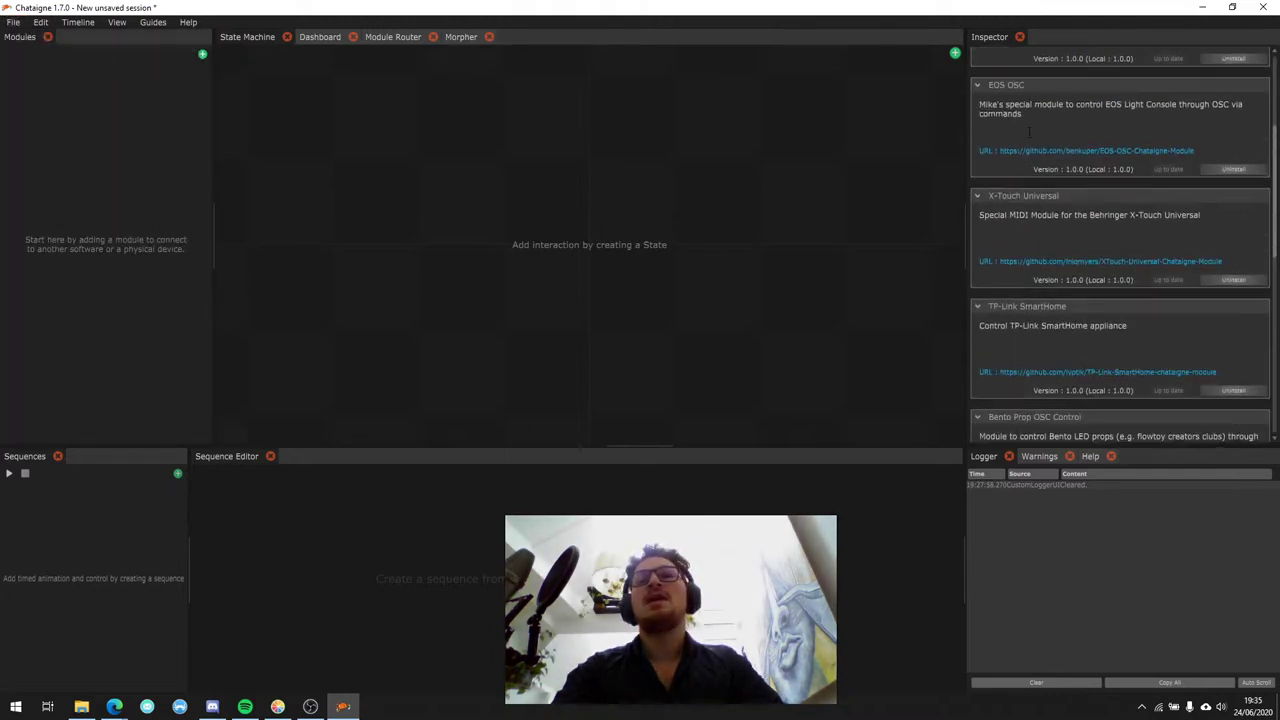
{"action": "scroll", "coordinate": [1029, 131], "scroll_direction": "down", "scroll_amount": 5}
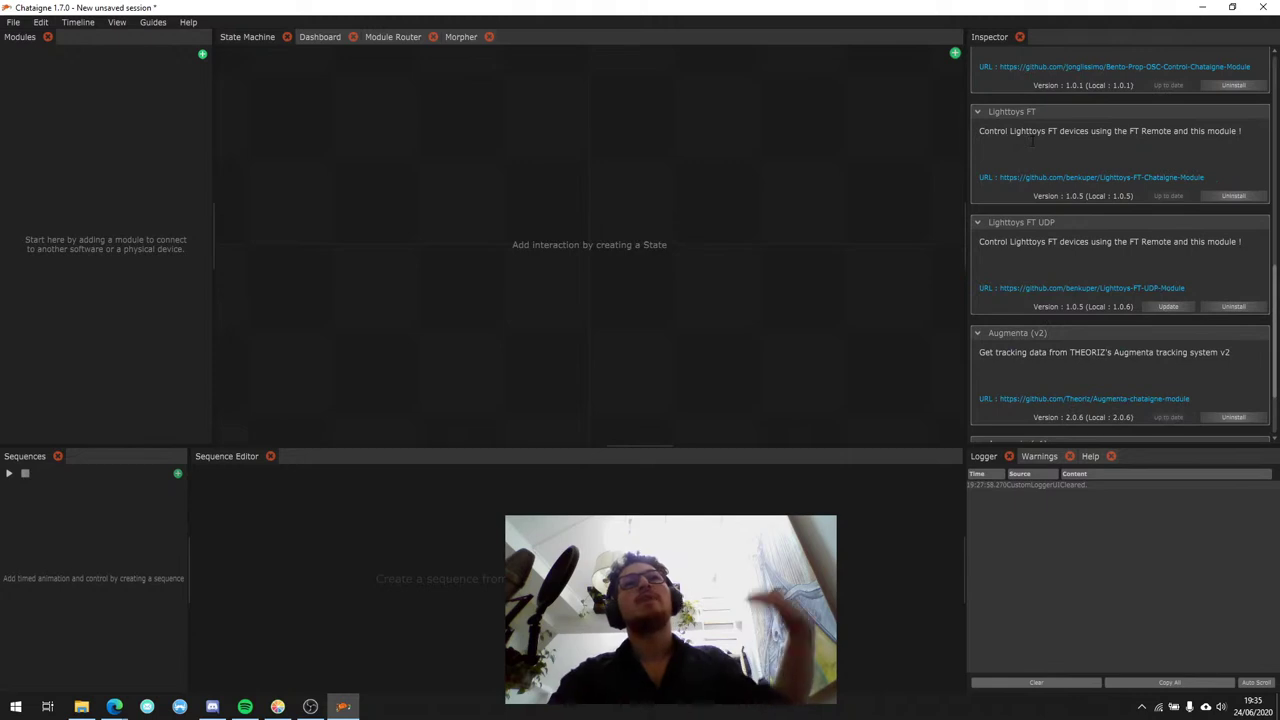
{"action": "scroll", "coordinate": [1055, 200], "scroll_direction": "up", "scroll_amount": 5}
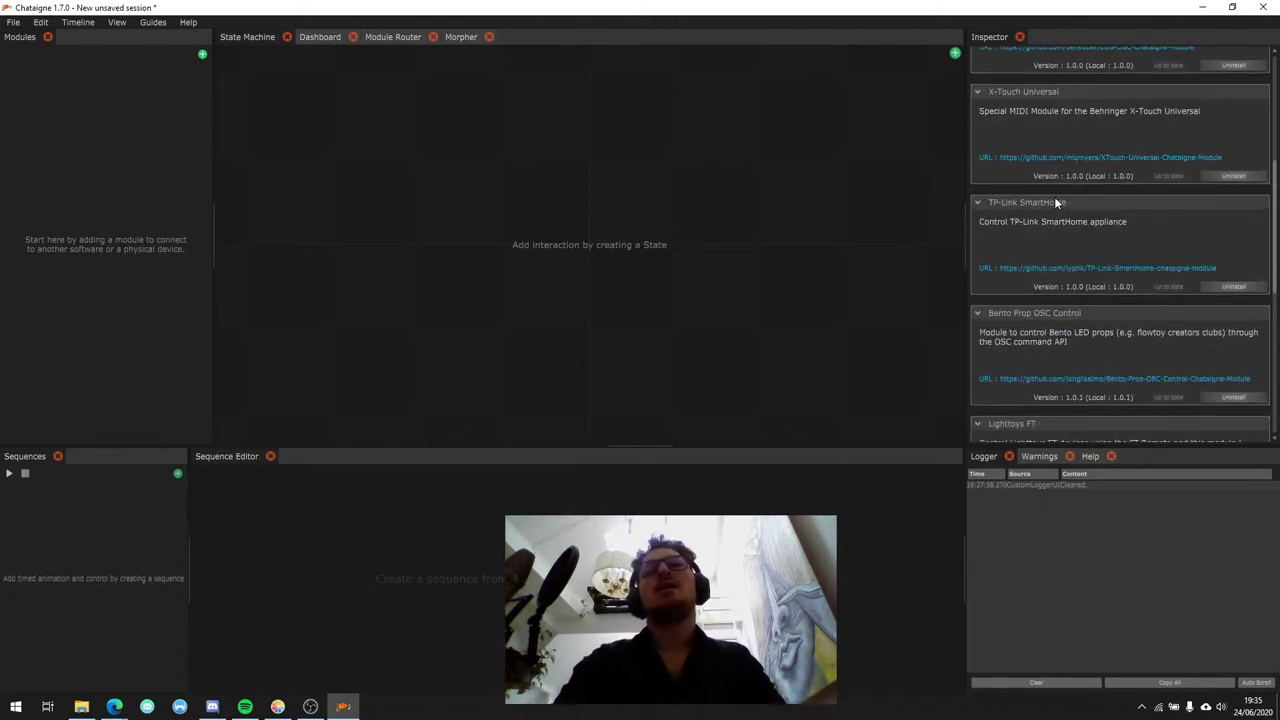
{"action": "scroll", "coordinate": [1055, 202], "scroll_direction": "up", "scroll_amount": 5}
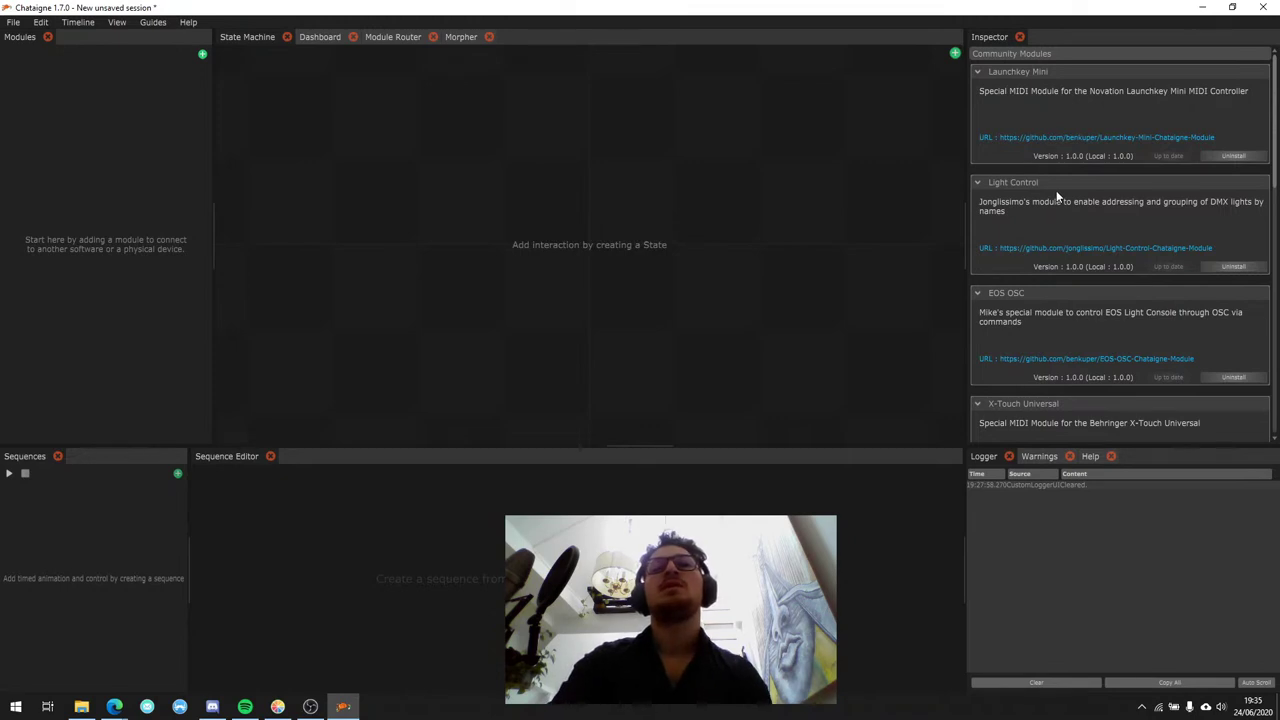
{"action": "scroll", "coordinate": [1050, 150], "scroll_direction": "down", "scroll_amount": 5}
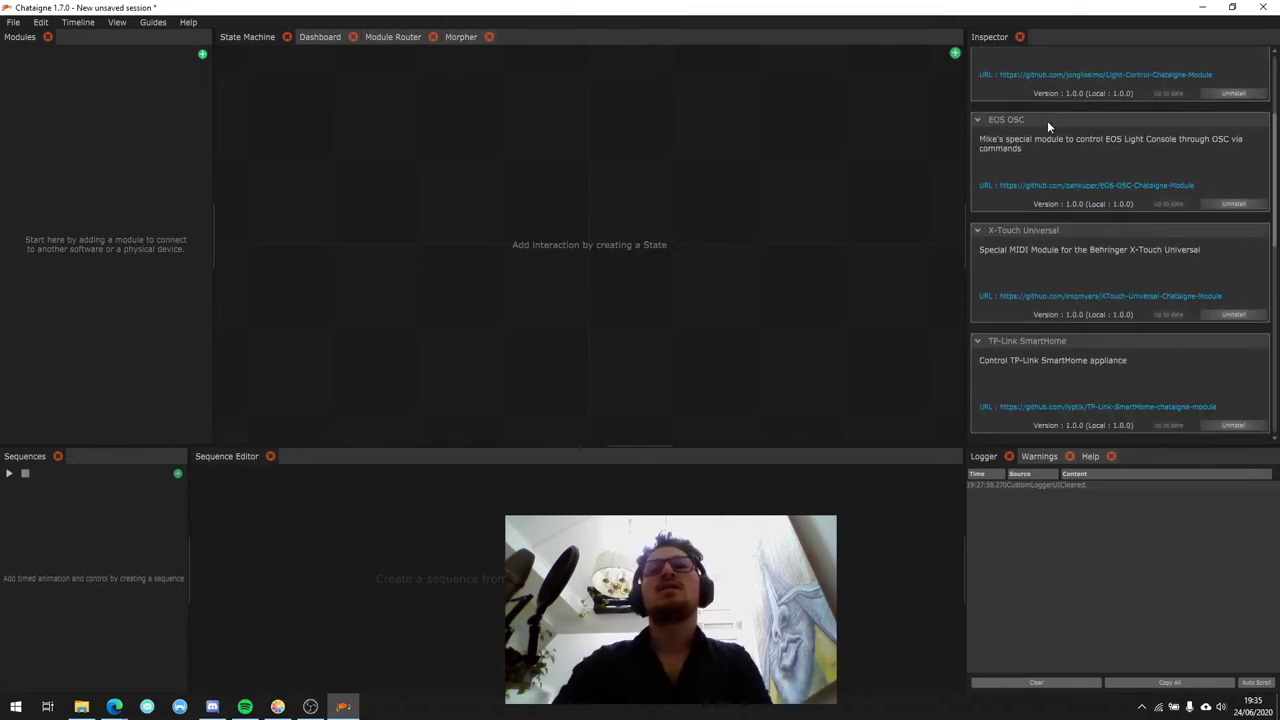
{"action": "scroll", "coordinate": [1055, 148], "scroll_direction": "down", "scroll_amount": 5}
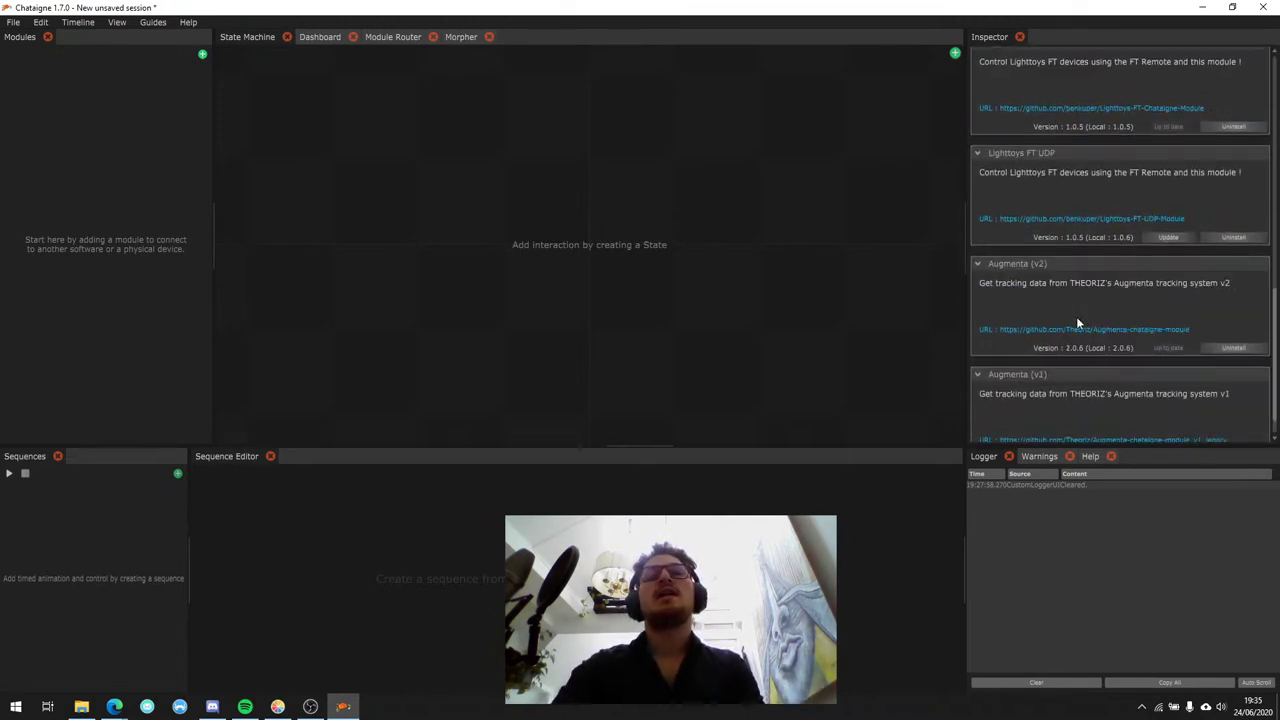
{"action": "scroll", "coordinate": [1085, 350], "scroll_direction": "up", "scroll_amount": 6}
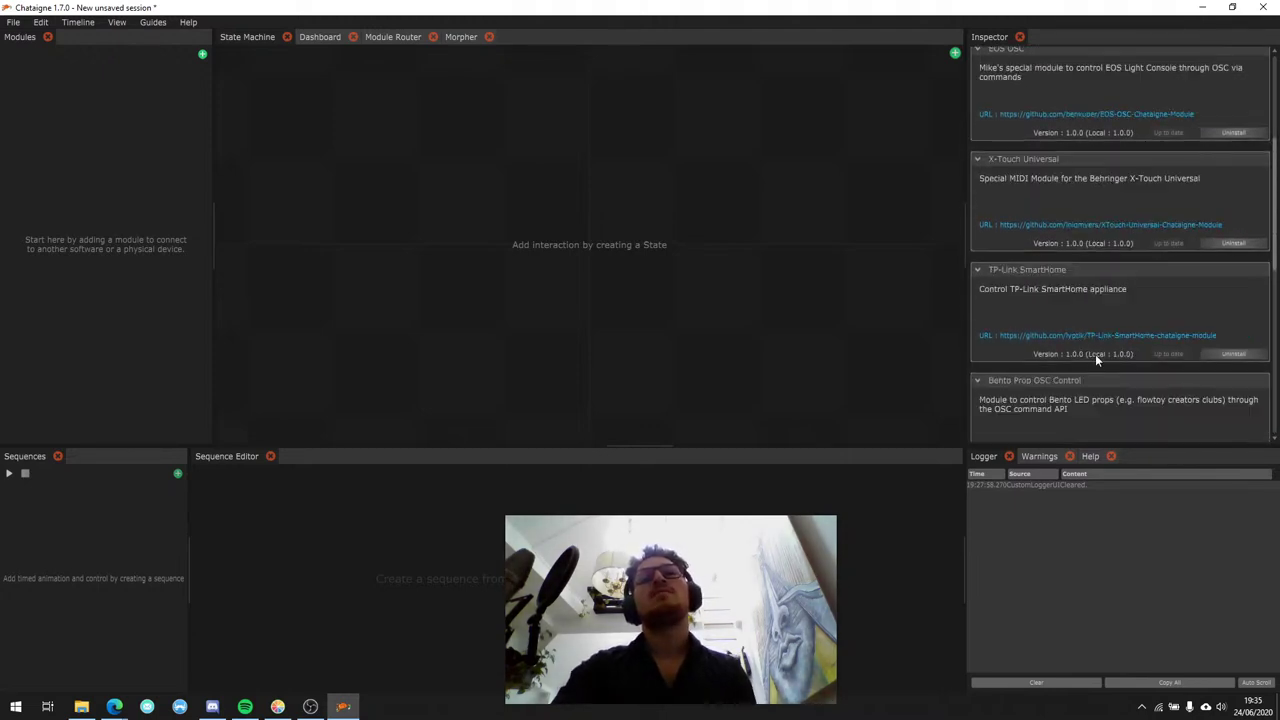
{"action": "scroll", "coordinate": [1095, 354], "scroll_direction": "up", "scroll_amount": 3}
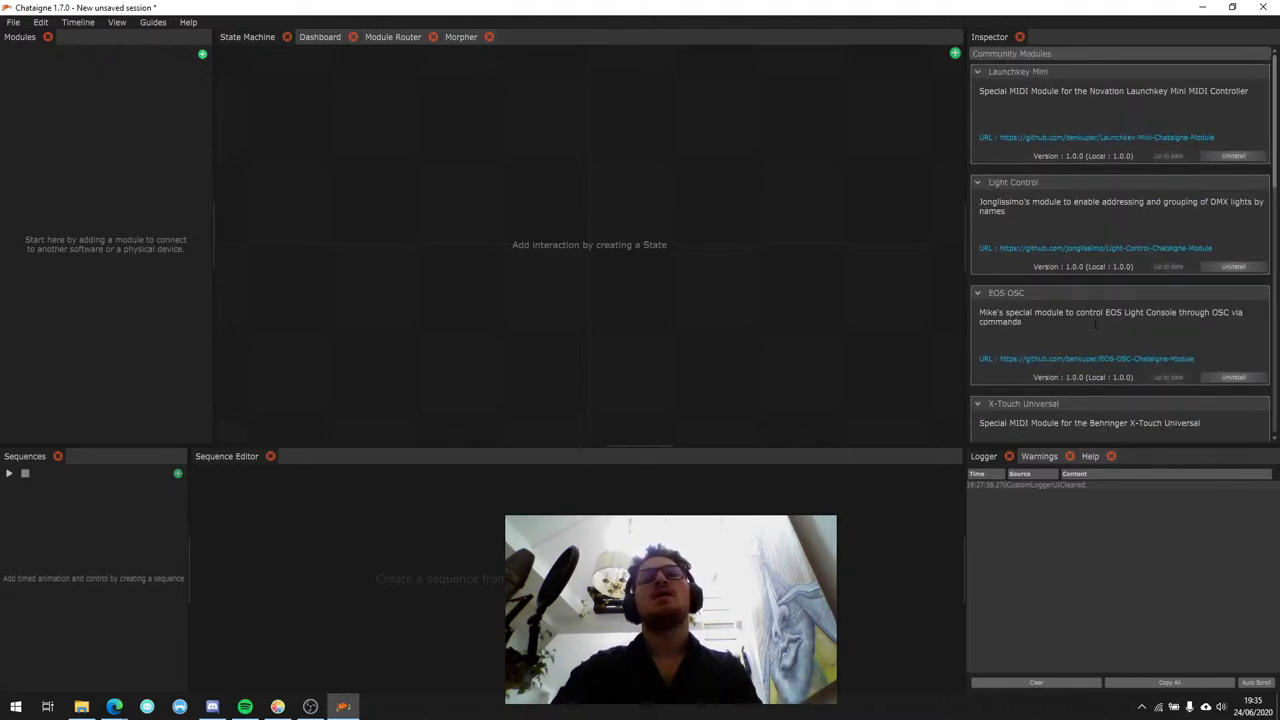
{"action": "left_click", "coordinate": [202, 54]}
{"action": "mouse_move", "coordinate": [230, 58]}
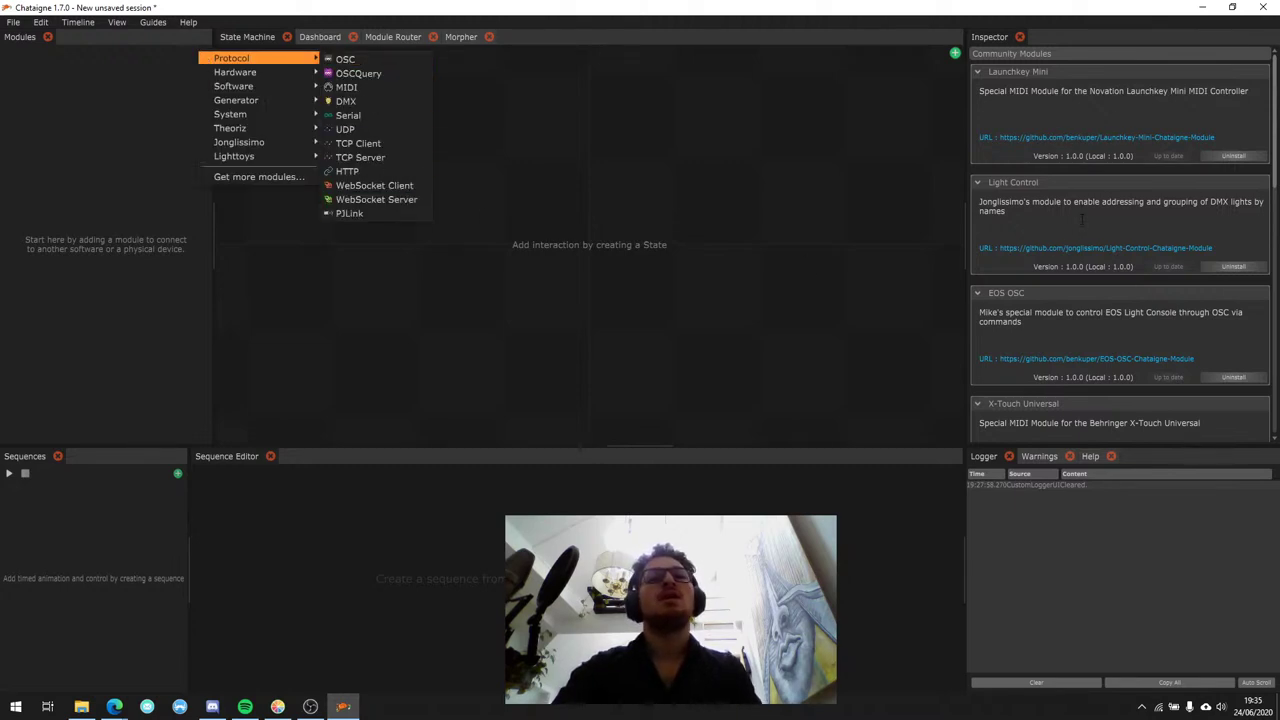
{"action": "left_click", "coordinate": [1047, 113]}
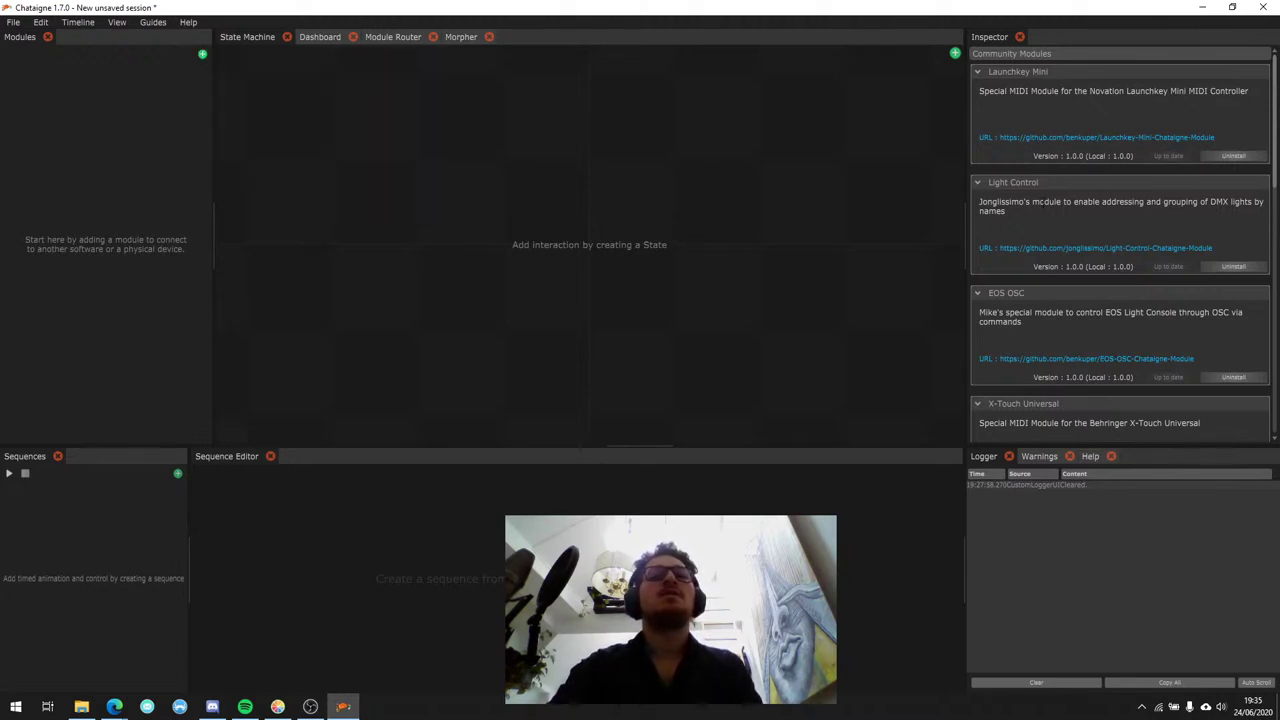
{"action": "scroll", "coordinate": [1041, 205], "scroll_direction": "down", "scroll_amount": 1}
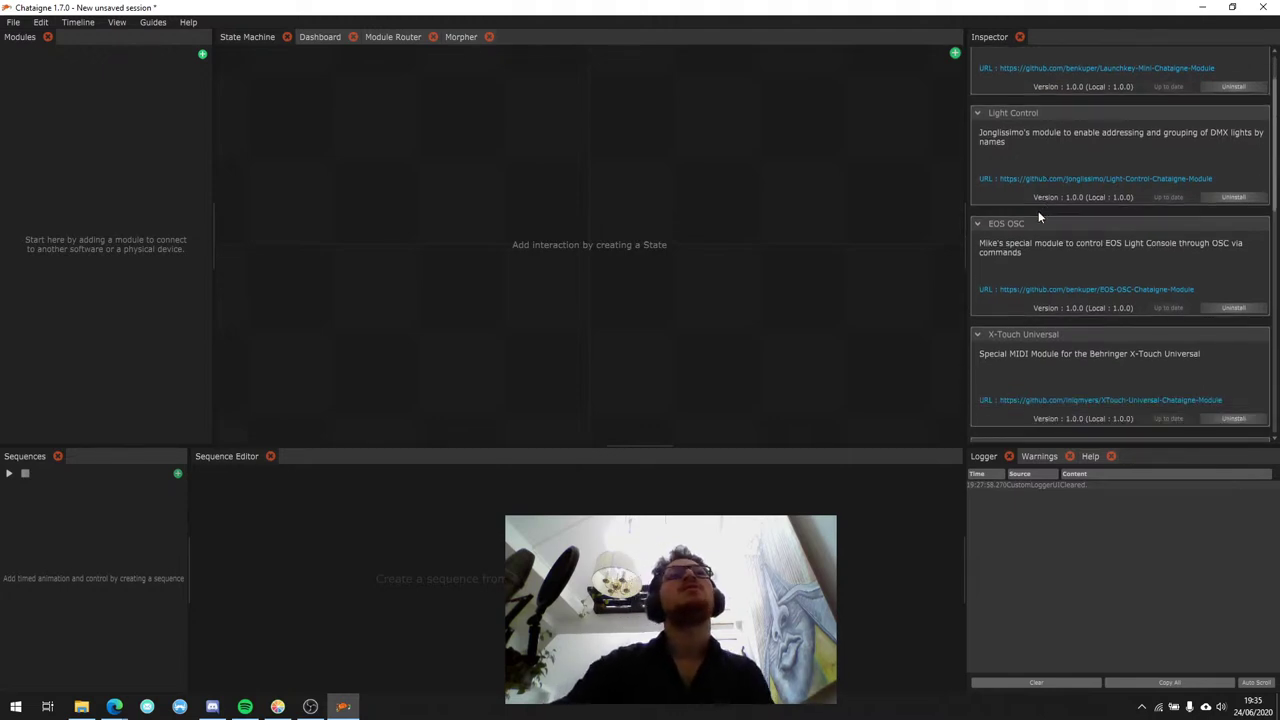
{"action": "scroll", "coordinate": [1040, 216], "scroll_direction": "down", "scroll_amount": 4}
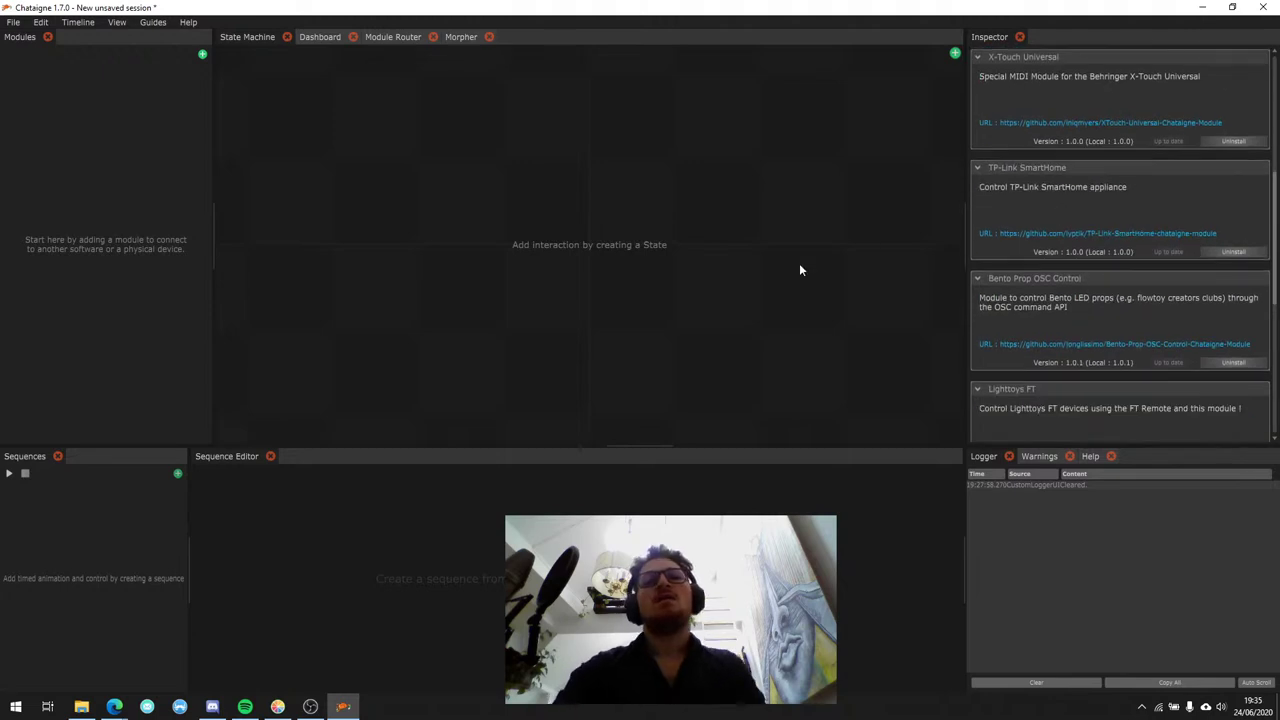
{"action": "scroll", "coordinate": [1212, 262], "scroll_direction": "down", "scroll_amount": 4}
{"action": "scroll", "coordinate": [1120, 250], "scroll_direction": "up", "scroll_amount": 10}
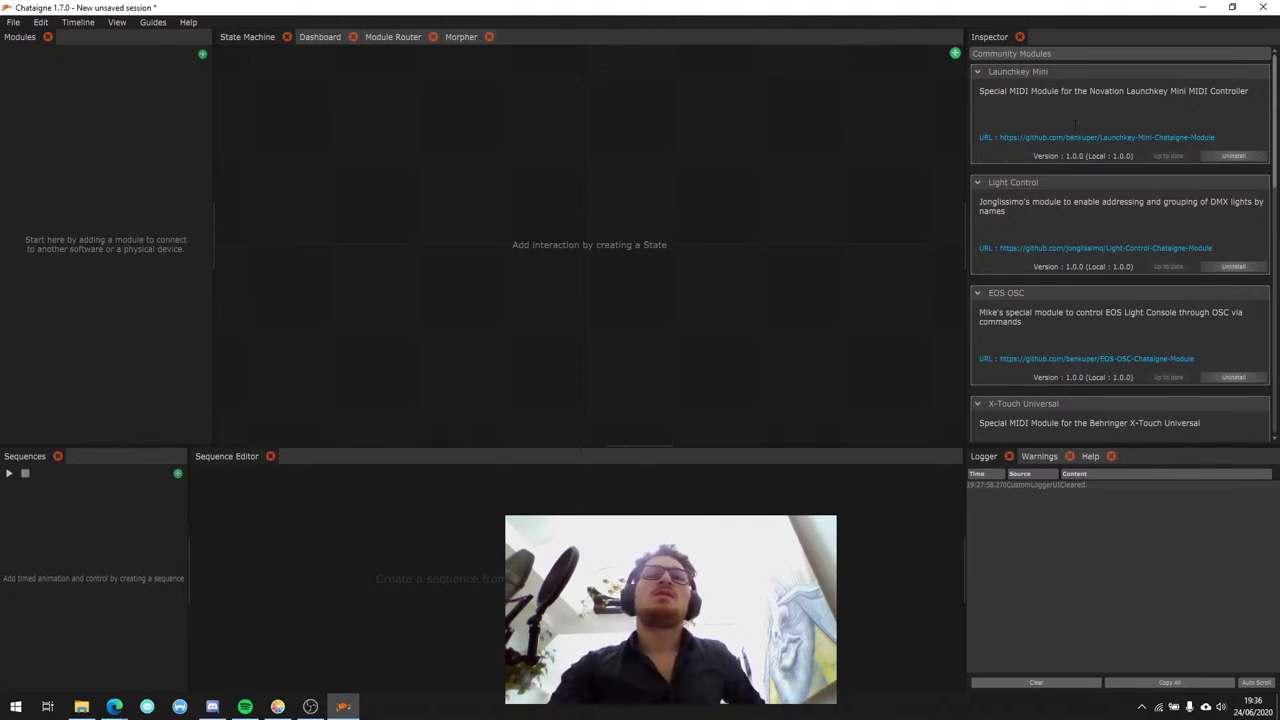
Add a Time module from the System category to view its values, and remove it from the modules list.
{"action": "left_click", "coordinate": [202, 55]}
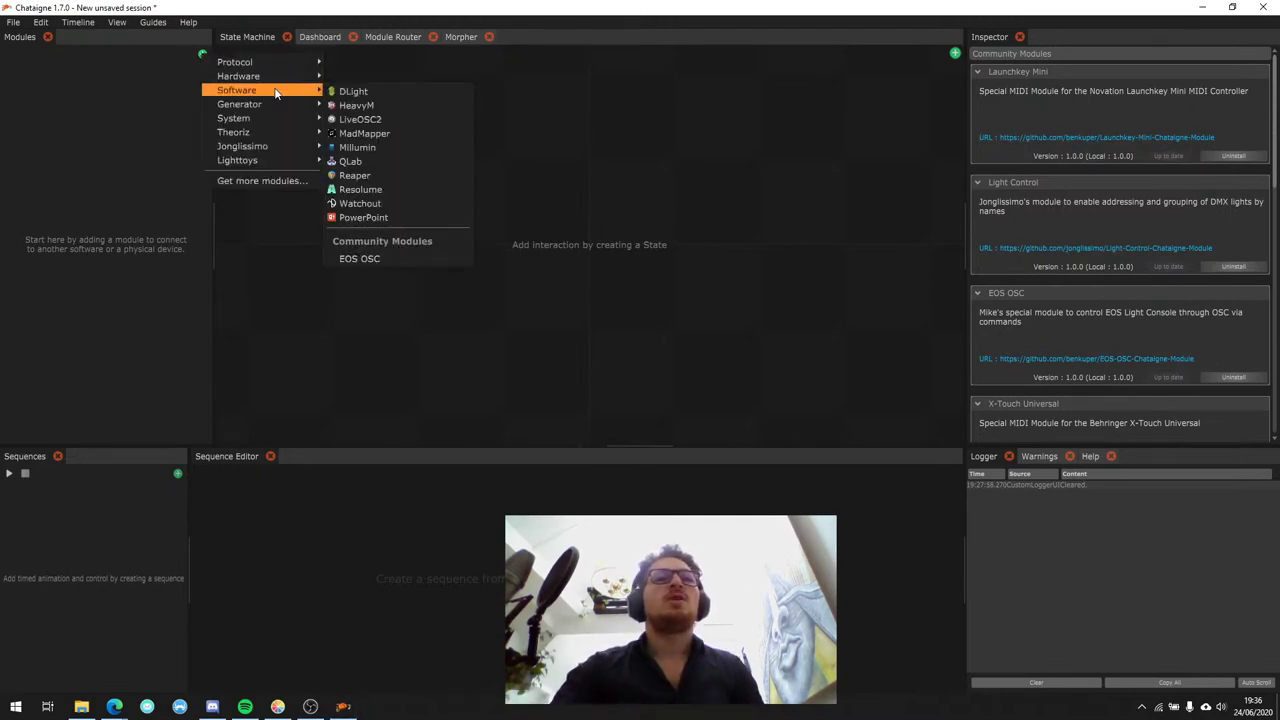
{"action": "mouse_move", "coordinate": [258, 105]}
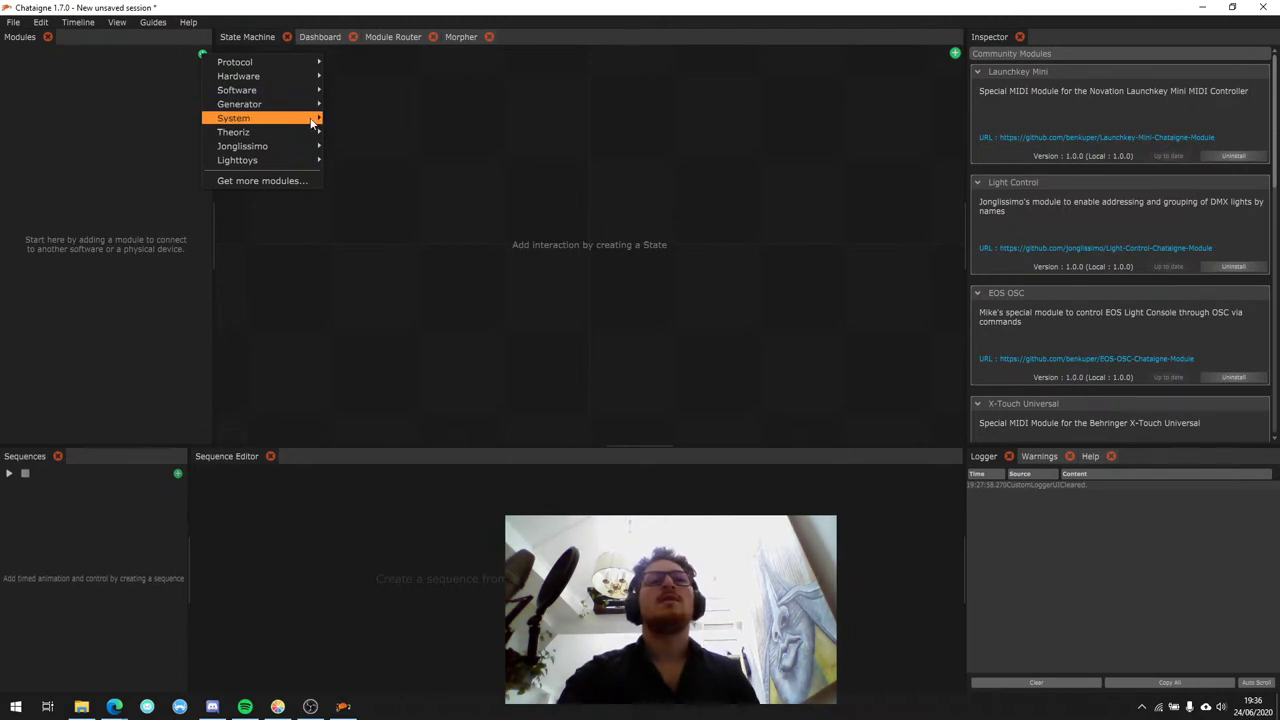
{"action": "mouse_move", "coordinate": [307, 118]}
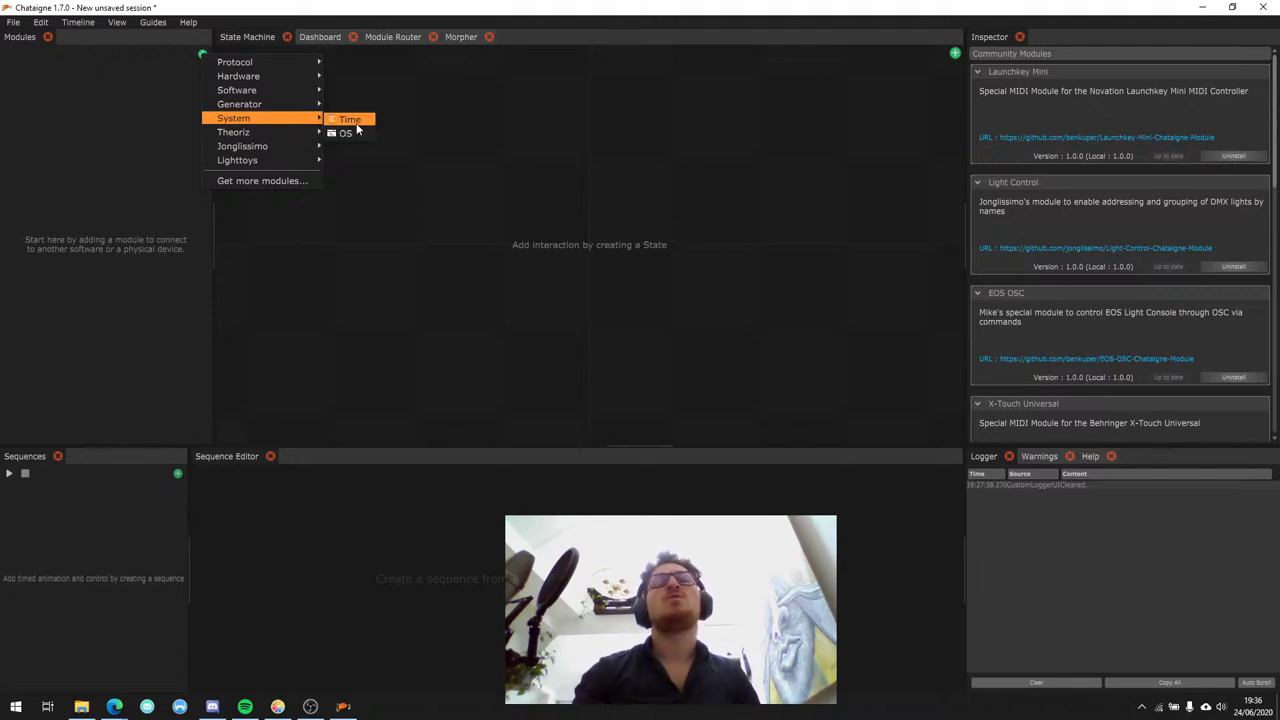
{"action": "left_click", "coordinate": [356, 124]}
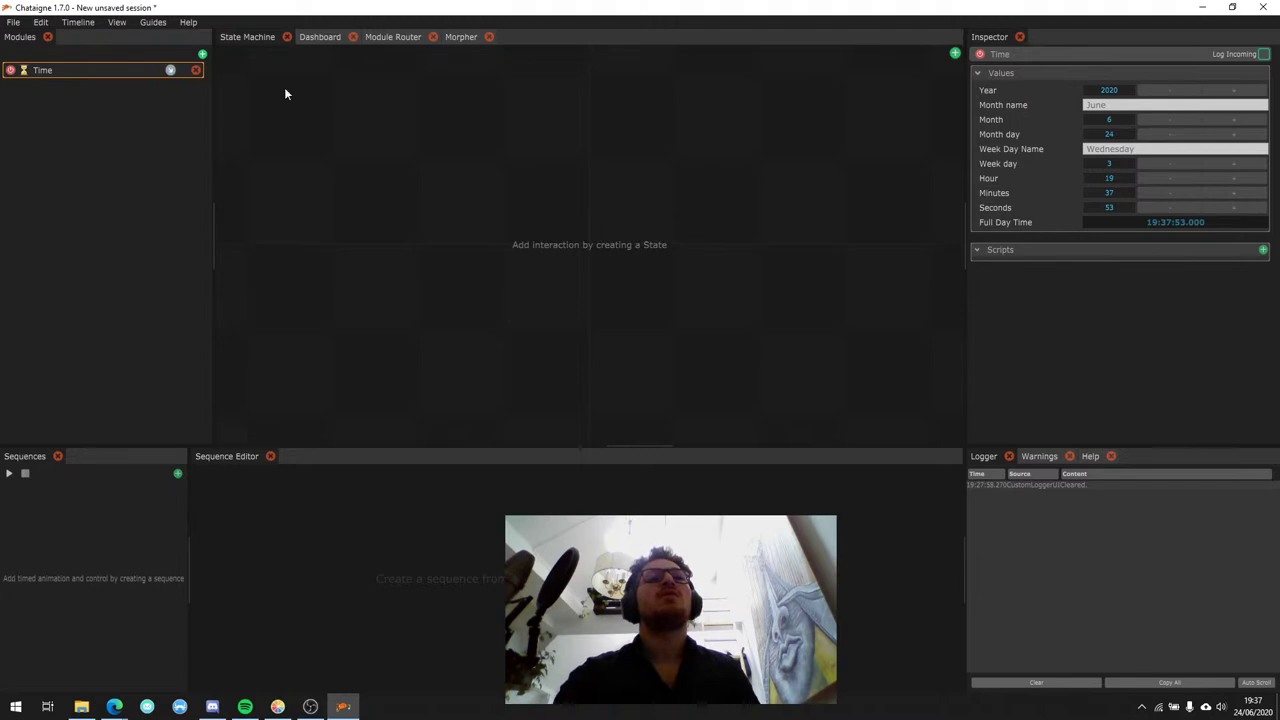
{"action": "left_click", "coordinate": [196, 70]}
Add an OS module from the System category to view its operating system and IP values.
{"action": "left_click", "coordinate": [202, 54]}
{"action": "mouse_move", "coordinate": [275, 145]}
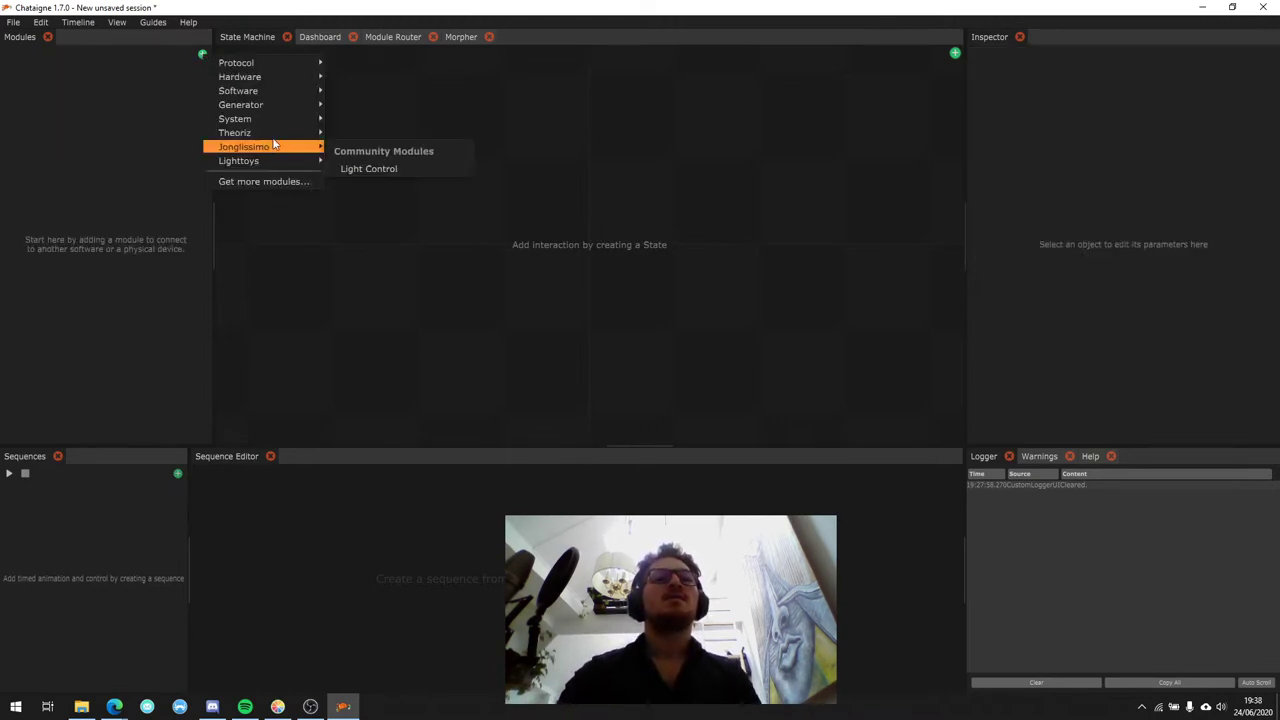
{"action": "mouse_move", "coordinate": [300, 119]}
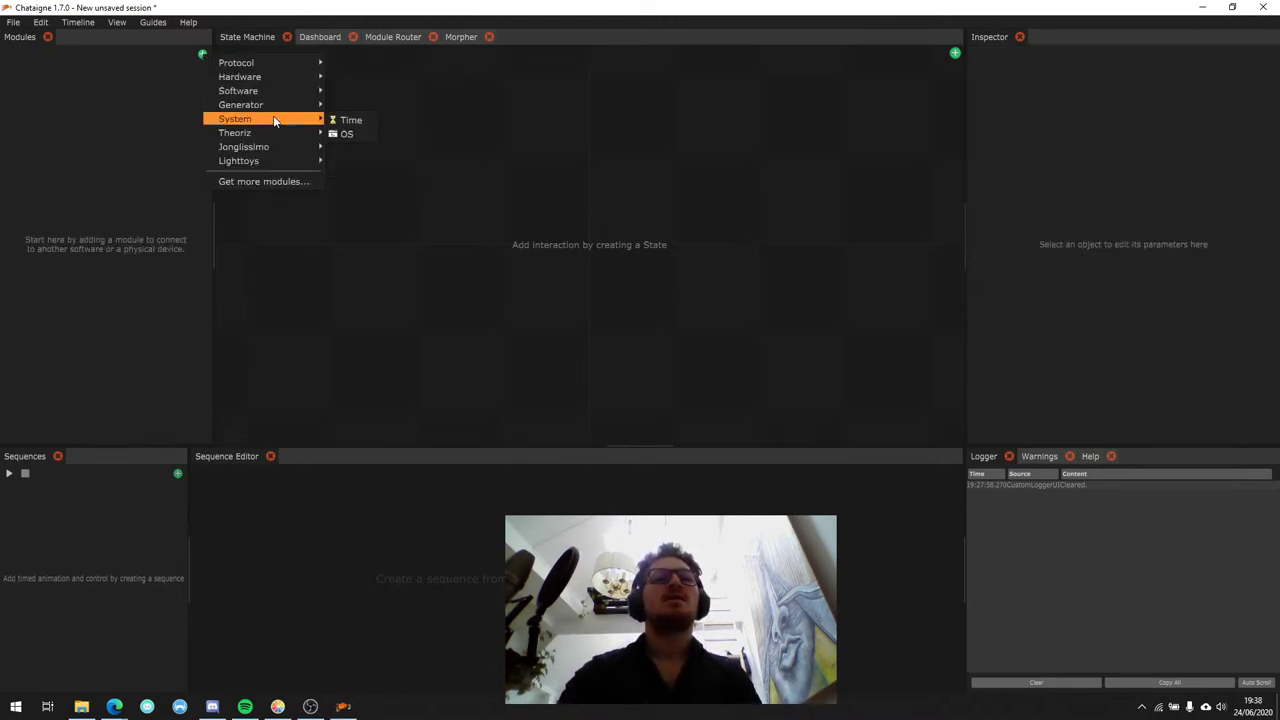
{"action": "left_click", "coordinate": [347, 134]}
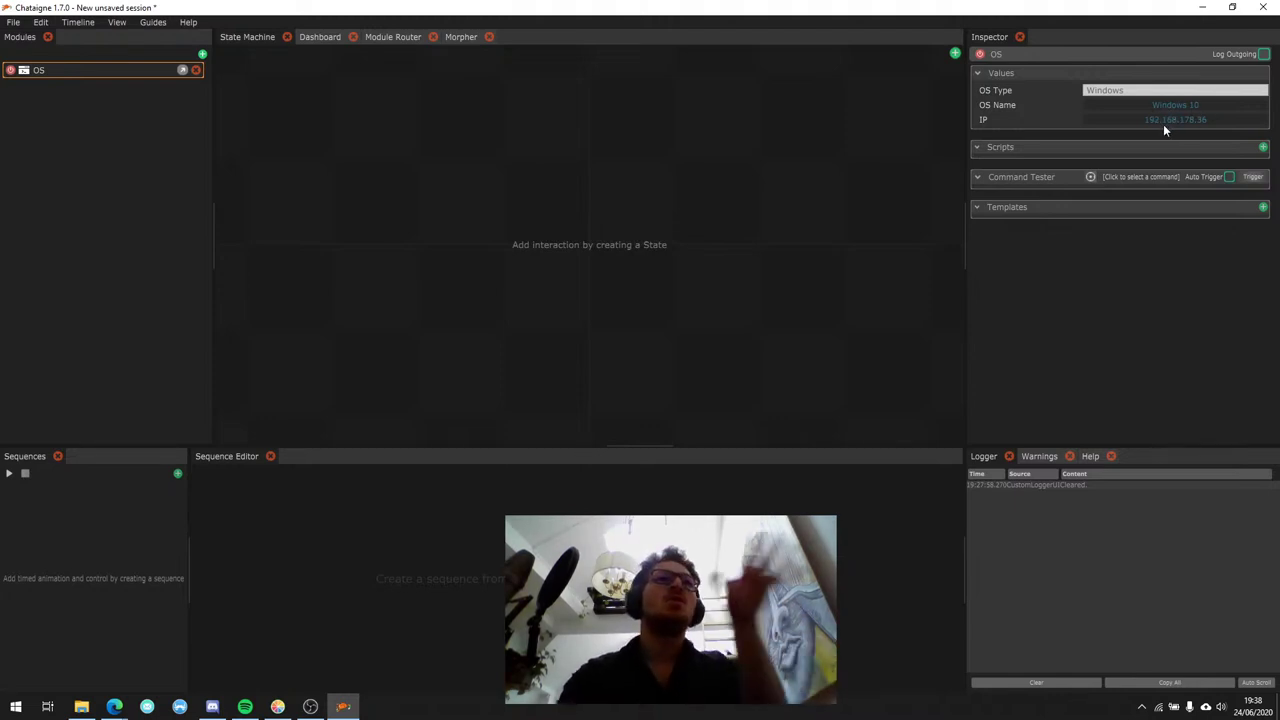
Look through the OS module's available Command Tester commands without choosing one, and remove the module.
{"action": "left_click", "coordinate": [1105, 177]}
{"action": "mouse_move", "coordinate": [1098, 179]}
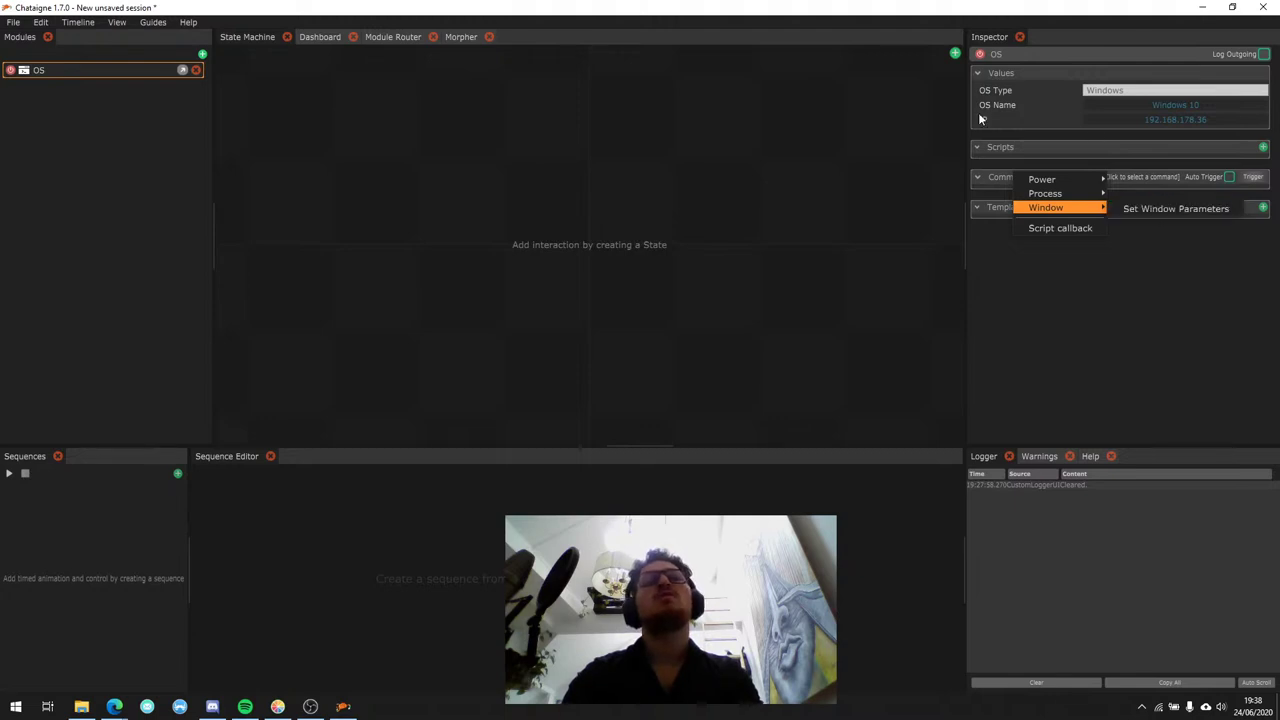
{"action": "left_click", "coordinate": [803, 8]}
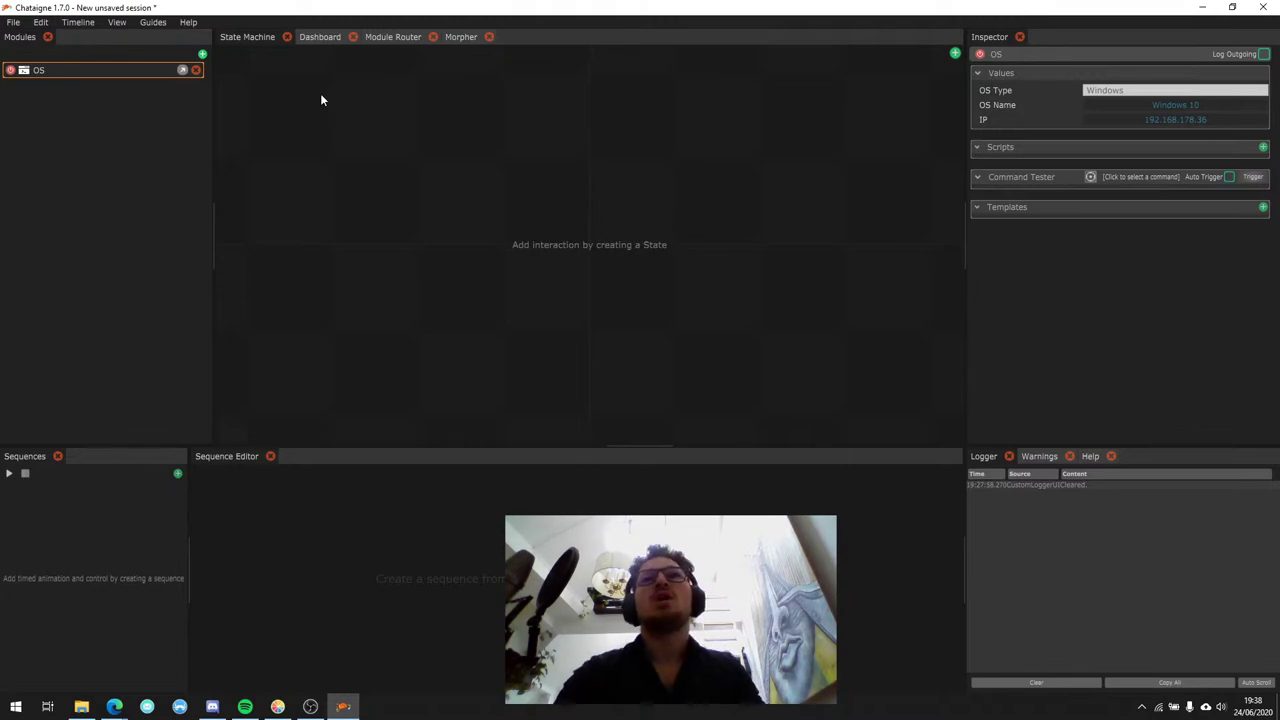
{"action": "left_click", "coordinate": [196, 71]}
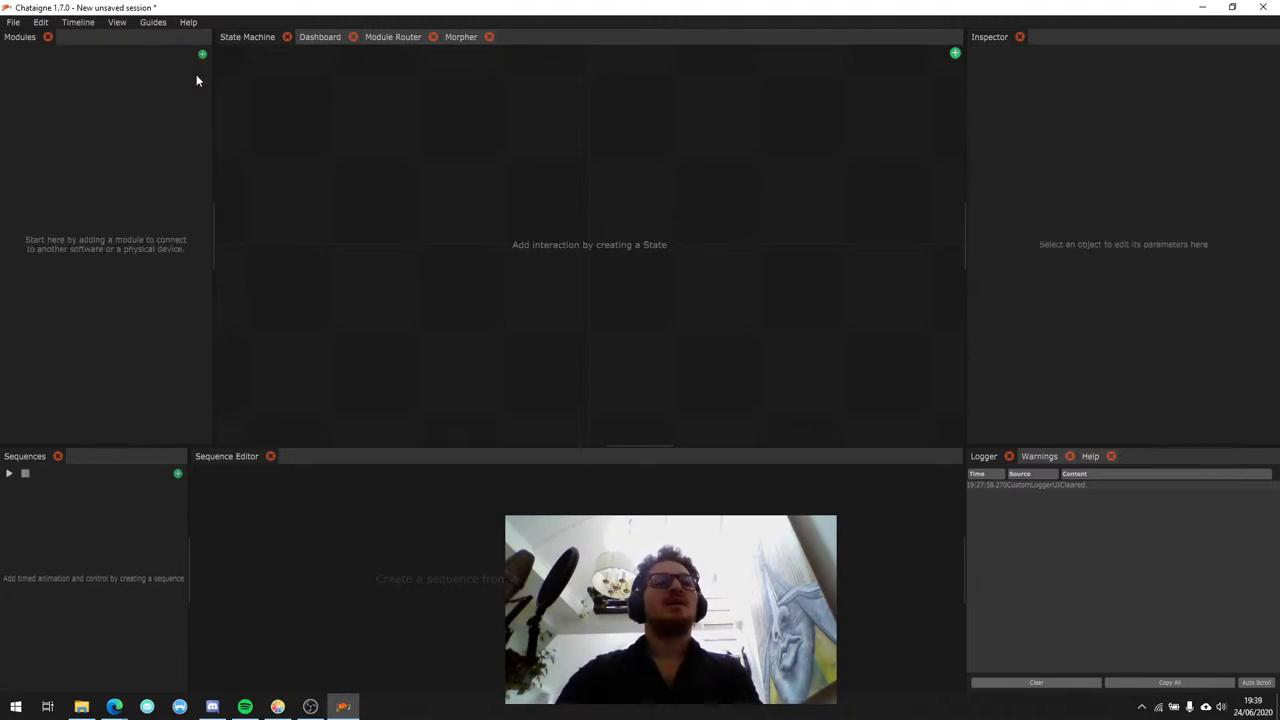
Add an OSC module from the Protocol category.
{"action": "left_click", "coordinate": [202, 54]}
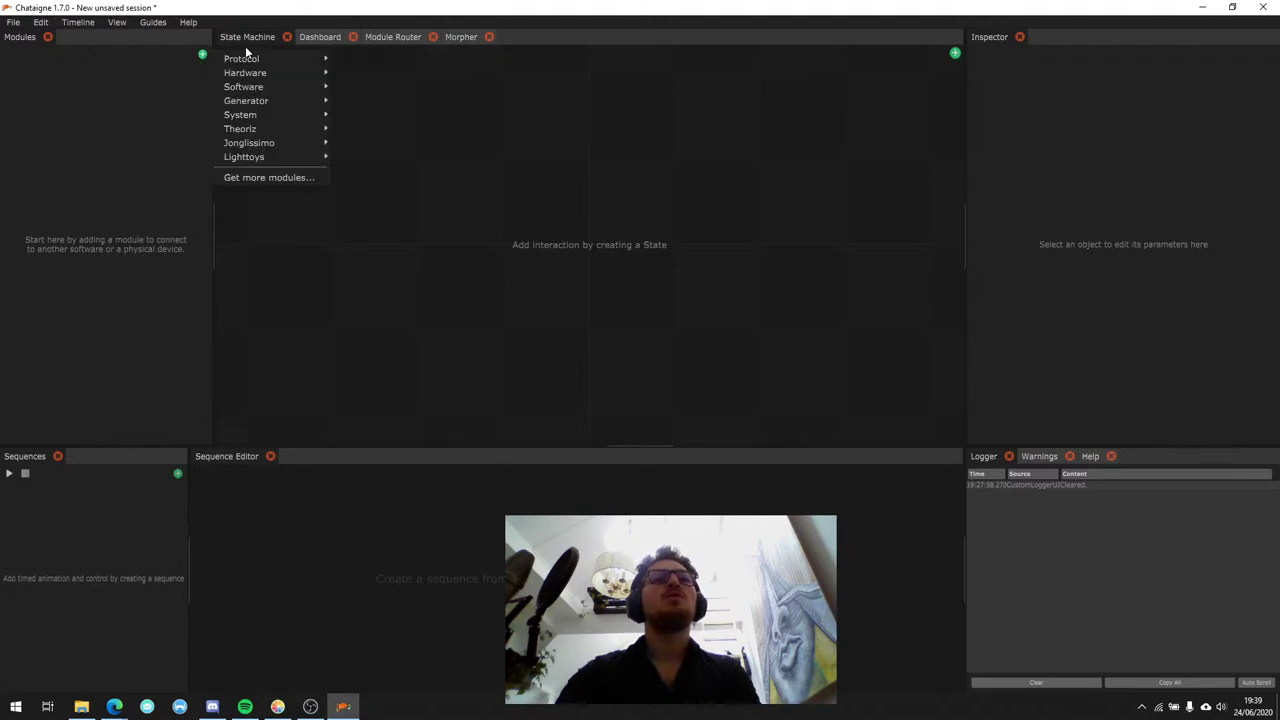
{"action": "mouse_move", "coordinate": [248, 60]}
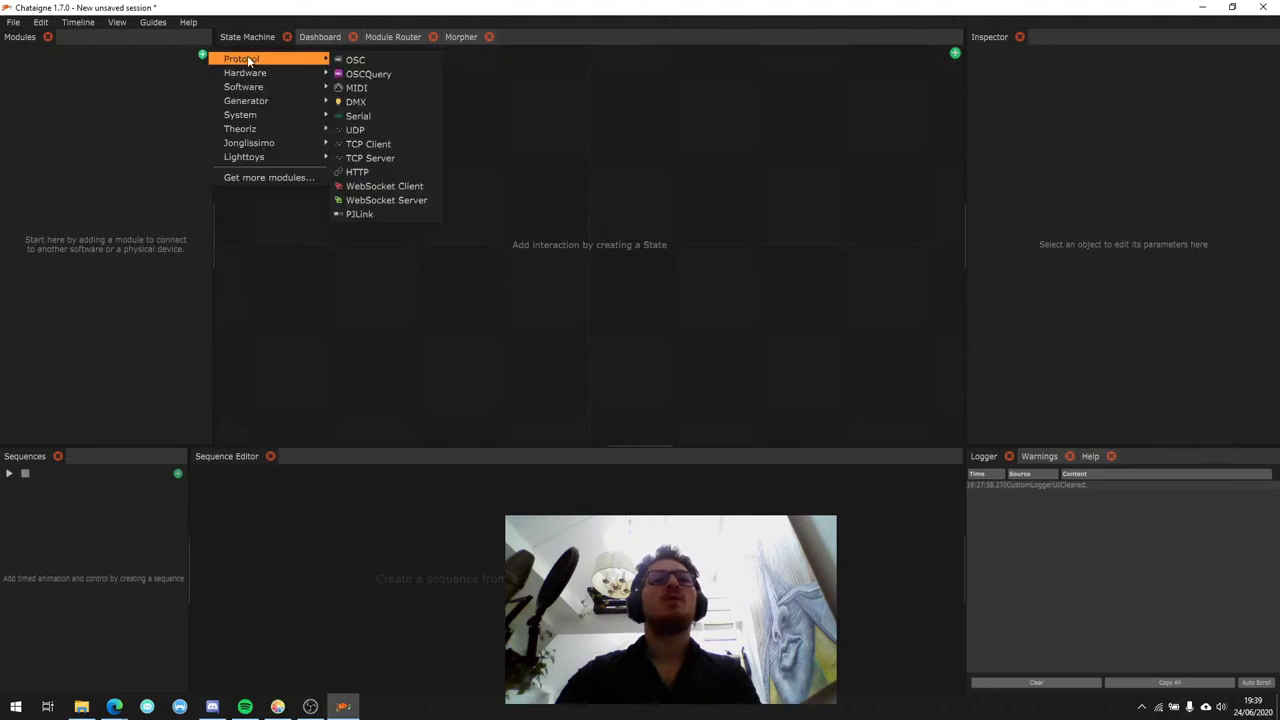
{"action": "left_click", "coordinate": [356, 62]}
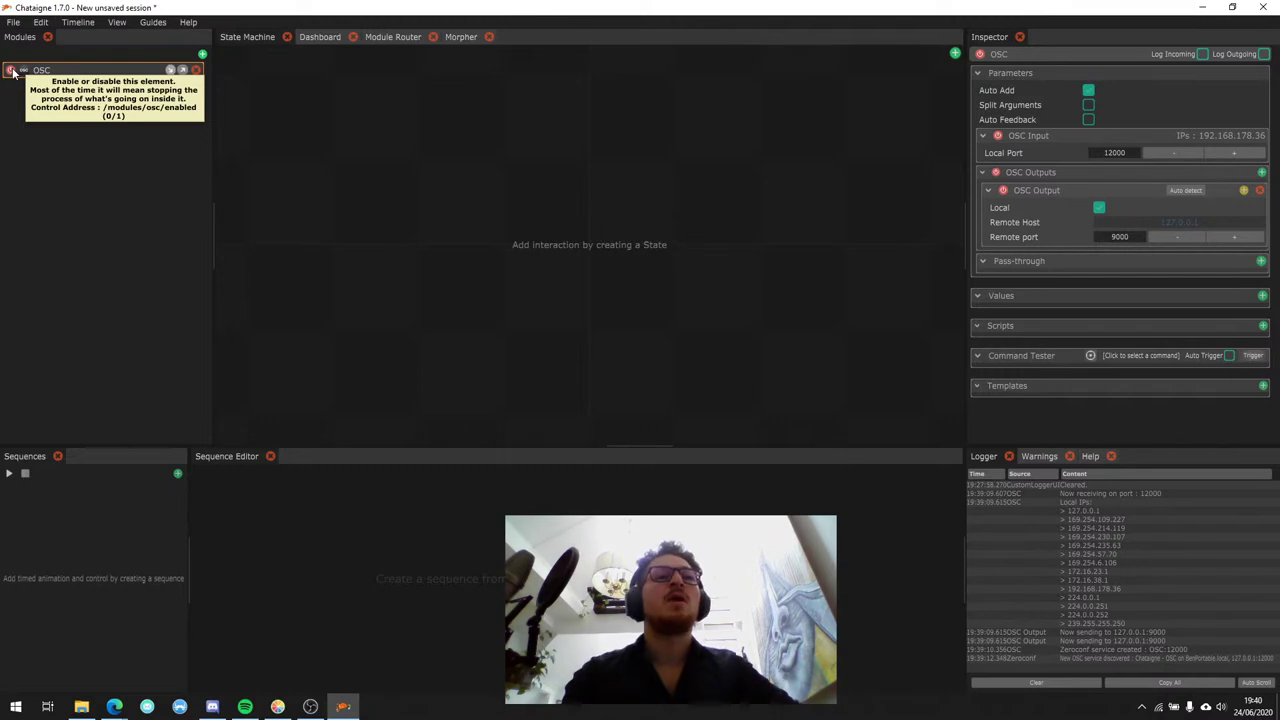
Disable and re-enable the OSC module several times, leaving it enabled.
{"action": "left_click", "coordinate": [11, 71]}
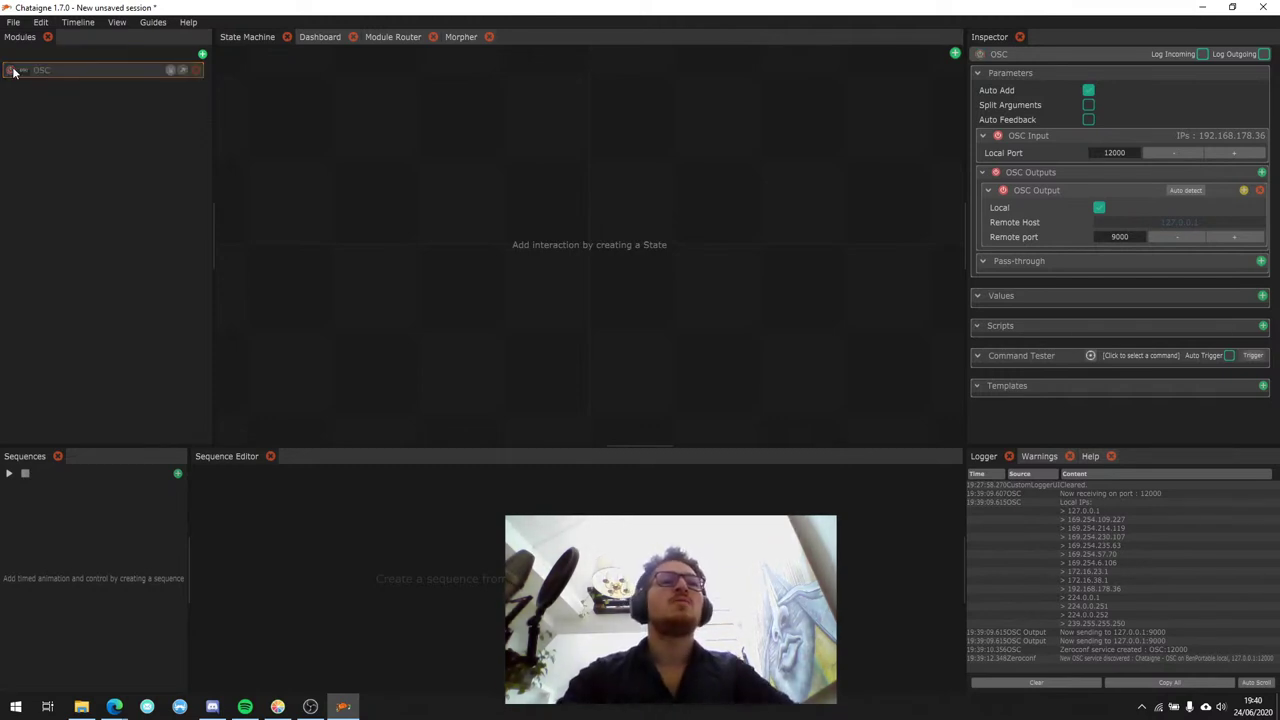
{"action": "left_click", "coordinate": [11, 71]}
{"action": "left_click", "coordinate": [9, 73]}
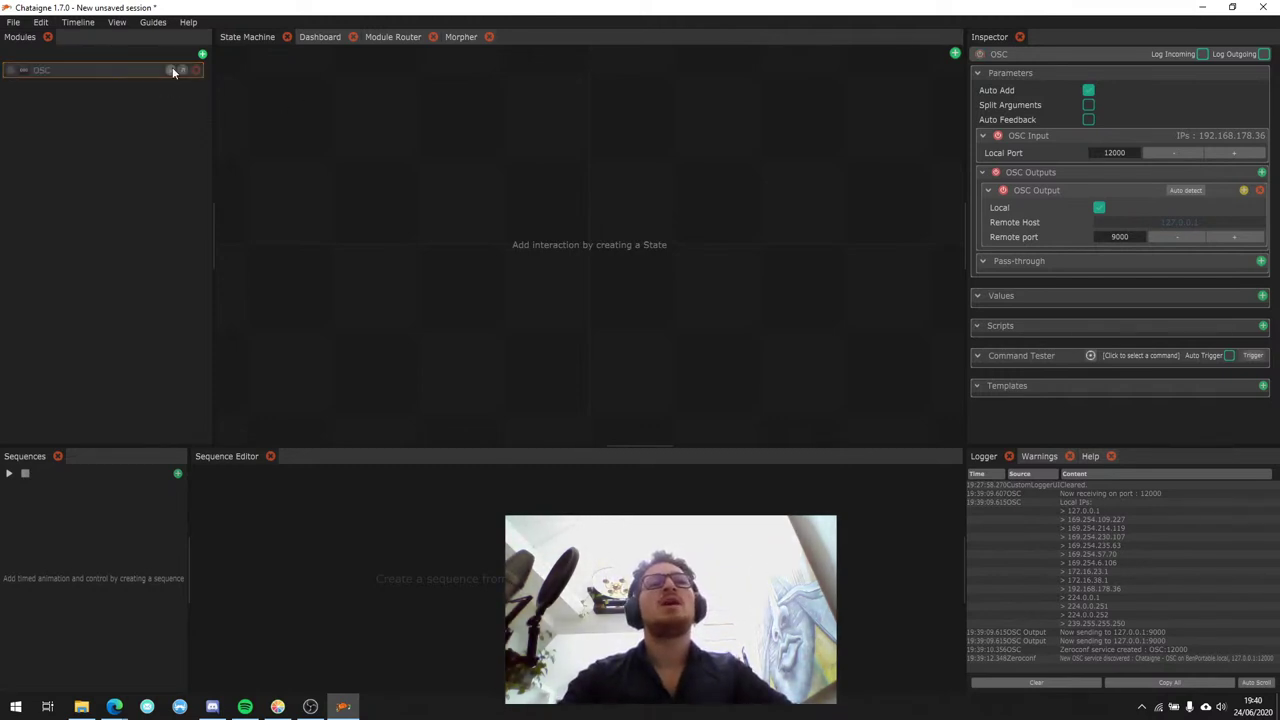
{"action": "left_click", "coordinate": [10, 72]}
{"action": "left_click", "coordinate": [9, 75]}
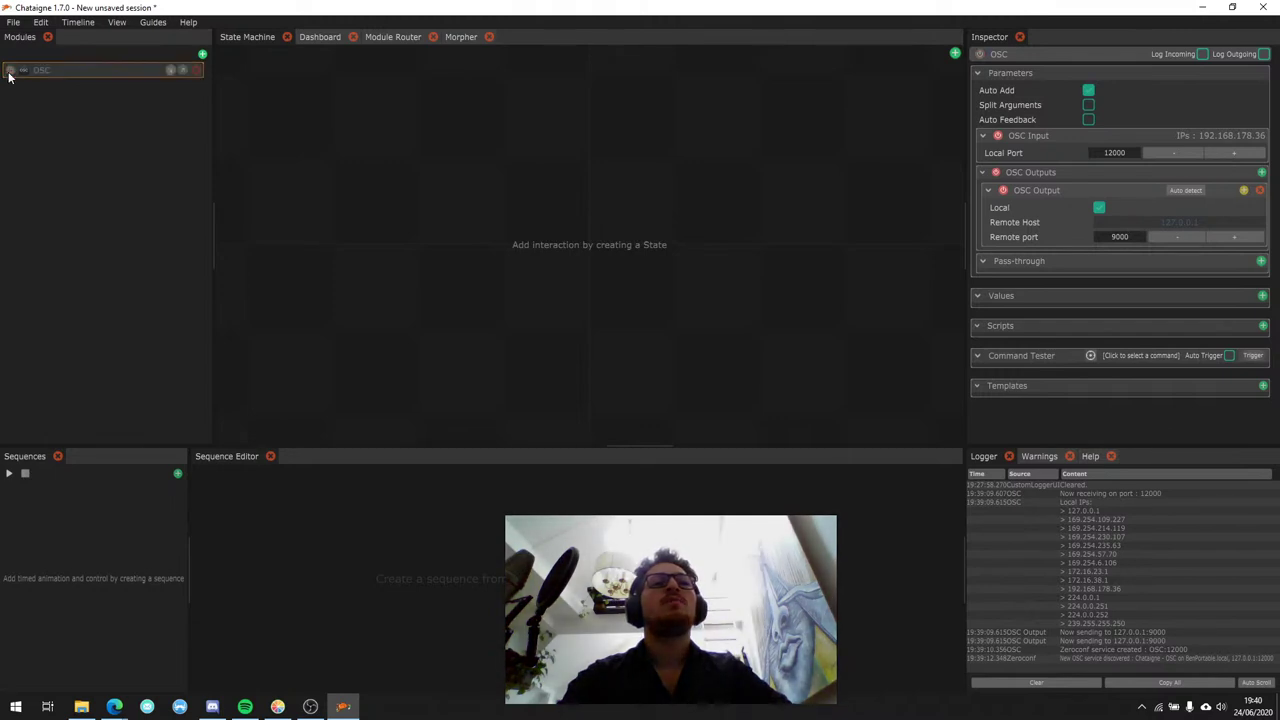
{"action": "left_click", "coordinate": [9, 75]}
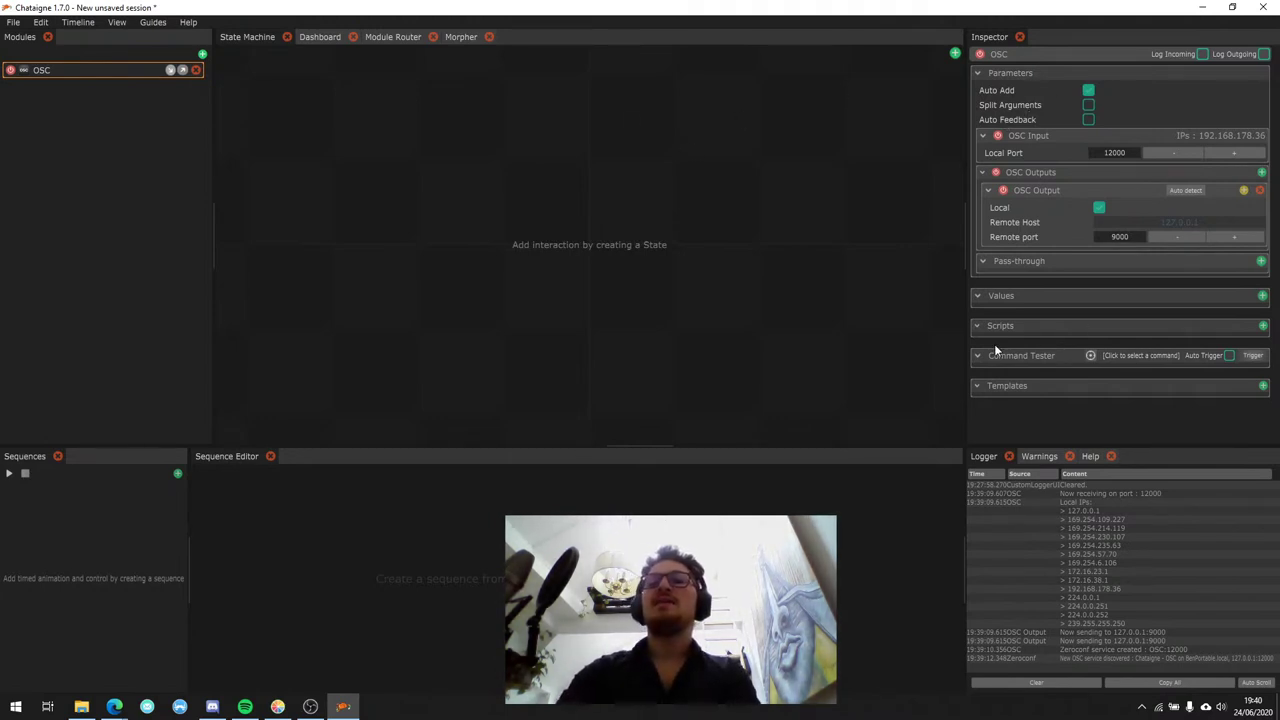
Collapse the OSC module's Parameters section and expand it again.
{"action": "left_click", "coordinate": [1089, 72]}
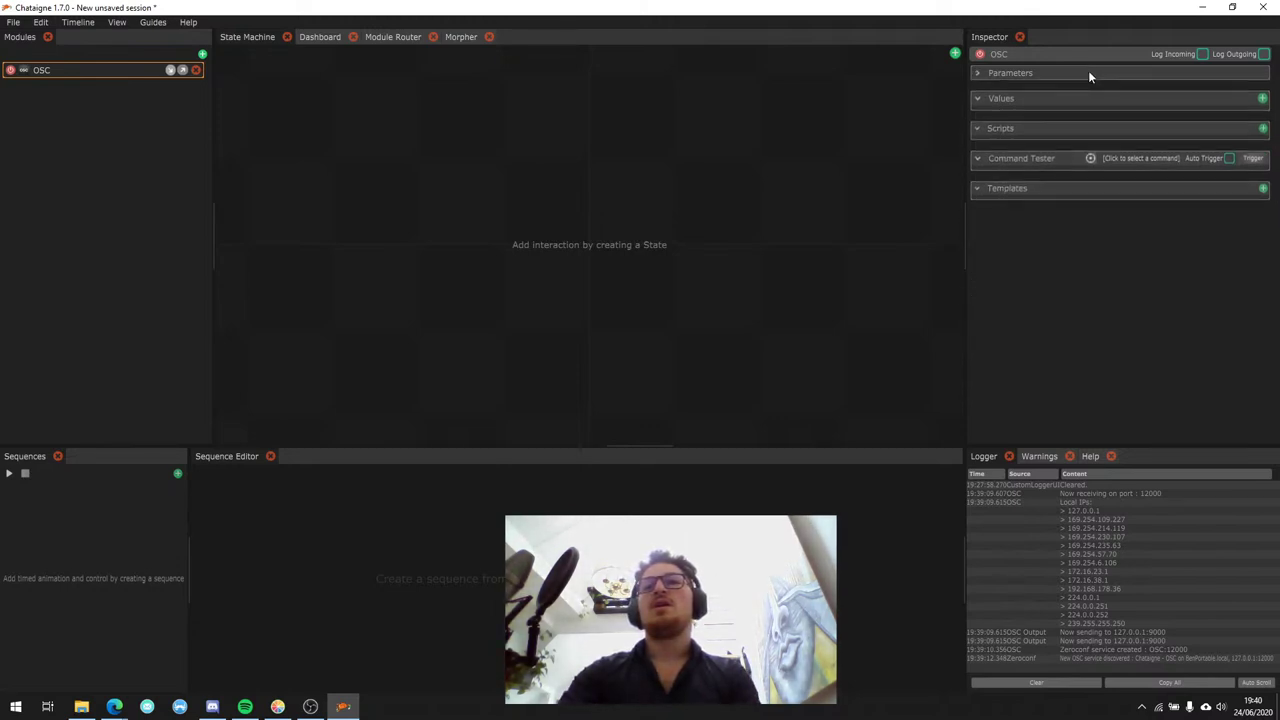
{"action": "left_click", "coordinate": [1092, 105]}
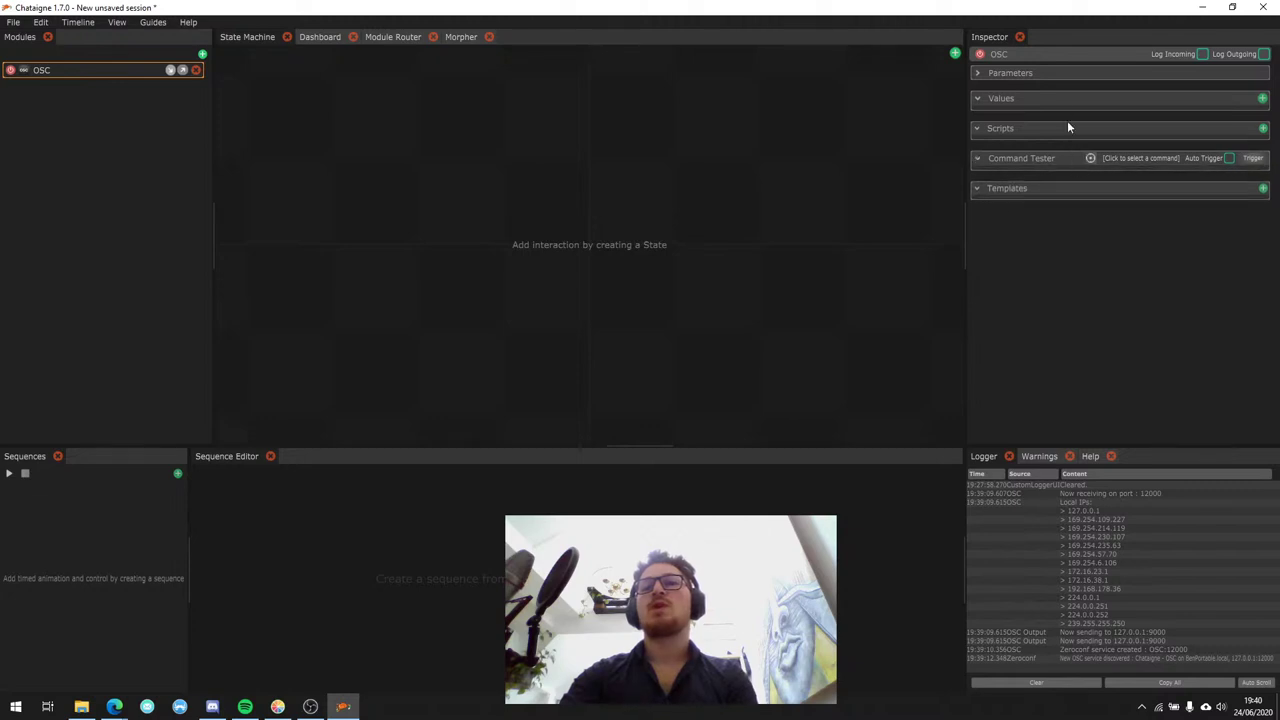
{"action": "left_click", "coordinate": [1067, 75]}
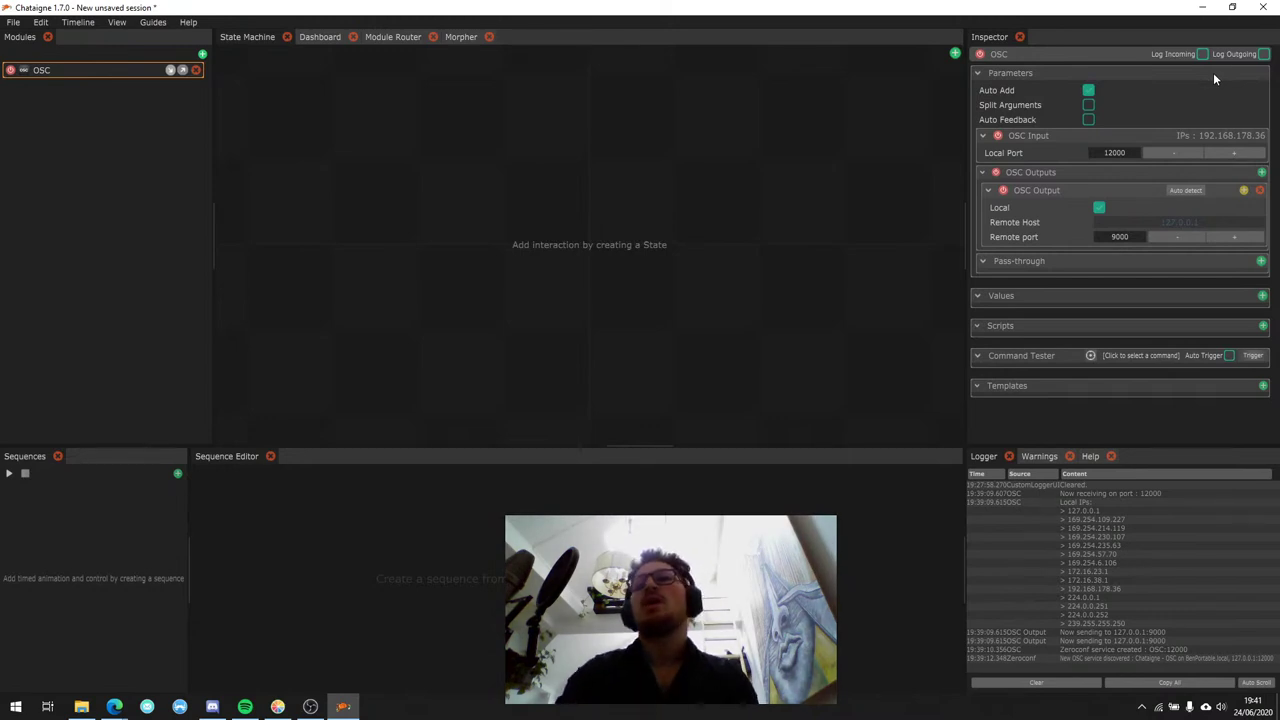
Collapse and re-expand the Parameters section, and try adding a second OSC output before removing it.
{"action": "left_click", "coordinate": [995, 73]}
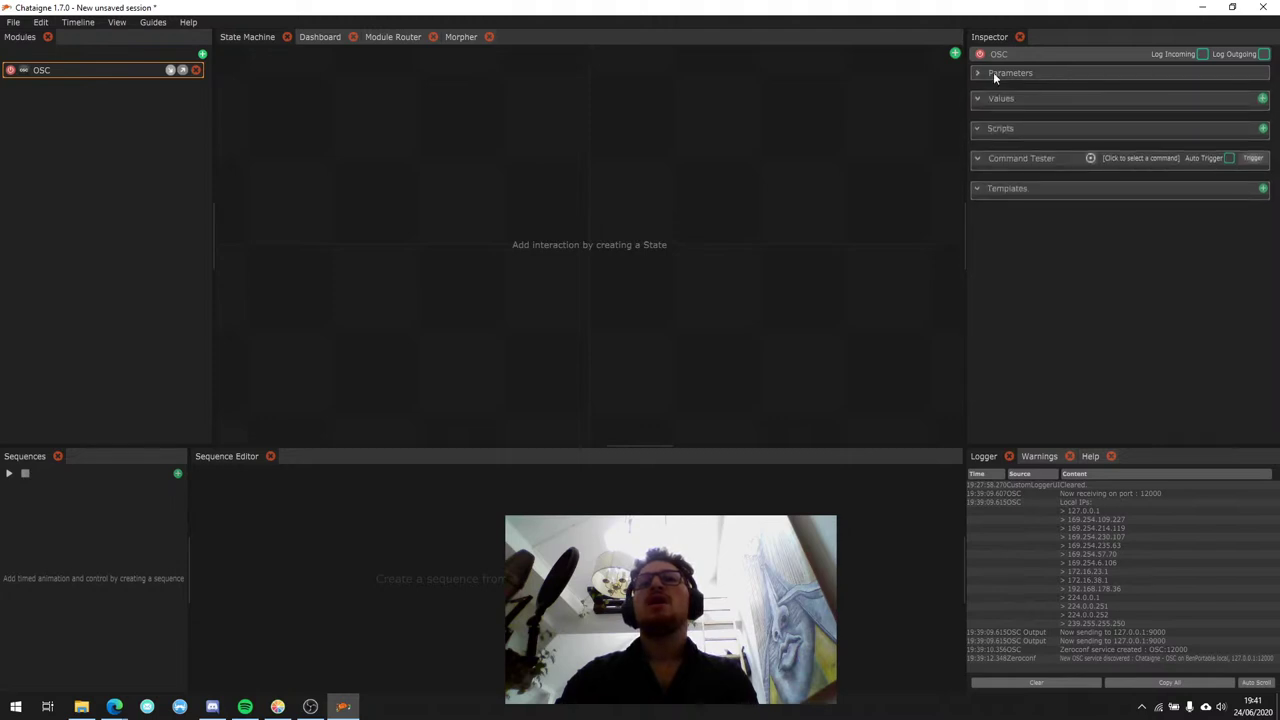
{"action": "left_click", "coordinate": [1073, 72]}
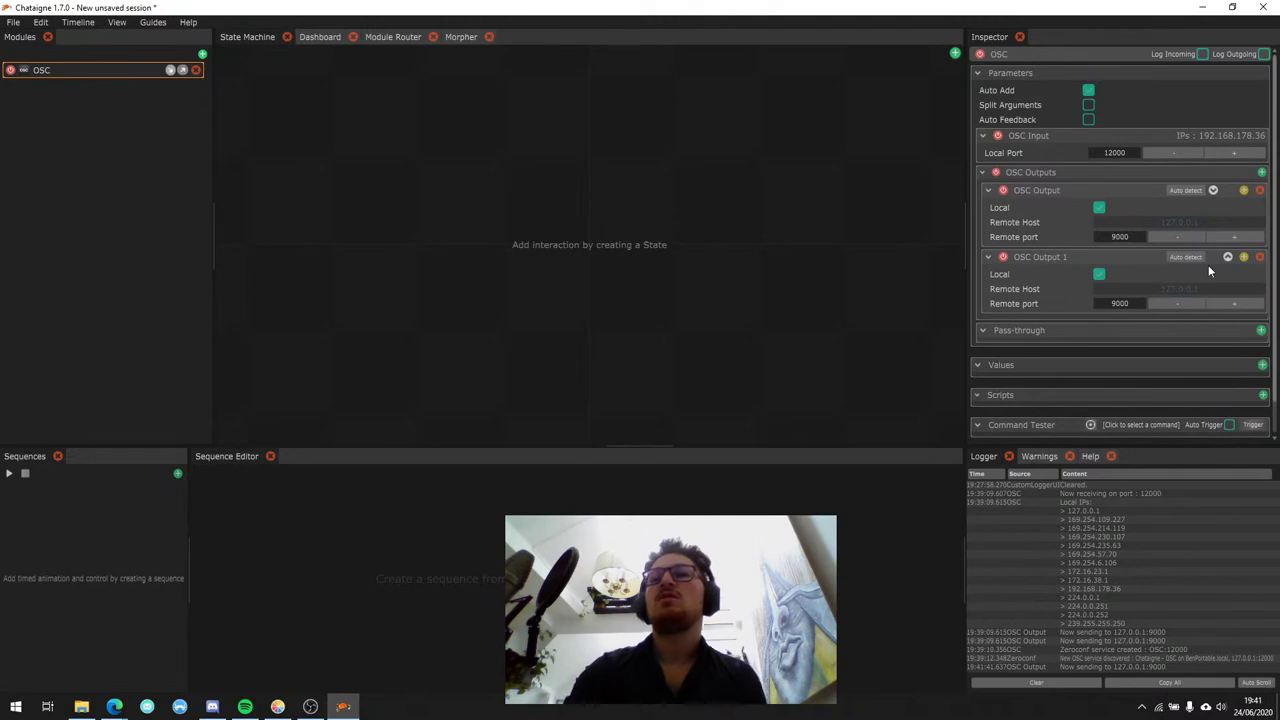
{"action": "left_click", "coordinate": [1259, 257]}
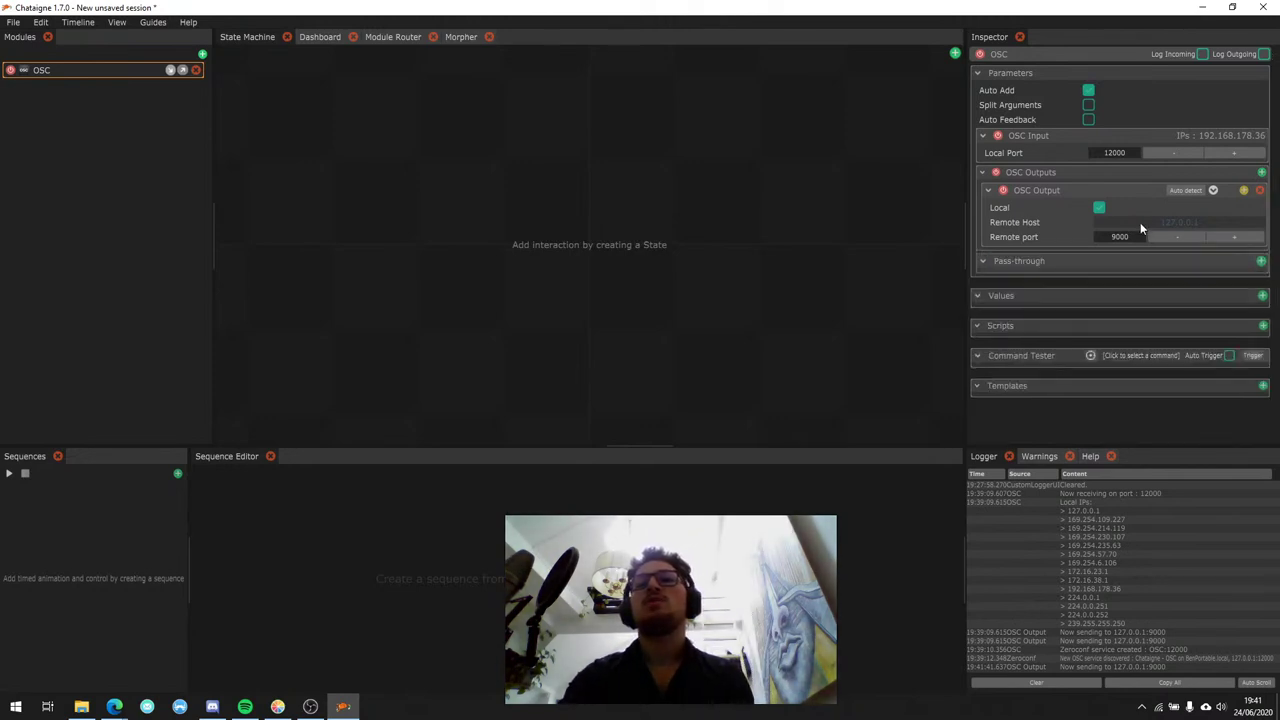
Disable and re-enable the module's OSC Input twice, leaving it enabled.
{"action": "left_click", "coordinate": [997, 137]}
{"action": "left_click", "coordinate": [998, 138]}
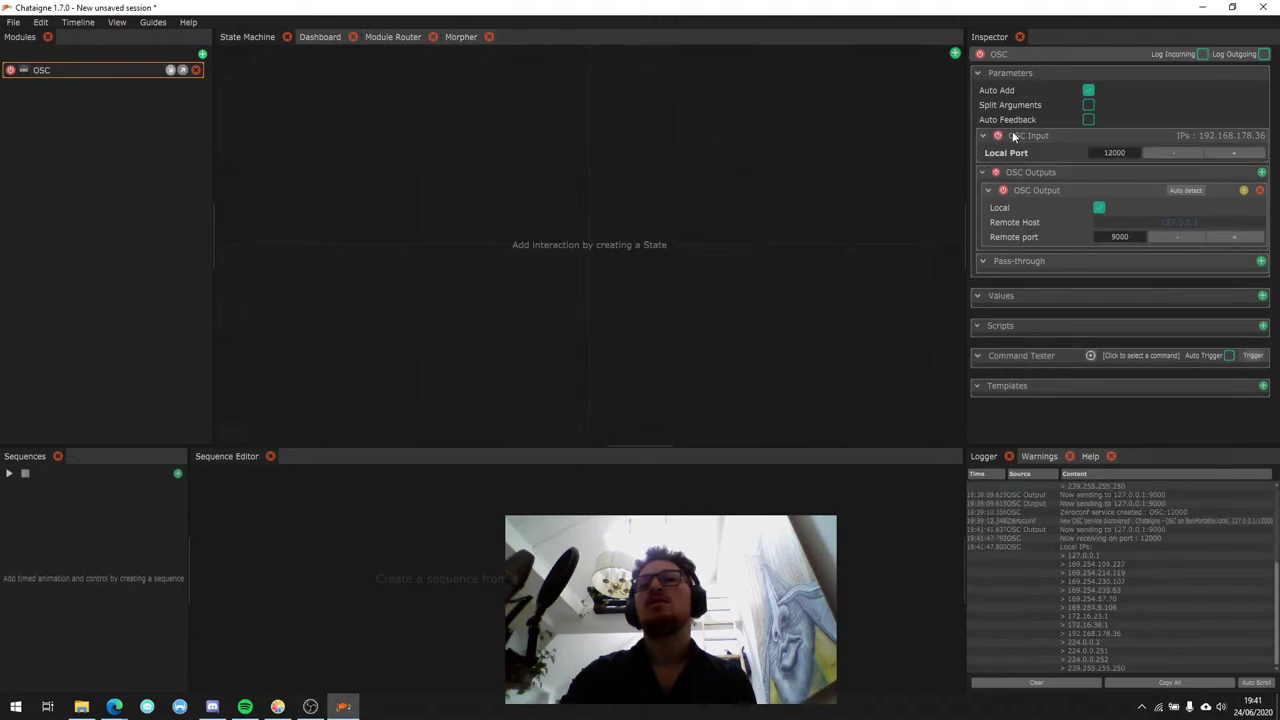
{"action": "left_click", "coordinate": [997, 136]}
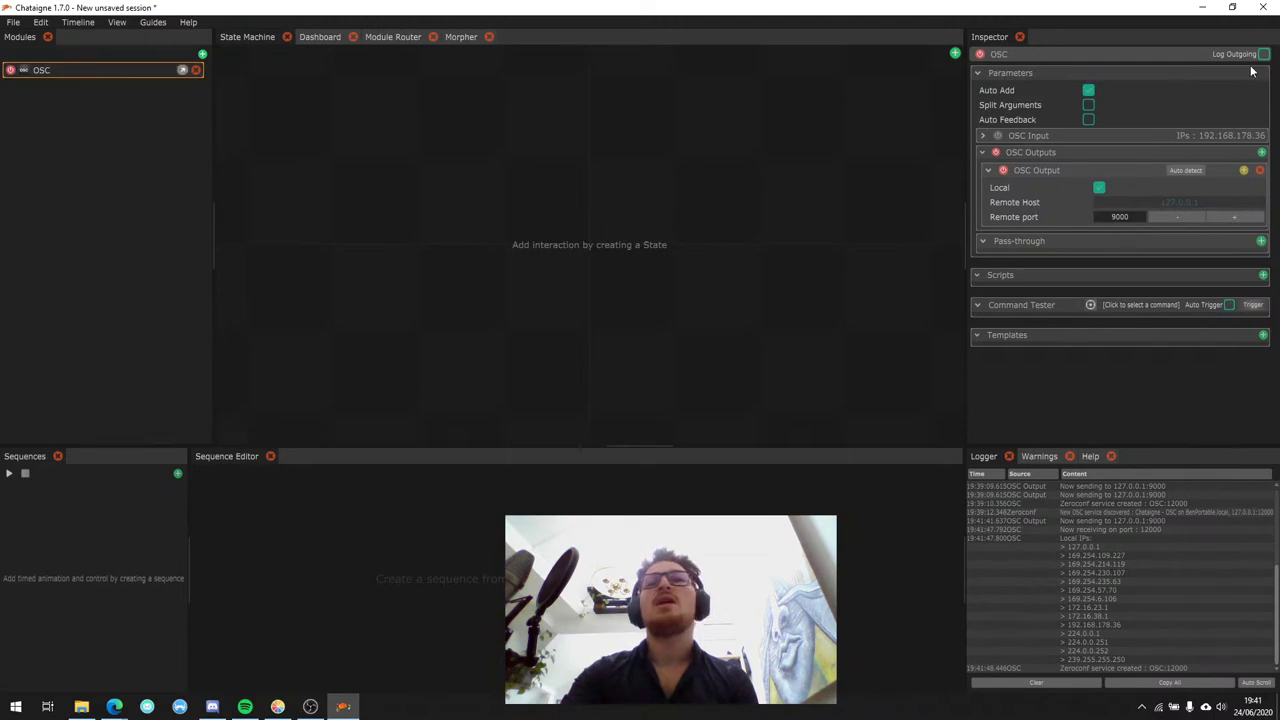
{"action": "left_click", "coordinate": [997, 136]}
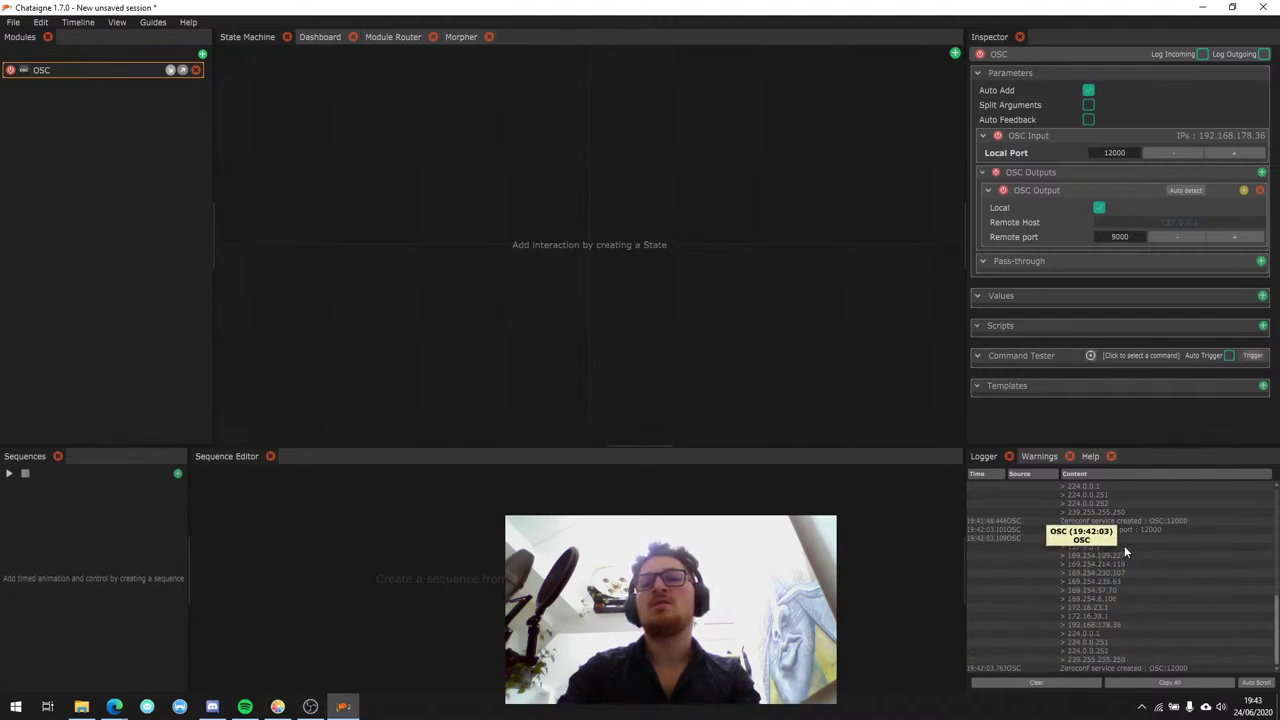
{"action": "left_click", "coordinate": [1141, 708]}
{"action": "left_click", "coordinate": [1141, 708]}
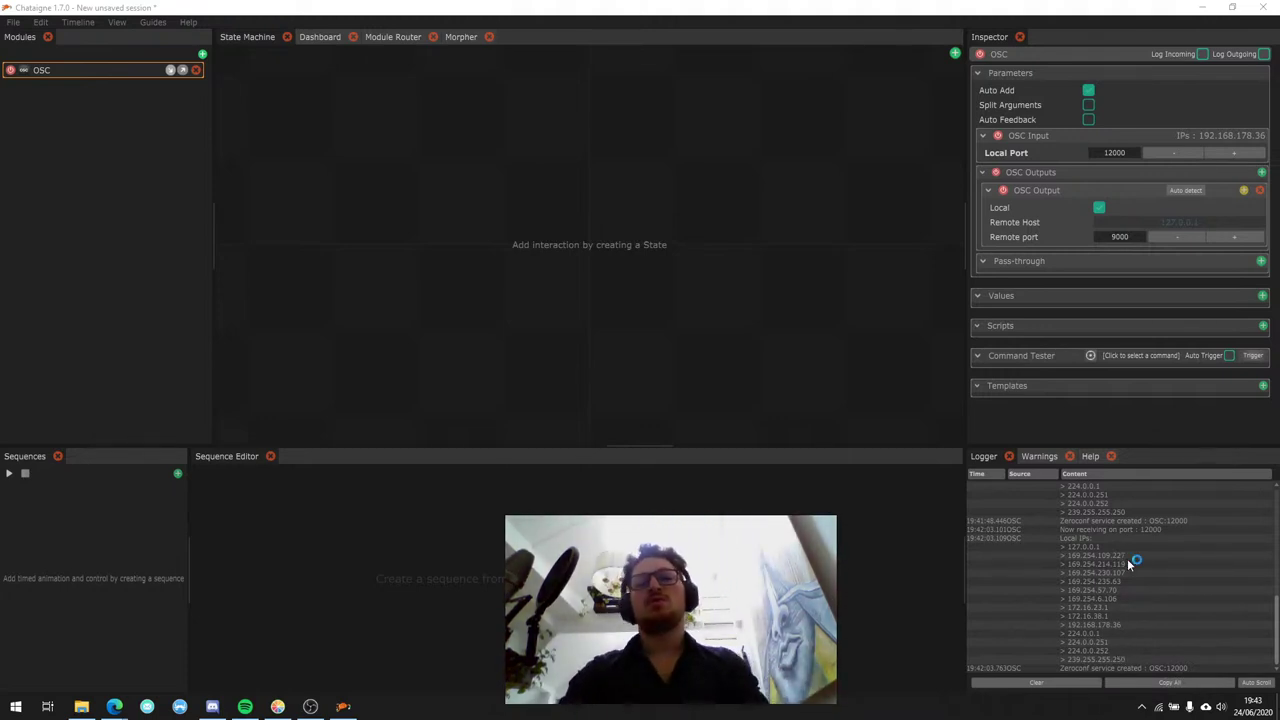
Turn off the OSC output's Local option and open its Remote Host for editing.
{"action": "left_click", "coordinate": [1098, 209]}
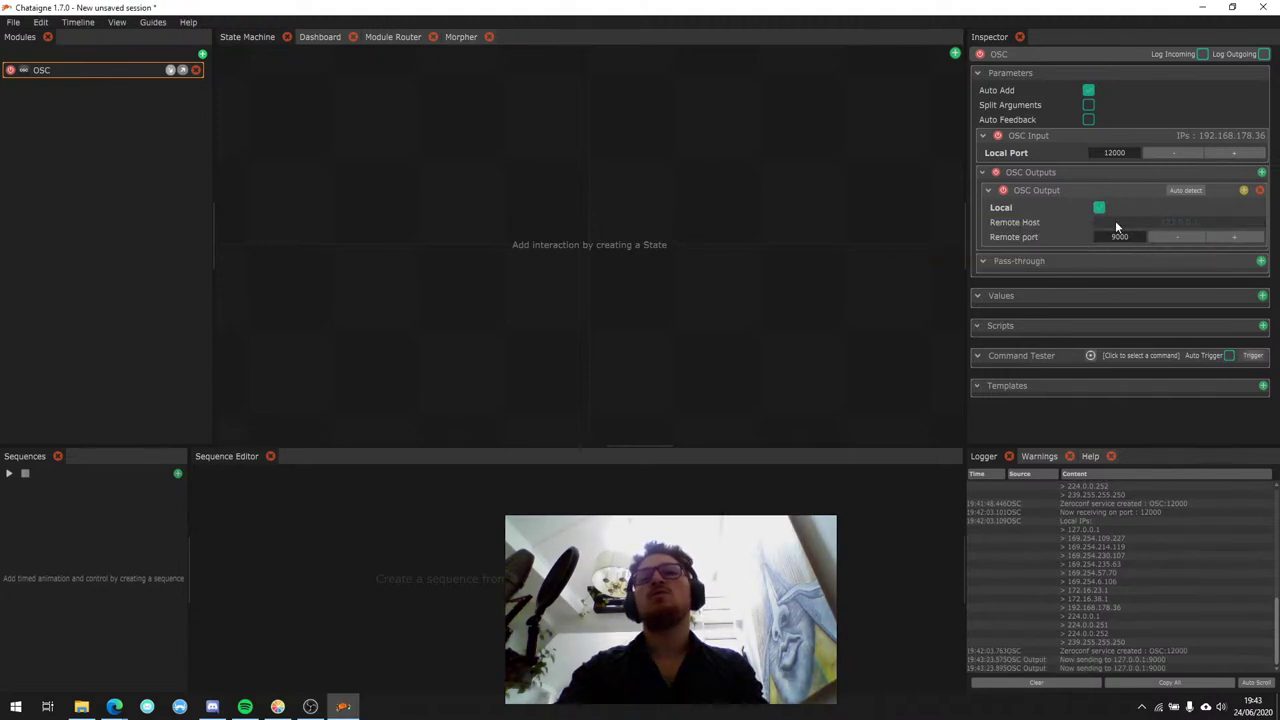
{"action": "left_click", "coordinate": [1099, 207]}
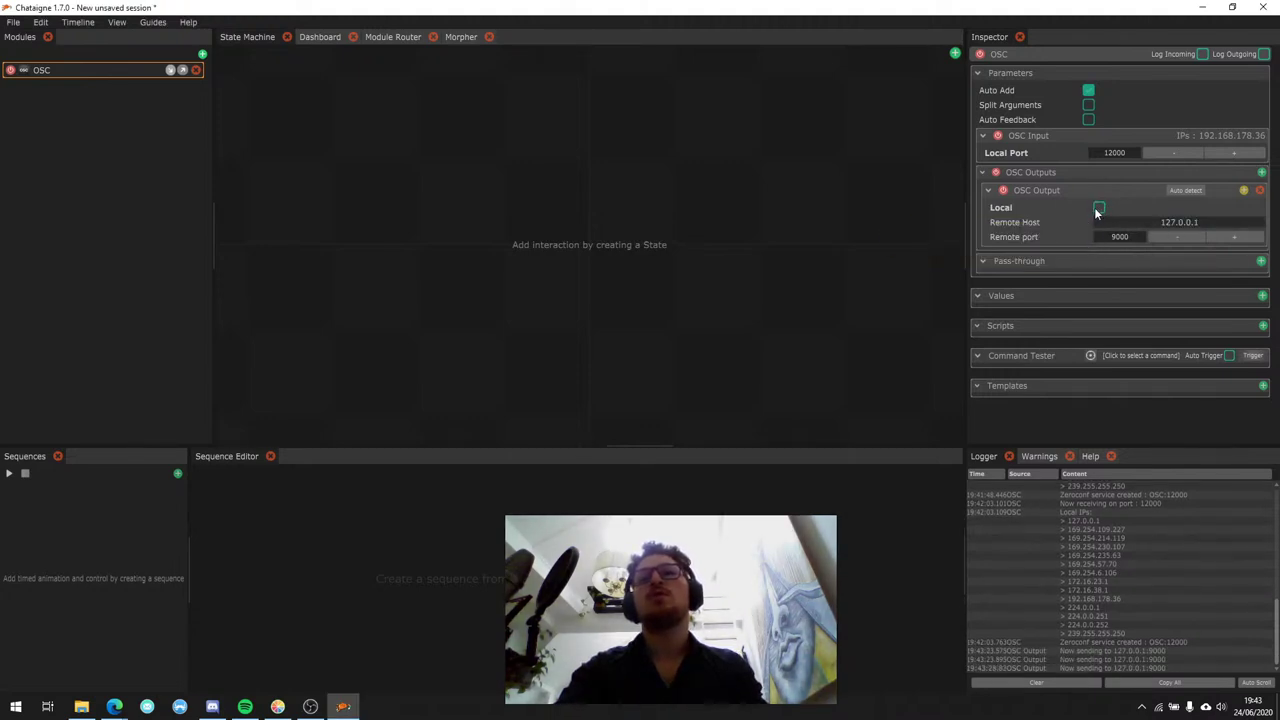
{"action": "left_click", "coordinate": [1115, 222]}
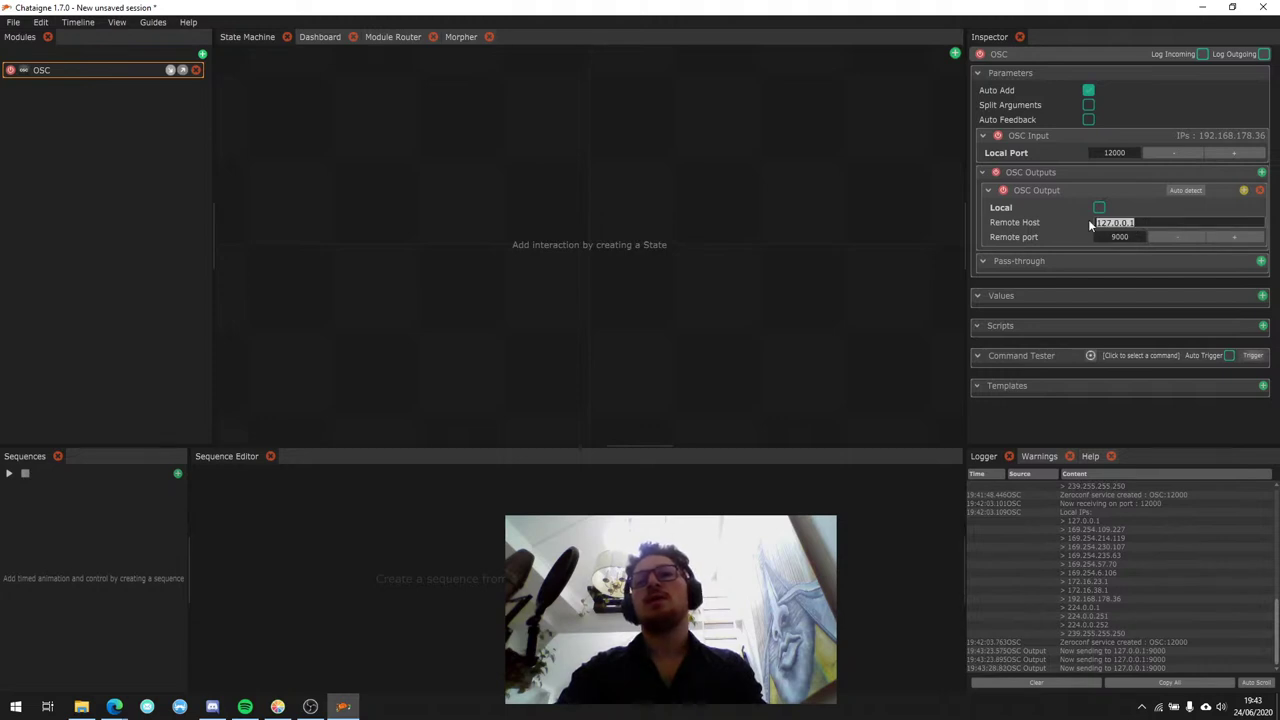
Look up the OSC output's auto-detected services without choosing one, and restore its Local option.
{"action": "left_click", "coordinate": [1168, 192]}
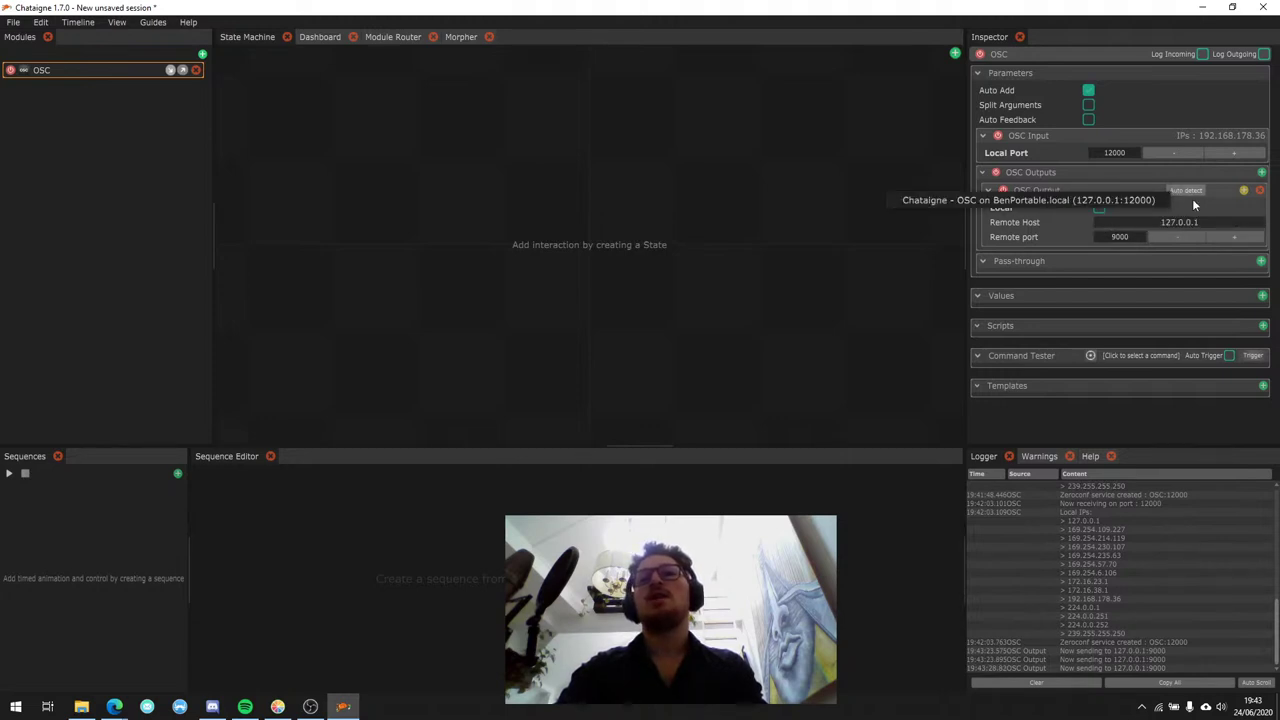
{"action": "left_click", "coordinate": [1193, 207]}
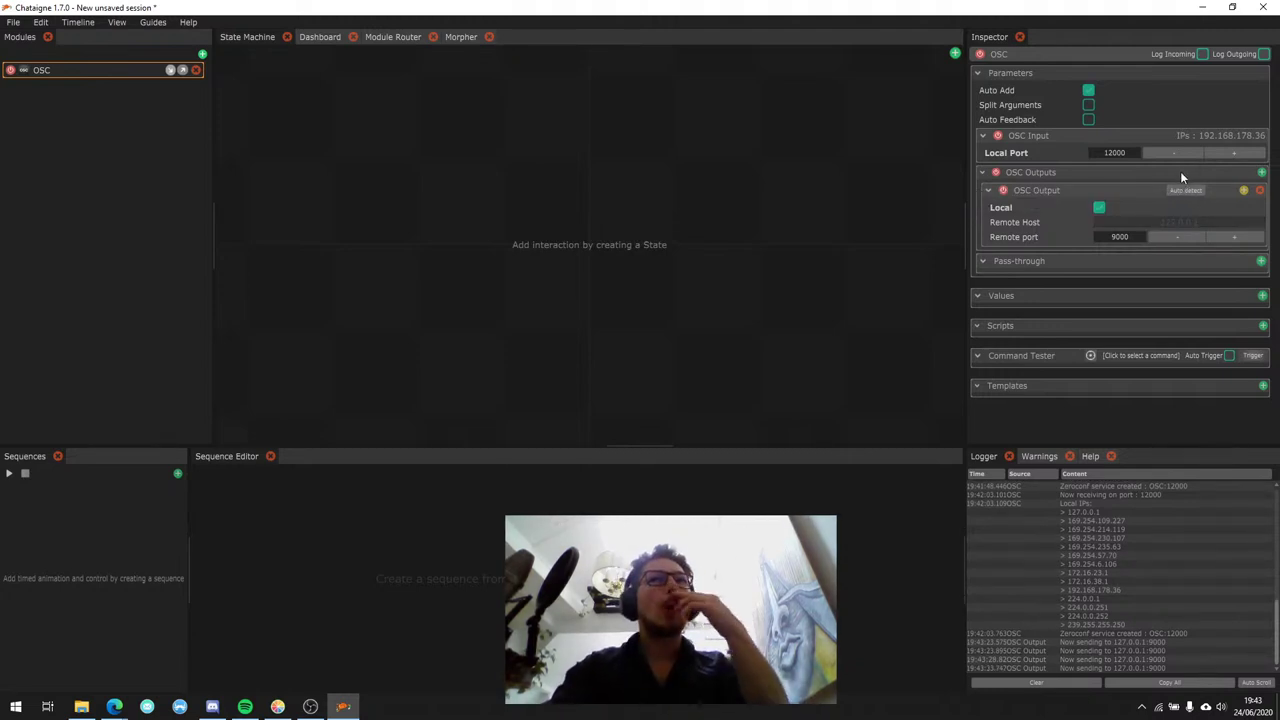
{"action": "left_click", "coordinate": [1185, 190]}
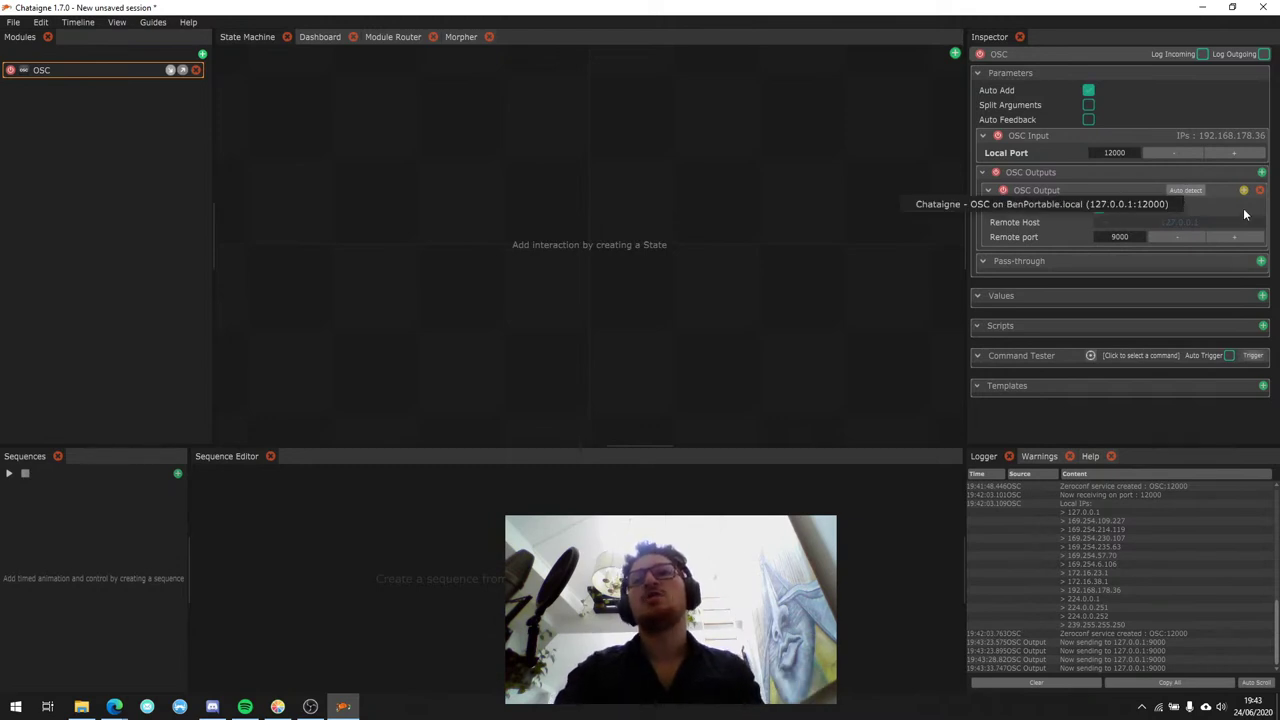
{"action": "left_click", "coordinate": [1160, 204]}
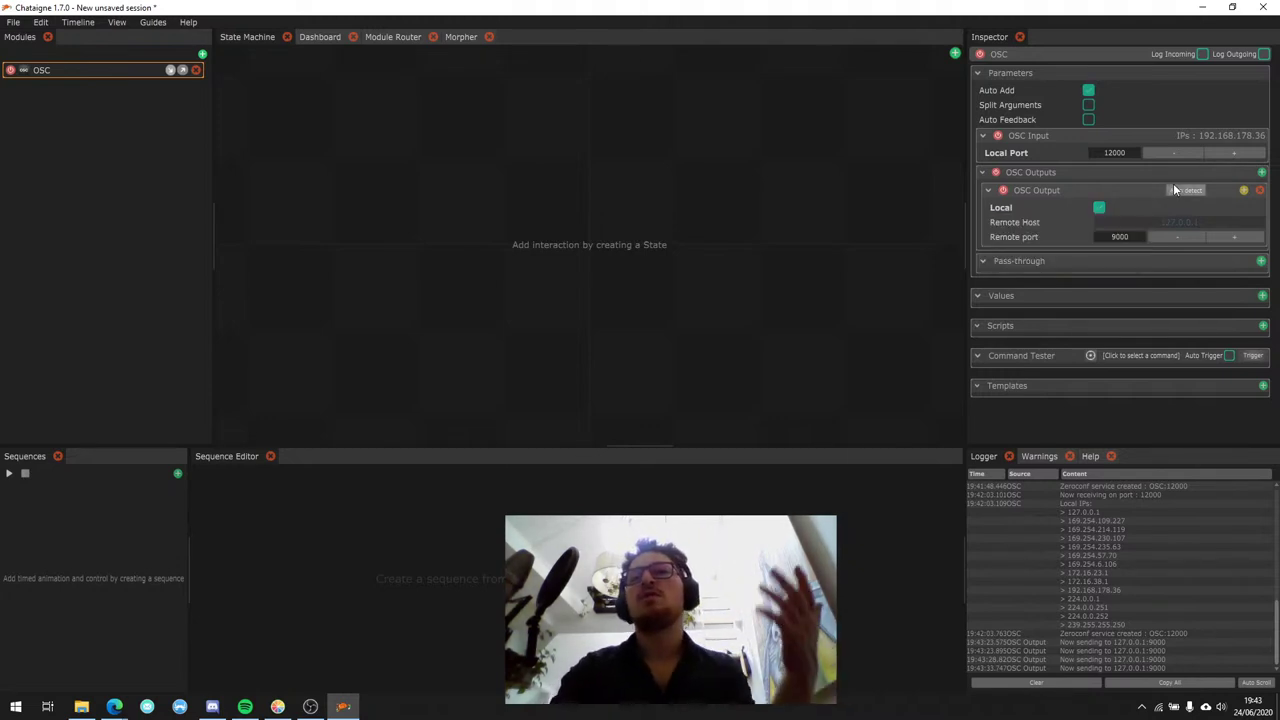
{"action": "left_click", "coordinate": [1175, 189]}
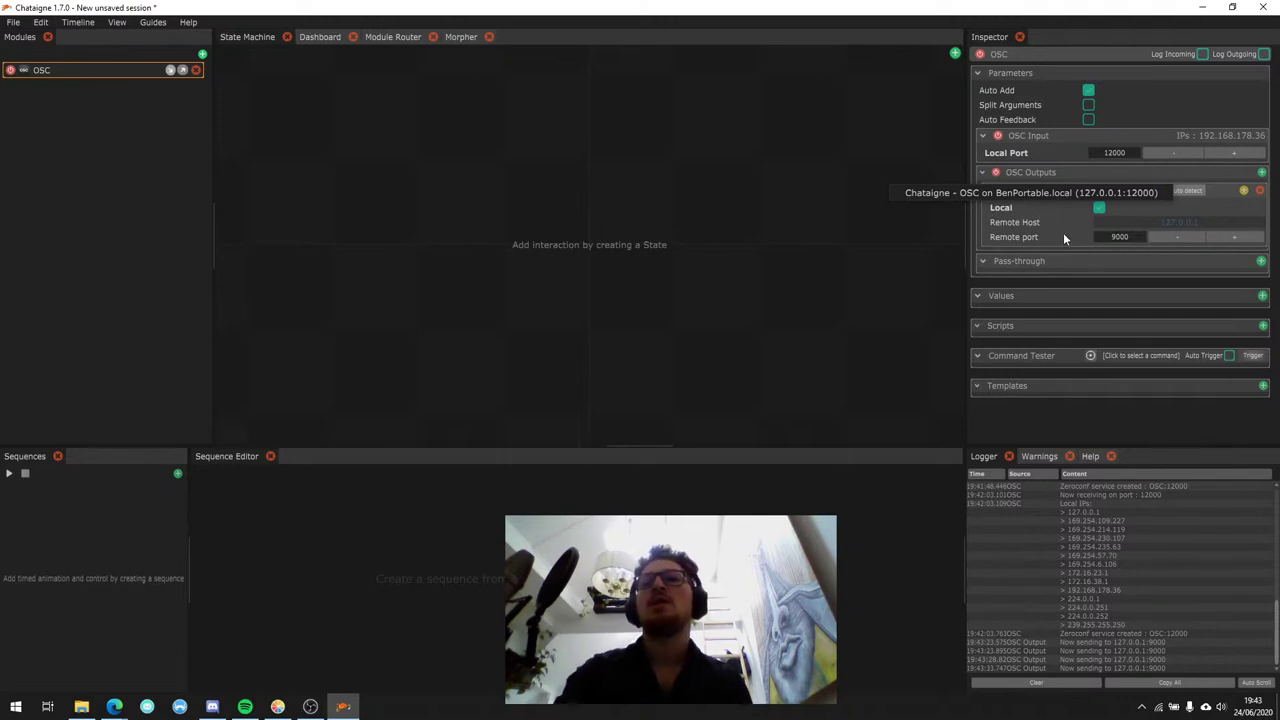
{"action": "left_click", "coordinate": [1050, 262]}
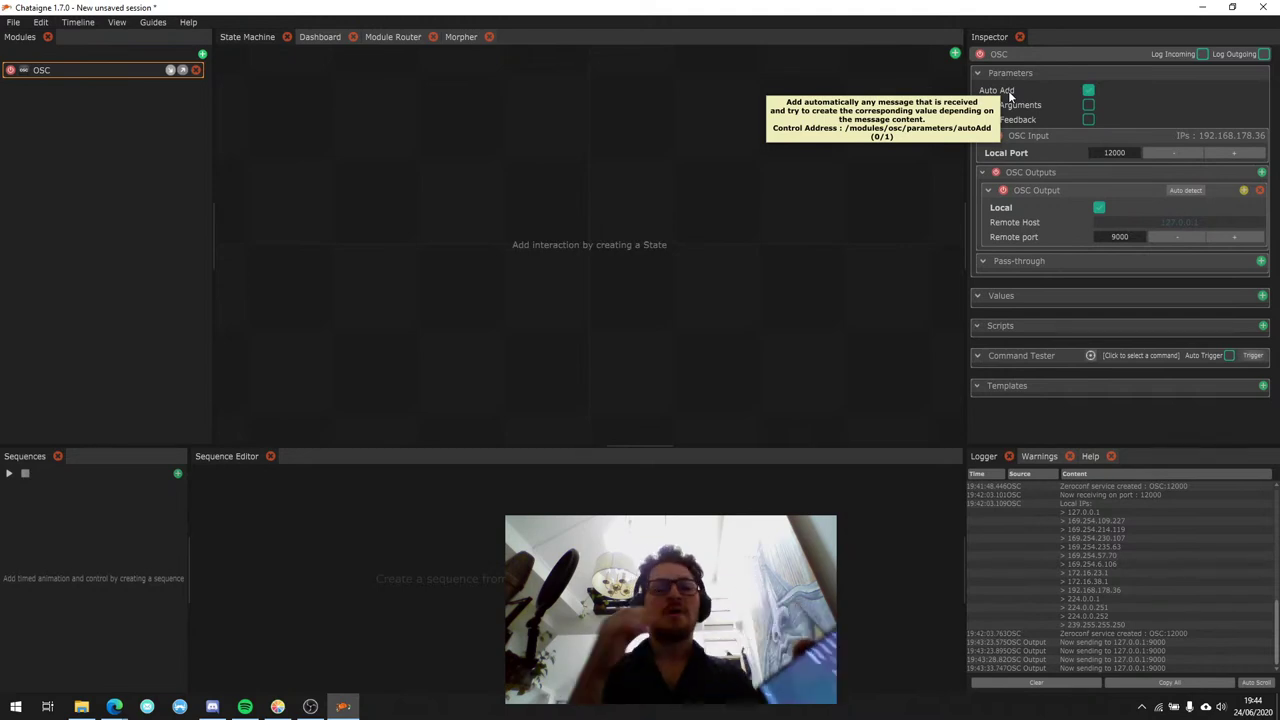
Launch zeroconfServiceBrowser and view the Chataigne instance listed under the _osc._udp service.
{"action": "key", "text": "super"}
{"action": "type", "text": "zer"}
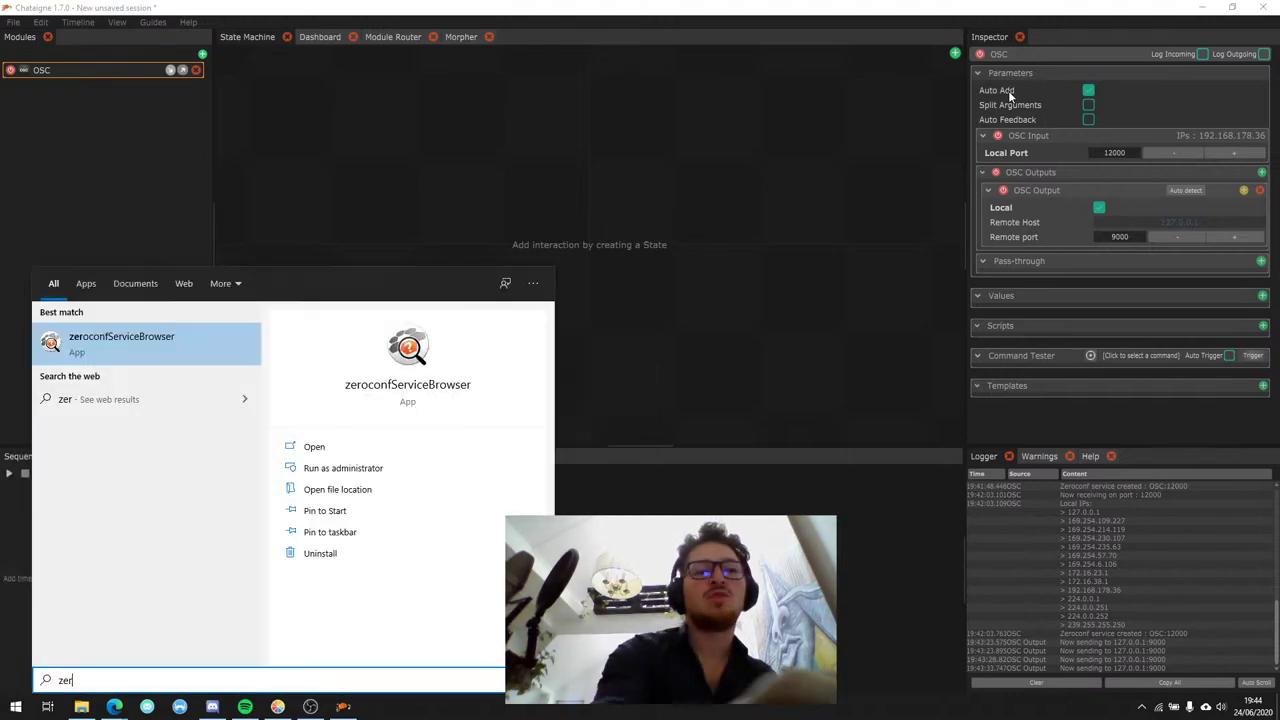
{"action": "key", "text": "Return"}
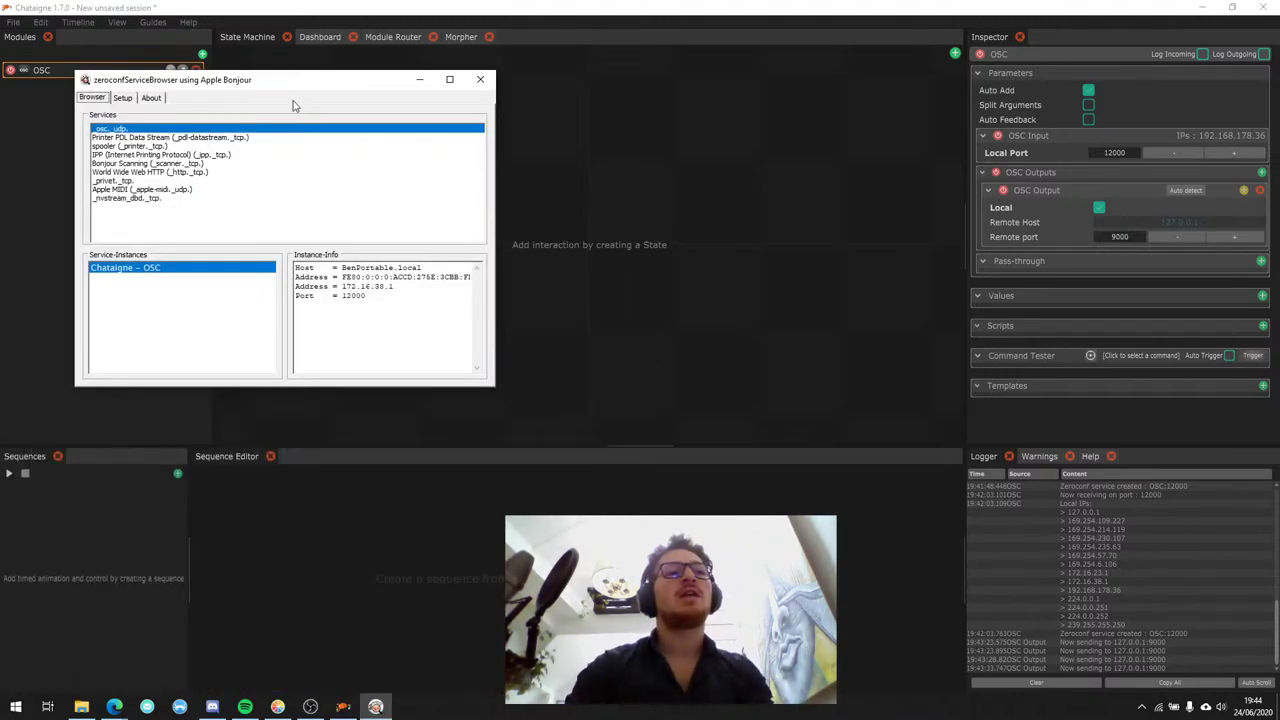
{"action": "left_click_drag", "start_coordinate": [300, 80], "coordinate": [423, 97]}
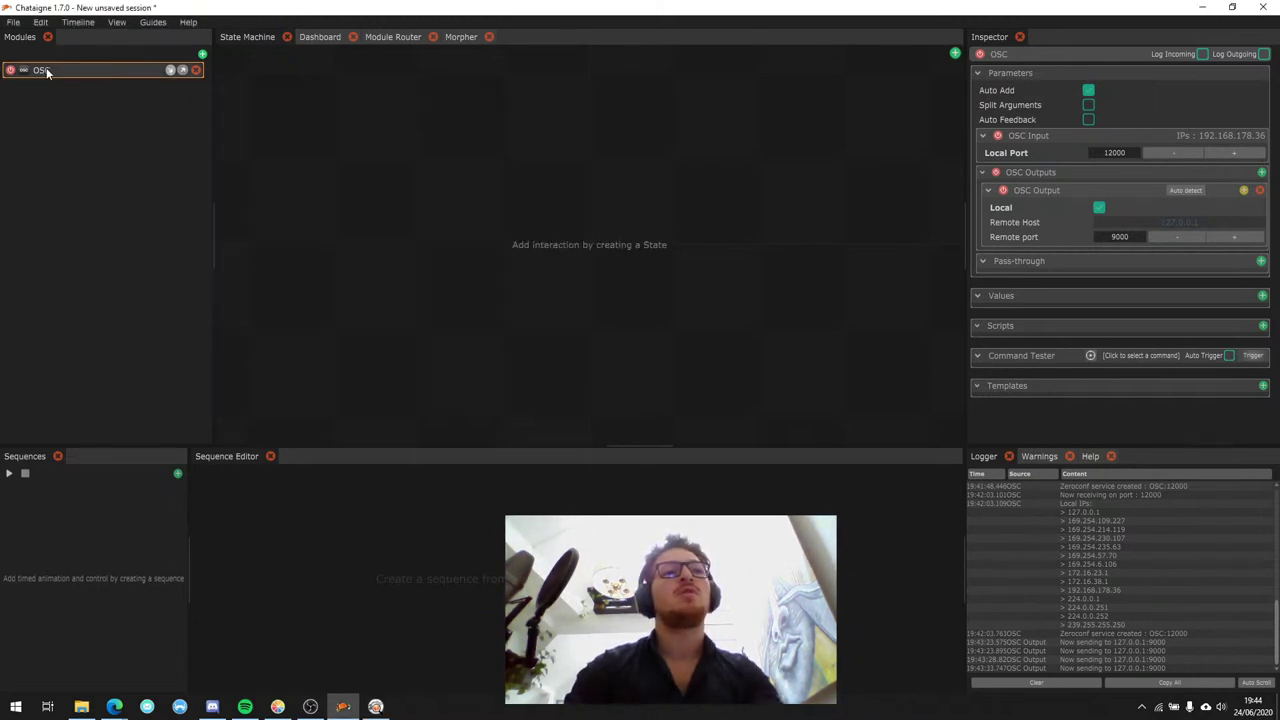
Rename the OSC module to Phone TouchOSC.
{"action": "double_click", "coordinate": [46, 67]}
{"action": "type", "text": "My"}
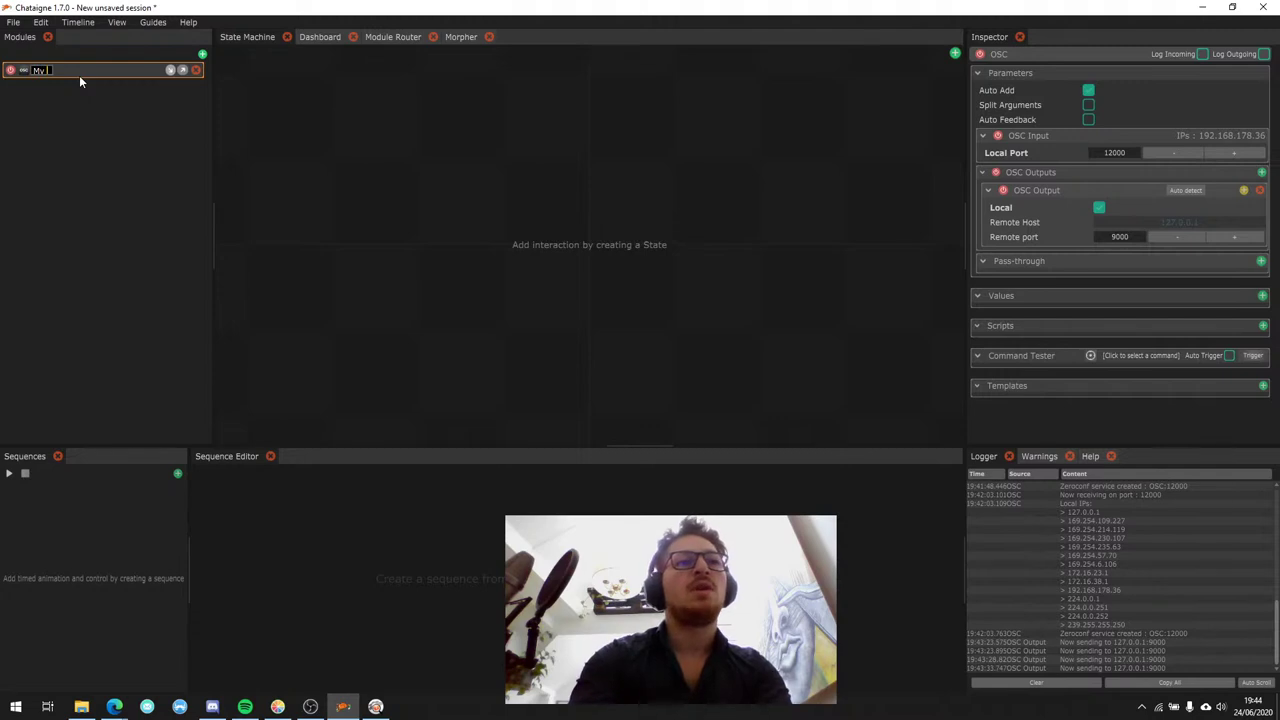
{"action": "key", "text": "BackSpace"}
{"action": "key", "text": "BackSpace"}
{"action": "type", "text": "Ph"}
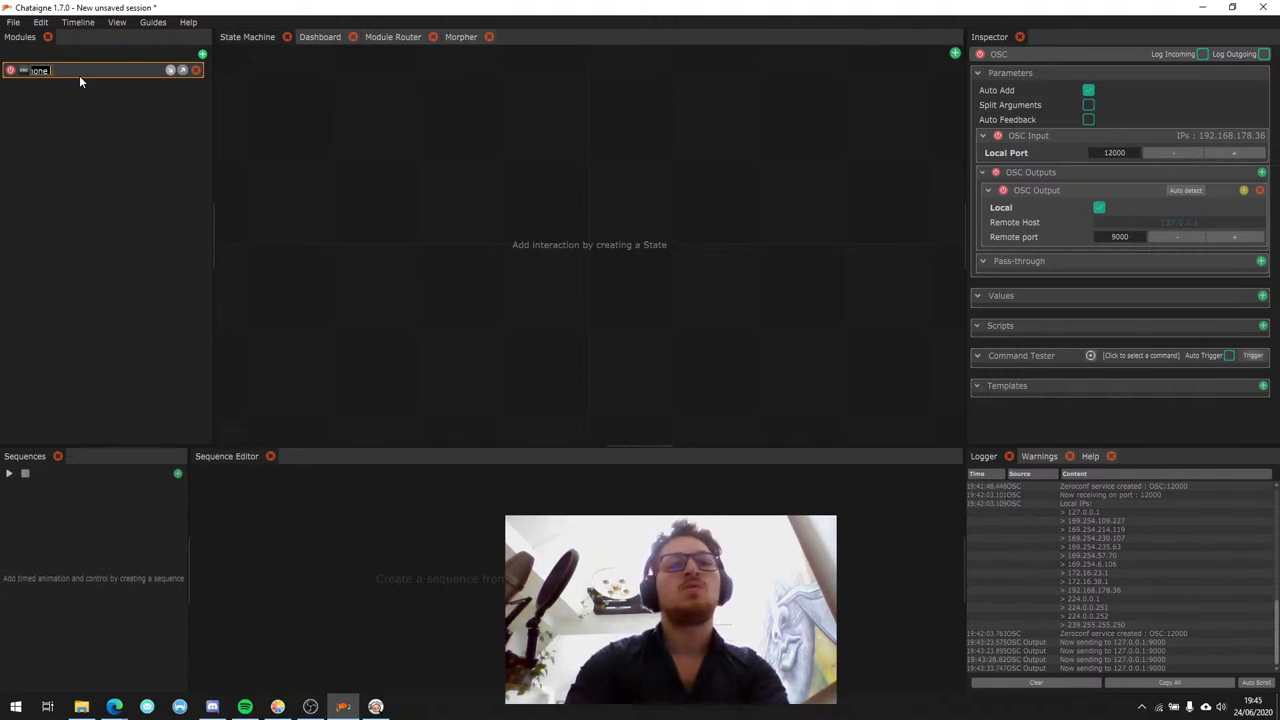
{"action": "type", "text": "TouchOSC"}
{"action": "key", "text": "Return"}
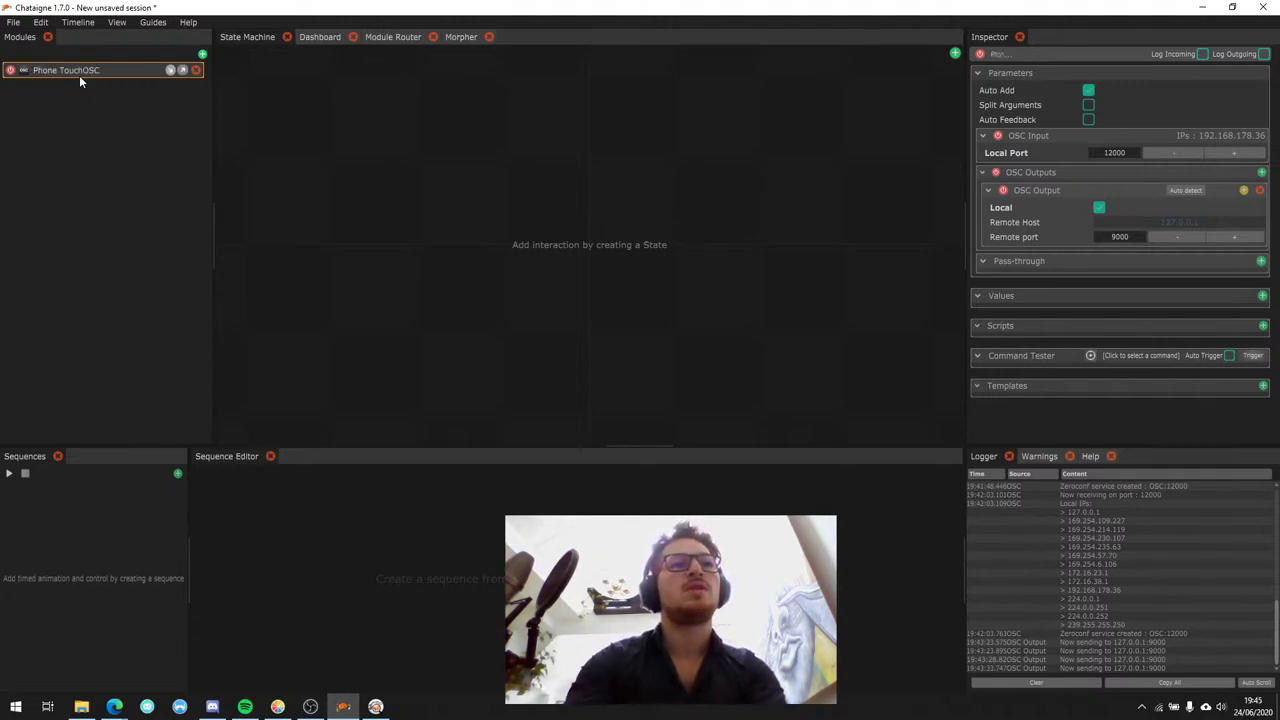
{"action": "double_click", "coordinate": [66, 74]}
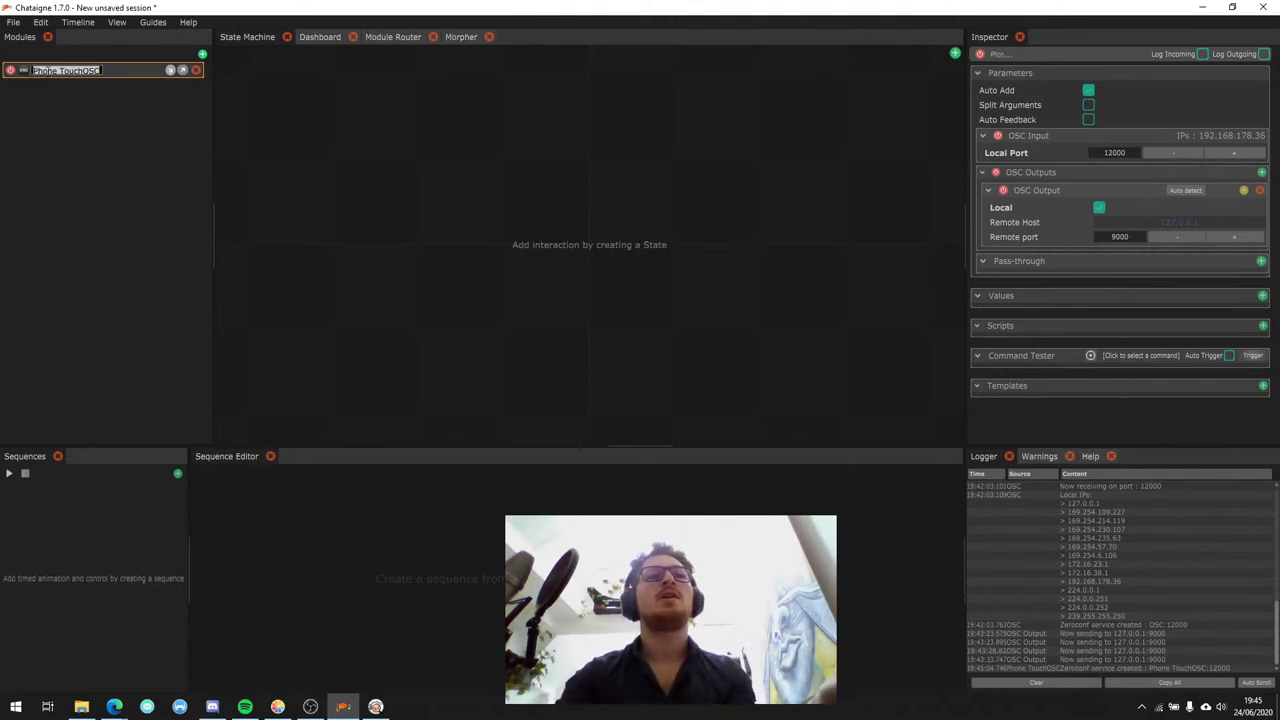
{"action": "left_click", "coordinate": [101, 88]}
Switch to zeroconfServiceBrowser, check the renamed Chataigne service instance, and close the browser.
{"action": "left_click", "coordinate": [375, 707]}
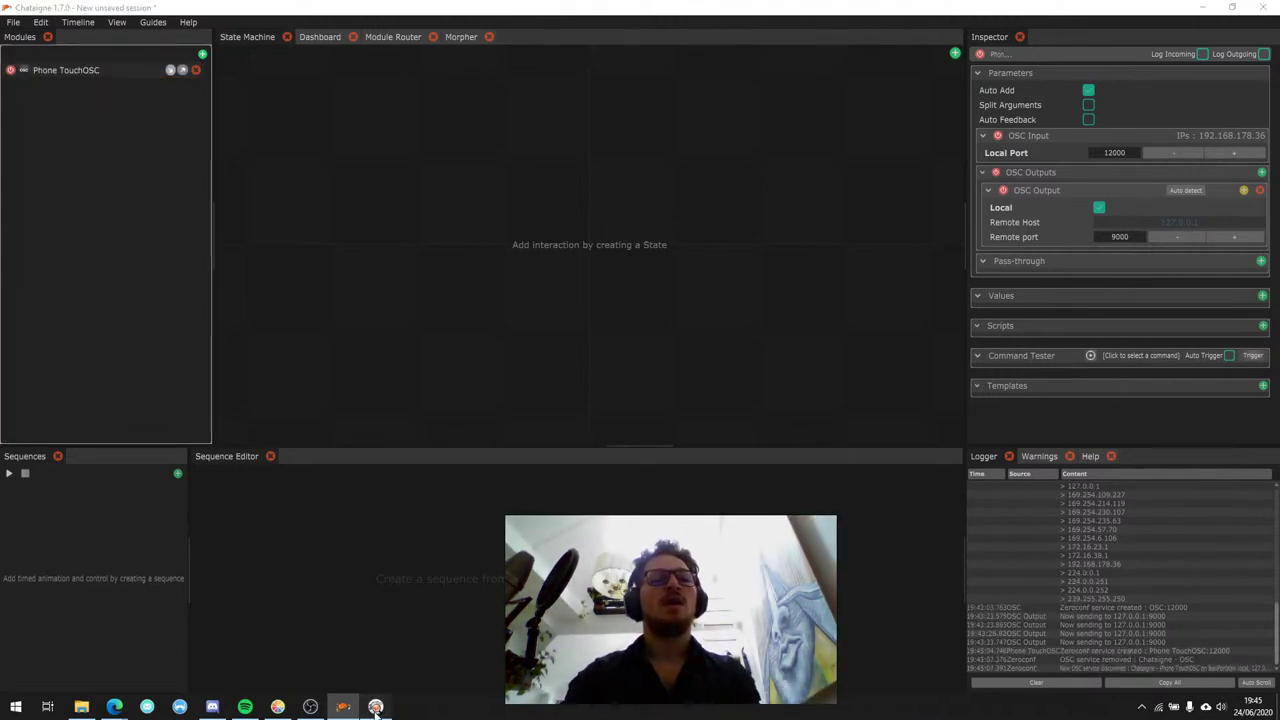
{"action": "left_click", "coordinate": [272, 287]}
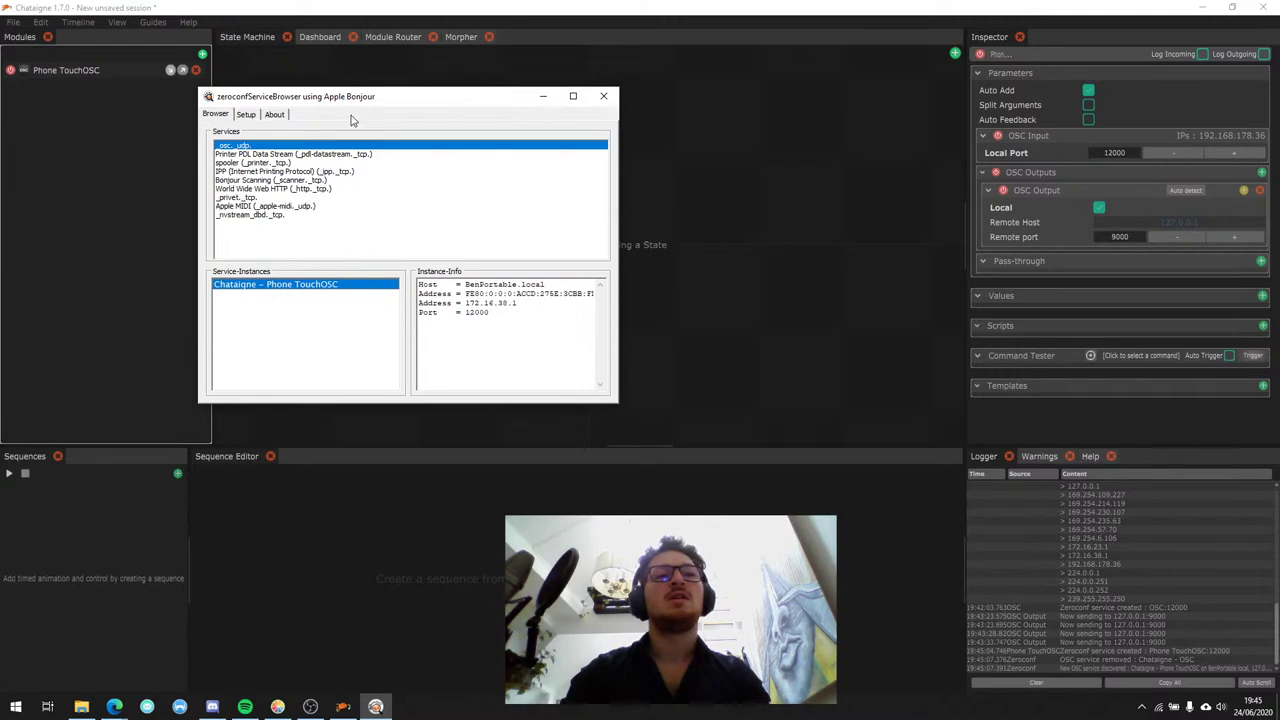
{"action": "left_click_drag", "start_coordinate": [375, 98], "coordinate": [395, 114]}
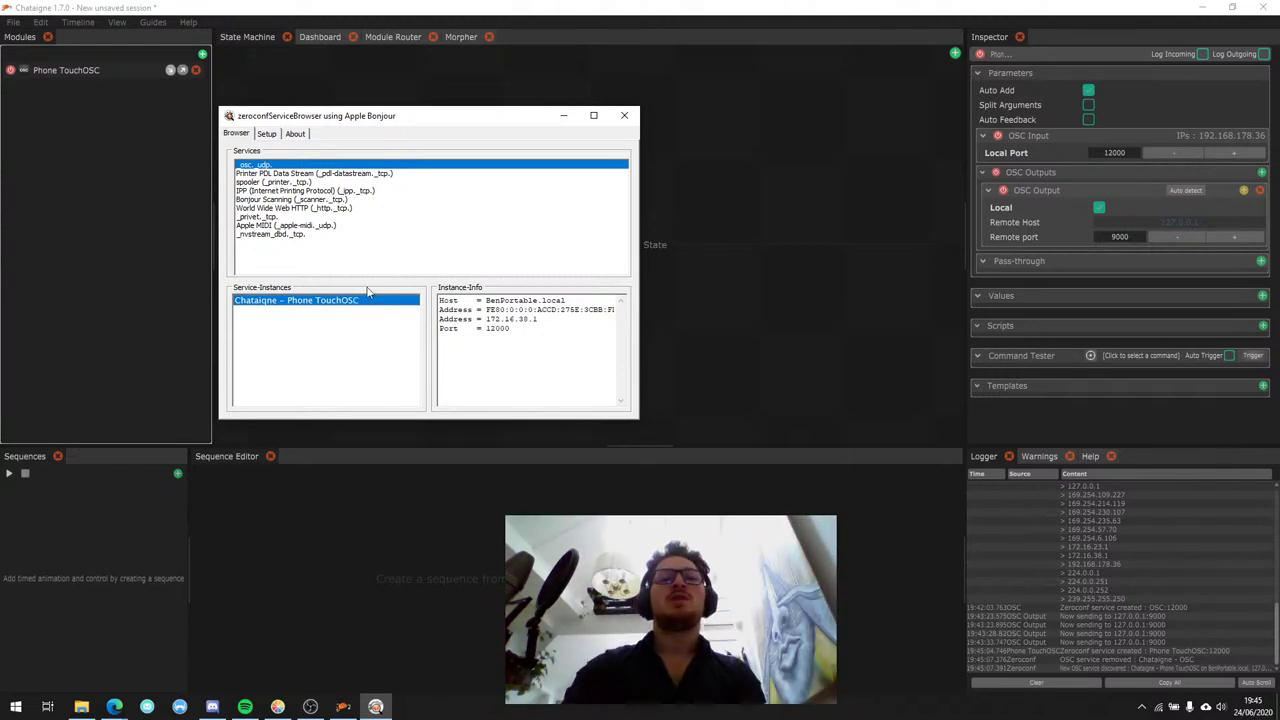
{"action": "left_click", "coordinate": [617, 120]}
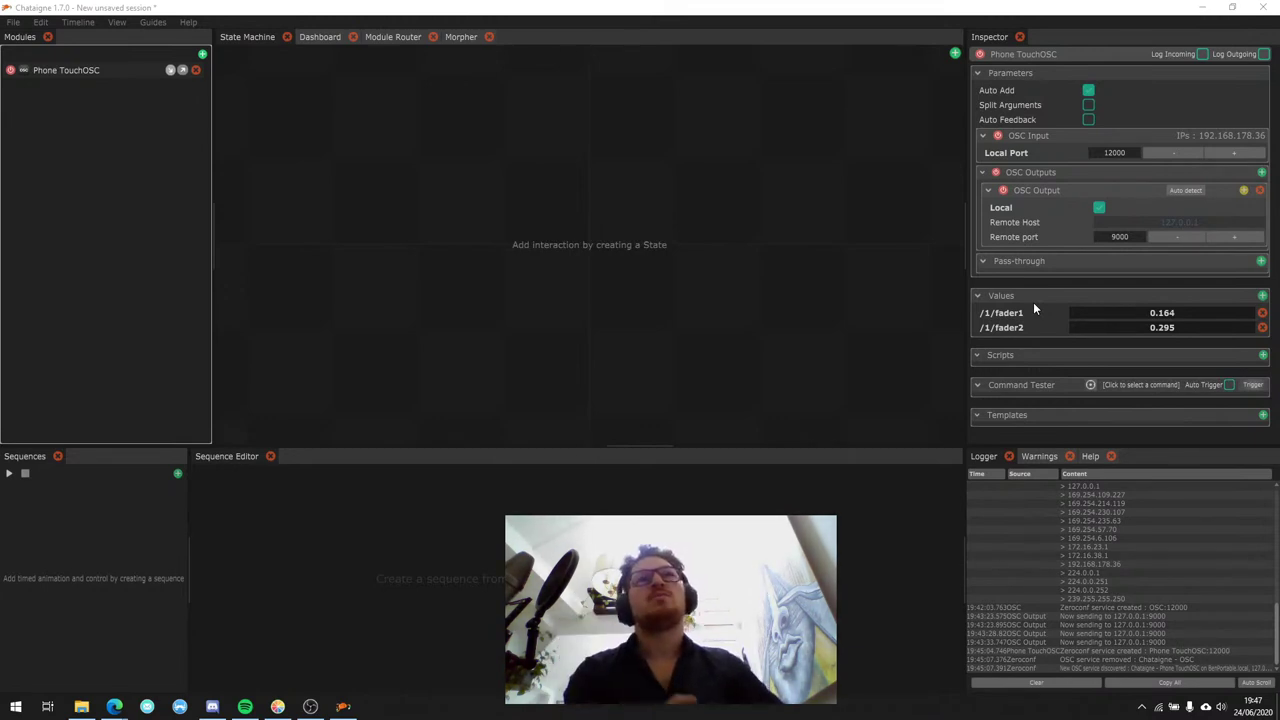
Choose the Custom Message command in the Phone TouchOSC module's Command Tester, leaving its address at /example.
{"action": "left_click", "coordinate": [1091, 387]}
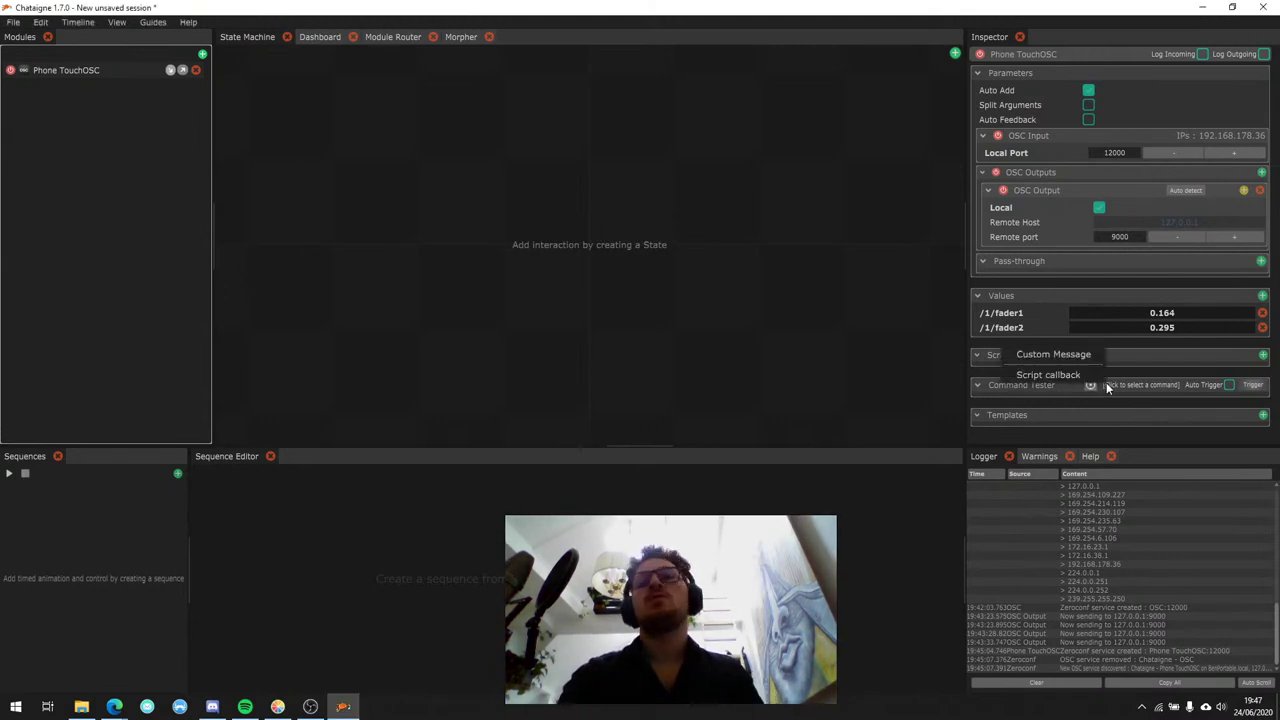
{"action": "left_click", "coordinate": [1054, 356]}
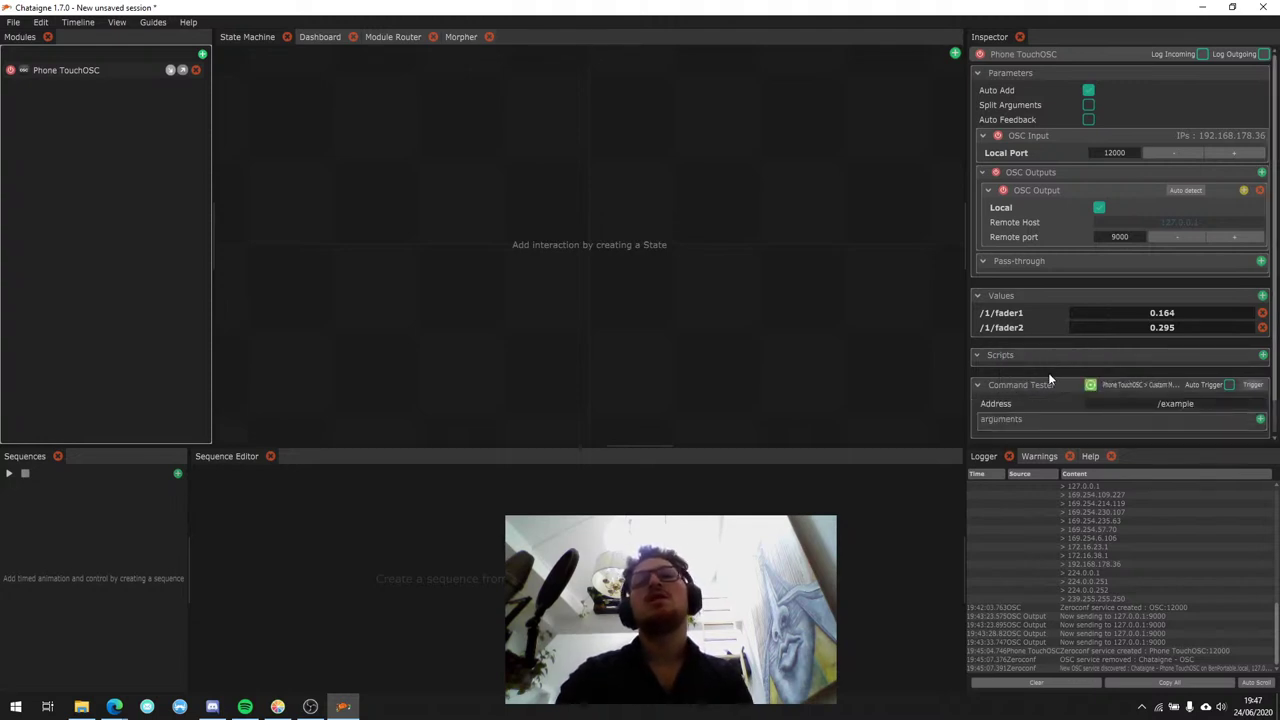
{"action": "scroll", "coordinate": [1056, 389], "scroll_direction": "down", "scroll_amount": 1}
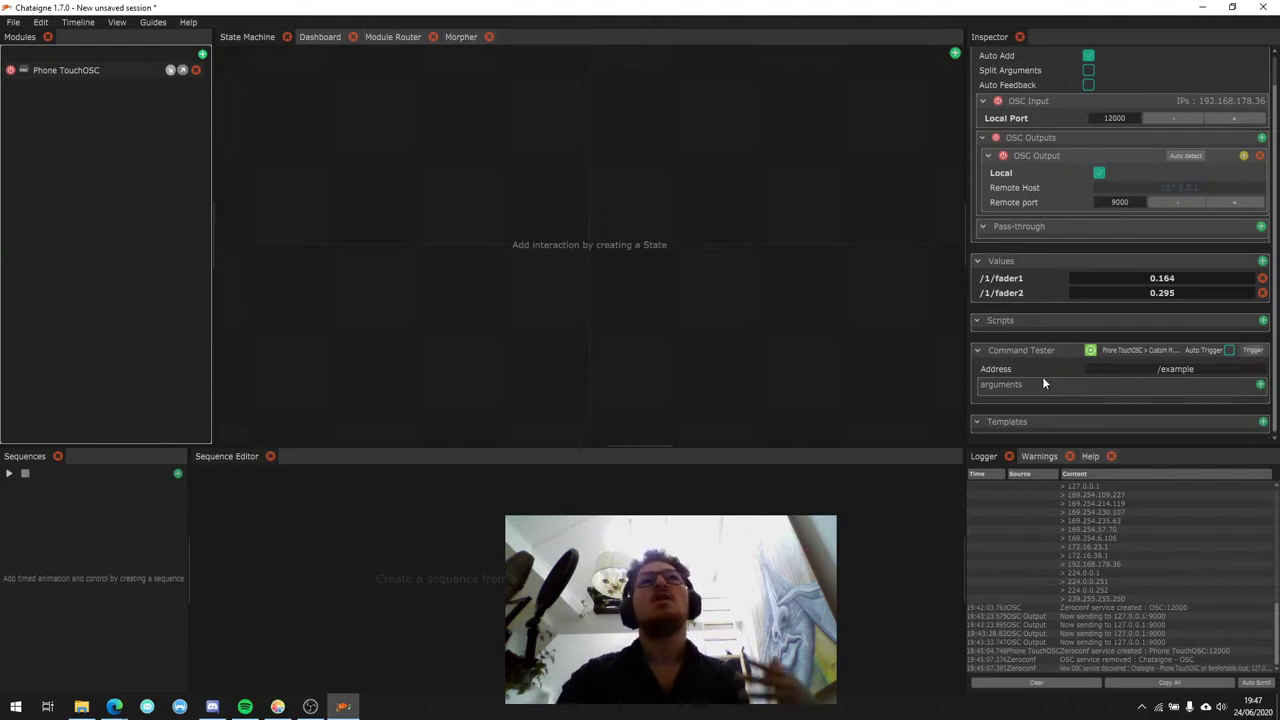
{"action": "left_click", "coordinate": [1165, 372]}
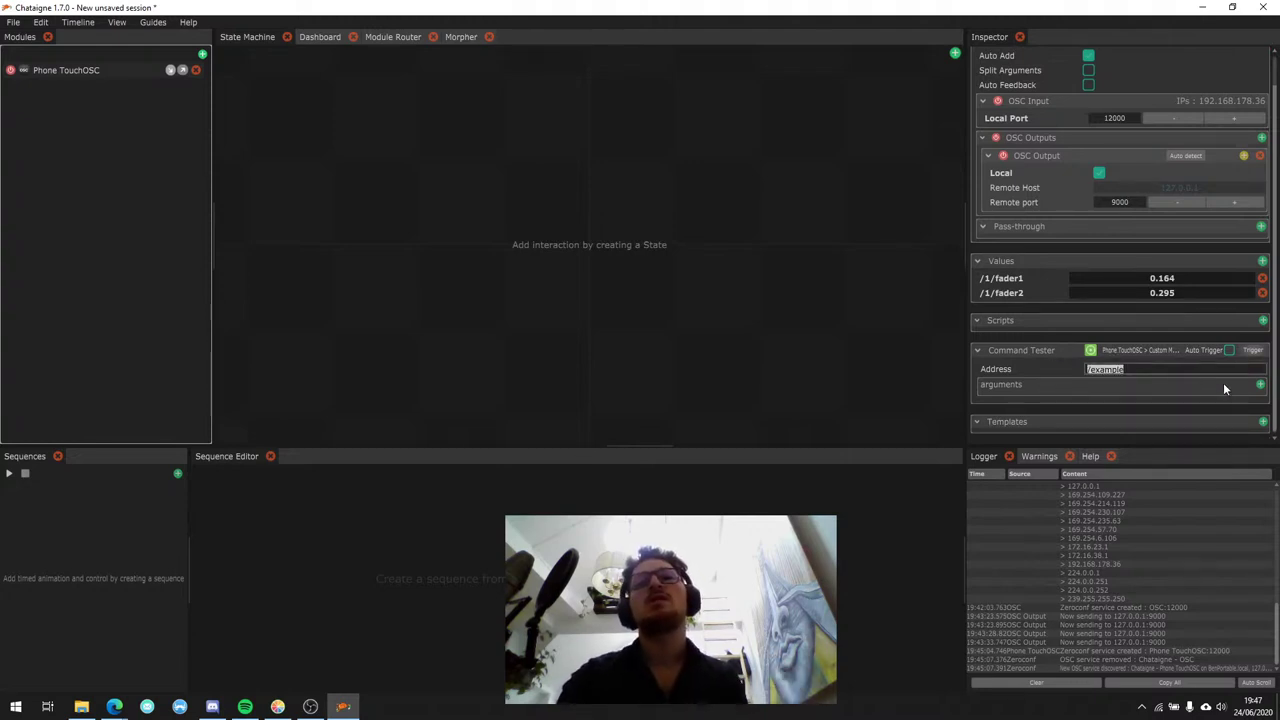
{"action": "left_click", "coordinate": [1182, 387]}
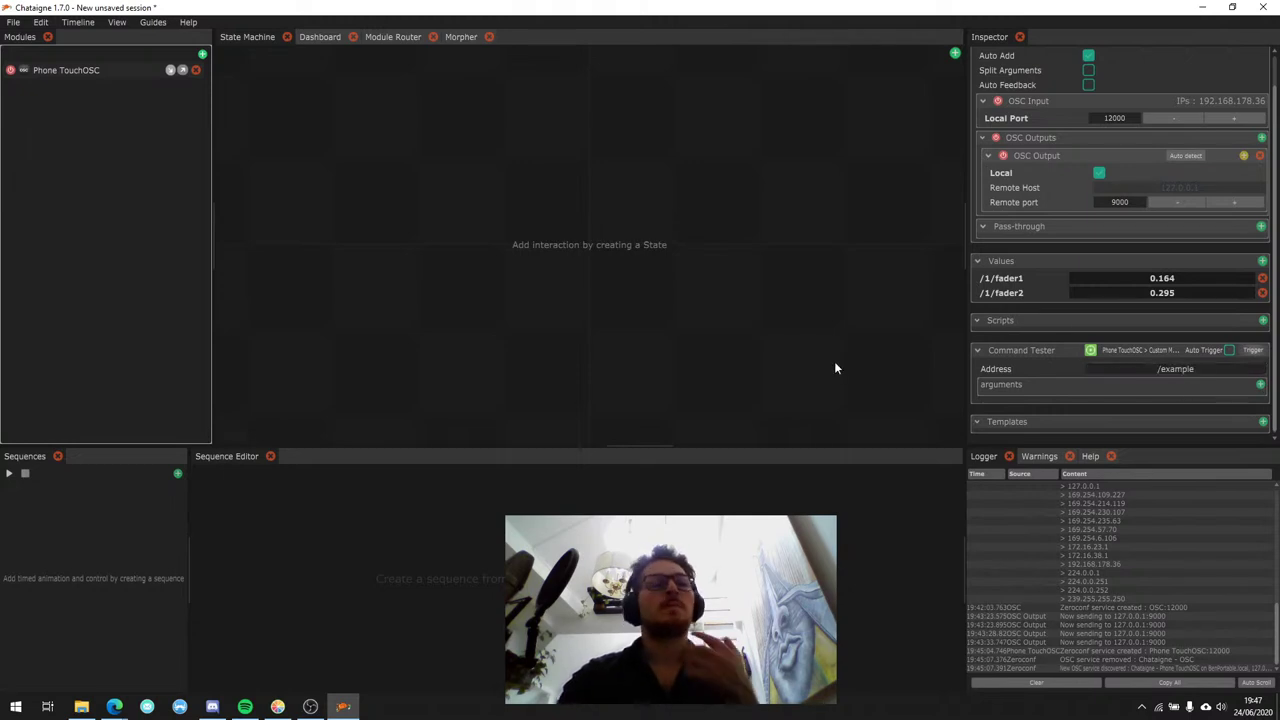
Add a MIDI module to the session alongside the Phone TouchOSC module.
{"action": "left_click", "coordinate": [202, 54]}
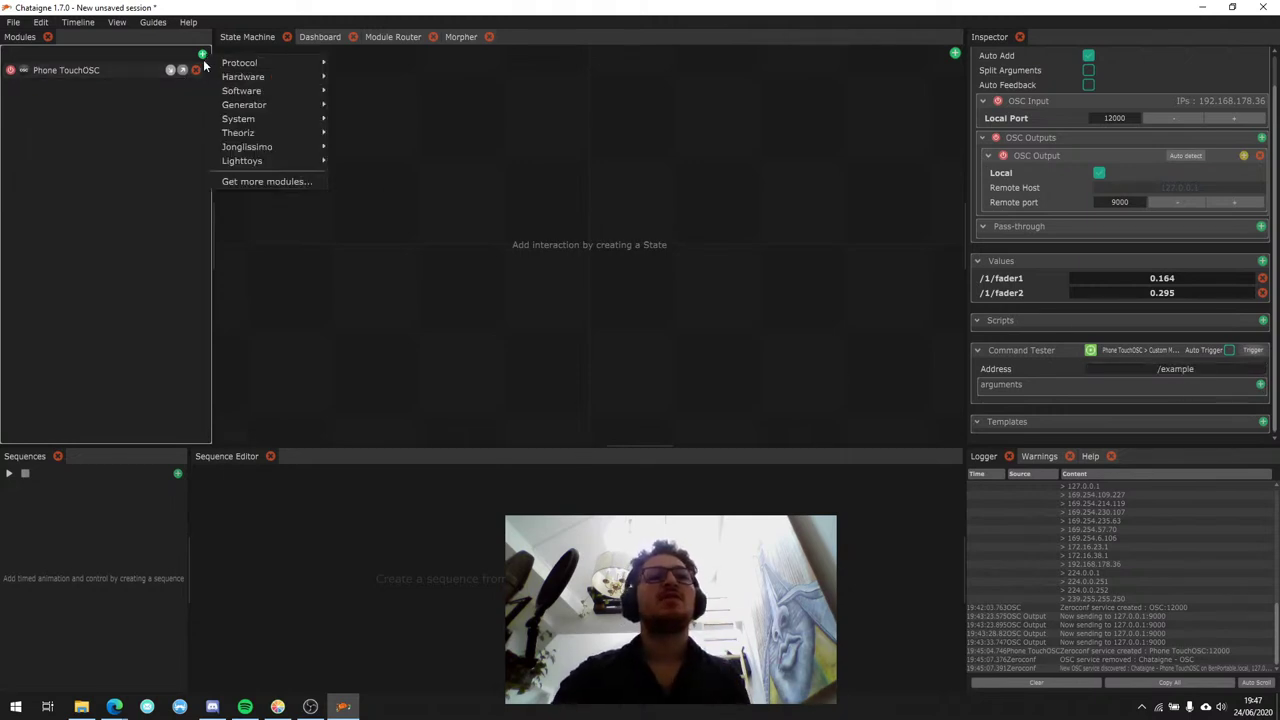
{"action": "mouse_move", "coordinate": [242, 69]}
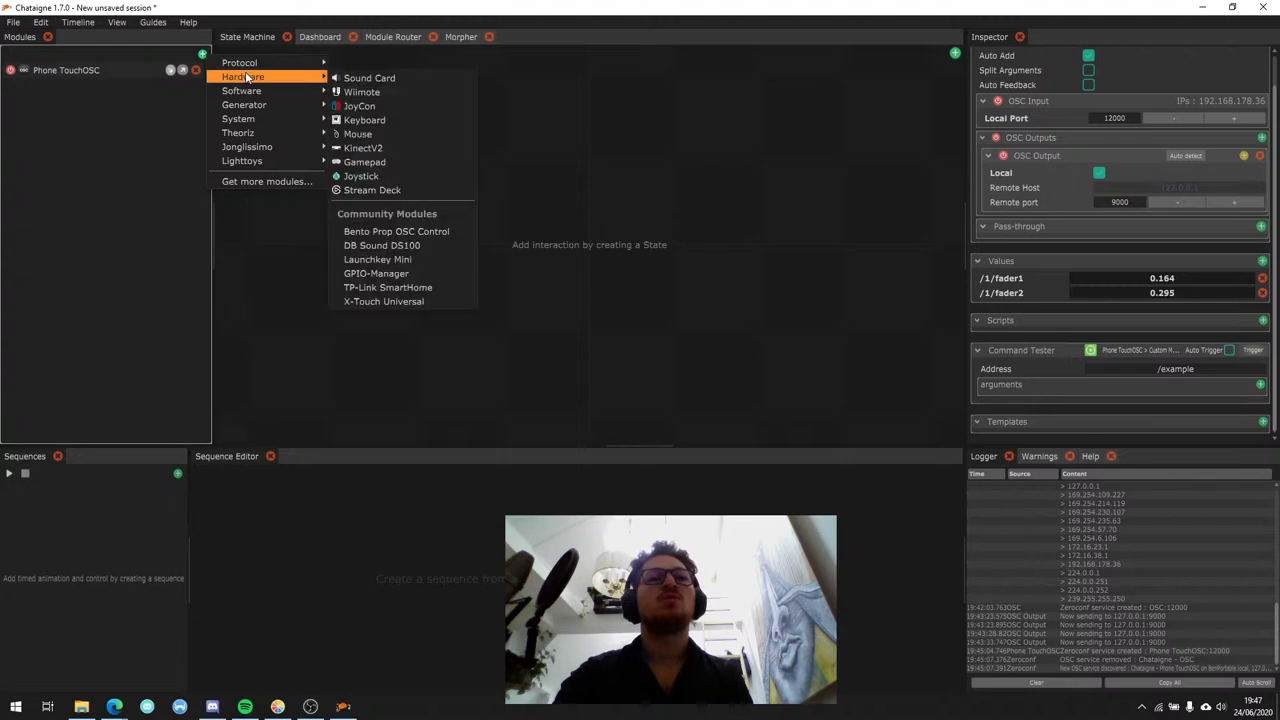
{"action": "left_click", "coordinate": [378, 91]}
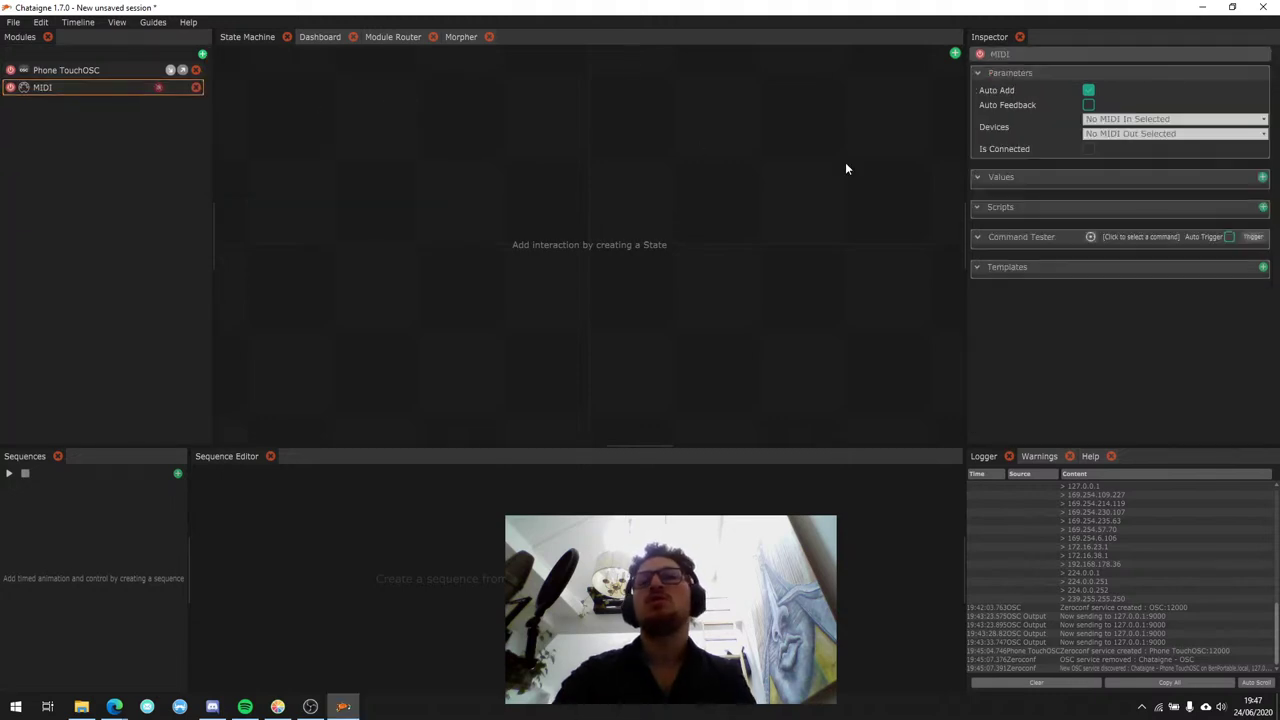
Review the commands offered by the MIDI module's Command Tester without choosing one.
{"action": "left_click", "coordinate": [1121, 239]}
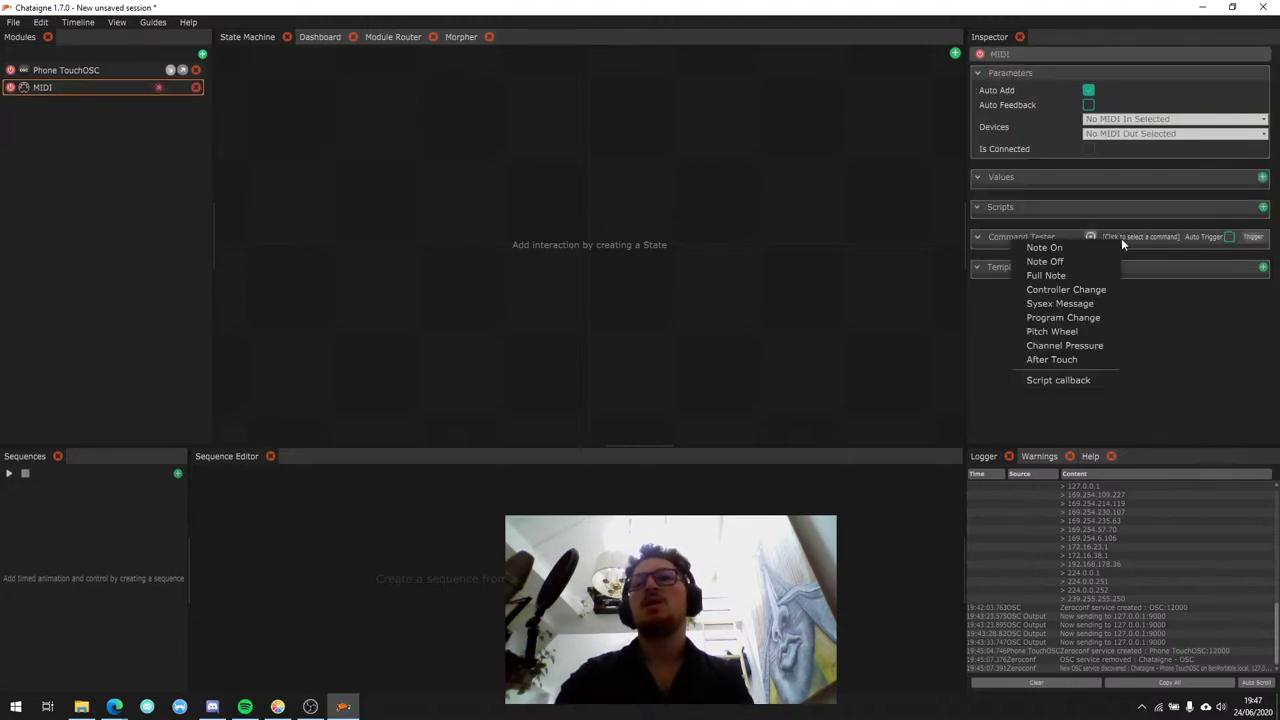
{"action": "left_click", "coordinate": [1012, 123]}
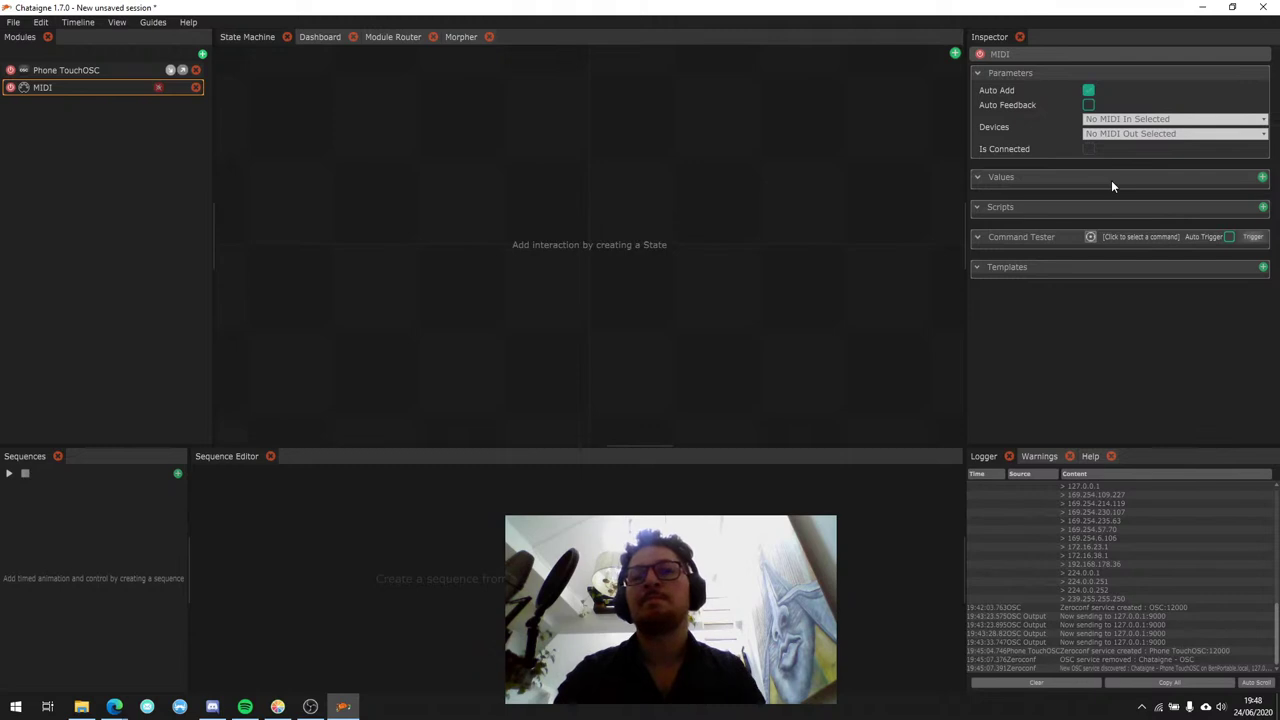
{"action": "left_click", "coordinate": [1091, 237]}
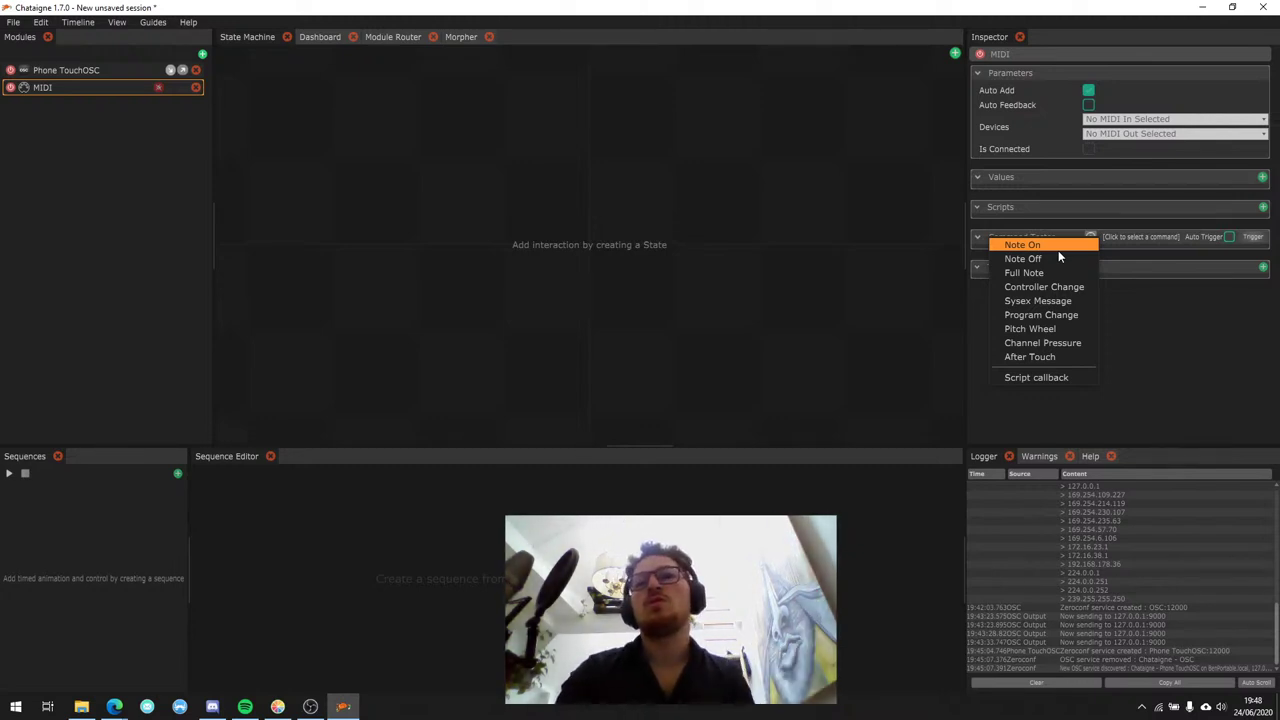
{"action": "left_click", "coordinate": [1120, 254]}
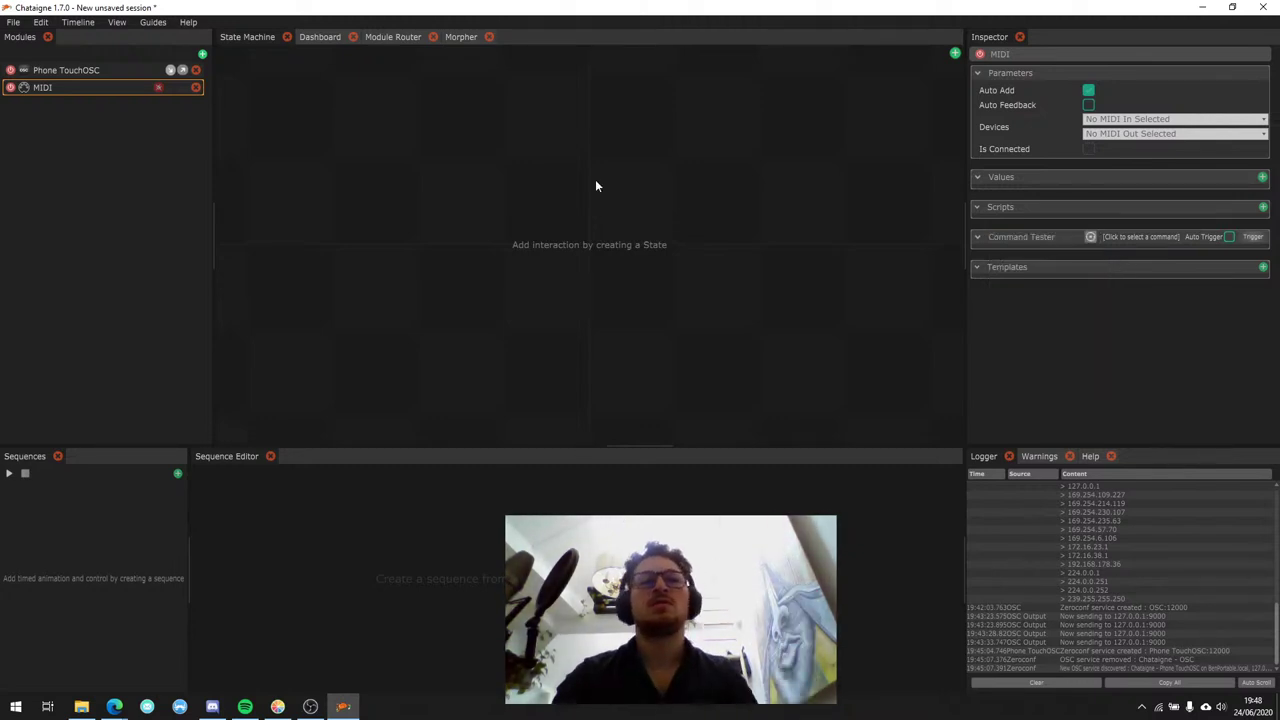
Remove the MIDI module, and show the Phone TouchOSC module's parameters in a taller Inspector with its Command Tester collapsed.
{"action": "left_click", "coordinate": [196, 87]}
{"action": "left_click", "coordinate": [134, 69]}
{"action": "scroll", "coordinate": [1070, 245], "scroll_direction": "down", "scroll_amount": 1}
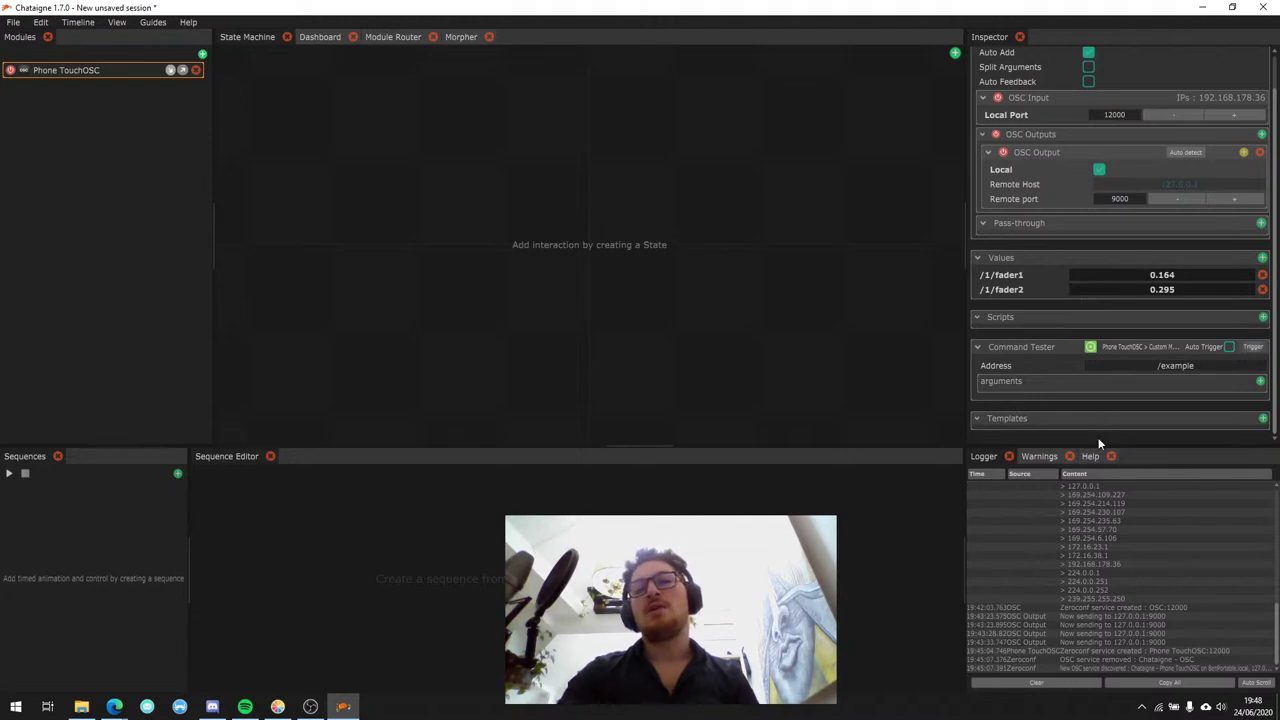
{"action": "left_click_drag", "start_coordinate": [1098, 445], "coordinate": [1097, 472]}
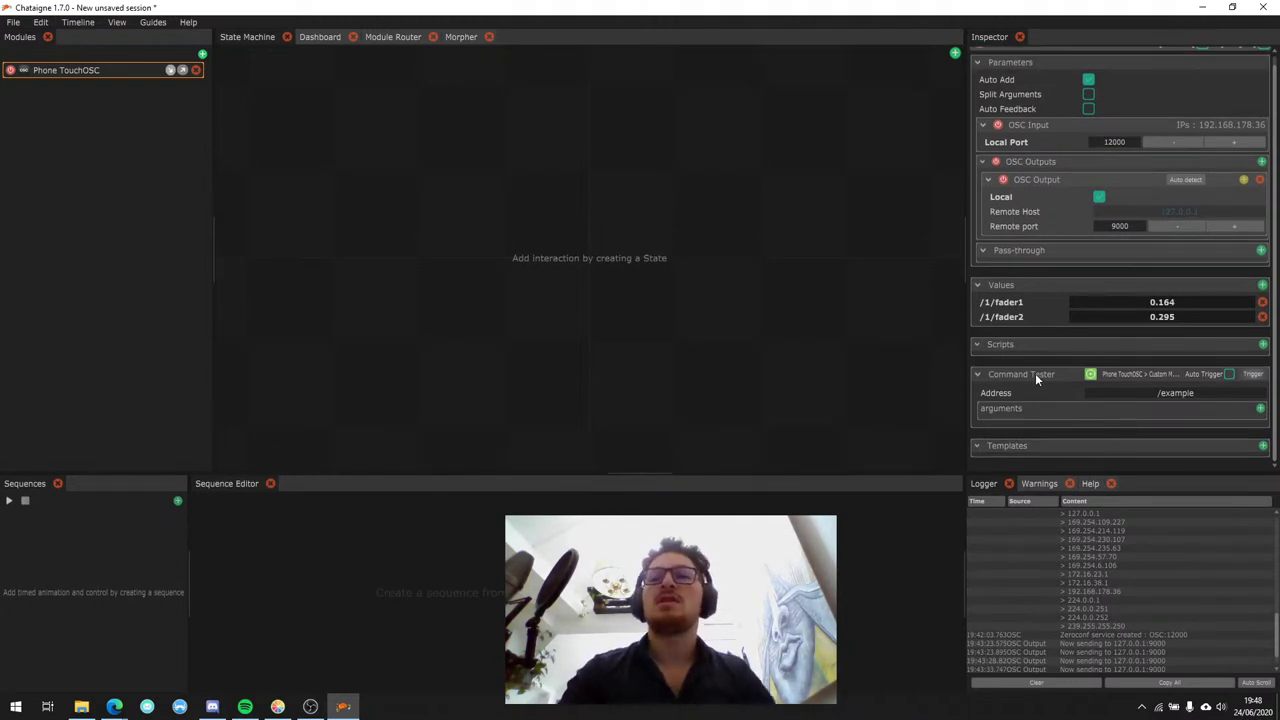
{"action": "left_click", "coordinate": [978, 375]}
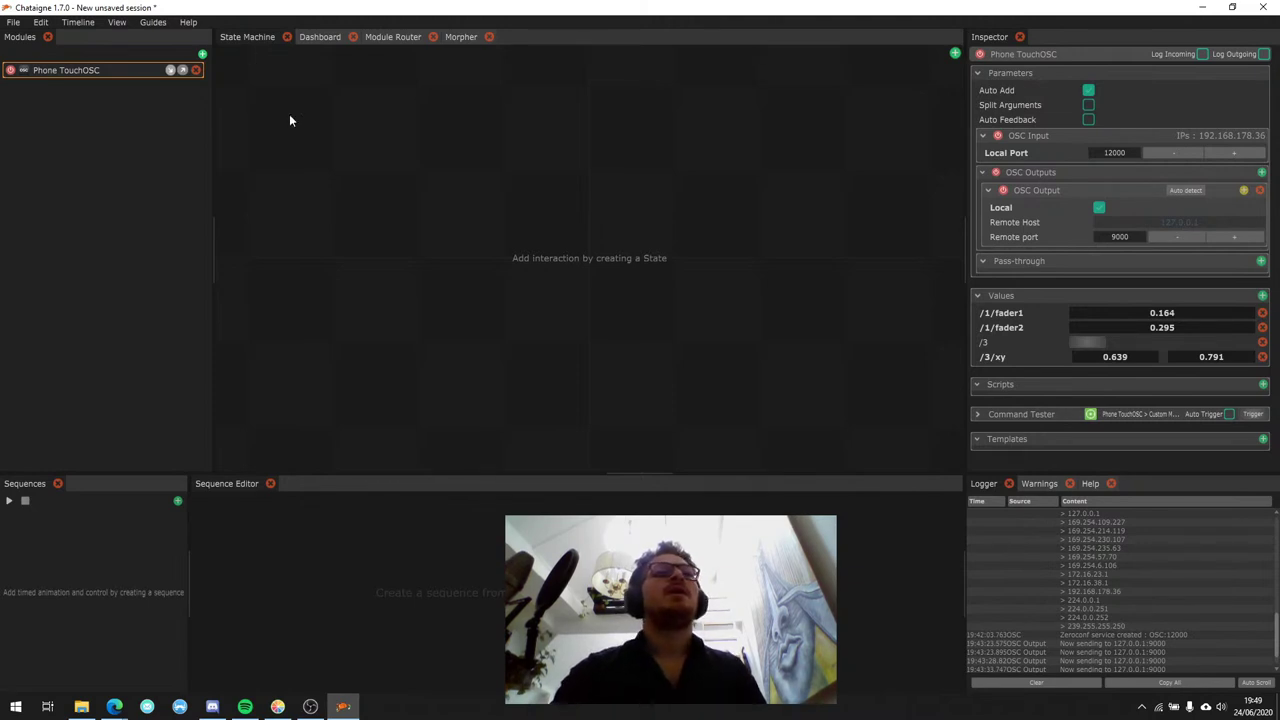
{"action": "left_click", "coordinate": [201, 55]}
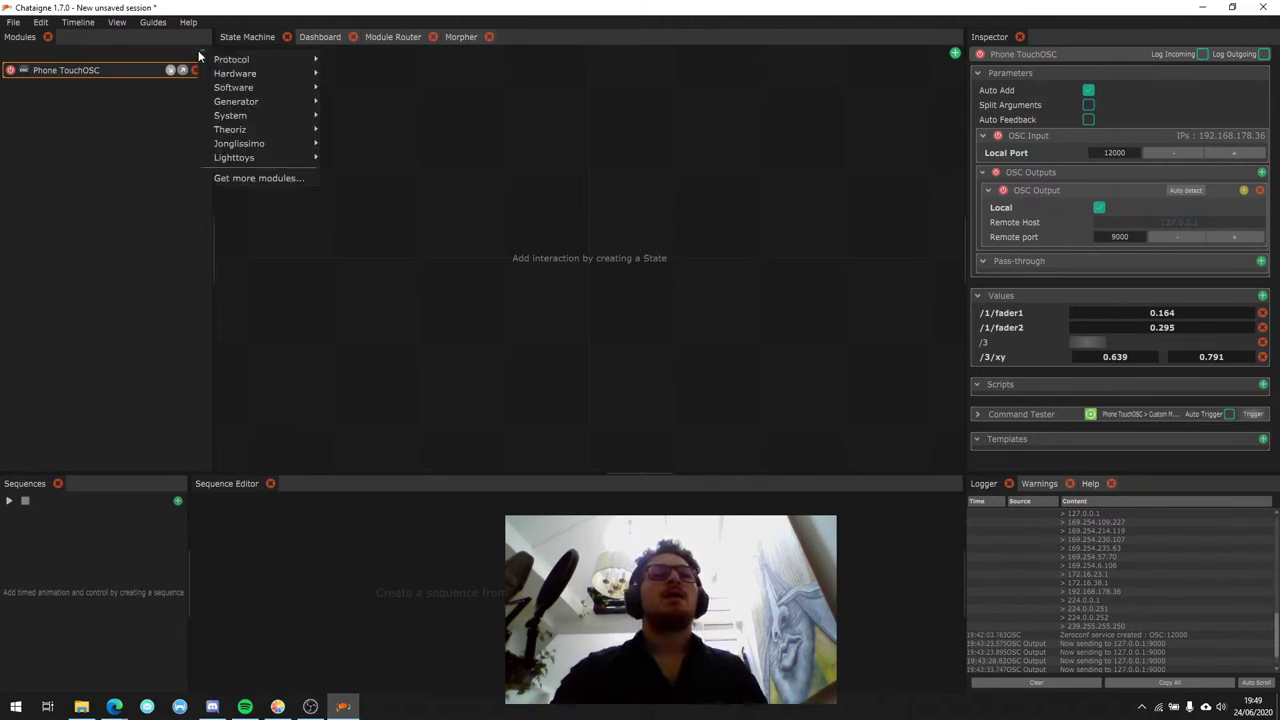
{"action": "left_click", "coordinate": [124, 70]}
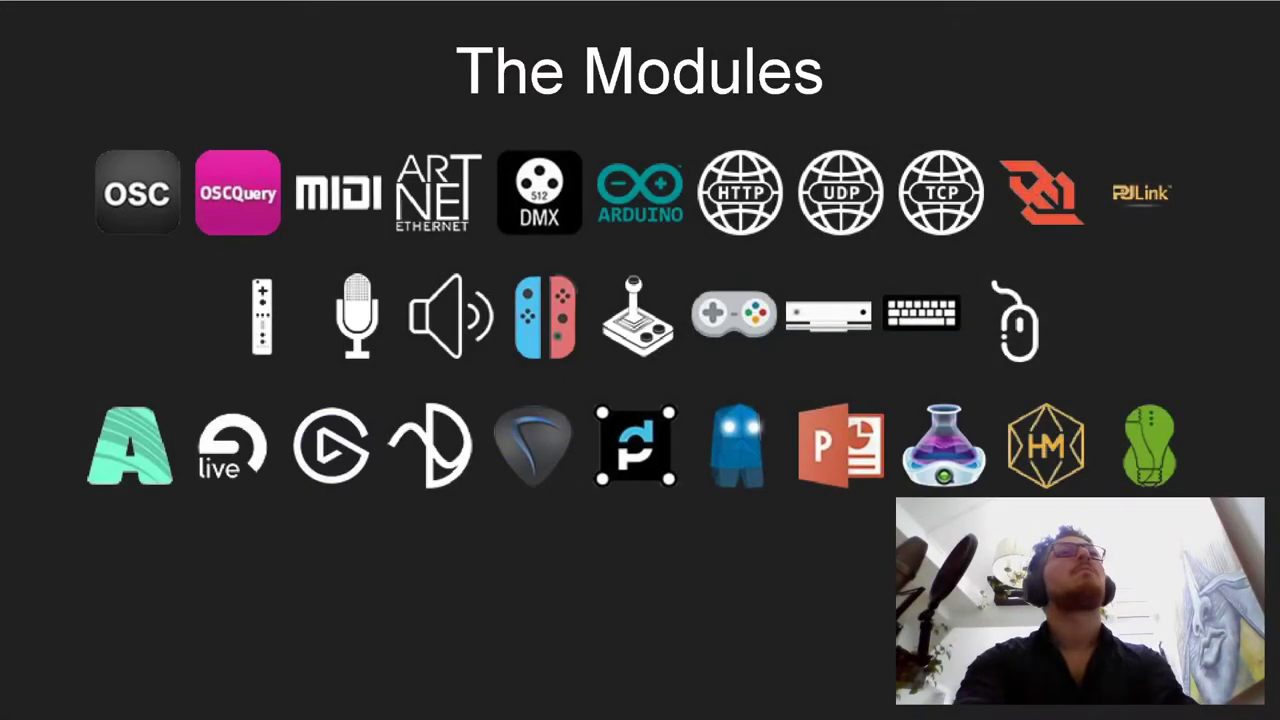
{"action": "key", "text": "Right"}
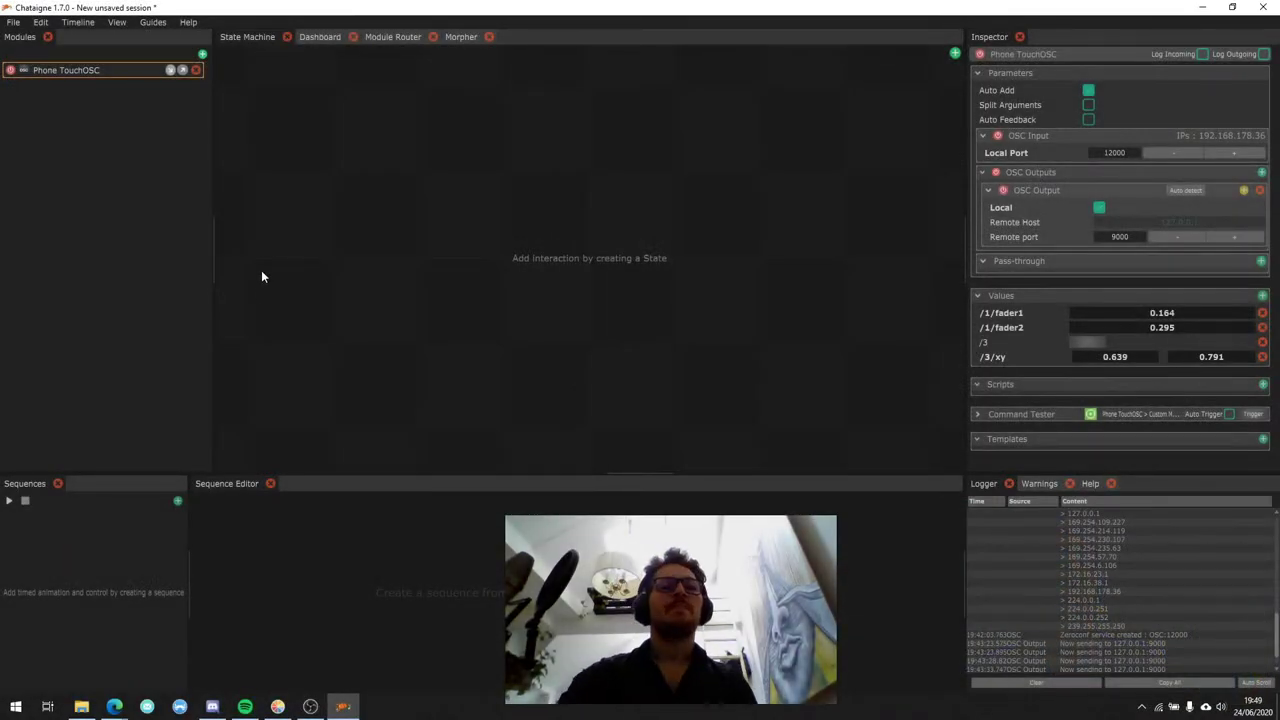
Search Windows for Resolume Arena and launch it.
{"action": "key", "text": "super"}
{"action": "type", "text": "reso"}
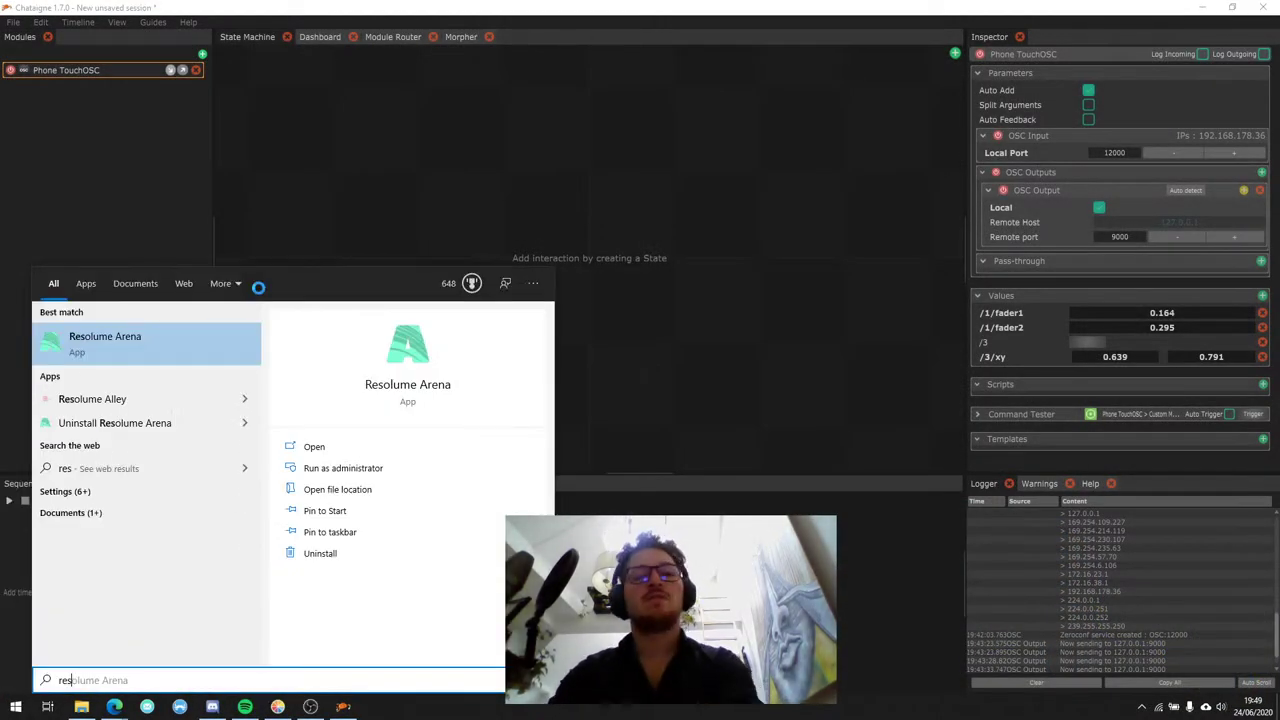
{"action": "key", "text": "Return"}
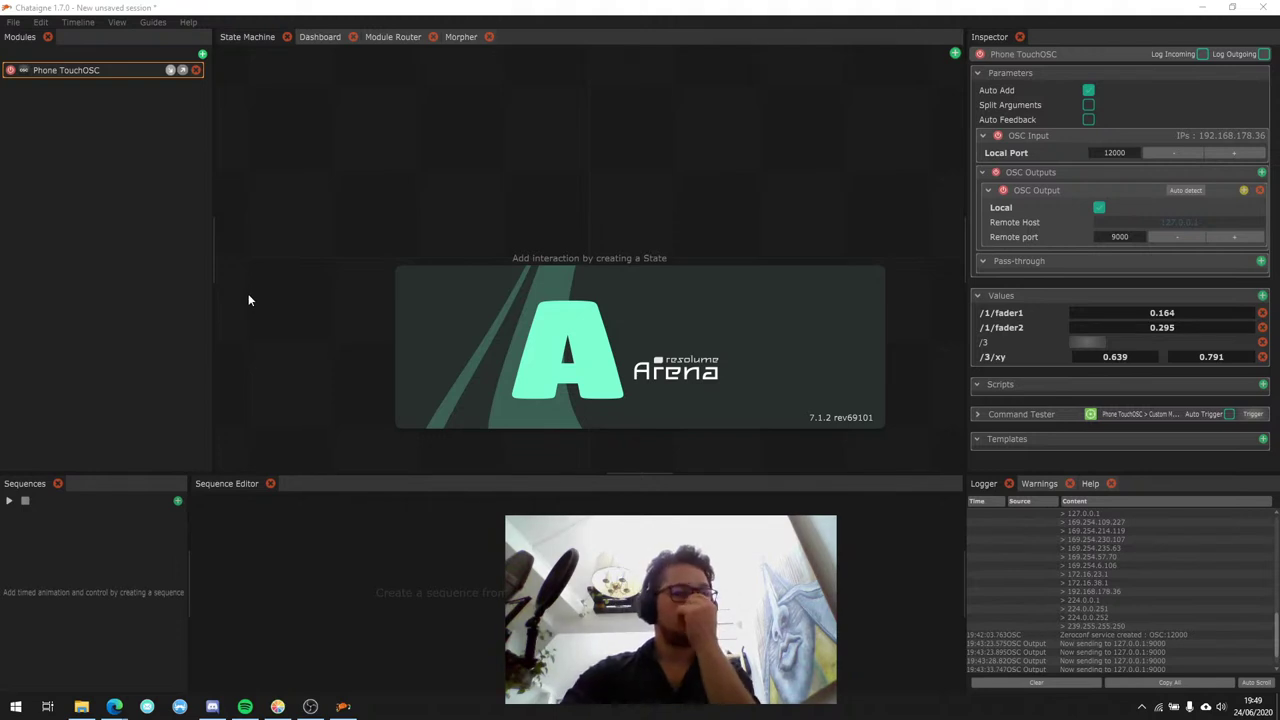
Remove the Phone TouchOSC module from Chataigne and look through the Protocol and Hardware modules available to add.
{"action": "left_click", "coordinate": [196, 70]}
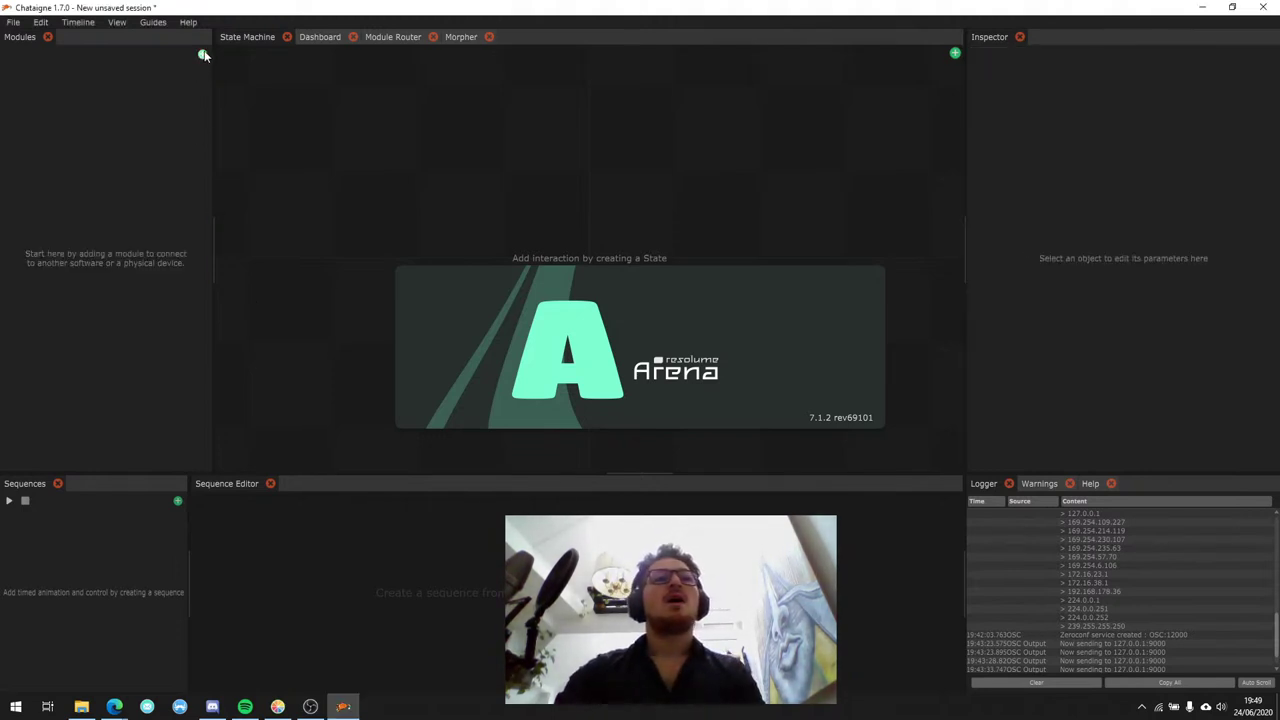
{"action": "left_click", "coordinate": [202, 54]}
{"action": "mouse_move", "coordinate": [280, 74]}
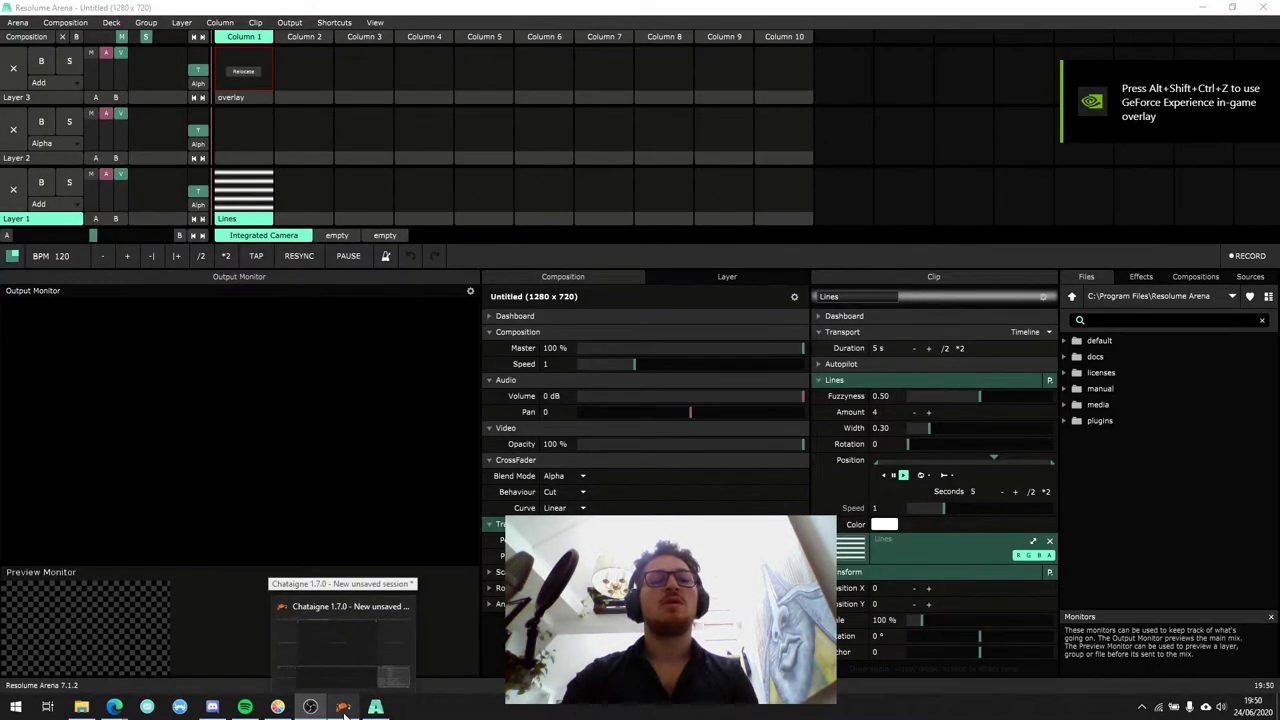
{"action": "left_click", "coordinate": [343, 708]}
{"action": "left_click", "coordinate": [202, 54]}
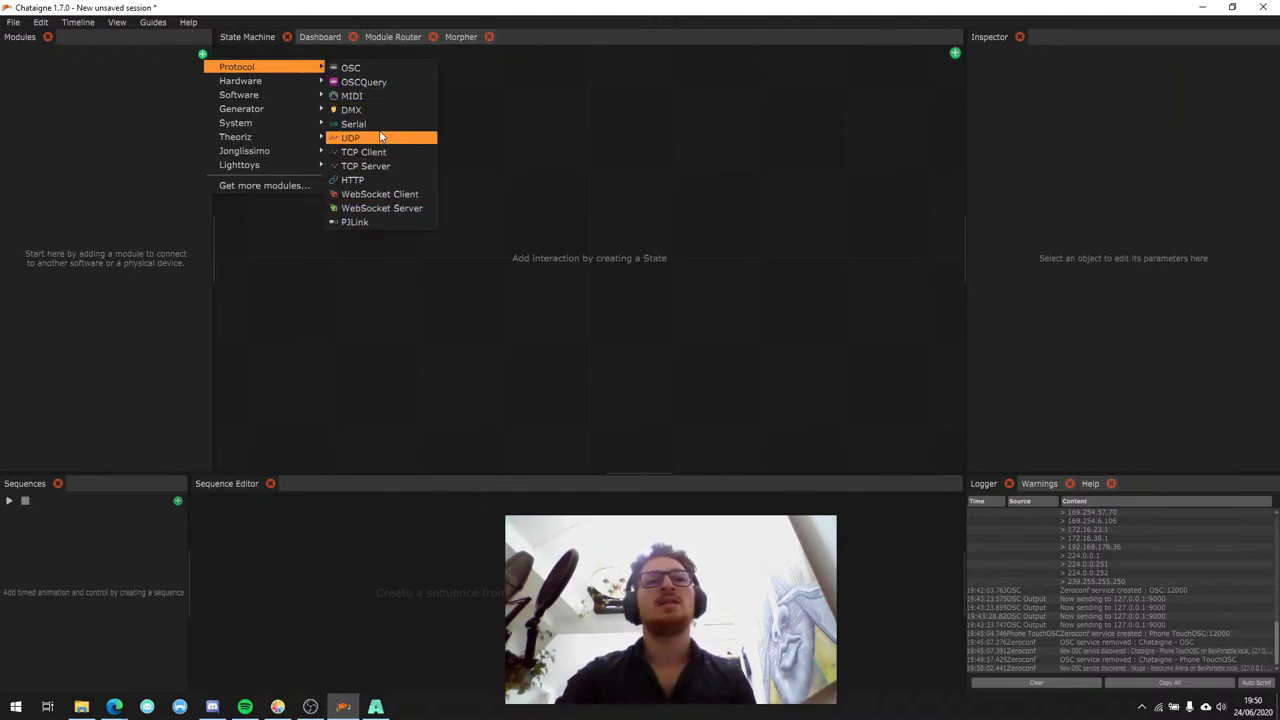
{"action": "mouse_move", "coordinate": [309, 86]}
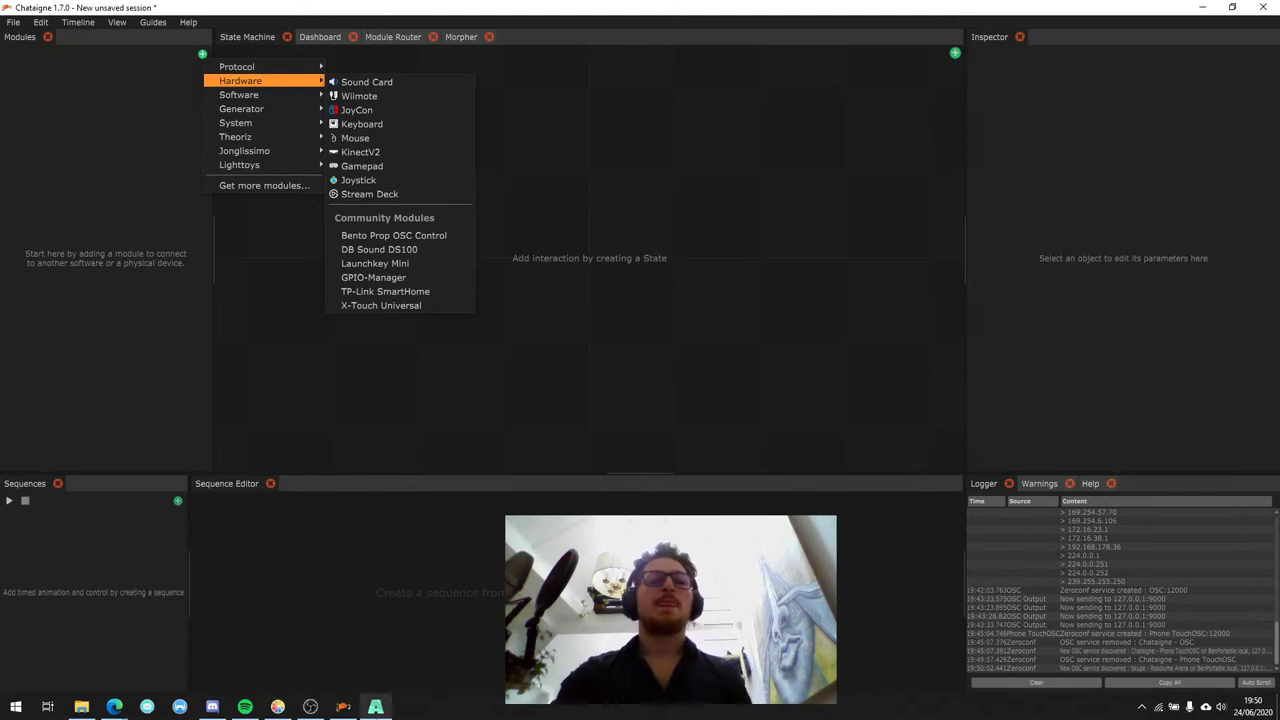
Switch to Resolume Arena and clear the overlay clip from Layer 3 and the Lines clip from Layer 1.
{"action": "left_click", "coordinate": [376, 707]}
{"action": "left_click", "coordinate": [253, 83]}
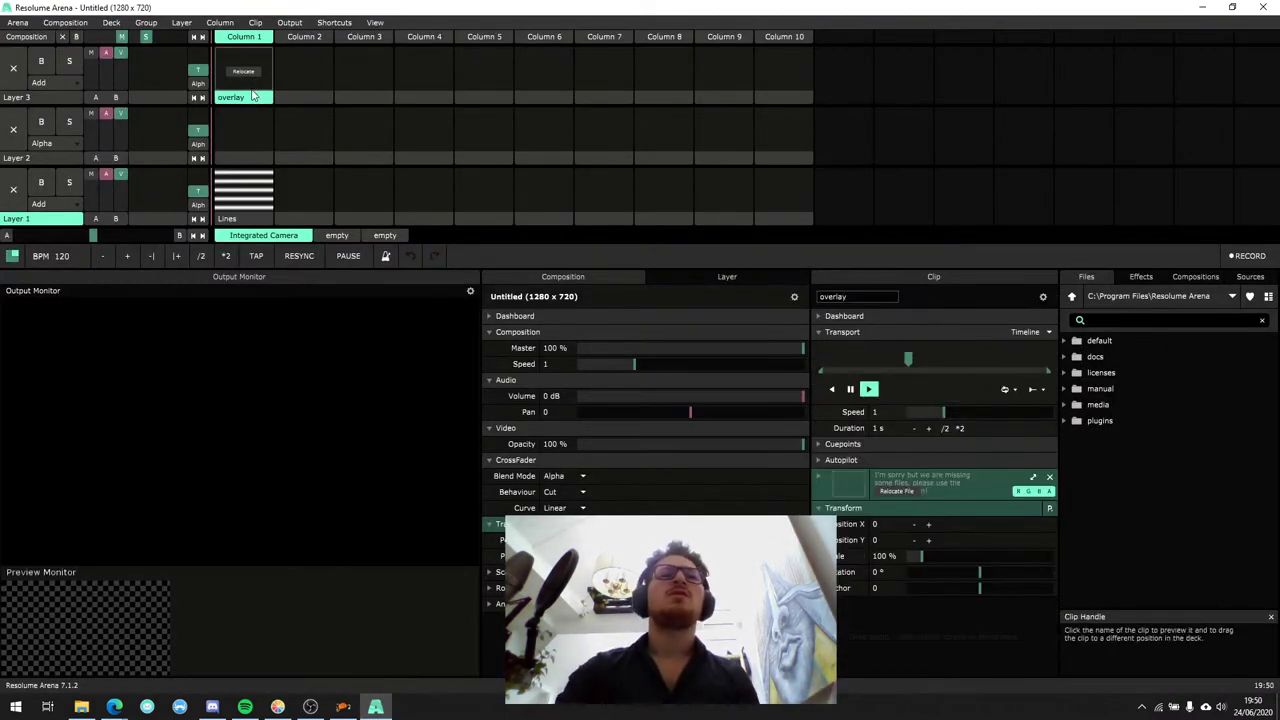
{"action": "right_click", "coordinate": [253, 85]}
{"action": "left_click", "coordinate": [317, 349]}
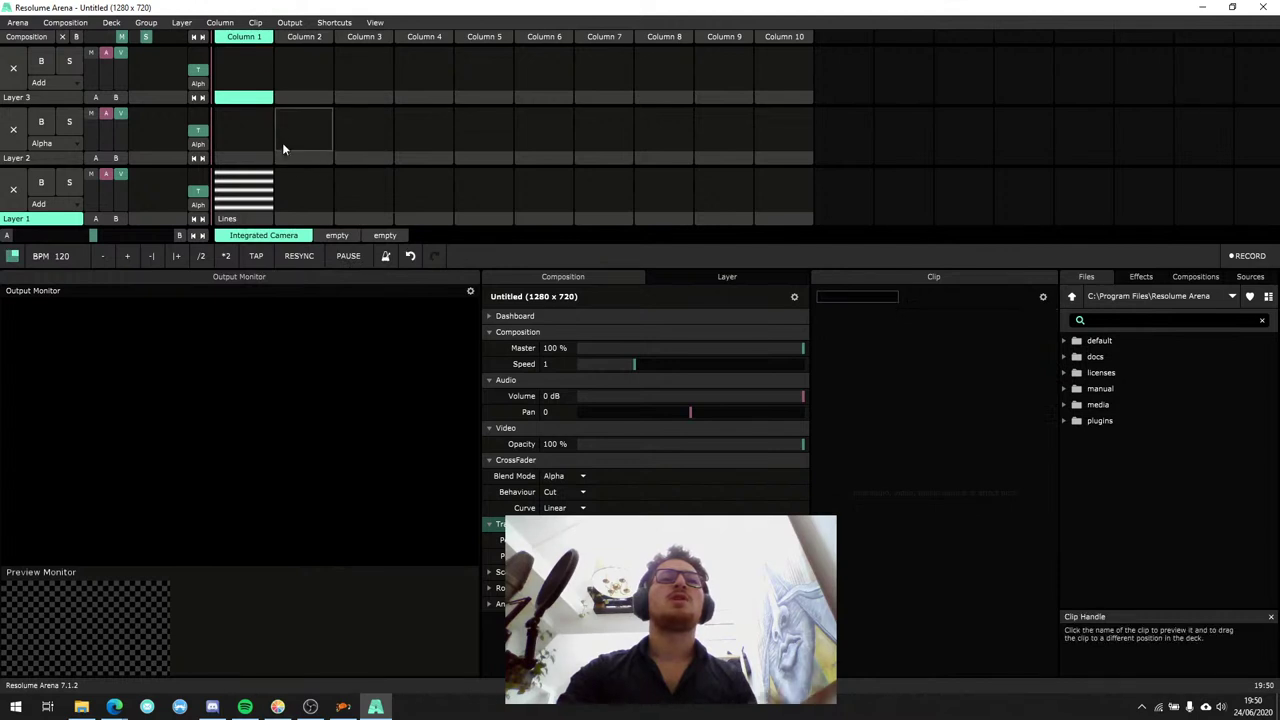
{"action": "left_click_drag", "start_coordinate": [243, 218], "coordinate": [296, 221]}
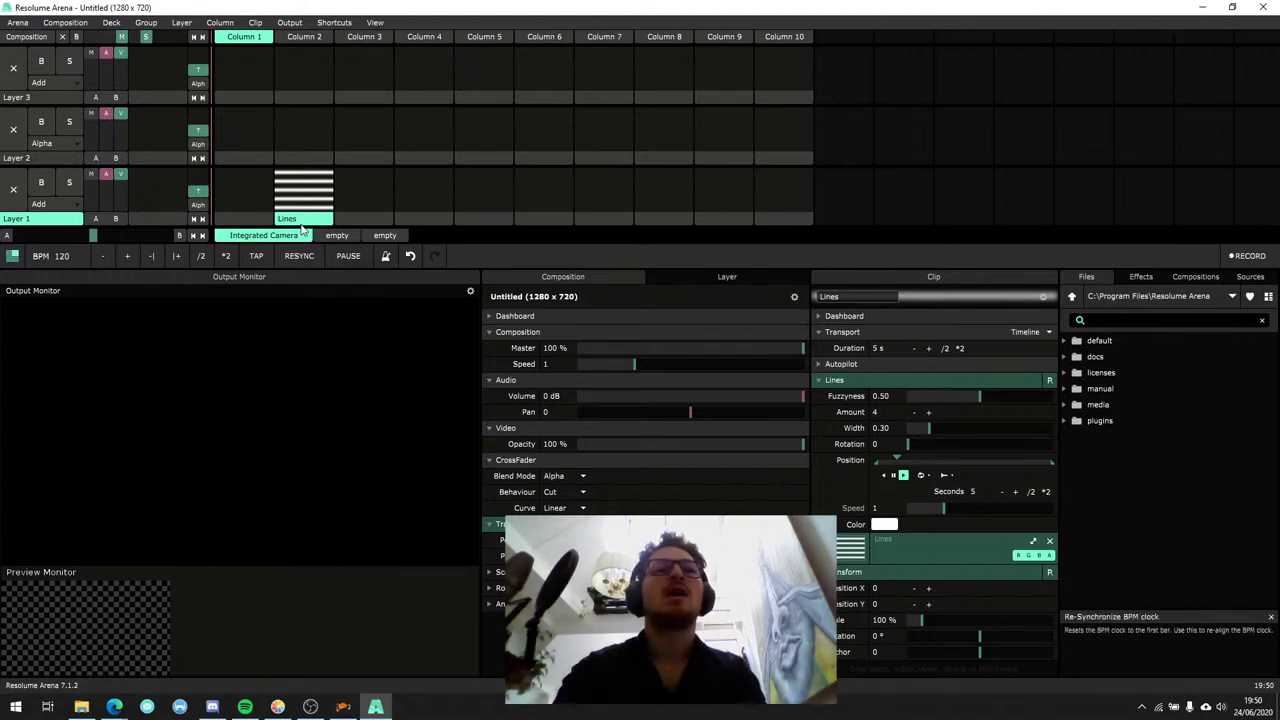
{"action": "right_click", "coordinate": [300, 220]}
{"action": "left_click", "coordinate": [364, 501]}
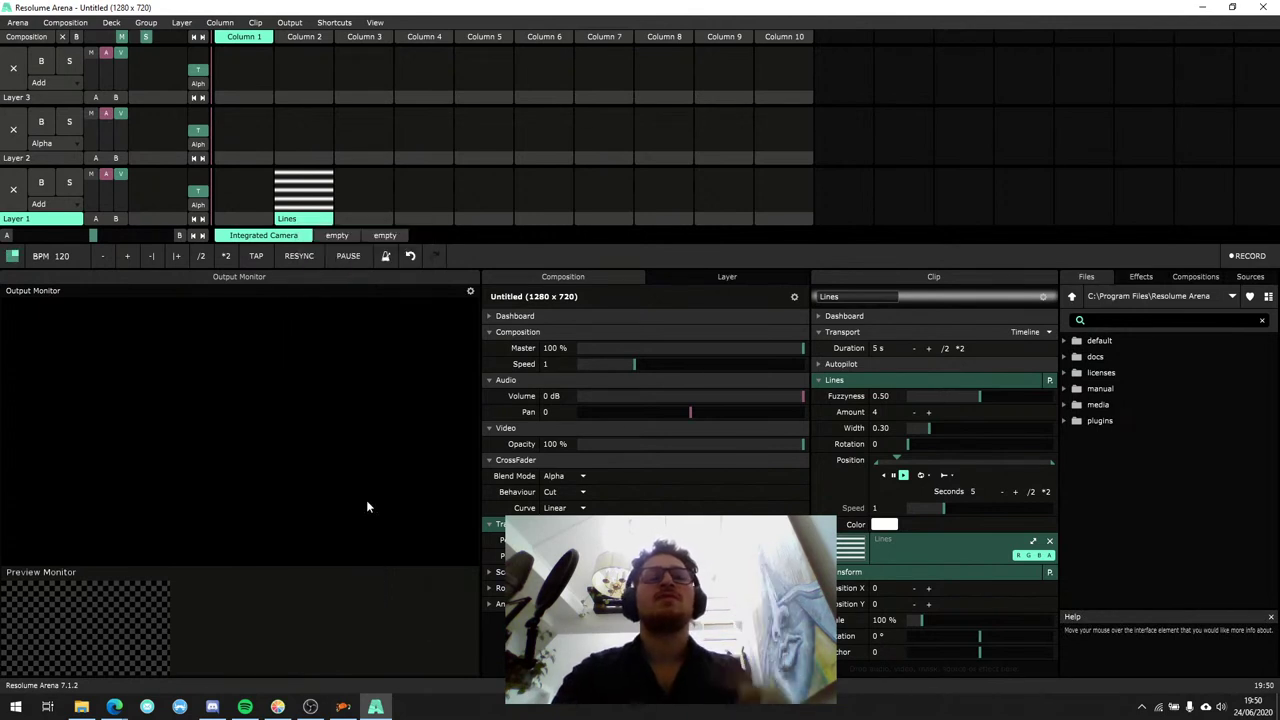
{"action": "left_click", "coordinate": [1245, 278]}
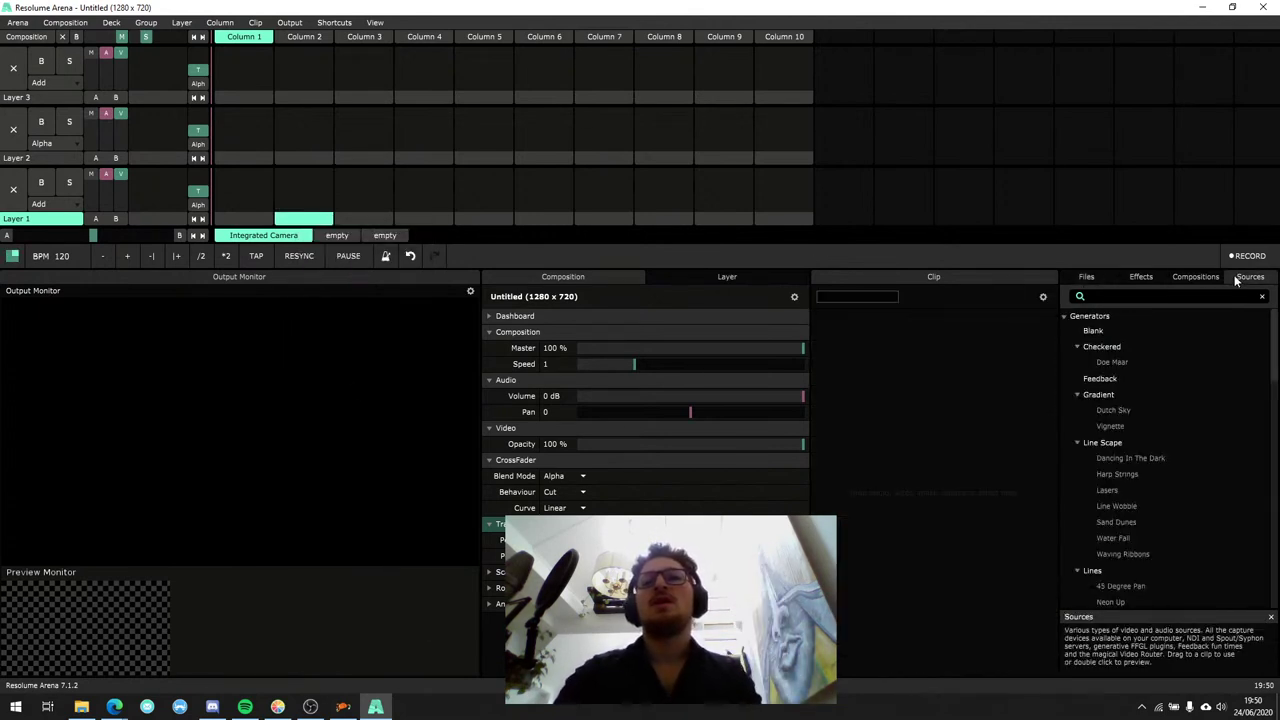
{"action": "scroll", "coordinate": [1144, 447], "scroll_direction": "down", "scroll_amount": 6}
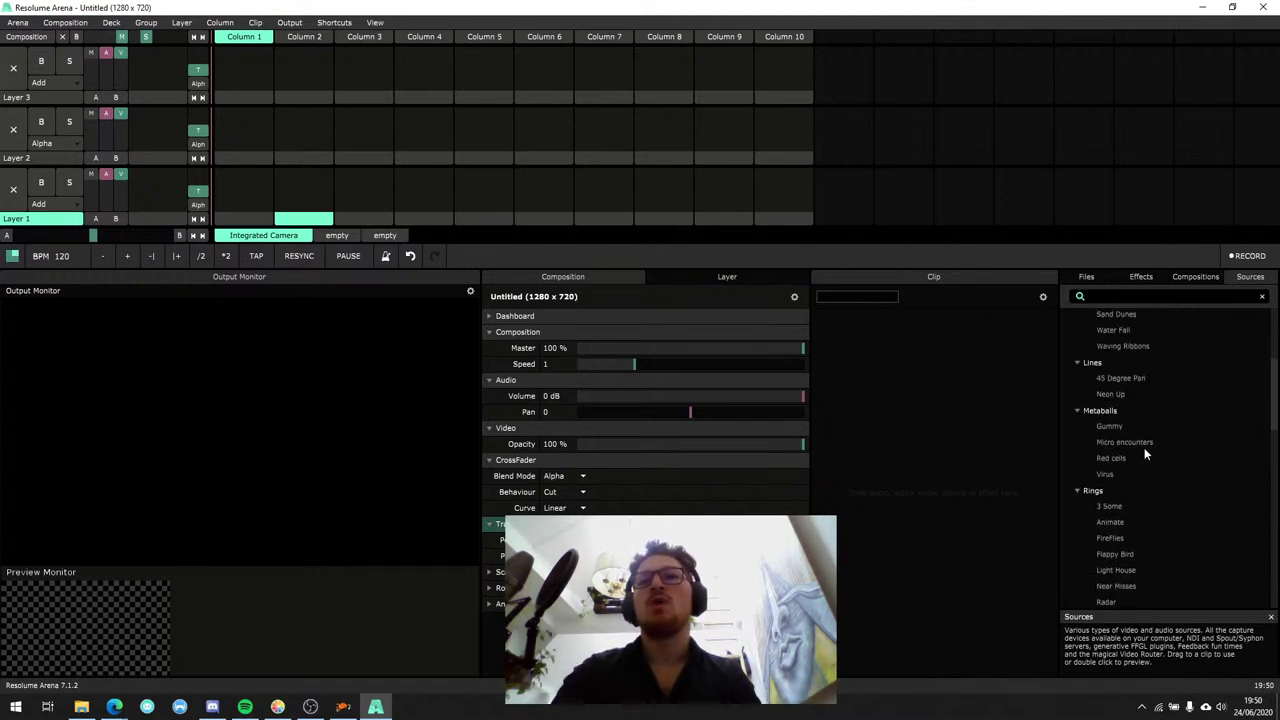
{"action": "scroll", "coordinate": [1146, 453], "scroll_direction": "up", "scroll_amount": 3}
Load EastMandala_10.mov from the media/Shop folder into Layer 1's Column 1 slot and play it.
{"action": "left_click", "coordinate": [1096, 280]}
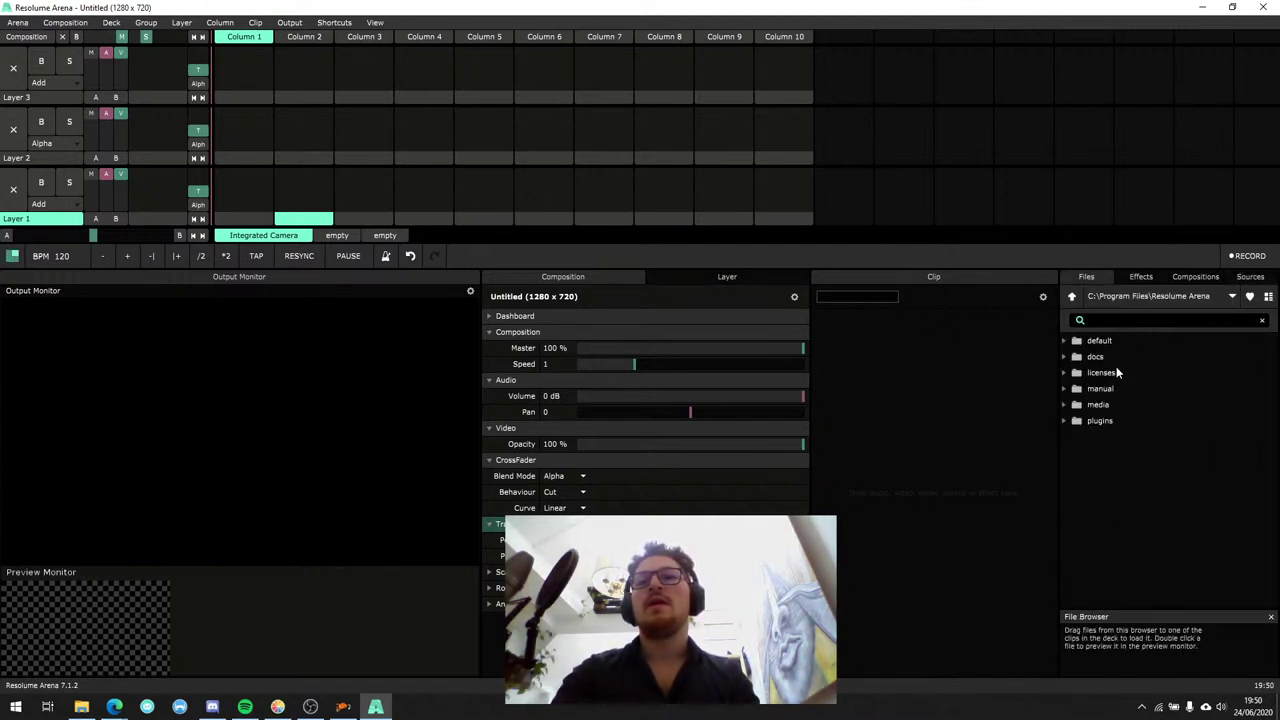
{"action": "left_click", "coordinate": [1063, 405]}
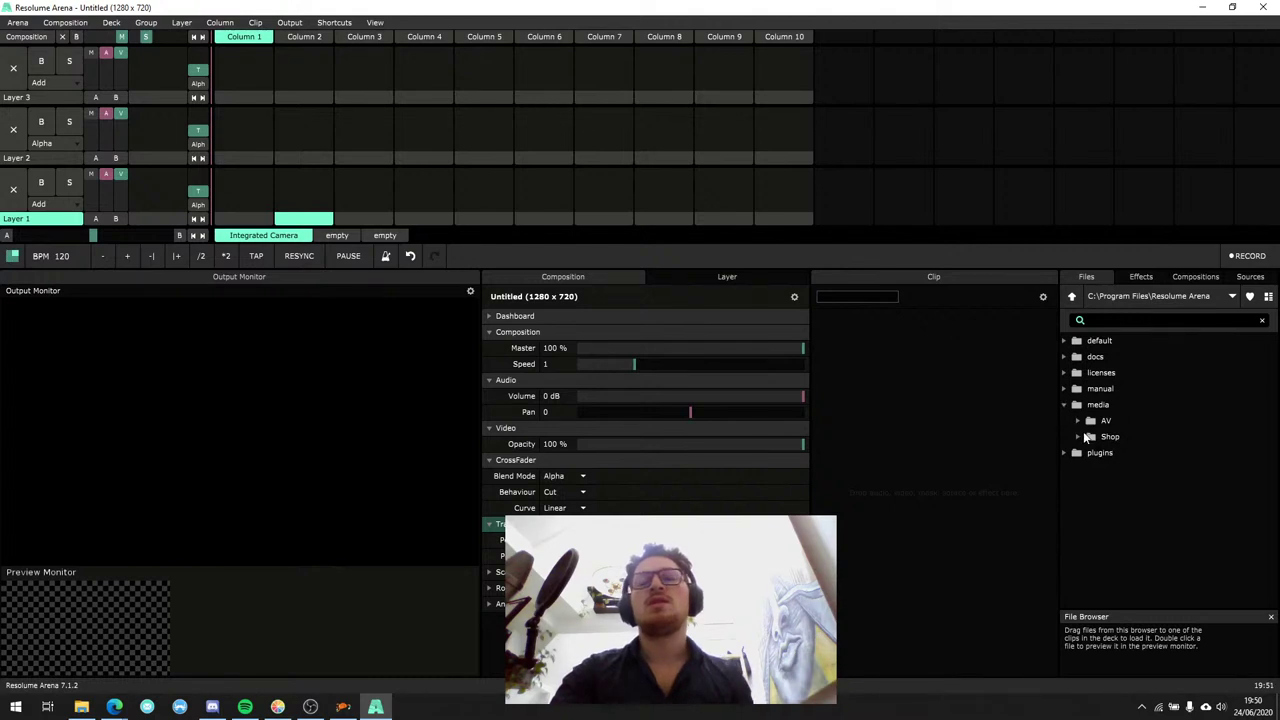
{"action": "left_click", "coordinate": [1077, 437]}
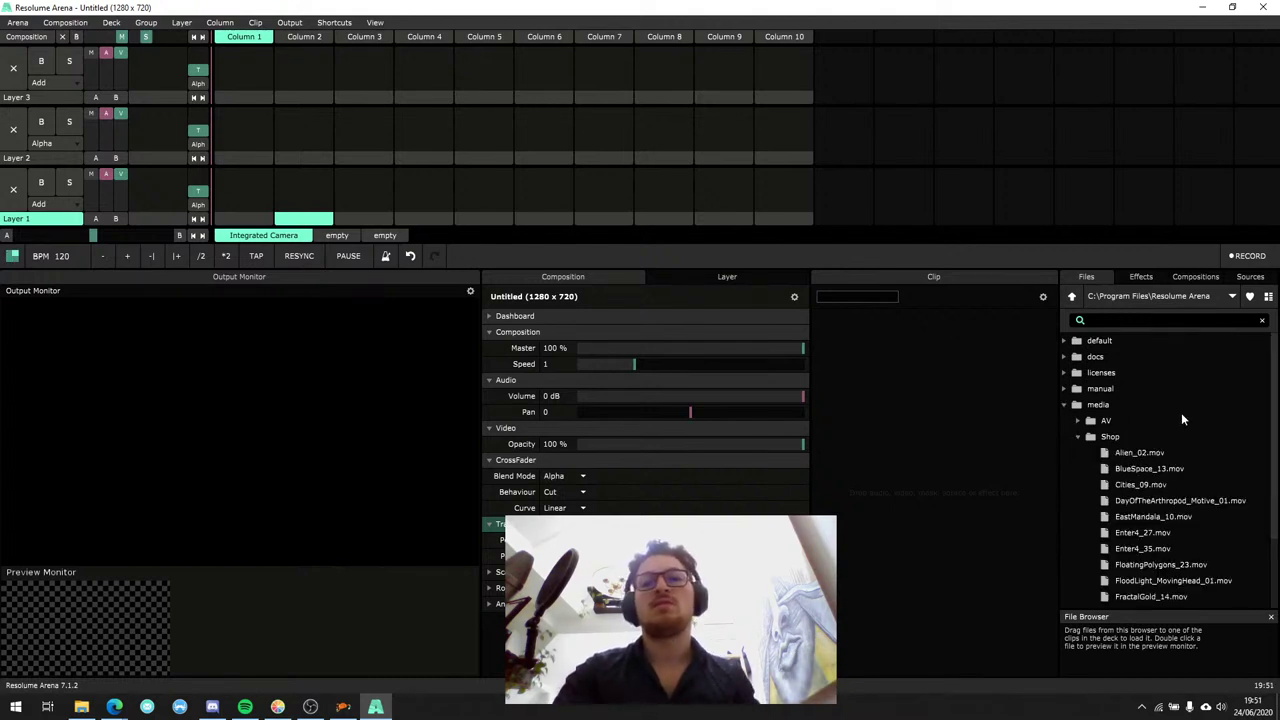
{"action": "scroll", "coordinate": [1181, 413], "scroll_direction": "down", "scroll_amount": 2}
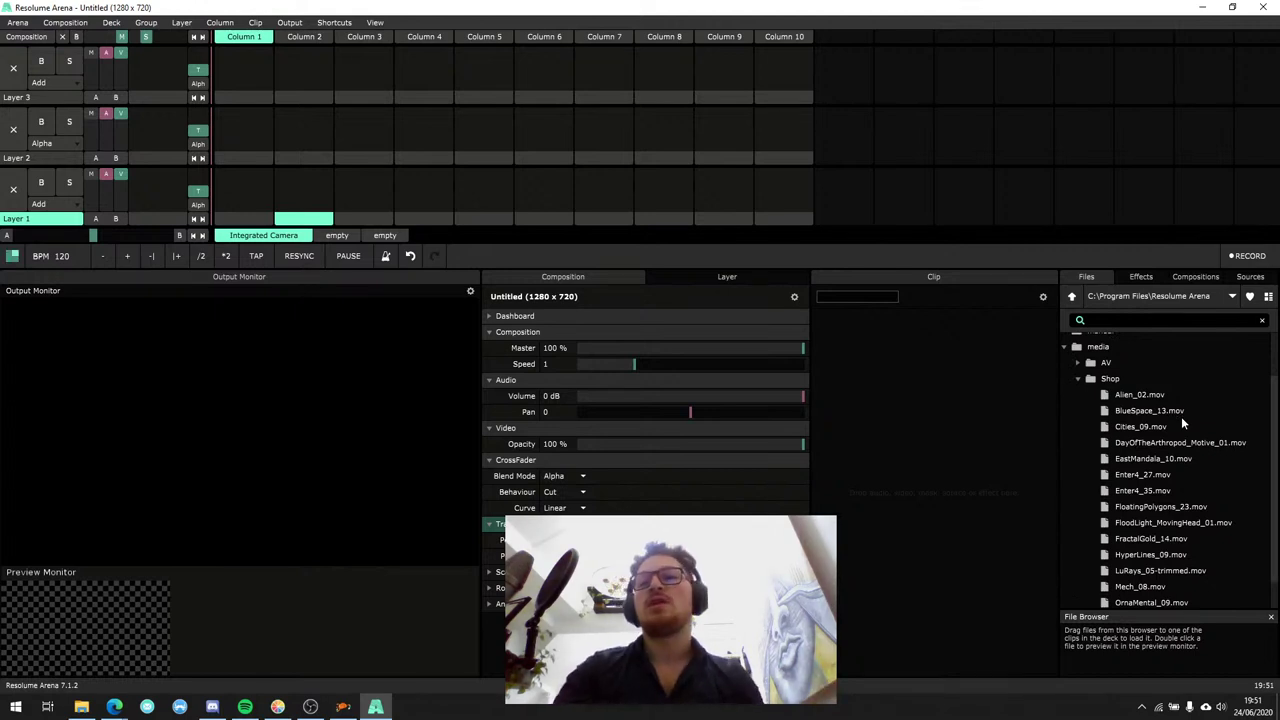
{"action": "left_click_drag", "start_coordinate": [1168, 459], "coordinate": [248, 195]}
{"action": "left_click", "coordinate": [249, 200]}
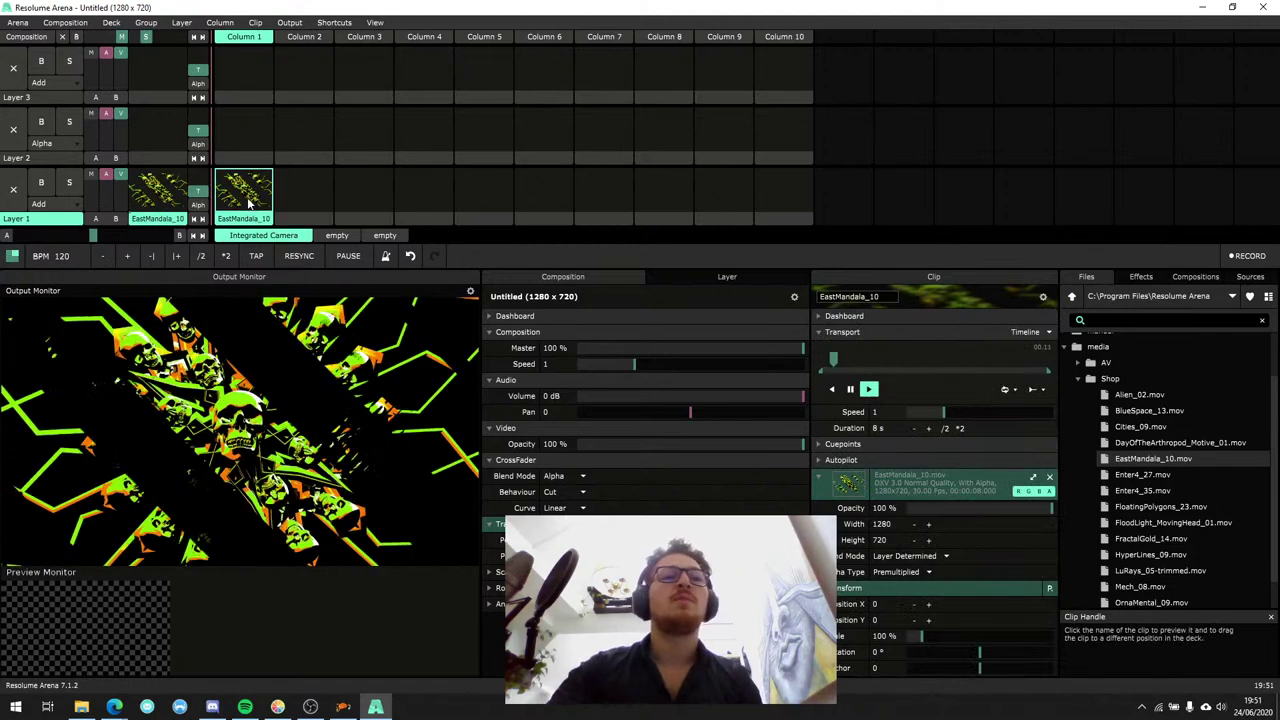
Arrange Layer 1 with FractalGold_14.mov from the Shop folder in Column 1 and EastMandala_10 in Column 2, and stop playback.
{"action": "left_click", "coordinate": [298, 200]}
{"action": "left_click_drag", "start_coordinate": [1142, 474], "coordinate": [318, 200]}
{"action": "left_click_drag", "start_coordinate": [1150, 538], "coordinate": [245, 216]}
{"action": "left_click", "coordinate": [303, 195]}
{"action": "left_click_drag", "start_coordinate": [363, 216], "coordinate": [303, 216]}
{"action": "left_click", "coordinate": [362, 206]}
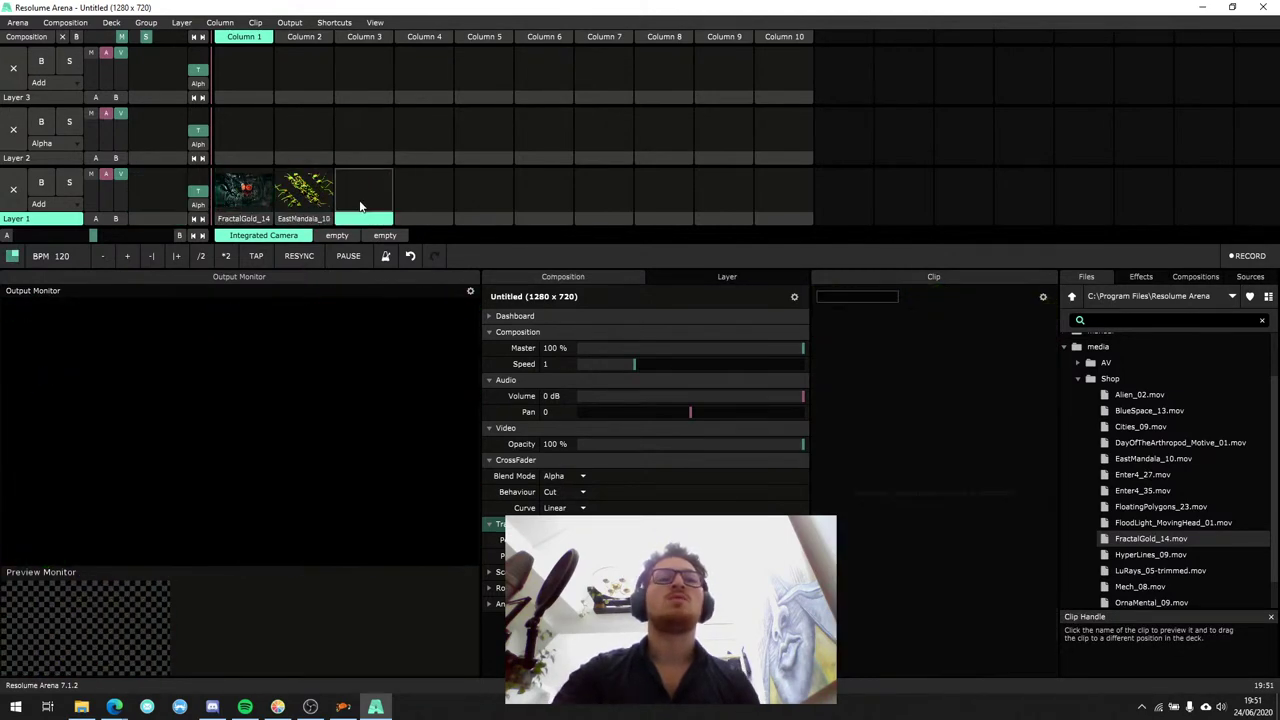
Trigger the FractalGold_14 and EastMandala_10 clips alternately, stopping the layer with the empty Column 3 slot, and end on FractalGold_14.
{"action": "left_click", "coordinate": [244, 190]}
{"action": "left_click", "coordinate": [368, 188]}
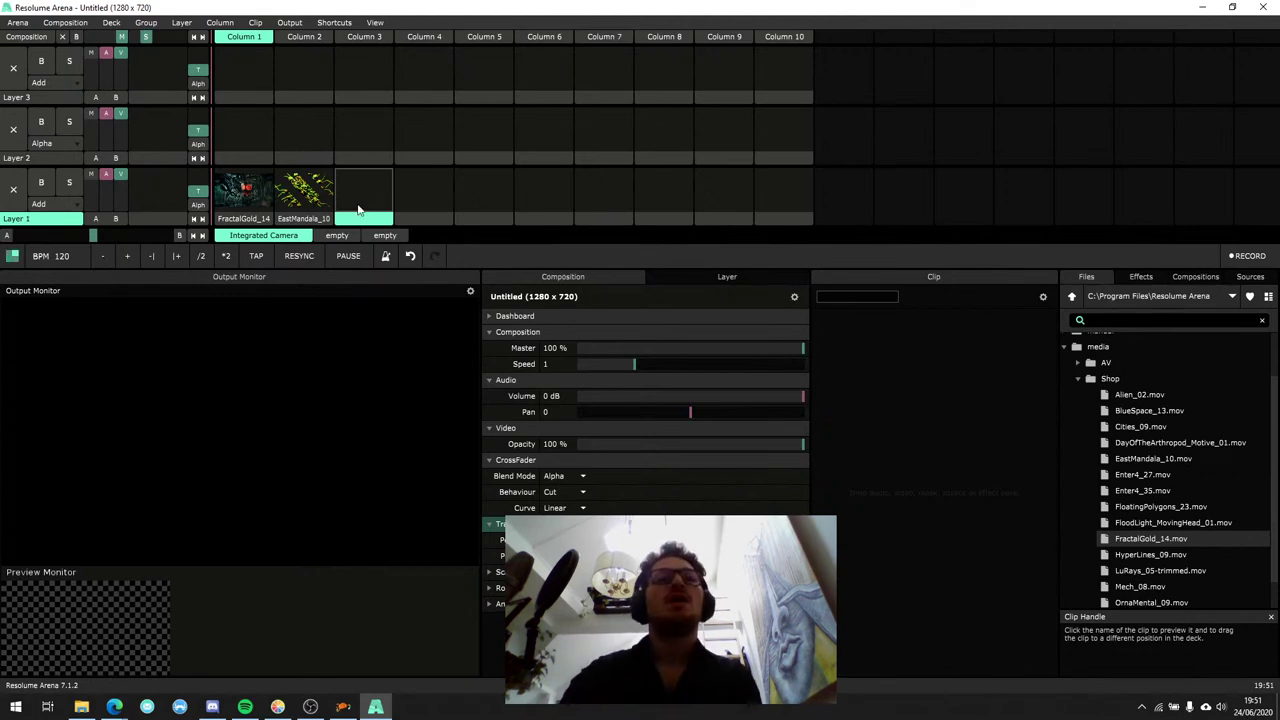
{"action": "left_click", "coordinate": [245, 192]}
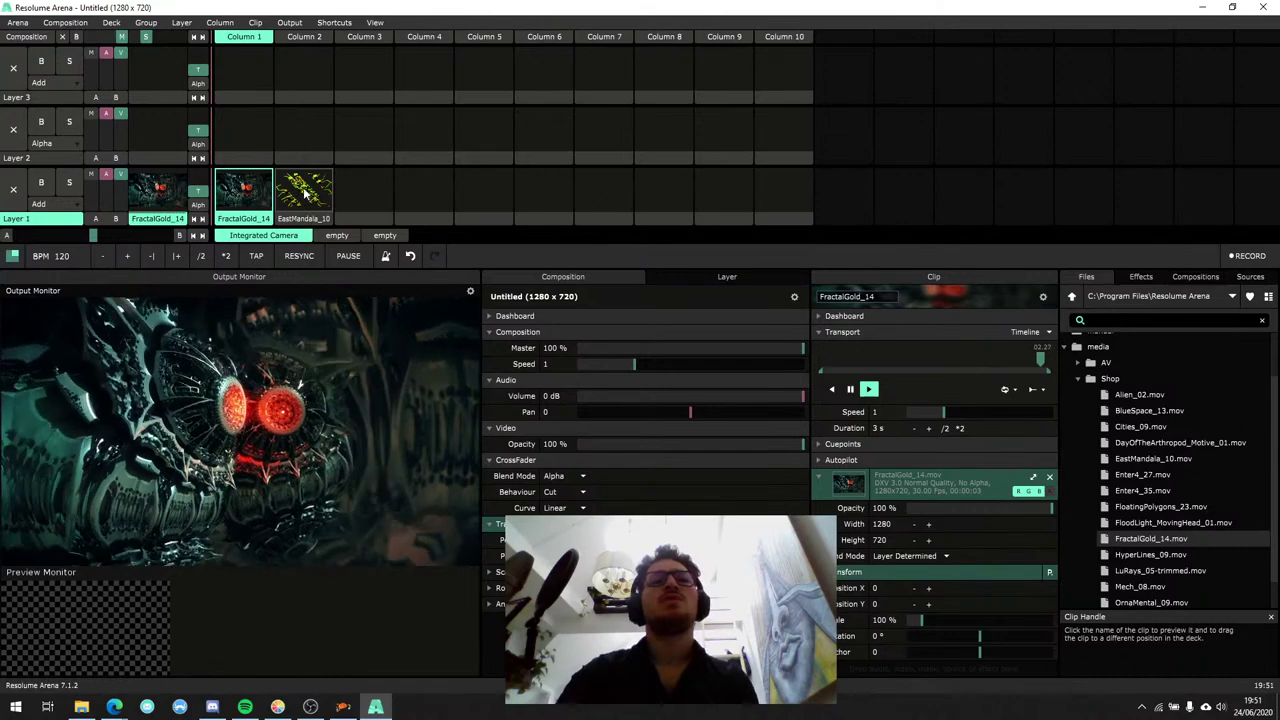
{"action": "left_click", "coordinate": [293, 196]}
{"action": "key", "text": "1"}
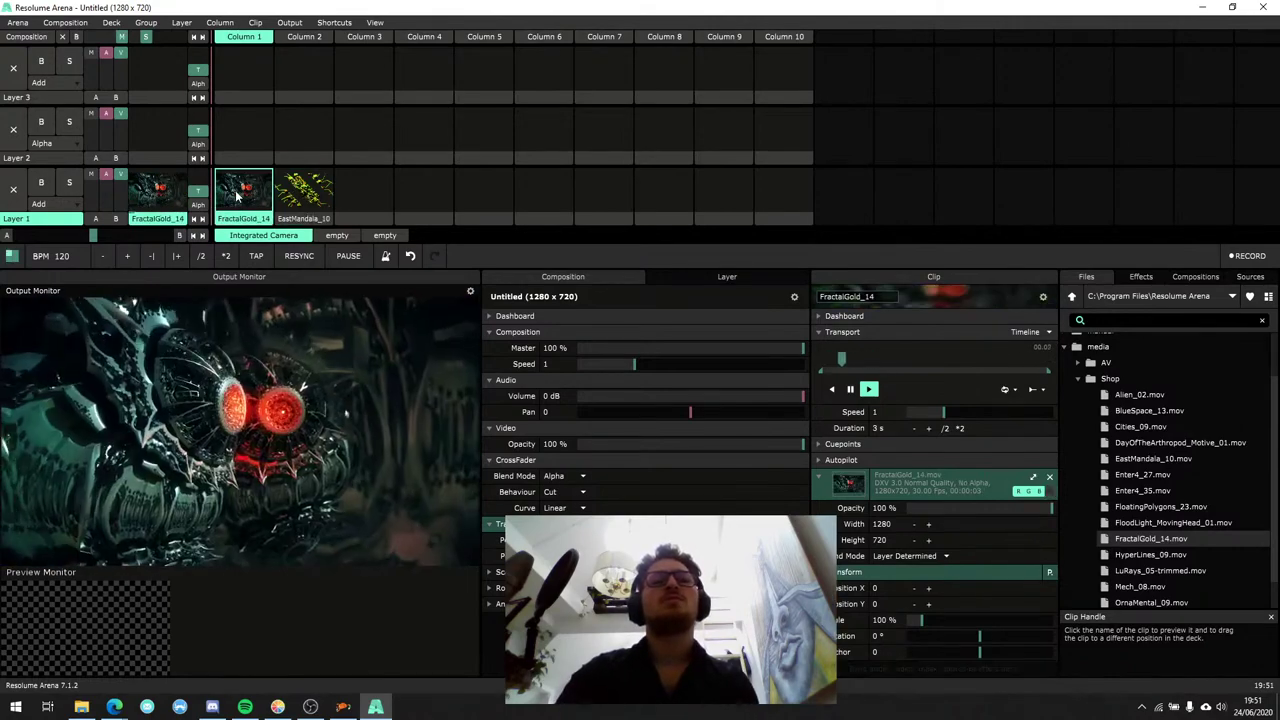
{"action": "left_click", "coordinate": [303, 196]}
{"action": "left_click", "coordinate": [249, 196]}
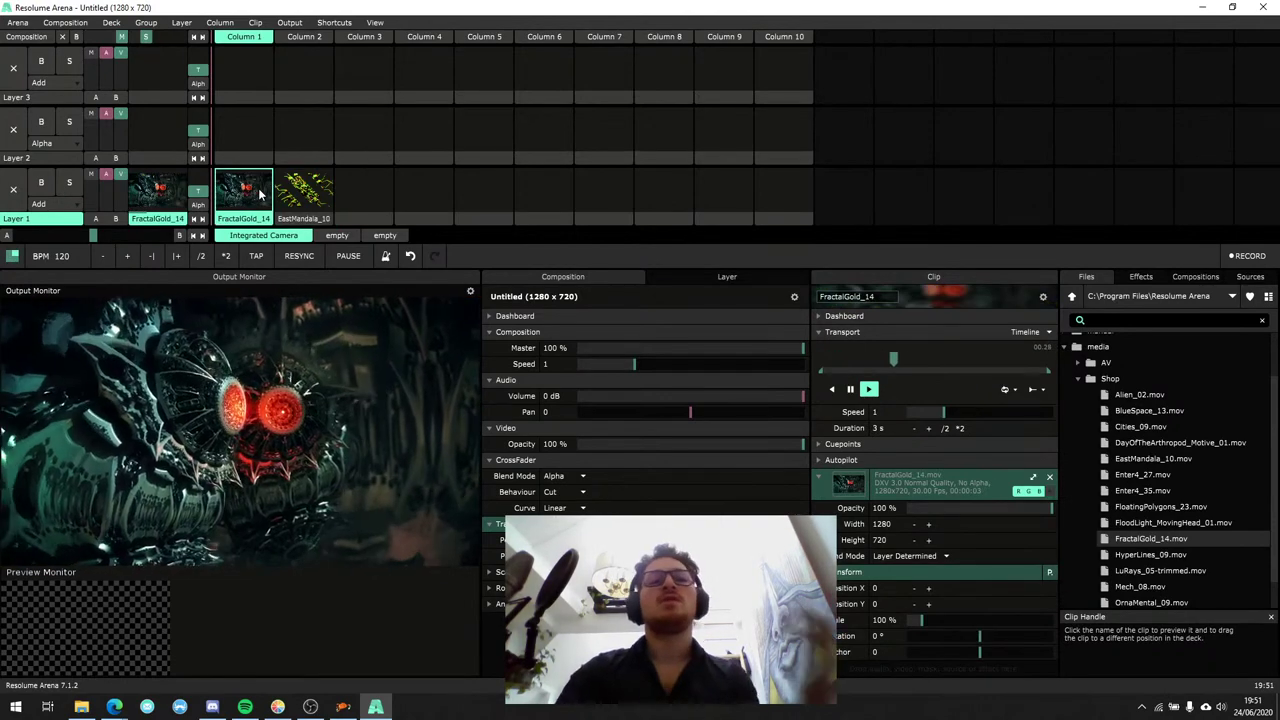
{"action": "left_click", "coordinate": [350, 197]}
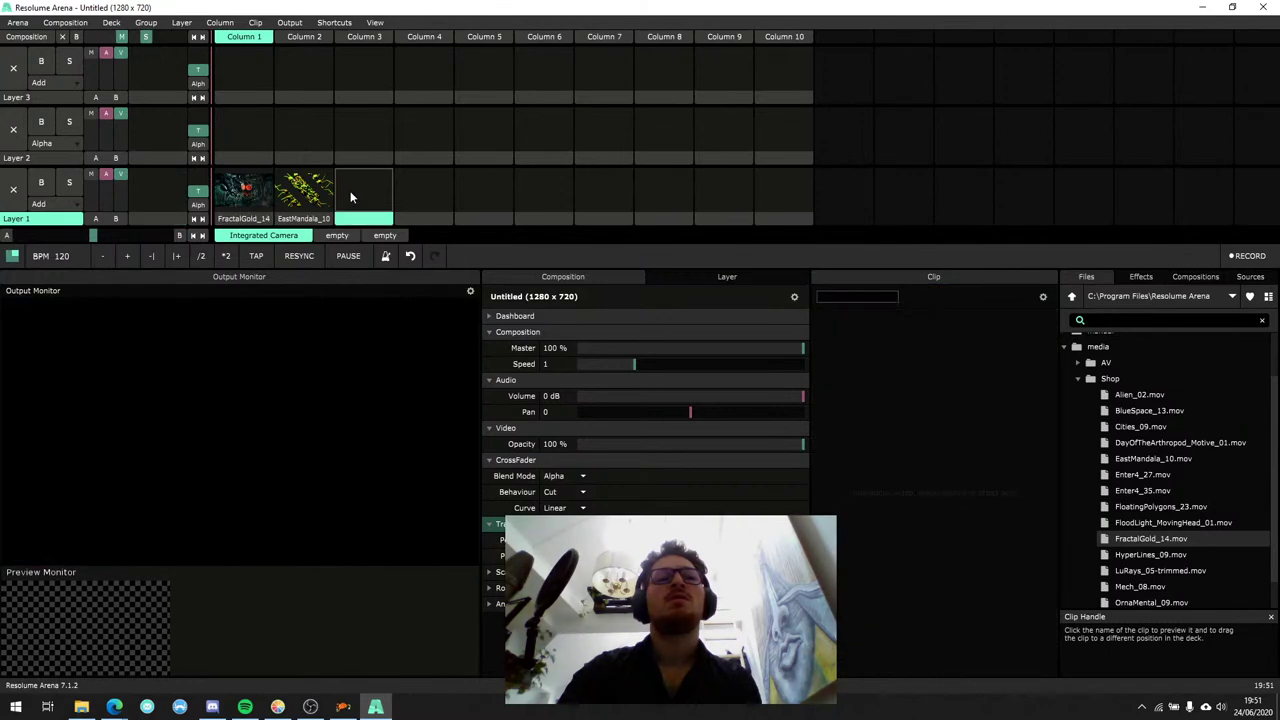
{"action": "left_click", "coordinate": [253, 202]}
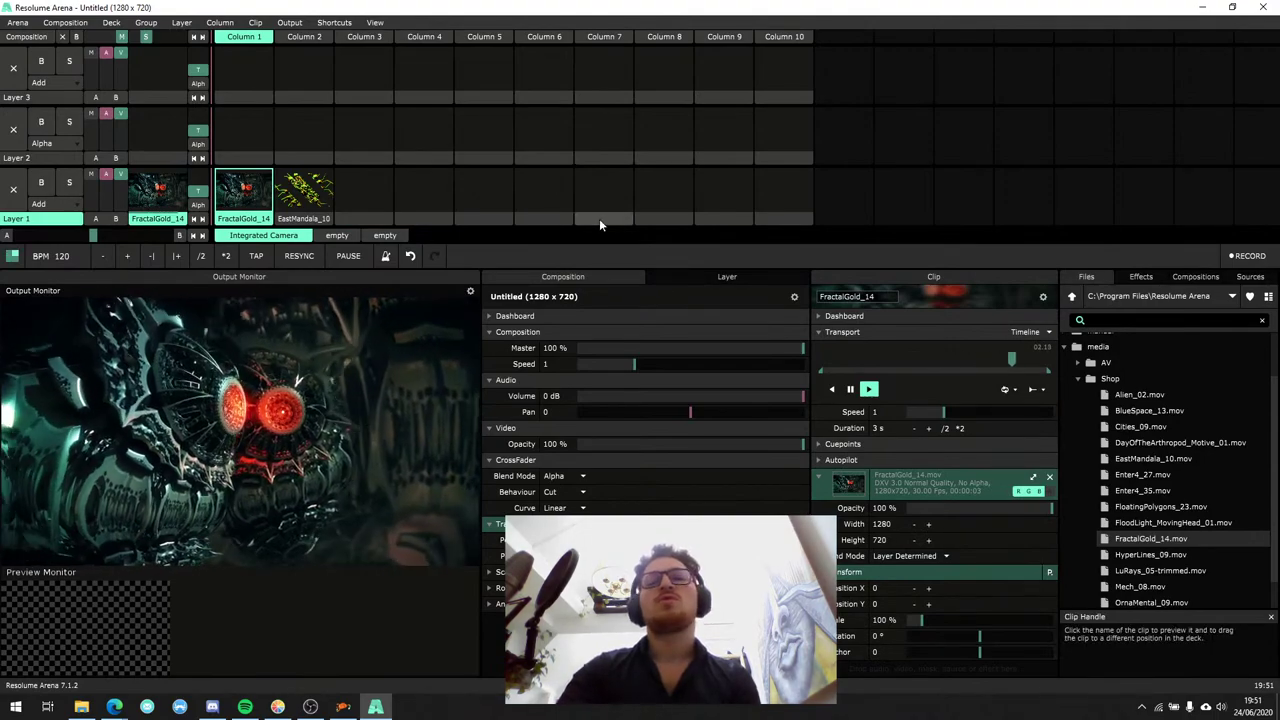
{"action": "left_click", "coordinate": [299, 196]}
{"action": "left_click", "coordinate": [245, 195]}
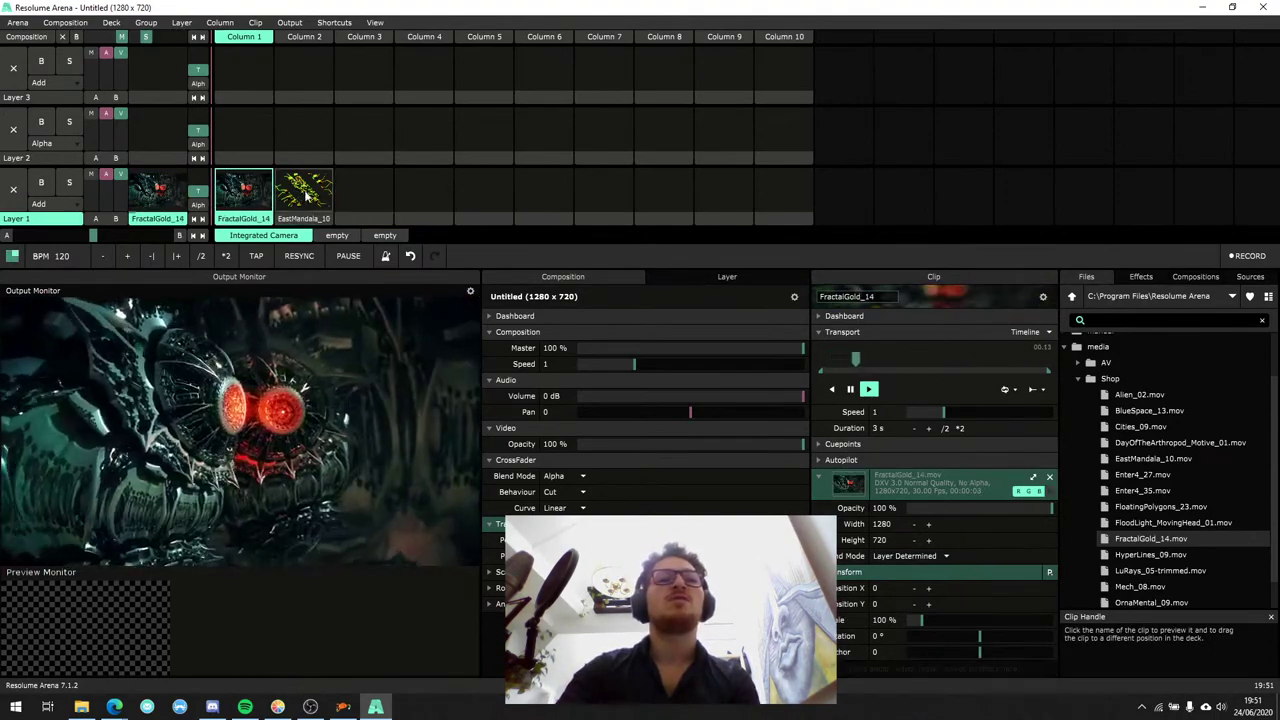
Play the EastMandala_10 and FractalGold_14 clips in turn once more to preview switching between them on Layer 1.
{"action": "left_click", "coordinate": [305, 197]}
{"action": "left_click", "coordinate": [244, 40]}
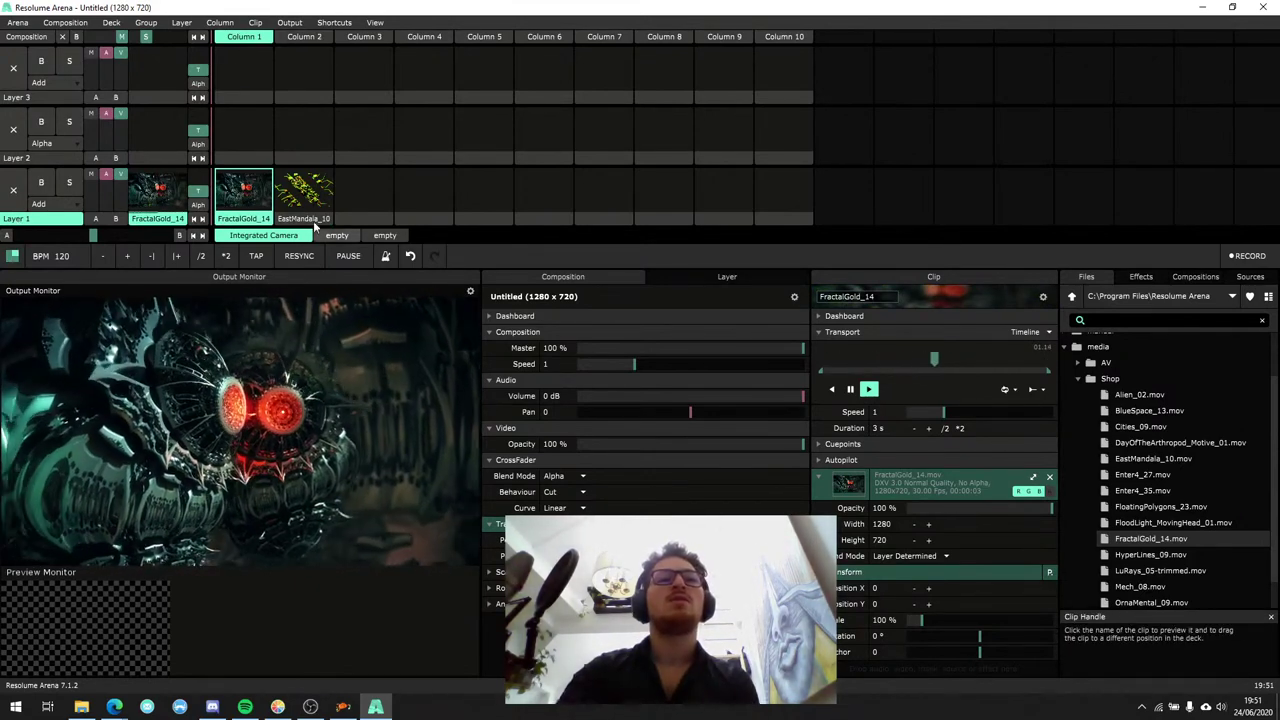
{"action": "left_click", "coordinate": [306, 193]}
{"action": "left_click", "coordinate": [238, 203]}
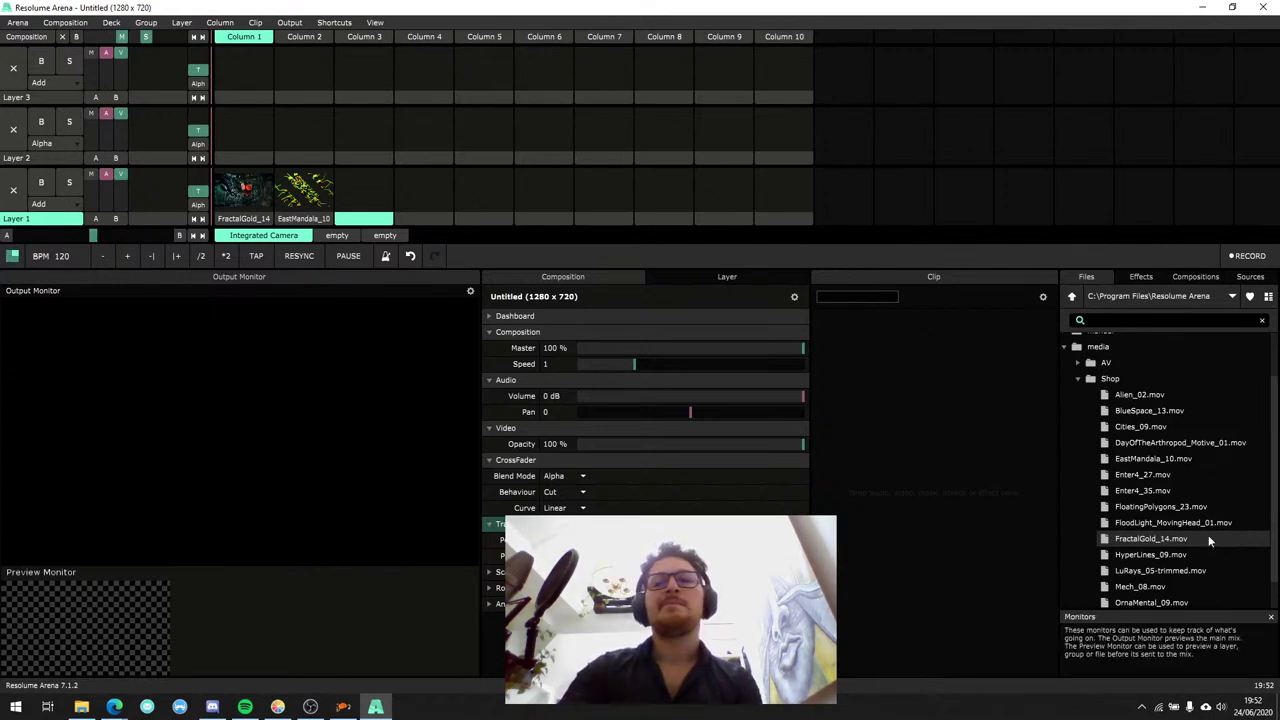
Load HyperLines_09, LuRays_05-trimmed, Mech_08, OrnaMental_09 and Structures_02 into Layer 1's Columns 3 to 7, and play FractalGold_14.
{"action": "scroll", "coordinate": [1181, 517], "scroll_direction": "down", "scroll_amount": 1}
{"action": "left_click_drag", "start_coordinate": [1150, 520], "coordinate": [380, 208]}
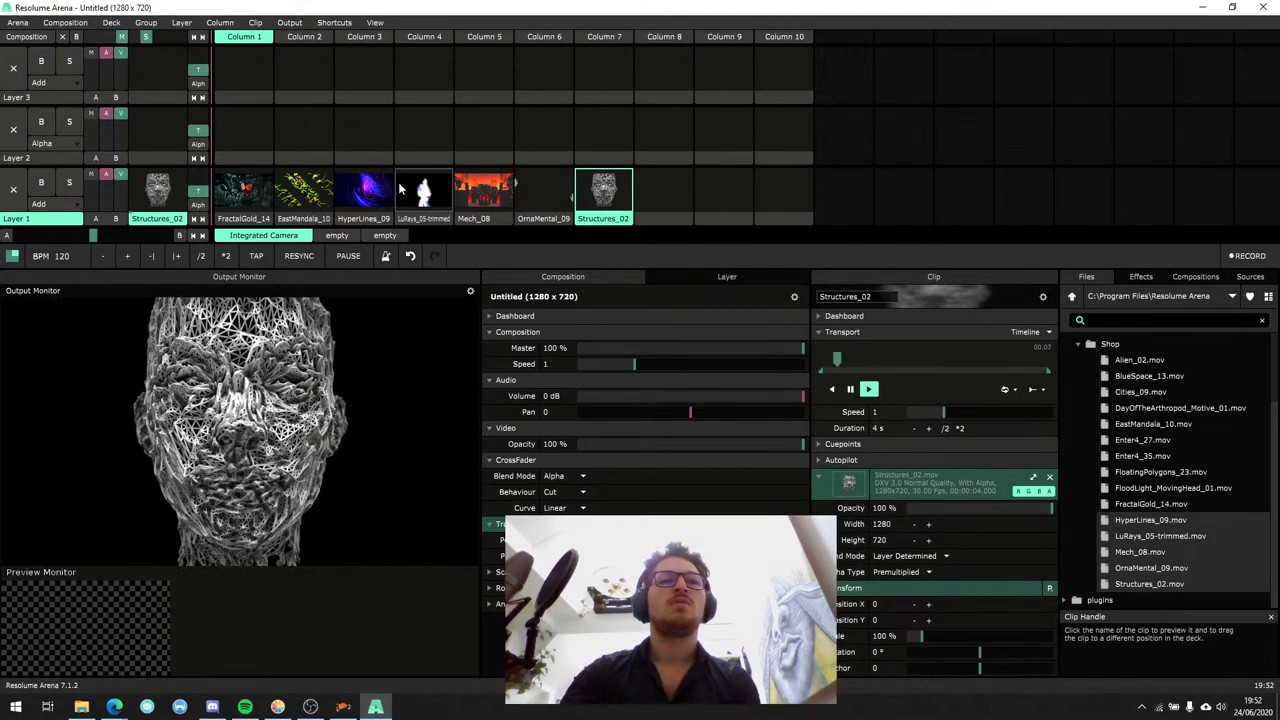
{"action": "left_click", "coordinate": [410, 190]}
{"action": "left_click", "coordinate": [243, 190]}
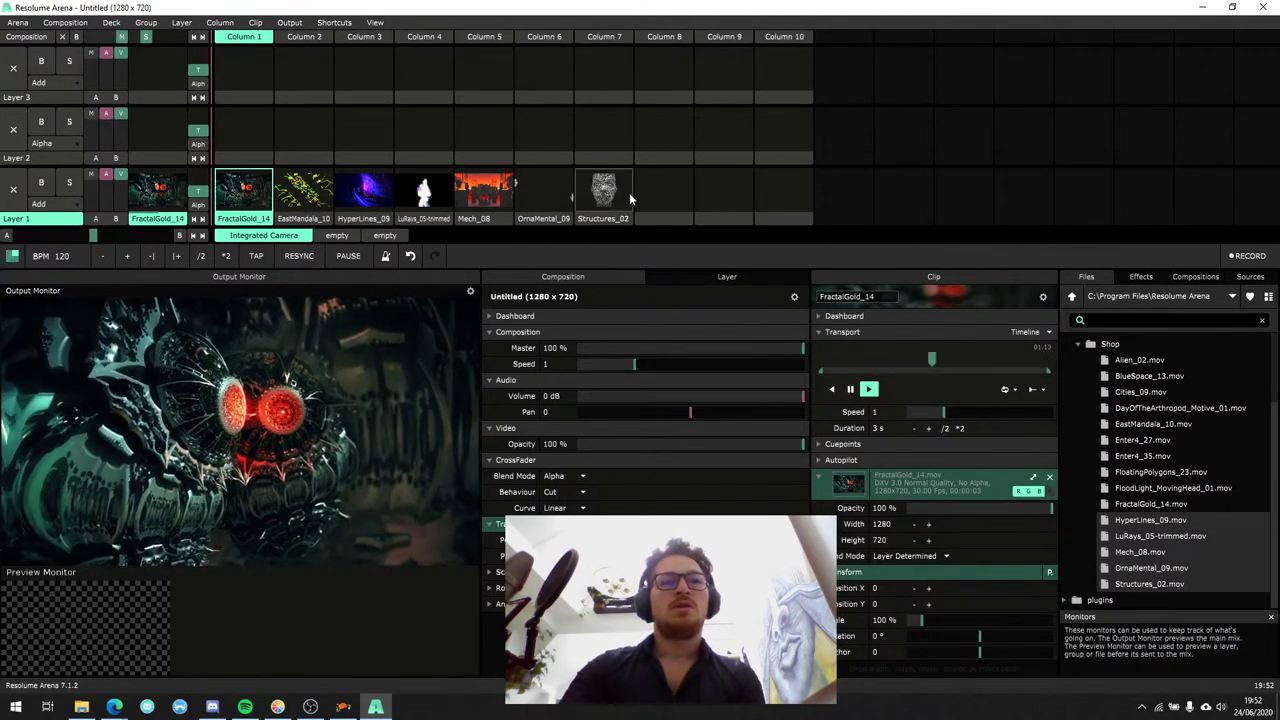
Switch to Chataigne, narrow the Modules area slightly and make the Sequences area slightly taller.
{"action": "left_click", "coordinate": [343, 707]}
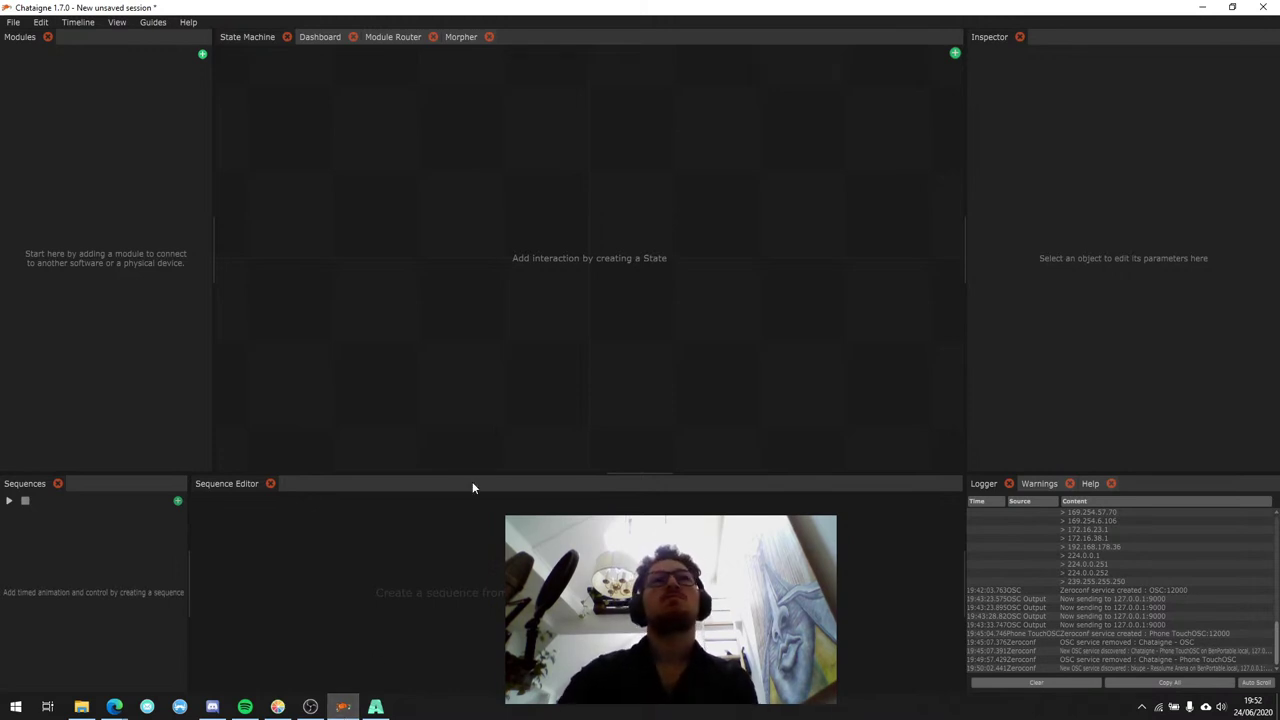
{"action": "left_click_drag", "start_coordinate": [212, 118], "coordinate": [209, 124]}
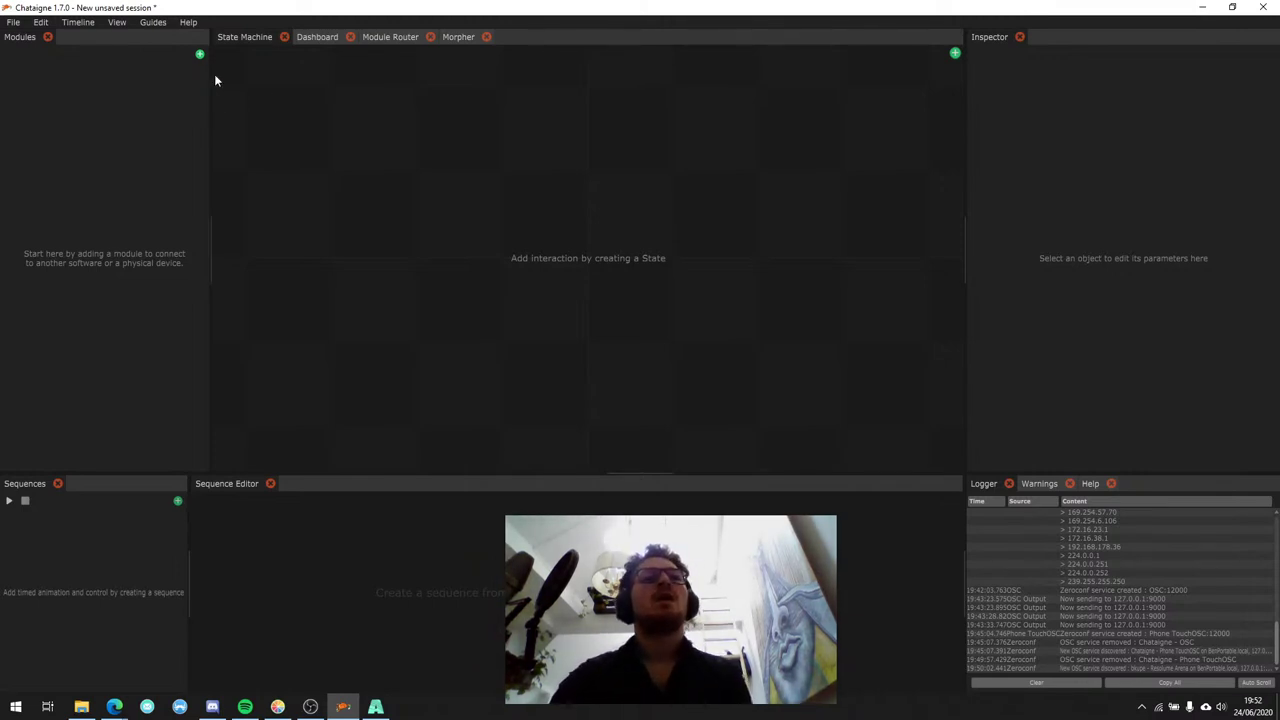
{"action": "left_click_drag", "start_coordinate": [212, 73], "coordinate": [202, 85]}
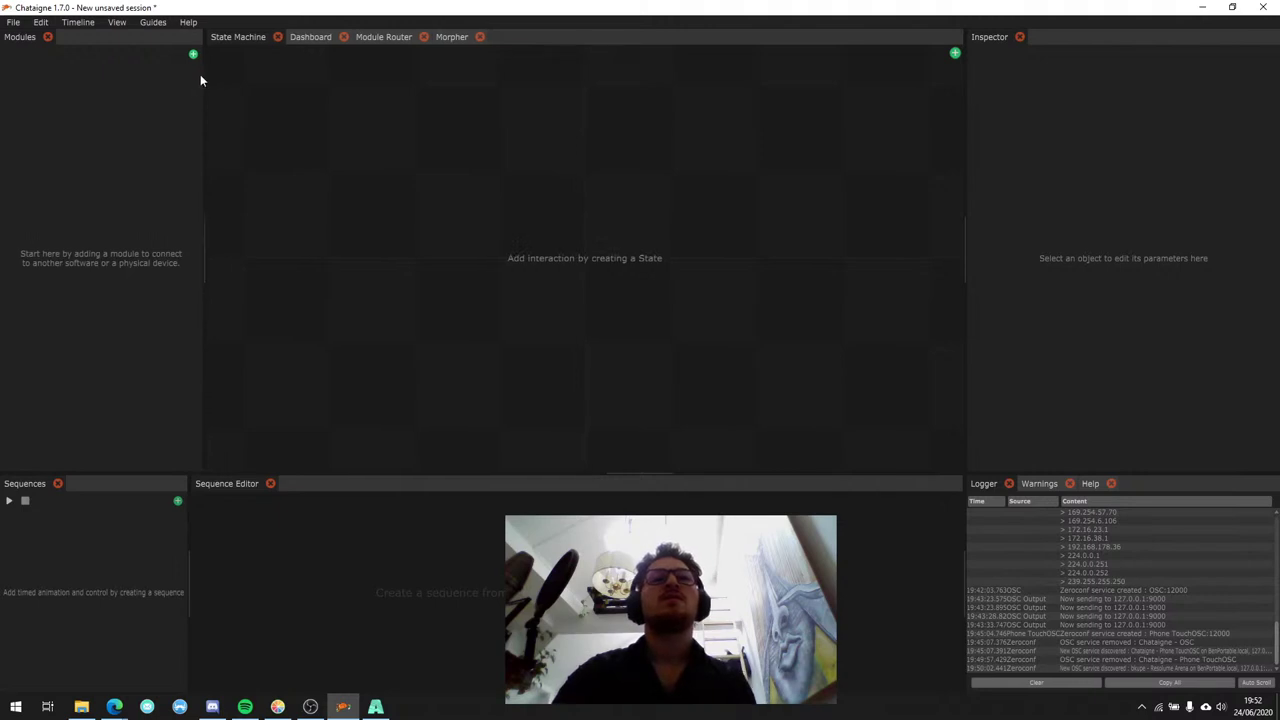
{"action": "left_click_drag", "start_coordinate": [400, 474], "coordinate": [406, 458]}
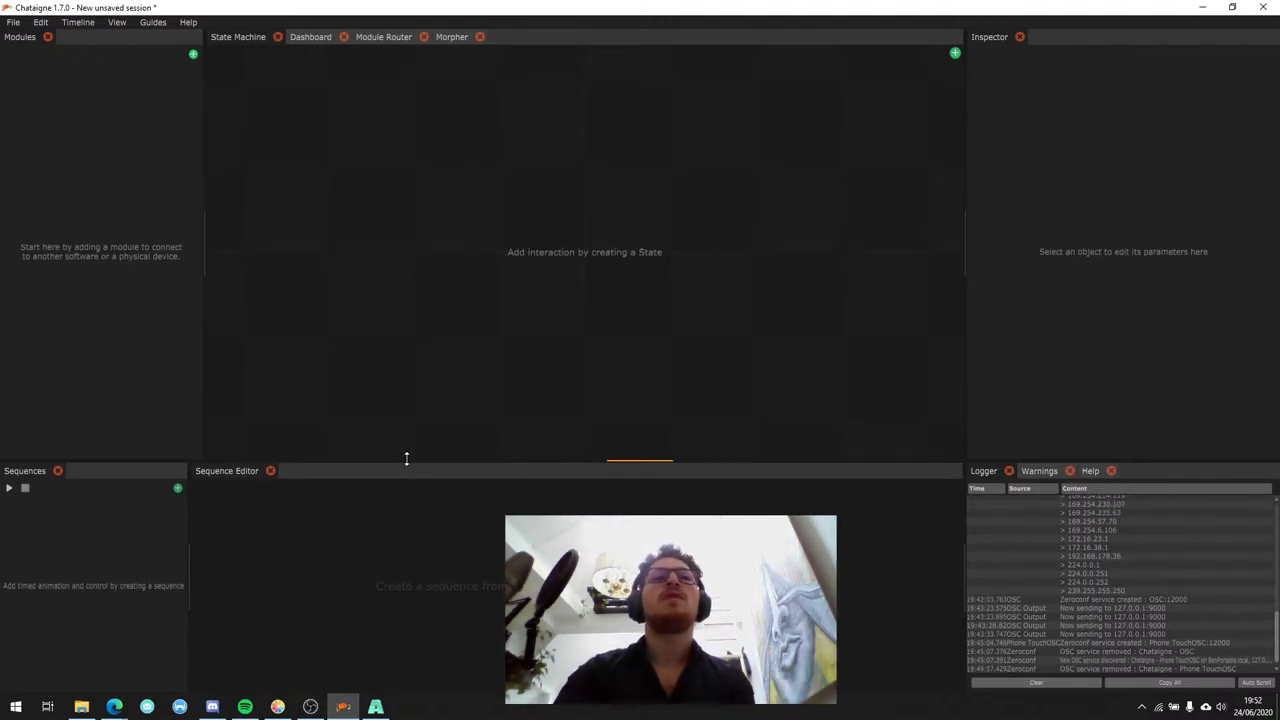
Add a Sound Card hardware module and a Resolume software module to the session.
{"action": "left_click", "coordinate": [193, 55]}
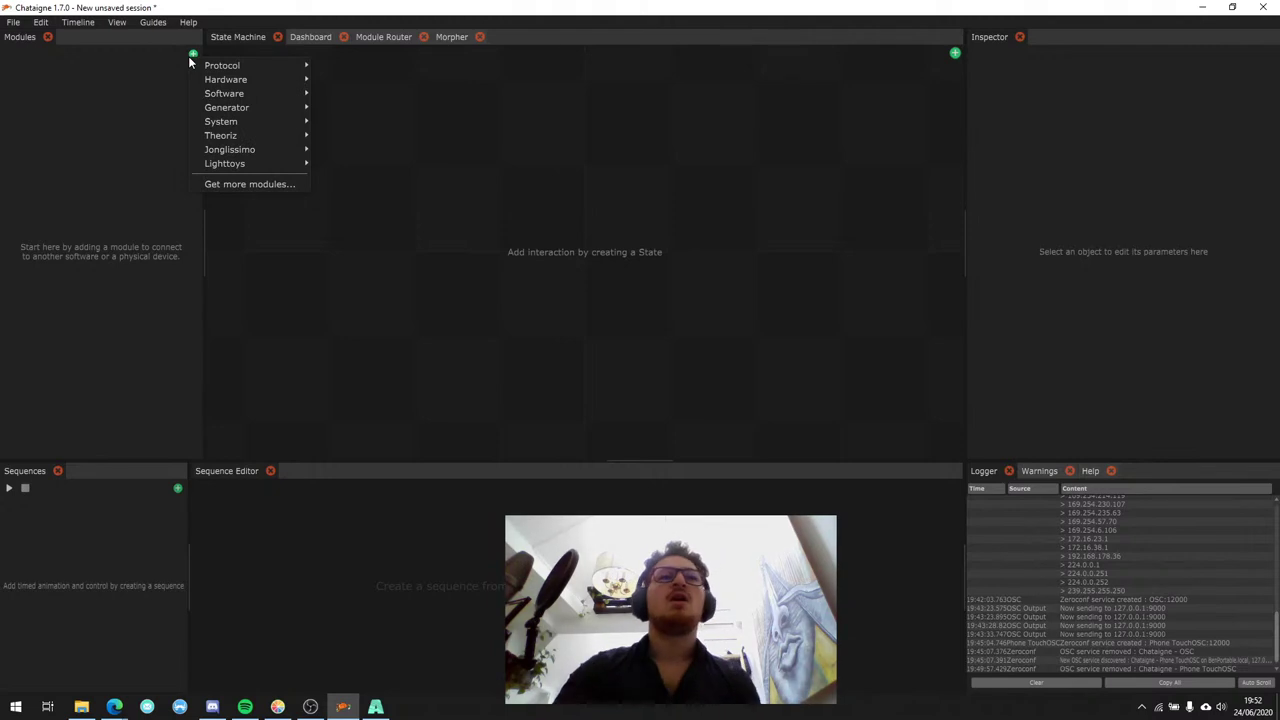
{"action": "mouse_move", "coordinate": [251, 79]}
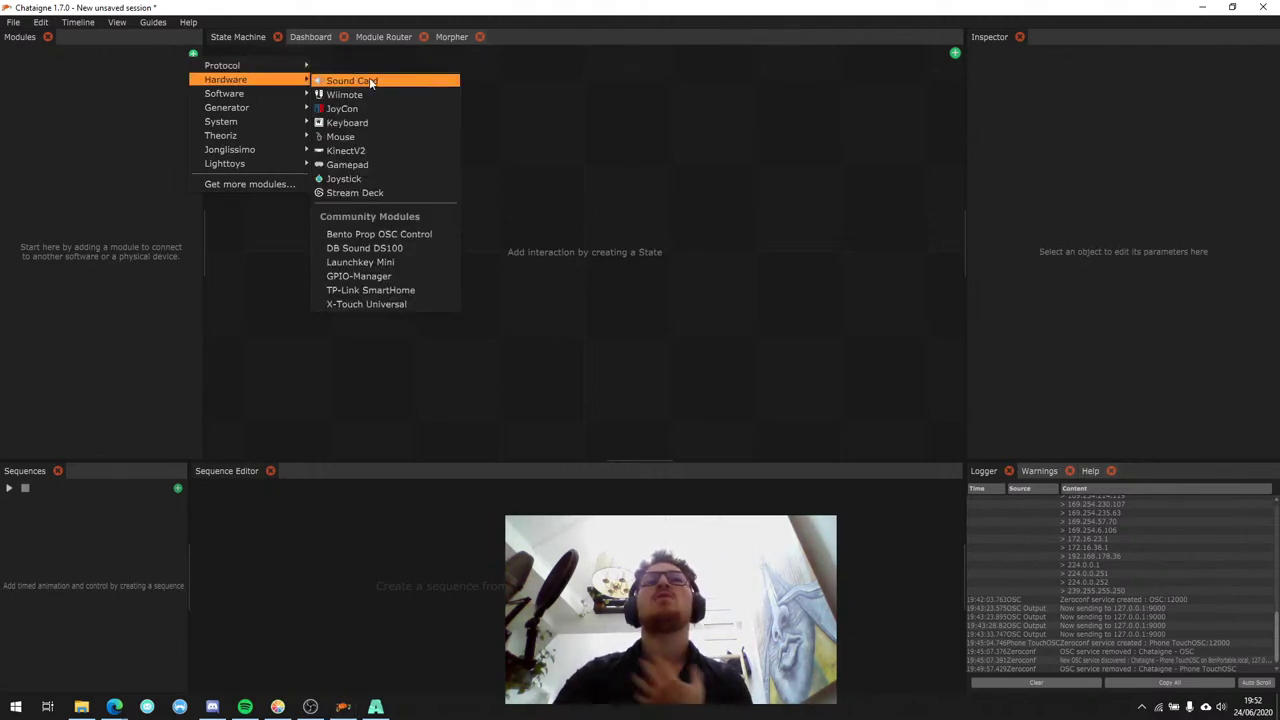
{"action": "left_click", "coordinate": [369, 81]}
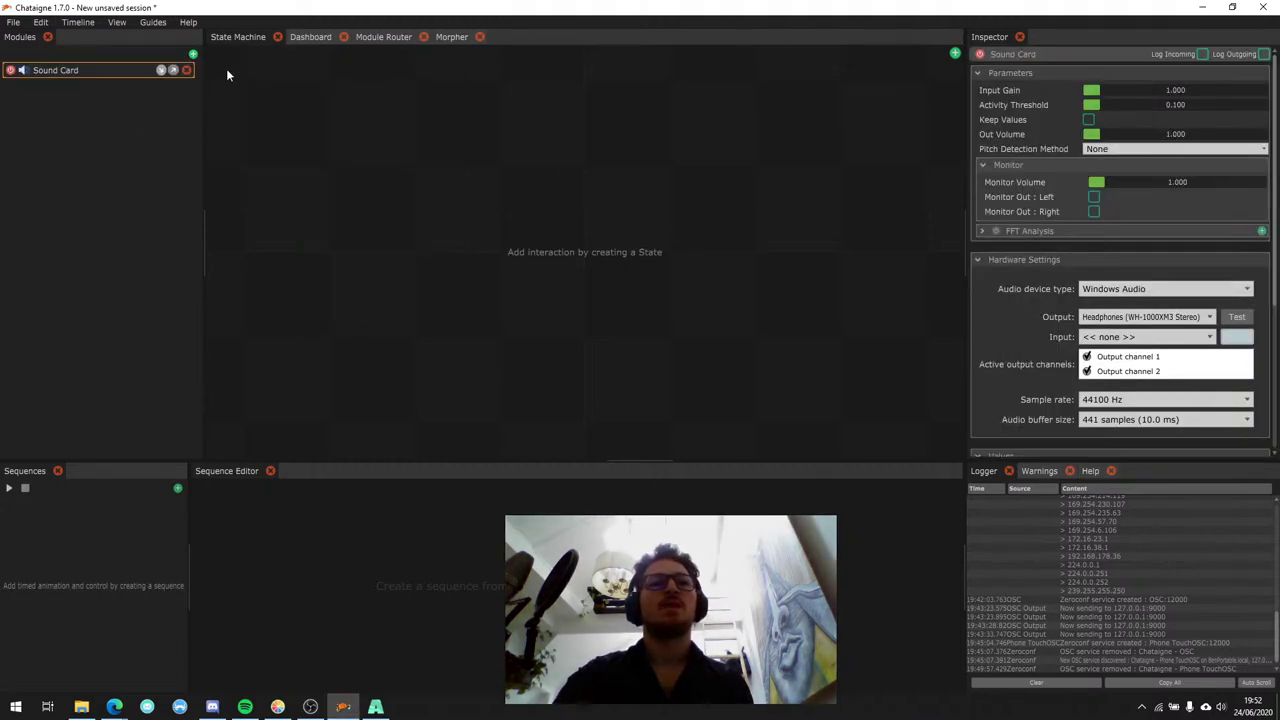
{"action": "left_click", "coordinate": [194, 56]}
{"action": "mouse_move", "coordinate": [240, 95]}
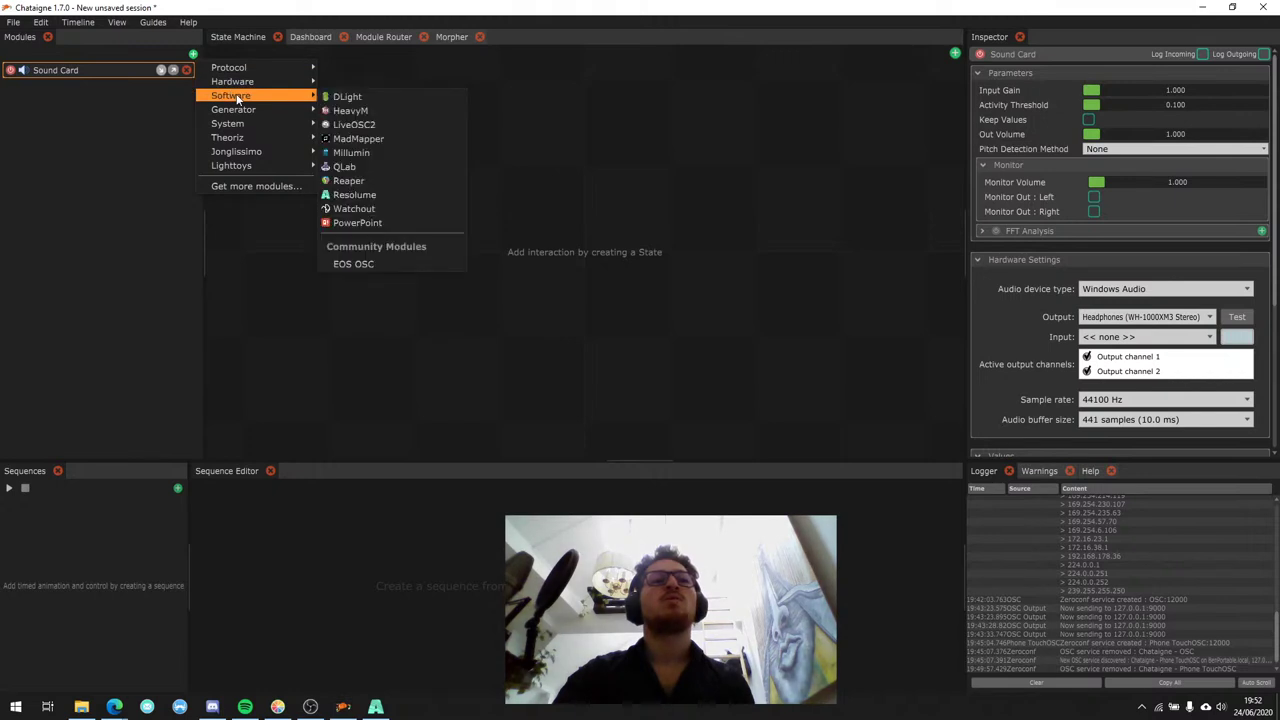
{"action": "left_click", "coordinate": [356, 195]}
Examine the Resolume module's OSC output settings and the Sound Card module's parameters, hardware settings and value readings.
{"action": "left_click", "coordinate": [88, 69]}
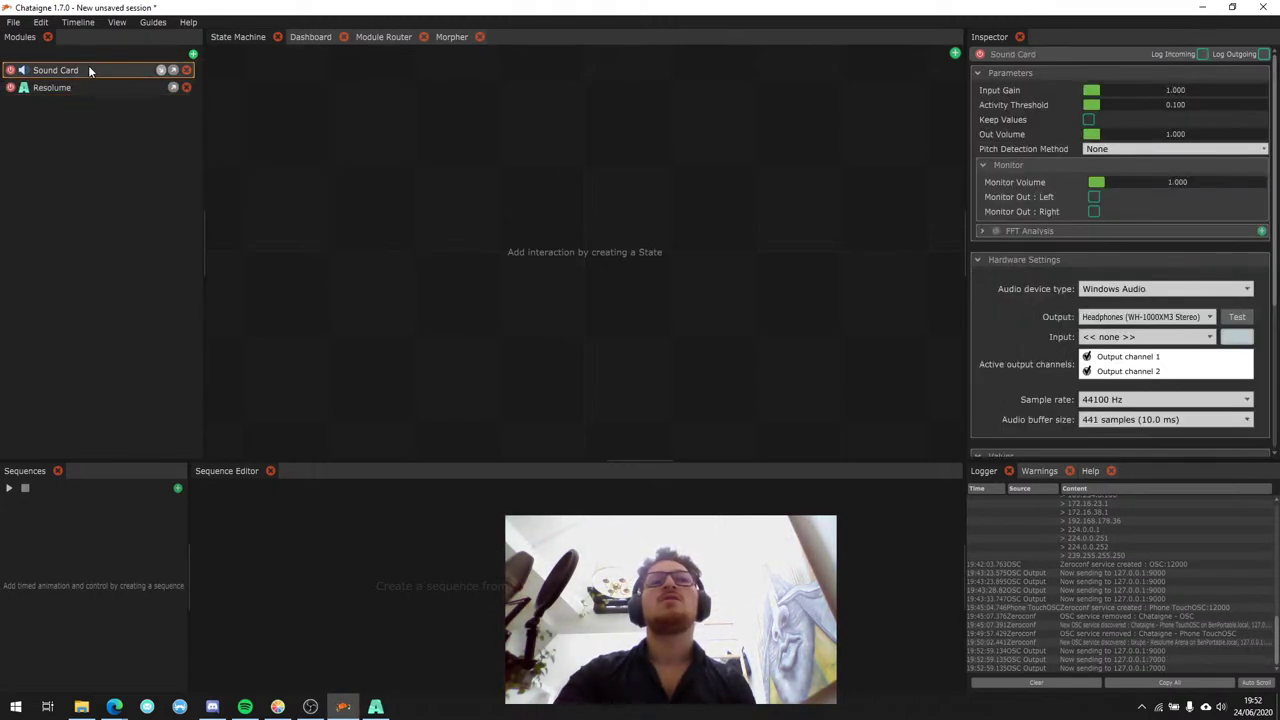
{"action": "left_click", "coordinate": [91, 87]}
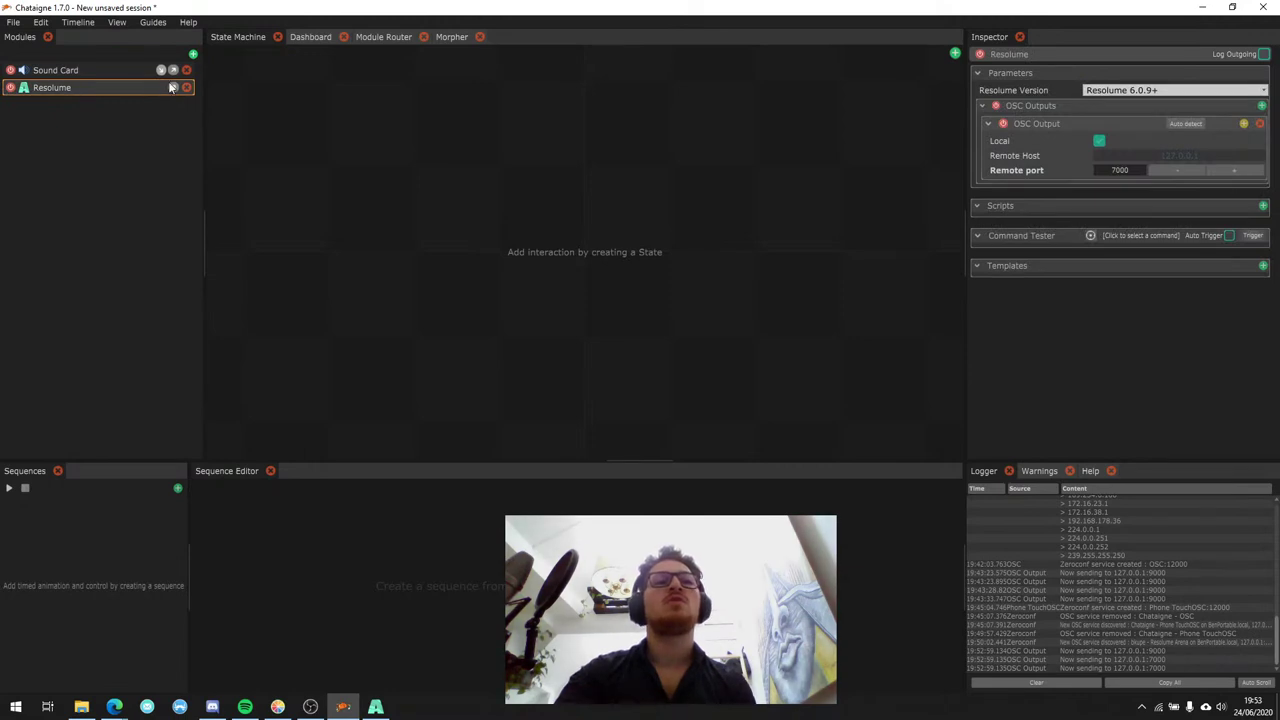
{"action": "left_click", "coordinate": [115, 72]}
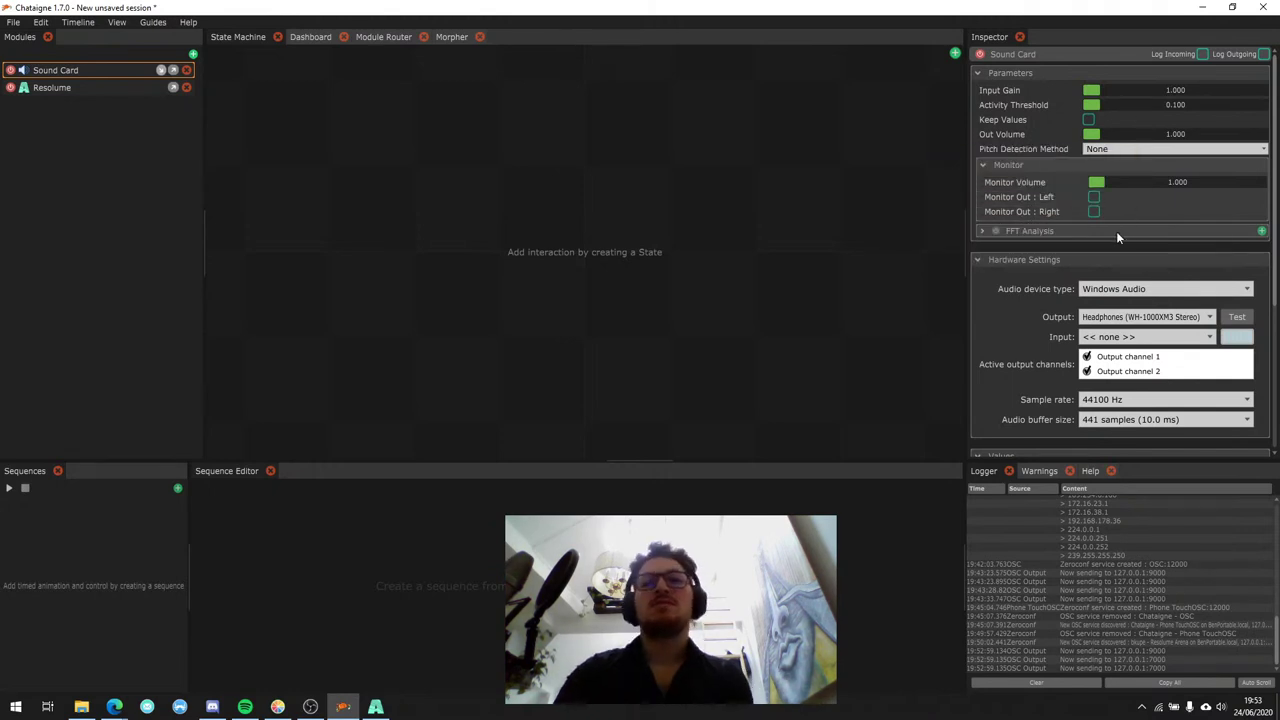
{"action": "scroll", "coordinate": [1118, 230], "scroll_direction": "down", "scroll_amount": 4}
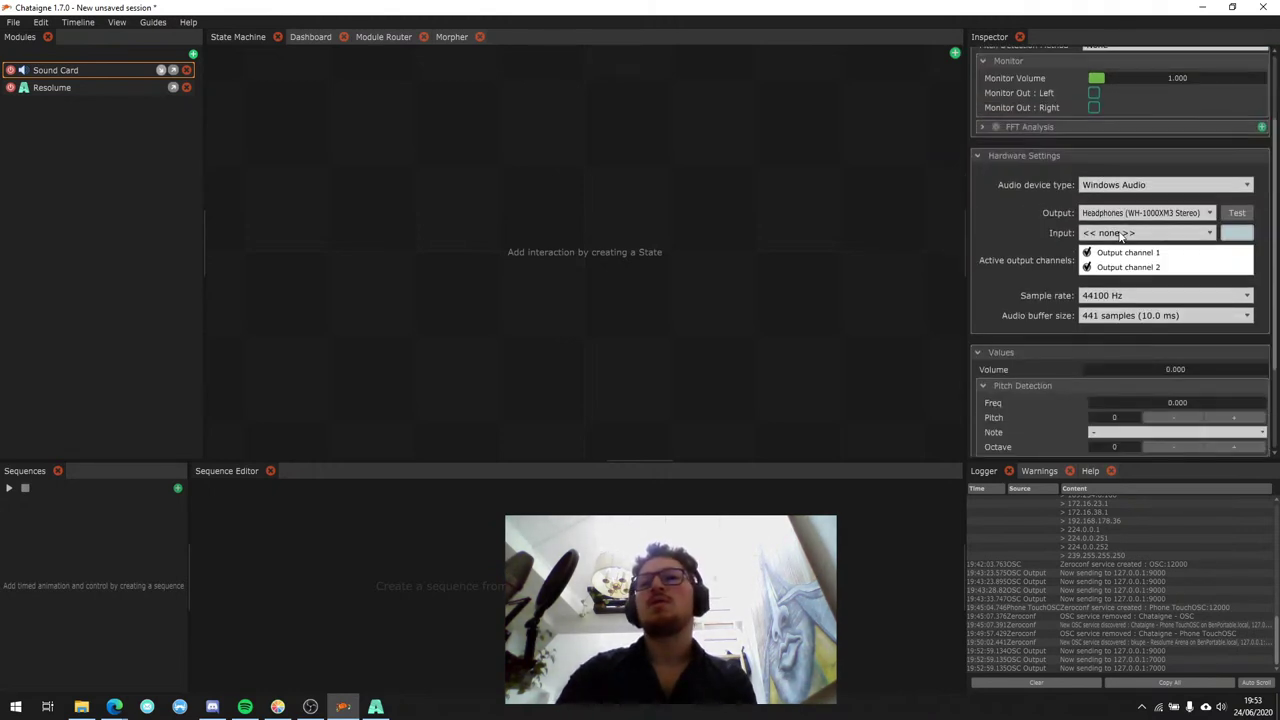
{"action": "scroll", "coordinate": [1040, 215], "scroll_direction": "up", "scroll_amount": 2}
{"action": "scroll", "coordinate": [1030, 200], "scroll_direction": "up", "scroll_amount": 2}
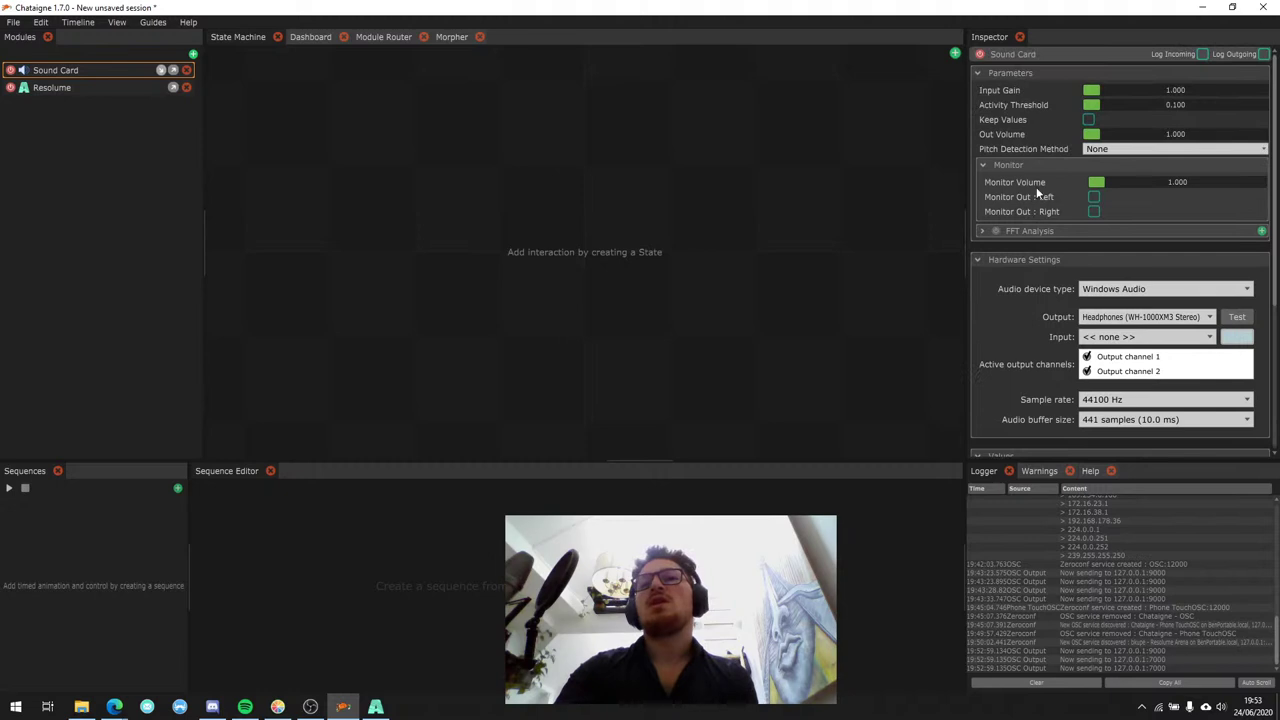
{"action": "scroll", "coordinate": [1045, 200], "scroll_direction": "down", "scroll_amount": 1}
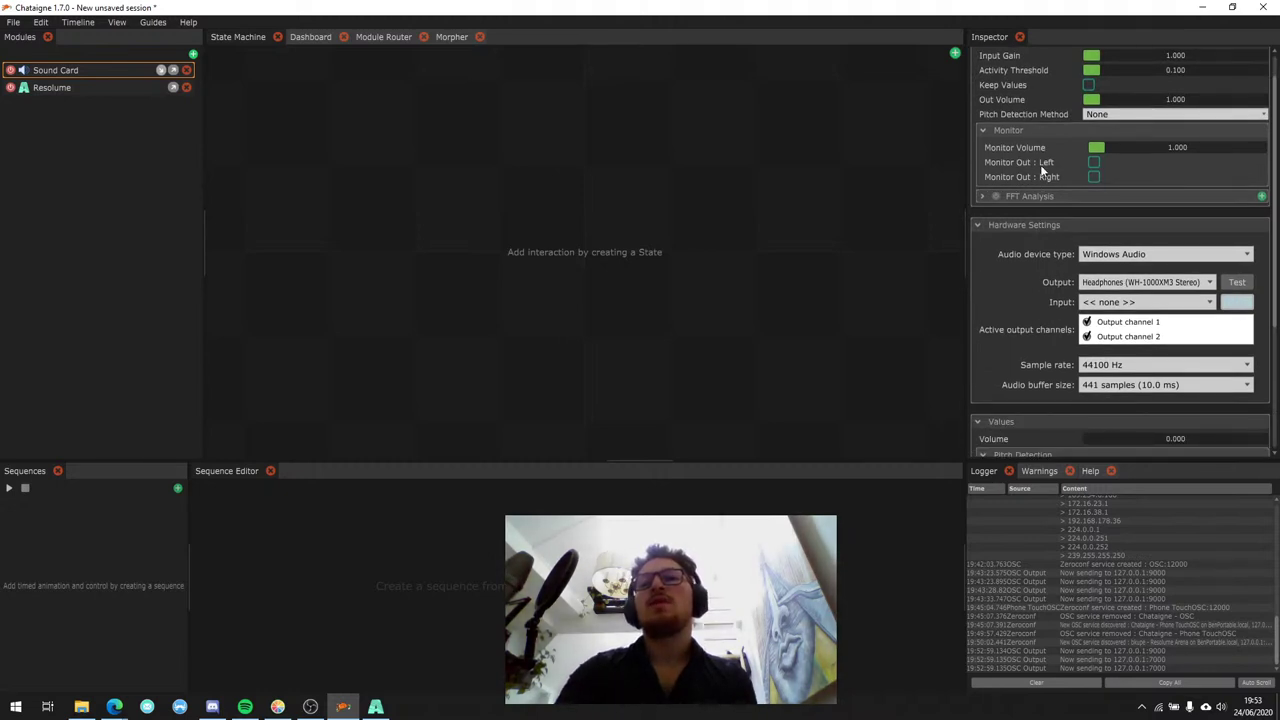
{"action": "scroll", "coordinate": [1050, 185], "scroll_direction": "down", "scroll_amount": 2}
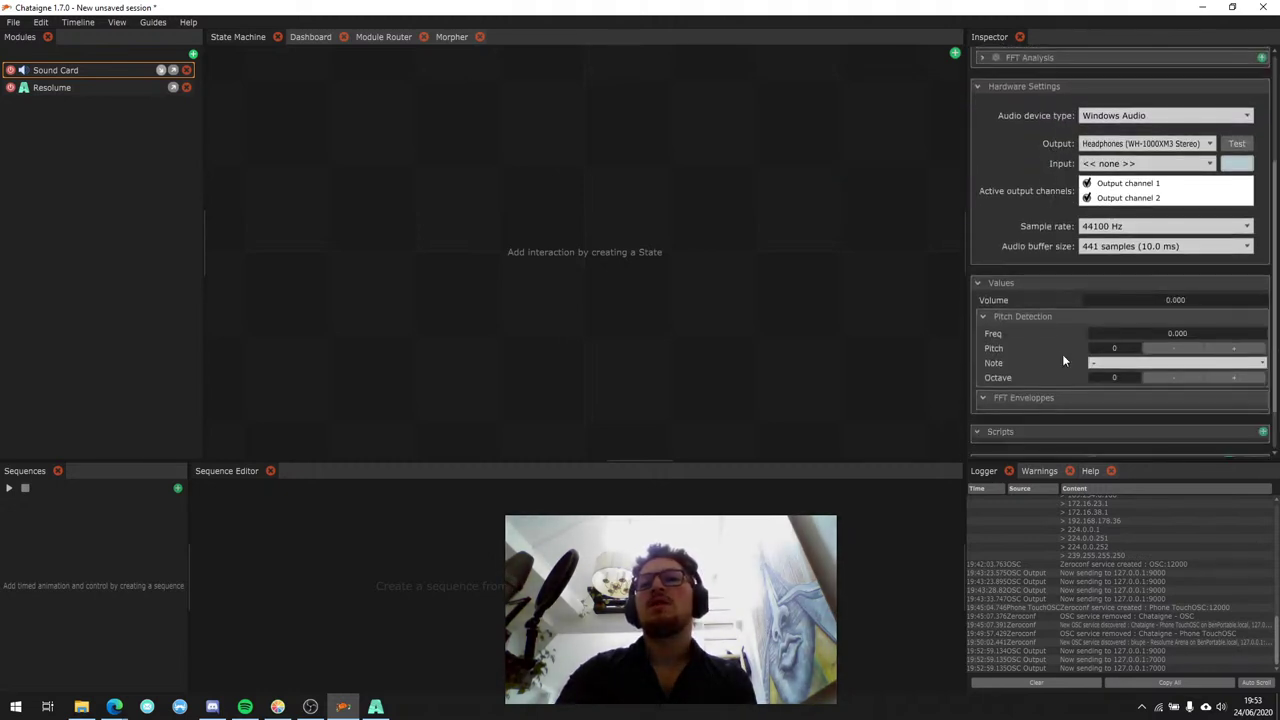
{"action": "scroll", "coordinate": [1040, 305], "scroll_direction": "down", "scroll_amount": 1}
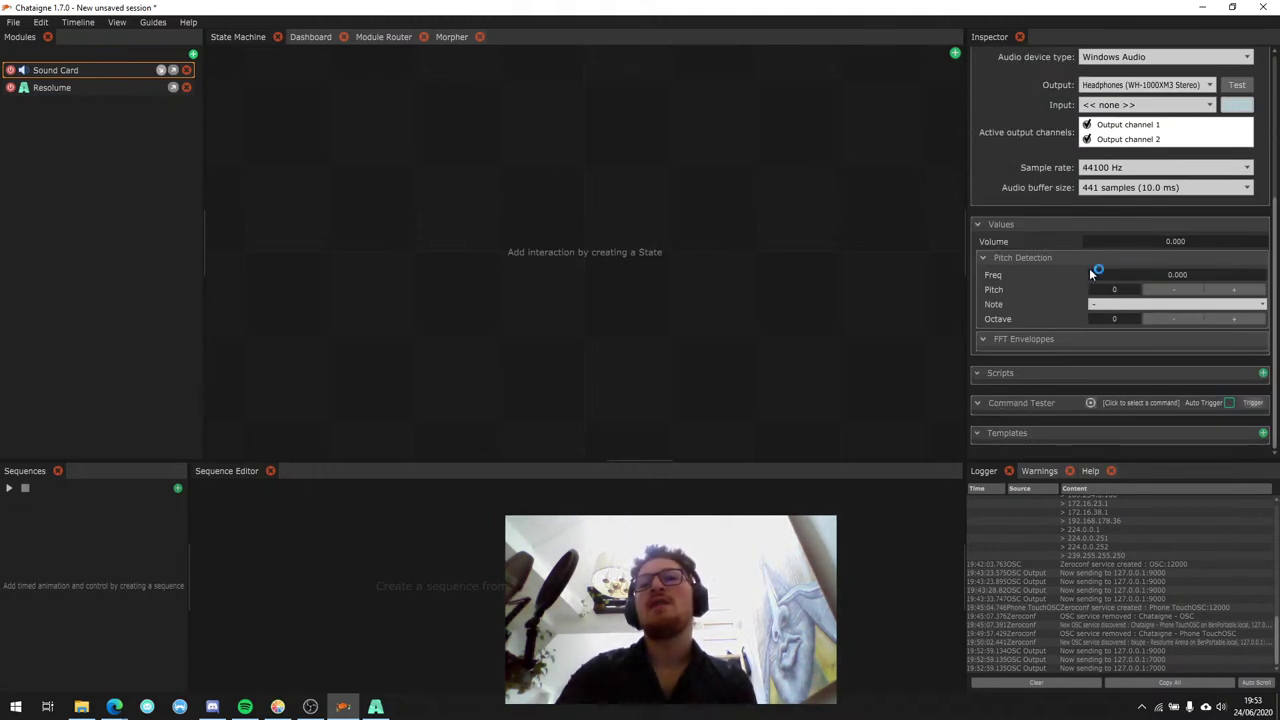
Set the Sound Card module's pitch detection method to MPM.
{"action": "scroll", "coordinate": [1068, 328], "scroll_direction": "up", "scroll_amount": 3}
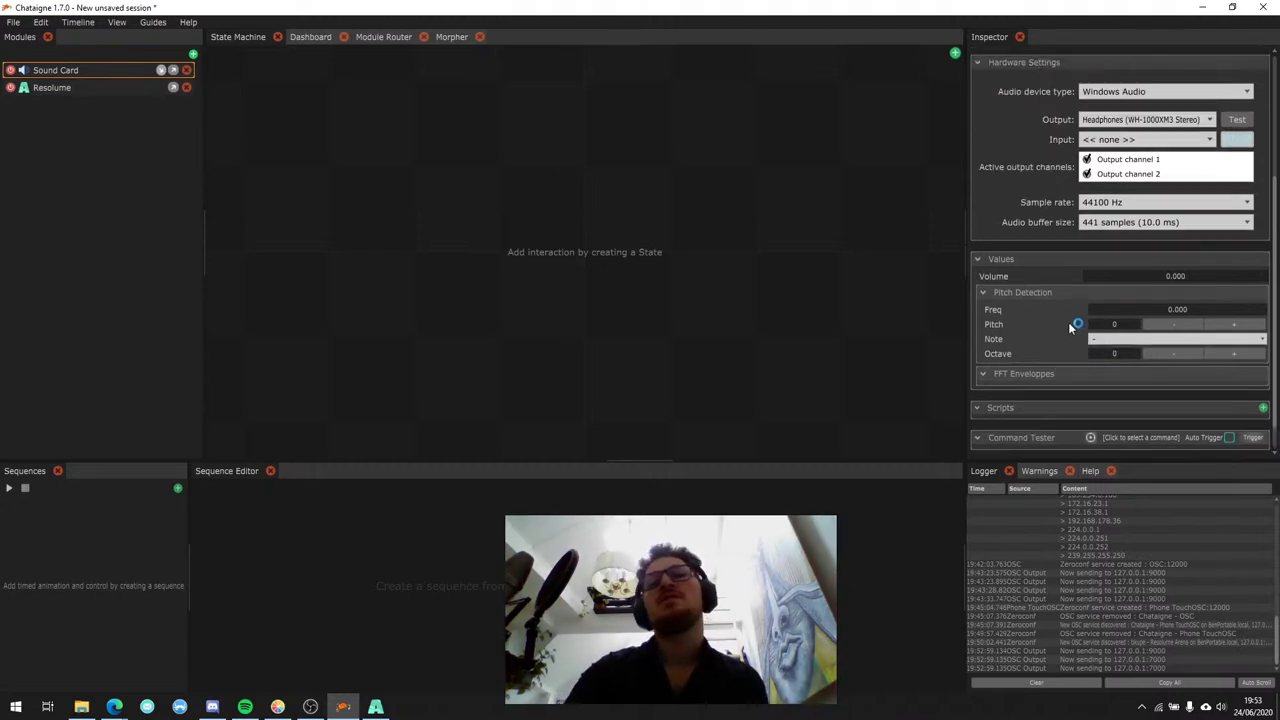
{"action": "scroll", "coordinate": [1045, 176], "scroll_direction": "up", "scroll_amount": 1}
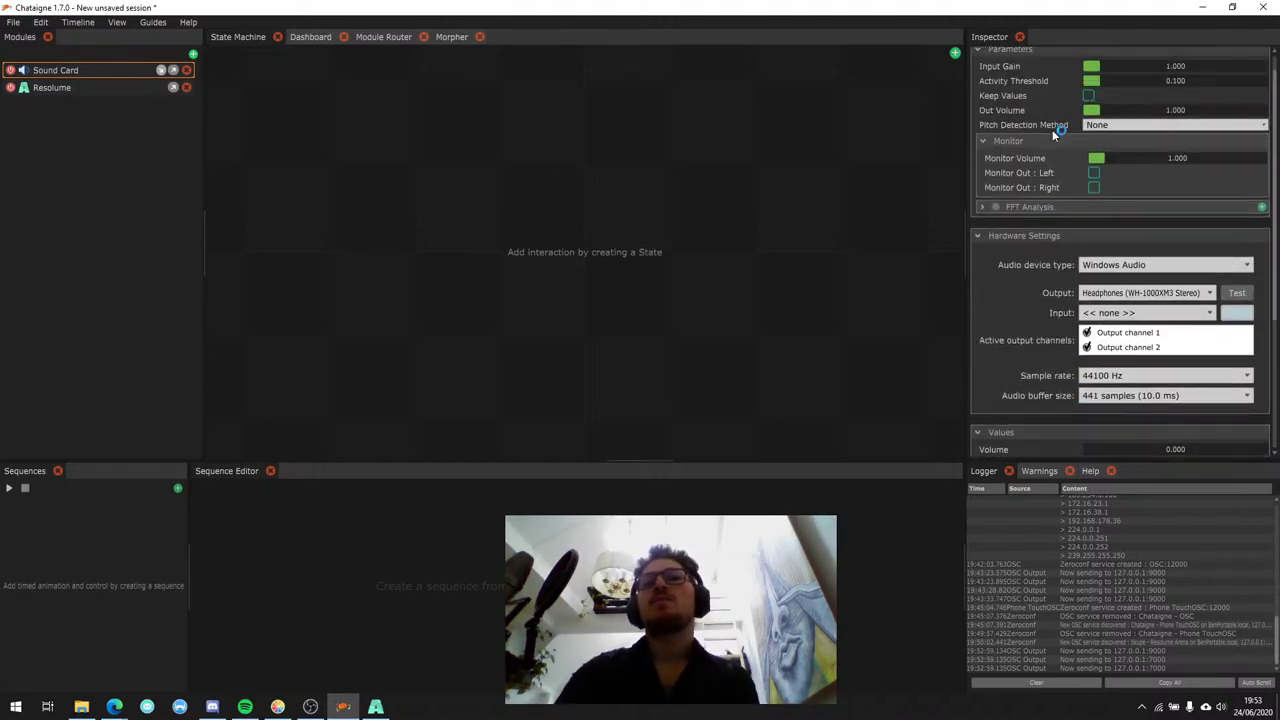
{"action": "left_click", "coordinate": [1121, 125]}
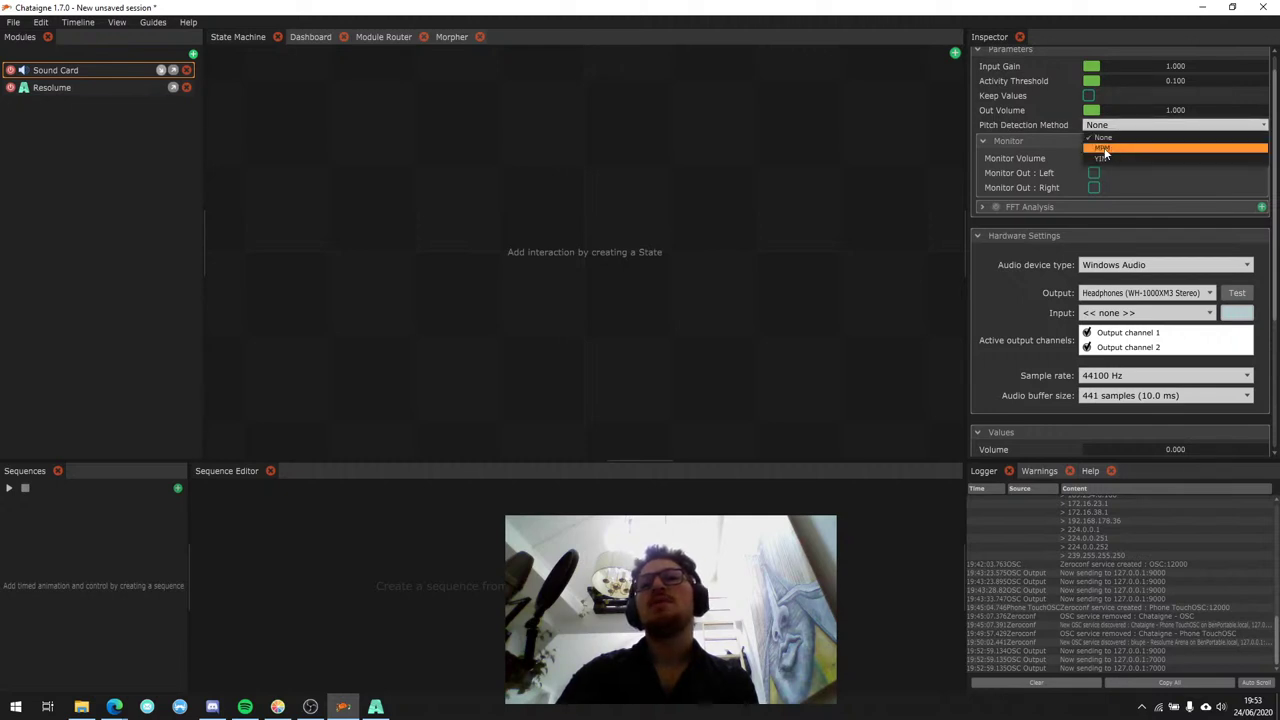
{"action": "left_click", "coordinate": [1102, 148]}
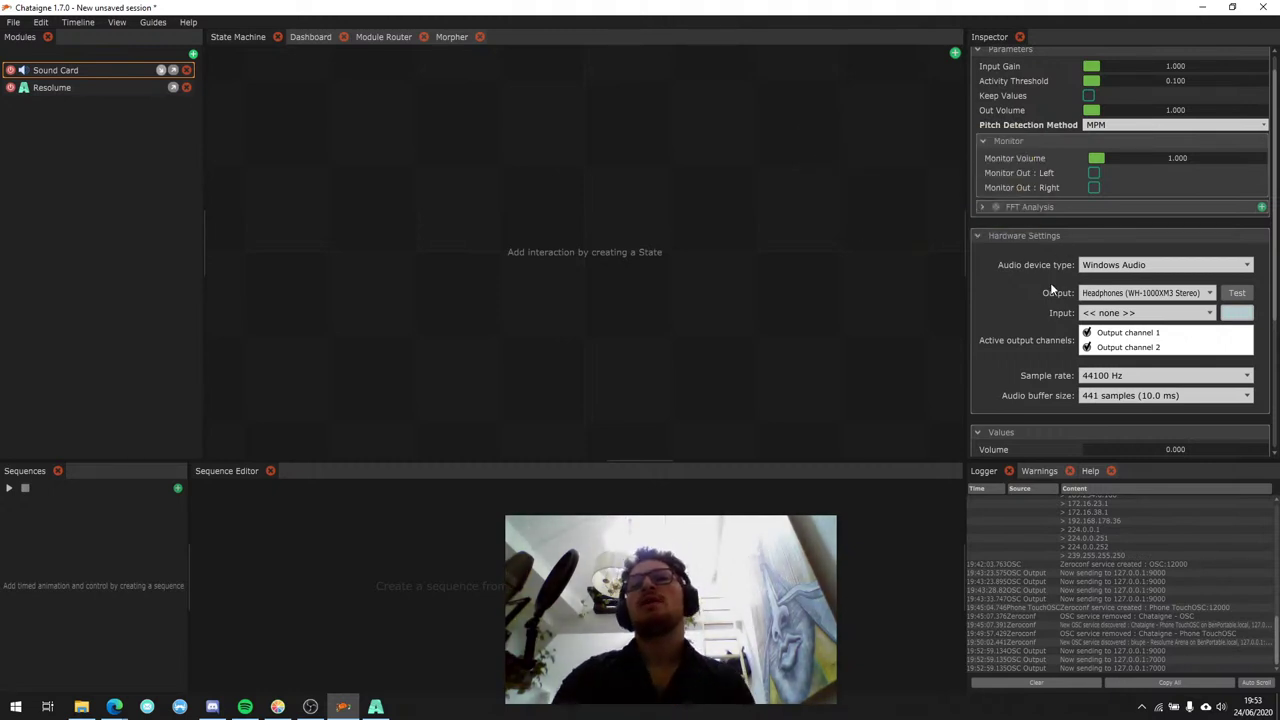
Choose Microphone (Scarlett 2i4 USB) as the Sound Card's input device and activate input channels 1 and 2.
{"action": "scroll", "coordinate": [1051, 284], "scroll_direction": "down", "scroll_amount": 1}
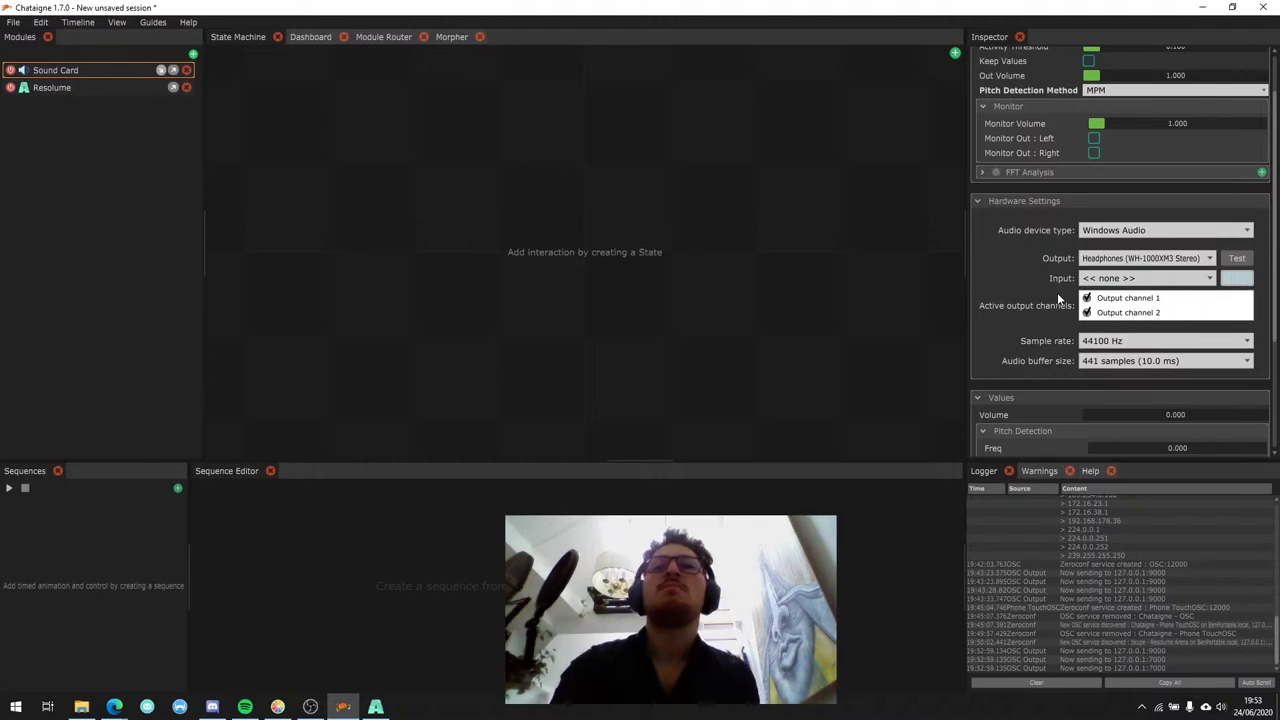
{"action": "left_click", "coordinate": [1130, 280]}
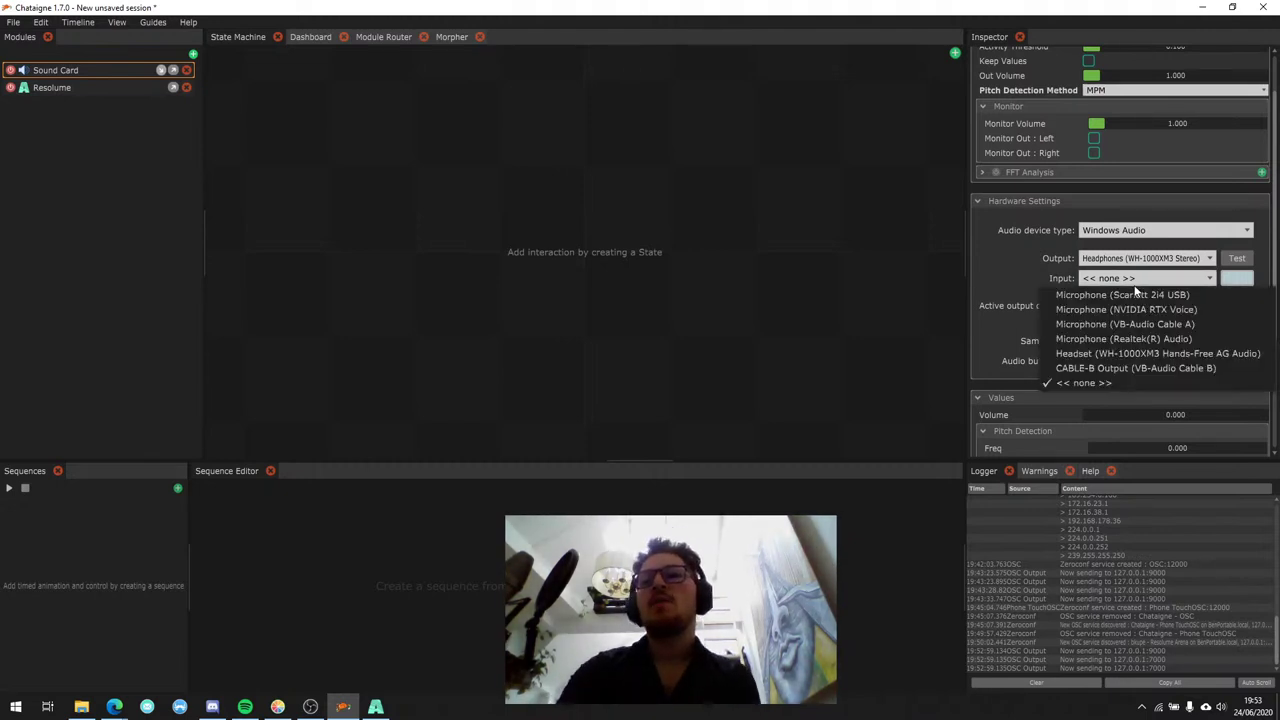
{"action": "left_click", "coordinate": [1133, 295]}
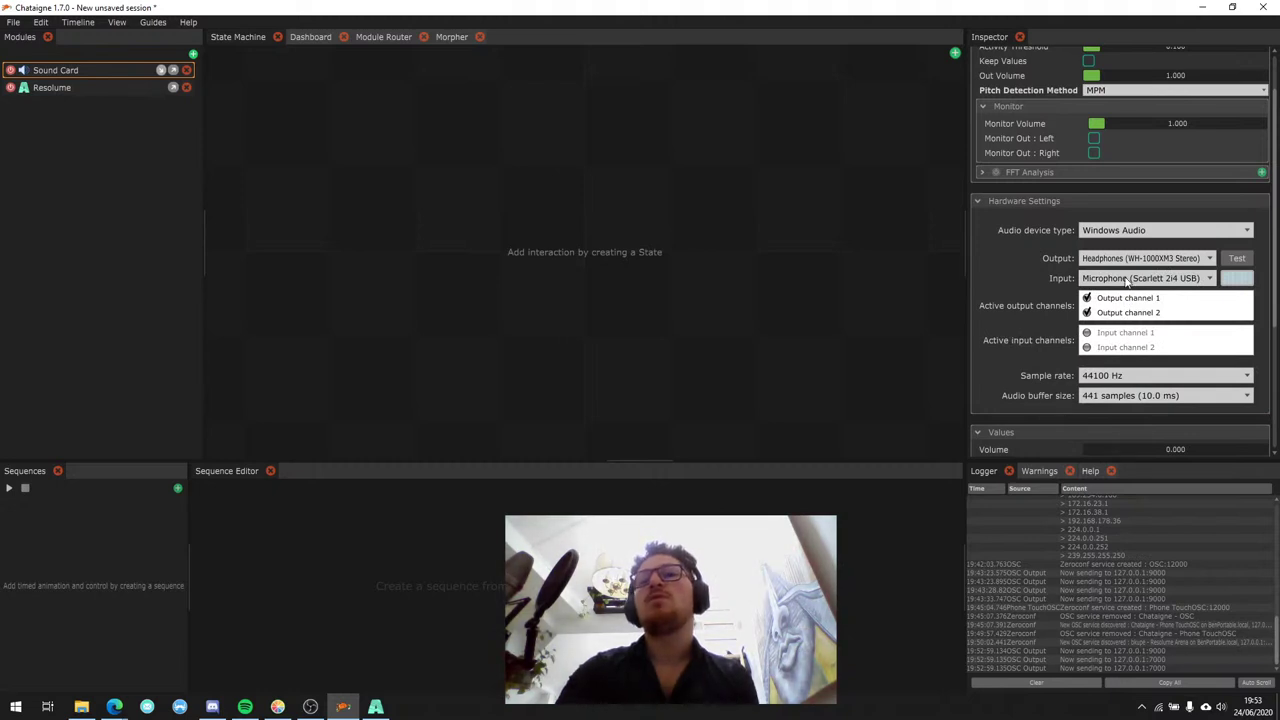
{"action": "scroll", "coordinate": [1128, 283], "scroll_direction": "down", "scroll_amount": 1}
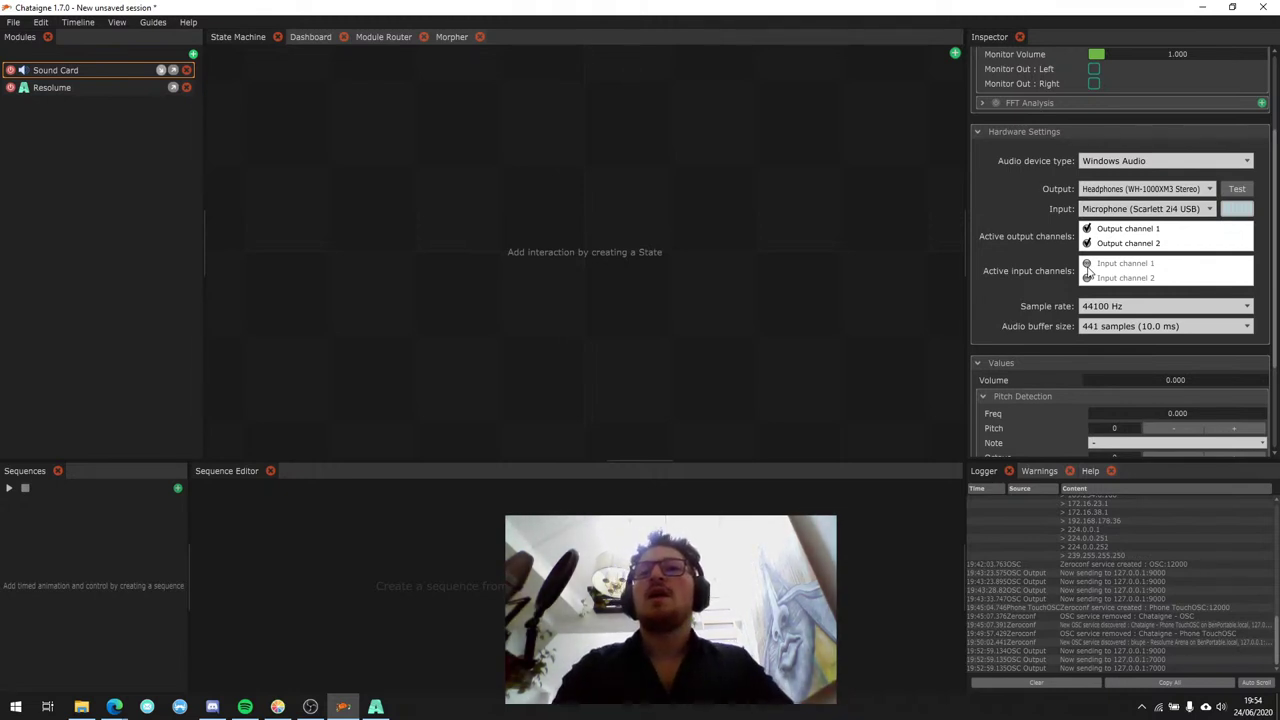
{"action": "left_click", "coordinate": [1087, 263]}
{"action": "left_click", "coordinate": [1087, 278]}
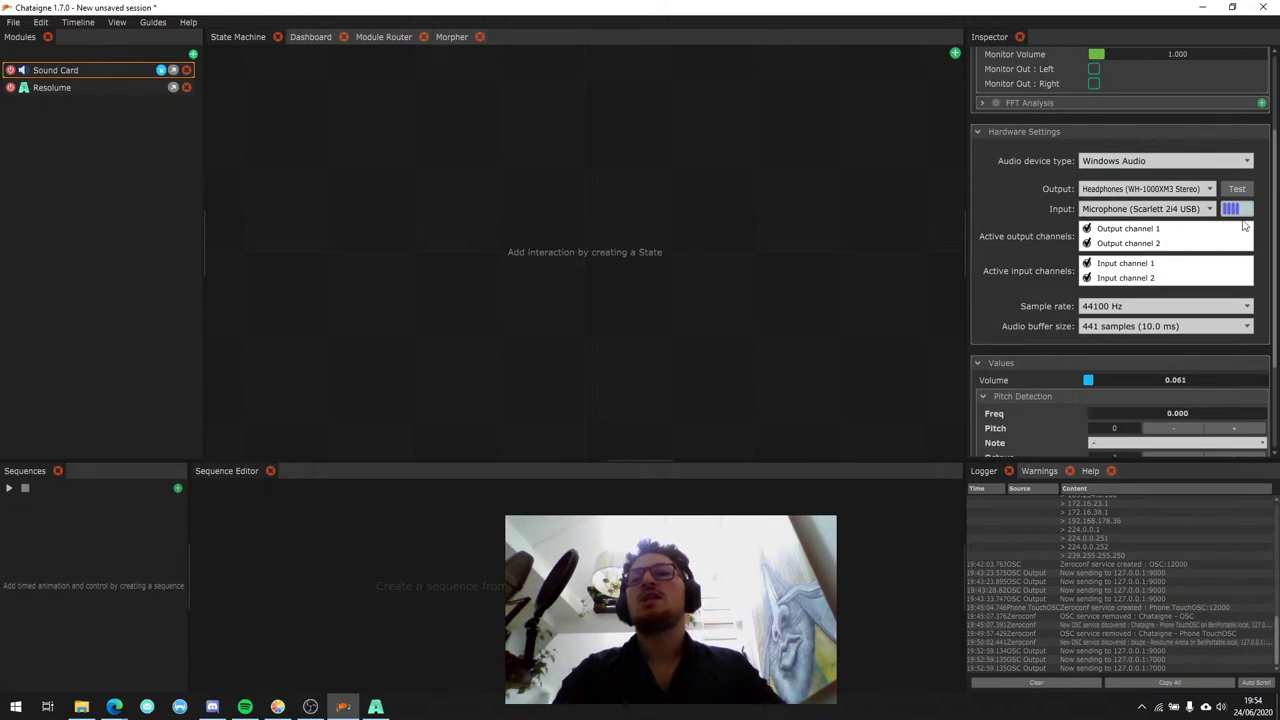
Raise the Sound Card's activity threshold to about 0.203 and check its live volume and pitch detection values.
{"action": "scroll", "coordinate": [1180, 335], "scroll_direction": "down", "scroll_amount": 2}
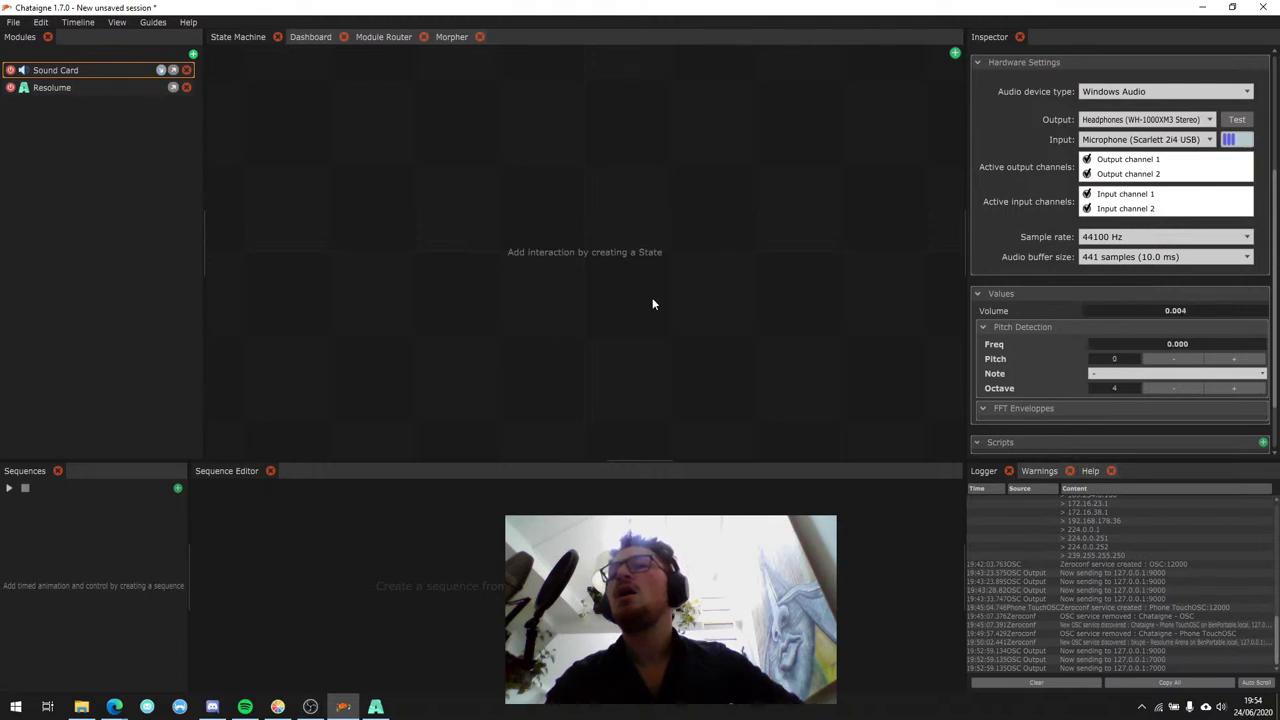
{"action": "scroll", "coordinate": [1118, 276], "scroll_direction": "up", "scroll_amount": 4}
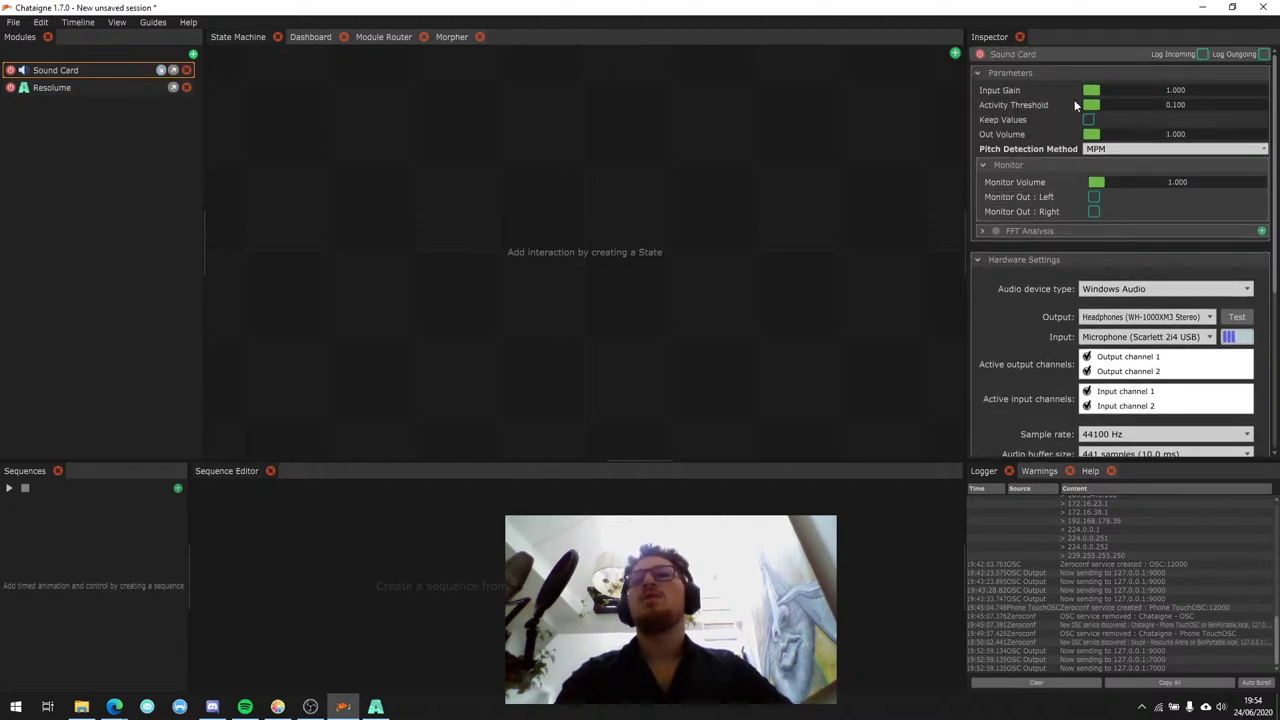
{"action": "scroll", "coordinate": [1060, 157], "scroll_direction": "down", "scroll_amount": 5}
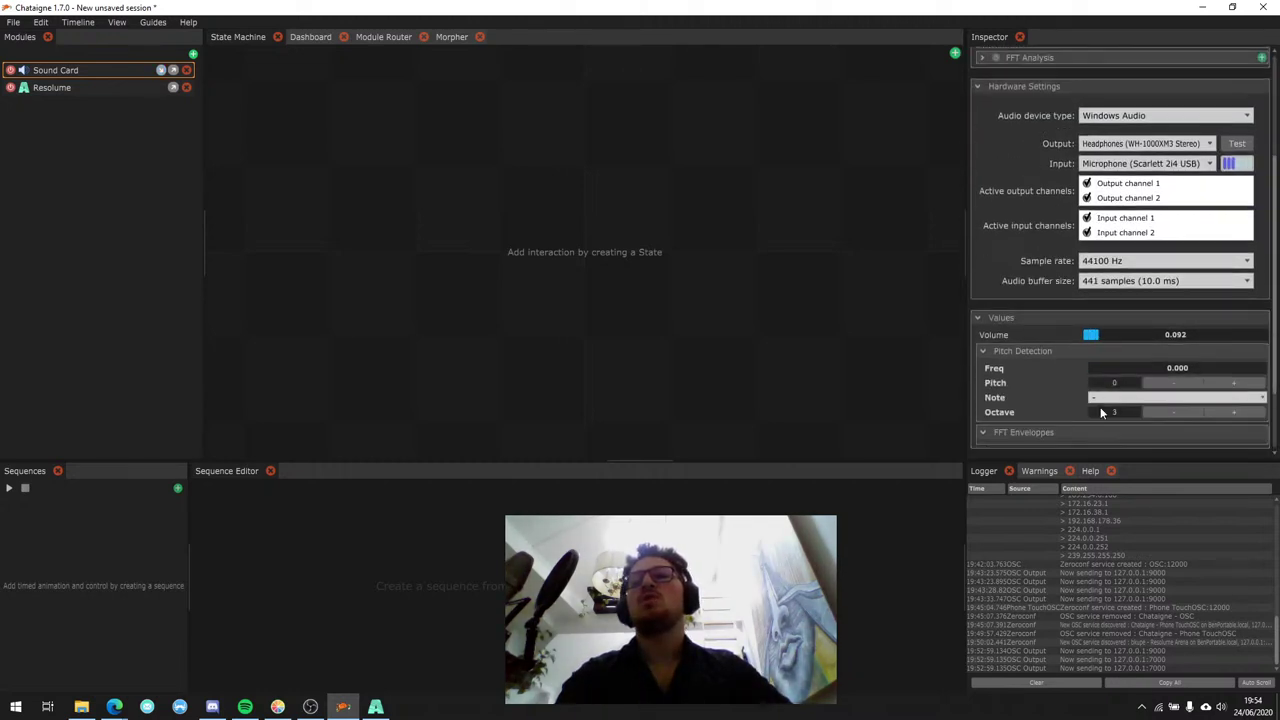
{"action": "scroll", "coordinate": [1090, 118], "scroll_direction": "up", "scroll_amount": 5}
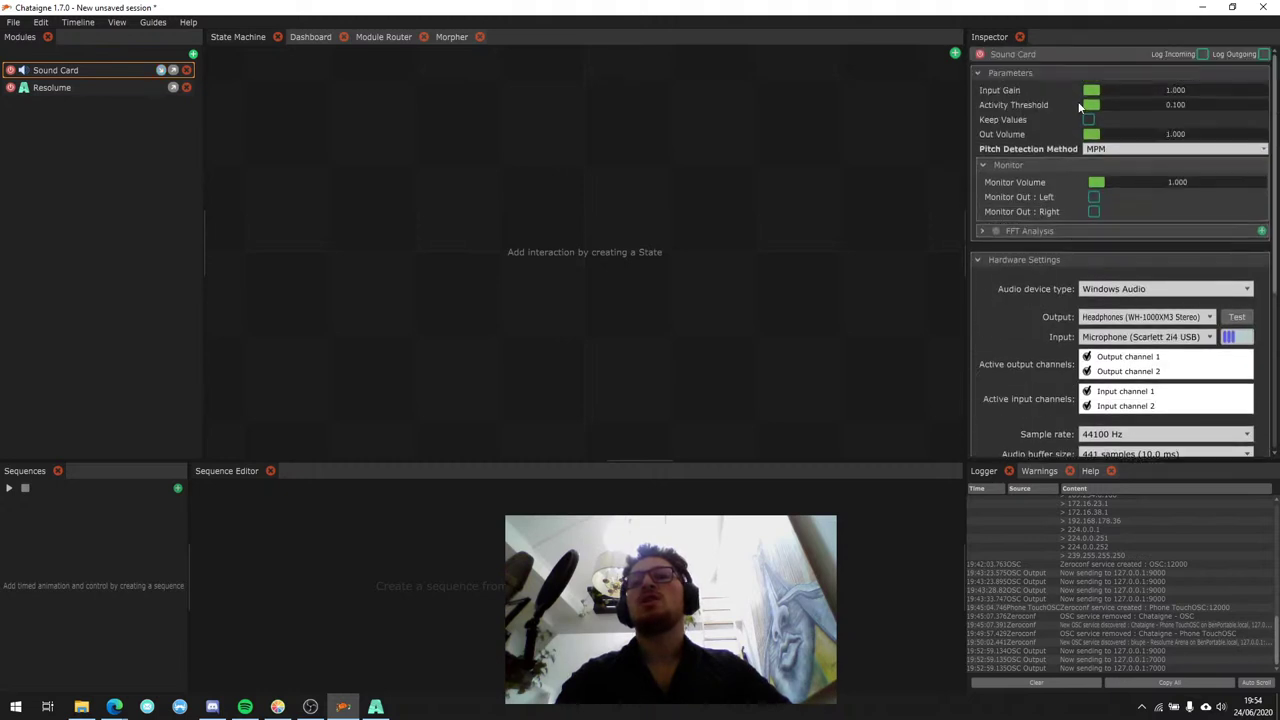
{"action": "left_click_drag", "start_coordinate": [1110, 105], "coordinate": [1116, 105]}
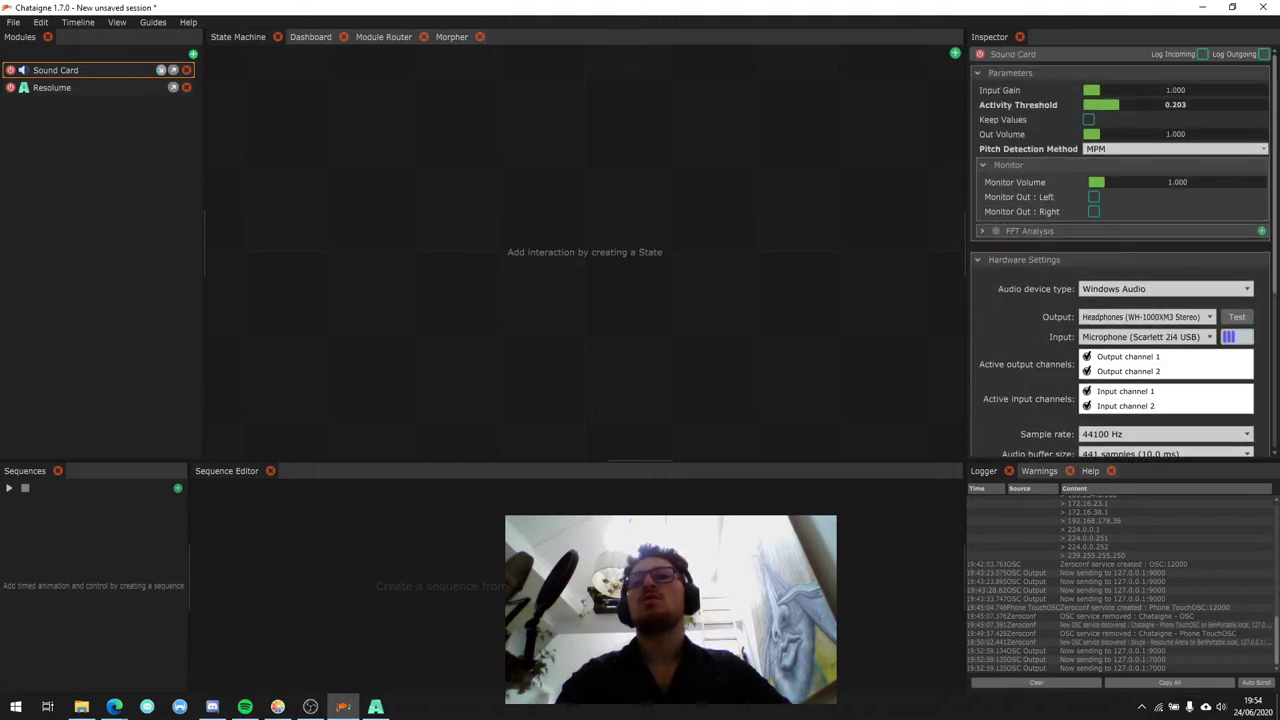
{"action": "scroll", "coordinate": [1052, 312], "scroll_direction": "down", "scroll_amount": 5}
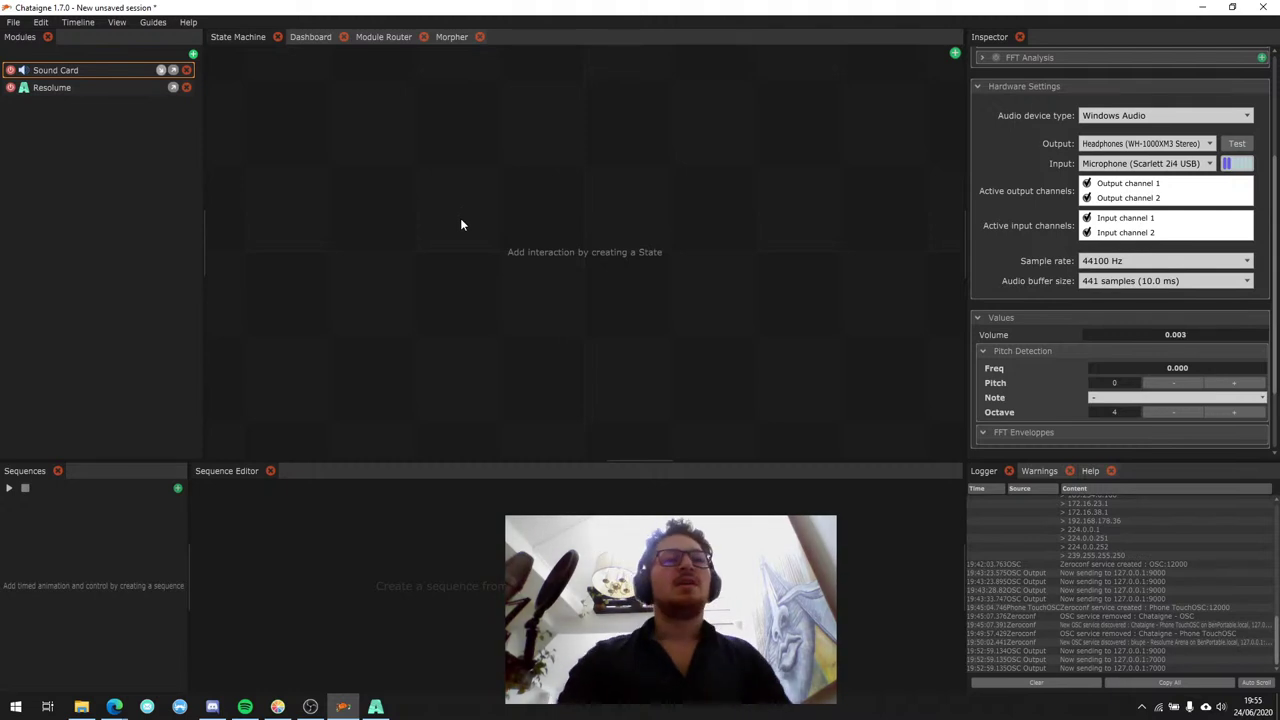
Select the Resolume module, then shrink and reposition the Chataigne window so Resolume Arena's clips and output monitor stay visible.
{"action": "left_click", "coordinate": [72, 88]}
{"action": "left_click", "coordinate": [63, 73]}
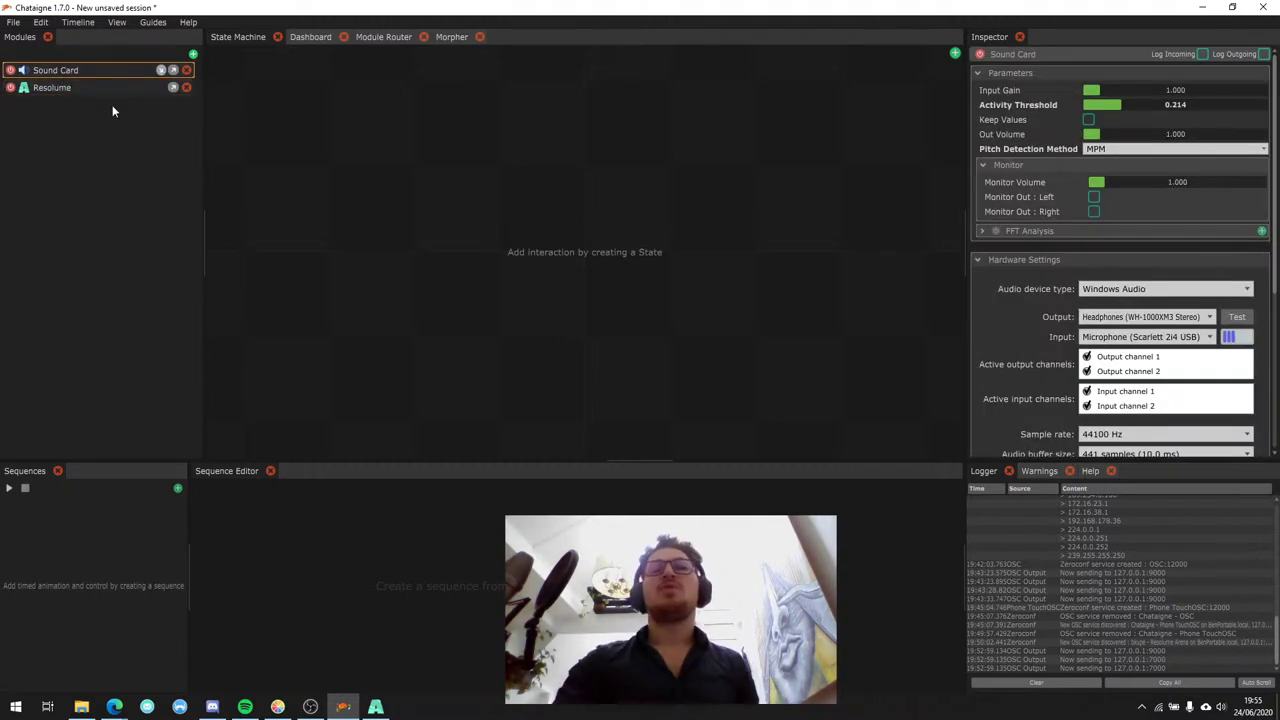
{"action": "left_click", "coordinate": [110, 88]}
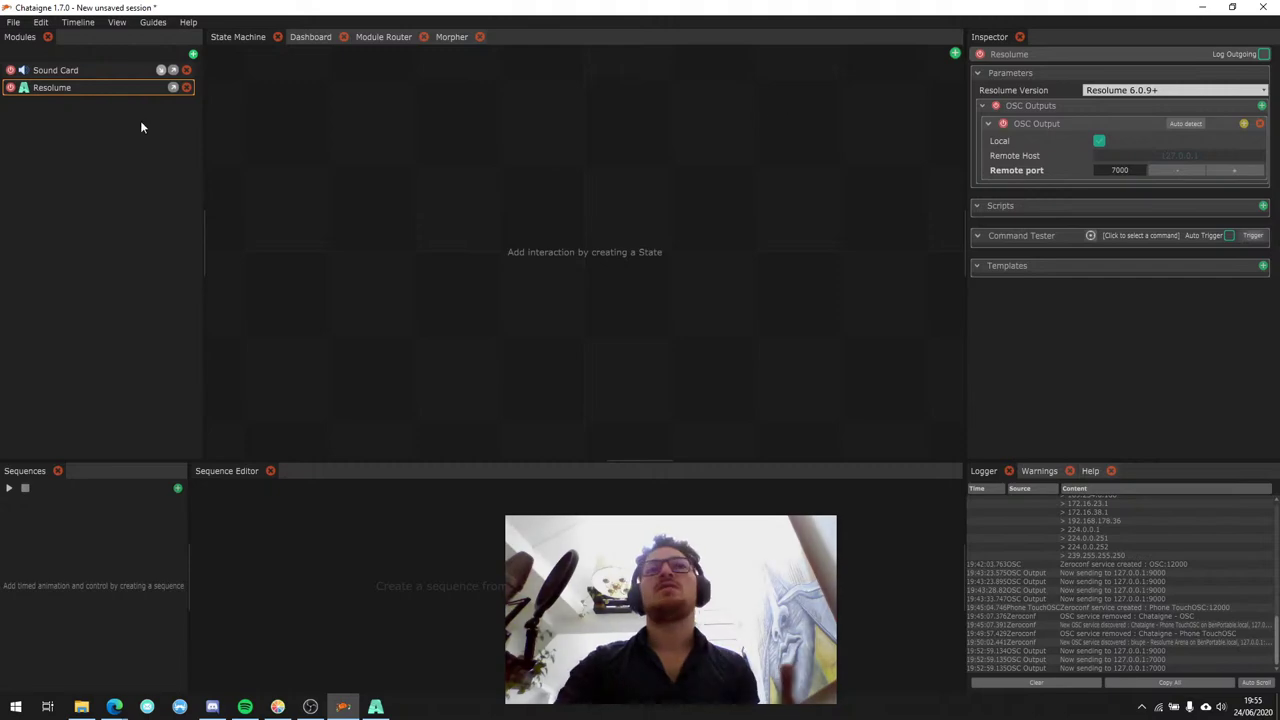
{"action": "key", "text": "super+Down"}
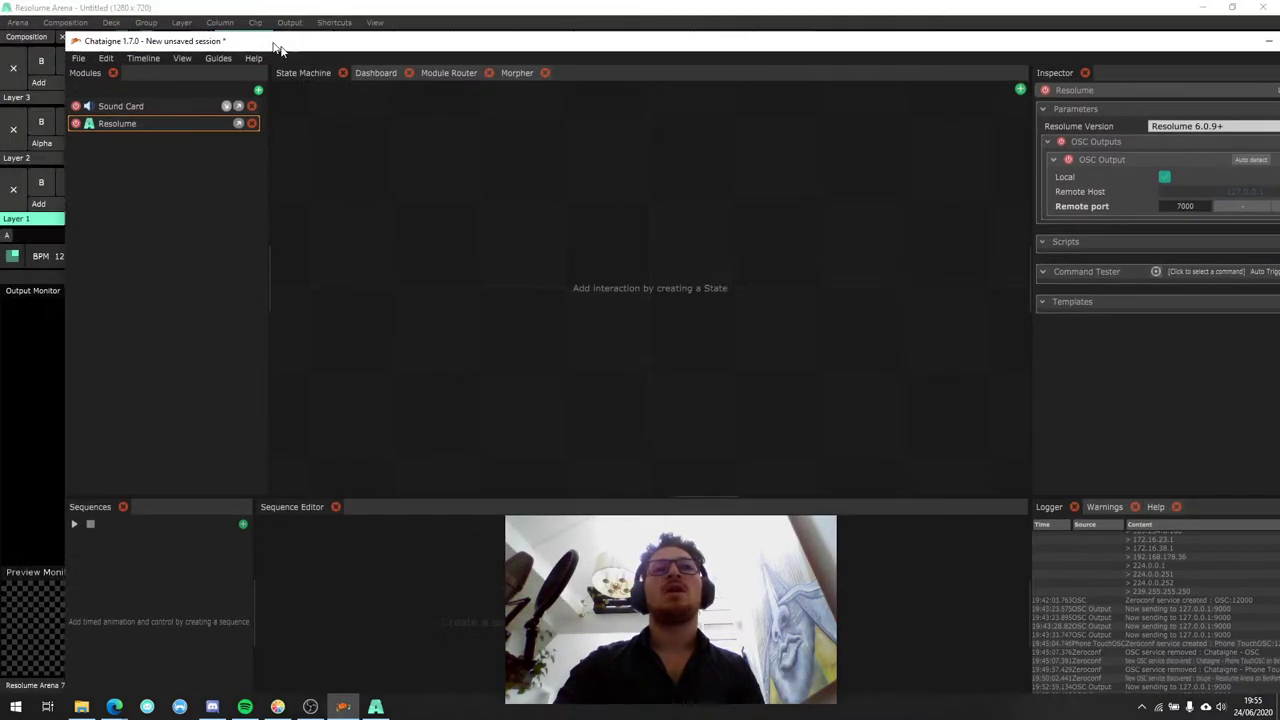
{"action": "left_click_drag", "start_coordinate": [341, 69], "coordinate": [583, 266]}
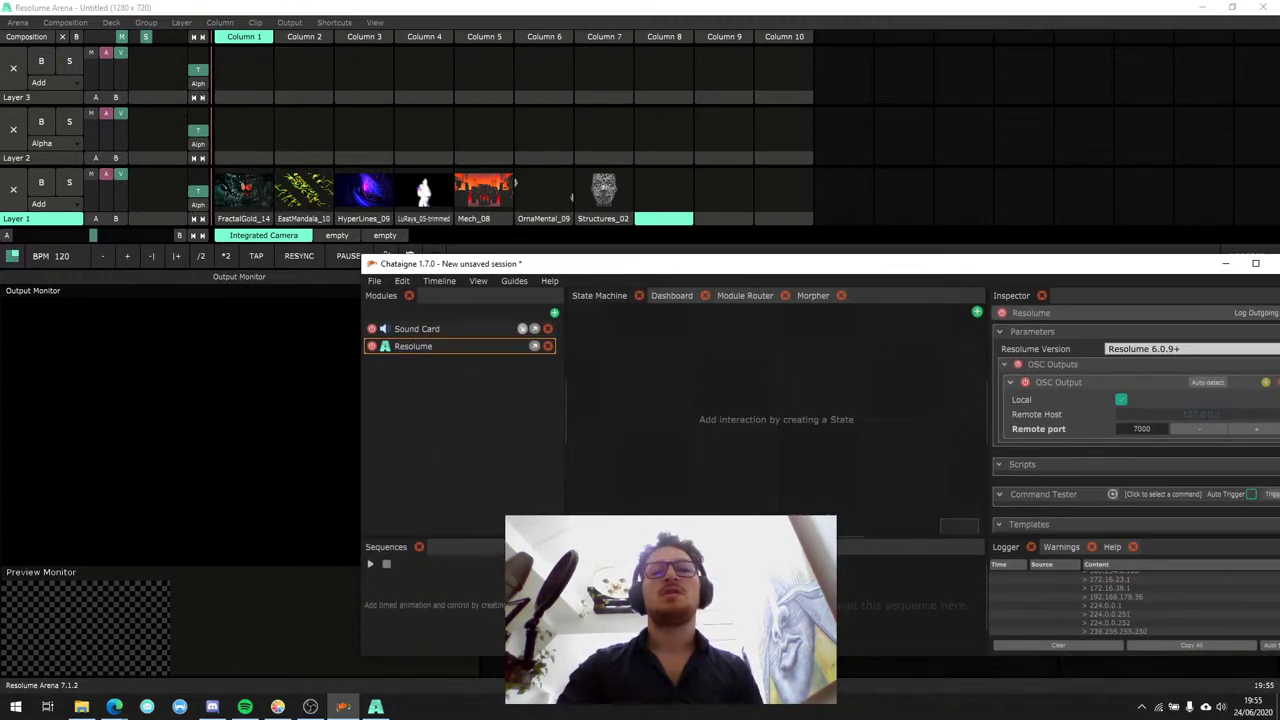
{"action": "left_click_drag", "start_coordinate": [483, 267], "coordinate": [366, 226]}
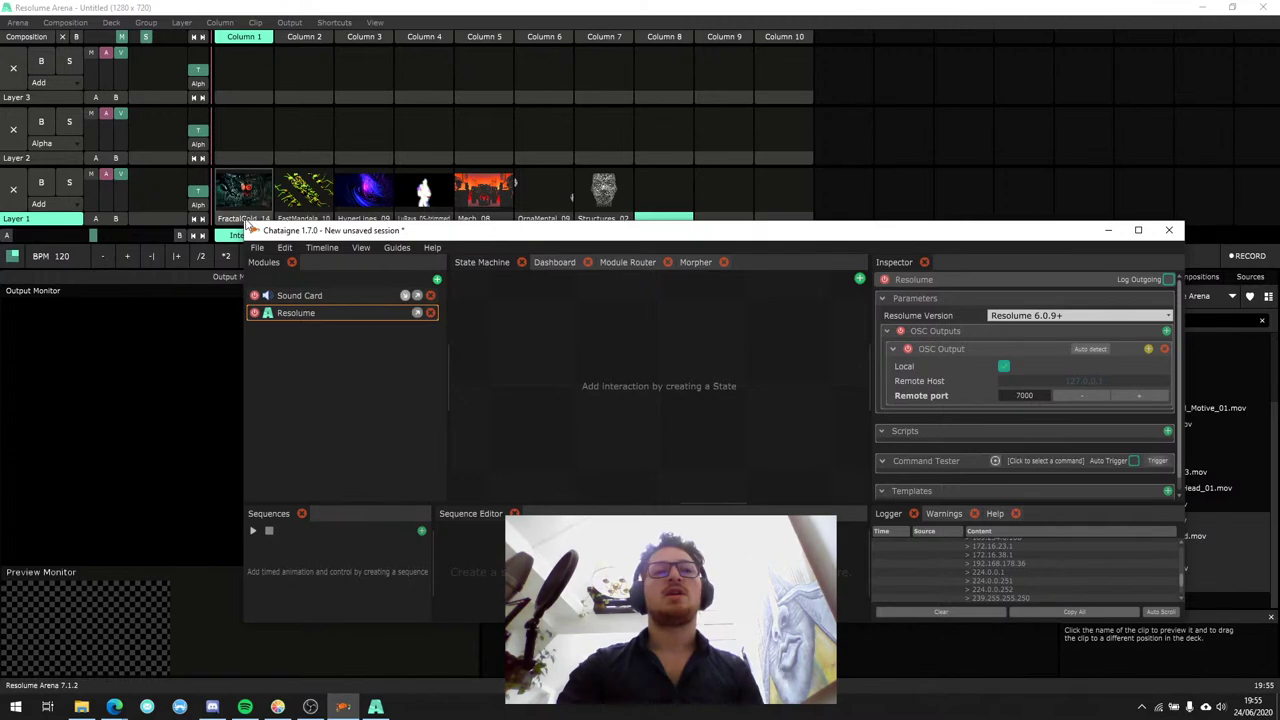
{"action": "left_click_drag", "start_coordinate": [506, 226], "coordinate": [797, 196]}
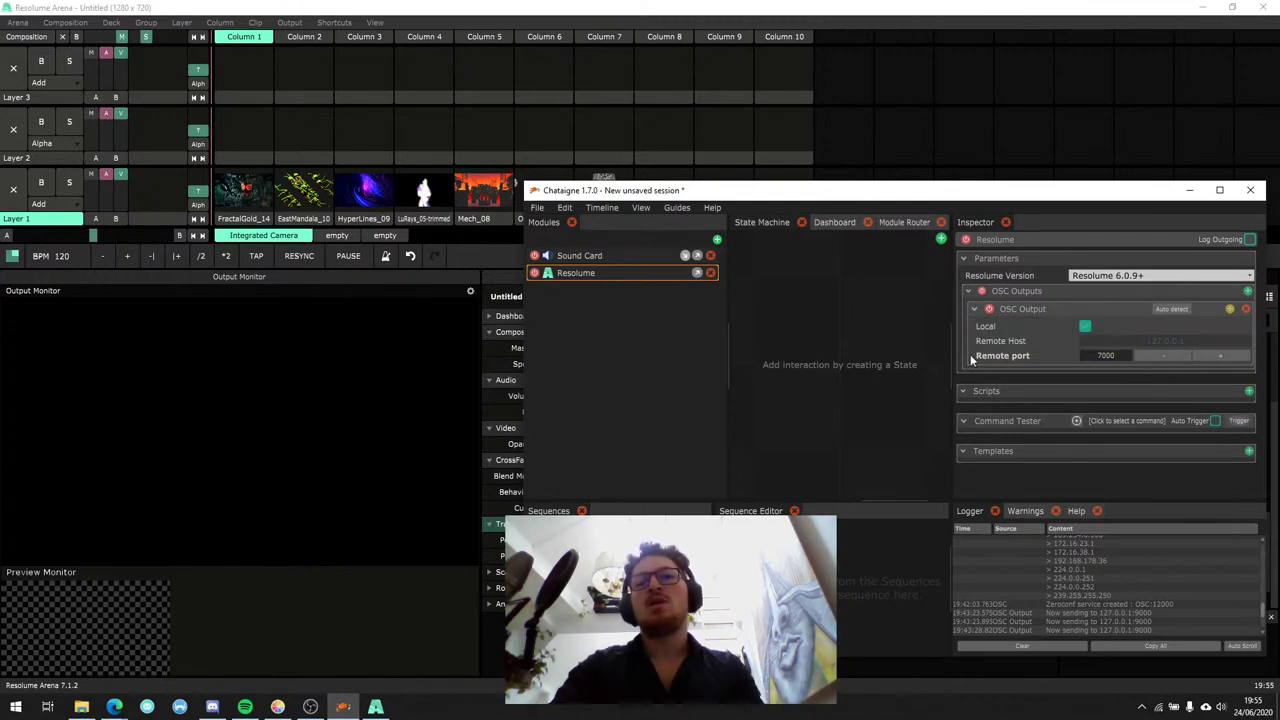
Check the incoming port in Resolume Arena's OSC preferences and return to Chataigne.
{"action": "left_click", "coordinate": [18, 23]}
{"action": "left_click", "coordinate": [30, 38]}
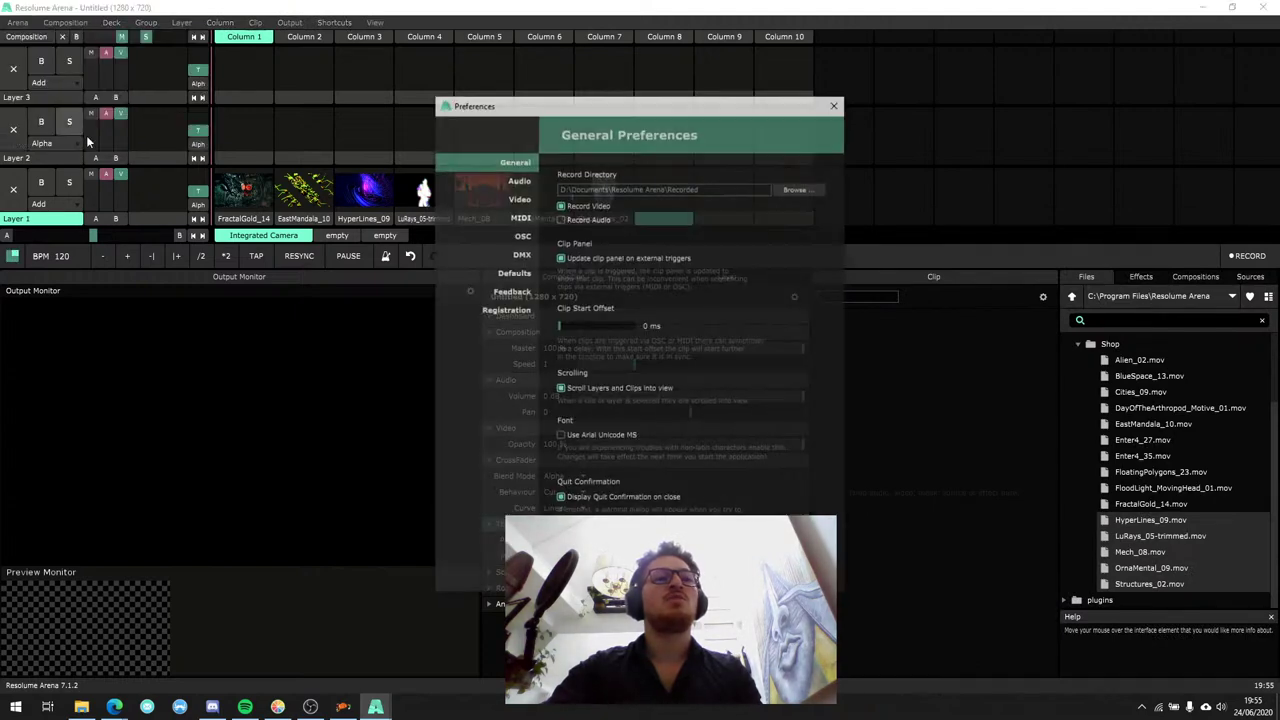
{"action": "left_click", "coordinate": [522, 235]}
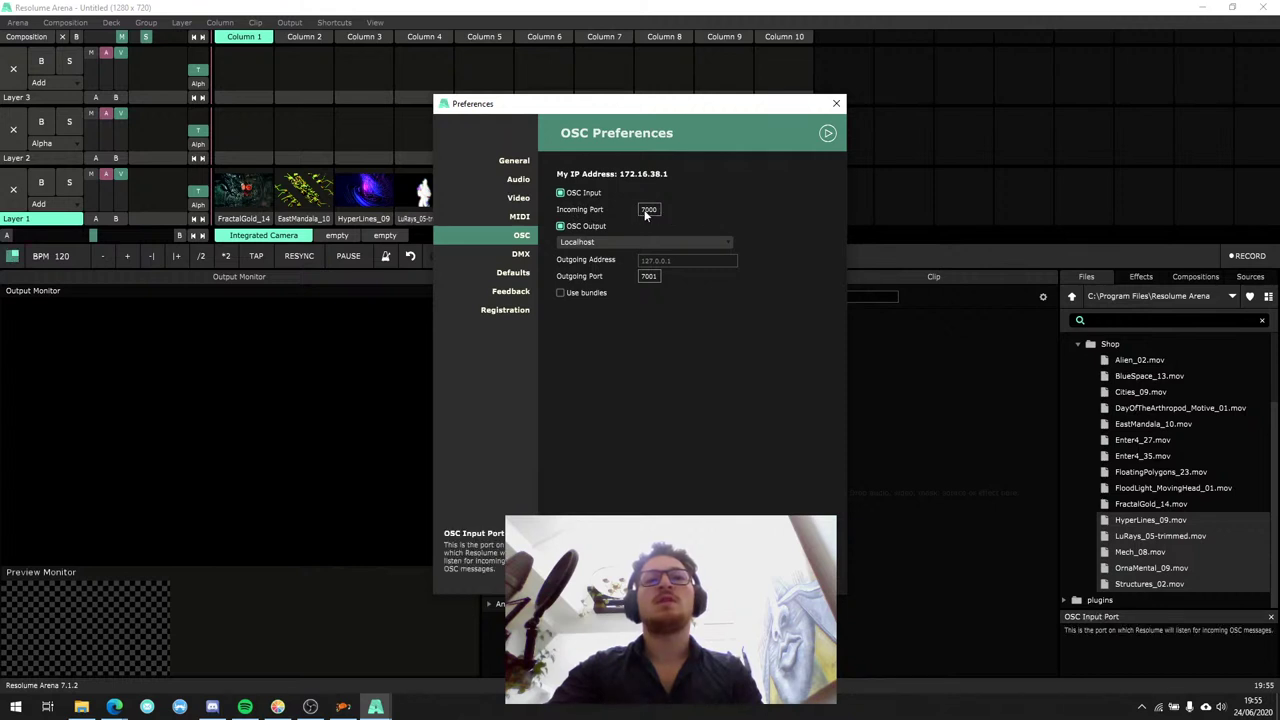
{"action": "left_click", "coordinate": [834, 105]}
{"action": "left_click", "coordinate": [343, 707]}
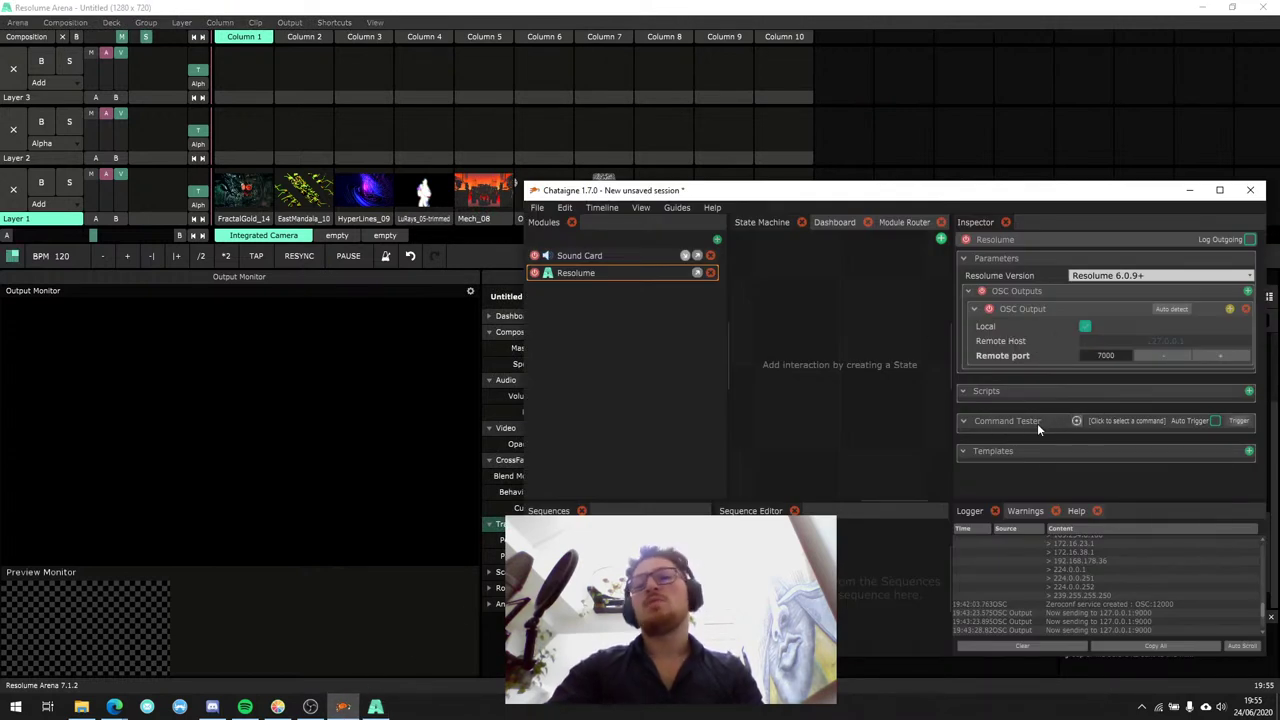
Assign the Launch Clip command to the Resolume module's Command Tester.
{"action": "left_click", "coordinate": [1100, 421]}
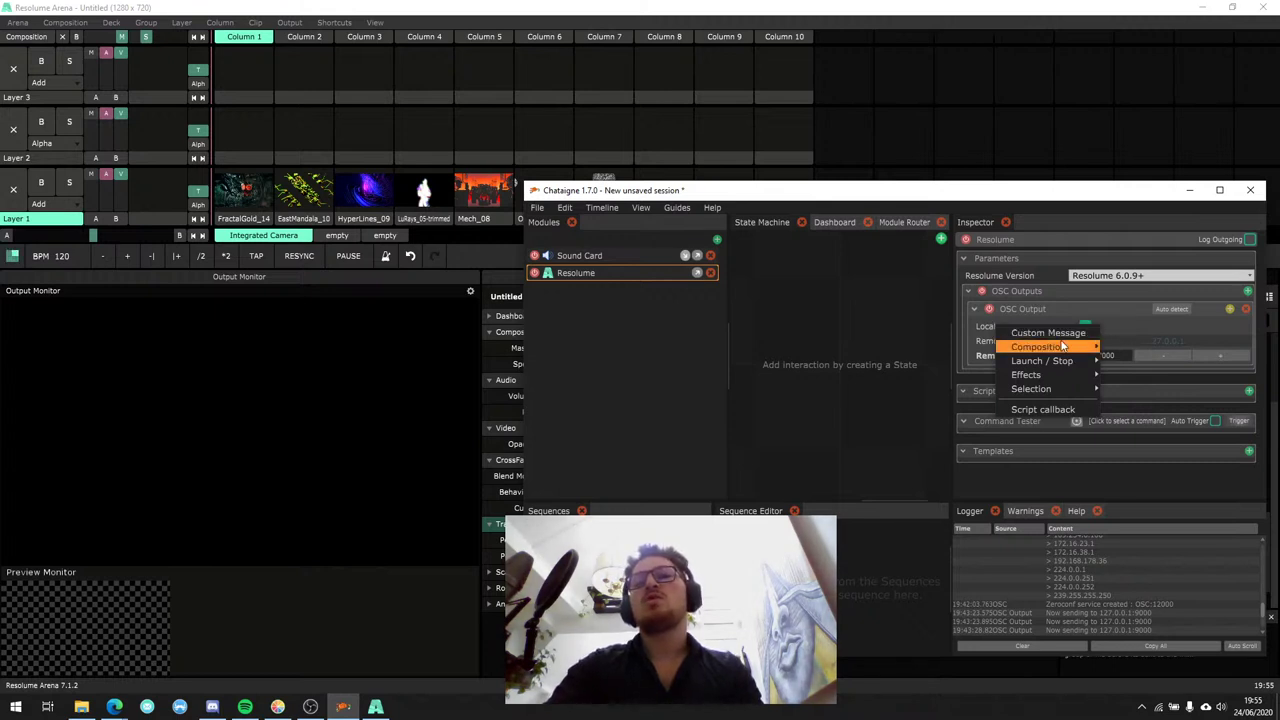
{"action": "mouse_move", "coordinate": [1062, 346]}
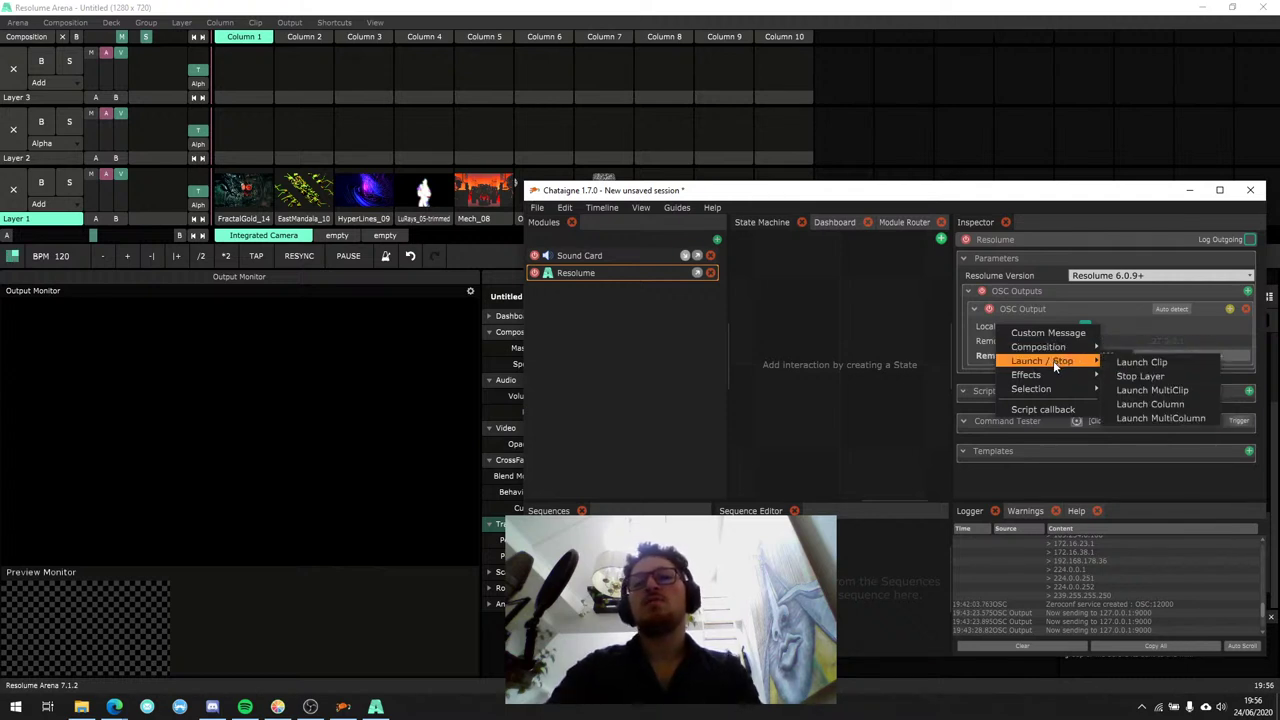
{"action": "left_click", "coordinate": [1140, 361]}
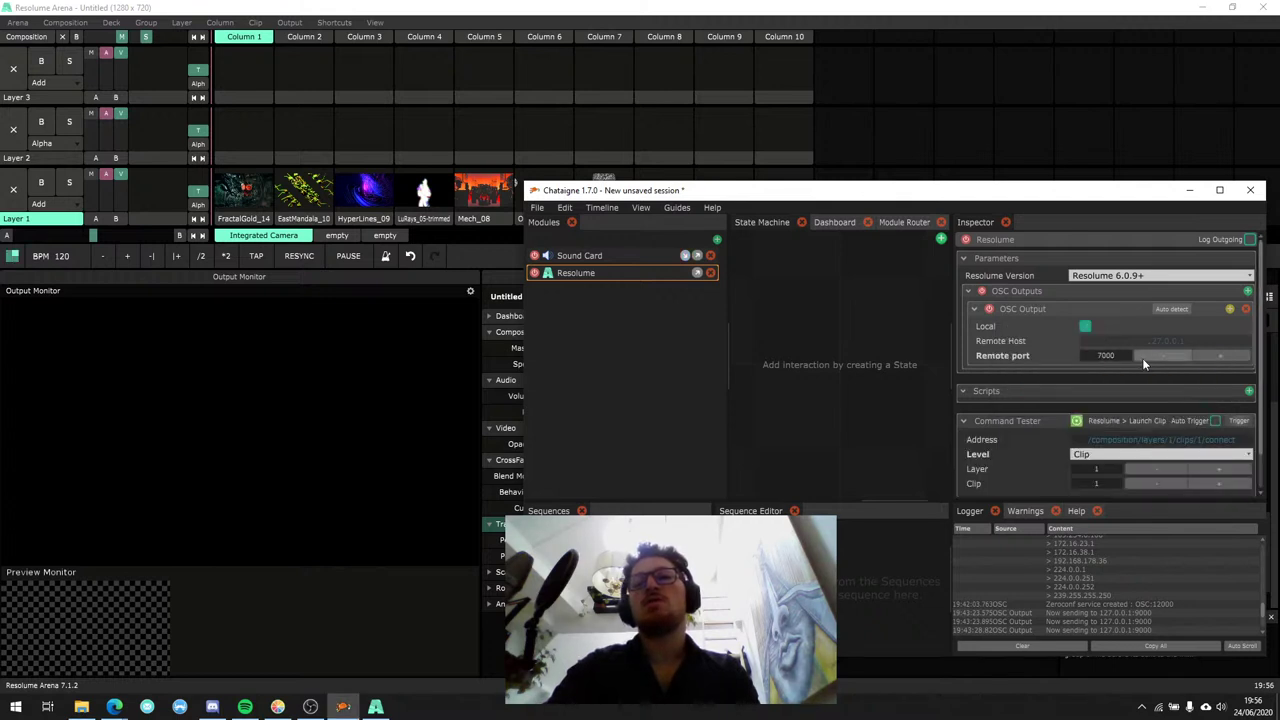
{"action": "scroll", "coordinate": [1148, 379], "scroll_direction": "down", "scroll_amount": 1}
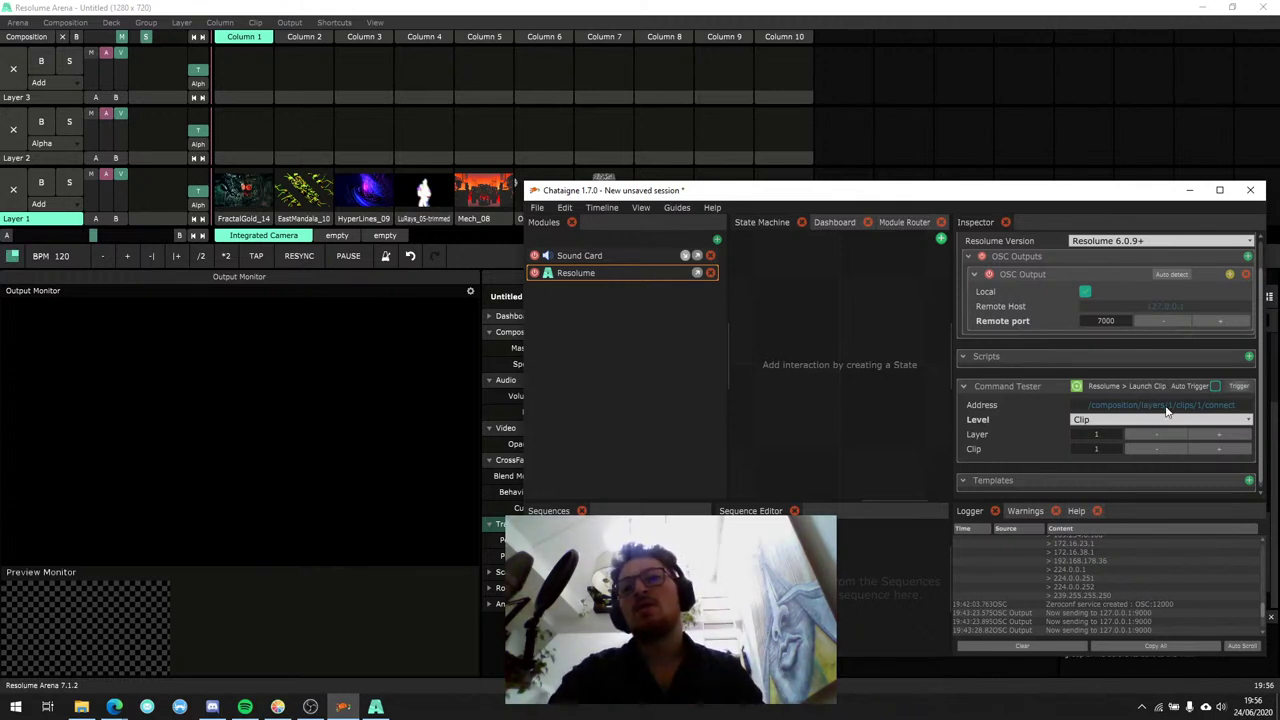
Try other layer and clip numbers in the Launch Clip command, and return both to 1.
{"action": "left_click", "coordinate": [1218, 435]}
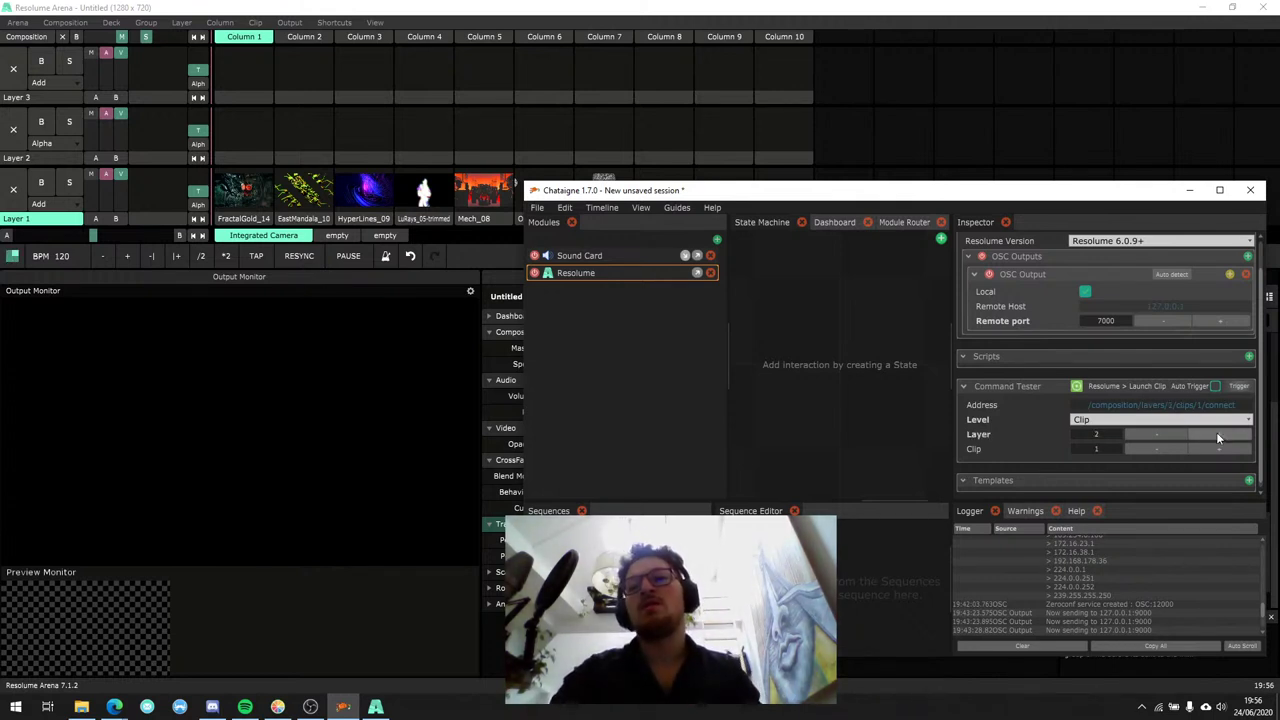
{"action": "left_click", "coordinate": [1157, 435]}
{"action": "left_click", "coordinate": [1204, 448]}
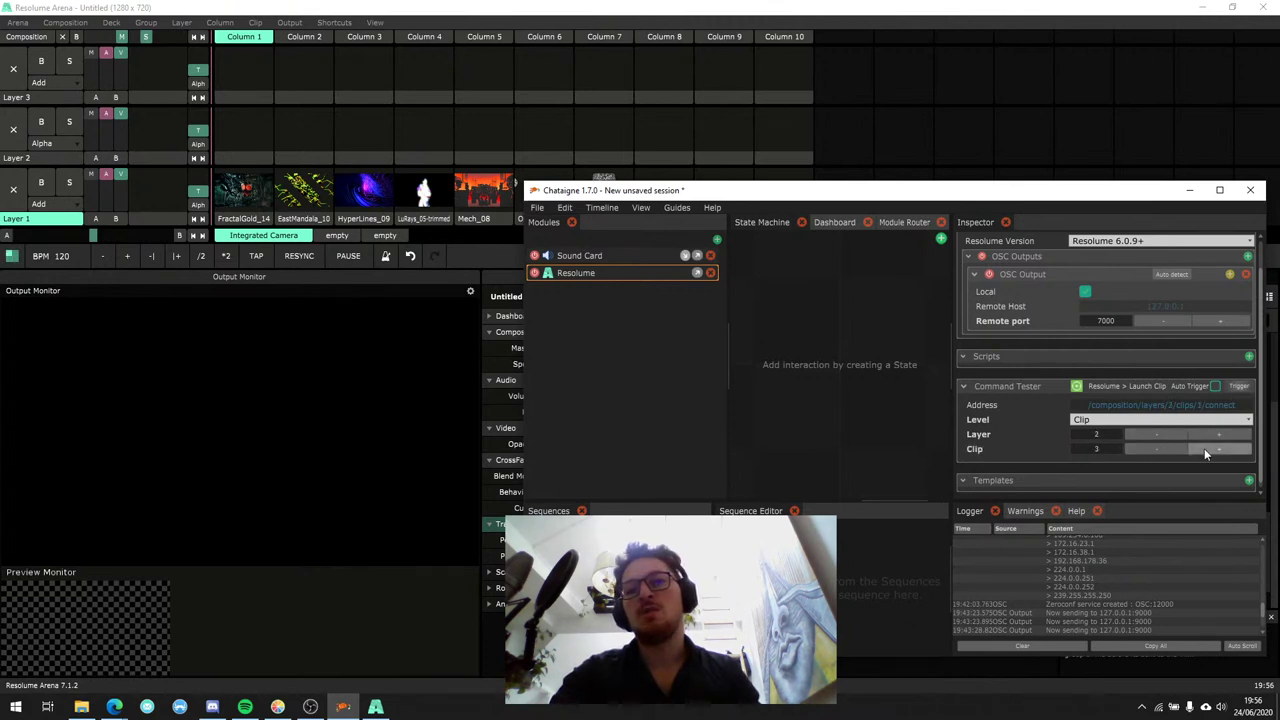
{"action": "left_click", "coordinate": [1152, 435]}
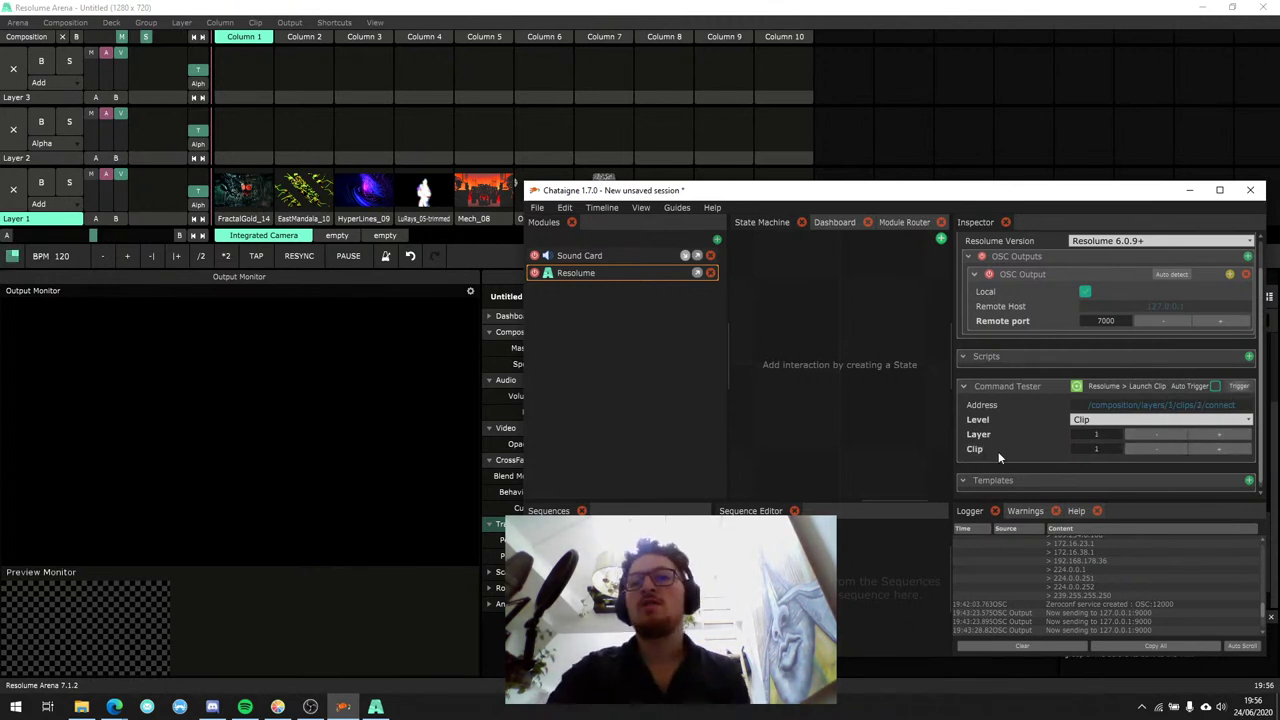
Try the Selected Clip level for the Launch Clip command and set the level back to Clip.
{"action": "left_click", "coordinate": [1110, 419]}
{"action": "left_click", "coordinate": [1106, 442]}
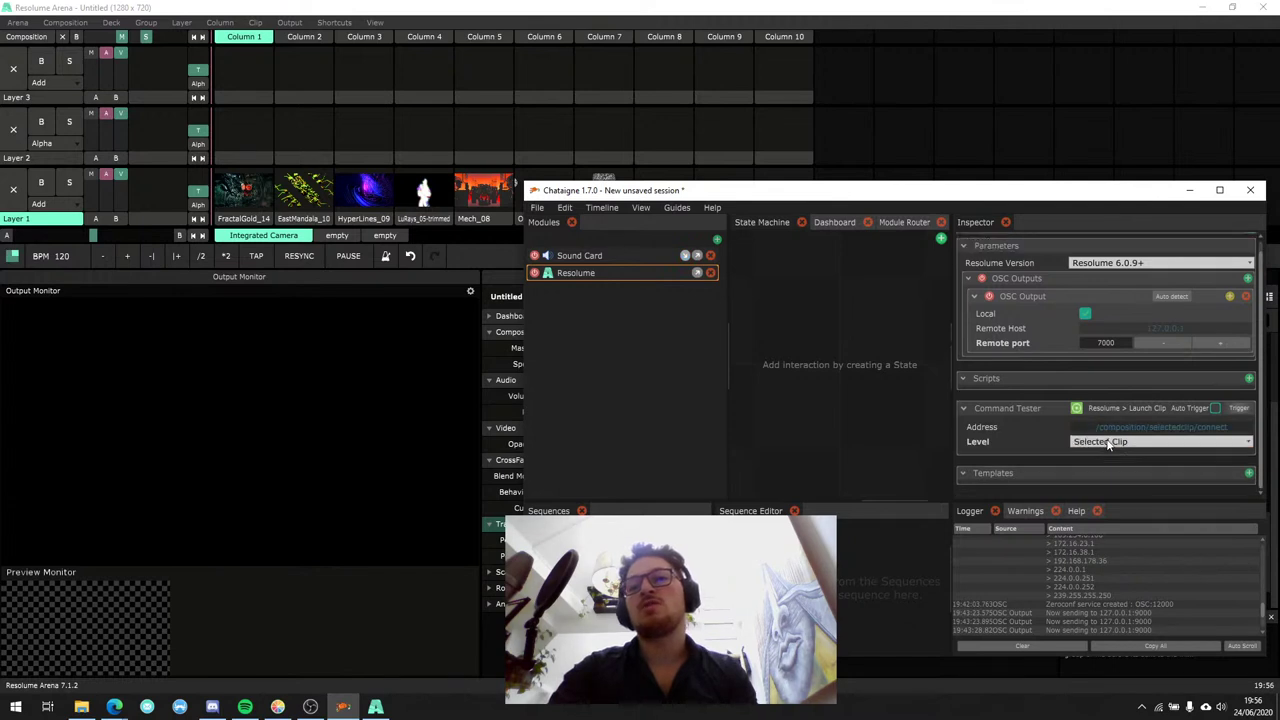
{"action": "left_click", "coordinate": [1108, 442]}
{"action": "left_click", "coordinate": [1102, 449]}
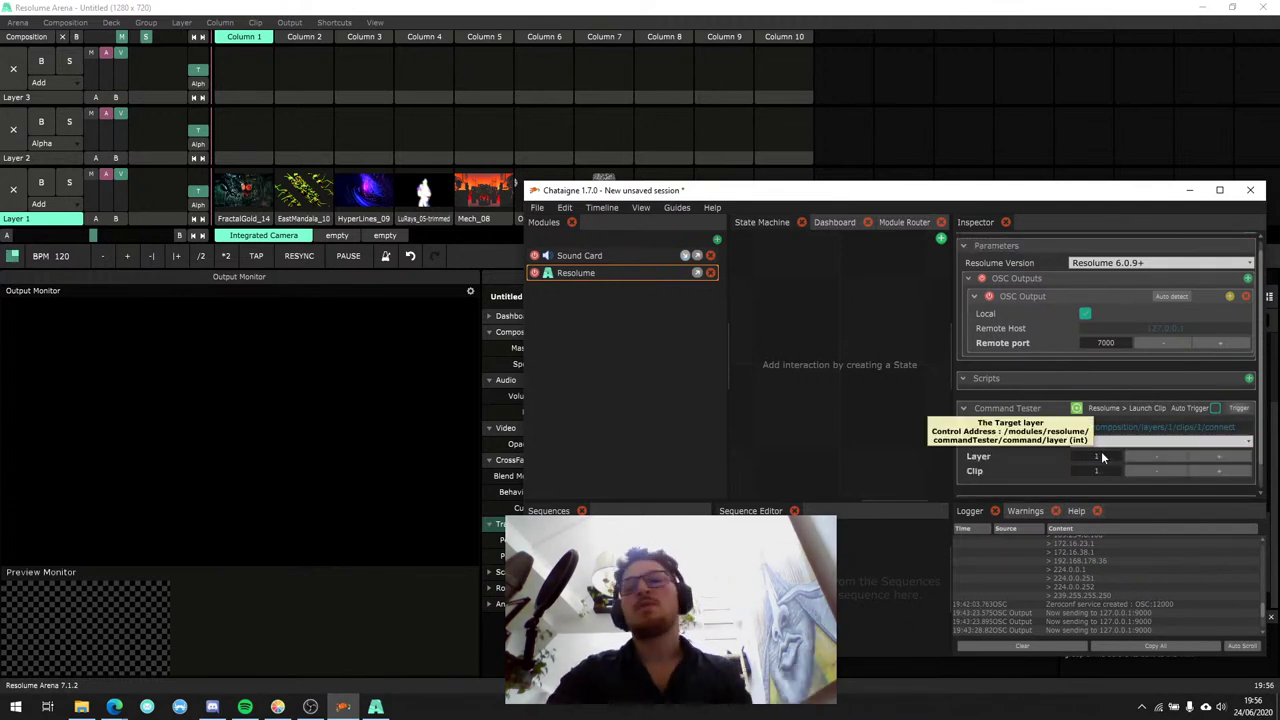
{"action": "scroll", "coordinate": [1108, 443], "scroll_direction": "down", "scroll_amount": 1}
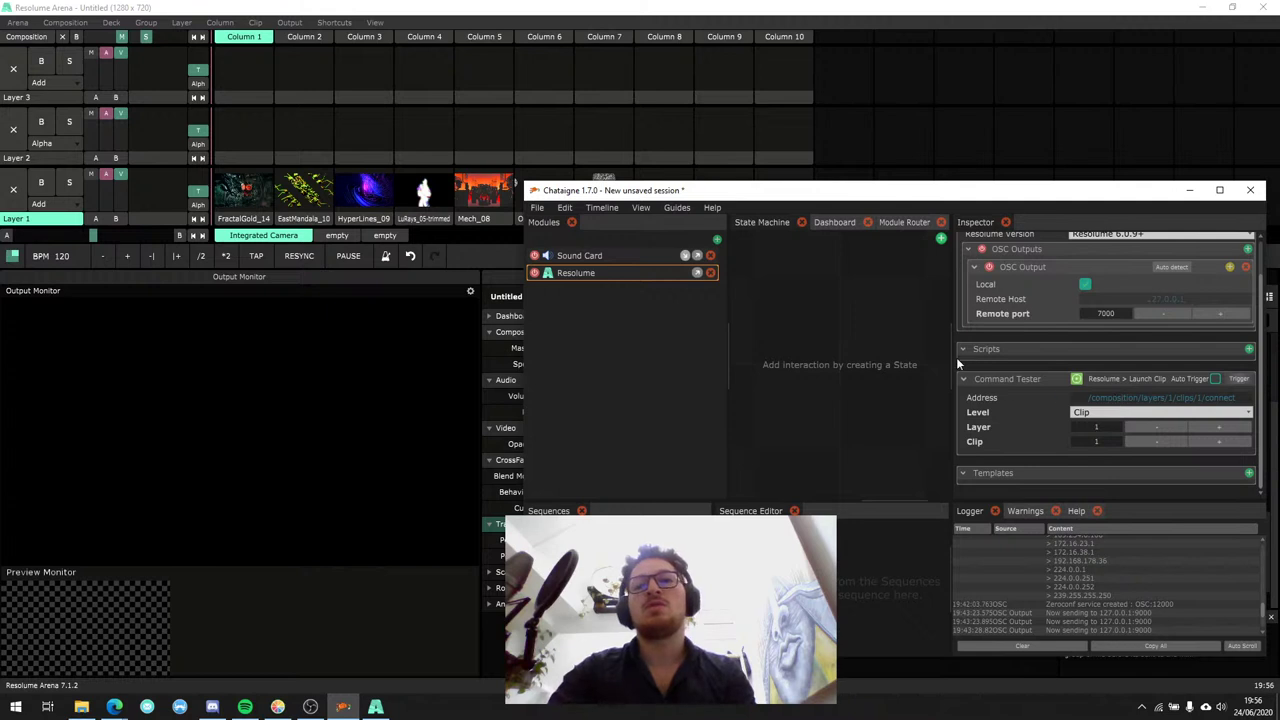
Trigger the Launch Clip command for clips 1 and 2 on layer 1, and set the clip number back to 1.
{"action": "left_click_drag", "start_coordinate": [956, 357], "coordinate": [962, 366]}
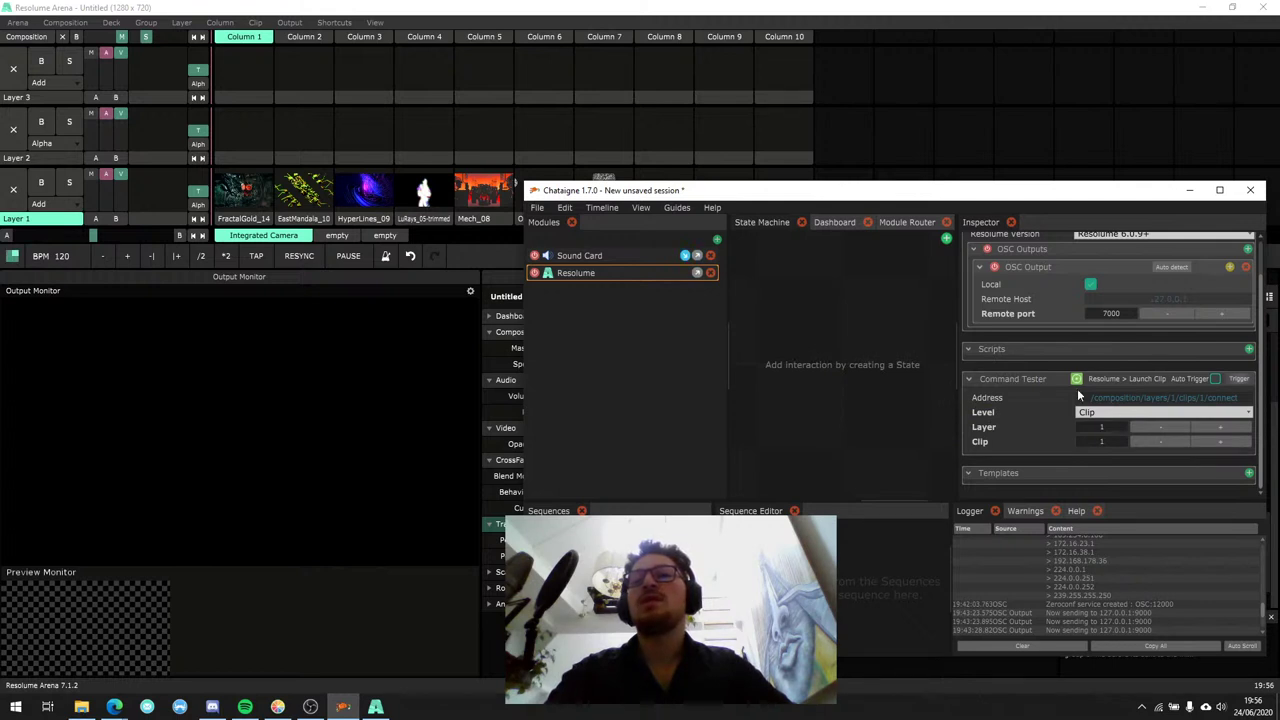
{"action": "left_click", "coordinate": [1238, 382]}
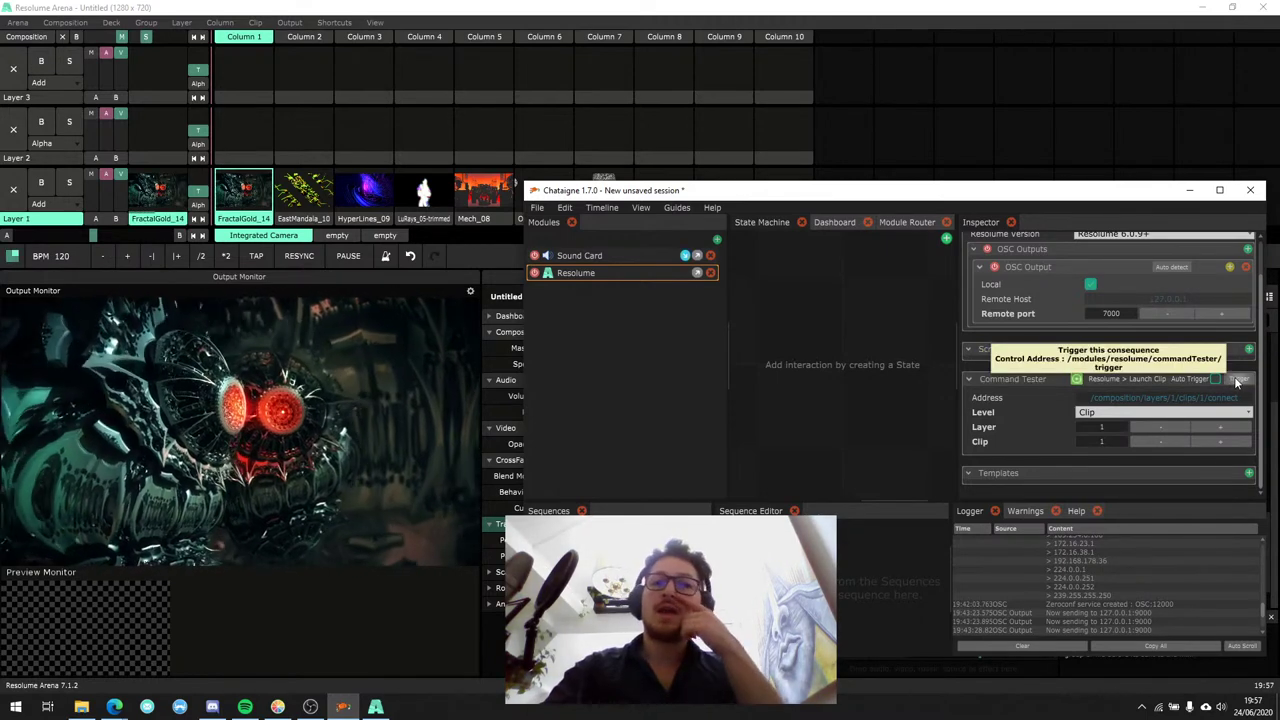
{"action": "left_click", "coordinate": [1220, 441]}
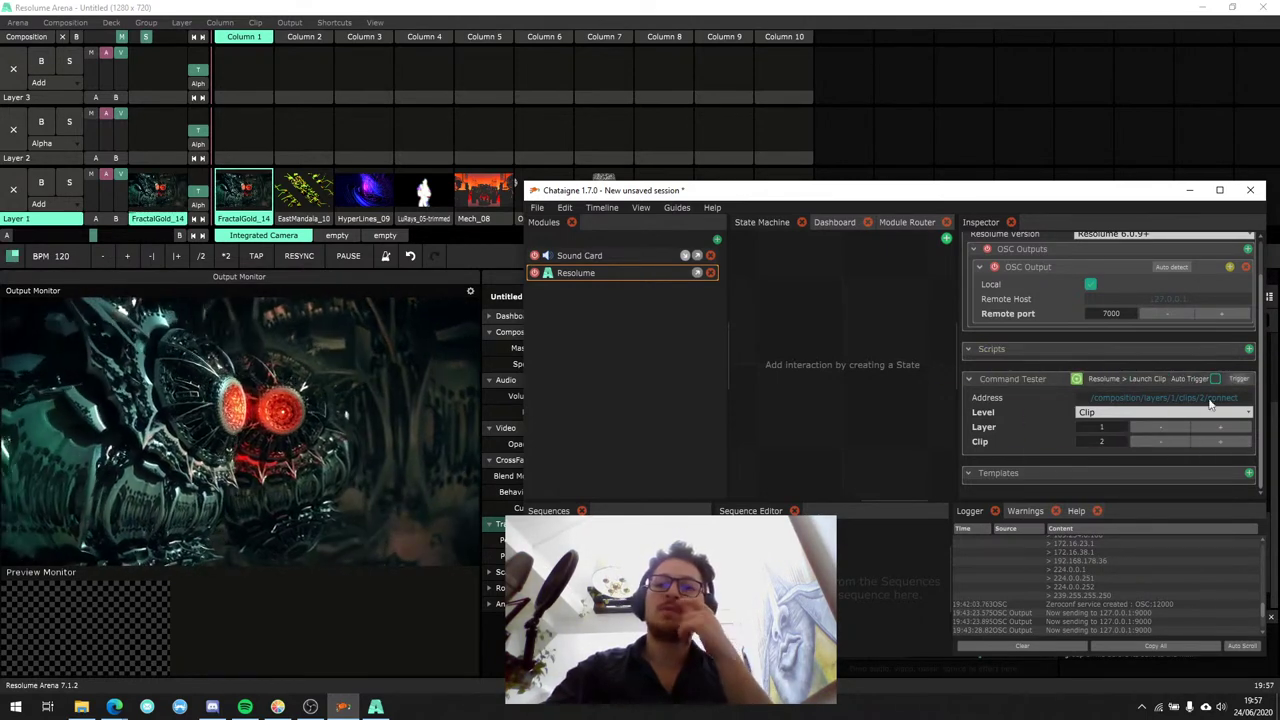
{"action": "left_click", "coordinate": [1238, 382]}
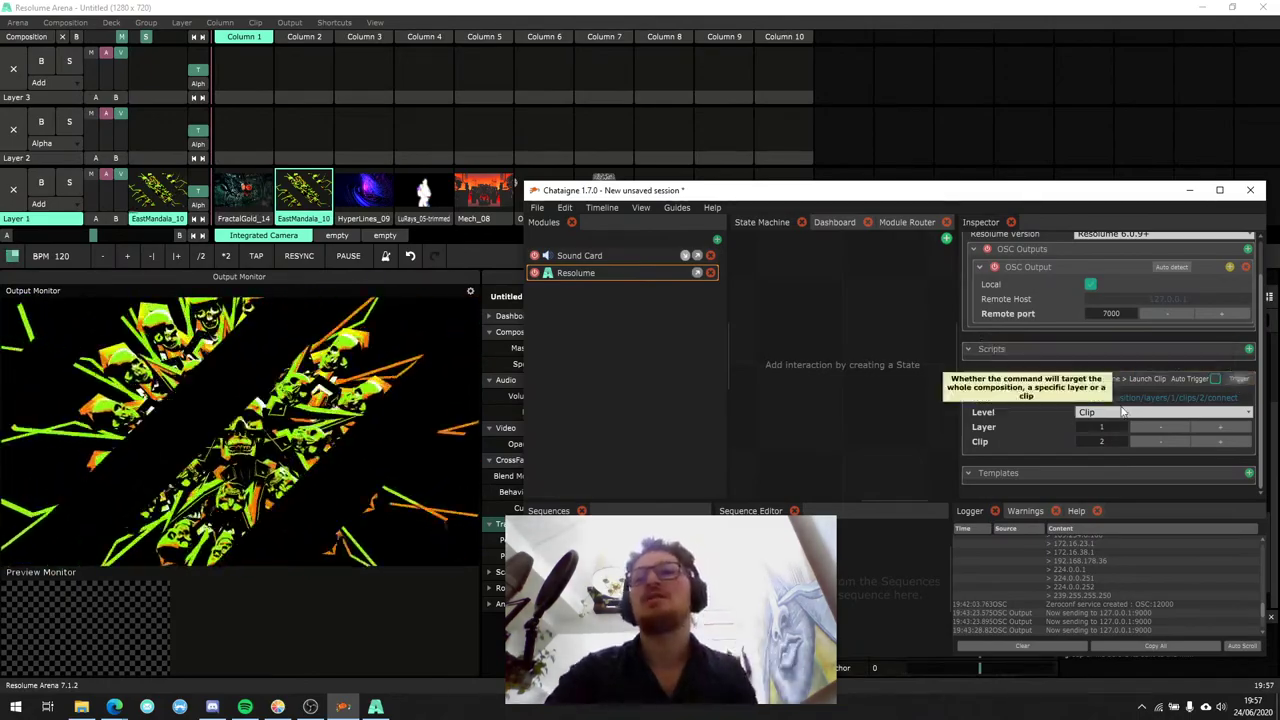
{"action": "left_click", "coordinate": [1150, 441]}
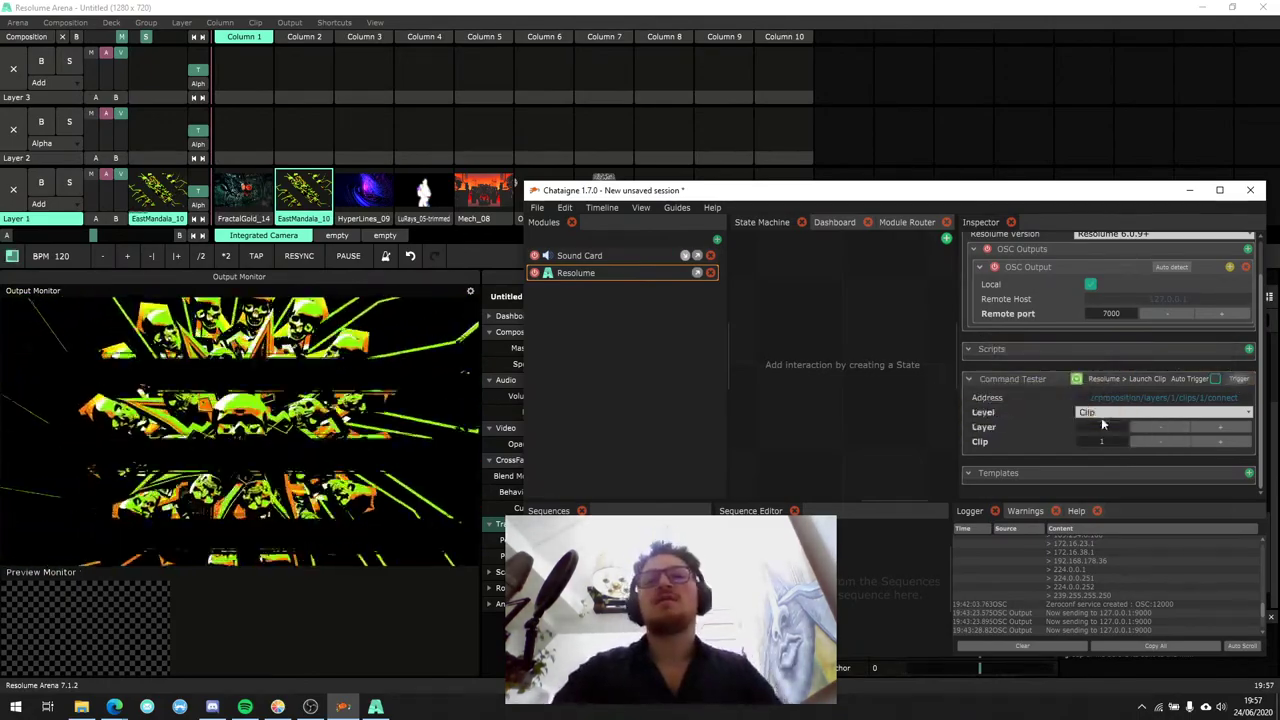
Test Auto Trigger by changing the clip number to 2 and back to 1, and turn Auto Trigger off.
{"action": "left_click", "coordinate": [1214, 379]}
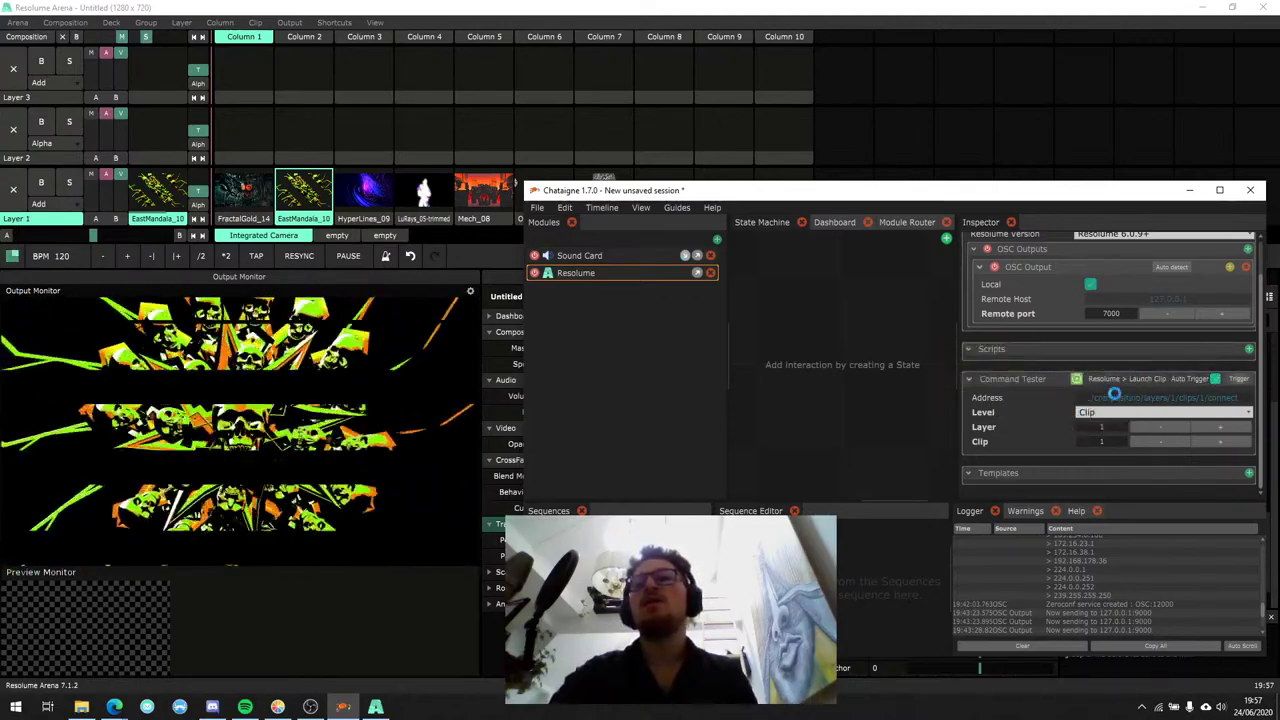
{"action": "mouse_move", "coordinate": [1116, 441]}
{"action": "left_mouse_down"}
{"action": "mouse_move", "coordinate": [1200, 441]}
{"action": "mouse_move", "coordinate": [1135, 440]}
{"action": "left_mouse_up"}
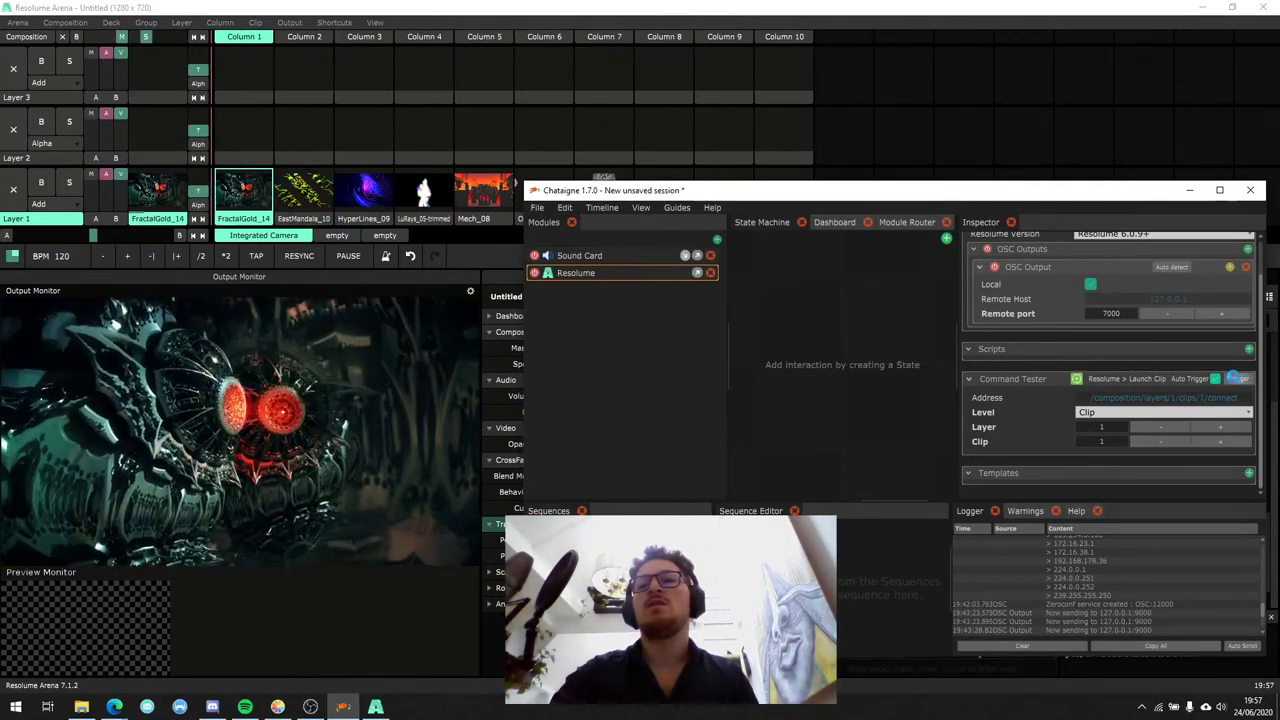
{"action": "left_click", "coordinate": [1209, 446]}
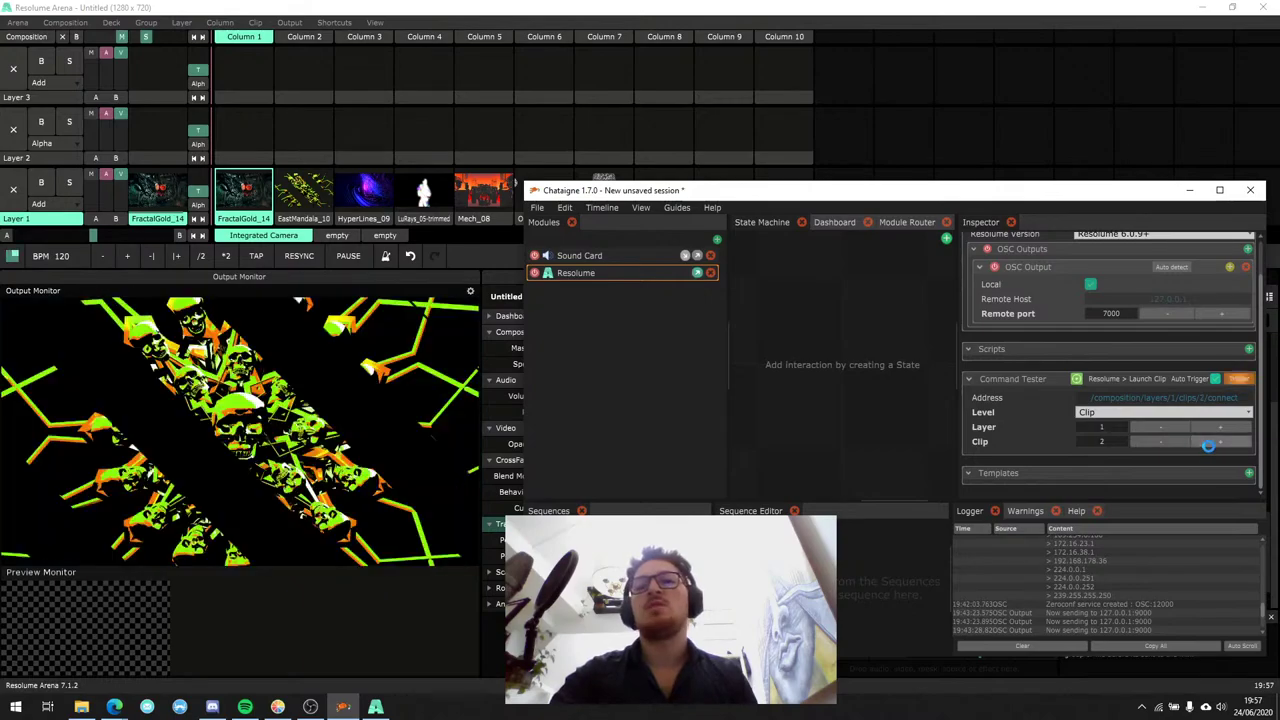
{"action": "left_click_drag", "start_coordinate": [1209, 446], "coordinate": [1137, 443]}
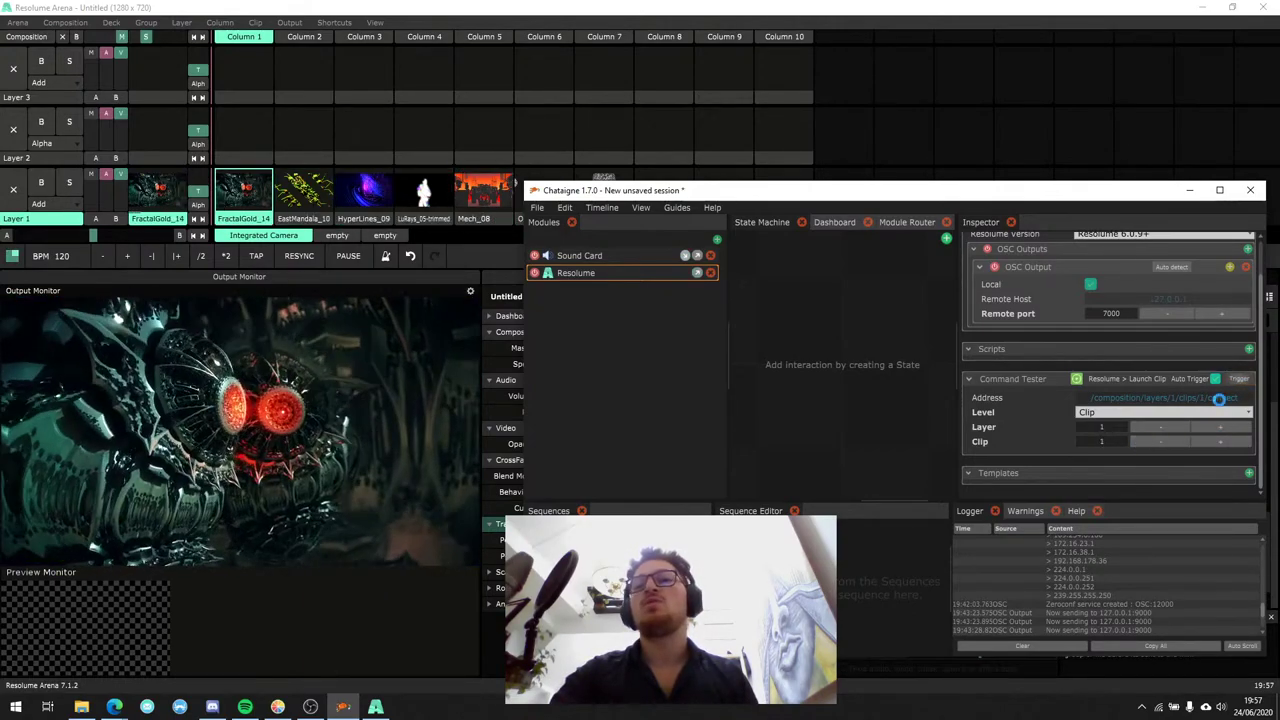
{"action": "left_click", "coordinate": [1215, 379]}
Try launching clip 4 on layer 3, clear Resolume's output, and return the command to layer 1, clip 1.
{"action": "left_click_drag", "start_coordinate": [1160, 438], "coordinate": [1225, 427]}
{"action": "left_click", "coordinate": [1238, 379]}
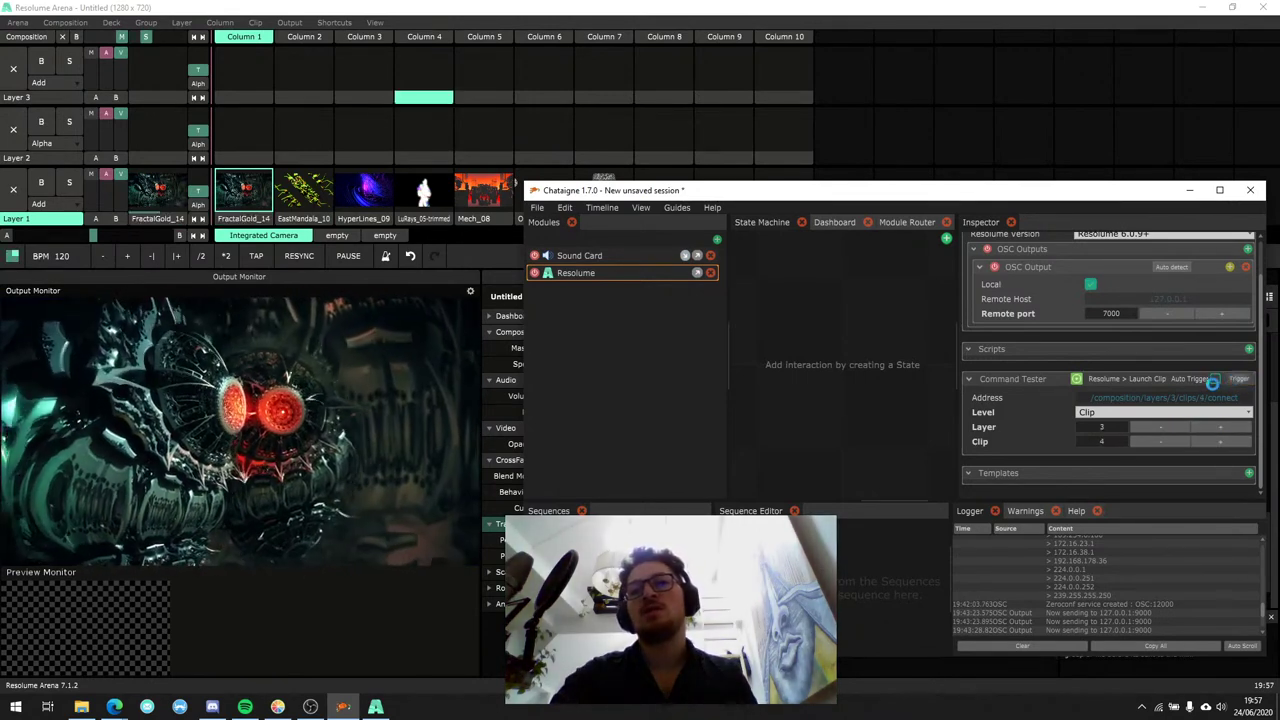
{"action": "left_click", "coordinate": [543, 128]}
{"action": "left_click", "coordinate": [343, 706]}
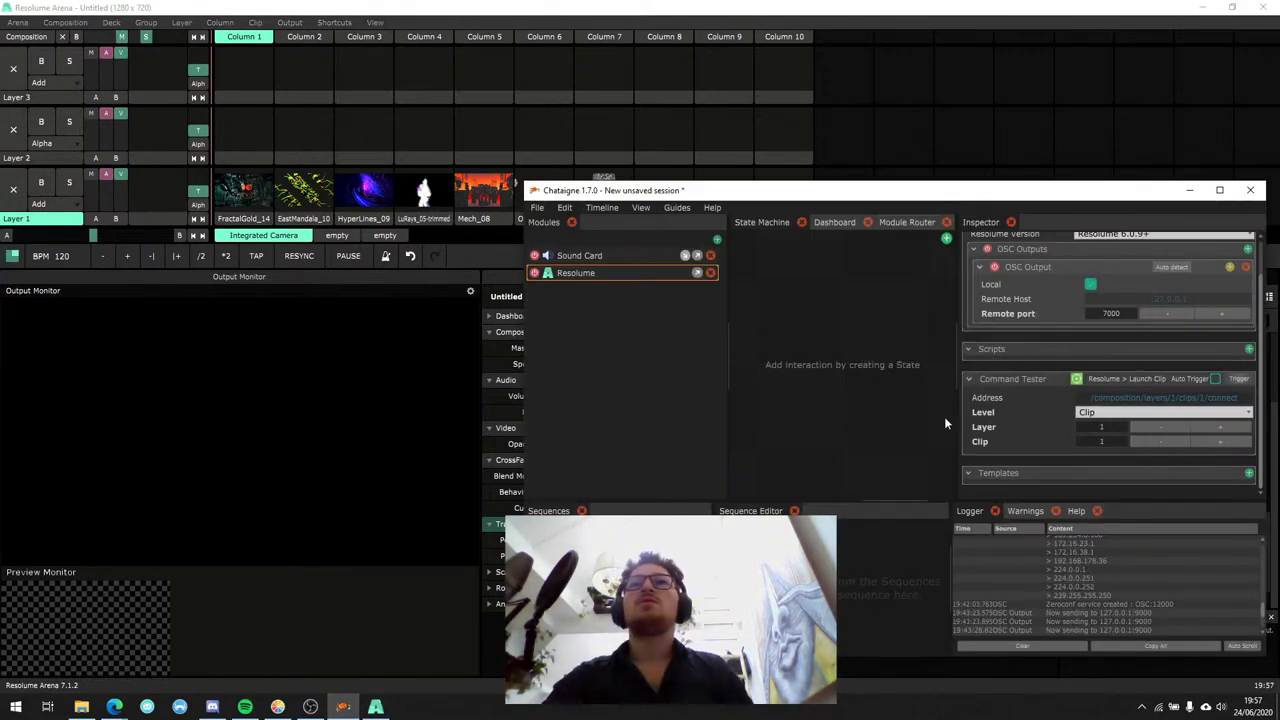
Enlarge the Chataigne window and widen the State Machine area to make room for creating states.
{"action": "left_click_drag", "start_coordinate": [724, 326], "coordinate": [673, 326]}
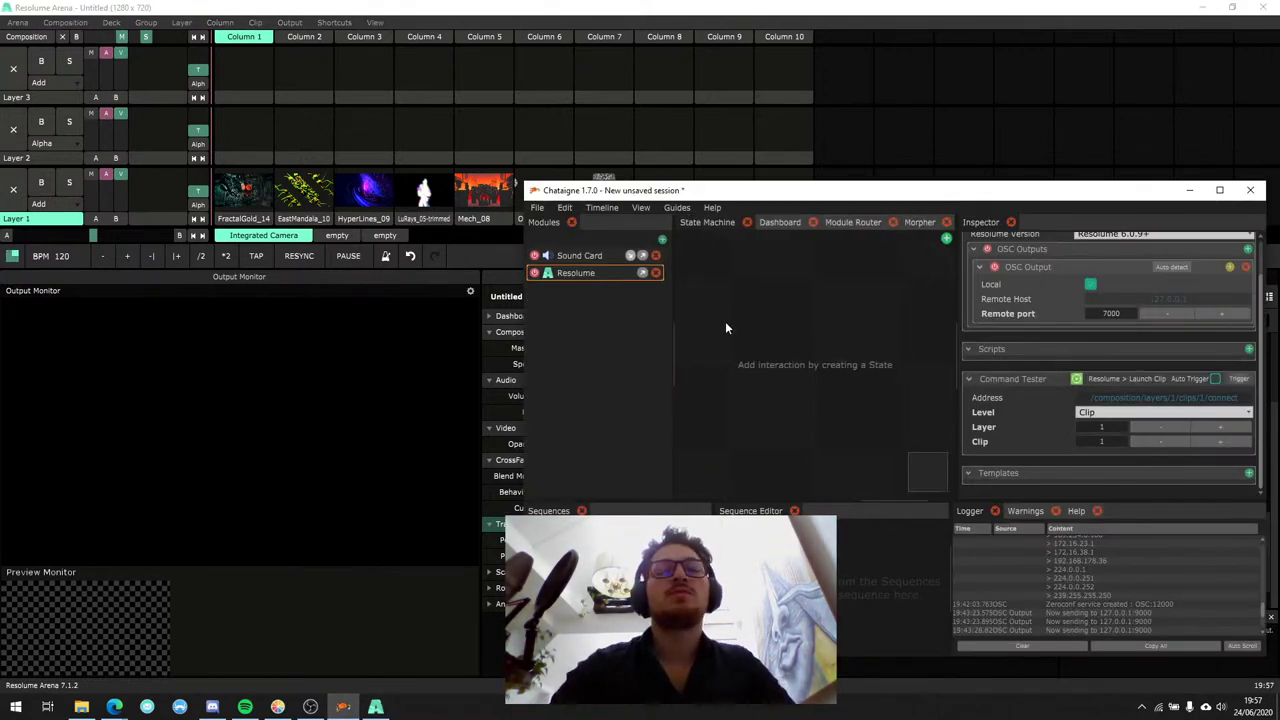
{"action": "left_click_drag", "start_coordinate": [956, 328], "coordinate": [978, 333]}
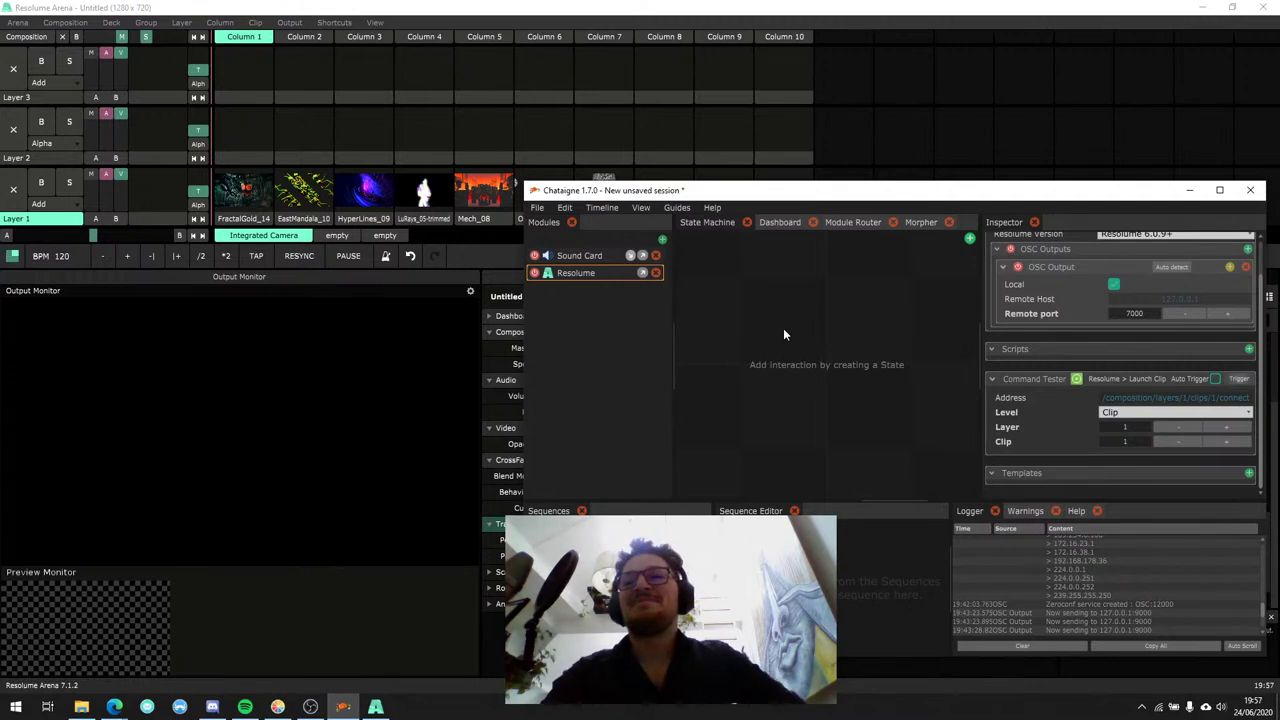
{"action": "left_click_drag", "start_coordinate": [675, 324], "coordinate": [680, 324]}
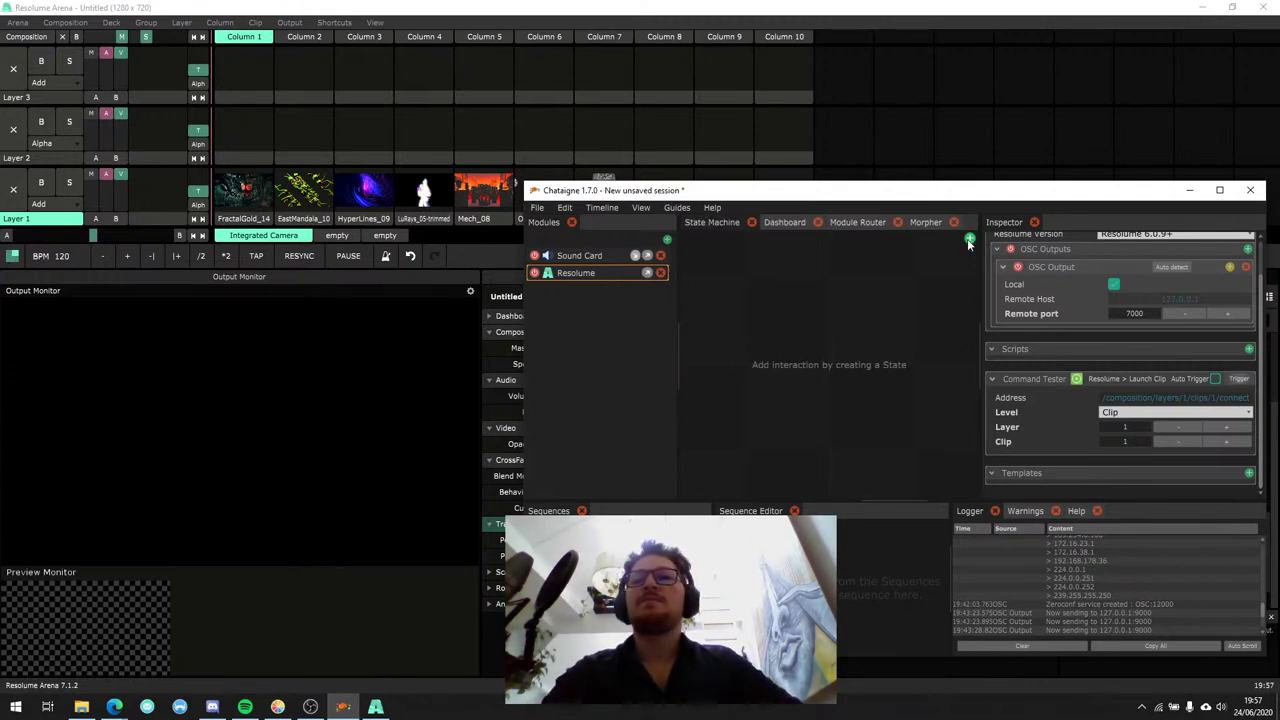
{"action": "left_click", "coordinate": [966, 241]}
{"action": "left_click", "coordinate": [780, 308]}
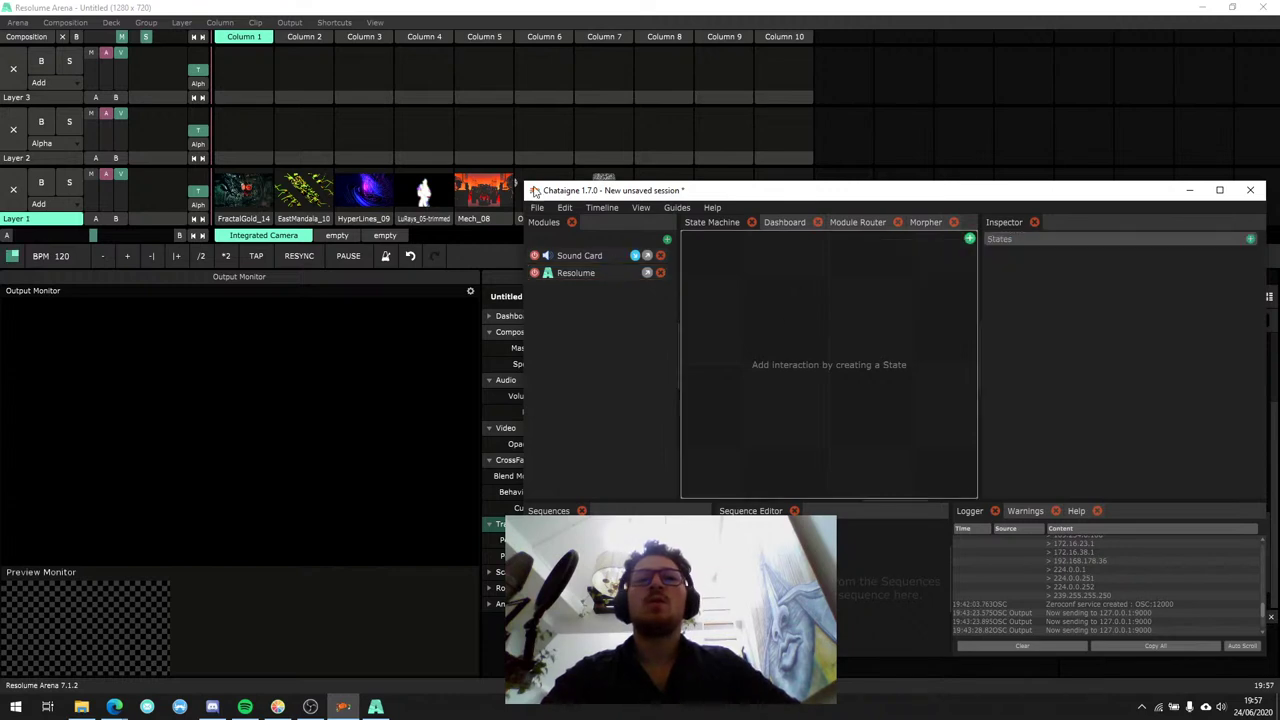
{"action": "left_click_drag", "start_coordinate": [525, 183], "coordinate": [227, 56]}
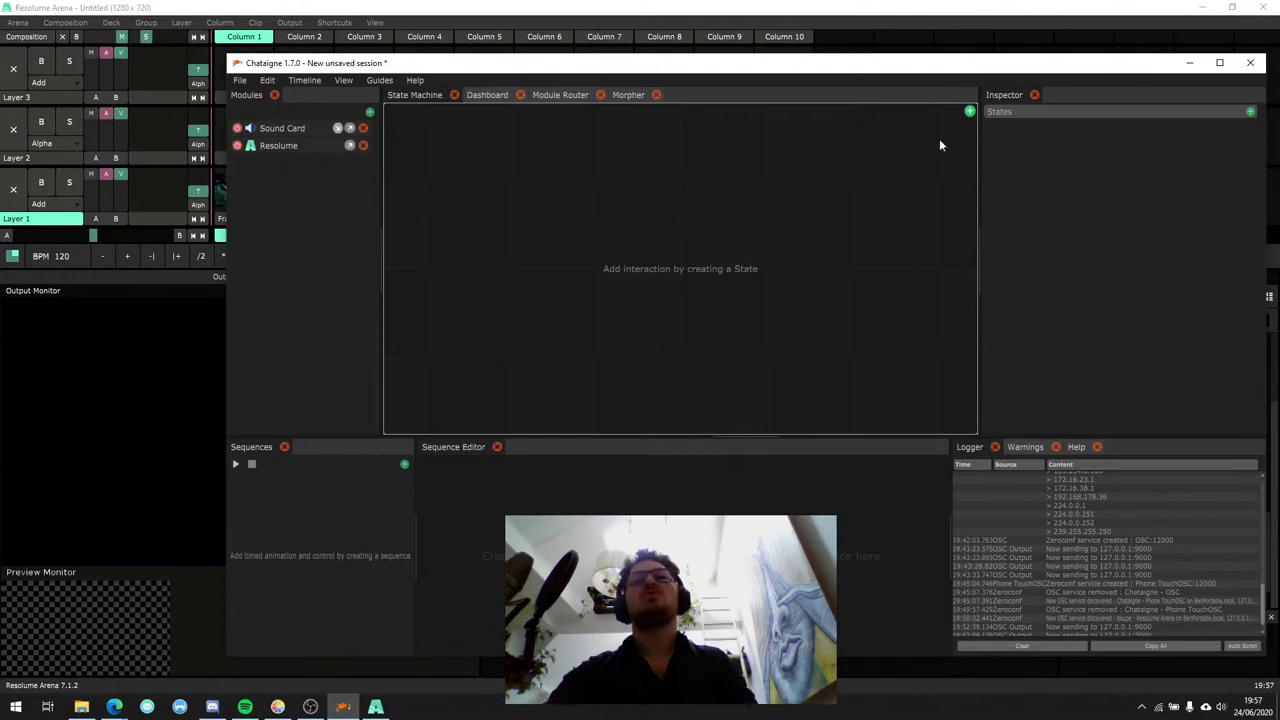
Add a new state to the State Machine and place it near the middle of the canvas.
{"action": "left_click", "coordinate": [970, 111]}
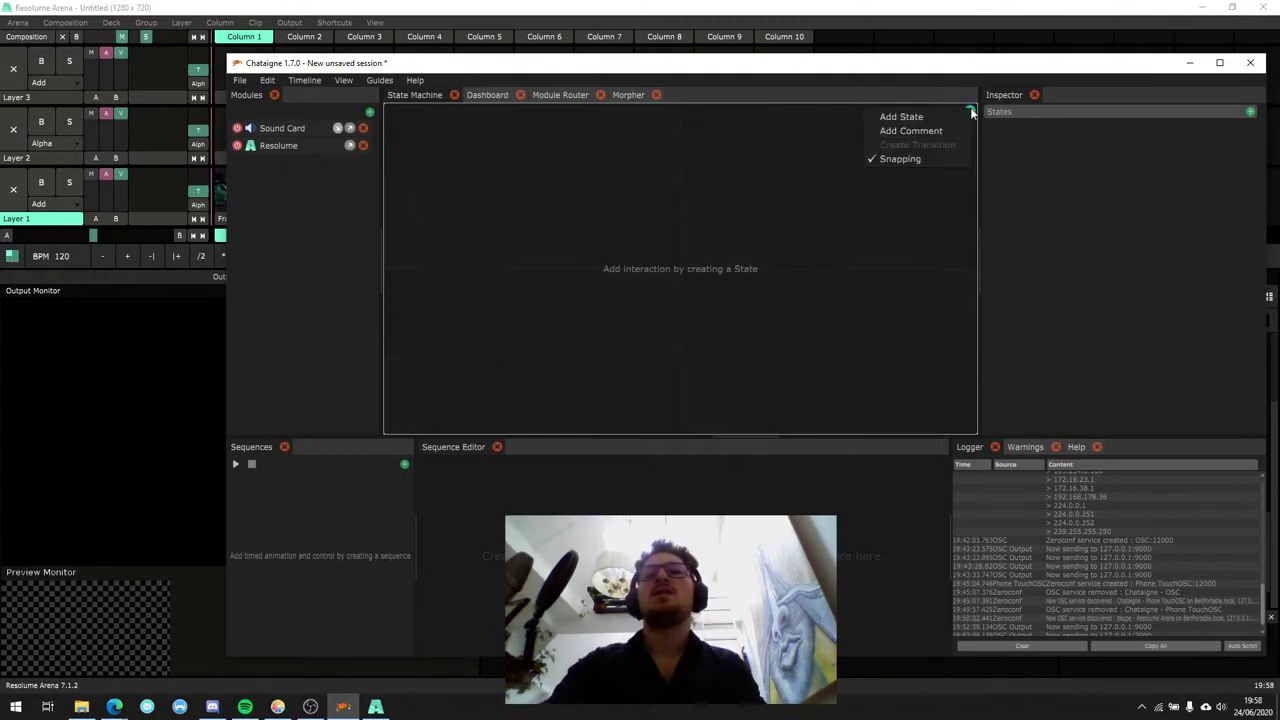
{"action": "left_click", "coordinate": [895, 118]}
{"action": "left_click_drag", "start_coordinate": [756, 274], "coordinate": [650, 191]}
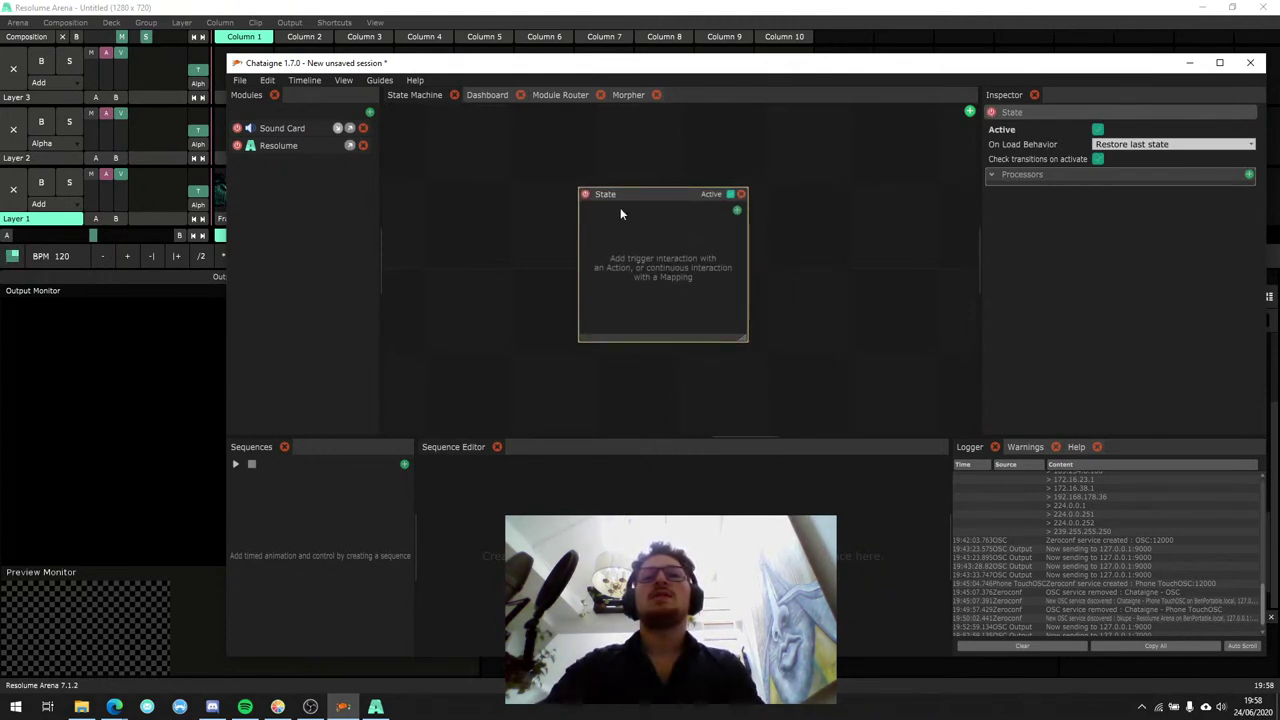
{"action": "left_click_drag", "start_coordinate": [657, 207], "coordinate": [589, 200]}
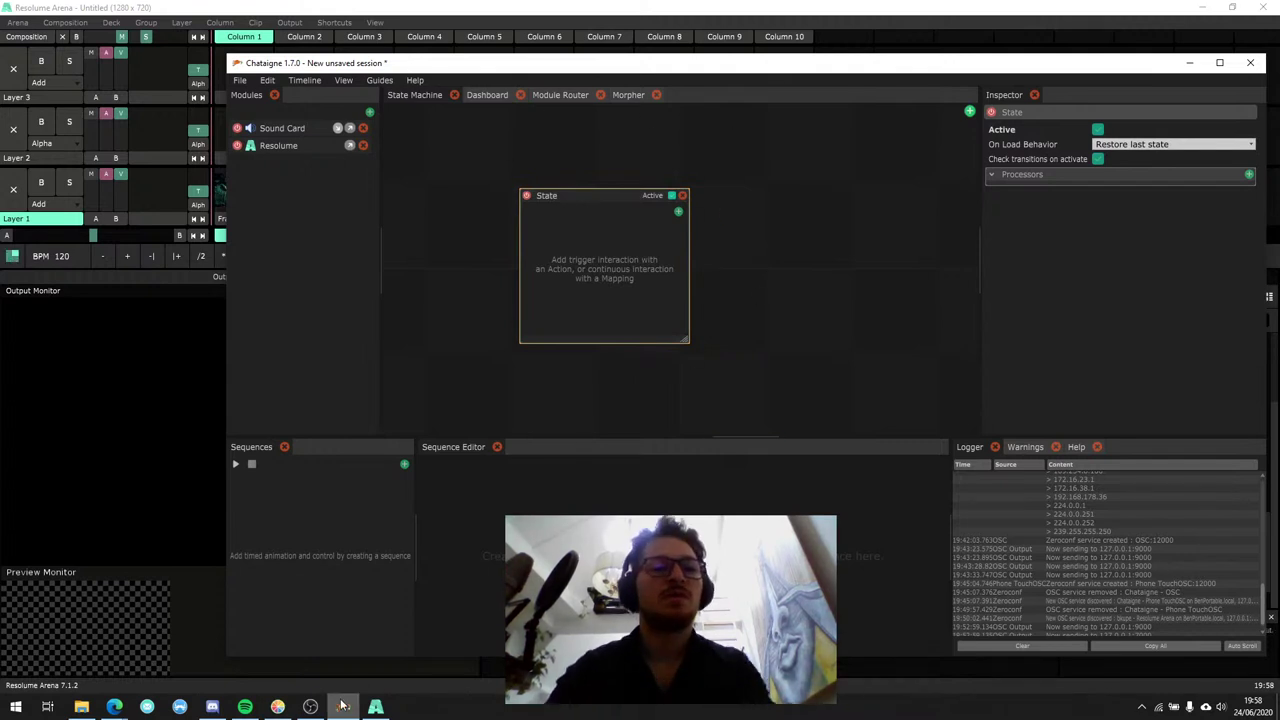
{"action": "mouse_move", "coordinate": [342, 706]}
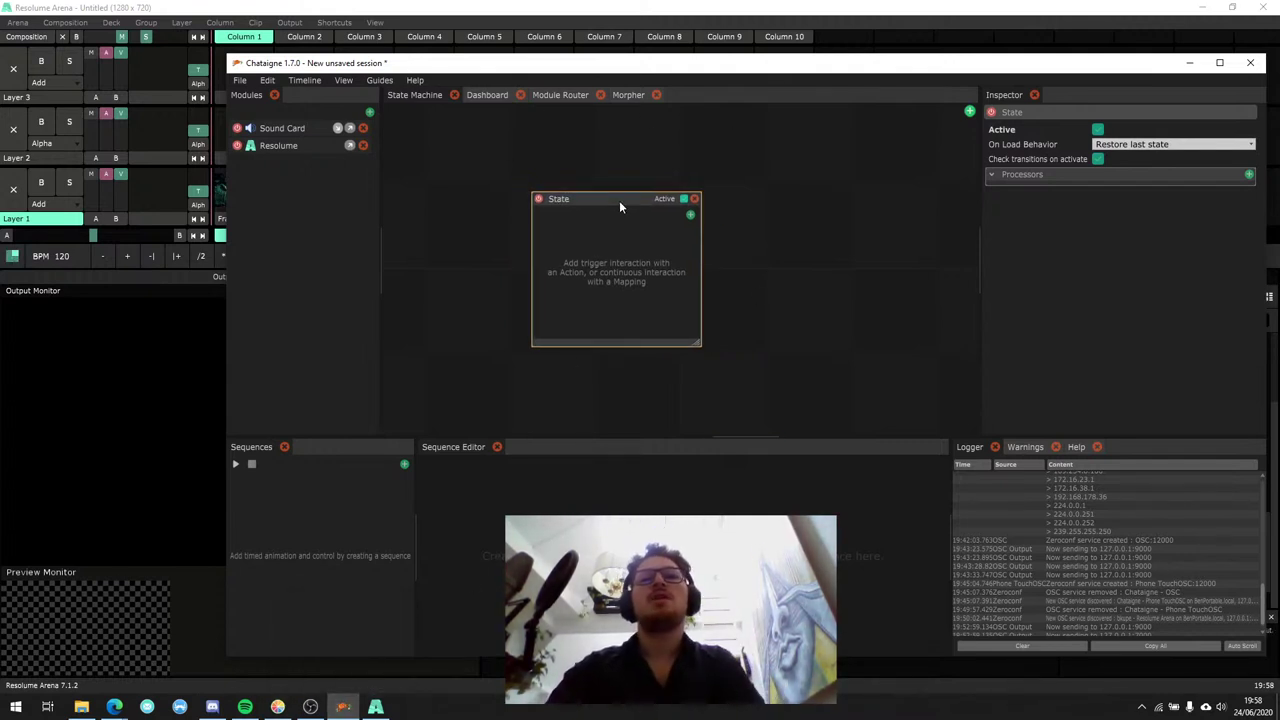
{"action": "left_click_drag", "start_coordinate": [619, 200], "coordinate": [660, 204]}
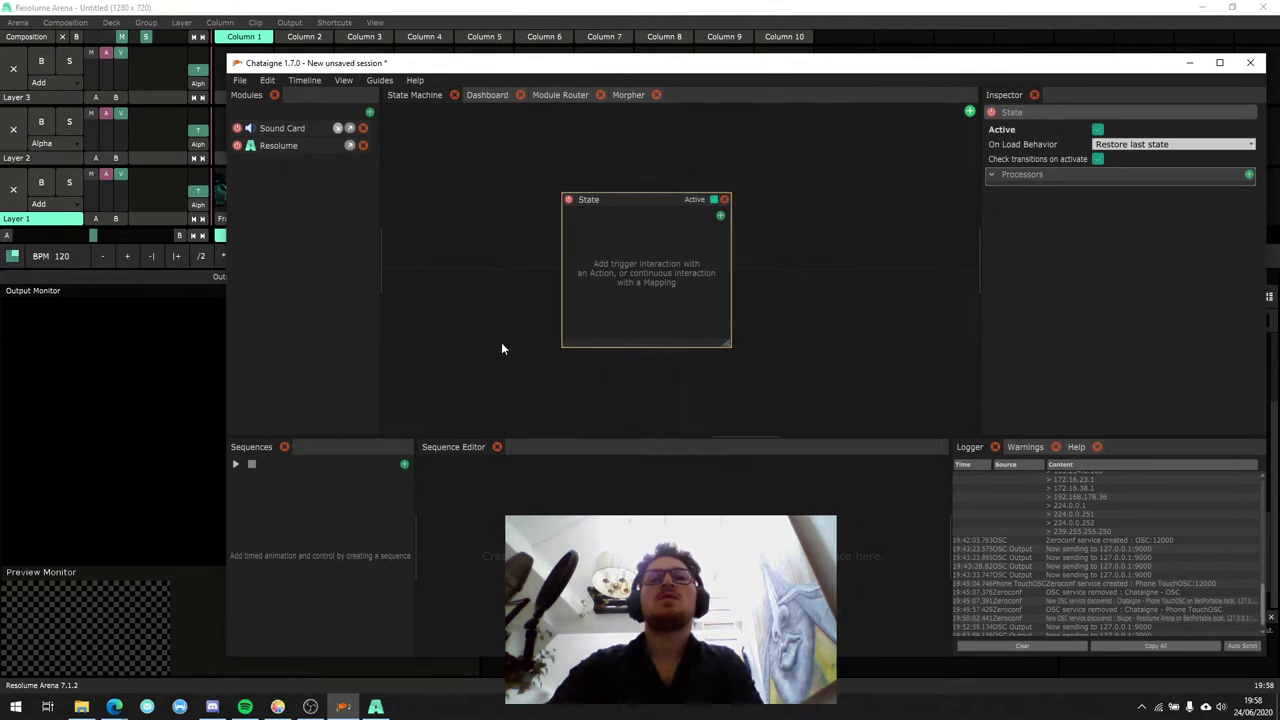
Undo the extra second state and the latest moves of the first state.
{"action": "key", "text": "ctrl+z"}
{"action": "key", "text": "ctrl+z"}
{"action": "key", "text": "ctrl+z"}
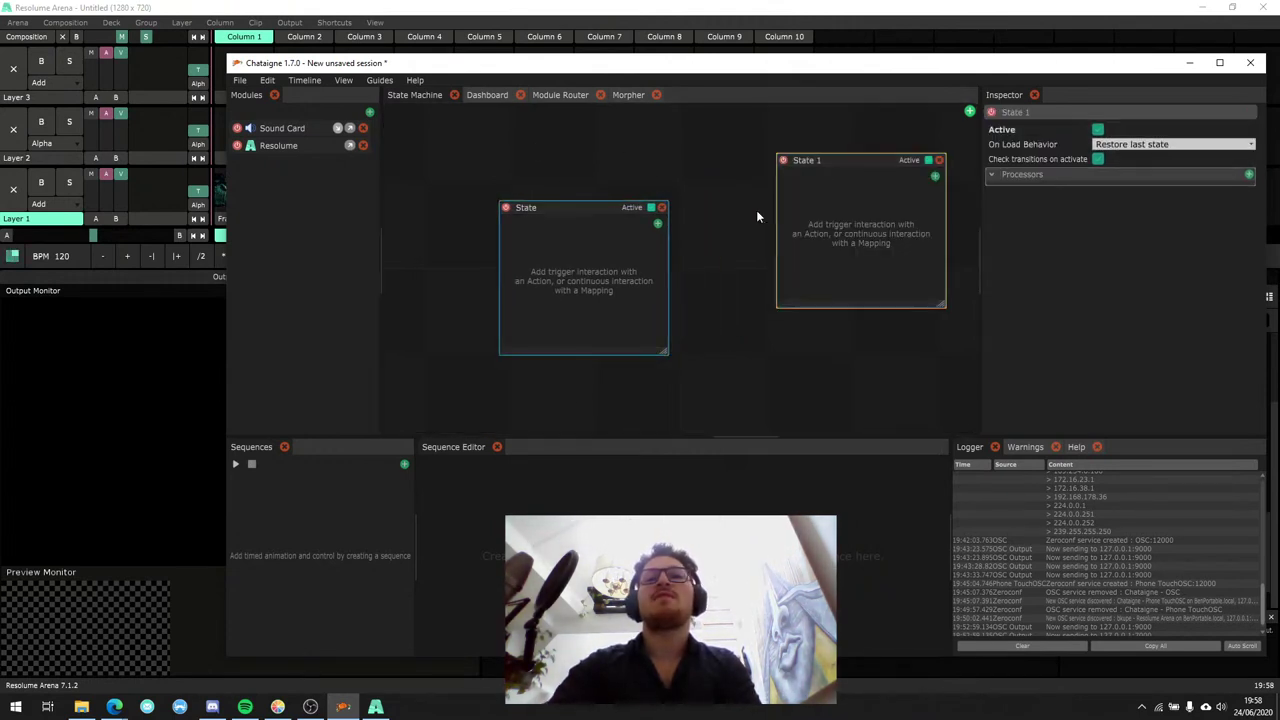
{"action": "key", "text": "ctrl+z"}
{"action": "key", "text": "ctrl+z"}
{"action": "key", "text": "ctrl+z"}
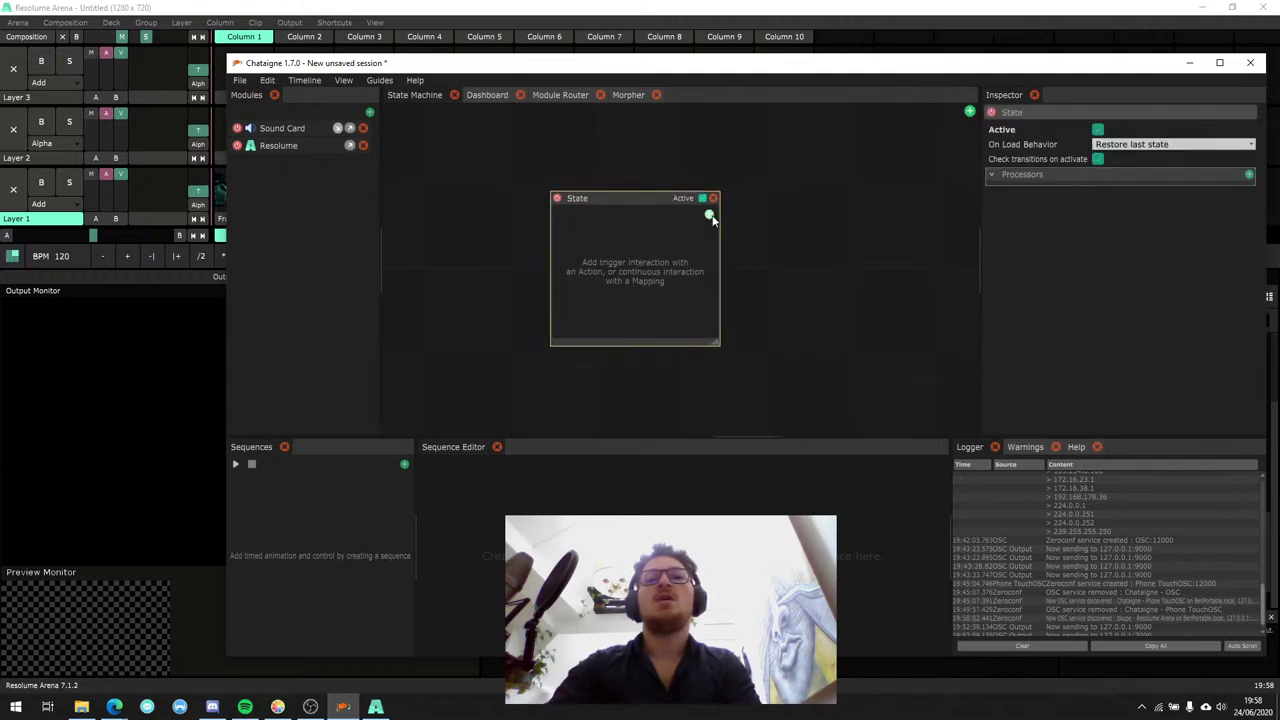
Dismiss the desktop notification and add an Action processor to the state.
{"action": "left_click", "coordinate": [709, 214]}
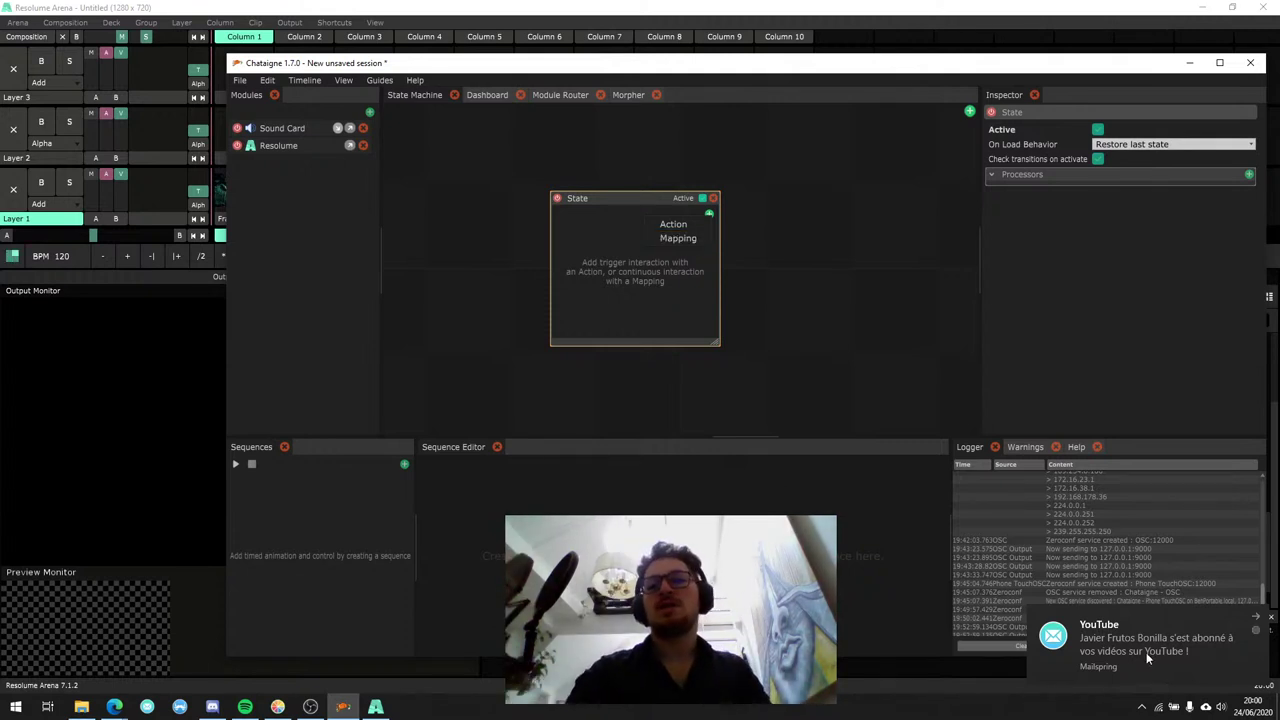
{"action": "left_click", "coordinate": [1256, 617]}
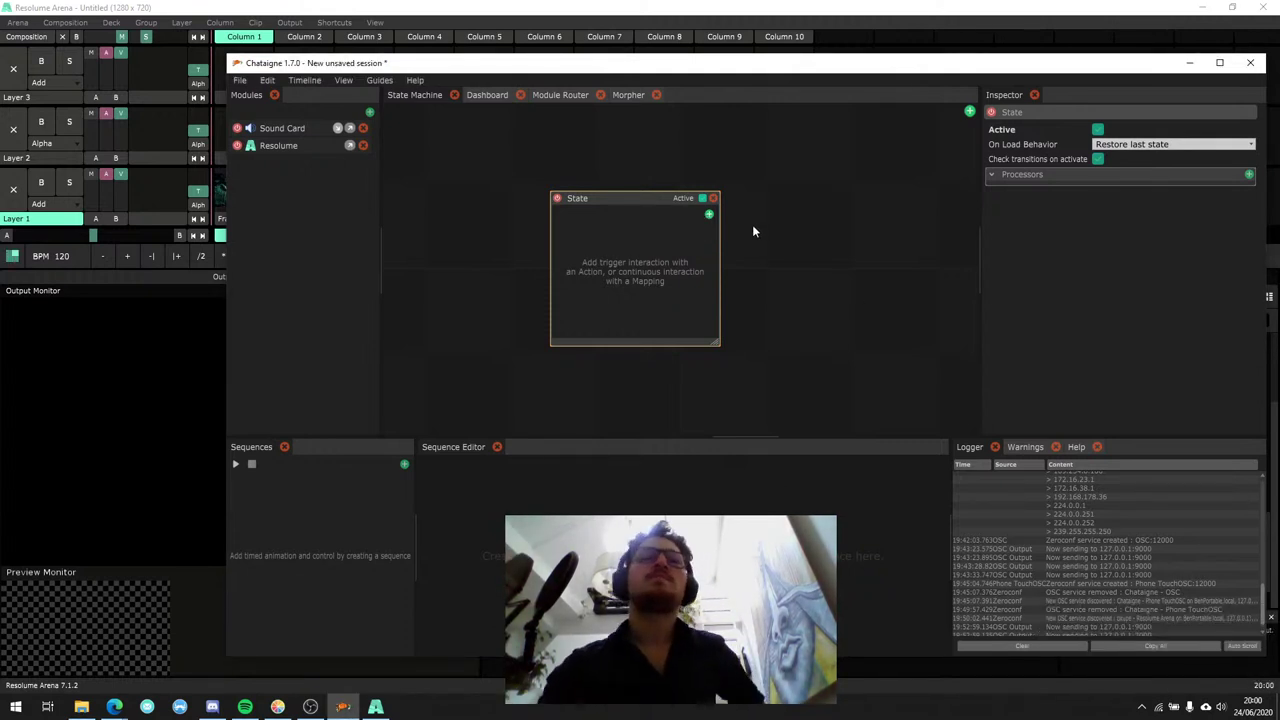
{"action": "left_click", "coordinate": [708, 215]}
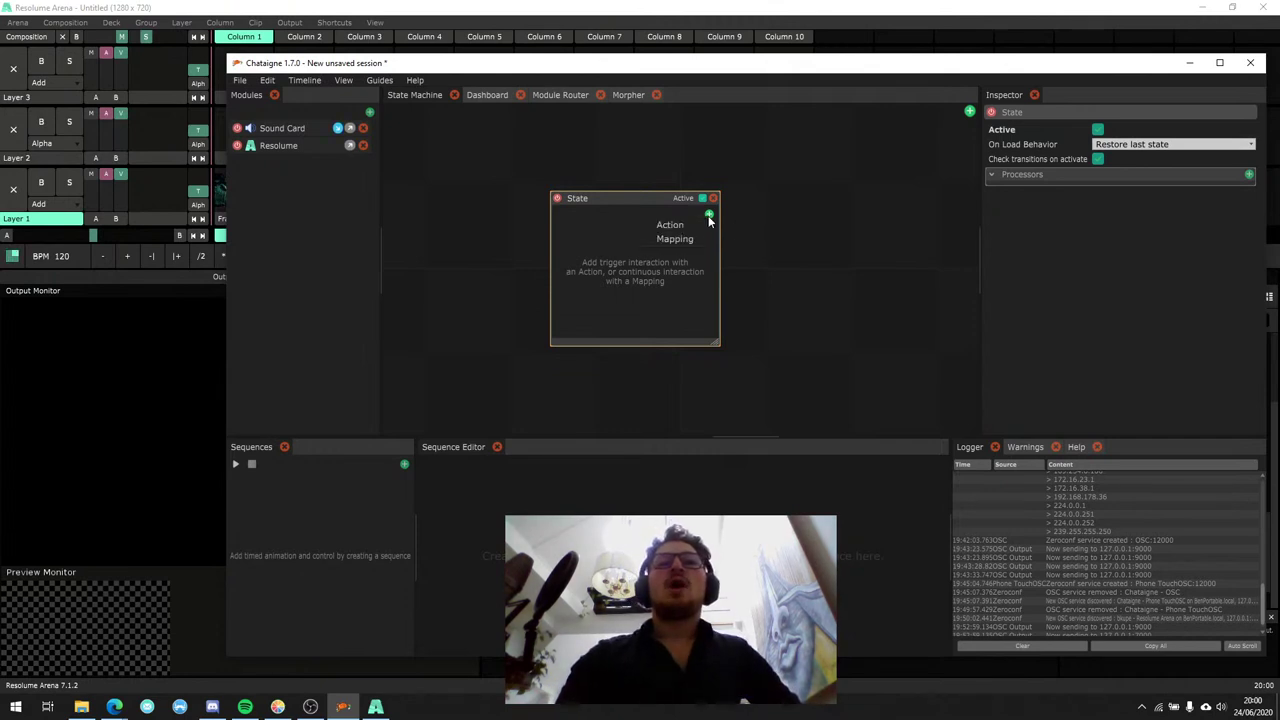
{"action": "left_click", "coordinate": [677, 224]}
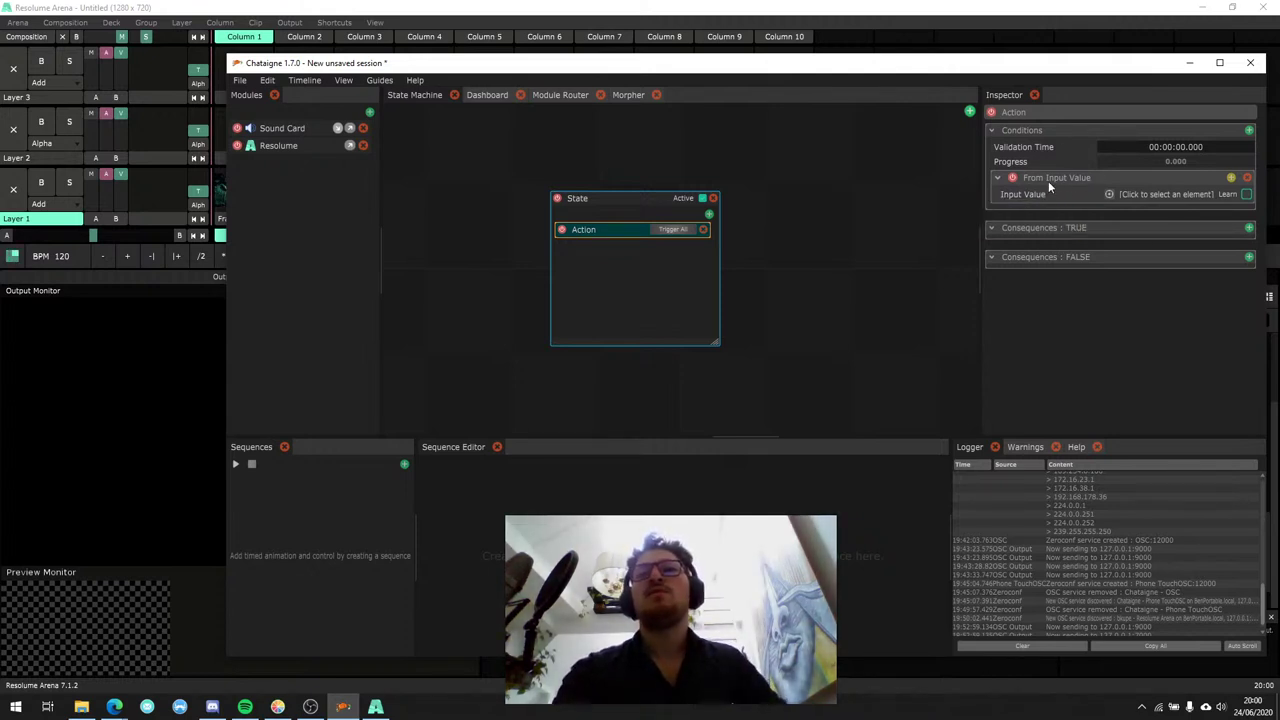
Use the Sound Card's Pitch Detection Note as the input value of the action's condition.
{"action": "left_click", "coordinate": [1110, 194]}
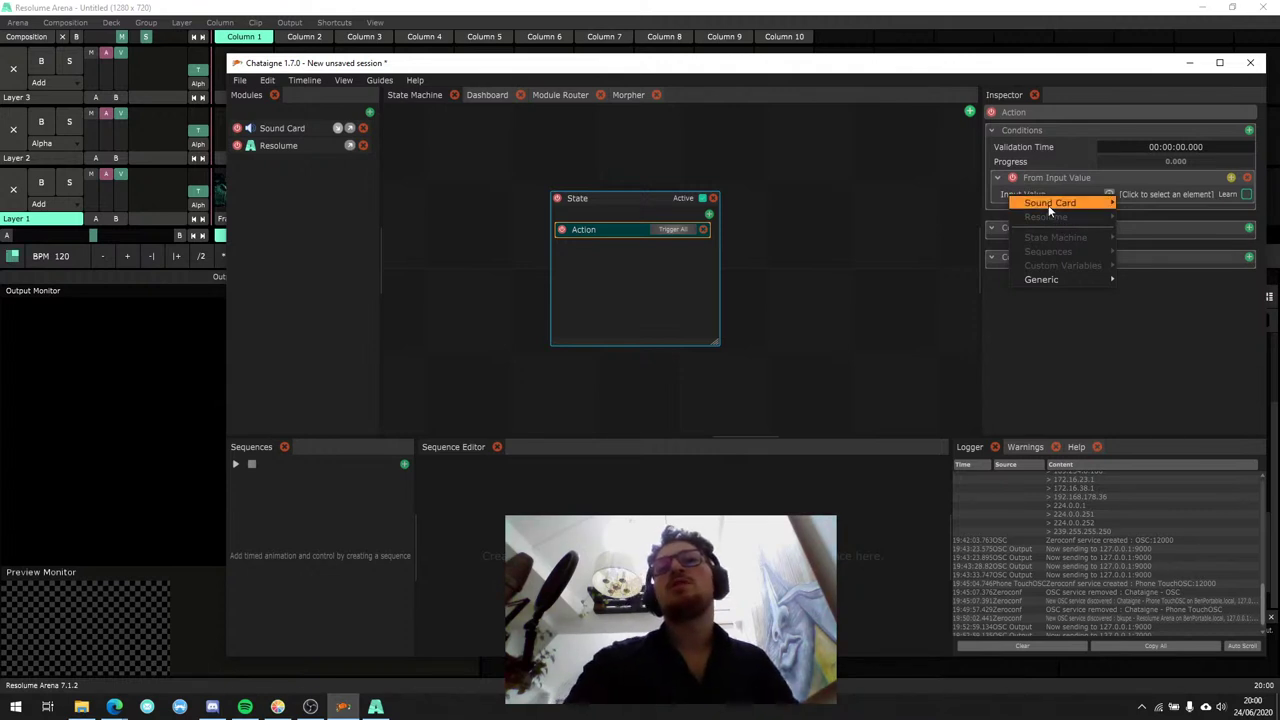
{"action": "mouse_move", "coordinate": [1050, 205]}
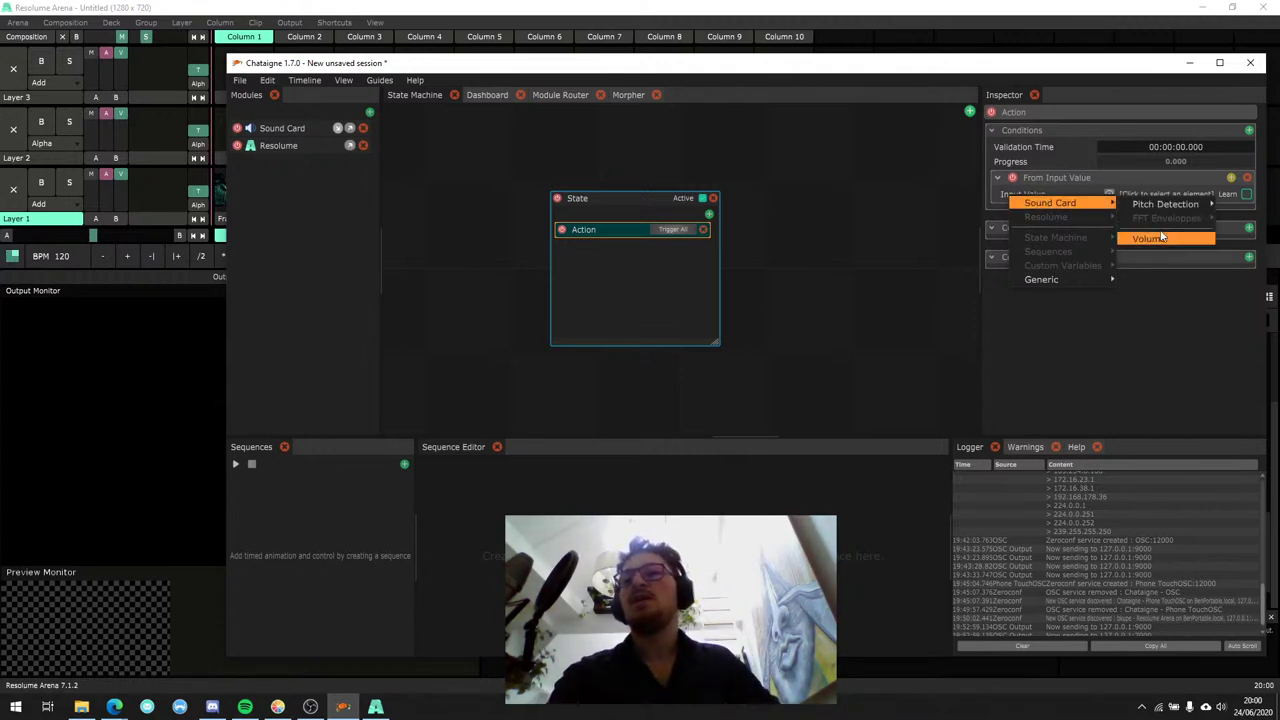
{"action": "mouse_move", "coordinate": [1163, 206]}
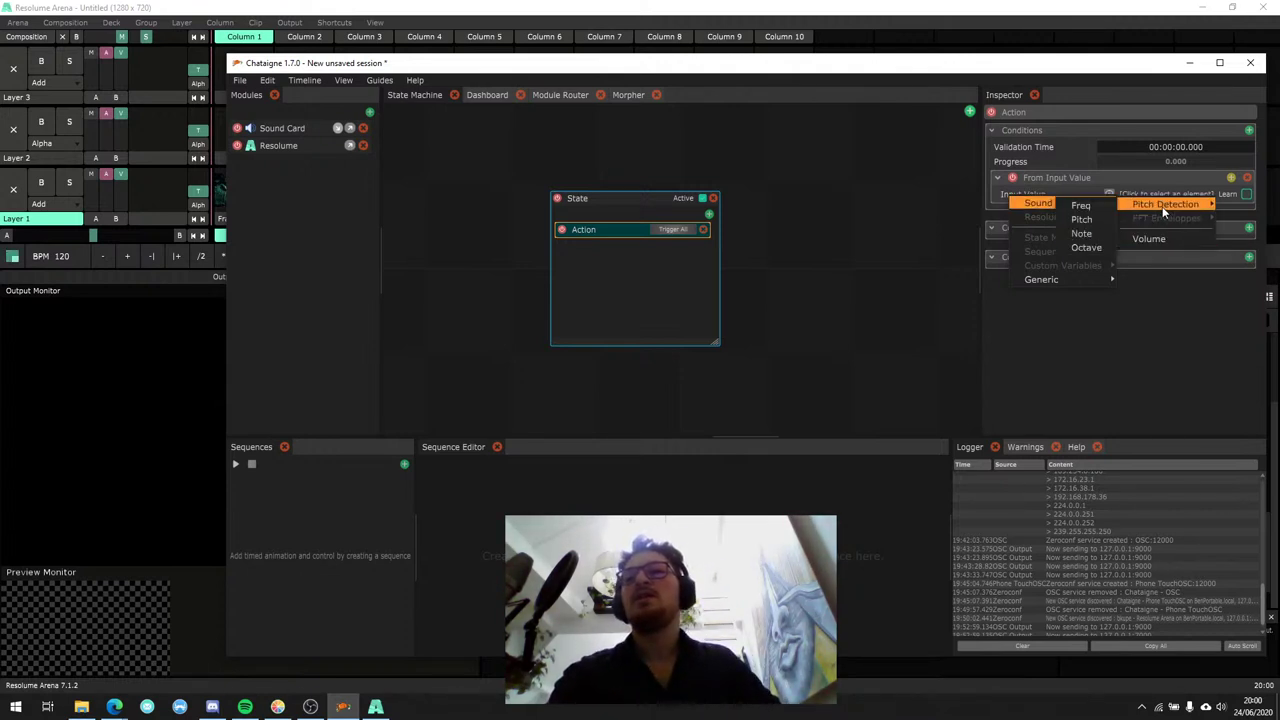
{"action": "left_click", "coordinate": [1090, 235]}
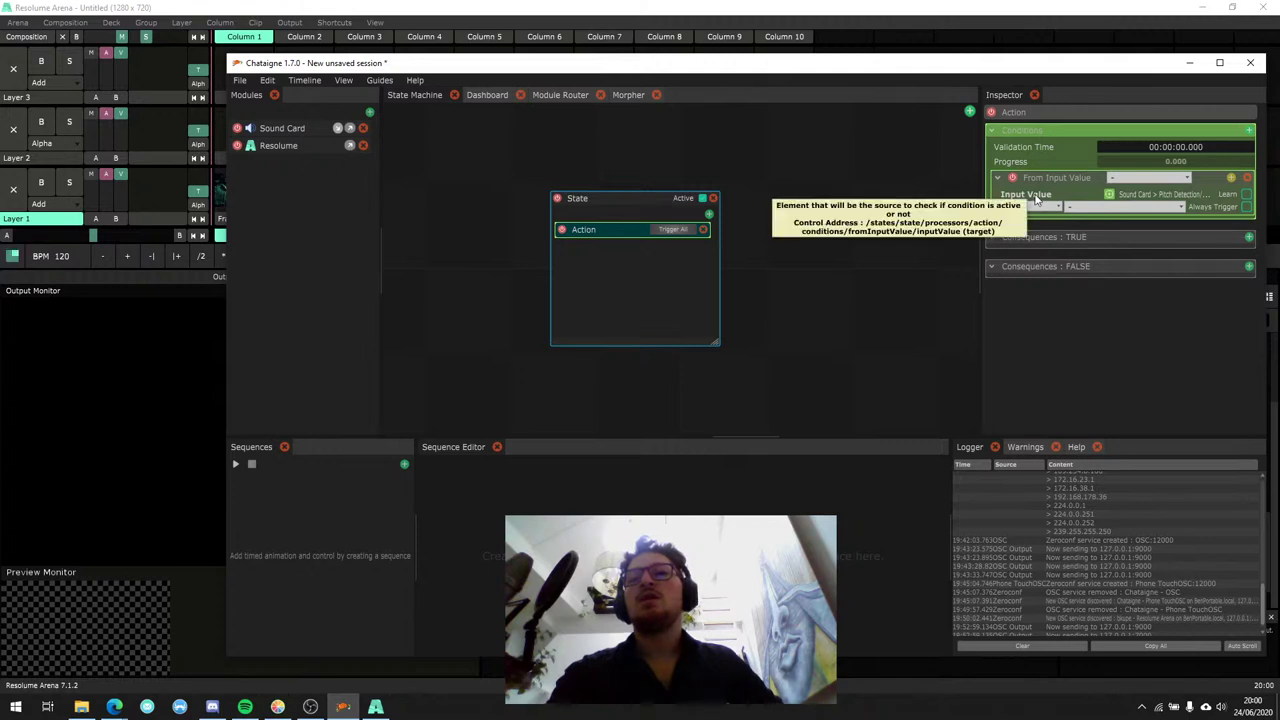
Set the condition to require a note equal to D, and widen the Inspector to show the full input path.
{"action": "left_click", "coordinate": [1035, 209]}
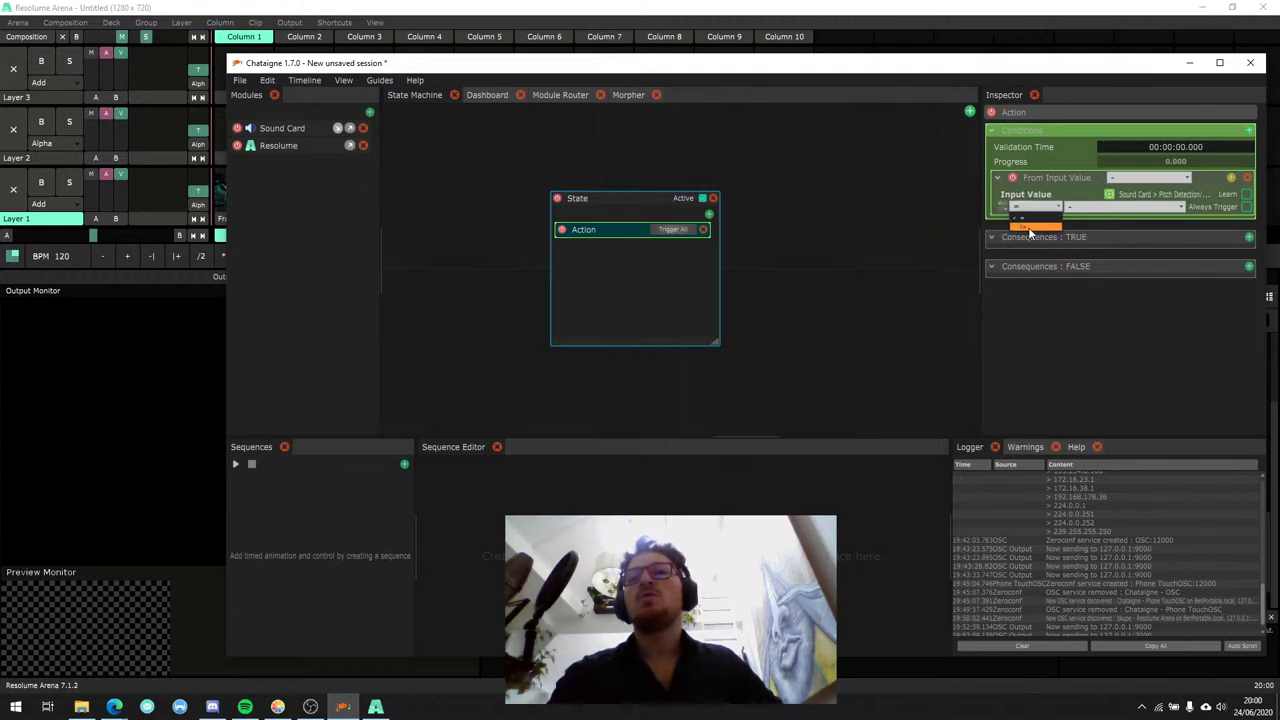
{"action": "left_click", "coordinate": [1030, 224]}
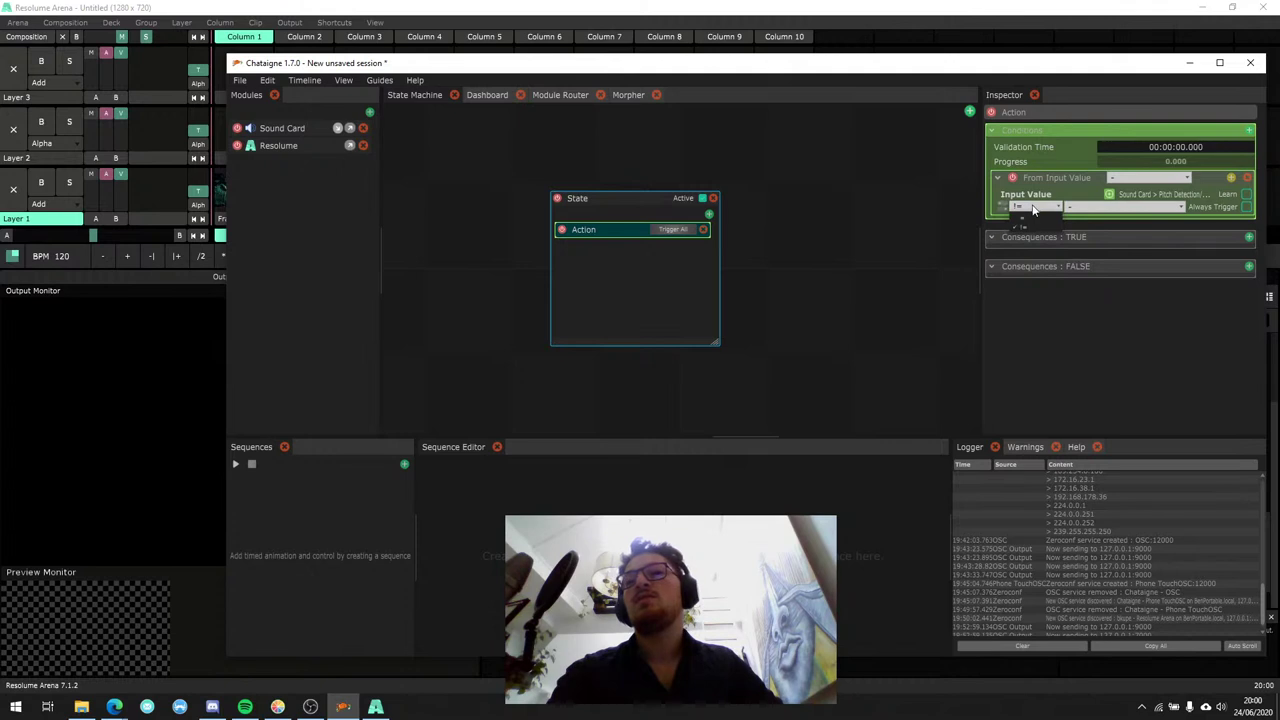
{"action": "left_click", "coordinate": [1105, 208]}
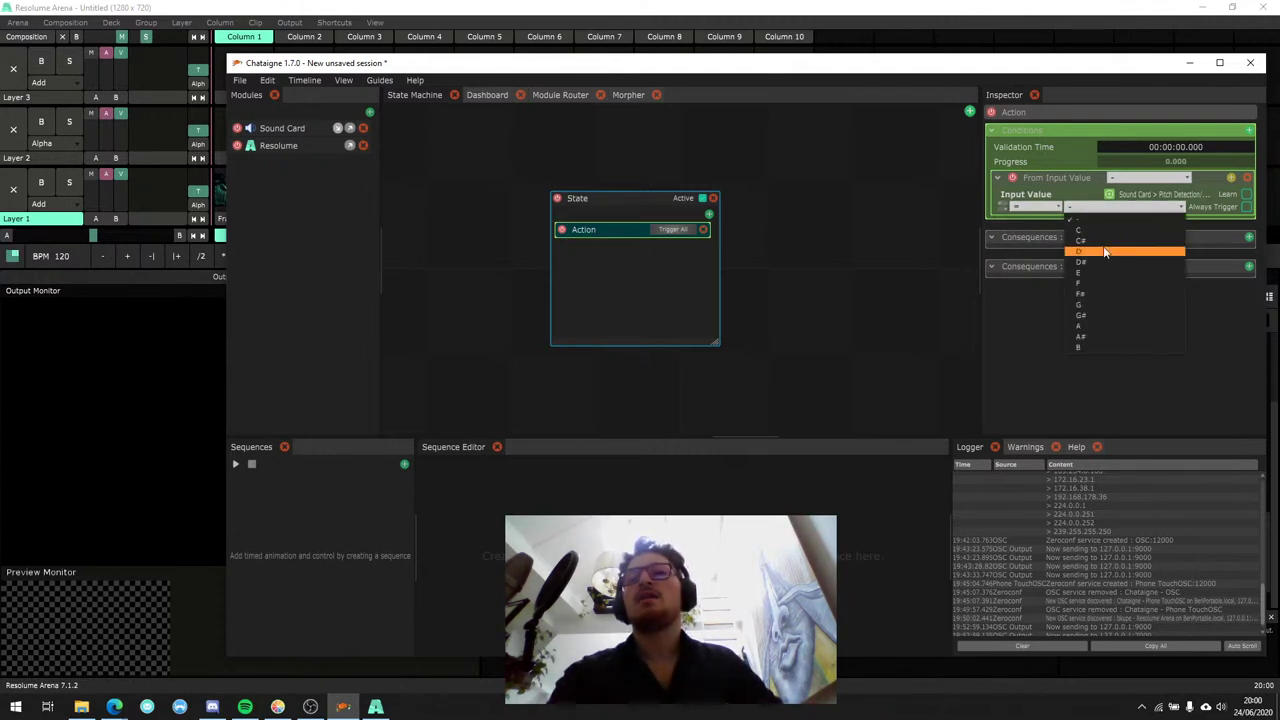
{"action": "left_click", "coordinate": [1105, 252]}
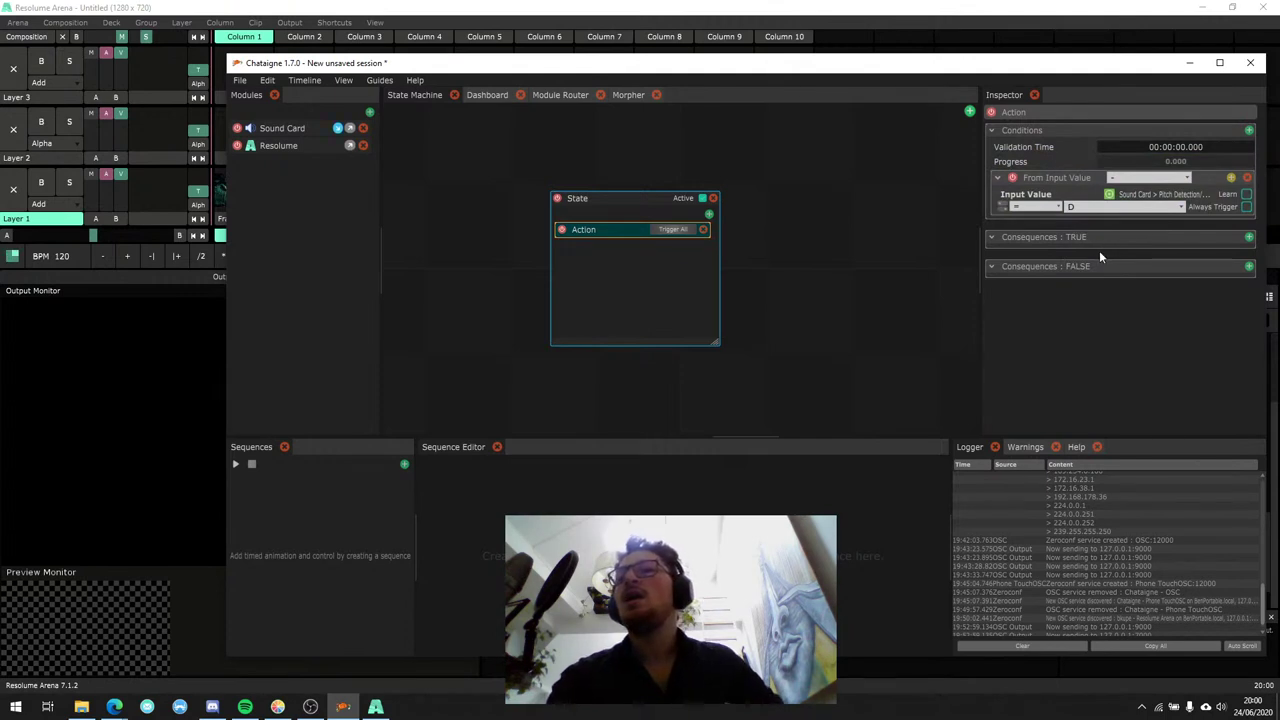
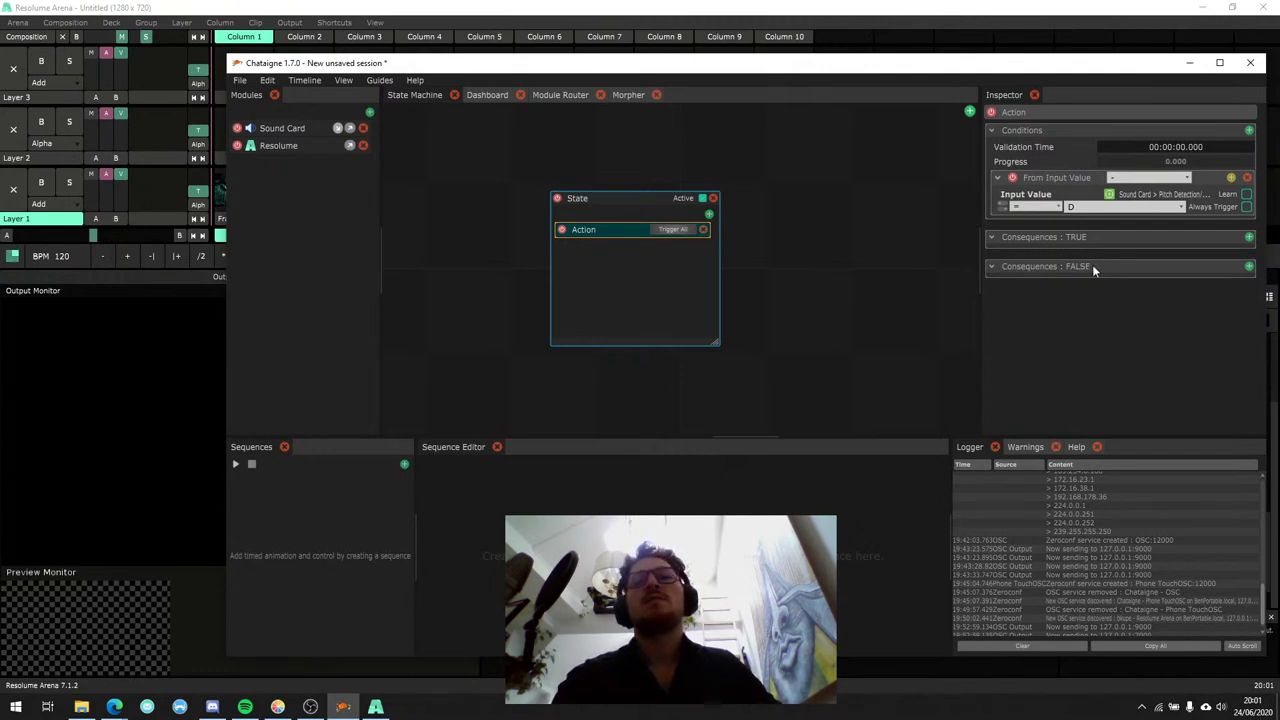
{"action": "left_click_drag", "start_coordinate": [981, 180], "coordinate": [962, 200]}
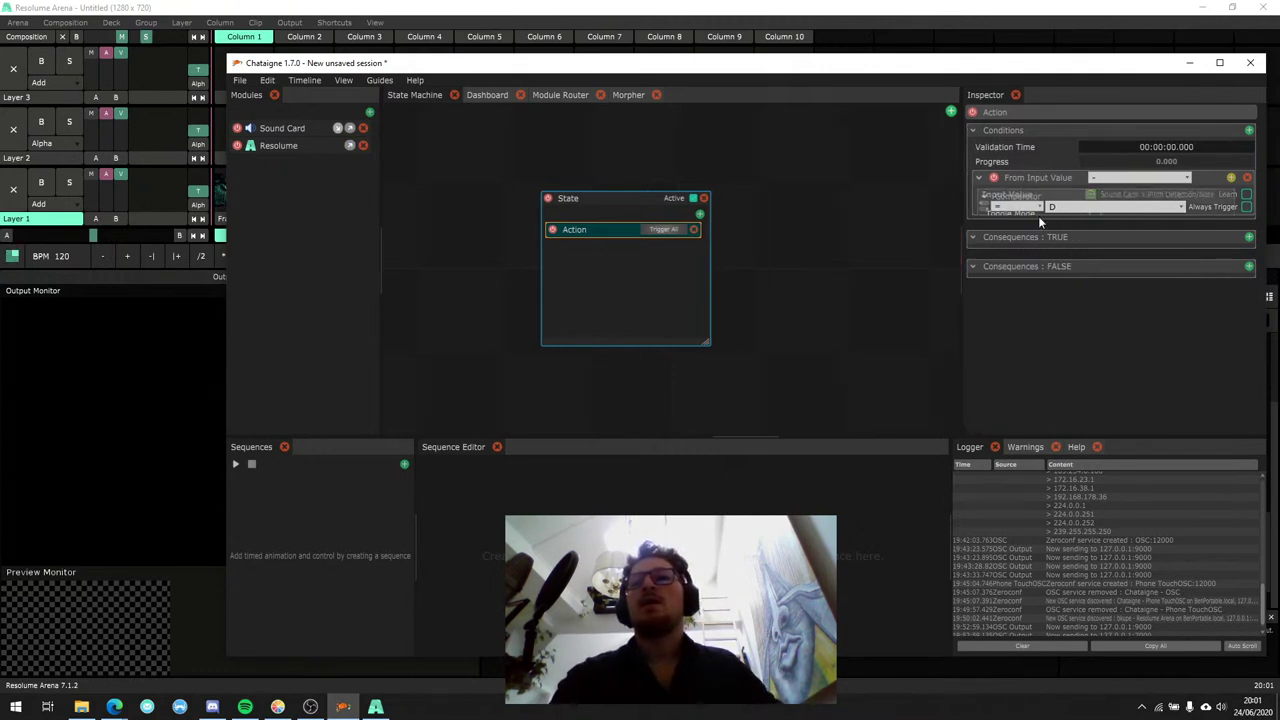
{"action": "left_click", "coordinate": [979, 178]}
{"action": "left_click", "coordinate": [979, 178]}
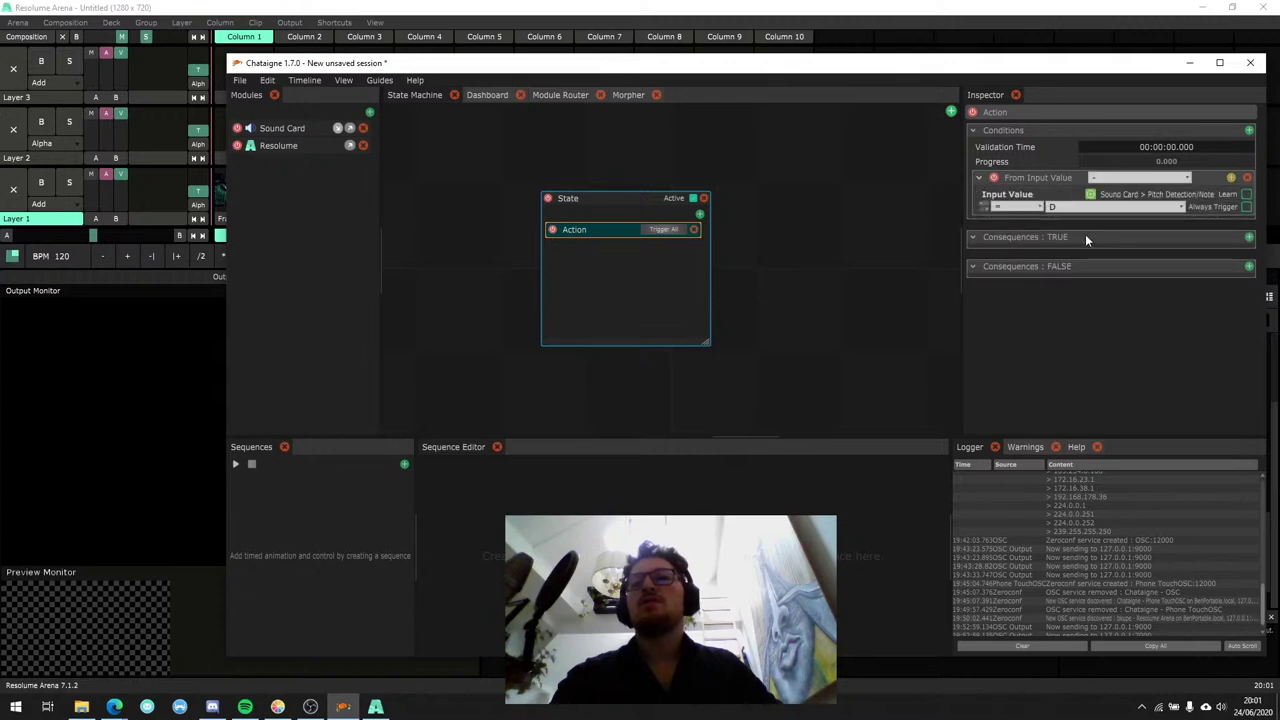
{"action": "left_click", "coordinate": [1249, 238]}
{"action": "left_click_drag", "start_coordinate": [958, 228], "coordinate": [965, 228]}
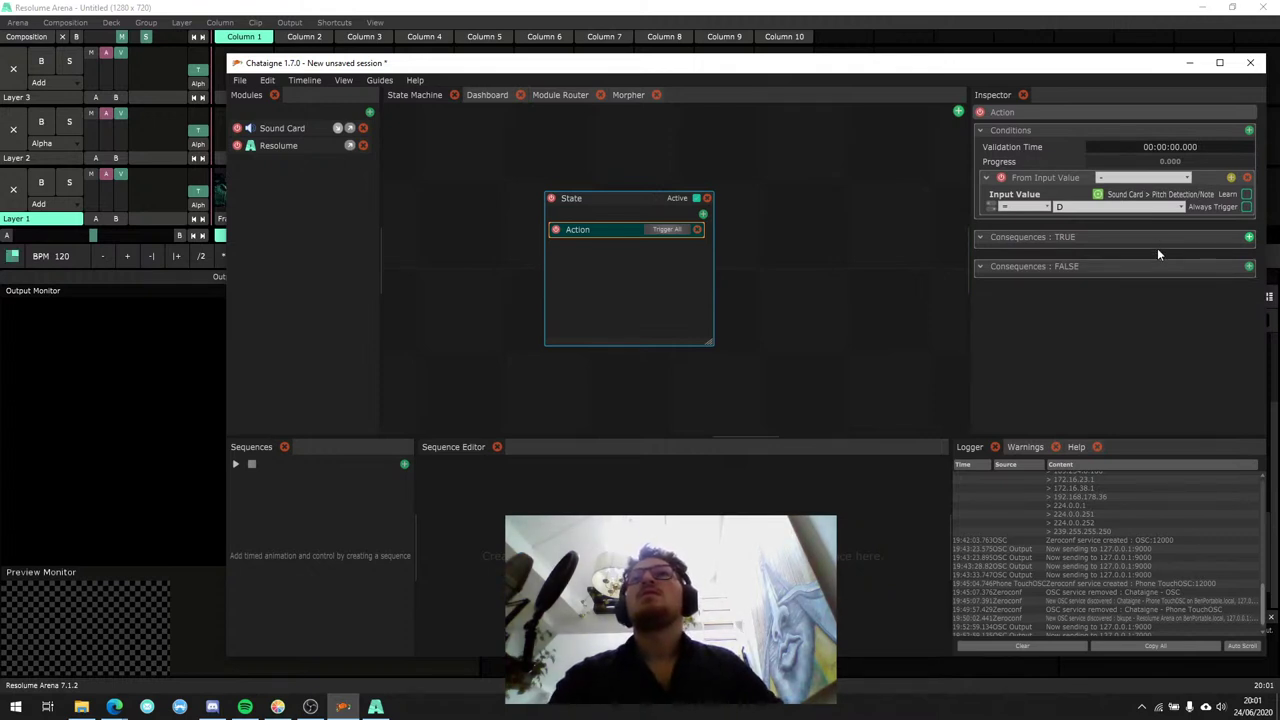
{"action": "left_click", "coordinate": [1249, 238]}
{"action": "mouse_move", "coordinate": [1181, 253]}
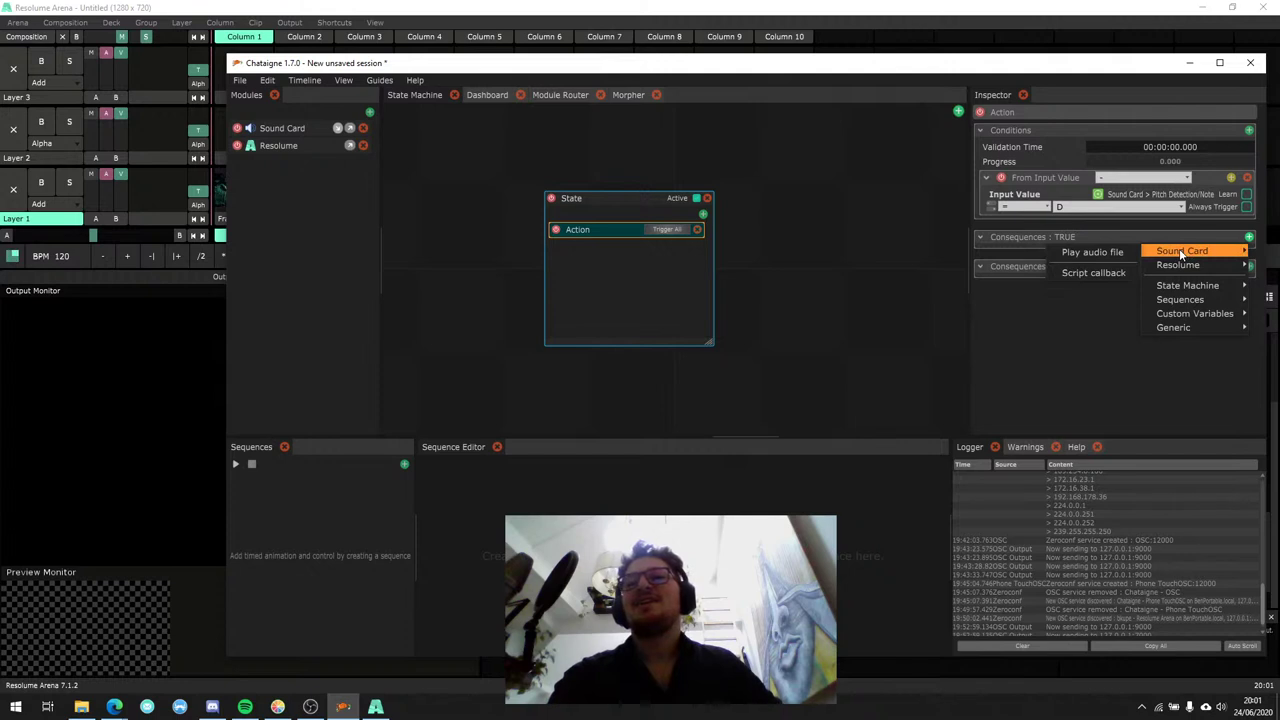
{"action": "left_click", "coordinate": [1004, 248]}
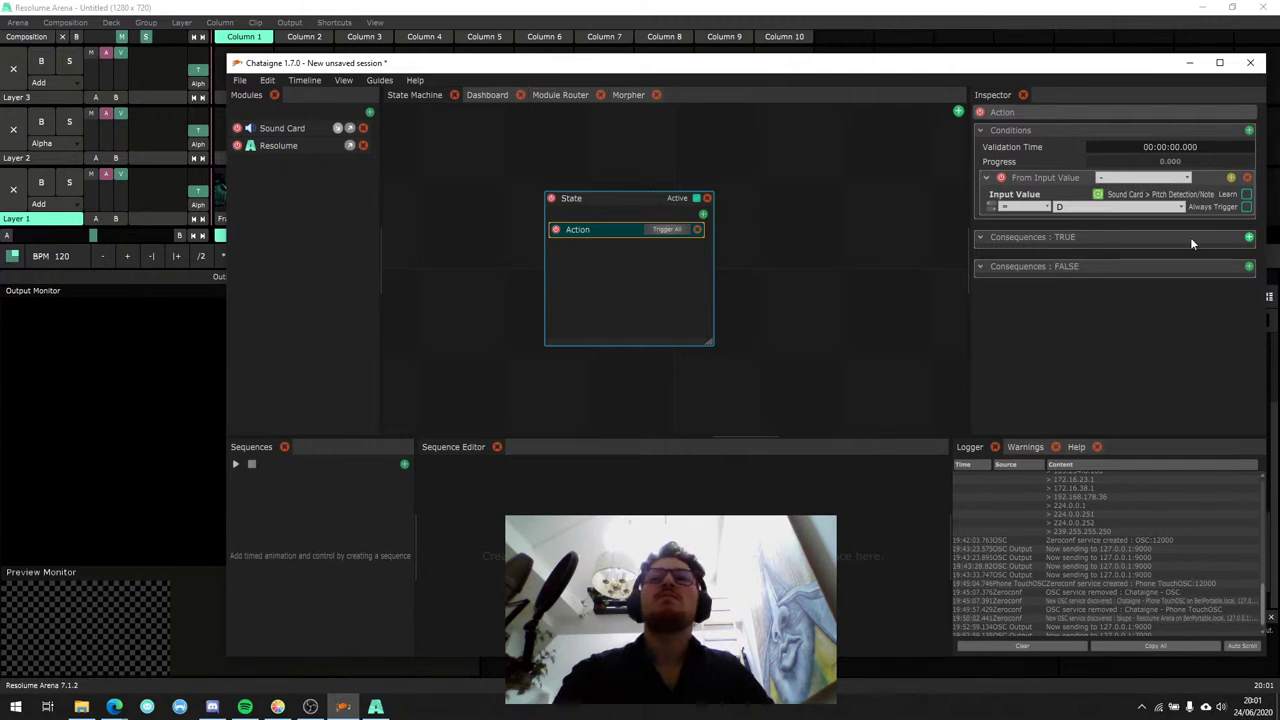
Add the Resolume Launch Clip command to the action's TRUE consequences.
{"action": "left_click", "coordinate": [1249, 237]}
{"action": "mouse_move", "coordinate": [1185, 262]}
{"action": "mouse_move", "coordinate": [1110, 289]}
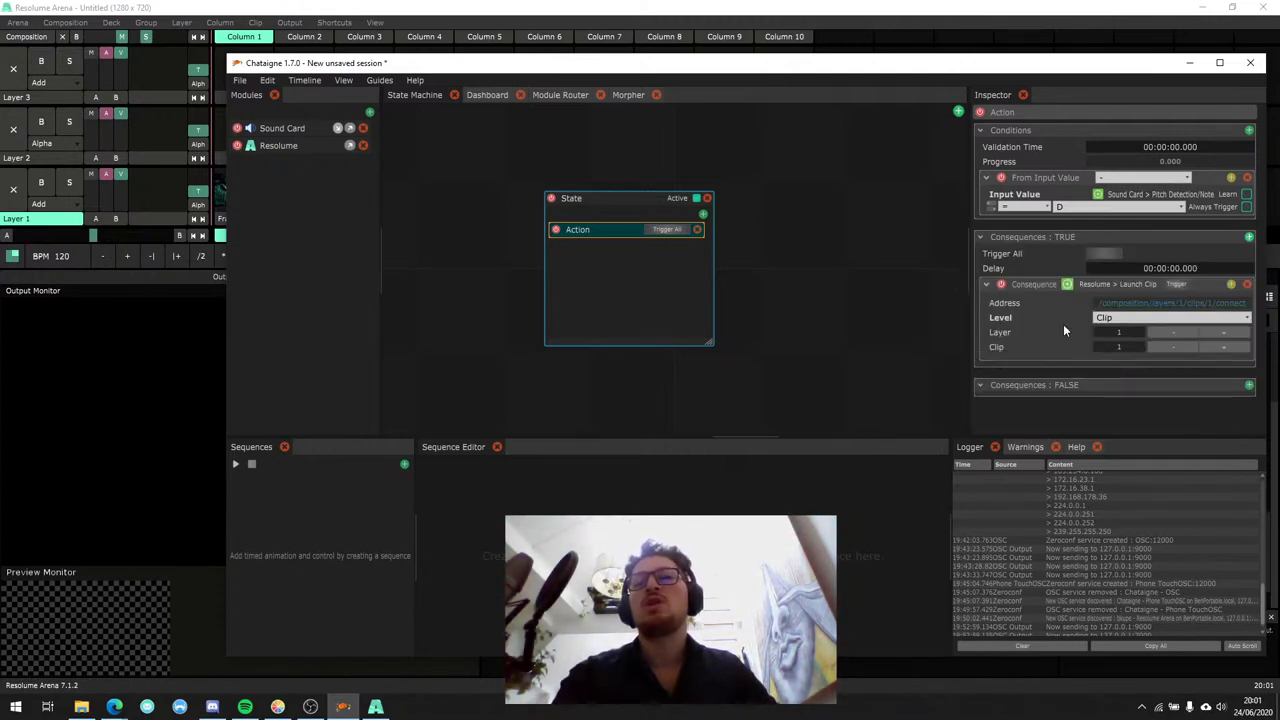
Move and narrow the Chataigne window to uncover Resolume's output and first clips, and shift the state slightly sideways.
{"action": "left_click_drag", "start_coordinate": [627, 66], "coordinate": [768, 77]}
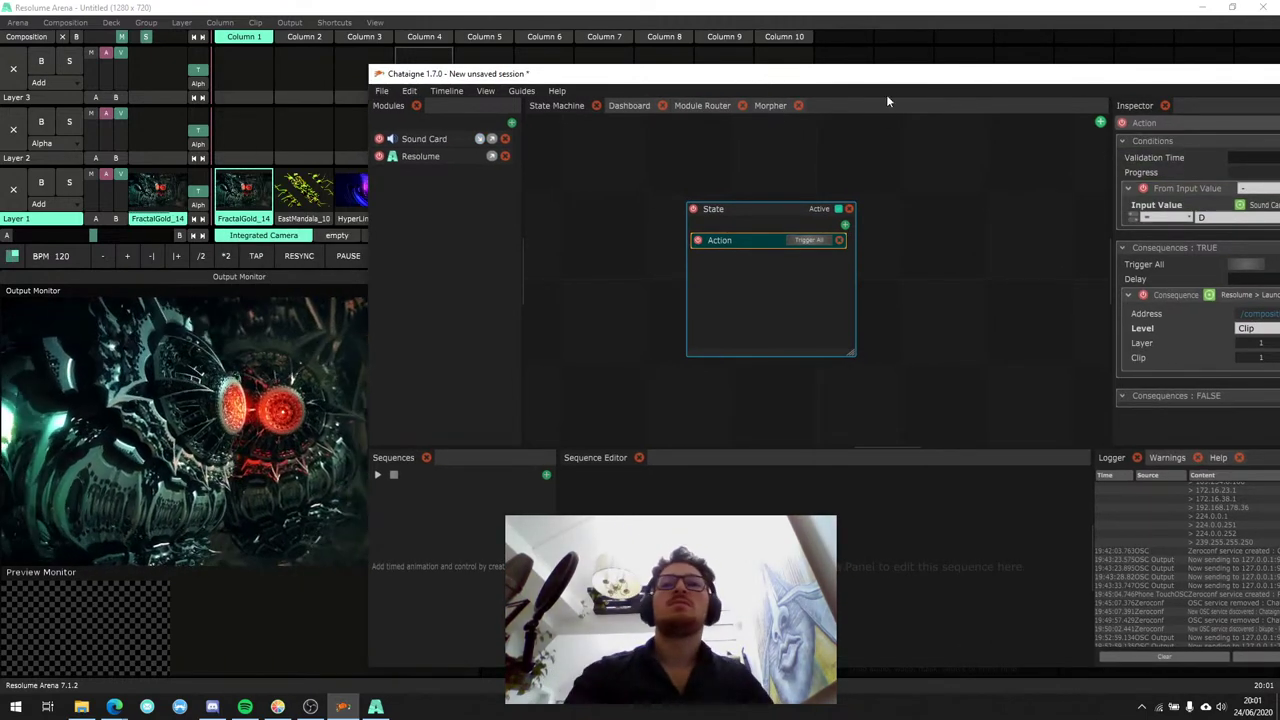
{"action": "left_click_drag", "start_coordinate": [898, 86], "coordinate": [768, 57]}
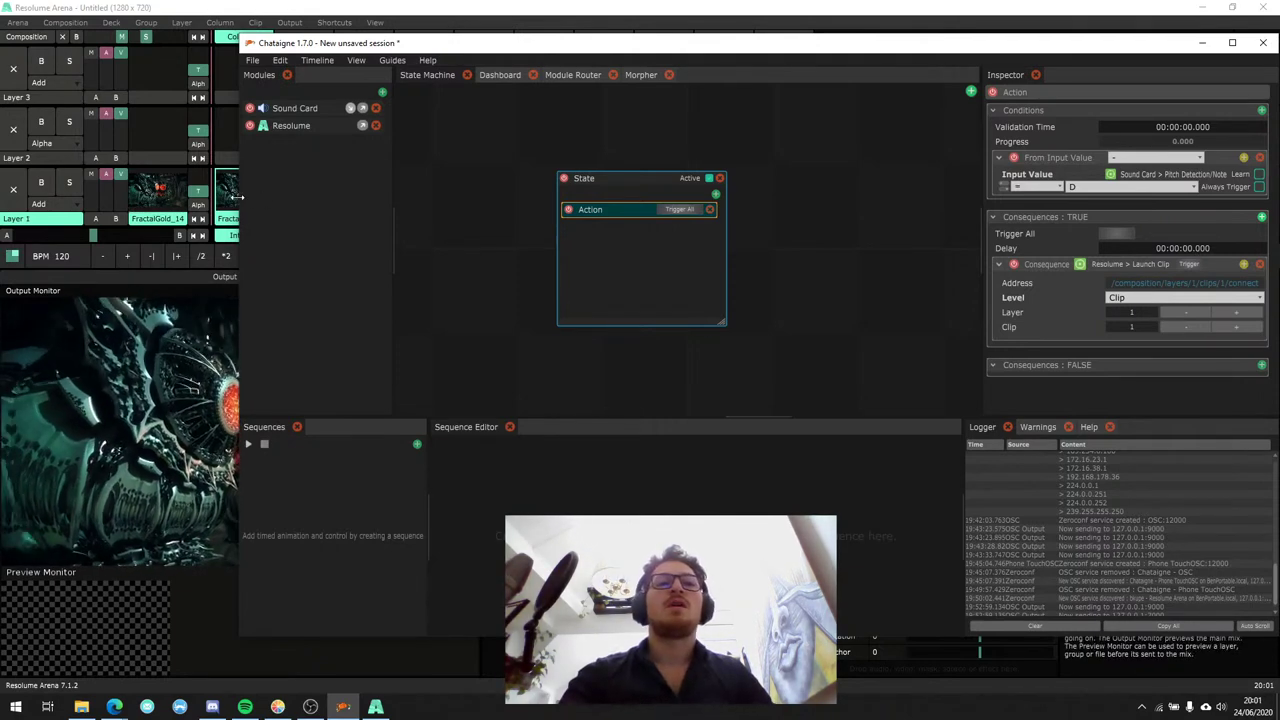
{"action": "left_click_drag", "start_coordinate": [240, 197], "coordinate": [354, 197]}
{"action": "left_click_drag", "start_coordinate": [700, 43], "coordinate": [660, 61]}
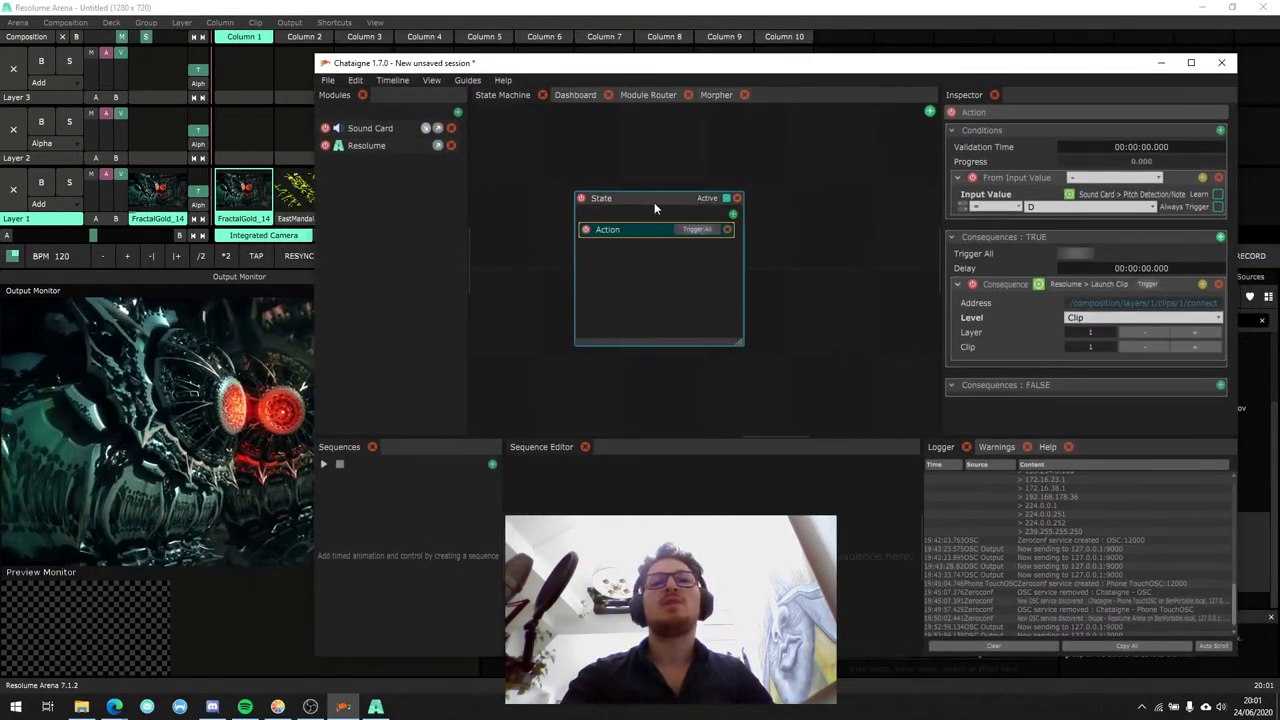
{"action": "left_click_drag", "start_coordinate": [654, 202], "coordinate": [675, 202]}
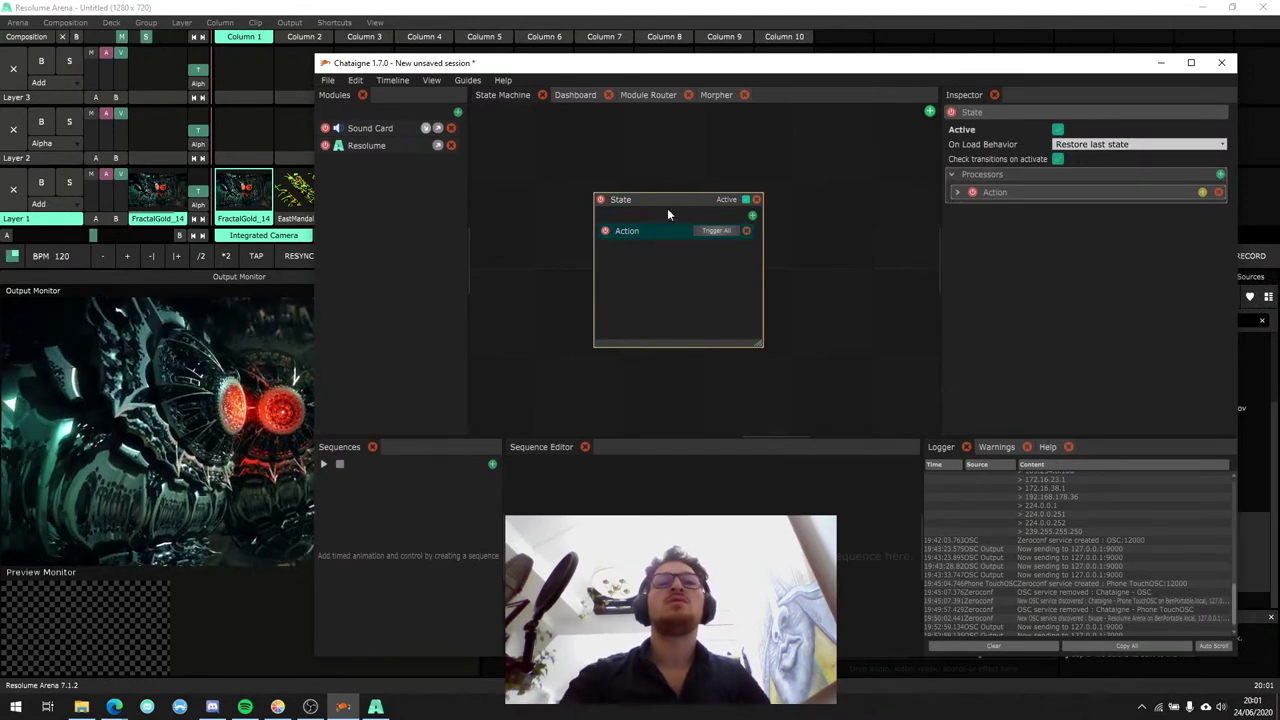
{"action": "left_click", "coordinate": [661, 234]}
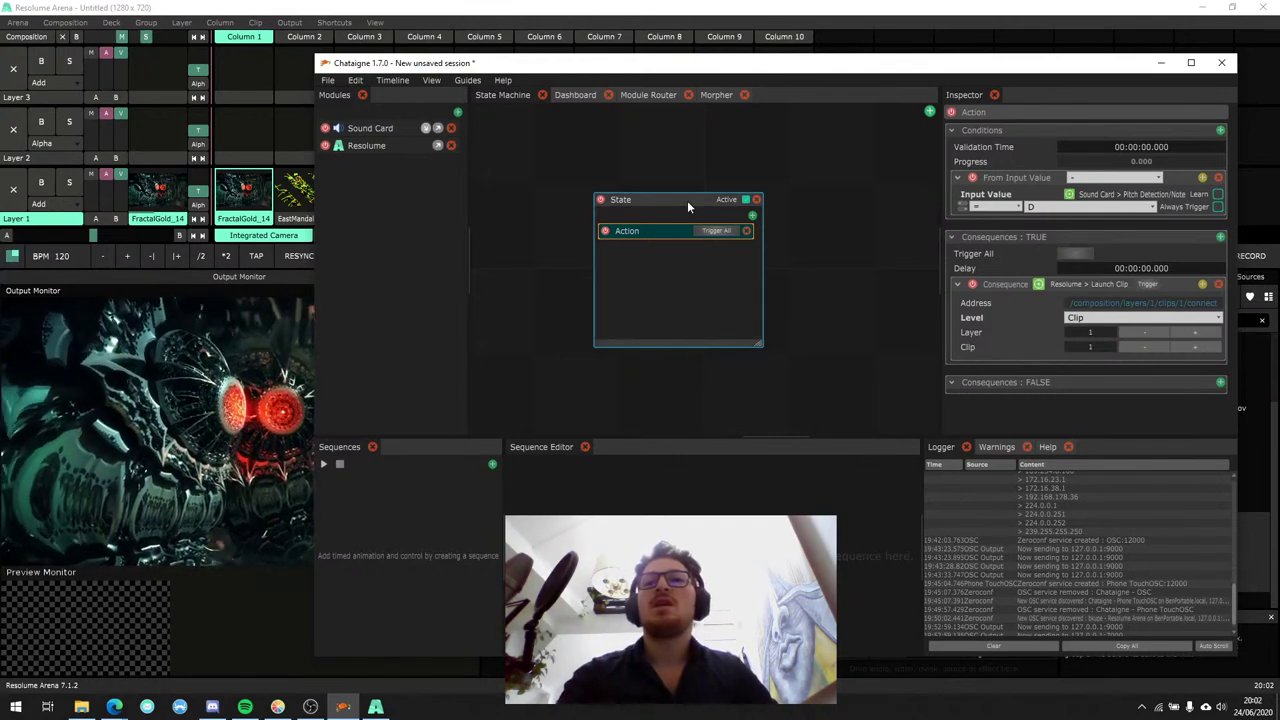
{"action": "left_click", "coordinate": [652, 254]}
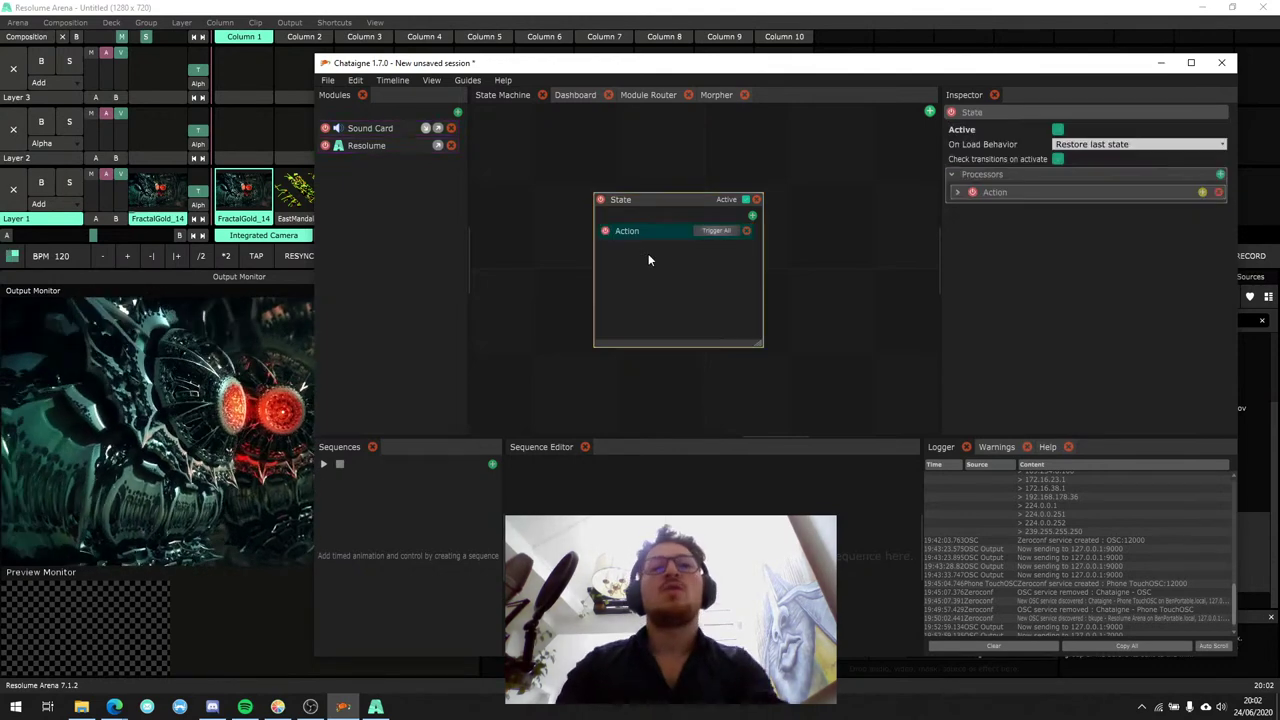
Rename the state as Resolume Demo.
{"action": "double_click", "coordinate": [626, 201]}
{"action": "type", "text": "Resol"}
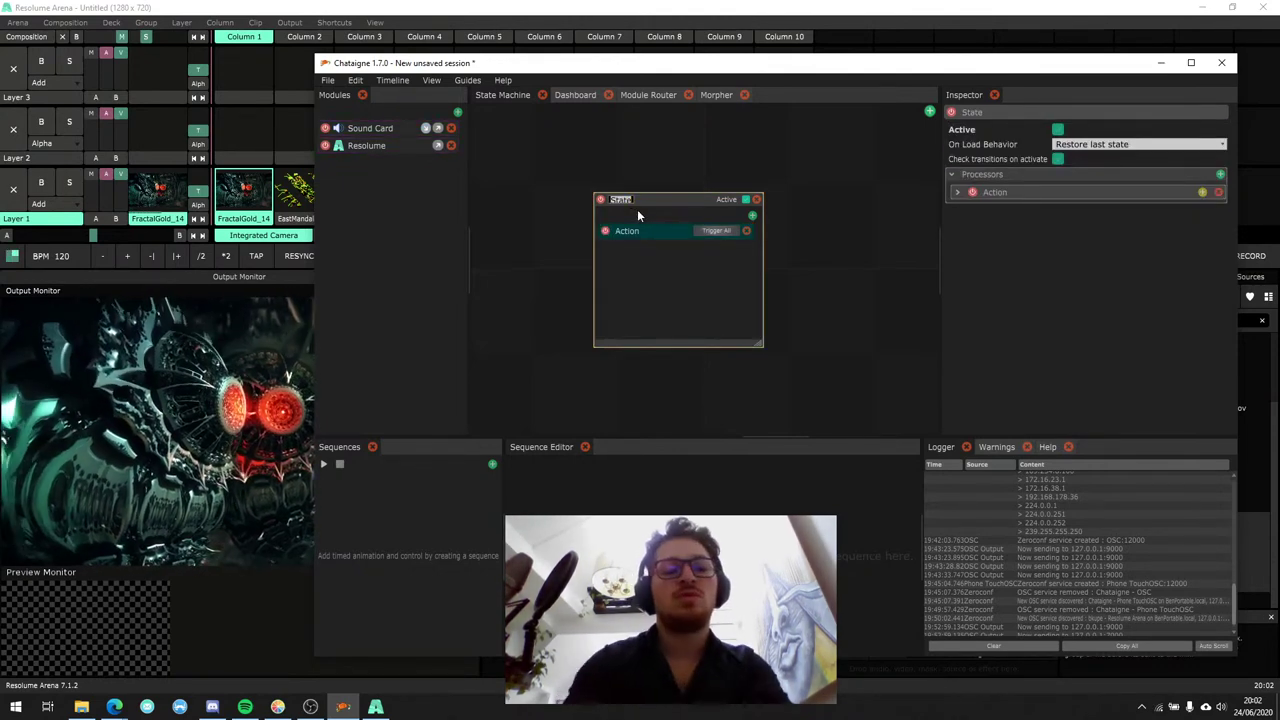
{"action": "type", "text": "ume"}
{"action": "key", "text": "Return"}
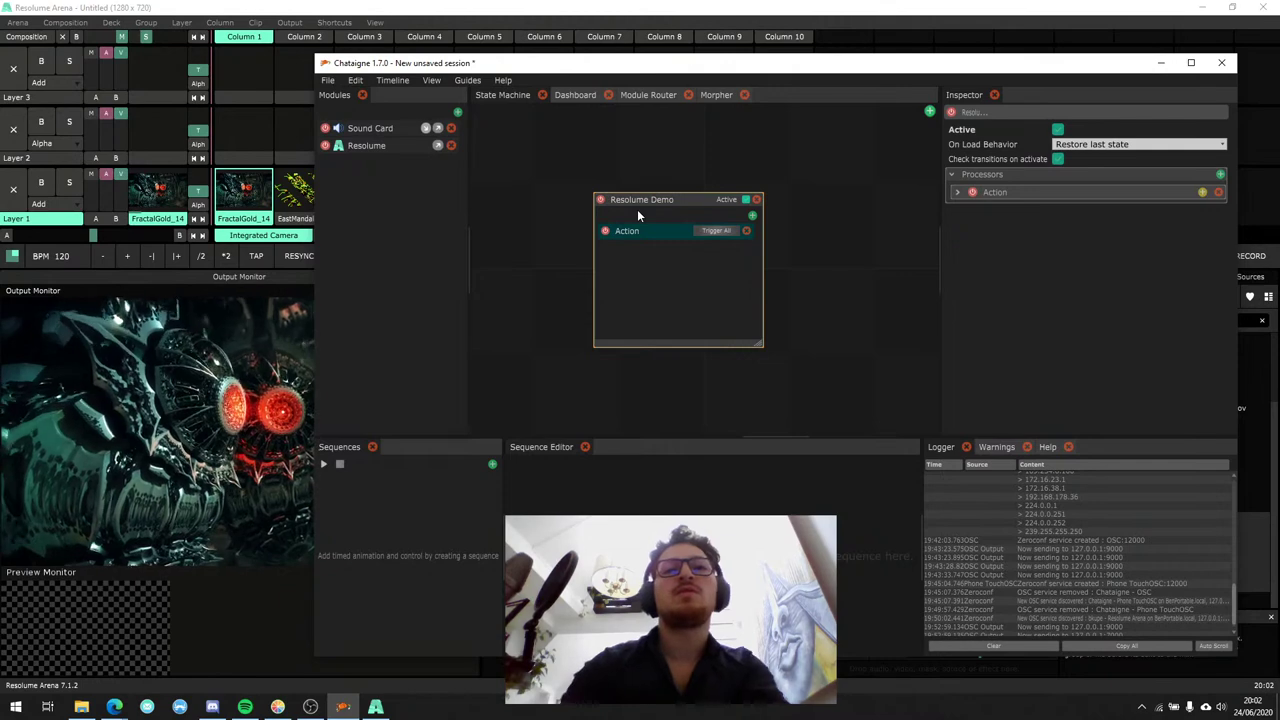
Rename the Resolume Demo state as Voice to Video.
{"action": "double_click", "coordinate": [648, 200]}
{"action": "type", "text": "Voice to"}
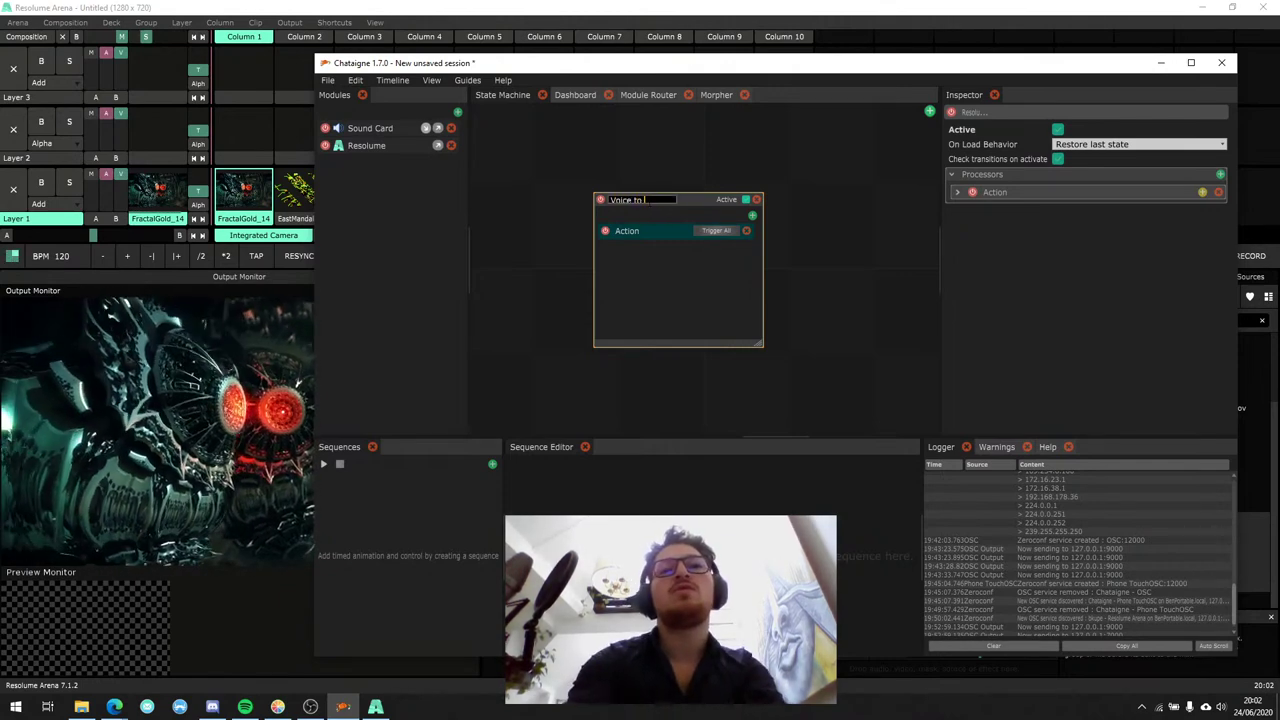
{"action": "type", "text": " Video"}
Rename the action inside the state as D > Clip1.
{"action": "double_click", "coordinate": [627, 230]}
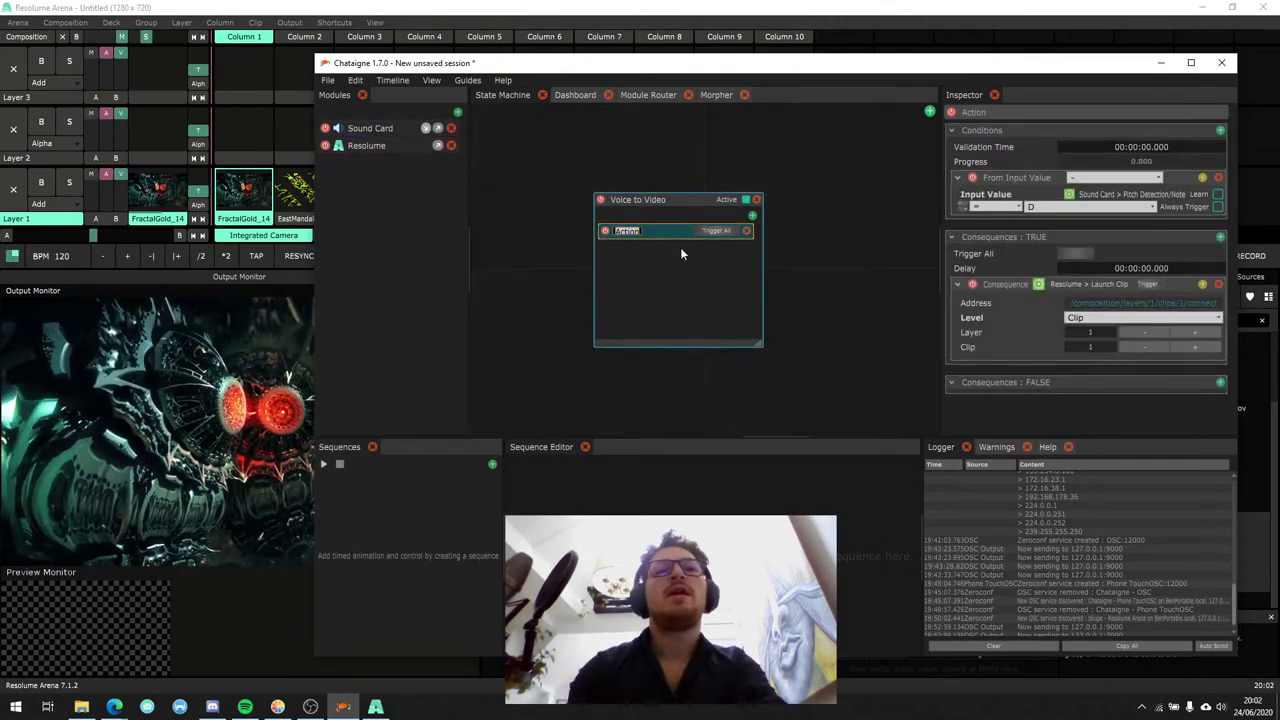
{"action": "type", "text": "D"}
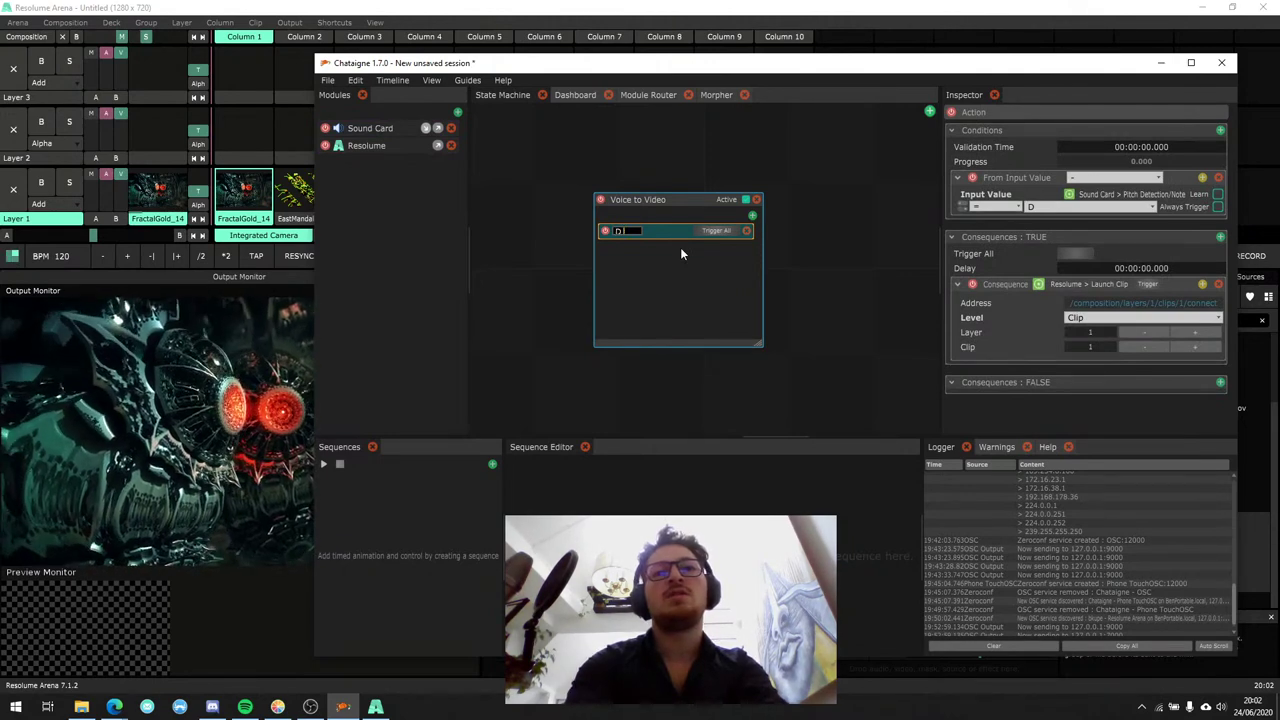
{"action": "type", "text": " =>"}
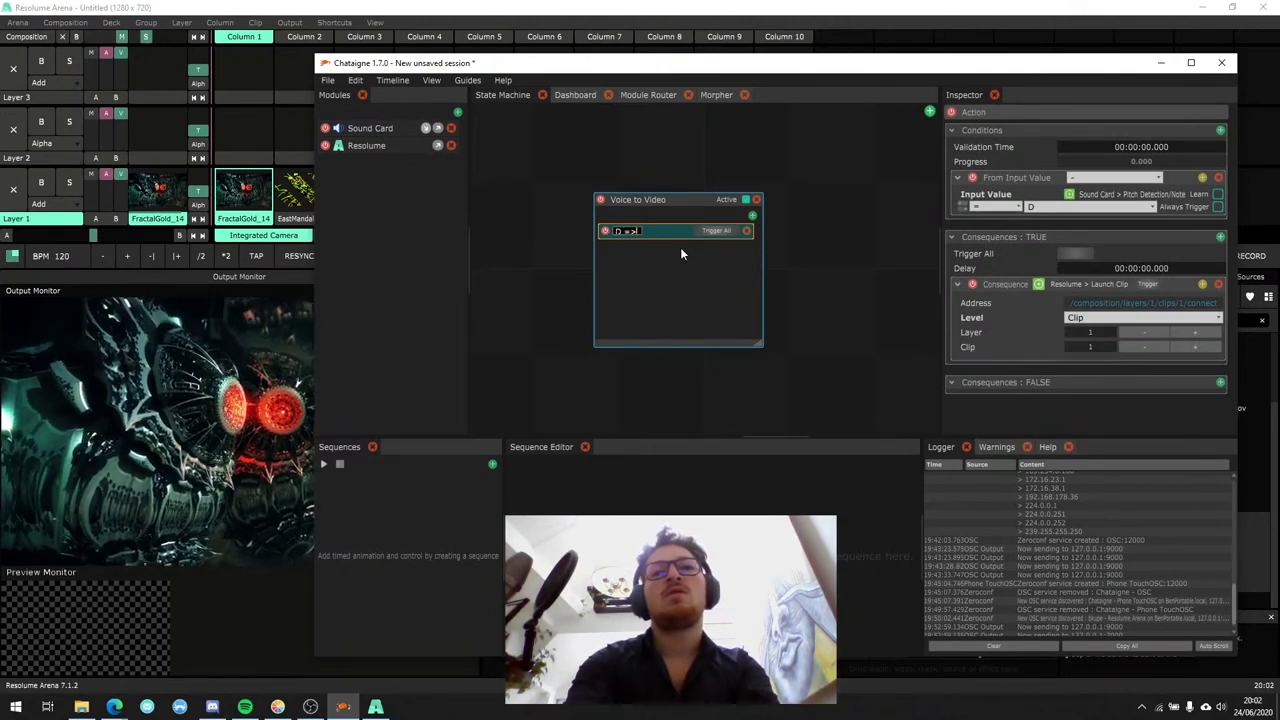
{"action": "type", "text": " C"}
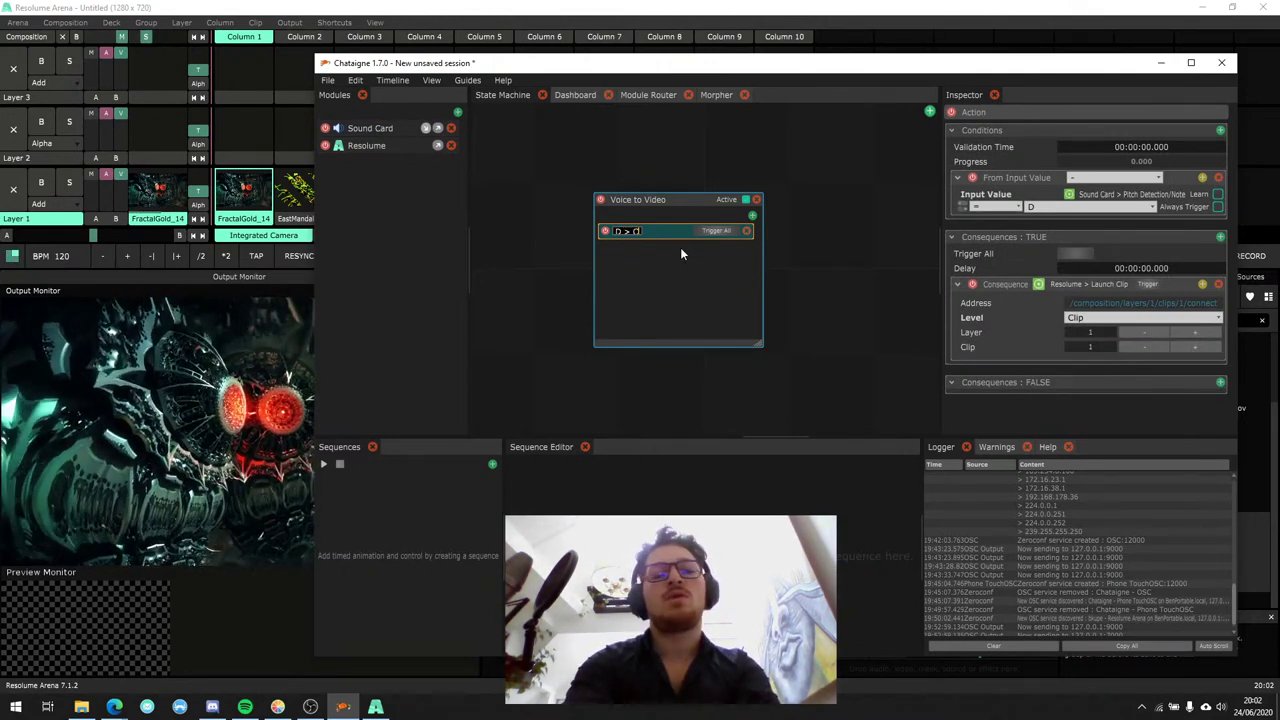
{"action": "type", "text": "lip1"}
{"action": "key", "text": "Return"}
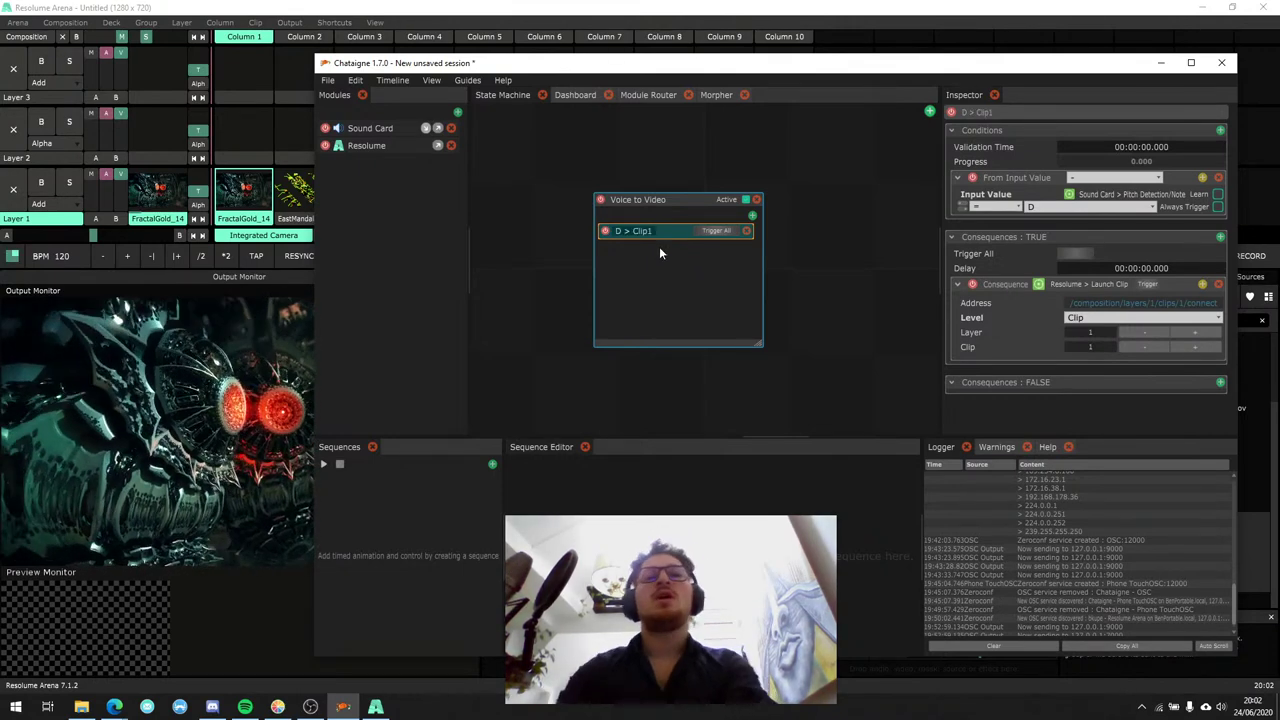
{"action": "left_click", "coordinate": [659, 232]}
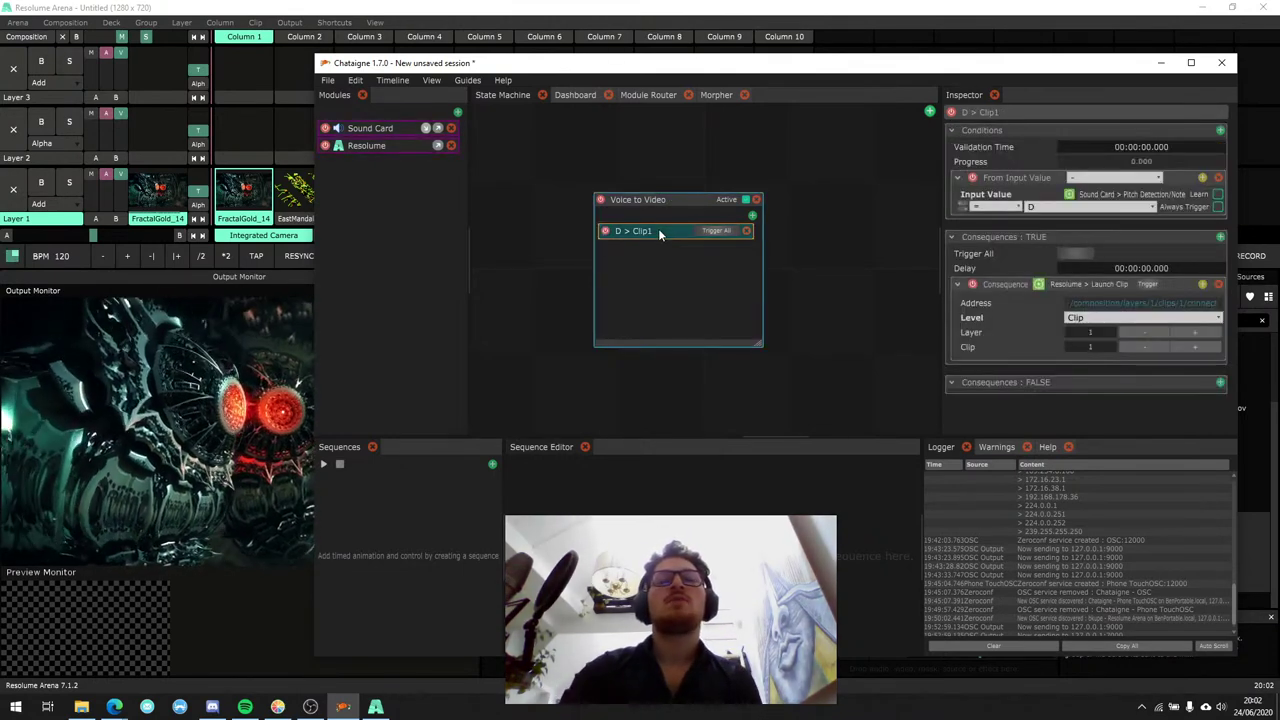
{"action": "left_click", "coordinate": [651, 244]}
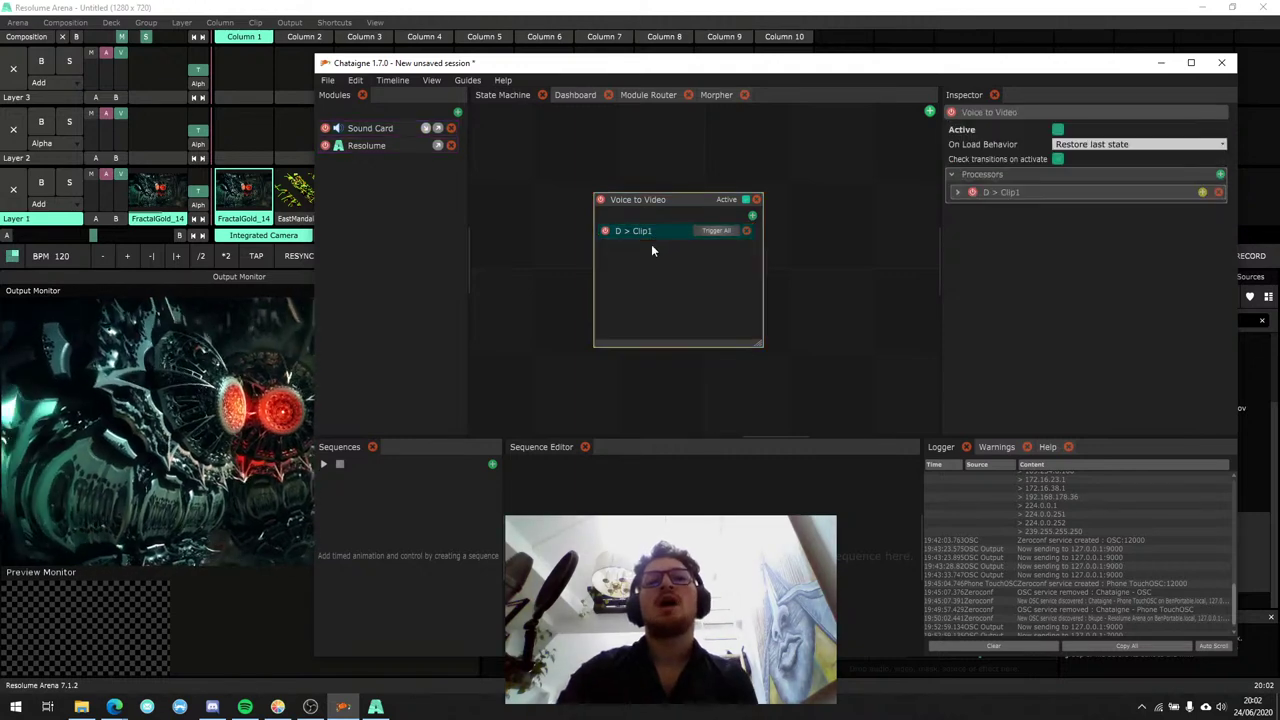
{"action": "left_click", "coordinate": [650, 235]}
{"action": "key", "text": "ctrl+d"}
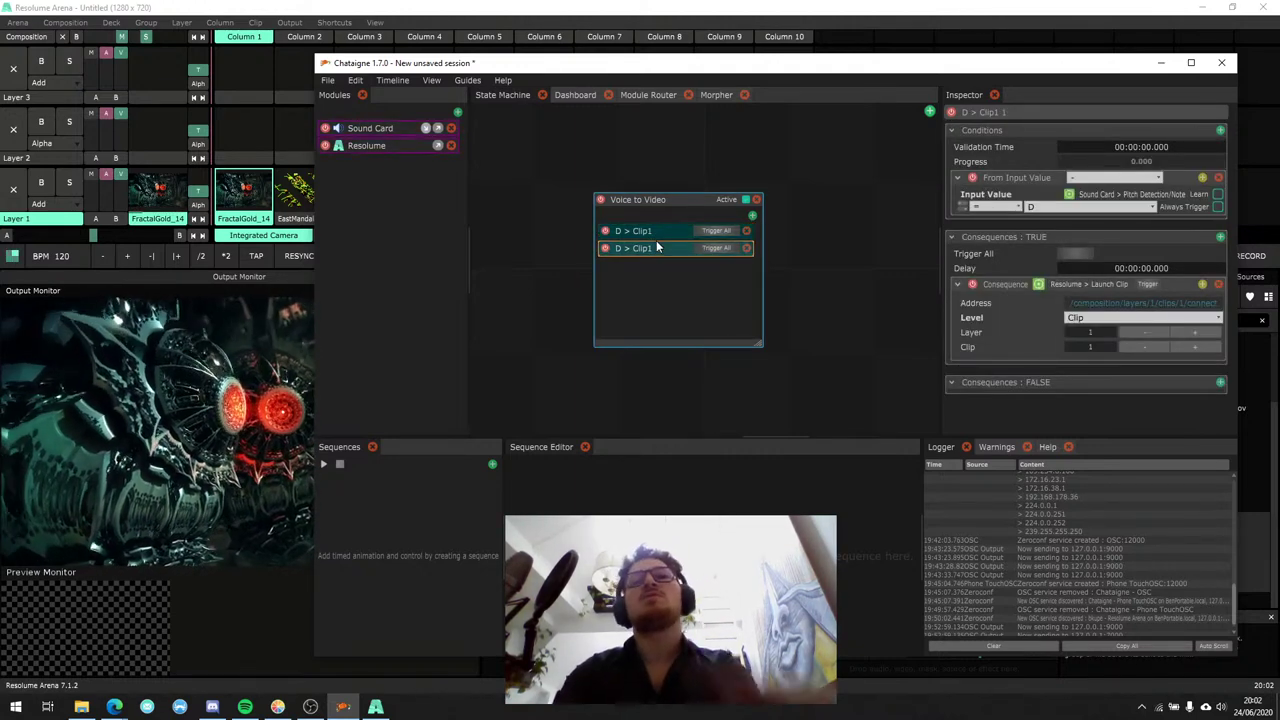
{"action": "left_click", "coordinate": [746, 248]}
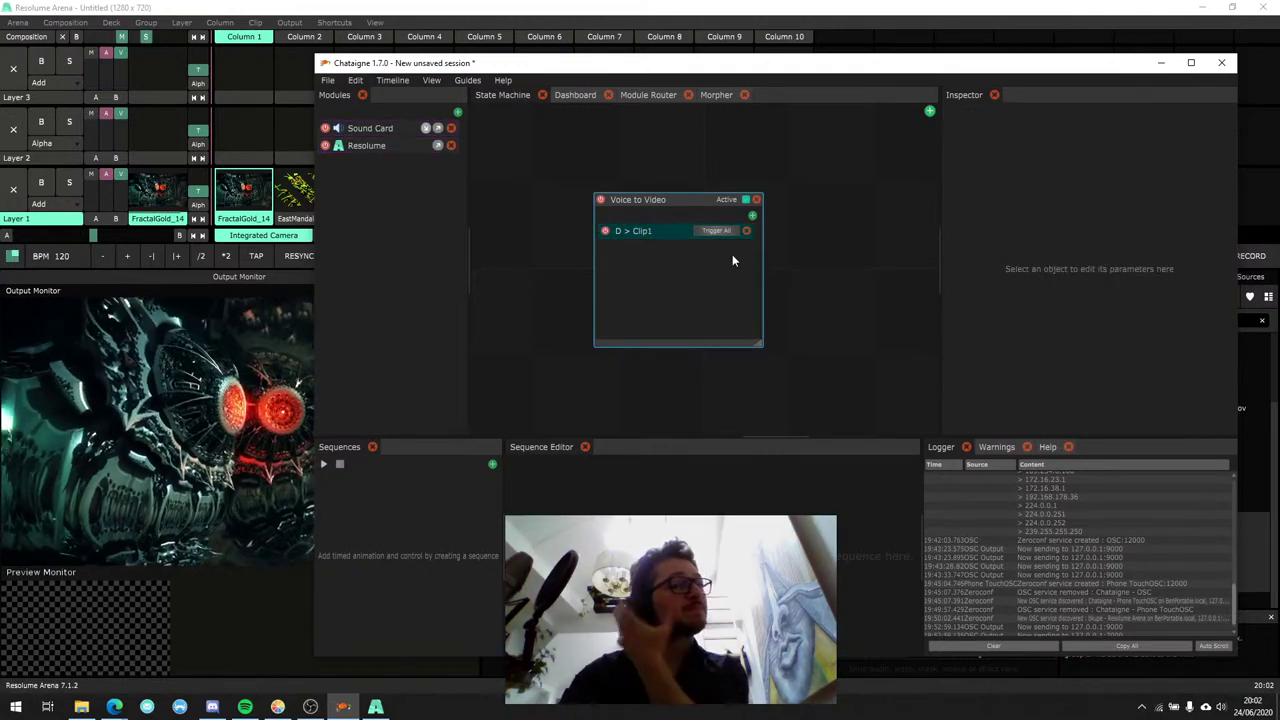
{"action": "left_click", "coordinate": [659, 236]}
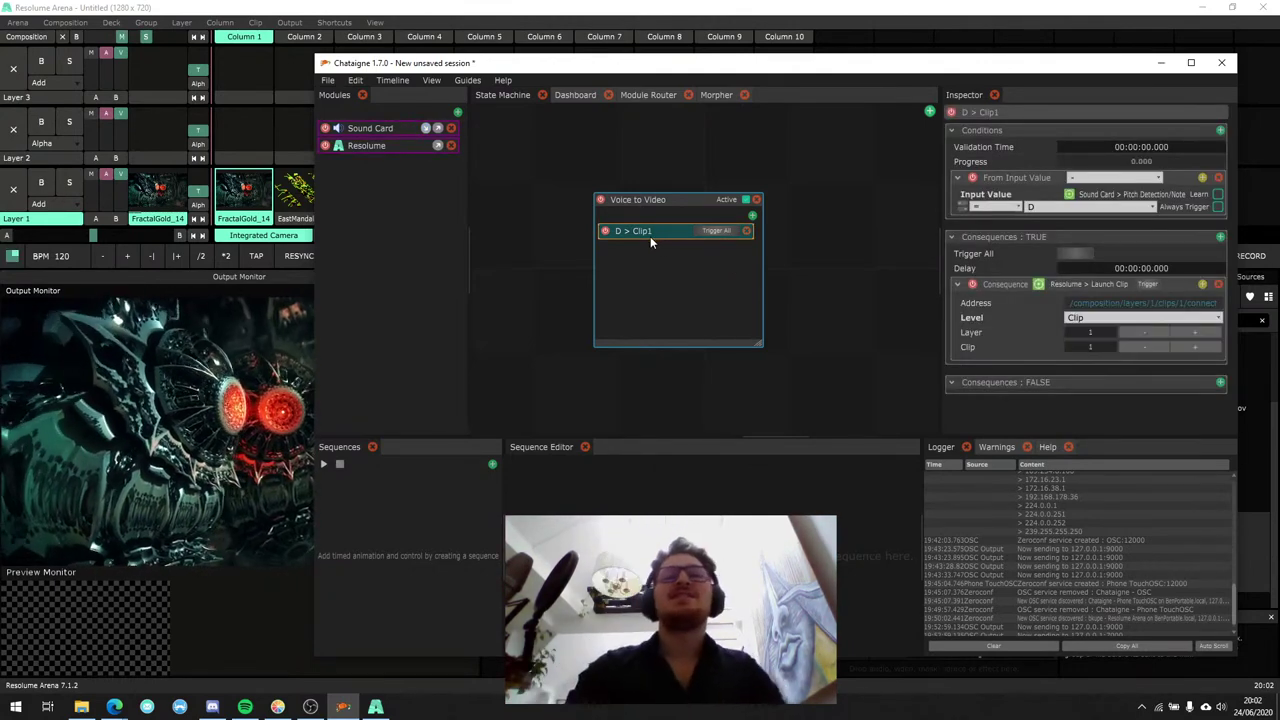
{"action": "left_click_drag", "start_coordinate": [757, 343], "coordinate": [760, 347]}
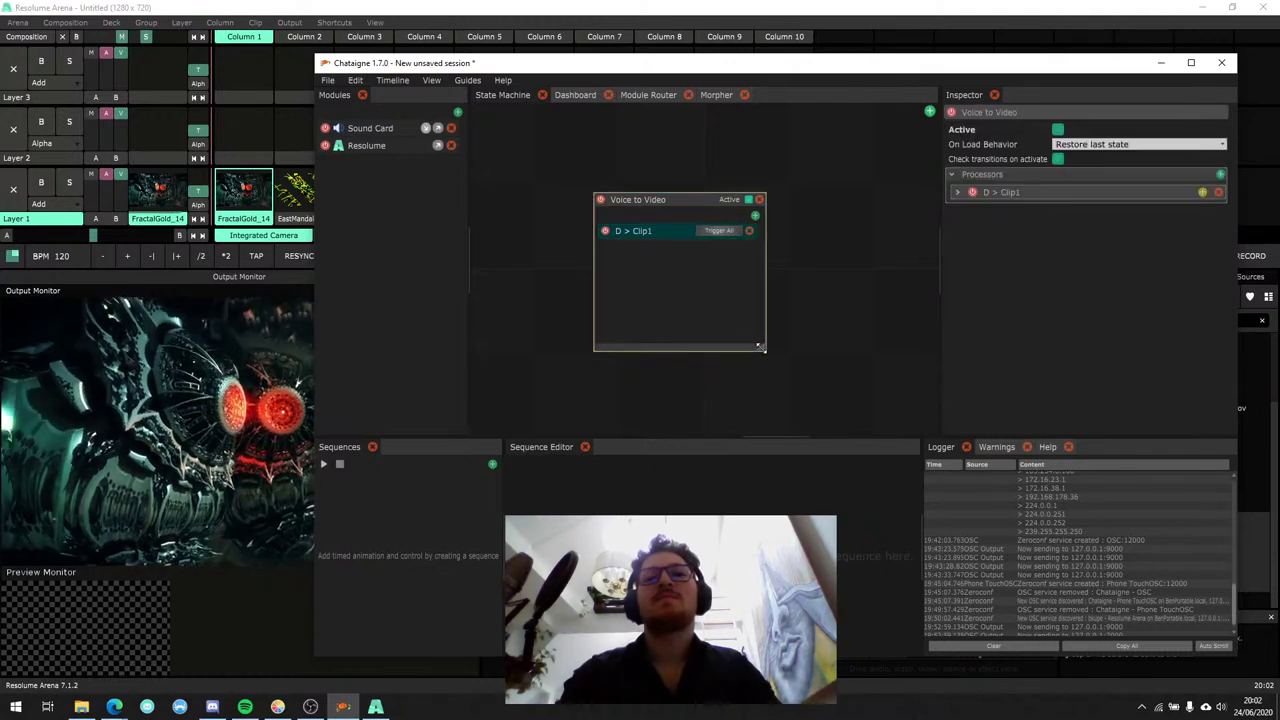
{"action": "left_click", "coordinate": [670, 233]}
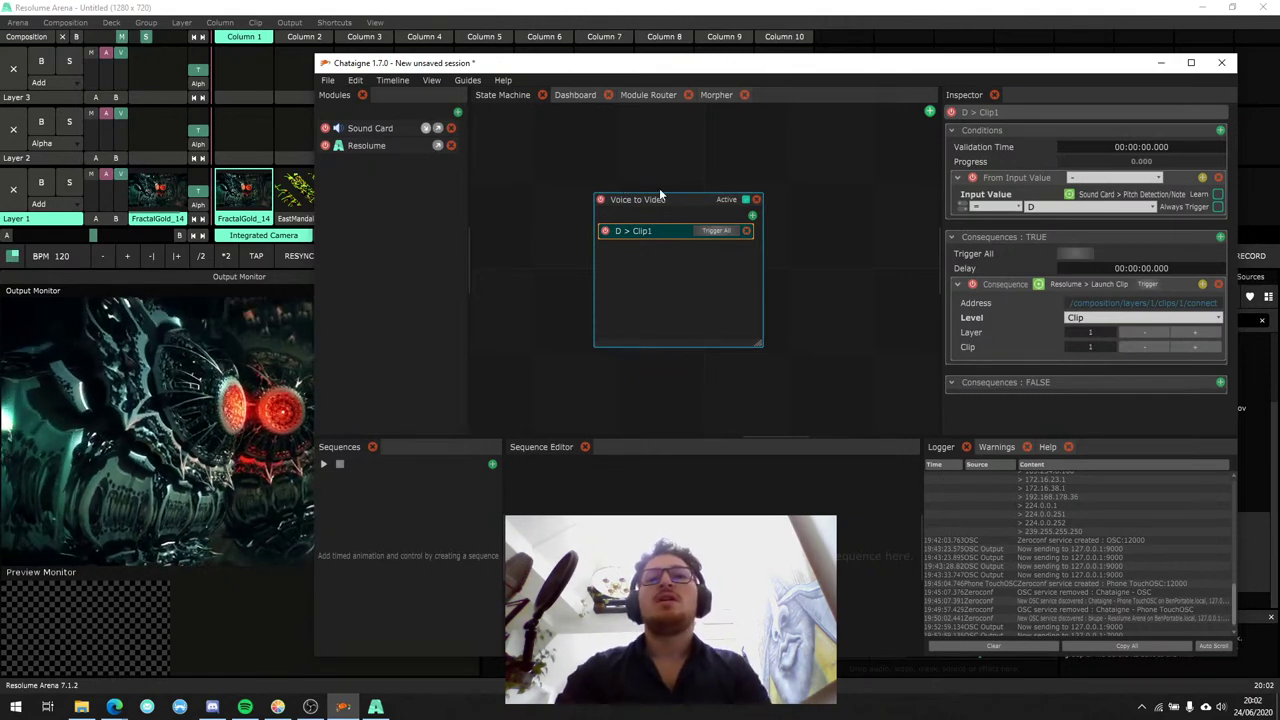
{"action": "right_click", "coordinate": [658, 232]}
{"action": "left_click", "coordinate": [658, 232]}
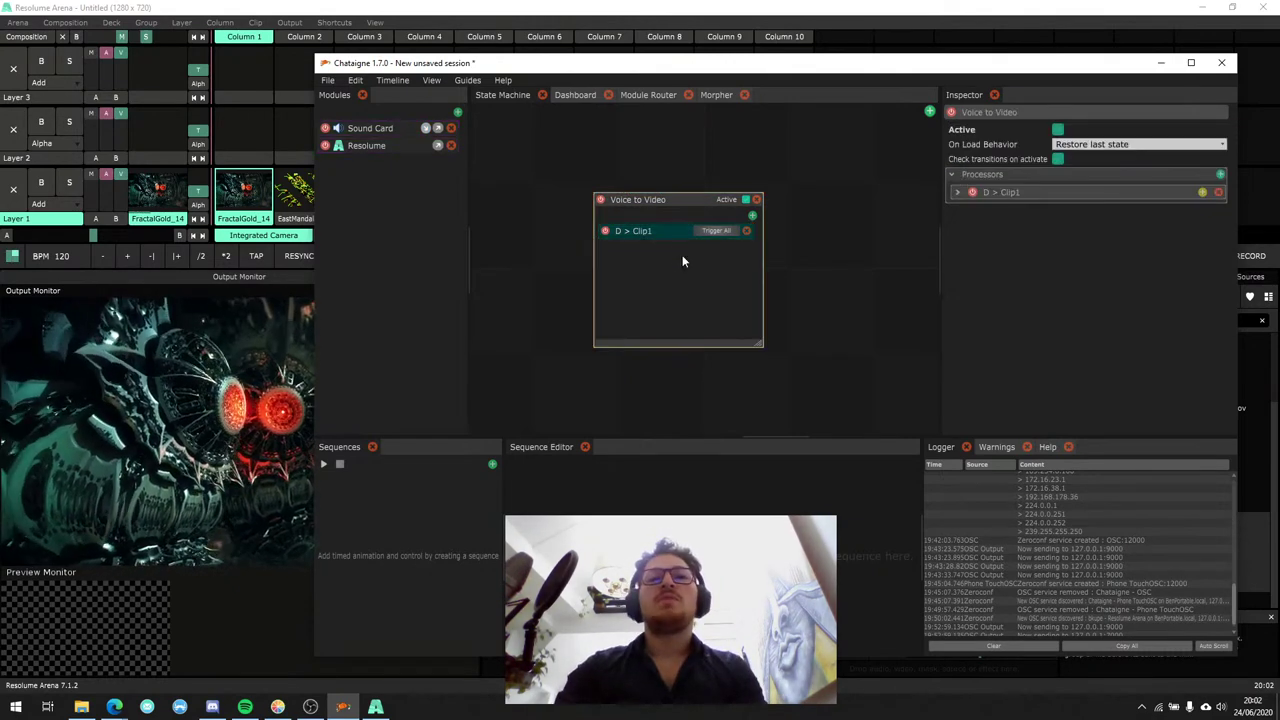
Copy the D > Clip1 action and paste a duplicate of it into the Voice to Video state.
{"action": "left_click", "coordinate": [654, 232]}
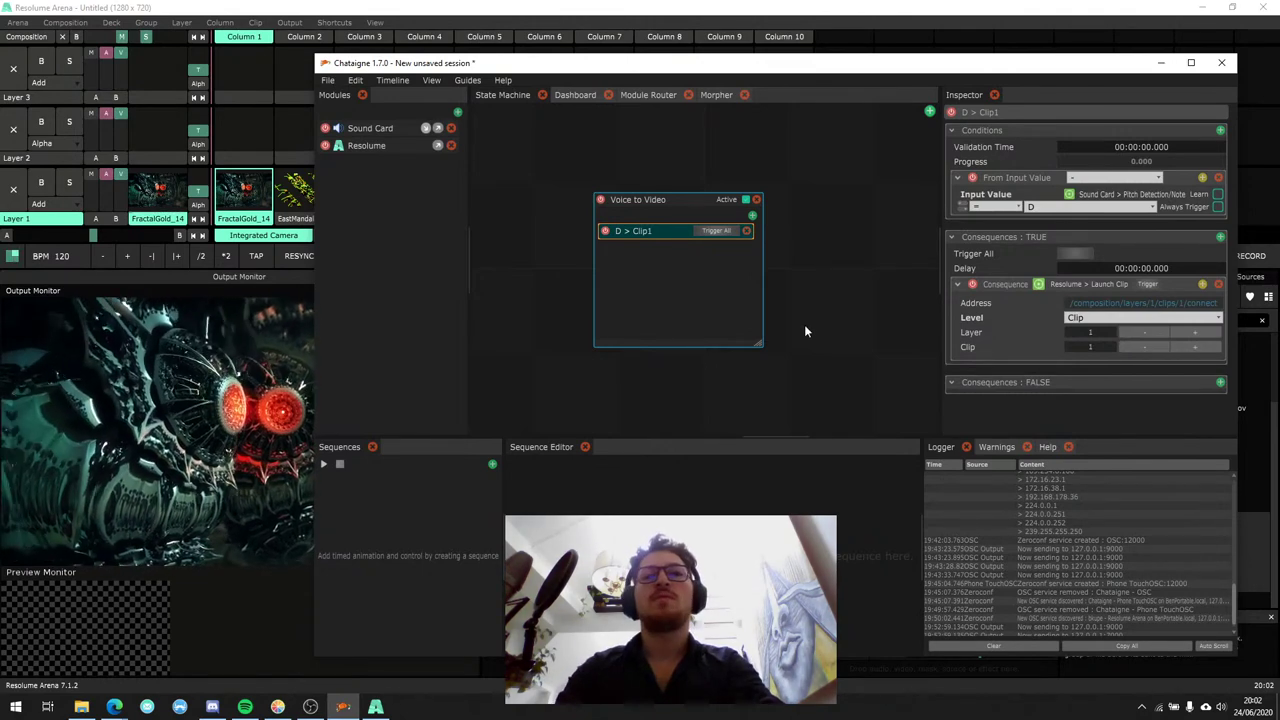
{"action": "key", "text": "ctrl+c"}
{"action": "key", "text": "ctrl+v"}
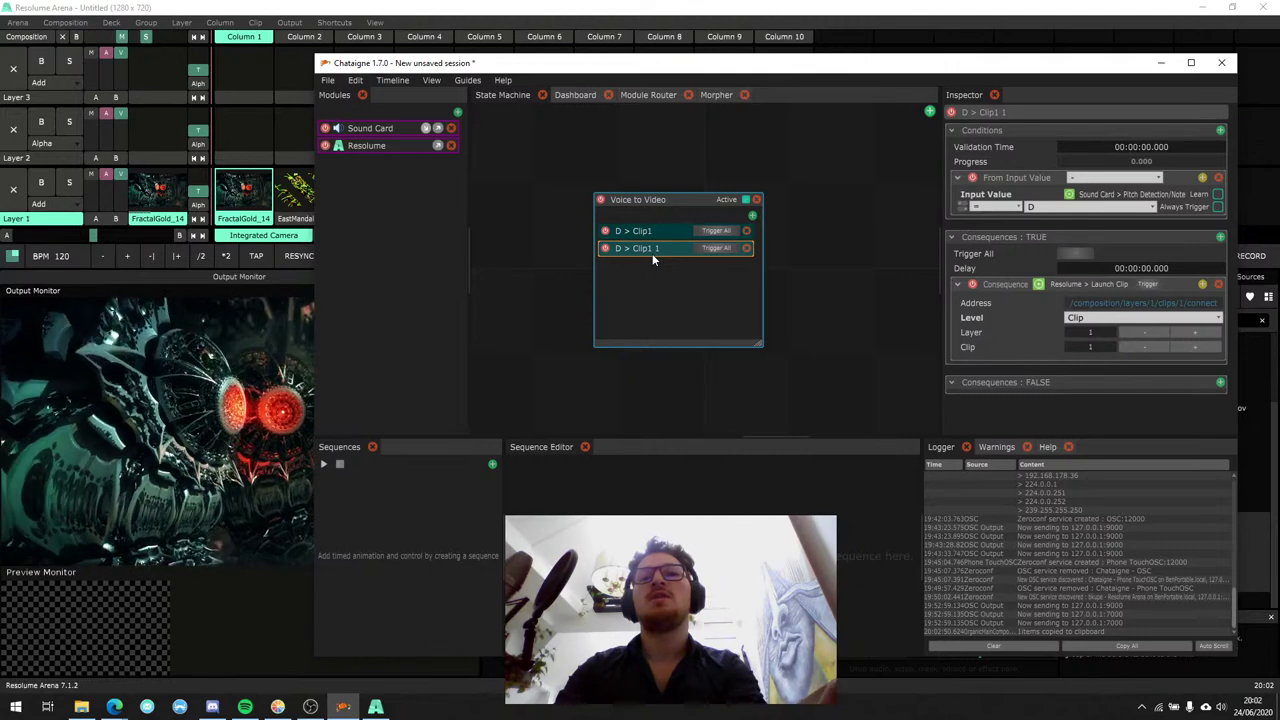
{"action": "left_click", "coordinate": [746, 248]}
{"action": "left_click", "coordinate": [668, 232]}
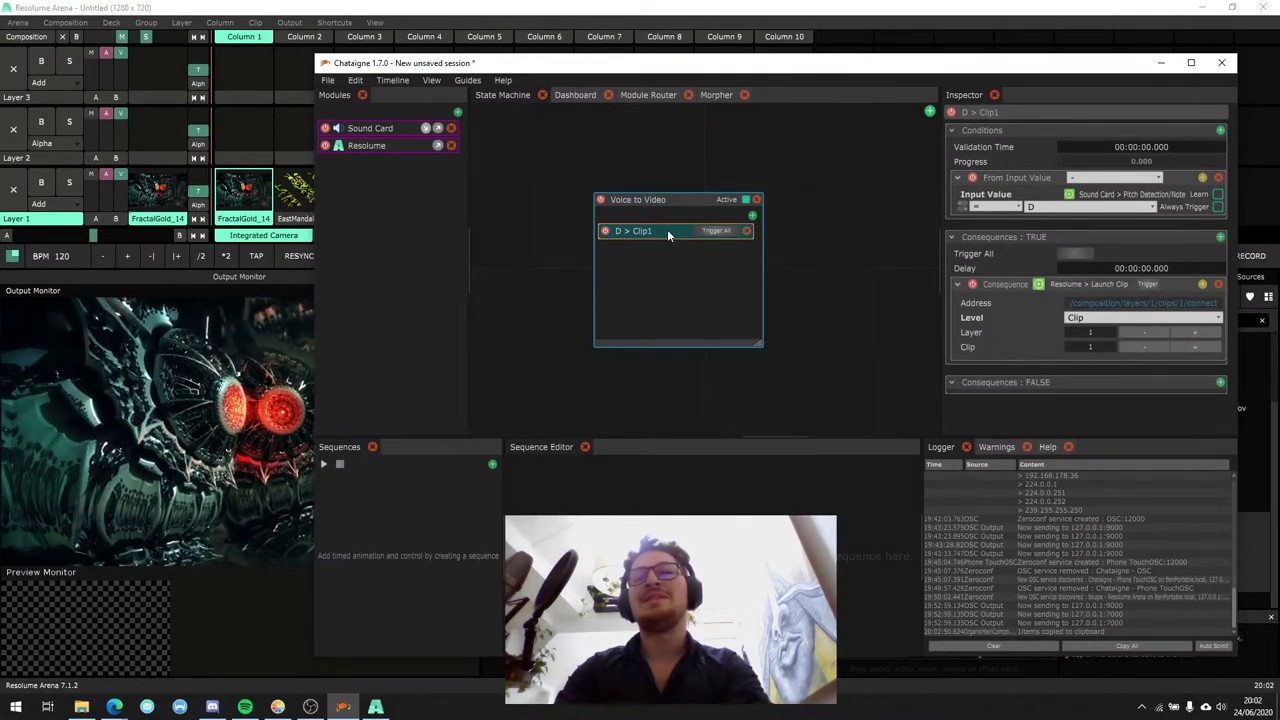
{"action": "key", "text": "ctrl+v"}
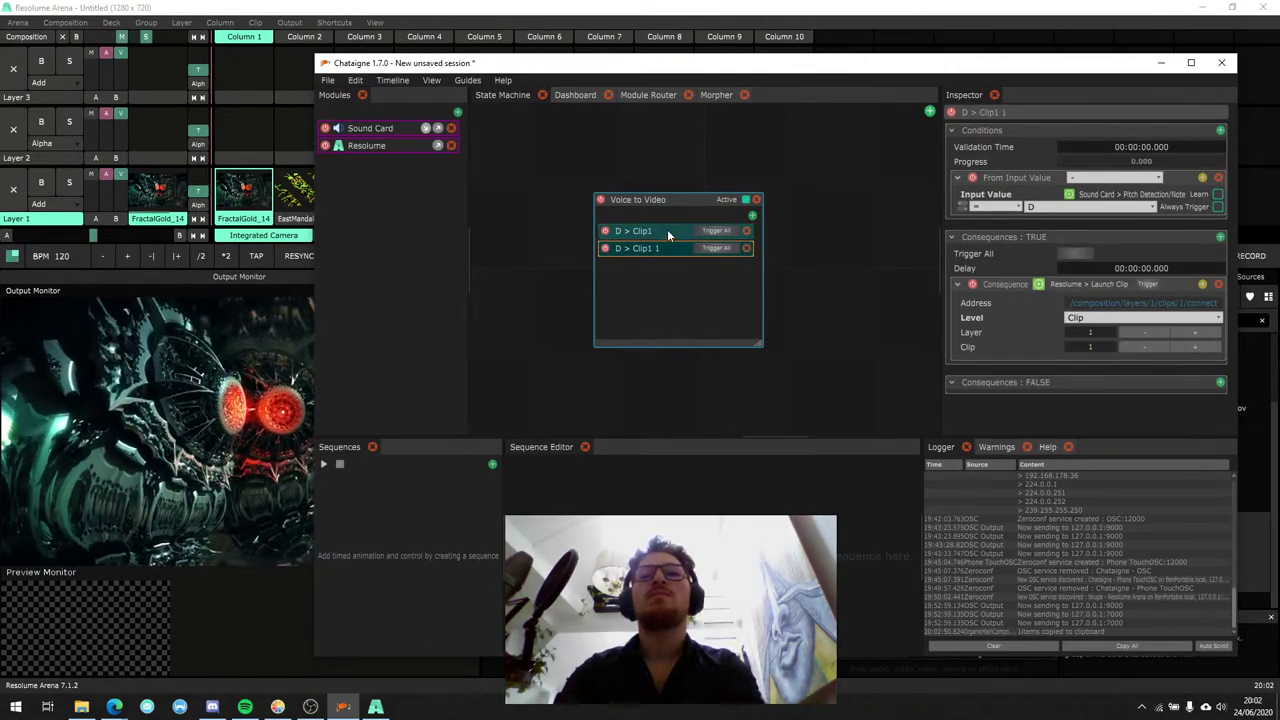
Rename the duplicated action as G > Clip 2.
{"action": "key", "text": "Home"}
{"action": "key", "text": "shift+Right"}
{"action": "type", "text": "G"}
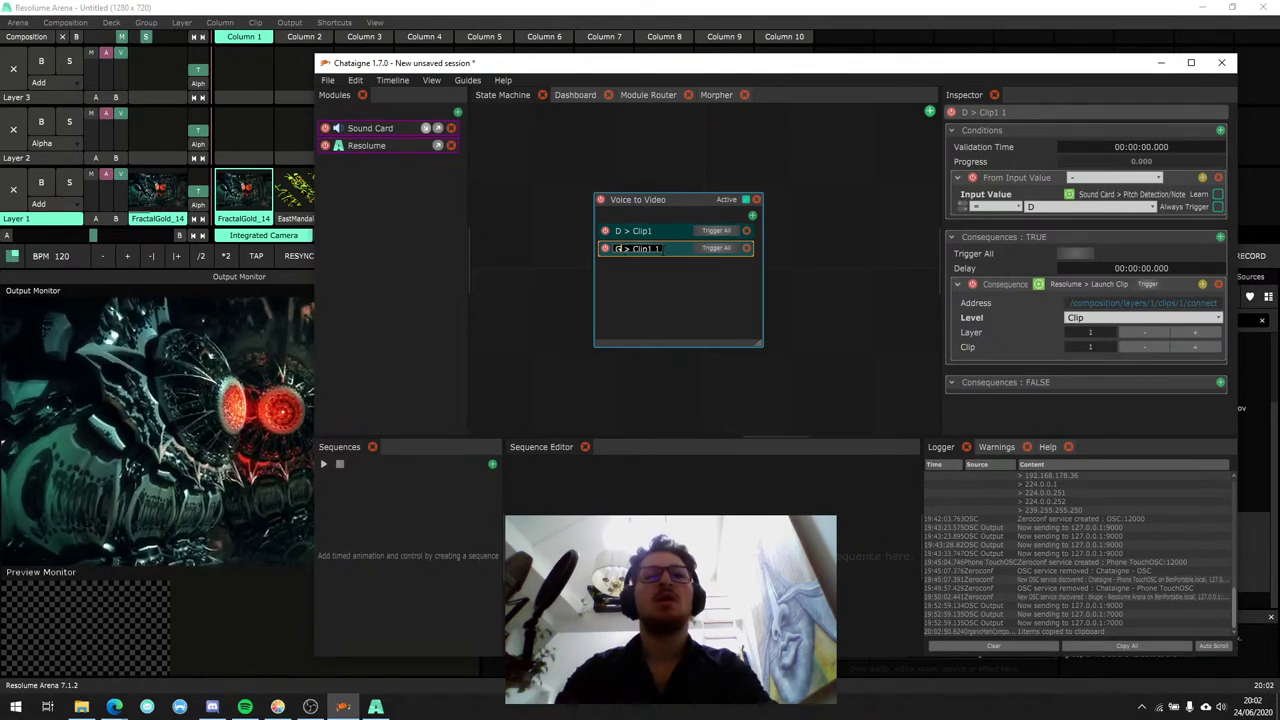
{"action": "type", "text": " 2"}
{"action": "key", "text": "Return"}
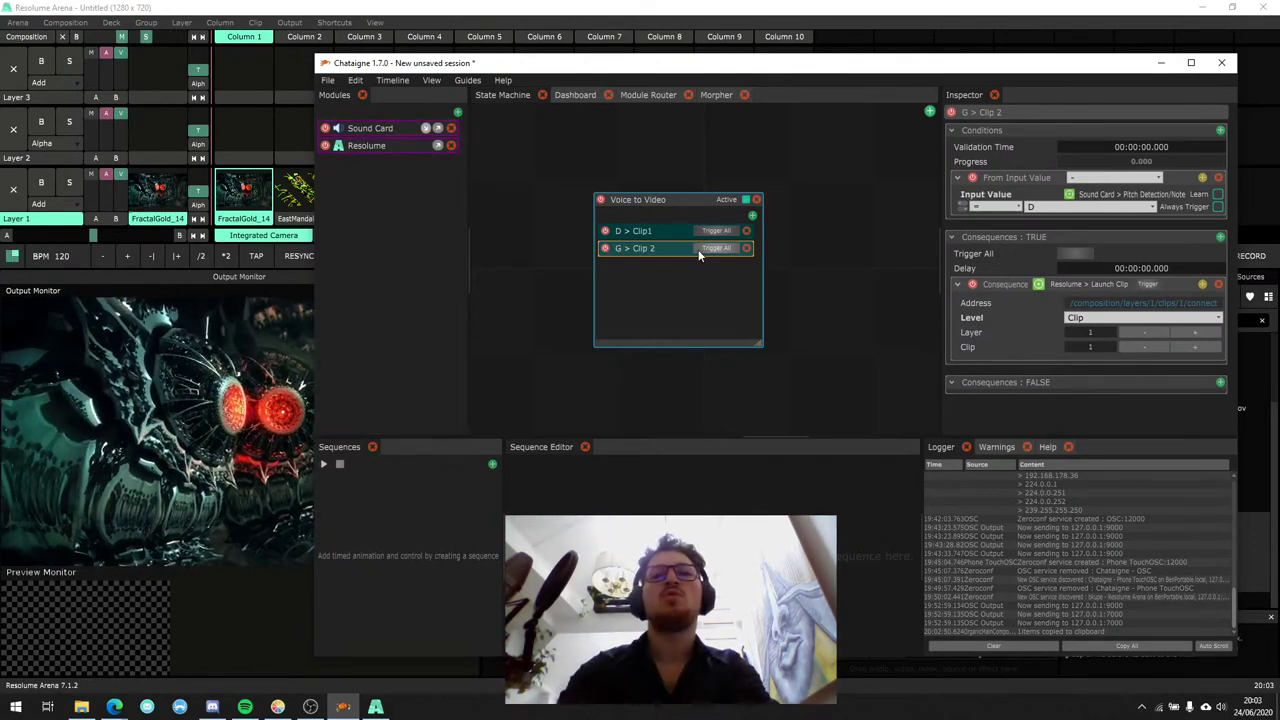
Add a space before the number in the first action's name so it reads D > Clip 1.
{"action": "left_click", "coordinate": [666, 236]}
{"action": "double_click", "coordinate": [644, 232]}
{"action": "left_click", "coordinate": [650, 232]}
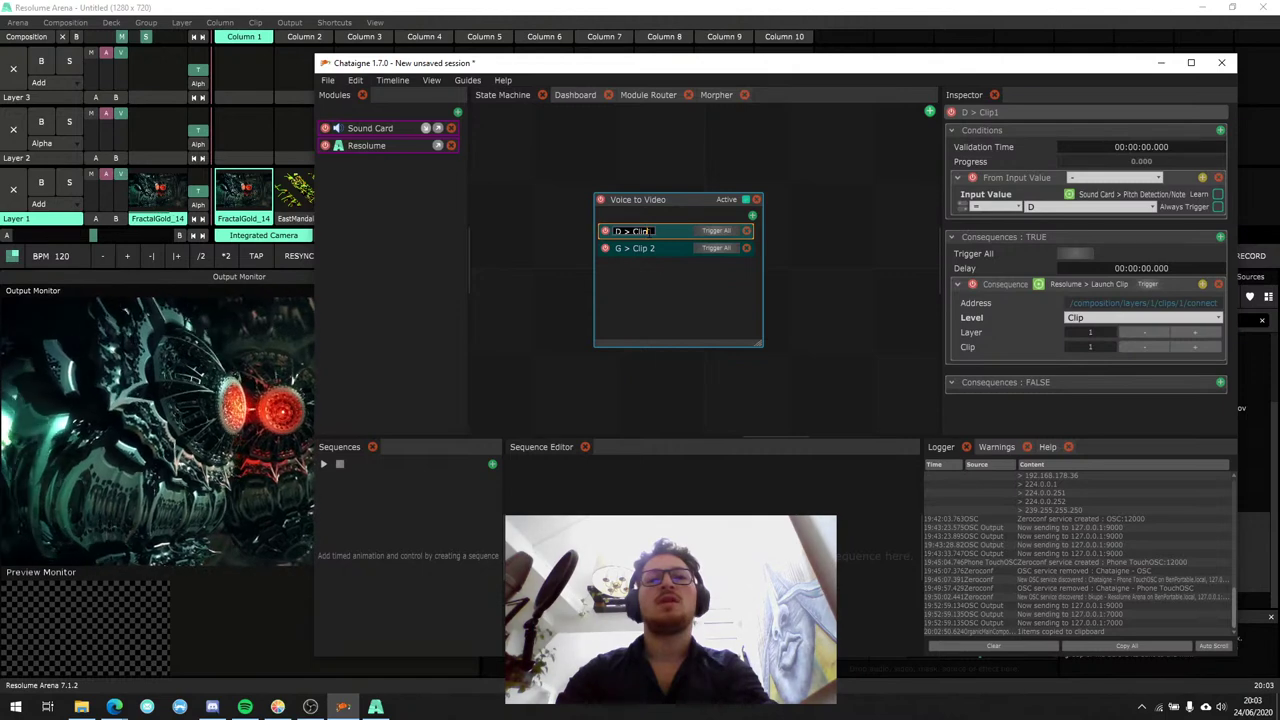
{"action": "left_click", "coordinate": [669, 277]}
Set the G > Clip 2 action's condition note to G and its Launch Clip consequence to clip 2.
{"action": "left_click", "coordinate": [673, 249]}
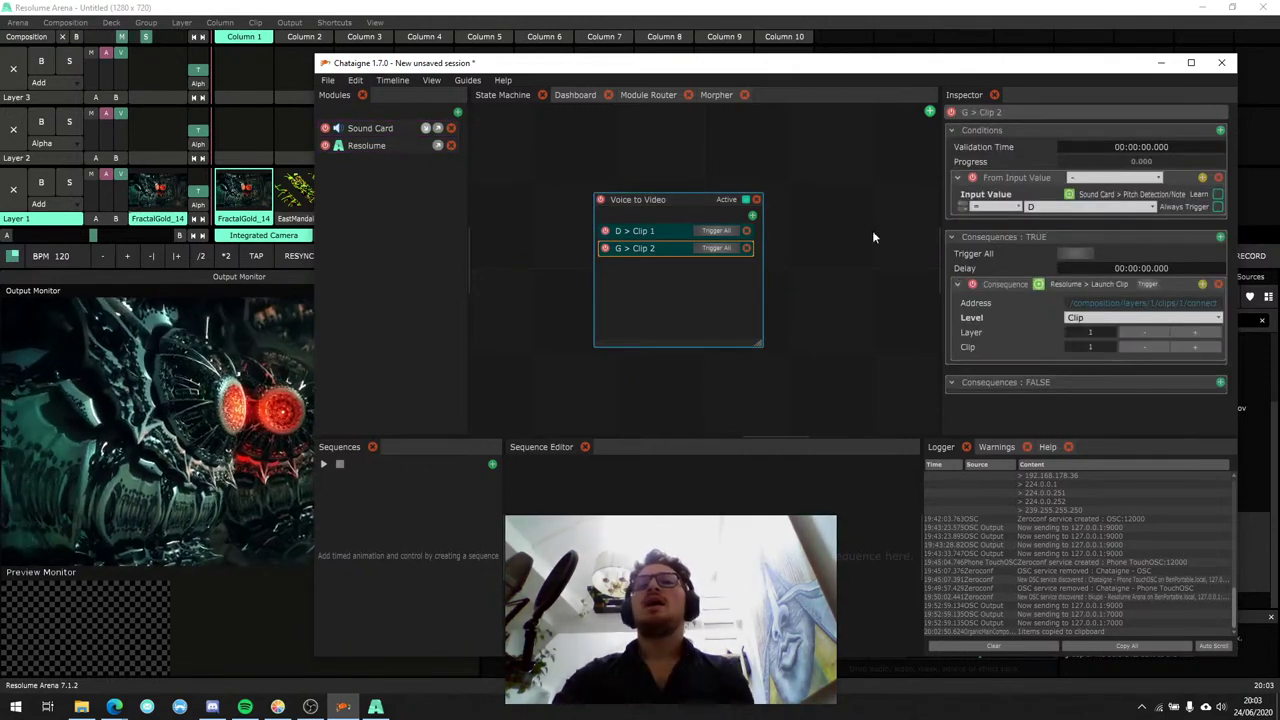
{"action": "left_click", "coordinate": [1054, 206]}
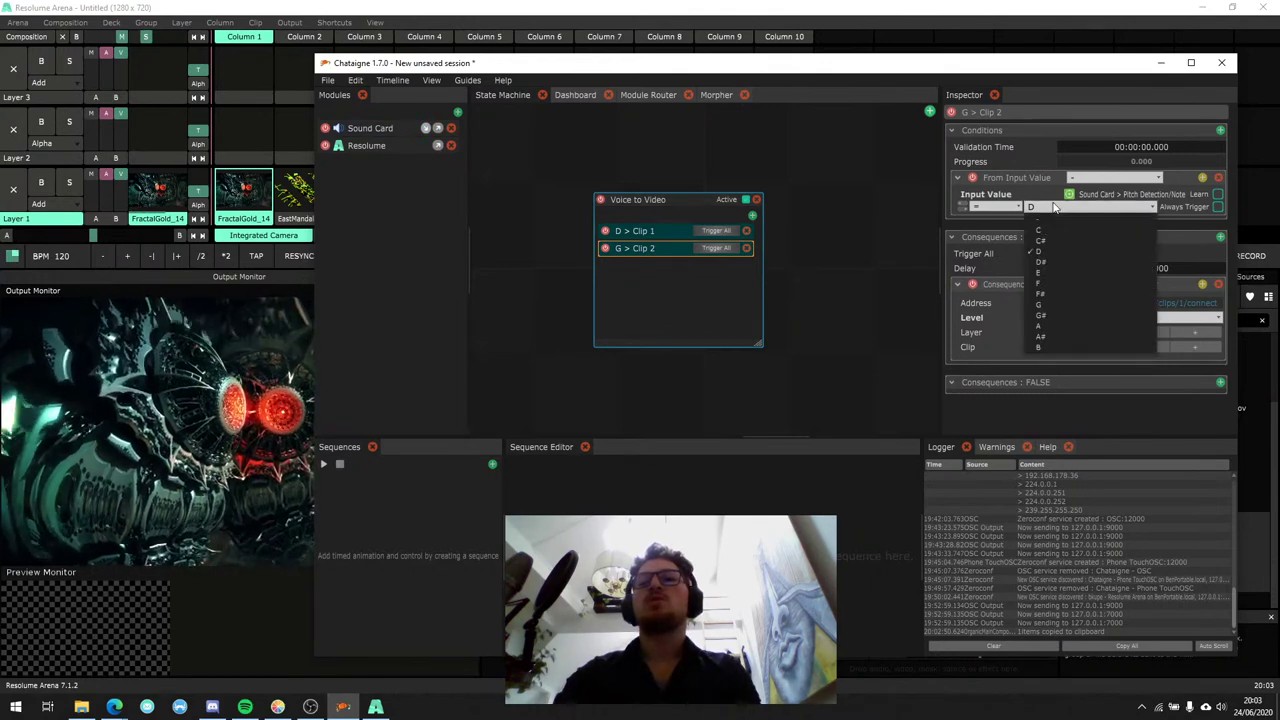
{"action": "left_click", "coordinate": [1063, 304]}
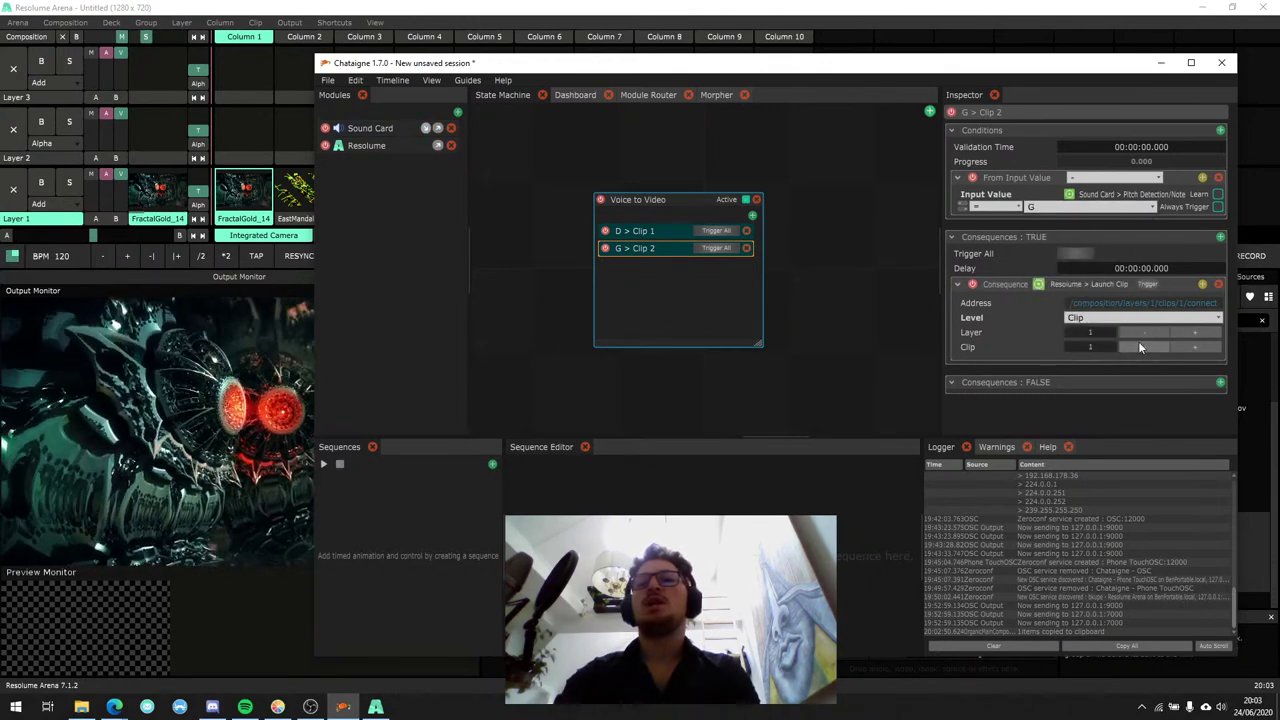
{"action": "left_click", "coordinate": [1192, 347]}
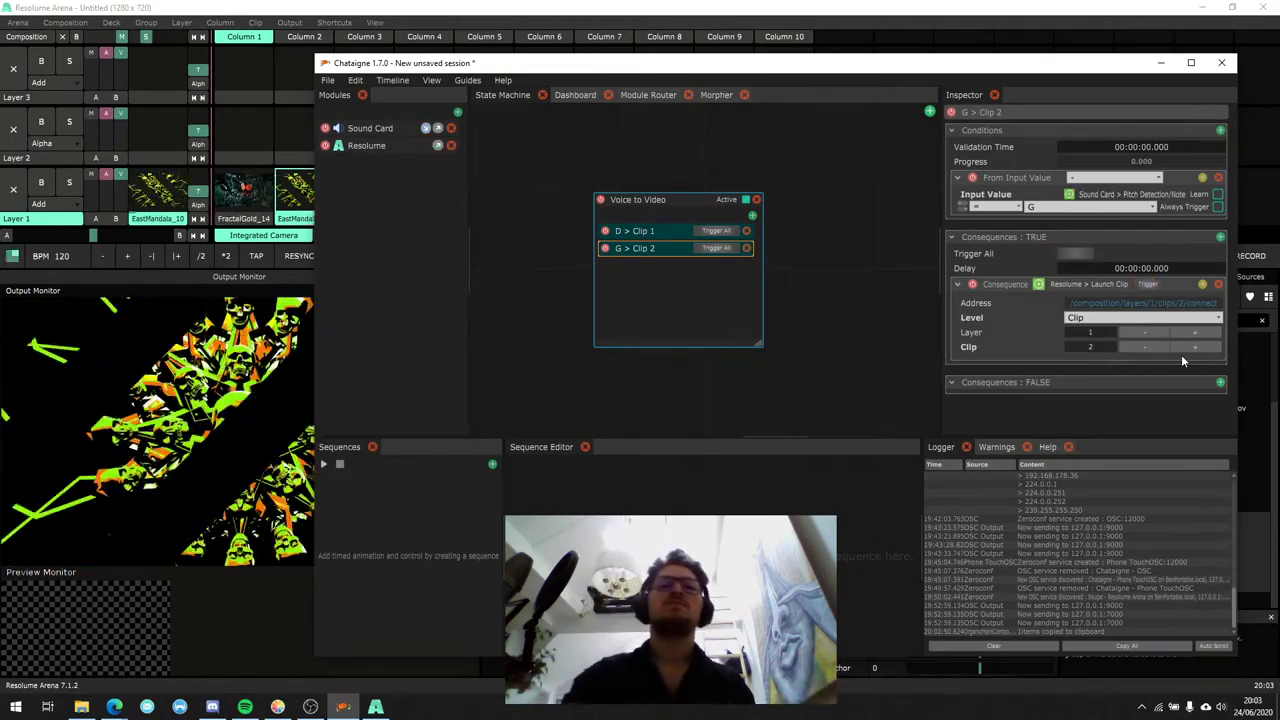
Narrow the Chataigne window to uncover more of Resolume's clips and output monitor.
{"action": "left_click_drag", "start_coordinate": [316, 56], "coordinate": [425, 56]}
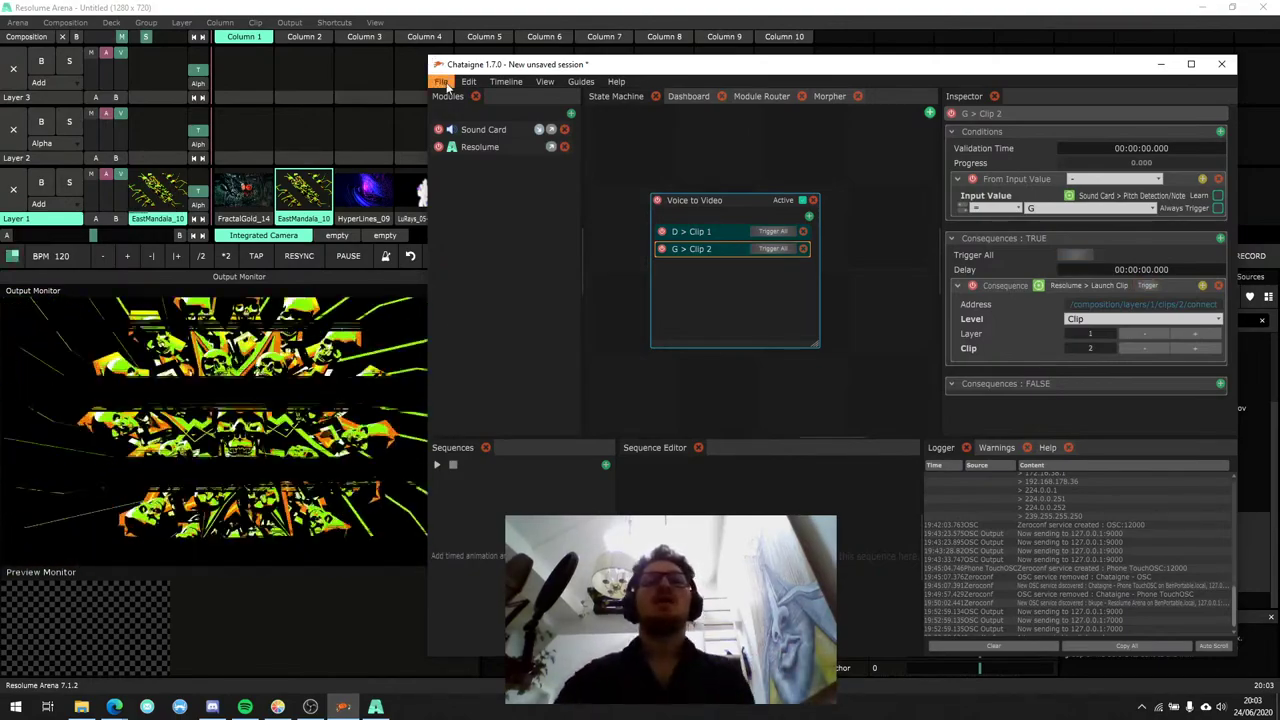
{"action": "left_click_drag", "start_coordinate": [428, 240], "coordinate": [366, 240]}
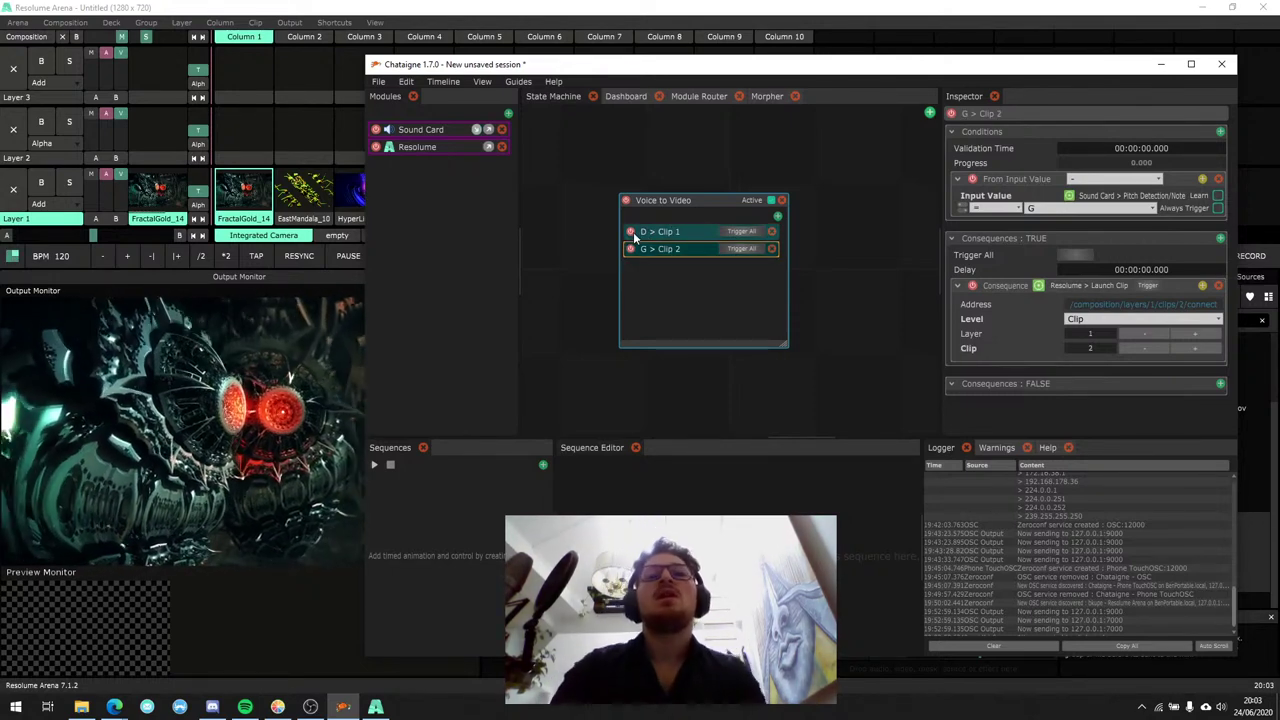
Disable both the D > Clip 1 and G > Clip 2 actions, and shift the state slightly.
{"action": "left_click", "coordinate": [631, 232]}
{"action": "left_click", "coordinate": [631, 248]}
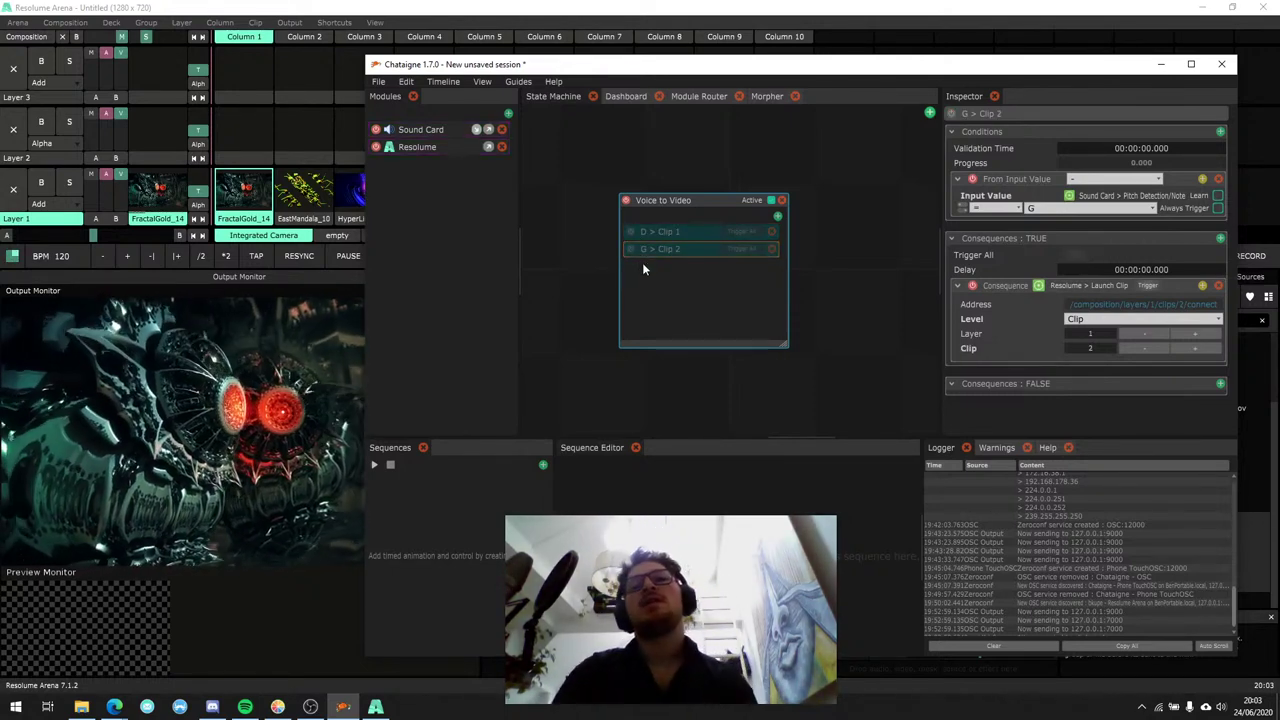
{"action": "left_click_drag", "start_coordinate": [702, 197], "coordinate": [696, 192]}
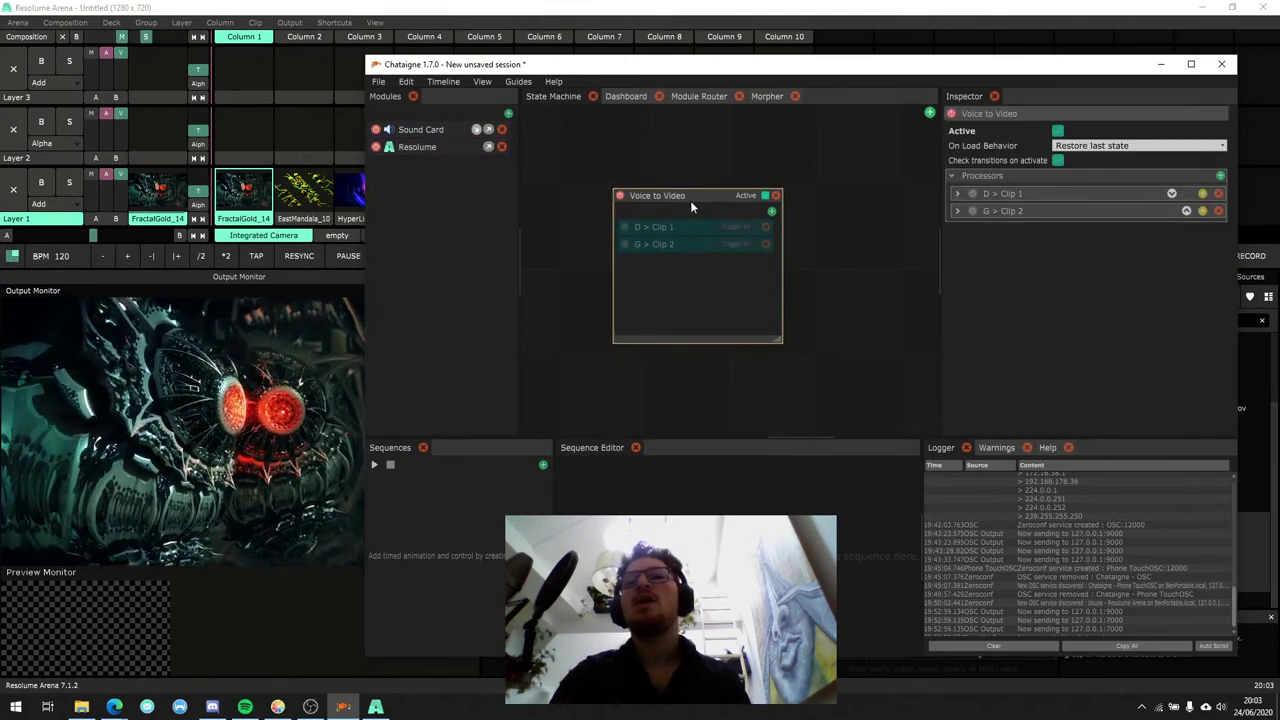
{"action": "left_click", "coordinate": [686, 229]}
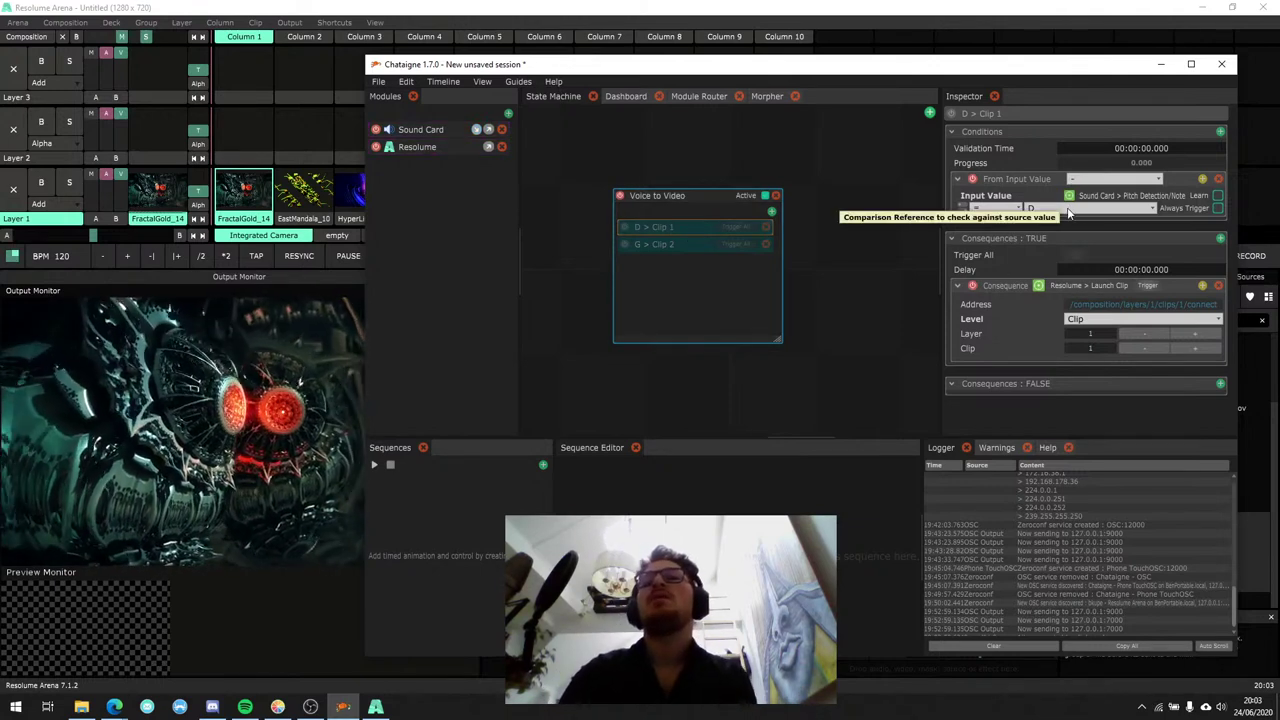
{"action": "left_click", "coordinate": [771, 212]}
{"action": "left_click", "coordinate": [693, 198]}
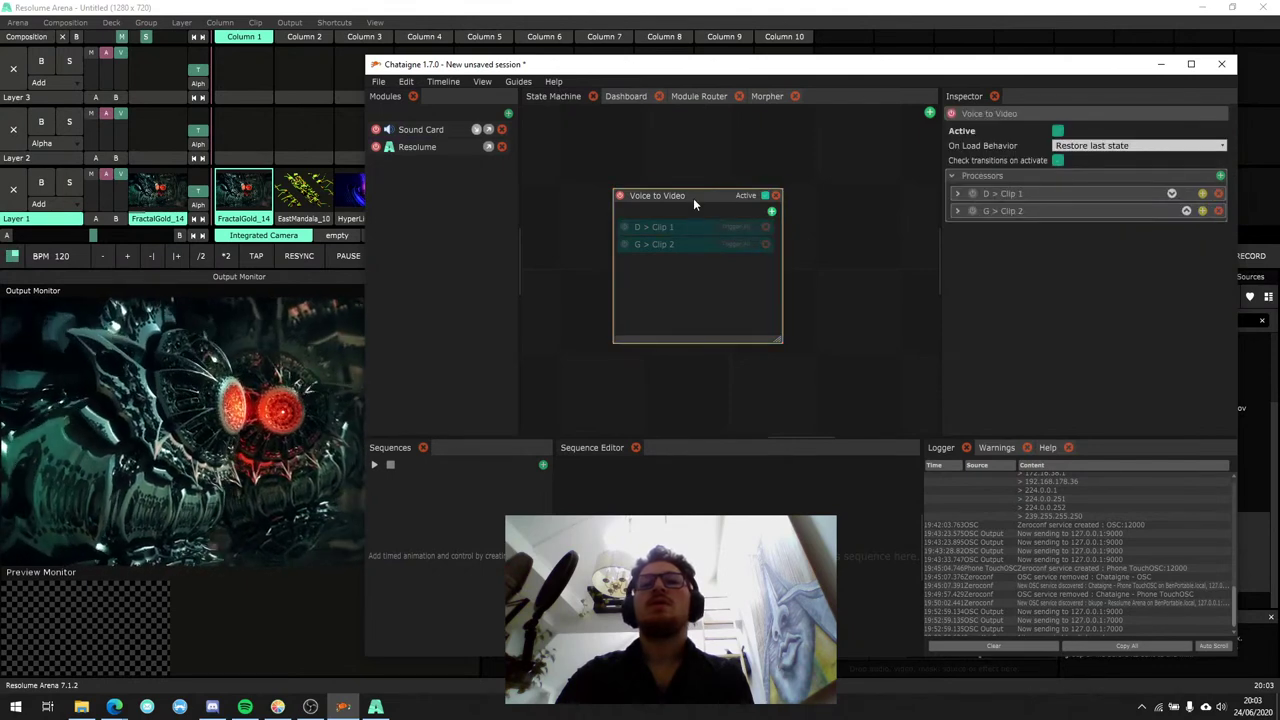
Delete the D > Clip 1 and G > Clip 2 actions from the Voice to Video state and add a new Action.
{"action": "left_click", "coordinate": [683, 226]}
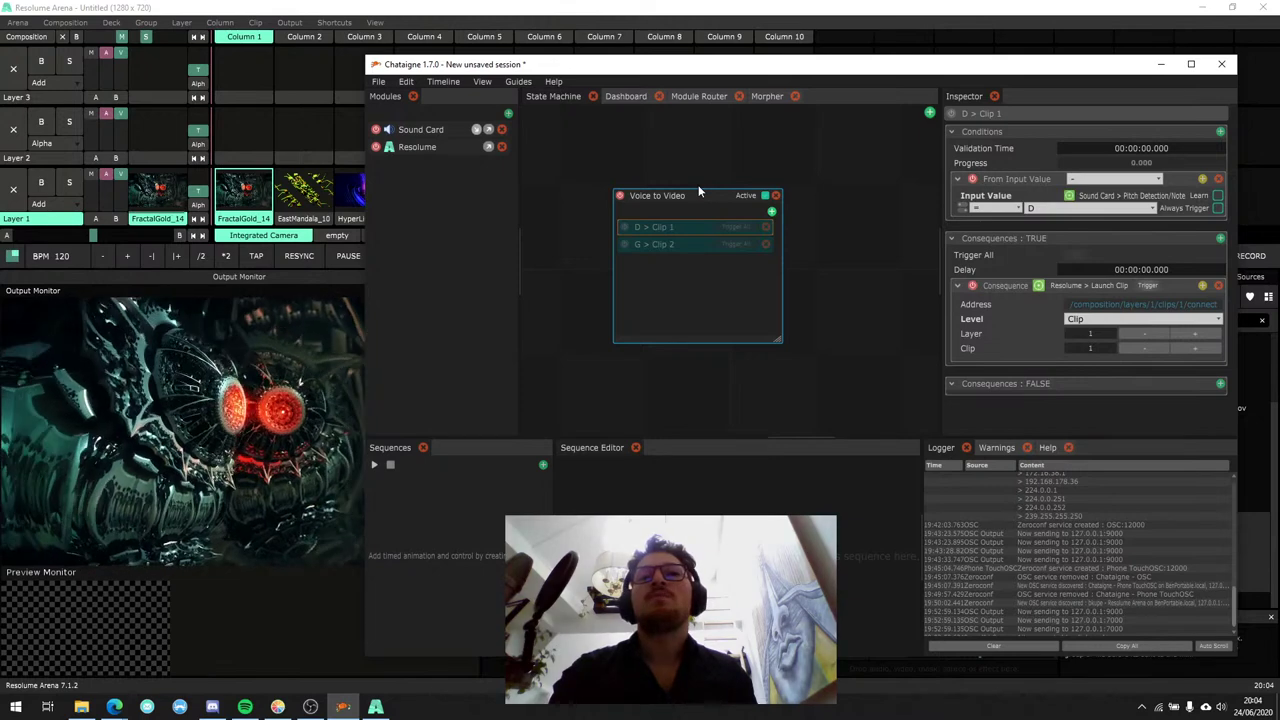
{"action": "key", "text": "Delete"}
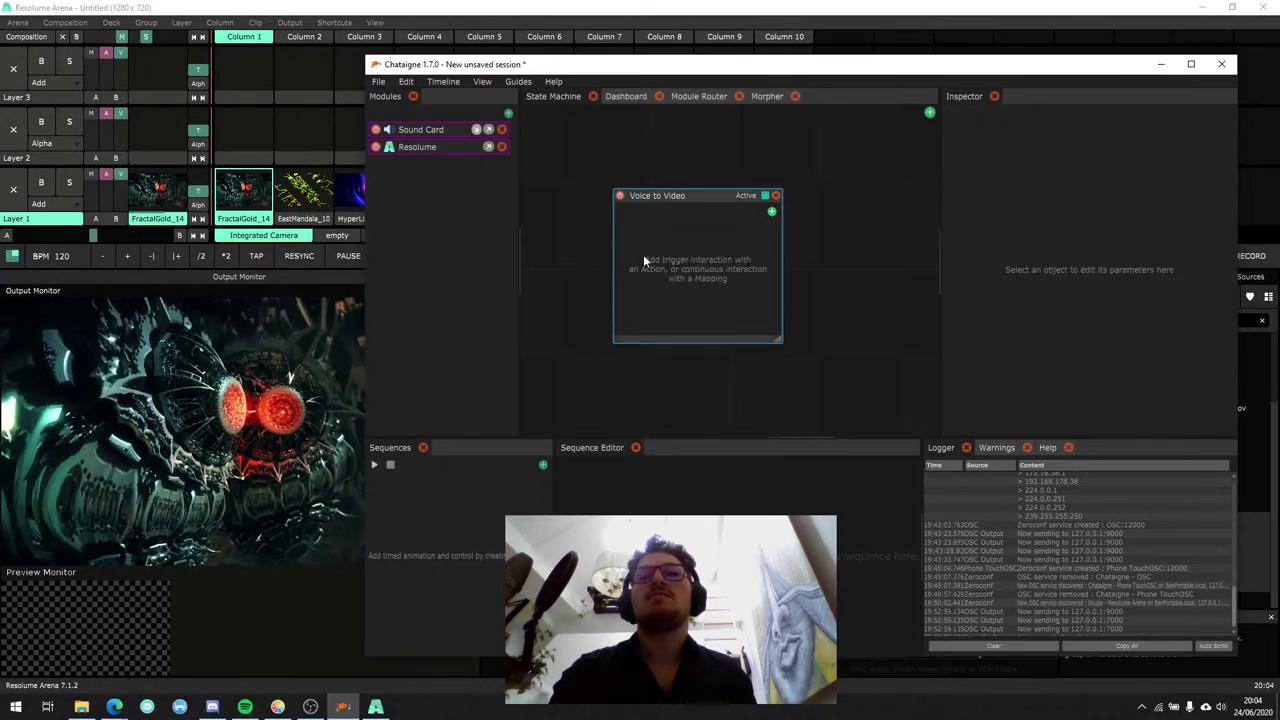
{"action": "left_click", "coordinate": [771, 211]}
{"action": "left_click", "coordinate": [735, 215]}
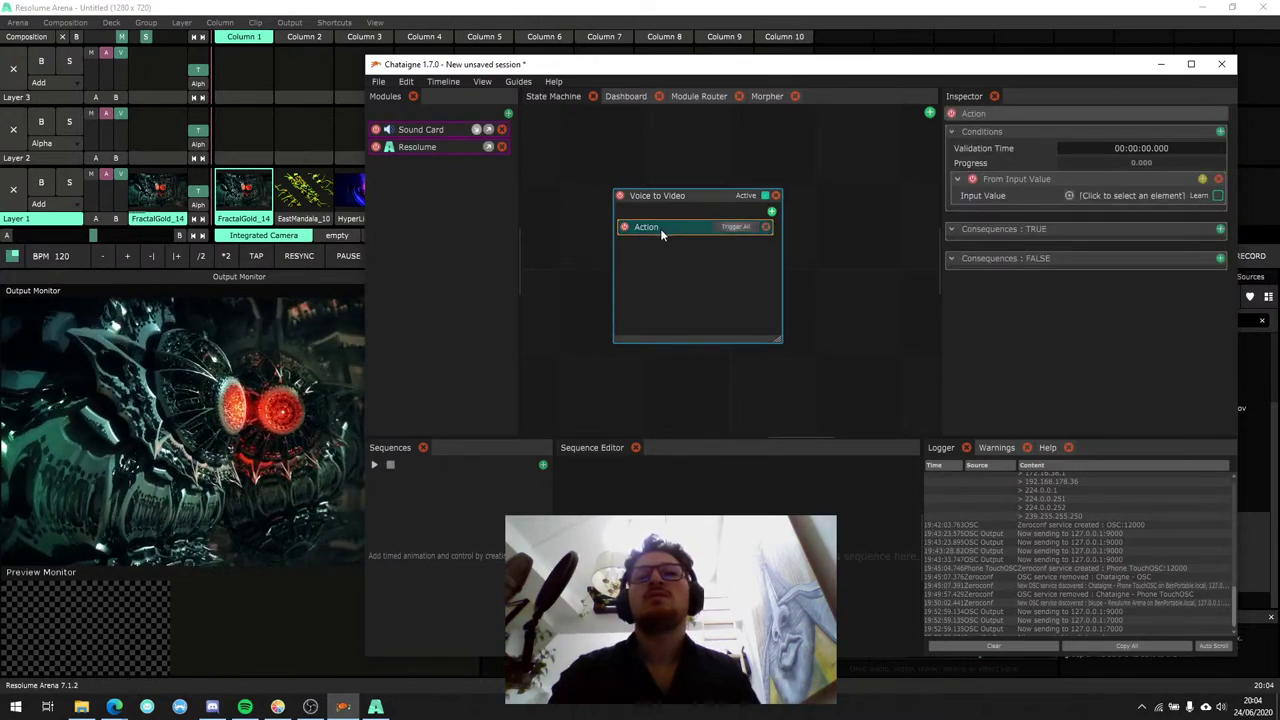
Rename the new action as Switch on noise.
{"action": "double_click", "coordinate": [648, 227]}
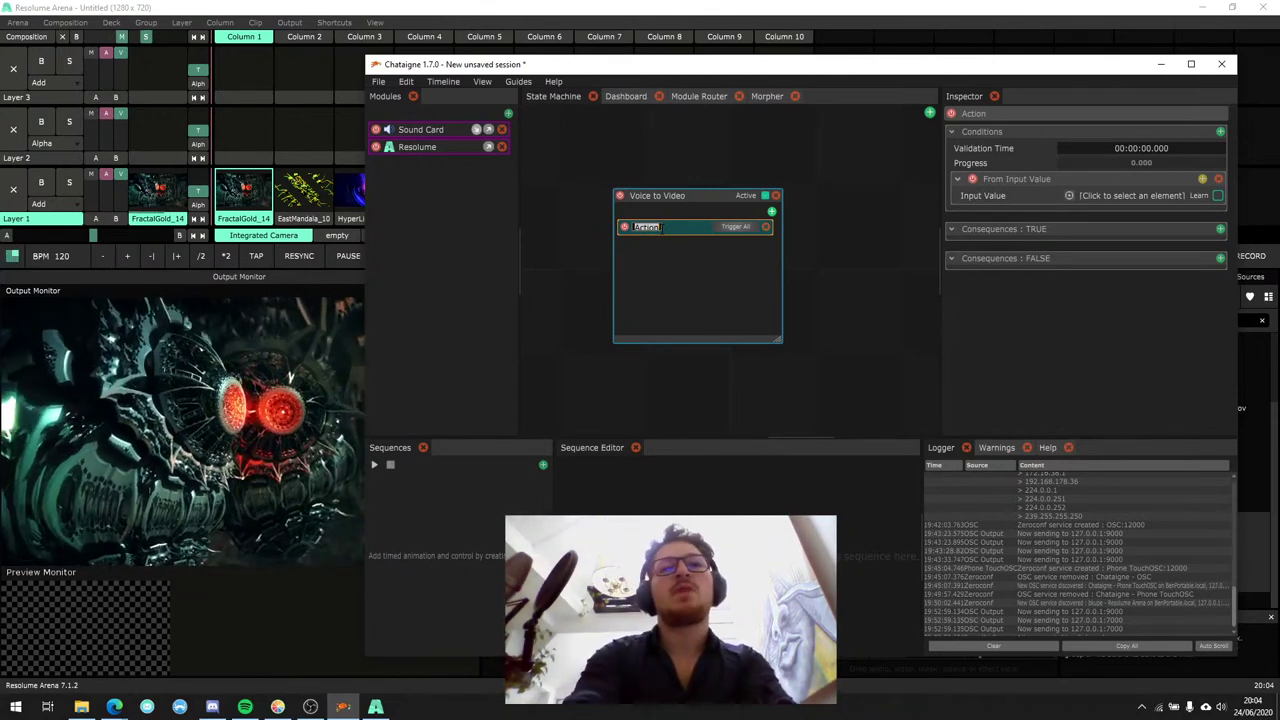
{"action": "type", "text": "Sw"}
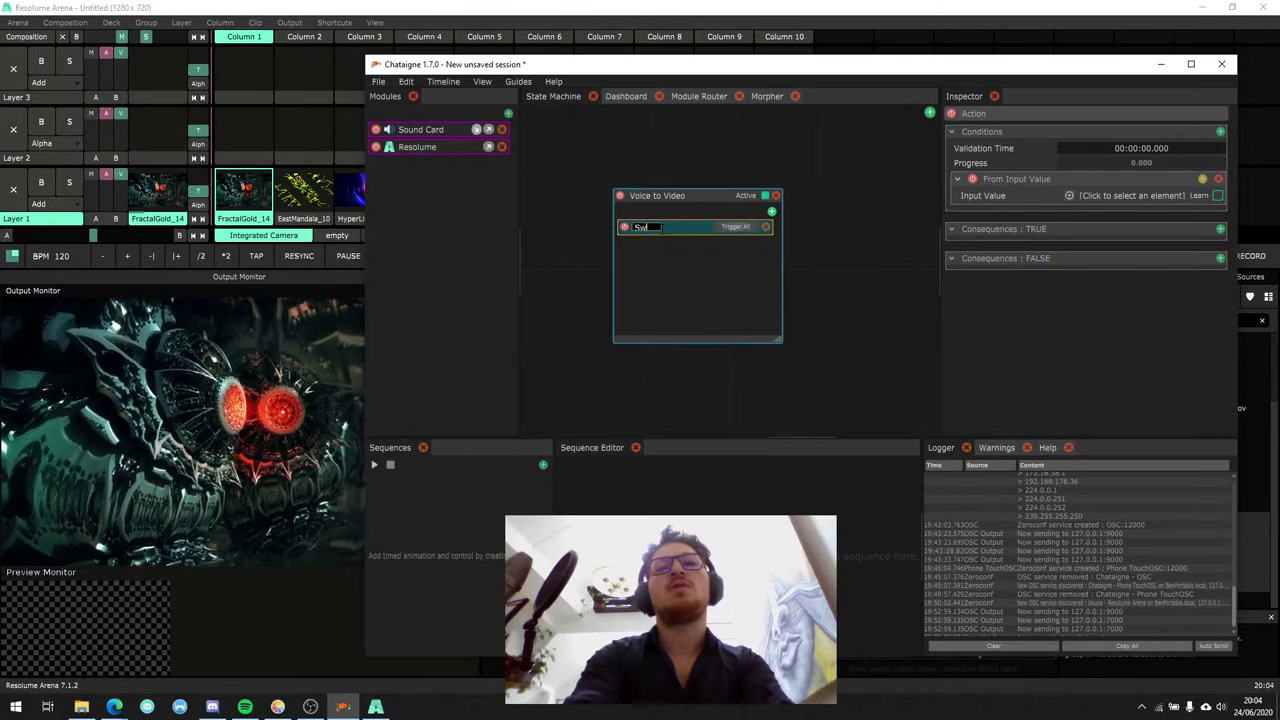
{"action": "type", "text": "itch on "}
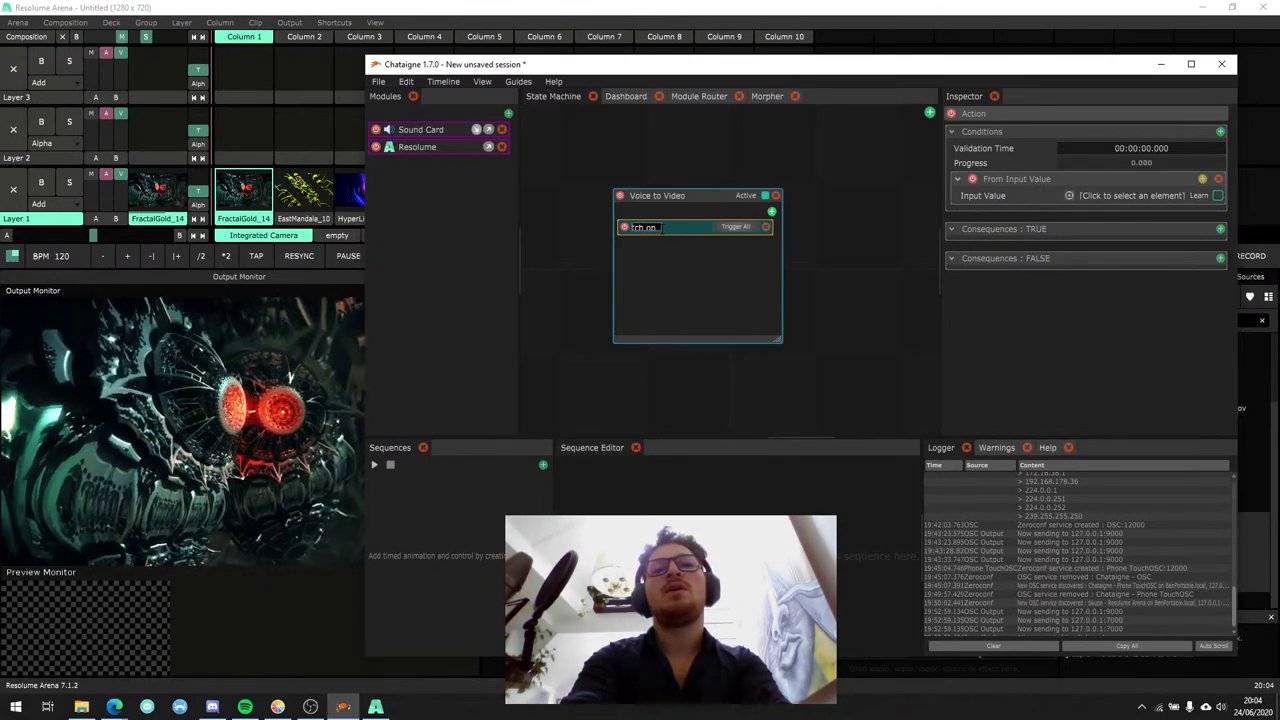
{"action": "type", "text": "loud"}
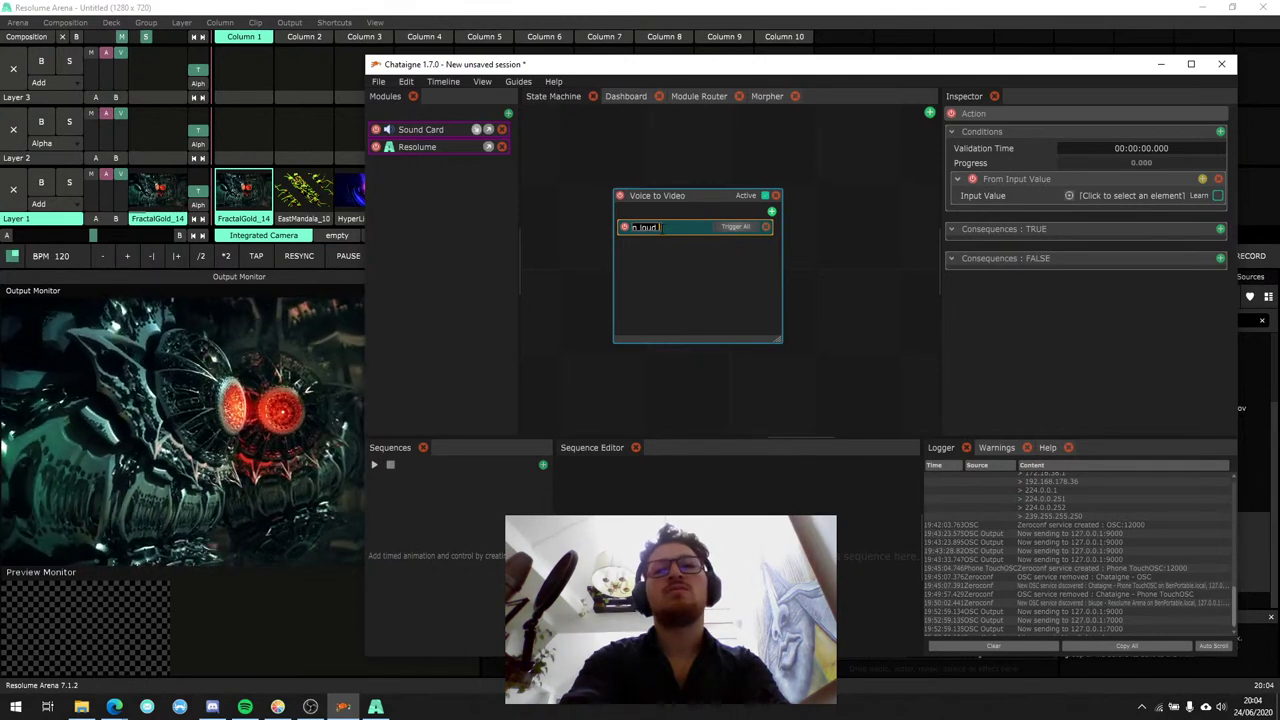
{"action": "key", "text": "BackSpace"}
{"action": "key", "text": "BackSpace"}
{"action": "type", "text": "noi"}
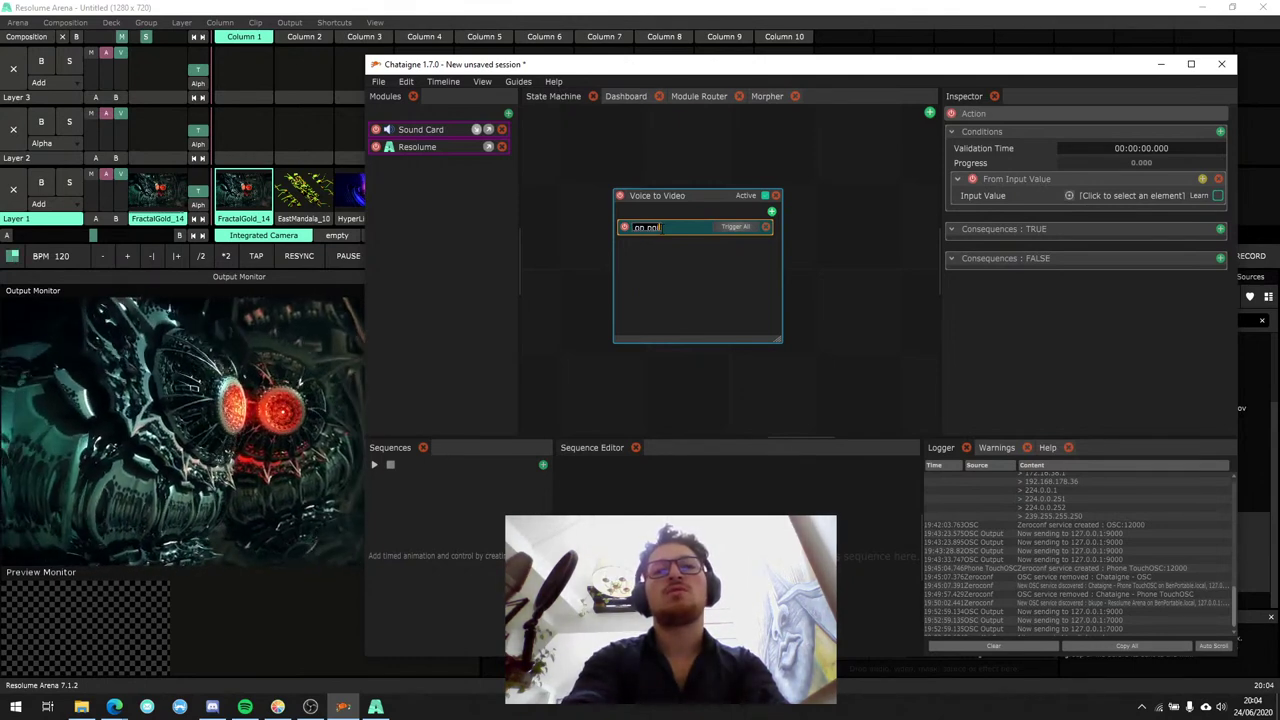
{"action": "type", "text": "se"}
{"action": "key", "text": "Return"}
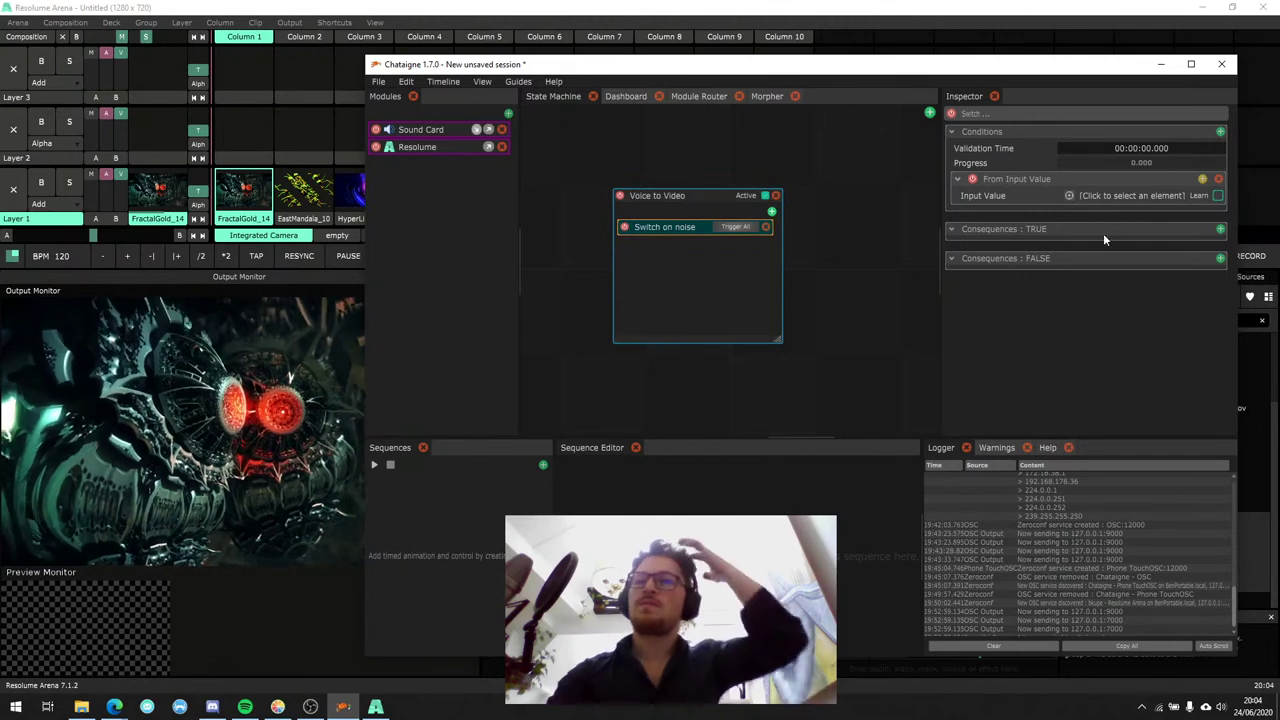
Set the Switch on noise condition's input value to Sound Card > Volume.
{"action": "left_click", "coordinate": [1110, 195]}
{"action": "mouse_move", "coordinate": [1039, 198]}
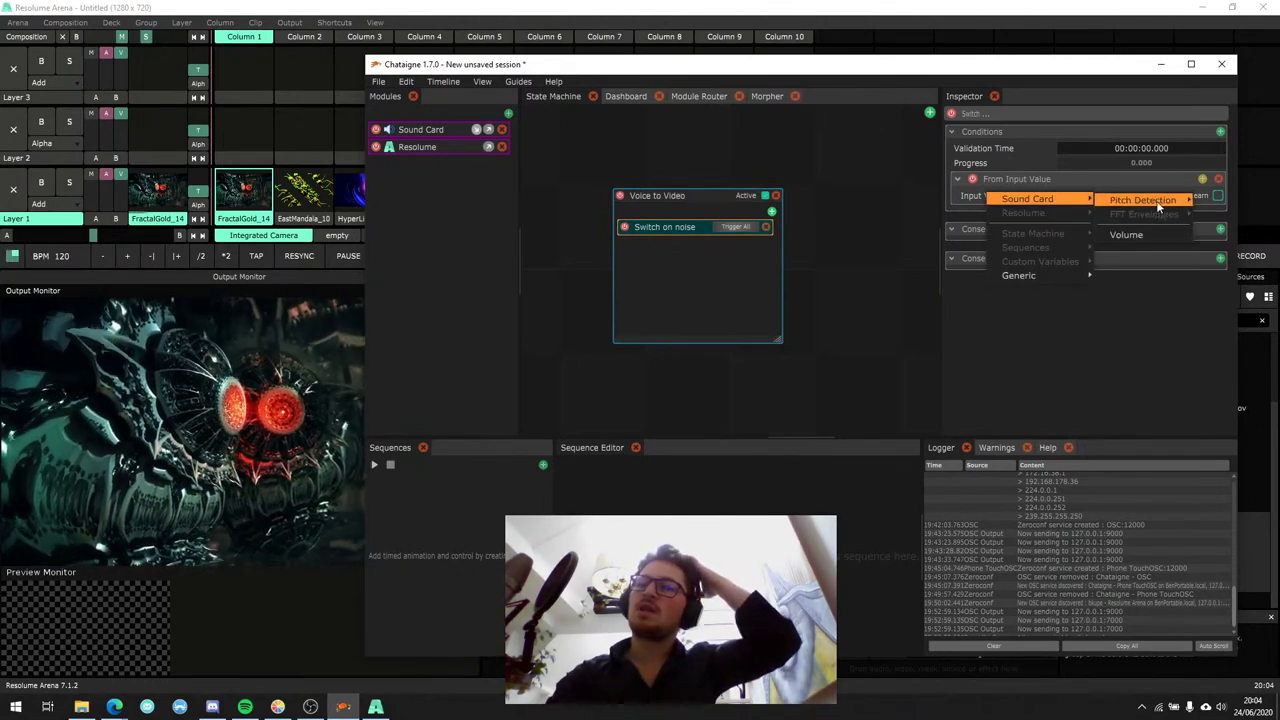
{"action": "left_click", "coordinate": [1150, 231]}
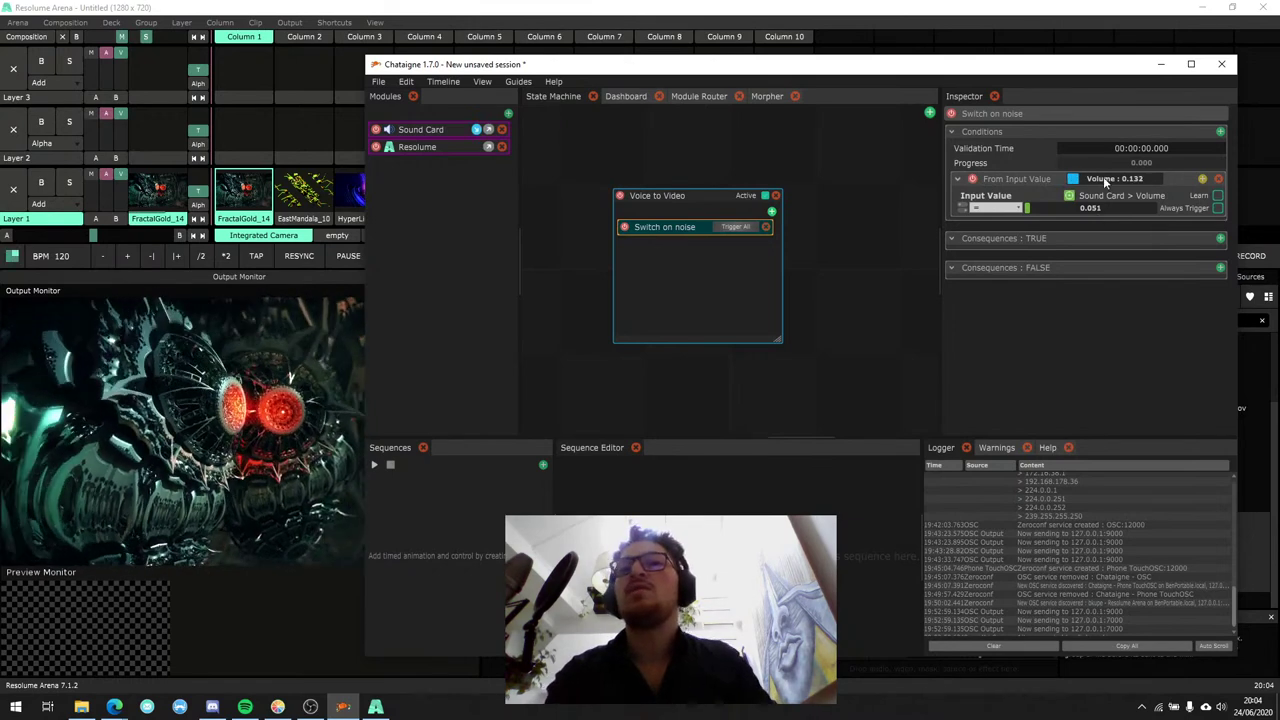
Check the Sound Card module's audio input settings and return to the Switch on noise action.
{"action": "left_click", "coordinate": [440, 130]}
{"action": "scroll", "coordinate": [1062, 365], "scroll_direction": "down", "scroll_amount": 5}
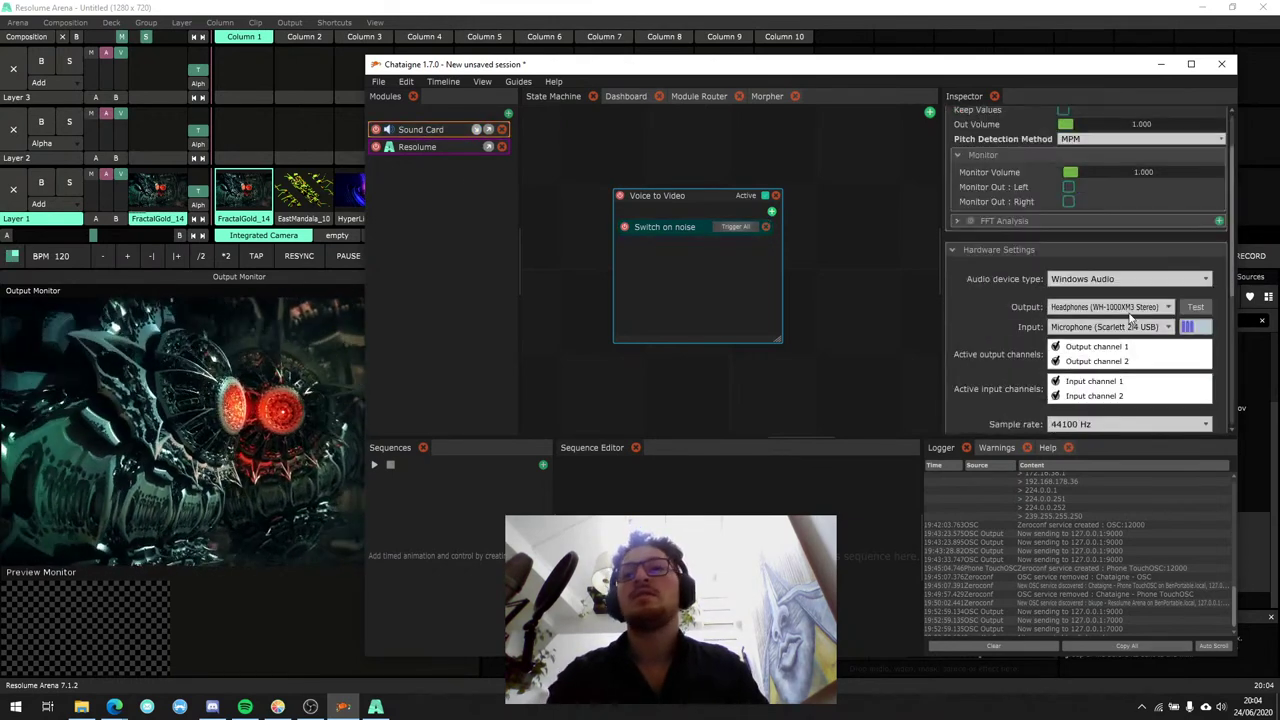
{"action": "left_click", "coordinate": [674, 228]}
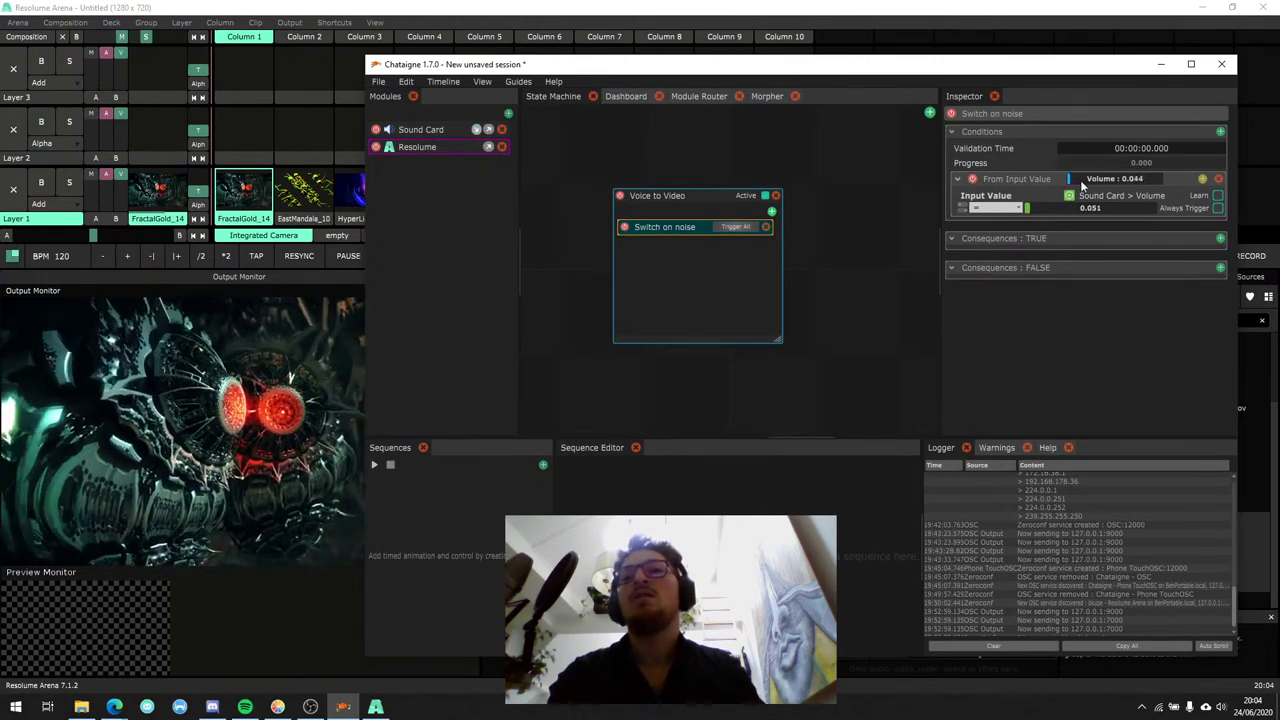
Set the Volume condition's comparator to > with a reference value of about 0.161.
{"action": "left_click", "coordinate": [990, 208]}
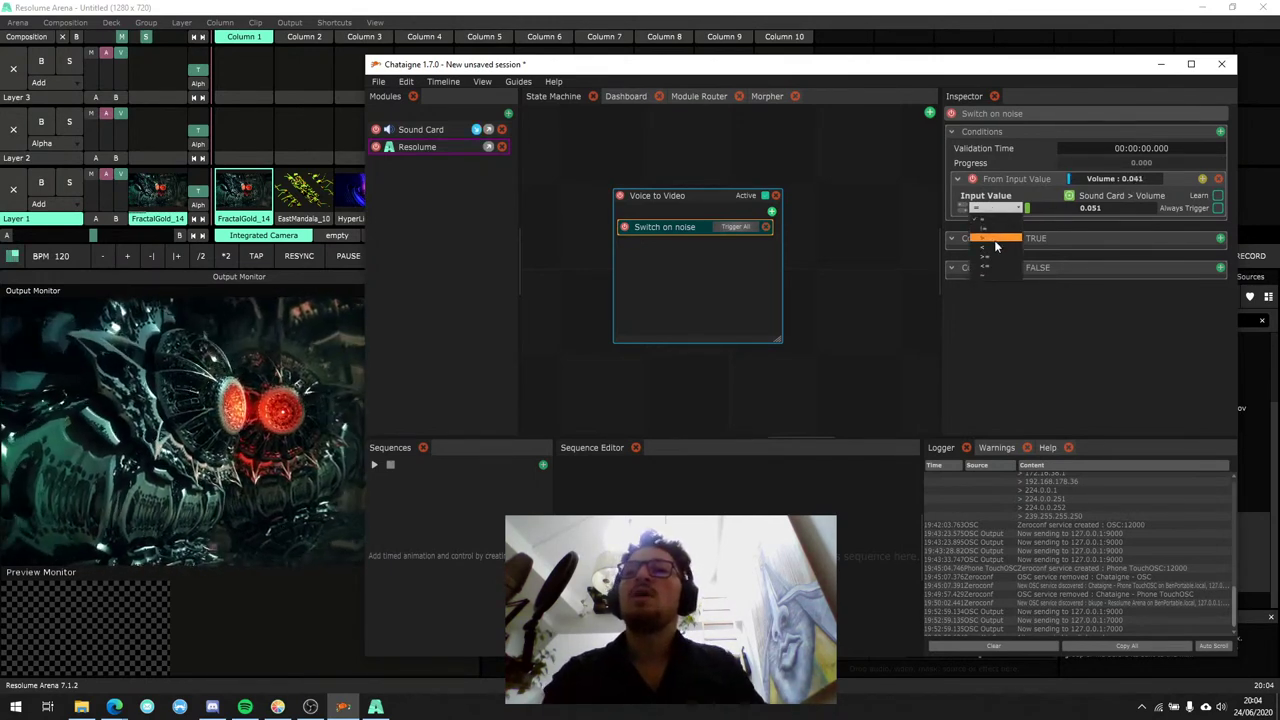
{"action": "left_click", "coordinate": [991, 238]}
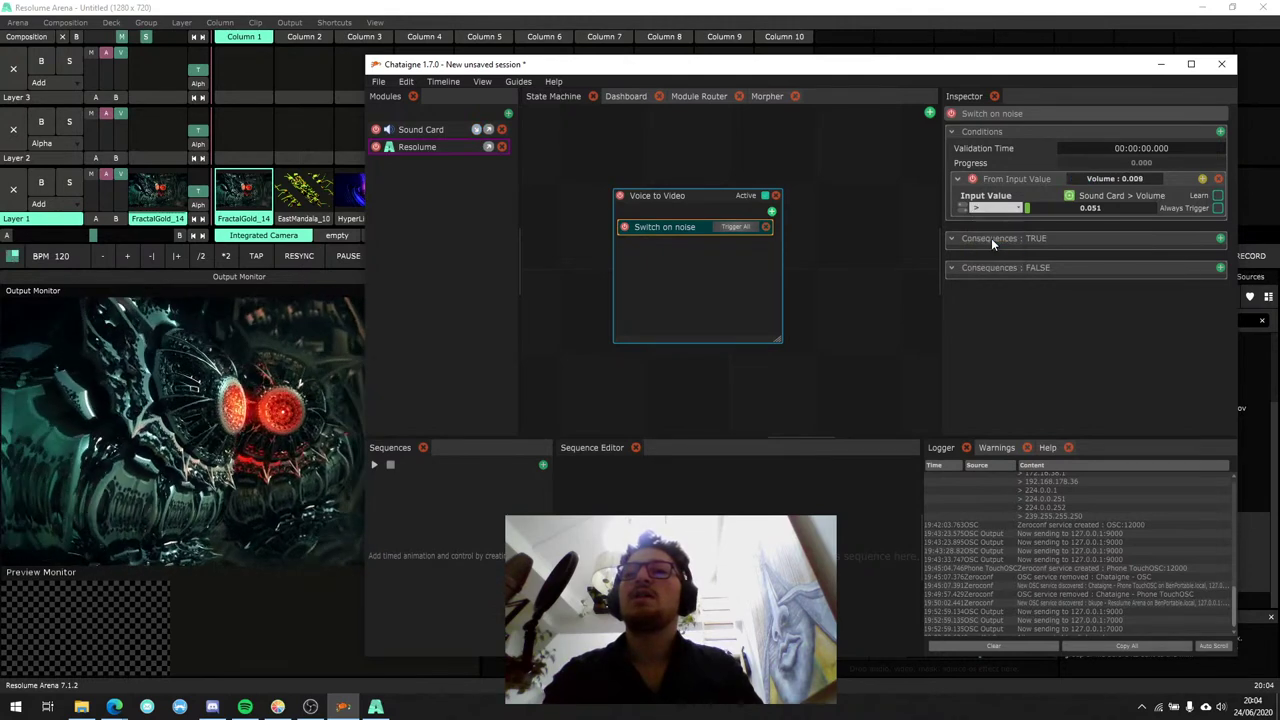
{"action": "left_click_drag", "start_coordinate": [1028, 215], "coordinate": [1046, 214]}
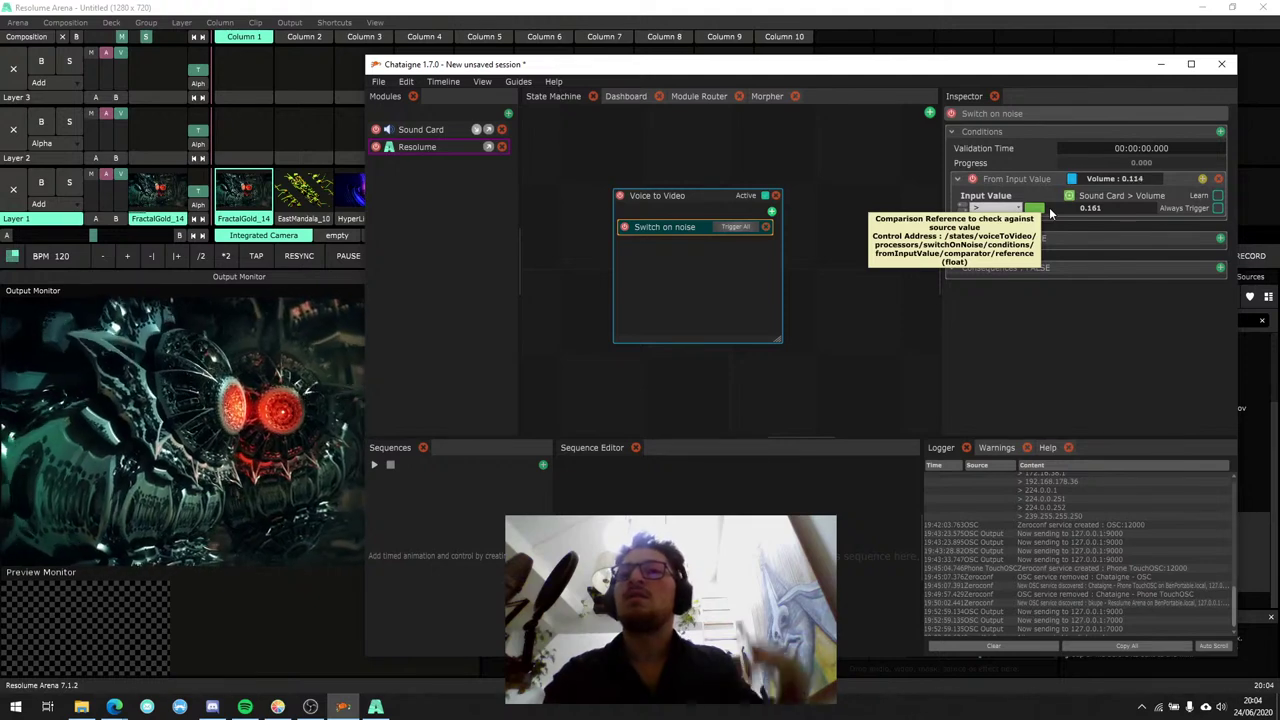
Try the < comparator on the Volume condition and restore >.
{"action": "left_click", "coordinate": [993, 213]}
{"action": "left_click", "coordinate": [1000, 245]}
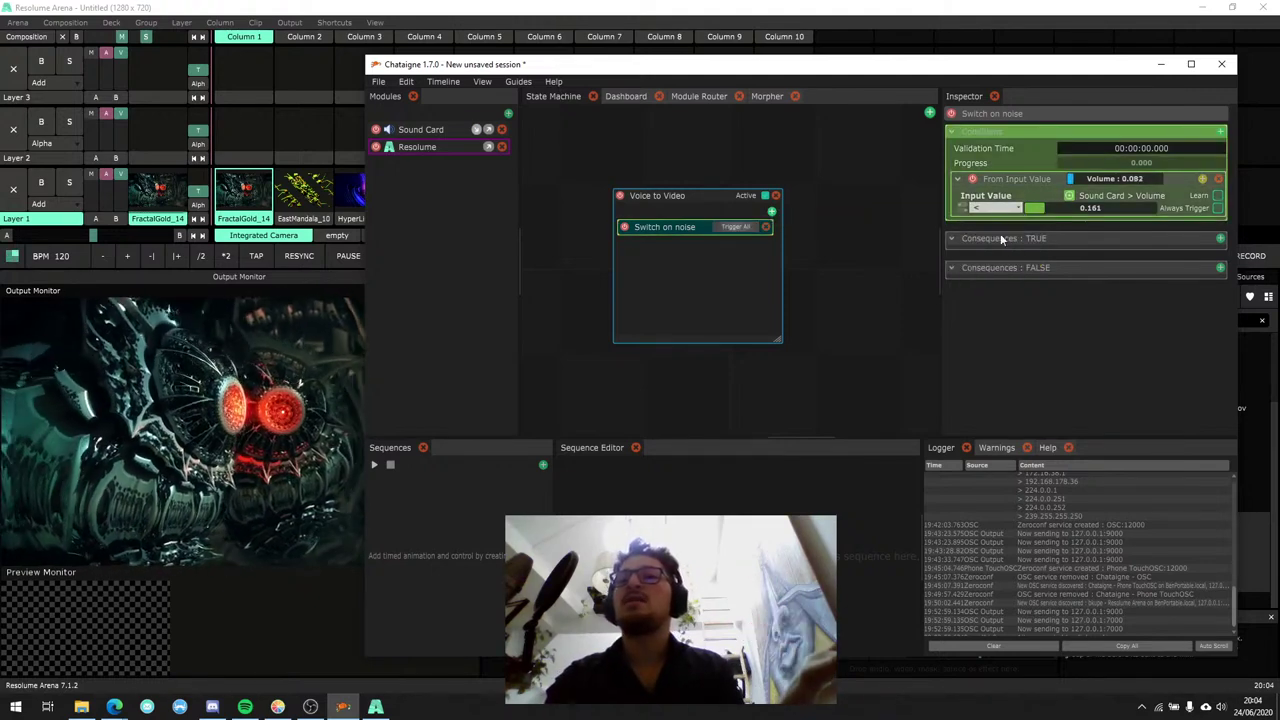
{"action": "left_click", "coordinate": [993, 208]}
{"action": "left_click", "coordinate": [999, 234]}
Raise the Volume condition's reference value to about 0.306.
{"action": "left_click_drag", "start_coordinate": [1046, 206], "coordinate": [1060, 210]}
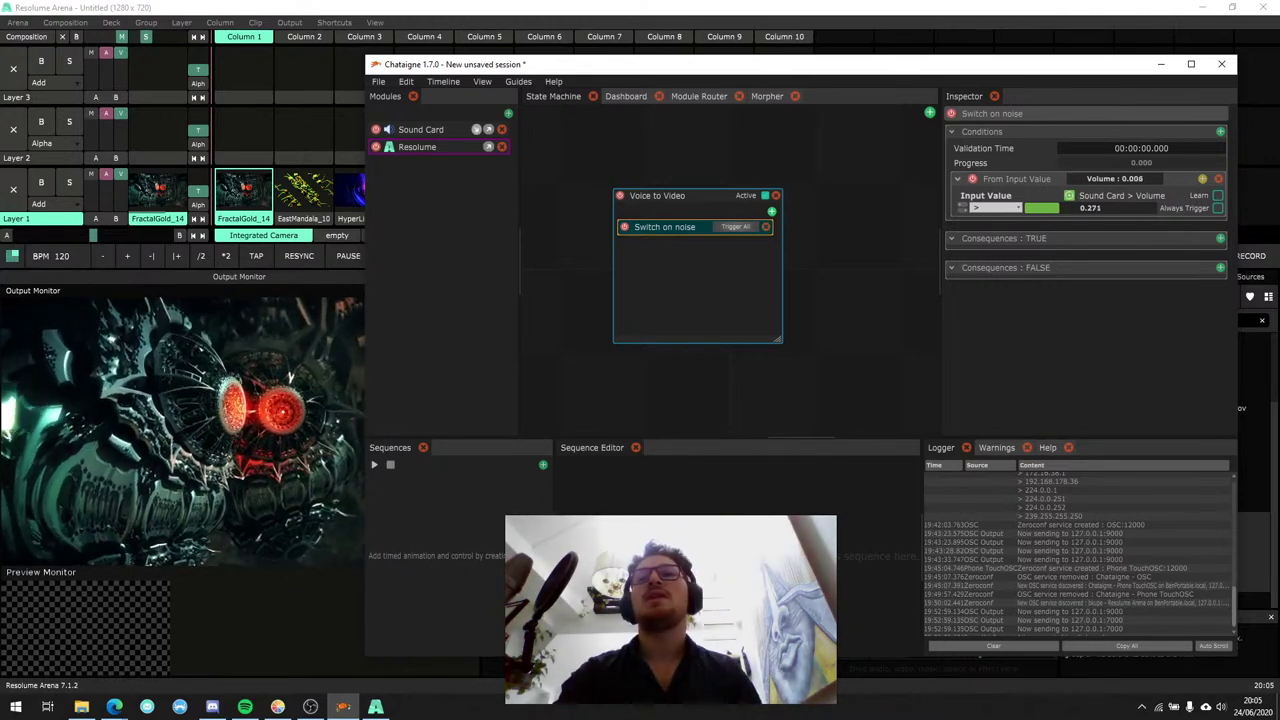
{"action": "left_click_drag", "start_coordinate": [1060, 210], "coordinate": [1085, 212]}
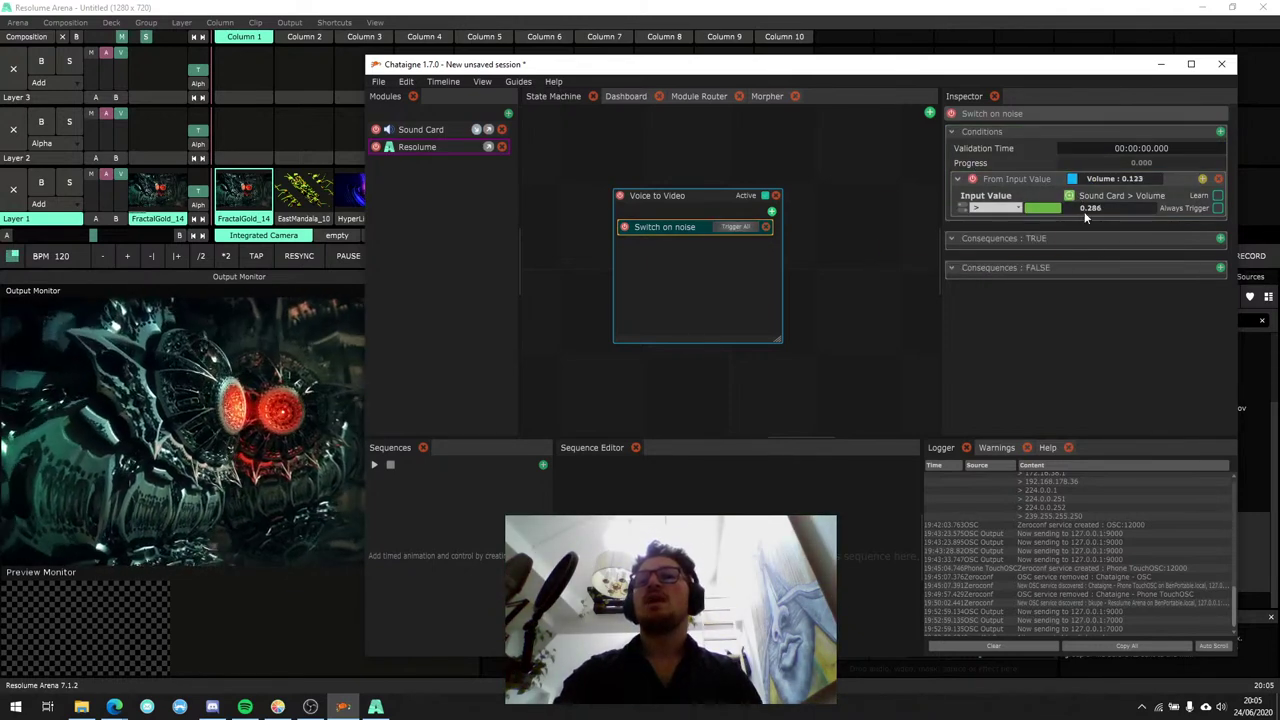
Add a Resolume Launch Clip consequence to the Switch on noise action's Consequences : TRUE.
{"action": "left_click", "coordinate": [1220, 238]}
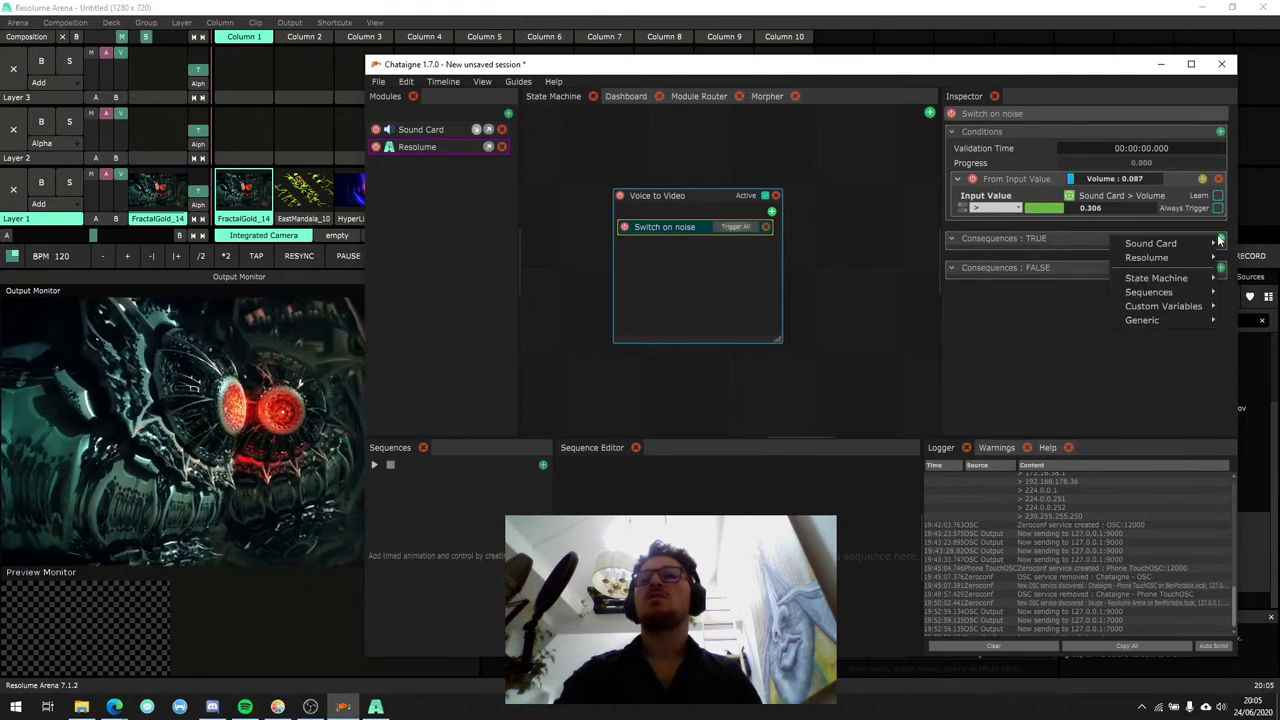
{"action": "mouse_move", "coordinate": [1180, 258]}
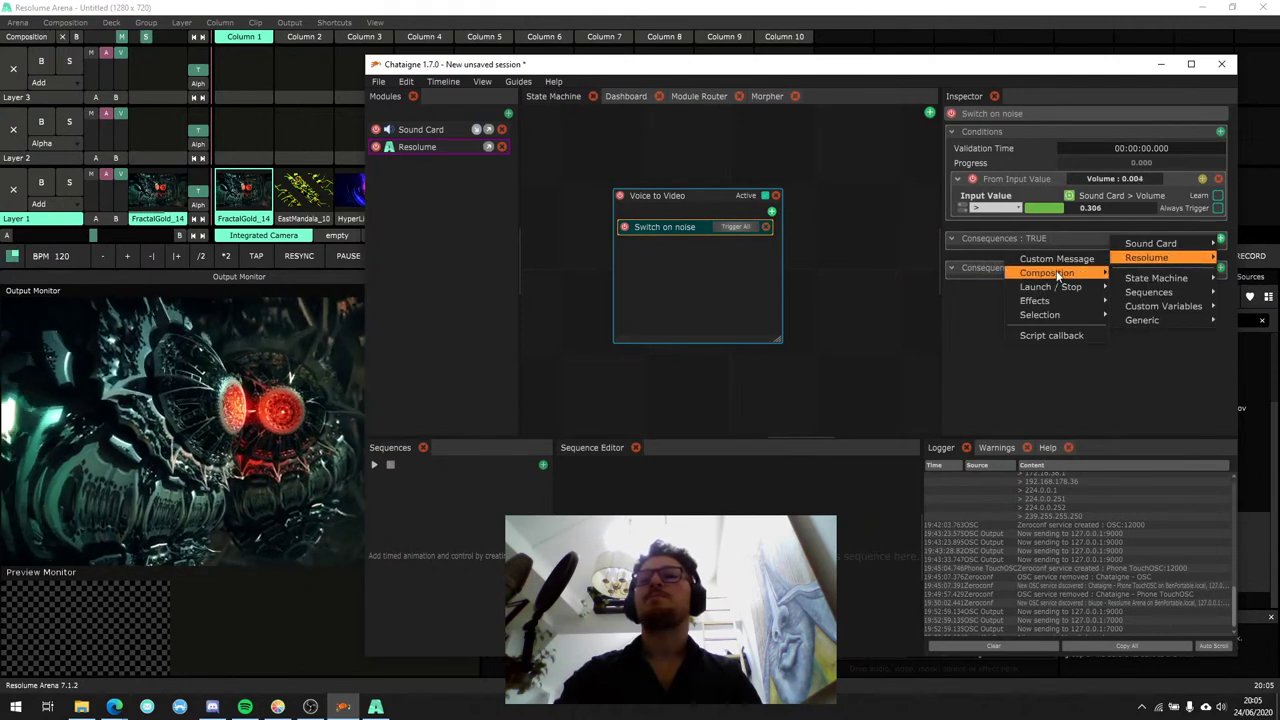
{"action": "mouse_move", "coordinate": [1045, 287]}
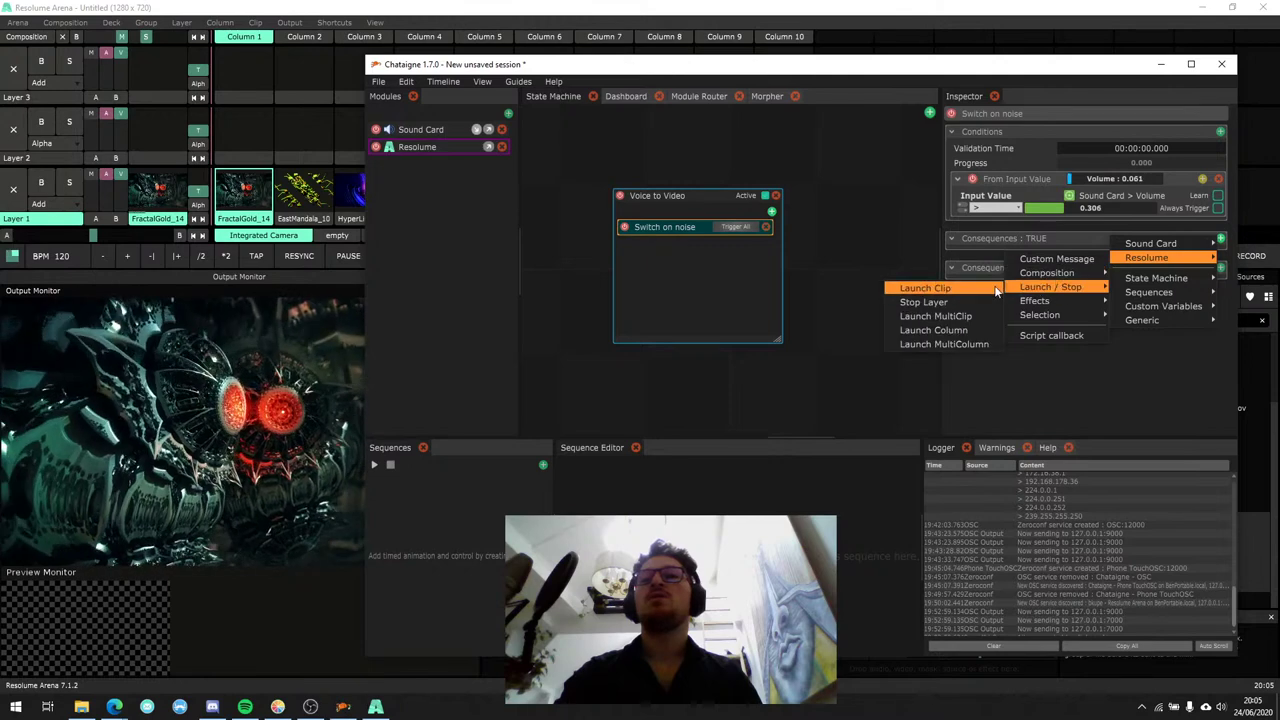
{"action": "left_click", "coordinate": [930, 288]}
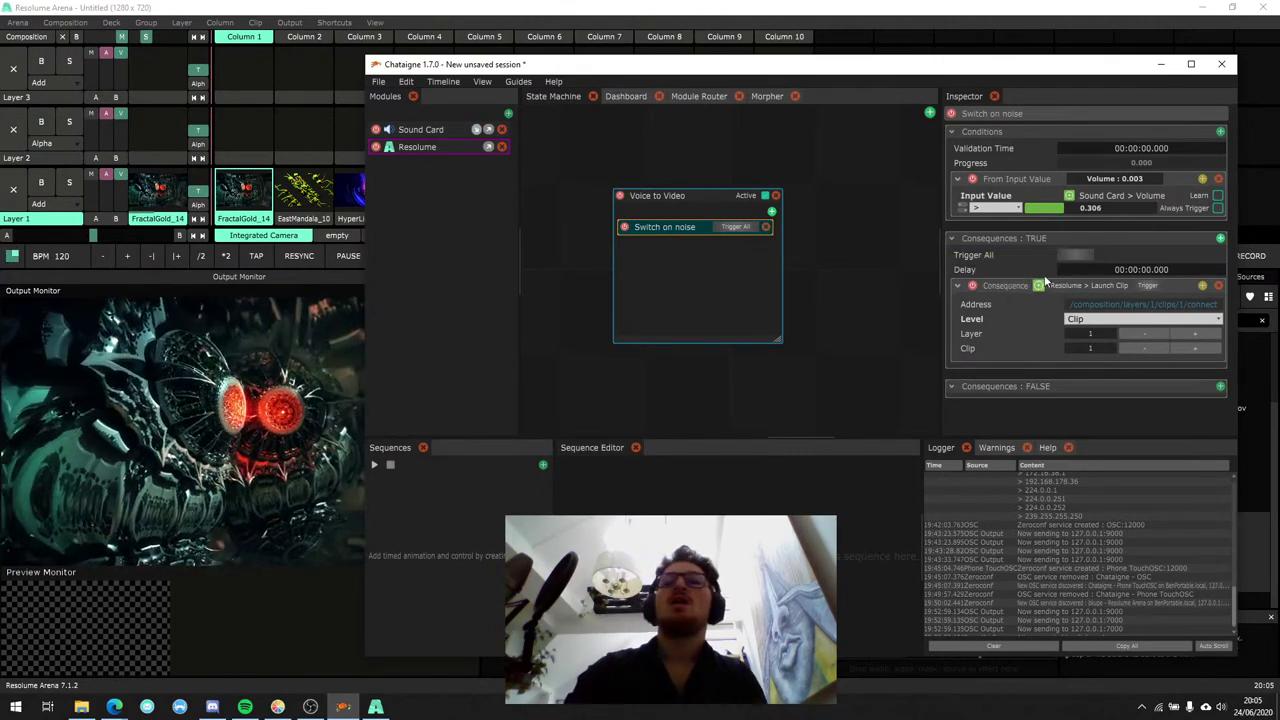
Add a second Resolume Launch Clip consequence under Consequences : TRUE and set it to layer 2, clip 1.
{"action": "left_click", "coordinate": [1218, 239]}
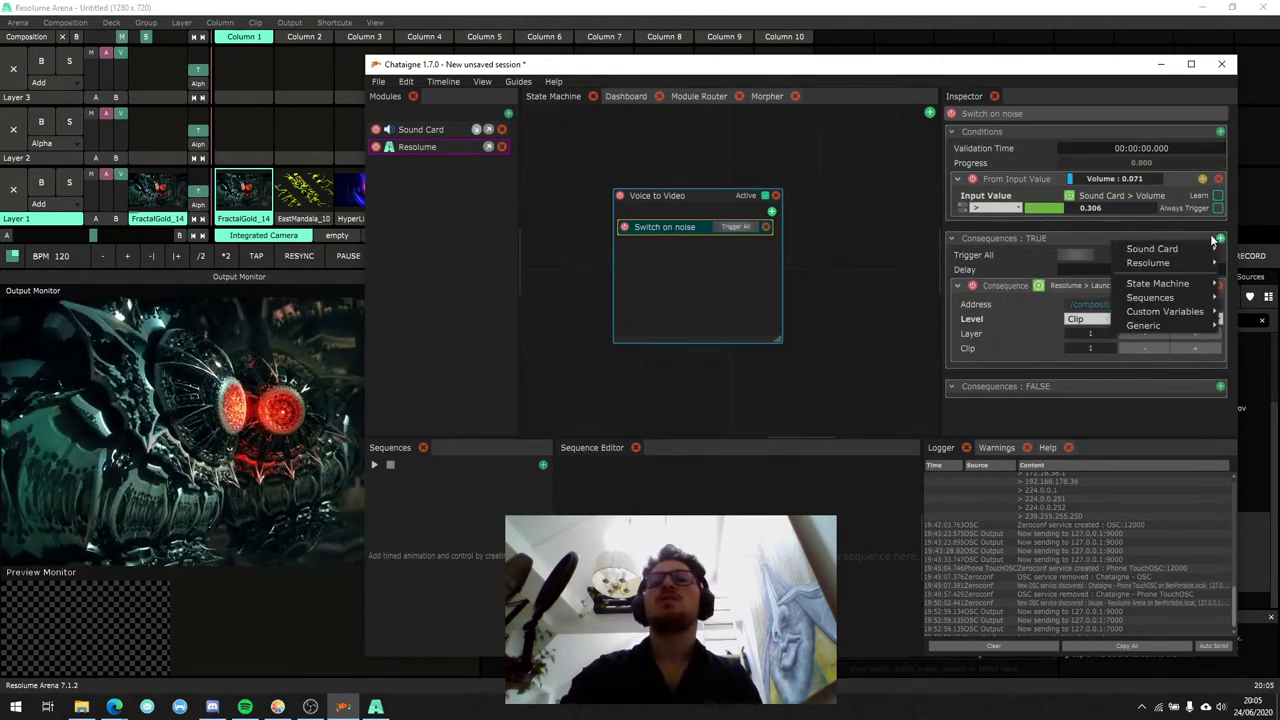
{"action": "mouse_move", "coordinate": [1171, 263]}
{"action": "mouse_move", "coordinate": [1072, 292]}
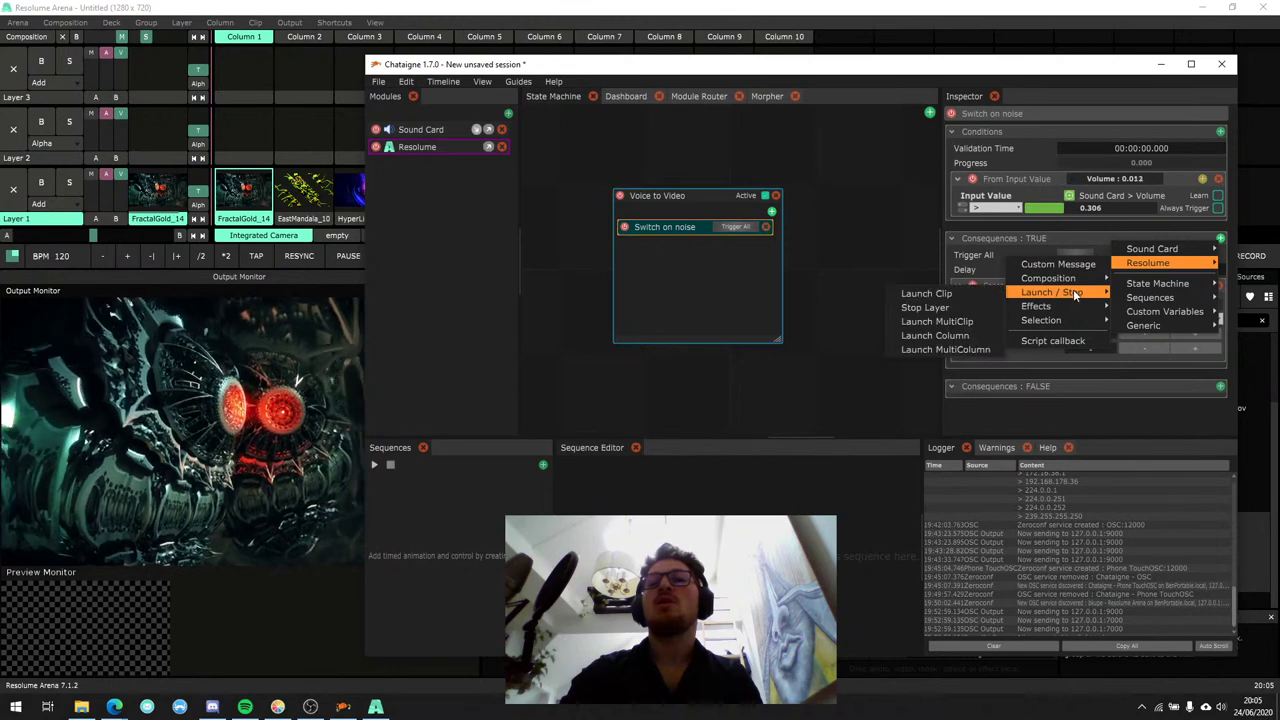
{"action": "left_click", "coordinate": [926, 293]}
{"action": "left_click", "coordinate": [1192, 386]}
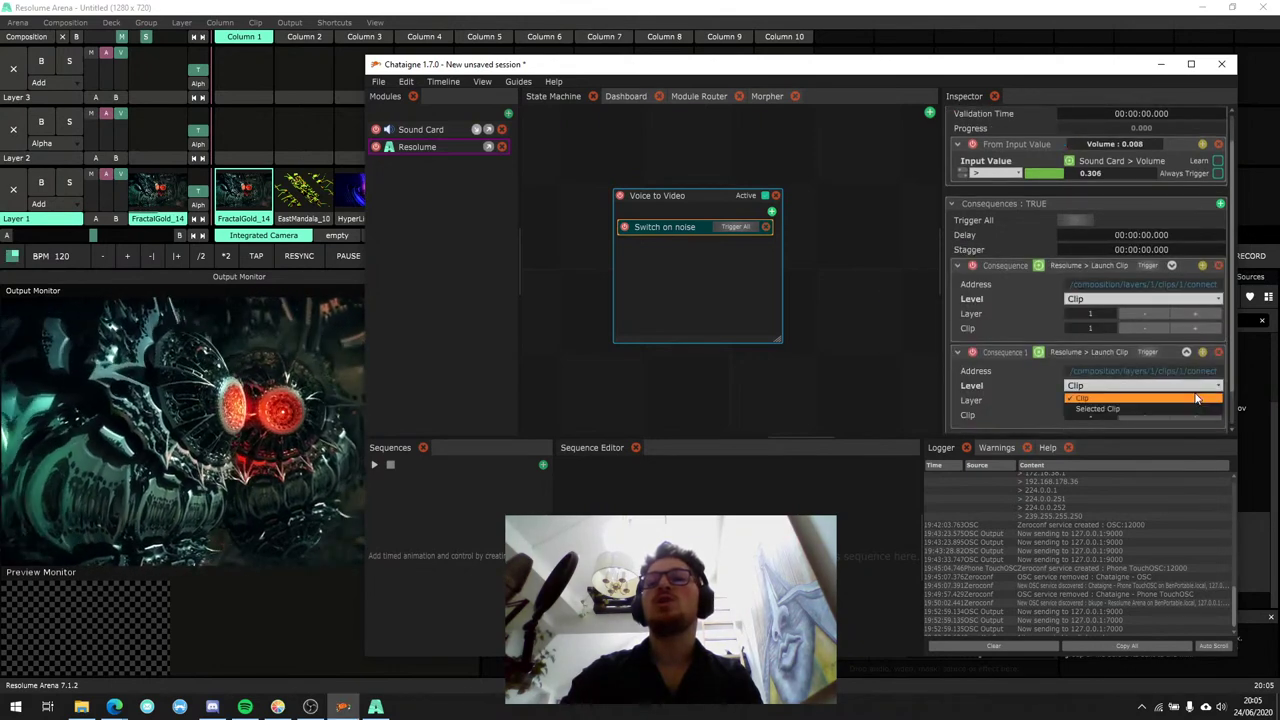
{"action": "left_click", "coordinate": [1196, 398]}
{"action": "left_click", "coordinate": [1196, 400]}
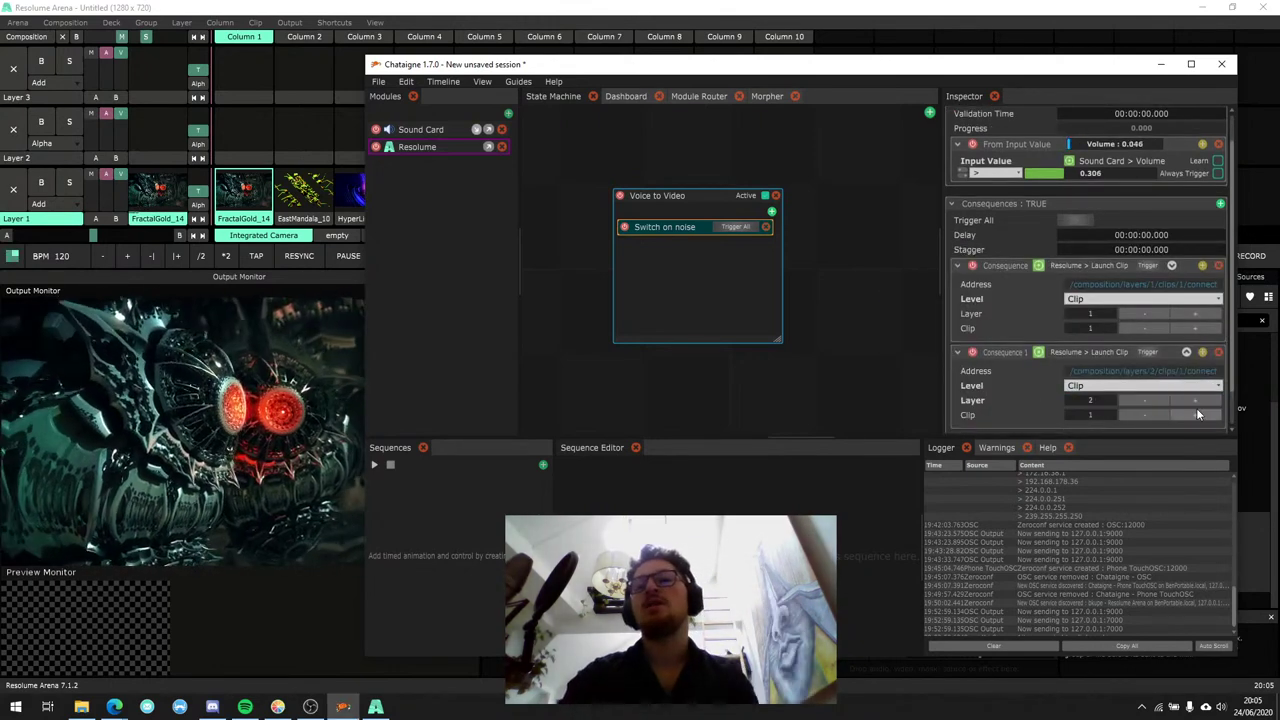
Switch to Resolume Arena, move the Mech_08 clip to Column 1 of Layer 2, and return to Chataigne.
{"action": "key", "text": "alt+Tab"}
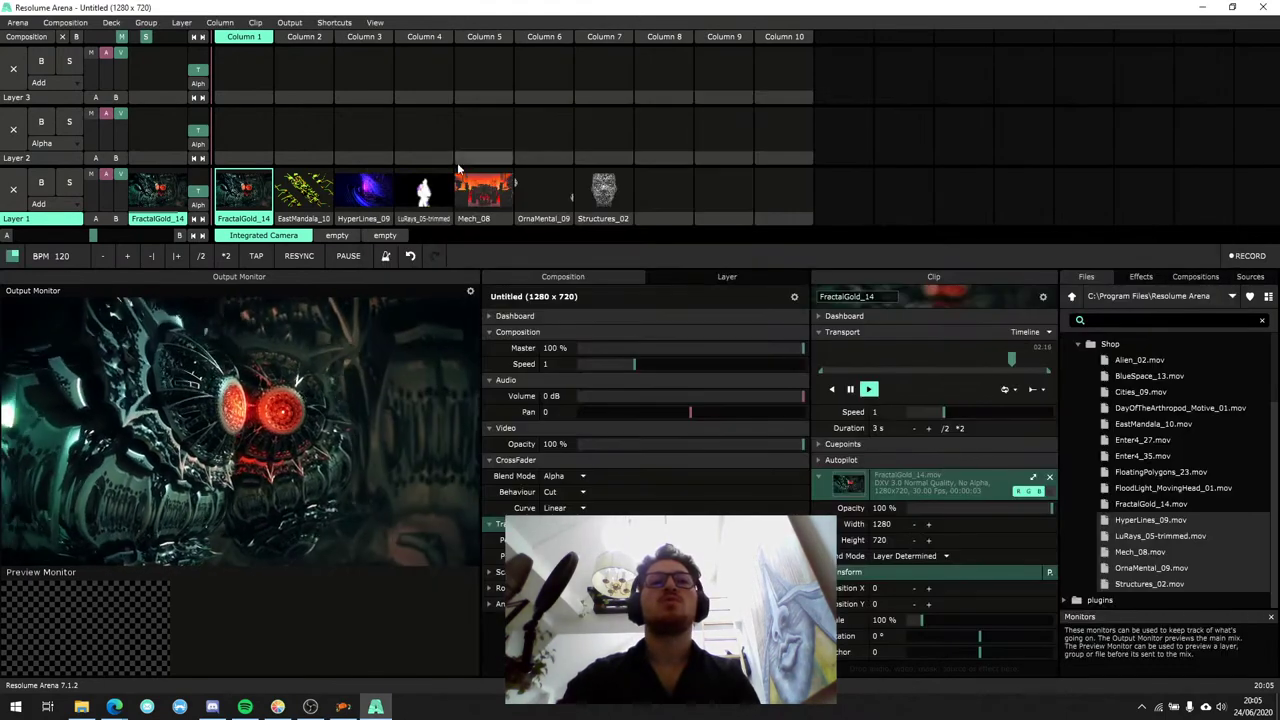
{"action": "left_click_drag", "start_coordinate": [458, 170], "coordinate": [243, 130]}
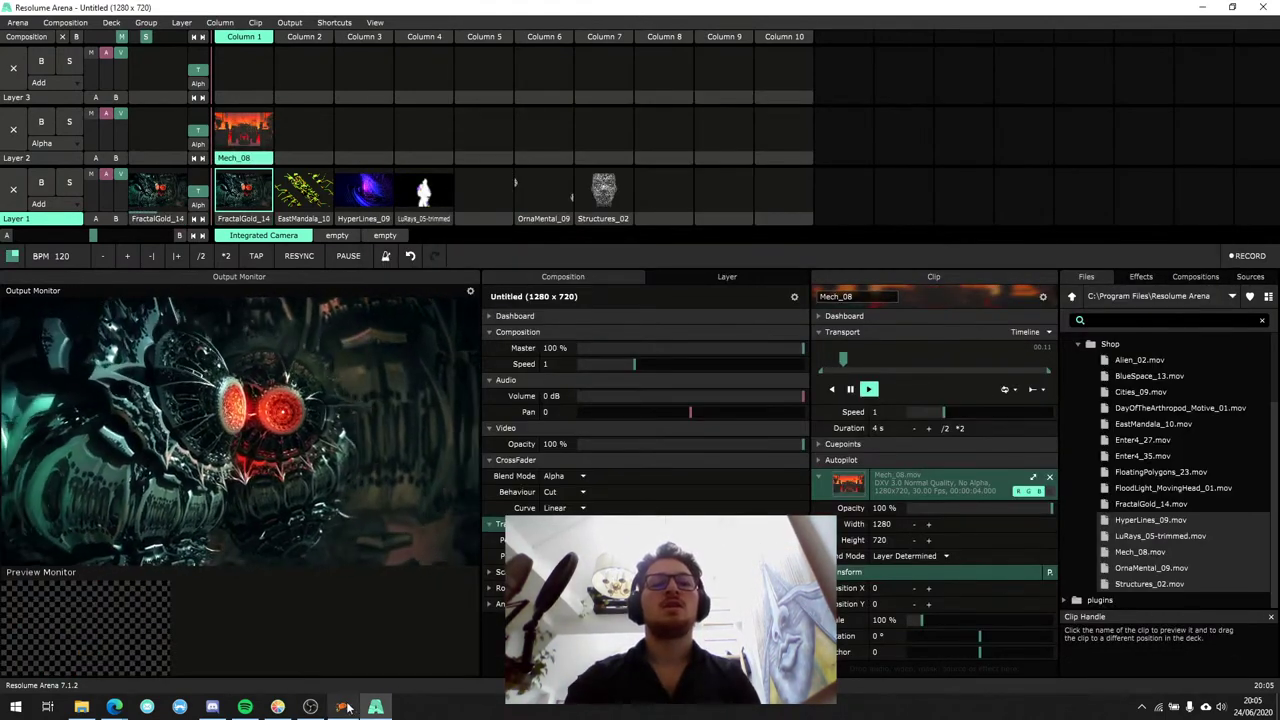
{"action": "left_click", "coordinate": [344, 707]}
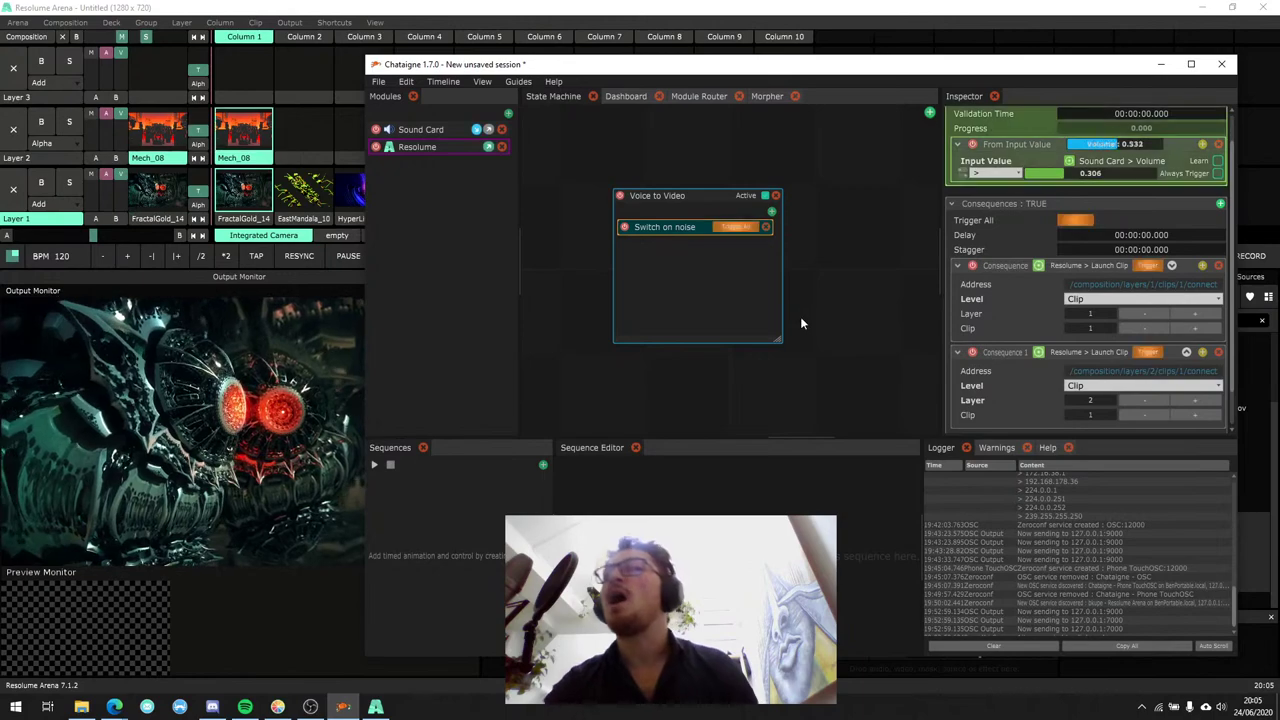
In Resolume Arena, lower Layer 2's video opacity to blend Mech_08 over Layer 1, and clear the clip from Layer 2.
{"action": "left_click", "coordinate": [122, 128]}
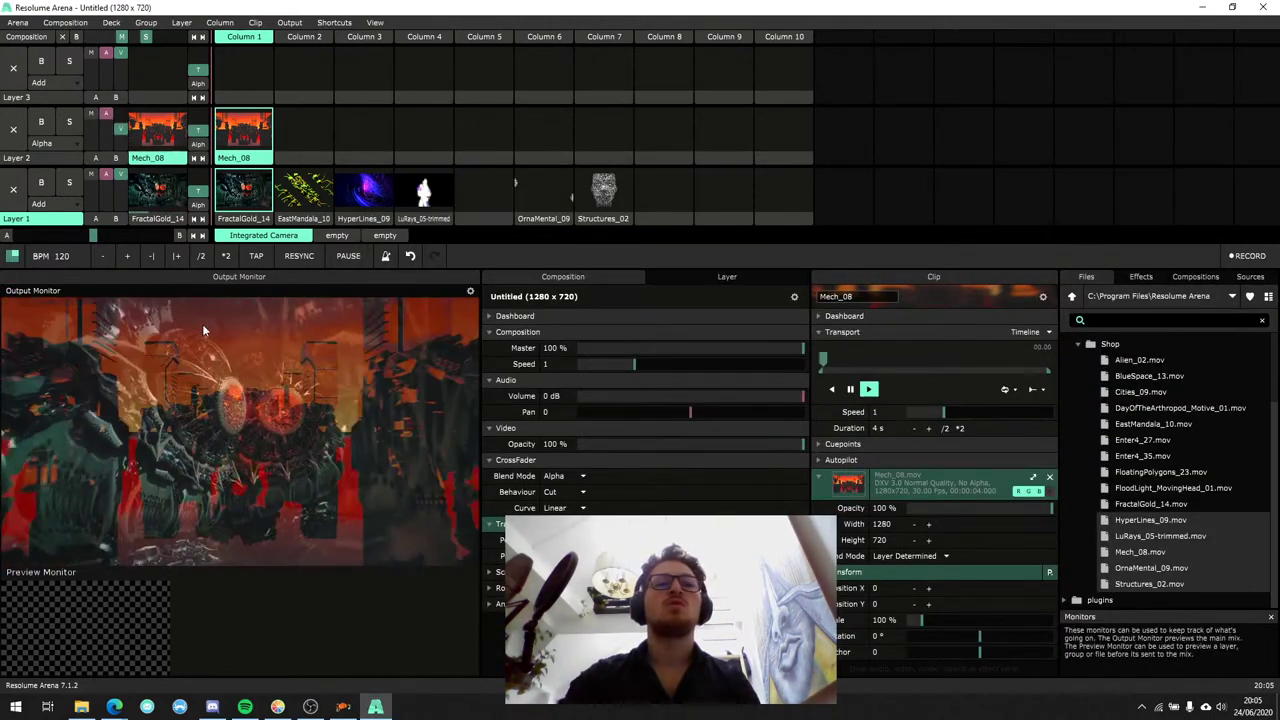
{"action": "left_click", "coordinate": [265, 132]}
{"action": "left_click", "coordinate": [266, 133]}
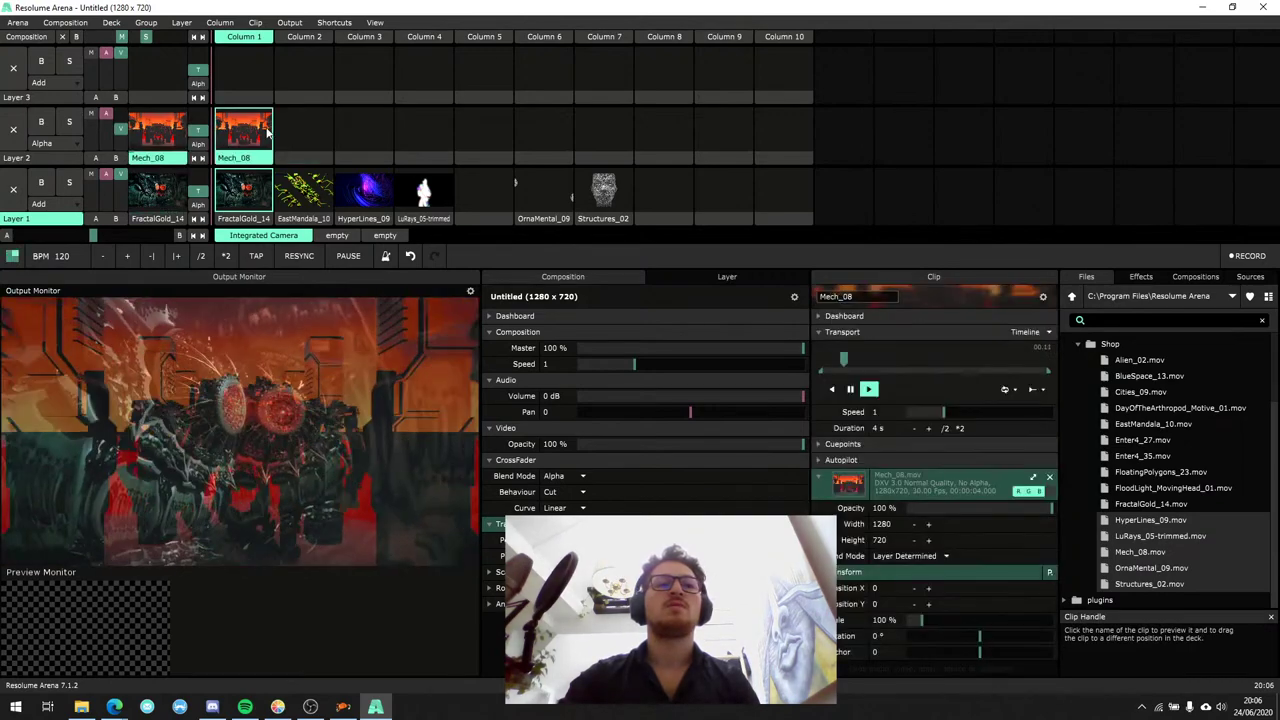
{"action": "left_click", "coordinate": [303, 135]}
{"action": "left_click", "coordinate": [484, 192]}
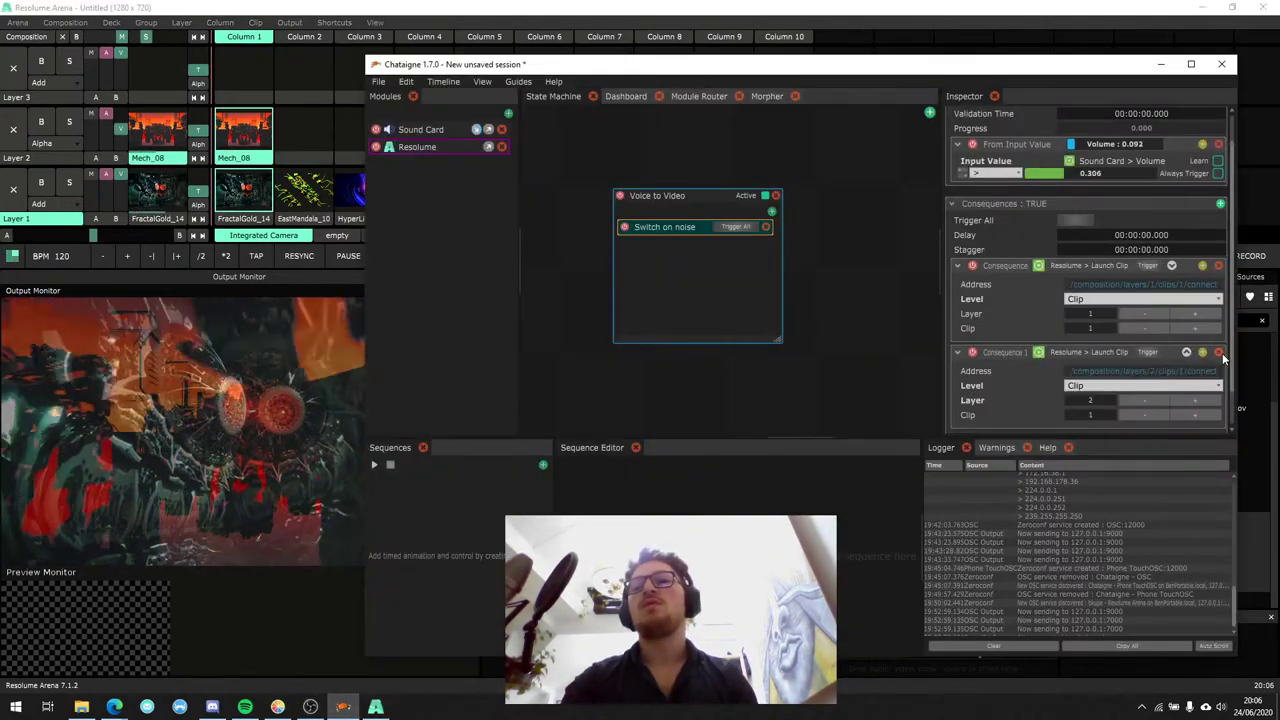
Back in Chataigne, delete the second Launch Clip consequence and trigger the remaining one.
{"action": "left_click", "coordinate": [1219, 353]}
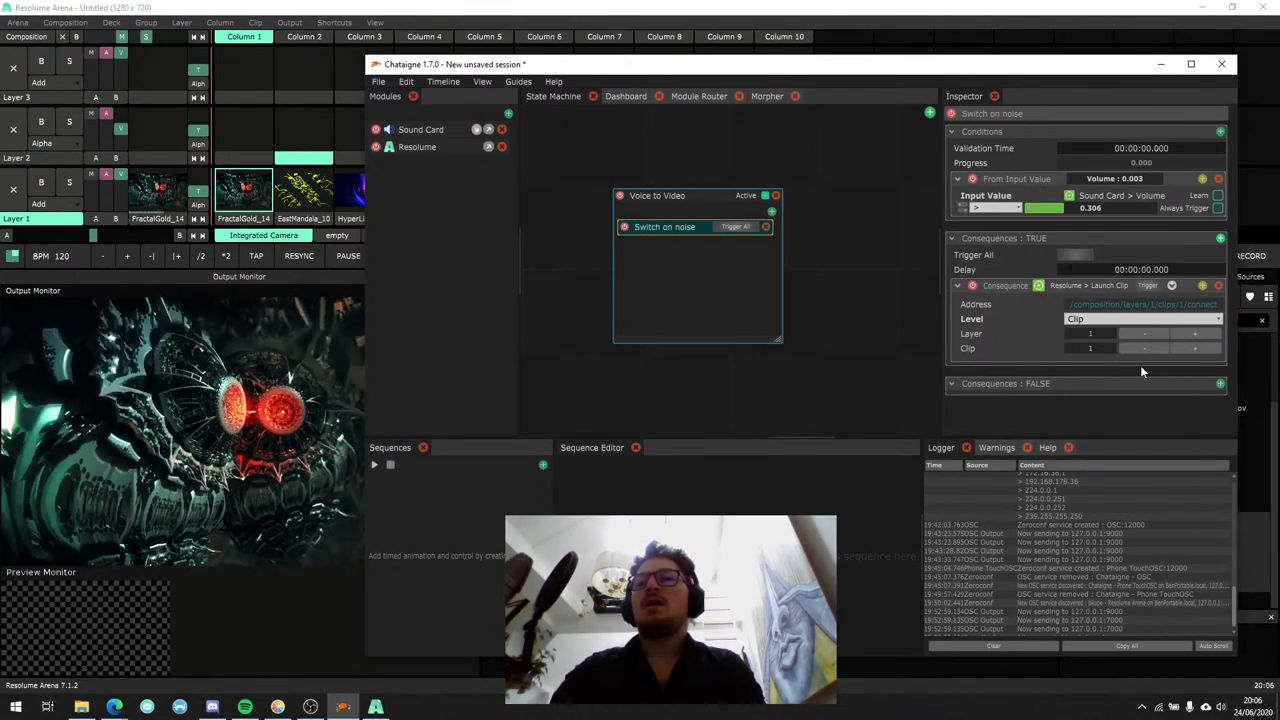
{"action": "left_click", "coordinate": [1160, 286]}
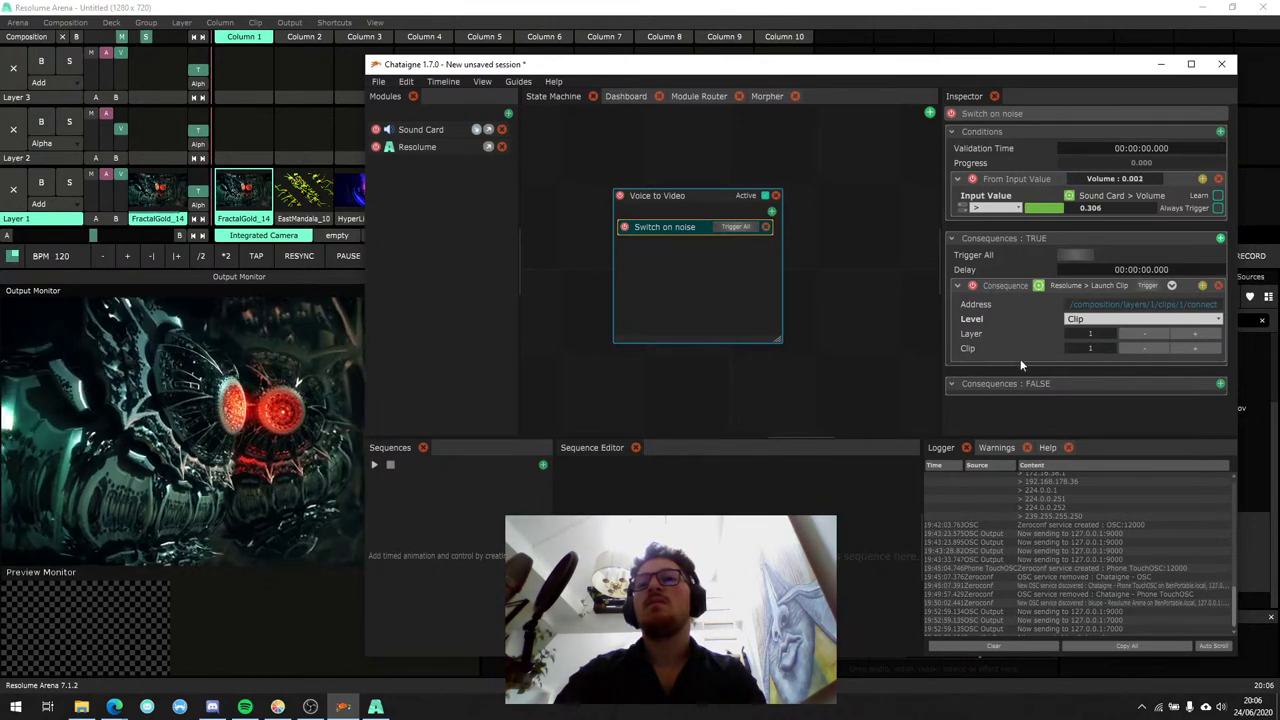
{"action": "left_click", "coordinate": [1110, 286]}
{"action": "mouse_move", "coordinate": [1176, 317]}
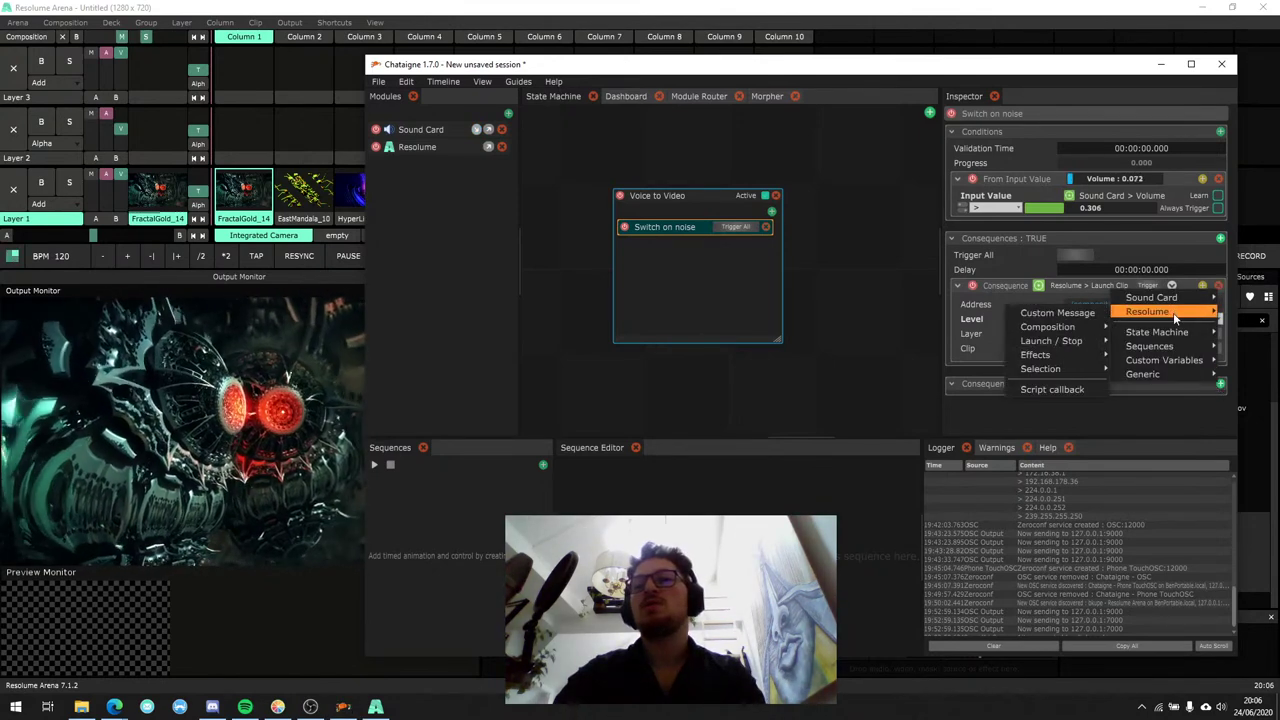
{"action": "left_click", "coordinate": [1002, 401]}
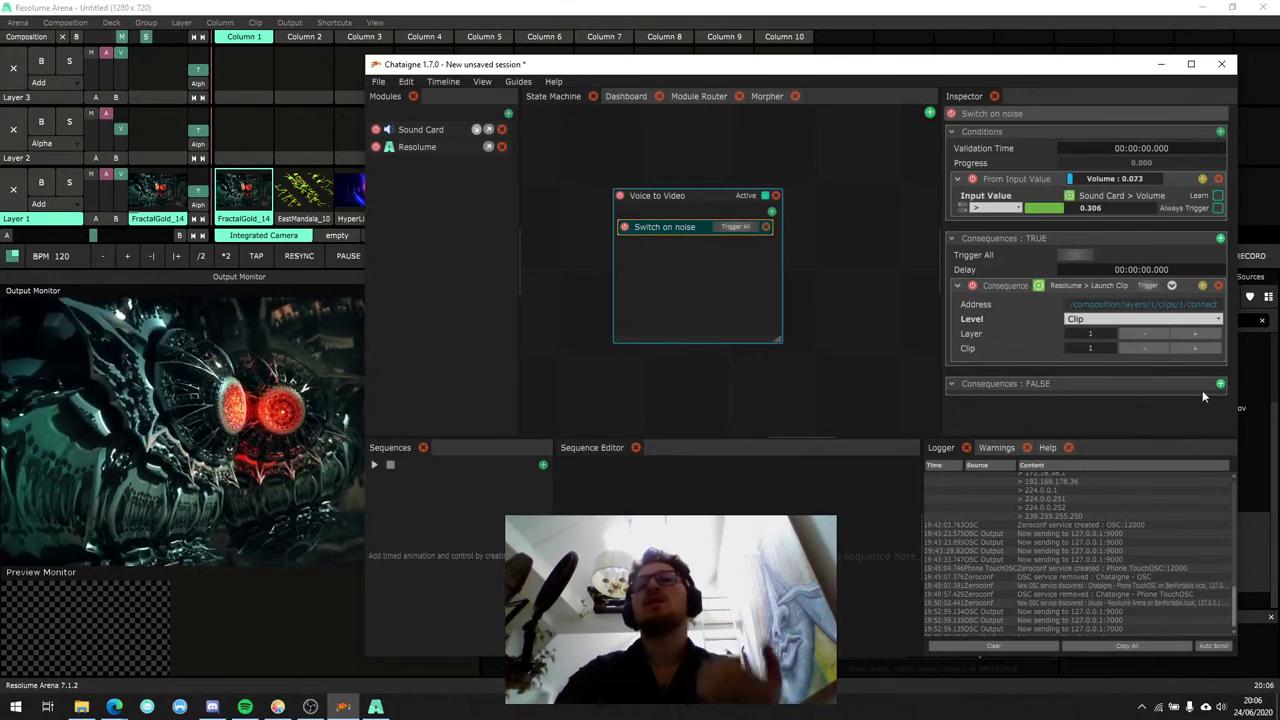
{"action": "left_click", "coordinate": [1219, 384]}
{"action": "left_click", "coordinate": [1078, 87]}
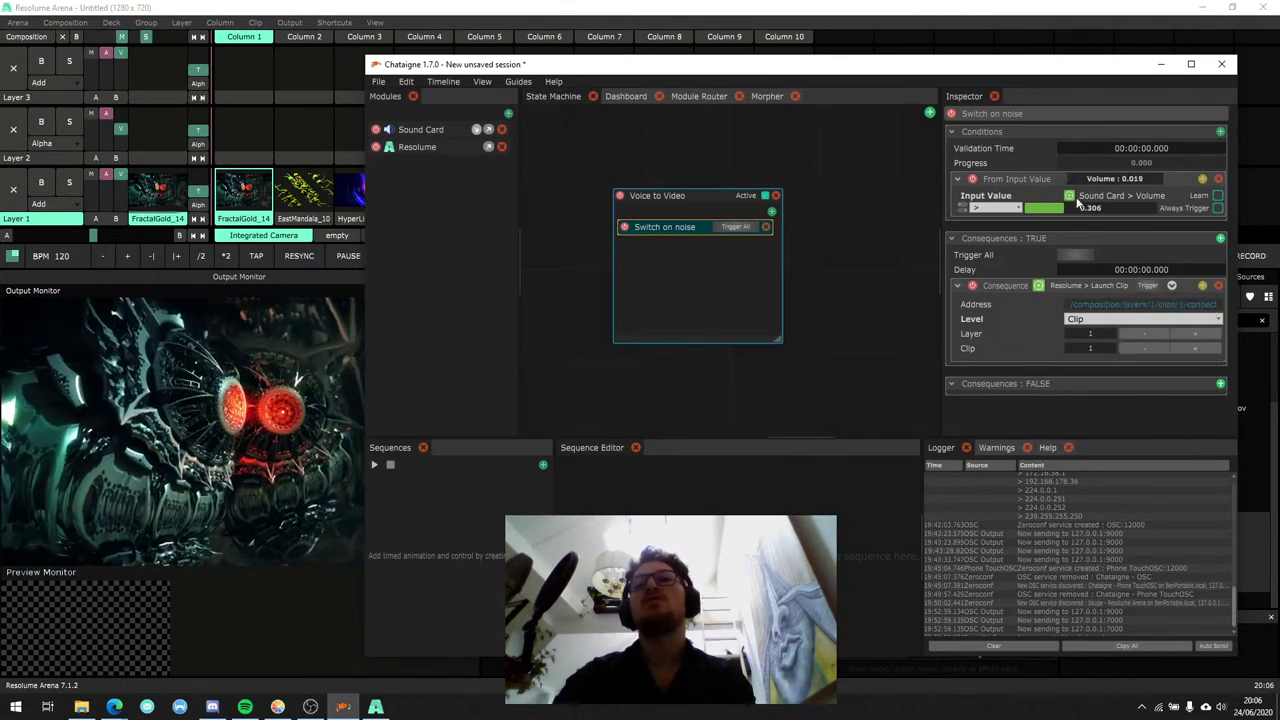
Add a Resolume Stop Composition consequence under Consequences : FALSE of the Switch on noise action.
{"action": "left_click", "coordinate": [1219, 384]}
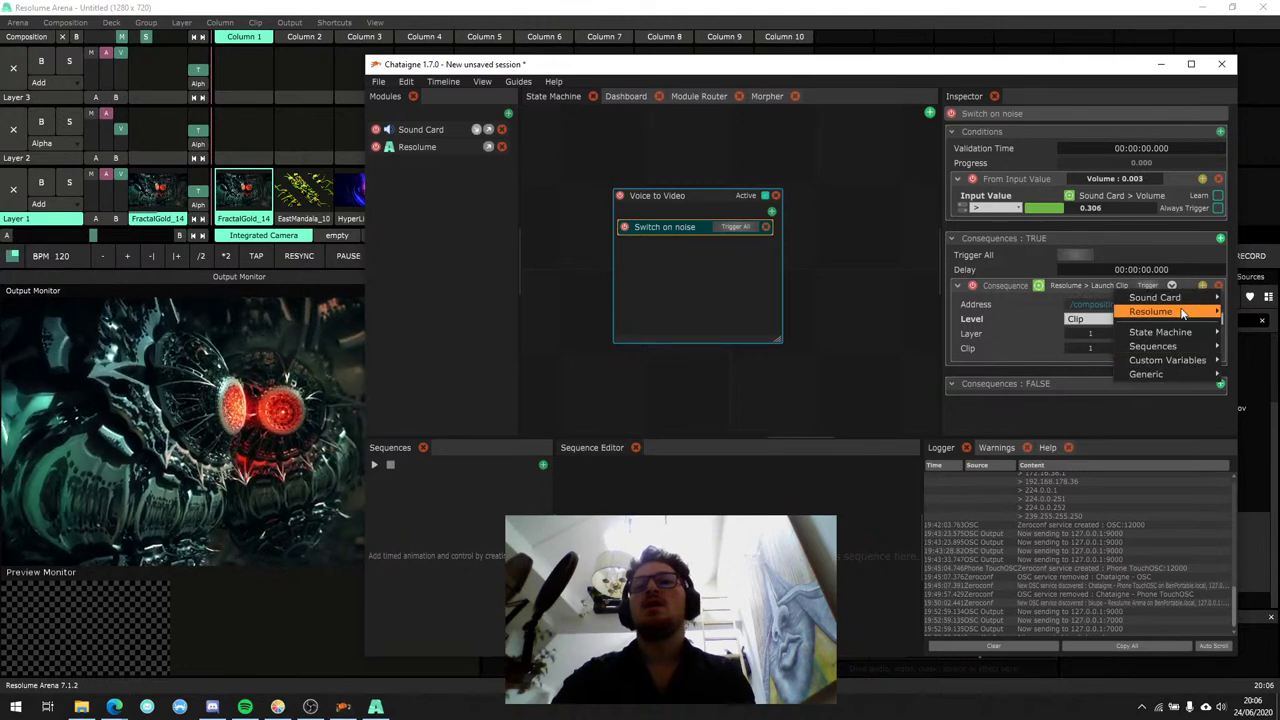
{"action": "mouse_move", "coordinate": [1150, 311]}
{"action": "mouse_move", "coordinate": [1092, 332]}
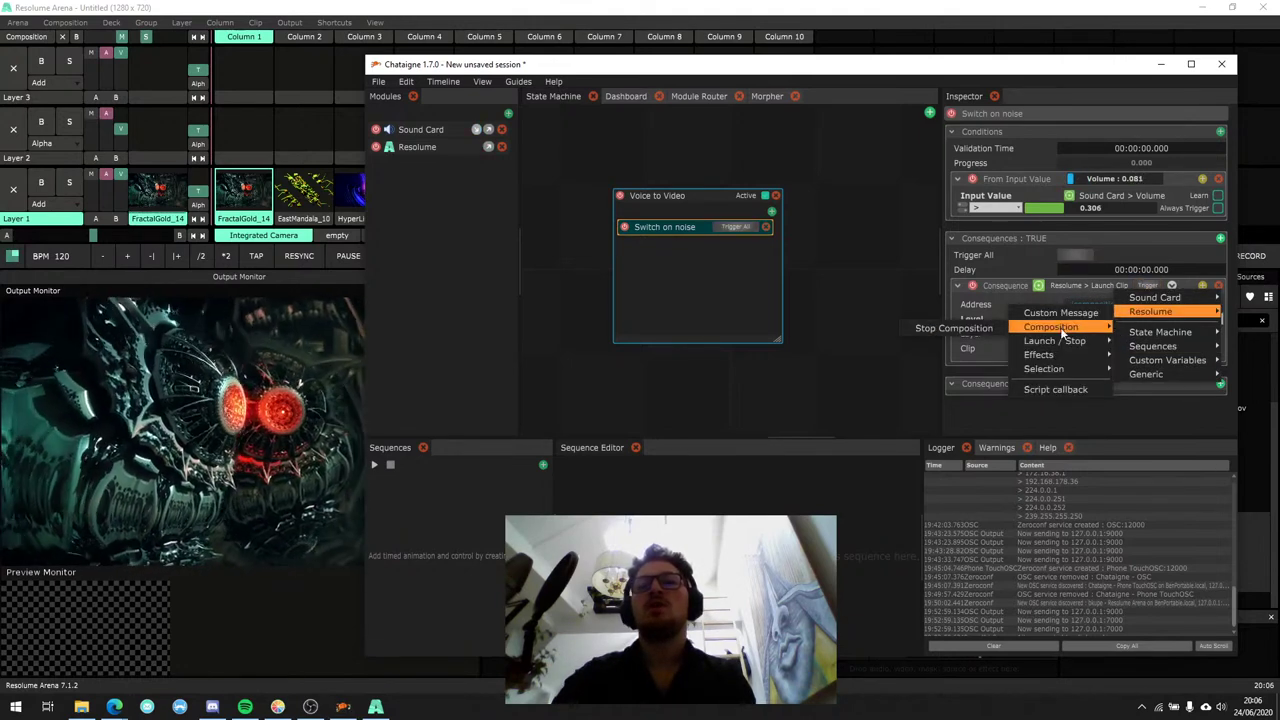
{"action": "left_click", "coordinate": [955, 328]}
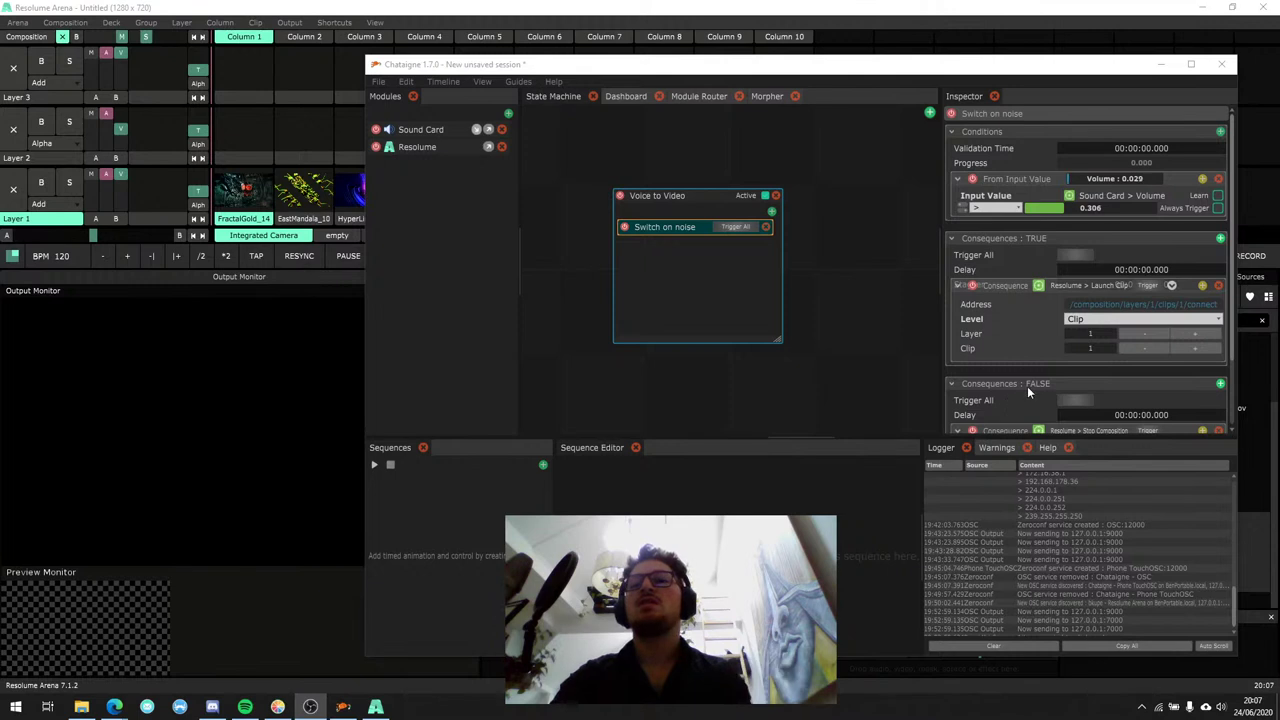
Switch the Volume condition's comparison to toggle mode, with its threshold raised to about 0.371.
{"action": "scroll", "coordinate": [1025, 380], "scroll_direction": "down", "scroll_amount": 2}
{"action": "scroll", "coordinate": [1019, 370], "scroll_direction": "up", "scroll_amount": 1}
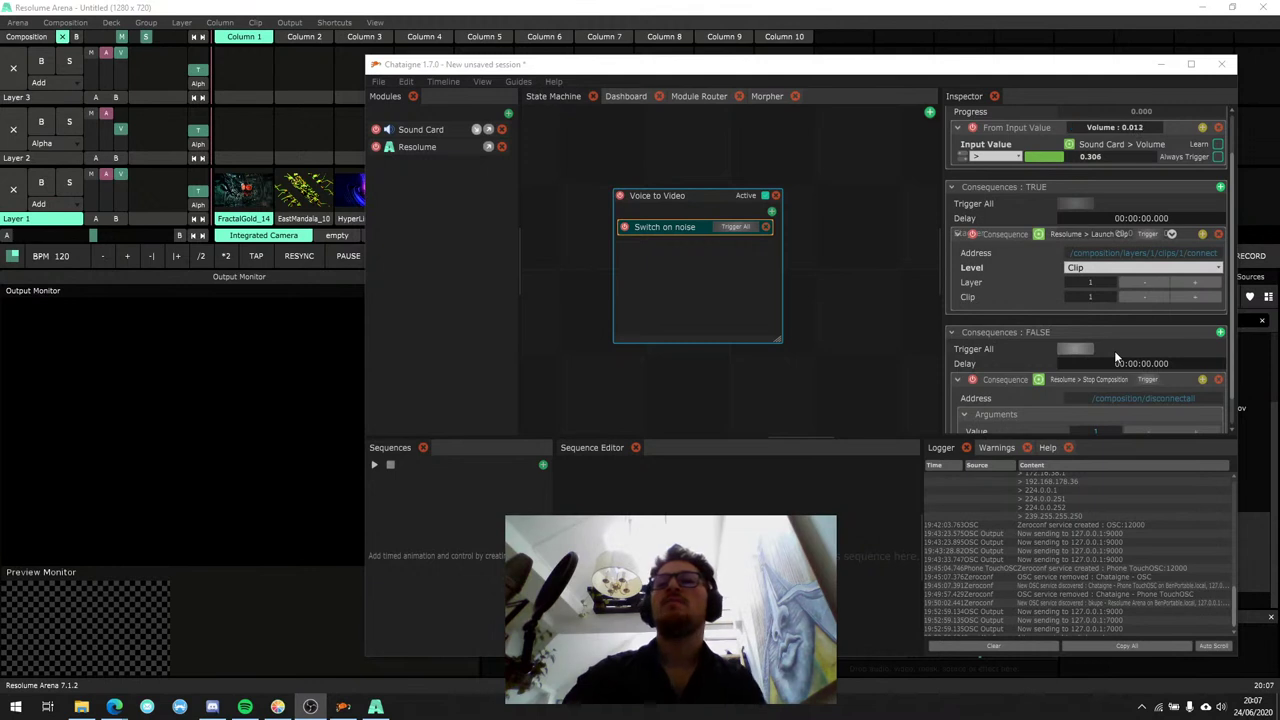
{"action": "scroll", "coordinate": [1114, 350], "scroll_direction": "up", "scroll_amount": 2}
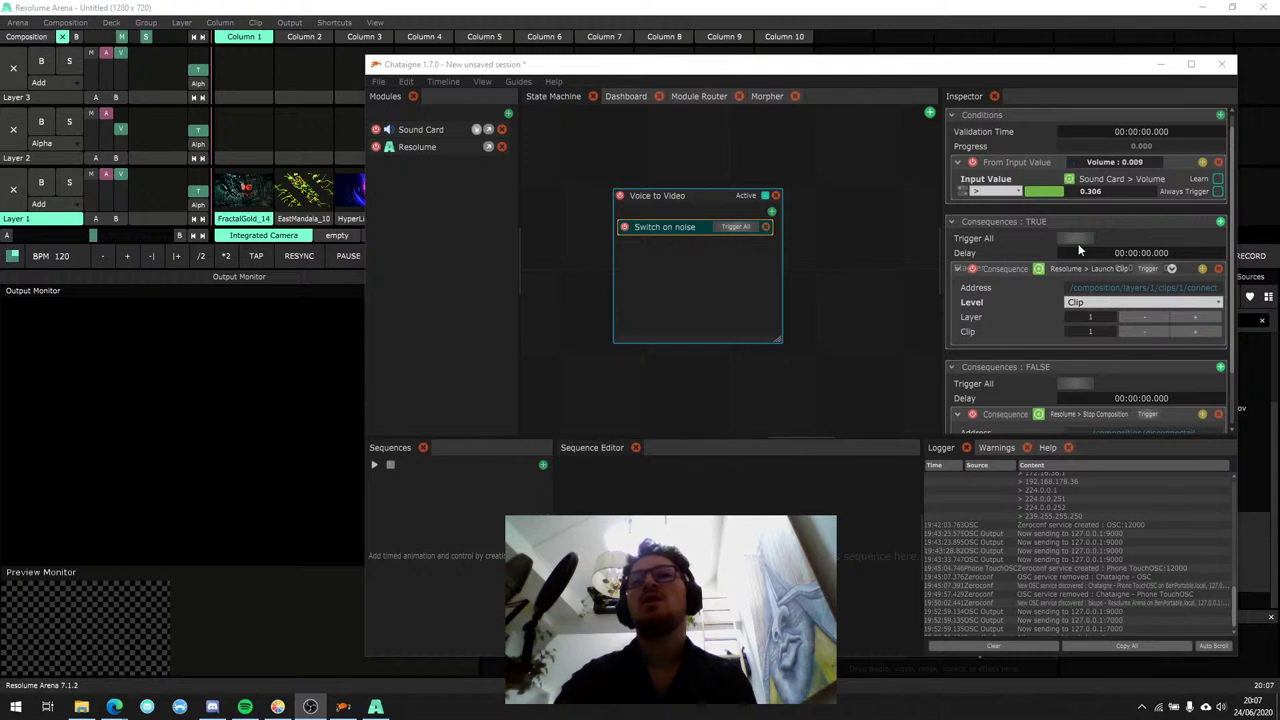
{"action": "left_click", "coordinate": [965, 197]}
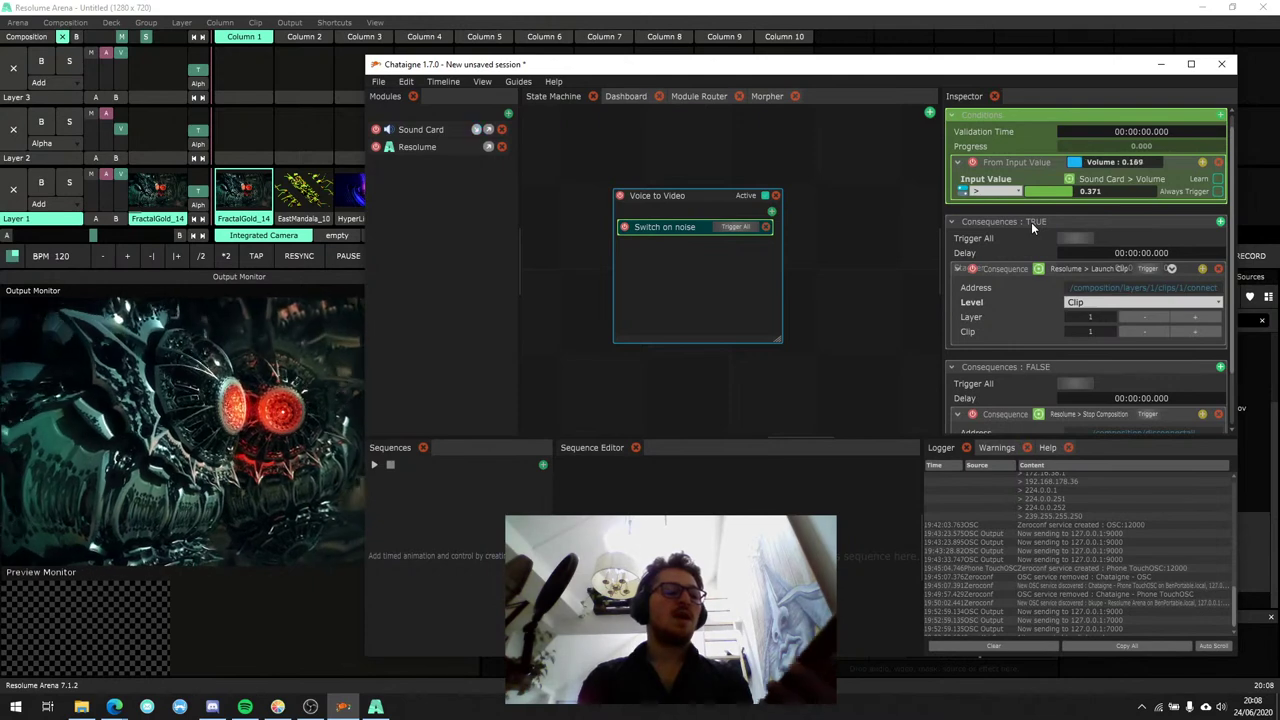
Add a Mapping to the Voice to Video state and set its input value to Sound Card > Volume.
{"action": "left_click", "coordinate": [771, 211]}
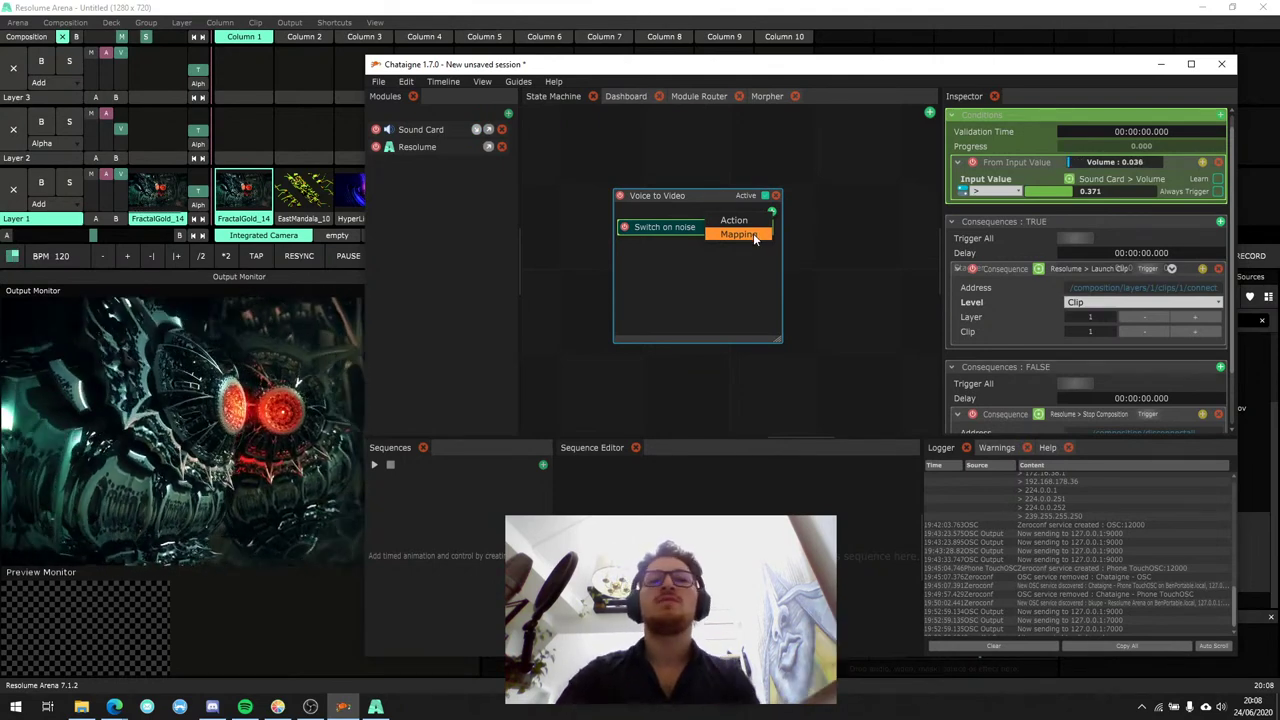
{"action": "left_click", "coordinate": [753, 233]}
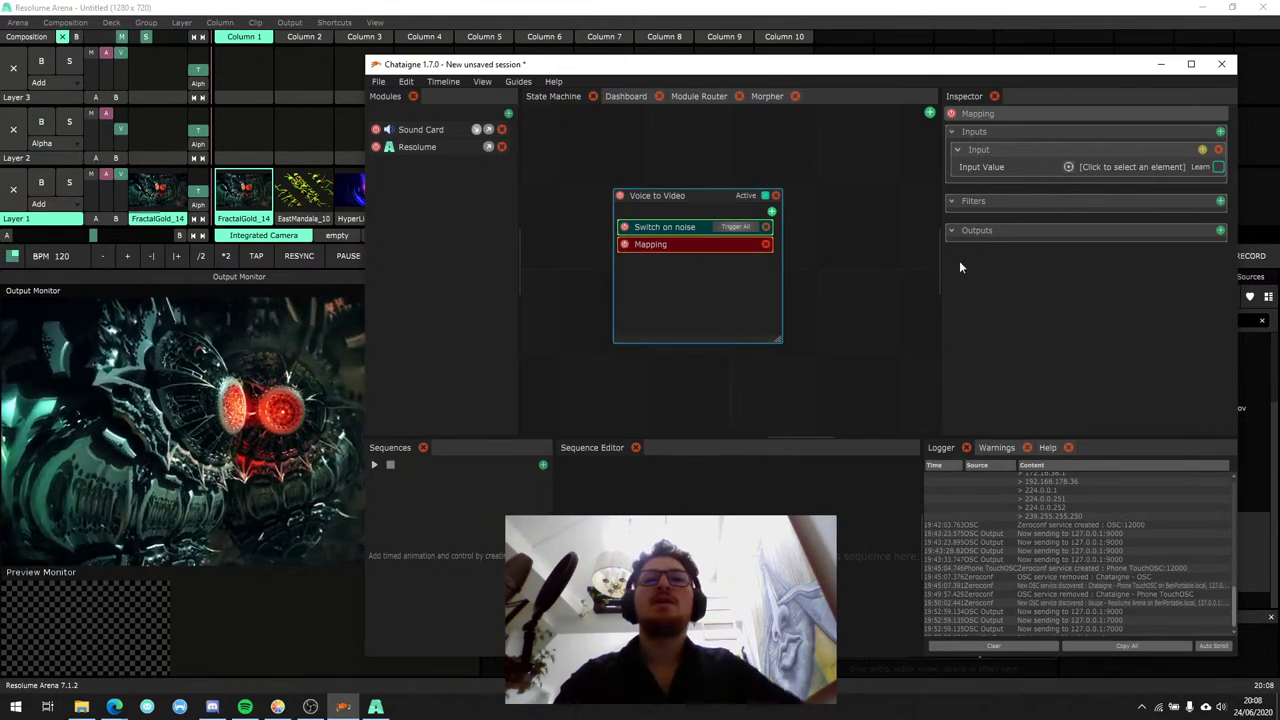
{"action": "left_click", "coordinate": [1066, 167]}
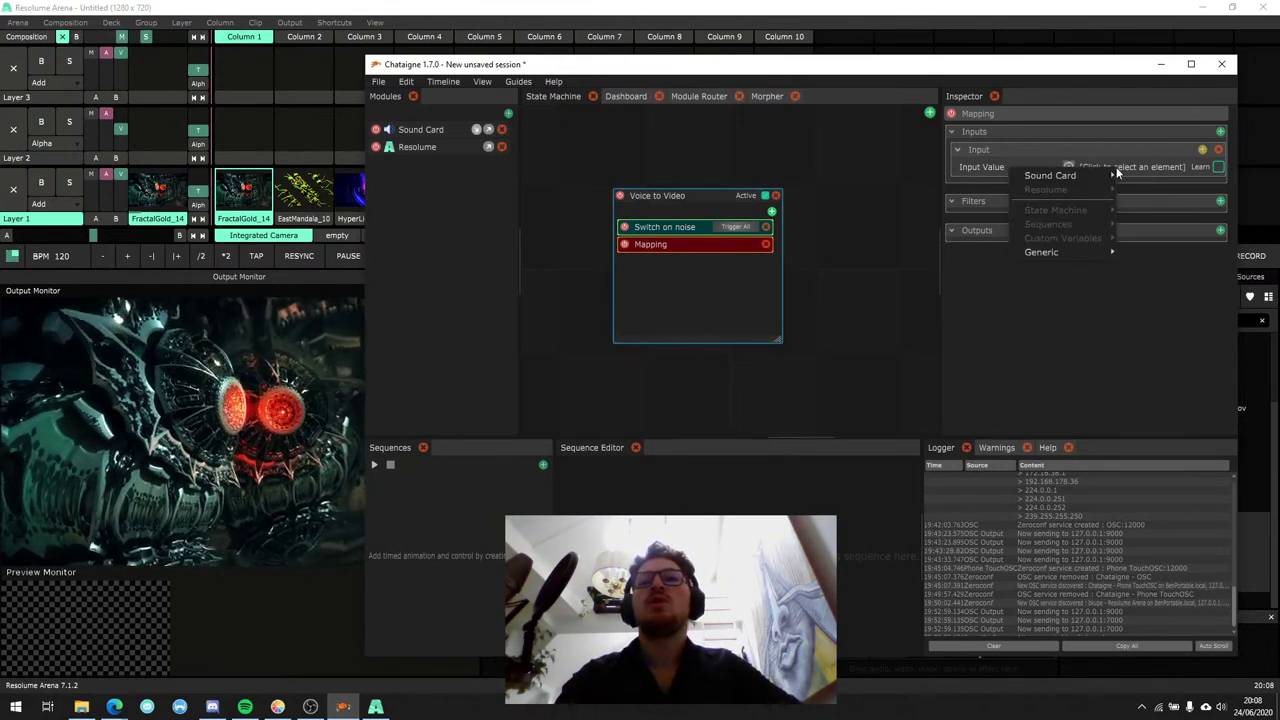
{"action": "mouse_move", "coordinate": [1117, 174]}
{"action": "left_click", "coordinate": [1157, 208]}
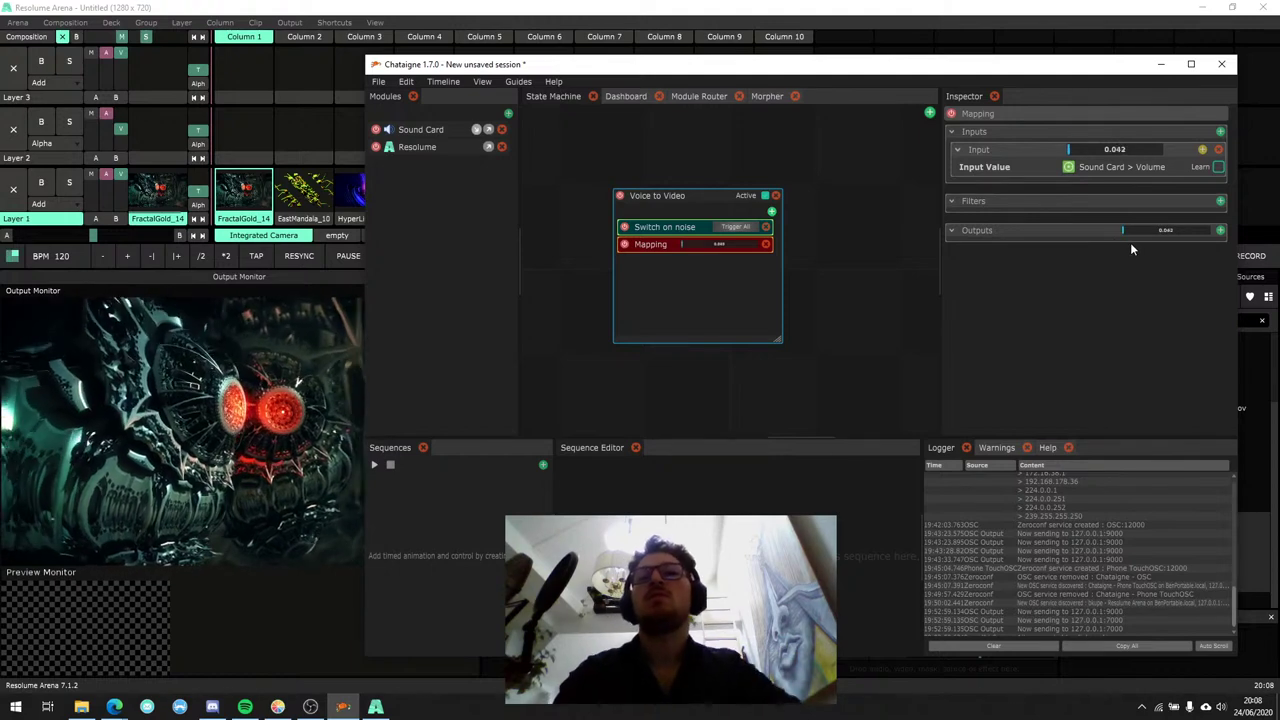
Narrow the Chataigne window from its left edge to uncover Resolume's Output Monitor.
{"action": "left_click", "coordinate": [1220, 230]}
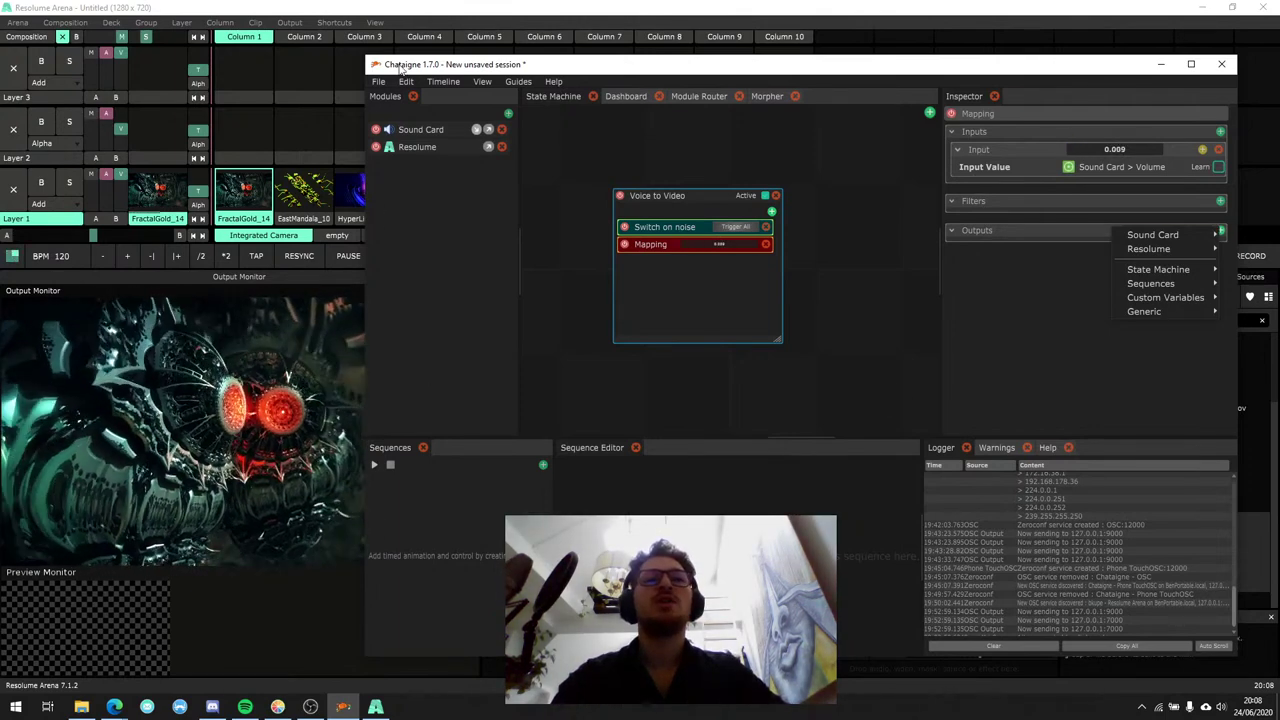
{"action": "left_click_drag", "start_coordinate": [367, 70], "coordinate": [480, 70]}
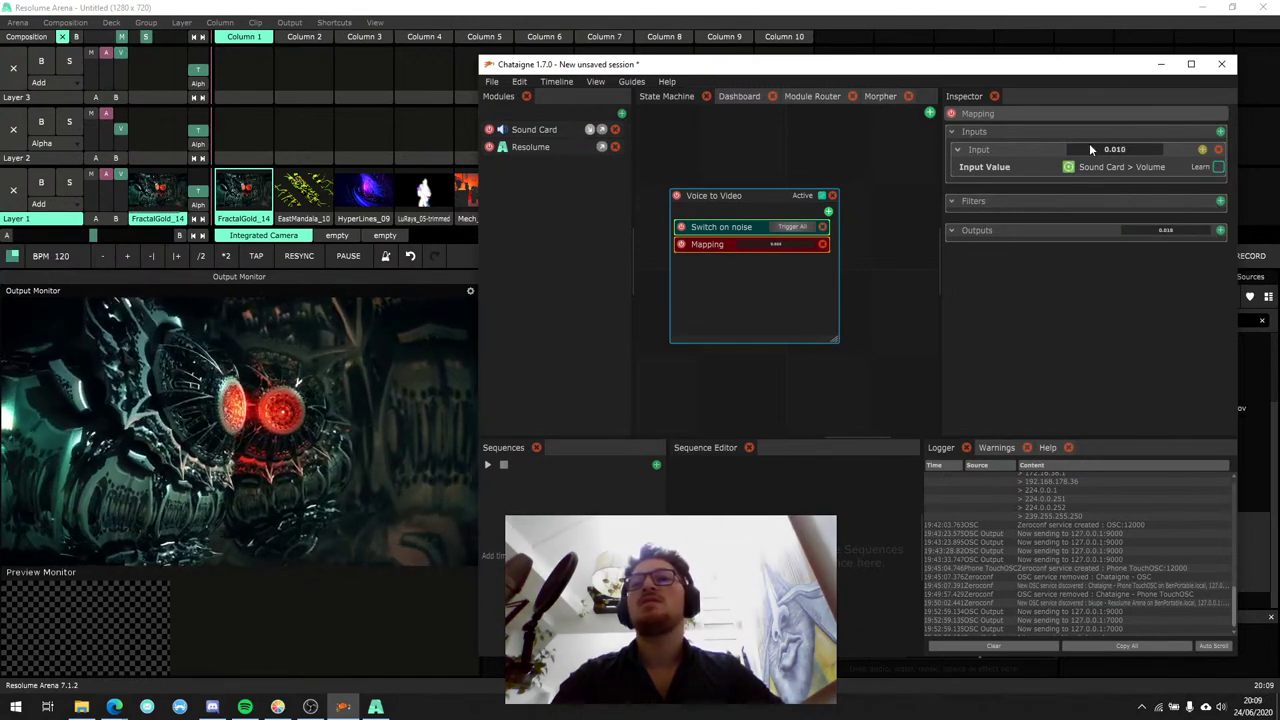
{"action": "left_click", "coordinate": [1220, 201]}
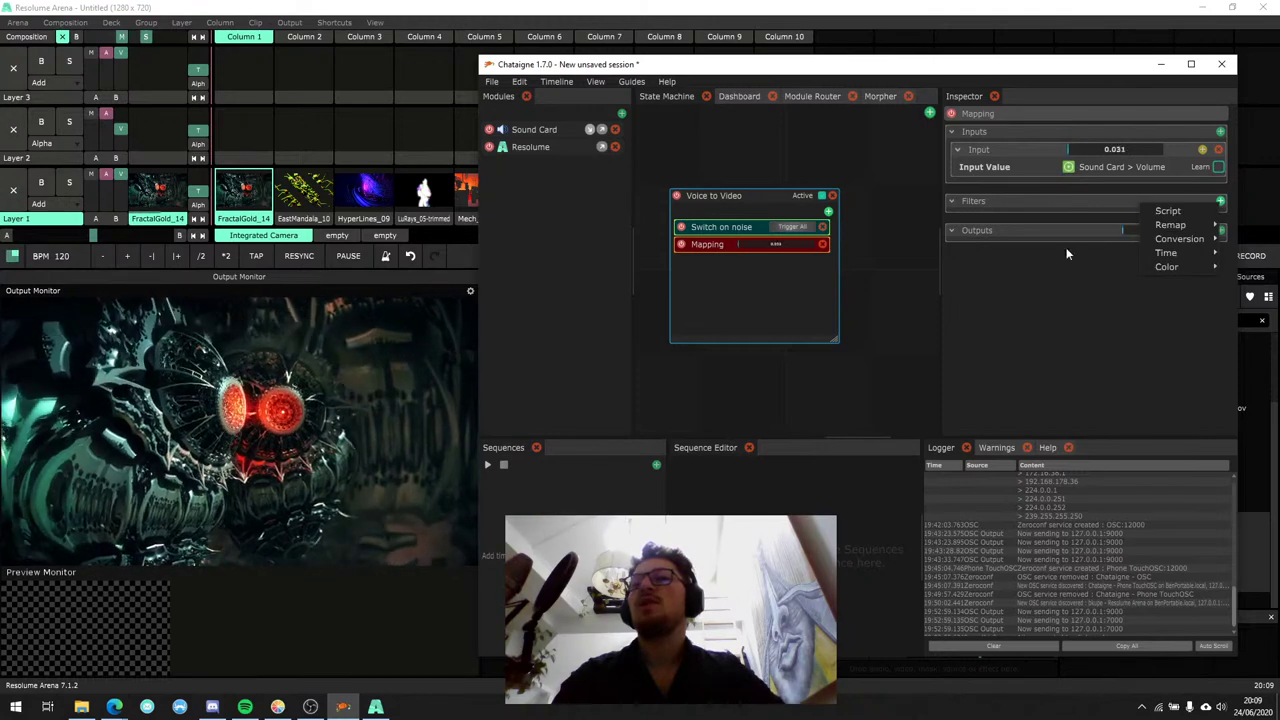
{"action": "left_click", "coordinate": [1040, 223]}
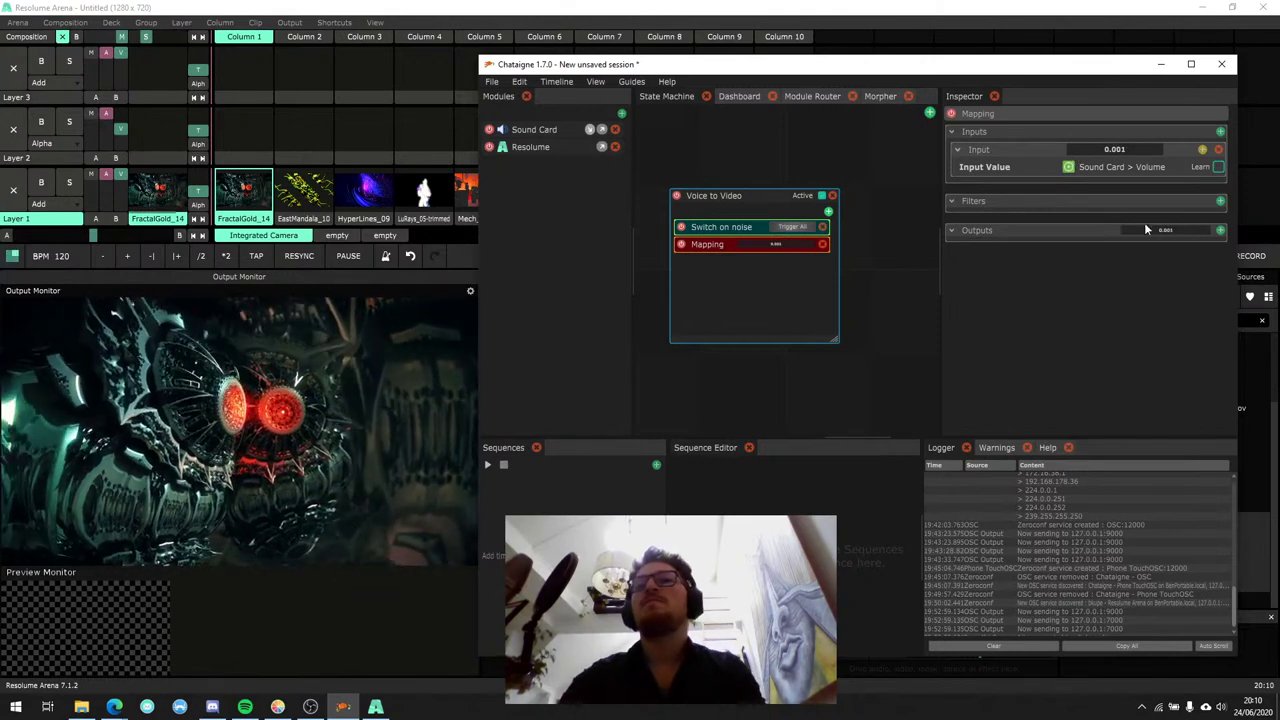
Add a Remap filter to the mapping, enable its custom input range, and set the input maximum to 0.2.
{"action": "left_click", "coordinate": [1216, 201]}
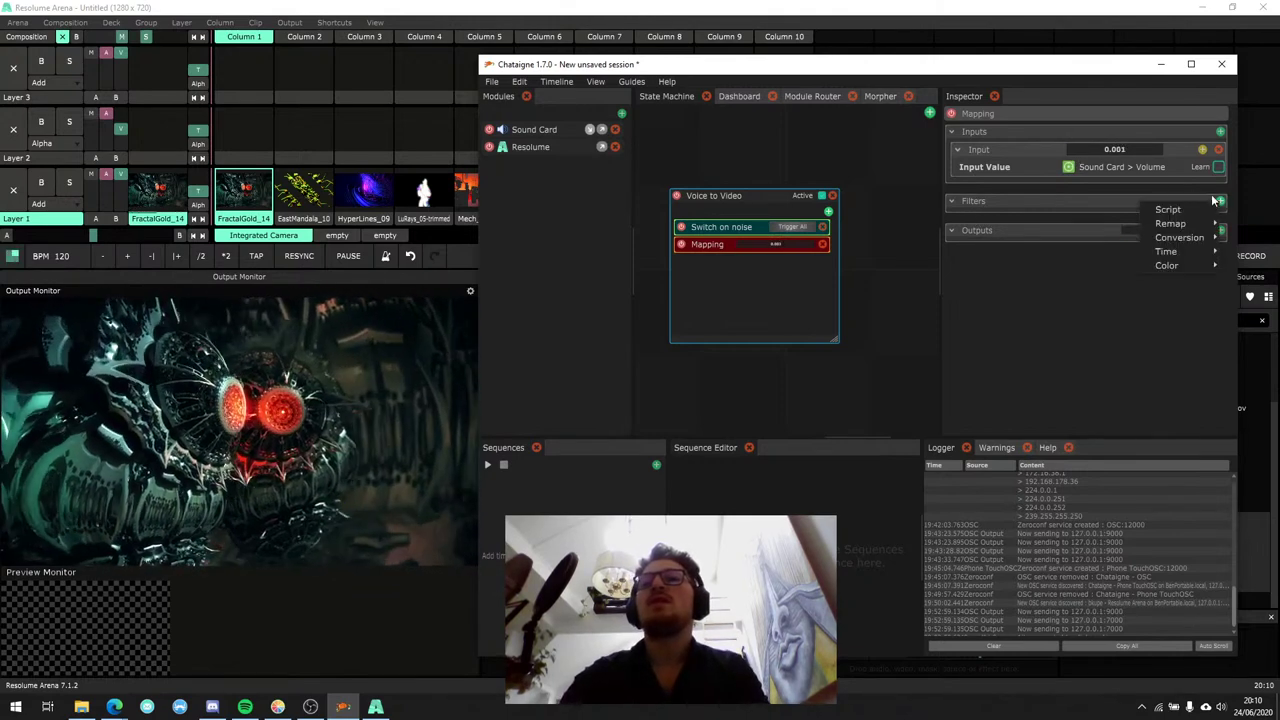
{"action": "mouse_move", "coordinate": [1163, 229]}
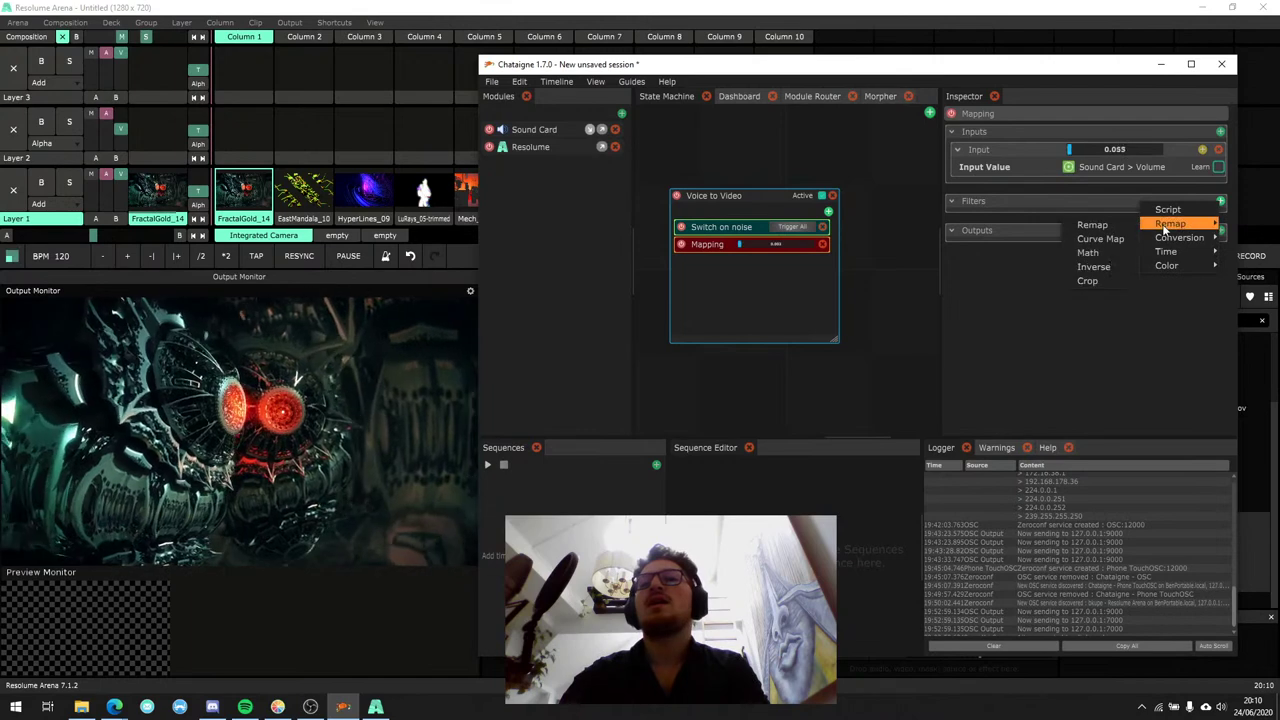
{"action": "left_click", "coordinate": [1101, 229]}
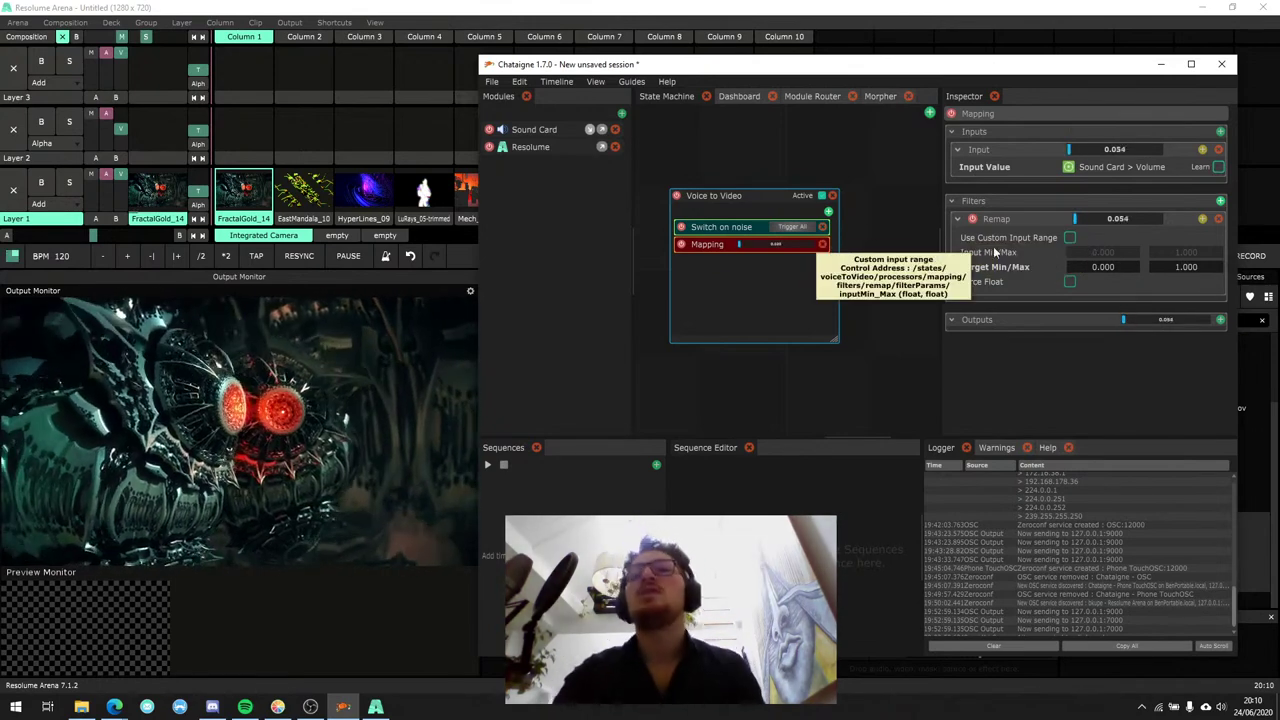
{"action": "left_click", "coordinate": [1069, 237]}
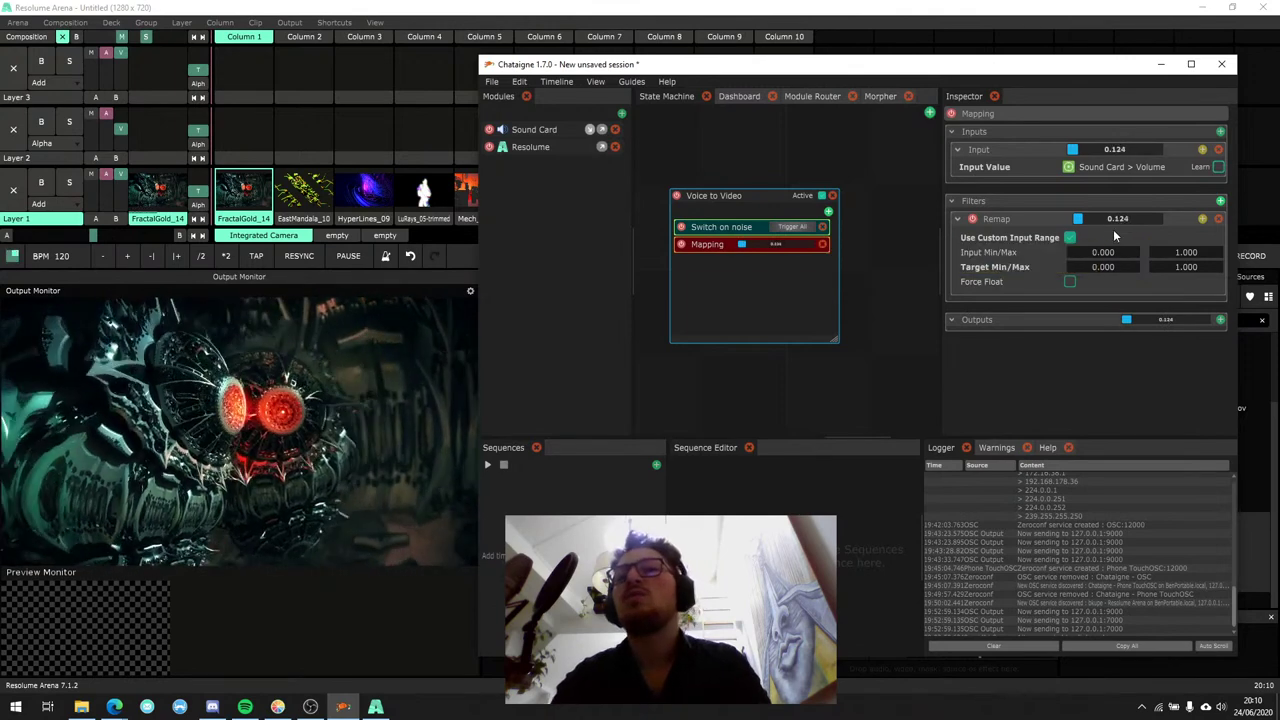
{"action": "double_click", "coordinate": [1180, 252]}
{"action": "type", "text": "0"}
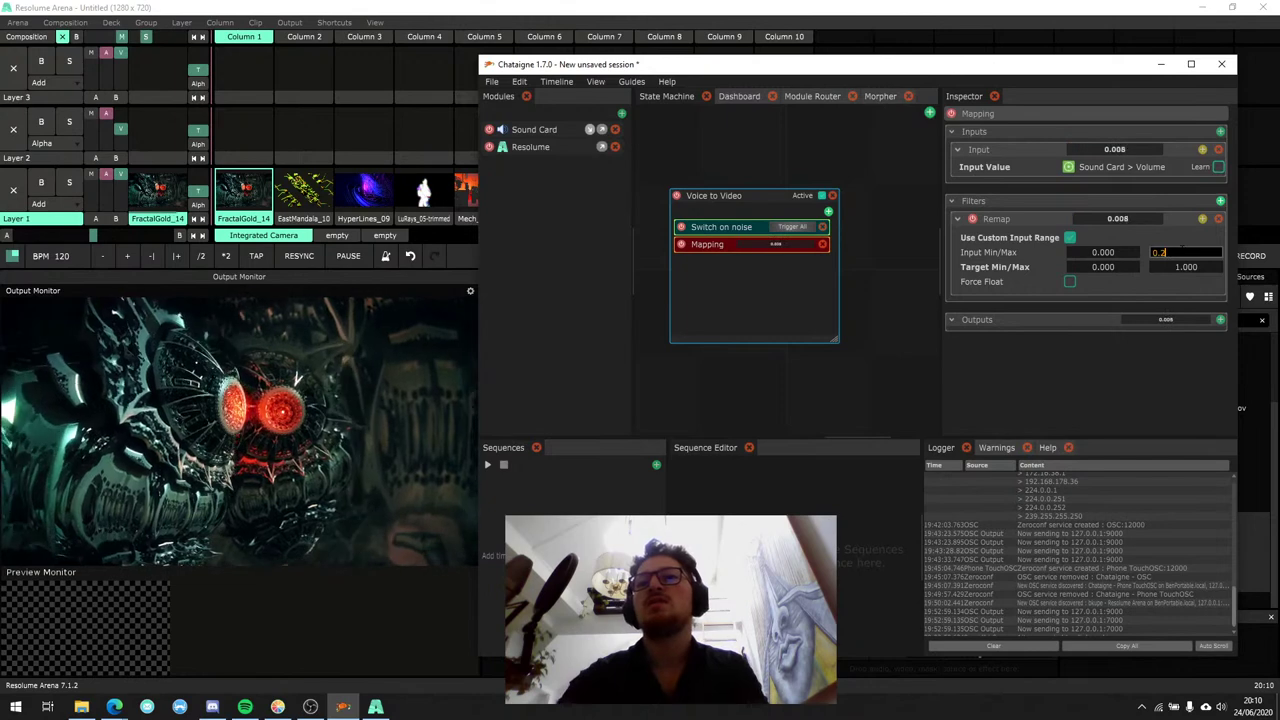
{"action": "type", "text": ".2"}
{"action": "key", "text": "Return"}
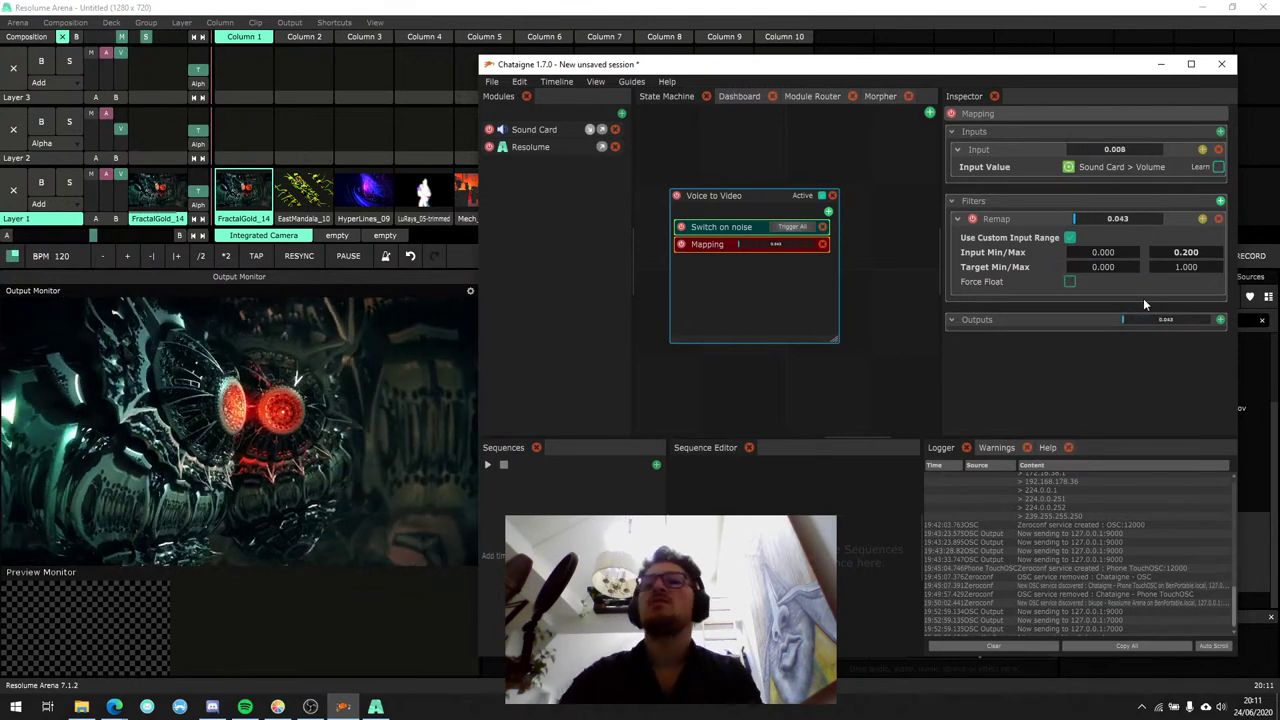
Add a Resolume Video Parameter effect as the mapping's output.
{"action": "left_click", "coordinate": [1219, 201]}
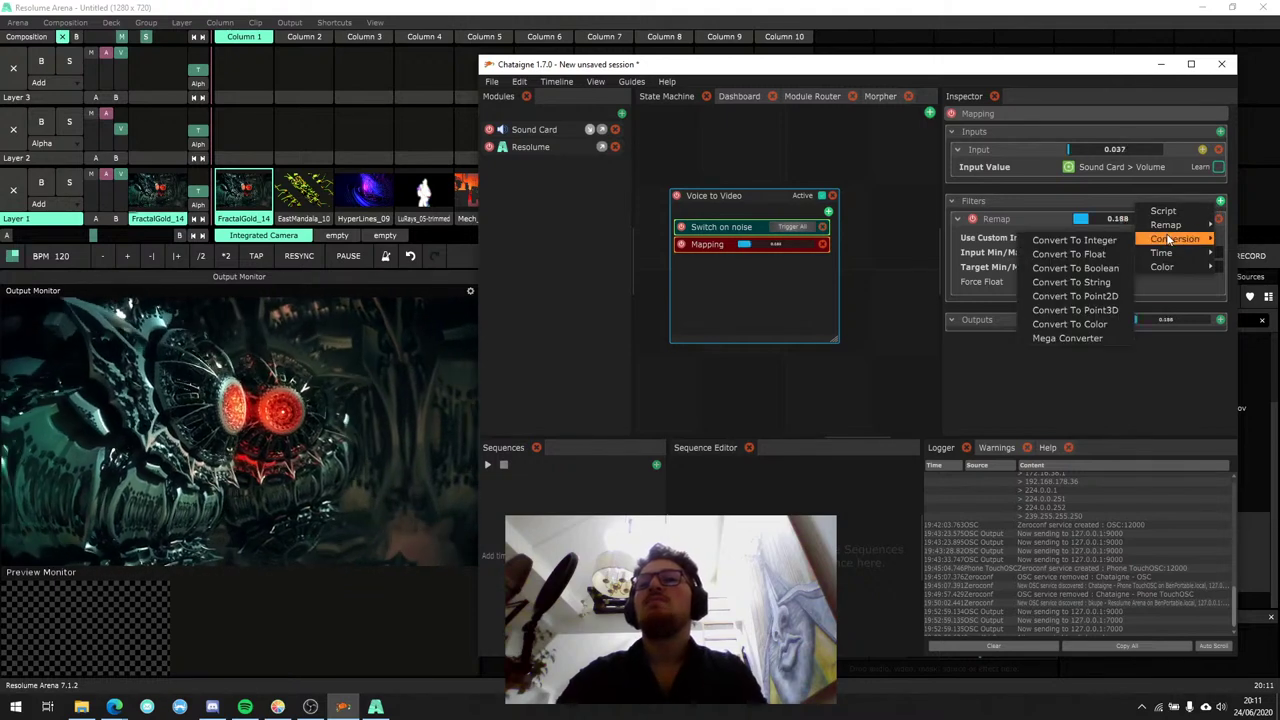
{"action": "left_click", "coordinate": [1160, 349]}
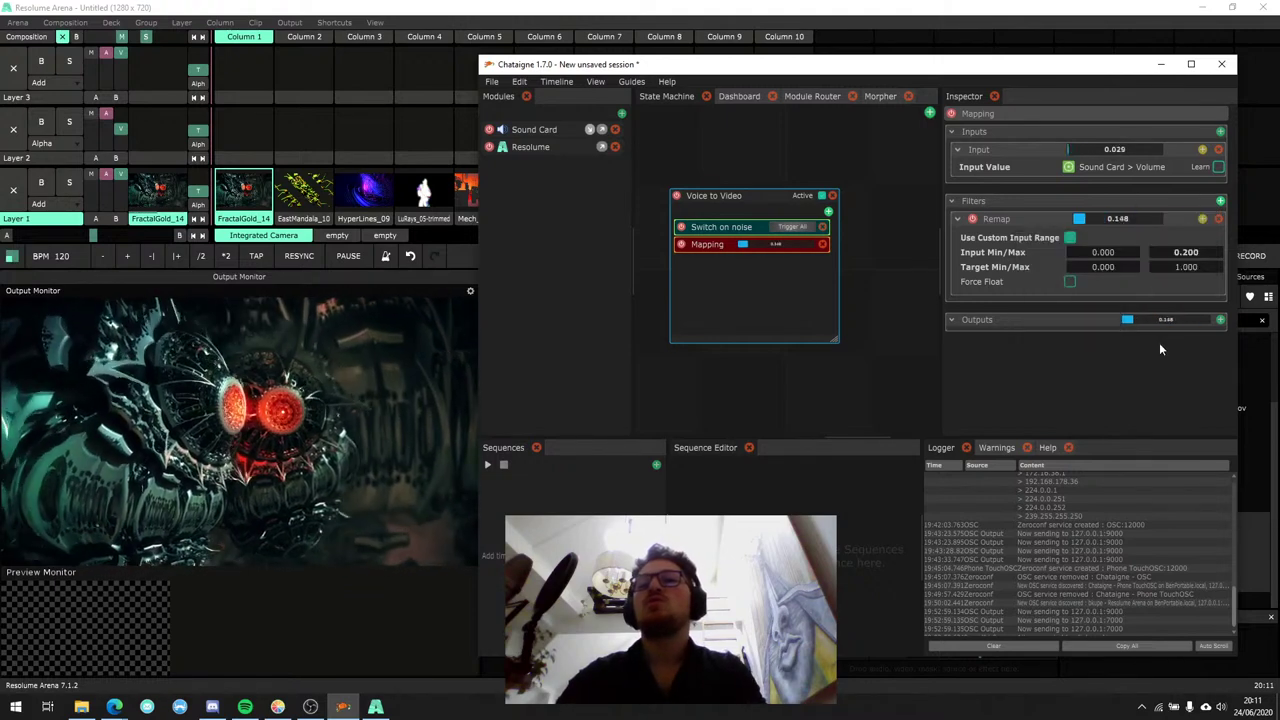
{"action": "left_click", "coordinate": [1220, 319]}
{"action": "mouse_move", "coordinate": [1150, 346]}
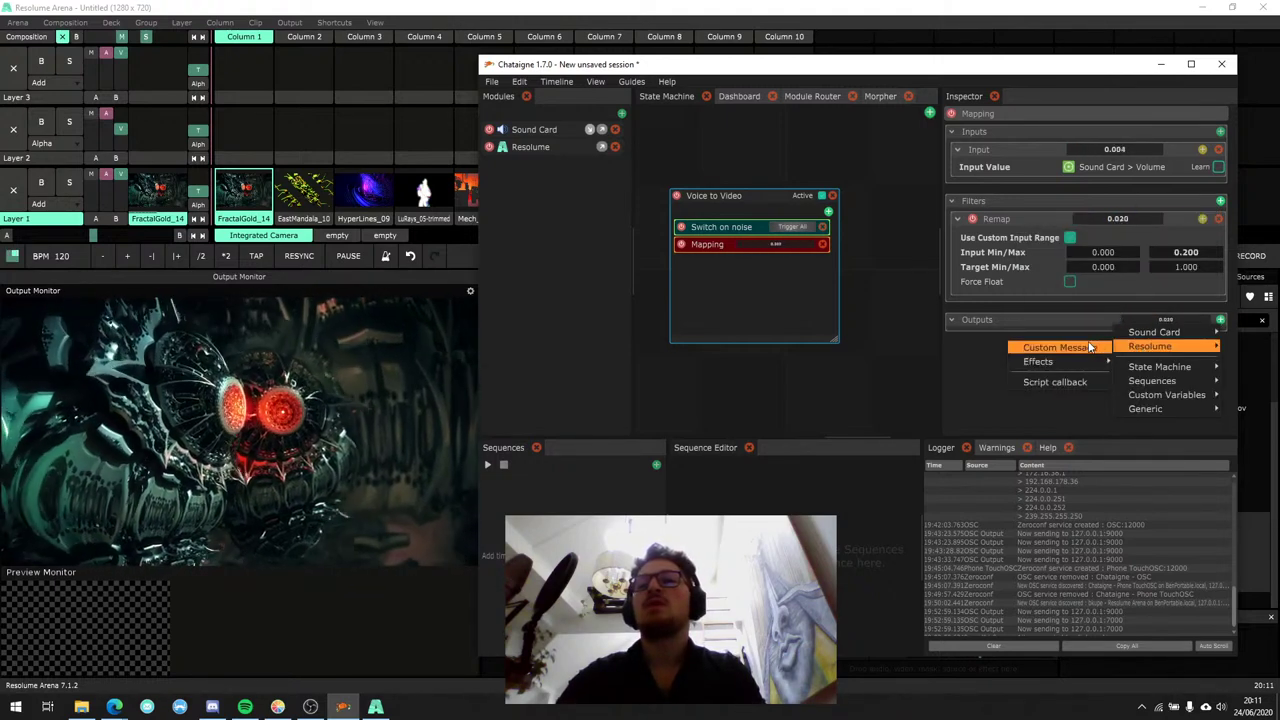
{"action": "mouse_move", "coordinate": [1083, 367]}
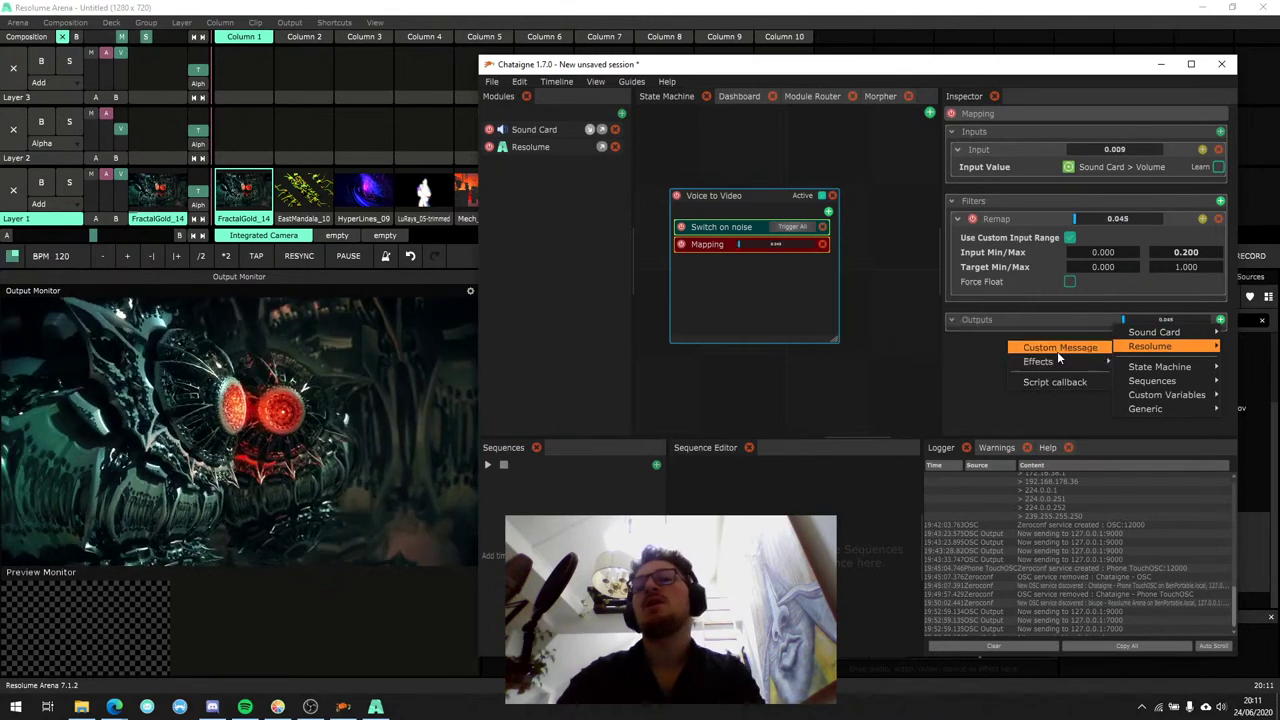
{"action": "mouse_move", "coordinate": [1020, 364]}
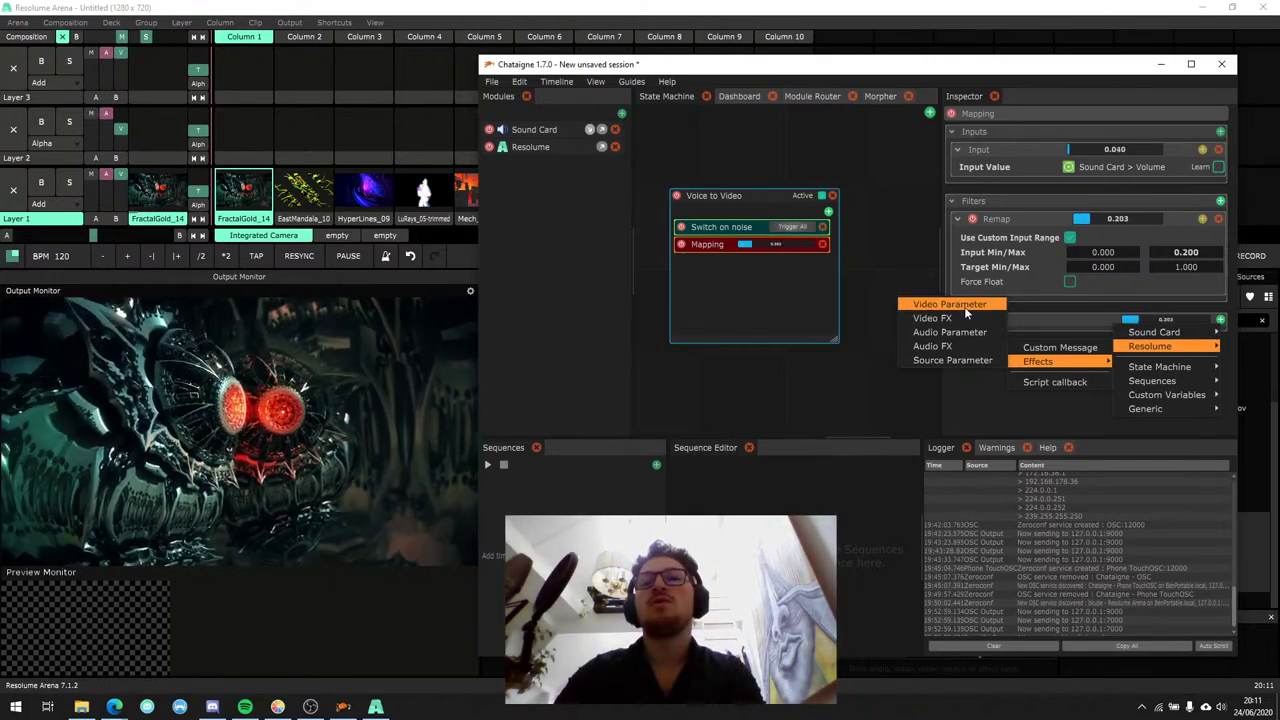
{"action": "left_click", "coordinate": [964, 306]}
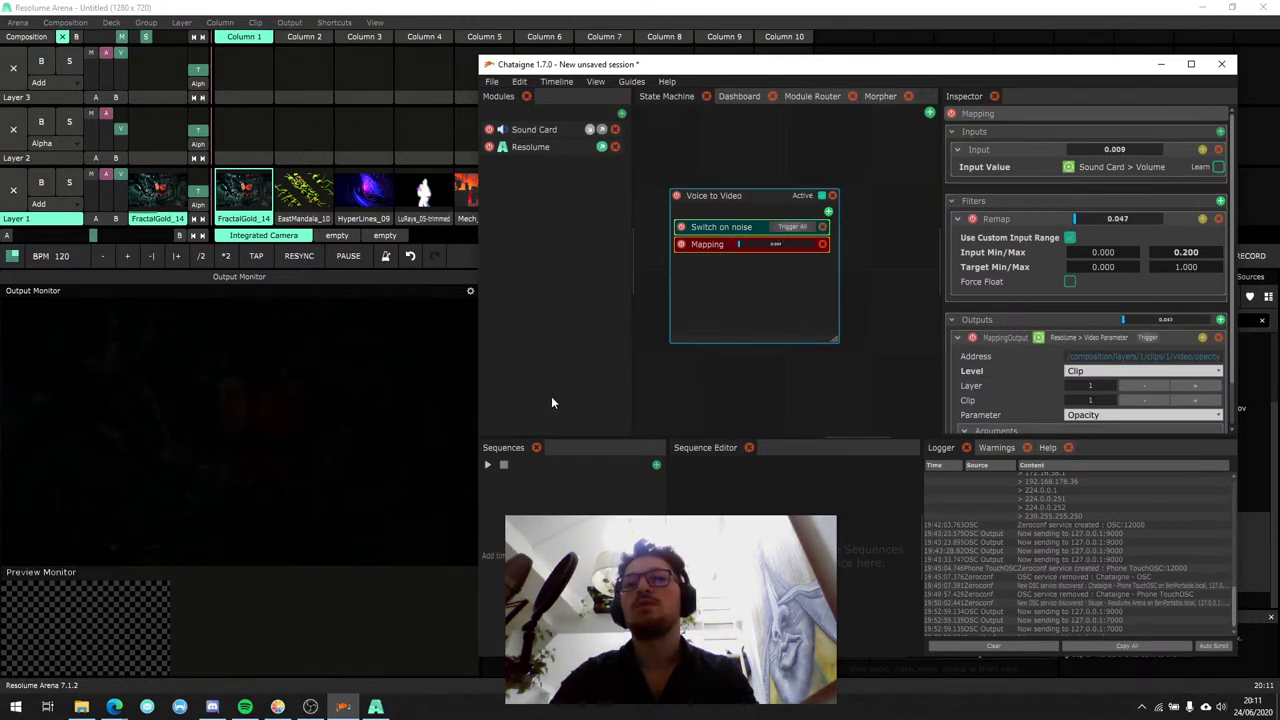
Set the mapping output's video parameter to Rotate Y.
{"action": "scroll", "coordinate": [1049, 372], "scroll_direction": "down", "scroll_amount": 2}
{"action": "left_click", "coordinate": [1095, 364]}
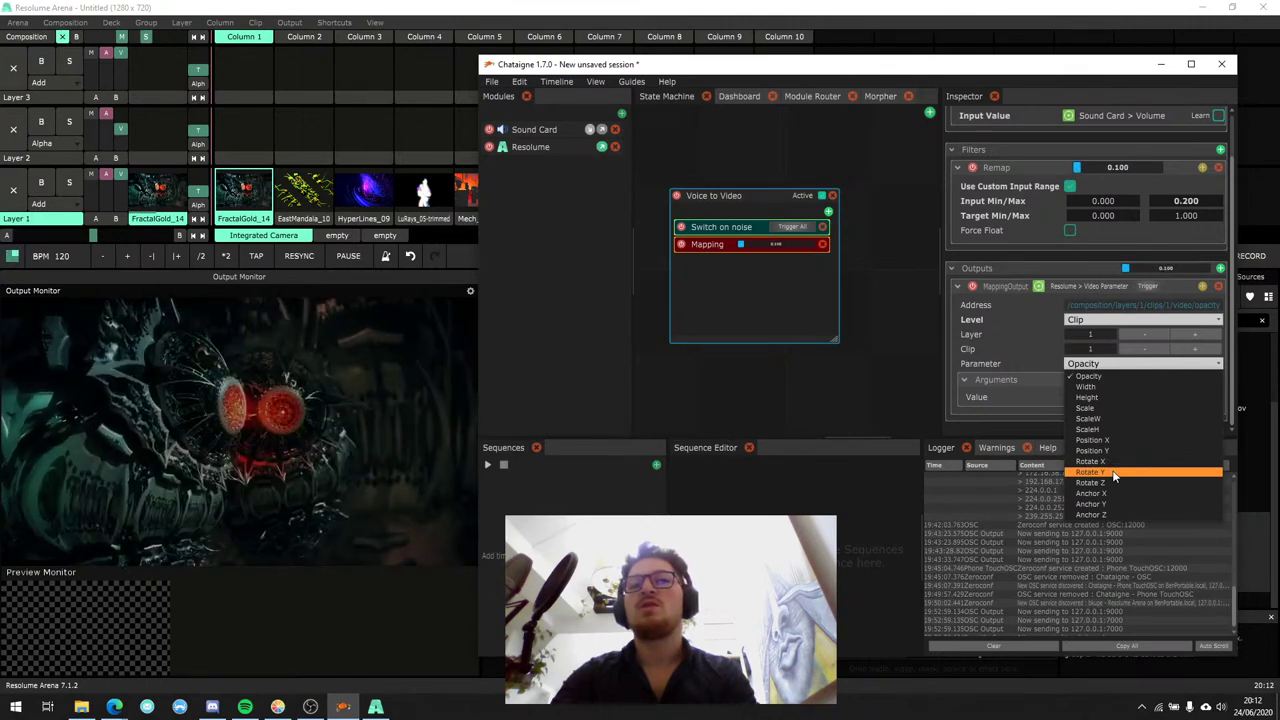
{"action": "left_click", "coordinate": [1113, 472]}
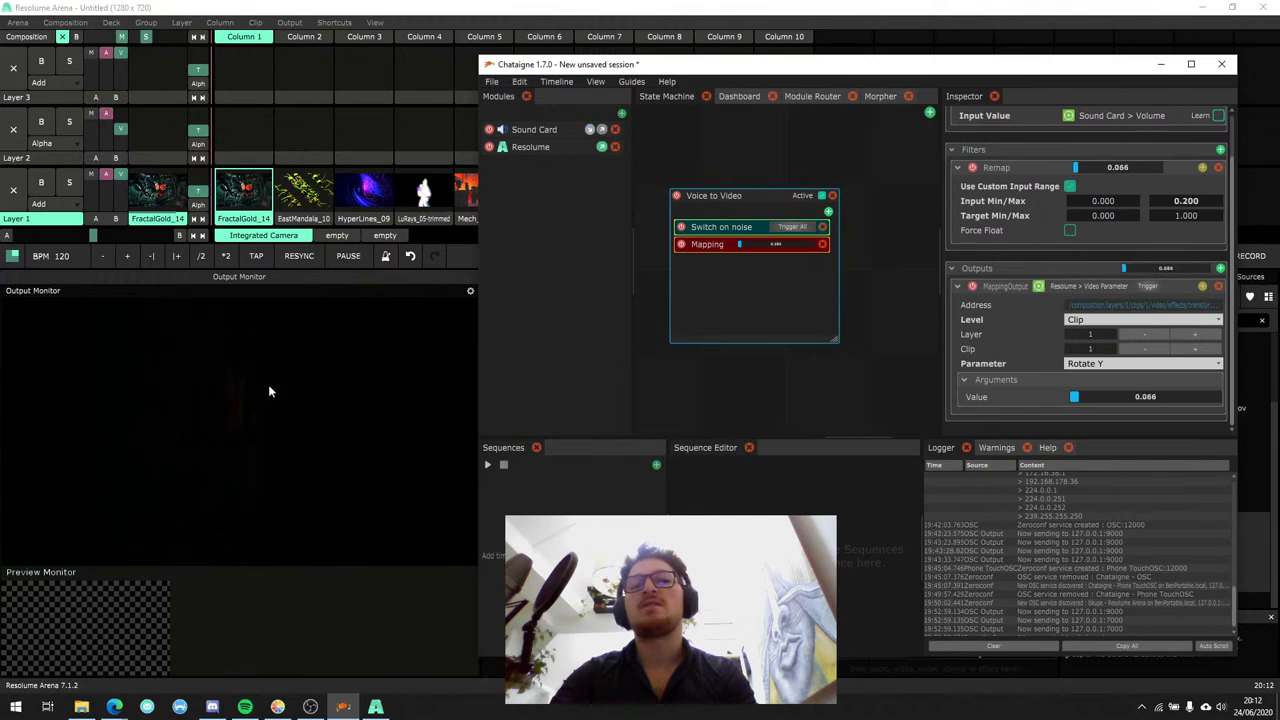
Switch to Resolume Arena, set the FractalGold_14 clip's opacity to 100 %, and return to Chataigne.
{"action": "left_click", "coordinate": [258, 213]}
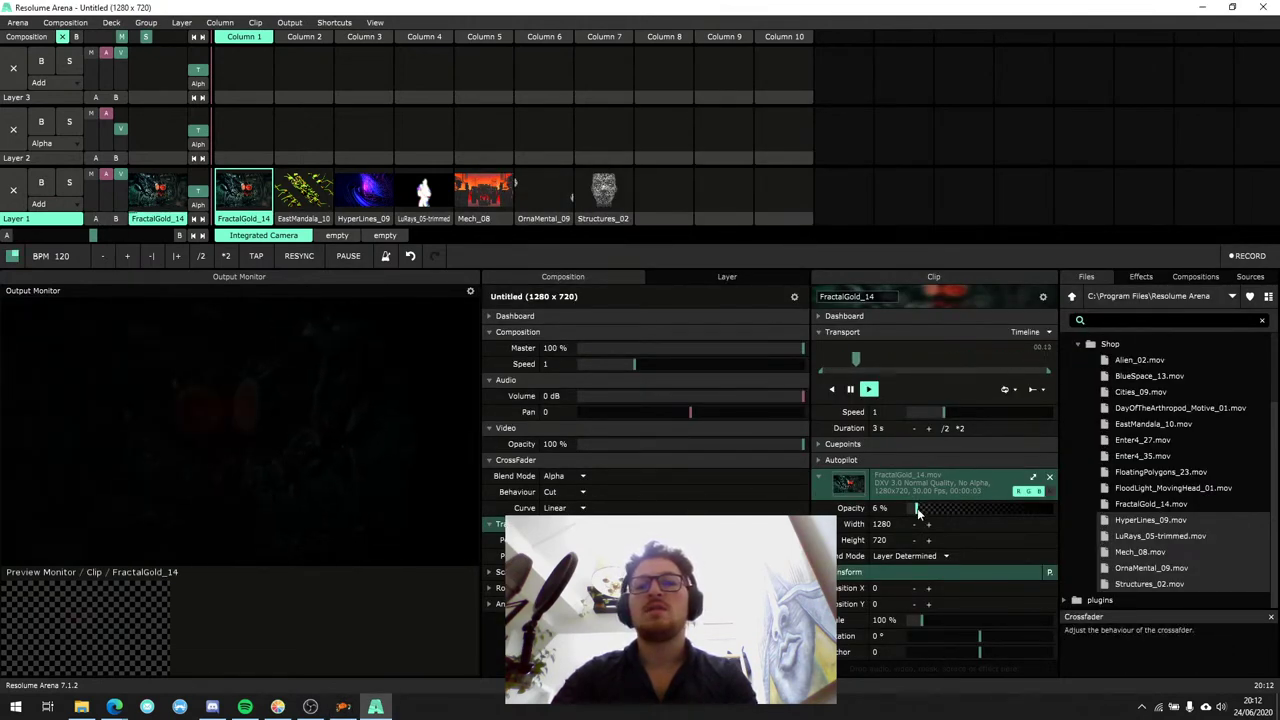
{"action": "left_click_drag", "start_coordinate": [918, 510], "coordinate": [1052, 510]}
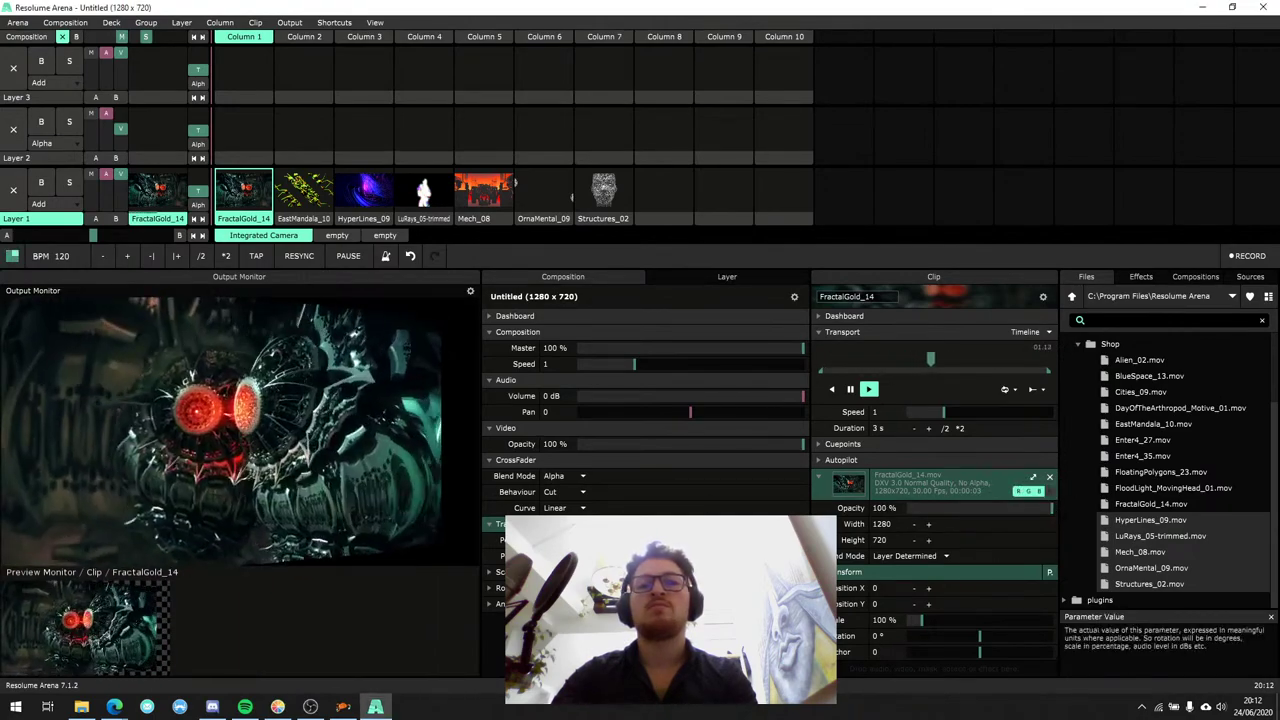
{"action": "key", "text": "alt+Tab"}
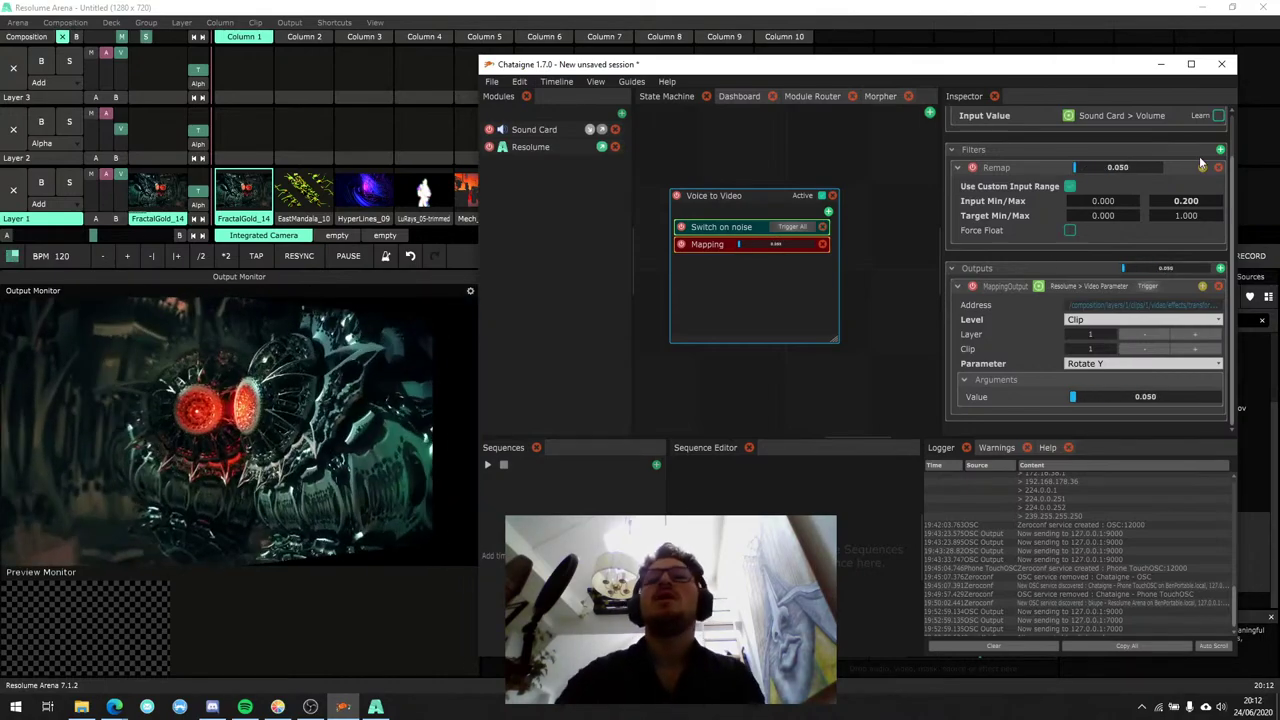
Add a Smooth time filter to the mapping and raise its smoothing to 0.943.
{"action": "left_click", "coordinate": [1221, 149]}
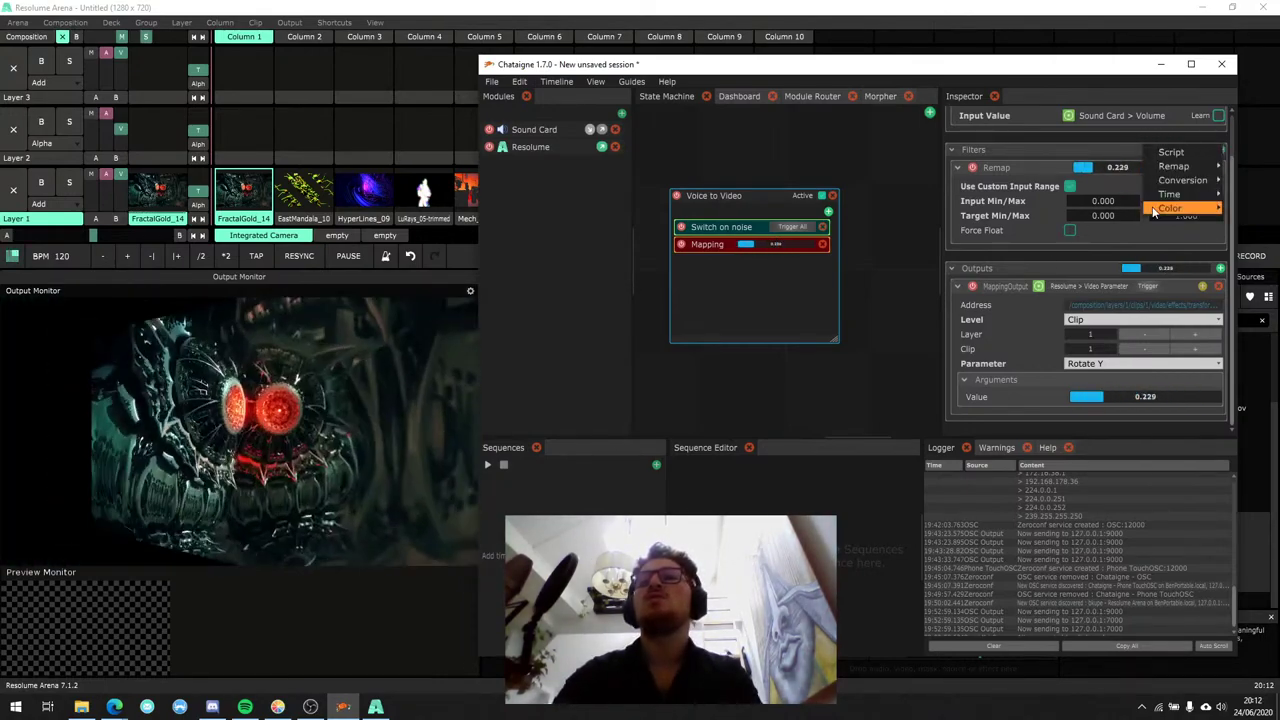
{"action": "mouse_move", "coordinate": [1190, 193]}
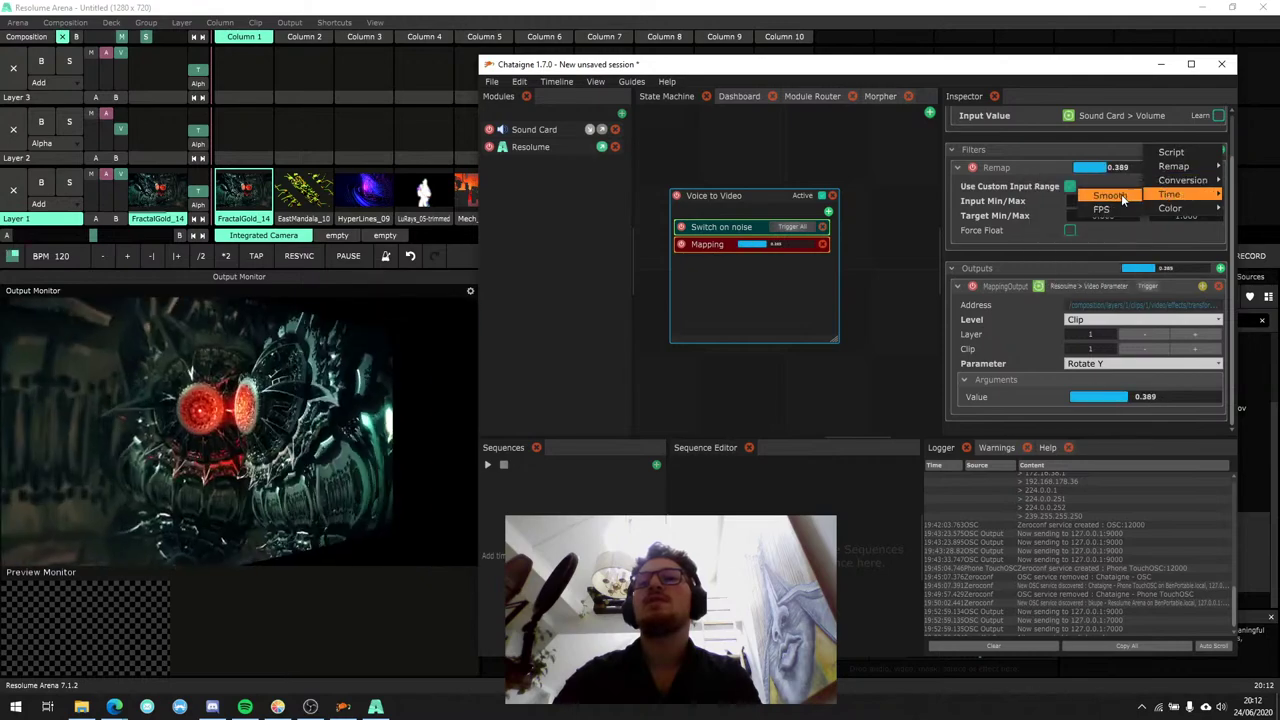
{"action": "left_click", "coordinate": [1120, 197]}
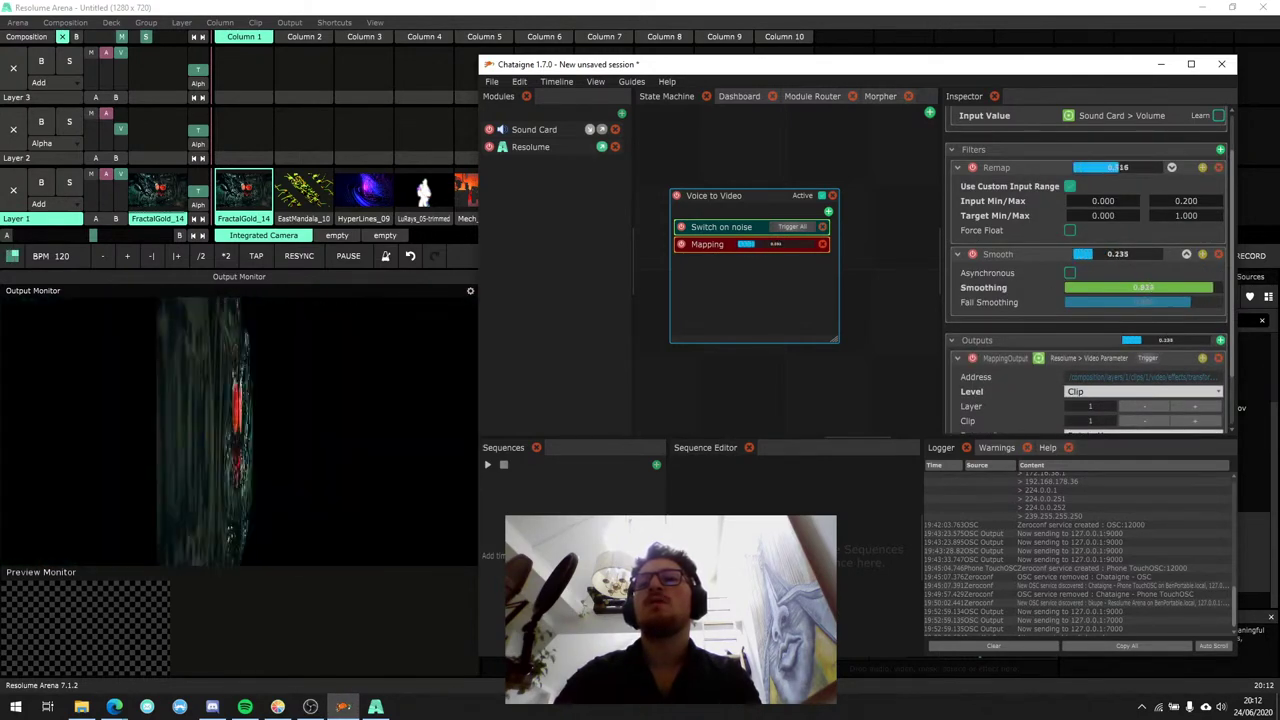
{"action": "left_click_drag", "start_coordinate": [1213, 287], "coordinate": [1217, 287]}
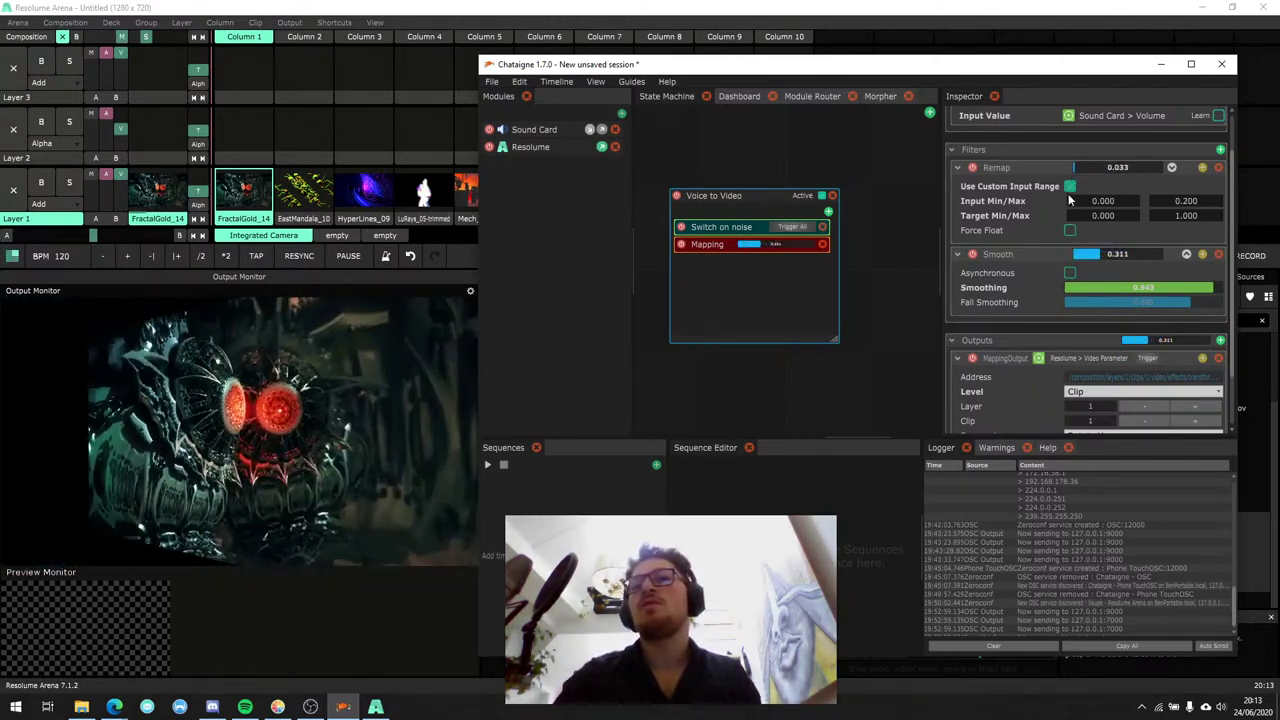
Add a Curve Map filter to the mapping and place it between the Remap and Smooth filters.
{"action": "left_click", "coordinate": [1220, 149]}
{"action": "mouse_move", "coordinate": [1171, 172]}
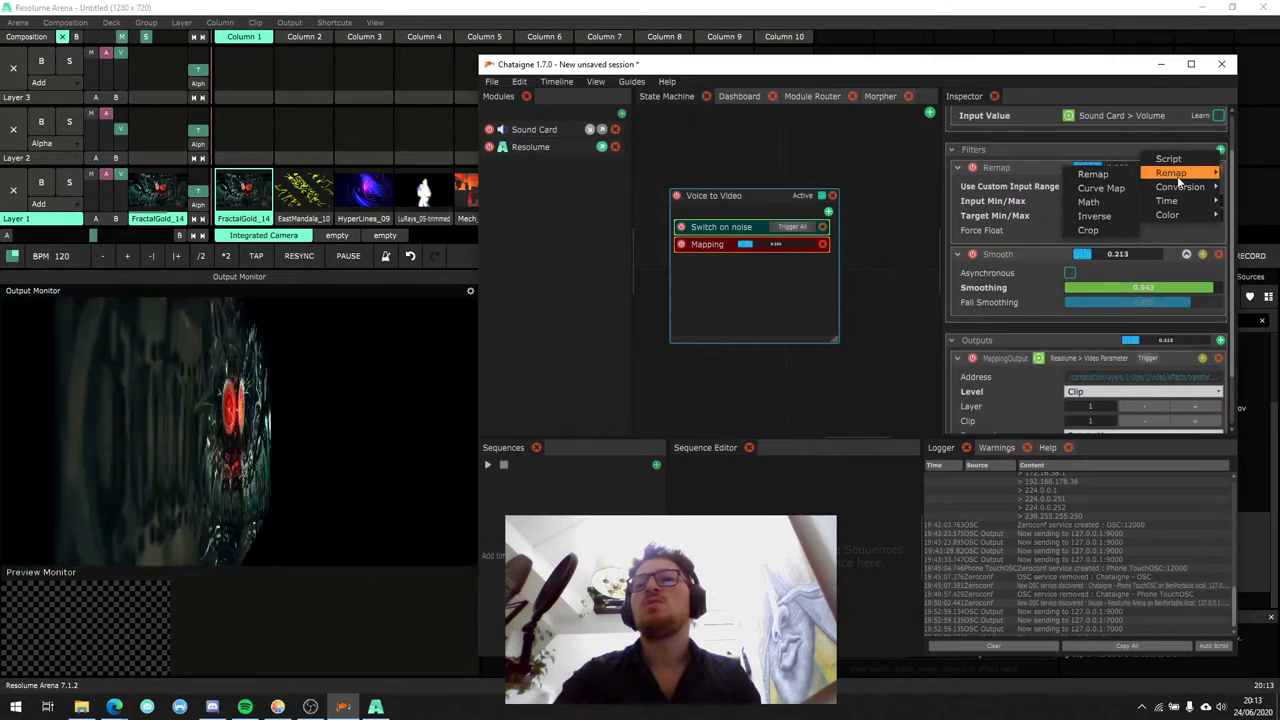
{"action": "left_click", "coordinate": [1101, 189]}
{"action": "left_click_drag", "start_coordinate": [1003, 326], "coordinate": [1003, 256]}
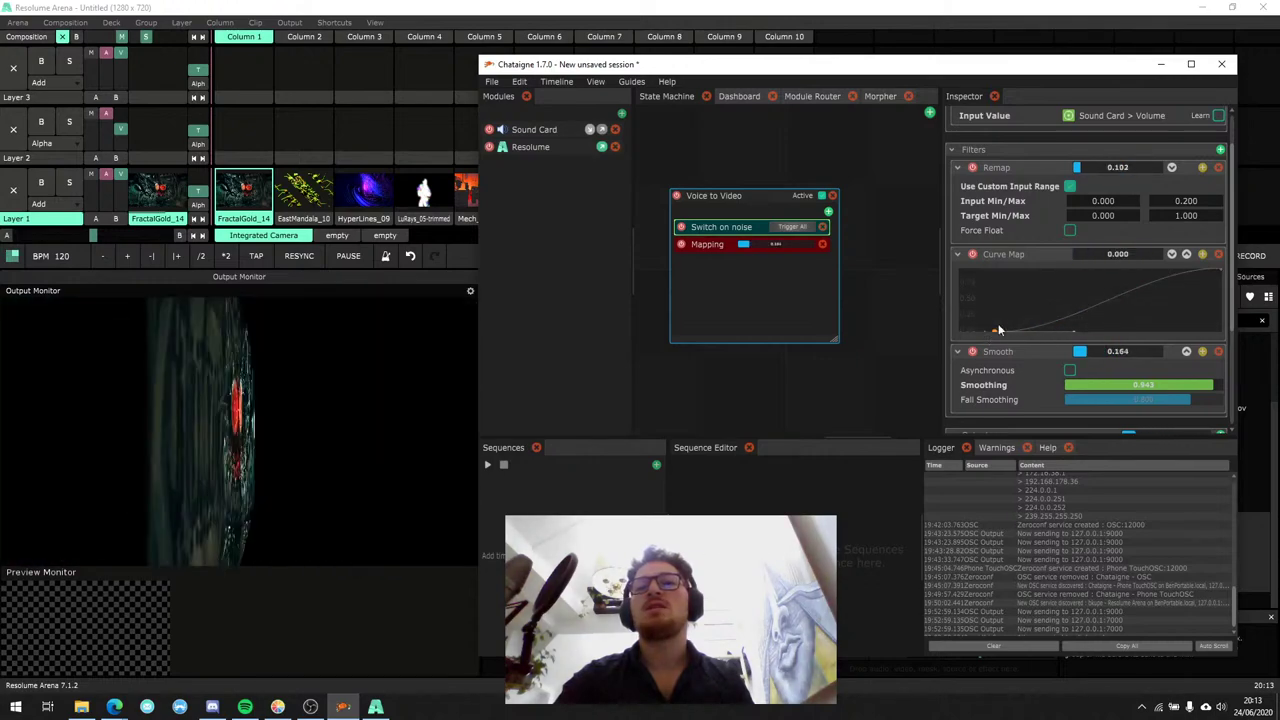
Experiment with the Curve Map's handles and an added middle point, and finish with a smooth S-shaped curve.
{"action": "left_click_drag", "start_coordinate": [1074, 330], "coordinate": [1032, 283]}
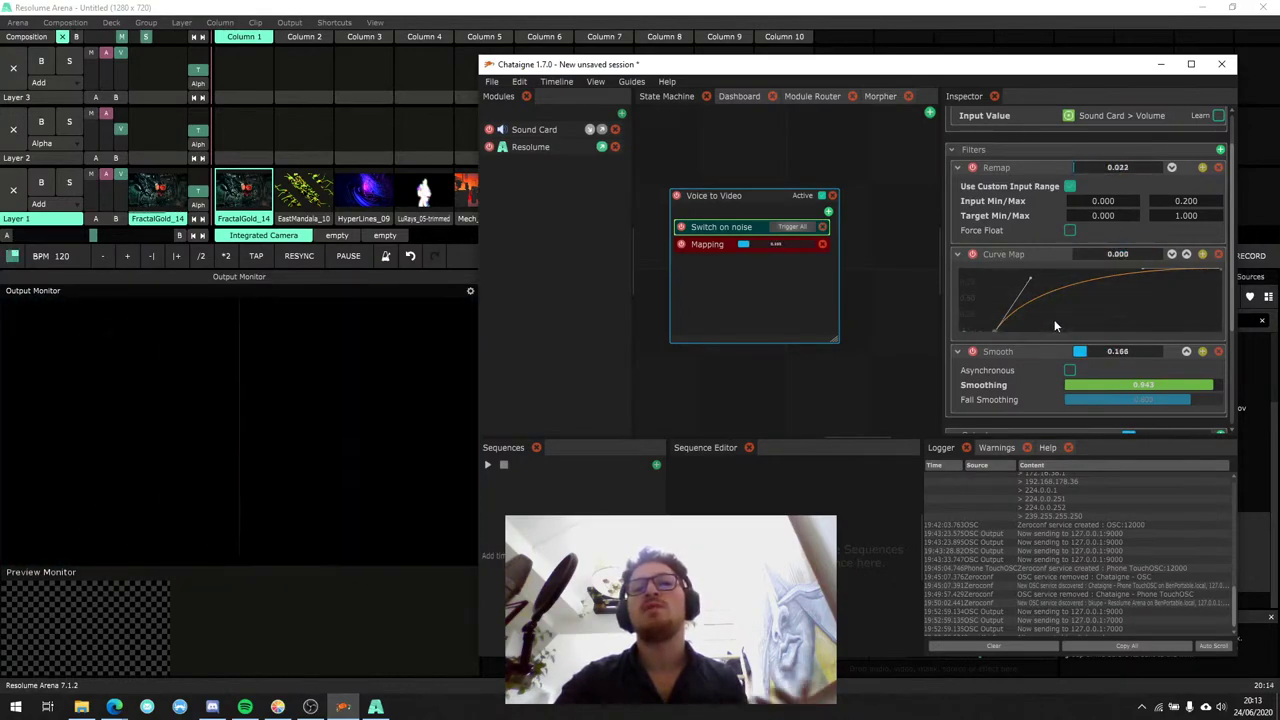
{"action": "left_click_drag", "start_coordinate": [1036, 331], "coordinate": [1065, 298]}
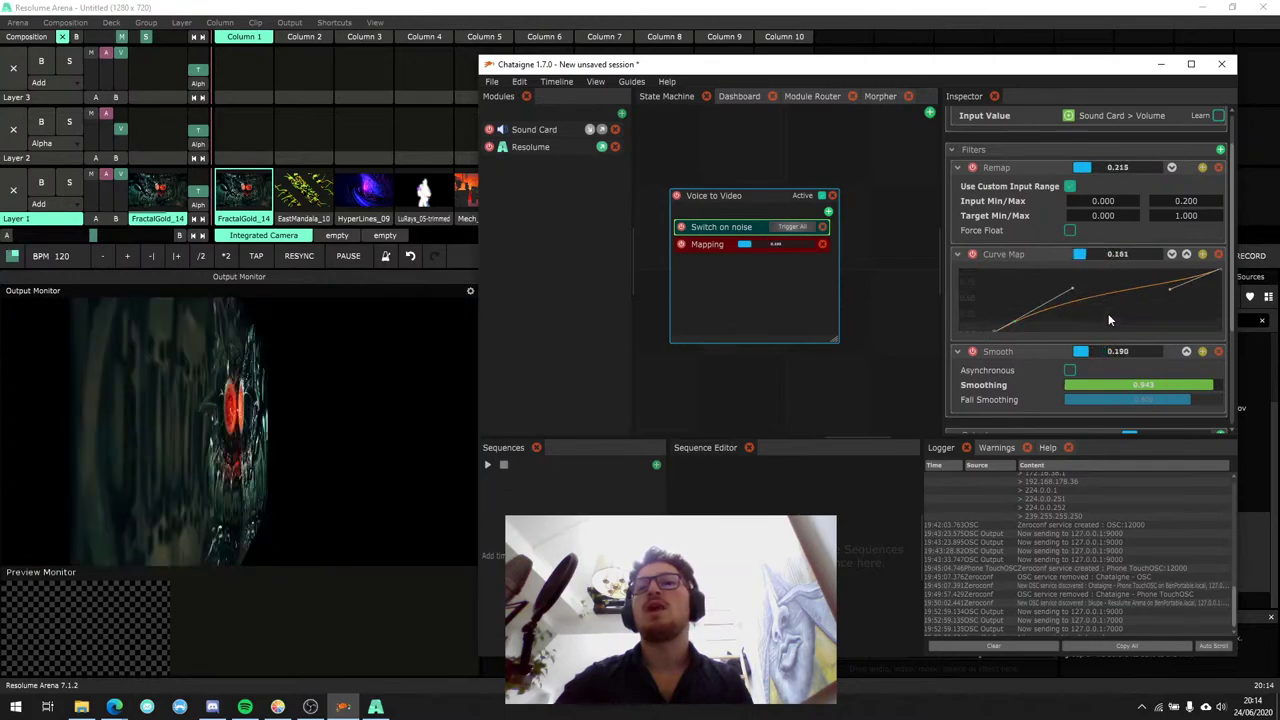
{"action": "double_click", "coordinate": [1089, 318]}
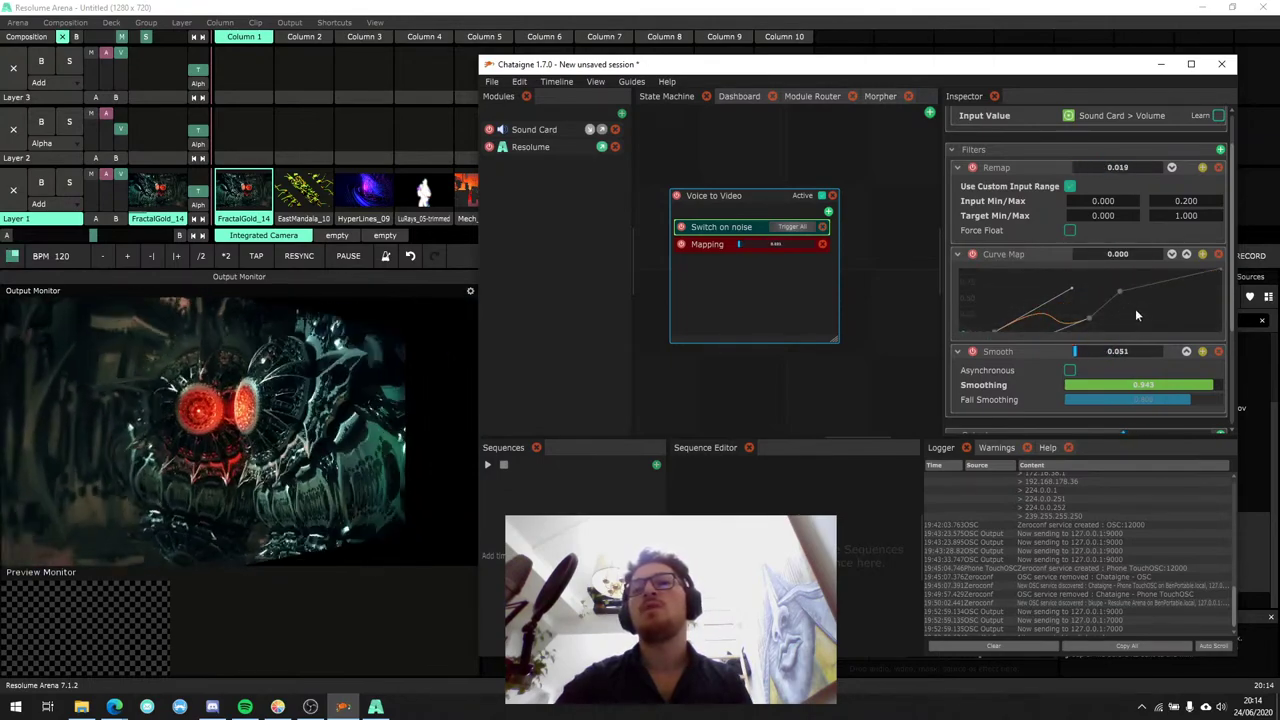
{"action": "mouse_move", "coordinate": [1131, 296]}
{"action": "left_mouse_down"}
{"action": "mouse_move", "coordinate": [1095, 296]}
{"action": "mouse_move", "coordinate": [1128, 285]}
{"action": "left_mouse_up"}
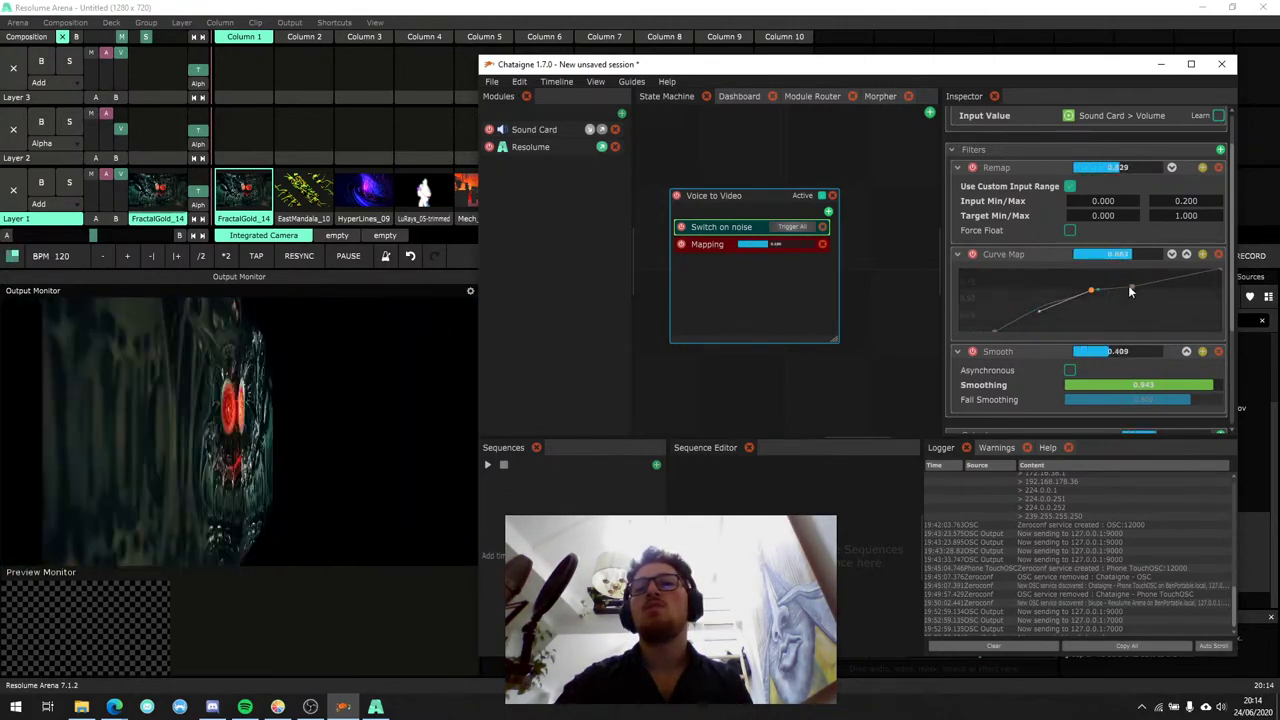
{"action": "left_click_drag", "start_coordinate": [1045, 310], "coordinate": [1031, 288]}
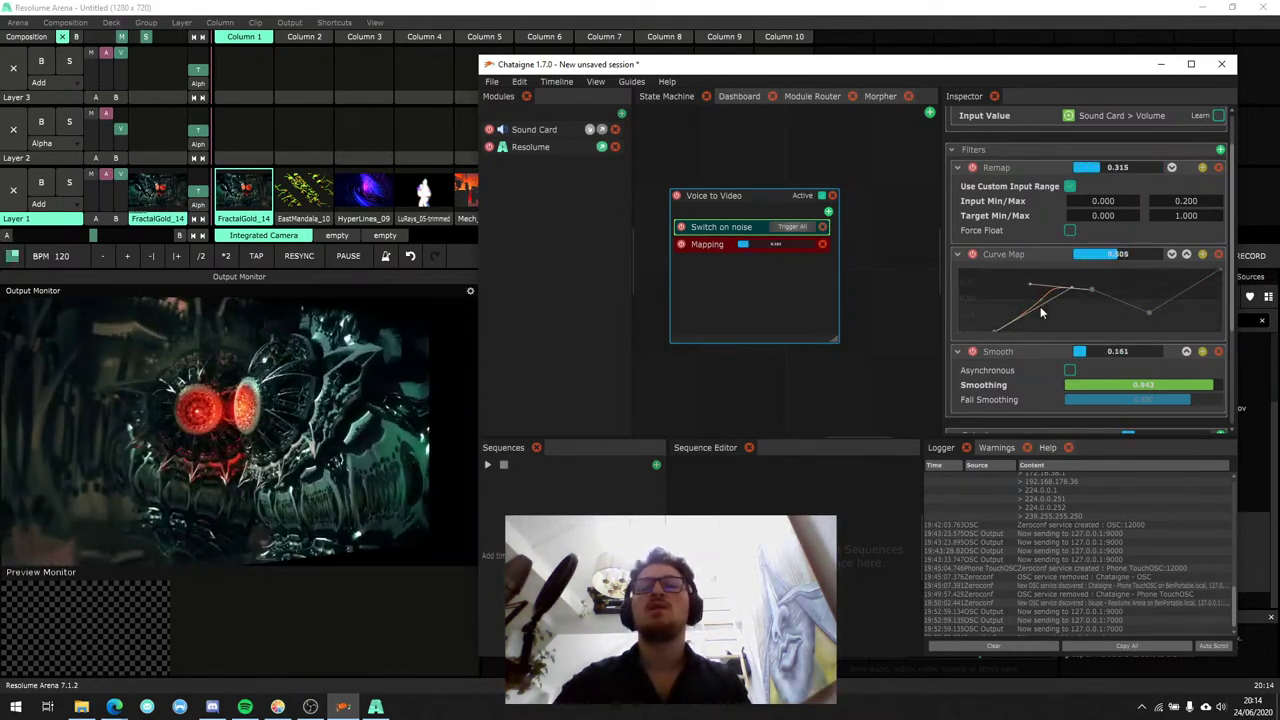
{"action": "mouse_move", "coordinate": [1093, 289]}
{"action": "left_mouse_down"}
{"action": "mouse_move", "coordinate": [1120, 282]}
{"action": "mouse_move", "coordinate": [1152, 313]}
{"action": "mouse_move", "coordinate": [1085, 292]}
{"action": "mouse_move", "coordinate": [1157, 299]}
{"action": "mouse_move", "coordinate": [1044, 324]}
{"action": "mouse_move", "coordinate": [1061, 281]}
{"action": "mouse_move", "coordinate": [1093, 289]}
{"action": "left_mouse_up"}
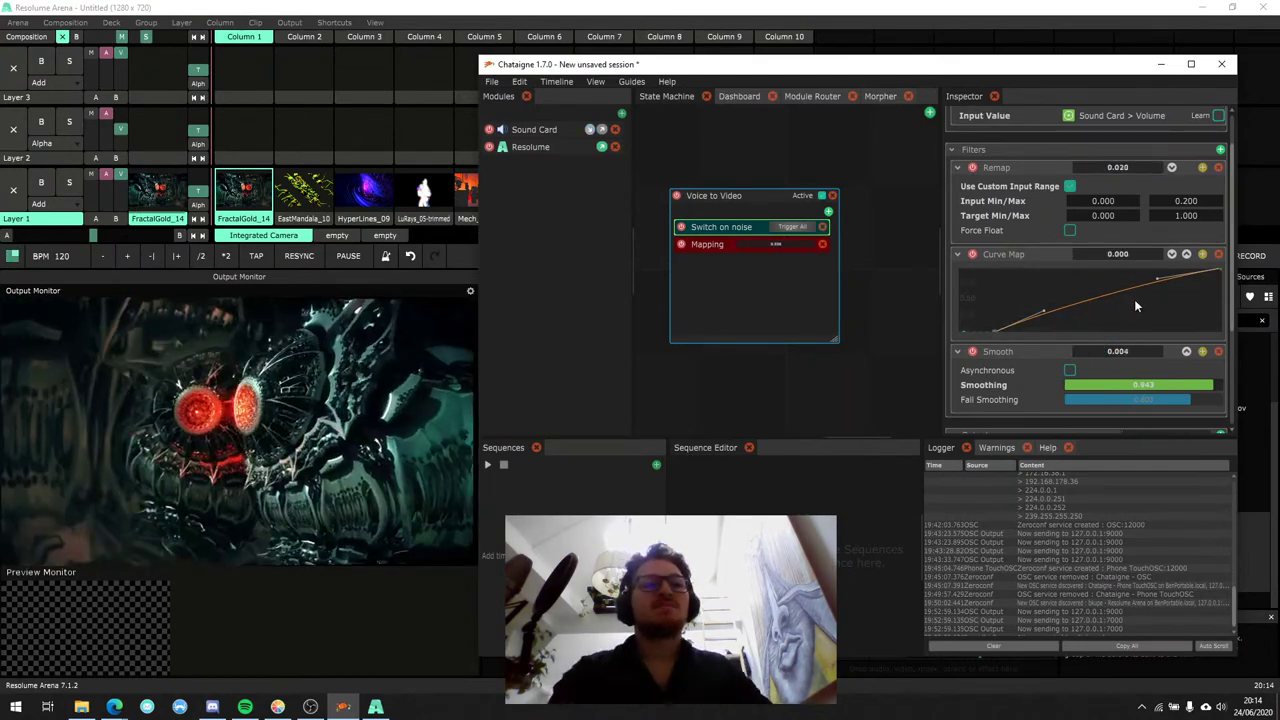
{"action": "left_click_drag", "start_coordinate": [1217, 284], "coordinate": [1072, 302]}
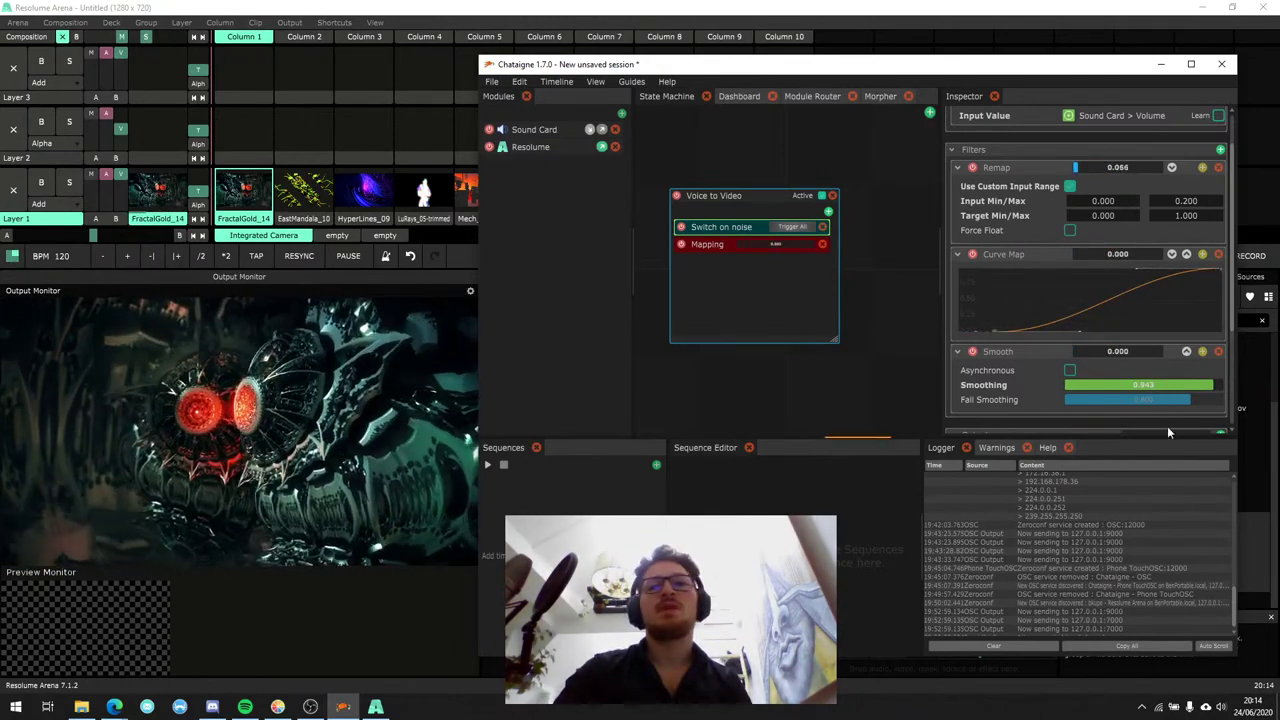
Enable asynchronous smoothing on the Smooth filter, with smoothing at about 0.59 and fall smoothing at 0.979.
{"action": "scroll", "coordinate": [1150, 410], "scroll_direction": "down", "scroll_amount": 3}
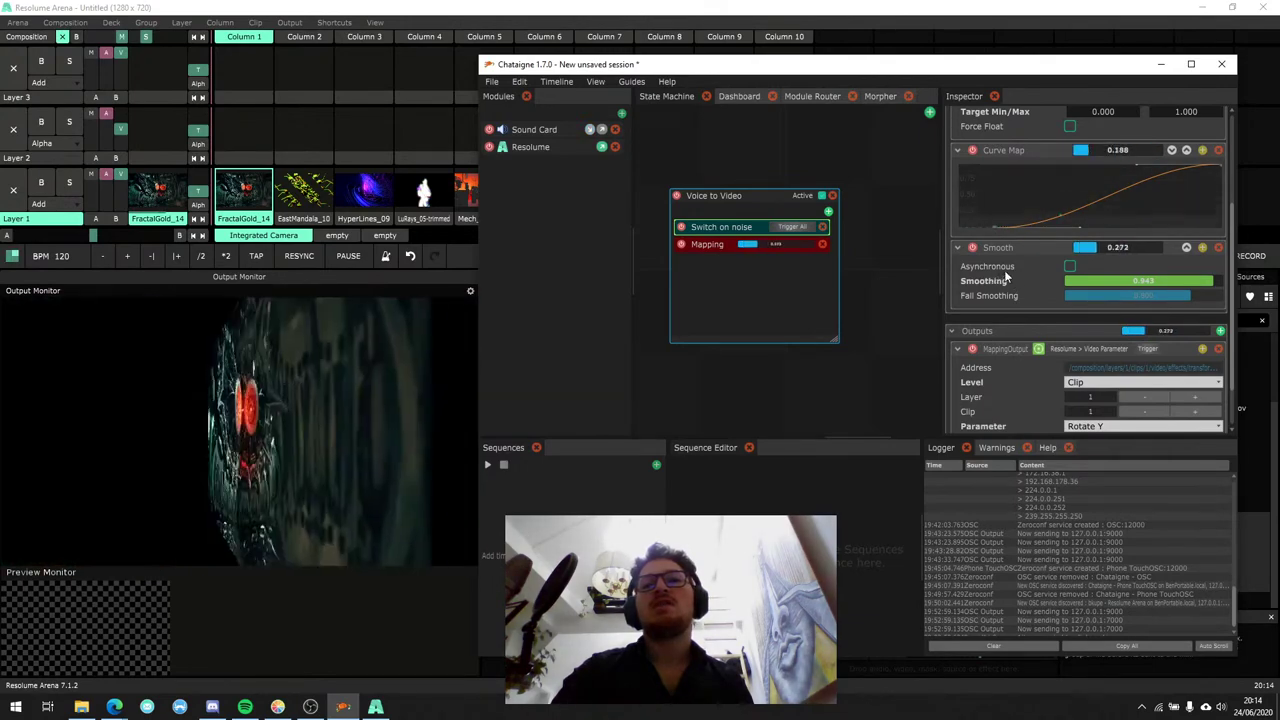
{"action": "left_click", "coordinate": [1070, 268]}
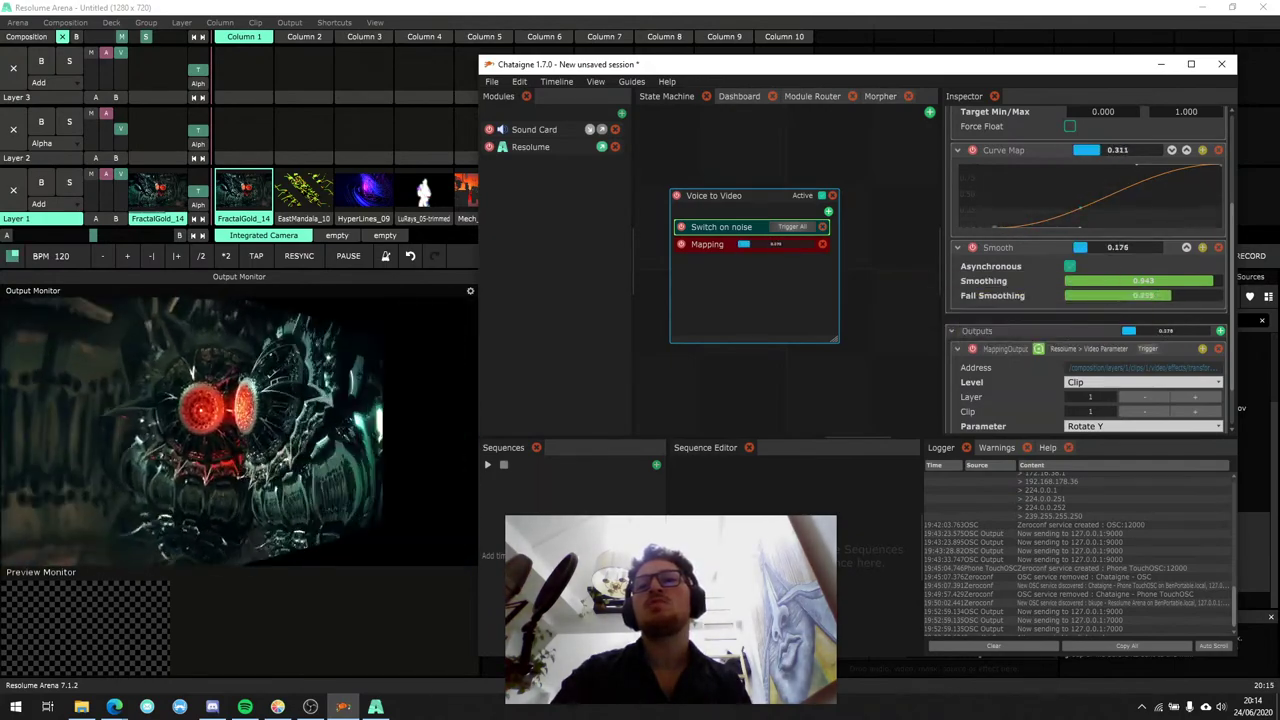
{"action": "left_click_drag", "start_coordinate": [1157, 250], "coordinate": [1082, 250]}
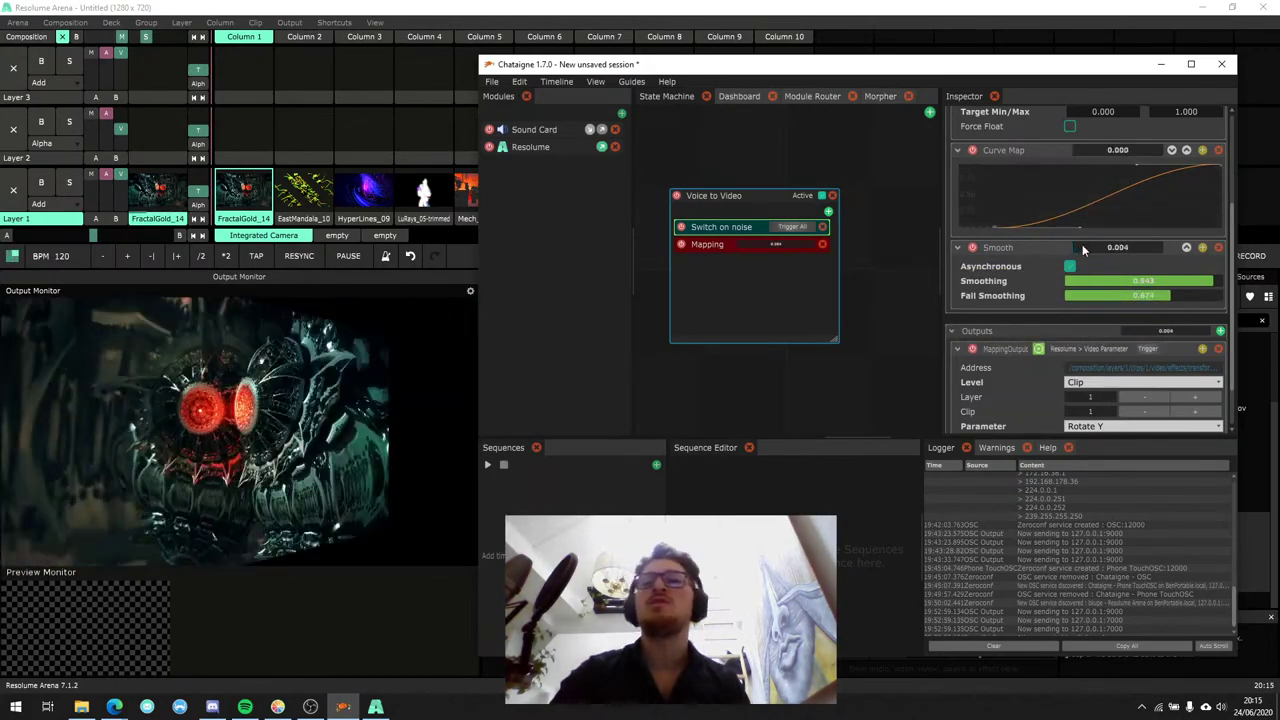
{"action": "left_click_drag", "start_coordinate": [1205, 285], "coordinate": [1162, 283]}
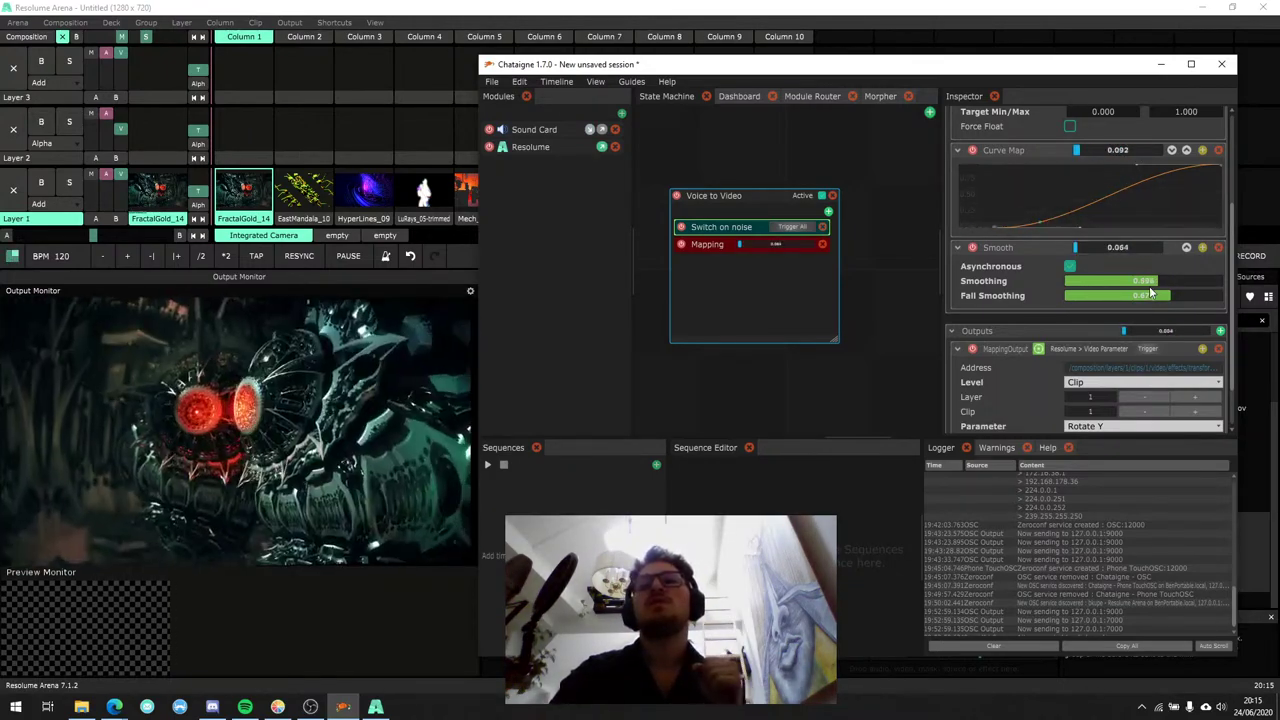
{"action": "left_click_drag", "start_coordinate": [1150, 292], "coordinate": [1187, 291]}
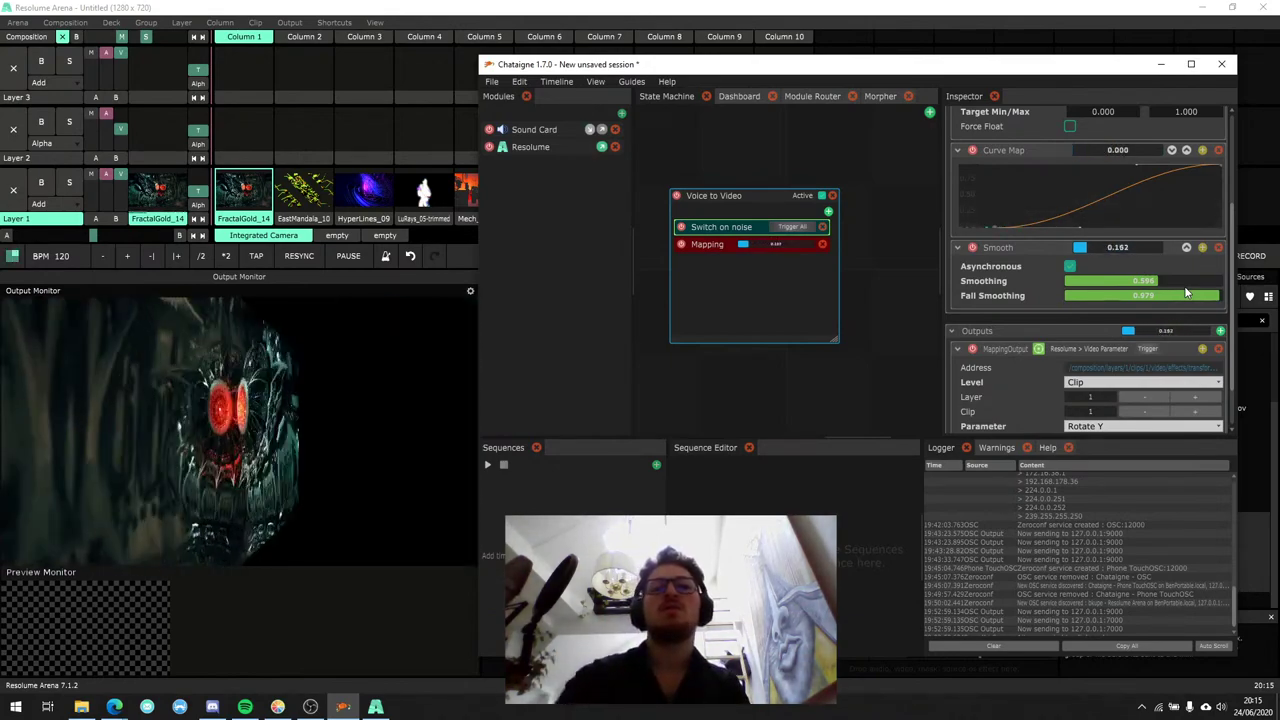
Set the Remap filter's target maximum to 0.5 and shift the Curve Map's starting point slightly toward lower input values.
{"action": "scroll", "coordinate": [1132, 244], "scroll_direction": "up", "scroll_amount": 3}
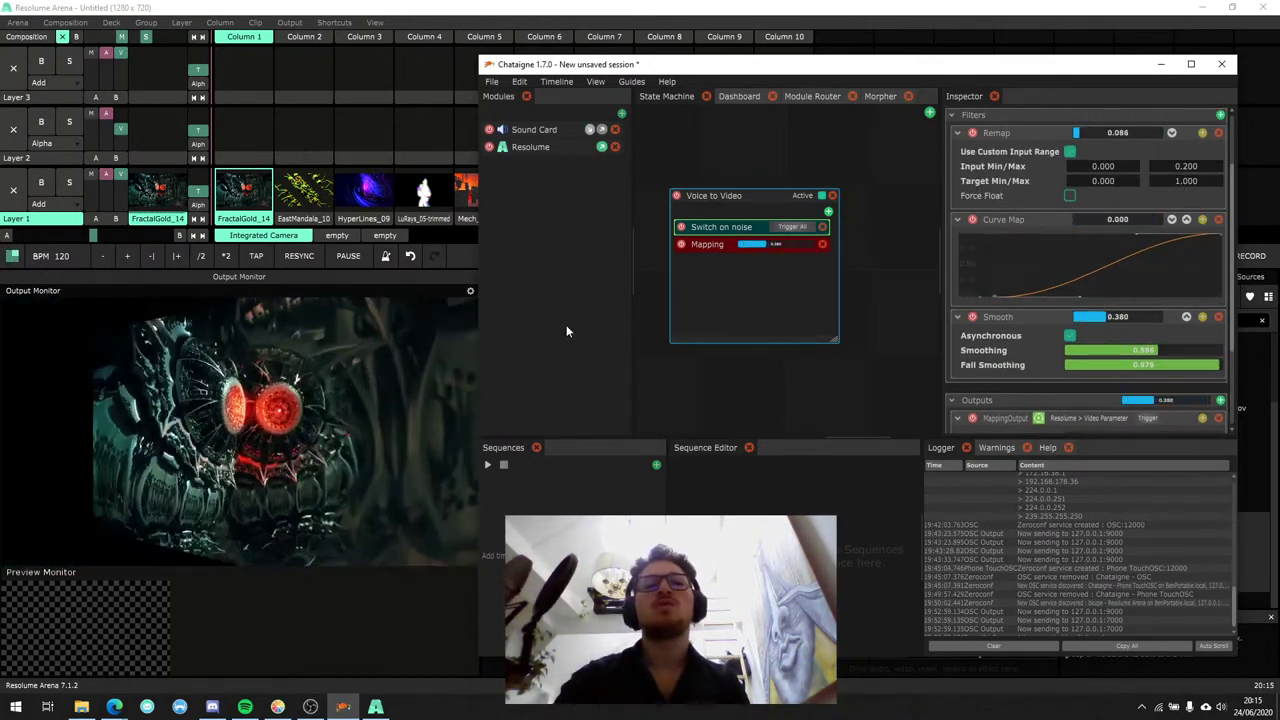
{"action": "double_click", "coordinate": [1165, 181]}
{"action": "type", "text": "0.5"}
{"action": "key", "text": "Return"}
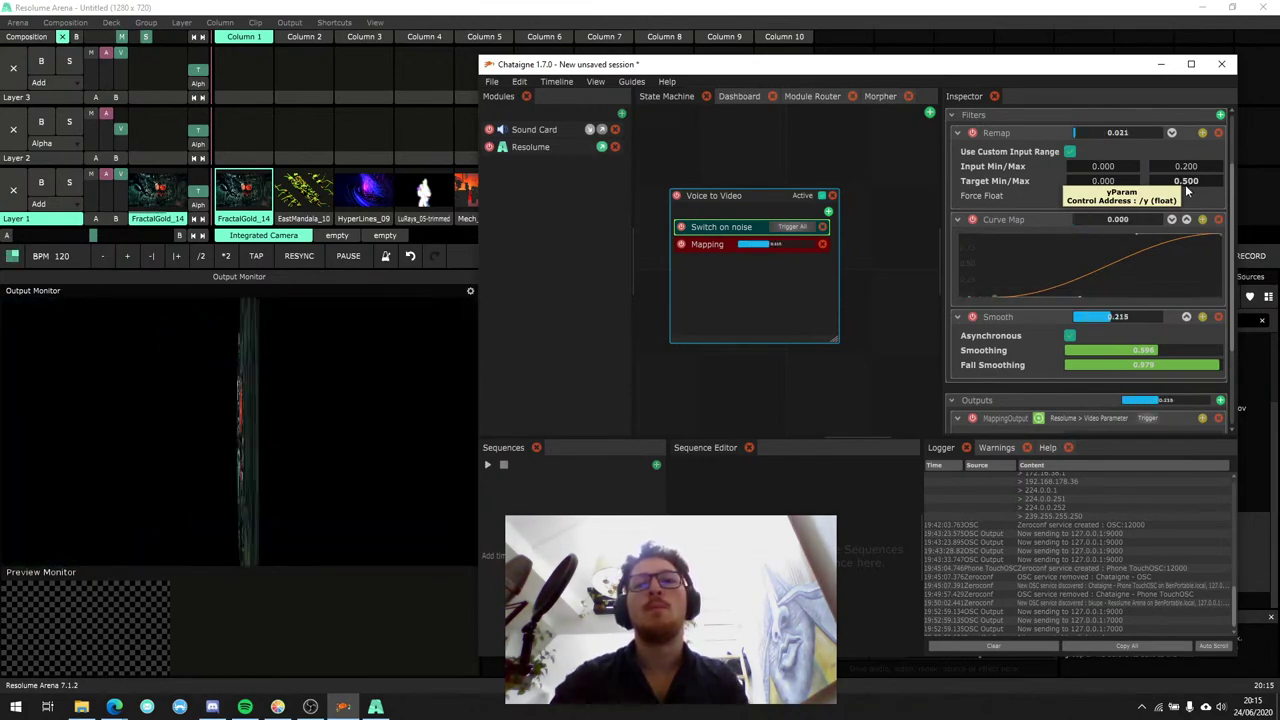
{"action": "left_click_drag", "start_coordinate": [994, 295], "coordinate": [980, 297]}
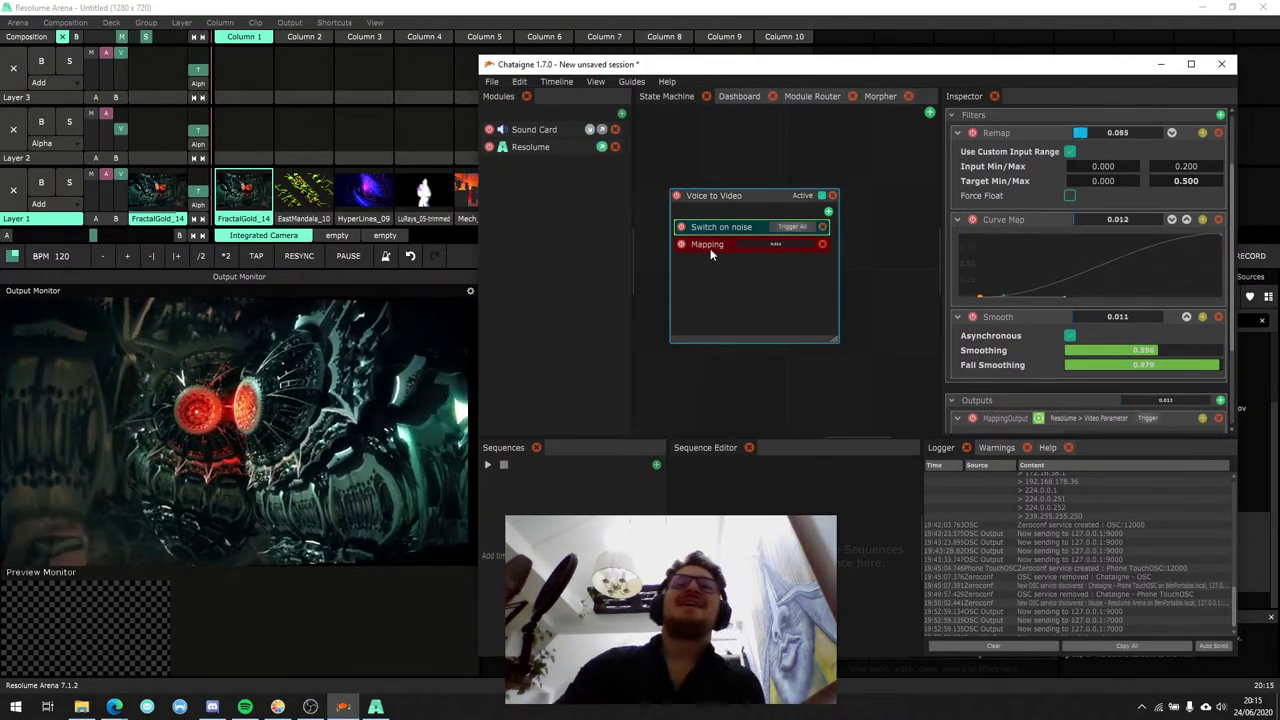
Widen the Chataigne window and reposition the Voice to Video state in the State Machine.
{"action": "left_click", "coordinate": [760, 194]}
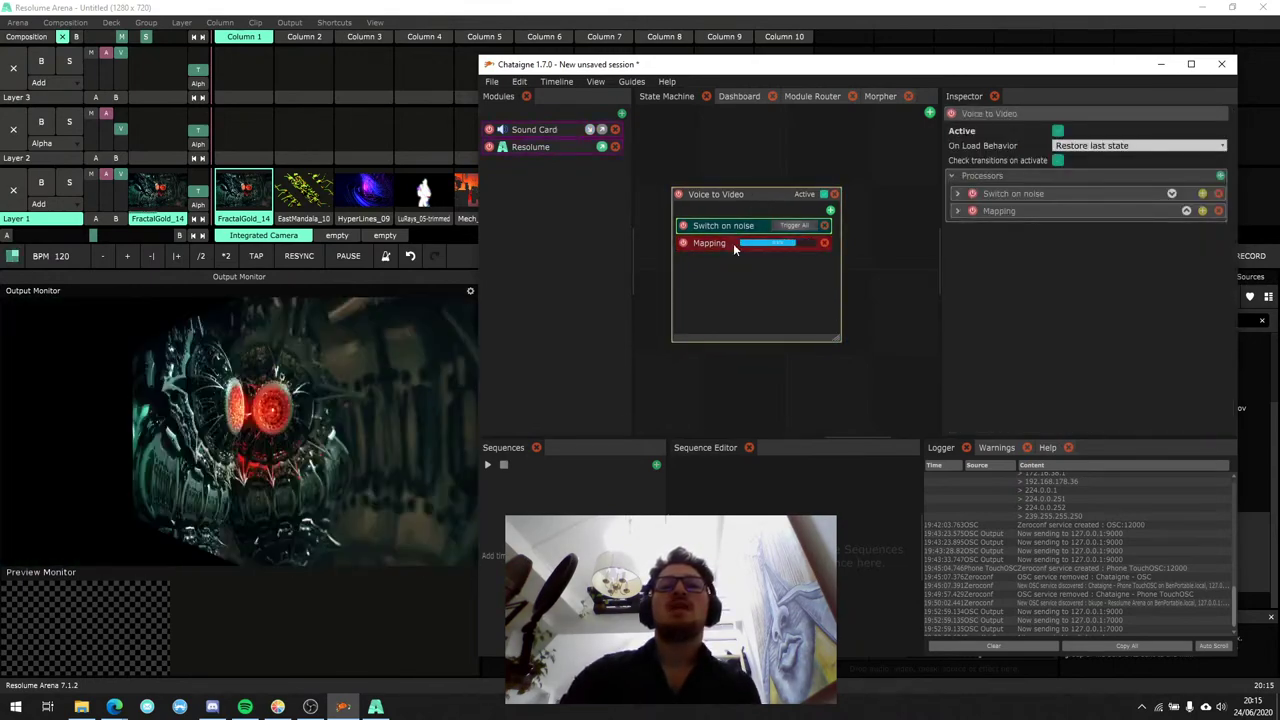
{"action": "left_click", "coordinate": [733, 243]}
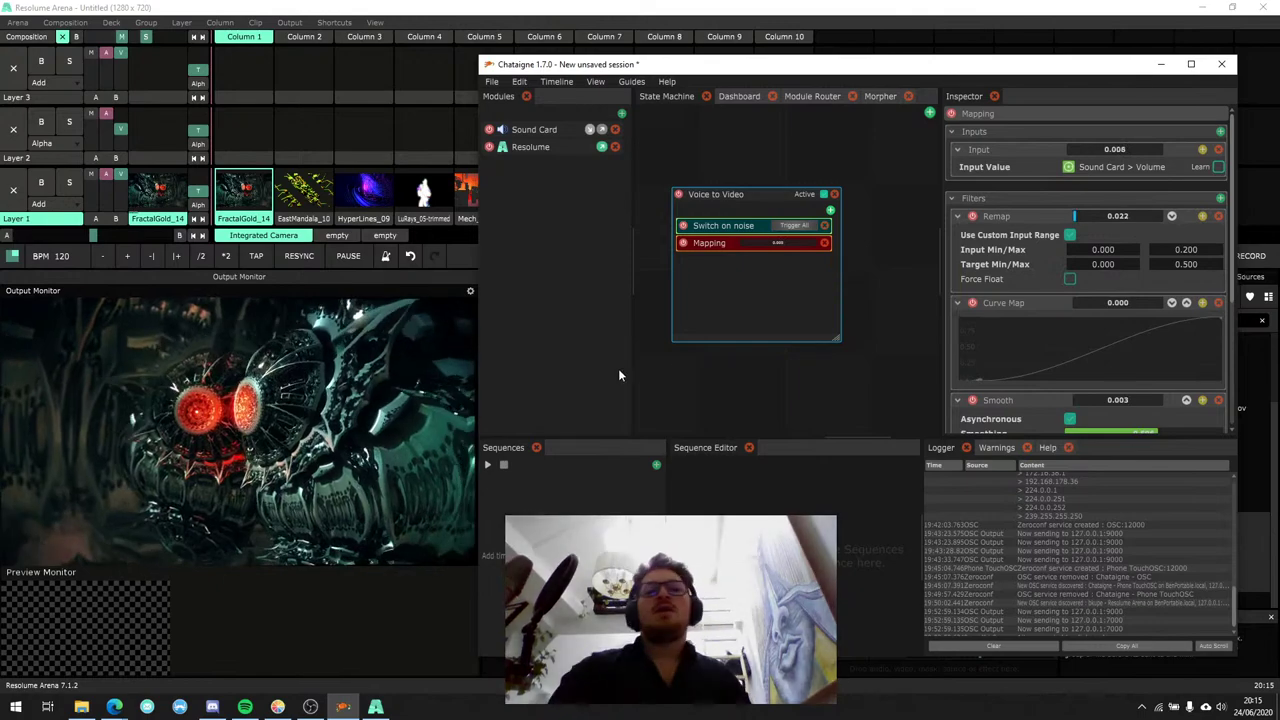
{"action": "left_click_drag", "start_coordinate": [478, 267], "coordinate": [458, 267]}
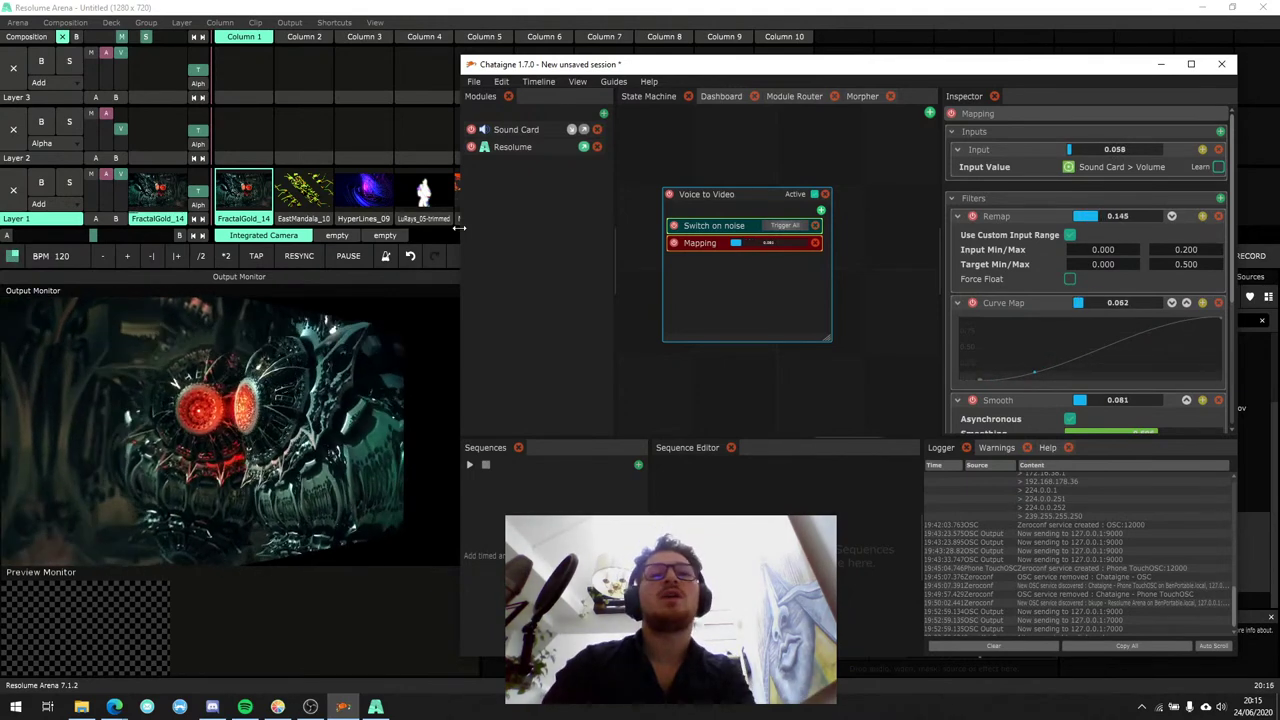
{"action": "left_click_drag", "start_coordinate": [462, 224], "coordinate": [293, 224]}
{"action": "left_click_drag", "start_coordinate": [678, 194], "coordinate": [601, 198]}
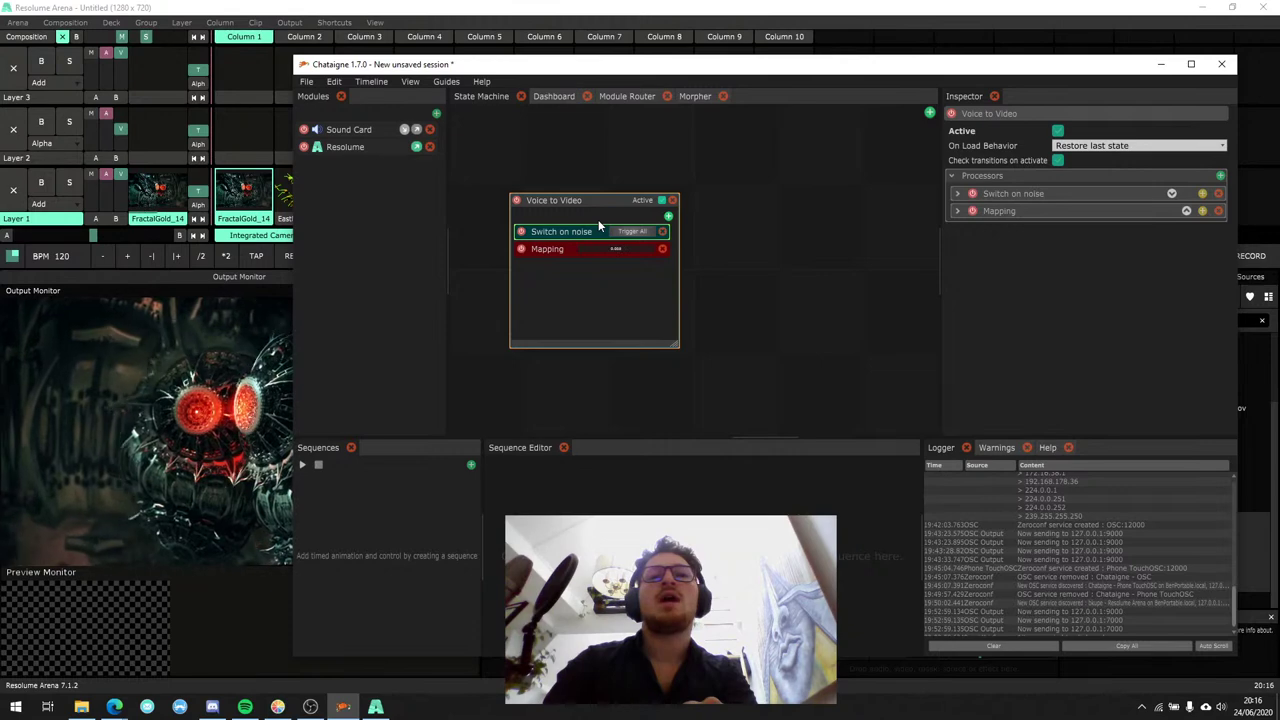
Disable the Mapping in the Voice to Video state and shift the Chataigne window slightly.
{"action": "left_click", "coordinate": [521, 250]}
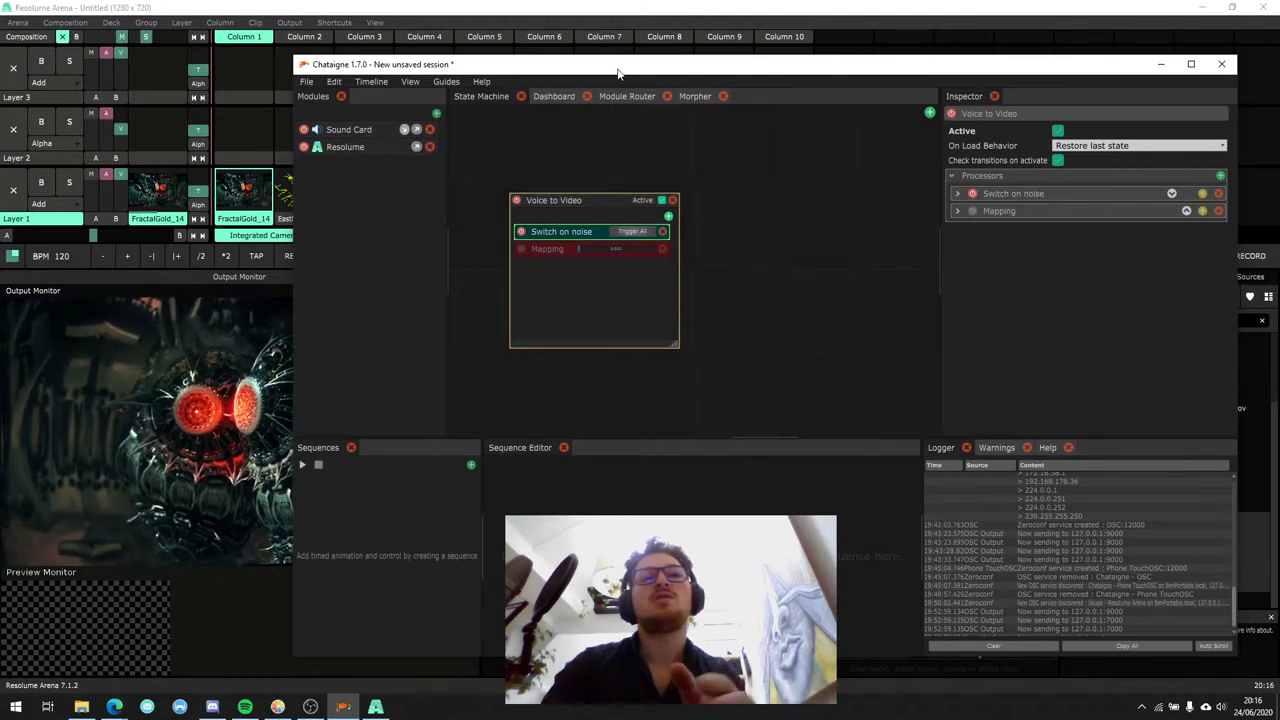
{"action": "mouse_move", "coordinate": [618, 70]}
{"action": "left_mouse_down"}
{"action": "mouse_move", "coordinate": [700, 79]}
{"action": "mouse_move", "coordinate": [633, 62]}
{"action": "left_mouse_up"}
{"action": "left_click", "coordinate": [560, 242]}
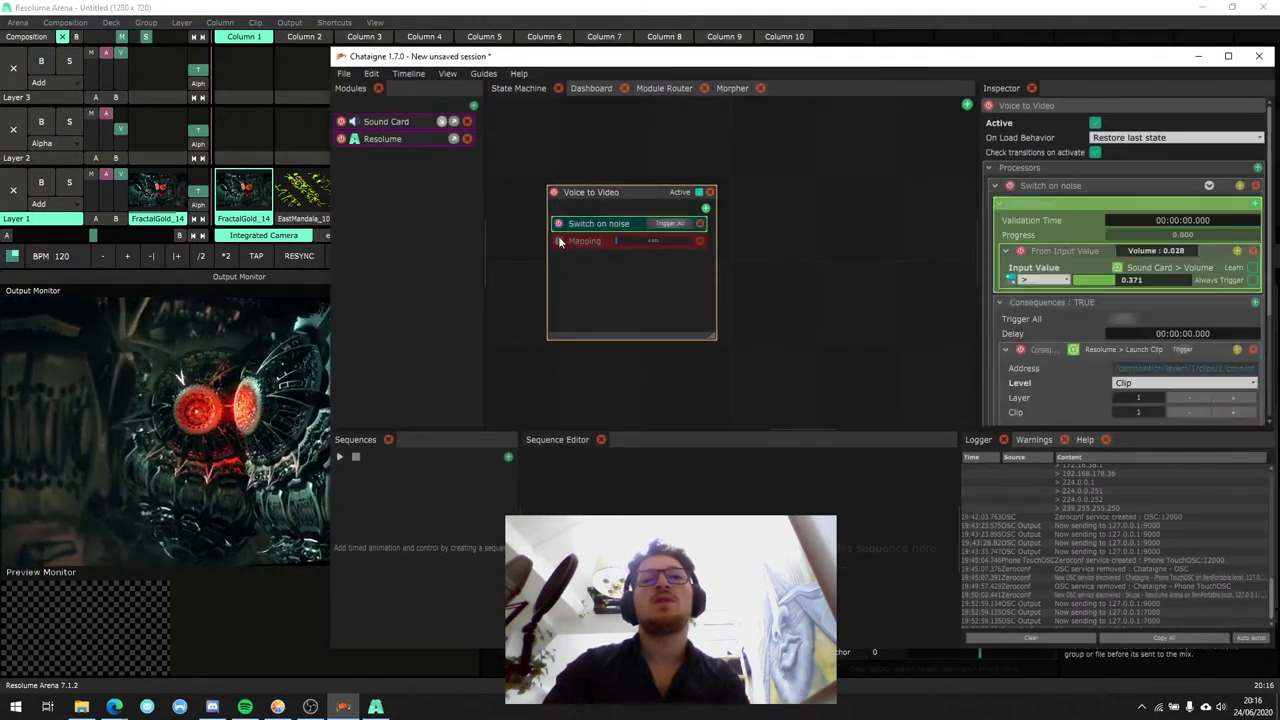
Add a new state to the state machine and place it beside the Voice to Video state.
{"action": "left_click_drag", "start_coordinate": [631, 191], "coordinate": [614, 194]}
{"action": "right_click", "coordinate": [830, 175]}
{"action": "left_click", "coordinate": [886, 178]}
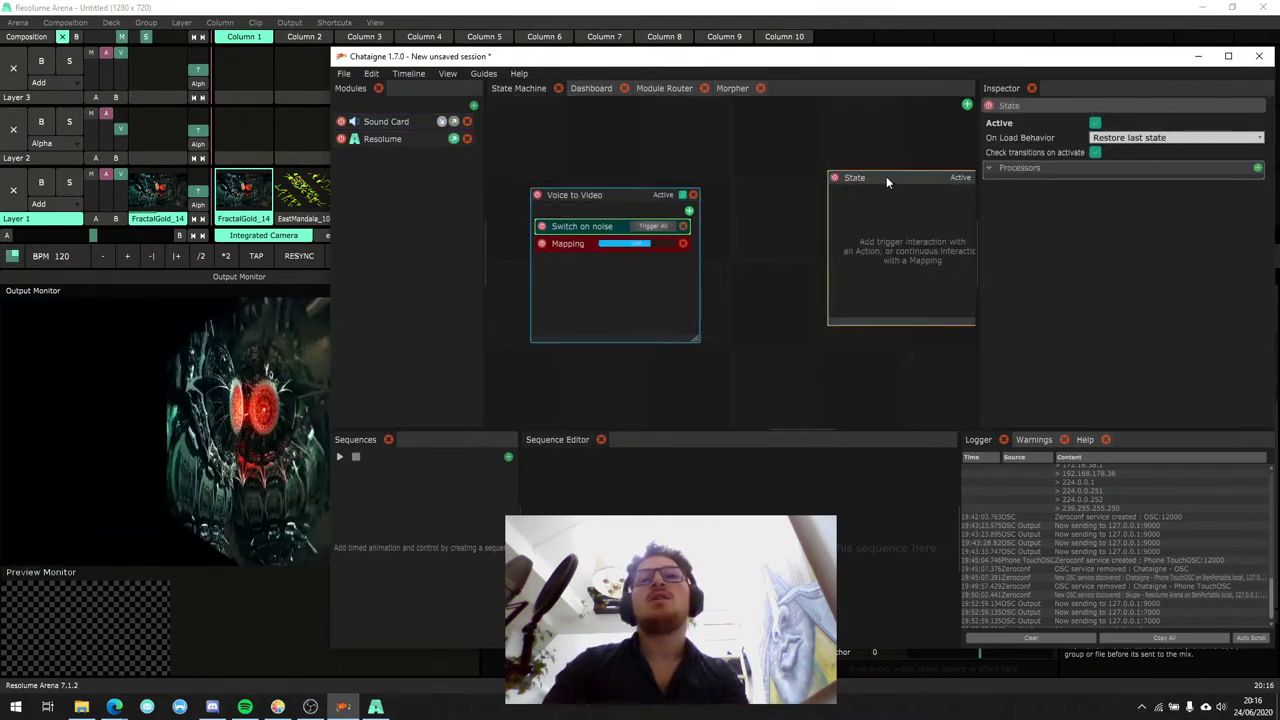
{"action": "left_click_drag", "start_coordinate": [886, 177], "coordinate": [823, 169]}
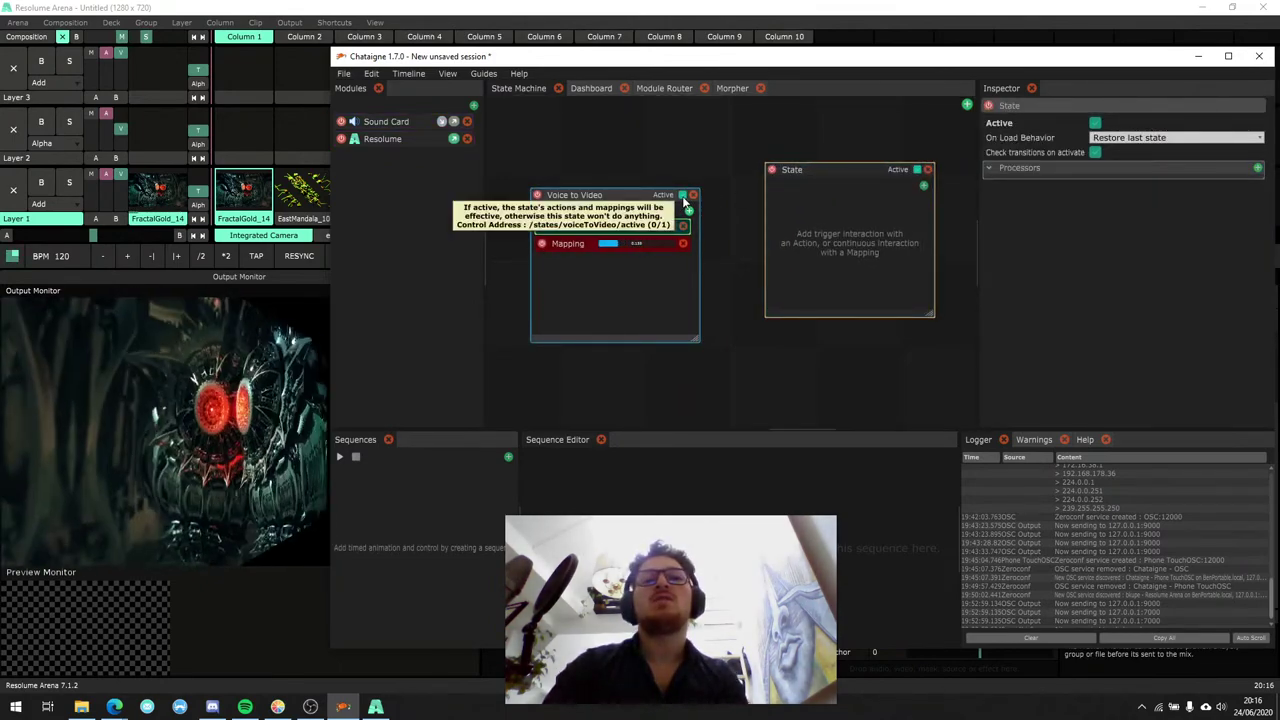
Deactivate the Voice to Video state and move the new state slightly closer to it.
{"action": "left_click", "coordinate": [683, 195]}
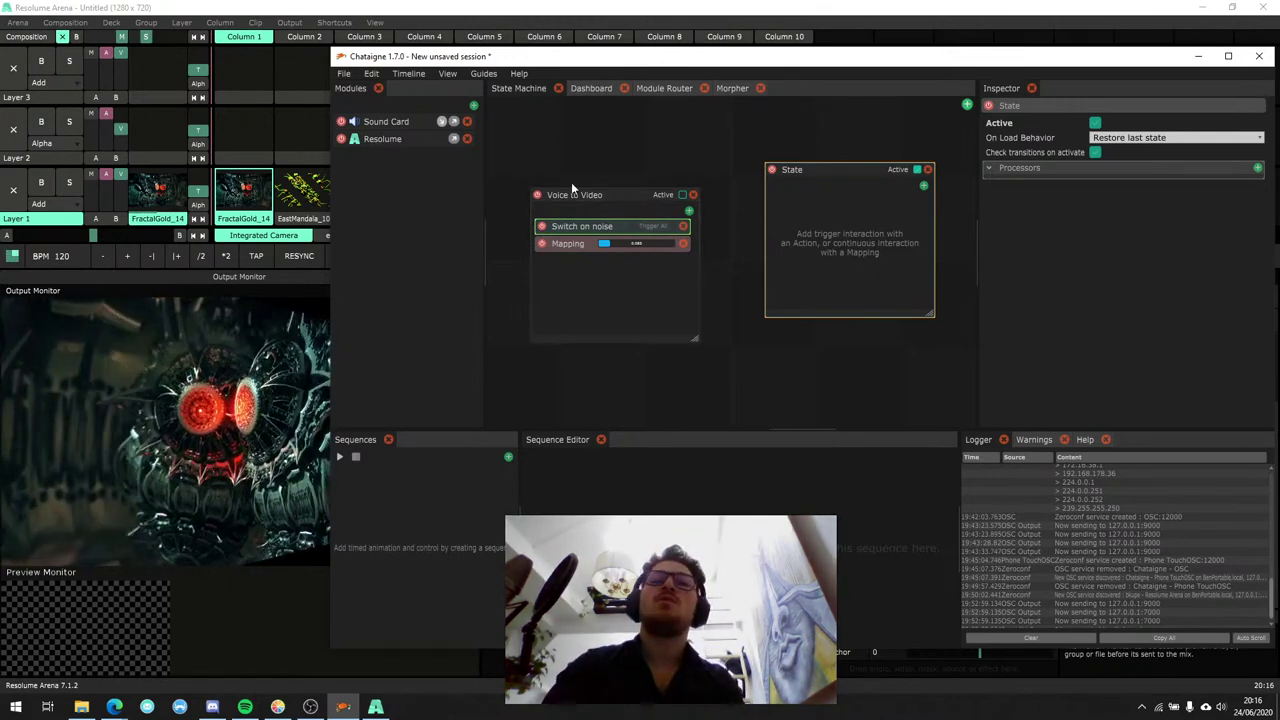
{"action": "left_click", "coordinate": [670, 190]}
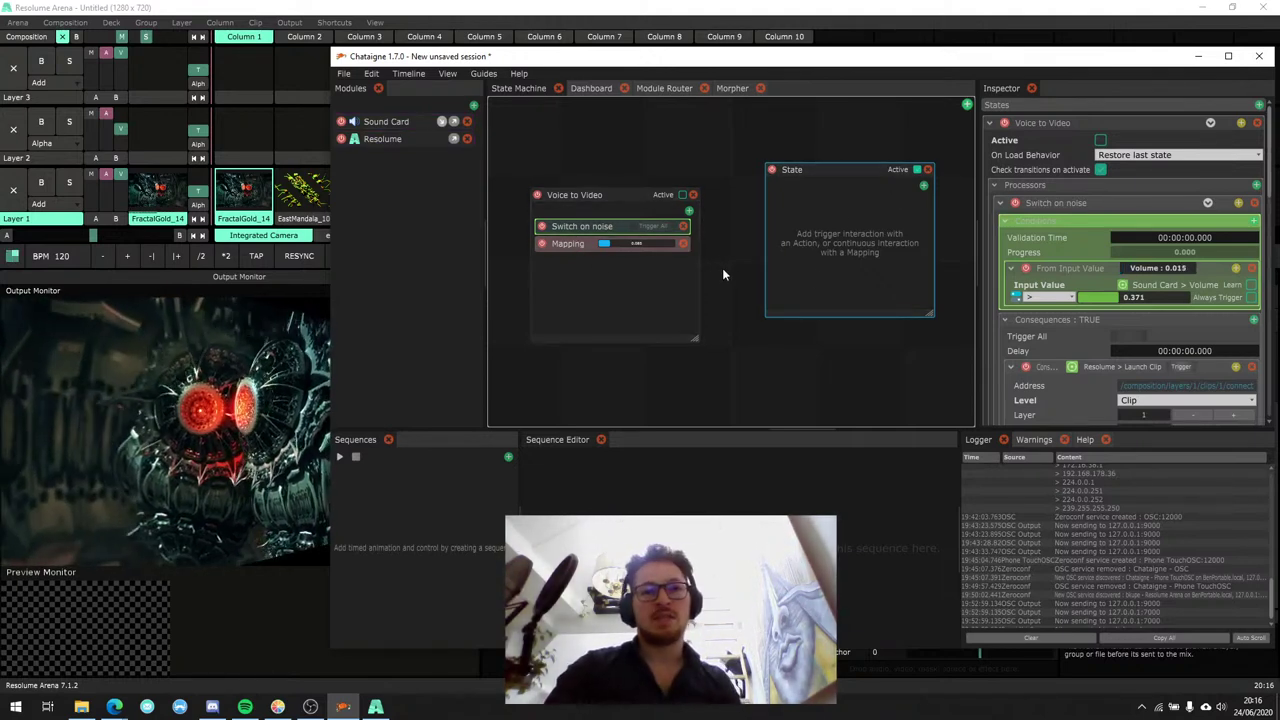
{"action": "left_click_drag", "start_coordinate": [861, 172], "coordinate": [850, 175]}
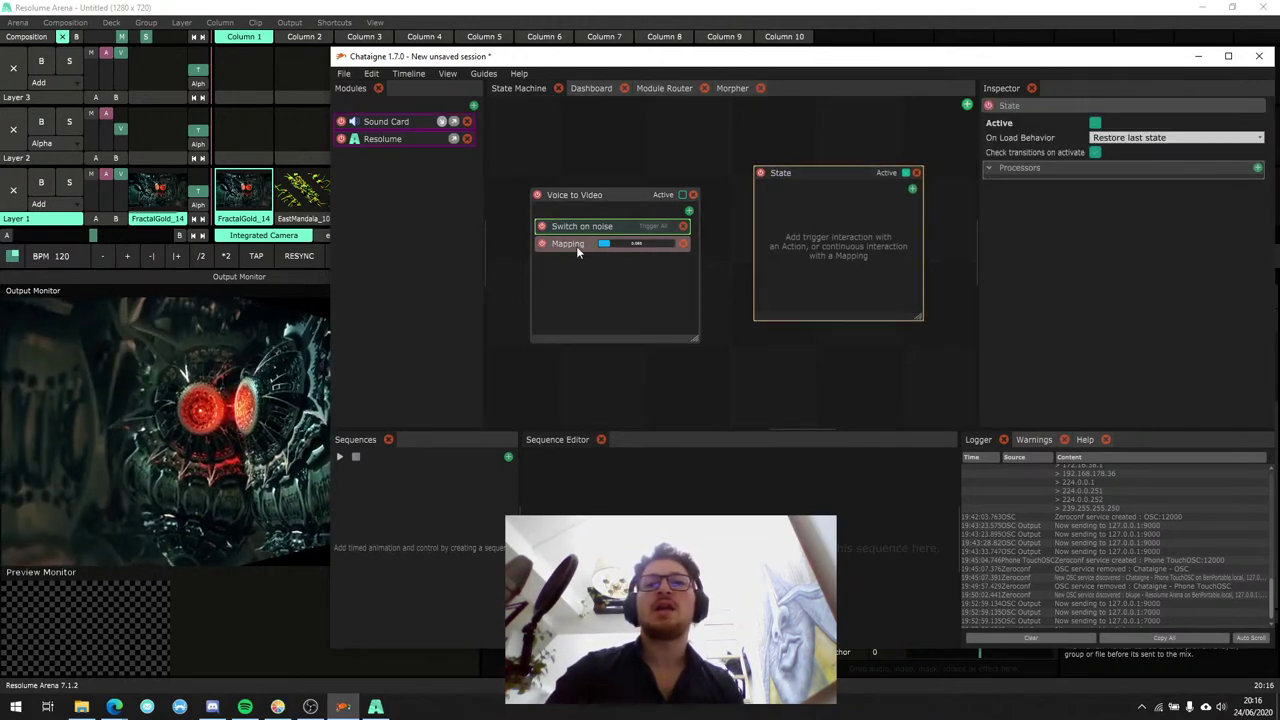
Move the Mapping into the new state and back into Voice to Video, and line up the two states.
{"action": "left_click_drag", "start_coordinate": [576, 246], "coordinate": [803, 219]}
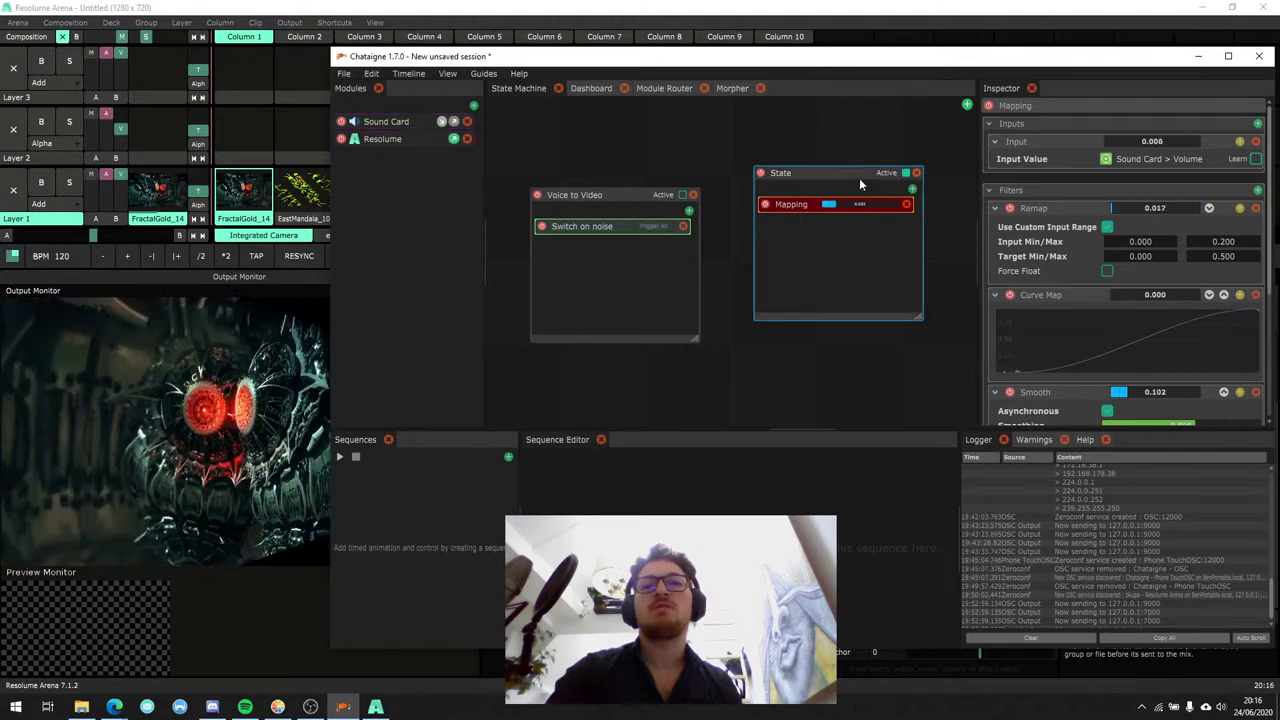
{"action": "left_click_drag", "start_coordinate": [800, 206], "coordinate": [575, 272]}
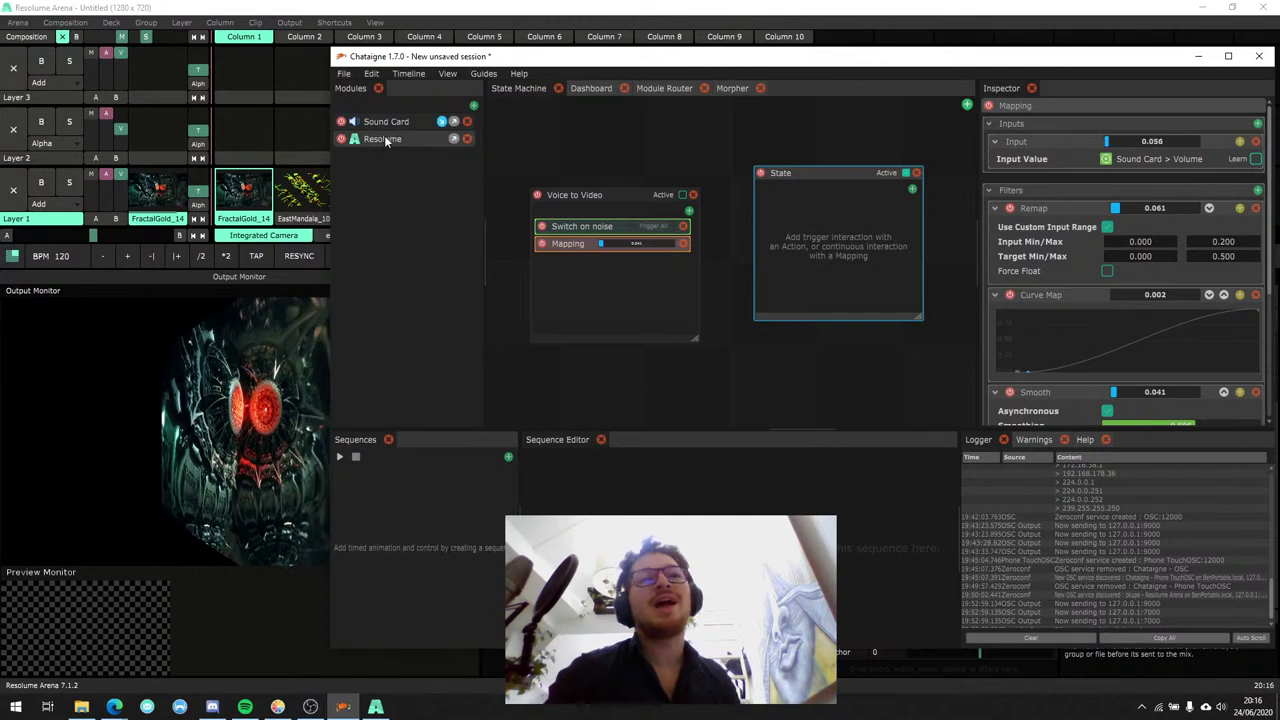
{"action": "left_click_drag", "start_coordinate": [617, 194], "coordinate": [624, 173]}
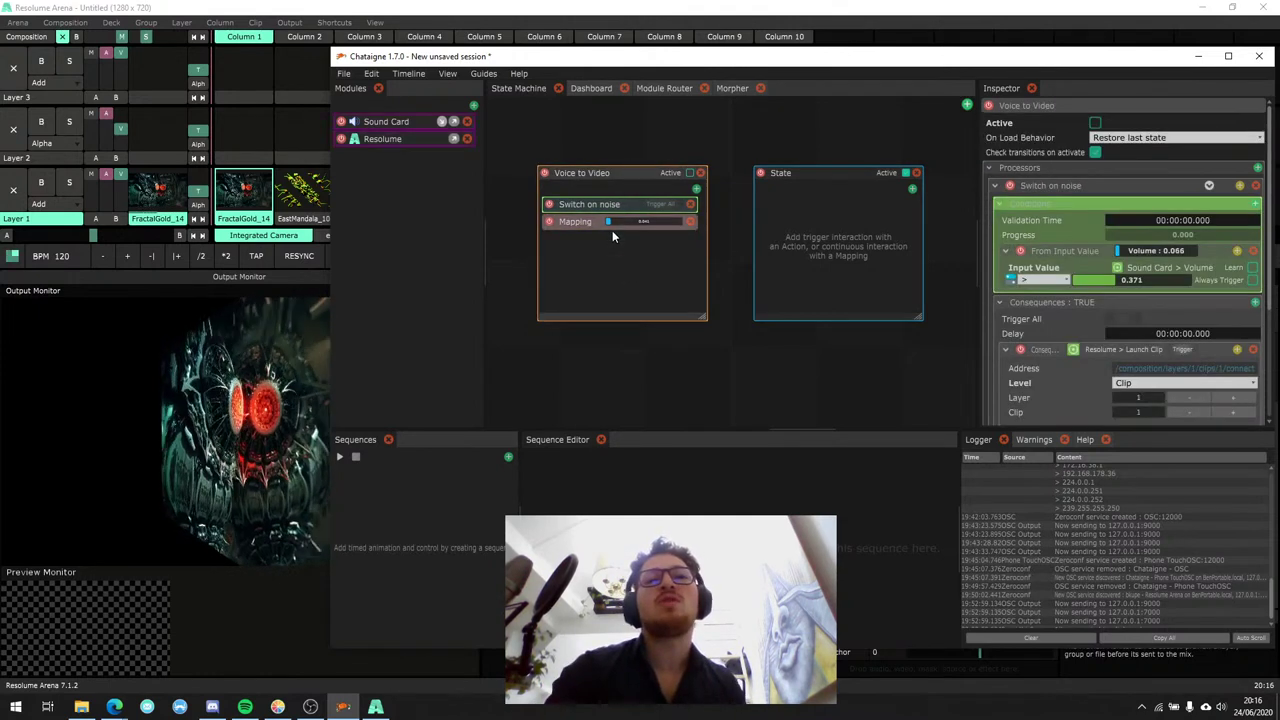
{"action": "left_click_drag", "start_coordinate": [410, 139], "coordinate": [614, 253]}
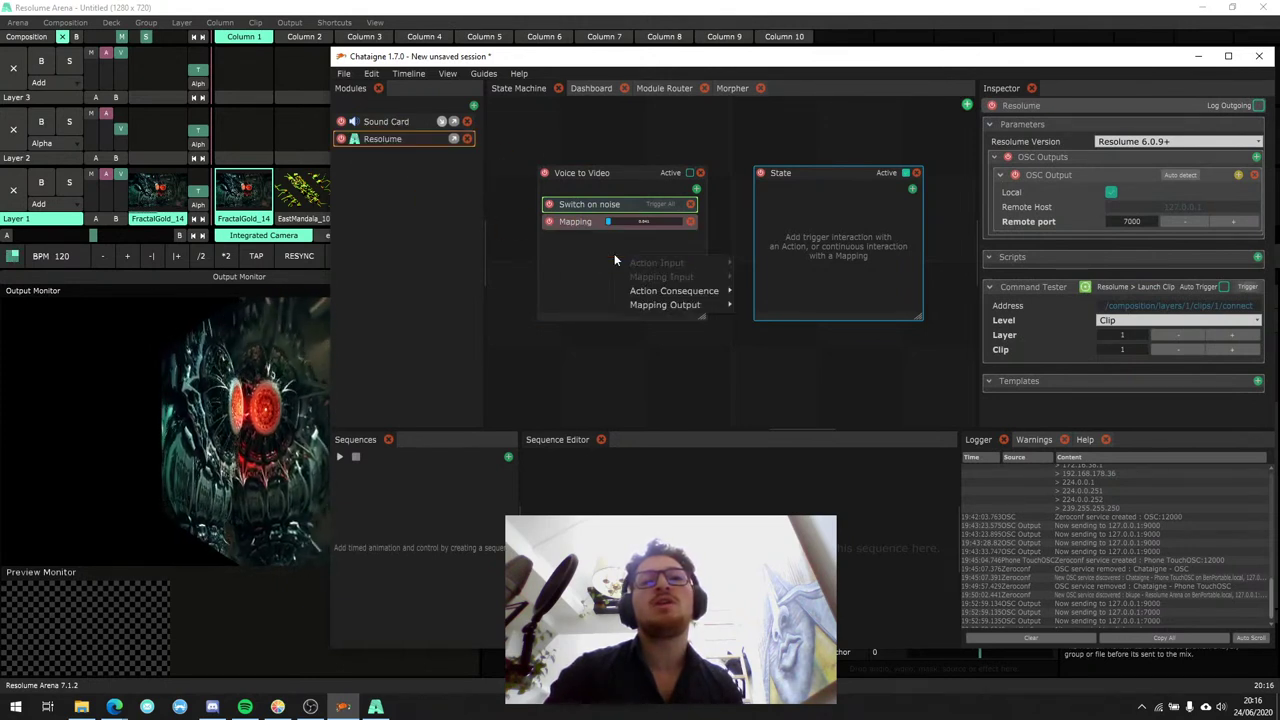
{"action": "mouse_move", "coordinate": [692, 293]}
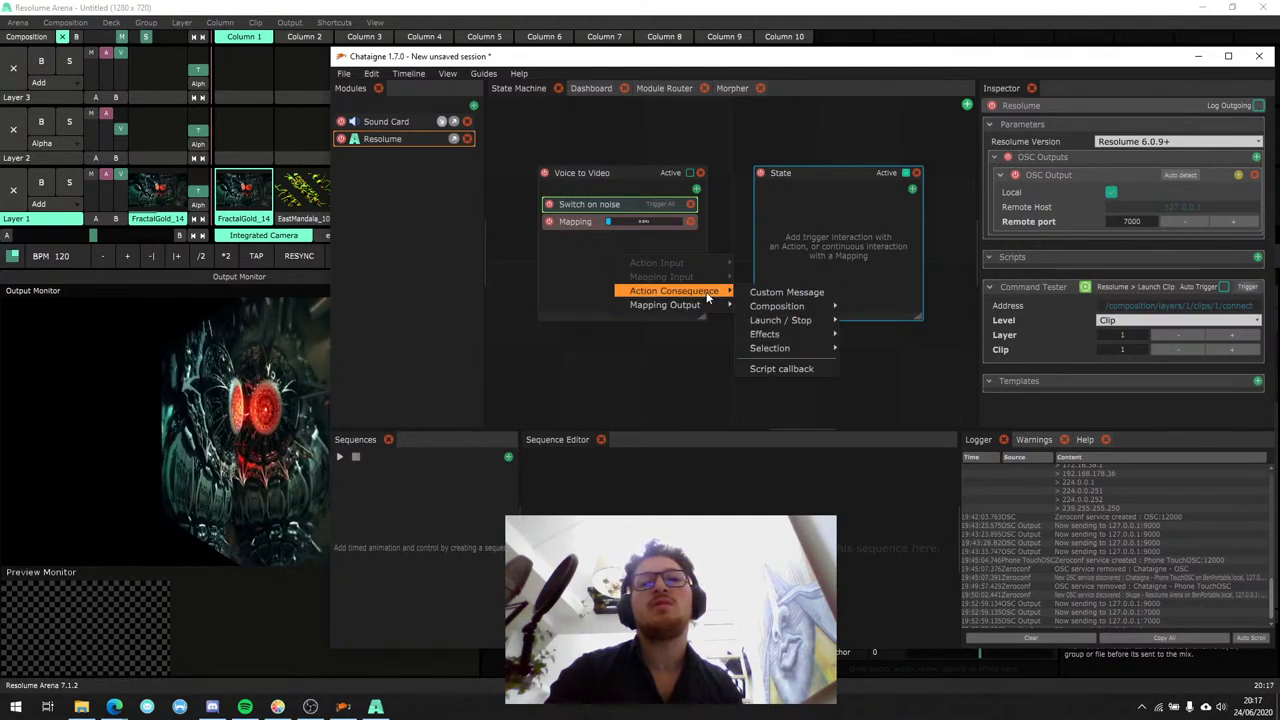
{"action": "mouse_move", "coordinate": [809, 321]}
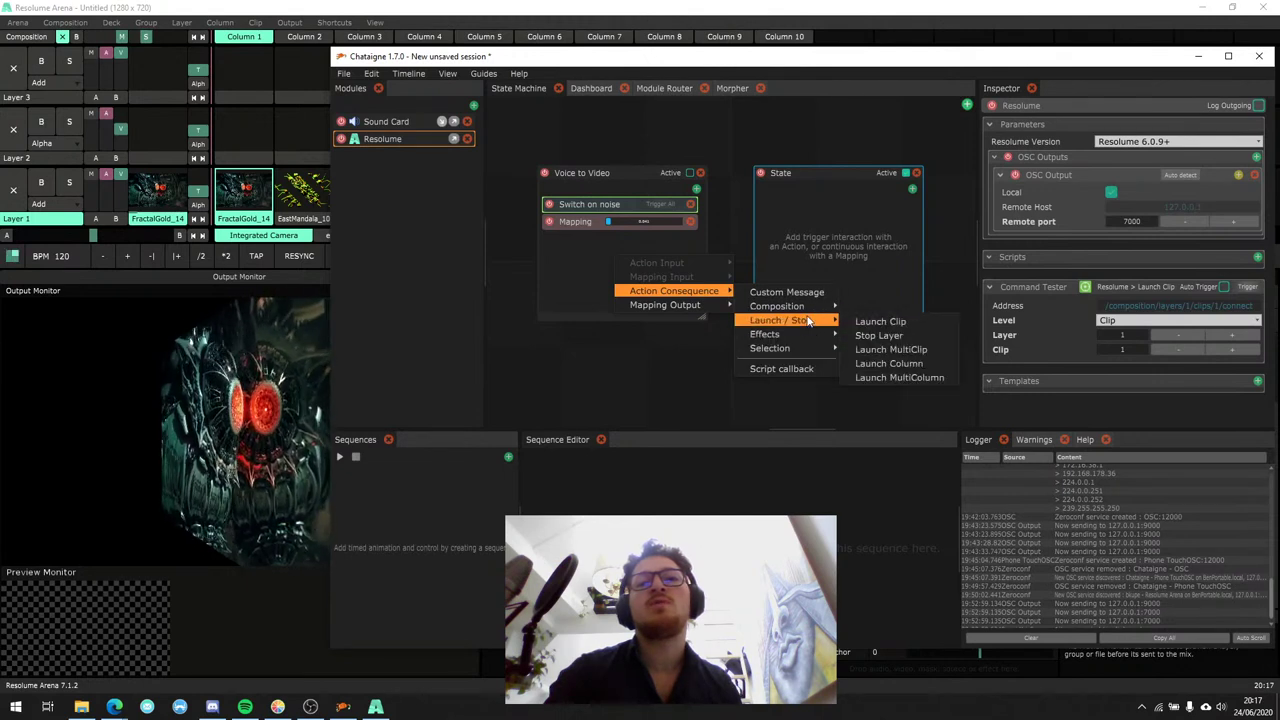
{"action": "left_click", "coordinate": [890, 349]}
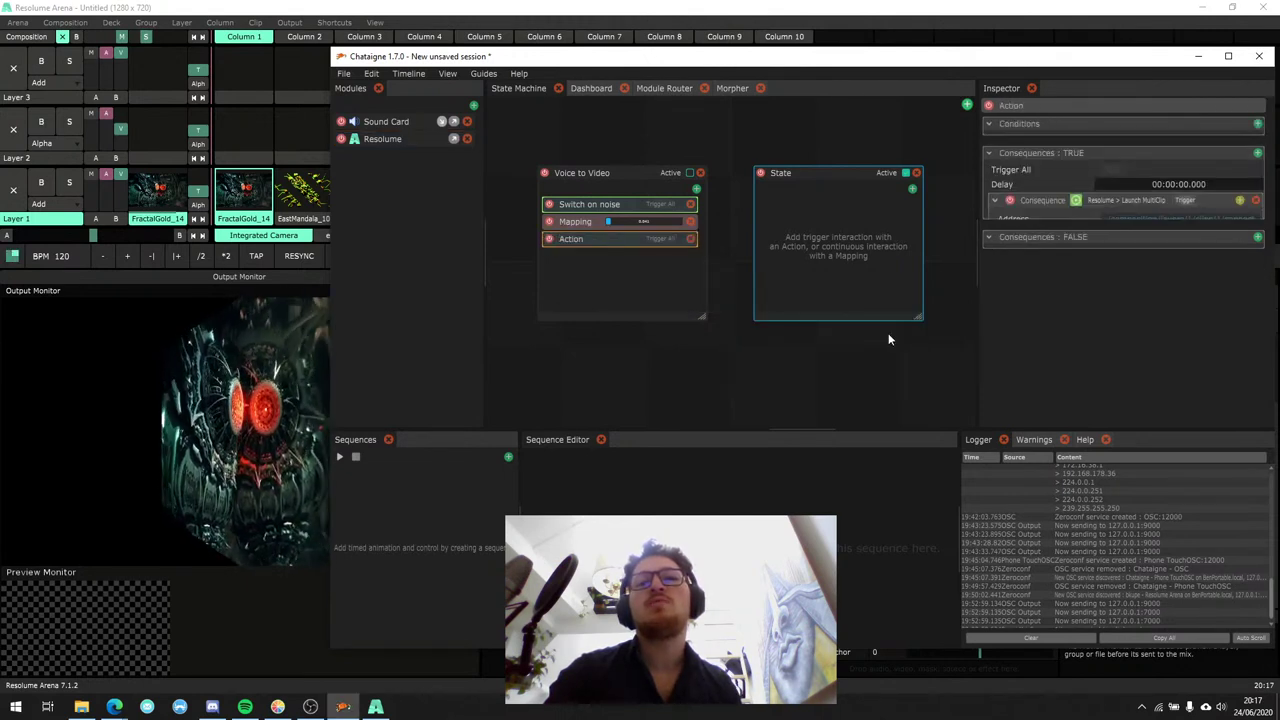
{"action": "left_click", "coordinate": [690, 238]}
Add an action to the new state with a Resolume Launch MultiClip consequence and widen the inspector to show its parameters.
{"action": "left_click_drag", "start_coordinate": [412, 138], "coordinate": [851, 218]}
{"action": "mouse_move", "coordinate": [816, 260]}
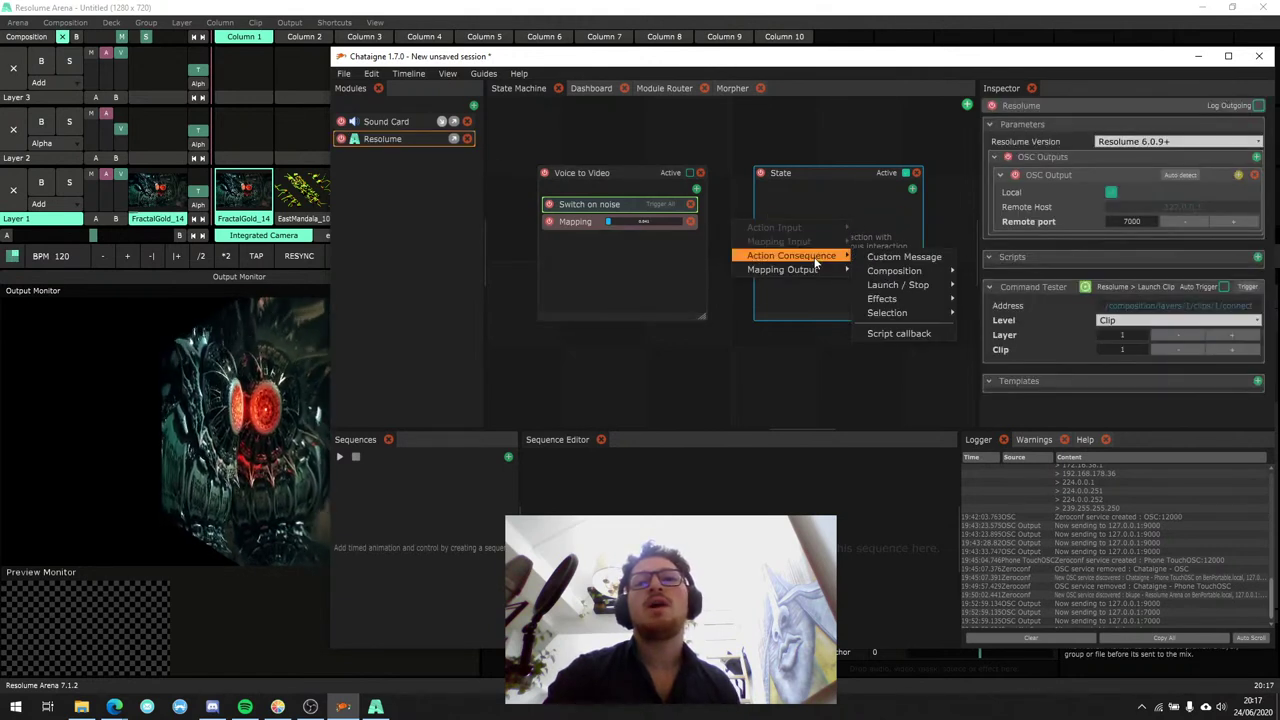
{"action": "mouse_move", "coordinate": [909, 287]}
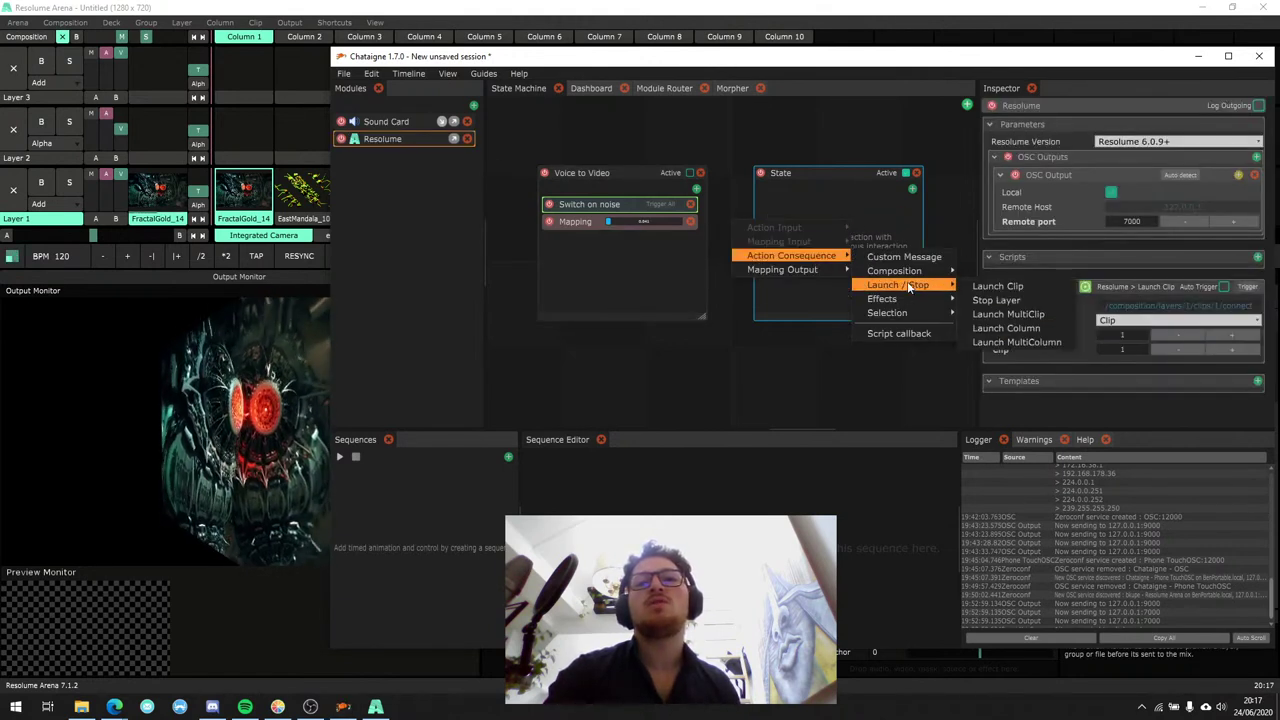
{"action": "left_click", "coordinate": [1003, 315]}
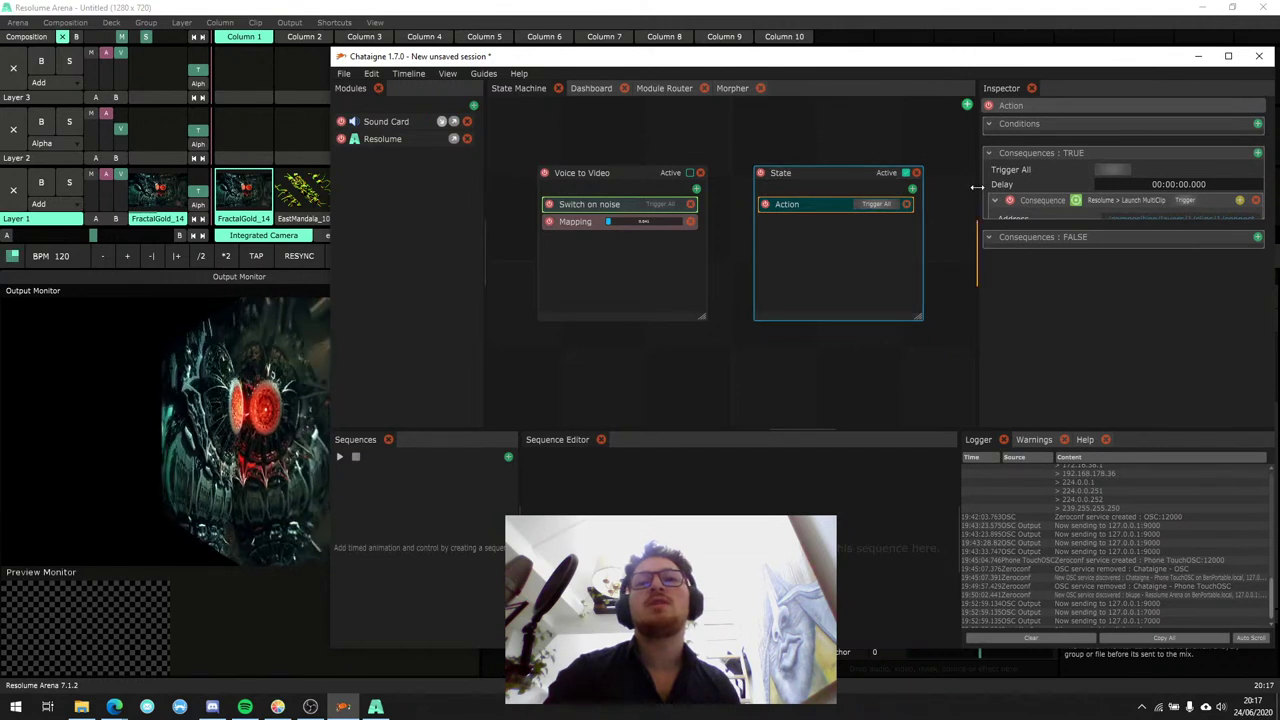
{"action": "left_click_drag", "start_coordinate": [977, 186], "coordinate": [966, 186]}
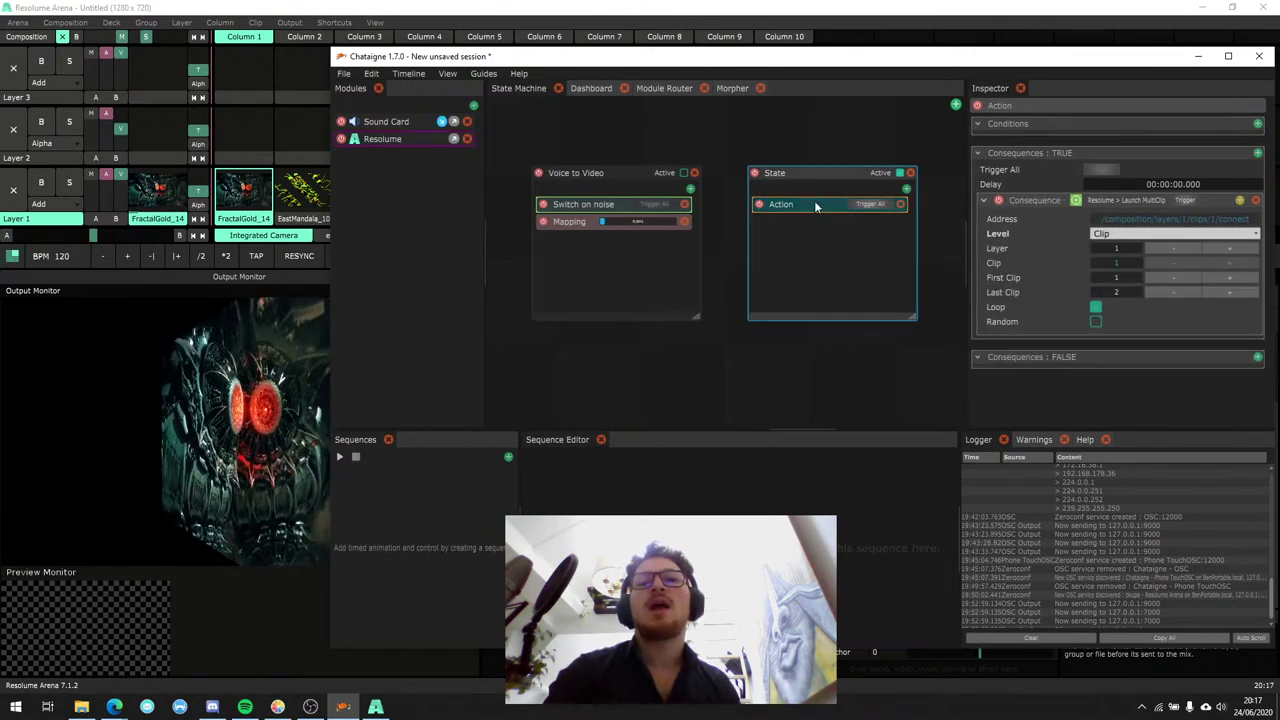
{"action": "left_click", "coordinate": [1117, 263]}
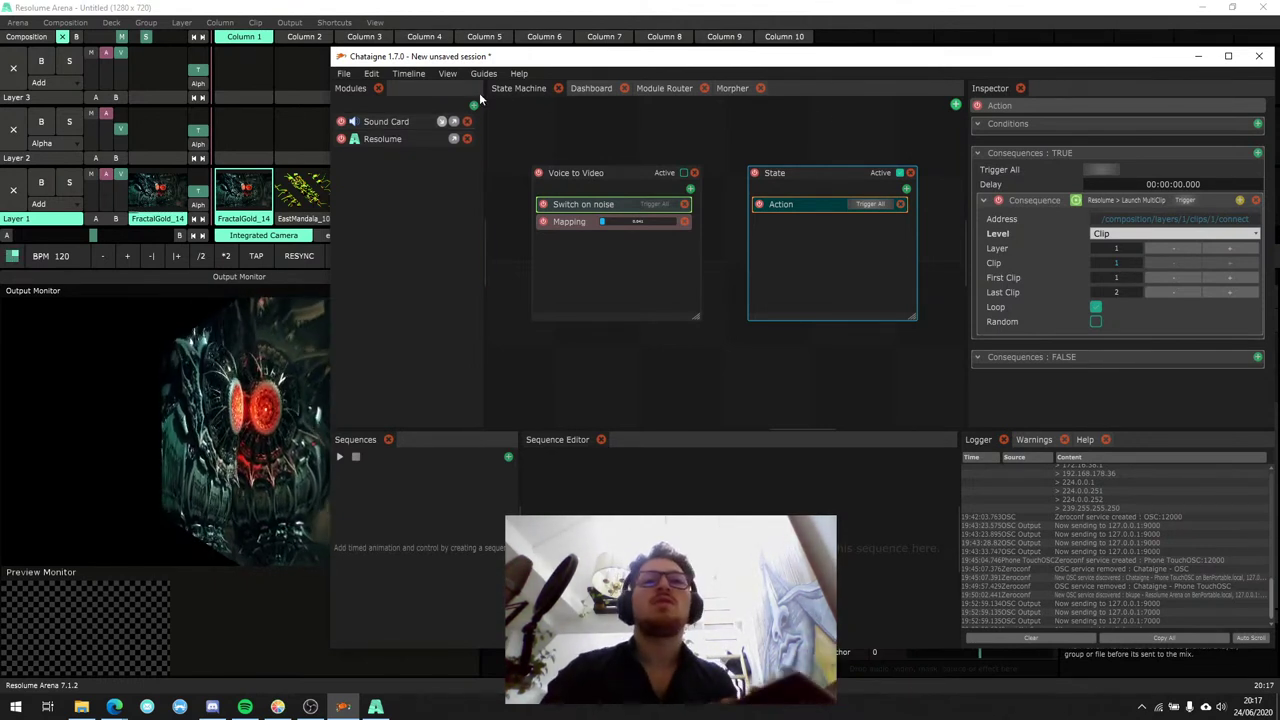
Add an OSC module and rename it Phone OSC.
{"action": "left_click", "coordinate": [473, 105]}
{"action": "mouse_move", "coordinate": [560, 111]}
{"action": "left_click", "coordinate": [620, 112]}
{"action": "double_click", "coordinate": [378, 155]}
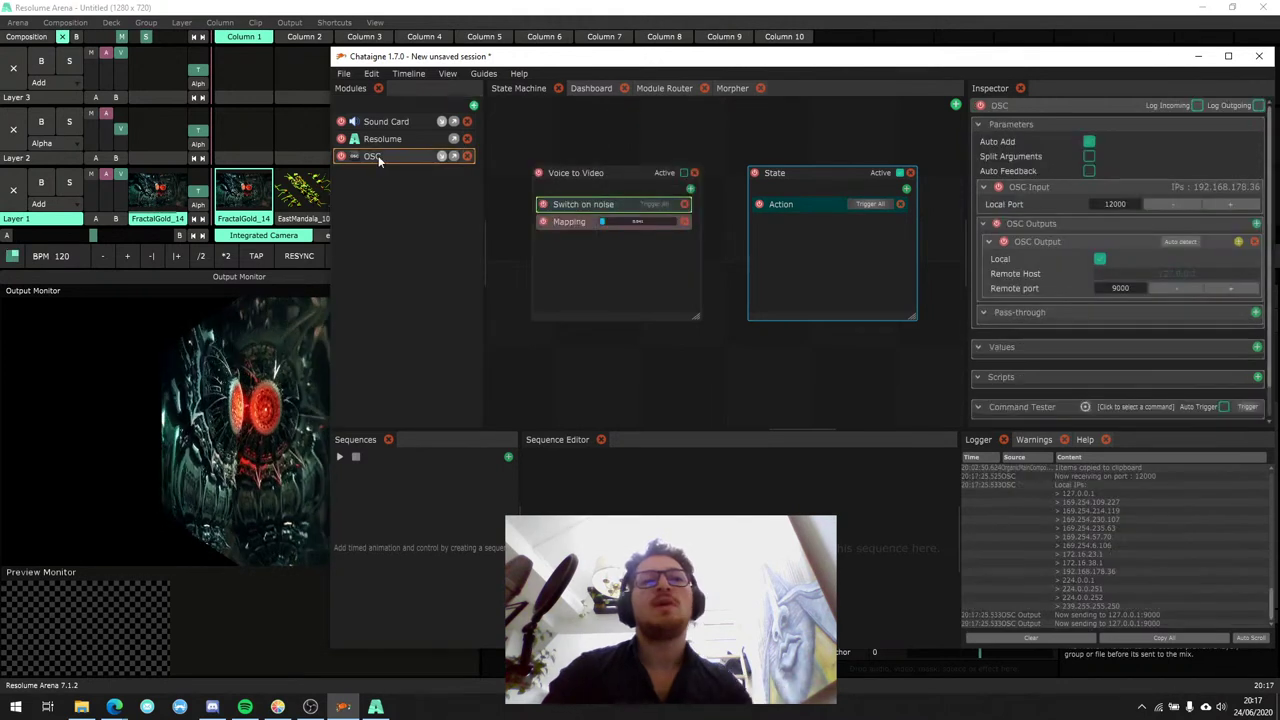
{"action": "type", "text": "Phone OSC"}
{"action": "key", "text": "Return"}
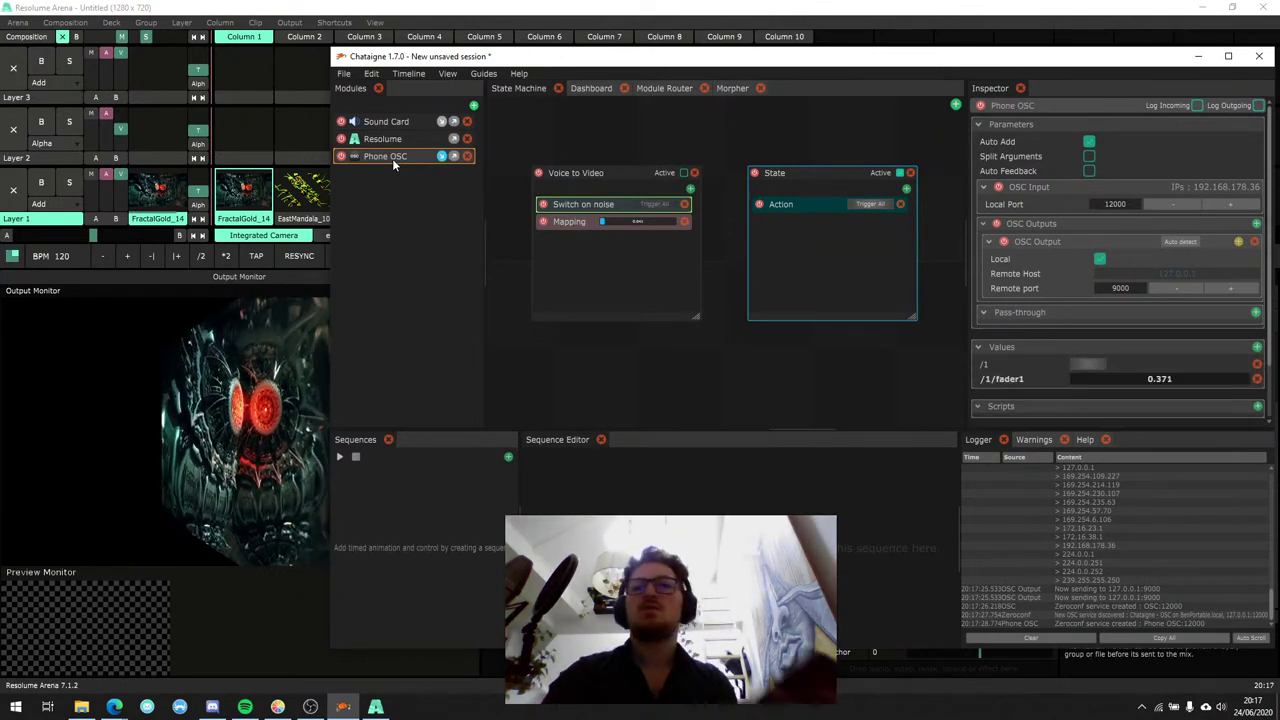
Add the Phone OSC value /2/push1 as the input condition of the new state's action and review its settings.
{"action": "scroll", "coordinate": [1078, 328], "scroll_direction": "down", "scroll_amount": 1}
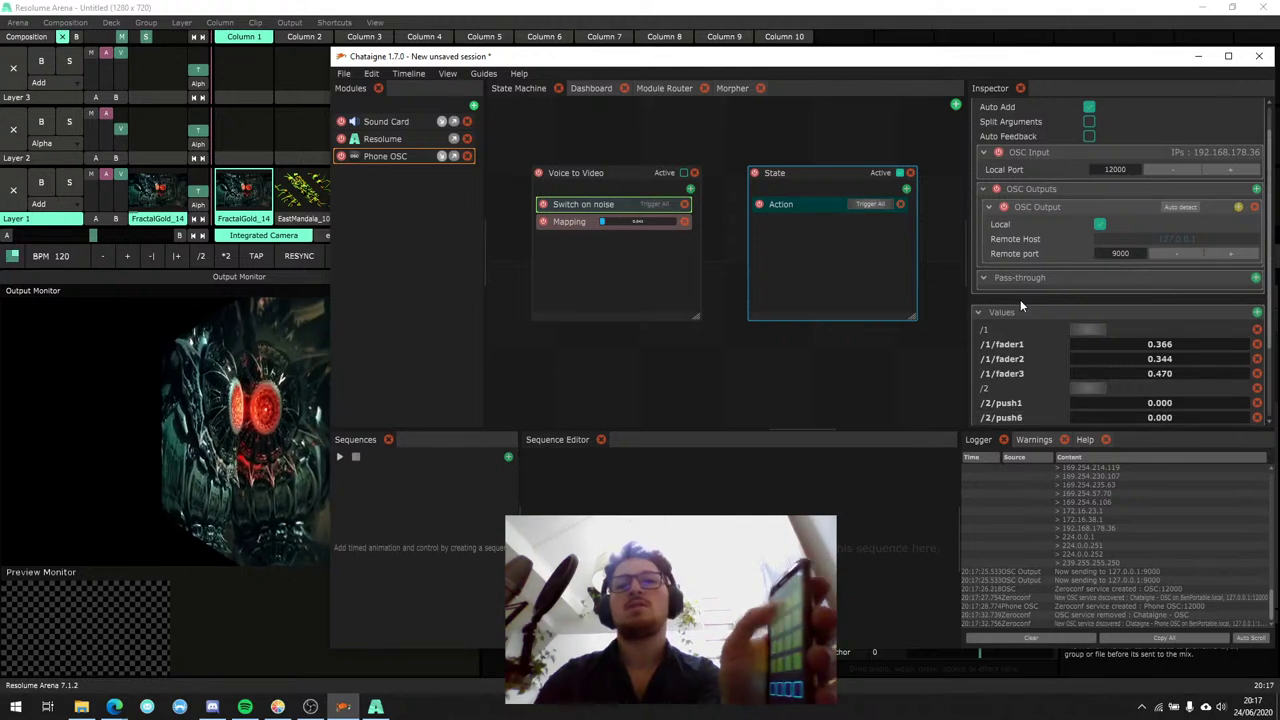
{"action": "scroll", "coordinate": [1231, 399], "scroll_direction": "down", "scroll_amount": 1}
{"action": "scroll", "coordinate": [1228, 396], "scroll_direction": "down", "scroll_amount": 1}
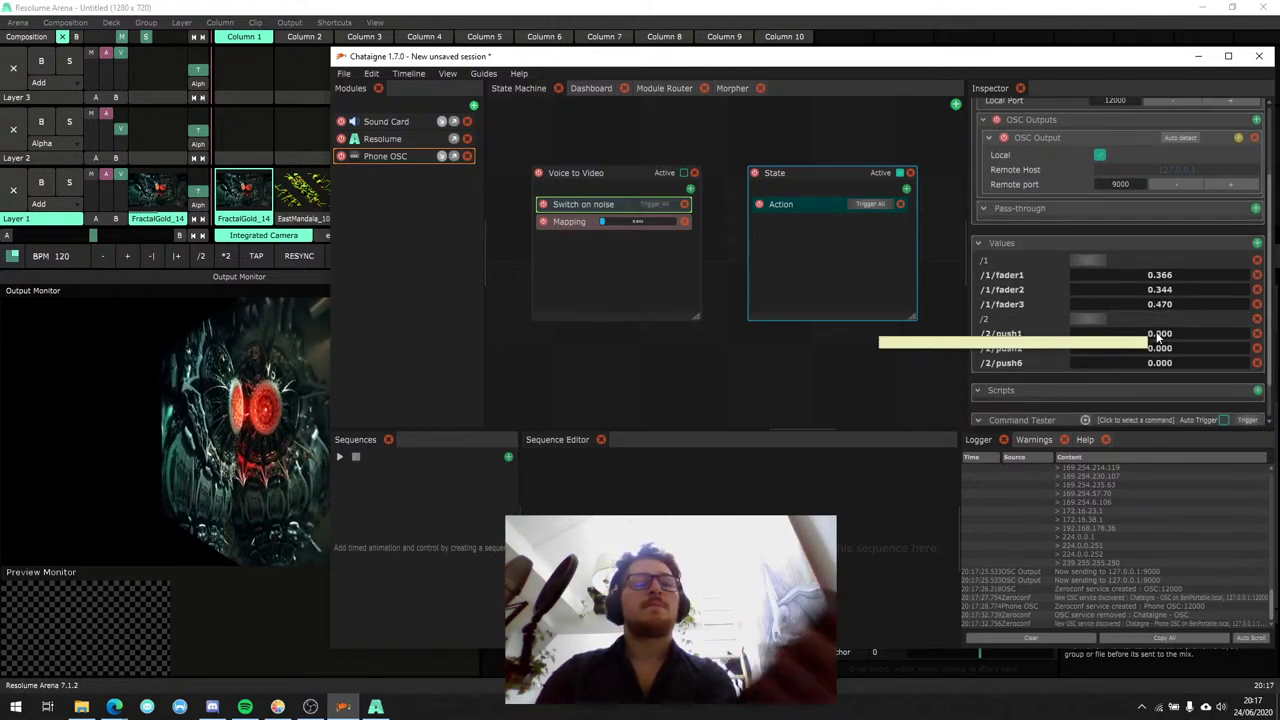
{"action": "left_click", "coordinate": [808, 204]}
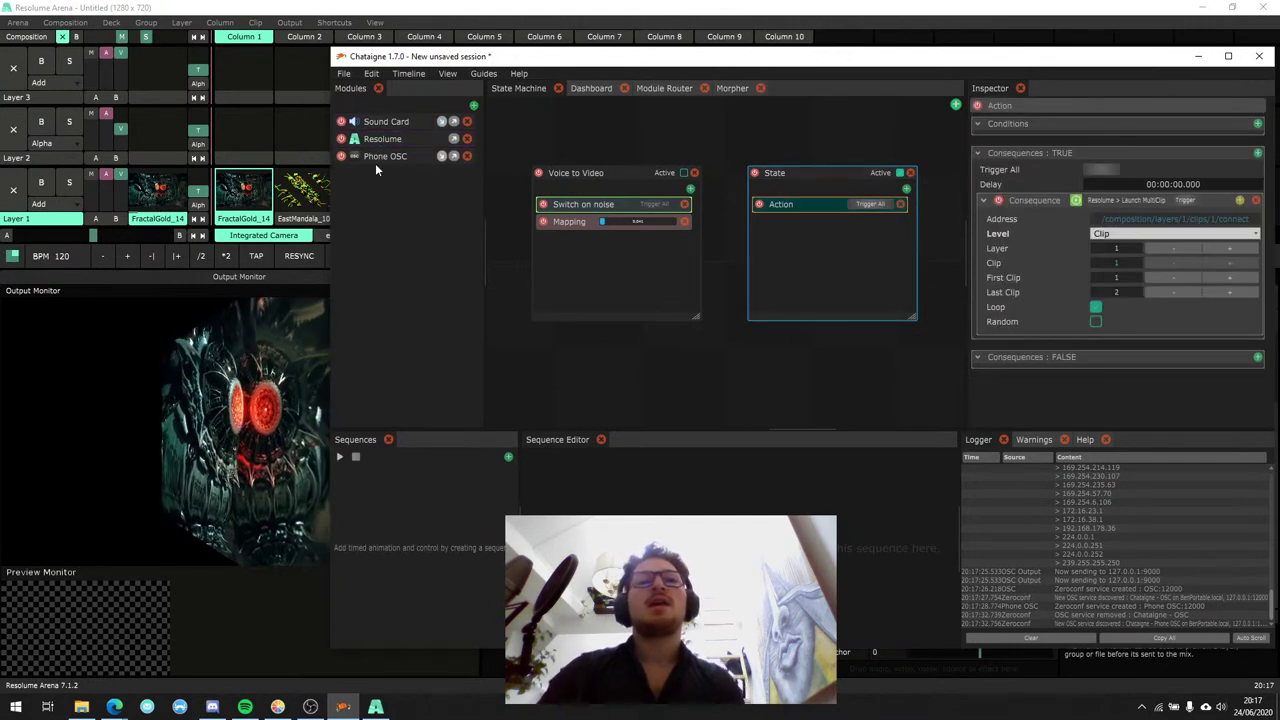
{"action": "left_click_drag", "start_coordinate": [375, 160], "coordinate": [811, 211]}
{"action": "mouse_move", "coordinate": [805, 214]}
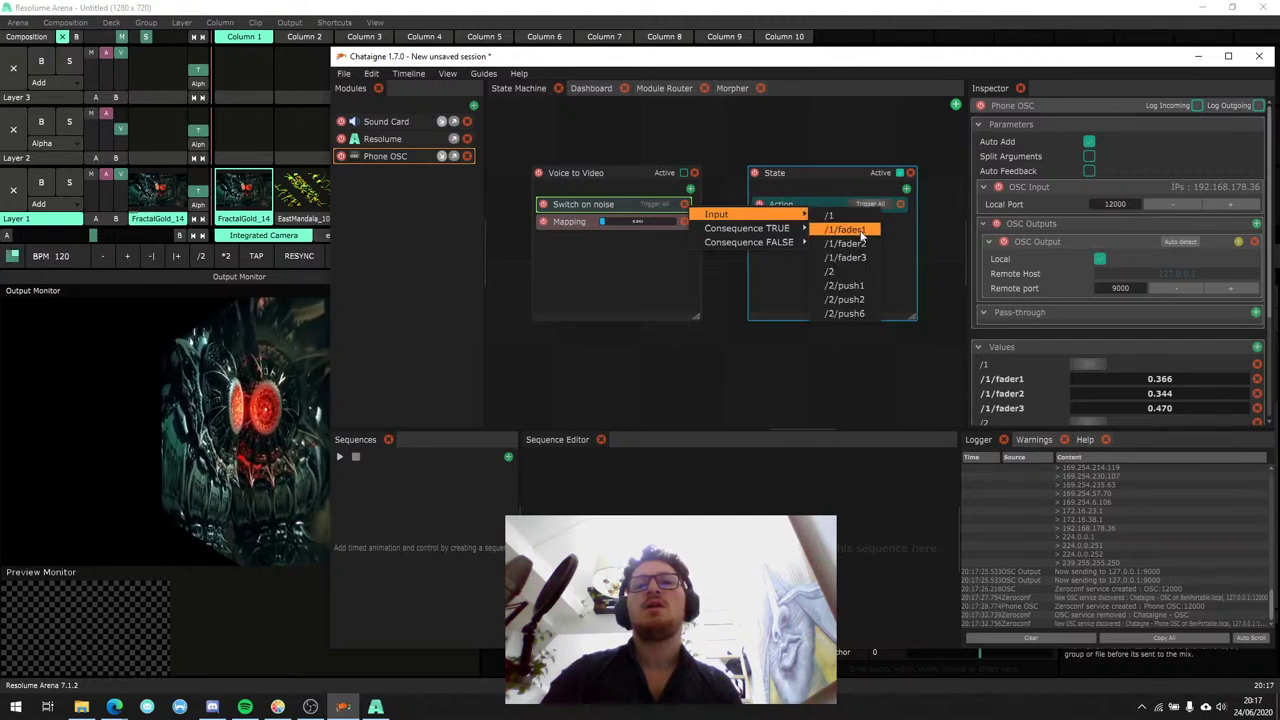
{"action": "left_click", "coordinate": [852, 284]}
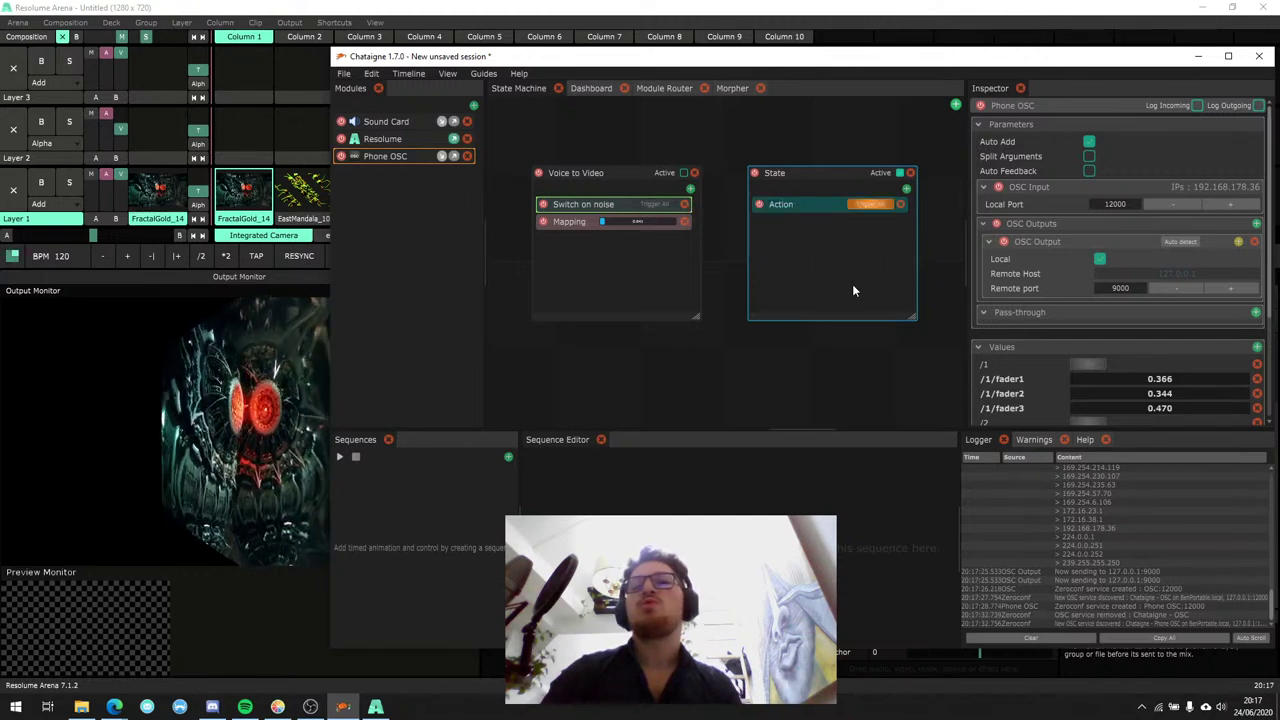
{"action": "left_click", "coordinate": [799, 206]}
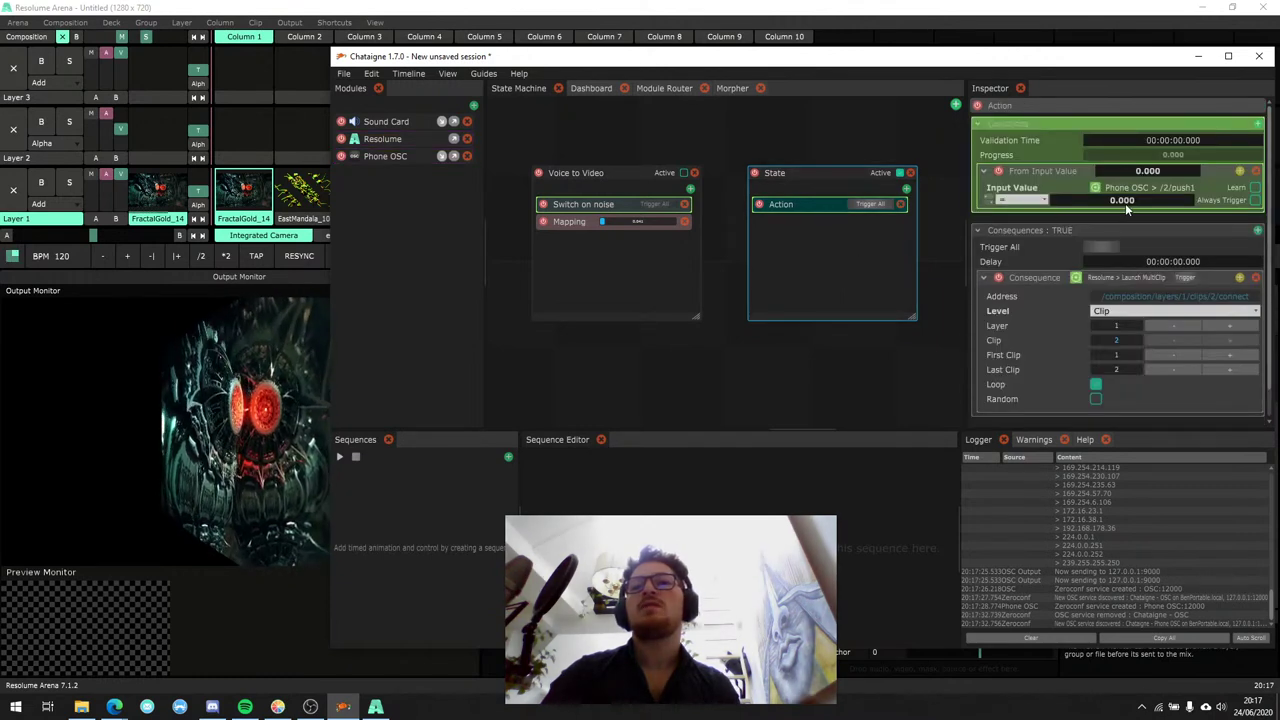
{"action": "scroll", "coordinate": [1161, 170], "scroll_direction": "down", "scroll_amount": 1}
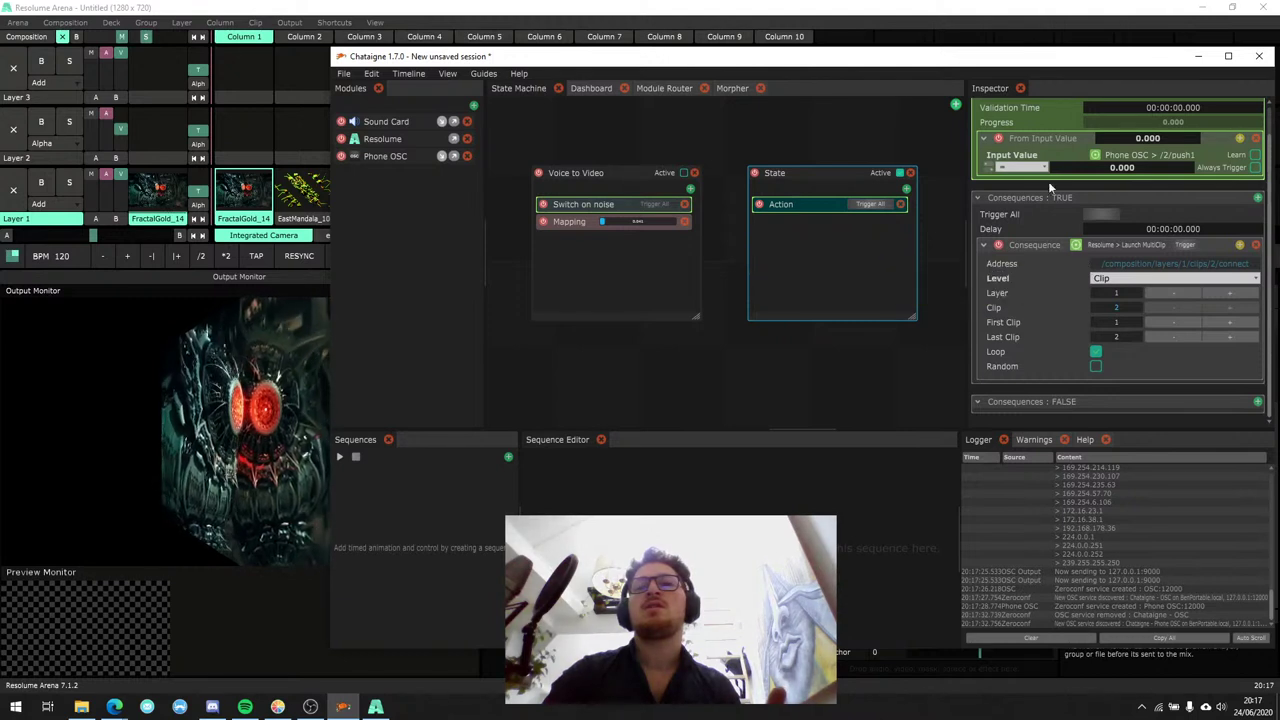
{"action": "scroll", "coordinate": [1128, 214], "scroll_direction": "up", "scroll_amount": 1}
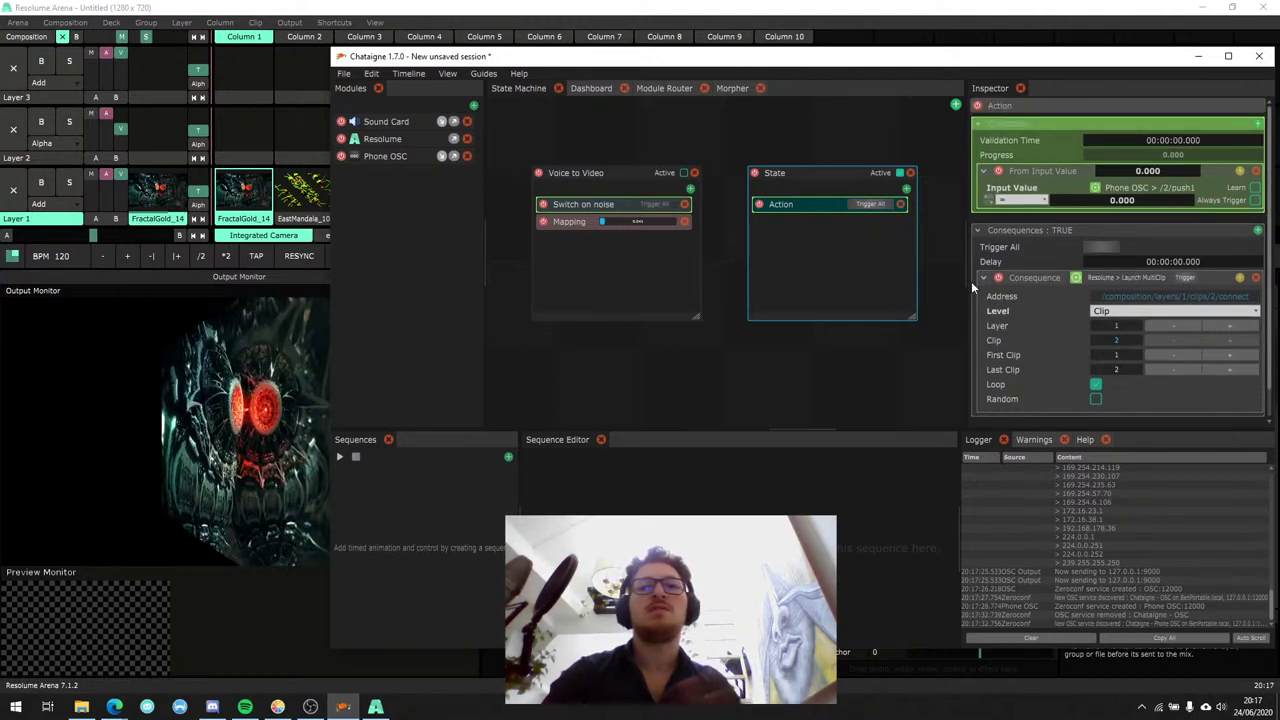
Rename the new state's action to "Push1 to 1-5".
{"action": "double_click", "coordinate": [796, 208]}
{"action": "type", "text": "Push1 to 1*5"}
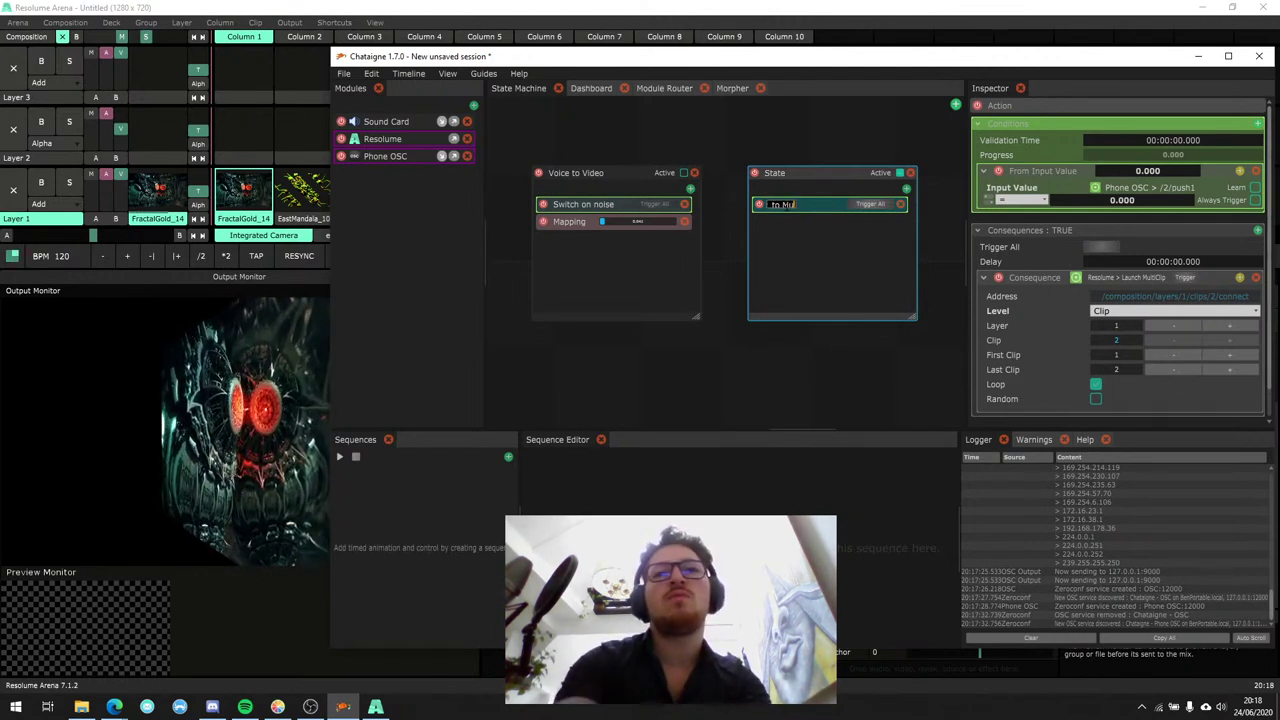
{"action": "double_click", "coordinate": [813, 204]}
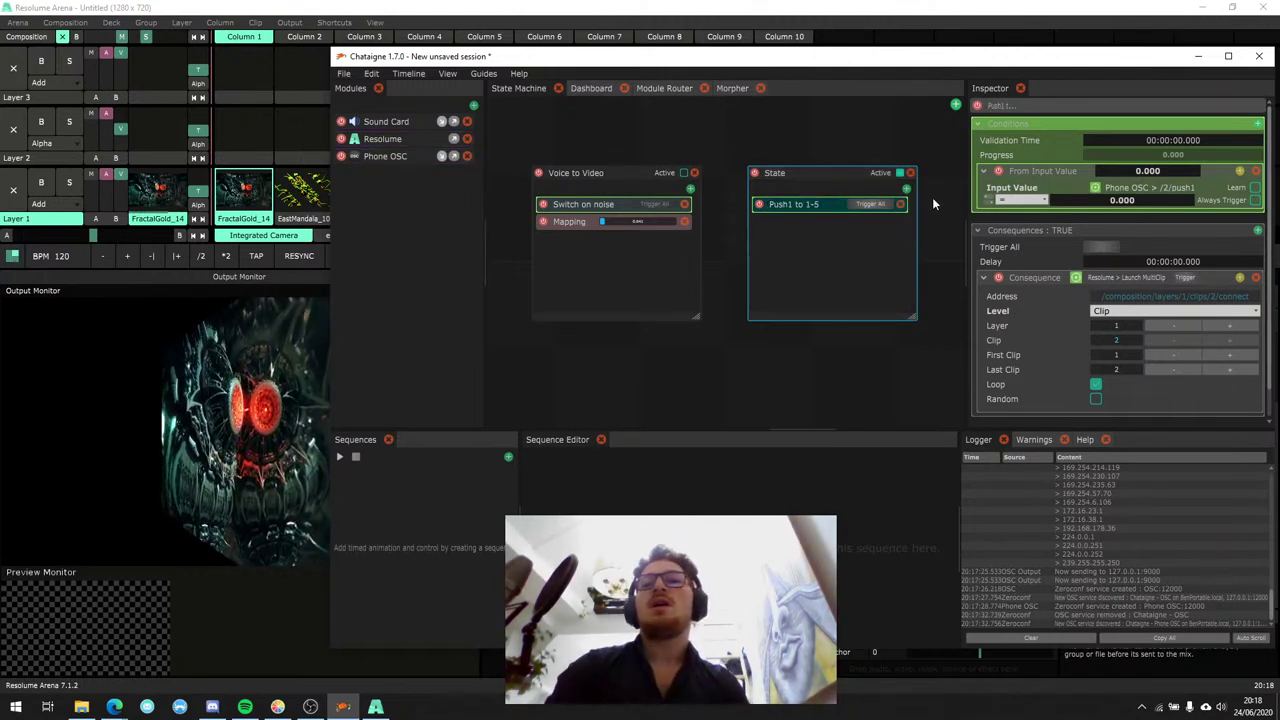
Set the /2/push1 condition's comparison value to 1.000 and the consequence's last clip to 5.
{"action": "left_click", "coordinate": [1112, 201]}
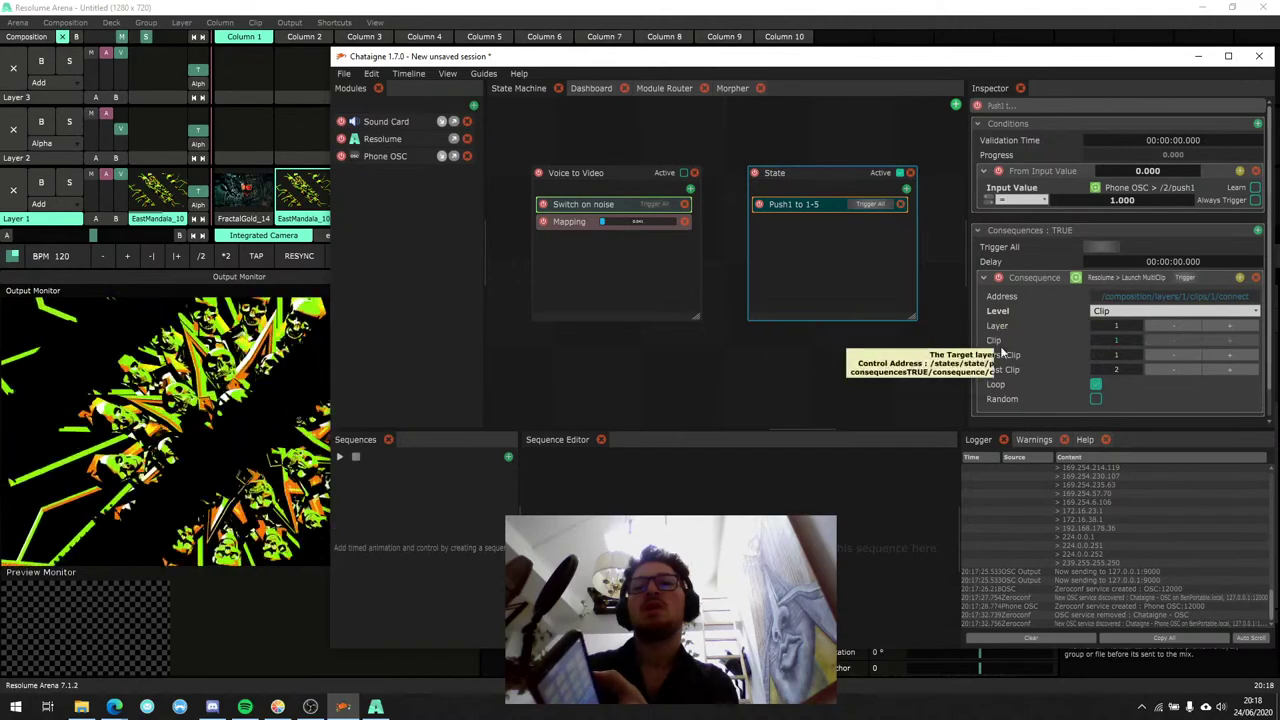
{"action": "left_click", "coordinate": [1221, 369]}
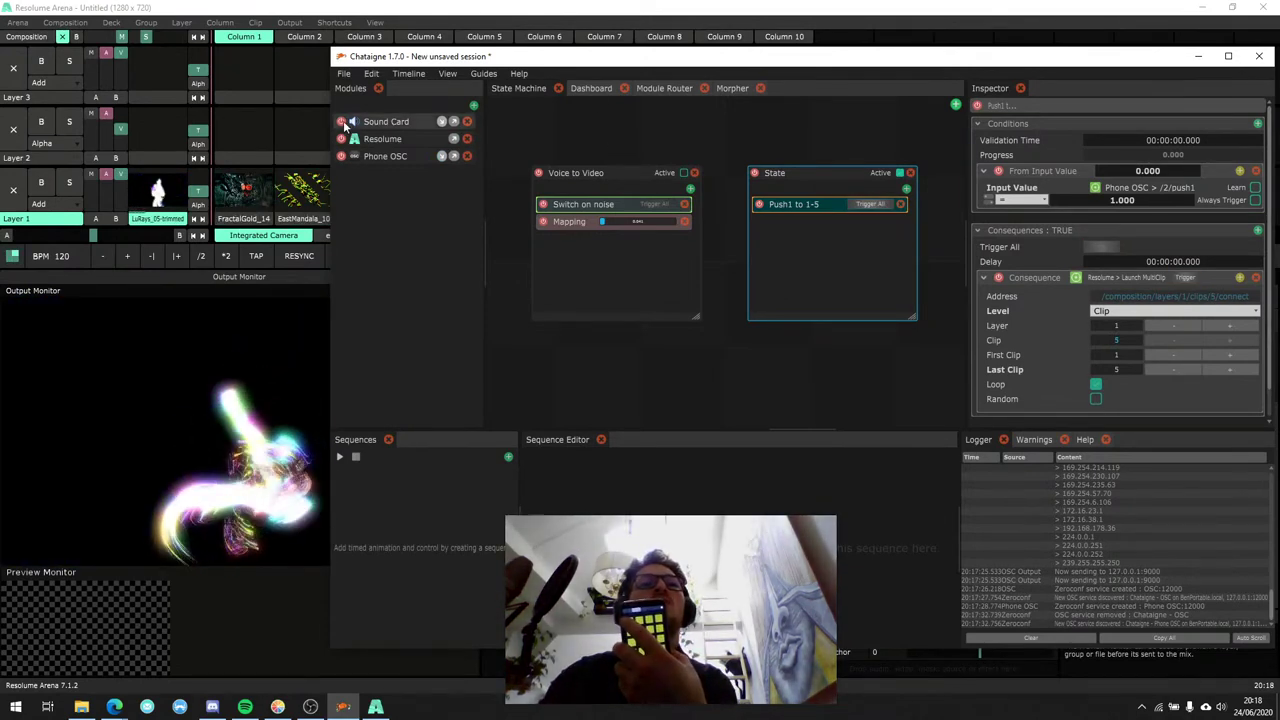
Enable Random for the Launch MultiClip consequence and shift the Chataigne window aside to uncover Resolume's clips and output.
{"action": "left_click_drag", "start_coordinate": [328, 132], "coordinate": [621, 153]}
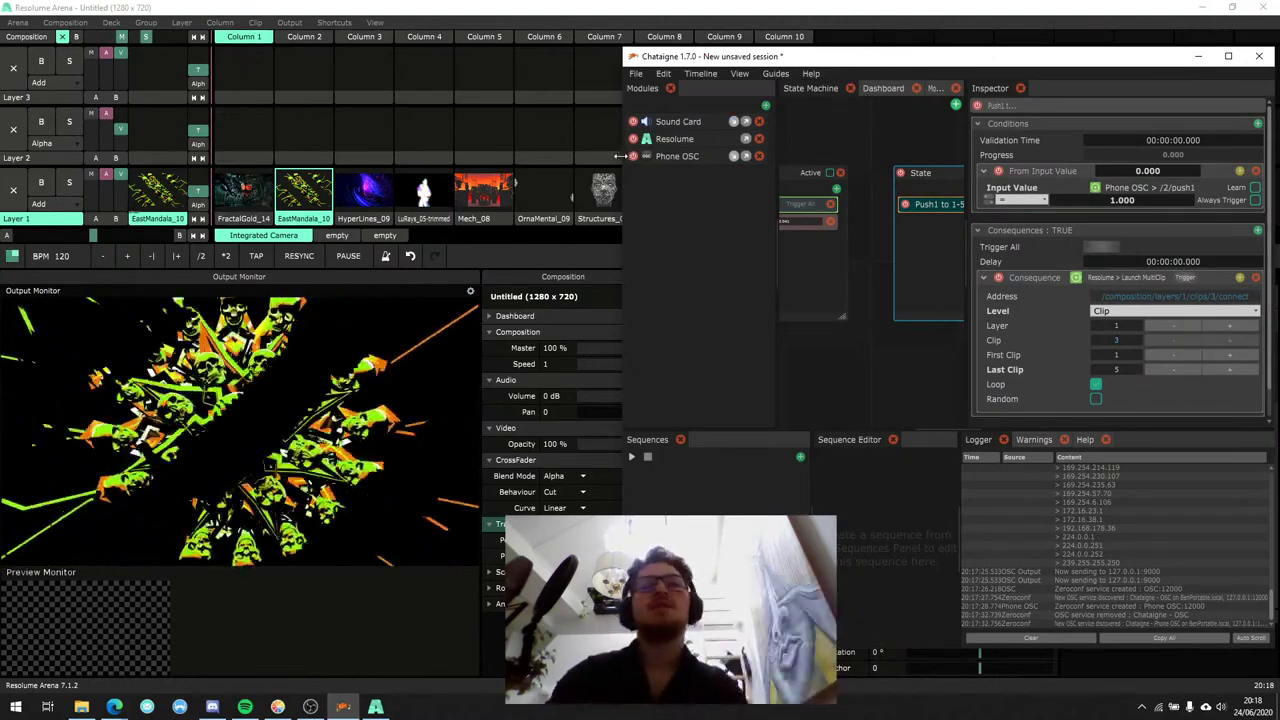
{"action": "left_click_drag", "start_coordinate": [620, 153], "coordinate": [359, 153]}
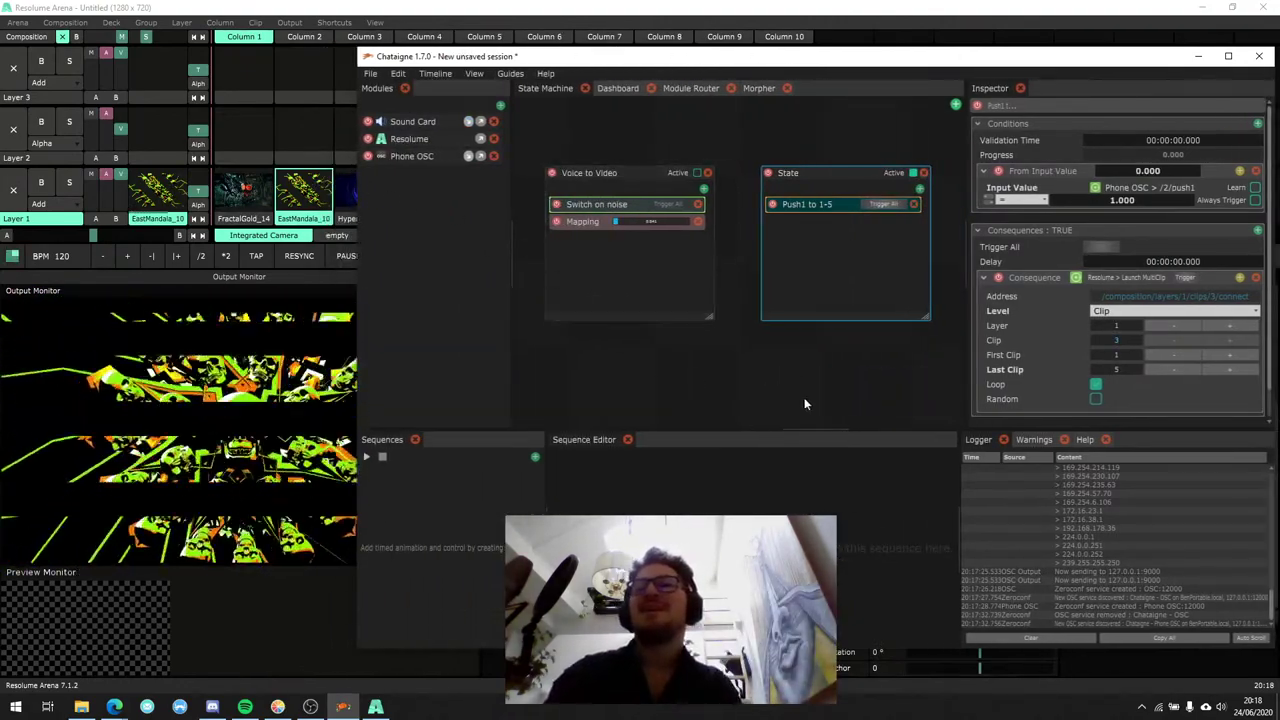
{"action": "left_click", "coordinate": [1096, 399]}
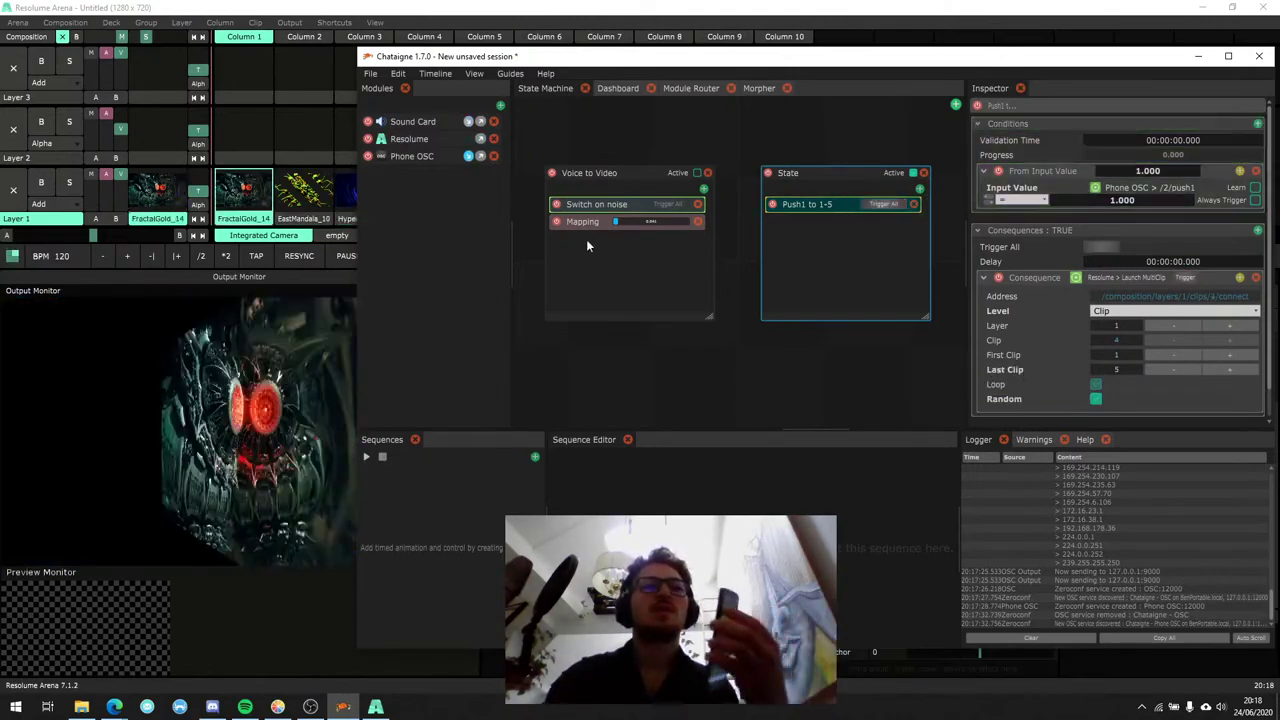
{"action": "left_click_drag", "start_coordinate": [470, 64], "coordinate": [634, 76]}
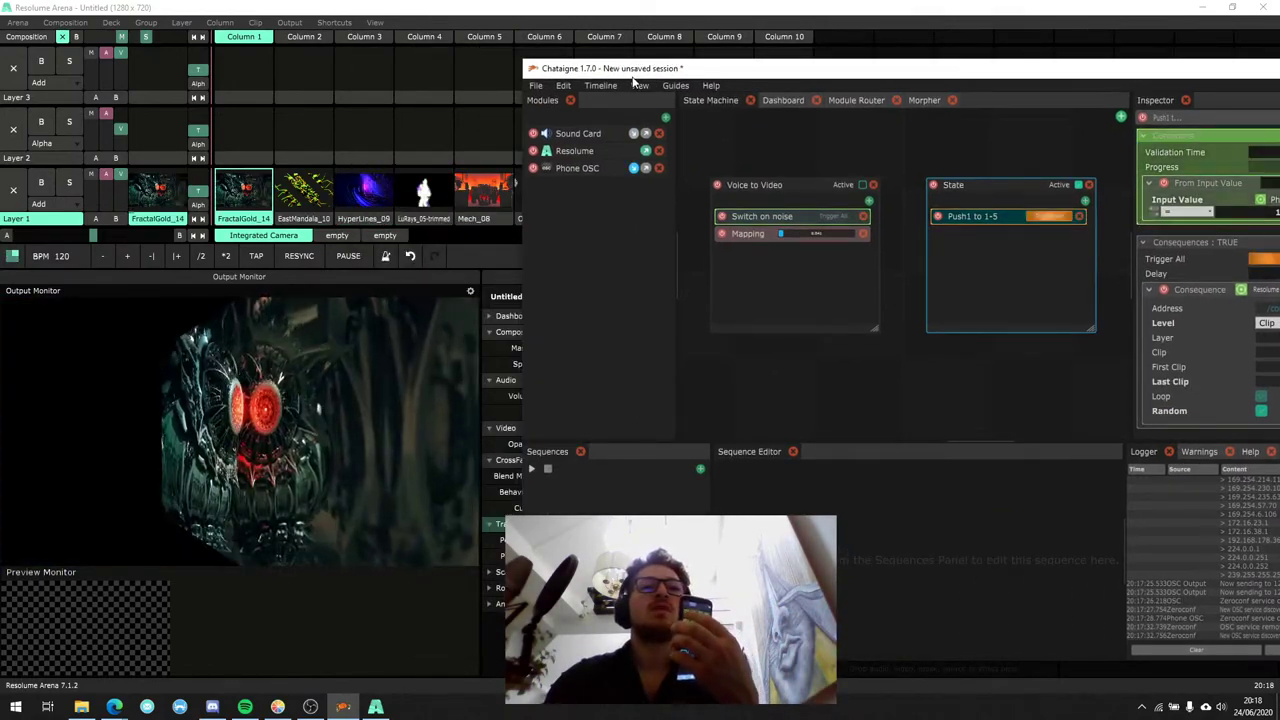
Bring the Chataigne window fully back into view and move Voice to Video and State apart in the State Machine.
{"action": "left_click_drag", "start_coordinate": [722, 72], "coordinate": [462, 66]}
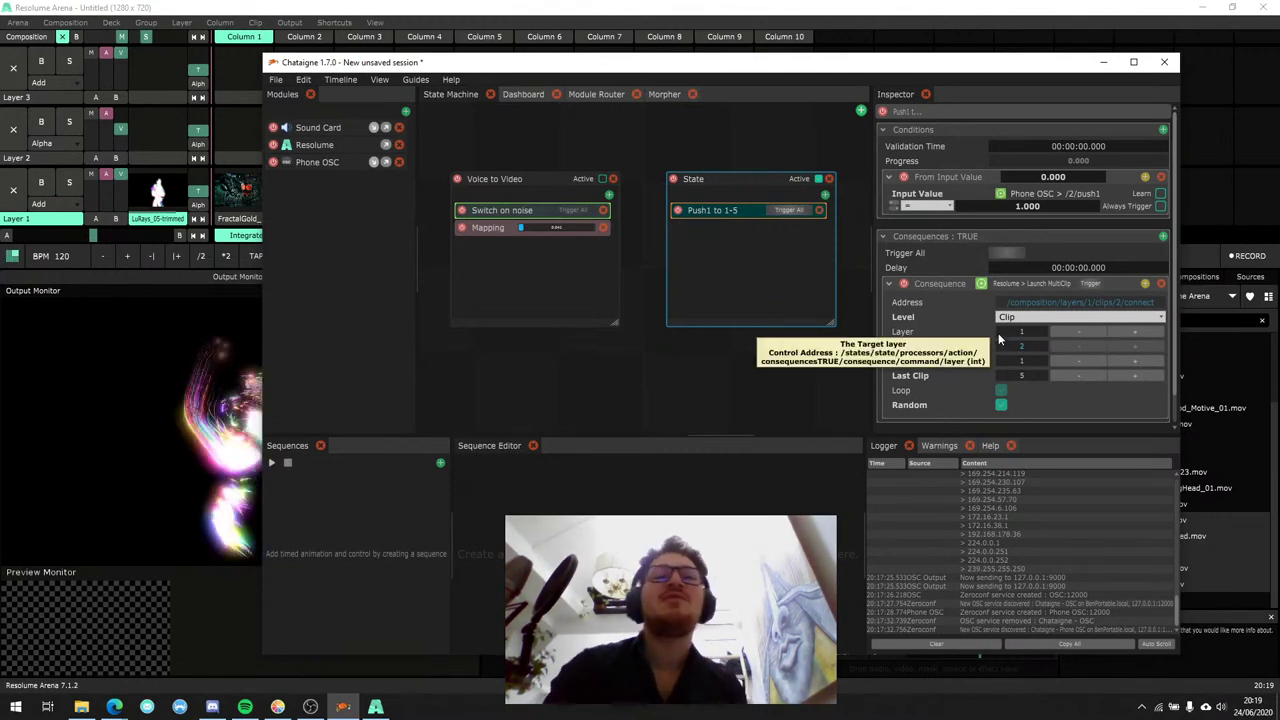
{"action": "left_click", "coordinate": [742, 189]}
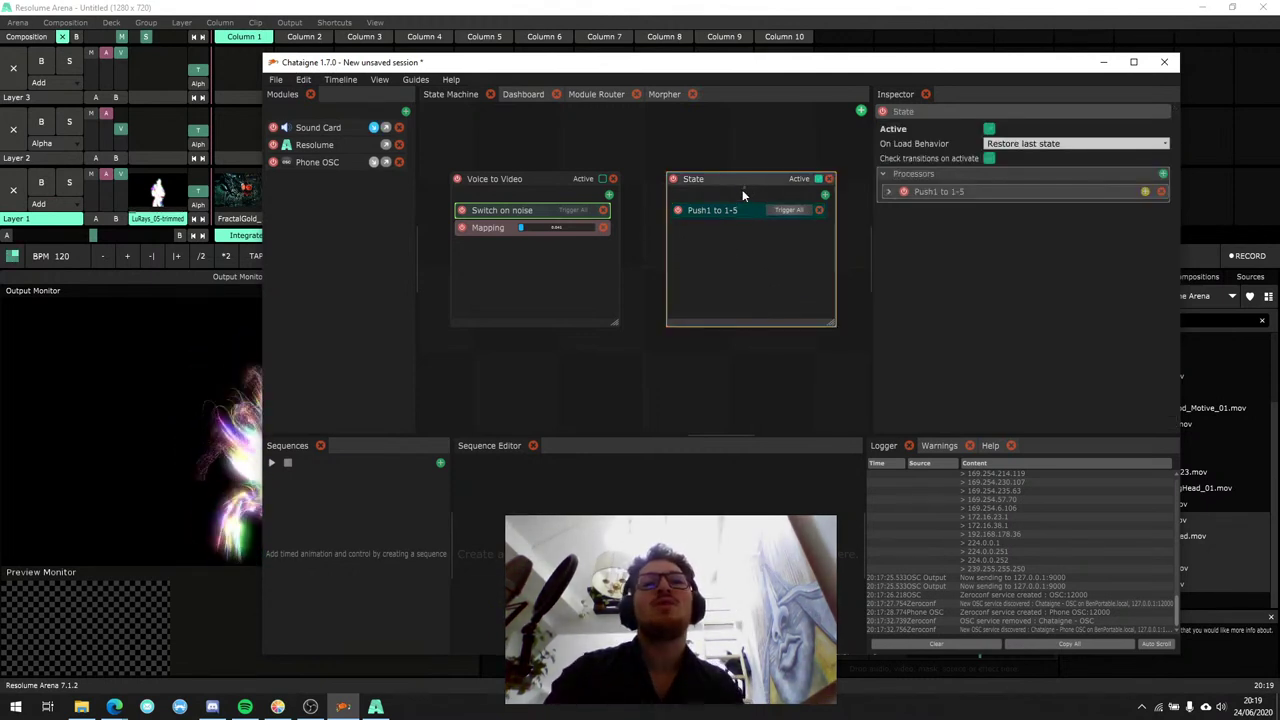
{"action": "left_click", "coordinate": [734, 192]}
{"action": "left_click", "coordinate": [734, 191]}
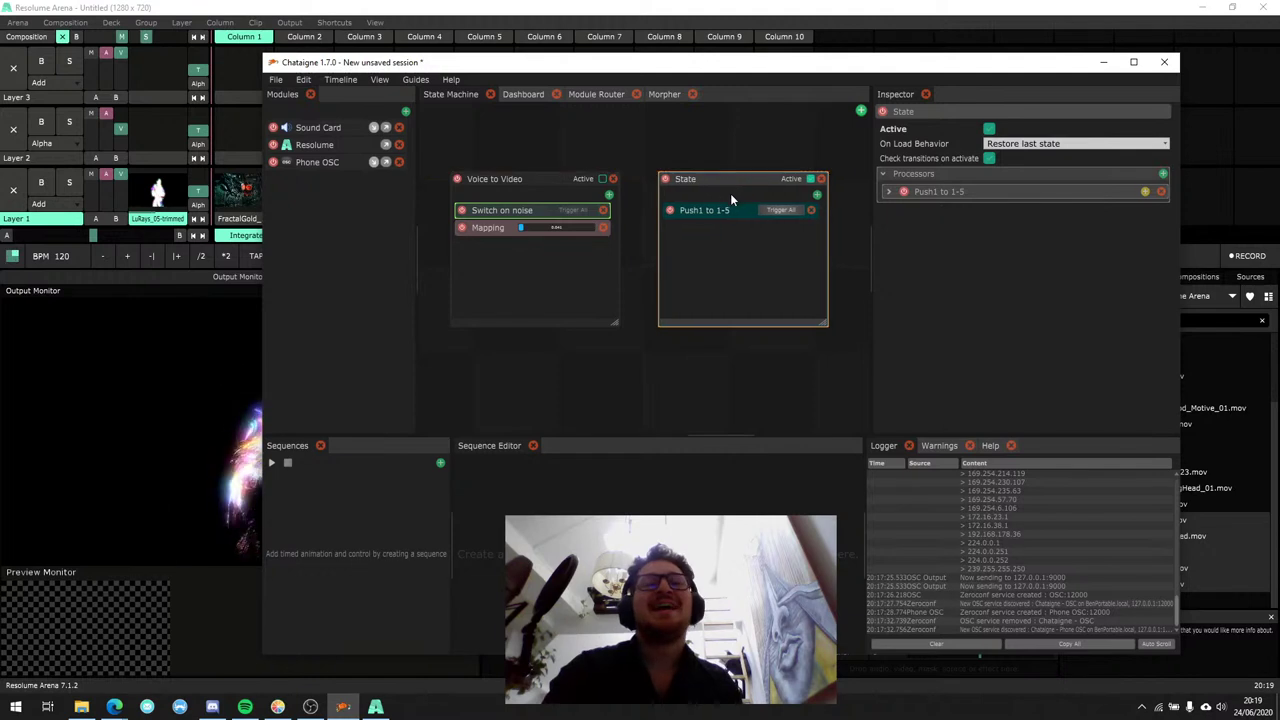
{"action": "left_click", "coordinate": [532, 178]}
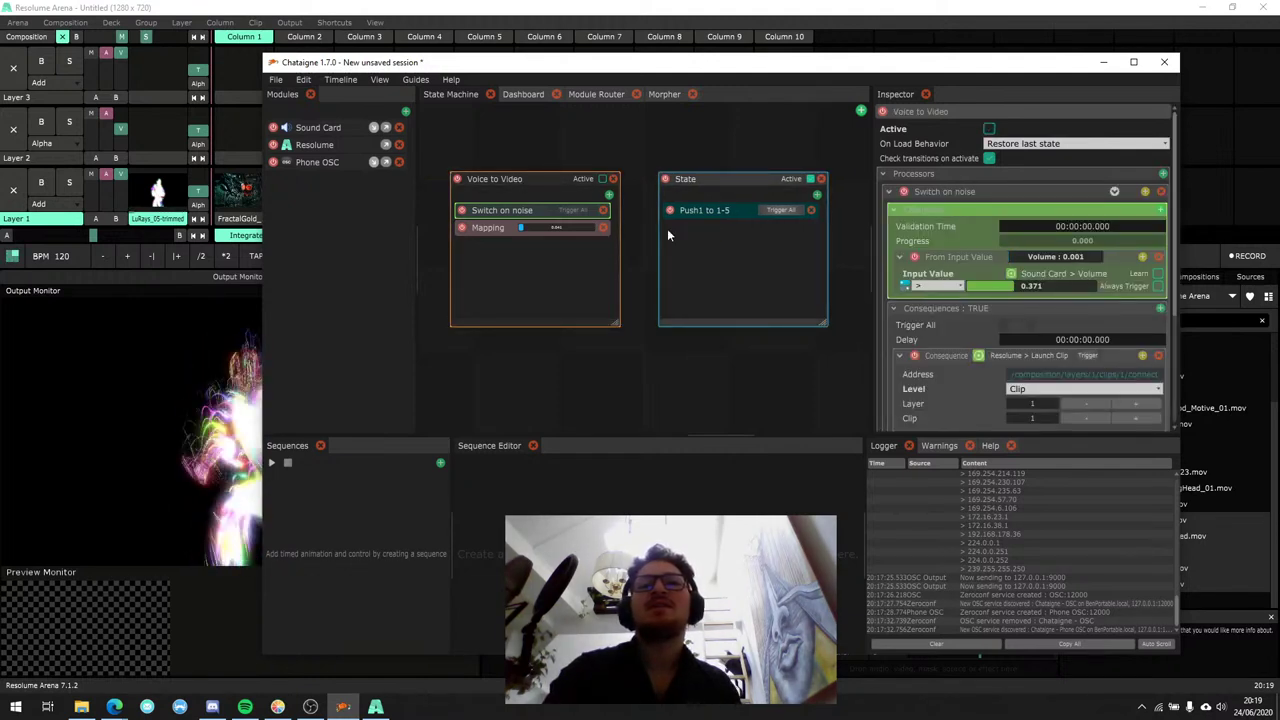
{"action": "left_click_drag", "start_coordinate": [452, 477], "coordinate": [430, 480]}
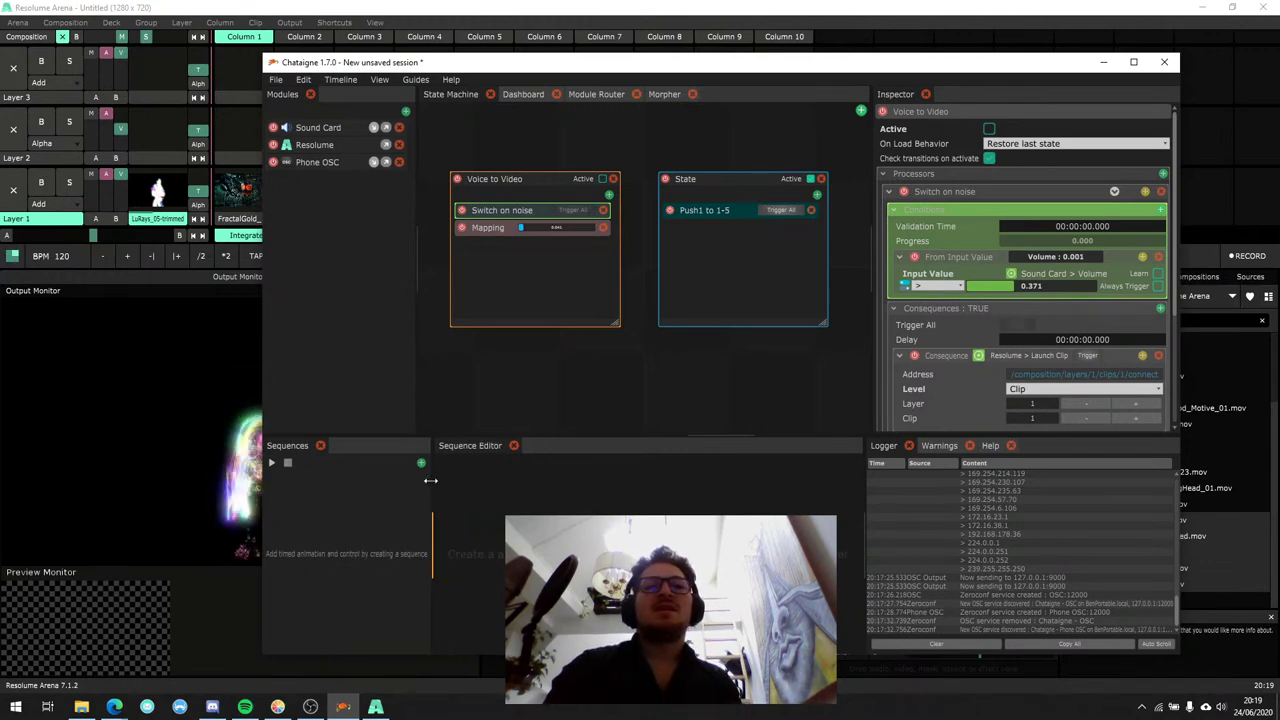
{"action": "left_click_drag", "start_coordinate": [543, 177], "coordinate": [531, 177]}
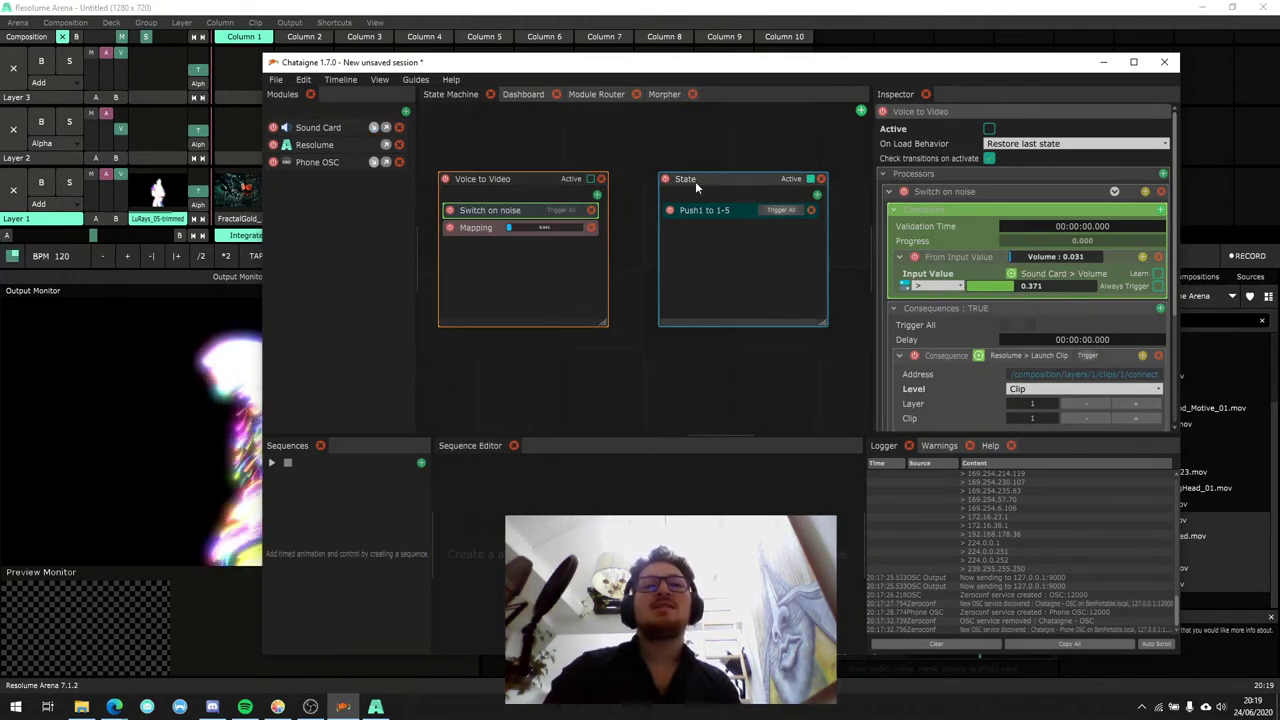
{"action": "left_click_drag", "start_coordinate": [722, 174], "coordinate": [738, 121]}
Add a new empty state below State and create a transition from State to it.
{"action": "double_click", "coordinate": [653, 348]}
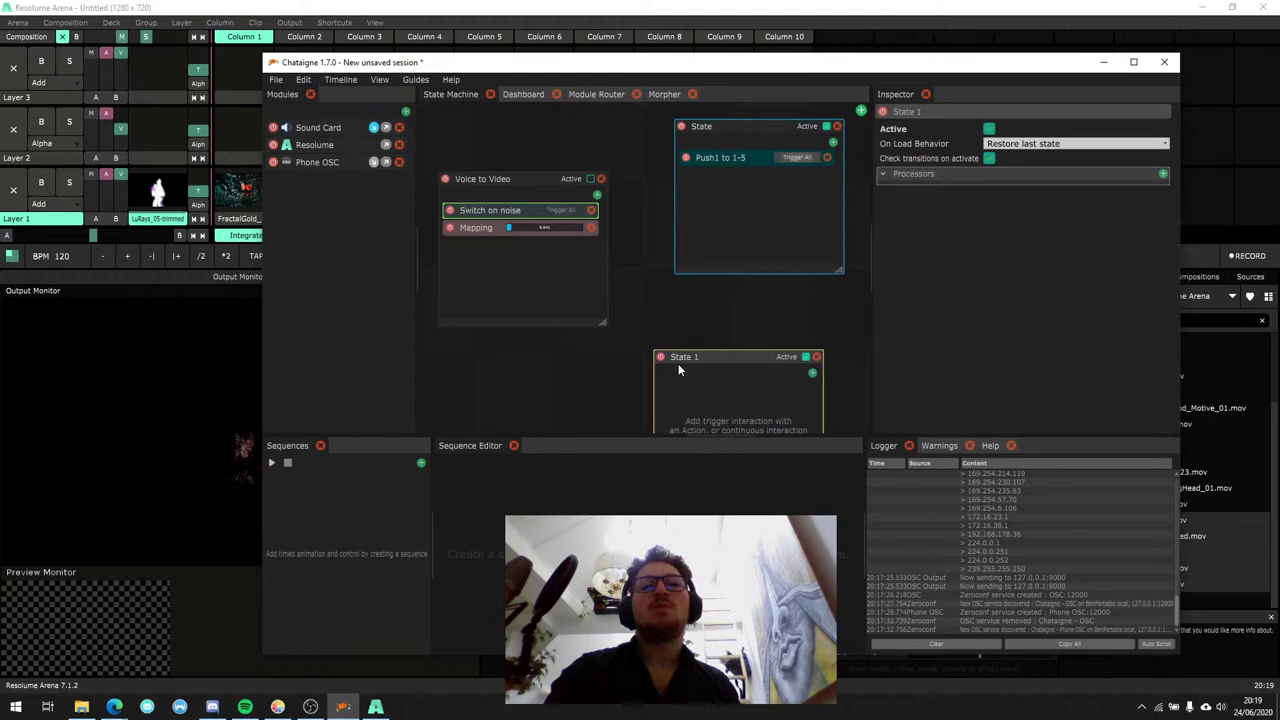
{"action": "right_click", "coordinate": [705, 136]}
{"action": "left_click", "coordinate": [703, 136]}
{"action": "left_click", "coordinate": [730, 356]}
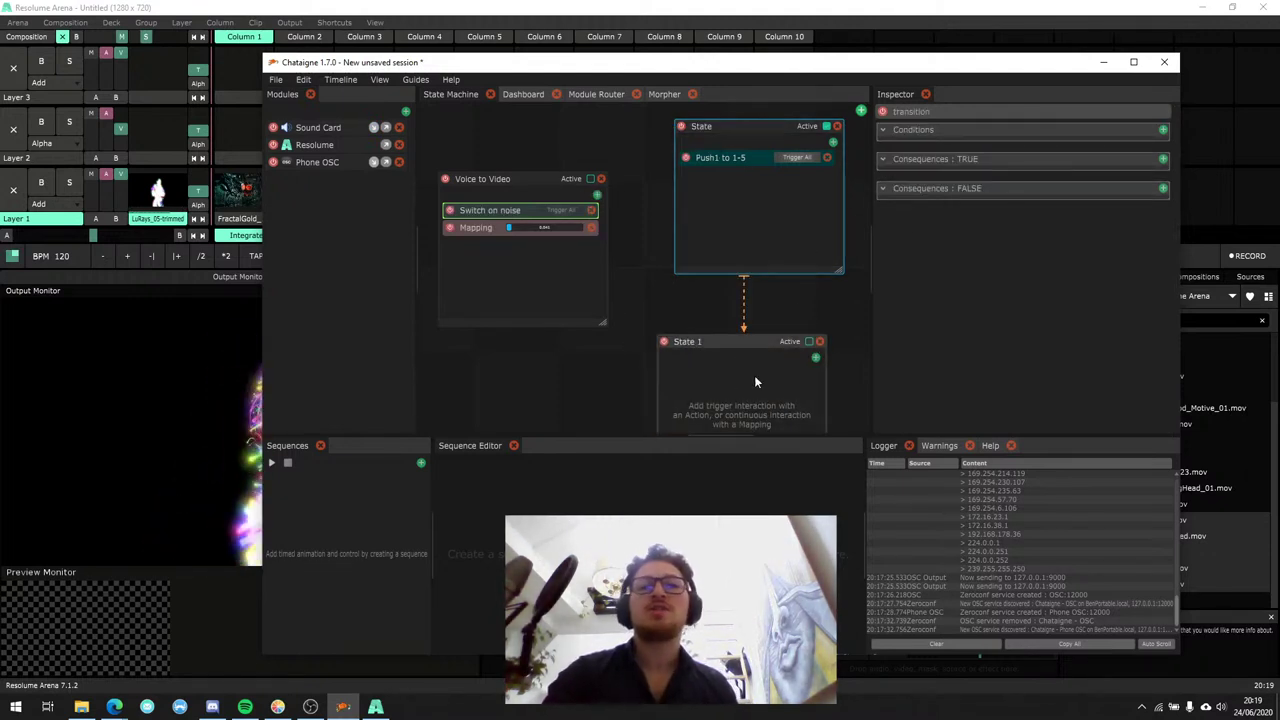
Switch activation back and forth between State and State 1, ending on State 1, and inspect the transition linking them.
{"action": "left_click", "coordinate": [600, 195]}
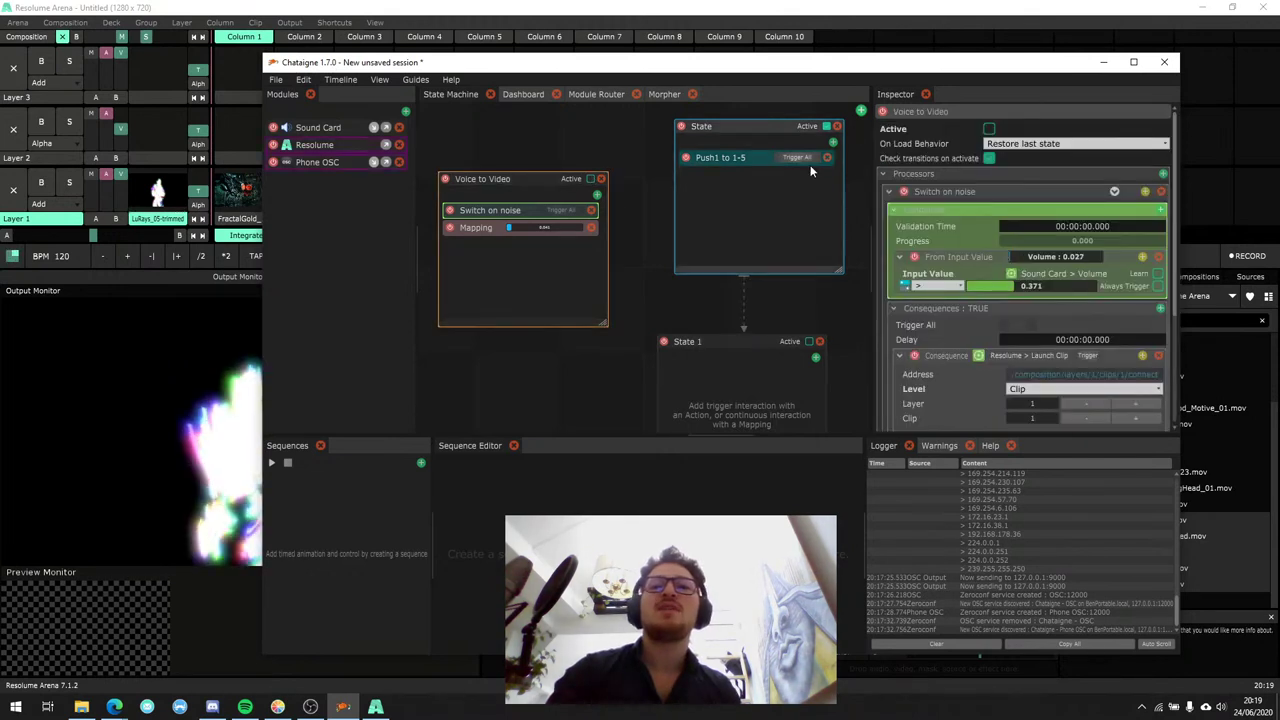
{"action": "left_click", "coordinate": [808, 341]}
{"action": "left_click_drag", "start_coordinate": [766, 122], "coordinate": [756, 130]}
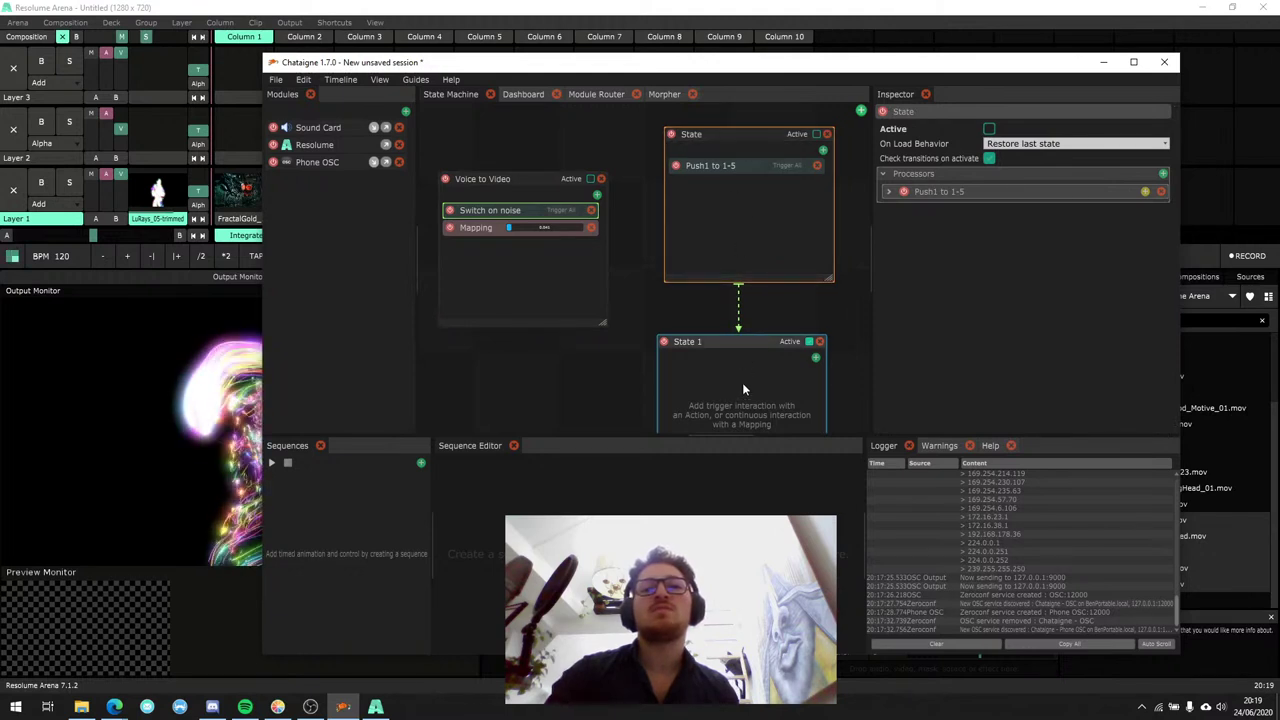
{"action": "left_click", "coordinate": [740, 298]}
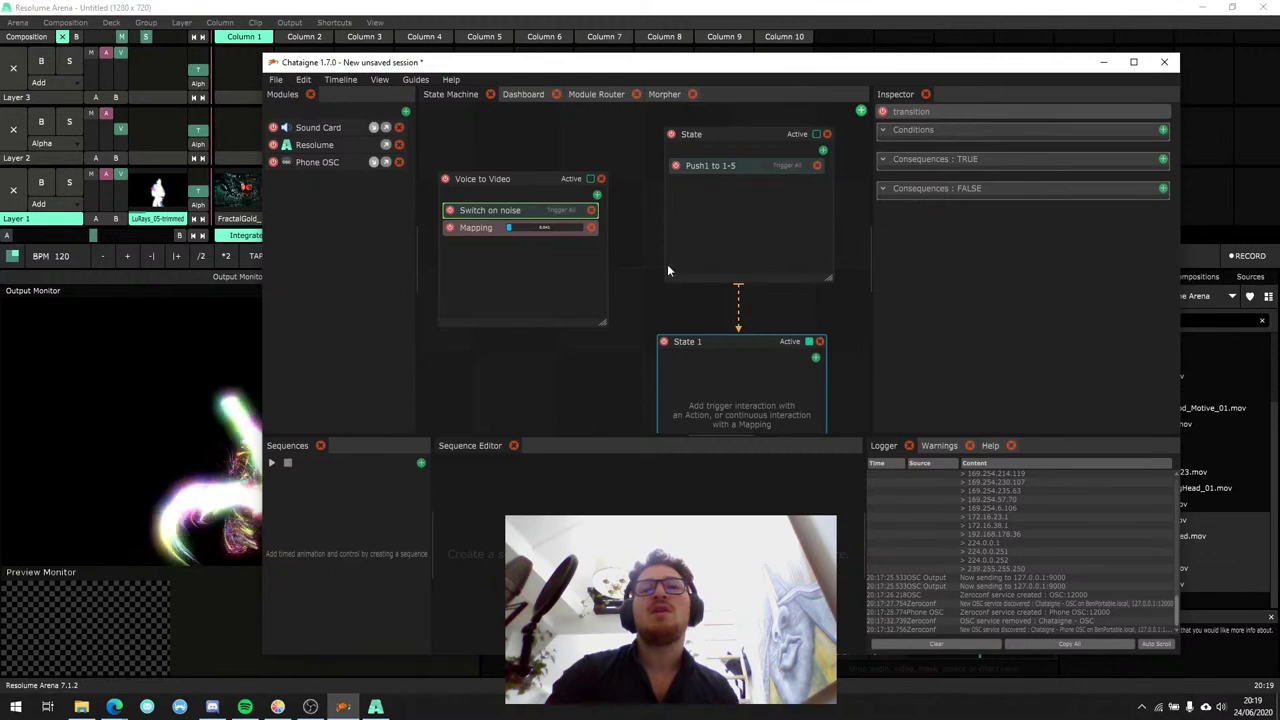
{"action": "left_click", "coordinate": [816, 134]}
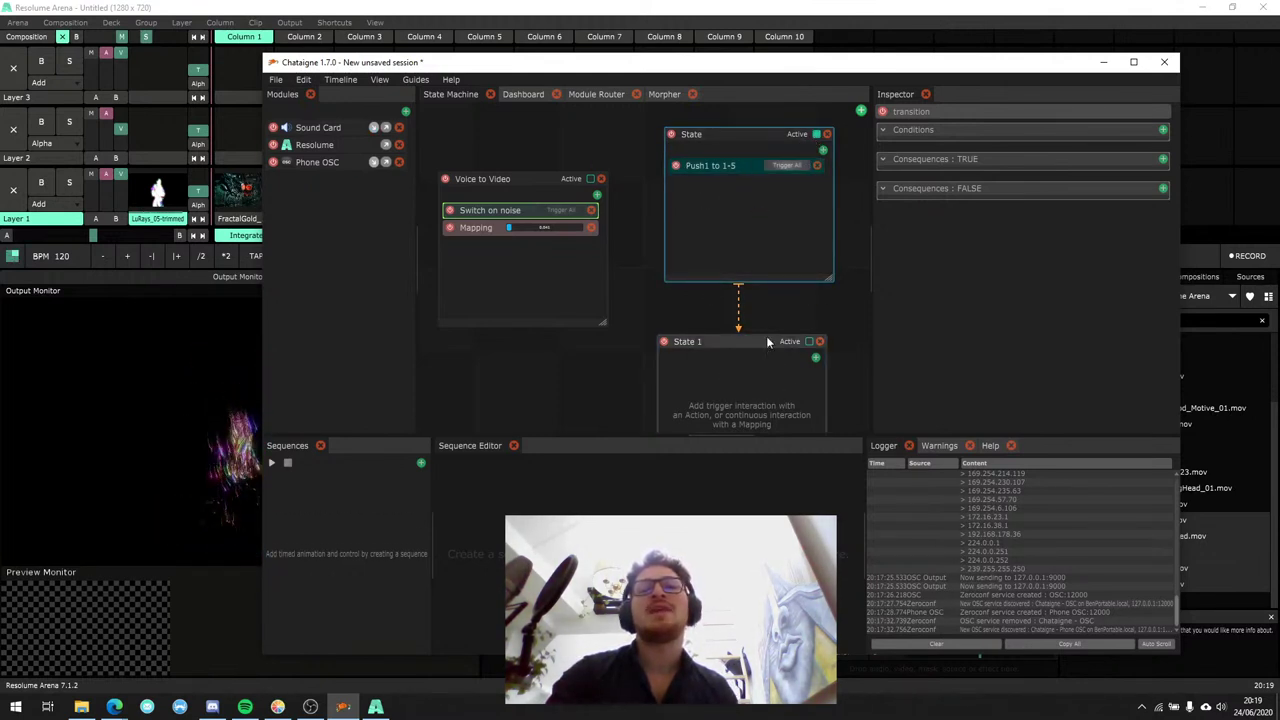
{"action": "left_click_drag", "start_coordinate": [766, 340], "coordinate": [770, 309]}
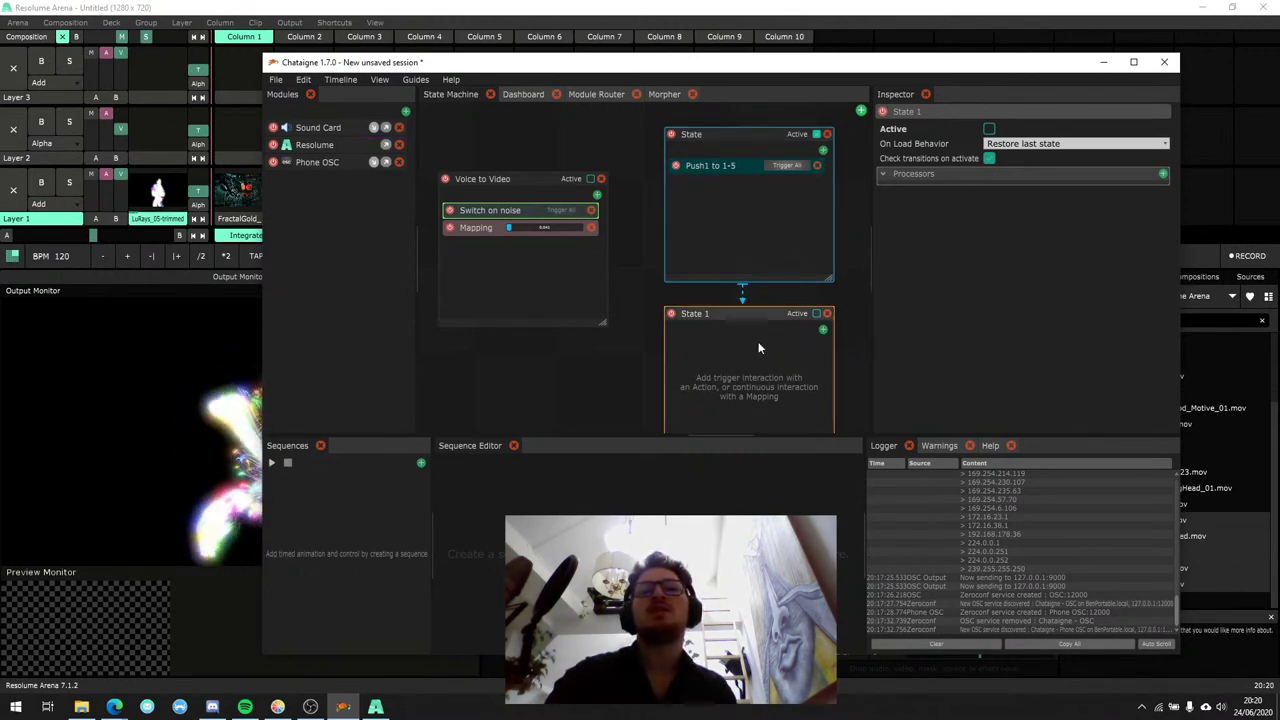
{"action": "left_click", "coordinate": [816, 314]}
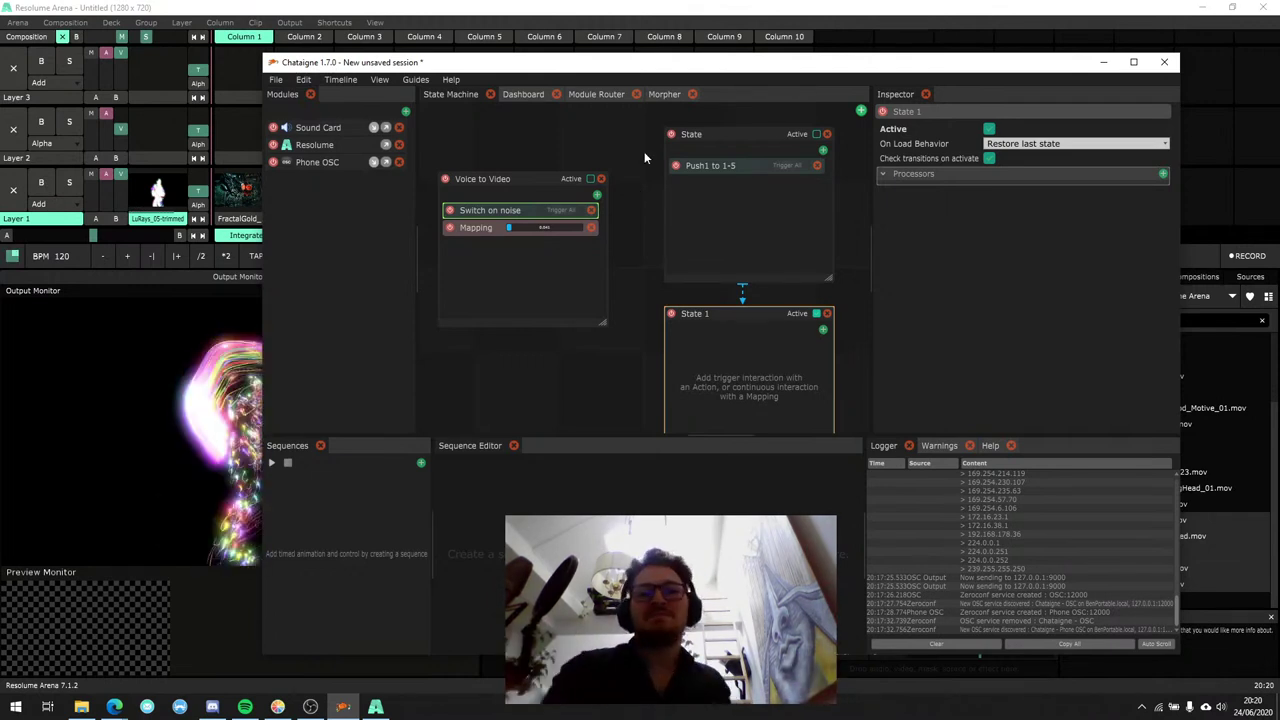
Activate Voice to Video alongside State 1 and reposition State above State 1, closer to Voice to Video.
{"action": "left_click_drag", "start_coordinate": [721, 130], "coordinate": [703, 128]}
{"action": "left_click_drag", "start_coordinate": [538, 180], "coordinate": [536, 183]}
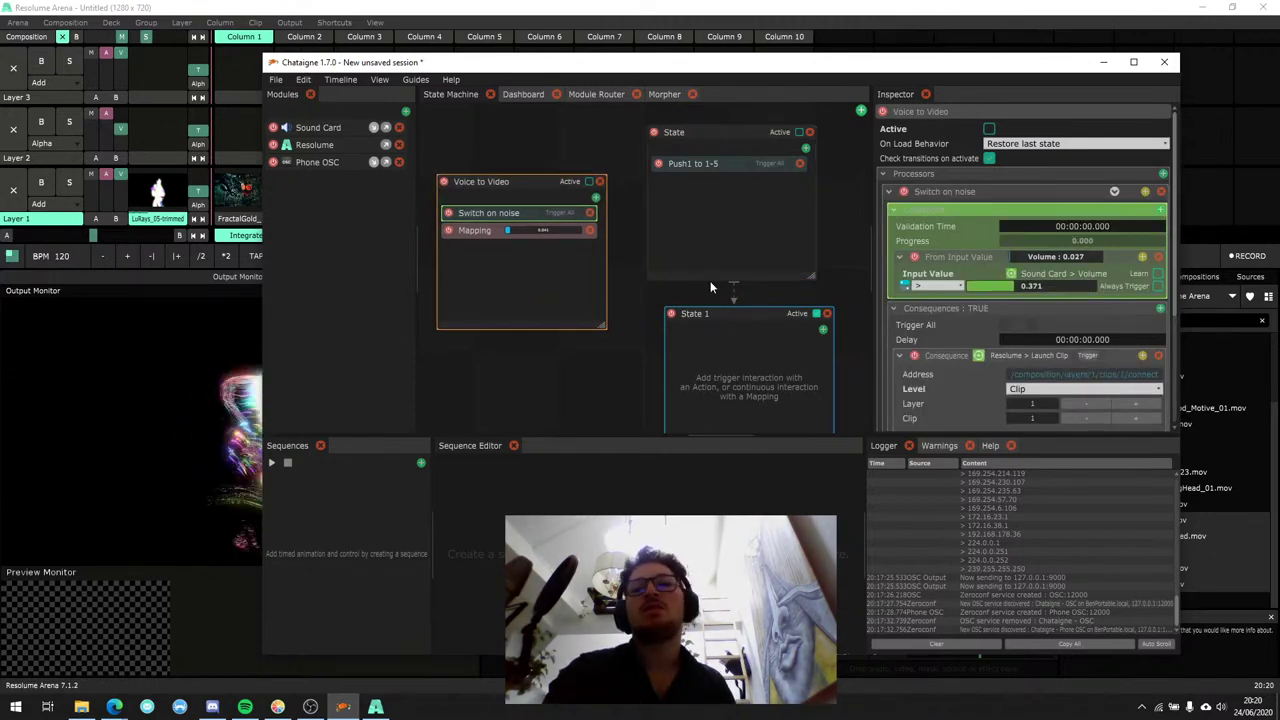
{"action": "left_click", "coordinate": [588, 181]}
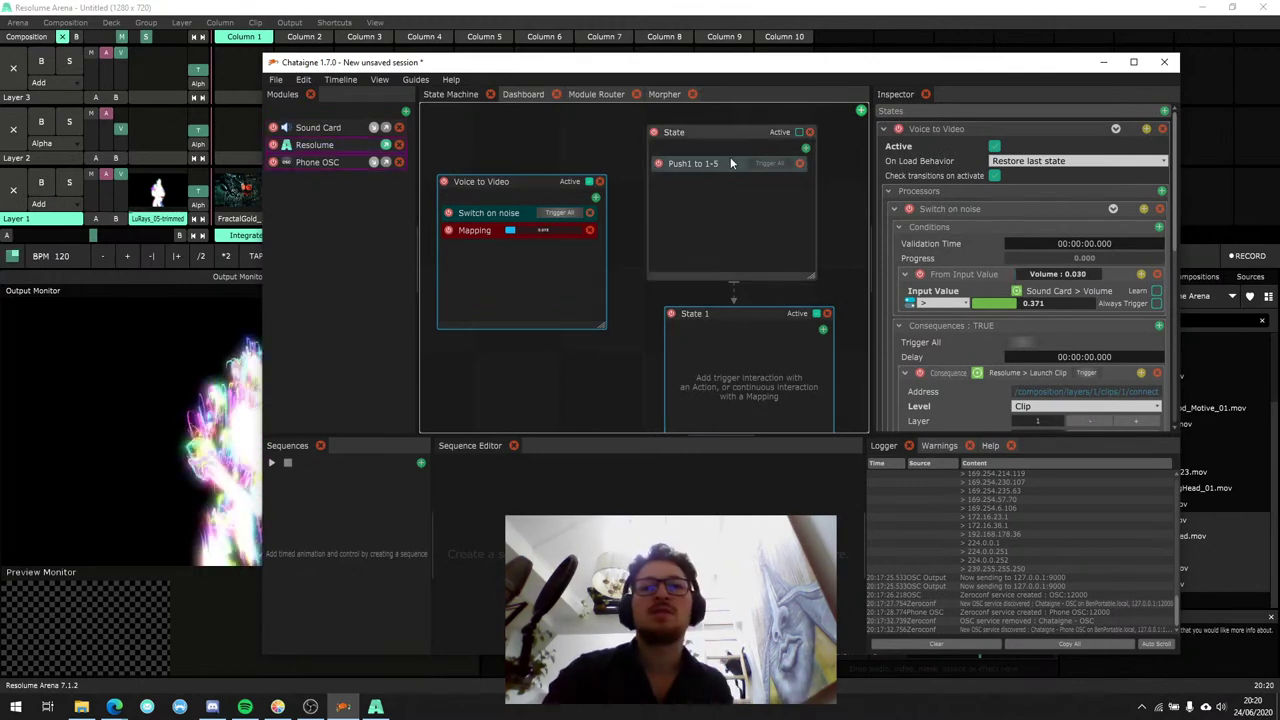
{"action": "left_click_drag", "start_coordinate": [739, 135], "coordinate": [756, 134]}
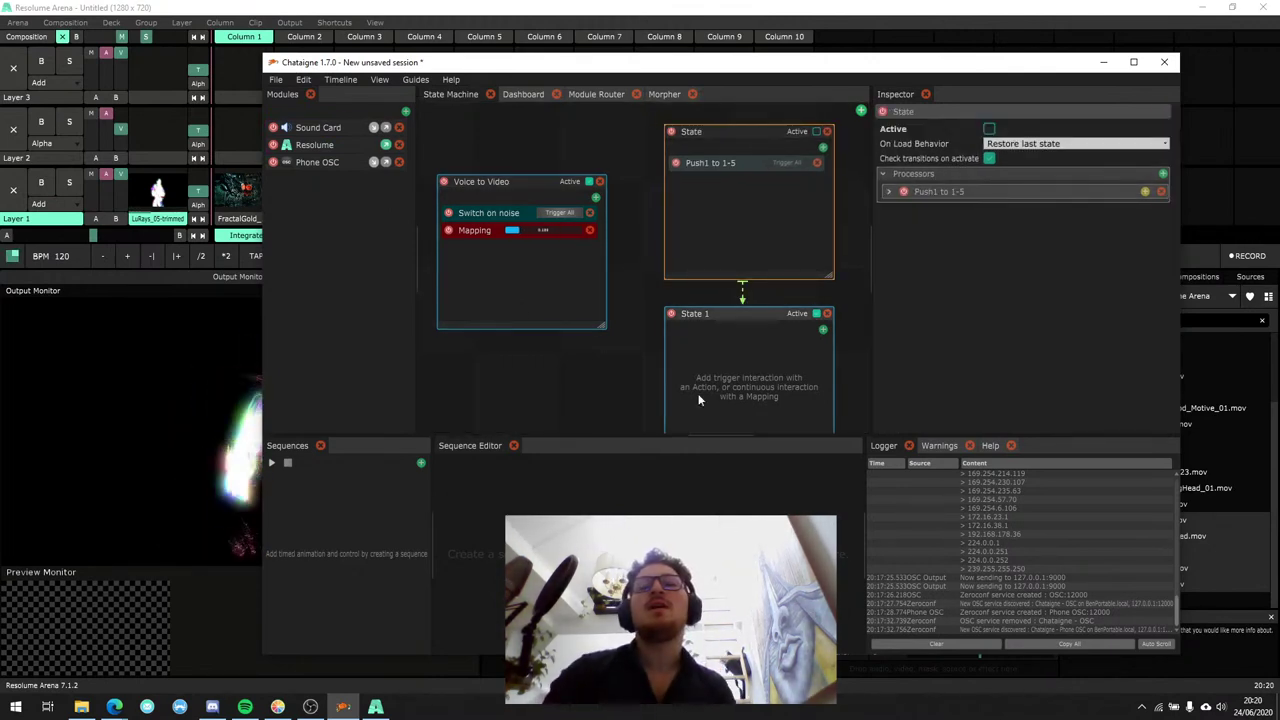
{"action": "left_click", "coordinate": [757, 288]}
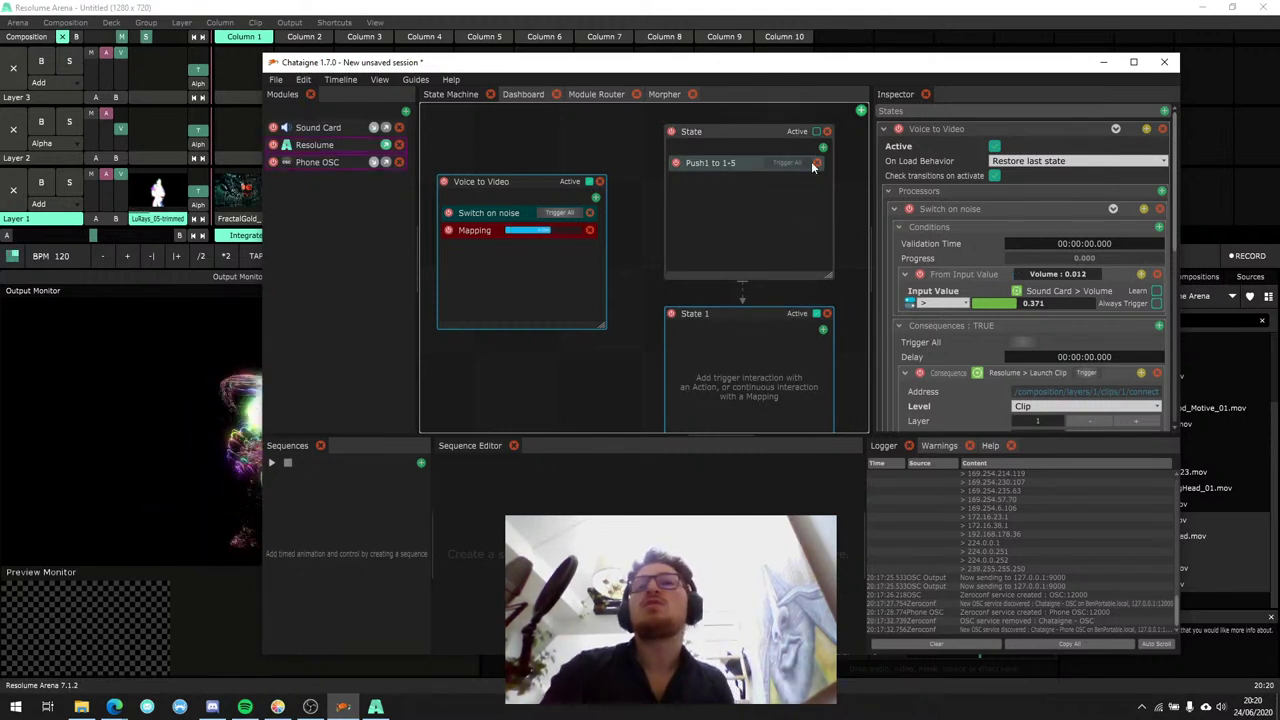
{"action": "mouse_move", "coordinate": [776, 134]}
{"action": "left_mouse_down"}
{"action": "mouse_move", "coordinate": [710, 133]}
{"action": "mouse_move", "coordinate": [760, 134]}
{"action": "left_mouse_up"}
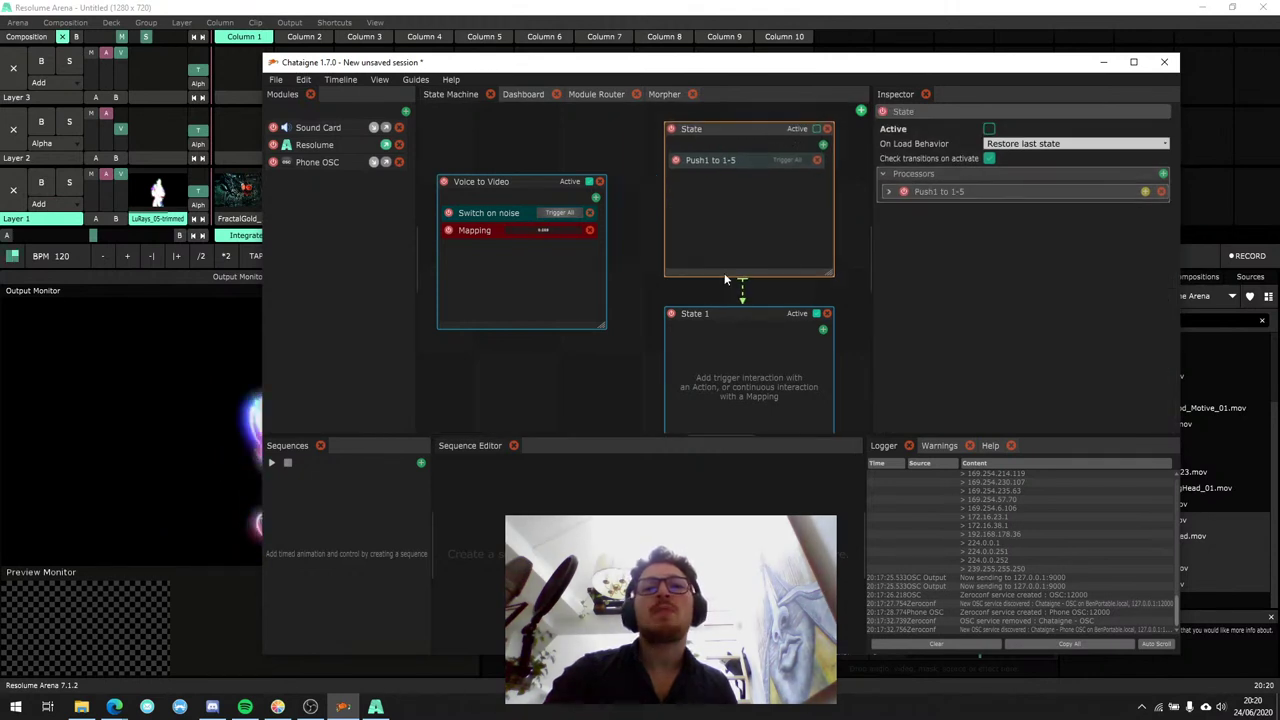
{"action": "left_click", "coordinate": [742, 286]}
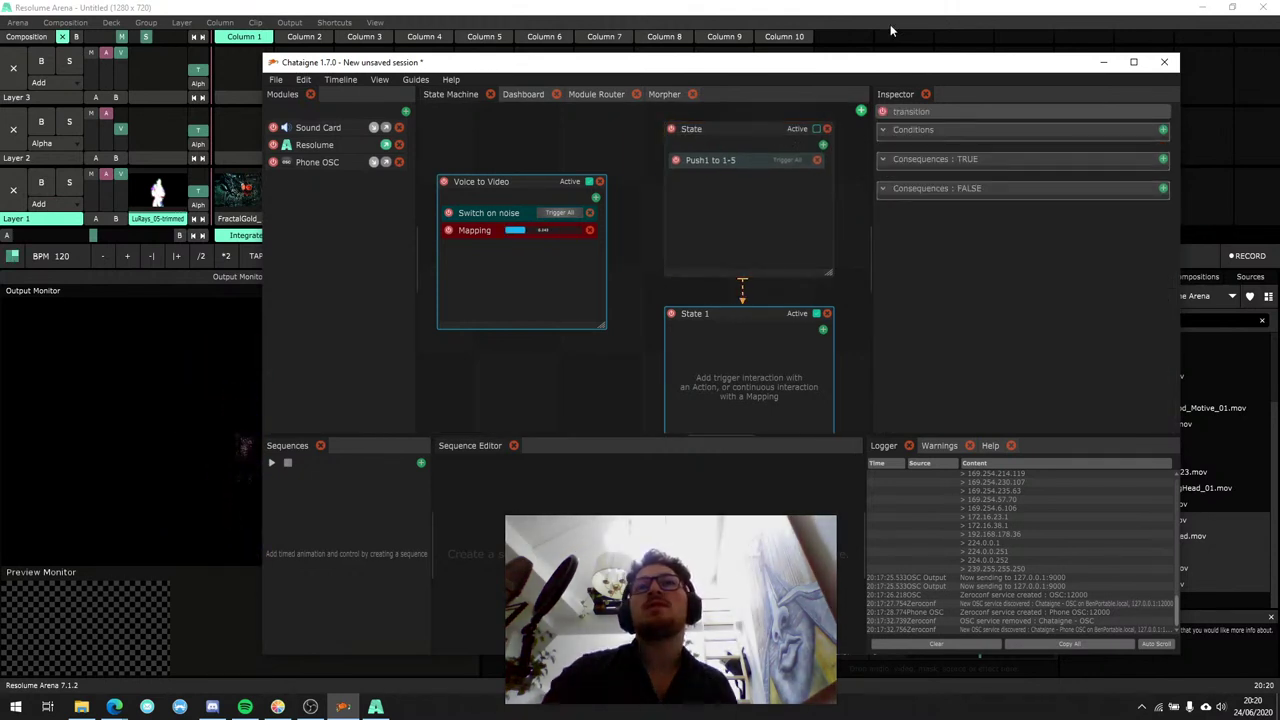
{"action": "left_click_drag", "start_coordinate": [752, 130], "coordinate": [721, 124]}
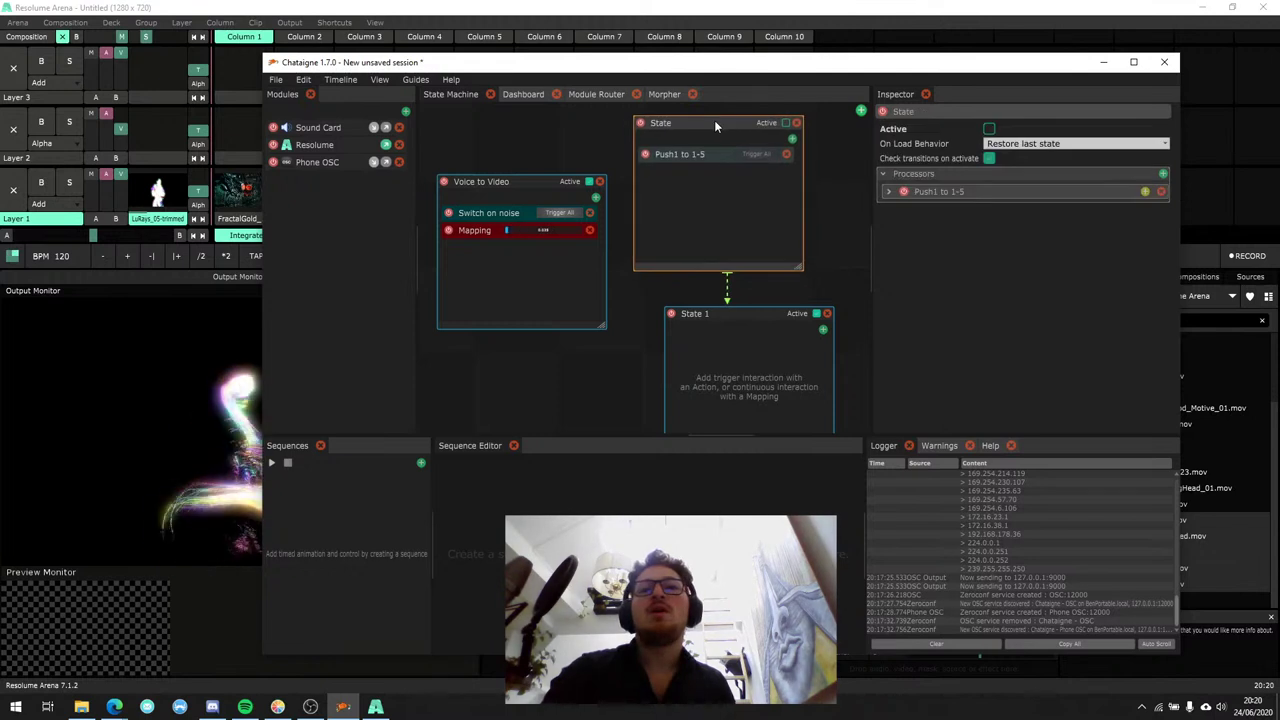
Create a transition from Voice to Video to State 1 and another from State 1 back to State.
{"action": "right_click", "coordinate": [521, 187]}
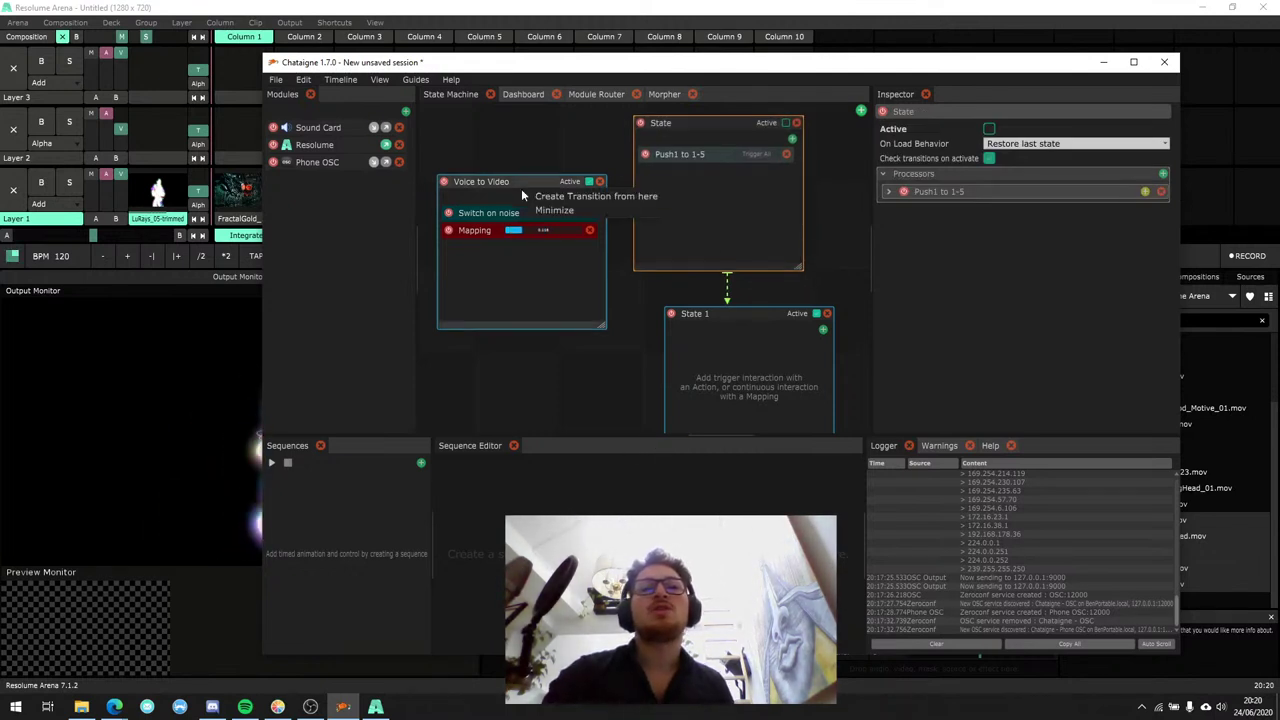
{"action": "left_click", "coordinate": [580, 193]}
{"action": "left_click", "coordinate": [716, 316]}
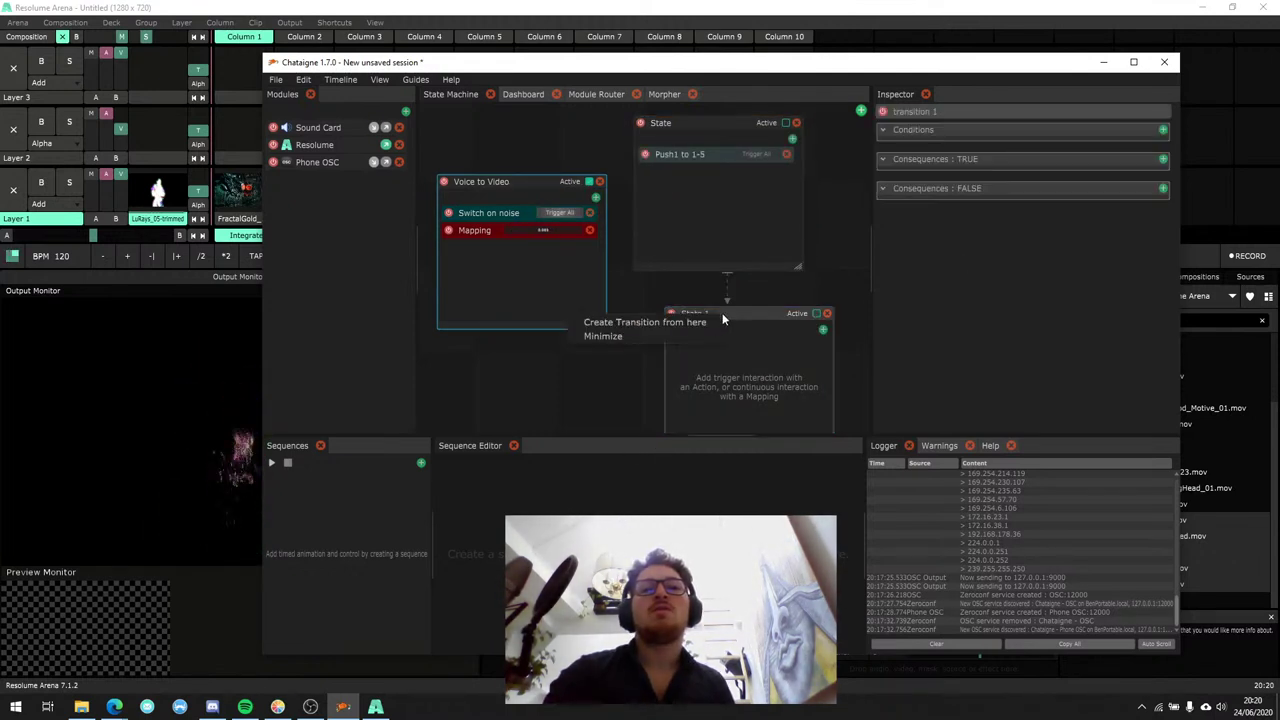
{"action": "left_click", "coordinate": [740, 338]}
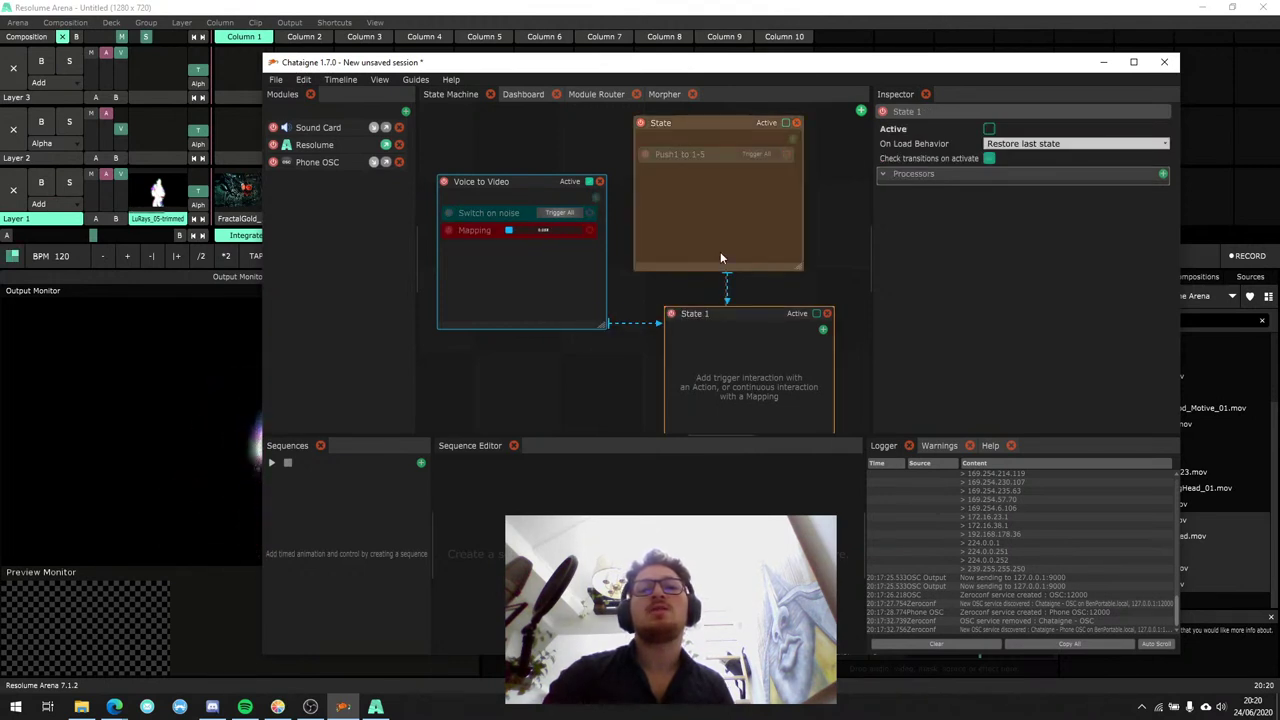
{"action": "left_click", "coordinate": [729, 295]}
Add another state below Voice to Video with a transition to State, and shift Voice to Video up and outward.
{"action": "right_click", "coordinate": [515, 185]}
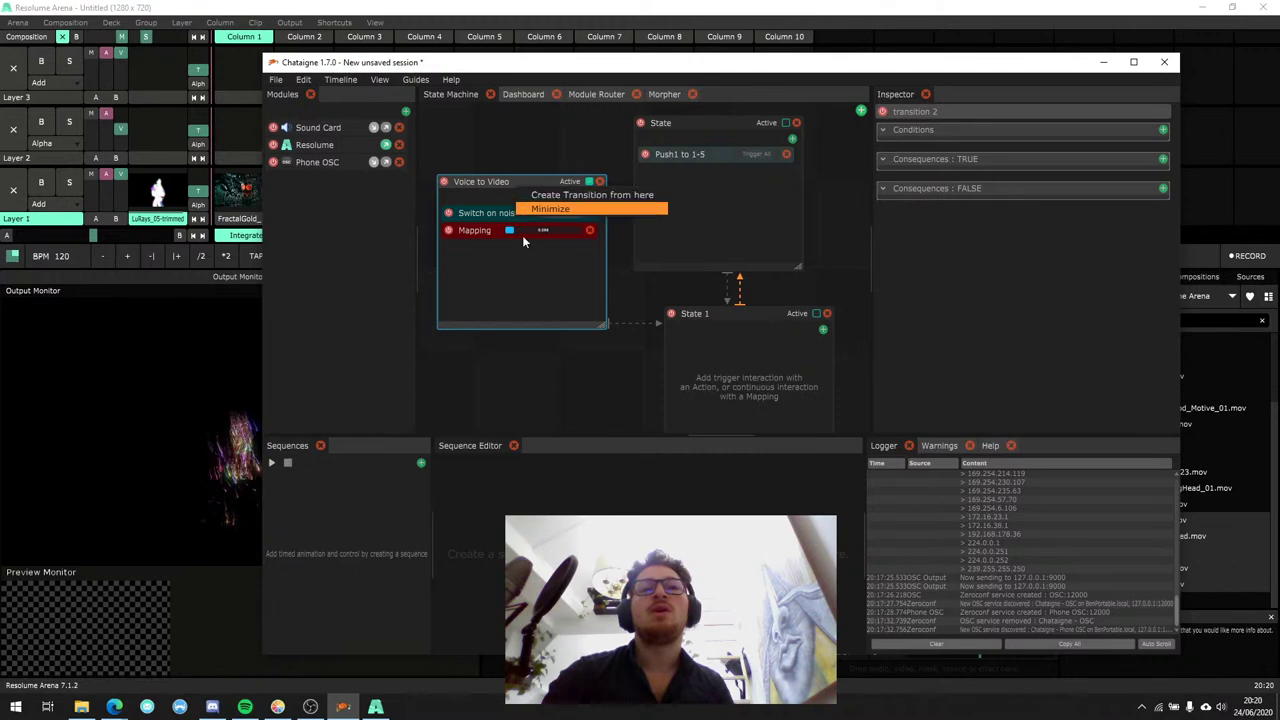
{"action": "left_click", "coordinate": [590, 195]}
{"action": "left_click", "coordinate": [600, 400]}
{"action": "left_click_drag", "start_coordinate": [600, 400], "coordinate": [513, 398]}
{"action": "right_click", "coordinate": [513, 398]}
{"action": "left_click", "coordinate": [560, 373]}
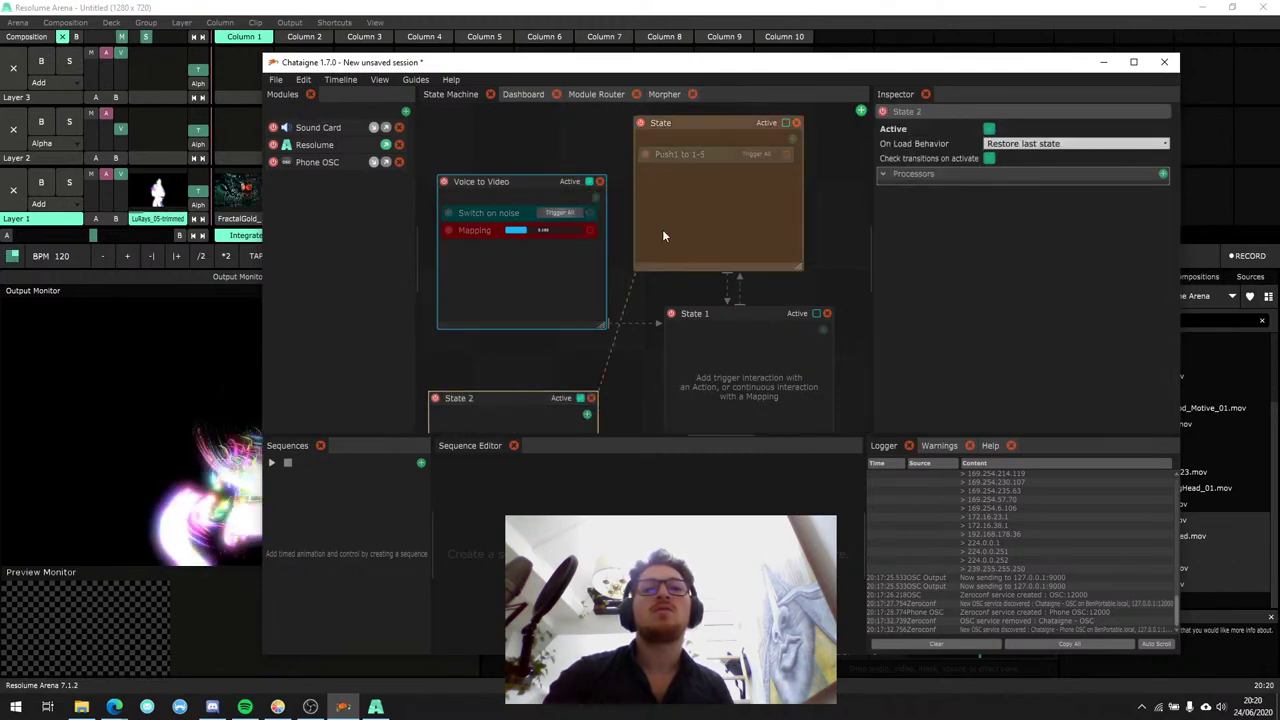
{"action": "left_click", "coordinate": [660, 235]}
{"action": "left_click_drag", "start_coordinate": [544, 187], "coordinate": [528, 174]}
Select State 2, State, Voice to Video and State 1 in turn to examine each one's incoming and outgoing transitions.
{"action": "left_click", "coordinate": [531, 400]}
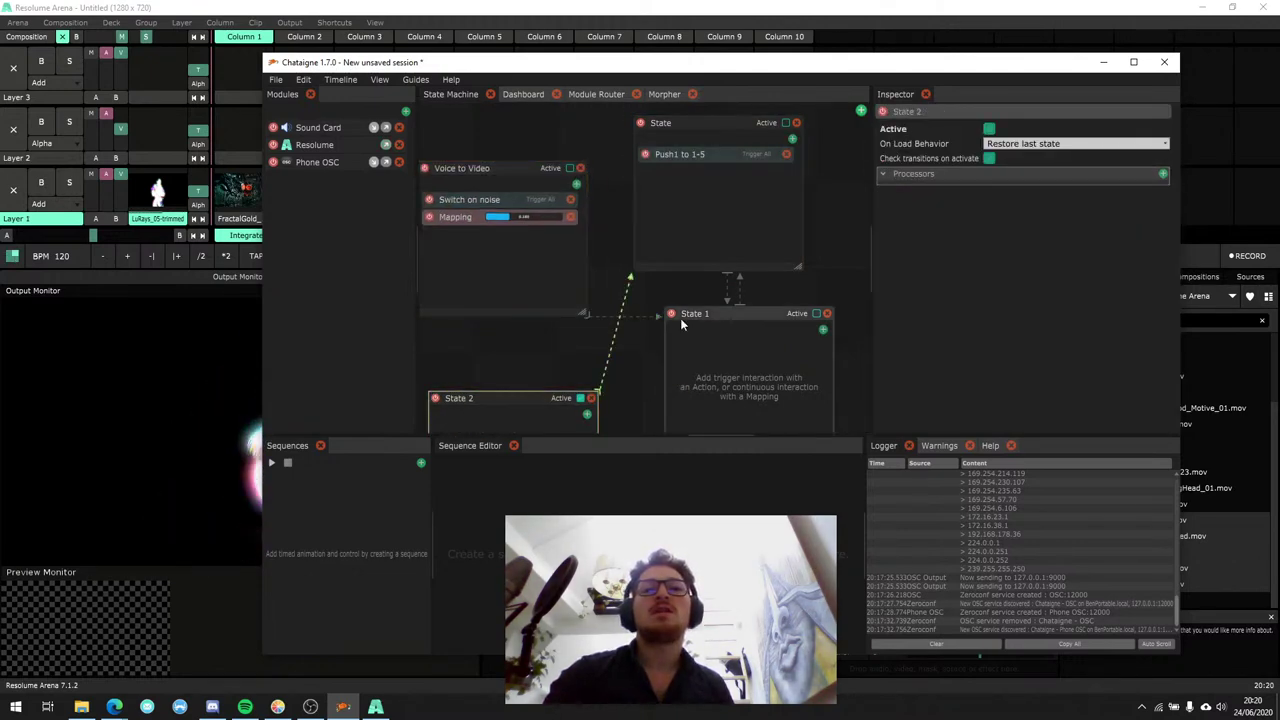
{"action": "left_click", "coordinate": [711, 189]}
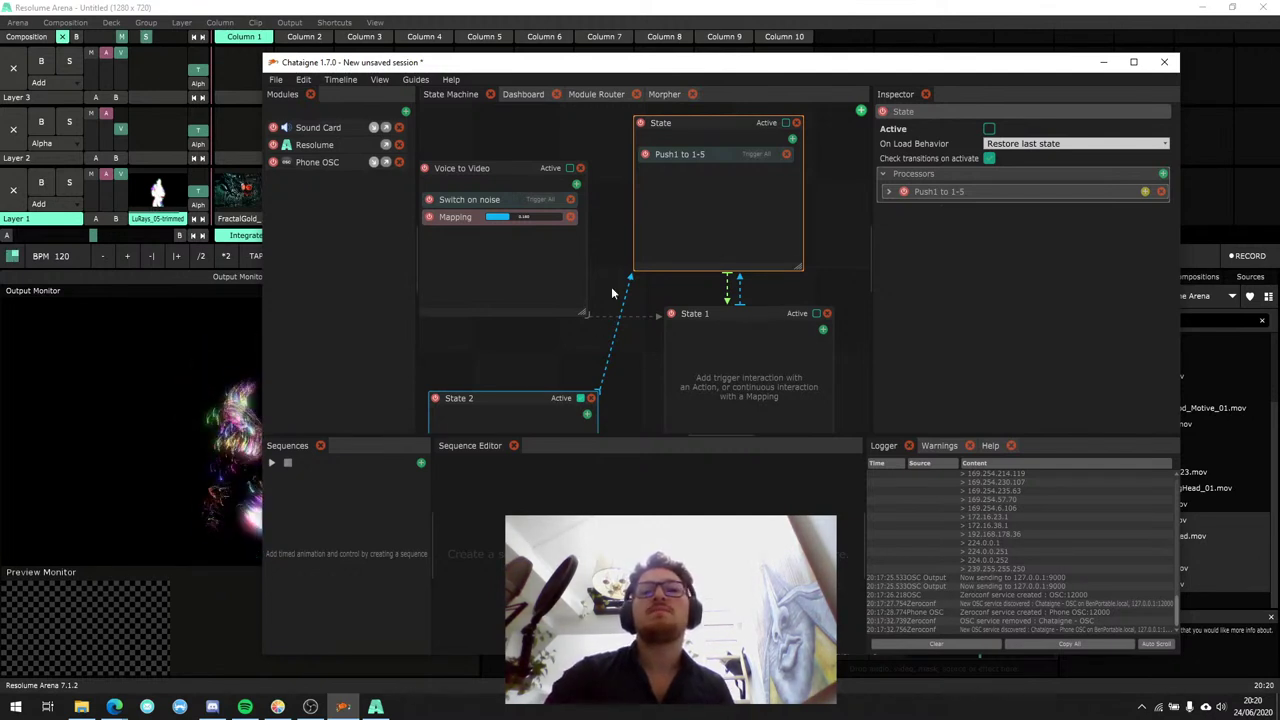
{"action": "left_click", "coordinate": [508, 170]}
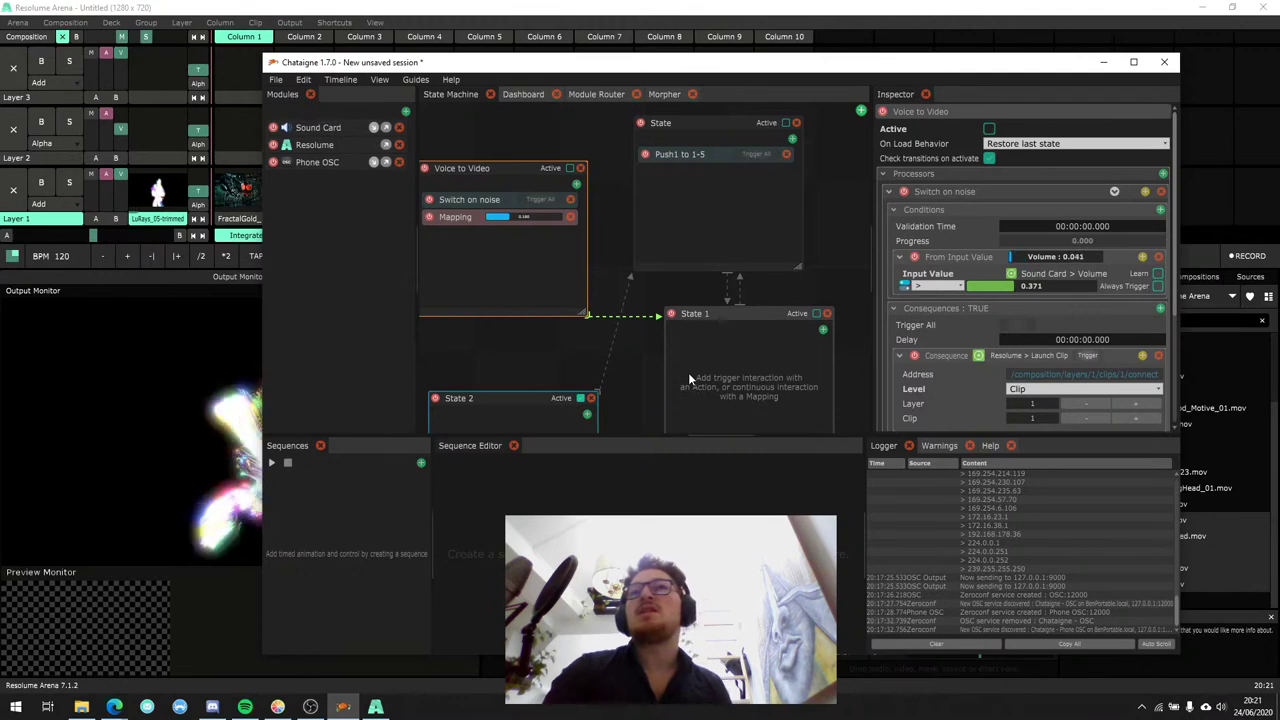
{"action": "left_click", "coordinate": [690, 318]}
Reposition State 1 directly beneath State with more space between them for the transition arrows.
{"action": "left_click_drag", "start_coordinate": [704, 322], "coordinate": [699, 353]}
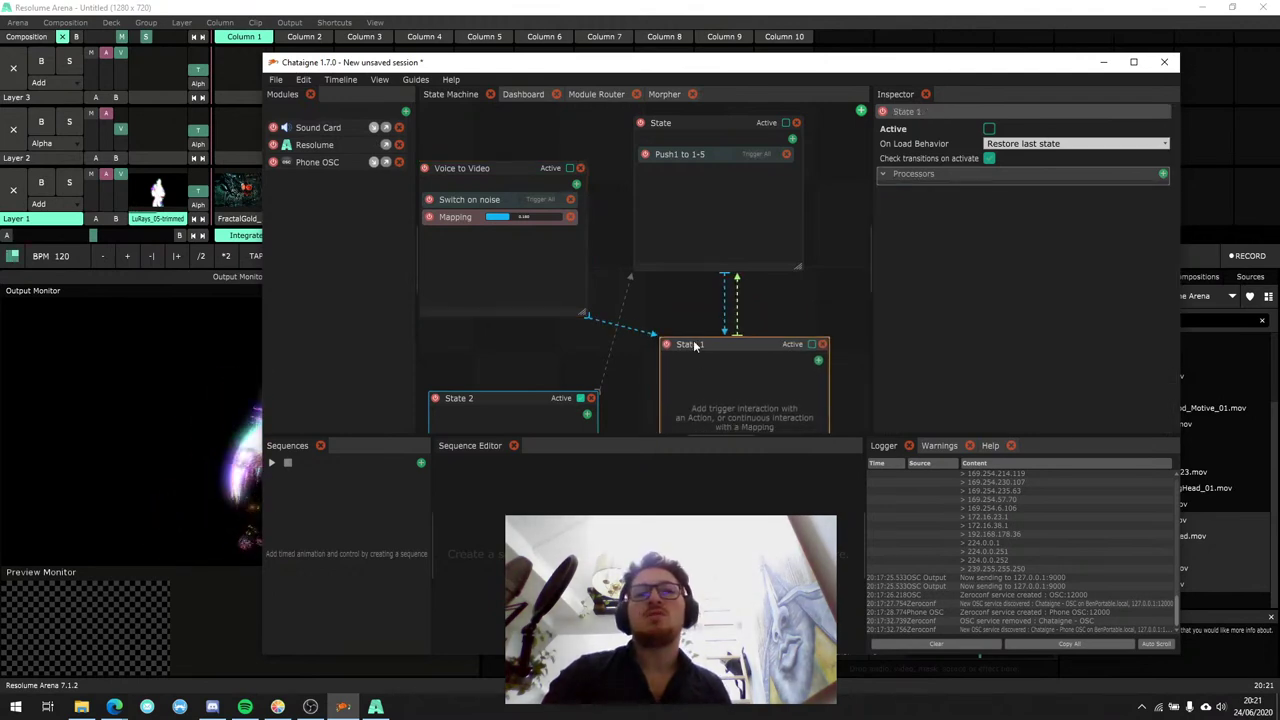
{"action": "left_click_drag", "start_coordinate": [659, 315], "coordinate": [696, 304]}
{"action": "left_click", "coordinate": [704, 140]}
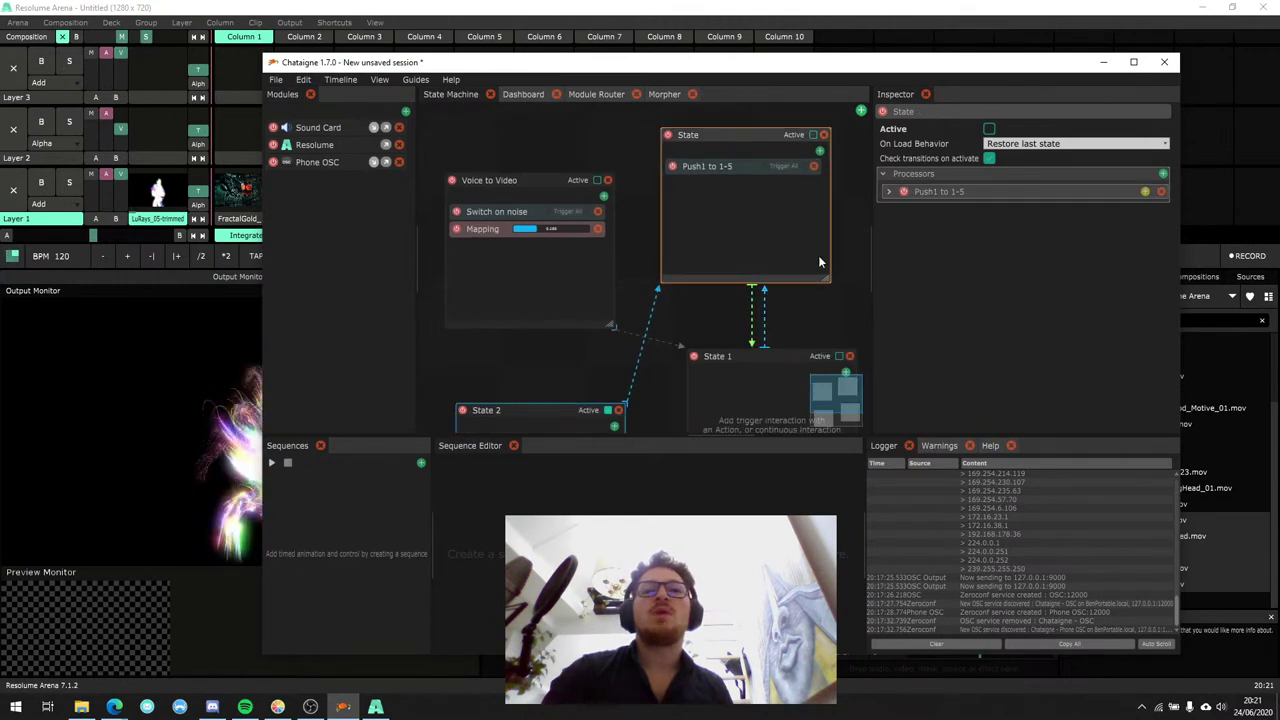
{"action": "left_click_drag", "start_coordinate": [822, 276], "coordinate": [817, 279]}
{"action": "left_click_drag", "start_coordinate": [784, 354], "coordinate": [760, 352]}
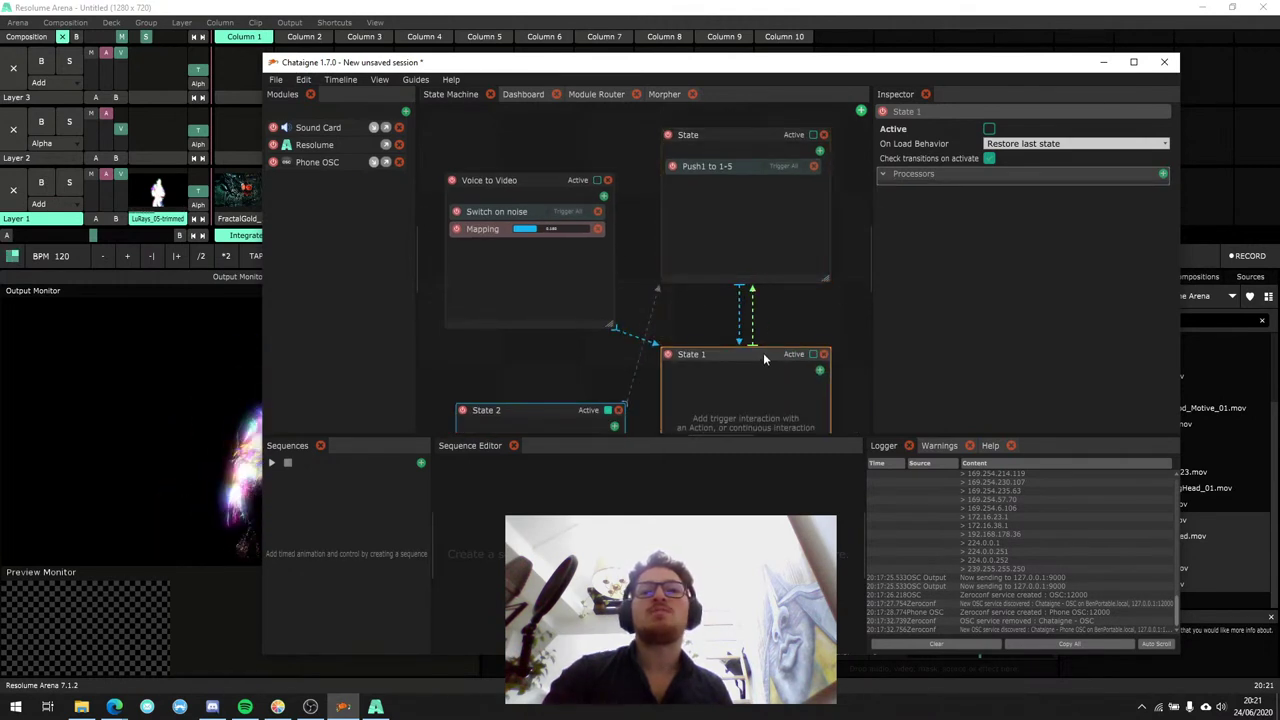
Activate State 1 in the connected network and inspect the transition from Voice to Video to State 1.
{"action": "right_click", "coordinate": [770, 338]}
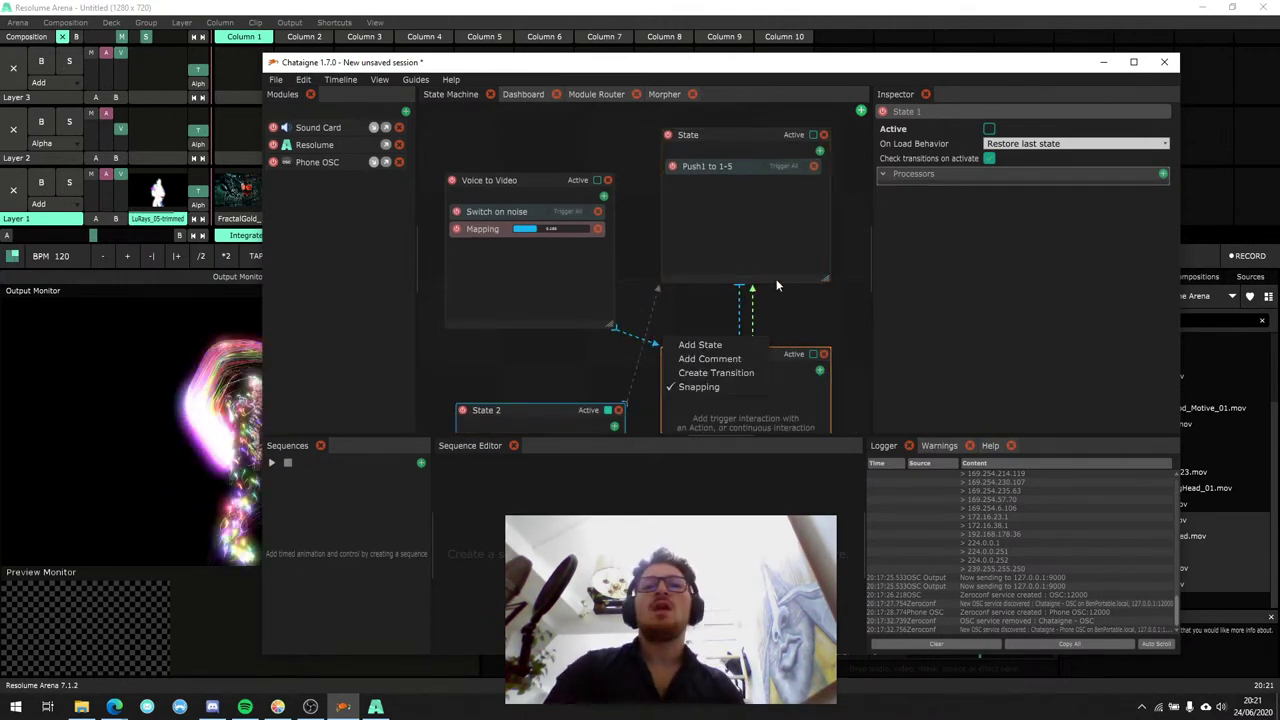
{"action": "left_click", "coordinate": [745, 210]}
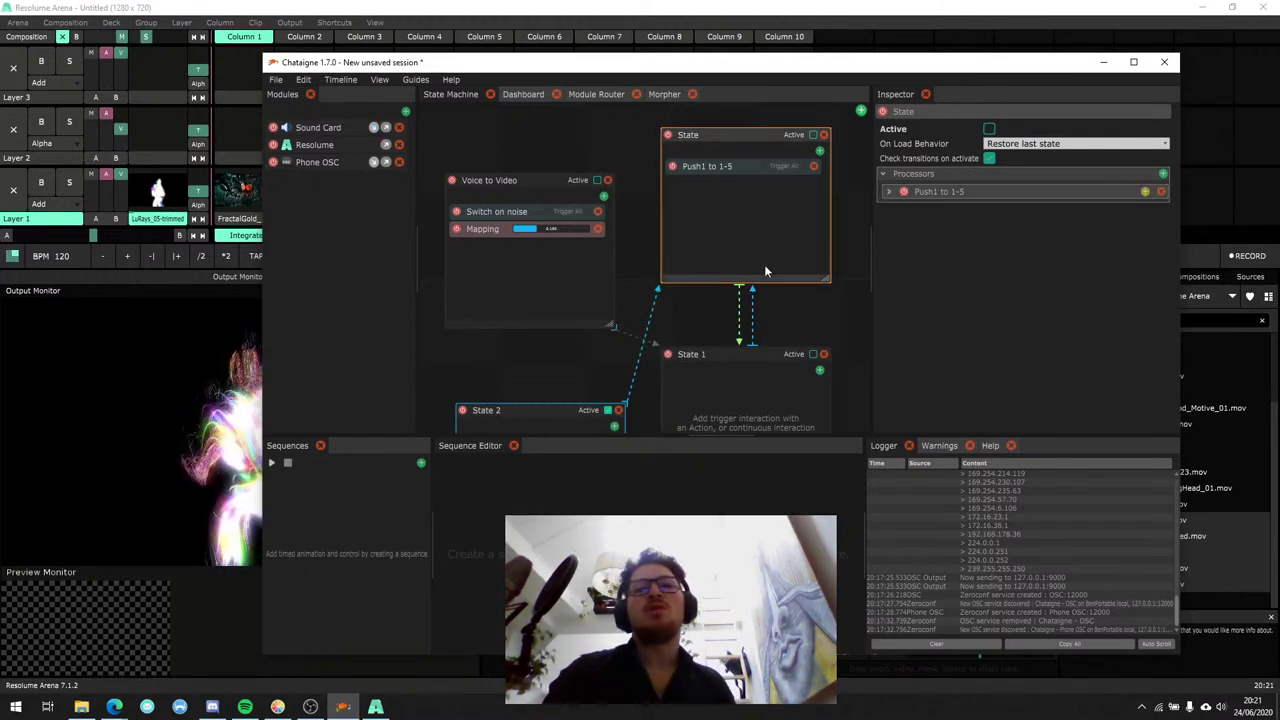
{"action": "left_click", "coordinate": [813, 354]}
{"action": "left_click", "coordinate": [629, 335]}
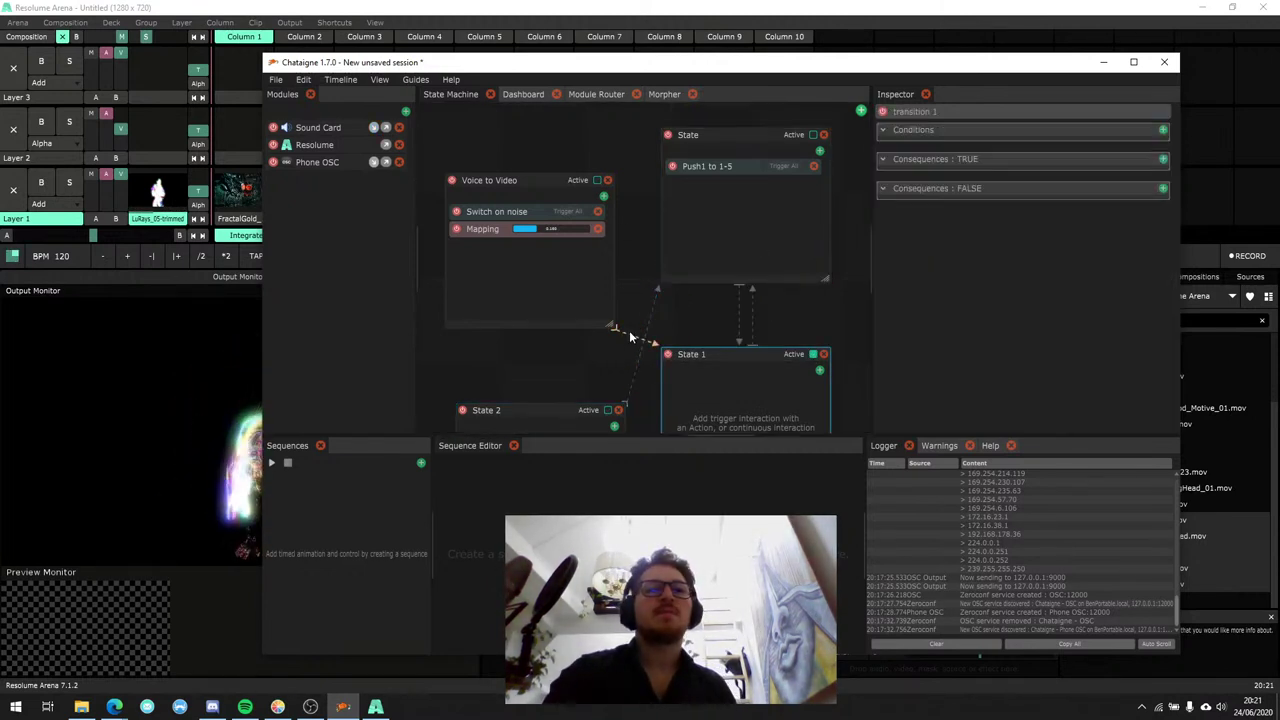
Delete State 1, State 2 and State from the State Machine, keeping only the Voice to Video state.
{"action": "left_click", "coordinate": [705, 359]}
{"action": "key", "text": "Delete"}
{"action": "left_click", "coordinate": [588, 412]}
{"action": "key", "text": "Delete"}
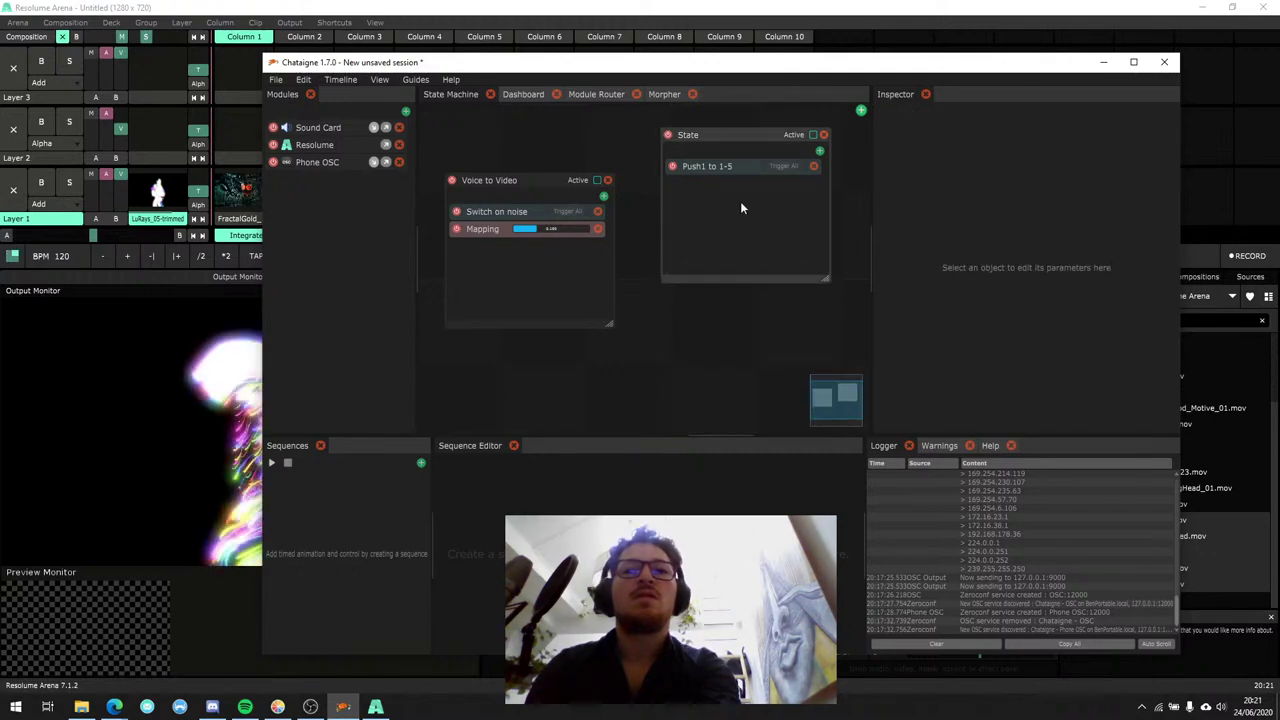
{"action": "left_click", "coordinate": [746, 142]}
{"action": "key", "text": "Delete"}
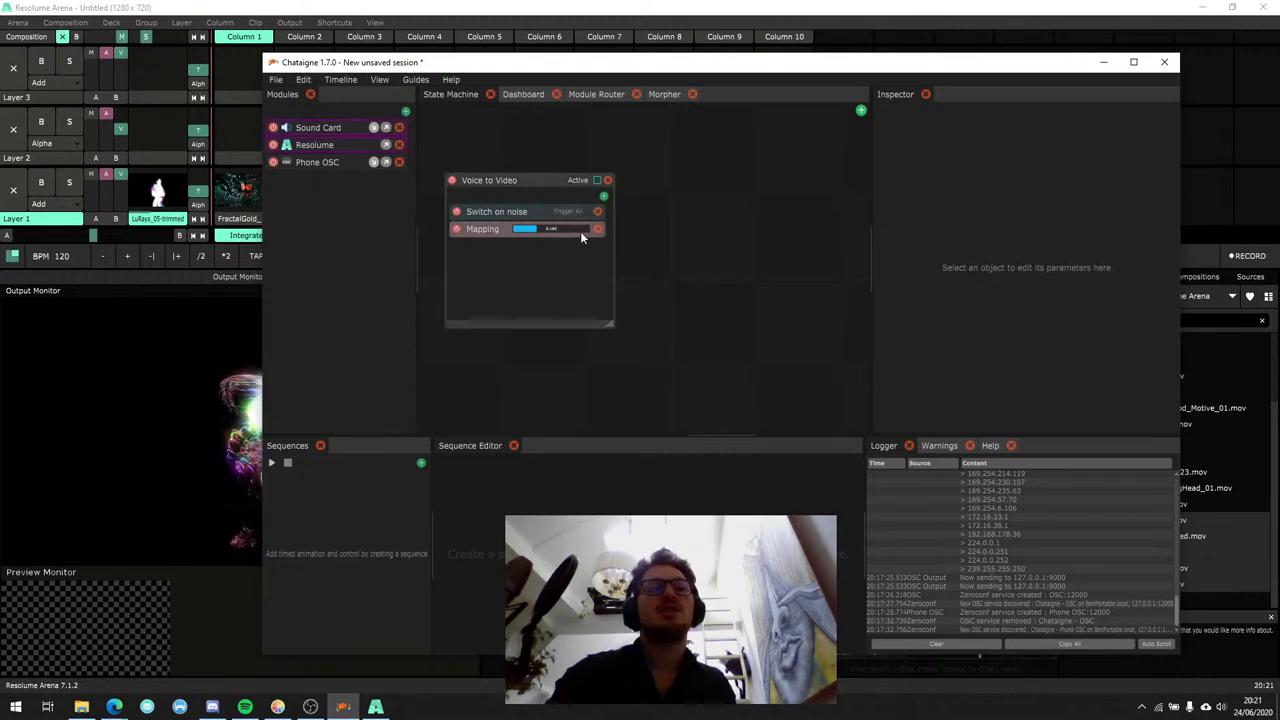
Narrow the Sequences panel slightly and create a new sequence.
{"action": "left_click_drag", "start_coordinate": [424, 484], "coordinate": [409, 488]}
{"action": "left_click", "coordinate": [398, 463]}
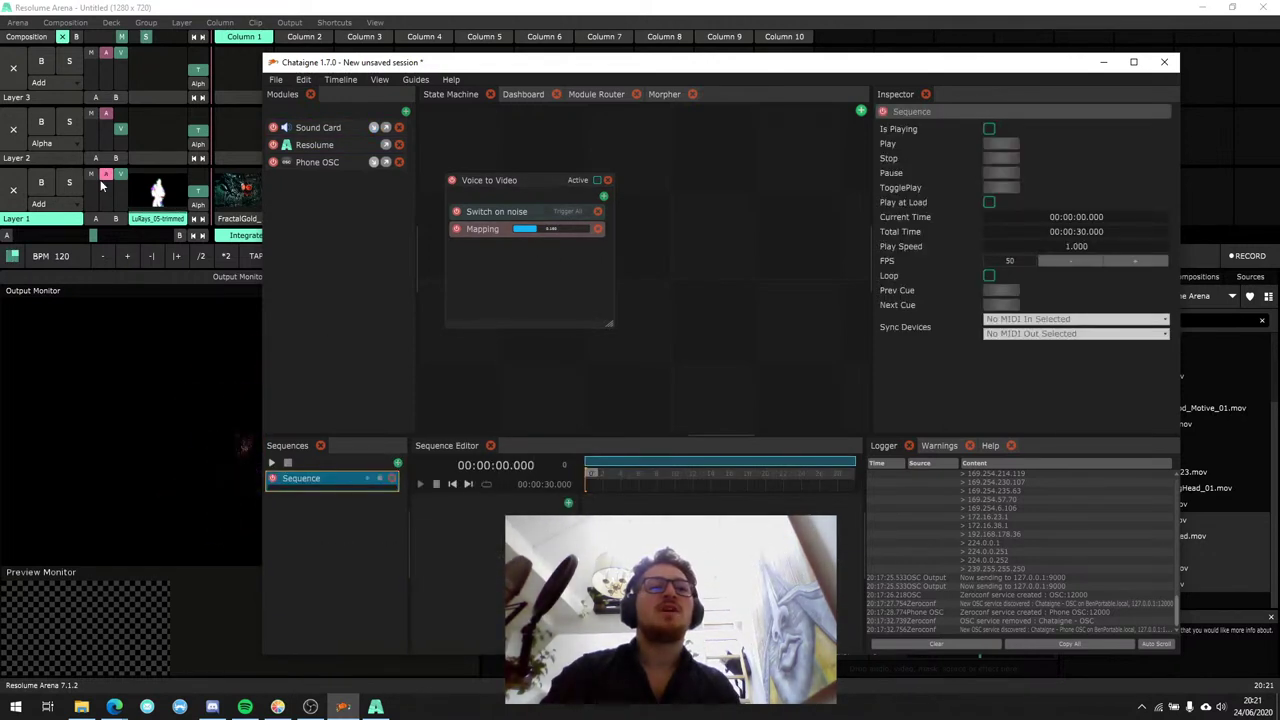
Switch to Resolume Arena, eject all playing clips from the composition, and return to Chataigne.
{"action": "left_click", "coordinate": [15, 68]}
{"action": "left_click", "coordinate": [58, 36]}
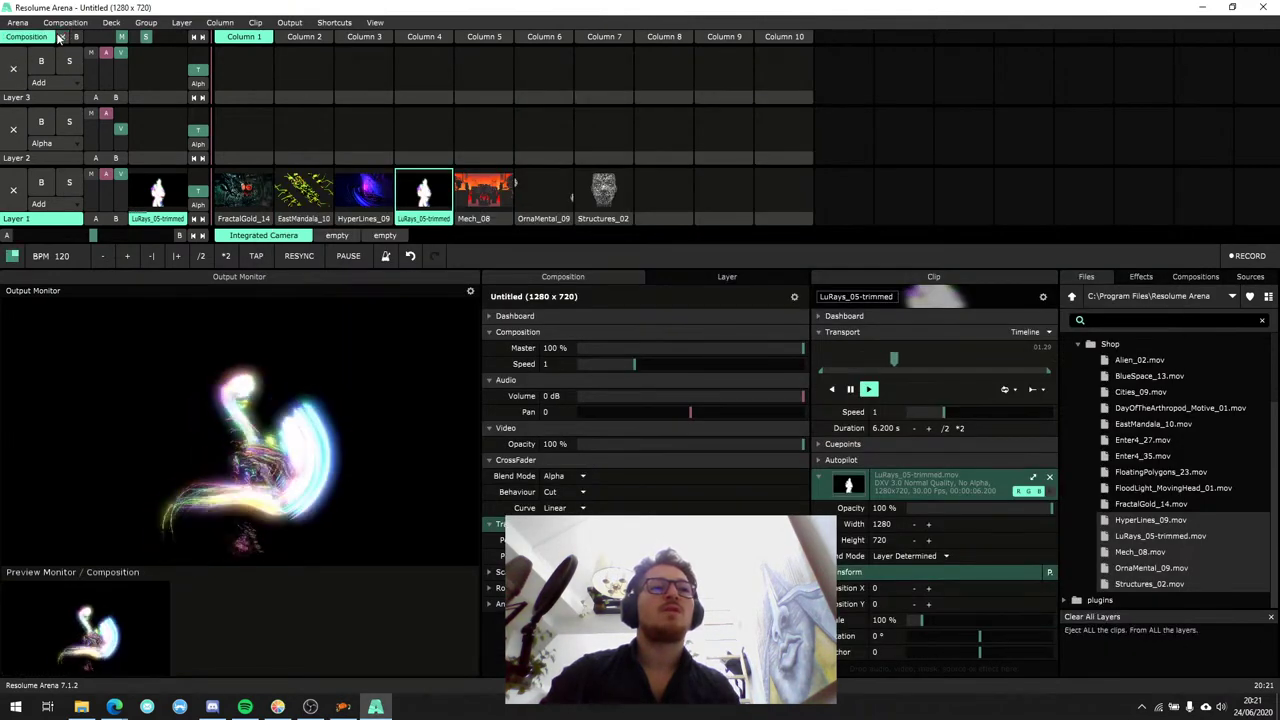
{"action": "left_click", "coordinate": [60, 37]}
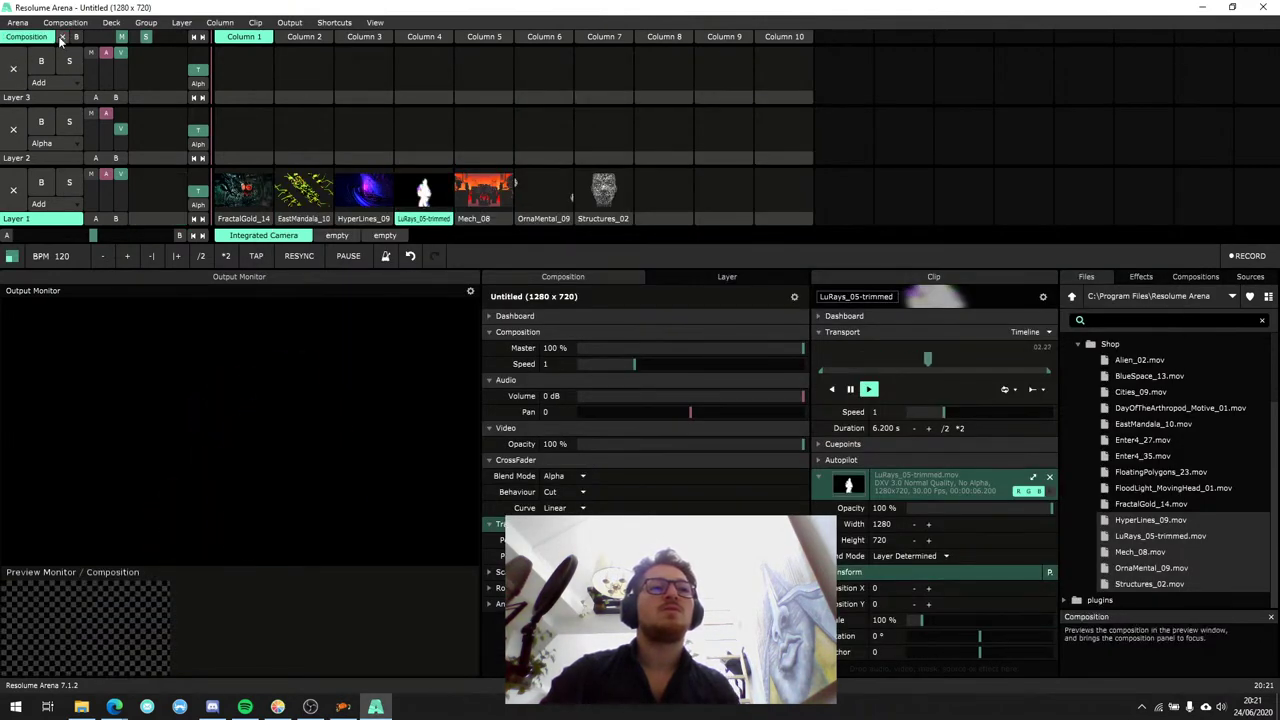
{"action": "left_click", "coordinate": [665, 190]}
{"action": "left_click", "coordinate": [343, 707]}
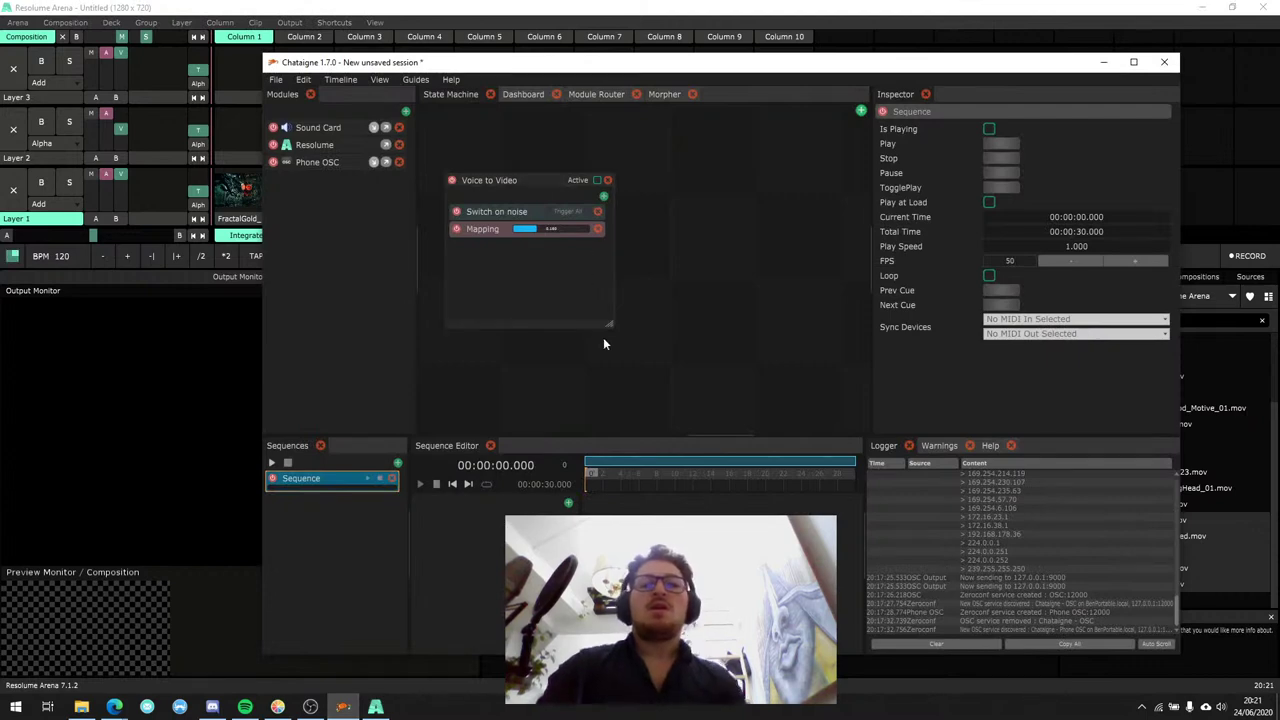
Delete the existing sequence and reposition the Chataigne window over Resolume.
{"action": "left_click", "coordinate": [392, 479]}
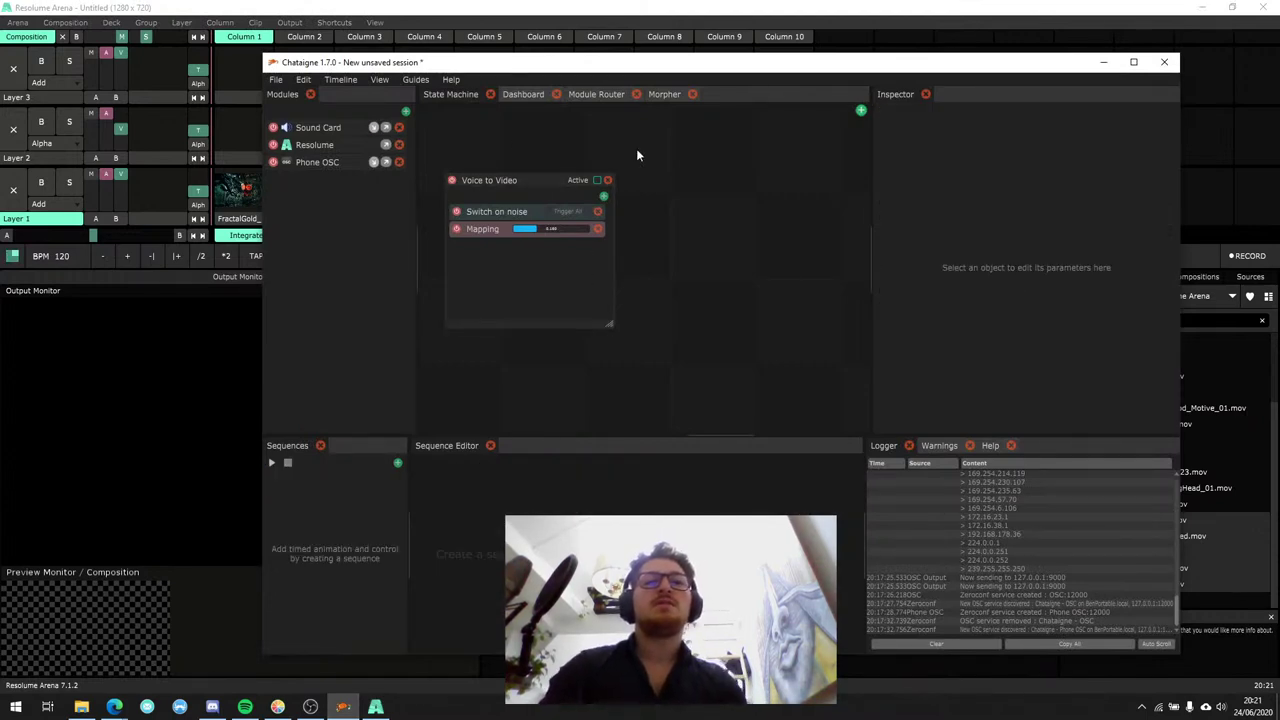
{"action": "double_click", "coordinate": [660, 64]}
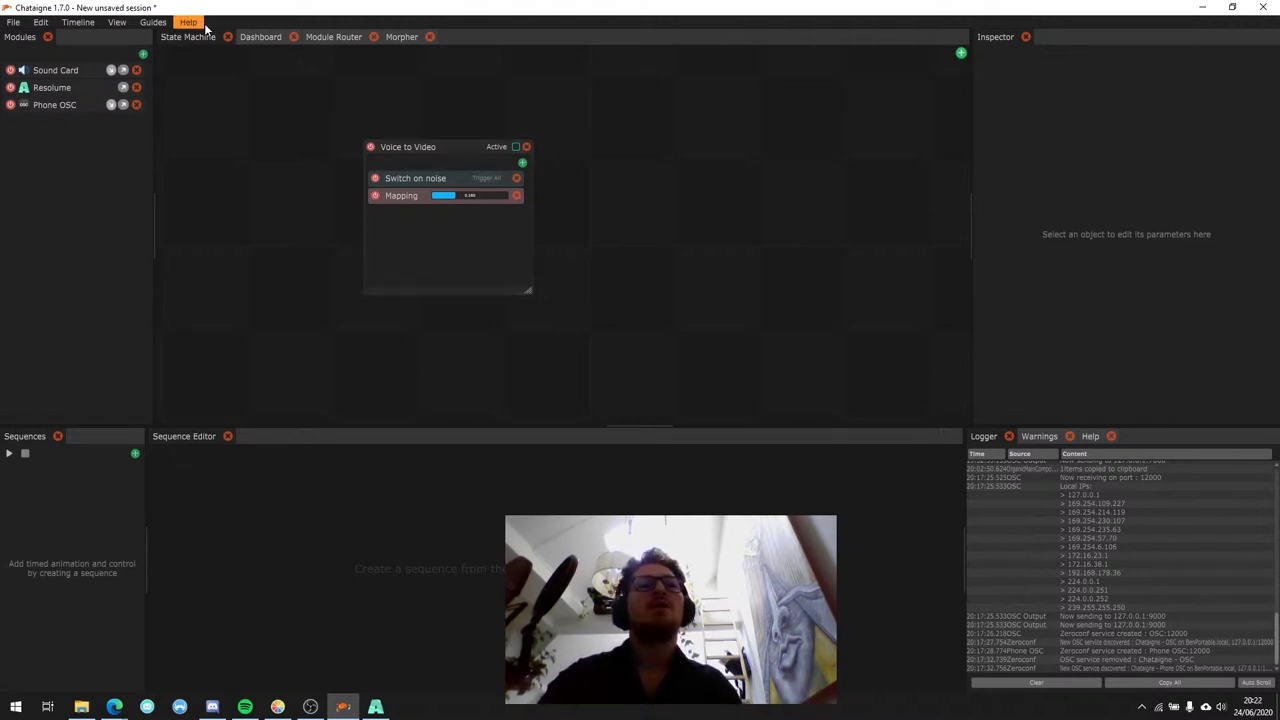
{"action": "double_click", "coordinate": [257, 9]}
{"action": "left_click_drag", "start_coordinate": [257, 9], "coordinate": [415, 31]}
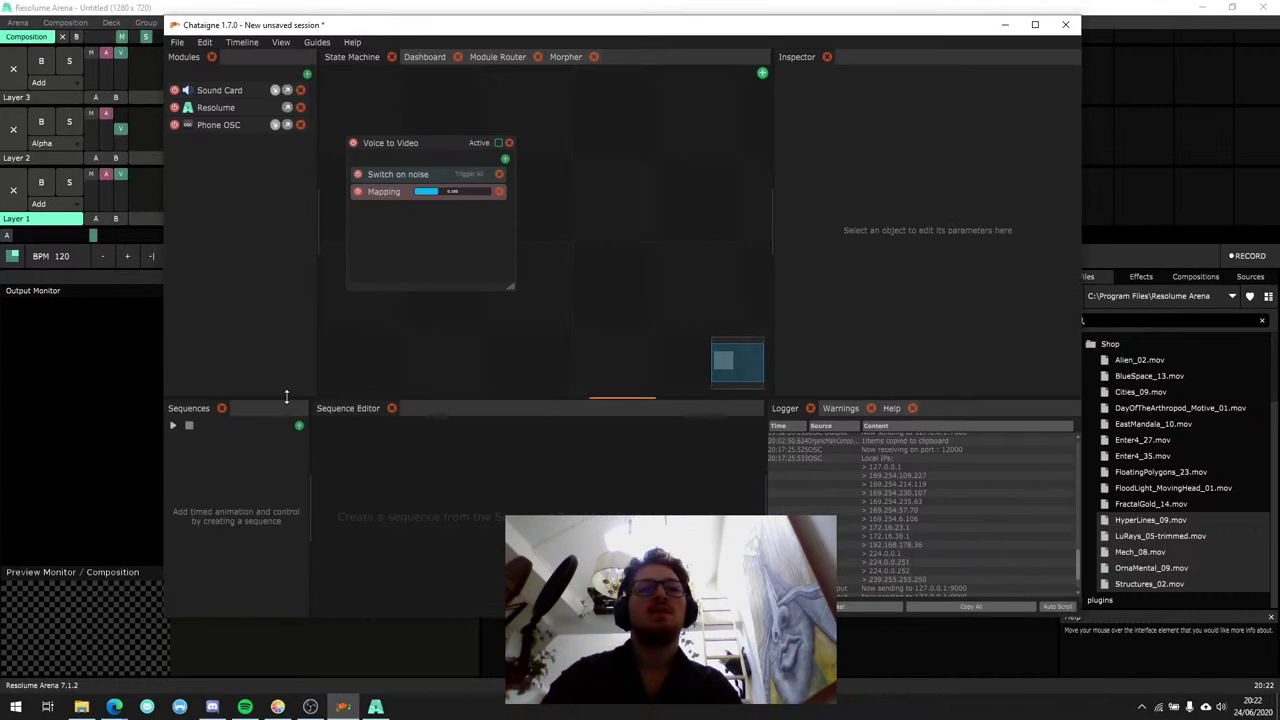
Create a single fresh sequence and widen the Sequence Editor at the Logger's expense.
{"action": "left_click", "coordinate": [300, 424]}
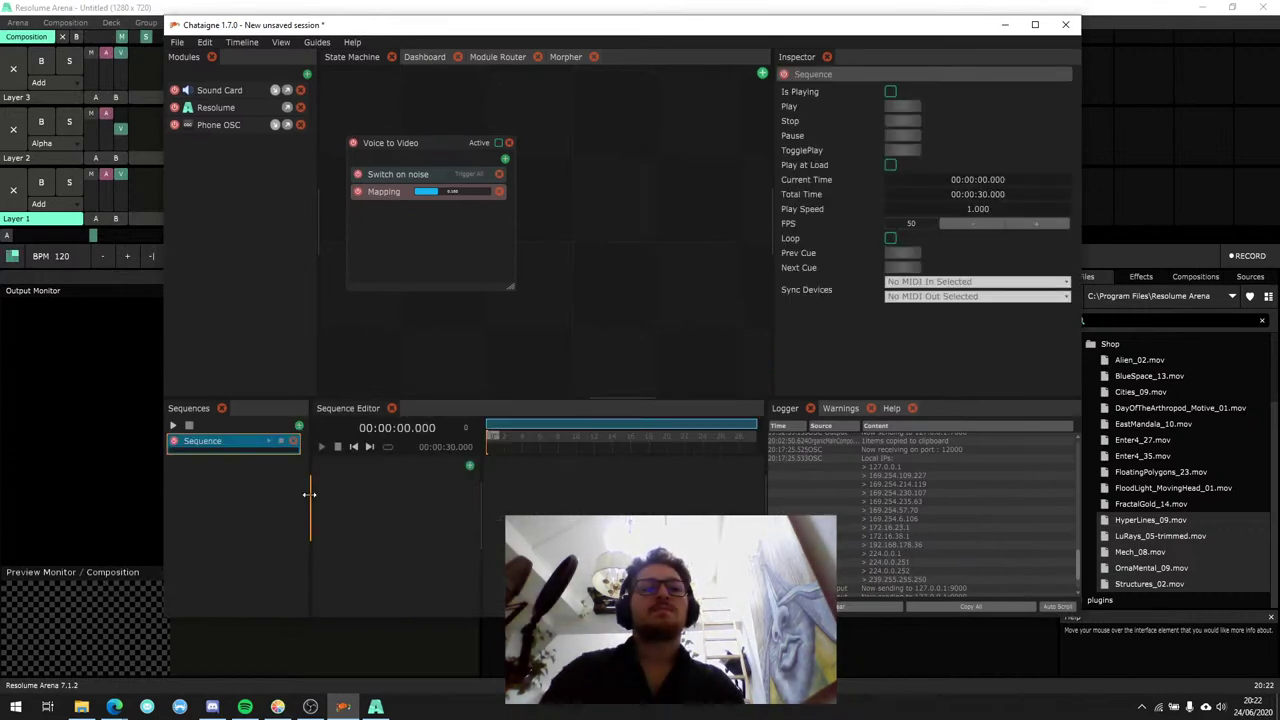
{"action": "left_click", "coordinate": [293, 441]}
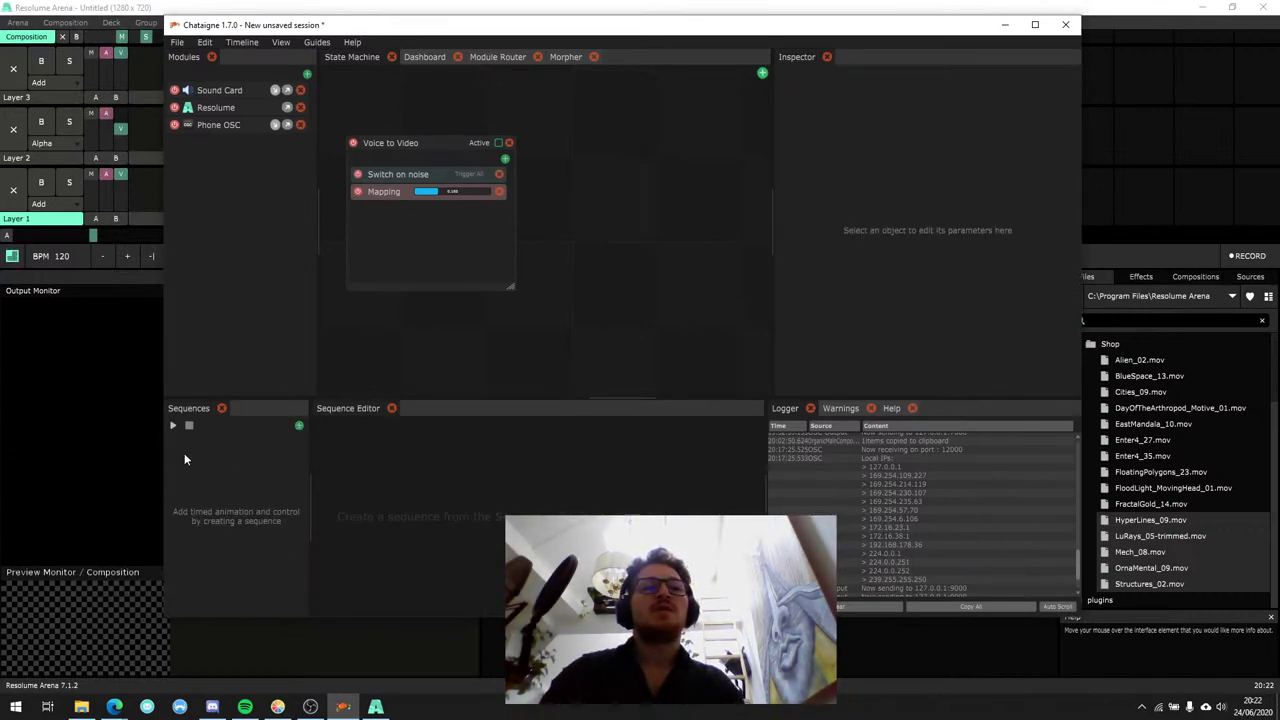
{"action": "left_click", "coordinate": [299, 425]}
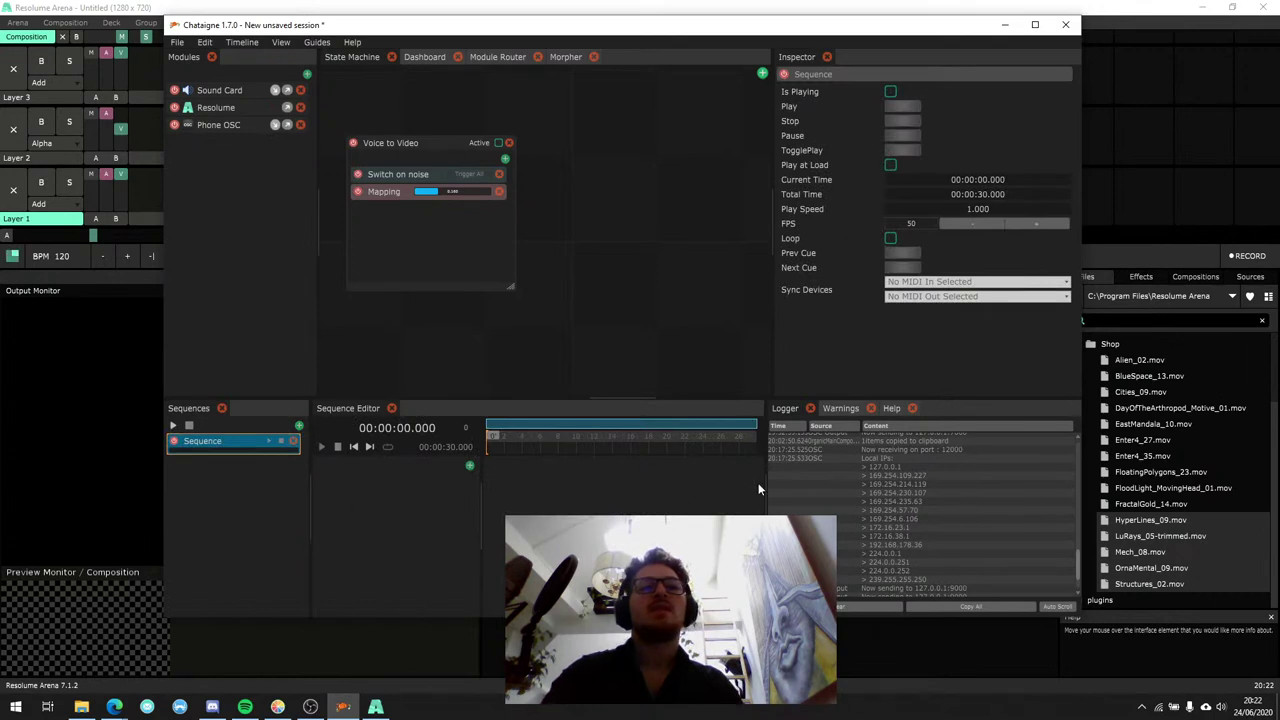
{"action": "left_click_drag", "start_coordinate": [766, 486], "coordinate": [854, 494]}
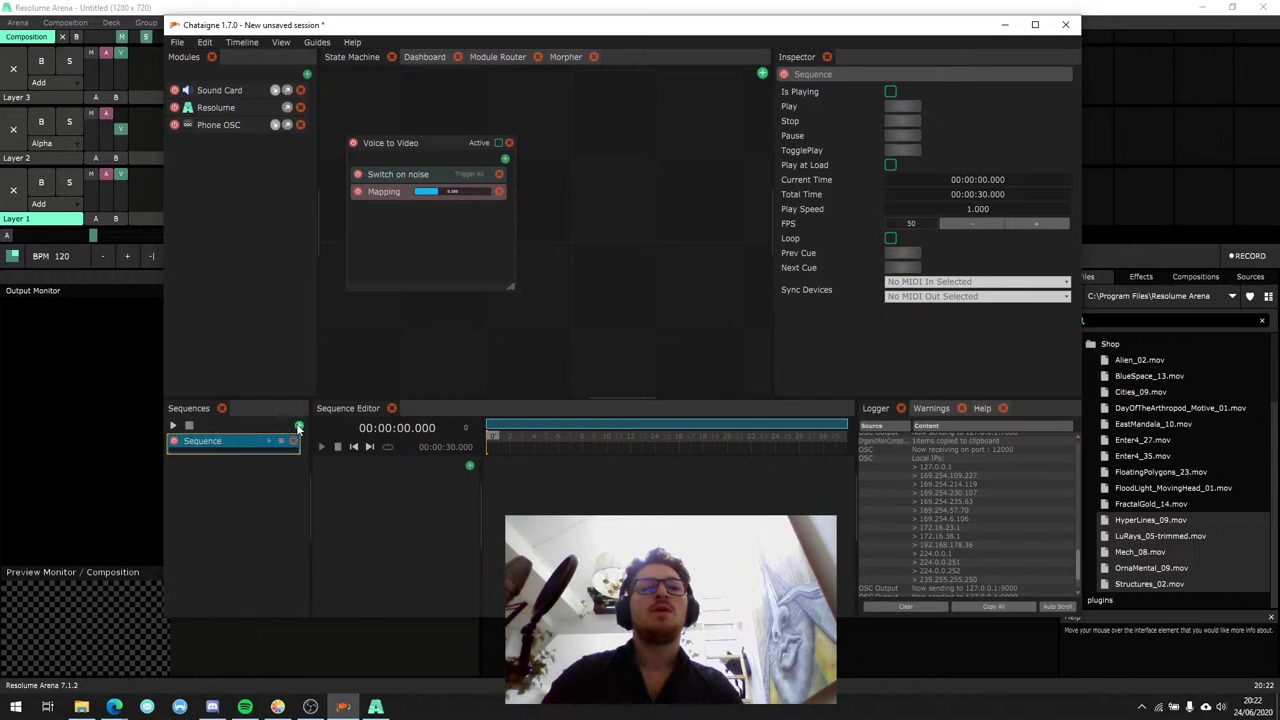
Add four more sequences to the list and switch between them in the Sequence Editor.
{"action": "key", "text": "ctrl+v"}
{"action": "key", "text": "ctrl+v"}
{"action": "key", "text": "ctrl+v"}
{"action": "key", "text": "ctrl+v"}
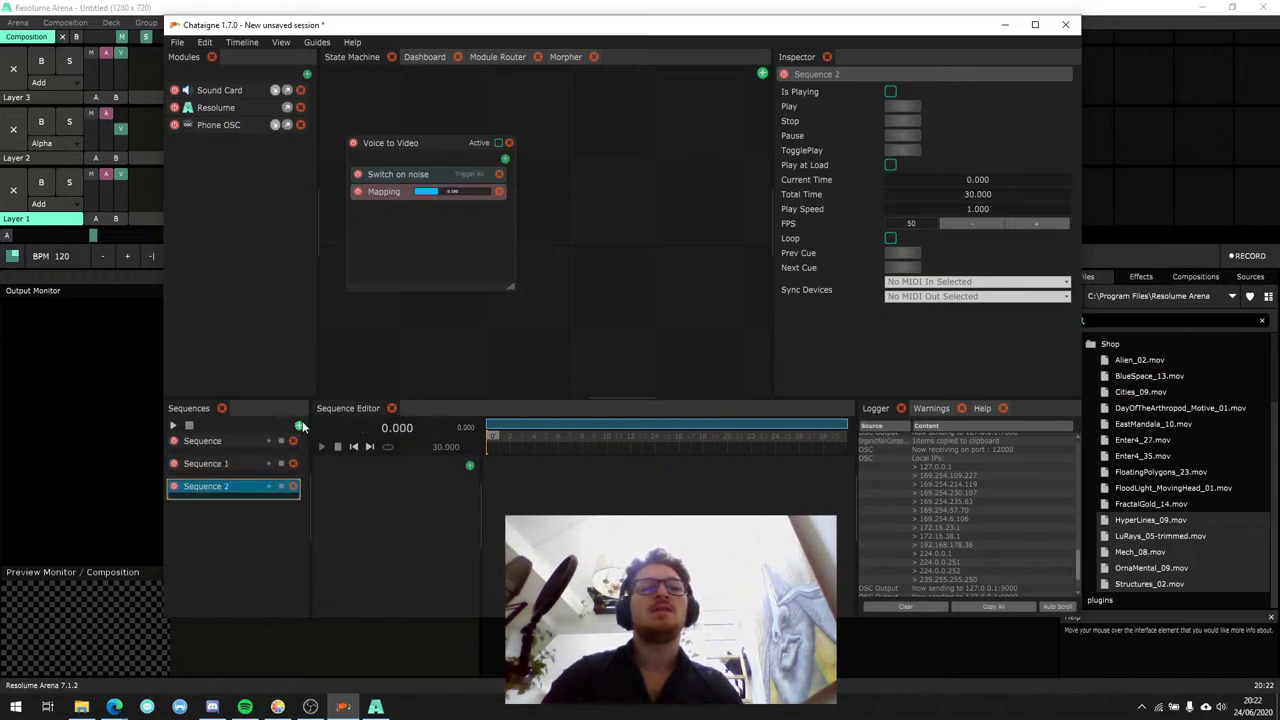
{"action": "left_click", "coordinate": [238, 463]}
{"action": "left_click", "coordinate": [237, 486]}
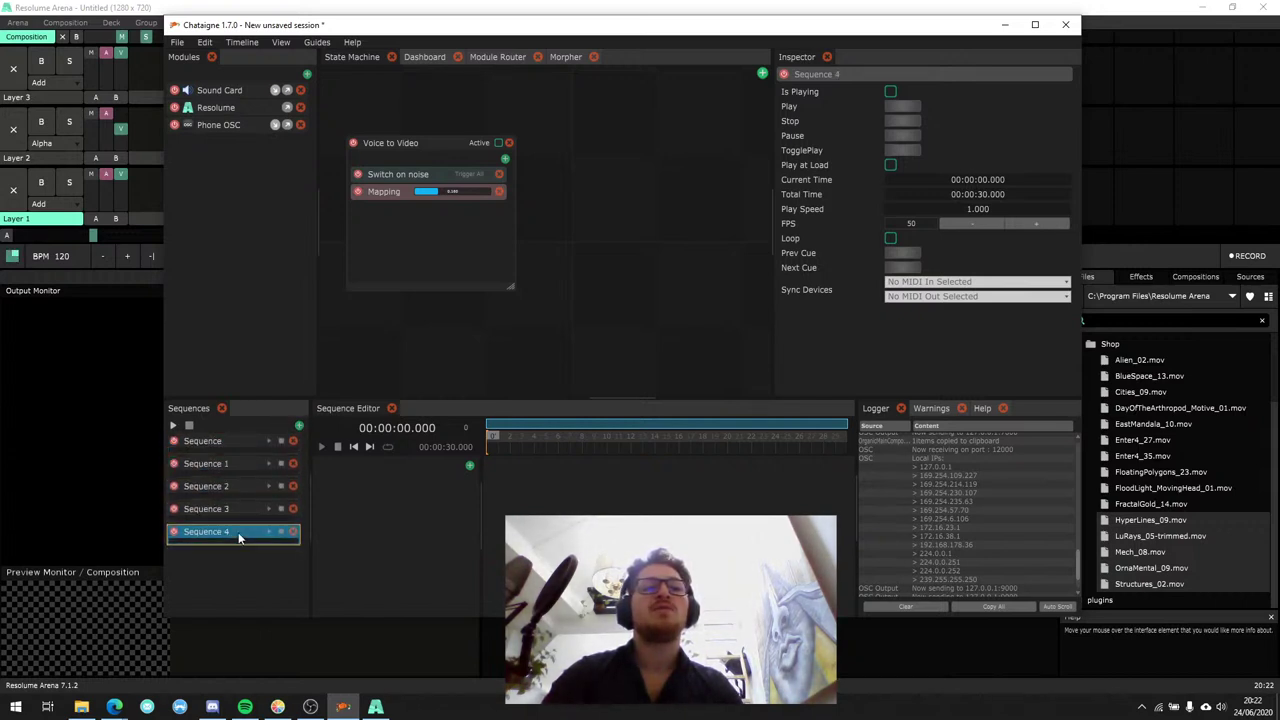
{"action": "left_click", "coordinate": [232, 438]}
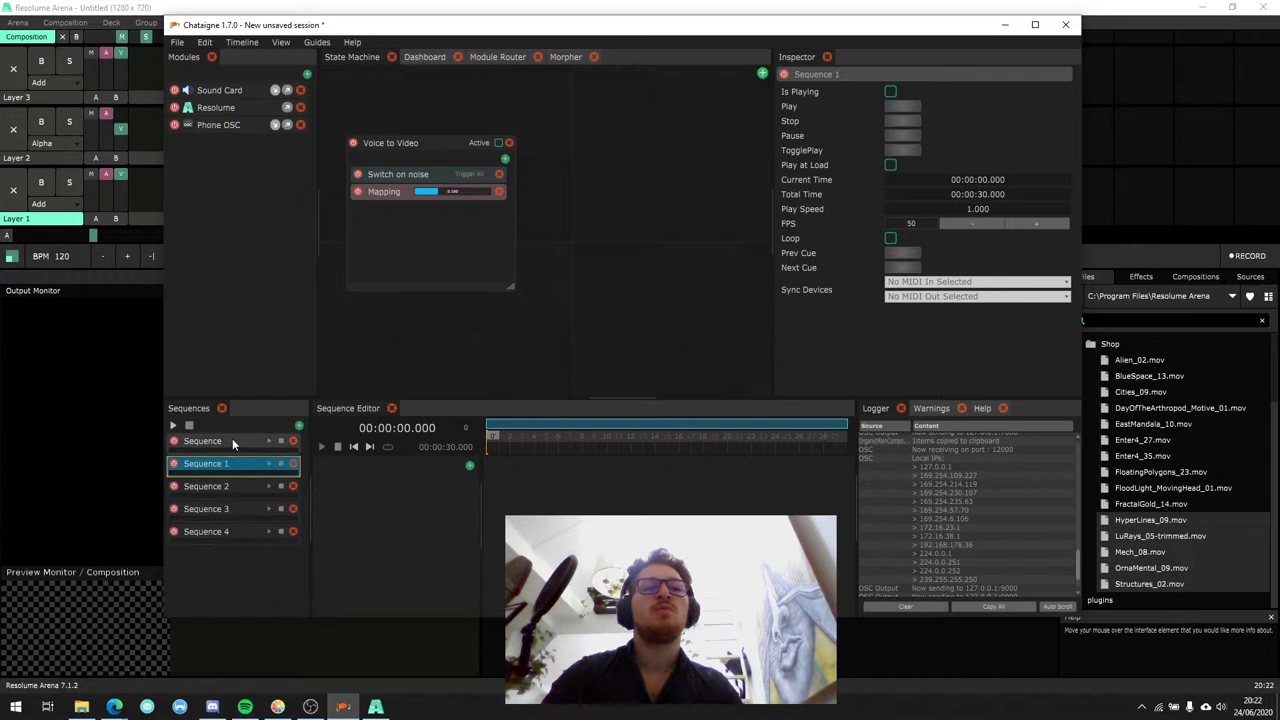
Delete Sequence 1 through Sequence 4, keeping only the first sequence.
{"action": "left_click", "coordinate": [293, 463]}
{"action": "left_click", "coordinate": [293, 463]}
{"action": "left_click", "coordinate": [293, 463]}
{"action": "left_click", "coordinate": [293, 463]}
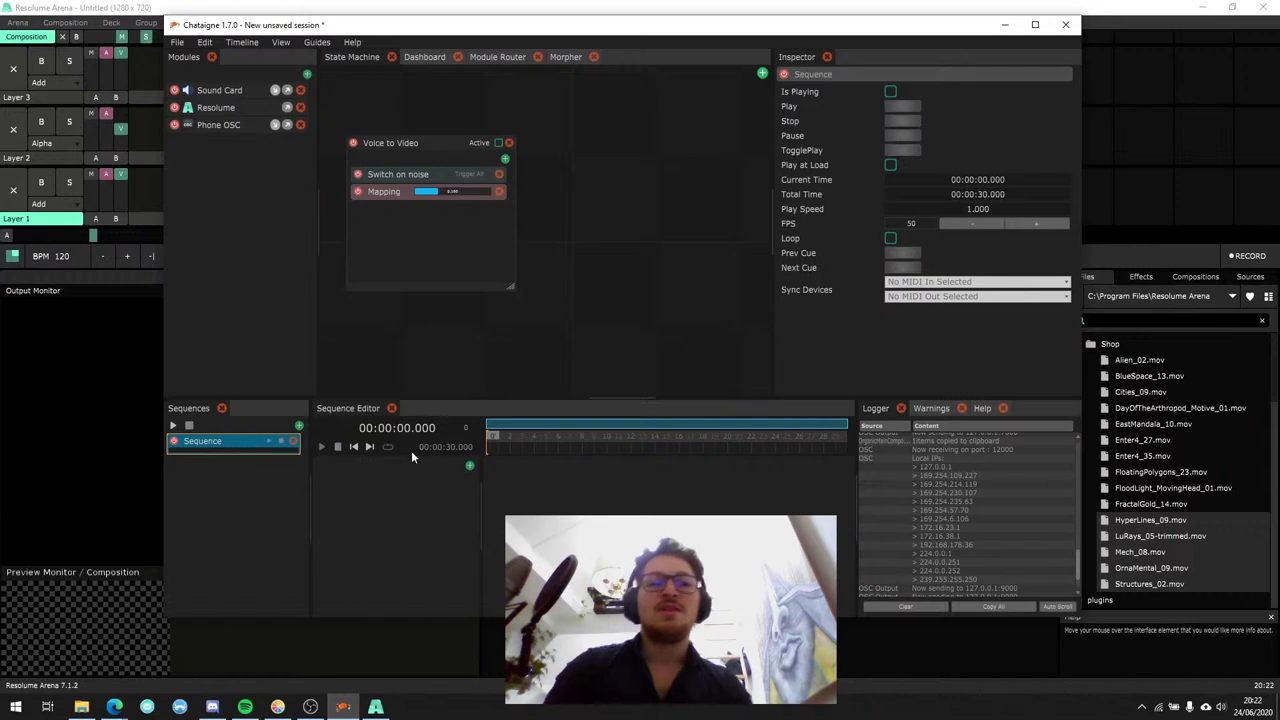
Scrub the sequence's playhead back and forth along the timeline, stopping at 00:00:08.800.
{"action": "left_click_drag", "start_coordinate": [480, 468], "coordinate": [477, 469]}
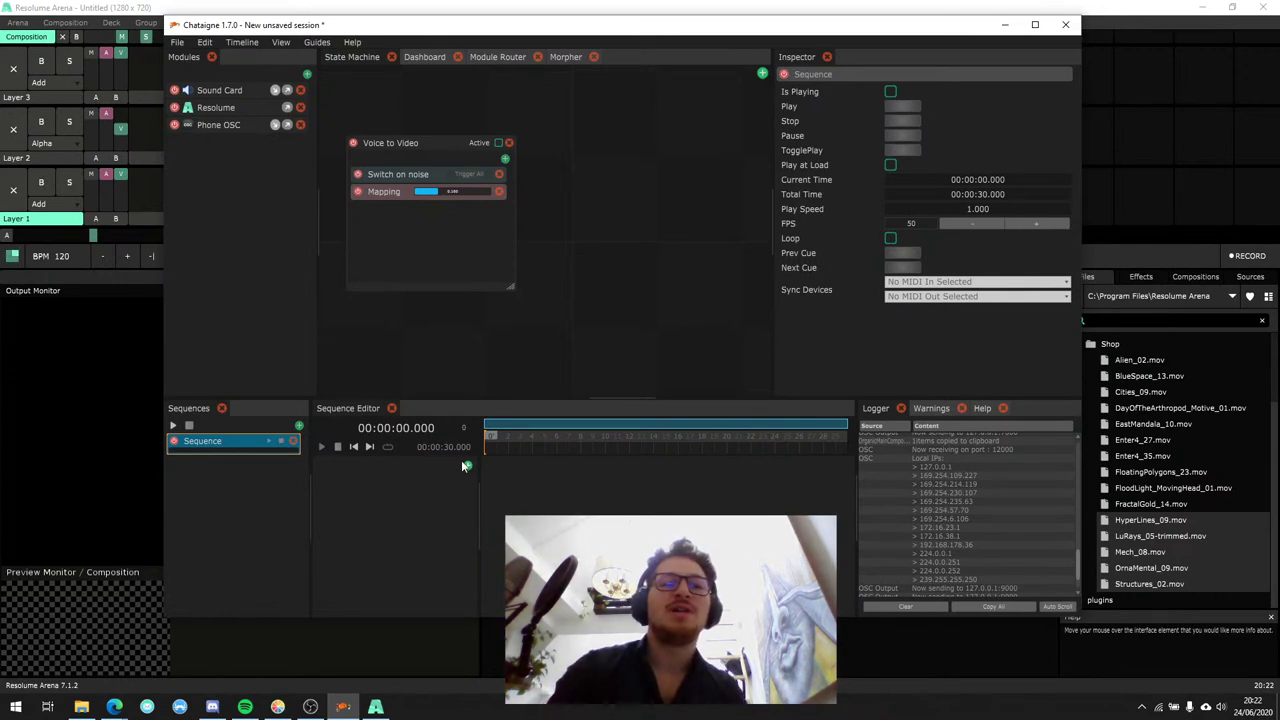
{"action": "mouse_move", "coordinate": [397, 432]}
{"action": "left_mouse_down"}
{"action": "mouse_move", "coordinate": [420, 430]}
{"action": "mouse_move", "coordinate": [392, 430]}
{"action": "left_mouse_up"}
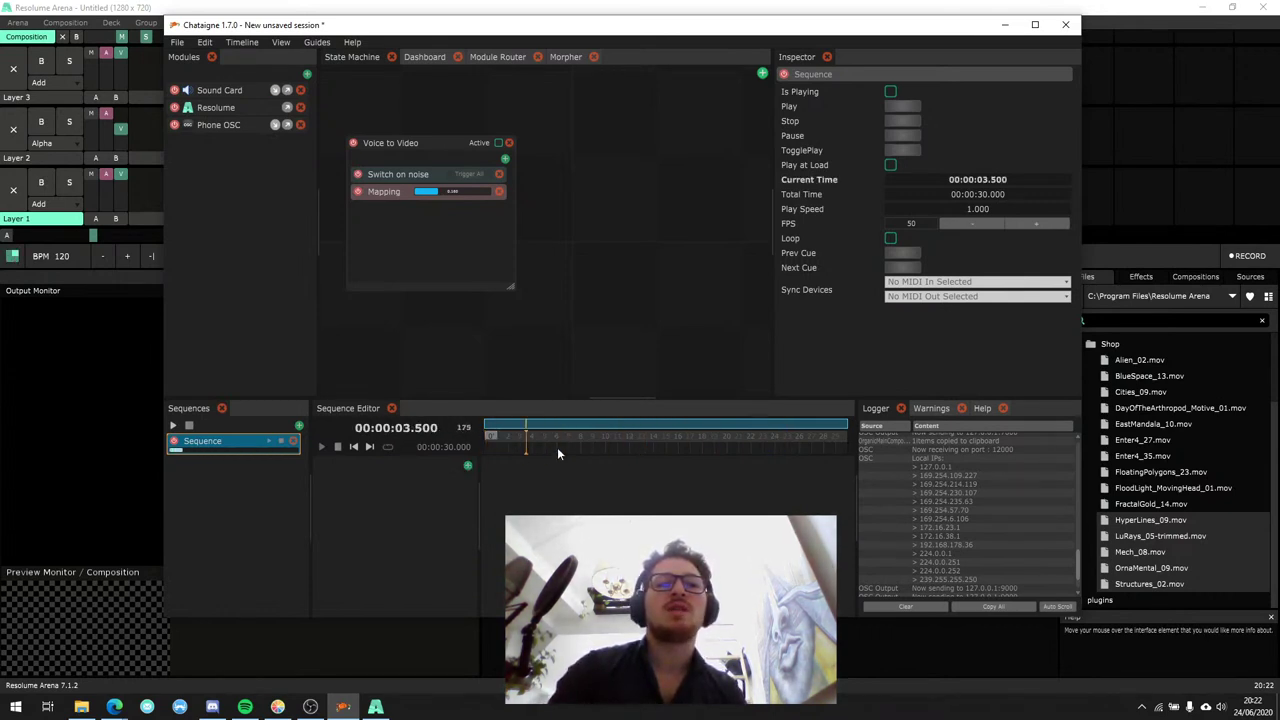
{"action": "left_click_drag", "start_coordinate": [537, 445], "coordinate": [655, 446]}
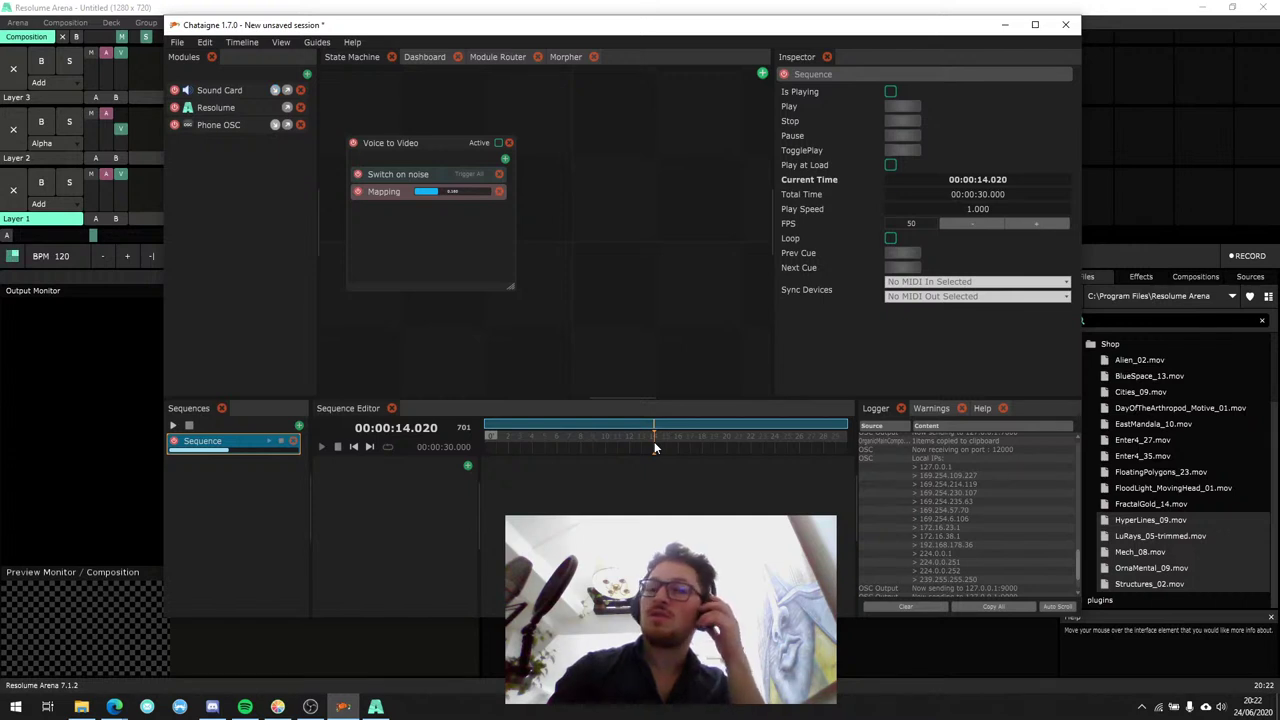
{"action": "left_click_drag", "start_coordinate": [655, 448], "coordinate": [590, 448]}
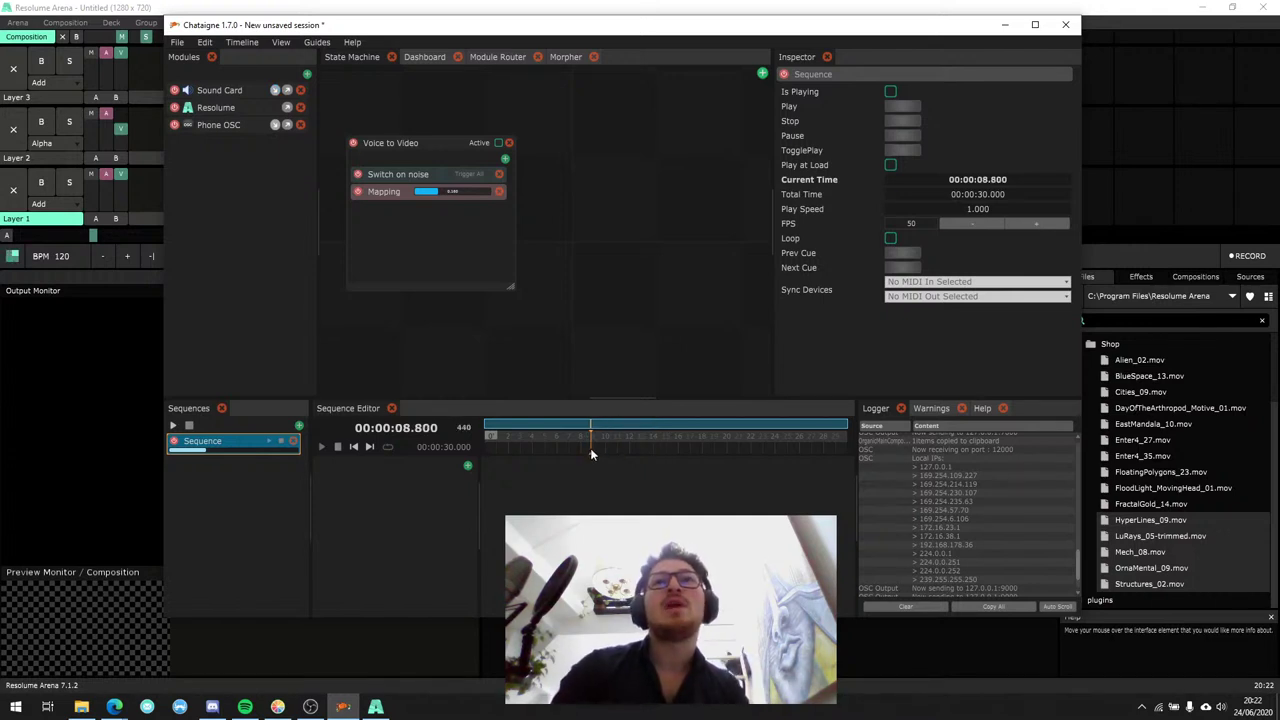
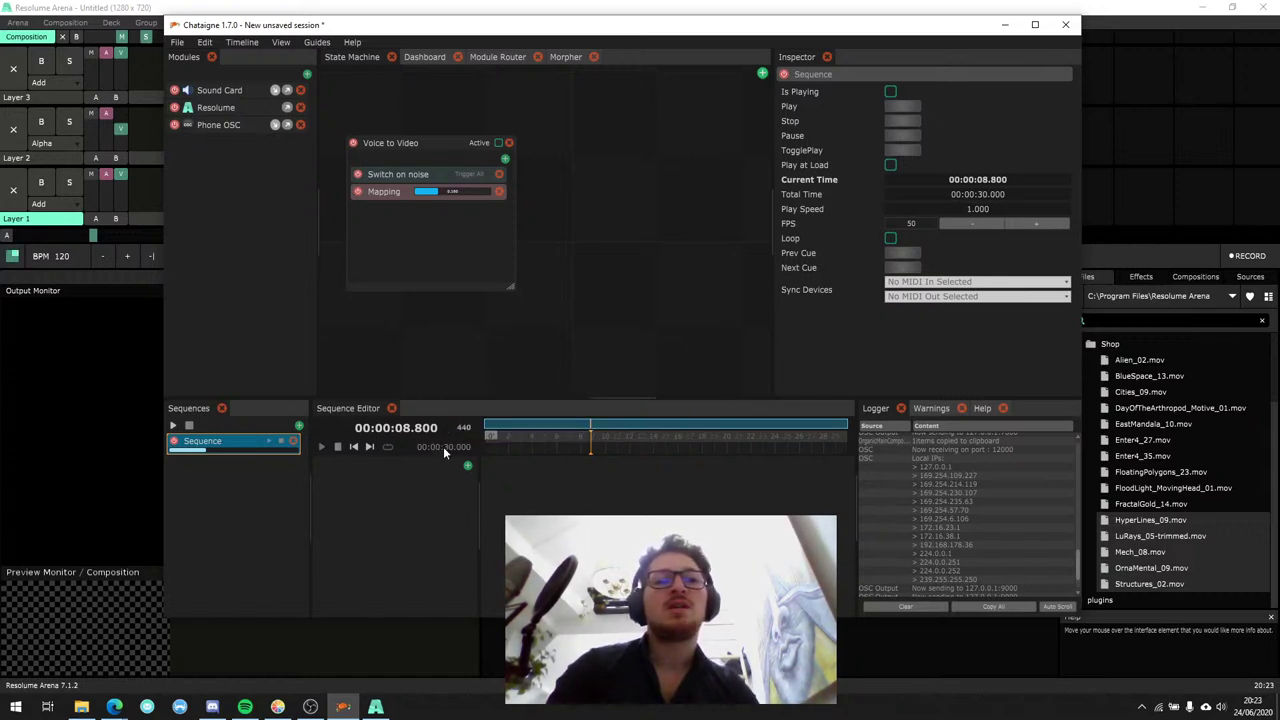
Set the sequence's total time to 20 seconds after trying 42.9 seconds.
{"action": "left_click_drag", "start_coordinate": [442, 447], "coordinate": [470, 447]}
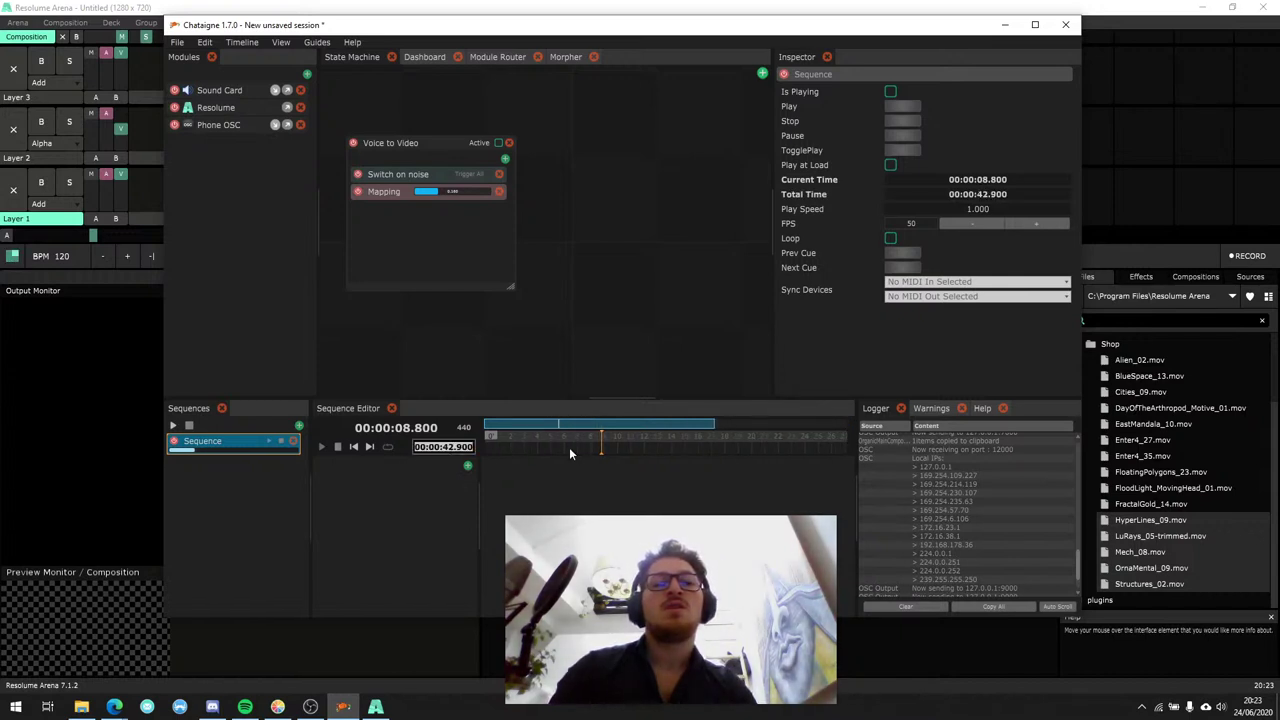
{"action": "type", "text": "20"}
{"action": "key", "text": "Return"}
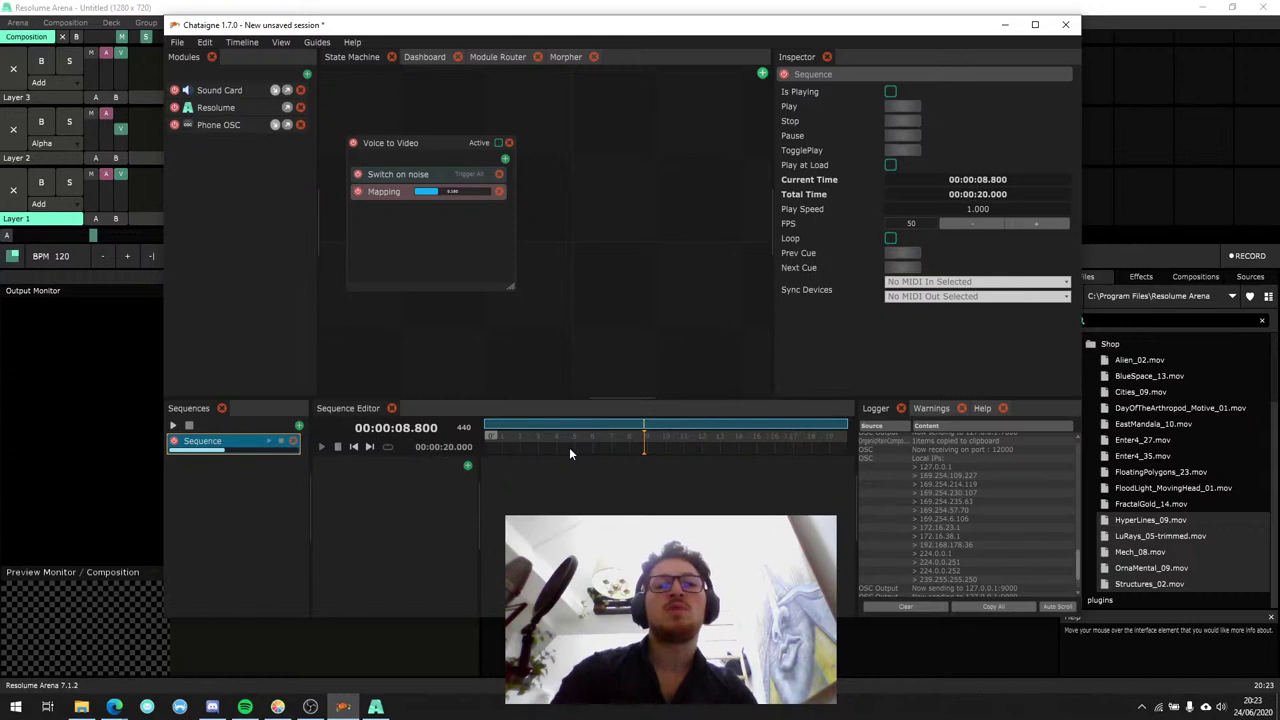
Set the sequence's total time to 1 minute and show more of its length in the timeline.
{"action": "double_click", "coordinate": [470, 447]}
{"action": "type", "text": "1"}
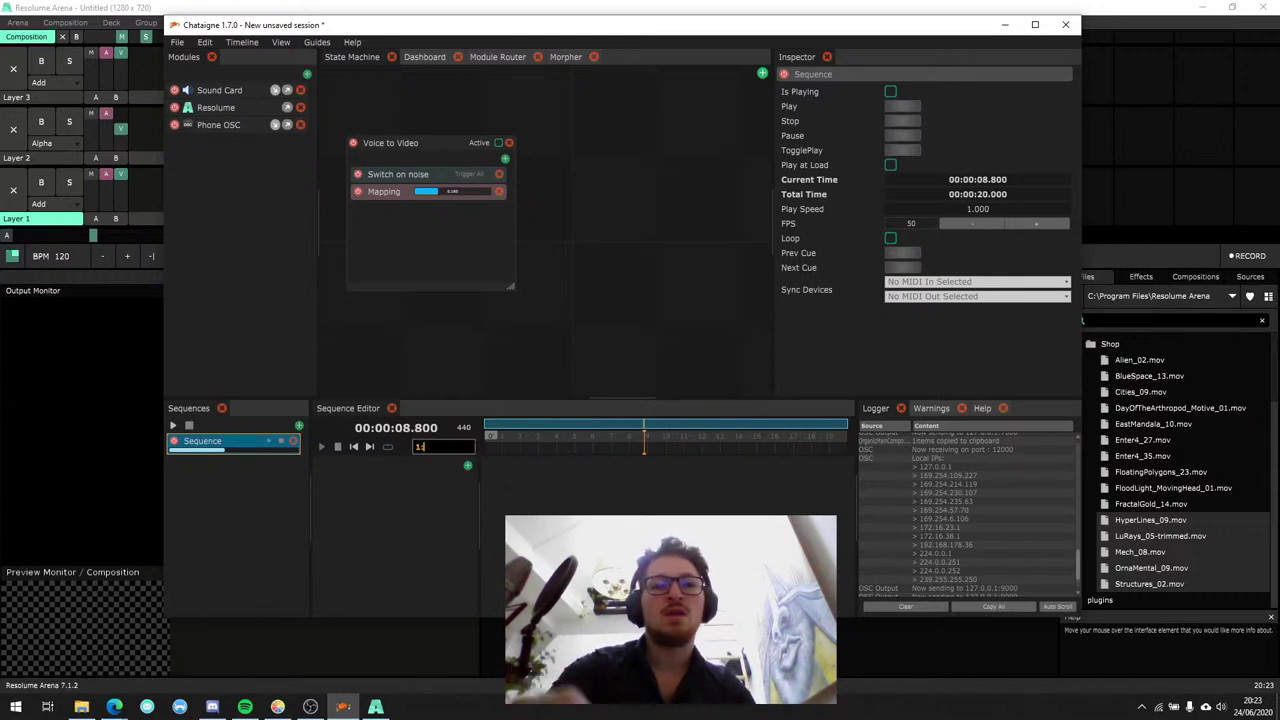
{"action": "key", "text": "Return"}
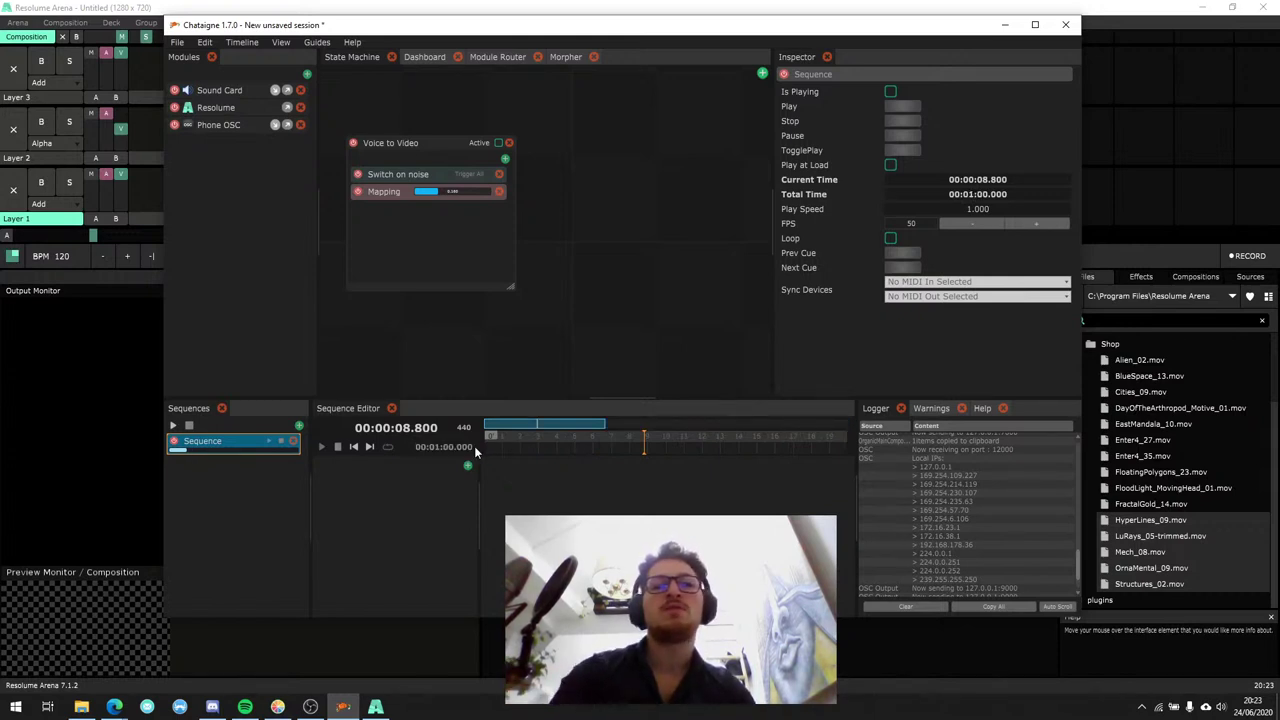
{"action": "scroll", "coordinate": [588, 459], "scroll_direction": "down", "scroll_amount": 5}
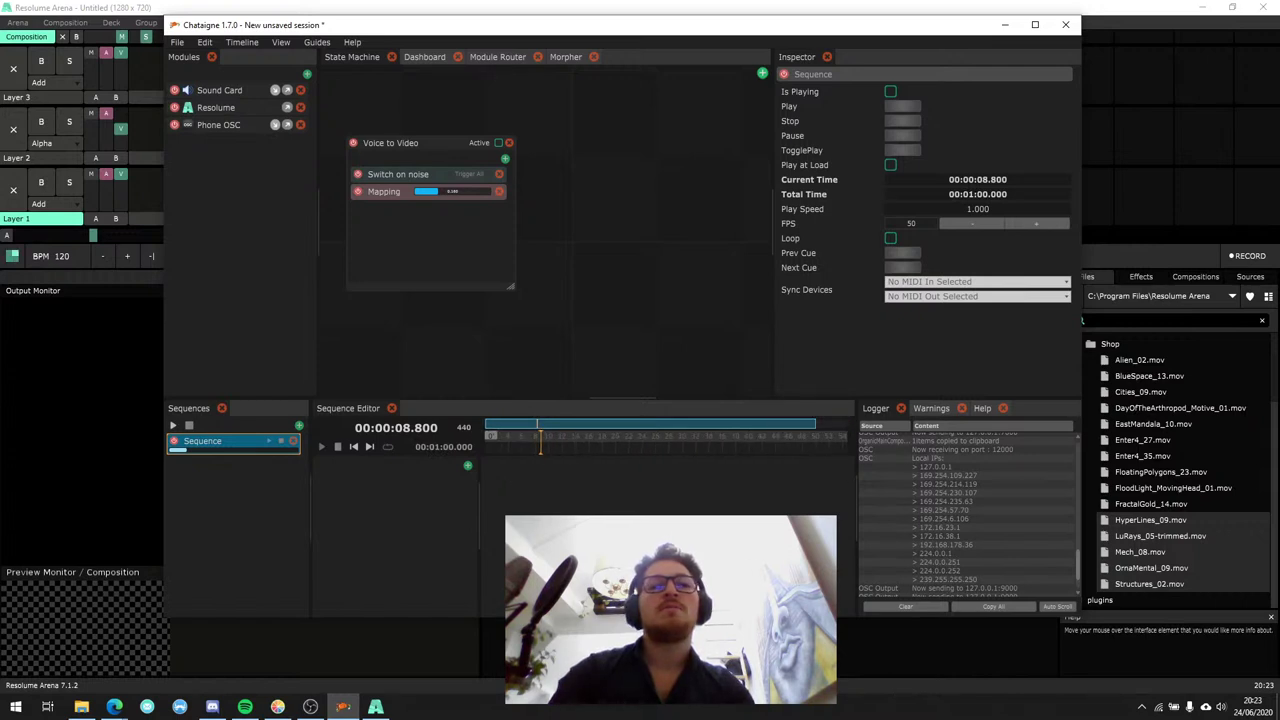
{"action": "scroll", "coordinate": [540, 440], "scroll_direction": "down", "scroll_amount": 1}
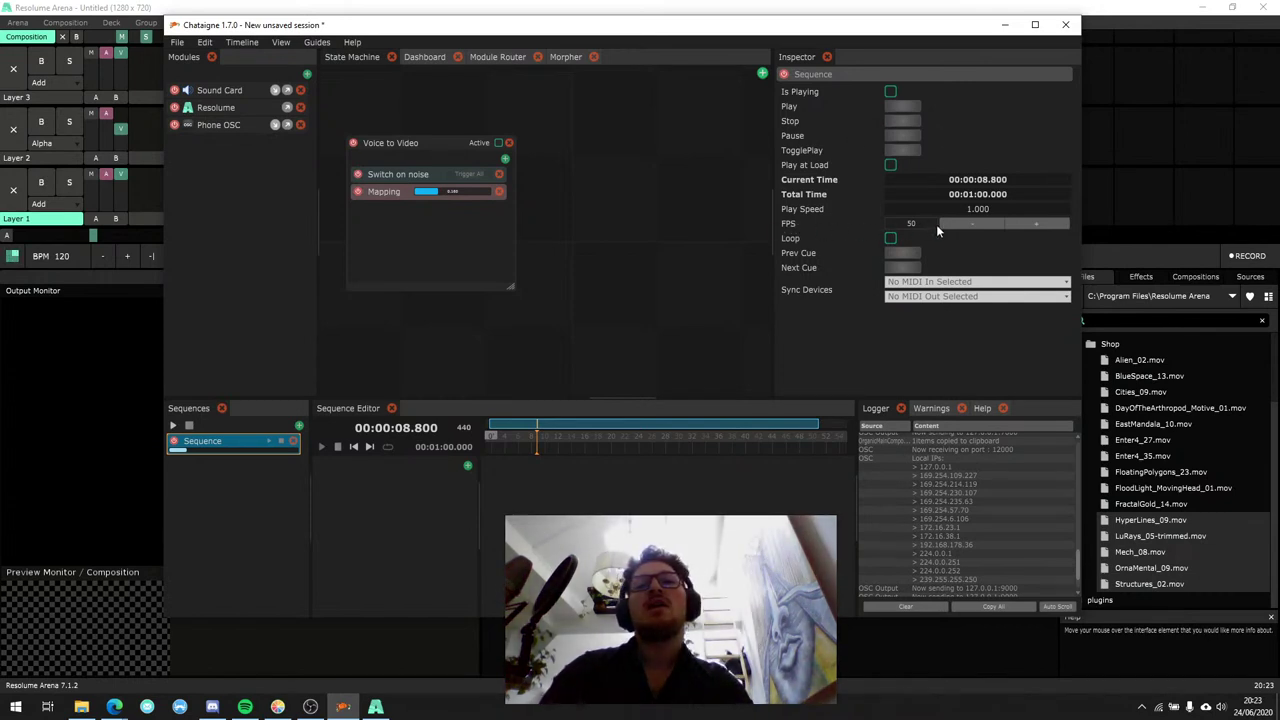
Toggle the sequence's Loop option on and off, and fit the timeline view to the full minute.
{"action": "left_click", "coordinate": [246, 443]}
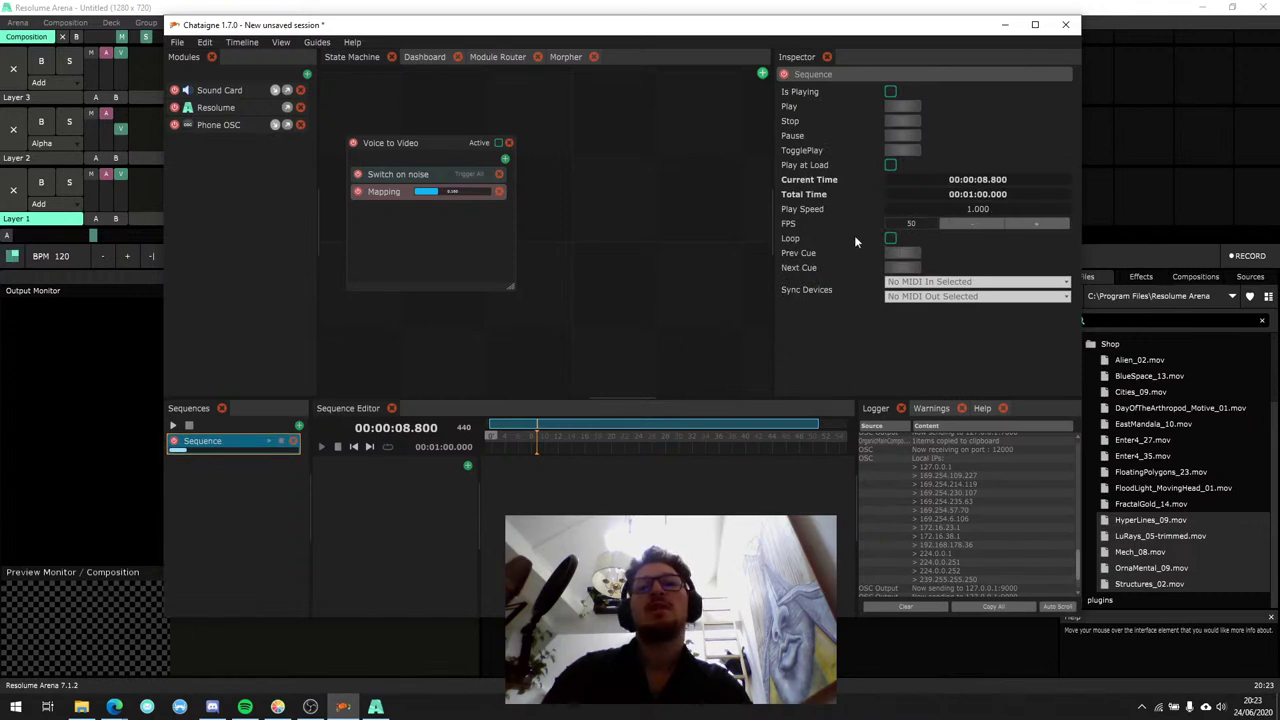
{"action": "left_click", "coordinate": [388, 447]}
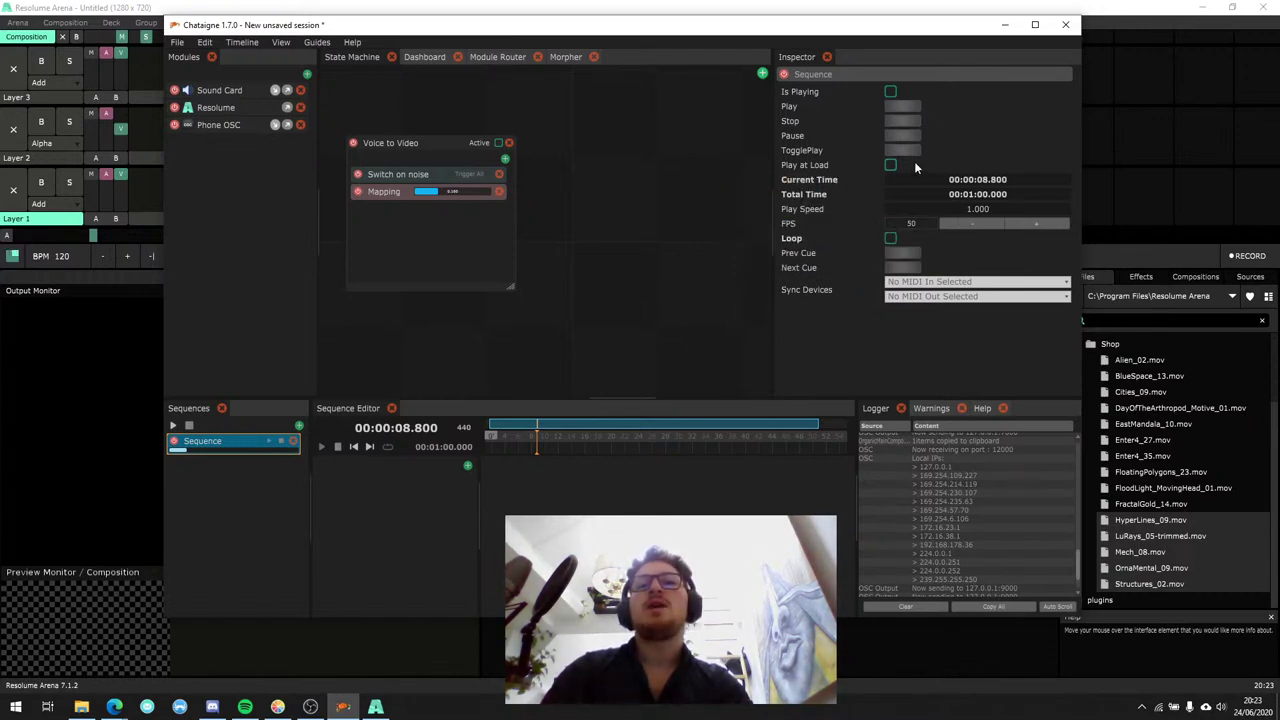
{"action": "left_click_drag", "start_coordinate": [682, 421], "coordinate": [652, 428]}
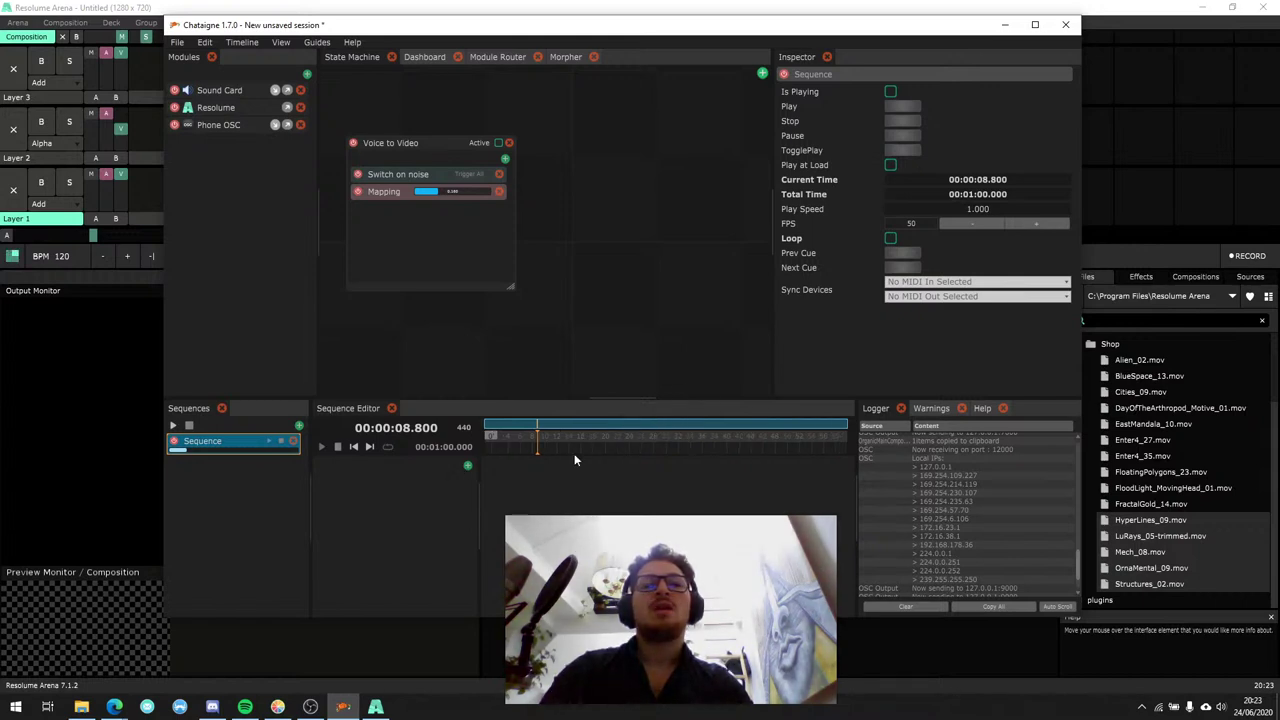
{"action": "mouse_move", "coordinate": [580, 424]}
{"action": "left_mouse_down"}
{"action": "mouse_move", "coordinate": [580, 405]}
{"action": "mouse_move", "coordinate": [580, 445]}
{"action": "left_mouse_up"}
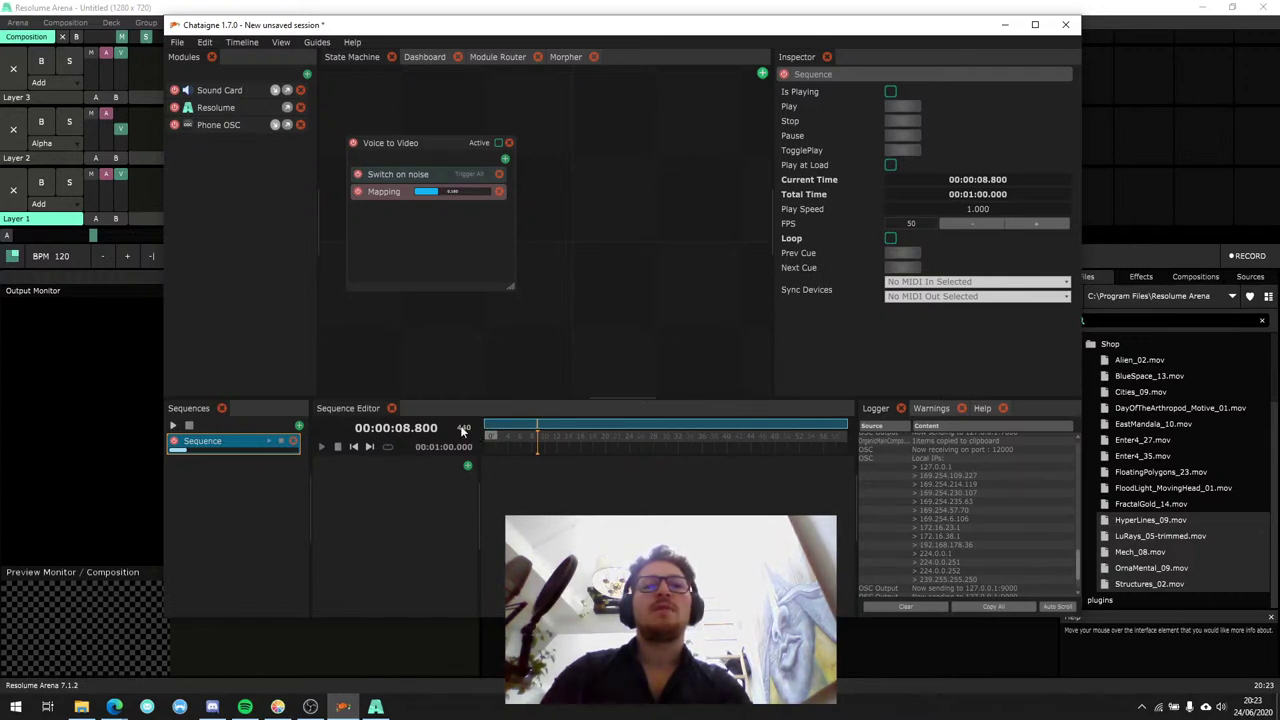
Adjust the playhead through its frame number, setting the current frame to 10.
{"action": "left_click_drag", "start_coordinate": [463, 430], "coordinate": [497, 429]}
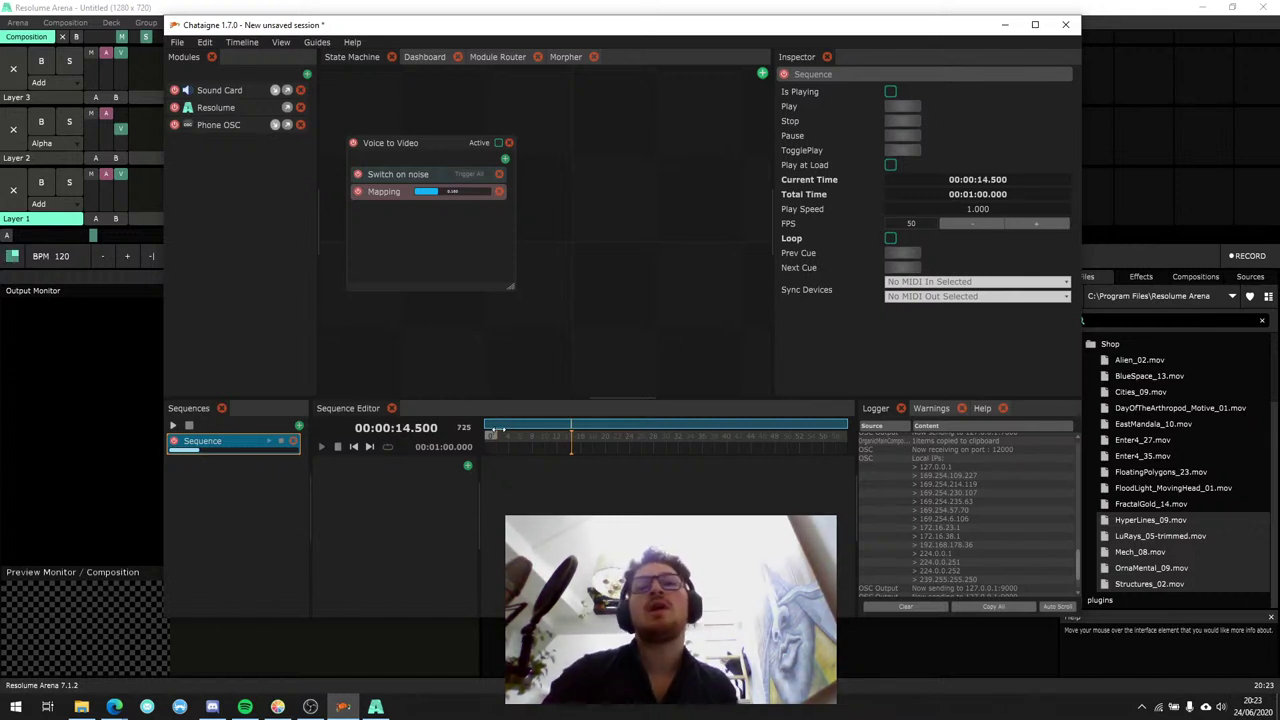
{"action": "mouse_move", "coordinate": [497, 429]}
{"action": "left_mouse_down"}
{"action": "mouse_move", "coordinate": [482, 432]}
{"action": "mouse_move", "coordinate": [492, 436]}
{"action": "left_mouse_up"}
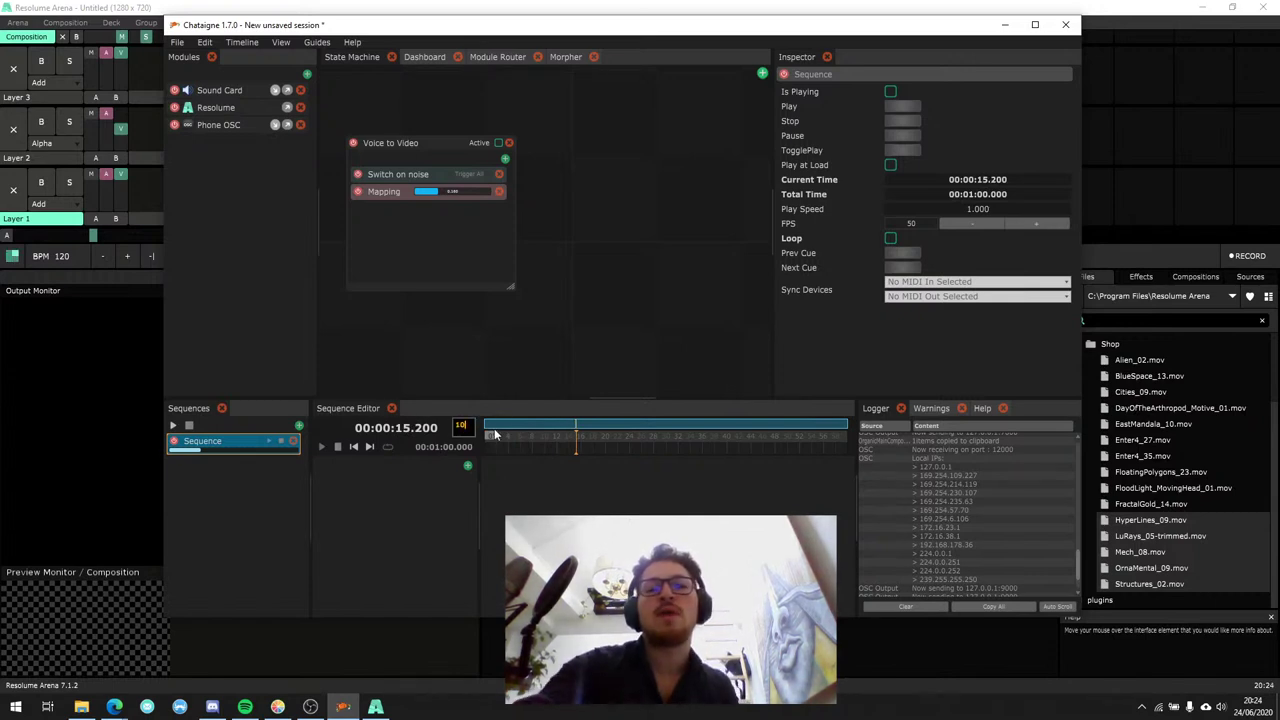
{"action": "key", "text": "Return"}
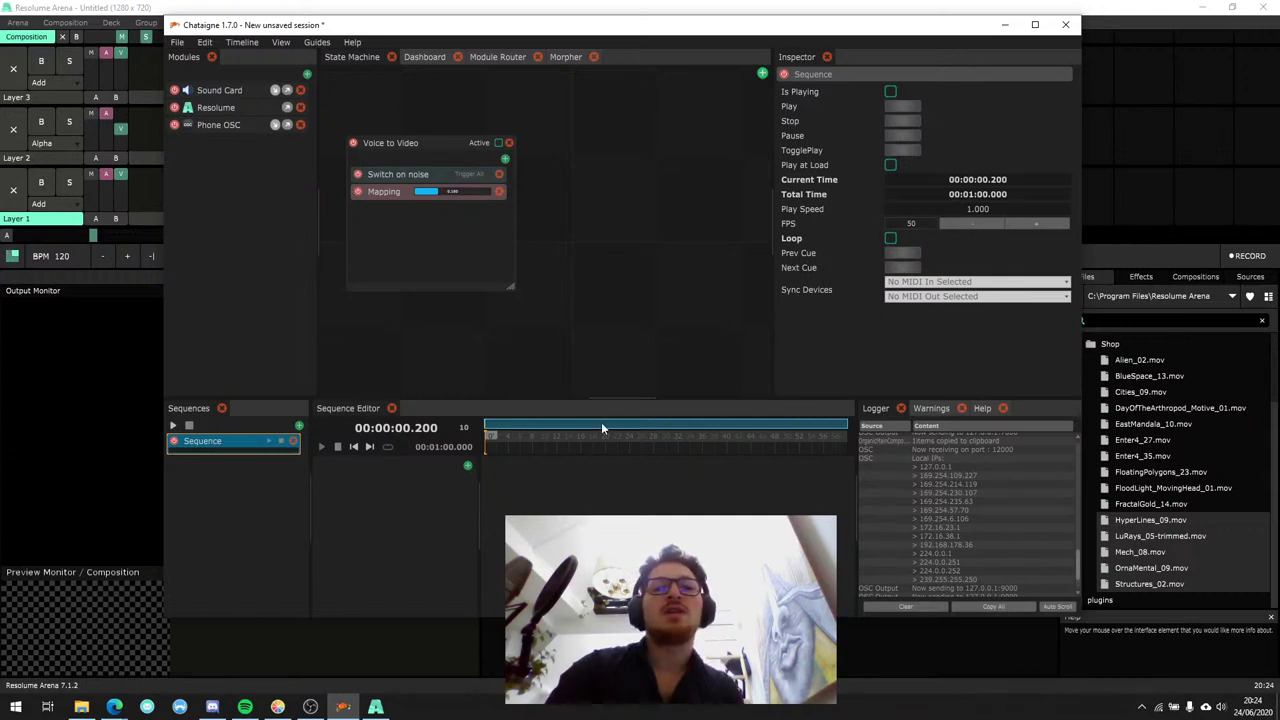
Maximize the window and try zooming and shifting the visible time range of the sequence's timeline.
{"action": "scroll", "coordinate": [612, 452], "scroll_direction": "up", "scroll_amount": 1}
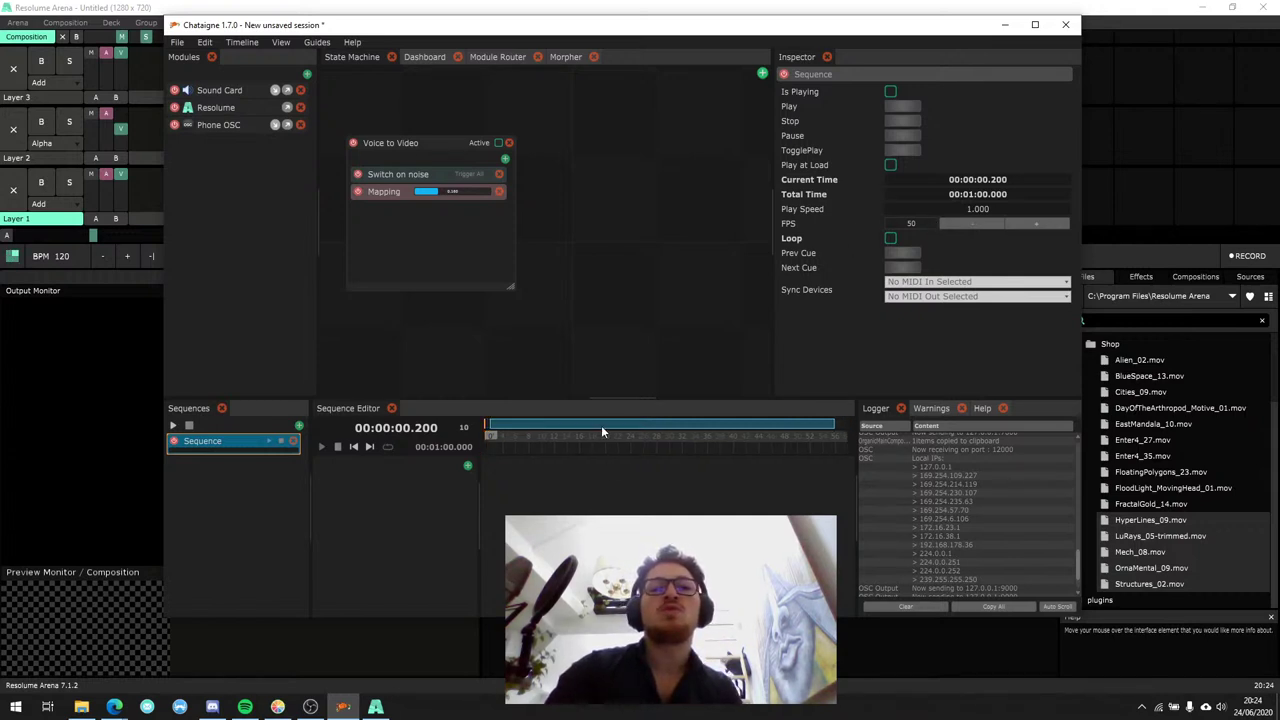
{"action": "left_click_drag", "start_coordinate": [602, 431], "coordinate": [612, 431]}
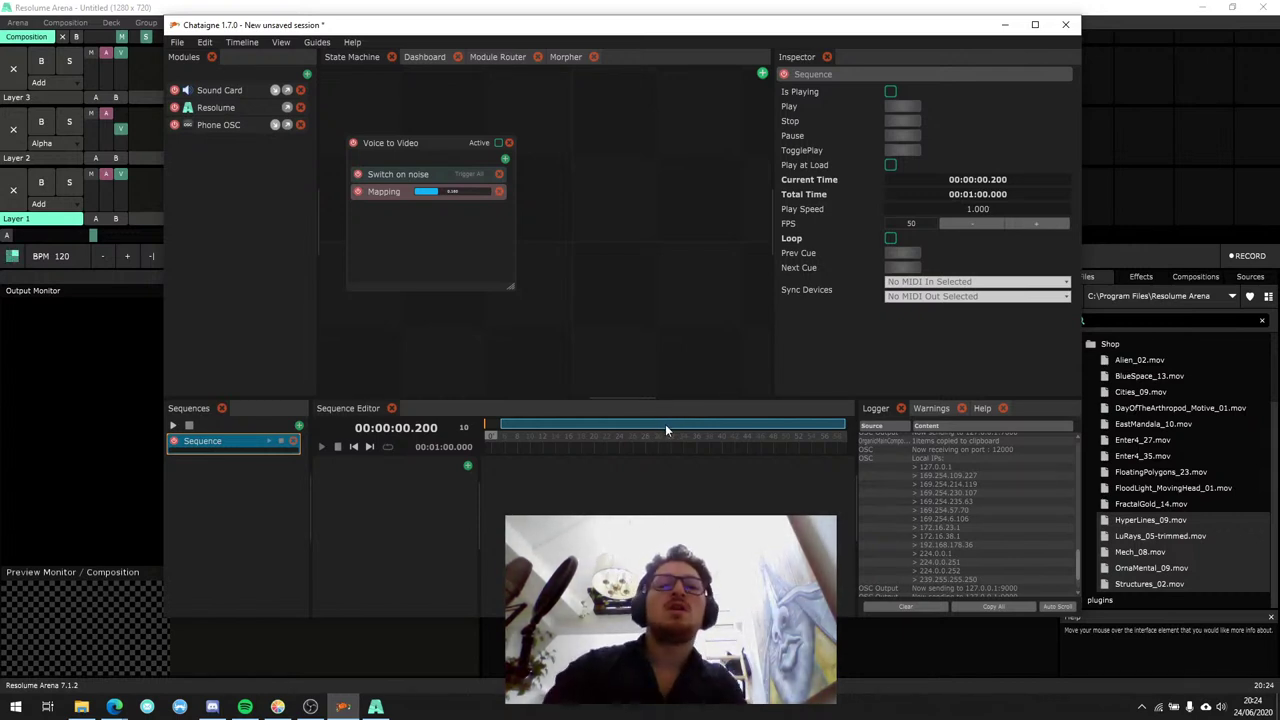
{"action": "key", "text": "super+Up"}
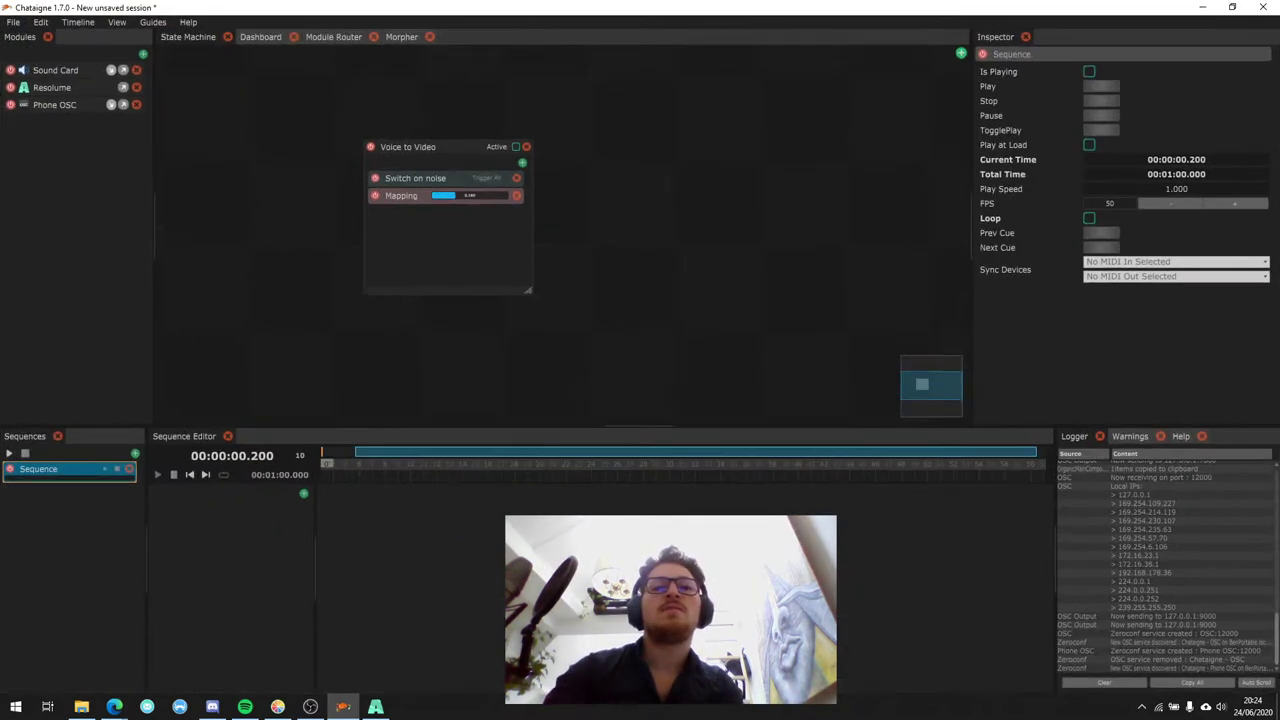
{"action": "left_click_drag", "start_coordinate": [667, 455], "coordinate": [648, 496]}
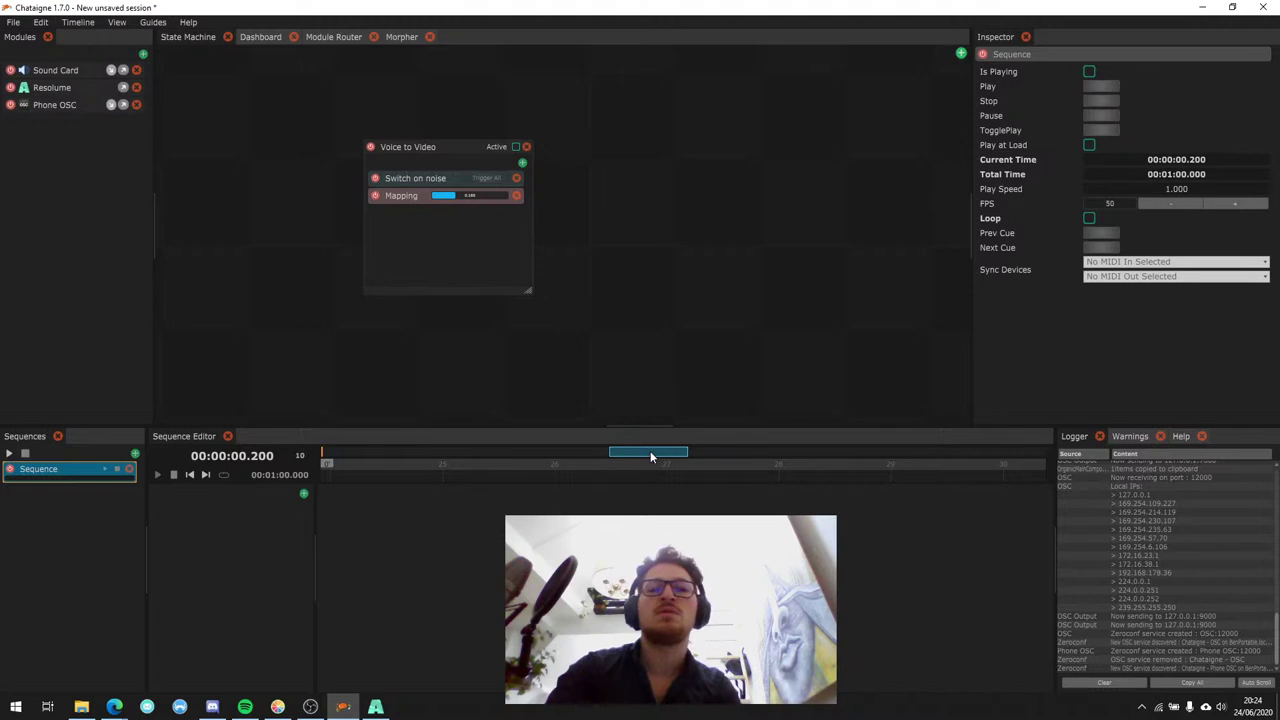
{"action": "left_click_drag", "start_coordinate": [648, 520], "coordinate": [648, 540]}
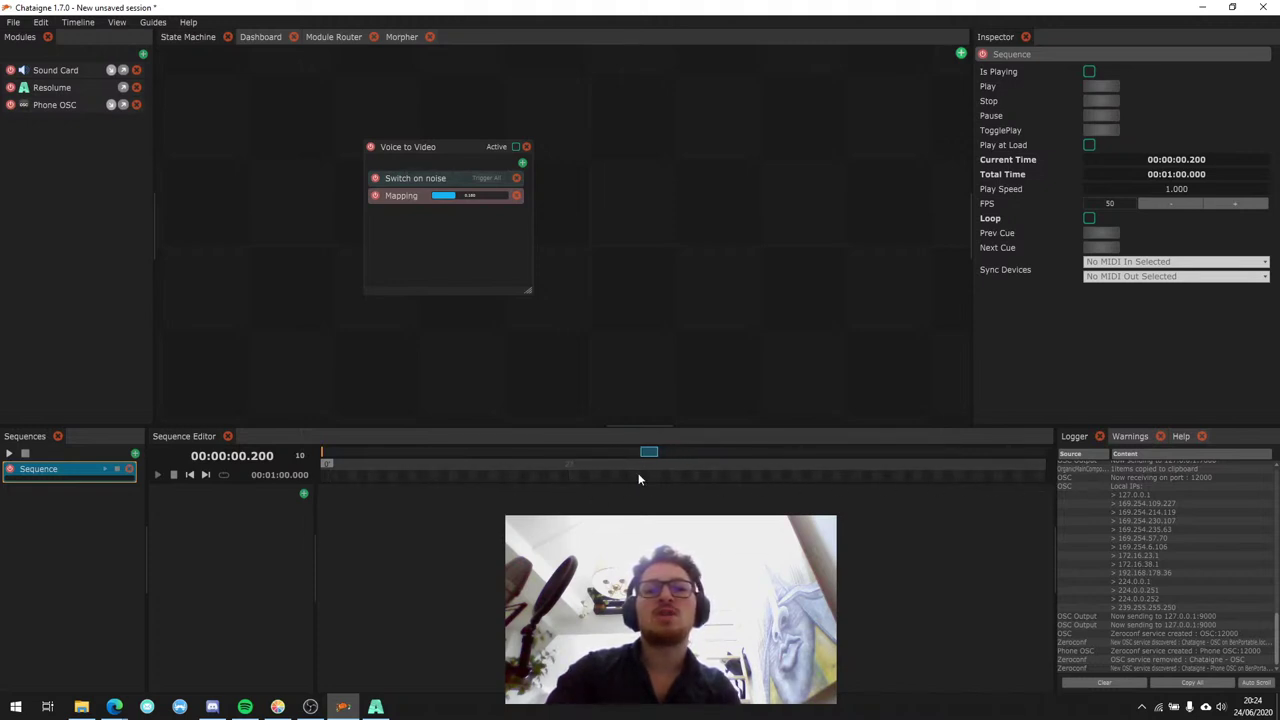
{"action": "scroll", "coordinate": [640, 479], "scroll_direction": "down", "scroll_amount": 1}
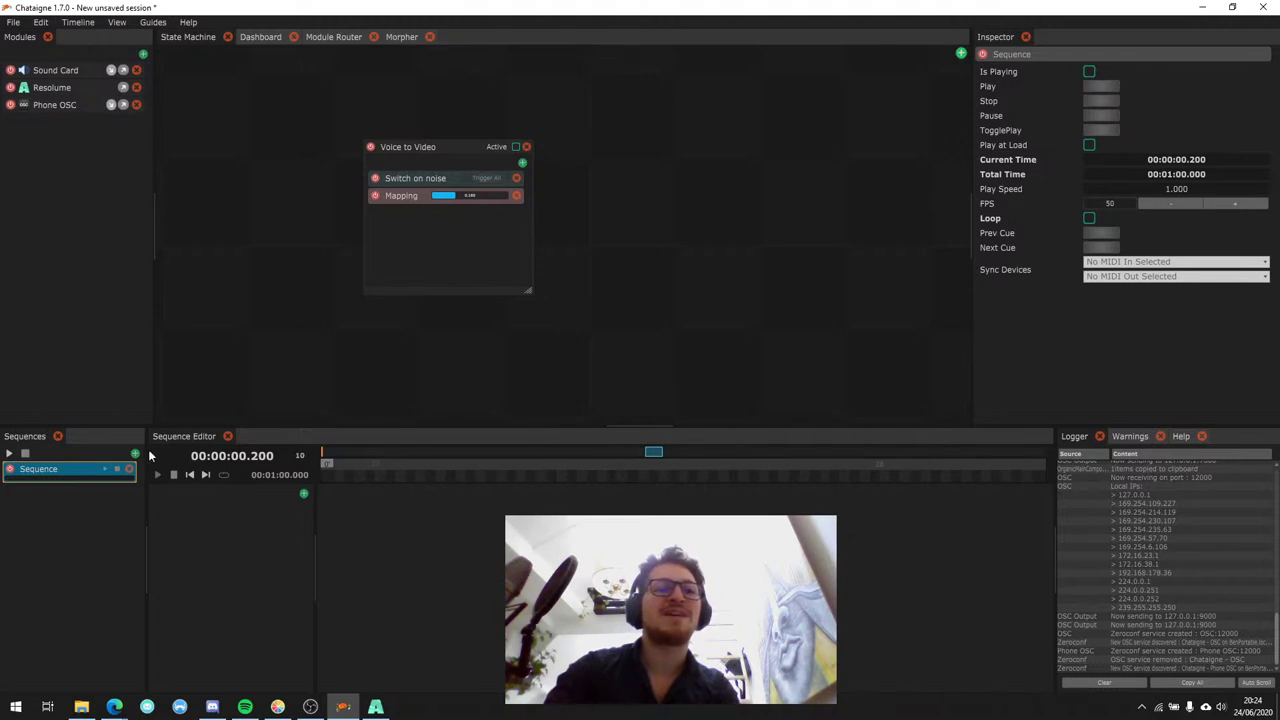
Set the sequence's FPS to 10 and scrub the playhead frame by frame to 27 seconds.
{"action": "double_click", "coordinate": [1105, 204]}
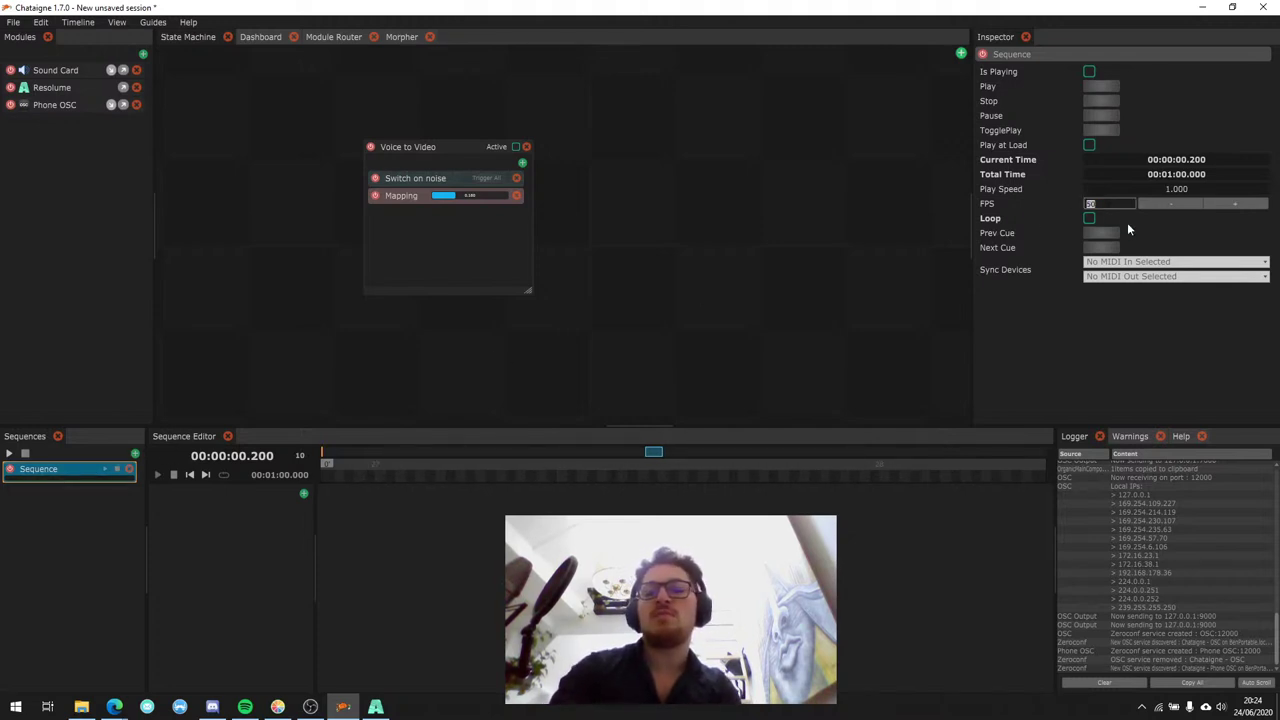
{"action": "type", "text": "10"}
{"action": "key", "text": "Return"}
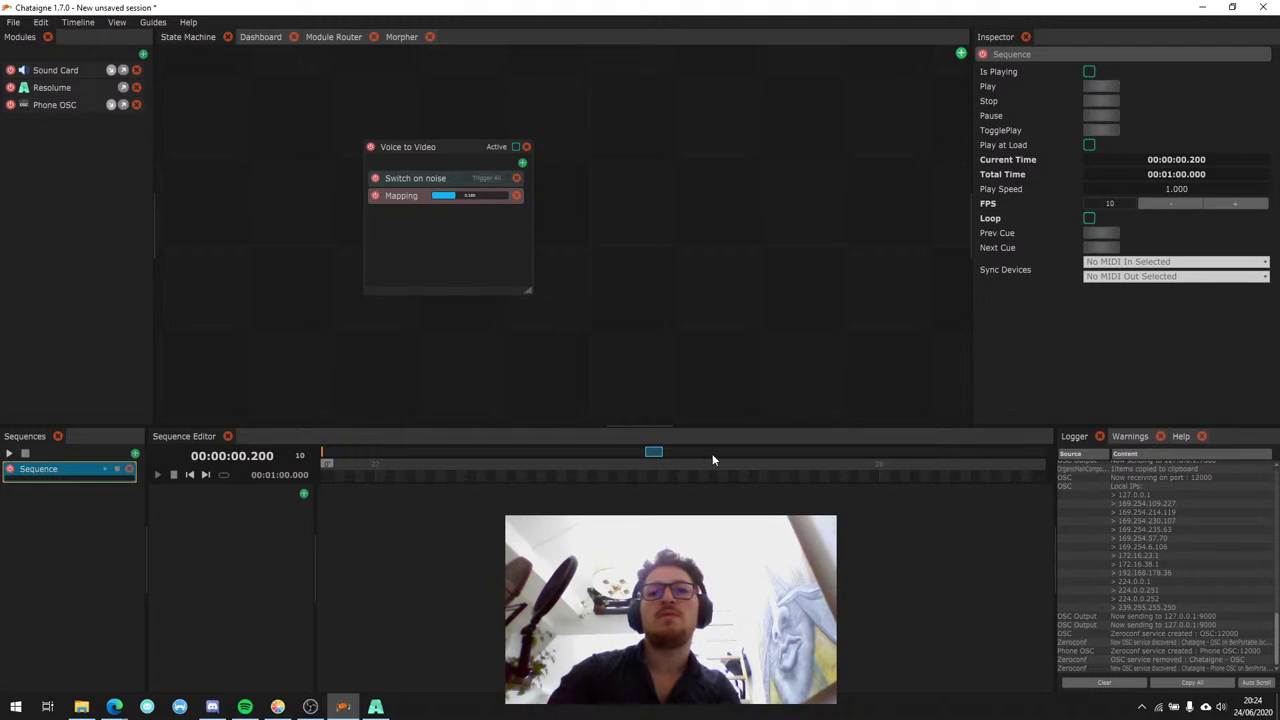
{"action": "left_click_drag", "start_coordinate": [656, 451], "coordinate": [651, 452]}
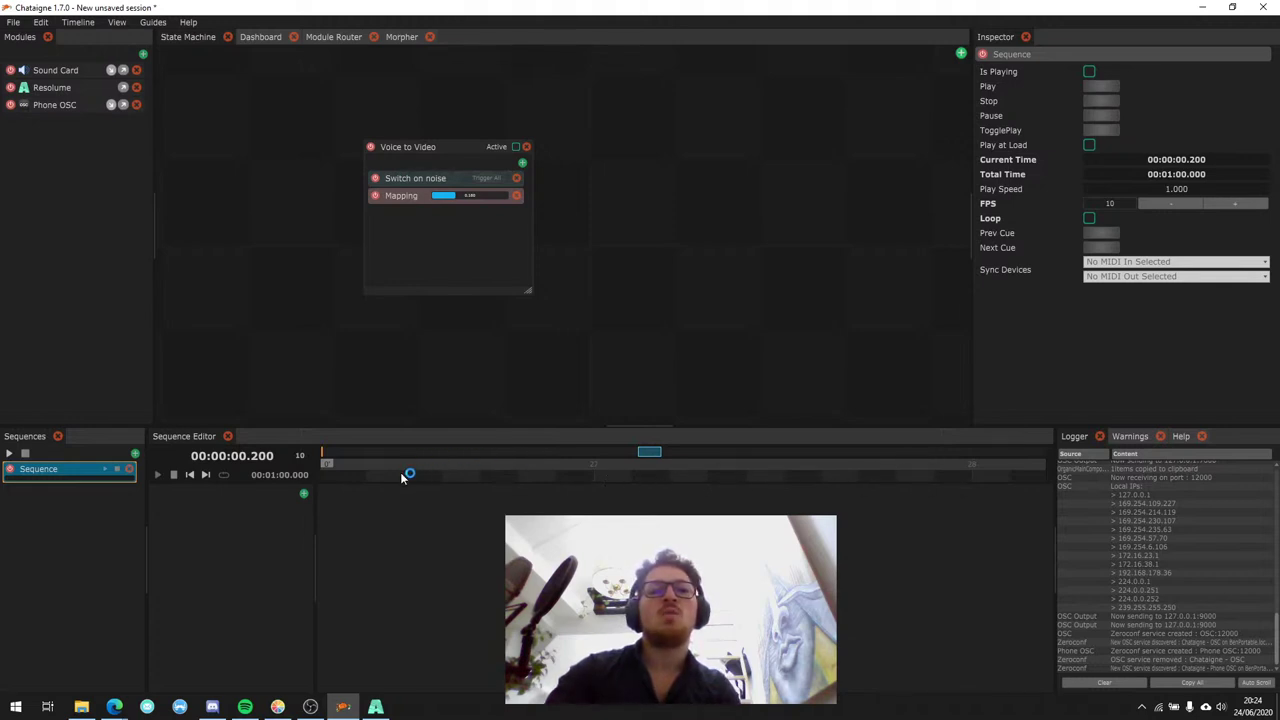
{"action": "left_click_drag", "start_coordinate": [405, 477], "coordinate": [700, 487]}
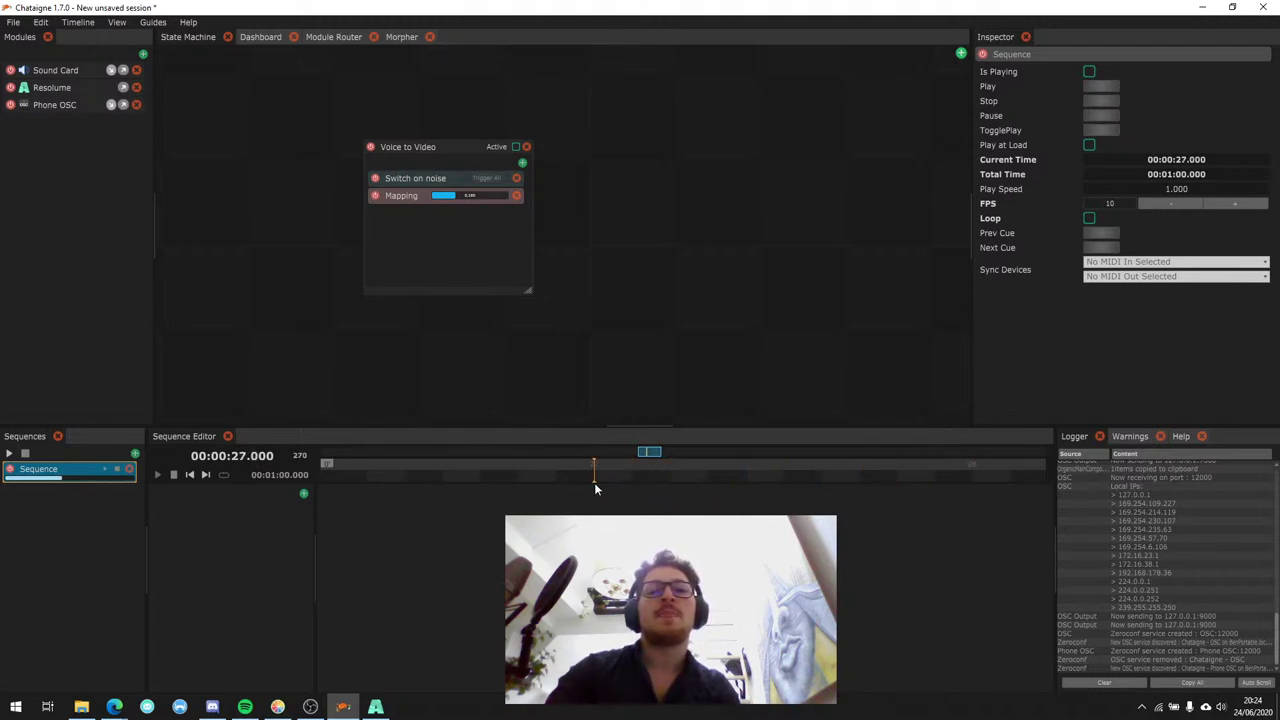
{"action": "left_click_drag", "start_coordinate": [953, 494], "coordinate": [641, 452]}
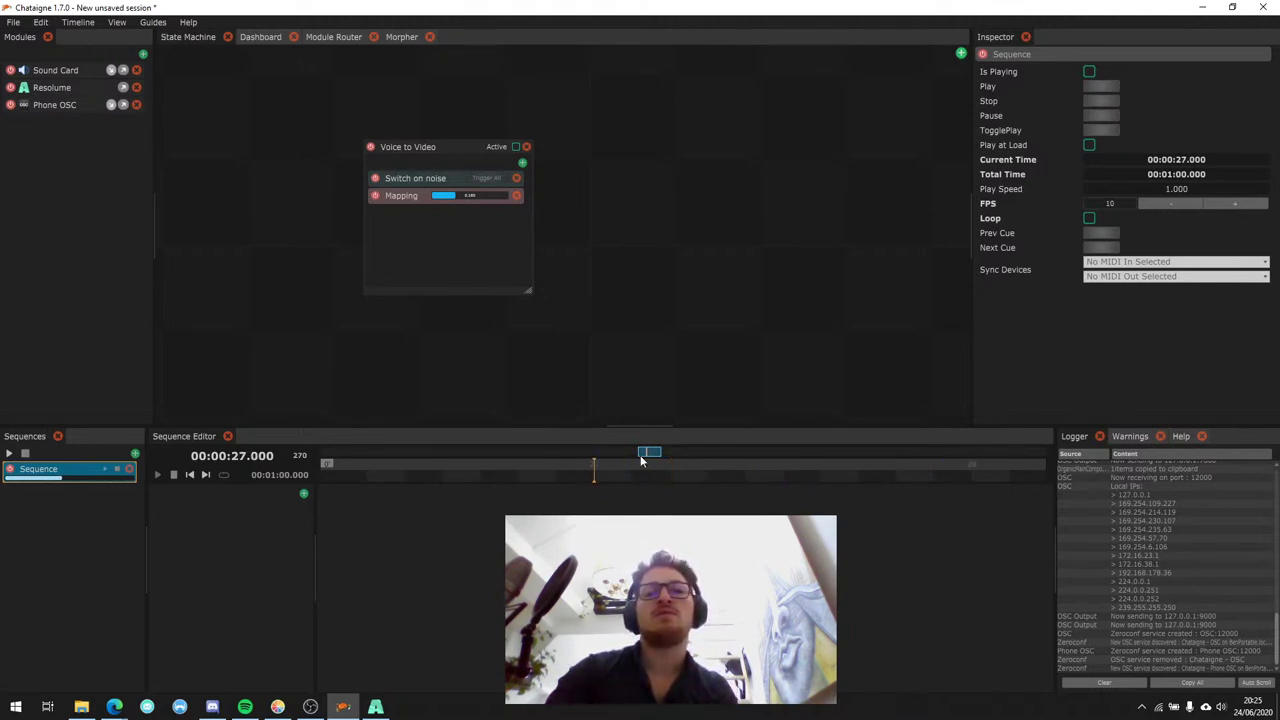
Return the playhead to the start of the sequence and set its FPS to 50.
{"action": "scroll", "coordinate": [649, 460], "scroll_direction": "down", "scroll_amount": 5}
{"action": "scroll", "coordinate": [660, 462], "scroll_direction": "up", "scroll_amount": 3}
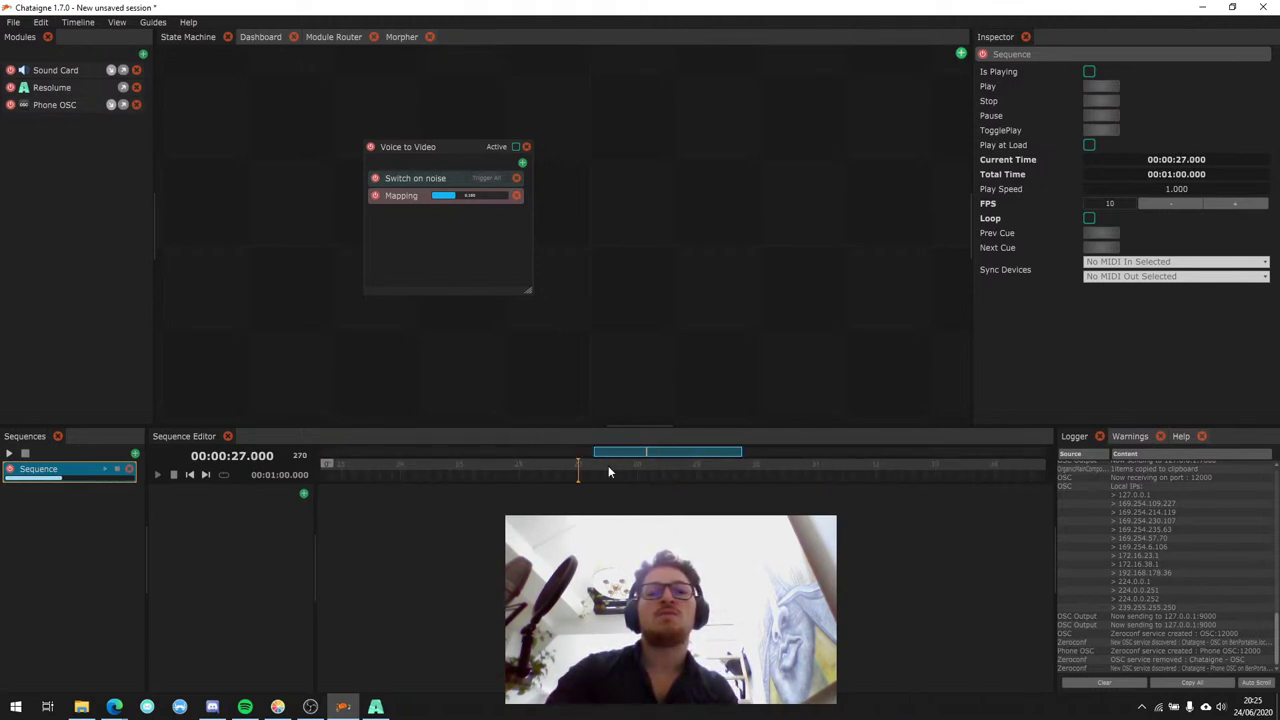
{"action": "scroll", "coordinate": [640, 455], "scroll_direction": "down", "scroll_amount": 4}
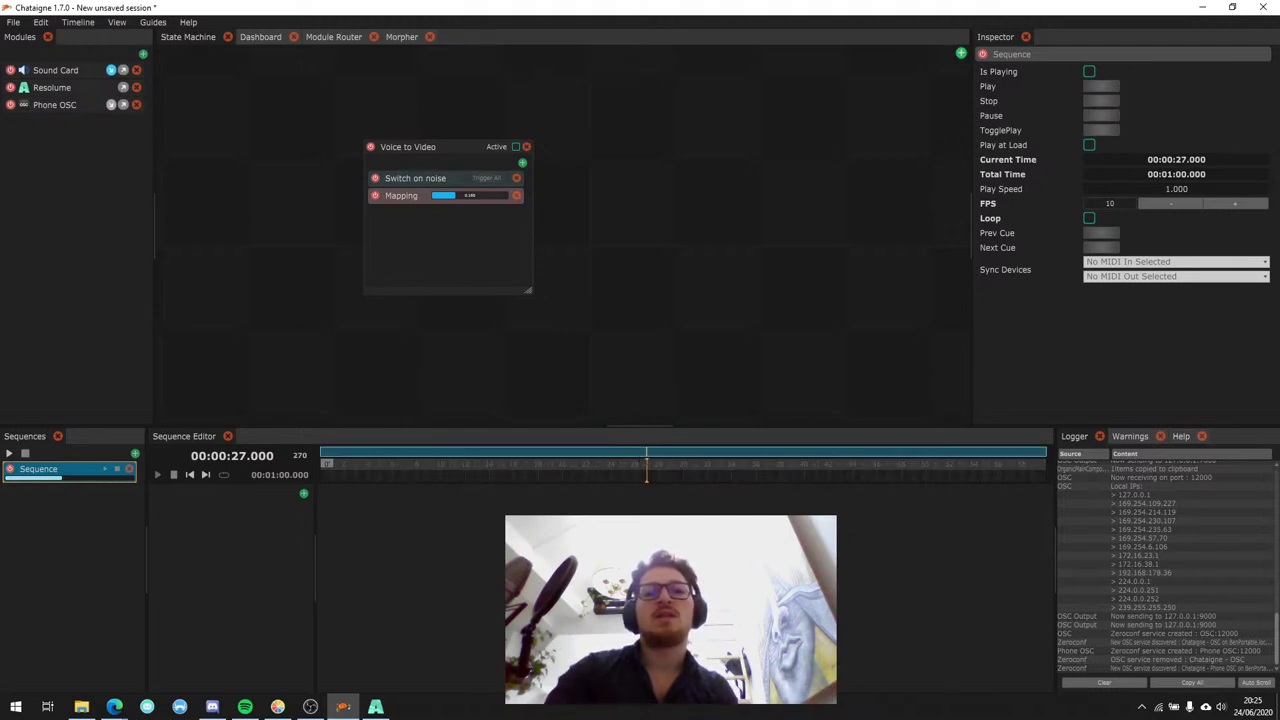
{"action": "scroll", "coordinate": [646, 462], "scroll_direction": "up", "scroll_amount": 5}
{"action": "scroll", "coordinate": [648, 462], "scroll_direction": "down", "scroll_amount": 5}
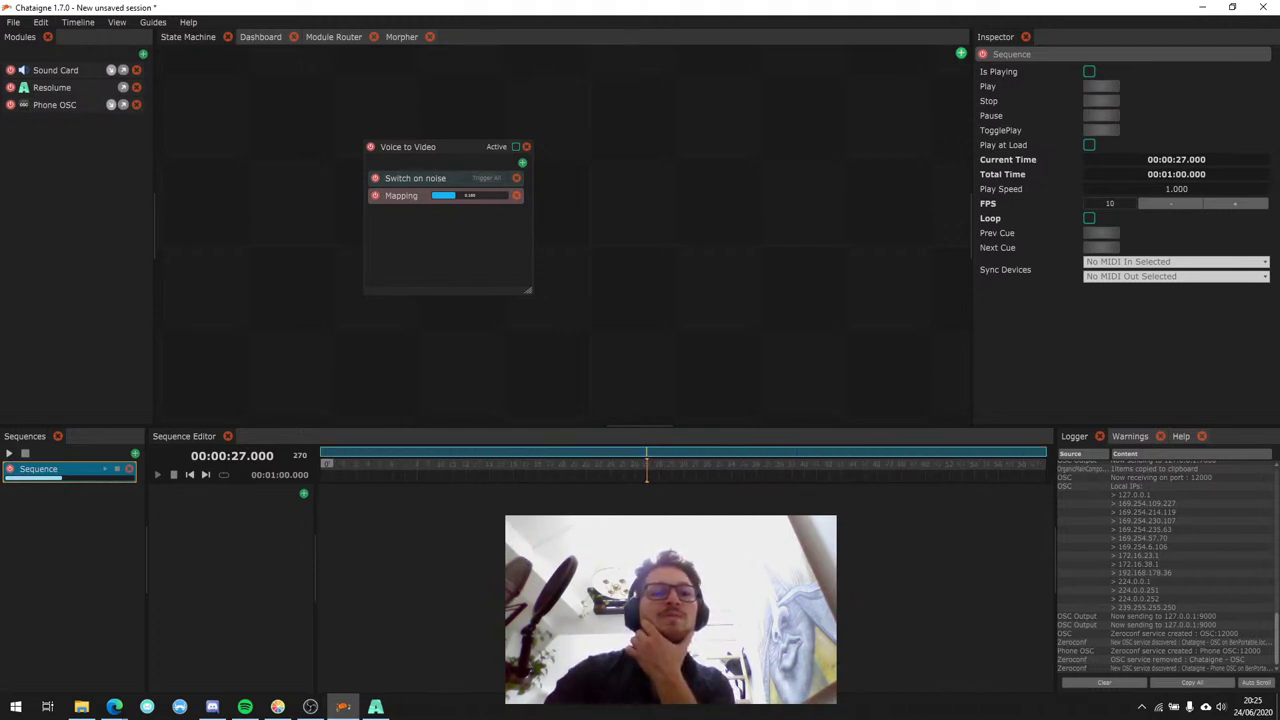
{"action": "left_click_drag", "start_coordinate": [634, 485], "coordinate": [313, 477]}
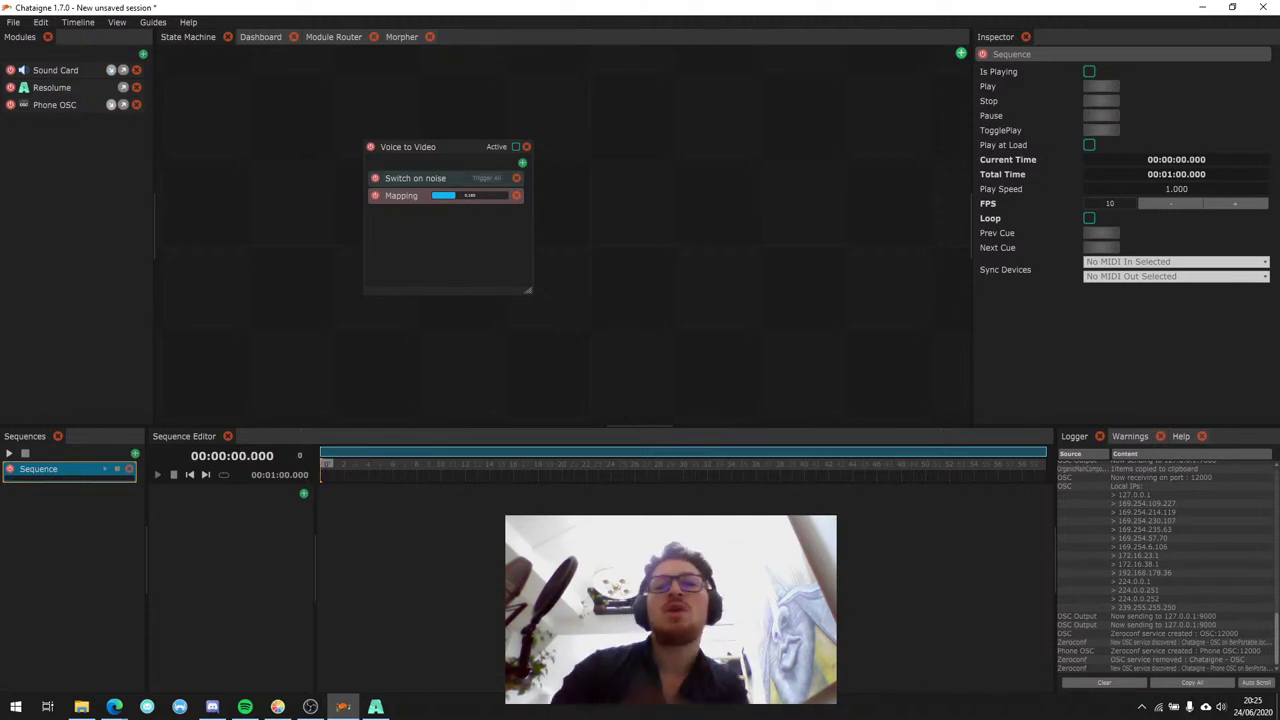
{"action": "double_click", "coordinate": [1105, 204]}
{"action": "type", "text": "50"}
{"action": "key", "text": "Return"}
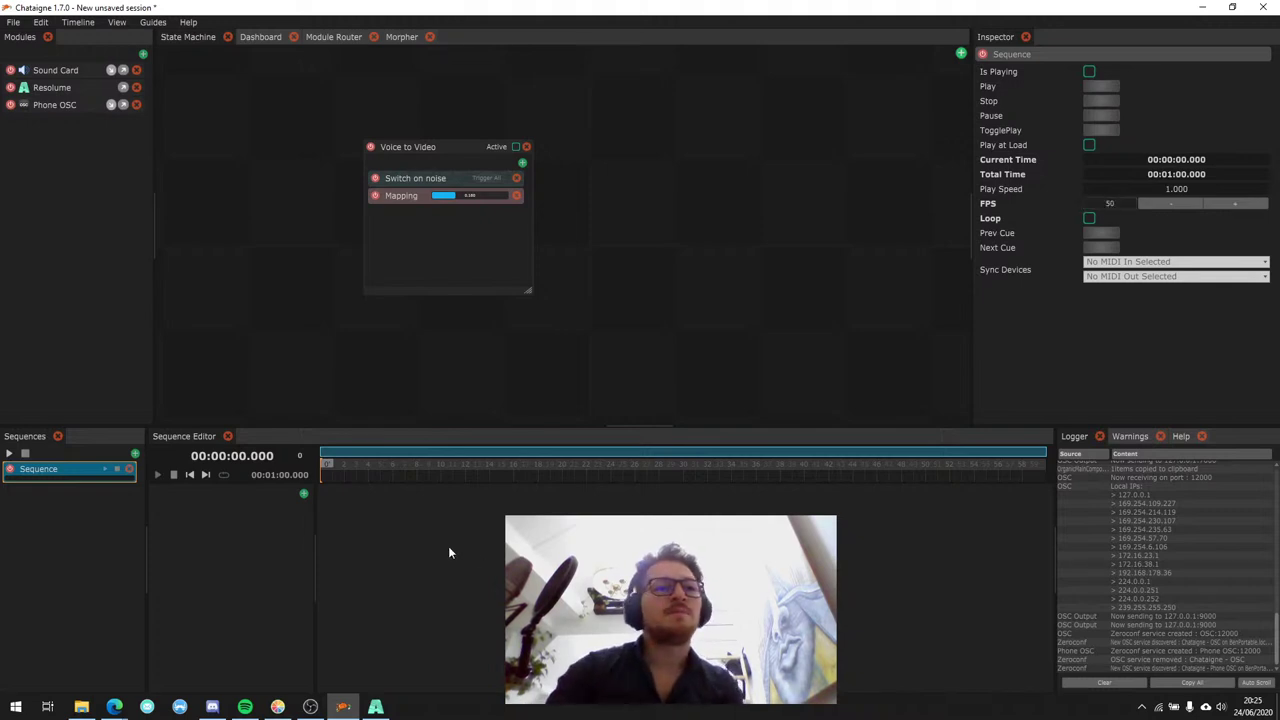
Move the playhead to about 8.86 seconds and examine the timeline at different zoom levels and time ranges.
{"action": "left_click_drag", "start_coordinate": [368, 465], "coordinate": [427, 470]}
{"action": "scroll", "coordinate": [675, 470], "scroll_direction": "up", "scroll_amount": 5}
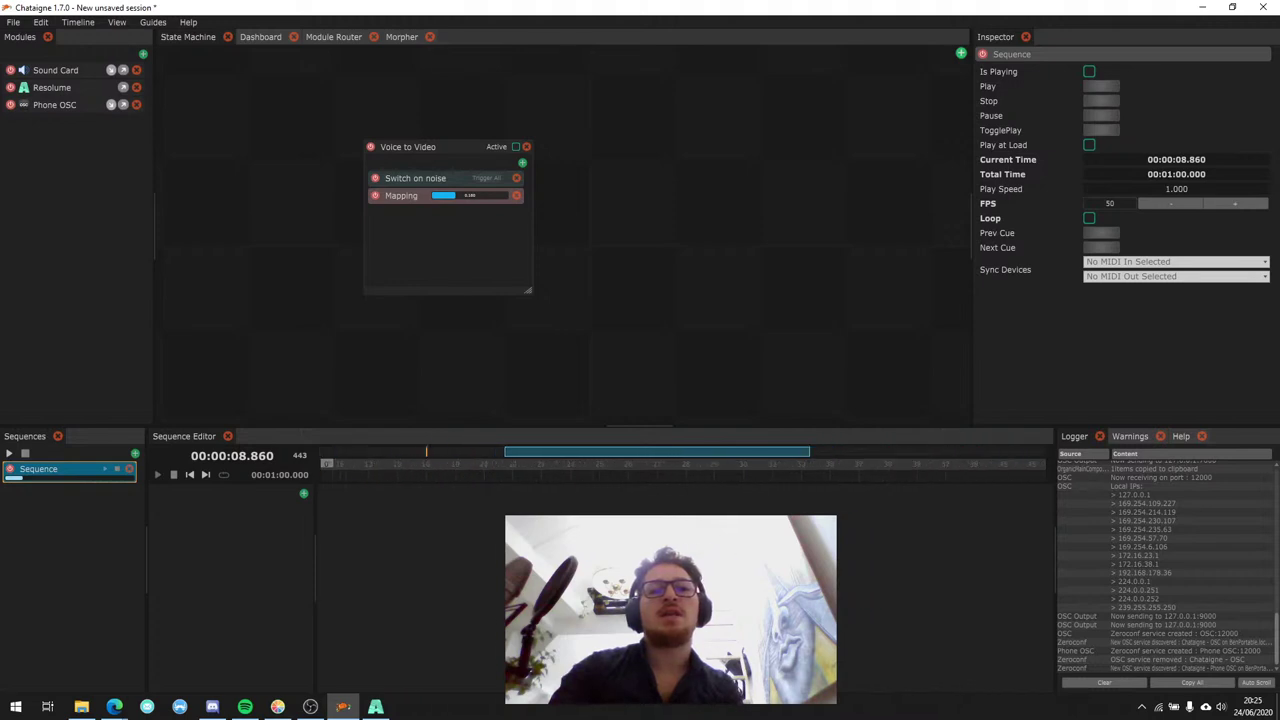
{"action": "scroll", "coordinate": [675, 470], "scroll_direction": "down", "scroll_amount": 3}
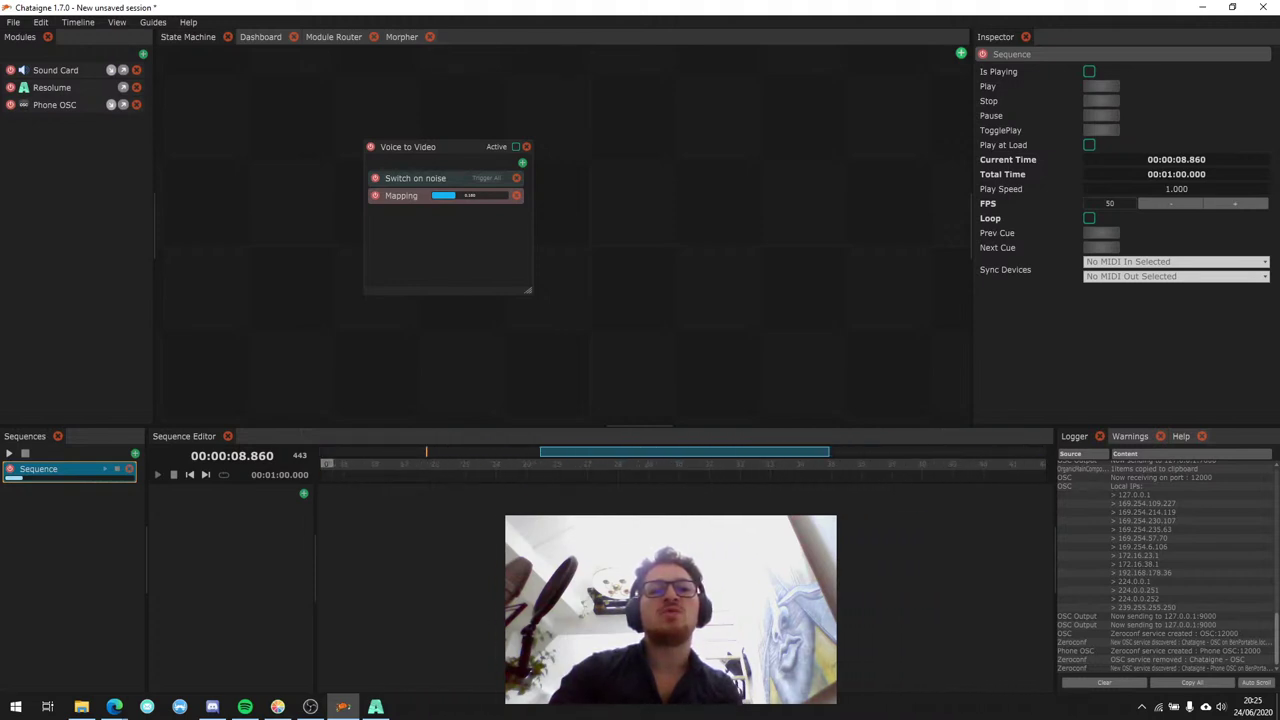
{"action": "scroll", "coordinate": [675, 470], "scroll_direction": "up", "scroll_amount": 2}
{"action": "scroll", "coordinate": [675, 470], "scroll_direction": "right", "scroll_amount": 3}
{"action": "scroll", "coordinate": [675, 470], "scroll_direction": "left", "scroll_amount": 6}
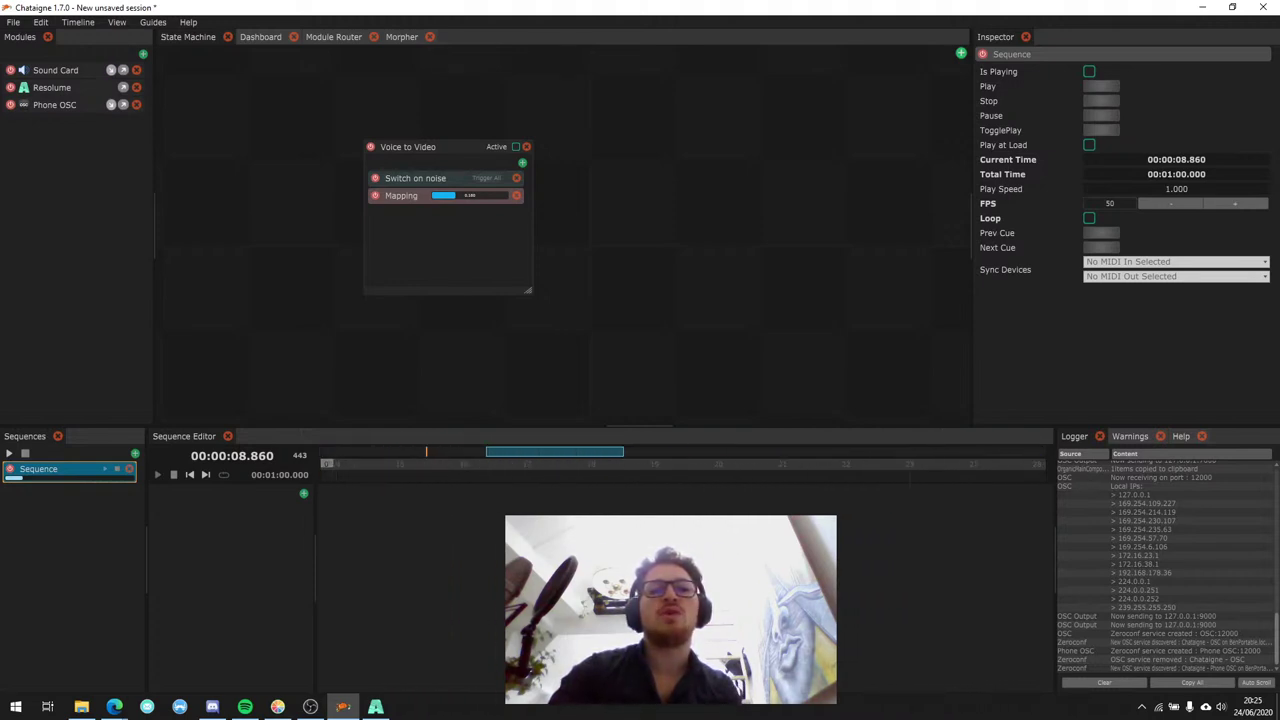
{"action": "scroll", "coordinate": [675, 470], "scroll_direction": "right", "scroll_amount": 5}
{"action": "scroll", "coordinate": [675, 470], "scroll_direction": "left", "scroll_amount": 2}
{"action": "scroll", "coordinate": [452, 470], "scroll_direction": "left", "scroll_amount": 3}
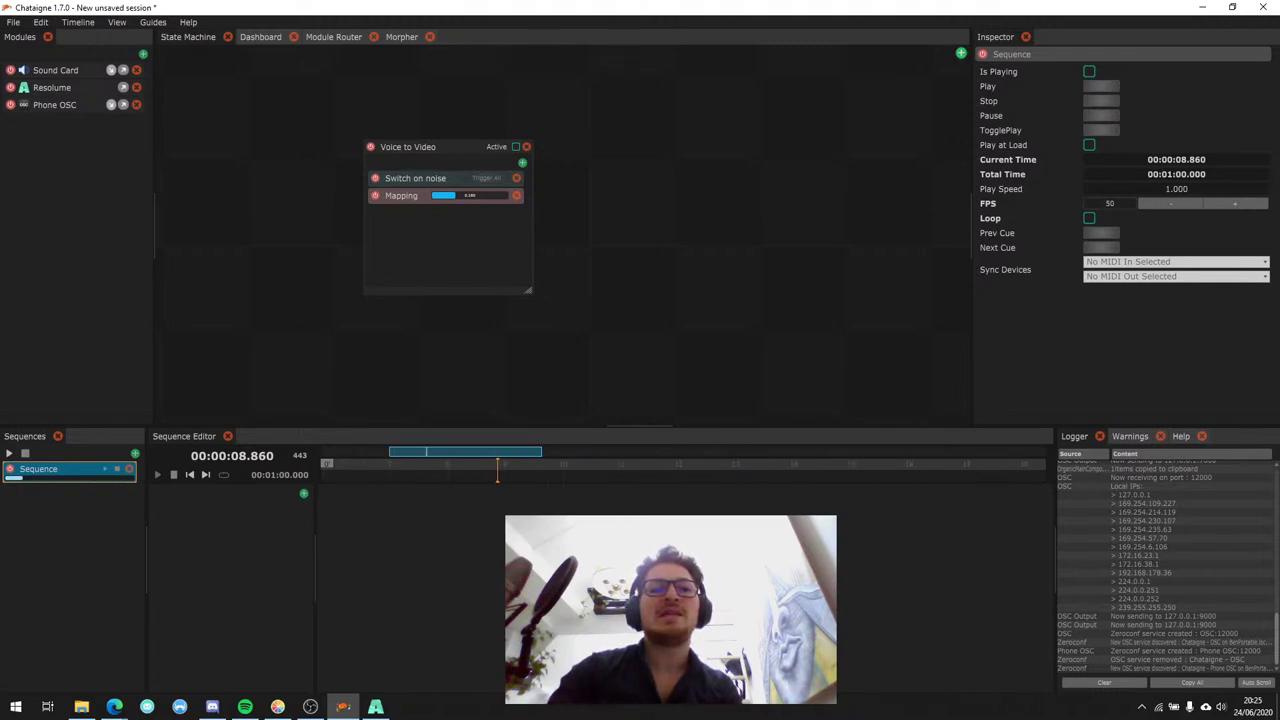
{"action": "scroll", "coordinate": [452, 470], "scroll_direction": "right", "scroll_amount": 1}
{"action": "scroll", "coordinate": [452, 470], "scroll_direction": "down", "scroll_amount": 4}
{"action": "scroll", "coordinate": [675, 470], "scroll_direction": "down", "scroll_amount": 3}
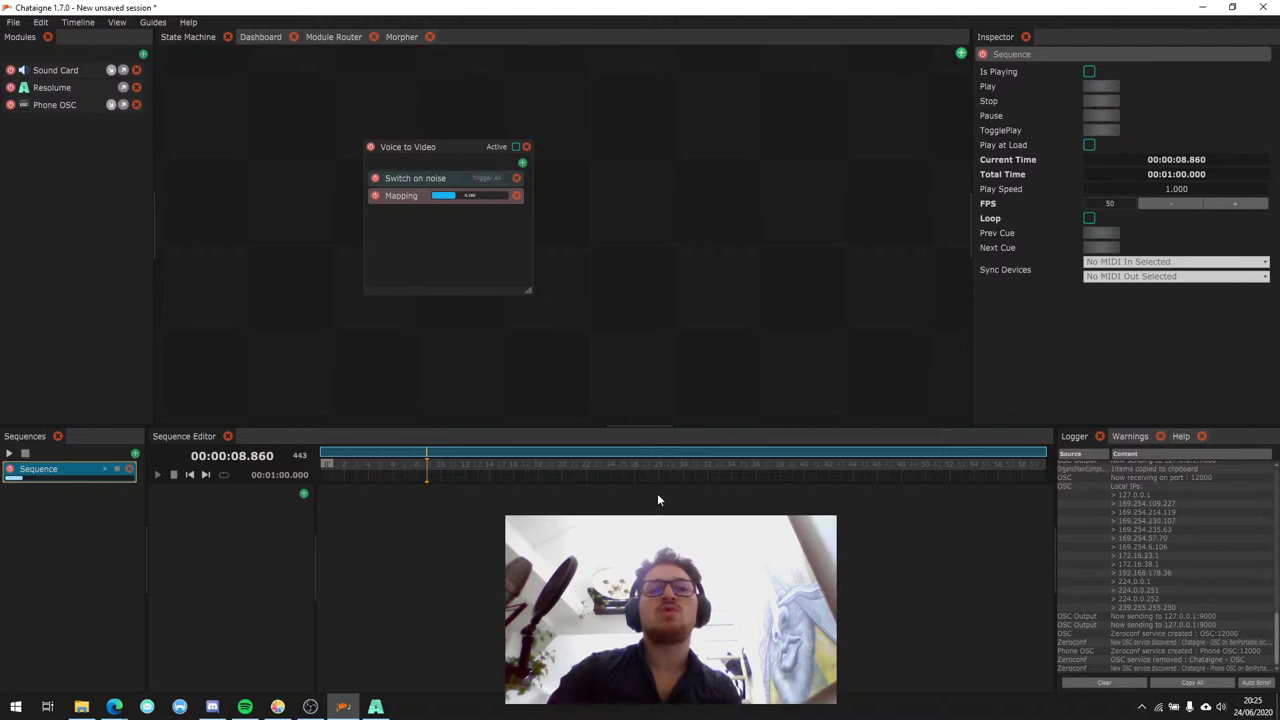
{"action": "scroll", "coordinate": [657, 493], "scroll_direction": "up", "scroll_amount": 4}
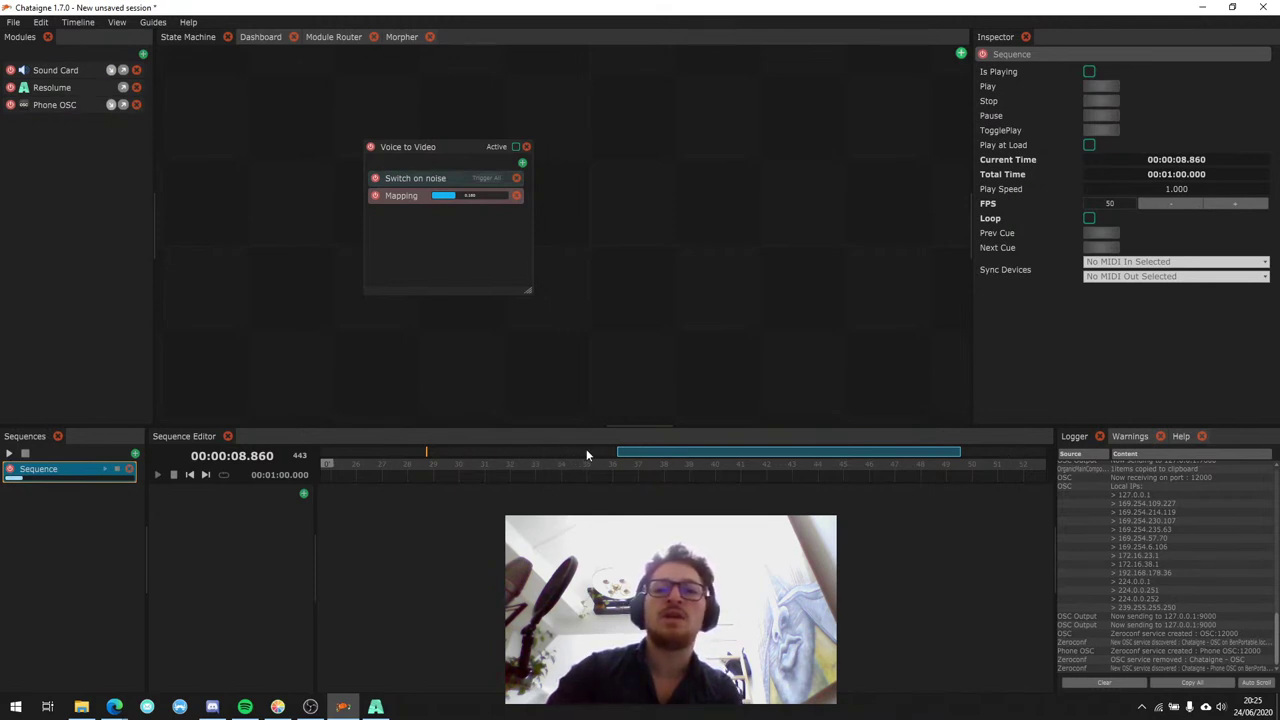
{"action": "scroll", "coordinate": [587, 450], "scroll_direction": "down", "scroll_amount": 4}
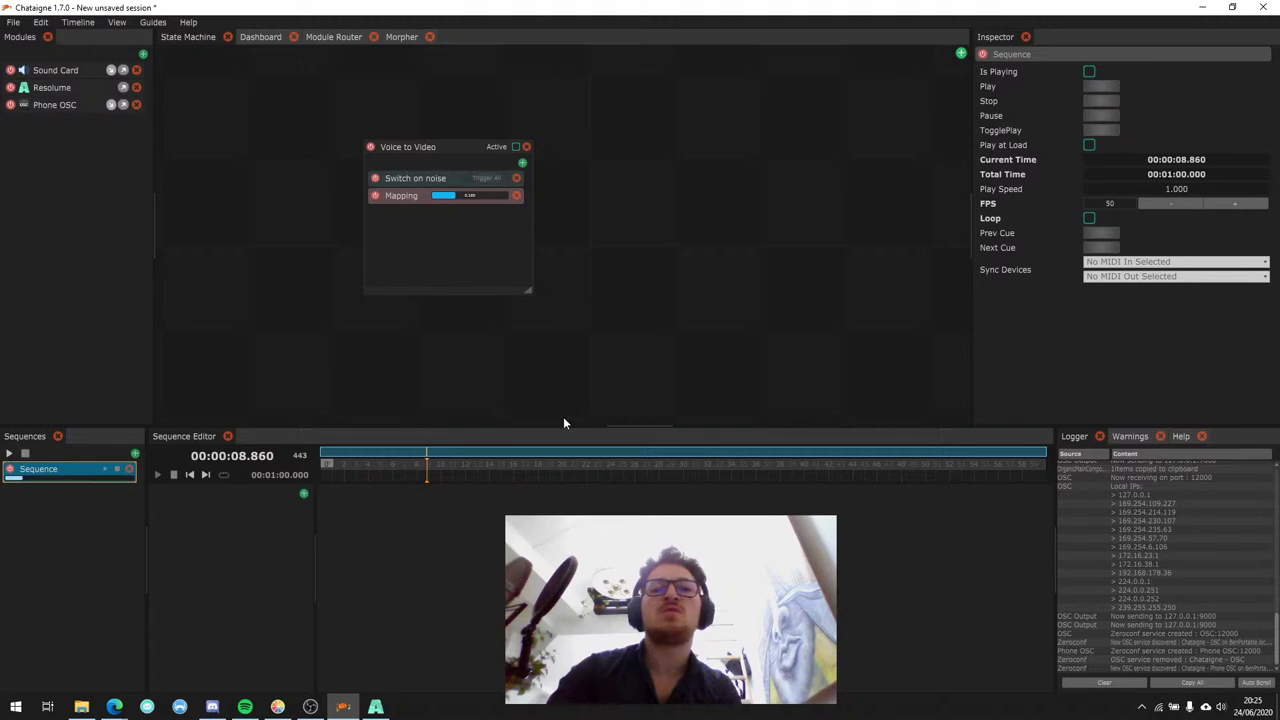
Focus the timeline view on the range from about 10 to 15 seconds, then on another range, restoring the full minute each time.
{"action": "scroll", "coordinate": [540, 470], "scroll_direction": "up", "scroll_amount": 4}
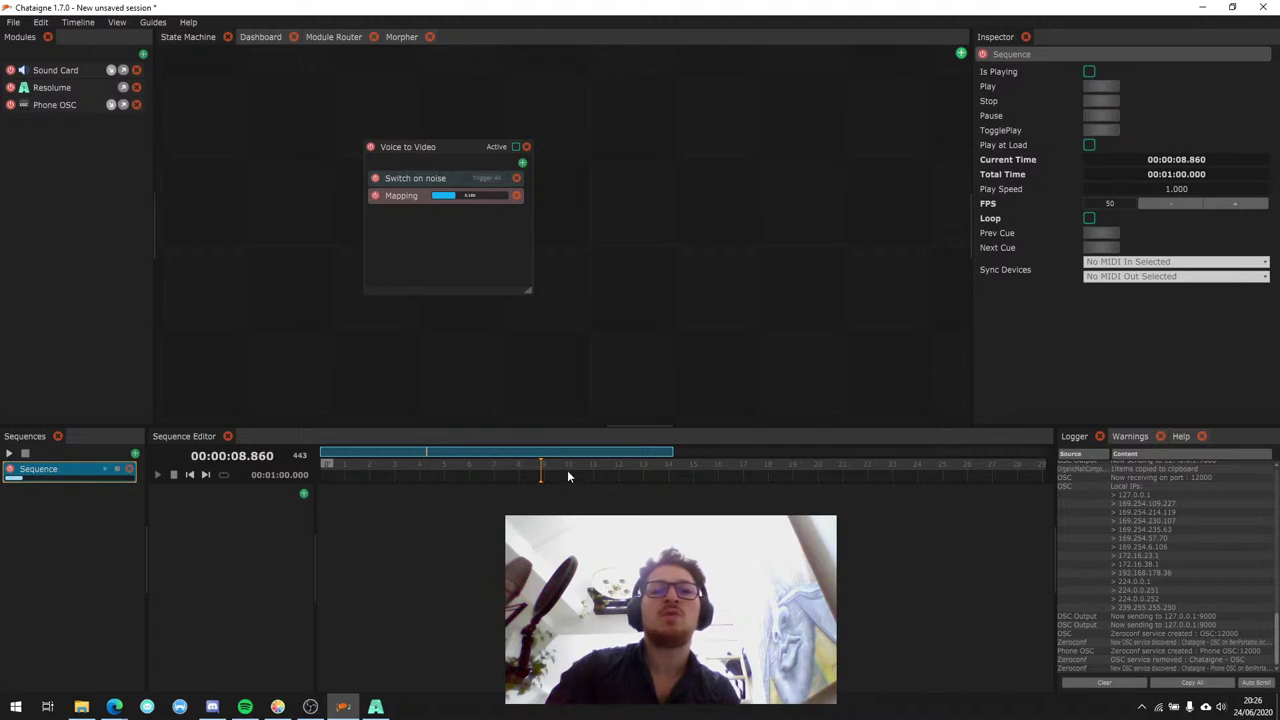
{"action": "left_click_drag", "start_coordinate": [568, 472], "coordinate": [653, 475]}
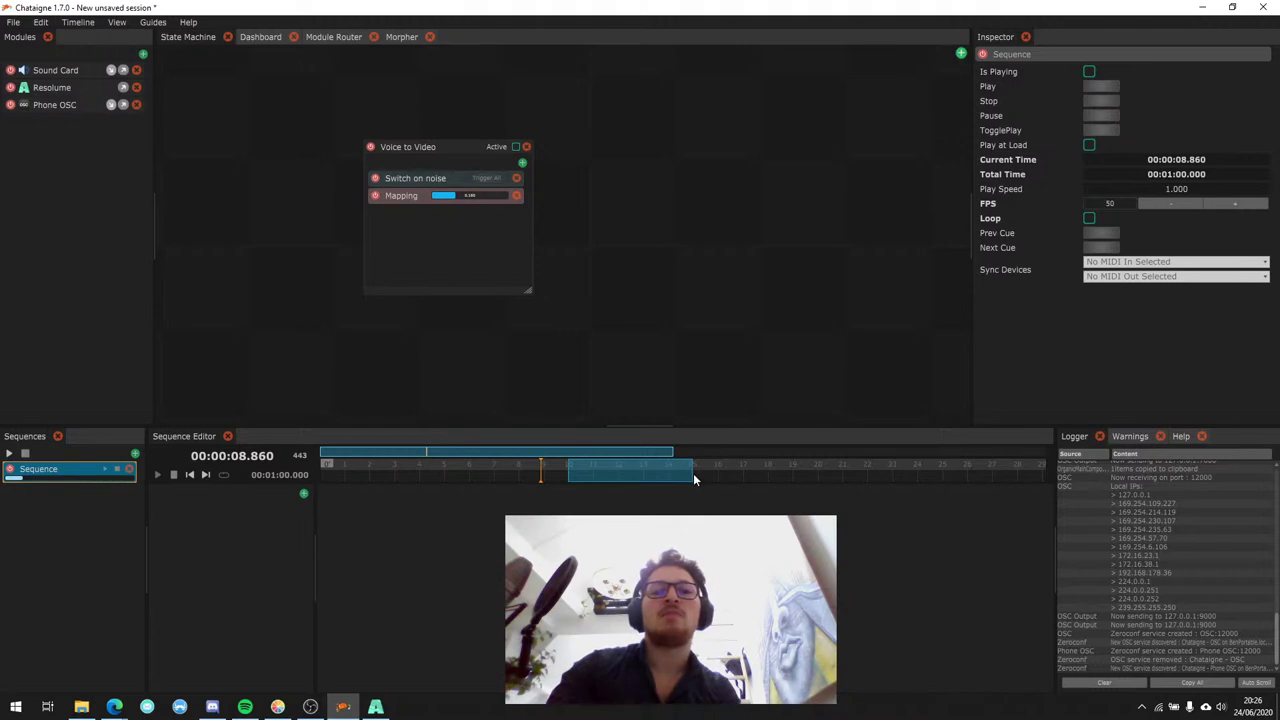
{"action": "left_click_drag", "start_coordinate": [694, 475], "coordinate": [694, 475]}
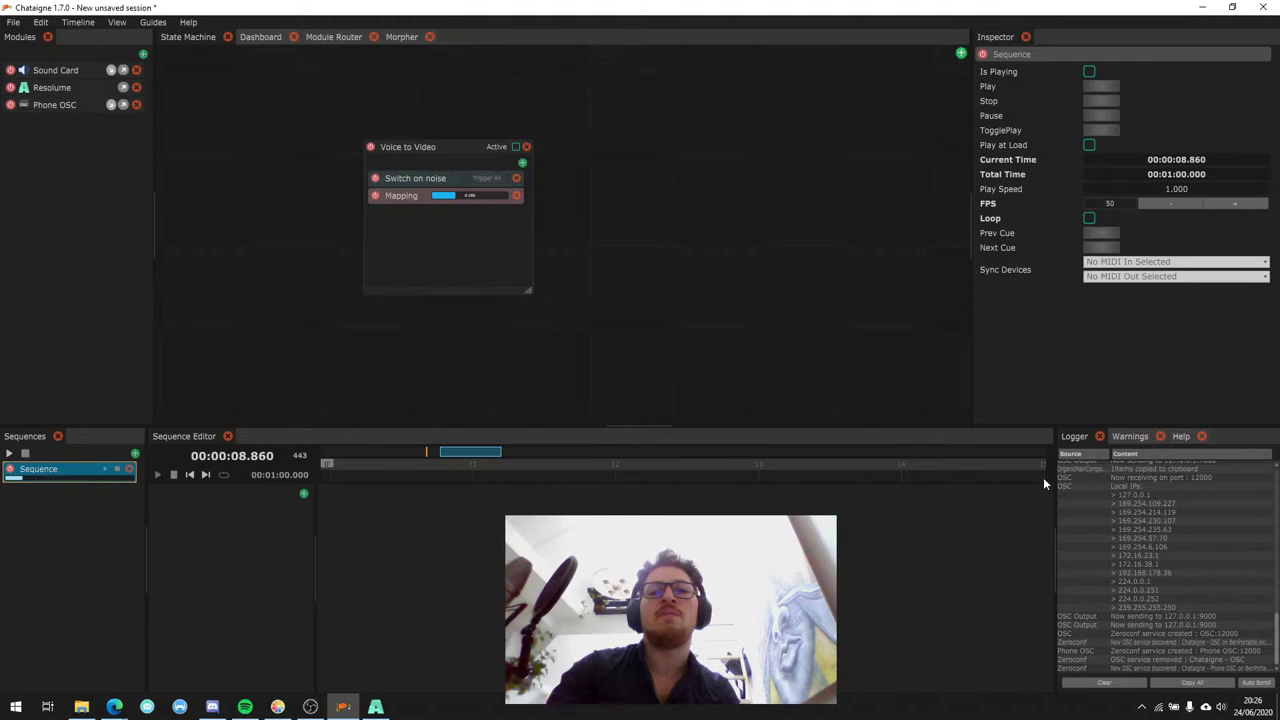
{"action": "double_click", "coordinate": [478, 453]}
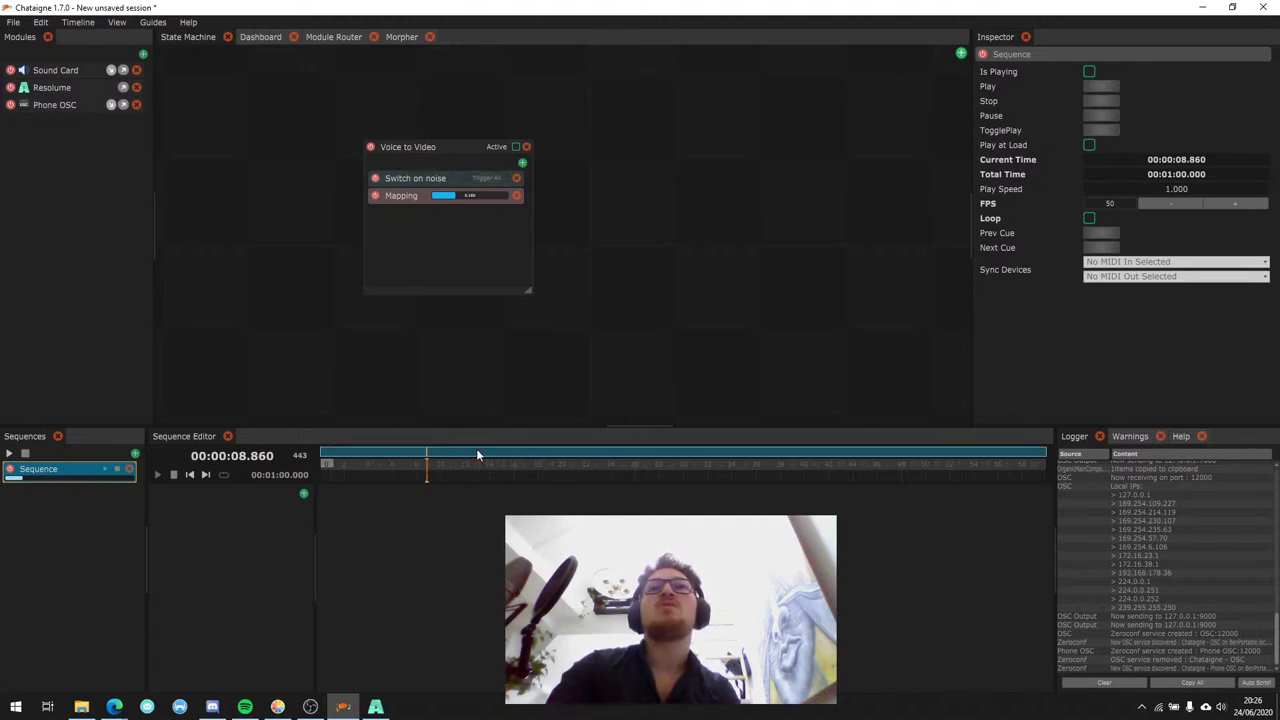
{"action": "left_click_drag", "start_coordinate": [580, 474], "coordinate": [699, 488]}
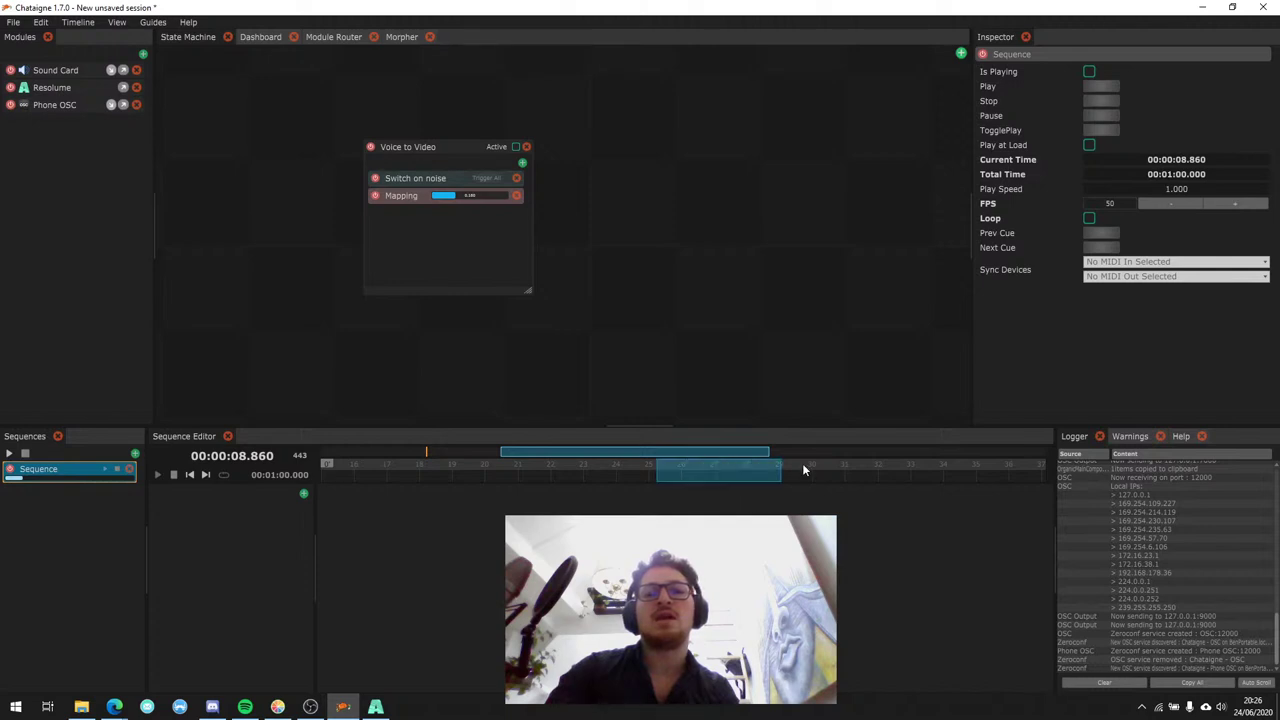
{"action": "scroll", "coordinate": [810, 463], "scroll_direction": "up", "scroll_amount": 3}
{"action": "double_click", "coordinate": [700, 452]}
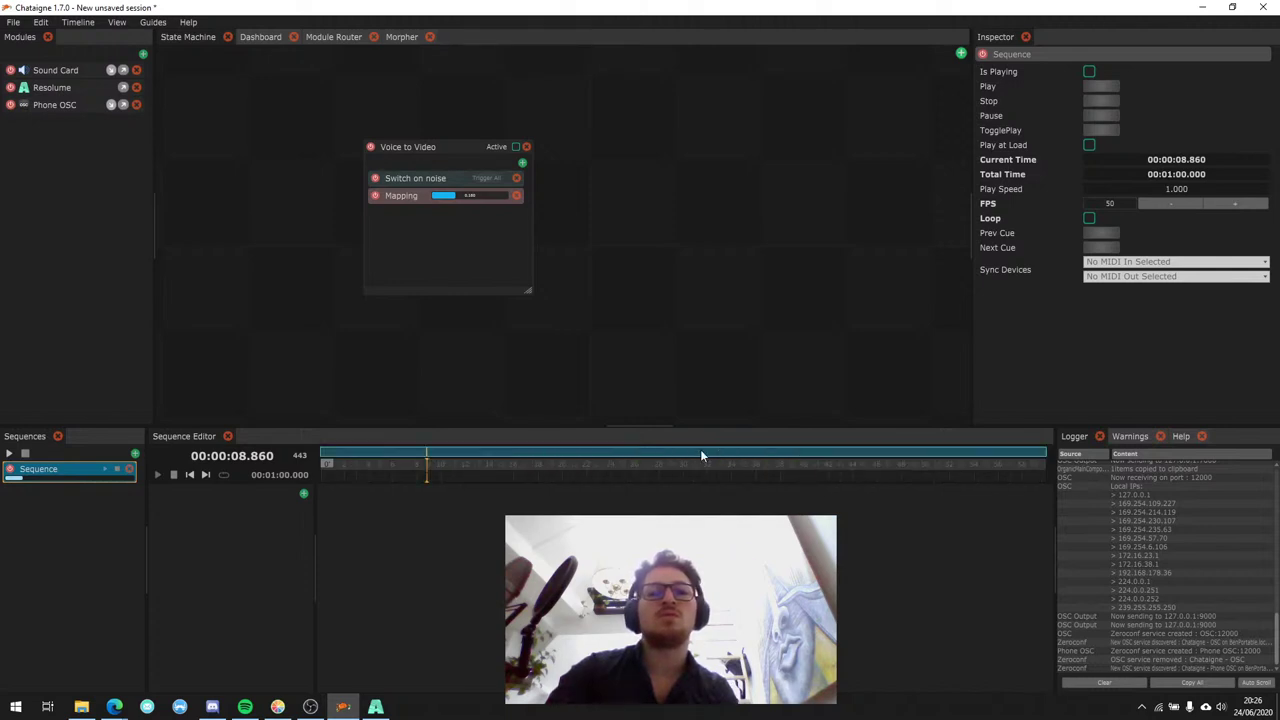
{"action": "left_click", "coordinate": [304, 494]}
{"action": "left_click", "coordinate": [289, 501]}
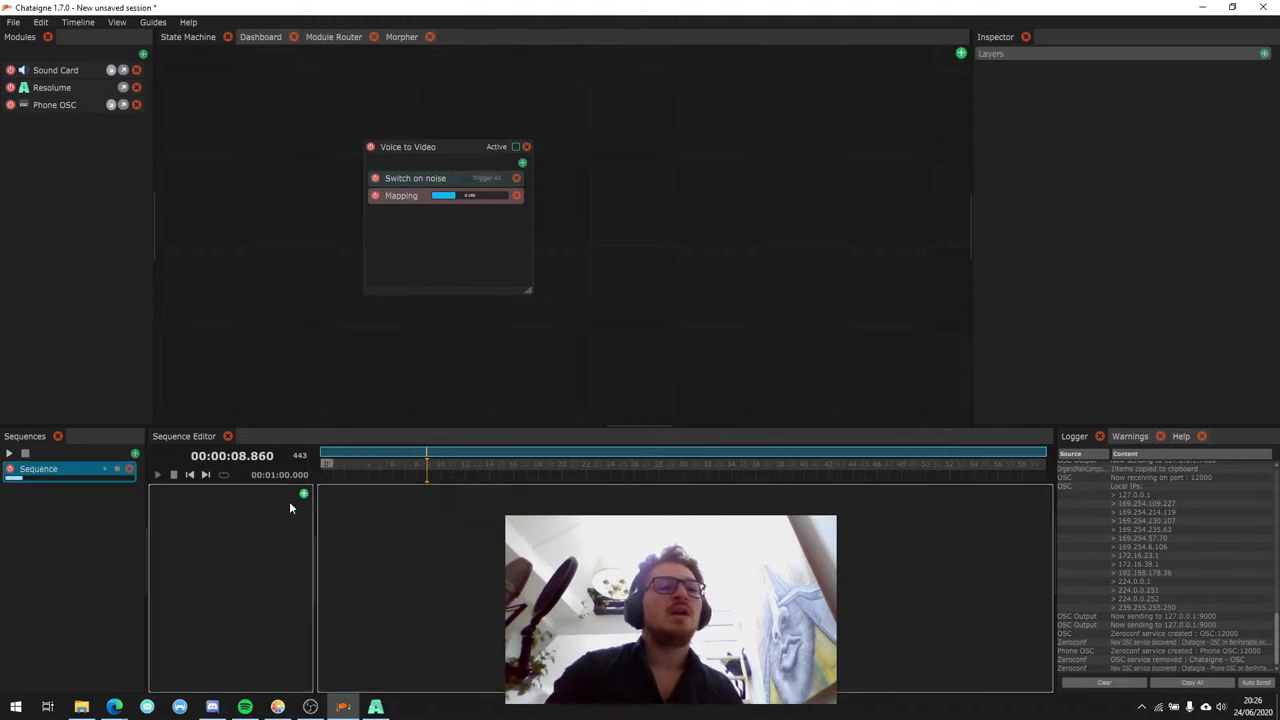
{"action": "left_click", "coordinate": [81, 468]}
{"action": "left_click", "coordinate": [81, 468]}
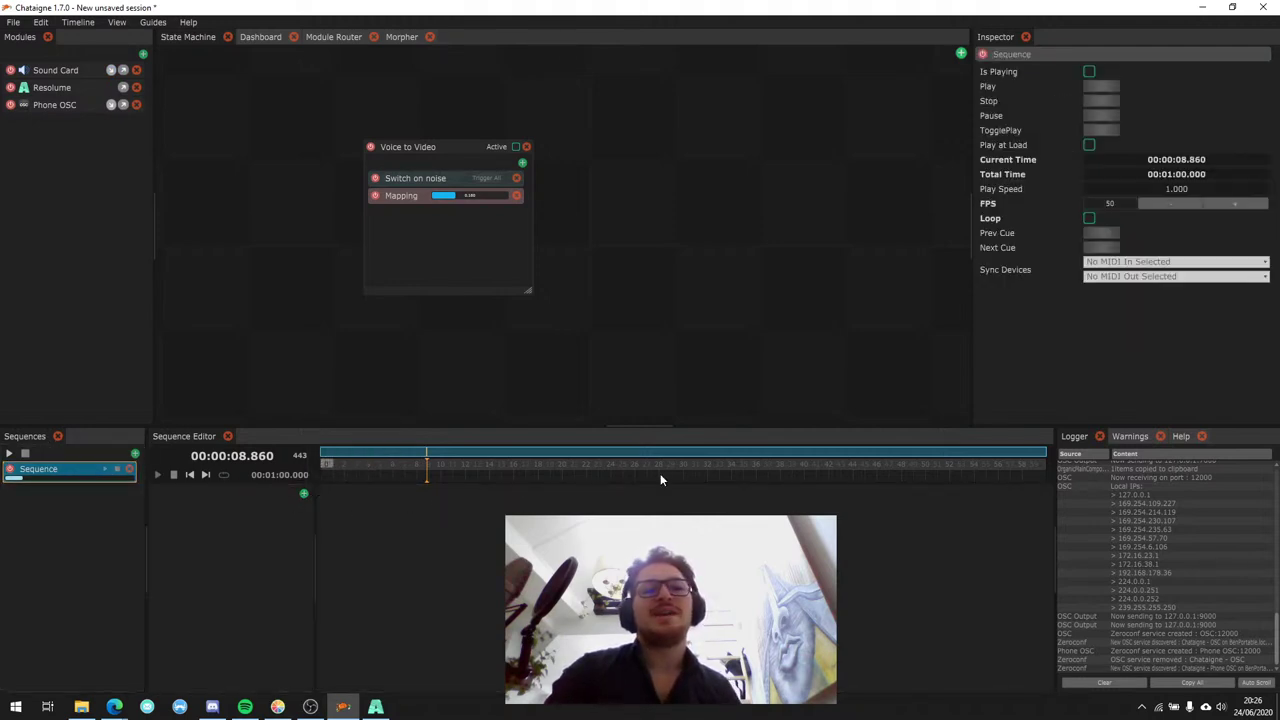
Play the sequence briefly, then test the previous and next cue jumps, finishing with the playhead at the start.
{"action": "left_click", "coordinate": [157, 475]}
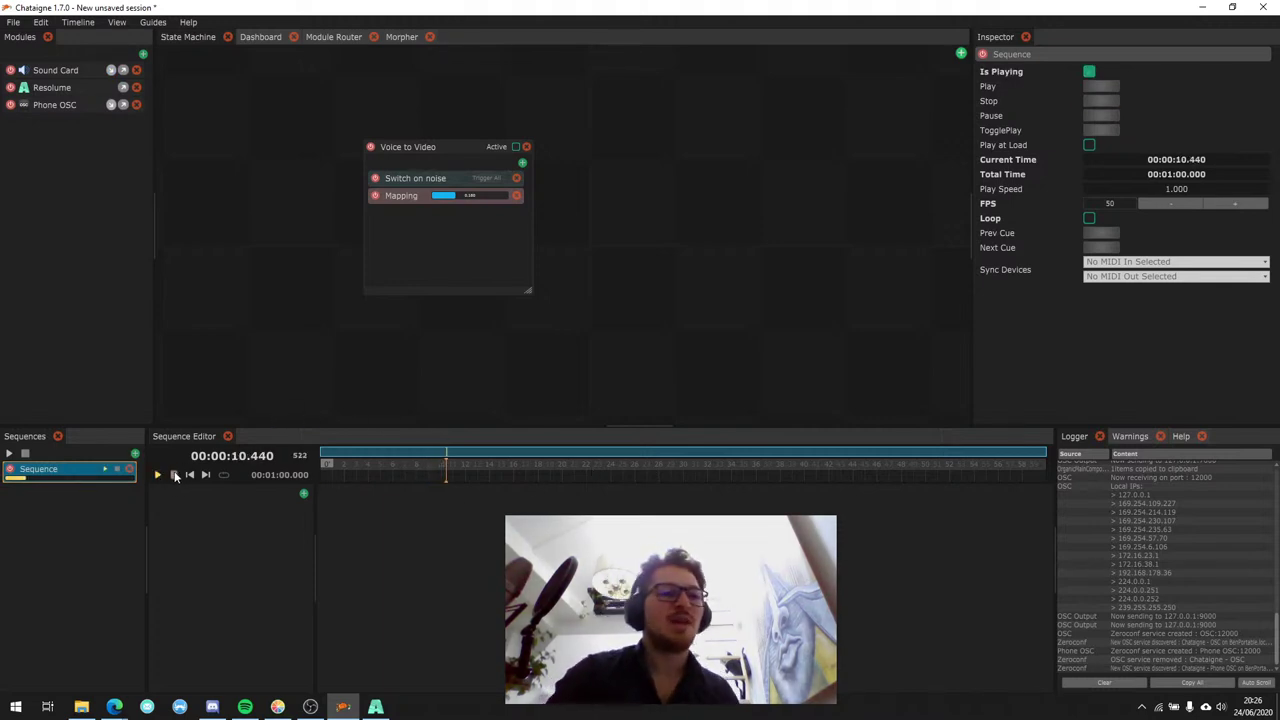
{"action": "left_click", "coordinate": [190, 476]}
{"action": "left_click", "coordinate": [206, 475]}
{"action": "left_click", "coordinate": [190, 475]}
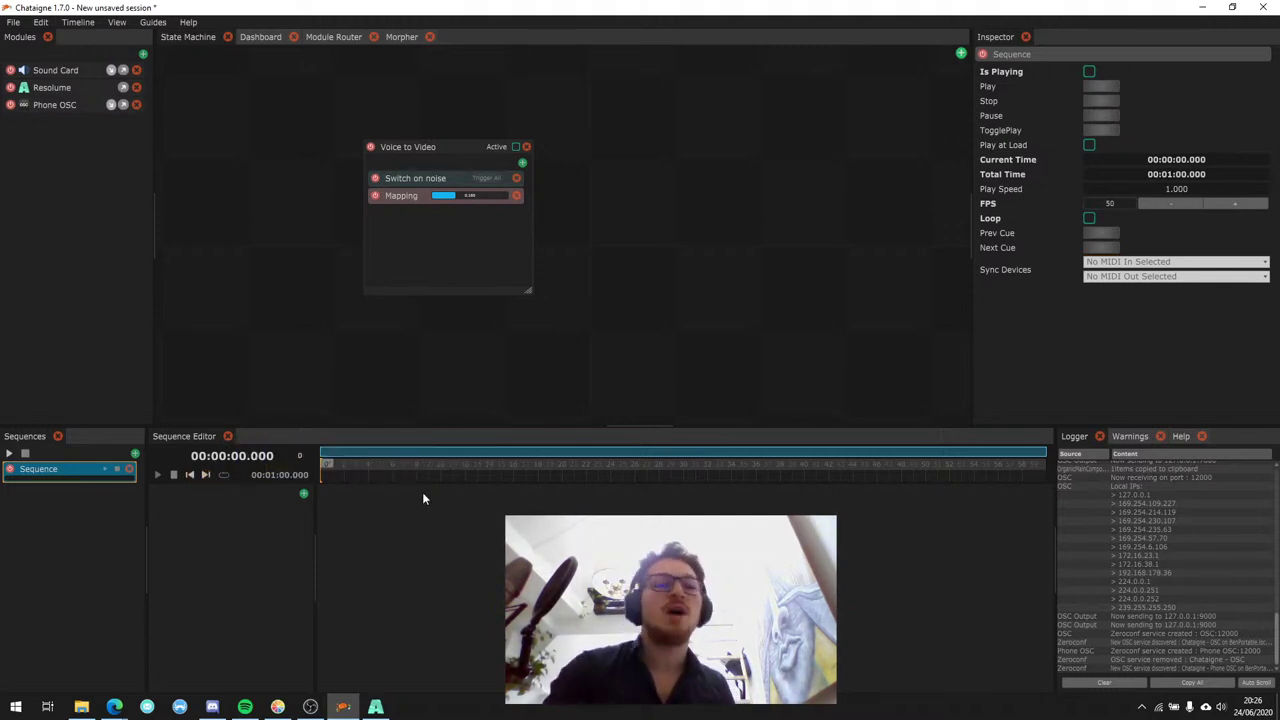
Add three cues to the timeline at about 2.8, 8.5 and 17.5 seconds.
{"action": "double_click", "coordinate": [354, 472]}
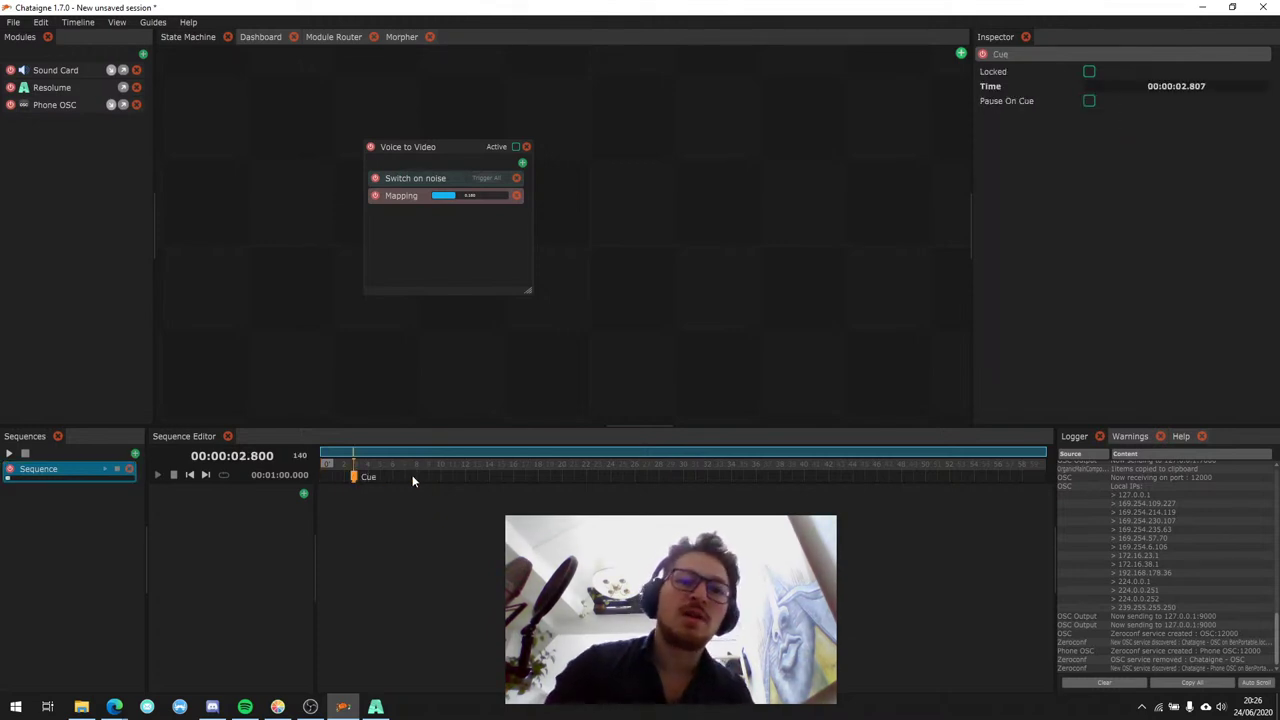
{"action": "left_click", "coordinate": [423, 472]}
{"action": "double_click", "coordinate": [423, 472]}
{"action": "double_click", "coordinate": [531, 476]}
{"action": "left_click", "coordinate": [581, 476]}
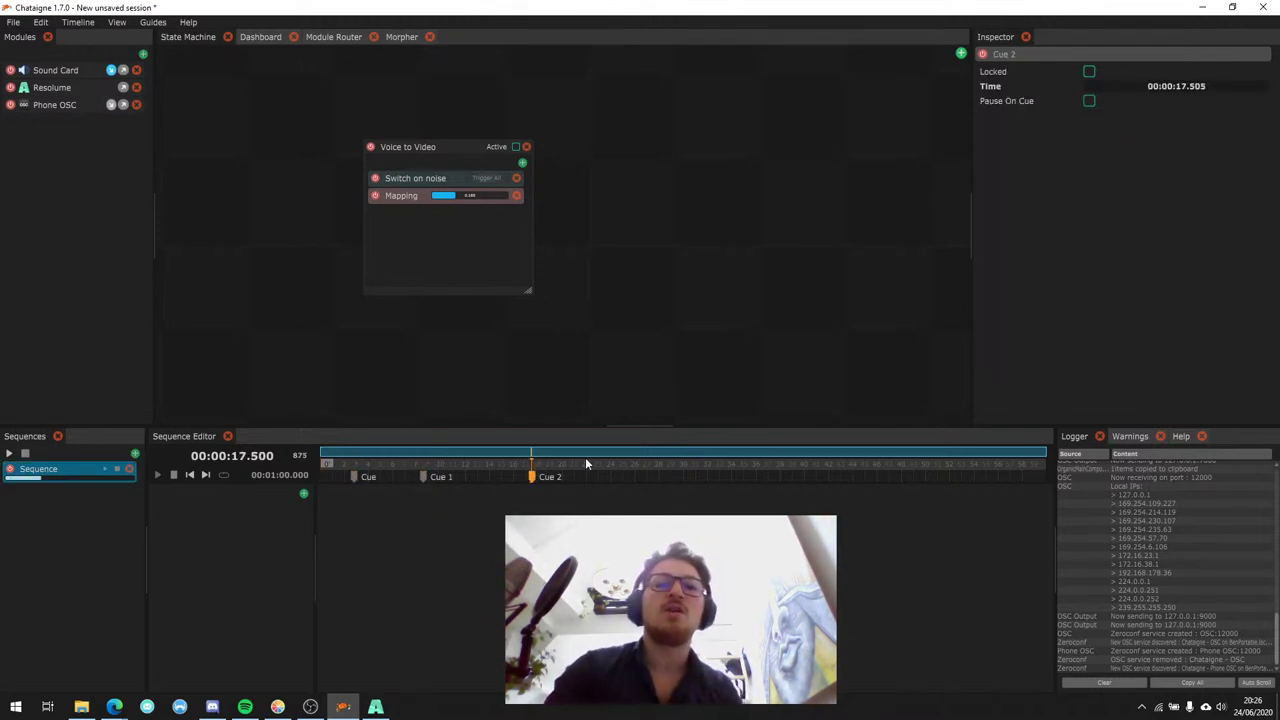
Add a fourth cue to the timeline at about 27 seconds and place the playhead at about 24.7 seconds.
{"action": "left_click_drag", "start_coordinate": [581, 477], "coordinate": [700, 478]}
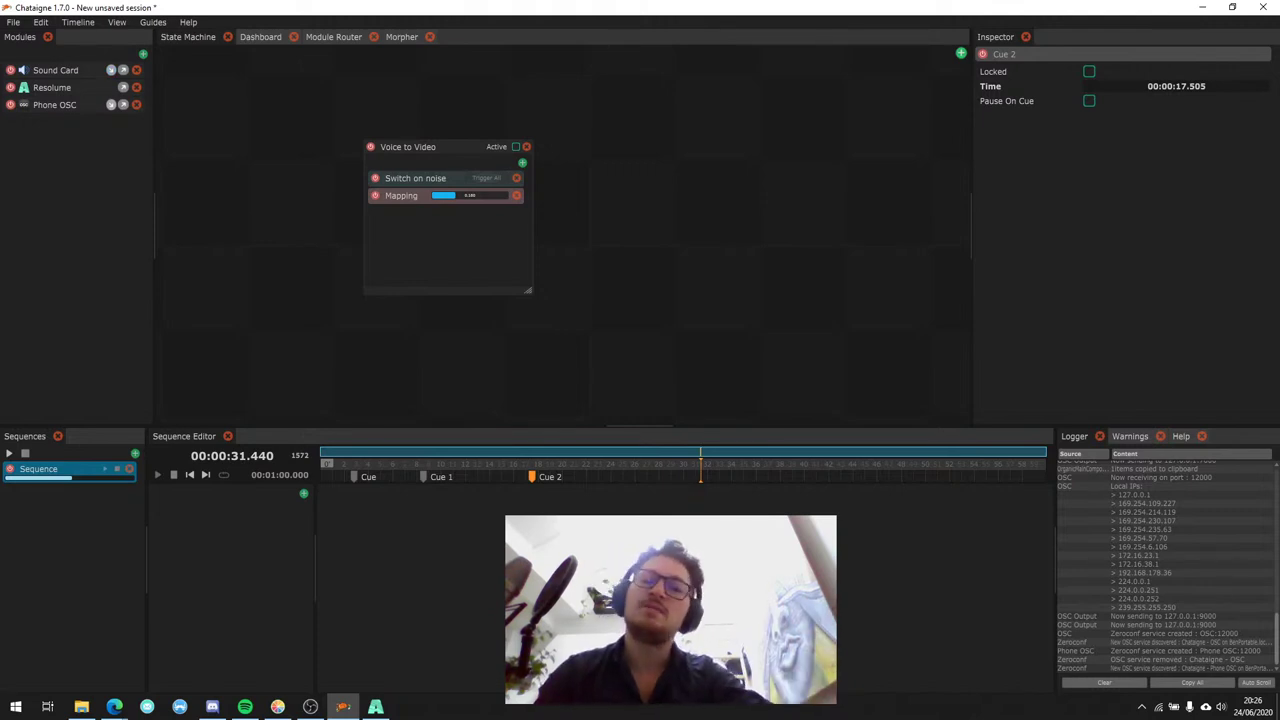
{"action": "double_click", "coordinate": [700, 477]}
{"action": "left_click_drag", "start_coordinate": [700, 477], "coordinate": [620, 477]}
{"action": "left_click_drag", "start_coordinate": [720, 478], "coordinate": [666, 478]}
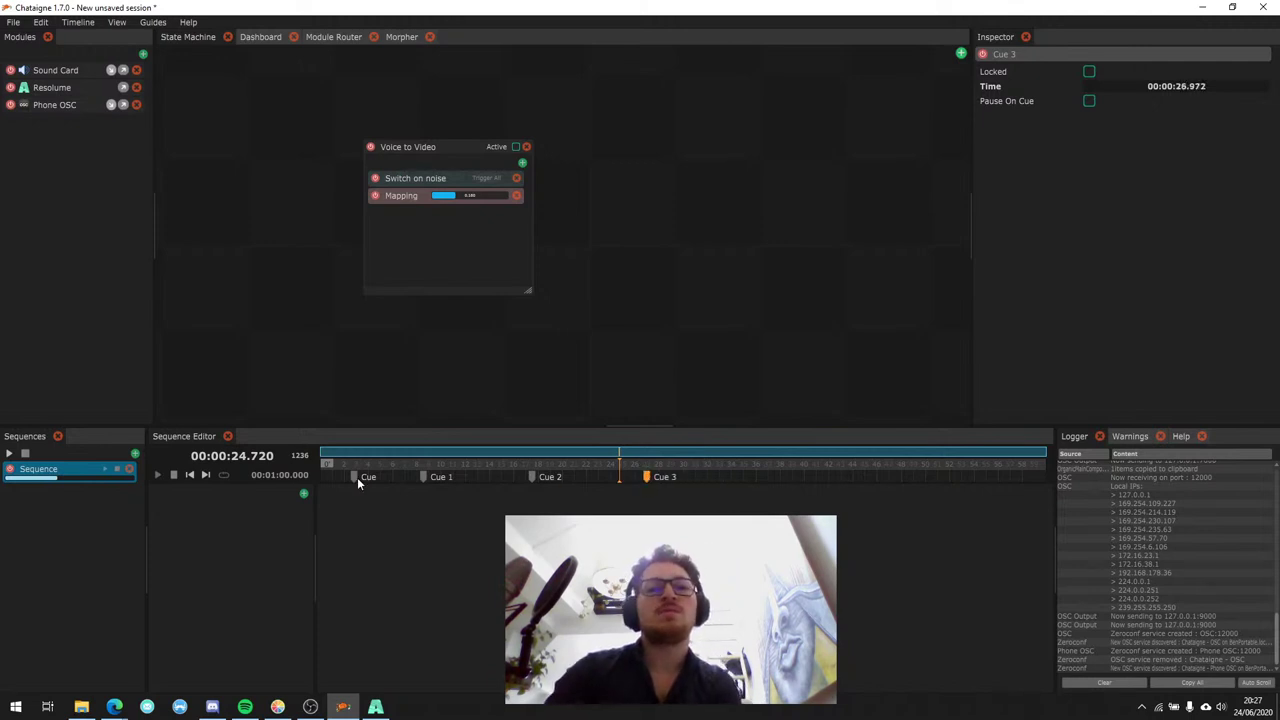
Test the previous and next cue jumps repeatedly, moving the playhead back and forth between the first cue and Cue 2.
{"action": "left_click", "coordinate": [194, 475]}
{"action": "left_click", "coordinate": [194, 475]}
{"action": "left_click", "coordinate": [194, 475]}
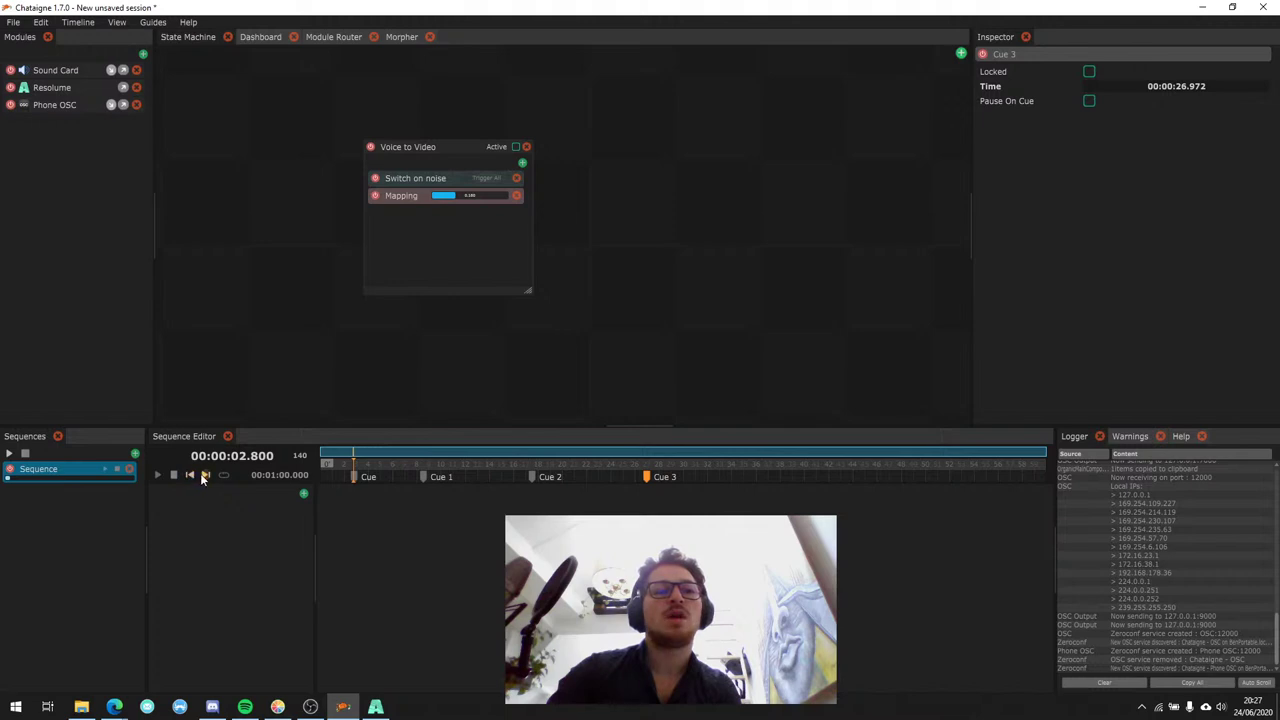
{"action": "left_click", "coordinate": [203, 477]}
{"action": "left_click", "coordinate": [203, 477]}
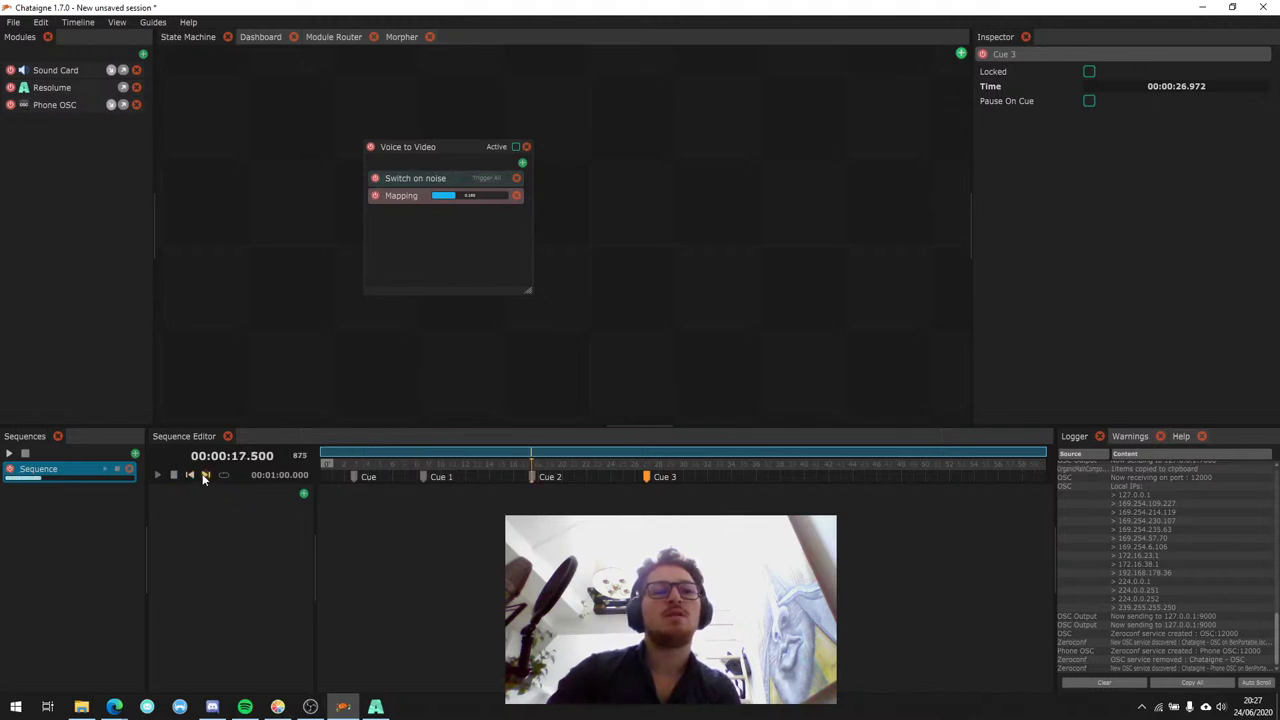
{"action": "left_click", "coordinate": [192, 476]}
{"action": "left_click", "coordinate": [192, 476]}
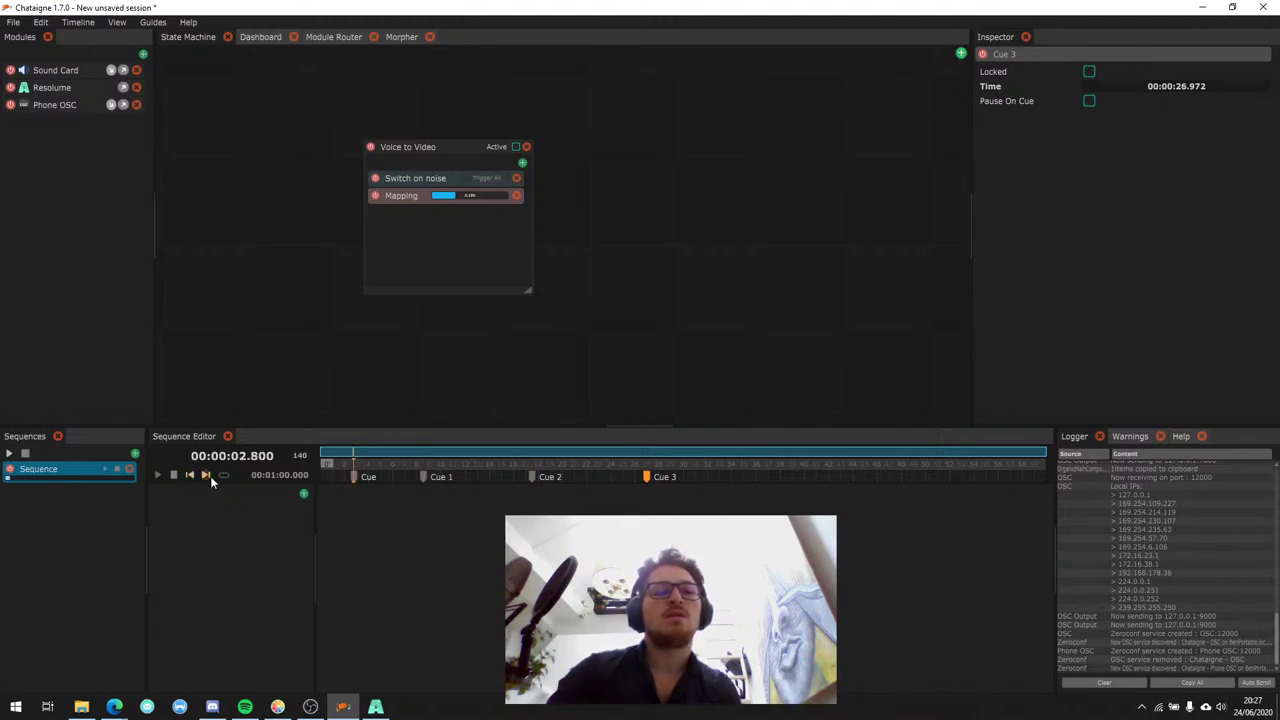
{"action": "left_click", "coordinate": [207, 475]}
{"action": "left_click", "coordinate": [206, 474]}
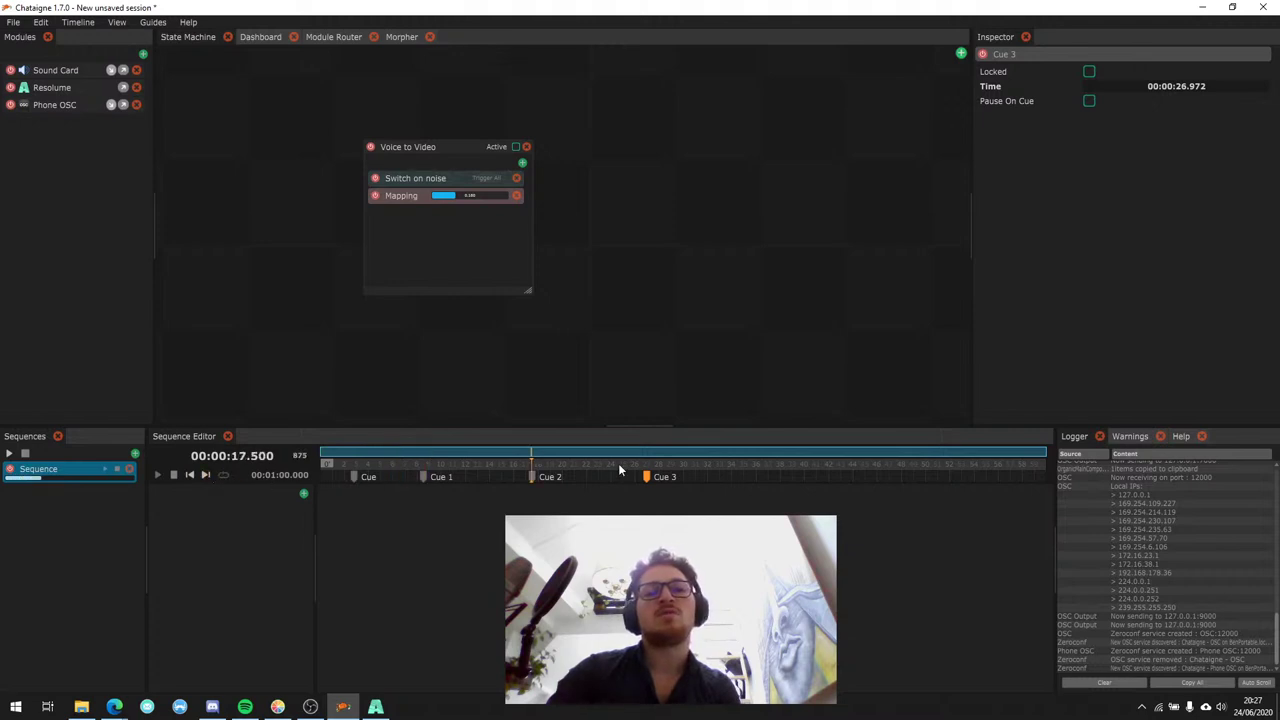
{"action": "left_click", "coordinate": [206, 474]}
{"action": "left_click", "coordinate": [192, 476]}
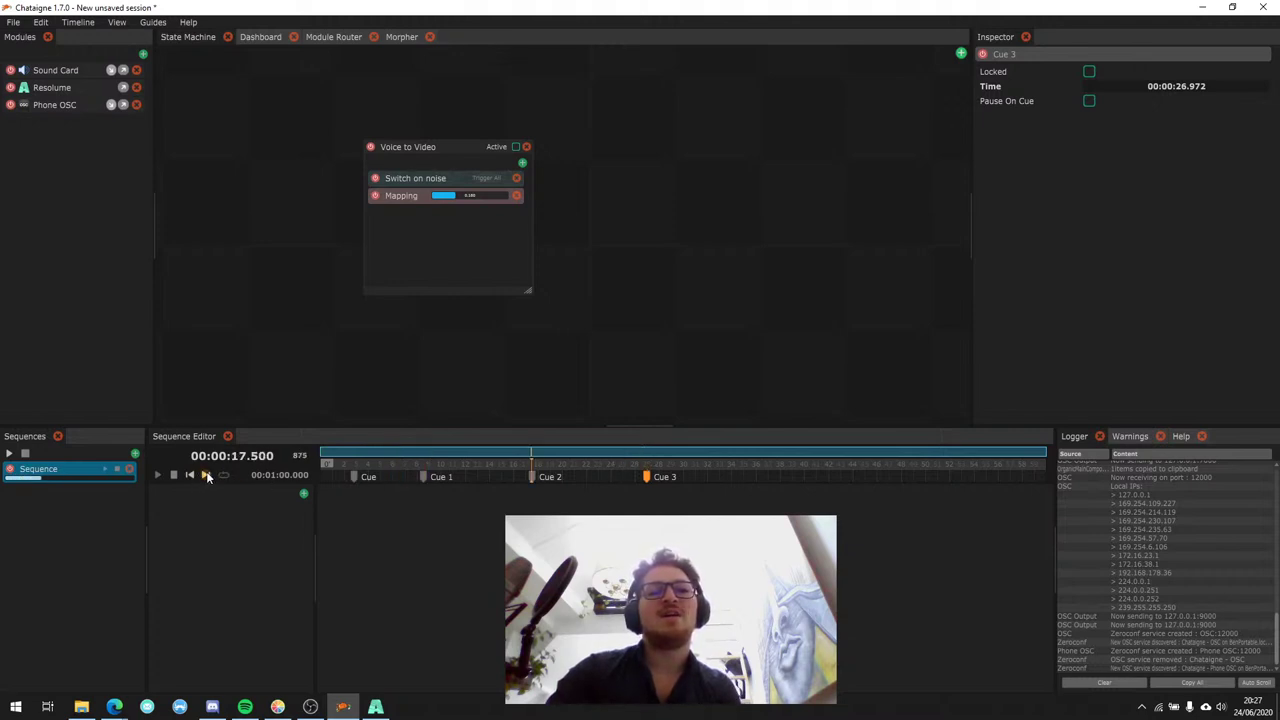
Place the playhead at about 7.2 seconds, between the first cue and Cue 1, and test the cue jumps from there.
{"action": "mouse_move", "coordinate": [629, 458]}
{"action": "left_mouse_down"}
{"action": "mouse_move", "coordinate": [574, 484]}
{"action": "mouse_move", "coordinate": [204, 477]}
{"action": "left_mouse_up"}
{"action": "left_click_drag", "start_coordinate": [280, 485], "coordinate": [384, 480]}
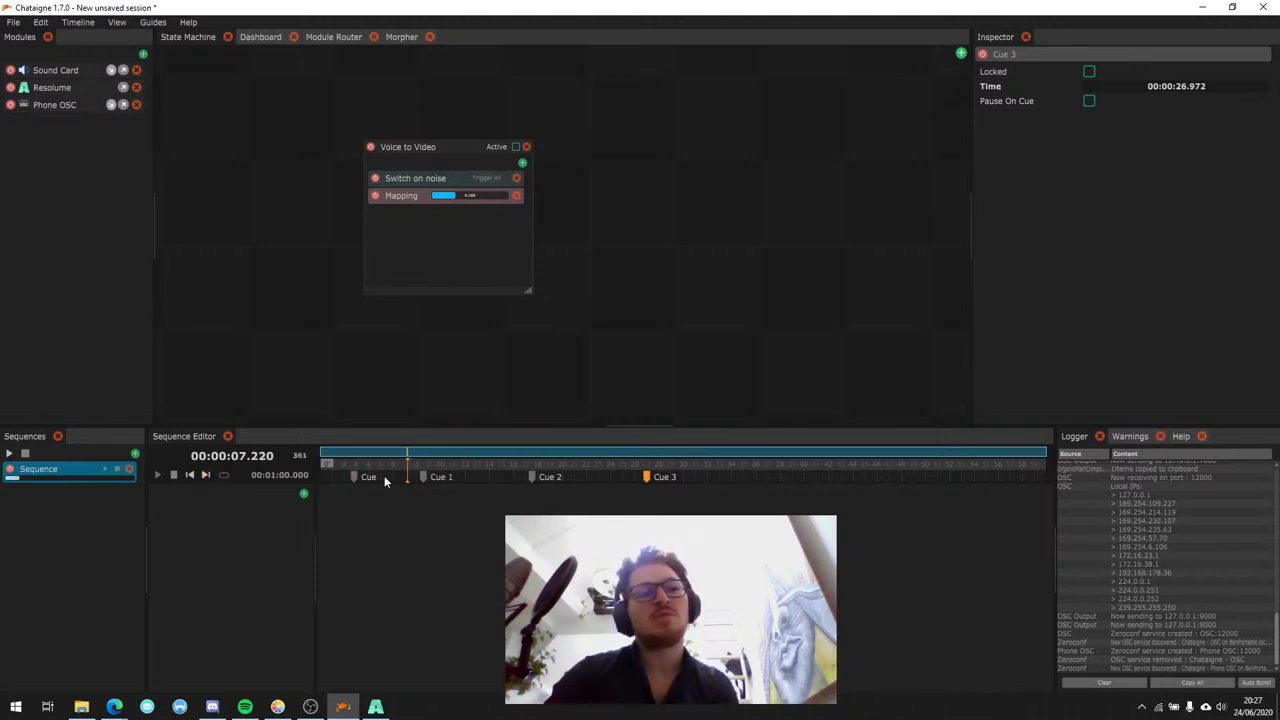
{"action": "left_click", "coordinate": [207, 475]}
{"action": "left_click", "coordinate": [192, 475]}
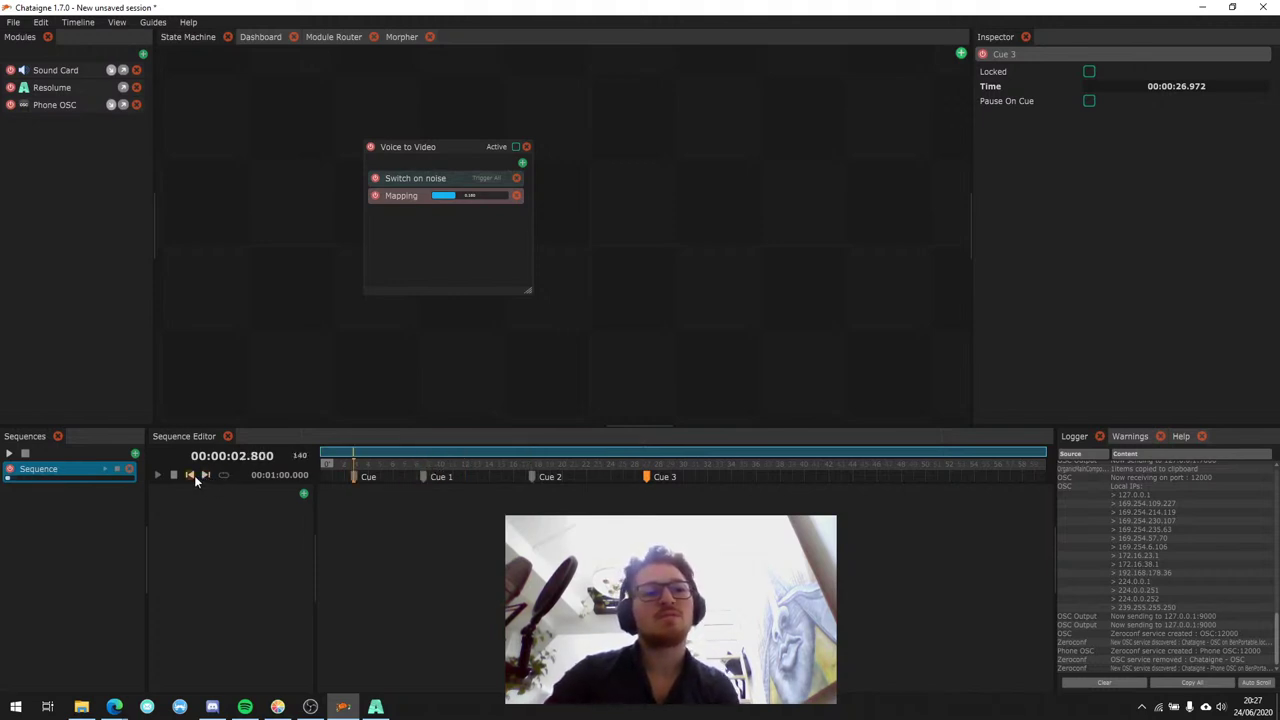
Shift Cue 2 to about 17.9 seconds and the first cue to about 2.4 seconds, jumping between cues to check them.
{"action": "left_click_drag", "start_coordinate": [528, 478], "coordinate": [534, 477]}
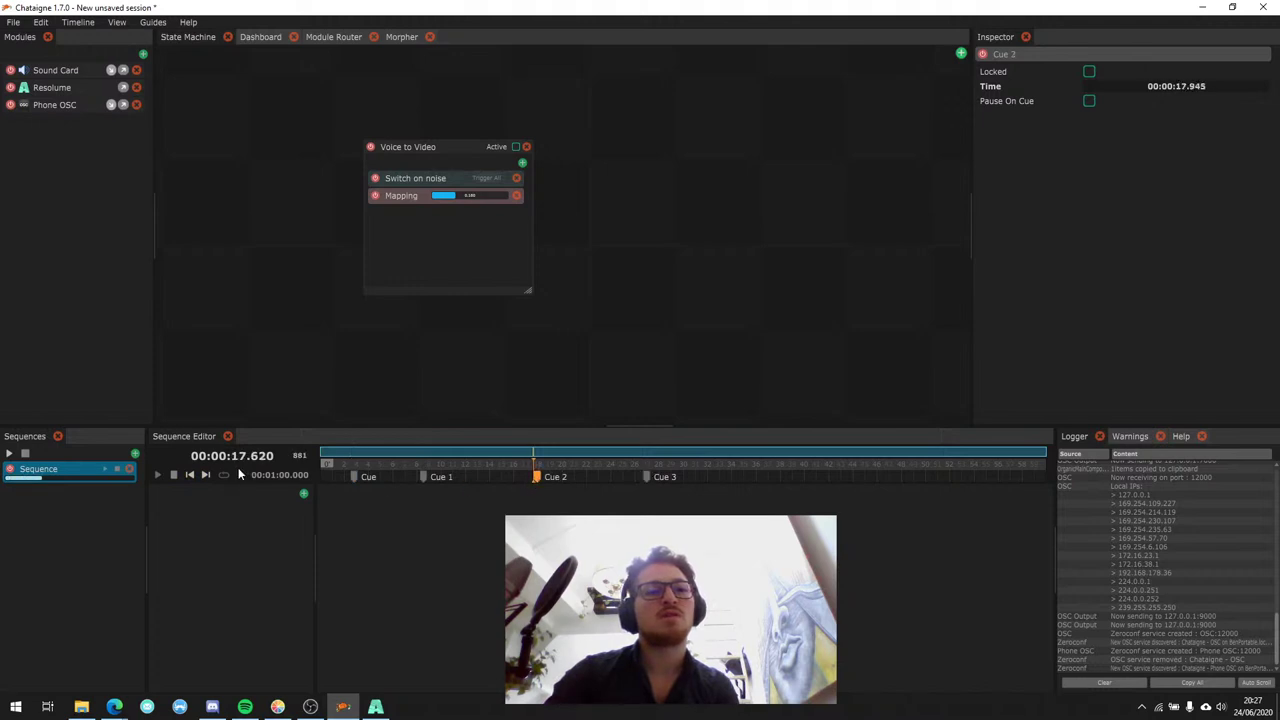
{"action": "left_click", "coordinate": [191, 475]}
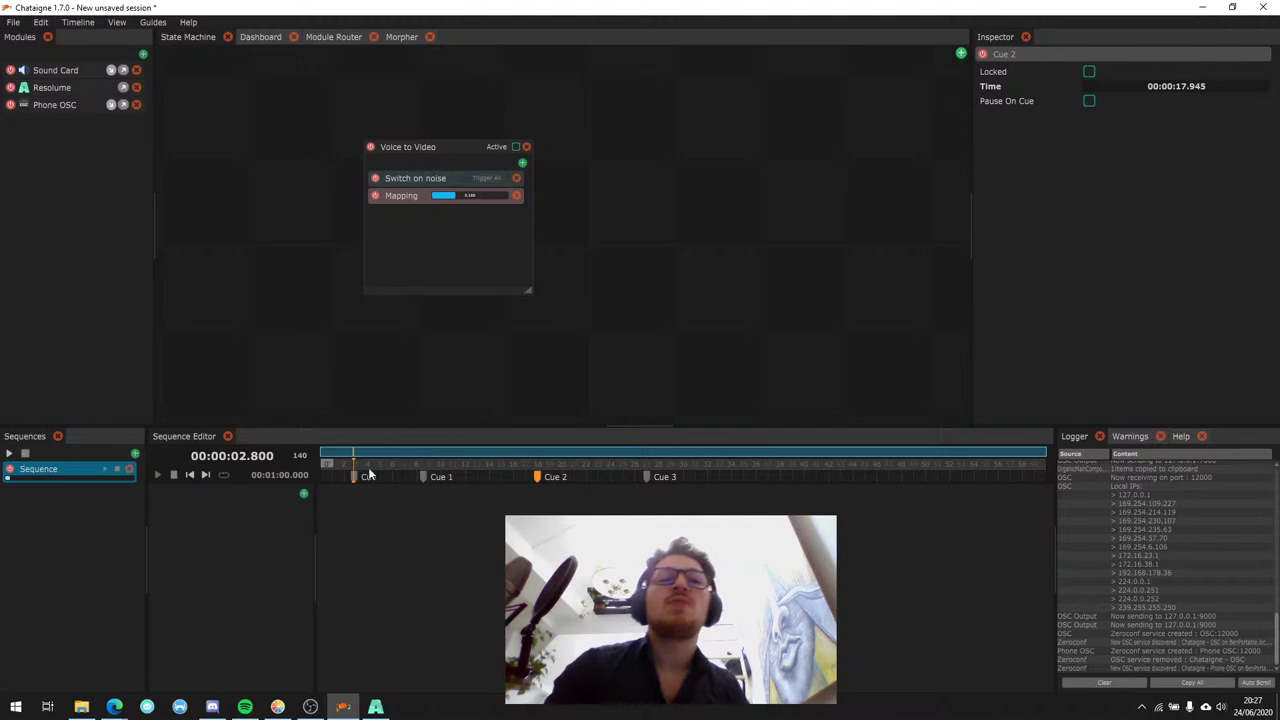
{"action": "left_click_drag", "start_coordinate": [353, 477], "coordinate": [348, 480]}
{"action": "left_click", "coordinate": [206, 475]}
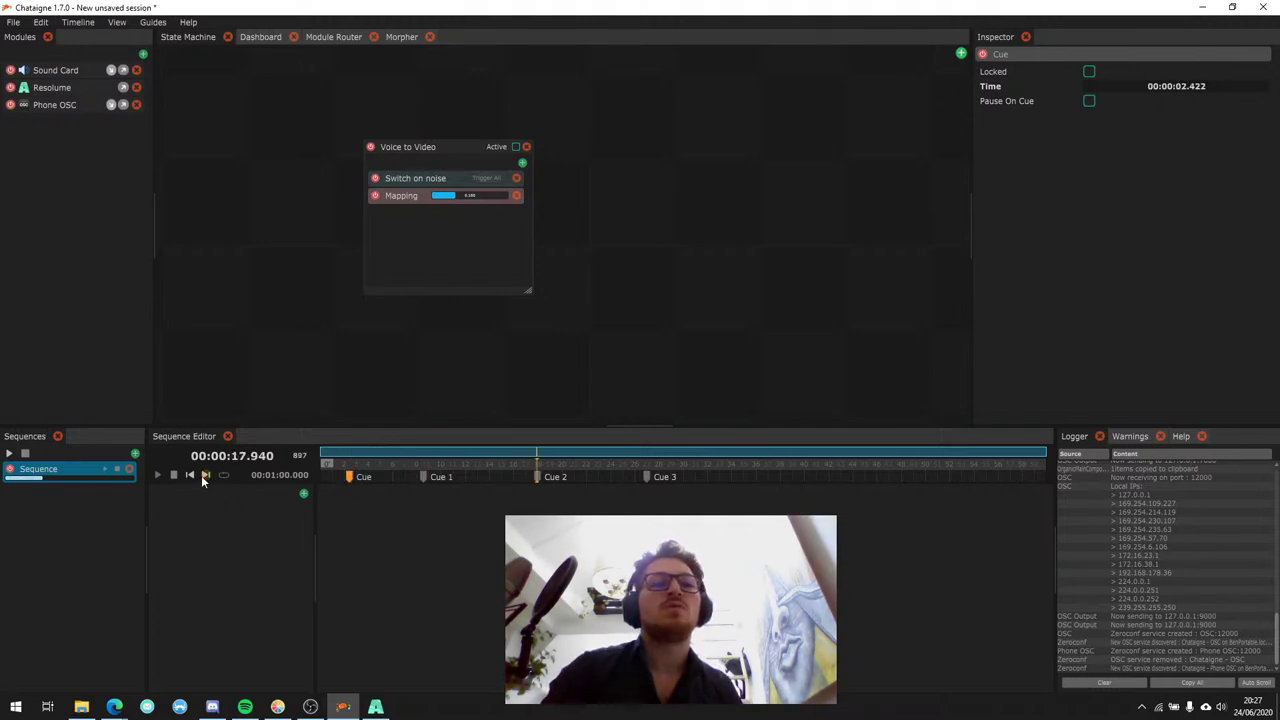
{"action": "left_click", "coordinate": [194, 475]}
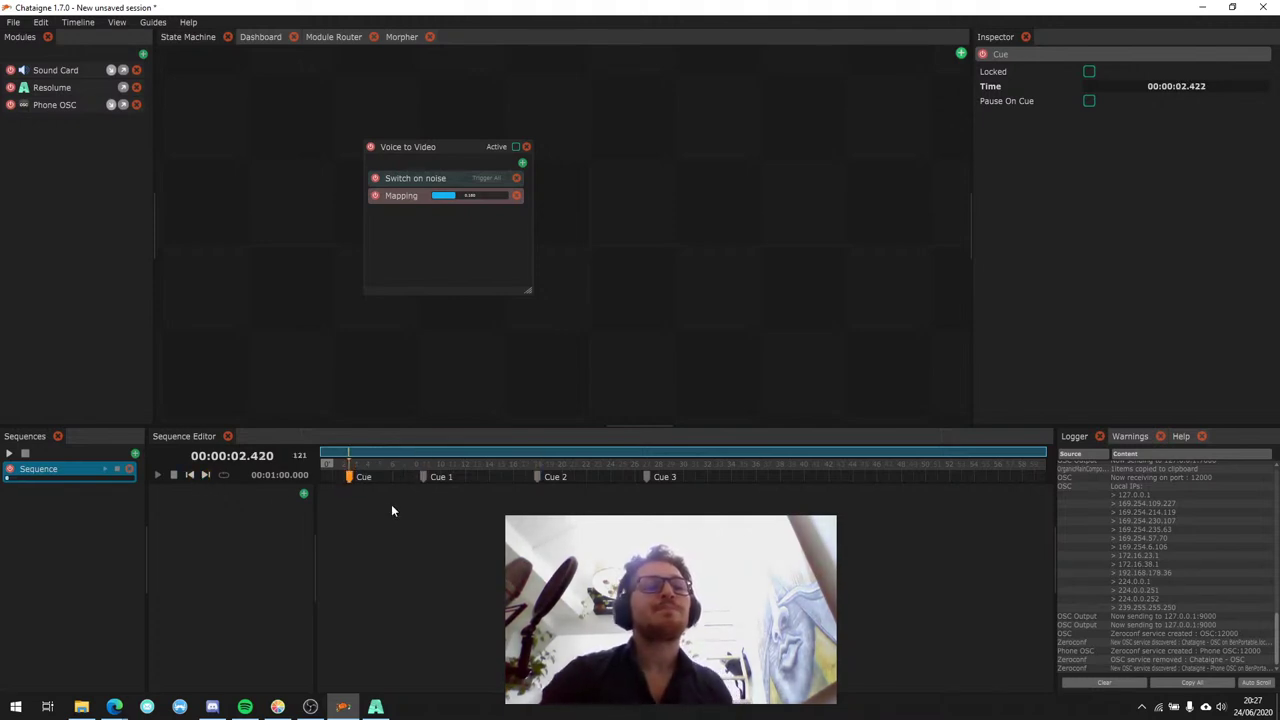
Move the playhead to about 9.4 seconds and add a Trigger layer to the sequence, adjusting its height.
{"action": "left_click", "coordinate": [470, 480]}
{"action": "left_click", "coordinate": [467, 482]}
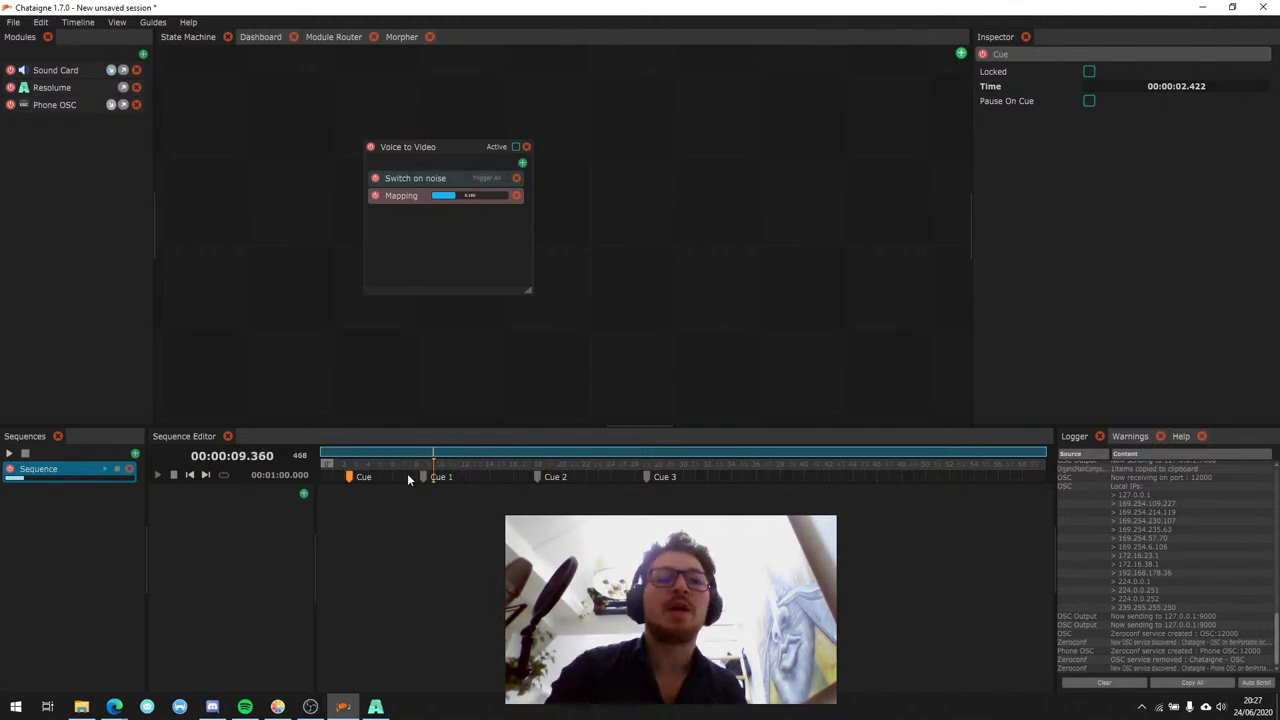
{"action": "left_click", "coordinate": [278, 512]}
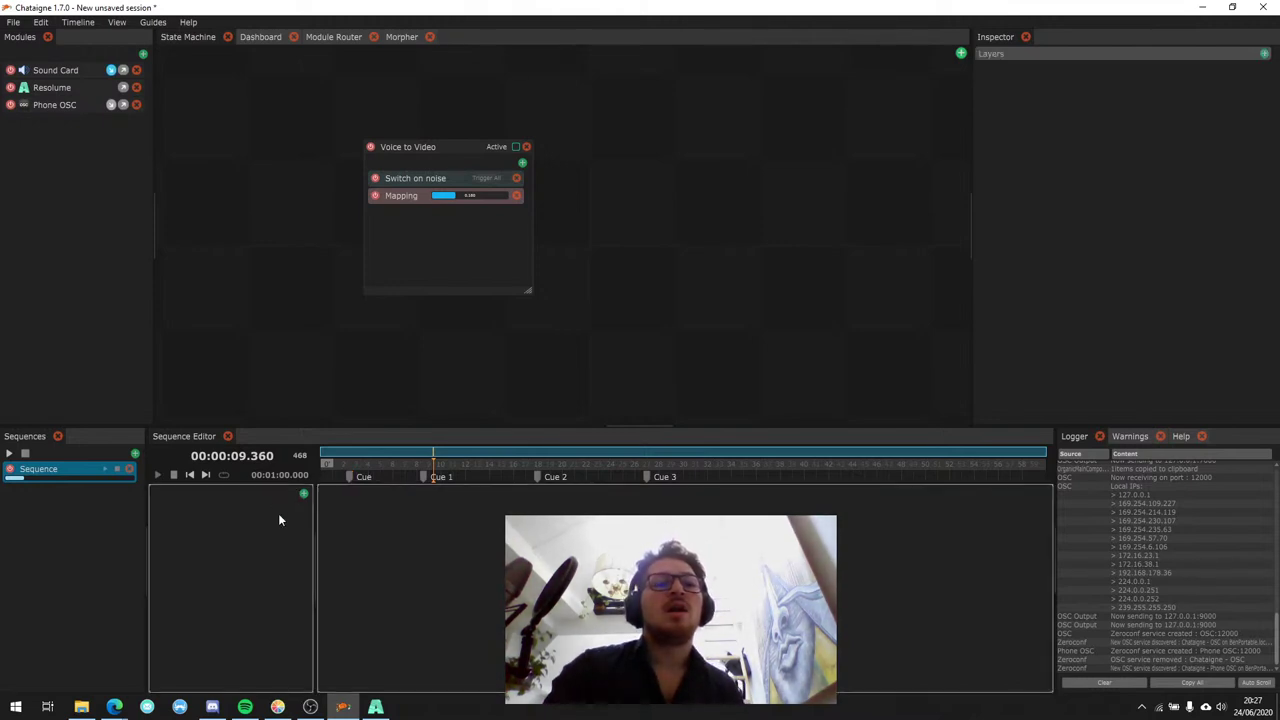
{"action": "left_click", "coordinate": [304, 494]}
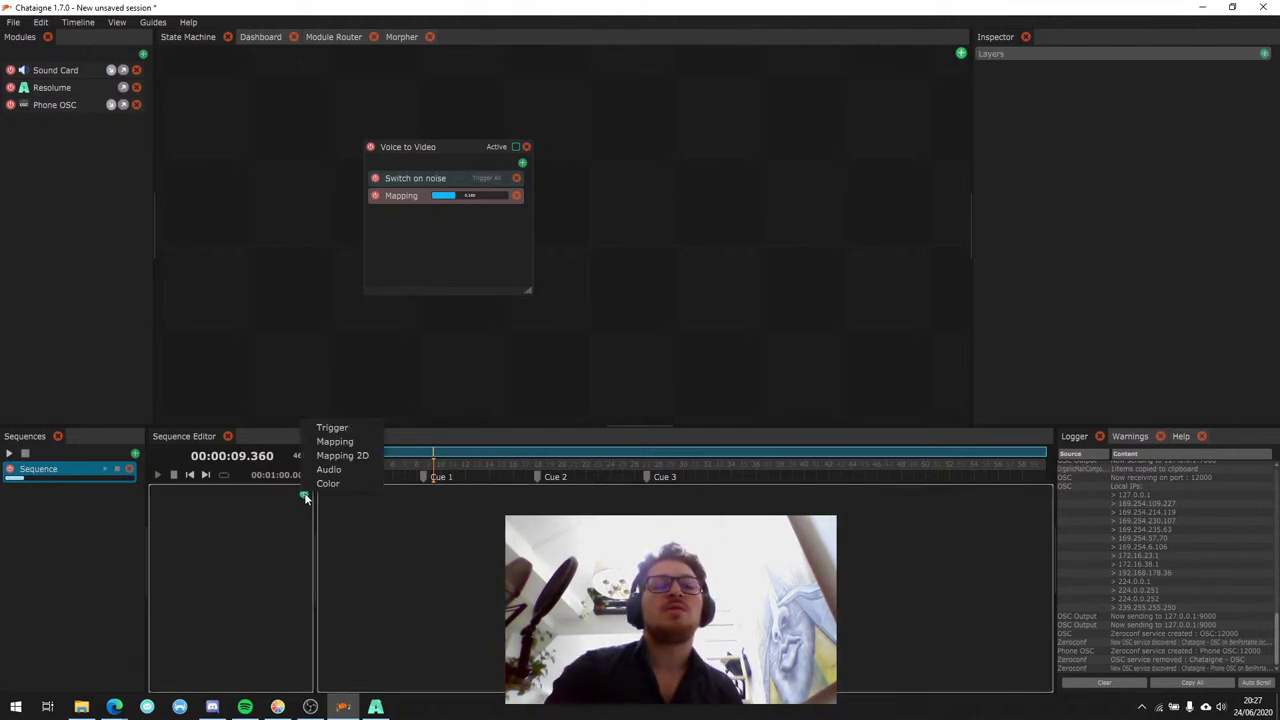
{"action": "left_click", "coordinate": [333, 429]}
{"action": "left_click_drag", "start_coordinate": [228, 537], "coordinate": [231, 553]}
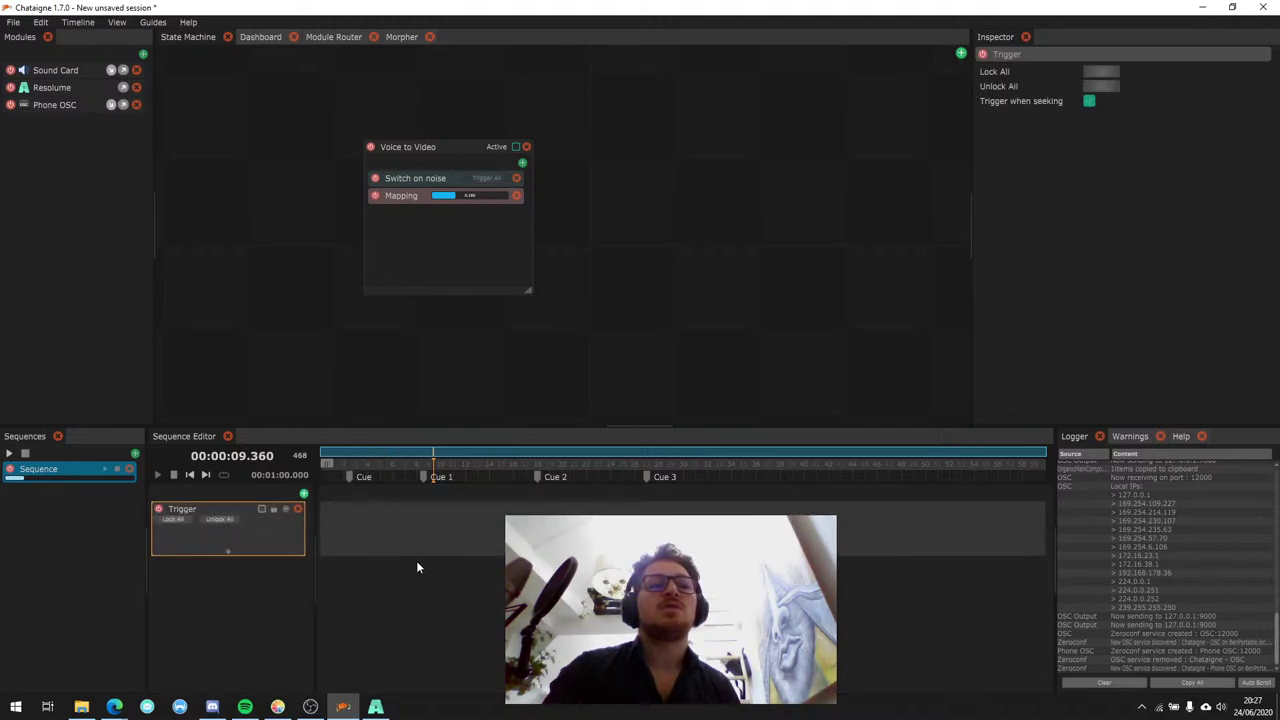
Add a row of triggers along the Trigger layer, starting at about 2.4, 11.6 and 19.5 seconds.
{"action": "left_click", "coordinate": [366, 528]}
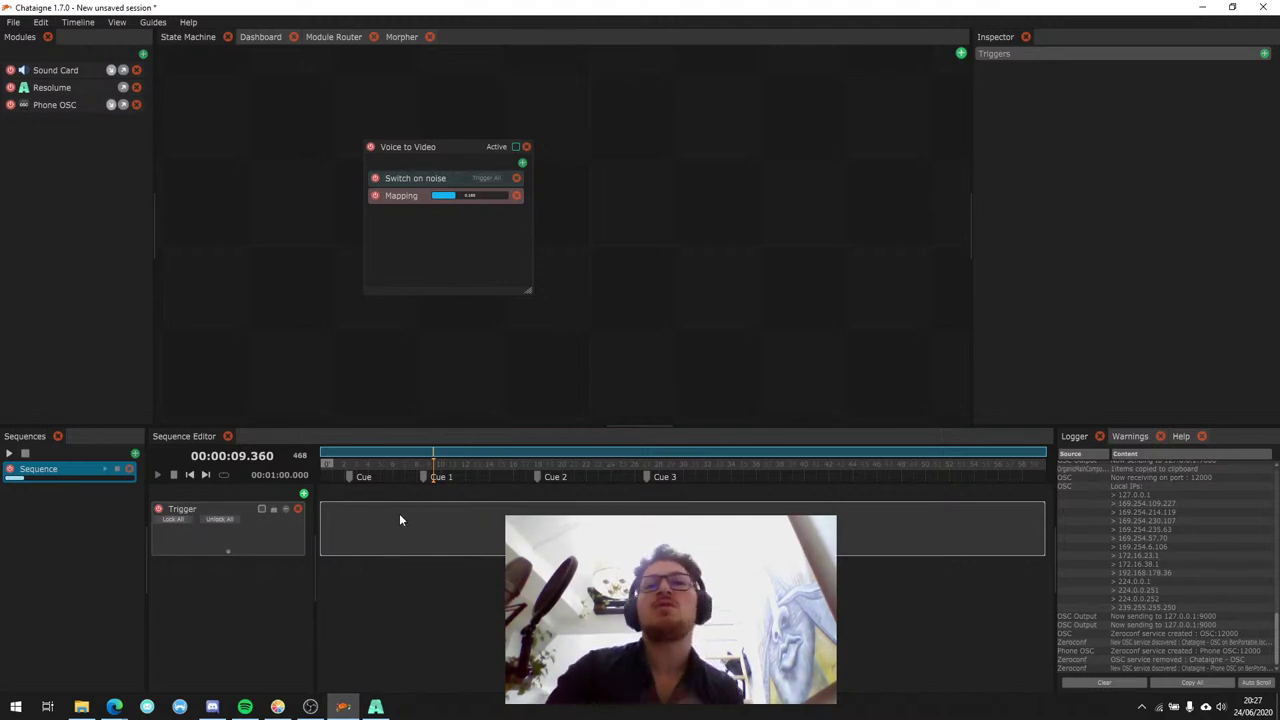
{"action": "double_click", "coordinate": [364, 529]}
{"action": "left_click", "coordinate": [470, 523]}
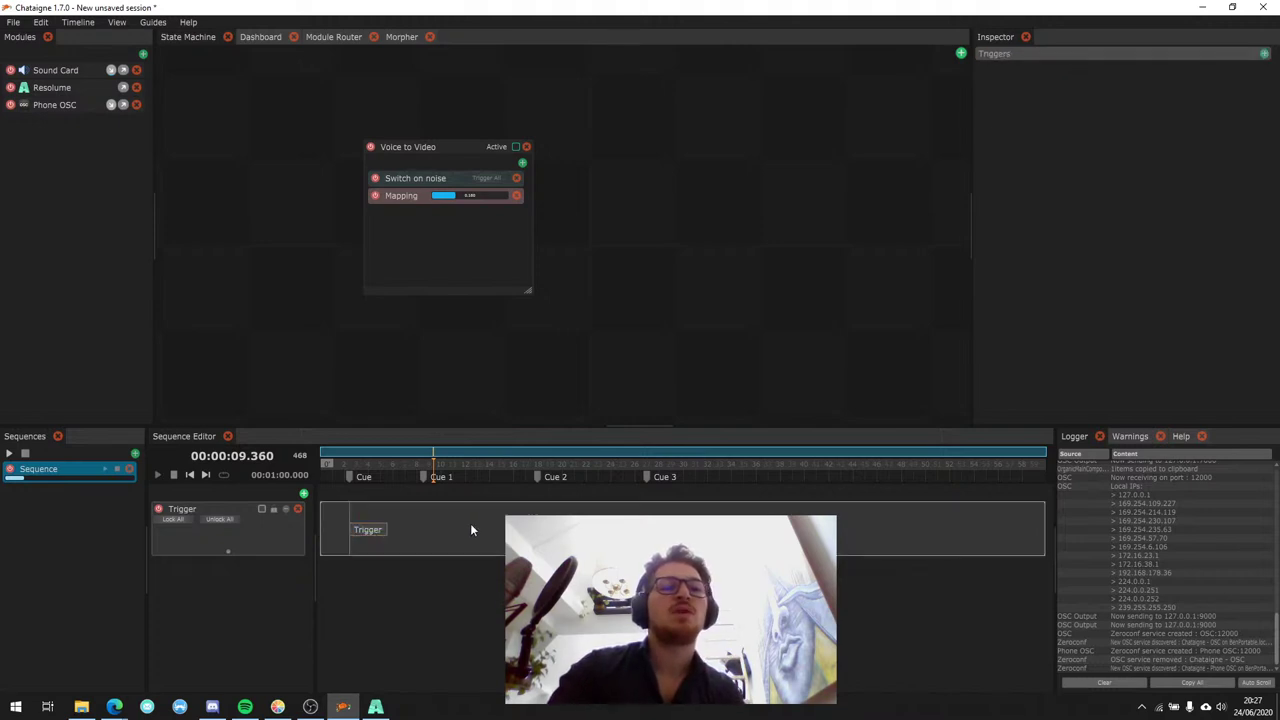
{"action": "double_click", "coordinate": [460, 533]}
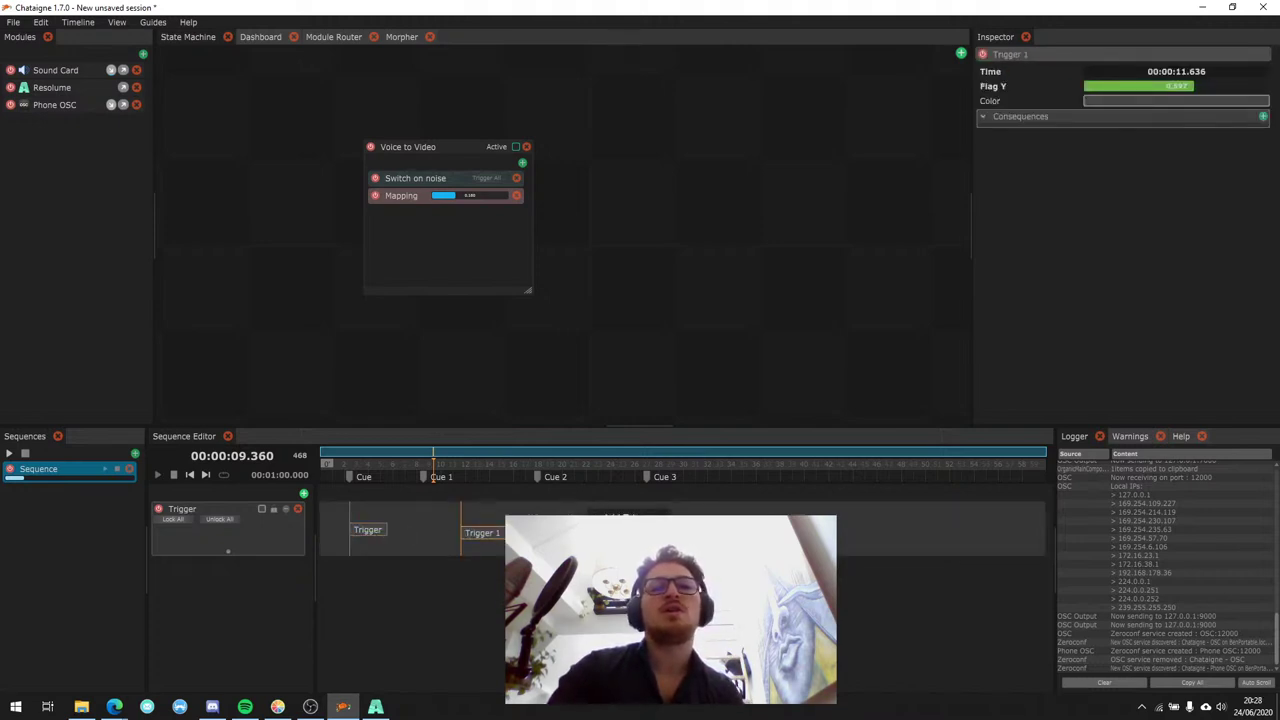
{"action": "left_click", "coordinate": [441, 526]}
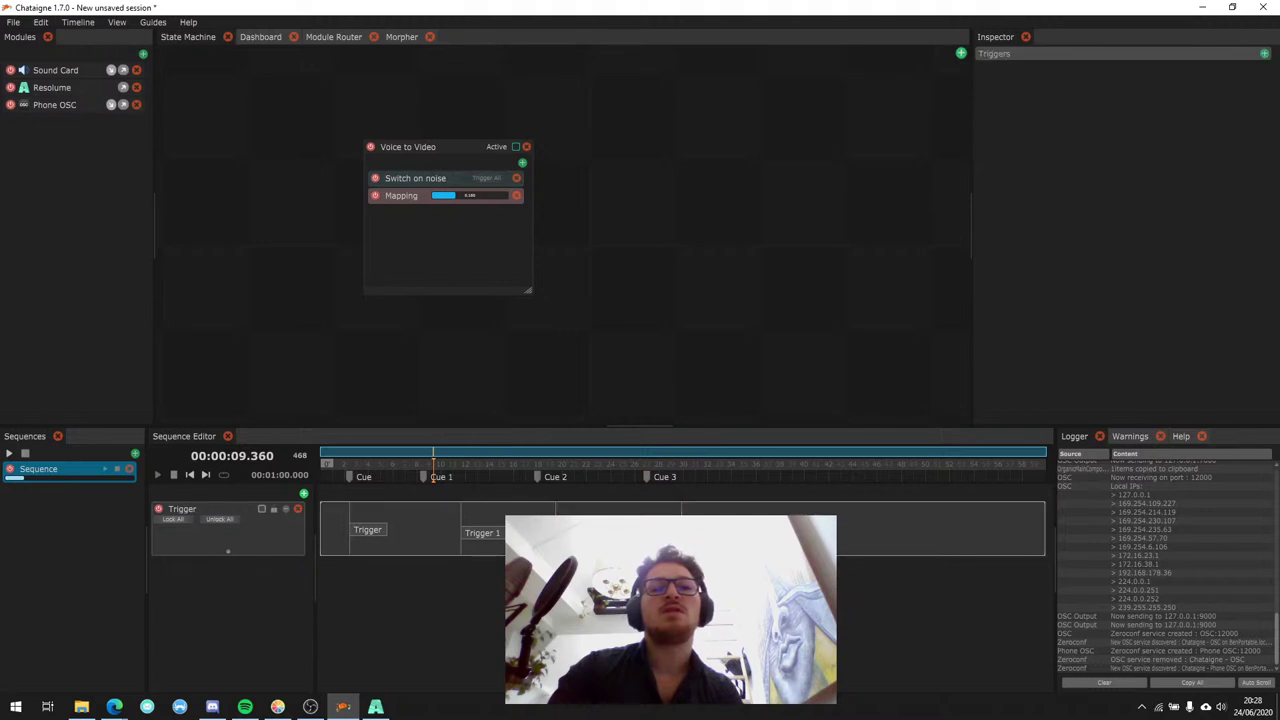
Move the first trigger to about 3.2 seconds and give it a Resolume Launch Clip consequence for layer 1, clip 1.
{"action": "left_click_drag", "start_coordinate": [397, 546], "coordinate": [384, 526]}
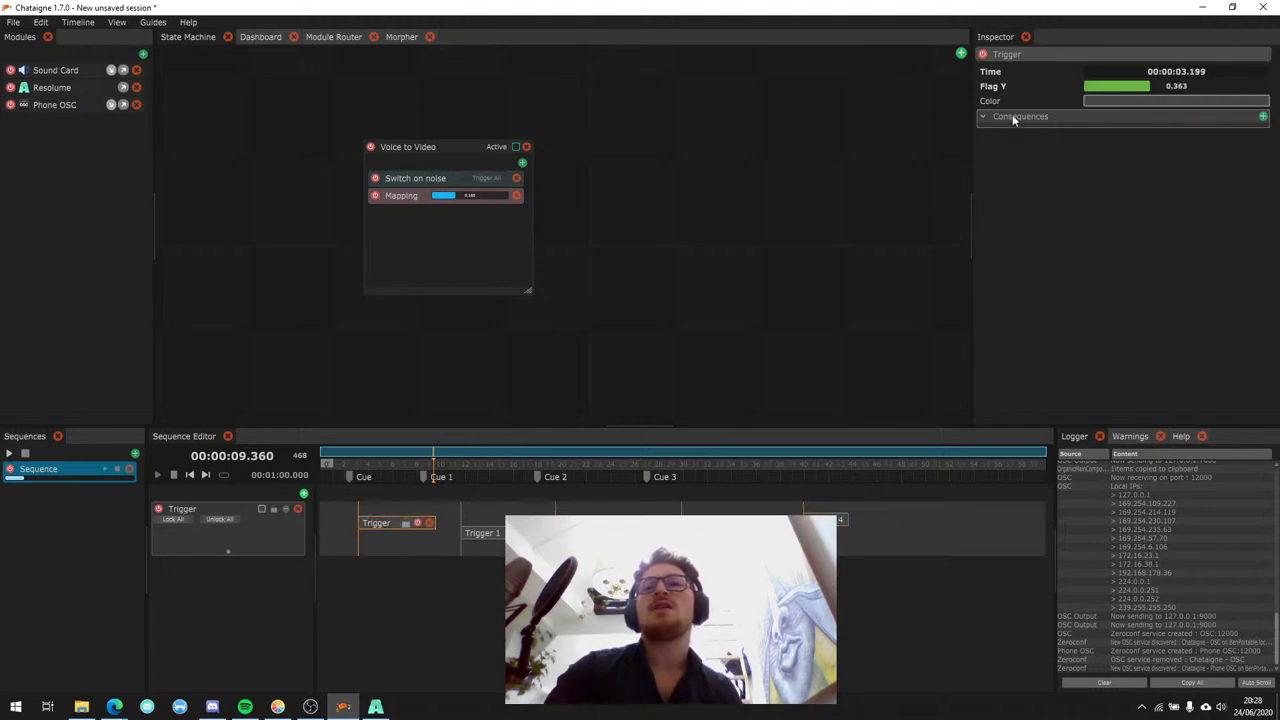
{"action": "left_click", "coordinate": [1262, 117]}
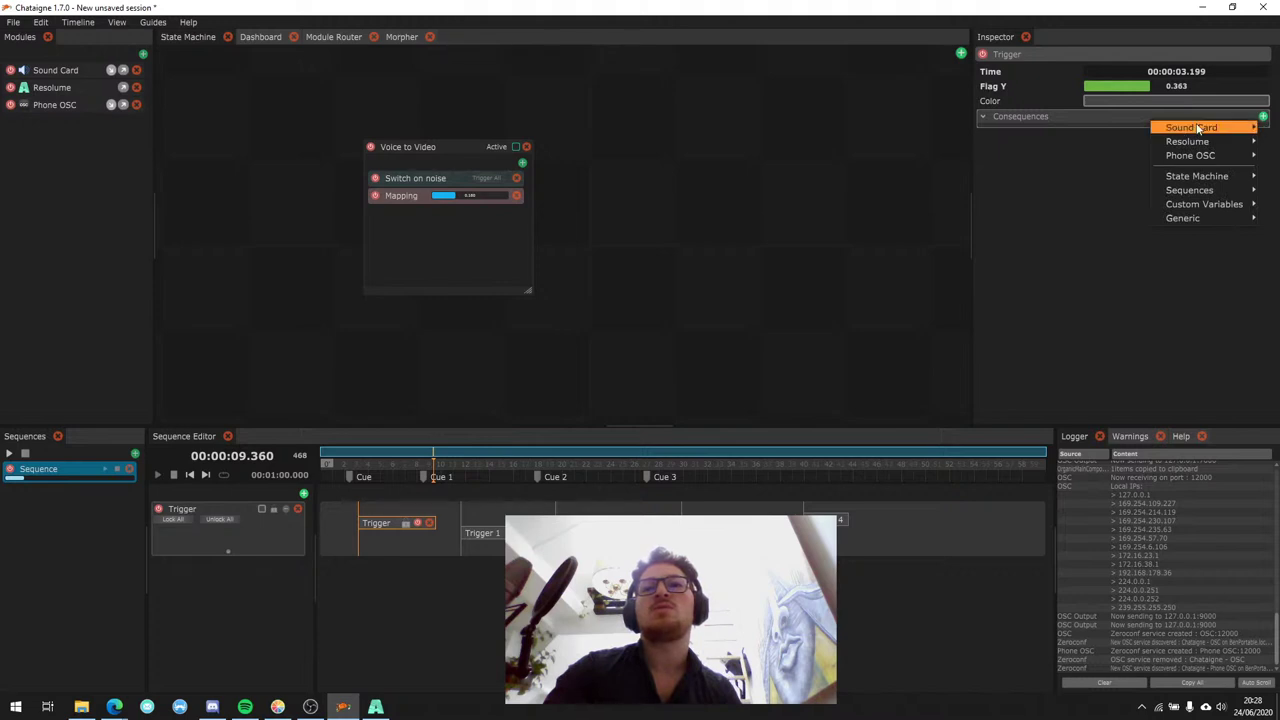
{"action": "mouse_move", "coordinate": [1181, 148]}
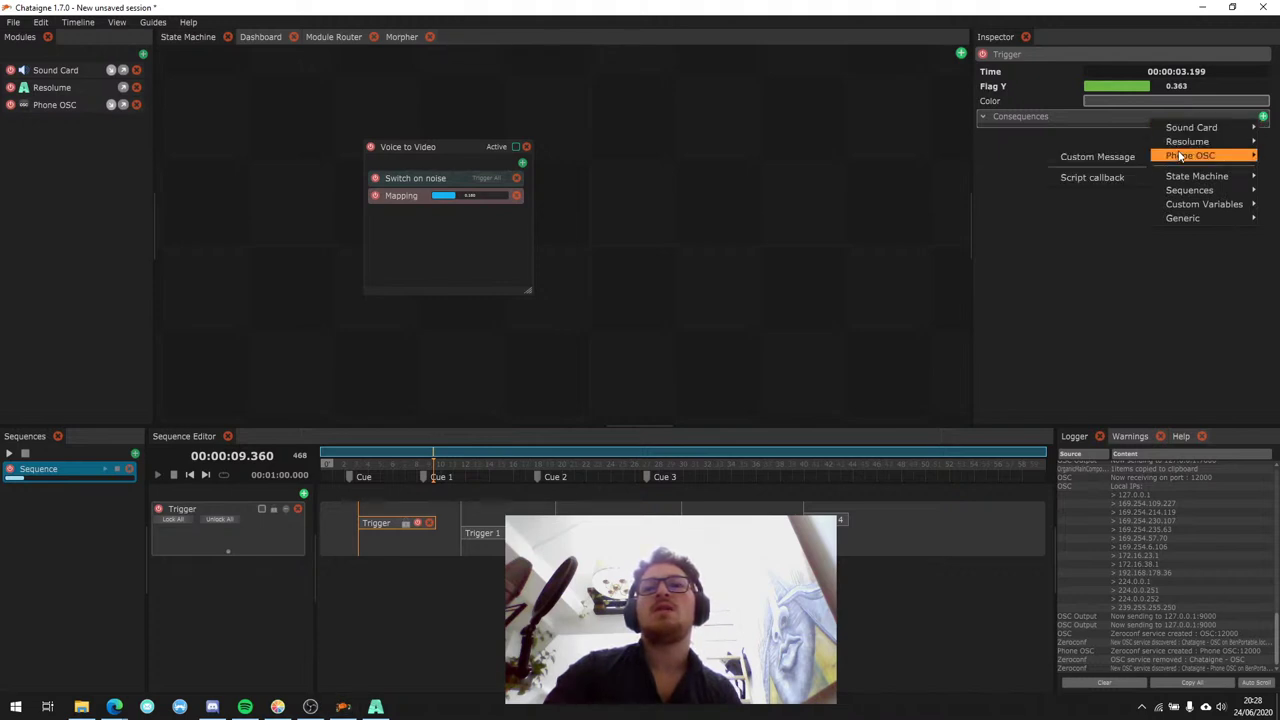
{"action": "mouse_move", "coordinate": [1091, 171]}
{"action": "left_click", "coordinate": [1005, 175]}
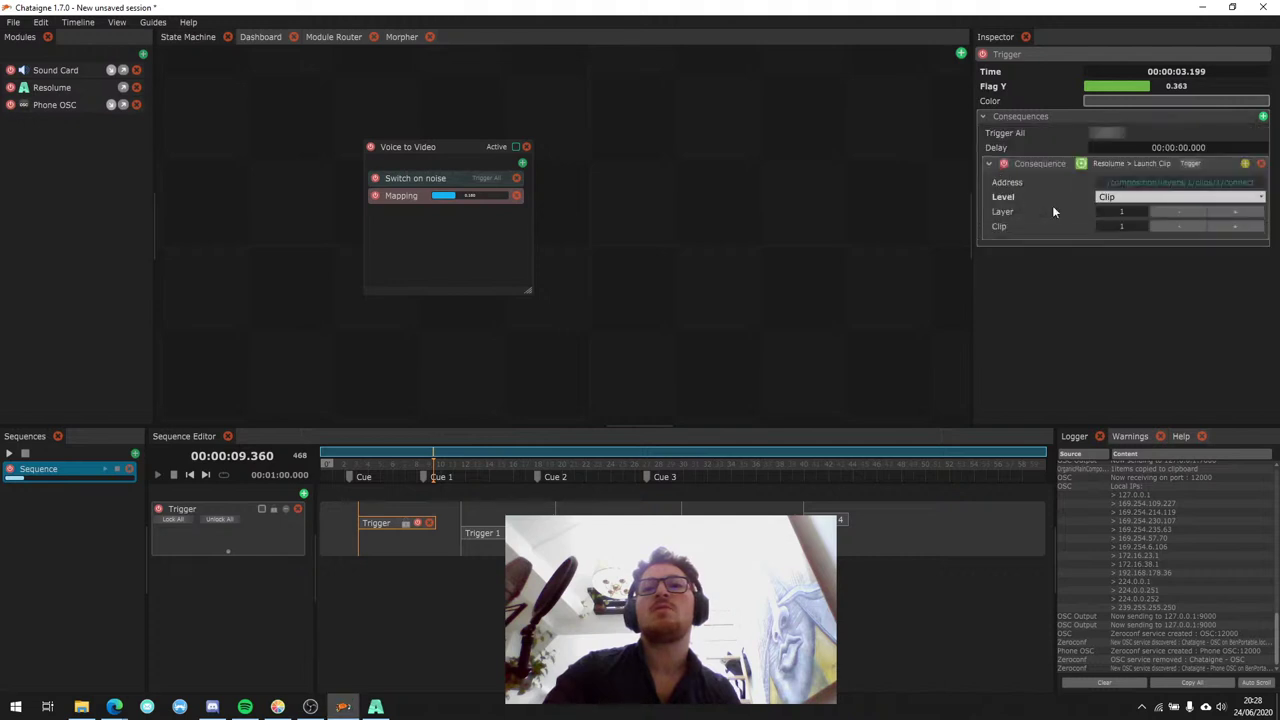
Add a Resolume Launch Clip consequence to Trigger 1, the second trigger on the layer.
{"action": "left_click", "coordinate": [477, 535]}
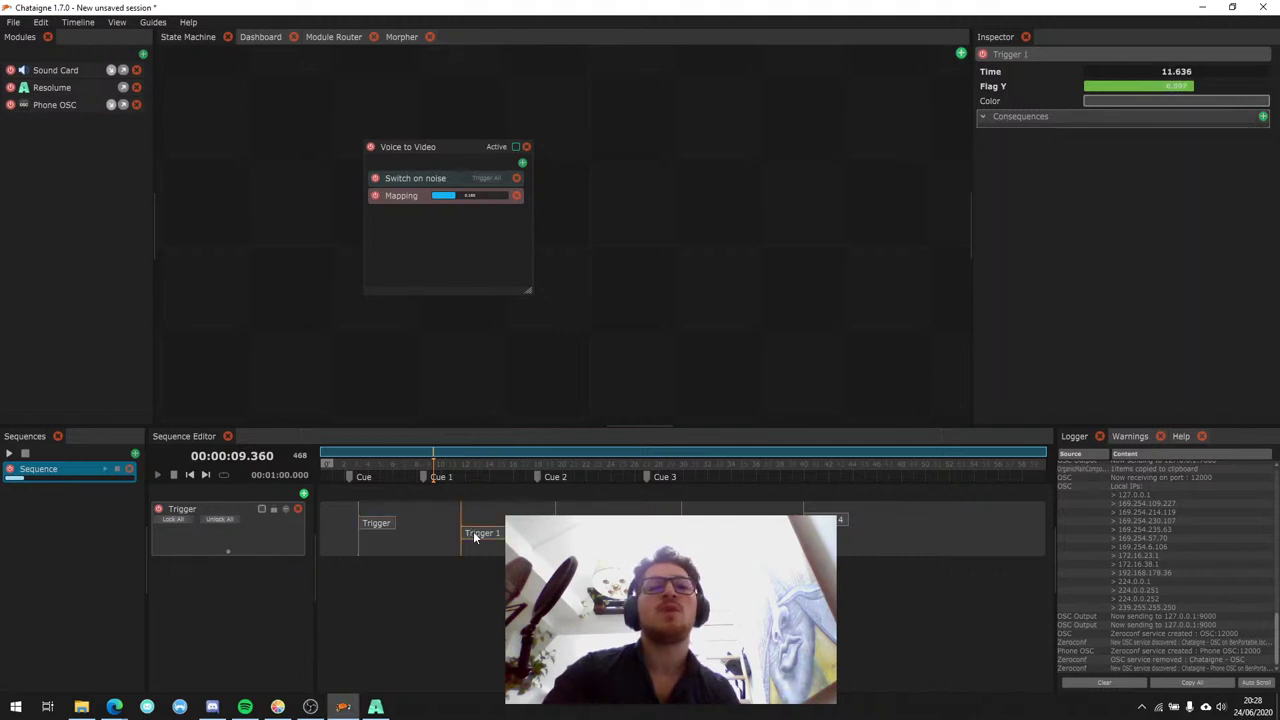
{"action": "left_click", "coordinate": [1262, 117]}
{"action": "mouse_move", "coordinate": [1200, 136]}
{"action": "mouse_move", "coordinate": [1095, 168]}
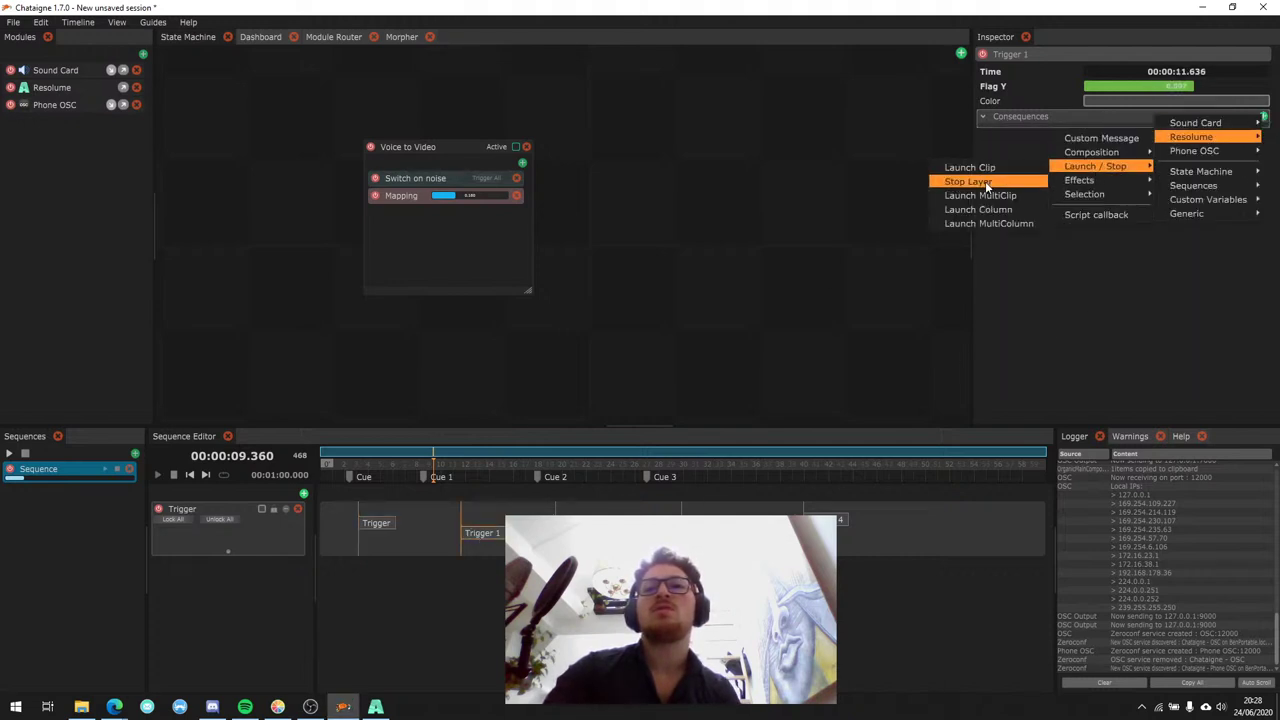
{"action": "left_click", "coordinate": [1000, 172]}
Replace the later triggers with pasted clip-launching triggers at about 16.9 and 22.3 seconds, and set Trigger 2's clip to 3.
{"action": "left_click", "coordinate": [700, 533]}
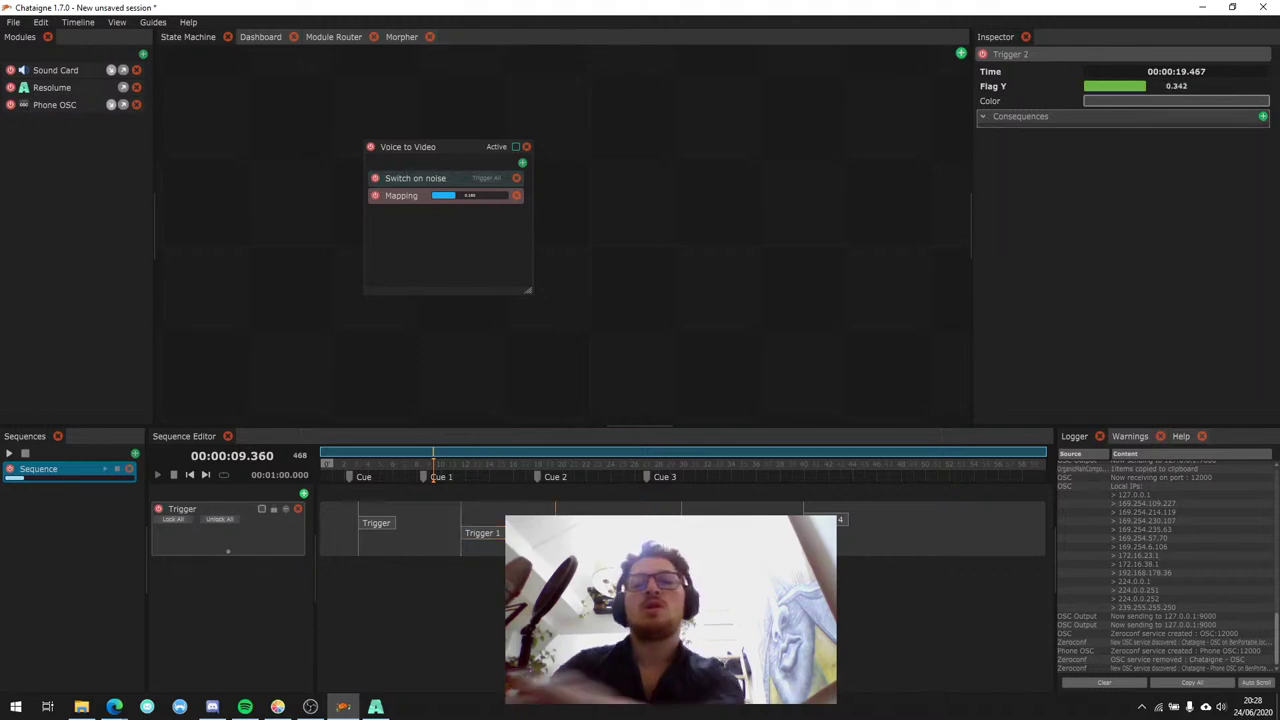
{"action": "left_click", "coordinate": [230, 538]}
{"action": "key", "text": "ctrl+v"}
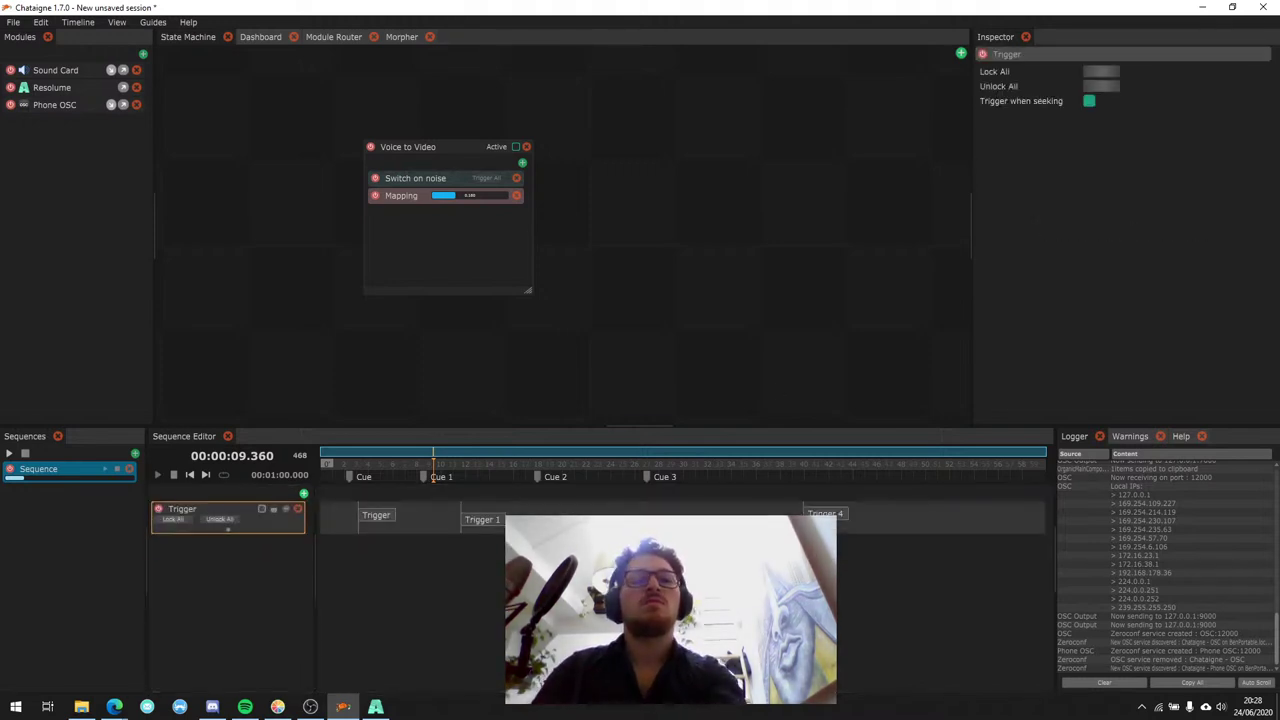
{"action": "left_click_drag", "start_coordinate": [500, 530], "coordinate": [380, 545]}
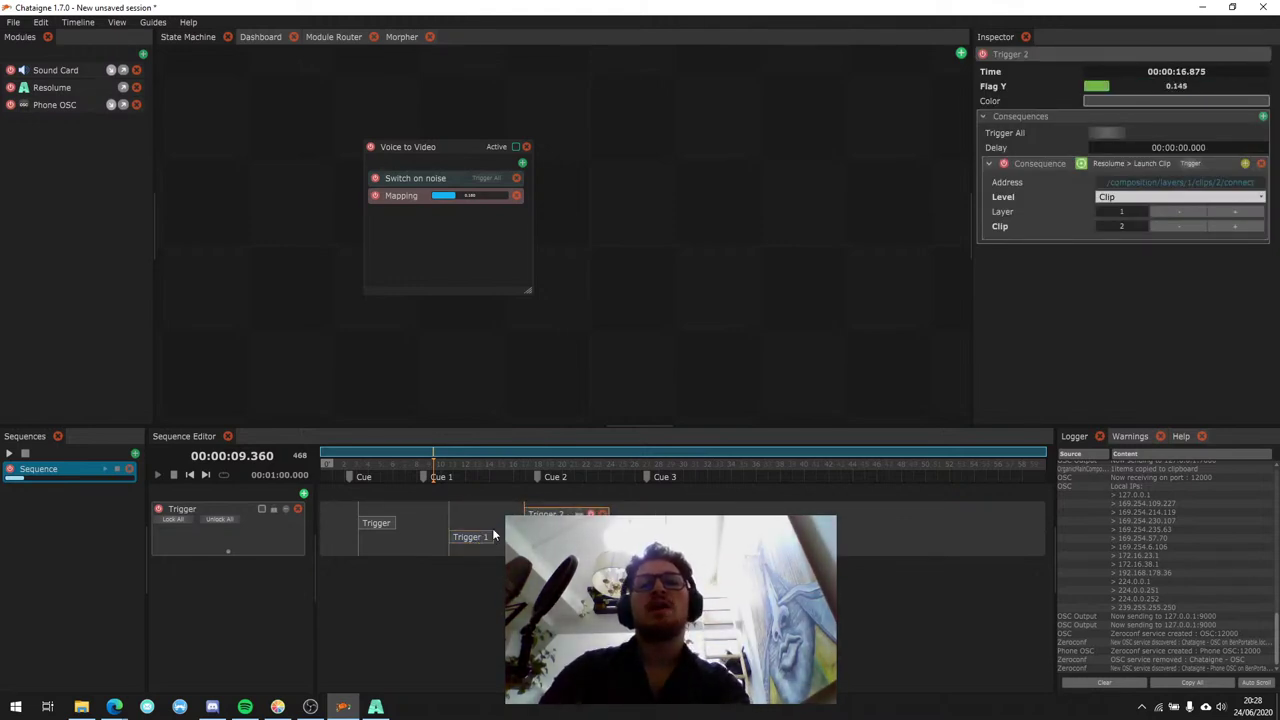
{"action": "left_click_drag", "start_coordinate": [540, 530], "coordinate": [607, 560]}
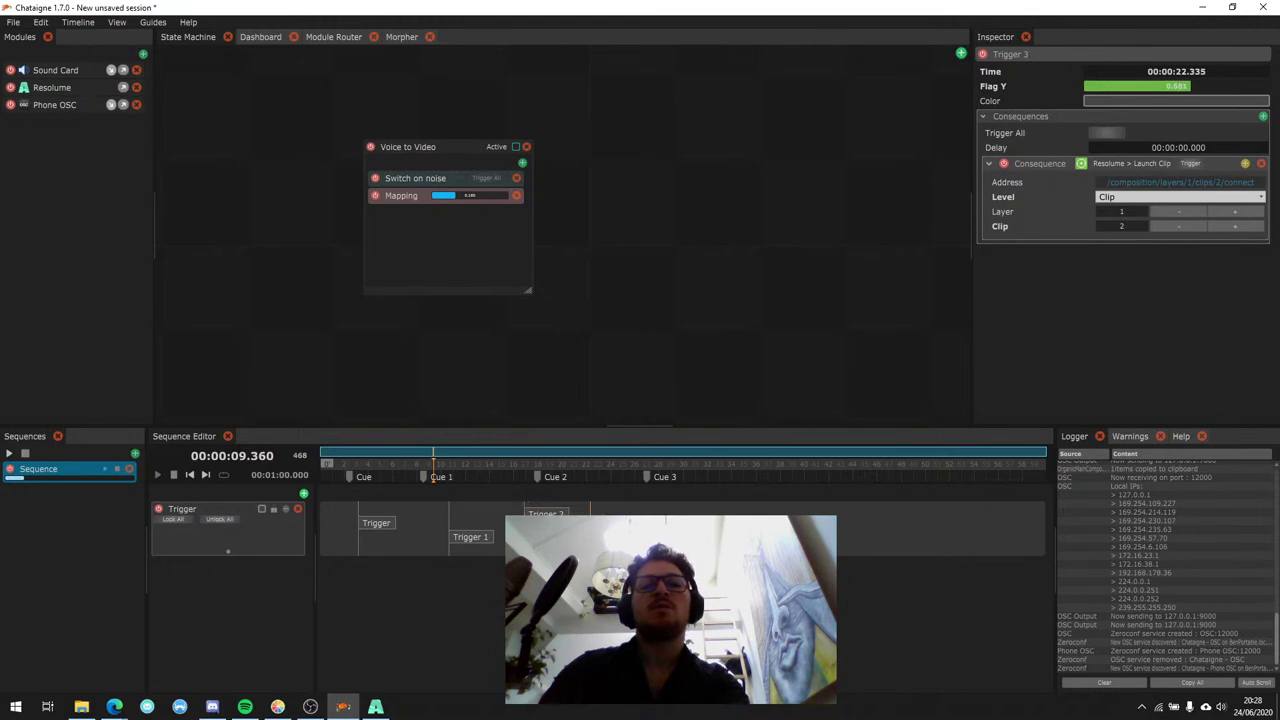
{"action": "left_click", "coordinate": [1214, 228]}
{"action": "left_click", "coordinate": [548, 513]}
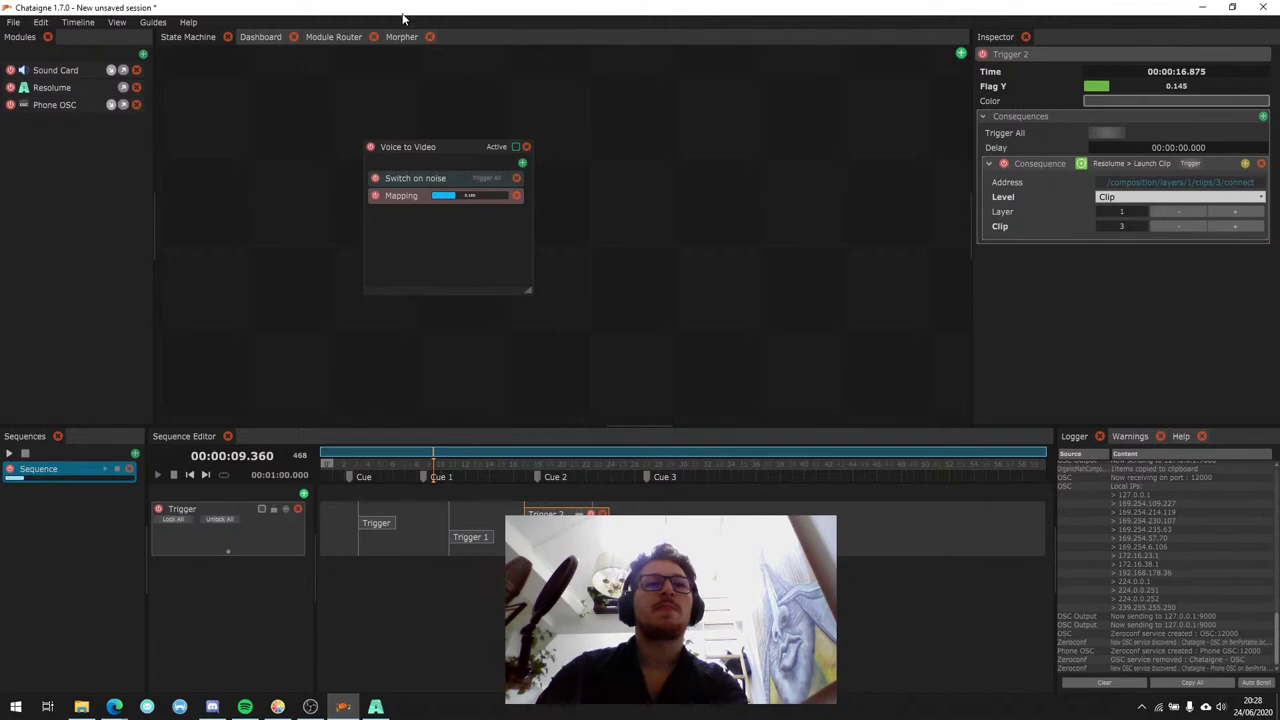
Move the Chataigne window aside to reveal Resolume's output, return the playhead to the start and play the sequence.
{"action": "left_click_drag", "start_coordinate": [403, 18], "coordinate": [840, 58]}
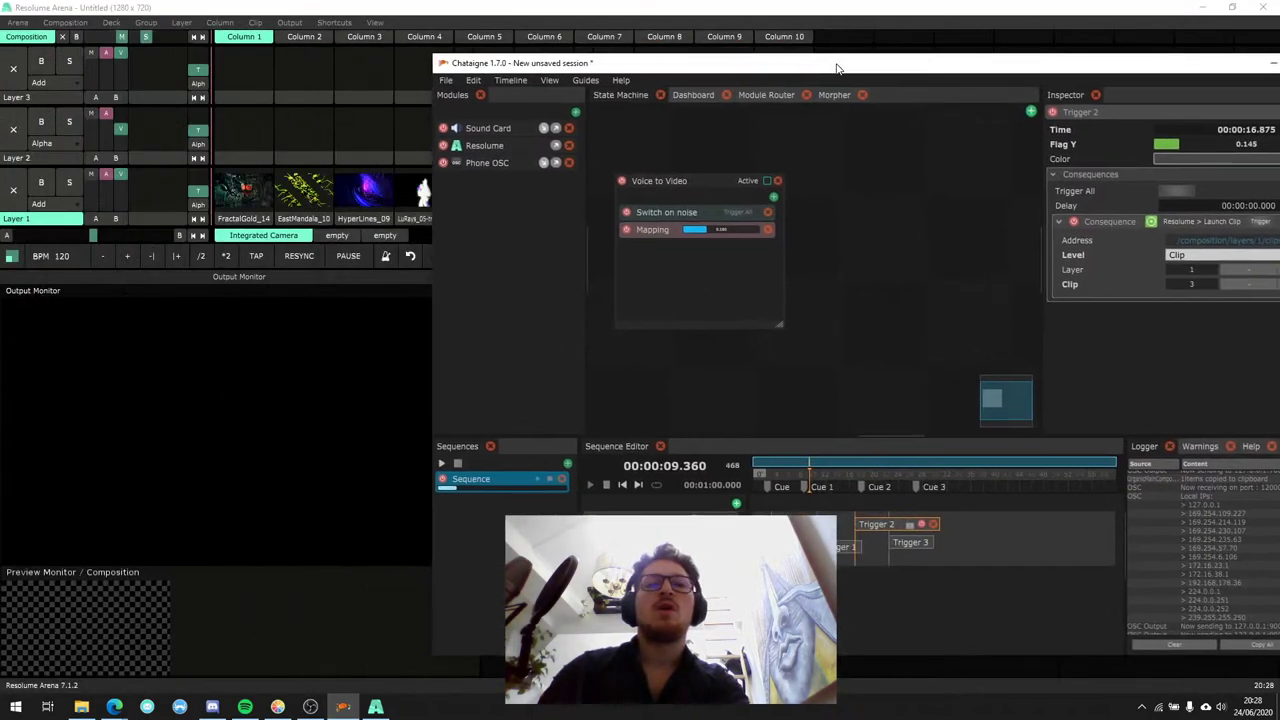
{"action": "left_click", "coordinate": [760, 475]}
{"action": "left_click", "coordinate": [752, 476]}
{"action": "left_click", "coordinate": [606, 484]}
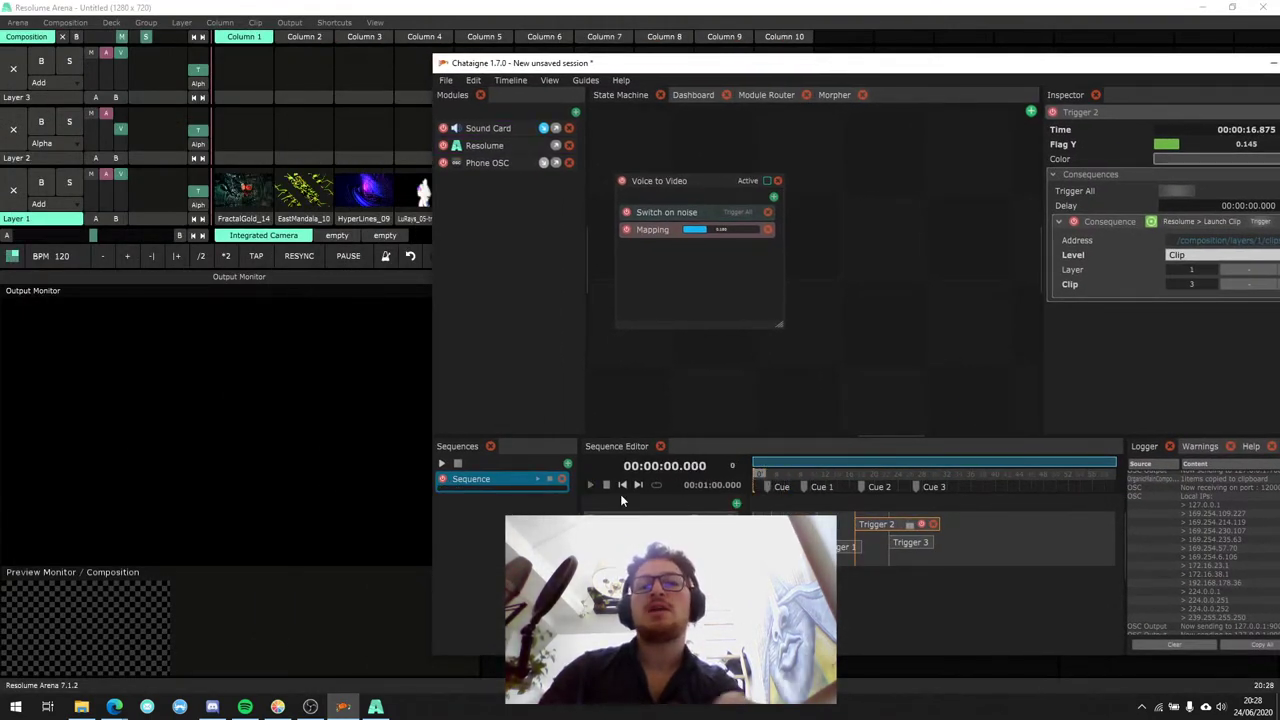
{"action": "left_click", "coordinate": [590, 485]}
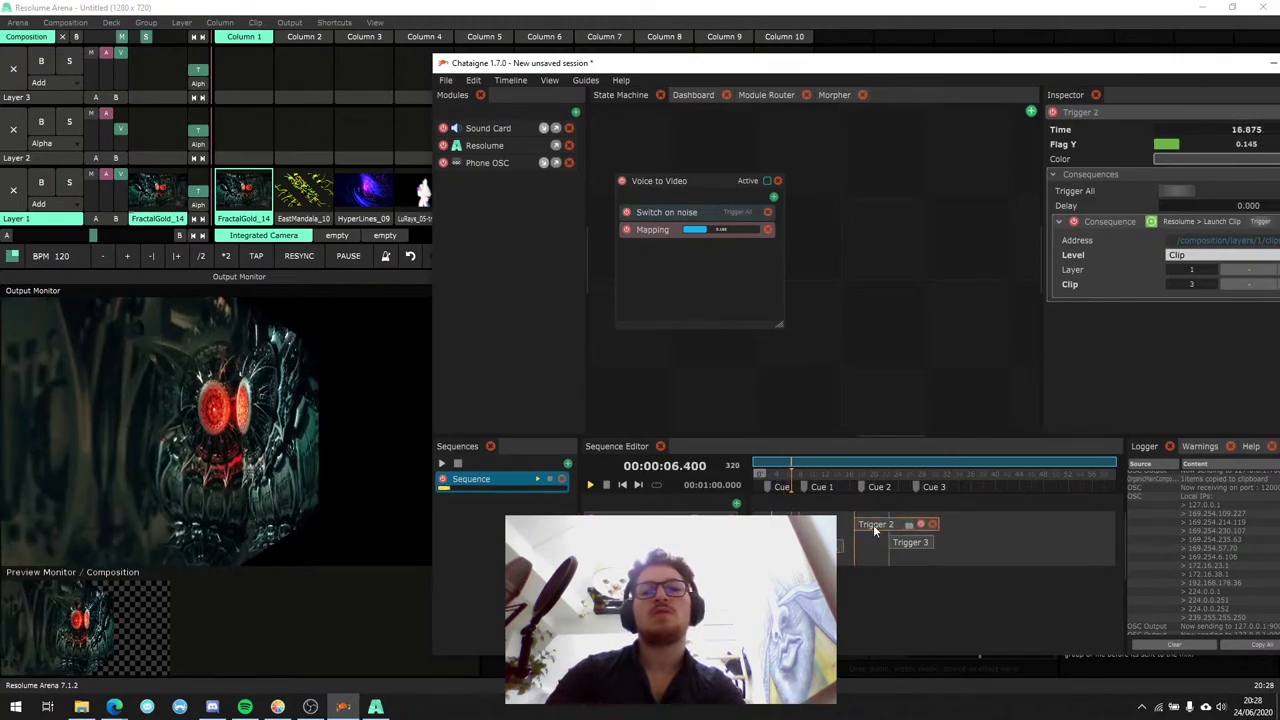
Move Trigger 3 earlier on the trigger layer, to about 14.1 seconds.
{"action": "left_click_drag", "start_coordinate": [916, 544], "coordinate": [880, 557]}
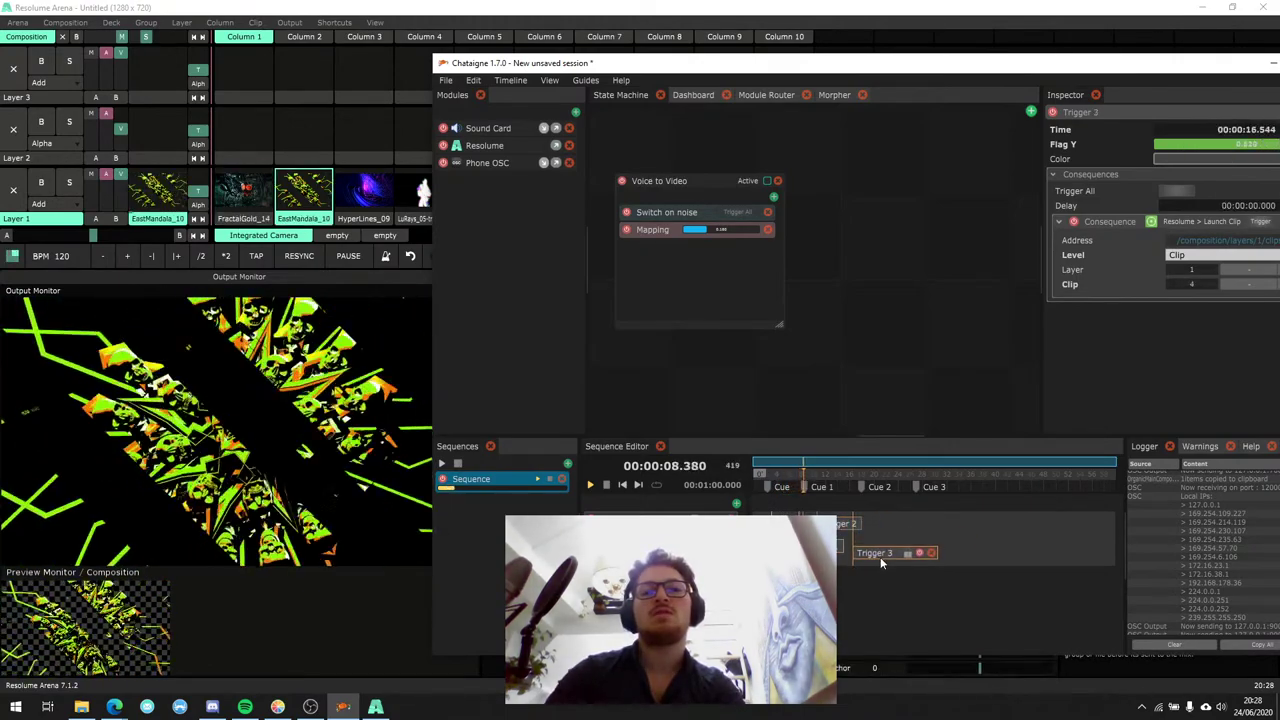
{"action": "scroll", "coordinate": [880, 557], "scroll_direction": "up", "scroll_amount": 3}
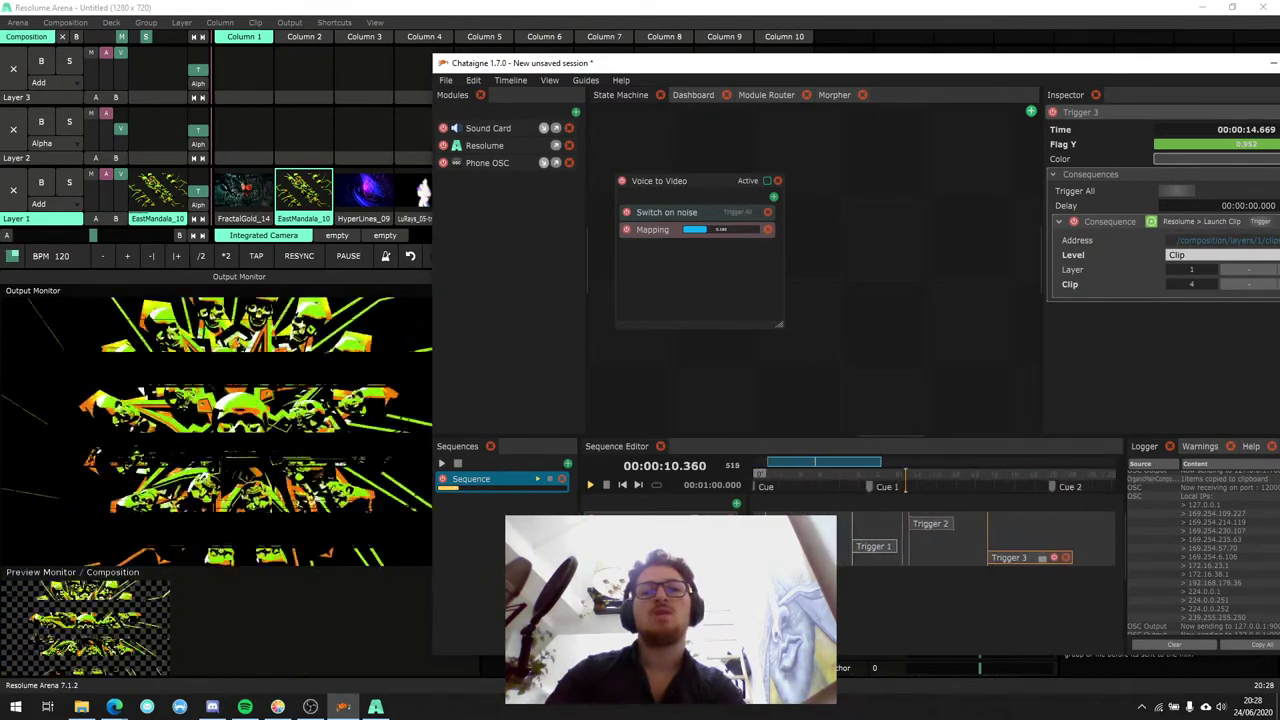
{"action": "scroll", "coordinate": [920, 487], "scroll_direction": "down", "scroll_amount": 1}
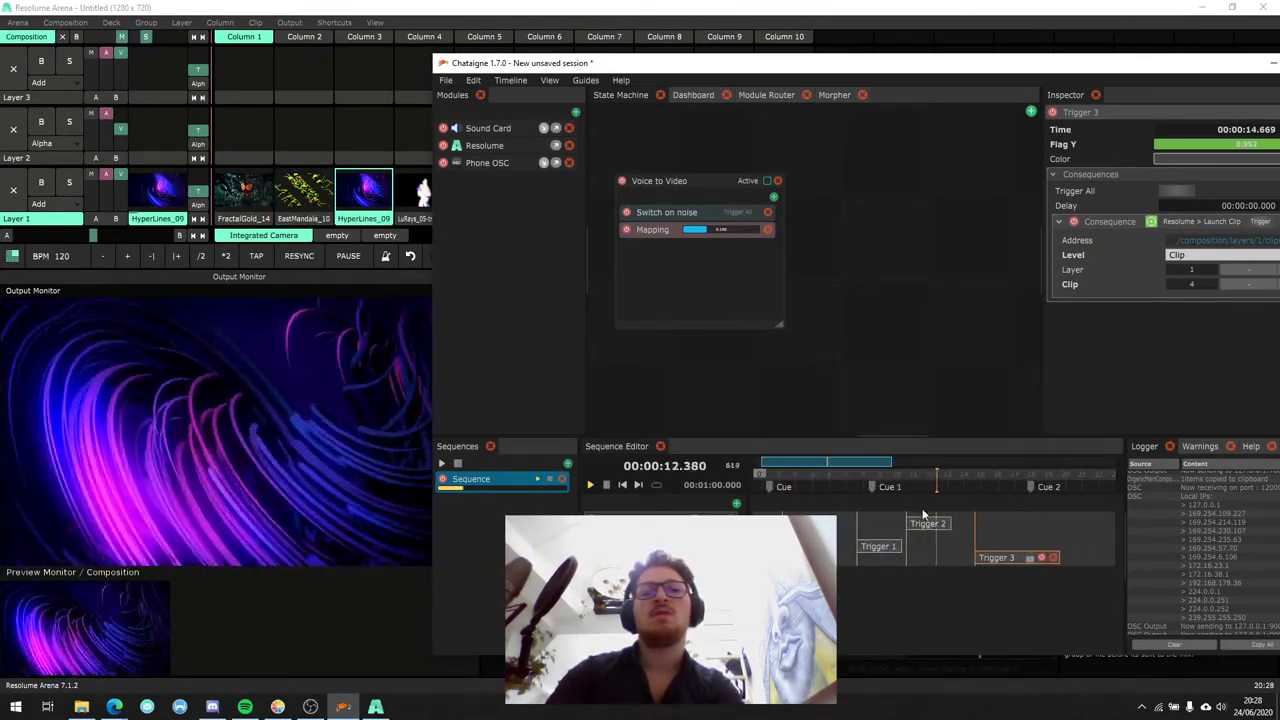
{"action": "left_click_drag", "start_coordinate": [993, 557], "coordinate": [982, 556]}
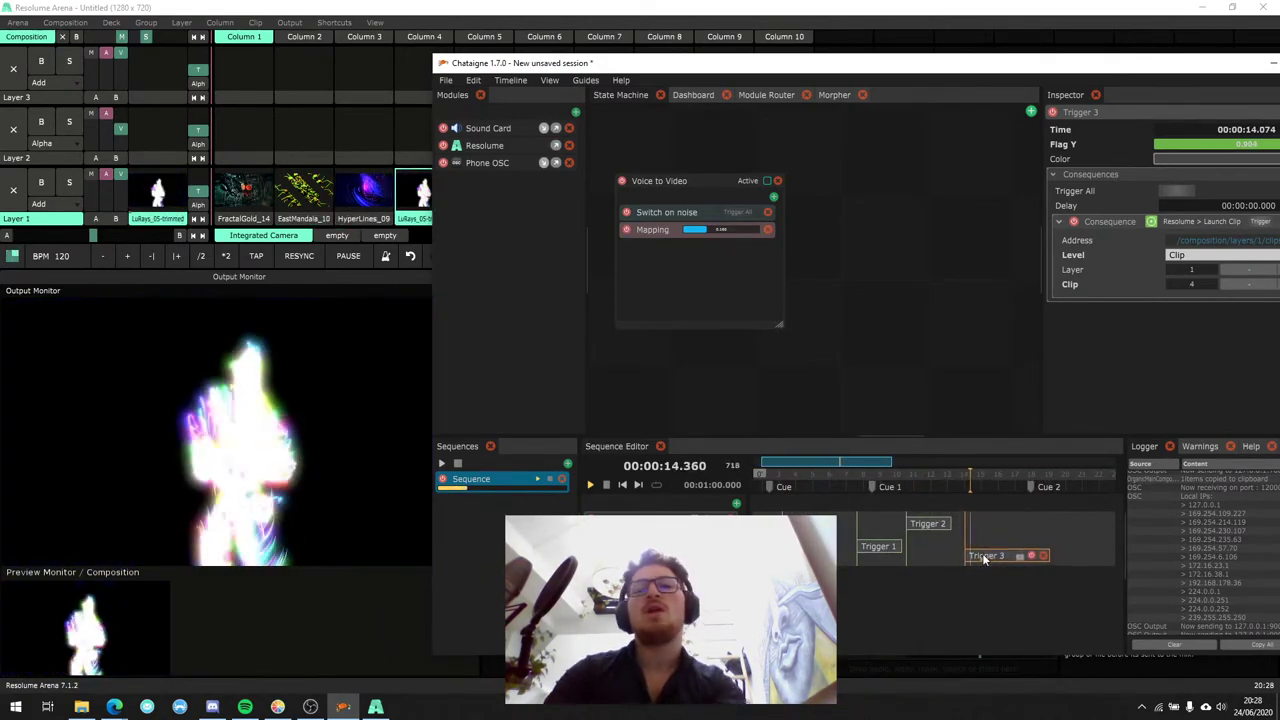
Paste a copy of the trigger at about 18.8 seconds and change its consequence to Resolume Stop Composition.
{"action": "key", "text": "ctrl+v"}
{"action": "left_click", "coordinate": [1212, 222]}
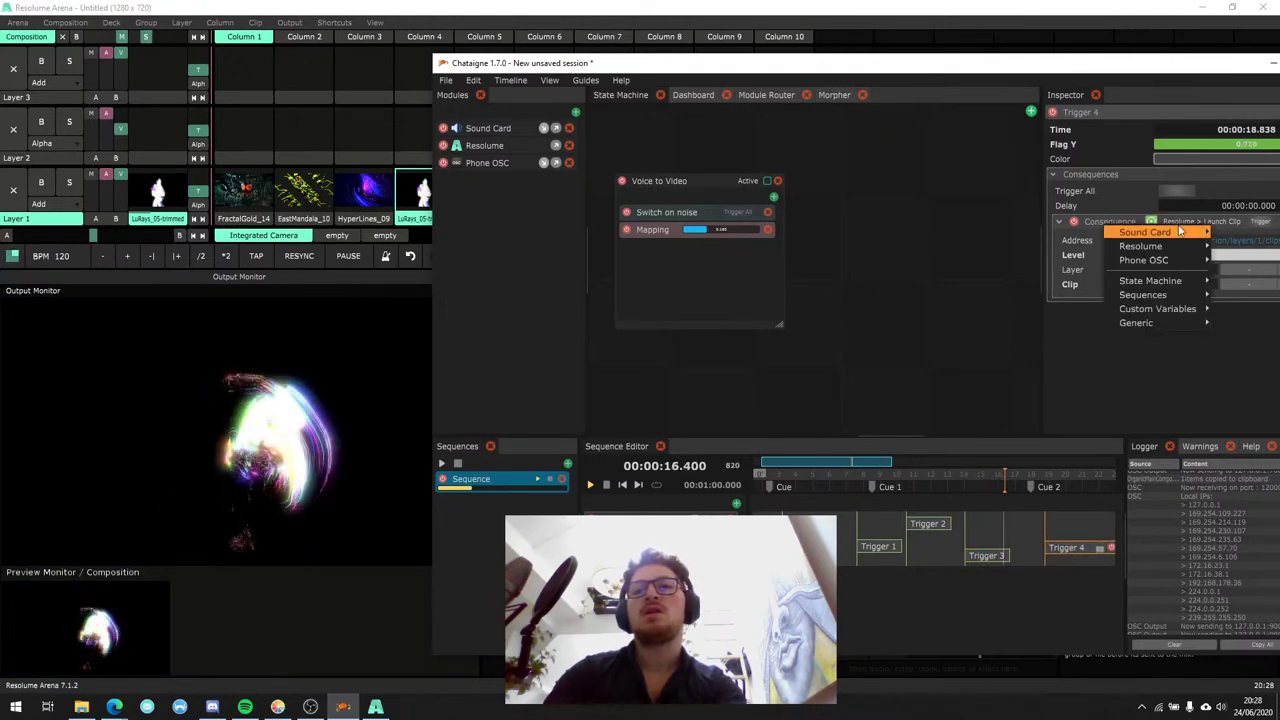
{"action": "left_click", "coordinate": [983, 276]}
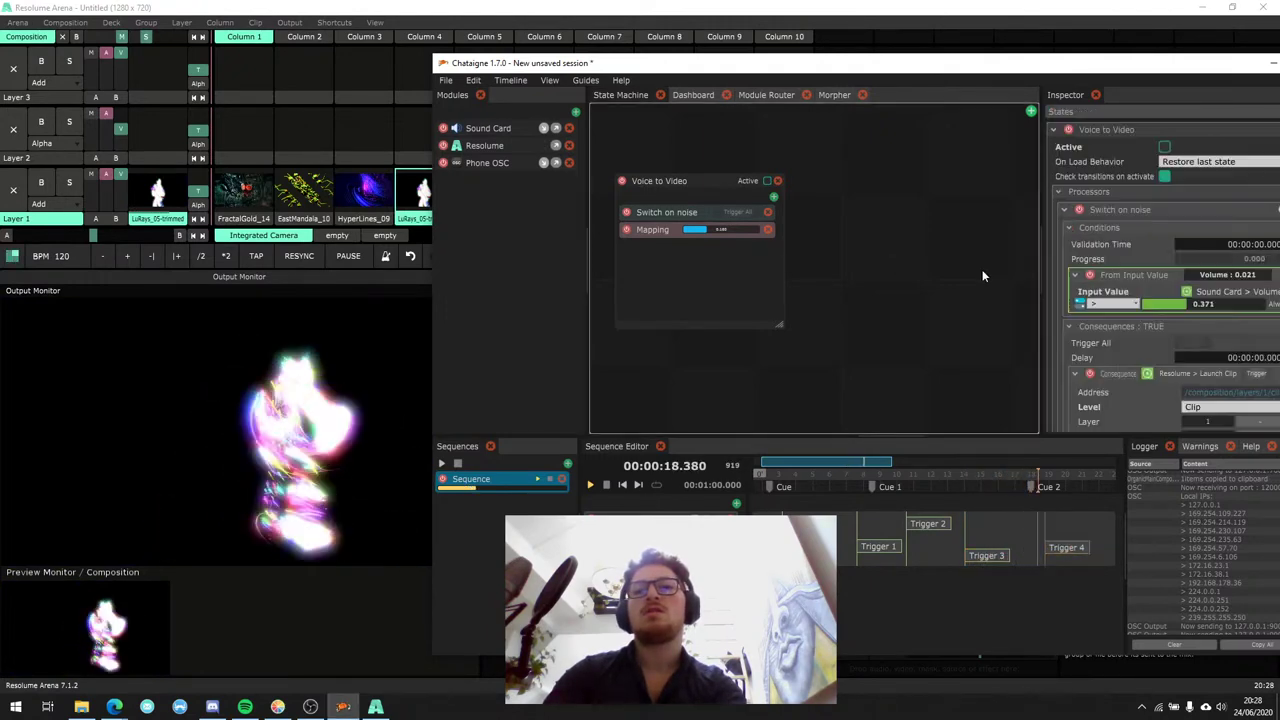
{"action": "left_click", "coordinate": [1066, 547]}
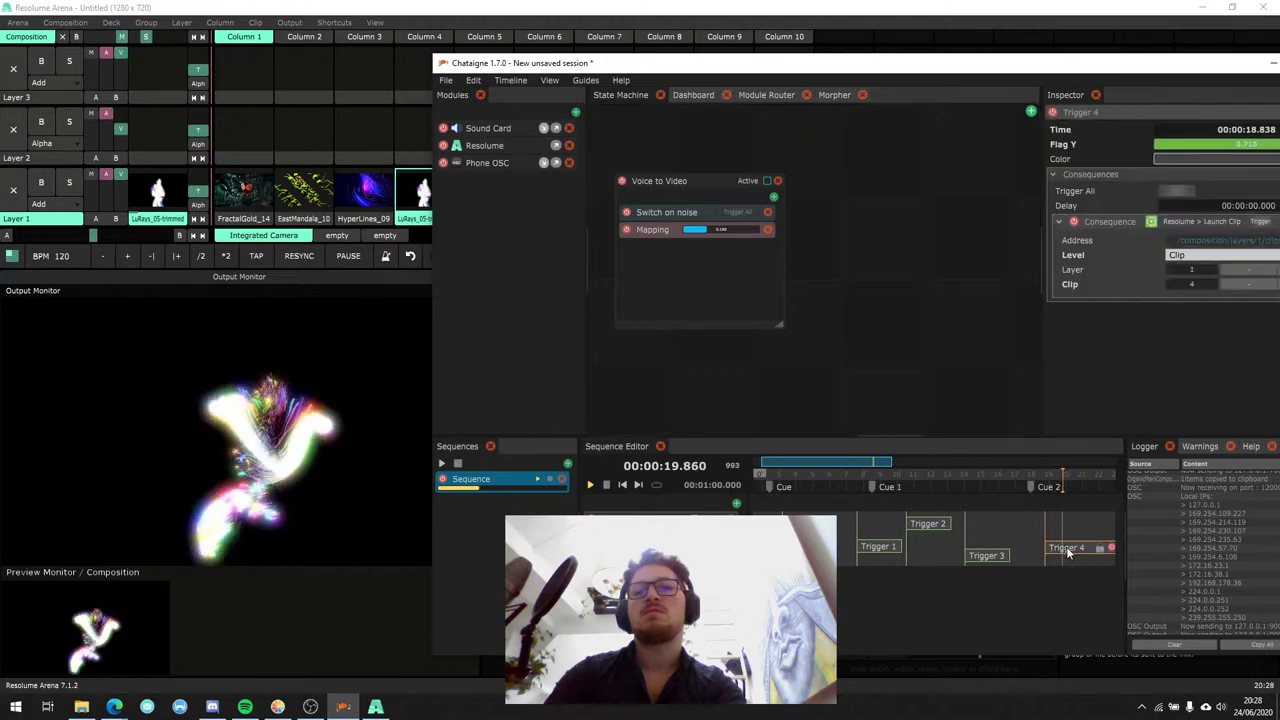
{"action": "left_click", "coordinate": [1206, 222]}
{"action": "mouse_move", "coordinate": [1140, 249]}
{"action": "mouse_move", "coordinate": [1020, 262]}
{"action": "left_click", "coordinate": [930, 266]}
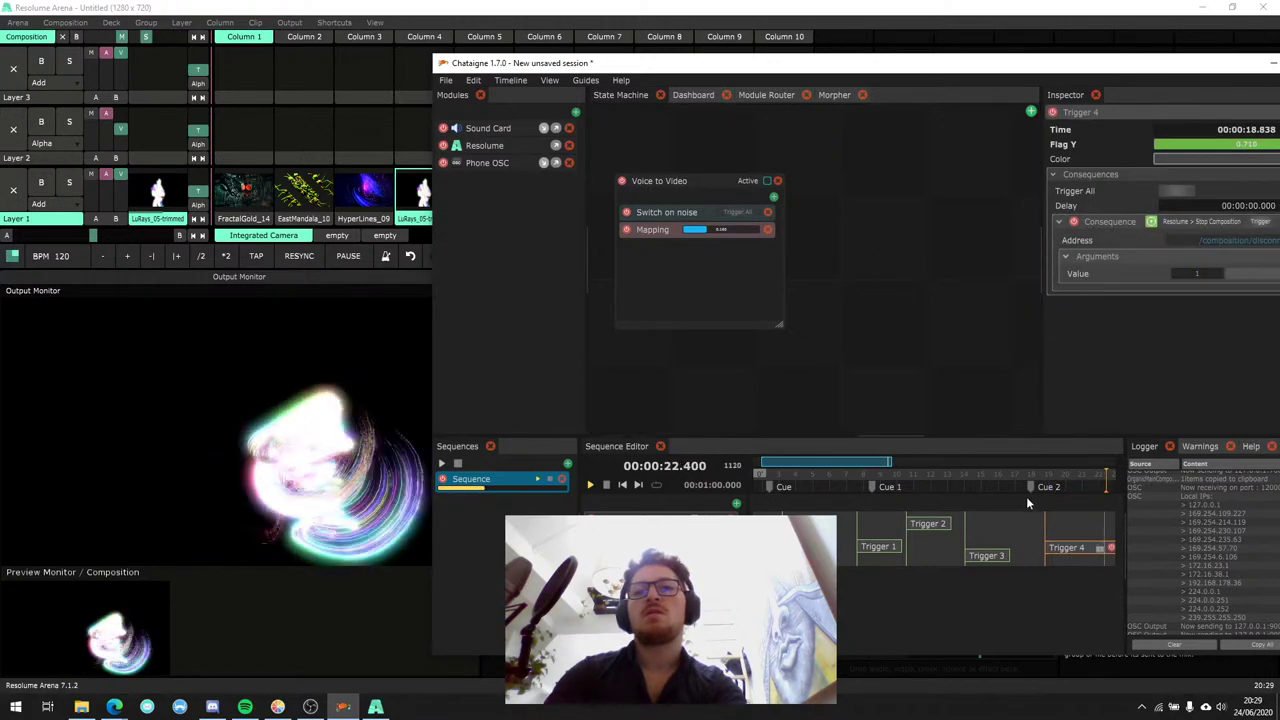
Play the sequence from shortly before Trigger 4 to test the stop consequence, and return the playhead to the start.
{"action": "left_click", "coordinate": [1000, 472]}
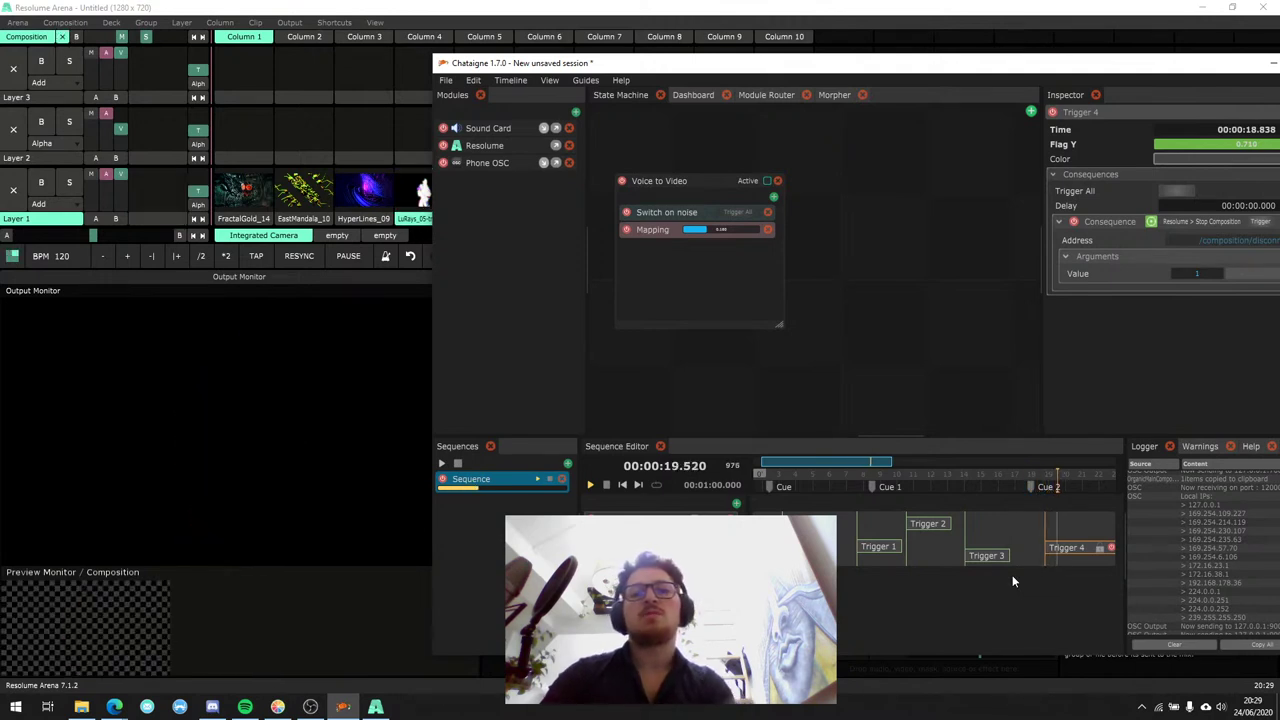
{"action": "left_click", "coordinate": [771, 478]}
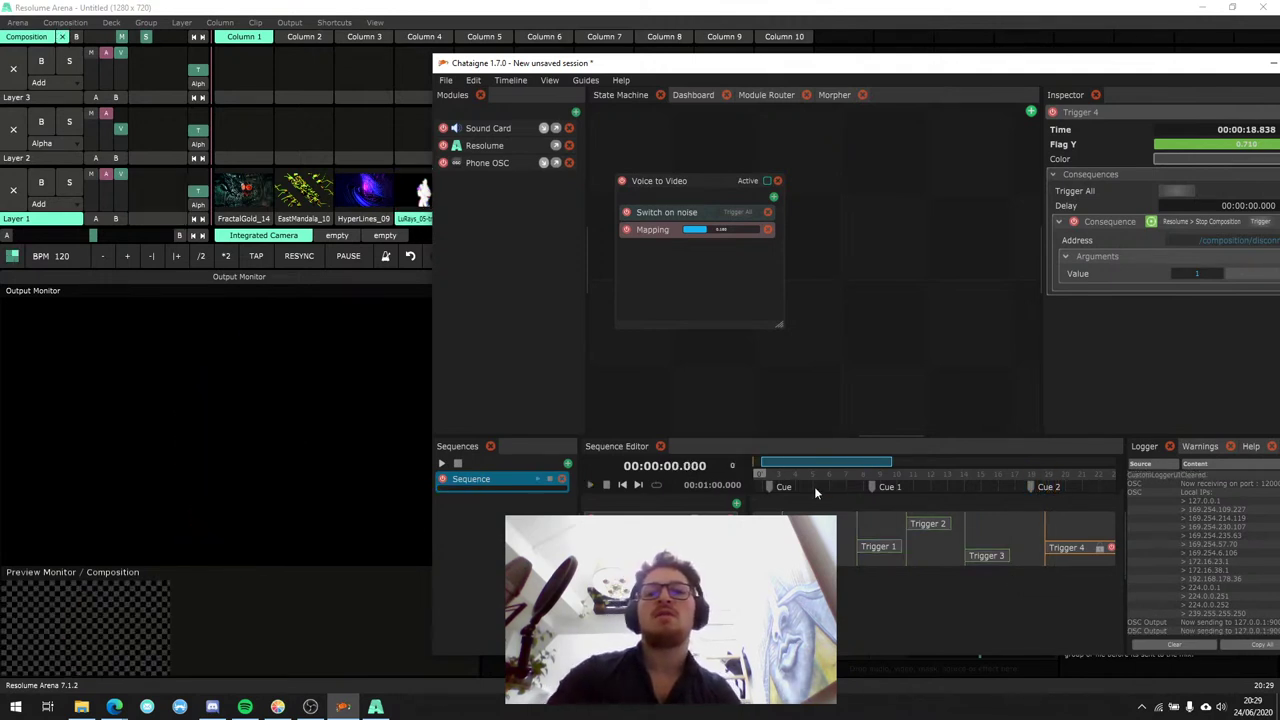
{"action": "left_click", "coordinate": [763, 490]}
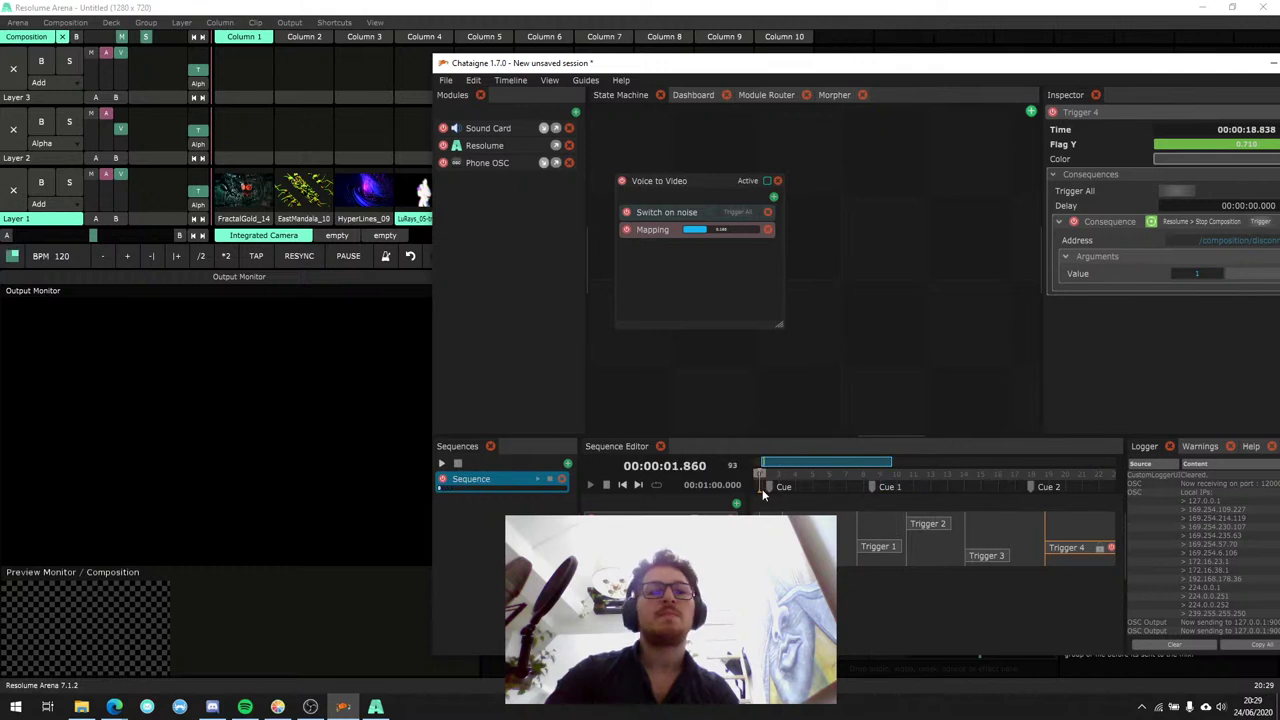
Move the first cue to about 5.1 seconds on the timeline.
{"action": "left_click_drag", "start_coordinate": [826, 465], "coordinate": [792, 496]}
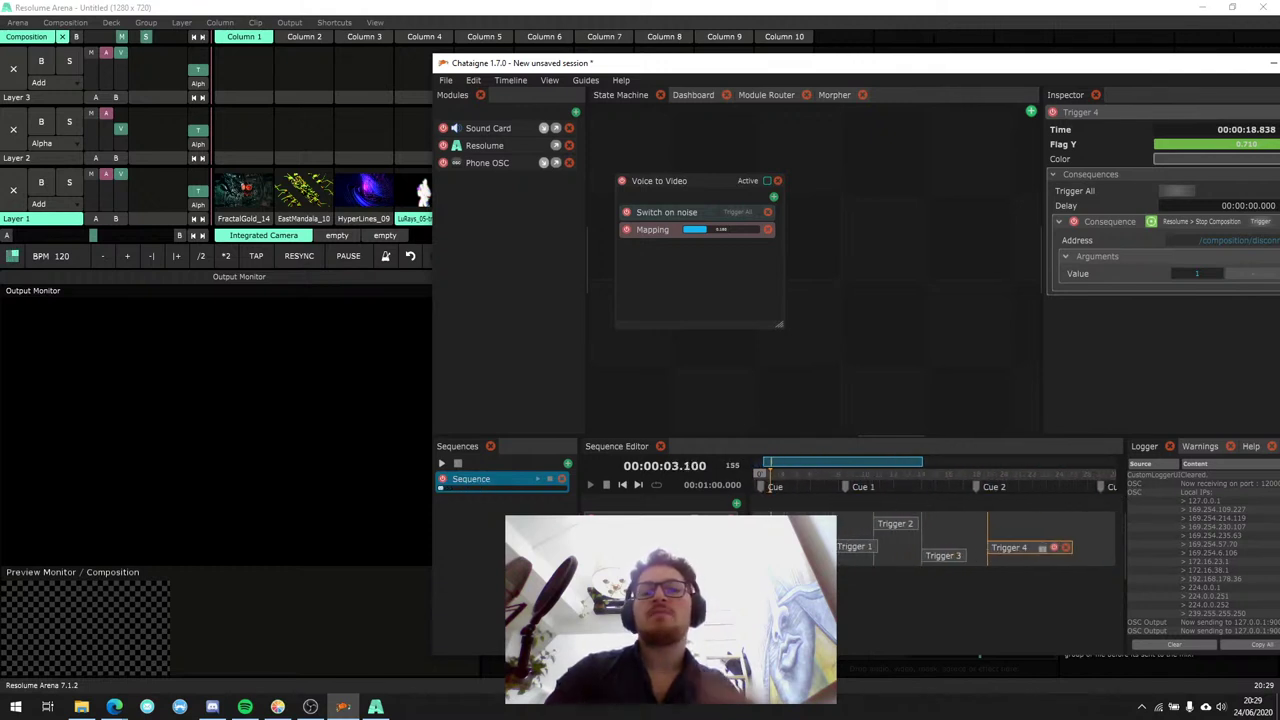
{"action": "left_click", "coordinate": [774, 487]}
{"action": "mouse_move", "coordinate": [762, 487]}
{"action": "left_mouse_down"}
{"action": "mouse_move", "coordinate": [796, 490]}
{"action": "mouse_move", "coordinate": [763, 485]}
{"action": "left_mouse_up"}
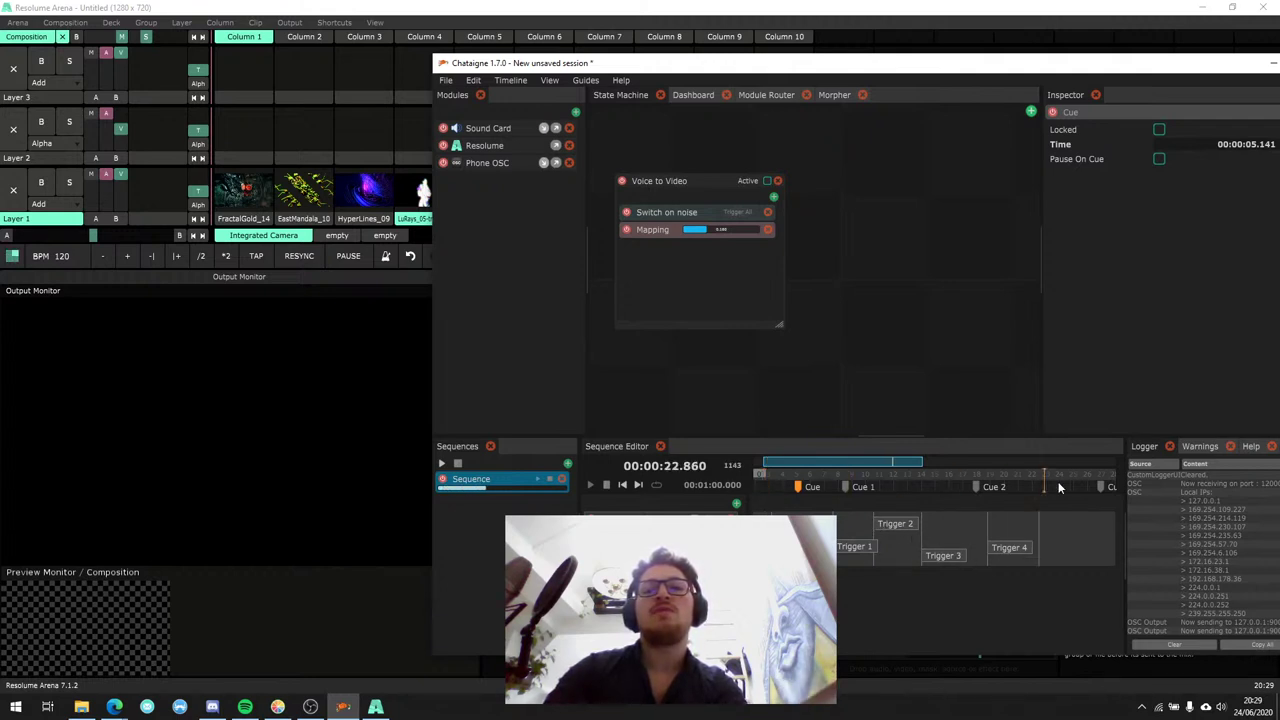
Scrub the playhead back and forth over the cues and triggers, ending at about 1.7 seconds.
{"action": "left_click", "coordinate": [793, 478]}
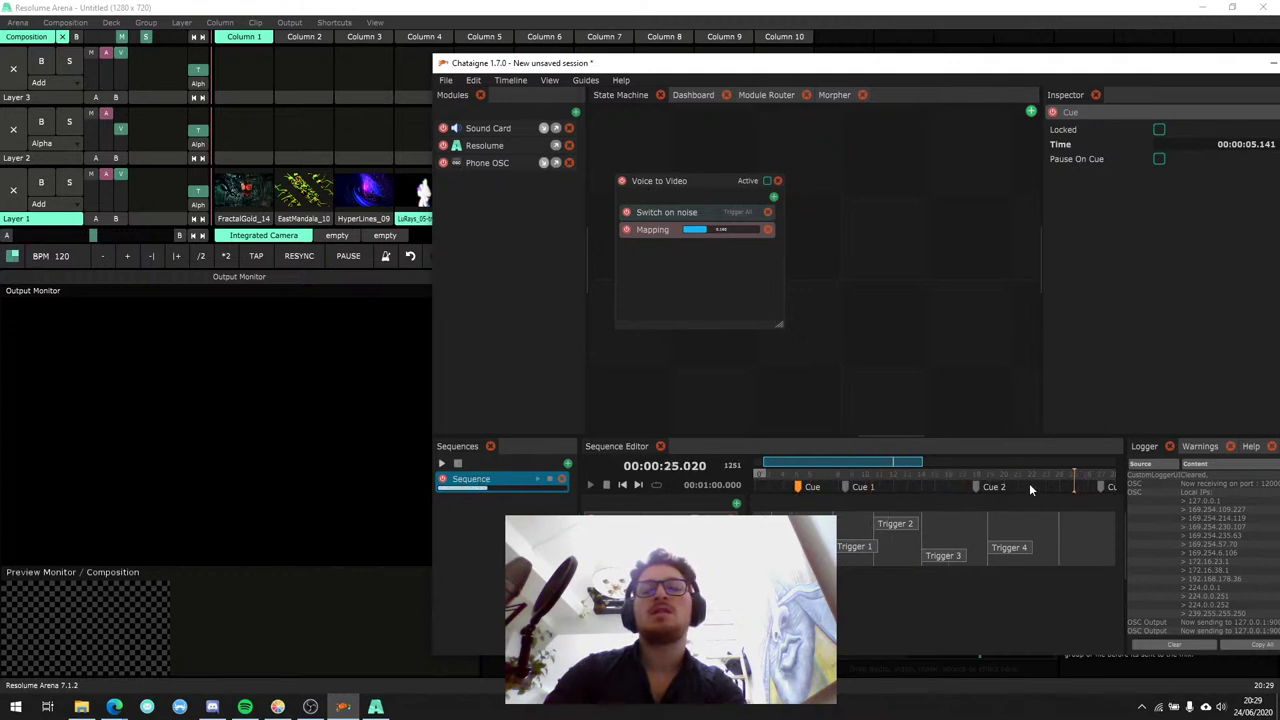
{"action": "left_click", "coordinate": [755, 478]}
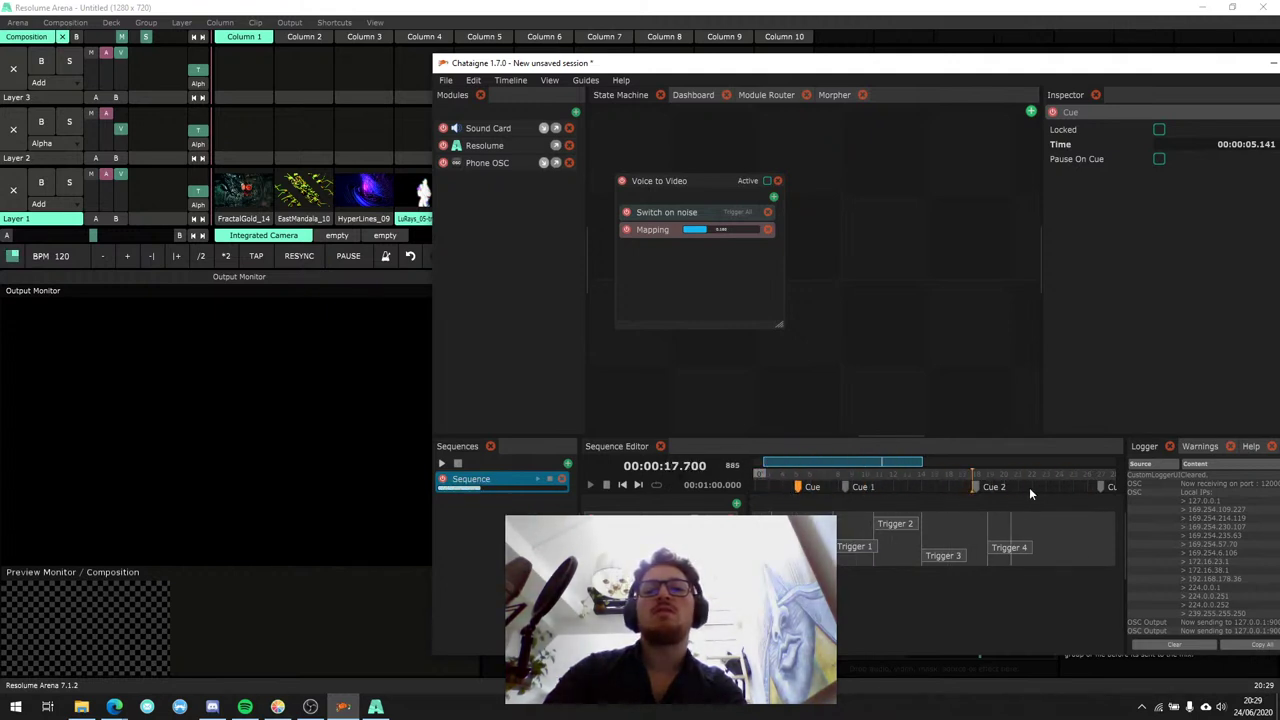
{"action": "left_click", "coordinate": [758, 477]}
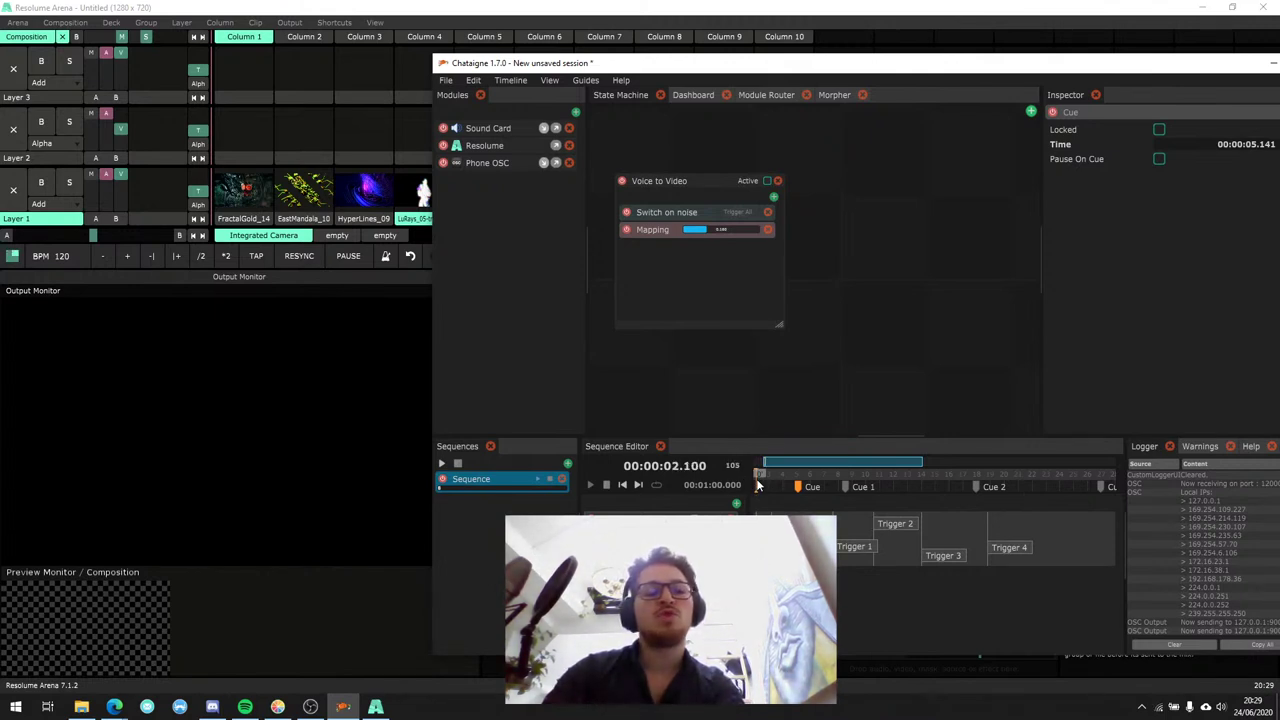
{"action": "left_click", "coordinate": [765, 511]}
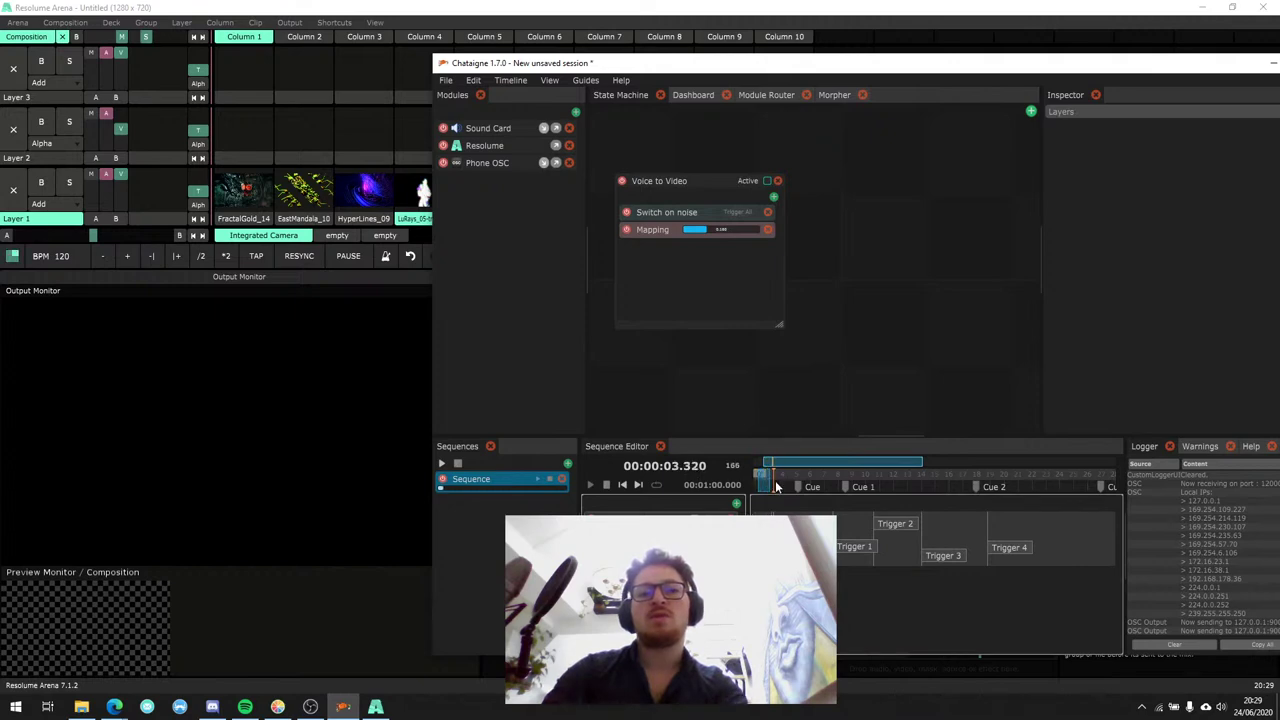
{"action": "left_click_drag", "start_coordinate": [777, 486], "coordinate": [922, 461]}
{"action": "key", "text": "super"}
{"action": "left_click", "coordinate": [757, 486]}
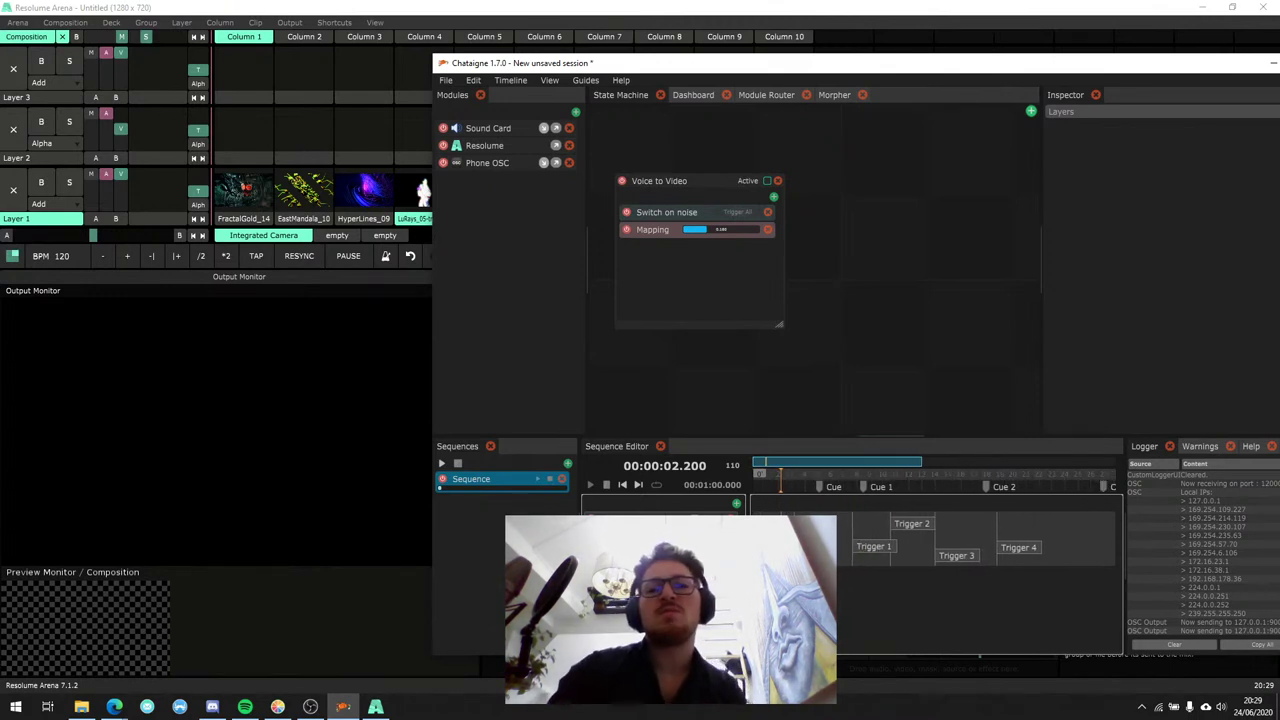
{"action": "left_click", "coordinate": [776, 482]}
Add a Mapping layer to the sequence below the trigger layer.
{"action": "left_click", "coordinate": [736, 503]}
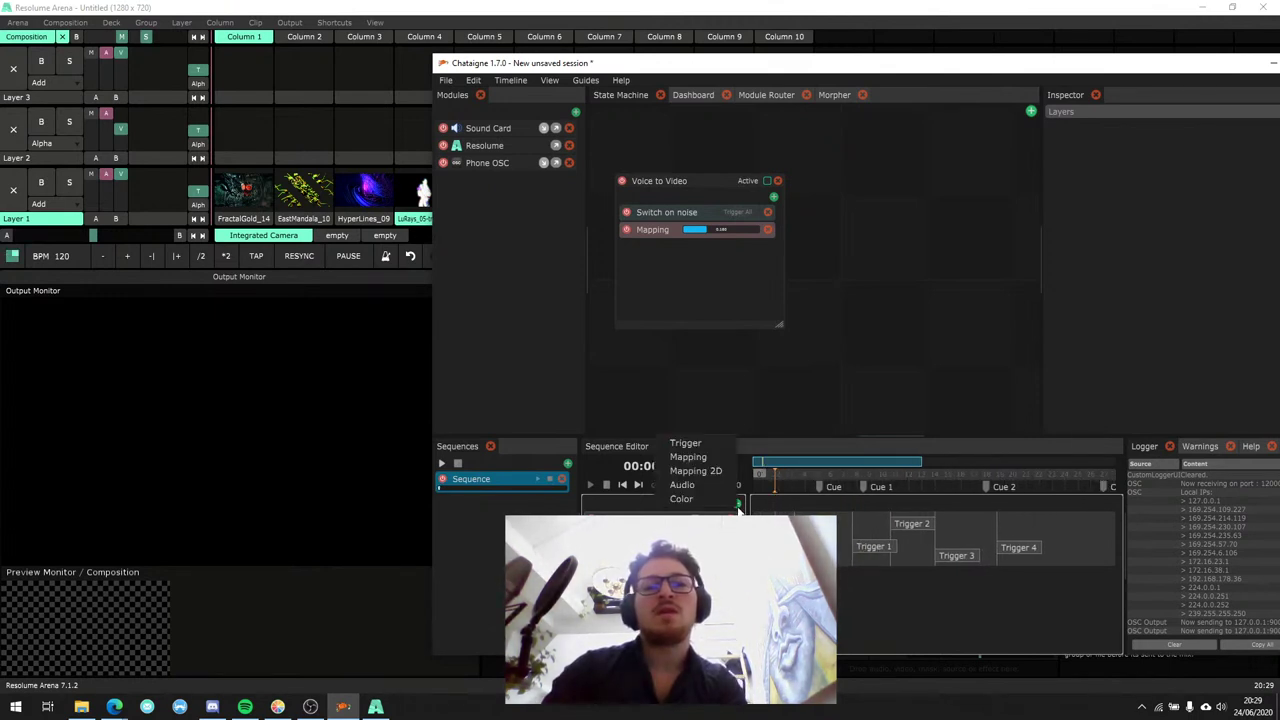
{"action": "left_click", "coordinate": [680, 441]}
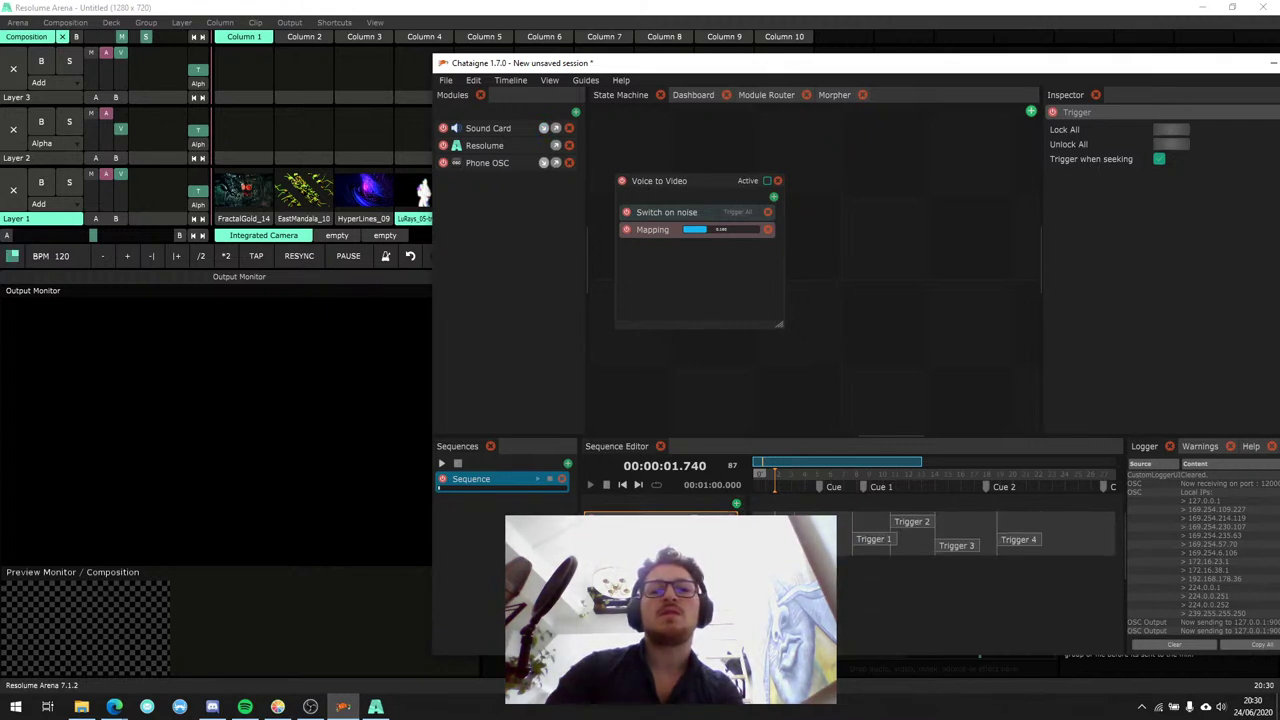
{"action": "left_click", "coordinate": [736, 505]}
{"action": "left_click", "coordinate": [716, 452]}
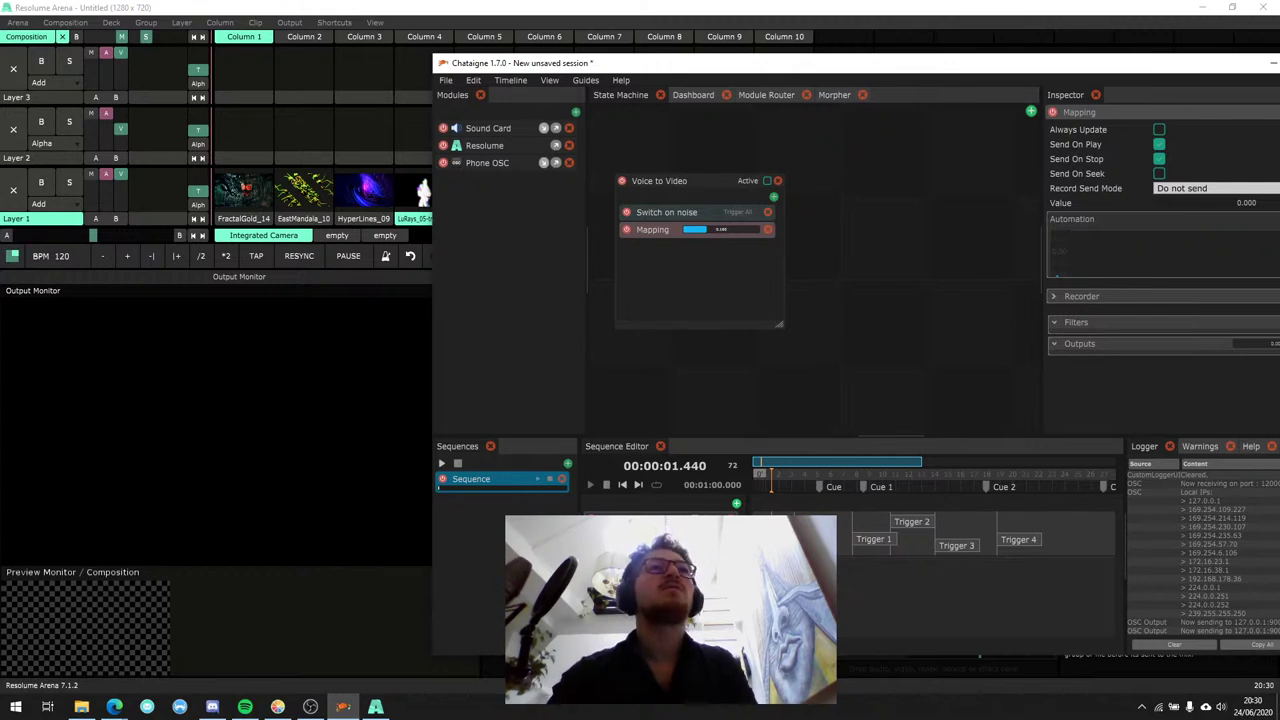
Maximize the Chataigne window over Resolume.
{"action": "key", "text": "alt+Tab"}
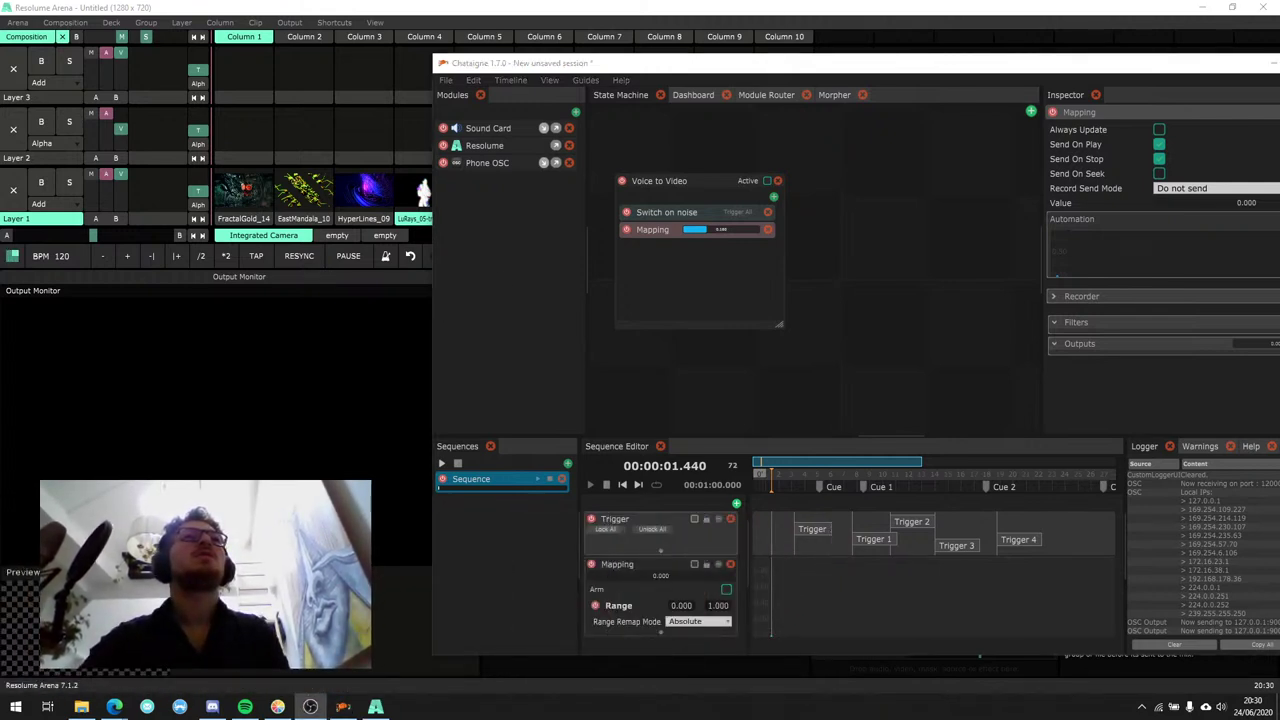
{"action": "double_click", "coordinate": [840, 55]}
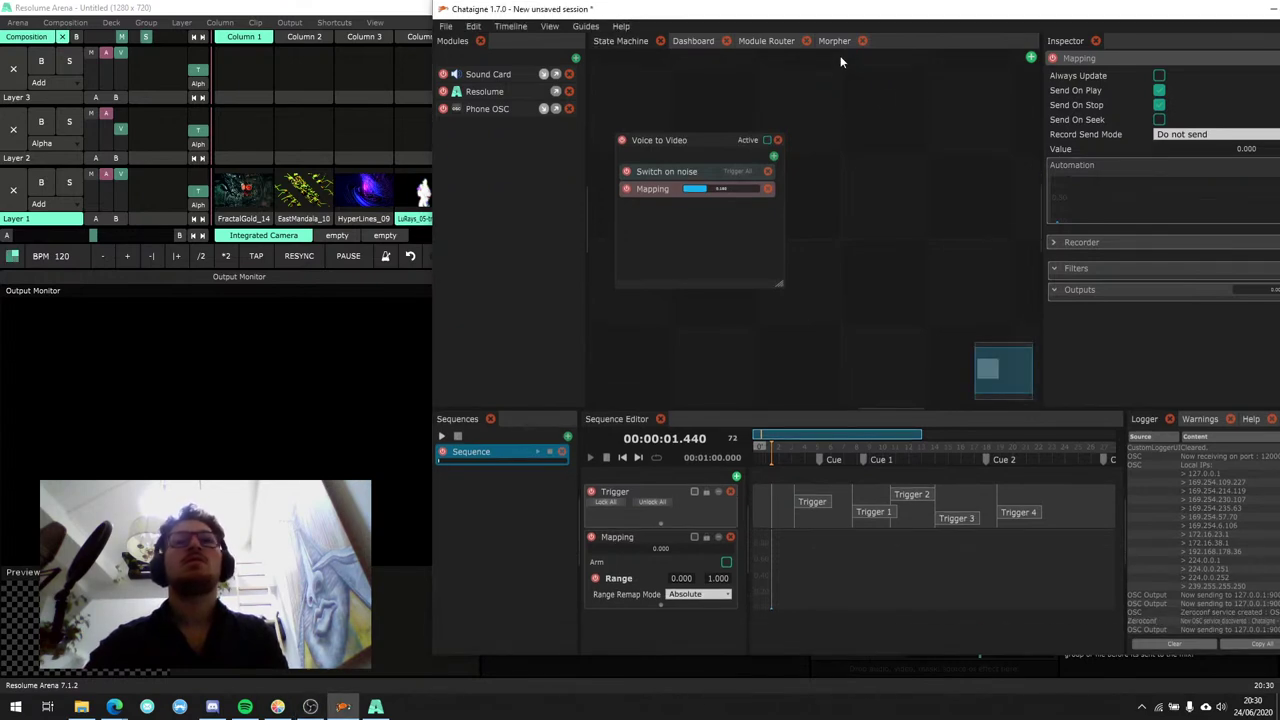
{"action": "left_click_drag", "start_coordinate": [857, 12], "coordinate": [814, 48]}
{"action": "double_click", "coordinate": [814, 48]}
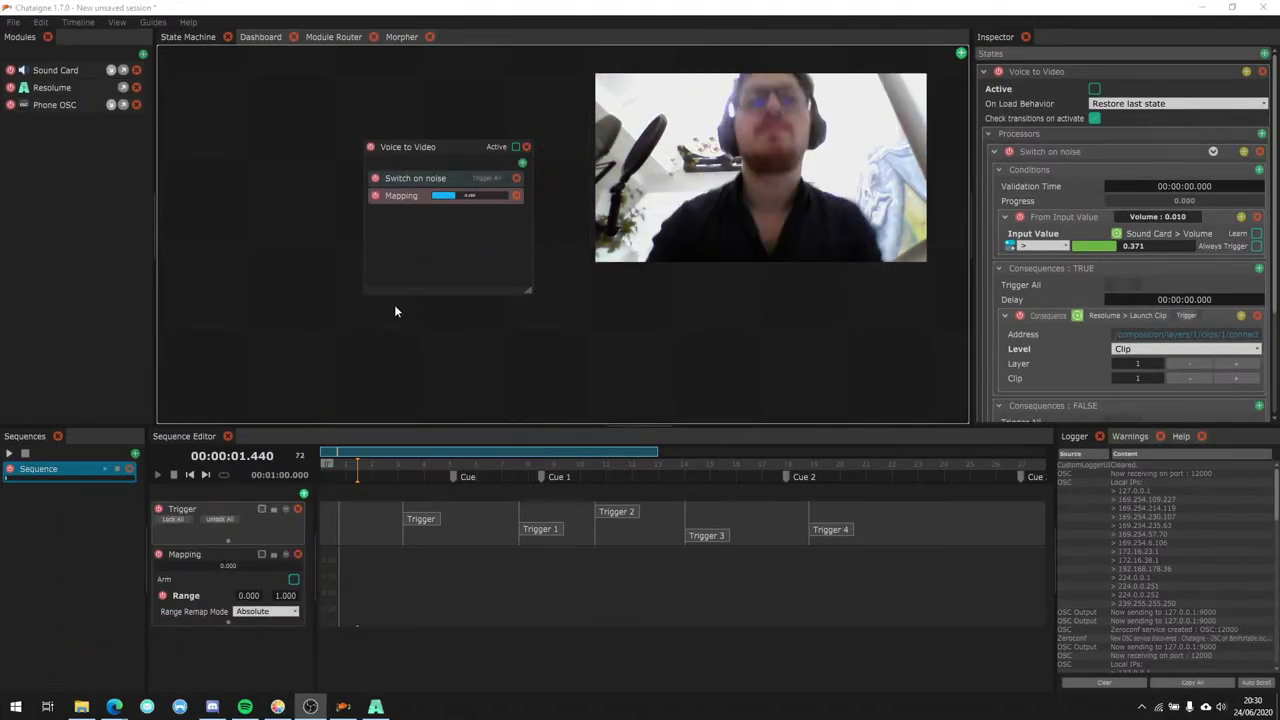
Select the new Mapping layer in the sequence and make it slightly taller.
{"action": "double_click", "coordinate": [545, 455]}
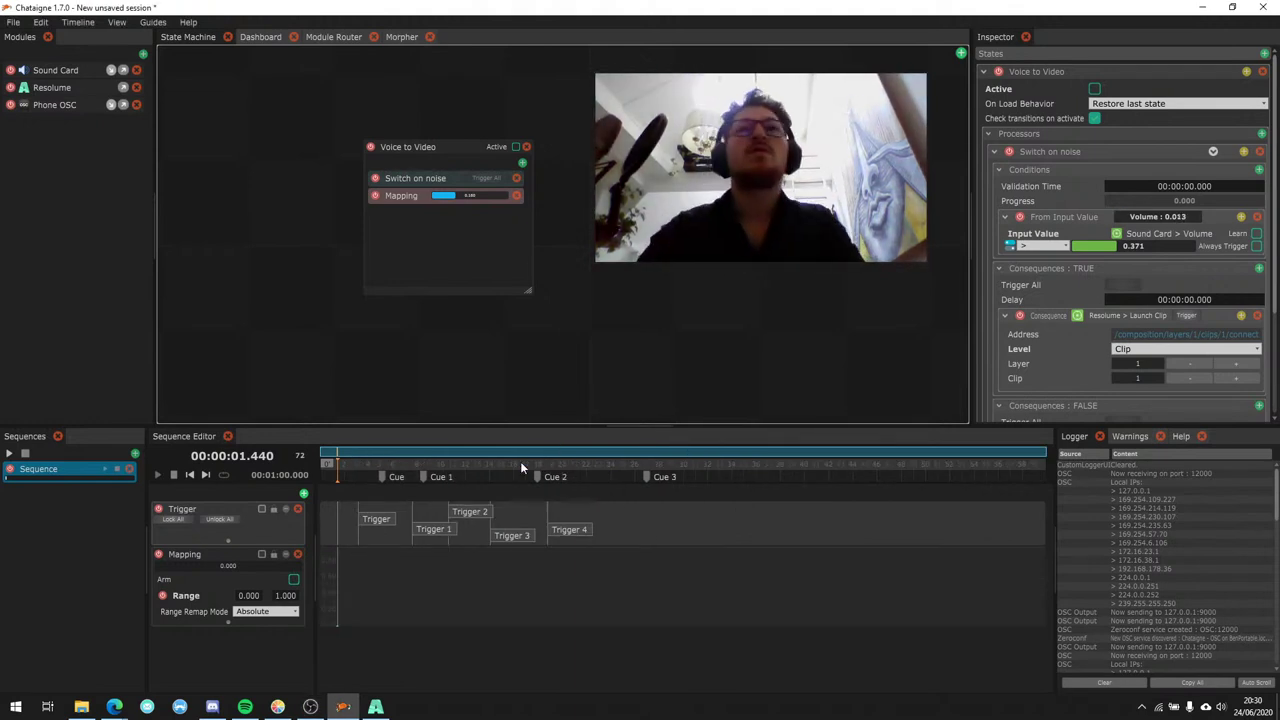
{"action": "scroll", "coordinate": [628, 455], "scroll_direction": "up", "scroll_amount": 3}
{"action": "scroll", "coordinate": [429, 585], "scroll_direction": "down", "scroll_amount": 2}
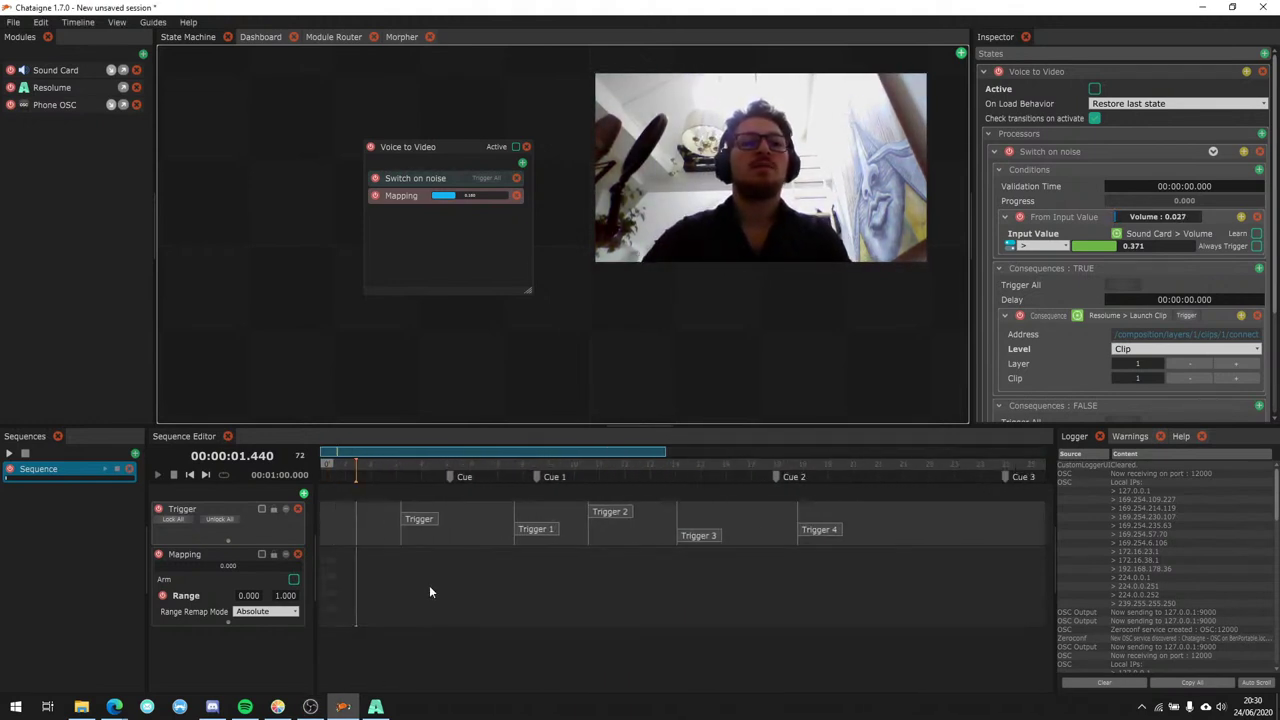
{"action": "left_click", "coordinate": [223, 552]}
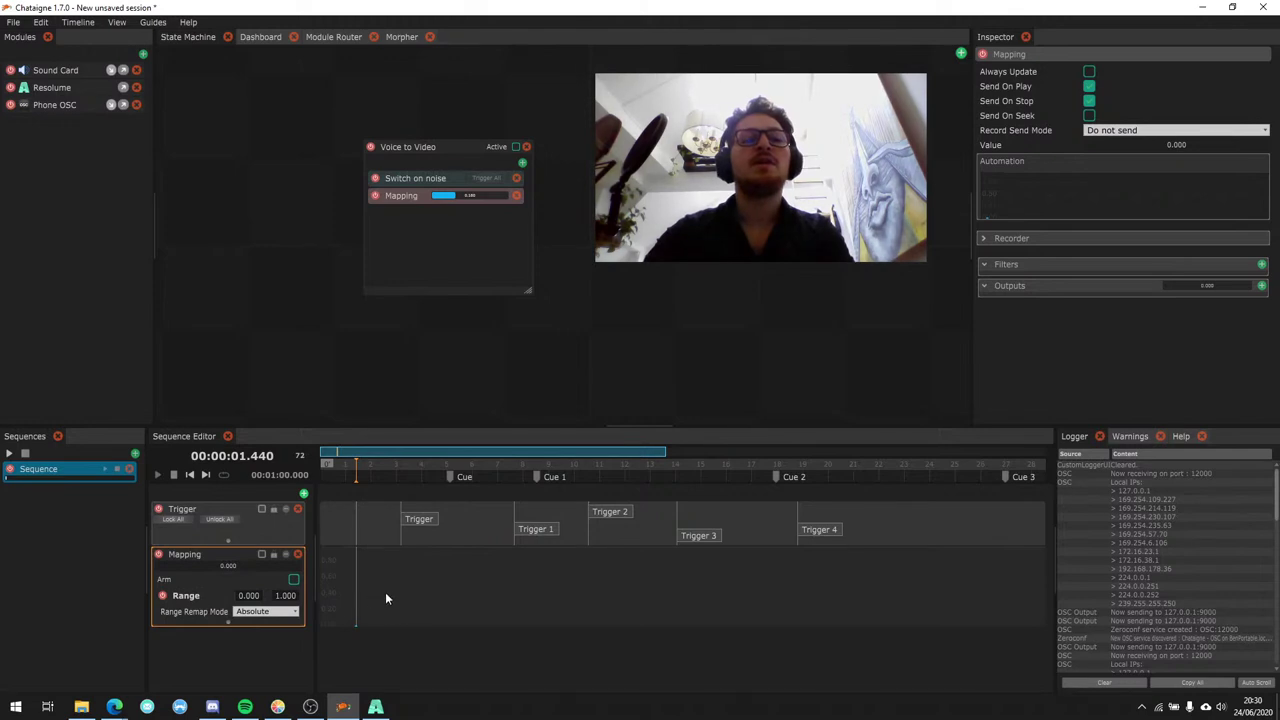
{"action": "left_click_drag", "start_coordinate": [228, 621], "coordinate": [228, 631]}
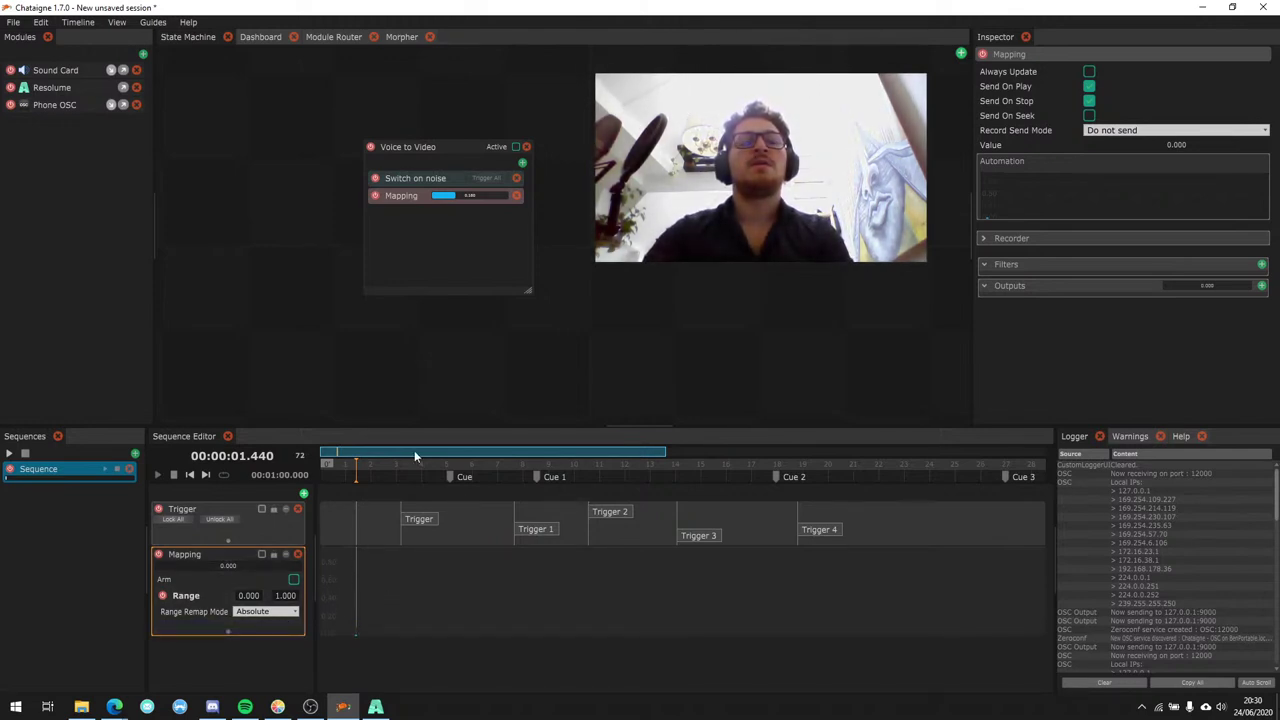
Draw a zigzag automation curve with five points between about 2 and 15 seconds on the Mapping layer, and scrub through it.
{"action": "left_click", "coordinate": [626, 476]}
{"action": "left_click", "coordinate": [471, 472]}
{"action": "double_click", "coordinate": [368, 609]}
{"action": "double_click", "coordinate": [420, 566]}
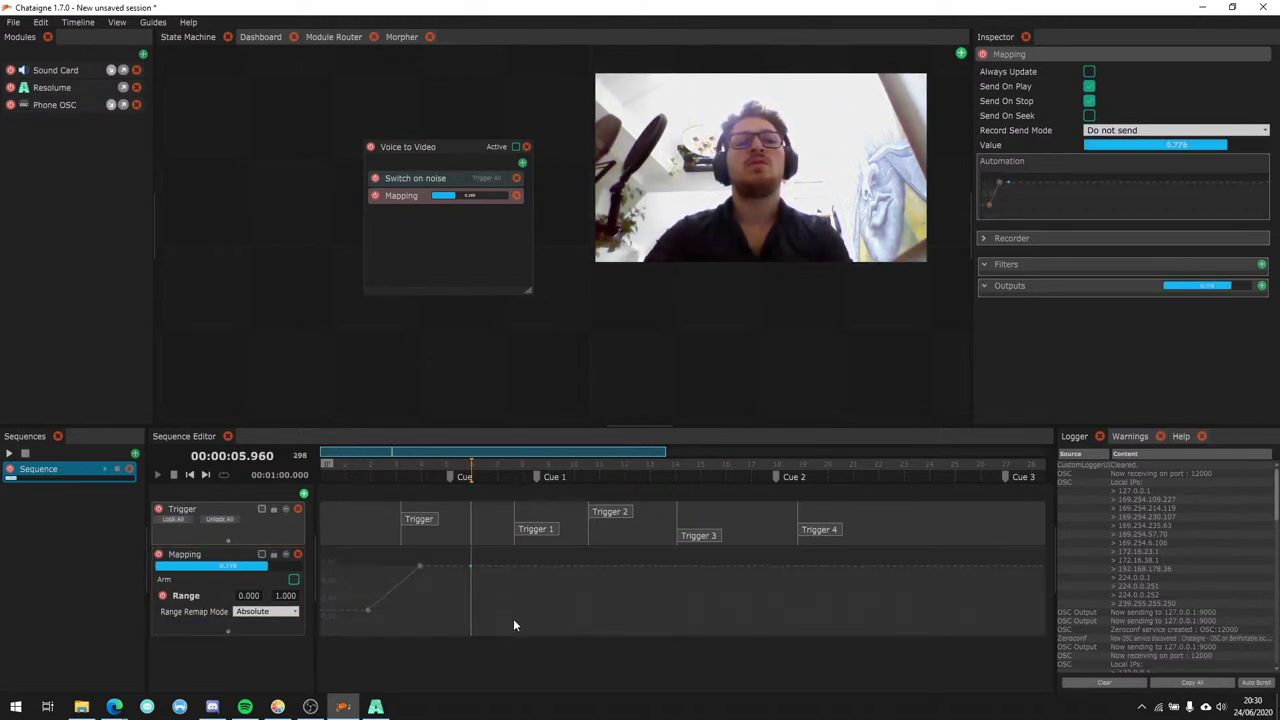
{"action": "double_click", "coordinate": [513, 618]}
{"action": "double_click", "coordinate": [598, 571]}
{"action": "double_click", "coordinate": [698, 598]}
{"action": "left_click_drag", "start_coordinate": [471, 468], "coordinate": [427, 468]}
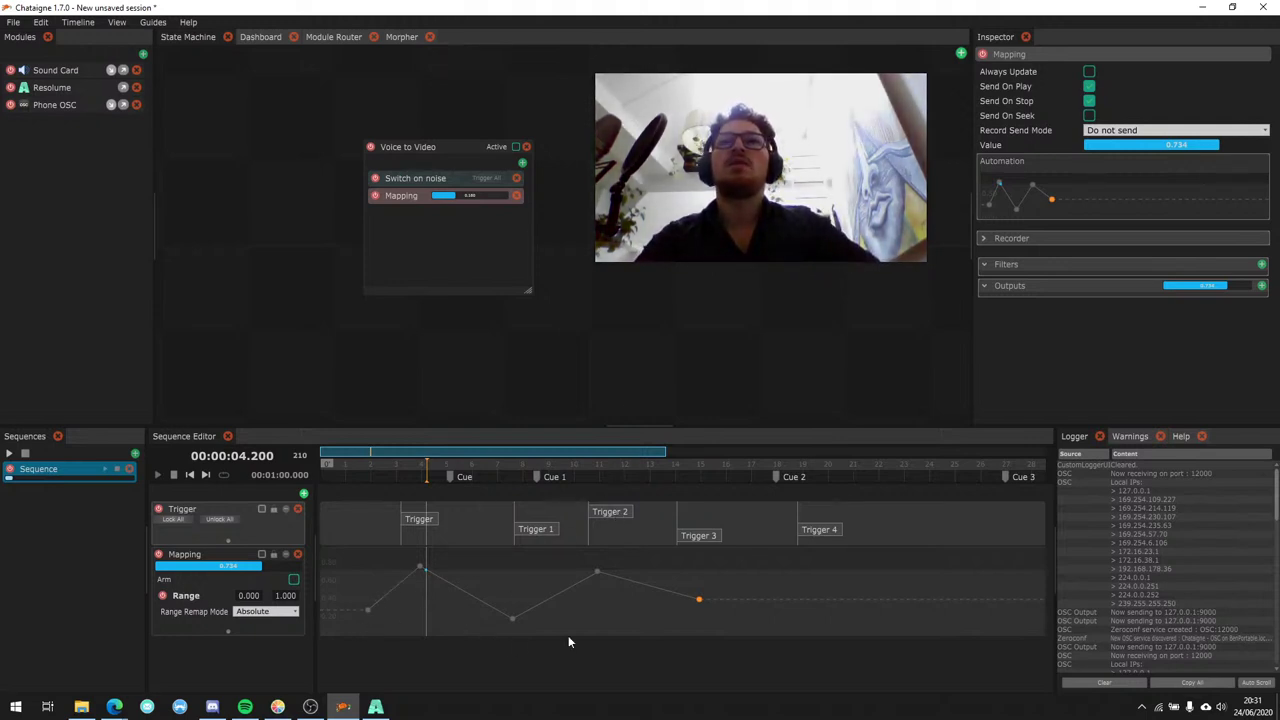
{"action": "left_click_drag", "start_coordinate": [442, 483], "coordinate": [672, 480]}
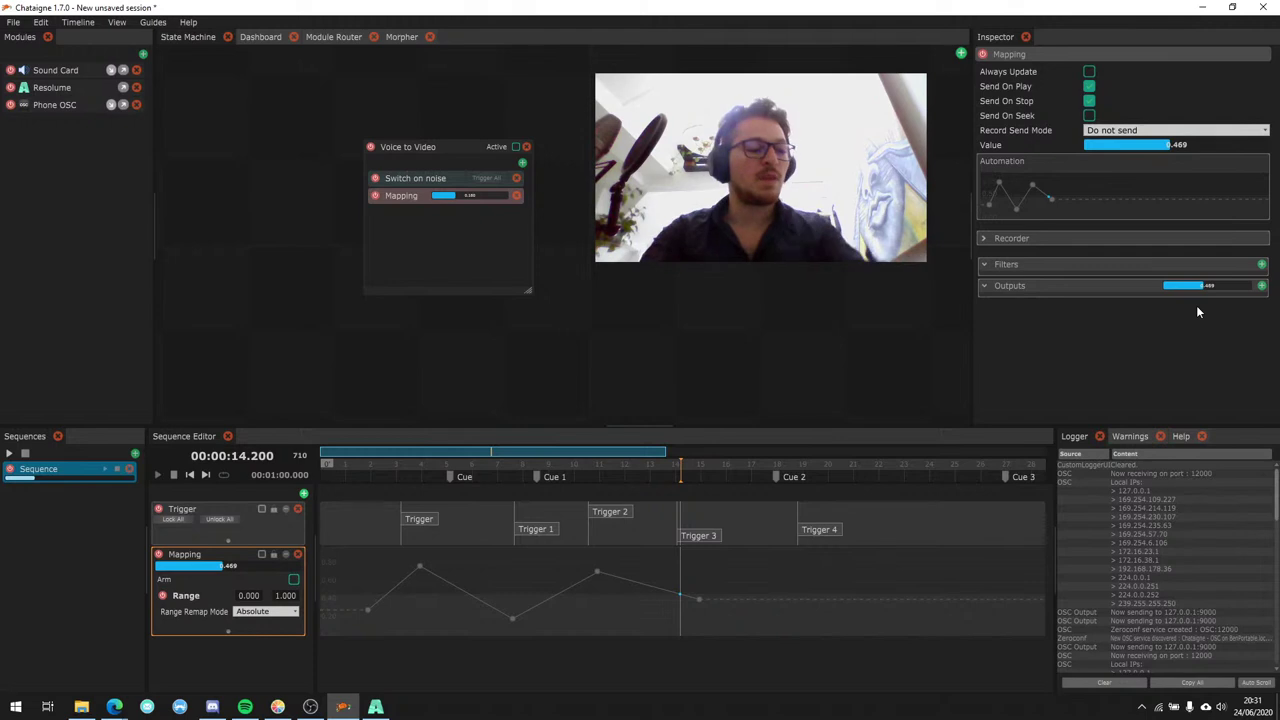
Add a Resolume Video Parameter output to the Mapping layer and set its parameter to Rotate X at Clip level.
{"action": "left_click", "coordinate": [1262, 265]}
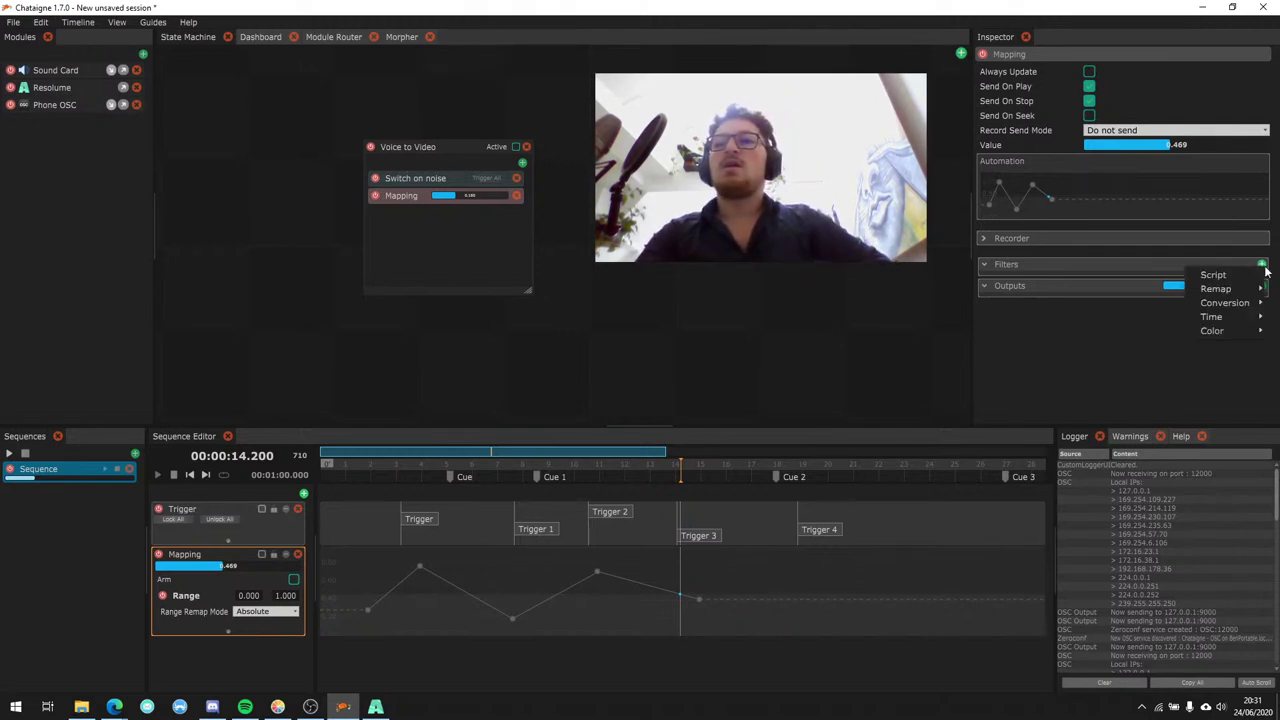
{"action": "left_click", "coordinate": [1133, 284]}
{"action": "left_click", "coordinate": [1262, 286]}
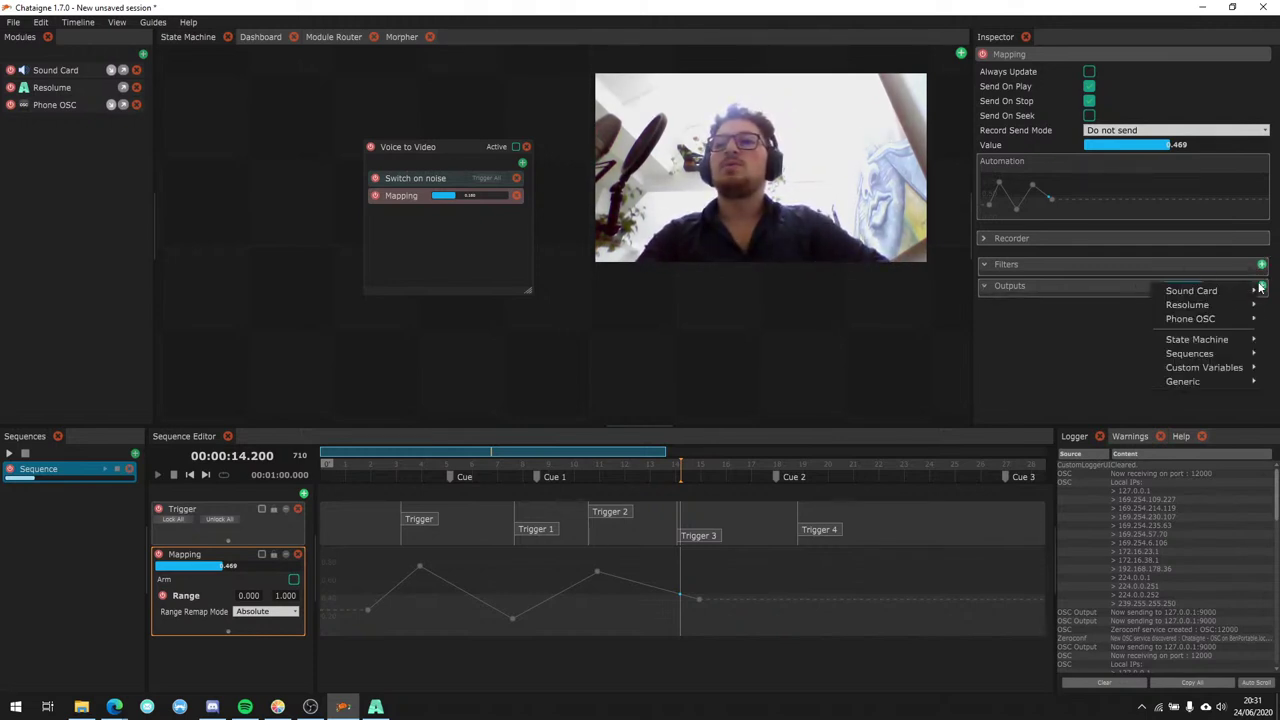
{"action": "mouse_move", "coordinate": [1205, 307]}
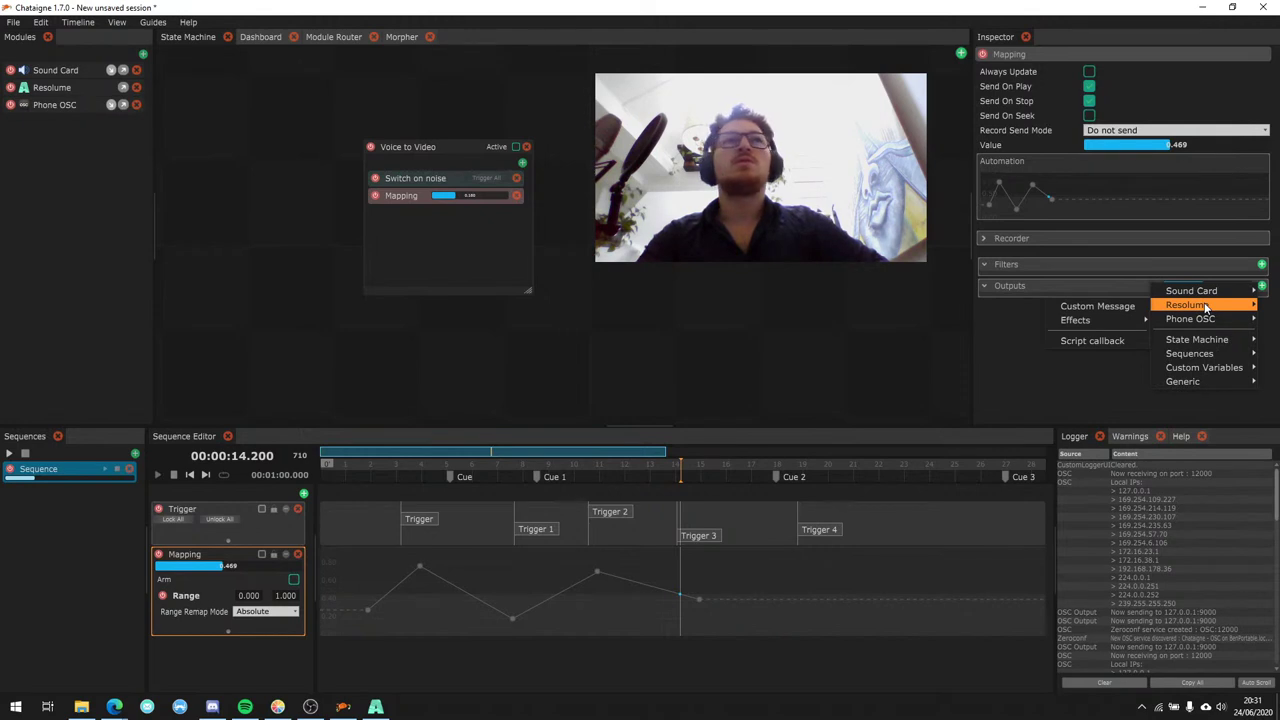
{"action": "mouse_move", "coordinate": [1122, 321]}
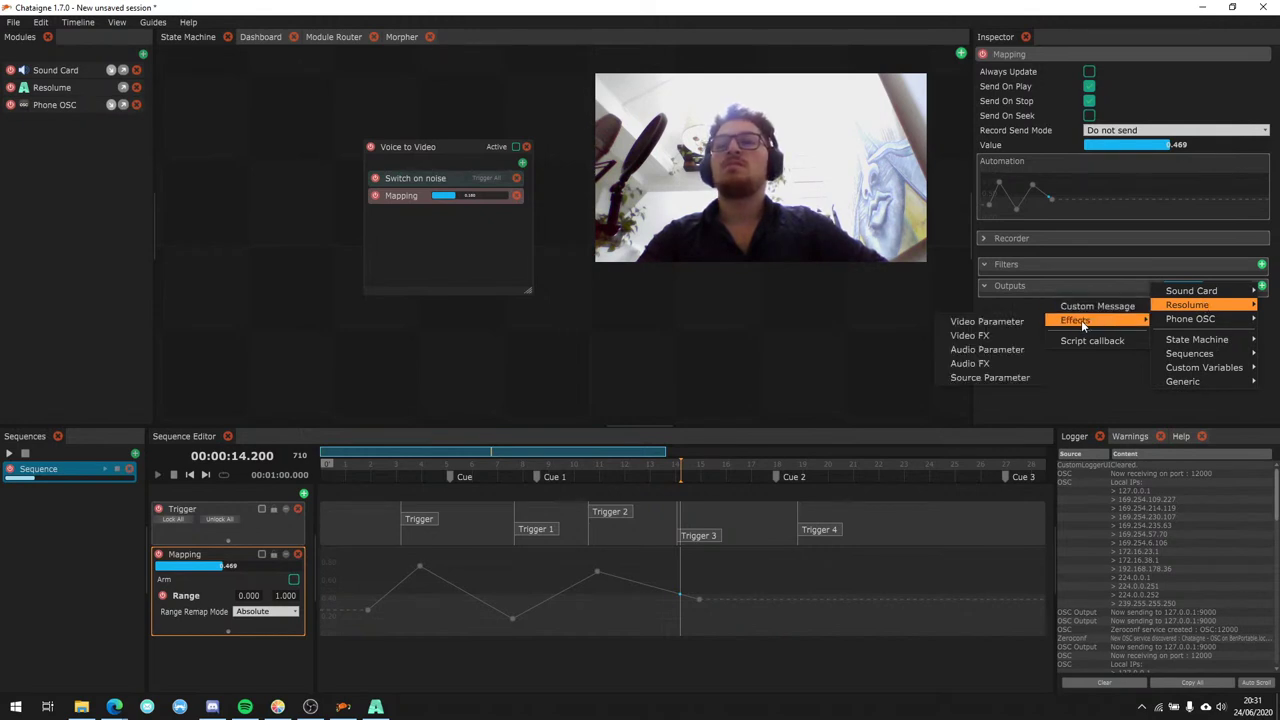
{"action": "left_click", "coordinate": [1020, 321]}
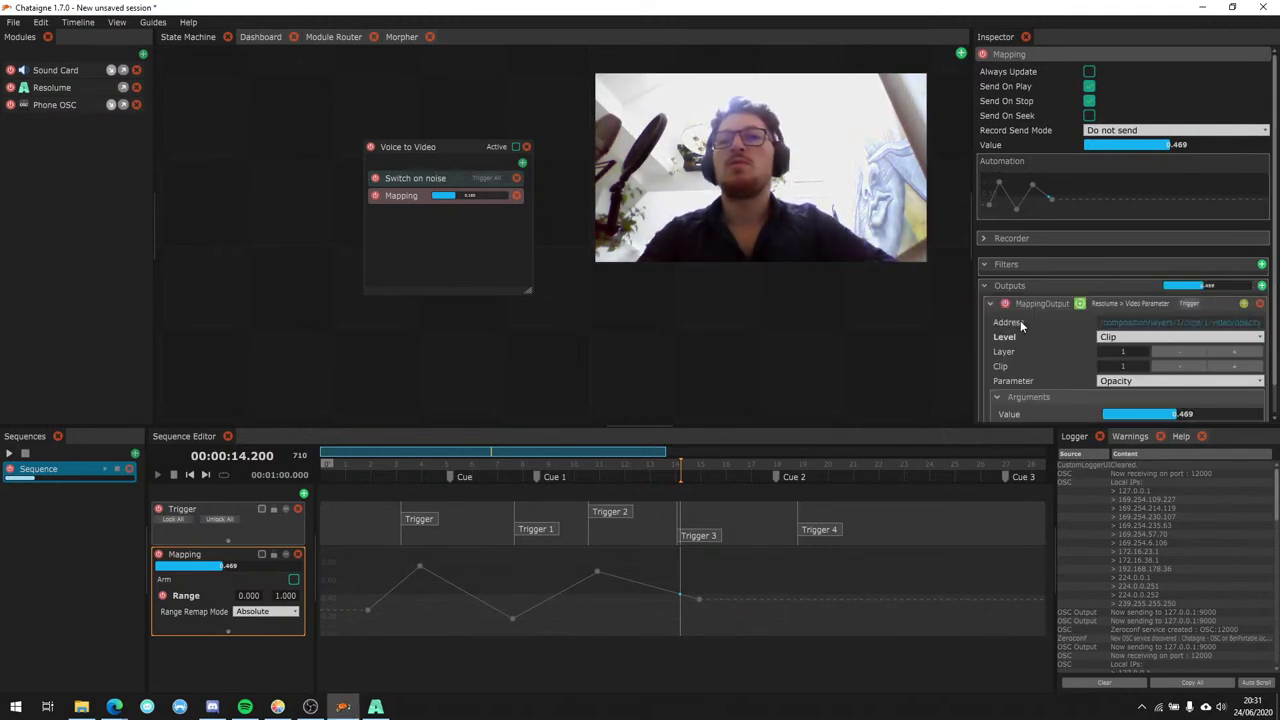
{"action": "scroll", "coordinate": [1020, 320], "scroll_direction": "down", "scroll_amount": 1}
{"action": "left_click", "coordinate": [1139, 349]}
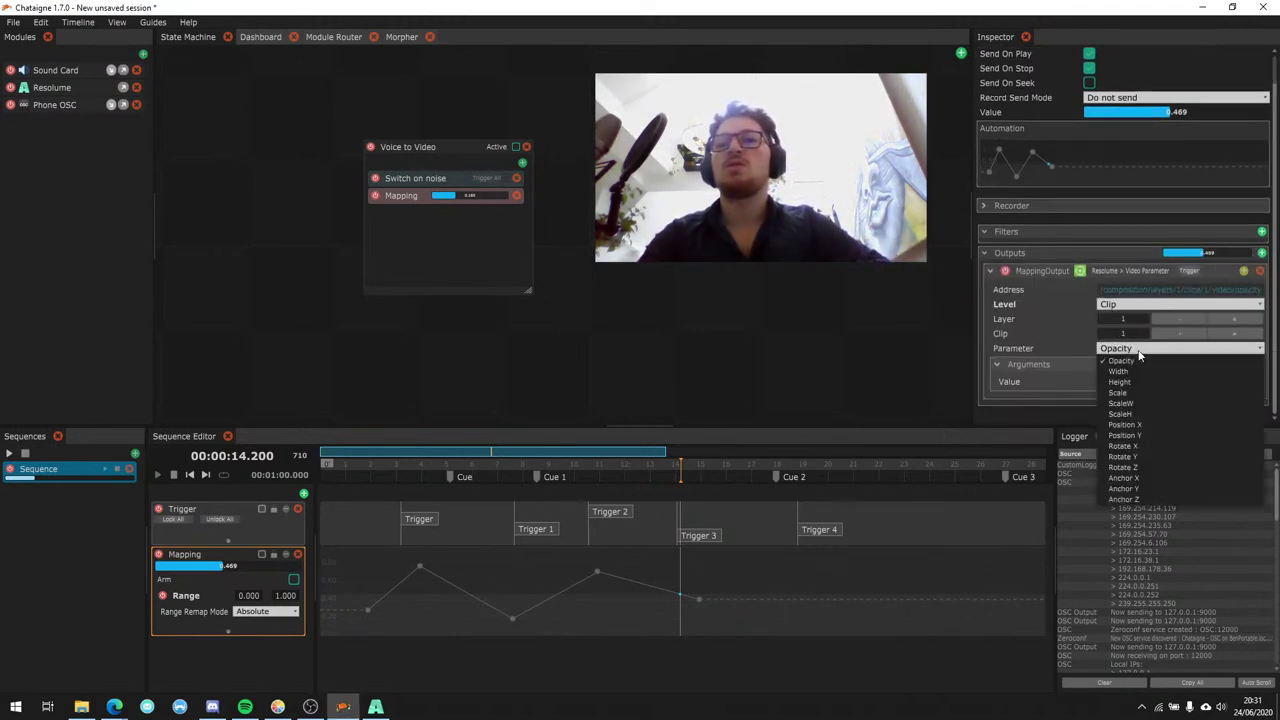
{"action": "left_click", "coordinate": [1149, 448]}
Reveal Resolume, launch the FractalGold_14 clip there, and scrub the Chataigne sequence to test the automated rotation.
{"action": "double_click", "coordinate": [630, 7]}
{"action": "left_click", "coordinate": [238, 192]}
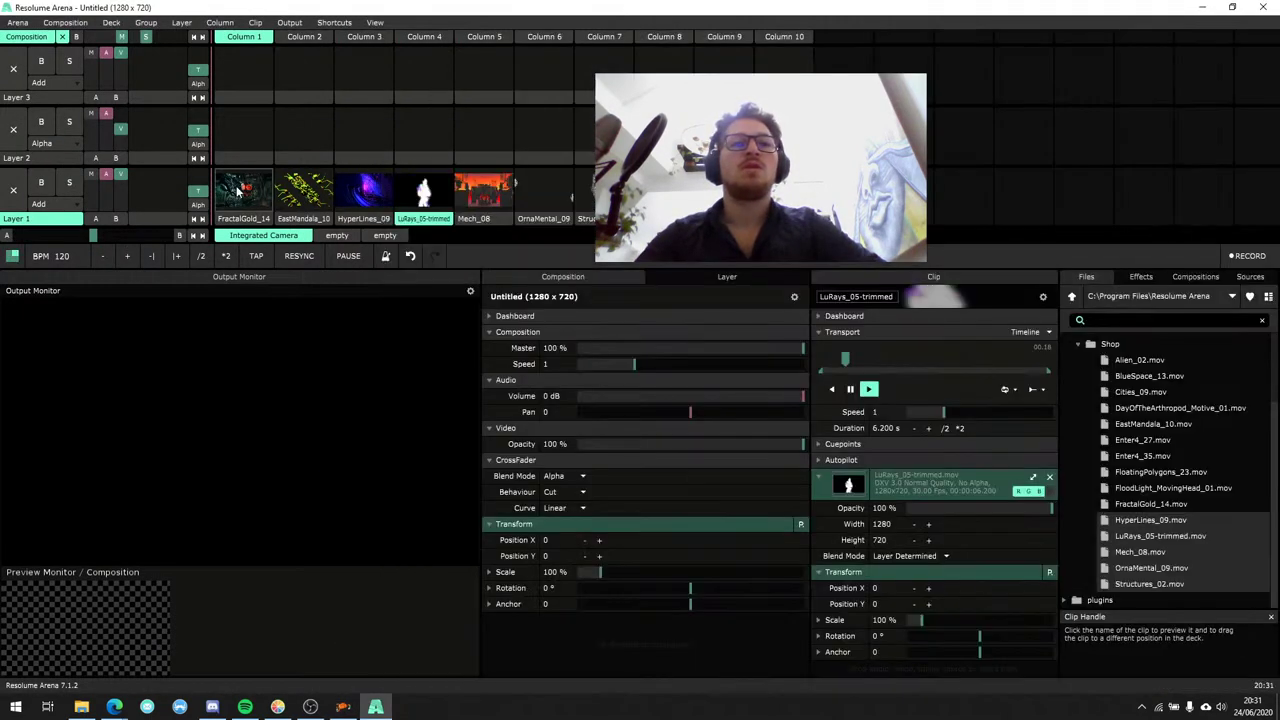
{"action": "left_click", "coordinate": [238, 192]}
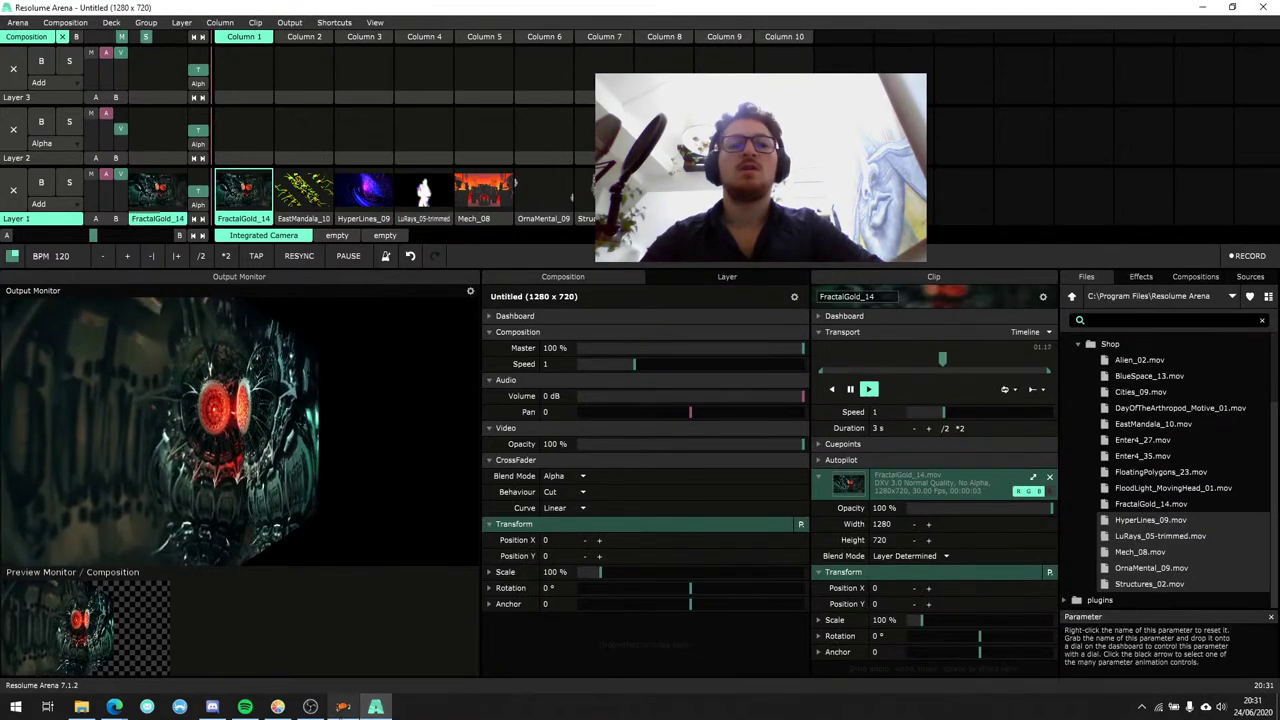
{"action": "key", "text": "alt+Tab"}
{"action": "left_click", "coordinate": [845, 500]}
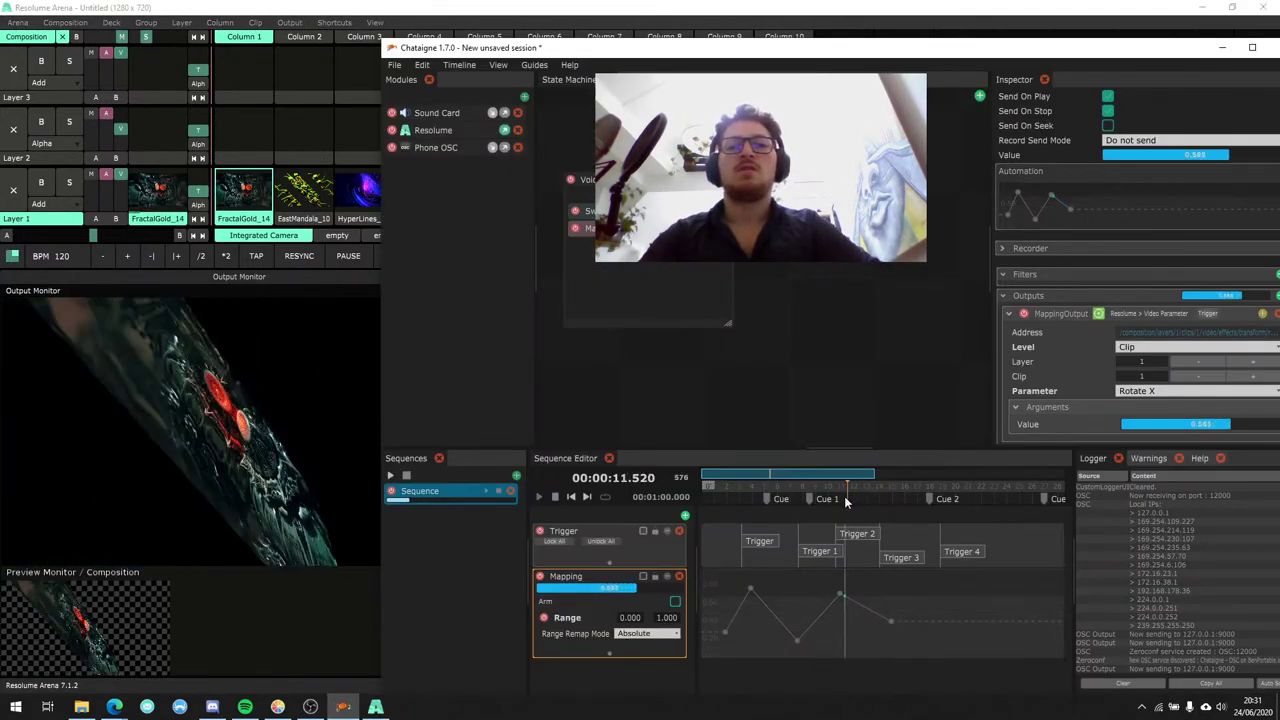
{"action": "left_click_drag", "start_coordinate": [845, 502], "coordinate": [785, 505]}
{"action": "left_click_drag", "start_coordinate": [752, 509], "coordinate": [784, 509]}
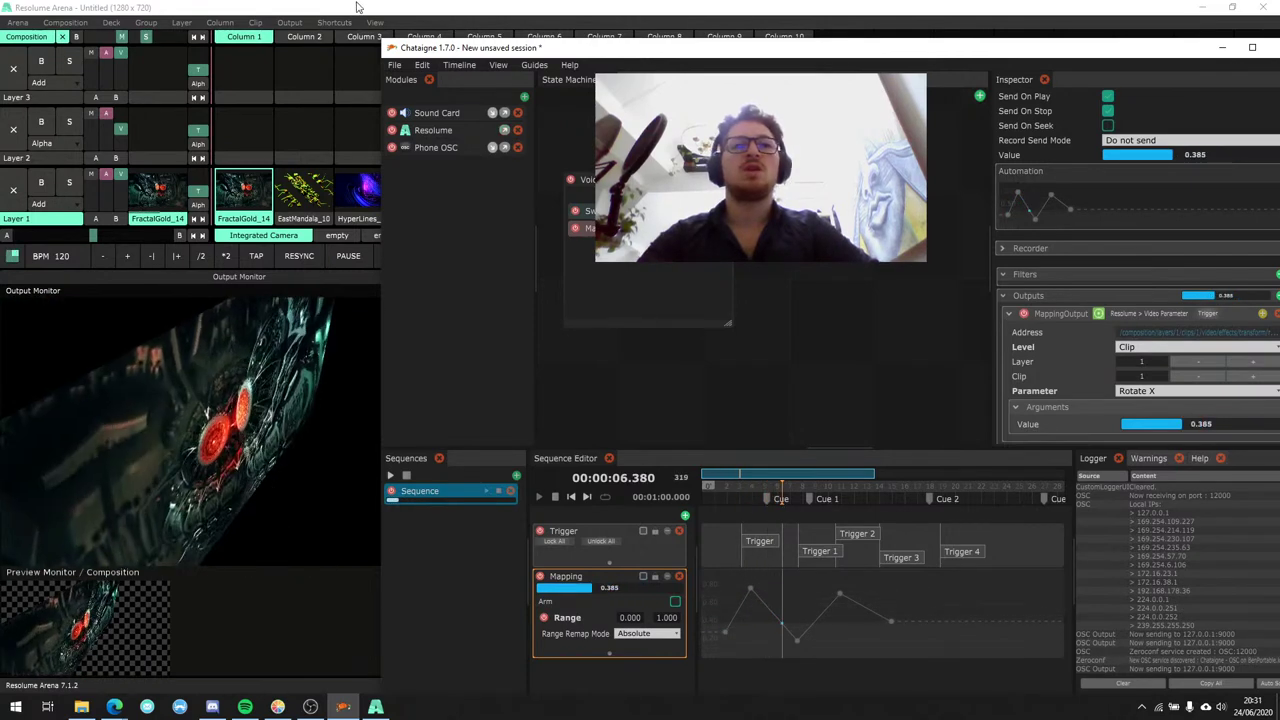
Expand the clip's Rotation settings in Resolume, and return to Chataigne to scrub the playhead back to about 2.7 seconds.
{"action": "key", "text": "alt+Tab"}
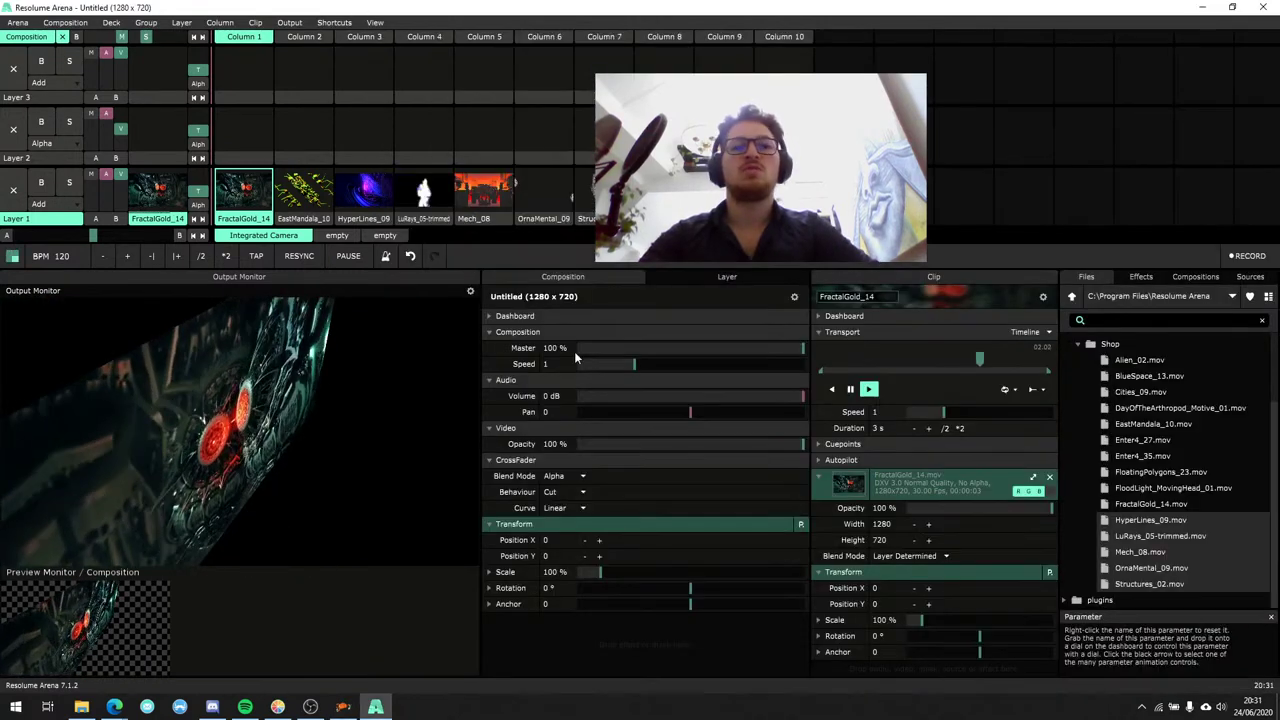
{"action": "left_click", "coordinate": [818, 636]}
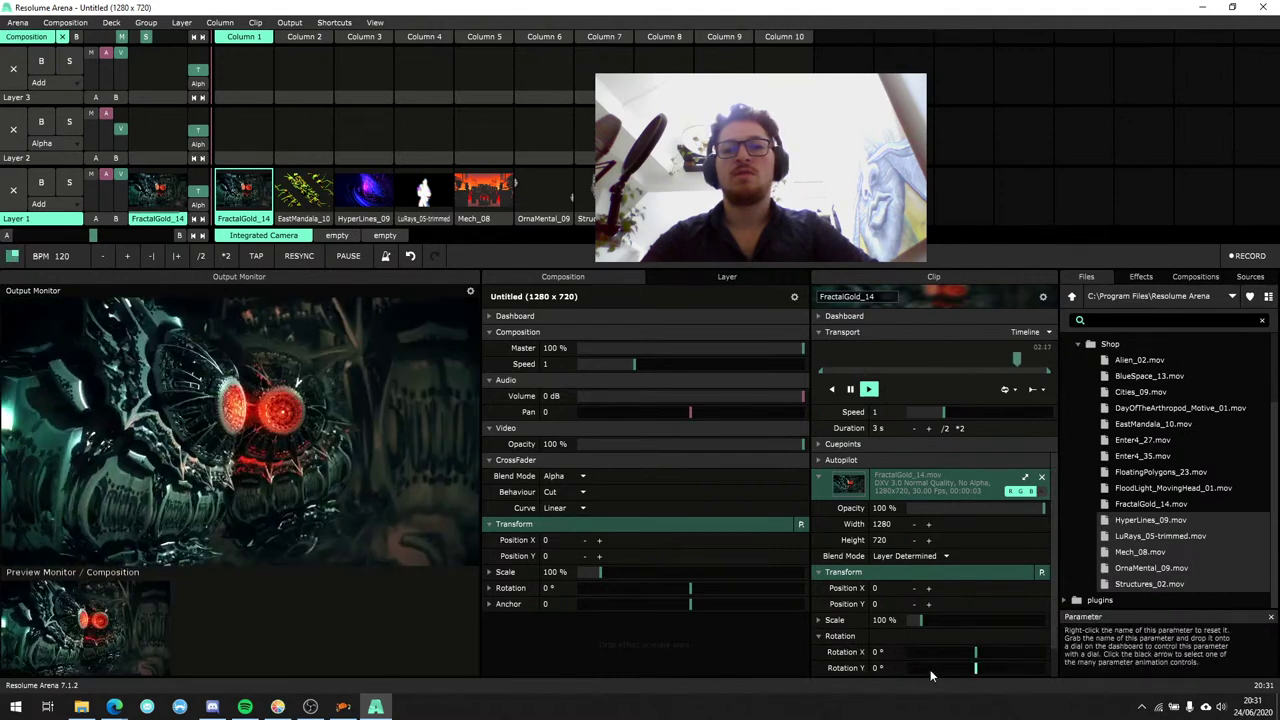
{"action": "left_click", "coordinate": [344, 707]}
{"action": "left_click_drag", "start_coordinate": [782, 500], "coordinate": [736, 510]}
Shift the first peak of the automation curve slightly later and convert the curve's segments to Bezier.
{"action": "left_click_drag", "start_coordinate": [750, 591], "coordinate": [769, 596]}
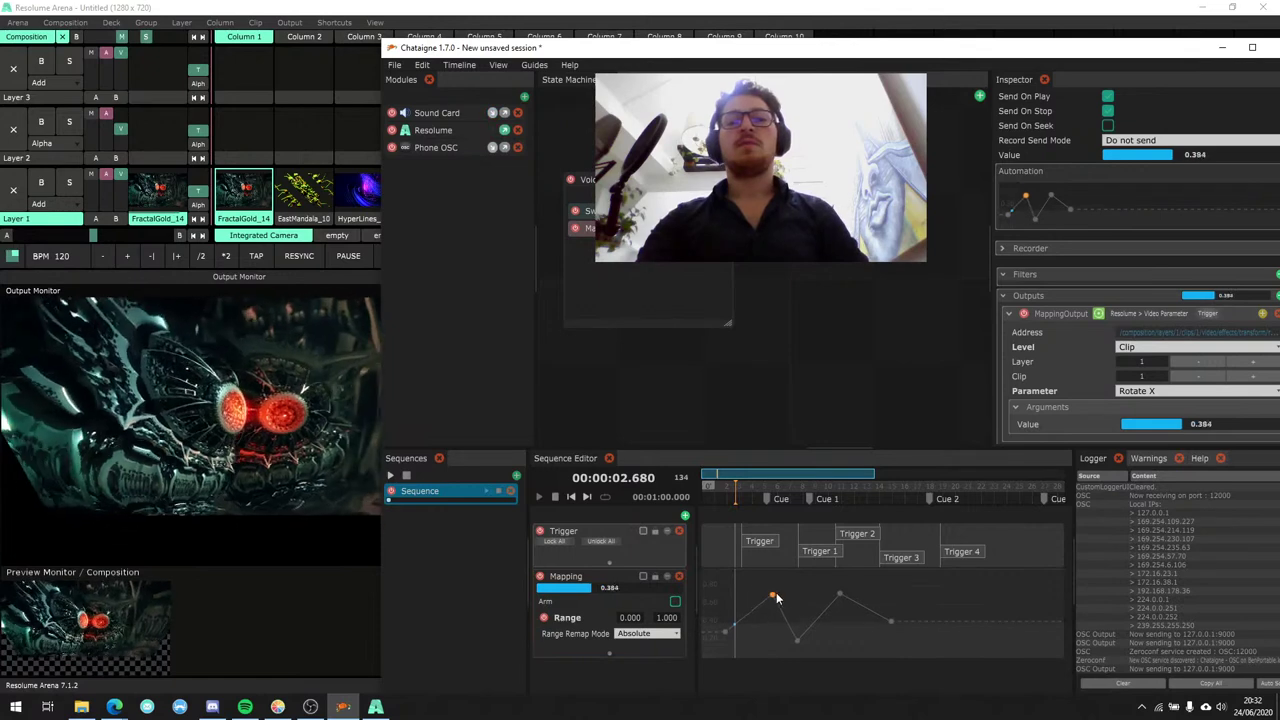
{"action": "right_click", "coordinate": [744, 617]}
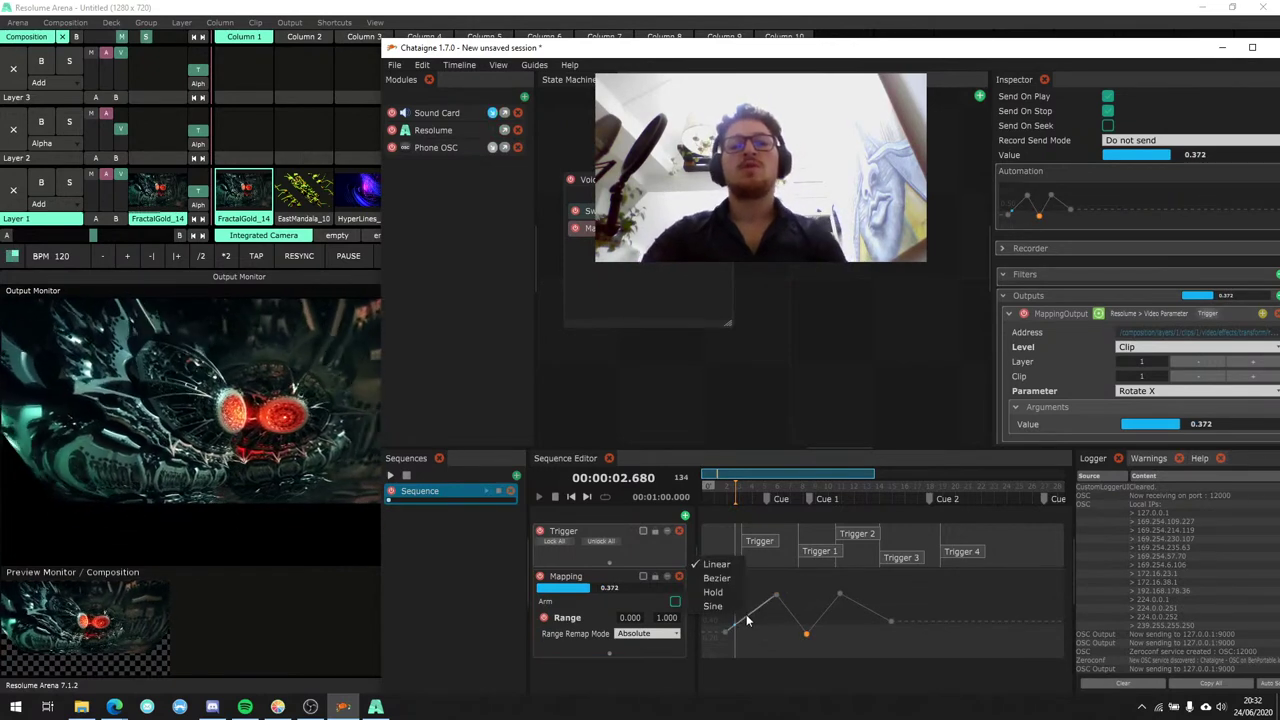
{"action": "left_click", "coordinate": [714, 582]}
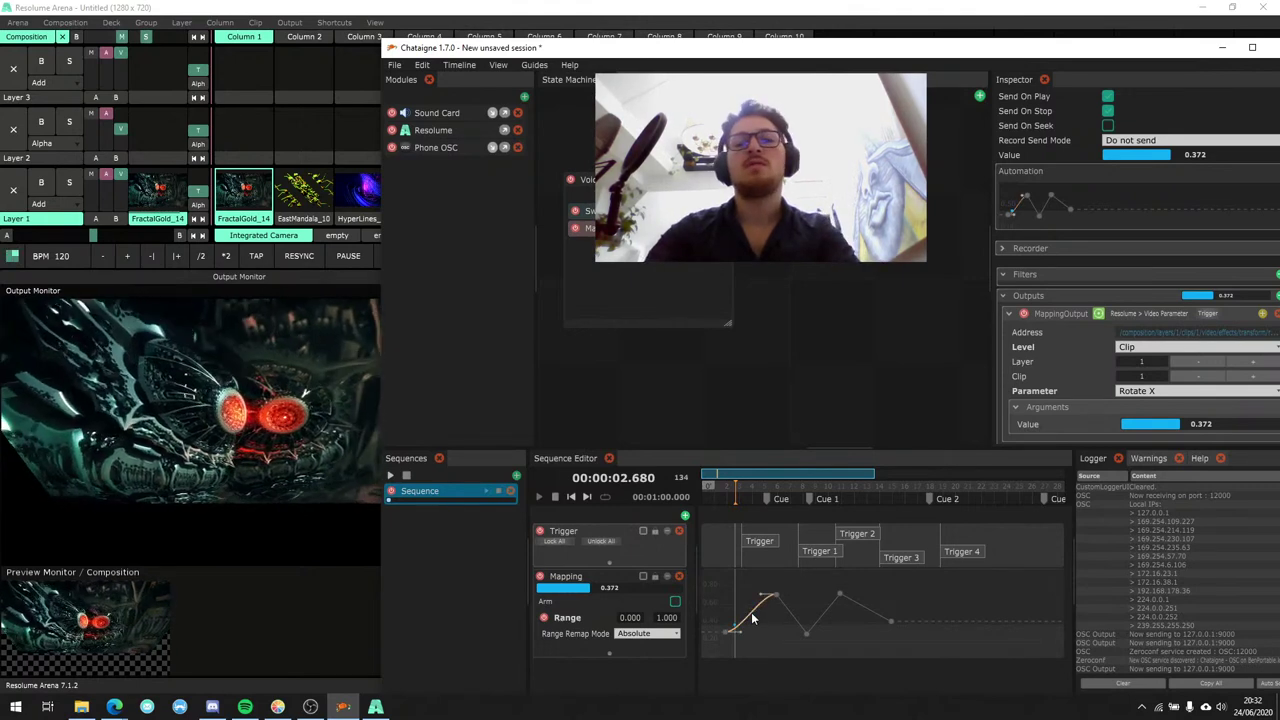
{"action": "right_click", "coordinate": [788, 612]}
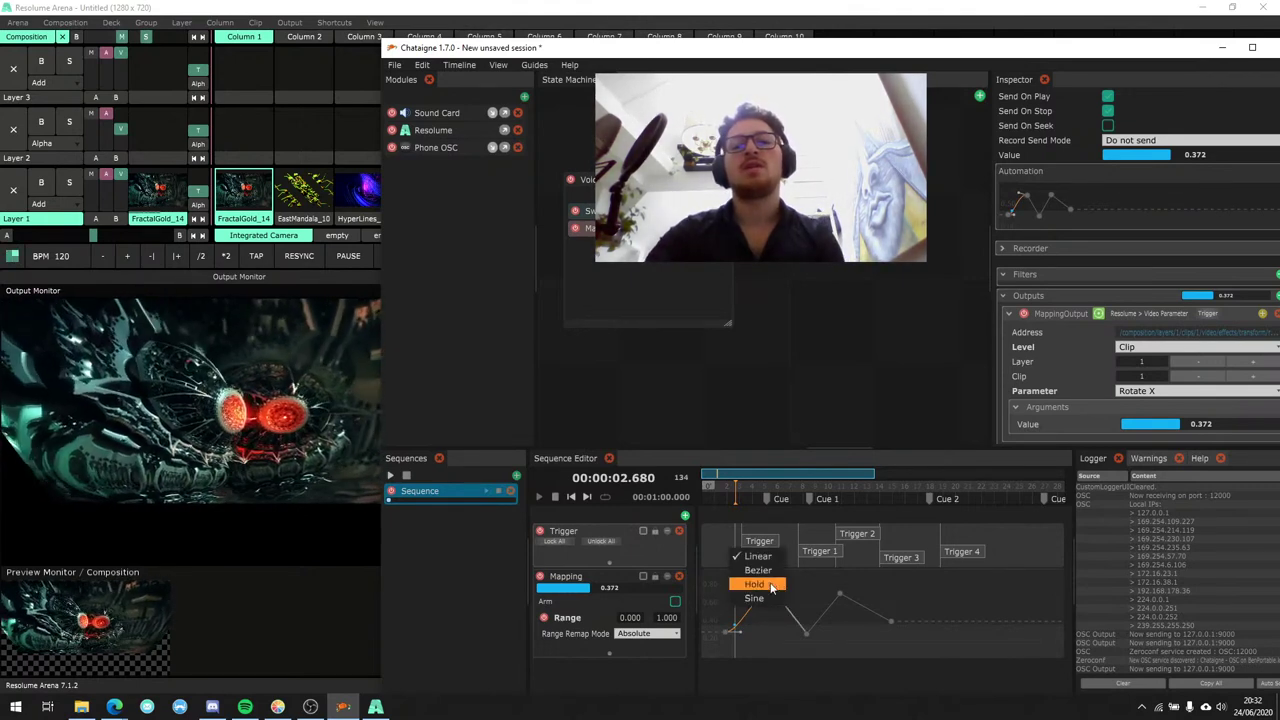
{"action": "left_click", "coordinate": [762, 580]}
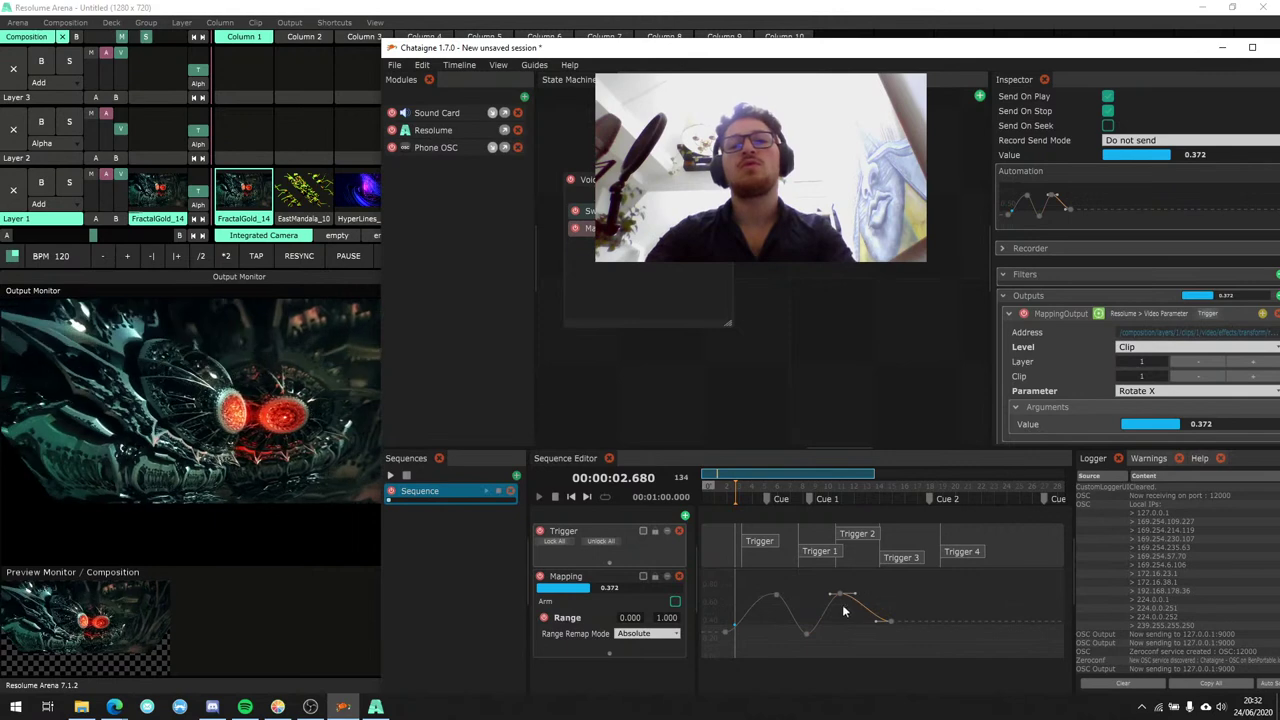
Widen the Bezier curve around the first peak and move the curve's first point slightly later and higher.
{"action": "left_click_drag", "start_coordinate": [775, 596], "coordinate": [750, 604]}
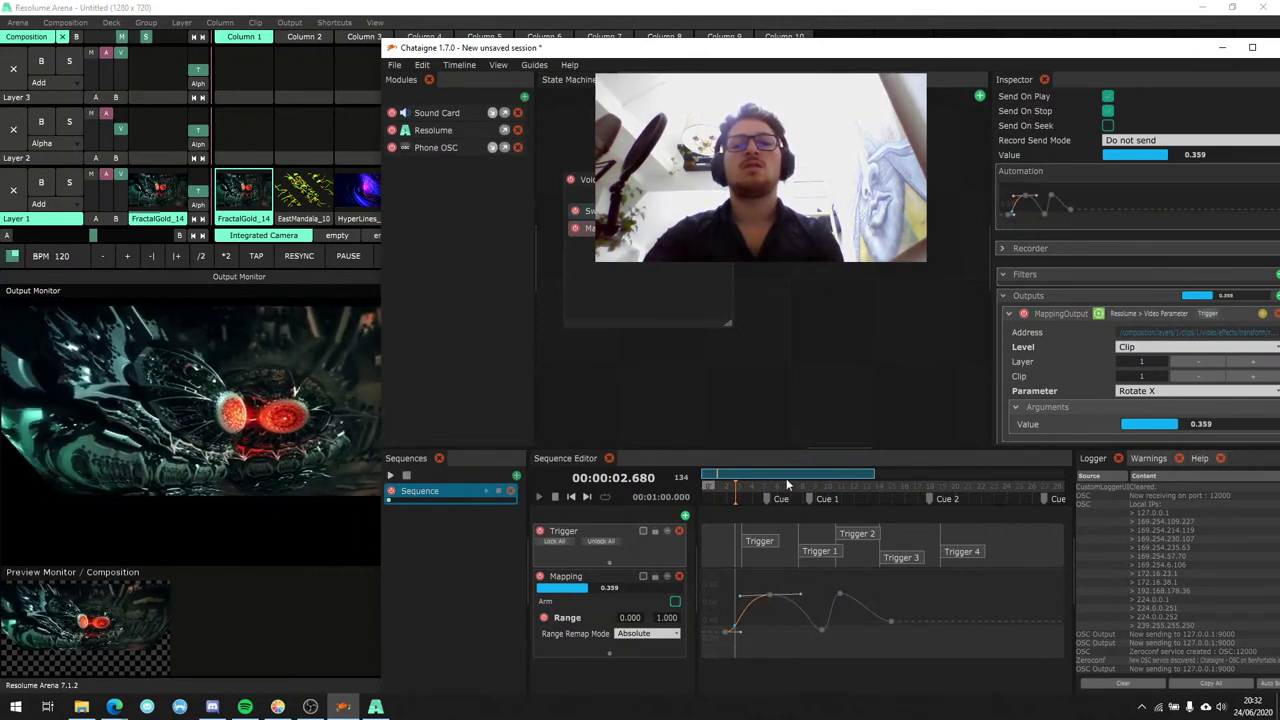
{"action": "left_click_drag", "start_coordinate": [787, 485], "coordinate": [850, 690]}
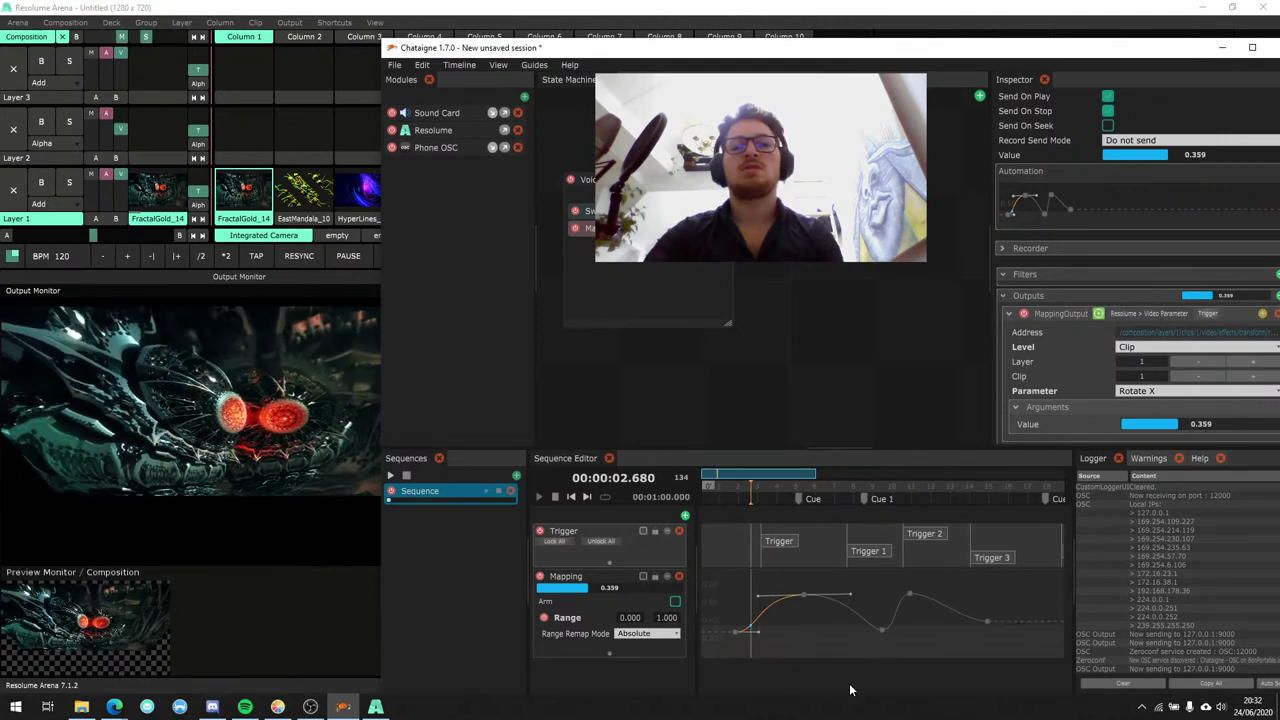
{"action": "left_click_drag", "start_coordinate": [767, 478], "coordinate": [798, 596]}
{"action": "left_click", "coordinate": [764, 567]}
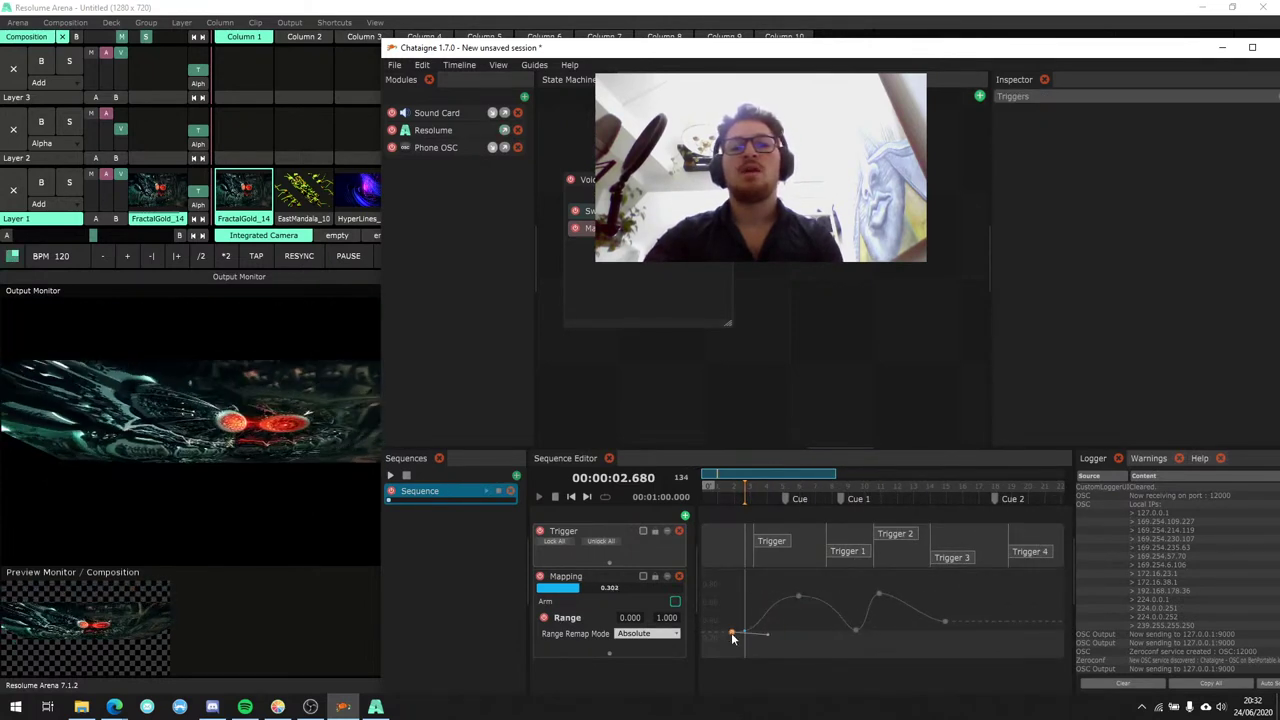
{"action": "left_click_drag", "start_coordinate": [731, 636], "coordinate": [747, 619]}
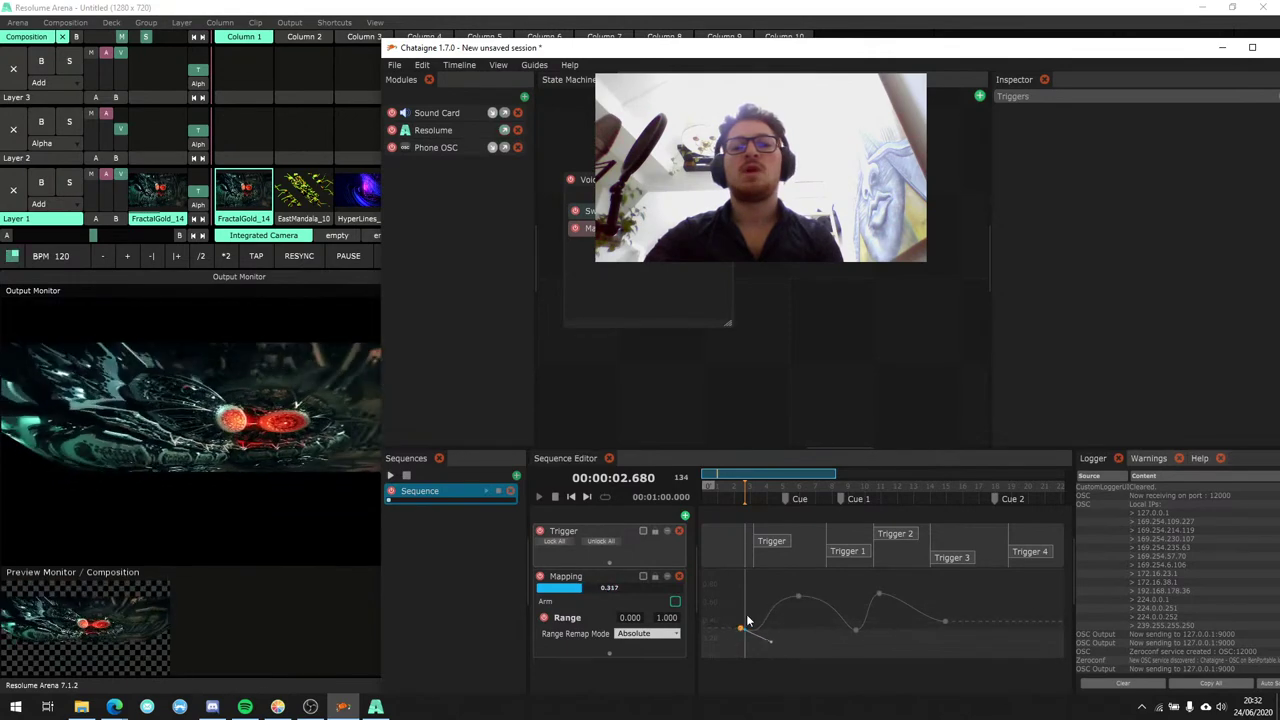
Play the sequence from near its start to preview the smoothed automation, and return the playhead to about 2.6 seconds.
{"action": "left_click_drag", "start_coordinate": [718, 495], "coordinate": [736, 498]}
{"action": "key", "text": "space"}
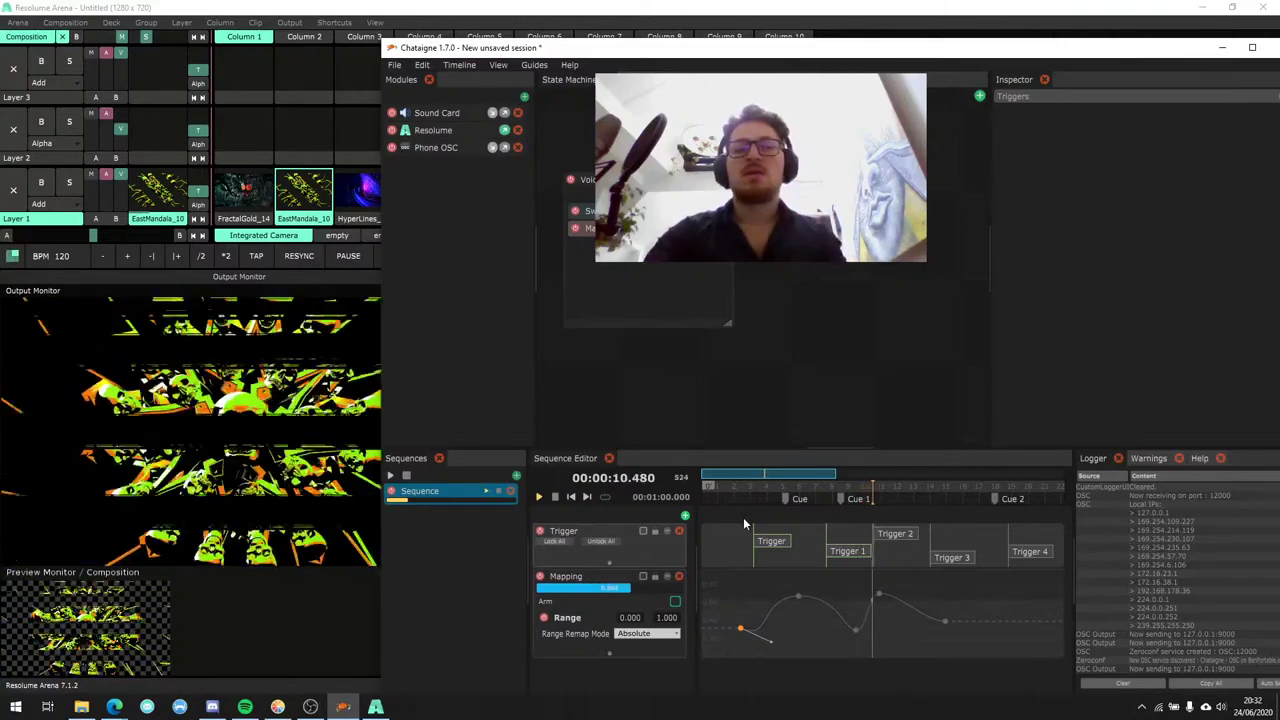
{"action": "left_click_drag", "start_coordinate": [800, 492], "coordinate": [745, 502]}
Change the Level of the Mapping layer's Resolume output to Layer.
{"action": "left_click", "coordinate": [685, 583]}
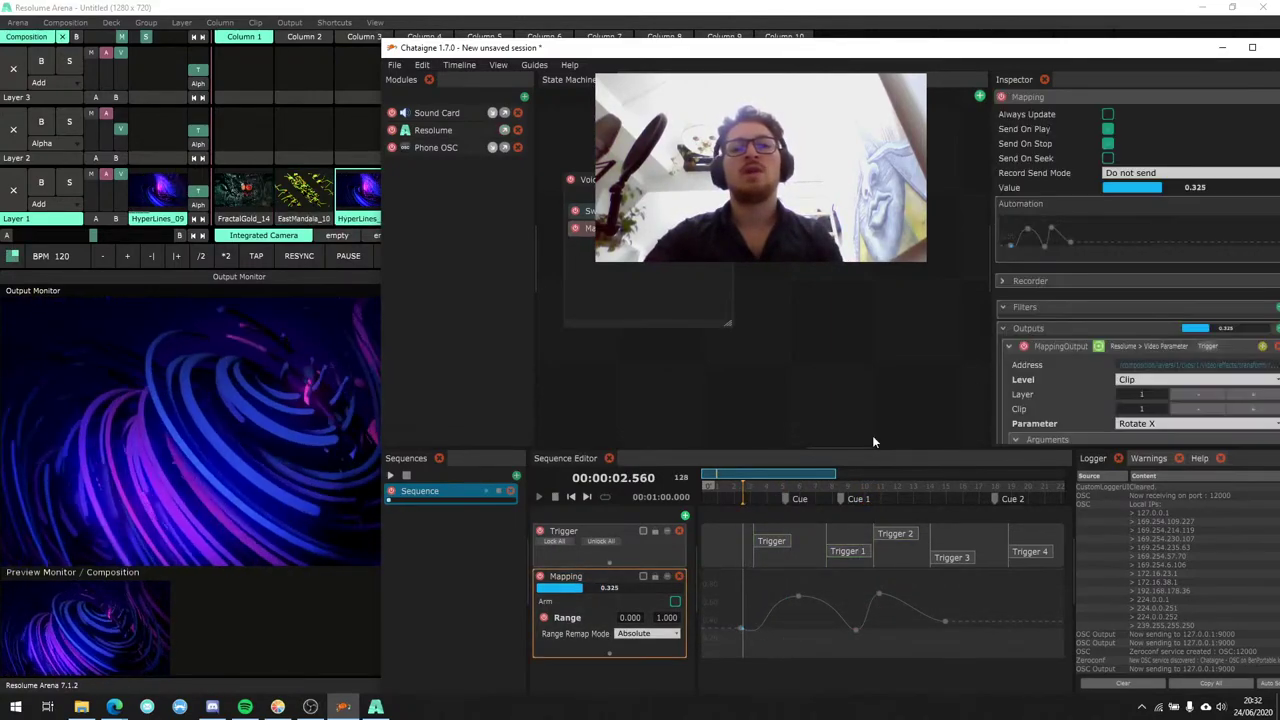
{"action": "left_click", "coordinate": [1124, 380]}
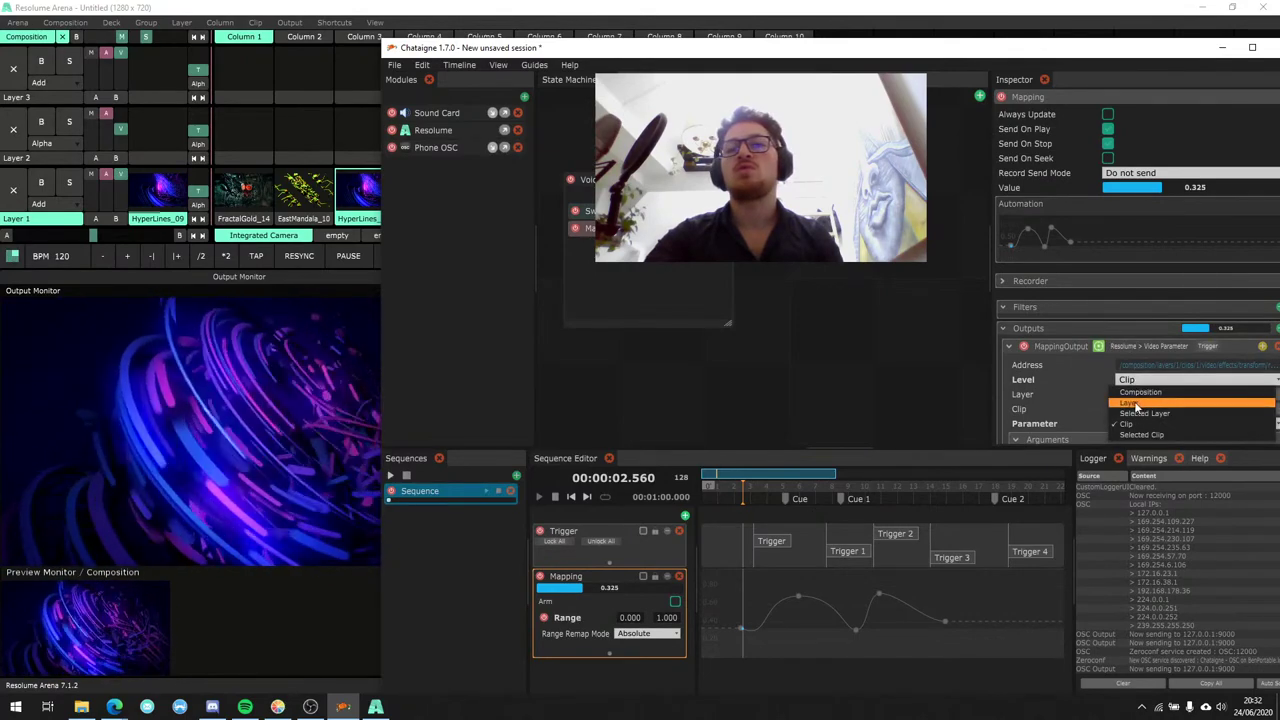
{"action": "left_click", "coordinate": [1136, 403]}
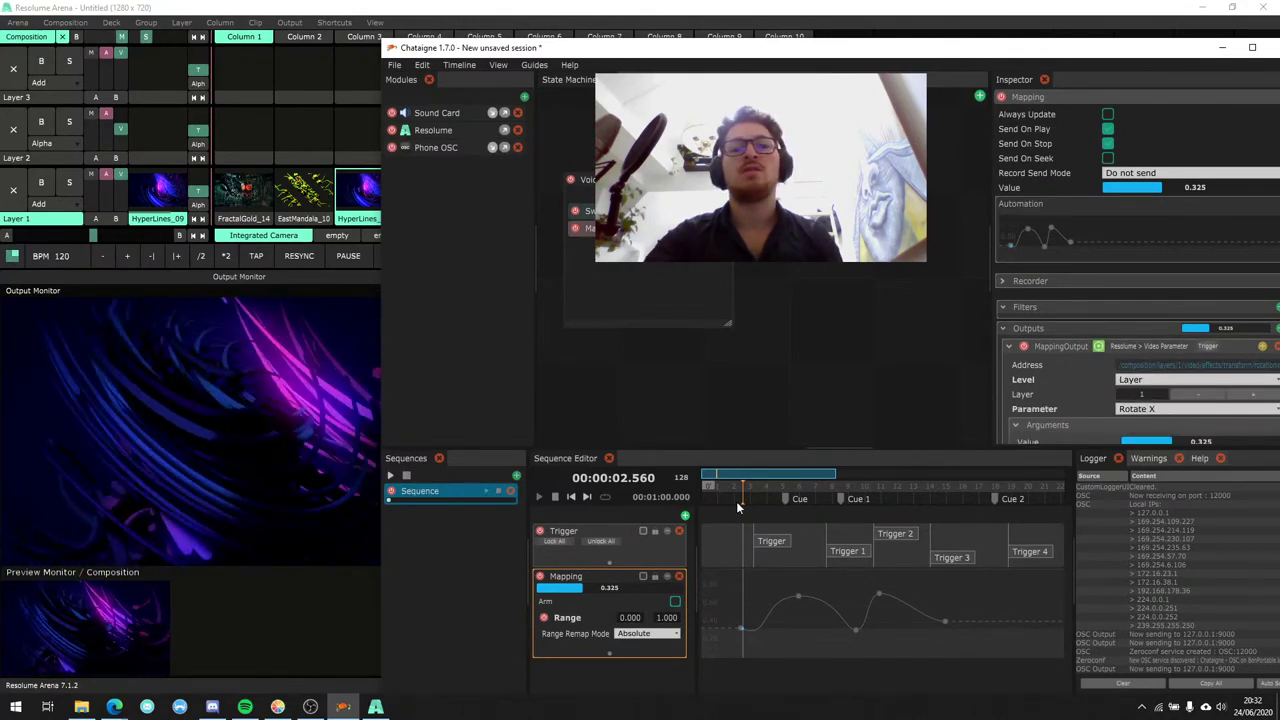
Play the sequence while extending the last automation point to about 20 seconds and reshaping its Bezier handle.
{"action": "key", "text": "space"}
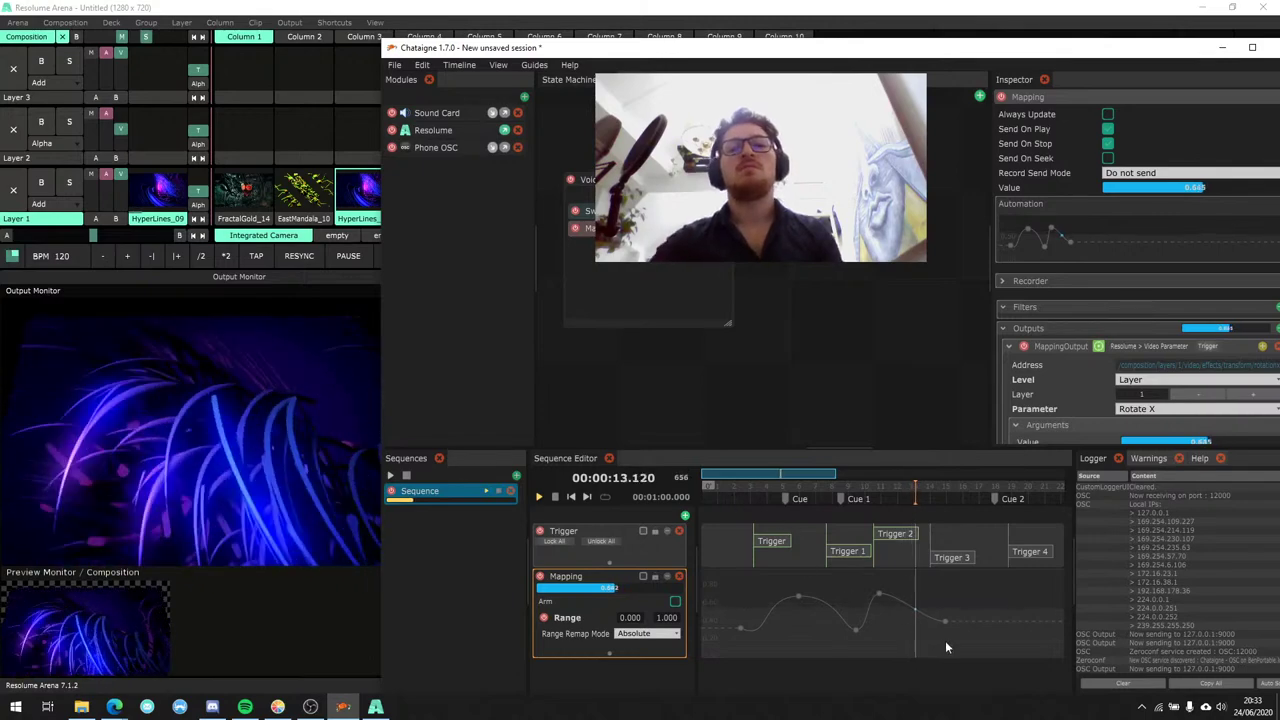
{"action": "mouse_move", "coordinate": [945, 622]}
{"action": "left_mouse_down"}
{"action": "mouse_move", "coordinate": [1044, 626]}
{"action": "mouse_move", "coordinate": [948, 663]}
{"action": "mouse_move", "coordinate": [942, 641]}
{"action": "left_mouse_up"}
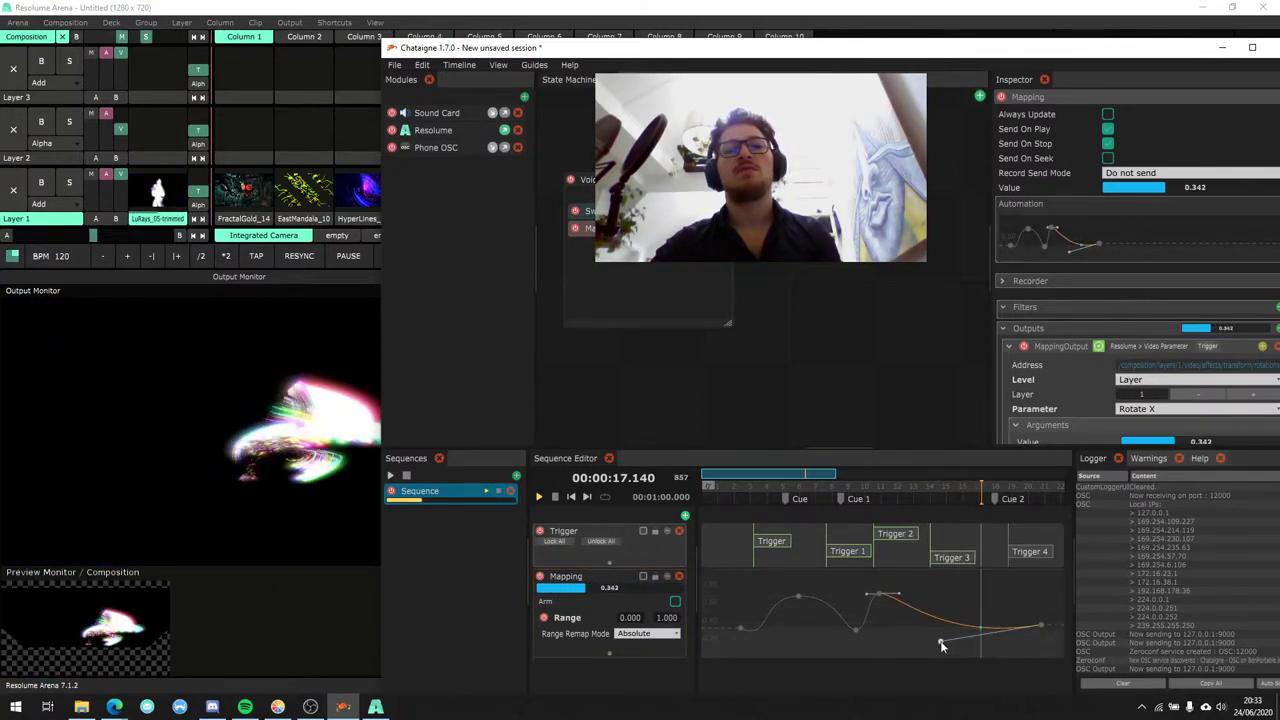
{"action": "left_click_drag", "start_coordinate": [1041, 624], "coordinate": [1024, 616]}
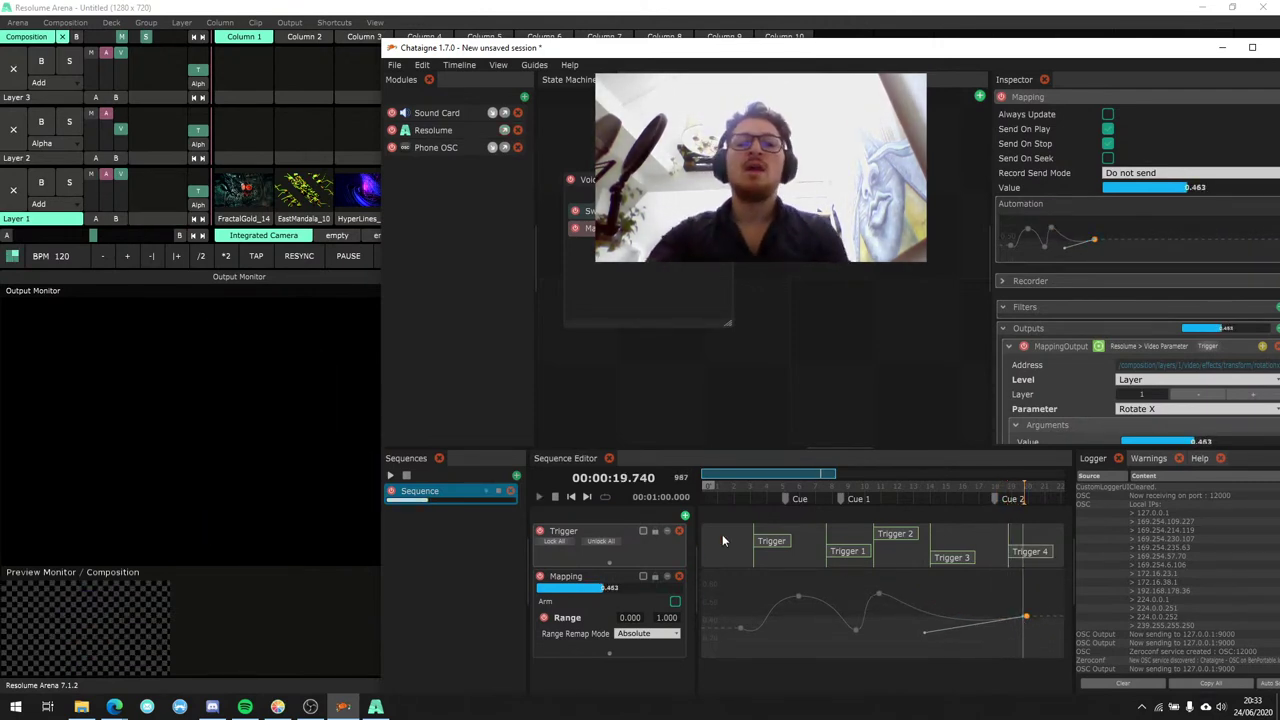
{"action": "left_click", "coordinate": [737, 604]}
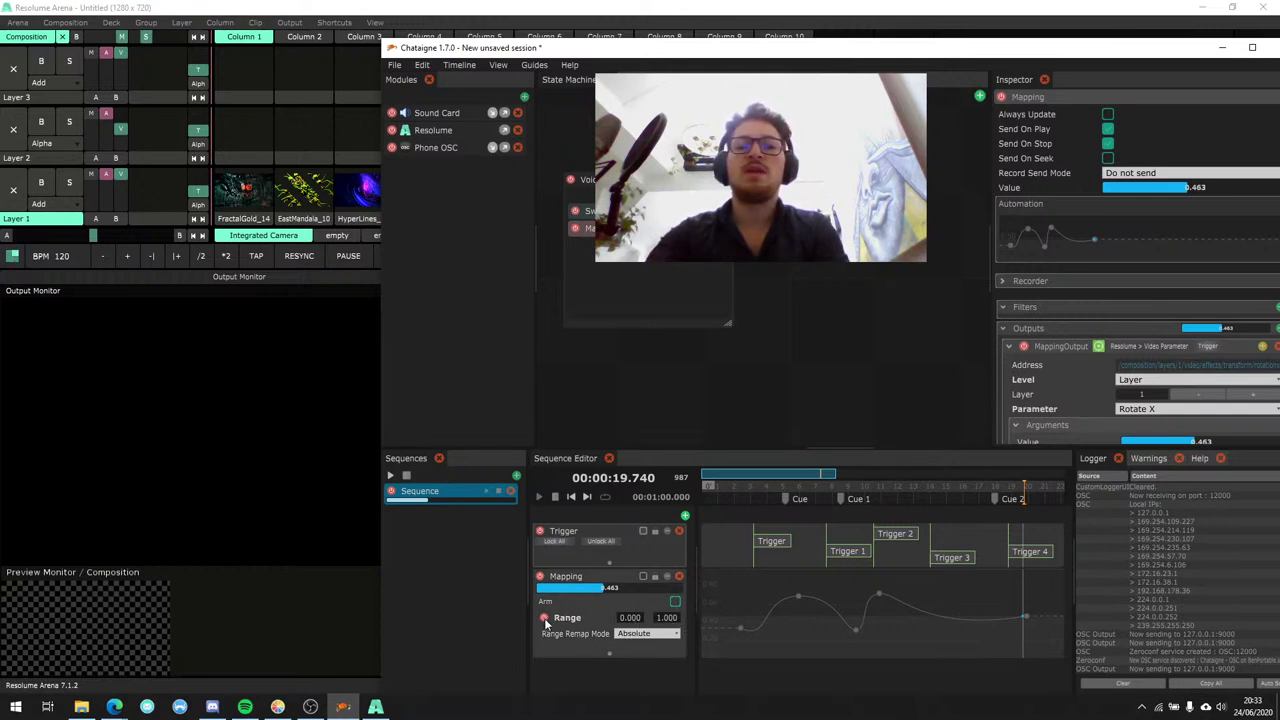
Set the Mapping range's maximum to 2 and raise the two curve peaks, placing them at about 5 and 12.5 seconds.
{"action": "left_click", "coordinate": [662, 620]}
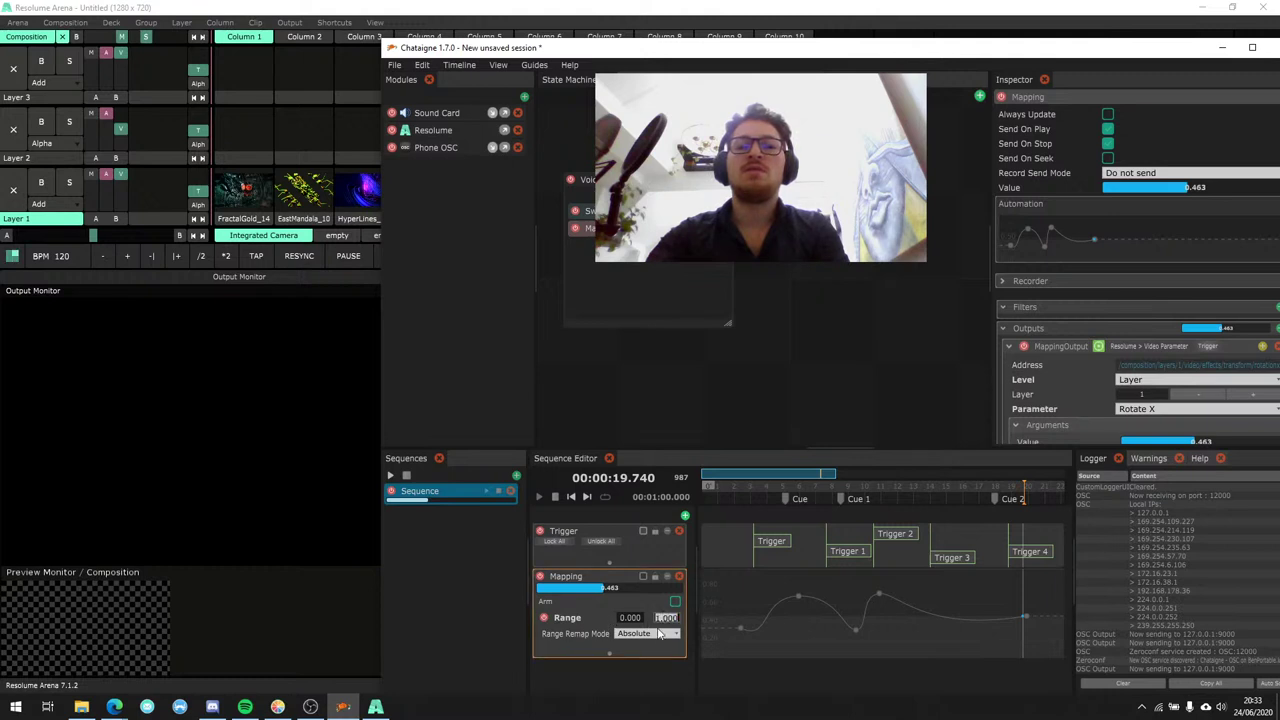
{"action": "type", "text": "2"}
{"action": "key", "text": "Return"}
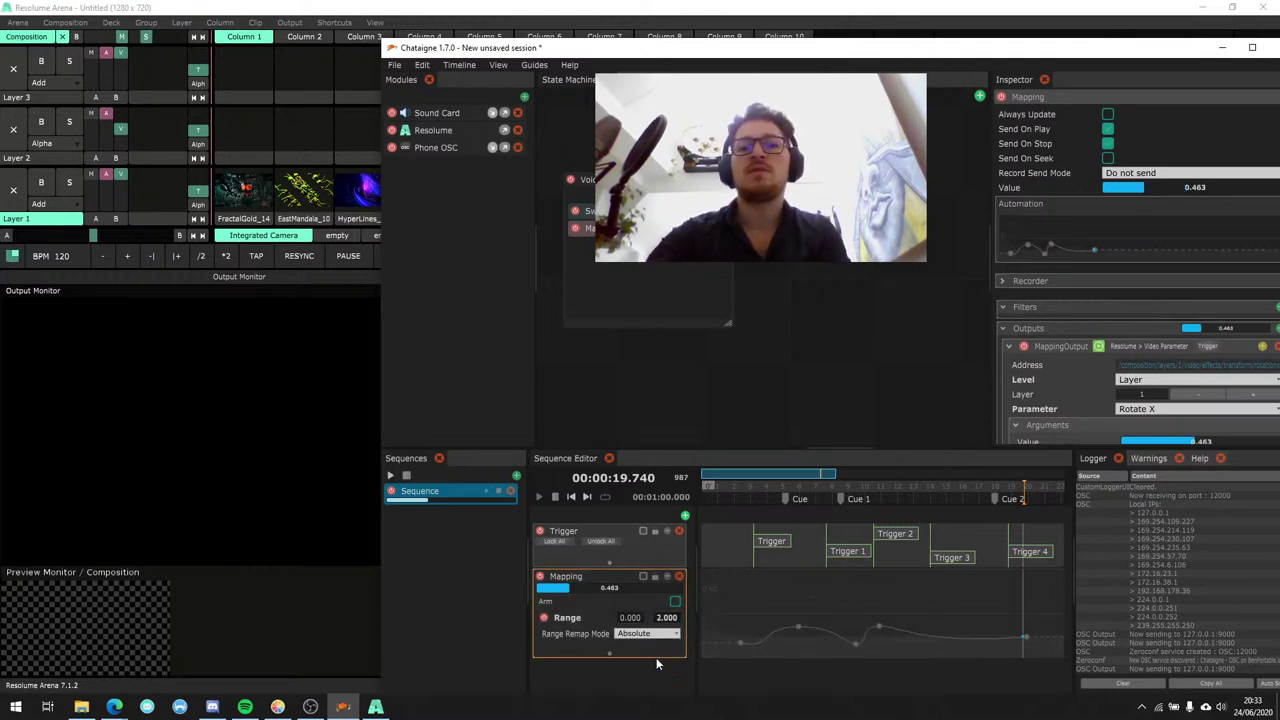
{"action": "left_click_drag", "start_coordinate": [798, 627], "coordinate": [783, 594]}
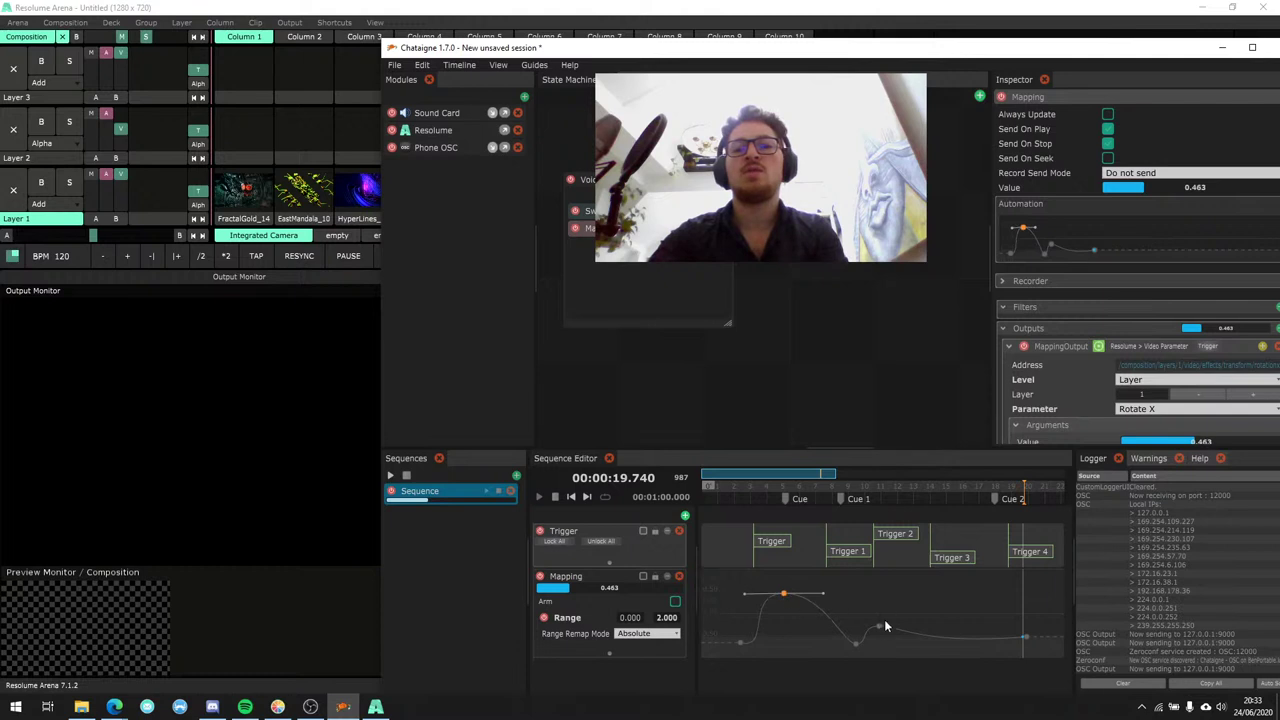
{"action": "left_click_drag", "start_coordinate": [879, 626], "coordinate": [905, 590]}
Scrub across the first peak to about 7.2 seconds and compare the Mapping value with the output's argument value.
{"action": "left_click", "coordinate": [752, 499]}
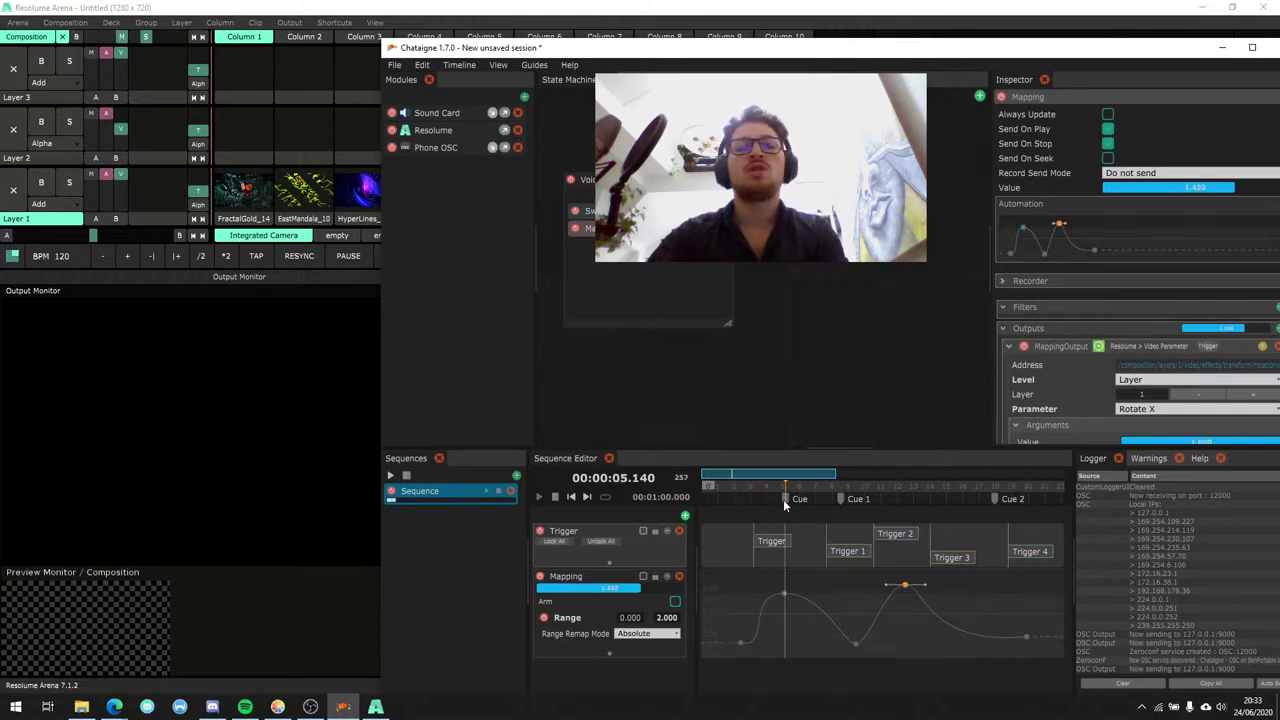
{"action": "scroll", "coordinate": [1137, 385], "scroll_direction": "down", "scroll_amount": 1}
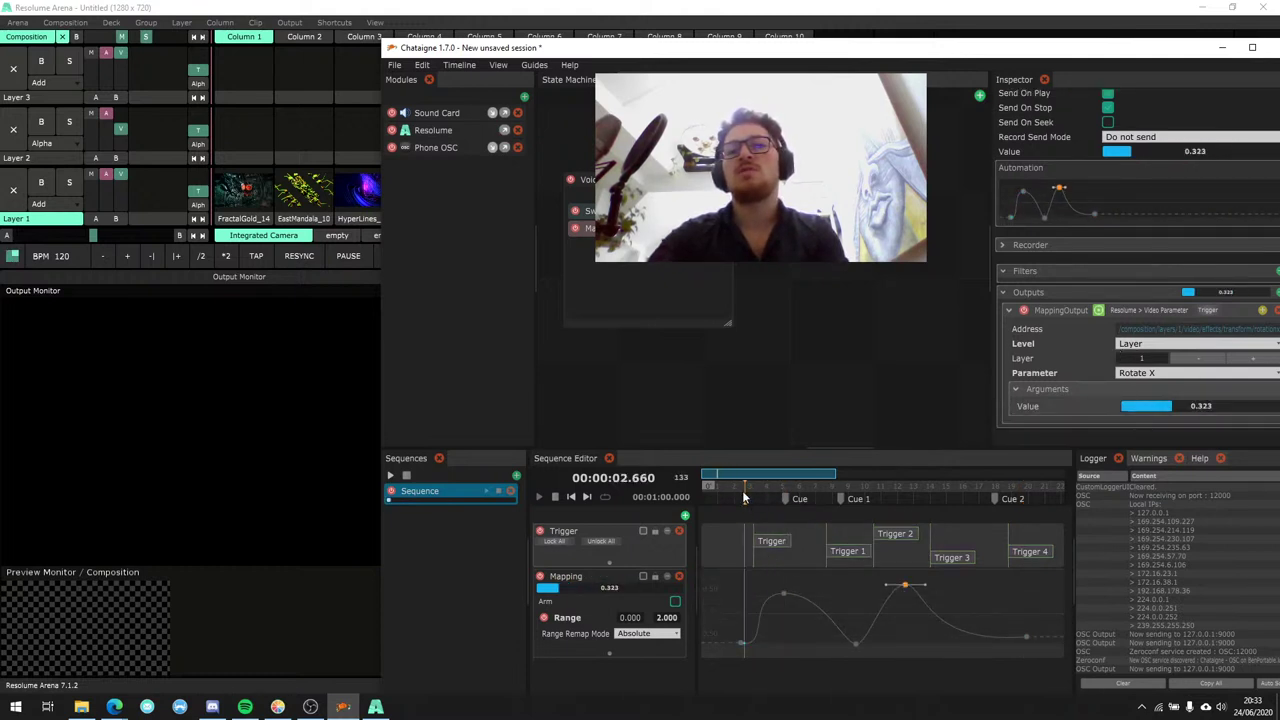
{"action": "left_click_drag", "start_coordinate": [744, 497], "coordinate": [819, 497]}
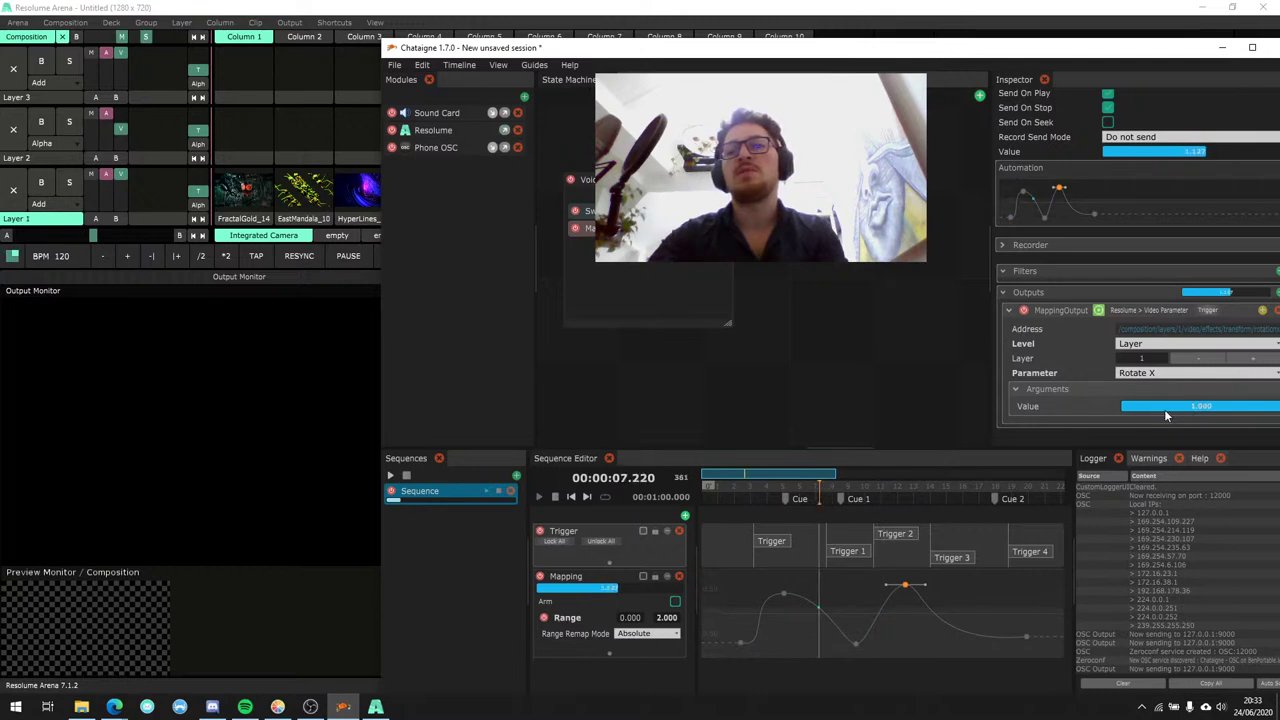
Raise the first peak of the Mapping curve and move it to about 5.7 seconds.
{"action": "left_click", "coordinate": [316, 276]}
{"action": "left_click", "coordinate": [343, 707]}
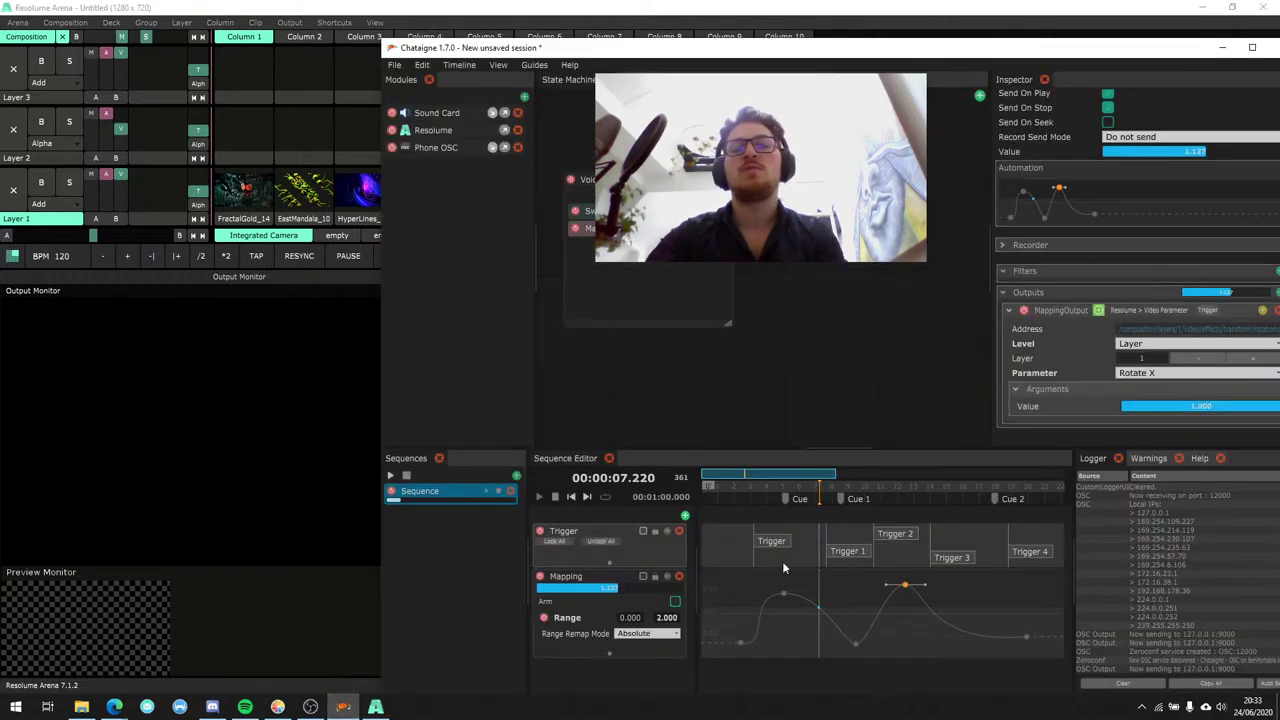
{"action": "left_click_drag", "start_coordinate": [784, 603], "coordinate": [796, 596]}
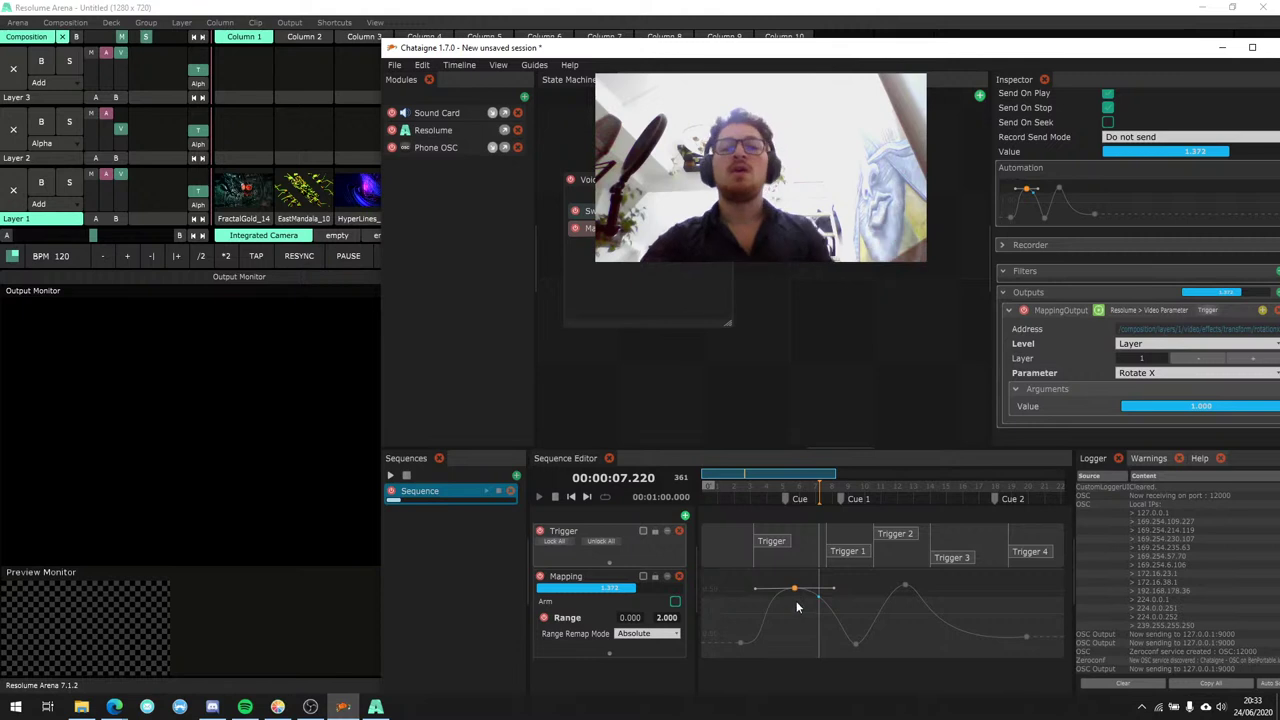
{"action": "left_click", "coordinate": [735, 647]}
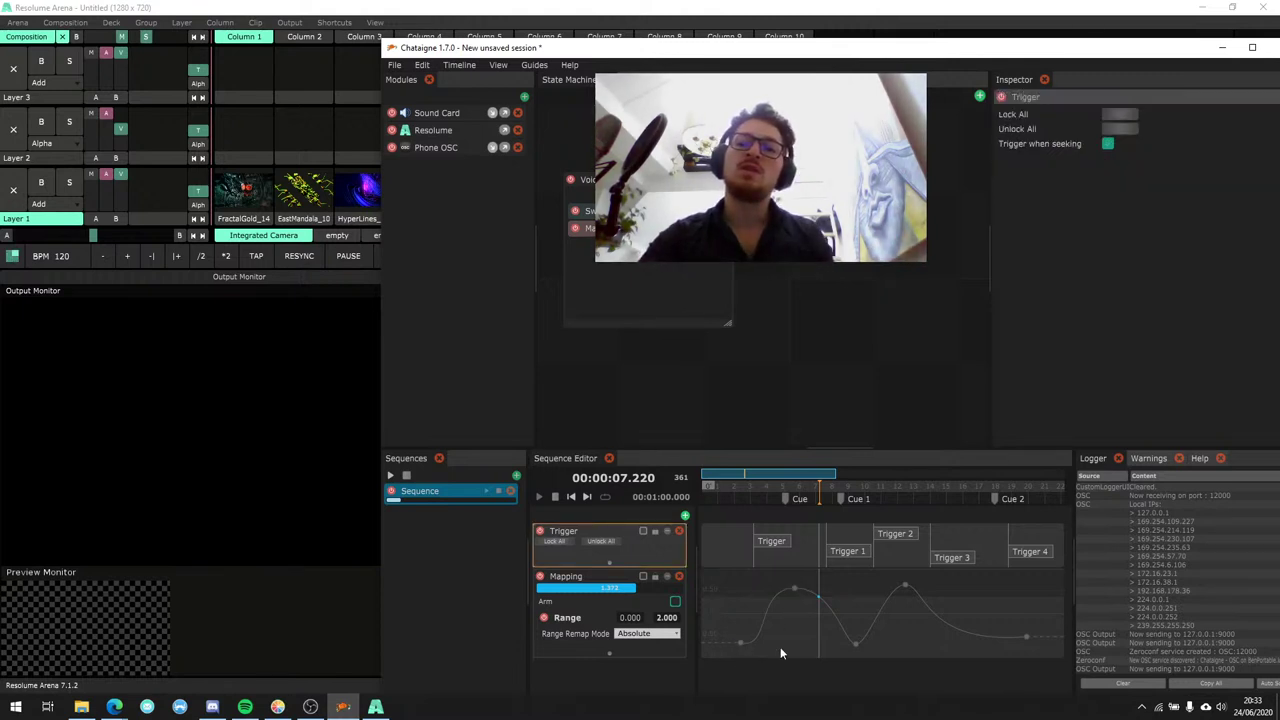
Disable the Mapping layer's range, explore the curve's vertical extent without limits, and reshape the first point's Bezier handle.
{"action": "left_click", "coordinate": [542, 618]}
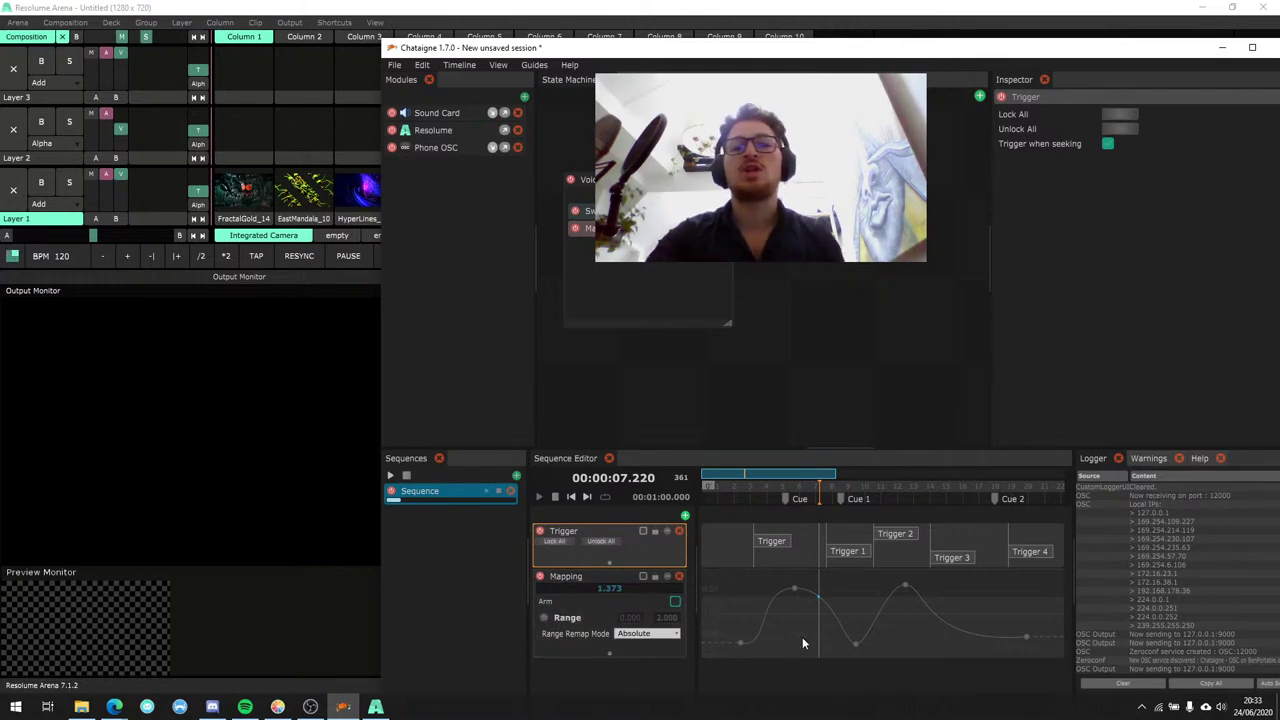
{"action": "scroll", "coordinate": [786, 614], "scroll_direction": "up", "scroll_amount": 5}
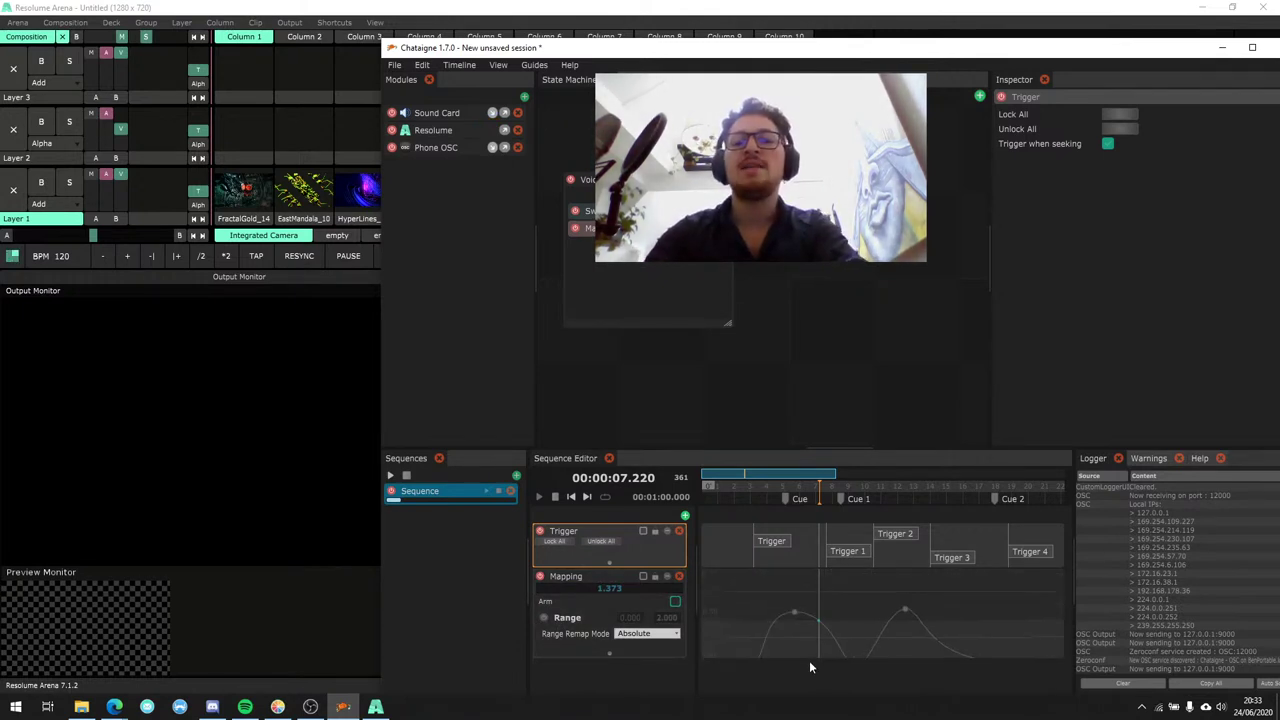
{"action": "scroll", "coordinate": [812, 657], "scroll_direction": "up", "scroll_amount": 5}
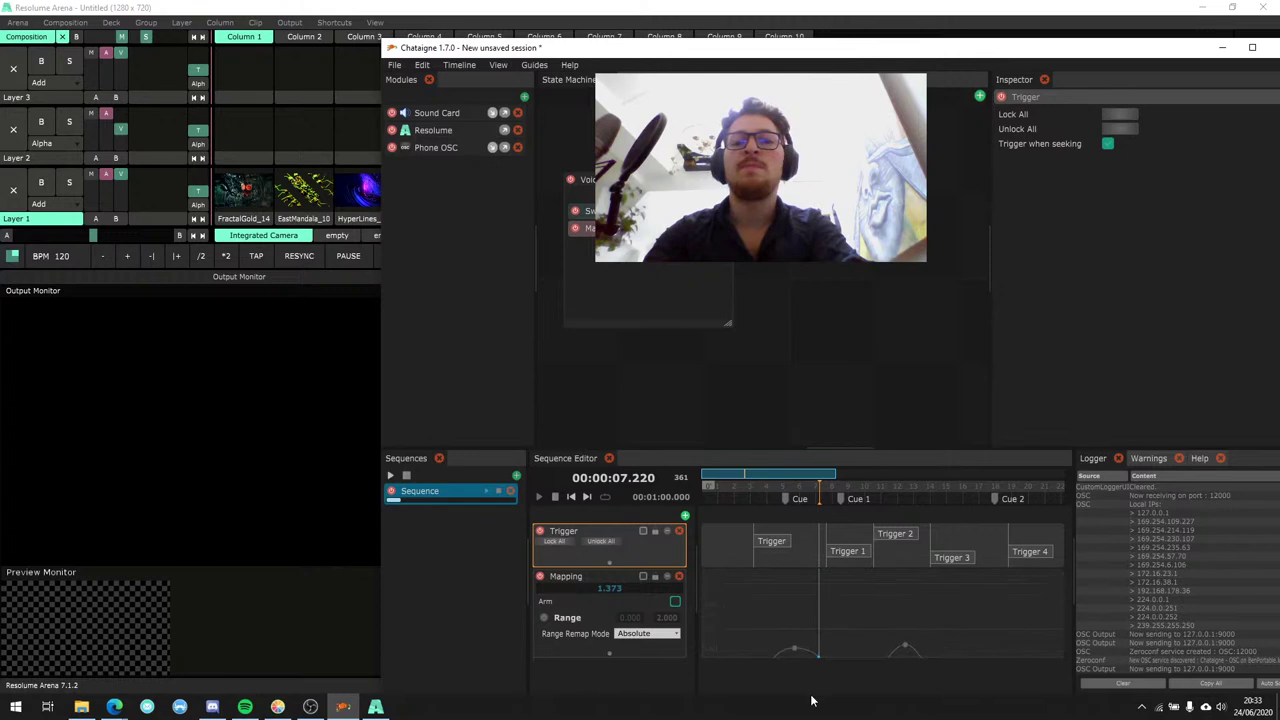
{"action": "scroll", "coordinate": [818, 636], "scroll_direction": "down", "scroll_amount": 5}
{"action": "scroll", "coordinate": [798, 616], "scroll_direction": "down", "scroll_amount": 3}
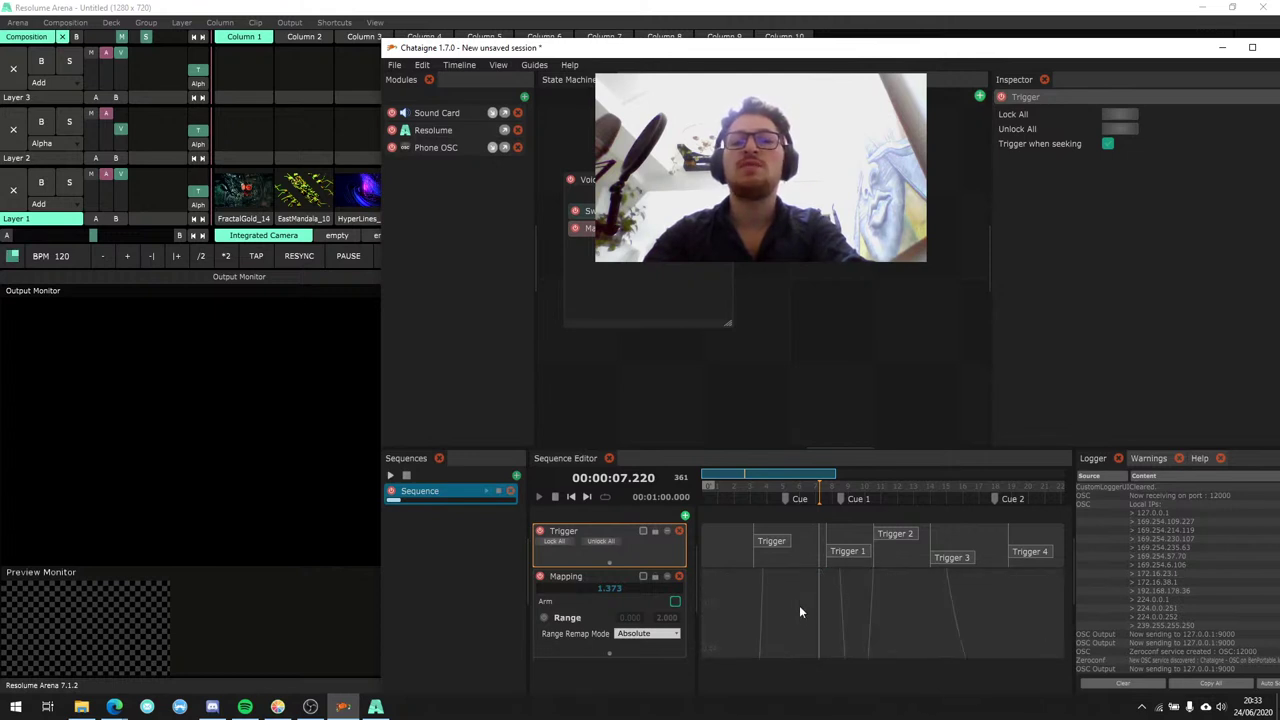
{"action": "scroll", "coordinate": [862, 598], "scroll_direction": "down", "scroll_amount": 3}
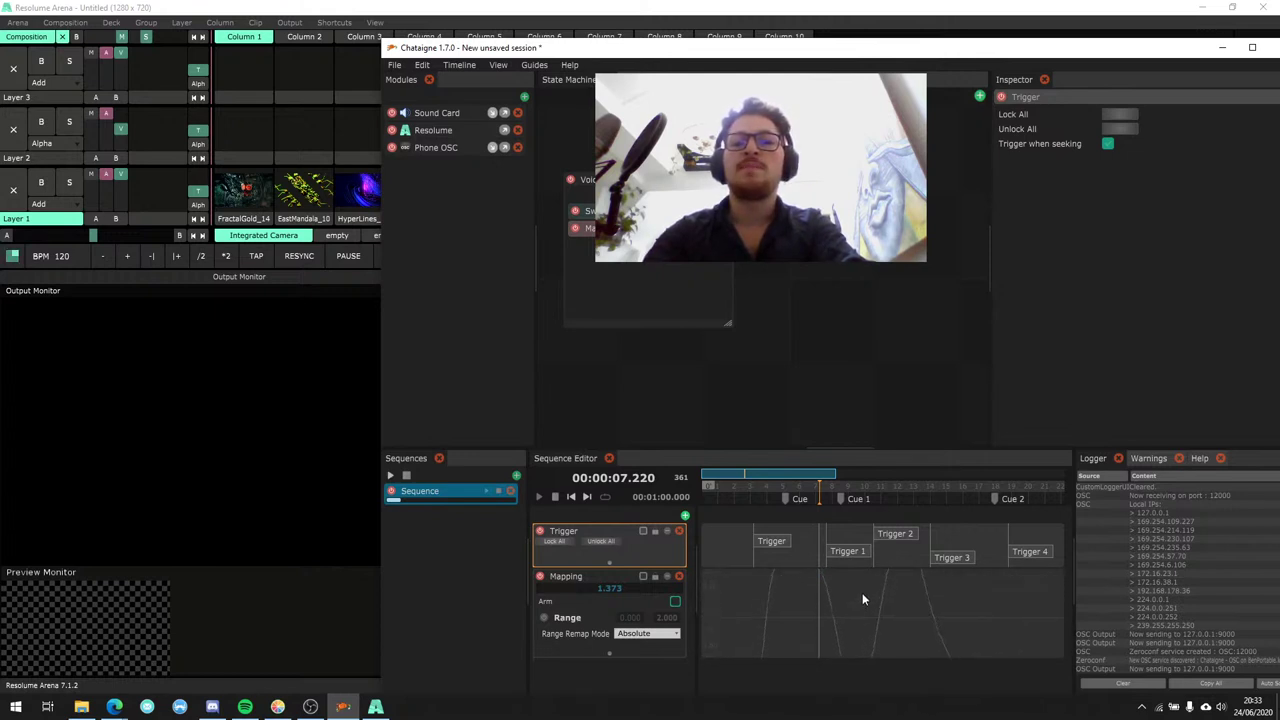
{"action": "scroll", "coordinate": [860, 604], "scroll_direction": "down", "scroll_amount": 5}
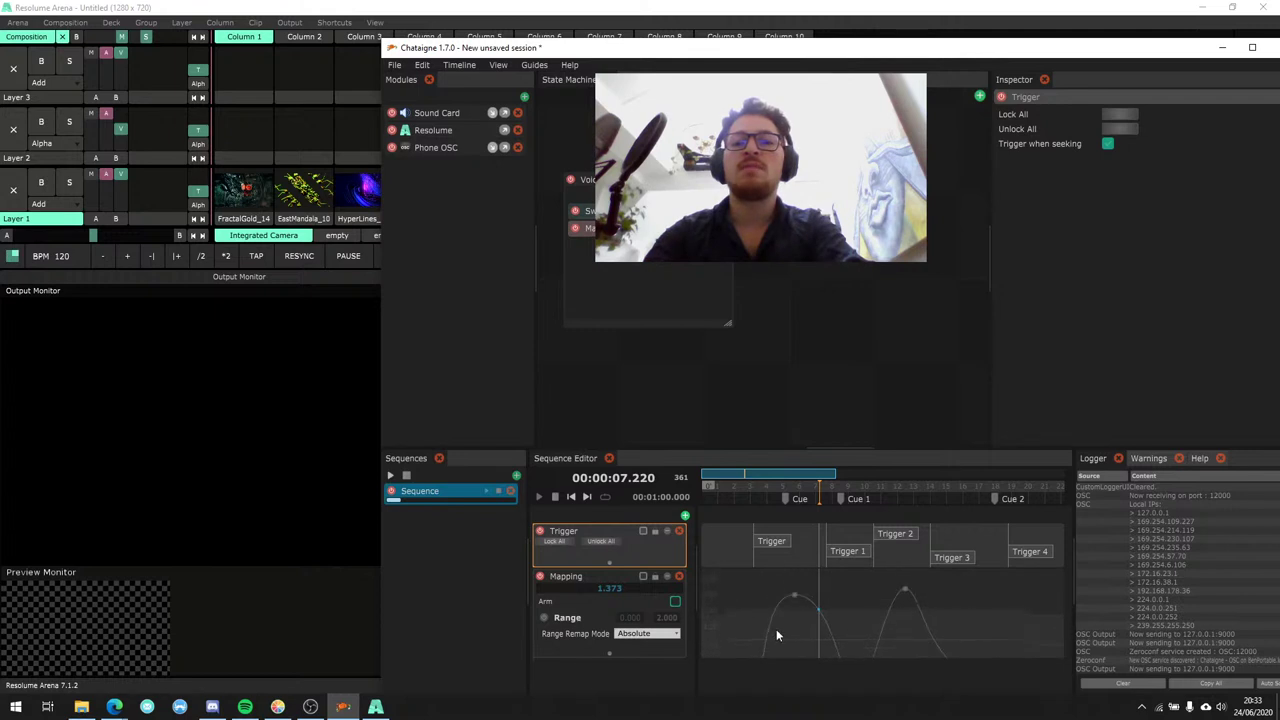
{"action": "scroll", "coordinate": [777, 610], "scroll_direction": "down", "scroll_amount": 4}
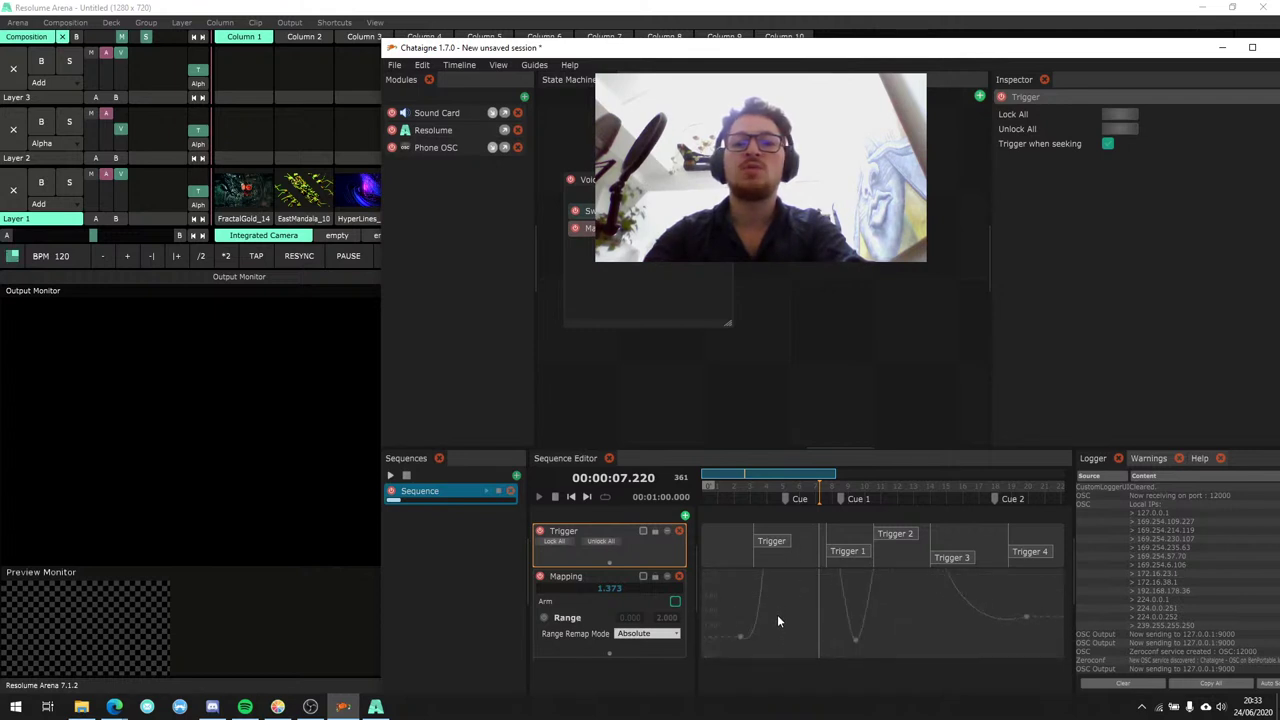
{"action": "left_click", "coordinate": [752, 626]}
{"action": "scroll", "coordinate": [798, 617], "scroll_direction": "up", "scroll_amount": 8}
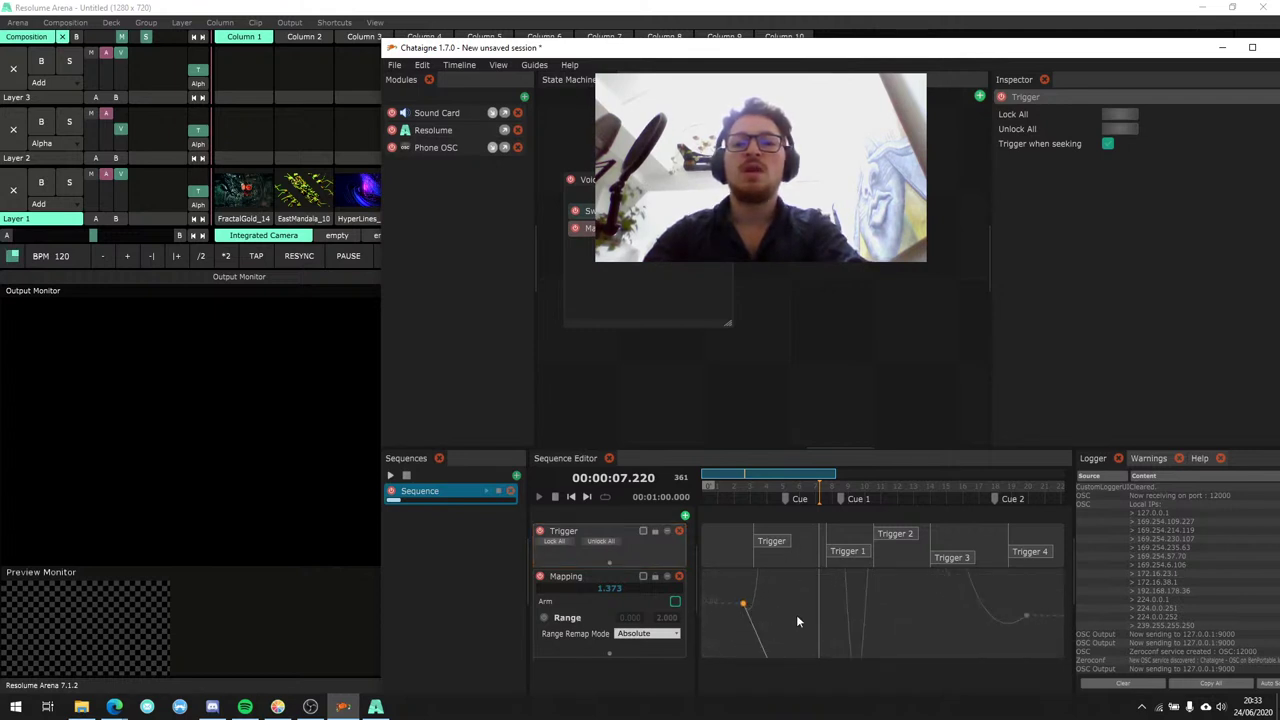
Re-enable the Mapping range with a maximum of 1 and lower the first curve peak, placing it at about 6 seconds.
{"action": "left_click", "coordinate": [544, 617]}
{"action": "double_click", "coordinate": [666, 617]}
{"action": "type", "text": "1"}
{"action": "key", "text": "Return"}
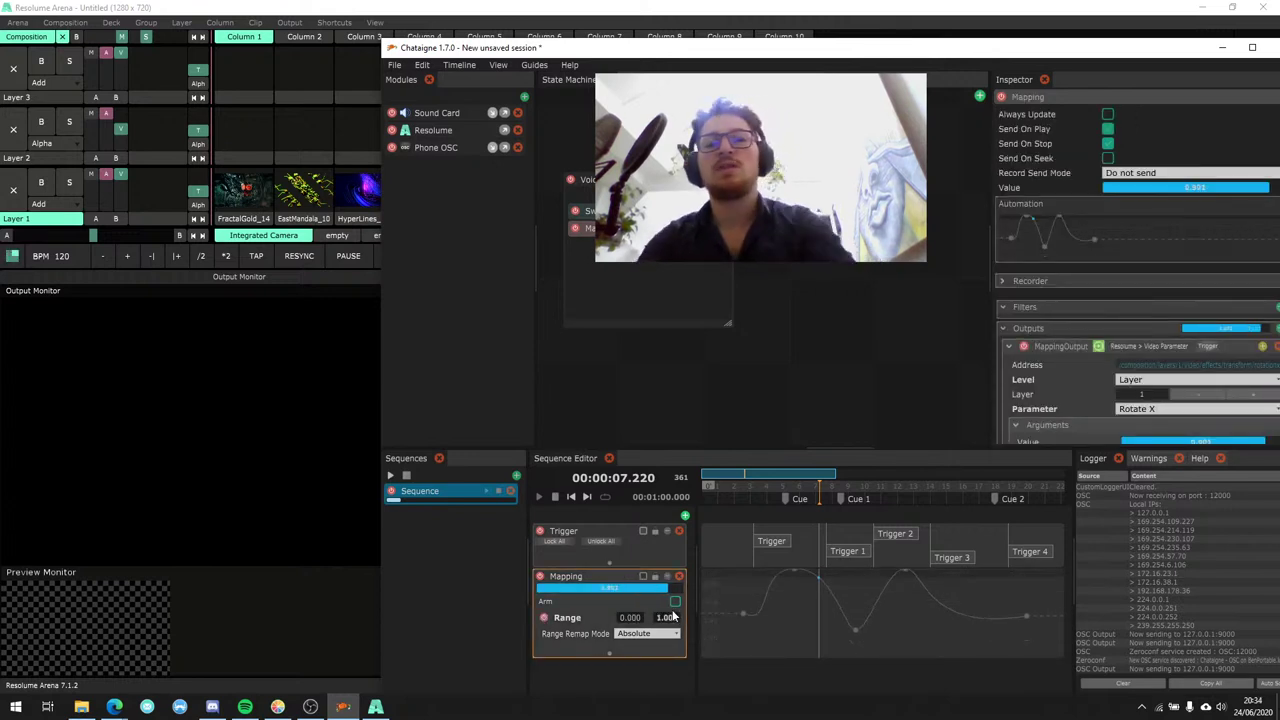
{"action": "left_click_drag", "start_coordinate": [794, 573], "coordinate": [799, 596]}
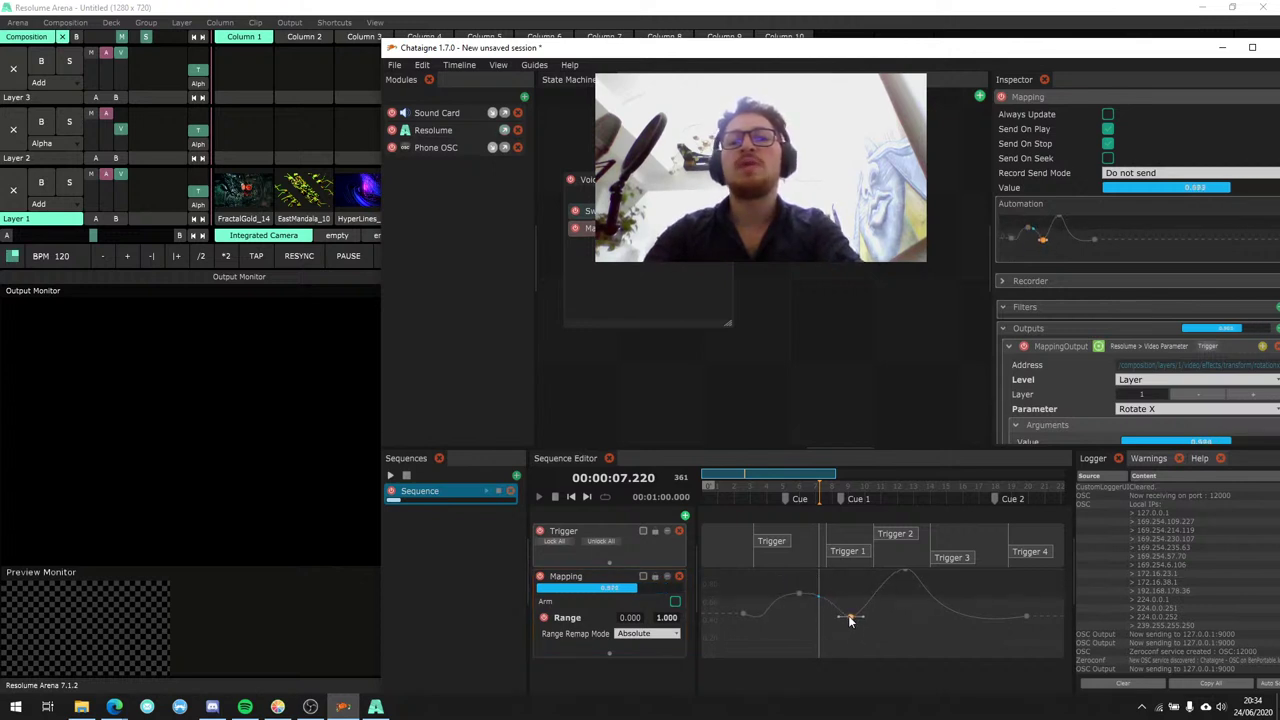
Set the automation point in the dip between the two peaks to position 10 seconds and value 0.25.
{"action": "mouse_move", "coordinate": [851, 614]}
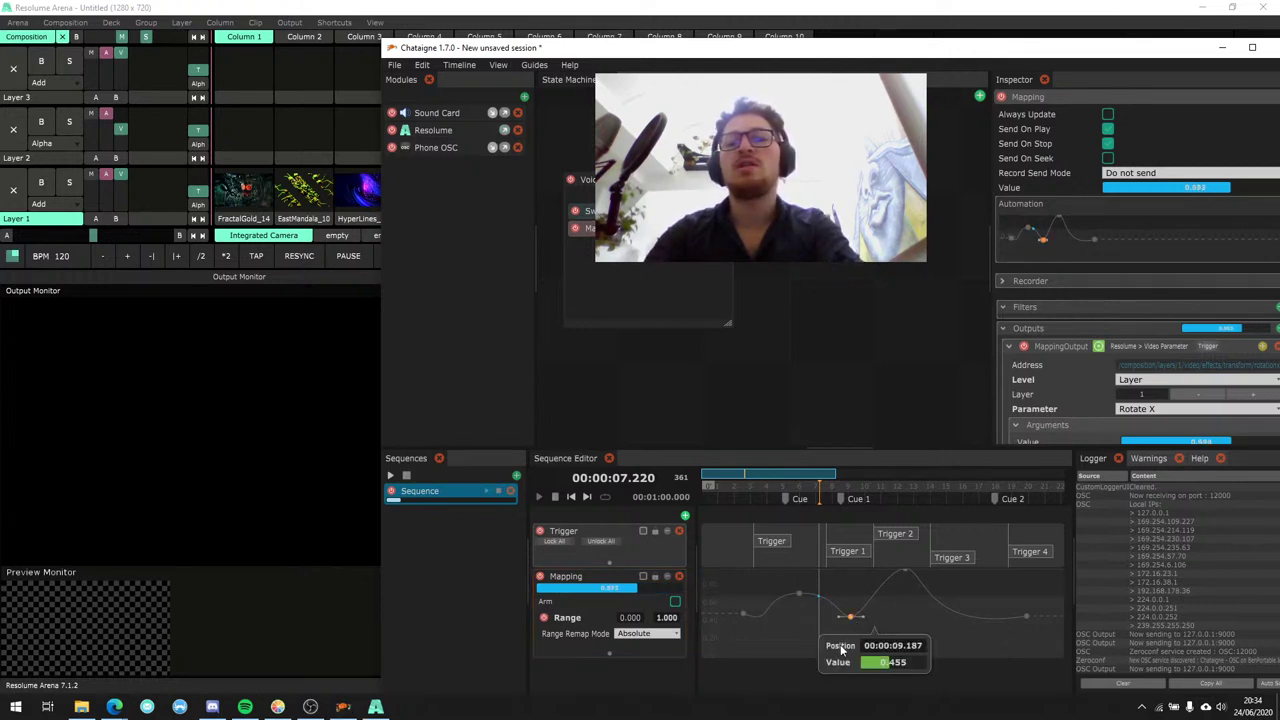
{"action": "double_click", "coordinate": [885, 646]}
{"action": "type", "text": "10"}
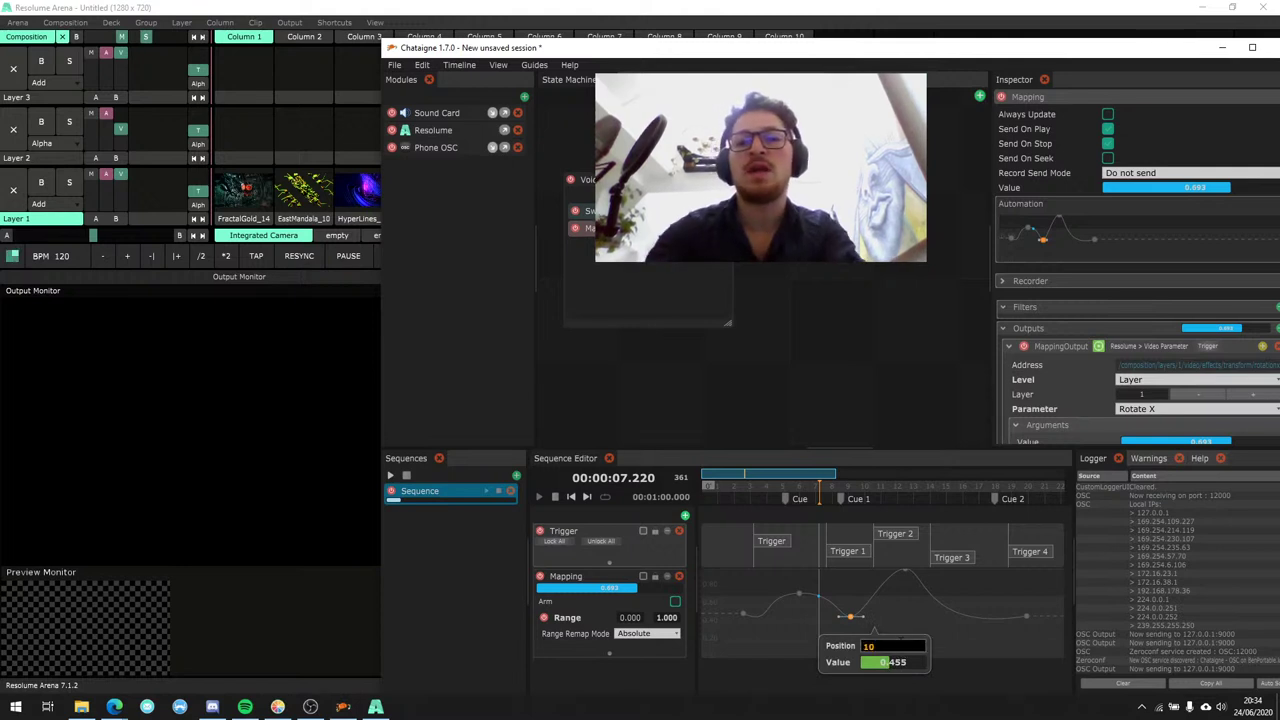
{"action": "key", "text": "Return"}
{"action": "double_click", "coordinate": [907, 662]}
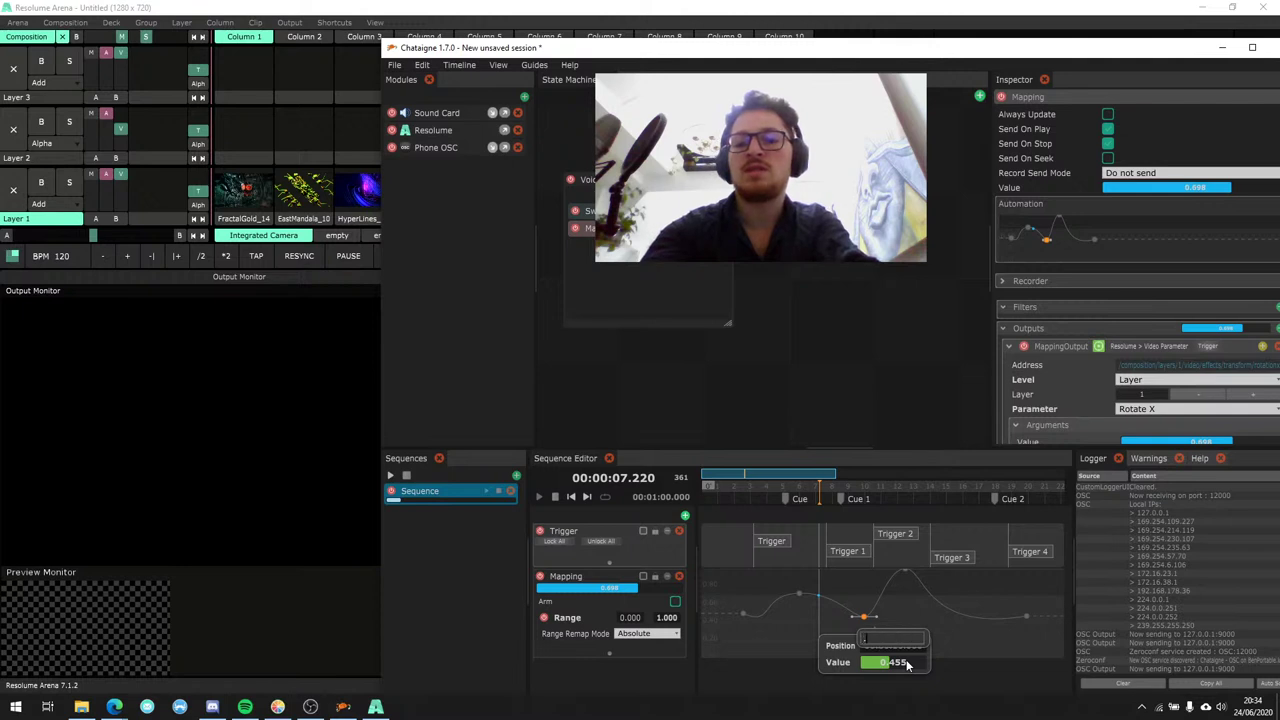
{"action": "type", "text": ".25"}
{"action": "key", "text": "Return"}
{"action": "left_click", "coordinate": [977, 646]}
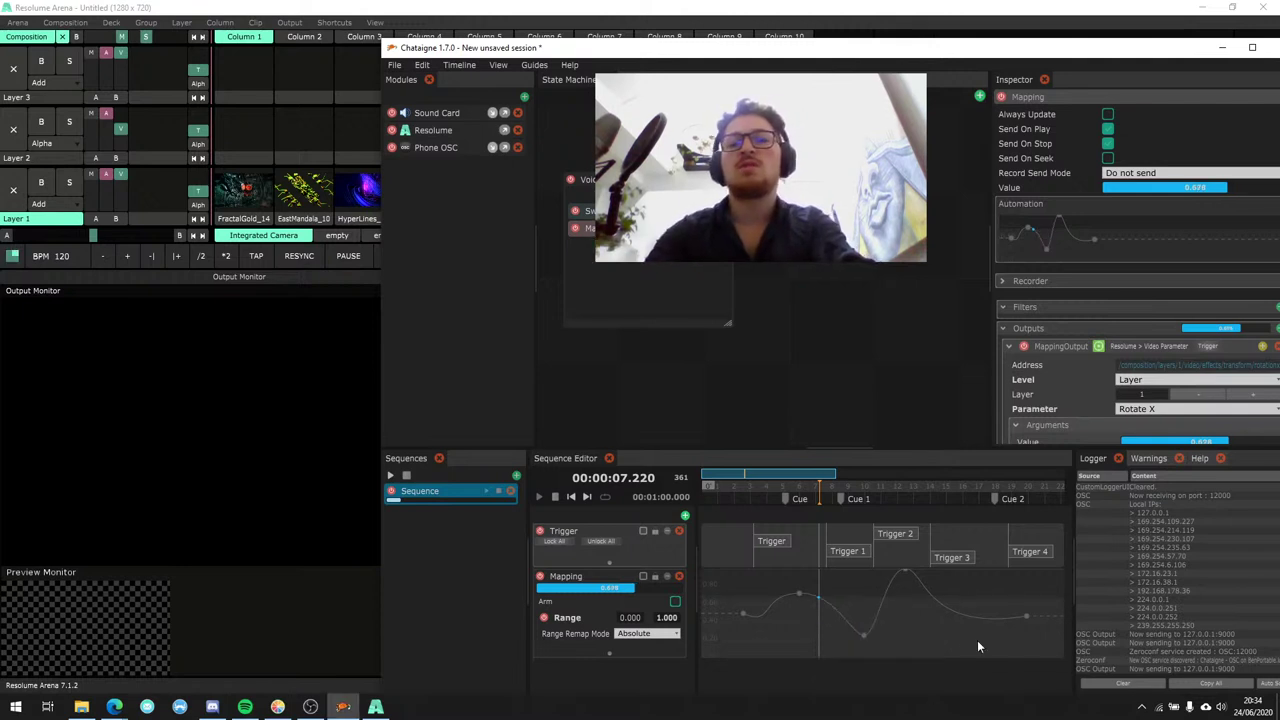
Play the sequence up to the dip in the Mapping curve and set the current time to exactly 10 seconds.
{"action": "left_click_drag", "start_coordinate": [838, 498], "coordinate": [867, 498]}
{"action": "left_click", "coordinate": [821, 492]}
{"action": "key", "text": "space"}
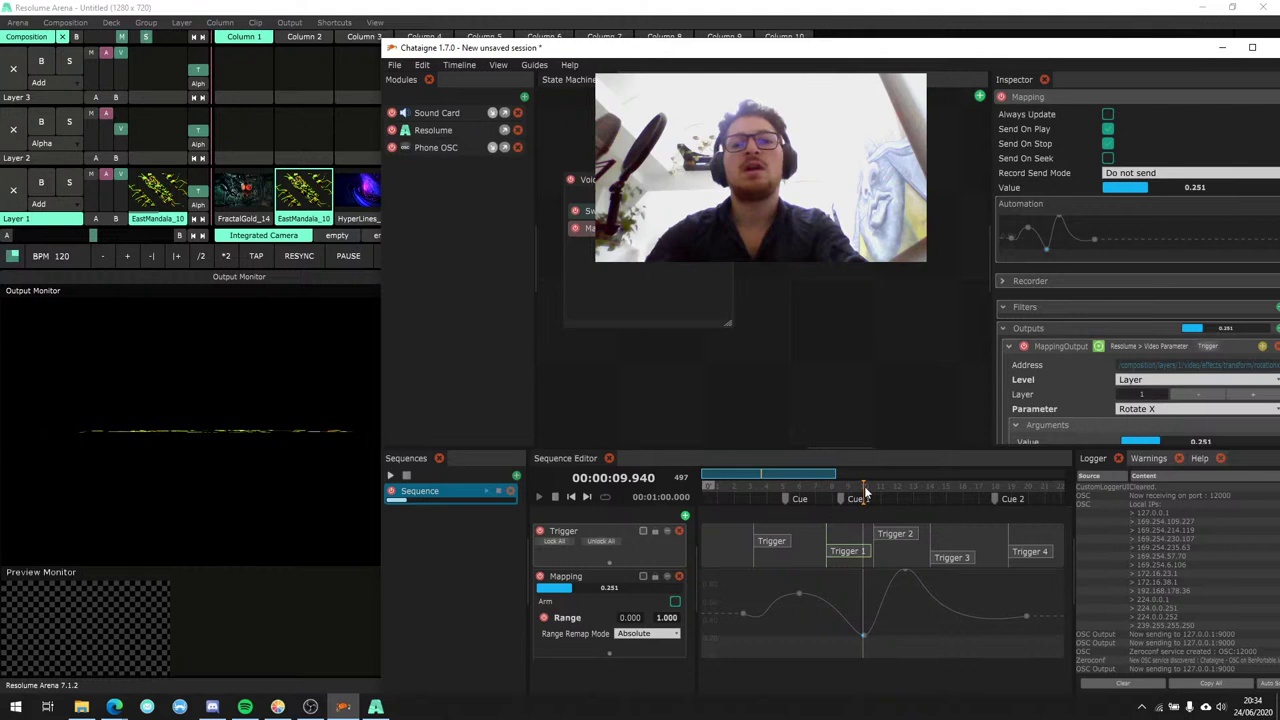
{"action": "key", "text": "space"}
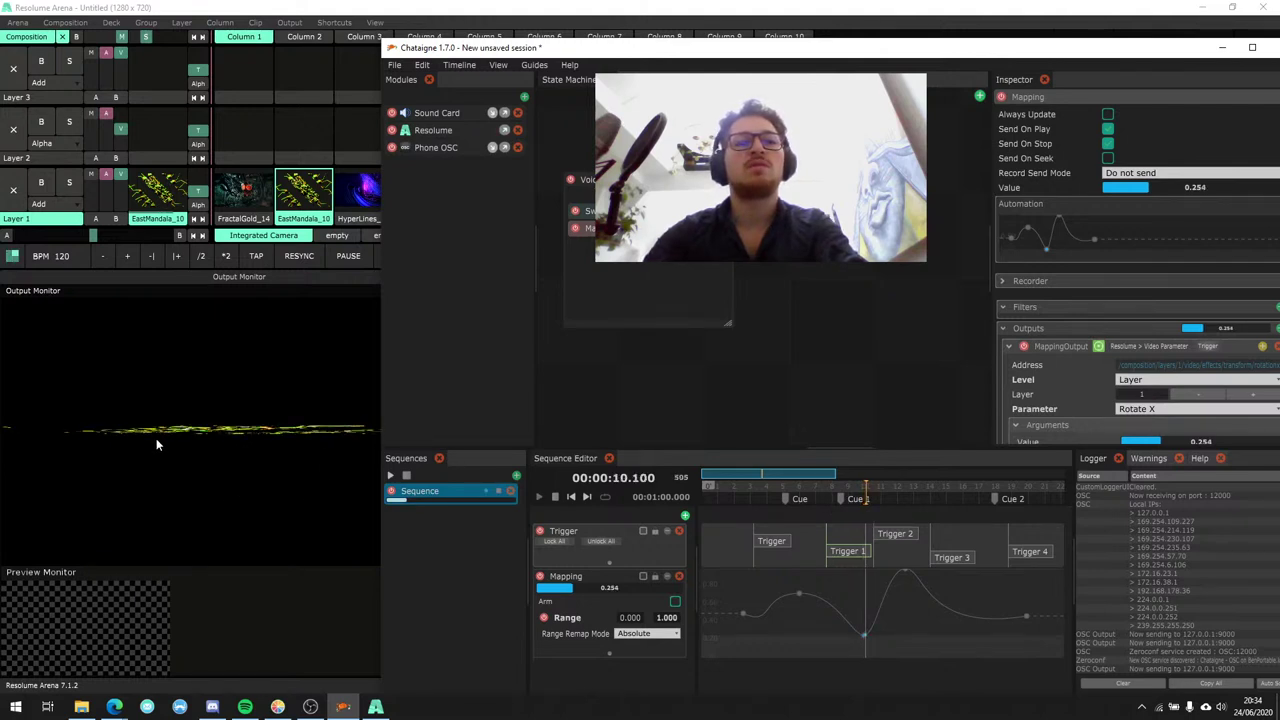
{"action": "double_click", "coordinate": [603, 480]}
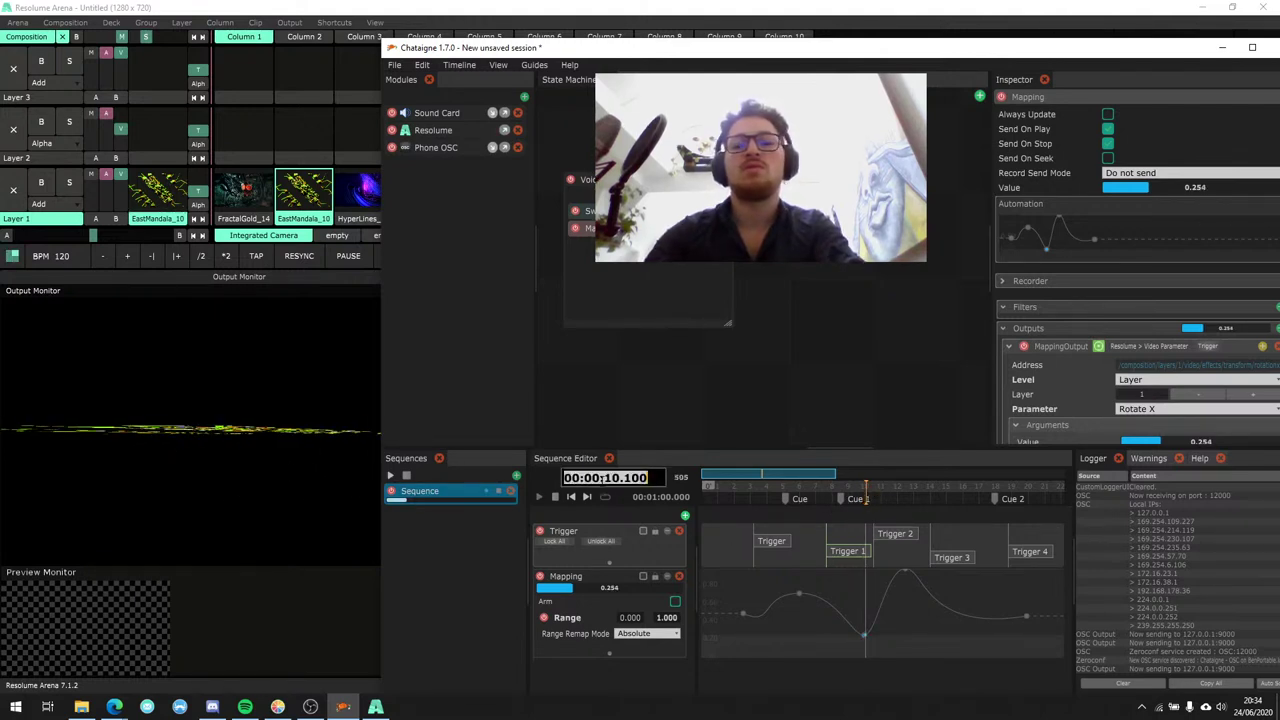
{"action": "type", "text": "10"}
{"action": "key", "text": "Return"}
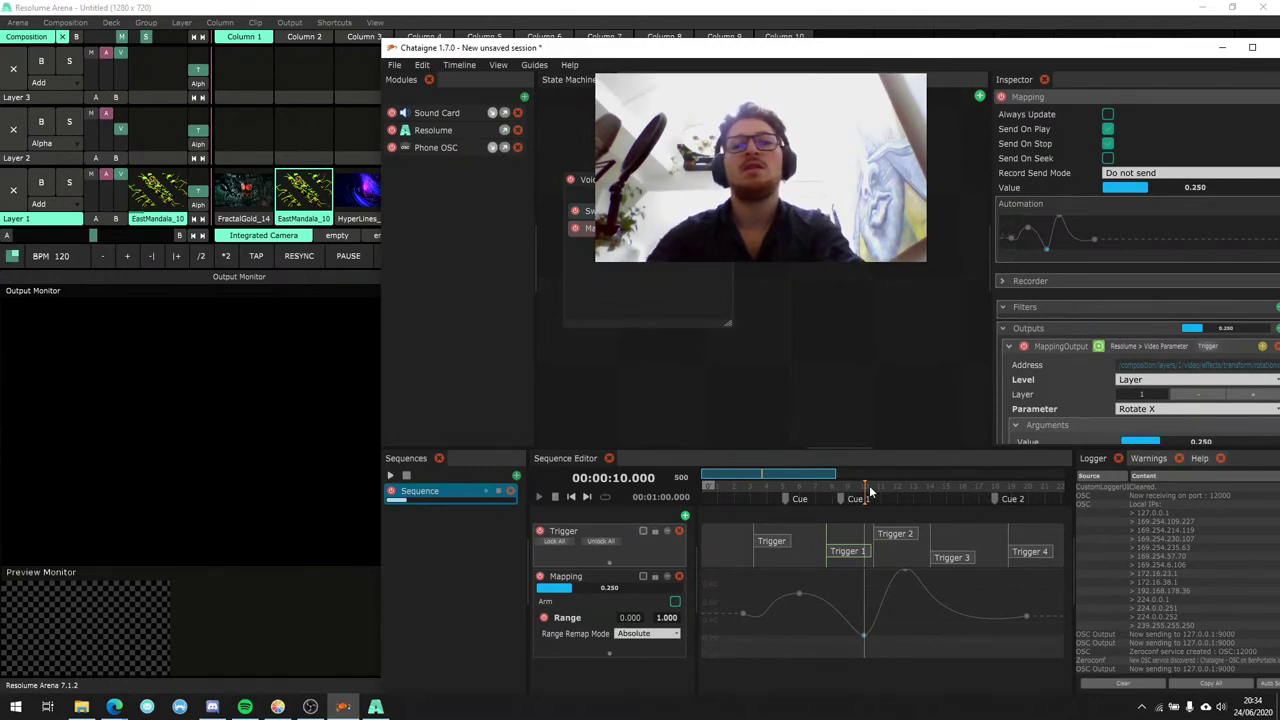
Play the sequence from about 9 seconds and scrub to the second peak at about 12.5 seconds to check the layer rotation.
{"action": "left_click", "coordinate": [851, 494]}
{"action": "key", "text": "space"}
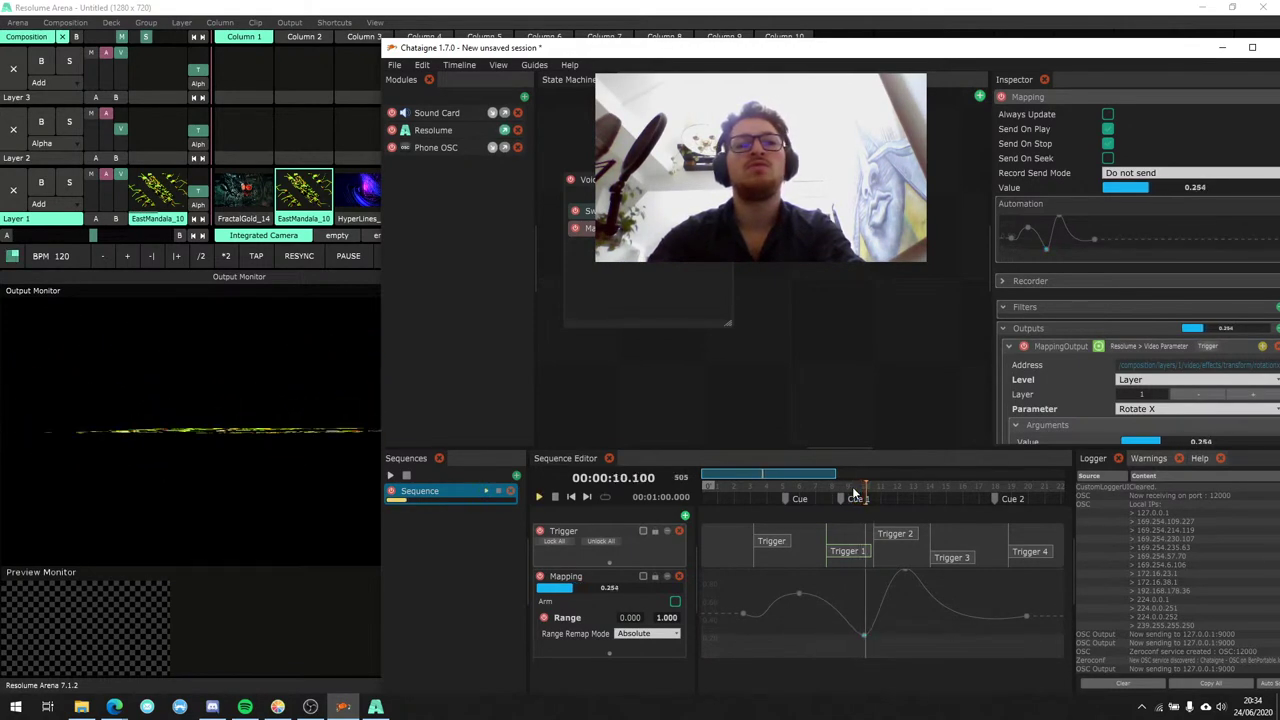
{"action": "key", "text": "space"}
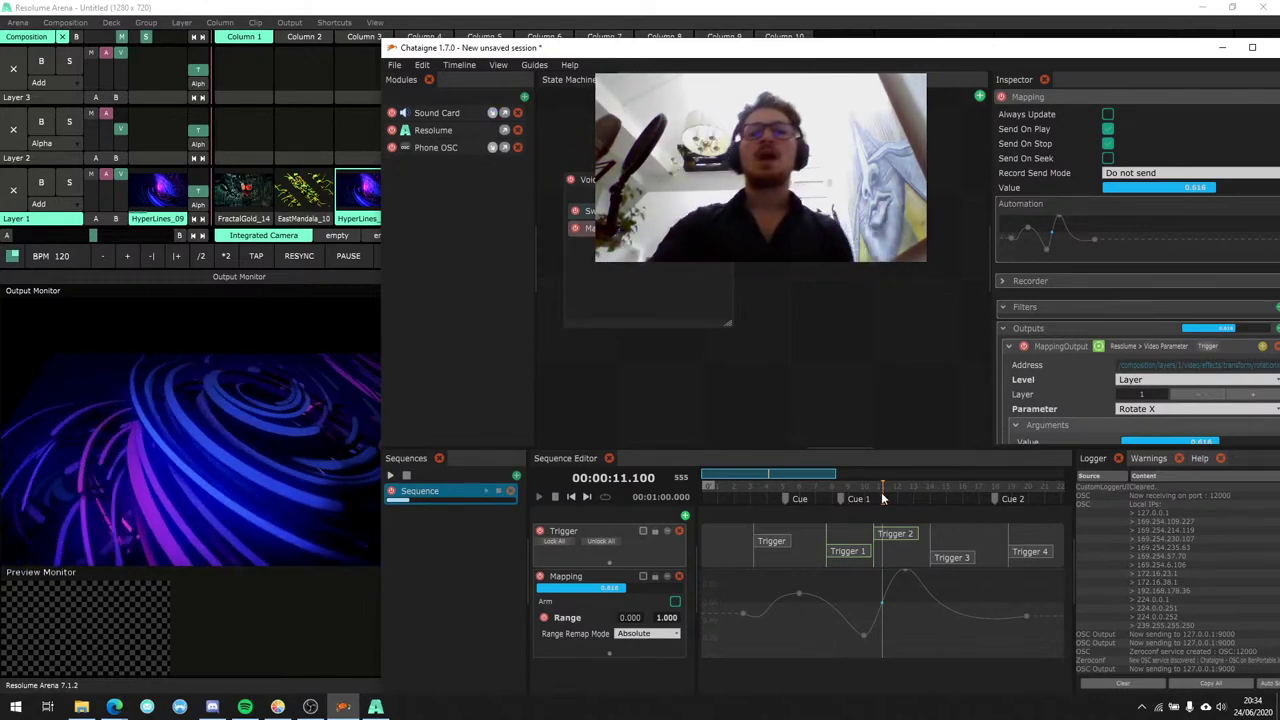
{"action": "mouse_move", "coordinate": [883, 498]}
{"action": "left_mouse_down"}
{"action": "mouse_move", "coordinate": [937, 497]}
{"action": "mouse_move", "coordinate": [907, 497]}
{"action": "left_mouse_up"}
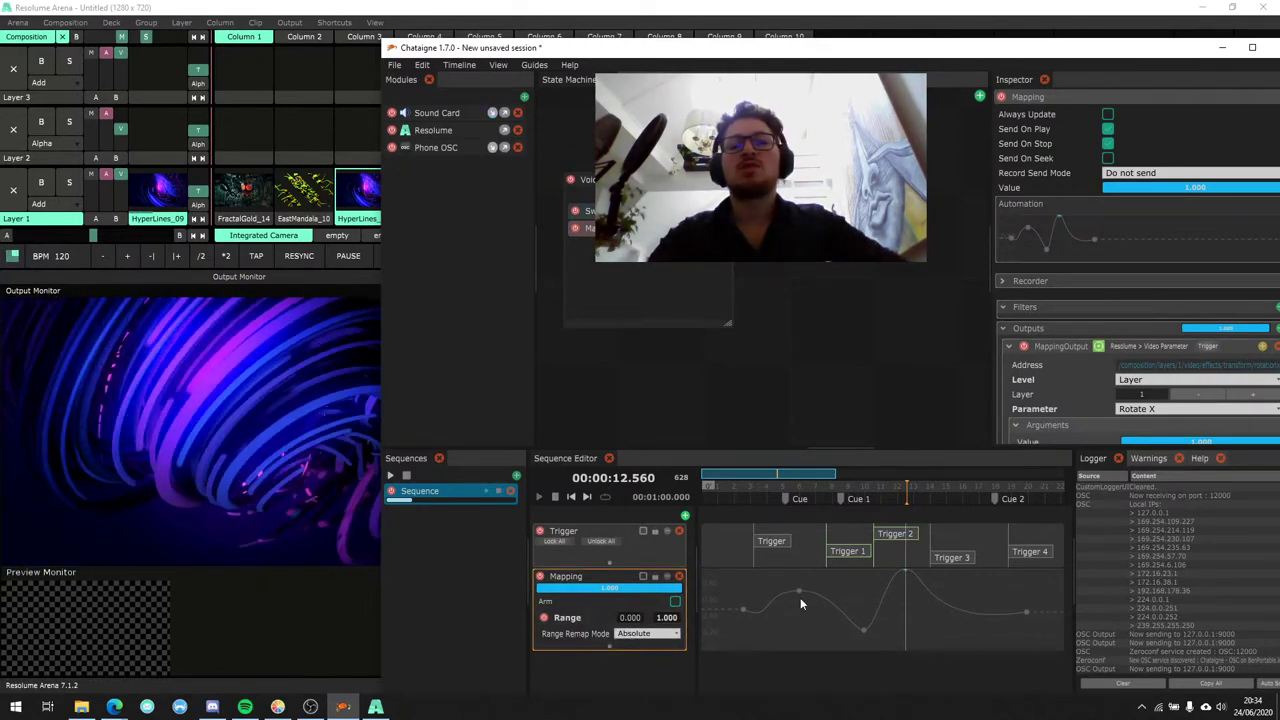
Add a Color layer to the sequence and enlarge the Sequence Editor to show the full one-minute timeline.
{"action": "left_click", "coordinate": [685, 515]}
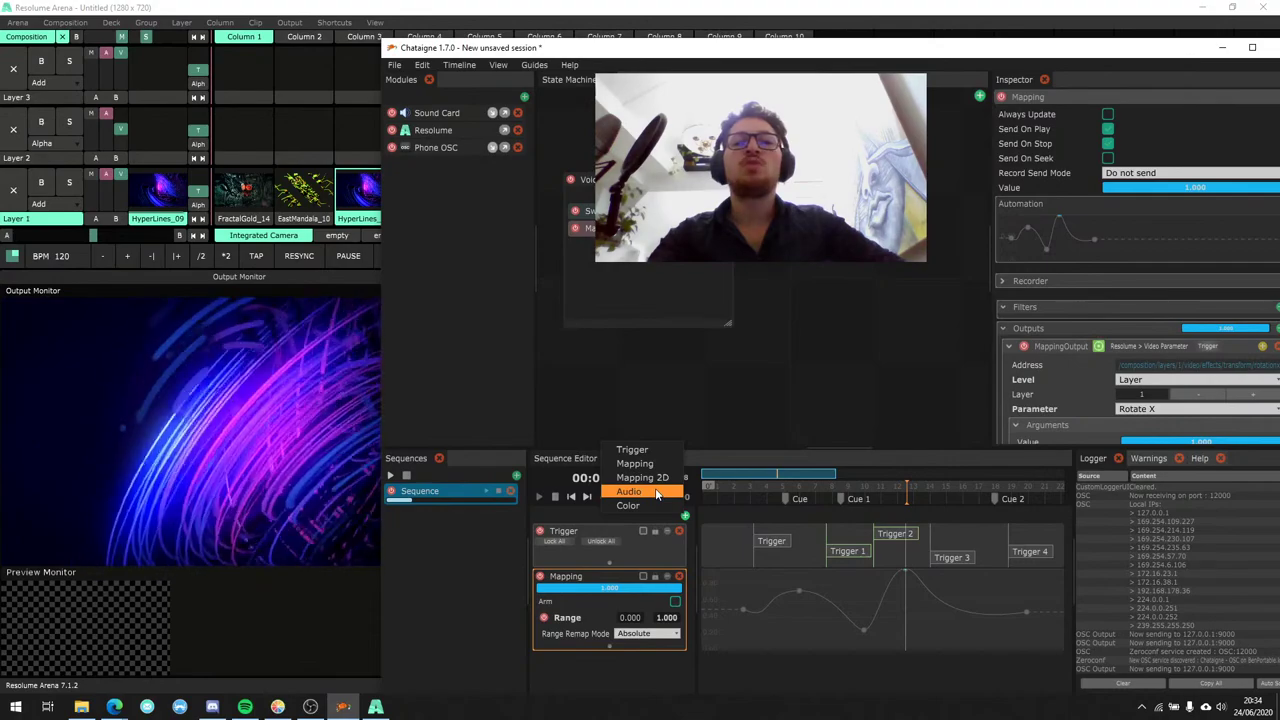
{"action": "left_click", "coordinate": [647, 505]}
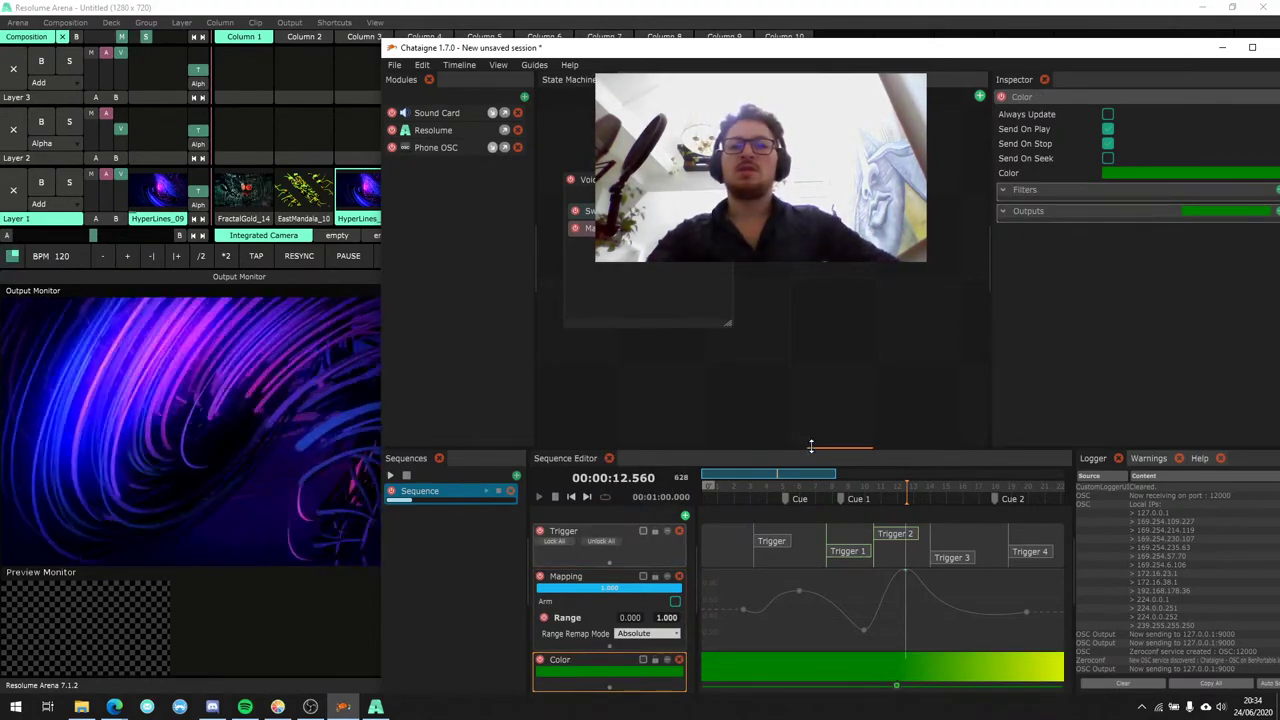
{"action": "left_click_drag", "start_coordinate": [811, 446], "coordinate": [812, 394]}
{"action": "scroll", "coordinate": [797, 446], "scroll_direction": "down", "scroll_amount": 3}
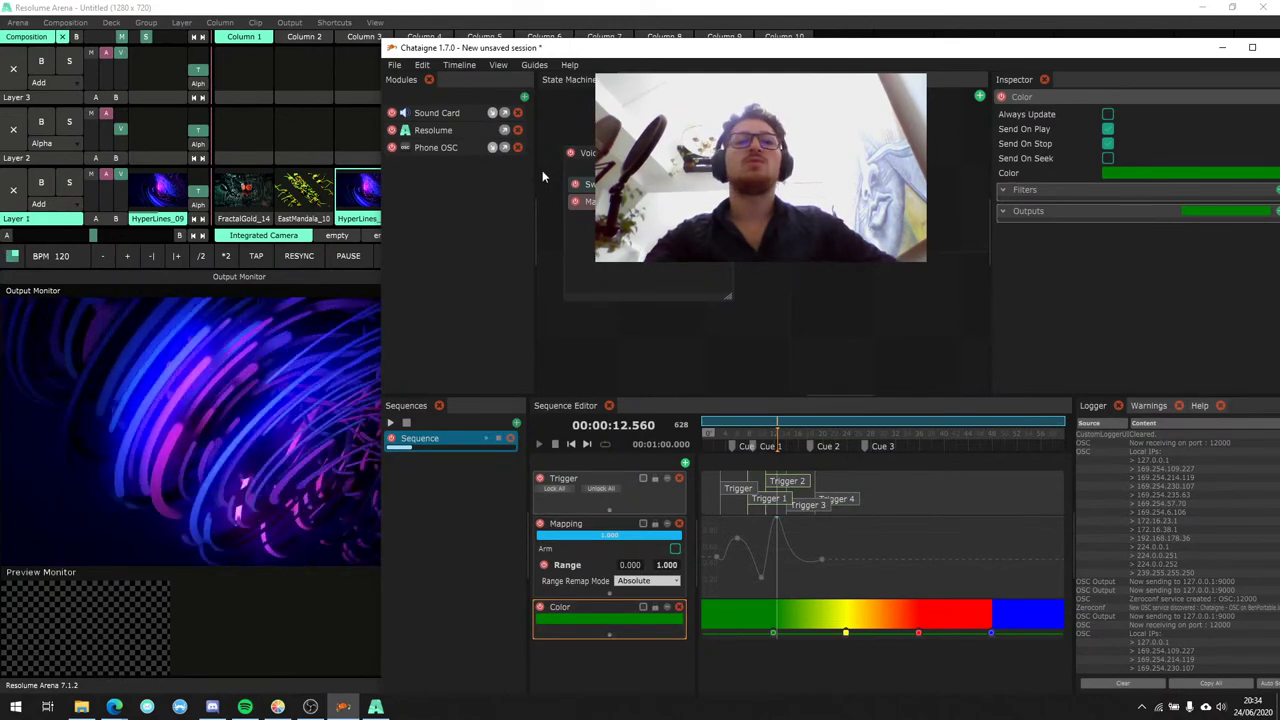
Switch to Resolume Arena and clear every Layer 1 clip except FractalGold_14.
{"action": "key", "text": "alt+Tab"}
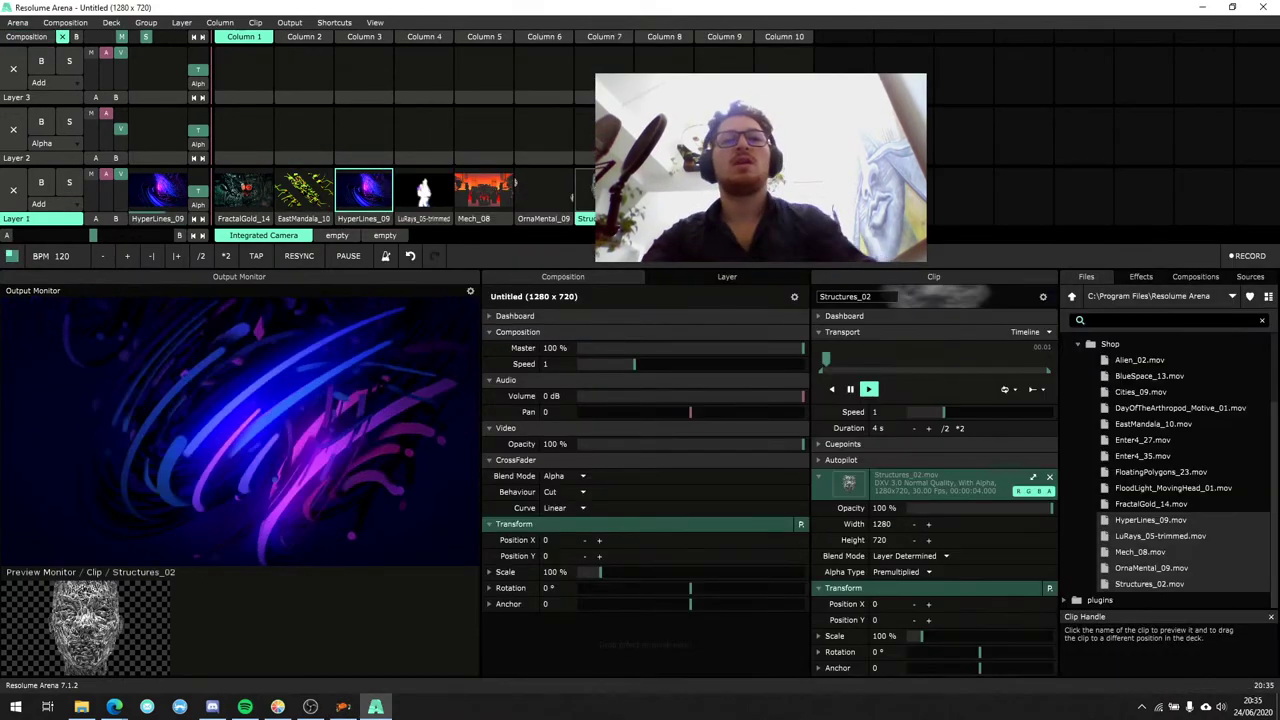
{"action": "left_click", "coordinate": [535, 218]}
{"action": "left_click", "coordinate": [480, 218]}
{"action": "right_click", "coordinate": [506, 222]}
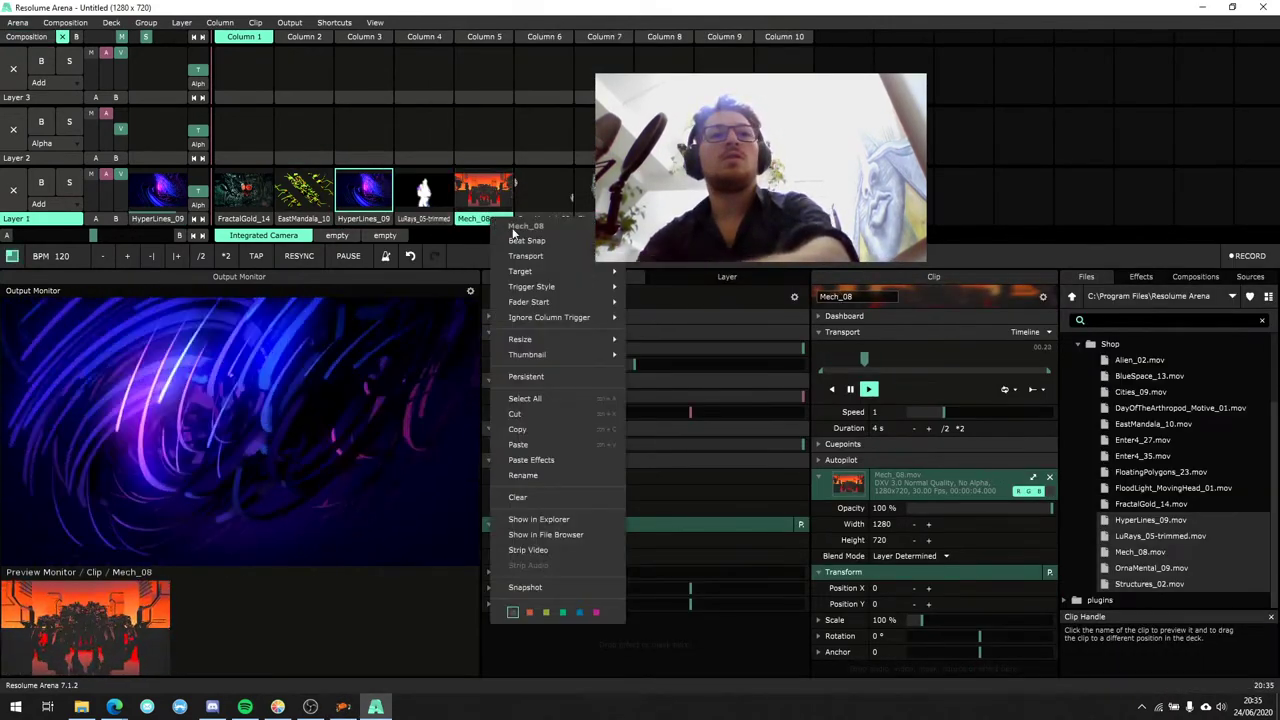
{"action": "left_click", "coordinate": [543, 494]}
{"action": "left_click", "coordinate": [306, 215], "text": "shift"}
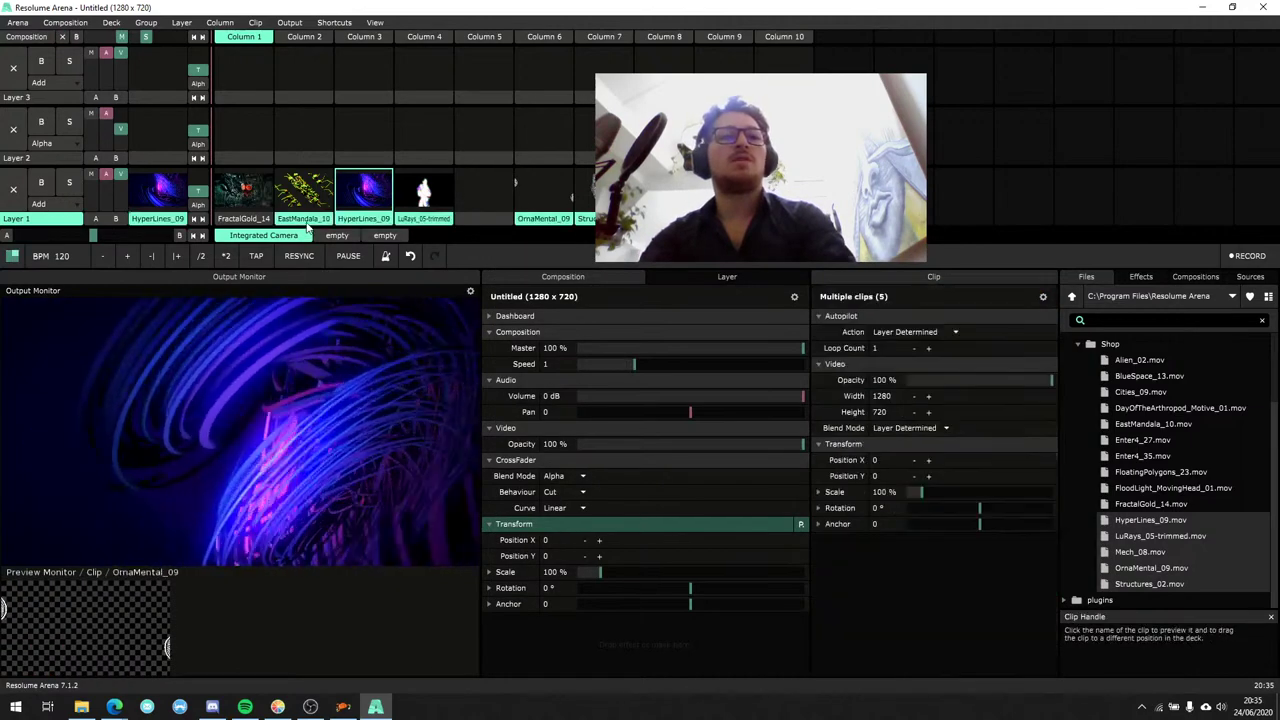
{"action": "right_click", "coordinate": [306, 215]}
{"action": "left_click", "coordinate": [343, 494]}
Replace FractalGold_14 in Layer 1 with the Line Scape generator source and start it playing.
{"action": "left_click", "coordinate": [1248, 277]}
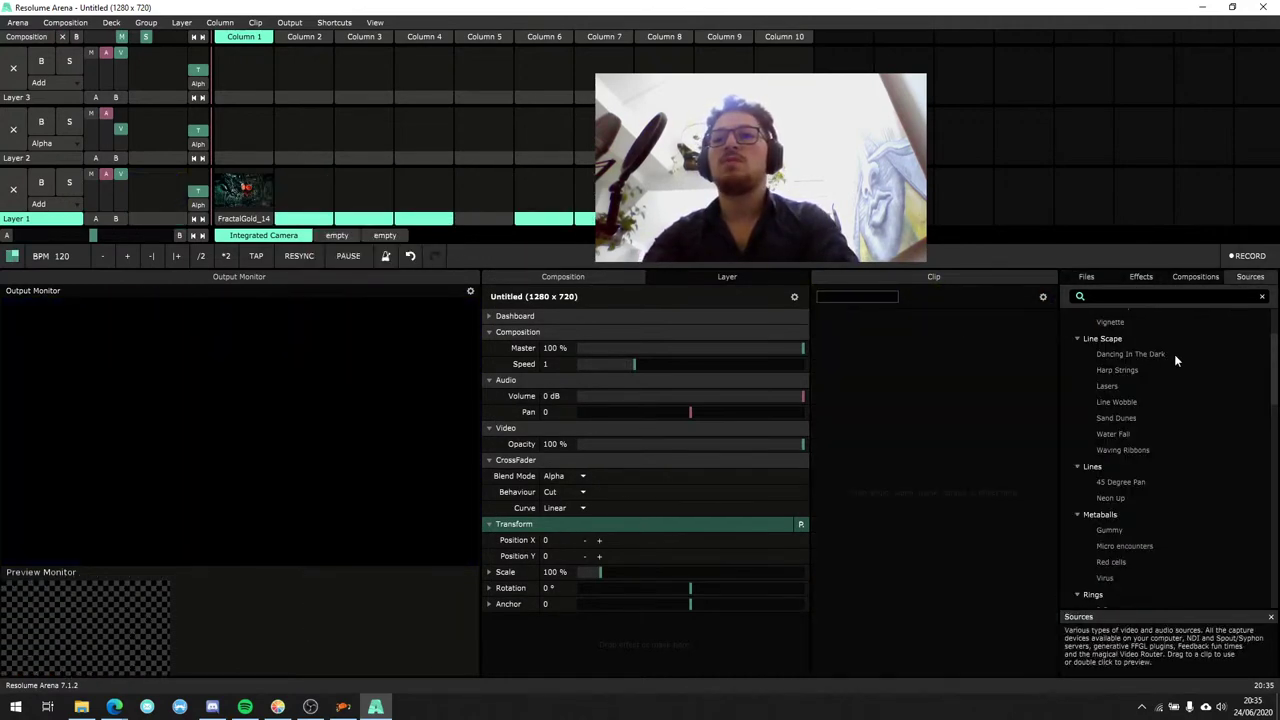
{"action": "left_click_drag", "start_coordinate": [1102, 338], "coordinate": [246, 180]}
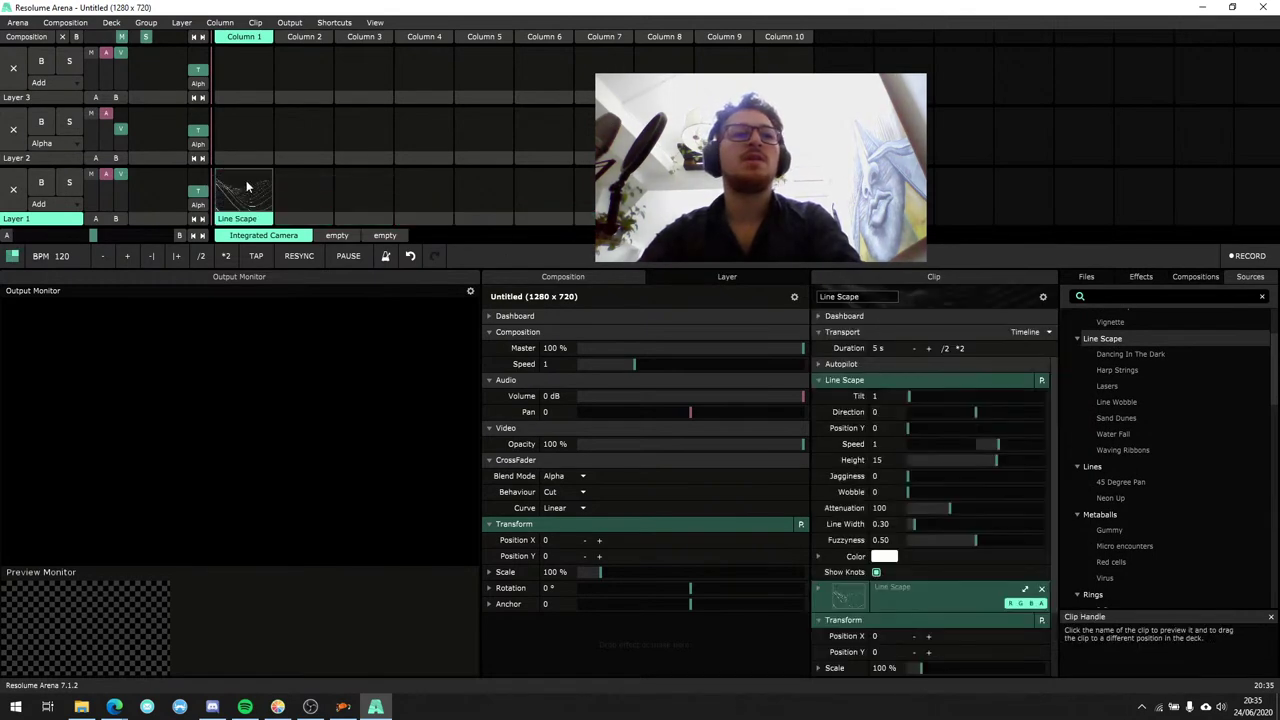
{"action": "left_click", "coordinate": [246, 182]}
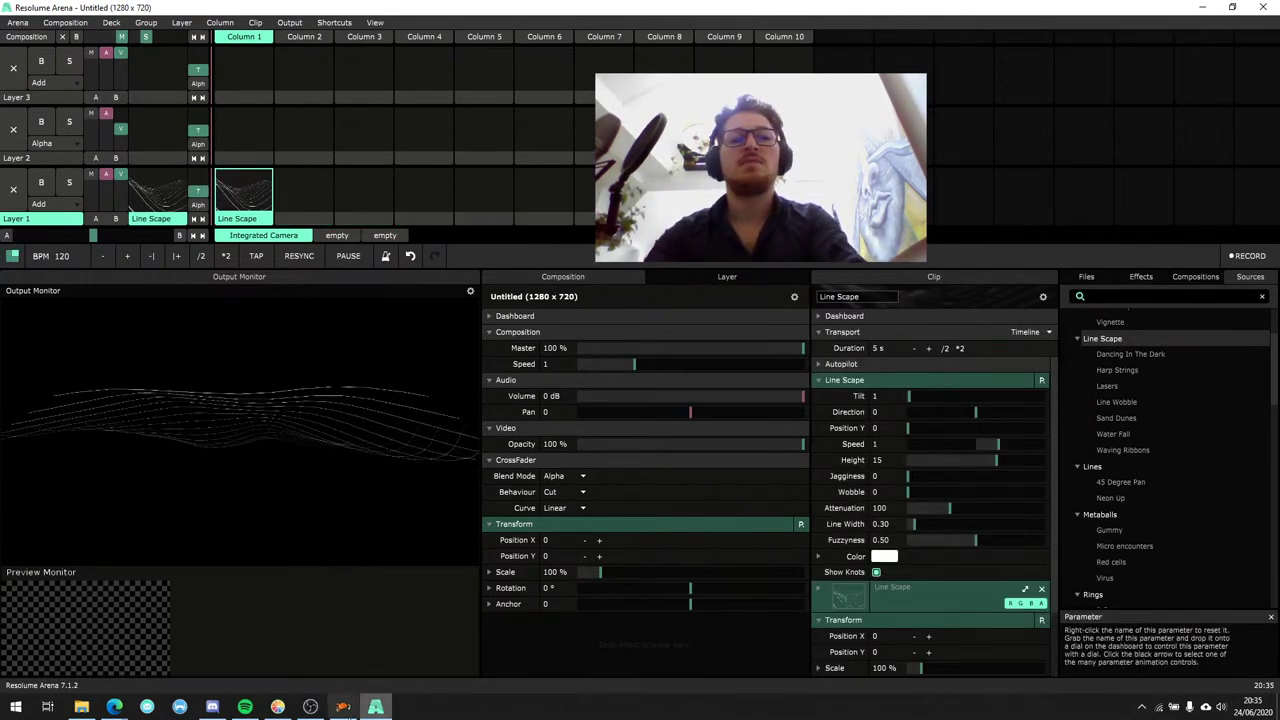
Switch to Chataigne and change the Mapping layer's output to Resolume's Source Parameter command, with effect name linescape and parameter name height.
{"action": "left_click", "coordinate": [357, 709]}
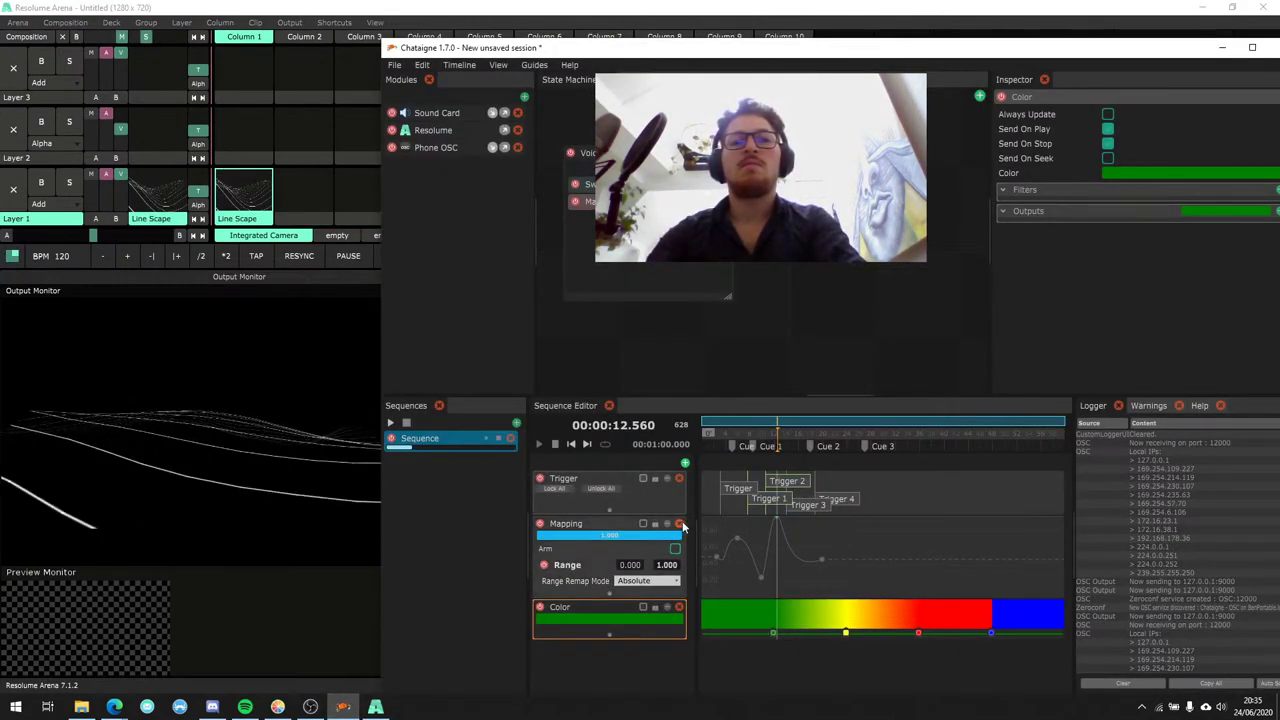
{"action": "left_click", "coordinate": [608, 525]}
{"action": "scroll", "coordinate": [1163, 314], "scroll_direction": "down", "scroll_amount": 2}
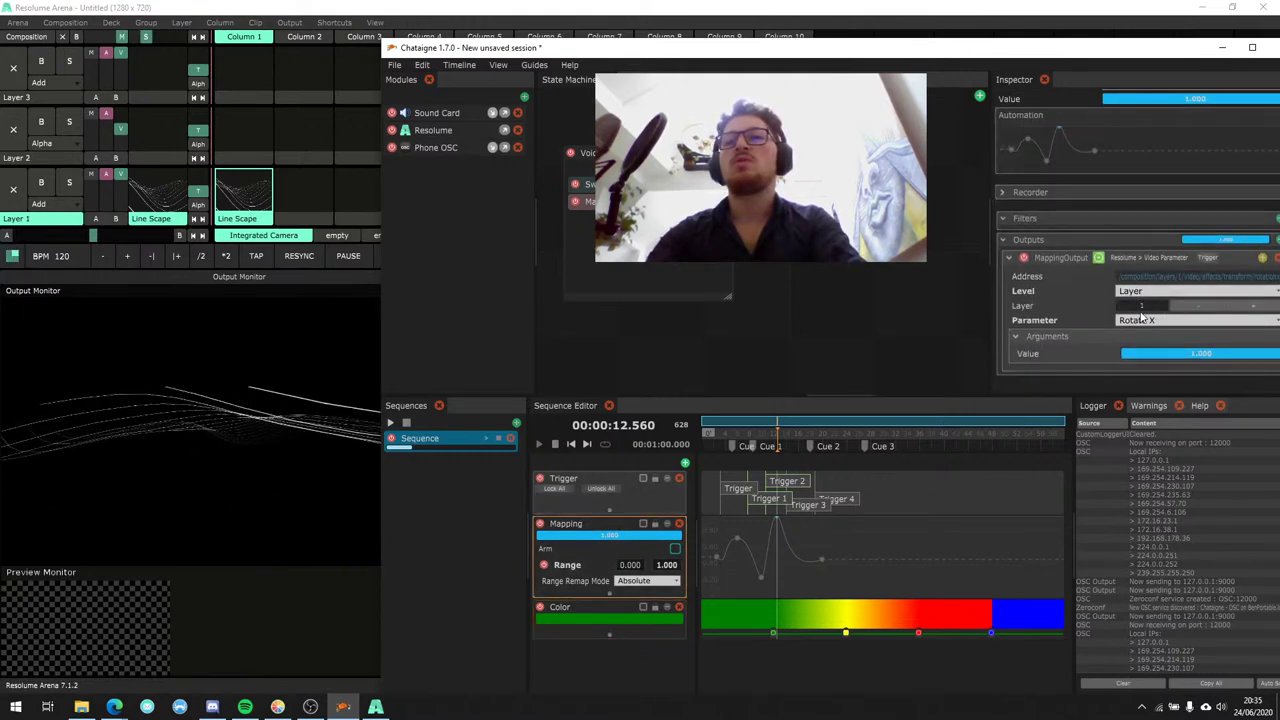
{"action": "left_click", "coordinate": [1143, 322]}
{"action": "left_click", "coordinate": [1150, 258]}
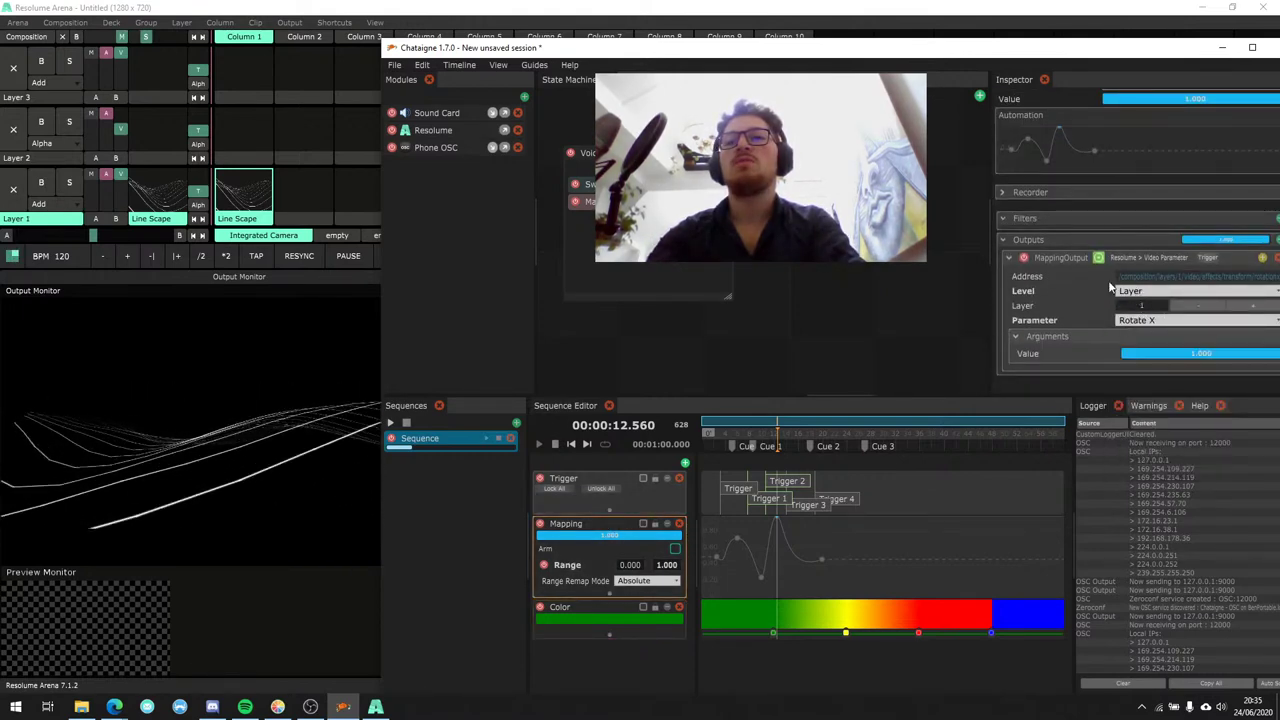
{"action": "left_click", "coordinate": [1150, 258]}
{"action": "mouse_move", "coordinate": [1077, 295]}
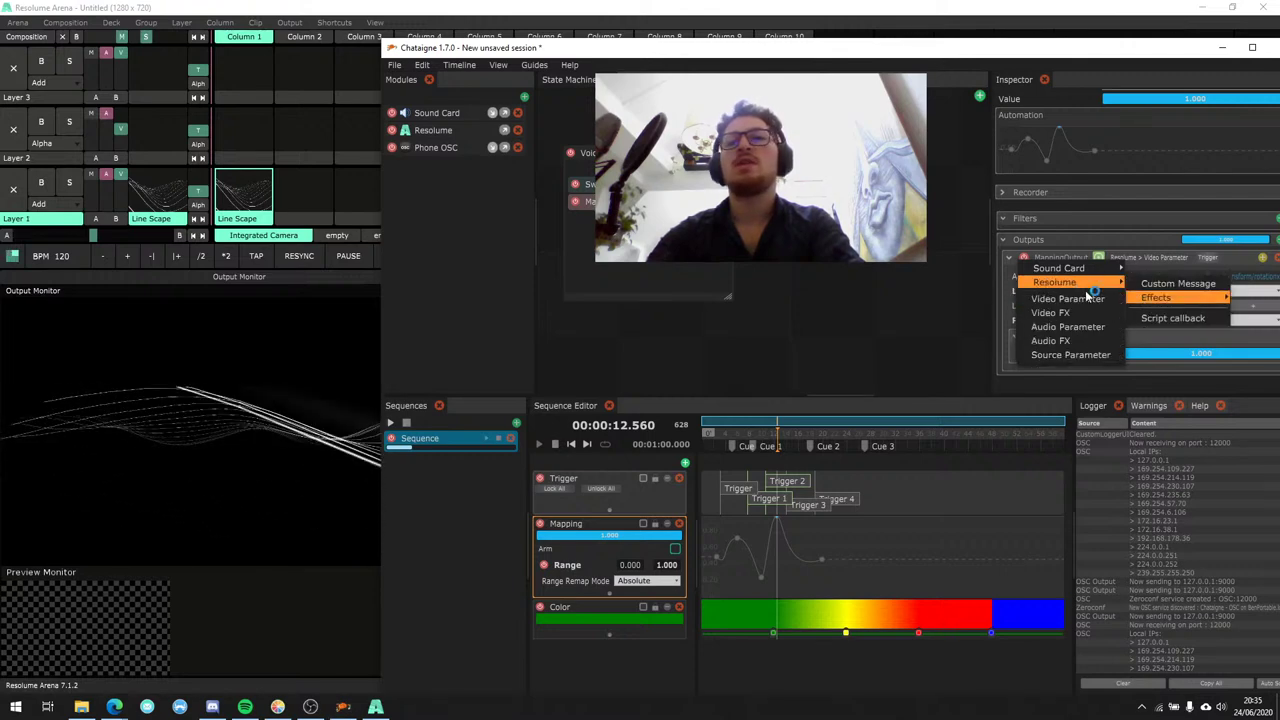
{"action": "left_click", "coordinate": [1070, 354]}
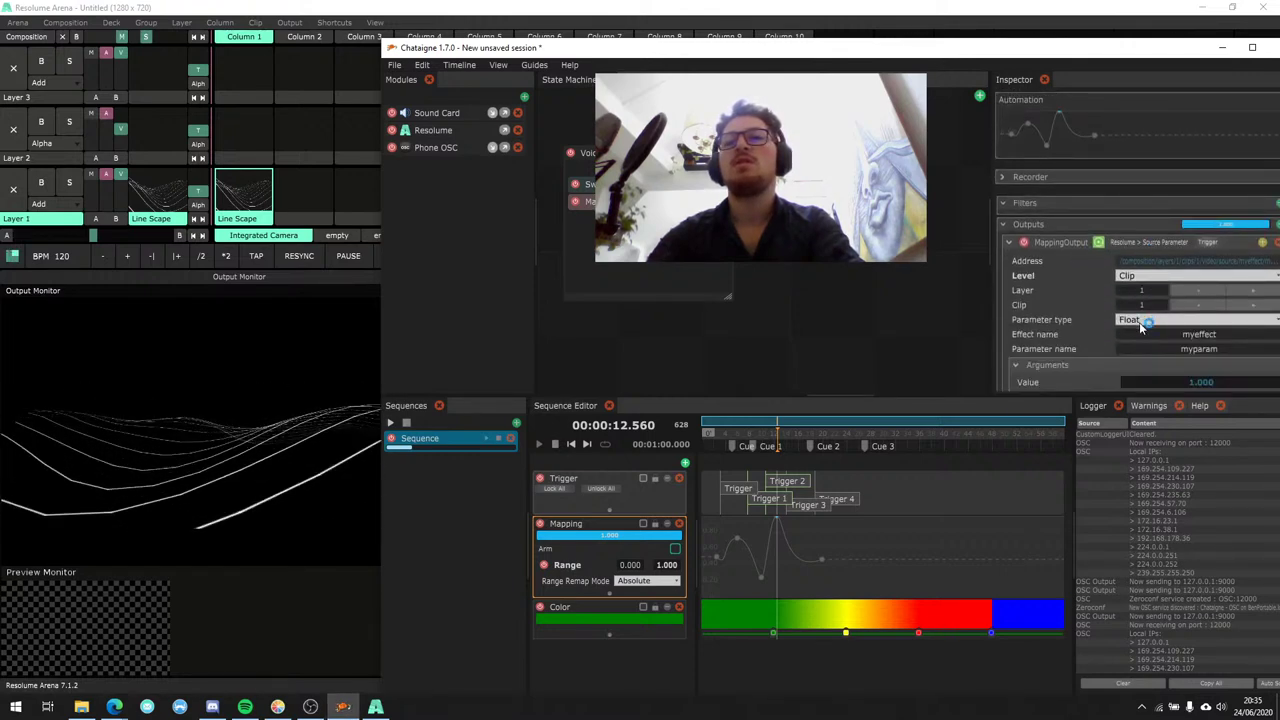
{"action": "type", "text": "linescape"}
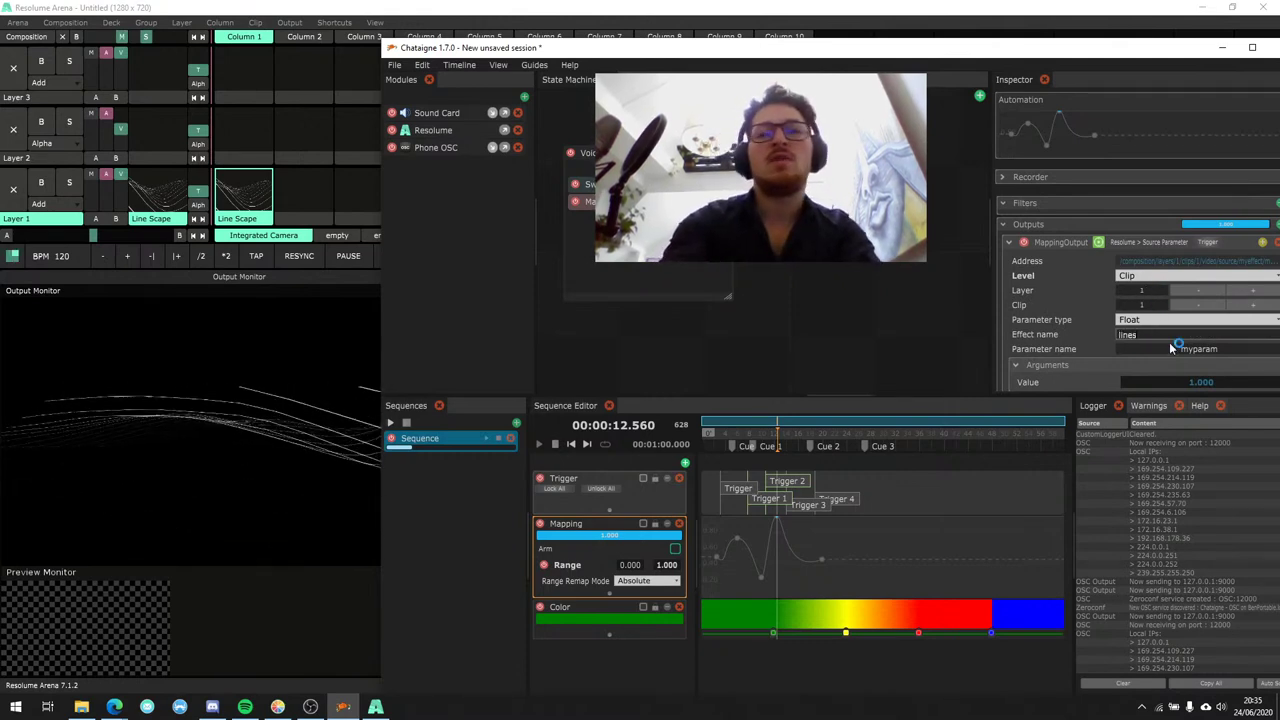
{"action": "key", "text": "Tab"}
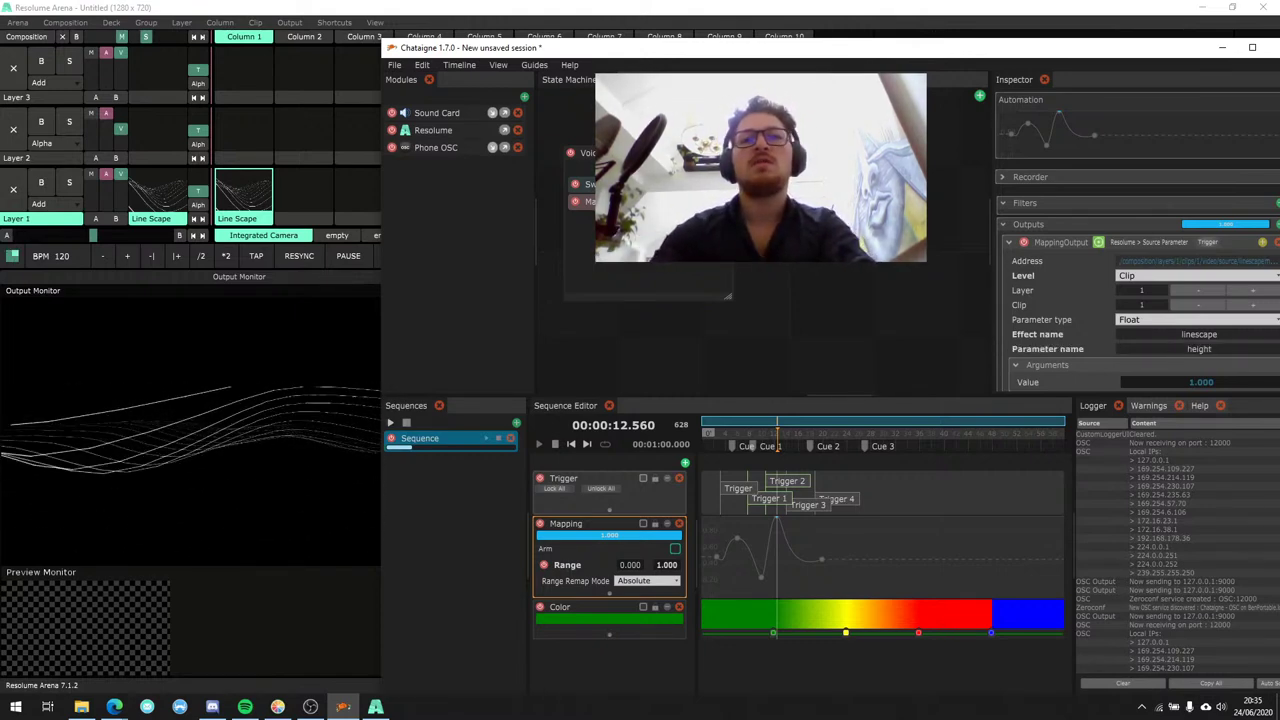
Switch to Resolume Arena, reset Layer 1's Rotation X to 0°, and enlarge the Line Scape clip's scale.
{"action": "key", "text": "alt+Tab"}
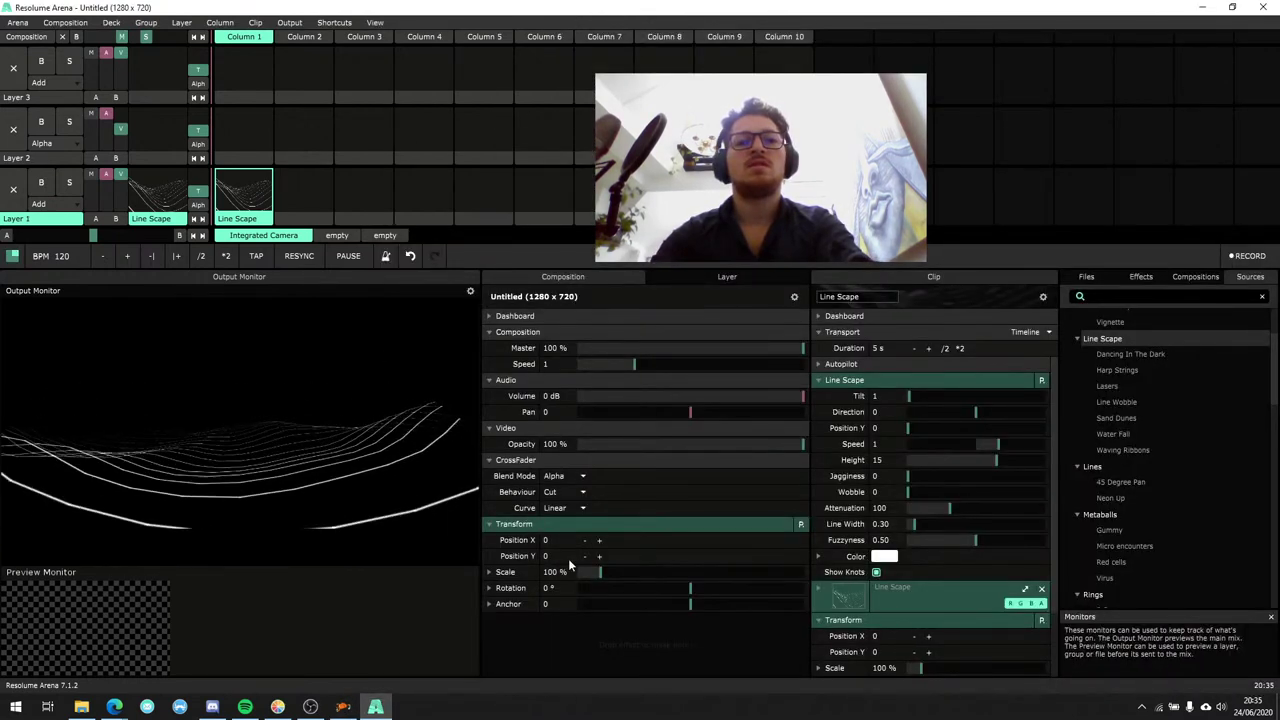
{"action": "left_click", "coordinate": [510, 588]}
{"action": "left_click", "coordinate": [71, 220]}
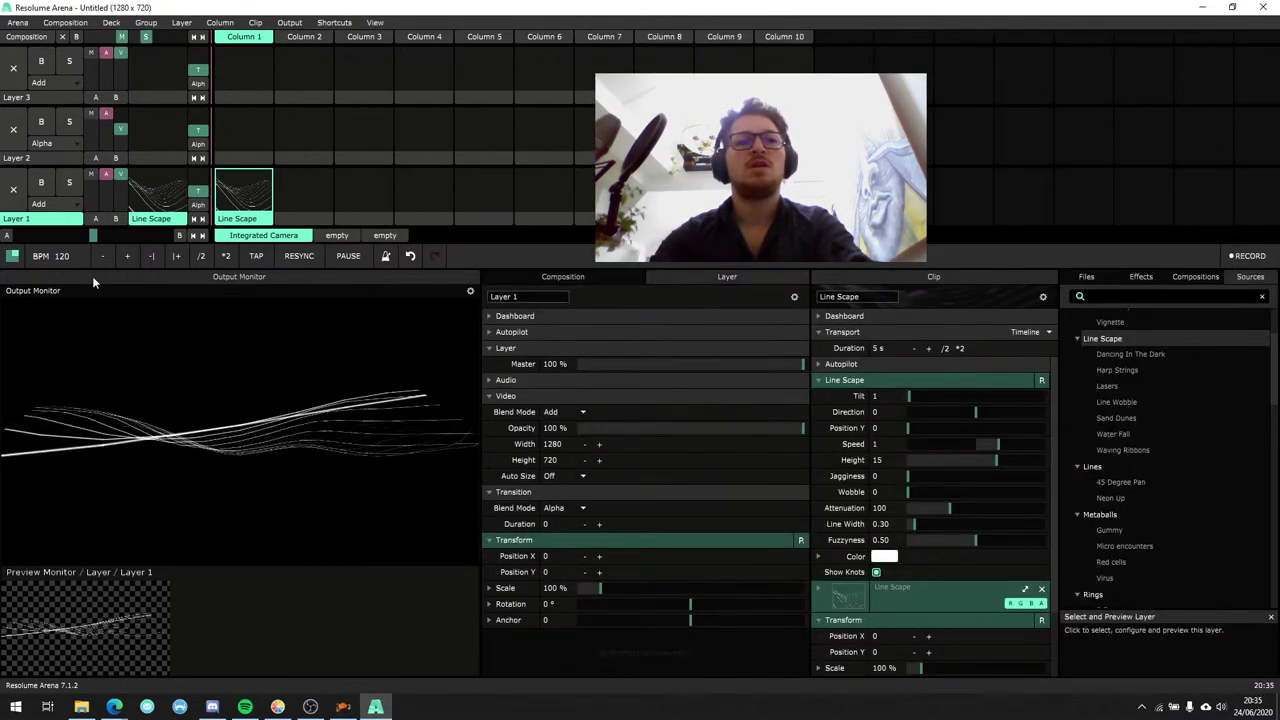
{"action": "left_click", "coordinate": [490, 605]}
{"action": "double_click", "coordinate": [673, 621]}
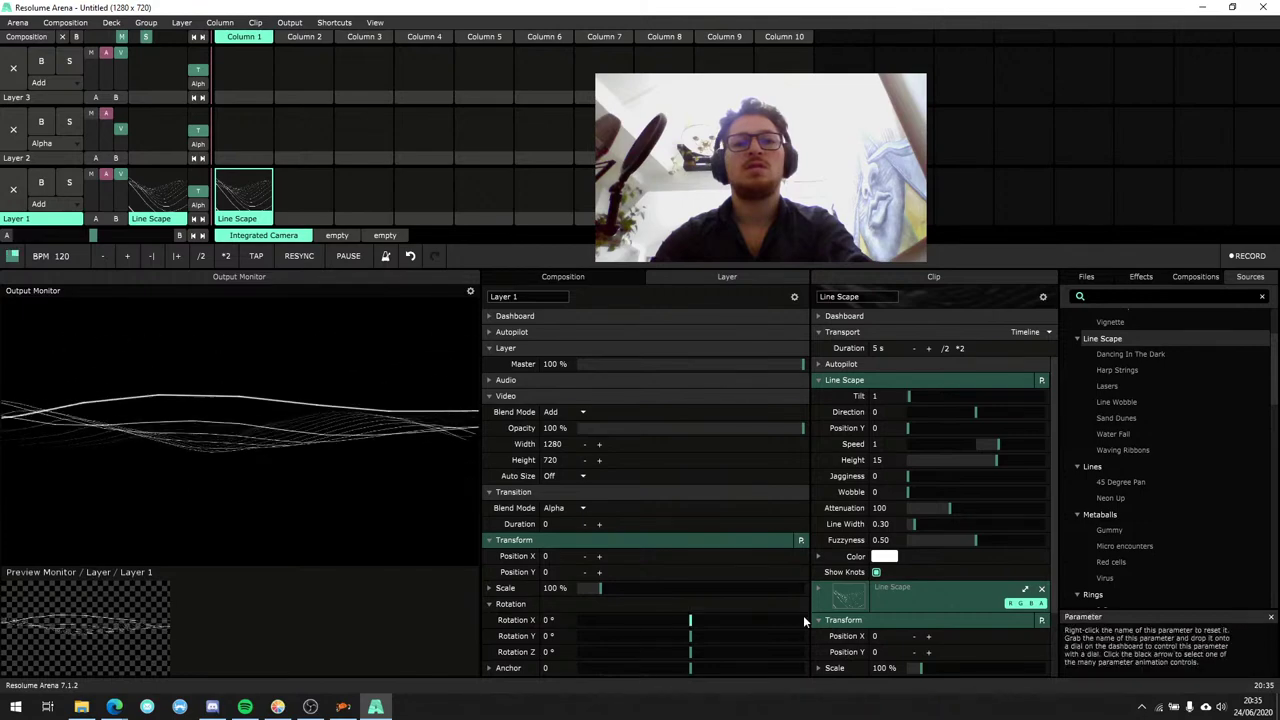
{"action": "scroll", "coordinate": [943, 614], "scroll_direction": "down", "scroll_amount": 1}
{"action": "left_click_drag", "start_coordinate": [930, 665], "coordinate": [955, 660]}
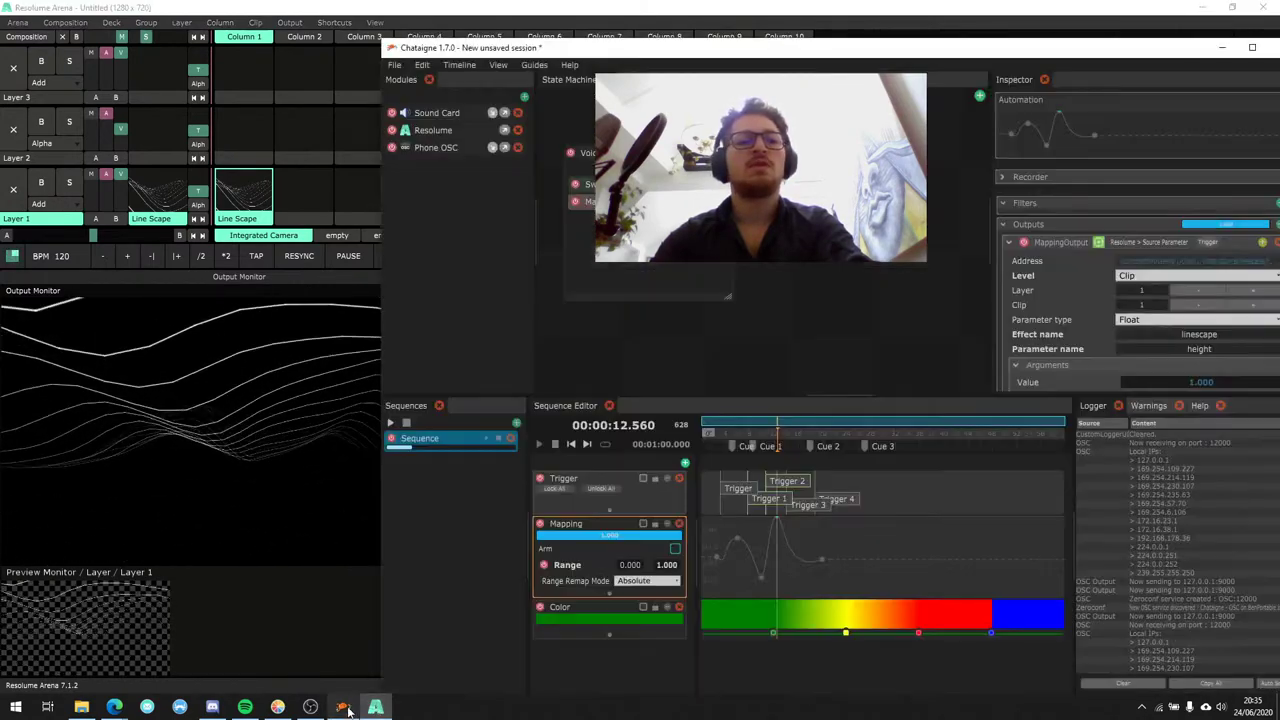
Switch to Chataigne, scrub back near the sequence's start, and reshape the Mapping curve into two peaks with its low keys at zero.
{"action": "left_click", "coordinate": [343, 706]}
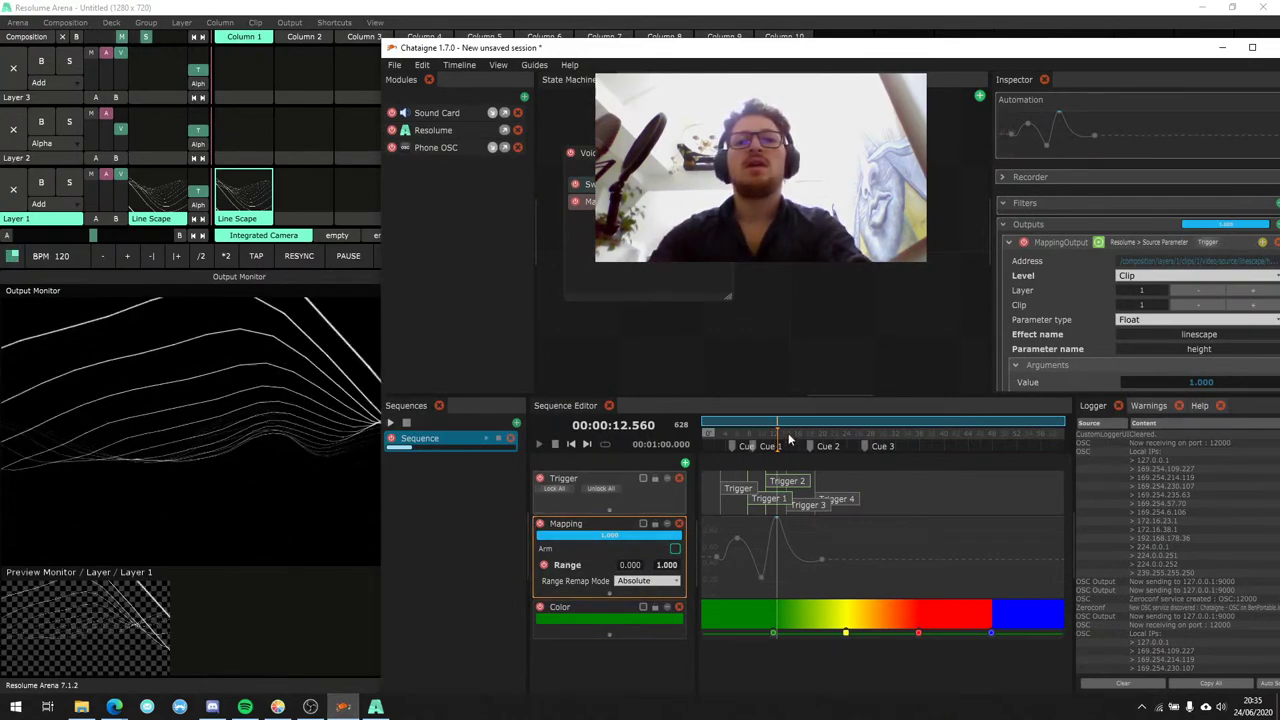
{"action": "left_click", "coordinate": [747, 440]}
{"action": "mouse_move", "coordinate": [747, 440]}
{"action": "left_mouse_down"}
{"action": "mouse_move", "coordinate": [732, 441]}
{"action": "mouse_move", "coordinate": [762, 441]}
{"action": "mouse_move", "coordinate": [714, 443]}
{"action": "mouse_move", "coordinate": [727, 443]}
{"action": "left_mouse_up"}
{"action": "left_click_drag", "start_coordinate": [715, 562], "coordinate": [717, 603]}
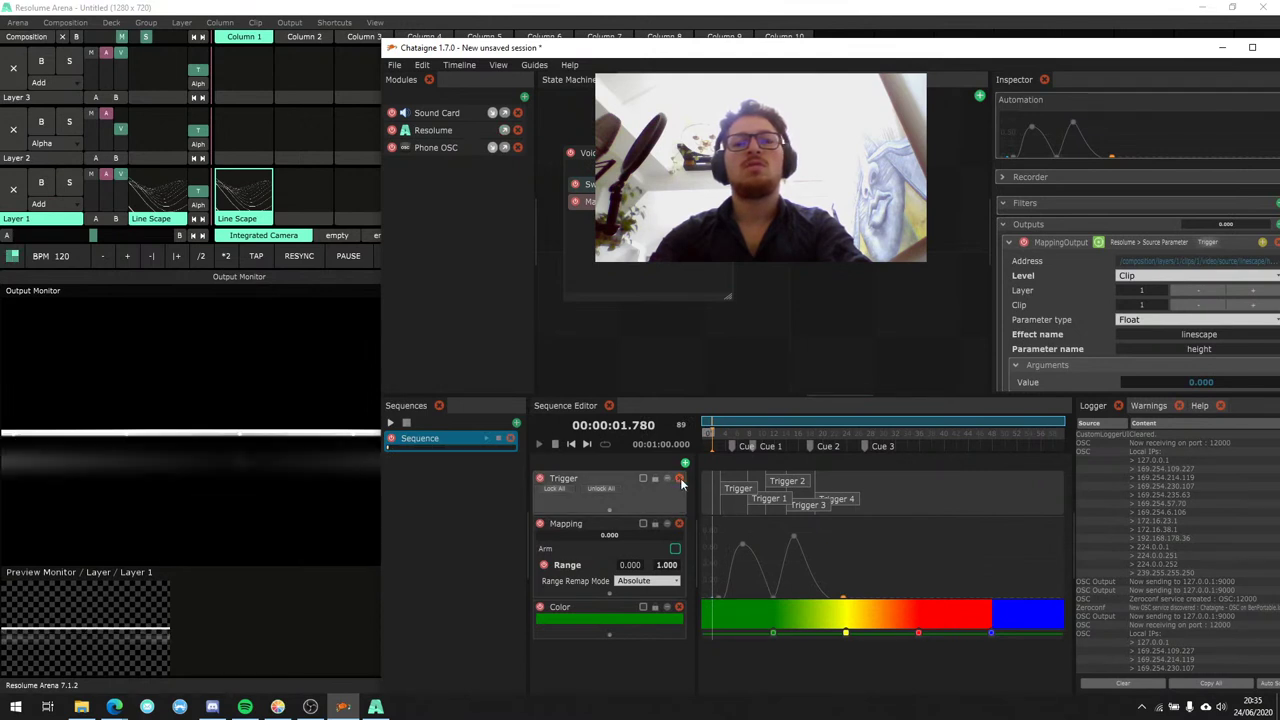
Disable the Trigger layer and shorten the sequence's total time to 24.1 seconds.
{"action": "left_click", "coordinate": [680, 481]}
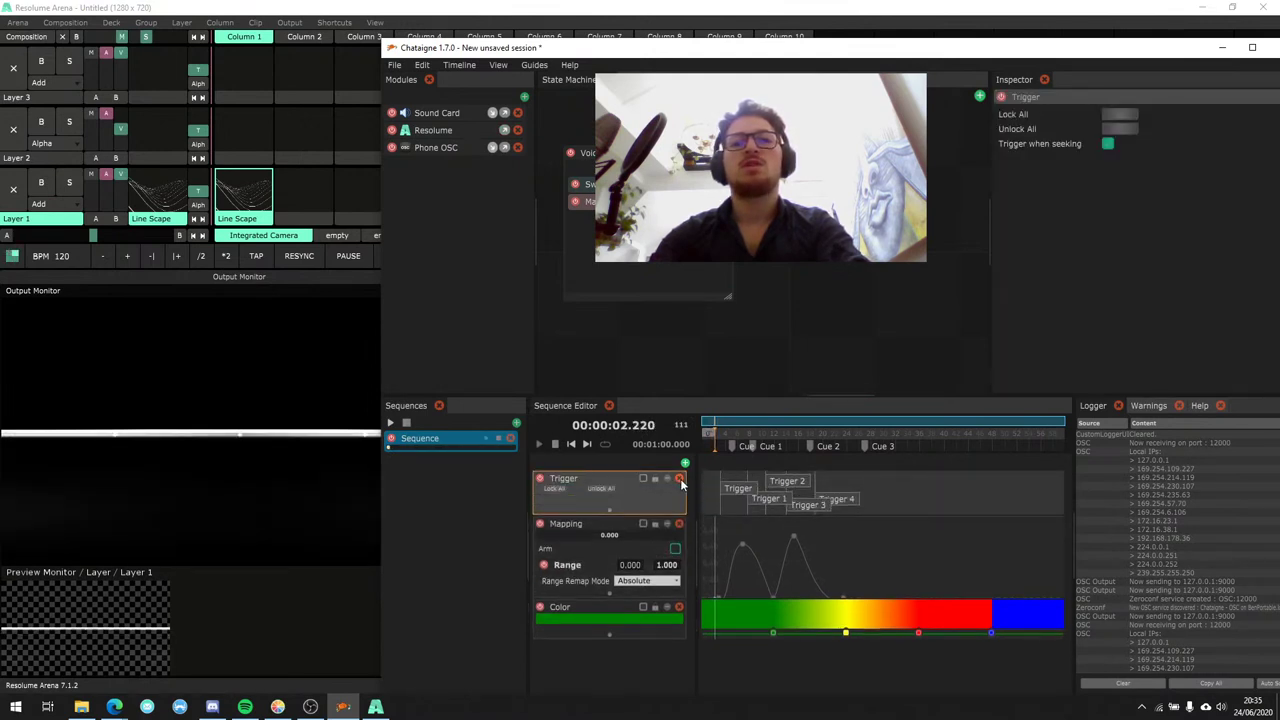
{"action": "left_click", "coordinate": [540, 478]}
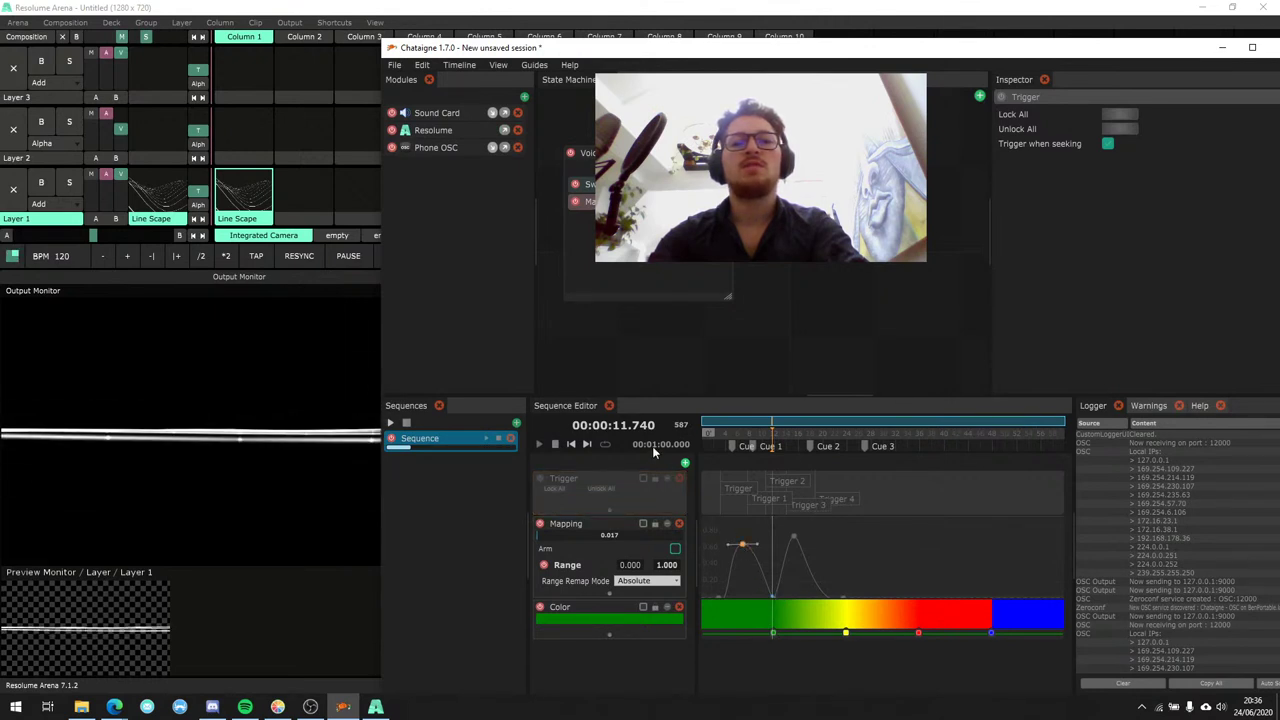
{"action": "left_click_drag", "start_coordinate": [654, 453], "coordinate": [432, 478]}
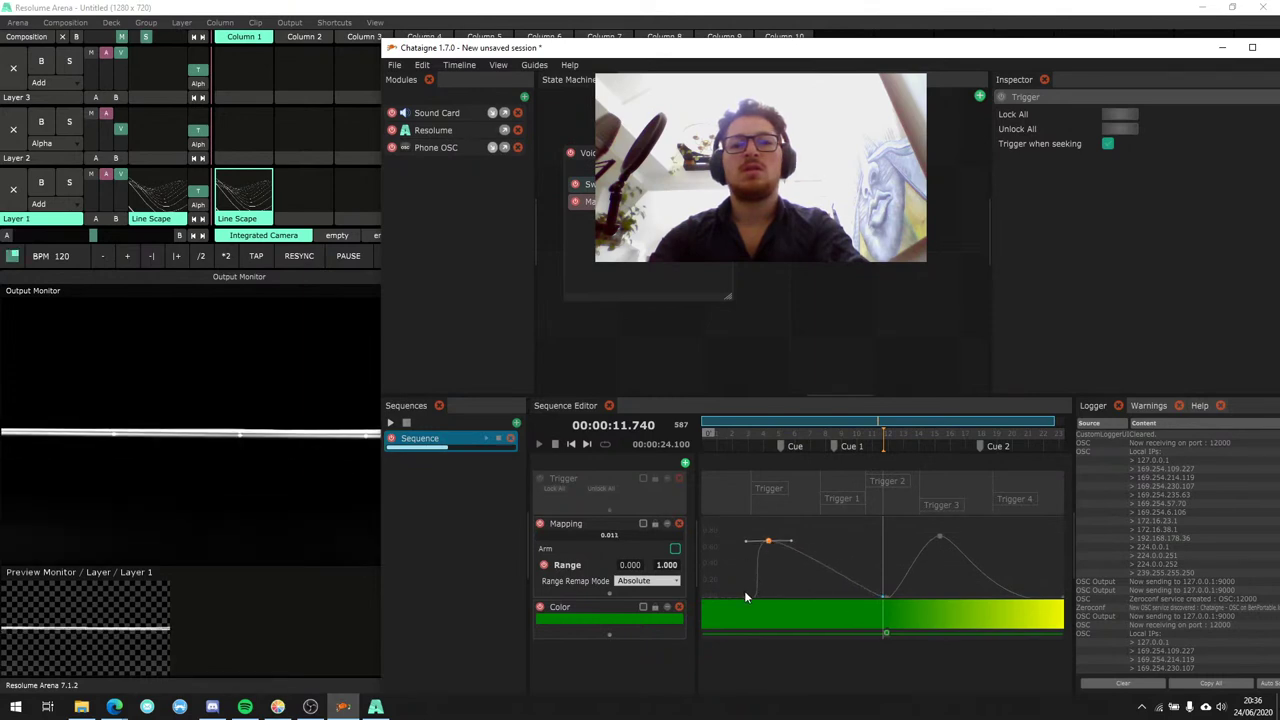
Move the Mapping curve's first key to the start, its dip to about 6 seconds, and its second peak to about 10 seconds.
{"action": "left_click_drag", "start_coordinate": [745, 597], "coordinate": [702, 597]}
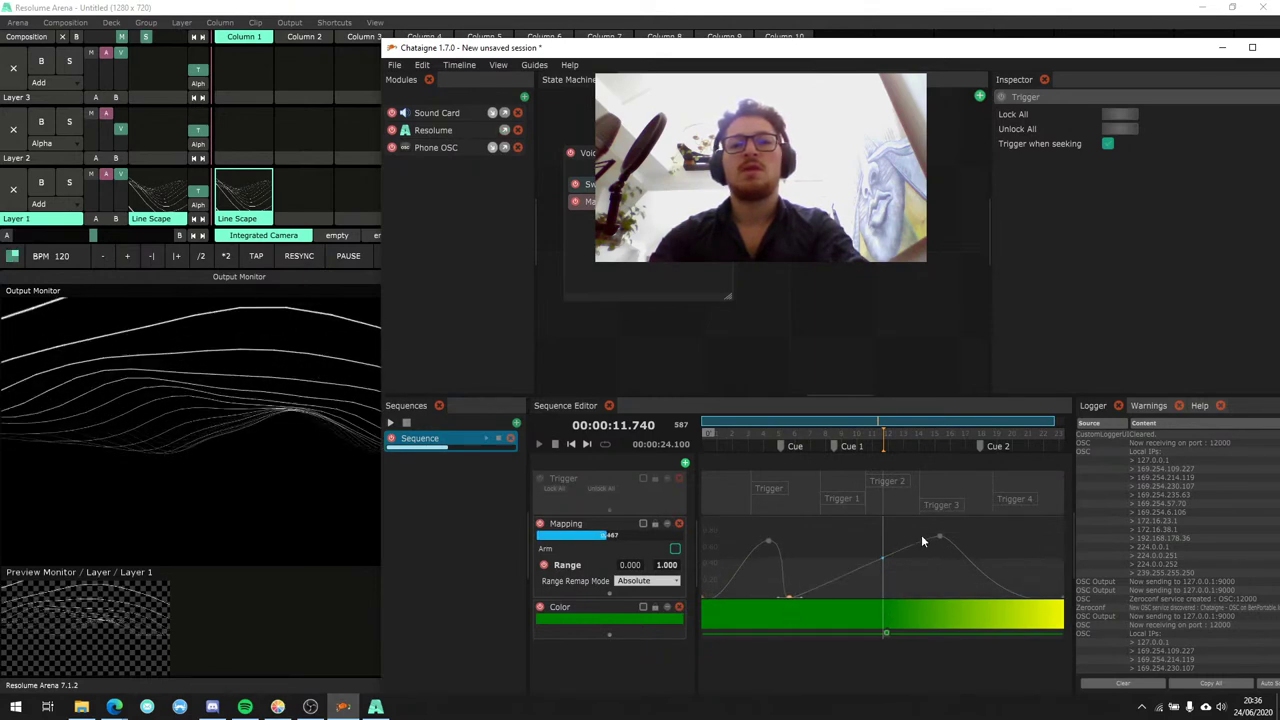
{"action": "left_click_drag", "start_coordinate": [1045, 518], "coordinate": [887, 588]}
{"action": "left_click_drag", "start_coordinate": [940, 537], "coordinate": [858, 535]}
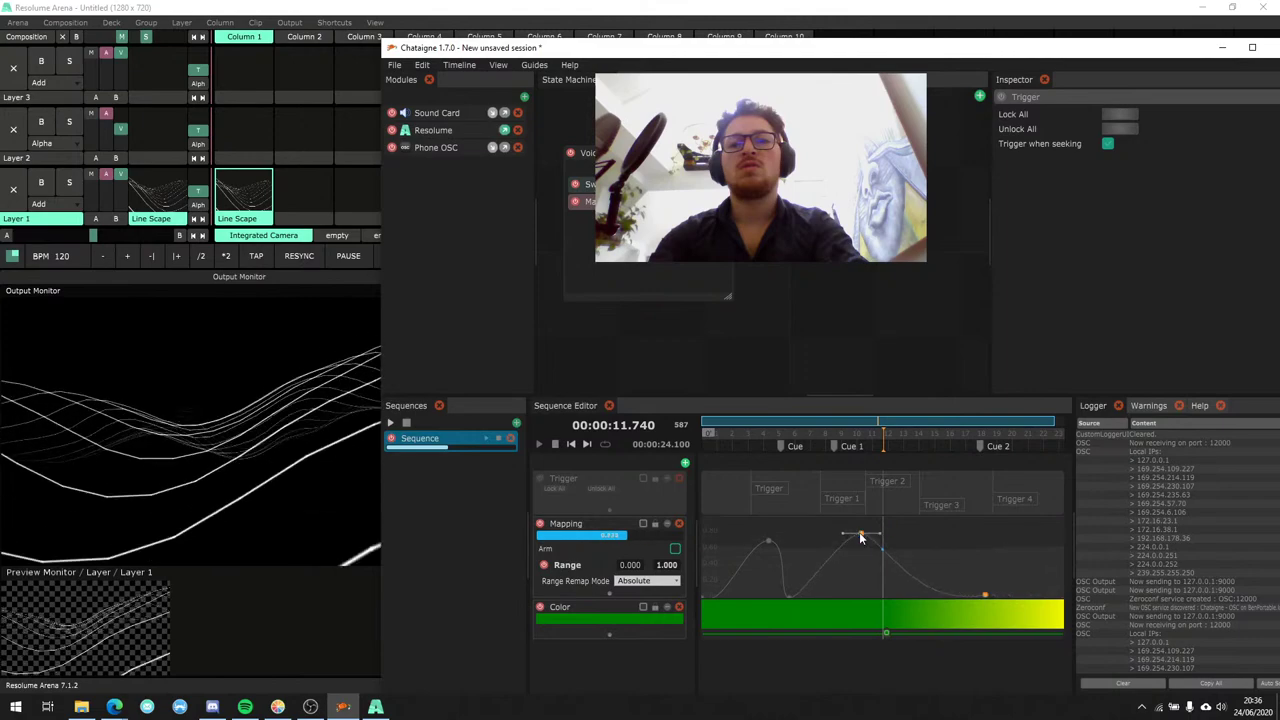
Try to scale the selected Mapping keys closer together in time, undoing the attempts.
{"action": "left_click_drag", "start_coordinate": [955, 561], "coordinate": [765, 630]}
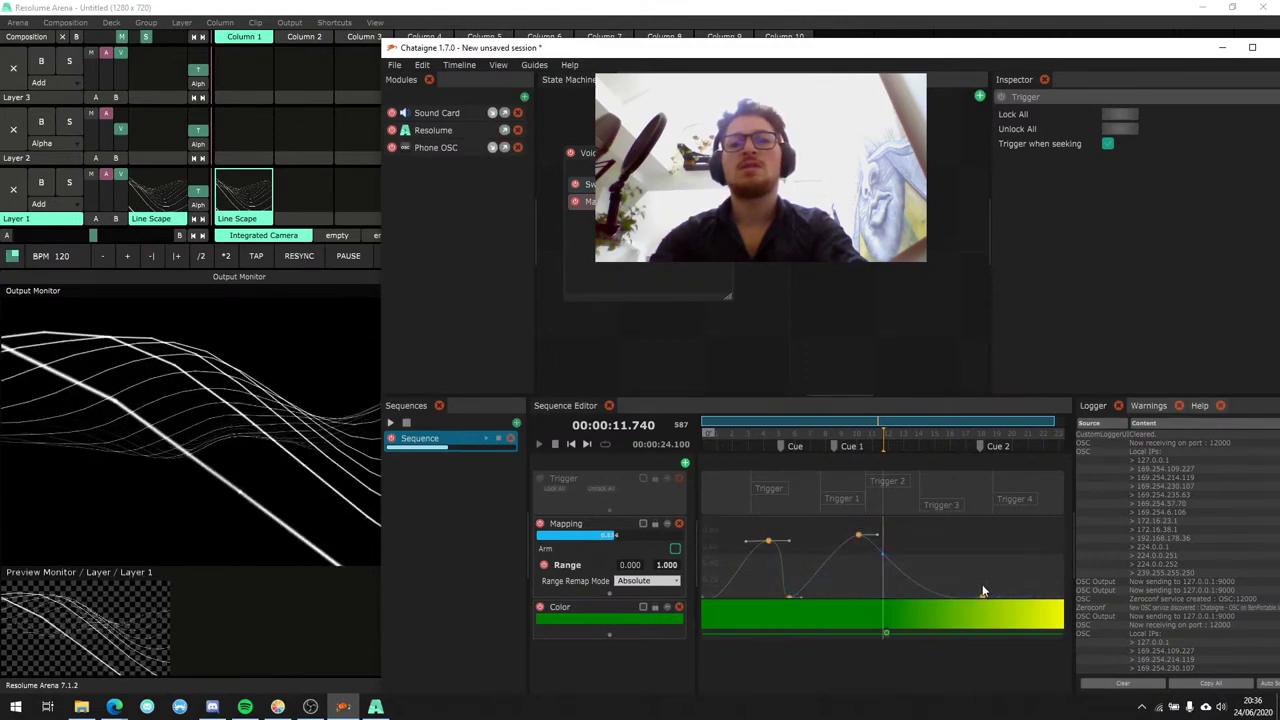
{"action": "left_click_drag", "start_coordinate": [983, 600], "coordinate": [802, 596]}
{"action": "key", "text": "ctrl+z"}
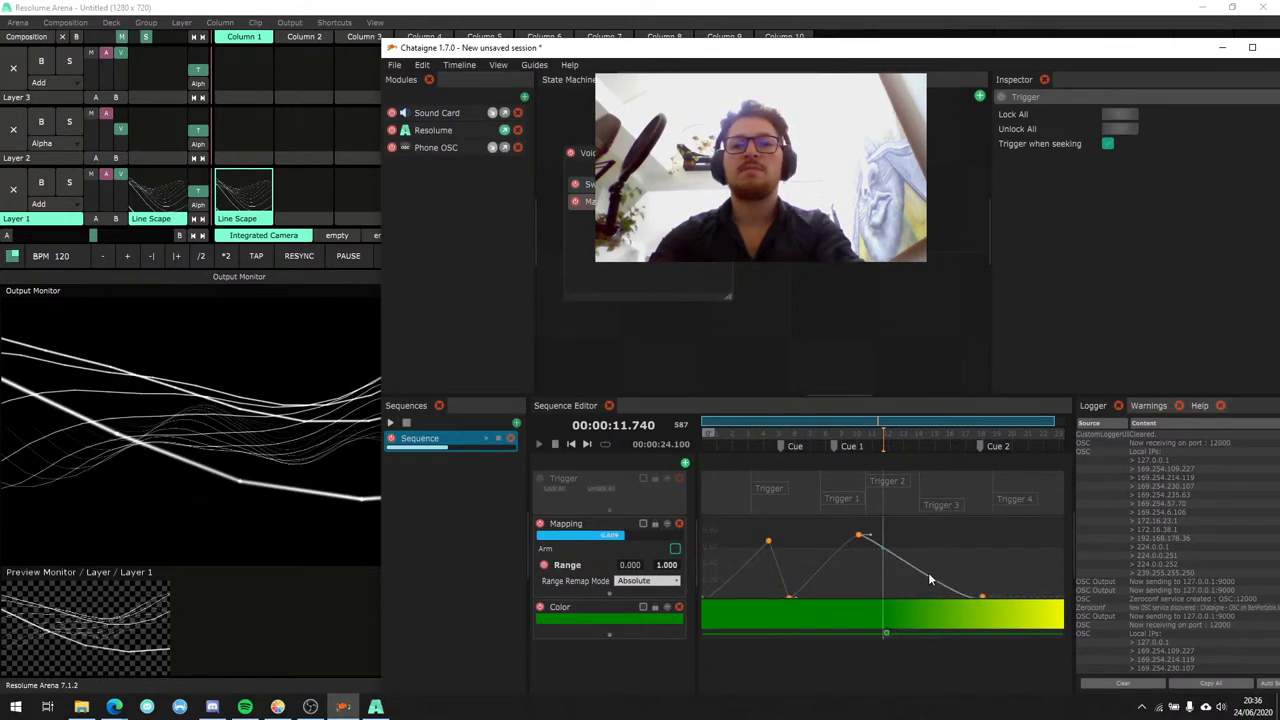
{"action": "left_click_drag", "start_coordinate": [750, 520], "coordinate": [815, 588]}
{"action": "key", "text": "ctrl+y"}
{"action": "key", "text": "ctrl+z"}
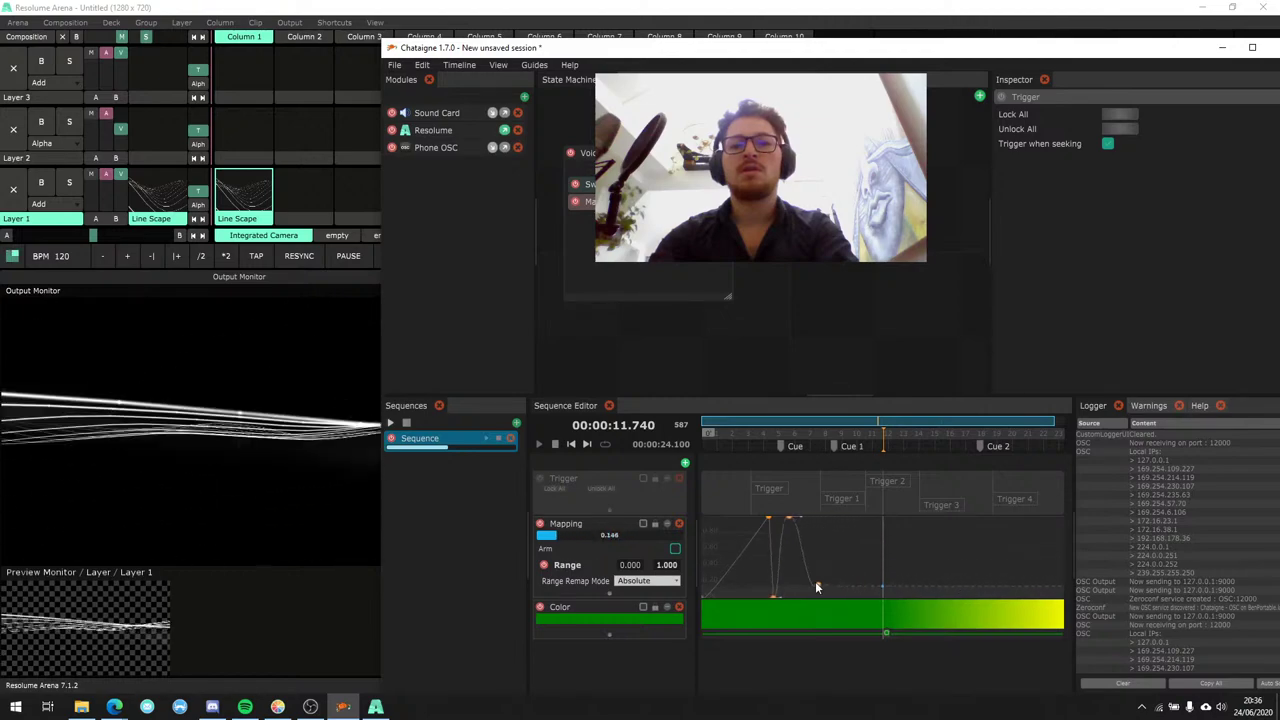
Adjust the Mapping curve's keys to dip at about 7 seconds, peak at about 9 seconds, and return to zero at about 12 seconds.
{"action": "left_click_drag", "start_coordinate": [928, 598], "coordinate": [956, 612]}
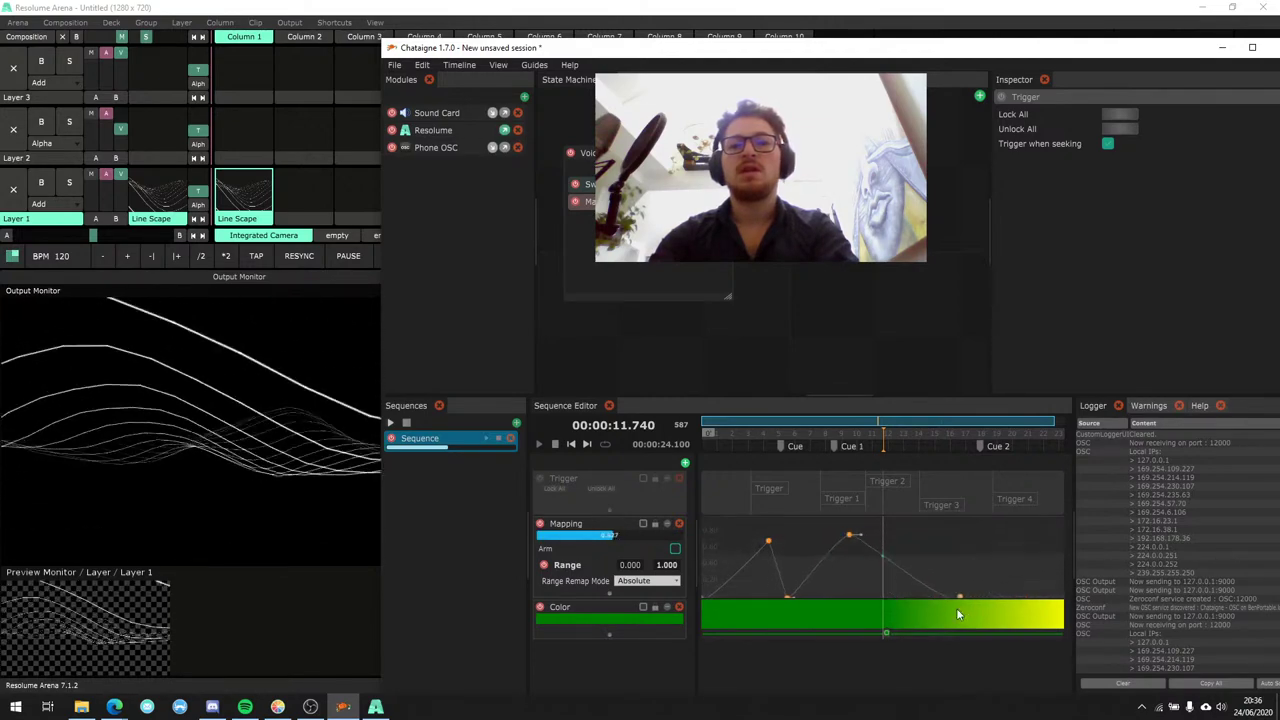
{"action": "left_click_drag", "start_coordinate": [840, 612], "coordinate": [916, 602]}
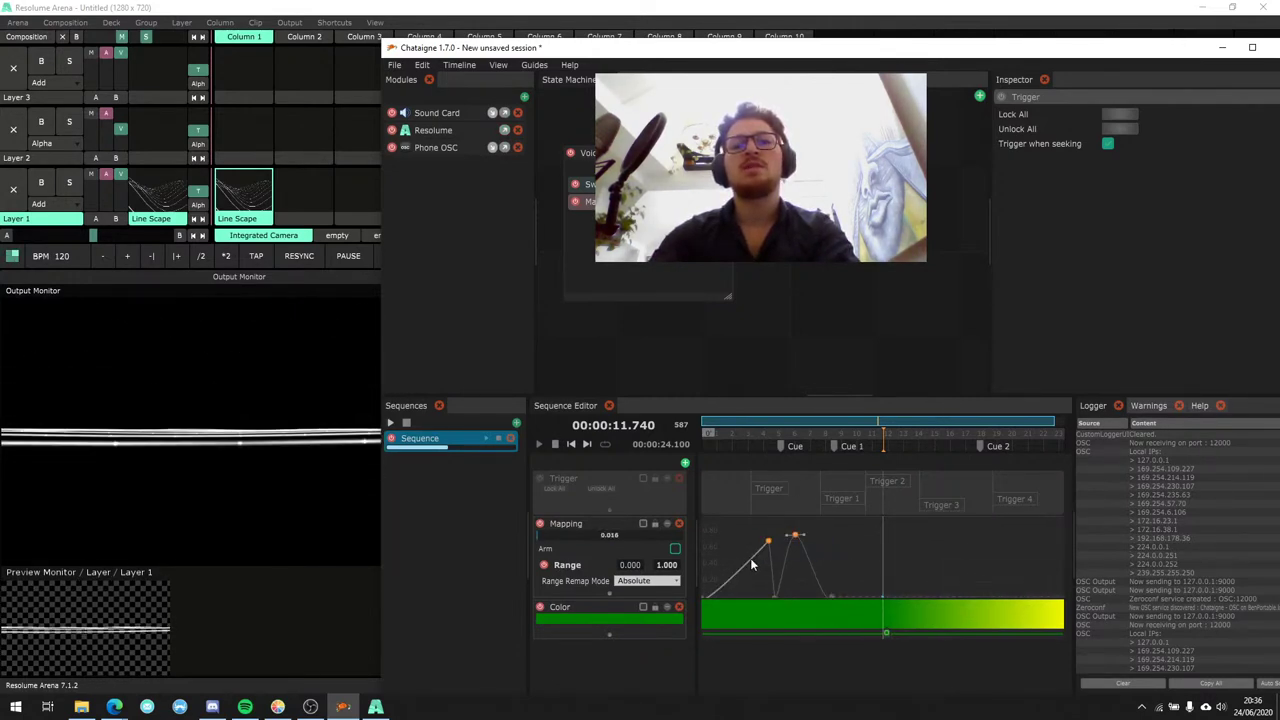
{"action": "left_click_drag", "start_coordinate": [776, 537], "coordinate": [777, 545]}
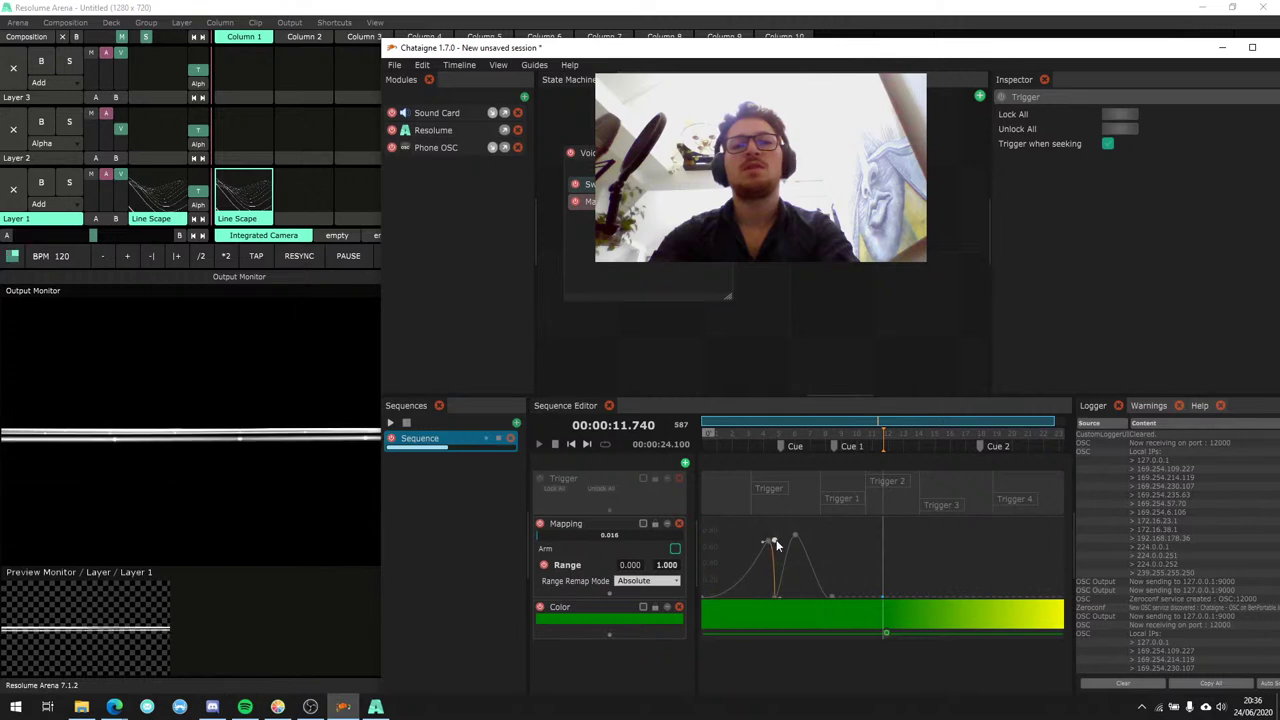
{"action": "left_click_drag", "start_coordinate": [856, 522], "coordinate": [686, 614]}
{"action": "left_click_drag", "start_coordinate": [872, 608], "coordinate": [932, 604]}
{"action": "left_click", "coordinate": [914, 565]}
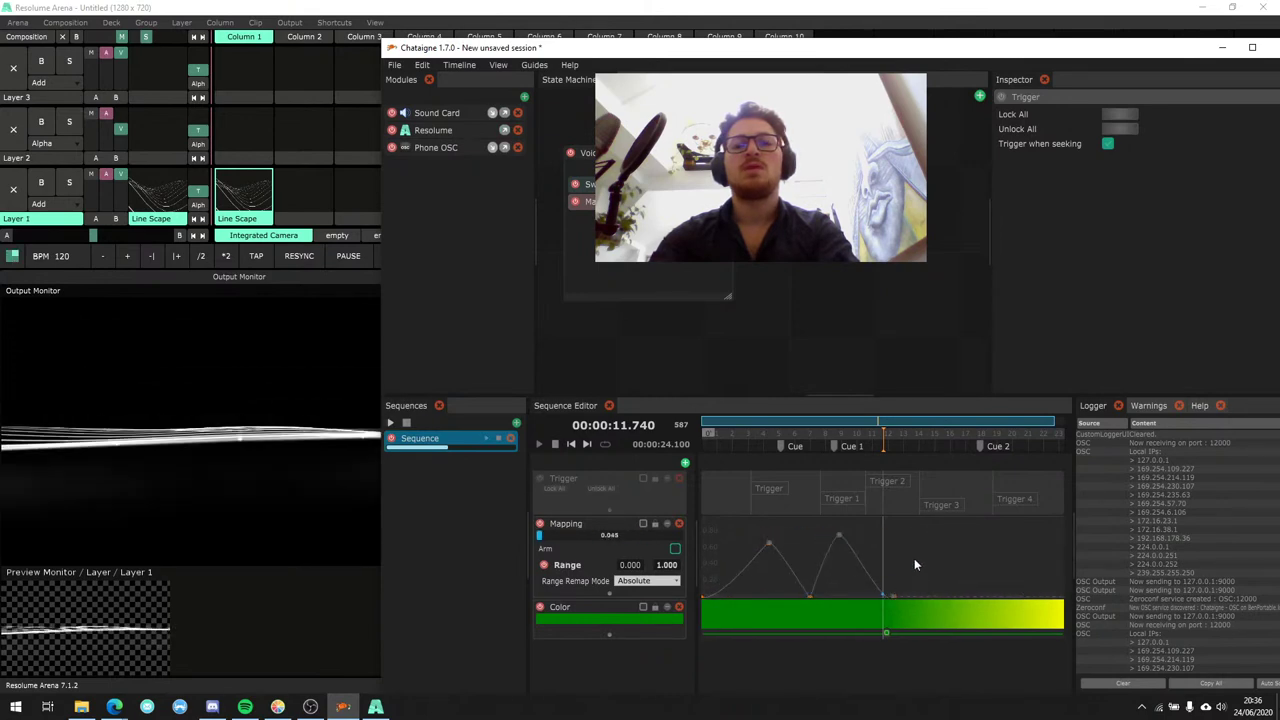
{"action": "double_click", "coordinate": [893, 596]}
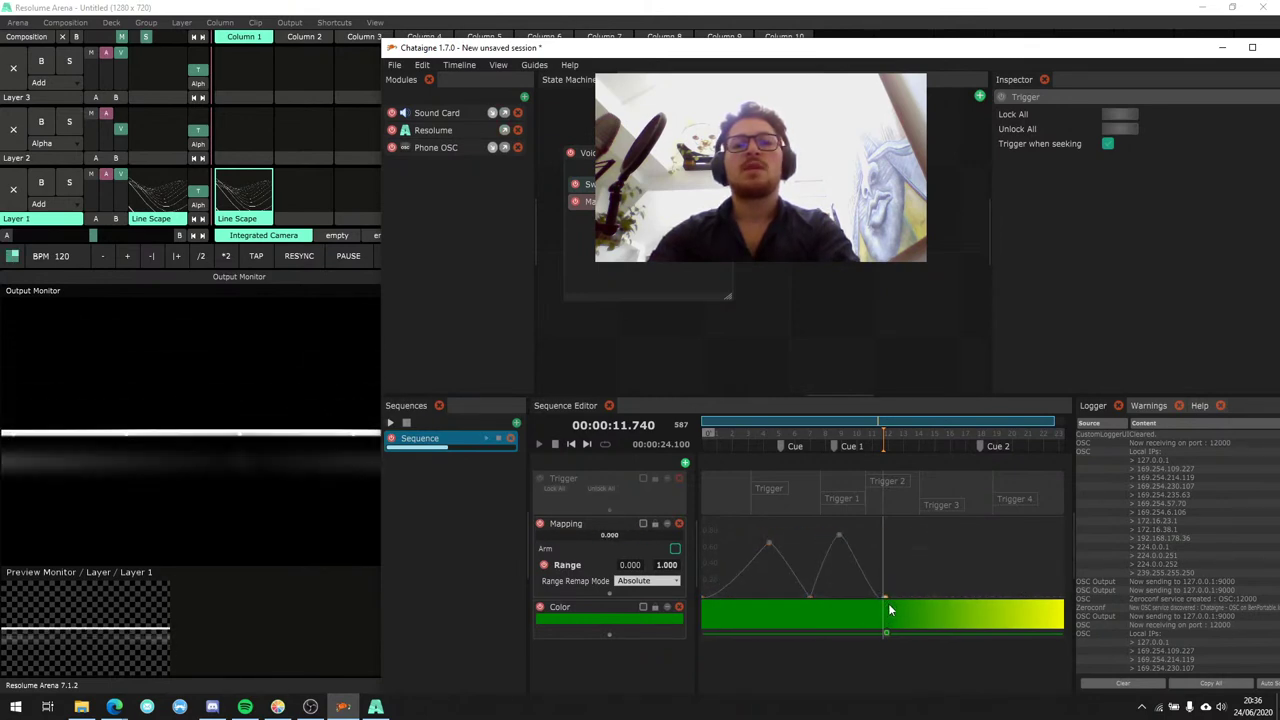
Fit the whole sequence in view, play it from the start, and reshape the easing of the Mapping curve's first rise and following fall.
{"action": "double_click", "coordinate": [855, 418]}
{"action": "key", "text": "space"}
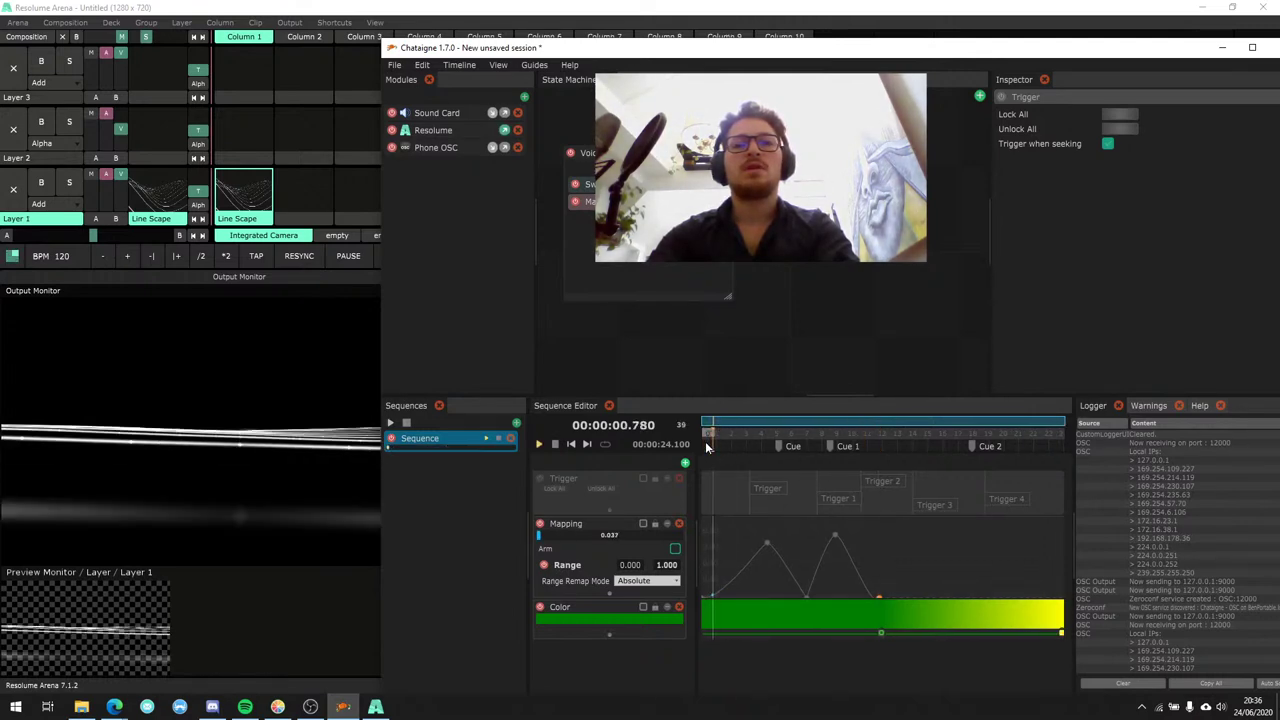
{"action": "left_click", "coordinate": [796, 560]}
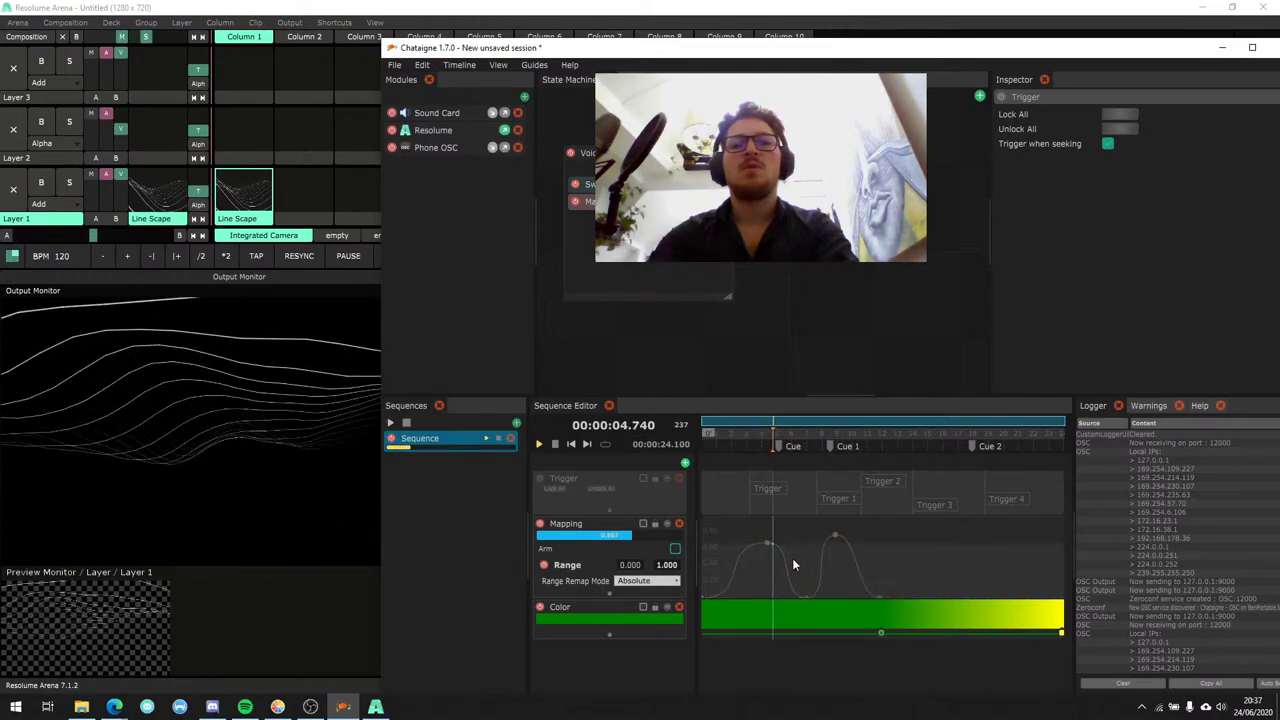
{"action": "left_click", "coordinate": [737, 571]}
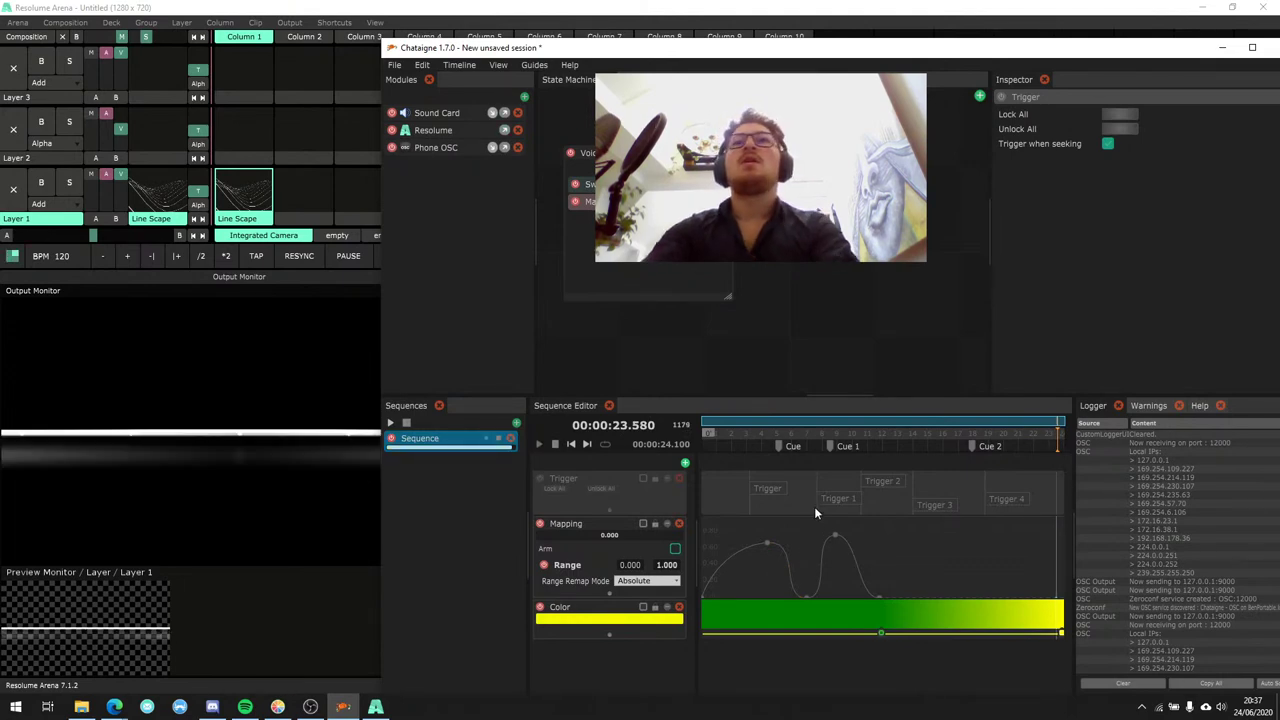
{"action": "key", "text": "space"}
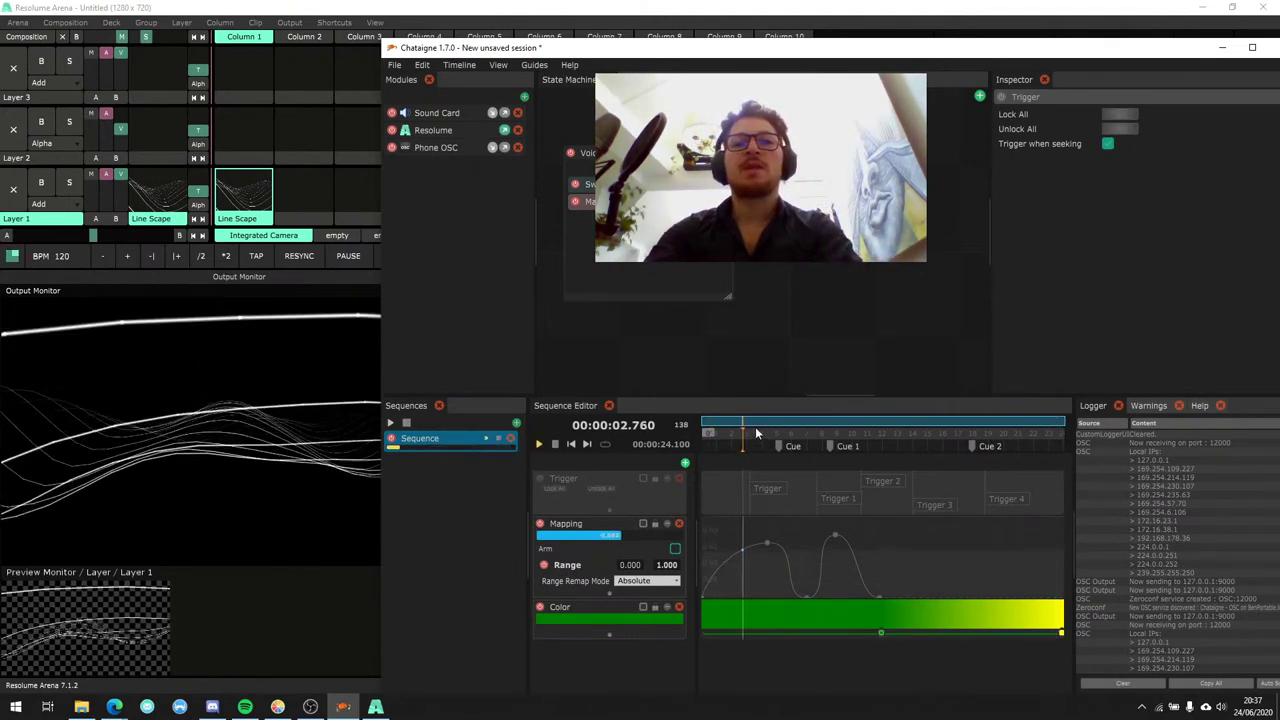
Rearrange the Color layer's gradient keys with green at about 2 seconds, yellow at about 13 seconds, and red at about 21.5 seconds.
{"action": "left_click", "coordinate": [779, 633]}
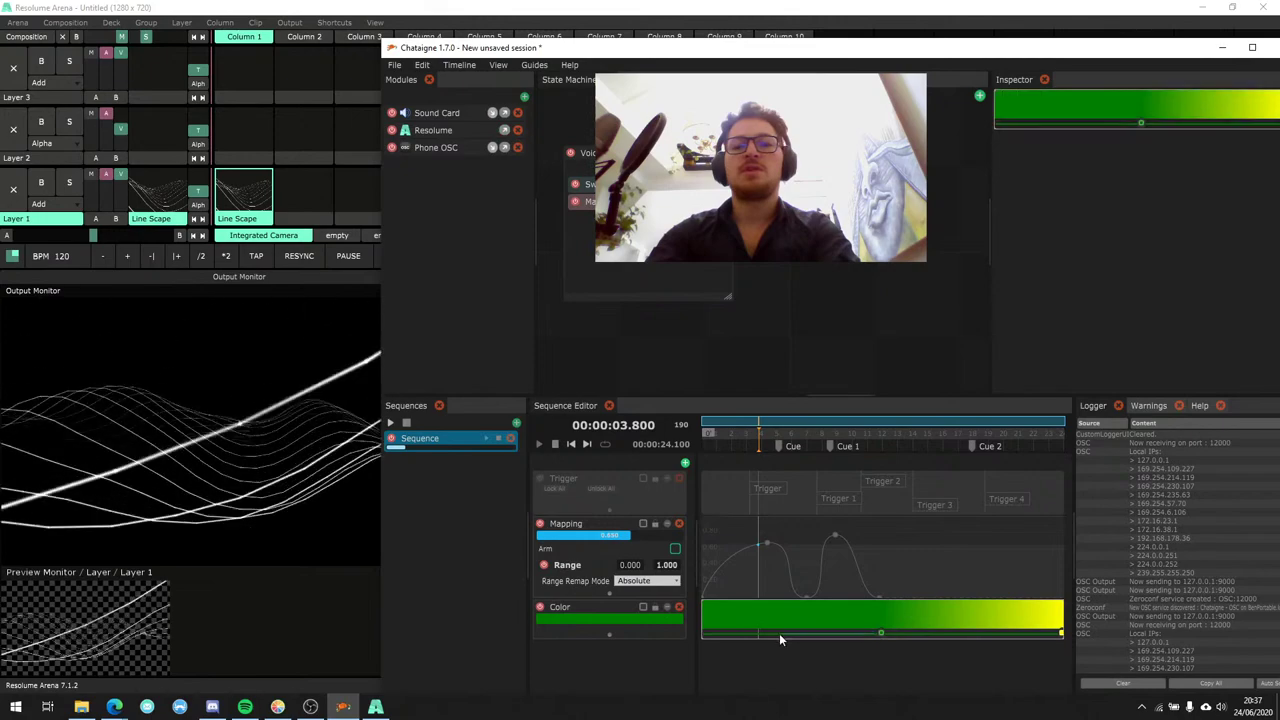
{"action": "left_click", "coordinate": [887, 641]}
{"action": "left_click_drag", "start_coordinate": [887, 641], "coordinate": [733, 641]}
{"action": "left_click_drag", "start_coordinate": [1063, 637], "coordinate": [983, 636]}
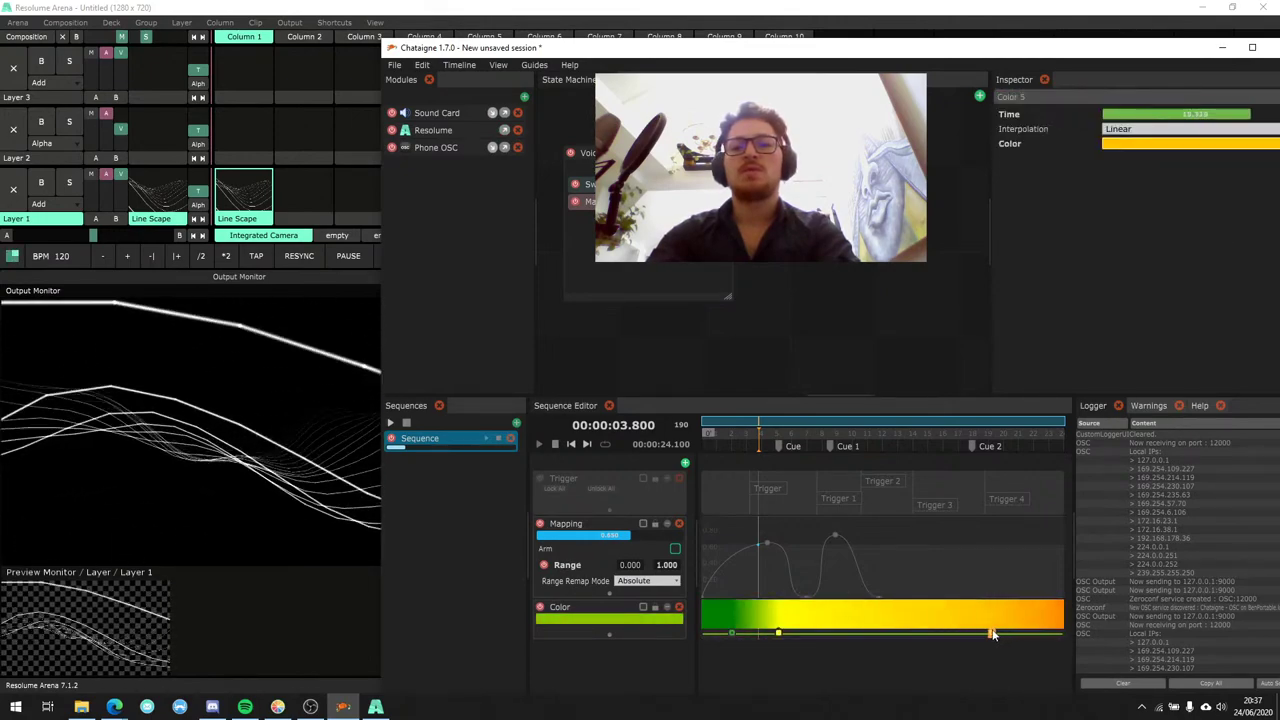
{"action": "double_click", "coordinate": [991, 635]}
{"action": "left_click", "coordinate": [1160, 428]}
{"action": "left_click", "coordinate": [912, 669]}
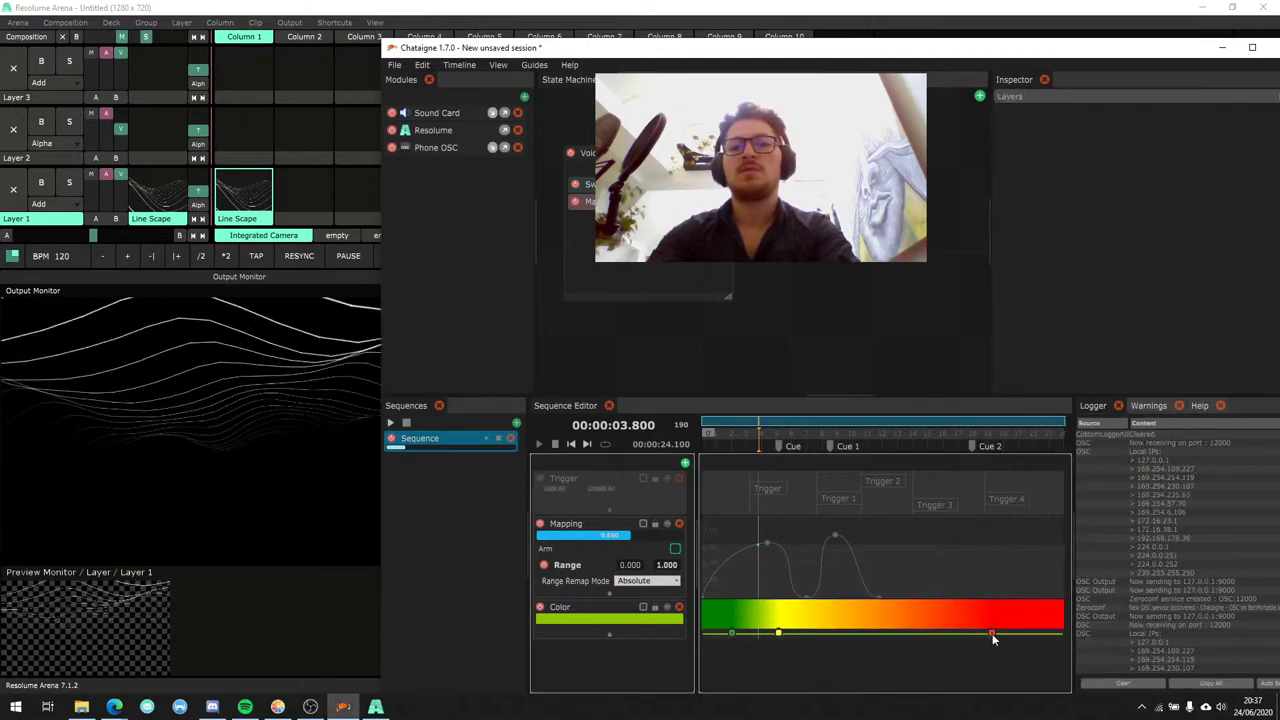
{"action": "left_click_drag", "start_coordinate": [992, 633], "coordinate": [1030, 633]}
{"action": "left_click_drag", "start_coordinate": [785, 633], "coordinate": [897, 633]}
Add a Resolume Source Parameter output to the Color layer and set its parameter type to Color.
{"action": "left_click", "coordinate": [628, 610]}
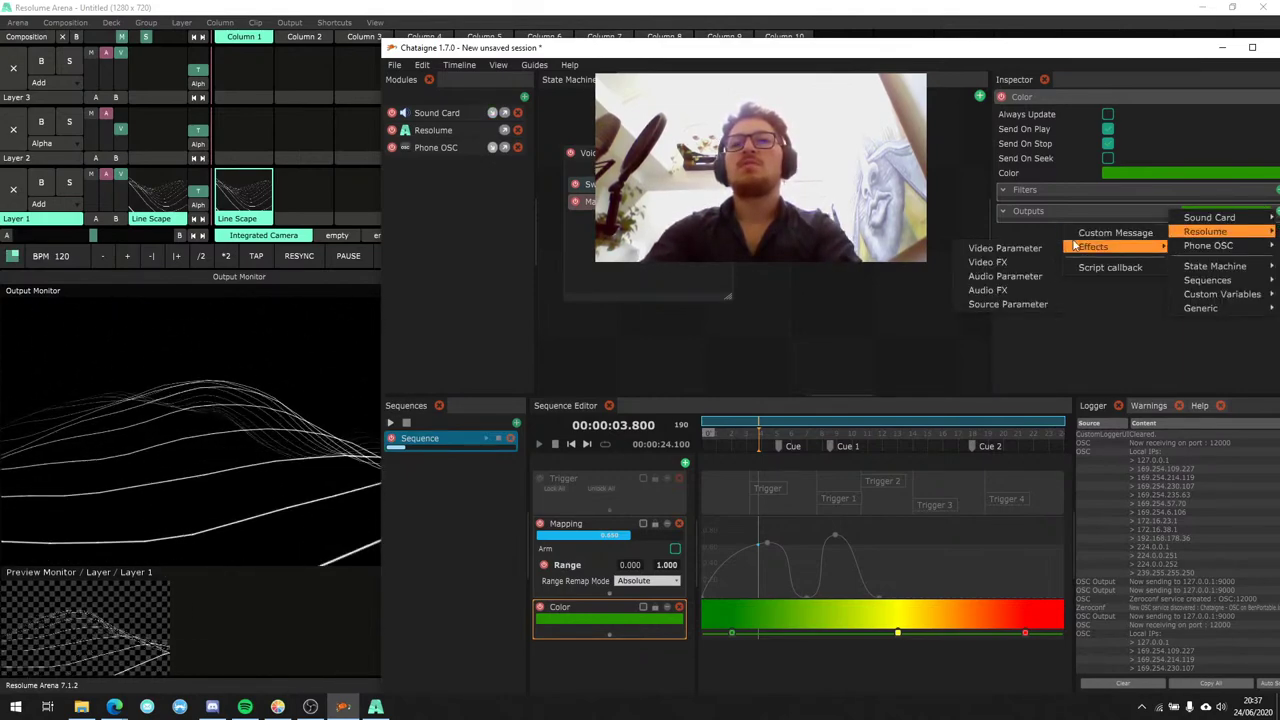
{"action": "left_click", "coordinate": [1008, 304]}
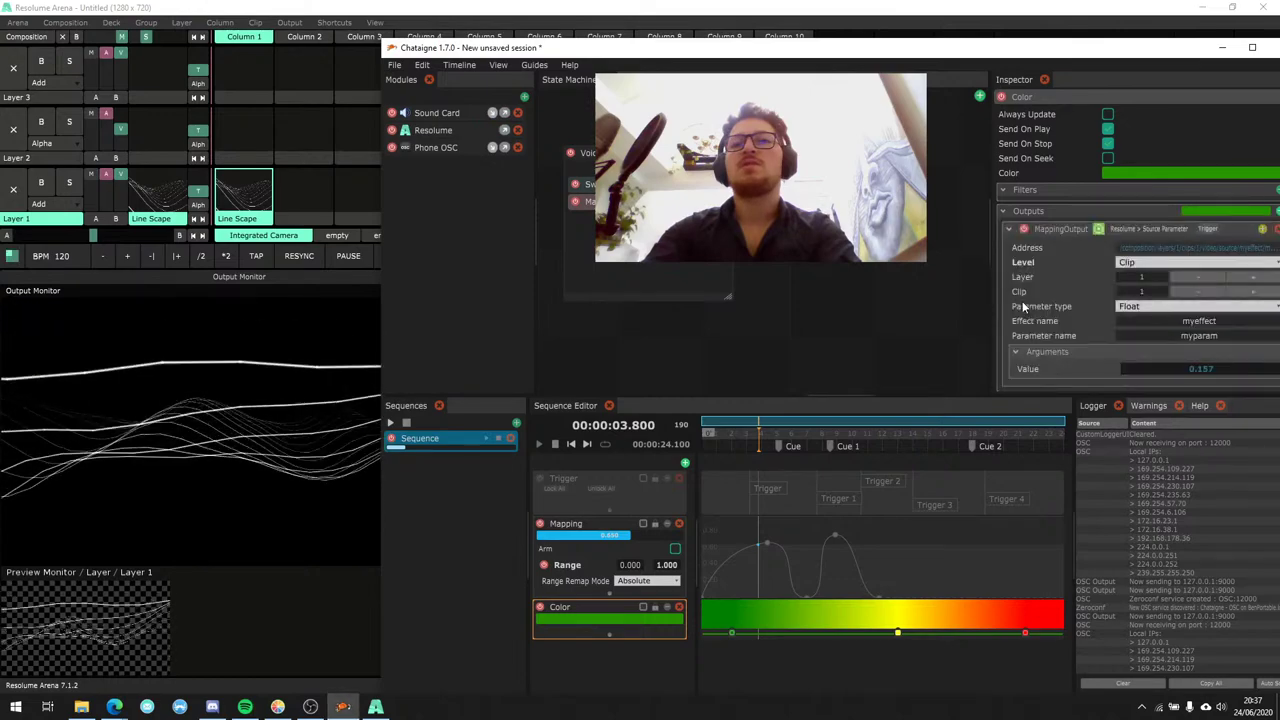
{"action": "left_click", "coordinate": [1140, 306]}
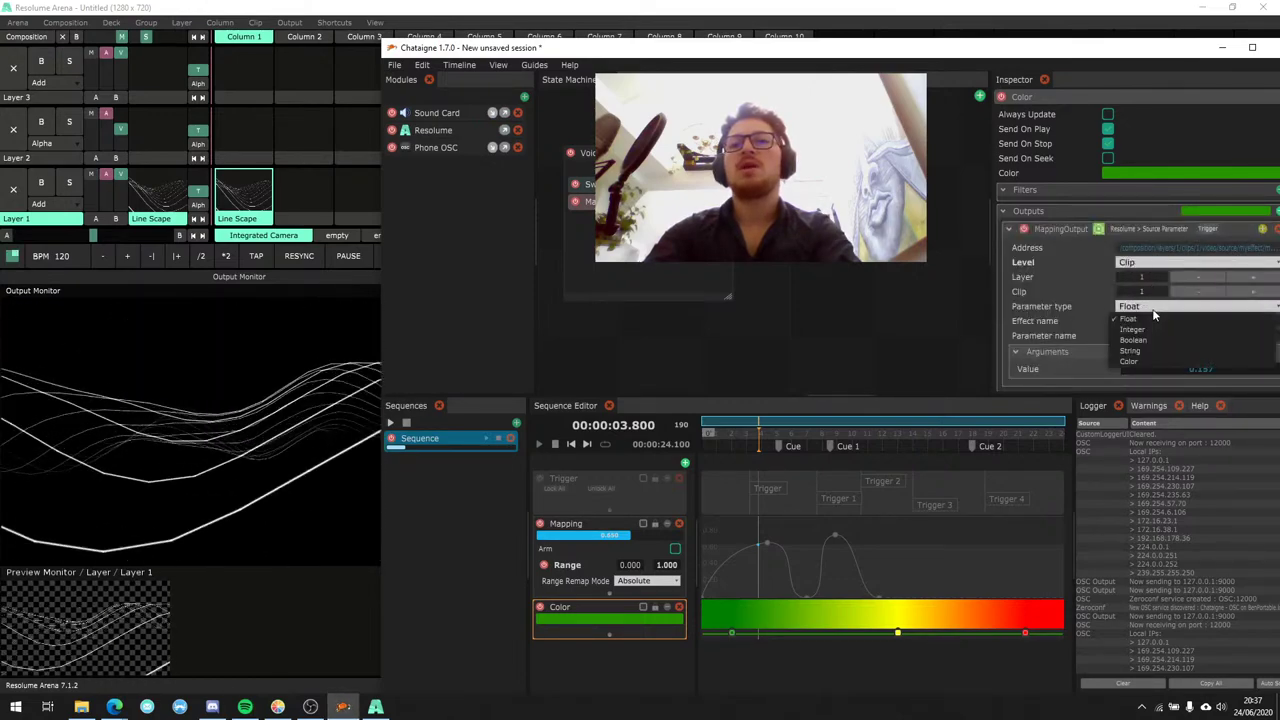
{"action": "left_click", "coordinate": [1130, 361]}
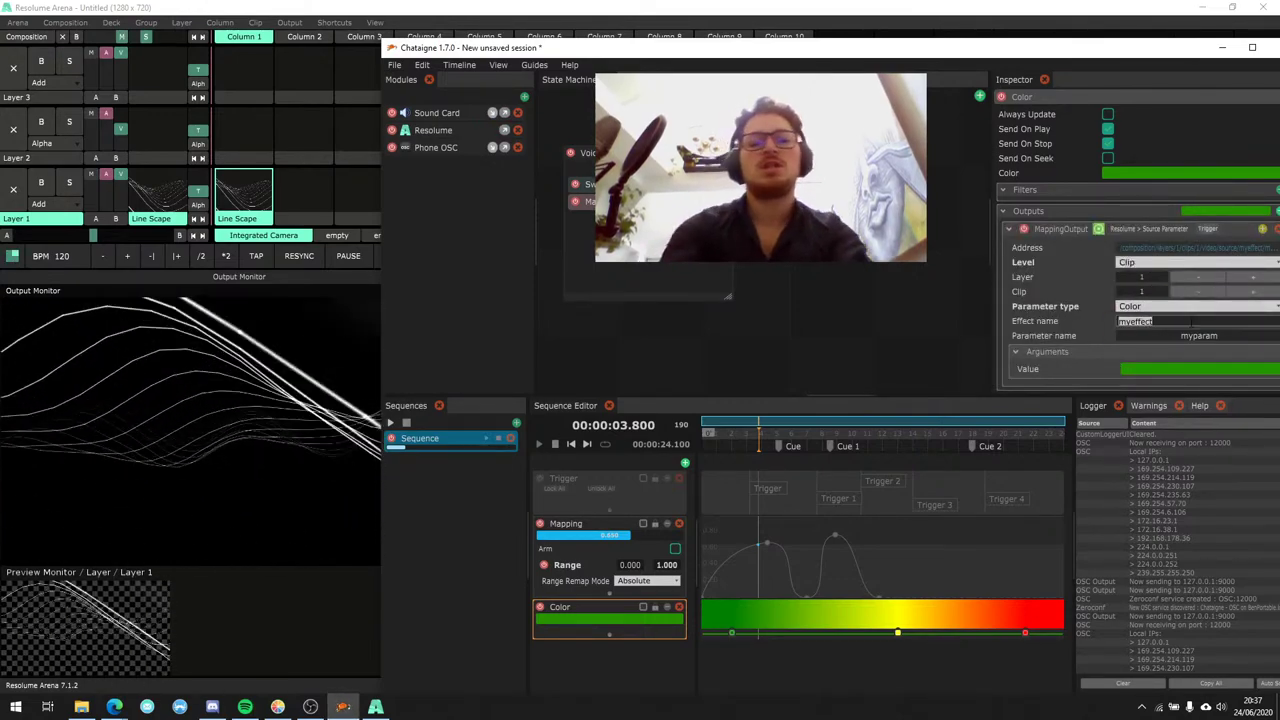
Set the output's effect name to linescape and parameter name to color, checking the parameter's name in Resolume Arena.
{"action": "type", "text": "linescape"}
{"action": "key", "text": "Tab"}
{"action": "type", "text": "col"}
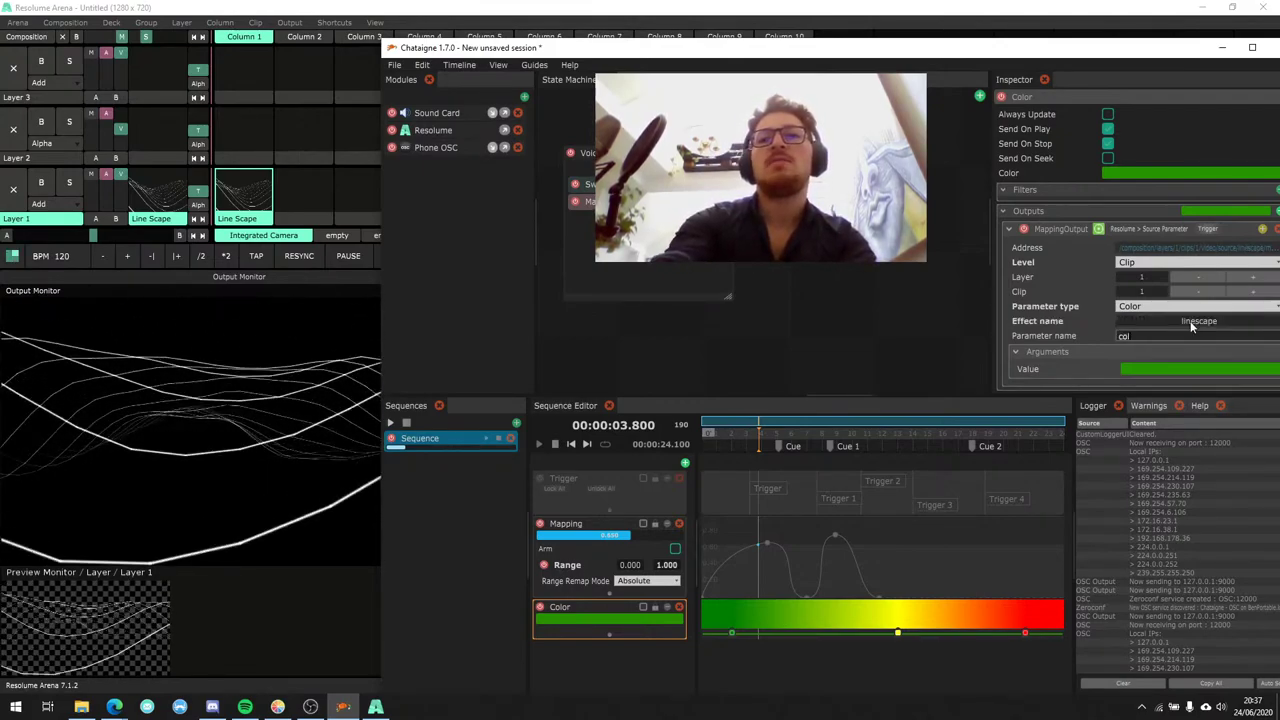
{"action": "key", "text": "alt+Tab"}
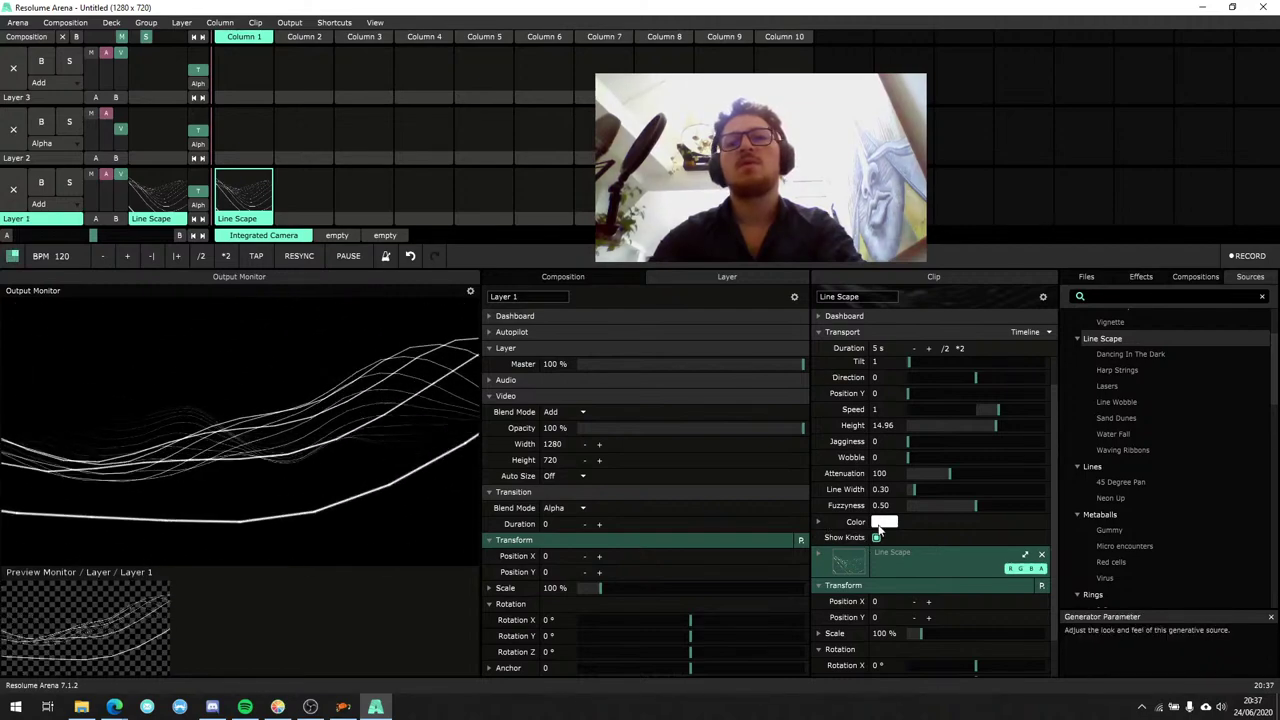
{"action": "left_click", "coordinate": [343, 707]}
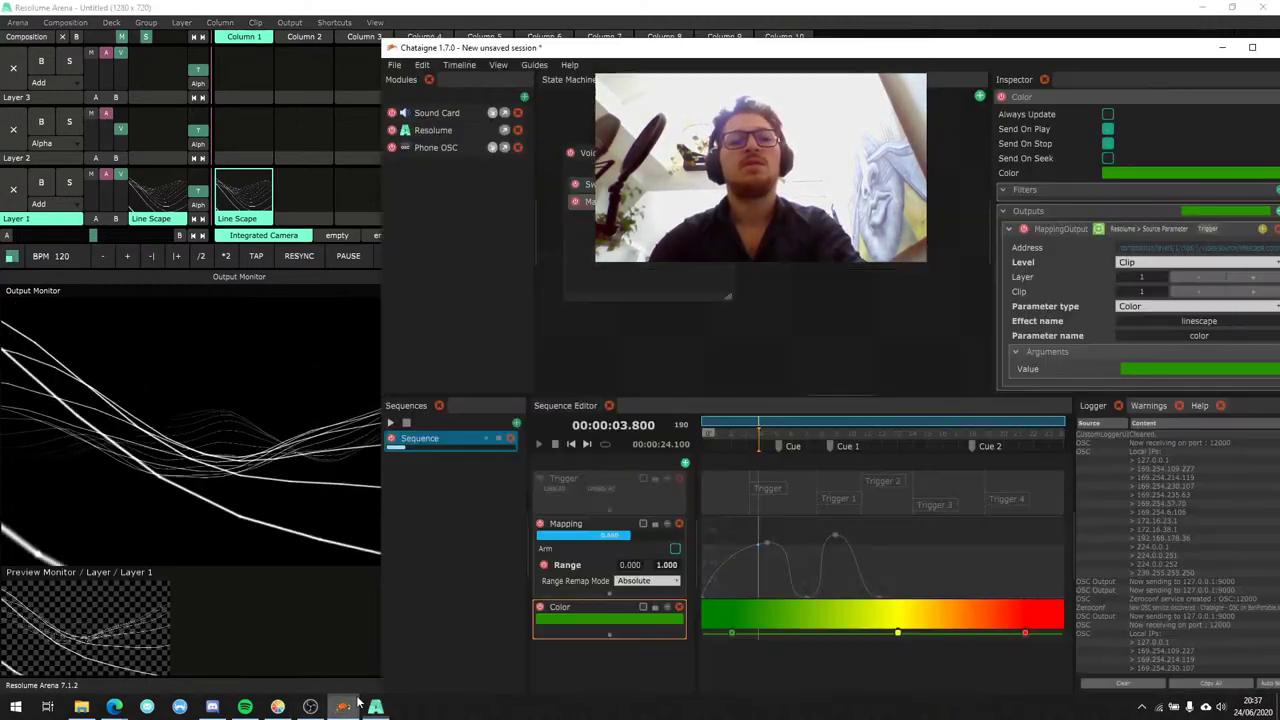
Play the sequence and move the Color layer's yellow key to about 7.6 seconds and red key to about 12 seconds.
{"action": "left_click", "coordinate": [728, 440]}
{"action": "key", "text": "space"}
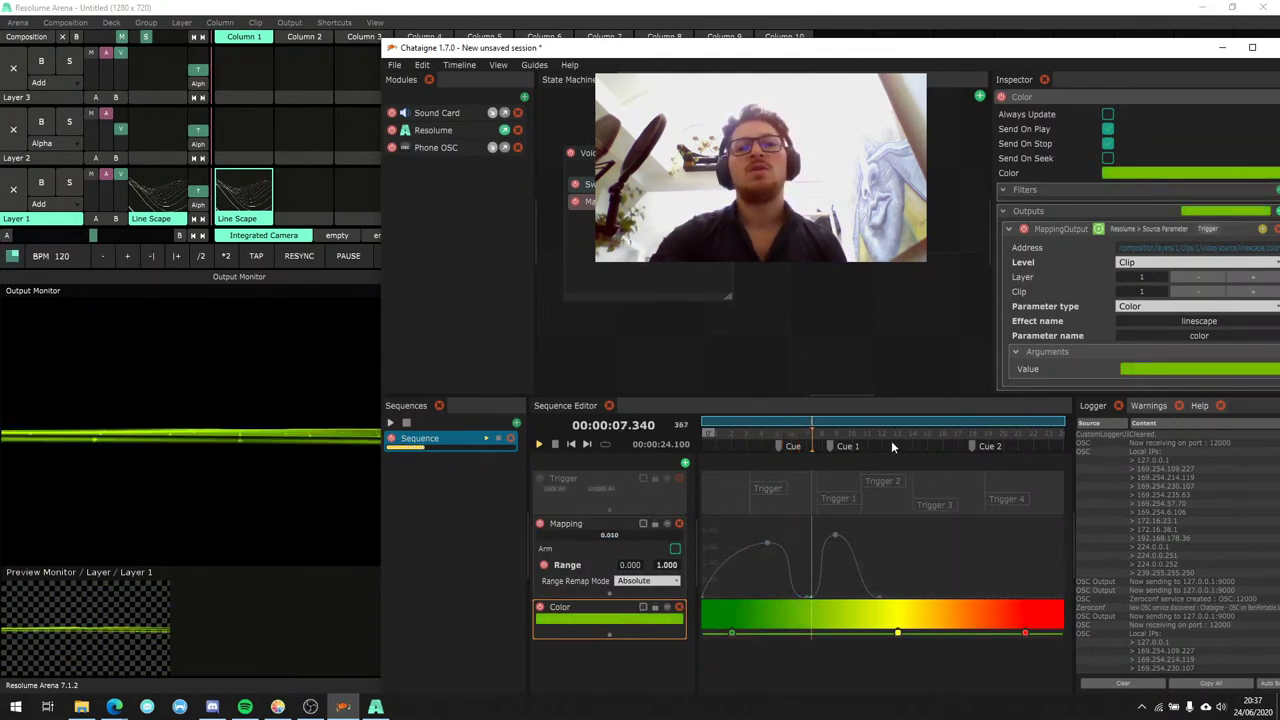
{"action": "left_click_drag", "start_coordinate": [897, 632], "coordinate": [815, 633]}
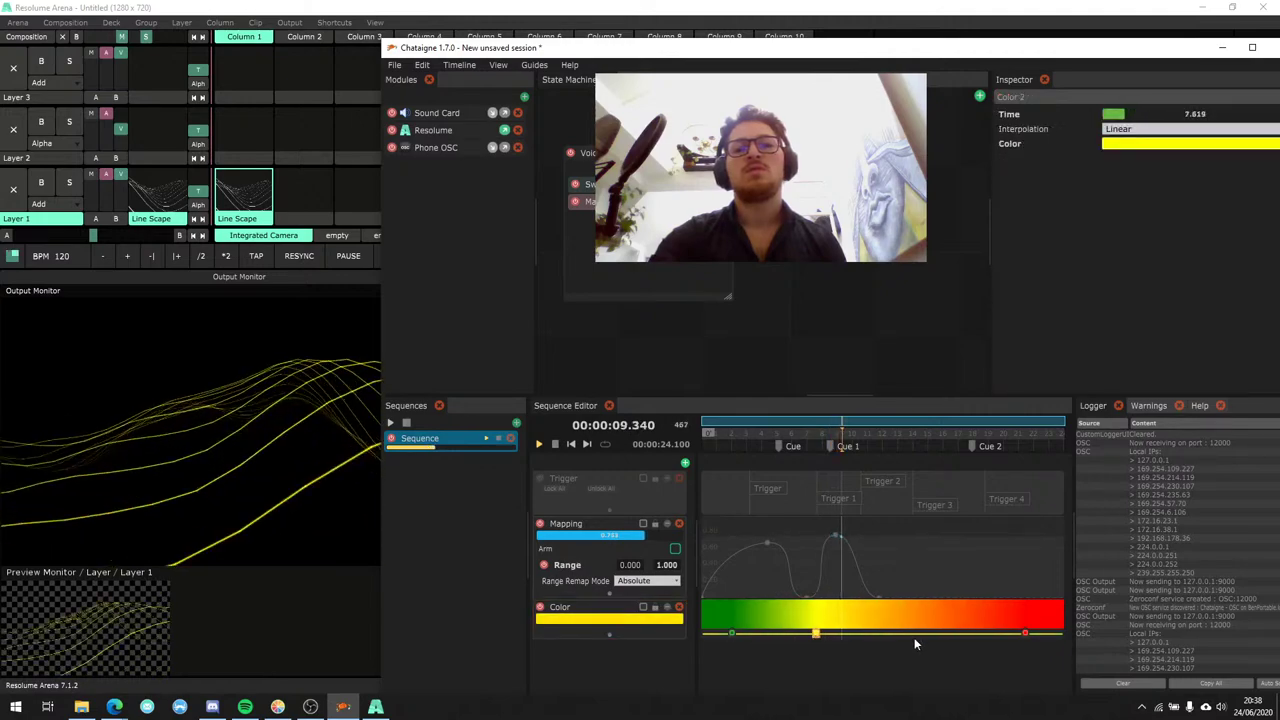
{"action": "left_click_drag", "start_coordinate": [1025, 633], "coordinate": [883, 633]}
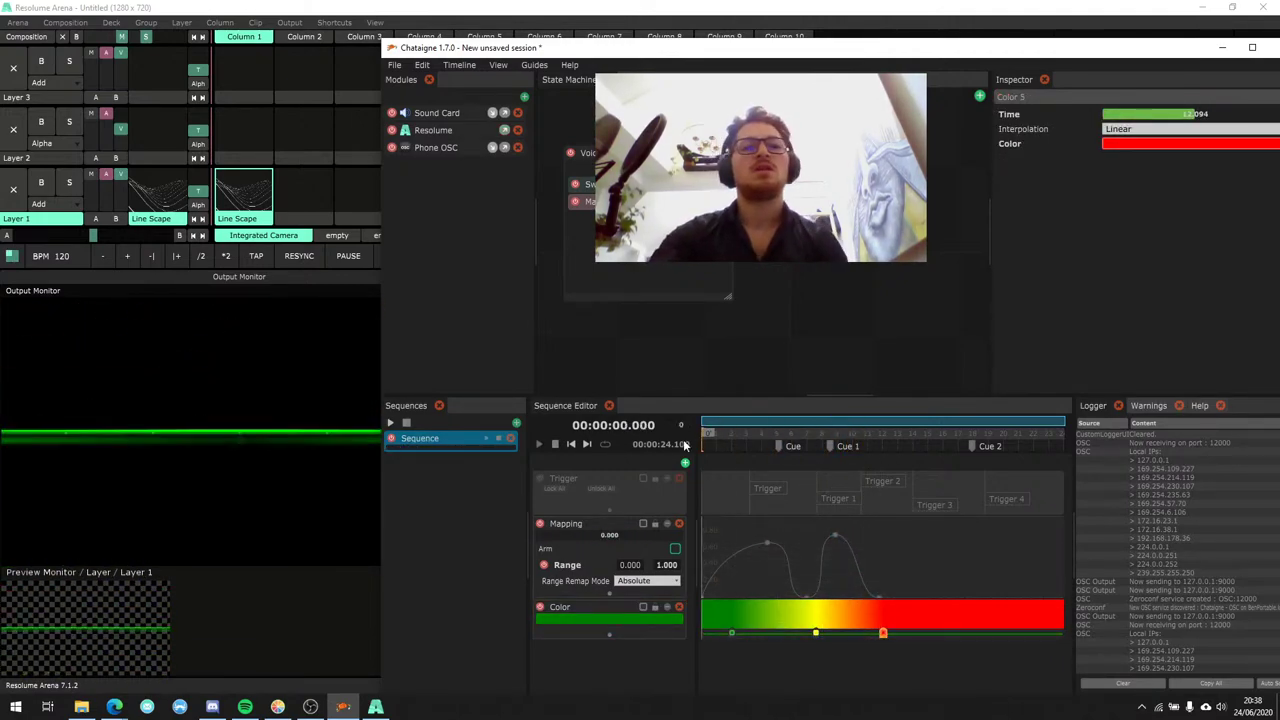
{"action": "left_click", "coordinate": [790, 446]}
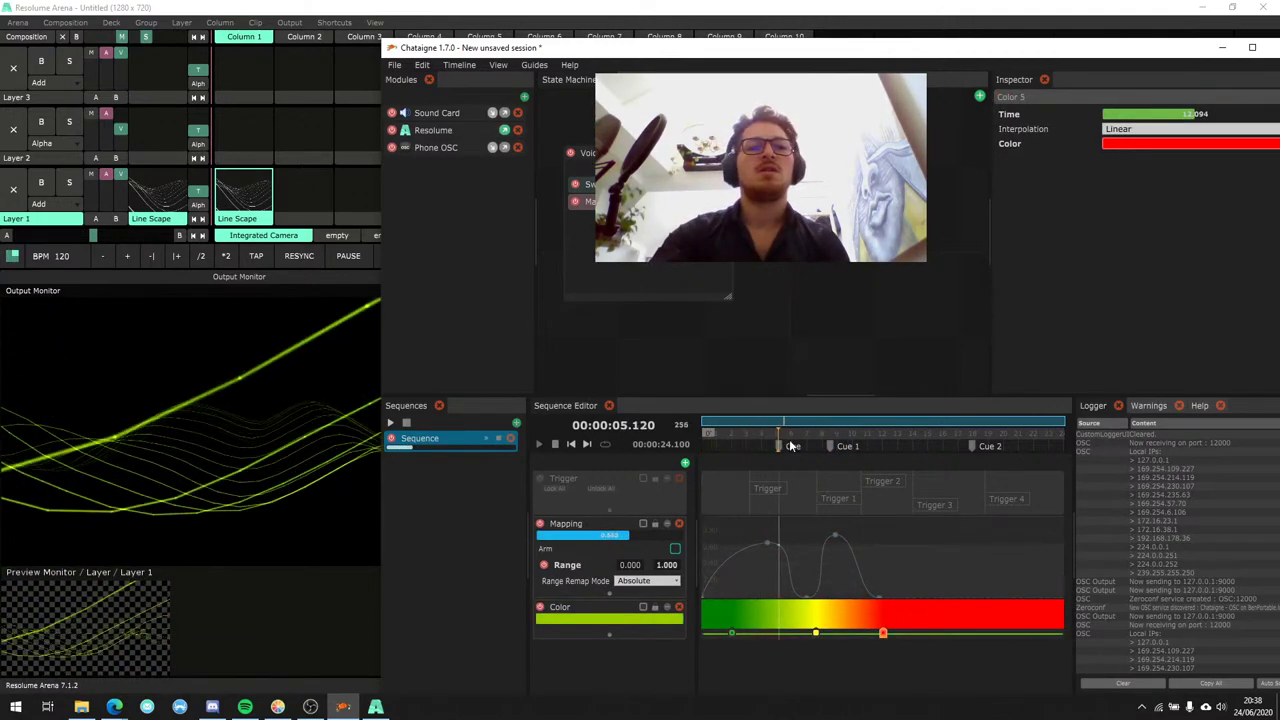
{"action": "mouse_move", "coordinate": [790, 446]}
{"action": "left_mouse_down"}
{"action": "mouse_move", "coordinate": [903, 446]}
{"action": "mouse_move", "coordinate": [727, 446]}
{"action": "mouse_move", "coordinate": [797, 445]}
{"action": "mouse_move", "coordinate": [766, 446]}
{"action": "left_mouse_up"}
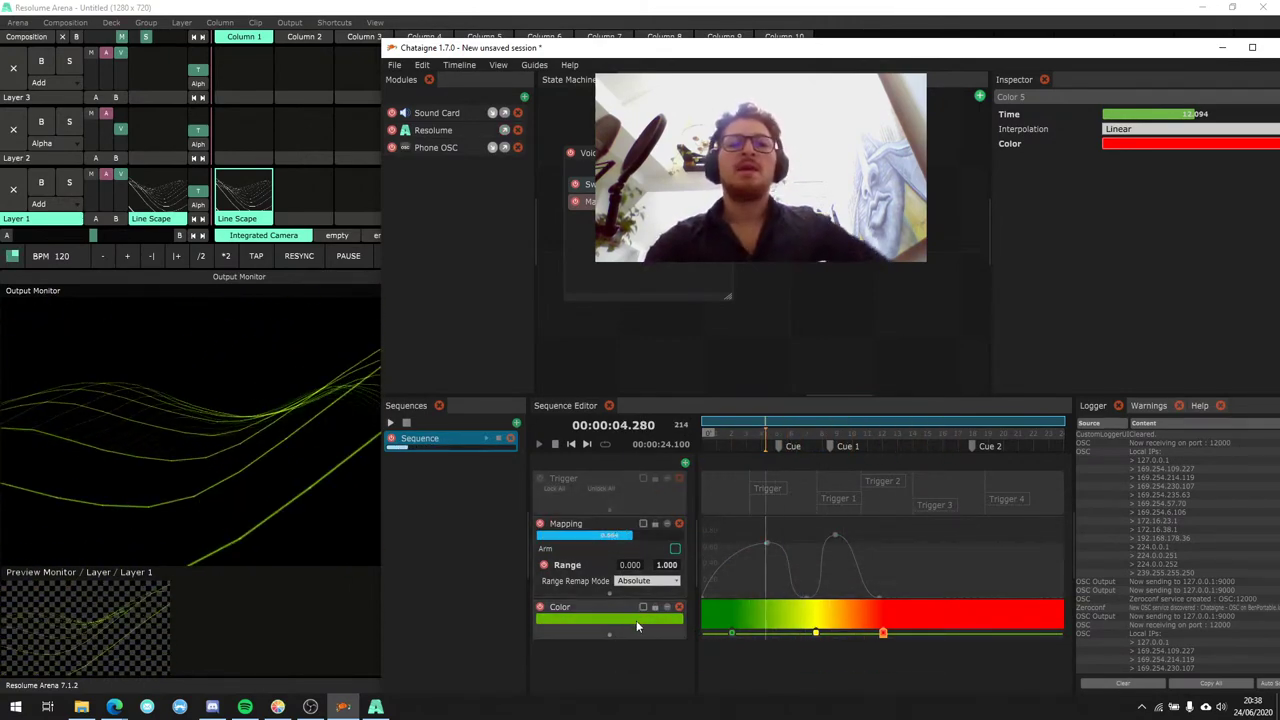
Add an Audio layer to the sequence and load Cosmo Sheldrake - Splosh.mp3 from the Music folder at its start.
{"action": "left_click", "coordinate": [685, 462]}
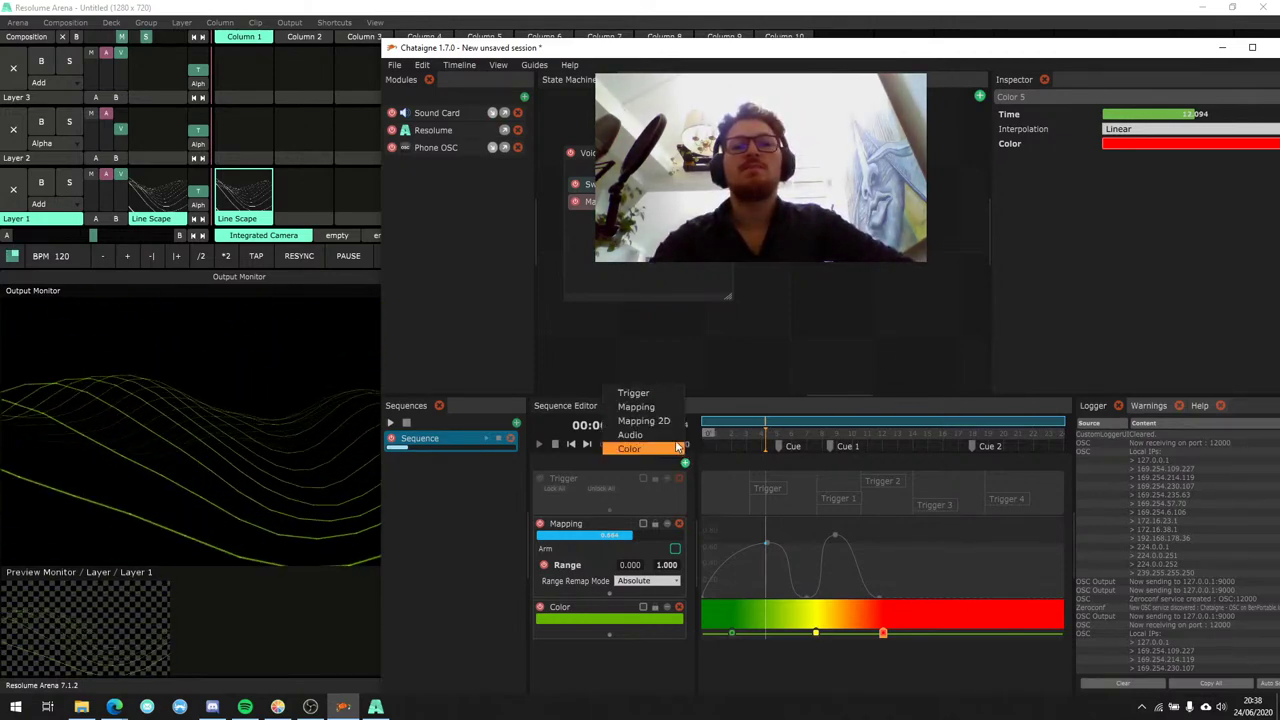
{"action": "left_click", "coordinate": [630, 434]}
{"action": "double_click", "coordinate": [758, 663]}
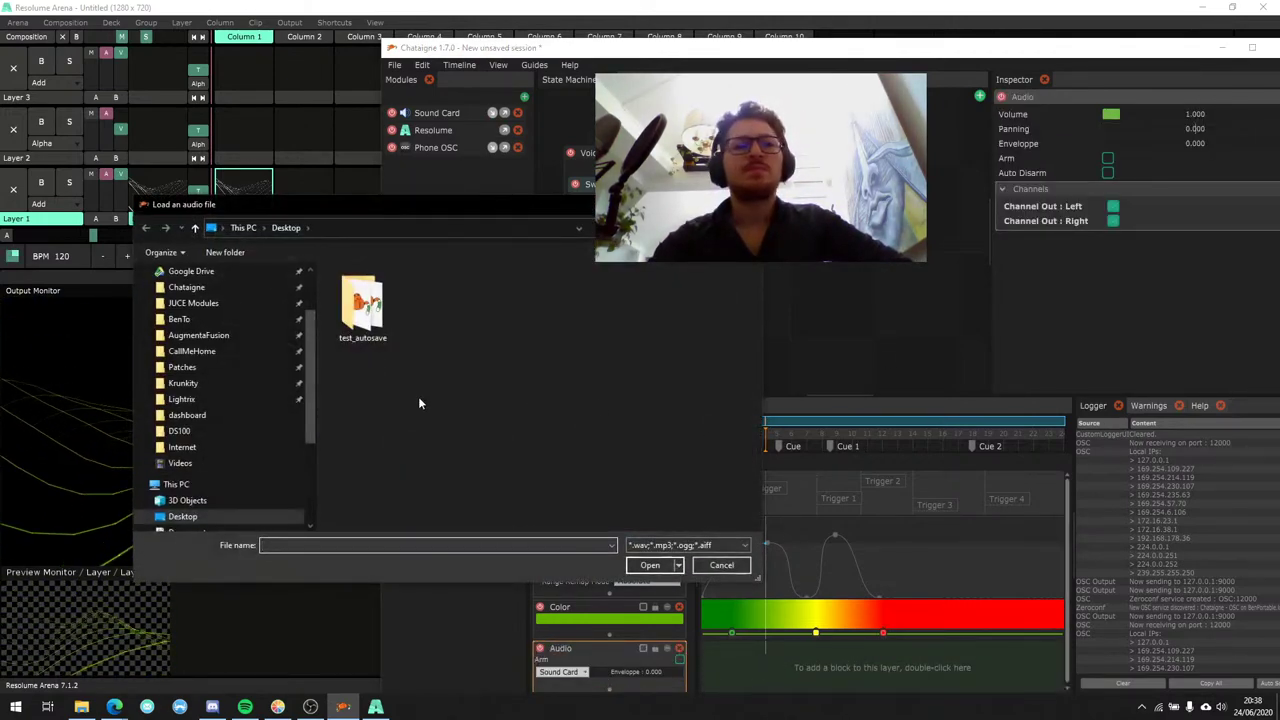
{"action": "scroll", "coordinate": [240, 473], "scroll_direction": "down", "scroll_amount": 2}
{"action": "left_click", "coordinate": [180, 500]}
{"action": "scroll", "coordinate": [440, 470], "scroll_direction": "down", "scroll_amount": 1}
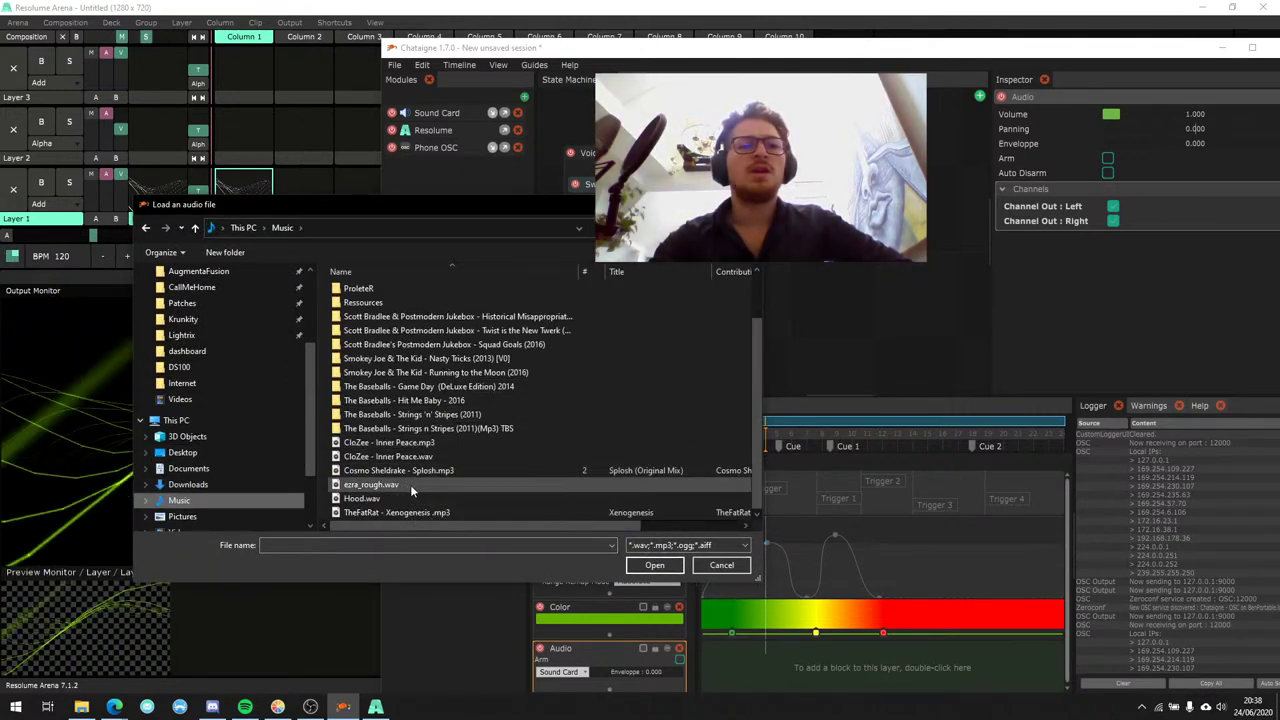
{"action": "left_click", "coordinate": [420, 471]}
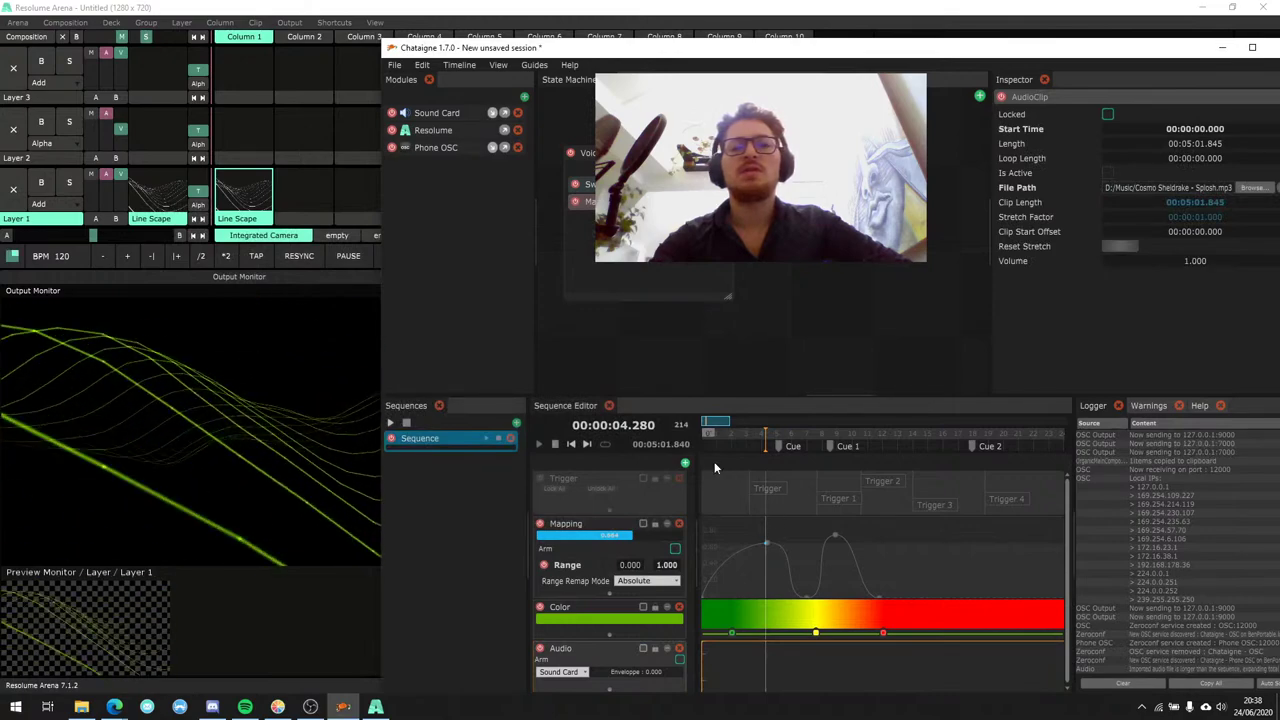
Enable the Trigger layer, and arm the Audio layer and place it between the Trigger and Mapping layers.
{"action": "double_click", "coordinate": [717, 423]}
{"action": "left_click", "coordinate": [540, 478]}
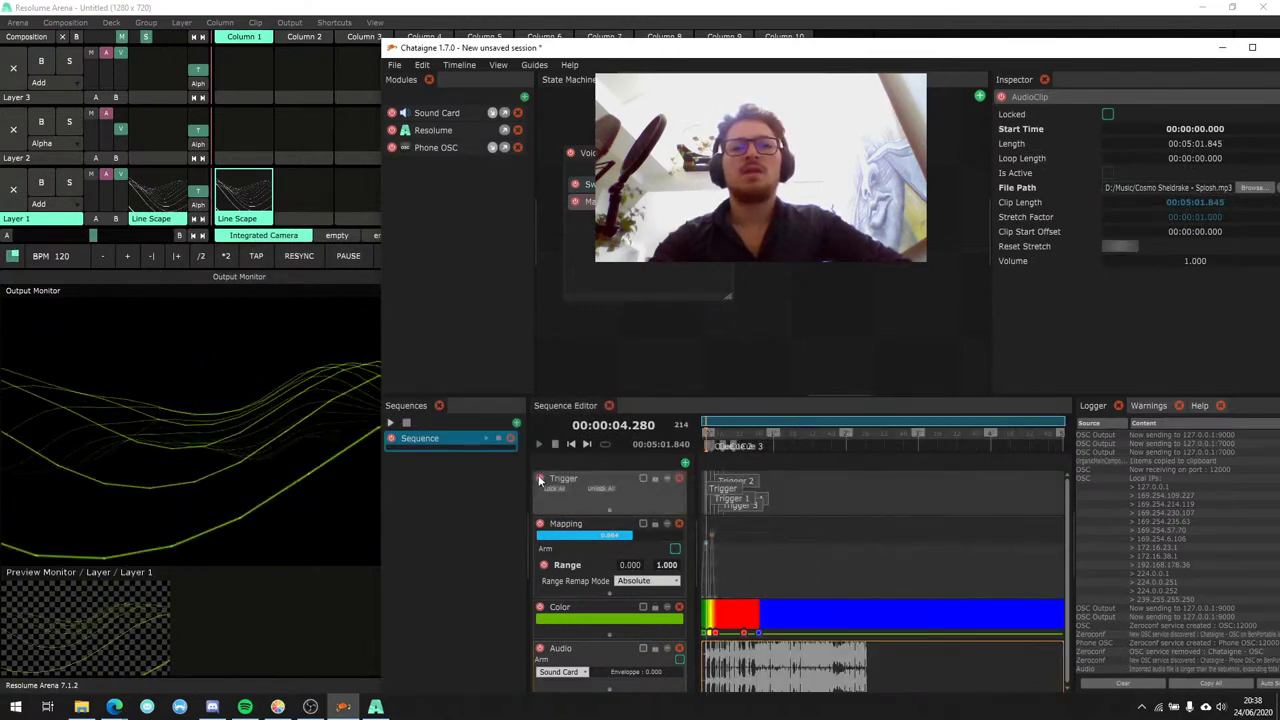
{"action": "scroll", "coordinate": [732, 420], "scroll_direction": "up", "scroll_amount": 2}
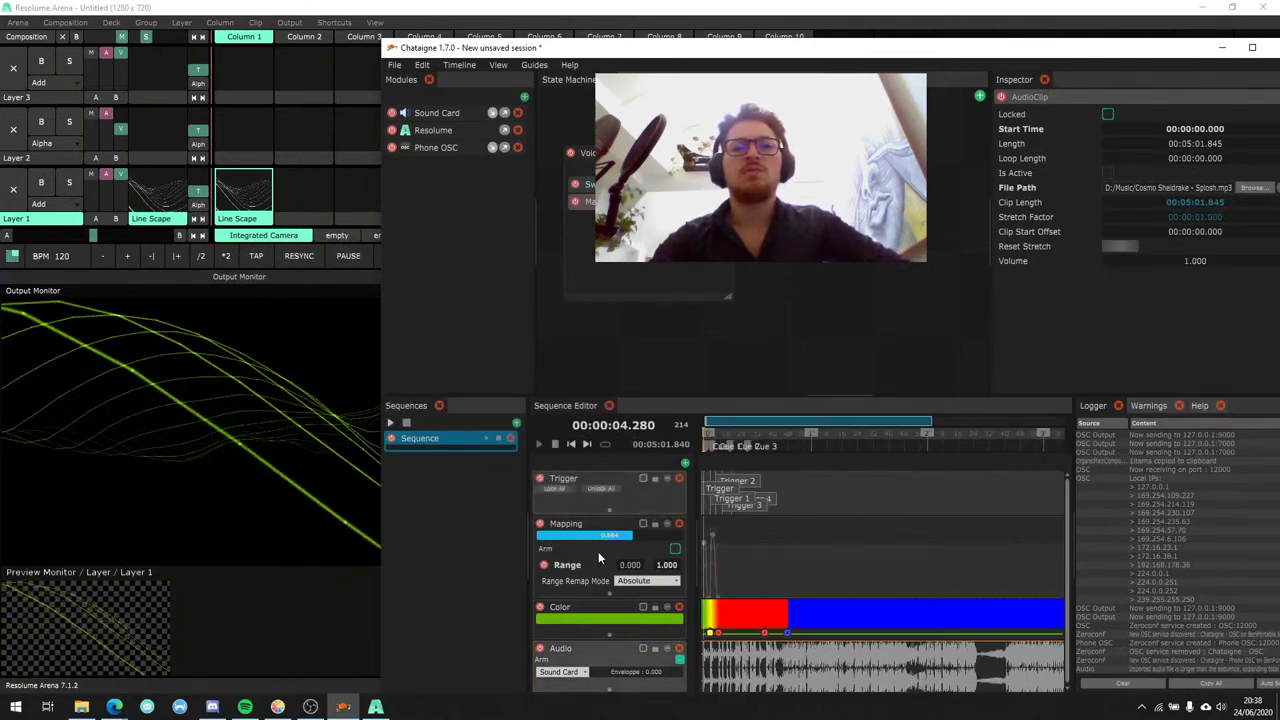
{"action": "left_click", "coordinate": [608, 641]}
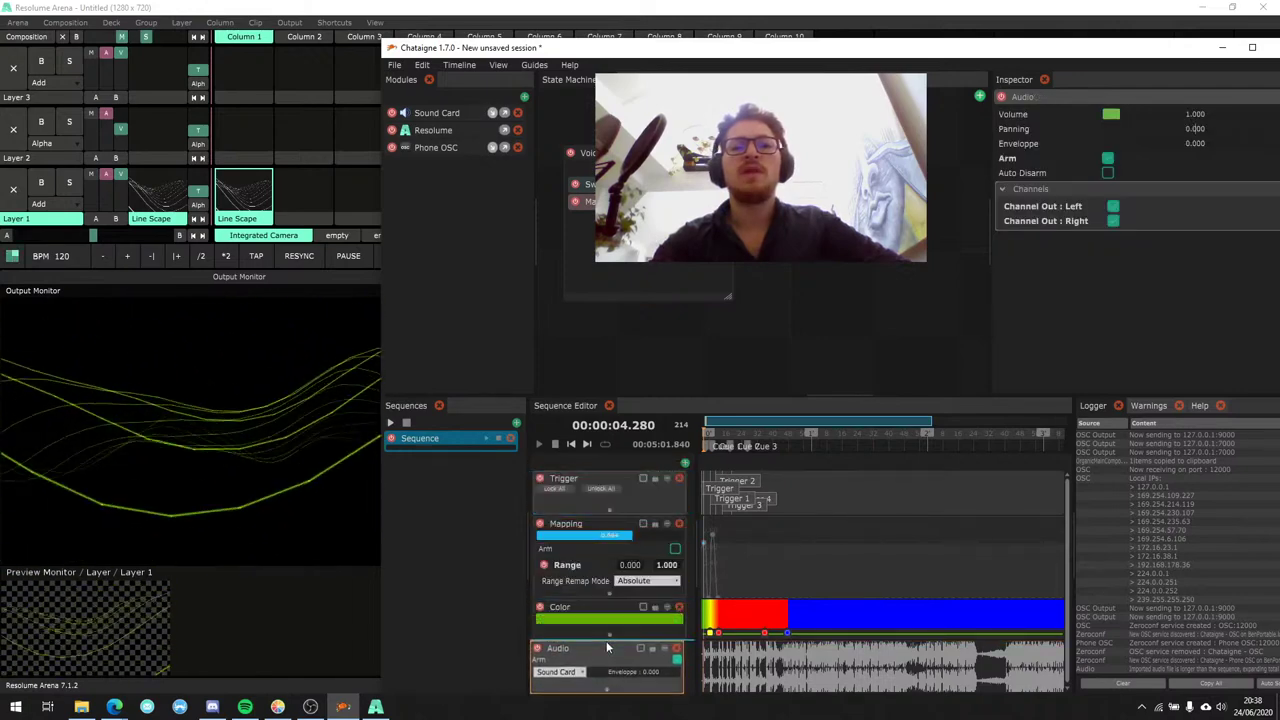
{"action": "left_click_drag", "start_coordinate": [606, 641], "coordinate": [618, 516]}
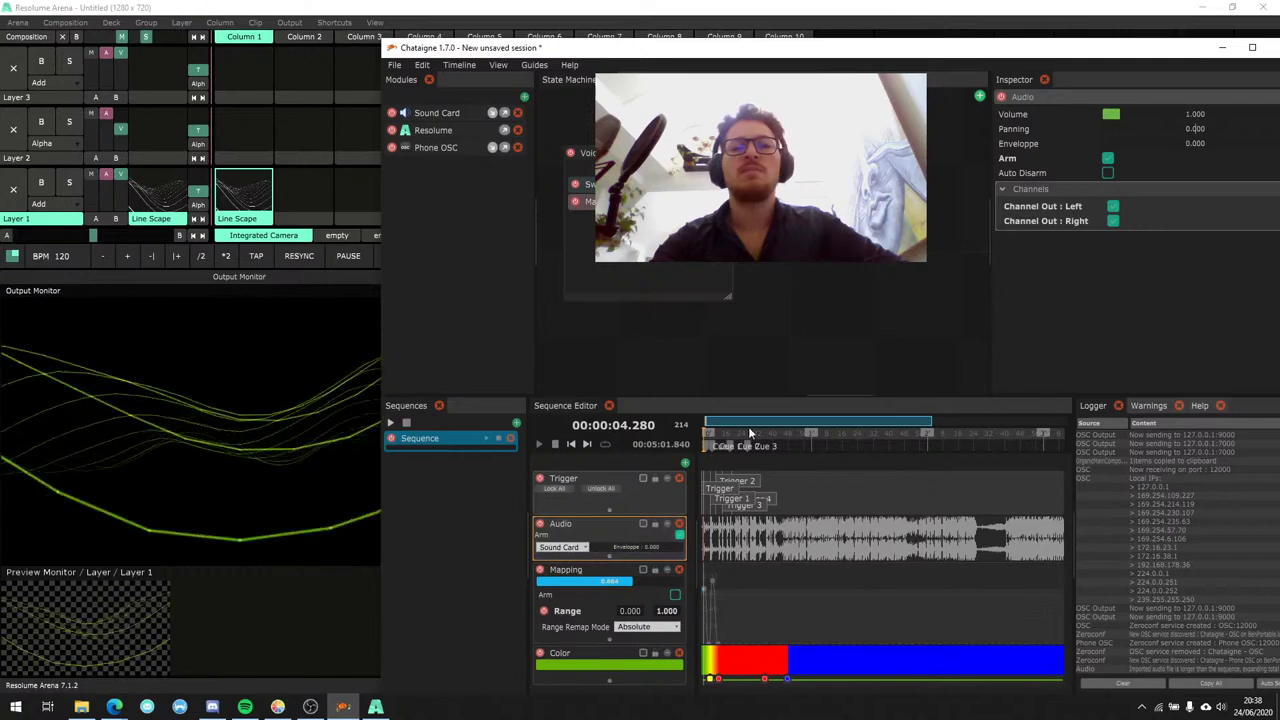
Shift the first trigger to about 3.7 seconds and Trigger 4 to about 20.4 seconds, renaming Trigger 4 as STOP.
{"action": "left_click_drag", "start_coordinate": [731, 394], "coordinate": [760, 466]}
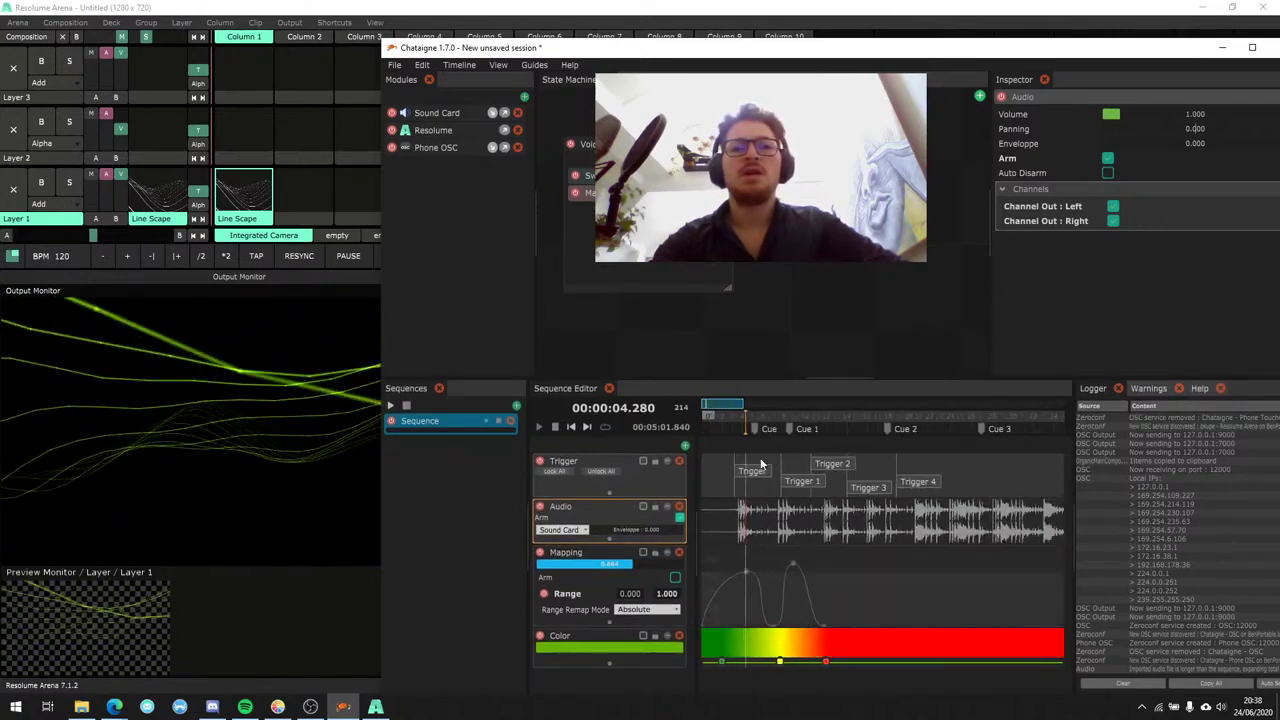
{"action": "left_click", "coordinate": [758, 471]}
{"action": "left_click", "coordinate": [930, 487]}
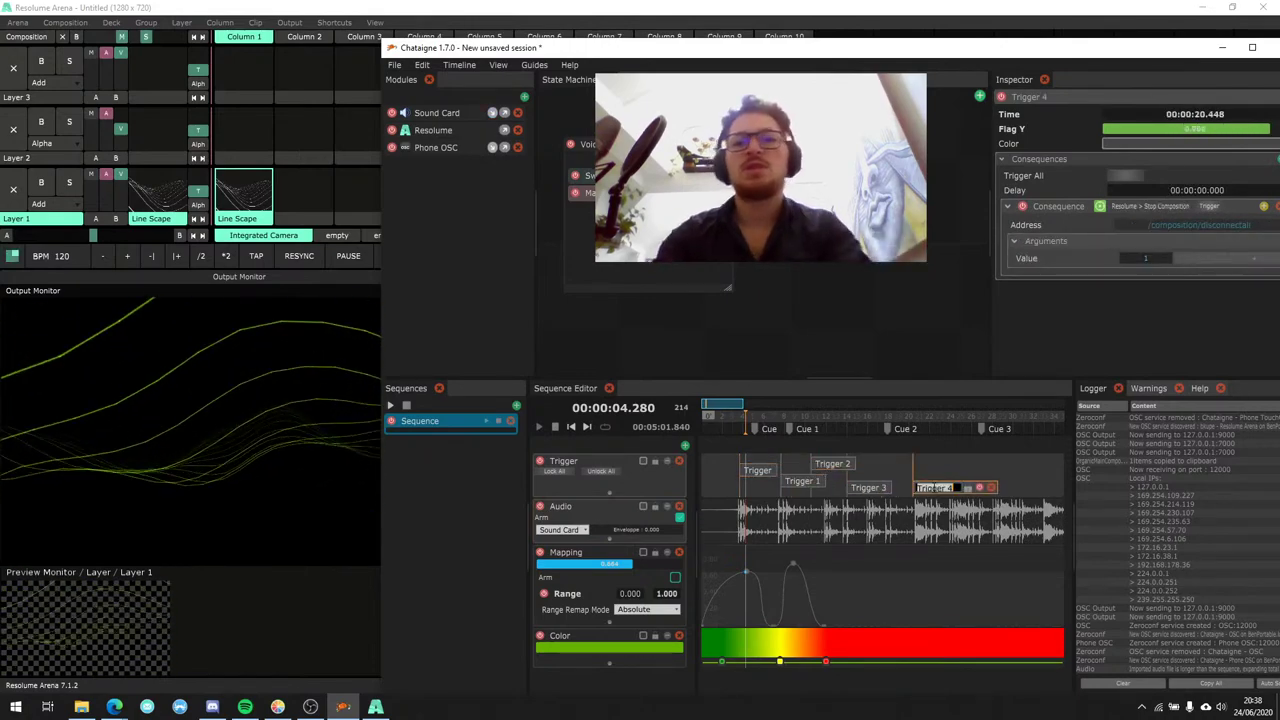
{"action": "key", "text": "Return"}
Duplicate the STOP trigger and place the copy at time 0, low in the Trigger layer.
{"action": "key", "text": "ctrl+d"}
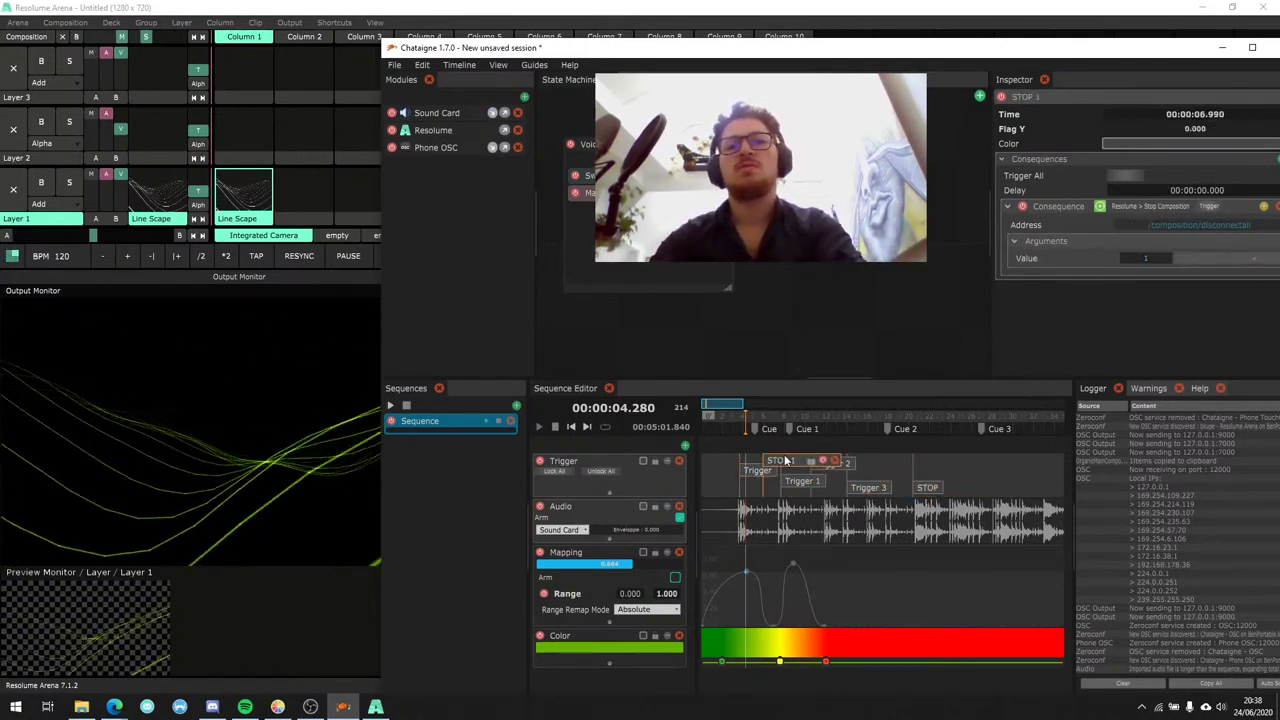
{"action": "left_click_drag", "start_coordinate": [786, 471], "coordinate": [728, 473]}
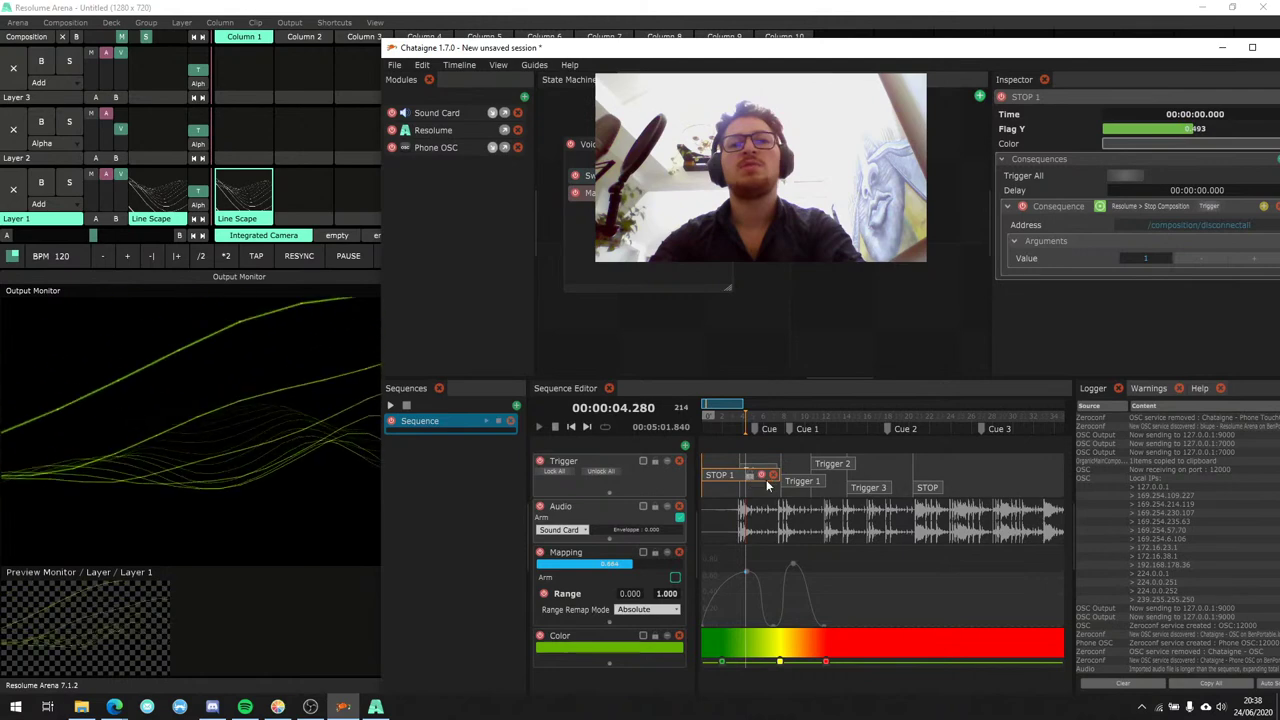
{"action": "left_click", "coordinate": [730, 486]}
{"action": "left_click", "coordinate": [720, 475]}
Play the sequence from the start, disarm the Audio layer, and delete the short clip recorded over the song.
{"action": "left_click", "coordinate": [707, 414]}
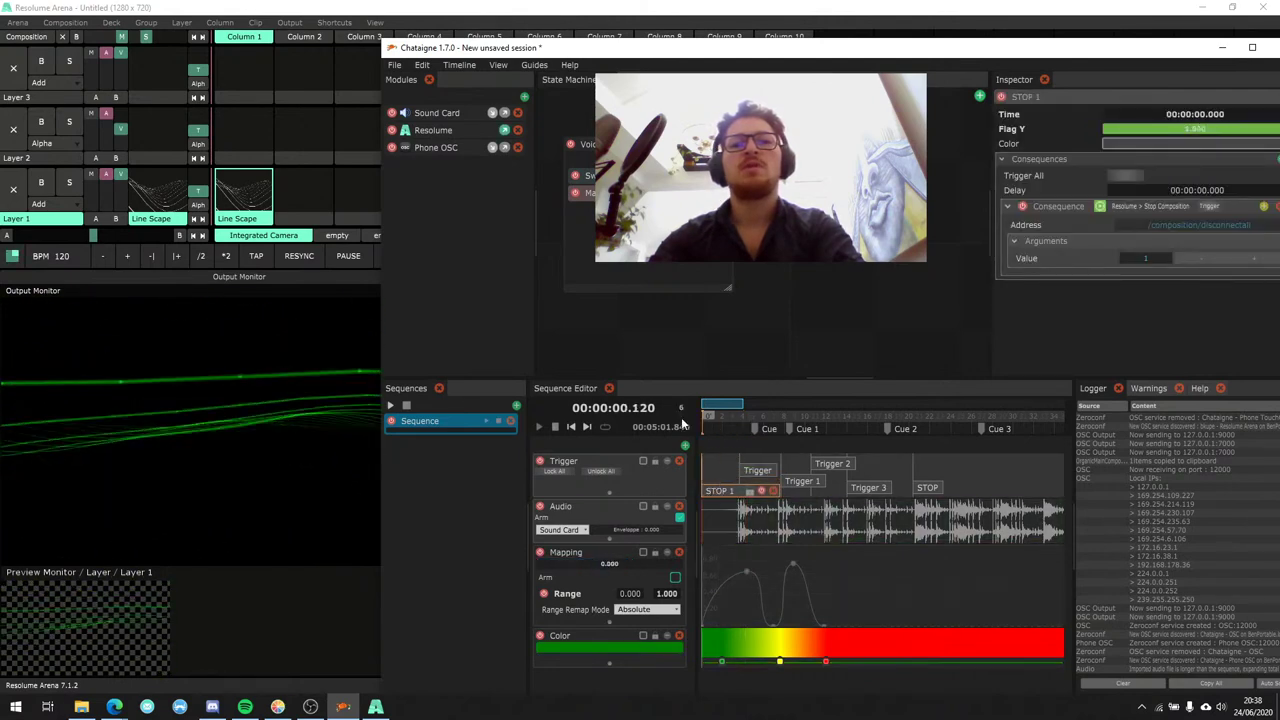
{"action": "key", "text": "space"}
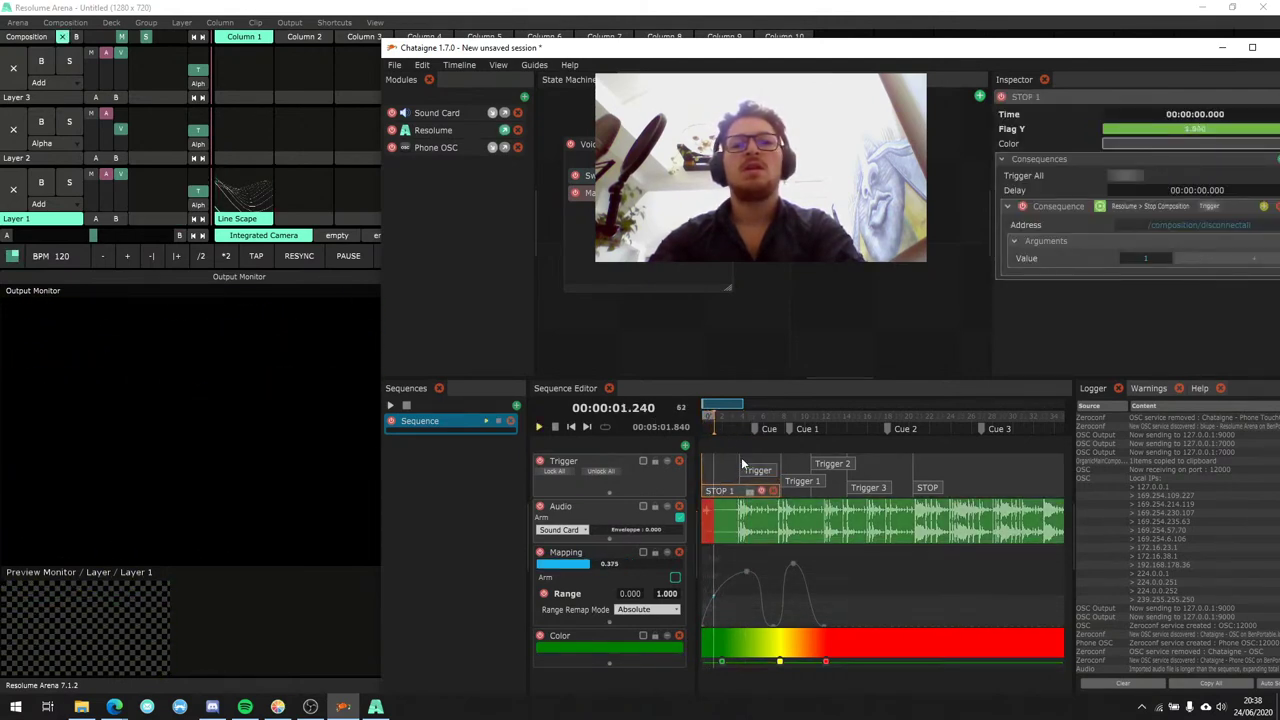
{"action": "left_click", "coordinate": [711, 527]}
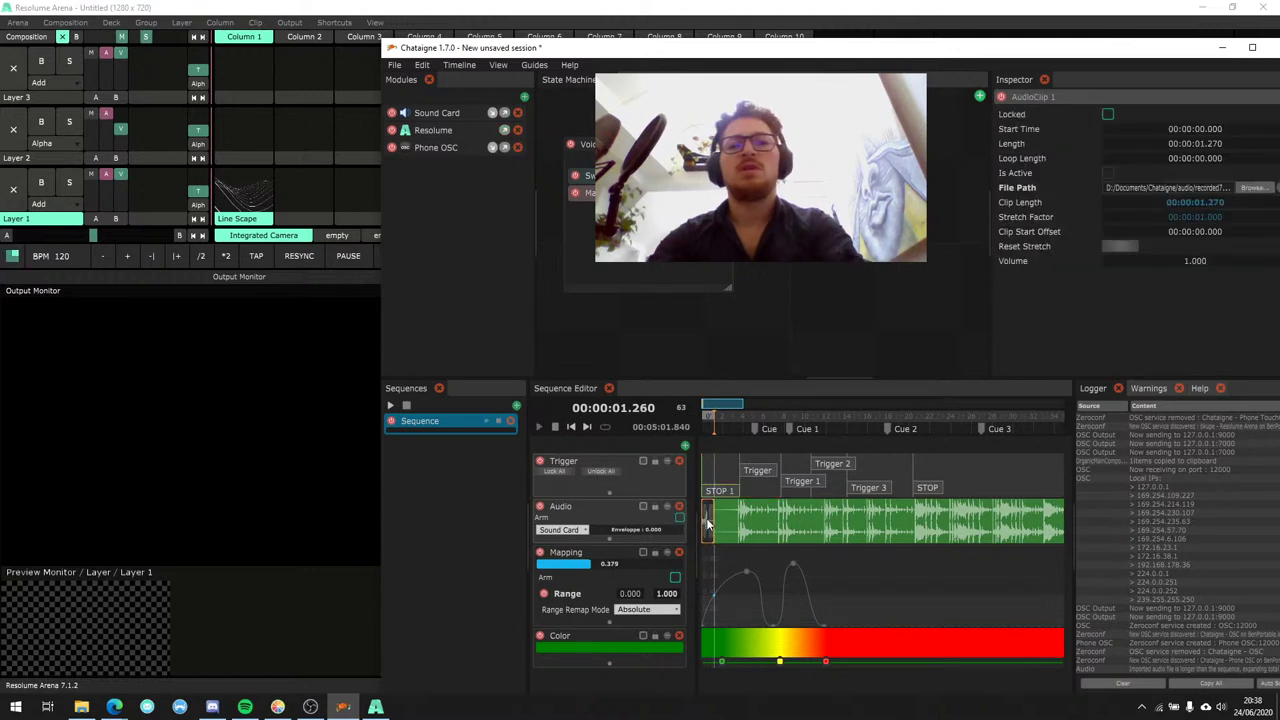
{"action": "key", "text": "Delete"}
{"action": "left_click", "coordinate": [707, 524]}
{"action": "left_click", "coordinate": [705, 426]}
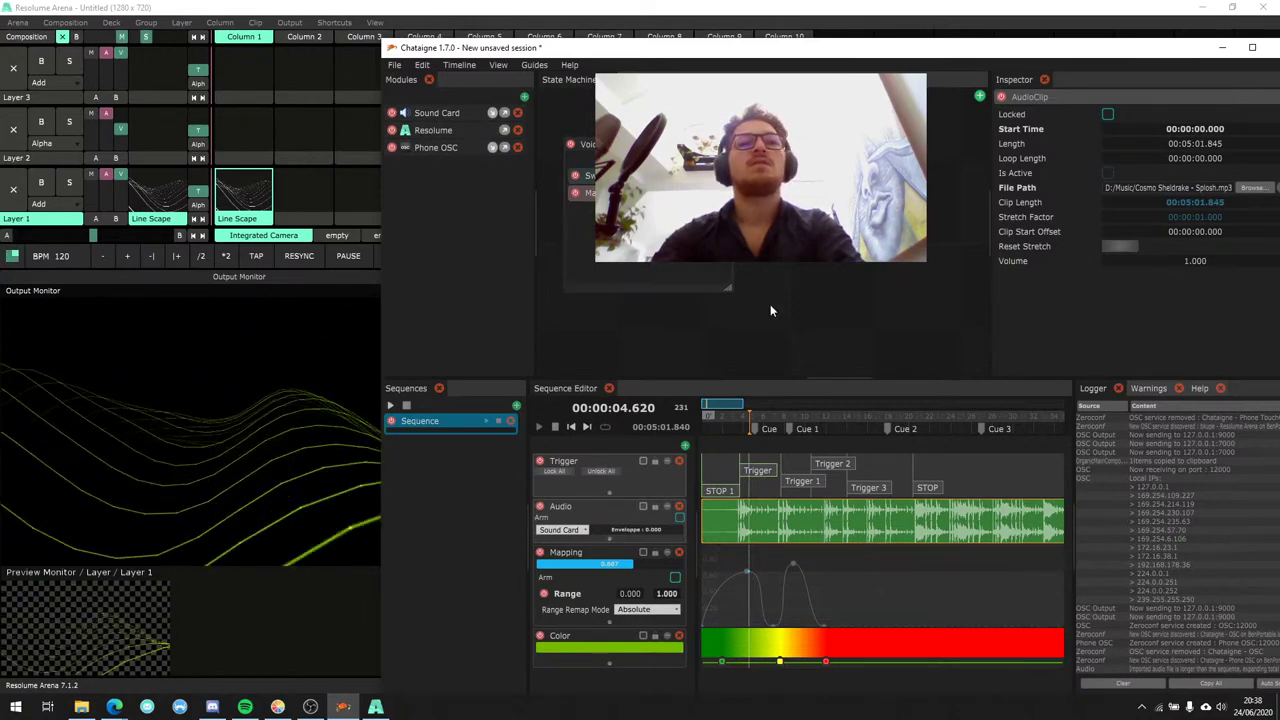
Open the output device choices in the Sound Card module's hardware settings.
{"action": "left_click", "coordinate": [449, 114]}
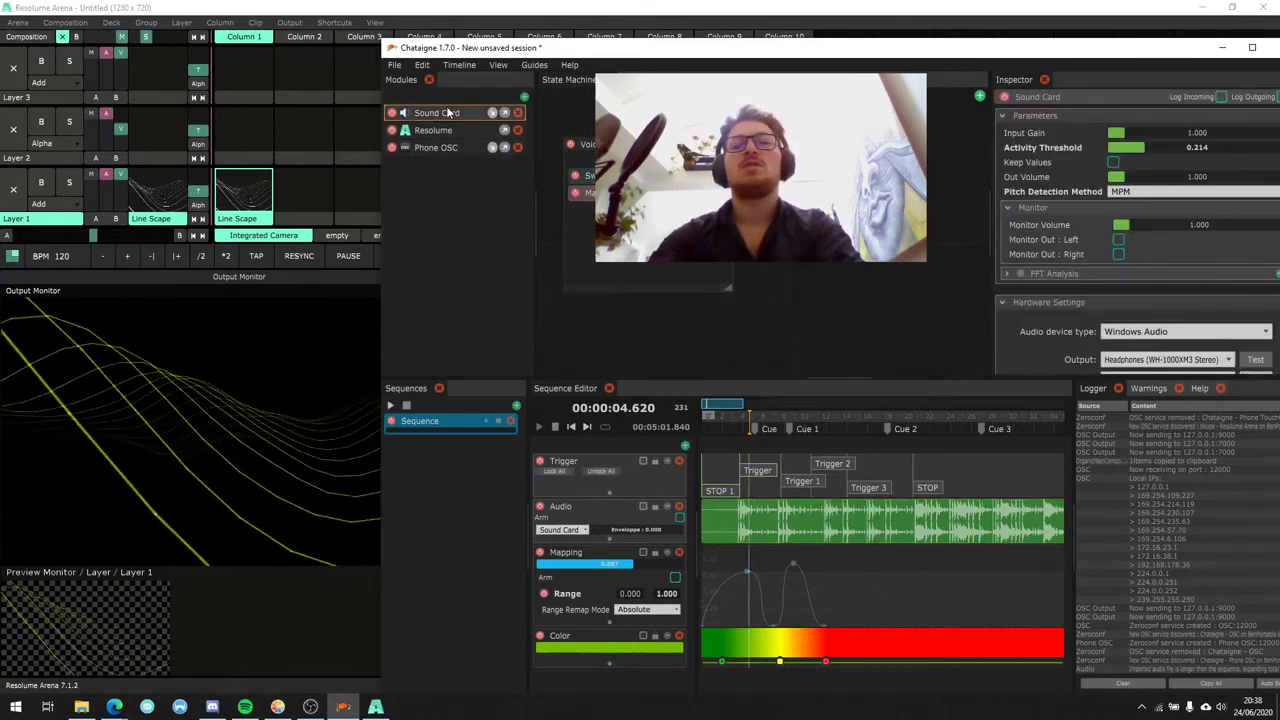
{"action": "left_click", "coordinate": [1127, 362]}
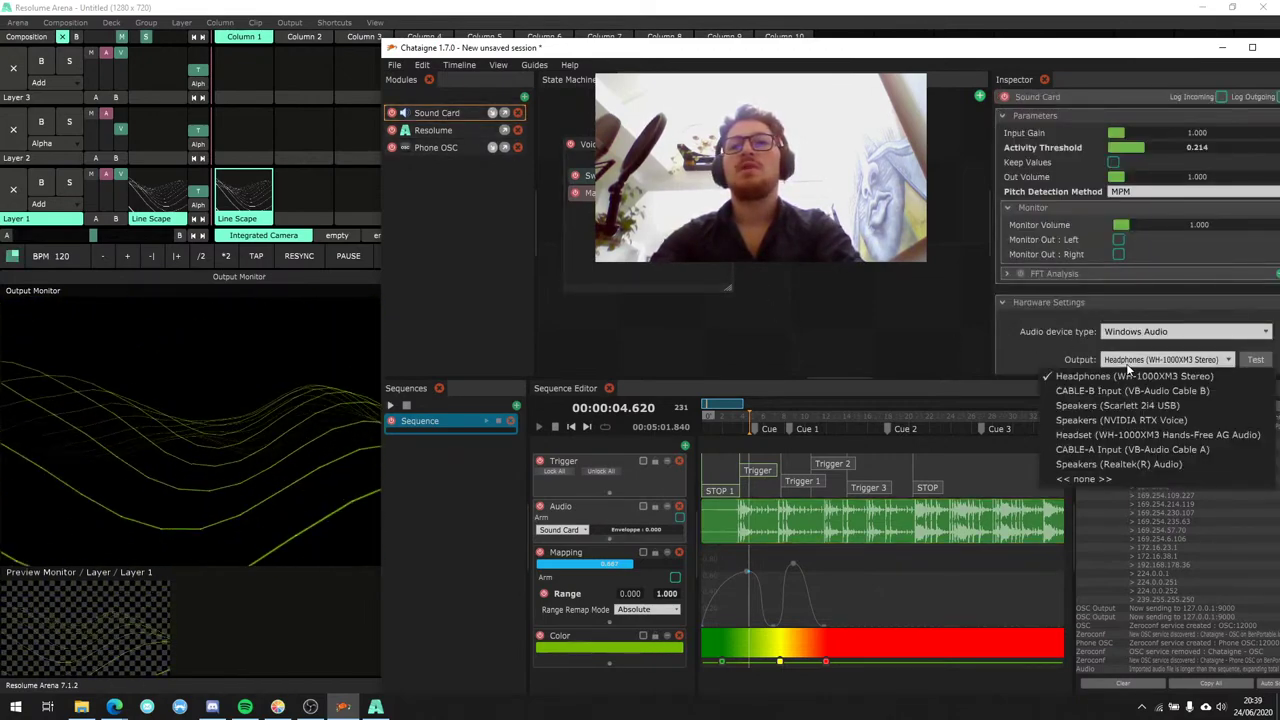
Try CABLE-A Input as the Sound Card module's output, set it to Speakers (Realtek(R) Audio), and replay the sequence.
{"action": "left_click", "coordinate": [1115, 479]}
{"action": "left_click", "coordinate": [840, 408]}
{"action": "scroll", "coordinate": [1180, 335], "scroll_direction": "down", "scroll_amount": 1}
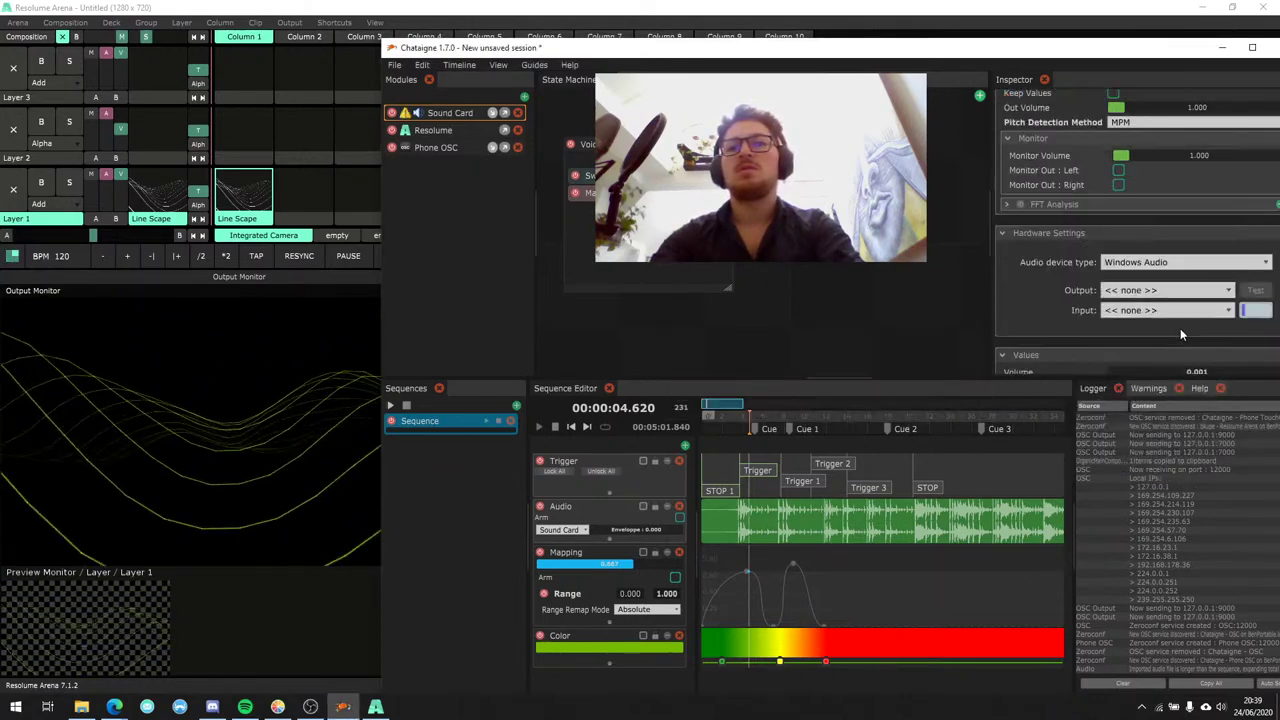
{"action": "left_click", "coordinate": [1150, 292]}
{"action": "left_click", "coordinate": [1133, 390]}
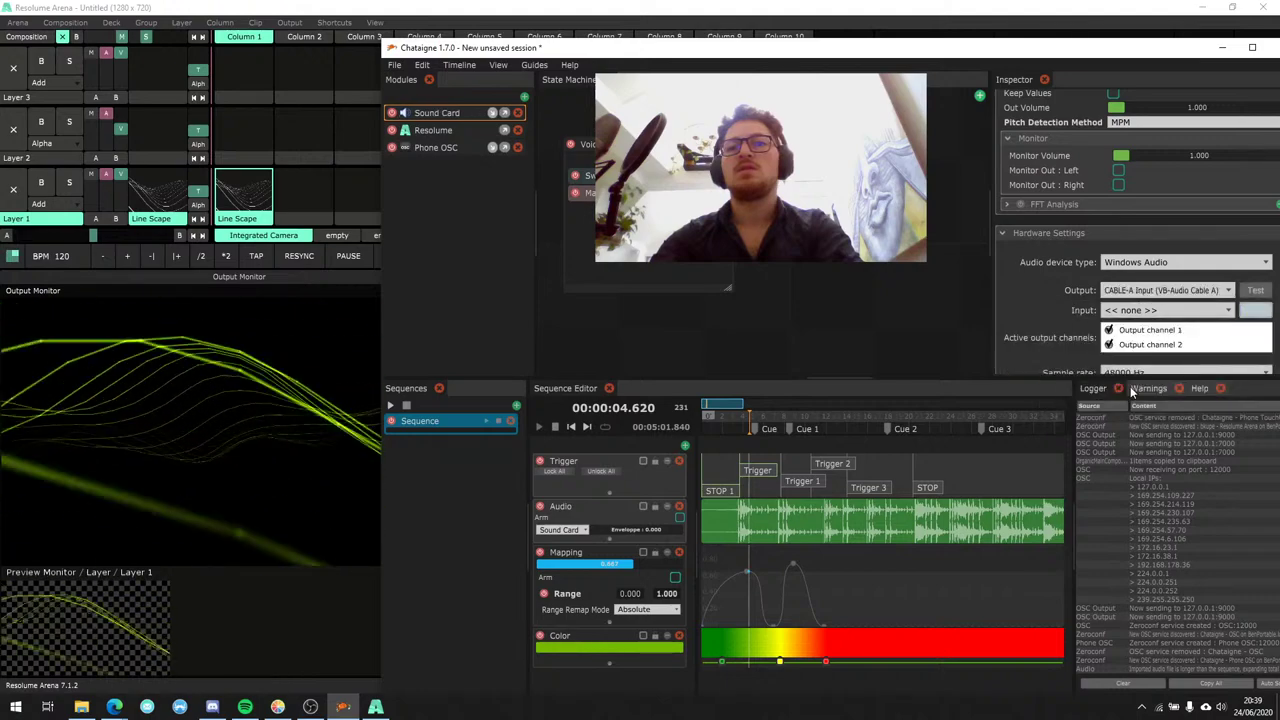
{"action": "left_click", "coordinate": [1165, 290]}
{"action": "left_click", "coordinate": [1146, 395]}
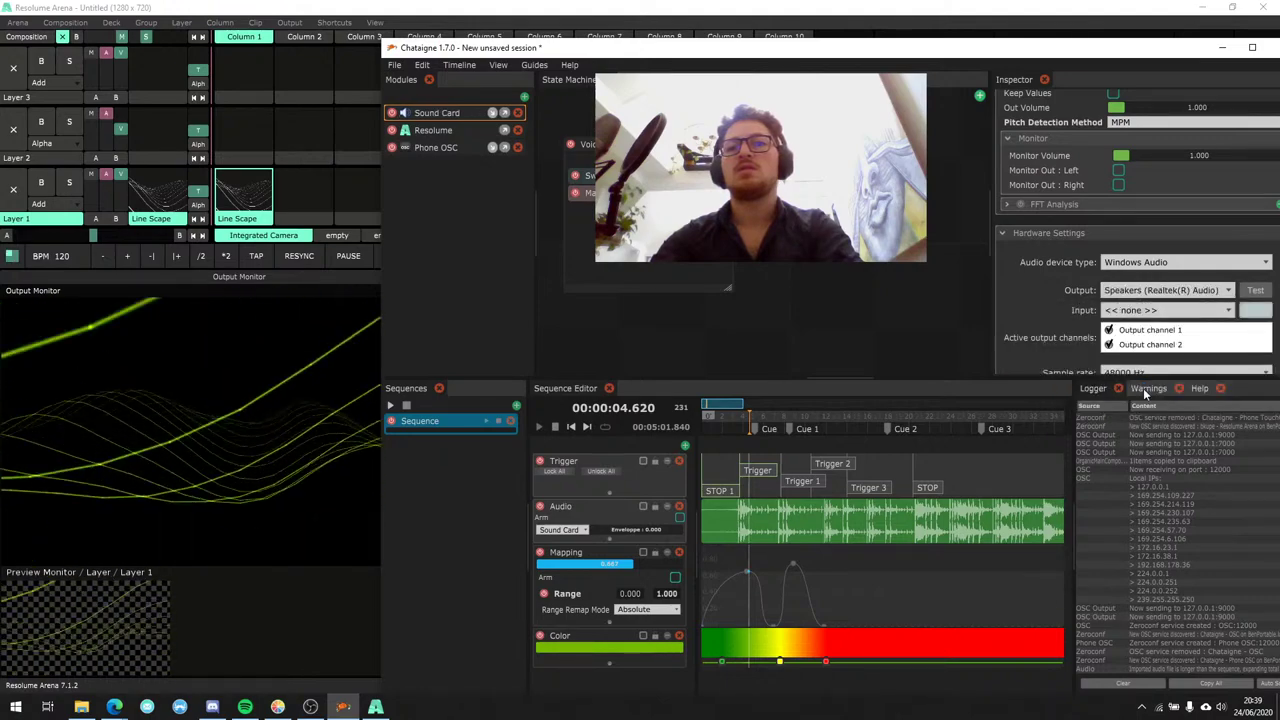
{"action": "left_click", "coordinate": [701, 430]}
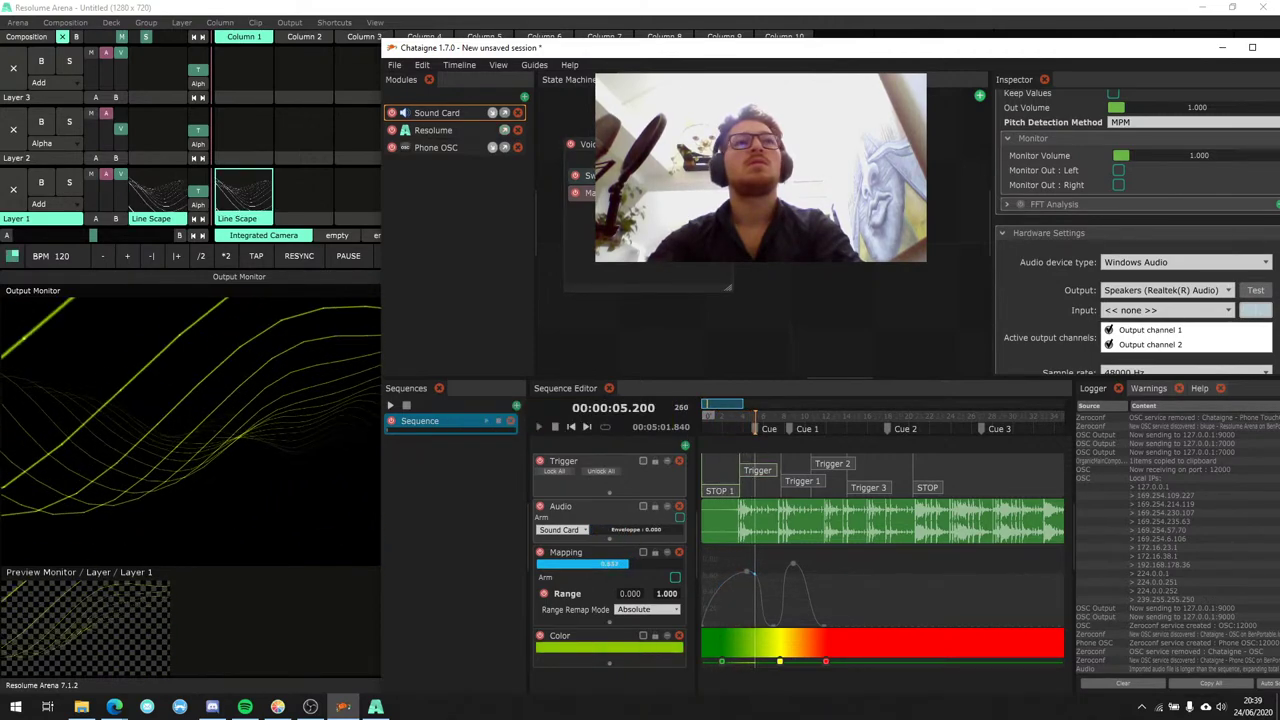
Review the system's per-device volume levels and set Speakers (Realtek(R) Audio) as the default playback device.
{"action": "left_click", "coordinate": [1222, 712]}
{"action": "right_click", "coordinate": [1223, 713]}
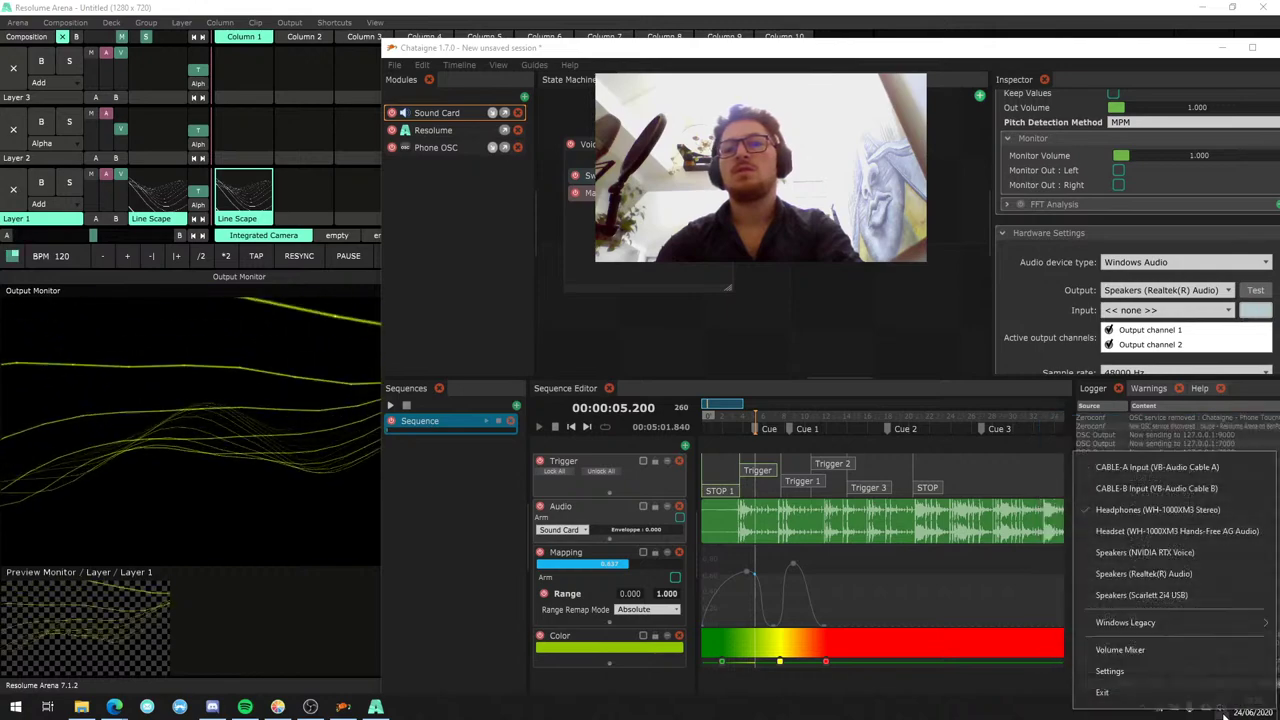
{"action": "left_click", "coordinate": [1222, 712]}
{"action": "left_click", "coordinate": [1222, 712]}
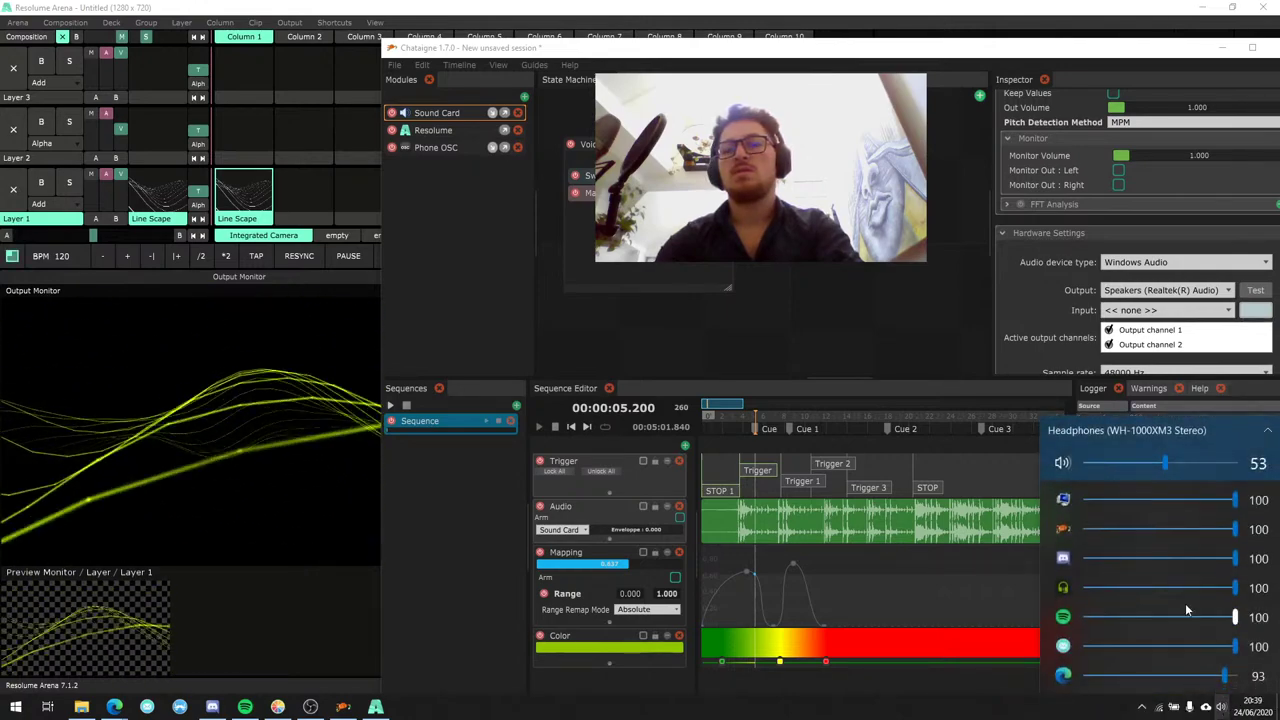
{"action": "left_click", "coordinate": [1164, 440]}
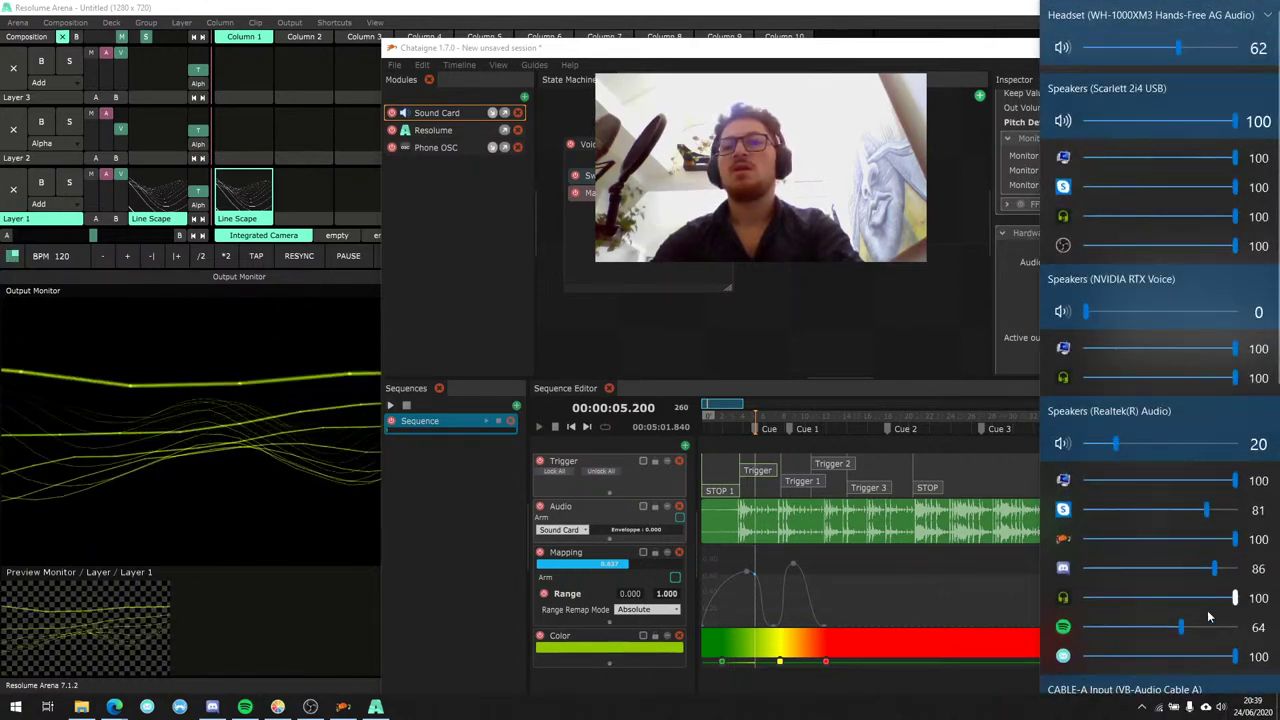
{"action": "right_click", "coordinate": [1234, 710]}
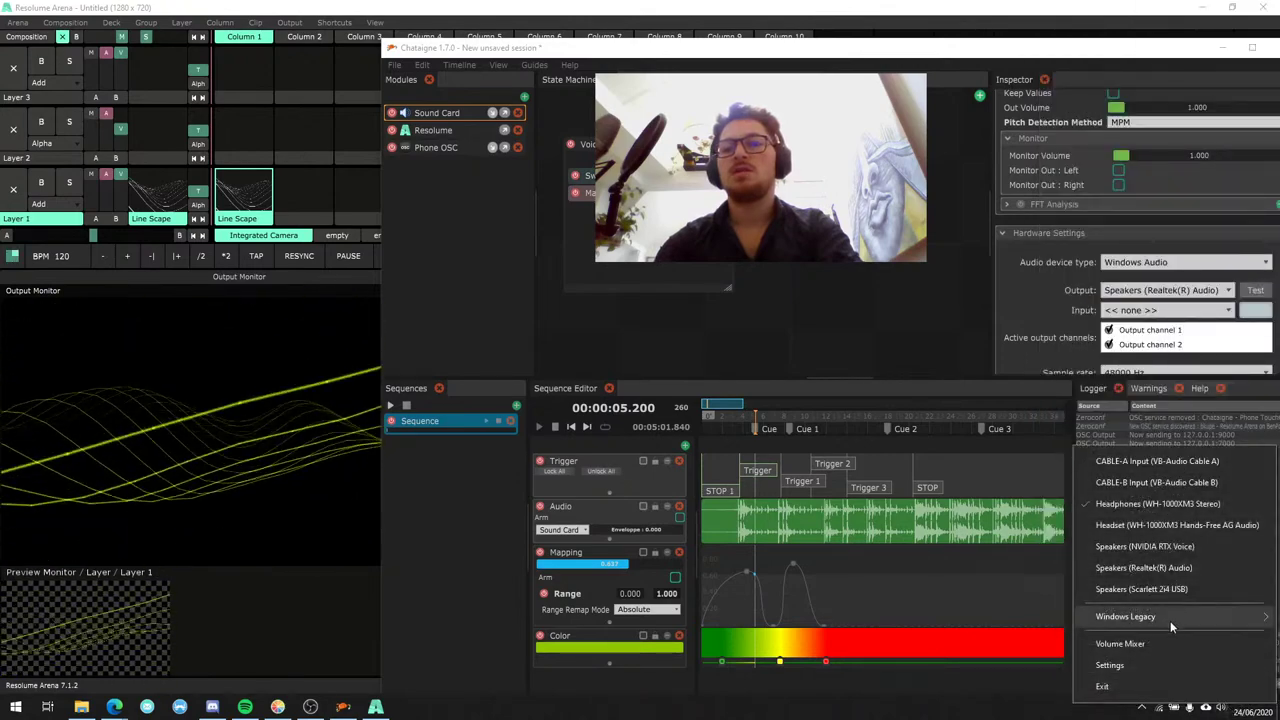
{"action": "mouse_move", "coordinate": [1170, 620]}
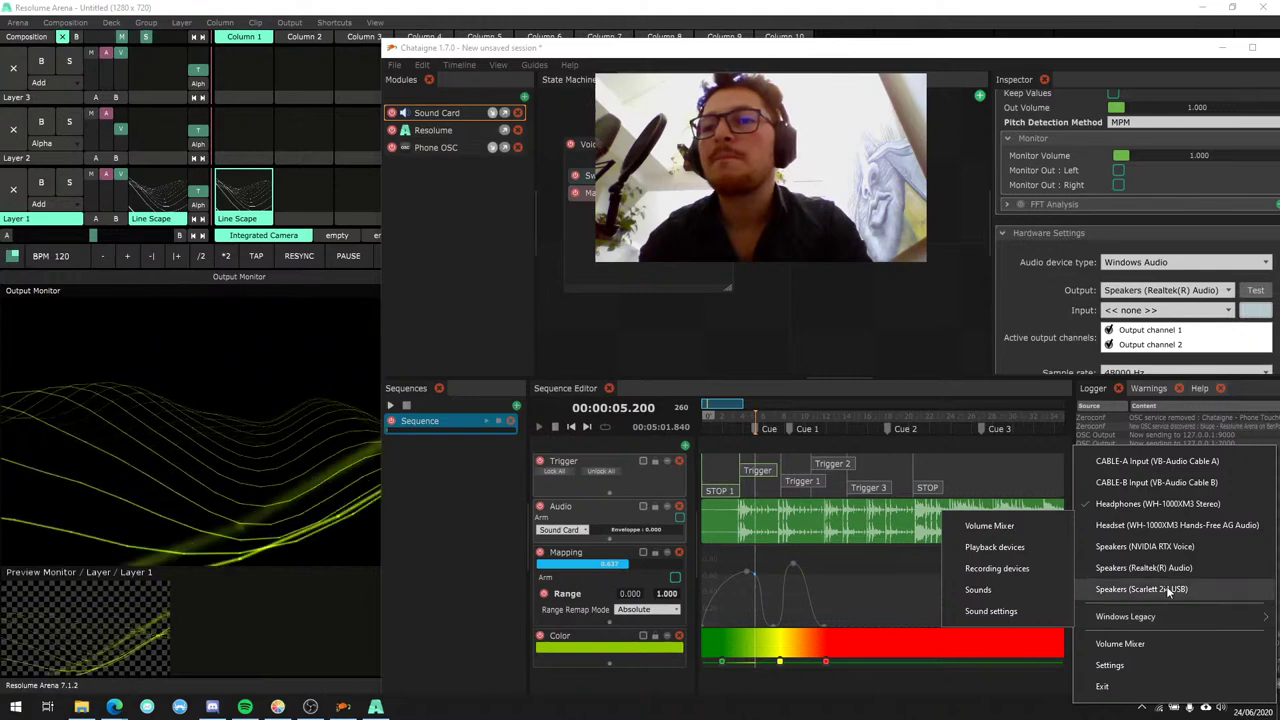
{"action": "left_click", "coordinate": [1166, 568]}
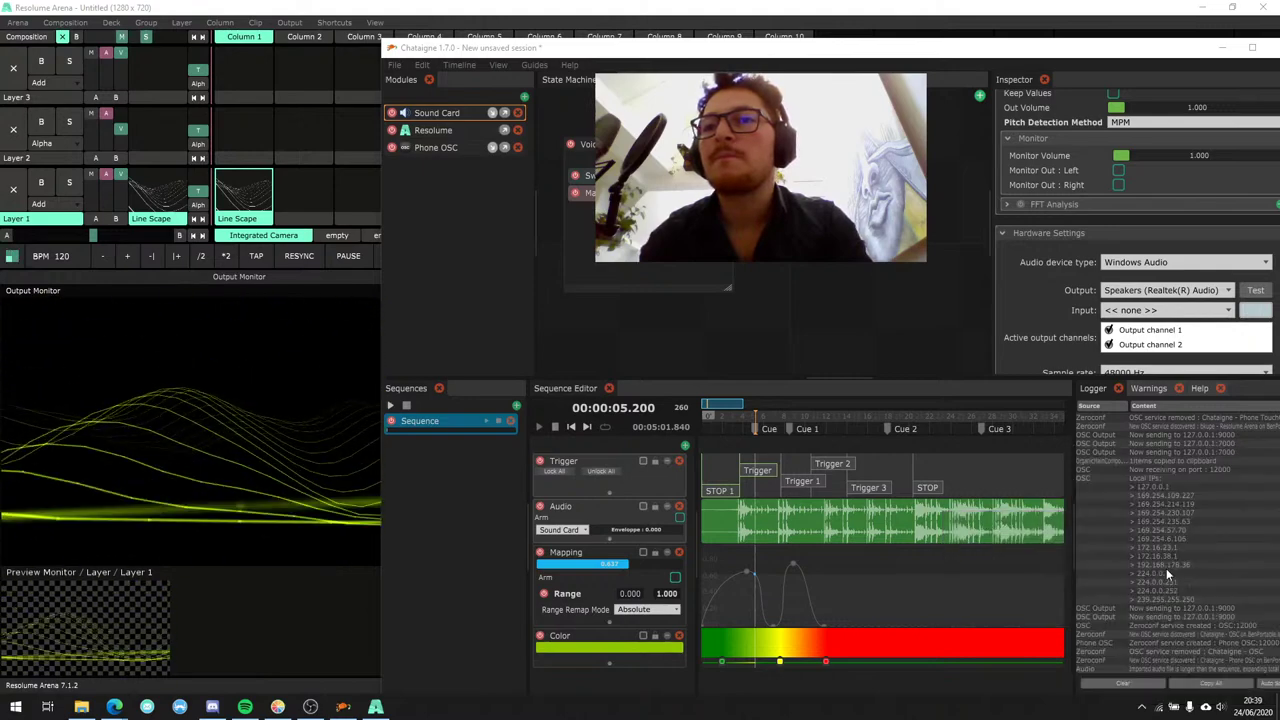
Play the sequence from near its start to check the audio, and return the playhead to the beginning.
{"action": "left_click", "coordinate": [734, 427]}
{"action": "left_click", "coordinate": [706, 427]}
{"action": "key", "text": "space"}
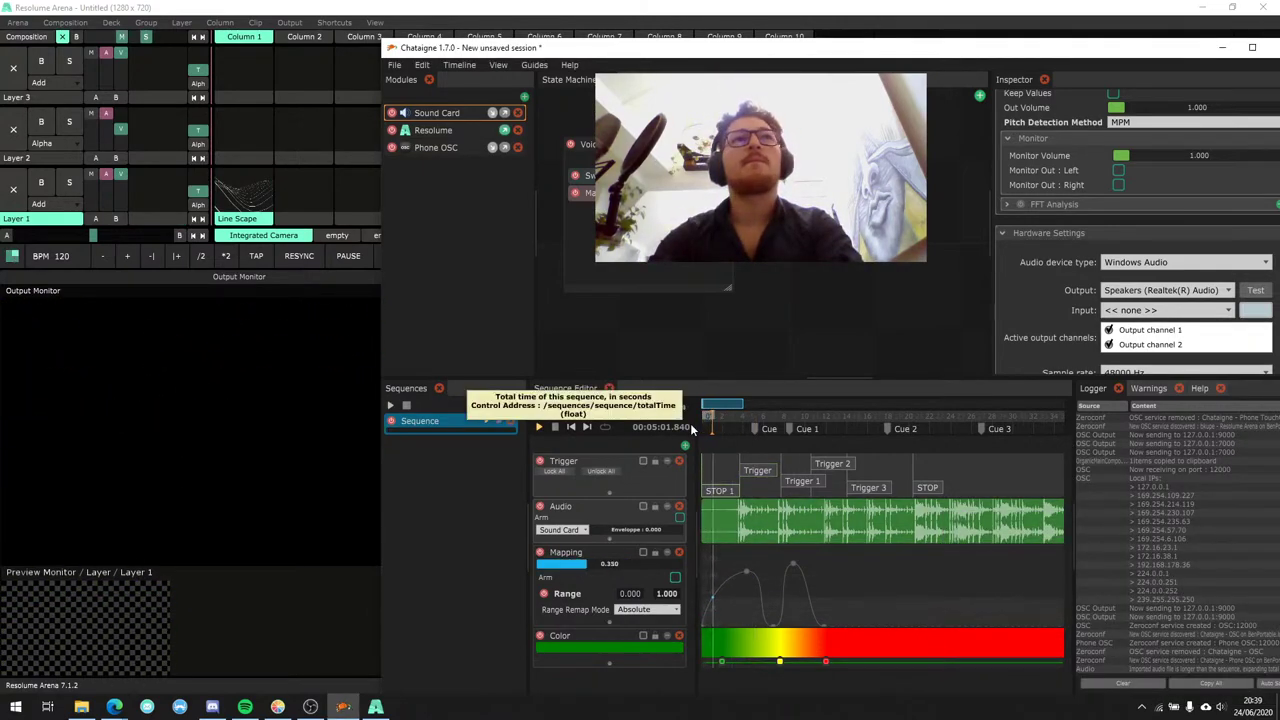
{"action": "left_click", "coordinate": [310, 707]}
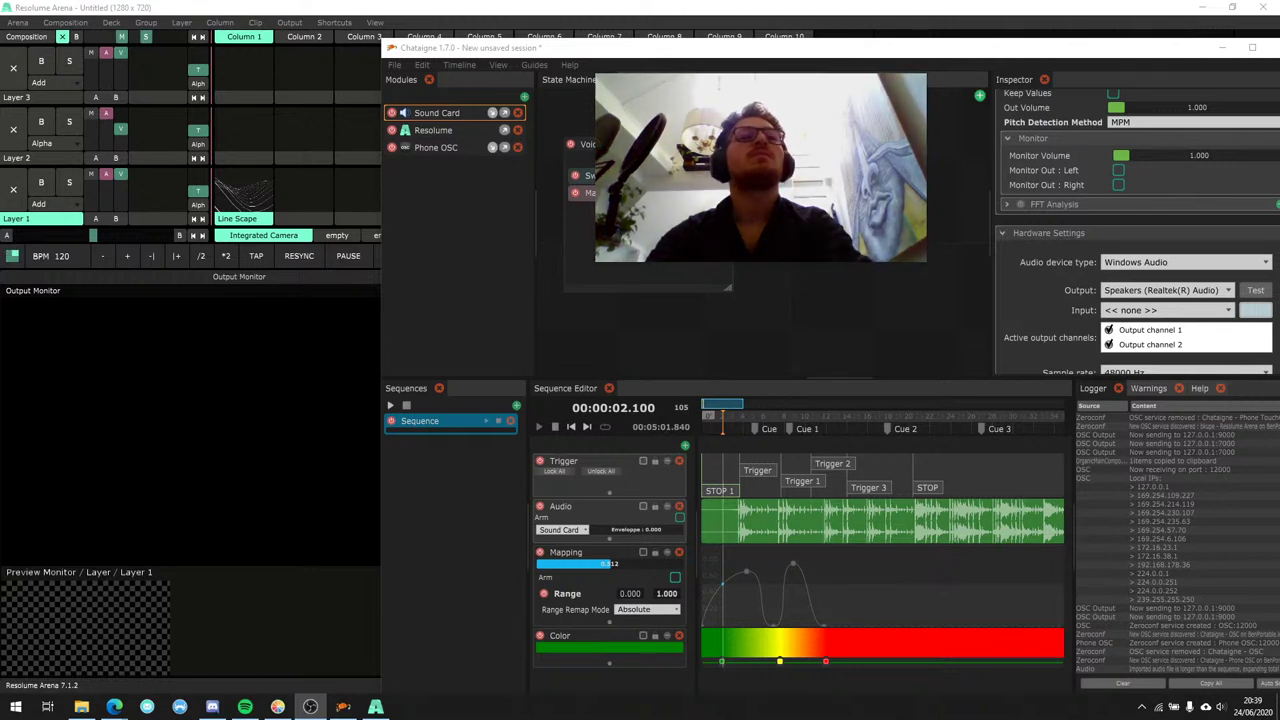
{"action": "left_click_drag", "start_coordinate": [731, 416], "coordinate": [726, 425]}
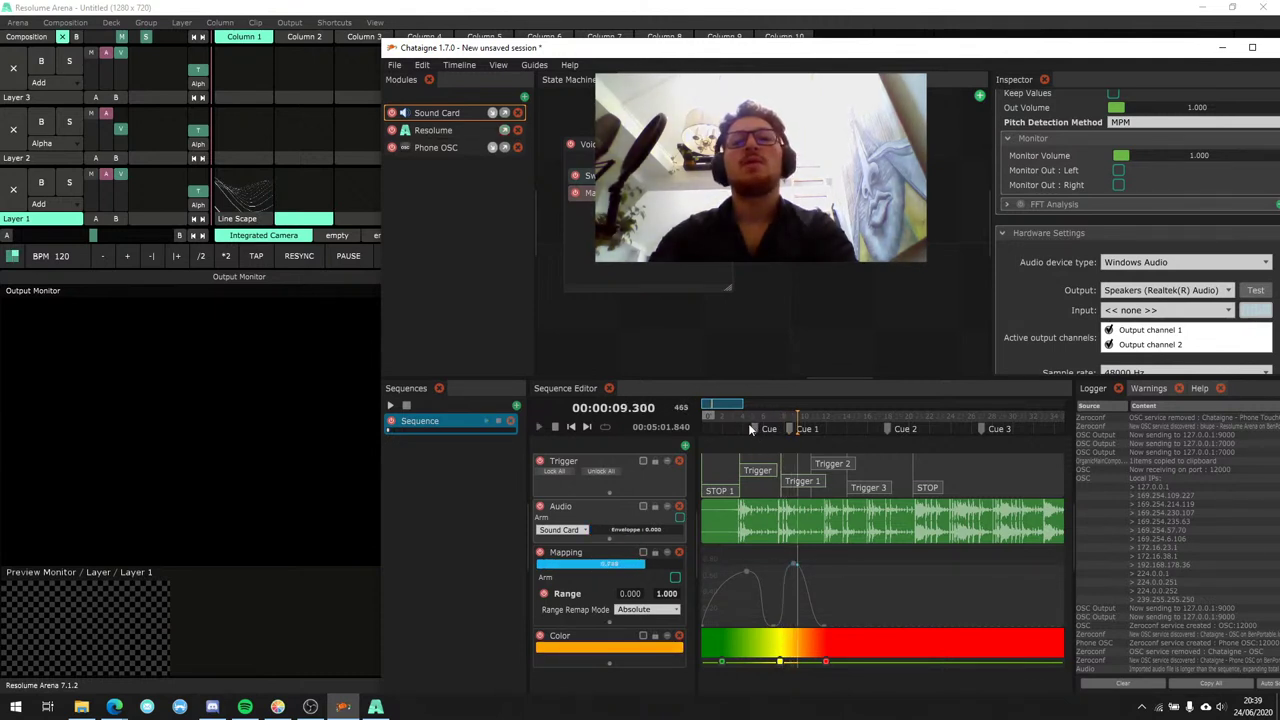
{"action": "left_click", "coordinate": [714, 434]}
{"action": "left_click_drag", "start_coordinate": [725, 410], "coordinate": [712, 450]}
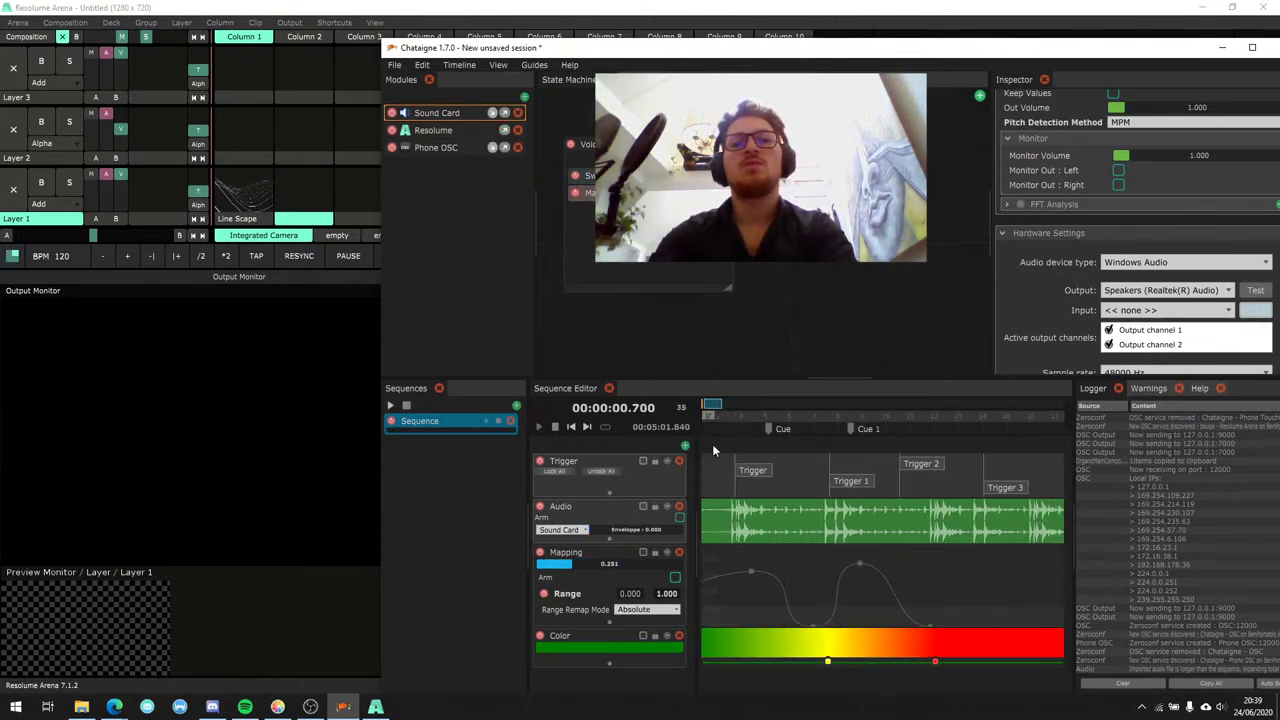
Align Trigger, Trigger 1 and Trigger 2 with the audio peaks, moving Trigger 2 to 00:00:11.866, and replay the sequence.
{"action": "left_click", "coordinate": [754, 476]}
{"action": "left_click", "coordinate": [840, 483]}
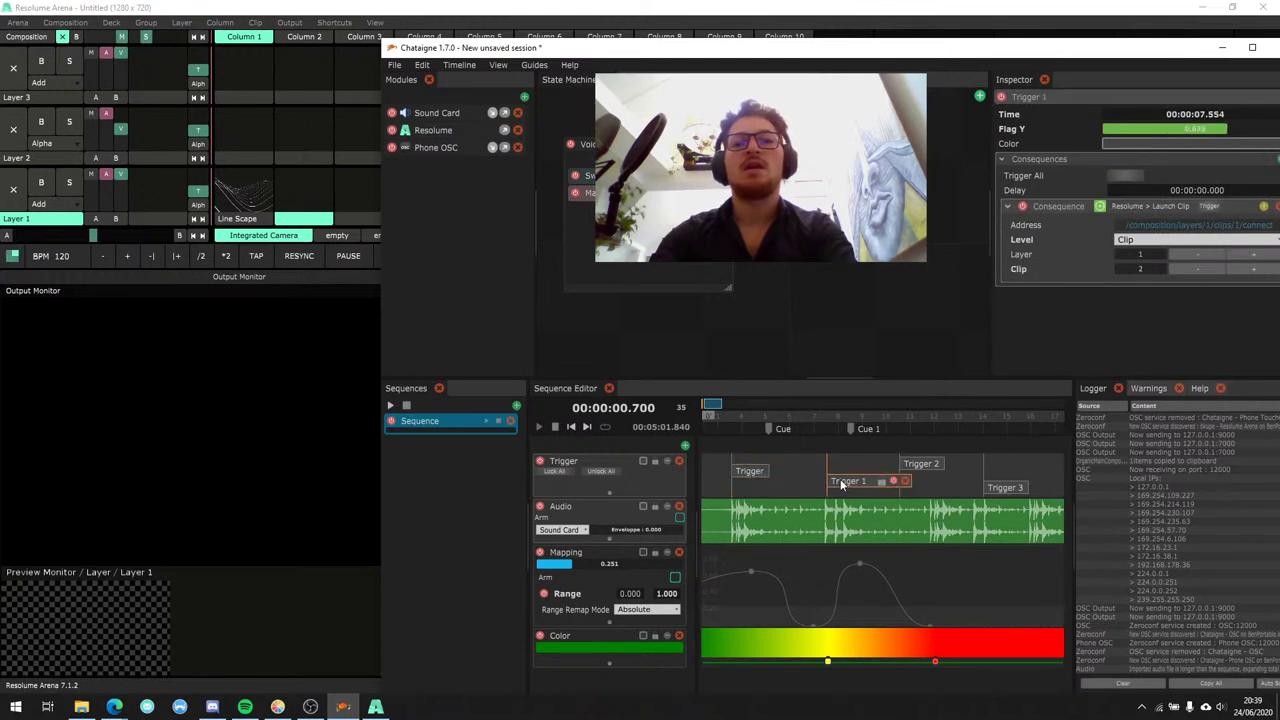
{"action": "left_click_drag", "start_coordinate": [920, 466], "coordinate": [948, 470]}
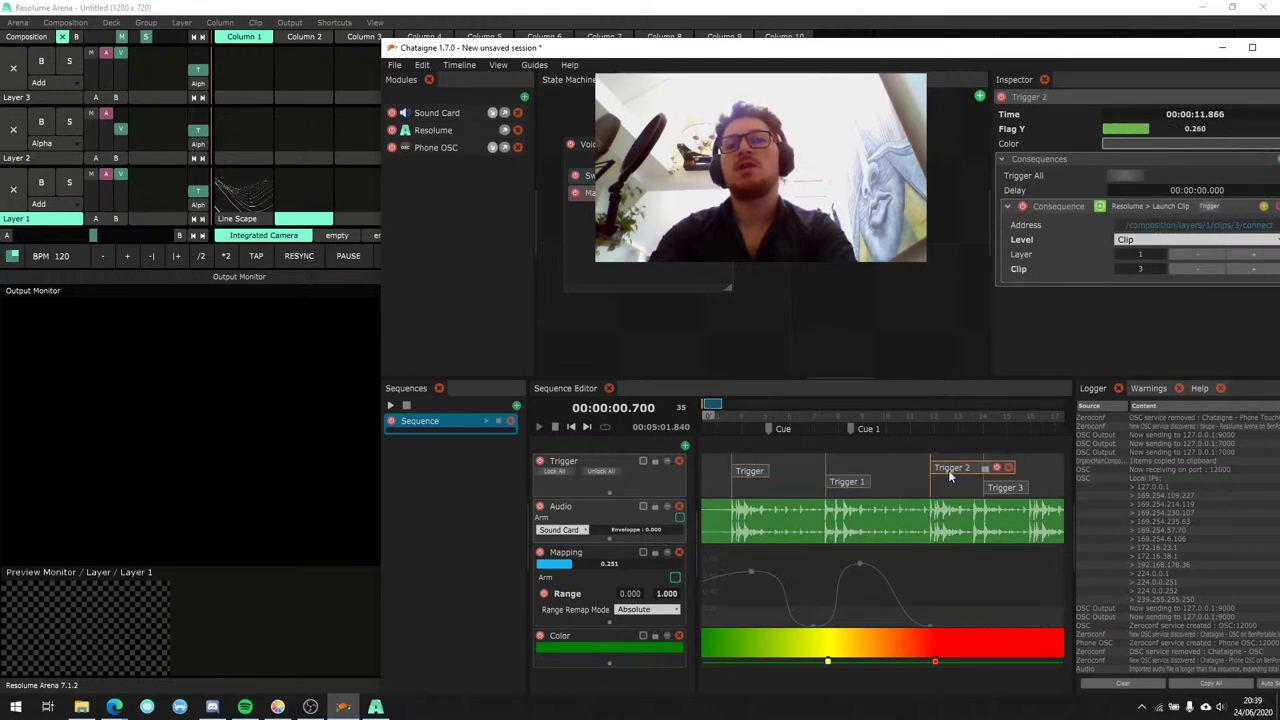
{"action": "left_click_drag", "start_coordinate": [716, 410], "coordinate": [700, 347]}
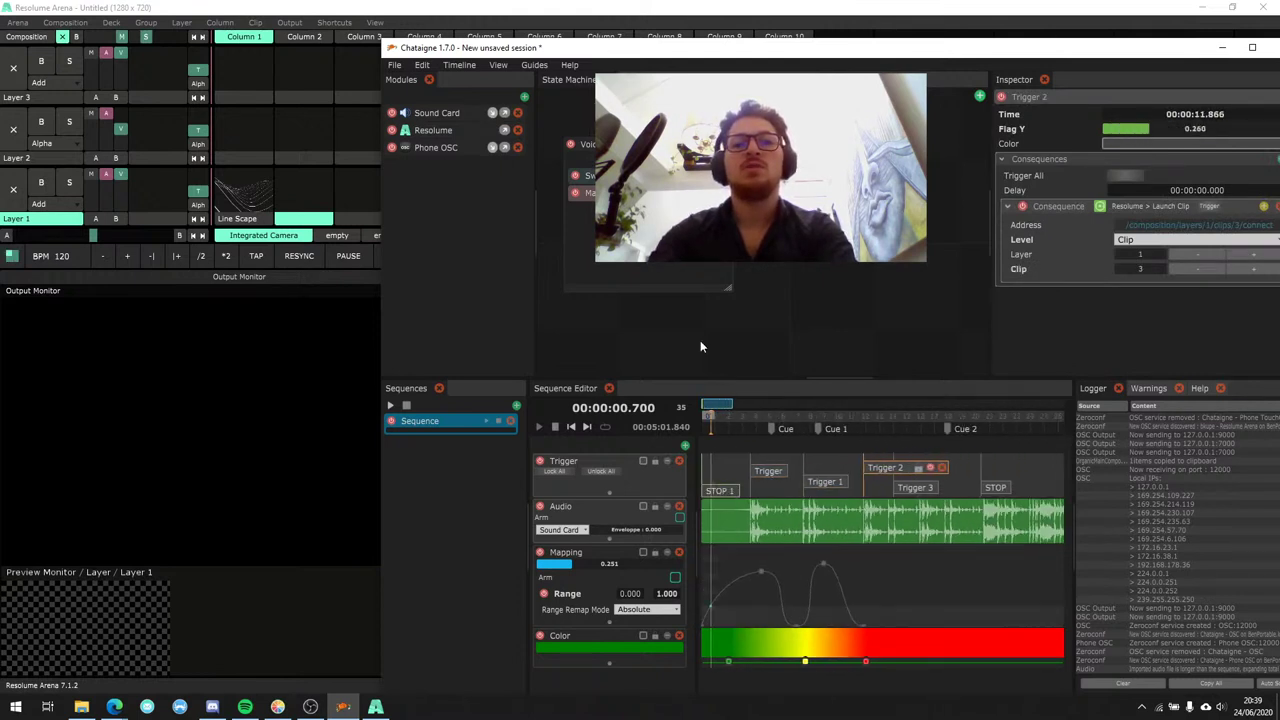
{"action": "left_click", "coordinate": [733, 430]}
Set the Sound Card module's audio device type to DirectSound with Primary Sound Driver as output, and replay the sequence.
{"action": "left_click", "coordinate": [440, 114]}
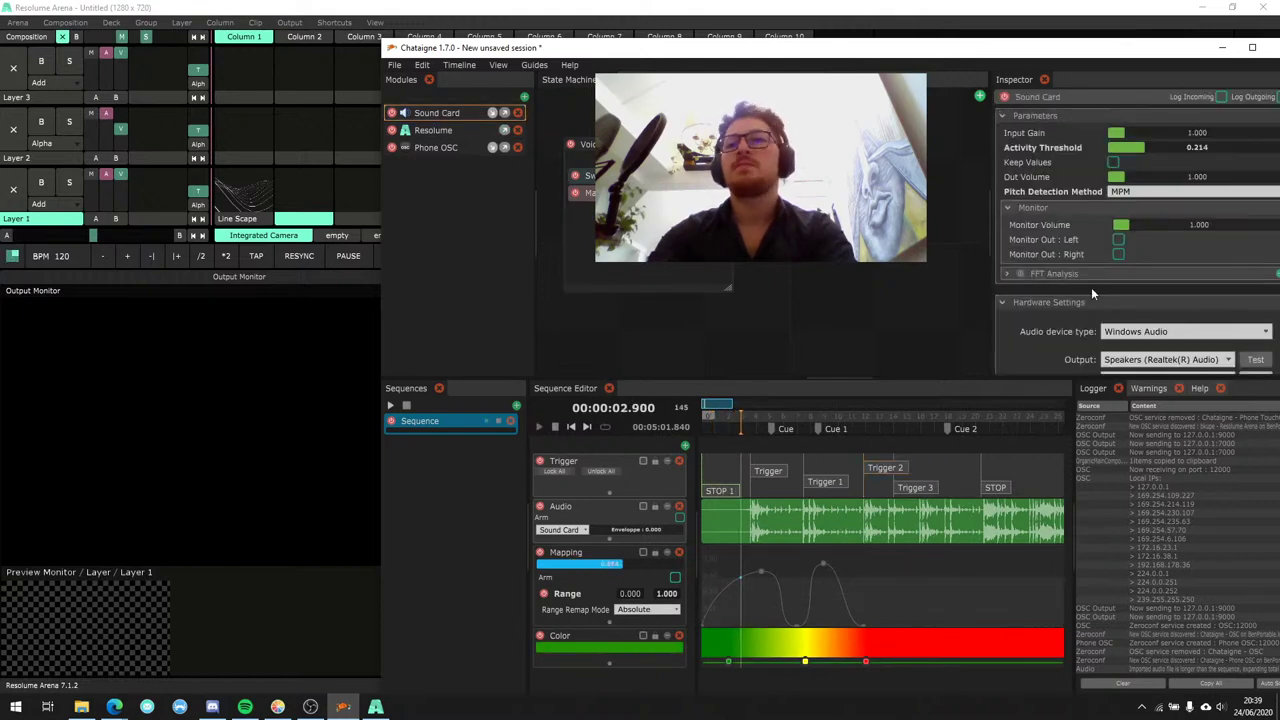
{"action": "scroll", "coordinate": [1091, 287], "scroll_direction": "down", "scroll_amount": 2}
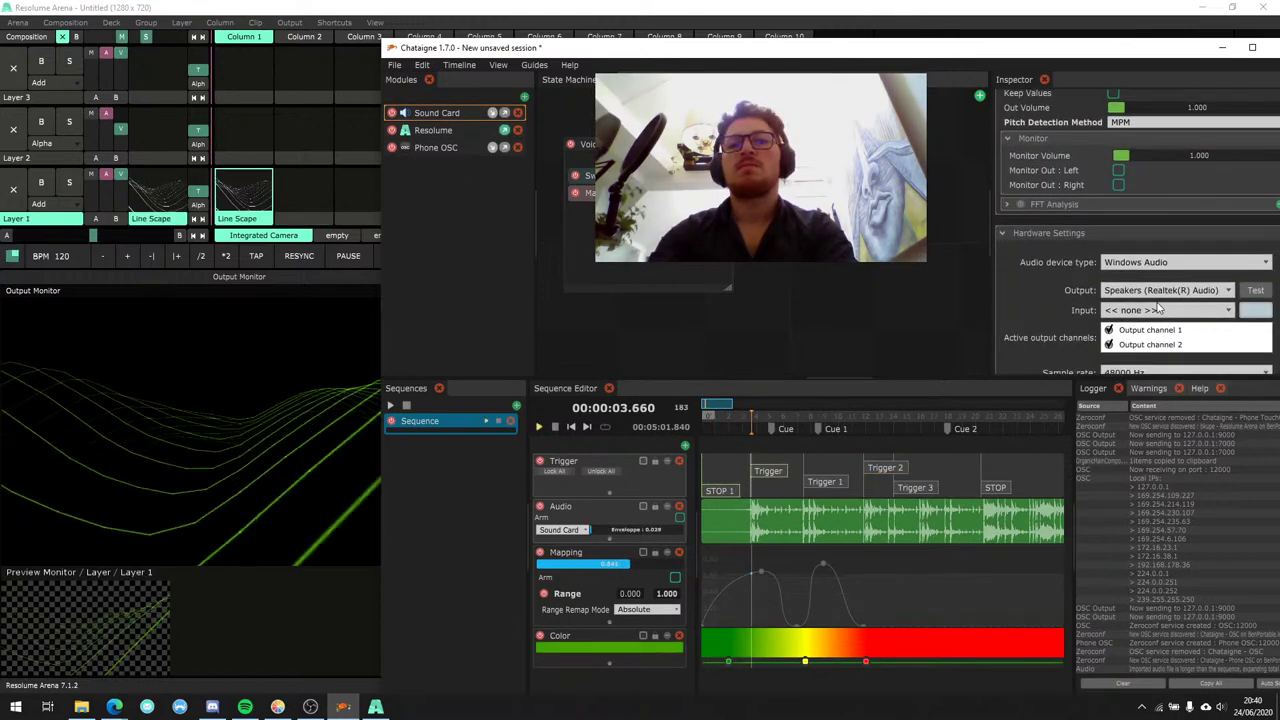
{"action": "left_click", "coordinate": [1176, 289]}
{"action": "left_click", "coordinate": [1160, 290]}
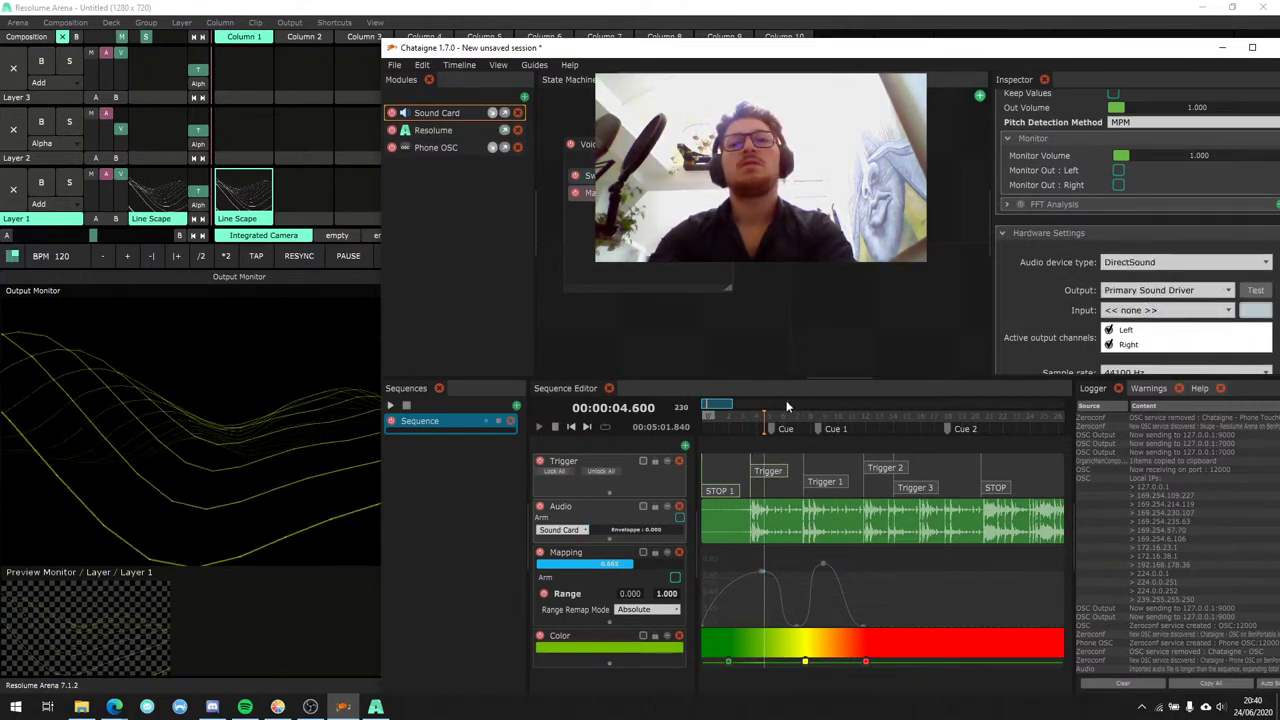
{"action": "left_click", "coordinate": [741, 430]}
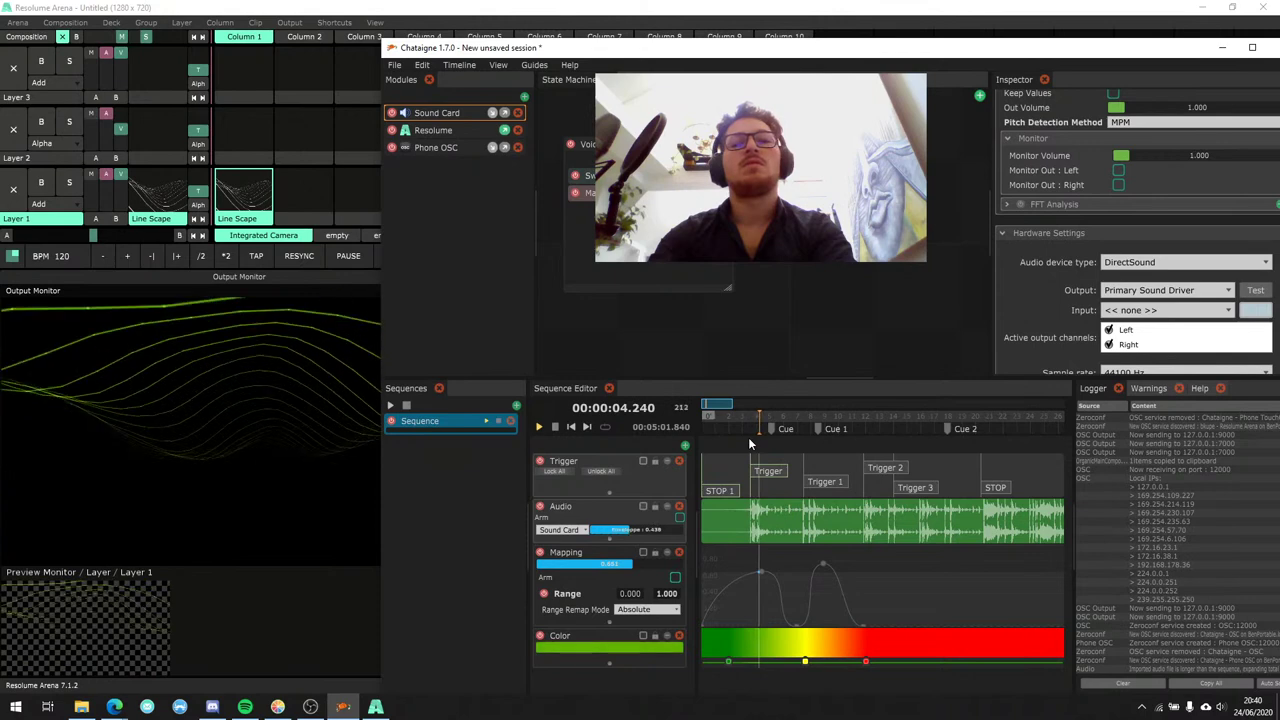
Set the Sound Card module's audio buffer size to 1024 samples (23.2 ms) and replay the sequence.
{"action": "scroll", "coordinate": [1091, 319], "scroll_direction": "down", "scroll_amount": 2}
{"action": "left_click", "coordinate": [1185, 289]}
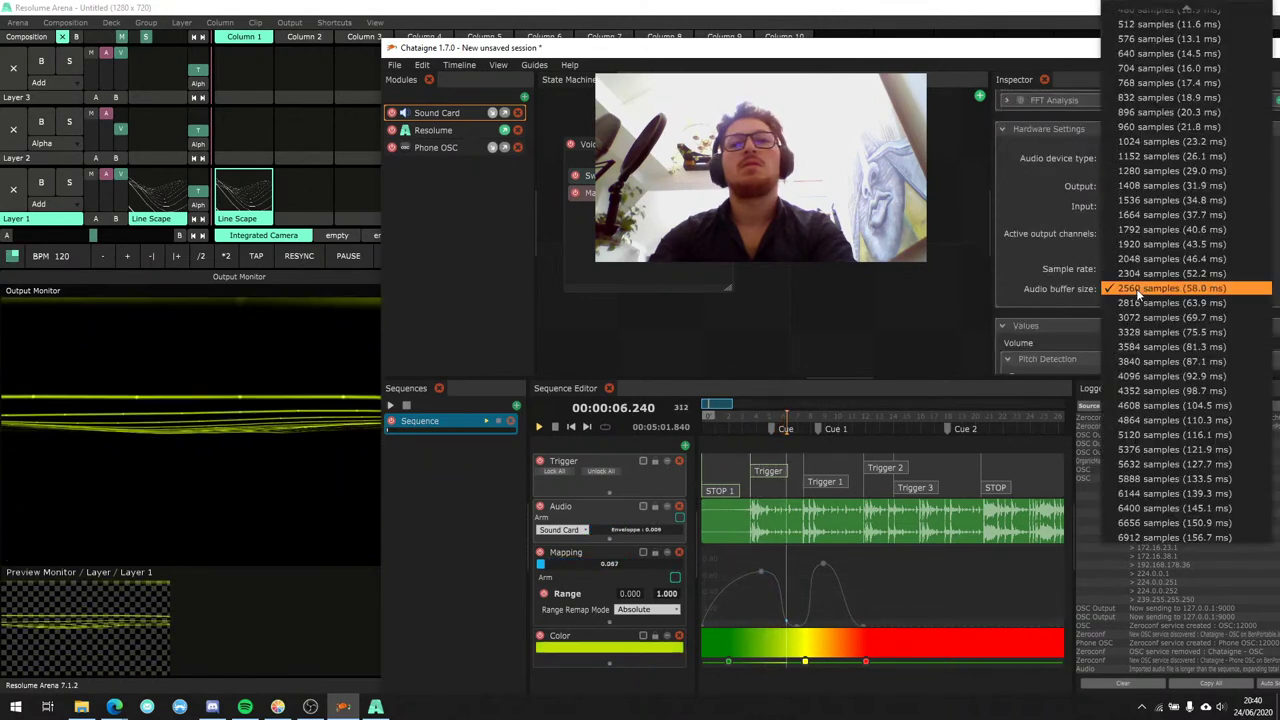
{"action": "left_click", "coordinate": [1185, 289]}
{"action": "left_click", "coordinate": [729, 427]}
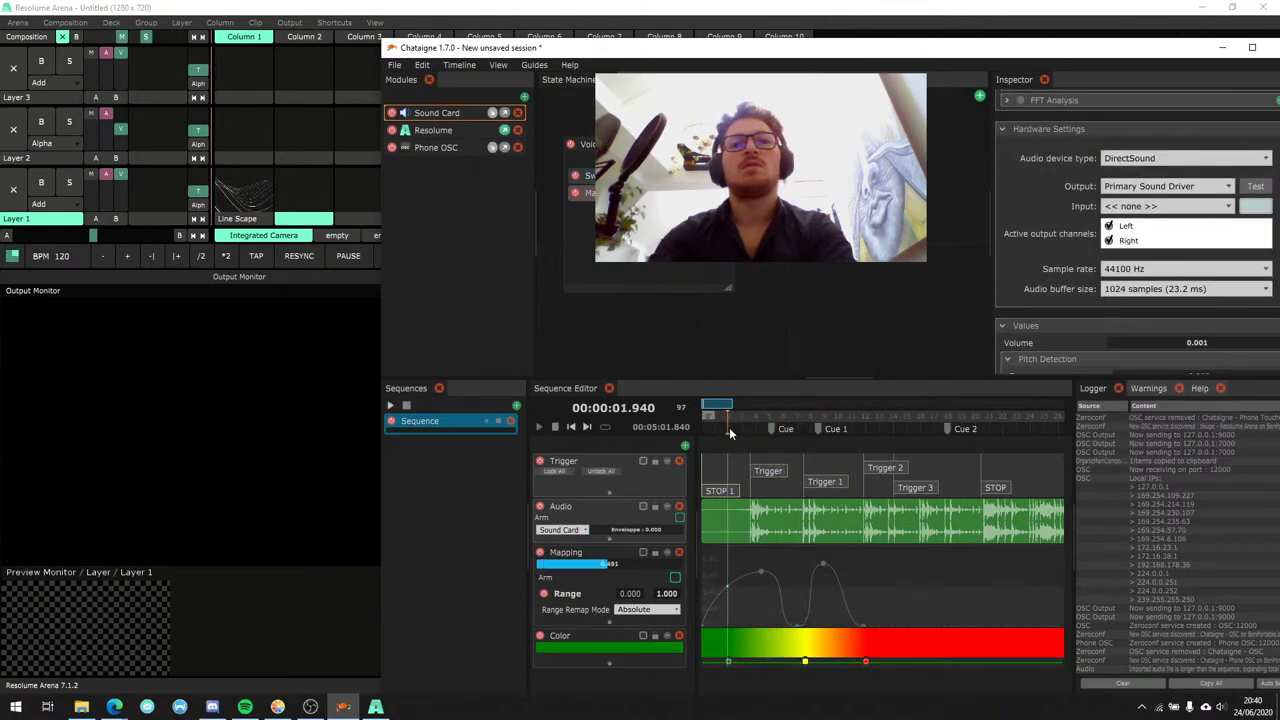
{"action": "left_click", "coordinate": [739, 424]}
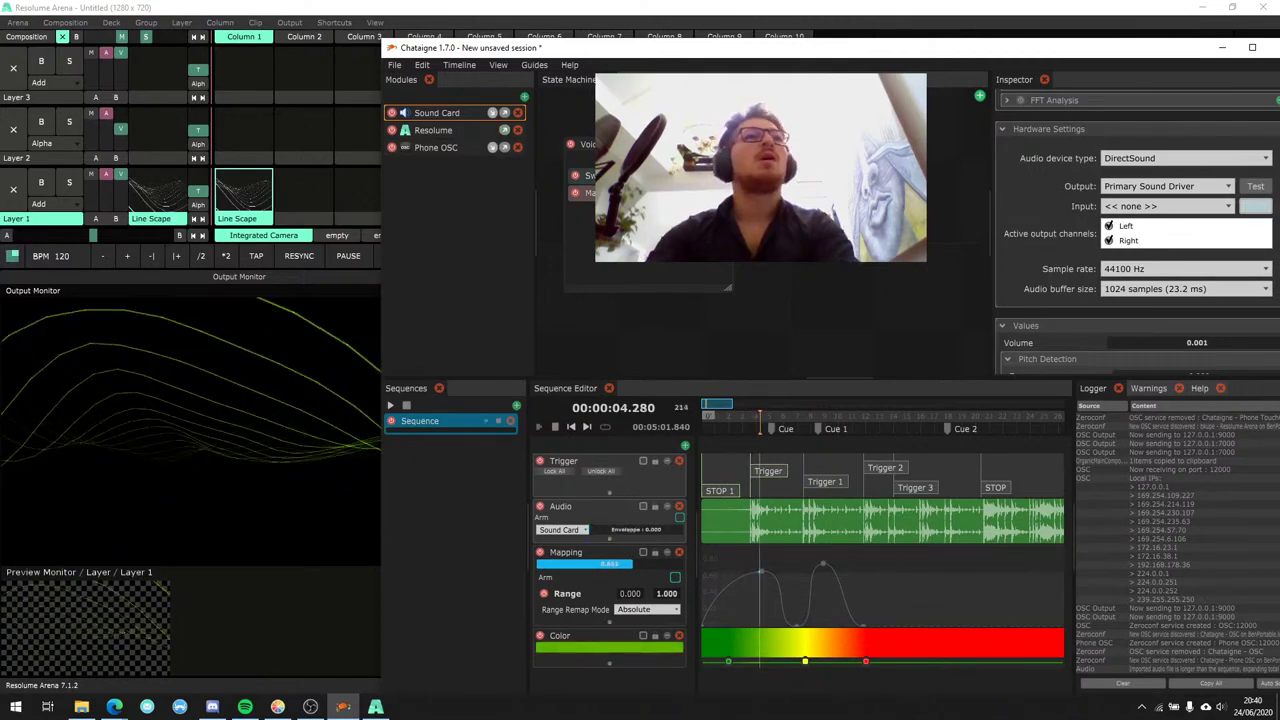
Set Headphones (WH-1000XM3 Stereo) as the system's default playback device, check the device volumes, and test the sequence playback.
{"action": "left_click", "coordinate": [310, 707]}
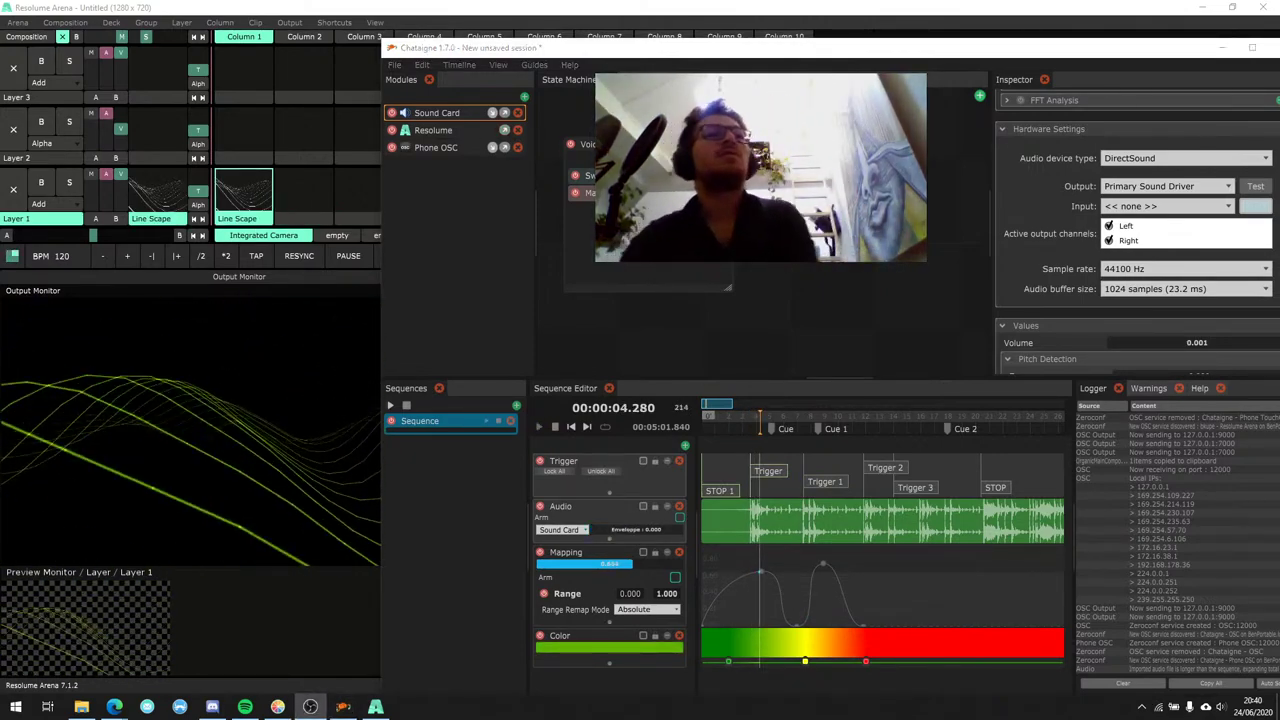
{"action": "right_click", "coordinate": [1221, 707]}
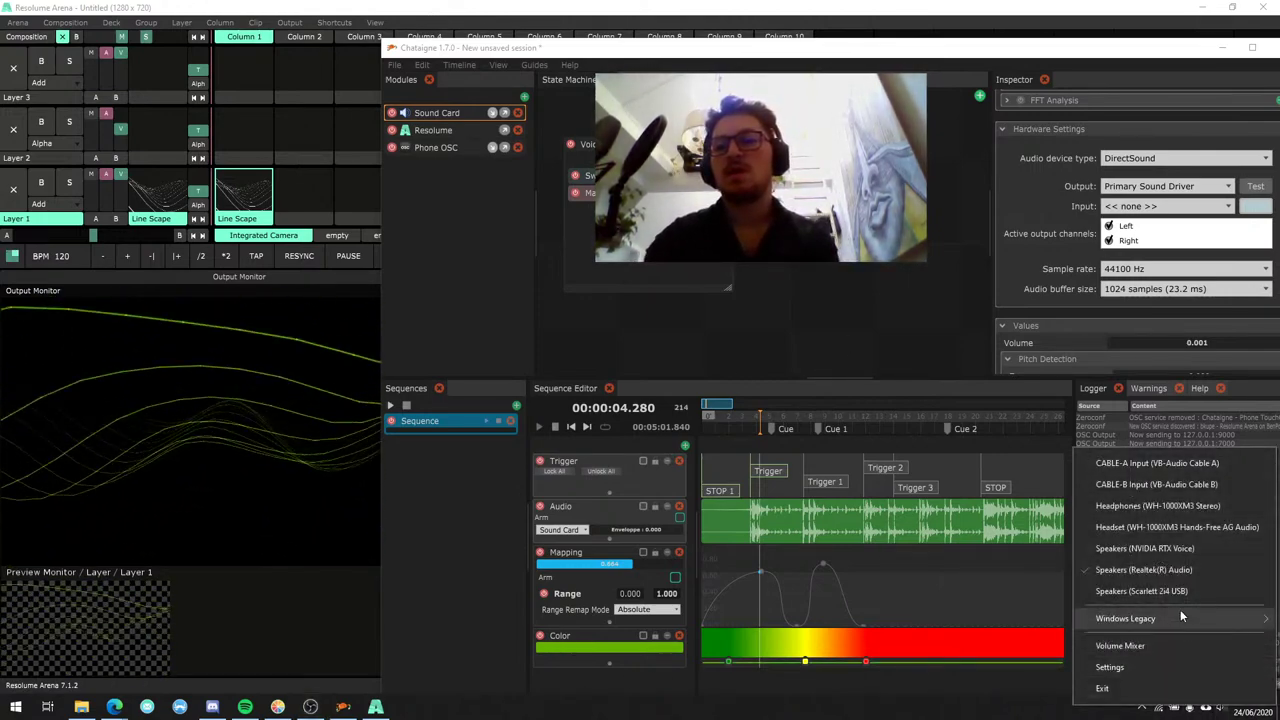
{"action": "left_click", "coordinate": [1181, 508]}
{"action": "left_click", "coordinate": [1223, 708]}
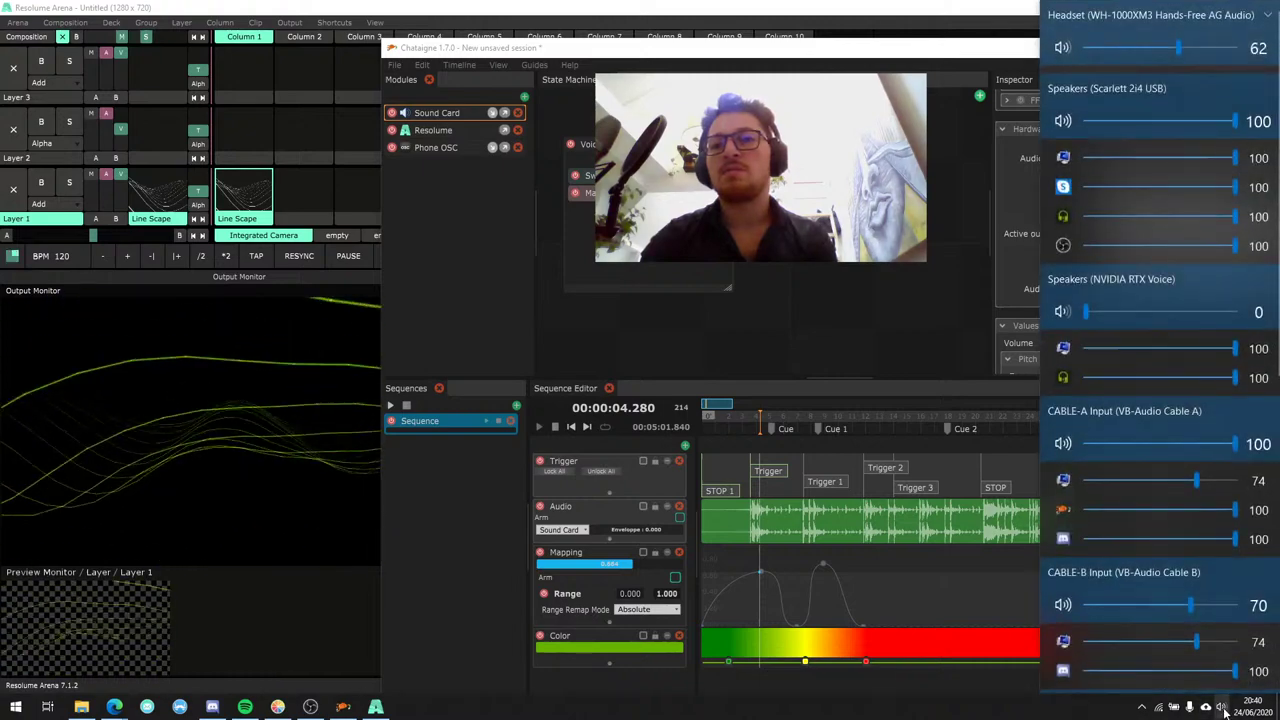
{"action": "right_click", "coordinate": [1226, 711]}
{"action": "left_click", "coordinate": [992, 589]}
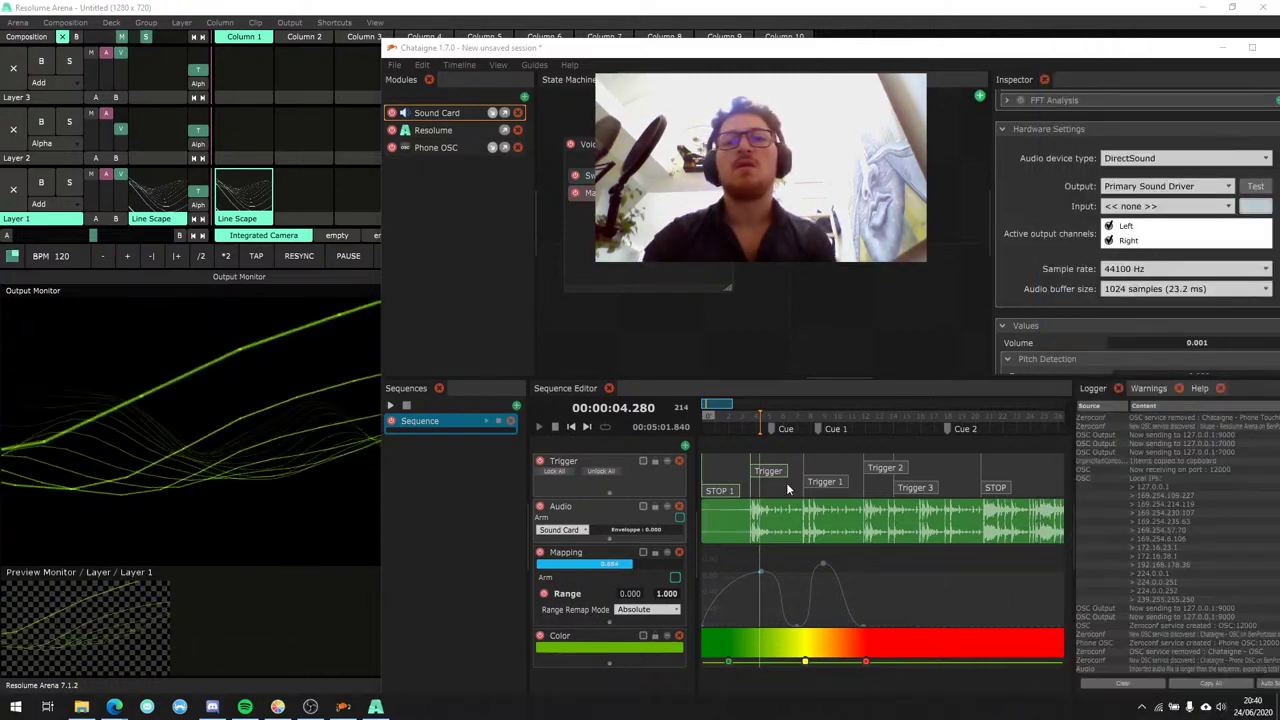
{"action": "left_click", "coordinate": [752, 430]}
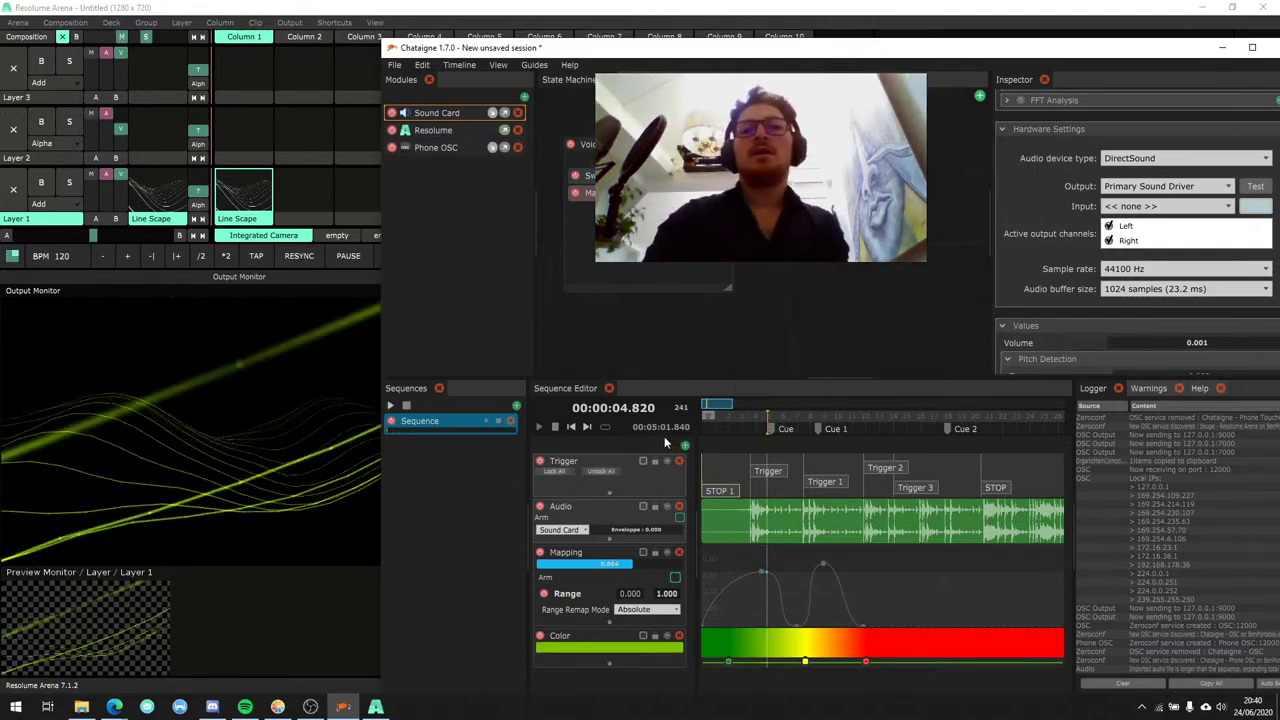
Trim the end of the audio clip in the sequence to a length of about 50.5 seconds.
{"action": "left_click_drag", "start_coordinate": [663, 379], "coordinate": [668, 331]}
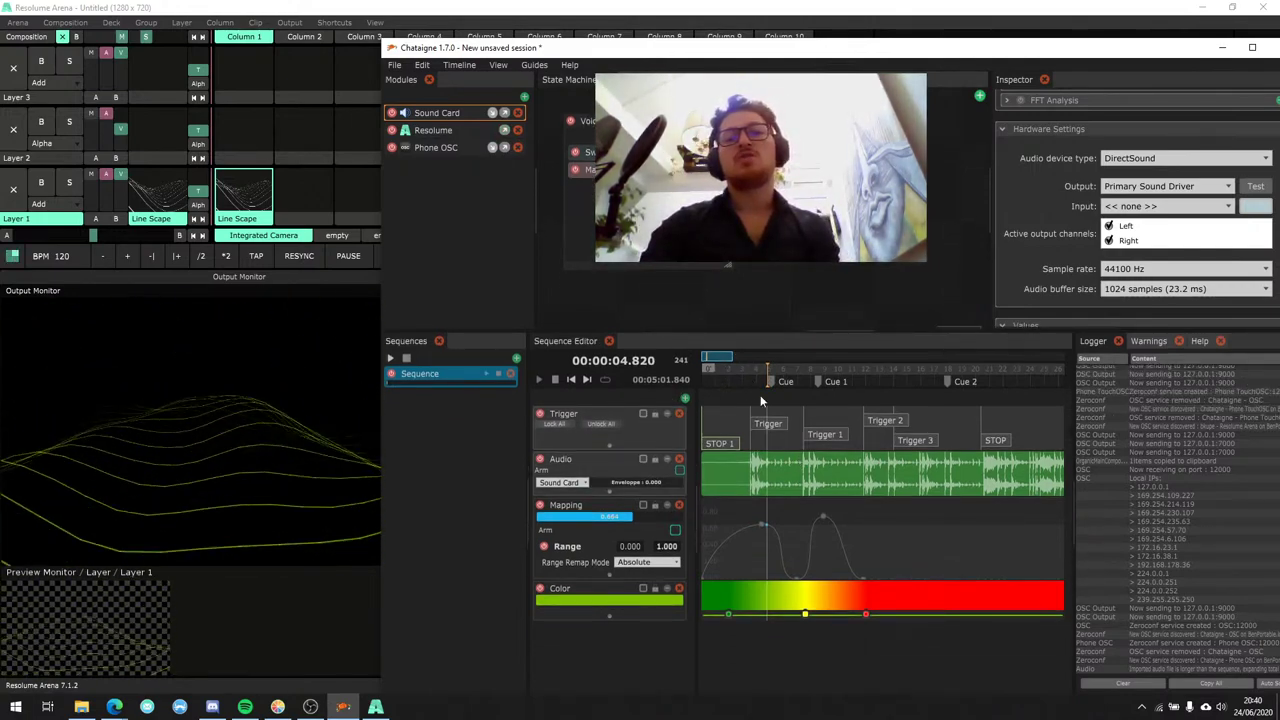
{"action": "double_click", "coordinate": [724, 355]}
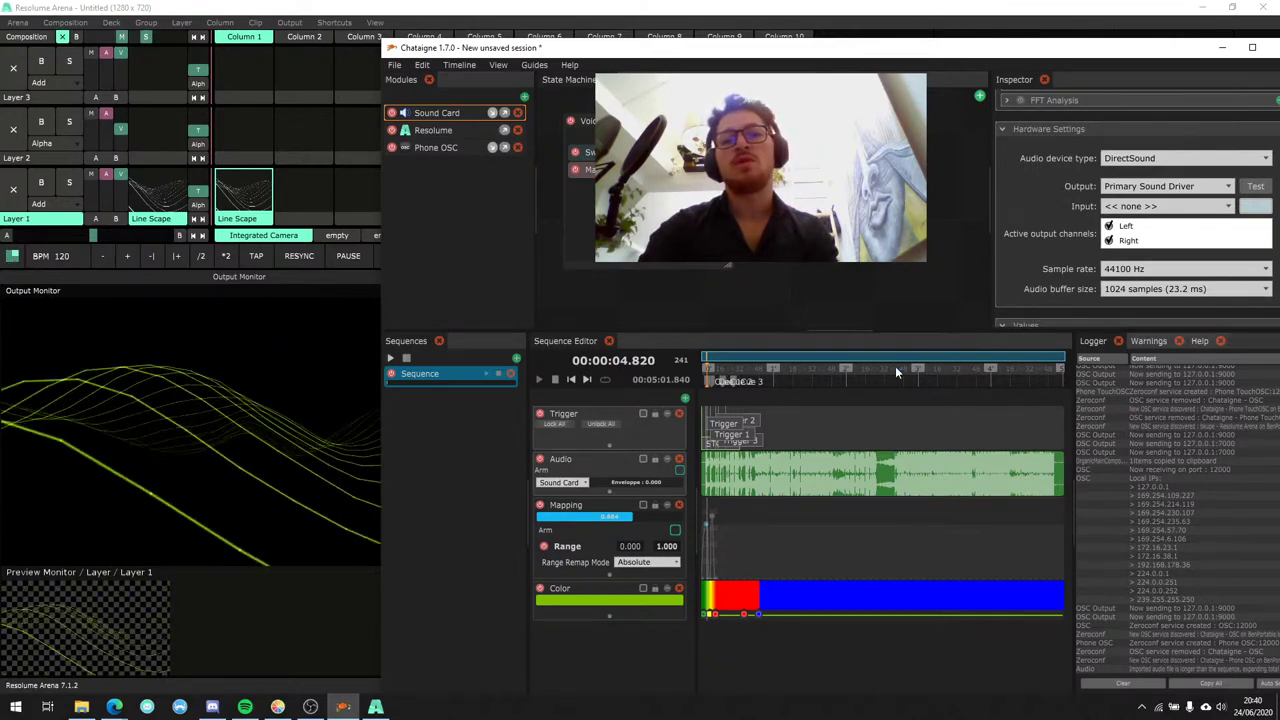
{"action": "left_click_drag", "start_coordinate": [1062, 463], "coordinate": [764, 463]}
{"action": "scroll", "coordinate": [764, 463], "scroll_direction": "down", "scroll_amount": 2}
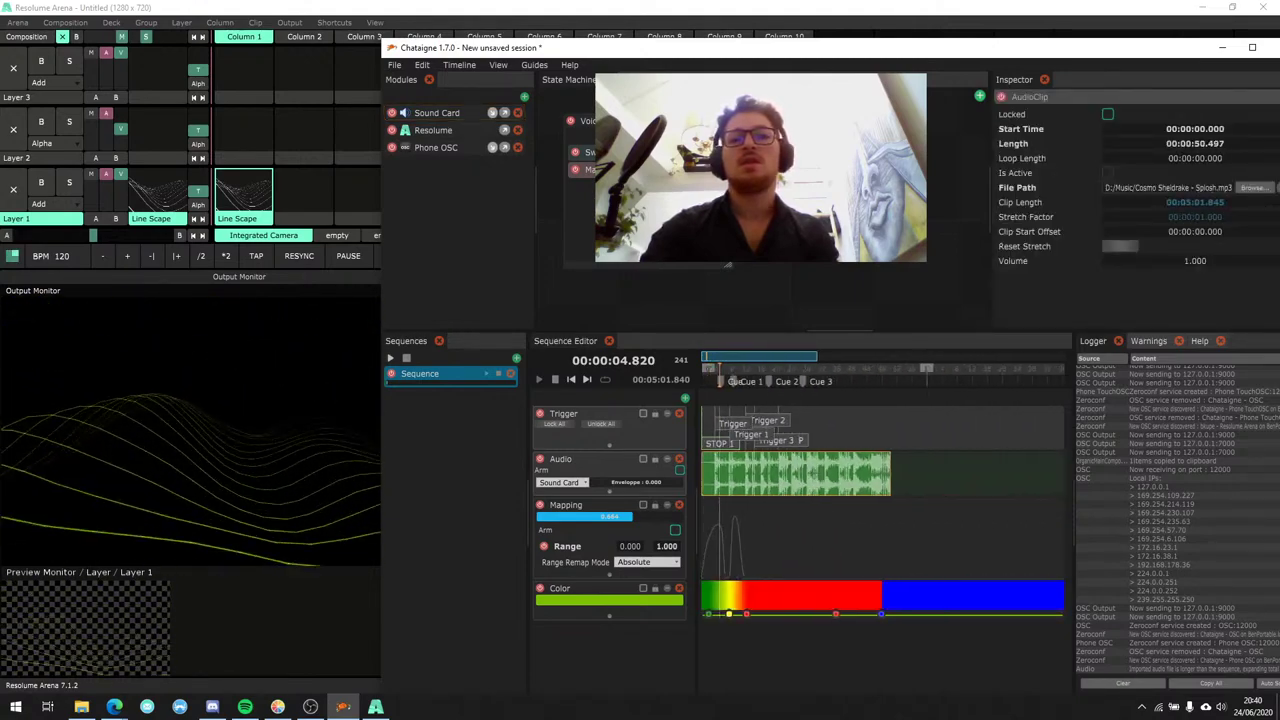
Trim about 2.49 seconds off the audio clip's beginning and move the clip to start at 00:00:01.230.
{"action": "left_click_drag", "start_coordinate": [706, 478], "coordinate": [727, 461]}
{"action": "scroll", "coordinate": [800, 479], "scroll_direction": "up", "scroll_amount": 2}
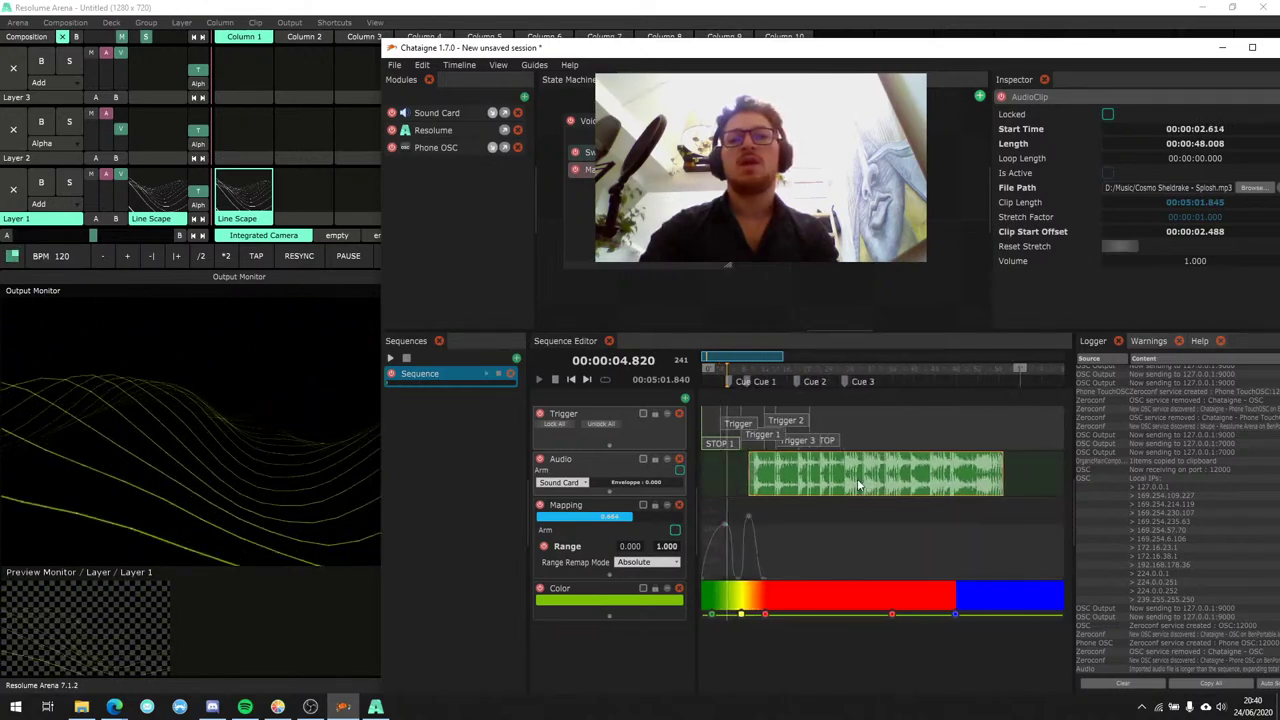
{"action": "left_click_drag", "start_coordinate": [800, 479], "coordinate": [797, 470]}
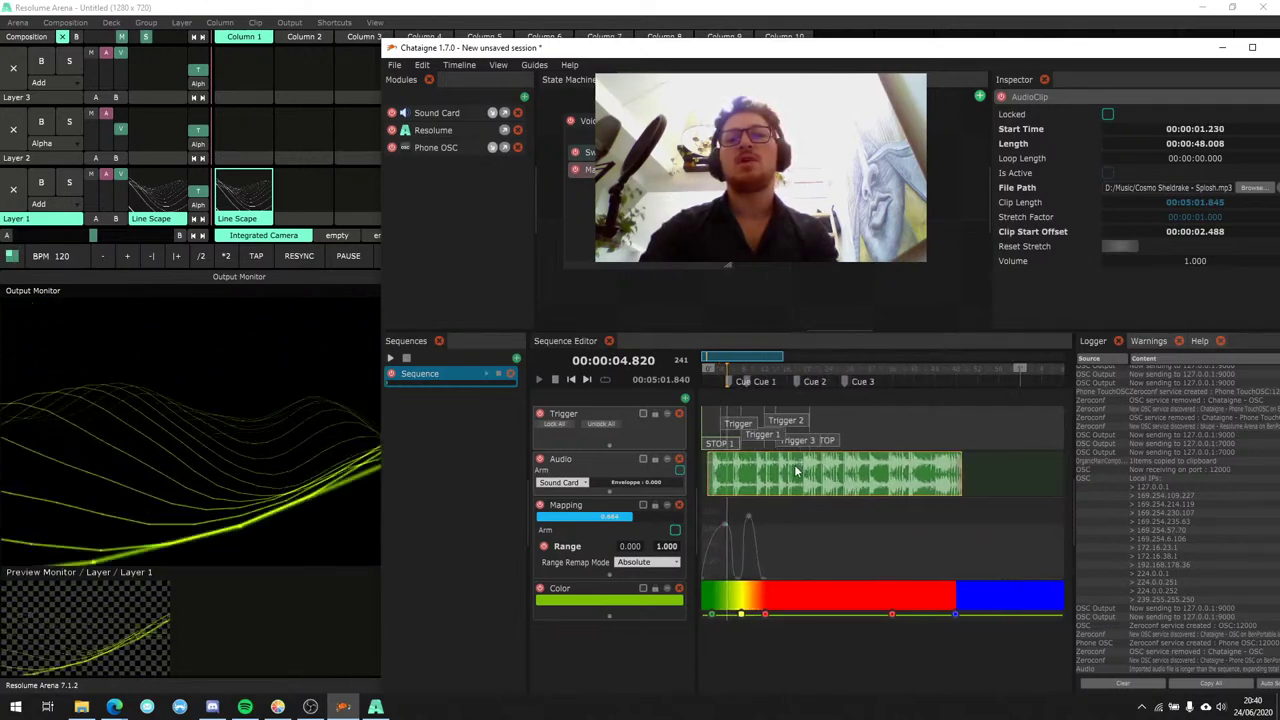
Add a second audio clip after the first one on the Audio layer, loading ezra_rough.wav.
{"action": "double_click", "coordinate": [996, 462]}
{"action": "double_click", "coordinate": [446, 510]}
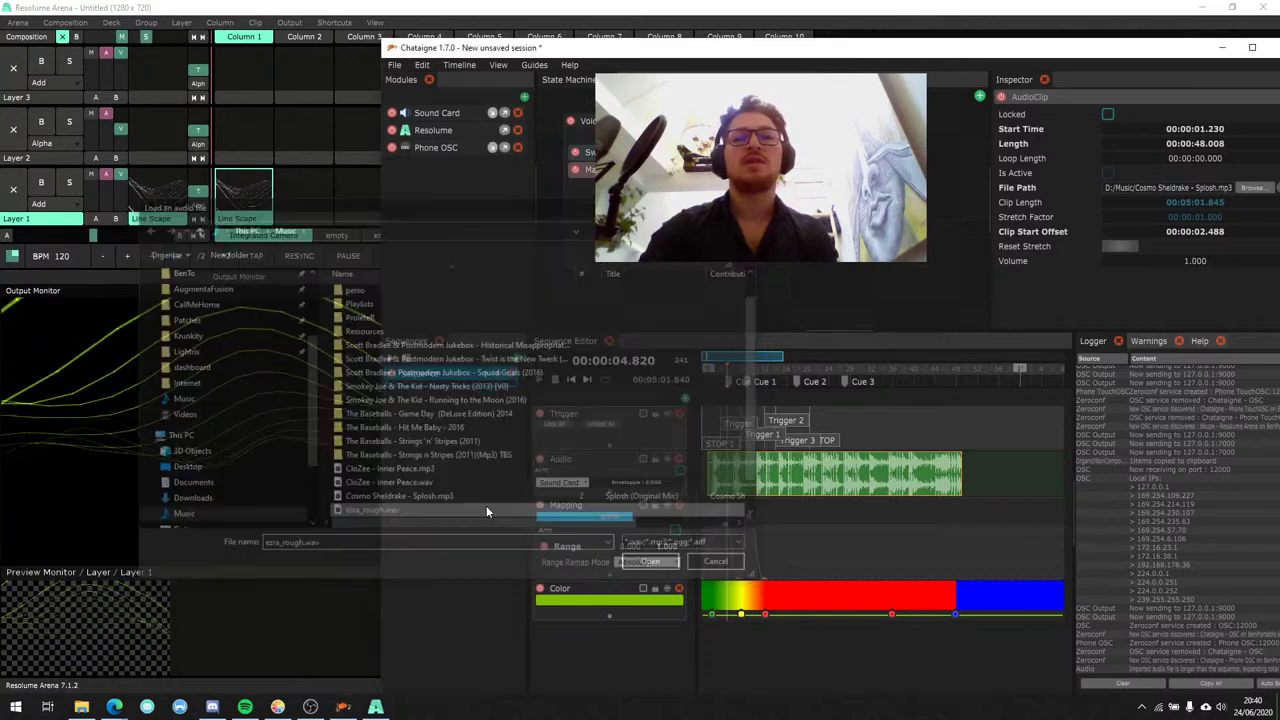
Trim the end of the ezra_rough.wav clip on the Audio layer to a length of about 23.7 seconds.
{"action": "scroll", "coordinate": [1012, 479], "scroll_direction": "down", "scroll_amount": 3}
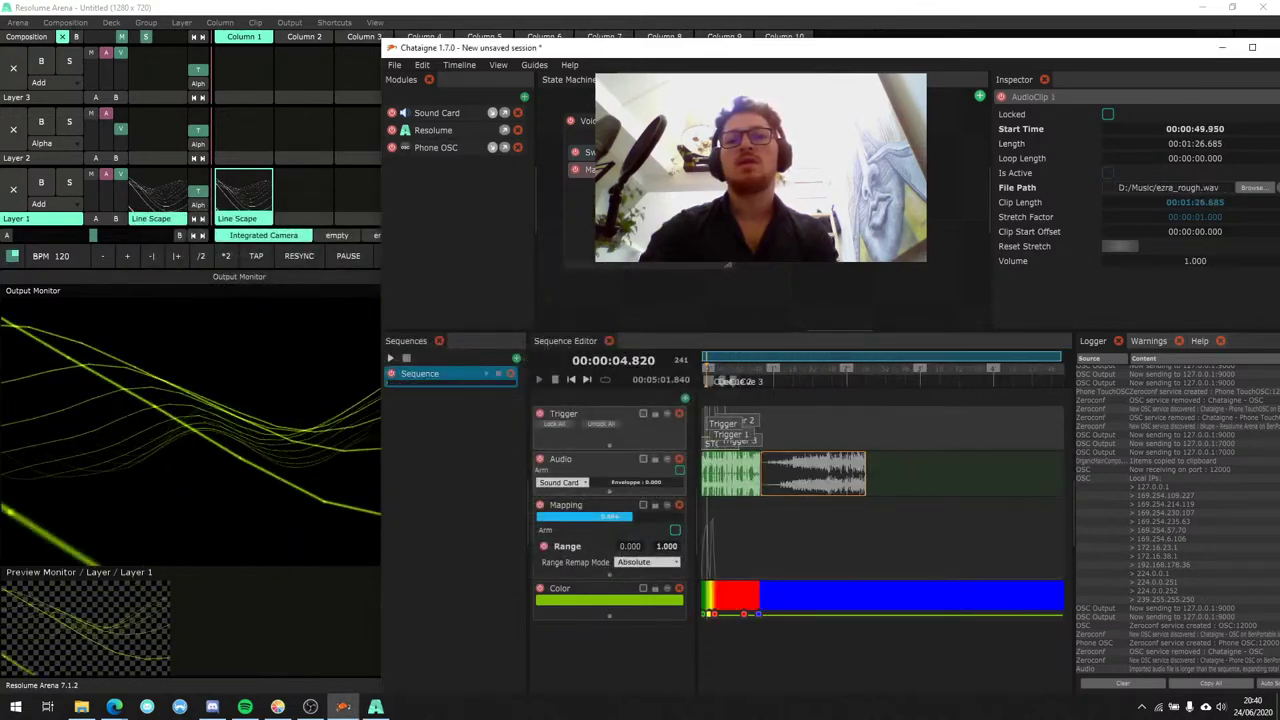
{"action": "left_click_drag", "start_coordinate": [1025, 479], "coordinate": [875, 466]}
{"action": "scroll", "coordinate": [791, 358], "scroll_direction": "up", "scroll_amount": 3}
{"action": "scroll", "coordinate": [800, 360], "scroll_direction": "down", "scroll_amount": 3}
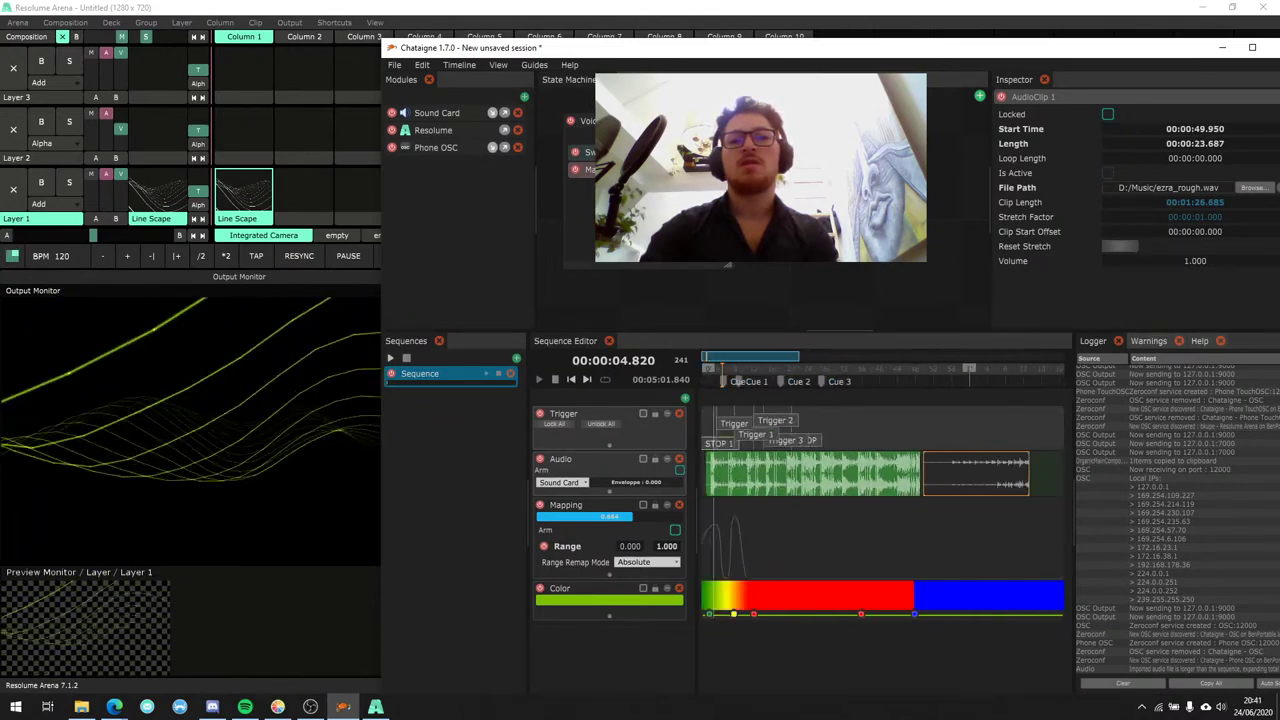
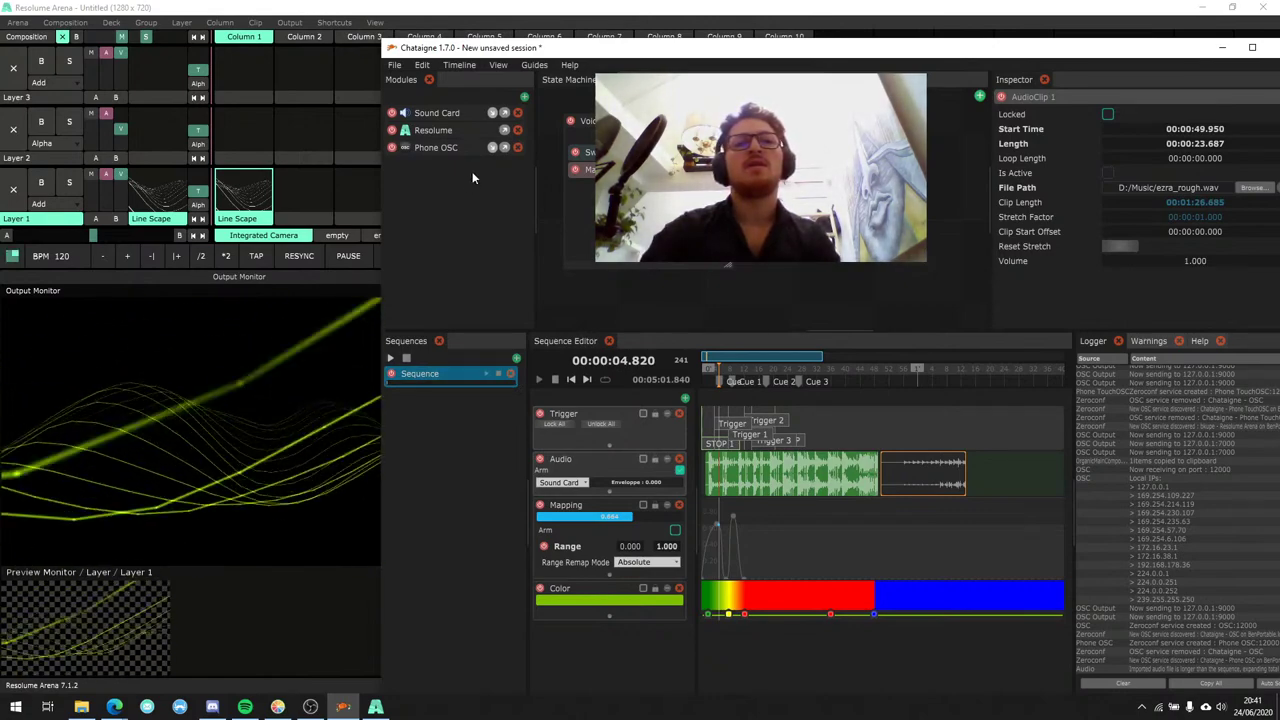
Check the Audio layer's output choice, the Sound Card module's parameters and the first audio clip's properties.
{"action": "left_click", "coordinate": [625, 466]}
{"action": "left_click", "coordinate": [579, 484]}
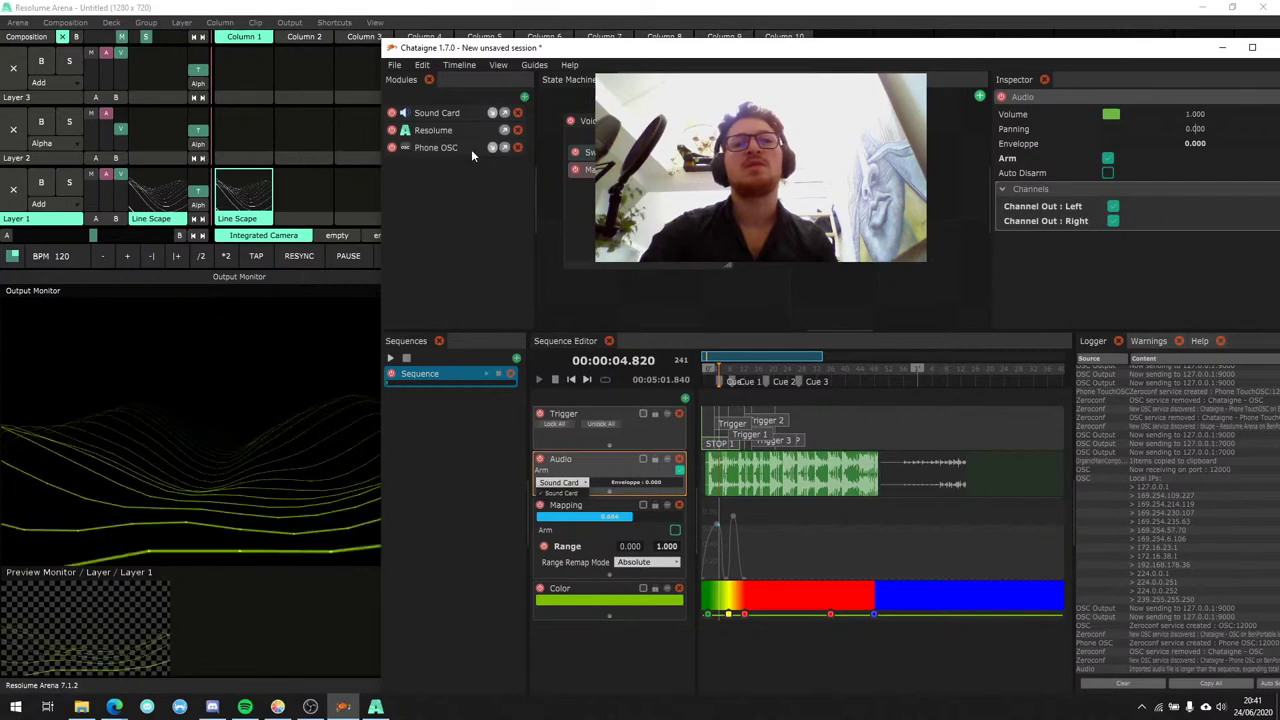
{"action": "left_click", "coordinate": [424, 114]}
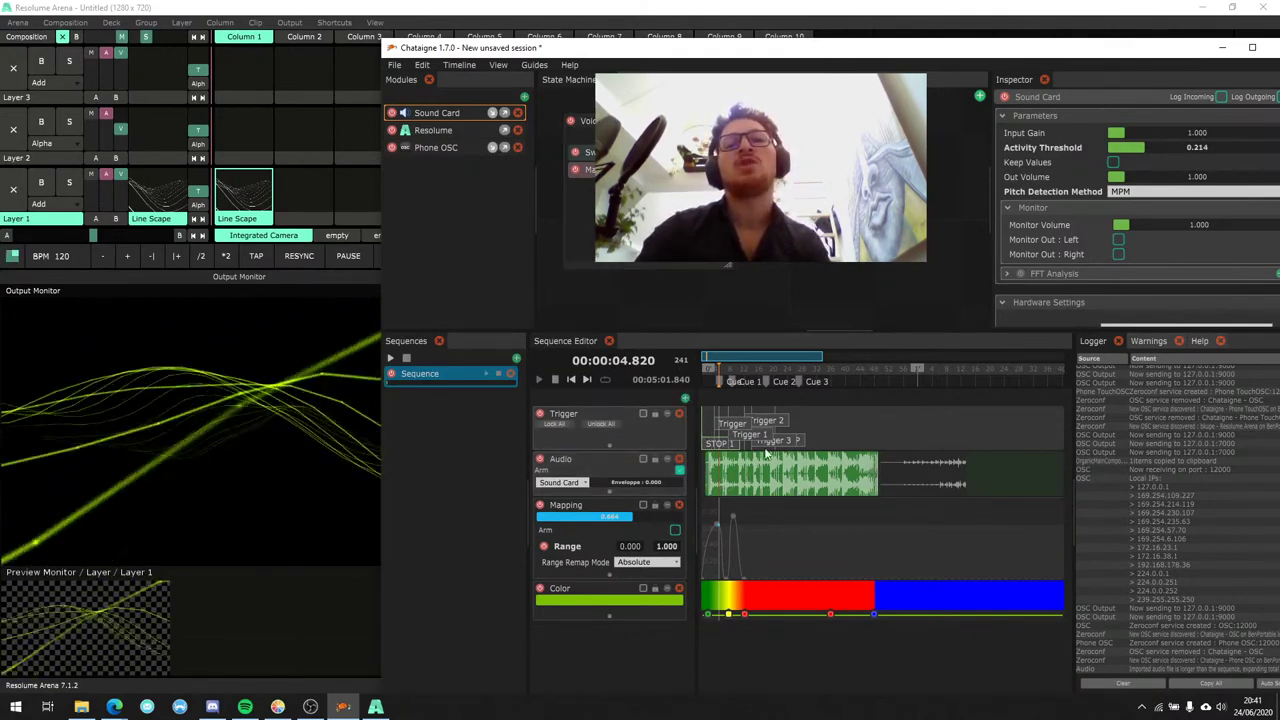
{"action": "left_click", "coordinate": [843, 487]}
{"action": "left_click_drag", "start_coordinate": [793, 482], "coordinate": [797, 482]}
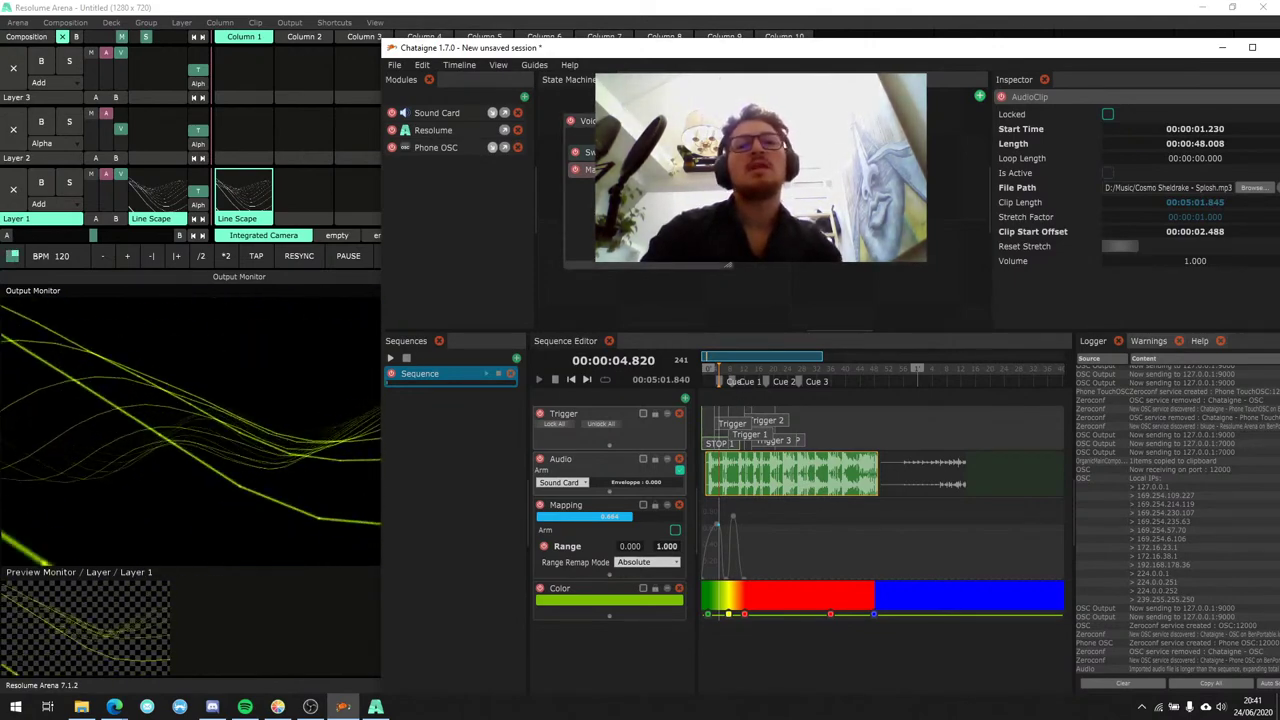
Add a Mapping 2D layer to the sequence and maximize the Chataigne window to make room for editing.
{"action": "left_click", "coordinate": [684, 399]}
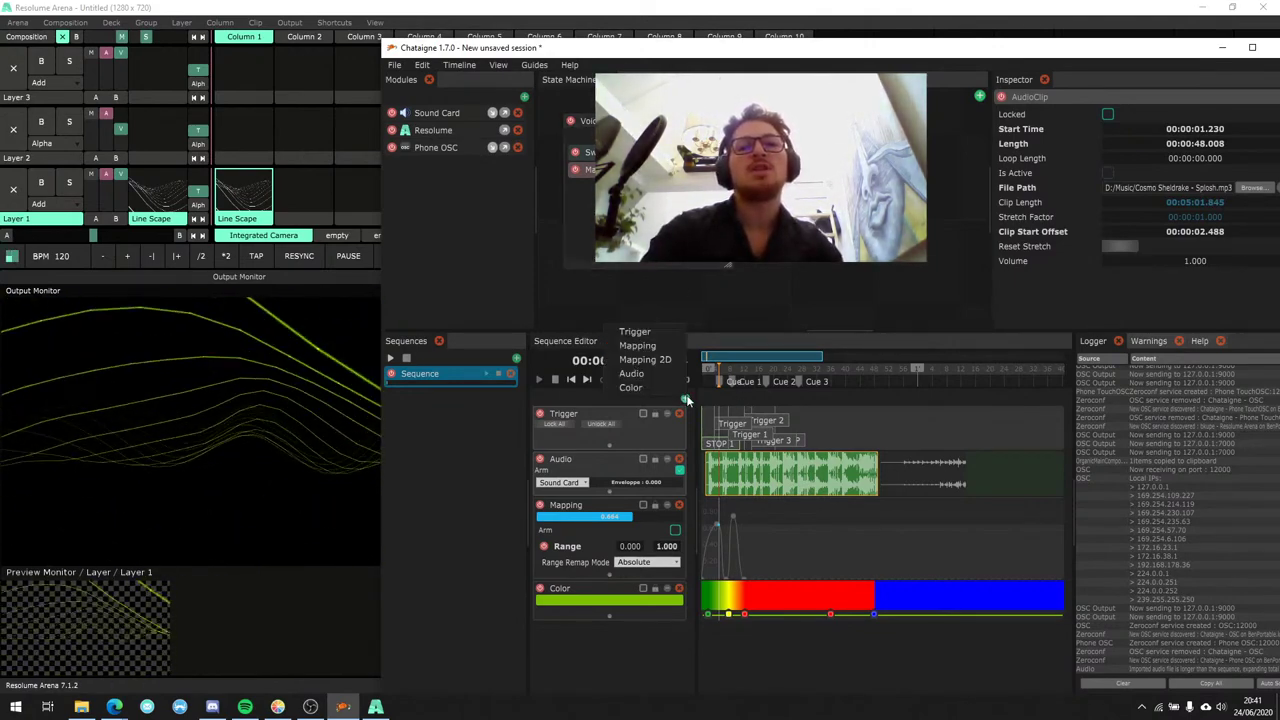
{"action": "left_click", "coordinate": [645, 359]}
{"action": "left_click_drag", "start_coordinate": [821, 330], "coordinate": [875, 458]}
{"action": "left_click_drag", "start_coordinate": [817, 337], "coordinate": [848, 327]}
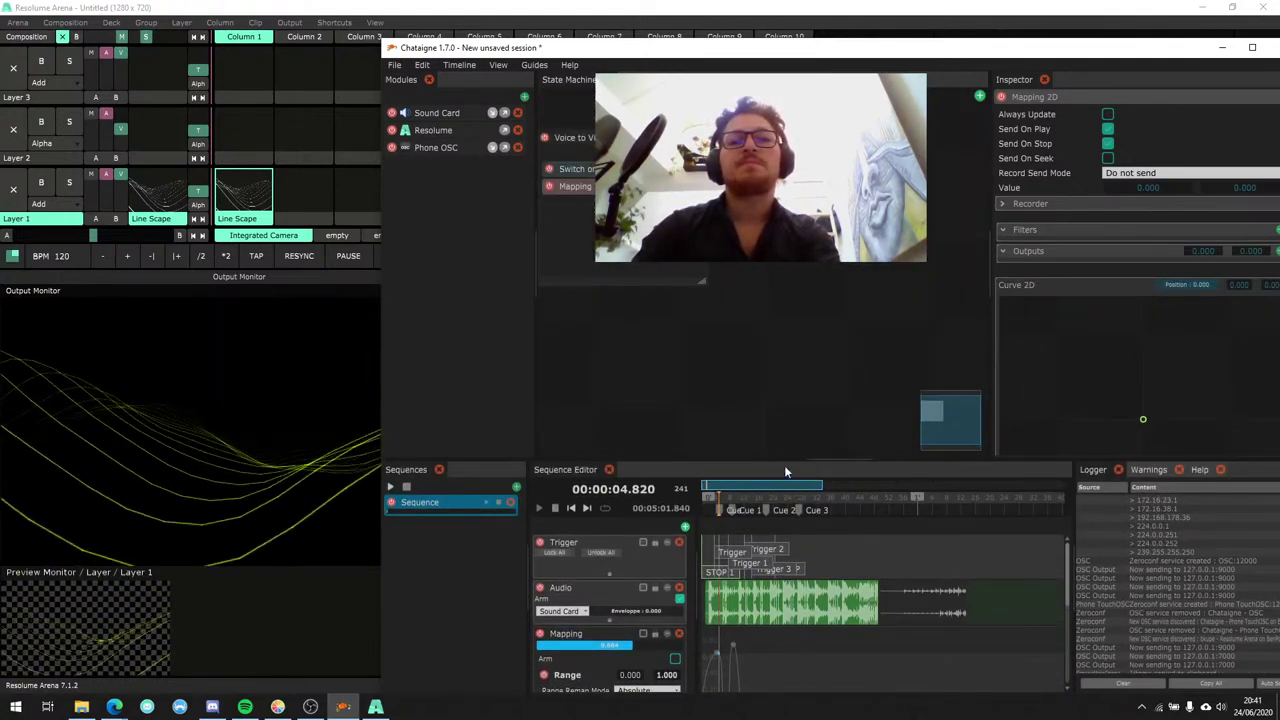
{"action": "left_click_drag", "start_coordinate": [802, 460], "coordinate": [809, 359]}
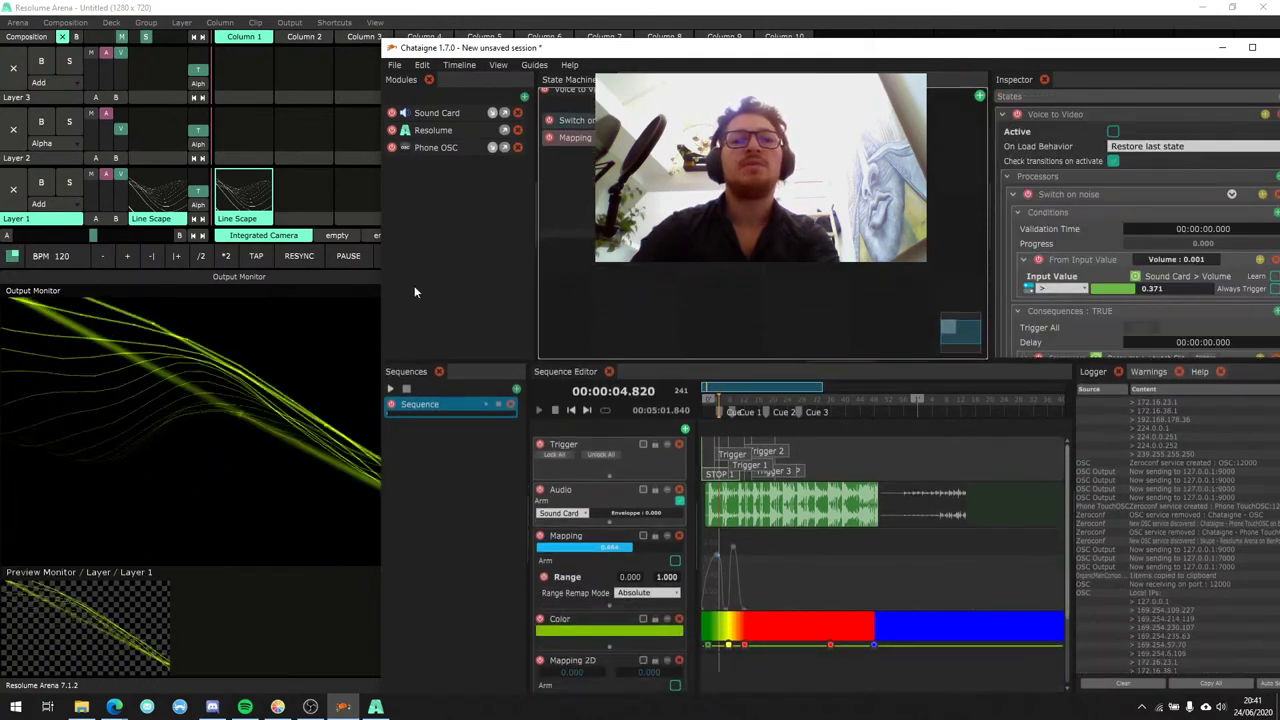
{"action": "double_click", "coordinate": [770, 50]}
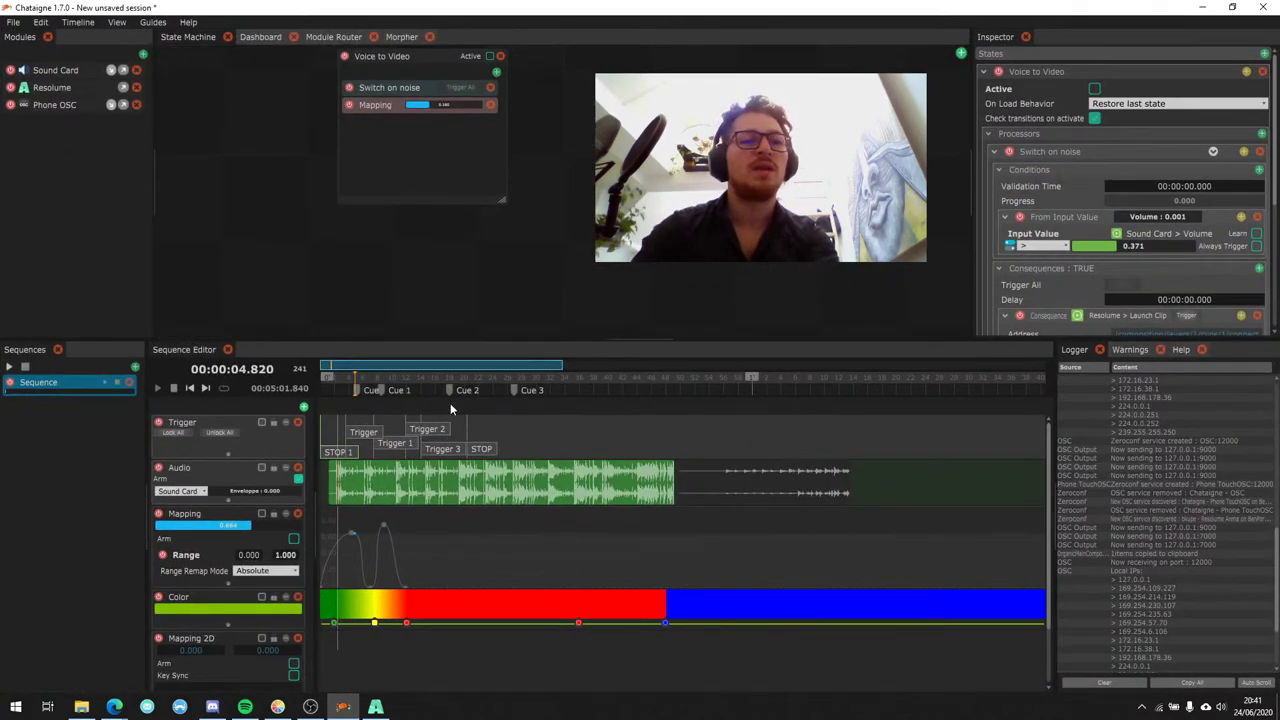
{"action": "scroll", "coordinate": [450, 403], "scroll_direction": "up", "scroll_amount": 3}
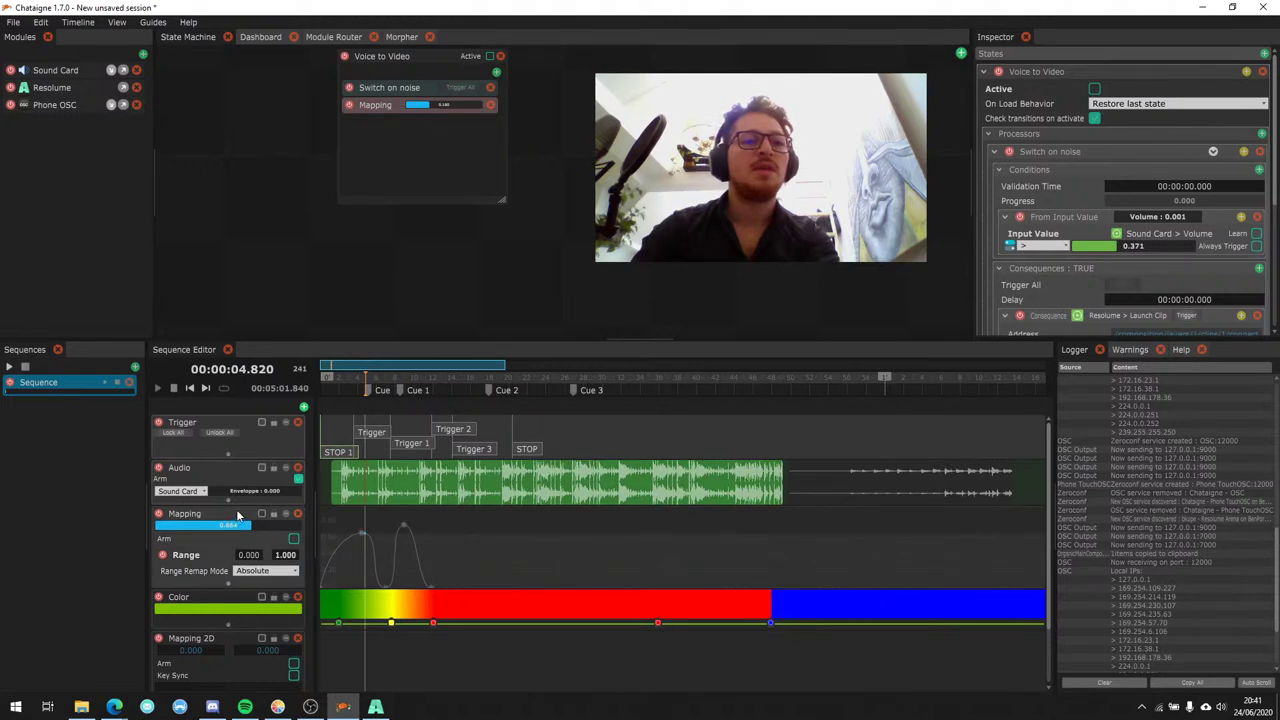
Add five zigzag keys to the Mapping layer's automation curve after the existing peaks and adjust the first ones.
{"action": "left_click", "coordinate": [257, 553]}
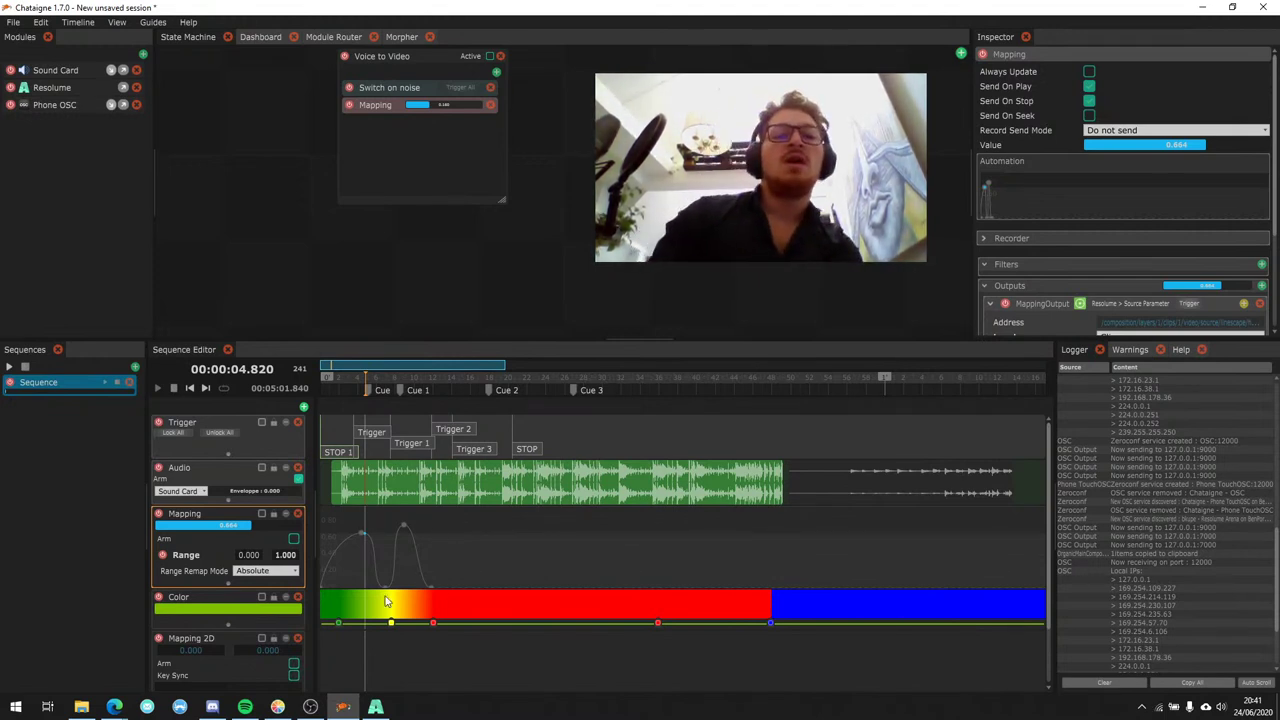
{"action": "left_click", "coordinate": [460, 545]}
{"action": "left_click", "coordinate": [487, 571]}
{"action": "left_click", "coordinate": [511, 529]}
{"action": "left_click", "coordinate": [551, 571]}
{"action": "left_click", "coordinate": [579, 533]}
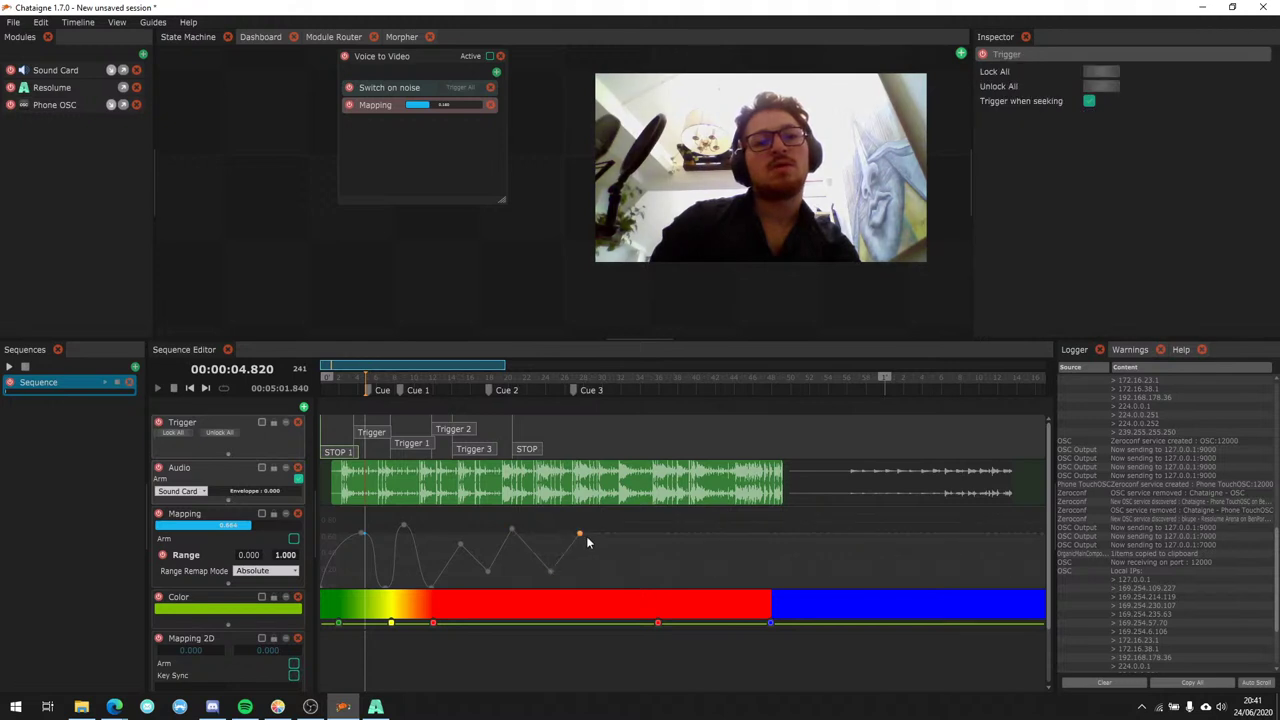
{"action": "left_click_drag", "start_coordinate": [487, 571], "coordinate": [490, 563]}
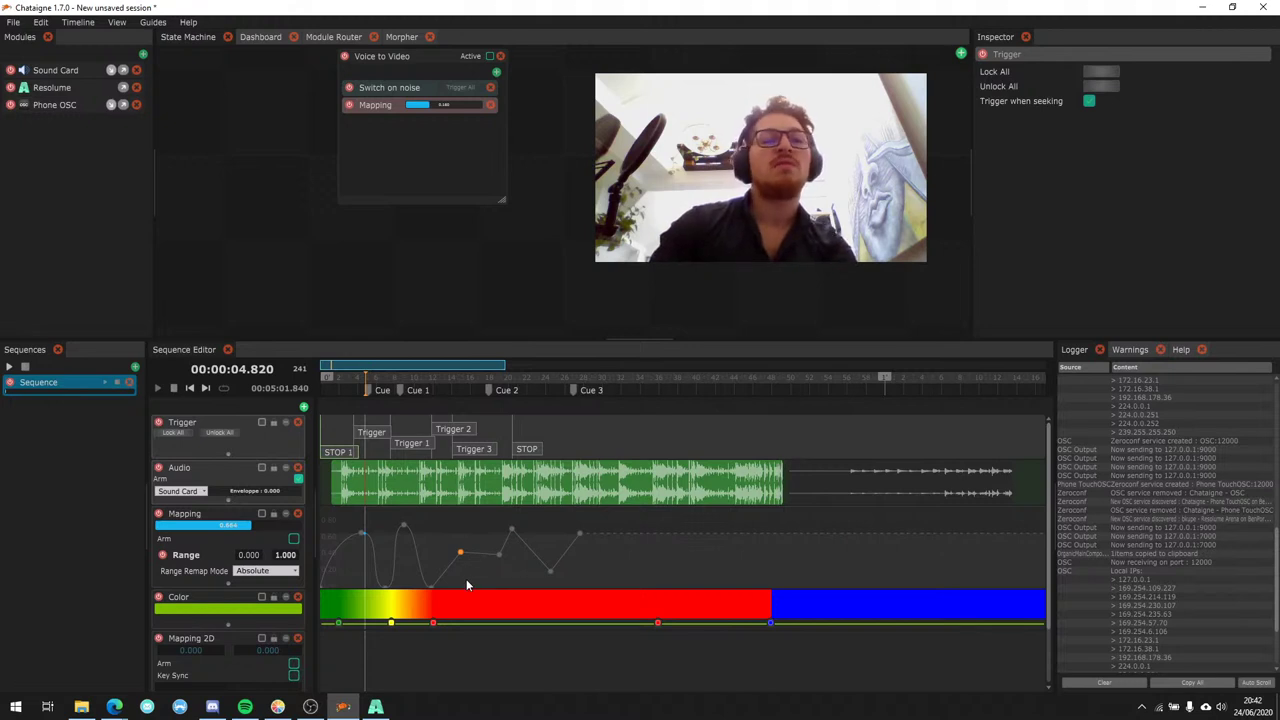
Redraw the Mapping layer's automation curve freehand as waves between about 12 and 48 seconds.
{"action": "mouse_move", "coordinate": [453, 586]}
{"action": "left_mouse_down"}
{"action": "mouse_move", "coordinate": [474, 537]}
{"action": "mouse_move", "coordinate": [495, 586]}
{"action": "mouse_move", "coordinate": [551, 543]}
{"action": "left_mouse_up"}
{"action": "mouse_move", "coordinate": [636, 582]}
{"action": "left_mouse_down"}
{"action": "mouse_move", "coordinate": [708, 538]}
{"action": "mouse_move", "coordinate": [788, 562]}
{"action": "left_mouse_up"}
{"action": "mouse_move", "coordinate": [478, 374]}
{"action": "left_mouse_down"}
{"action": "mouse_move", "coordinate": [379, 537]}
{"action": "mouse_move", "coordinate": [702, 563]}
{"action": "left_mouse_up"}
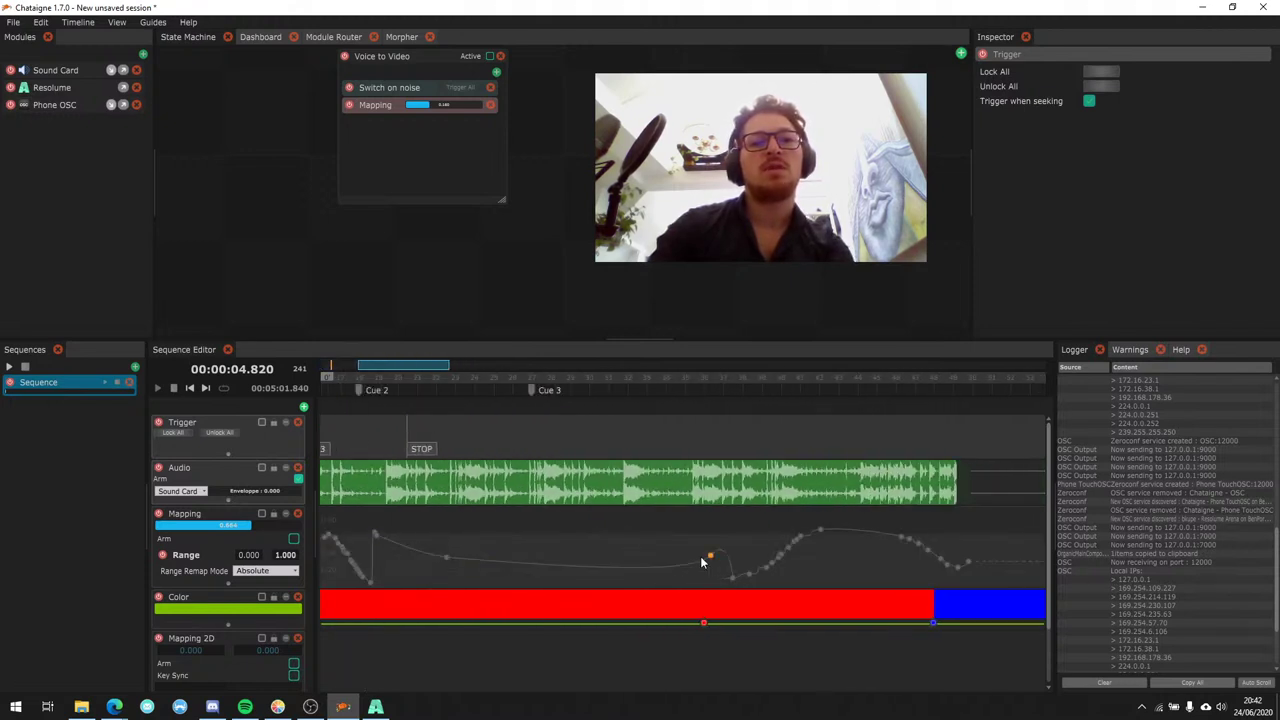
{"action": "left_click_drag", "start_coordinate": [497, 370], "coordinate": [398, 372]}
{"action": "left_click_drag", "start_coordinate": [485, 580], "coordinate": [995, 564]}
{"action": "mouse_move", "coordinate": [475, 558]}
{"action": "left_mouse_down"}
{"action": "mouse_move", "coordinate": [783, 532]}
{"action": "mouse_move", "coordinate": [965, 565]}
{"action": "left_mouse_up"}
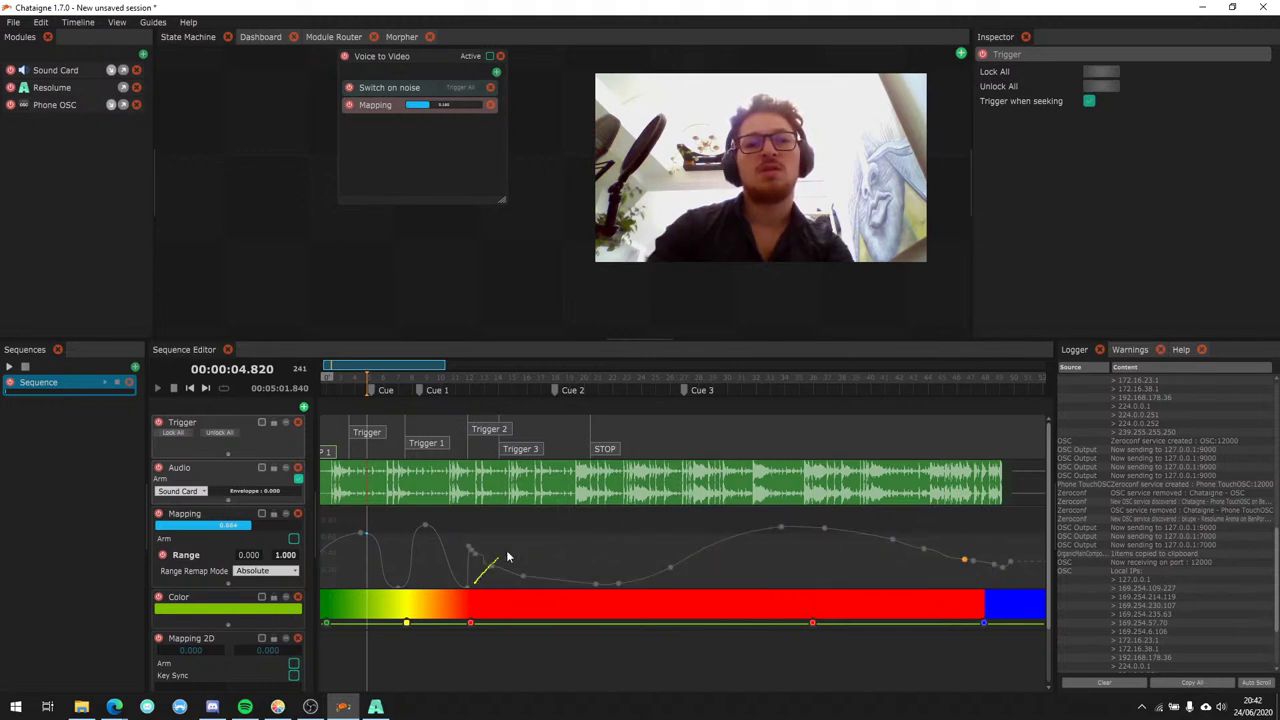
{"action": "mouse_move", "coordinate": [507, 556]}
{"action": "left_mouse_down"}
{"action": "mouse_move", "coordinate": [544, 523]}
{"action": "mouse_move", "coordinate": [657, 556]}
{"action": "mouse_move", "coordinate": [991, 547]}
{"action": "left_mouse_up"}
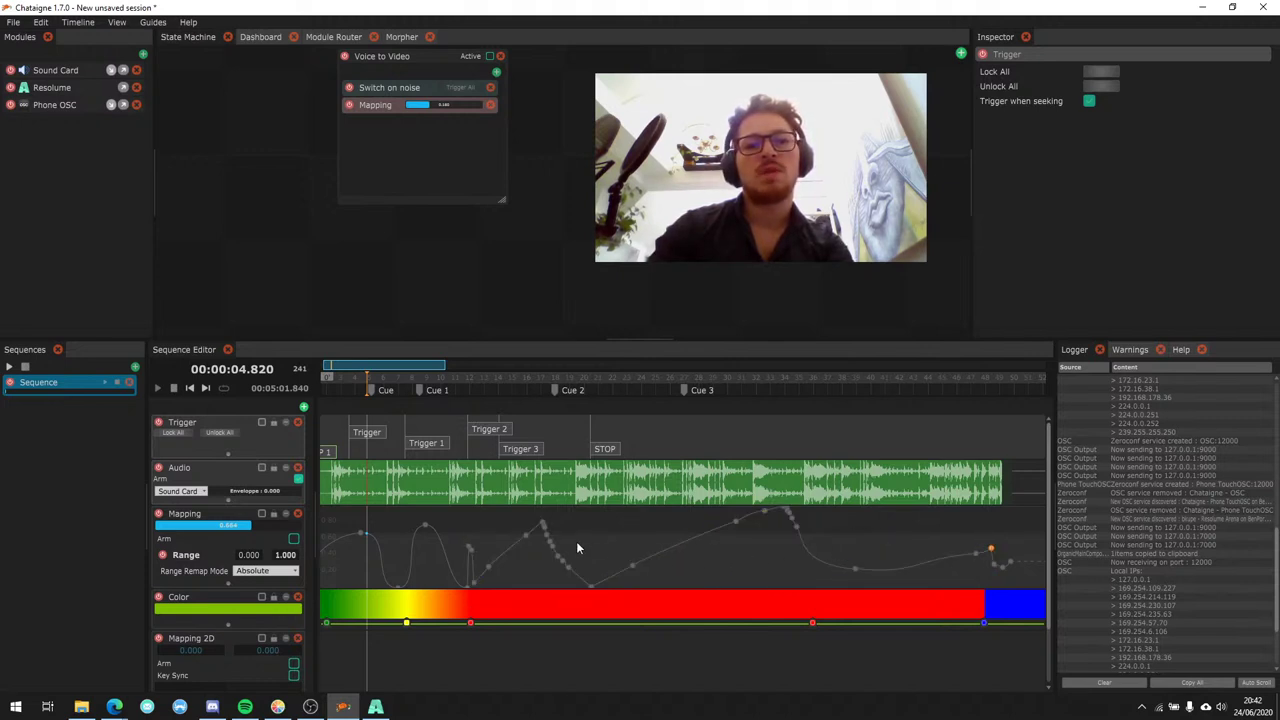
Thin out the clustered keys on the redrawn Mapping curve's first slopes and adjust the key near the peak at about 34 seconds.
{"action": "left_click_drag", "start_coordinate": [560, 550], "coordinate": [537, 580]}
{"action": "key", "text": "Delete"}
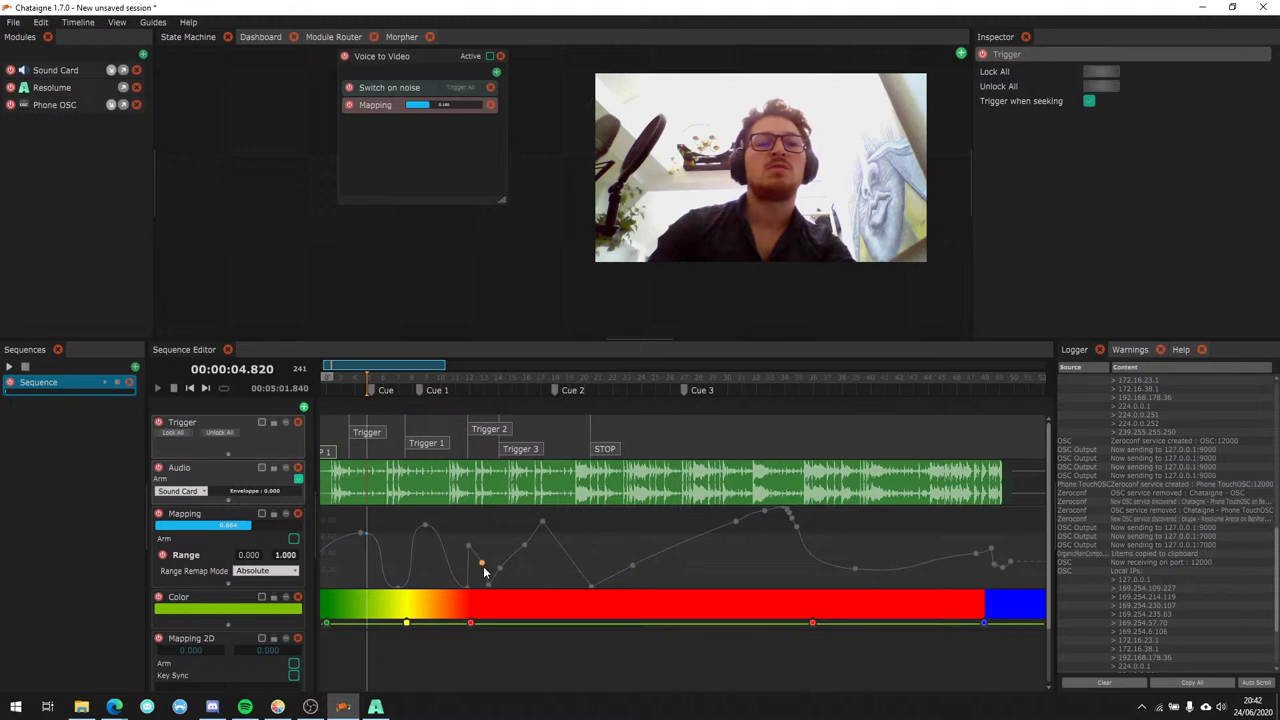
{"action": "mouse_move", "coordinate": [784, 512]}
{"action": "left_mouse_down"}
{"action": "mouse_move", "coordinate": [797, 510]}
{"action": "mouse_move", "coordinate": [788, 526]}
{"action": "left_mouse_up"}
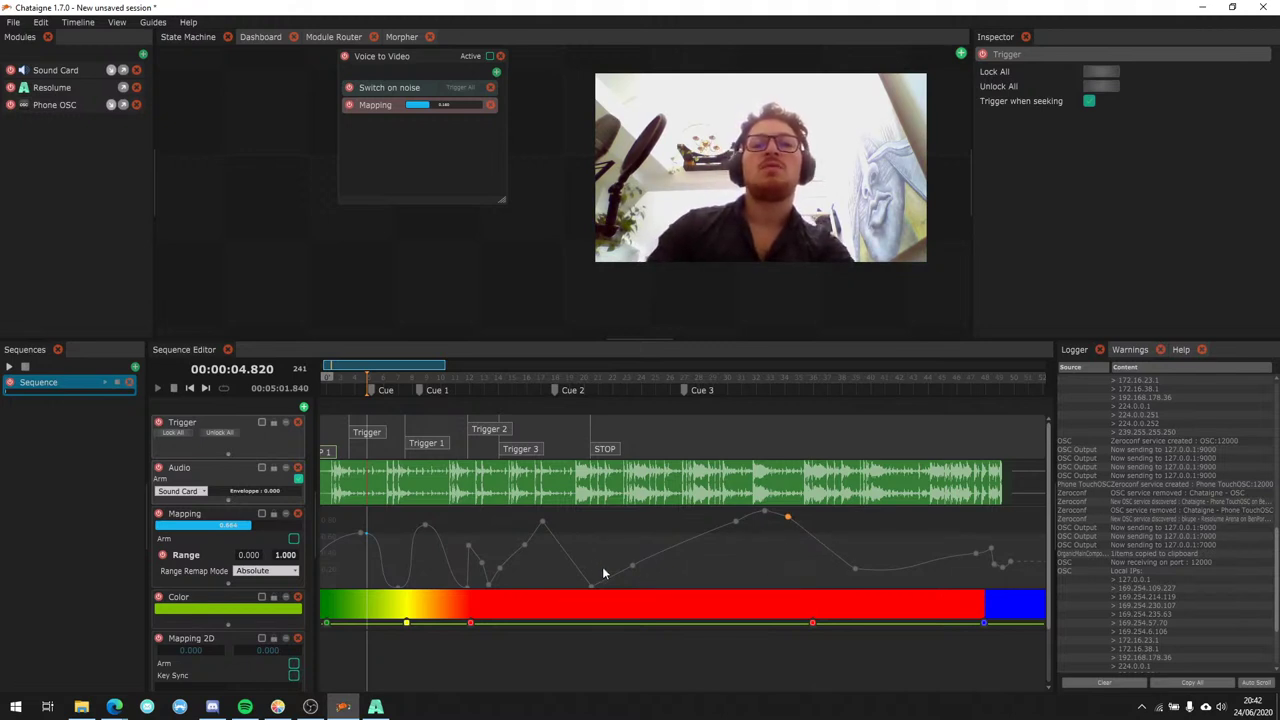
Delete the Mapping curve's keys from about 14 seconds onward and undo the last edit.
{"action": "left_click_drag", "start_coordinate": [502, 518], "coordinate": [1020, 612]}
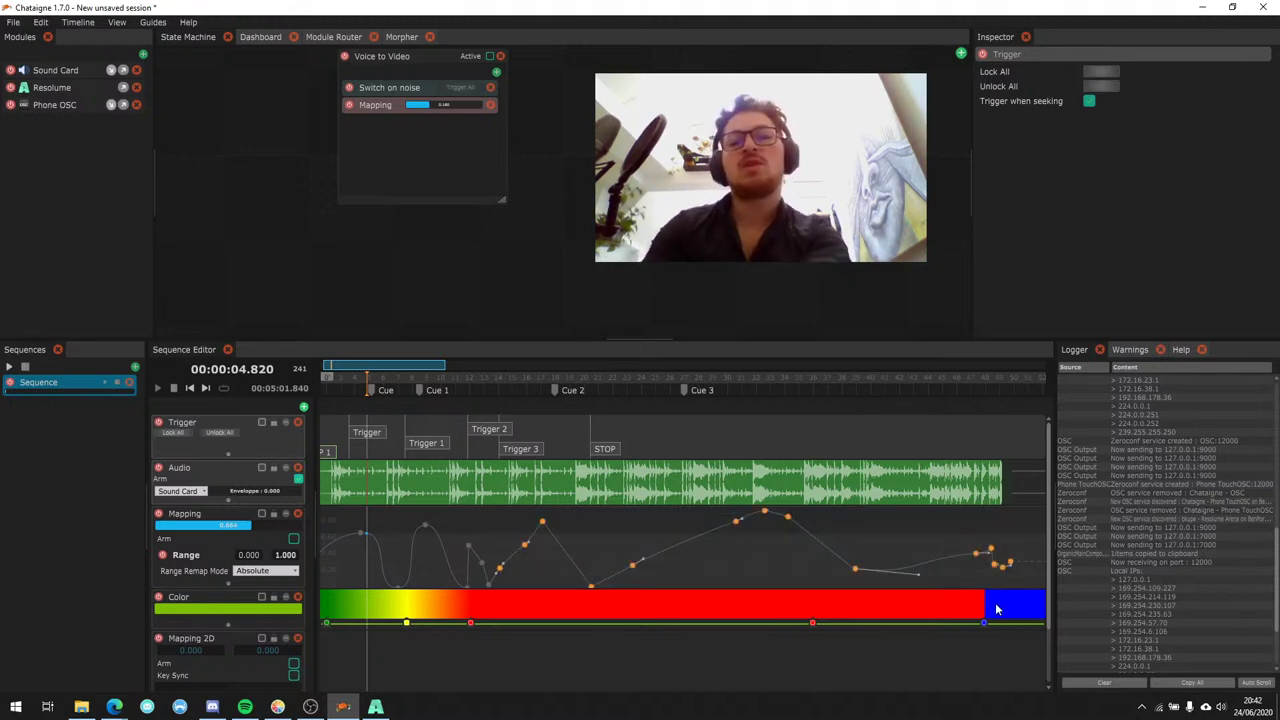
{"action": "key", "text": "Delete"}
{"action": "key", "text": "ctrl+z"}
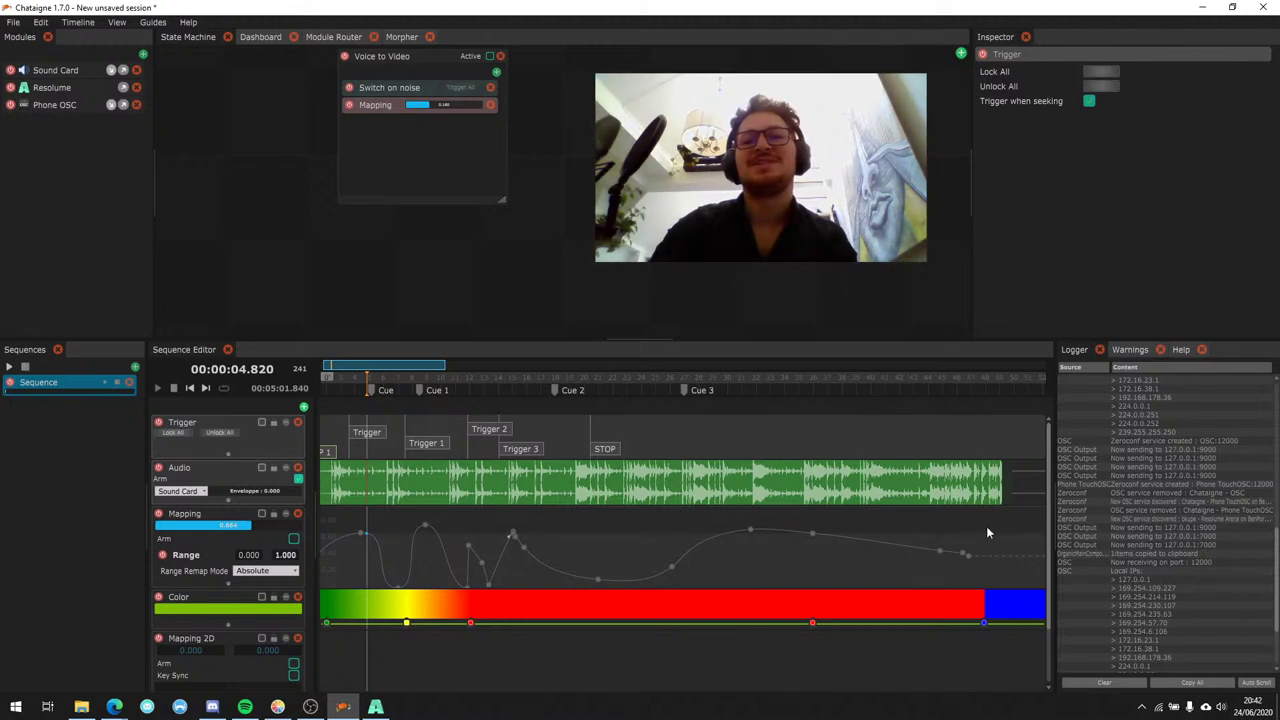
Redraw the Mapping curve freehand between about 19 and 43 seconds as waves of decreasing height.
{"action": "left_click_drag", "start_coordinate": [1002, 524], "coordinate": [274, 640]}
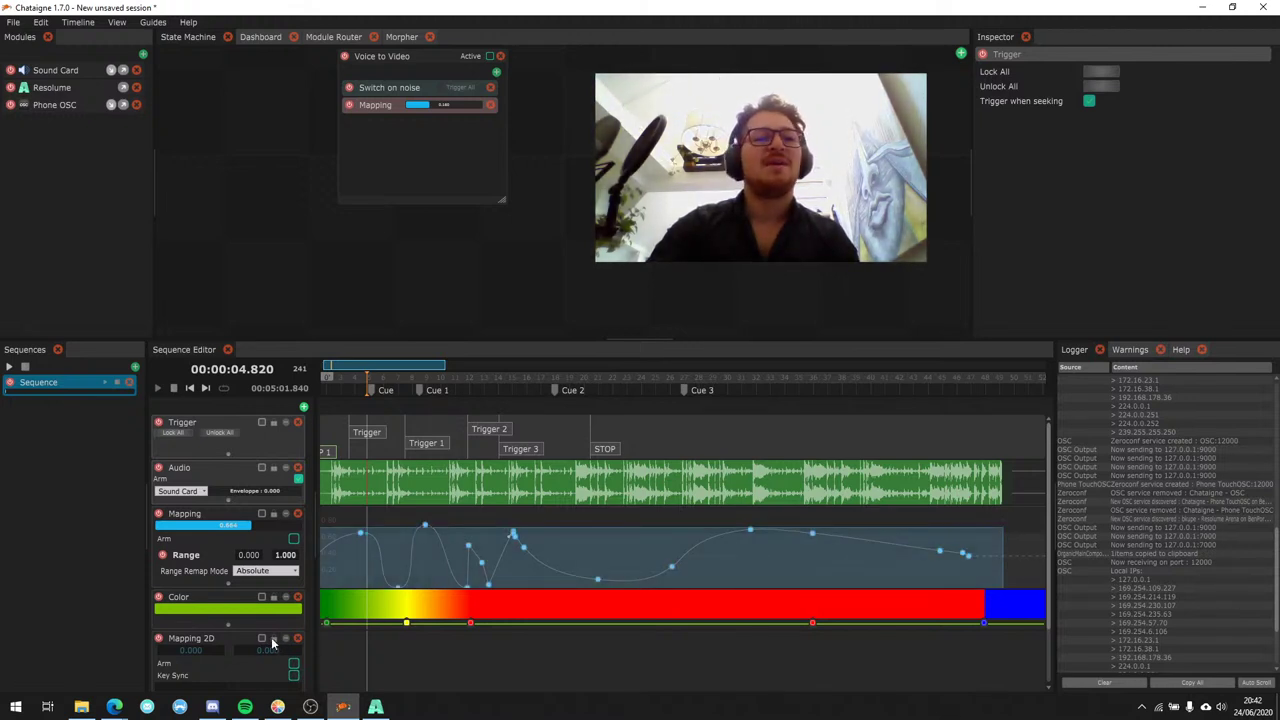
{"action": "left_click", "coordinate": [636, 575]}
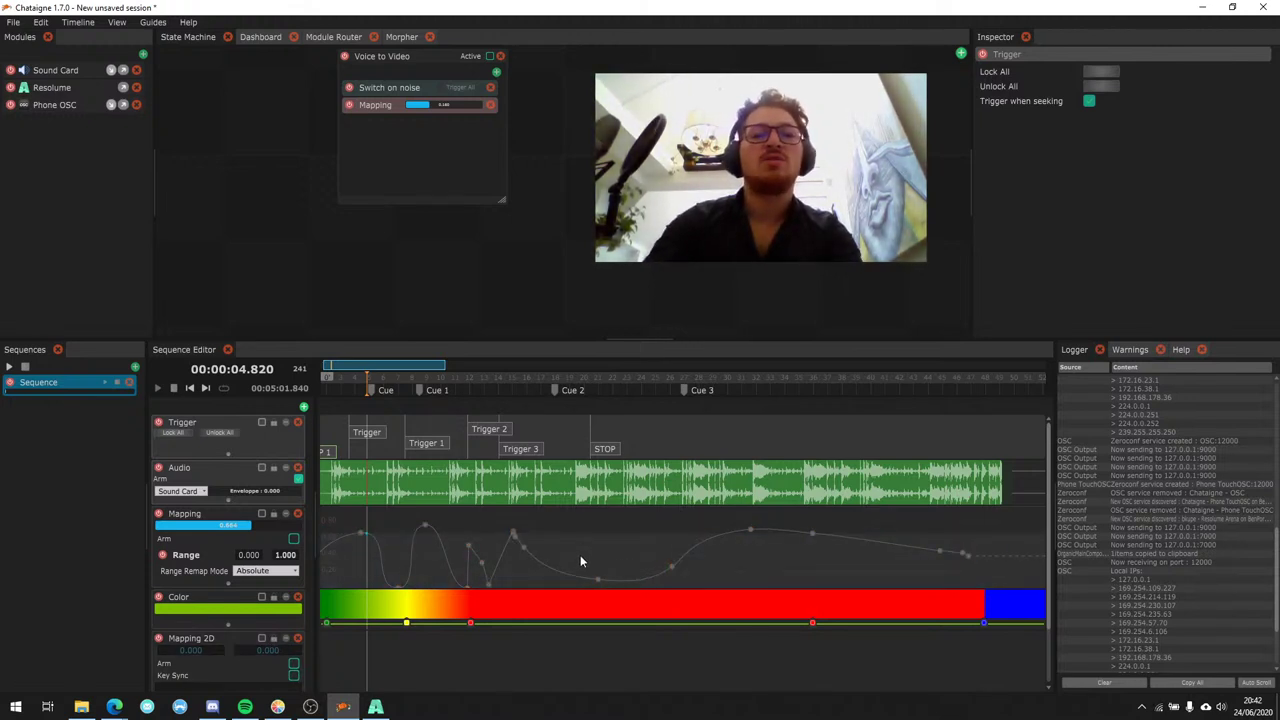
{"action": "left_click_drag", "start_coordinate": [565, 527], "coordinate": [914, 546]}
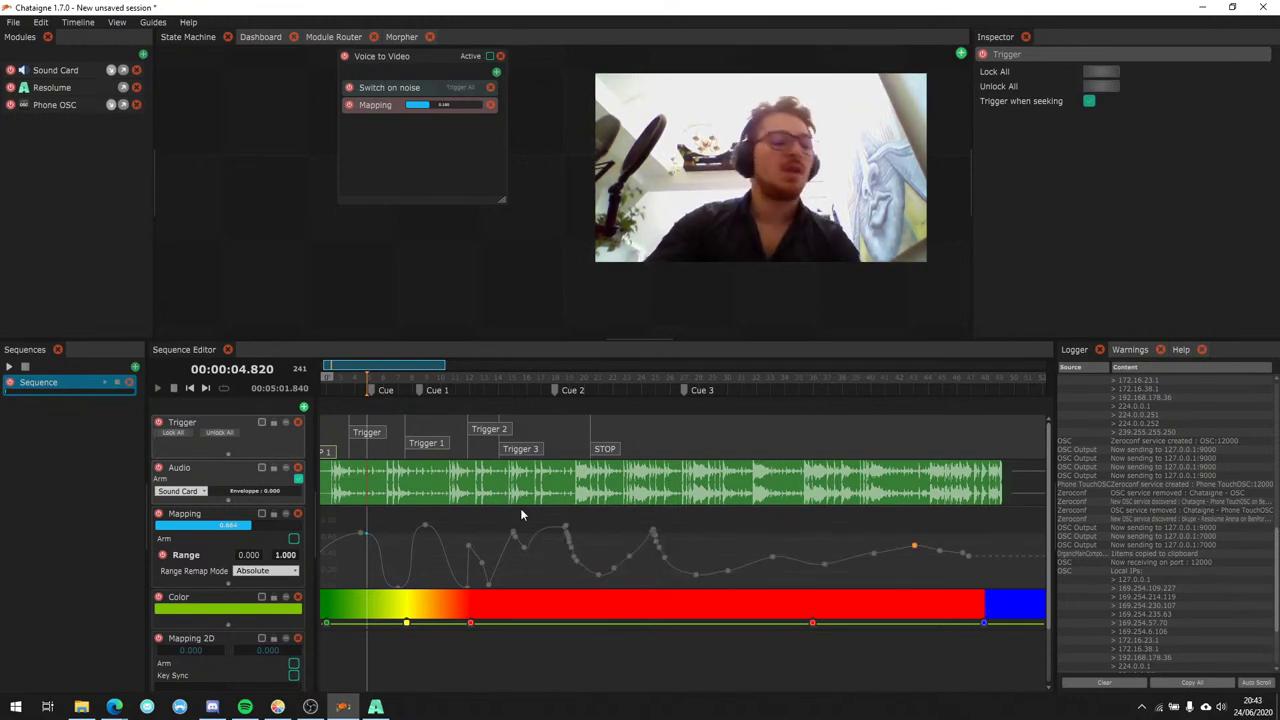
{"action": "scroll", "coordinate": [368, 363], "scroll_direction": "down", "scroll_amount": 5}
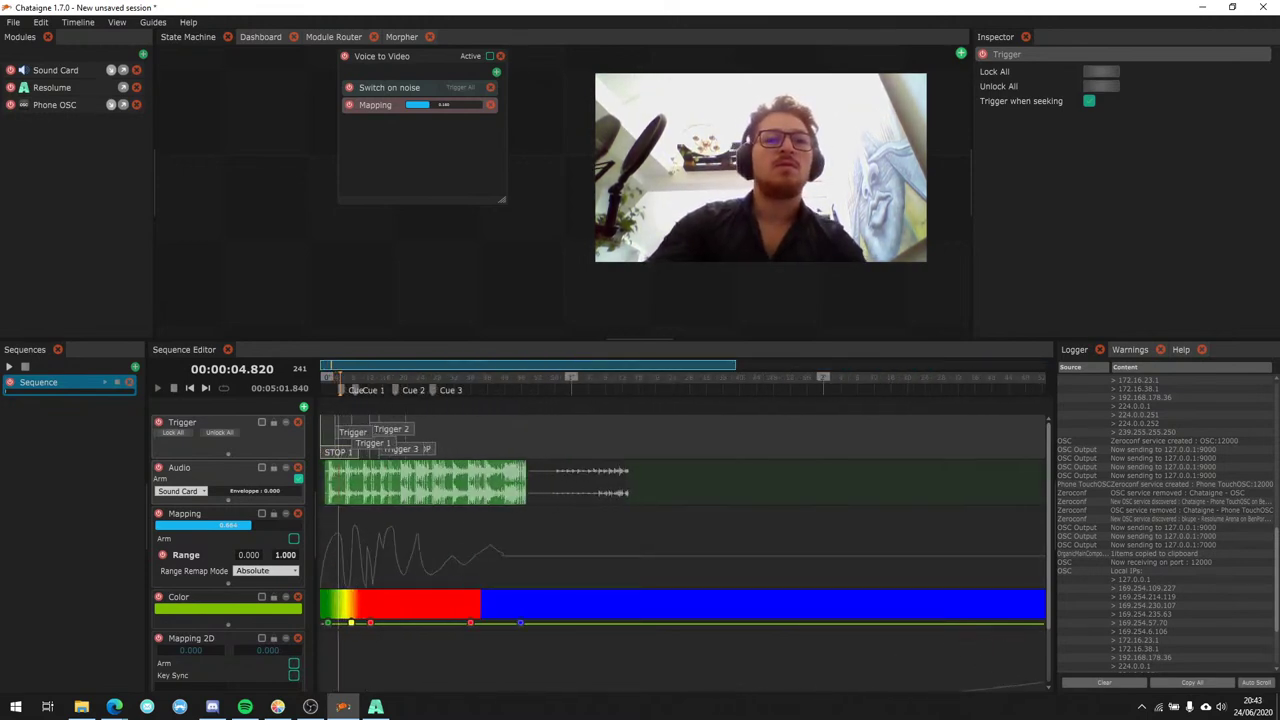
{"action": "scroll", "coordinate": [368, 363], "scroll_direction": "up", "scroll_amount": 5}
Set the input value of the Mapping layer's Recorder to Phone OSC > /1/fader1.
{"action": "left_click", "coordinate": [220, 515]}
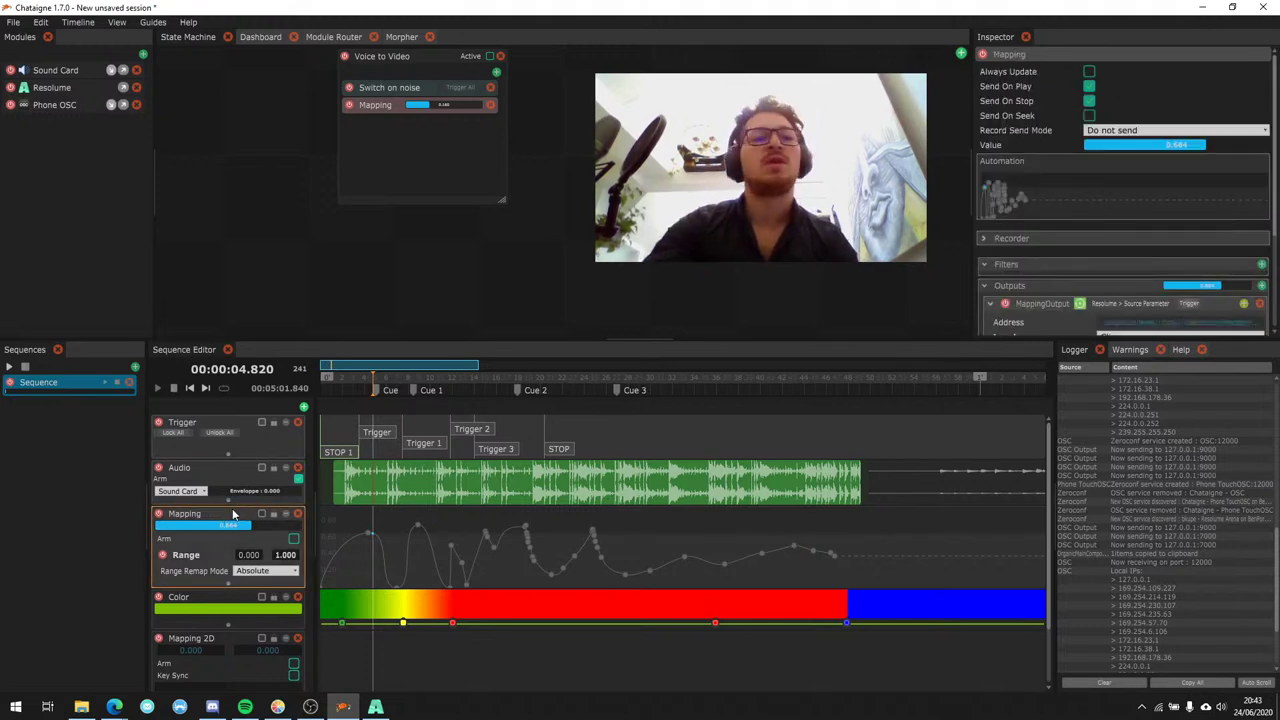
{"action": "scroll", "coordinate": [1164, 211], "scroll_direction": "down", "scroll_amount": 1}
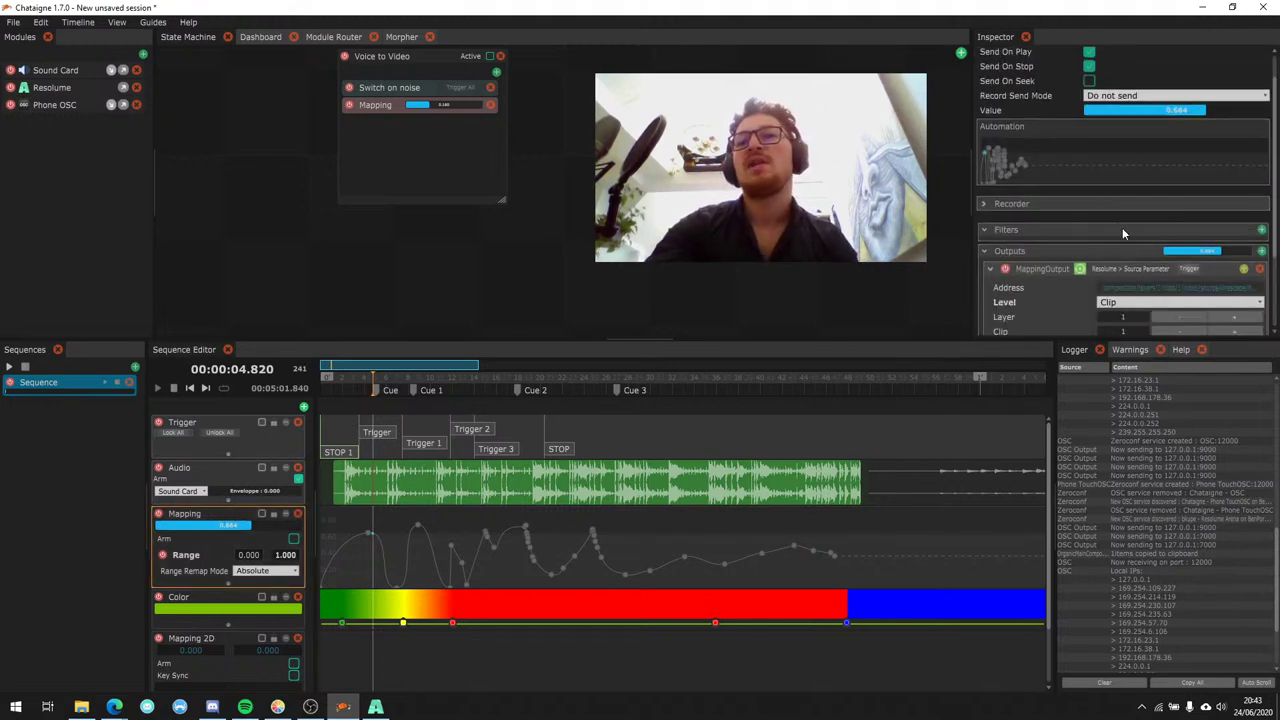
{"action": "left_click", "coordinate": [1042, 207]}
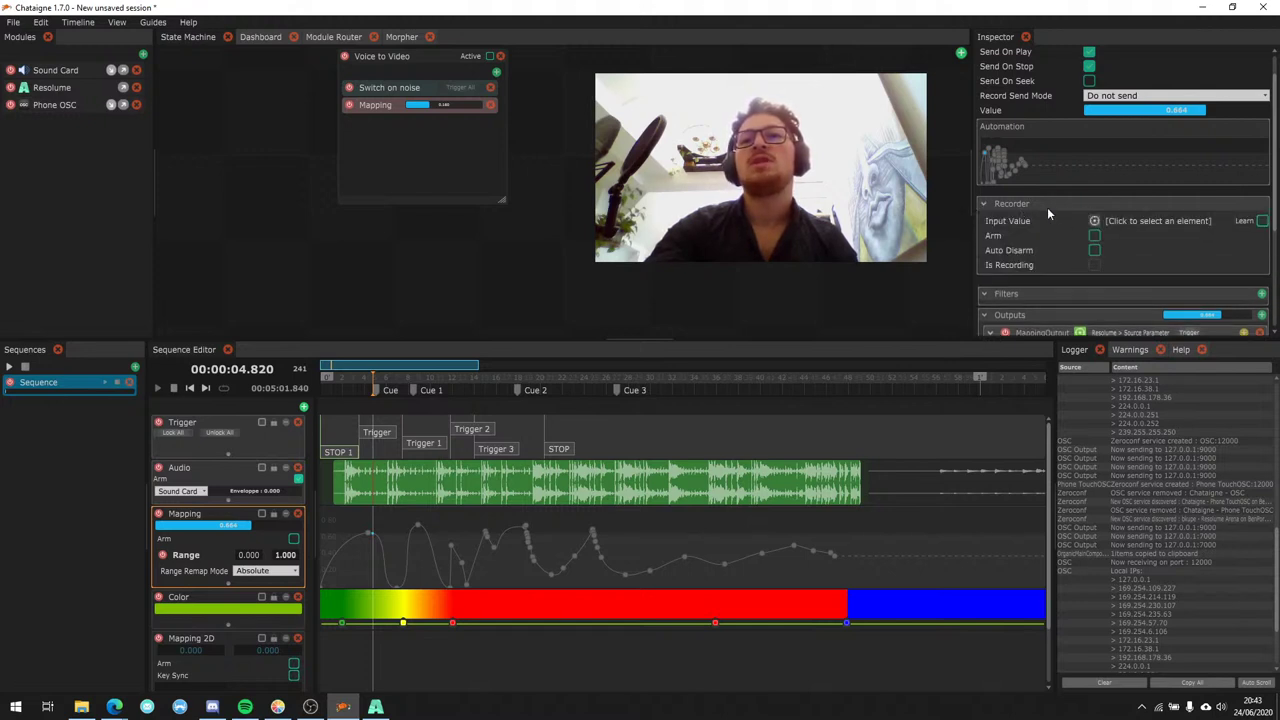
{"action": "left_click", "coordinate": [1118, 220]}
{"action": "mouse_move", "coordinate": [1080, 257]}
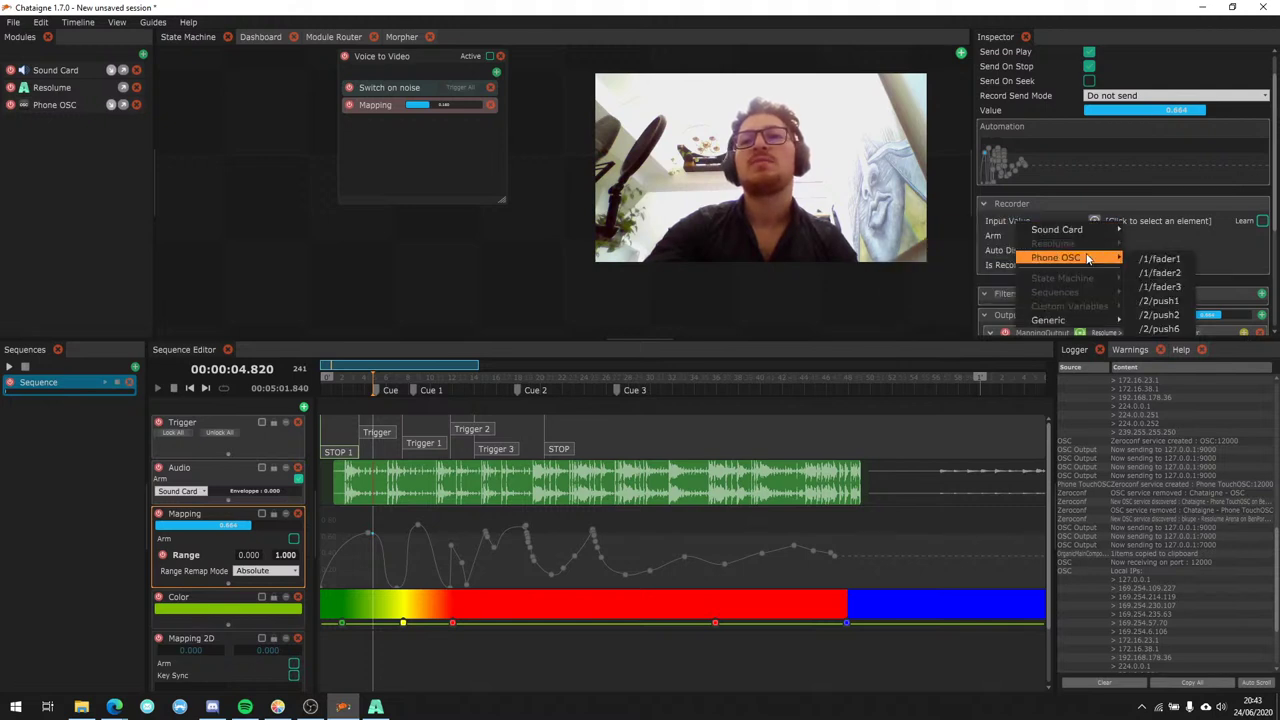
{"action": "left_click", "coordinate": [1168, 257]}
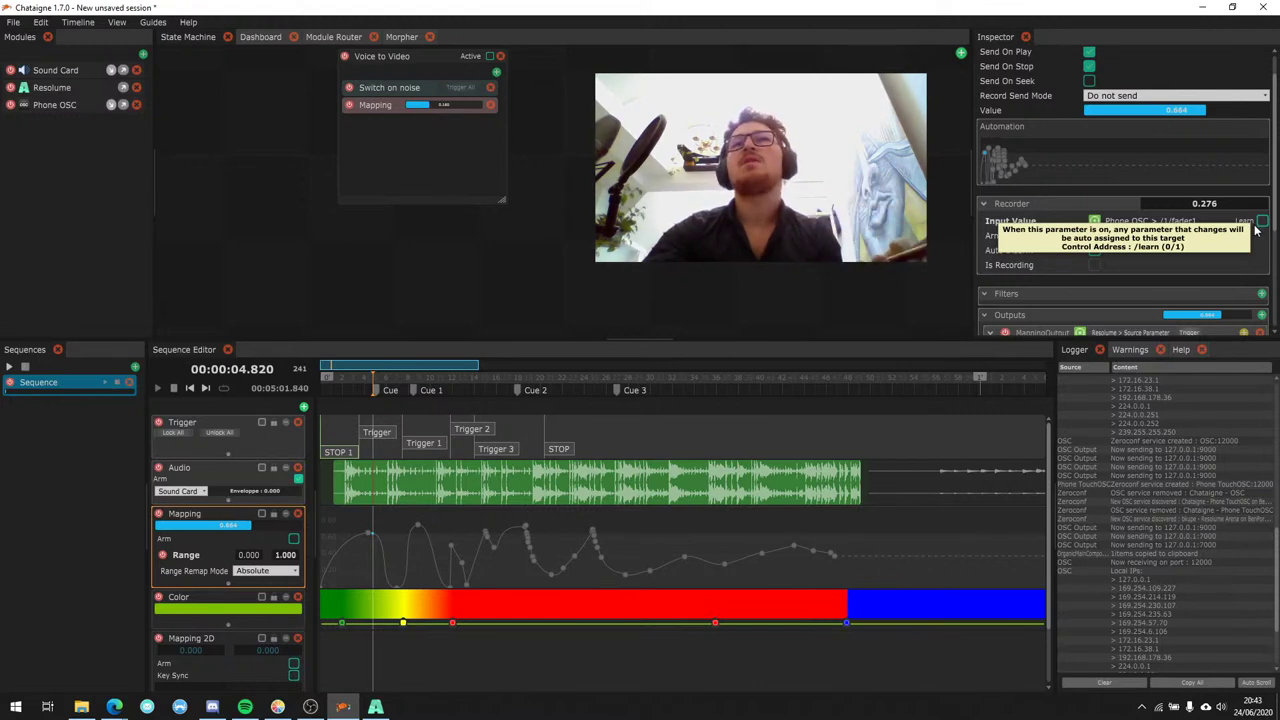
Reassign the Recorder's input value to Phone OSC > /1/fader2 using Learn.
{"action": "left_click", "coordinate": [1149, 222]}
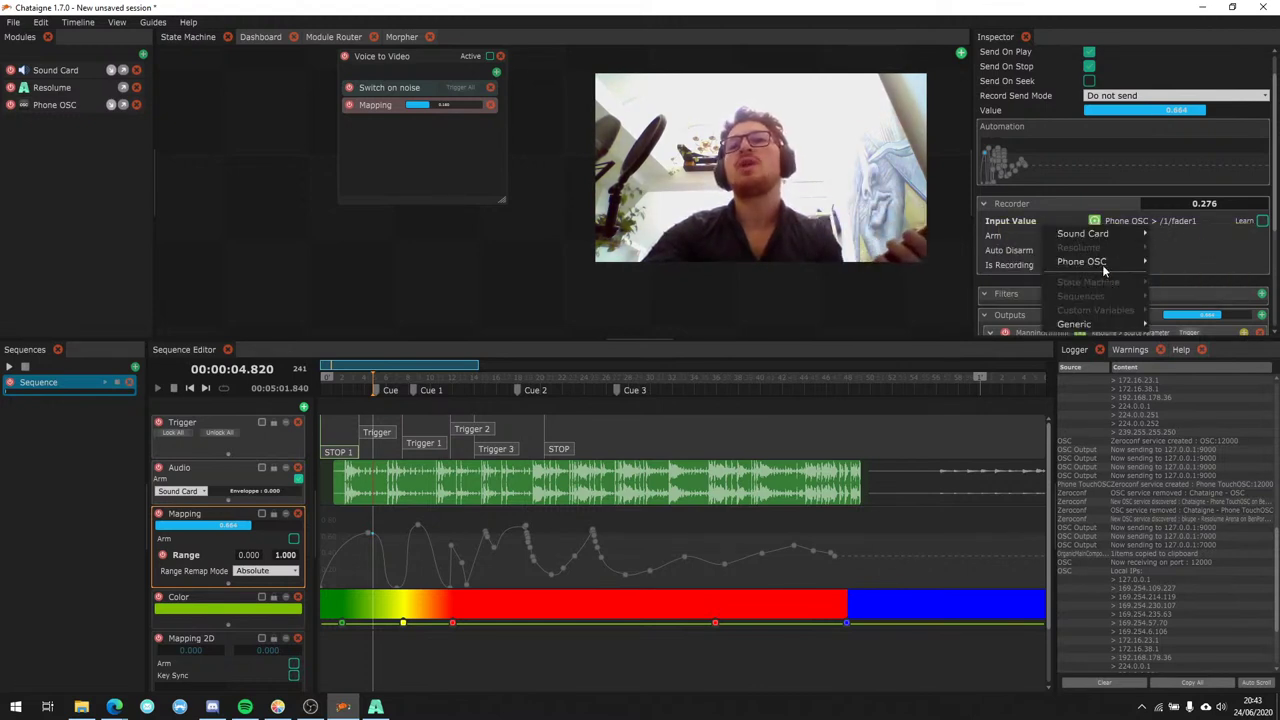
{"action": "mouse_move", "coordinate": [1107, 261]}
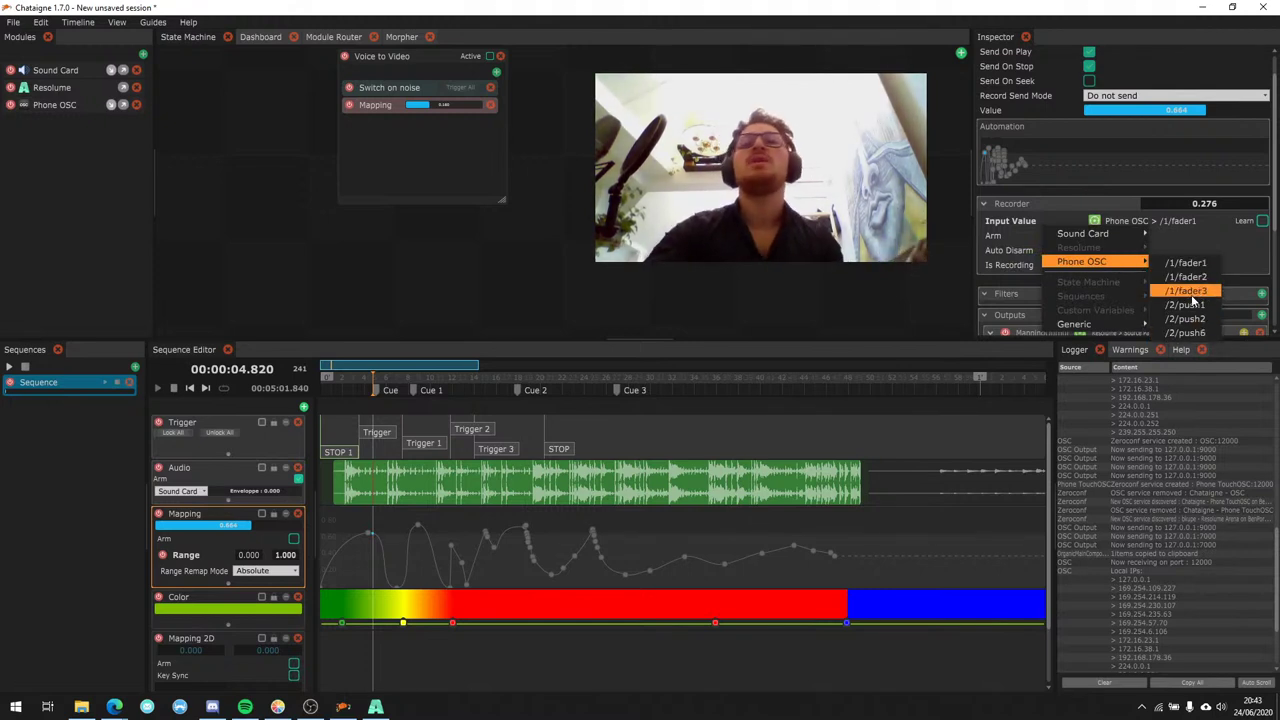
{"action": "left_click", "coordinate": [1263, 222]}
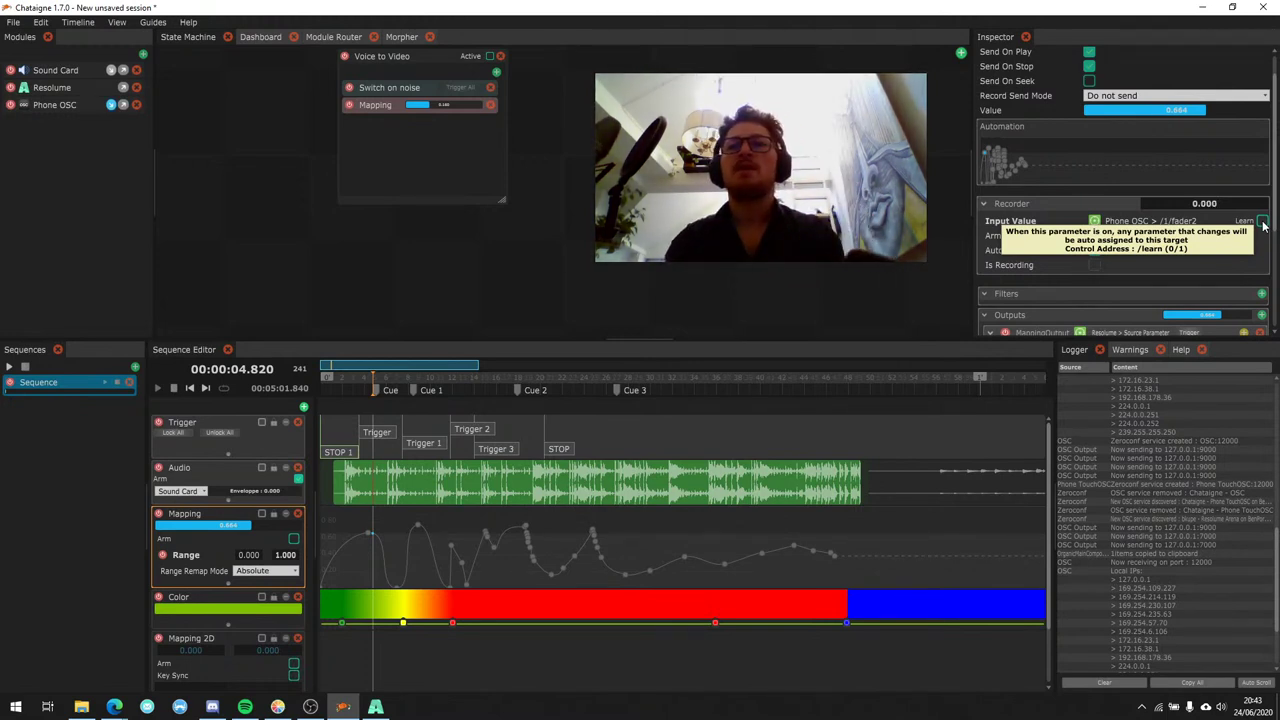
Move the playhead to the start of the sequence and arm the Mapping layer for recording.
{"action": "scroll", "coordinate": [908, 429], "scroll_direction": "down", "scroll_amount": 1}
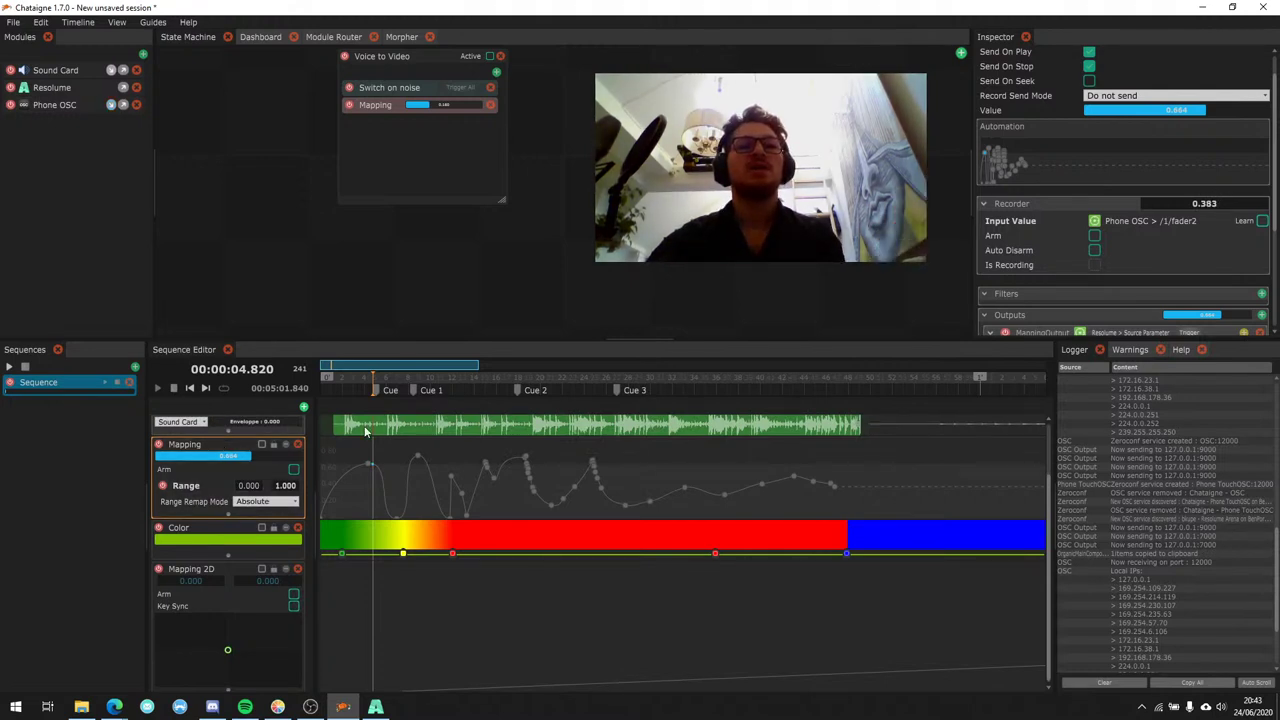
{"action": "left_click", "coordinate": [320, 393]}
{"action": "left_click", "coordinate": [293, 469]}
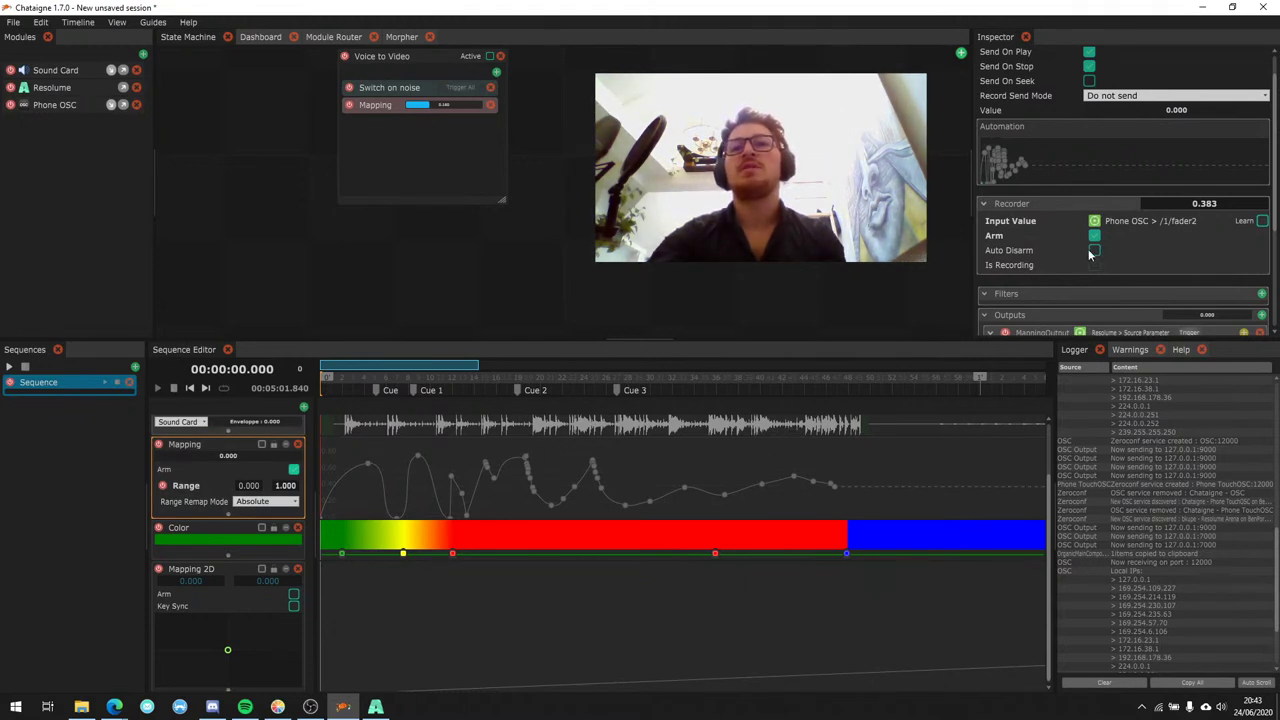
Enable Auto Disarm on the Mapping layer's Recorder and keep the layer armed.
{"action": "left_click", "coordinate": [1094, 250]}
{"action": "left_click", "coordinate": [292, 471]}
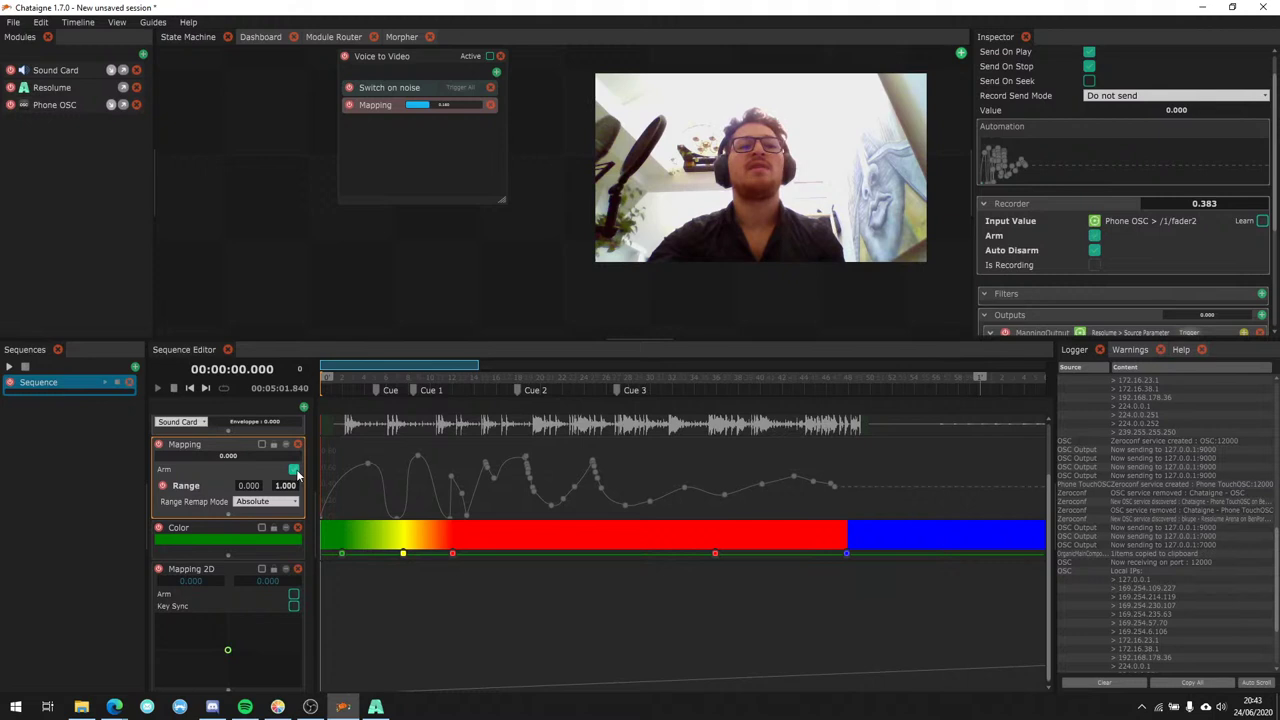
{"action": "left_click", "coordinate": [293, 469]}
Record the phone fader onto the Mapping layer from about 1 to 24 seconds, disabling the Audio layer during the take.
{"action": "key", "text": "space"}
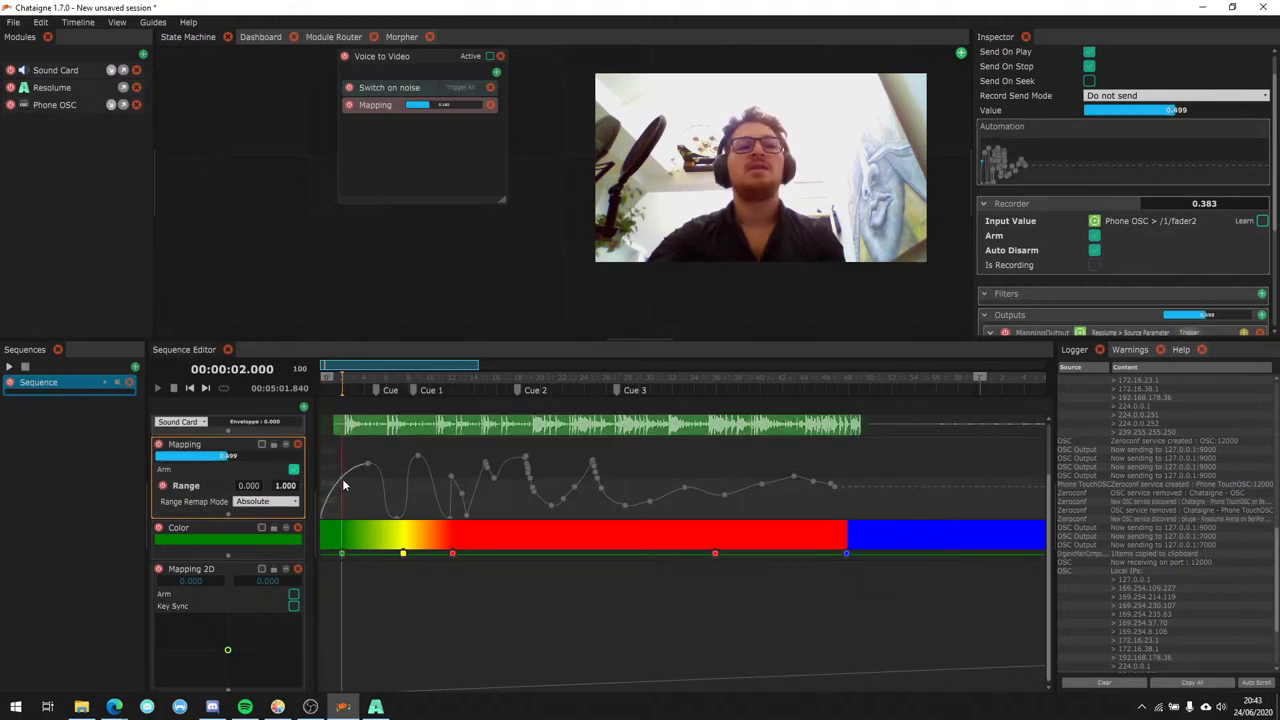
{"action": "key", "text": "space"}
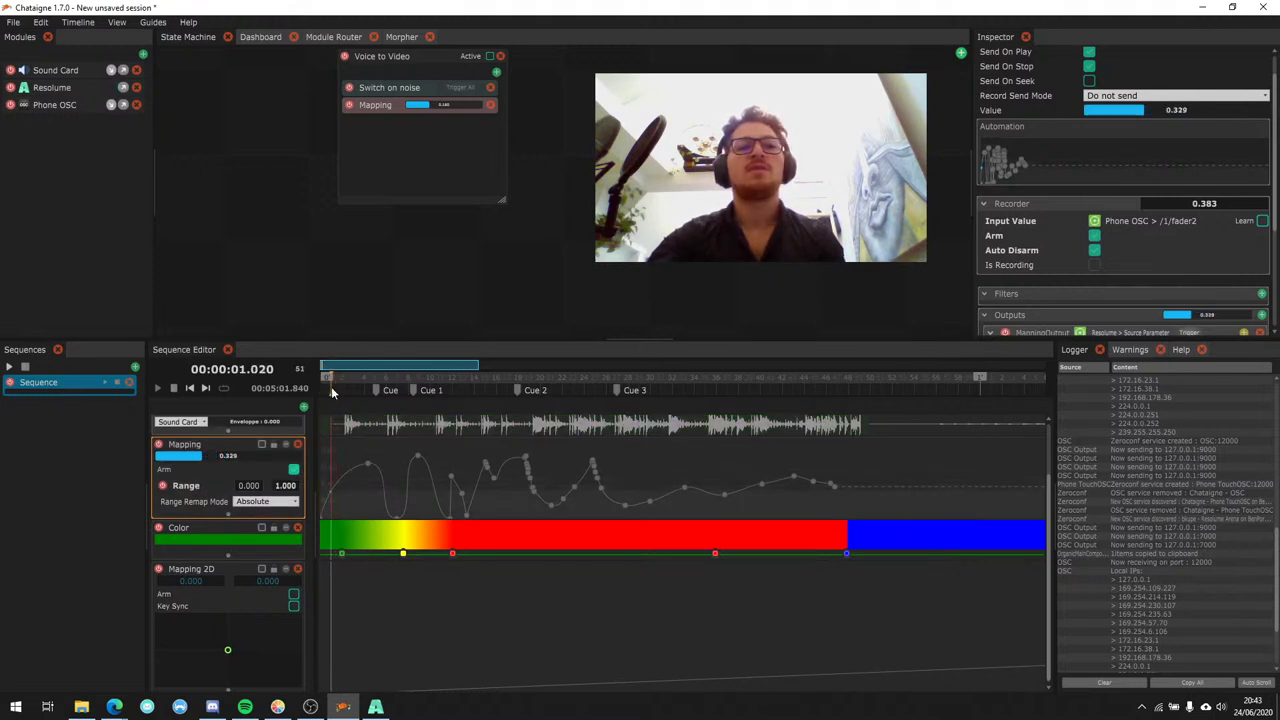
{"action": "scroll", "coordinate": [303, 463], "scroll_direction": "up", "scroll_amount": 3}
{"action": "scroll", "coordinate": [308, 466], "scroll_direction": "up", "scroll_amount": 1}
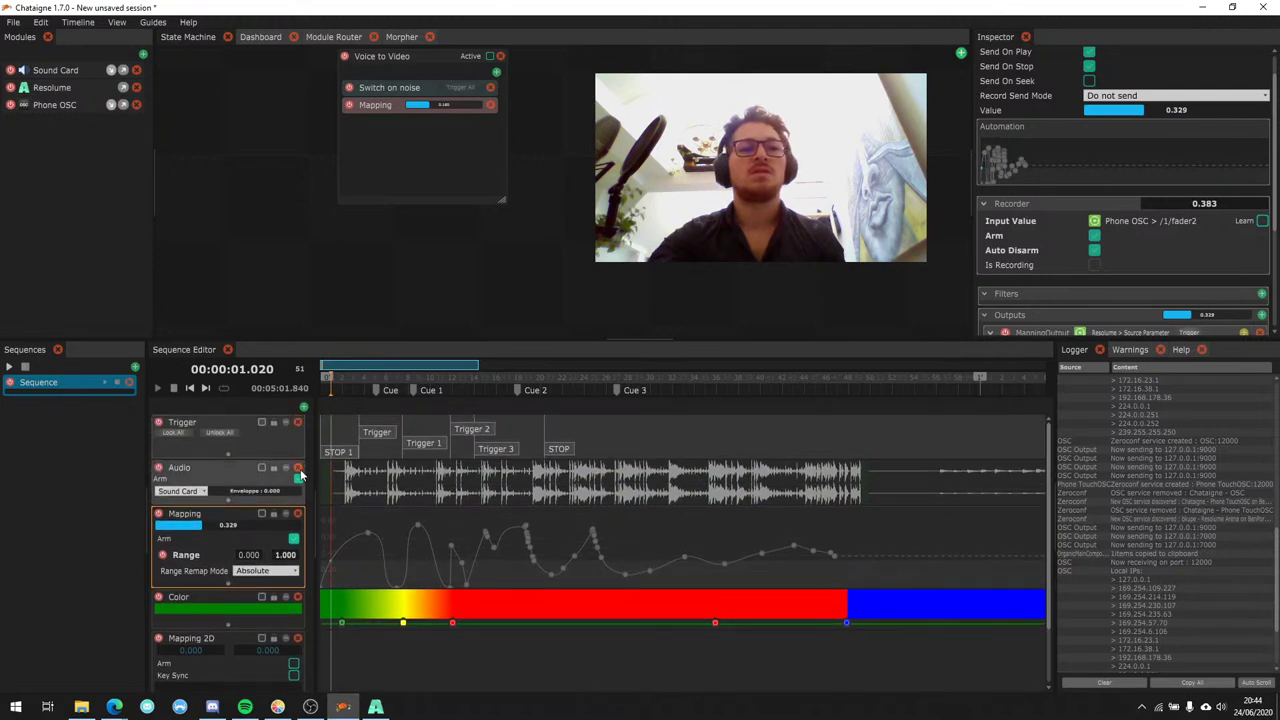
{"action": "left_click", "coordinate": [331, 388]}
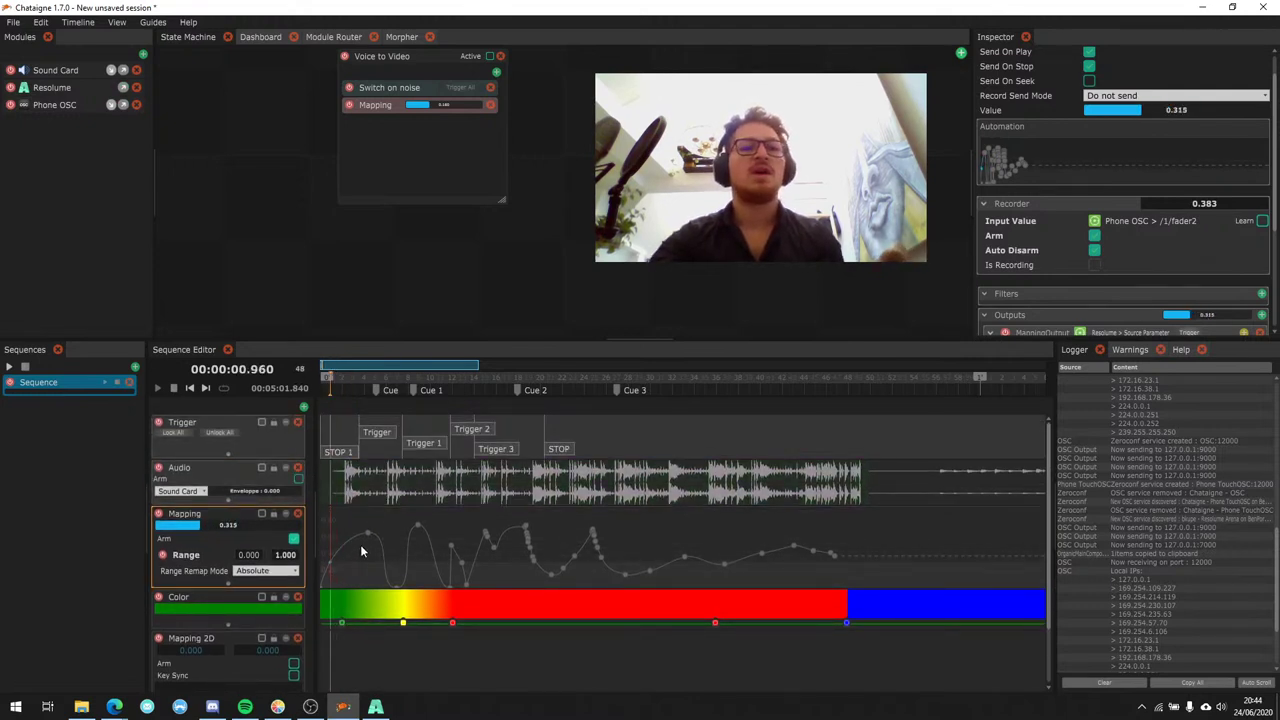
{"action": "key", "text": "space"}
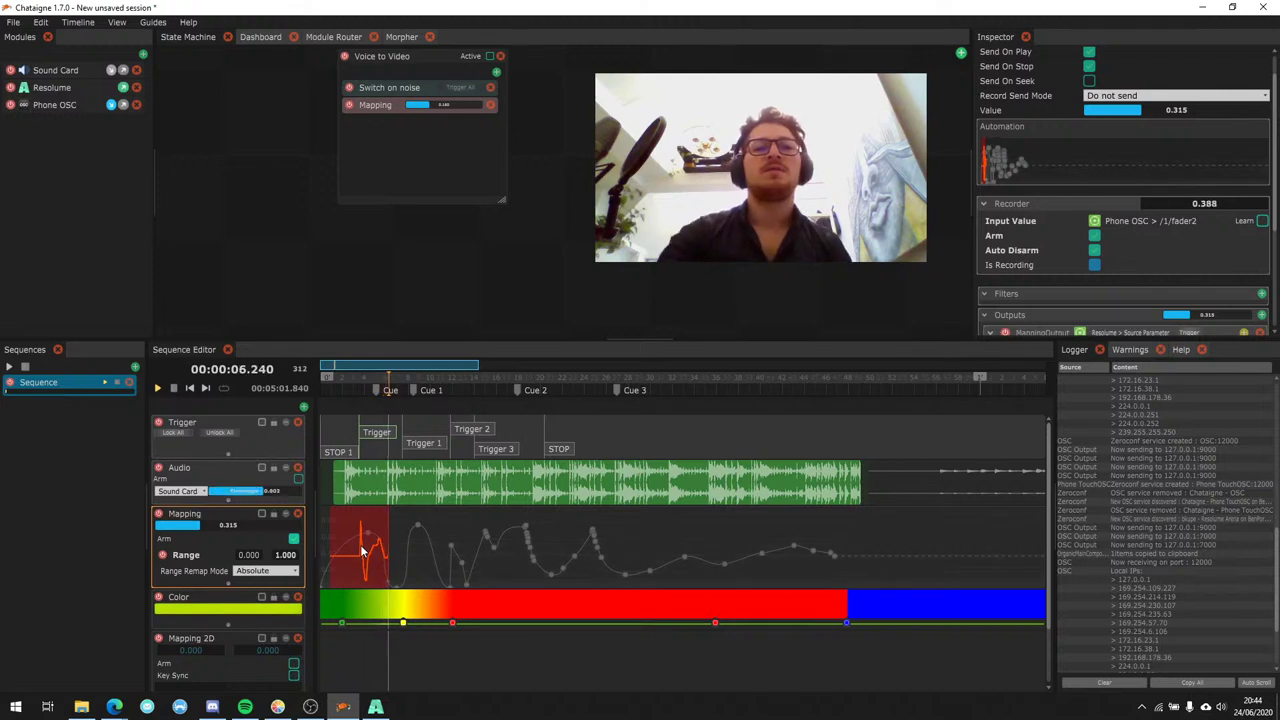
{"action": "left_click", "coordinate": [158, 467]}
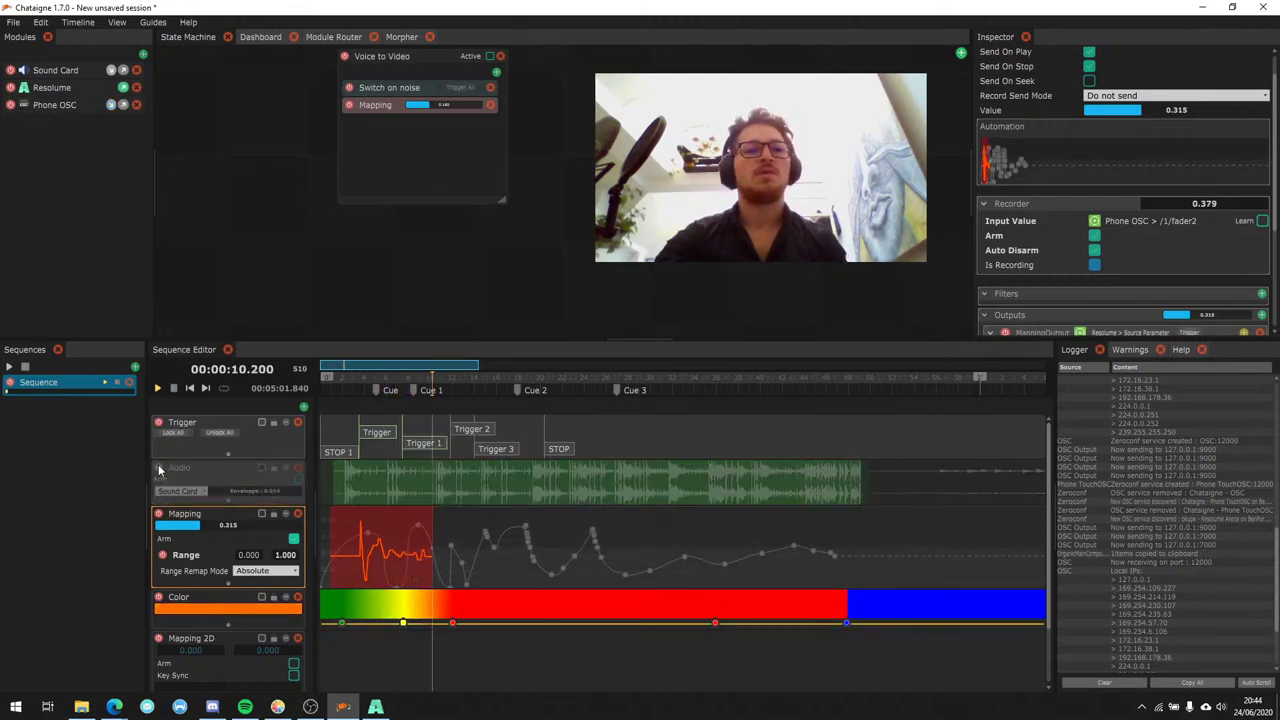
{"action": "left_click", "coordinate": [477, 482]}
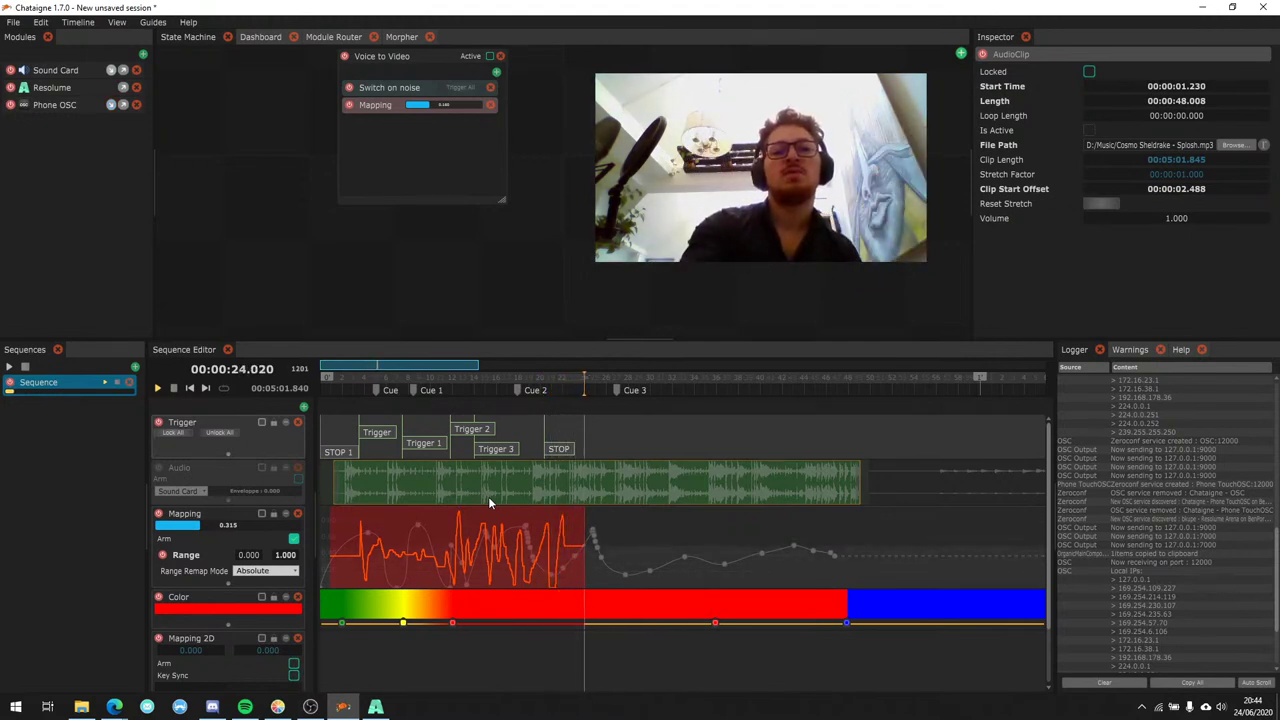
{"action": "key", "text": "space"}
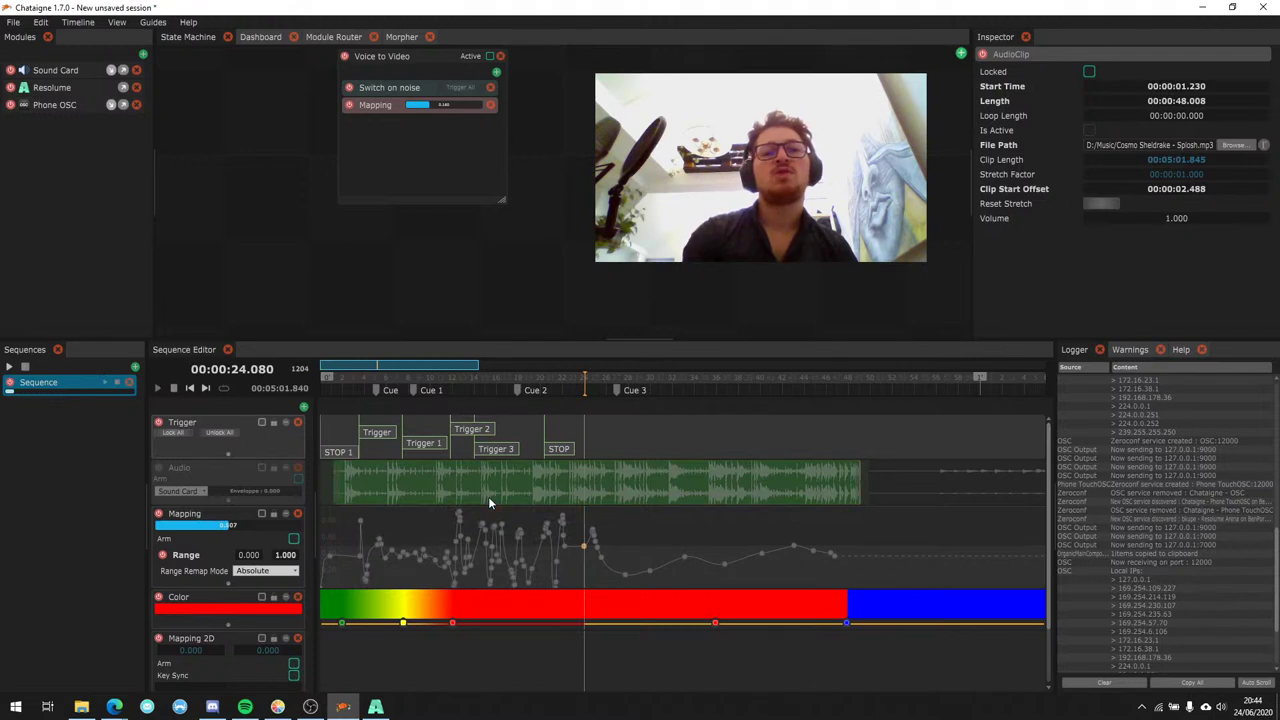
{"action": "left_click_drag", "start_coordinate": [478, 365], "coordinate": [407, 365]}
{"action": "scroll", "coordinate": [450, 523], "scroll_direction": "up", "scroll_amount": 2}
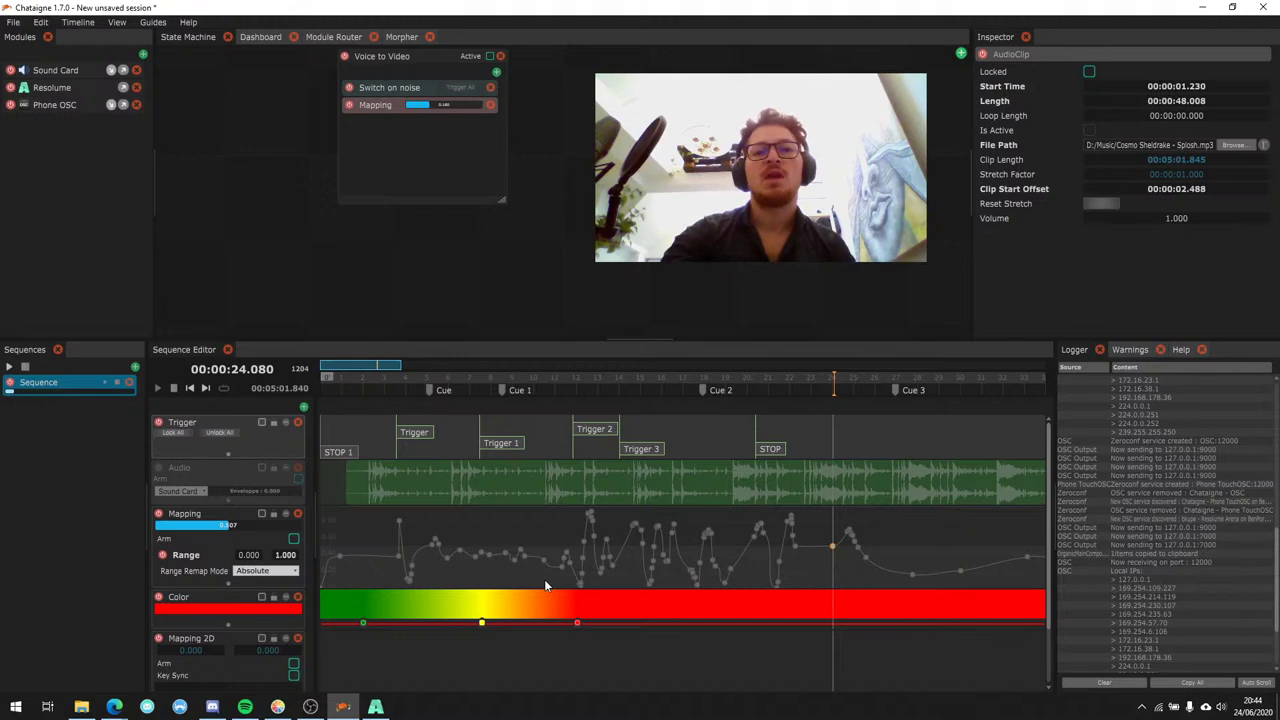
{"action": "double_click", "coordinate": [385, 368]}
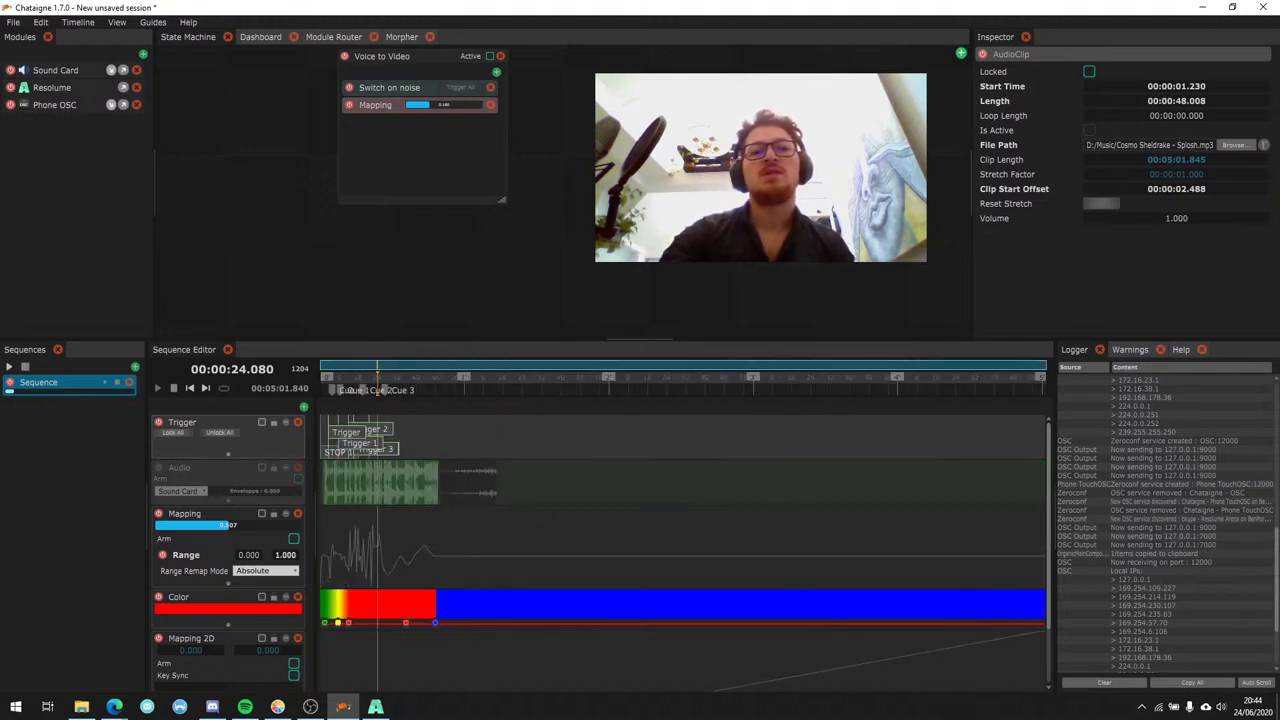
{"action": "scroll", "coordinate": [377, 372], "scroll_direction": "up", "scroll_amount": 5}
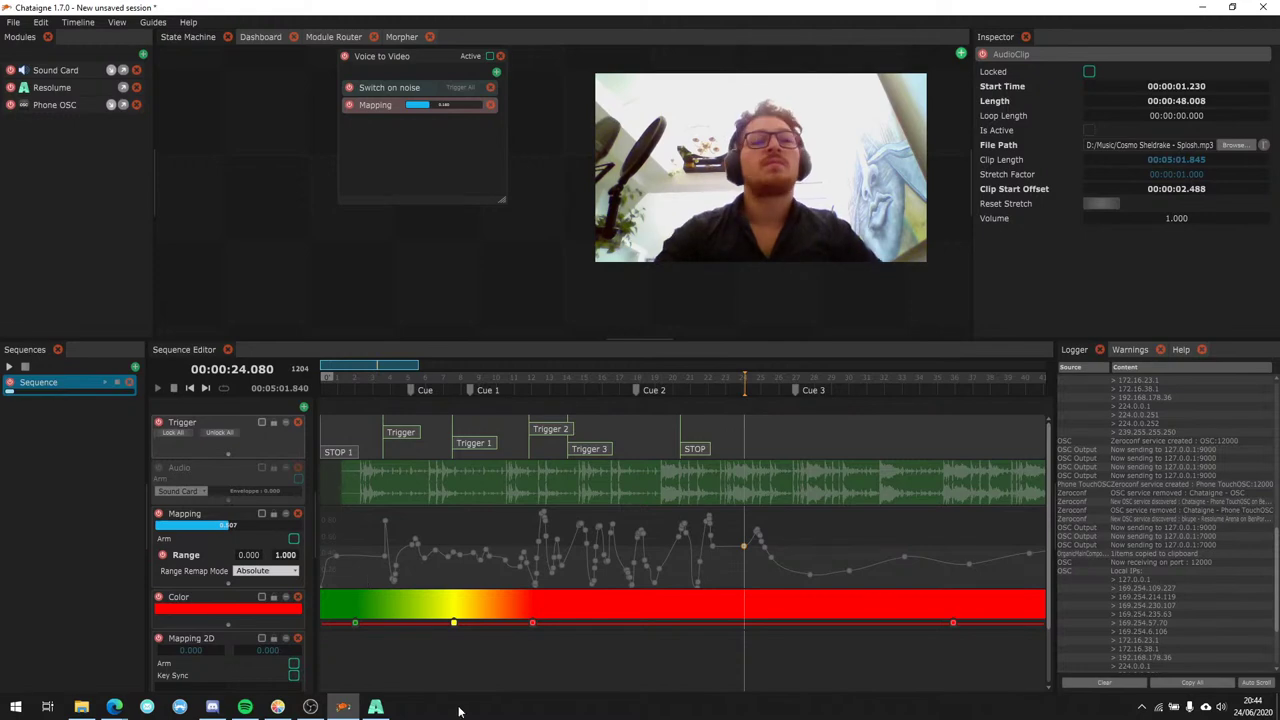
Replace the existing sequence with a new empty one and add a Mapping 2D layer to it.
{"action": "left_click_drag", "start_coordinate": [572, 341], "coordinate": [570, 252]}
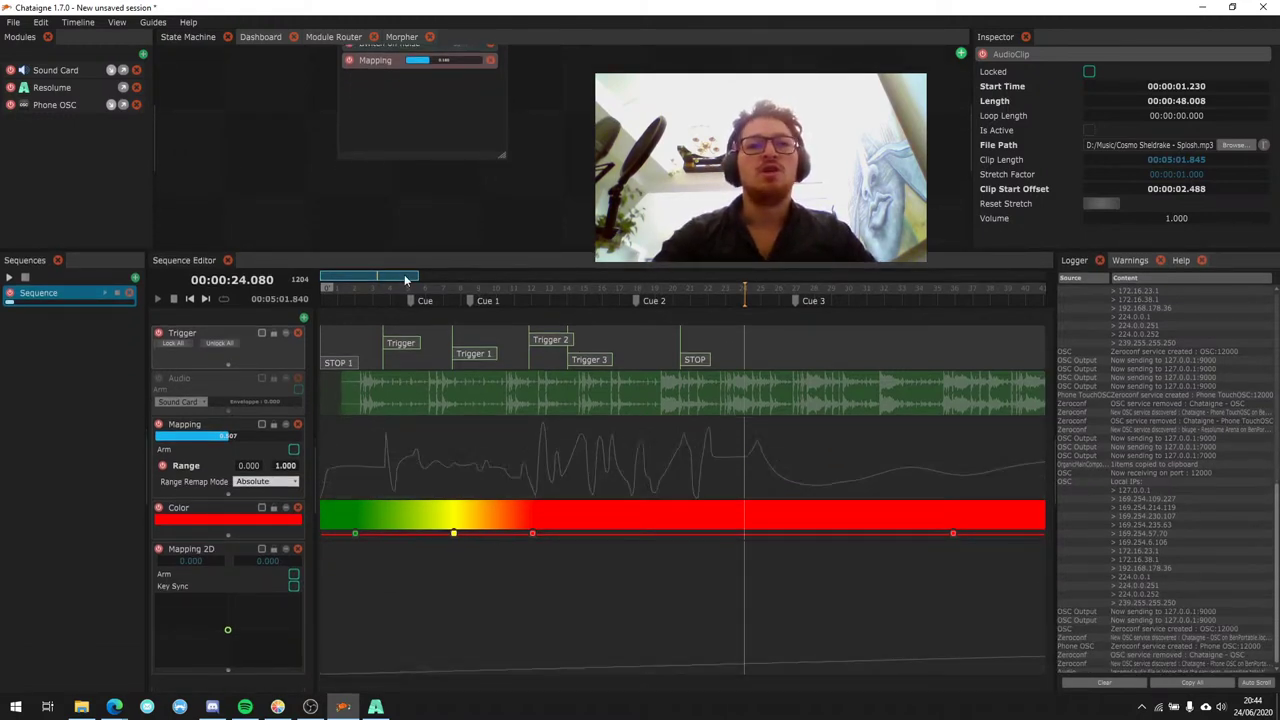
{"action": "scroll", "coordinate": [586, 346], "scroll_direction": "down", "scroll_amount": 5}
{"action": "left_click", "coordinate": [129, 294]}
{"action": "left_click", "coordinate": [135, 277]}
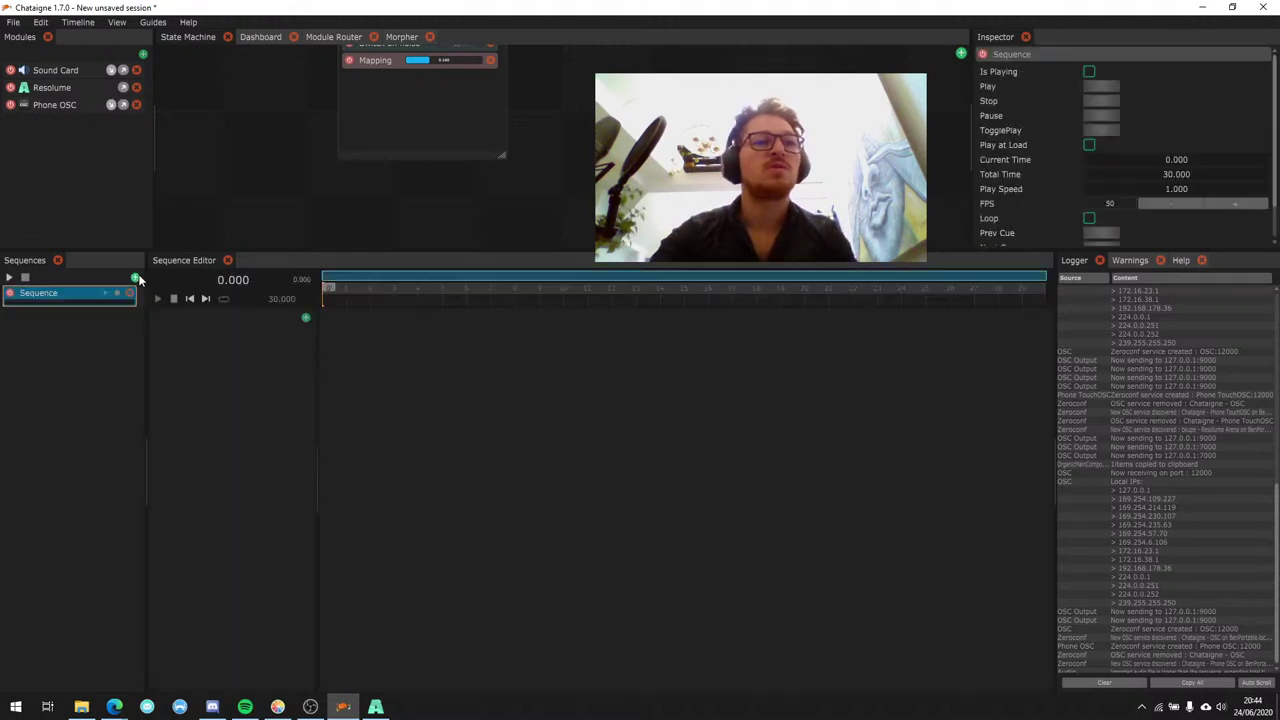
{"action": "left_click", "coordinate": [304, 317]}
{"action": "left_click", "coordinate": [342, 352]}
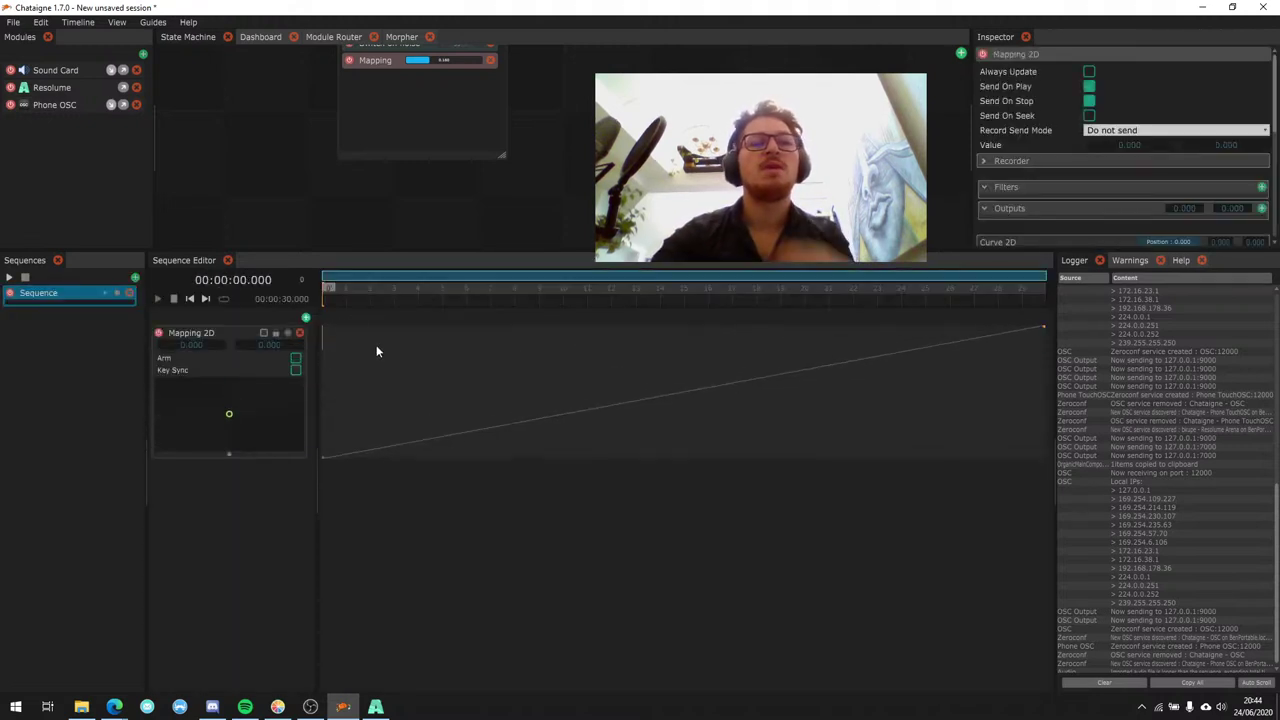
Move the Curve 2D start point to about (-1.29, -0.77) and extend the path with further points in an open loop.
{"action": "left_click_drag", "start_coordinate": [596, 252], "coordinate": [591, 421]}
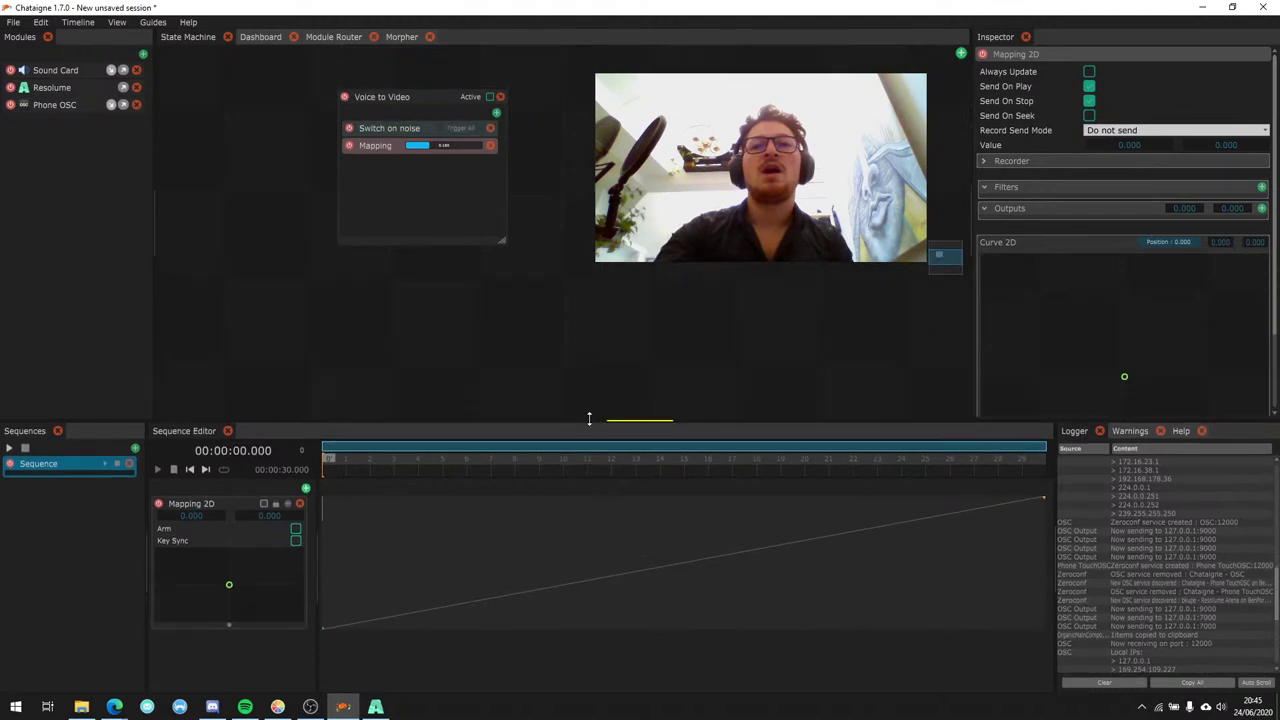
{"action": "scroll", "coordinate": [1043, 280], "scroll_direction": "down", "scroll_amount": 1}
{"action": "scroll", "coordinate": [741, 264], "scroll_direction": "up", "scroll_amount": 2}
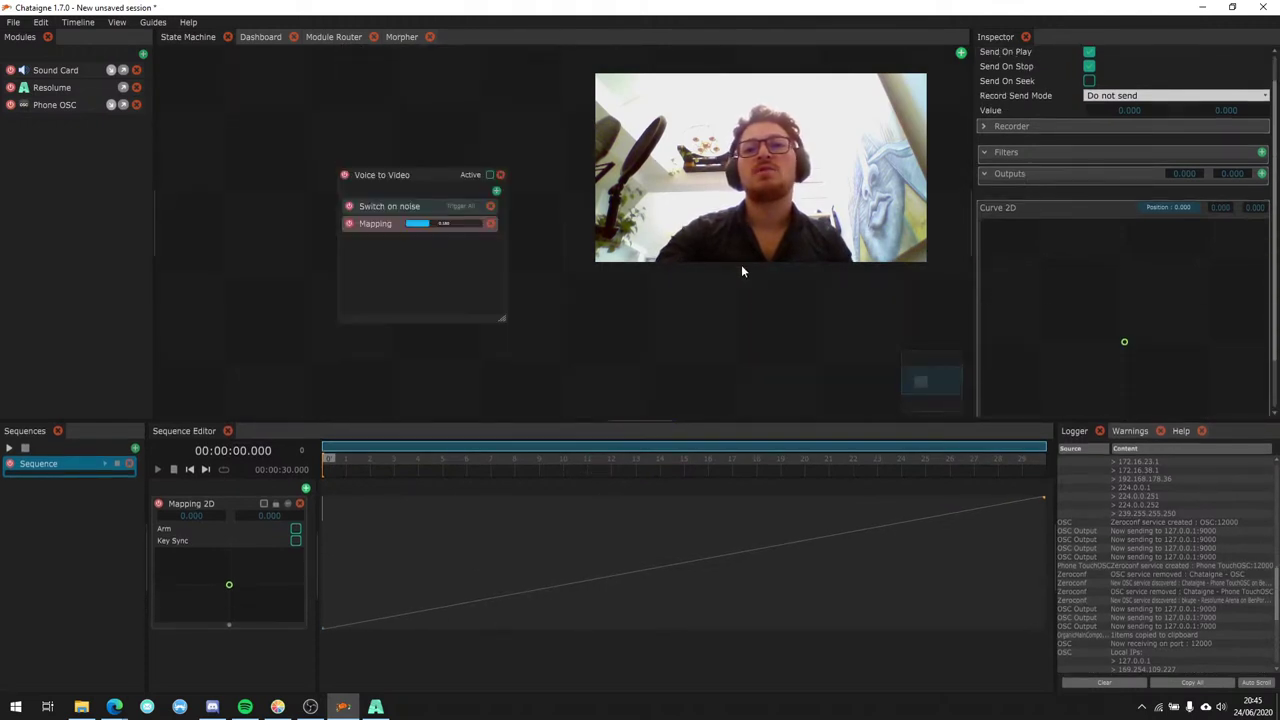
{"action": "scroll", "coordinate": [1097, 112], "scroll_direction": "down", "scroll_amount": 1}
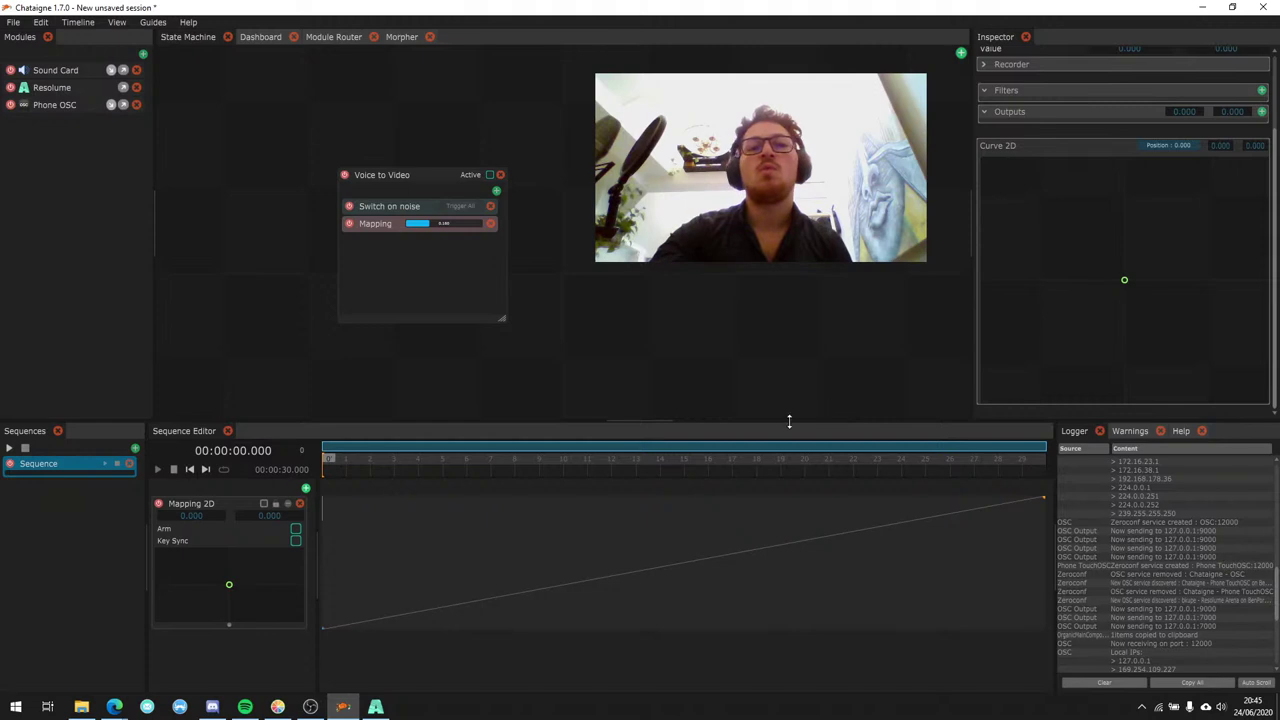
{"action": "left_click_drag", "start_coordinate": [1124, 281], "coordinate": [1014, 213]}
{"action": "left_click", "coordinate": [1133, 205]}
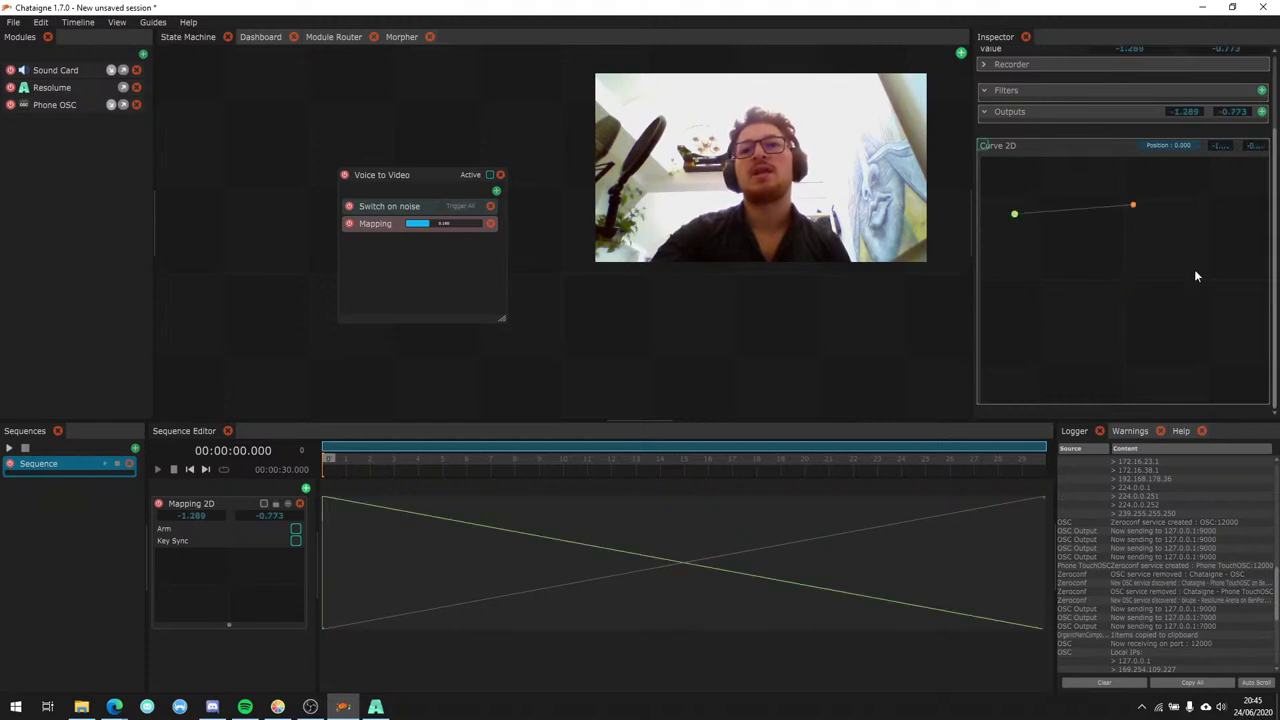
{"action": "left_click", "coordinate": [1194, 270]}
{"action": "left_click", "coordinate": [1156, 344]}
{"action": "left_click", "coordinate": [1032, 348]}
{"action": "left_click", "coordinate": [1041, 288]}
Bend the Curve 2D segments with their handles and move the start point to about (-1.15, -0.46).
{"action": "left_click_drag", "start_coordinate": [1097, 305], "coordinate": [1125, 366]}
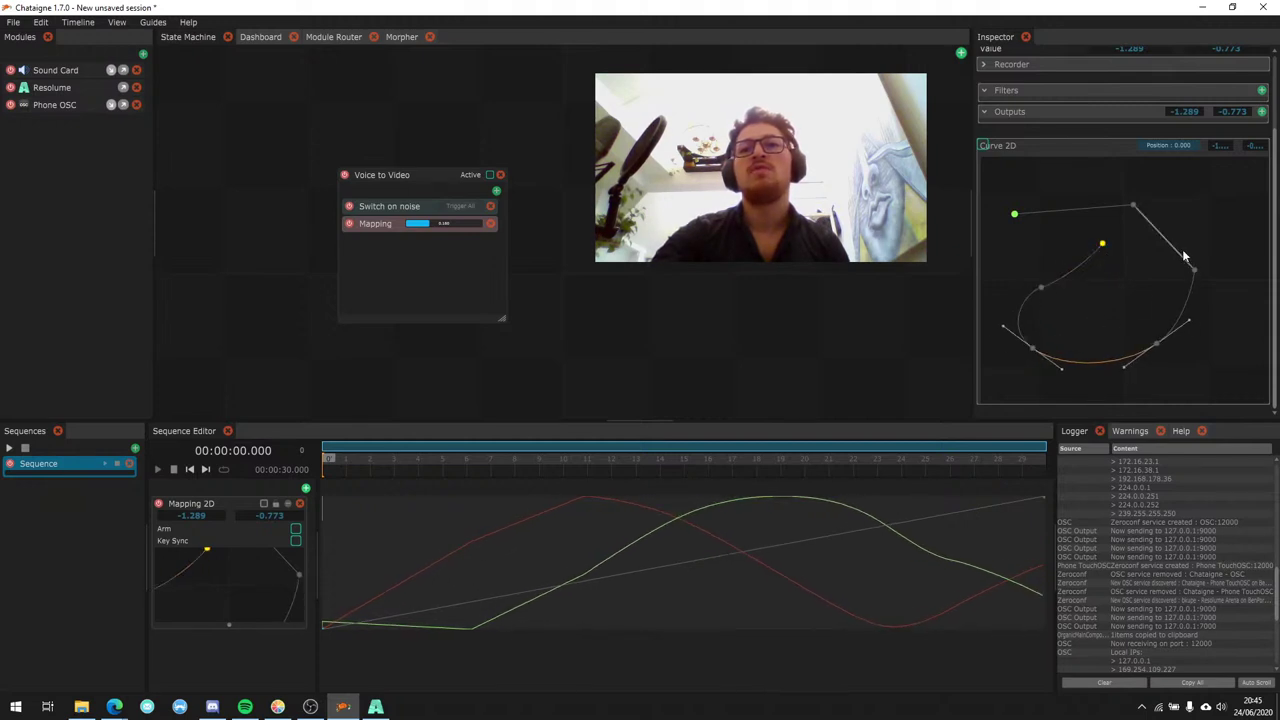
{"action": "left_click_drag", "start_coordinate": [1182, 249], "coordinate": [1173, 219]}
{"action": "left_click_drag", "start_coordinate": [1192, 322], "coordinate": [1214, 414]}
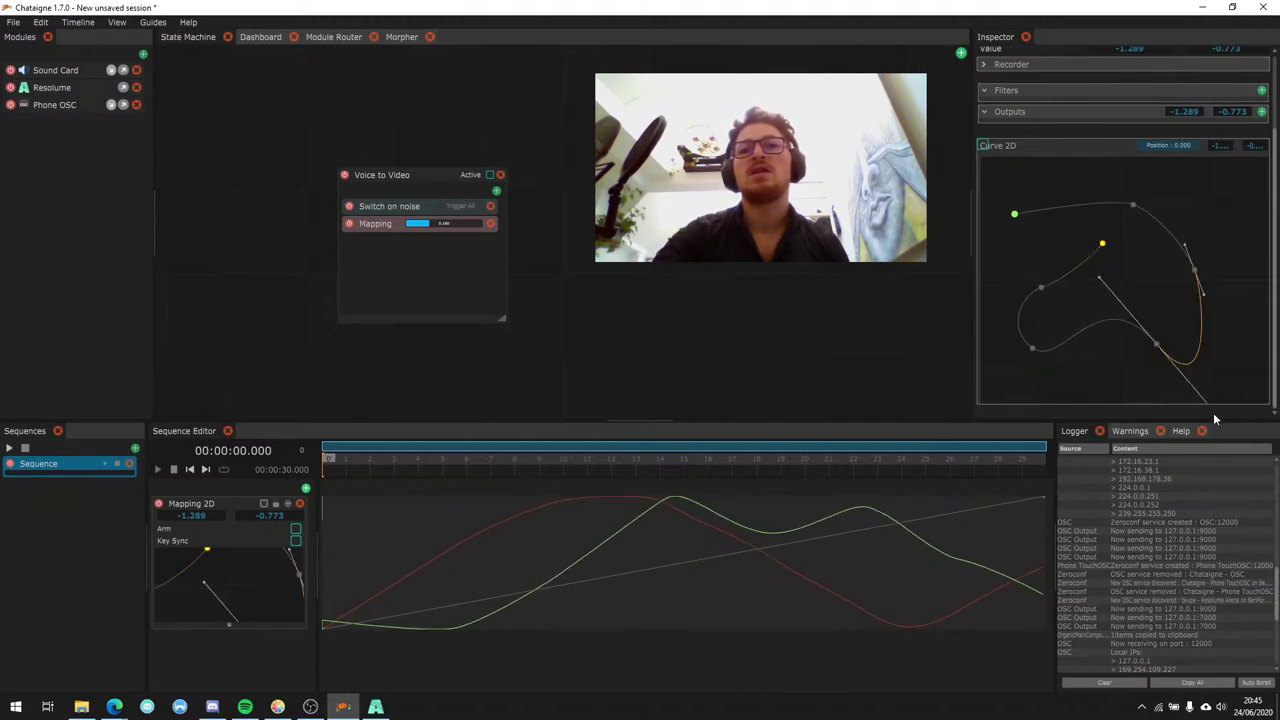
{"action": "left_click_drag", "start_coordinate": [1014, 214], "coordinate": [1026, 240]}
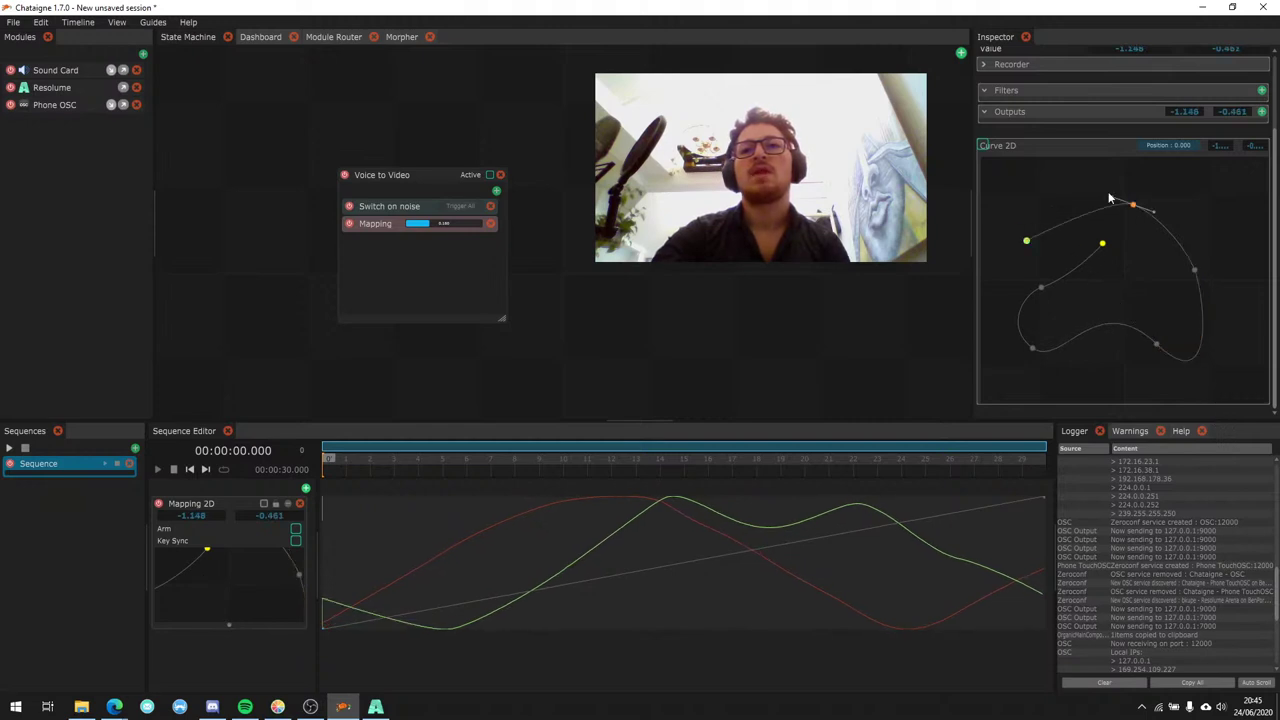
{"action": "left_click_drag", "start_coordinate": [1100, 194], "coordinate": [1060, 185]}
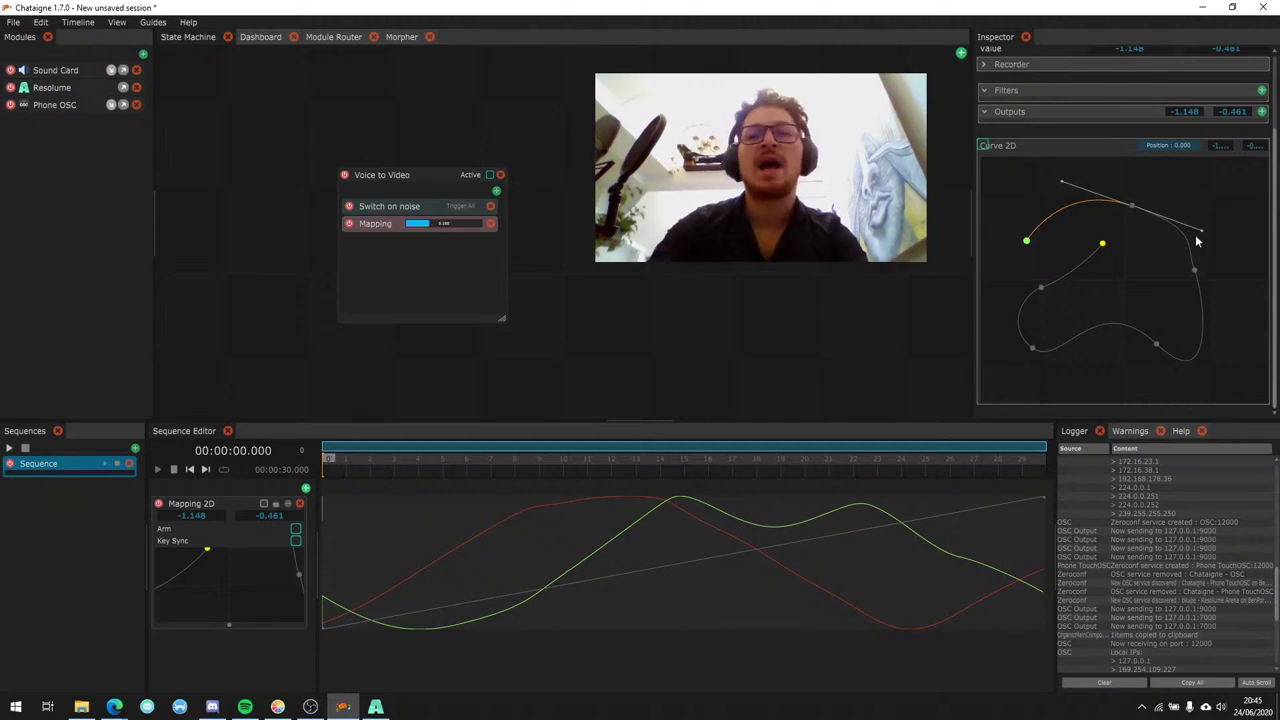
{"action": "mouse_move", "coordinate": [1203, 229]}
{"action": "left_mouse_down"}
{"action": "mouse_move", "coordinate": [1153, 256]}
{"action": "mouse_move", "coordinate": [1177, 202]}
{"action": "mouse_move", "coordinate": [1060, 386]}
{"action": "mouse_move", "coordinate": [1199, 205]}
{"action": "left_mouse_up"}
{"action": "left_click_drag", "start_coordinate": [1062, 184], "coordinate": [1090, 181]}
{"action": "left_click_drag", "start_coordinate": [1199, 205], "coordinate": [1166, 309]}
{"action": "left_click_drag", "start_coordinate": [1140, 355], "coordinate": [1177, 197]}
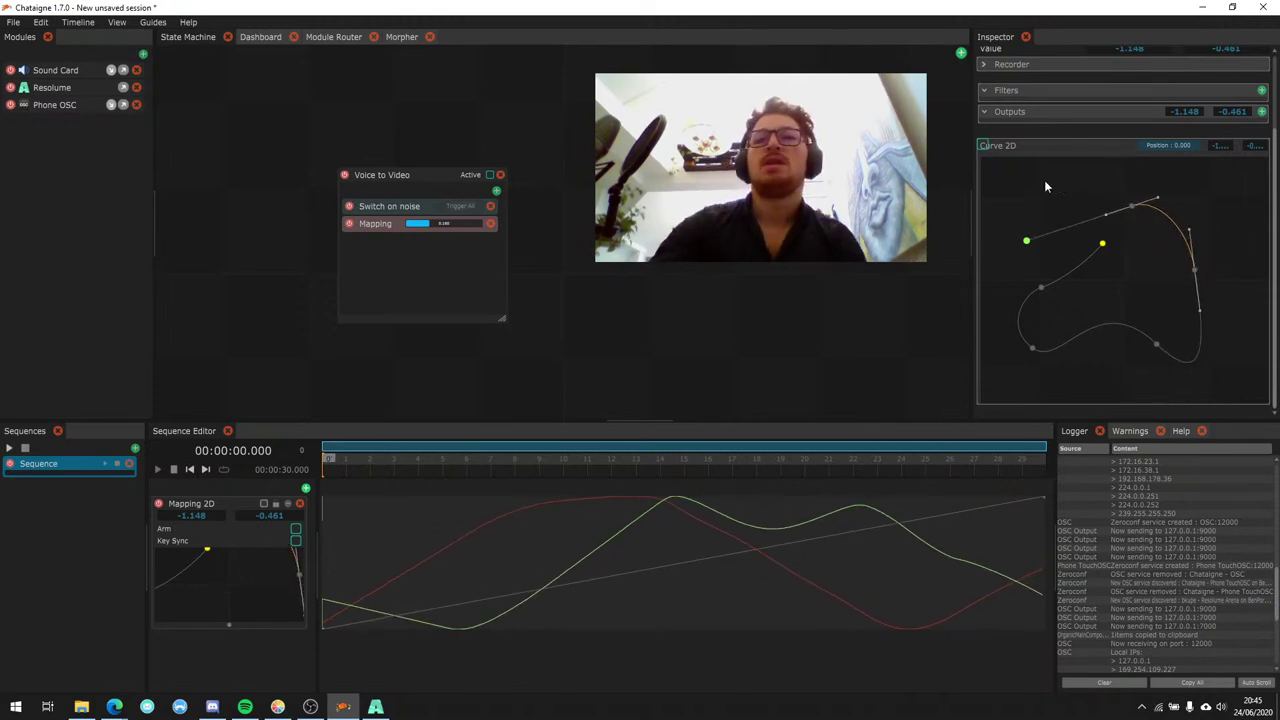
Scrub the playhead to about 8.9 seconds to check the position travelling along the Mapping 2D path.
{"action": "mouse_move", "coordinate": [974, 196]}
{"action": "left_mouse_down"}
{"action": "mouse_move", "coordinate": [986, 200]}
{"action": "mouse_move", "coordinate": [991, 180]}
{"action": "left_mouse_up"}
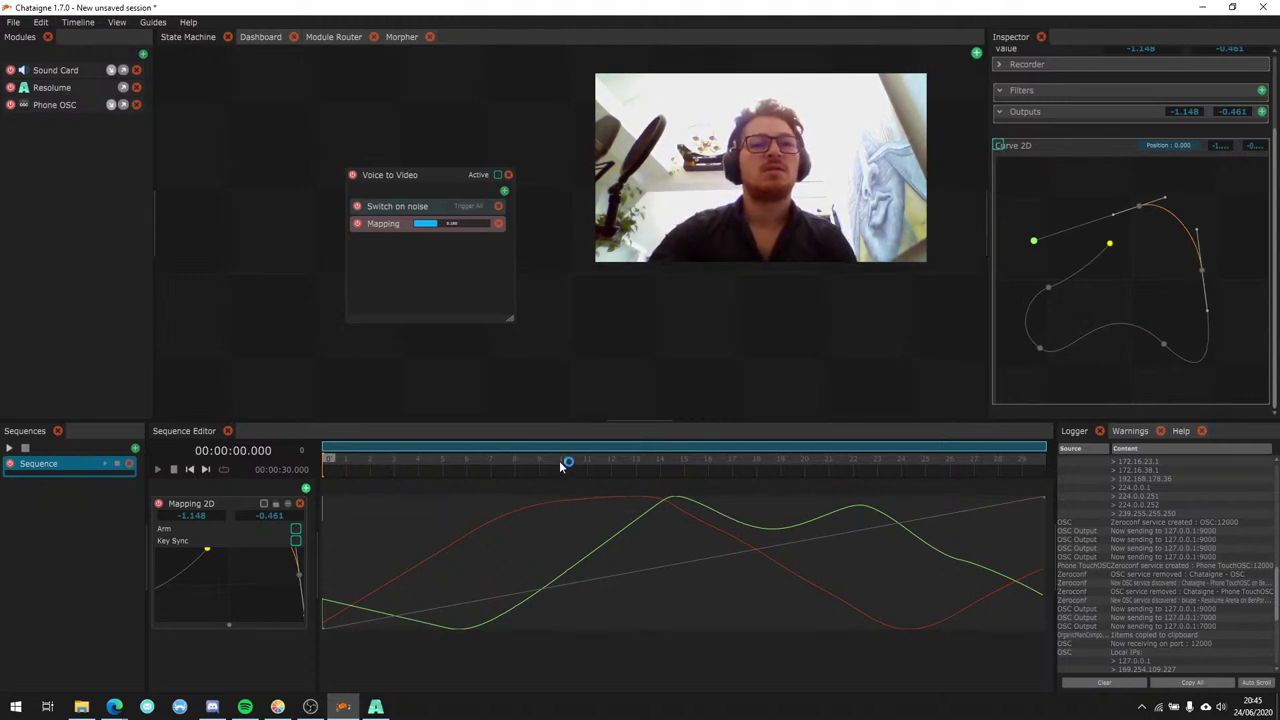
{"action": "left_click_drag", "start_coordinate": [561, 466], "coordinate": [330, 535]}
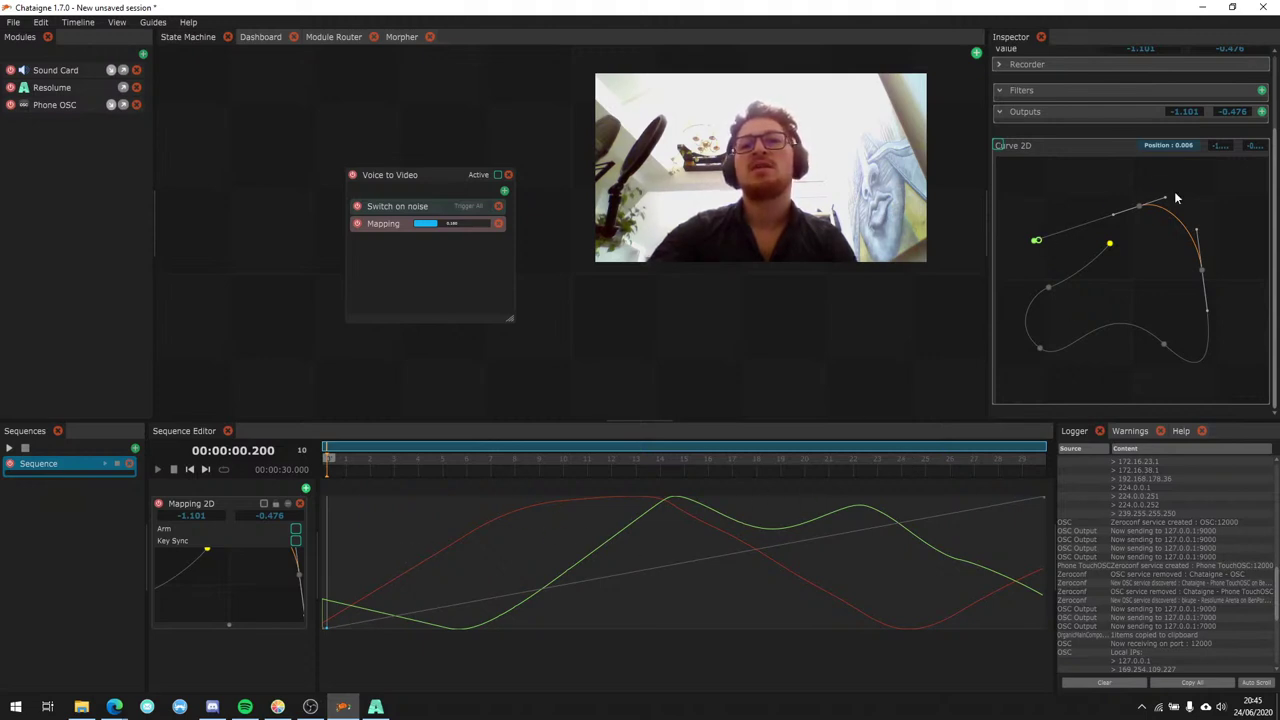
{"action": "left_click", "coordinate": [366, 619]}
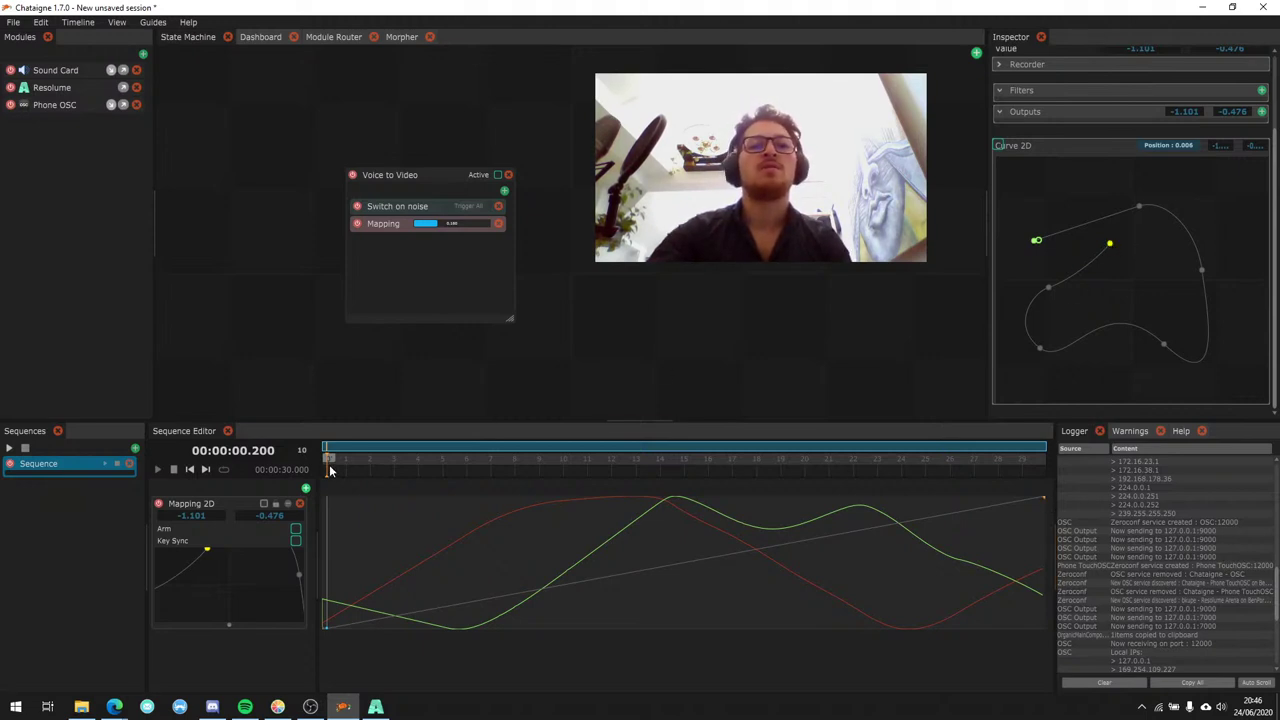
{"action": "left_click_drag", "start_coordinate": [331, 470], "coordinate": [536, 500]}
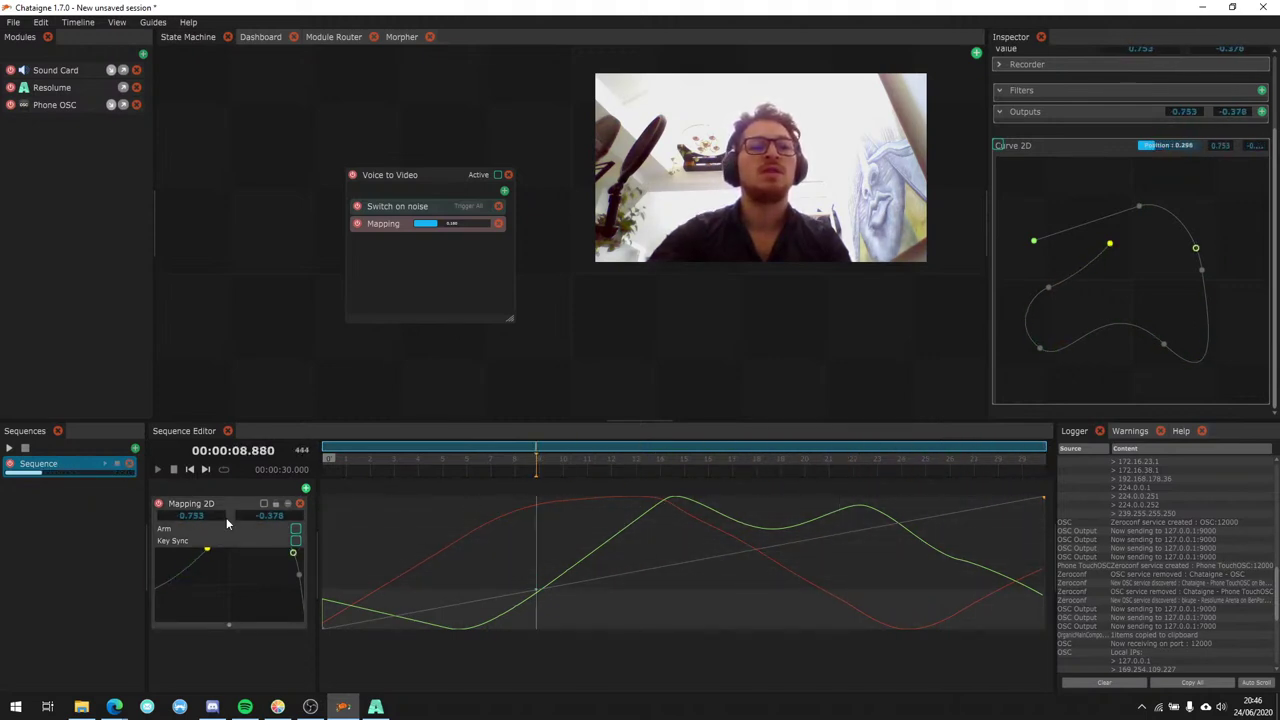
Widen the layer list, collapse the Mapping 2D layer to its one-line view and expand it again.
{"action": "left_click", "coordinate": [287, 504]}
{"action": "left_click", "coordinate": [287, 504]}
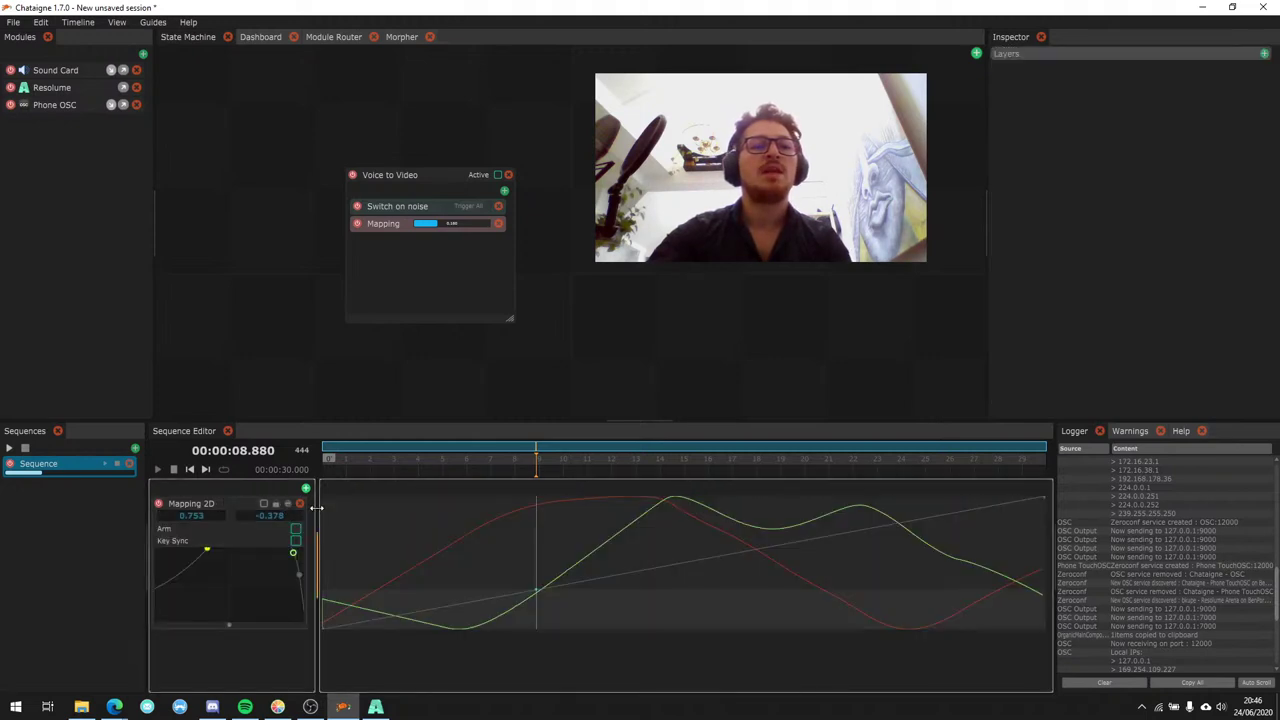
{"action": "left_click_drag", "start_coordinate": [319, 507], "coordinate": [401, 525]}
{"action": "left_click", "coordinate": [391, 504]}
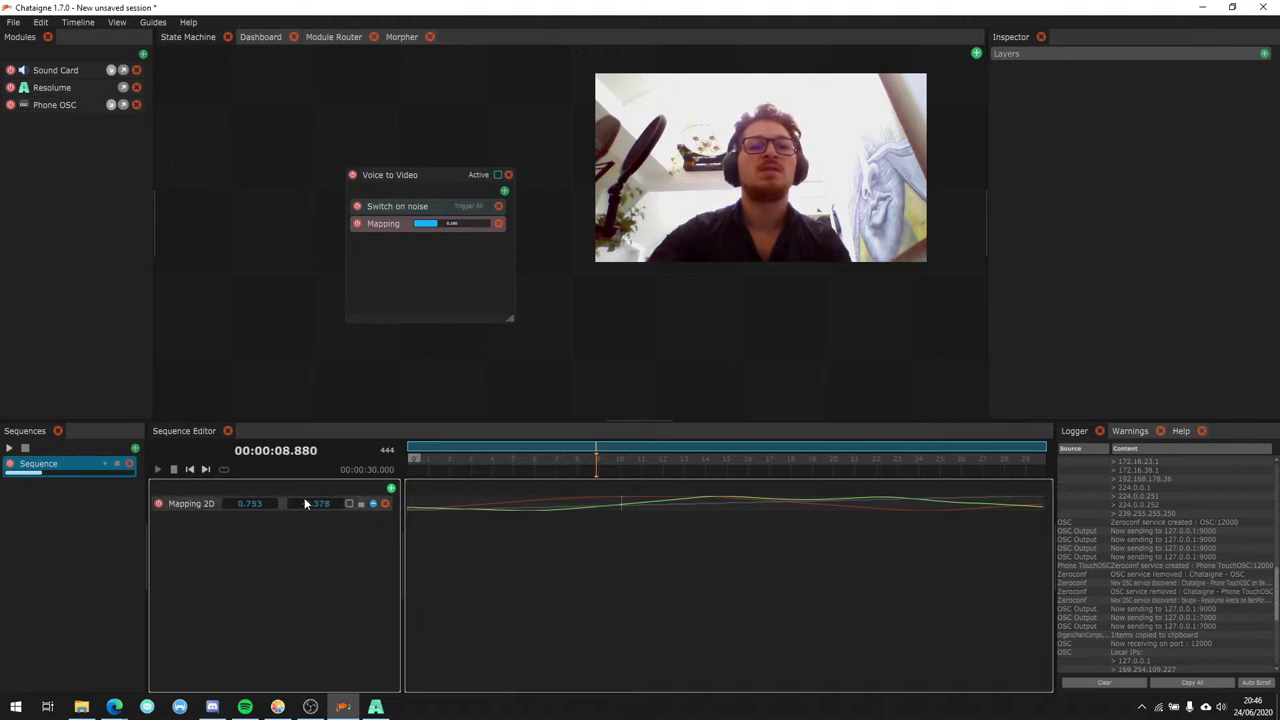
{"action": "left_click", "coordinate": [368, 505]}
Add a Mapping layer below the collapsed Mapping 2D layer and draw its curve freehand as waves between about 1 and 26 seconds.
{"action": "left_click", "coordinate": [391, 488]}
{"action": "left_click", "coordinate": [423, 435]}
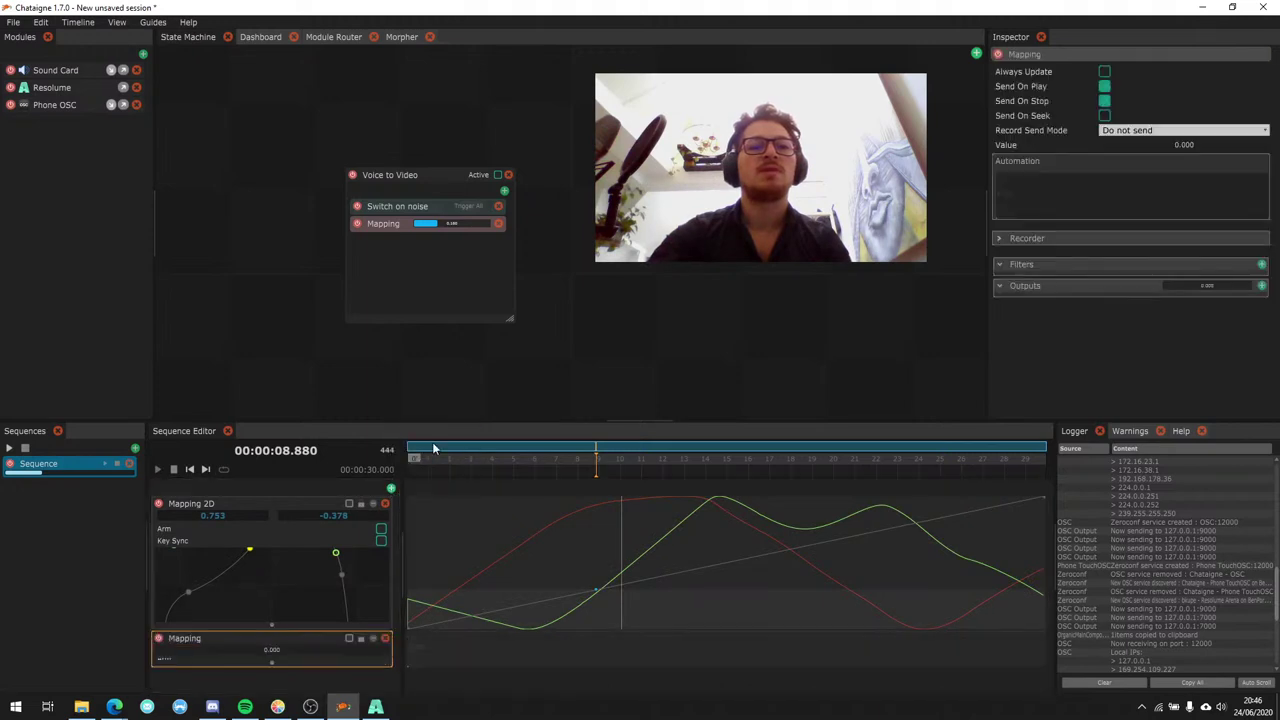
{"action": "left_click", "coordinate": [361, 504]}
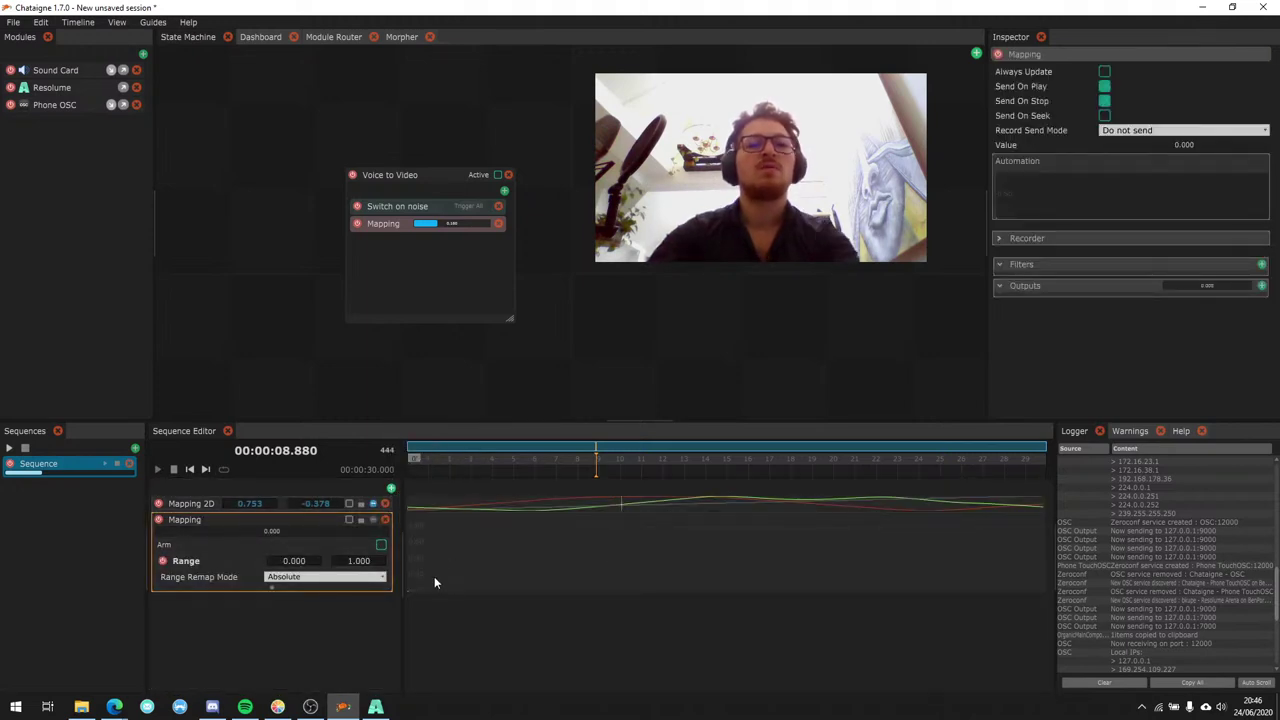
{"action": "left_click_drag", "start_coordinate": [434, 578], "coordinate": [970, 556]}
{"action": "left_click_drag", "start_coordinate": [531, 462], "coordinate": [756, 463]}
{"action": "left_click_drag", "start_coordinate": [610, 465], "coordinate": [679, 468]}
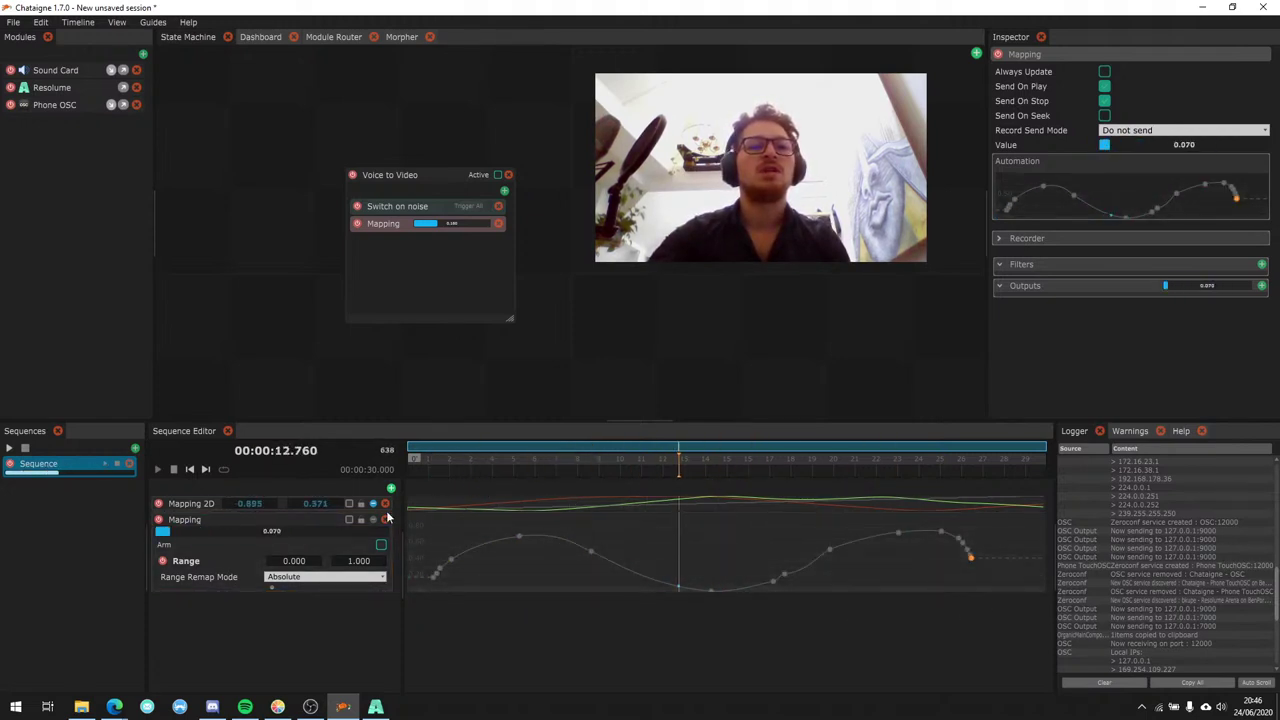
Collapse the Mapping layer, narrow the layer list and place the playhead at about 16 seconds.
{"action": "left_click_drag", "start_coordinate": [271, 588], "coordinate": [293, 537]}
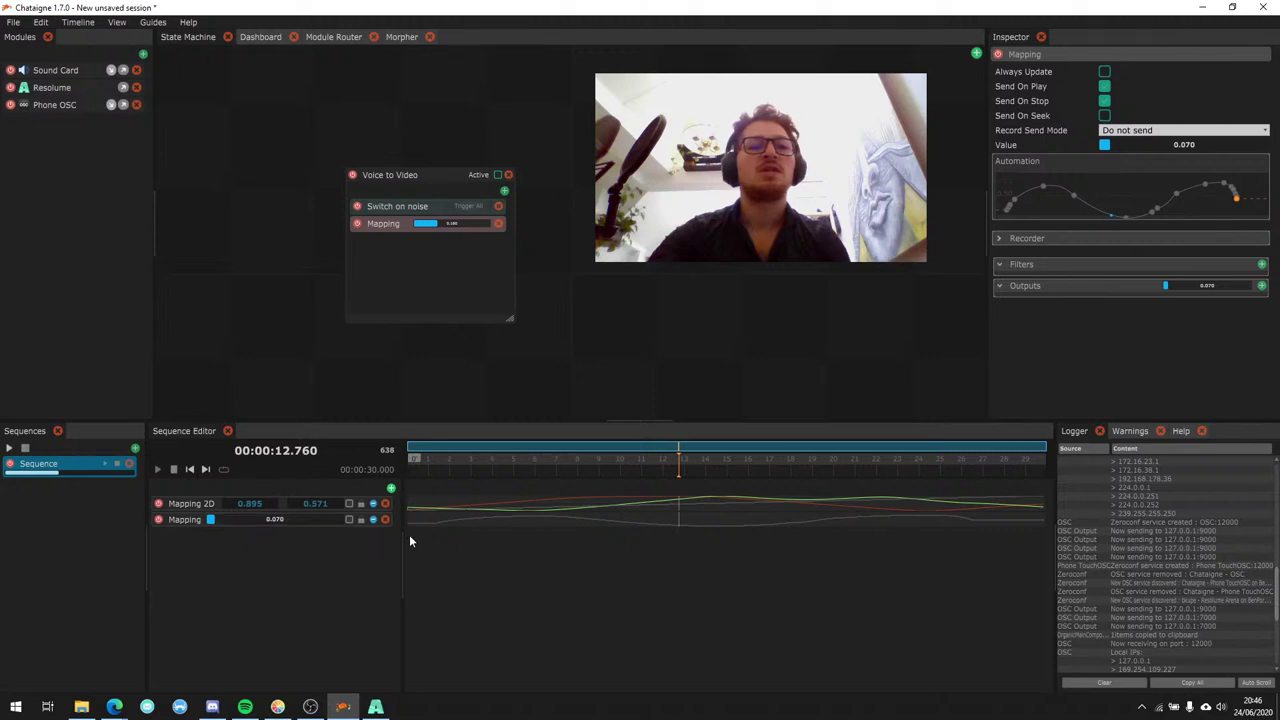
{"action": "left_click_drag", "start_coordinate": [405, 541], "coordinate": [341, 540]}
{"action": "left_click", "coordinate": [719, 463]}
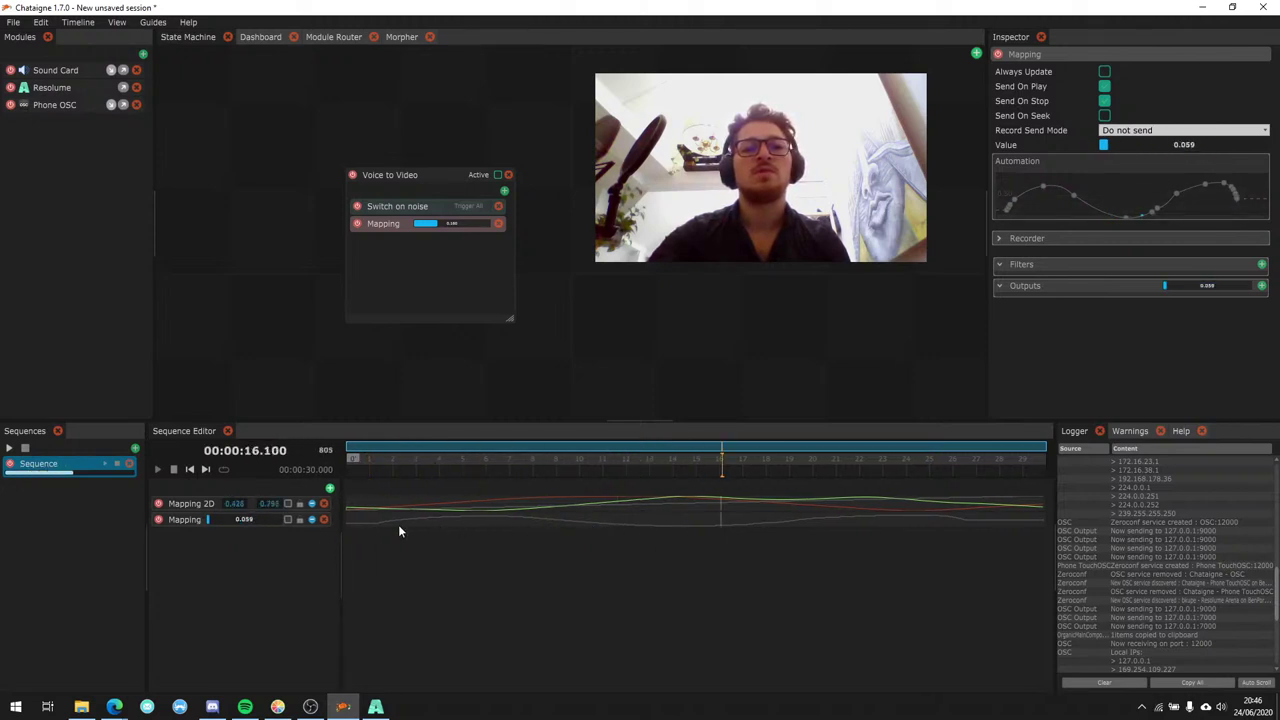
Scrub the playhead back and forth, ending at about 3.2 seconds, to check the collapsed layers' values.
{"action": "left_click_drag", "start_coordinate": [715, 465], "coordinate": [838, 465]}
{"action": "left_click_drag", "start_coordinate": [760, 466], "coordinate": [447, 468]}
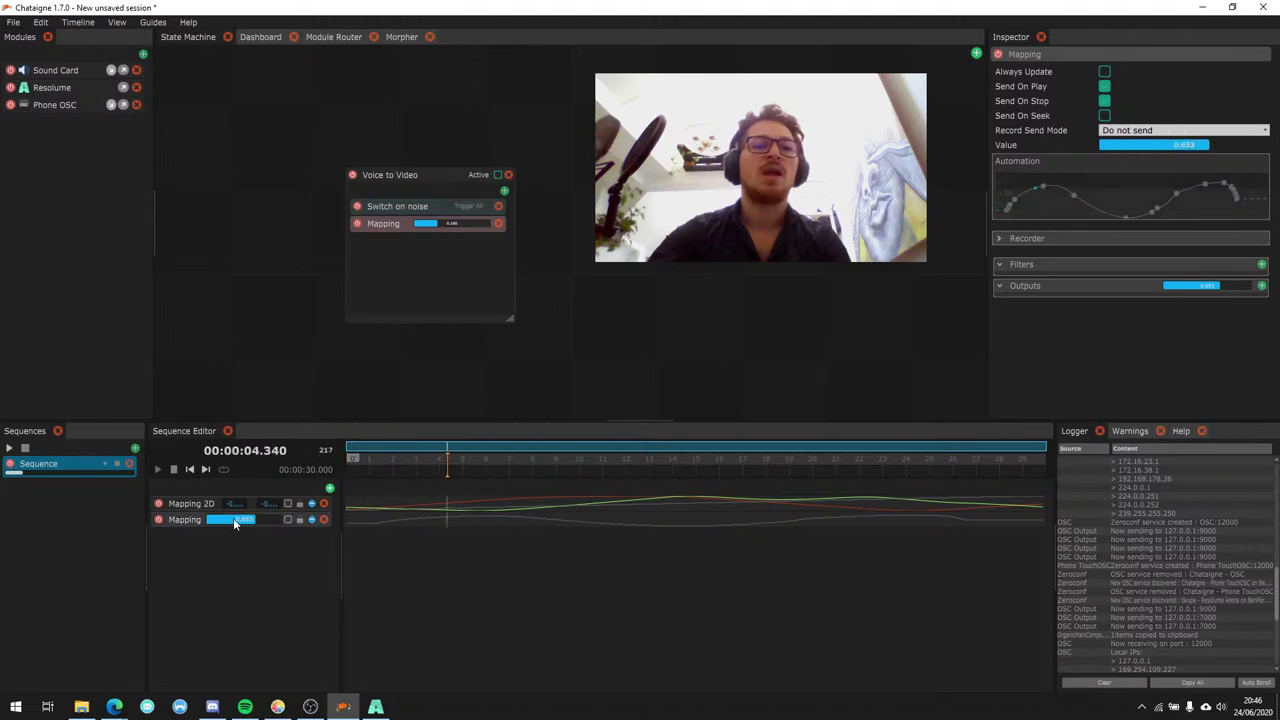
{"action": "left_click", "coordinate": [715, 465]}
{"action": "left_click", "coordinate": [462, 468]}
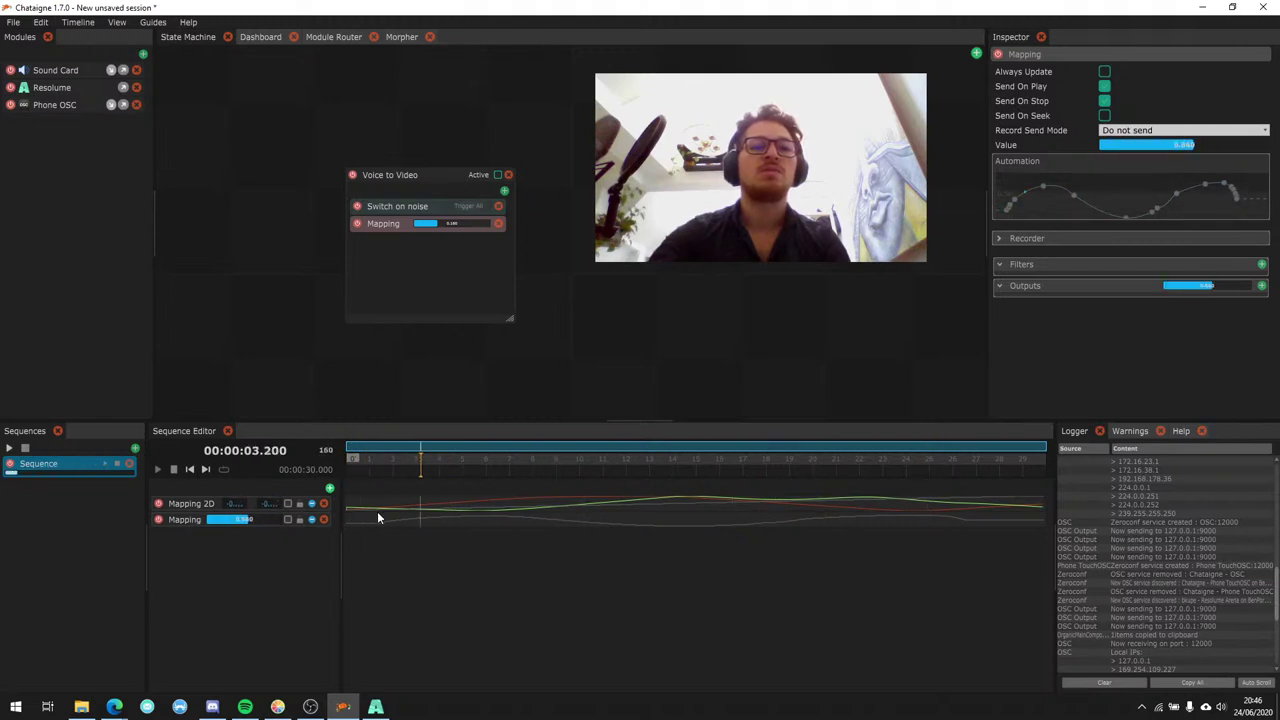
Expand the Mapping and Mapping 2D layers and delete the Mapping layer.
{"action": "left_click", "coordinate": [311, 522]}
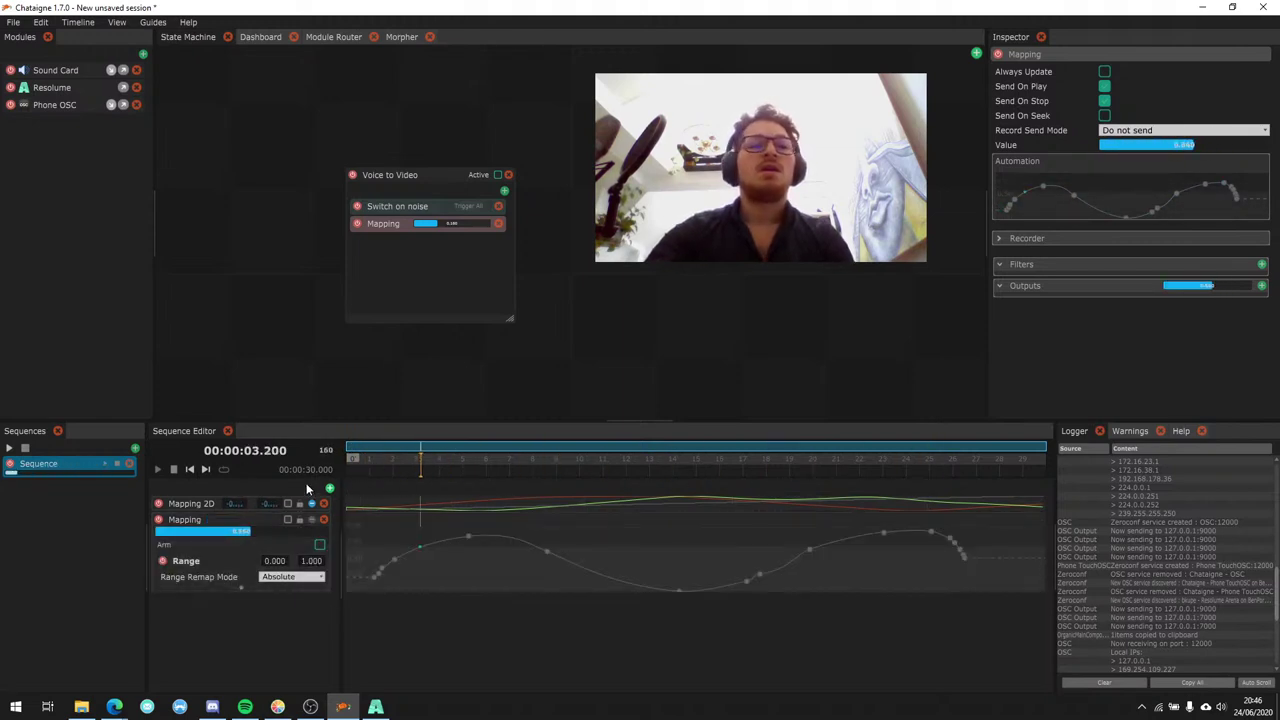
{"action": "left_click", "coordinate": [311, 503]}
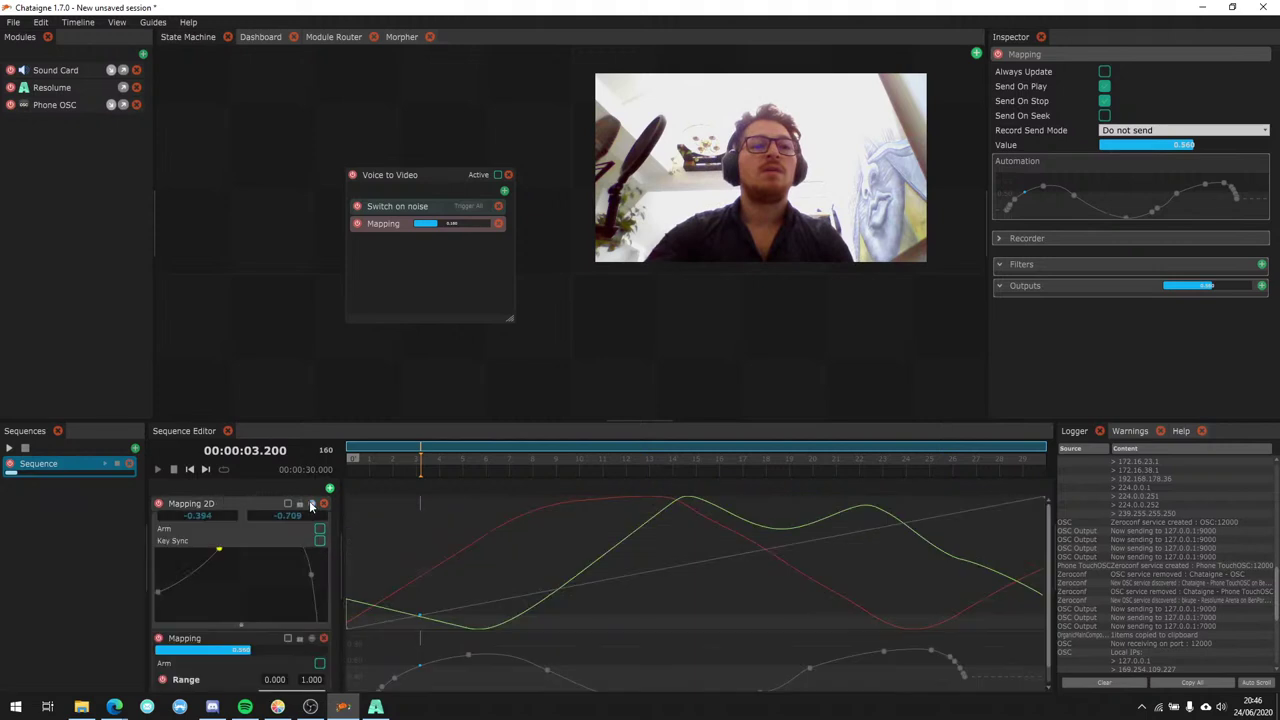
{"action": "left_click", "coordinate": [323, 638]}
Scrub the playhead to about 9 seconds to check the position on the Mapping 2D path.
{"action": "left_click", "coordinate": [484, 462]}
{"action": "left_click", "coordinate": [672, 462]}
{"action": "left_click", "coordinate": [557, 462]}
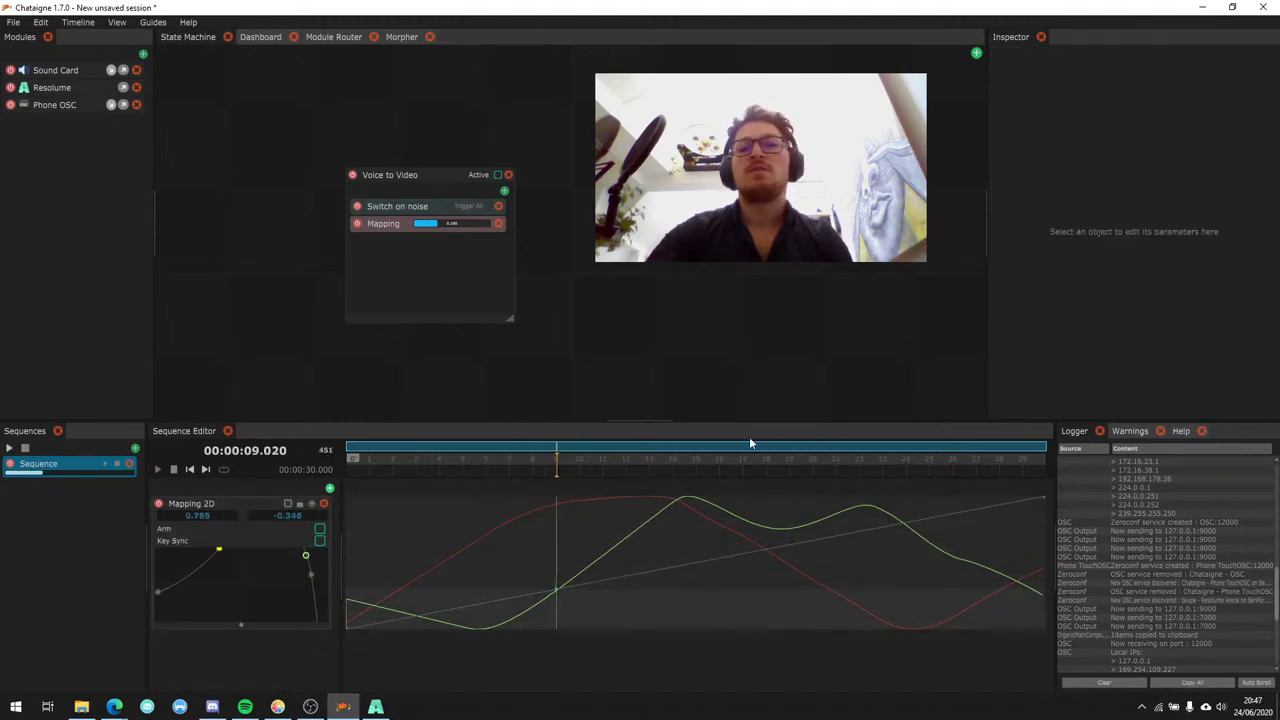
Show the Mapping 2D layer's Curve 2D and bend the path's final segment by moving the end point's Bezier handle.
{"action": "left_click", "coordinate": [252, 500]}
{"action": "scroll", "coordinate": [1124, 304], "scroll_direction": "down", "scroll_amount": 3}
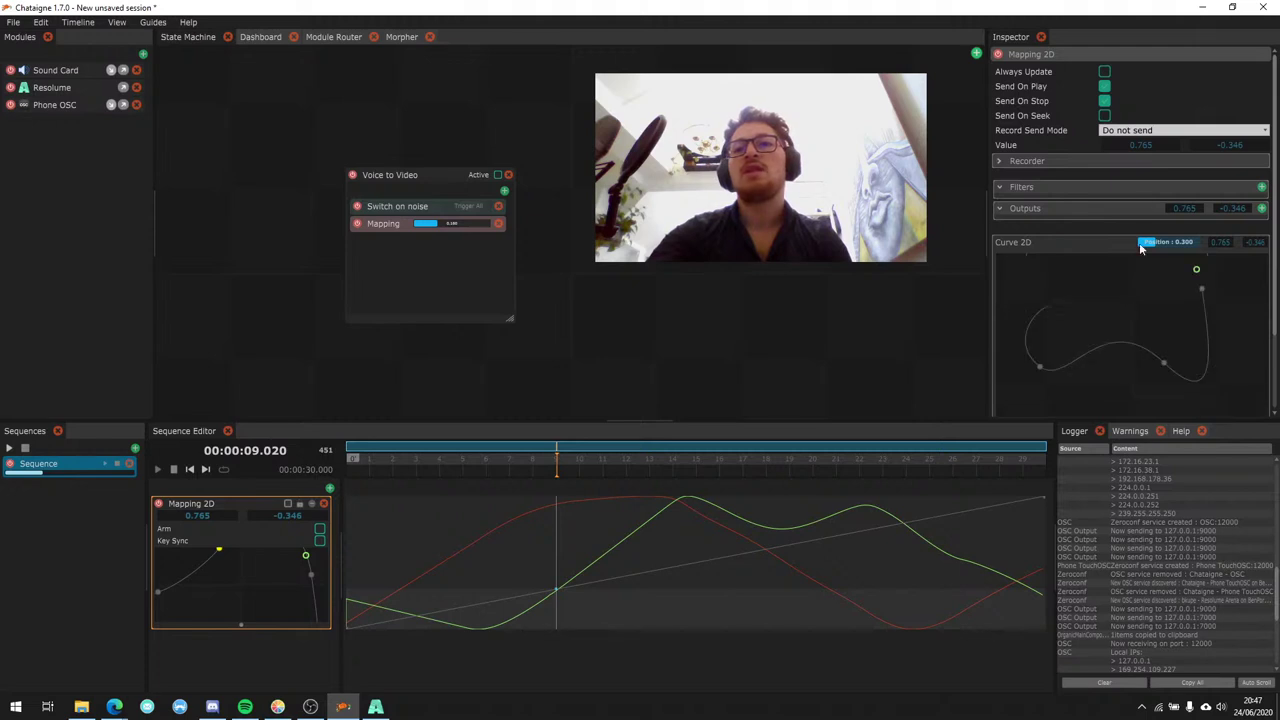
{"action": "scroll", "coordinate": [970, 180], "scroll_direction": "down", "scroll_amount": 3}
{"action": "scroll", "coordinate": [964, 188], "scroll_direction": "up", "scroll_amount": 3}
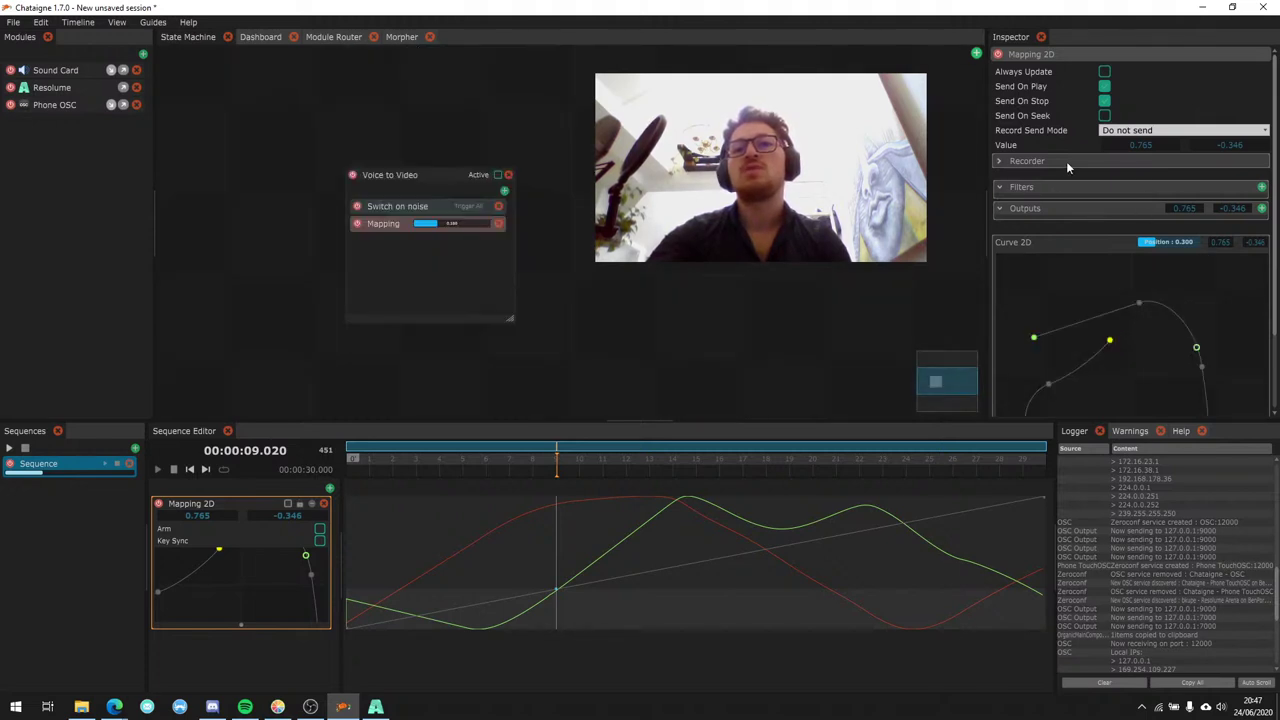
{"action": "scroll", "coordinate": [1062, 150], "scroll_direction": "down", "scroll_amount": 2}
{"action": "left_click_drag", "start_coordinate": [1108, 245], "coordinate": [1109, 289]}
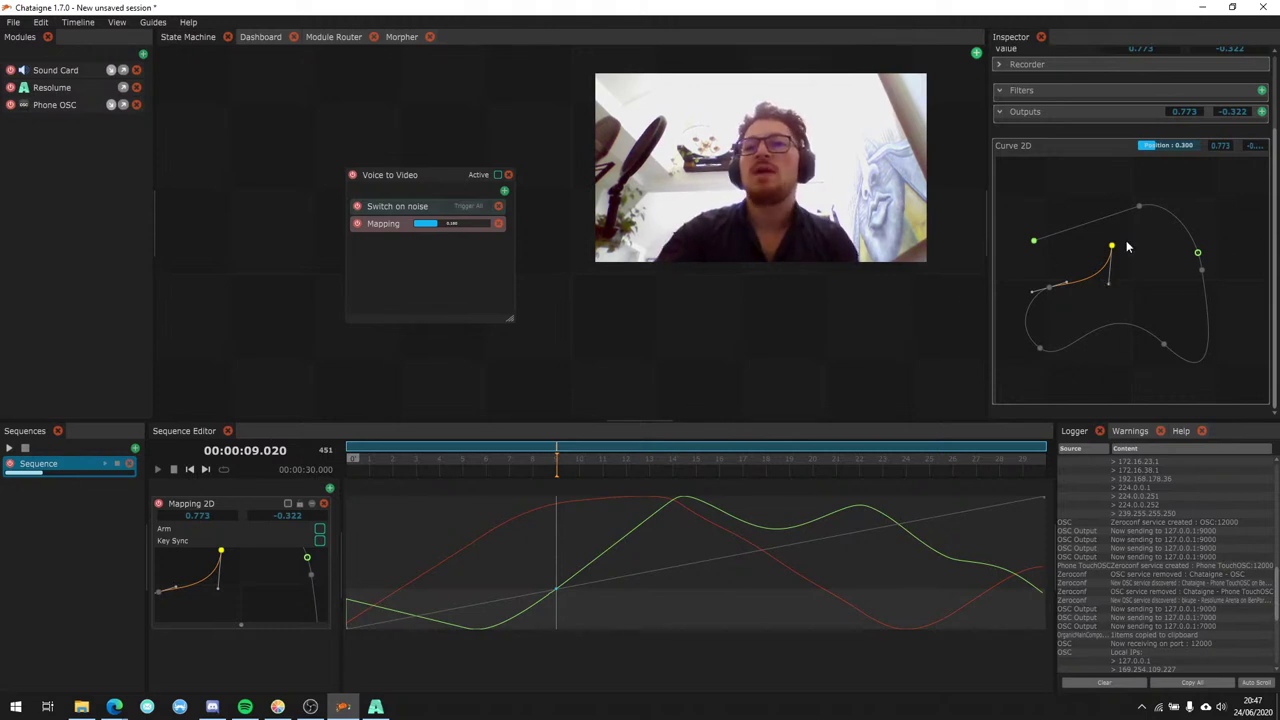
{"action": "left_click_drag", "start_coordinate": [1109, 285], "coordinate": [1050, 215]}
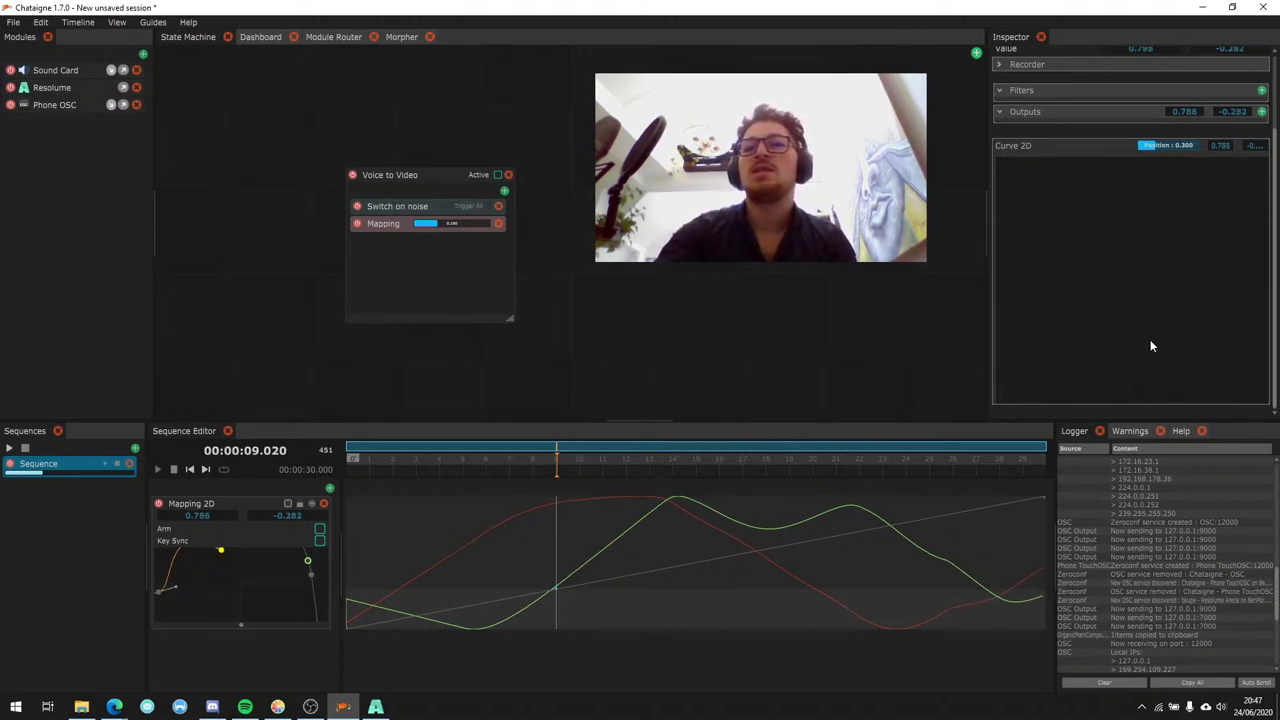
Look through the Resolume Effects commands available as Mapping 2D outputs and scrub the playhead to about 4.7 seconds.
{"action": "left_click", "coordinate": [1262, 113]}
{"action": "mouse_move", "coordinate": [1210, 140]}
{"action": "mouse_move", "coordinate": [1104, 157]}
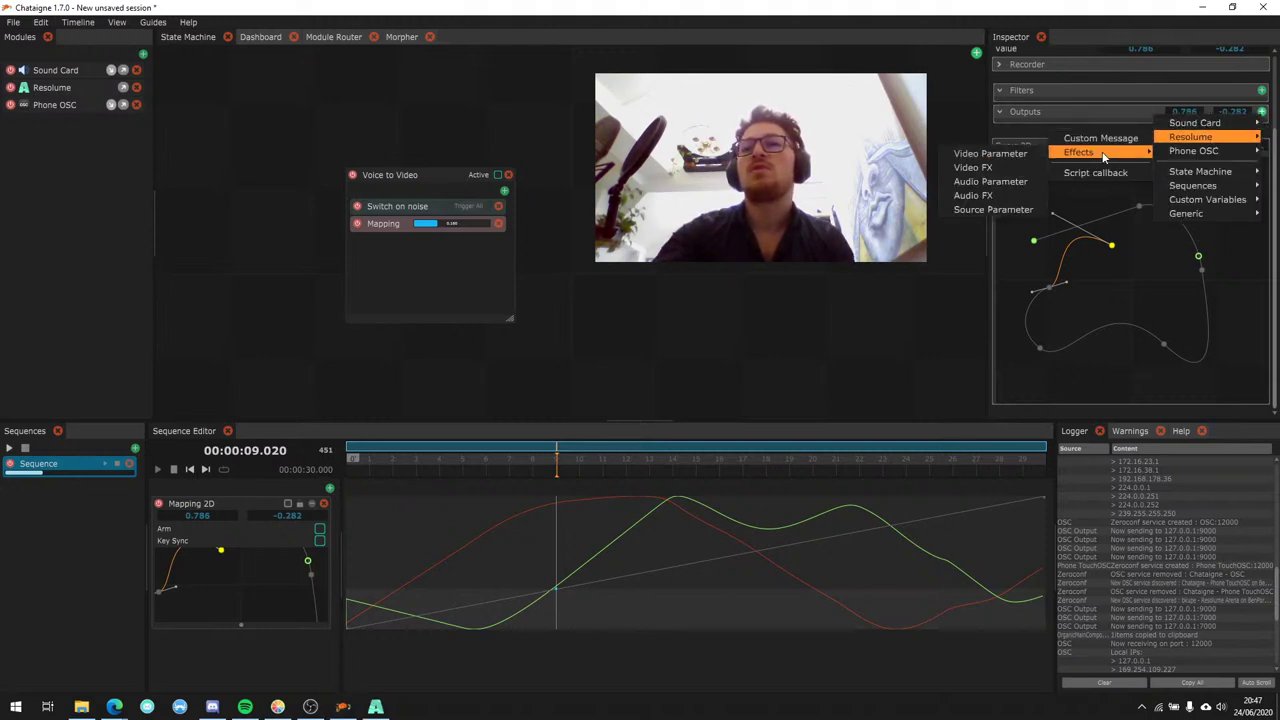
{"action": "left_click_drag", "start_coordinate": [636, 459], "coordinate": [455, 462]}
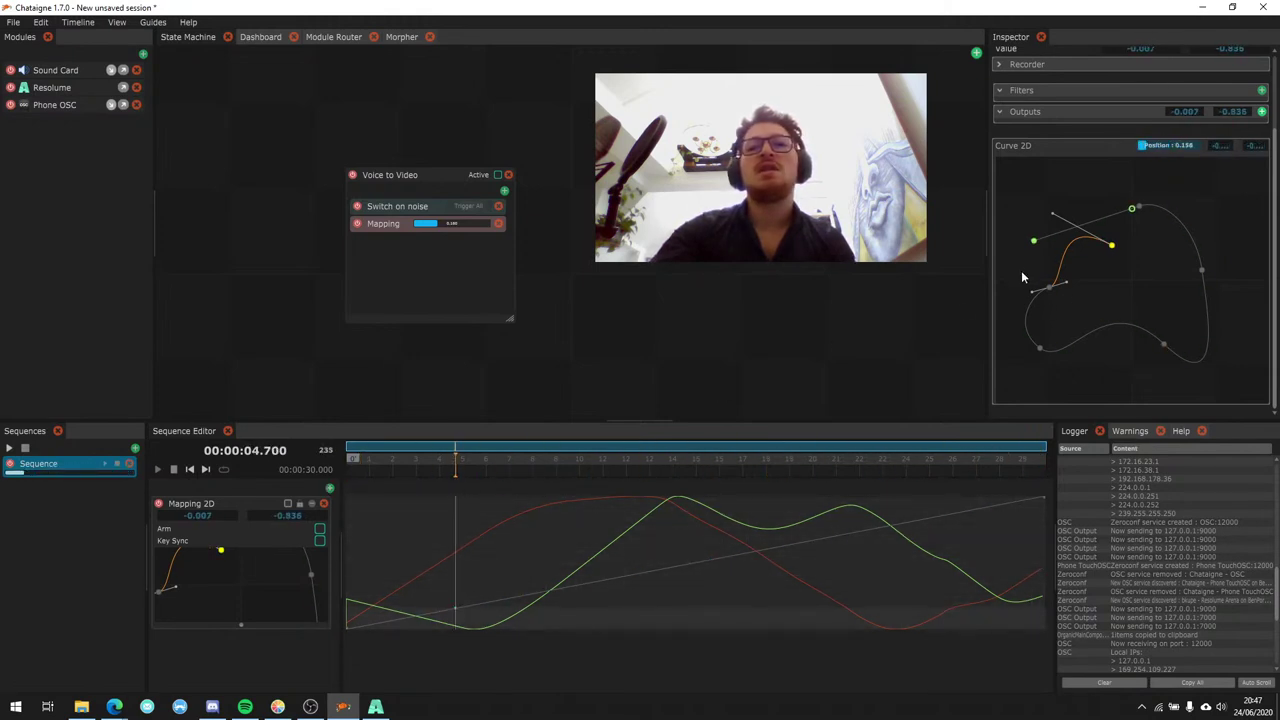
Examine the Mapping 2D path in the layer preview and the Curve 2D editor from different framings.
{"action": "scroll", "coordinate": [1022, 277], "scroll_direction": "up", "scroll_amount": 1}
{"action": "scroll", "coordinate": [285, 596], "scroll_direction": "up", "scroll_amount": 2}
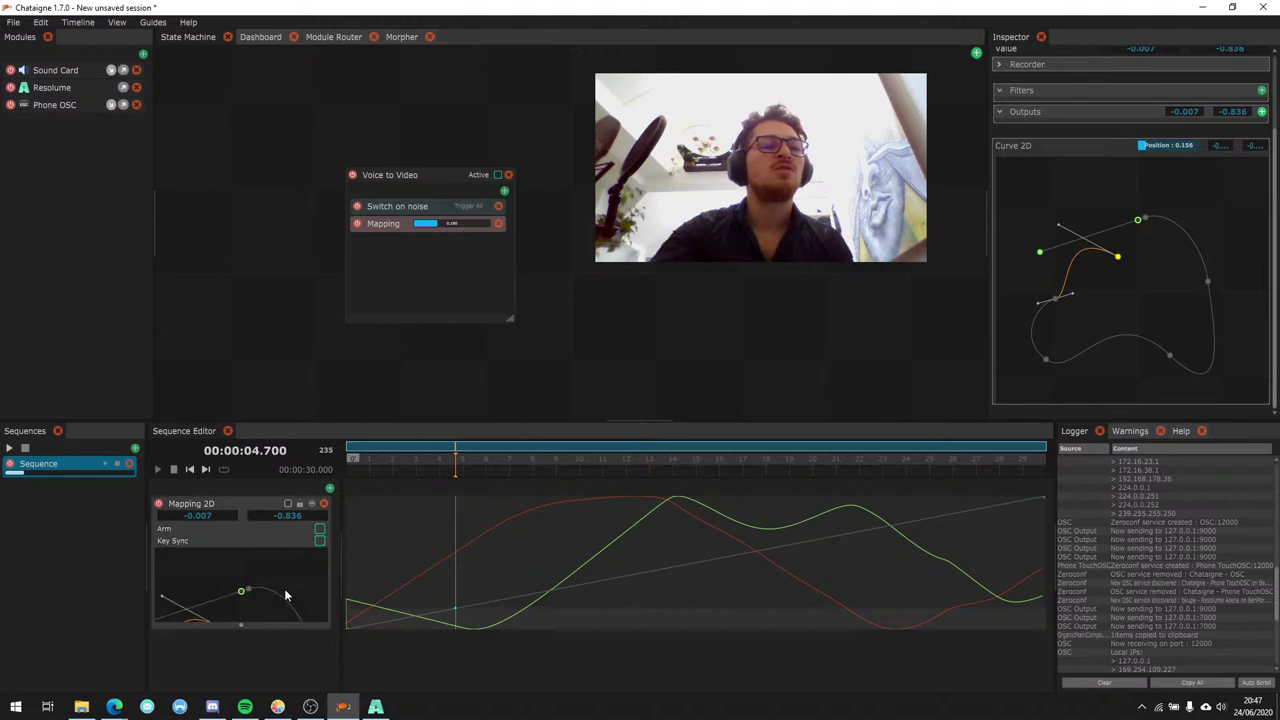
{"action": "scroll", "coordinate": [285, 592], "scroll_direction": "down", "scroll_amount": 2}
{"action": "scroll", "coordinate": [262, 591], "scroll_direction": "up", "scroll_amount": 2}
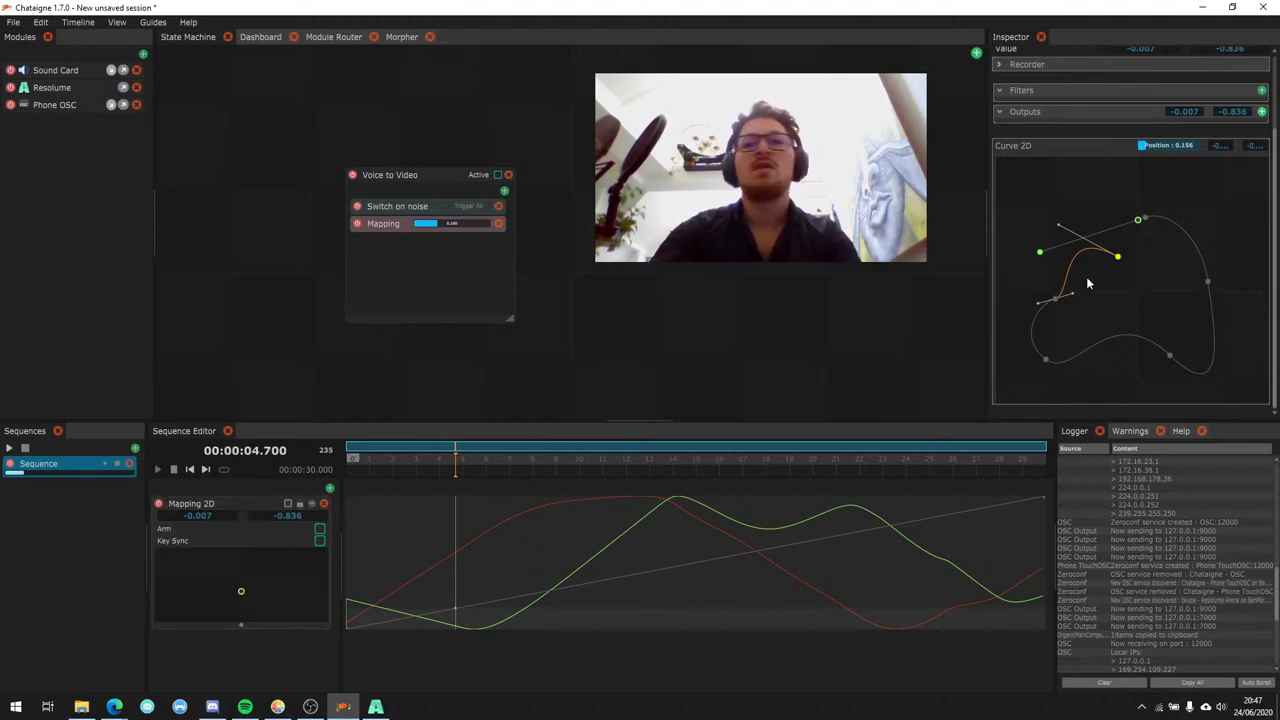
{"action": "left_click_drag", "start_coordinate": [1013, 145], "coordinate": [945, 383]}
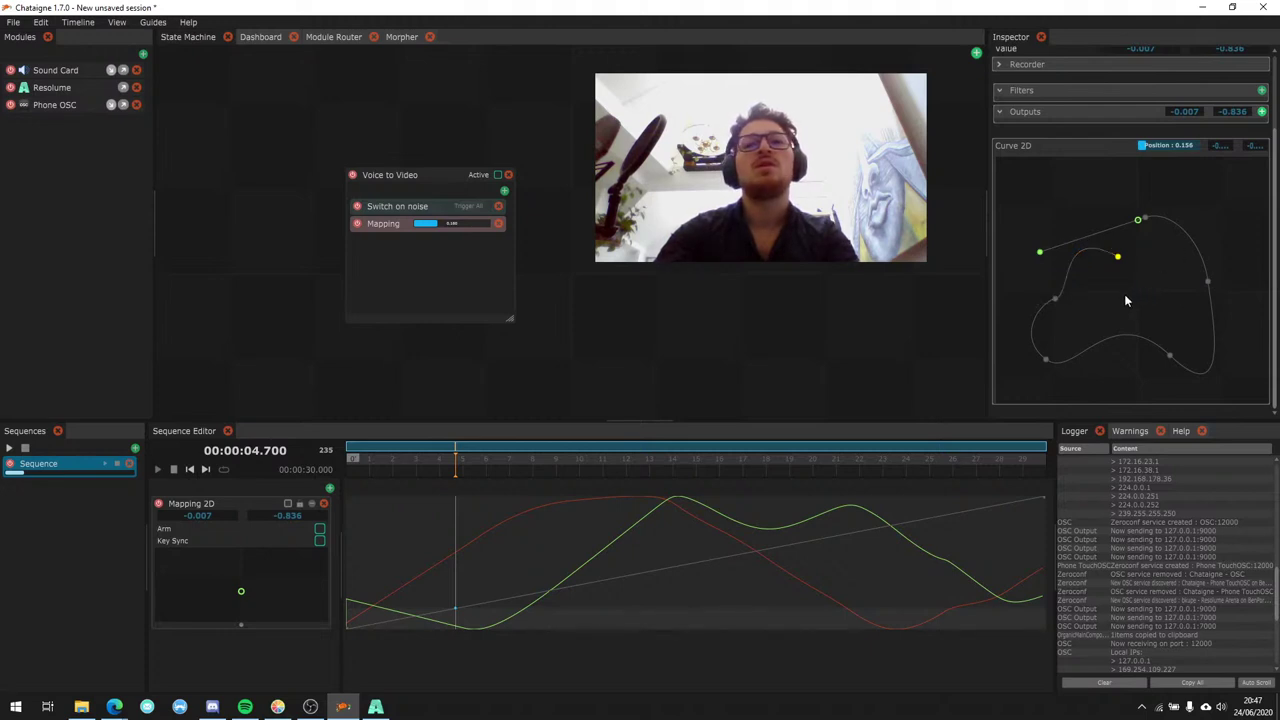
{"action": "left_click_drag", "start_coordinate": [1100, 262], "coordinate": [1168, 280]}
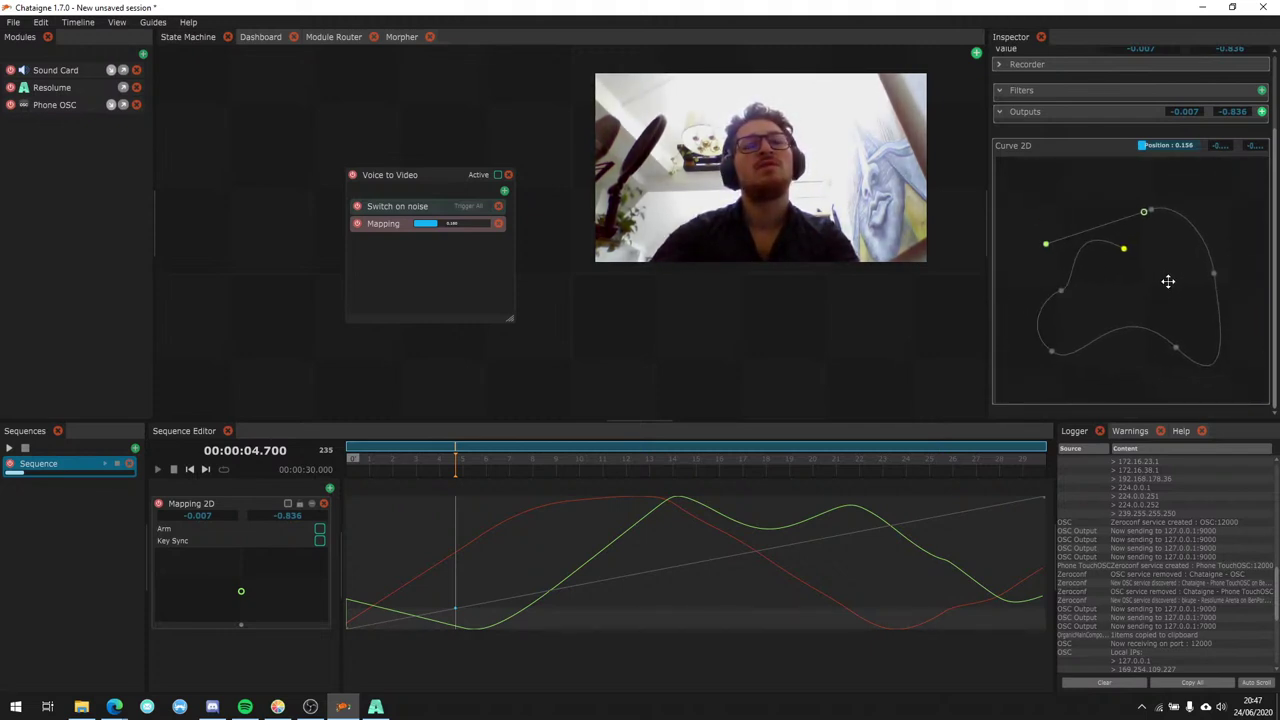
Examine the Voice to Video state at different zoom levels in the State Machine and select it.
{"action": "mouse_move", "coordinate": [575, 259]}
{"action": "left_mouse_down"}
{"action": "mouse_move", "coordinate": [783, 271]}
{"action": "mouse_move", "coordinate": [417, 120]}
{"action": "mouse_move", "coordinate": [640, 232]}
{"action": "mouse_move", "coordinate": [492, 240]}
{"action": "mouse_move", "coordinate": [719, 249]}
{"action": "mouse_move", "coordinate": [634, 283]}
{"action": "mouse_move", "coordinate": [497, 274]}
{"action": "mouse_move", "coordinate": [640, 206]}
{"action": "mouse_move", "coordinate": [588, 255]}
{"action": "left_mouse_up"}
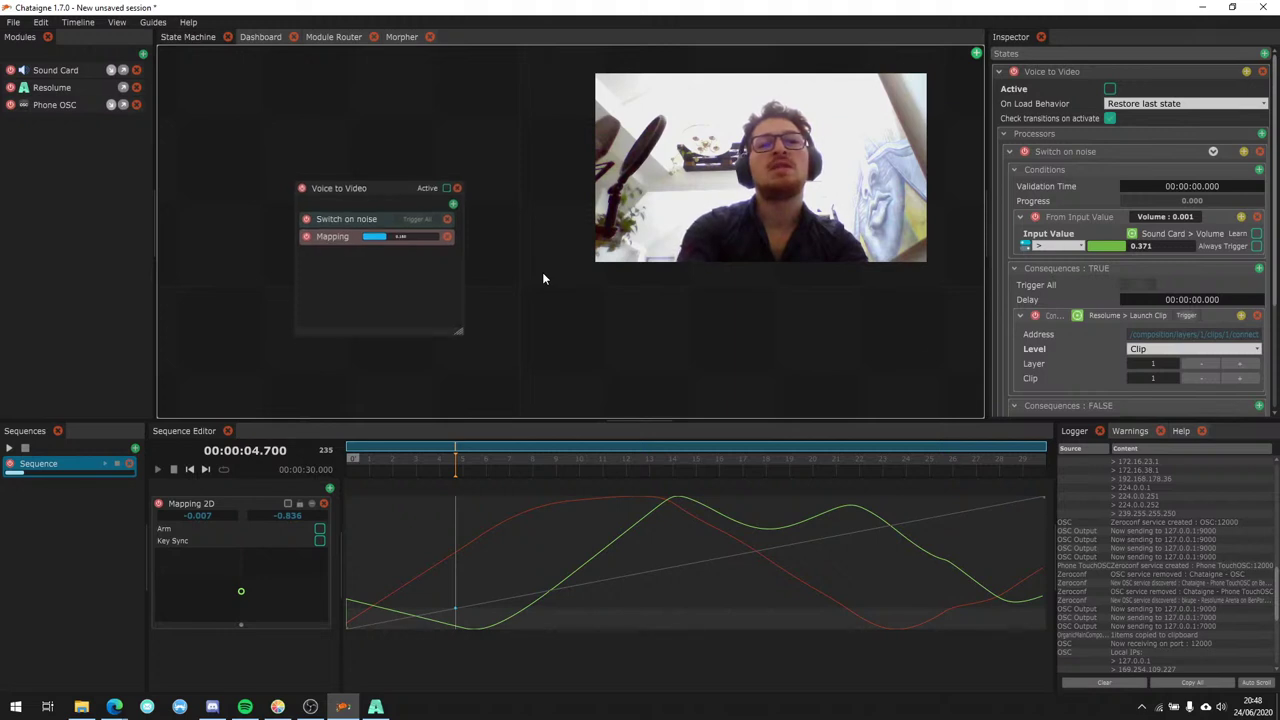
{"action": "scroll", "coordinate": [542, 278], "scroll_direction": "down", "scroll_amount": 4}
{"action": "scroll", "coordinate": [543, 279], "scroll_direction": "up", "scroll_amount": 4}
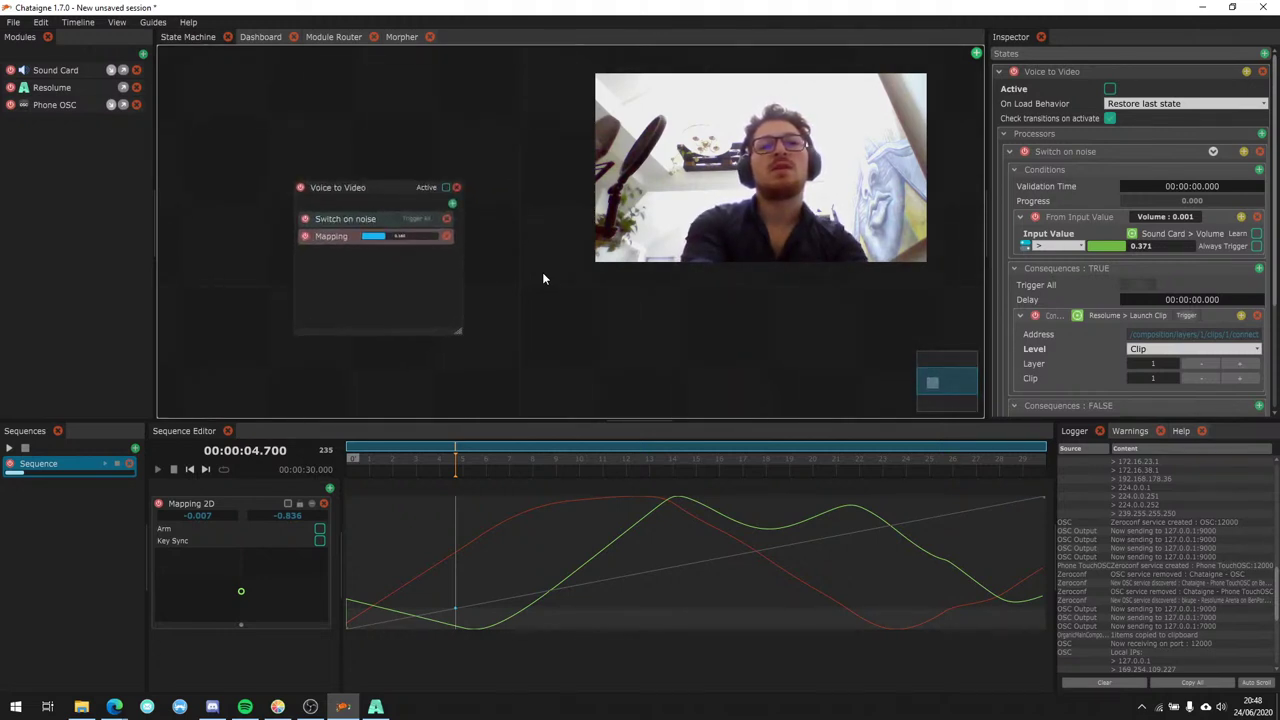
{"action": "scroll", "coordinate": [543, 279], "scroll_direction": "down", "scroll_amount": 4}
{"action": "scroll", "coordinate": [543, 279], "scroll_direction": "up", "scroll_amount": 3}
{"action": "scroll", "coordinate": [542, 272], "scroll_direction": "down", "scroll_amount": 2}
{"action": "scroll", "coordinate": [542, 272], "scroll_direction": "up", "scroll_amount": 3}
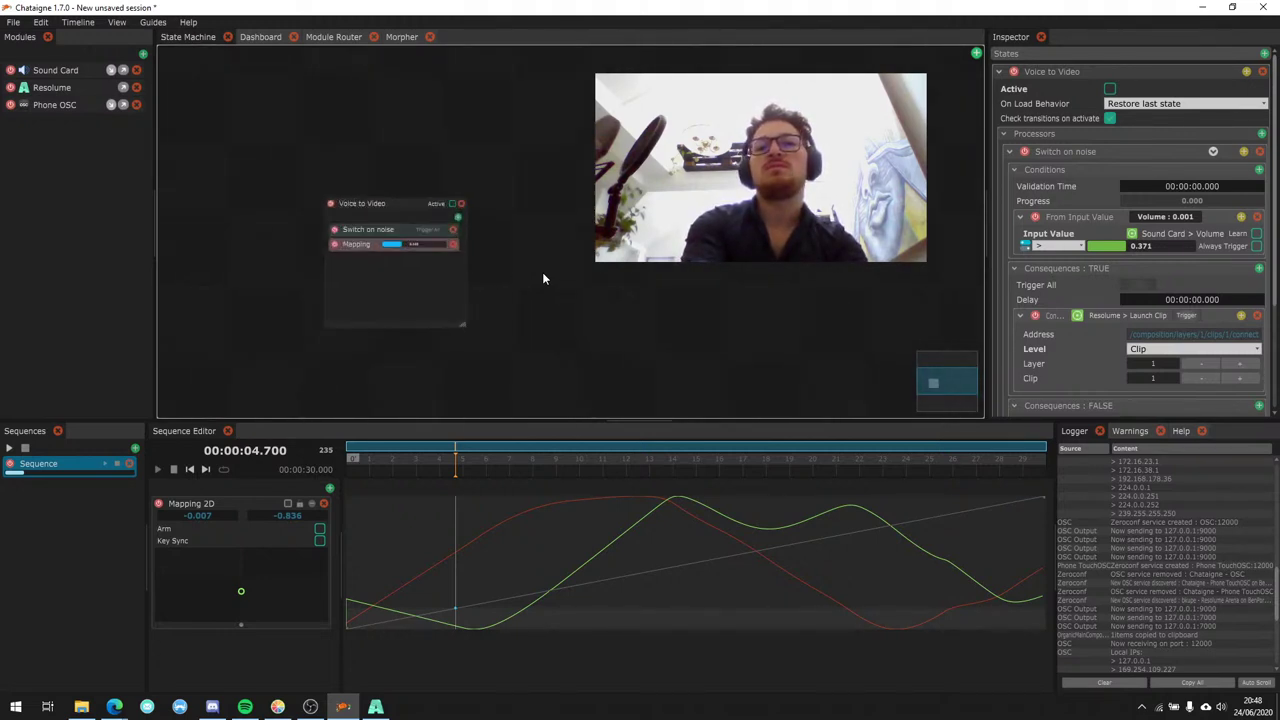
{"action": "scroll", "coordinate": [549, 271], "scroll_direction": "down", "scroll_amount": 3}
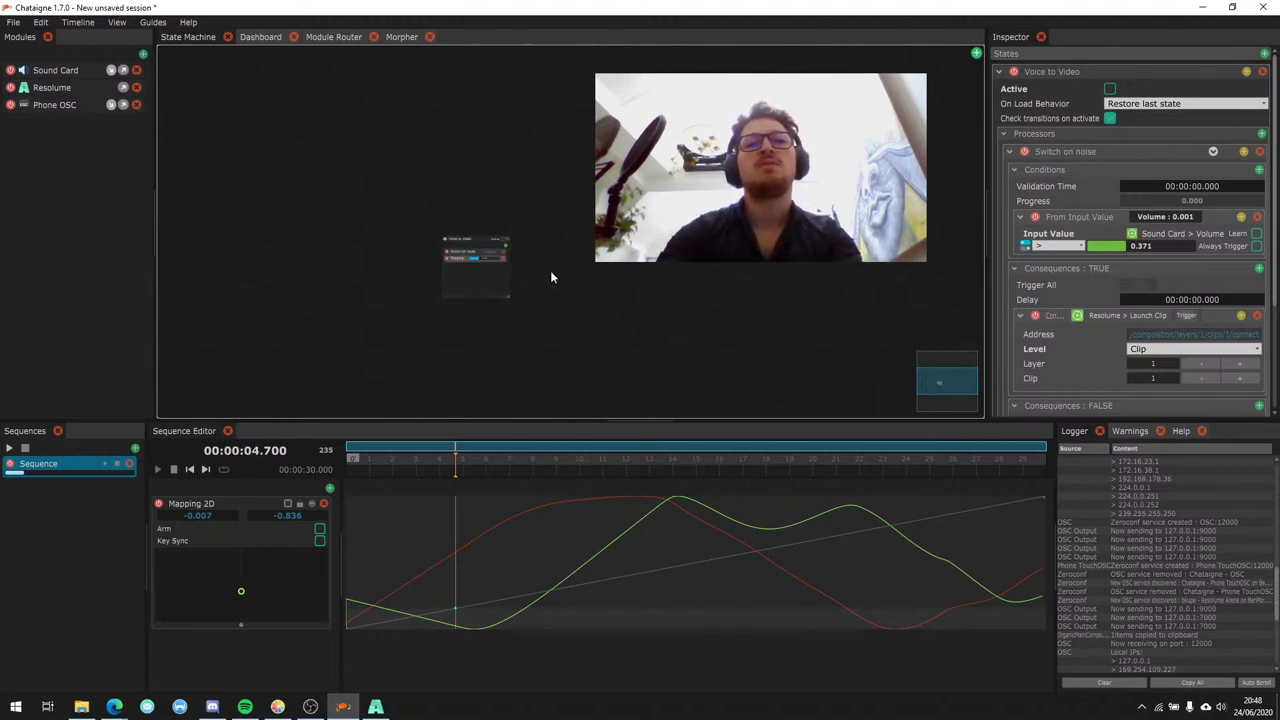
{"action": "scroll", "coordinate": [550, 270], "scroll_direction": "up", "scroll_amount": 3}
{"action": "scroll", "coordinate": [550, 277], "scroll_direction": "down", "scroll_amount": 3}
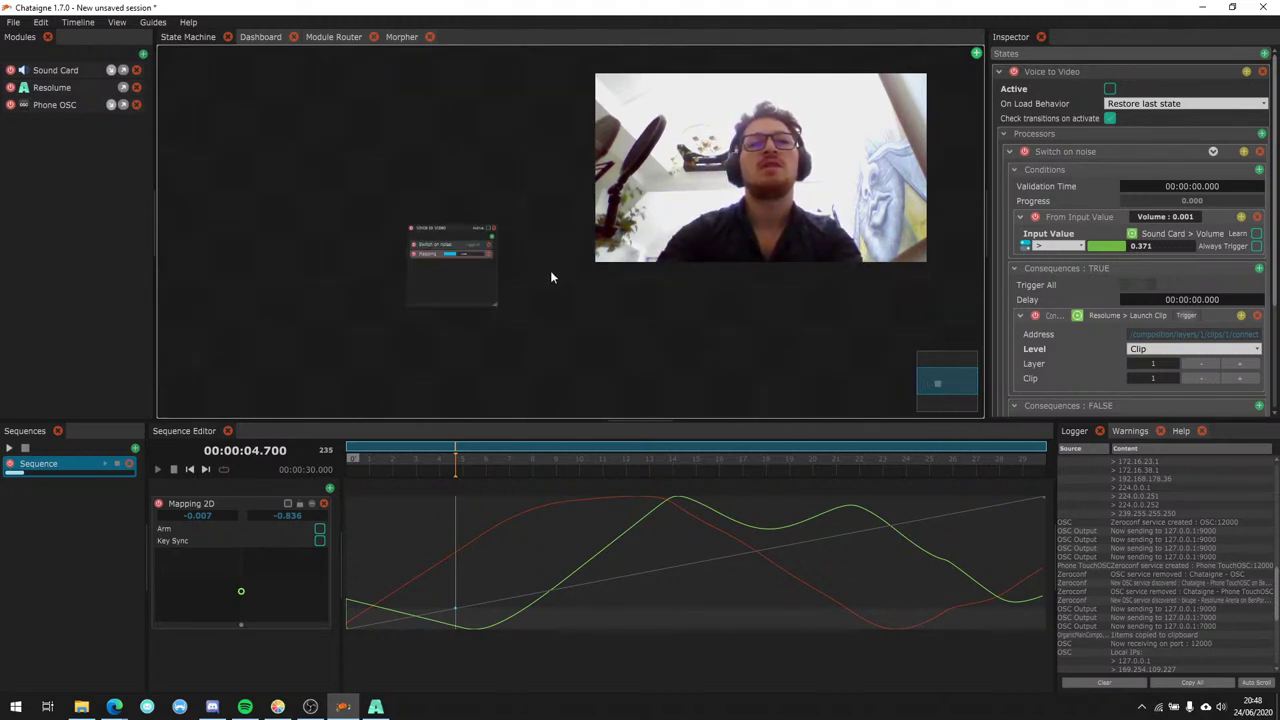
{"action": "scroll", "coordinate": [470, 243], "scroll_direction": "up", "scroll_amount": 3}
{"action": "left_click", "coordinate": [405, 216]}
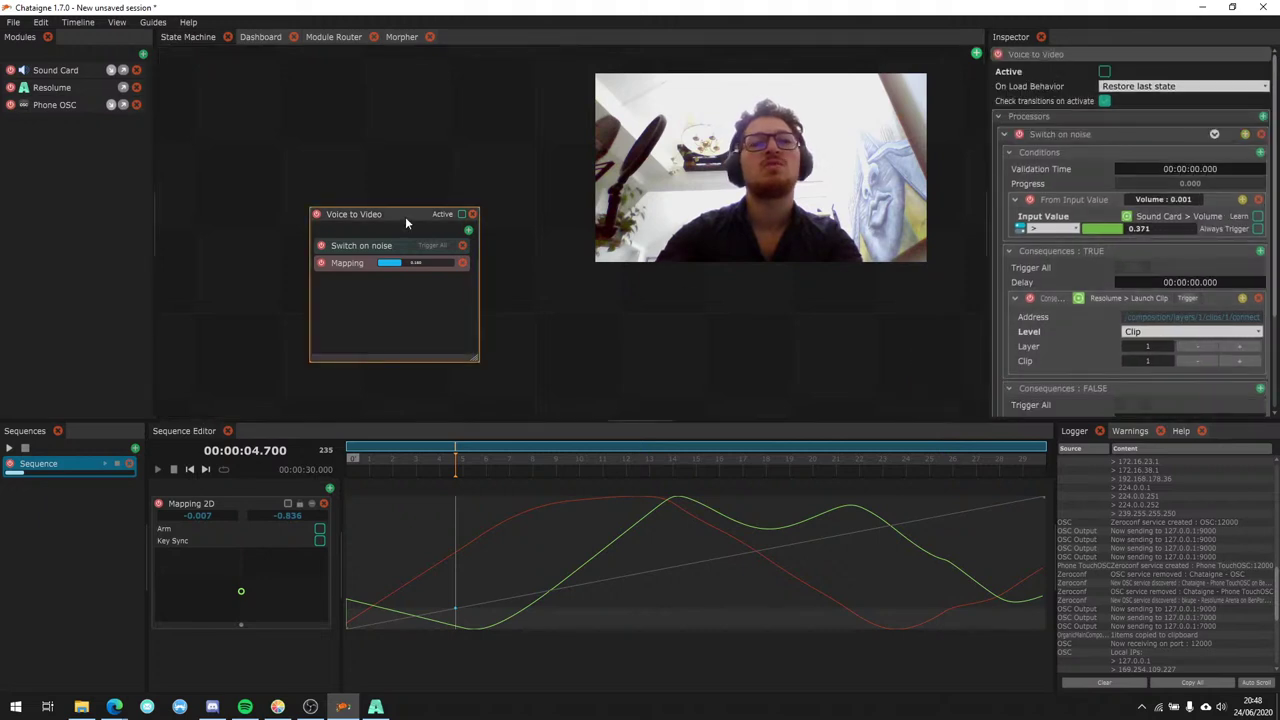
Extend the Mapping 2D path in Curve 2D by drawing a large freehand loop around the existing curve.
{"action": "left_click", "coordinate": [242, 508]}
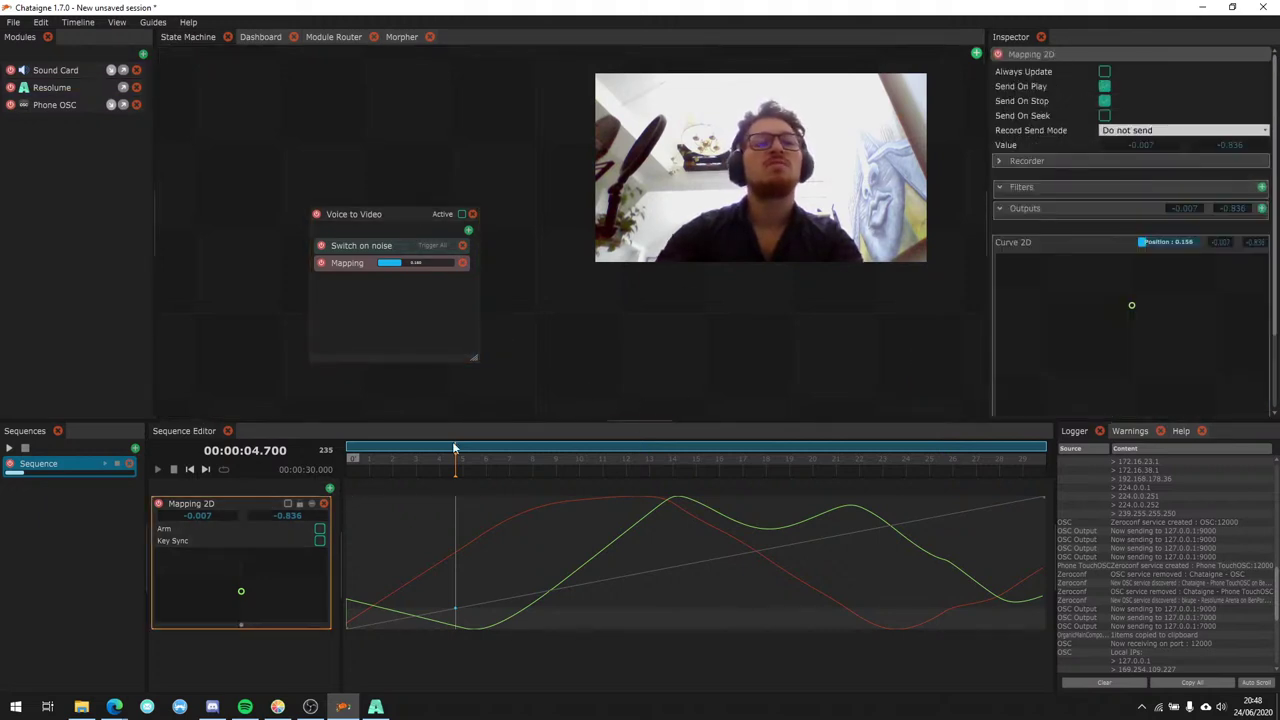
{"action": "scroll", "coordinate": [1084, 146], "scroll_direction": "down", "scroll_amount": 3}
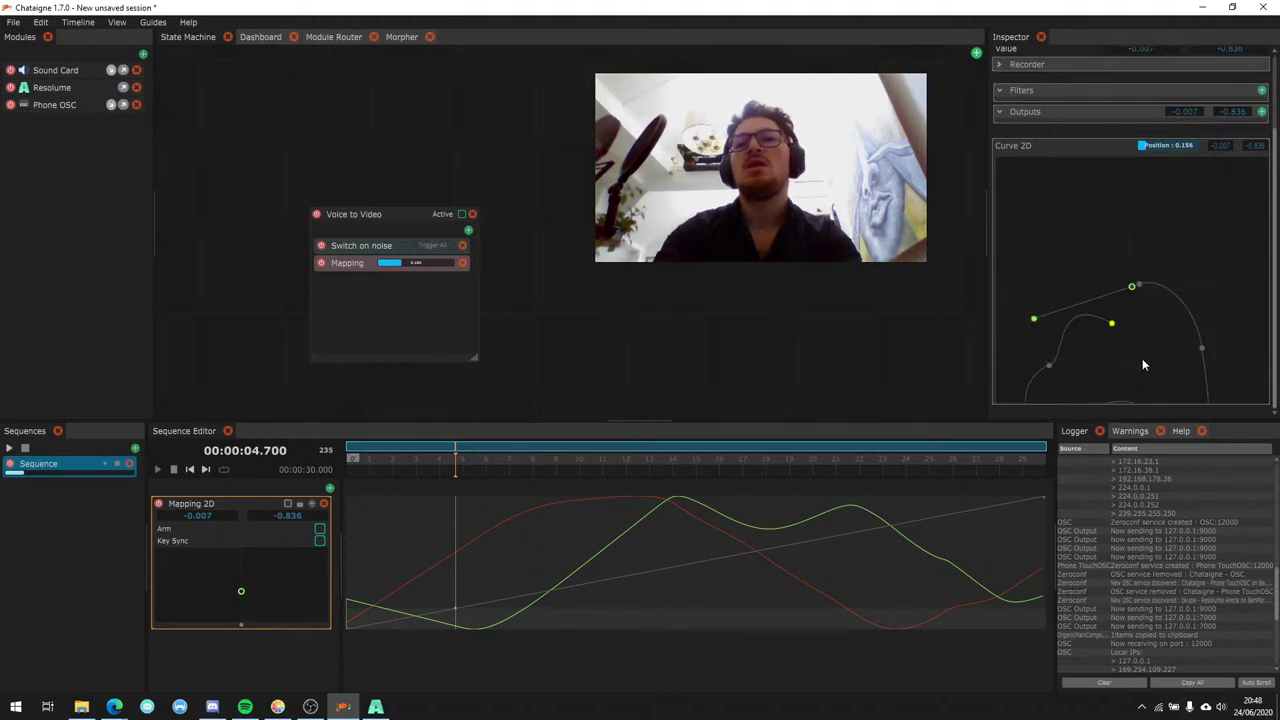
{"action": "left_click_drag", "start_coordinate": [1144, 365], "coordinate": [1032, 337]}
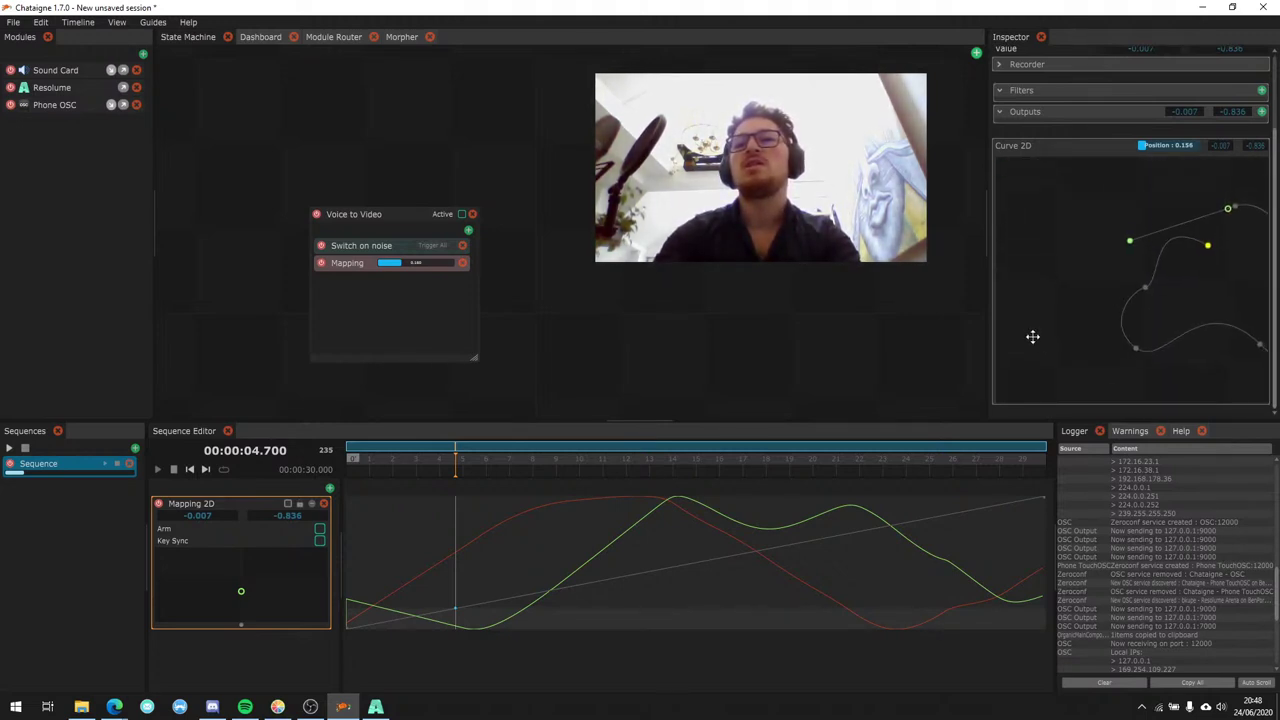
{"action": "scroll", "coordinate": [1069, 286], "scroll_direction": "down", "scroll_amount": 5}
{"action": "scroll", "coordinate": [1067, 306], "scroll_direction": "down", "scroll_amount": 5}
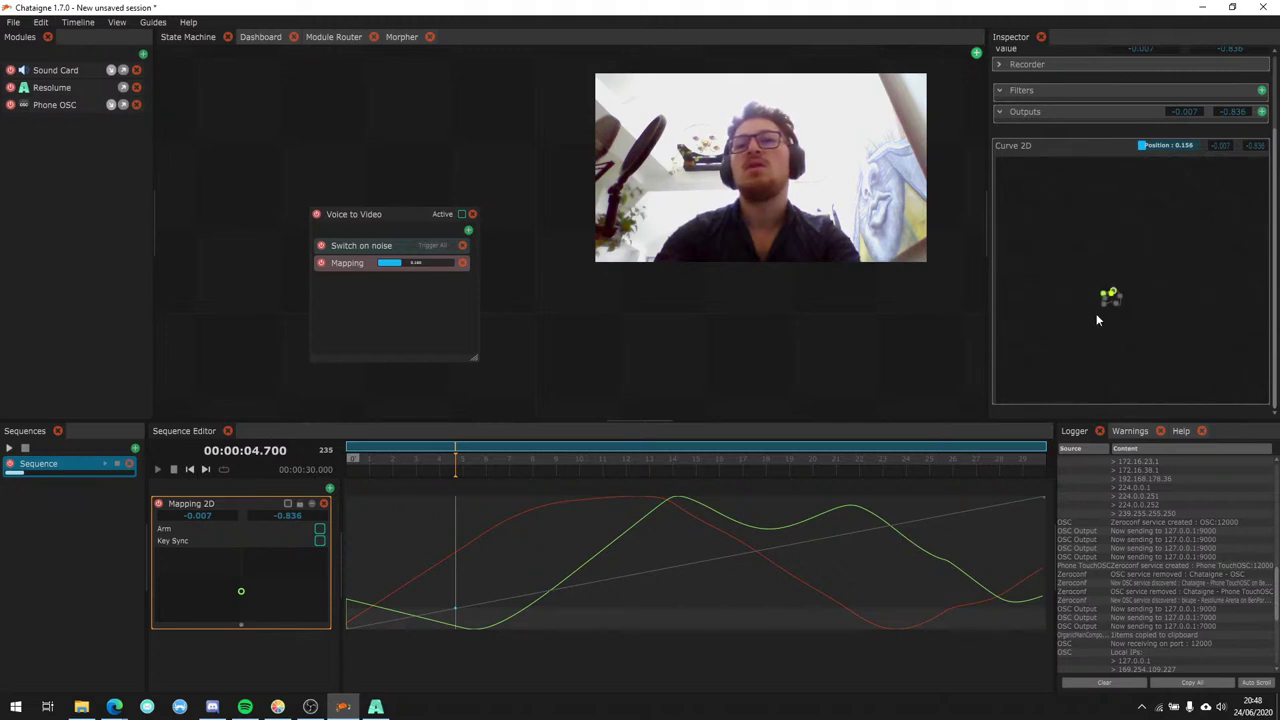
{"action": "scroll", "coordinate": [1140, 335], "scroll_direction": "up", "scroll_amount": 4}
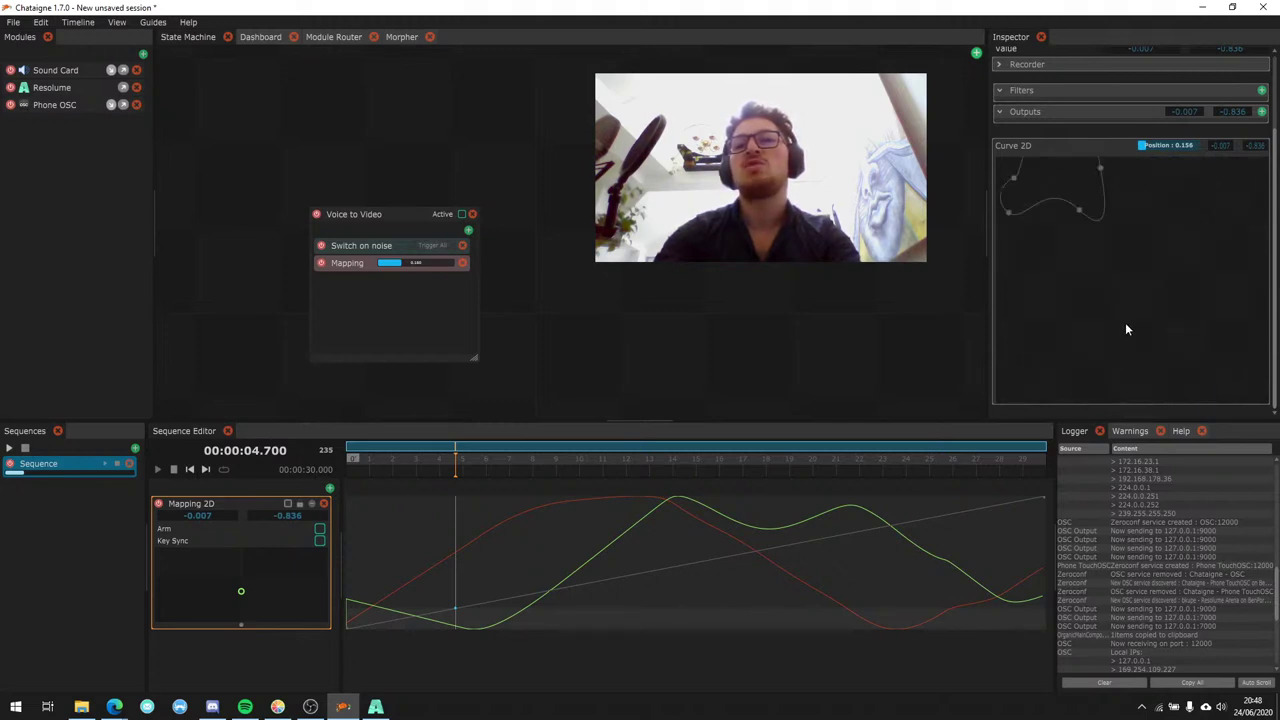
{"action": "left_click_drag", "start_coordinate": [1122, 248], "coordinate": [1209, 295]}
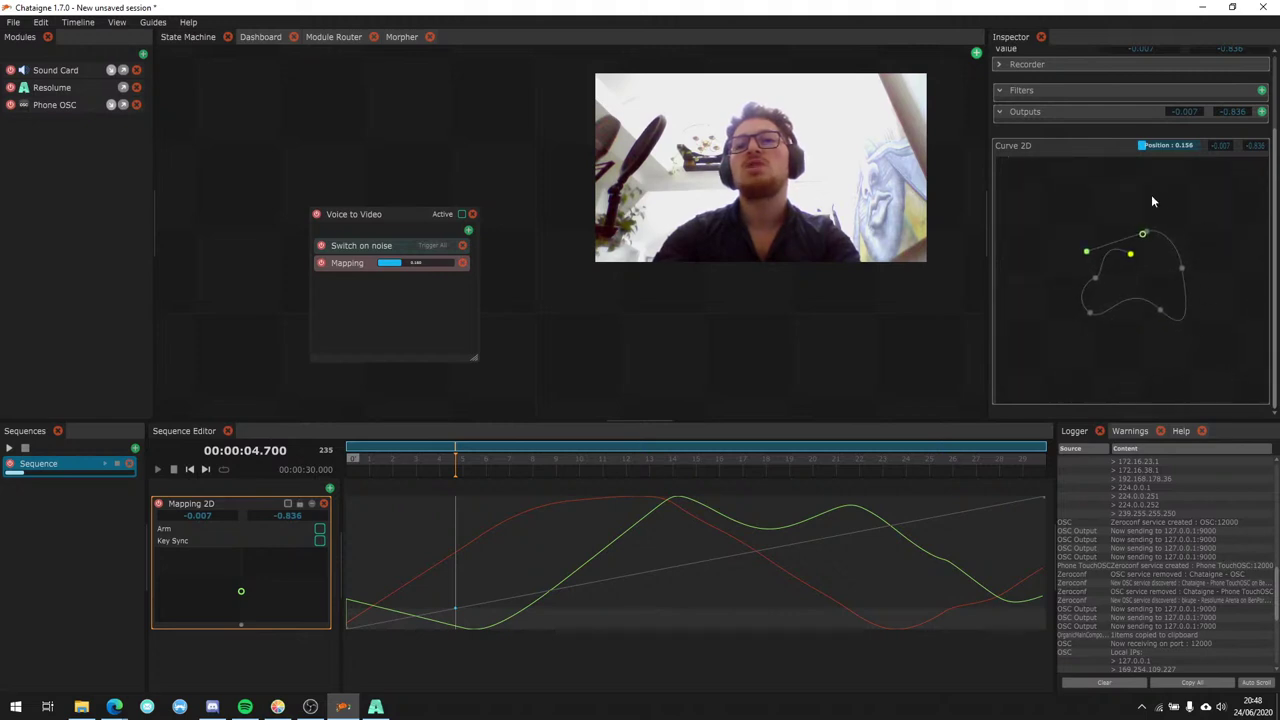
{"action": "mouse_move", "coordinate": [1152, 194]}
{"action": "left_mouse_down"}
{"action": "mouse_move", "coordinate": [1213, 183]}
{"action": "mouse_move", "coordinate": [1256, 234]}
{"action": "left_mouse_up"}
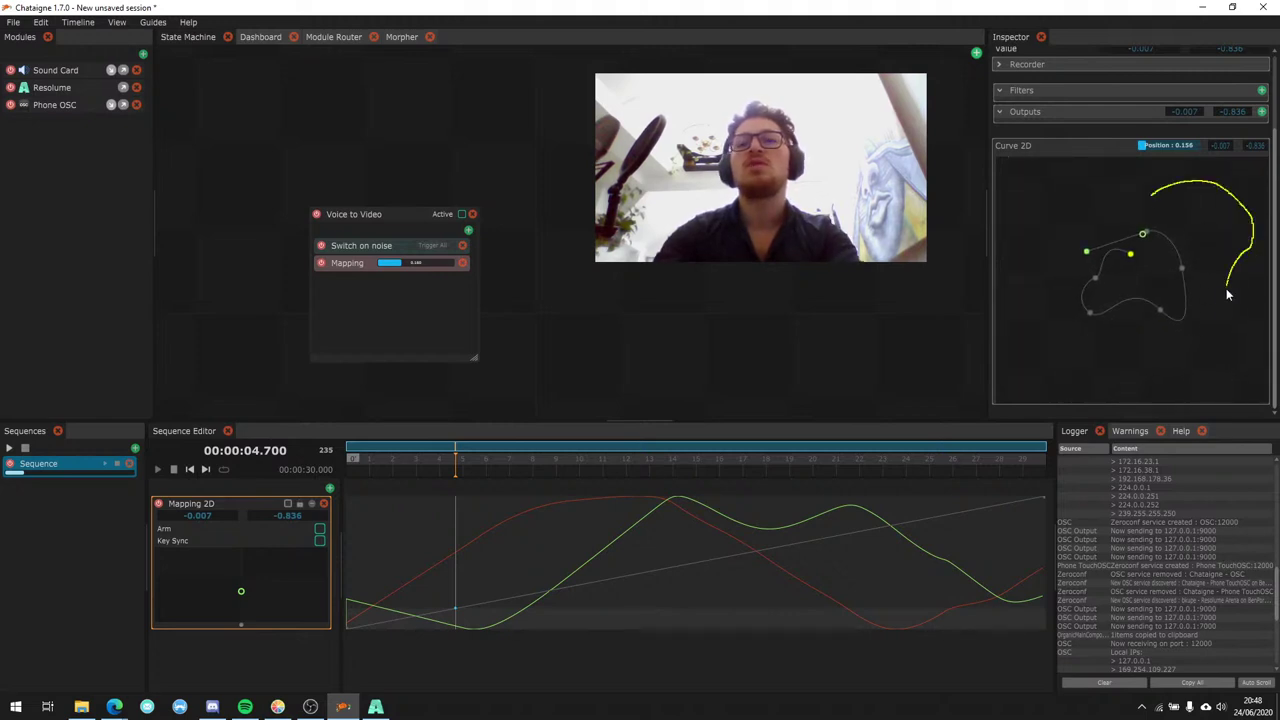
{"action": "left_click_drag", "start_coordinate": [1062, 240], "coordinate": [1062, 240]}
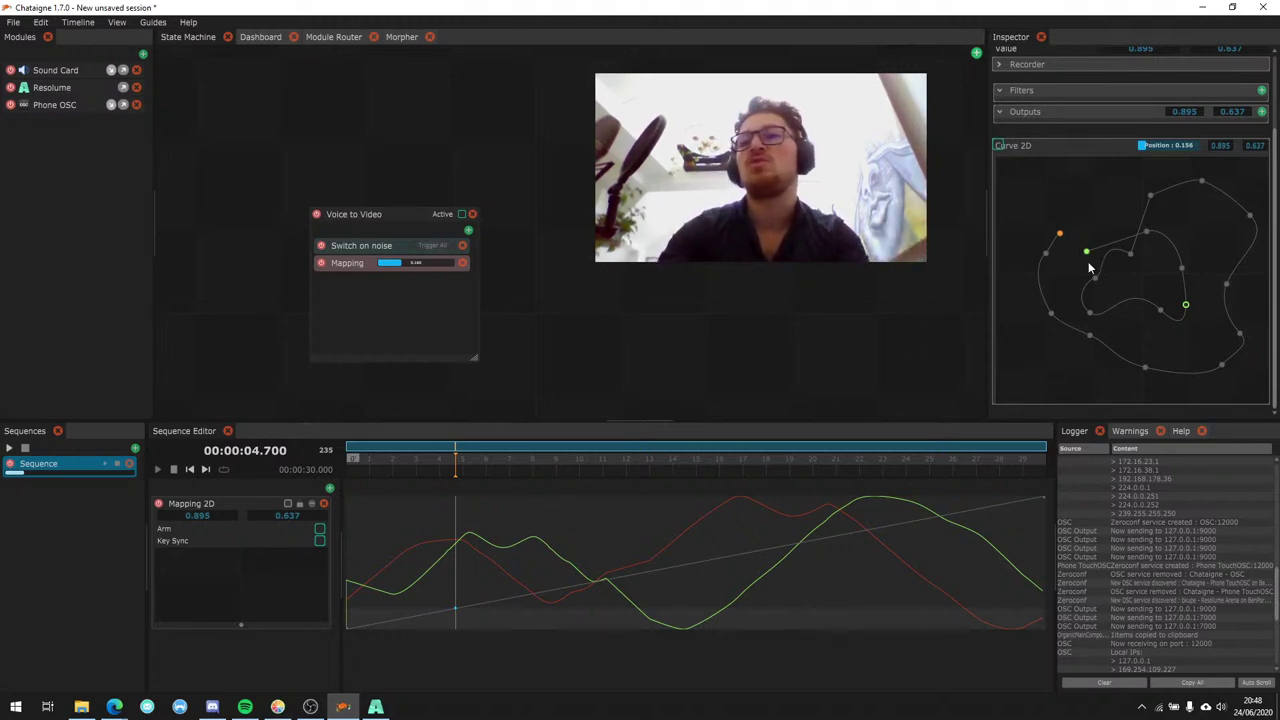
Return the playhead to 0 seconds and reshape the position automation to peak at about 14.6 seconds and fall to its minimum at the end.
{"action": "left_click_drag", "start_coordinate": [505, 462], "coordinate": [348, 462]}
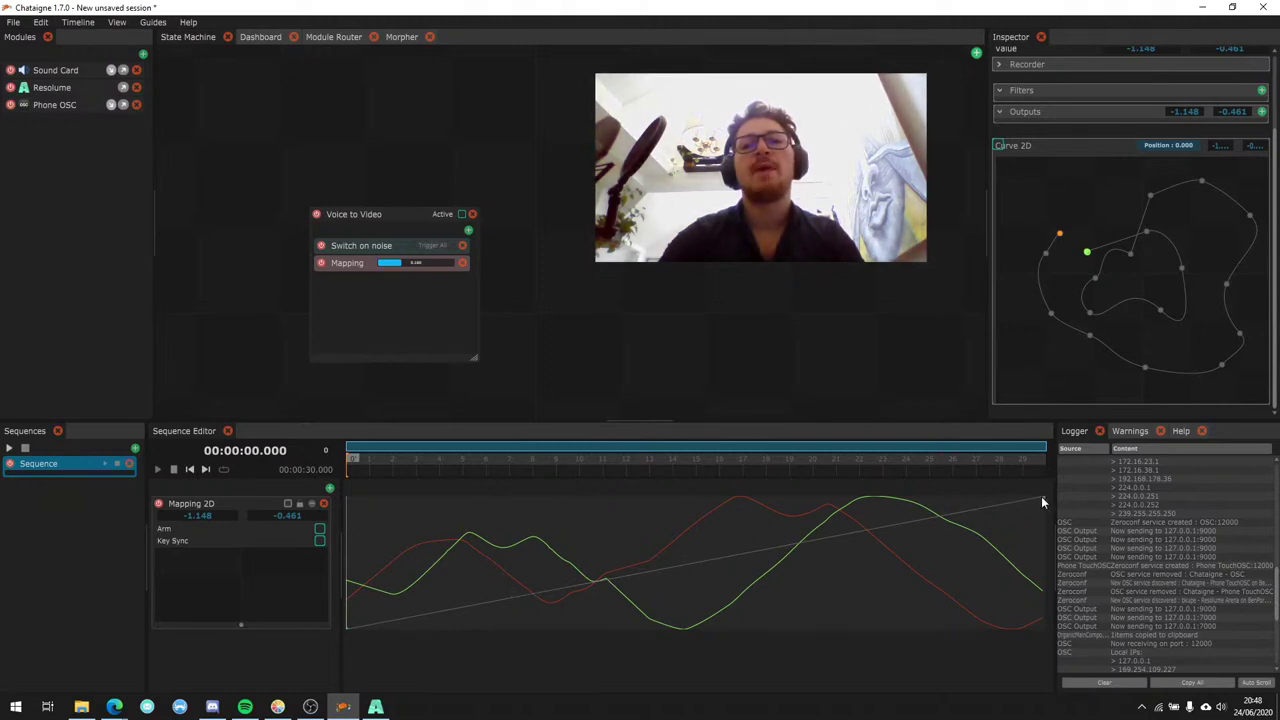
{"action": "left_click_drag", "start_coordinate": [1044, 496], "coordinate": [1094, 655]}
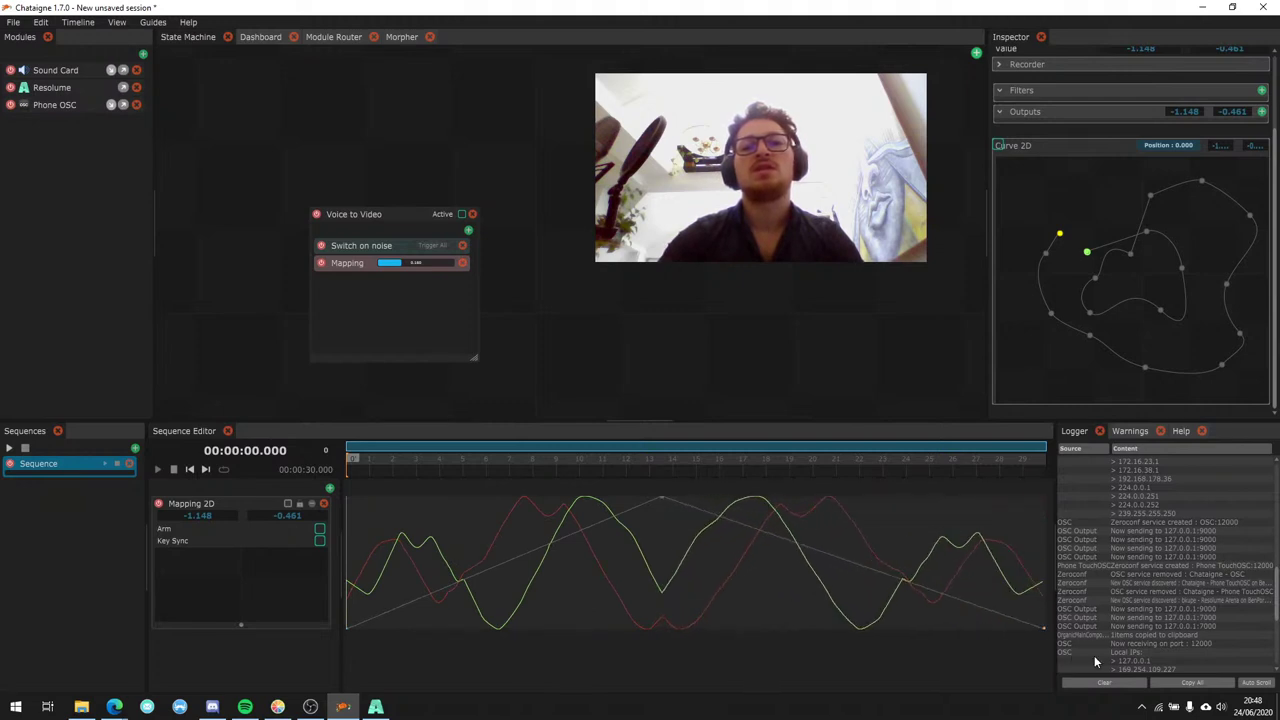
{"action": "left_click_drag", "start_coordinate": [663, 498], "coordinate": [687, 498]}
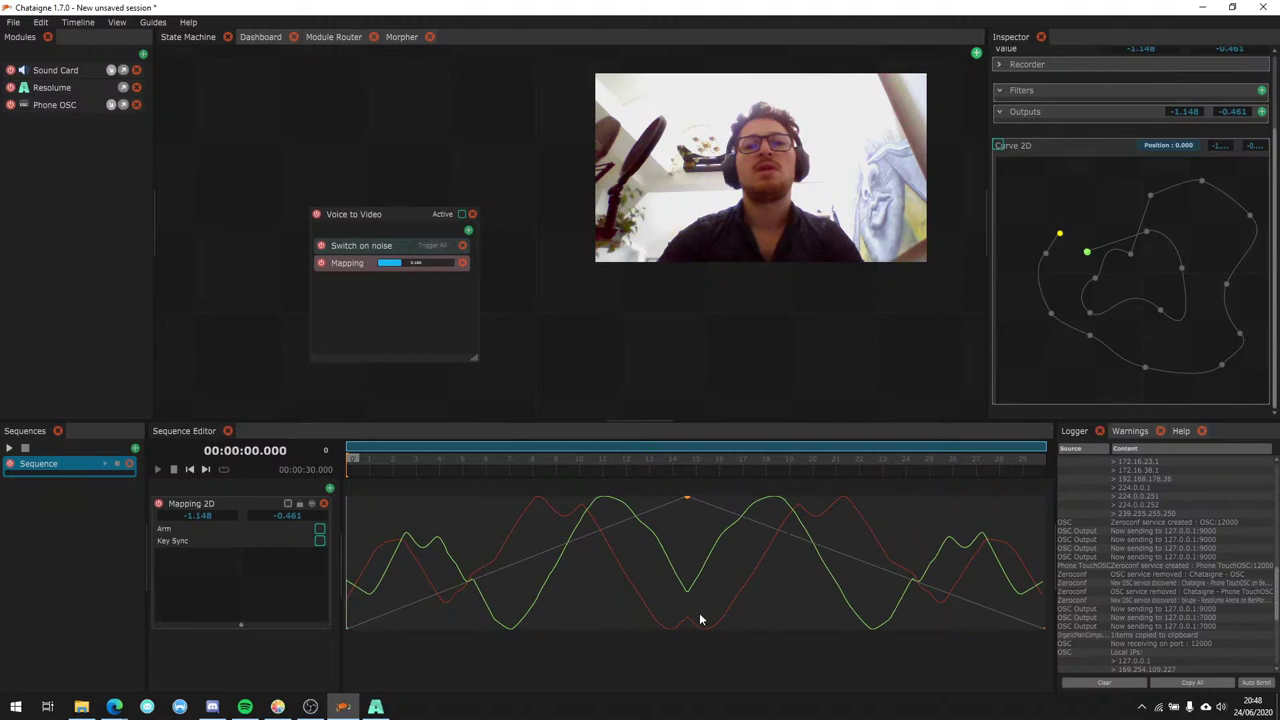
Change both the rising and falling segments of the Mapping 2D position automation from linear to Bezier.
{"action": "right_click", "coordinate": [551, 550]}
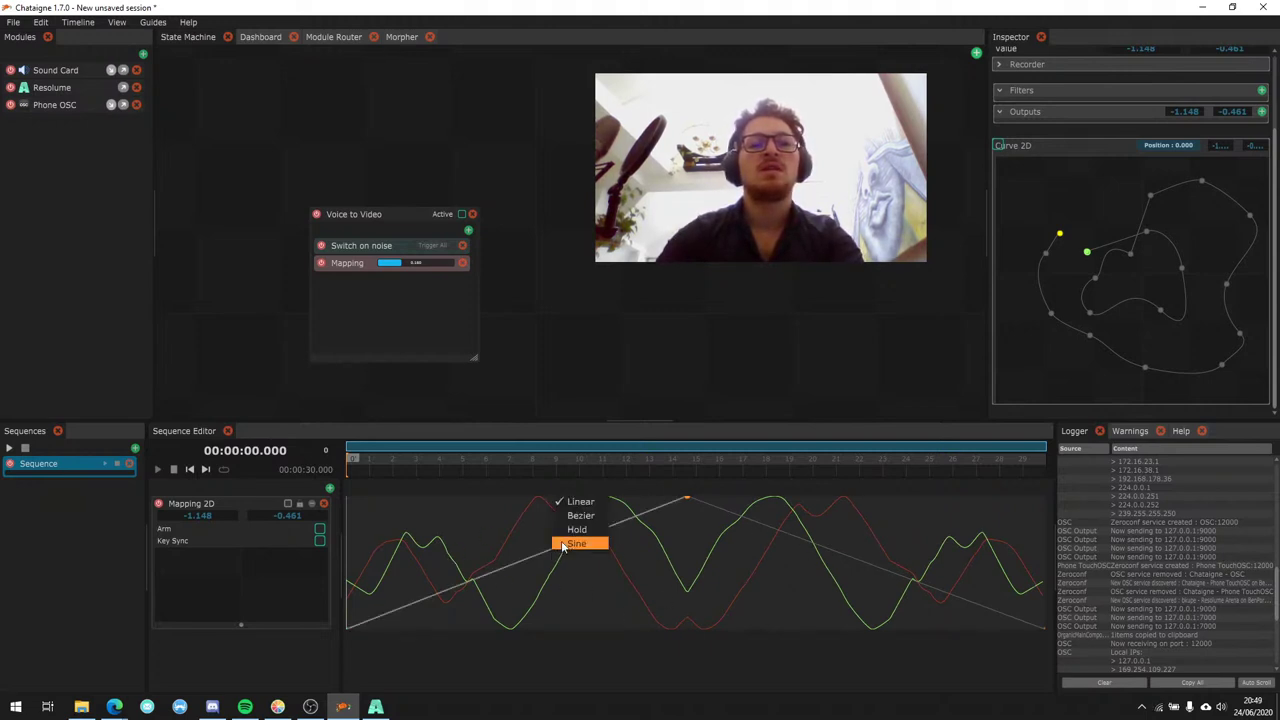
{"action": "left_click", "coordinate": [575, 516]}
{"action": "right_click", "coordinate": [745, 513]}
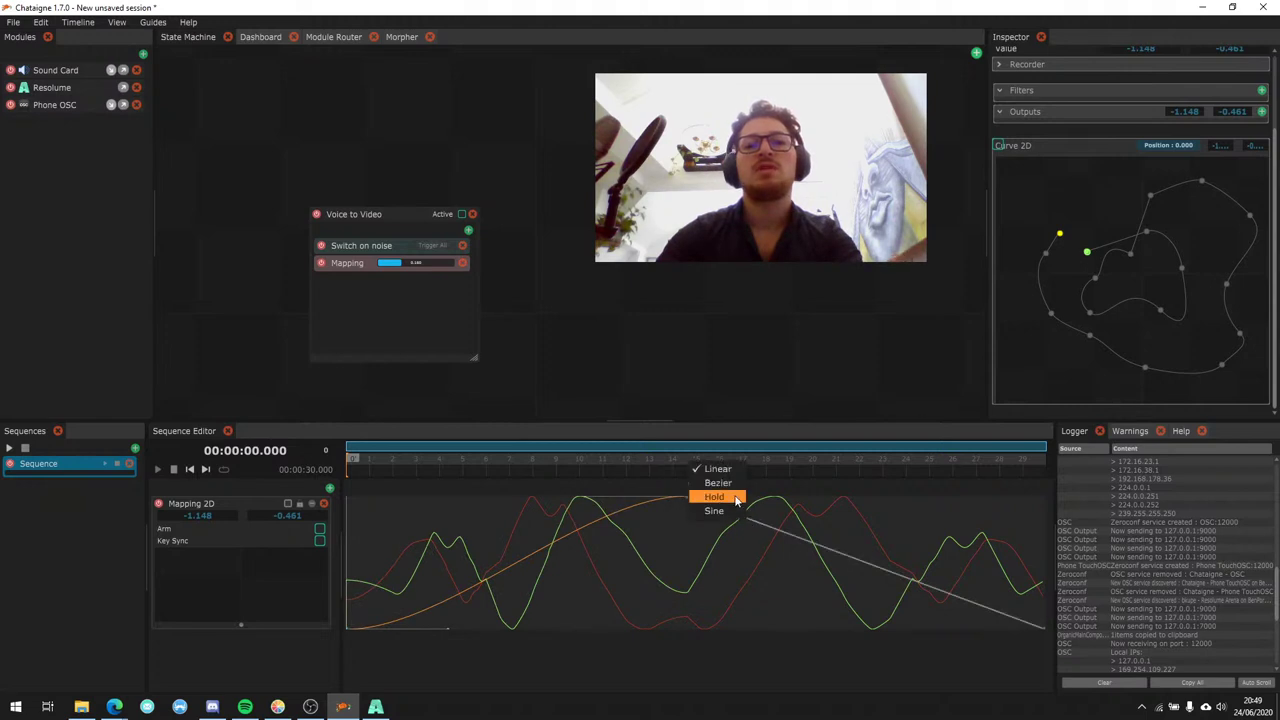
{"action": "left_click", "coordinate": [733, 483]}
{"action": "left_click", "coordinate": [686, 496]}
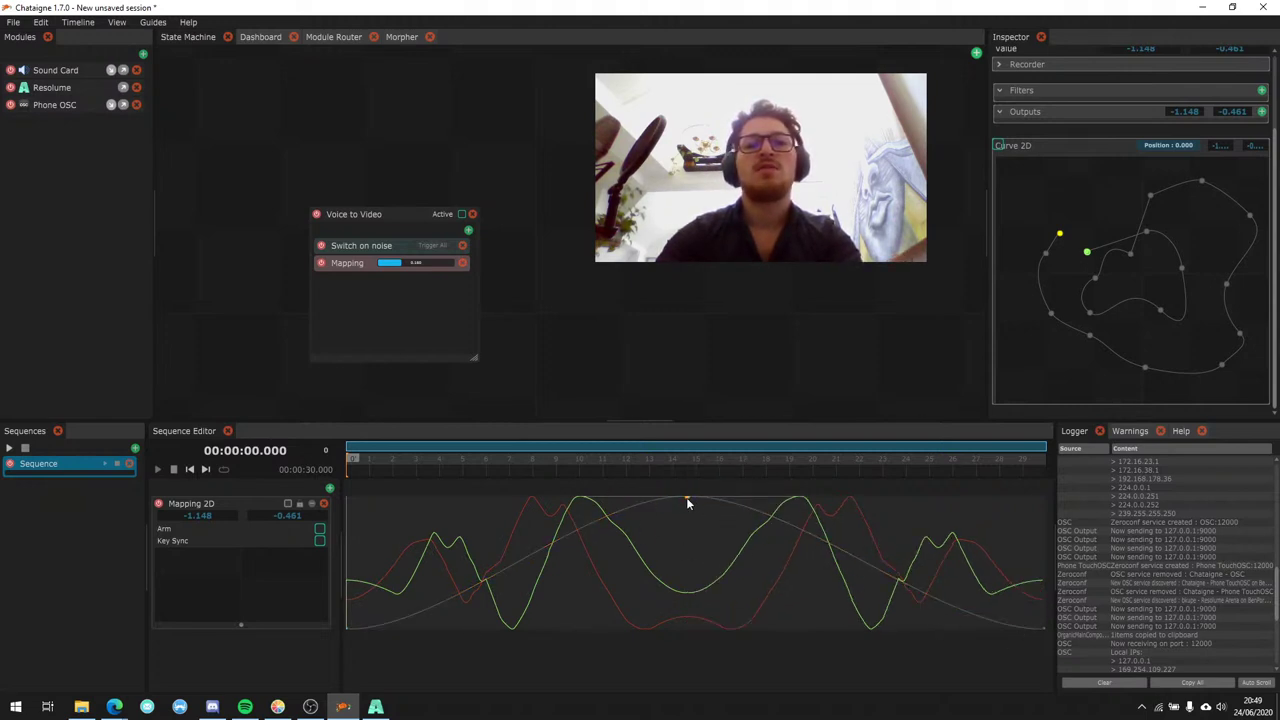
Compress the Mapping 2D position automation so it peaks at about 3.5 seconds and returns to minimum at about 7.8 seconds.
{"action": "left_click_drag", "start_coordinate": [686, 497], "coordinate": [415, 497]}
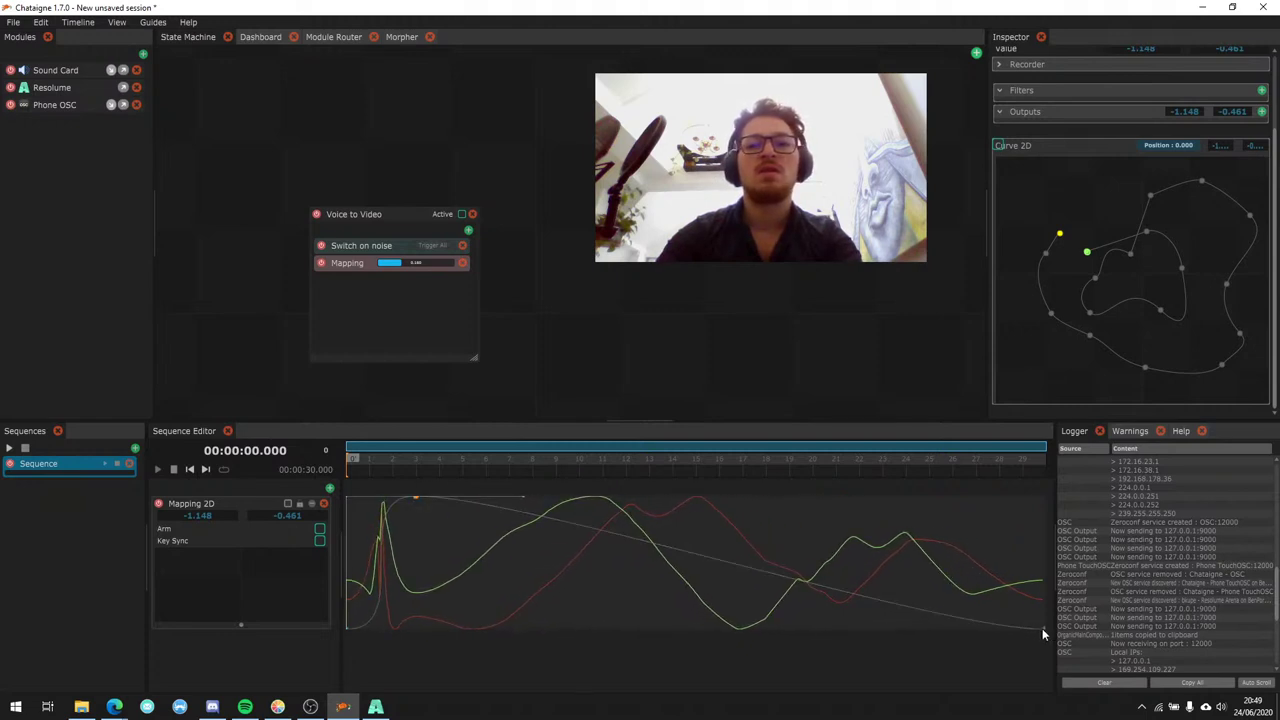
{"action": "left_click_drag", "start_coordinate": [1042, 630], "coordinate": [528, 630]}
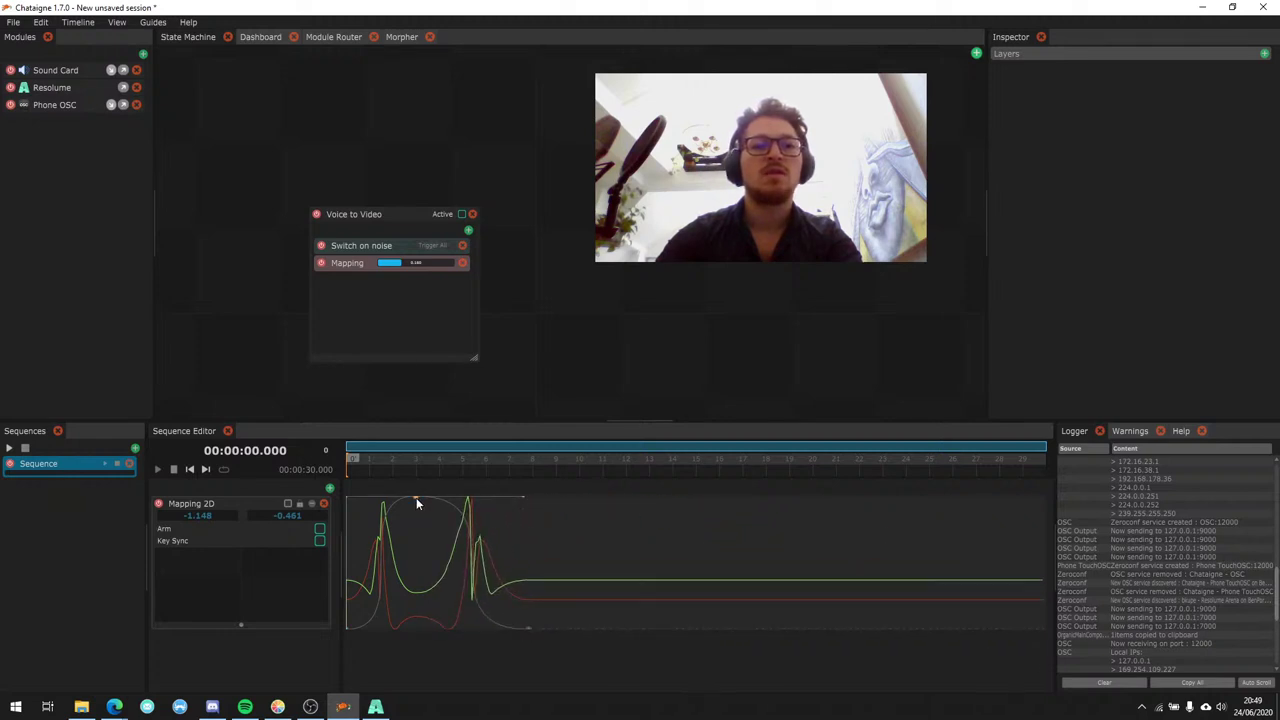
{"action": "left_click_drag", "start_coordinate": [416, 497], "coordinate": [429, 497]}
{"action": "left_click_drag", "start_coordinate": [394, 546], "coordinate": [494, 534]}
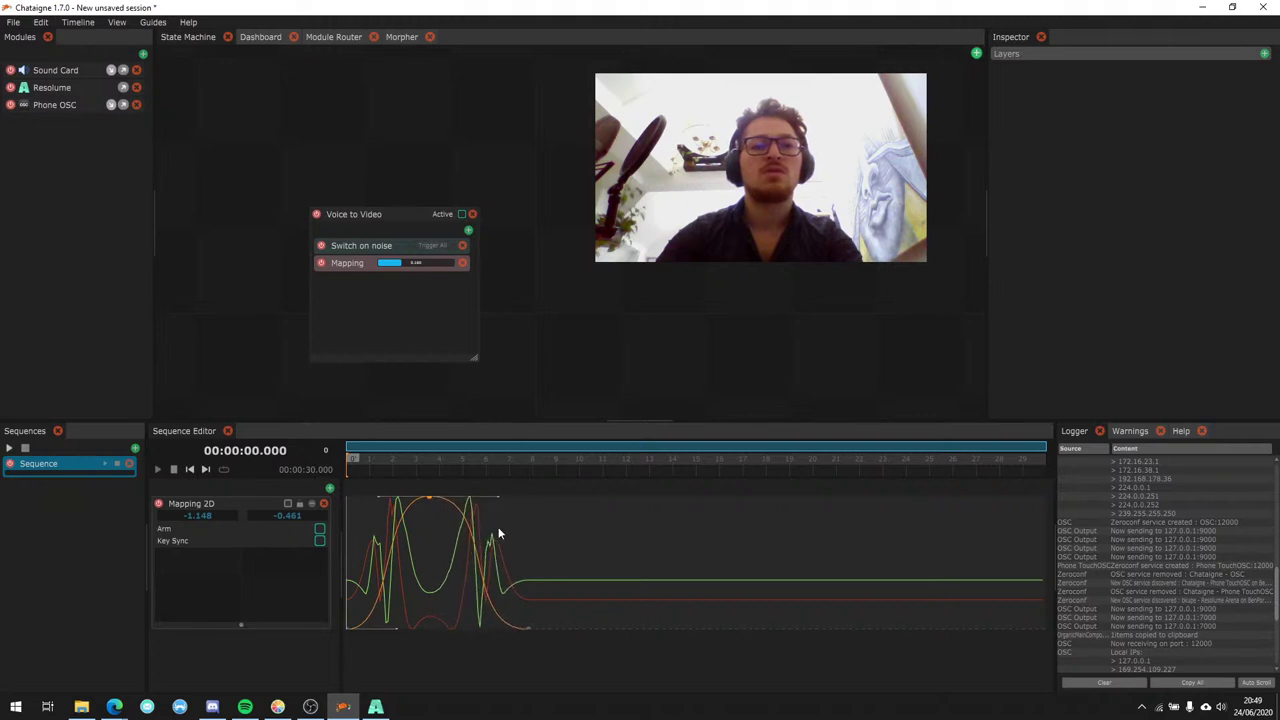
Set the total length of the sequence to 8 seconds.
{"action": "double_click", "coordinate": [294, 470]}
{"action": "type", "text": "8"}
{"action": "key", "text": "Return"}
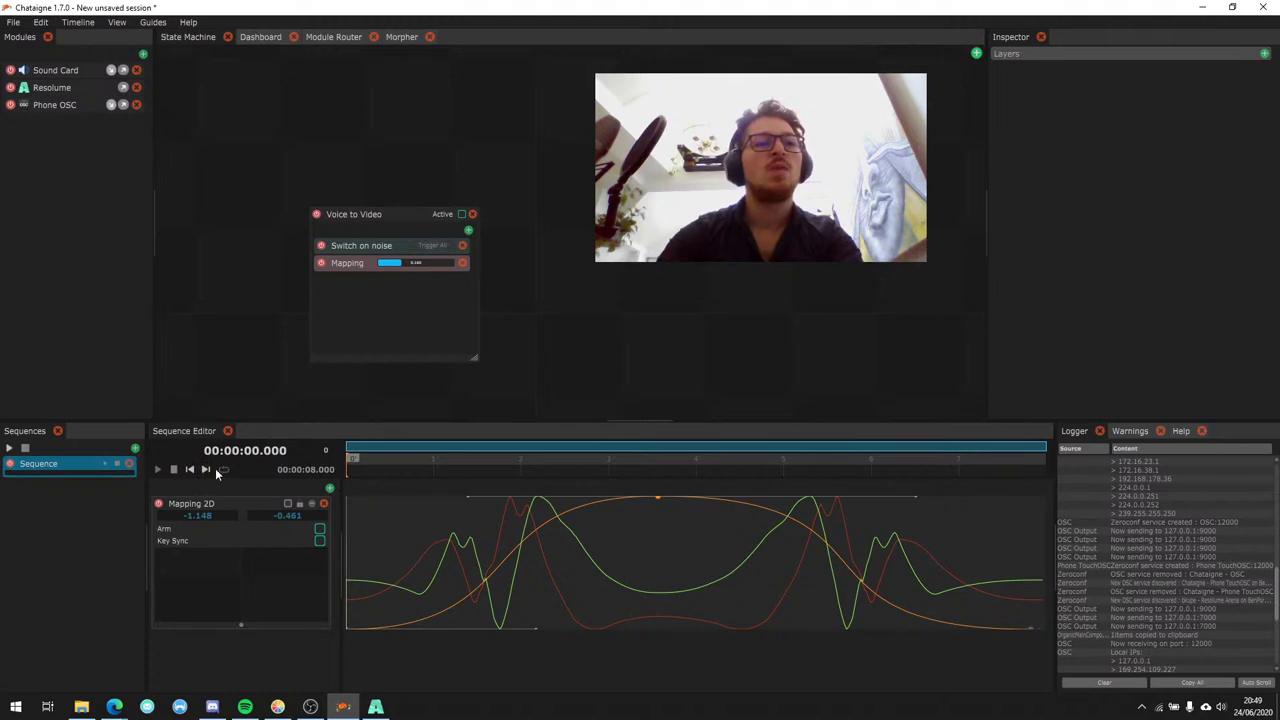
Play the sequence in a loop and watch the Mapping 2D point travel along the whole path in Curve 2D.
{"action": "left_click", "coordinate": [271, 506]}
{"action": "key", "text": "space"}
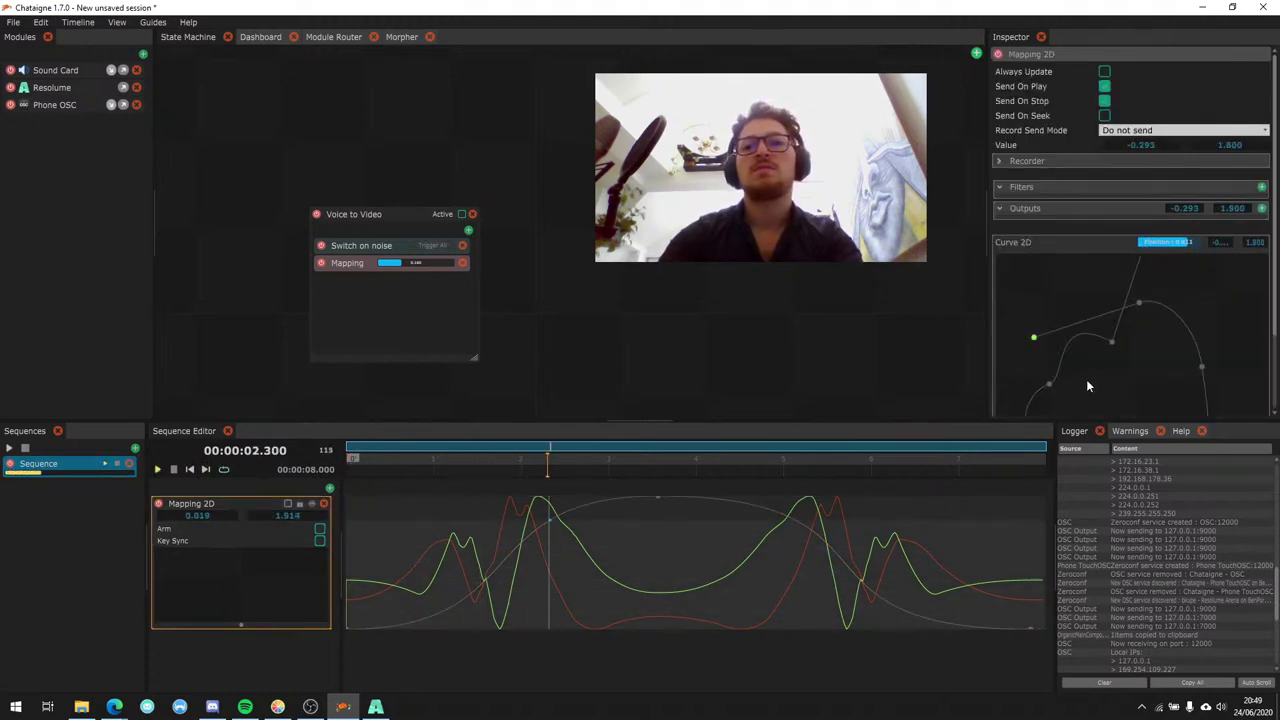
{"action": "scroll", "coordinate": [1136, 377], "scroll_direction": "down", "scroll_amount": 3}
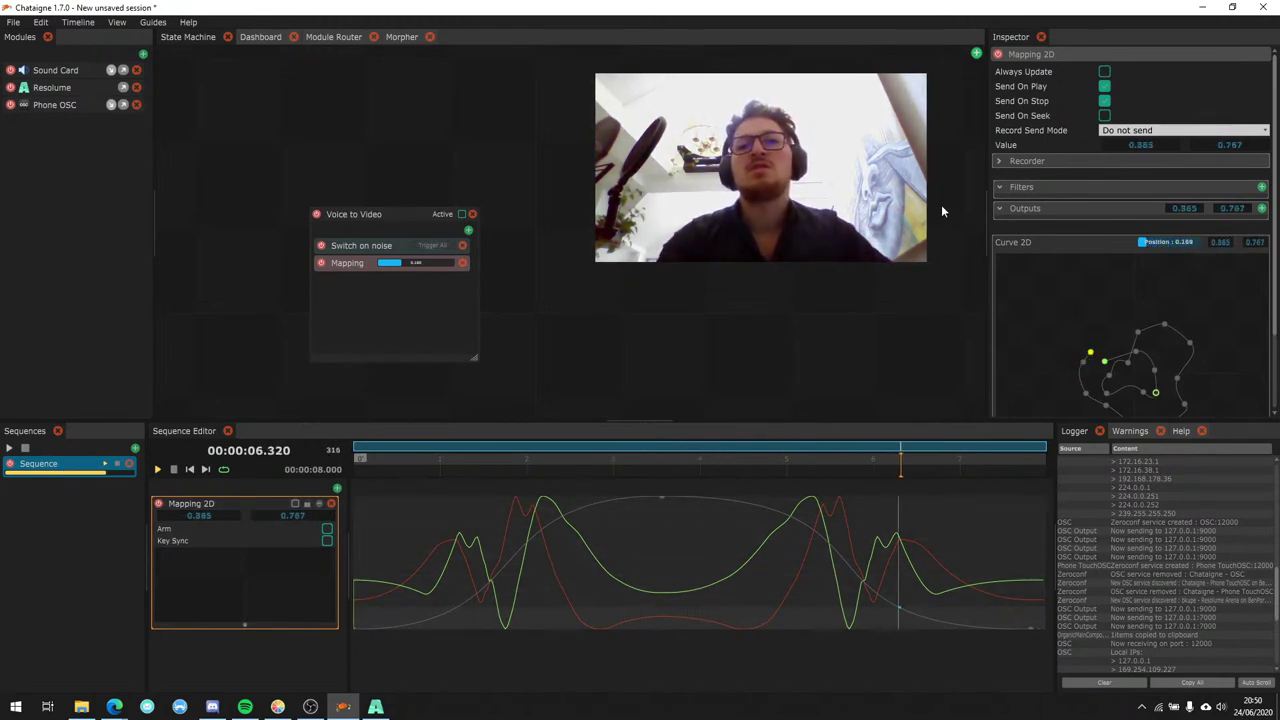
{"action": "left_click_drag", "start_coordinate": [983, 206], "coordinate": [958, 210]}
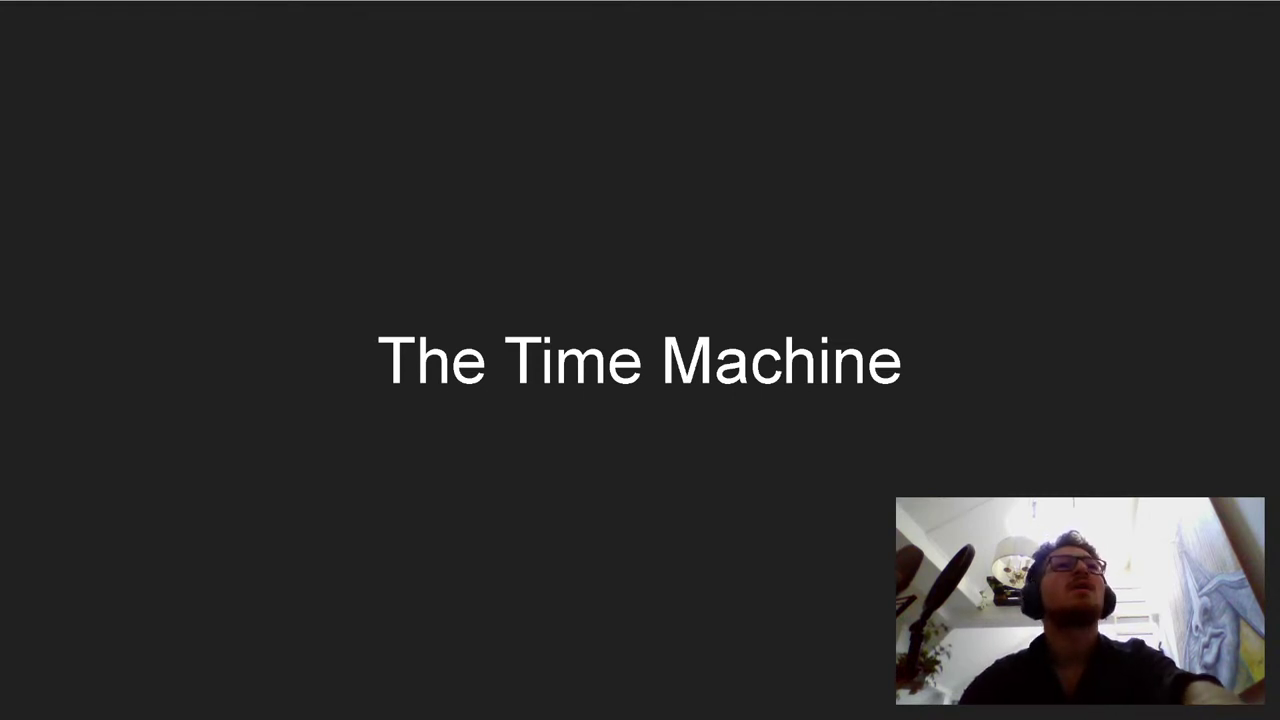
{"action": "key", "text": "Right"}
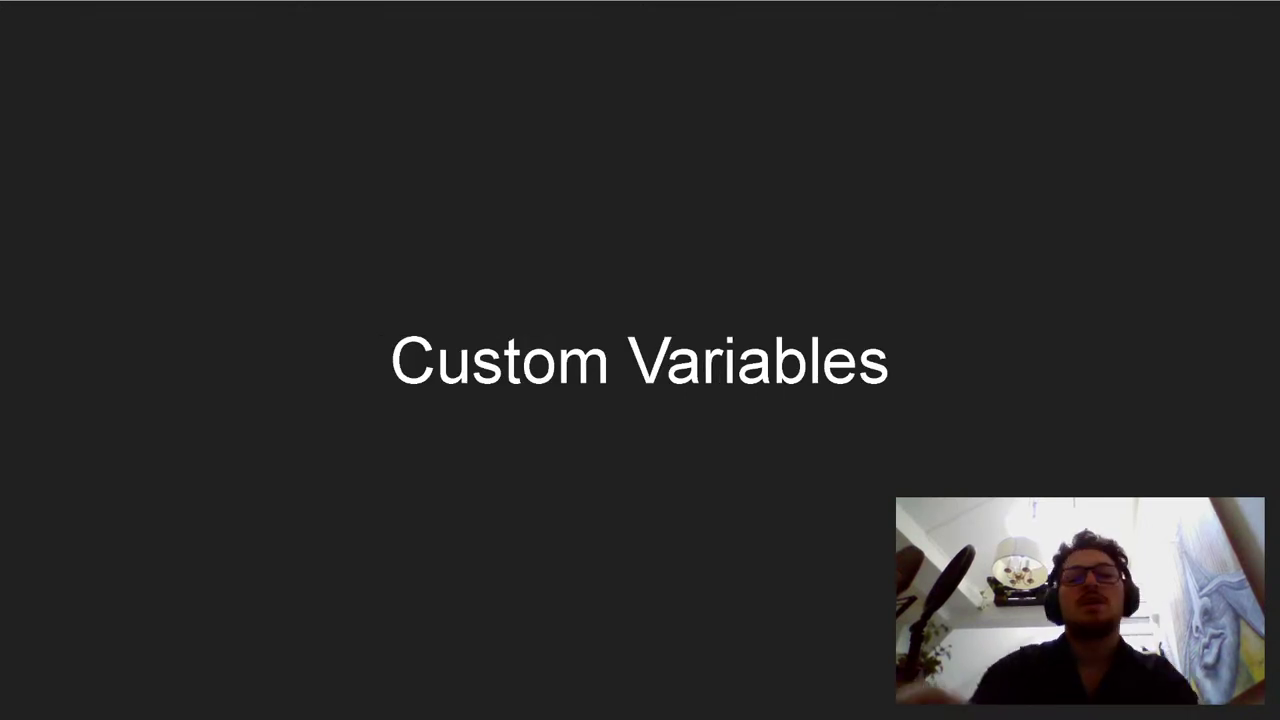
{"action": "key", "text": "Right"}
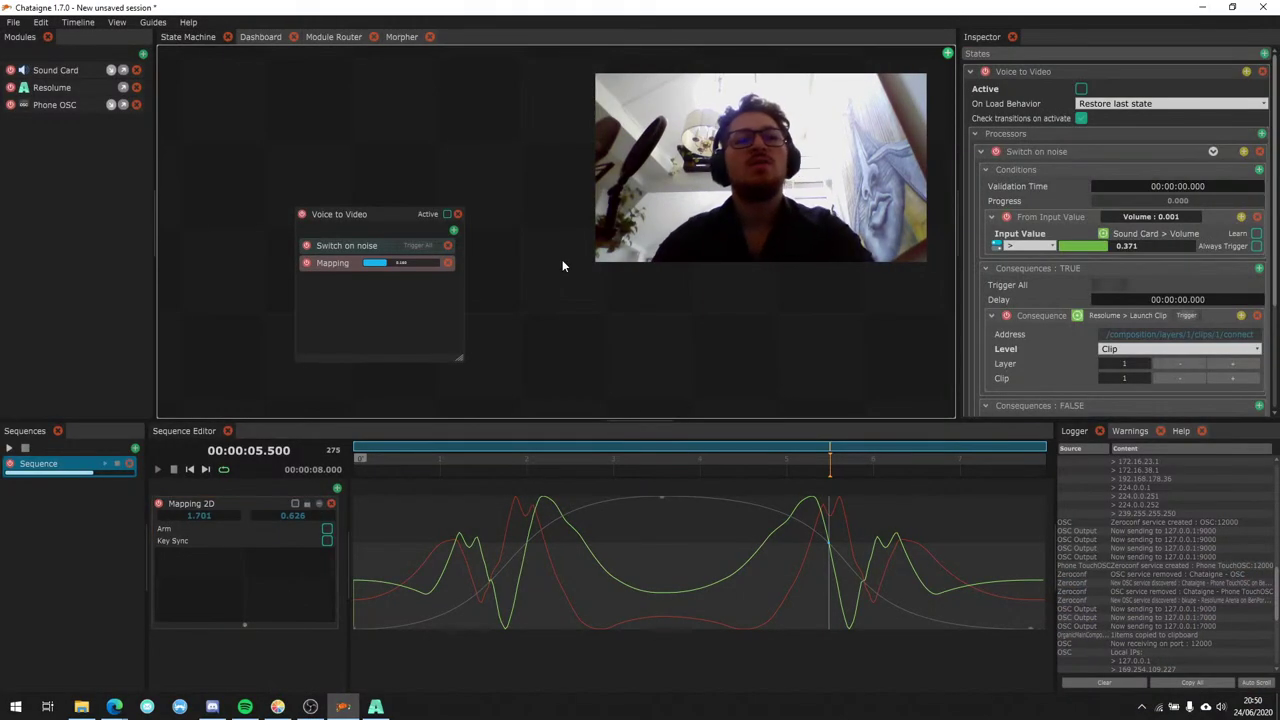
Start a new empty session and widen the Modules and Sequences areas.
{"action": "key", "text": "ctrl+n"}
{"action": "key", "text": "Return"}
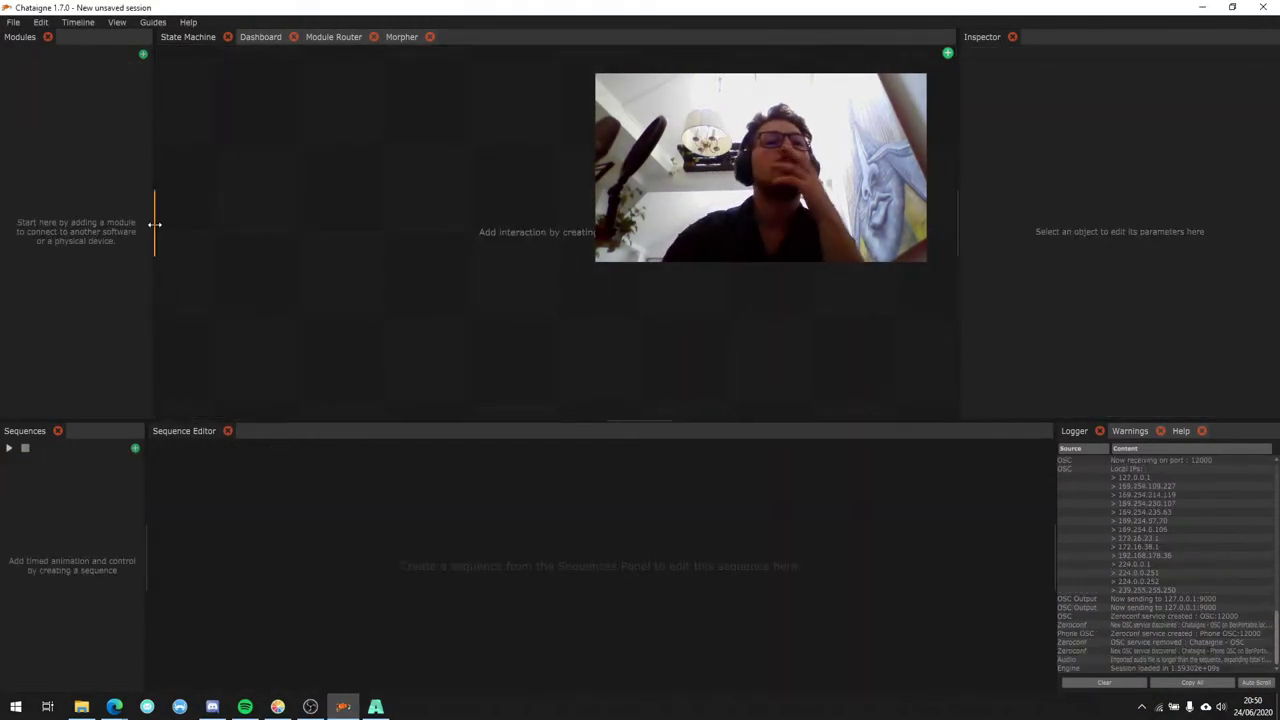
{"action": "left_click_drag", "start_coordinate": [154, 223], "coordinate": [221, 245]}
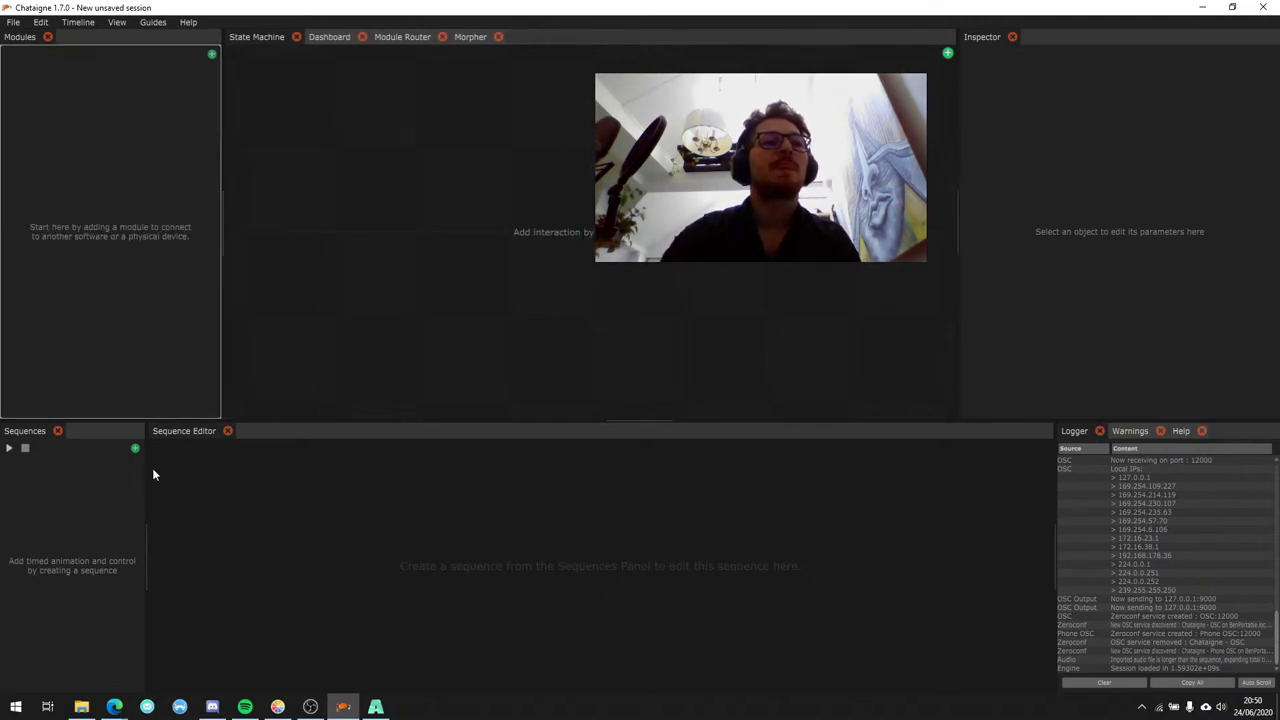
{"action": "left_click_drag", "start_coordinate": [148, 480], "coordinate": [197, 489]}
Add a Kinect V2 hardware module and look through its tracking values for each person.
{"action": "left_click", "coordinate": [212, 54]}
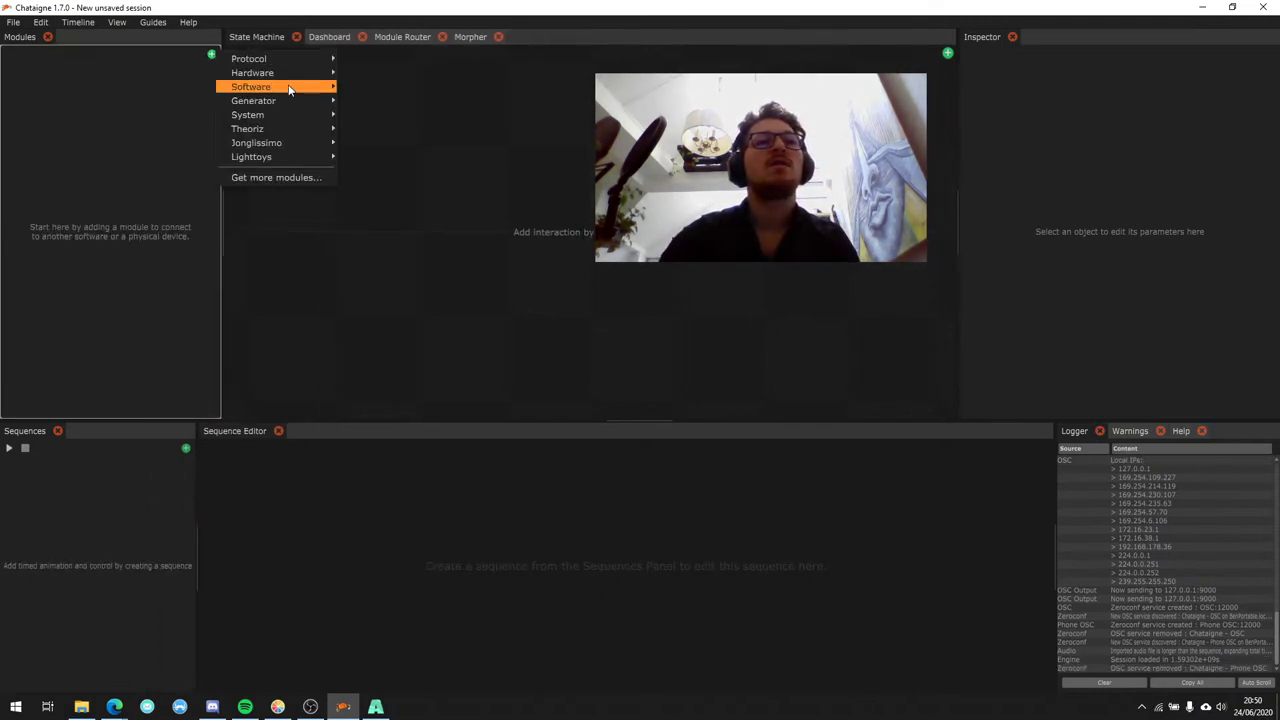
{"action": "mouse_move", "coordinate": [334, 60]}
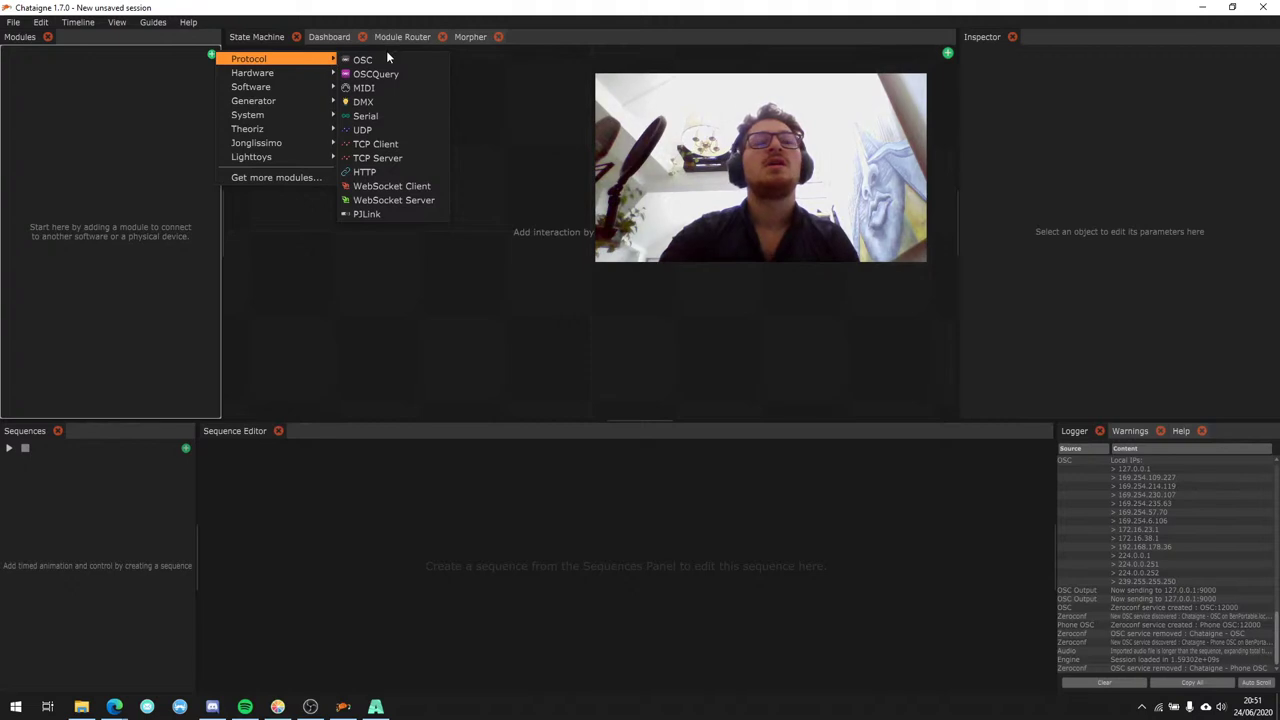
{"action": "mouse_move", "coordinate": [300, 80]}
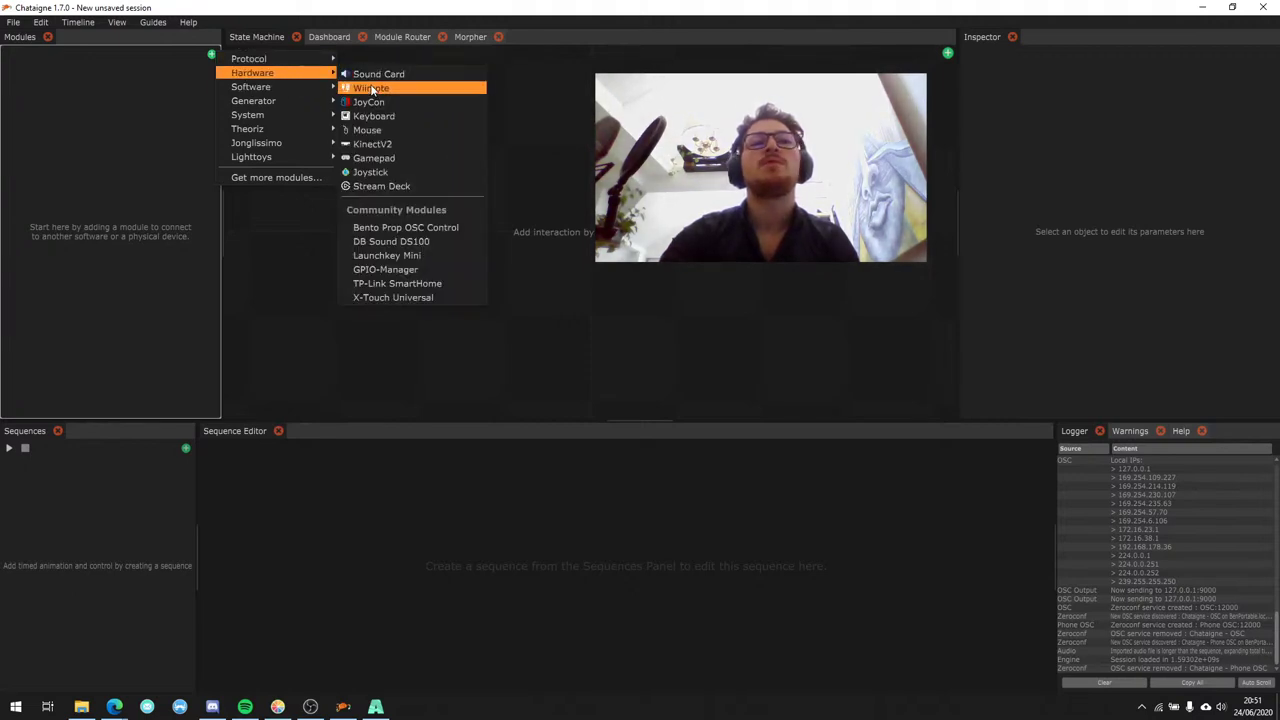
{"action": "left_click", "coordinate": [368, 145]}
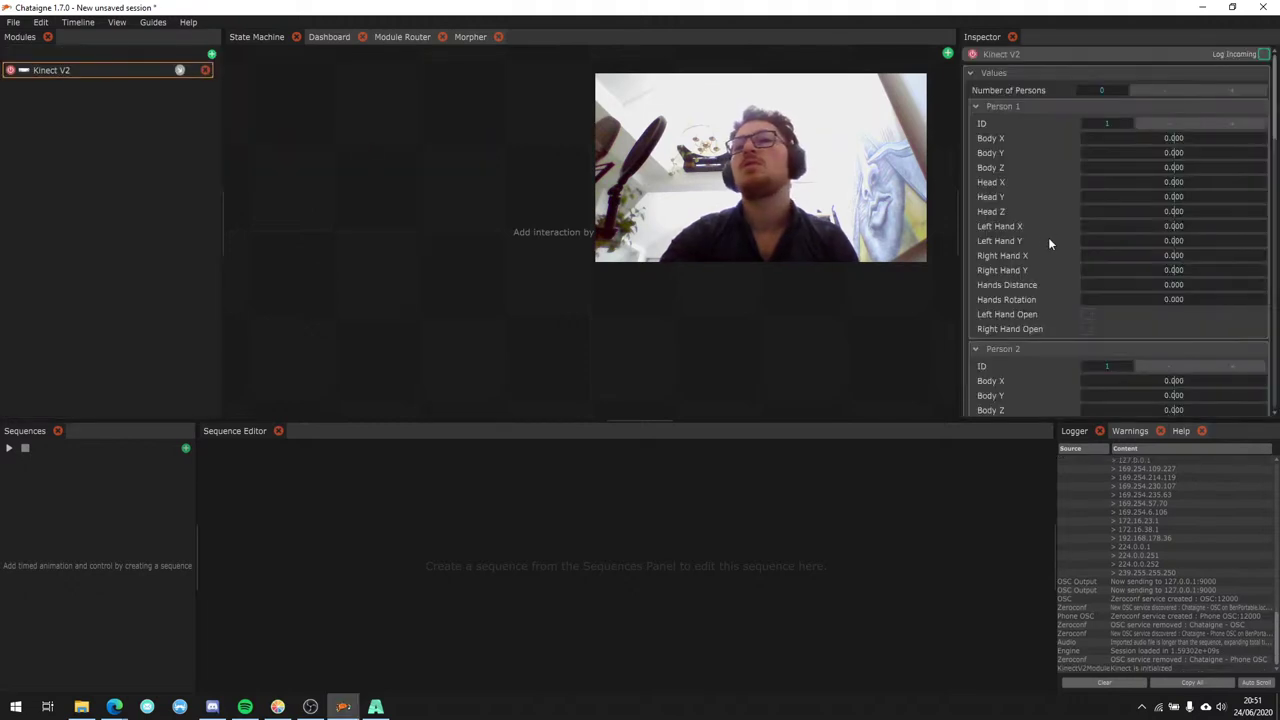
{"action": "scroll", "coordinate": [1048, 220], "scroll_direction": "down", "scroll_amount": 15}
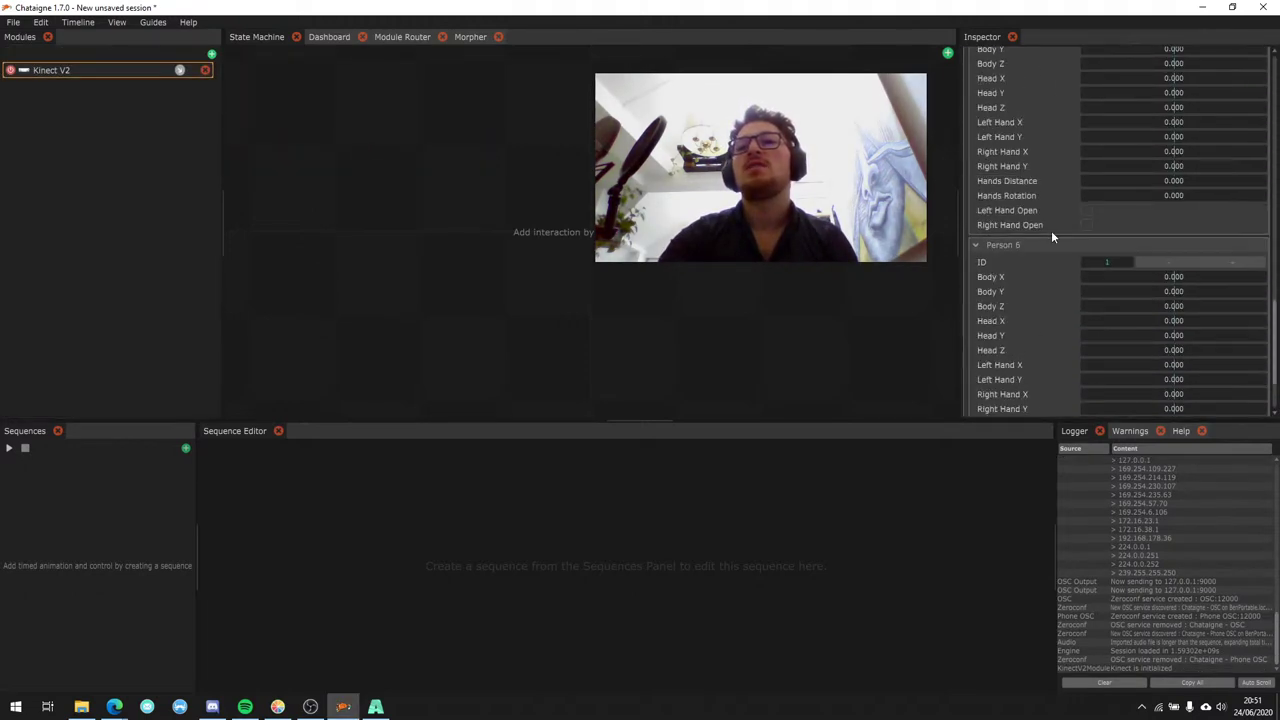
{"action": "scroll", "coordinate": [1051, 238], "scroll_direction": "up", "scroll_amount": 7}
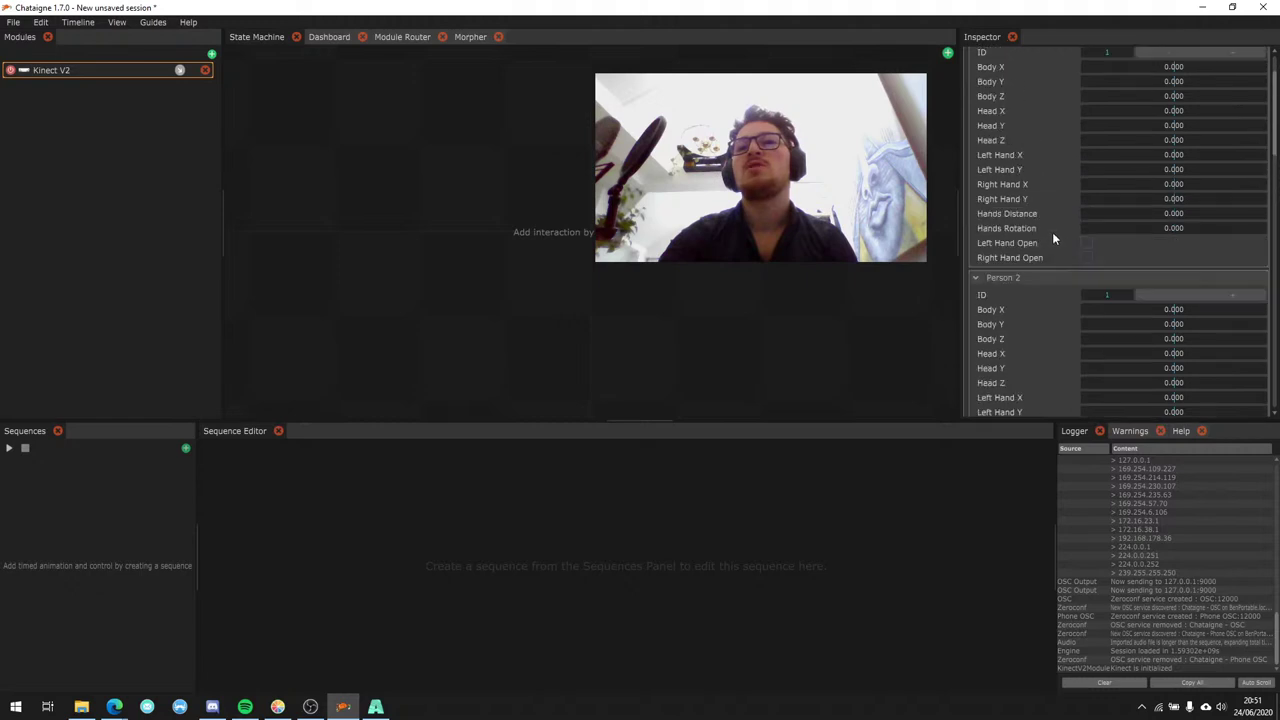
{"action": "scroll", "coordinate": [1053, 238], "scroll_direction": "up", "scroll_amount": 5}
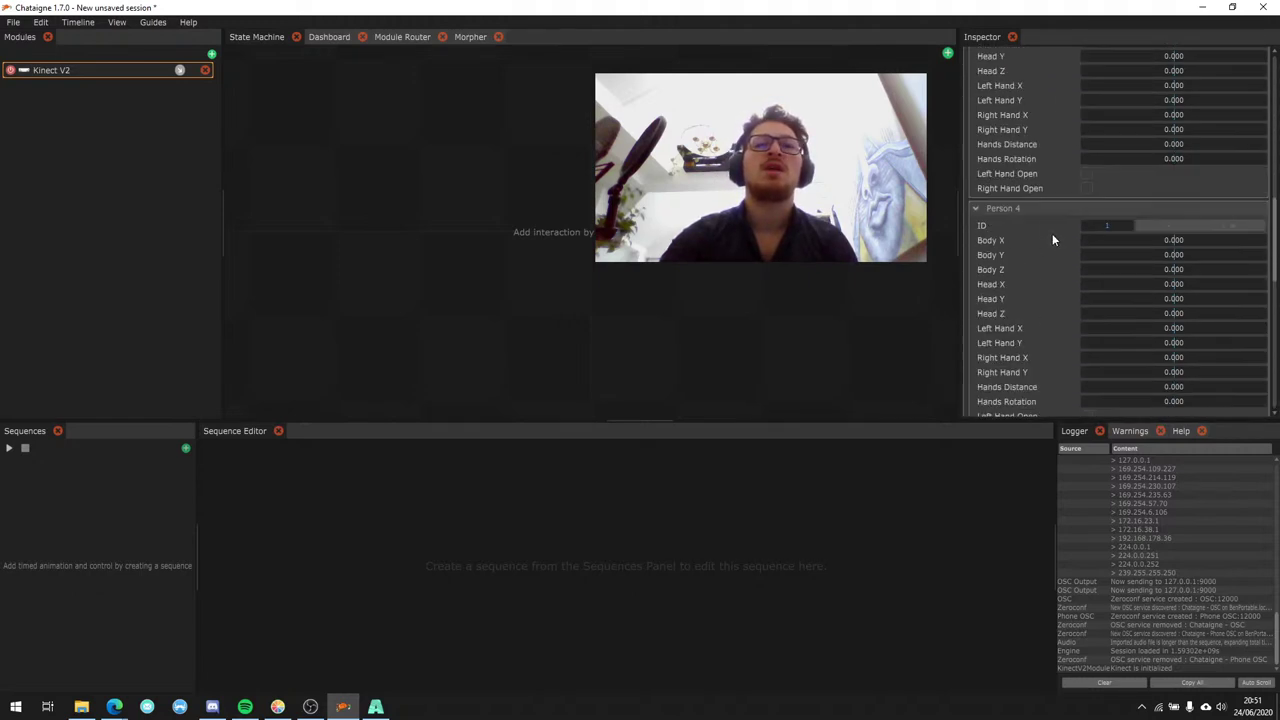
{"action": "scroll", "coordinate": [1052, 240], "scroll_direction": "up", "scroll_amount": 3}
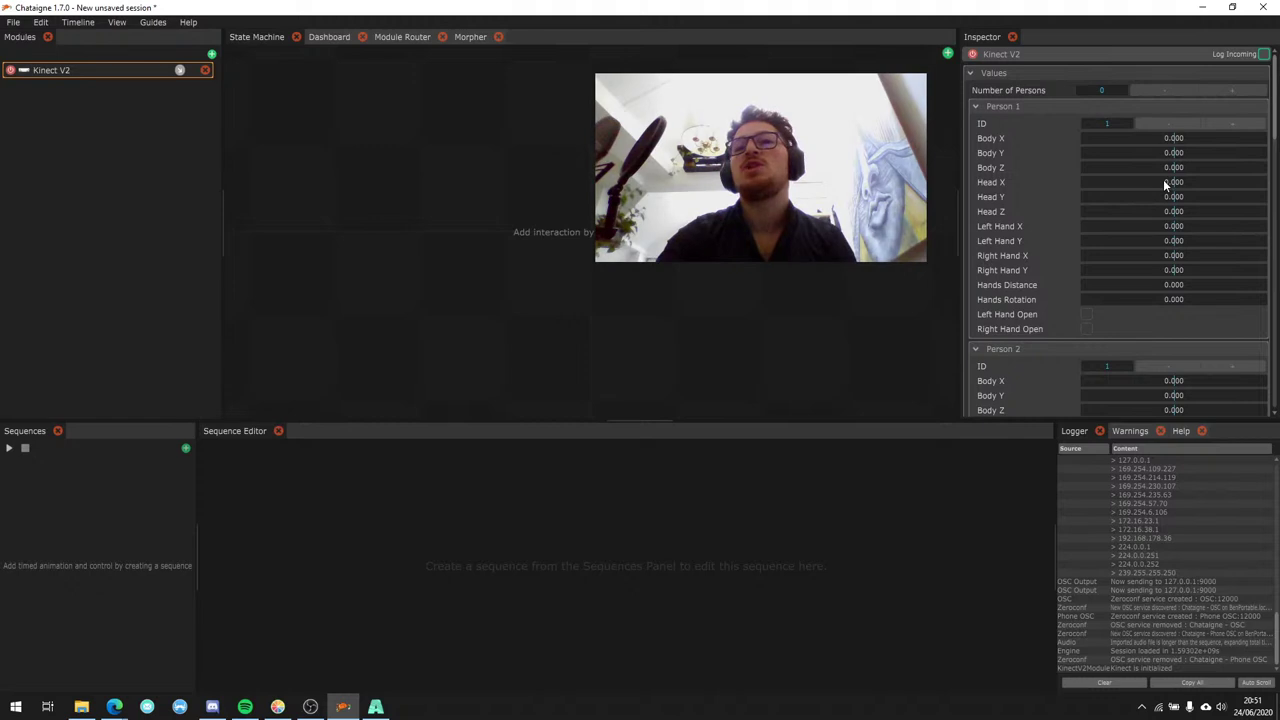
Add an OSC protocol module alongside the Kinect V2 module.
{"action": "right_click", "coordinate": [500, 168]}
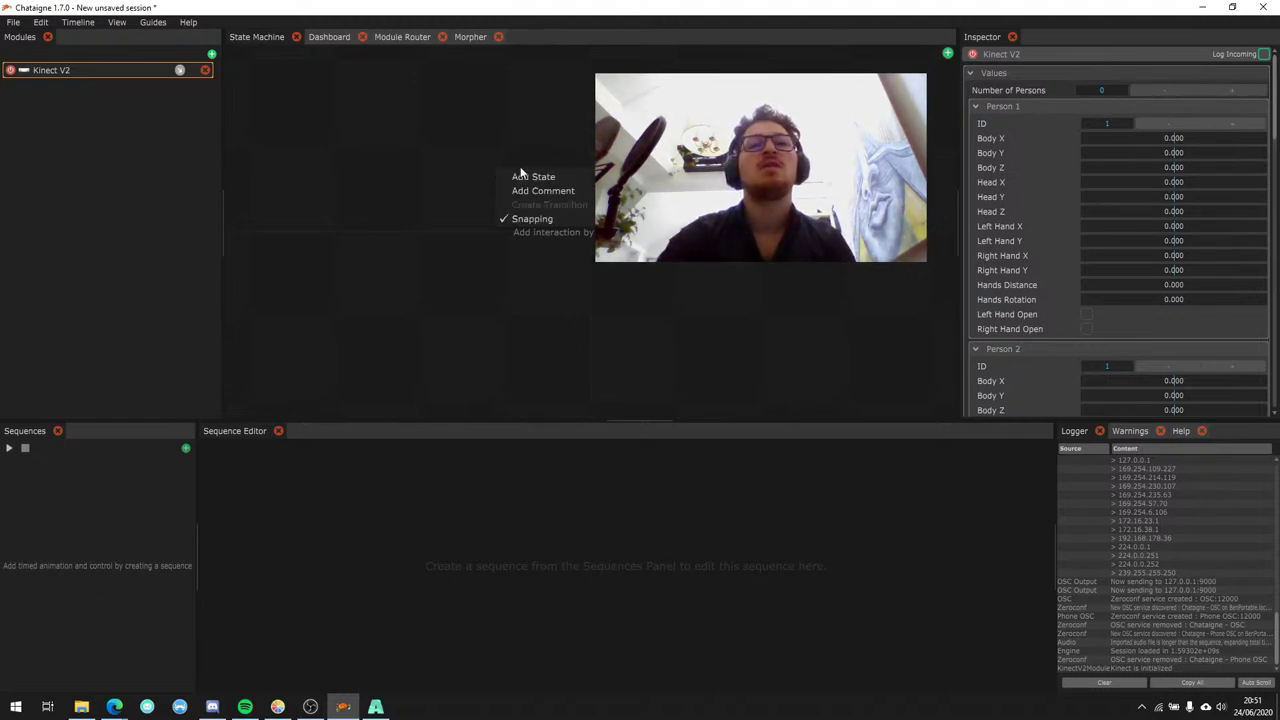
{"action": "left_click", "coordinate": [397, 38]}
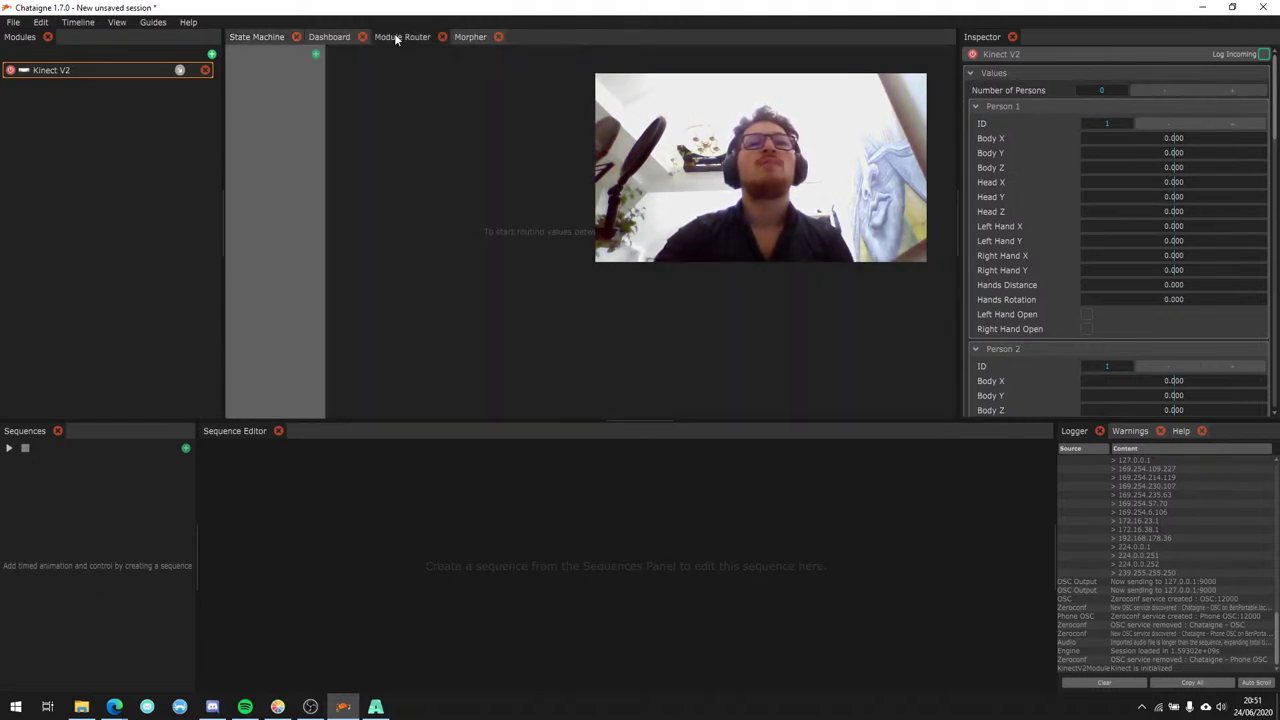
{"action": "left_click", "coordinate": [211, 55]}
{"action": "mouse_move", "coordinate": [262, 67]}
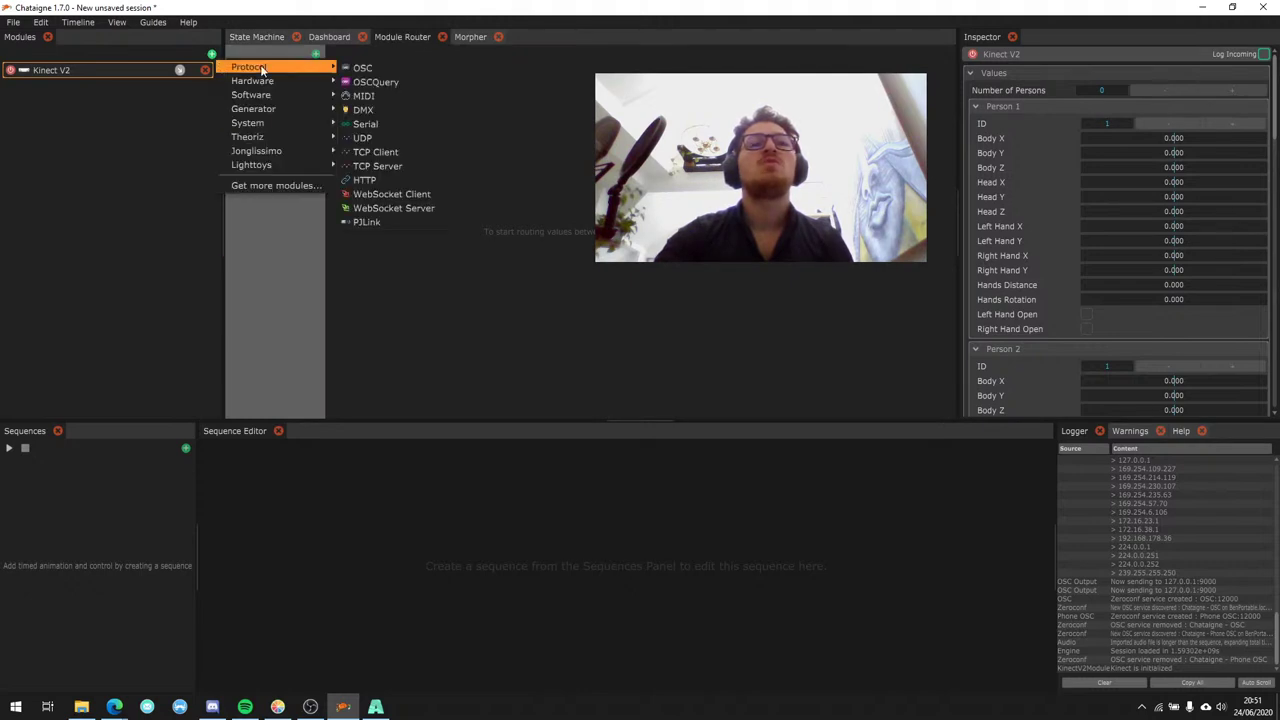
{"action": "left_click", "coordinate": [365, 68]}
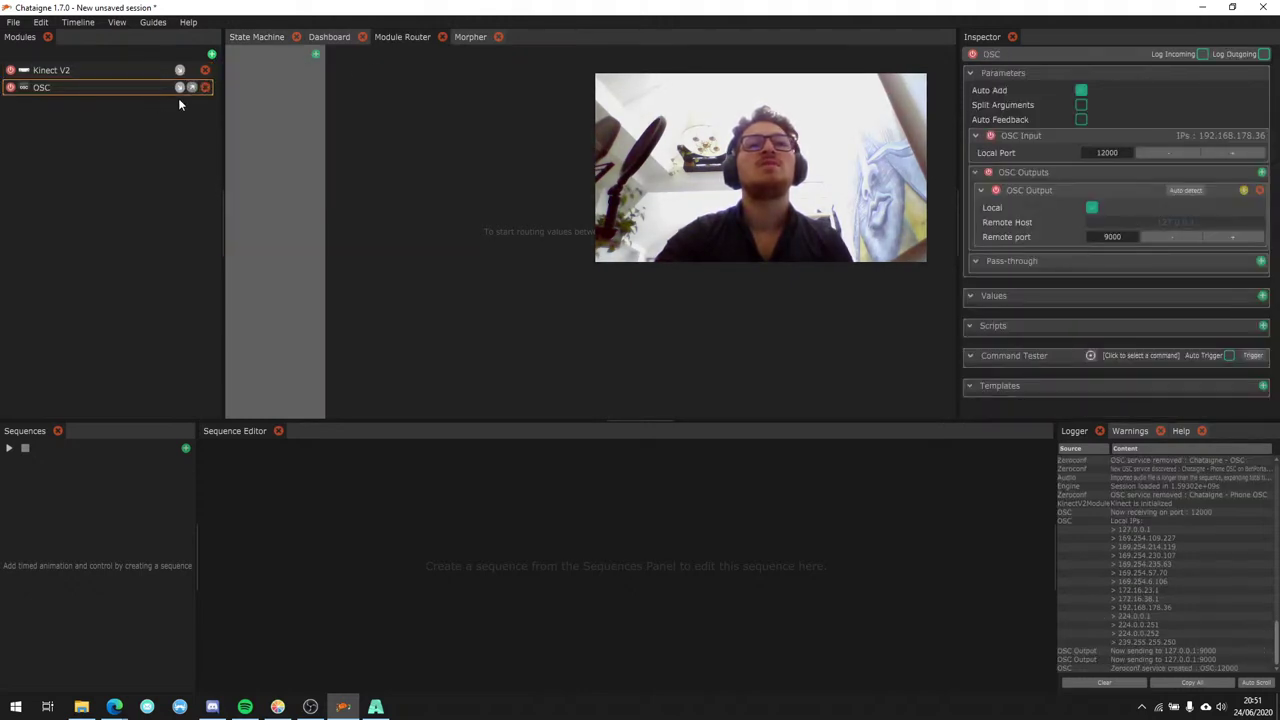
Create a router in the Module Router with Kinect V2 as its source module, and narrow the Modules area.
{"action": "left_click", "coordinate": [270, 37]}
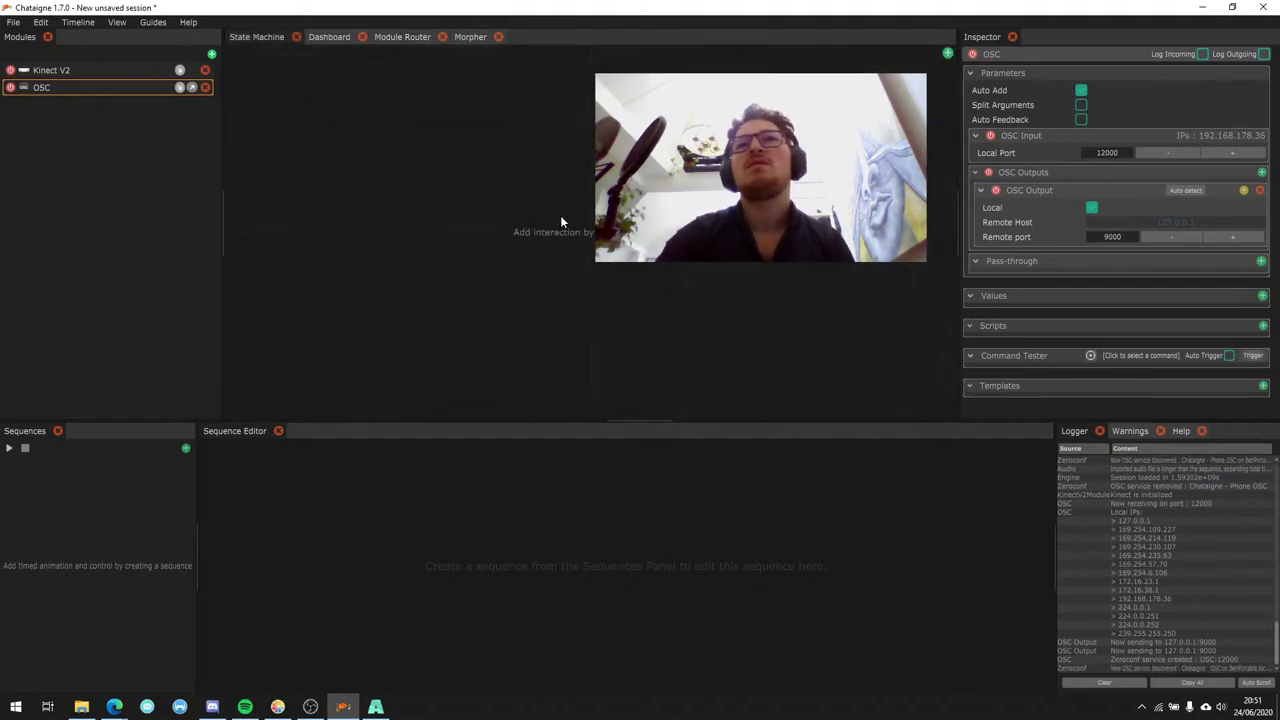
{"action": "left_click", "coordinate": [138, 70]}
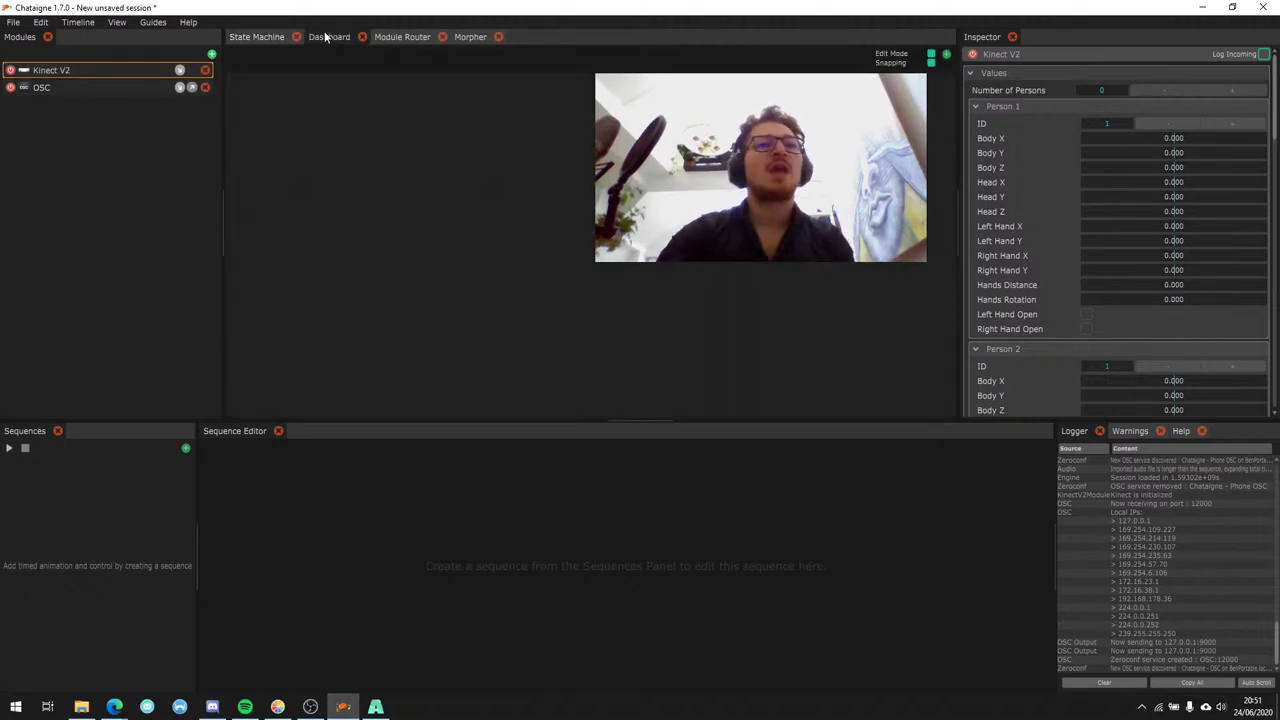
{"action": "left_click", "coordinate": [400, 36]}
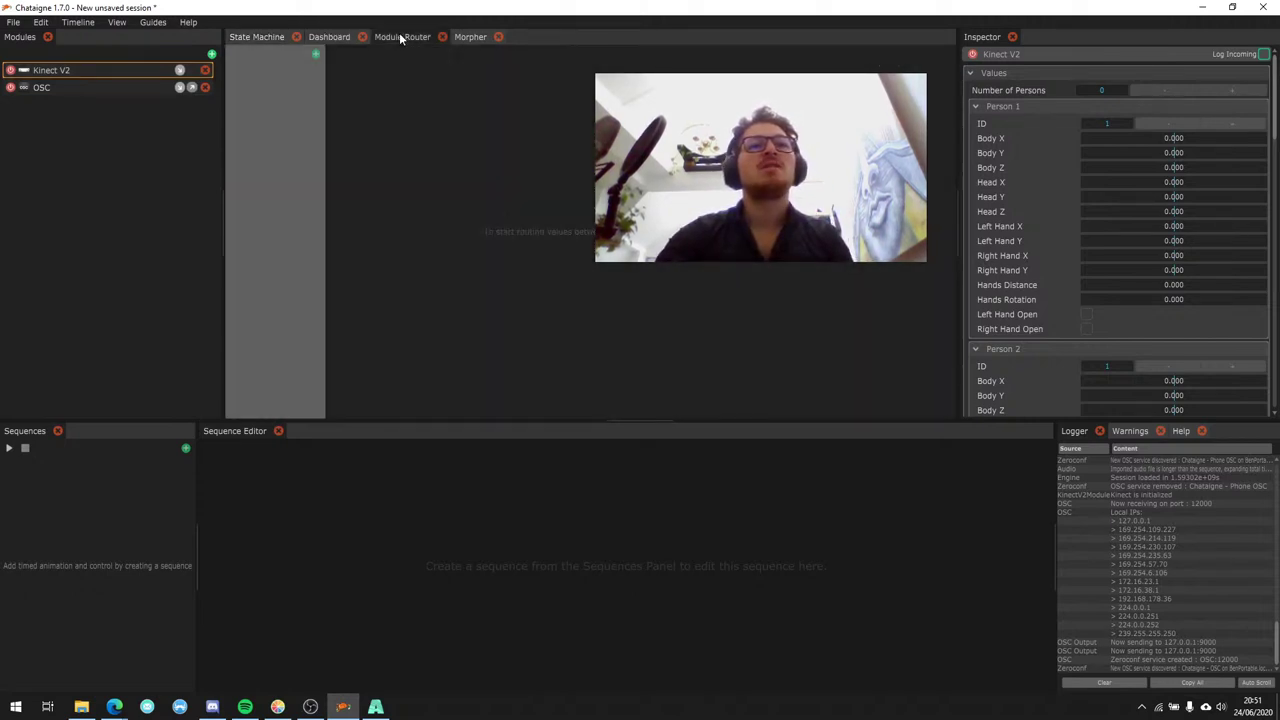
{"action": "left_click", "coordinate": [315, 55]}
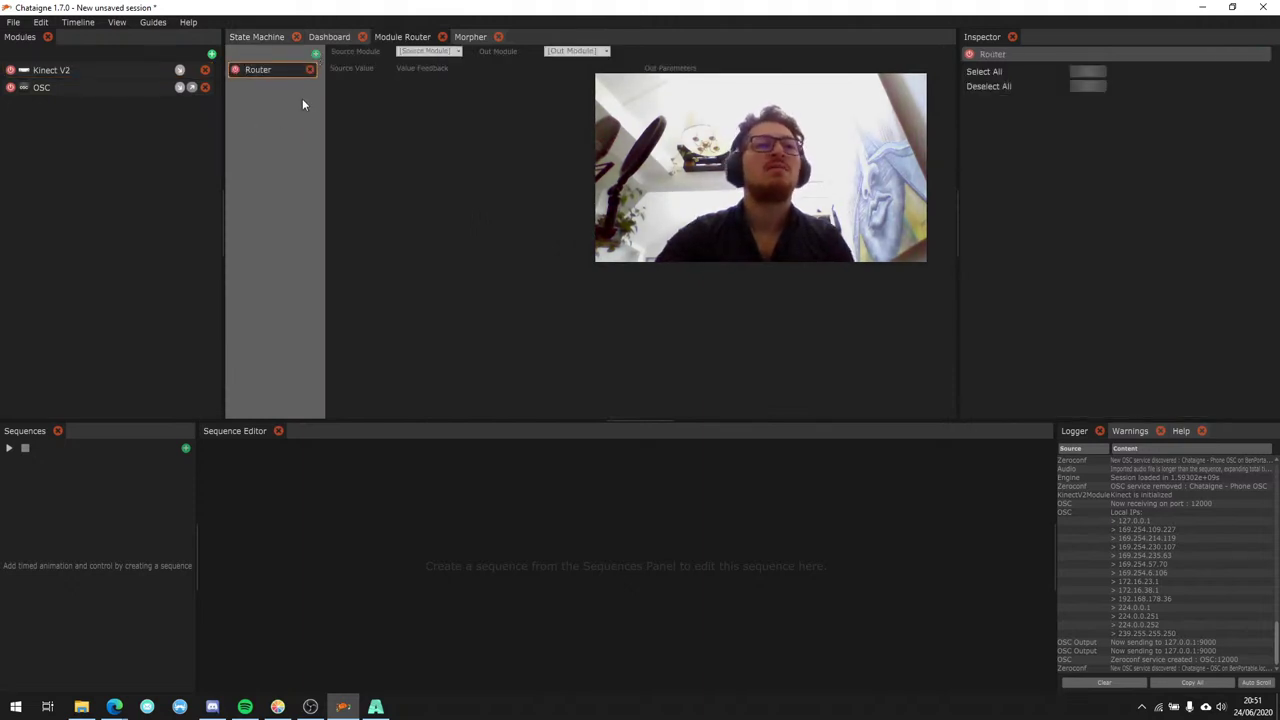
{"action": "left_click", "coordinate": [424, 51]}
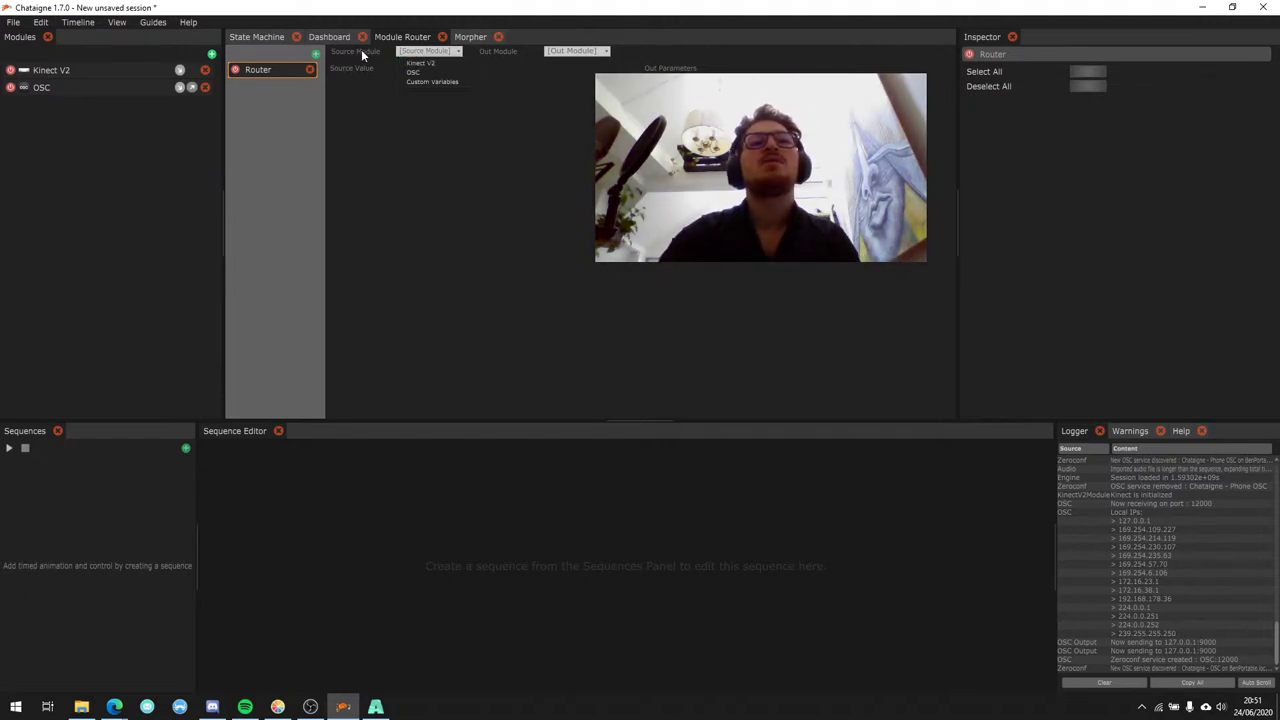
{"action": "left_click", "coordinate": [424, 64]}
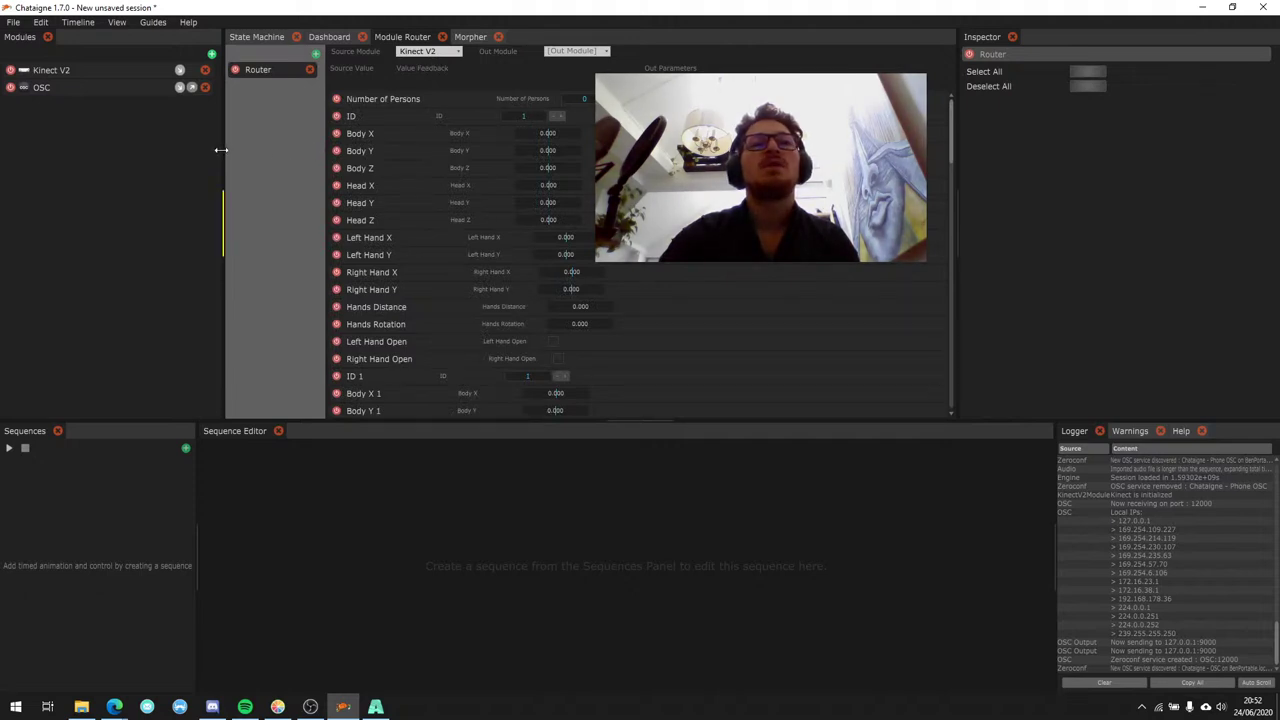
{"action": "left_click_drag", "start_coordinate": [223, 152], "coordinate": [189, 152]}
Look through the full list of Kinect V2 source values in the router, from the first person to the last.
{"action": "scroll", "coordinate": [574, 208], "scroll_direction": "down", "scroll_amount": 12}
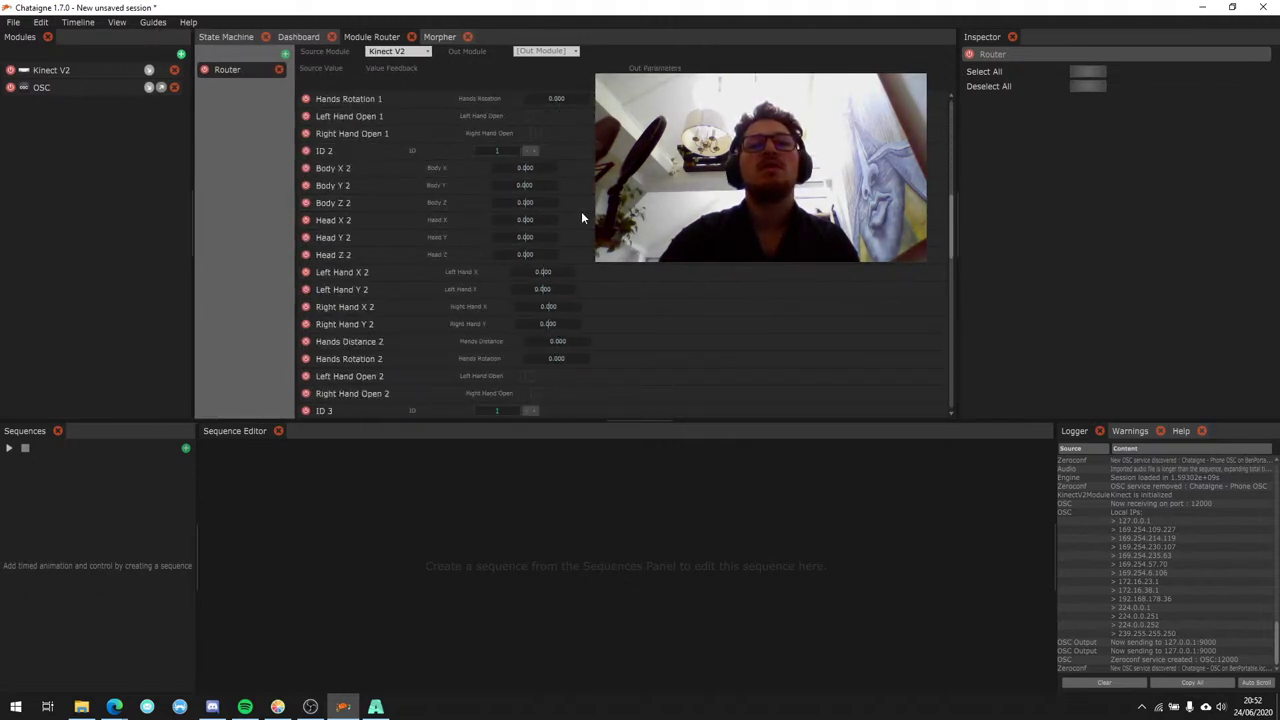
{"action": "scroll", "coordinate": [583, 216], "scroll_direction": "down", "scroll_amount": 10}
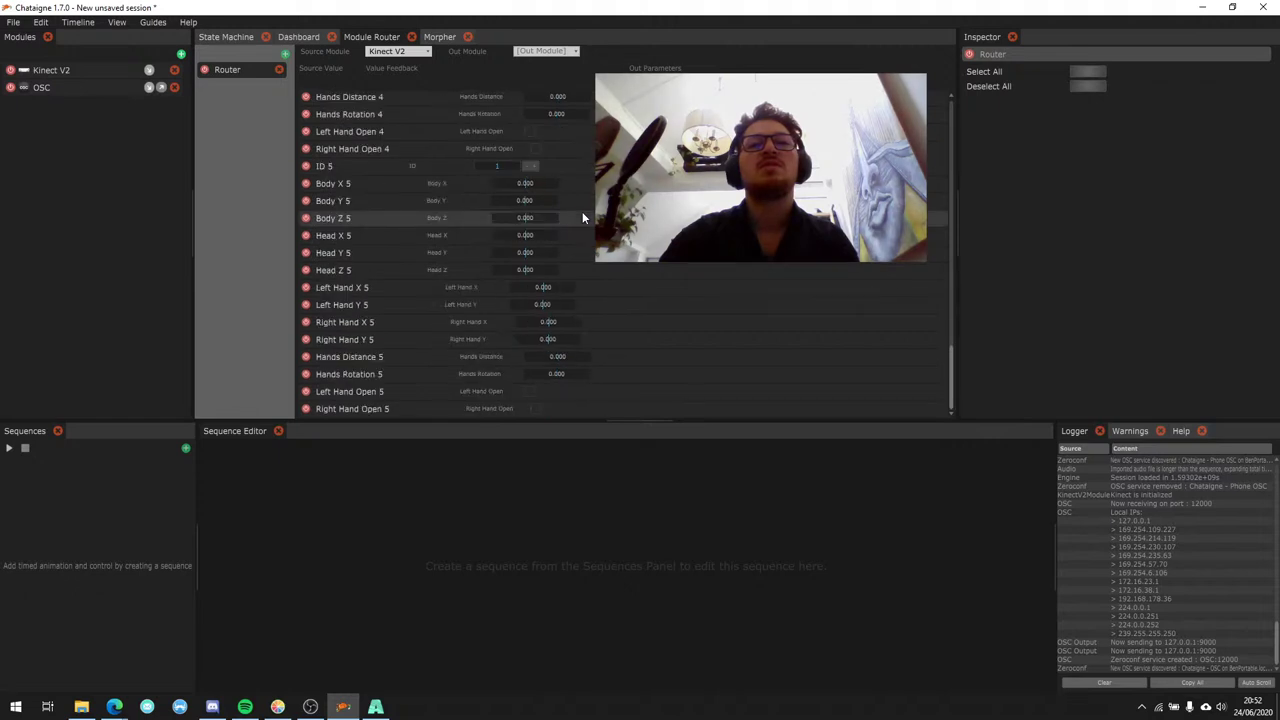
{"action": "scroll", "coordinate": [583, 216], "scroll_direction": "up", "scroll_amount": 15}
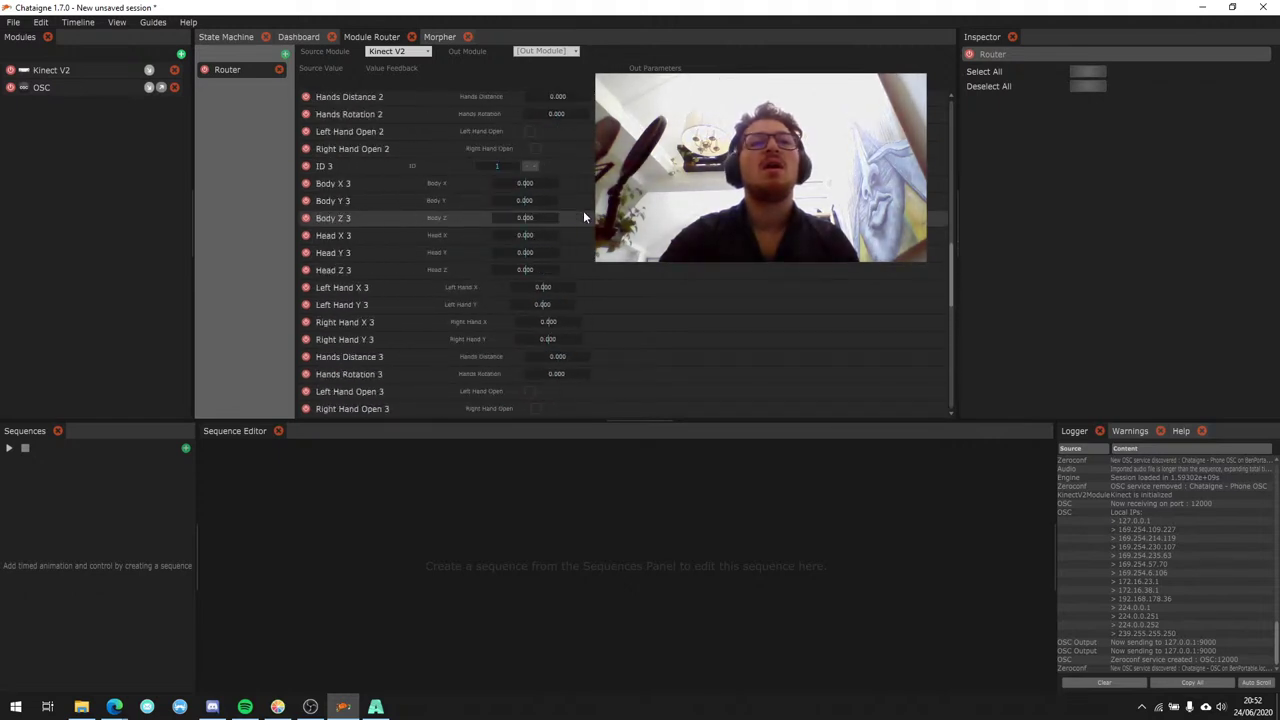
{"action": "scroll", "coordinate": [584, 216], "scroll_direction": "up", "scroll_amount": 8}
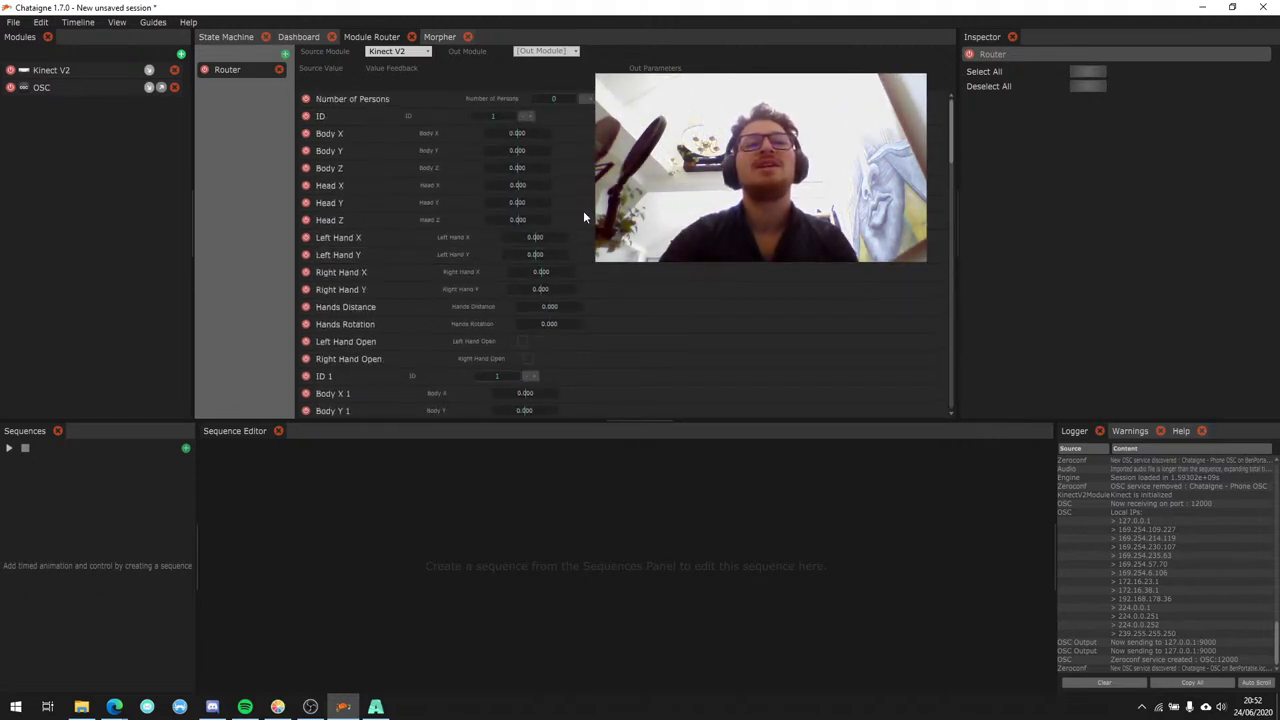
{"action": "scroll", "coordinate": [585, 216], "scroll_direction": "down", "scroll_amount": 7}
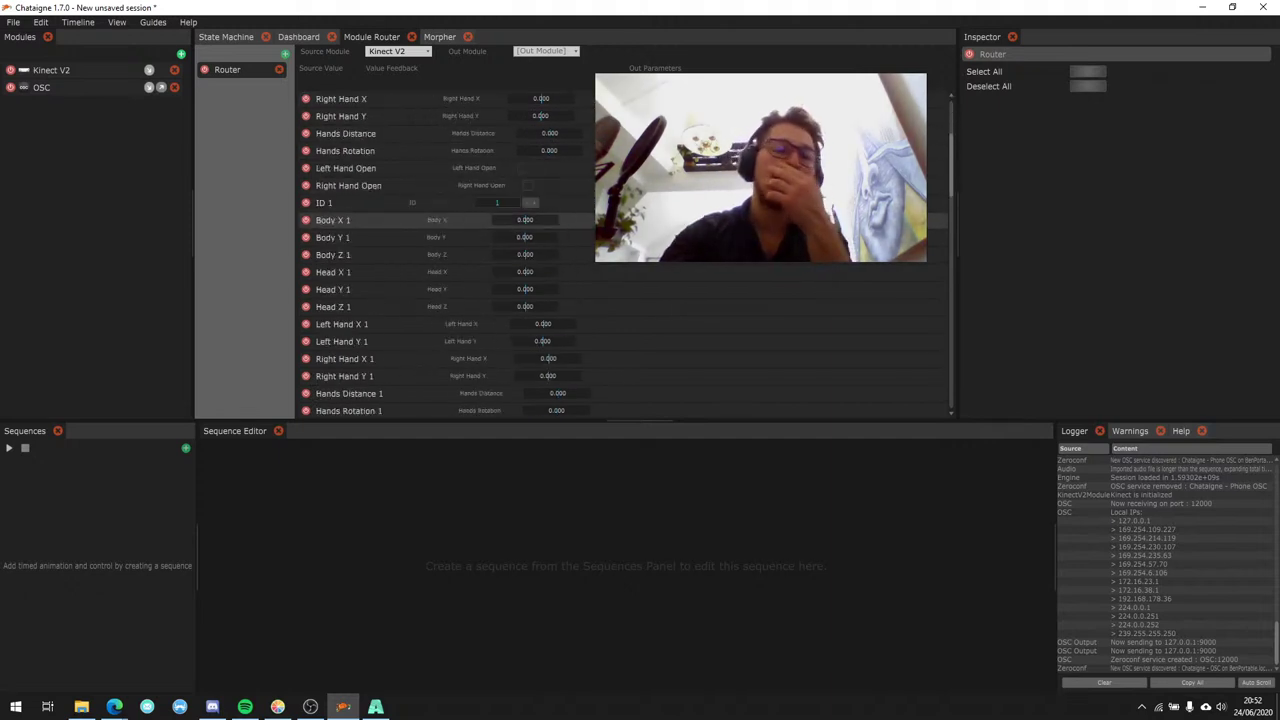
{"action": "scroll", "coordinate": [473, 162], "scroll_direction": "up", "scroll_amount": 7}
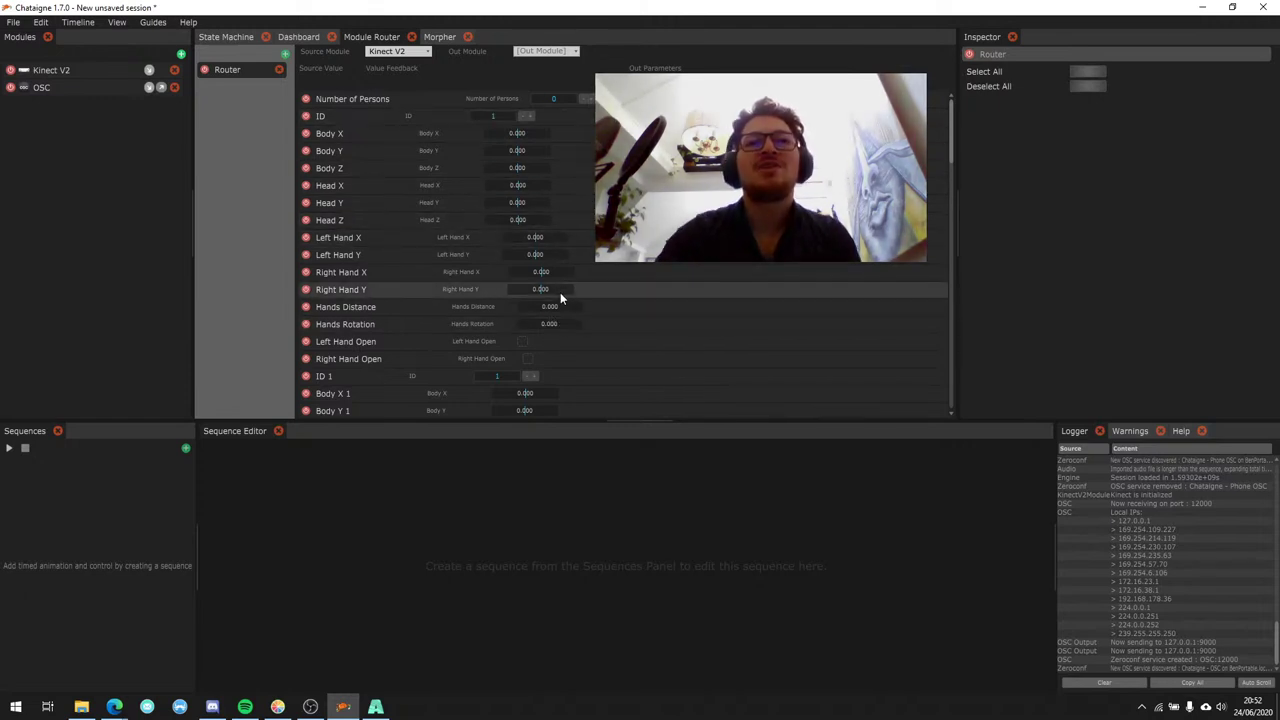
Set OSC as the out module of the Kinect V2 router.
{"action": "left_click", "coordinate": [558, 52]}
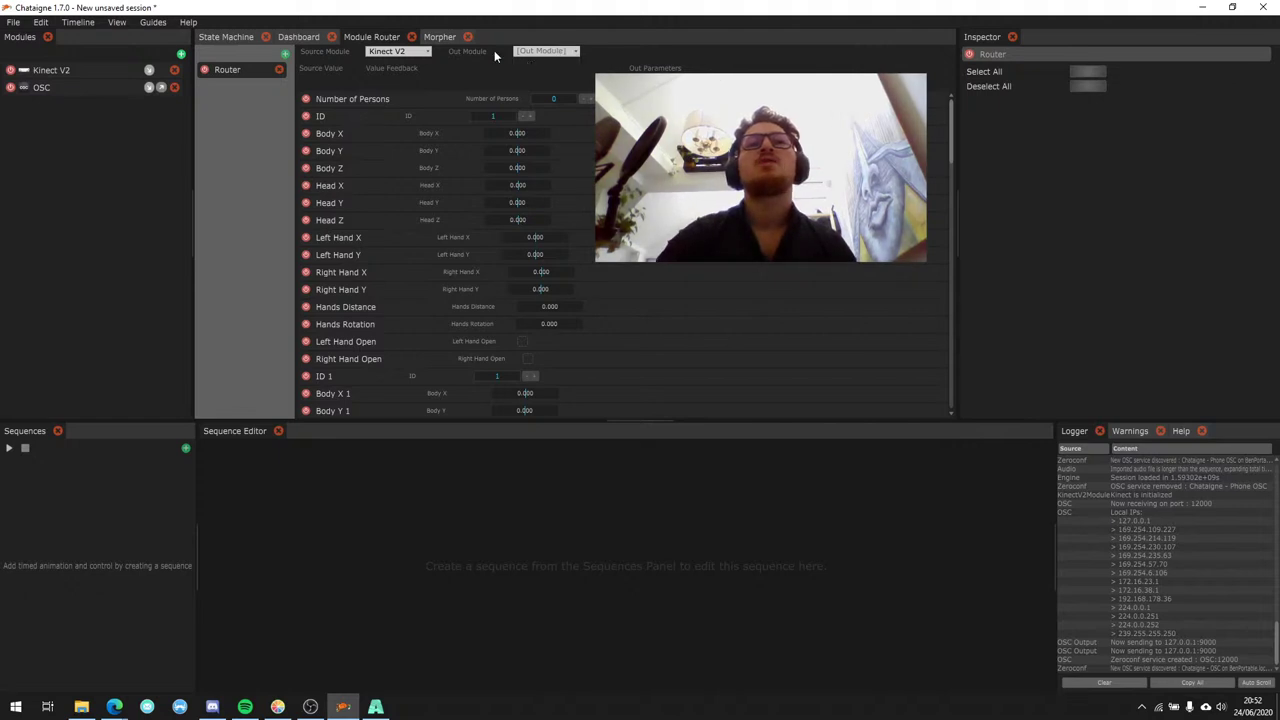
{"action": "left_click", "coordinate": [545, 51]}
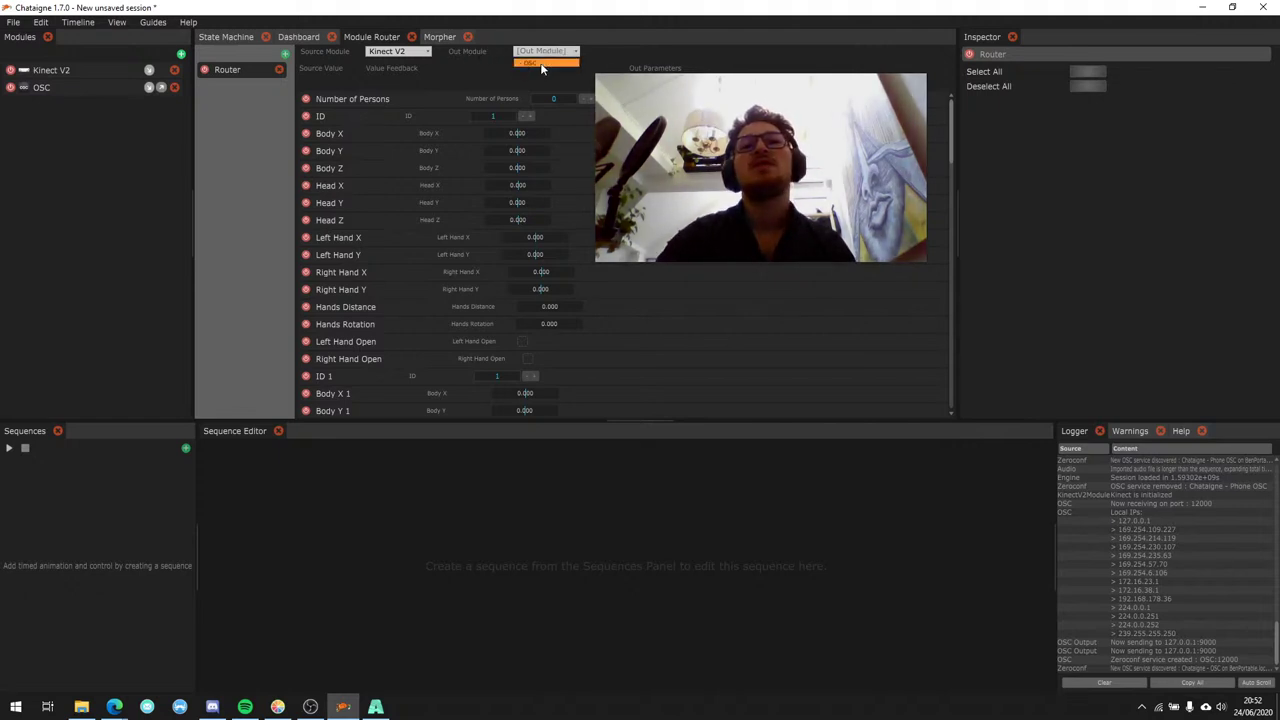
{"action": "left_click", "coordinate": [542, 63]}
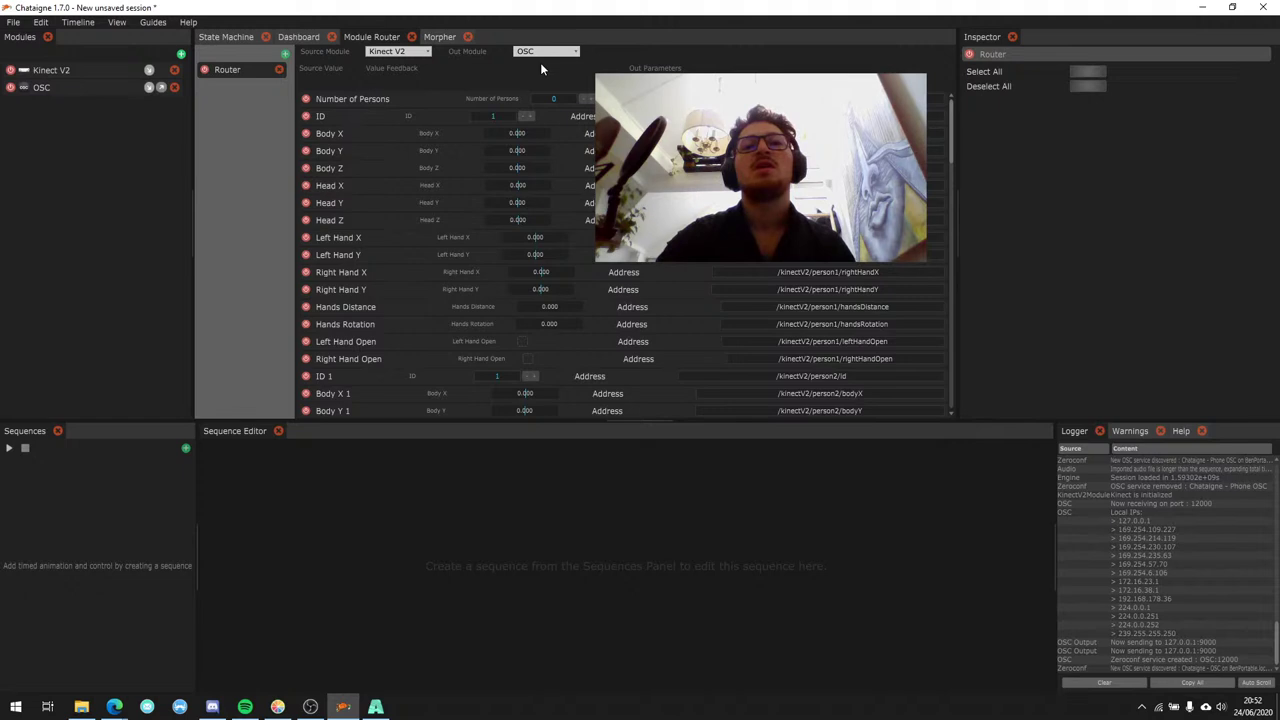
Look through the OSC addresses assigned to the Kinect V2 values, from the first person to the last.
{"action": "scroll", "coordinate": [620, 220], "scroll_direction": "down", "scroll_amount": 8}
{"action": "scroll", "coordinate": [952, 236], "scroll_direction": "down", "scroll_amount": 10}
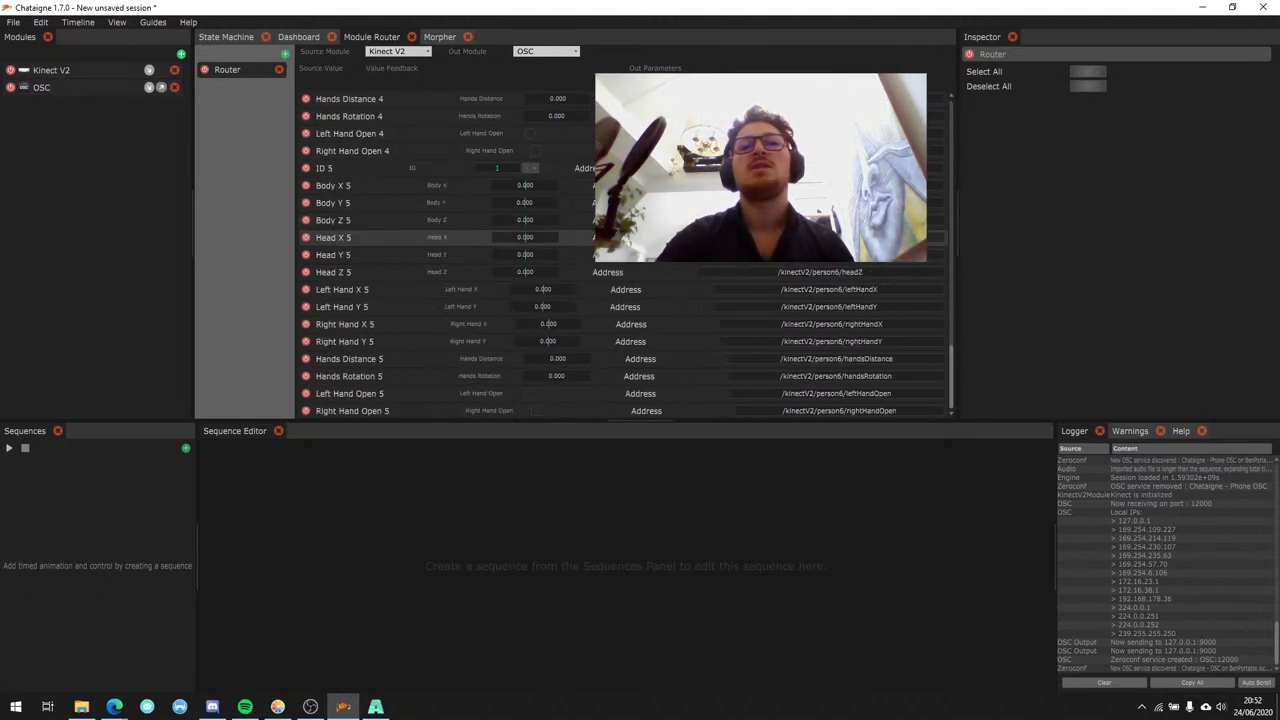
{"action": "scroll", "coordinate": [957, 230], "scroll_direction": "up", "scroll_amount": 10}
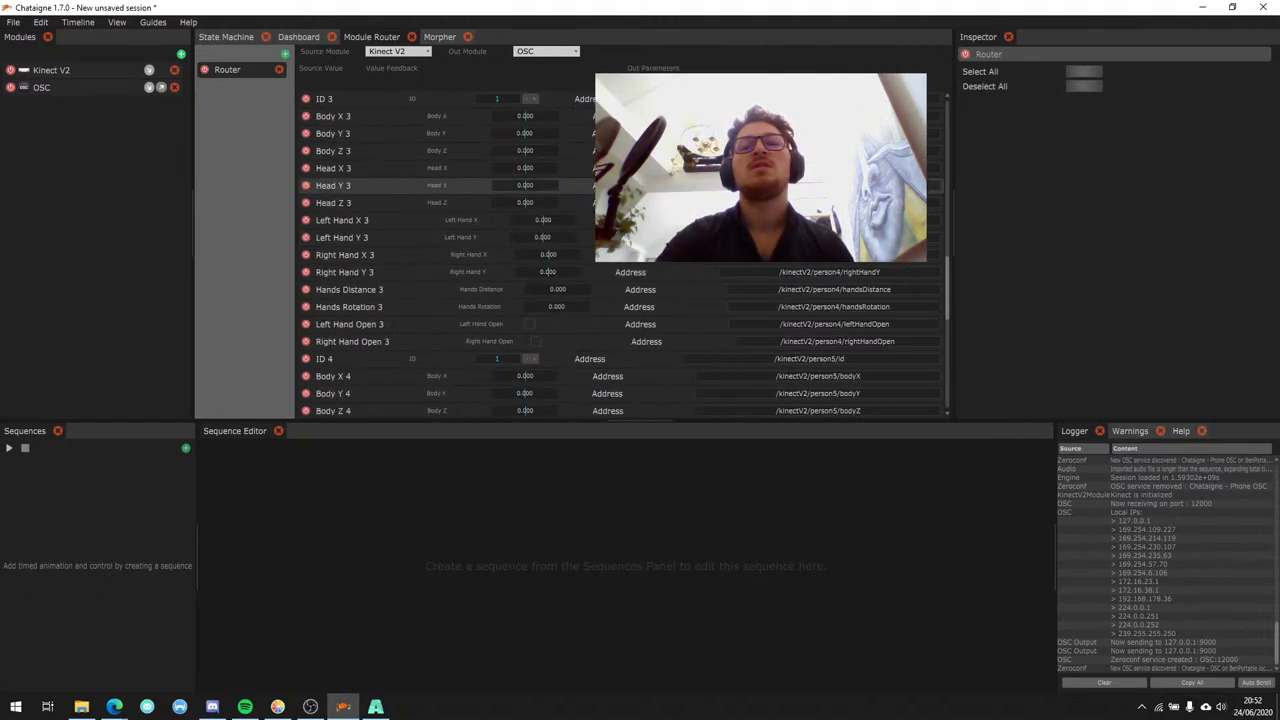
{"action": "scroll", "coordinate": [620, 250], "scroll_direction": "up", "scroll_amount": 10}
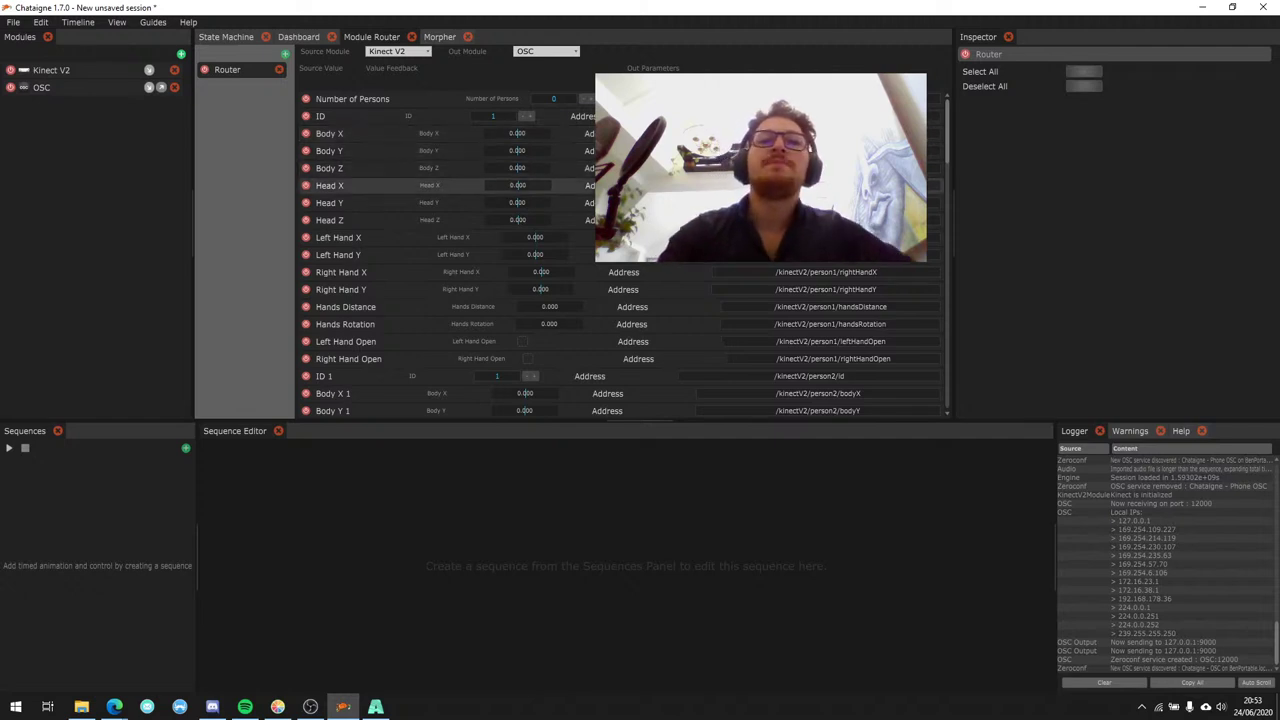
{"action": "scroll", "coordinate": [450, 185], "scroll_direction": "down", "scroll_amount": 8}
{"action": "scroll", "coordinate": [450, 150], "scroll_direction": "up", "scroll_amount": 6}
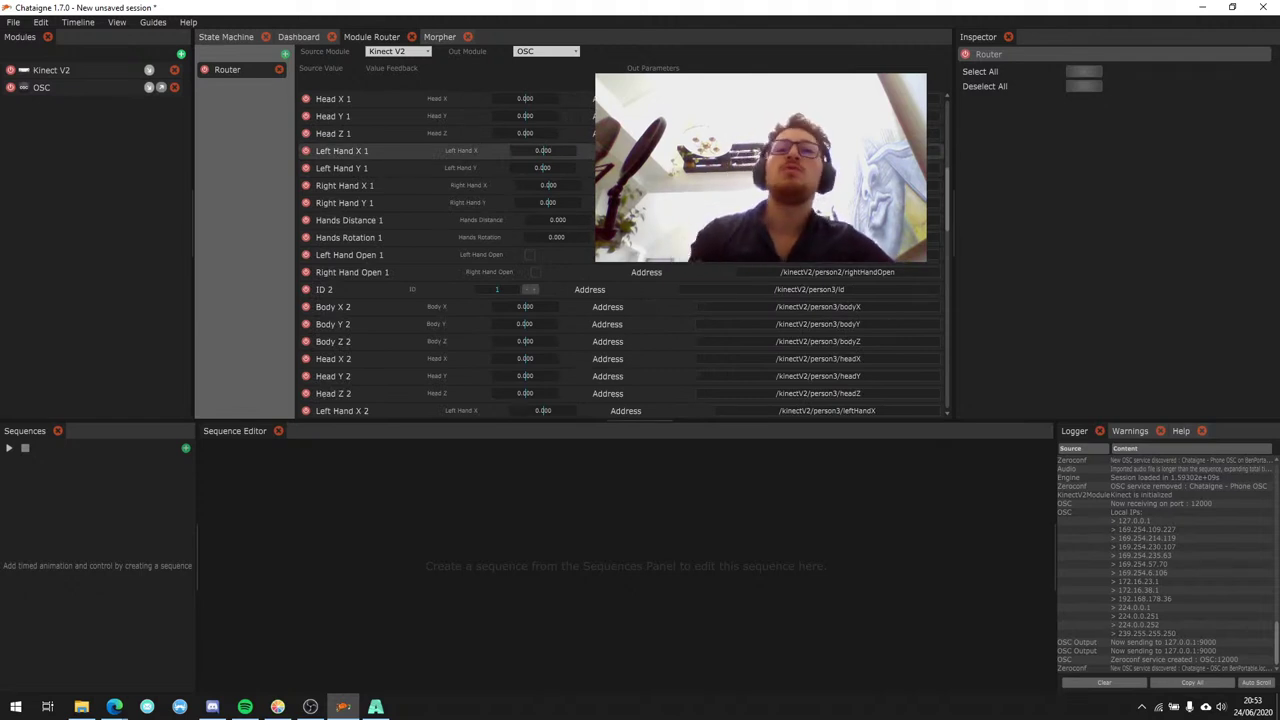
{"action": "scroll", "coordinate": [450, 170], "scroll_direction": "up", "scroll_amount": 6}
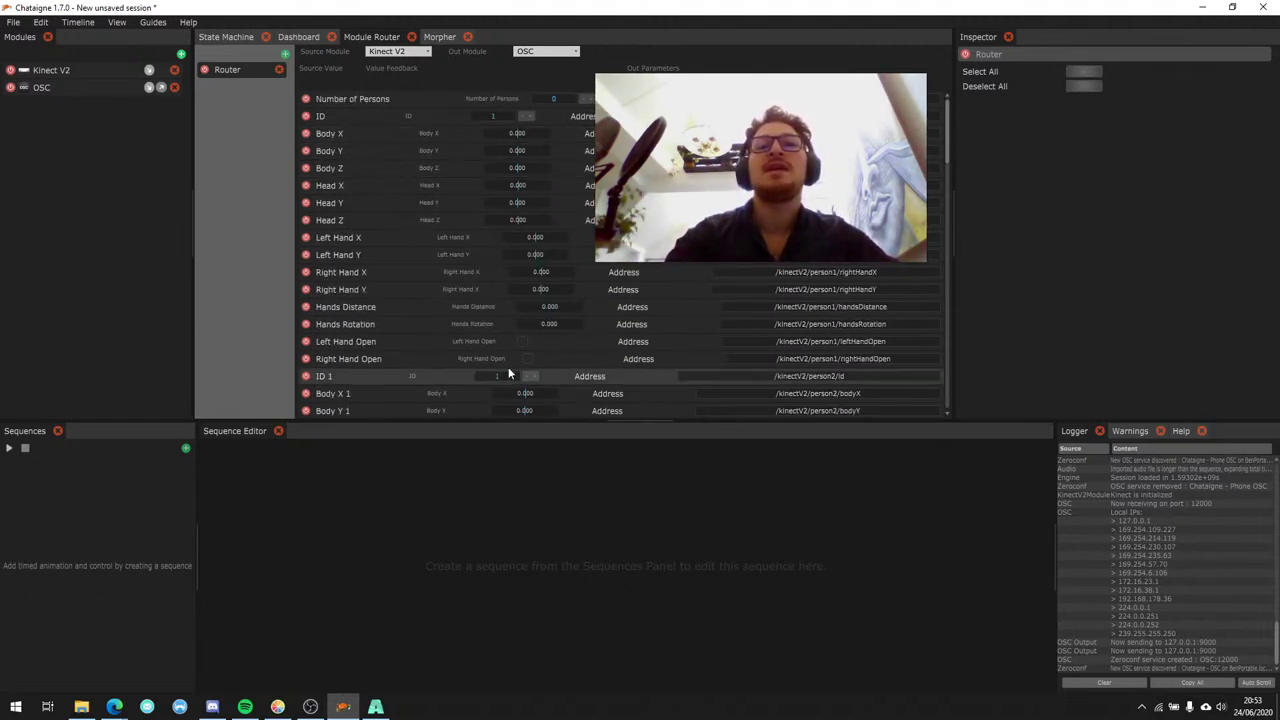
Disable the first person's Body Z, Head X and Head Y values in the router.
{"action": "left_click", "coordinate": [306, 168]}
{"action": "left_click", "coordinate": [306, 185]}
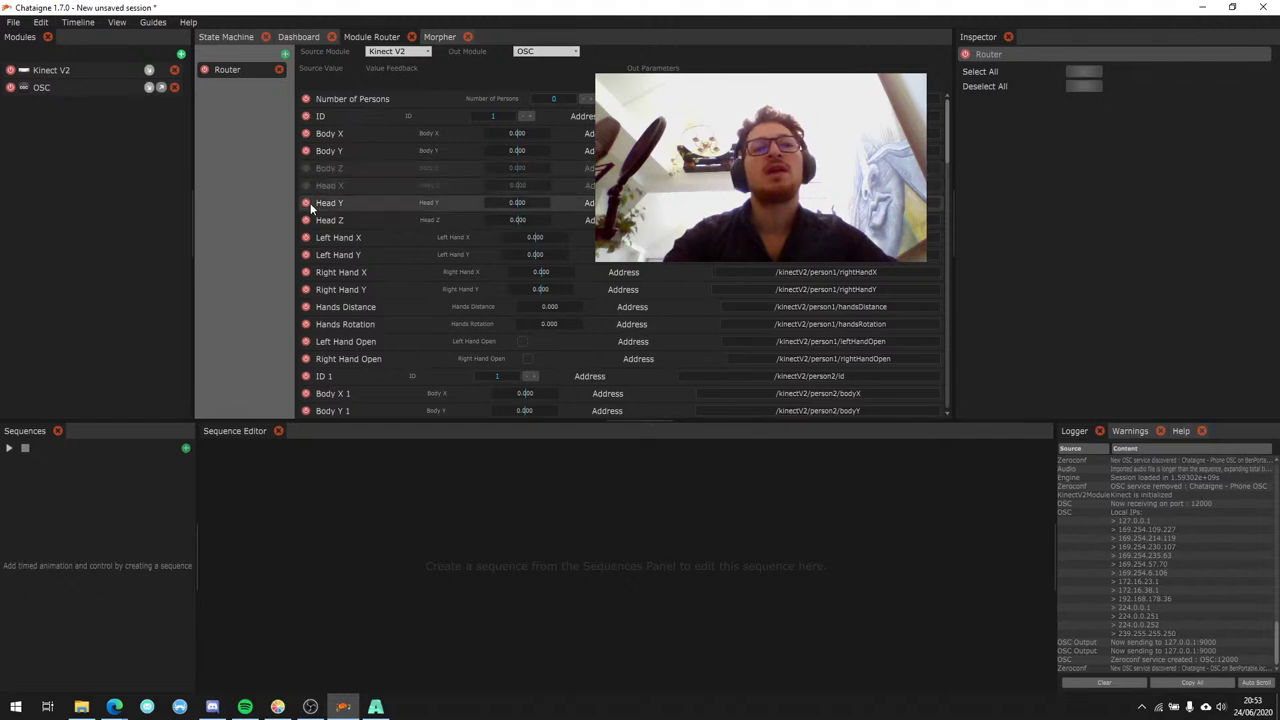
{"action": "left_click", "coordinate": [306, 202]}
{"action": "left_click", "coordinate": [330, 220]}
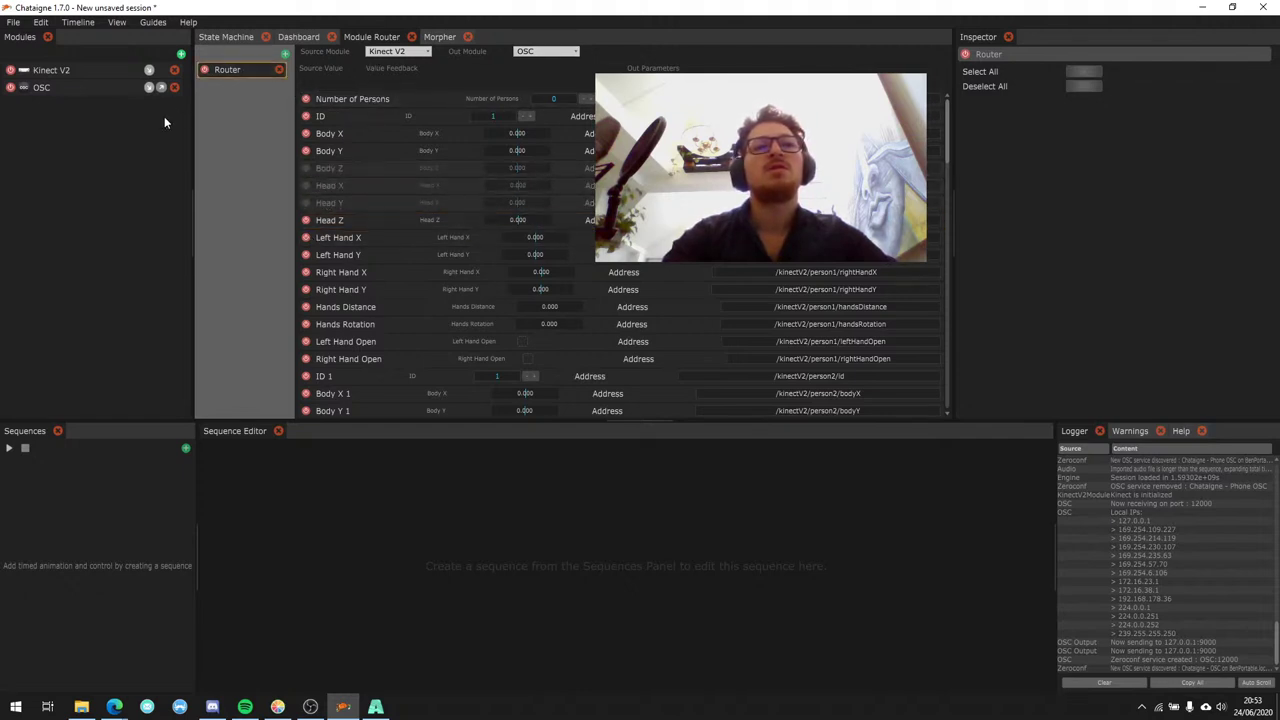
Add a second router to the Module Router and keep the first router's values open.
{"action": "left_click", "coordinate": [127, 88]}
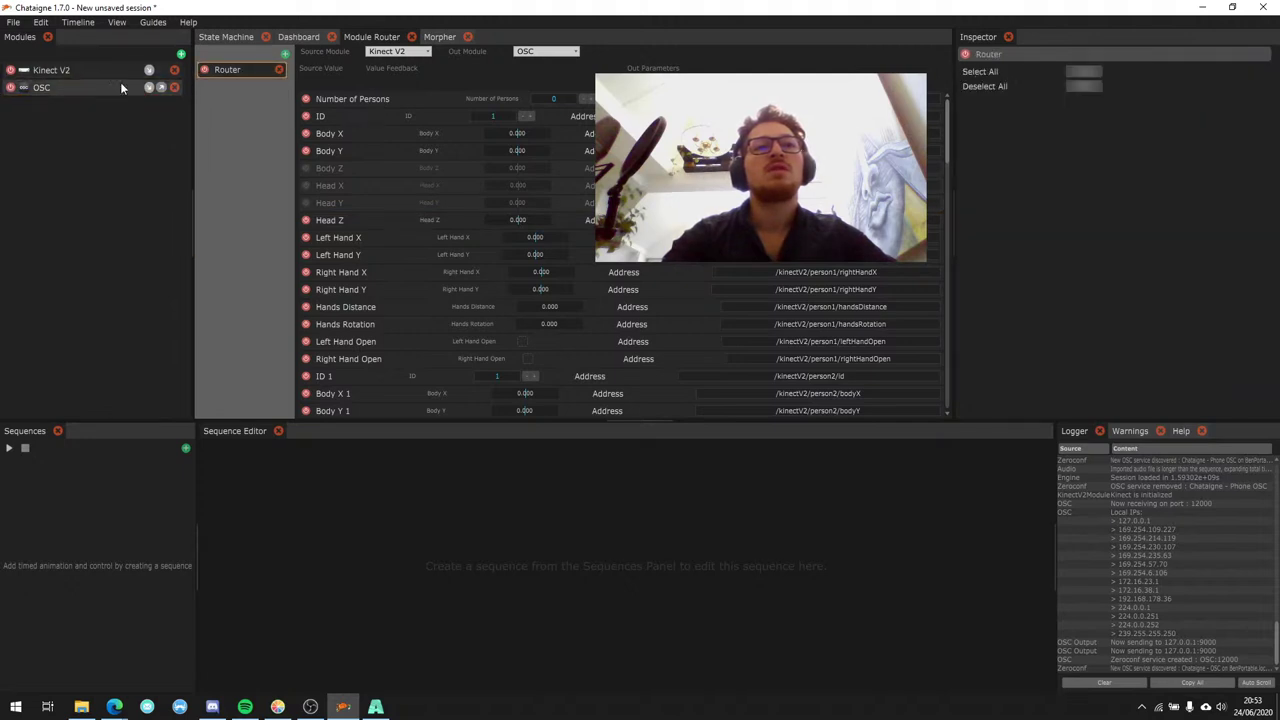
{"action": "left_click", "coordinate": [285, 53]}
{"action": "left_click", "coordinate": [235, 71]}
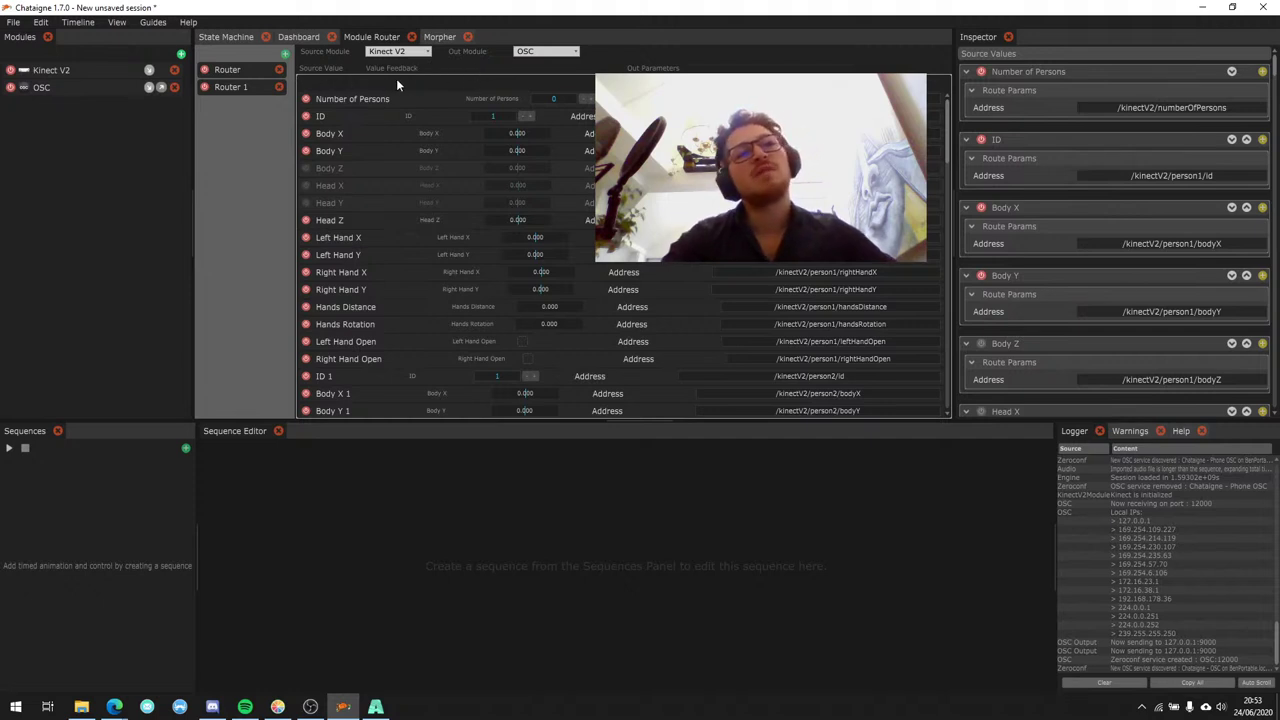
Disable the Number of Persons value and the first person's ID and Body Y values in the first router.
{"action": "left_click", "coordinate": [305, 98]}
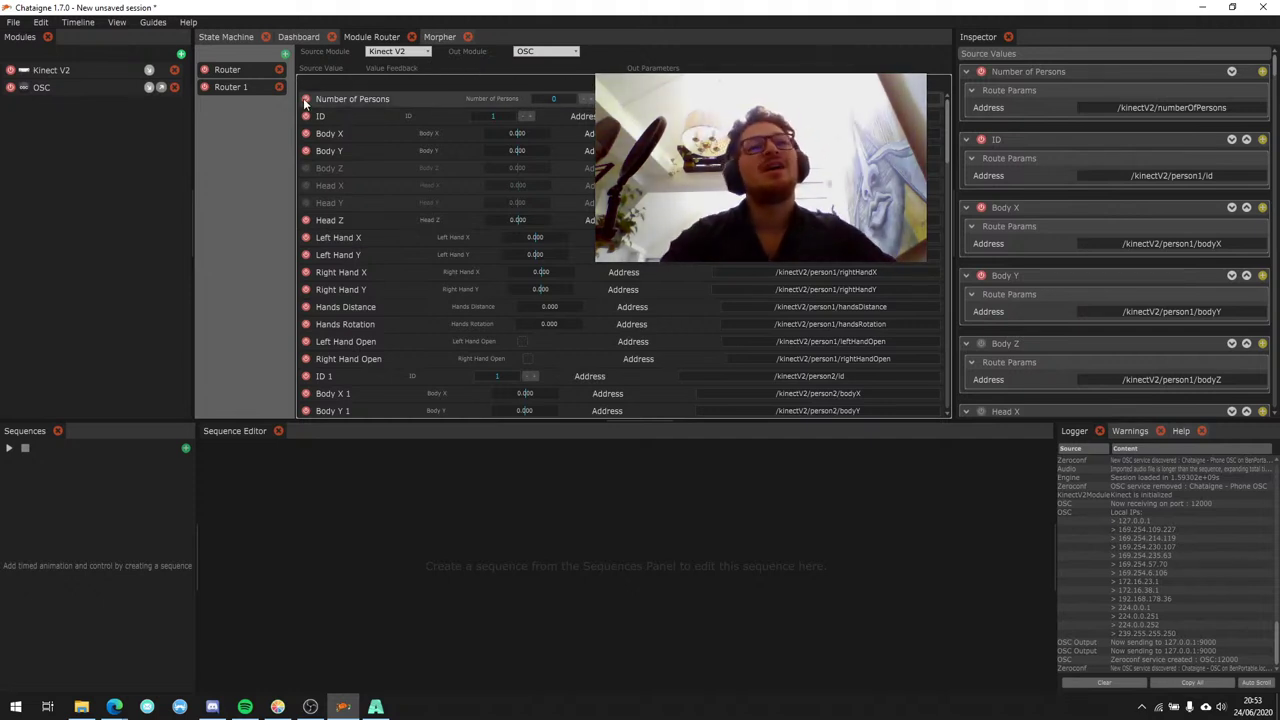
{"action": "left_click", "coordinate": [305, 116]}
{"action": "left_click", "coordinate": [305, 150]}
{"action": "left_click", "coordinate": [305, 98]}
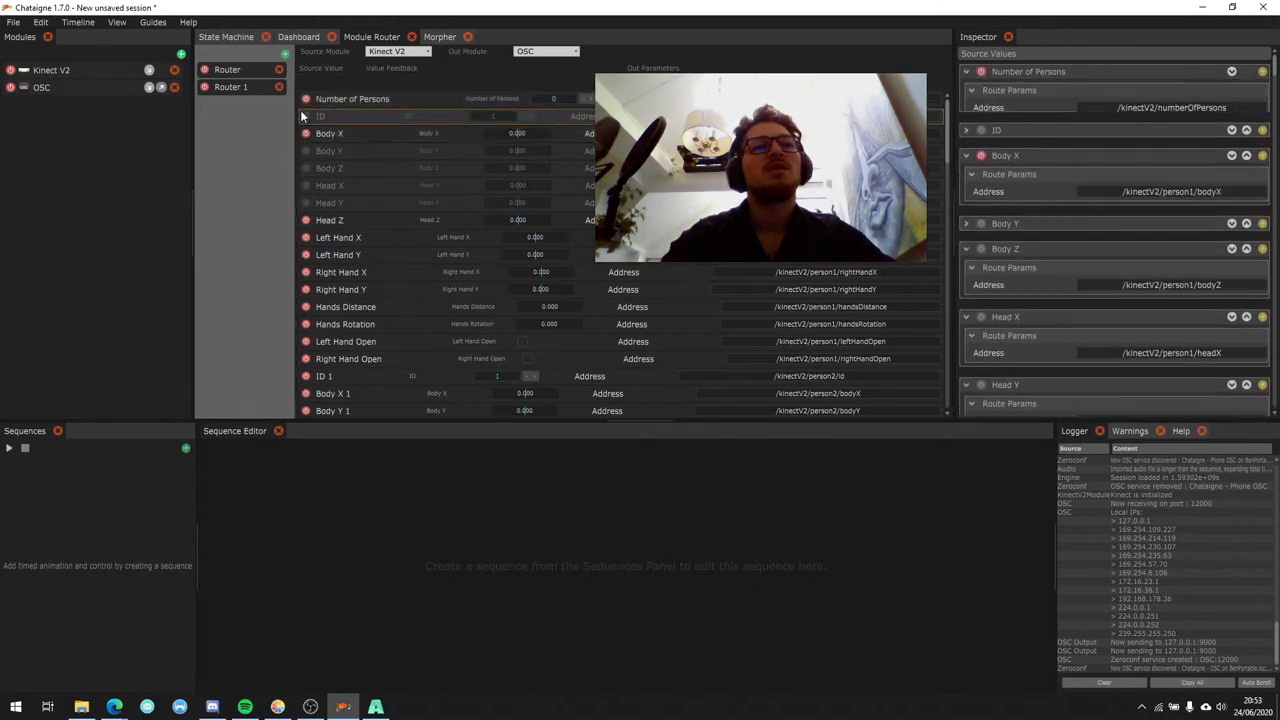
{"action": "left_click", "coordinate": [305, 116]}
{"action": "left_click", "coordinate": [305, 116]}
{"action": "left_click", "coordinate": [305, 98]}
Disable the first person's Head Z, Left Hand X, Right Hand Y, Hands Distance, Hands Rotation and Left Hand Open values.
{"action": "left_click", "coordinate": [305, 220]}
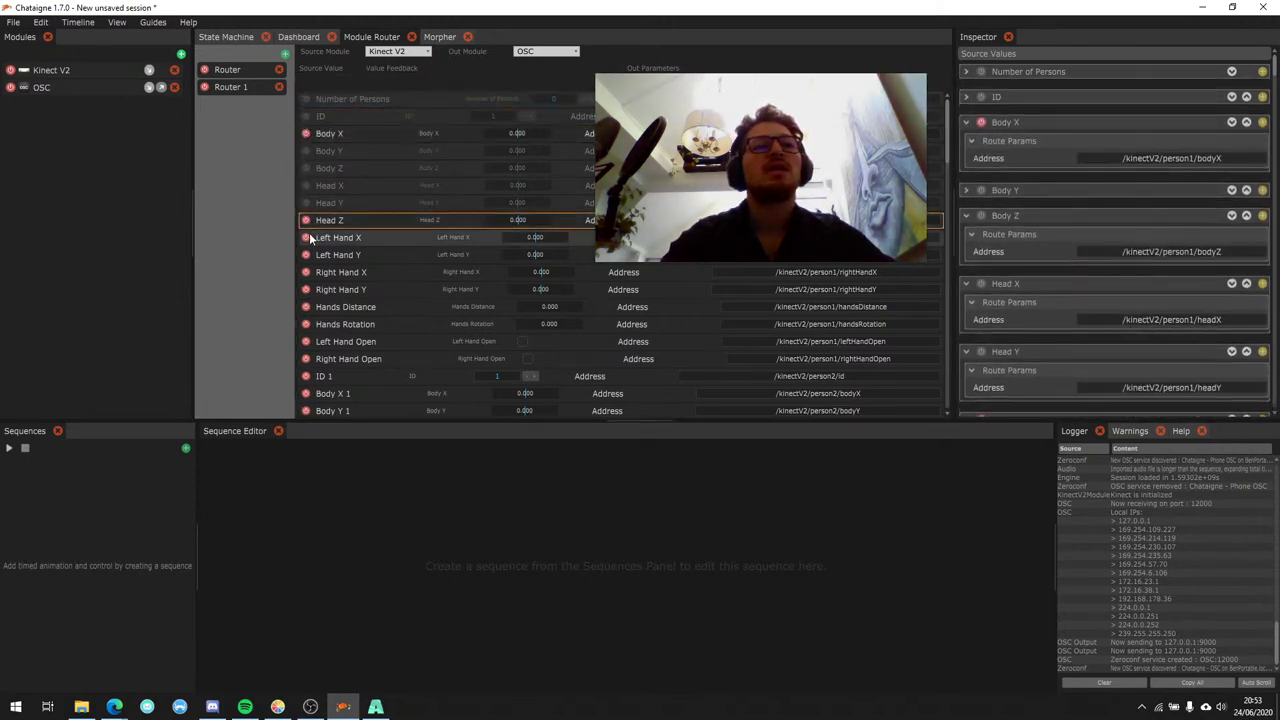
{"action": "left_click", "coordinate": [305, 237]}
{"action": "left_click", "coordinate": [305, 289]}
{"action": "left_click", "coordinate": [305, 306]}
{"action": "left_click", "coordinate": [305, 324]}
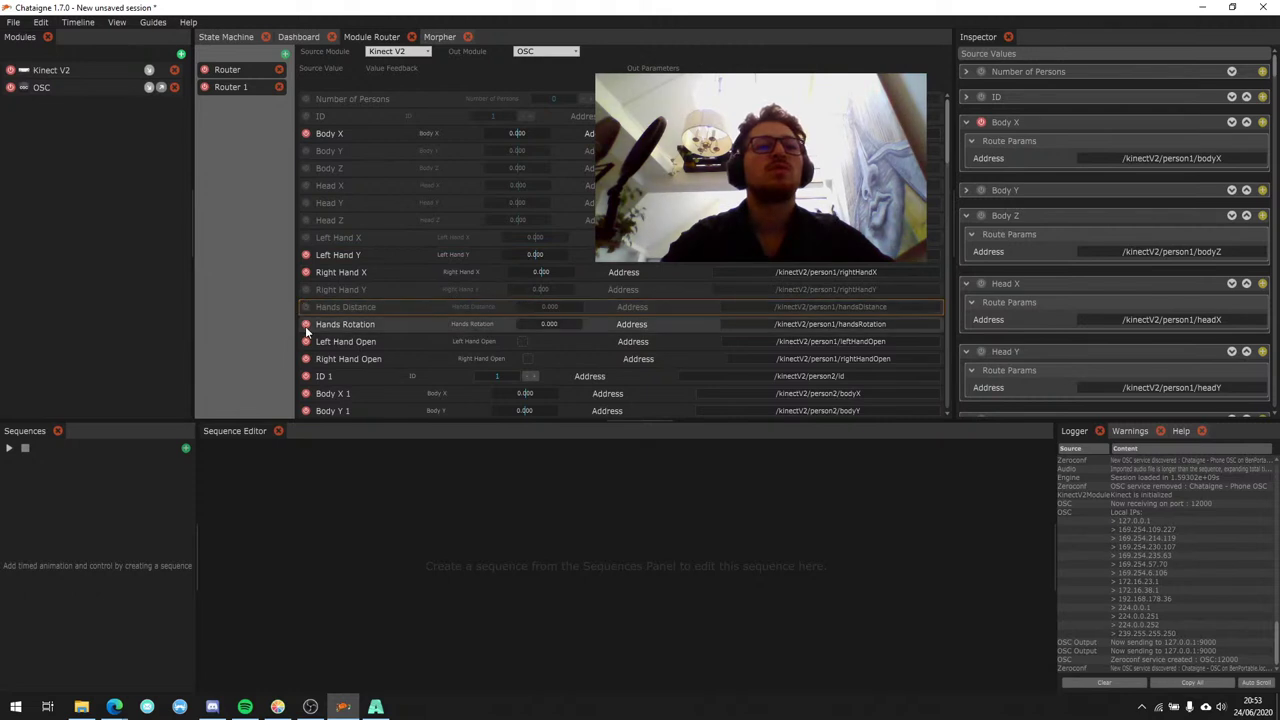
{"action": "left_click", "coordinate": [305, 341]}
Disable the second person's Body Y 1 and Head X 1 values in the first router.
{"action": "scroll", "coordinate": [406, 256], "scroll_direction": "down", "scroll_amount": 3}
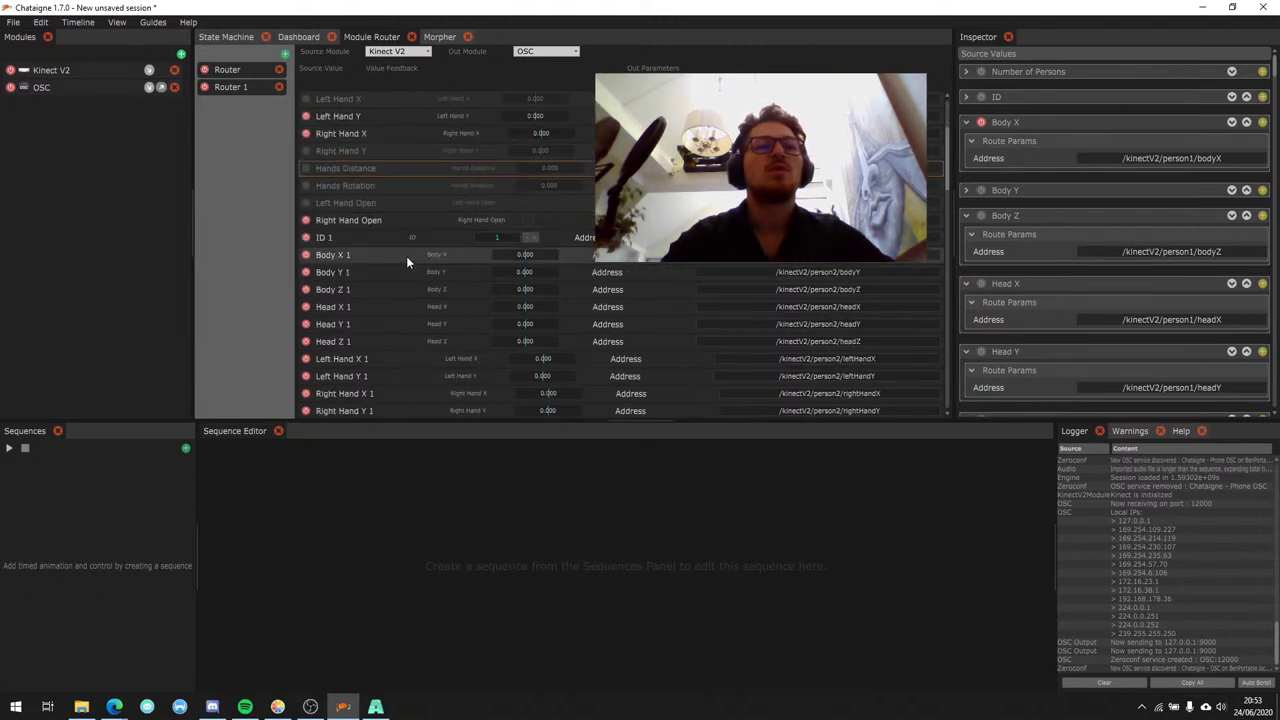
{"action": "left_click", "coordinate": [305, 272]}
{"action": "left_click", "coordinate": [305, 307]}
{"action": "scroll", "coordinate": [418, 269], "scroll_direction": "up", "scroll_amount": 3}
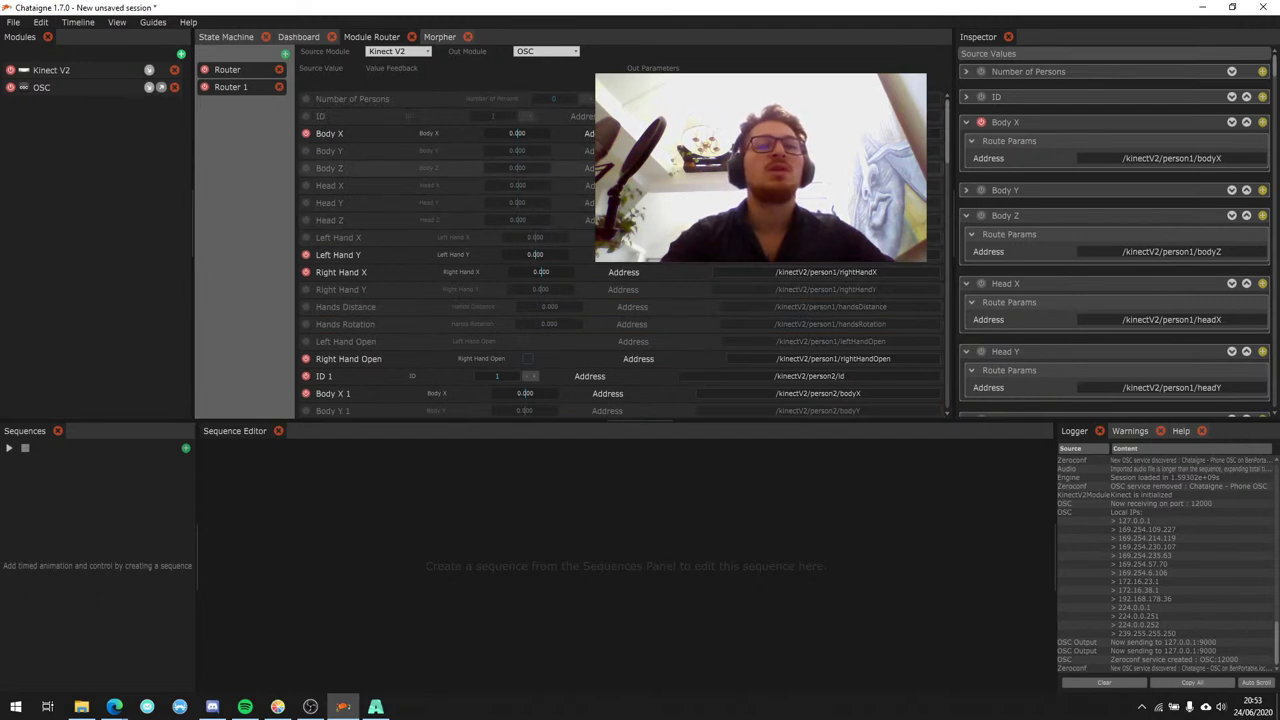
Open Router 1 and add a DMX hardware module to the session.
{"action": "left_click", "coordinate": [240, 87]}
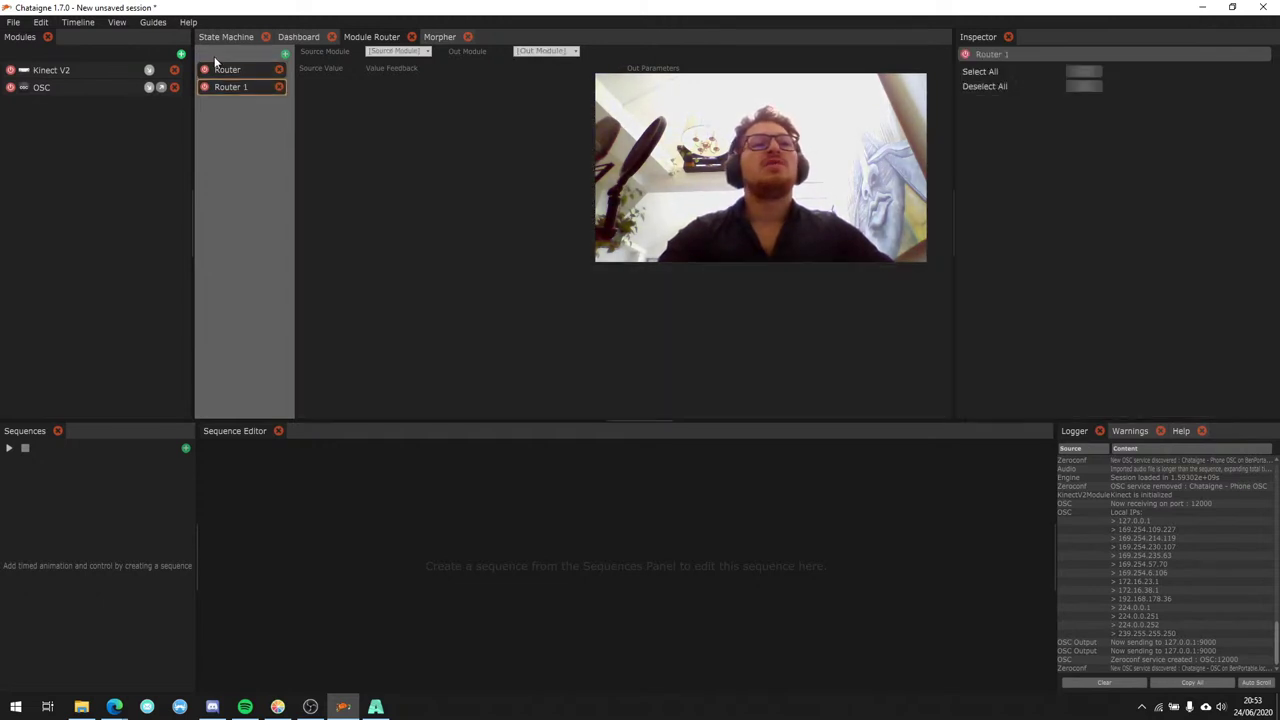
{"action": "left_click", "coordinate": [181, 53]}
{"action": "mouse_move", "coordinate": [253, 80]}
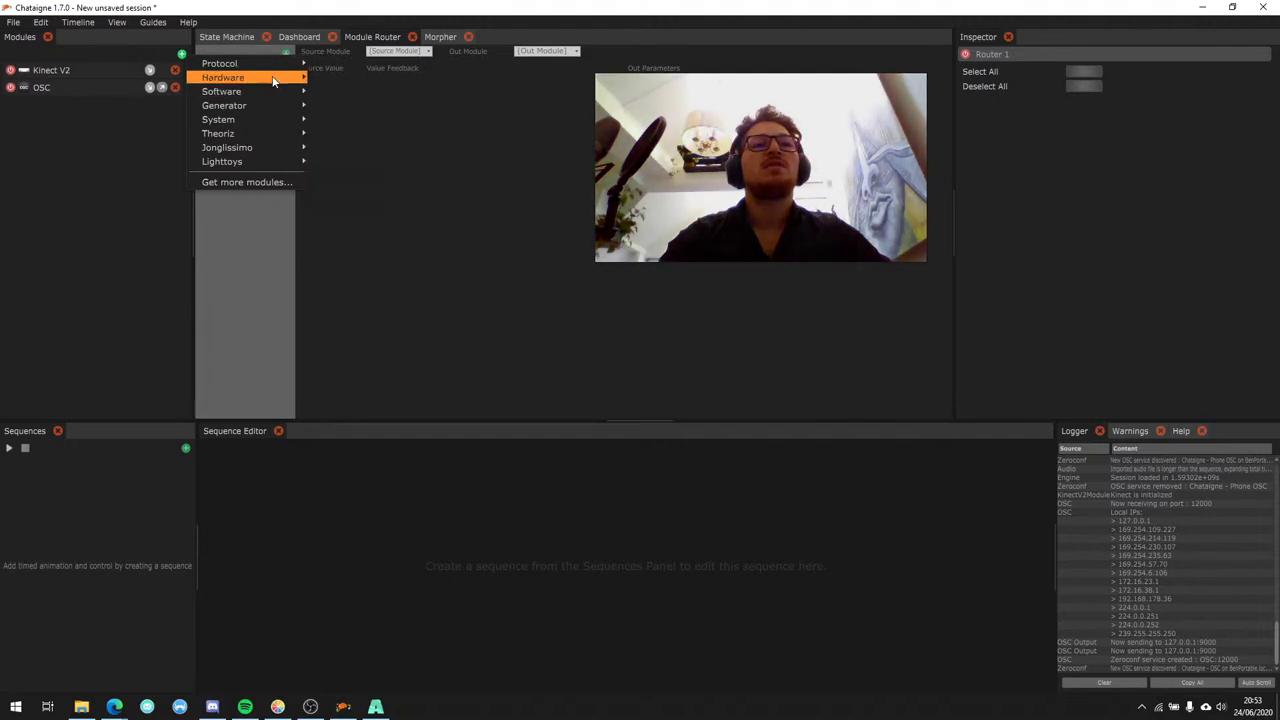
{"action": "left_click", "coordinate": [353, 101]}
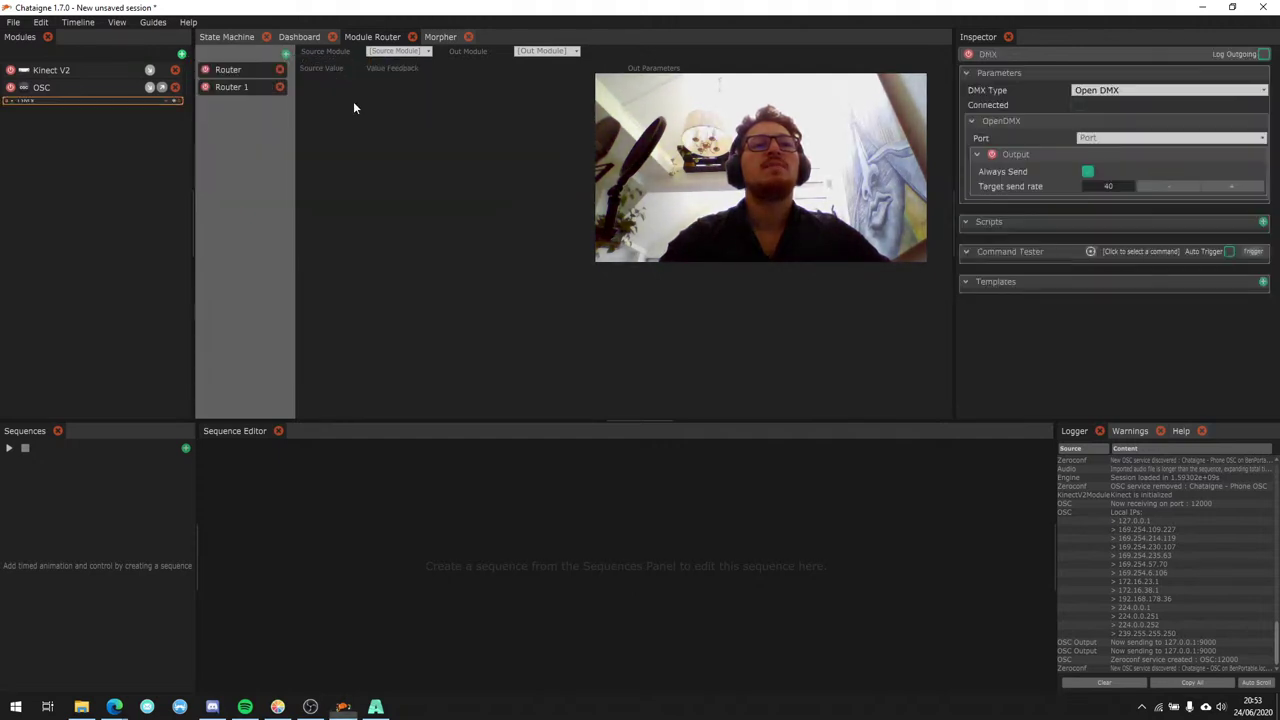
Set Router 1's source module to Kinect V2 and its out module to DMX.
{"action": "left_click", "coordinate": [396, 53]}
{"action": "left_click", "coordinate": [405, 64]}
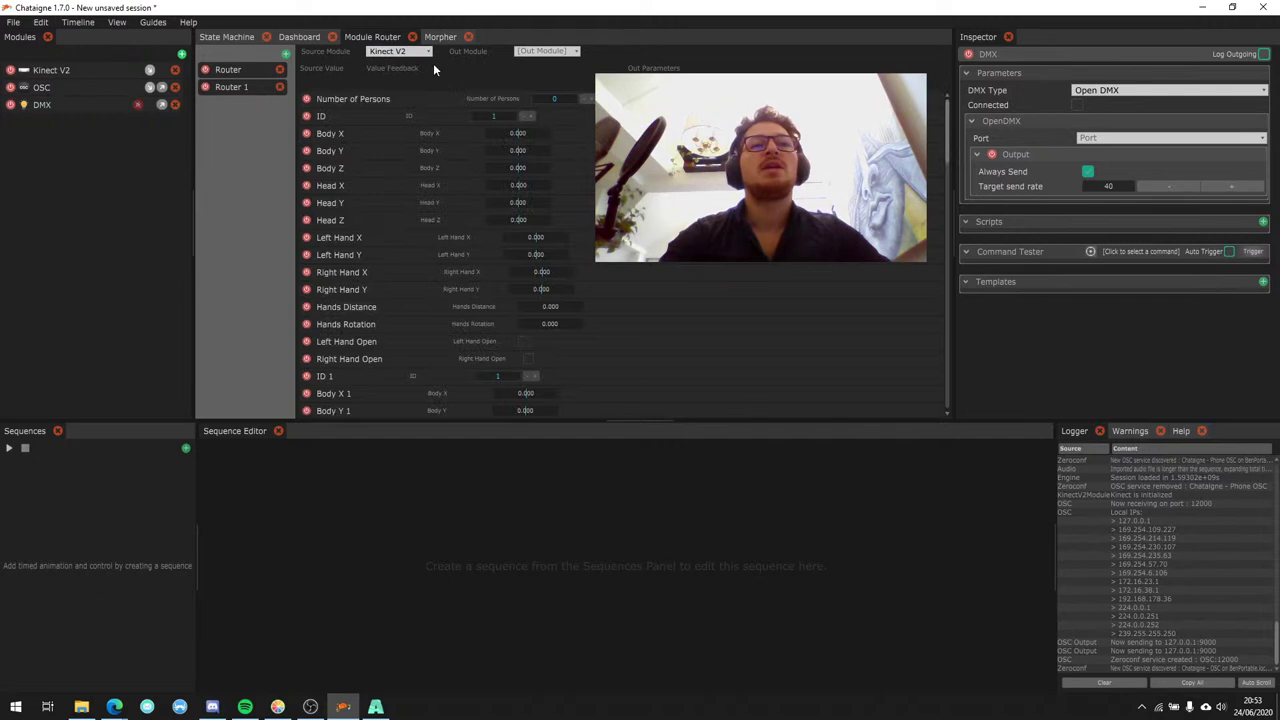
{"action": "left_click", "coordinate": [548, 51]}
{"action": "left_click", "coordinate": [545, 73]}
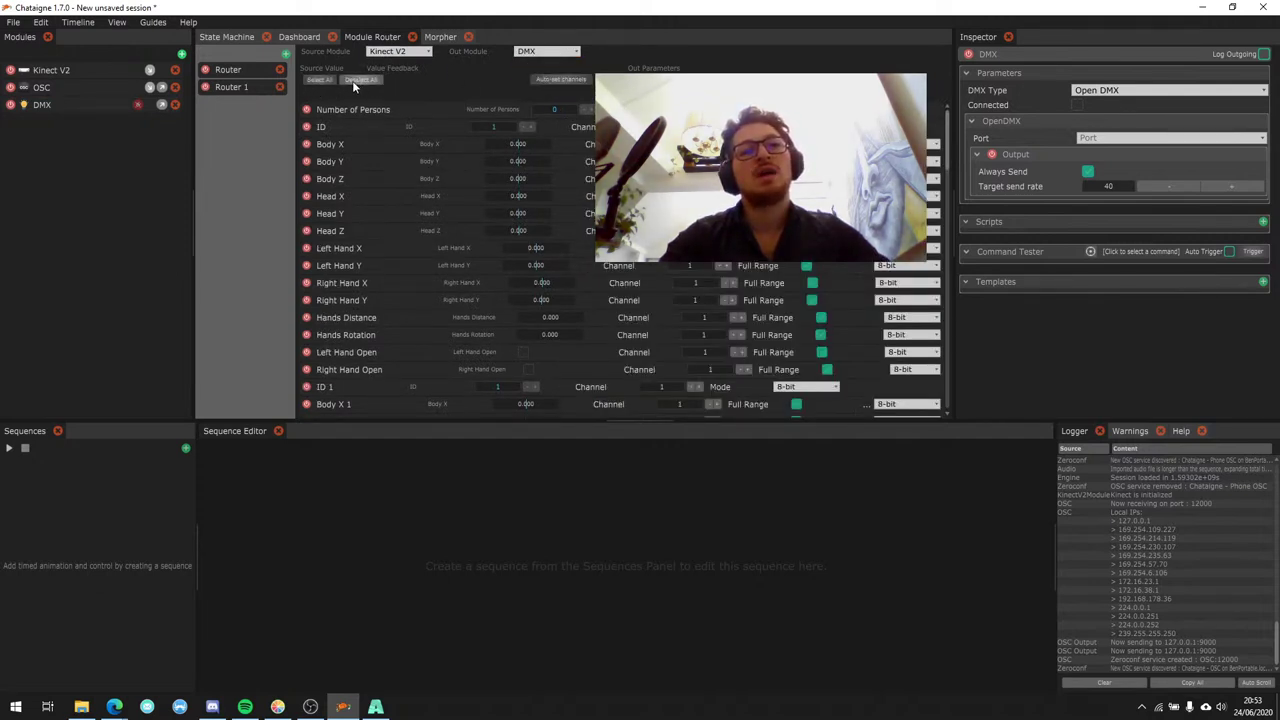
{"action": "left_click", "coordinate": [232, 70]}
{"action": "left_click", "coordinate": [240, 87]}
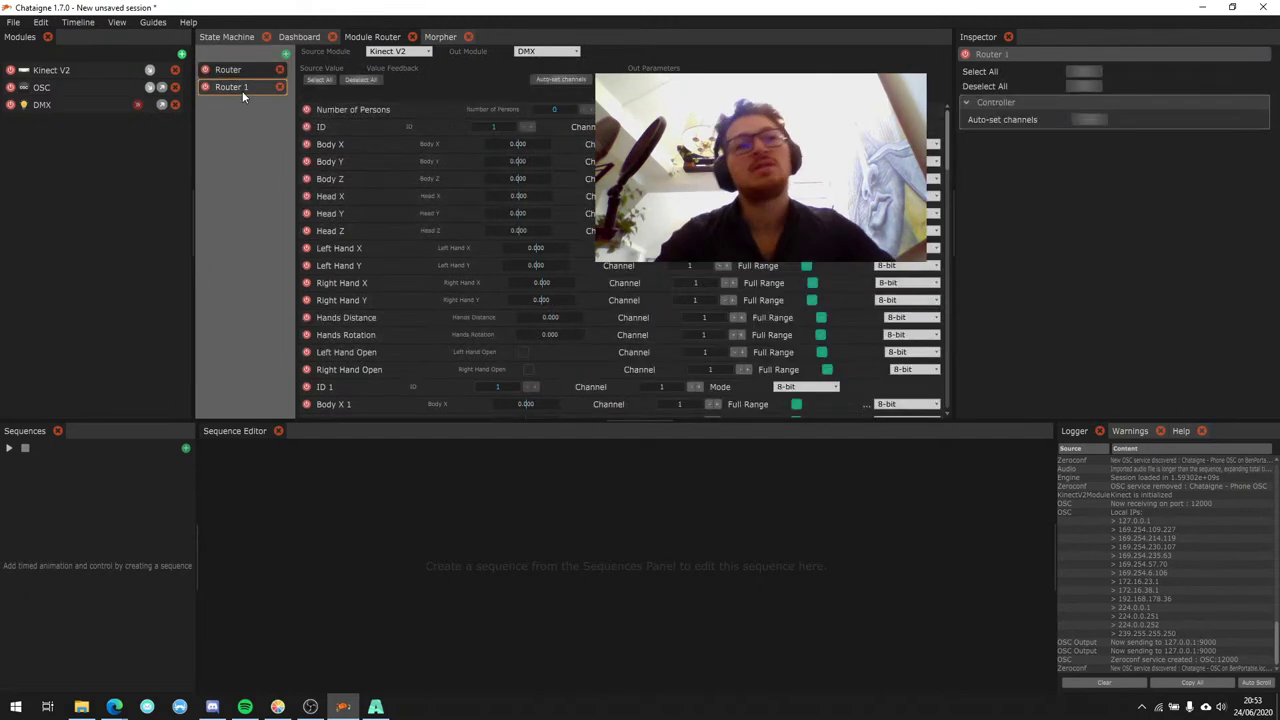
Disable all source values in Router 1, leaving only Left Hand X and Left Hand Y enabled.
{"action": "left_click", "coordinate": [360, 79]}
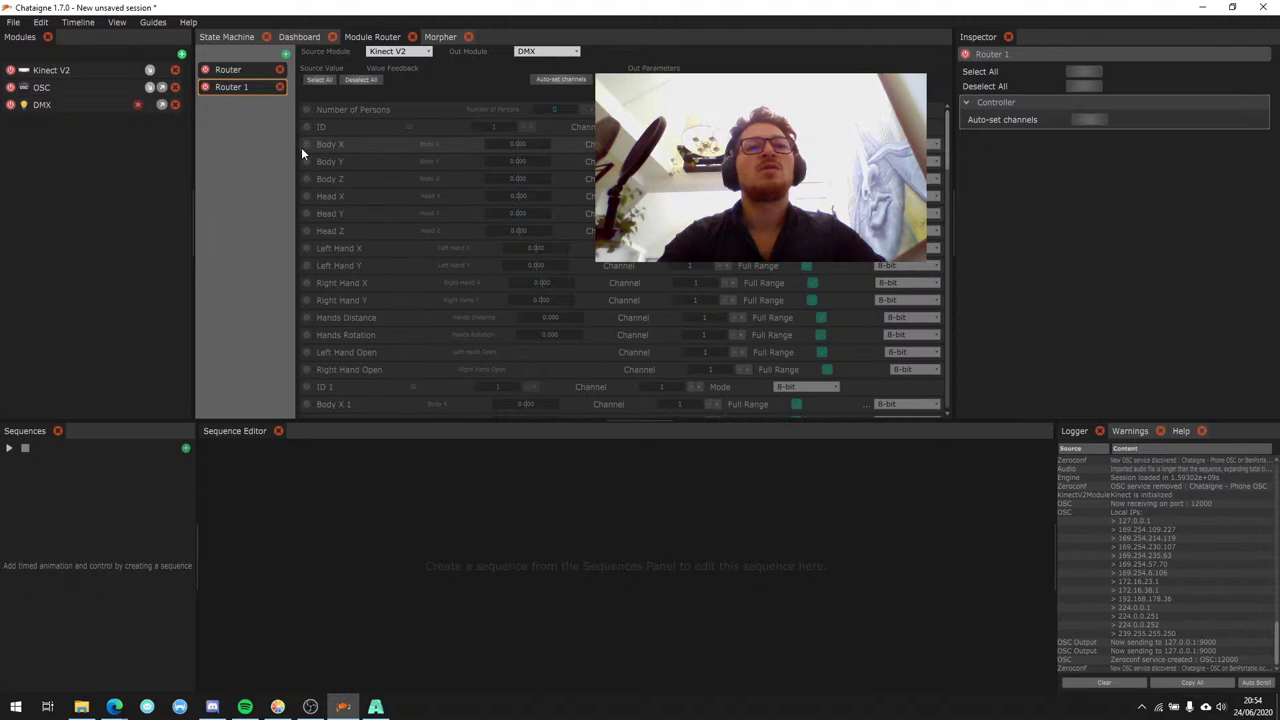
{"action": "left_click", "coordinate": [302, 247]}
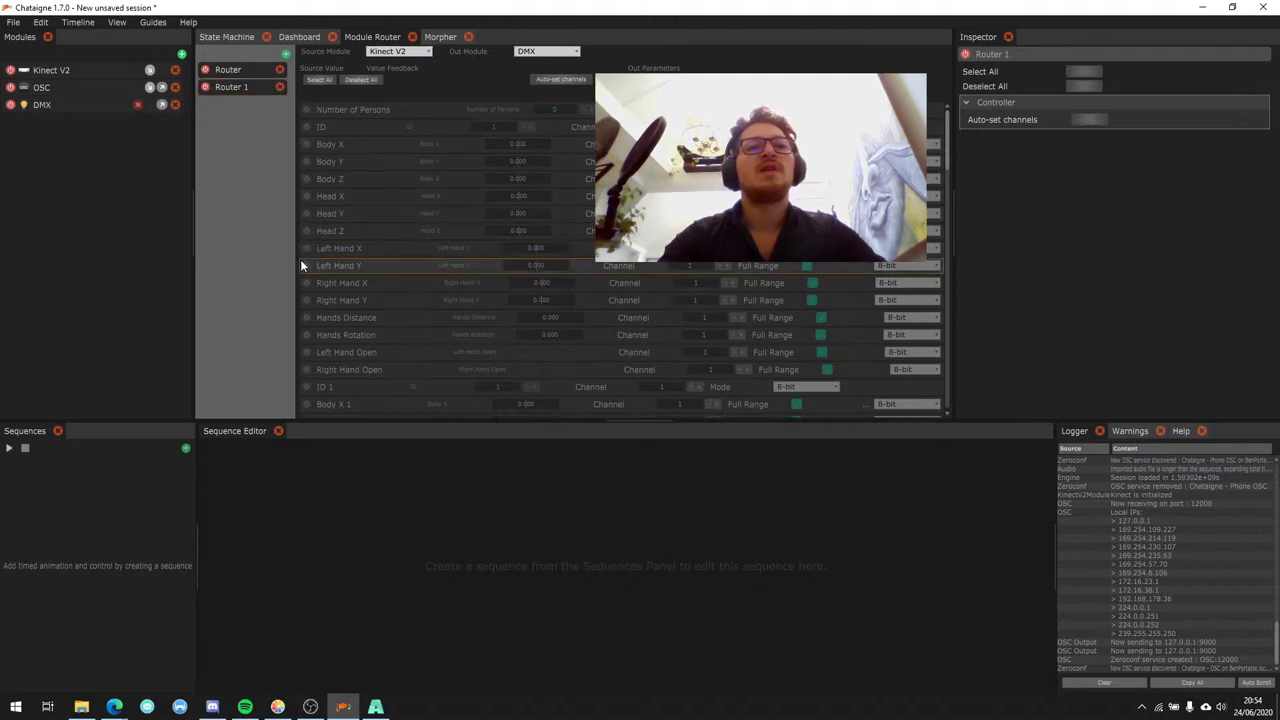
{"action": "left_click", "coordinate": [307, 265]}
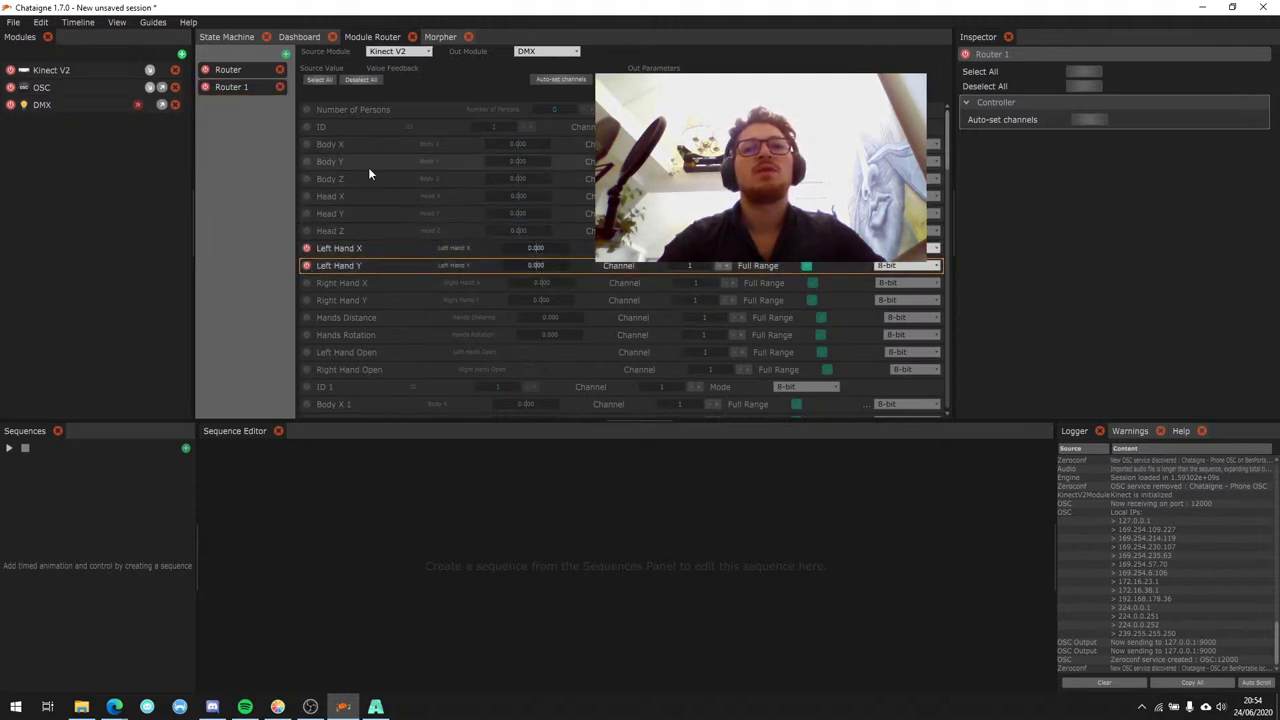
Narrow the Modules area, then auto-set Router 1's DMX channels and enable all its source values.
{"action": "left_click_drag", "start_coordinate": [193, 160], "coordinate": [123, 163]}
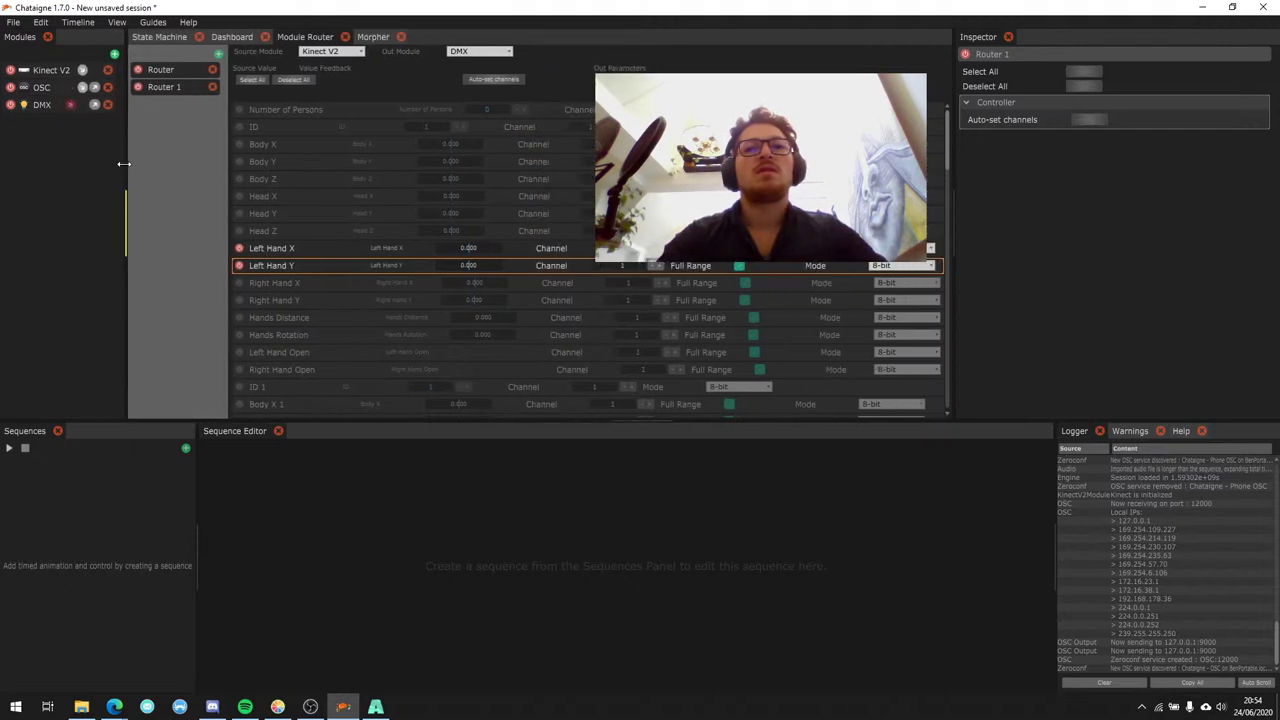
{"action": "left_click", "coordinate": [493, 80]}
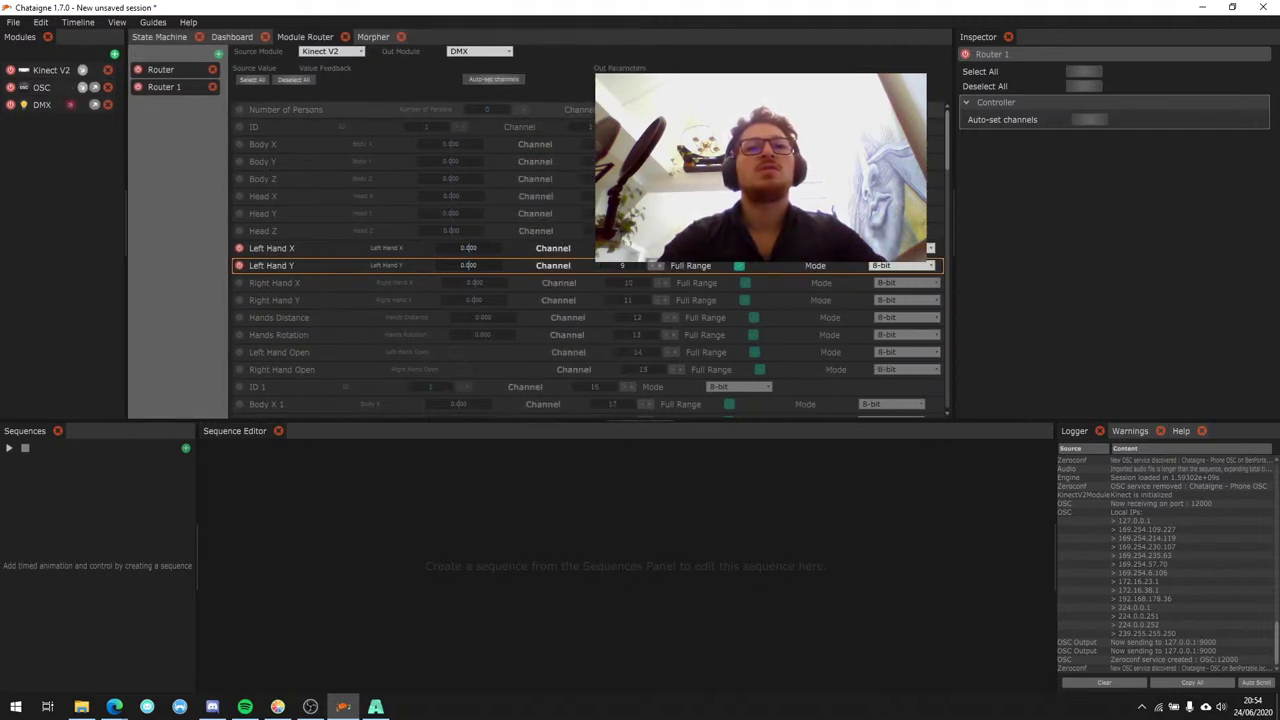
{"action": "left_click", "coordinate": [281, 82]}
{"action": "left_click", "coordinate": [259, 80]}
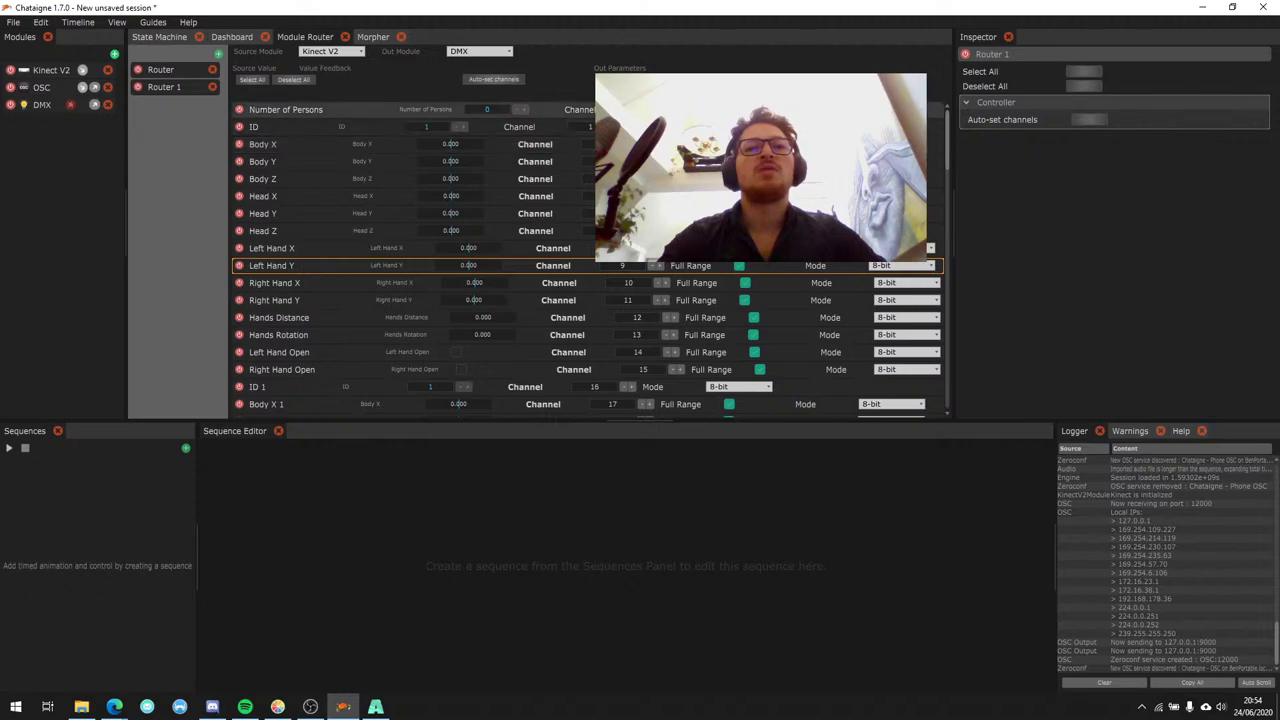
Look through the DMX channel numbers assigned to the values of each tracked person in Router 1.
{"action": "scroll", "coordinate": [660, 316], "scroll_direction": "down", "scroll_amount": 5}
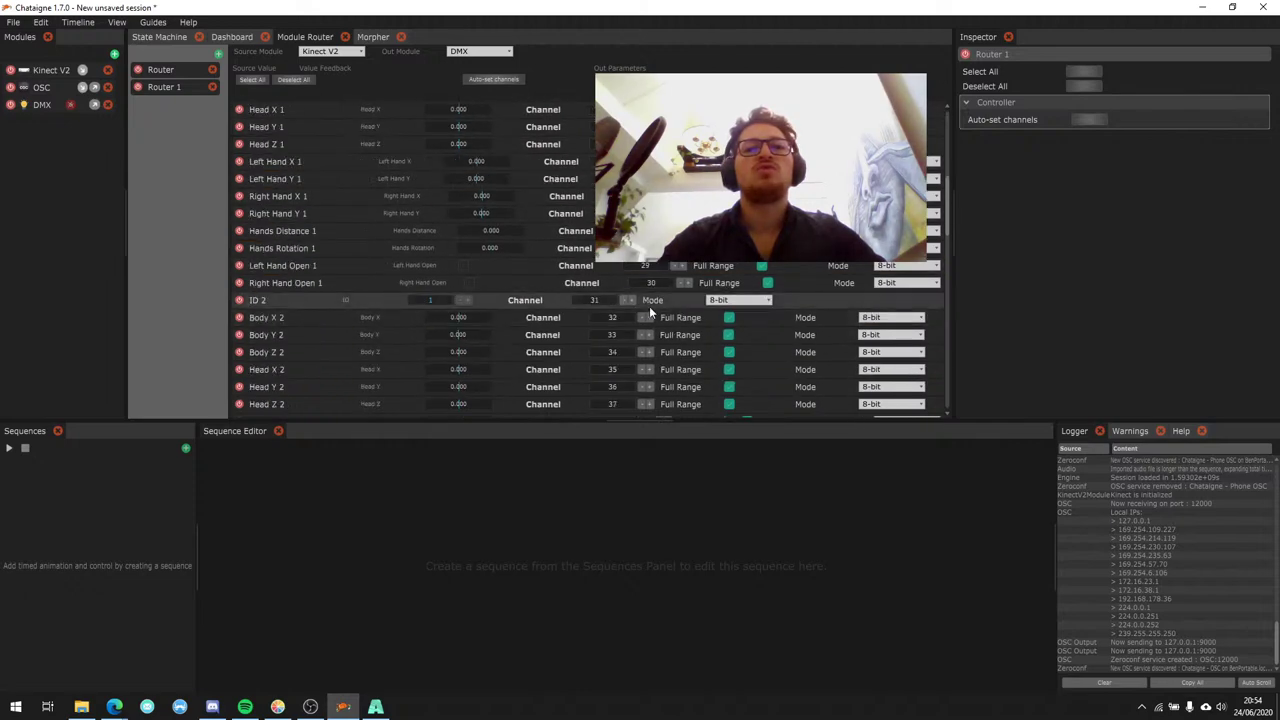
{"action": "scroll", "coordinate": [649, 311], "scroll_direction": "down", "scroll_amount": 3}
{"action": "scroll", "coordinate": [648, 316], "scroll_direction": "up", "scroll_amount": 8}
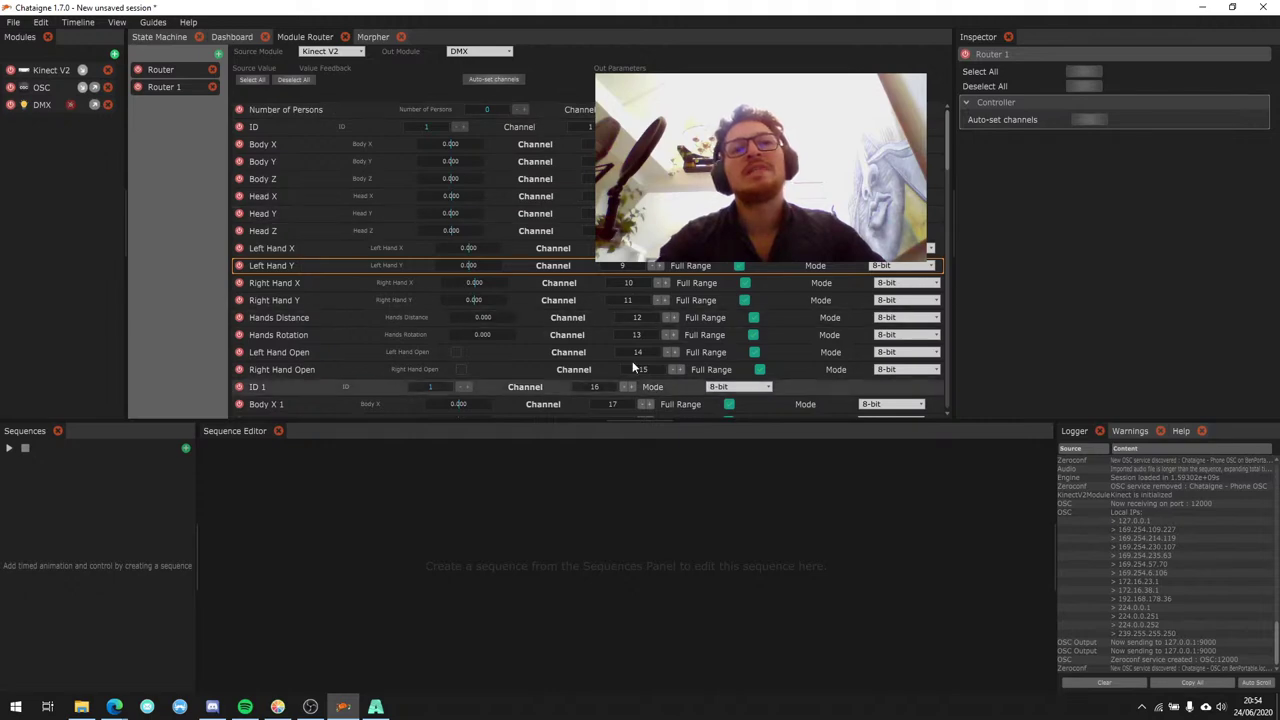
{"action": "scroll", "coordinate": [465, 260], "scroll_direction": "down", "scroll_amount": 10}
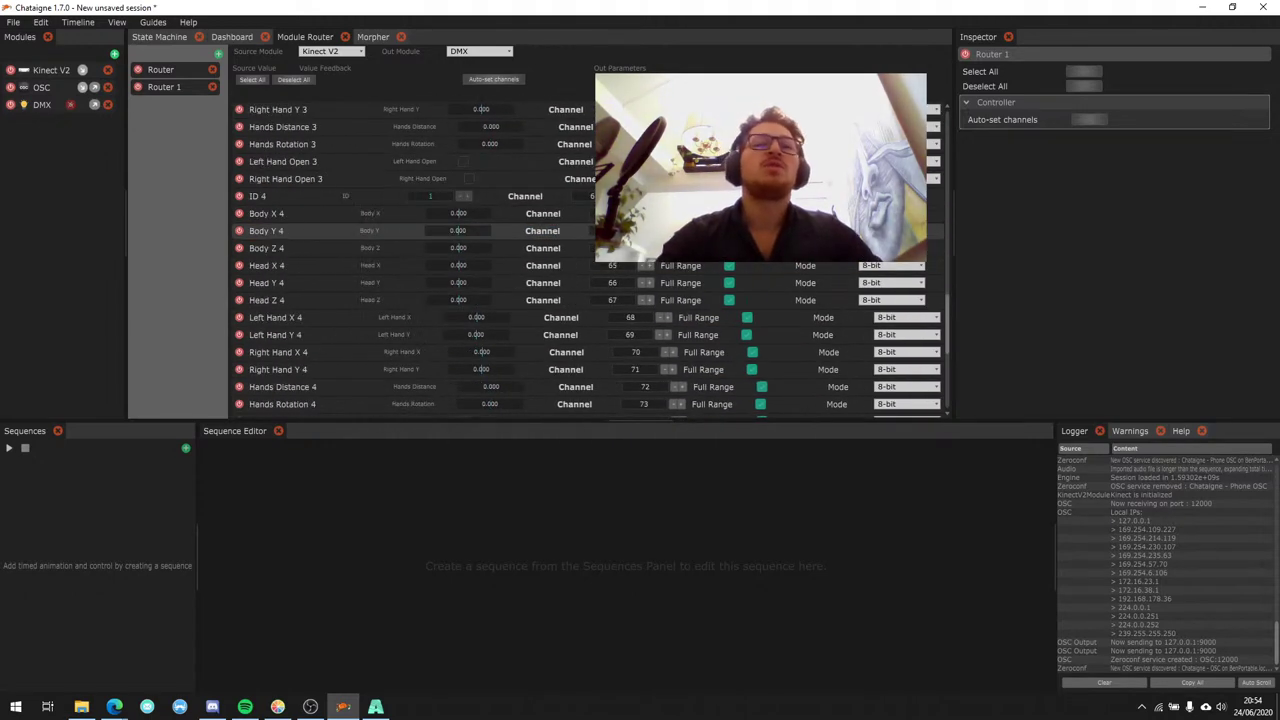
{"action": "scroll", "coordinate": [465, 230], "scroll_direction": "up", "scroll_amount": 10}
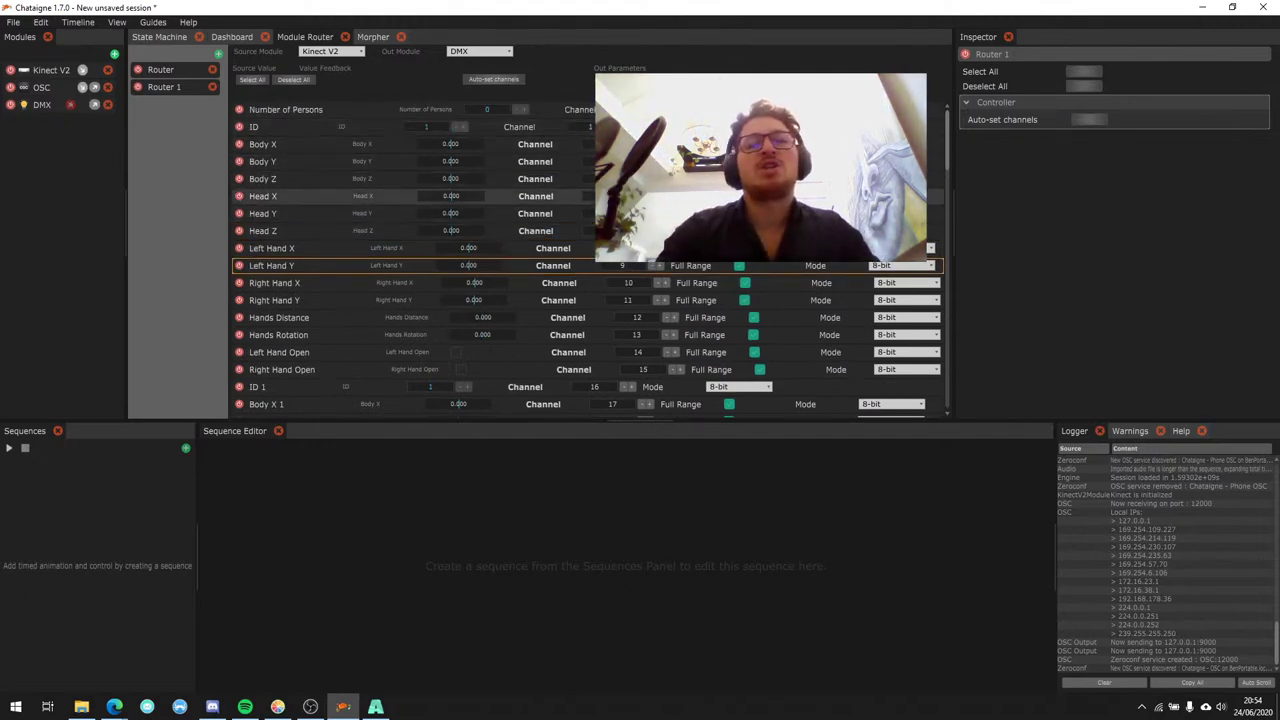
{"action": "scroll", "coordinate": [420, 170], "scroll_direction": "down", "scroll_amount": 10}
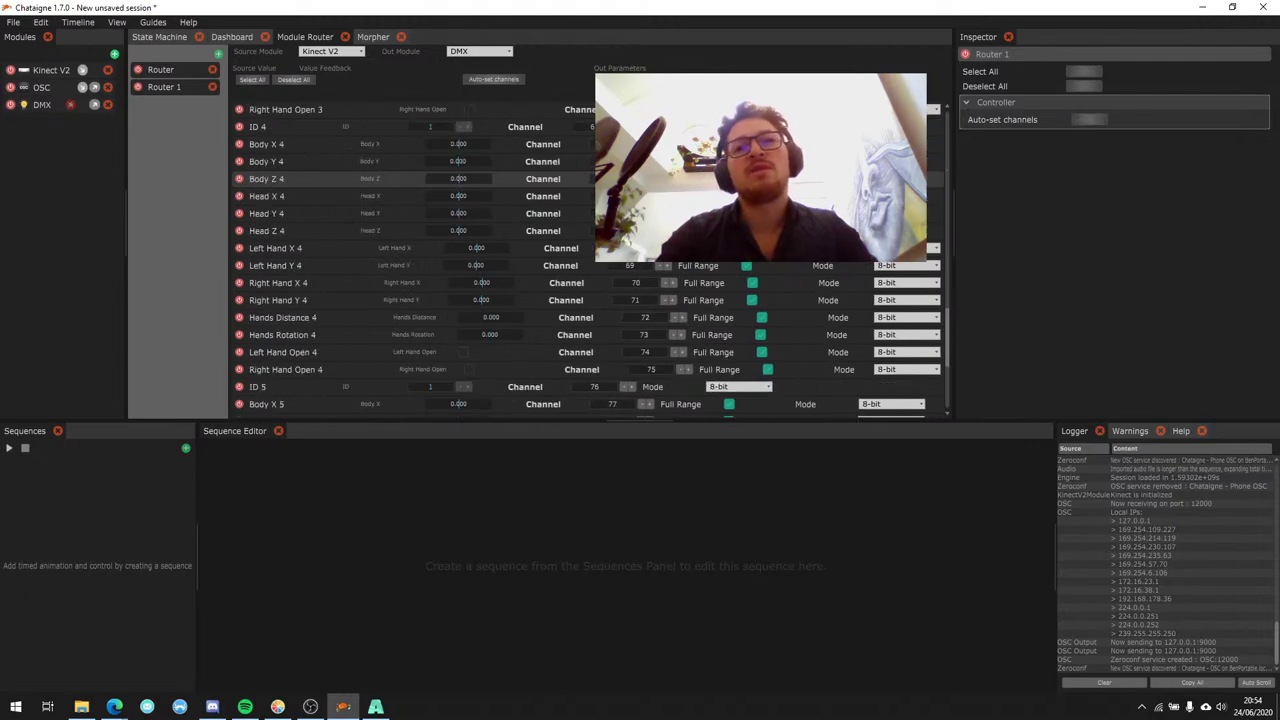
Deselect every source value in Router 1, then re-enable only Left Hand X and Left Hand Y.
{"action": "scroll", "coordinate": [420, 178], "scroll_direction": "up", "scroll_amount": 10}
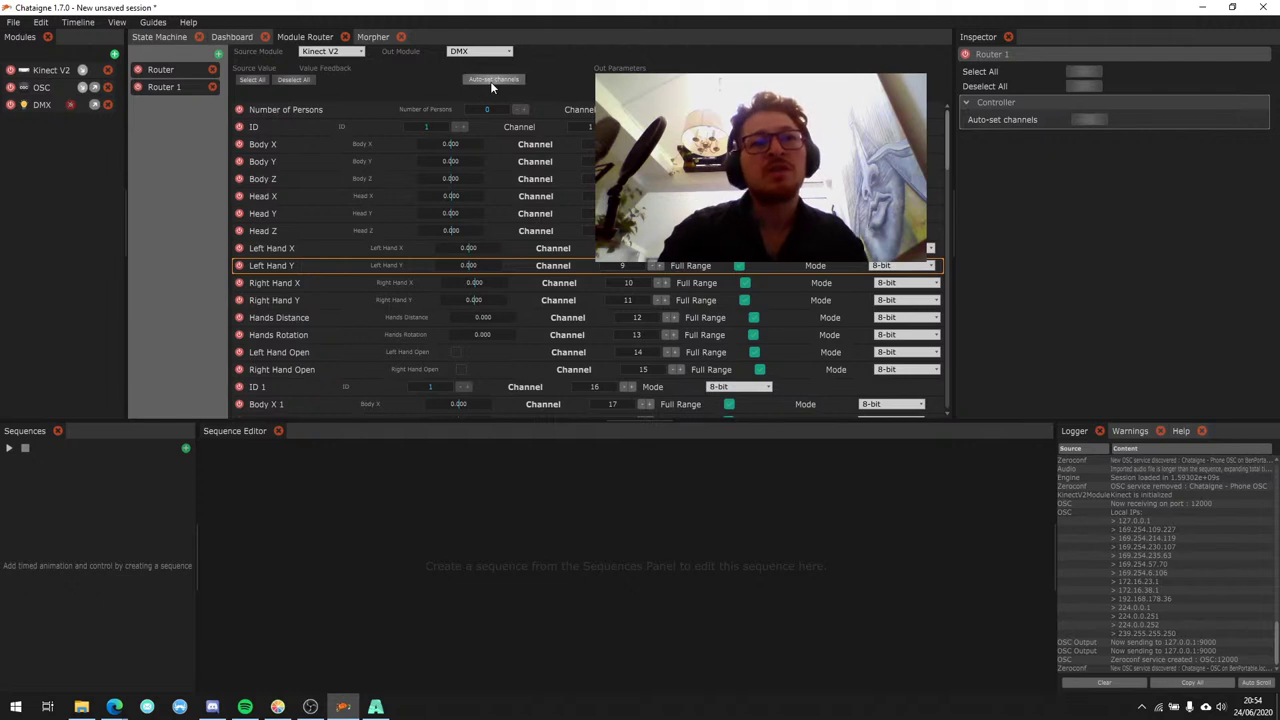
{"action": "left_click", "coordinate": [292, 80]}
{"action": "left_click", "coordinate": [239, 248]}
{"action": "left_click", "coordinate": [239, 265]}
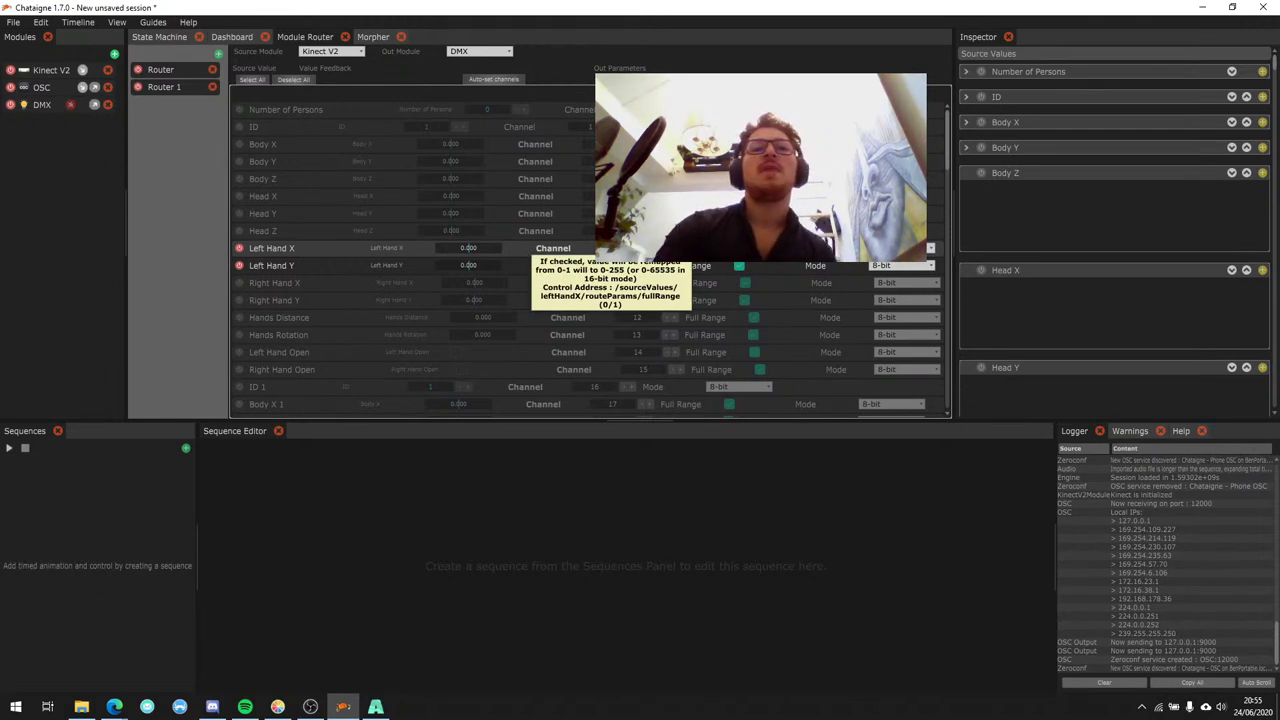
Review the settings of the DMX, OSC and Kinect V2 modules, and delete both routers.
{"action": "left_click", "coordinate": [55, 106]}
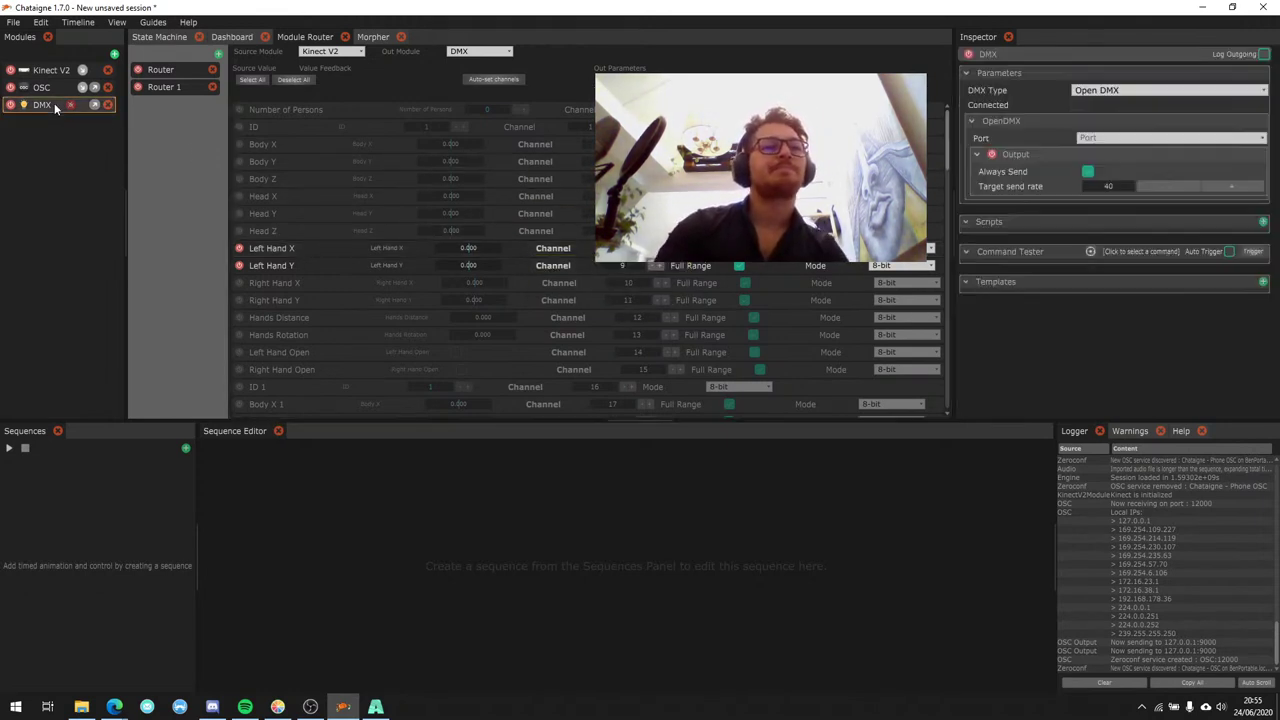
{"action": "left_click", "coordinate": [41, 87]}
{"action": "left_click", "coordinate": [50, 70]}
{"action": "left_click", "coordinate": [53, 104]}
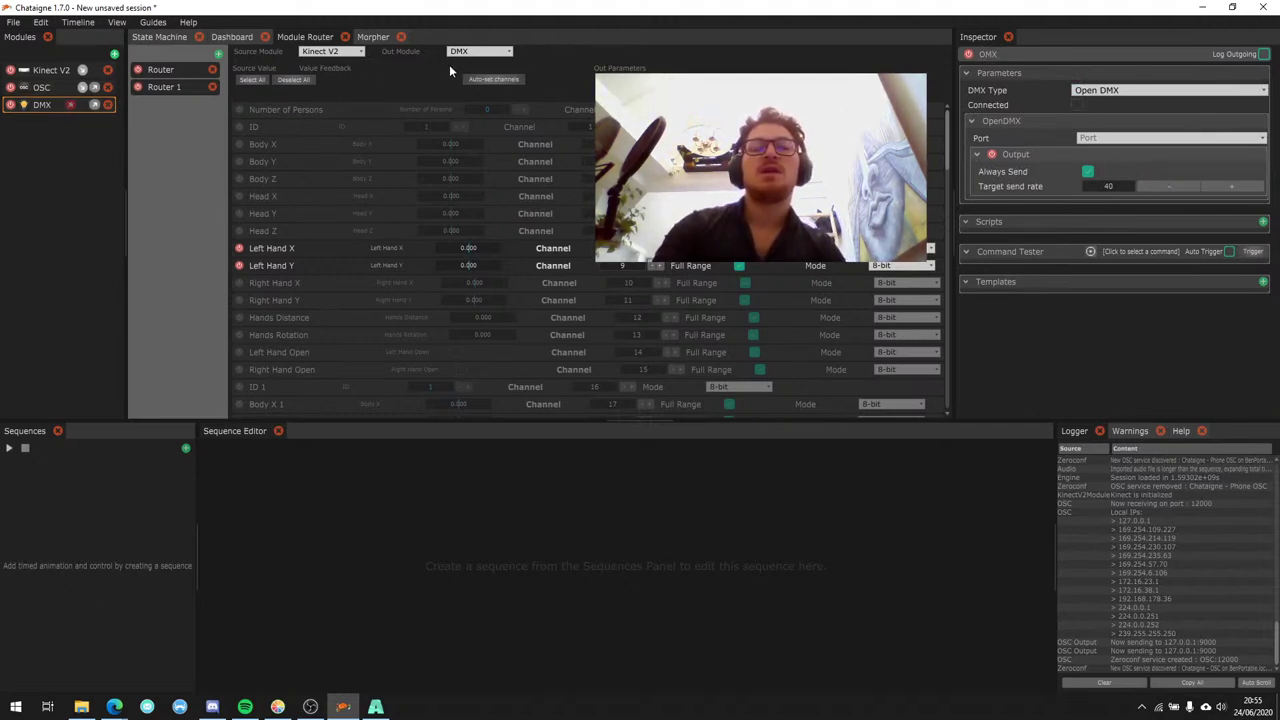
{"action": "left_click", "coordinate": [212, 70]}
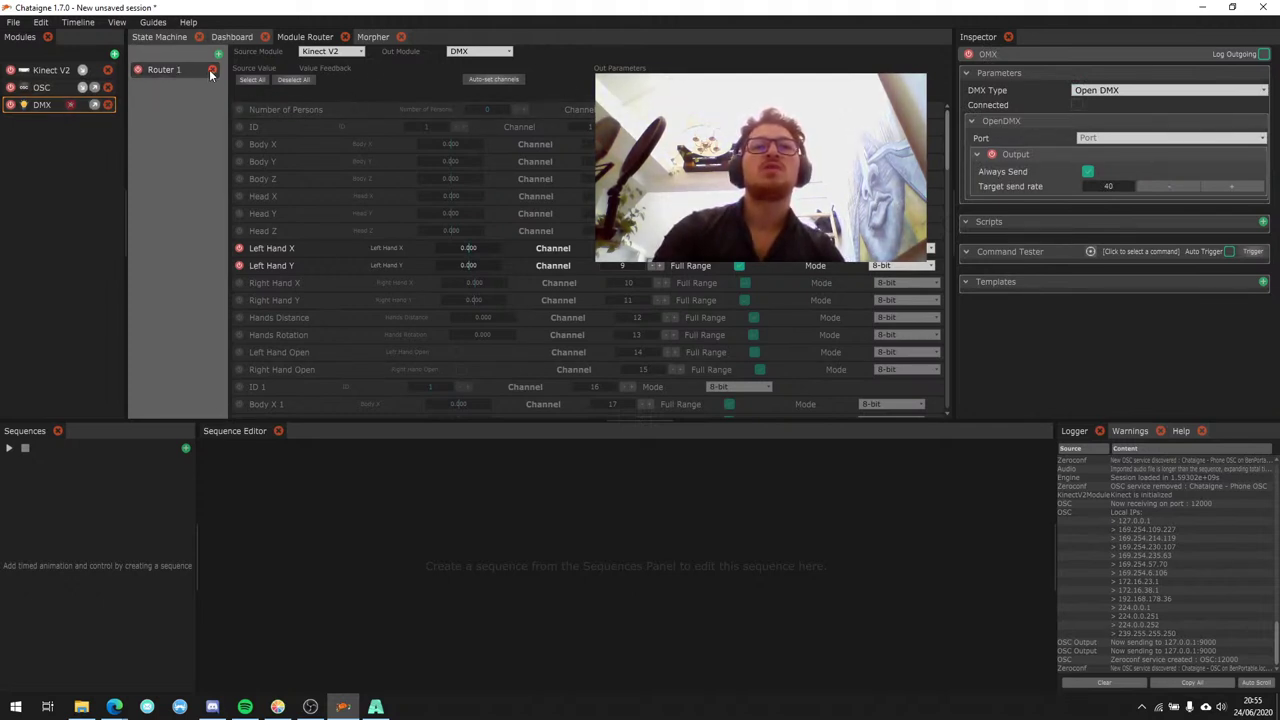
{"action": "left_click", "coordinate": [212, 70]}
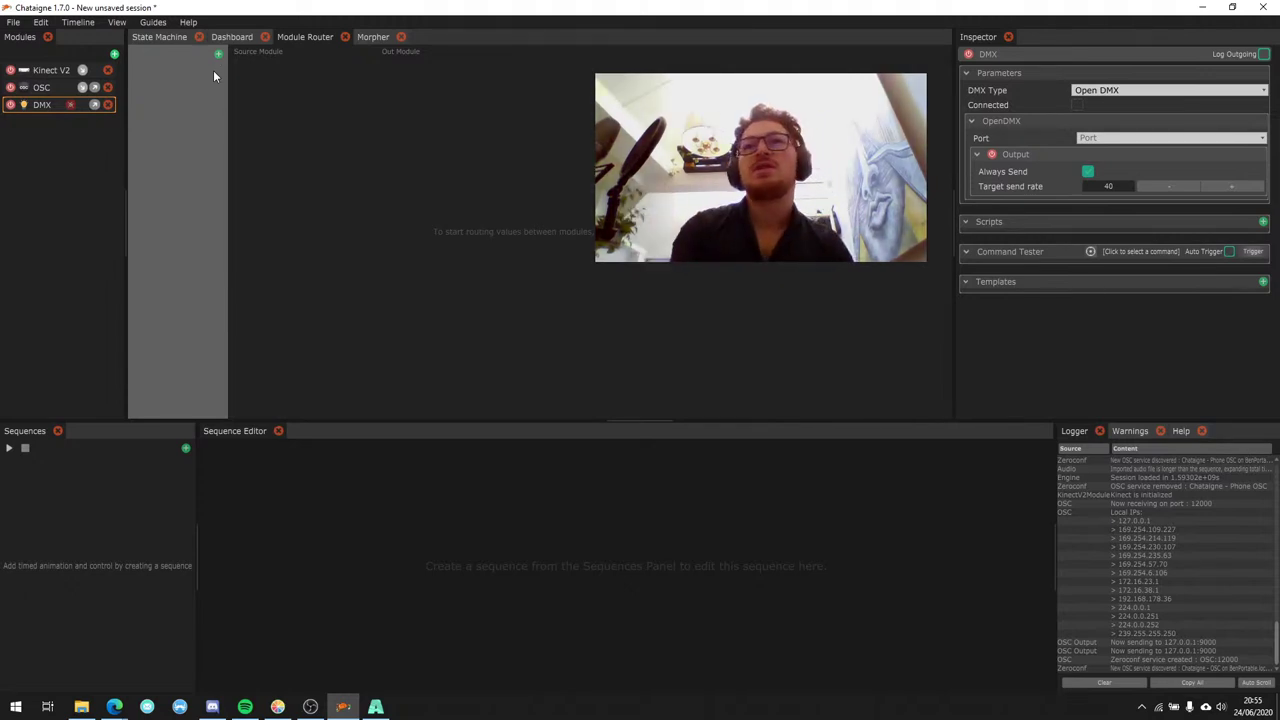
Rename the OSC module to "Phone Input" and disable its OSC outputs so it only receives.
{"action": "left_click", "coordinate": [68, 88]}
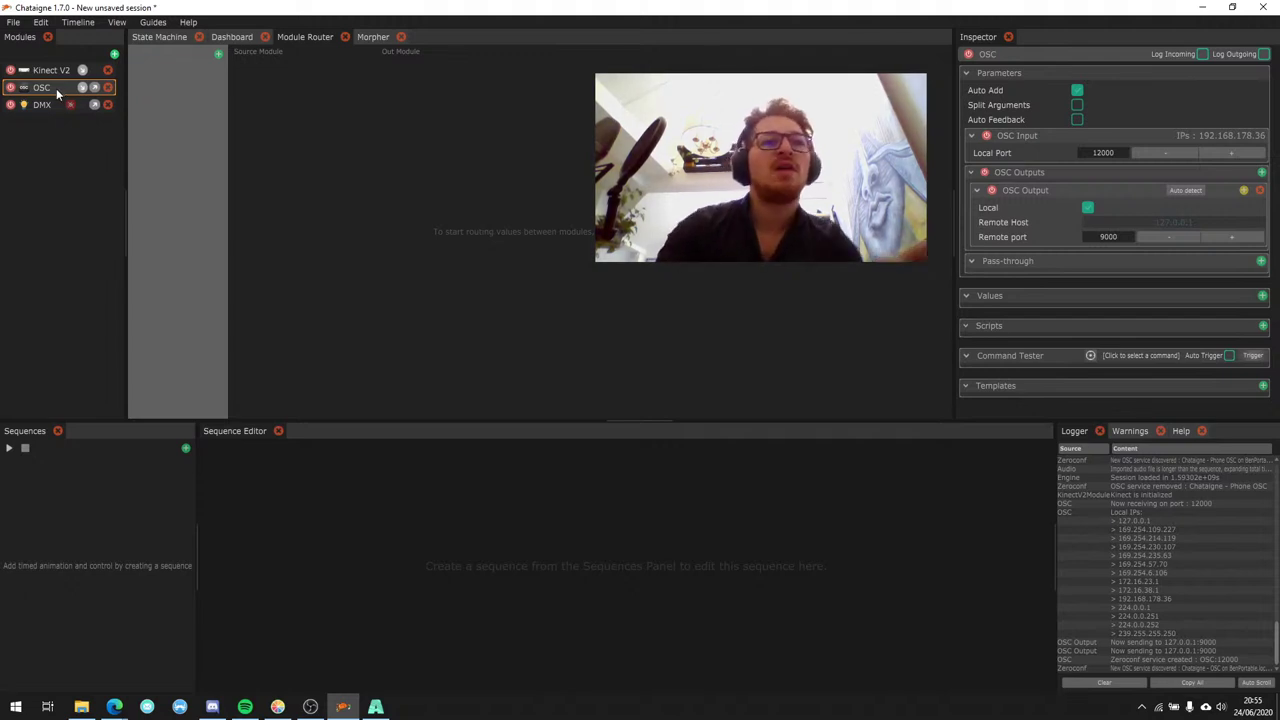
{"action": "double_click", "coordinate": [44, 88]}
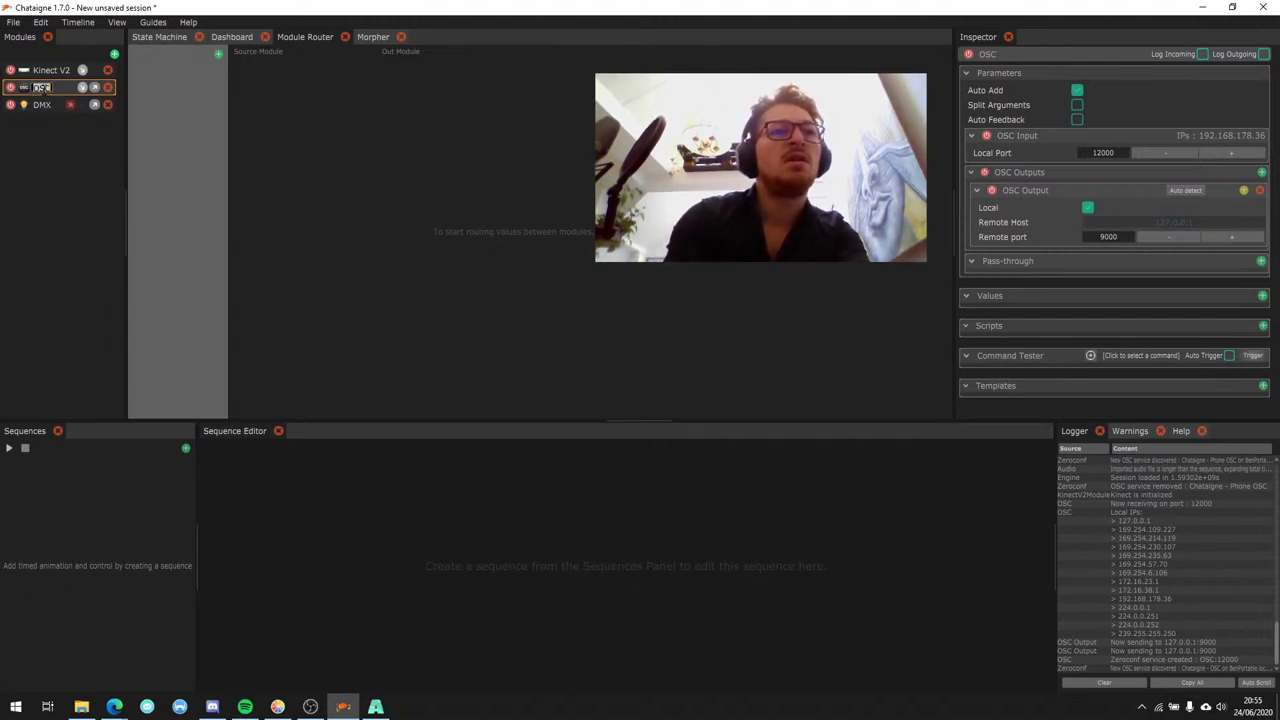
{"action": "type", "text": "Ph"}
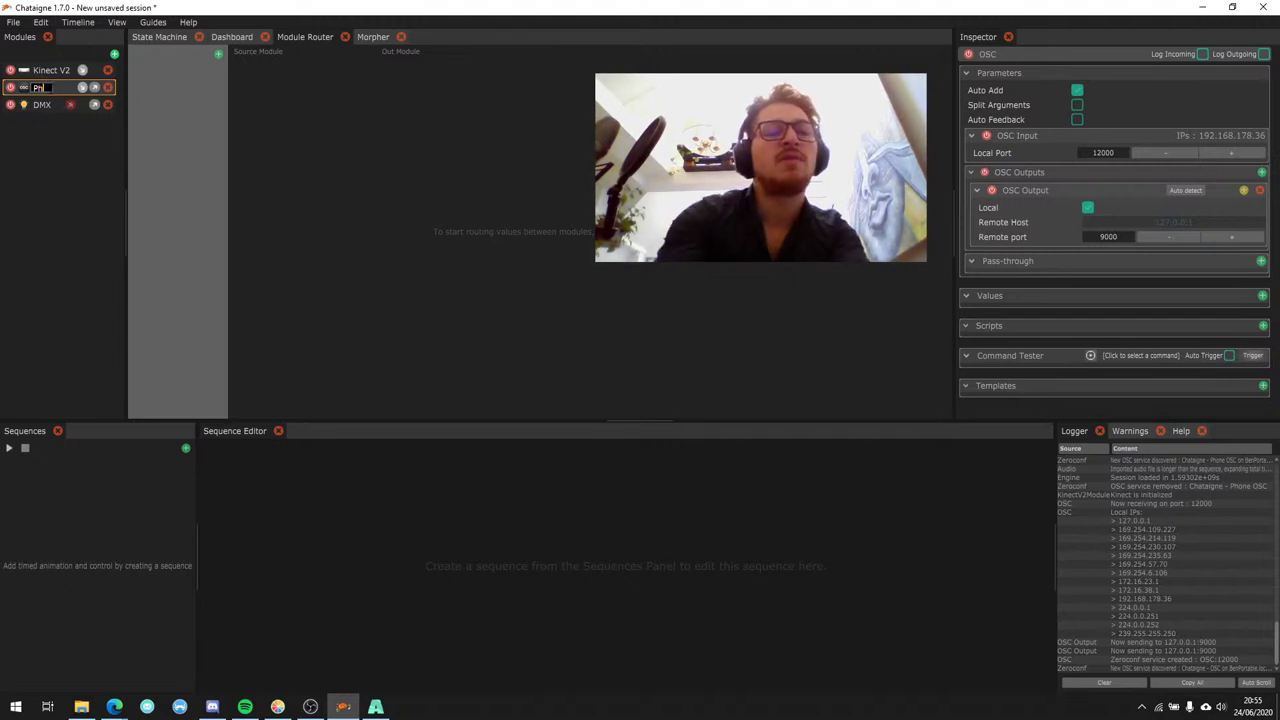
{"action": "type", "text": "one Input"}
{"action": "key", "text": "Return"}
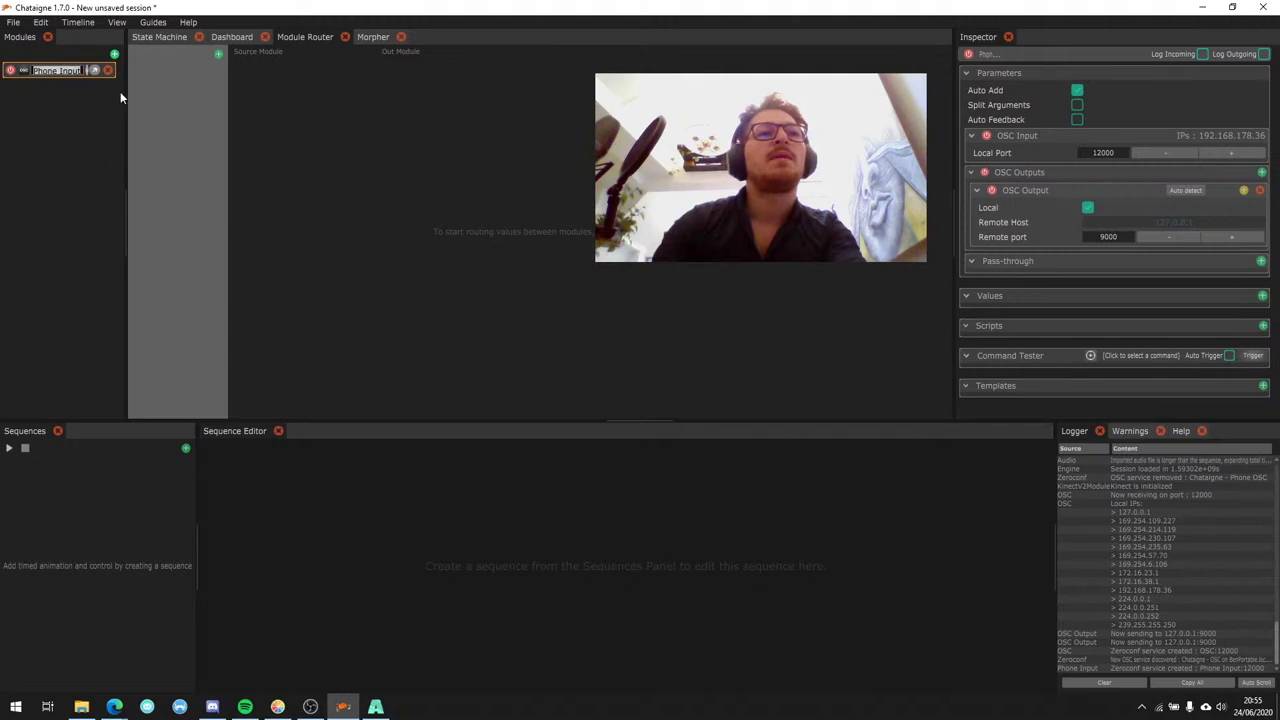
{"action": "left_click_drag", "start_coordinate": [125, 92], "coordinate": [160, 93]}
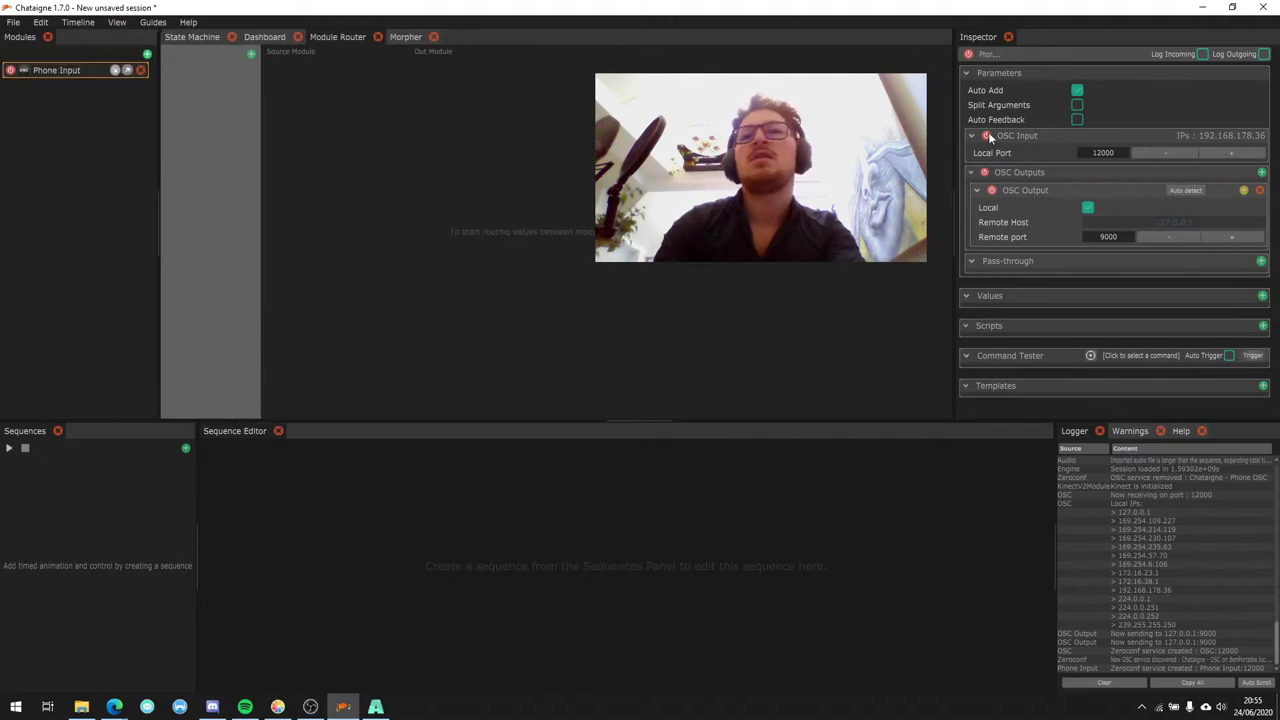
{"action": "left_click", "coordinate": [983, 172]}
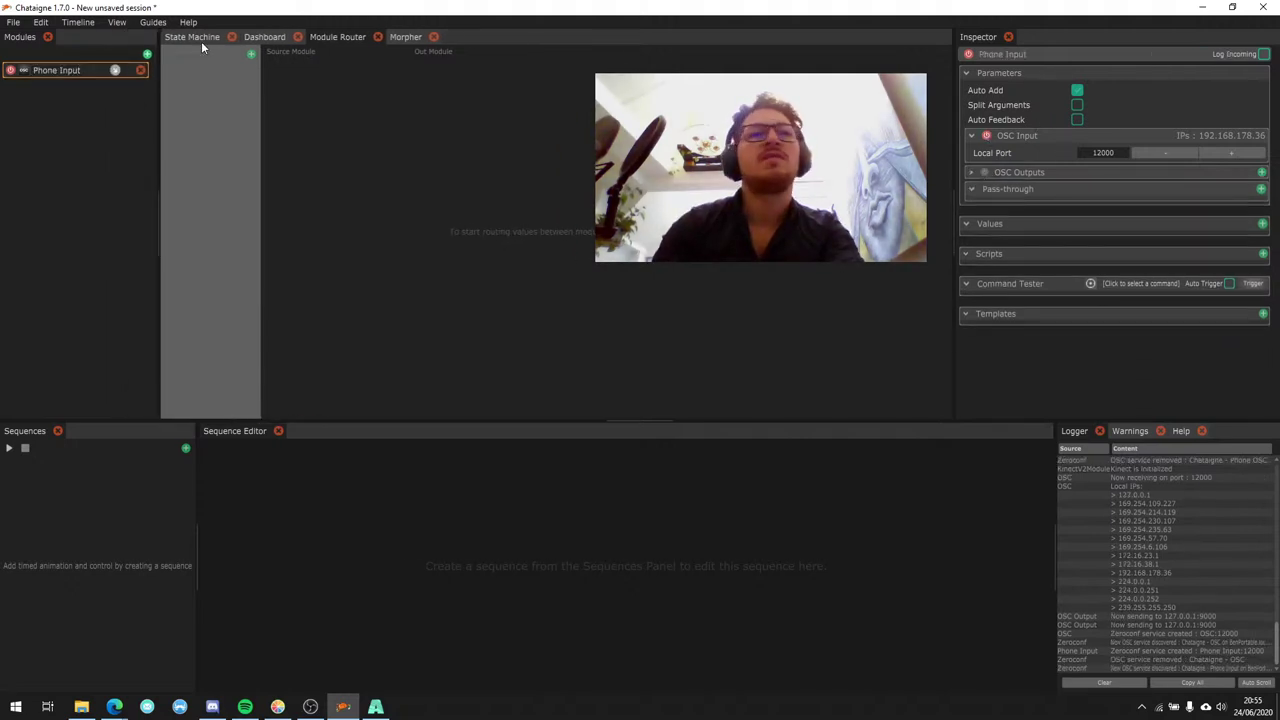
Add a second OSC module, disable its OSC input so it only sends, and widen the Inspector.
{"action": "left_click", "coordinate": [147, 53]}
{"action": "left_click", "coordinate": [287, 62]}
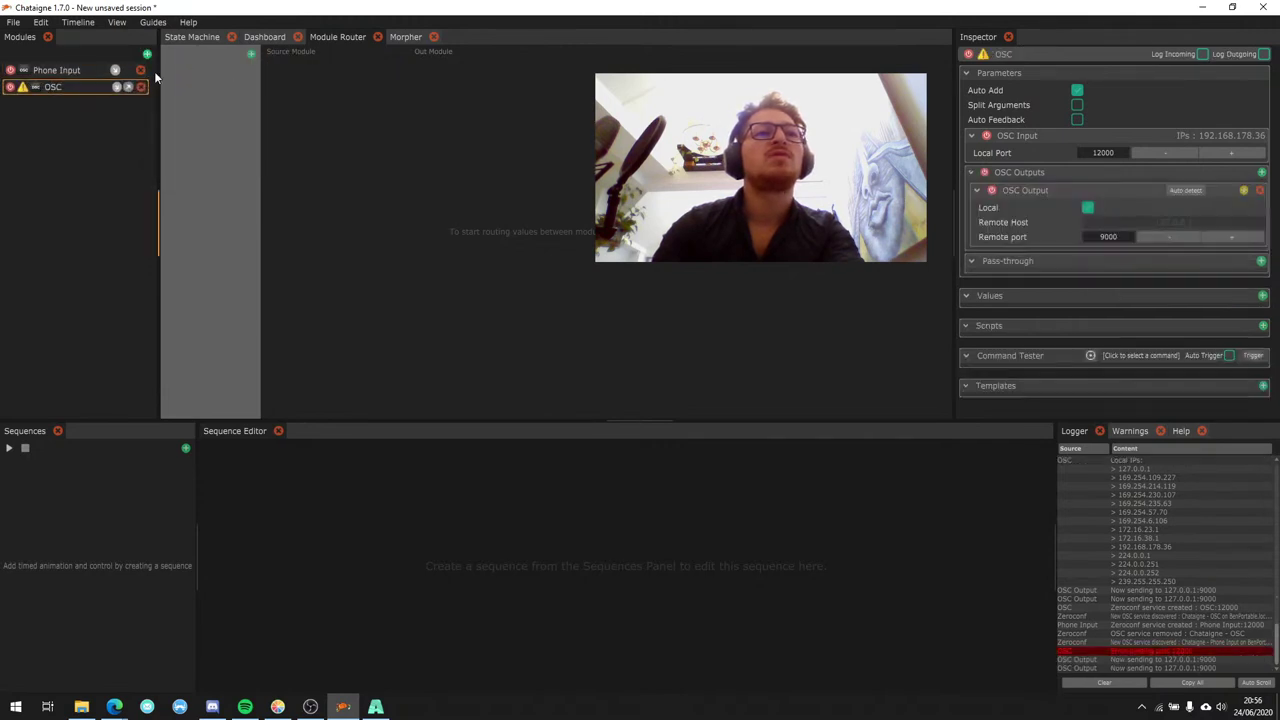
{"action": "left_click", "coordinate": [34, 99]}
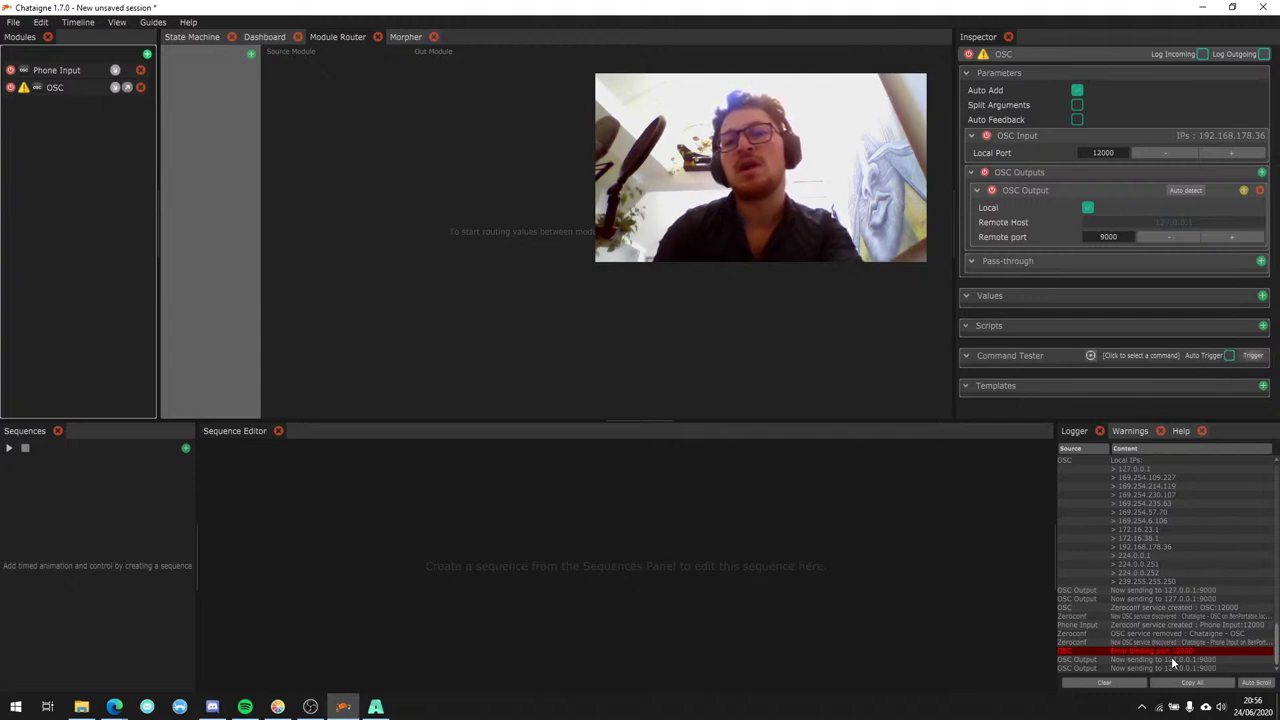
{"action": "double_click", "coordinate": [56, 87]}
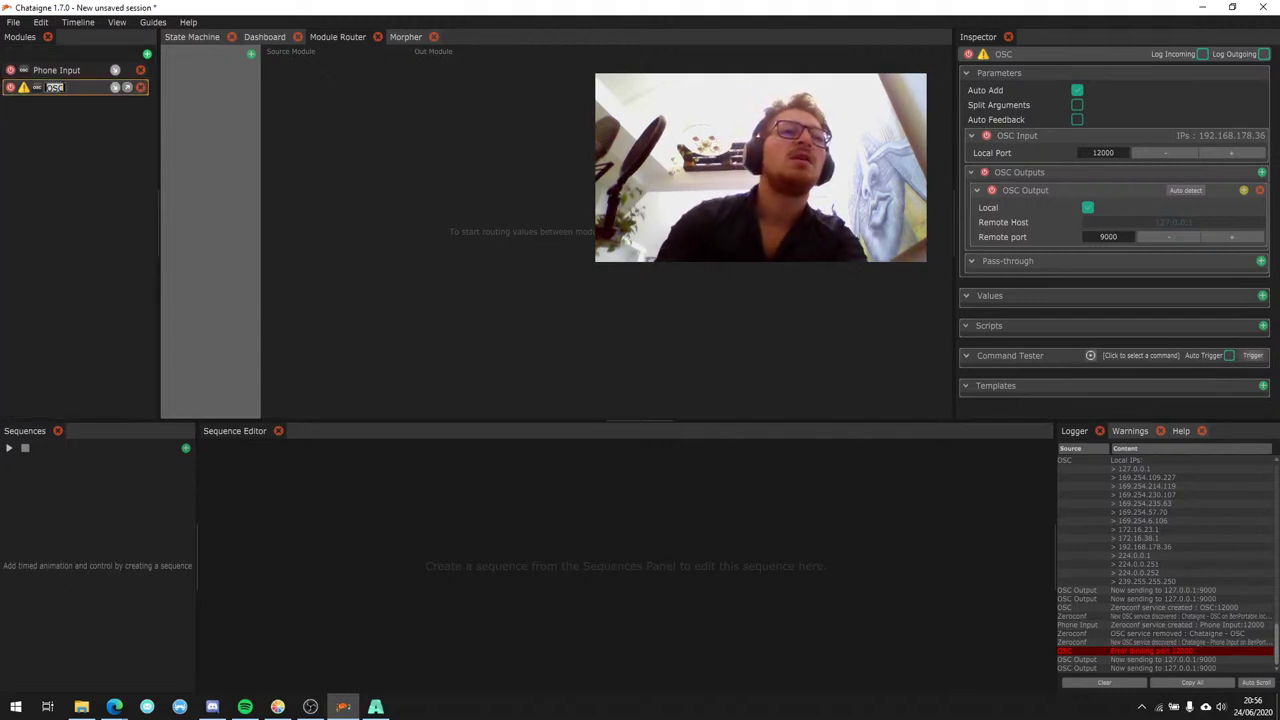
{"action": "left_click", "coordinate": [986, 136]}
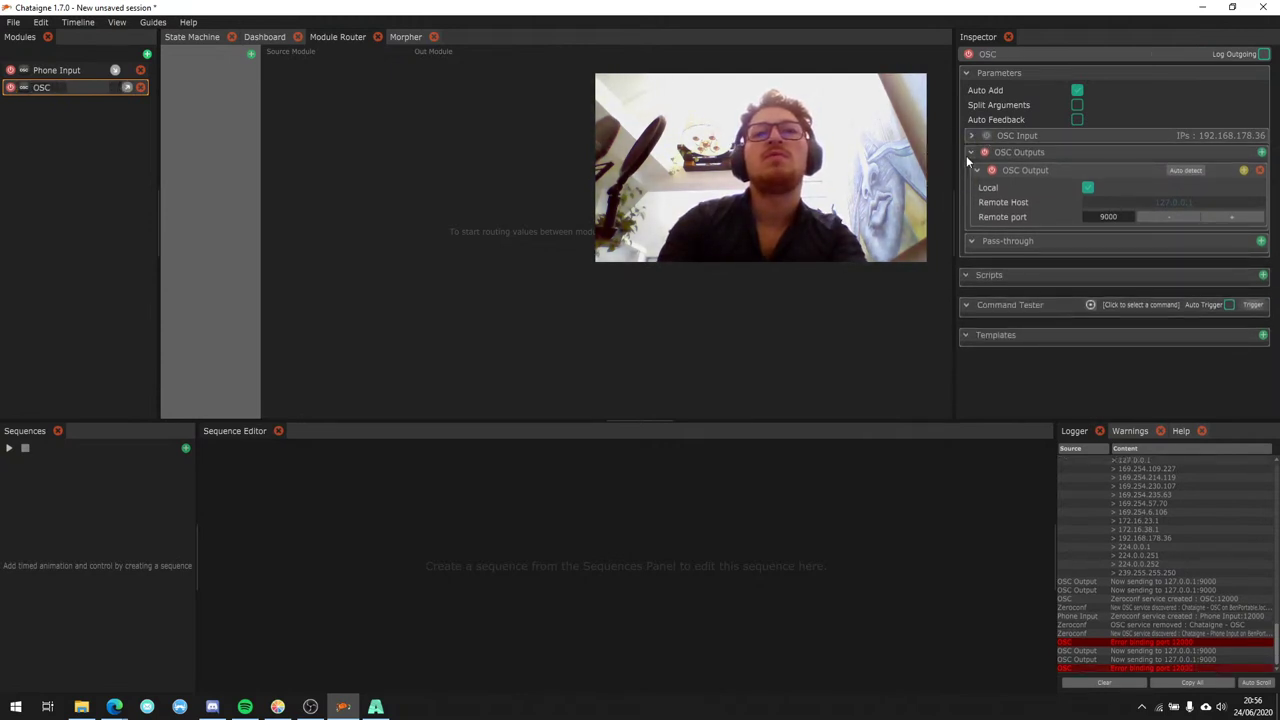
{"action": "left_click_drag", "start_coordinate": [960, 163], "coordinate": [921, 163]}
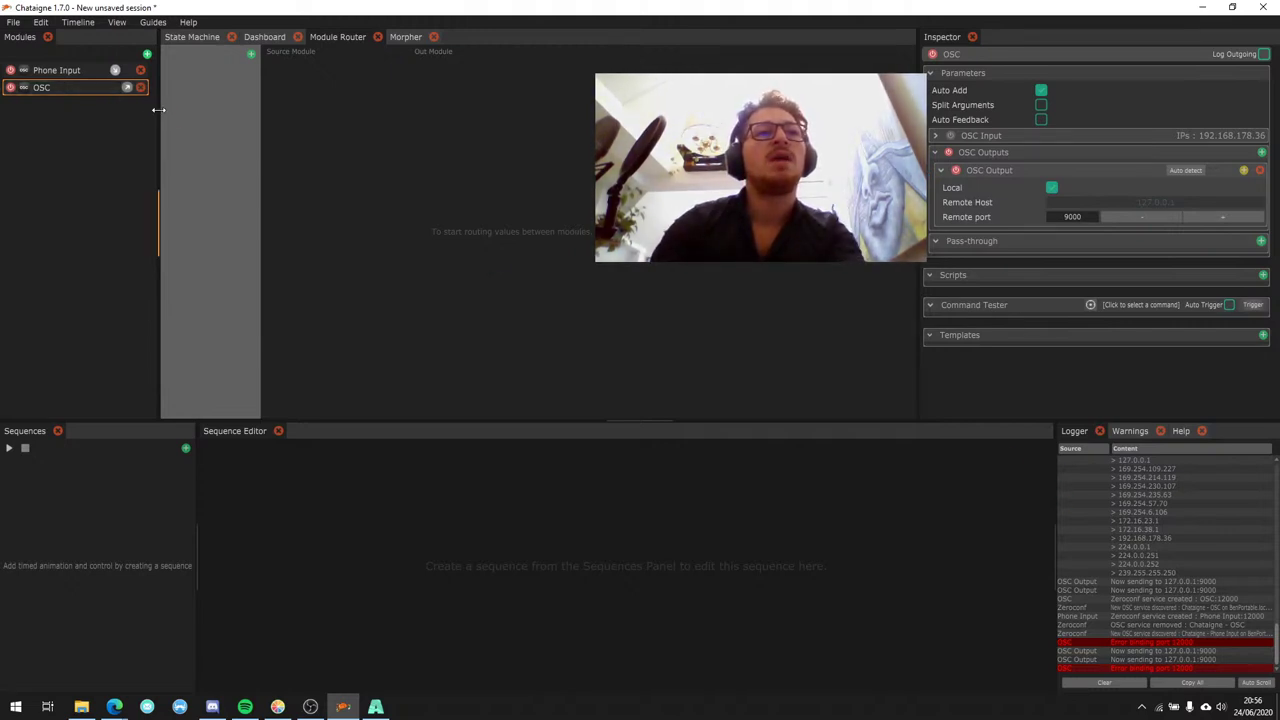
Rename the send-only OSC module to "OSC To soft 1".
{"action": "double_click", "coordinate": [33, 92]}
{"action": "key", "text": "Return"}
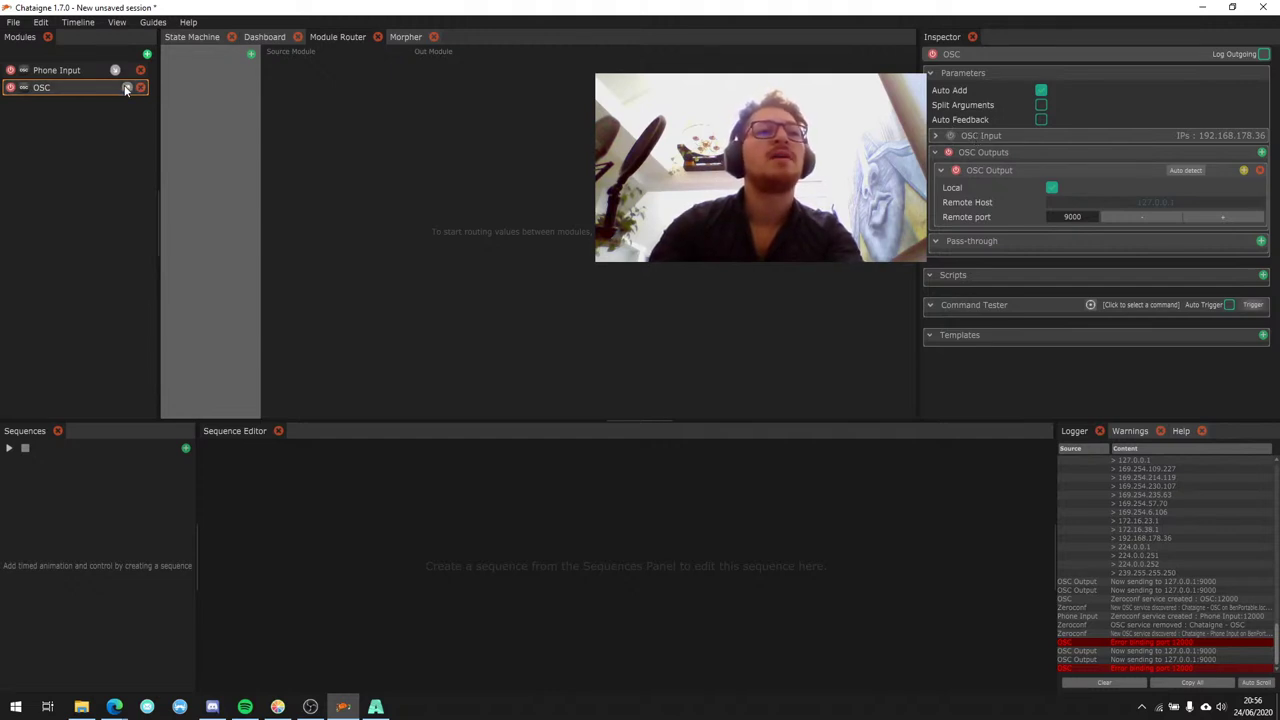
{"action": "double_click", "coordinate": [46, 87]}
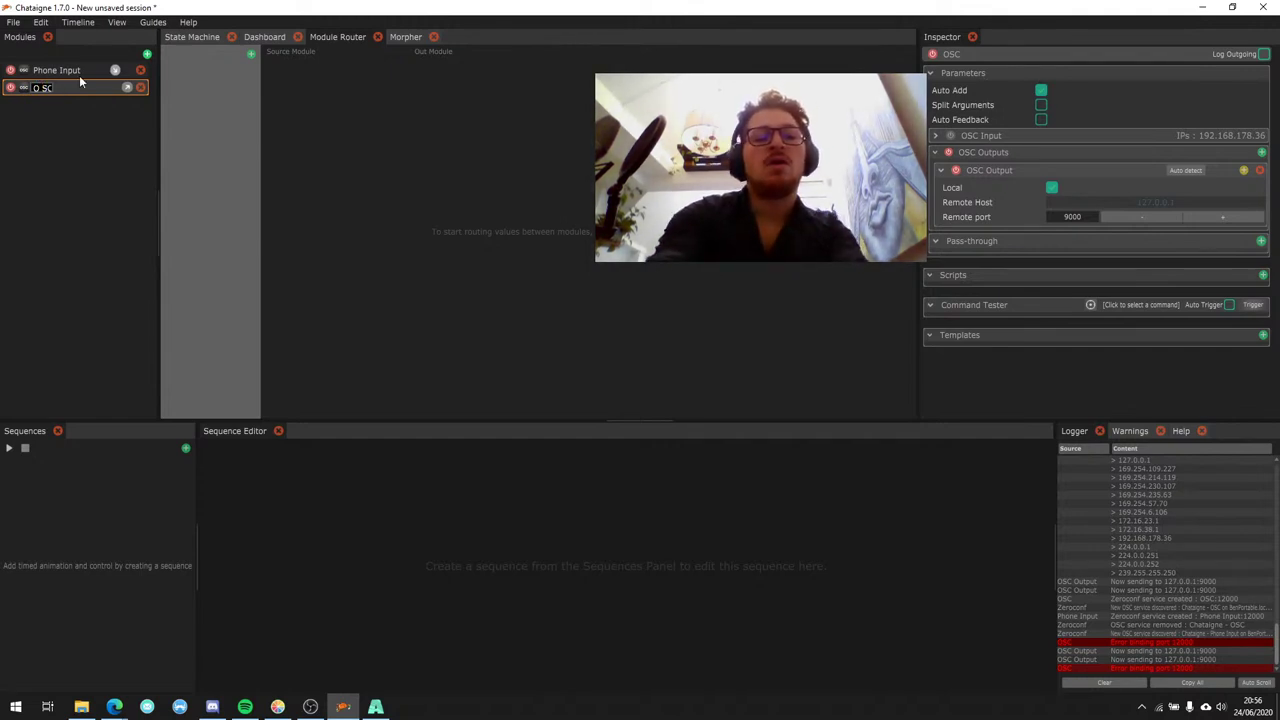
{"action": "type", "text": "oft 1E"}
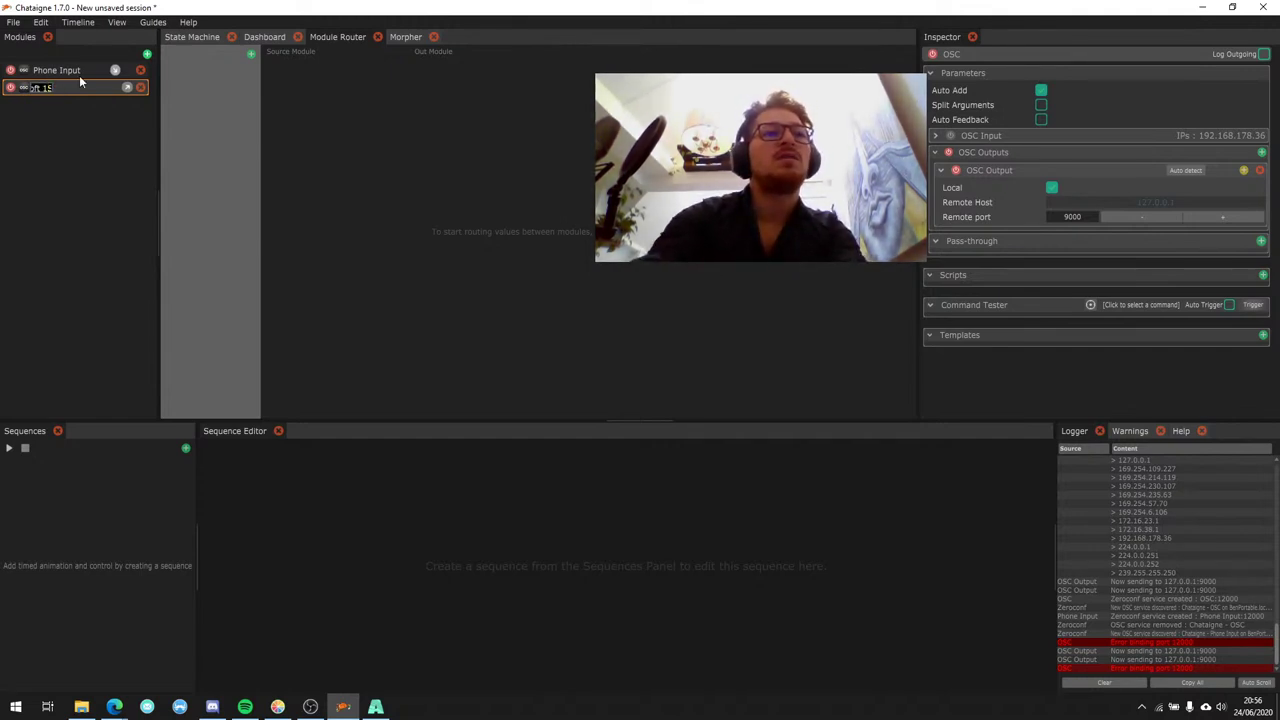
{"action": "key", "text": "BackSpace"}
{"action": "key", "text": "Return"}
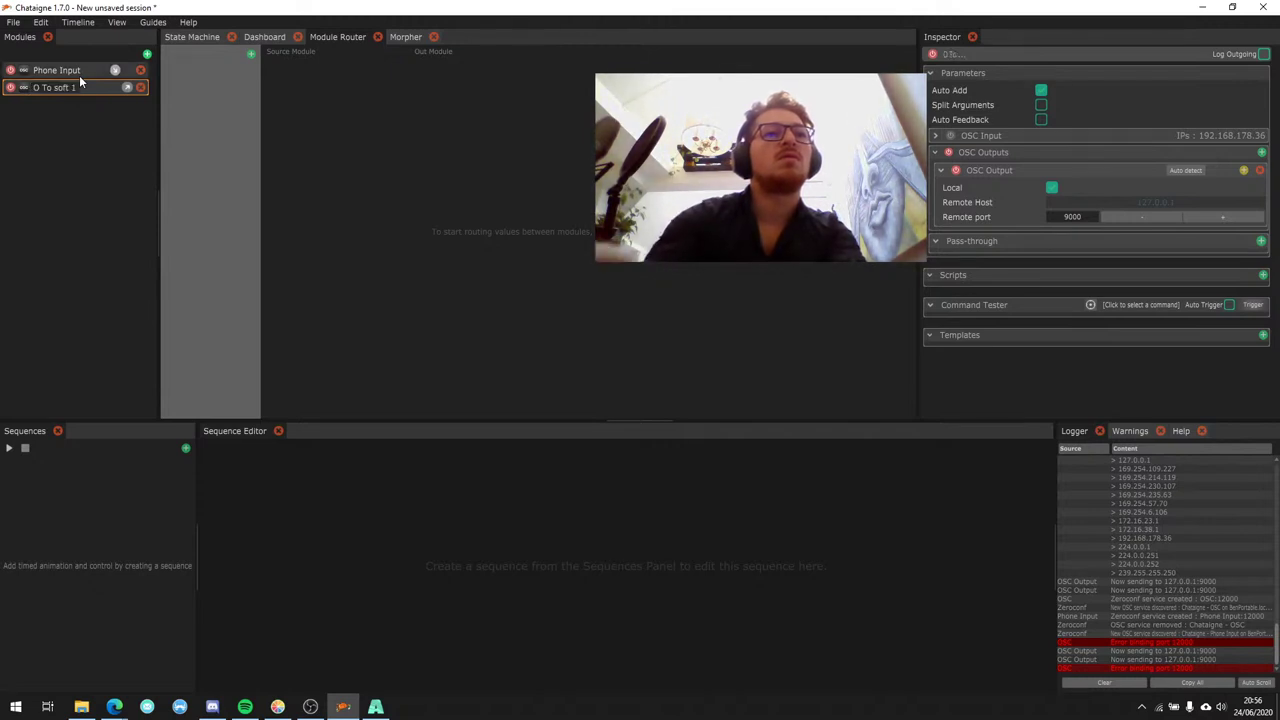
{"action": "double_click", "coordinate": [58, 87]}
{"action": "type", "text": "OSC To soft"}
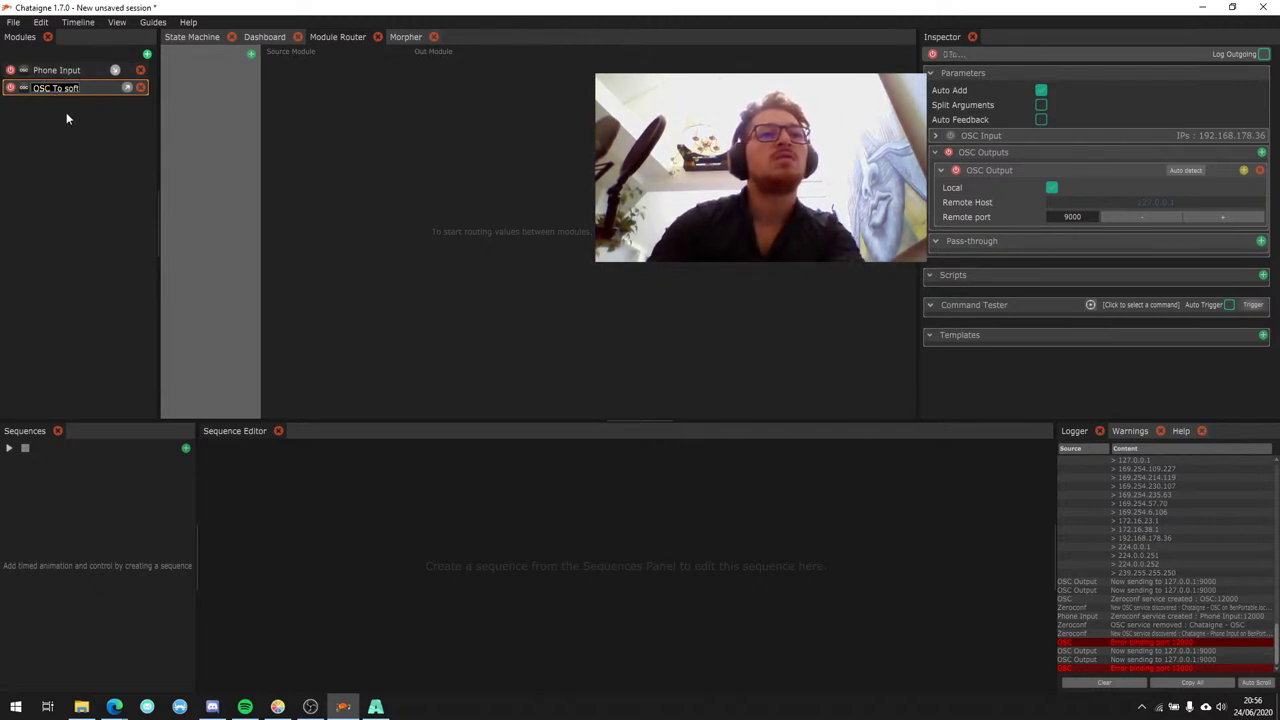
{"action": "type", "text": " 1"}
{"action": "key", "text": "Return"}
Duplicate the OSC To soft 1 module, keeping the name "OSC To soft 2" for the copy.
{"action": "key", "text": "ctrl+d"}
{"action": "double_click", "coordinate": [60, 105]}
{"action": "key", "text": "Return"}
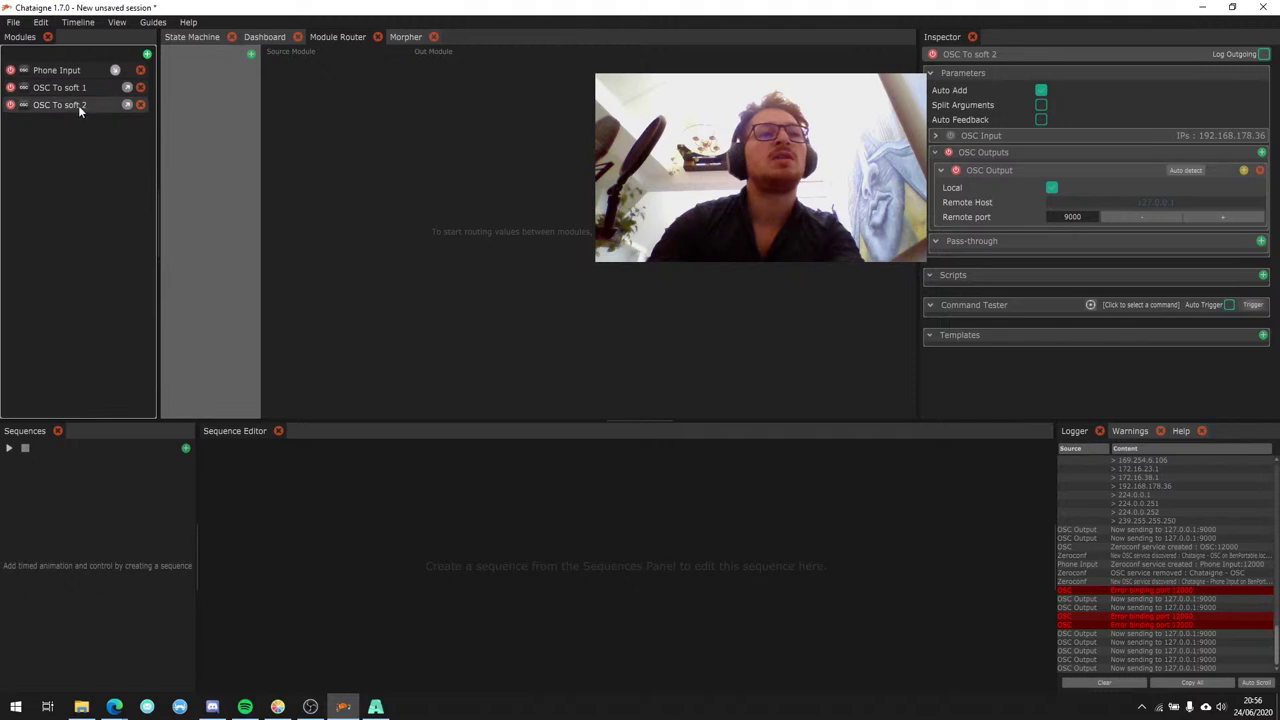
{"action": "left_click", "coordinate": [78, 105]}
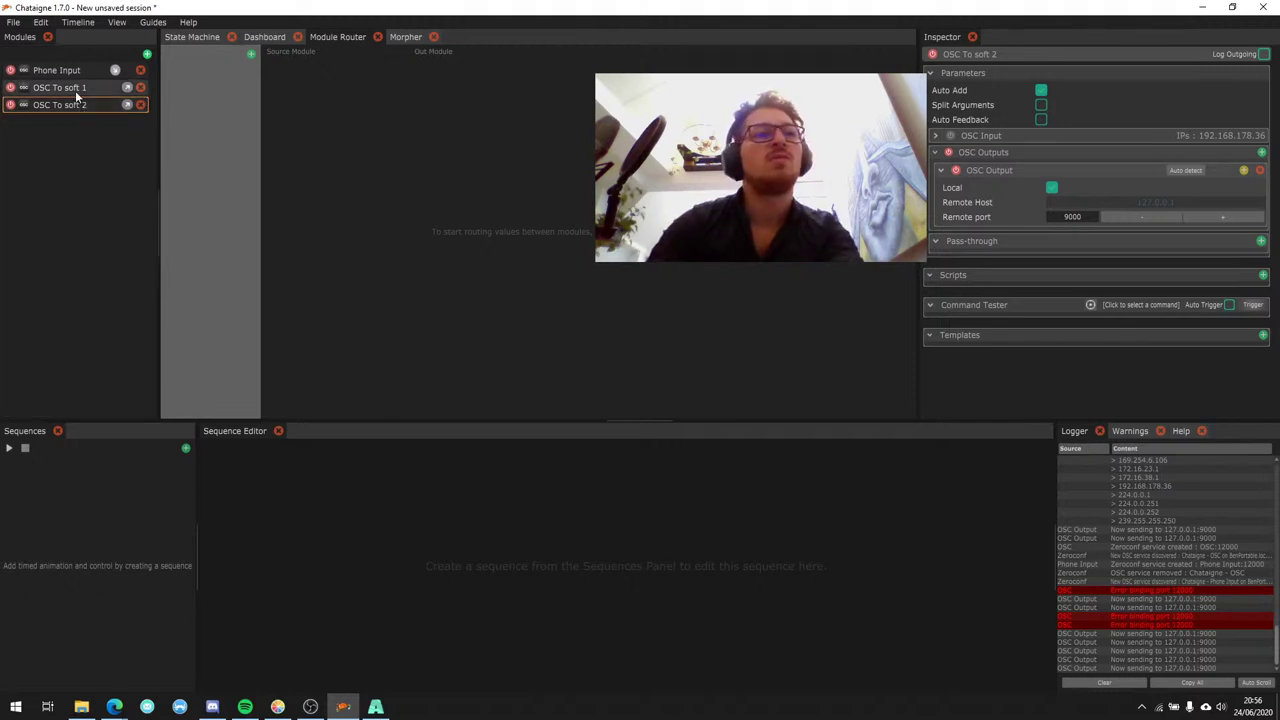
Add two pass-through outputs to Phone Input, targeting OSC To soft 1 and OSC To soft 2.
{"action": "left_click", "coordinate": [76, 70]}
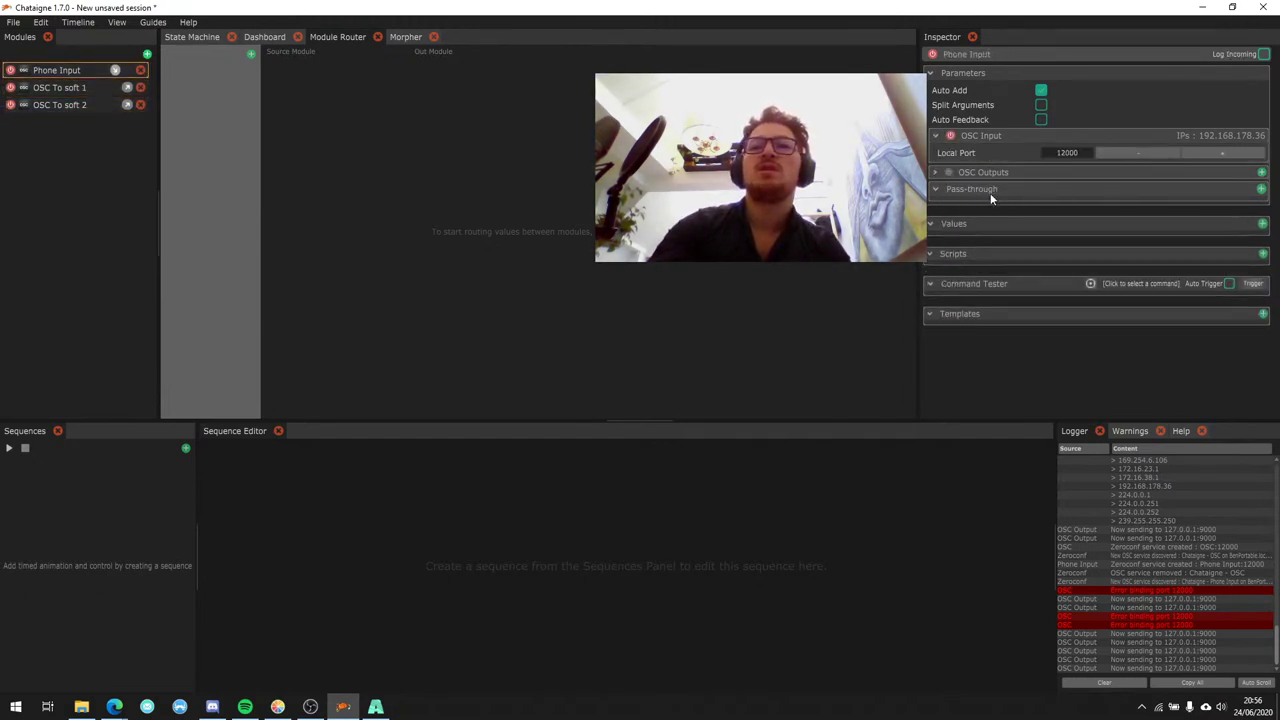
{"action": "left_click", "coordinate": [1262, 190]}
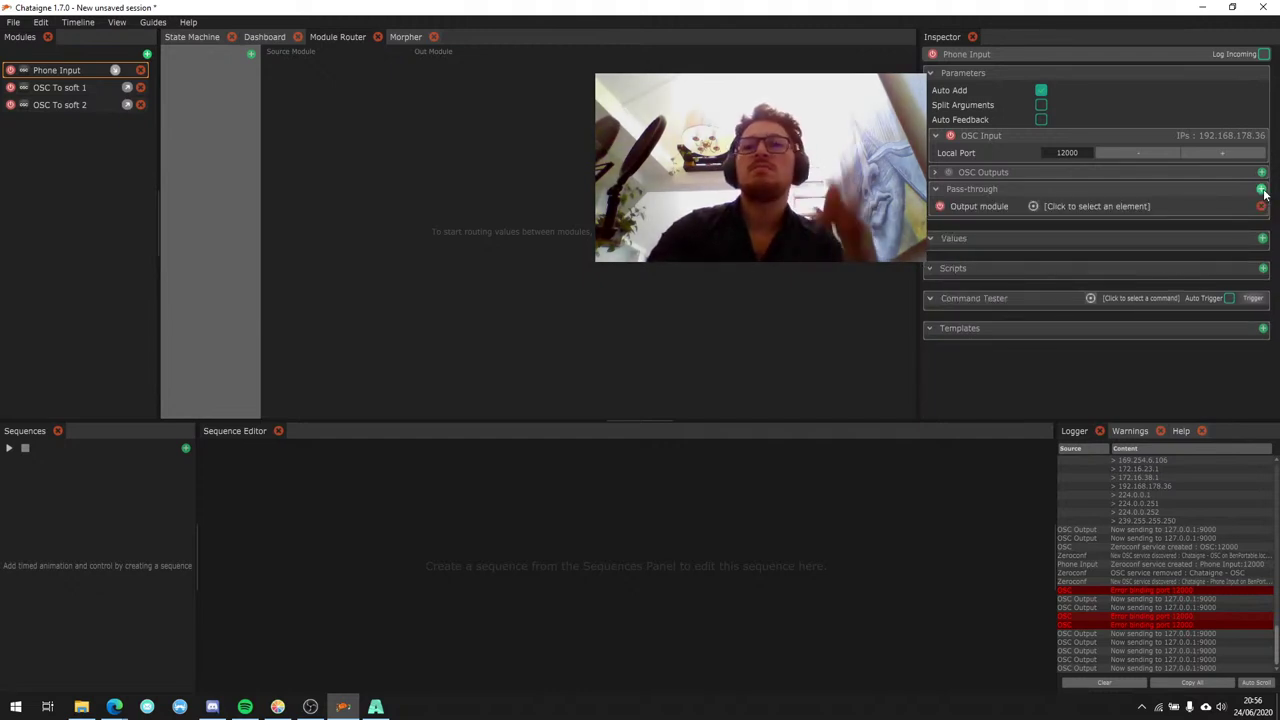
{"action": "left_click", "coordinate": [1104, 206]}
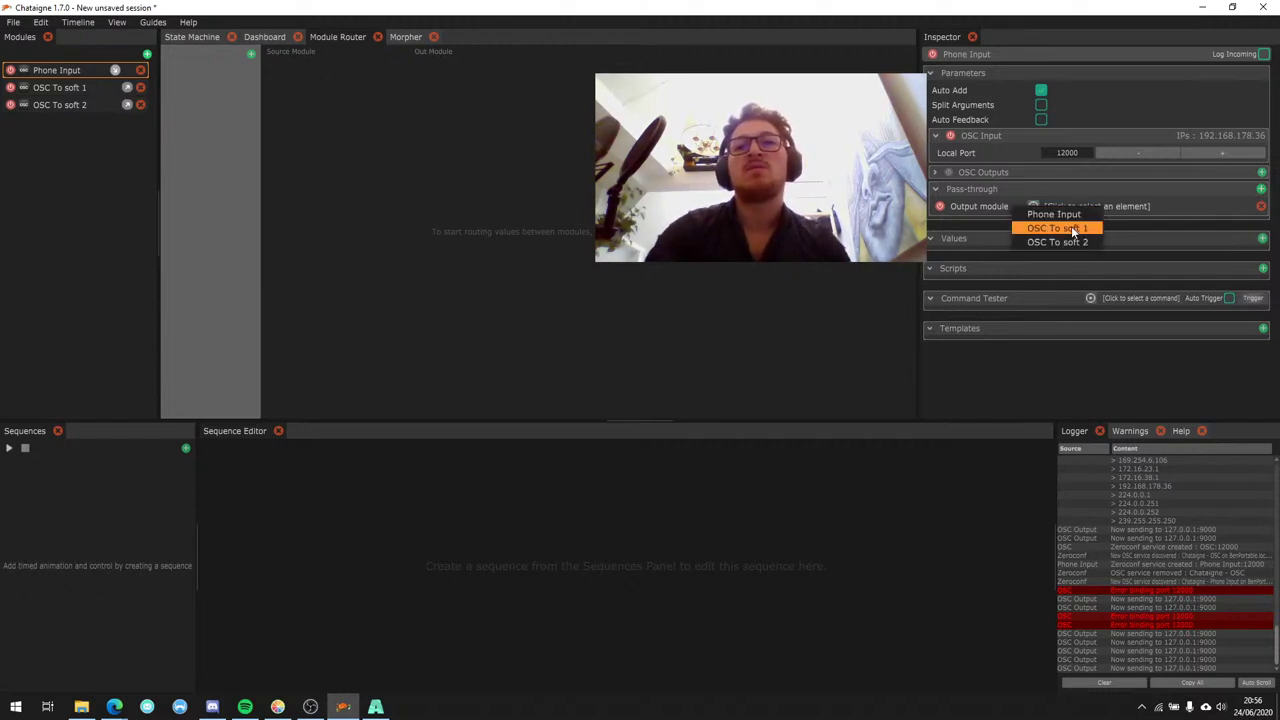
{"action": "left_click", "coordinate": [1079, 228]}
{"action": "left_click", "coordinate": [1079, 221]}
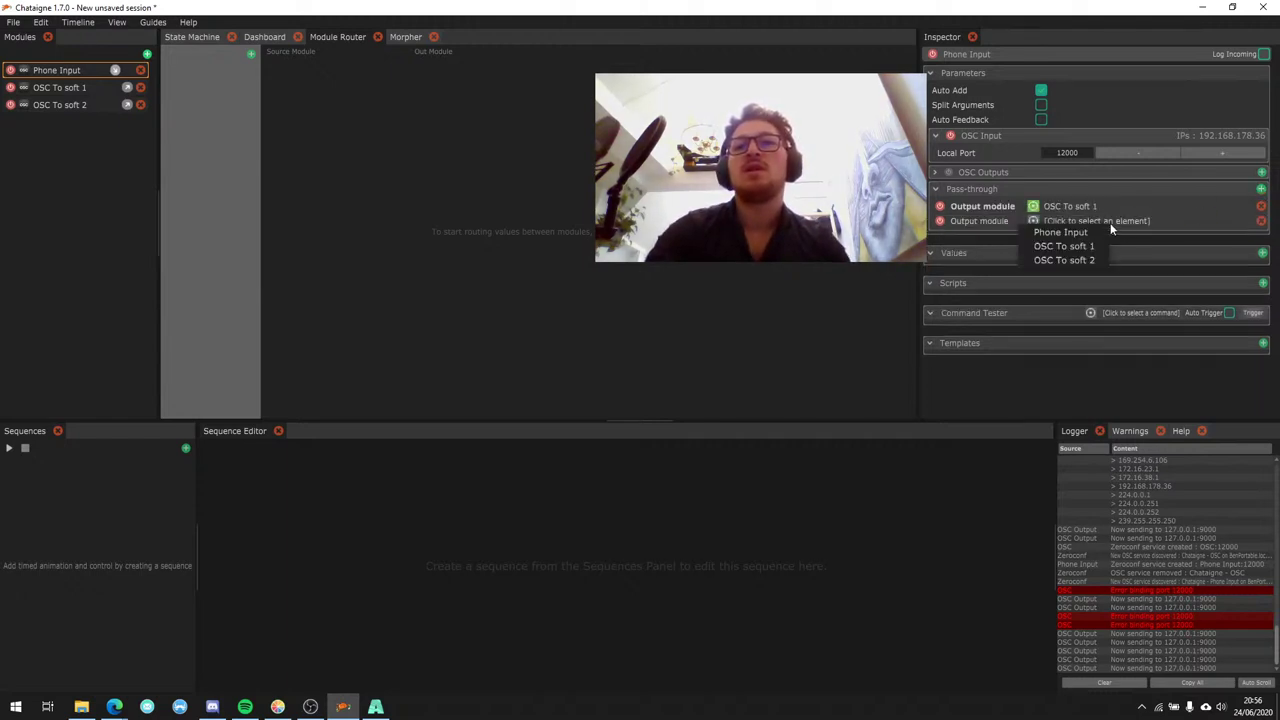
{"action": "left_click", "coordinate": [1079, 260]}
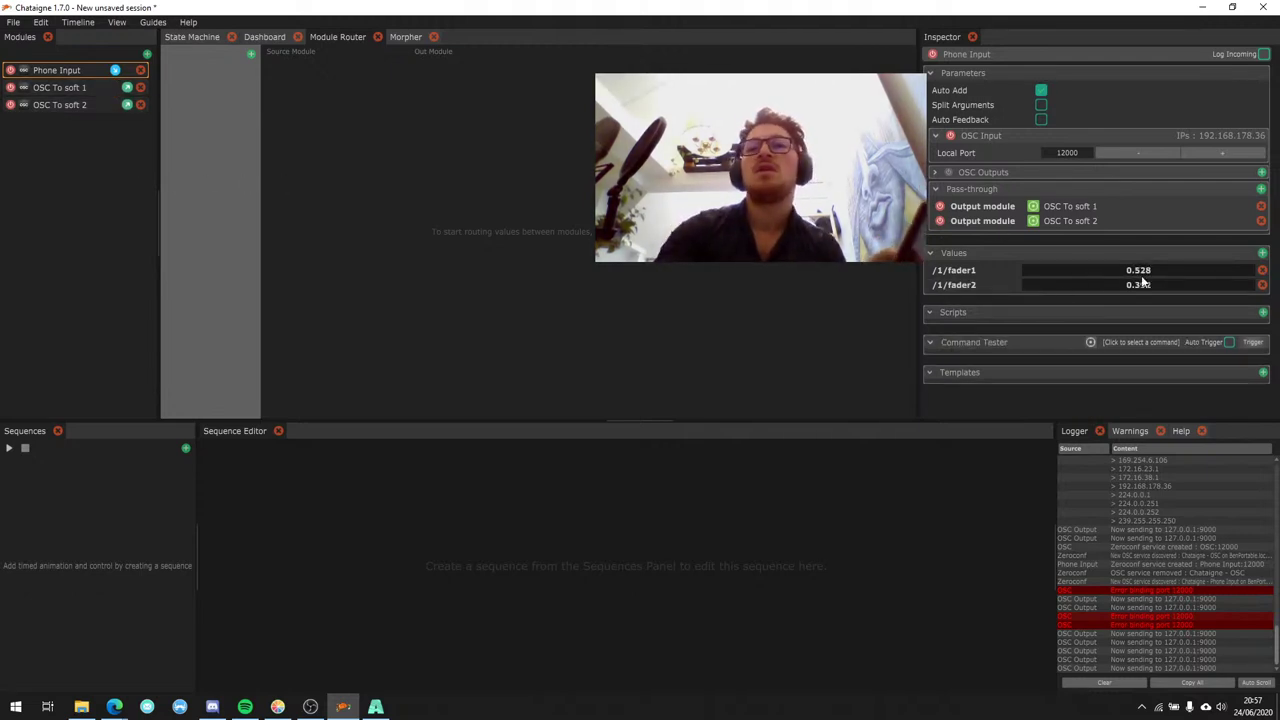
Turn off Auto Add for Phone Input and clear its received fader values.
{"action": "left_click", "coordinate": [1041, 90]}
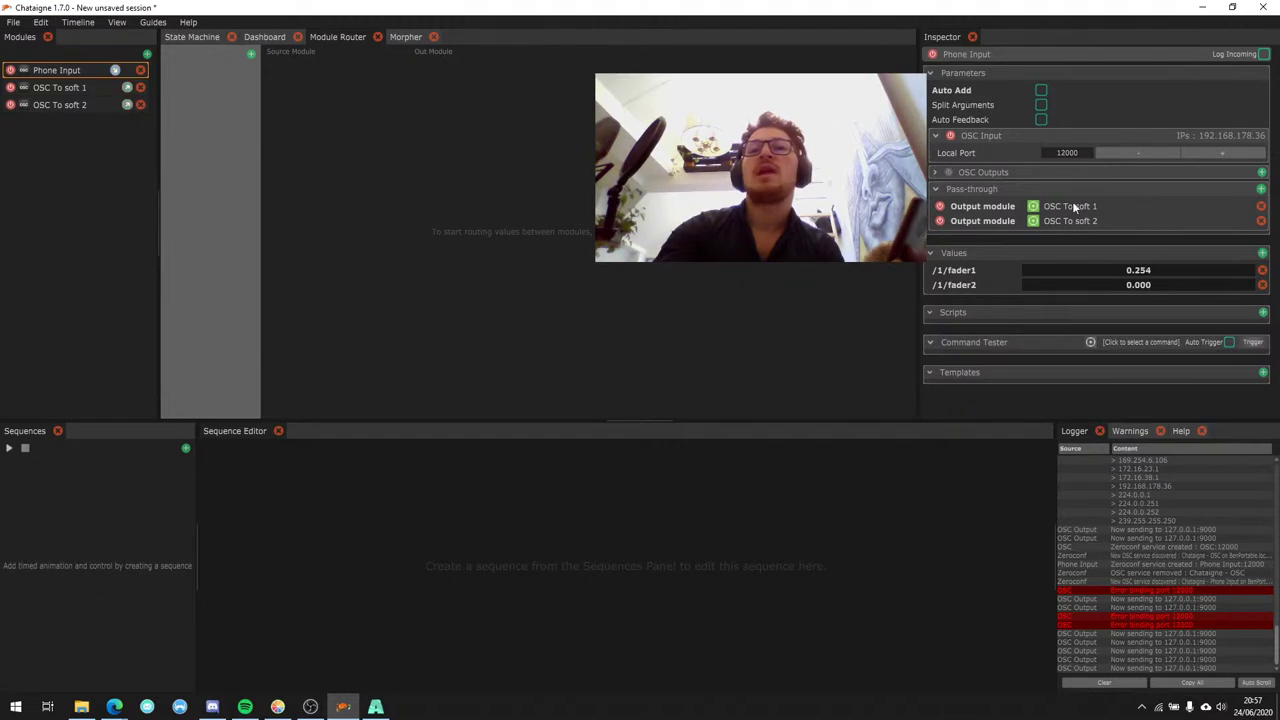
{"action": "left_click", "coordinate": [1252, 254]}
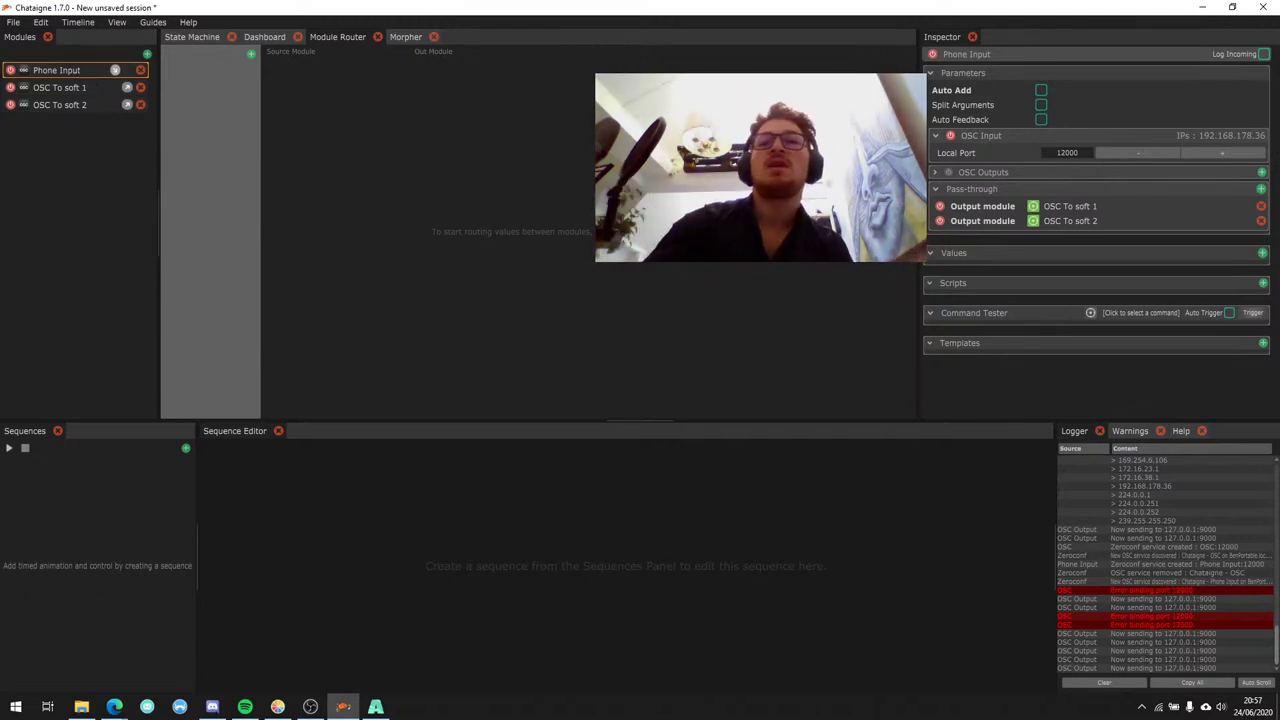
Add a MIDI module to the project.
{"action": "left_click", "coordinate": [147, 54]}
{"action": "mouse_move", "coordinate": [228, 68]}
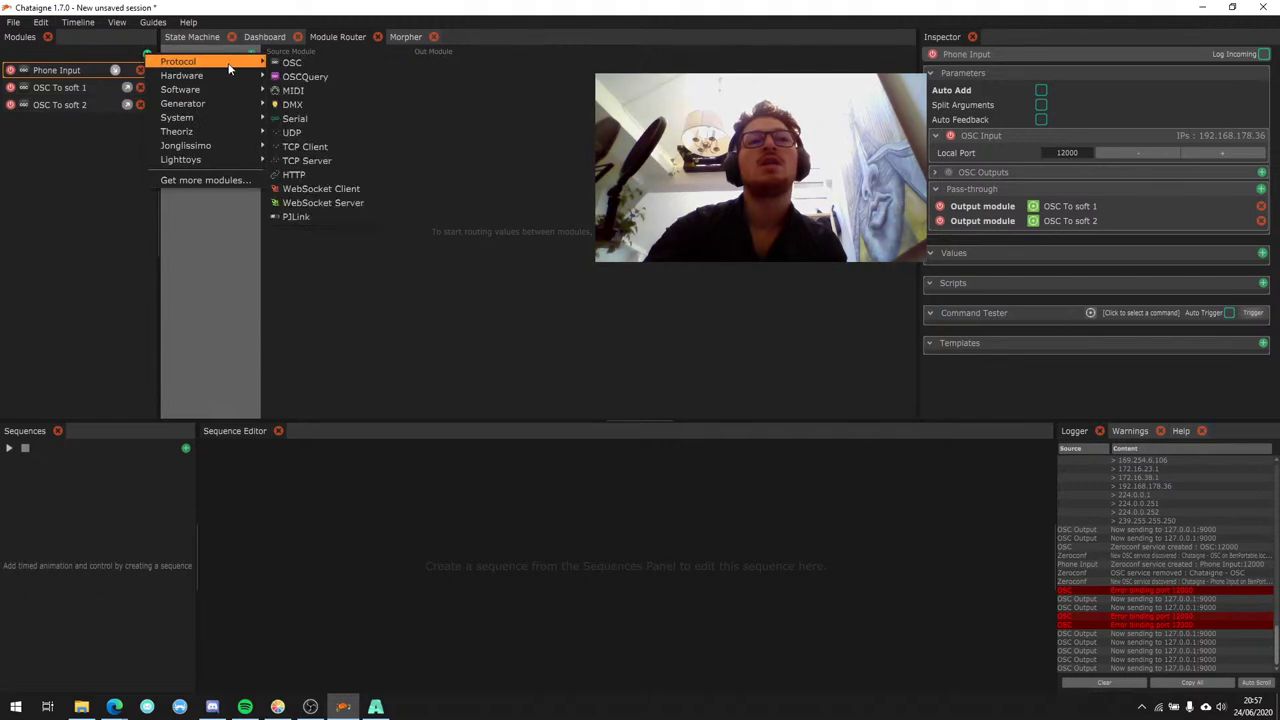
{"action": "left_click", "coordinate": [293, 90]}
Try to add a third pass-through output to Phone Input for the MIDI module.
{"action": "left_click", "coordinate": [56, 70]}
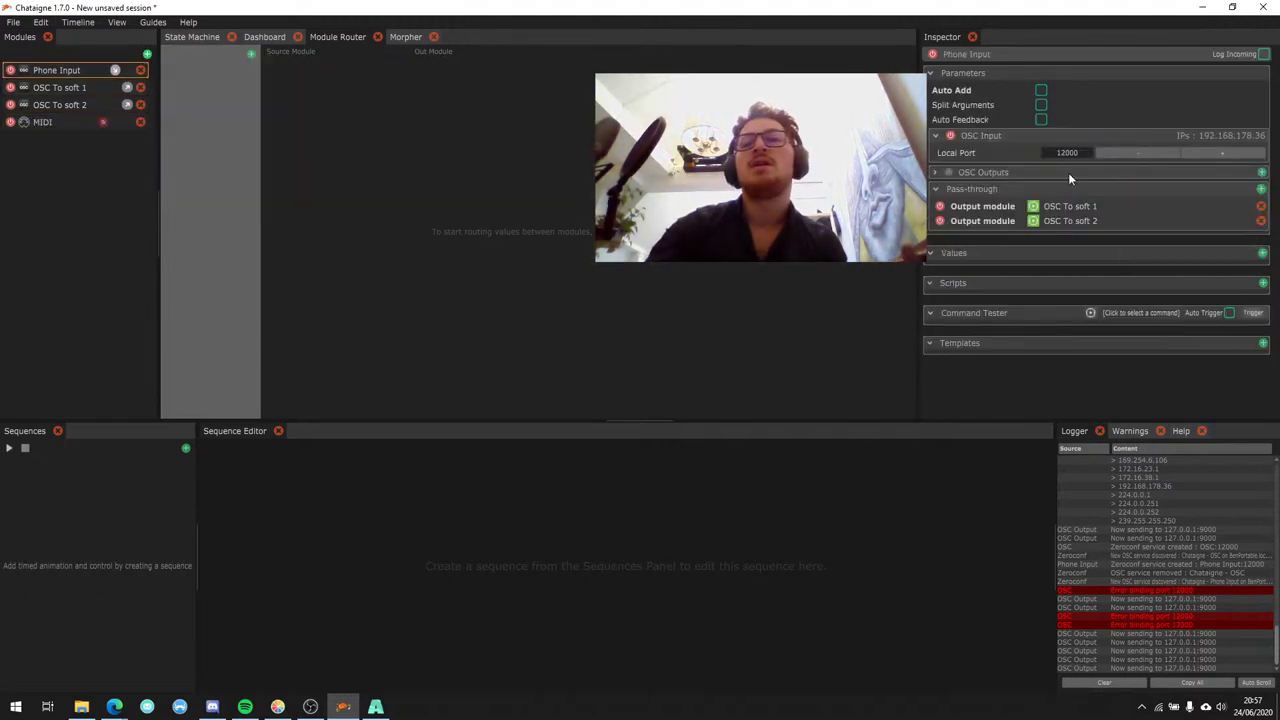
{"action": "left_click", "coordinate": [1261, 188]}
{"action": "left_click", "coordinate": [1112, 236]}
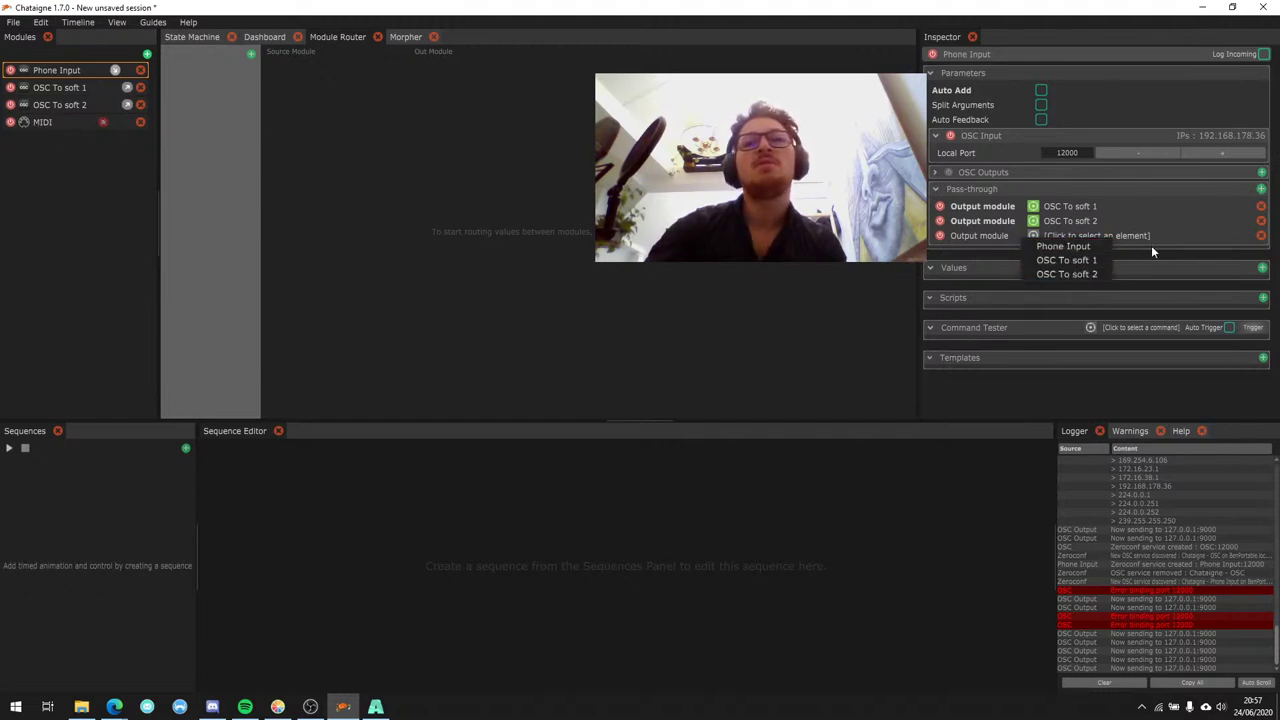
{"action": "left_click", "coordinate": [1260, 236]}
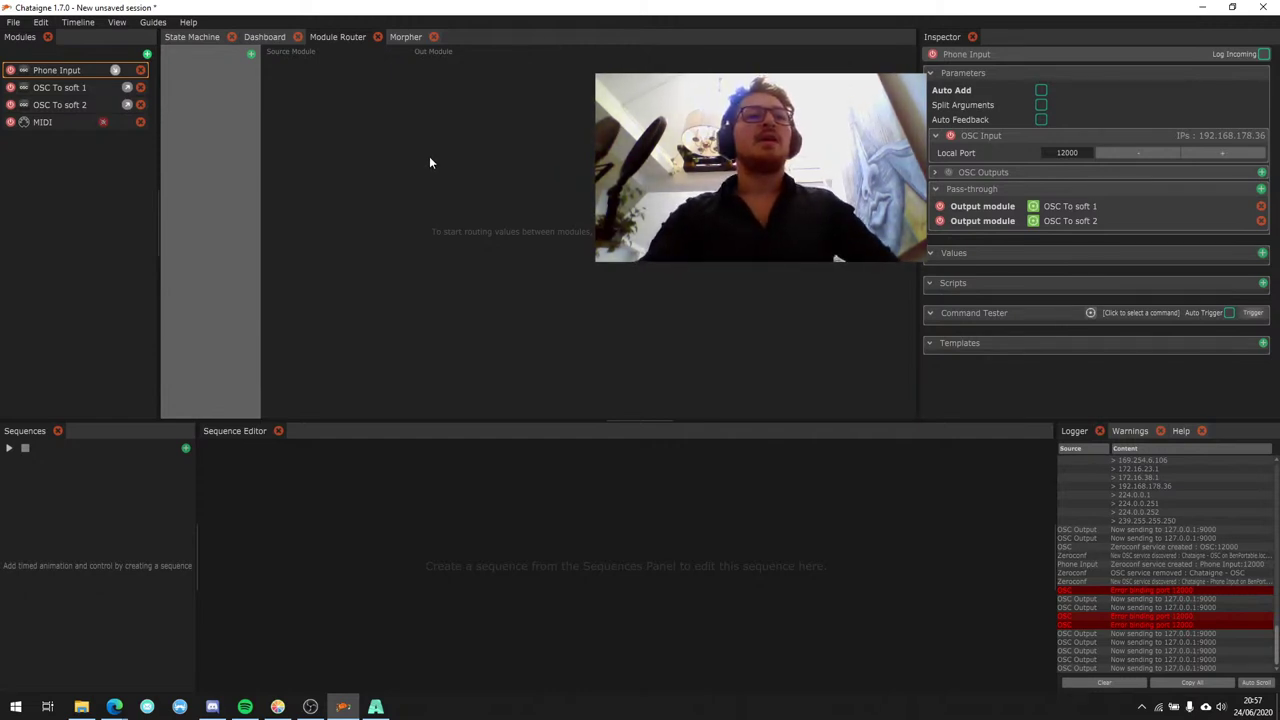
Delete the MIDI, Phone Input, OSC To soft 1 and OSC To soft 2 modules from the project.
{"action": "left_click", "coordinate": [140, 122]}
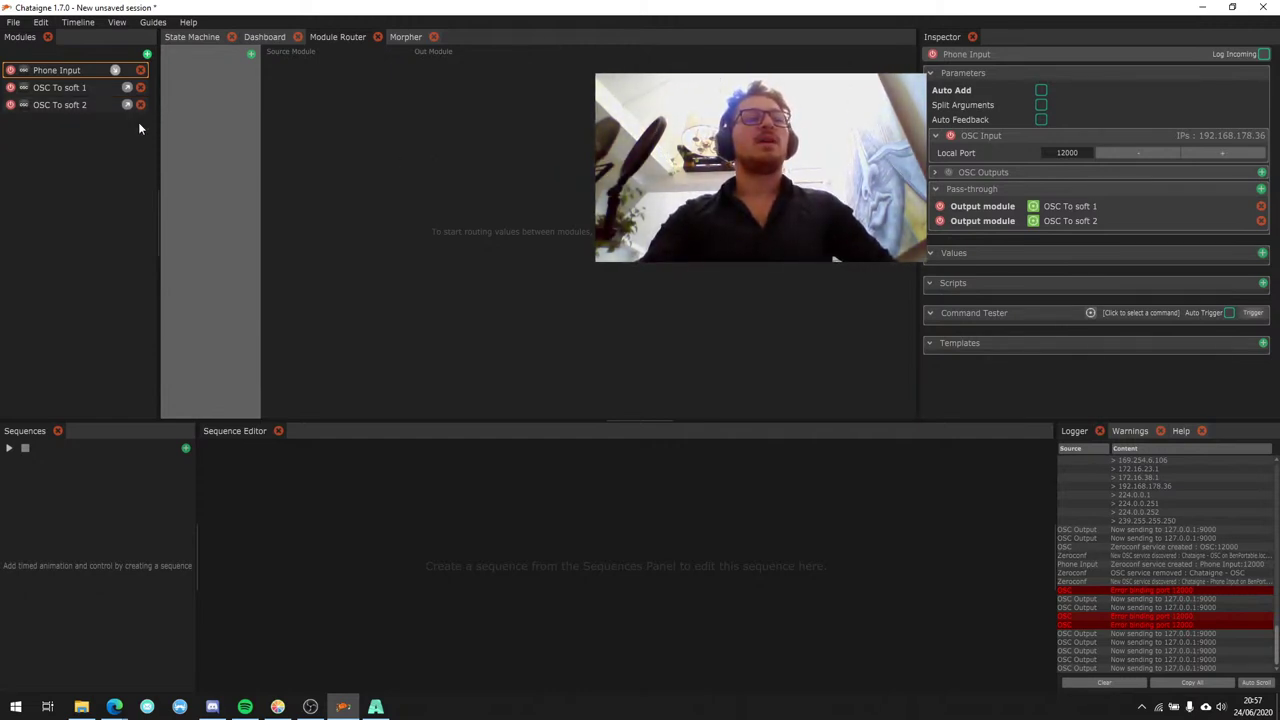
{"action": "left_click", "coordinate": [140, 126]}
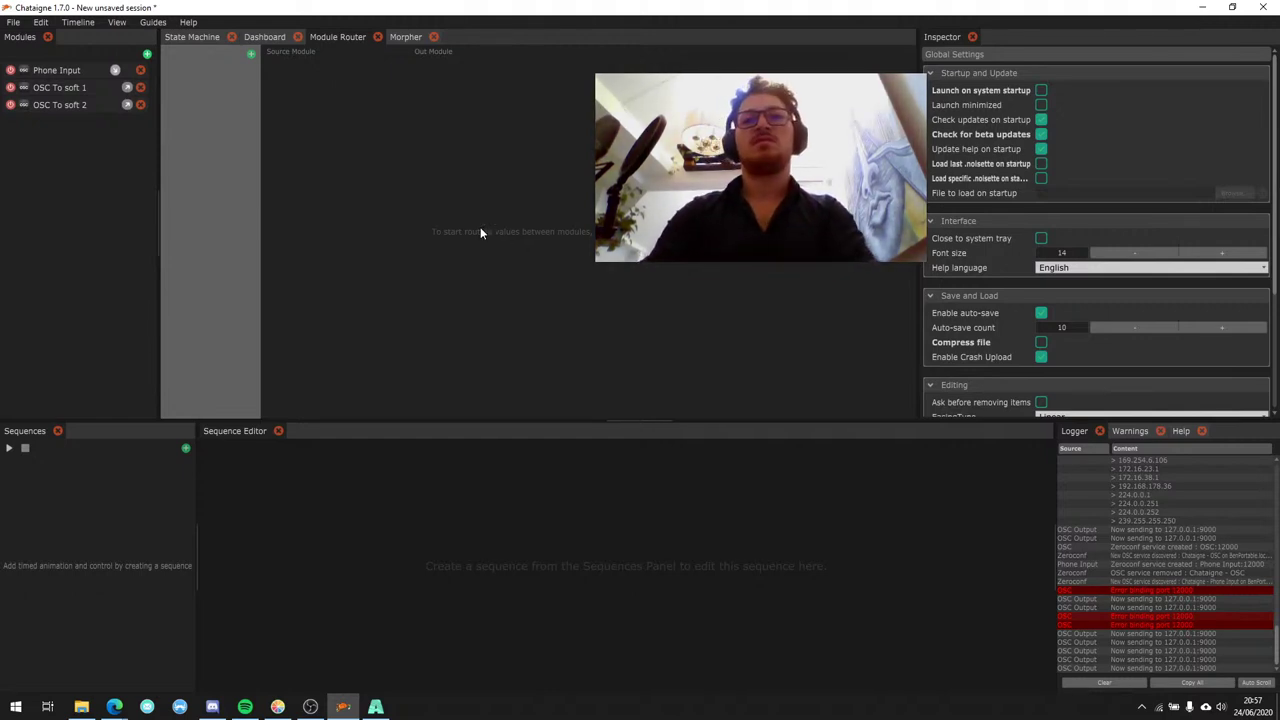
{"action": "left_click", "coordinate": [188, 460]}
{"action": "left_click_drag", "start_coordinate": [197, 460], "coordinate": [166, 460]}
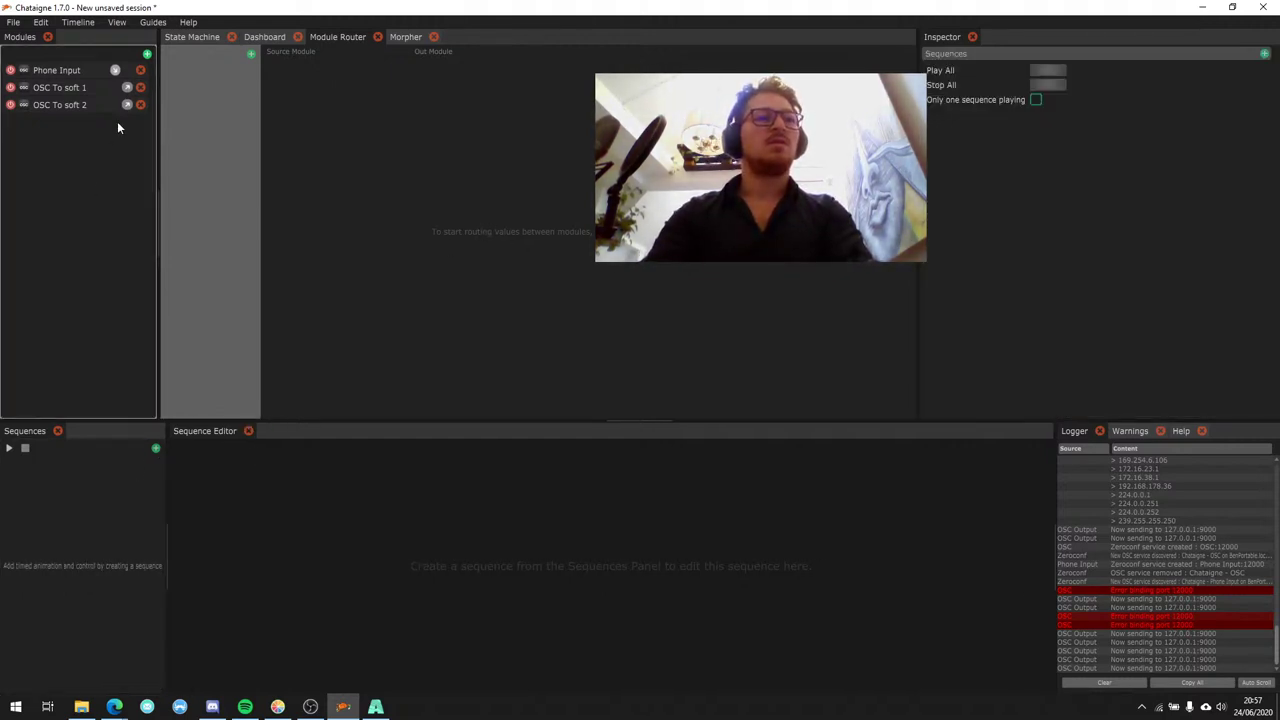
{"action": "left_click", "coordinate": [140, 70]}
{"action": "left_click", "coordinate": [140, 70]}
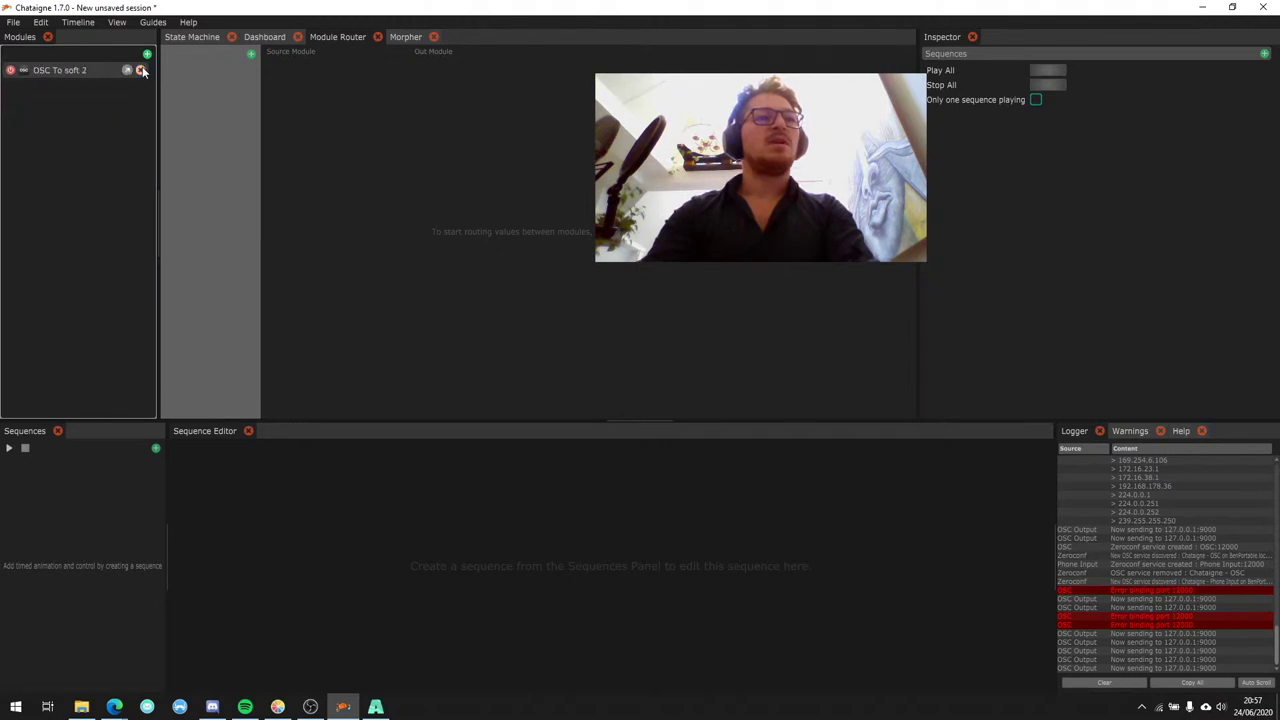
{"action": "left_click", "coordinate": [140, 70]}
Add the Custom Variables panel, dock it below Modules, enlarge that area, and show the Morpher.
{"action": "left_click", "coordinate": [78, 22]}
{"action": "left_click", "coordinate": [113, 22]}
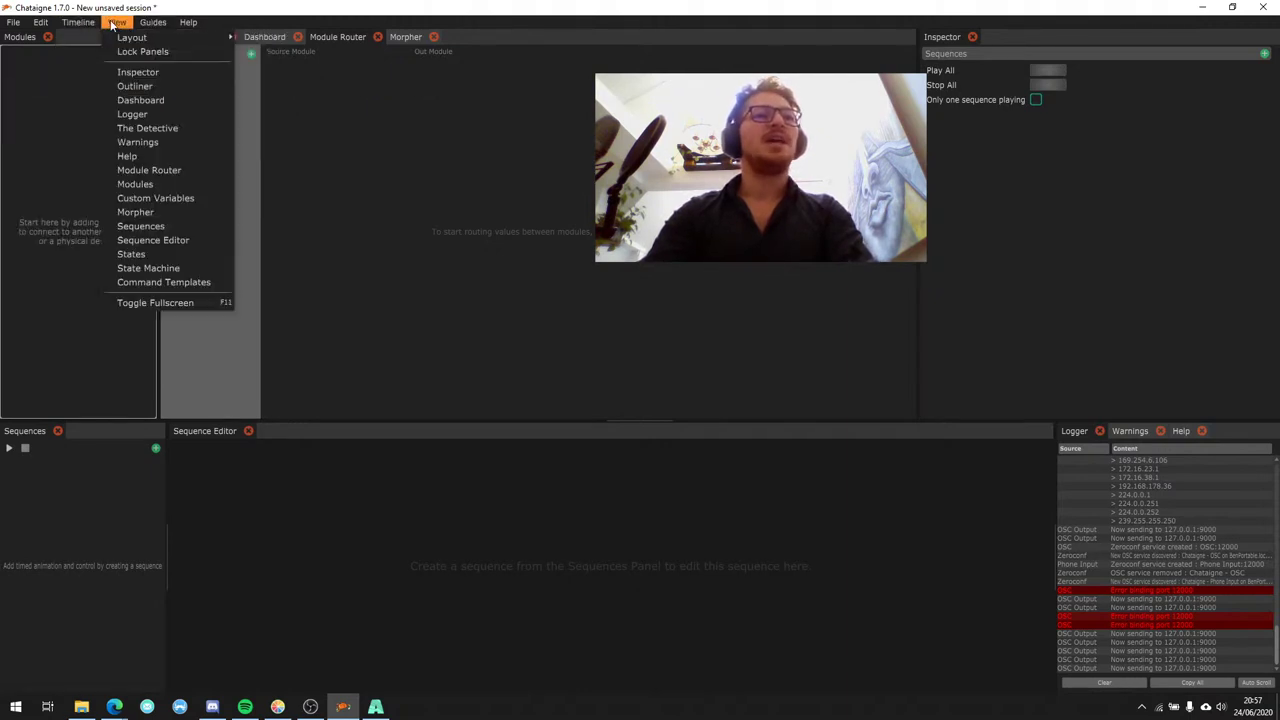
{"action": "left_click", "coordinate": [191, 197]}
{"action": "left_click_drag", "start_coordinate": [118, 78], "coordinate": [135, 330]}
{"action": "left_click_drag", "start_coordinate": [323, 419], "coordinate": [303, 482]}
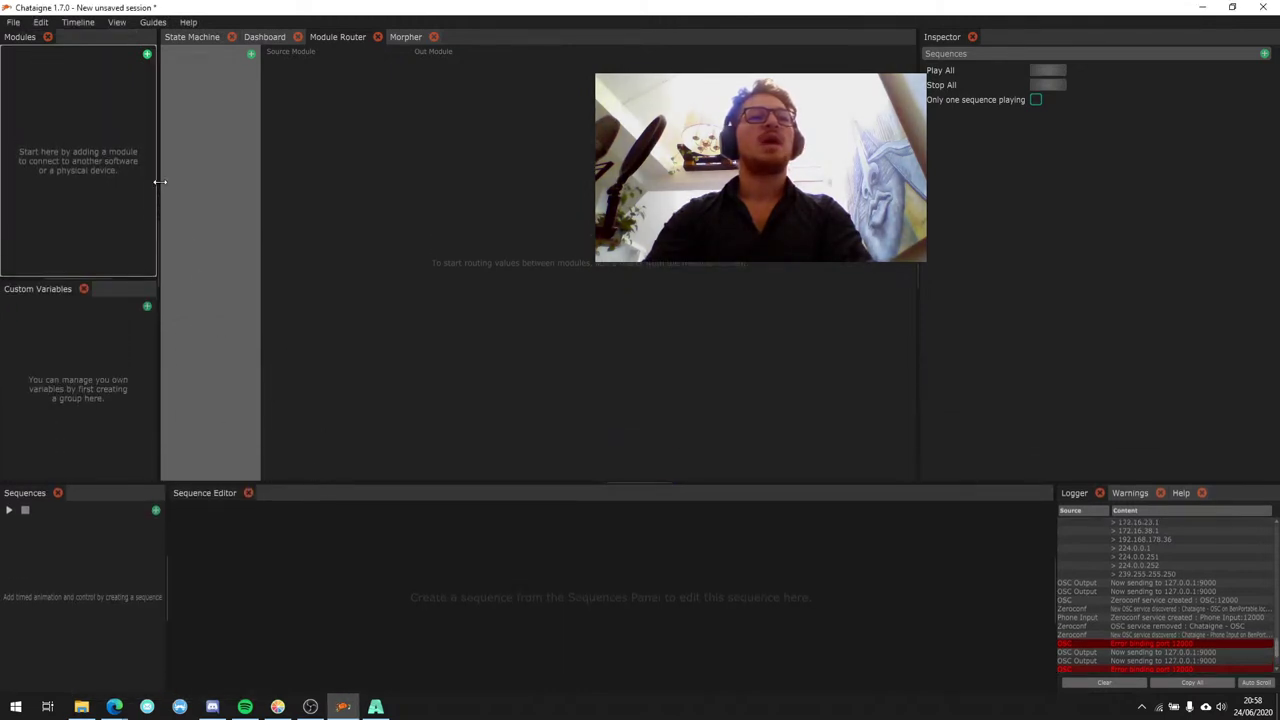
{"action": "left_click_drag", "start_coordinate": [159, 182], "coordinate": [190, 189]}
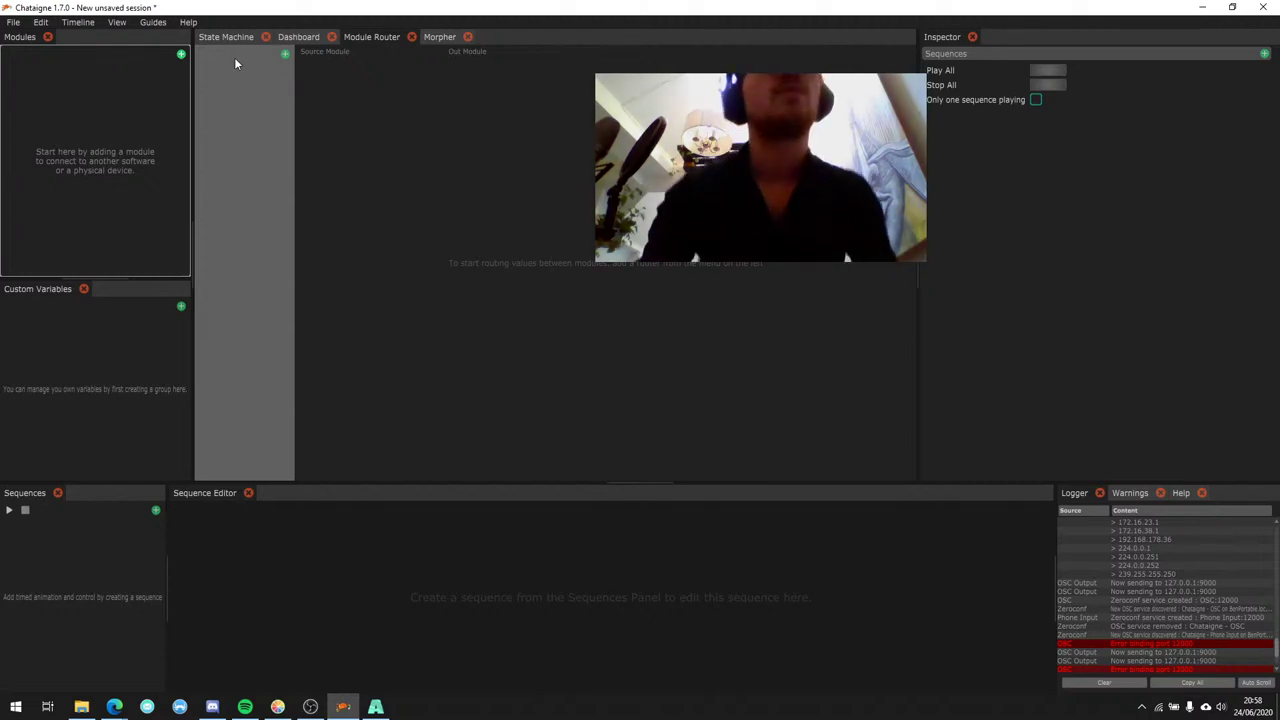
{"action": "left_click", "coordinate": [436, 37]}
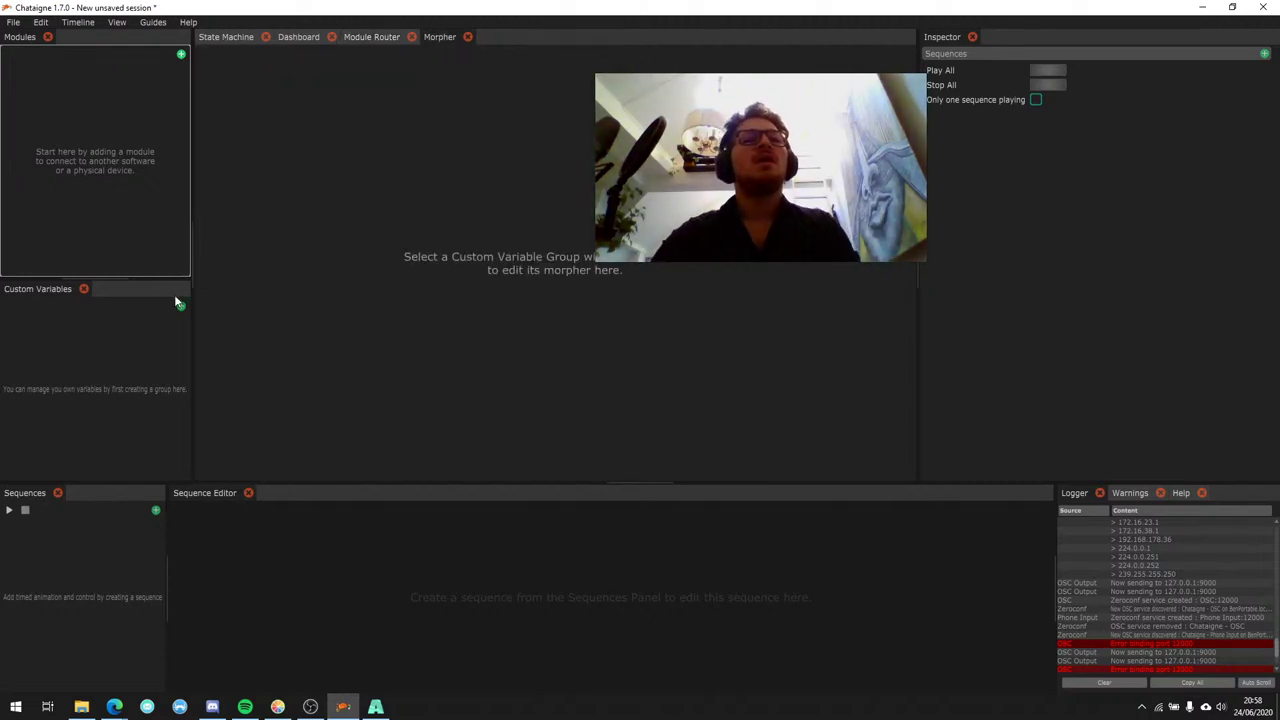
{"action": "left_click_drag", "start_coordinate": [191, 238], "coordinate": [186, 236]}
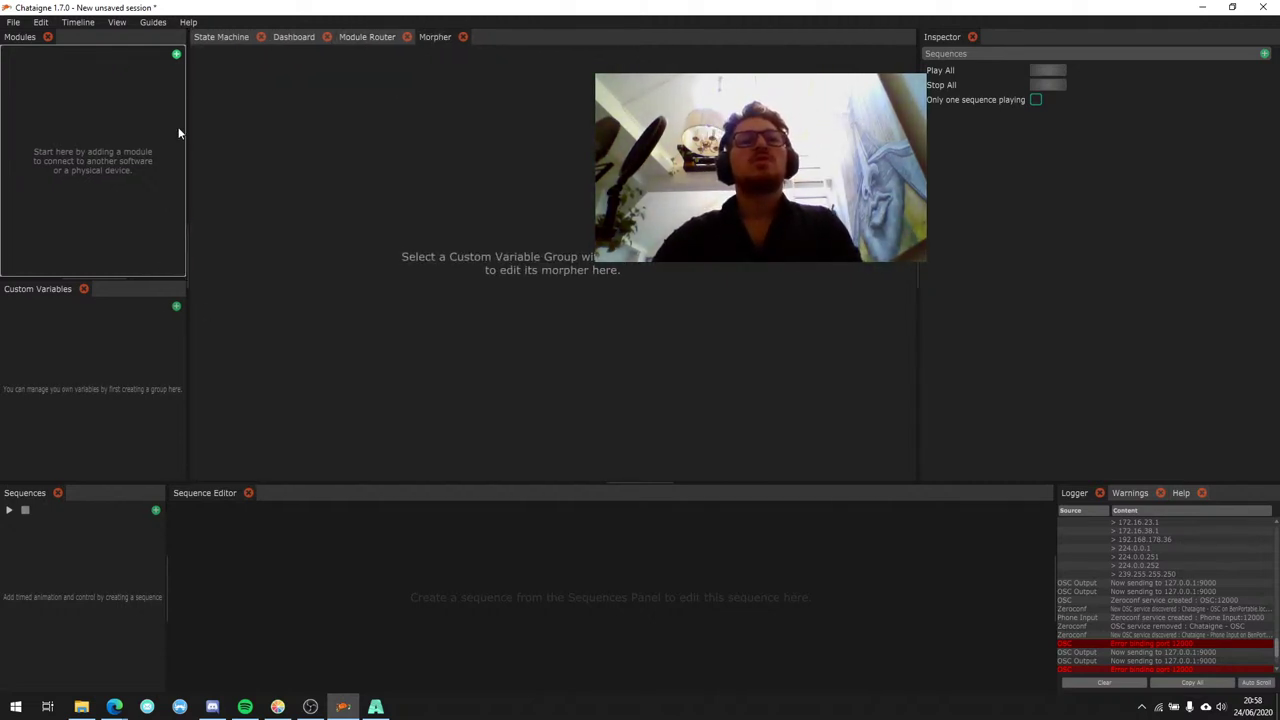
{"action": "left_click", "coordinate": [177, 56]}
{"action": "mouse_move", "coordinate": [261, 63]}
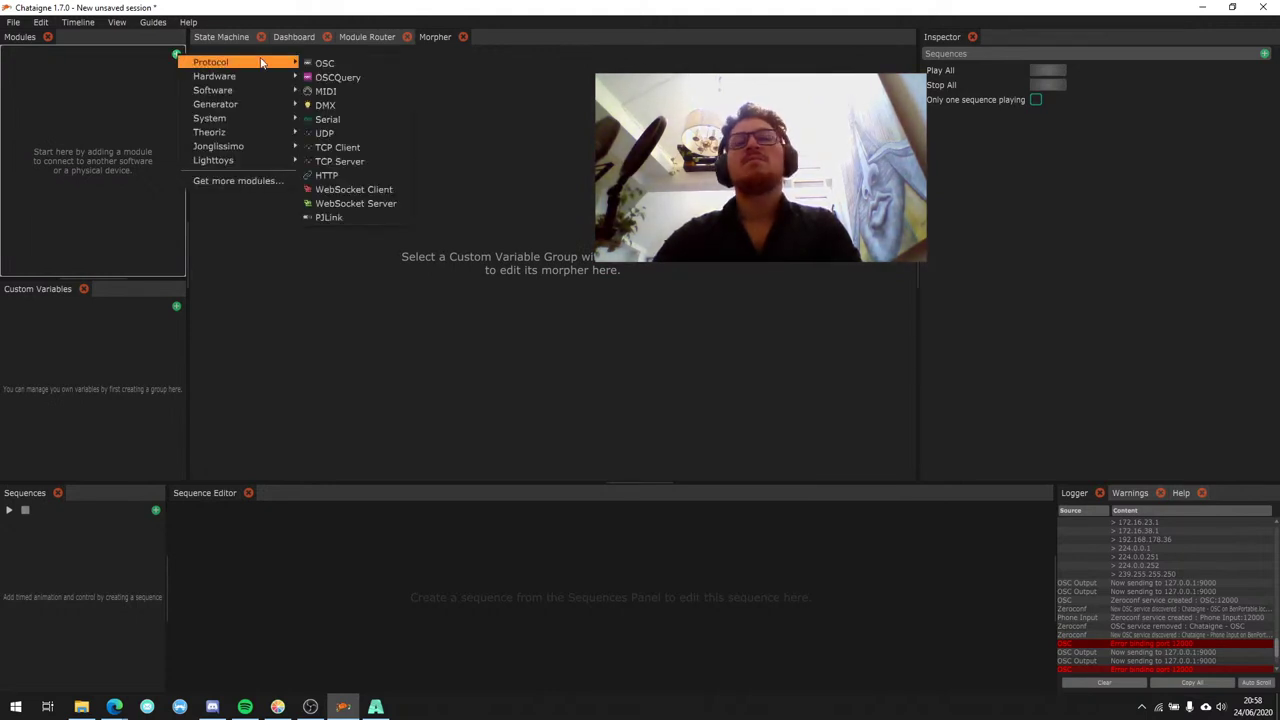
{"action": "left_click", "coordinate": [253, 294]}
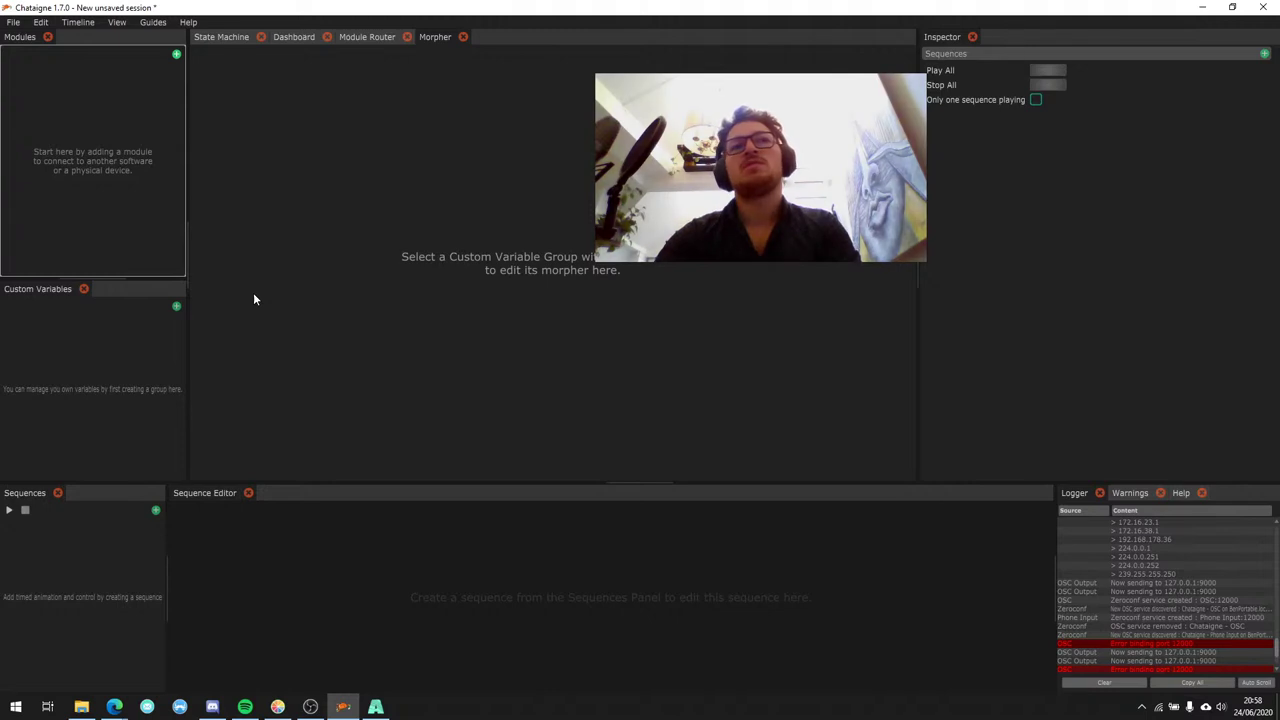
Show the State Machine and add an OSC protocol module to the project.
{"action": "left_click", "coordinate": [222, 38]}
{"action": "left_click", "coordinate": [178, 56]}
{"action": "mouse_move", "coordinate": [222, 57]}
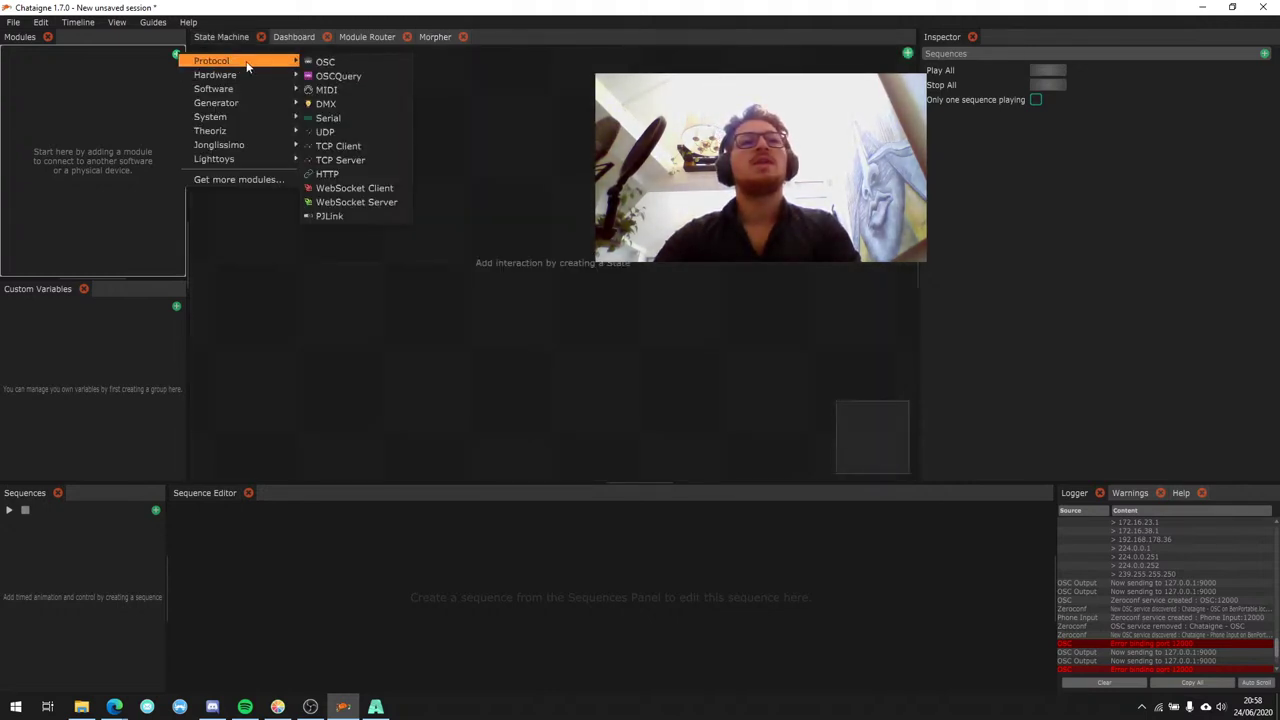
{"action": "left_click", "coordinate": [328, 60]}
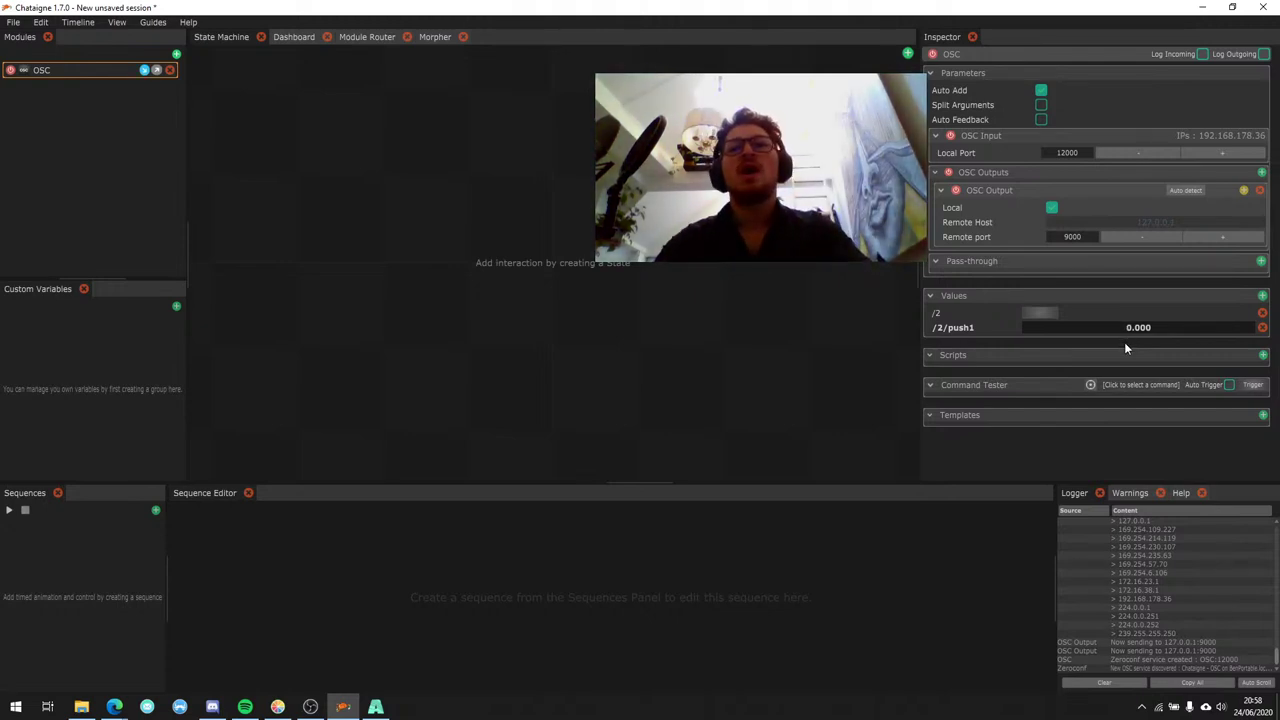
Replace the OSC module's received /2/push1 value with a Boolean value at the OSC address /2/push1.
{"action": "left_click", "coordinate": [1262, 329]}
{"action": "left_click", "coordinate": [1262, 296]}
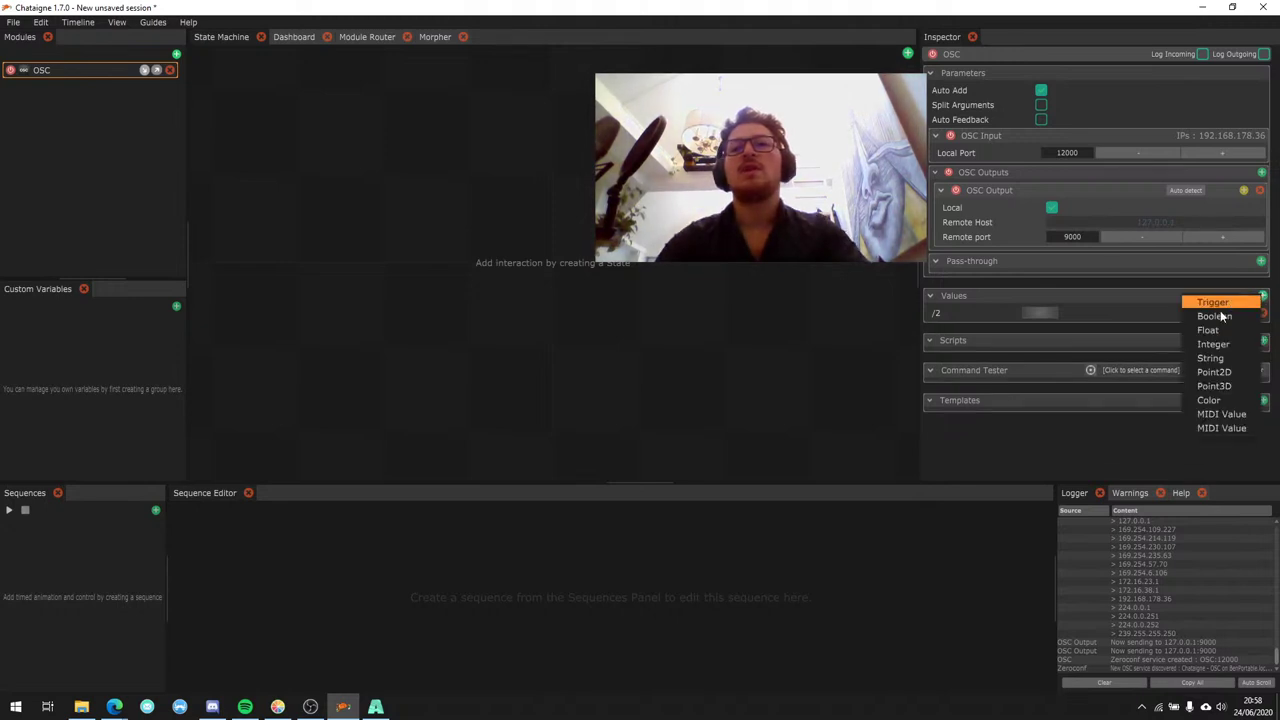
{"action": "left_click", "coordinate": [1219, 316]}
{"action": "type", "text": "/1/push1"}
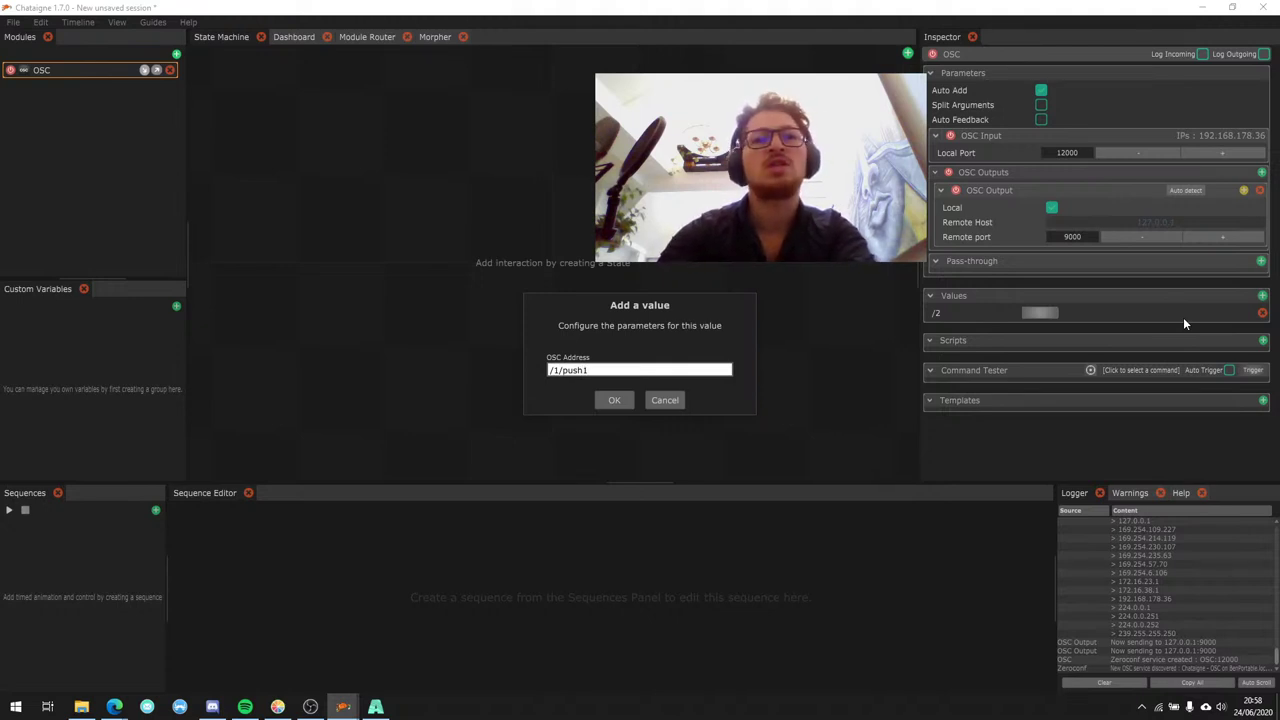
{"action": "key", "text": "BackSpace"}
{"action": "key", "text": "BackSpace"}
{"action": "type", "text": "2/"}
{"action": "key", "text": "Return"}
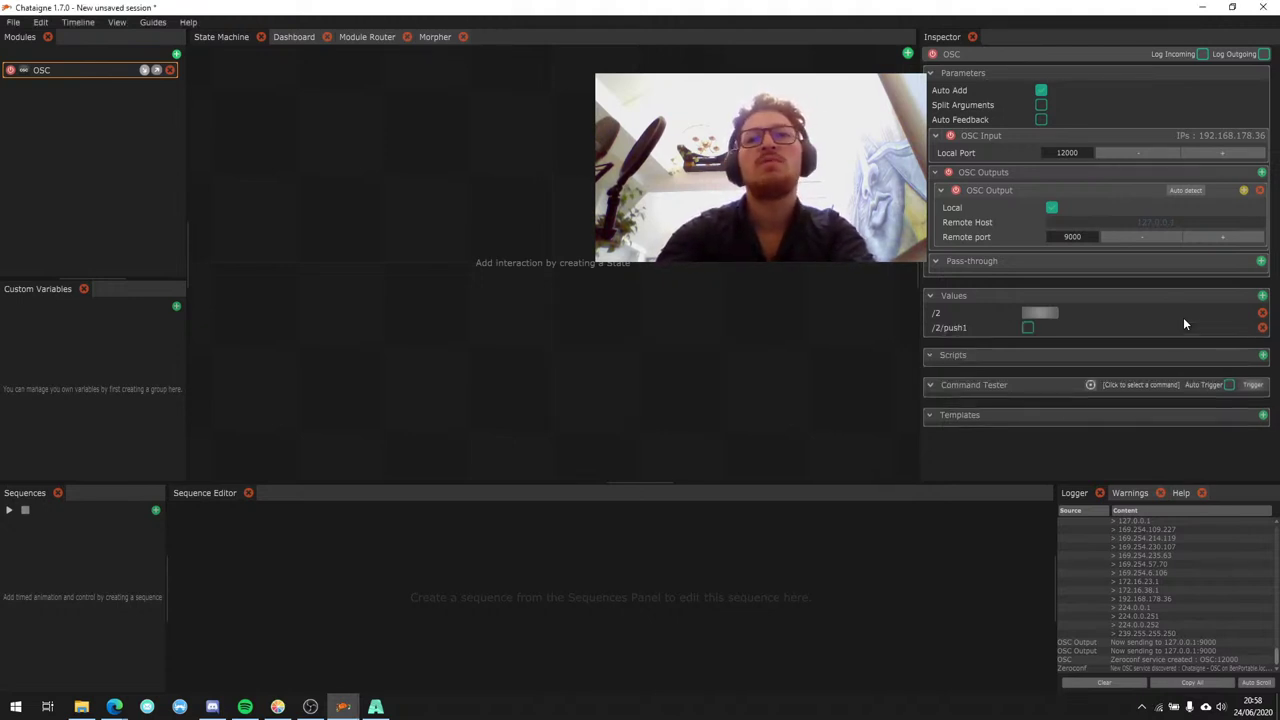
{"action": "left_click", "coordinate": [976, 328]}
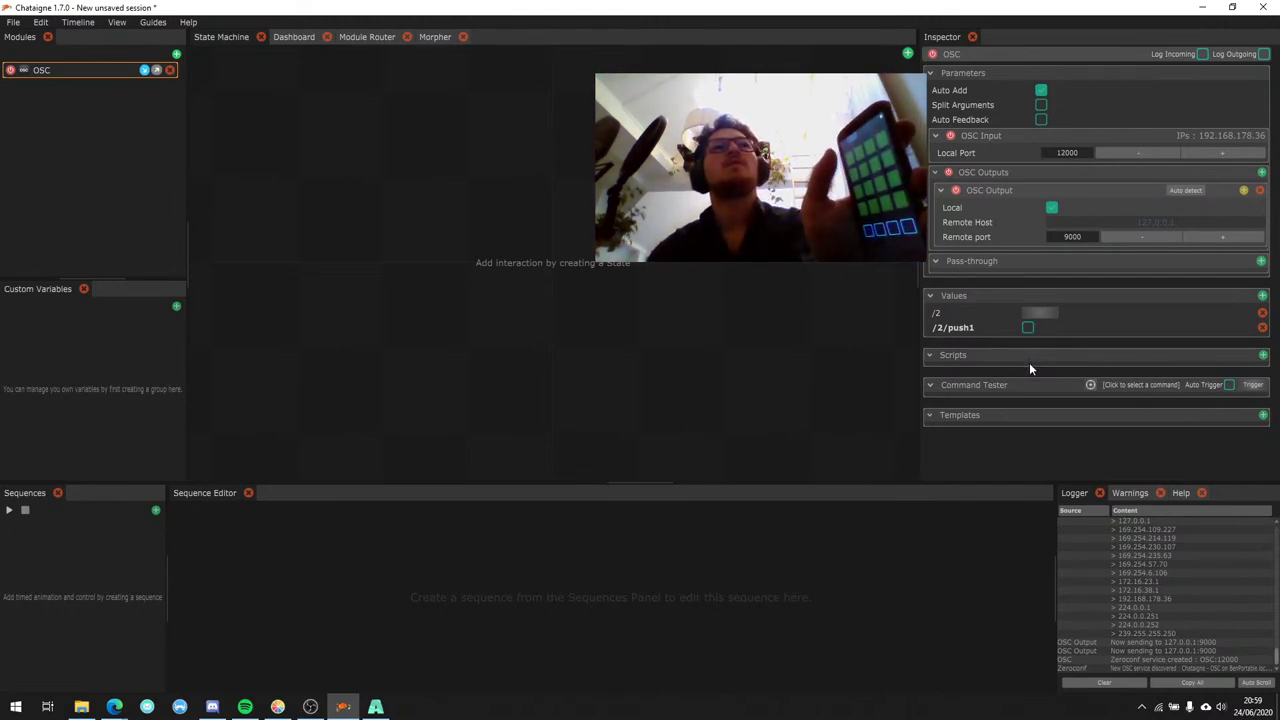
{"action": "left_click", "coordinate": [906, 278]}
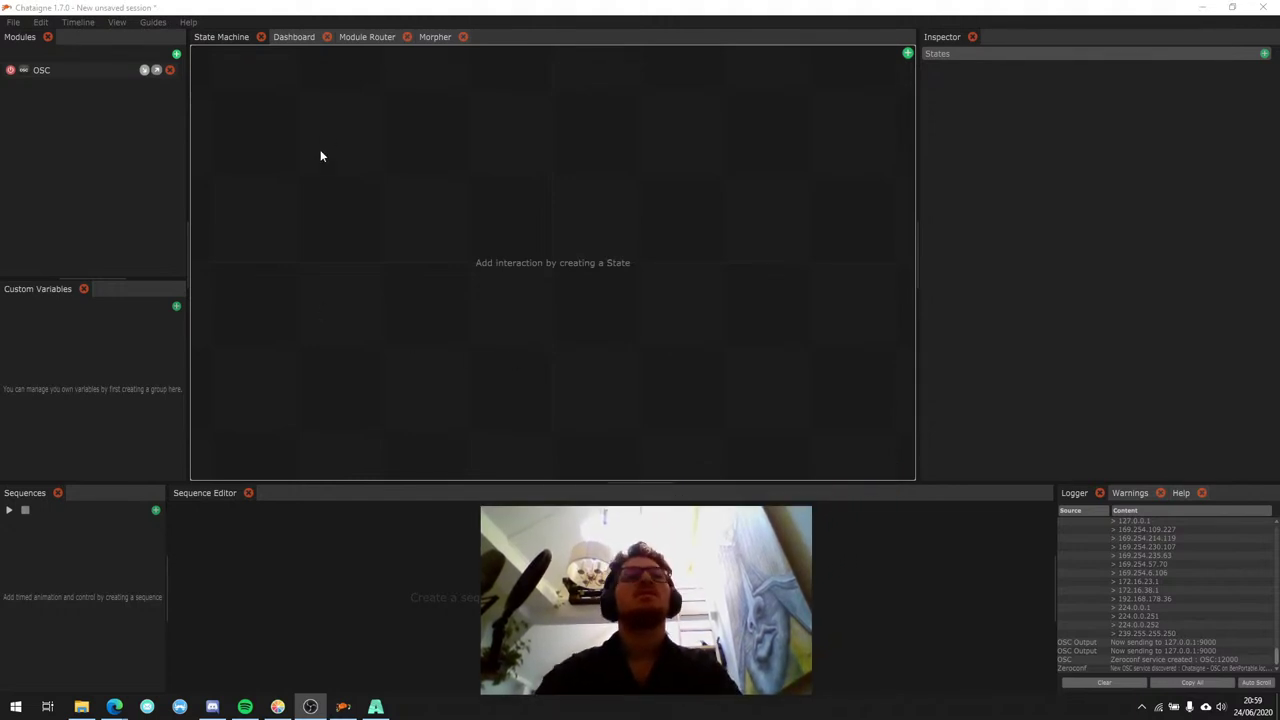
{"action": "left_click", "coordinate": [368, 37]}
{"action": "left_click", "coordinate": [222, 39]}
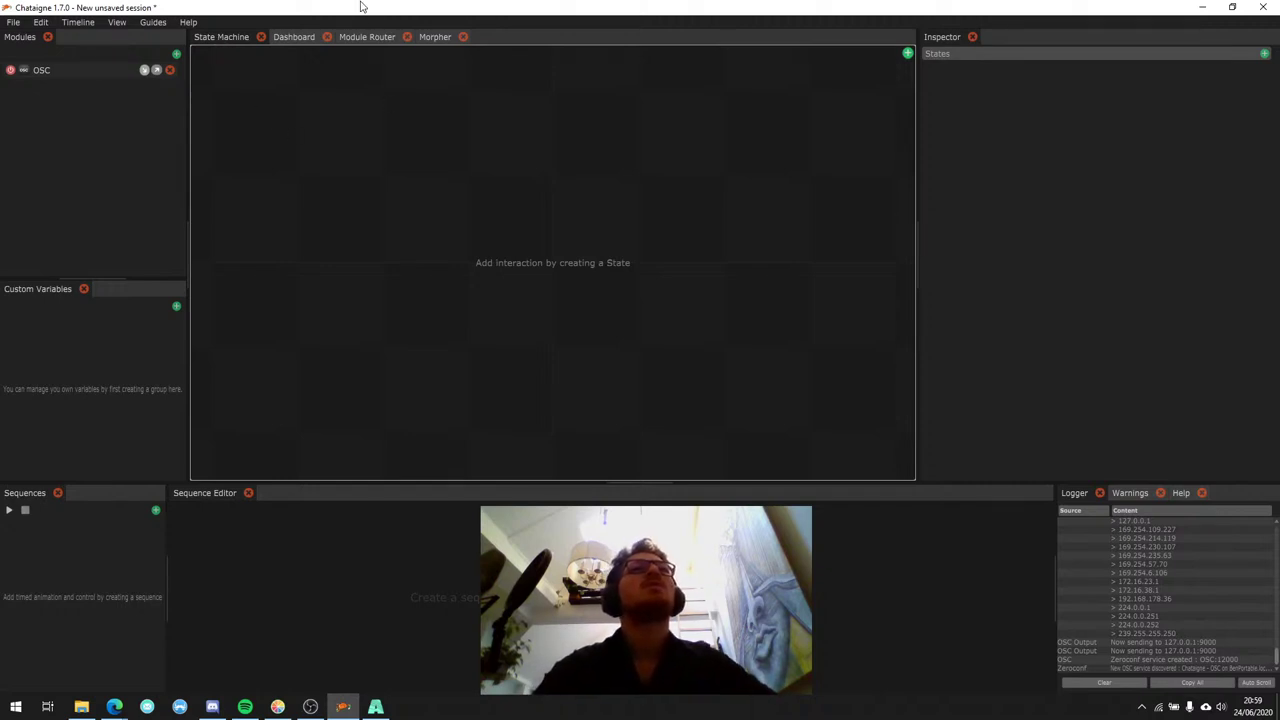
{"action": "left_click", "coordinate": [82, 72]}
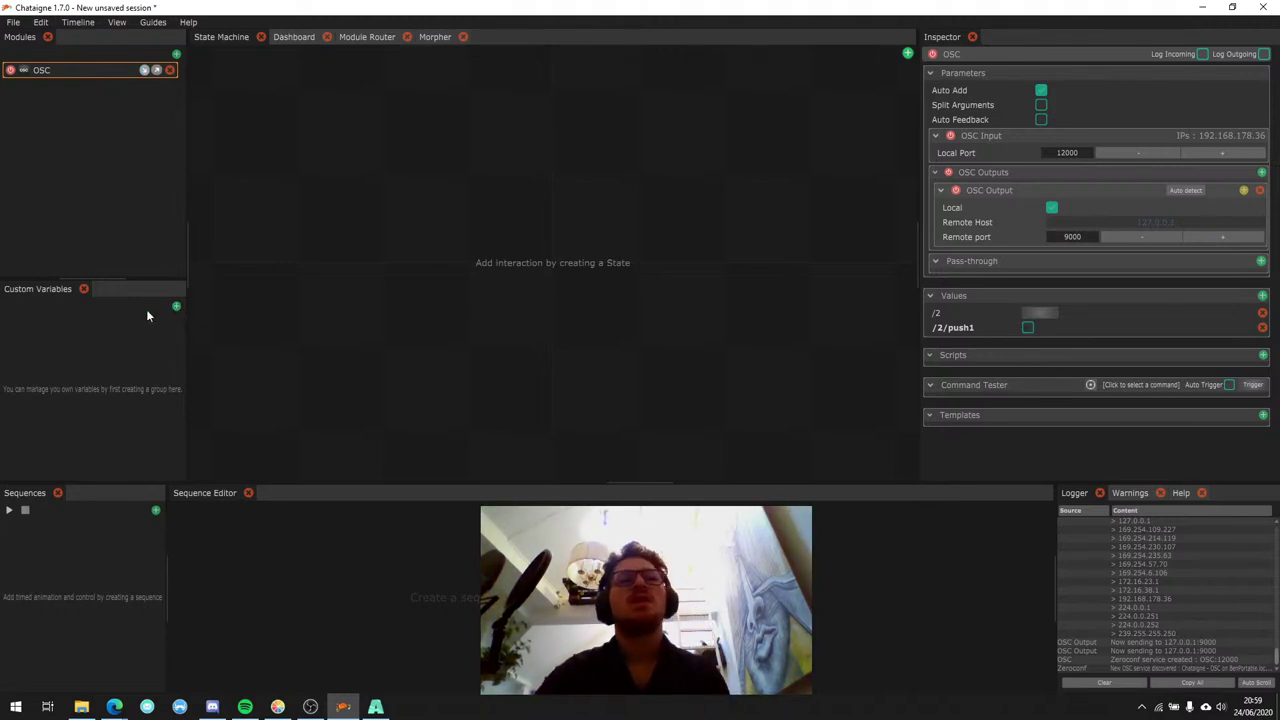
Create a custom variable group and add an integer parameter named Score to it.
{"action": "left_click", "coordinate": [177, 307]}
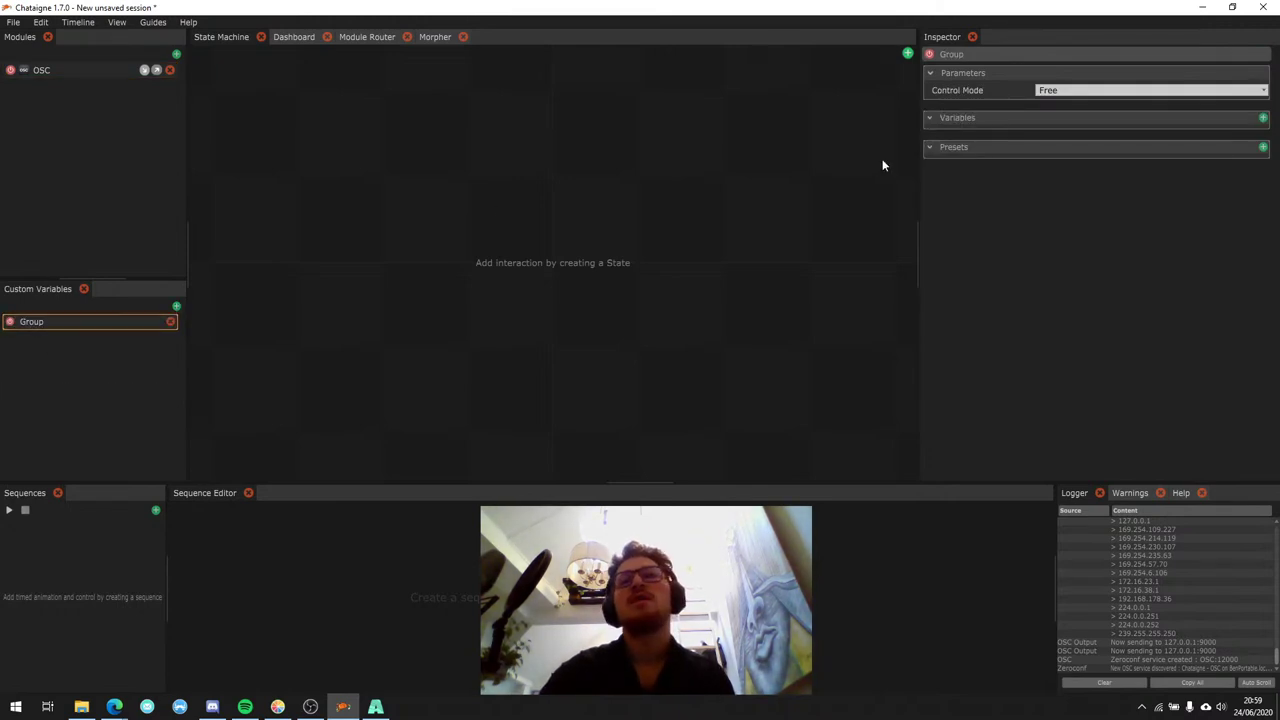
{"action": "left_click", "coordinate": [1263, 119]}
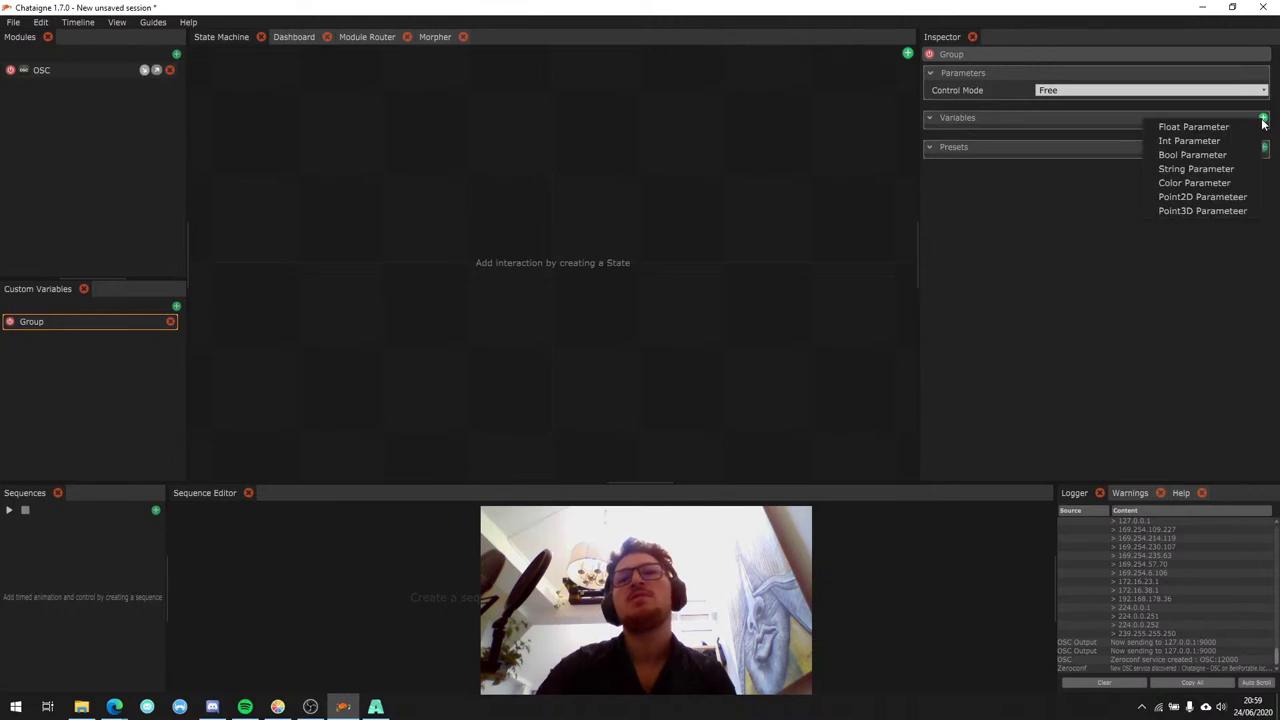
{"action": "left_click", "coordinate": [1188, 143]}
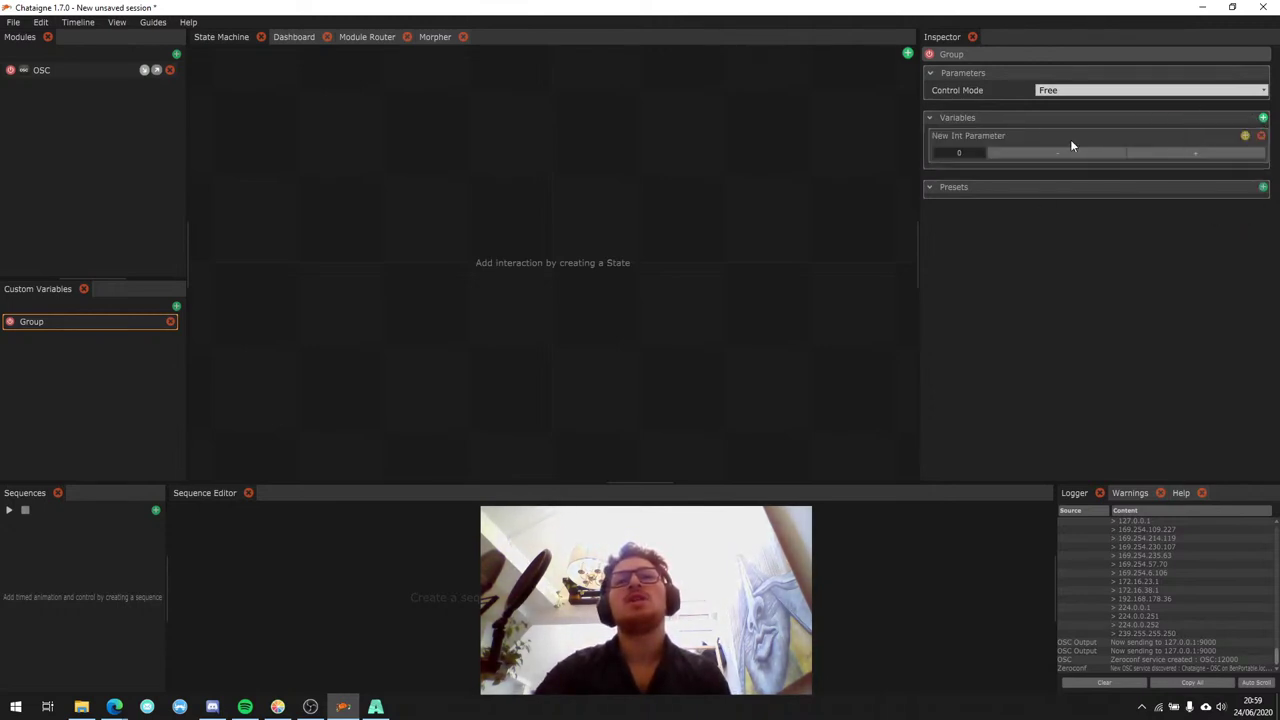
{"action": "double_click", "coordinate": [968, 135]}
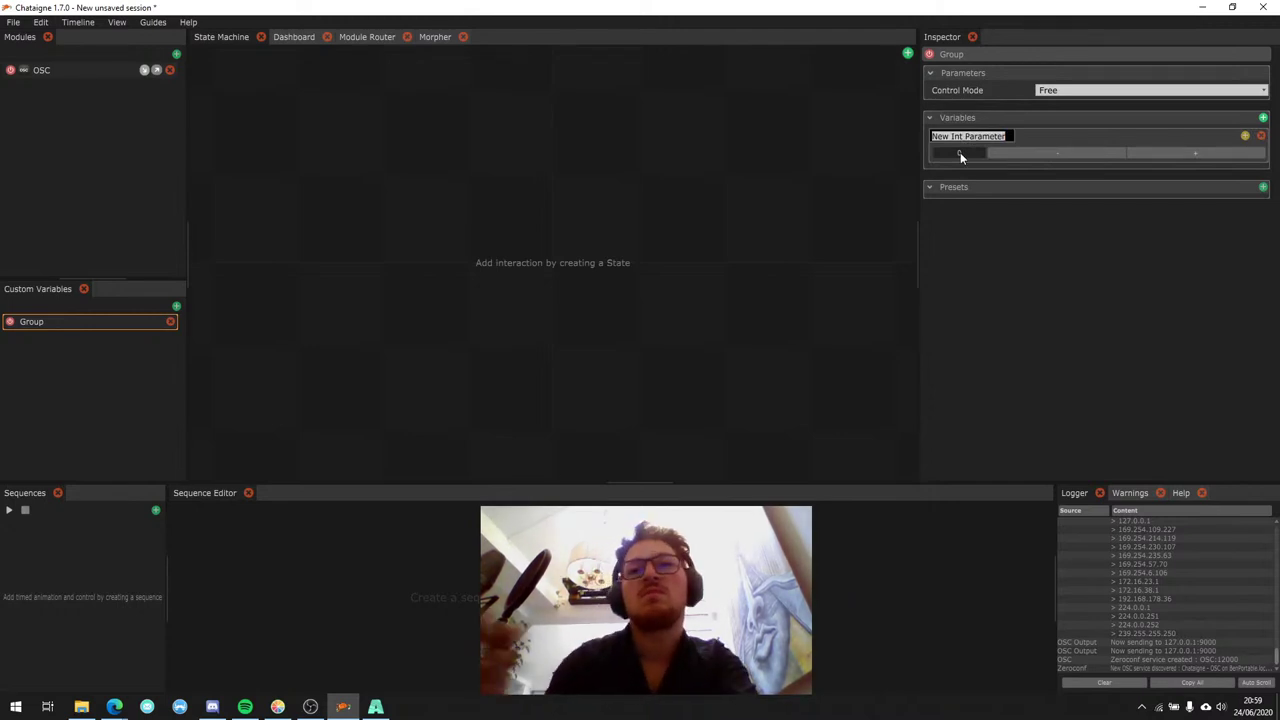
{"action": "type", "text": "Score"}
{"action": "key", "text": "Return"}
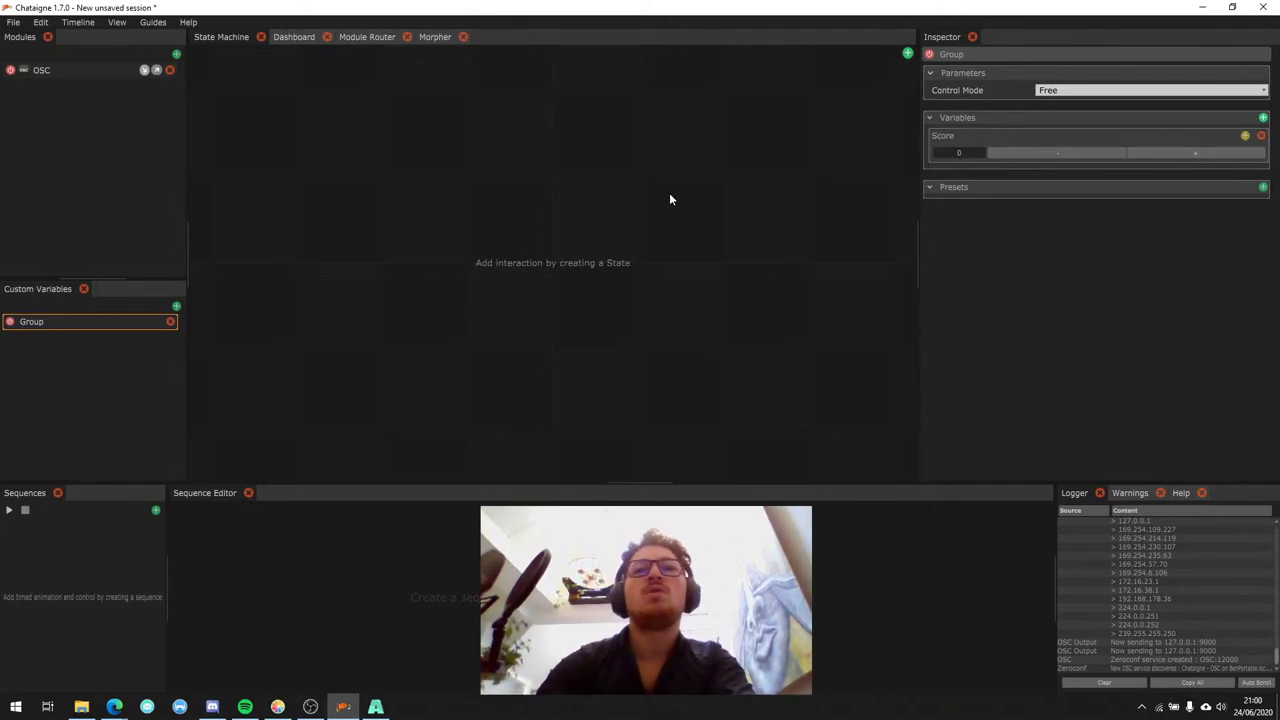
Rename the custom variable group as Game Logic.
{"action": "double_click", "coordinate": [43, 322]}
{"action": "type", "text": "Game"}
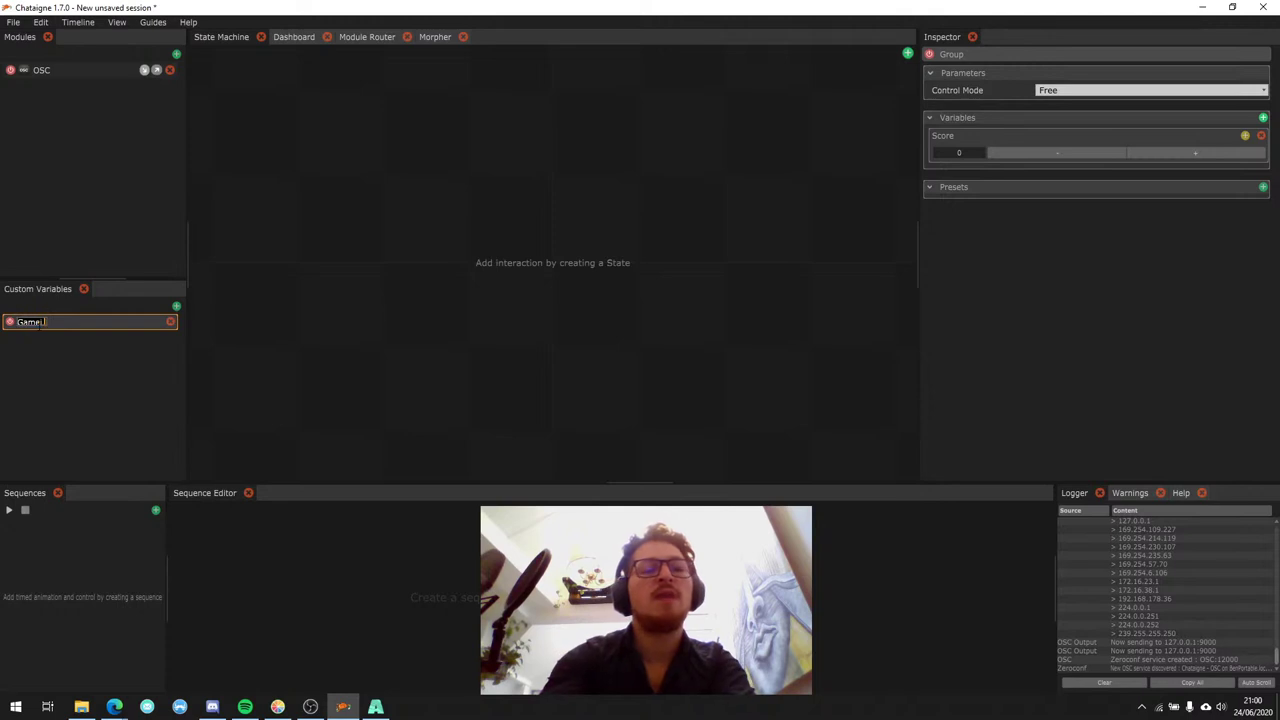
{"action": "key", "text": "ctrl+a"}
{"action": "type", "text": "G"}
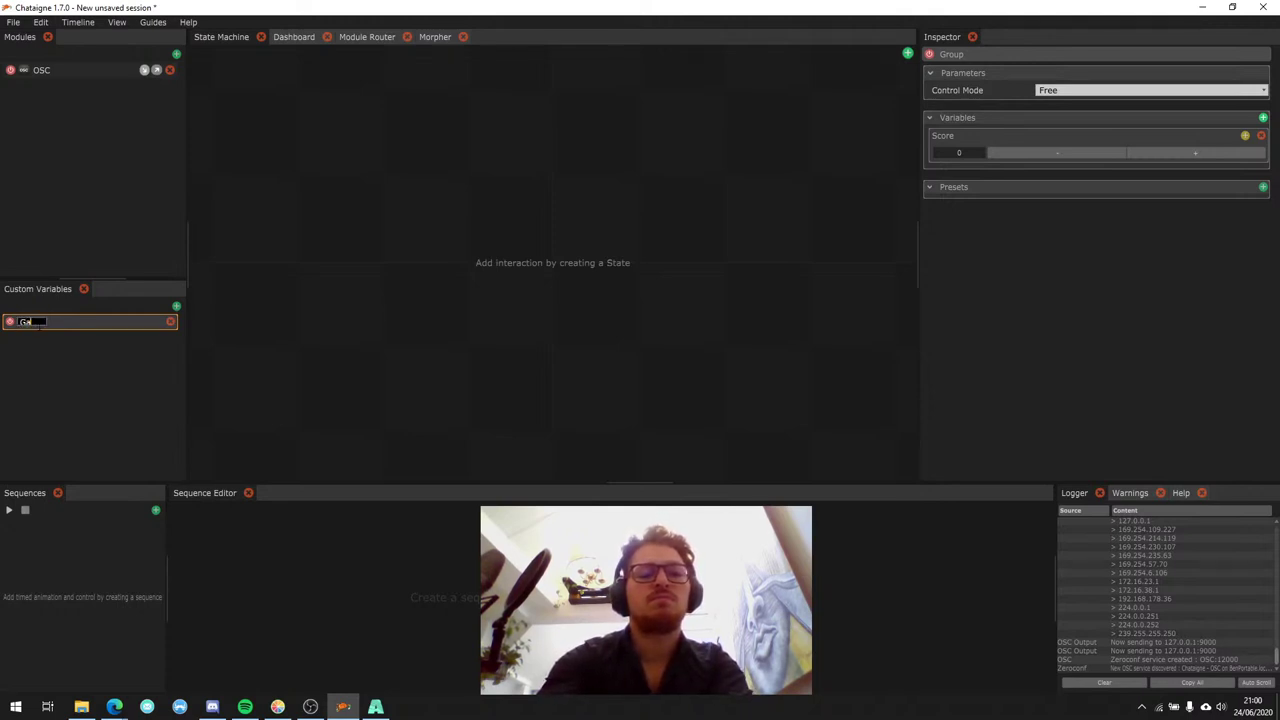
{"action": "type", "text": "ameIn"}
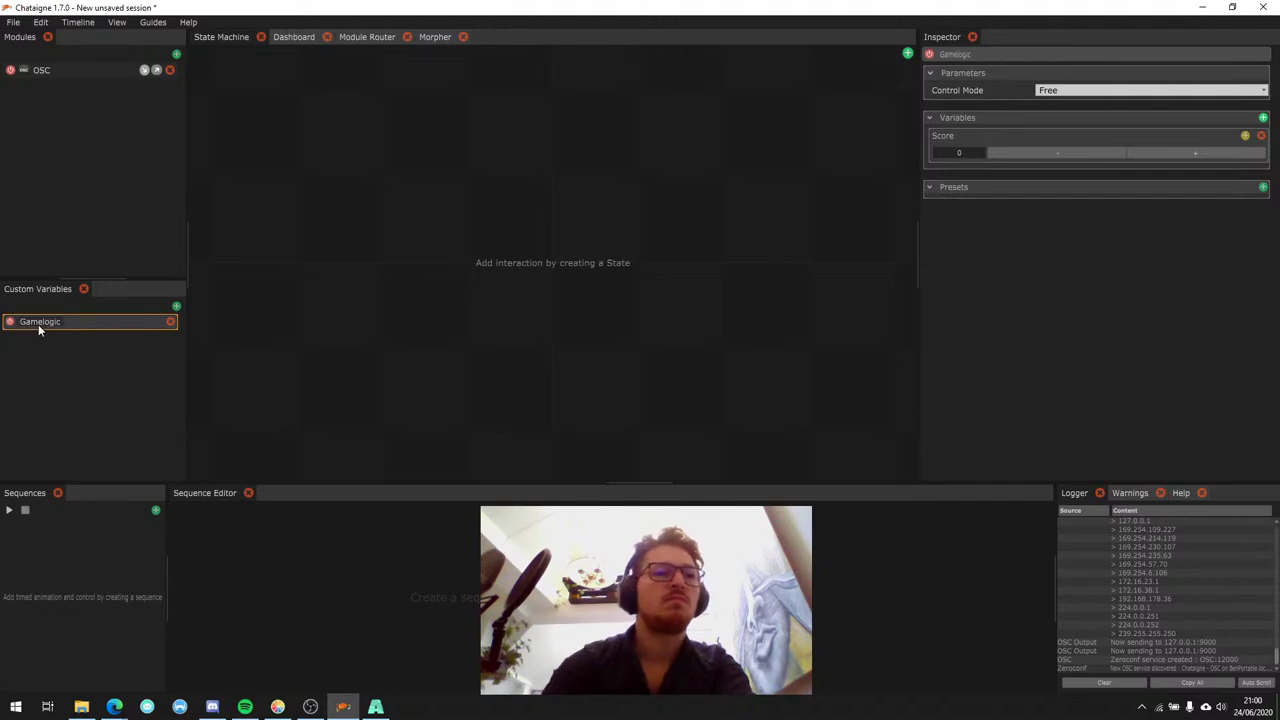
{"action": "double_click", "coordinate": [38, 324]}
{"action": "type", "text": "Game Logic"}
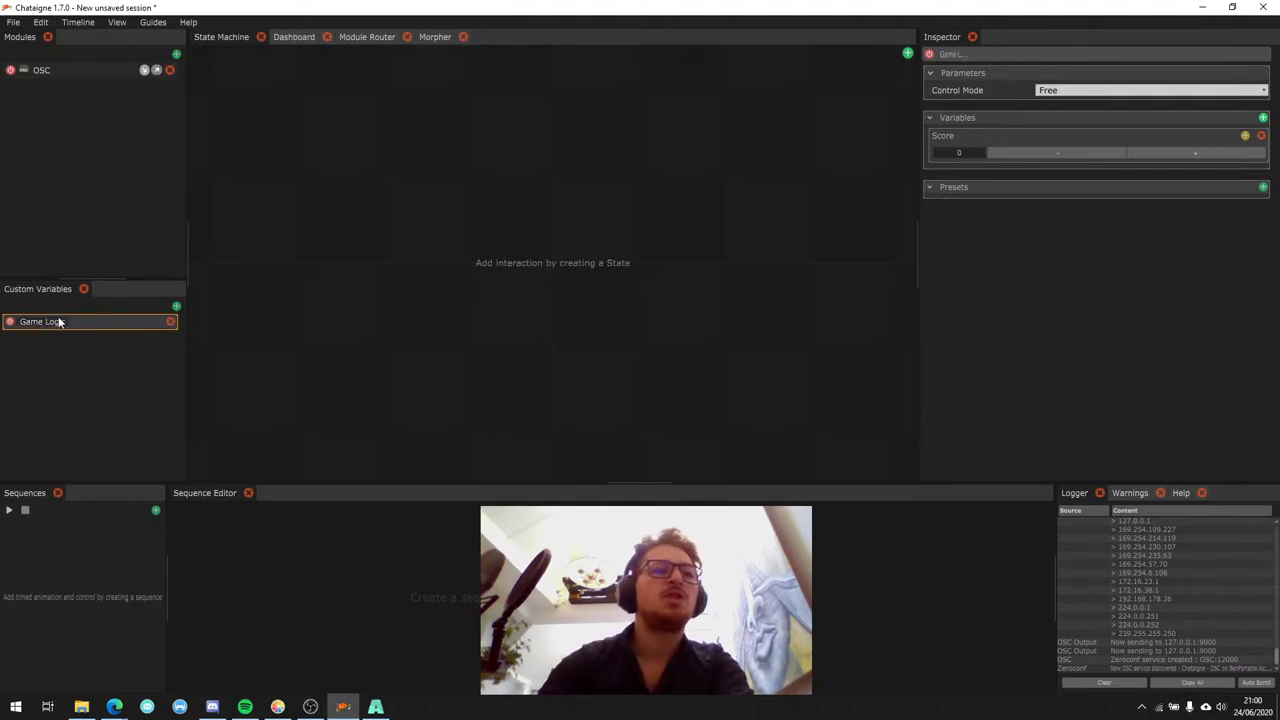
{"action": "key", "text": "Return"}
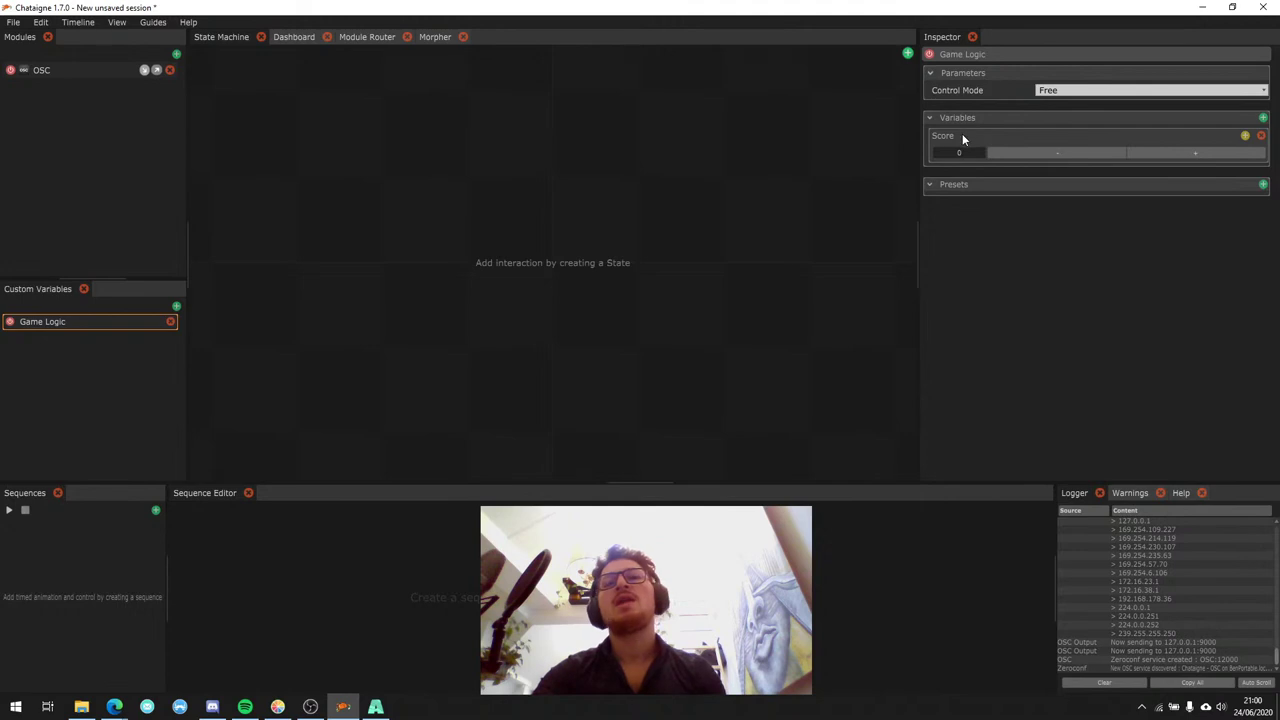
Add a second integer parameter to Game Logic, name it Max score and set its value to 10.
{"action": "left_click", "coordinate": [1263, 118]}
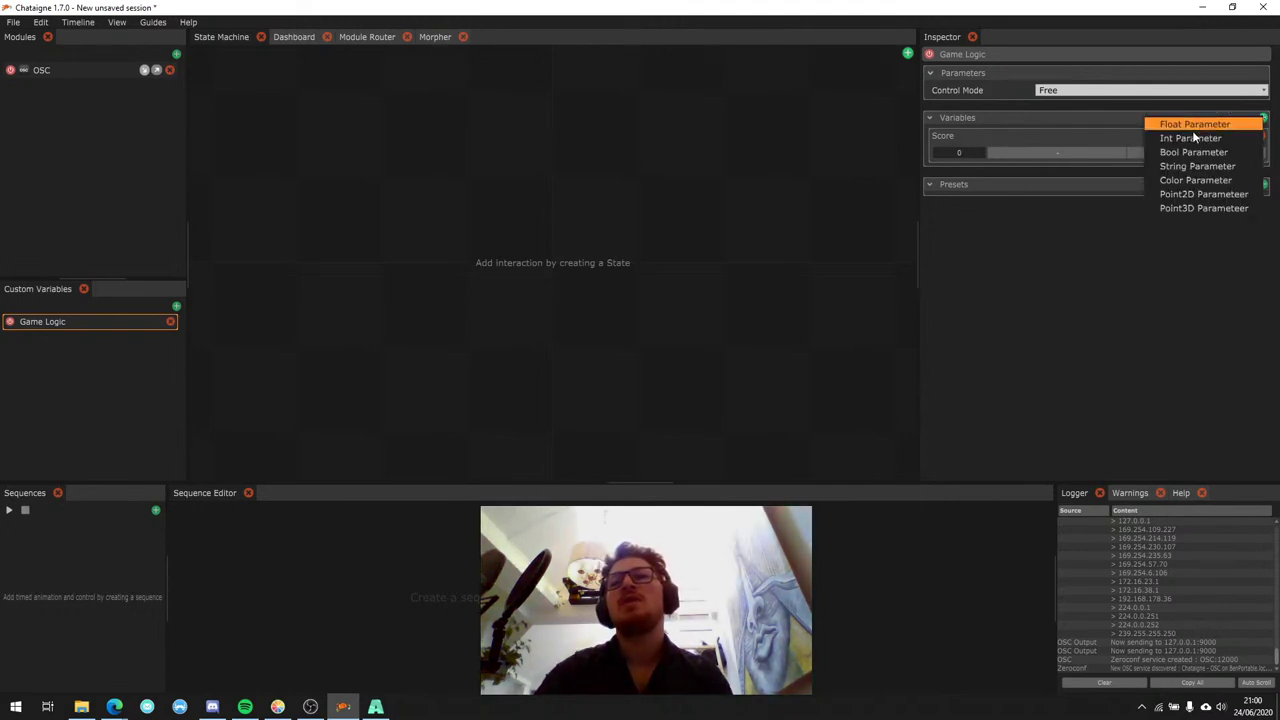
{"action": "left_click", "coordinate": [1192, 130]}
{"action": "double_click", "coordinate": [945, 181]}
{"action": "type", "text": "Ma"}
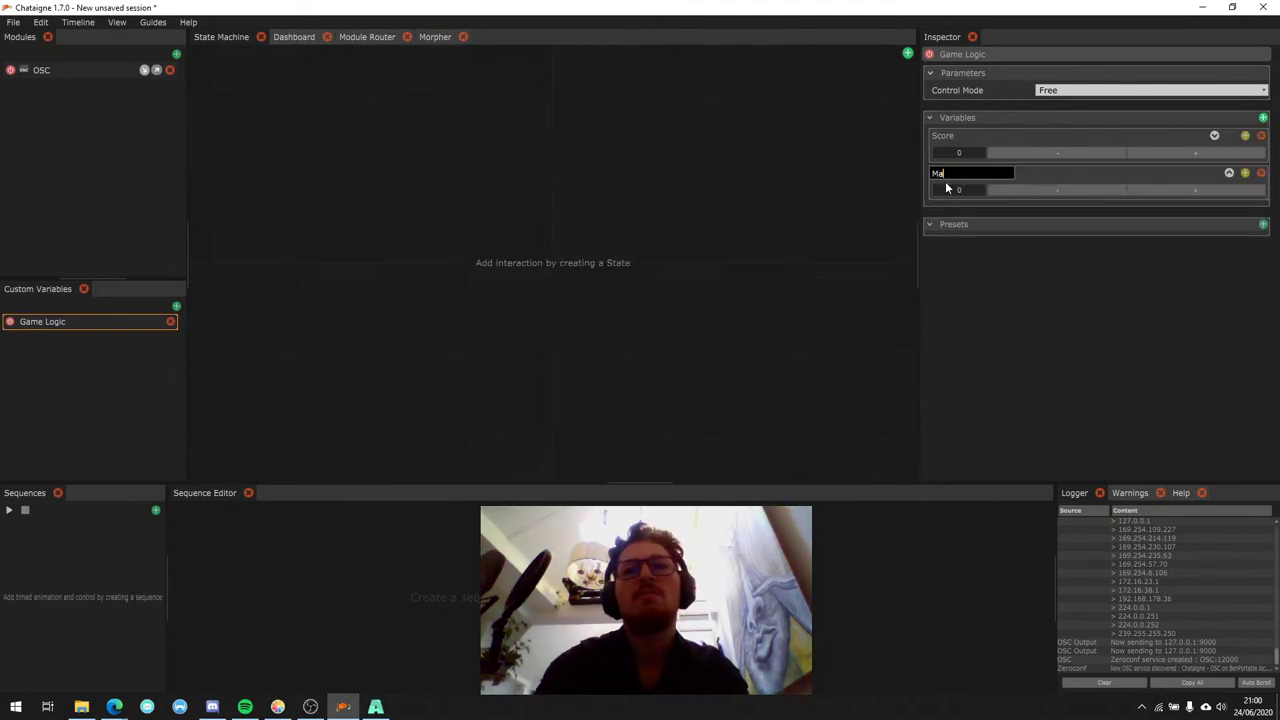
{"action": "type", "text": "x score"}
{"action": "key", "text": "Return"}
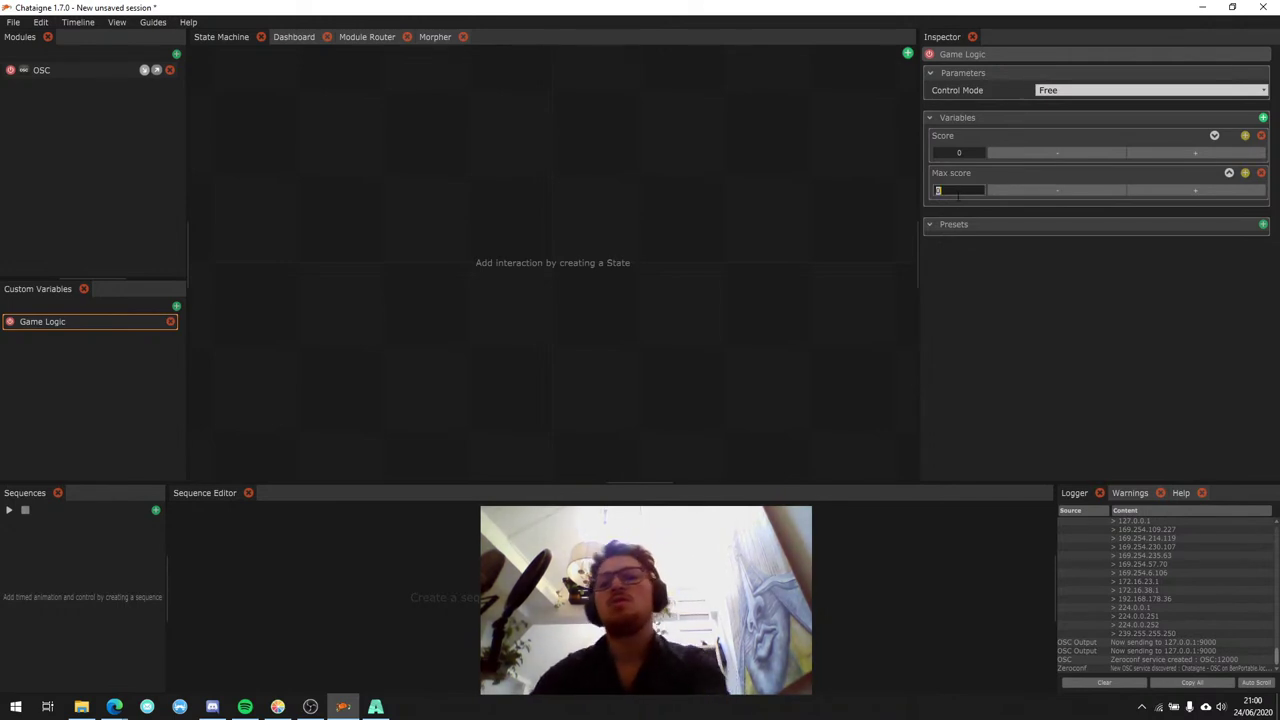
{"action": "key", "text": "ctrl+a"}
{"action": "type", "text": "10"}
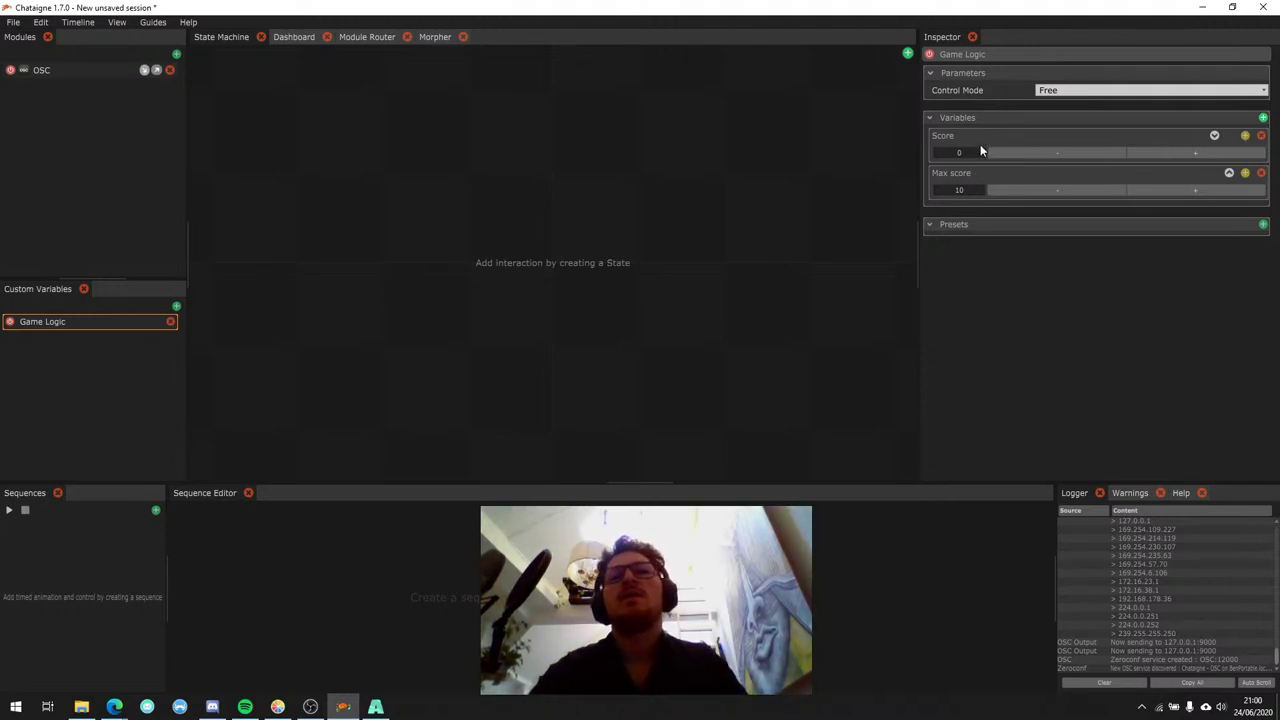
Create a new state in the State Machine and add an action to it.
{"action": "right_click", "coordinate": [449, 188]}
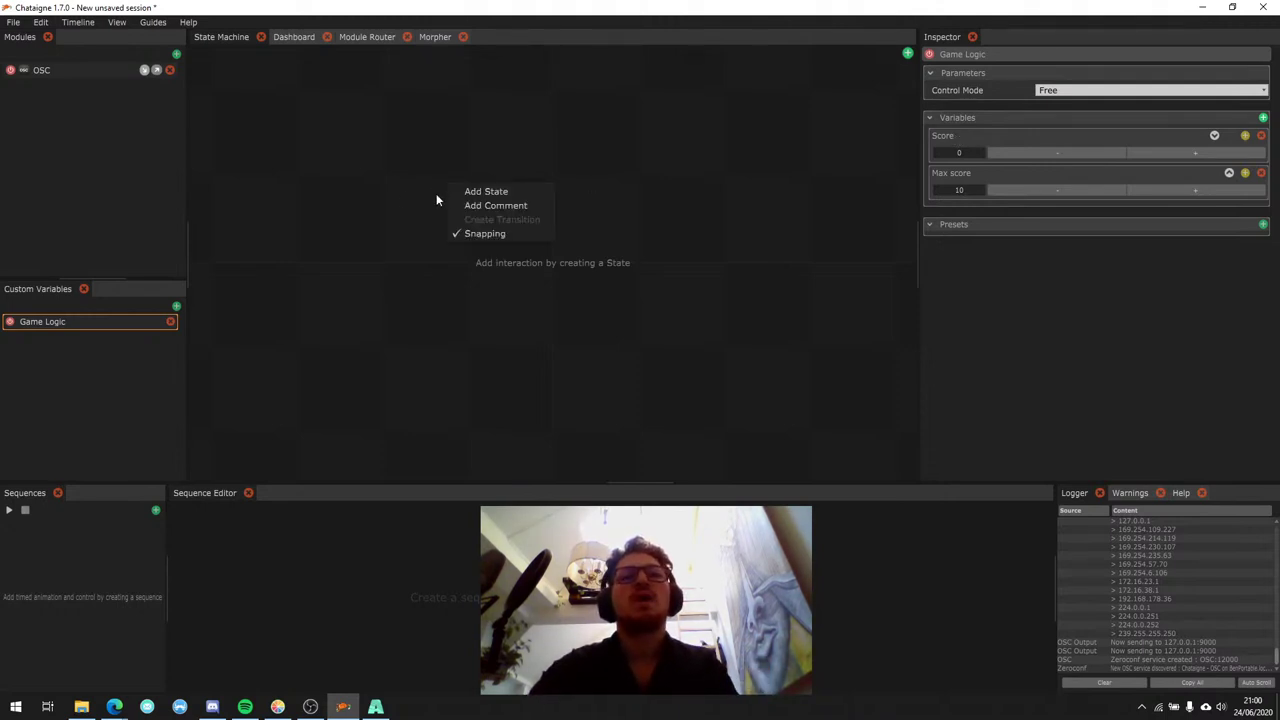
{"action": "left_click", "coordinate": [495, 189]}
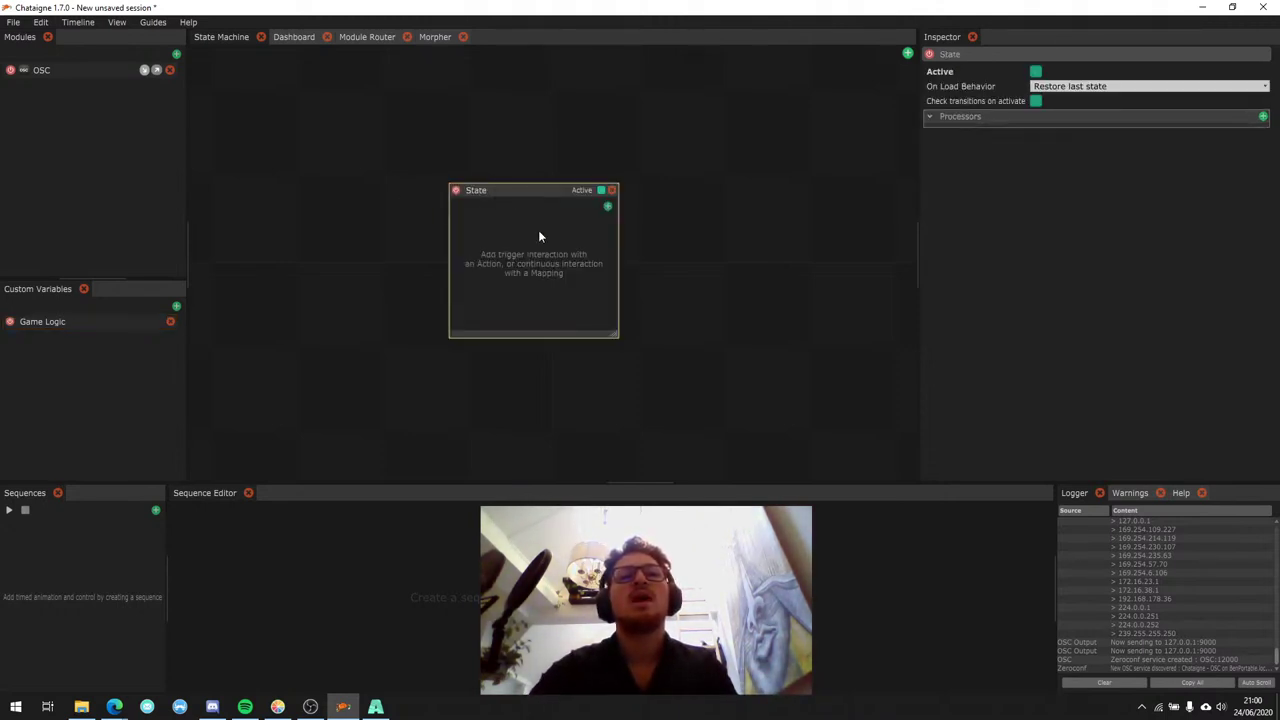
{"action": "left_click", "coordinate": [607, 206]}
{"action": "left_click", "coordinate": [640, 212]}
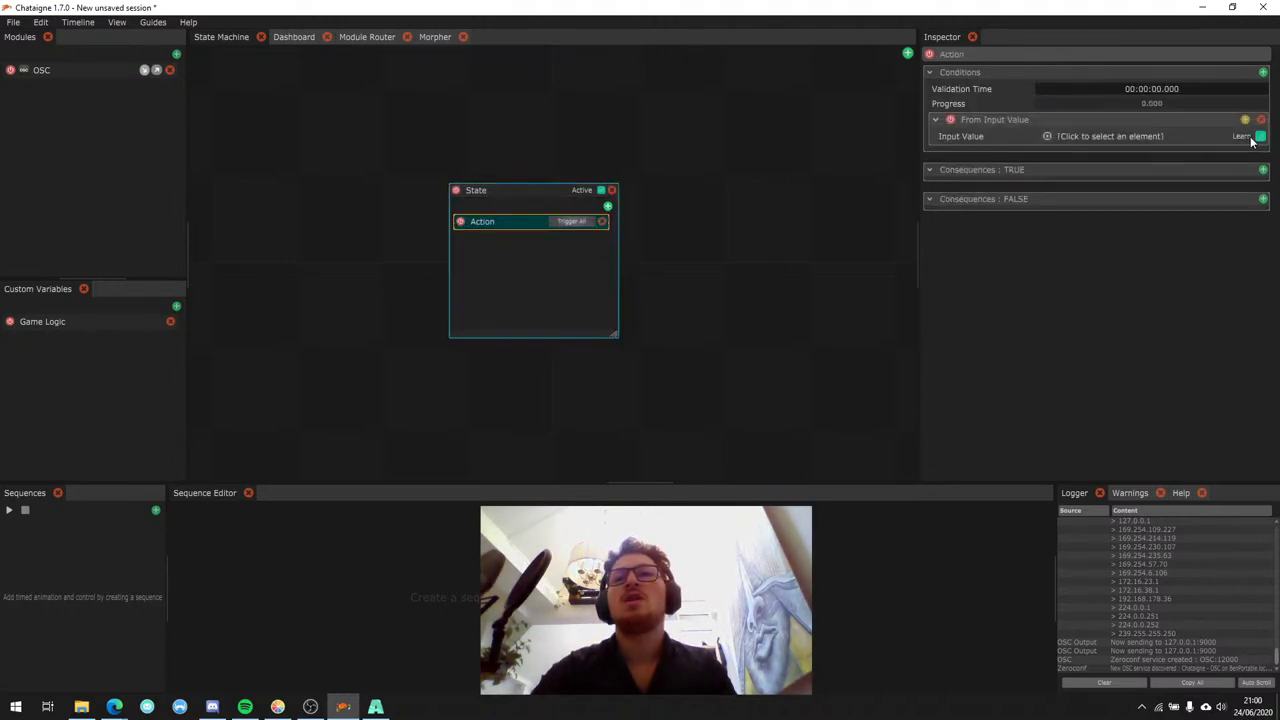
Set the action's condition to check that the OSC value /2/push1 equals true.
{"action": "left_click", "coordinate": [1110, 136]}
{"action": "mouse_move", "coordinate": [1120, 137]}
{"action": "left_click", "coordinate": [1186, 160]}
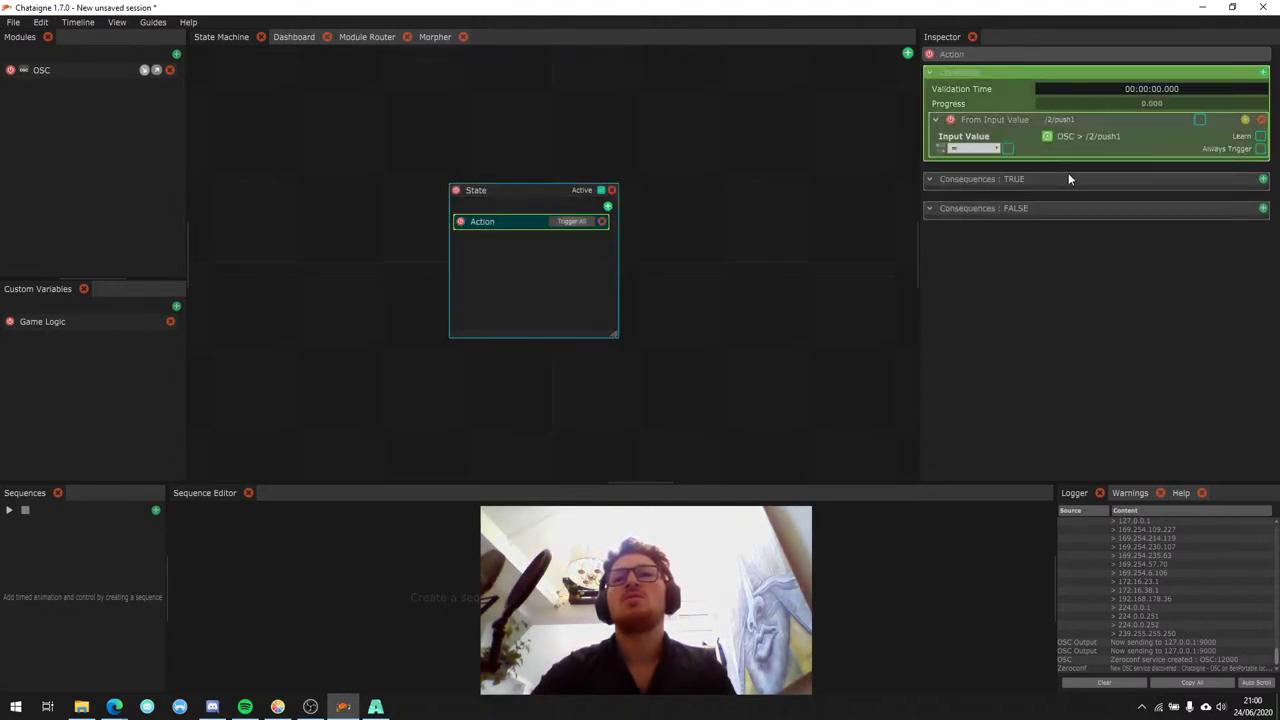
{"action": "left_click", "coordinate": [1008, 148]}
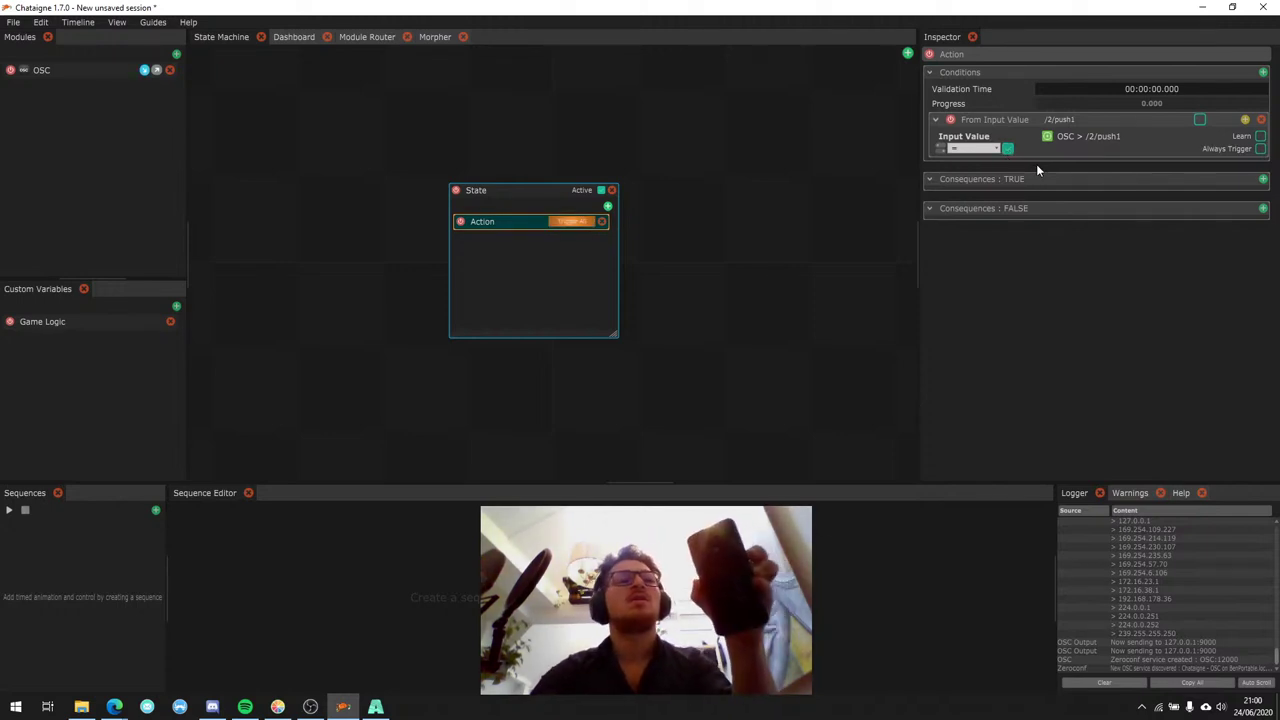
Add a TRUE consequence to the action that uses the Custom Variables Set Value command.
{"action": "left_click", "coordinate": [1263, 179]}
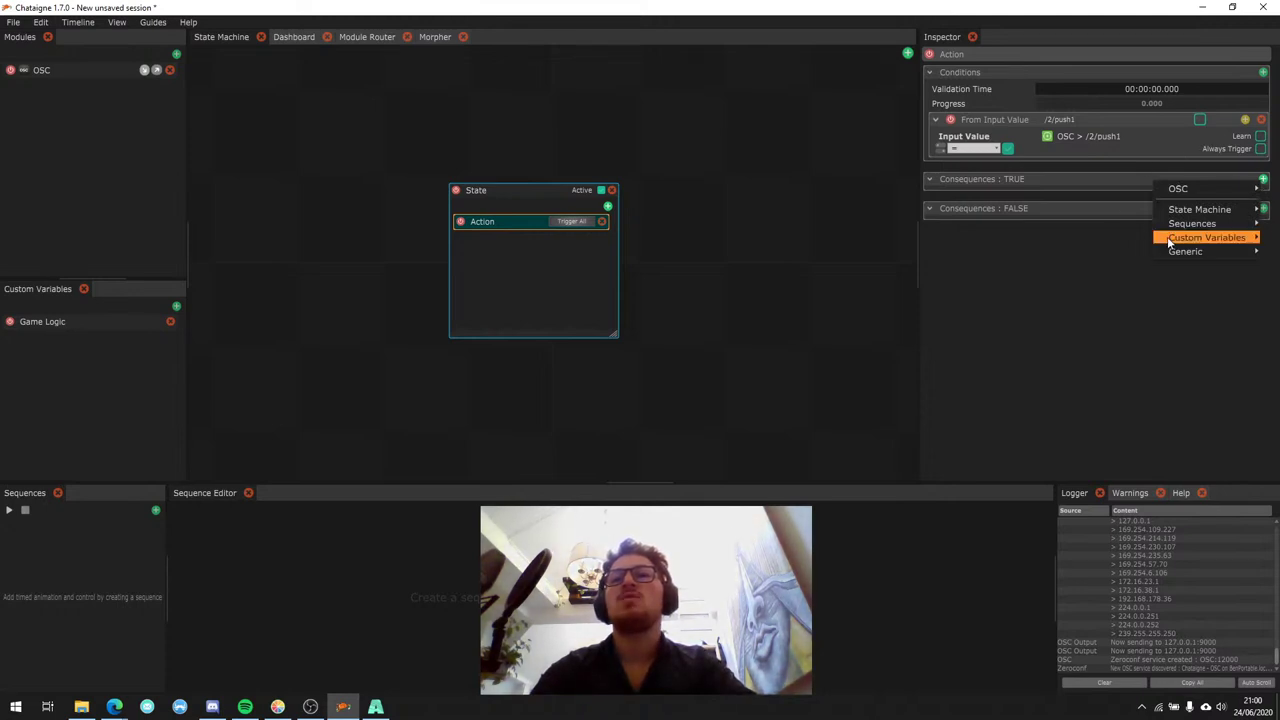
{"action": "mouse_move", "coordinate": [1164, 238]}
{"action": "left_click", "coordinate": [1094, 236]}
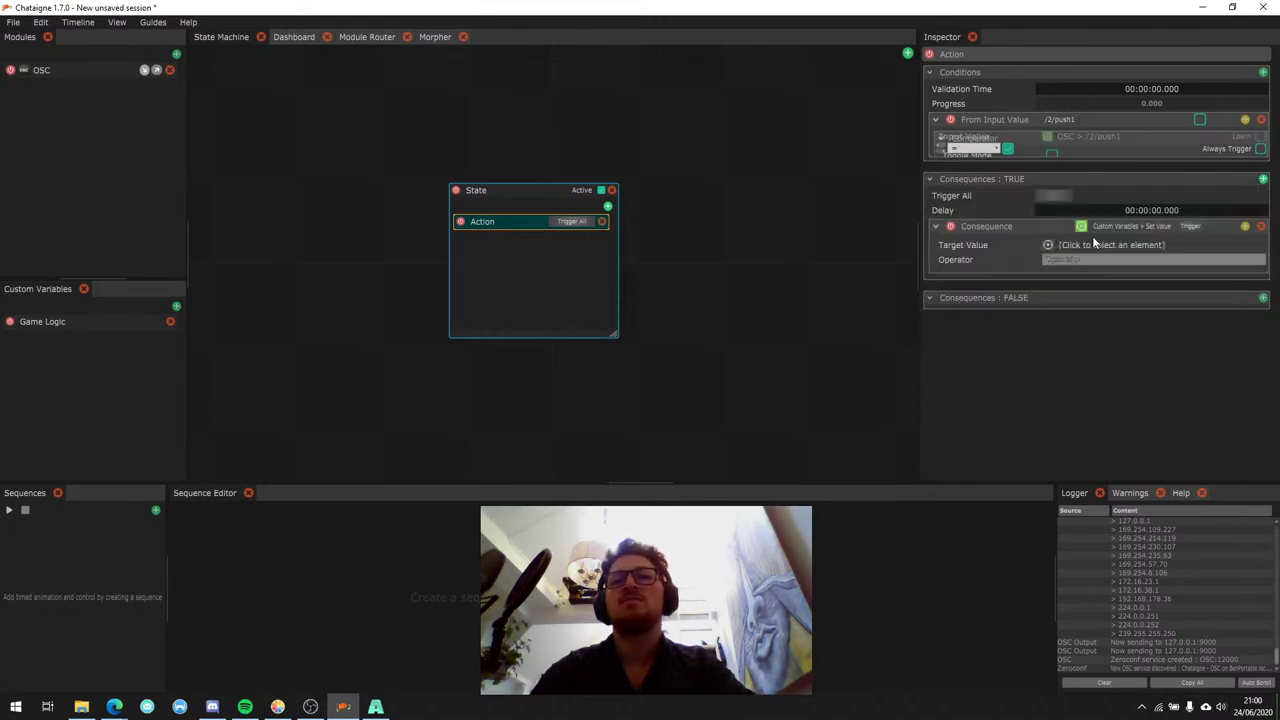
{"action": "left_click", "coordinate": [1066, 246]}
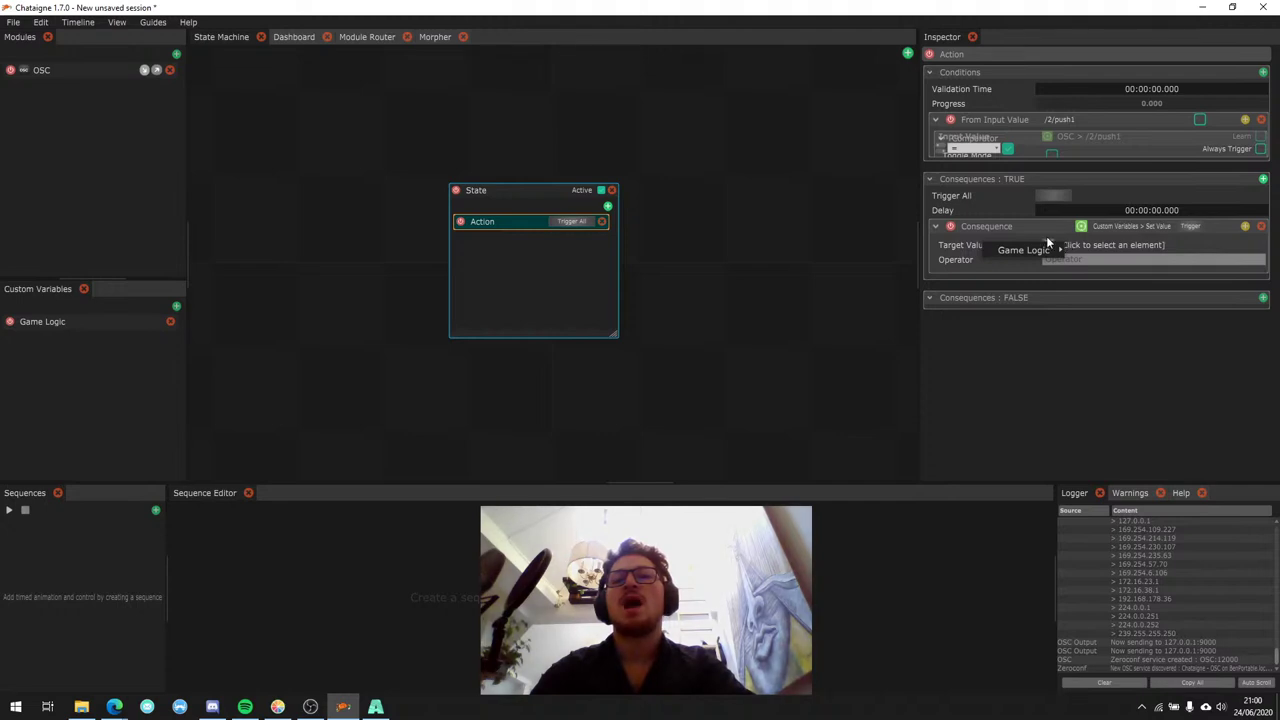
{"action": "mouse_move", "coordinate": [1023, 251]}
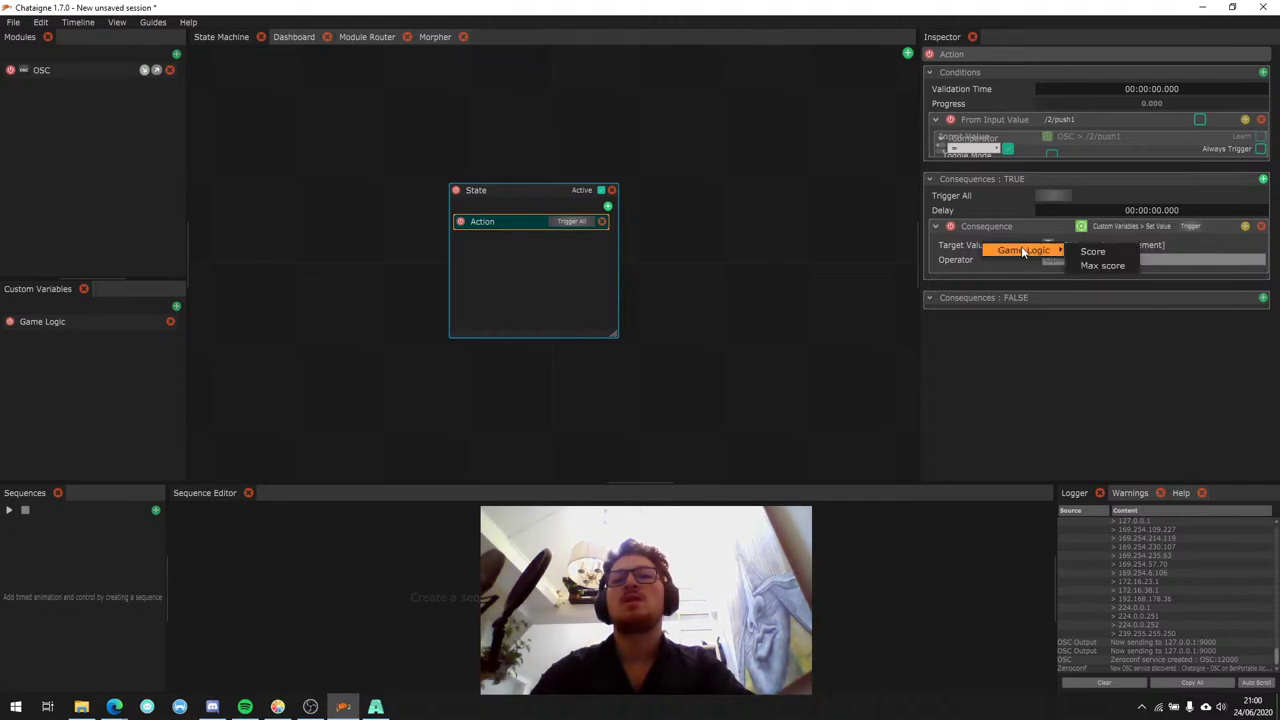
{"action": "left_click", "coordinate": [1262, 179]}
{"action": "left_click", "coordinate": [1262, 179]}
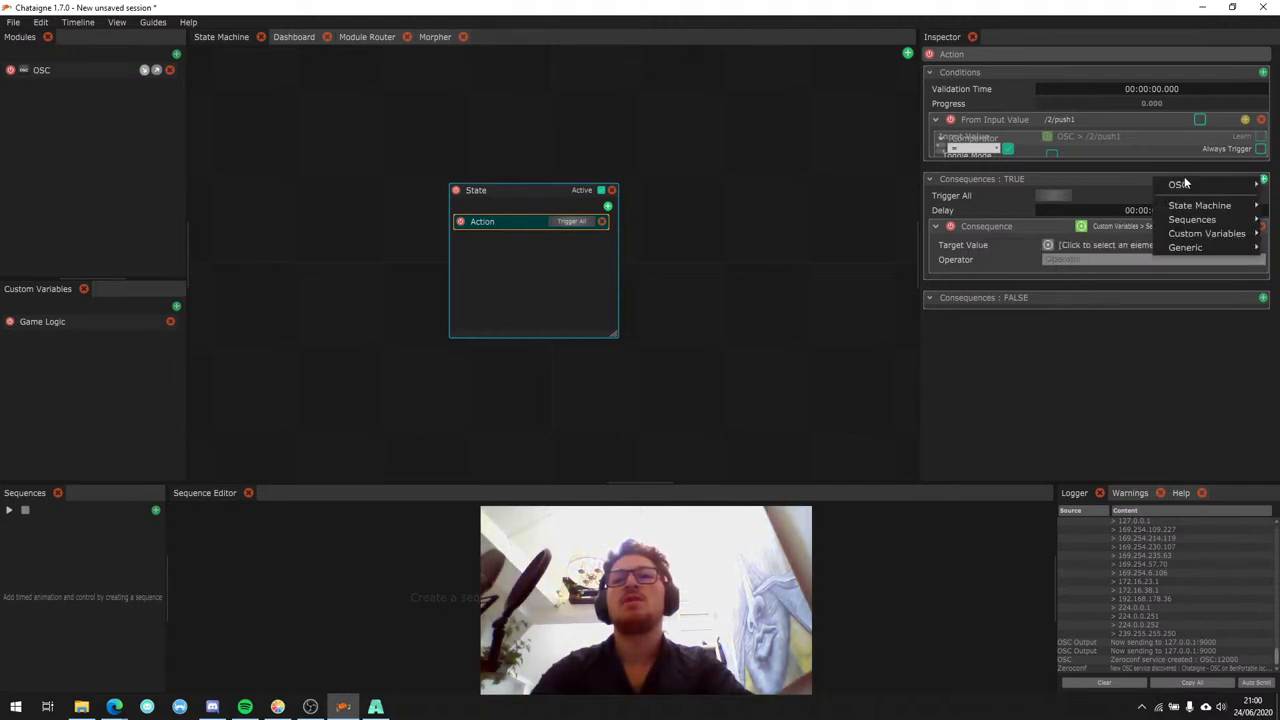
{"action": "left_click", "coordinate": [1115, 226]}
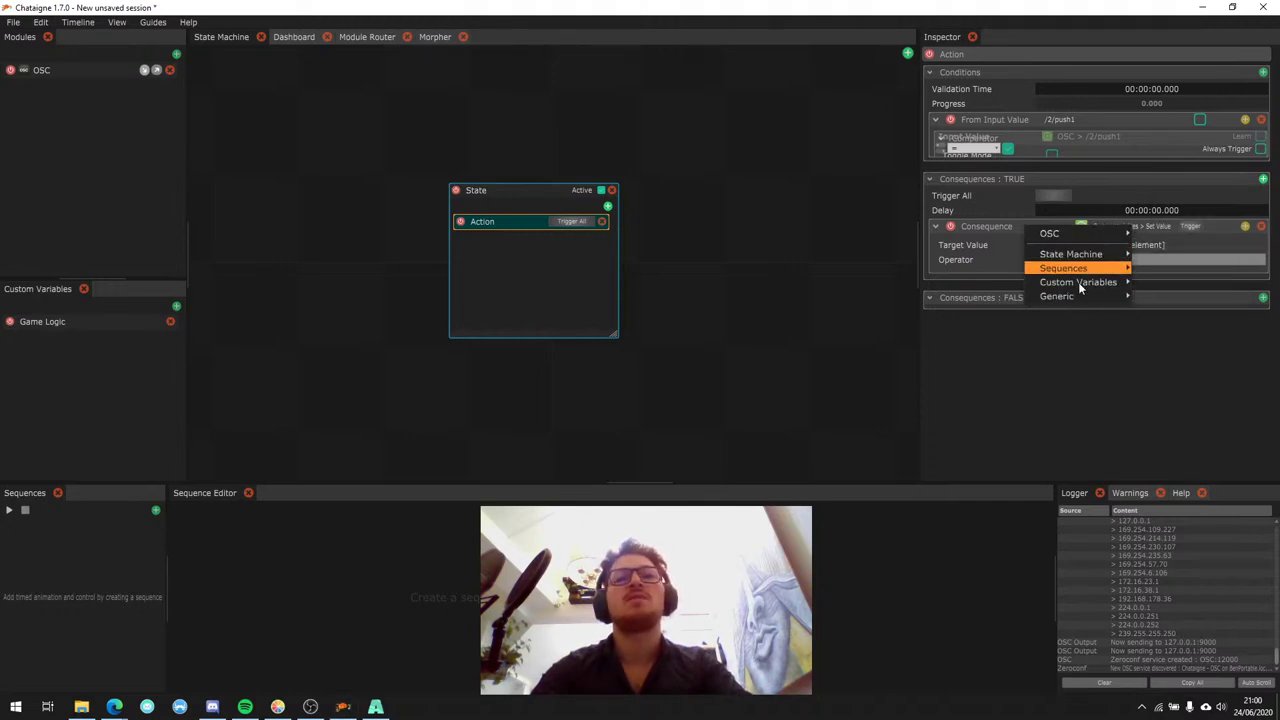
{"action": "mouse_move", "coordinate": [1078, 282]}
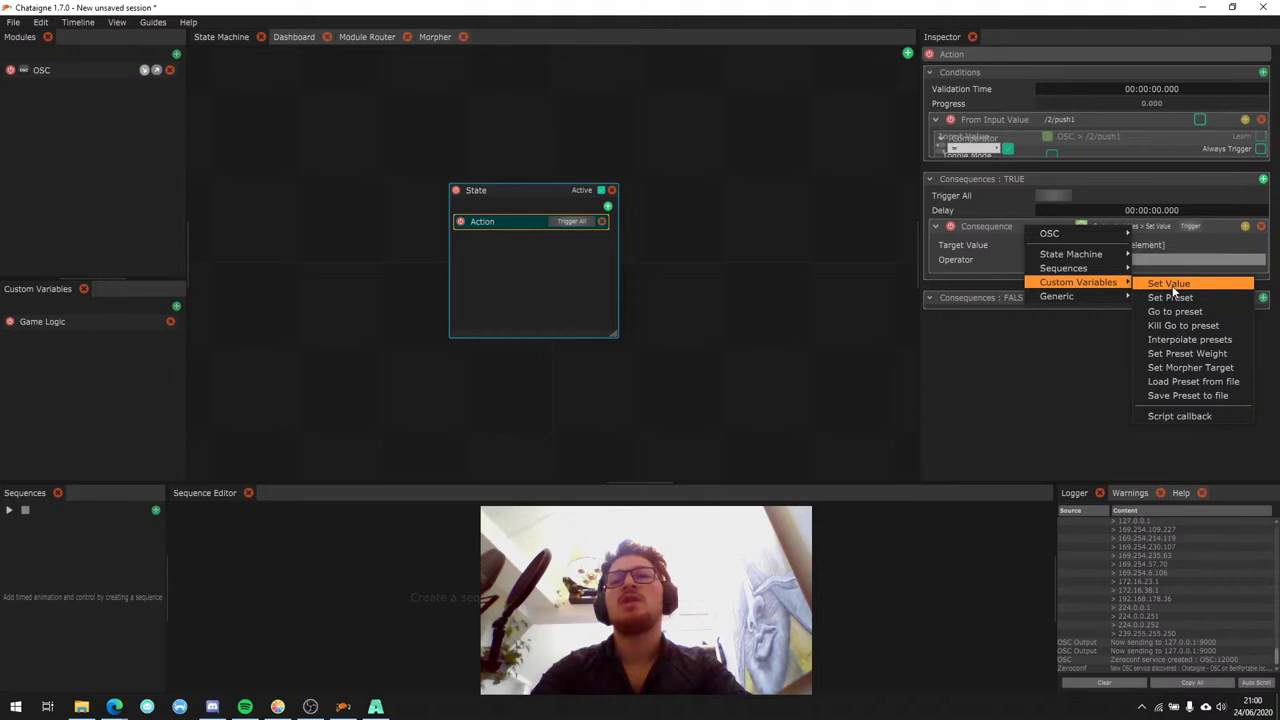
{"action": "left_click", "coordinate": [1168, 283]}
Make the consequence target Game Logic's Score with the Add operator and a value of 1, and inspect the Game Logic variables.
{"action": "left_click", "coordinate": [1090, 246]}
{"action": "mouse_move", "coordinate": [1116, 255]}
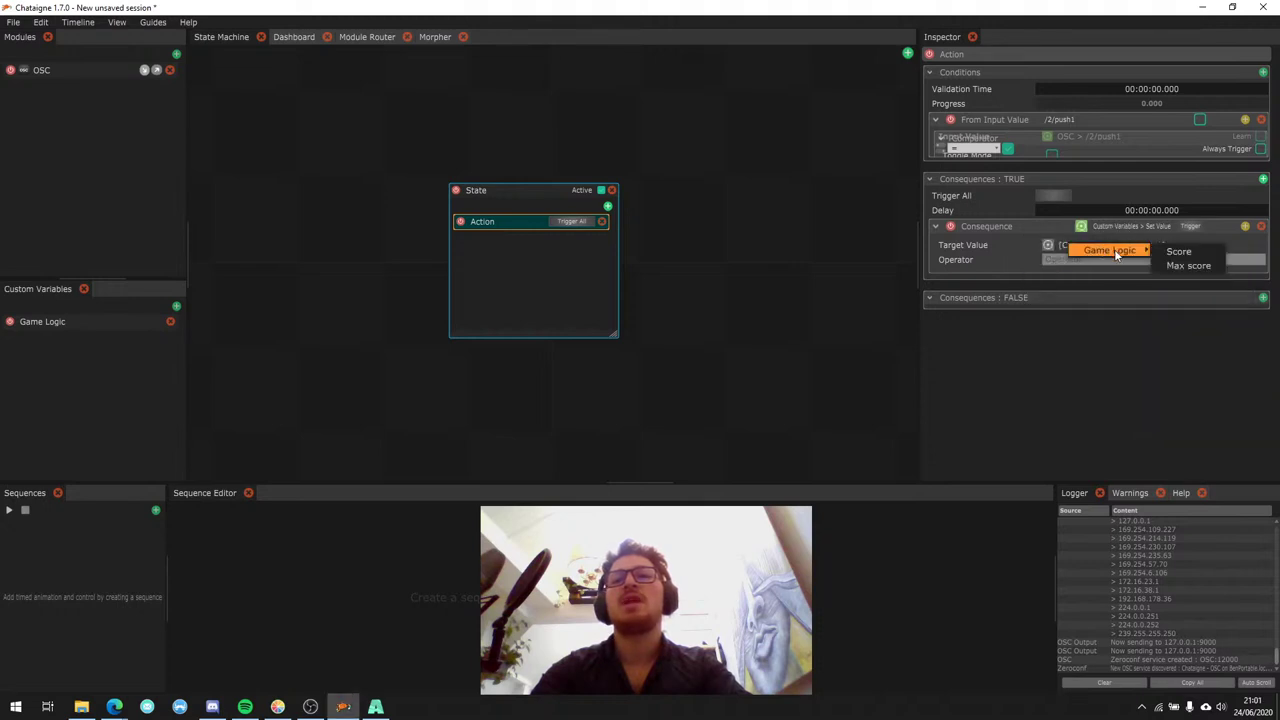
{"action": "left_click", "coordinate": [1179, 252]}
{"action": "left_click", "coordinate": [1060, 260]}
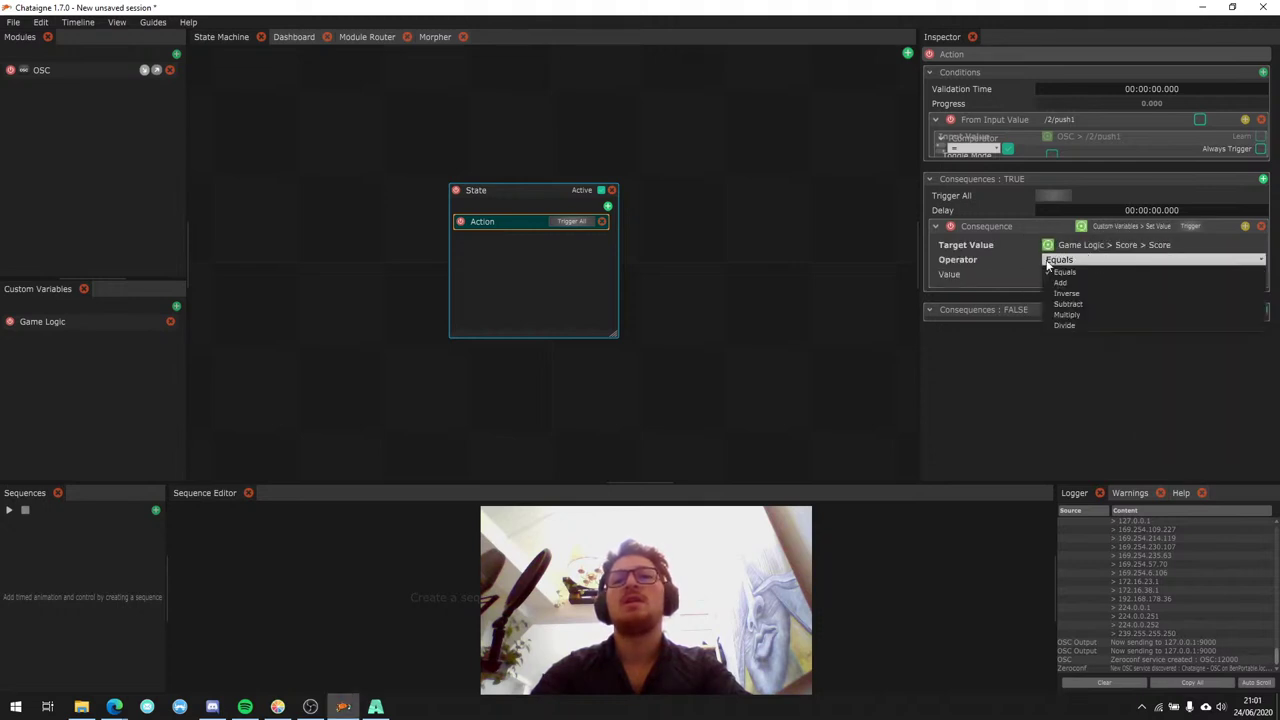
{"action": "left_click", "coordinate": [1060, 283]}
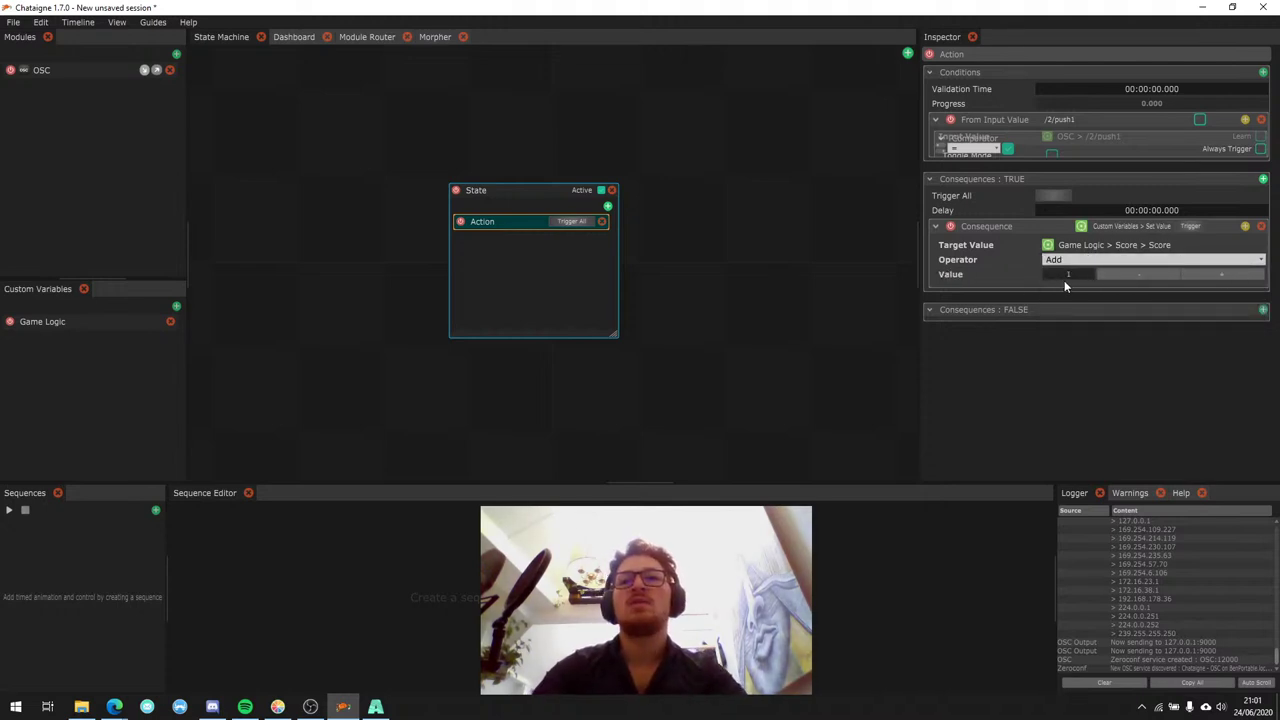
{"action": "left_click", "coordinate": [108, 326]}
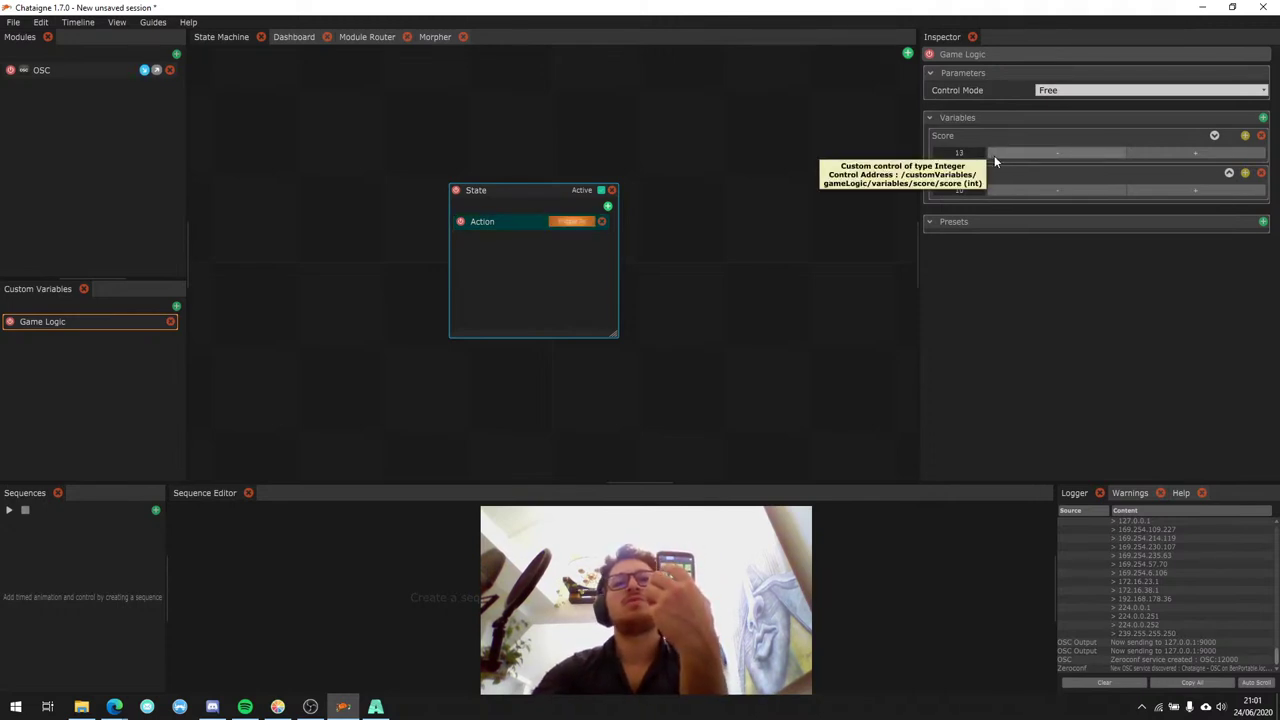
Rename the action as Push = score+.
{"action": "left_click", "coordinate": [520, 216]}
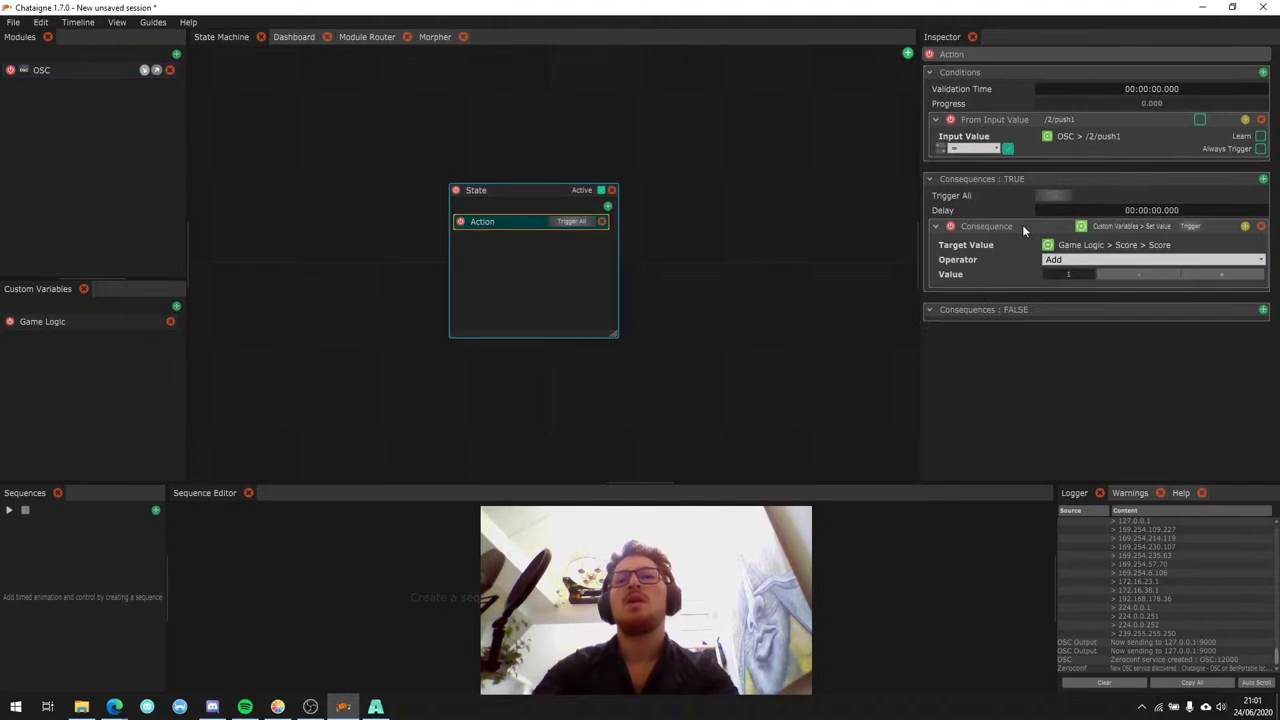
{"action": "double_click", "coordinate": [481, 221]}
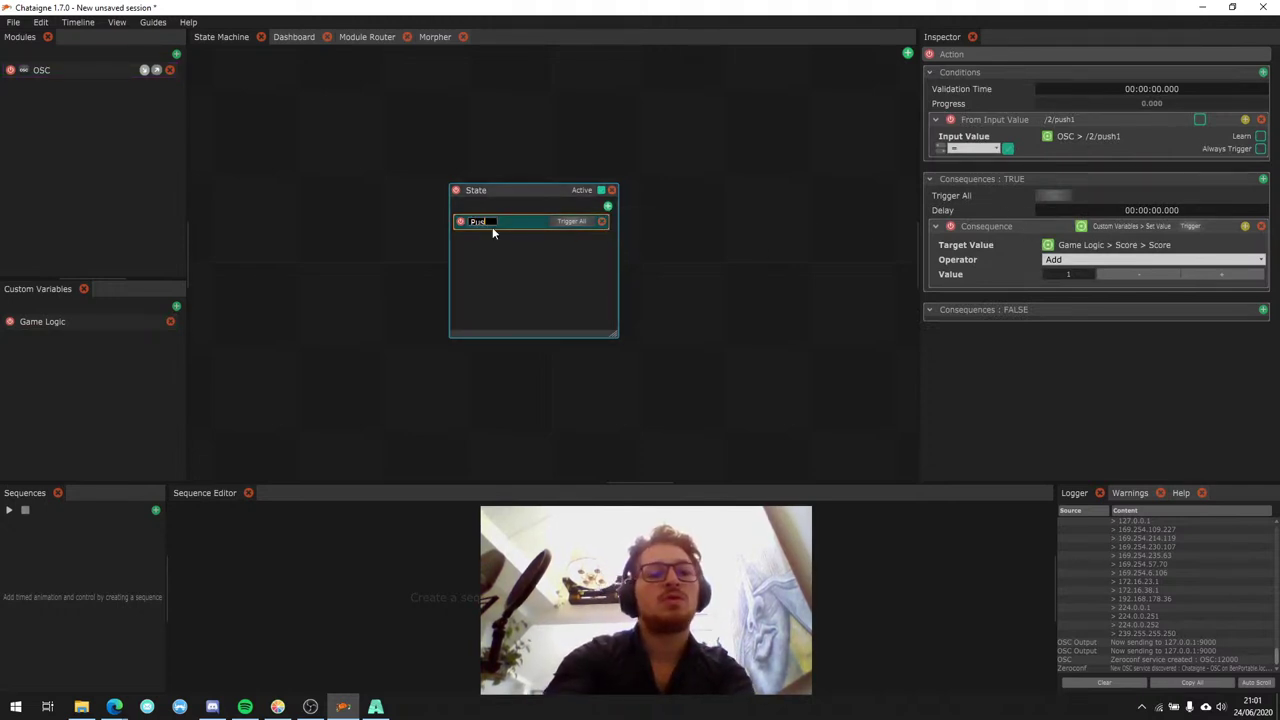
{"action": "type", "text": "Push = score+"}
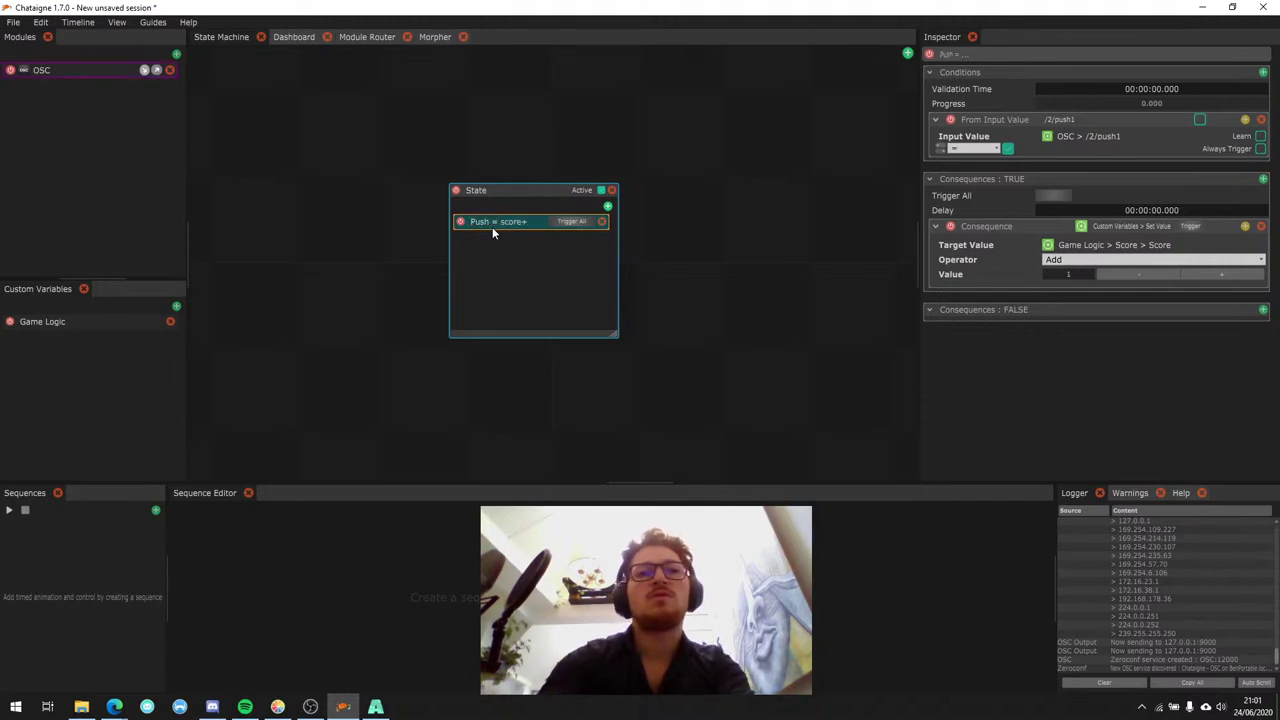
{"action": "key", "text": "Return"}
Add a second action to the state and browse the Game Logic variables for its condition's input value.
{"action": "left_click", "coordinate": [608, 207]}
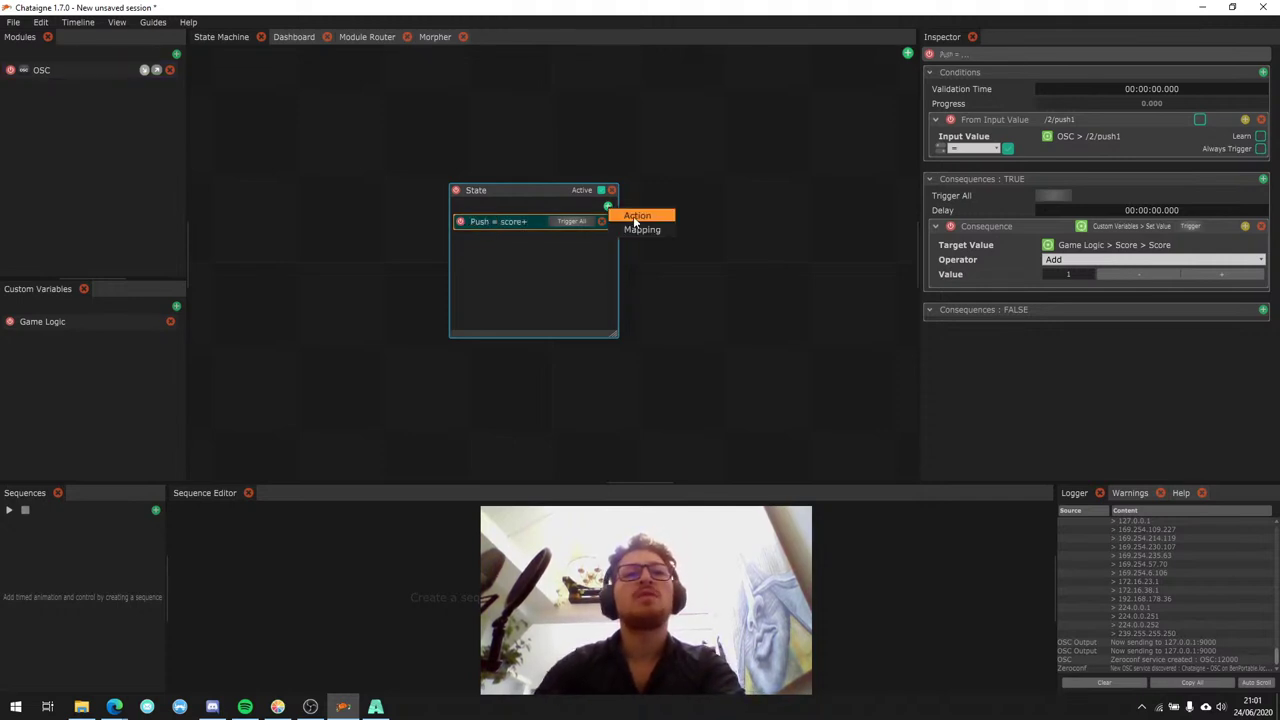
{"action": "left_click", "coordinate": [648, 216]}
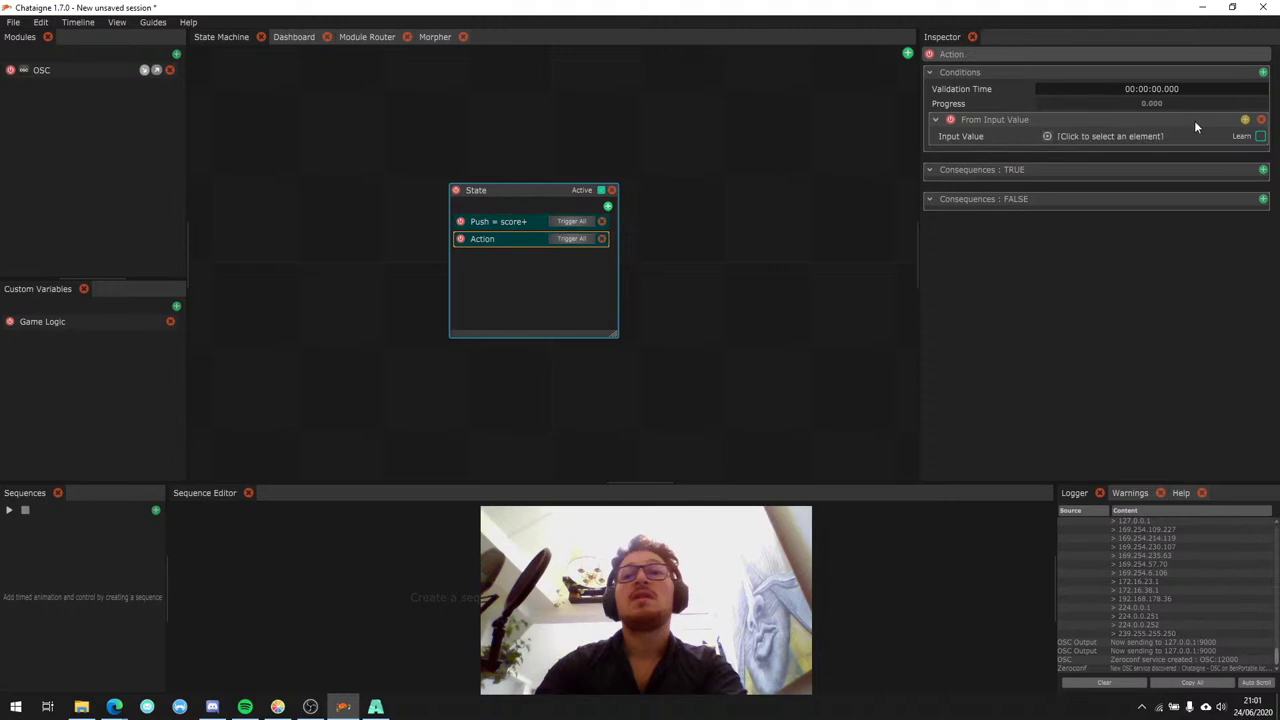
{"action": "left_click", "coordinate": [1110, 136]}
{"action": "mouse_move", "coordinate": [1104, 195]}
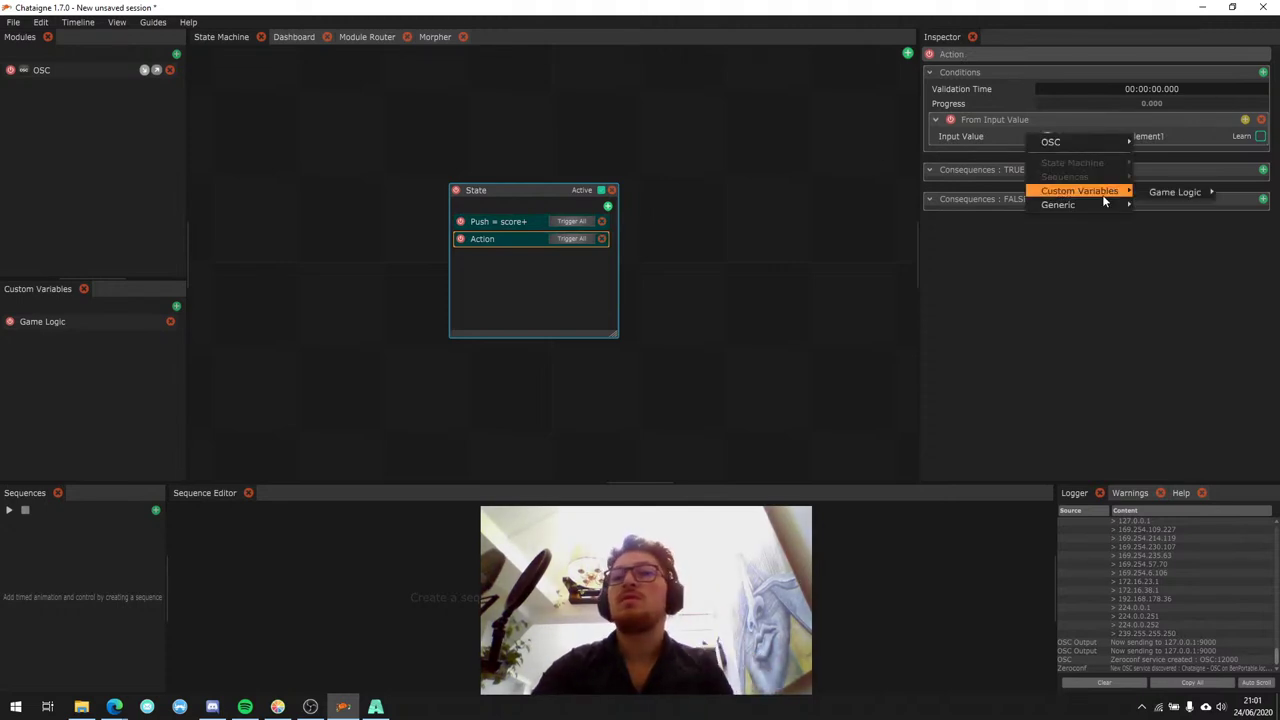
{"action": "mouse_move", "coordinate": [1148, 196]}
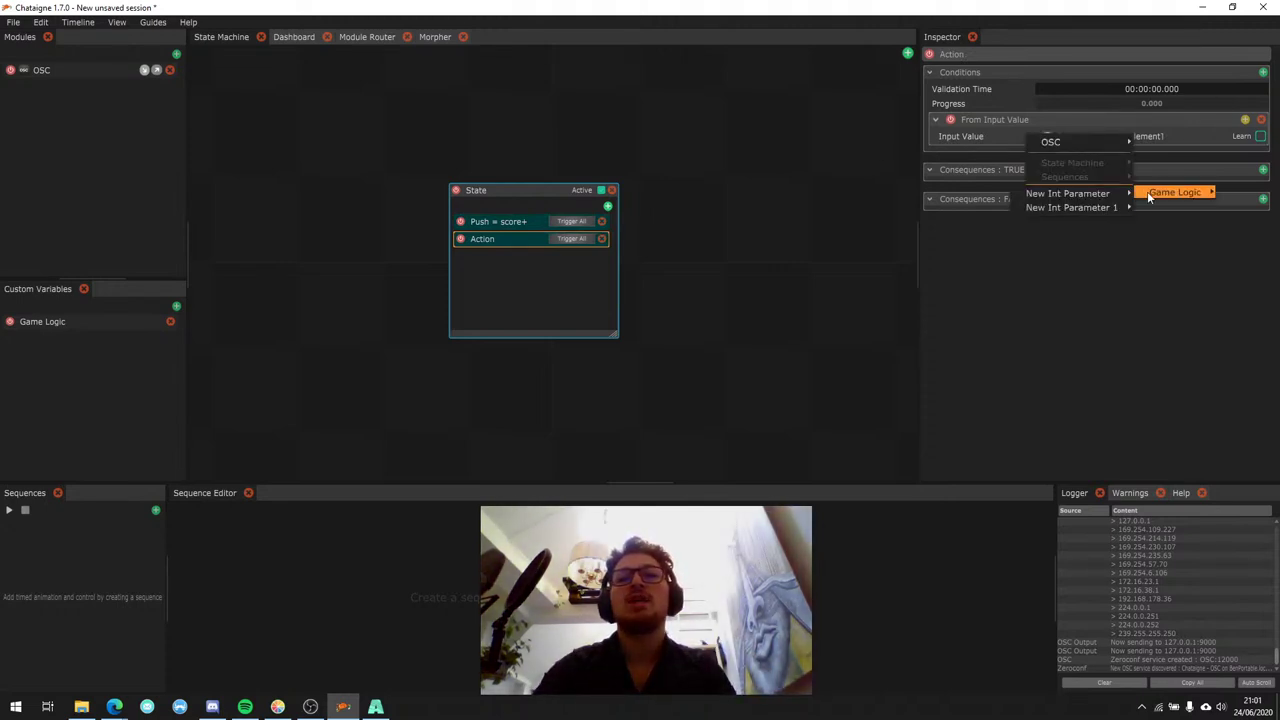
Set the second action's condition to check that Game Logic's Score equals 10.
{"action": "left_click", "coordinate": [113, 323]}
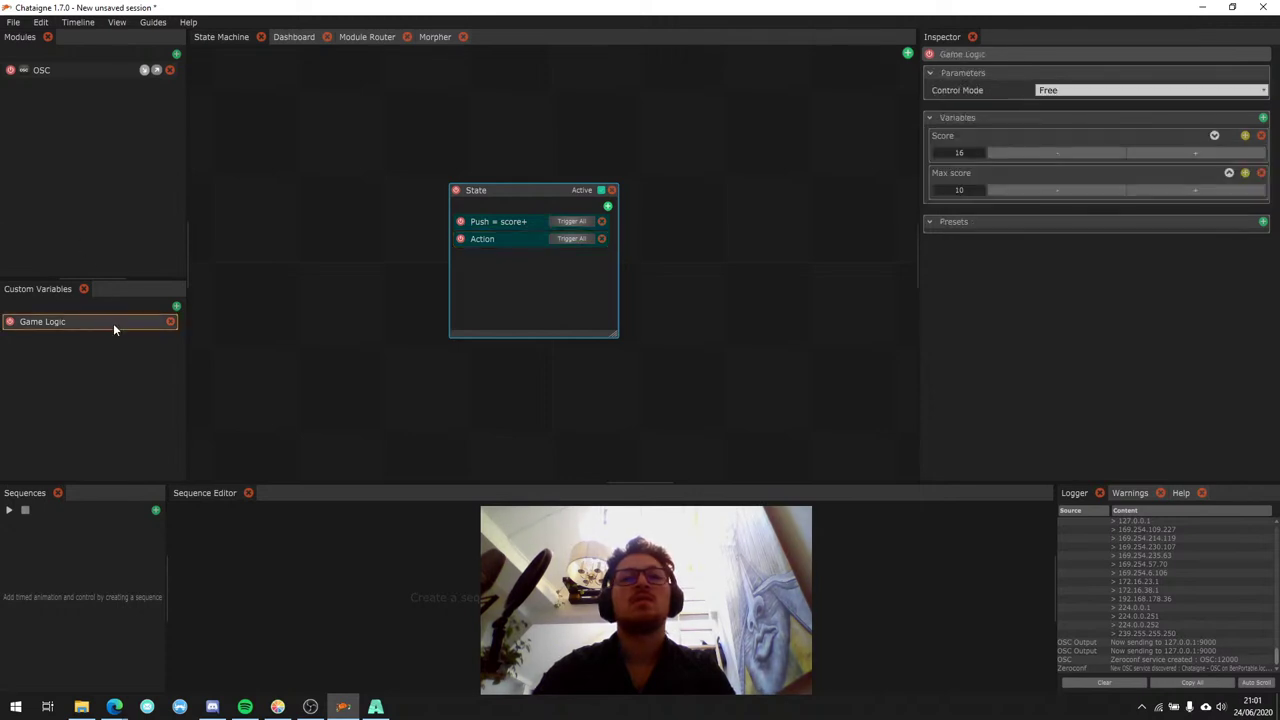
{"action": "left_click", "coordinate": [520, 238]}
{"action": "left_click", "coordinate": [1080, 138]}
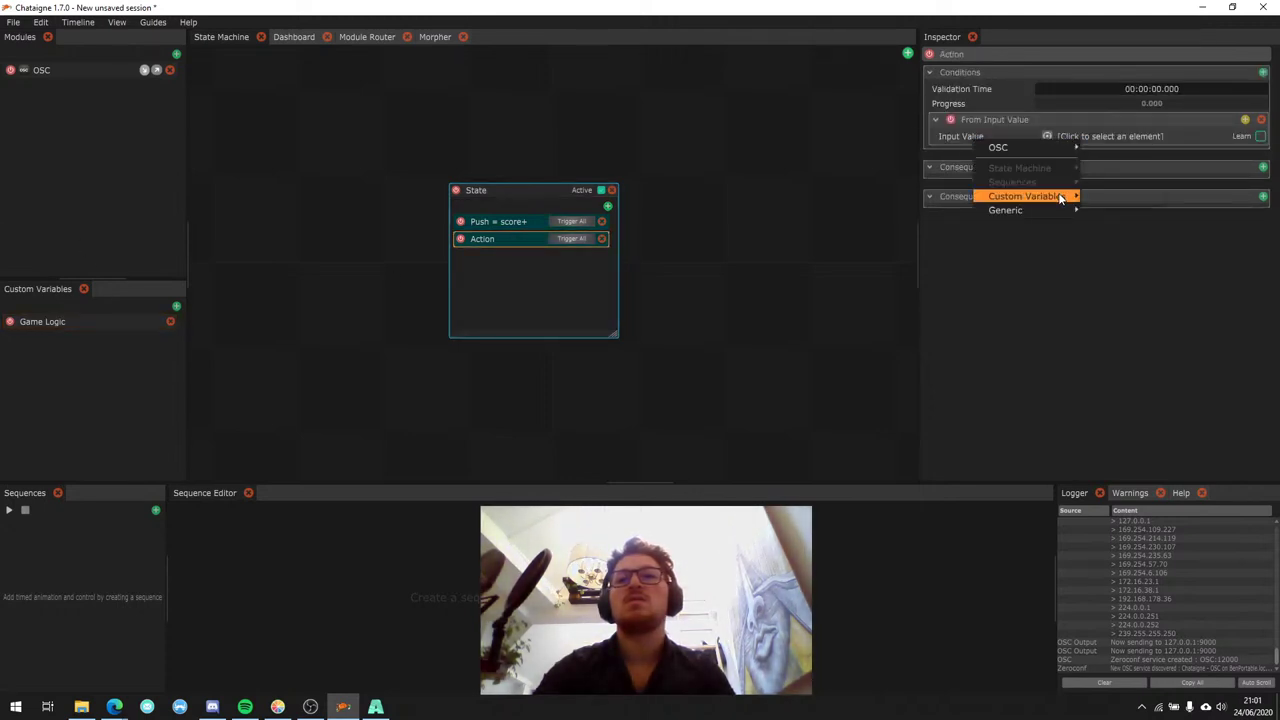
{"action": "mouse_move", "coordinate": [1061, 197]}
{"action": "mouse_move", "coordinate": [1122, 197]}
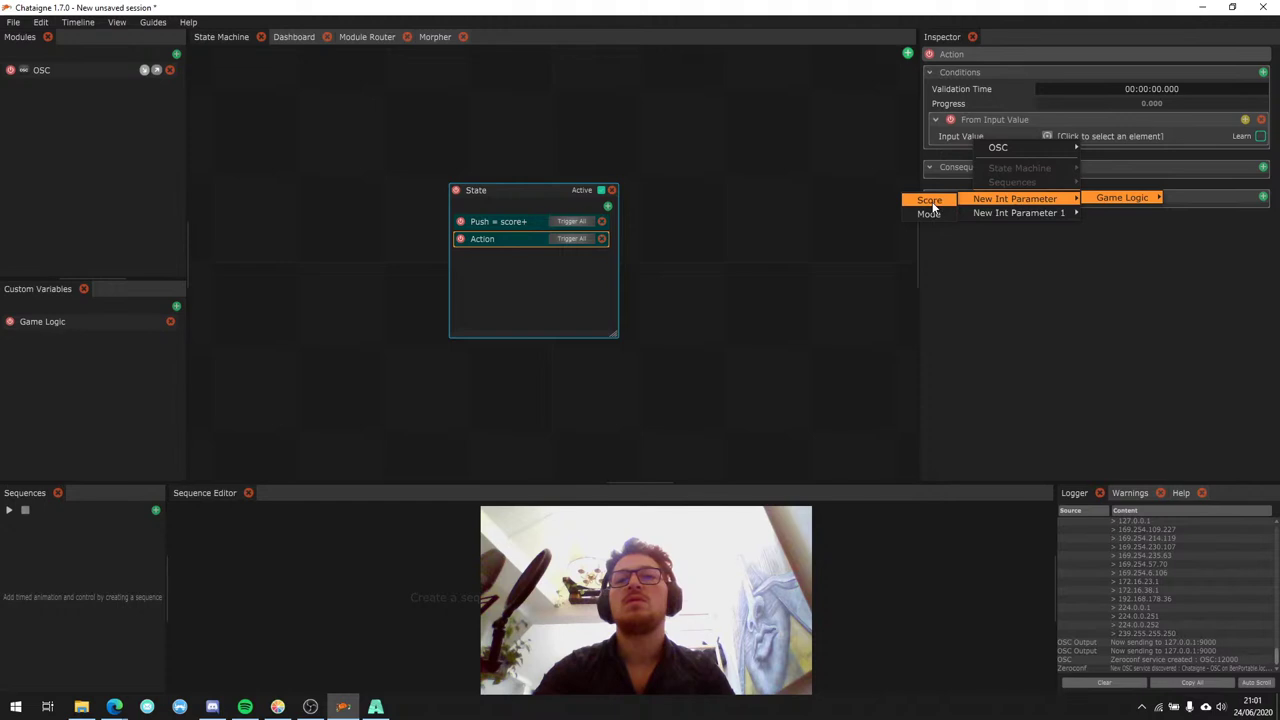
{"action": "mouse_move", "coordinate": [1010, 216]}
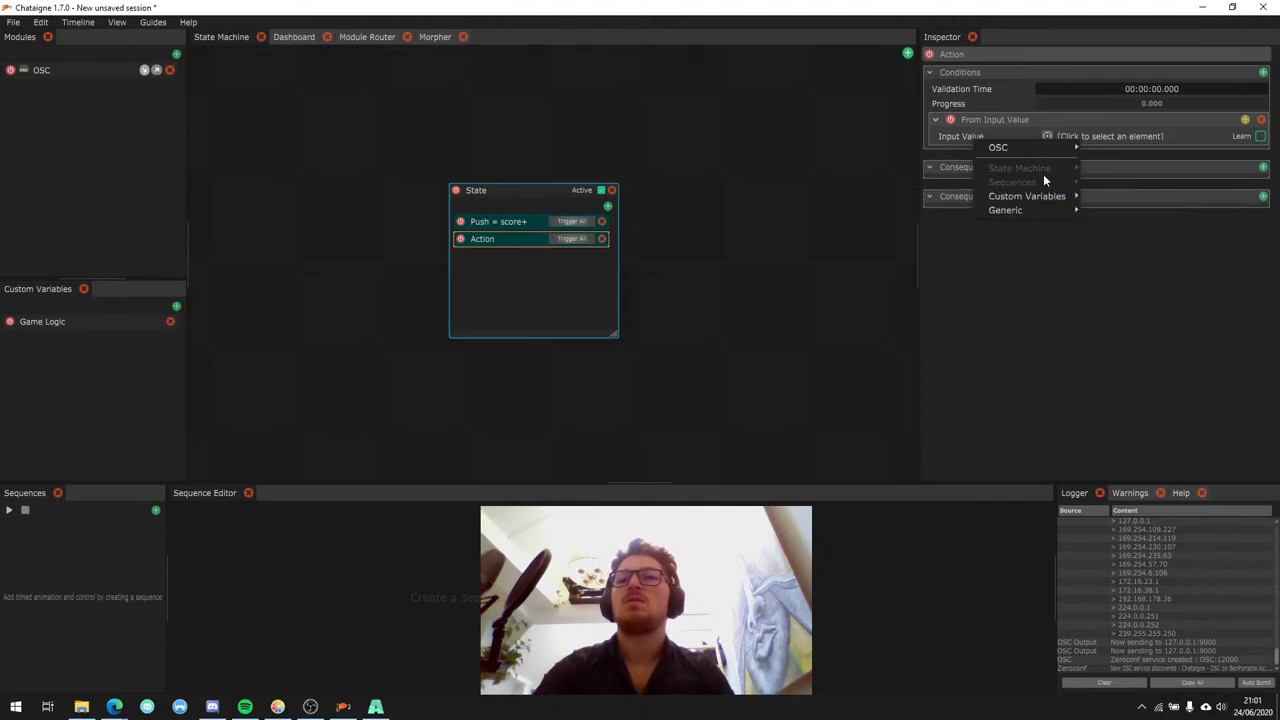
{"action": "left_click", "coordinate": [941, 202]}
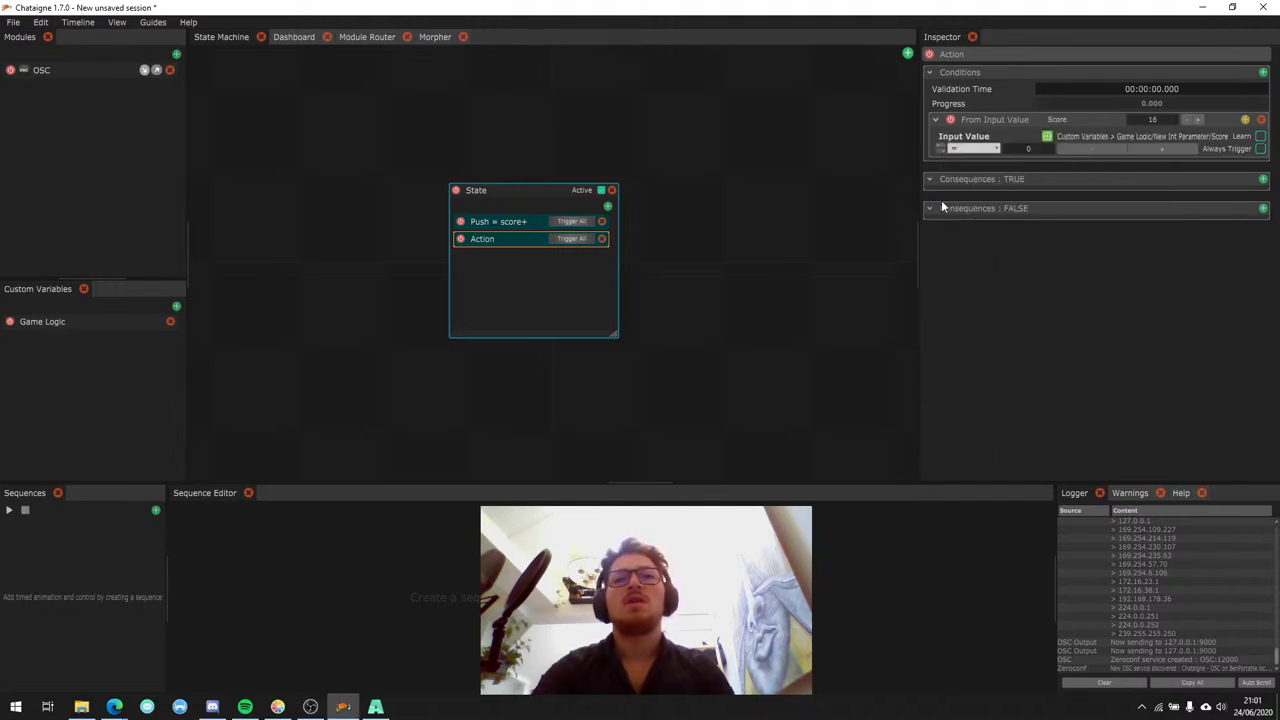
{"action": "type", "text": "10"}
{"action": "key", "text": "Return"}
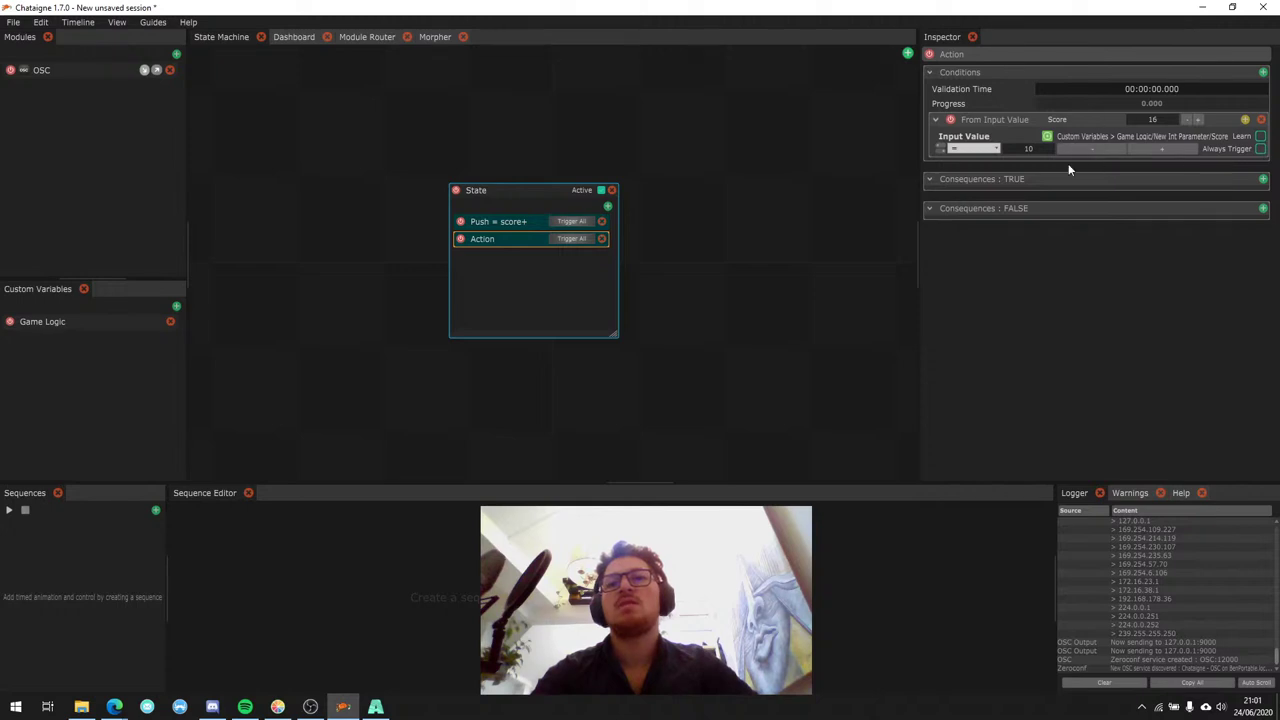
Add a generic Log a message command as the second action's TRUE consequence, with the message YOU WIN !
{"action": "left_click", "coordinate": [1263, 180]}
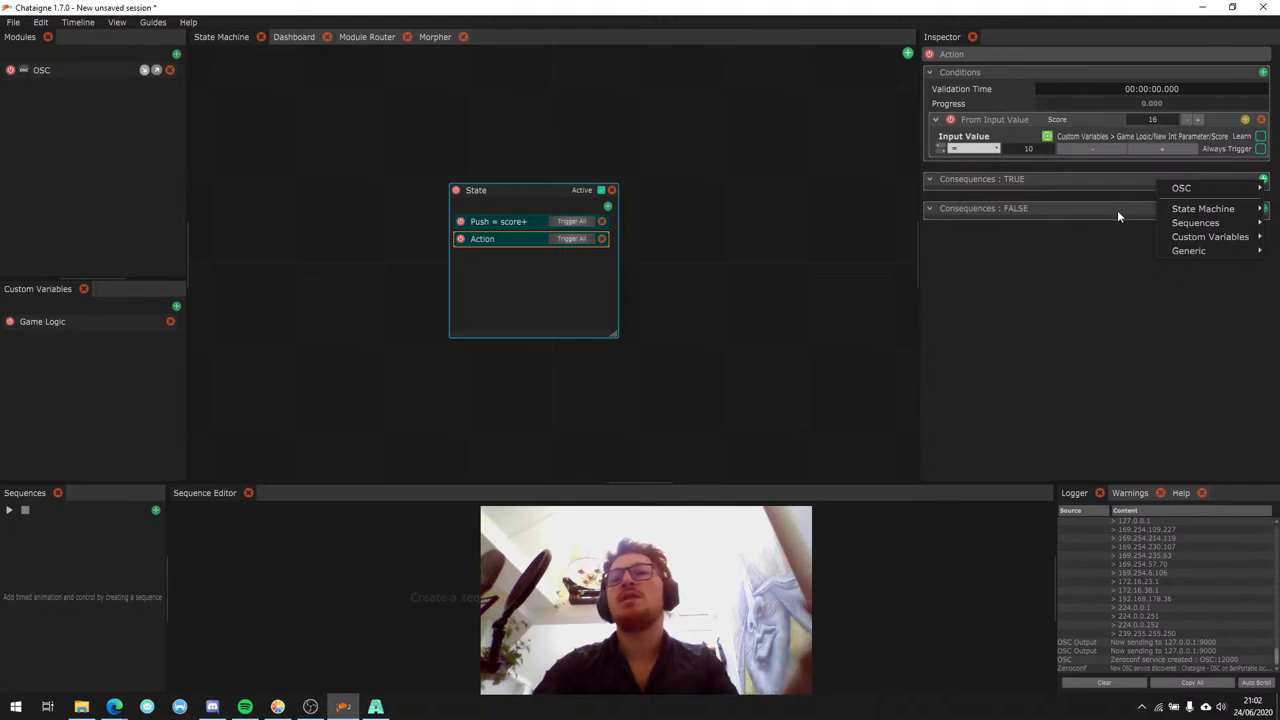
{"action": "mouse_move", "coordinate": [1188, 255]}
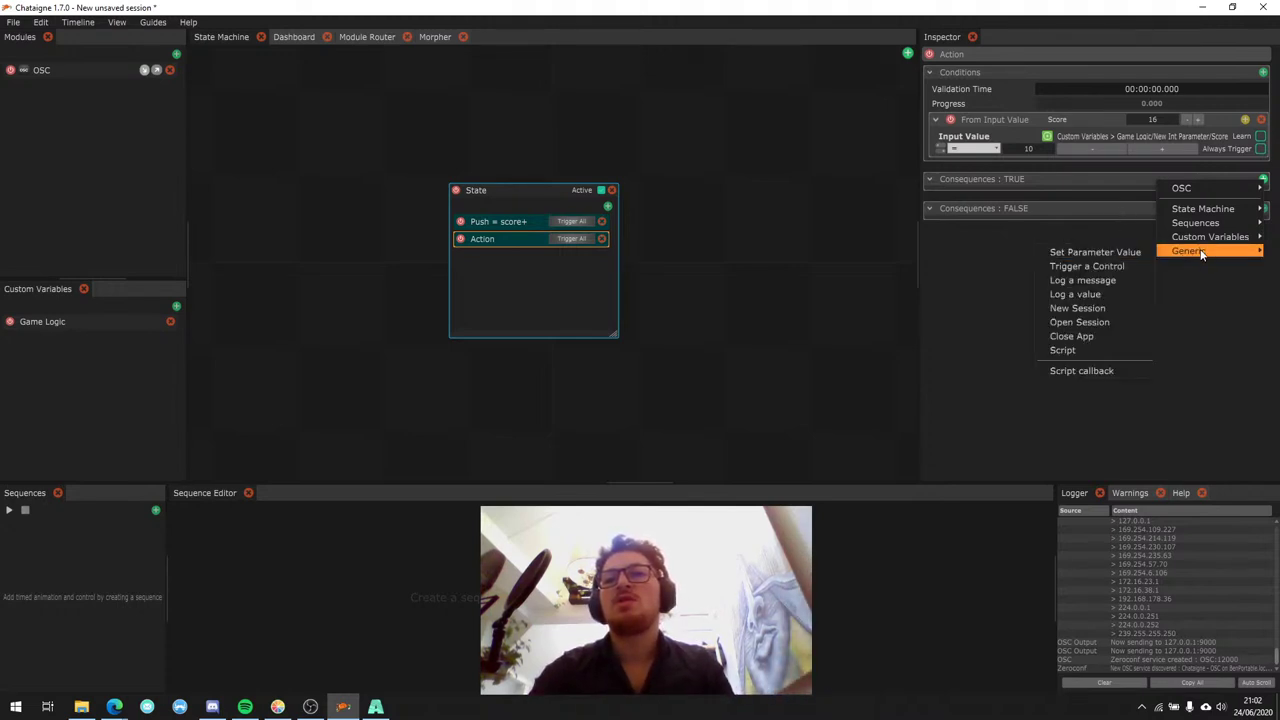
{"action": "left_click", "coordinate": [1100, 281]}
{"action": "left_click", "coordinate": [1112, 258]}
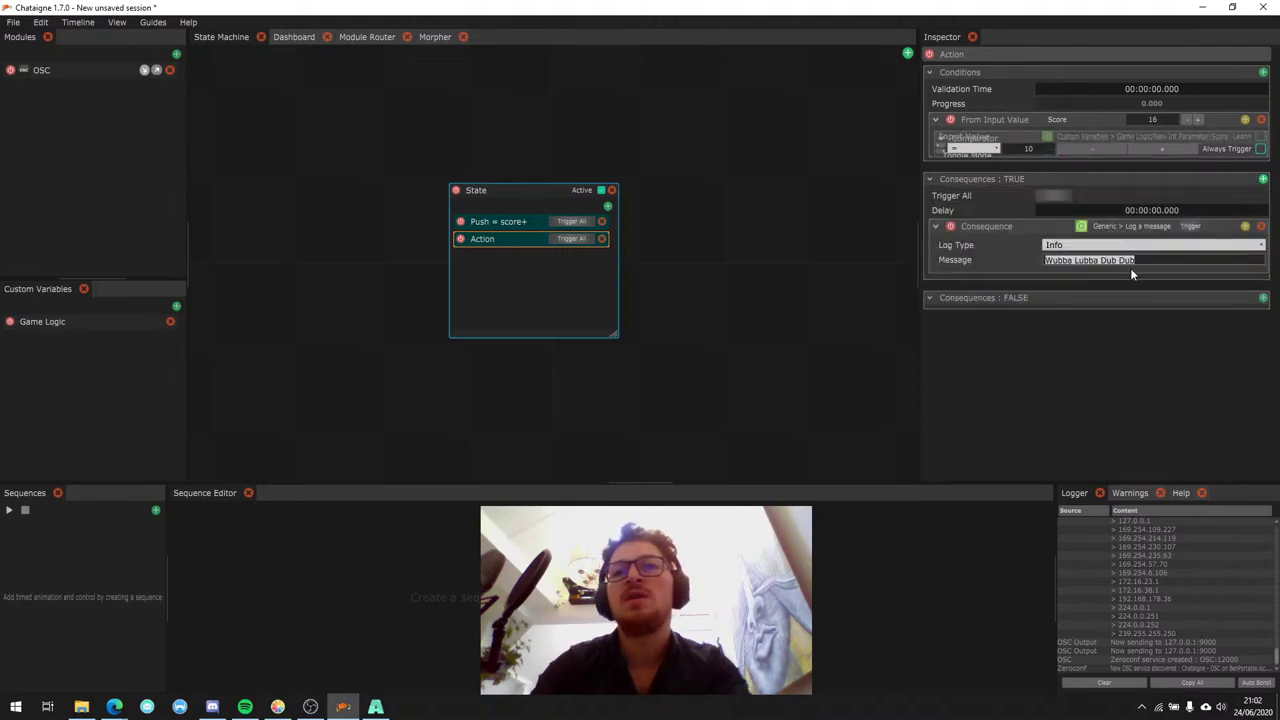
{"action": "type", "text": "YOU WIN"}
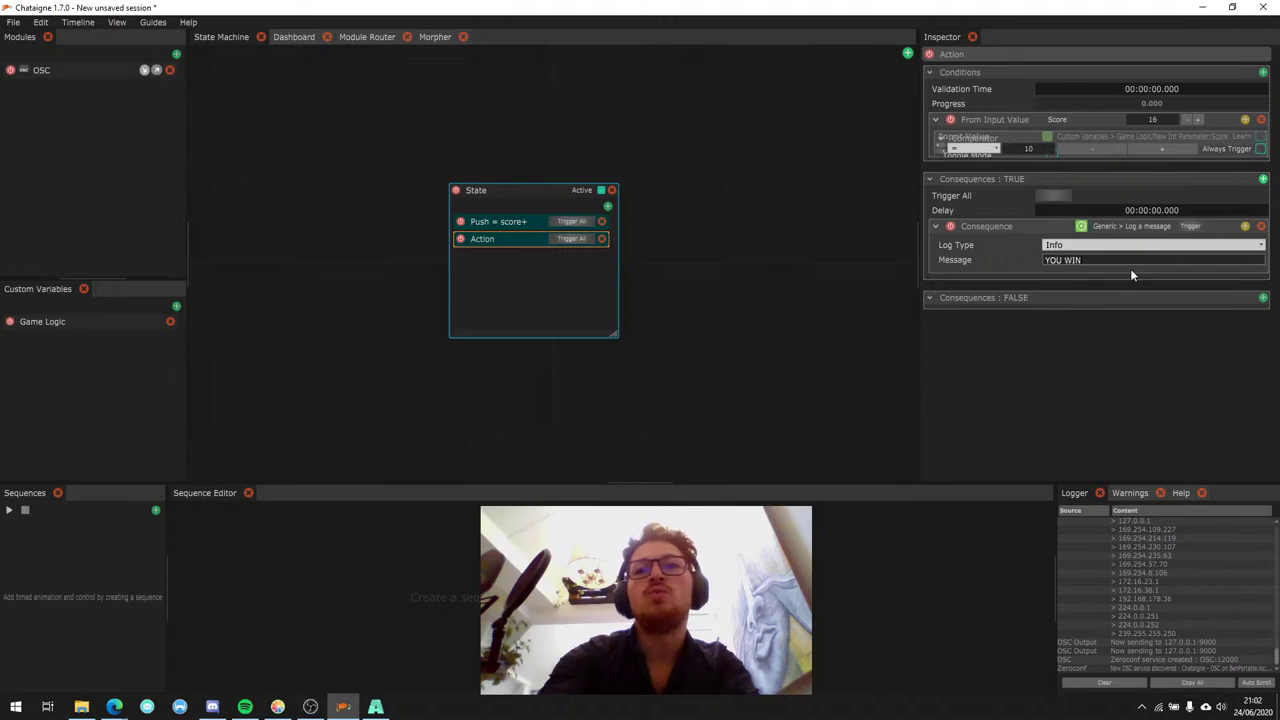
{"action": "type", "text": " !"}
{"action": "key", "text": "Return"}
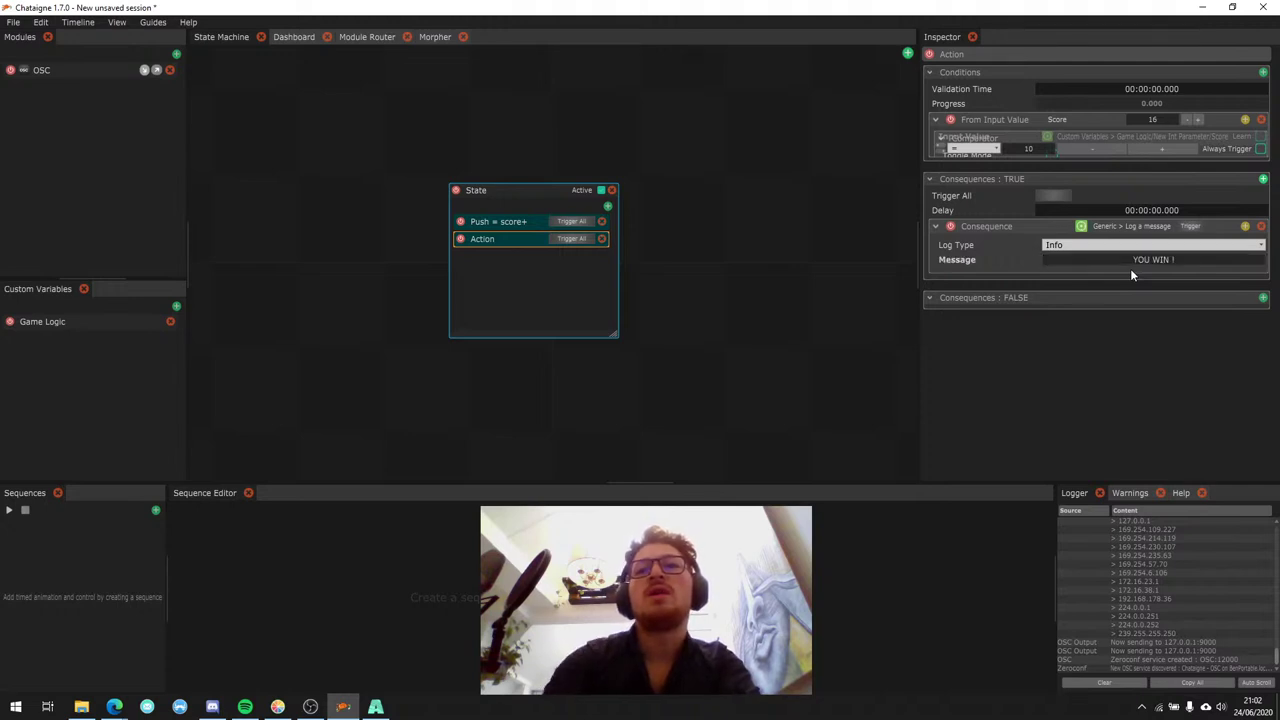
Trigger the log message consequence five times to test its output in the Logger.
{"action": "left_click", "coordinate": [1191, 228]}
{"action": "left_click", "coordinate": [1191, 228]}
{"action": "left_click", "coordinate": [1191, 228]}
{"action": "left_click", "coordinate": [1191, 228]}
{"action": "left_click", "coordinate": [1191, 228]}
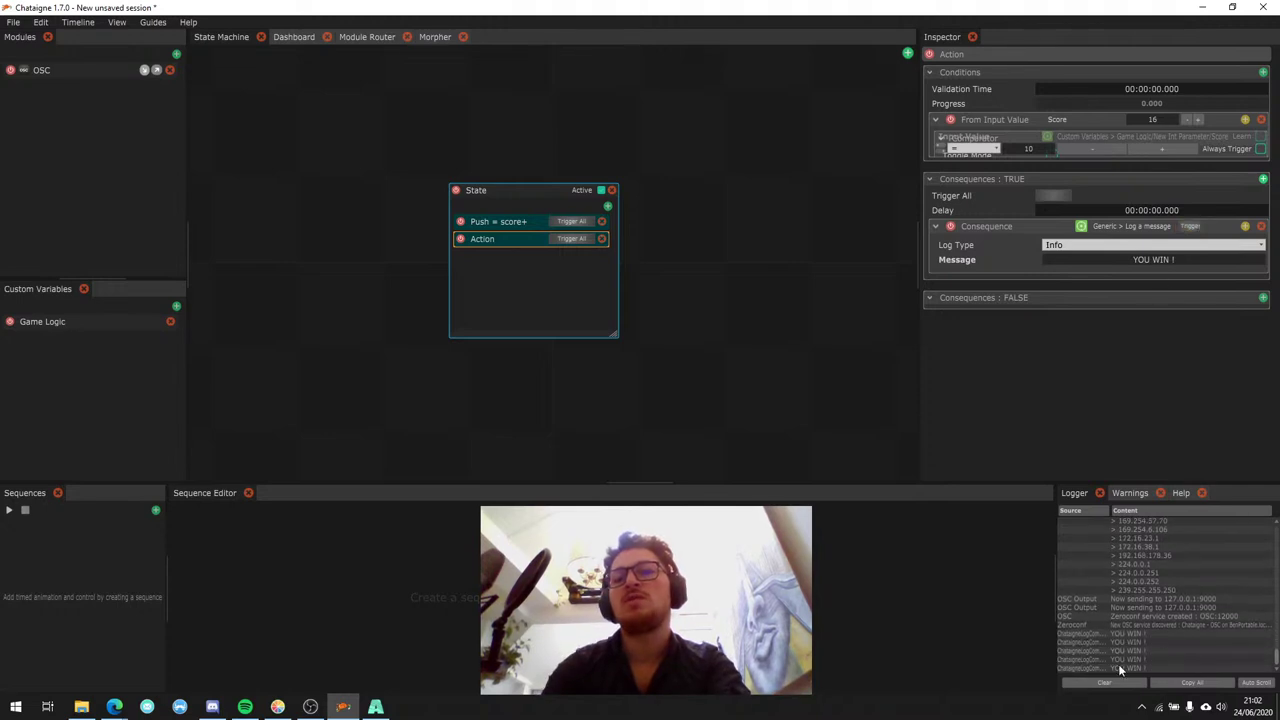
Widen the Logger panel and its Source column to make the entries readable, and clear all logged messages.
{"action": "left_click_drag", "start_coordinate": [1052, 584], "coordinate": [960, 585]}
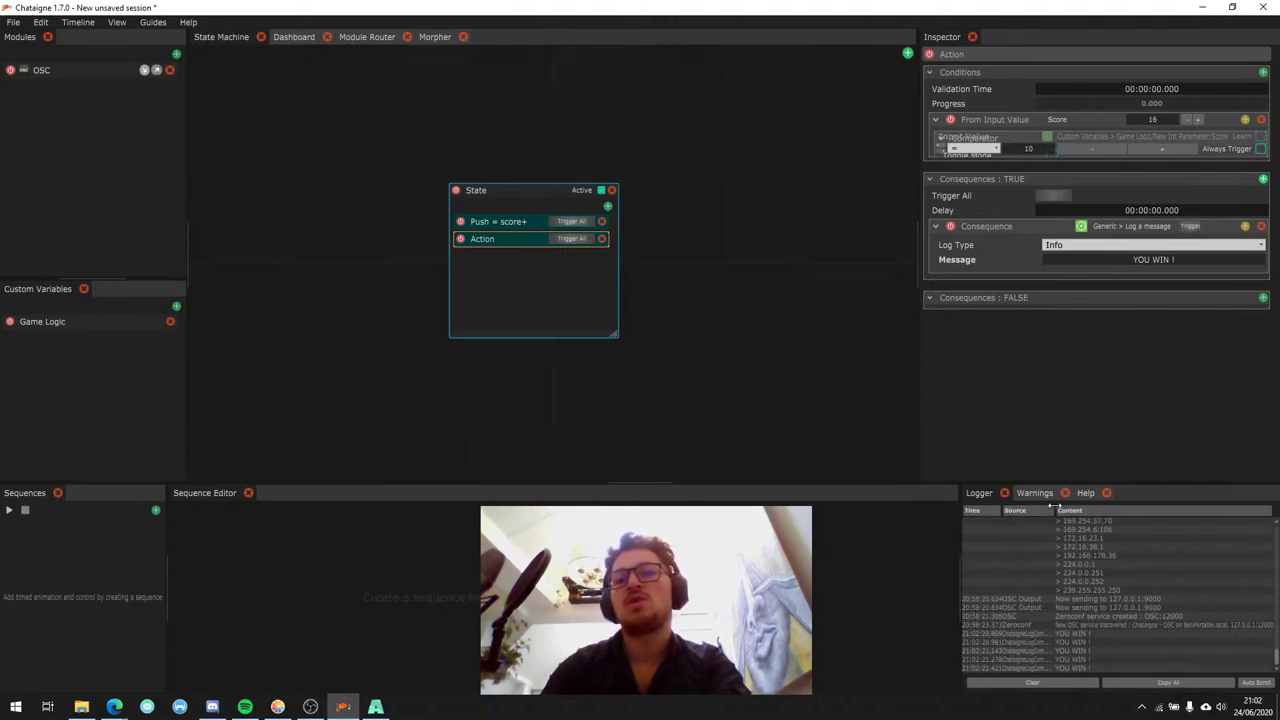
{"action": "scroll", "coordinate": [1077, 546], "scroll_direction": "up", "scroll_amount": 3}
{"action": "scroll", "coordinate": [1090, 601], "scroll_direction": "down", "scroll_amount": 5}
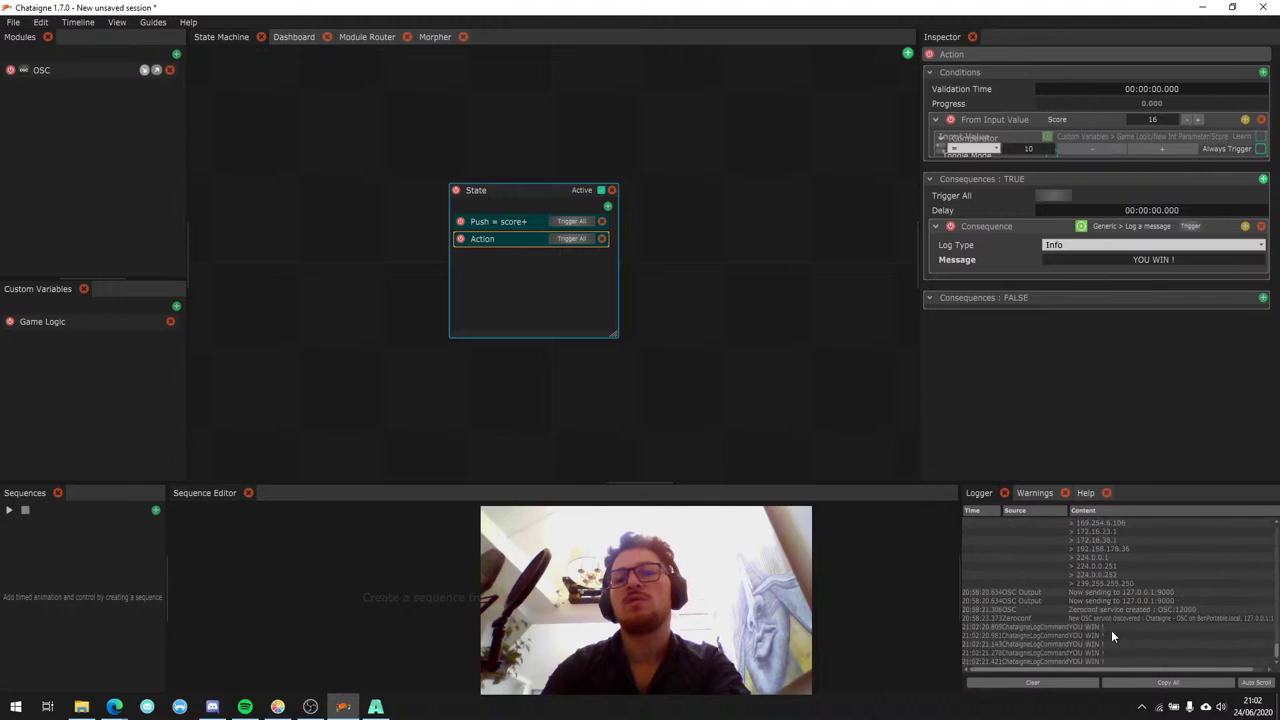
{"action": "left_click", "coordinate": [1065, 683]}
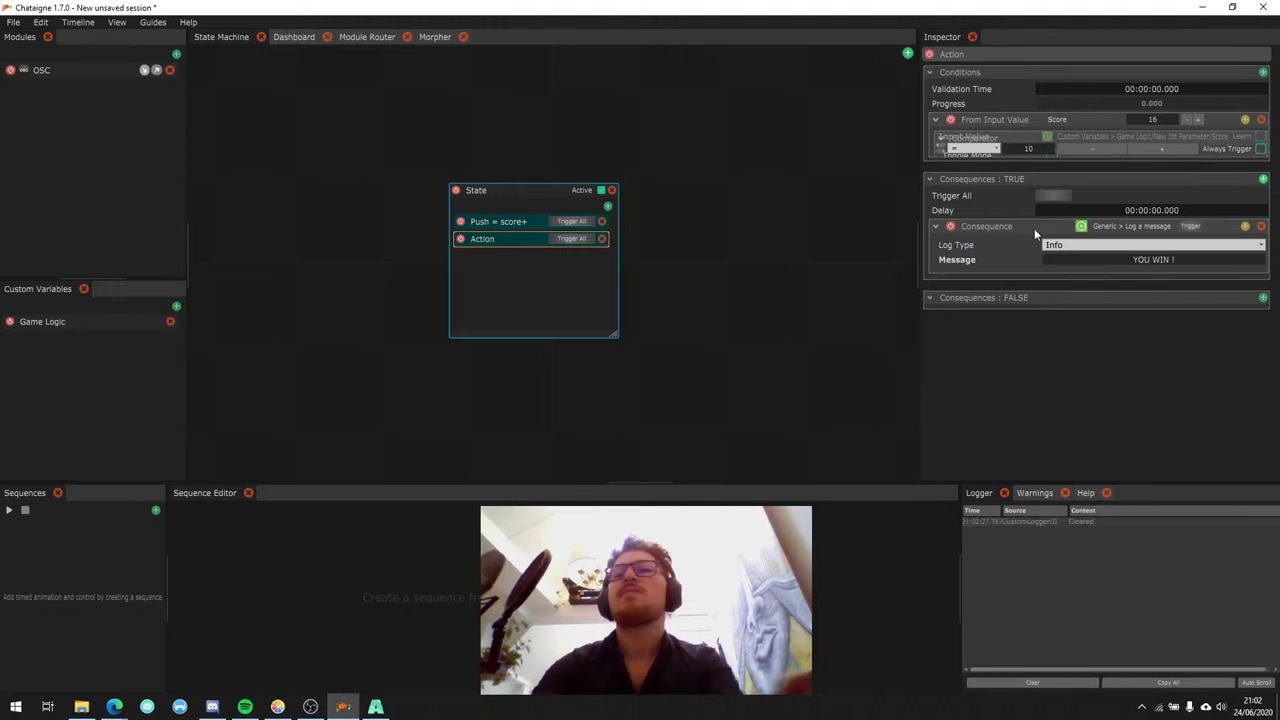
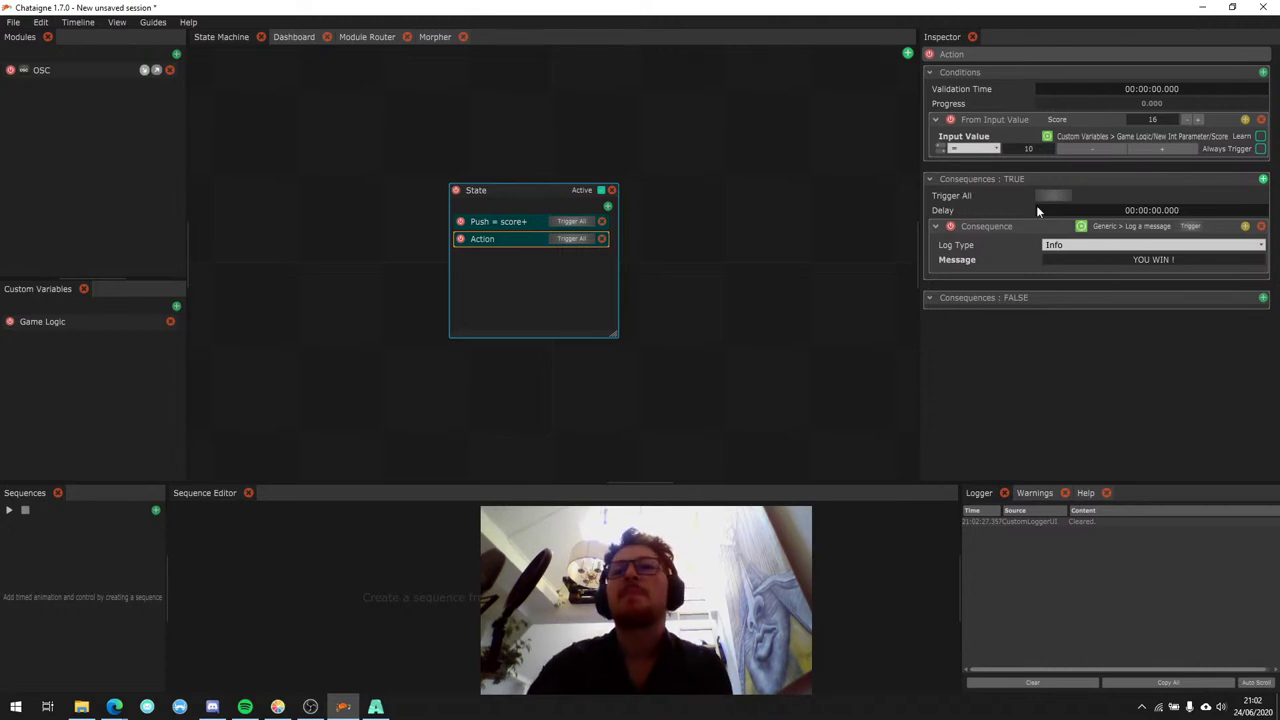
Add a Custom Variables Set Value command to the second action's TRUE consequences, setting Game Logic's Score to Equals 0.
{"action": "left_click", "coordinate": [1263, 179]}
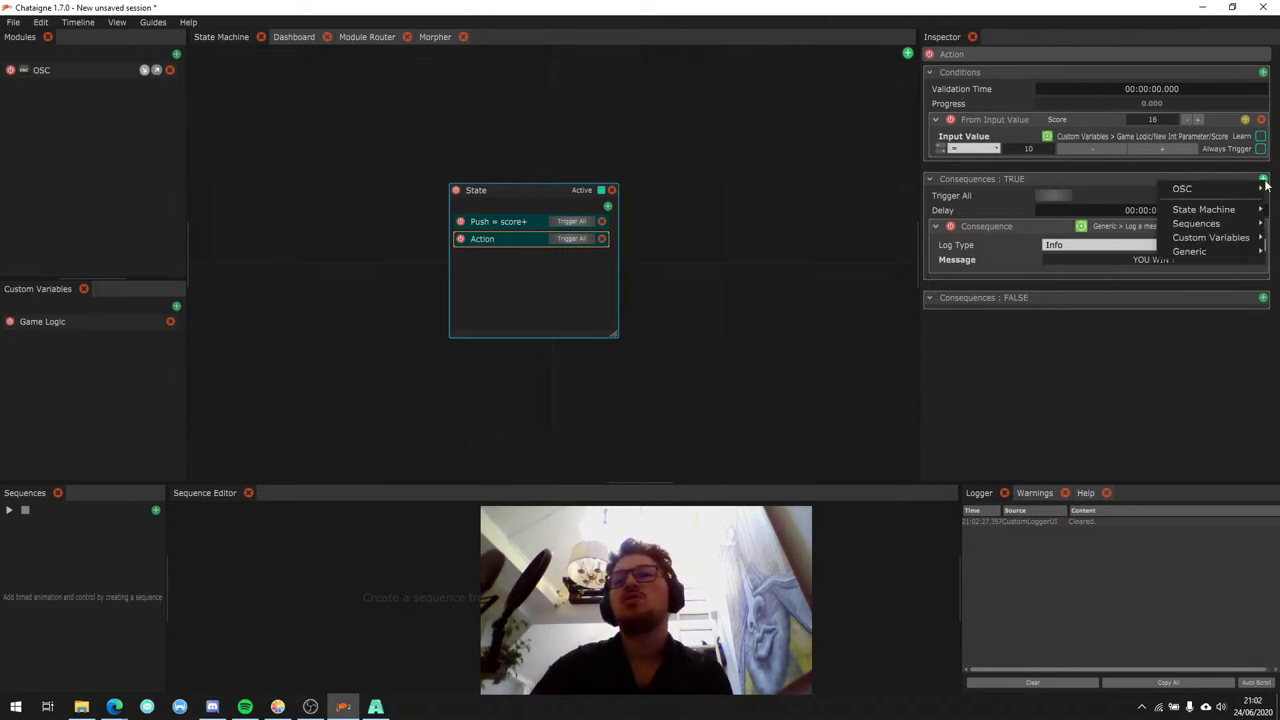
{"action": "mouse_move", "coordinate": [1205, 237]}
{"action": "left_click", "coordinate": [1070, 237]}
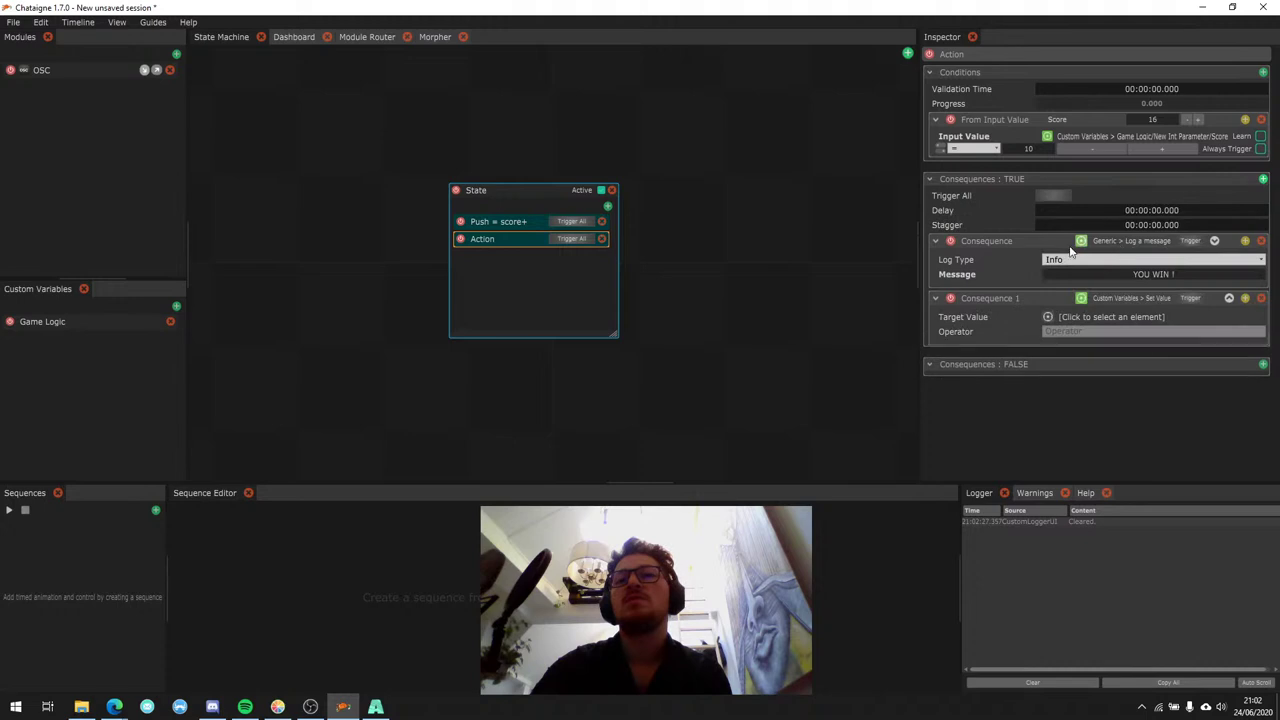
{"action": "left_click", "coordinate": [1091, 318]}
{"action": "mouse_move", "coordinate": [1085, 331]}
{"action": "left_click", "coordinate": [1125, 333]}
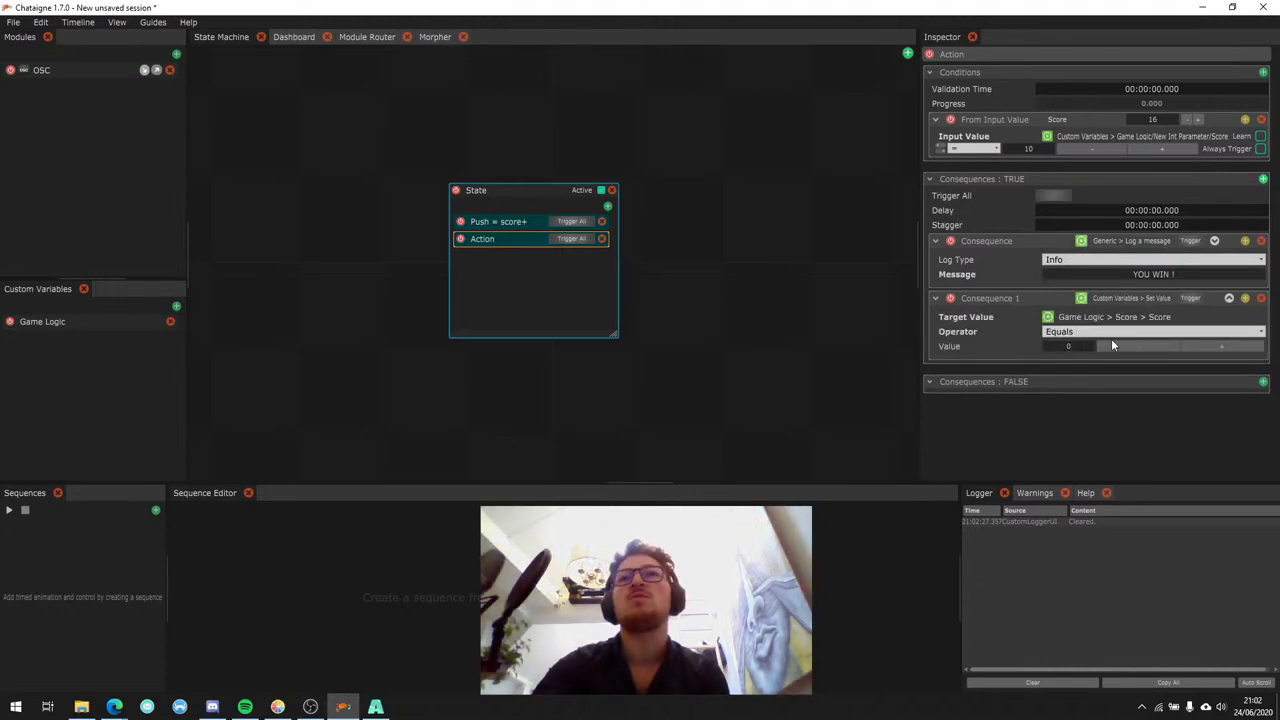
Add a second OSC protocol module and disable its OSC Input.
{"action": "left_click", "coordinate": [513, 221]}
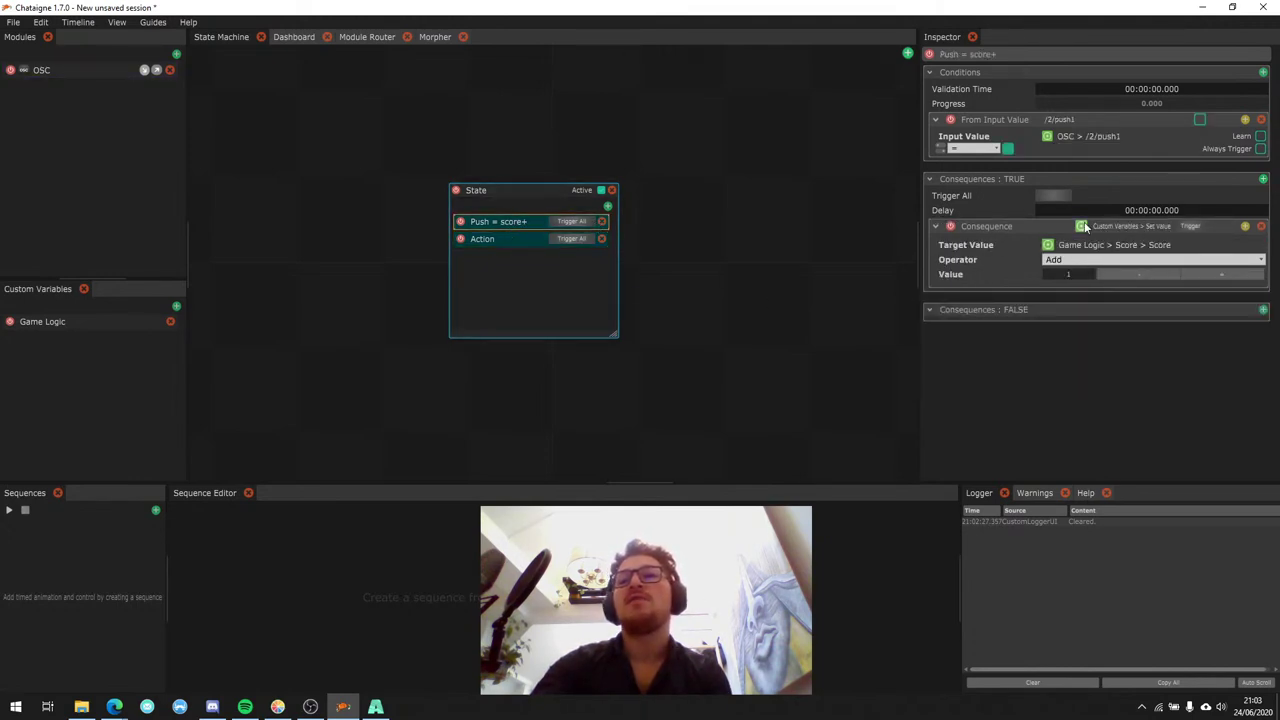
{"action": "left_click", "coordinate": [1263, 179]}
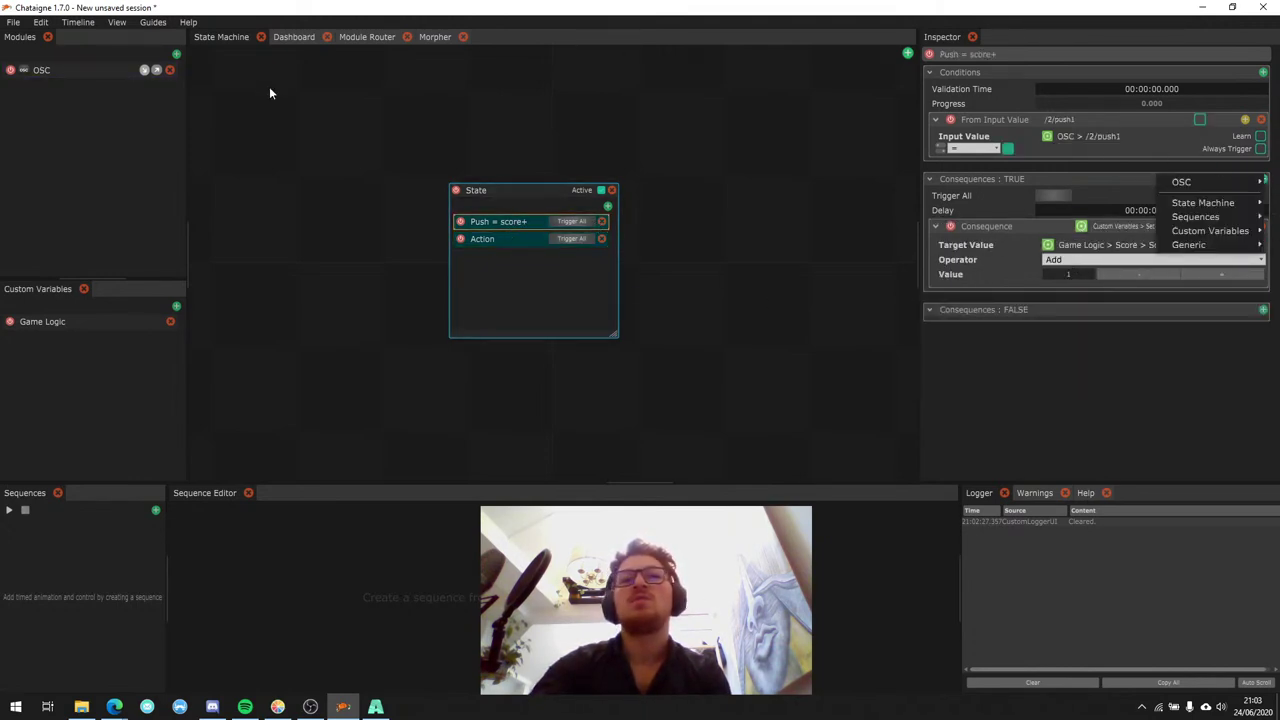
{"action": "left_click", "coordinate": [176, 54]}
{"action": "mouse_move", "coordinate": [236, 66]}
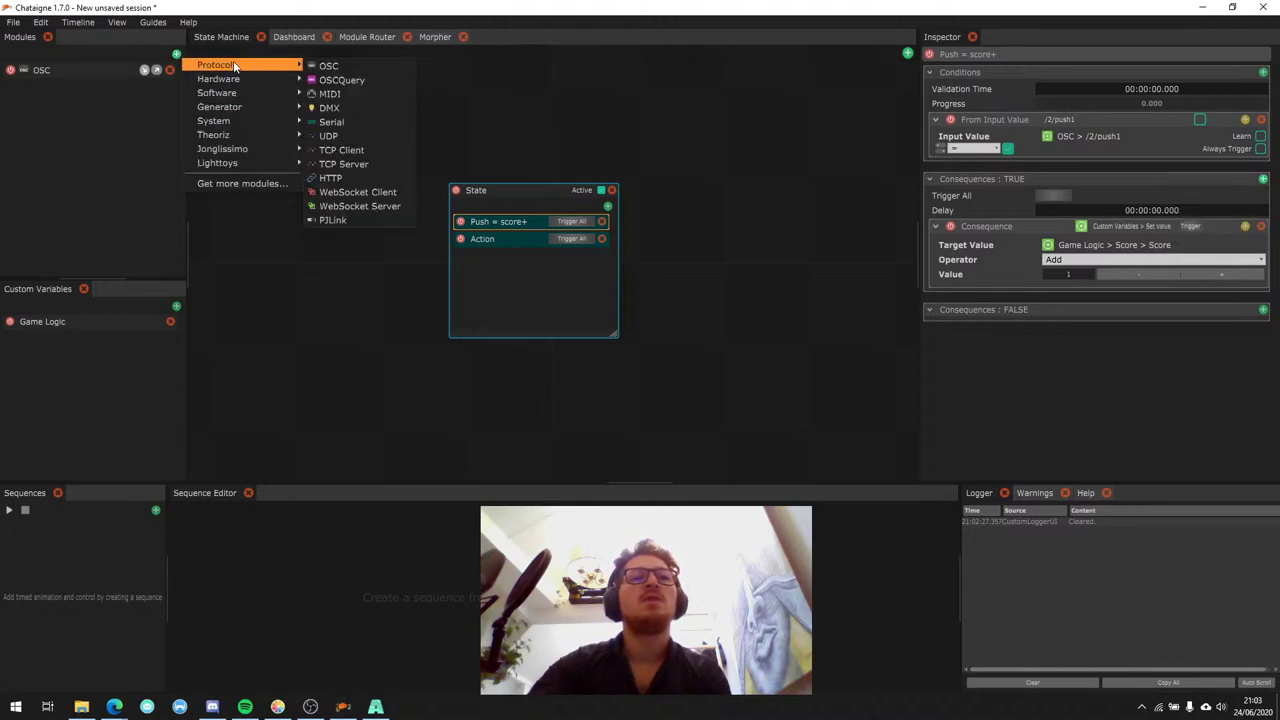
{"action": "left_click", "coordinate": [328, 65]}
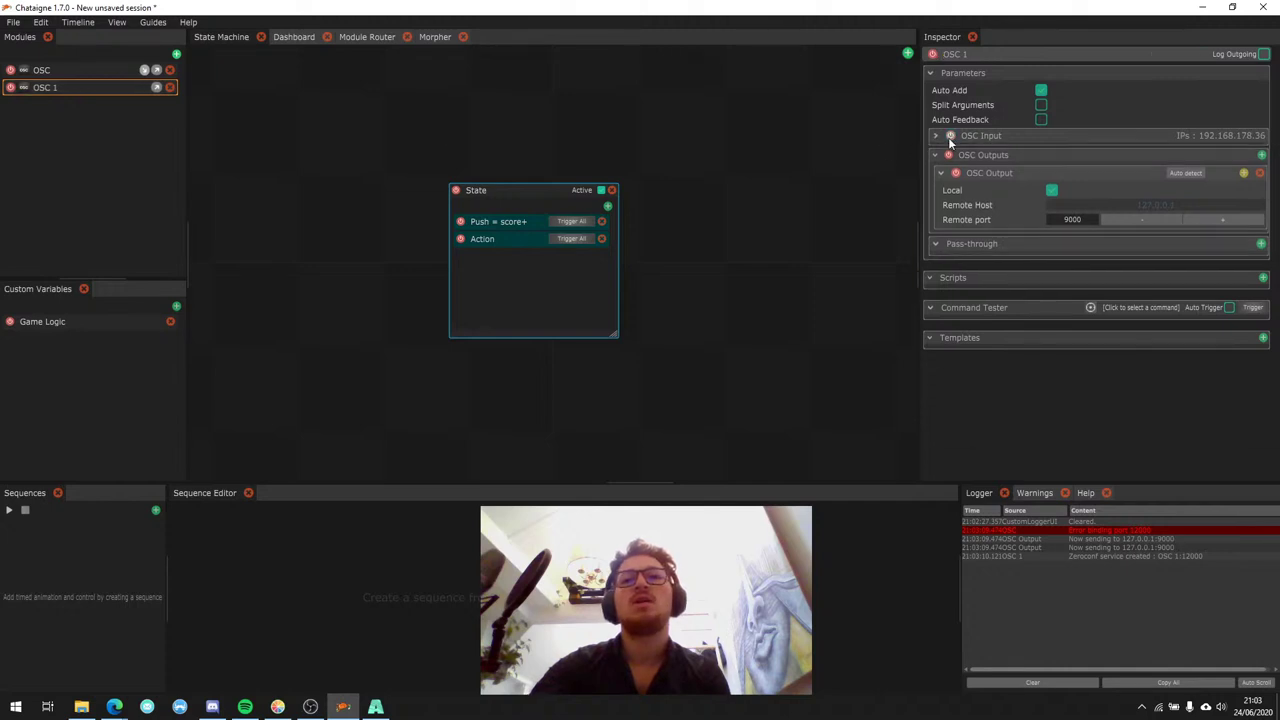
Rename the new OSC module as To visuals.
{"action": "double_click", "coordinate": [52, 88]}
{"action": "type", "text": "To"}
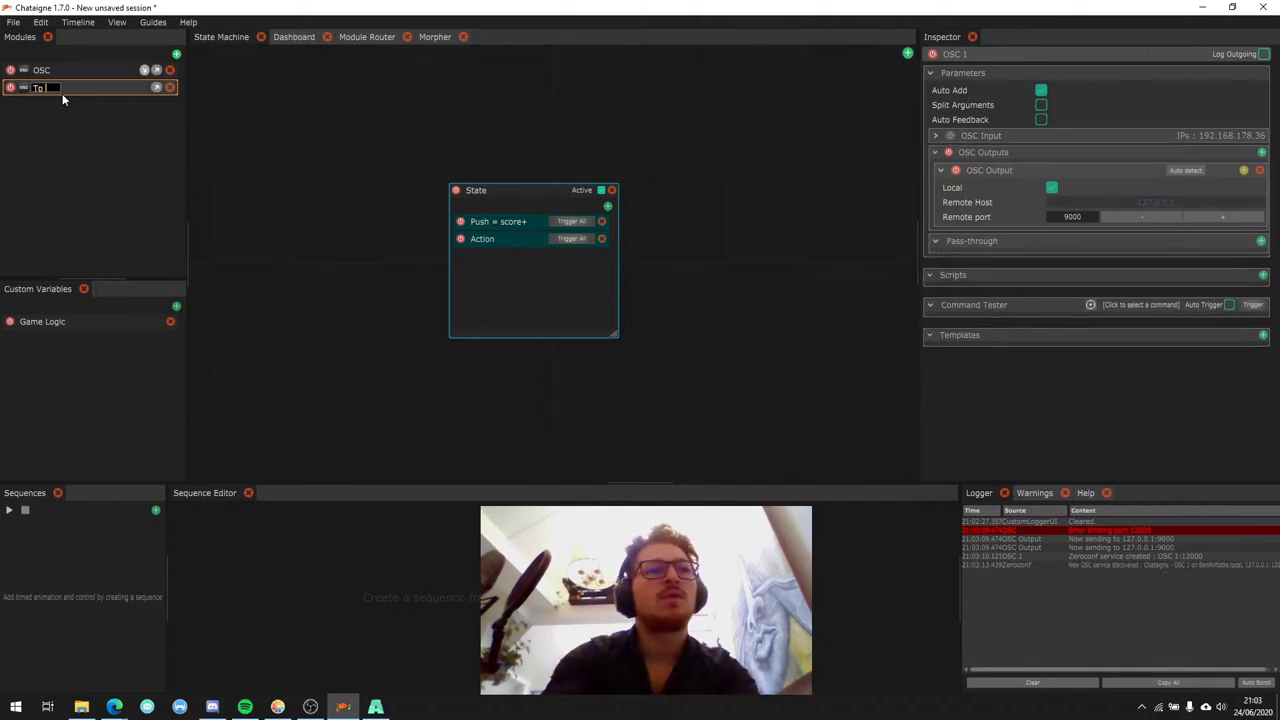
{"action": "type", "text": " visuals"}
{"action": "key", "text": "Return"}
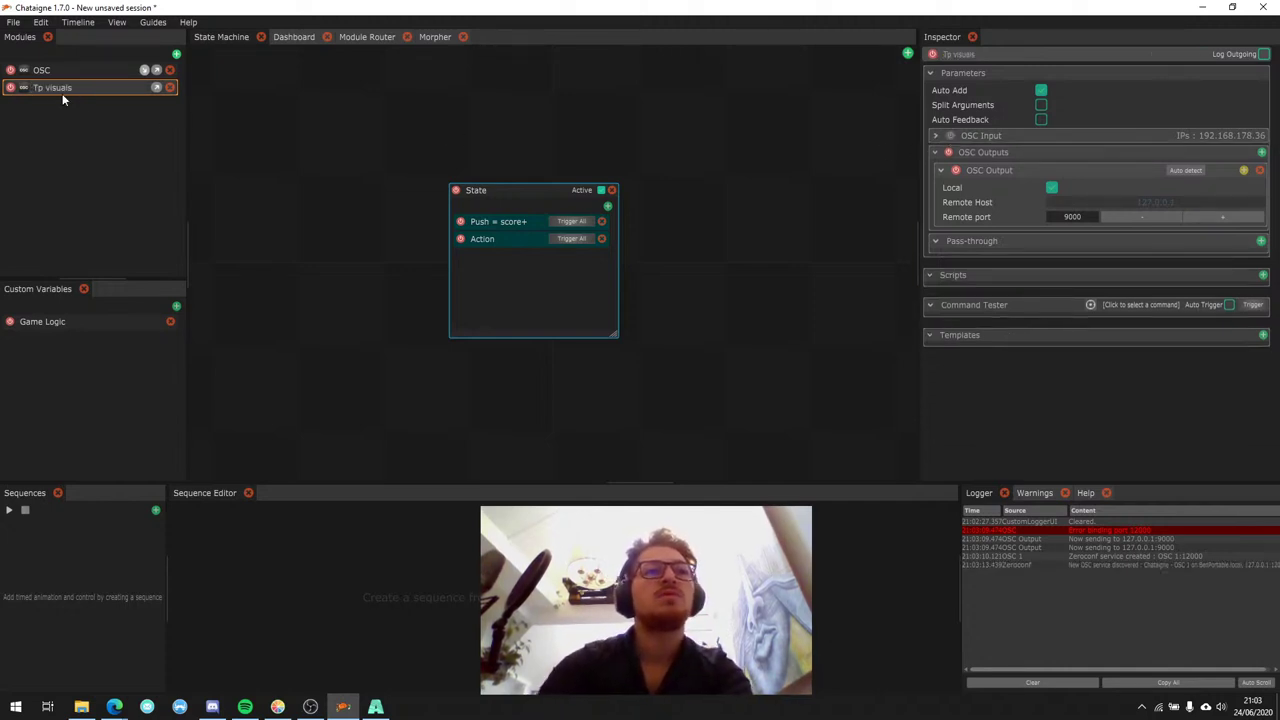
{"action": "left_click", "coordinate": [37, 88]}
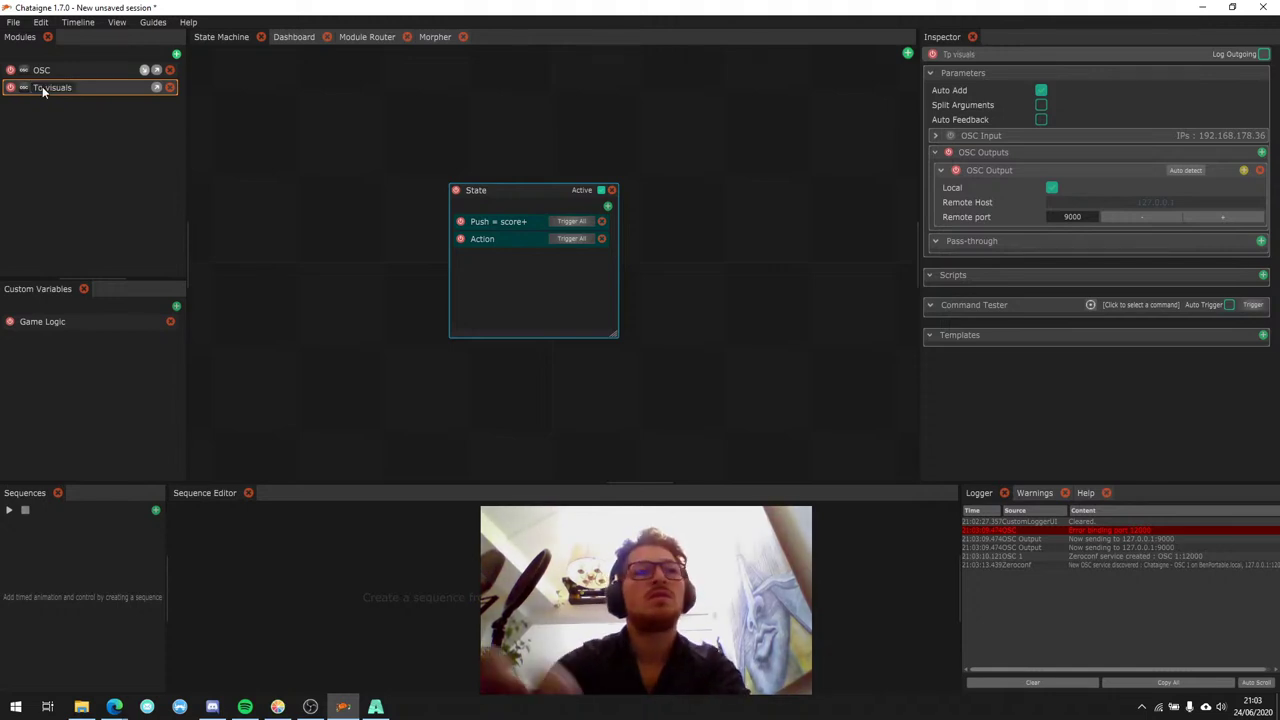
Add a To visuals Custom Message consequence to the Push = score+ action, with address /score and one Int argument.
{"action": "left_click", "coordinate": [510, 224]}
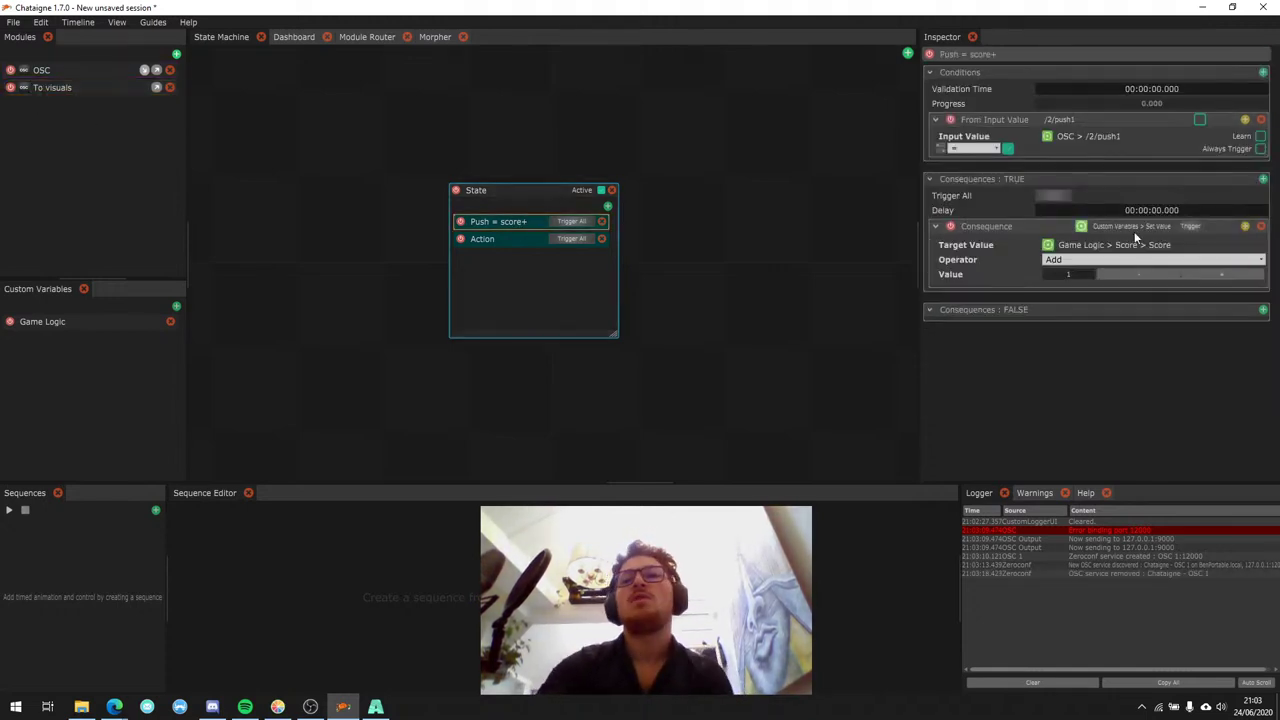
{"action": "left_click", "coordinate": [1263, 179]}
{"action": "mouse_move", "coordinate": [1198, 208]}
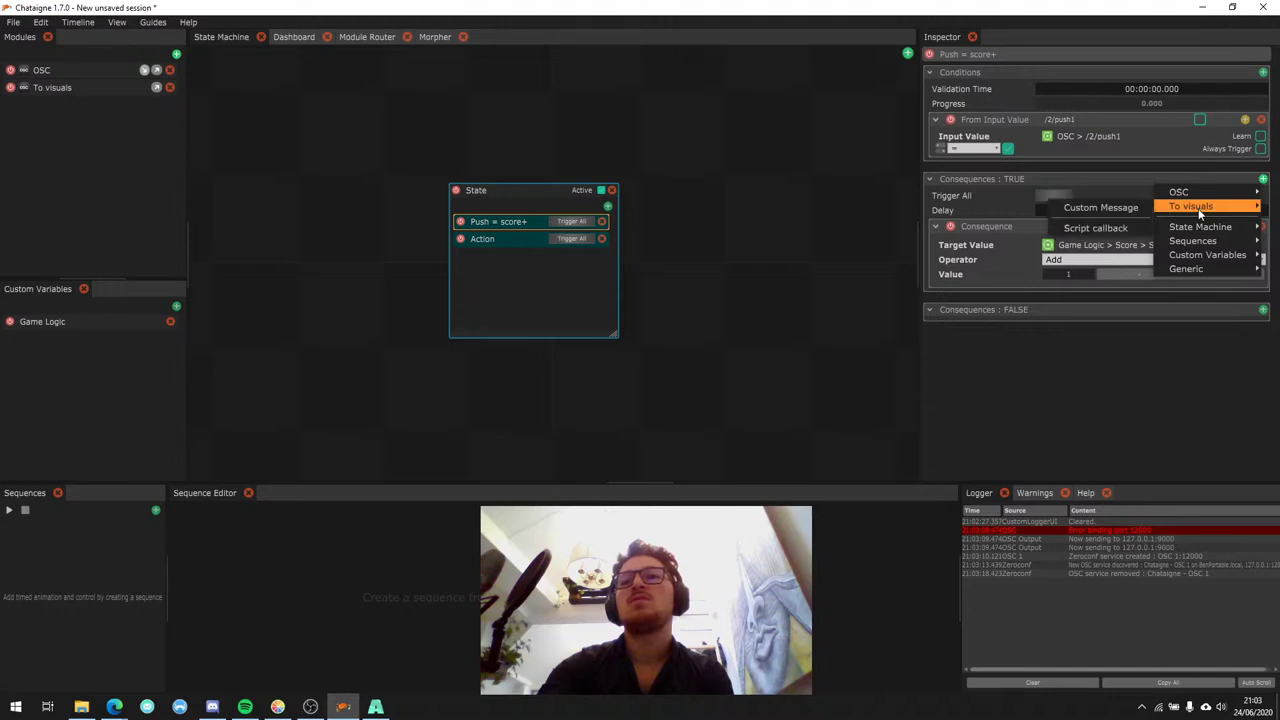
{"action": "left_click", "coordinate": [1123, 206]}
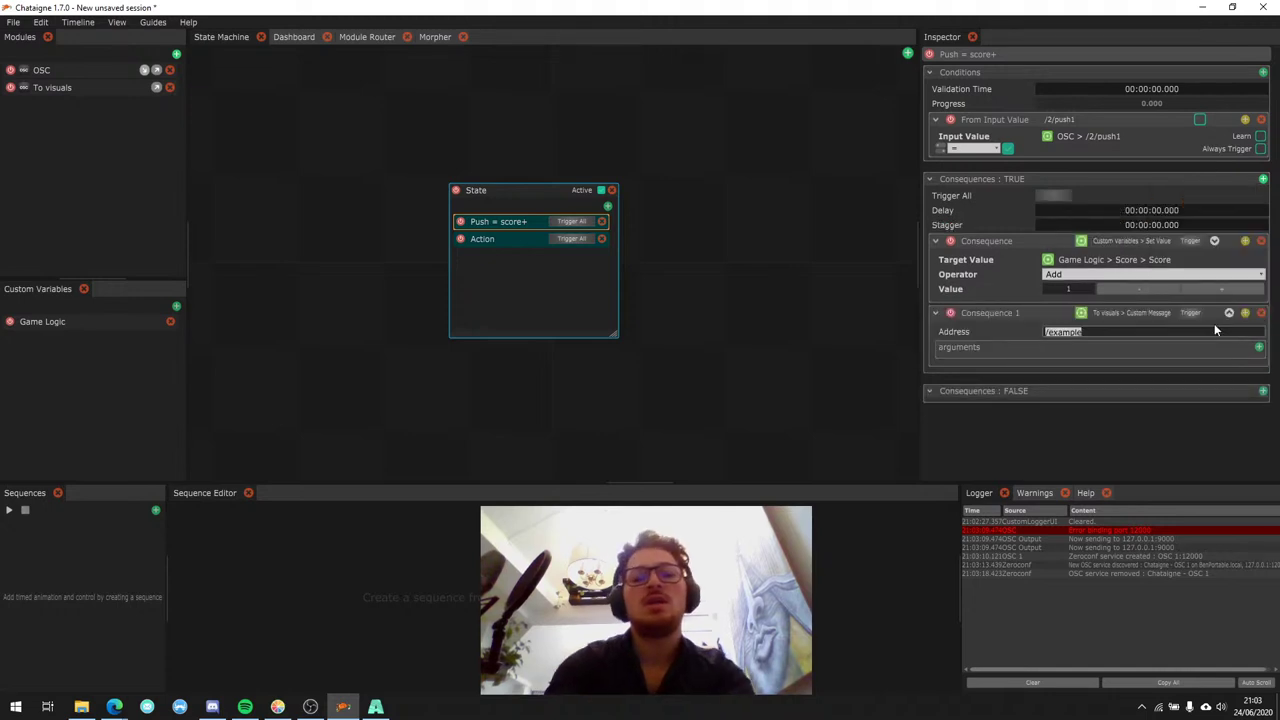
{"action": "type", "text": "/score"}
{"action": "key", "text": "Return"}
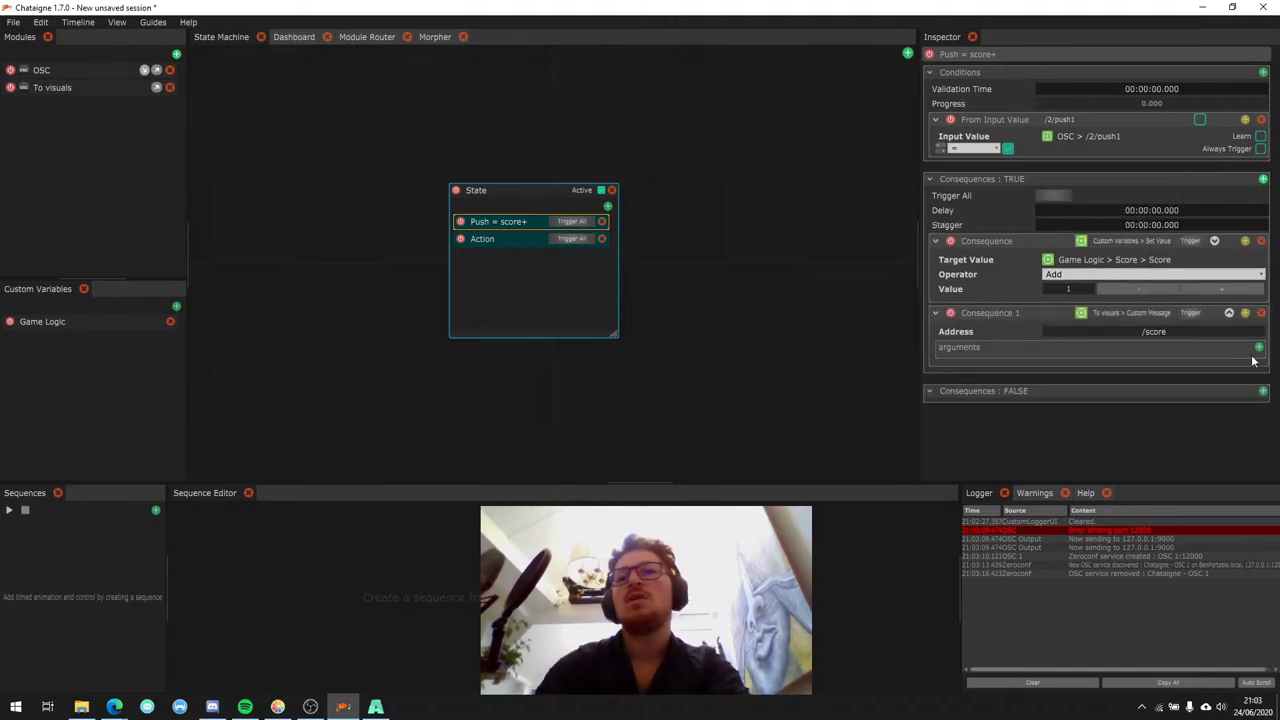
{"action": "left_click", "coordinate": [1259, 347]}
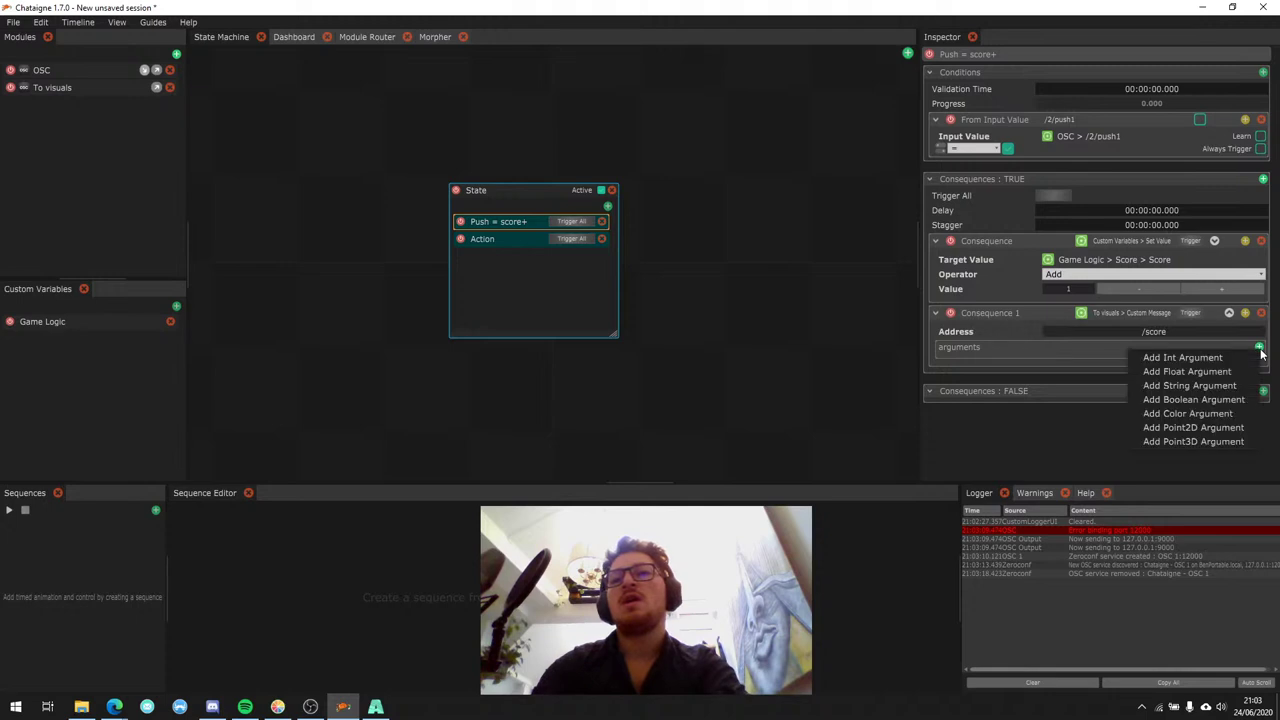
{"action": "left_click", "coordinate": [1171, 359]}
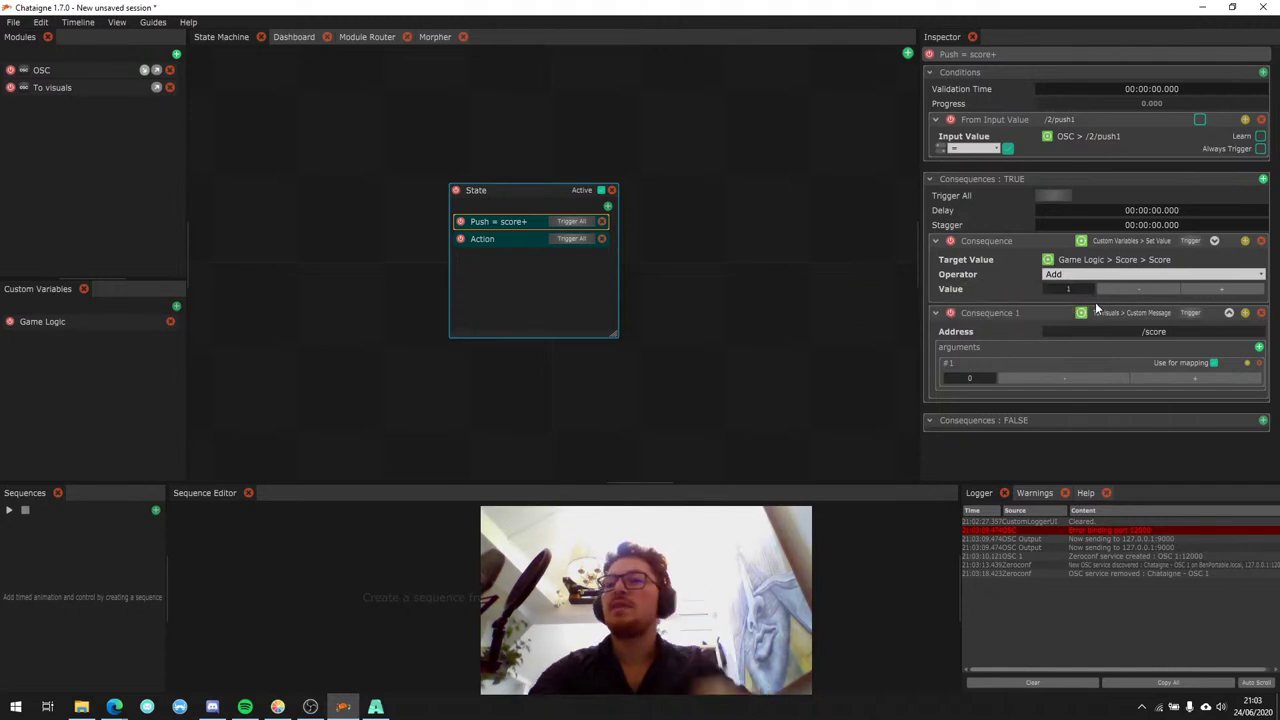
Rename the state's second action, which checks for a Score of 10, as Win game.
{"action": "left_click", "coordinate": [498, 238]}
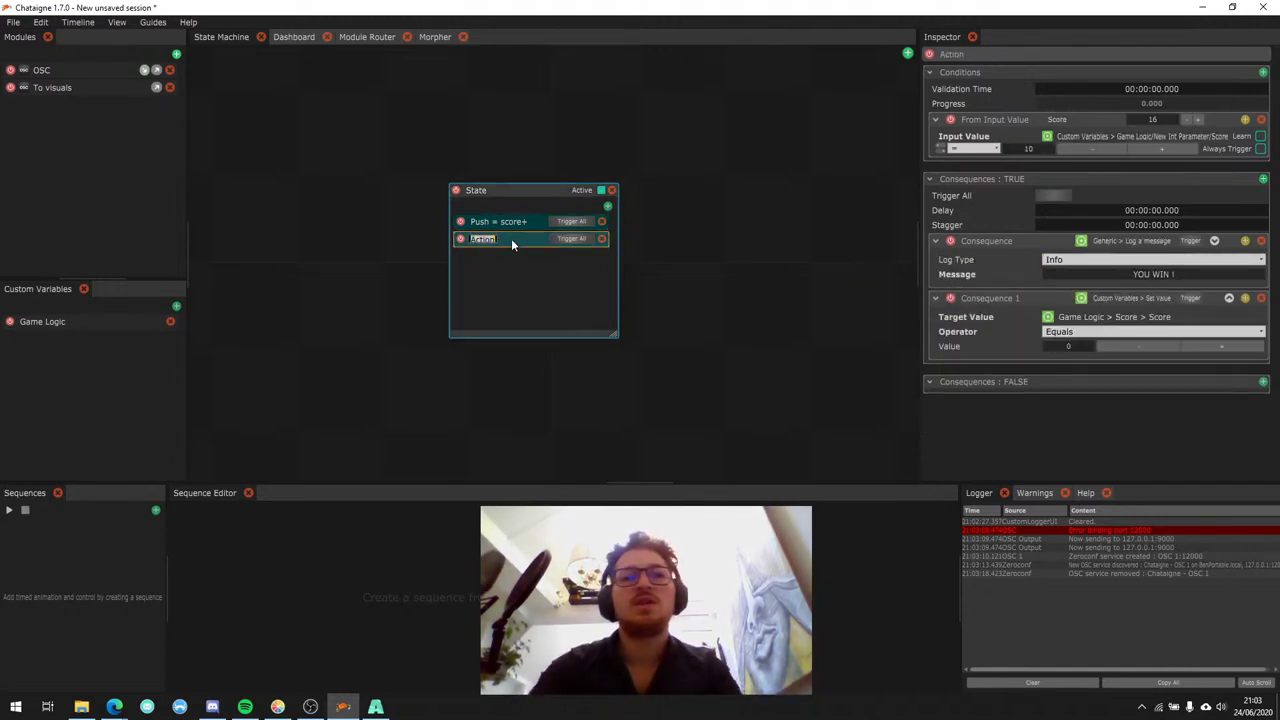
{"action": "double_click", "coordinate": [511, 238]}
{"action": "type", "text": "Finis"}
{"action": "key", "text": "ctrl+a"}
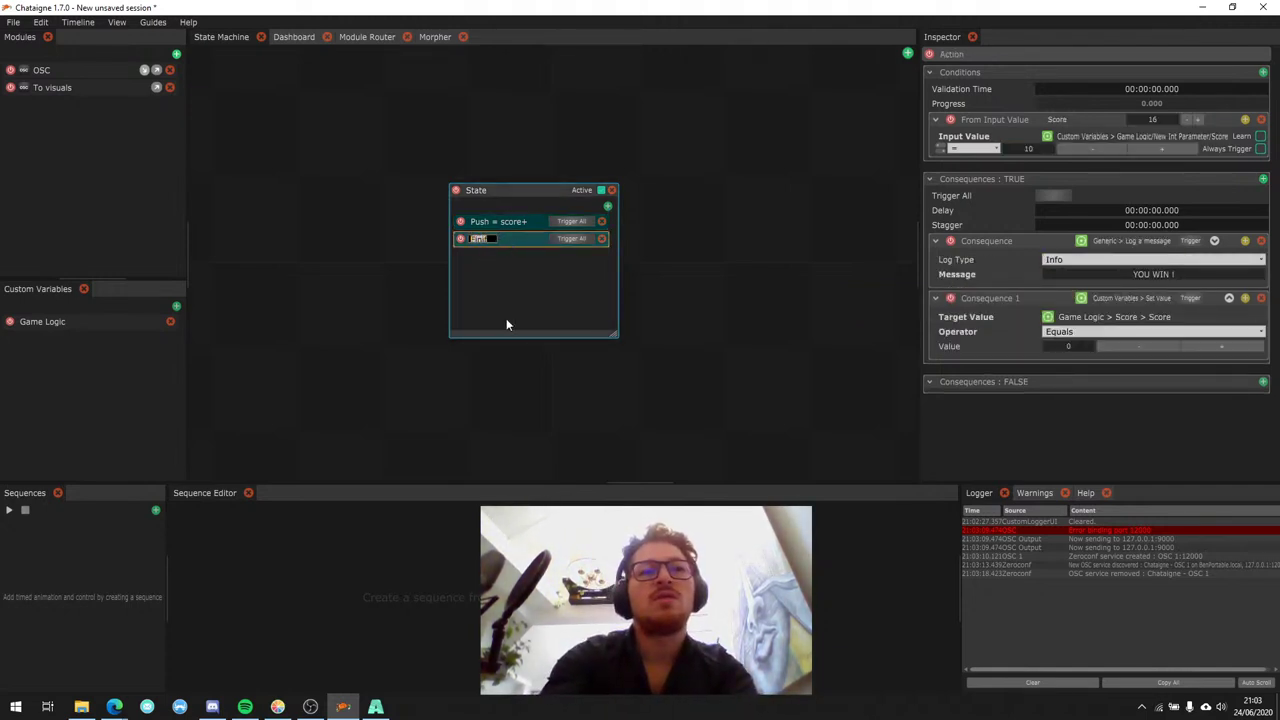
{"action": "type", "text": "Win game"}
{"action": "key", "text": "Return"}
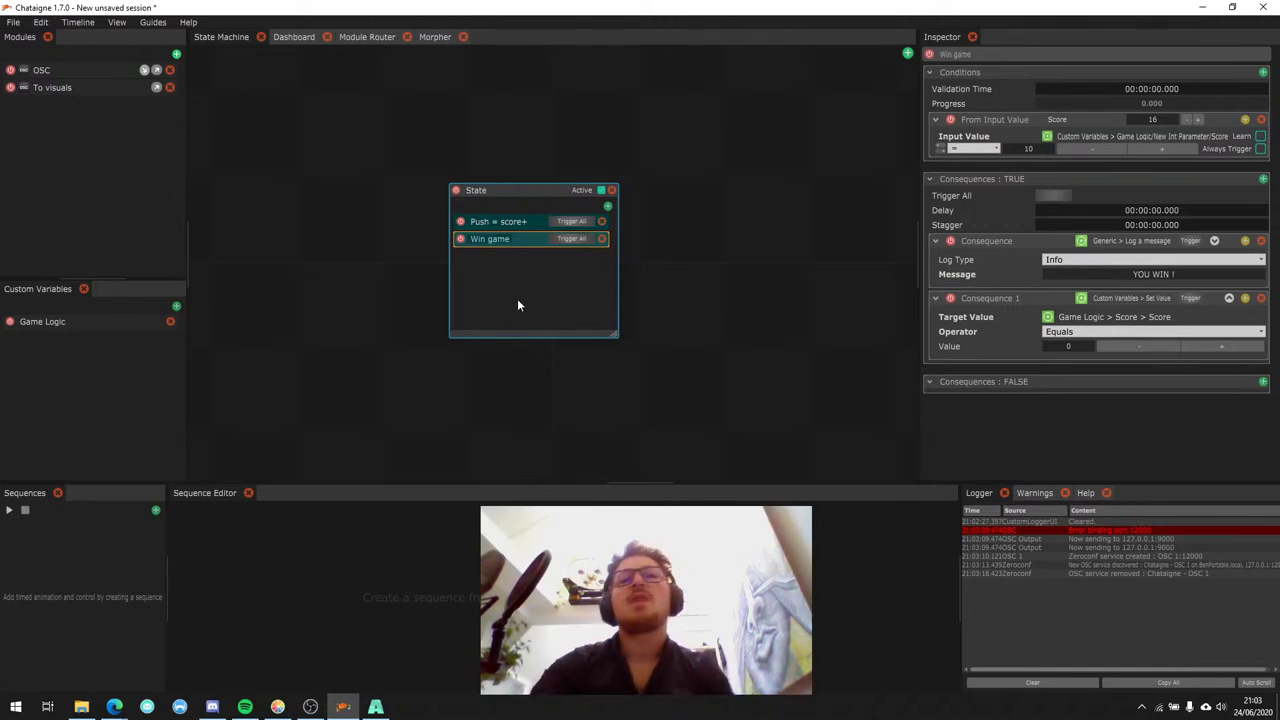
Review the Push = score+ and Win game actions, including the comparison operators offered for the win condition.
{"action": "left_click", "coordinate": [529, 229]}
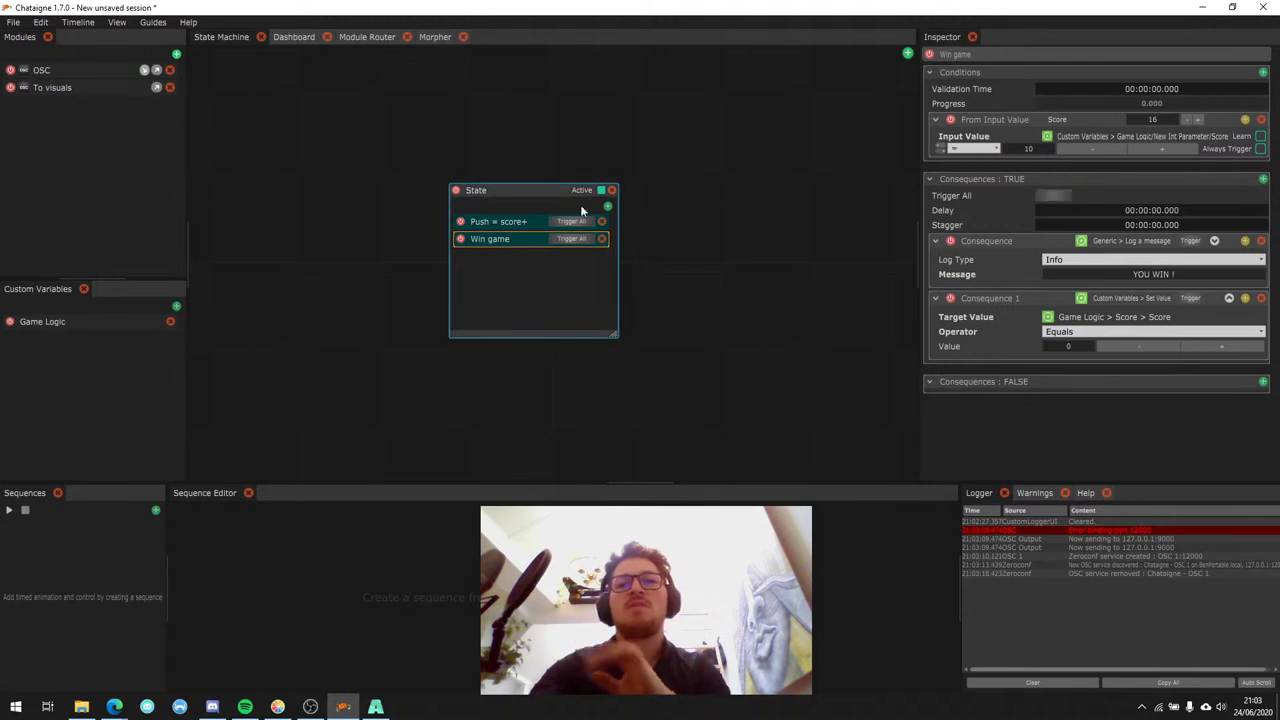
{"action": "left_click", "coordinate": [1261, 313]}
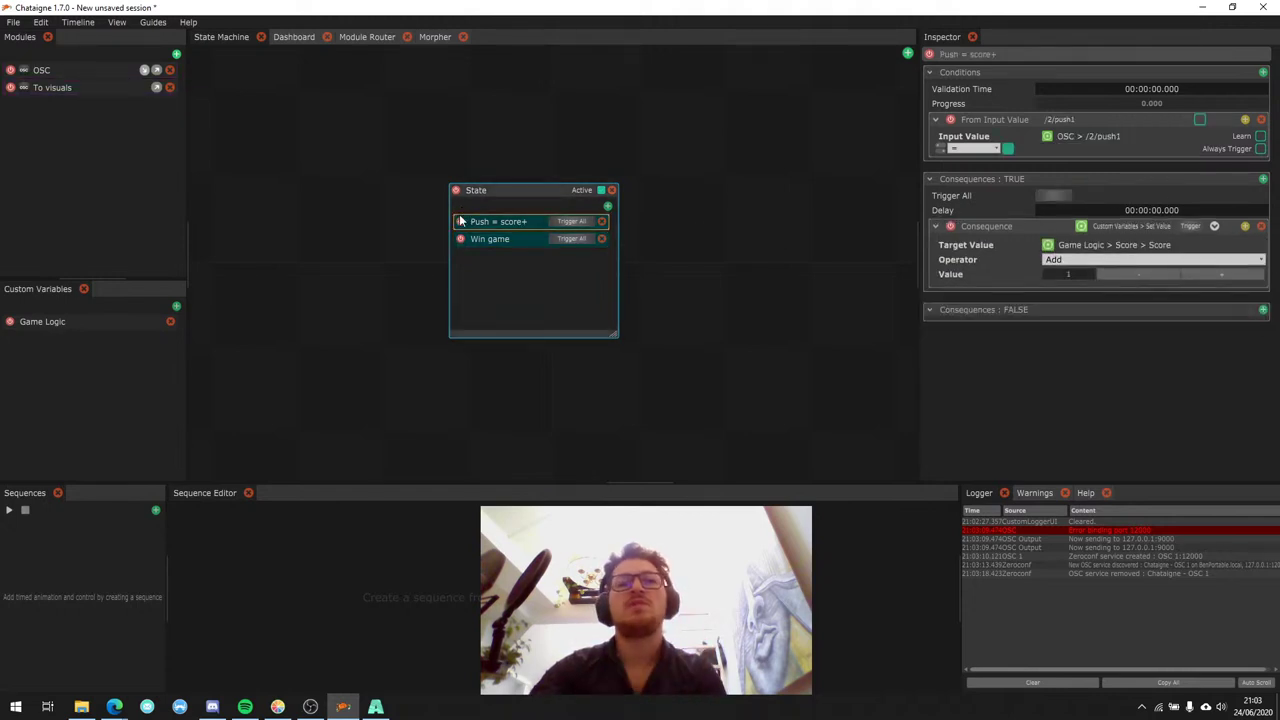
{"action": "left_click", "coordinate": [513, 241]}
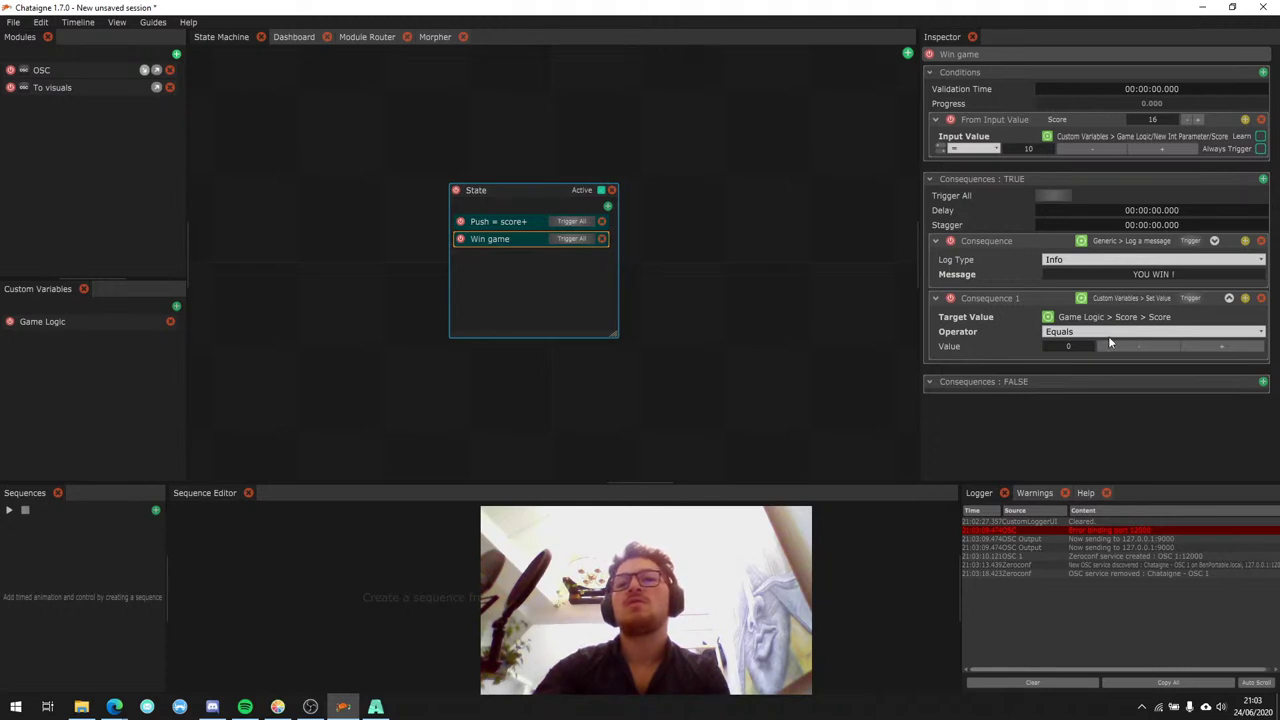
{"action": "left_click", "coordinate": [980, 150]}
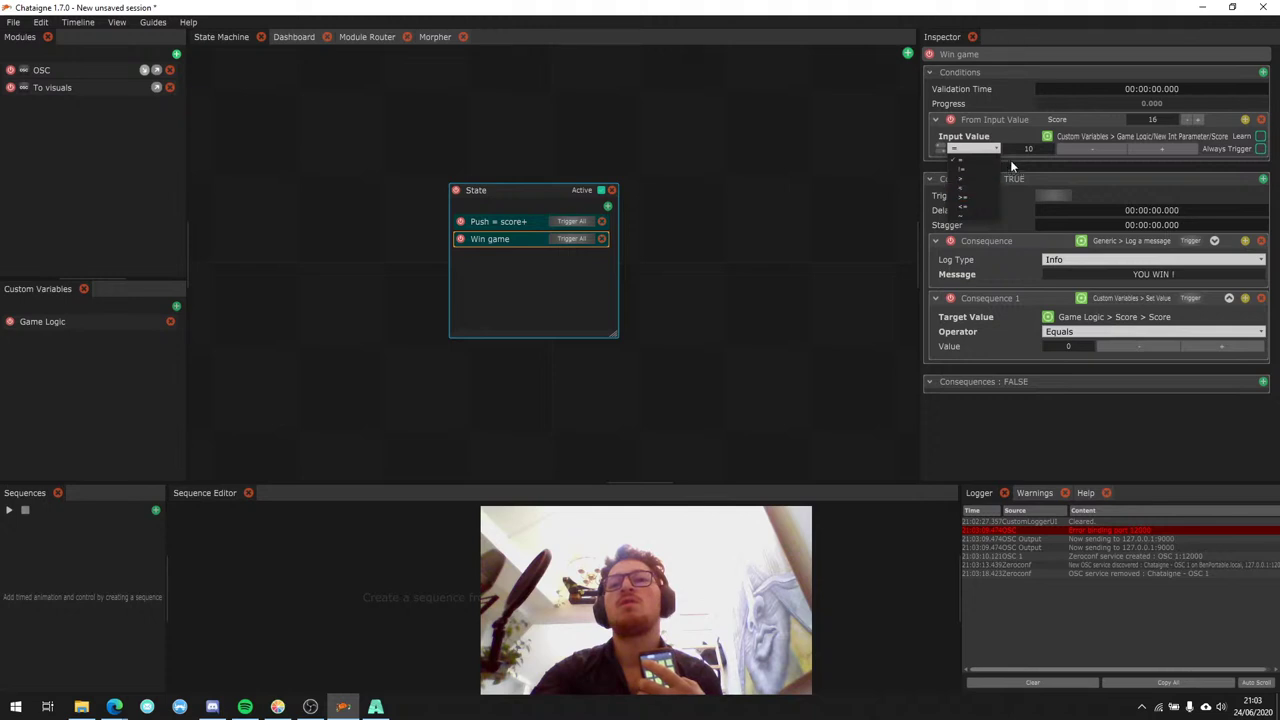
{"action": "left_click", "coordinate": [1076, 195]}
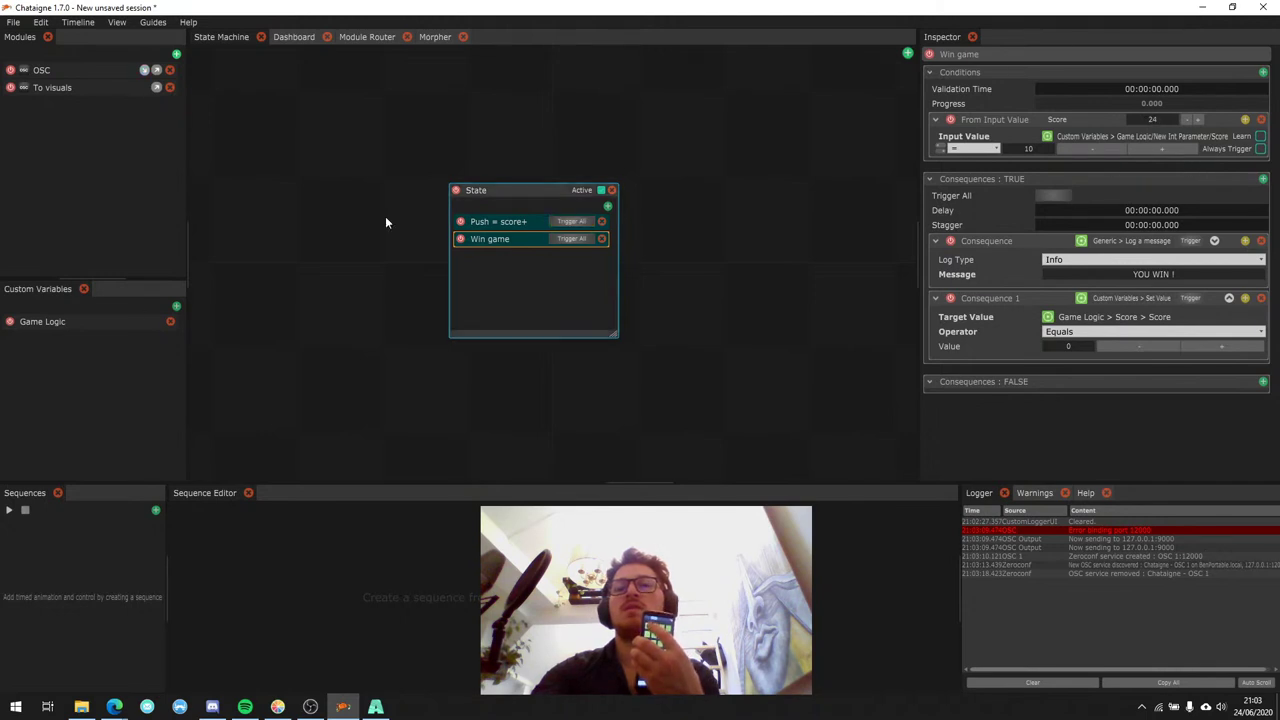
Set the Score variable in Game Logic to 0.
{"action": "left_click", "coordinate": [42, 321]}
{"action": "type", "text": "0"}
{"action": "key", "text": "Return"}
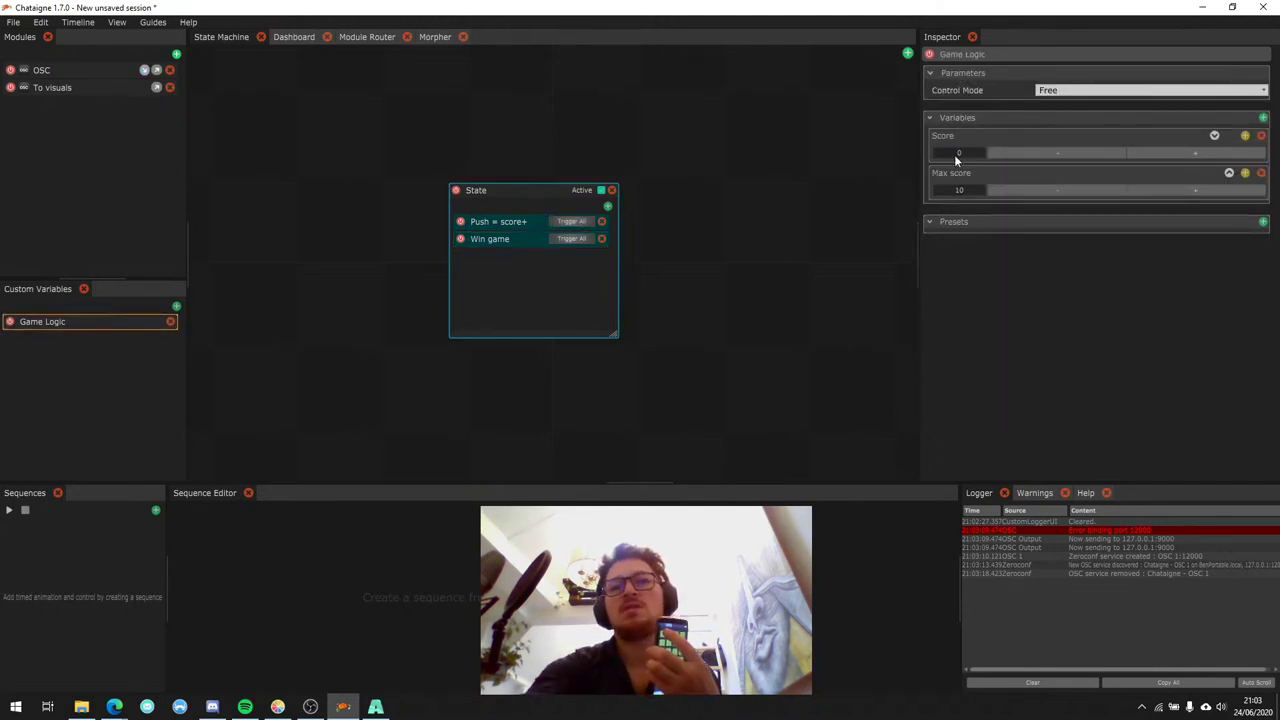
Switch the comparison value of the Win game condition to Reference control mode.
{"action": "left_click", "coordinate": [500, 238]}
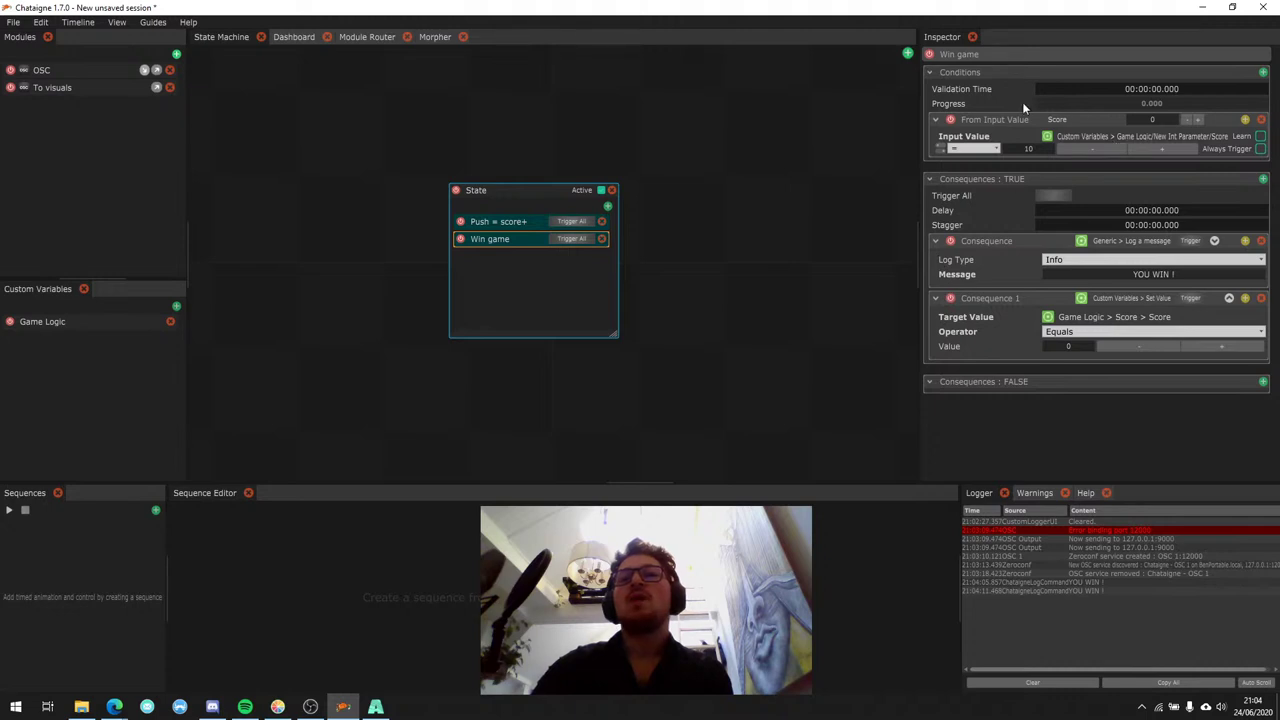
{"action": "right_click", "coordinate": [1050, 151]}
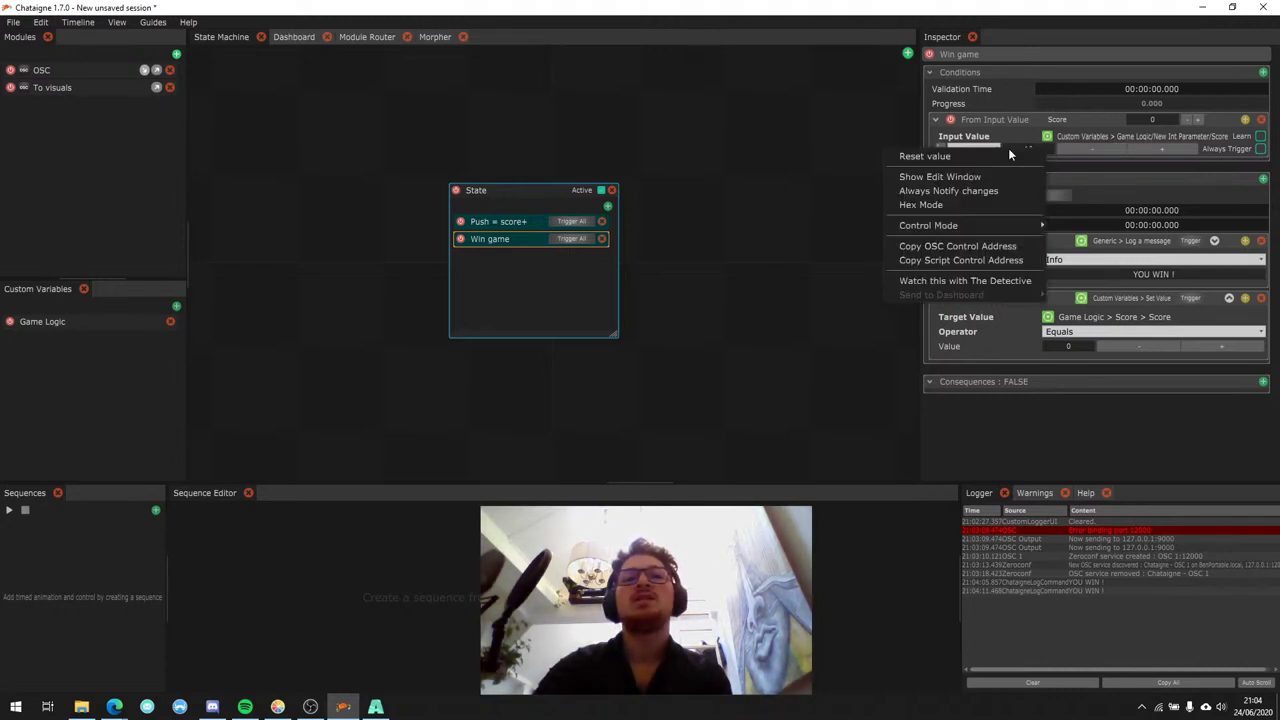
{"action": "left_click", "coordinate": [128, 317]}
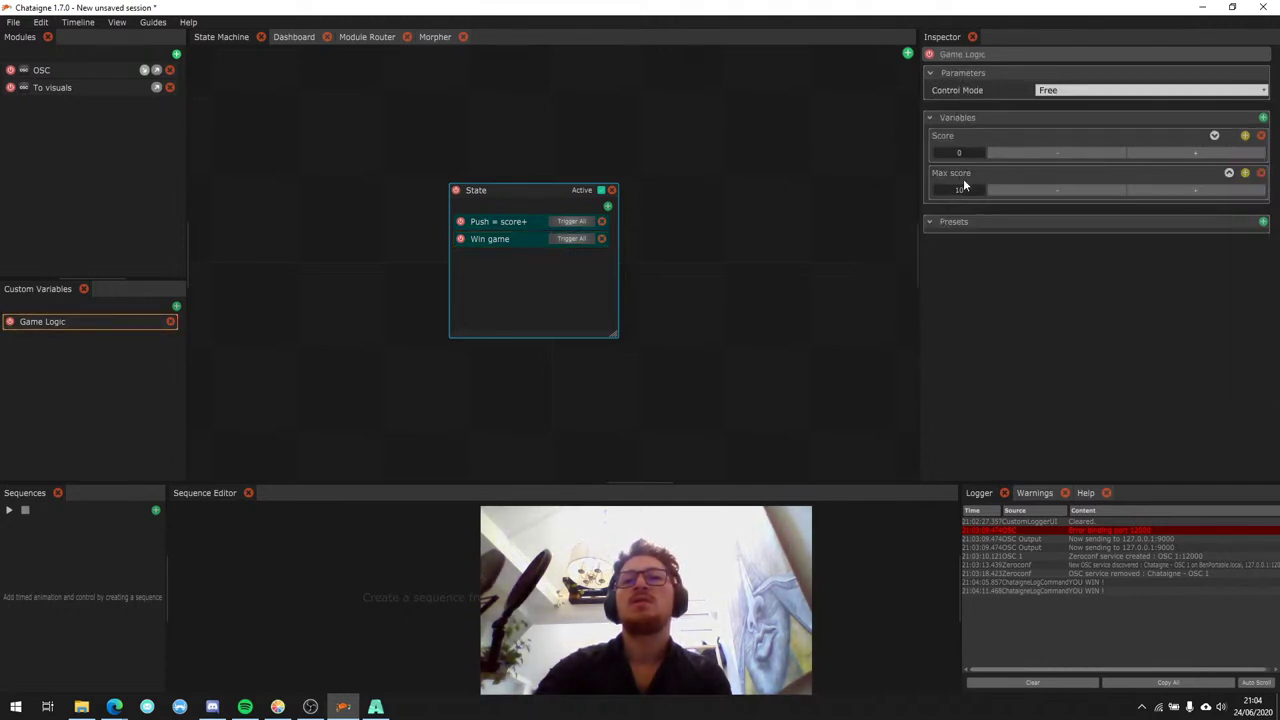
{"action": "left_click", "coordinate": [495, 234]}
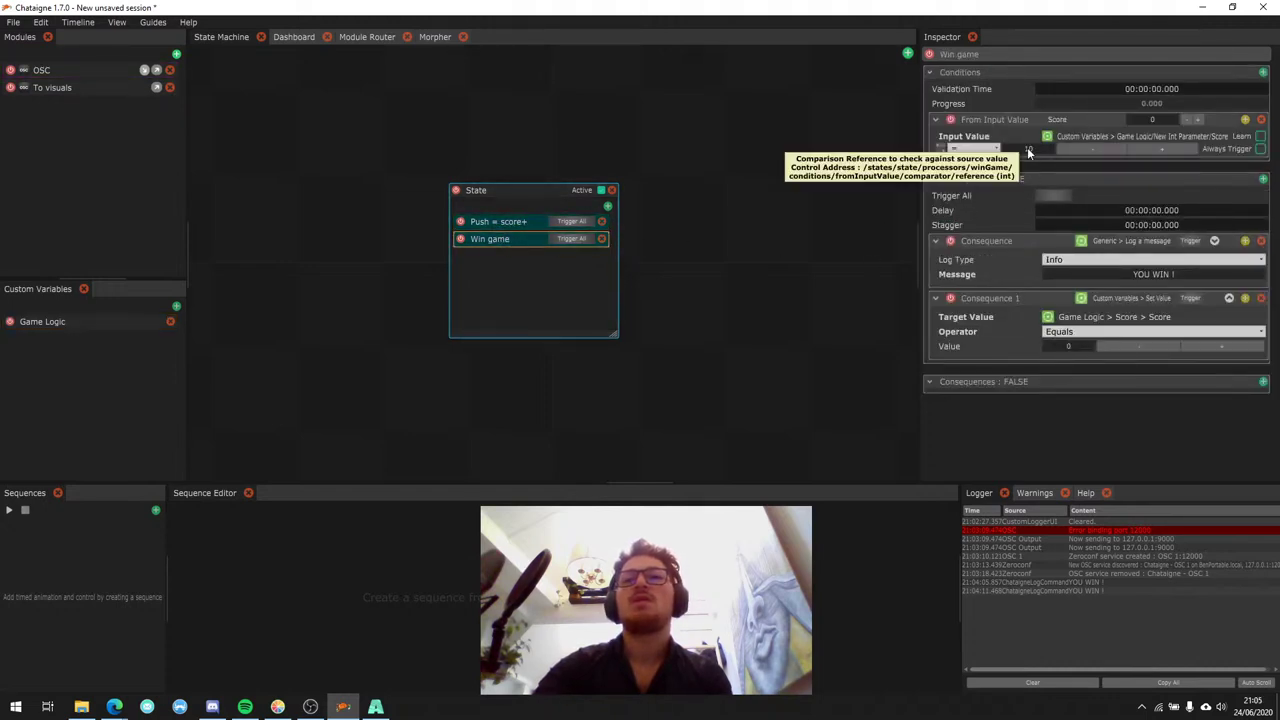
{"action": "right_click", "coordinate": [1027, 147]}
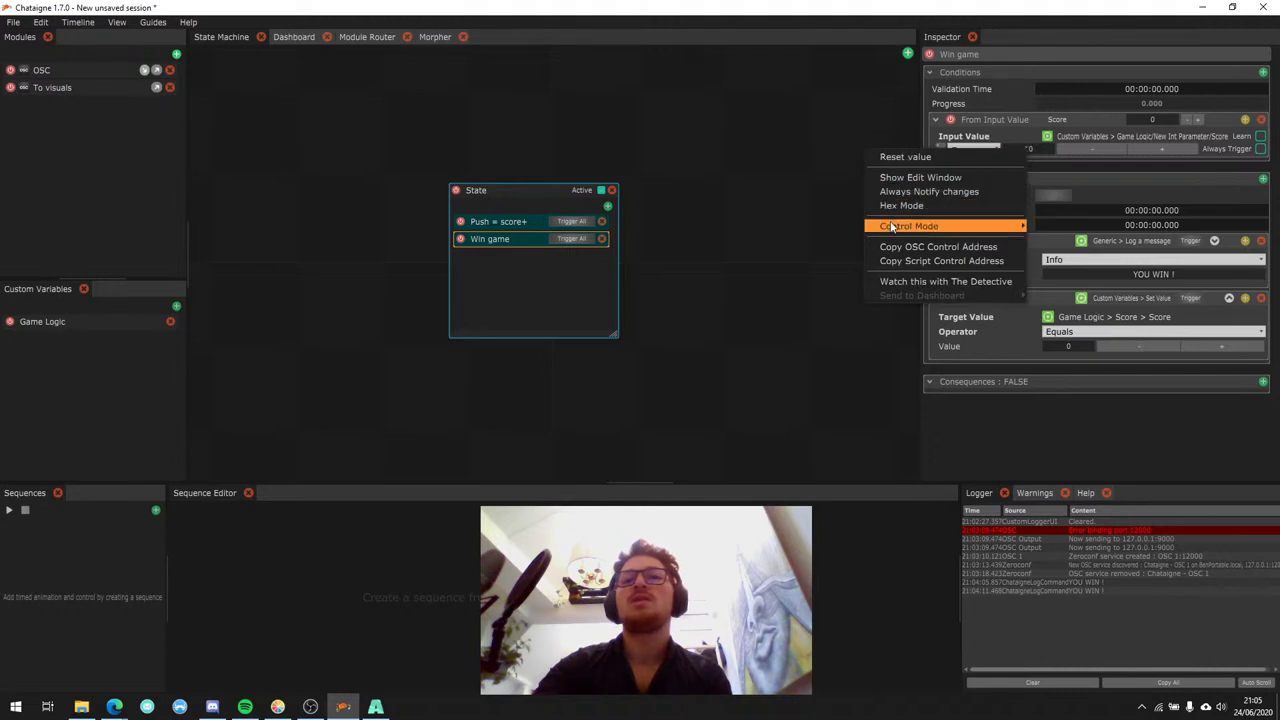
{"action": "right_click", "coordinate": [1040, 150]}
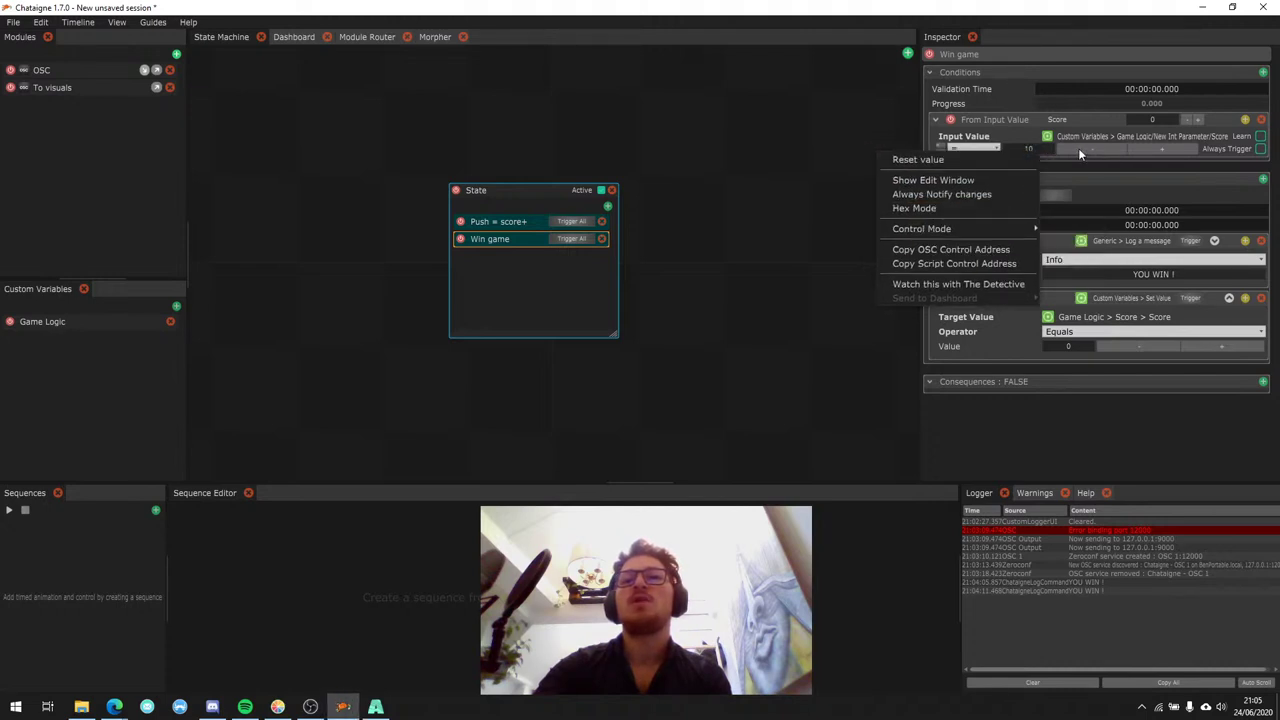
{"action": "mouse_move", "coordinate": [975, 229]}
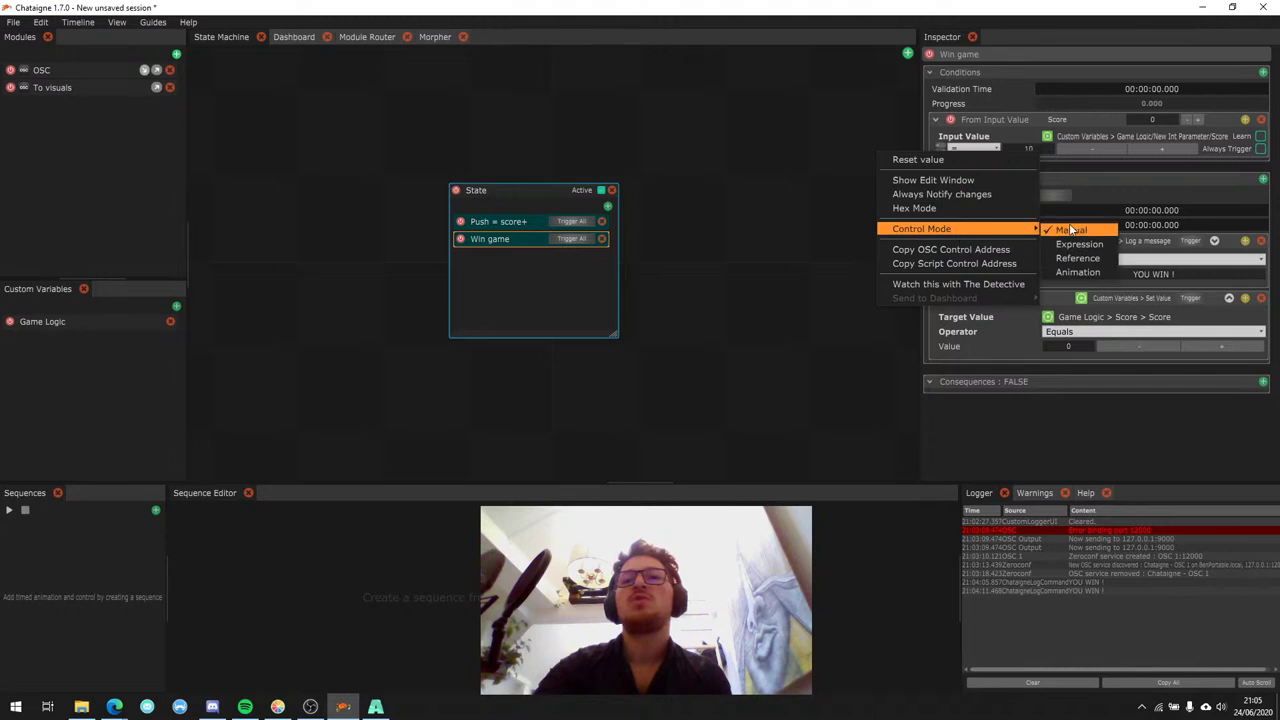
{"action": "left_click", "coordinate": [1078, 258]}
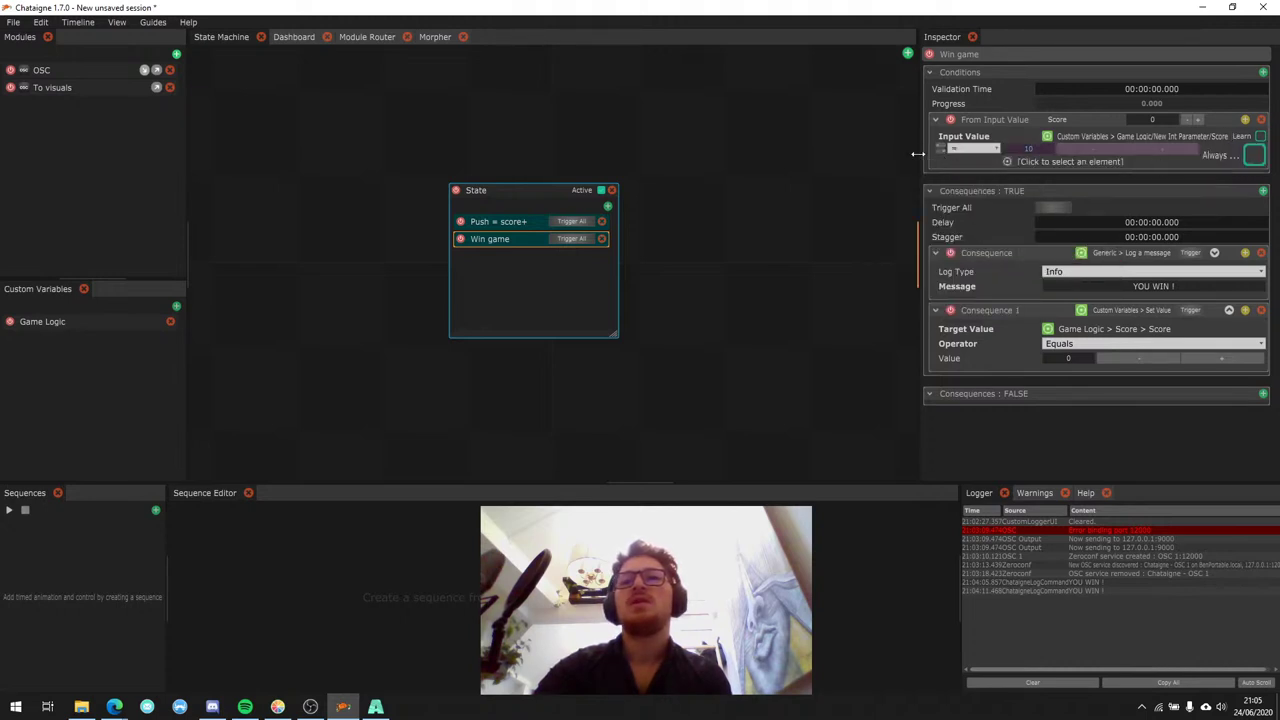
Link the Win game condition's comparison value to the Max score variable of Game Logic.
{"action": "mouse_move", "coordinate": [917, 153]}
{"action": "left_mouse_down"}
{"action": "mouse_move", "coordinate": [888, 153]}
{"action": "mouse_move", "coordinate": [910, 153]}
{"action": "left_mouse_up"}
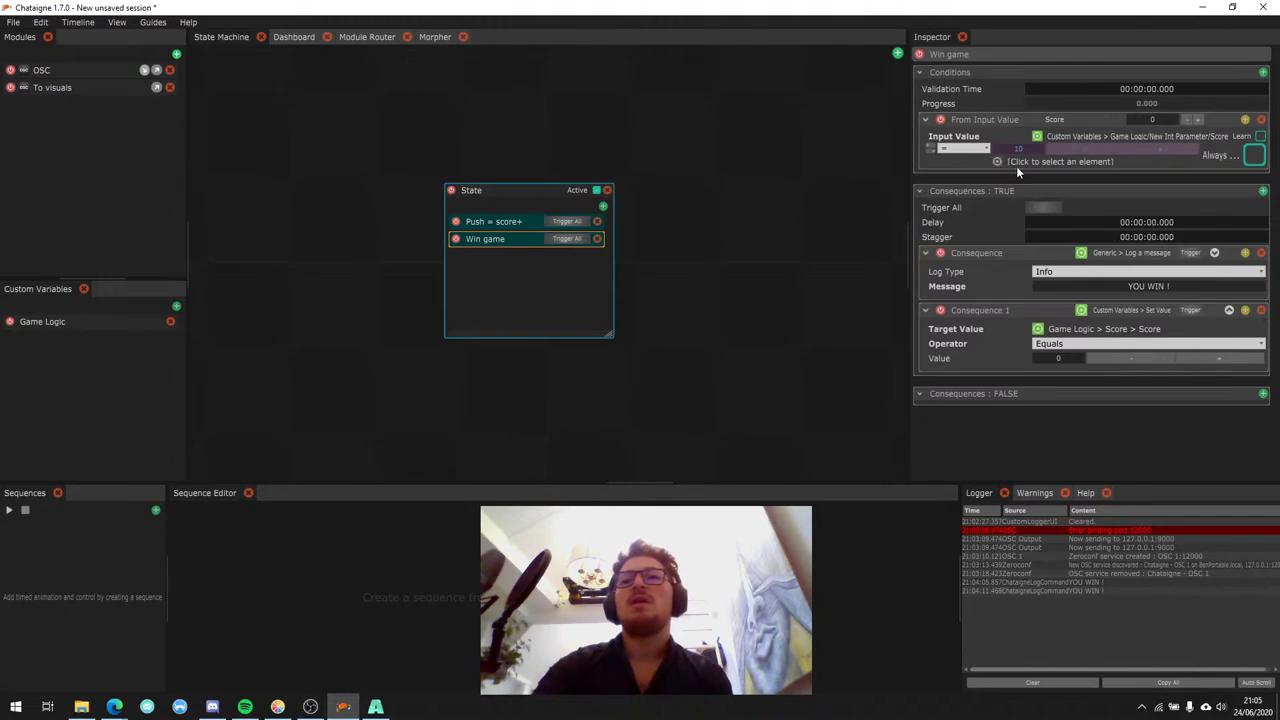
{"action": "left_click", "coordinate": [1021, 162]}
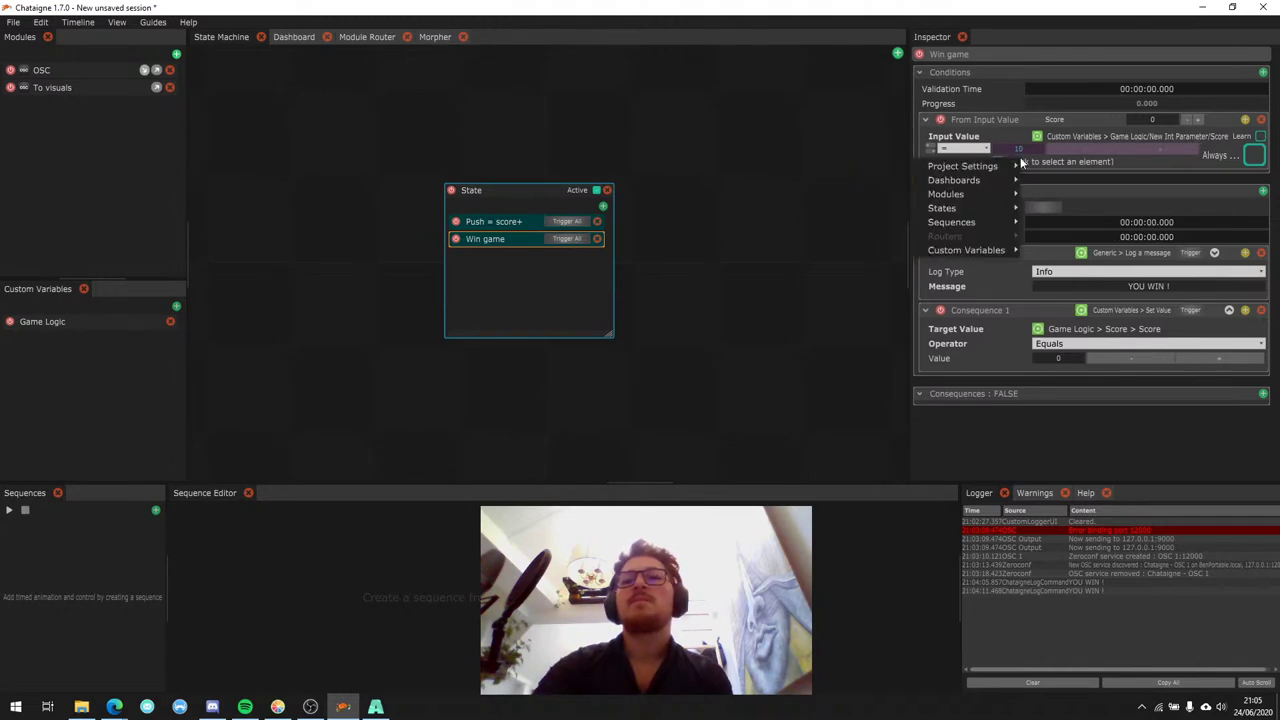
{"action": "left_click", "coordinate": [1036, 177]}
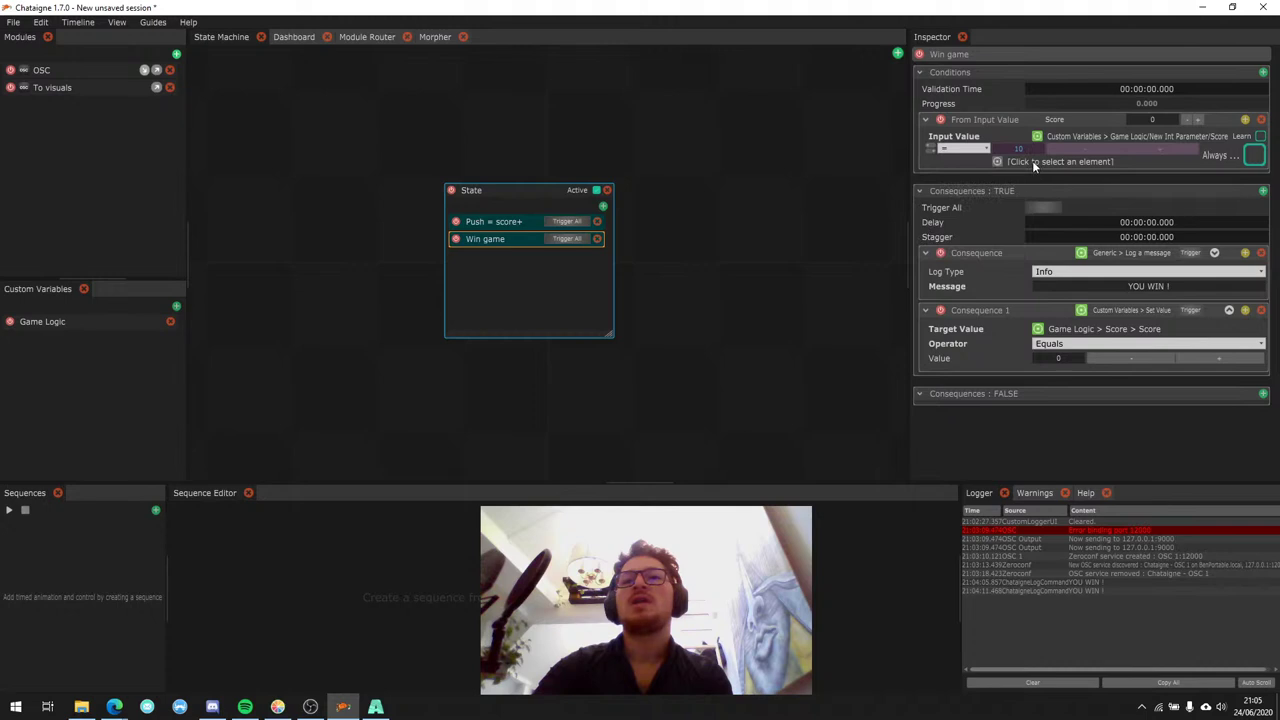
{"action": "left_click", "coordinate": [1034, 163]}
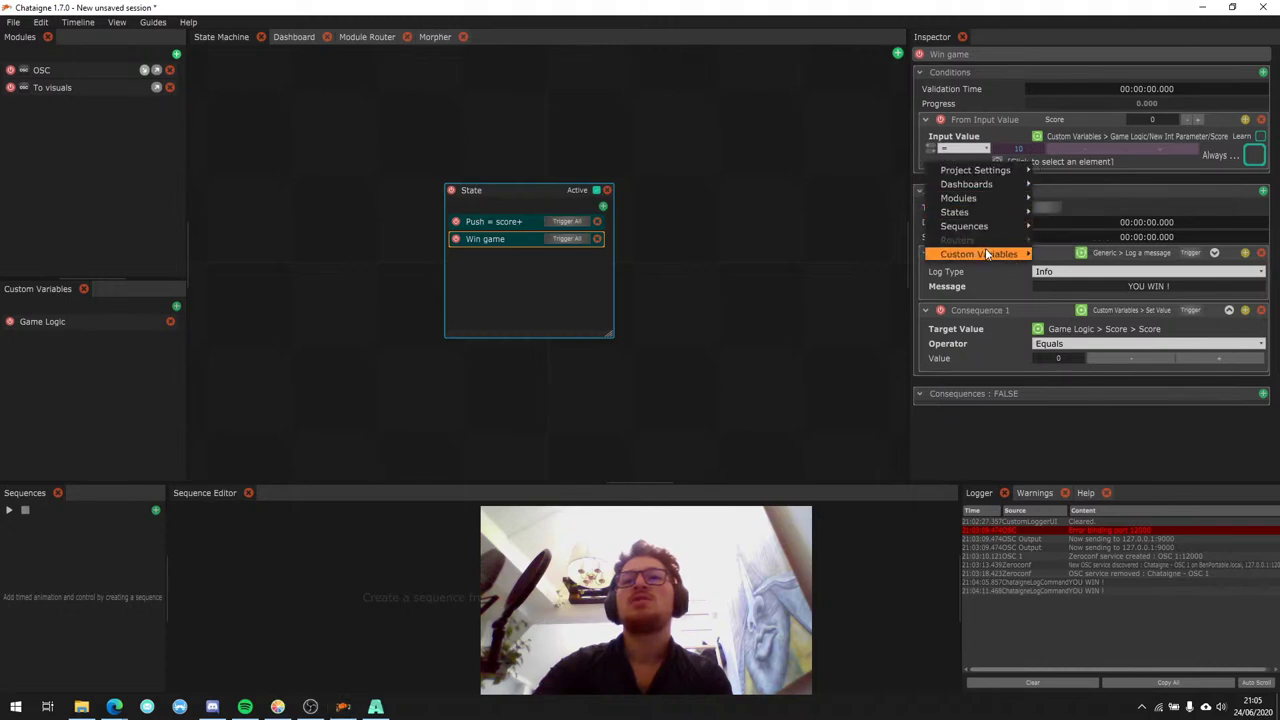
{"action": "mouse_move", "coordinate": [986, 255]}
{"action": "mouse_move", "coordinate": [1076, 257]}
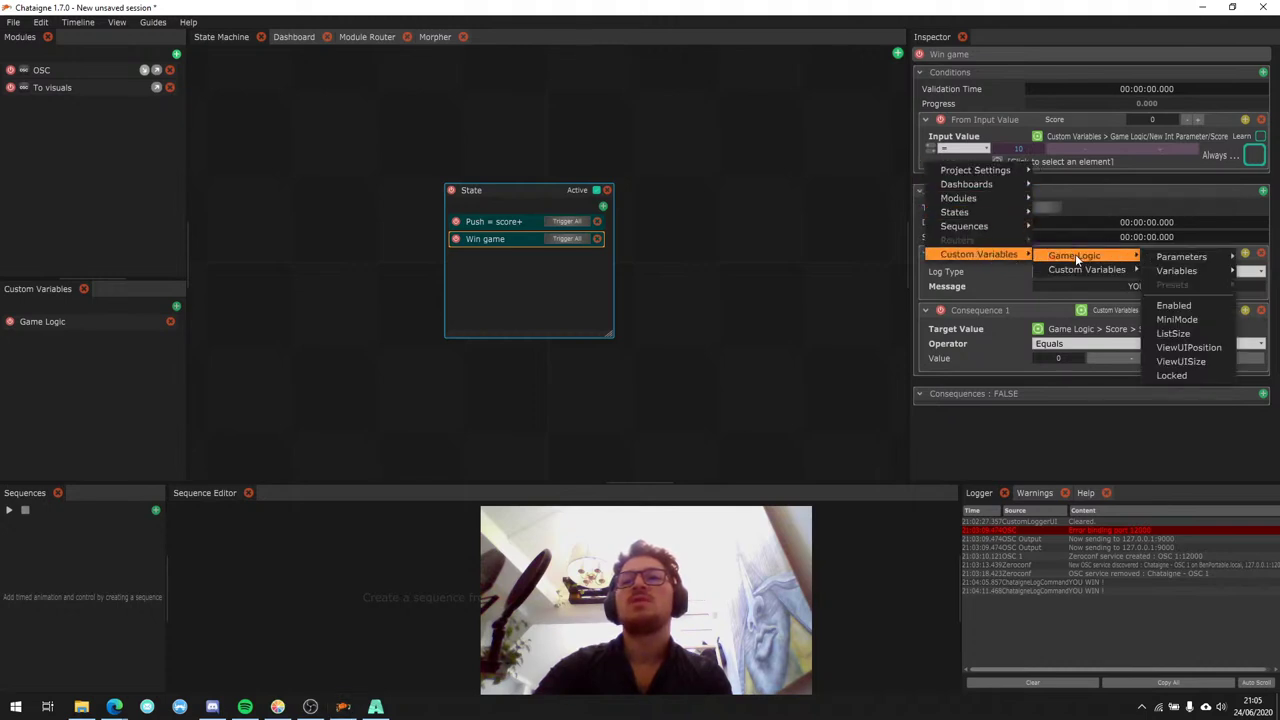
{"action": "mouse_move", "coordinate": [1175, 270]}
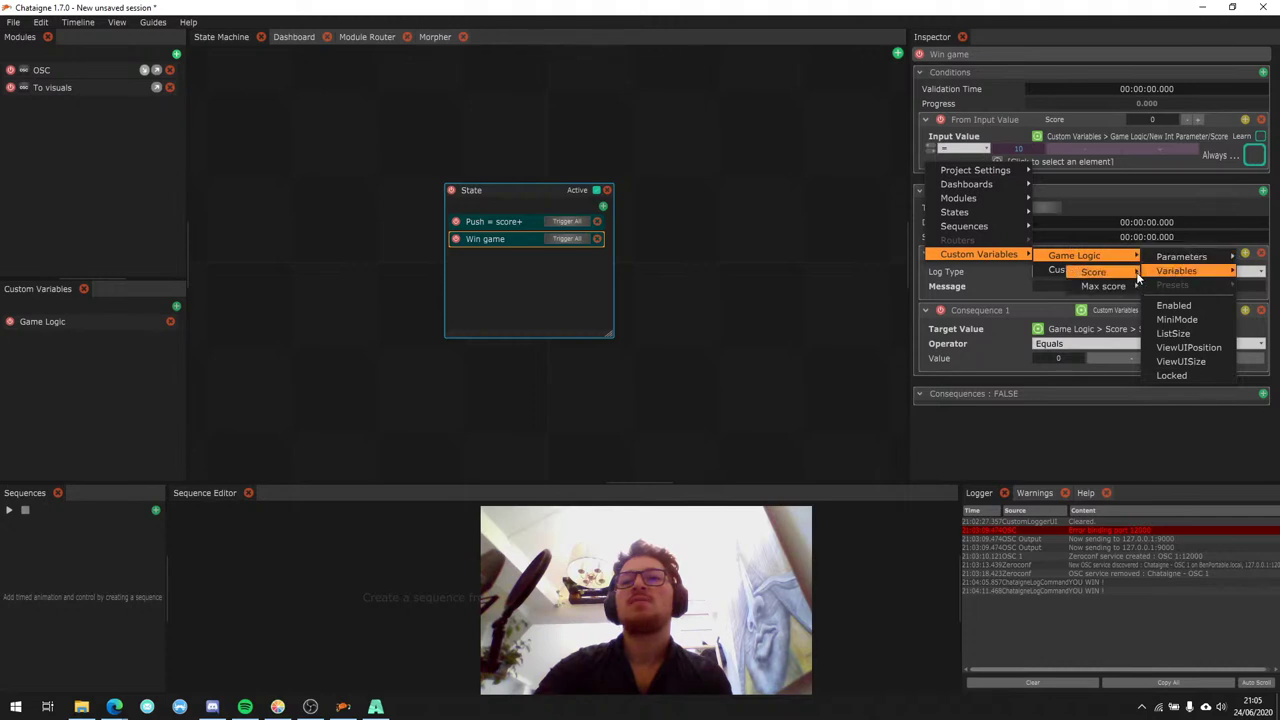
{"action": "mouse_move", "coordinate": [1112, 287]}
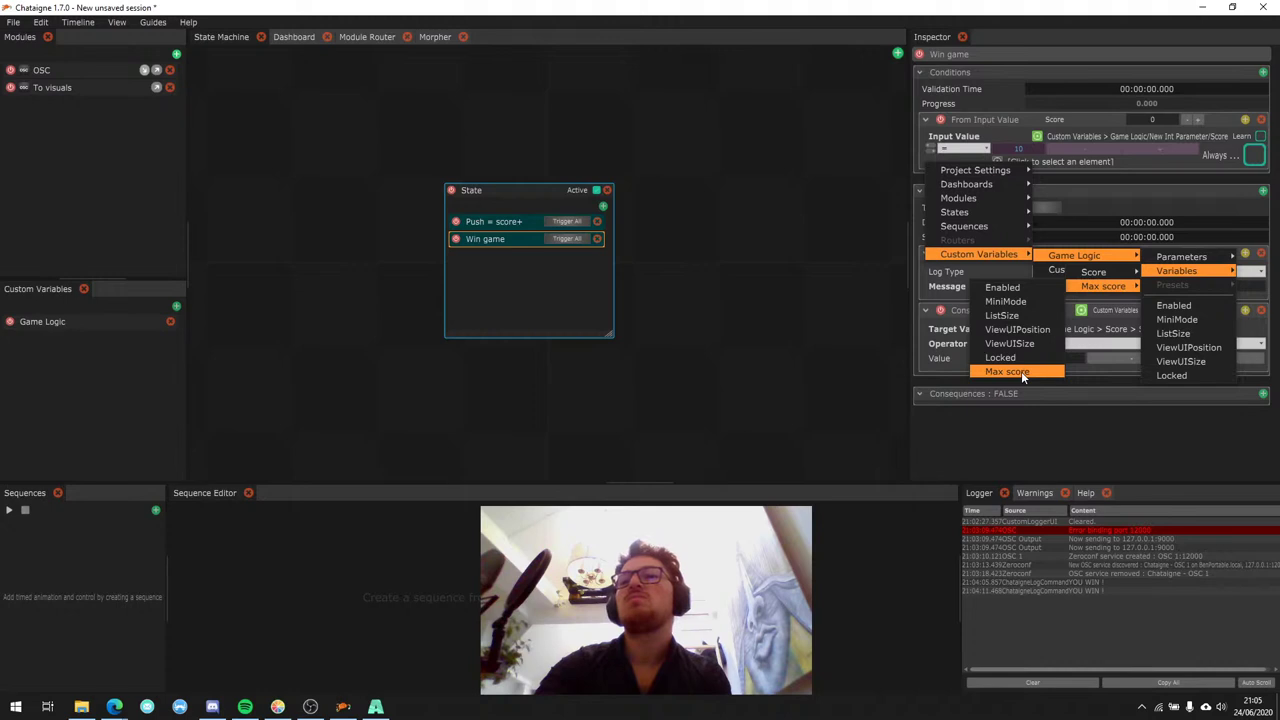
{"action": "left_click", "coordinate": [1021, 371]}
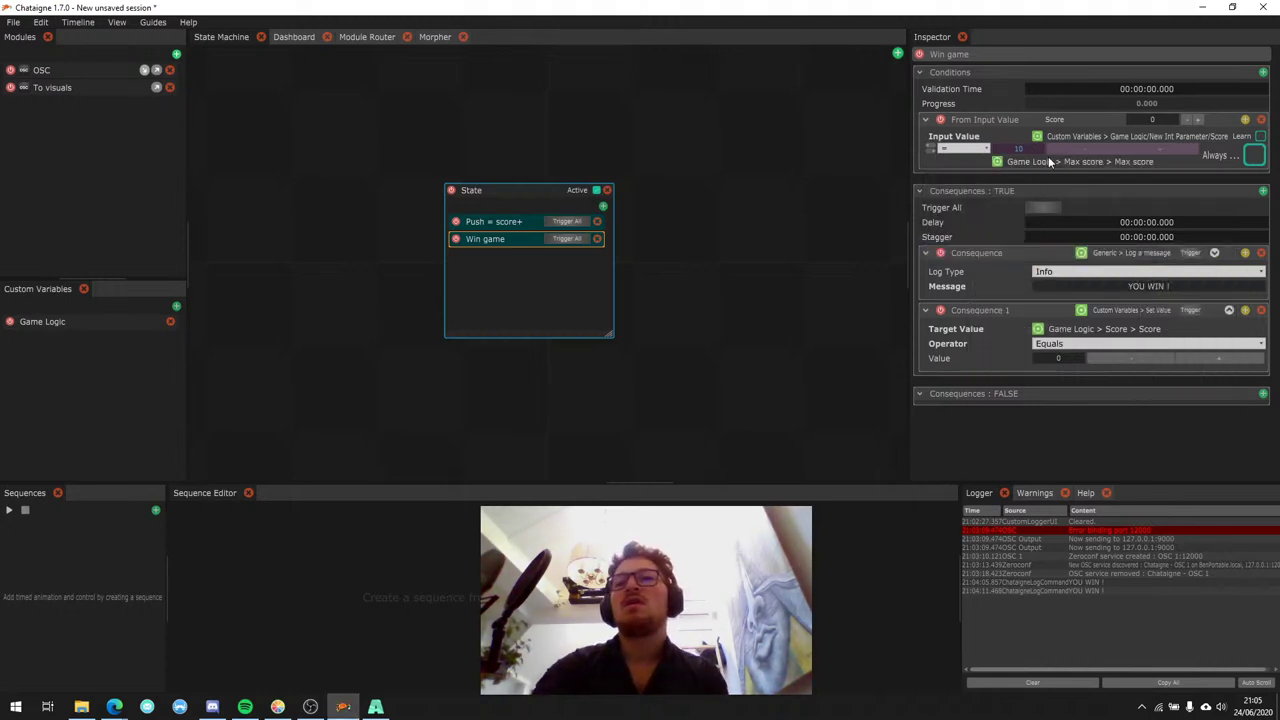
Set Max score in Game Logic to 15 and check the linked comparison value in the Win game condition.
{"action": "left_click", "coordinate": [150, 321]}
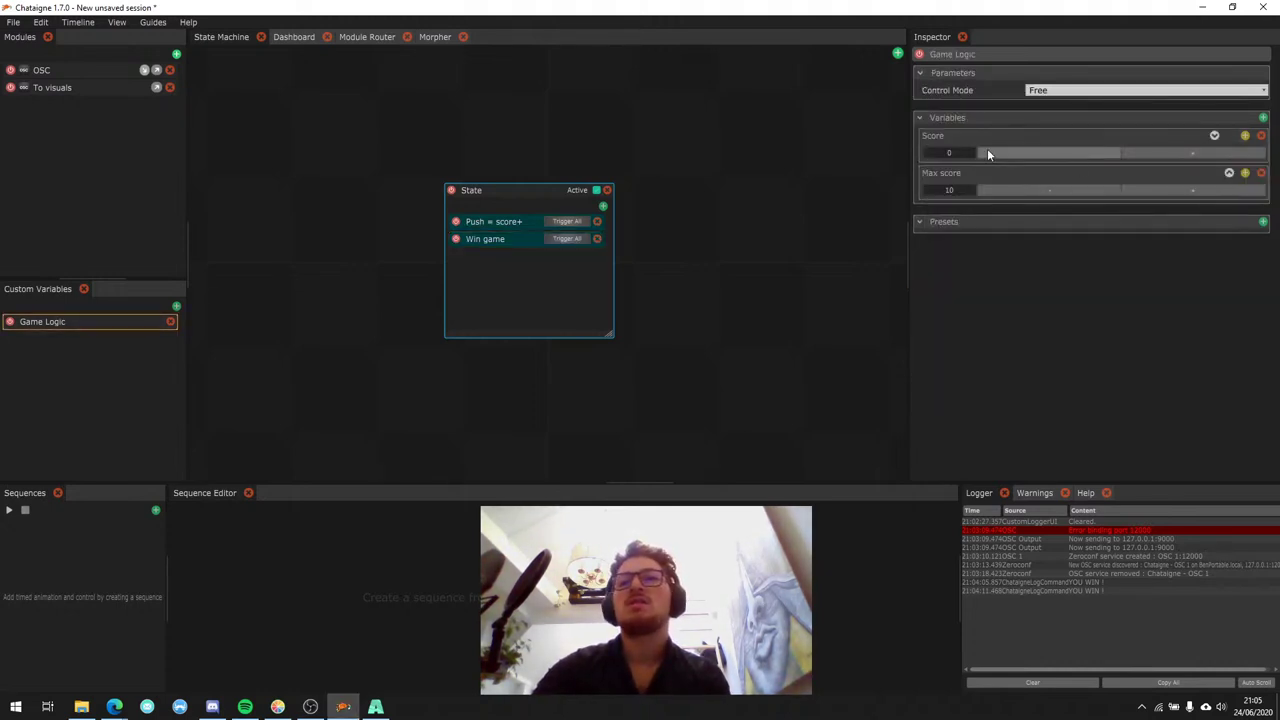
{"action": "left_click_drag", "start_coordinate": [1216, 188], "coordinate": [1195, 190]}
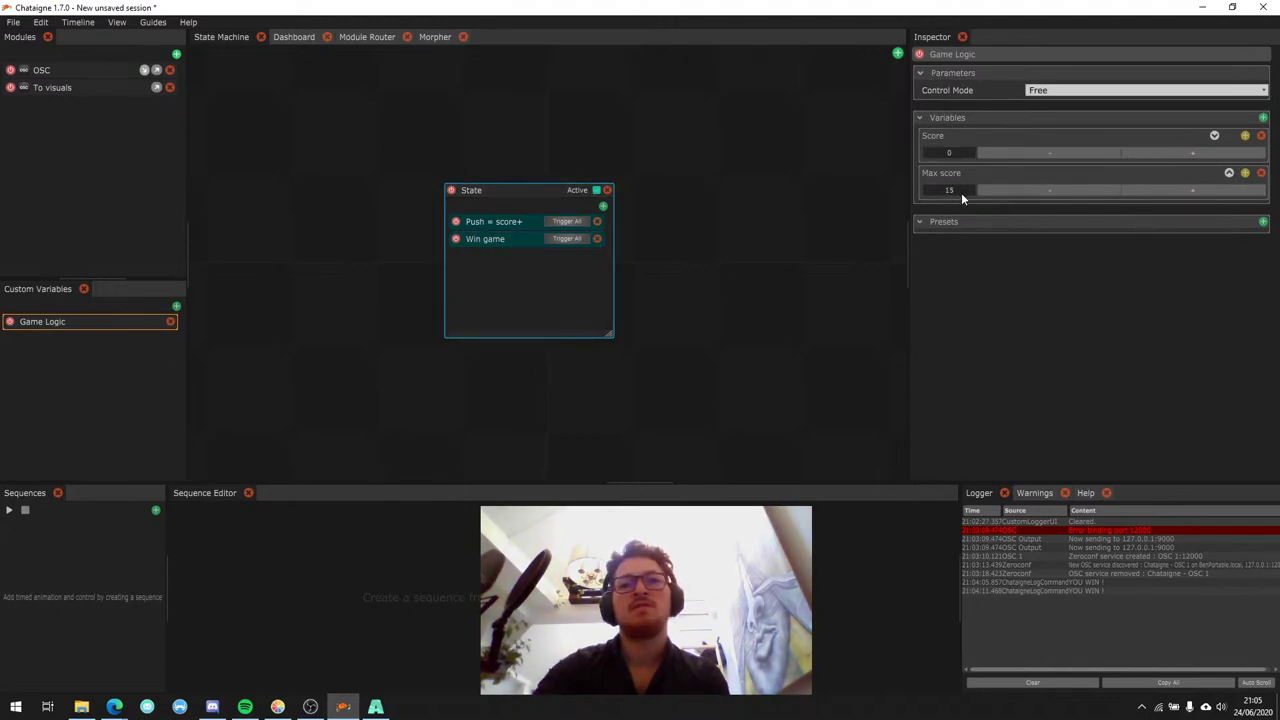
{"action": "left_click", "coordinate": [490, 238]}
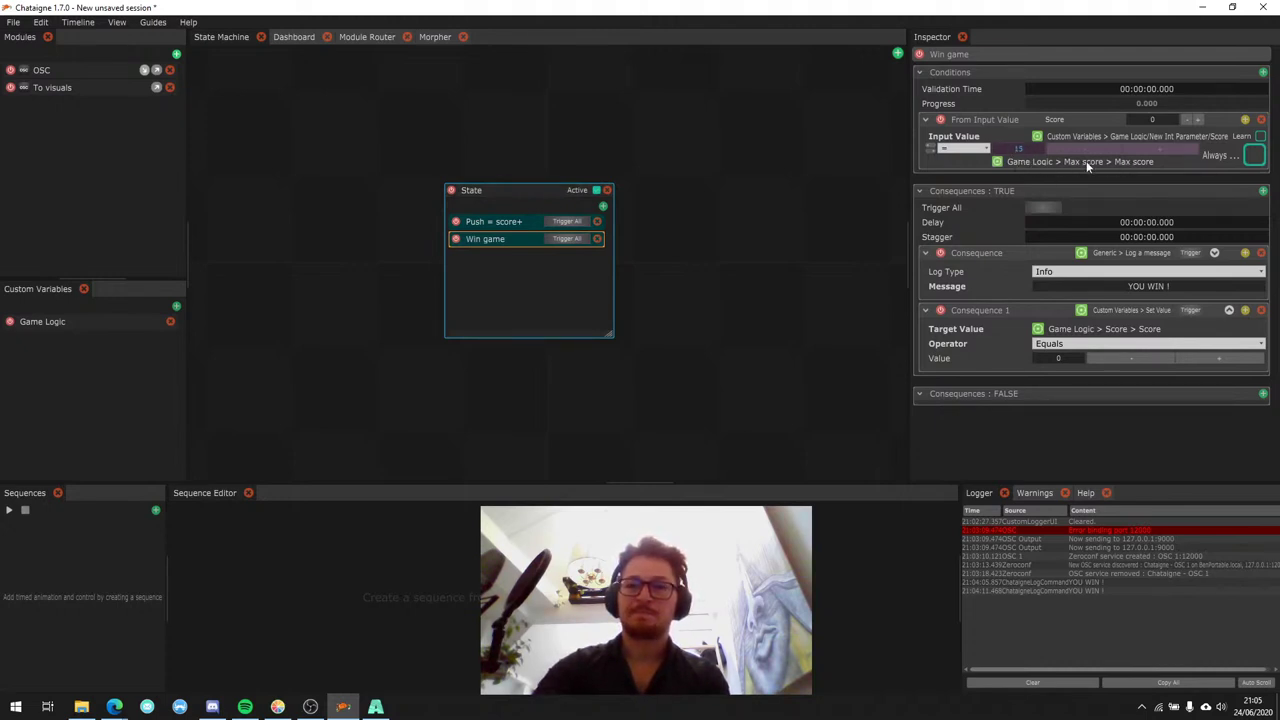
{"action": "left_click", "coordinate": [128, 318]}
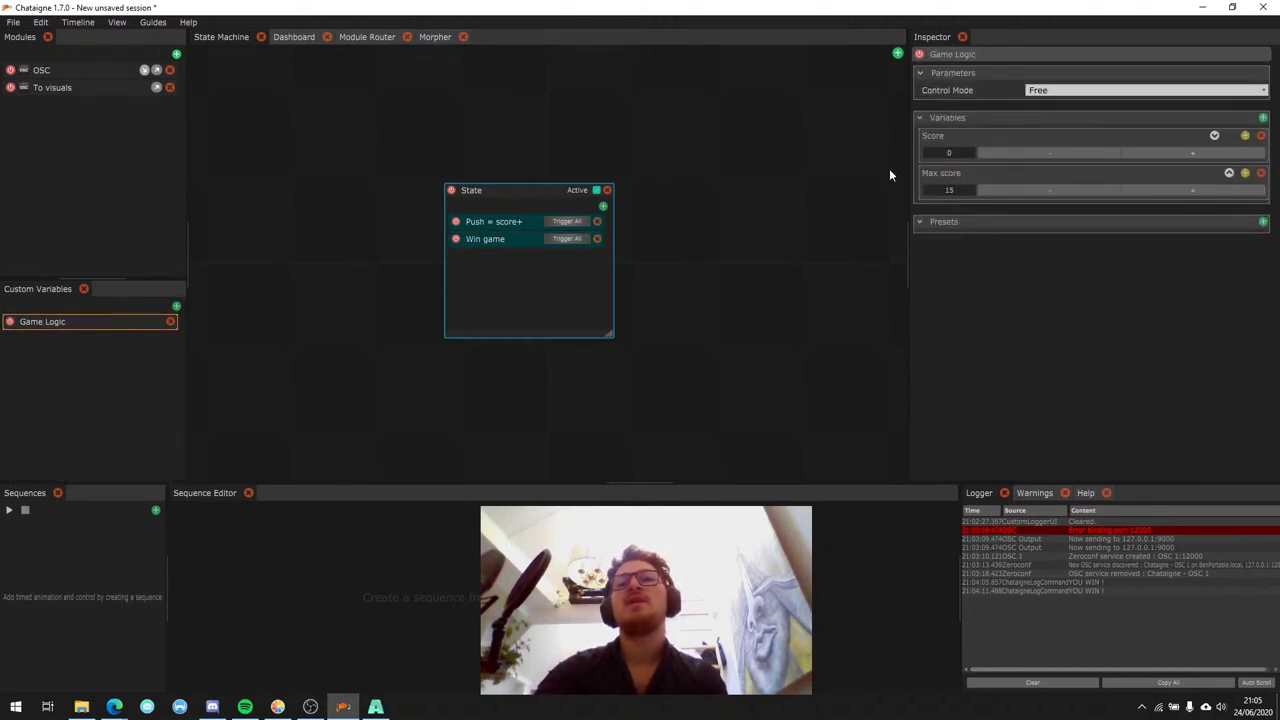
{"action": "left_click", "coordinate": [497, 239]}
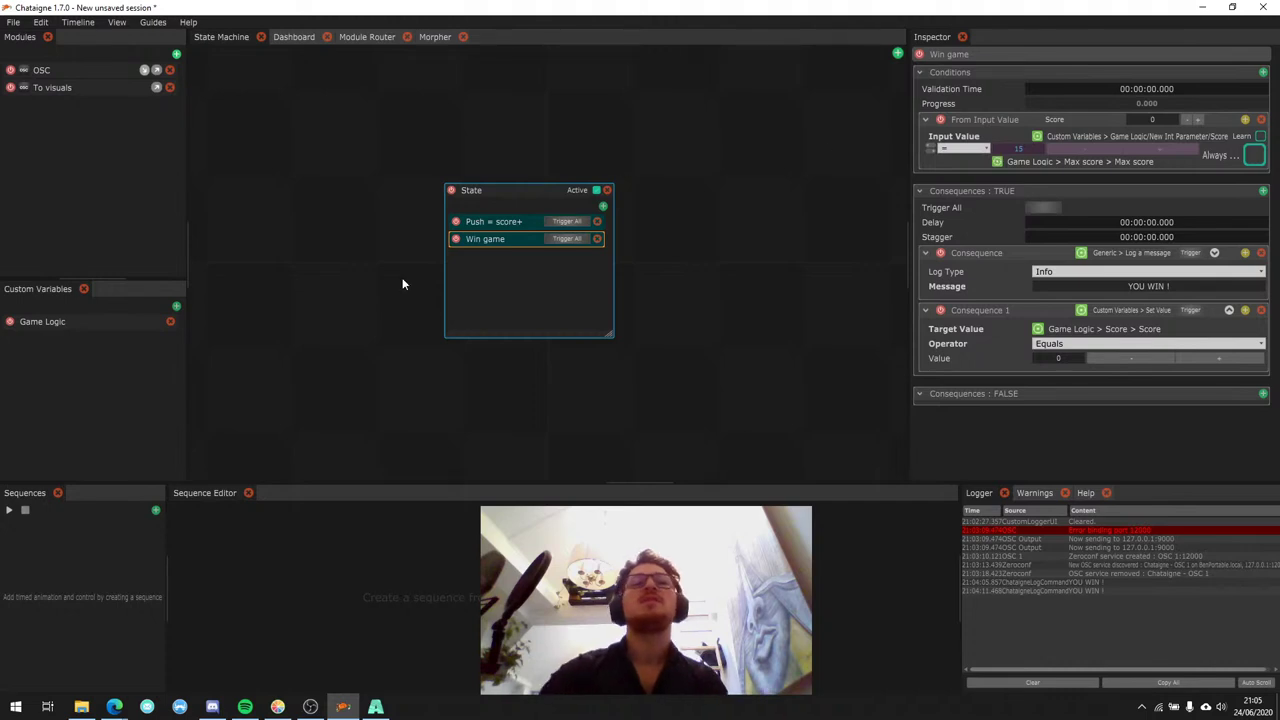
{"action": "left_click", "coordinate": [129, 321]}
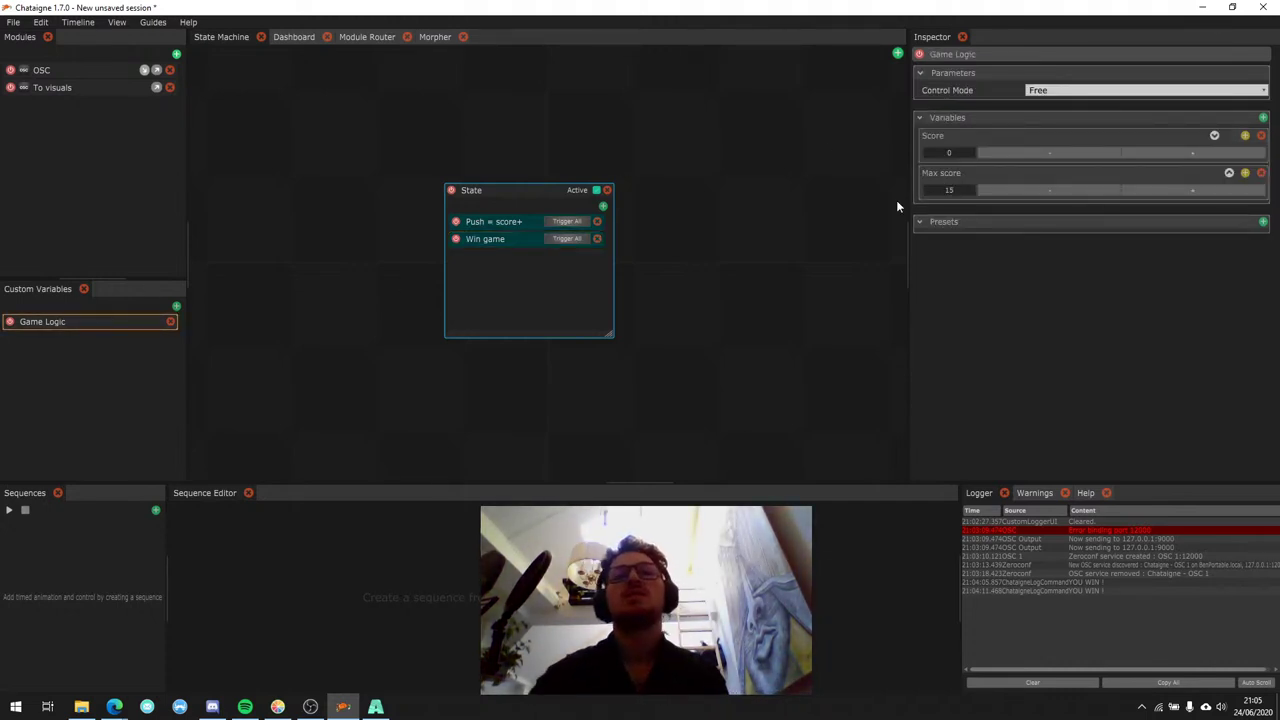
{"action": "left_click", "coordinate": [496, 242]}
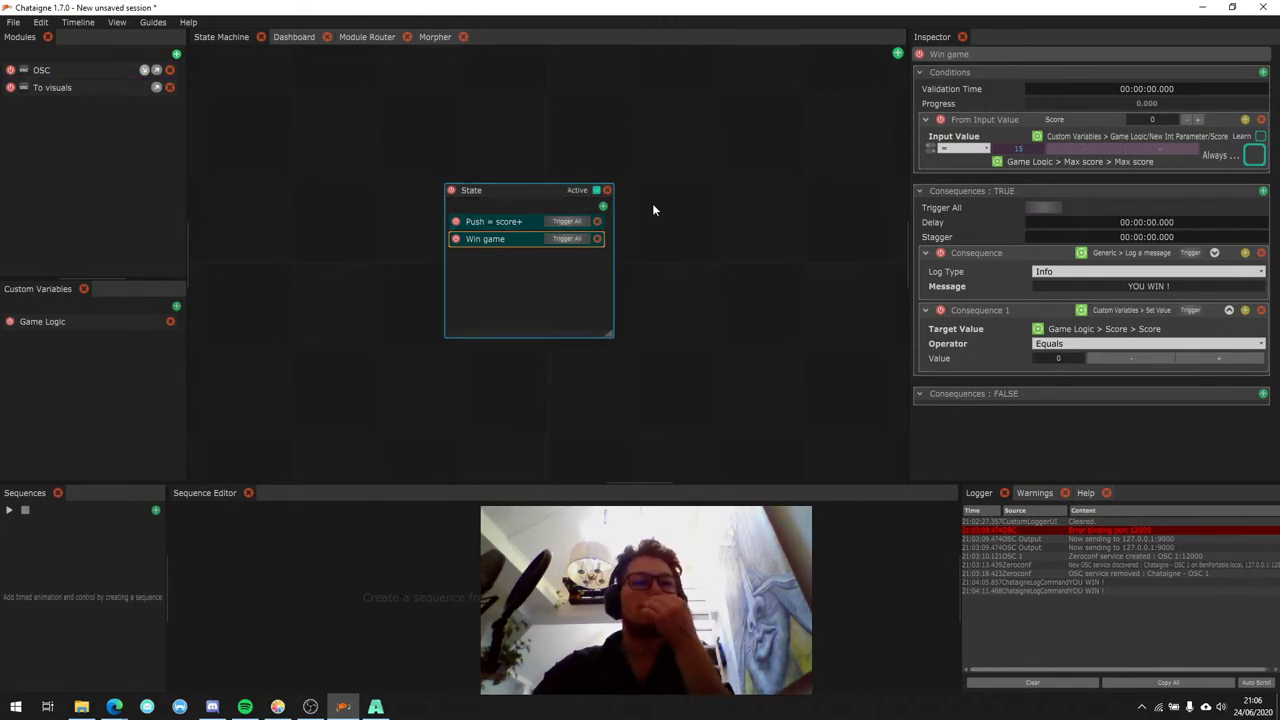
Add a mapping to the State and use the Game Logic Score variable as its input value.
{"action": "left_click", "coordinate": [603, 206]}
{"action": "left_click", "coordinate": [633, 230]}
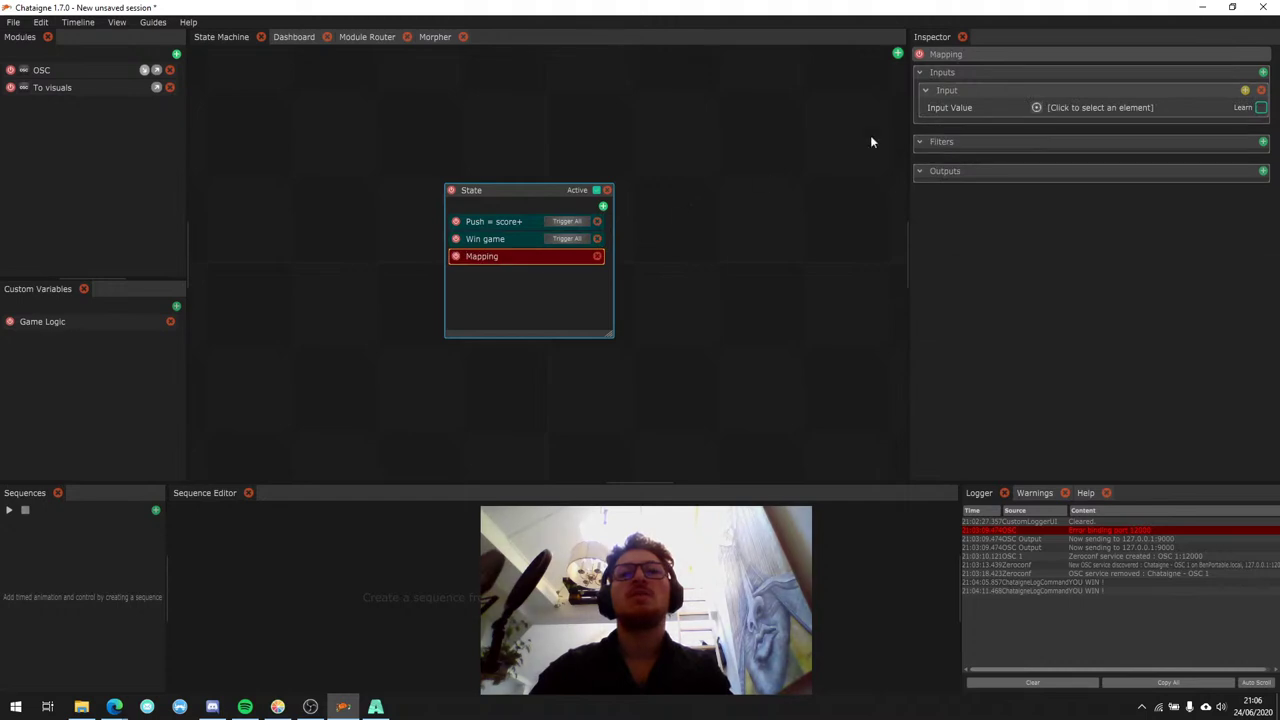
{"action": "left_click", "coordinate": [964, 108]}
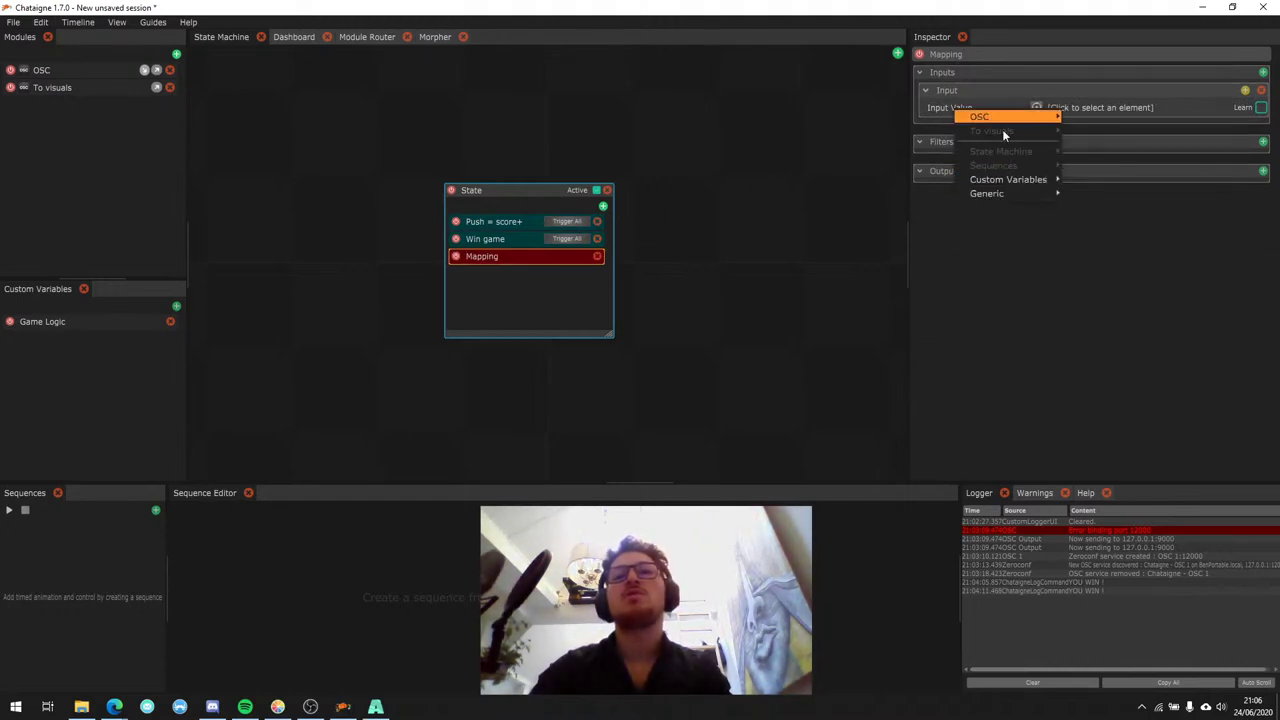
{"action": "mouse_move", "coordinate": [1010, 180]}
{"action": "mouse_move", "coordinate": [1103, 181]}
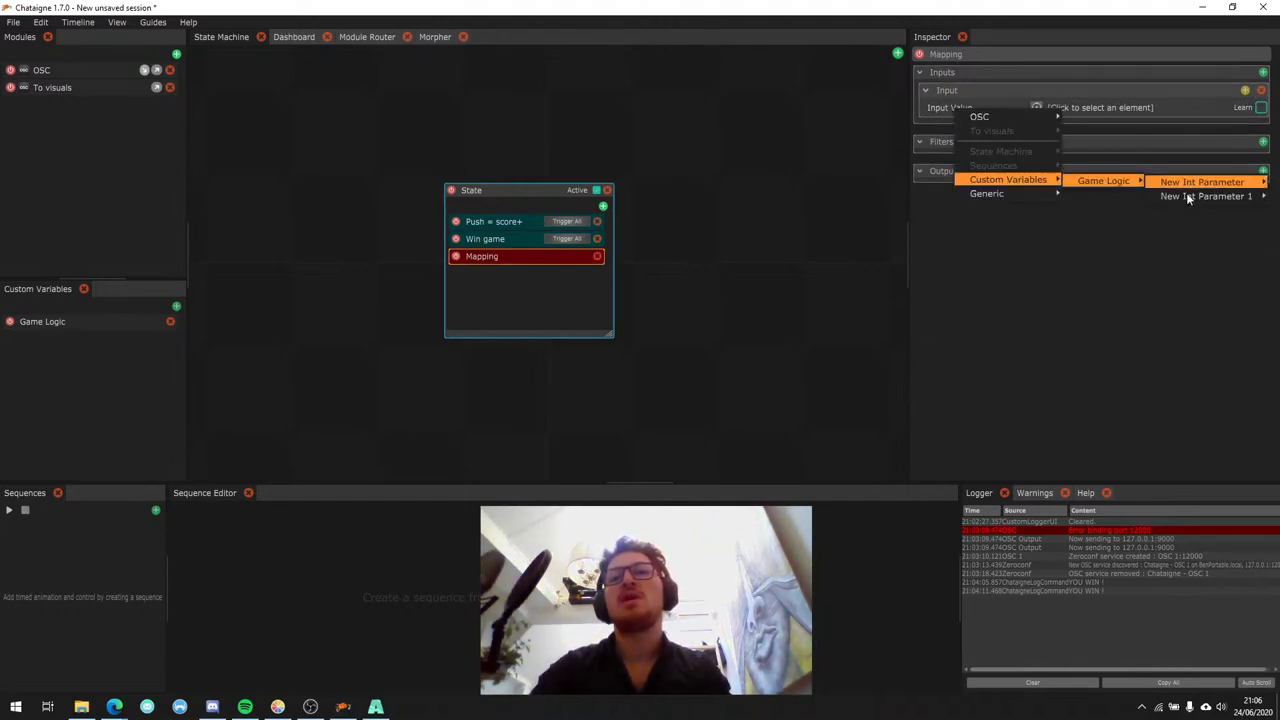
{"action": "mouse_move", "coordinate": [1186, 197]}
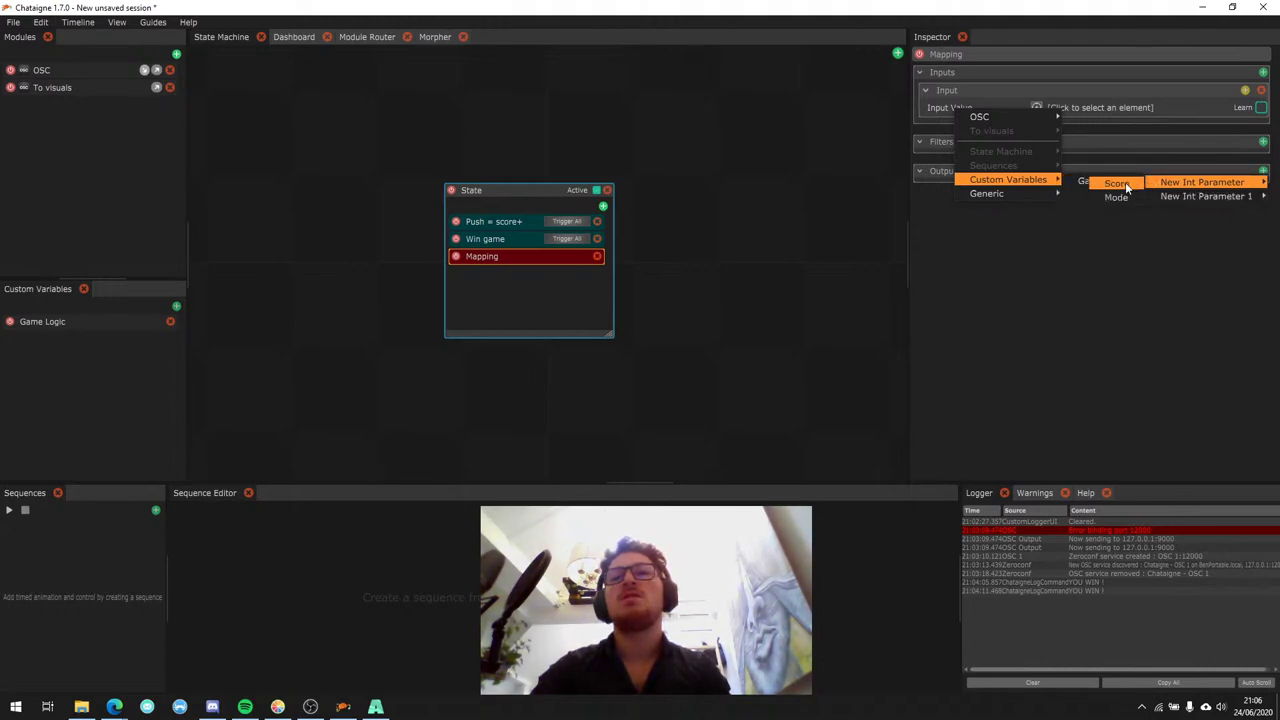
{"action": "left_click", "coordinate": [1125, 182]}
Add an output to the score mapping and set its command to Custom Message of the To visuals module.
{"action": "left_click", "coordinate": [1263, 172]}
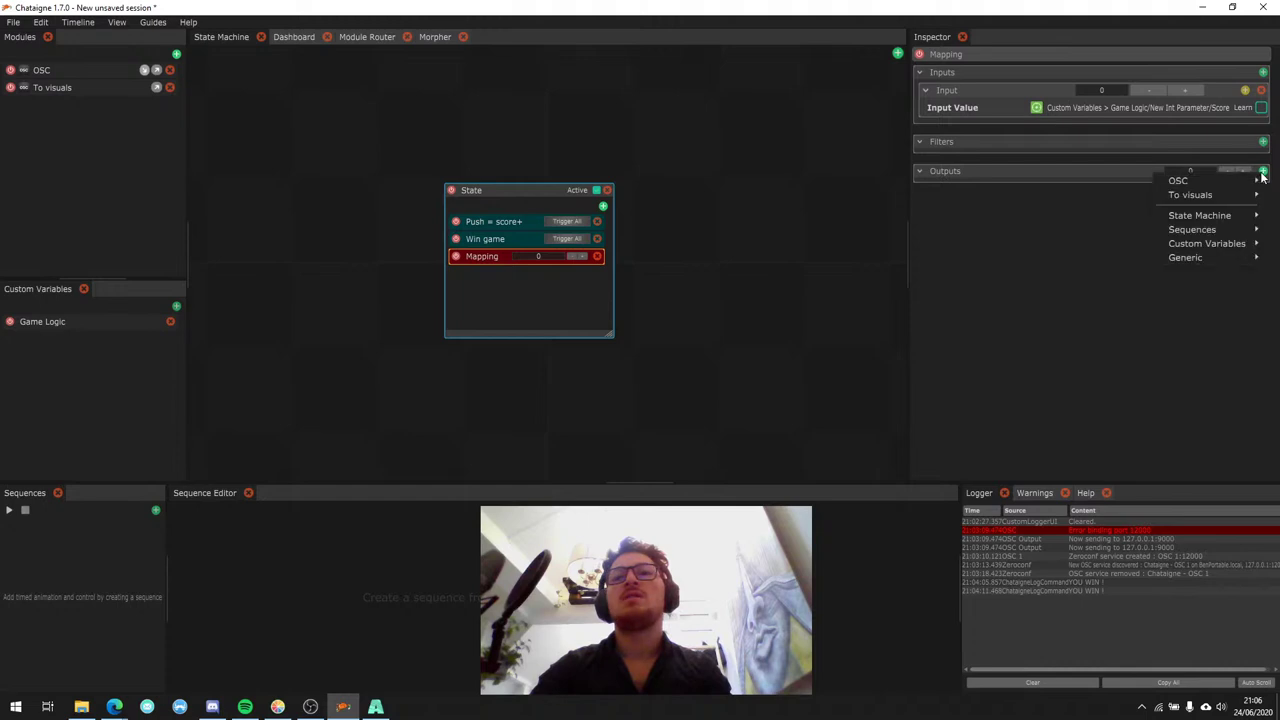
{"action": "mouse_move", "coordinate": [1204, 182]}
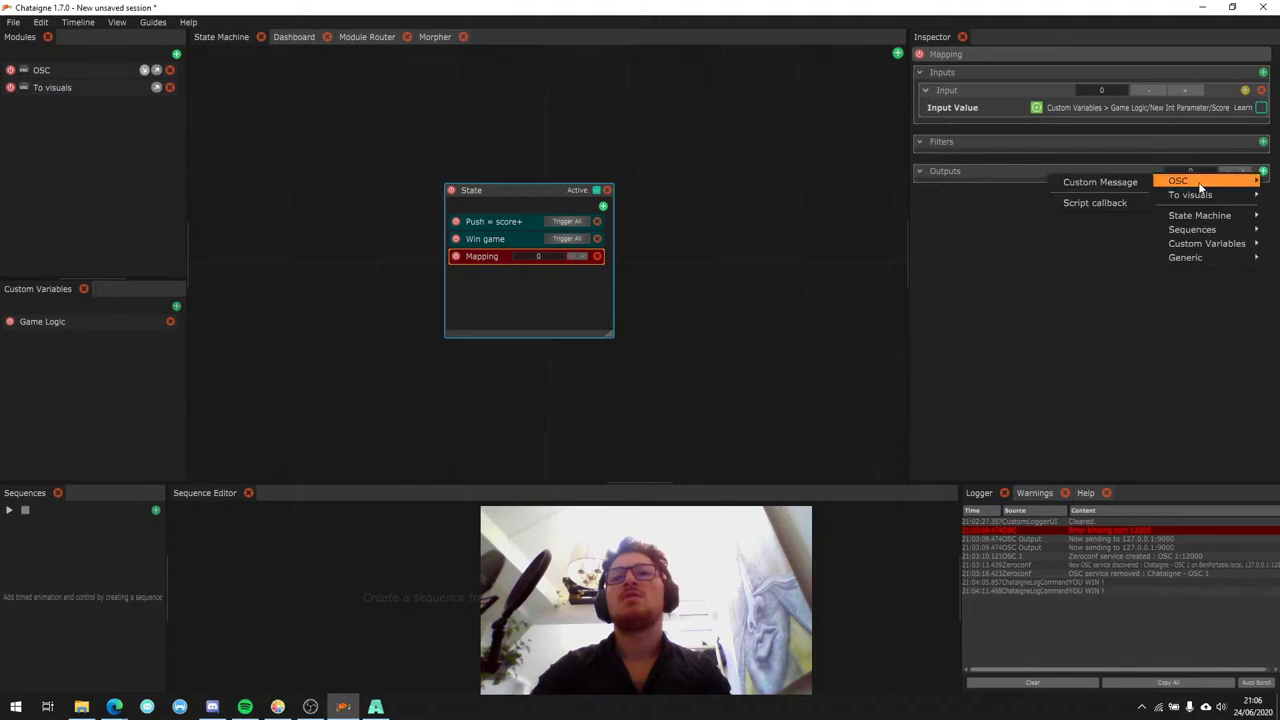
{"action": "left_click", "coordinate": [1134, 184]}
{"action": "left_click", "coordinate": [1152, 190]}
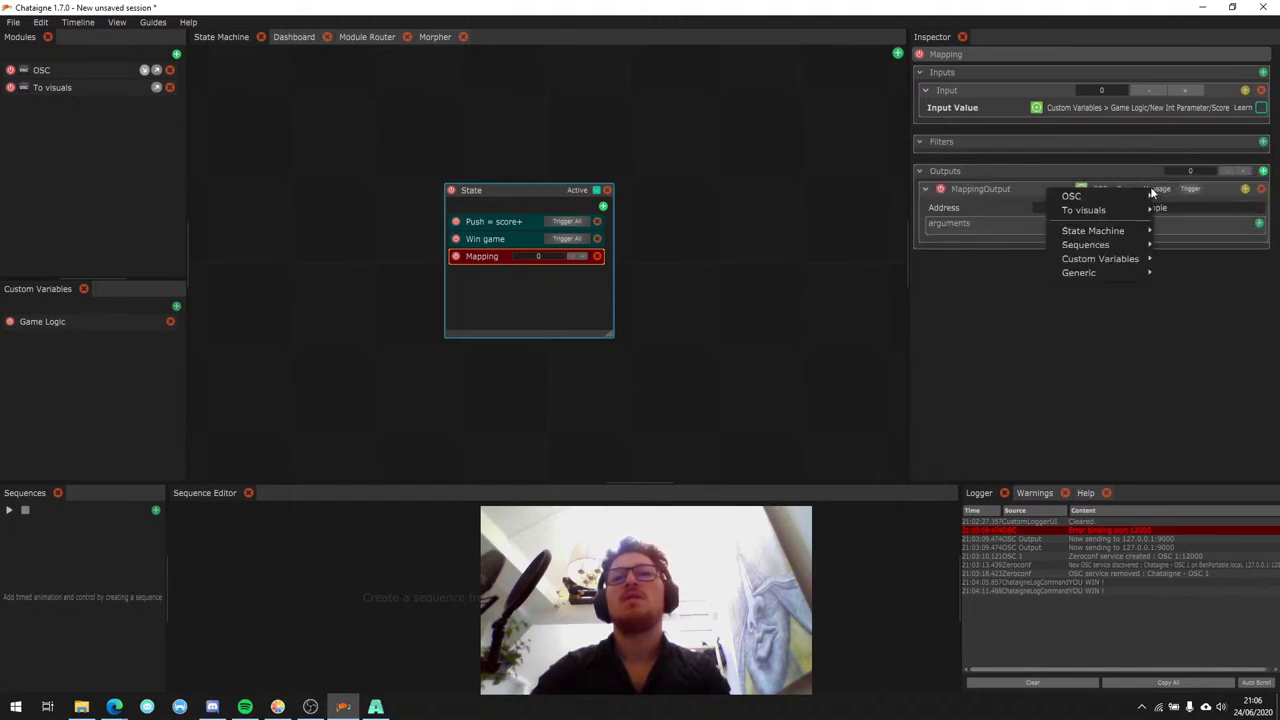
{"action": "mouse_move", "coordinate": [1095, 210]}
{"action": "left_click", "coordinate": [1000, 209]}
Set the mapping output's OSC address to /score and add an integer argument that uses the mapped value.
{"action": "left_click", "coordinate": [1160, 211]}
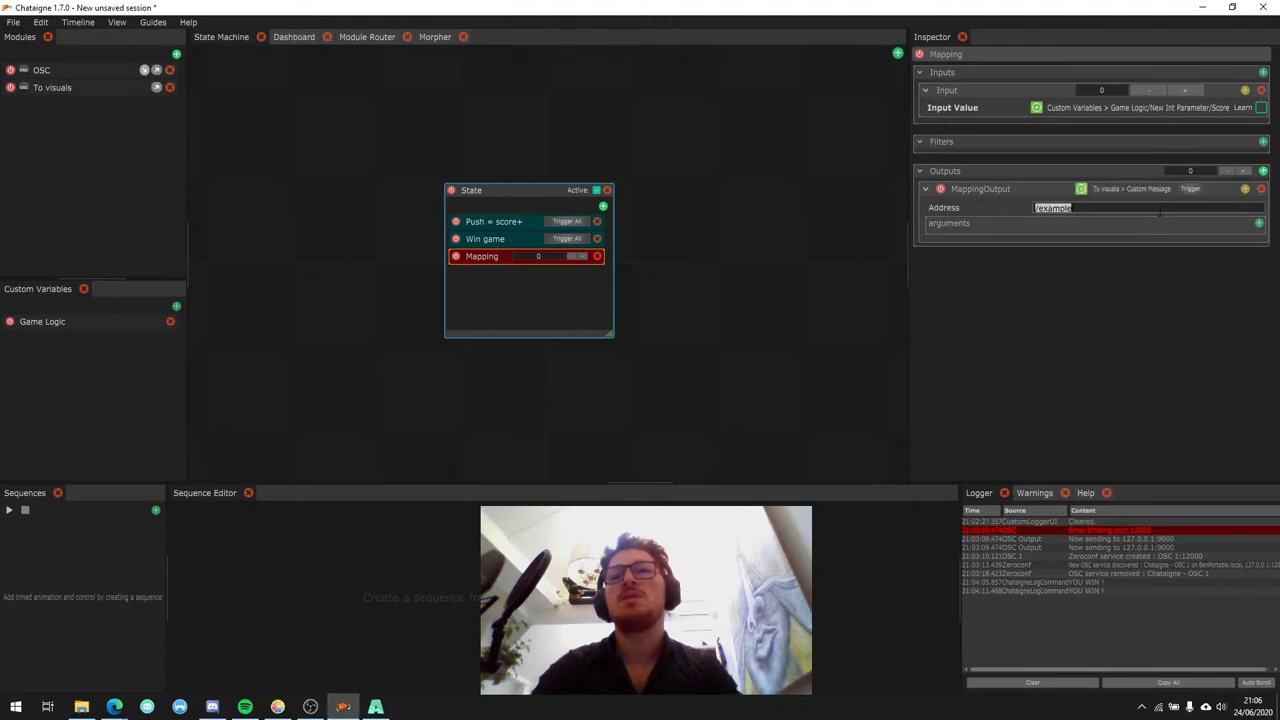
{"action": "type", "text": "/score"}
{"action": "key", "text": "Return"}
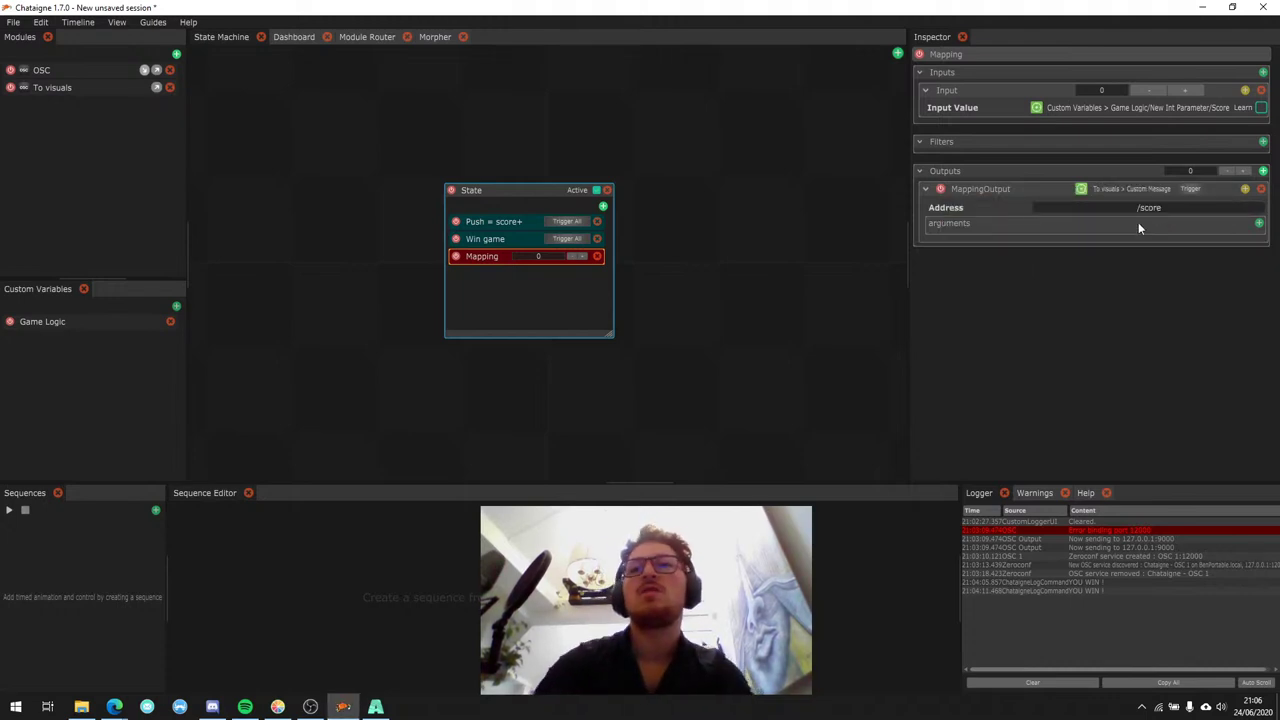
{"action": "left_click", "coordinate": [1259, 223]}
{"action": "left_click", "coordinate": [1191, 228]}
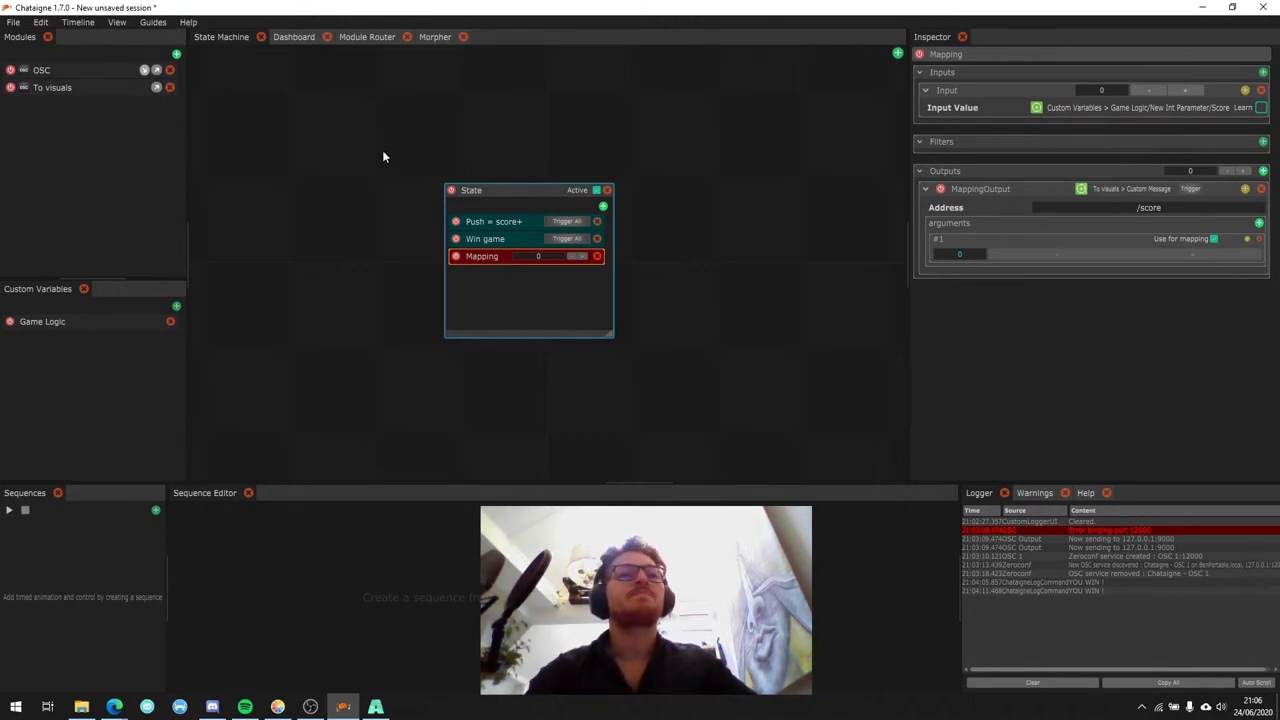
Turn on outgoing logging for the To visuals module and trigger Push = score+ to test the mapping output.
{"action": "left_click", "coordinate": [60, 88]}
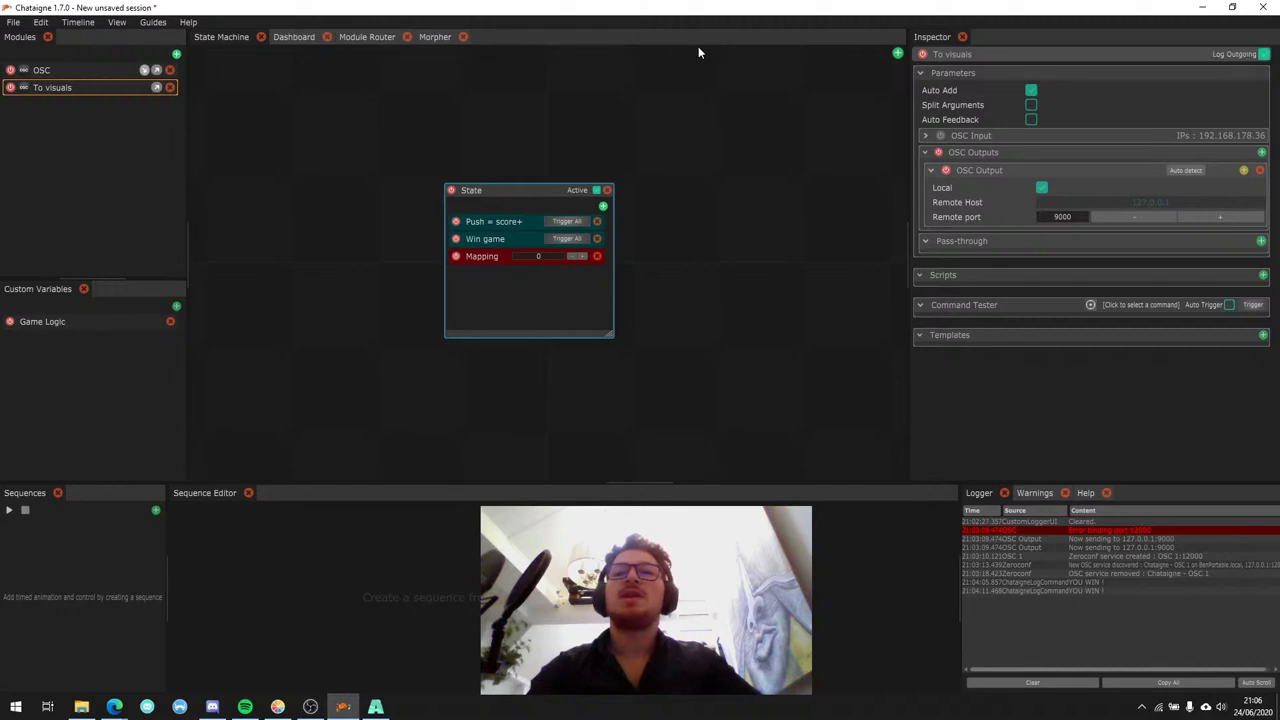
{"action": "left_click", "coordinate": [501, 254]}
{"action": "left_click", "coordinate": [557, 224]}
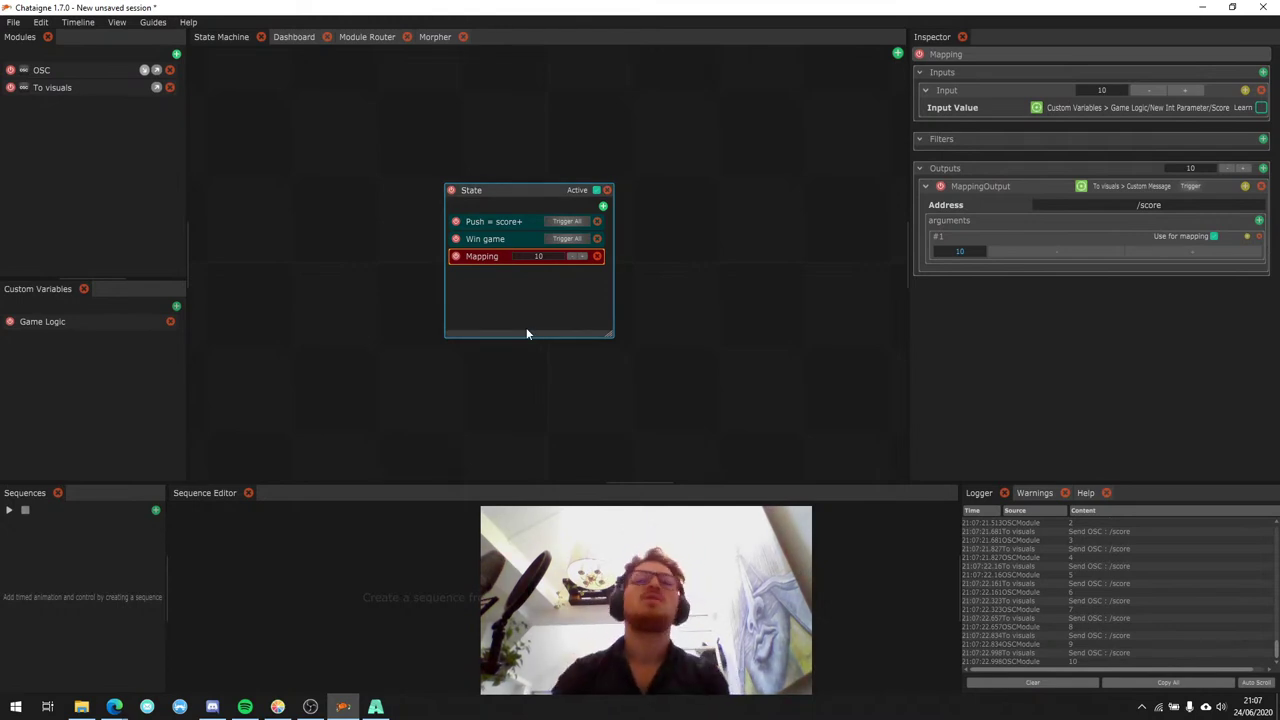
Move the State box toward the upper left and add a second state beside it.
{"action": "left_click_drag", "start_coordinate": [531, 191], "coordinate": [404, 174]}
{"action": "right_click", "coordinate": [581, 198]}
{"action": "left_click", "coordinate": [603, 202]}
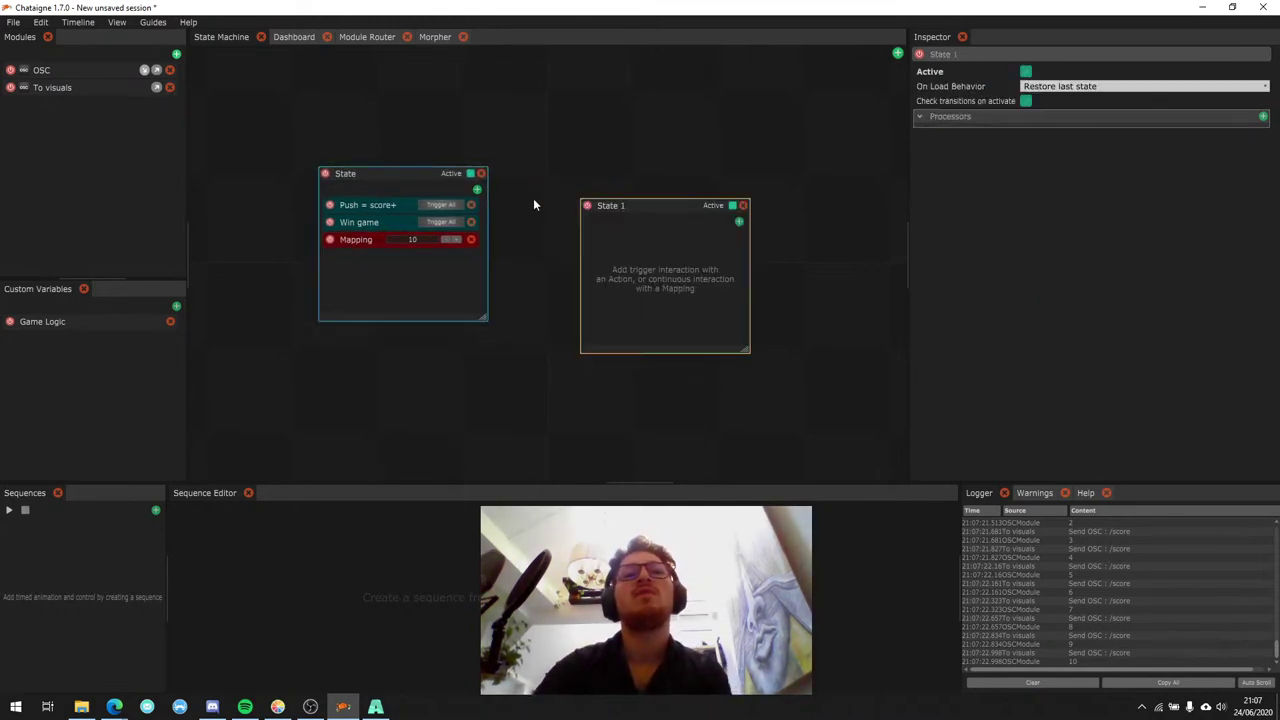
Create a transition from State to State 1, and review the Win game action and the transition's settings.
{"action": "right_click", "coordinate": [409, 176]}
{"action": "left_click", "coordinate": [435, 180]}
{"action": "left_click", "coordinate": [661, 214]}
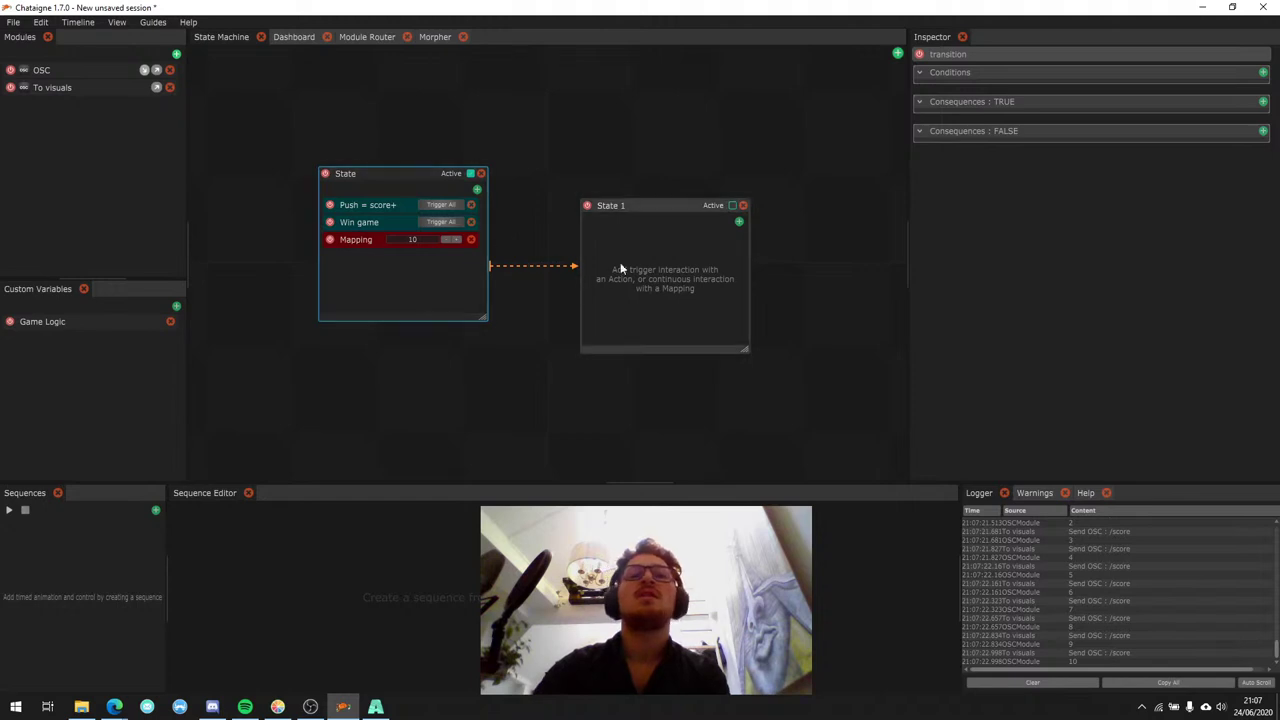
{"action": "left_click", "coordinate": [365, 222]}
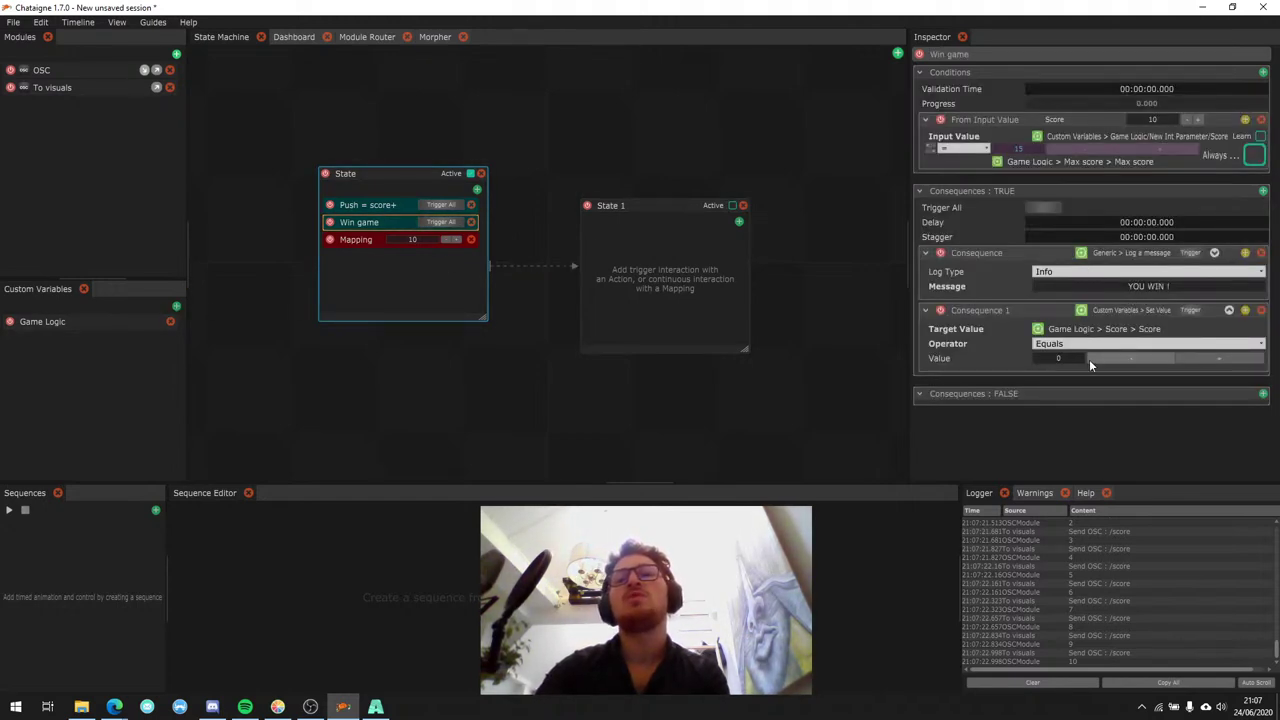
{"action": "left_click", "coordinate": [525, 266]}
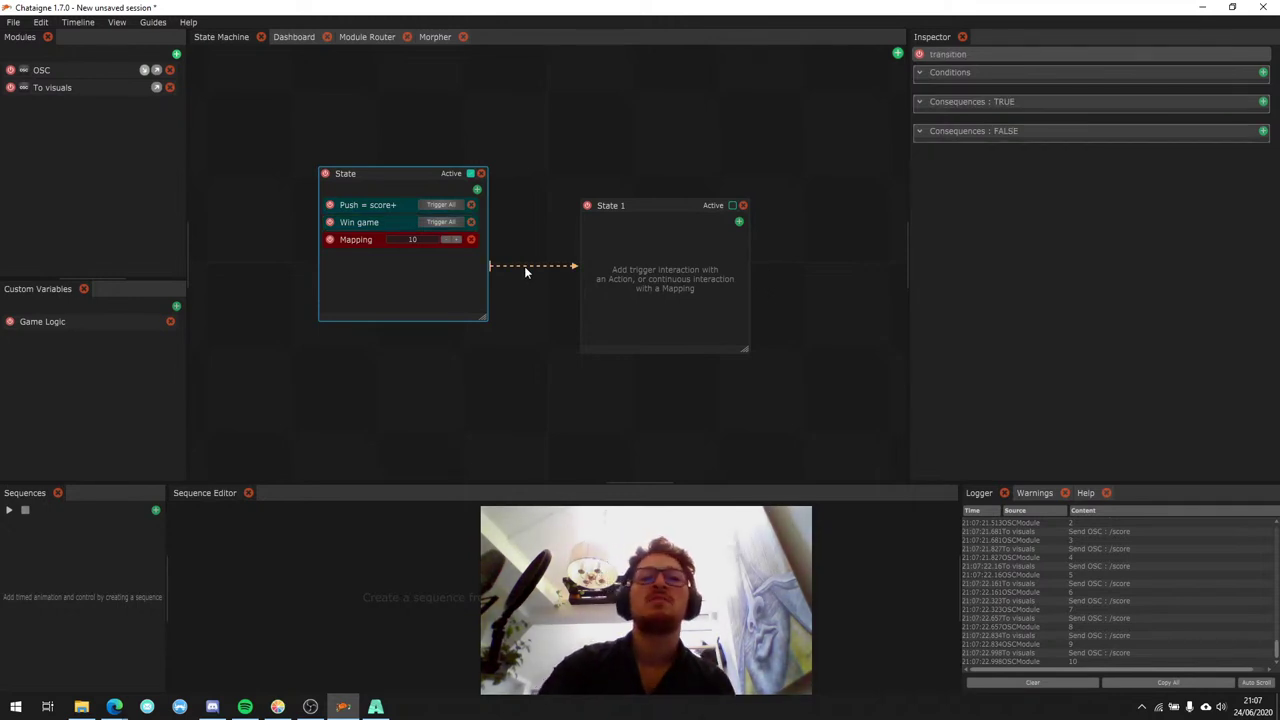
Activate State 1 to test the transition, inspect both states, and arrange their boxes closer together.
{"action": "left_click", "coordinate": [732, 205]}
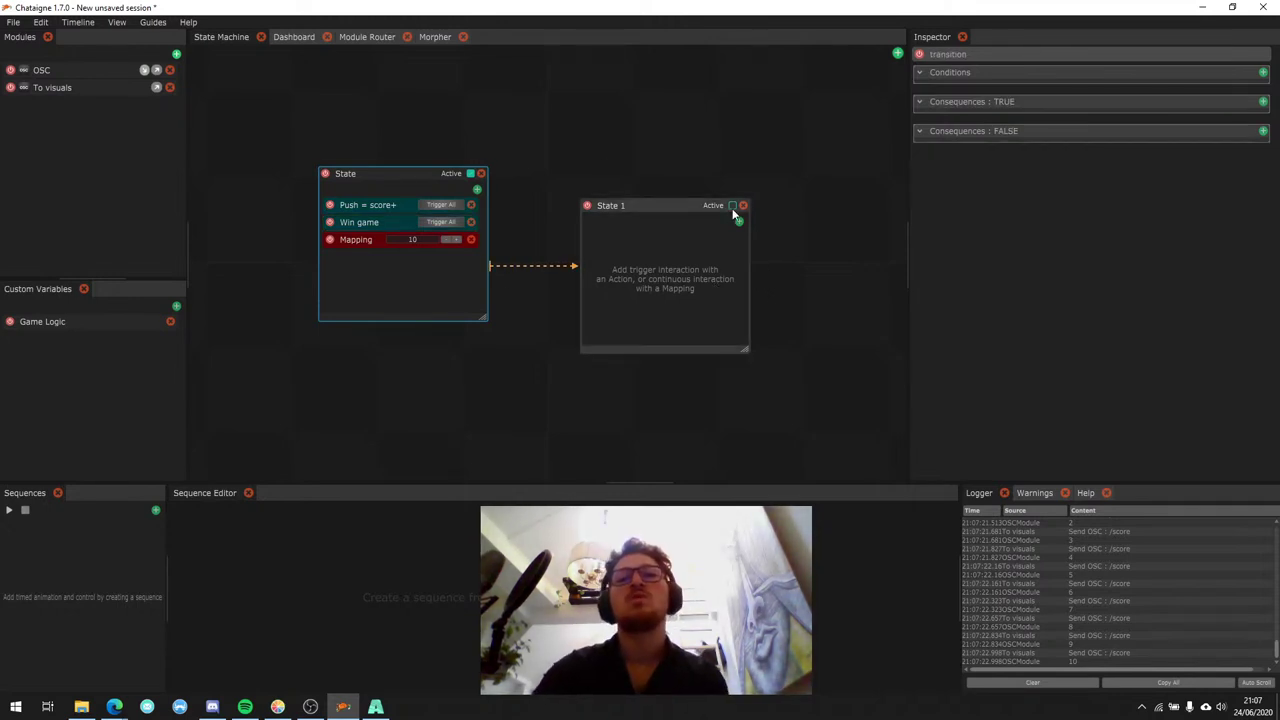
{"action": "left_click", "coordinate": [348, 181]}
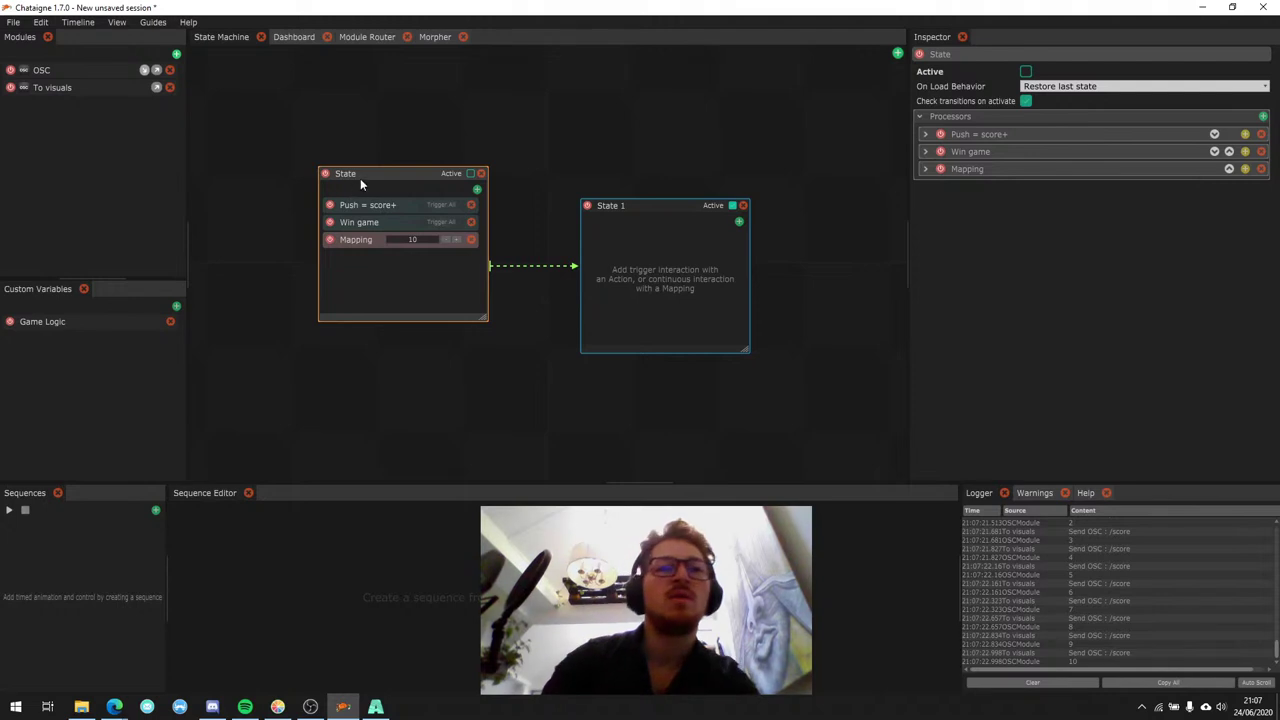
{"action": "left_click", "coordinate": [653, 217]}
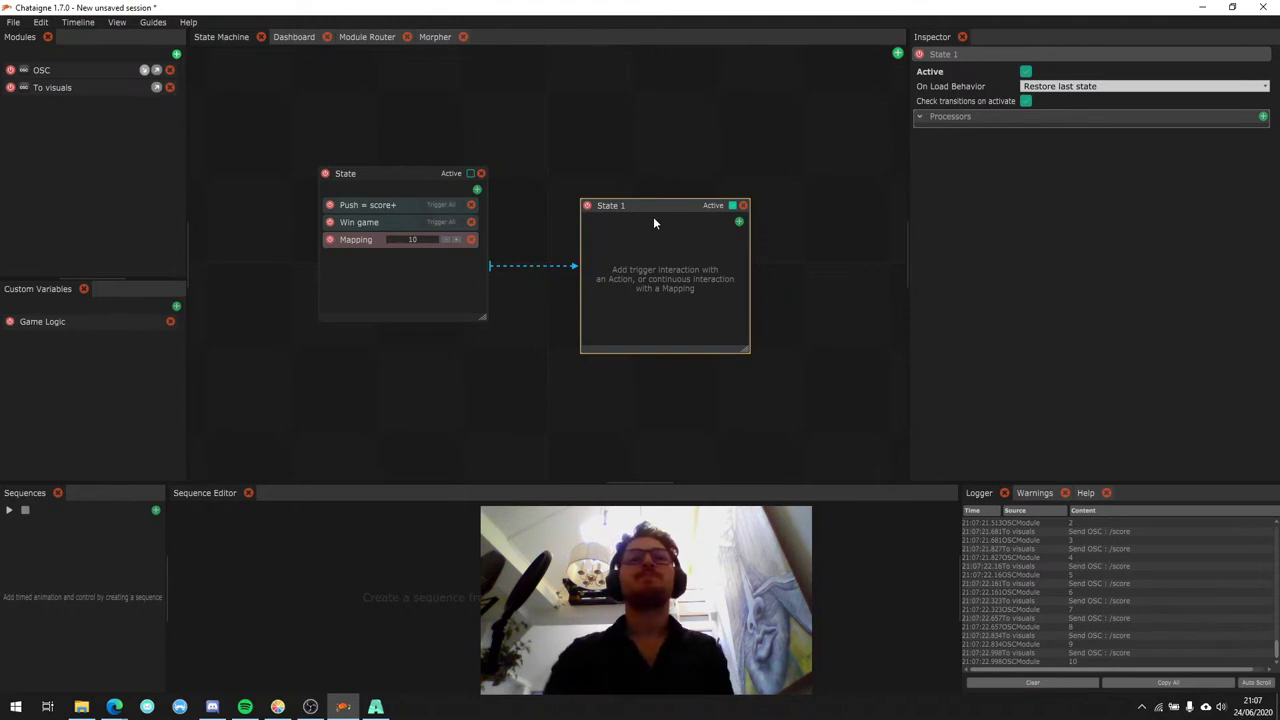
{"action": "left_click_drag", "start_coordinate": [643, 203], "coordinate": [604, 150]}
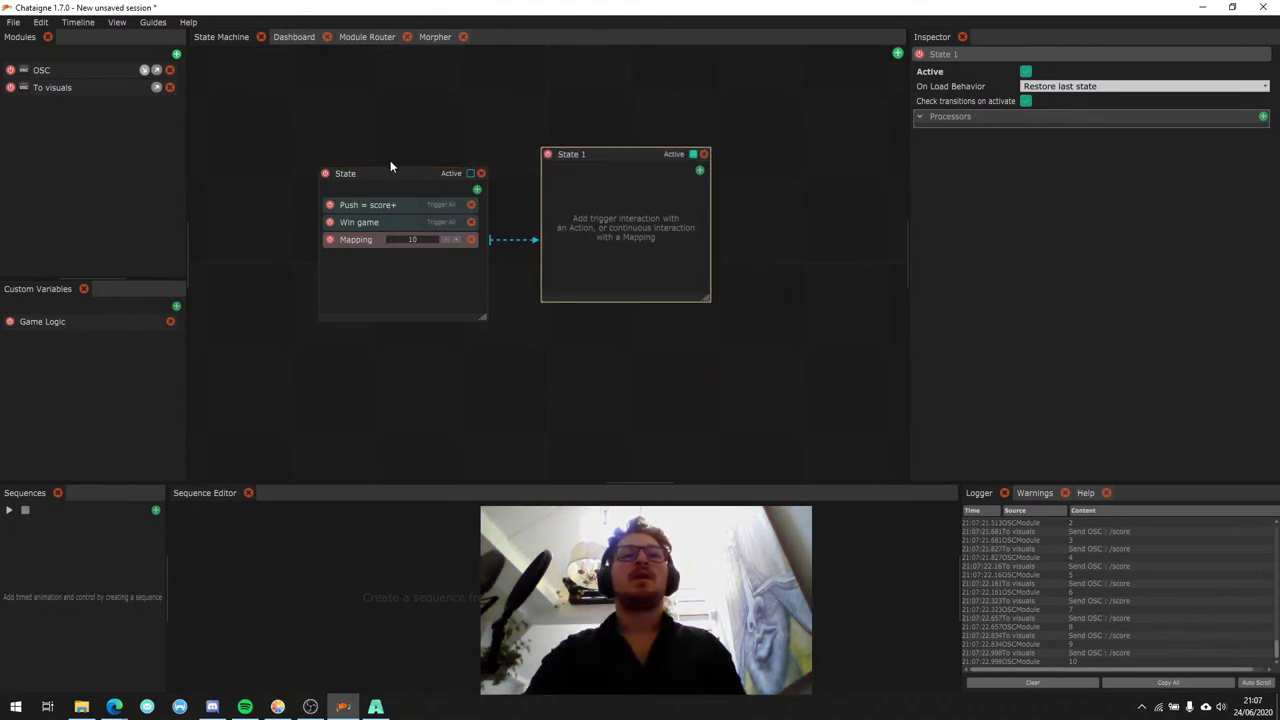
{"action": "left_click_drag", "start_coordinate": [384, 176], "coordinate": [376, 181]}
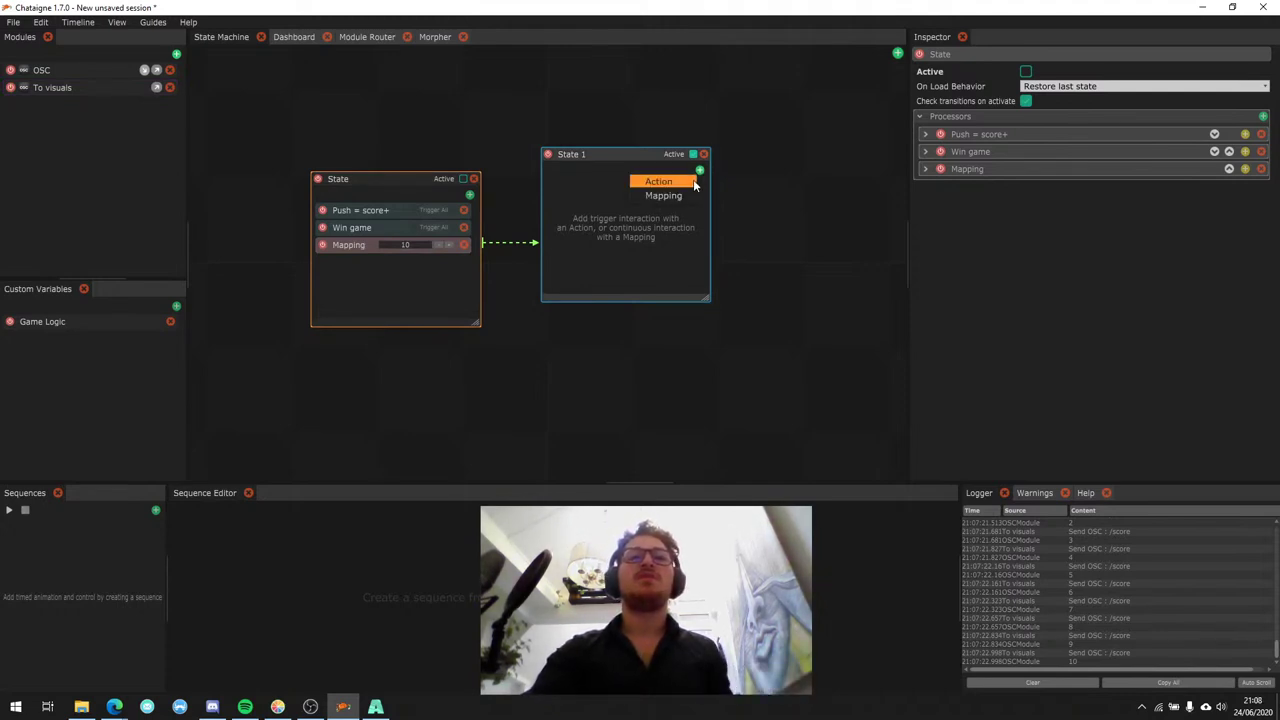
View the Game Logic variables, the Morpher and the Dashboard.
{"action": "left_click", "coordinate": [118, 332]}
{"action": "left_click", "coordinate": [123, 322]}
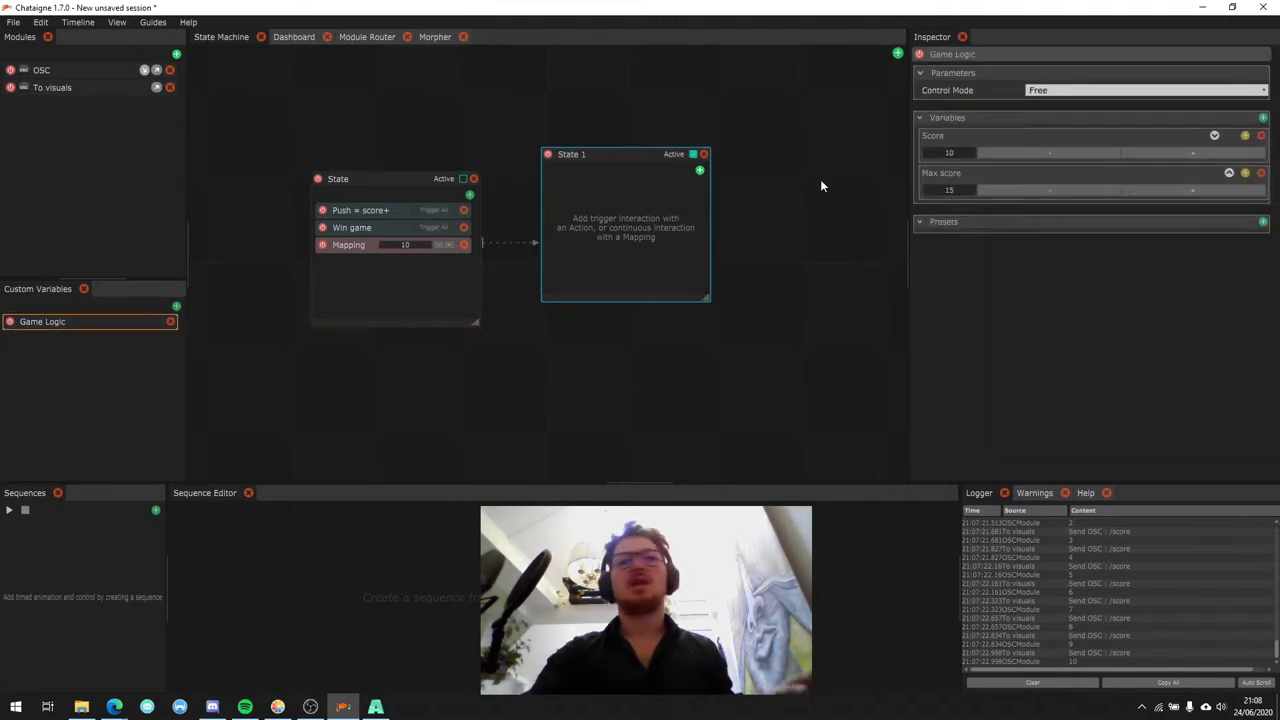
{"action": "left_click", "coordinate": [427, 40]}
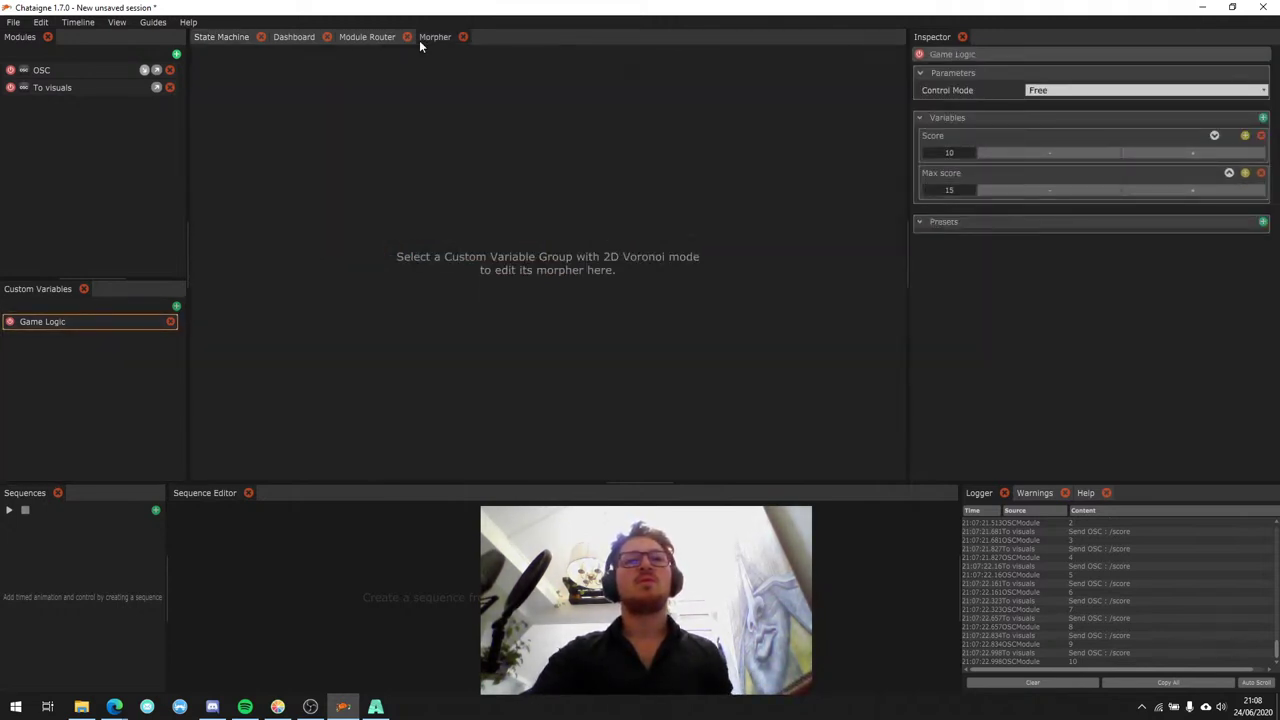
{"action": "left_click", "coordinate": [298, 37]}
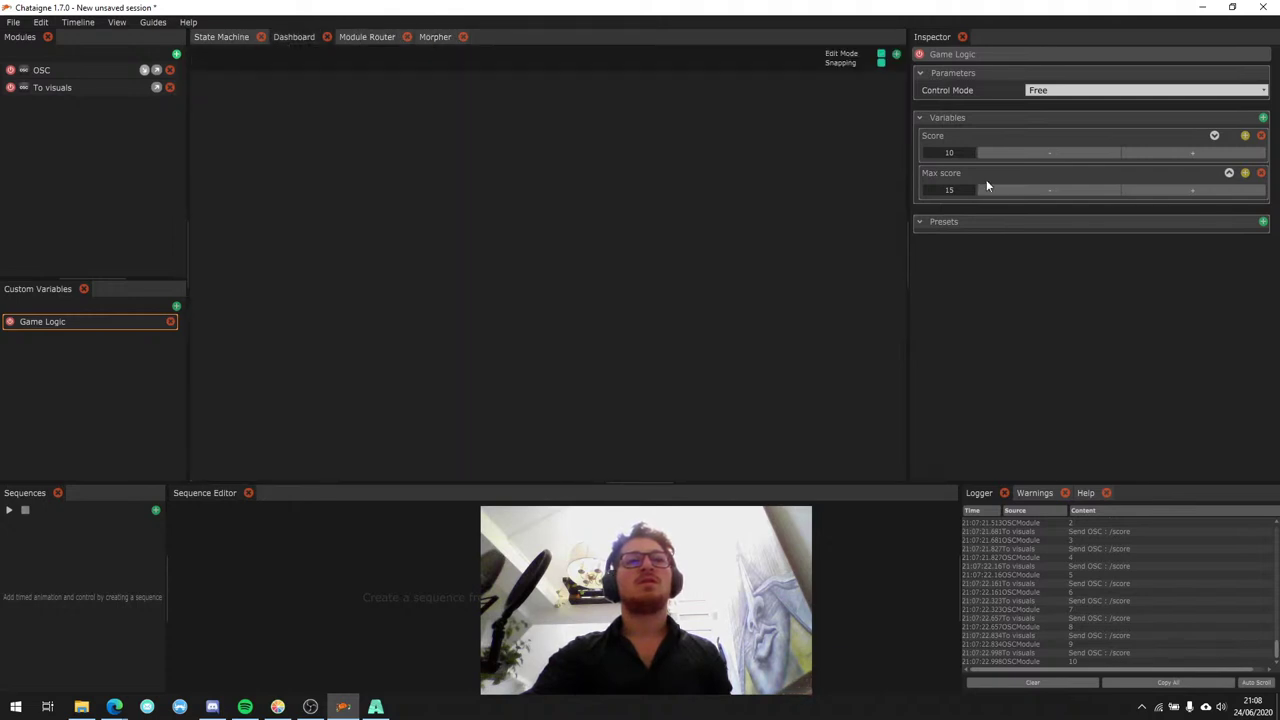
Add a new custom variable group and name it Particles.
{"action": "left_click", "coordinate": [176, 306]}
{"action": "double_click", "coordinate": [58, 340]}
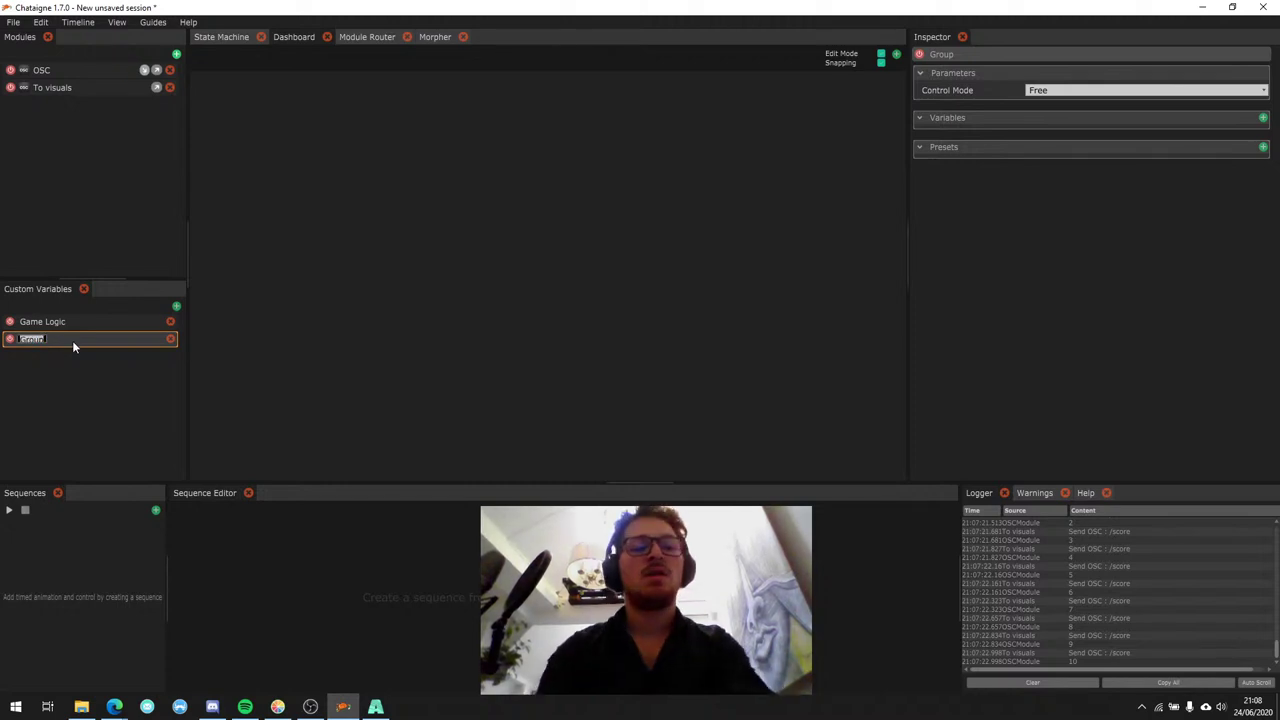
{"action": "type", "text": "Particles"}
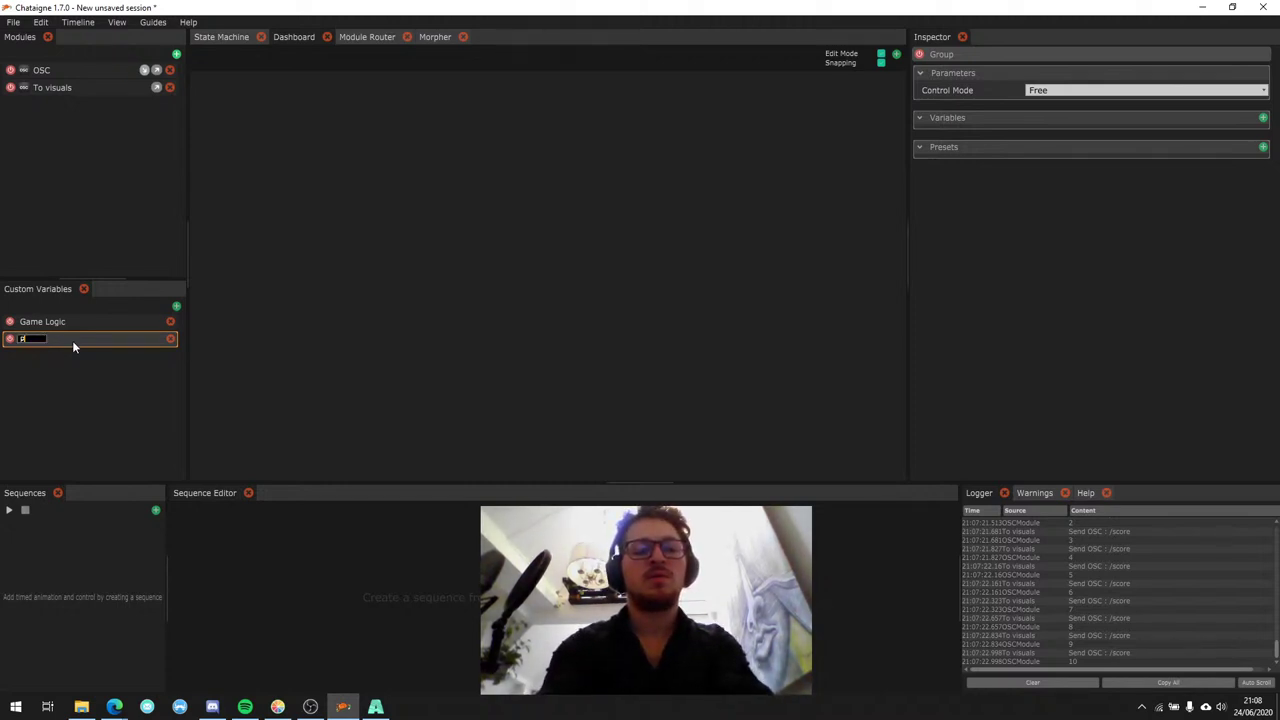
{"action": "key", "text": "Return"}
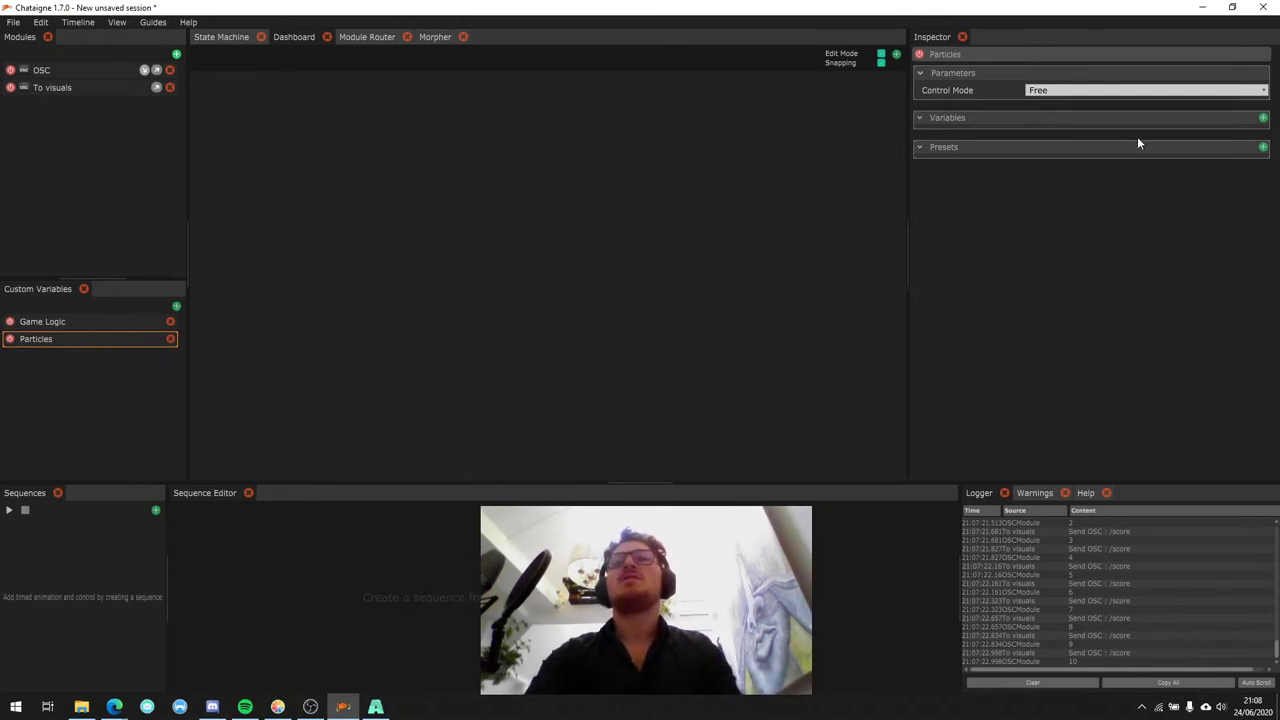
Add a float parameter to the Particles group and set its value range with a minimum of 0.
{"action": "left_click", "coordinate": [1262, 118]}
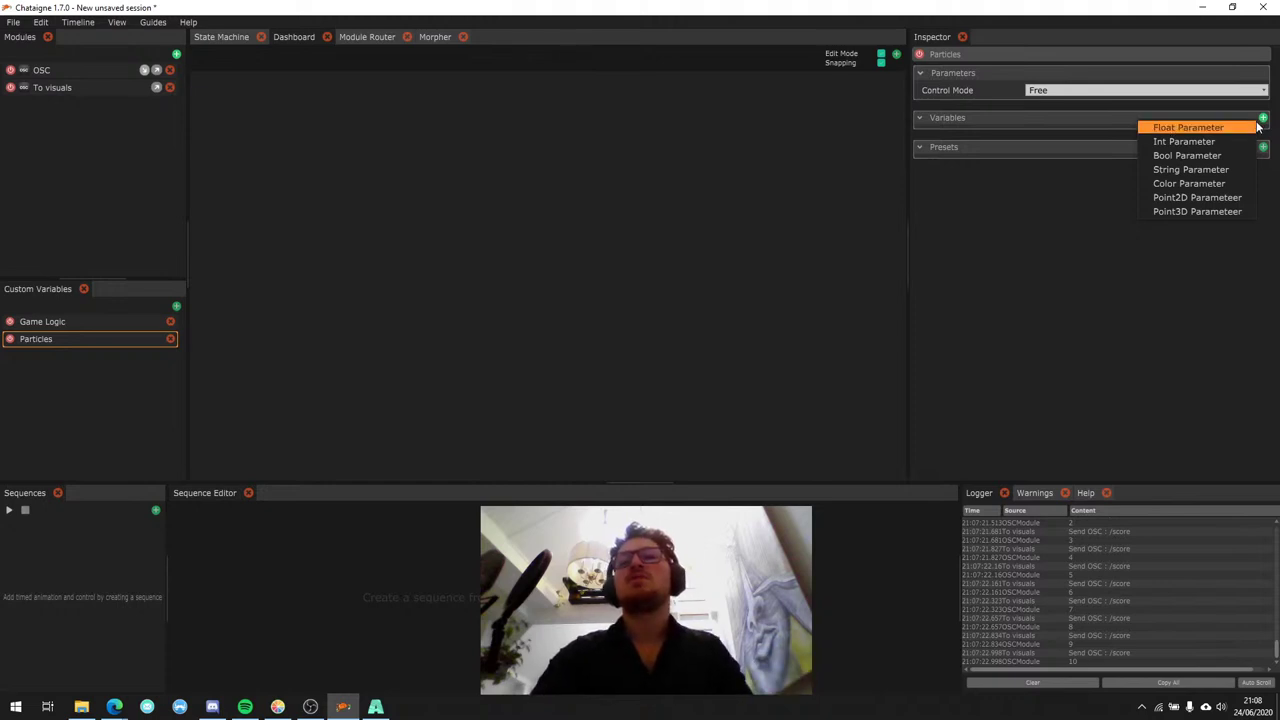
{"action": "left_click", "coordinate": [1205, 128]}
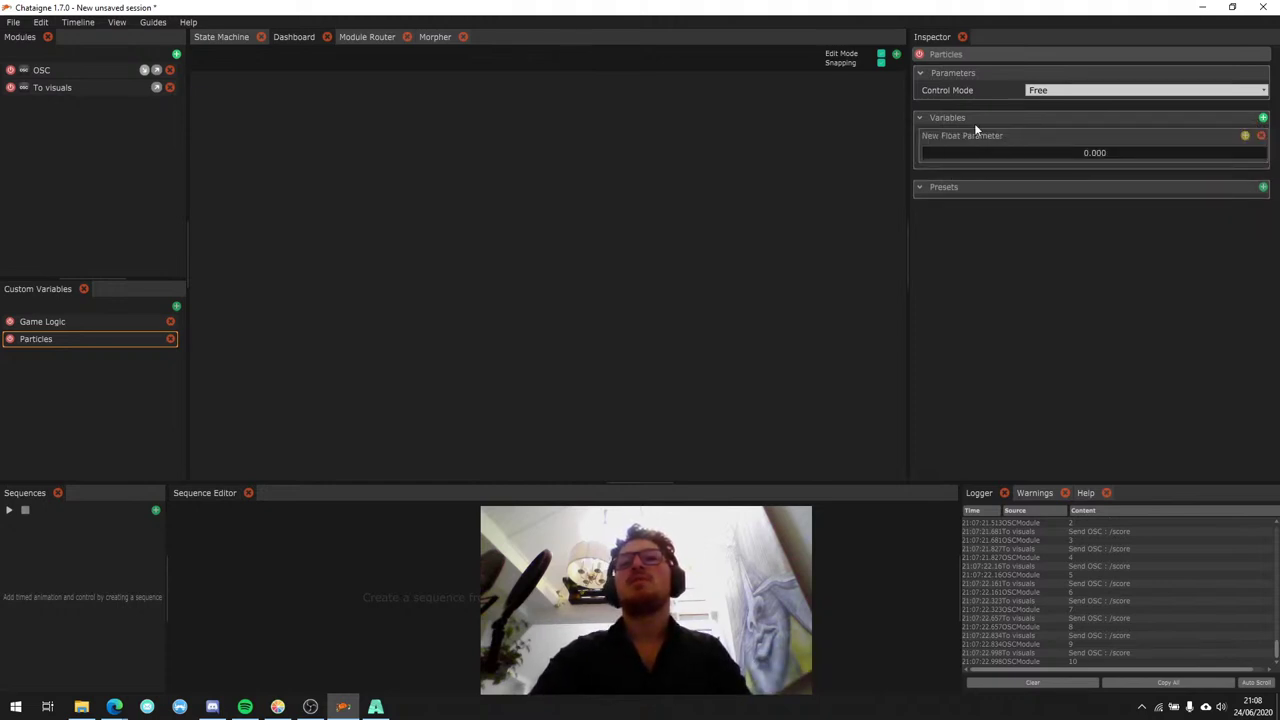
{"action": "right_click", "coordinate": [979, 163]}
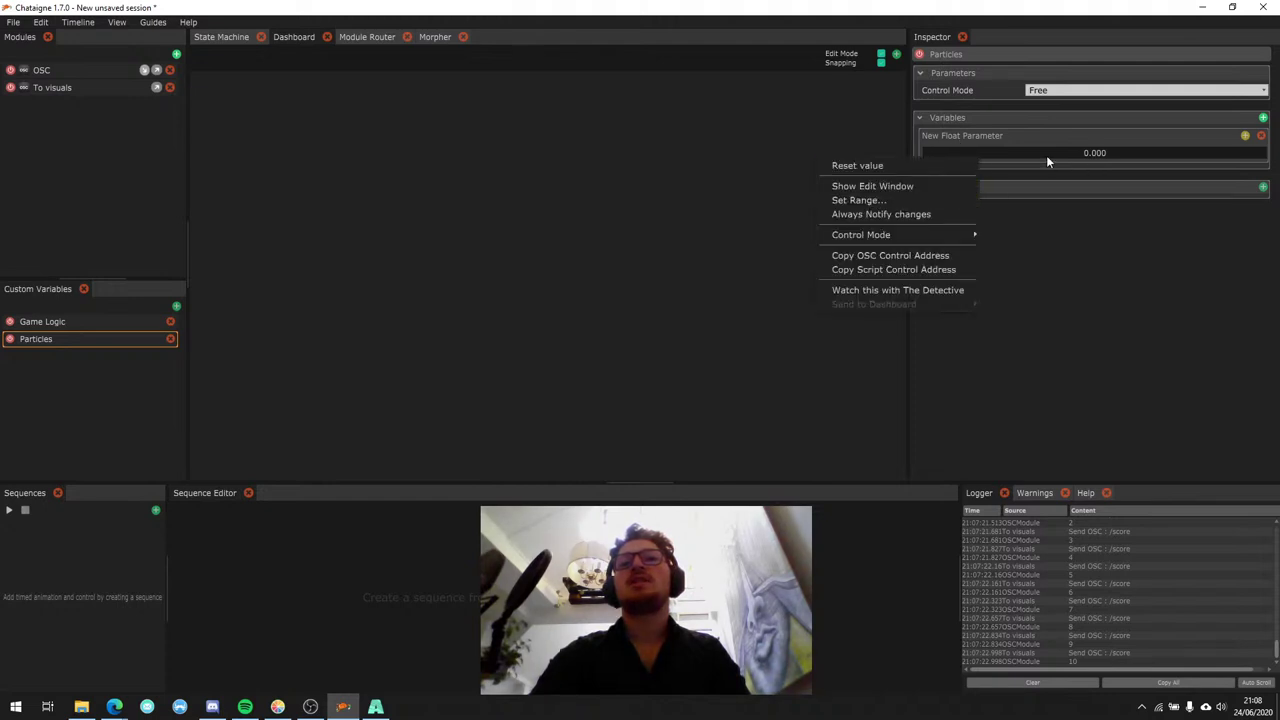
{"action": "right_click", "coordinate": [1046, 155]}
{"action": "left_click", "coordinate": [926, 199]}
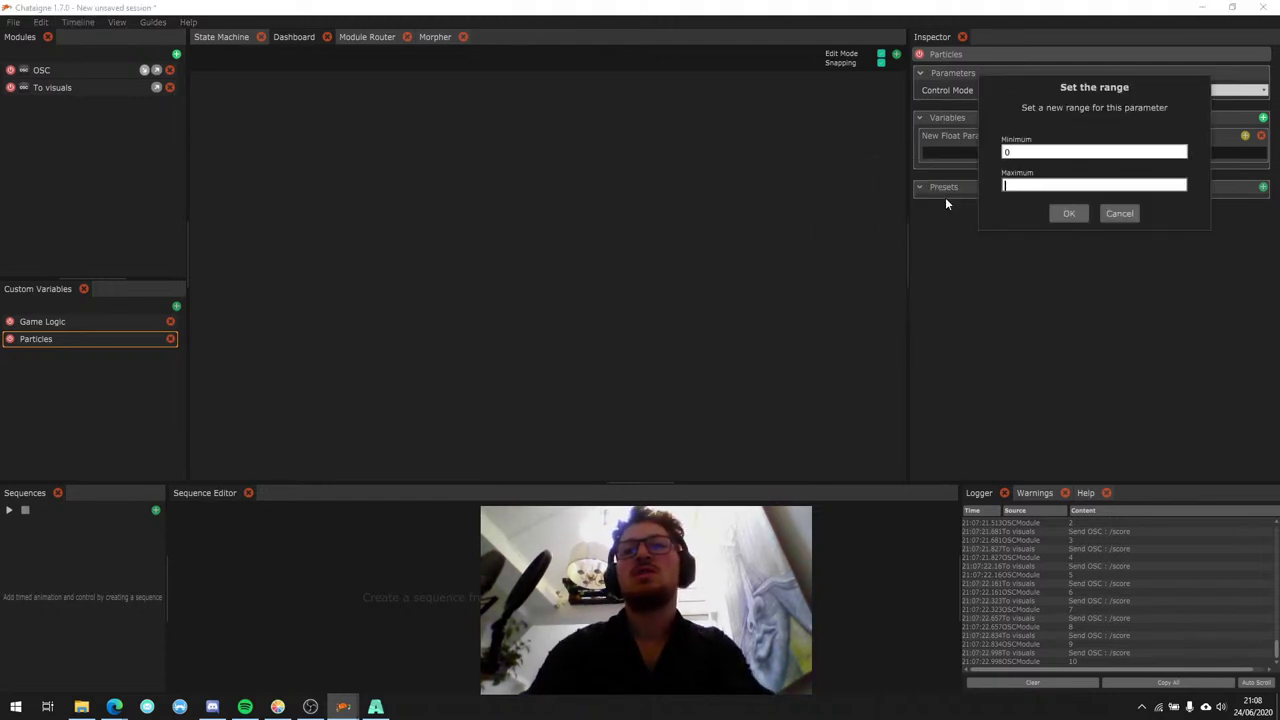
{"action": "key", "text": "Return"}
Rename the new float parameter of the Particles group to Particle Size.
{"action": "double_click", "coordinate": [968, 136]}
{"action": "type", "text": "Par"}
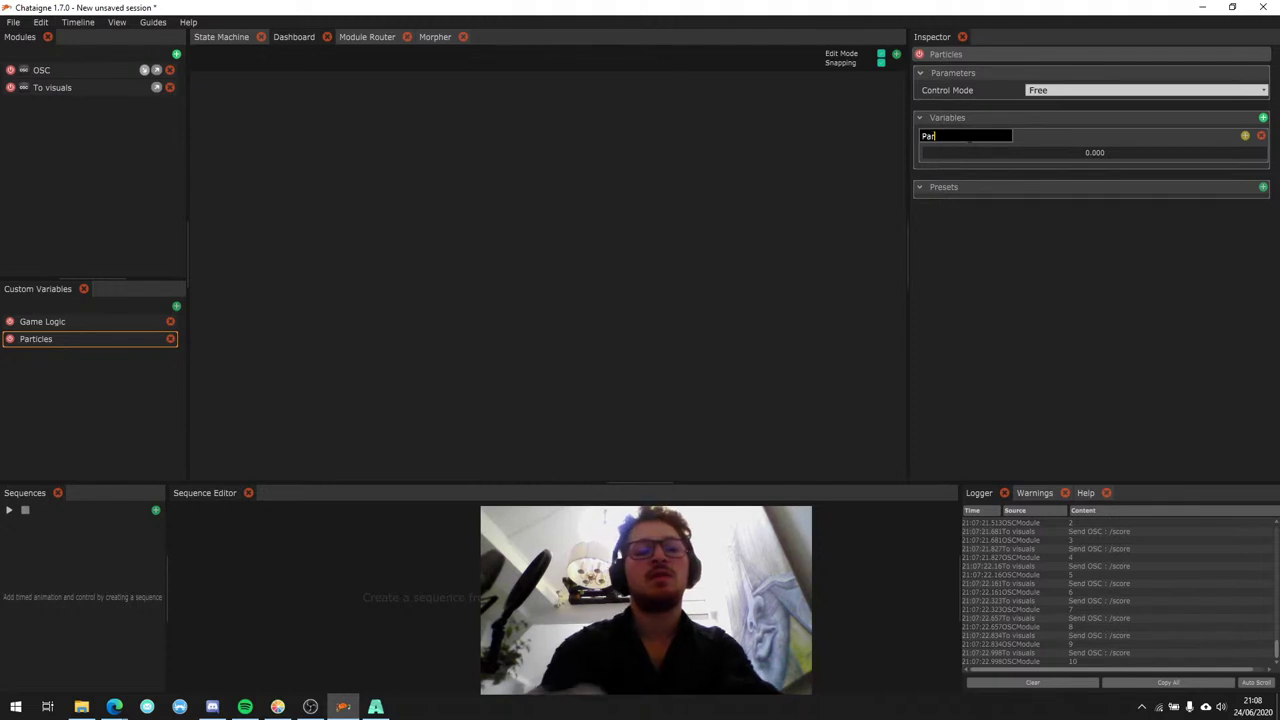
{"action": "type", "text": "ticle Size"}
{"action": "key", "text": "Return"}
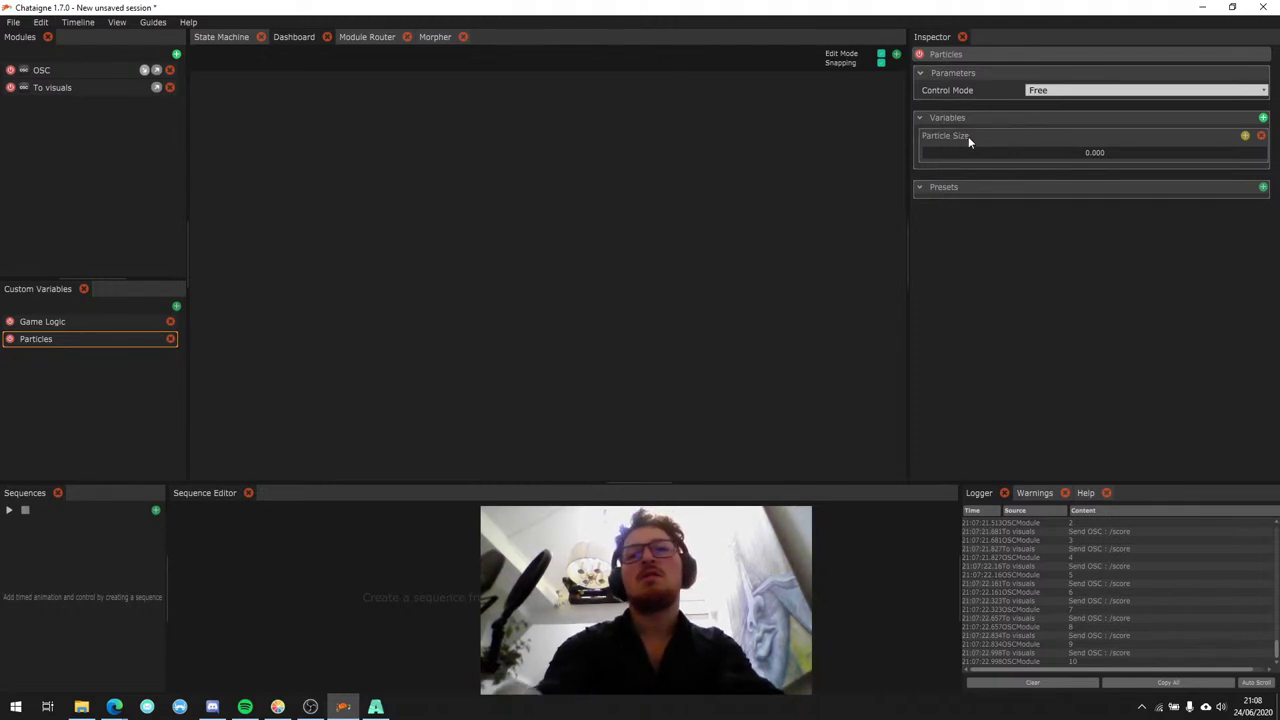
Add a color parameter to the Particles group and name it Particle Color.
{"action": "left_click", "coordinate": [1263, 117]}
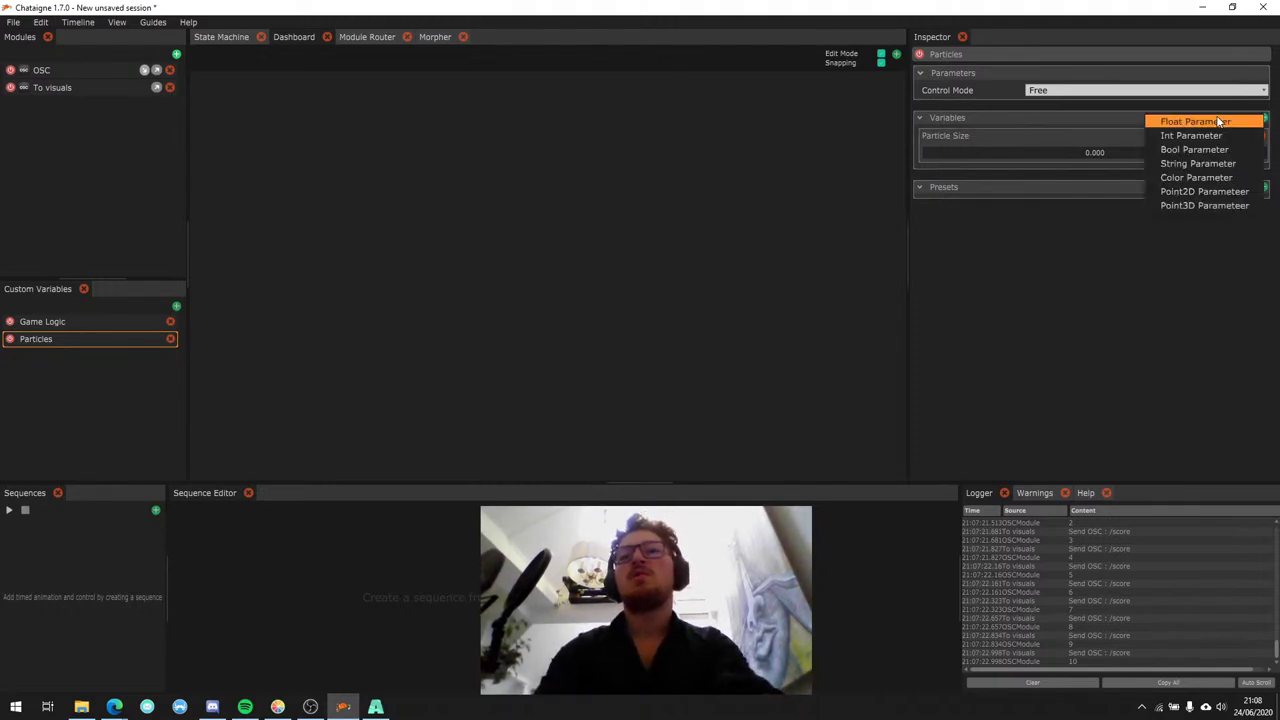
{"action": "left_click", "coordinate": [1190, 178]}
{"action": "double_click", "coordinate": [945, 173]}
{"action": "type", "text": "Part"}
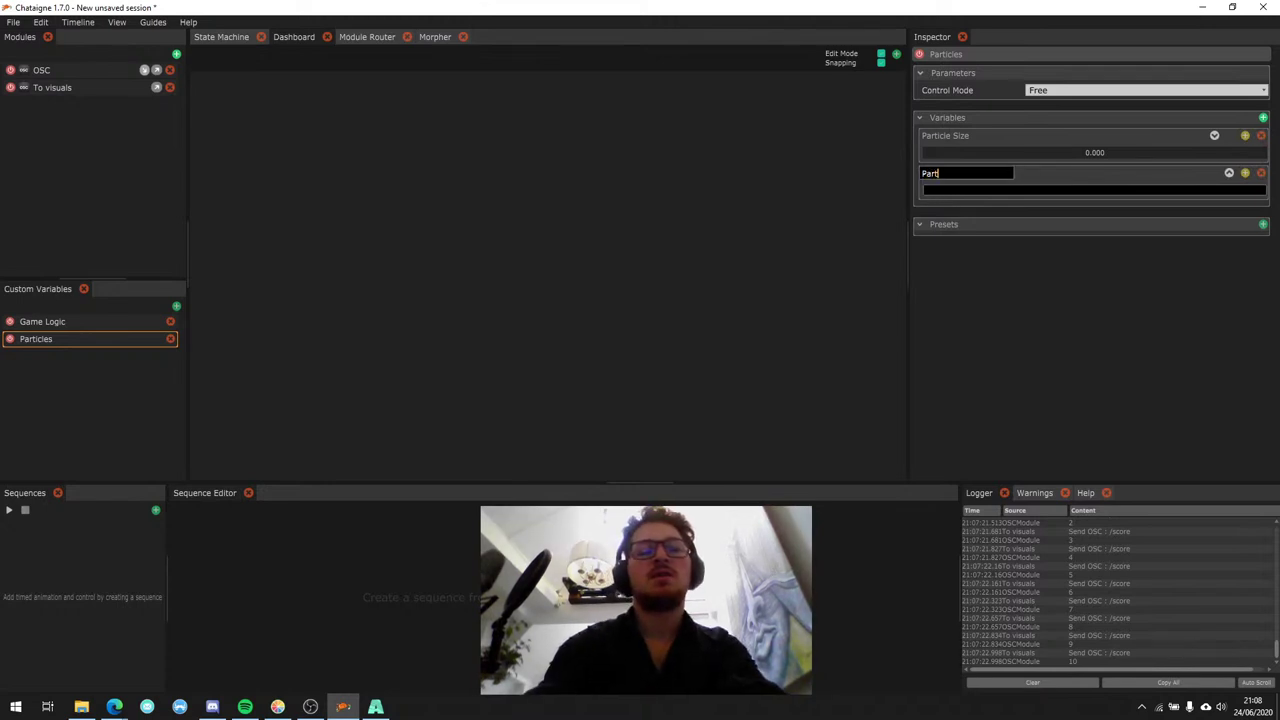
{"action": "type", "text": "icle Color"}
{"action": "key", "text": "Return"}
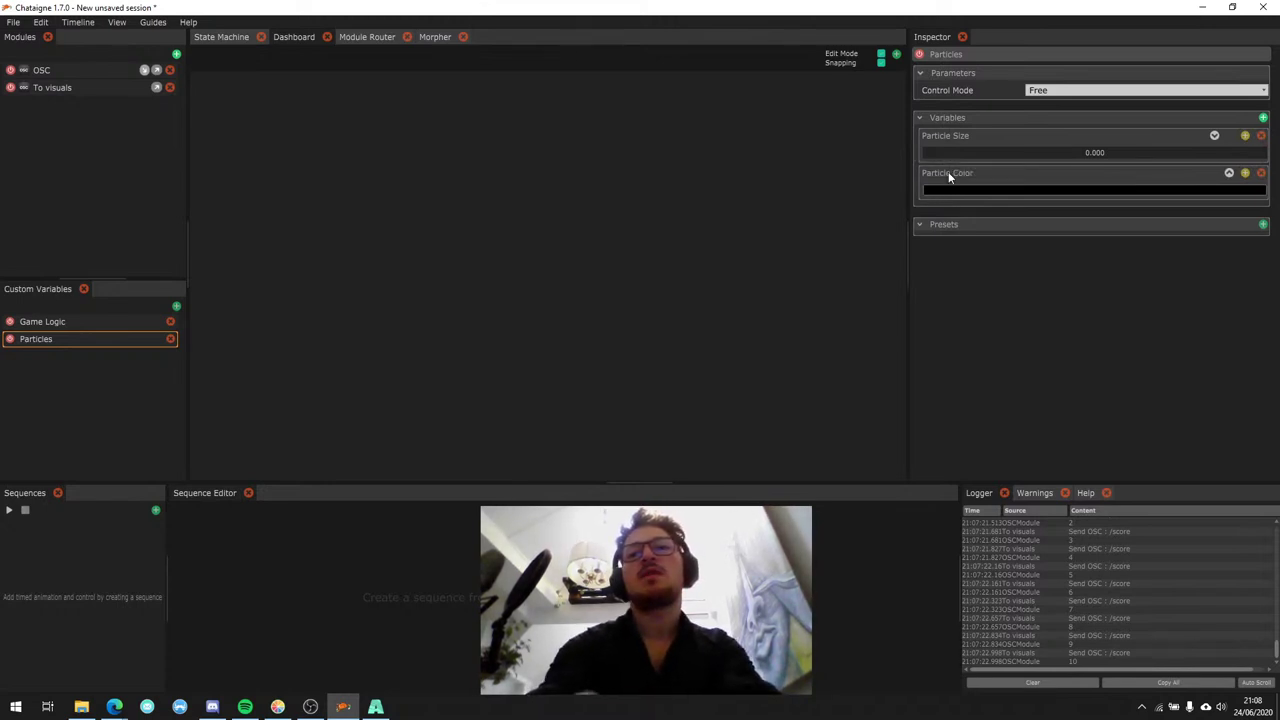
Set Particle Color to light blue and Particle Size to about 0.512.
{"action": "left_click", "coordinate": [984, 192]}
{"action": "left_click", "coordinate": [903, 134]}
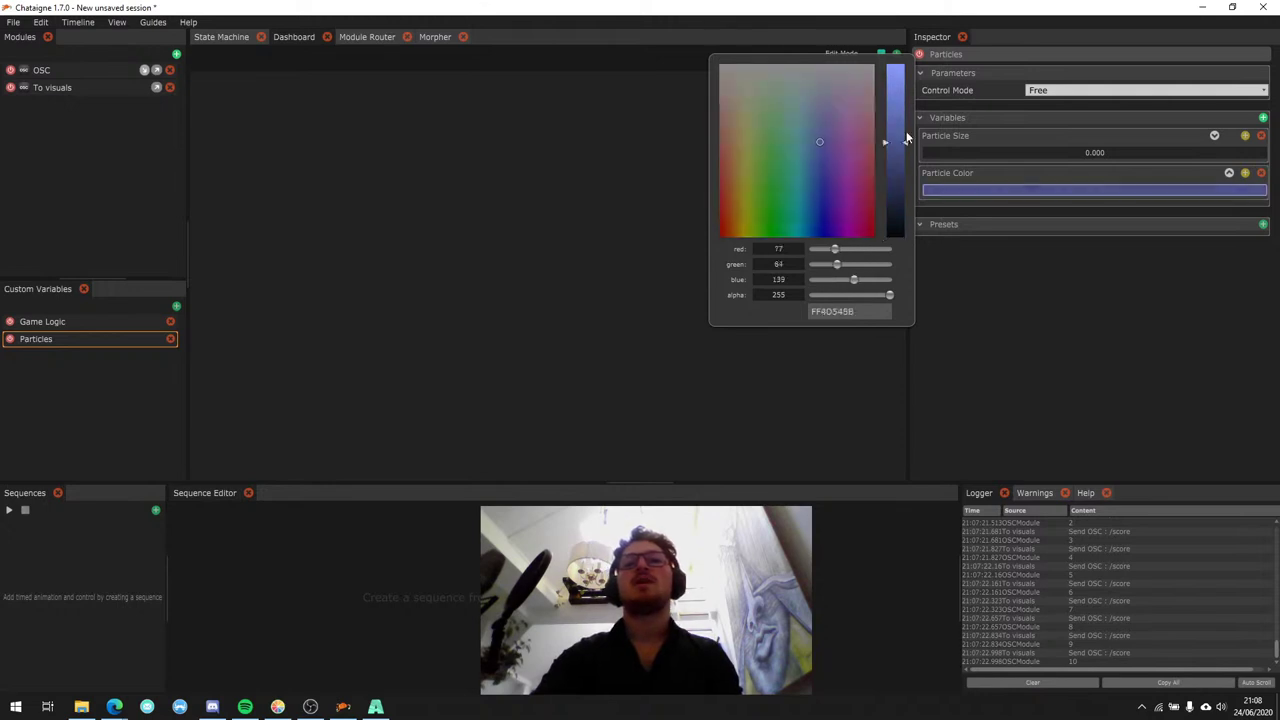
{"action": "left_click", "coordinate": [811, 183]}
{"action": "left_click", "coordinate": [1062, 160]}
{"action": "left_click_drag", "start_coordinate": [1062, 152], "coordinate": [1202, 157]}
{"action": "left_click_drag", "start_coordinate": [1052, 152], "coordinate": [1100, 152]}
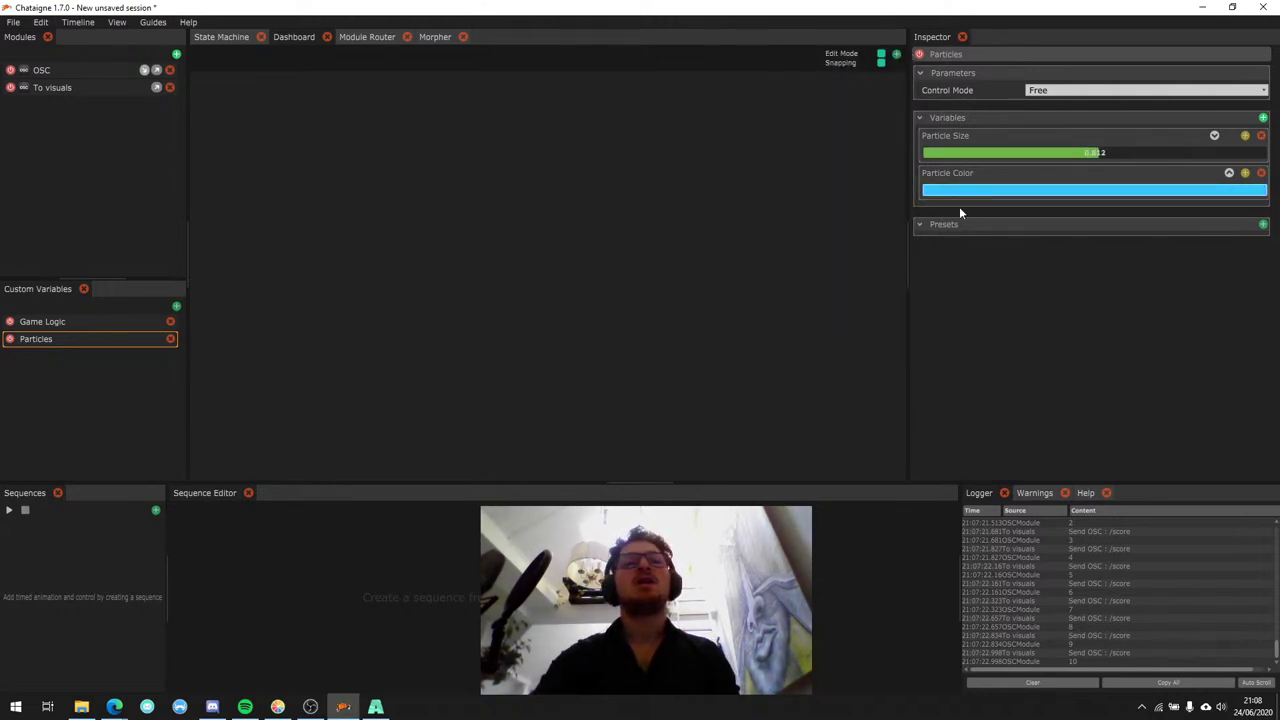
Add a router in the Module Router.
{"action": "left_click", "coordinate": [390, 42]}
{"action": "left_click", "coordinate": [280, 52]}
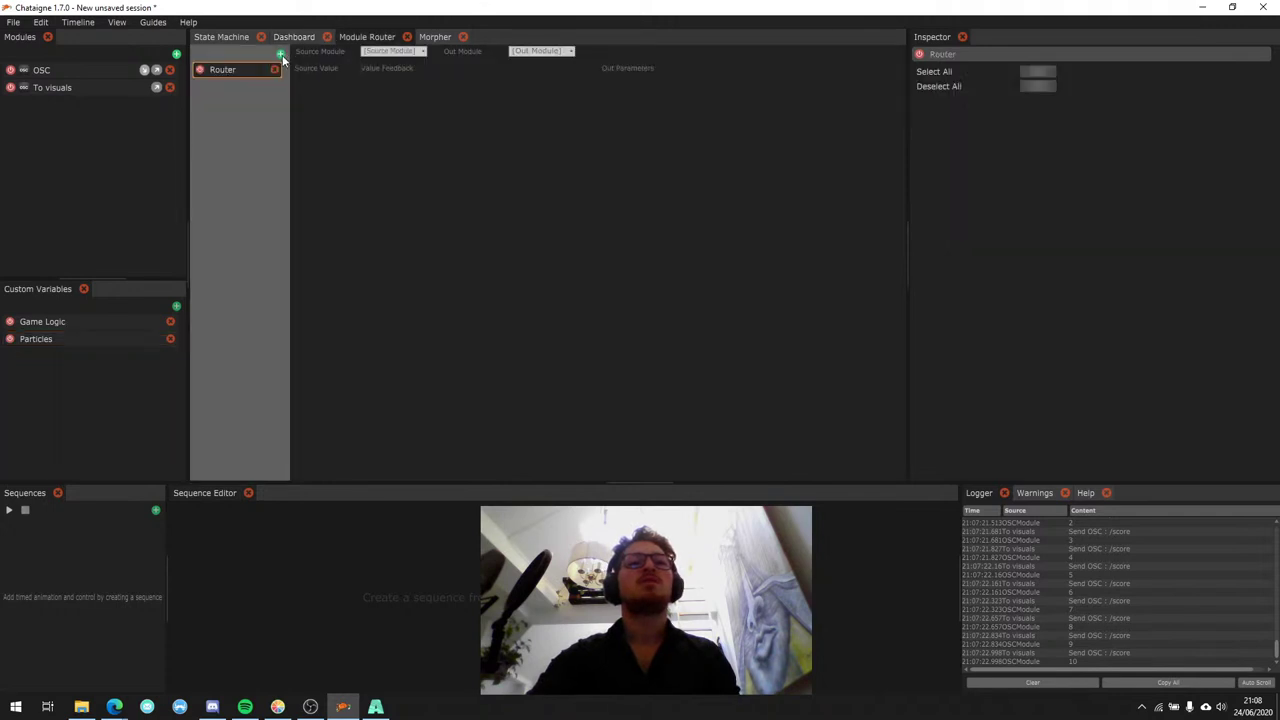
Set the router's source module to Custom Variables and its out module to To visuals.
{"action": "left_click", "coordinate": [388, 51]}
{"action": "left_click", "coordinate": [394, 81]}
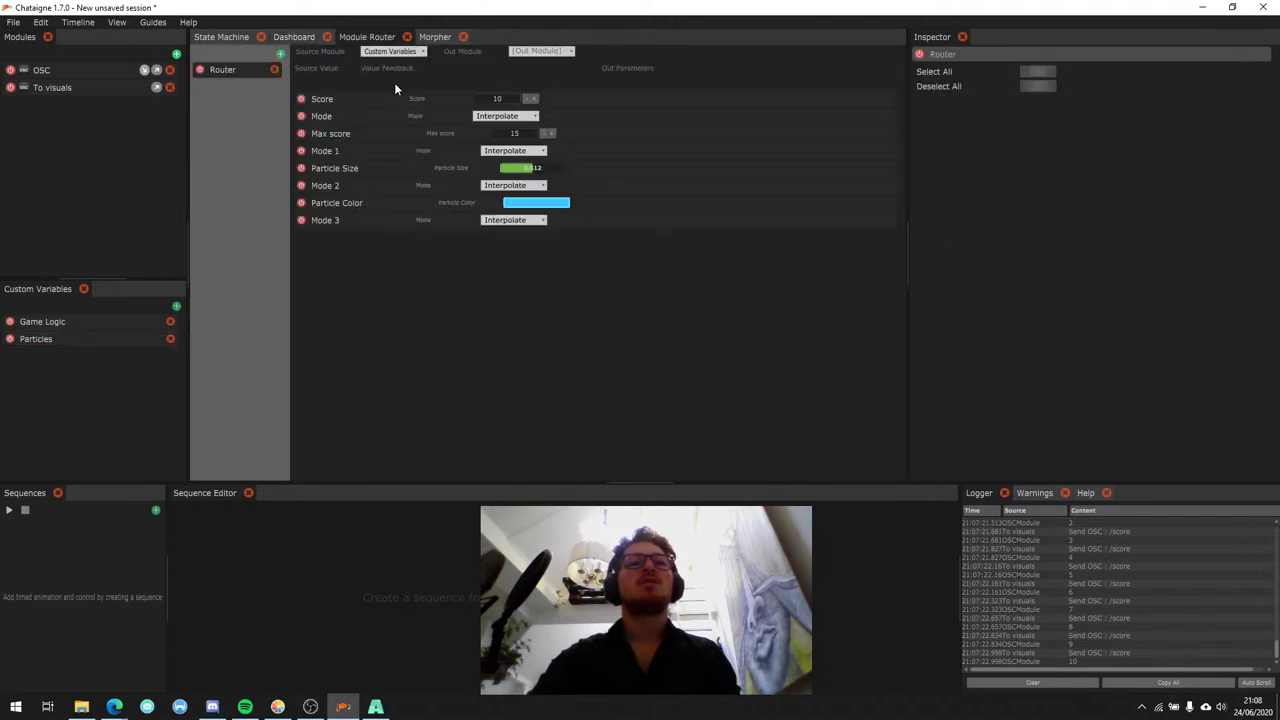
{"action": "left_click", "coordinate": [540, 51]}
{"action": "left_click", "coordinate": [545, 72]}
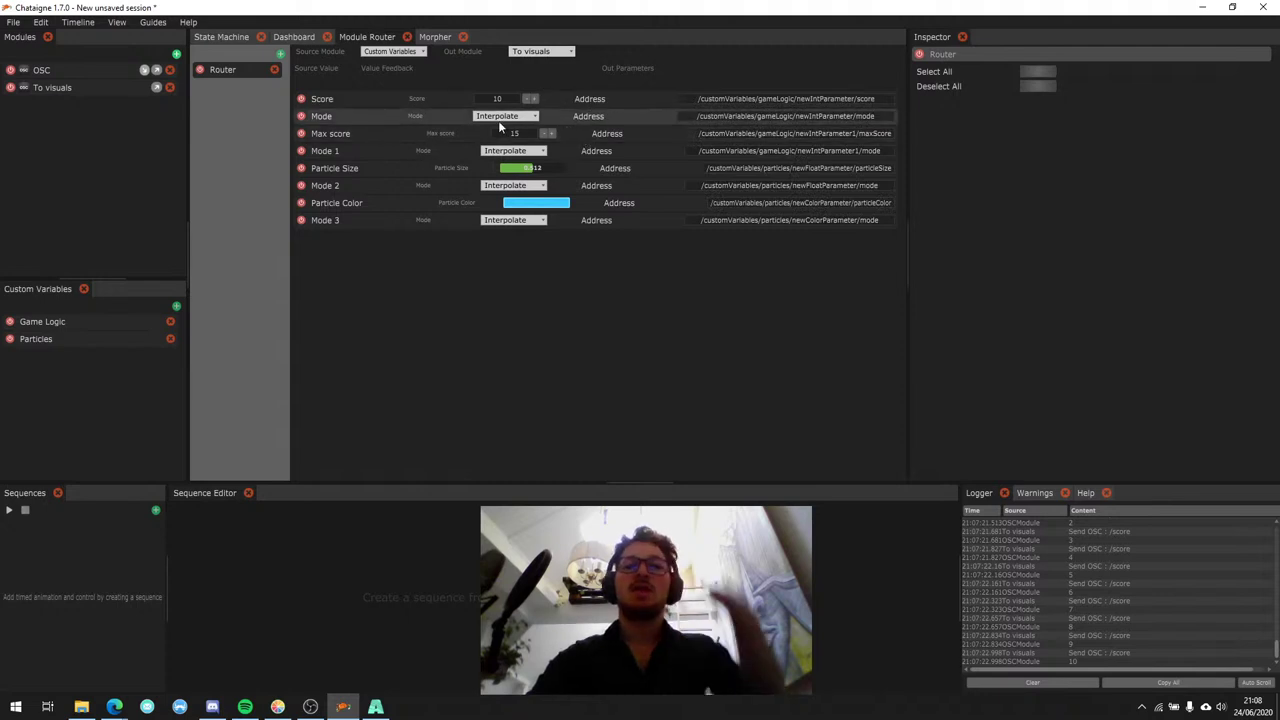
Disable routing for the four interpolation mode values: Mode, Mode 1, Mode 2 and Mode 3.
{"action": "left_click", "coordinate": [301, 116]}
{"action": "left_click", "coordinate": [301, 150]}
{"action": "left_click", "coordinate": [301, 185]}
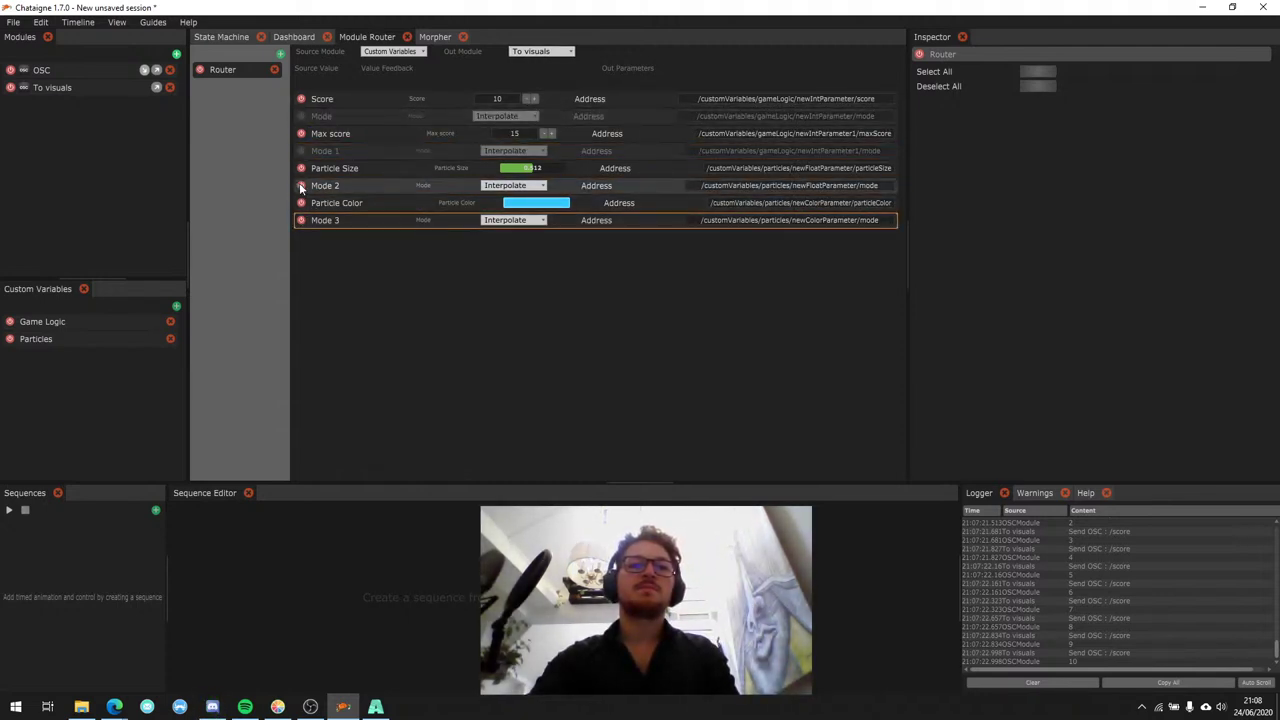
{"action": "left_click", "coordinate": [301, 220]}
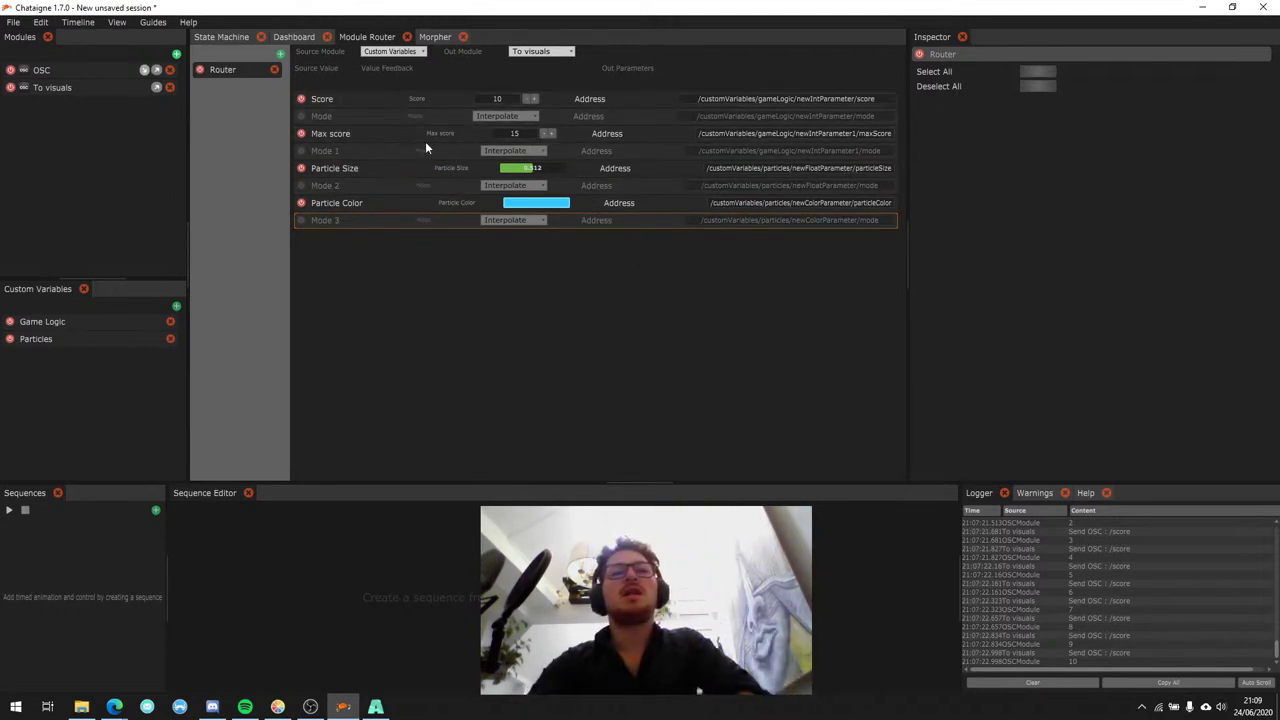
Disable routing for Score and Max score while keeping Custom Variables as the source module.
{"action": "left_click", "coordinate": [349, 100]}
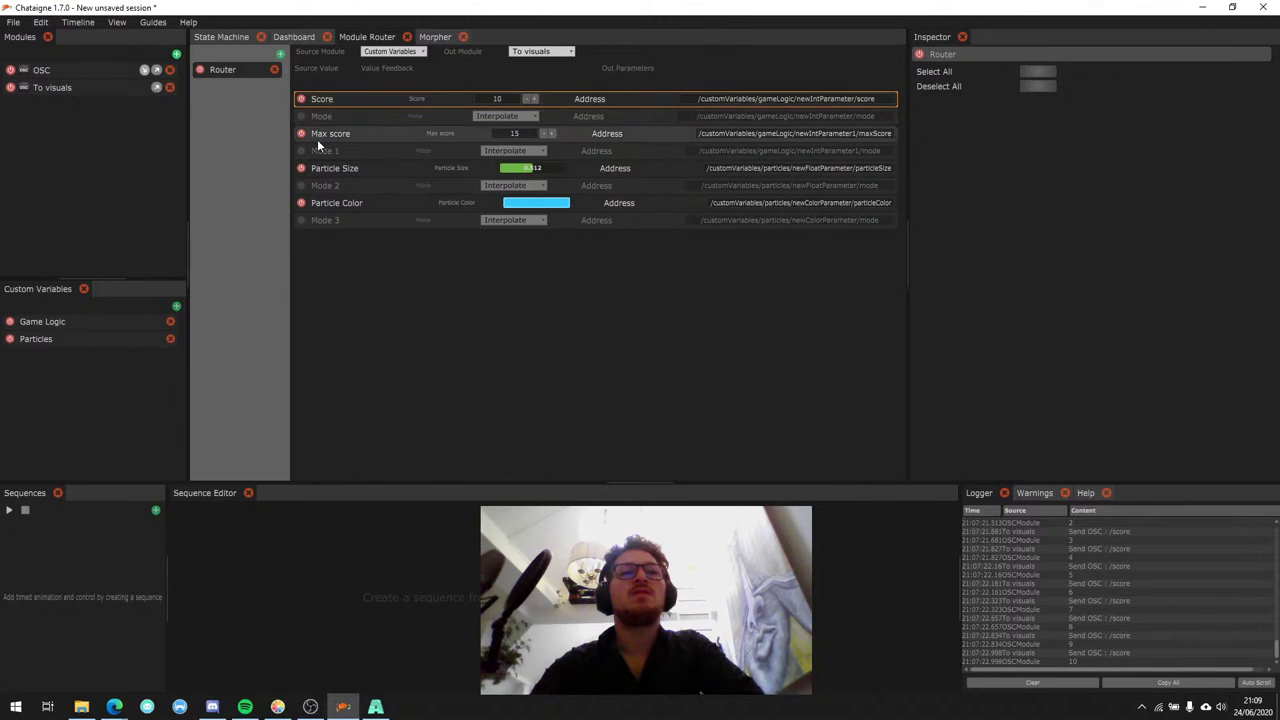
{"action": "left_click", "coordinate": [413, 53]}
{"action": "left_click", "coordinate": [395, 81]}
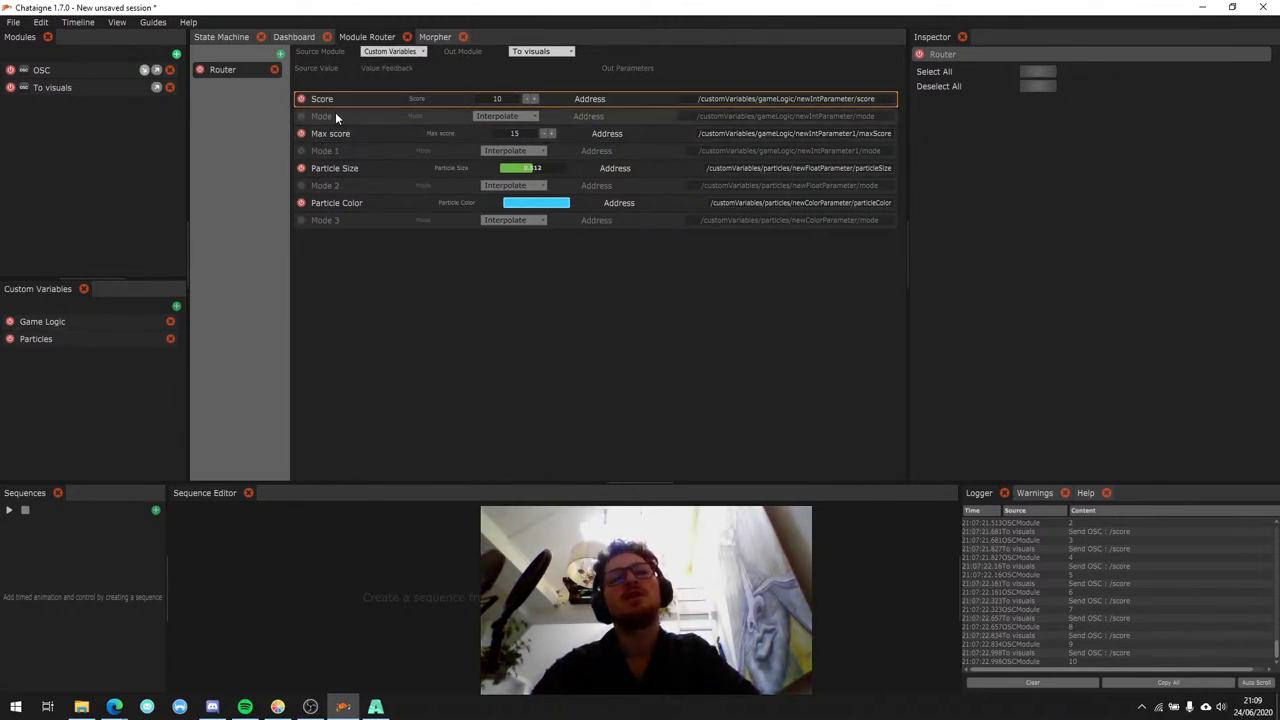
{"action": "left_click", "coordinate": [301, 98]}
{"action": "left_click", "coordinate": [301, 133]}
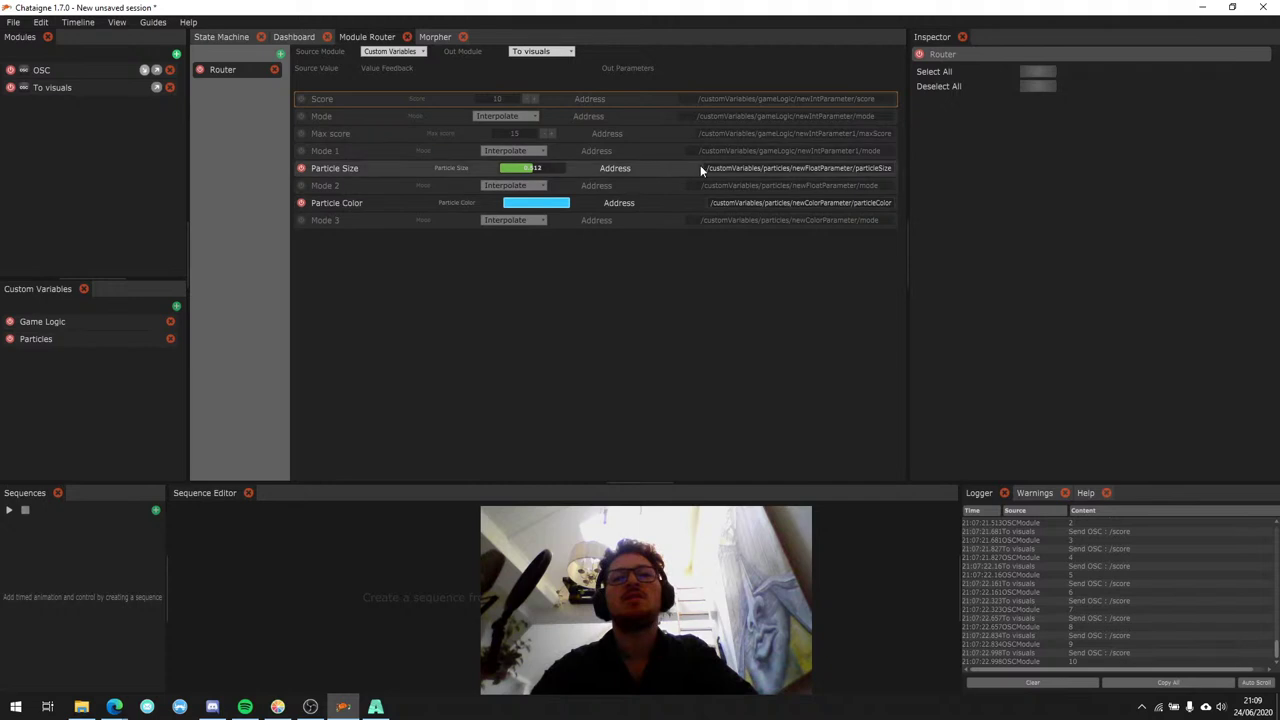
{"action": "left_click", "coordinate": [98, 340]}
{"action": "left_click", "coordinate": [233, 70]}
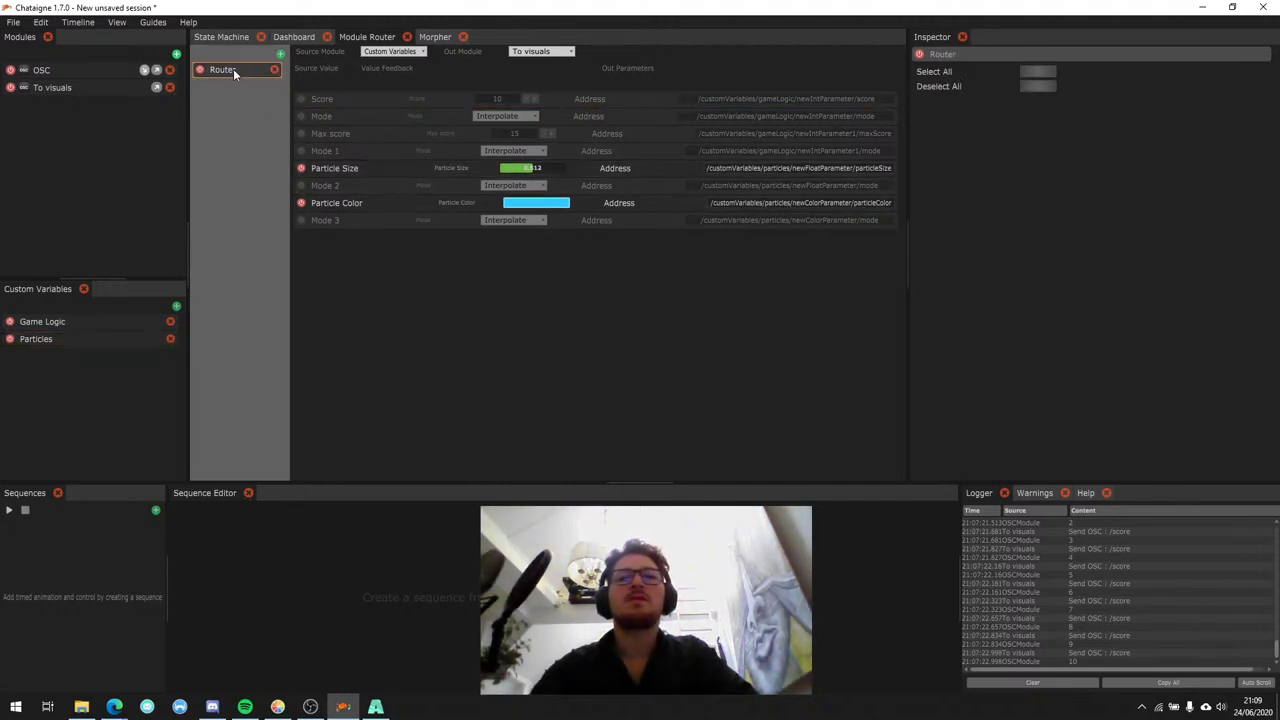
{"action": "left_click", "coordinate": [103, 322]}
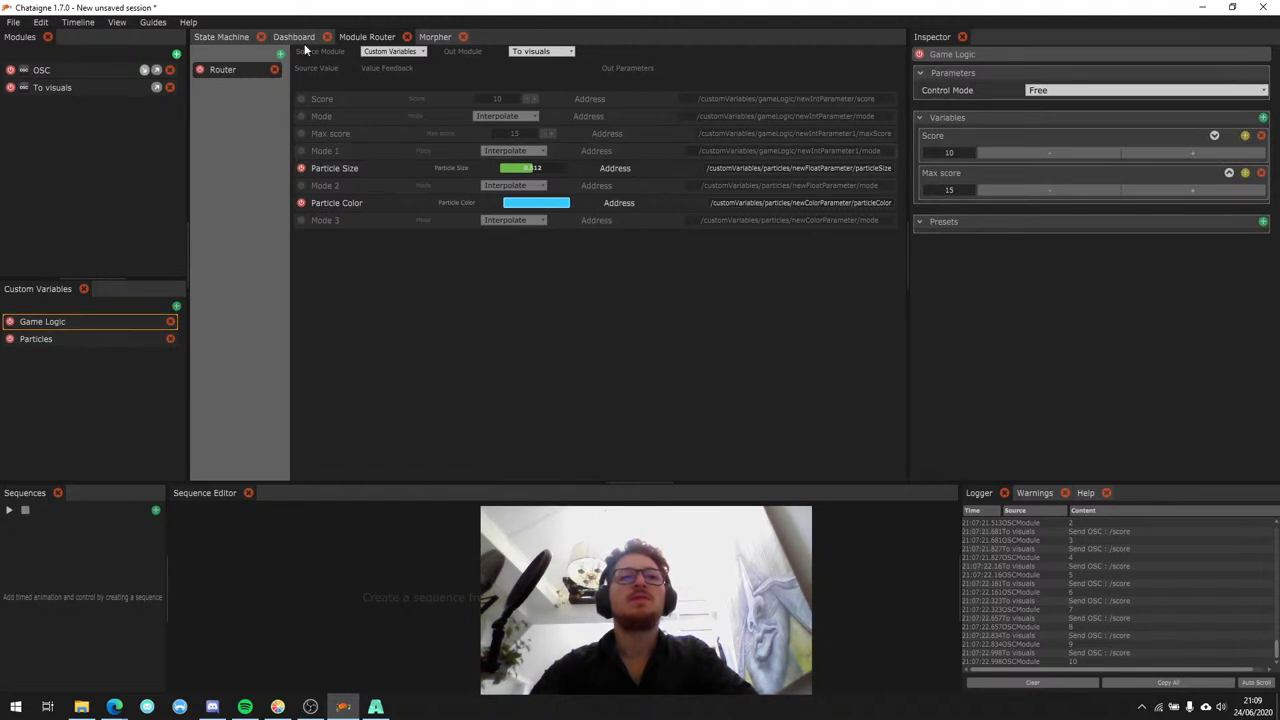
{"action": "left_click", "coordinate": [432, 38]}
{"action": "left_click", "coordinate": [345, 40]}
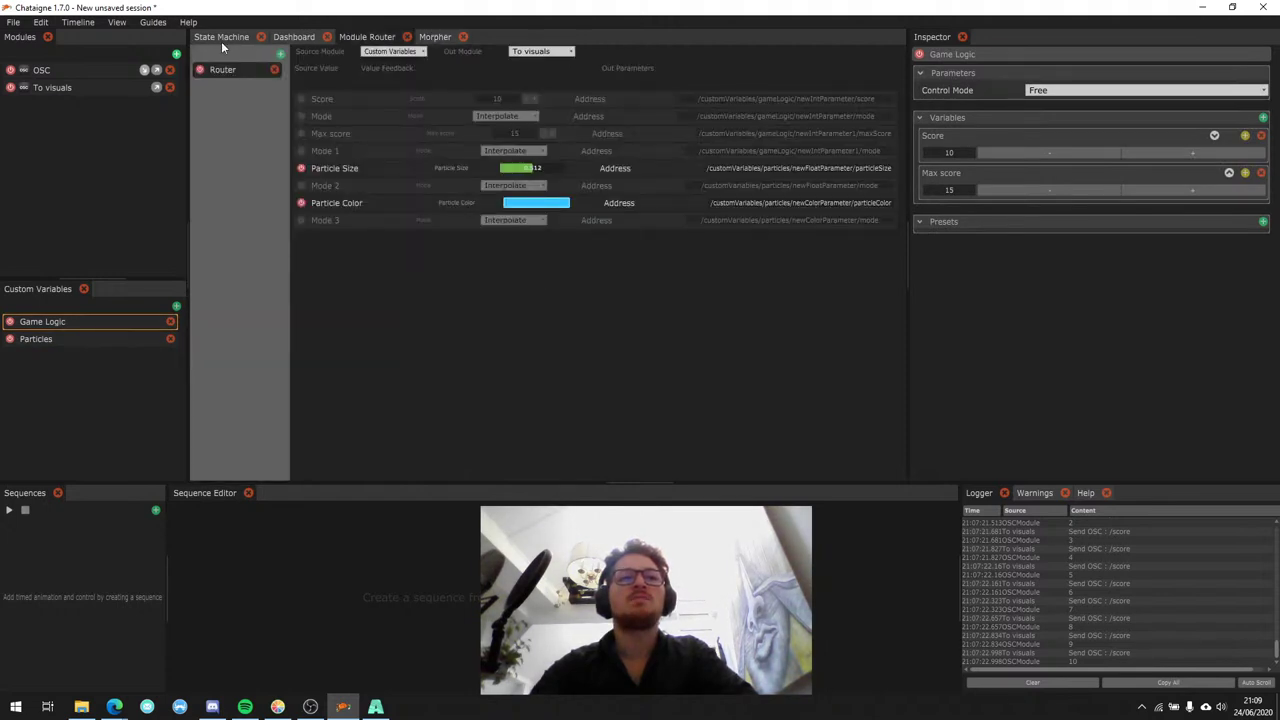
Add a preset to the Particles group with a Particle Size of about 0.044 and a red Particle Color.
{"action": "left_click", "coordinate": [110, 336]}
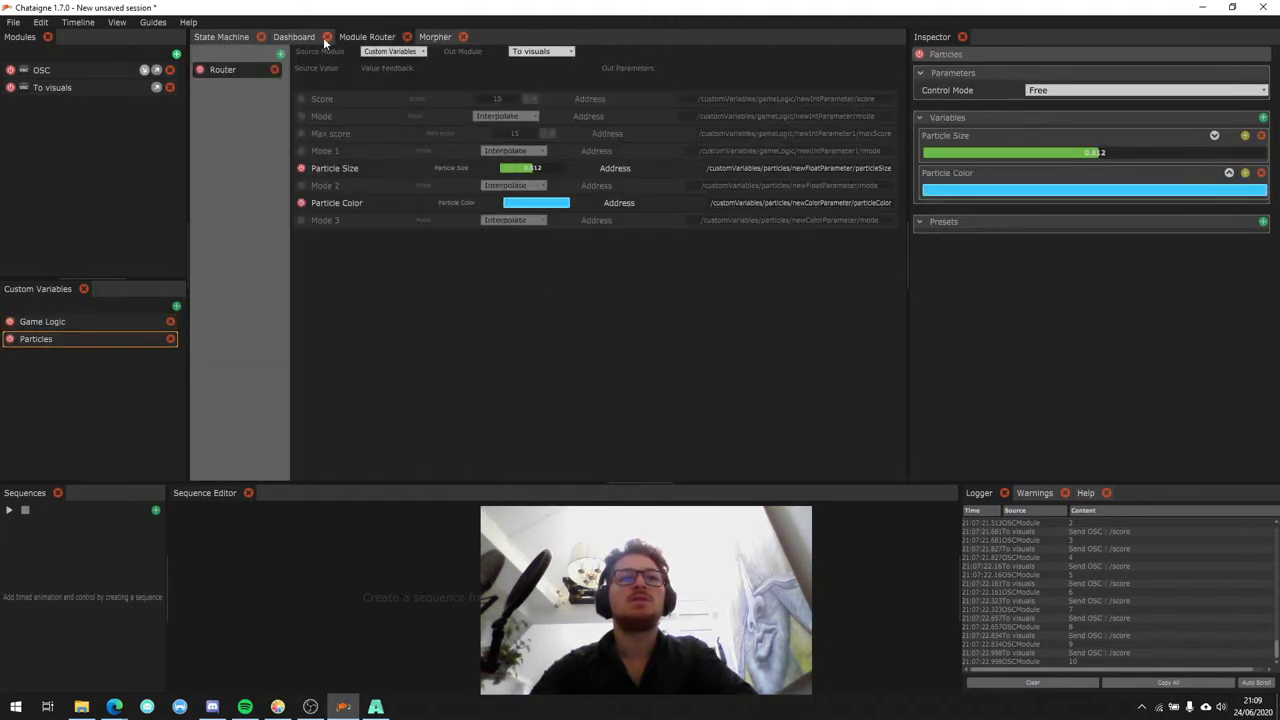
{"action": "left_click", "coordinate": [432, 38]}
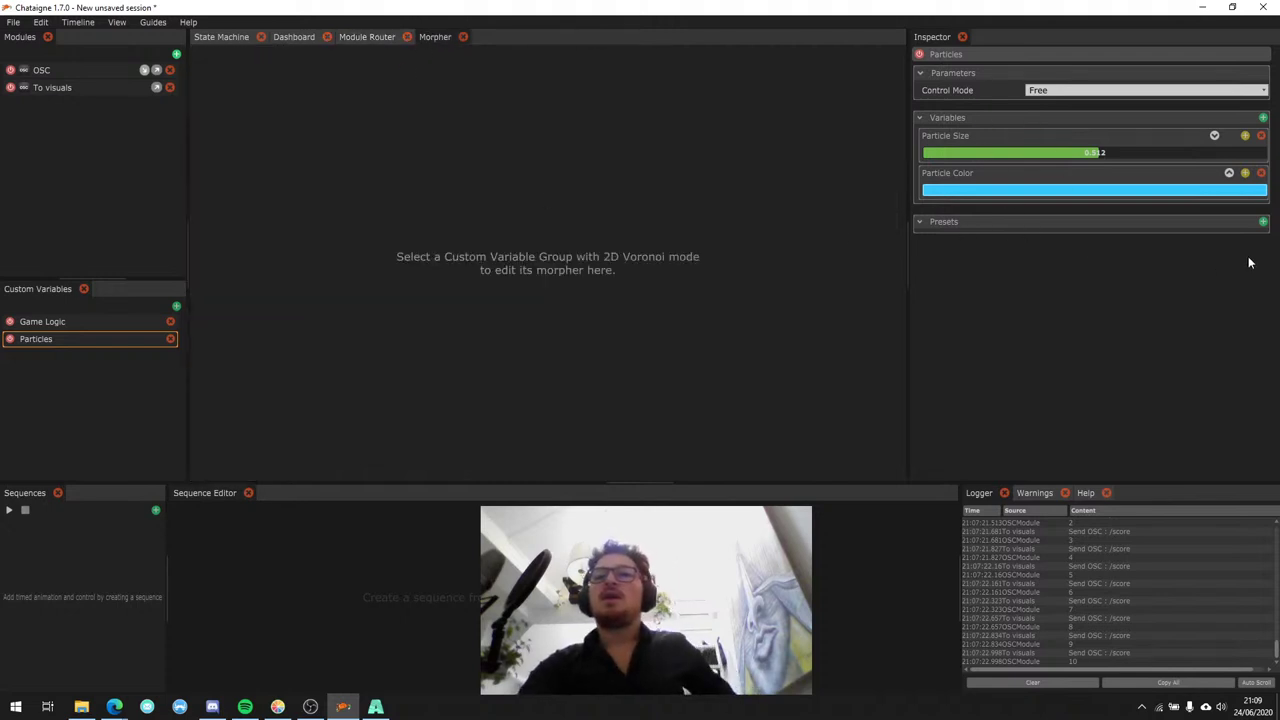
{"action": "left_click", "coordinate": [1263, 222]}
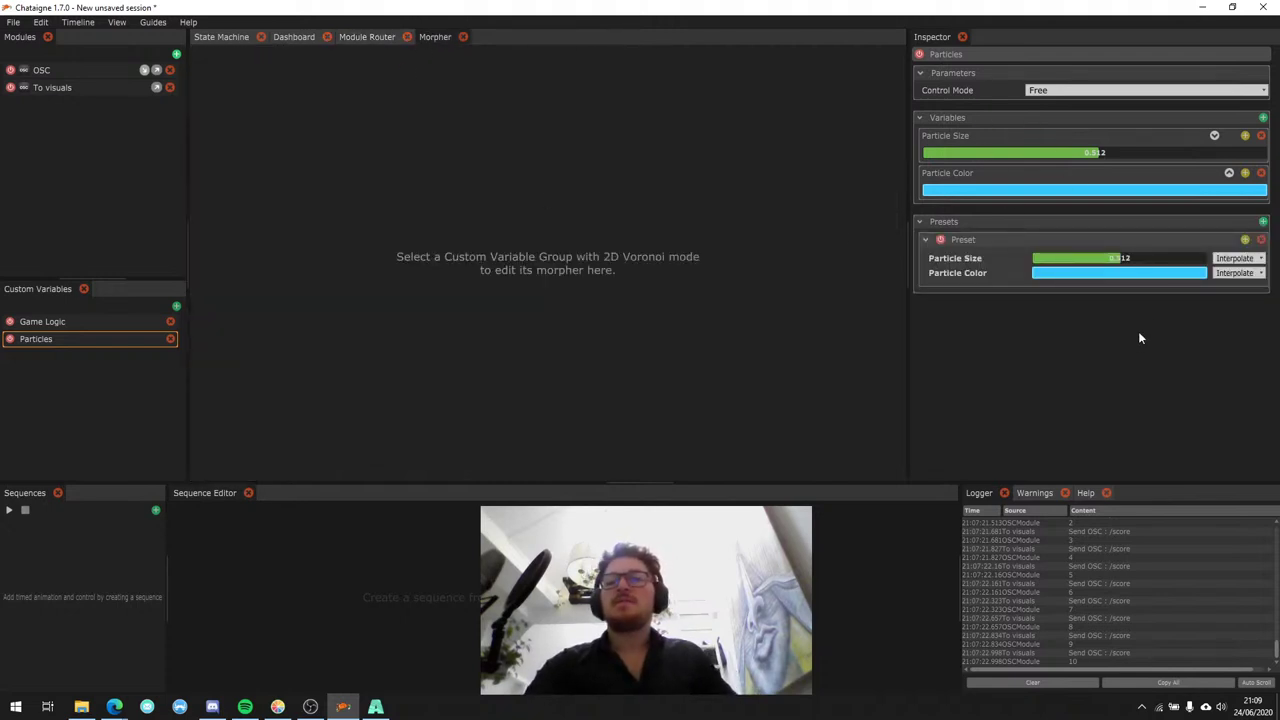
{"action": "left_click_drag", "start_coordinate": [1120, 258], "coordinate": [1052, 258]}
{"action": "left_click", "coordinate": [1112, 279]}
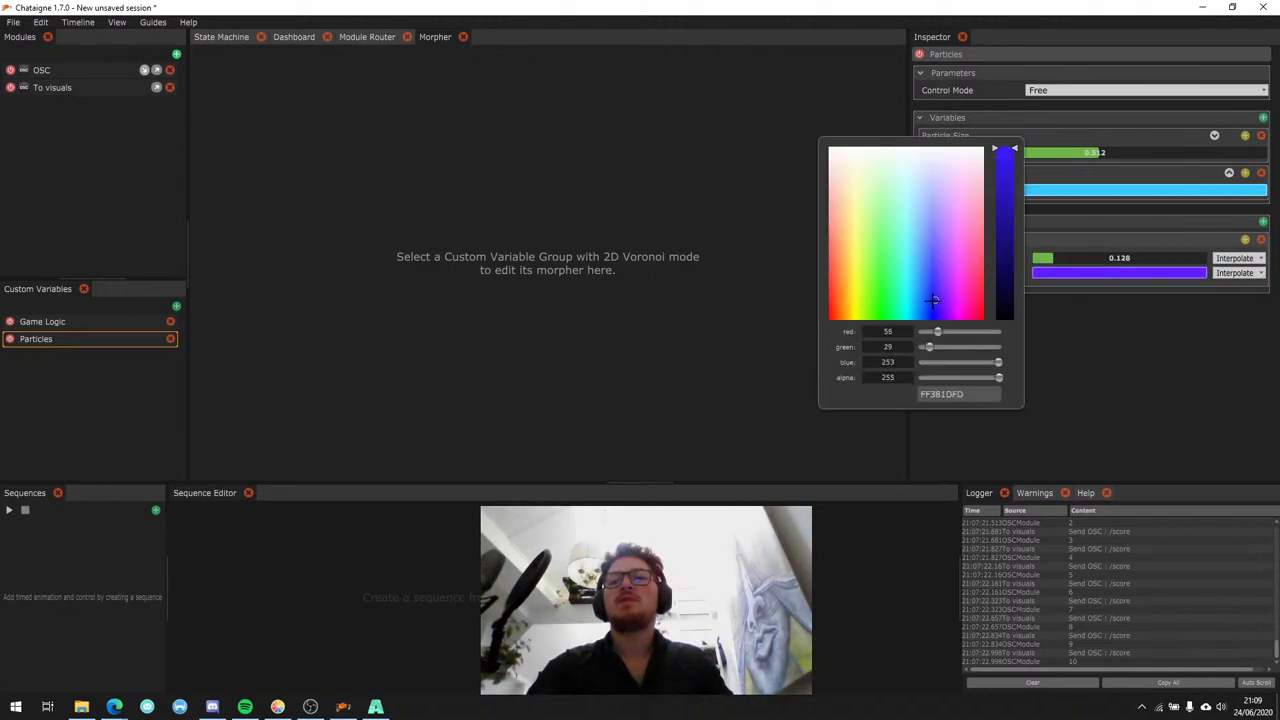
{"action": "left_click", "coordinate": [1091, 257]}
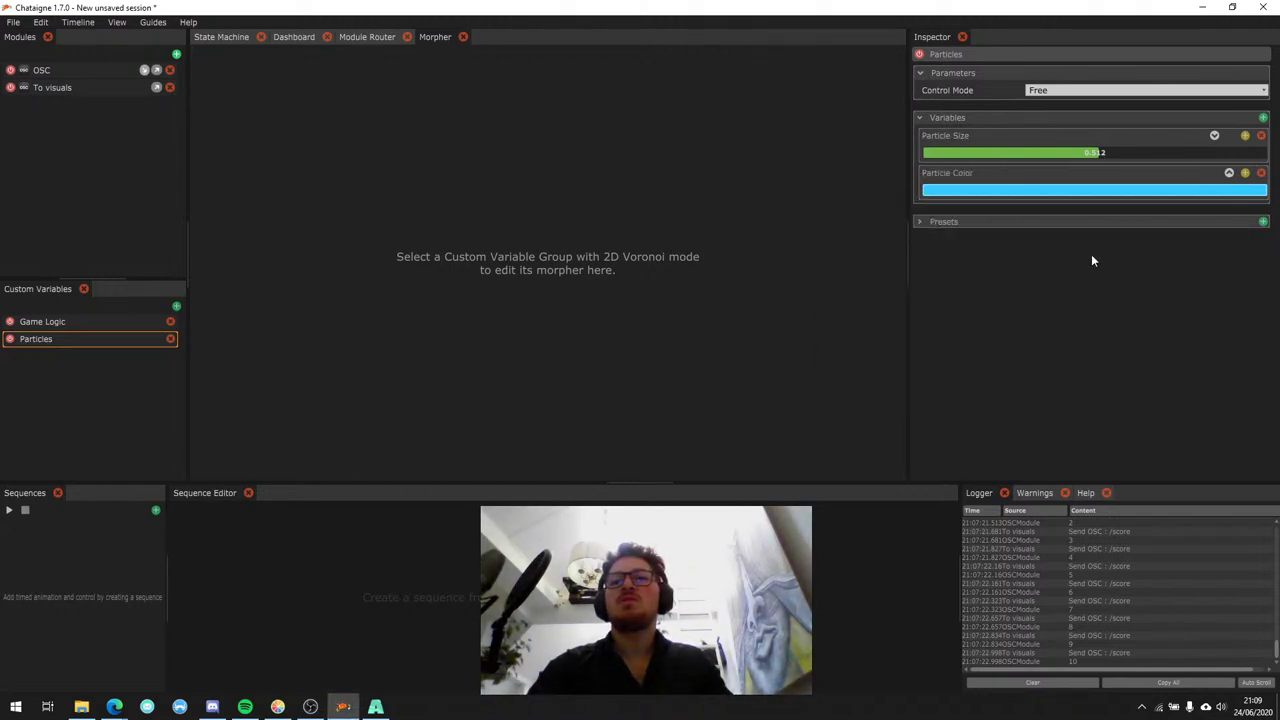
{"action": "left_click_drag", "start_coordinate": [1056, 258], "coordinate": [1040, 258]}
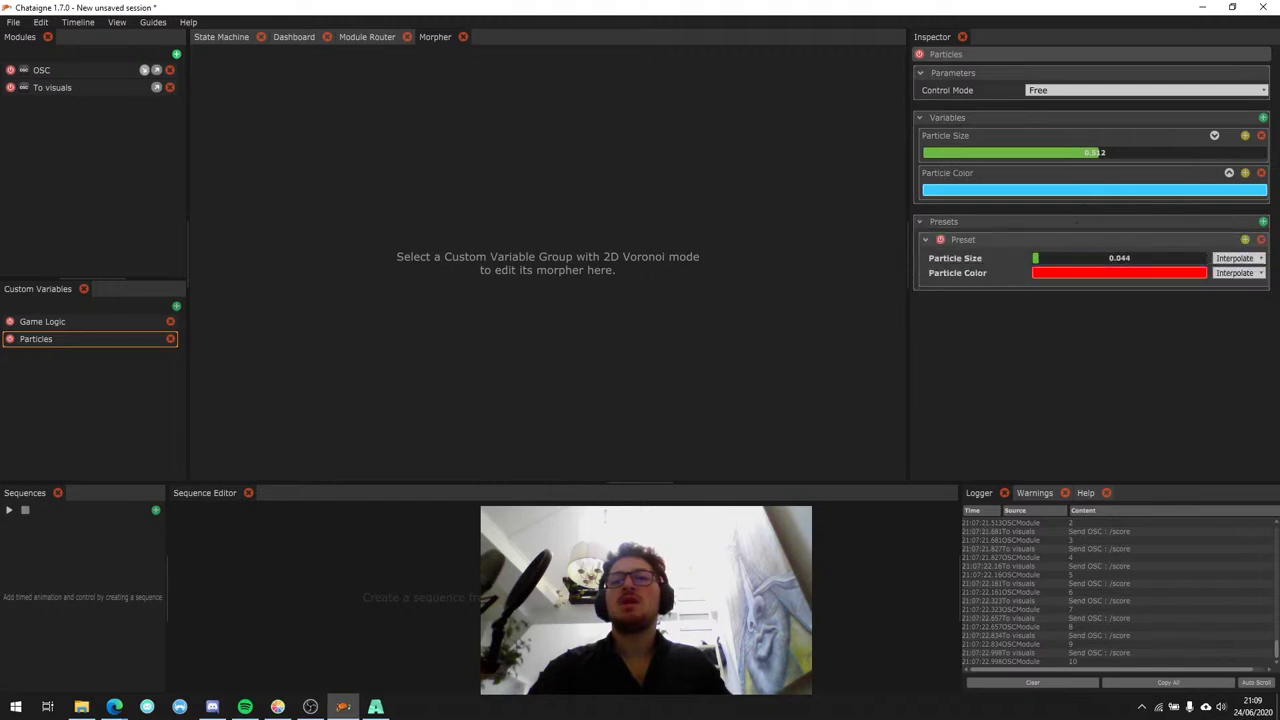
Add a second Particles preset with a Particle Size of about 0.74 and a bright green Particle Color.
{"action": "left_click", "coordinate": [1263, 221]}
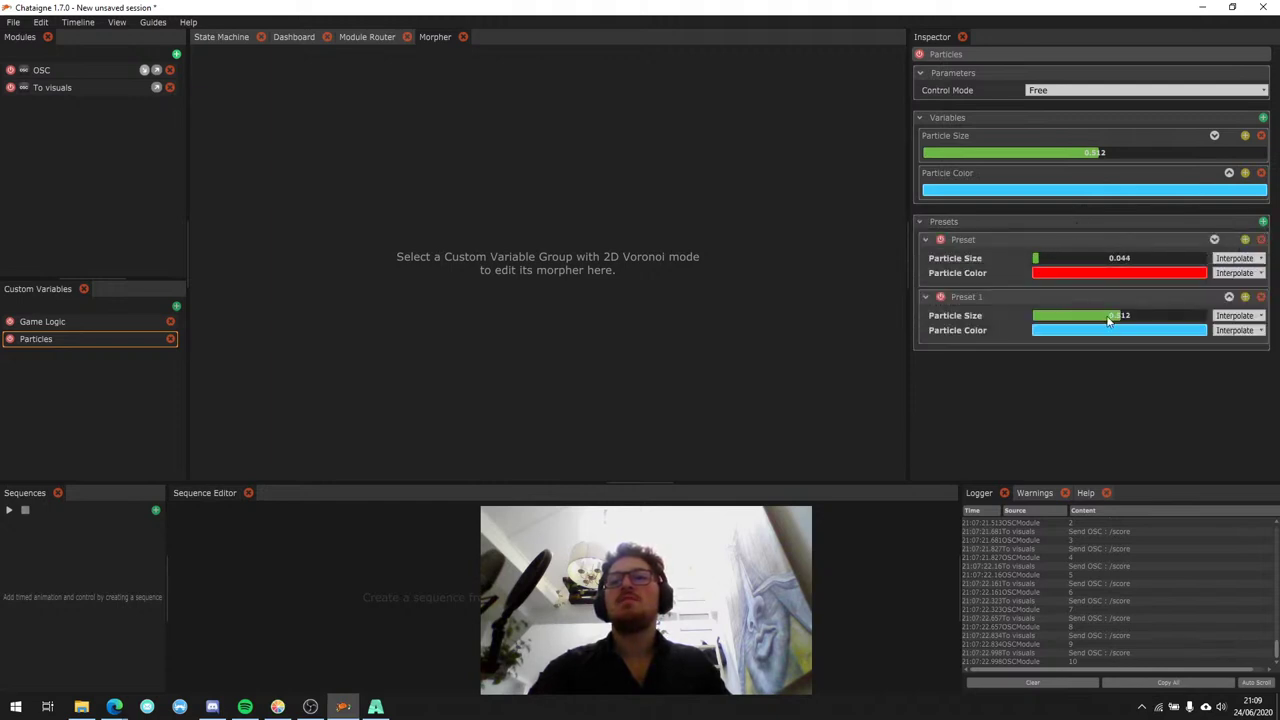
{"action": "left_click_drag", "start_coordinate": [1108, 316], "coordinate": [1167, 306]}
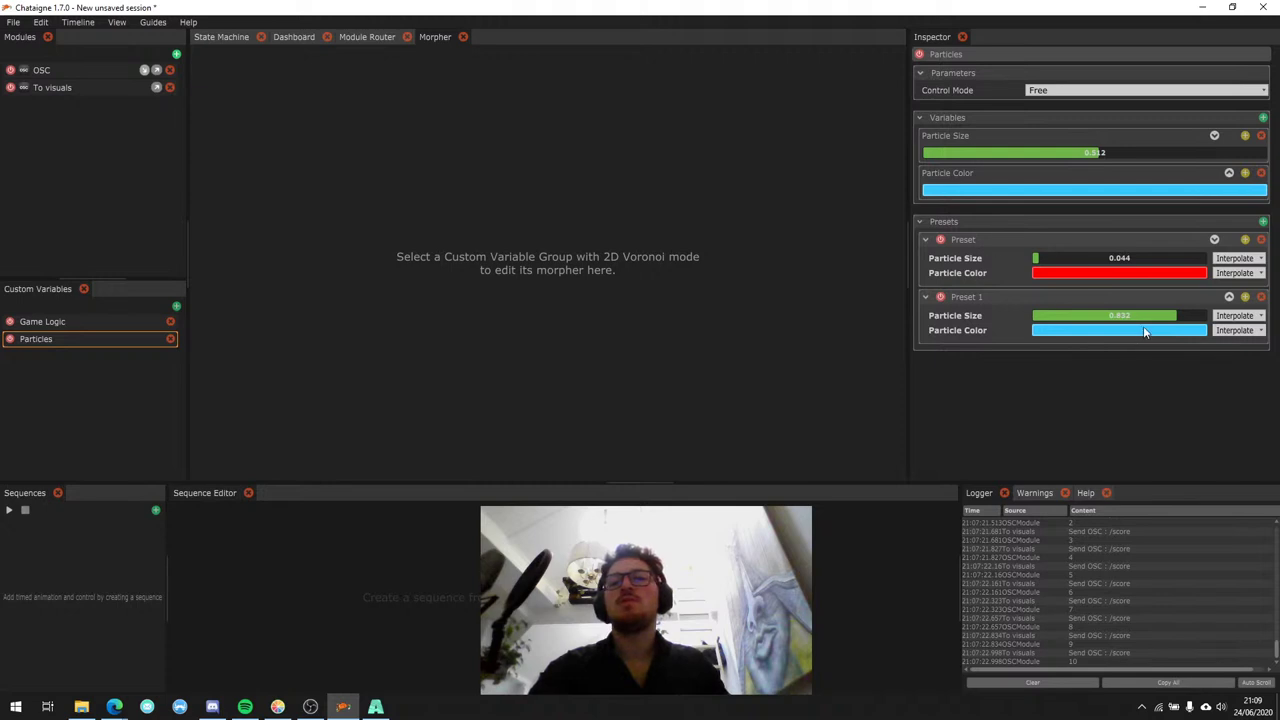
{"action": "left_click", "coordinate": [1146, 332]}
{"action": "left_click", "coordinate": [998, 302]}
{"action": "left_click", "coordinate": [1117, 361]}
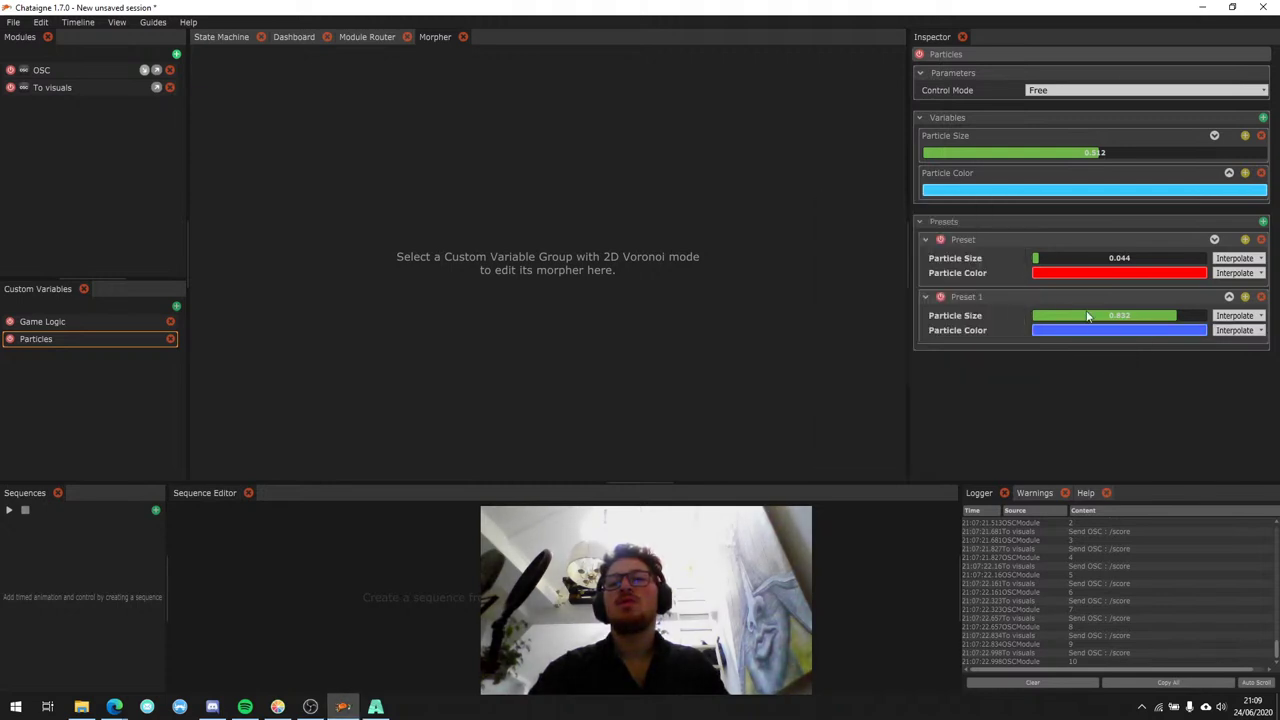
{"action": "left_click", "coordinate": [1109, 332]}
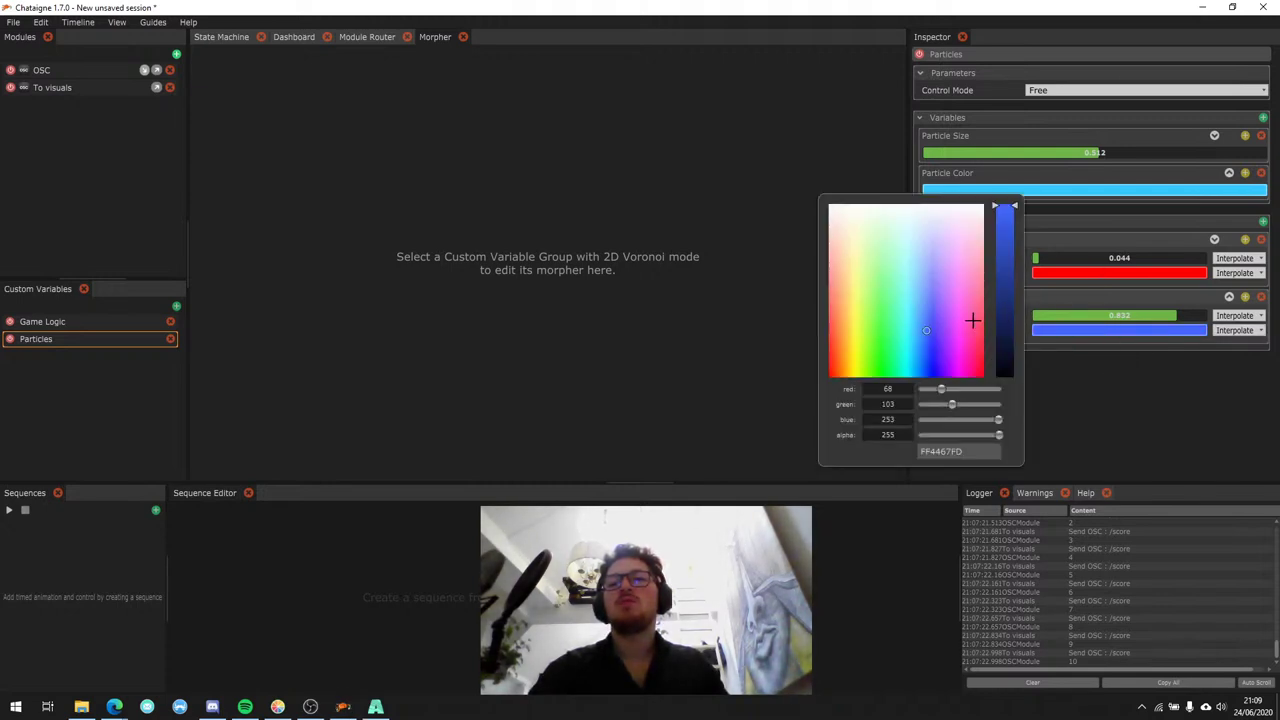
{"action": "left_click", "coordinate": [1004, 208]}
{"action": "left_click_drag", "start_coordinate": [935, 362], "coordinate": [881, 361]}
{"action": "left_click", "coordinate": [1145, 381]}
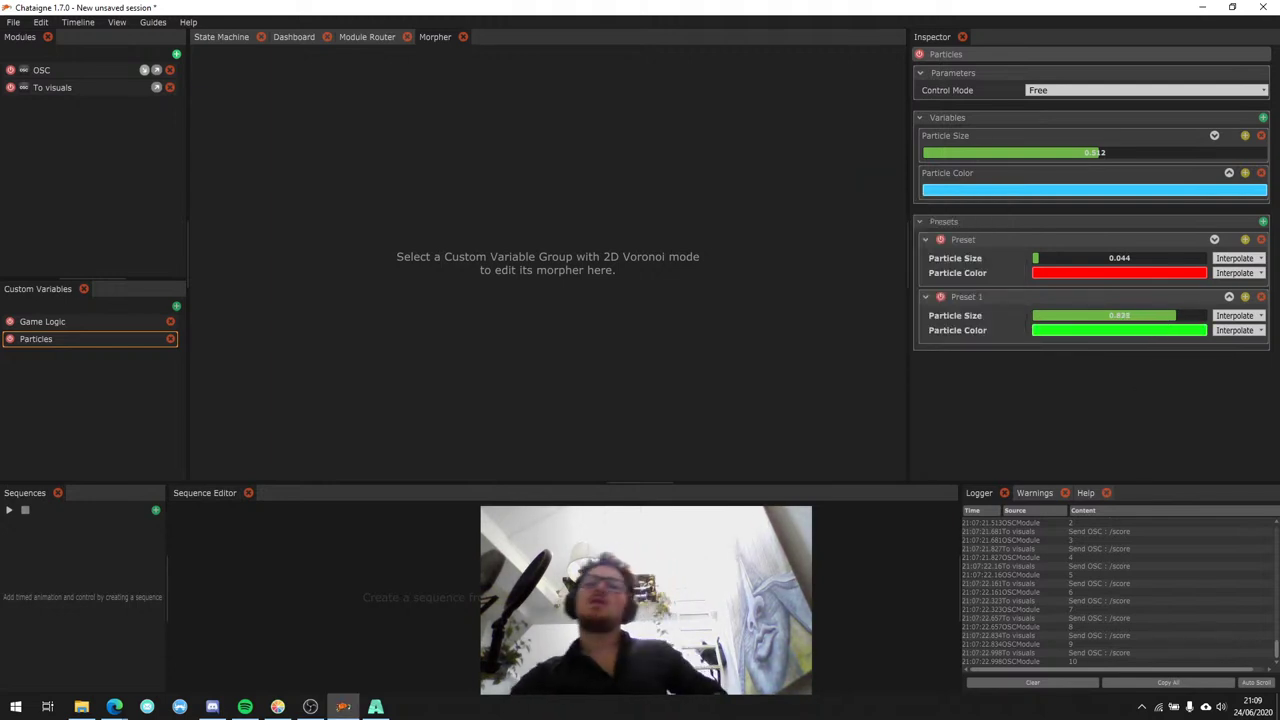
{"action": "left_click_drag", "start_coordinate": [1163, 316], "coordinate": [1148, 315]}
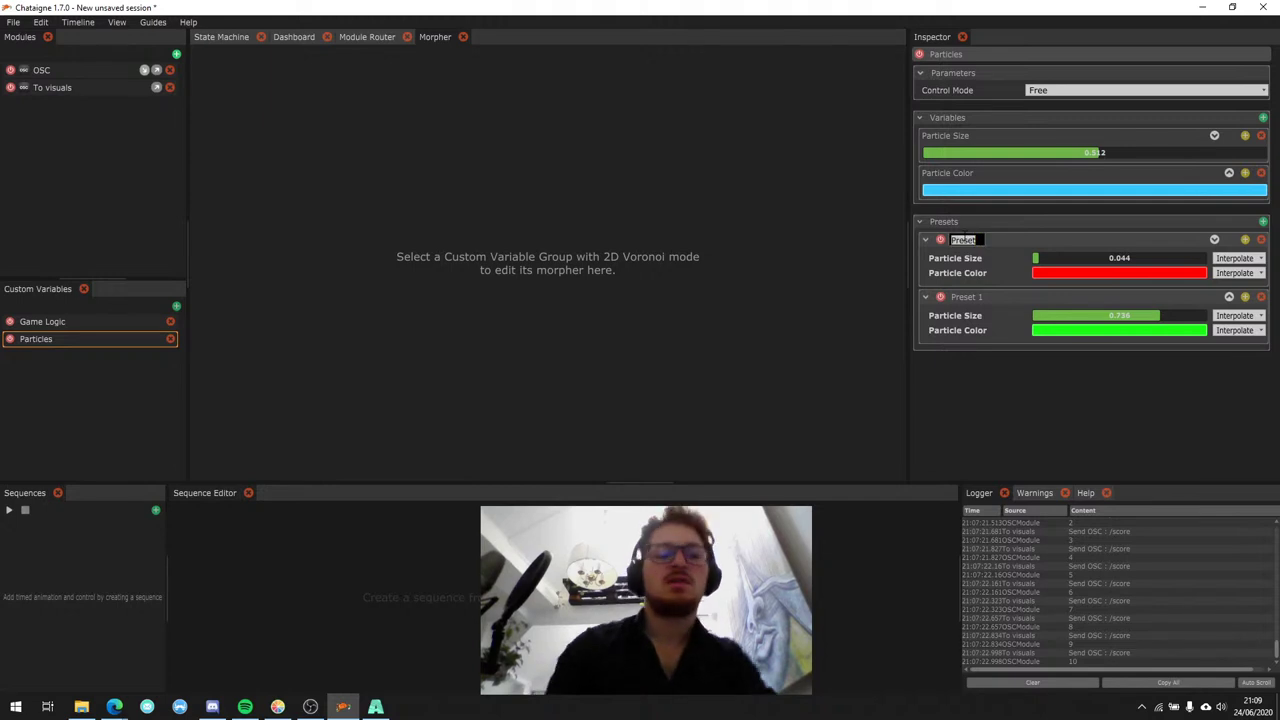
Rename the red preset to SmallRed and the green preset to BigGreen.
{"action": "type", "text": "Smaller"}
{"action": "key", "text": "Return"}
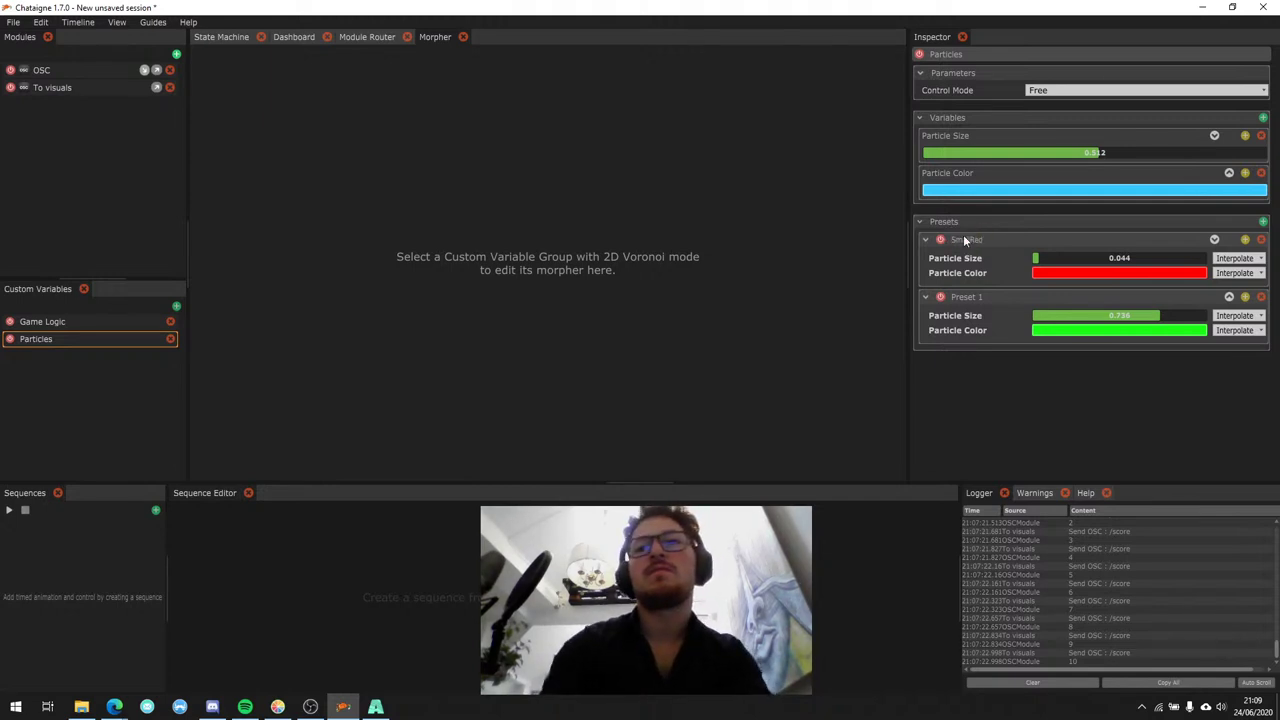
{"action": "double_click", "coordinate": [964, 297]}
{"action": "type", "text": "BigG"}
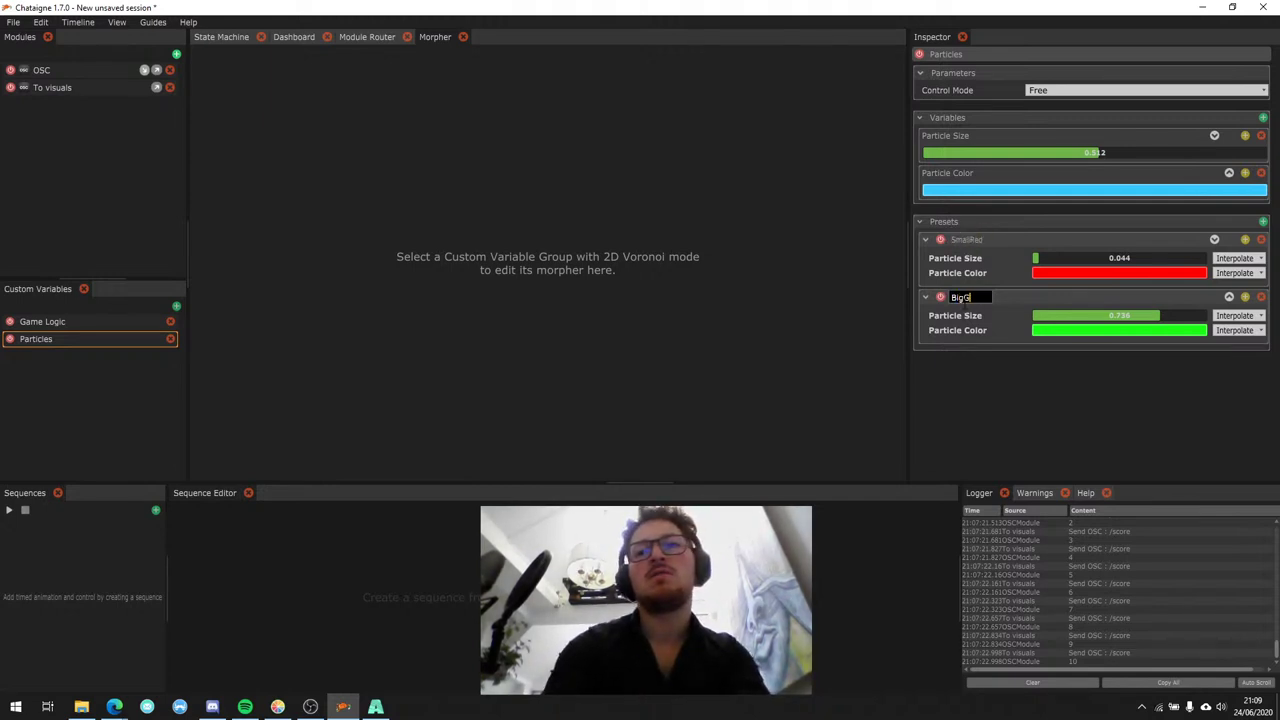
{"action": "type", "text": "reen"}
{"action": "key", "text": "Return"}
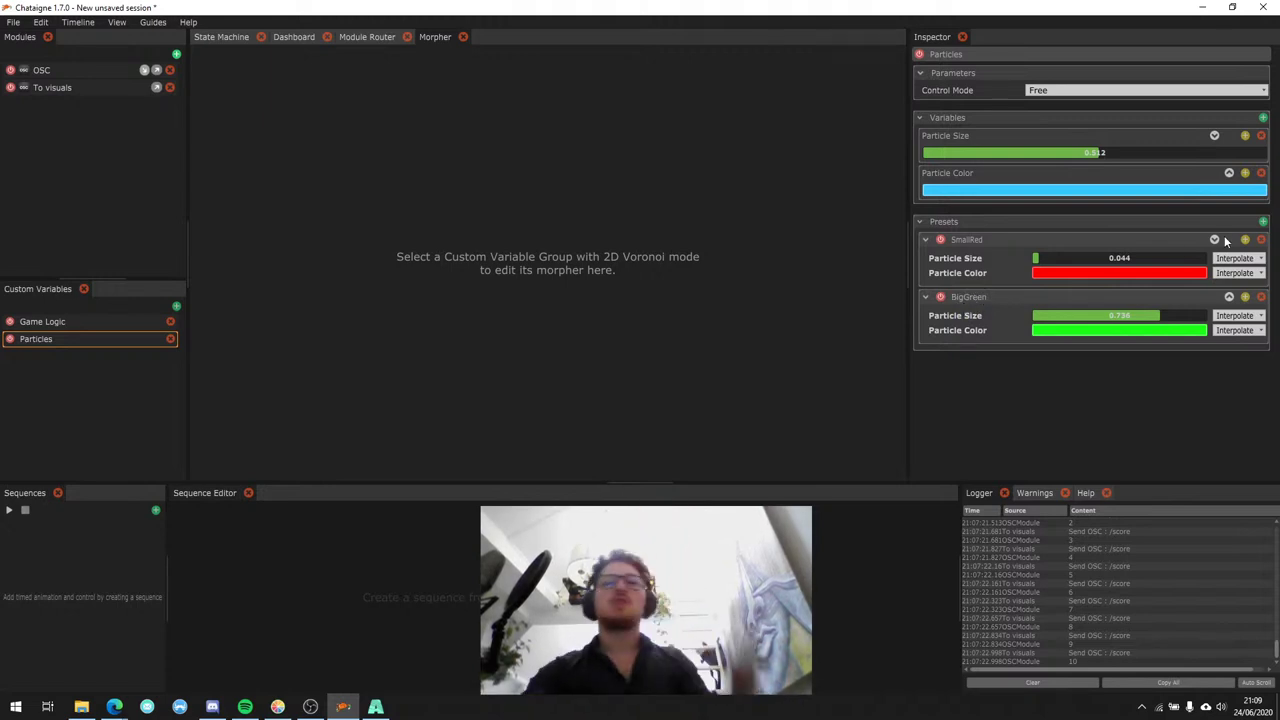
Add a third preset to the Particles group and name it Medium blue.
{"action": "left_click", "coordinate": [1262, 222]}
{"action": "double_click", "coordinate": [960, 355]}
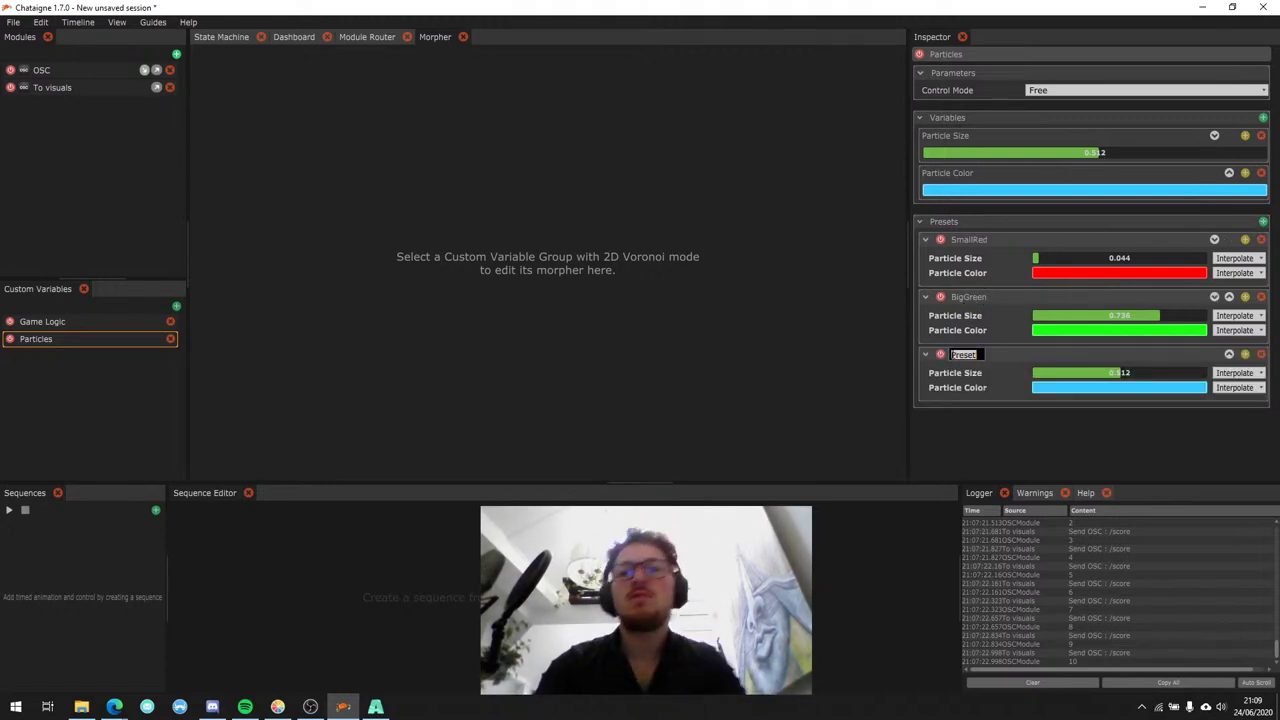
{"action": "type", "text": "Medium bl"}
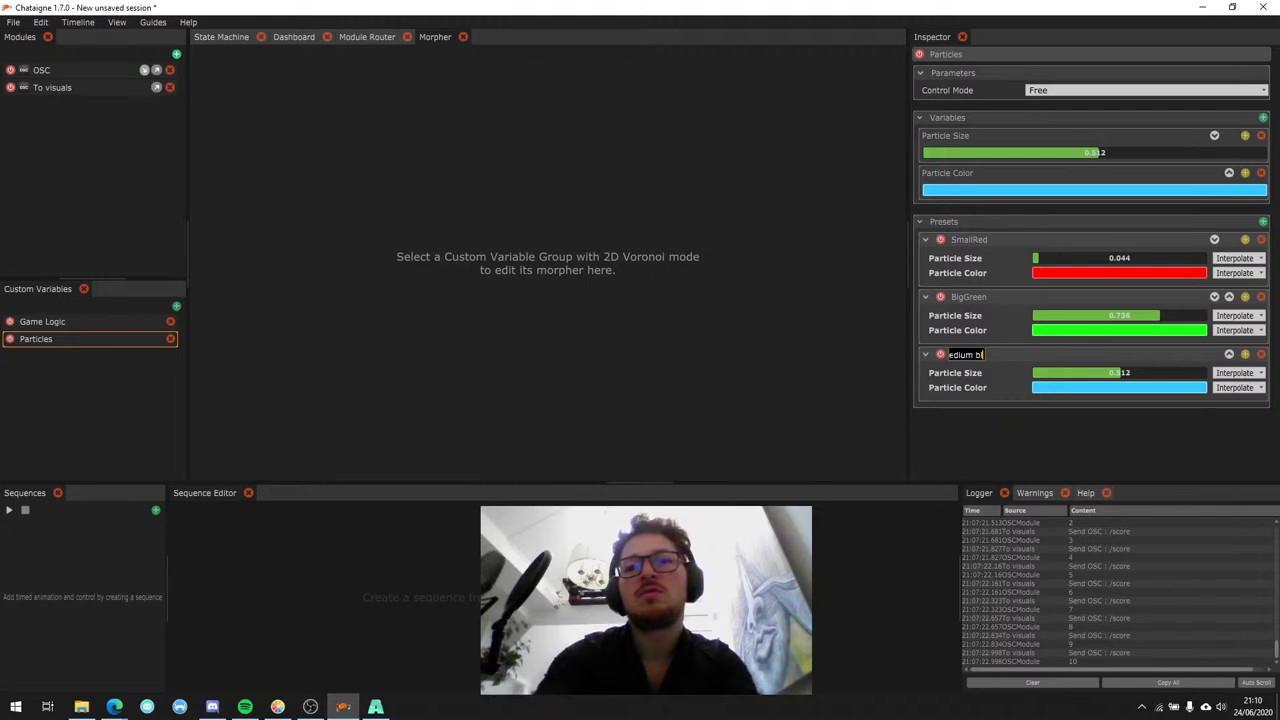
{"action": "type", "text": "ue"}
{"action": "key", "text": "Return"}
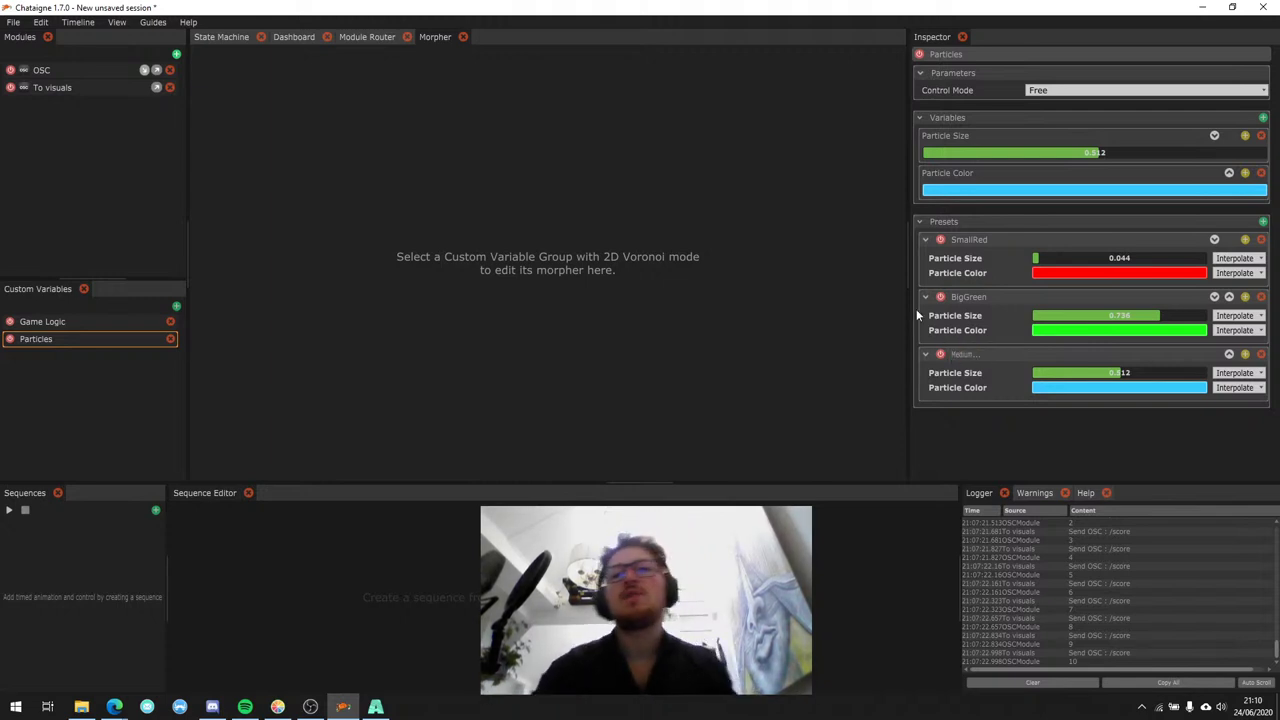
Widen the inspector slightly and rename the third preset to MediumBlue, without a space.
{"action": "left_click_drag", "start_coordinate": [907, 296], "coordinate": [899, 297]}
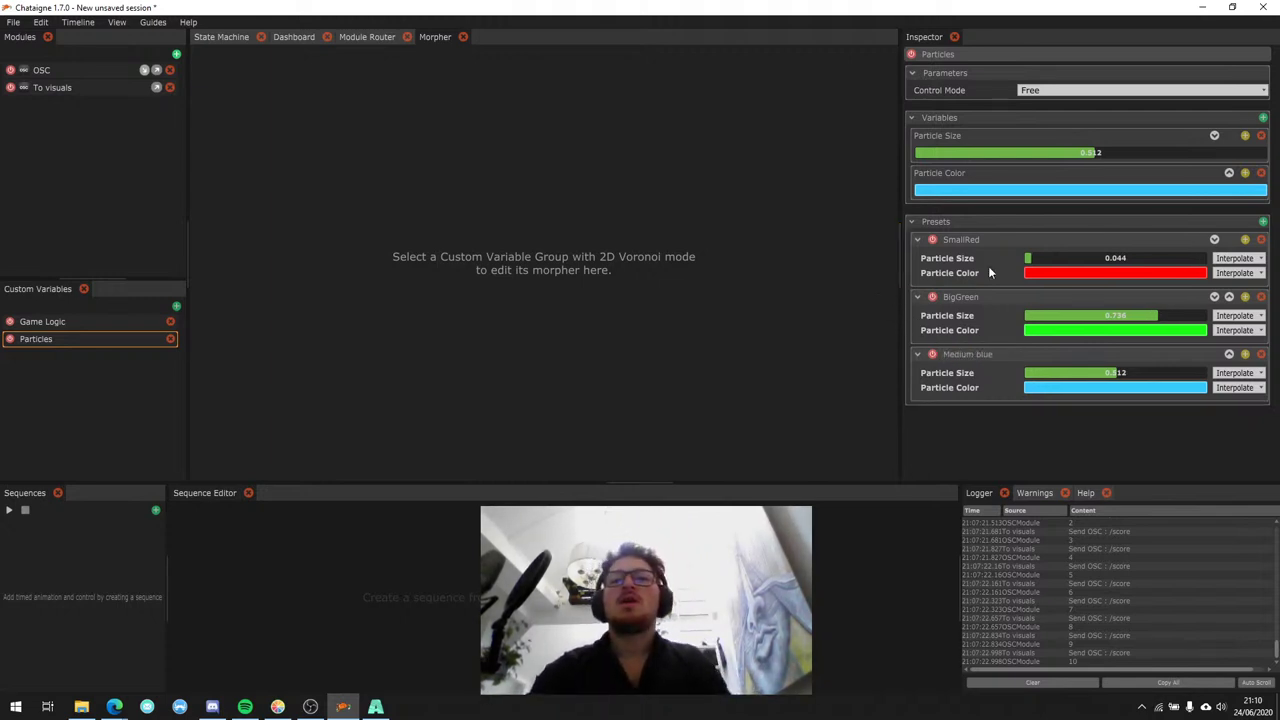
{"action": "double_click", "coordinate": [980, 356]}
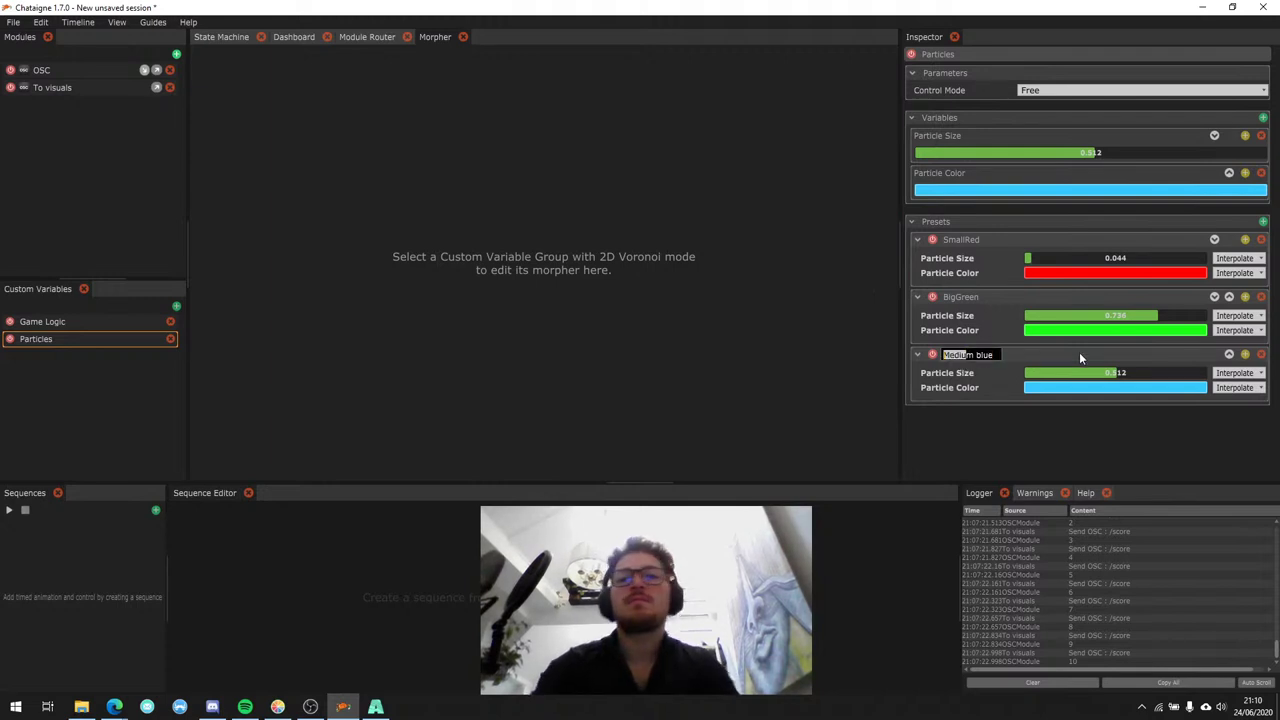
{"action": "key", "text": "Right"}
{"action": "key", "text": "Right"}
{"action": "key", "text": "Right"}
{"action": "key", "text": "BackSpace"}
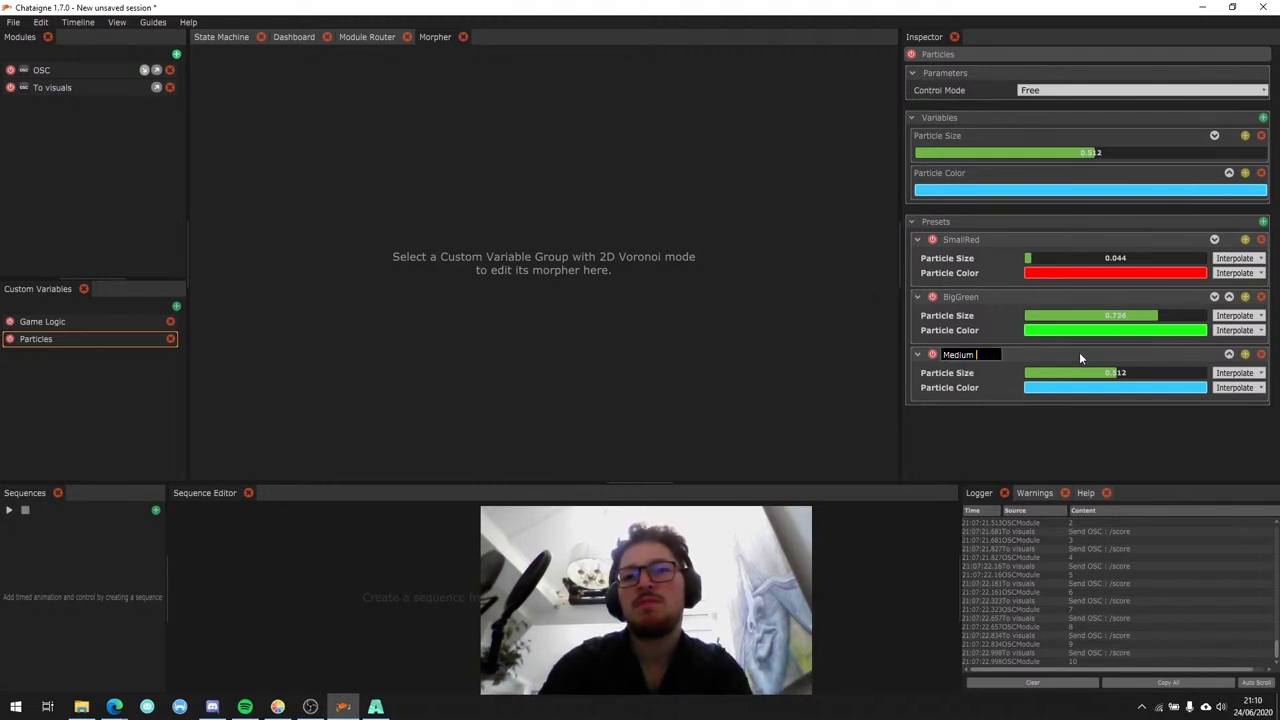
{"action": "key", "text": "Delete"}
{"action": "type", "text": "B"}
{"action": "key", "text": "Return"}
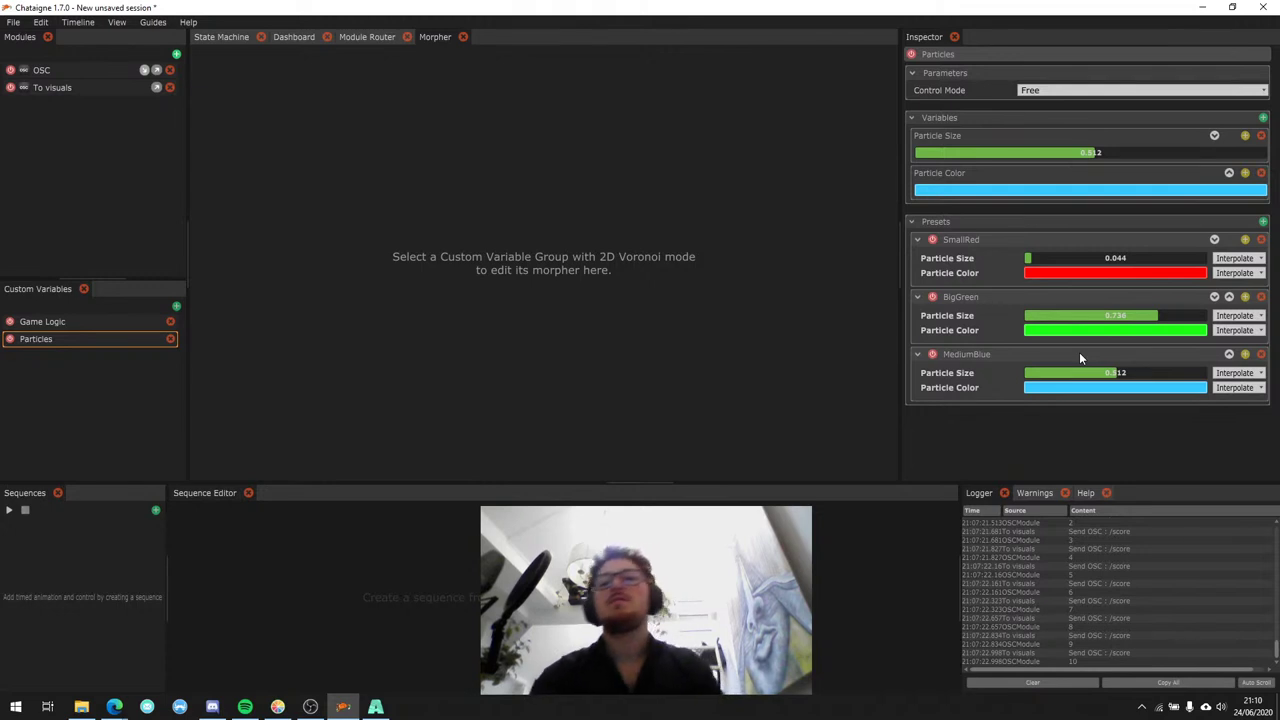
Set BigGreen's Particle Size to about 0.893 and MediumBlue's to about 0.468, and return to the Module Router.
{"action": "left_click_drag", "start_coordinate": [1094, 378], "coordinate": [1107, 372]}
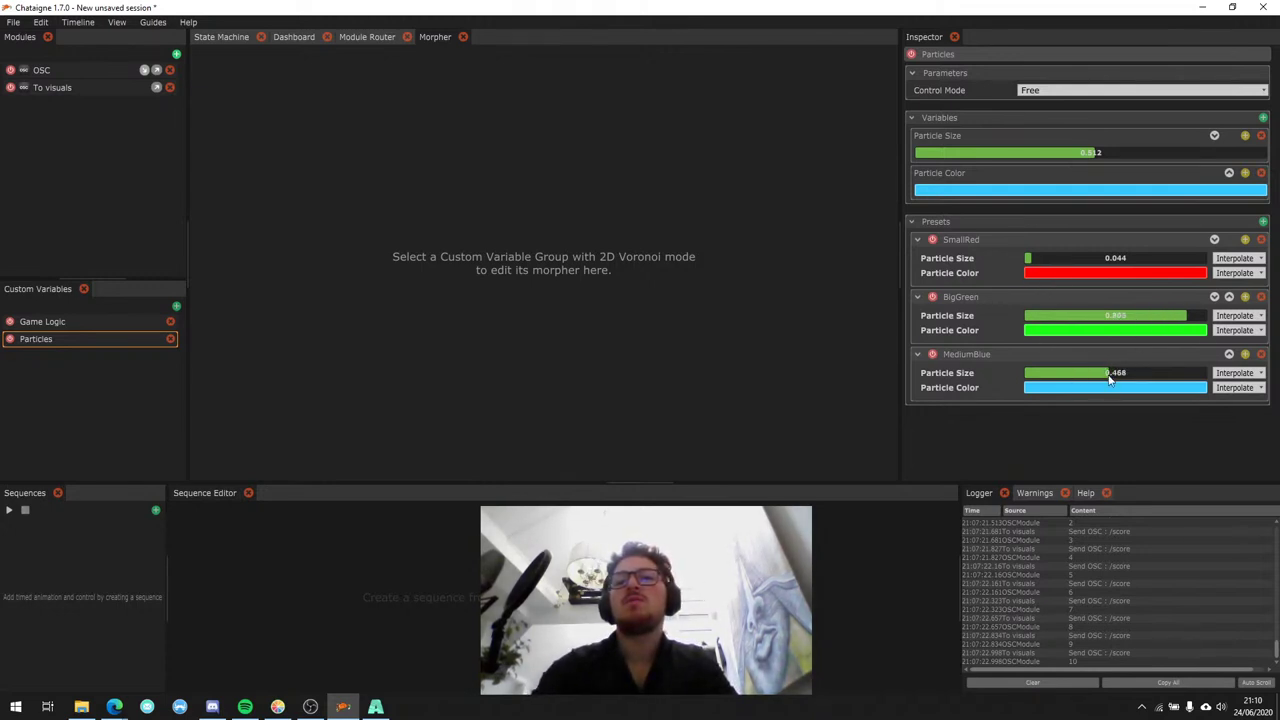
{"action": "left_click", "coordinate": [222, 38]}
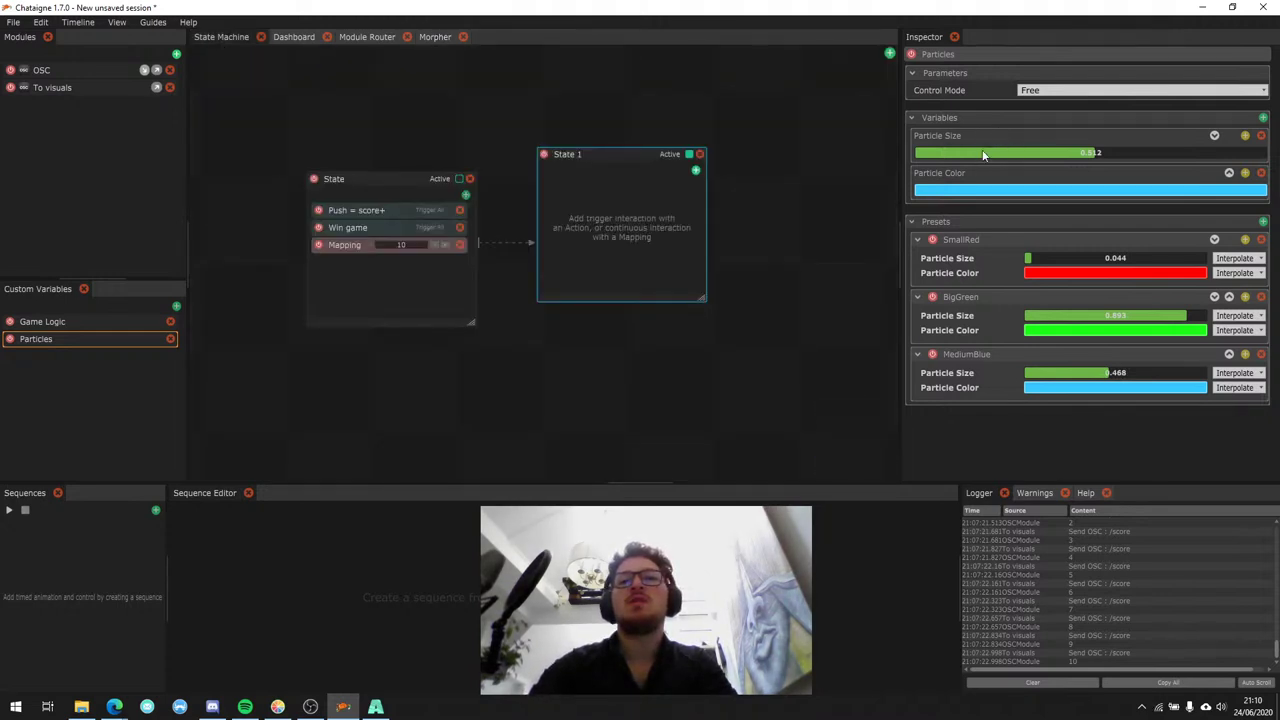
{"action": "left_click", "coordinate": [381, 41]}
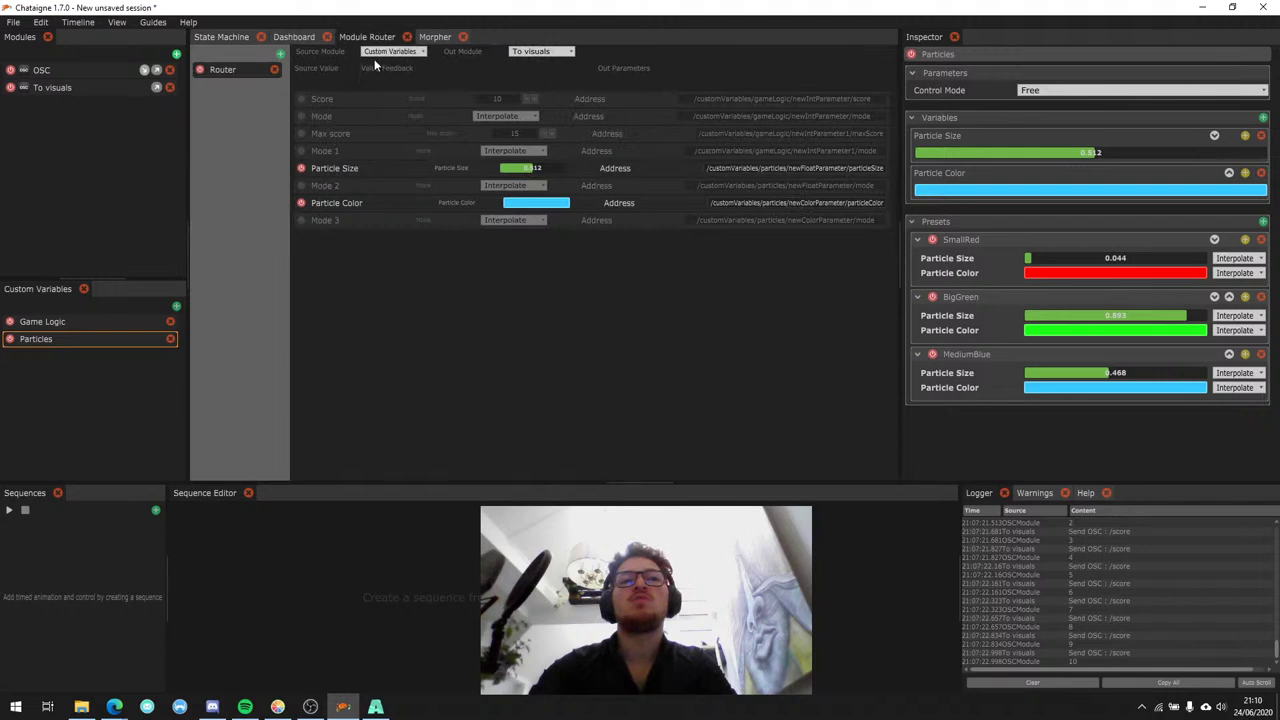
Set the Particle Size variable to about 0.348 and widen the Logger to read the full outgoing OSC addresses.
{"action": "left_click_drag", "start_coordinate": [1073, 155], "coordinate": [1036, 243]}
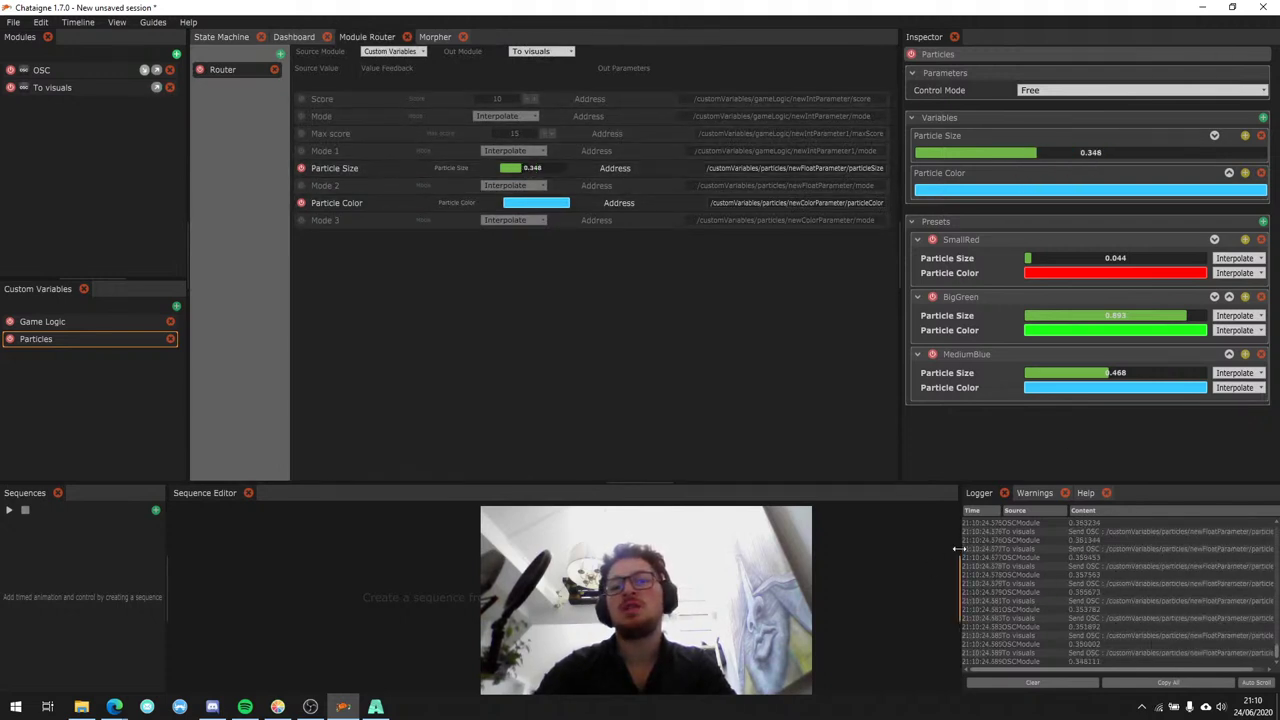
{"action": "left_click_drag", "start_coordinate": [957, 549], "coordinate": [881, 549]}
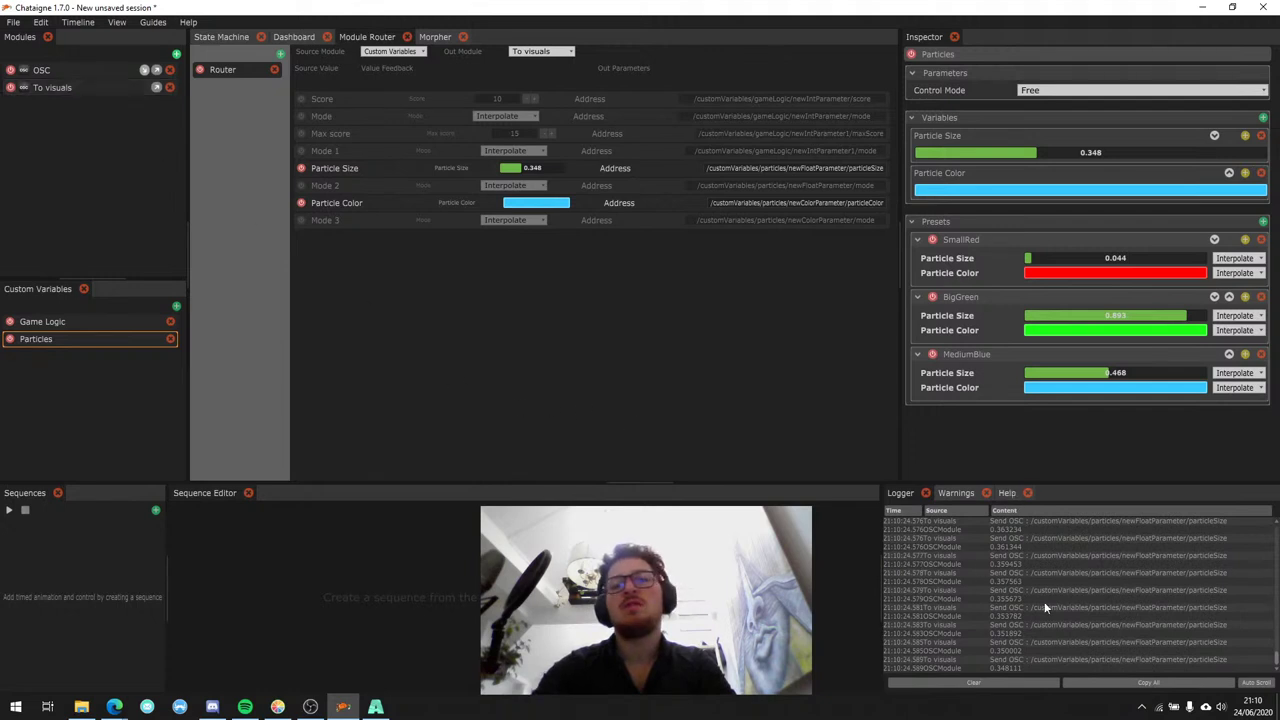
Change the Particle Size route's output address to /particleSize.
{"action": "double_click", "coordinate": [738, 168]}
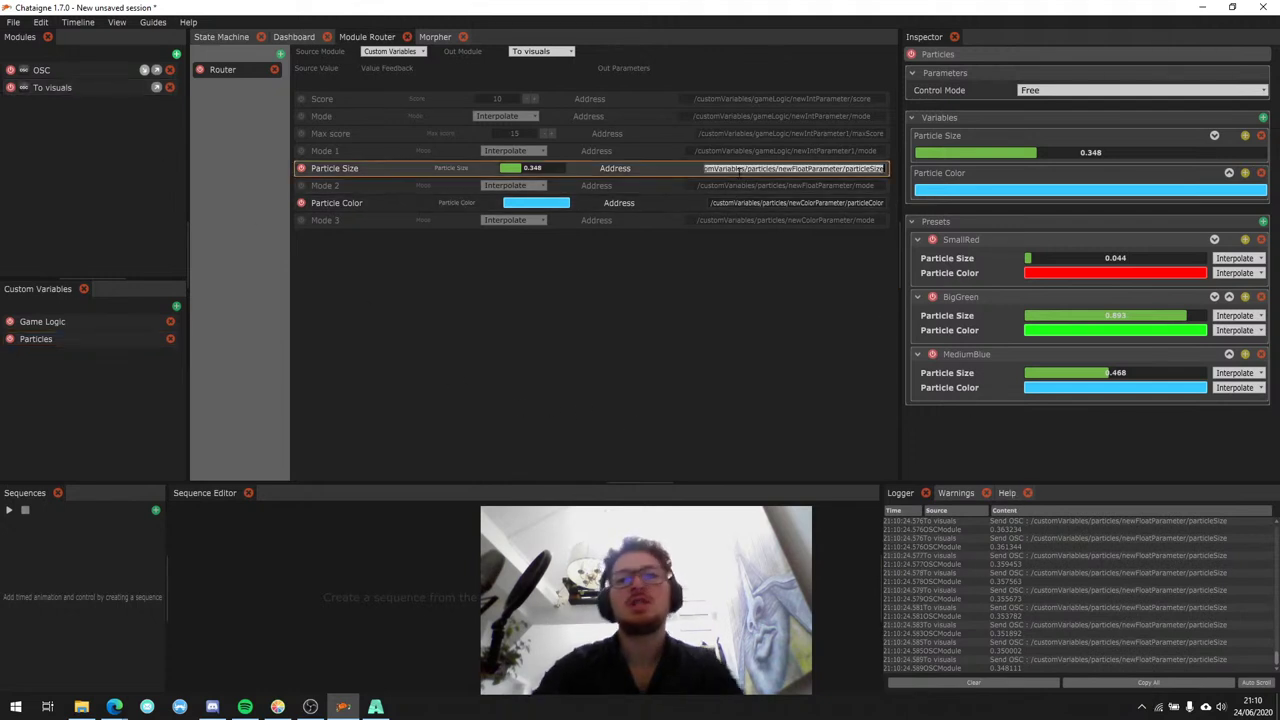
{"action": "type", "text": "/"}
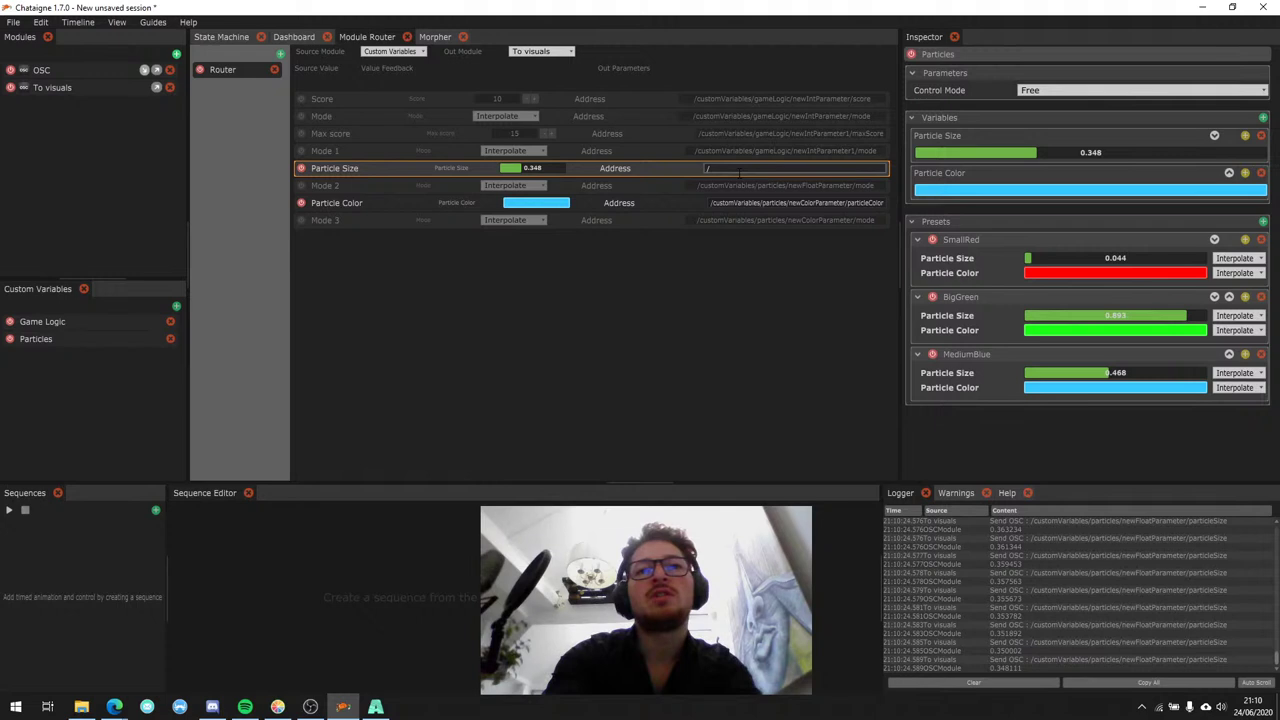
{"action": "type", "text": "particleSize"}
{"action": "key", "text": "Return"}
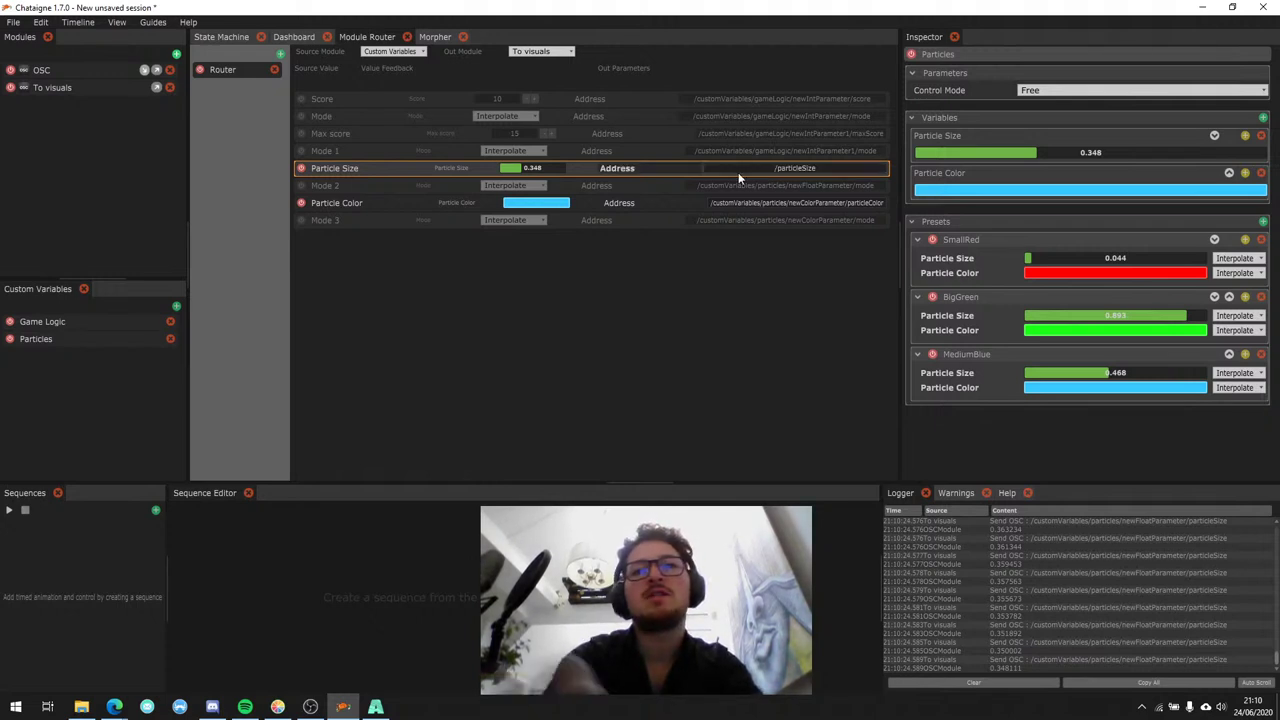
Change the Particle Color route's output address to /particleColor.
{"action": "left_click", "coordinate": [744, 203]}
{"action": "double_click", "coordinate": [744, 203]}
{"action": "type", "text": "/par"}
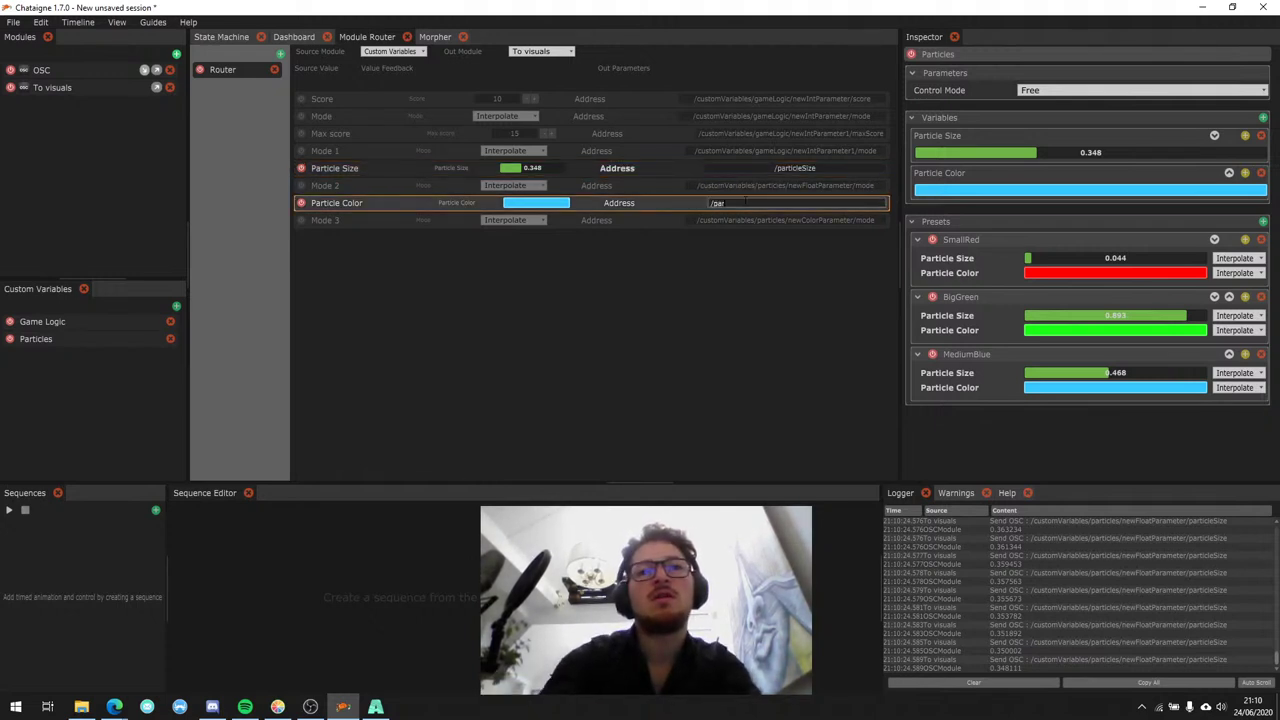
{"action": "type", "text": "ticleColor"}
{"action": "key", "text": "Return"}
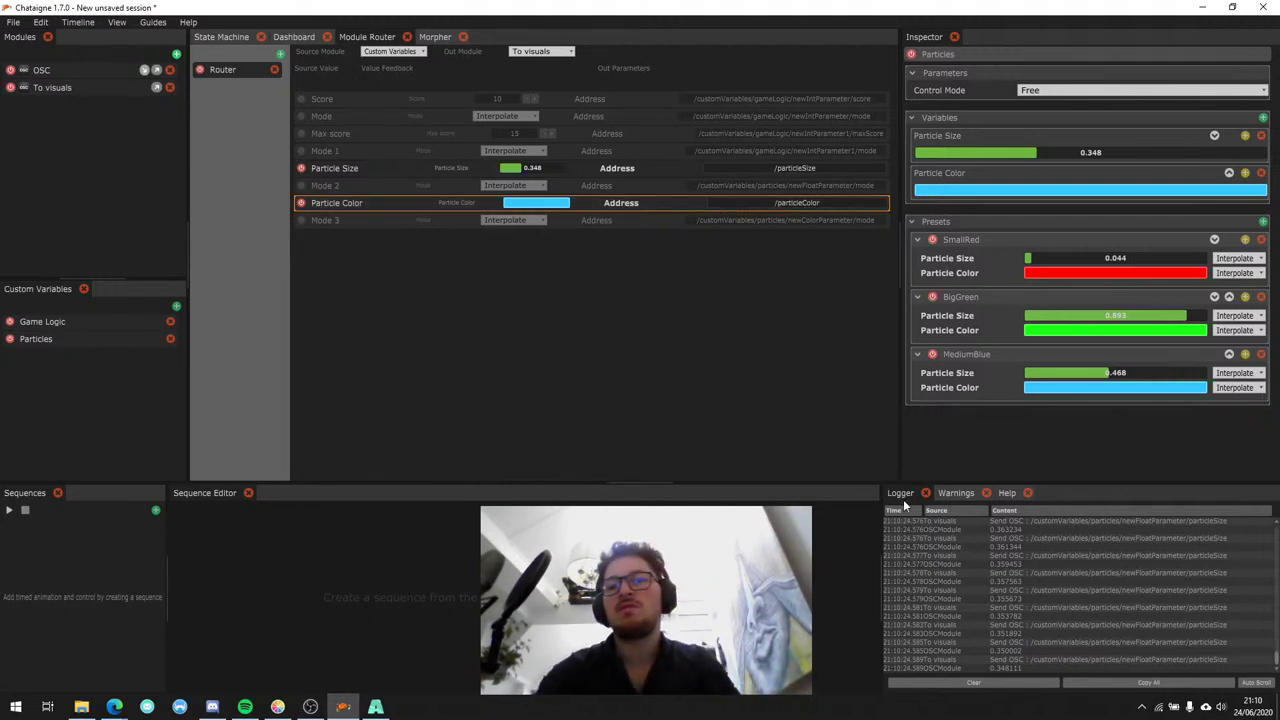
Set the Particle Color variable to purple (FFDE56FD) to send it through the router.
{"action": "left_click", "coordinate": [1008, 188]}
{"action": "left_click", "coordinate": [835, 178]}
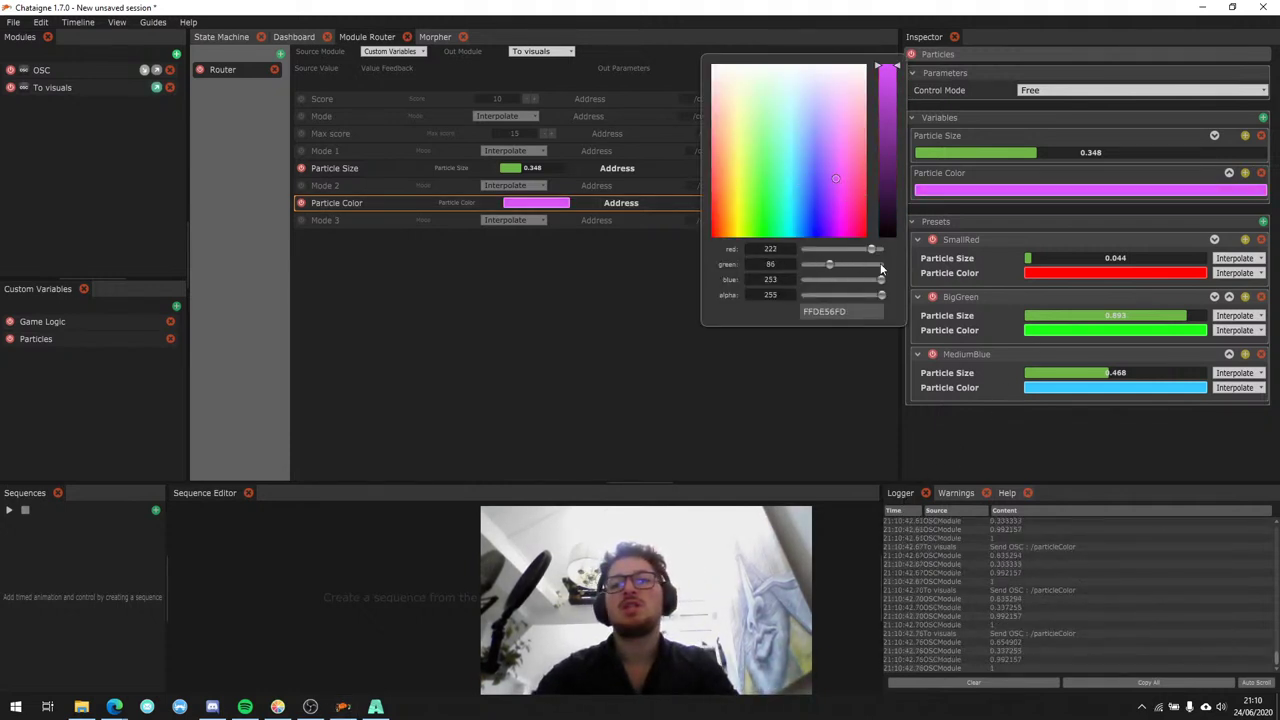
{"action": "left_click", "coordinate": [902, 382]}
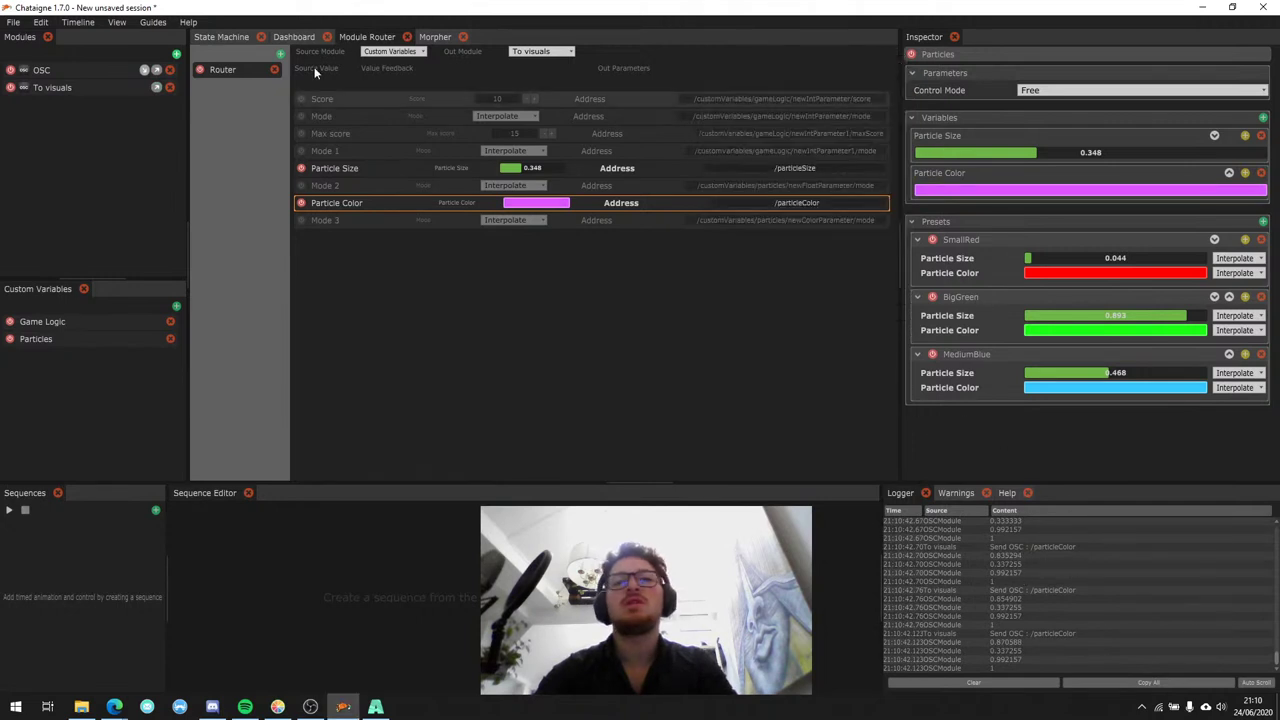
Turn off outgoing logging for the To visuals module, clear the log, and reselect the Particles group.
{"action": "left_click", "coordinate": [55, 88]}
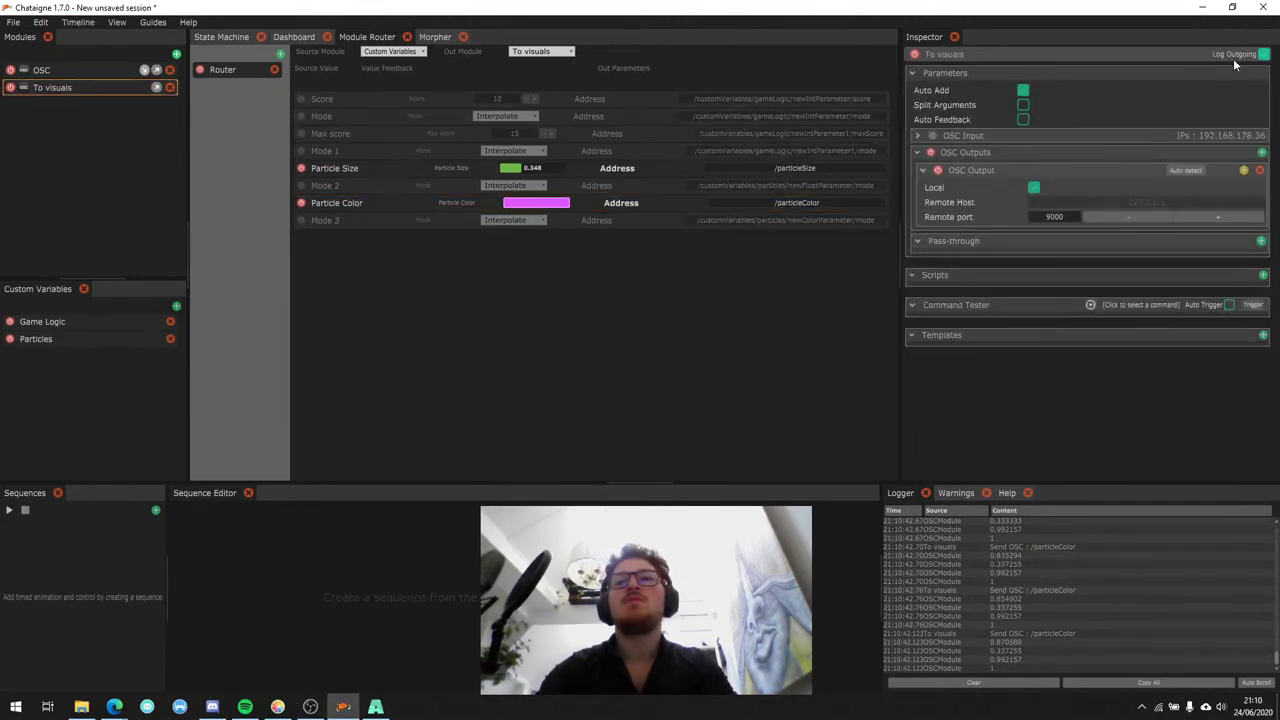
{"action": "left_click", "coordinate": [960, 683]}
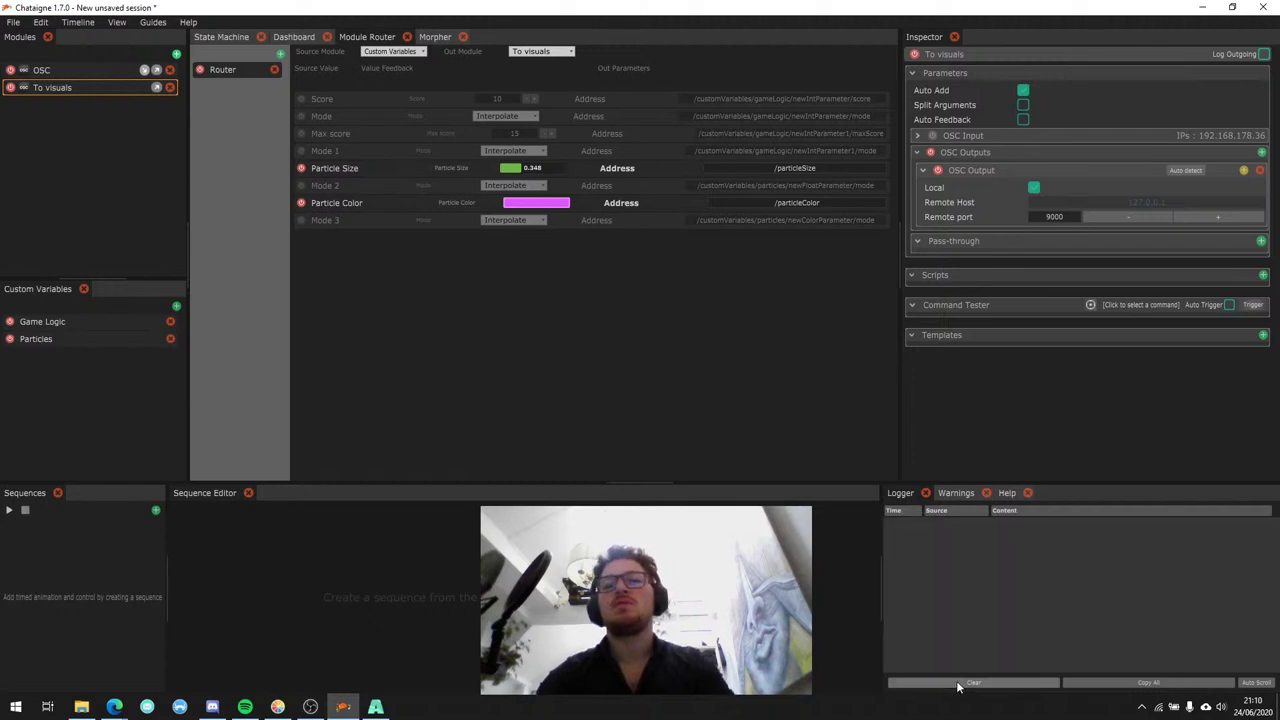
{"action": "left_click", "coordinate": [146, 338]}
In the State Machine, reposition the first state slightly and add an action to State 1.
{"action": "left_click", "coordinate": [222, 38]}
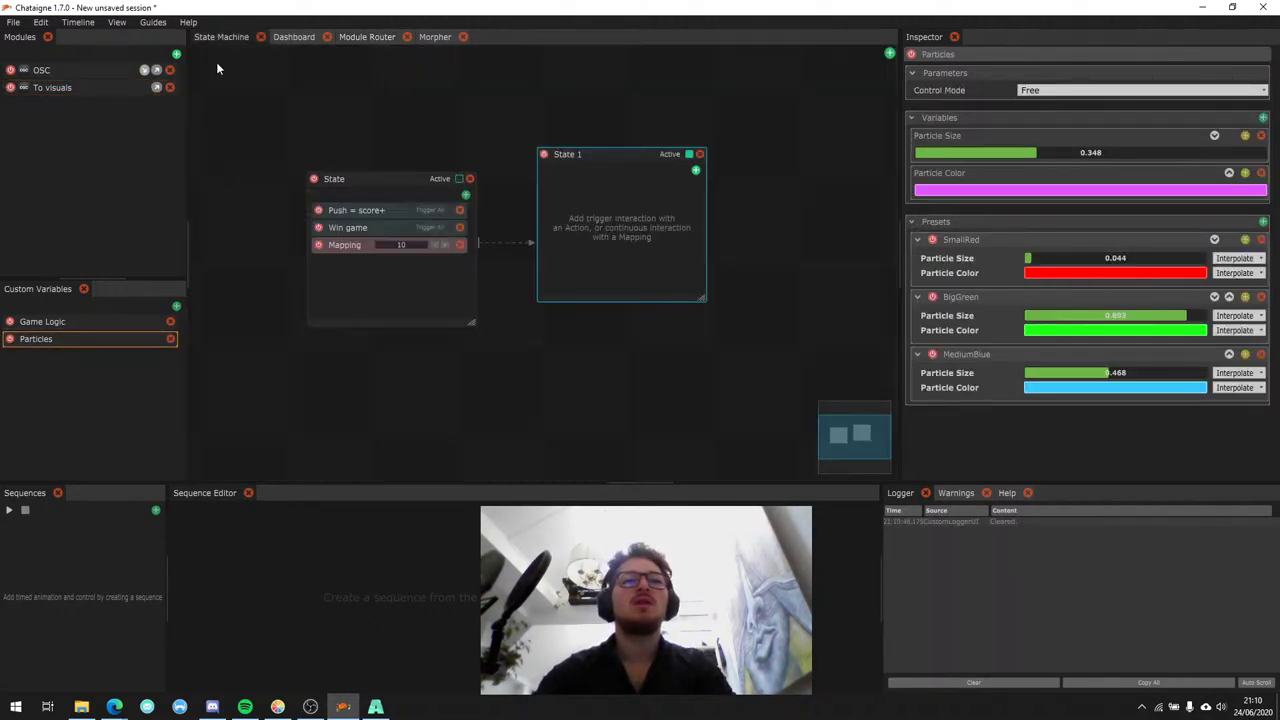
{"action": "left_click_drag", "start_coordinate": [395, 176], "coordinate": [378, 139]}
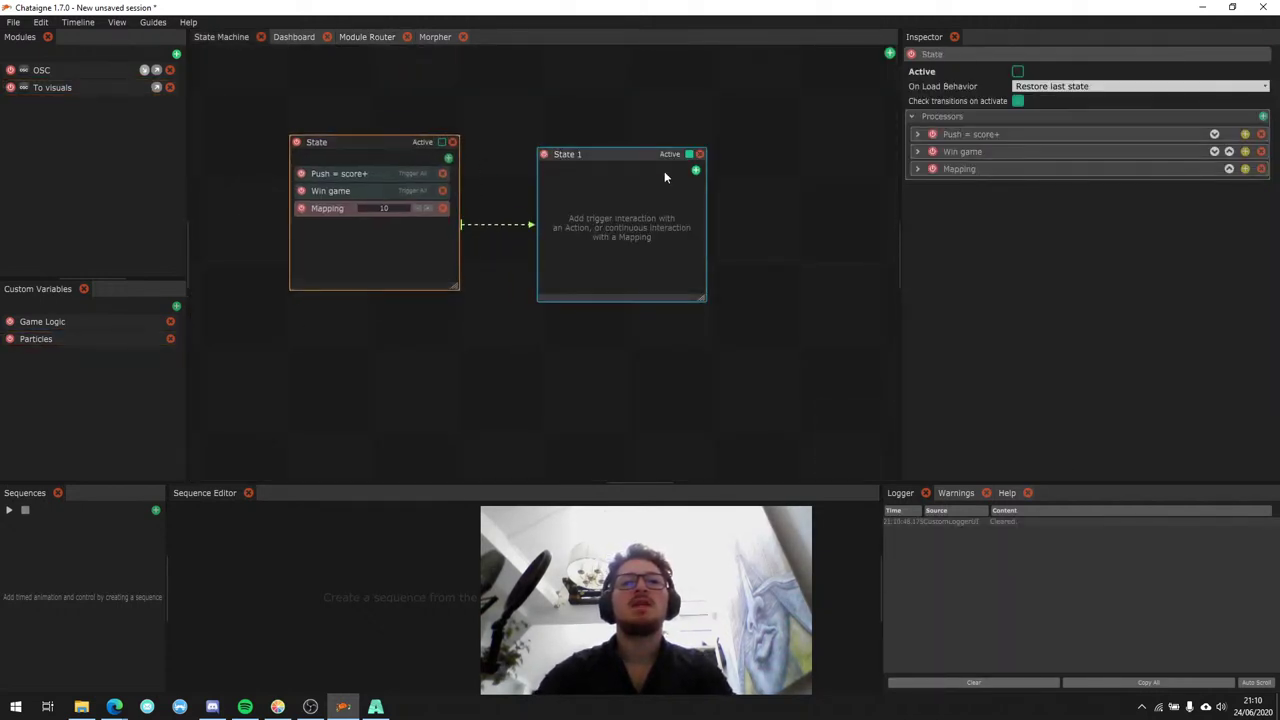
{"action": "left_click", "coordinate": [695, 170]}
{"action": "left_click", "coordinate": [660, 174]}
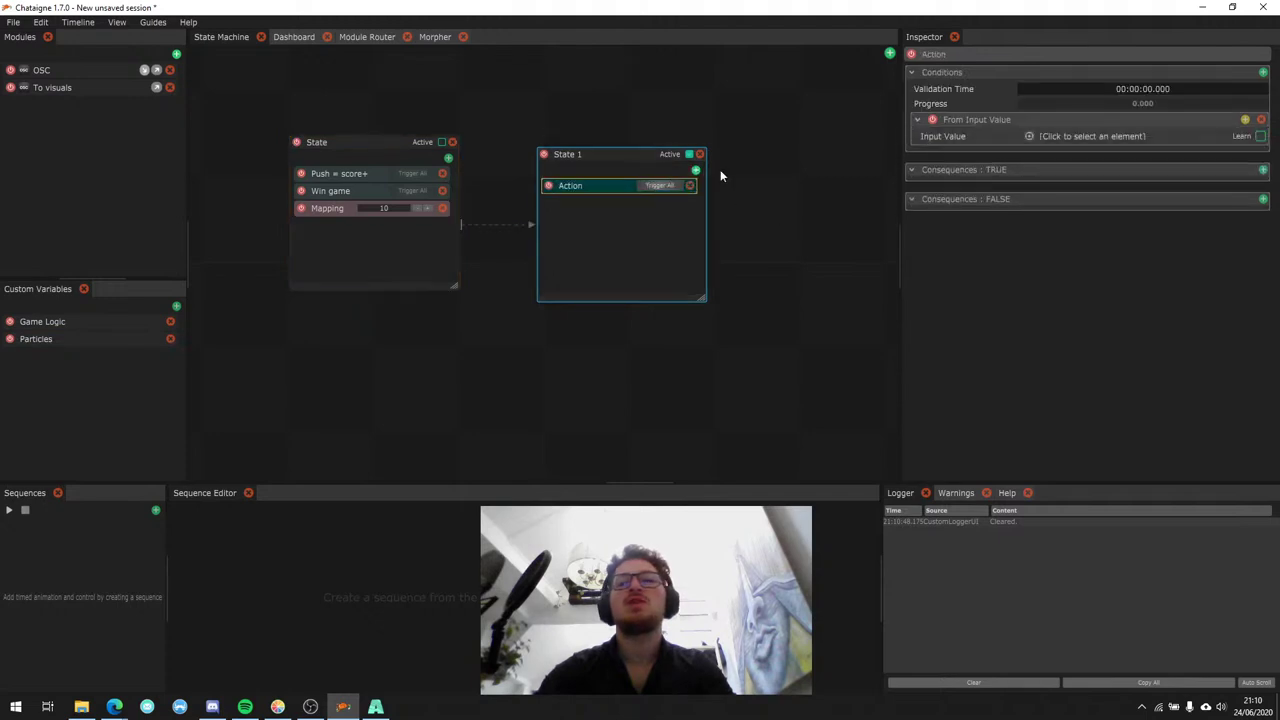
Add a TRUE consequence to the new action that goes to the Particles preset SmallRed.
{"action": "left_click", "coordinate": [1263, 170]}
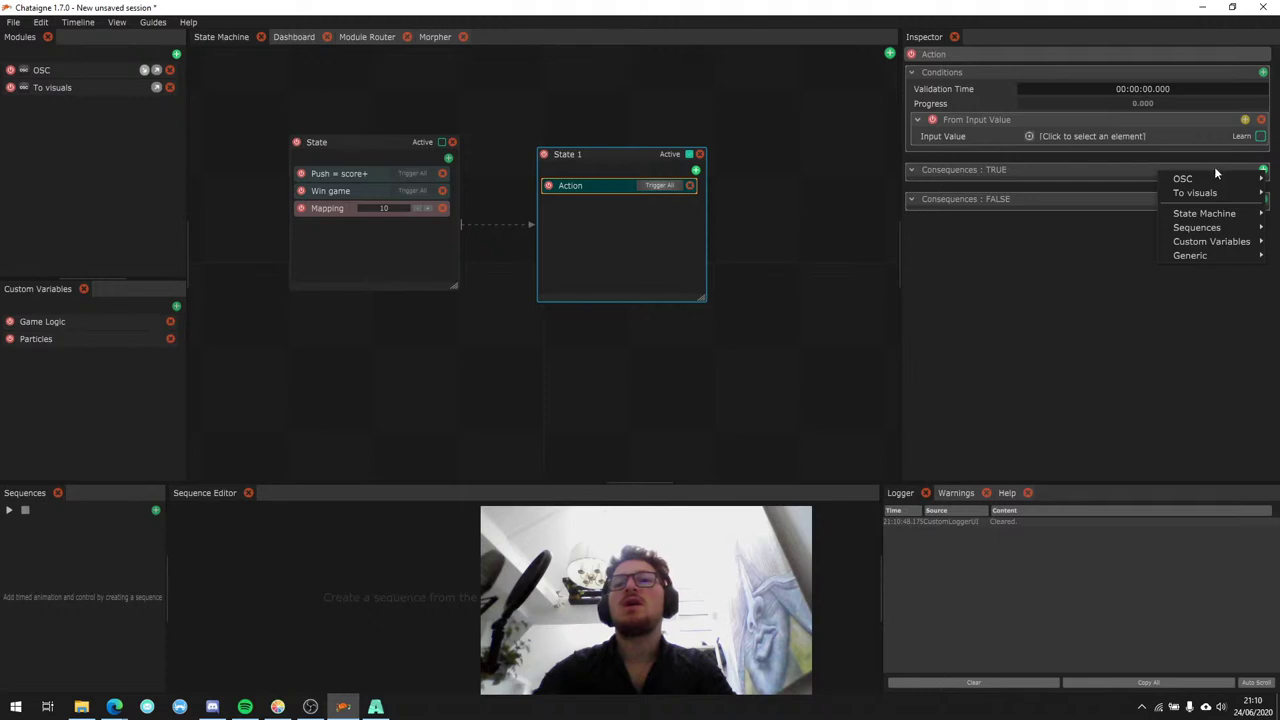
{"action": "mouse_move", "coordinate": [1196, 250]}
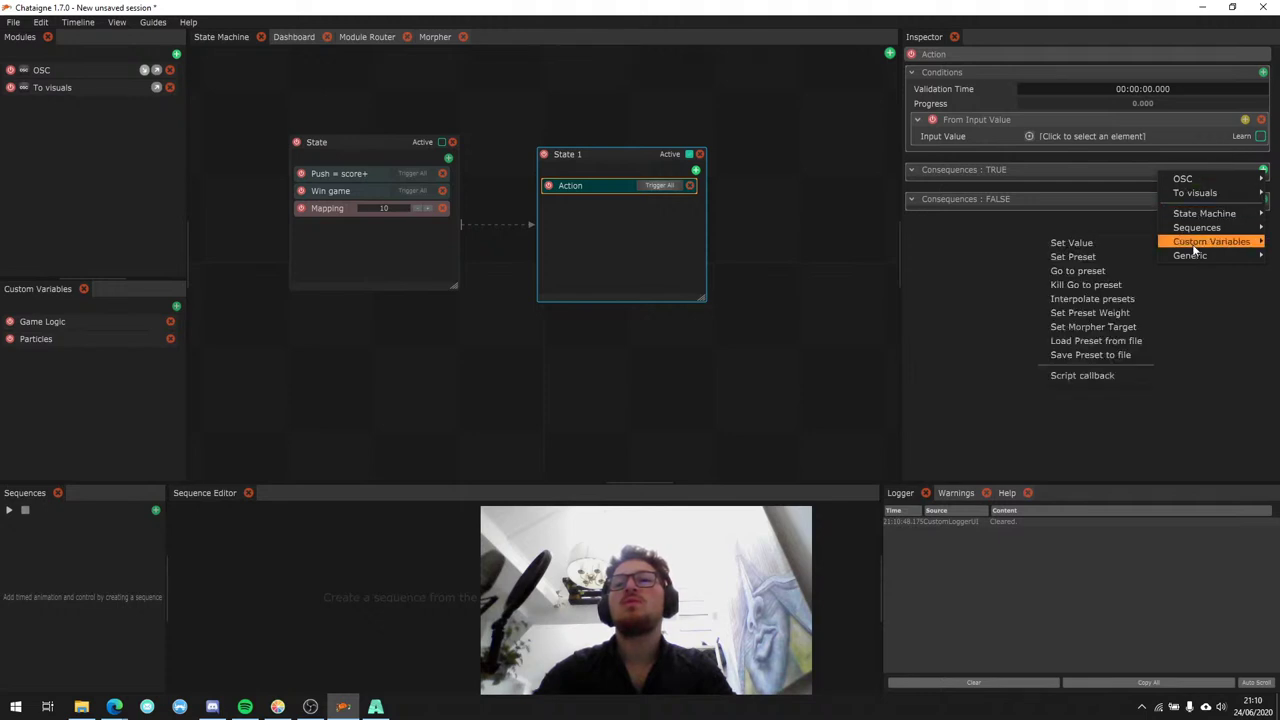
{"action": "left_click", "coordinate": [1080, 271]}
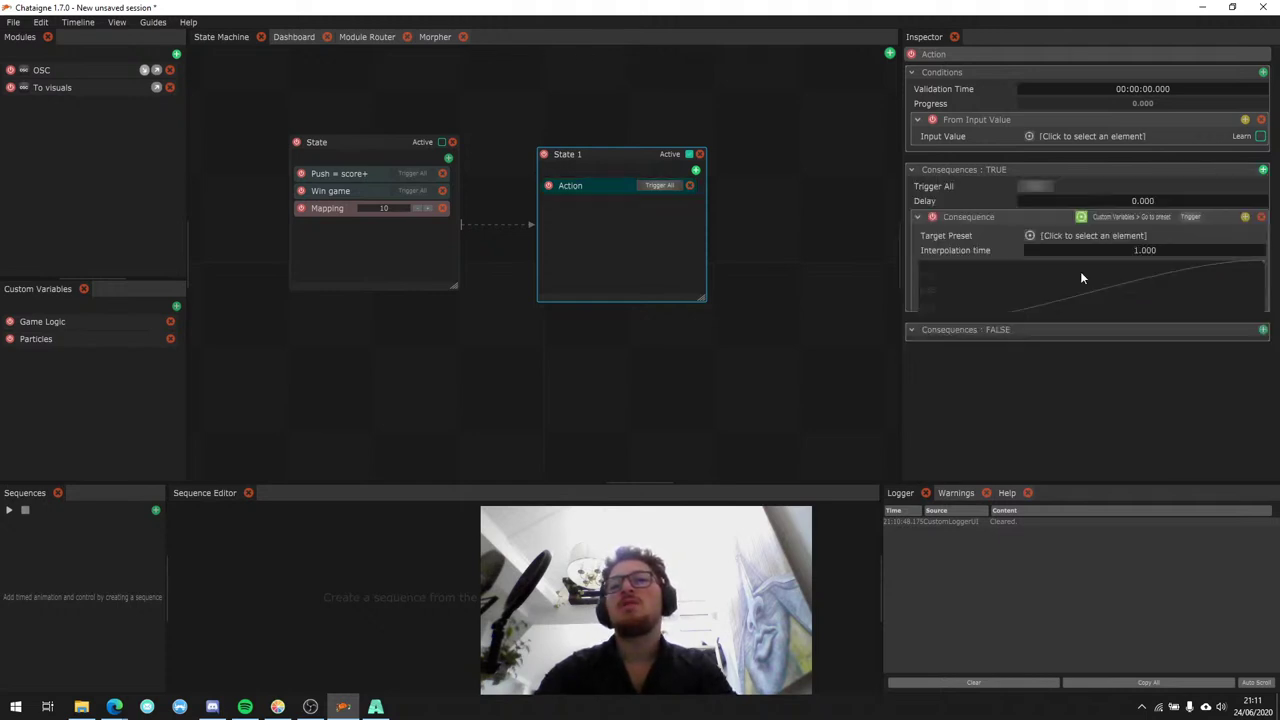
{"action": "left_click", "coordinate": [1068, 233]}
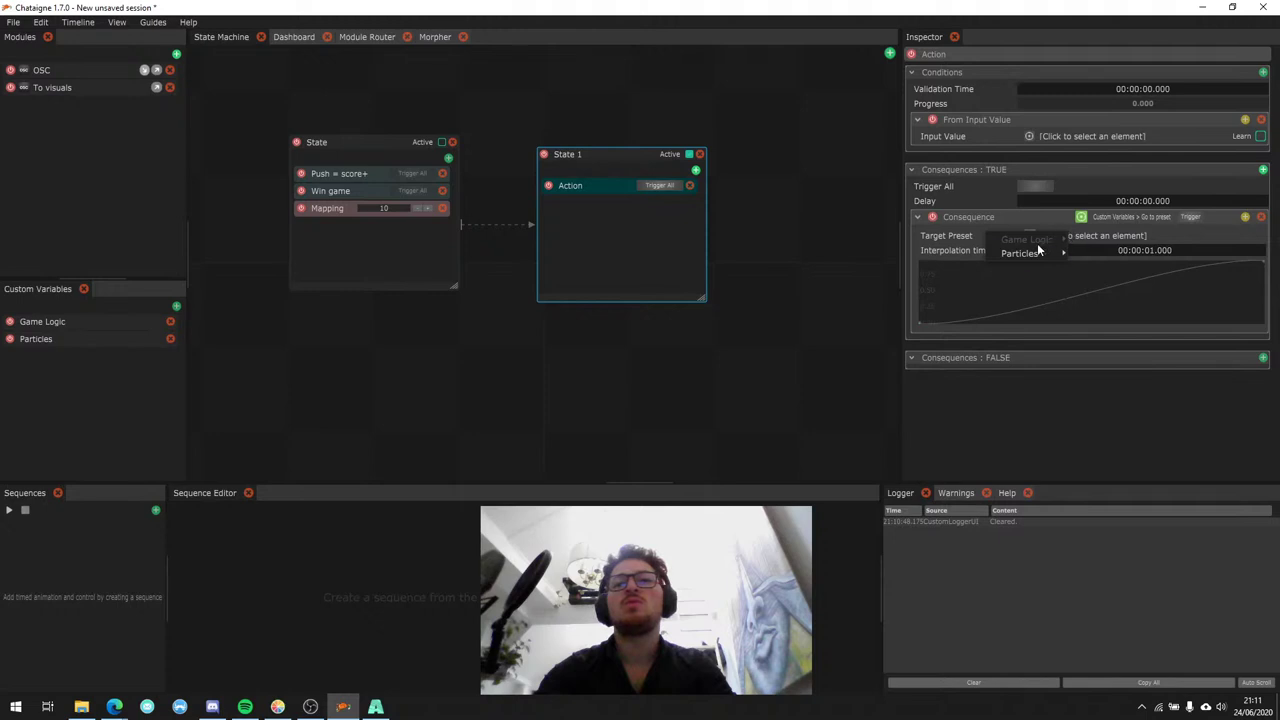
{"action": "mouse_move", "coordinate": [1035, 262]}
{"action": "left_click", "coordinate": [1103, 256]}
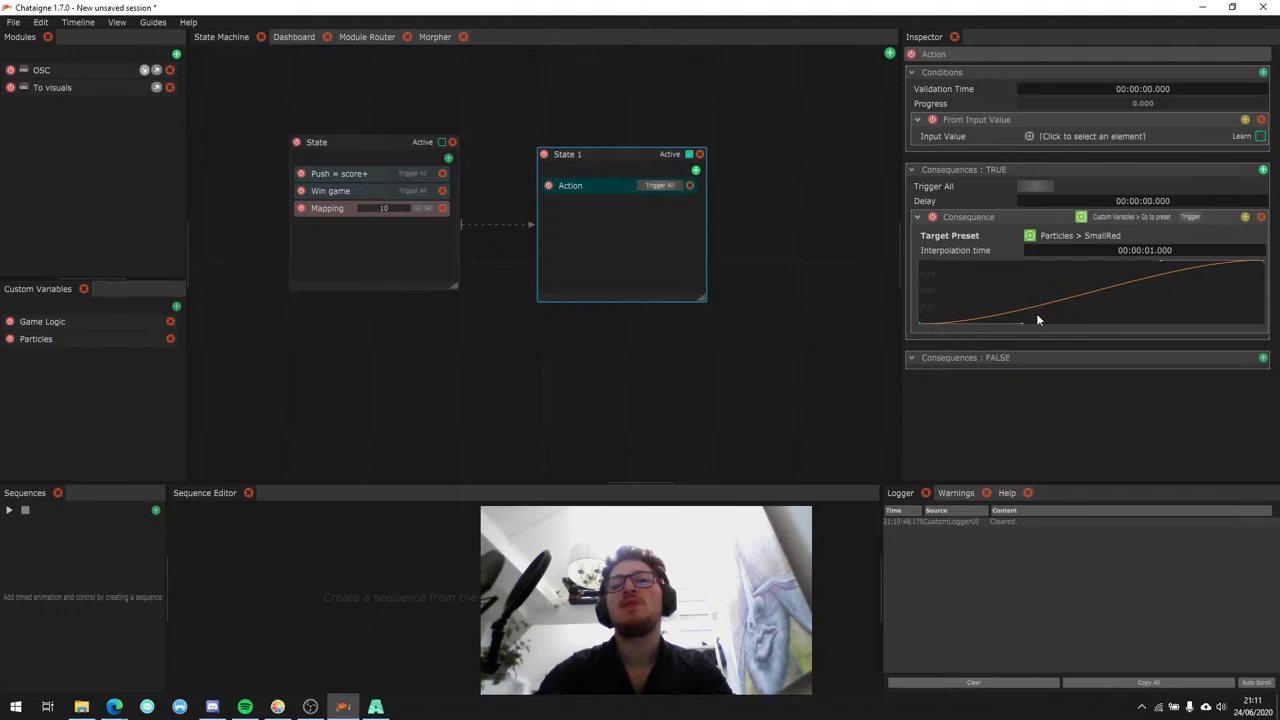
Trigger the new State 1 action, check the Particles variables before and after, and reselect the action.
{"action": "left_click", "coordinate": [120, 341]}
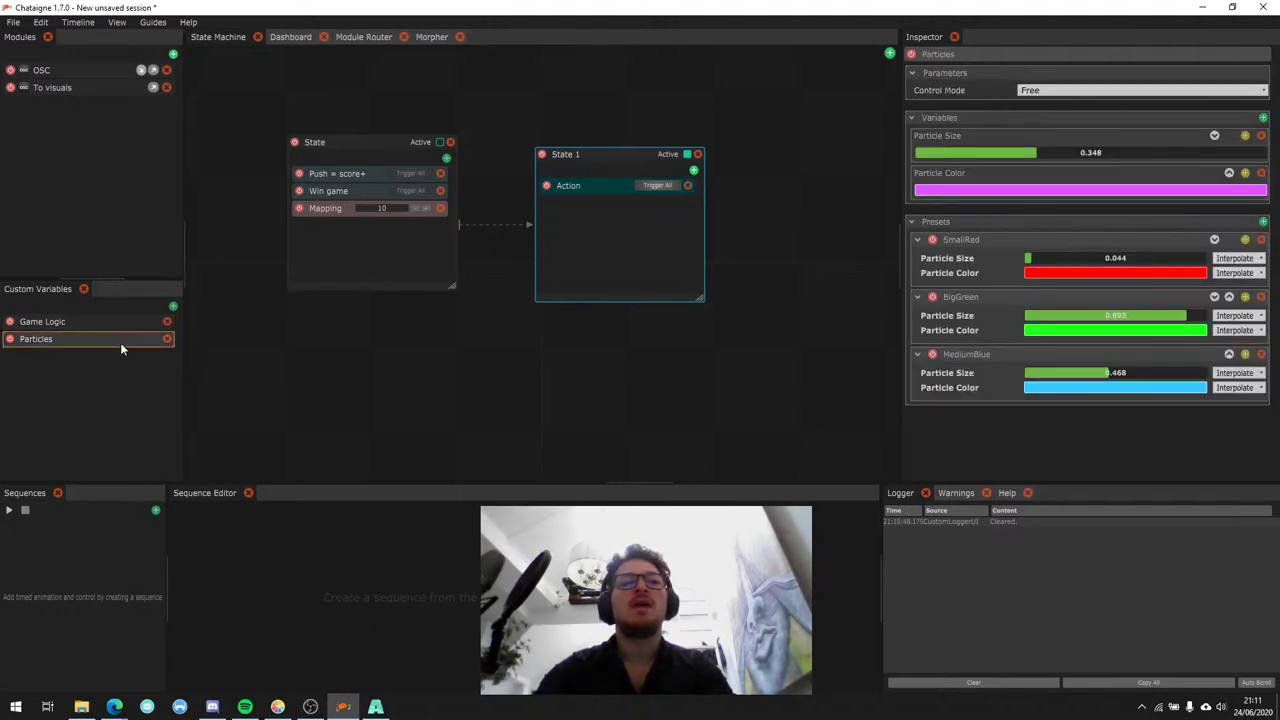
{"action": "left_click", "coordinate": [588, 185]}
{"action": "left_click", "coordinate": [658, 185]}
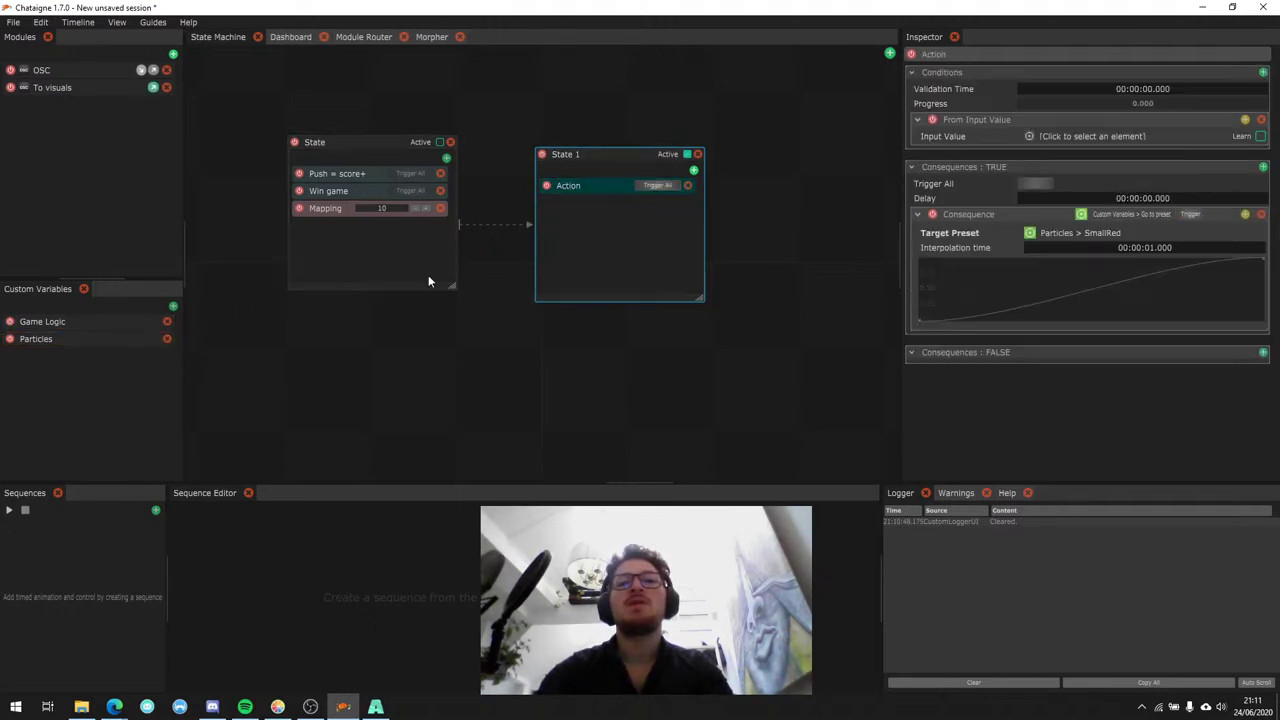
{"action": "left_click", "coordinate": [101, 339]}
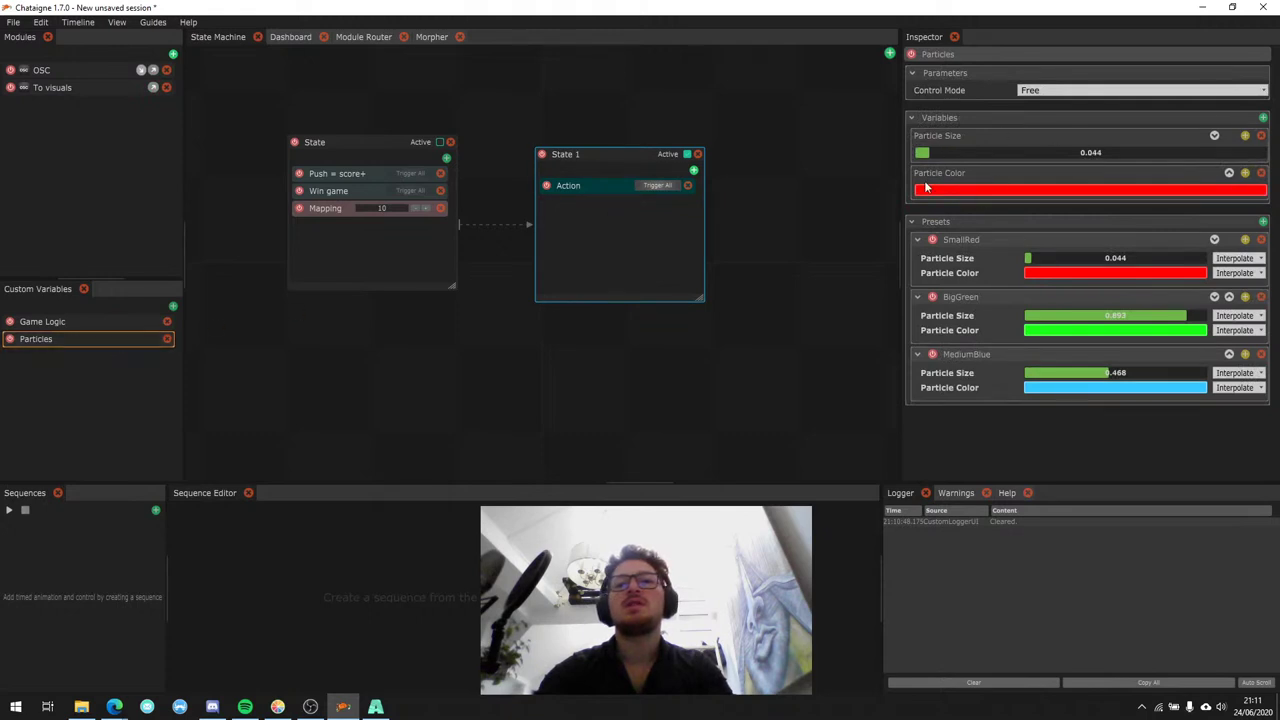
{"action": "left_click", "coordinate": [610, 186]}
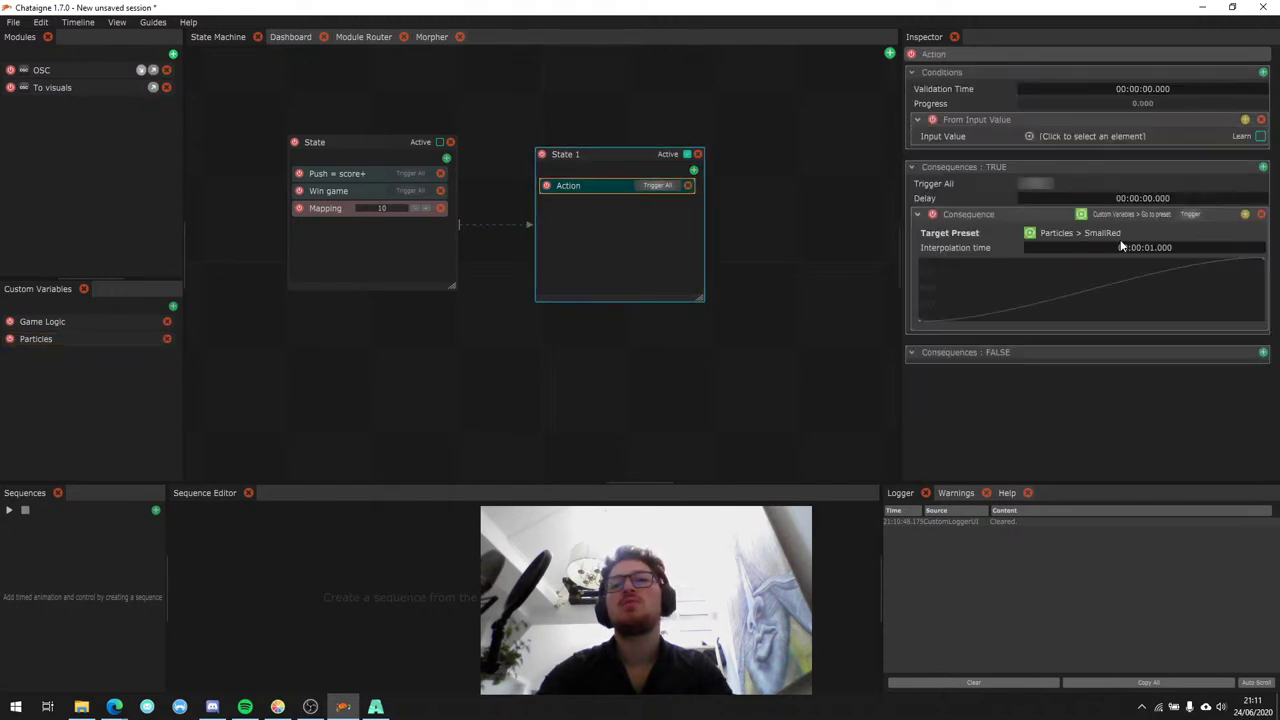
Set the consequence's interpolation time to 10 seconds.
{"action": "double_click", "coordinate": [1120, 240]}
{"action": "type", "text": "10"}
{"action": "key", "text": "Return"}
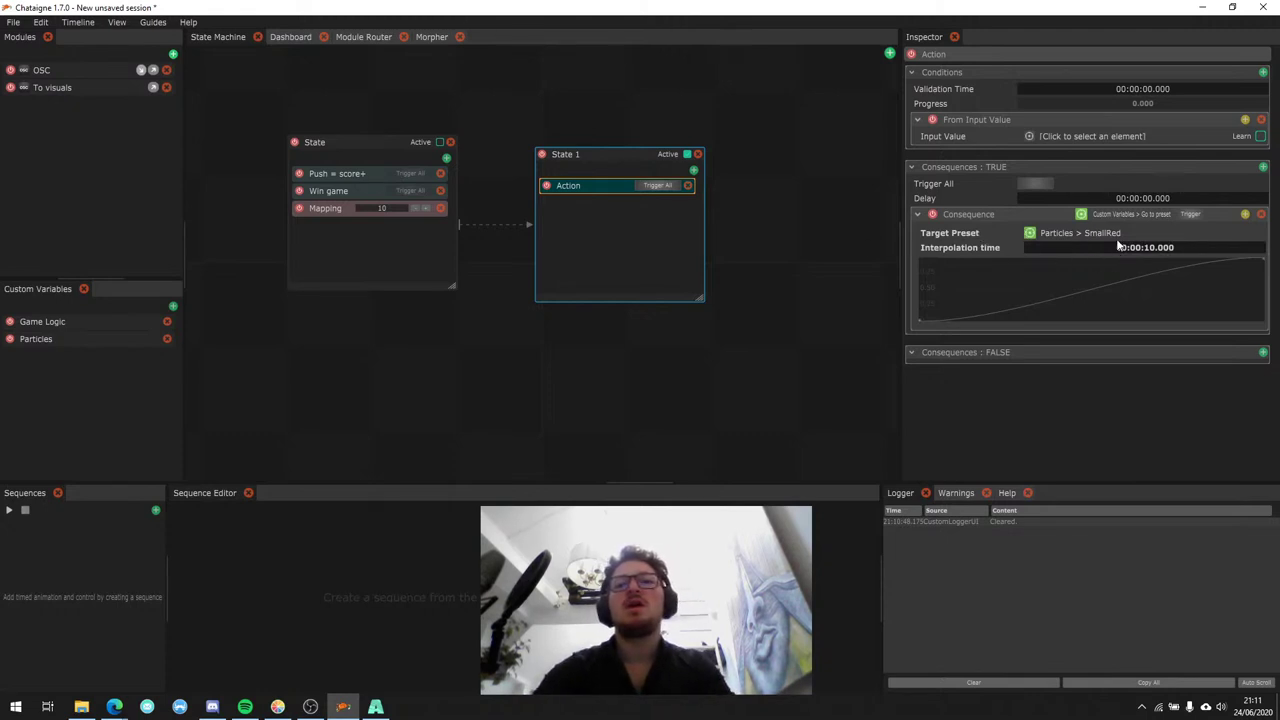
Set the consequence's interpolation time to 5 seconds.
{"action": "double_click", "coordinate": [1120, 248]}
{"action": "type", "text": "5"}
{"action": "key", "text": "Return"}
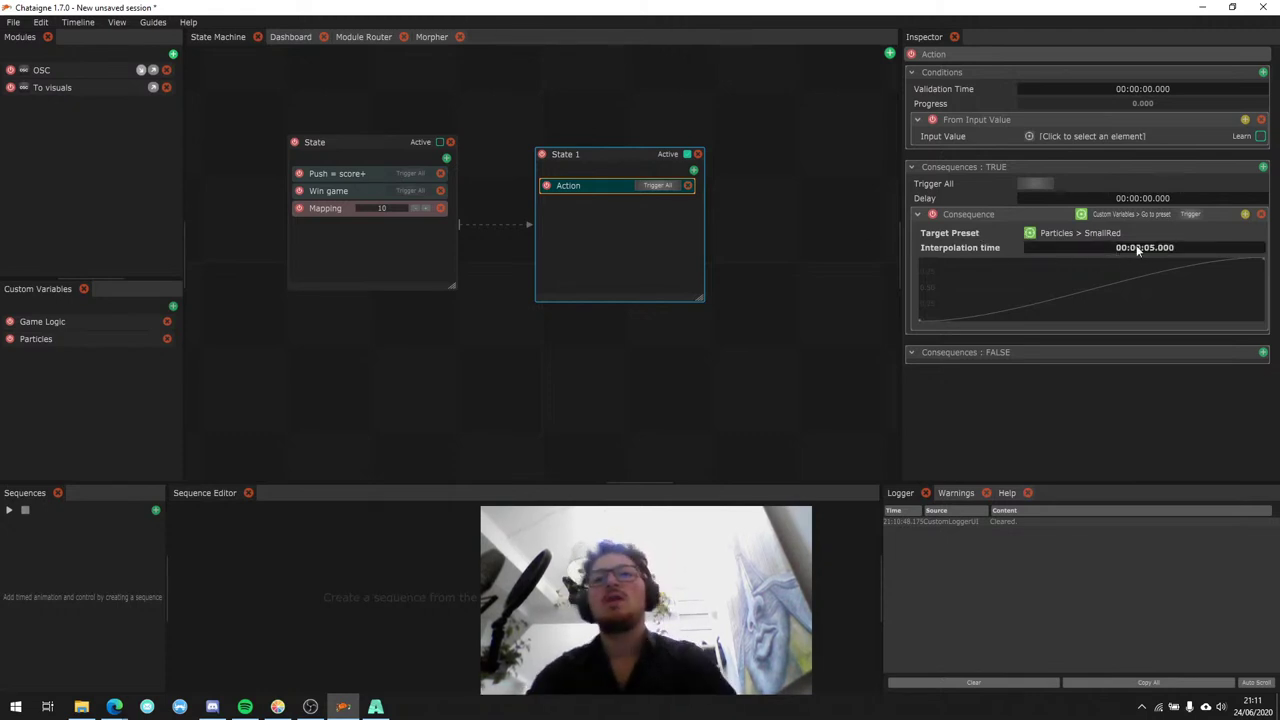
Rename the State 1 action to To Red.
{"action": "double_click", "coordinate": [568, 186]}
{"action": "type", "text": "To"}
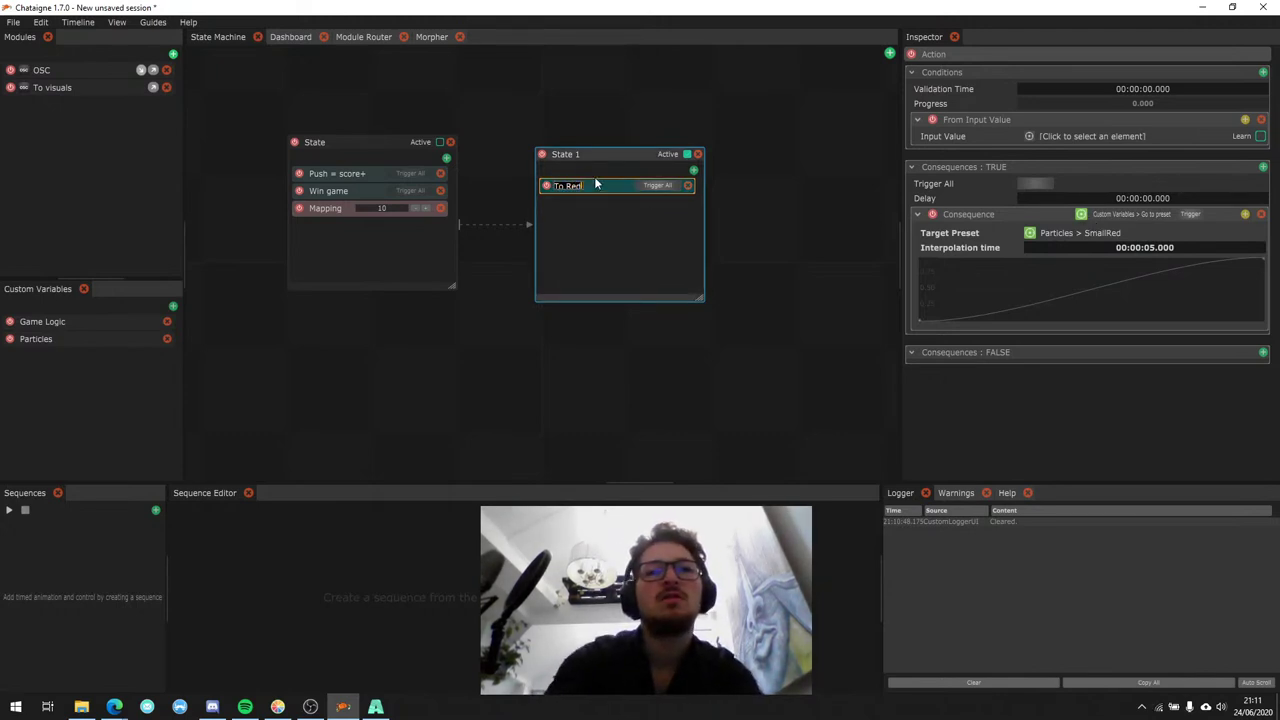
{"action": "type", "text": " Red"}
{"action": "key", "text": "Return"}
Duplicate the To Red action and rename the copy To Green.
{"action": "key", "text": "ctrl+d"}
{"action": "double_click", "coordinate": [568, 203]}
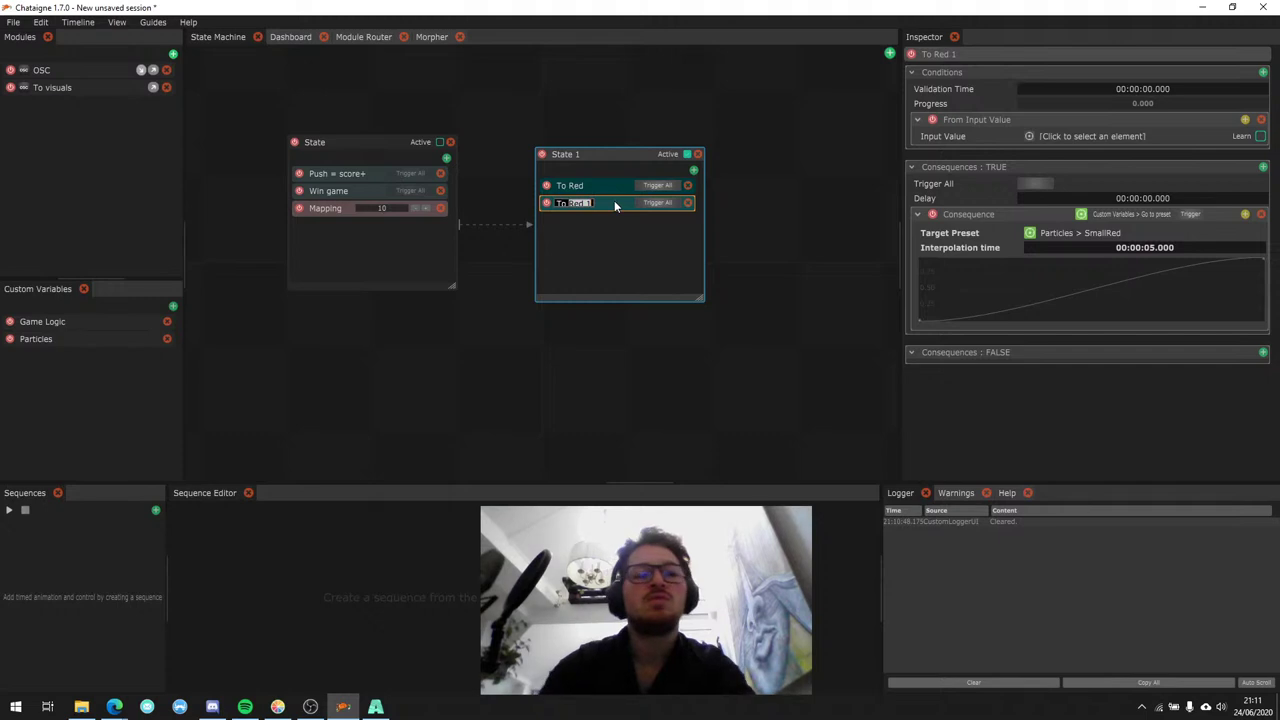
{"action": "type", "text": "Green"}
{"action": "key", "text": "Return"}
Duplicate the To Green action and rename the copy To Blue.
{"action": "key", "text": "ctrl+d"}
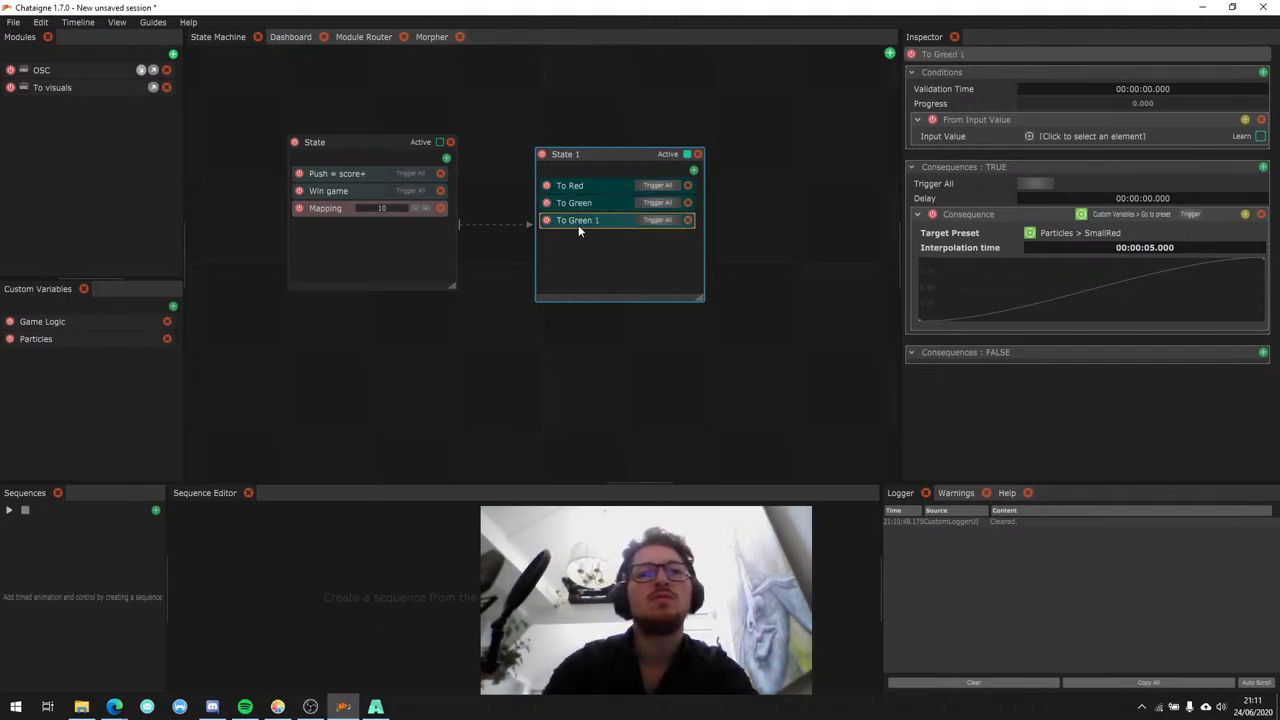
{"action": "double_click", "coordinate": [580, 221]}
{"action": "type", "text": "To B"}
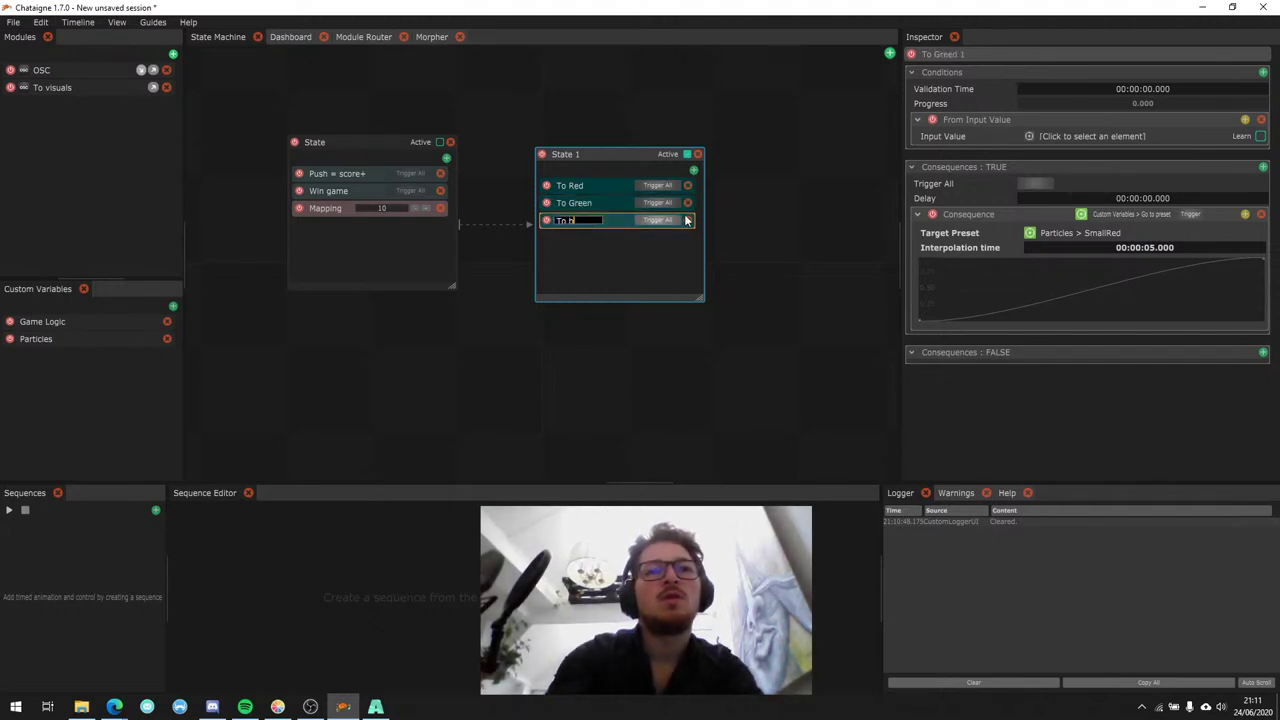
{"action": "type", "text": "lue"}
{"action": "key", "text": "Return"}
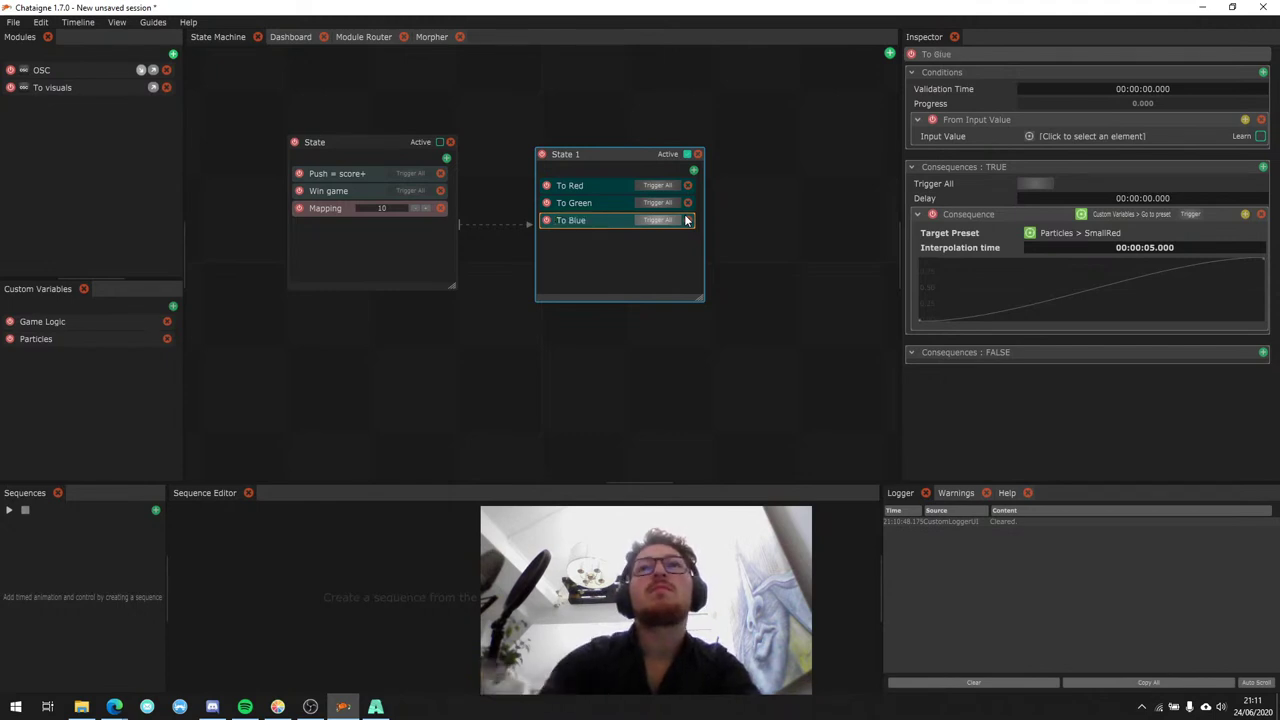
Set the To Blue action's target preset to MediumBlue of the Particles group.
{"action": "left_click", "coordinate": [1060, 232]}
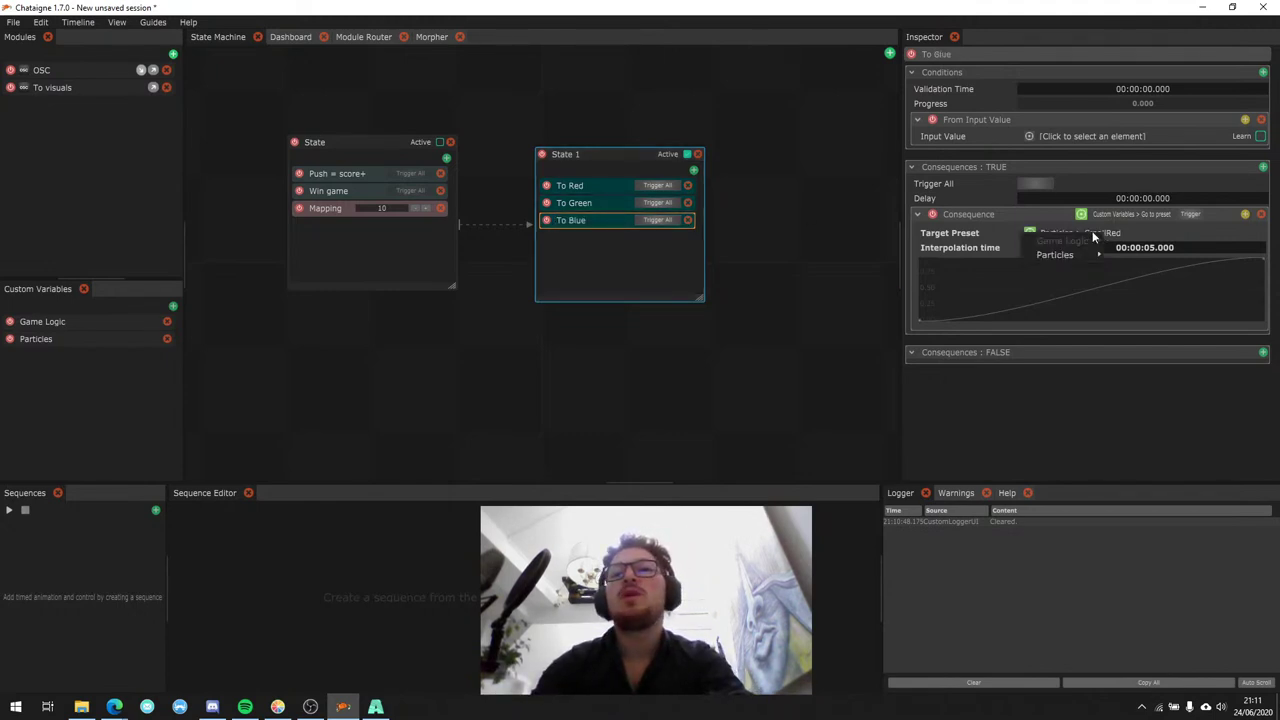
{"action": "mouse_move", "coordinate": [1065, 252]}
{"action": "left_click", "coordinate": [1145, 281]}
Set the To Green action's target preset to BigGreen, and check the targets of To Blue and To Red.
{"action": "left_click", "coordinate": [580, 202]}
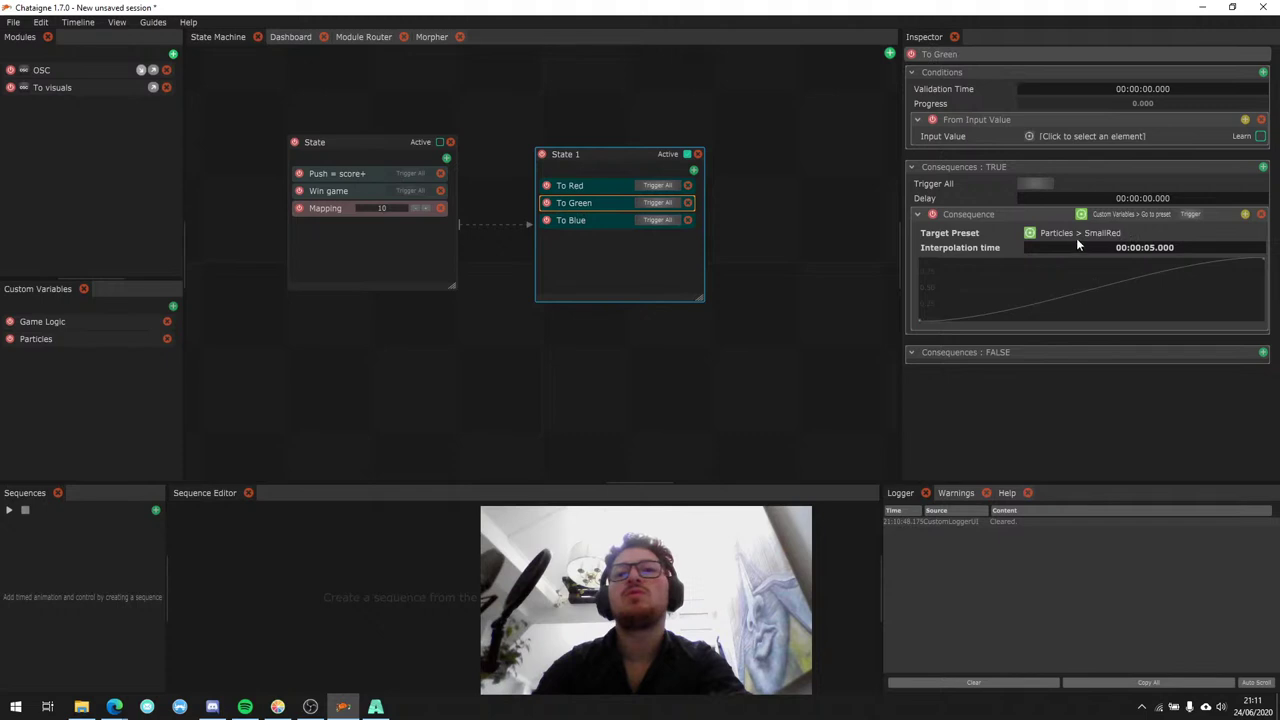
{"action": "left_click", "coordinate": [1060, 232]}
{"action": "left_click", "coordinate": [1125, 284]}
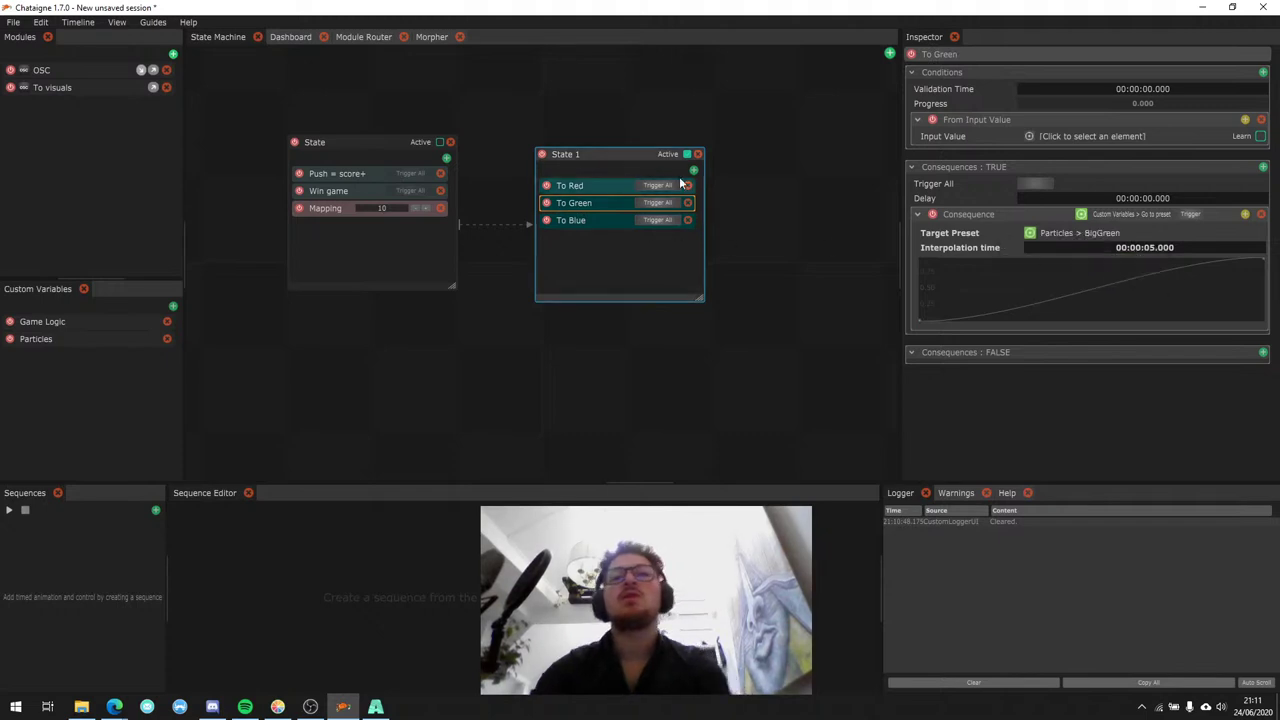
{"action": "left_click", "coordinate": [604, 224]}
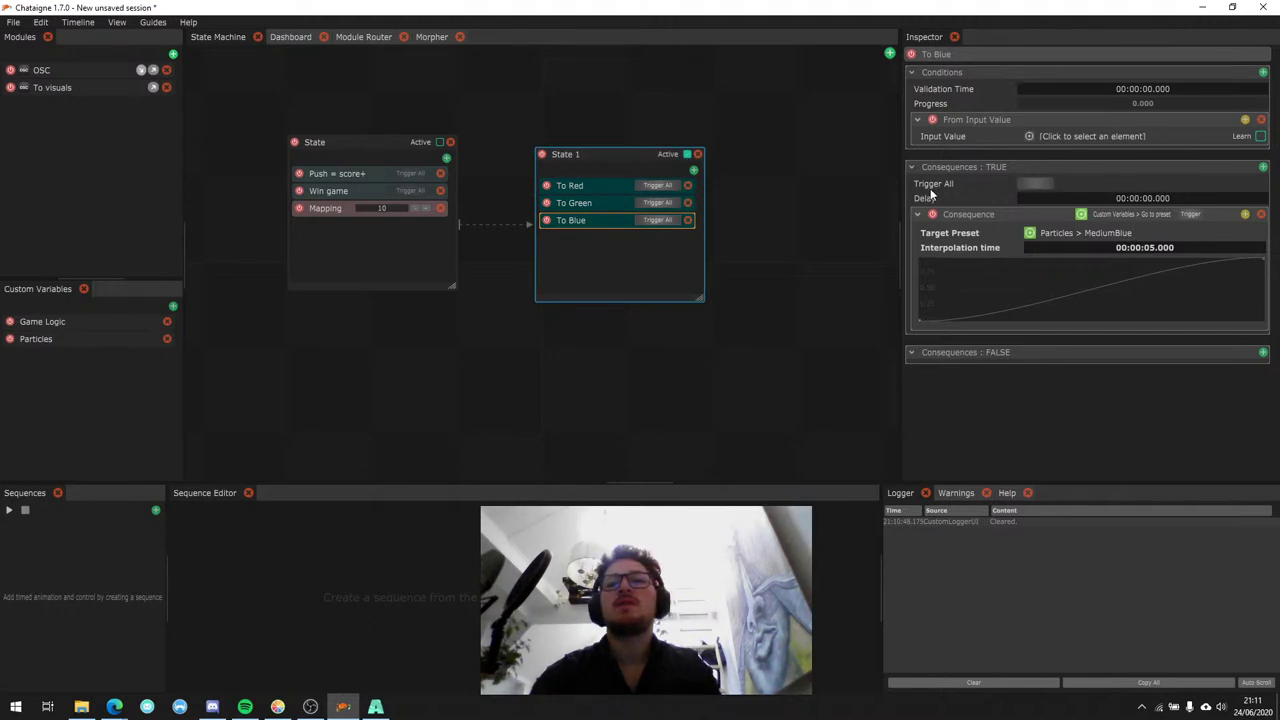
{"action": "left_click", "coordinate": [605, 184]}
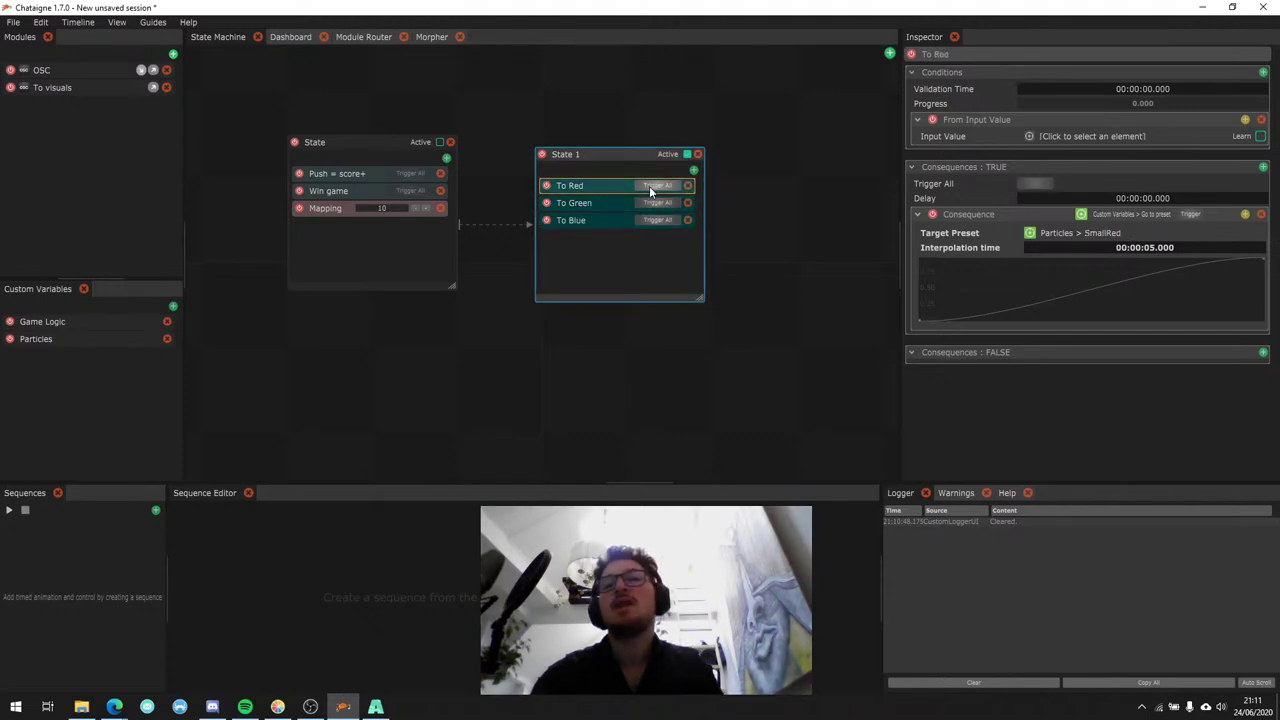
Test the State 1 preset actions, including To Green, with the Particles variables in view.
{"action": "left_click", "coordinate": [128, 342]}
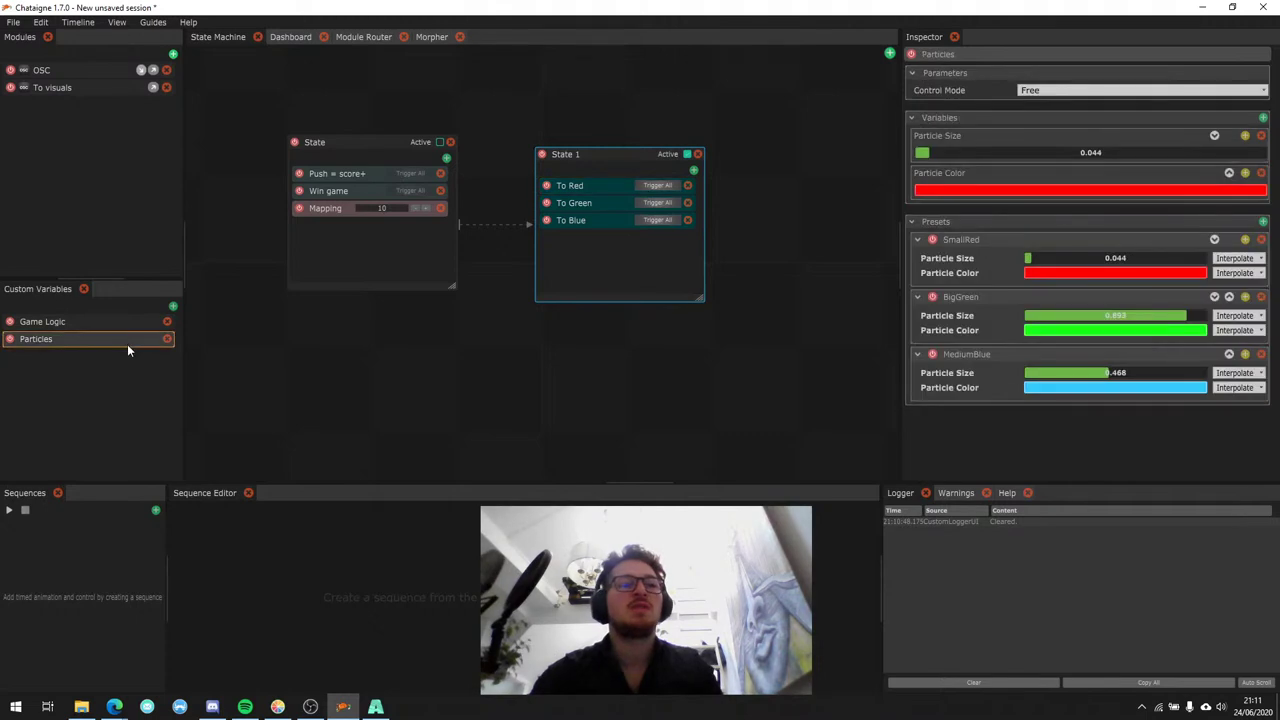
{"action": "left_click", "coordinate": [660, 203]}
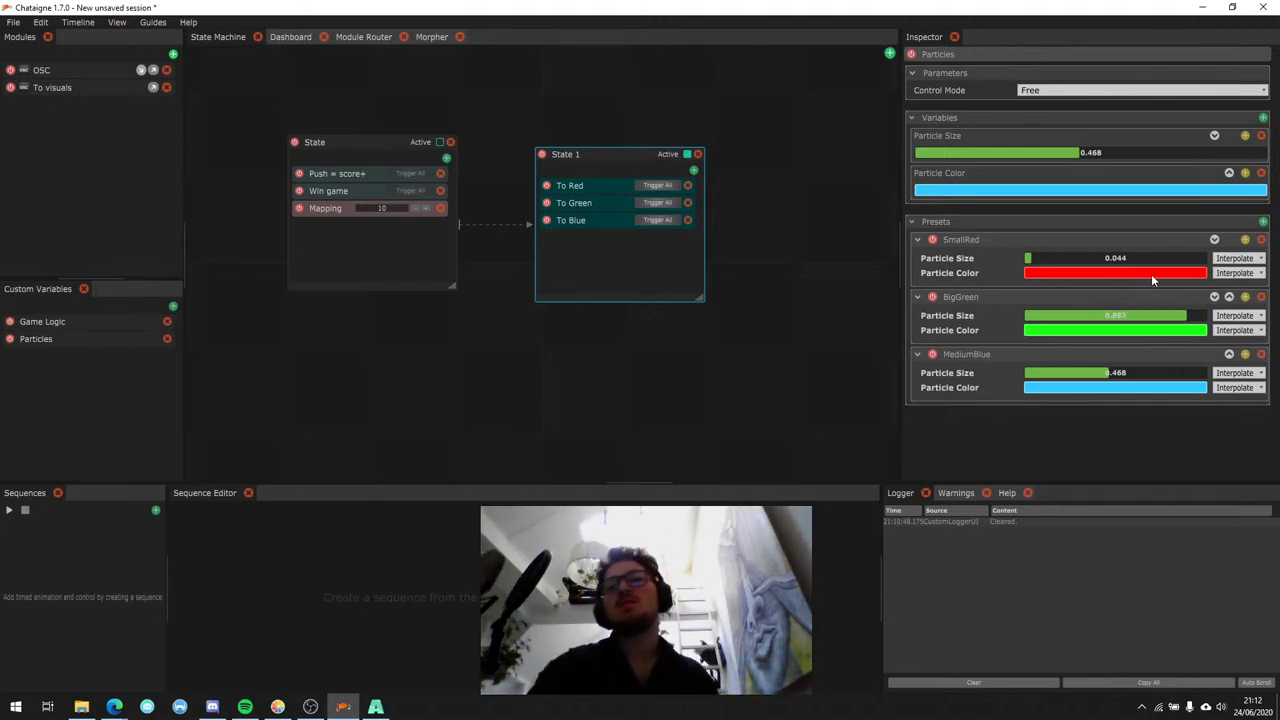
Examine the interpolation options for SmallRed's Particle Size and the interpolation settings of the To Red action.
{"action": "left_click", "coordinate": [1238, 258]}
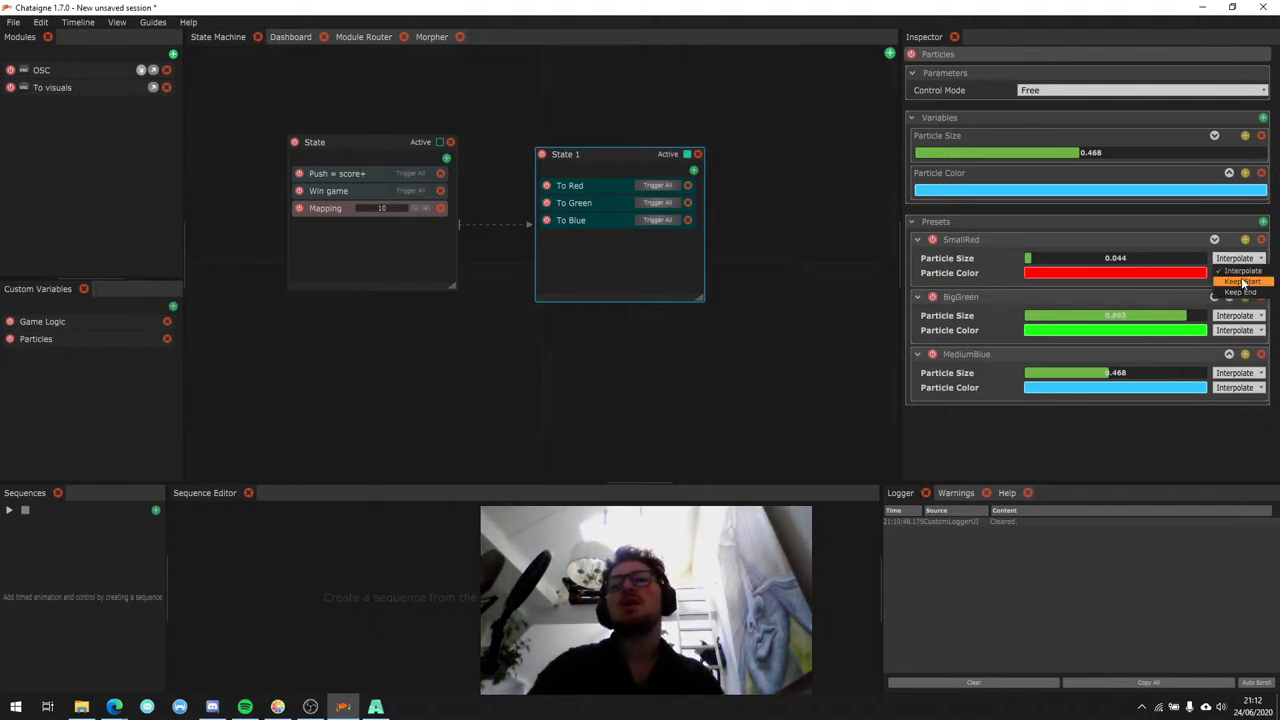
{"action": "left_click", "coordinate": [1009, 277]}
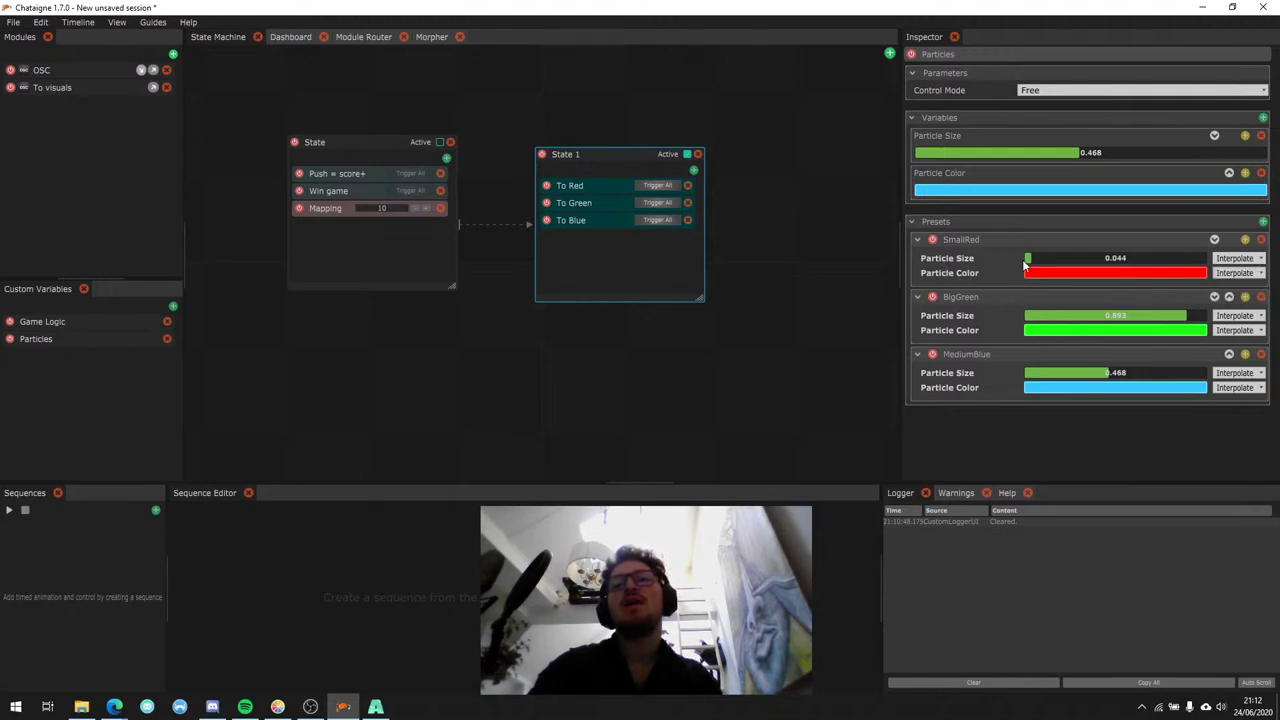
{"action": "left_click", "coordinate": [1236, 259]}
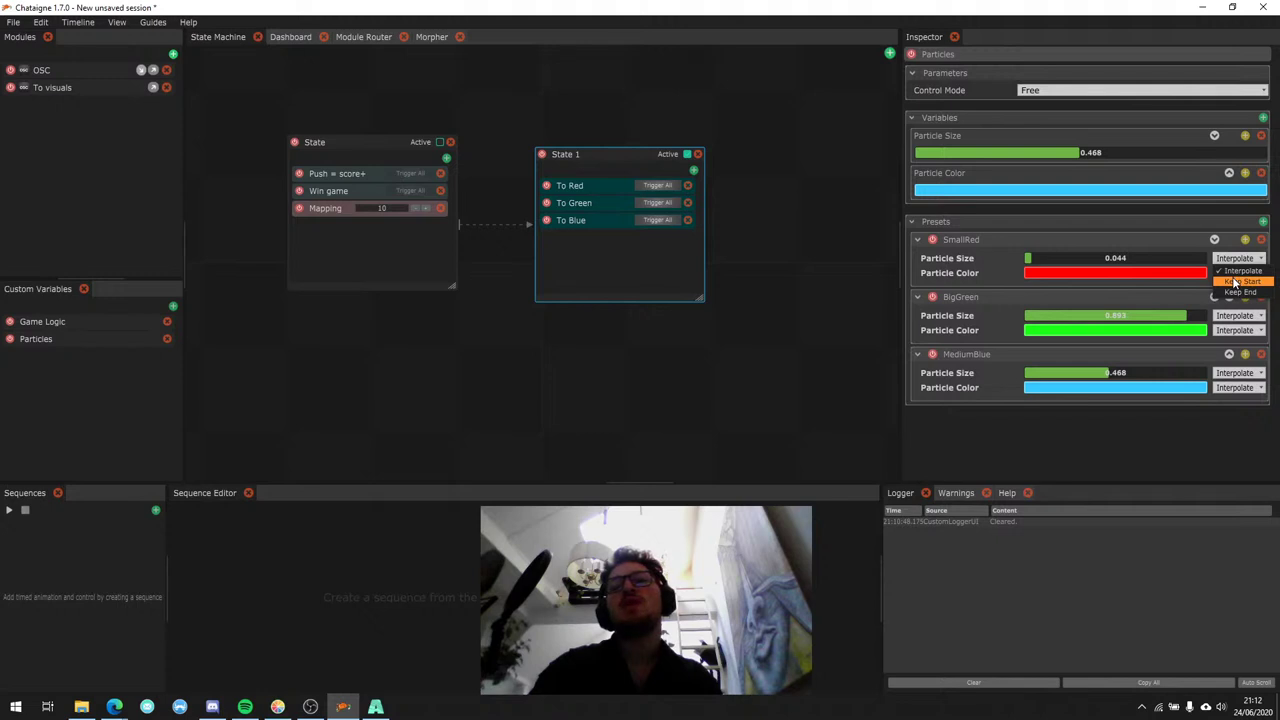
{"action": "left_click", "coordinate": [1157, 271]}
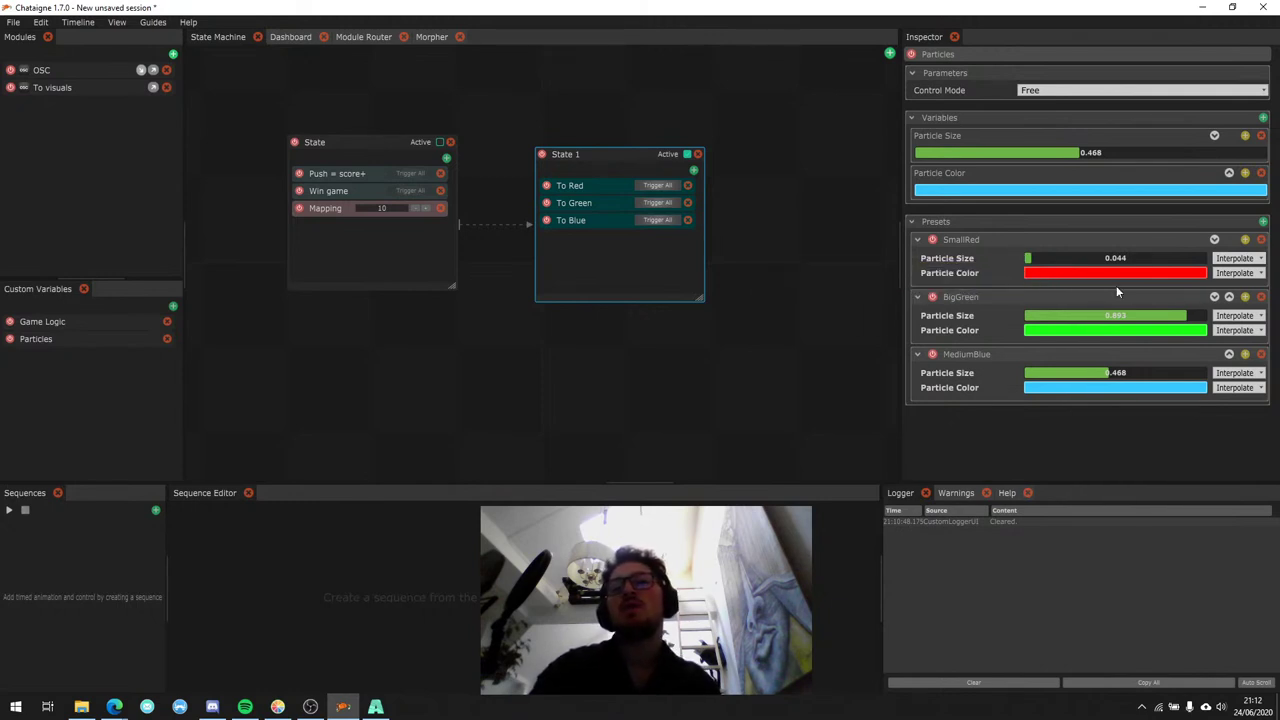
{"action": "left_click", "coordinate": [1236, 258]}
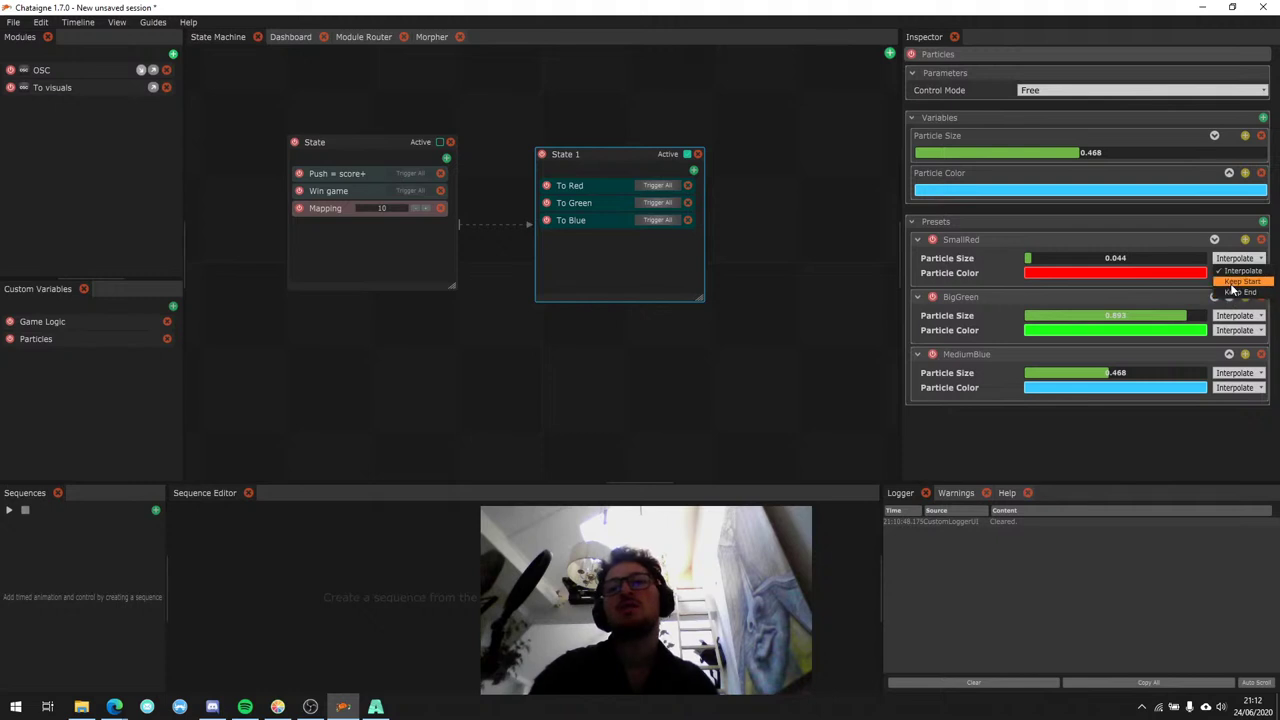
{"action": "left_click", "coordinate": [1024, 273]}
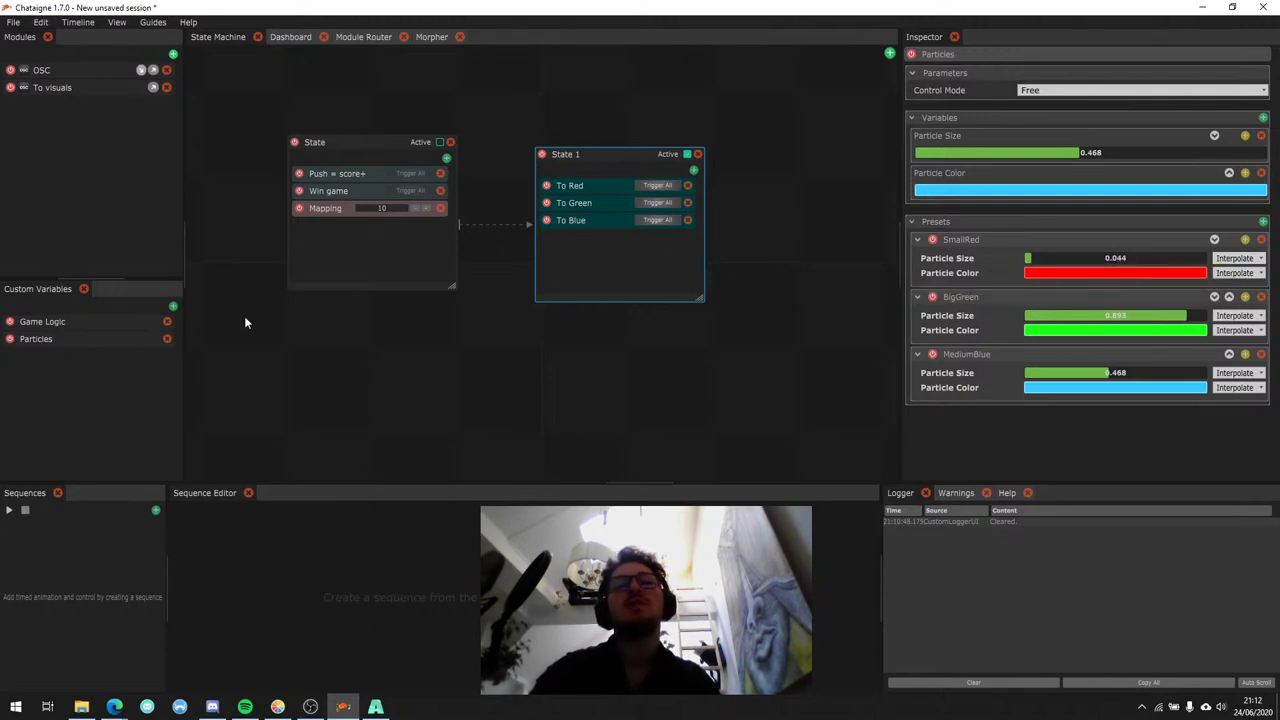
{"action": "left_click", "coordinate": [576, 187]}
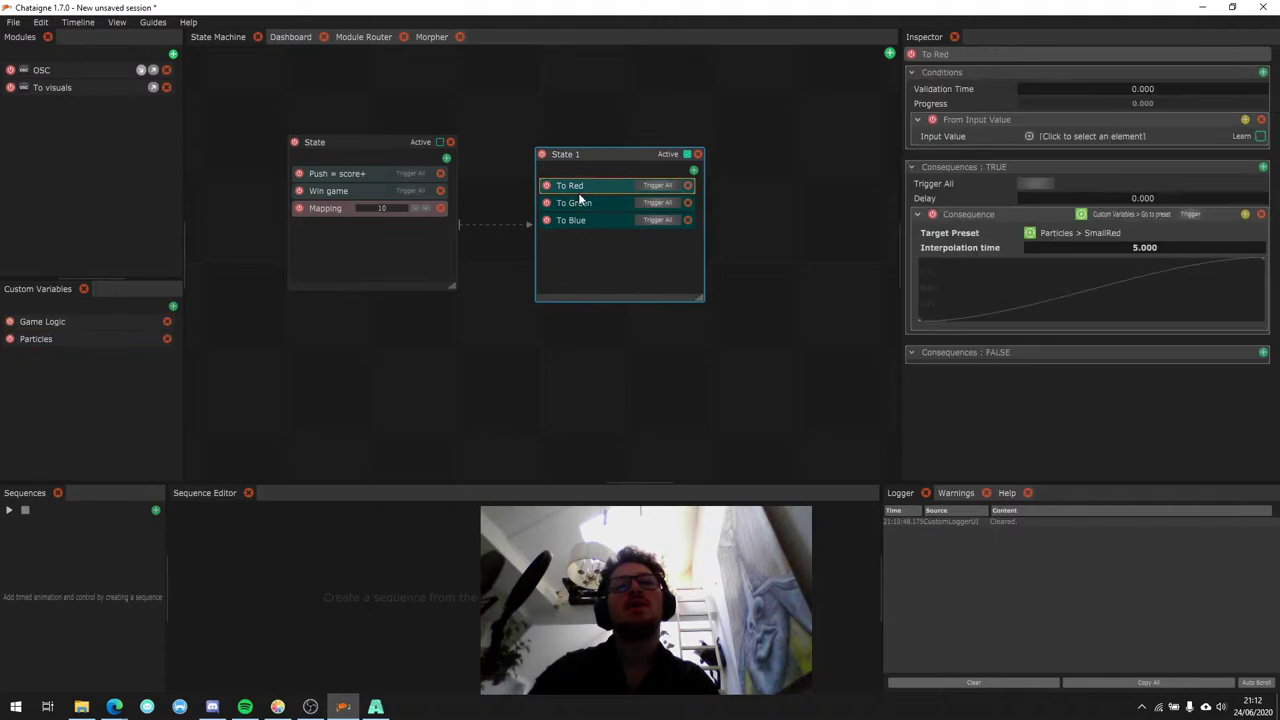
{"action": "left_click", "coordinate": [115, 340]}
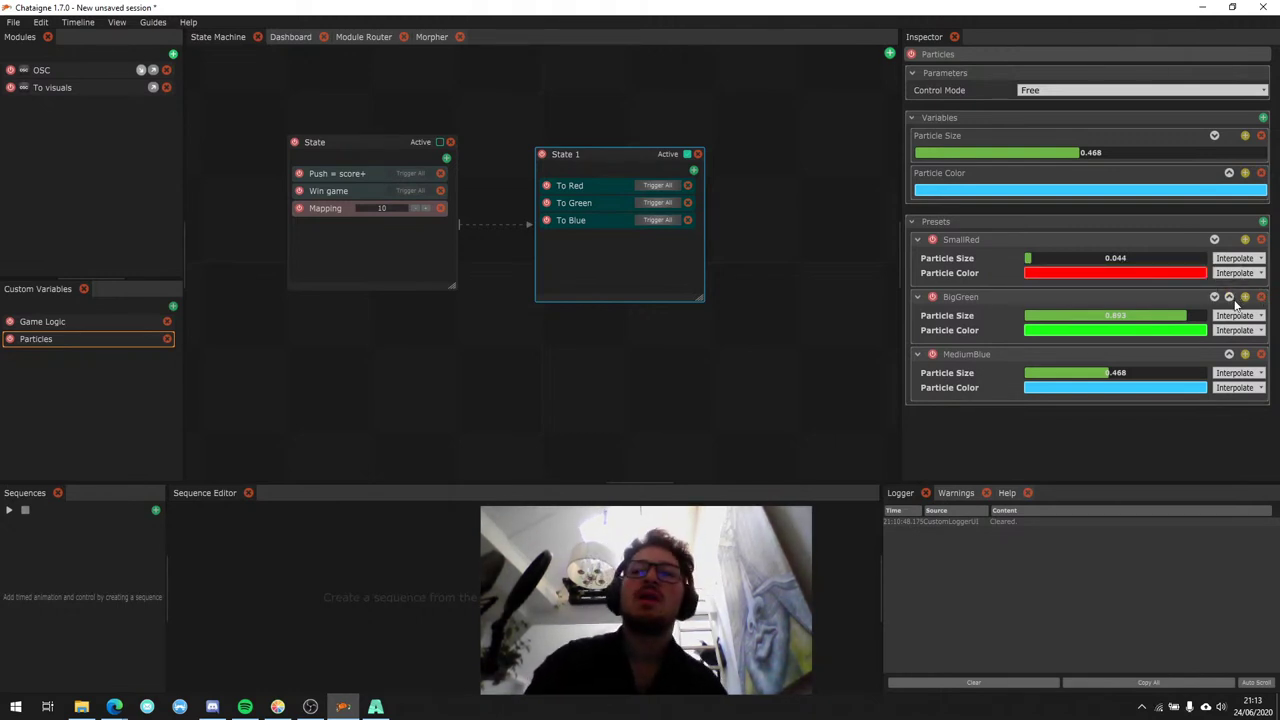
Set the Particles group's control mode to 2D Voronoi with the Morpher in view.
{"action": "left_click", "coordinate": [877, 247]}
{"action": "left_click", "coordinate": [291, 37]}
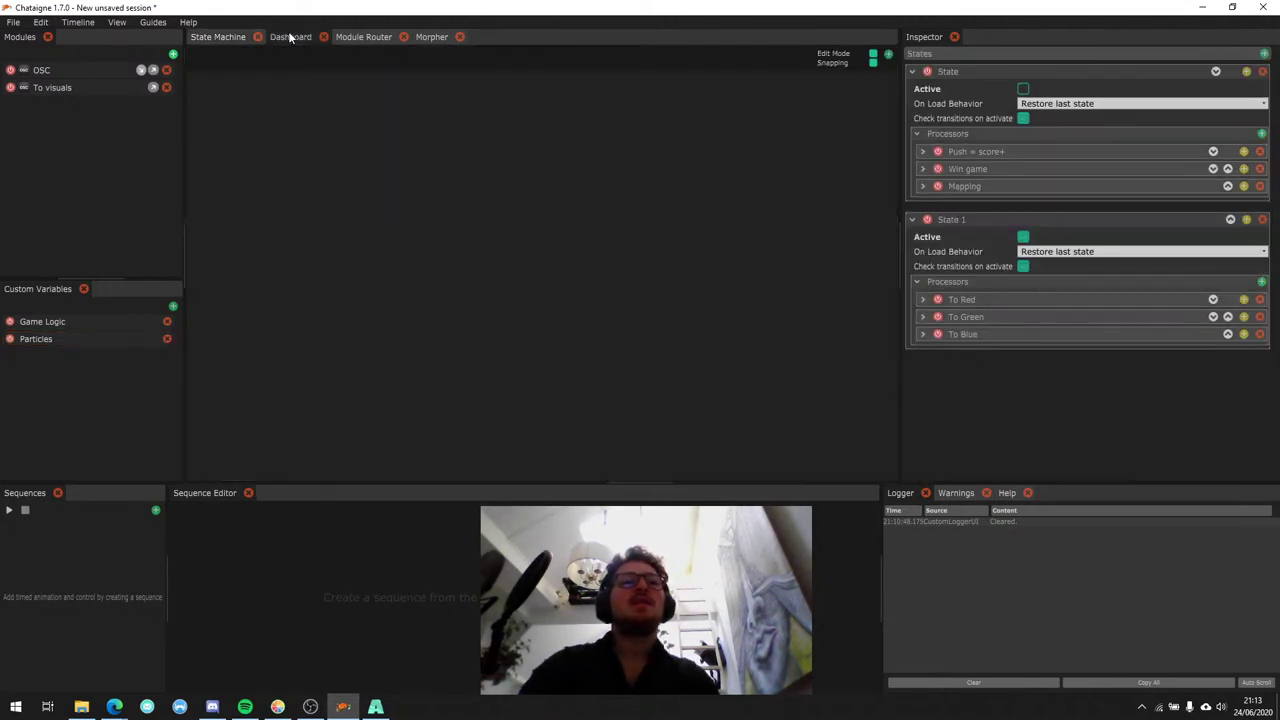
{"action": "left_click", "coordinate": [108, 341]}
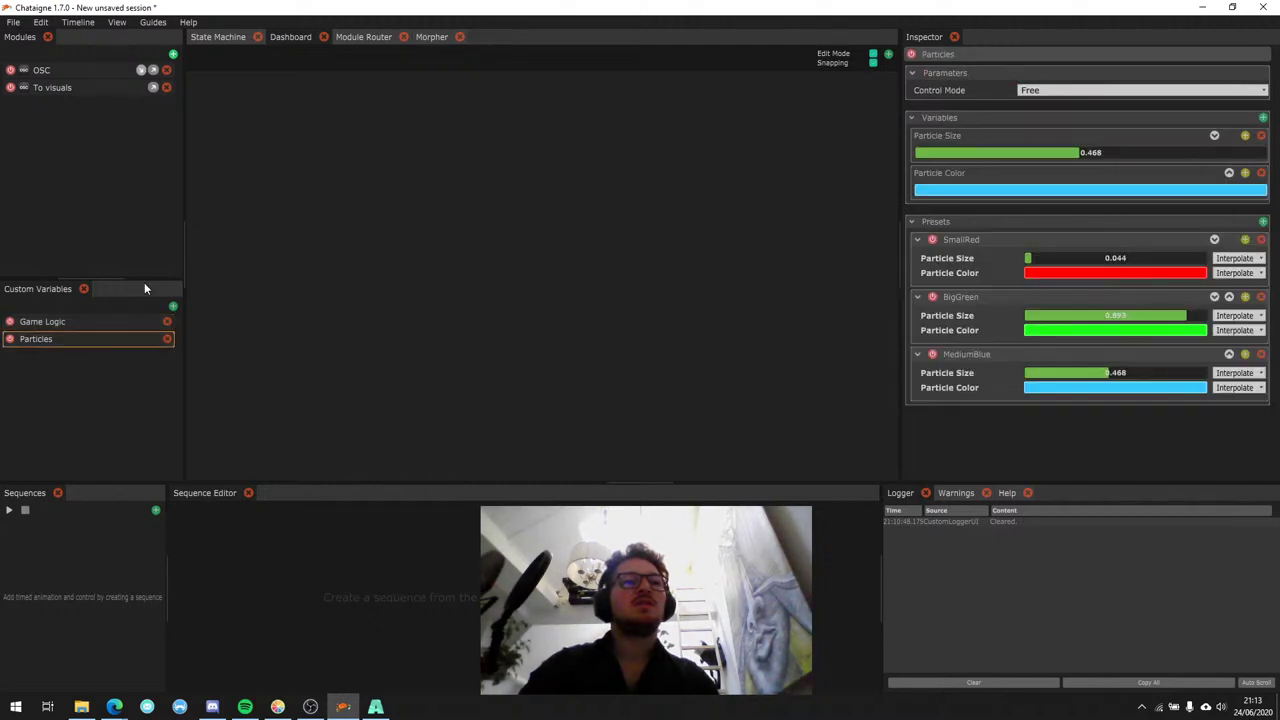
{"action": "left_click", "coordinate": [222, 40]}
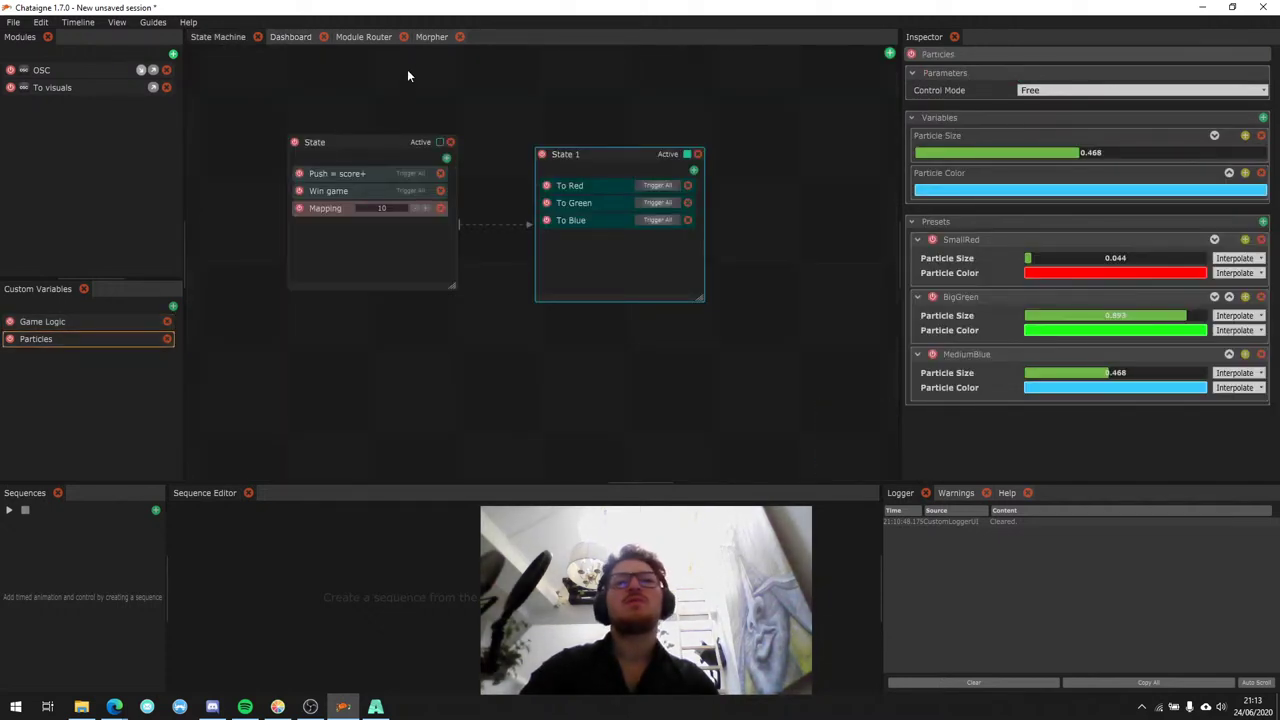
{"action": "left_click", "coordinate": [432, 38]}
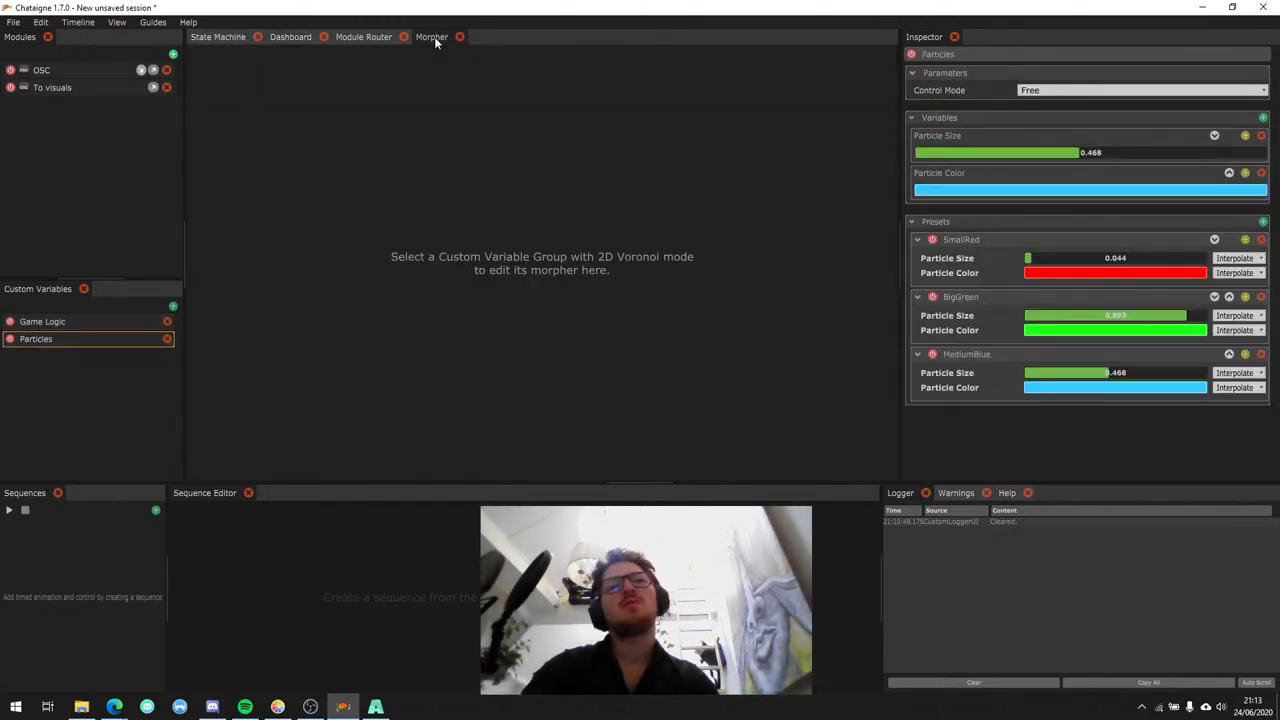
{"action": "left_click", "coordinate": [1062, 91]}
{"action": "left_click", "coordinate": [1037, 128]}
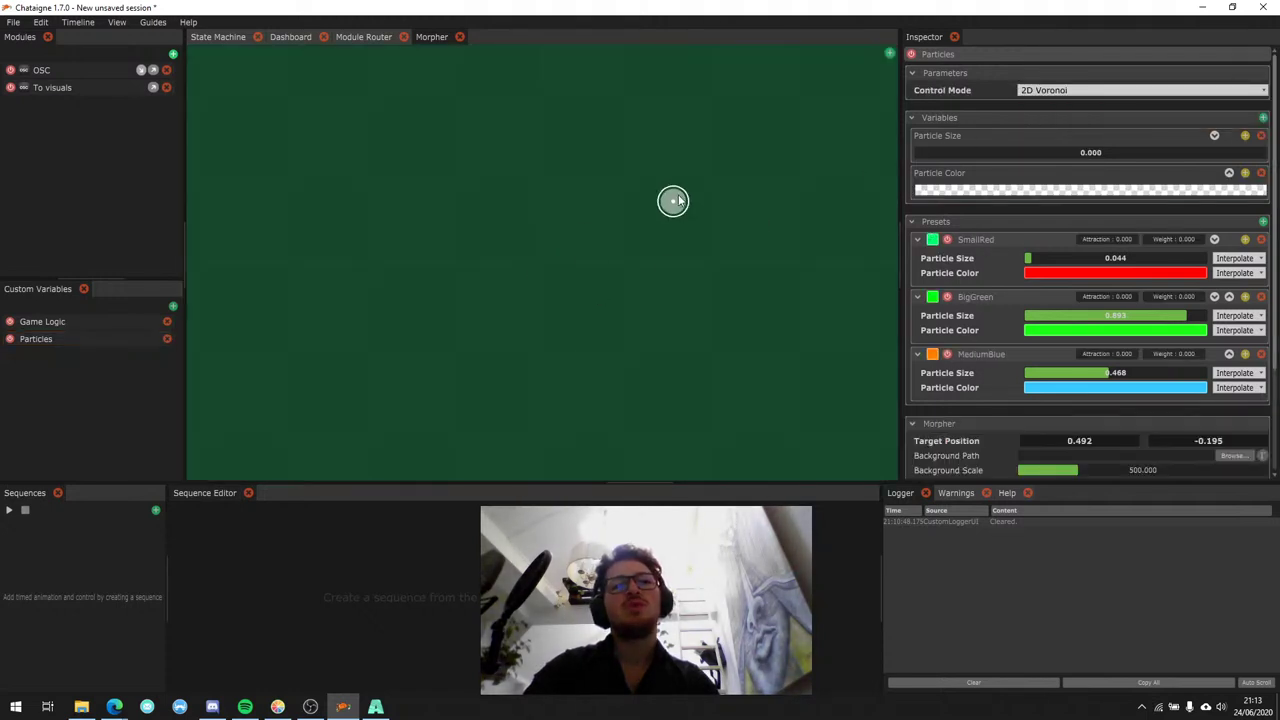
{"action": "double_click", "coordinate": [620, 238]}
{"action": "left_click_drag", "start_coordinate": [620, 238], "coordinate": [535, 254]}
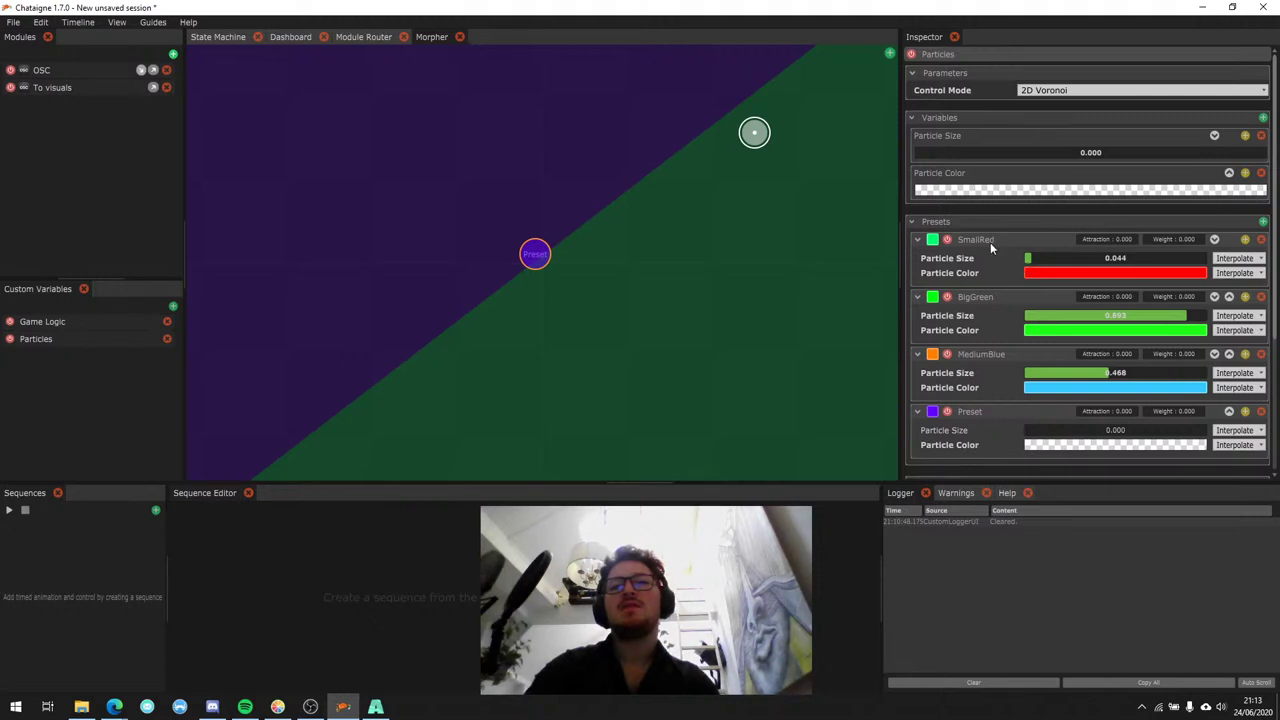
{"action": "scroll", "coordinate": [990, 242], "scroll_direction": "down", "scroll_amount": 2}
{"action": "left_click", "coordinate": [647, 237]}
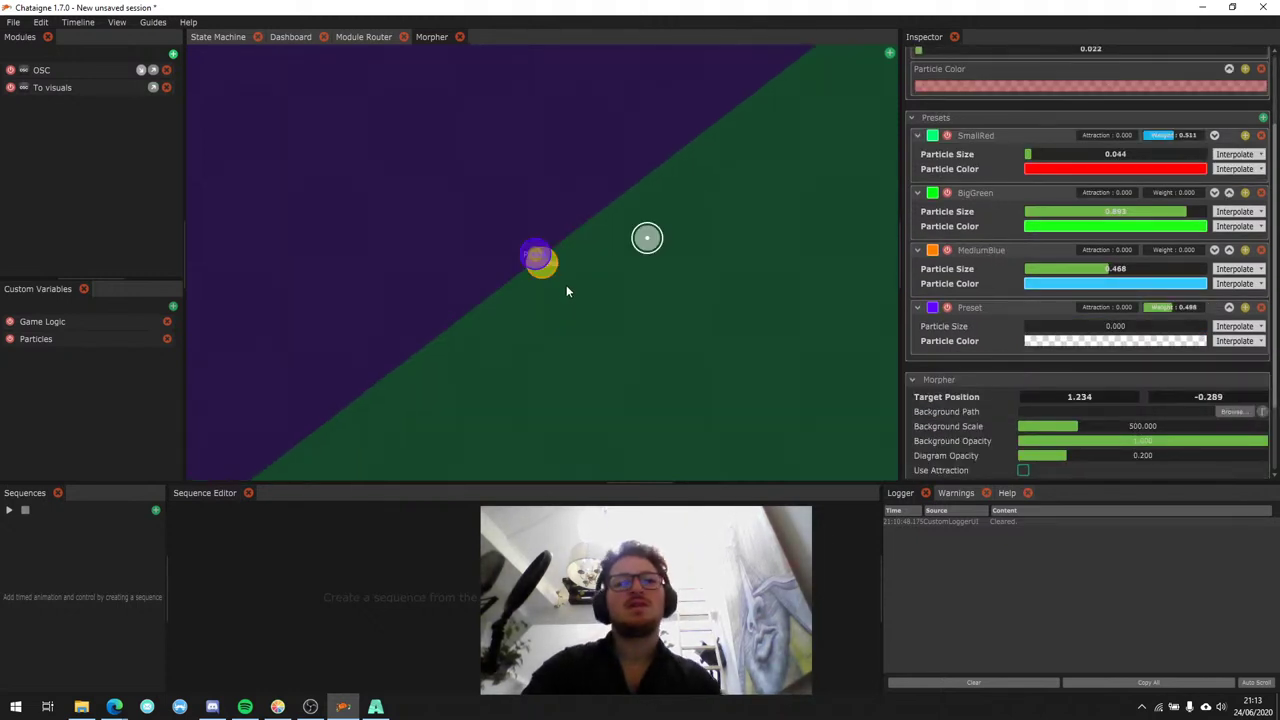
{"action": "left_click_drag", "start_coordinate": [535, 254], "coordinate": [411, 251]}
{"action": "key", "text": "Delete"}
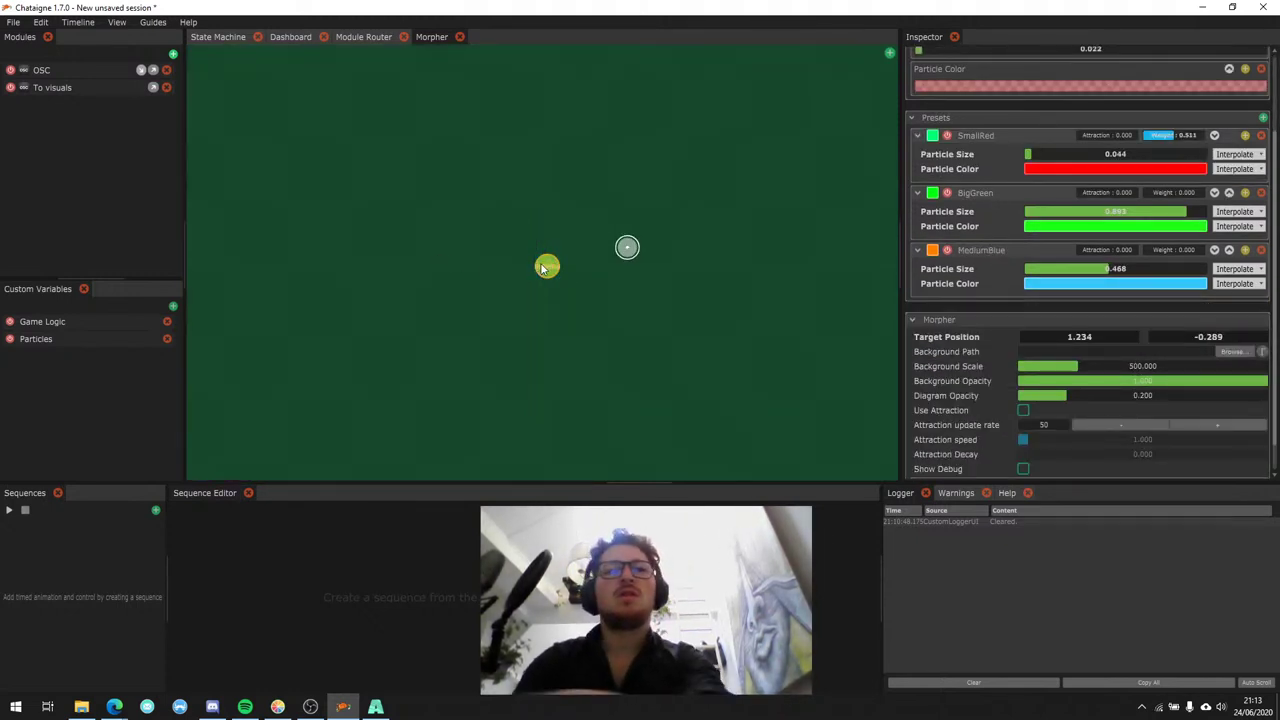
Separate the overlapping SmallRed, BigGreen and MediumBlue points on the morpher canvas.
{"action": "left_click_drag", "start_coordinate": [547, 266], "coordinate": [458, 331]}
{"action": "left_click_drag", "start_coordinate": [768, 189], "coordinate": [684, 204]}
Set the morpher display colors of the presets: BigGreen to light green, SmallRed to red and MediumBlue to blue.
{"action": "left_click", "coordinate": [933, 193]}
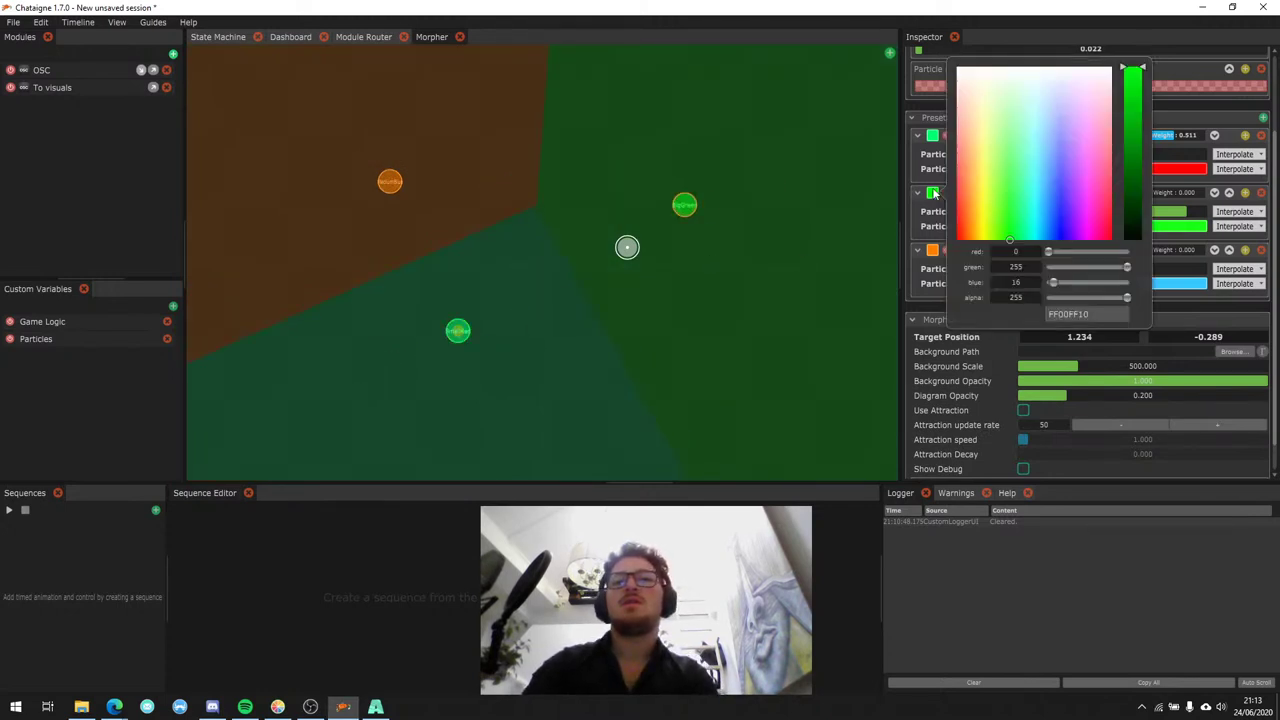
{"action": "left_click", "coordinate": [1057, 194]}
{"action": "left_click", "coordinate": [1072, 191]}
{"action": "left_click_drag", "start_coordinate": [1008, 166], "coordinate": [1015, 216]}
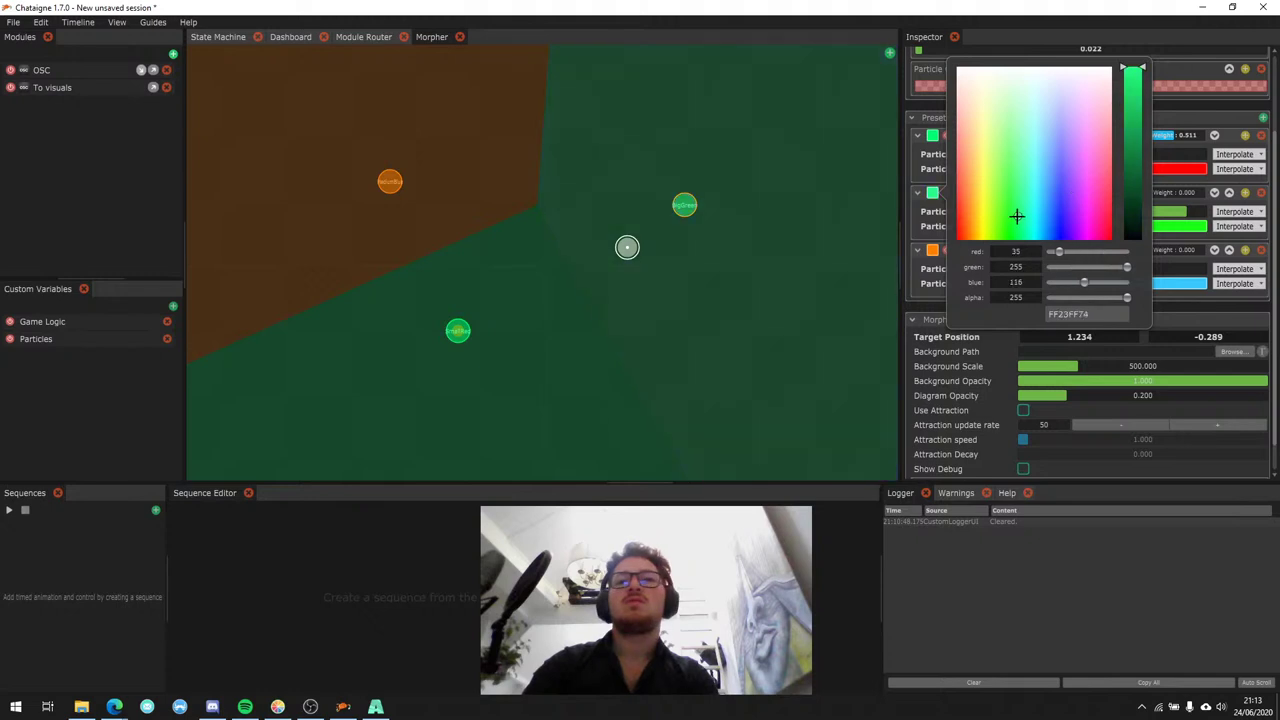
{"action": "left_click", "coordinate": [458, 326]}
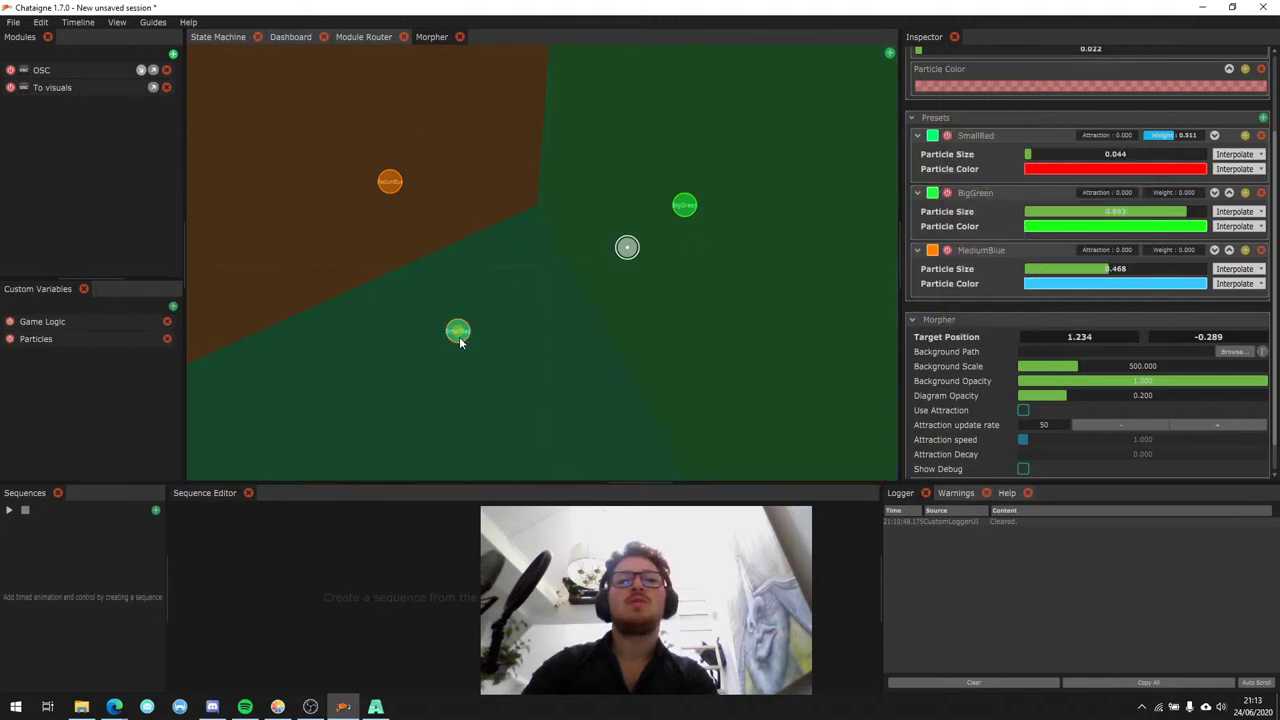
{"action": "left_click", "coordinate": [932, 136]}
{"action": "left_click", "coordinate": [956, 185]}
{"action": "left_click", "coordinate": [376, 178]}
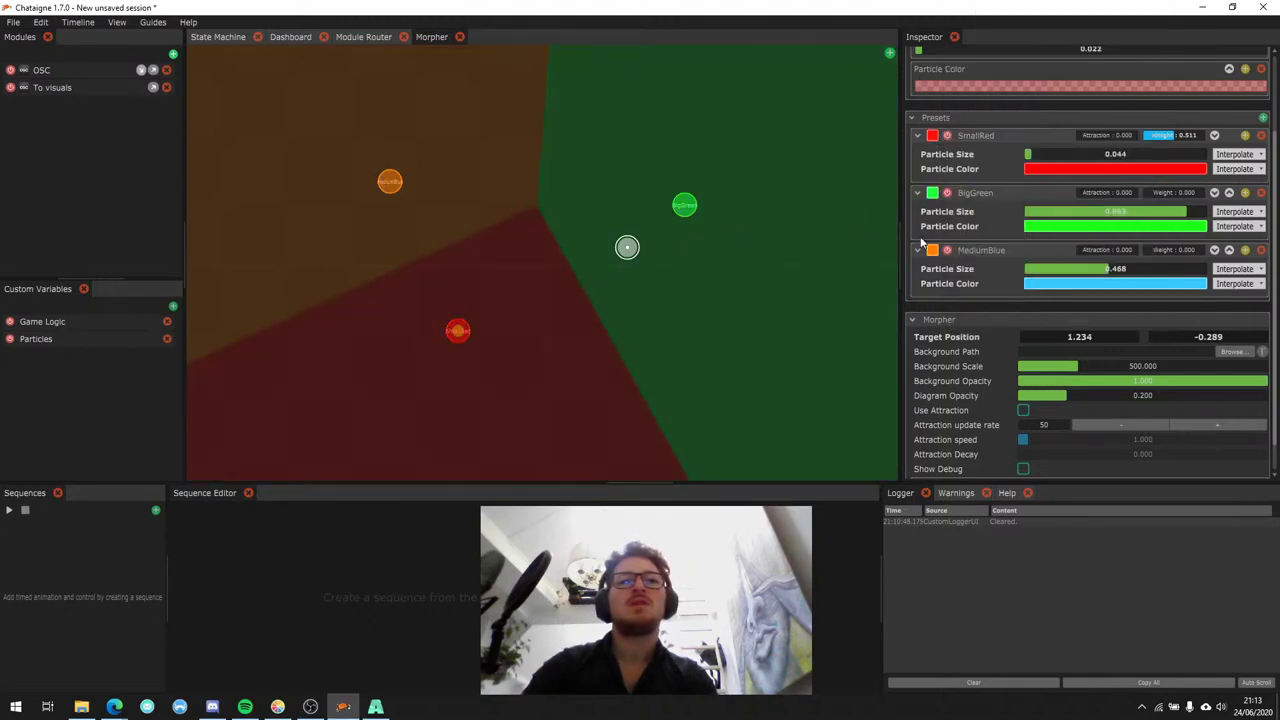
{"action": "left_click", "coordinate": [932, 252]}
{"action": "left_click", "coordinate": [1048, 251]}
{"action": "left_click", "coordinate": [807, 257]}
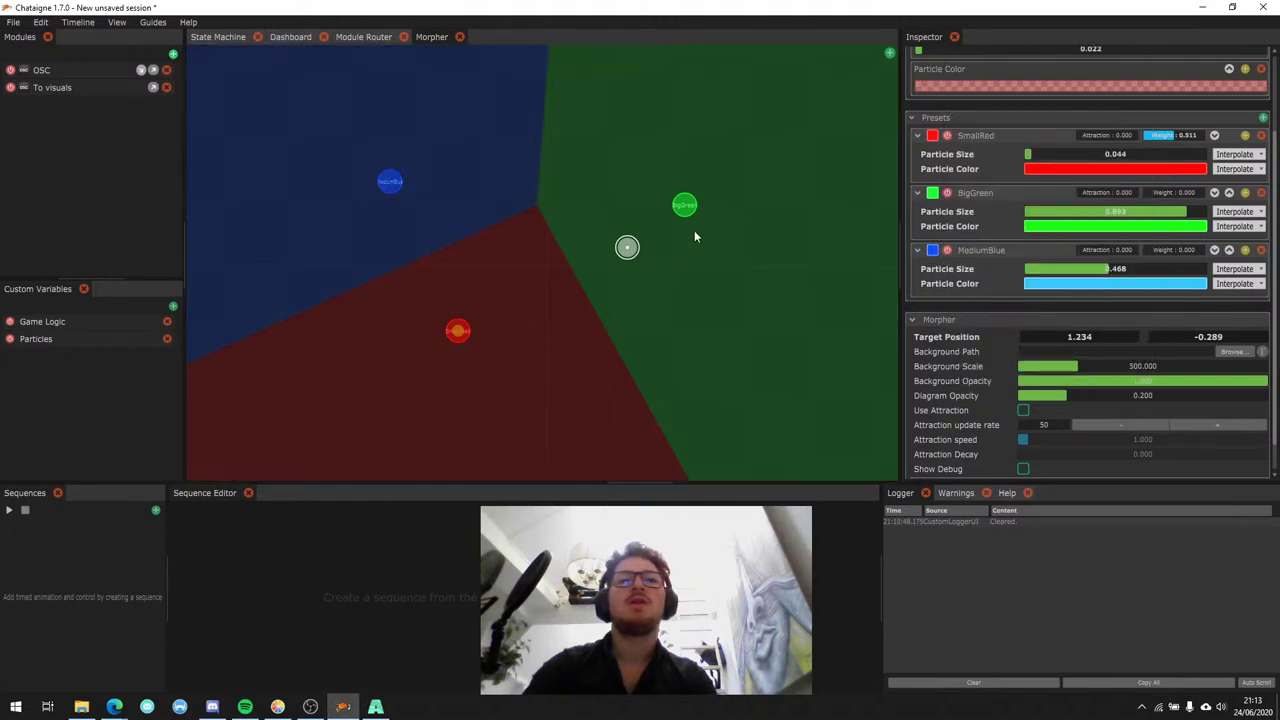
Spread the three preset points further apart in the morpher and move the target next to SmallRed.
{"action": "left_click_drag", "start_coordinate": [686, 206], "coordinate": [730, 139]}
{"action": "left_click_drag", "start_coordinate": [457, 330], "coordinate": [423, 384]}
{"action": "left_click_drag", "start_coordinate": [390, 181], "coordinate": [397, 152]}
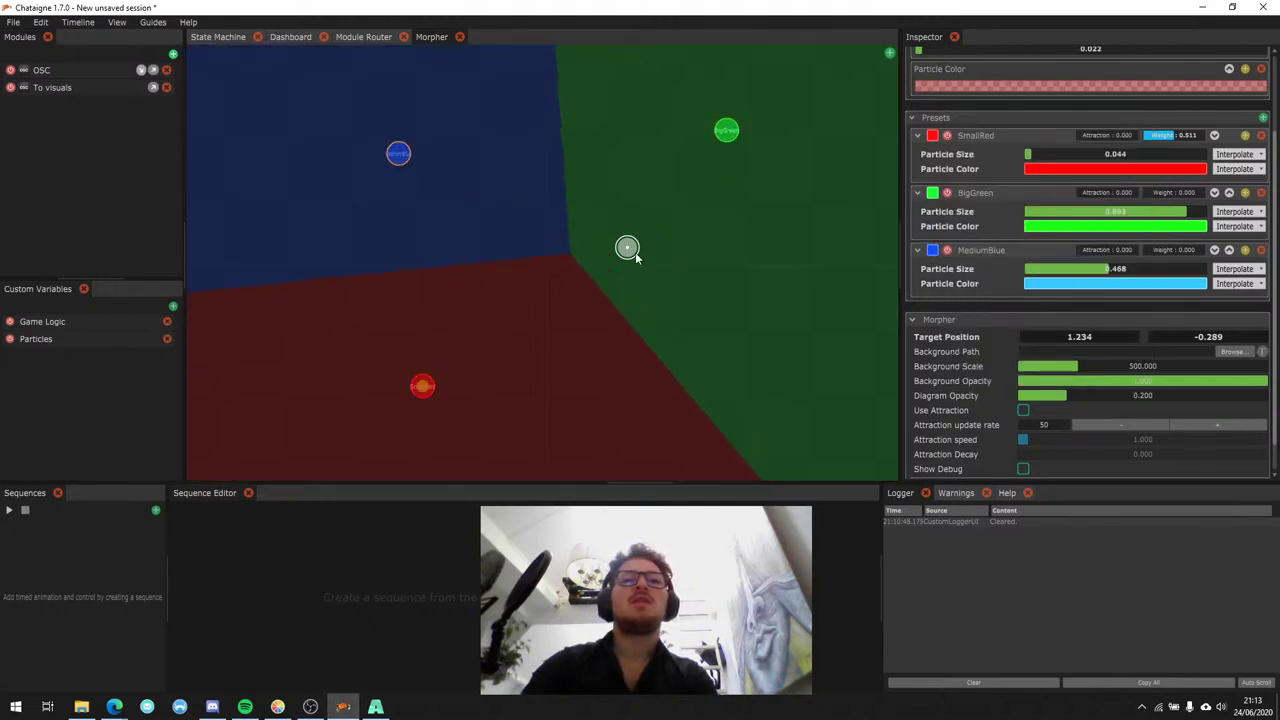
{"action": "left_click_drag", "start_coordinate": [629, 250], "coordinate": [498, 375]}
{"action": "scroll", "coordinate": [982, 235], "scroll_direction": "up", "scroll_amount": 3}
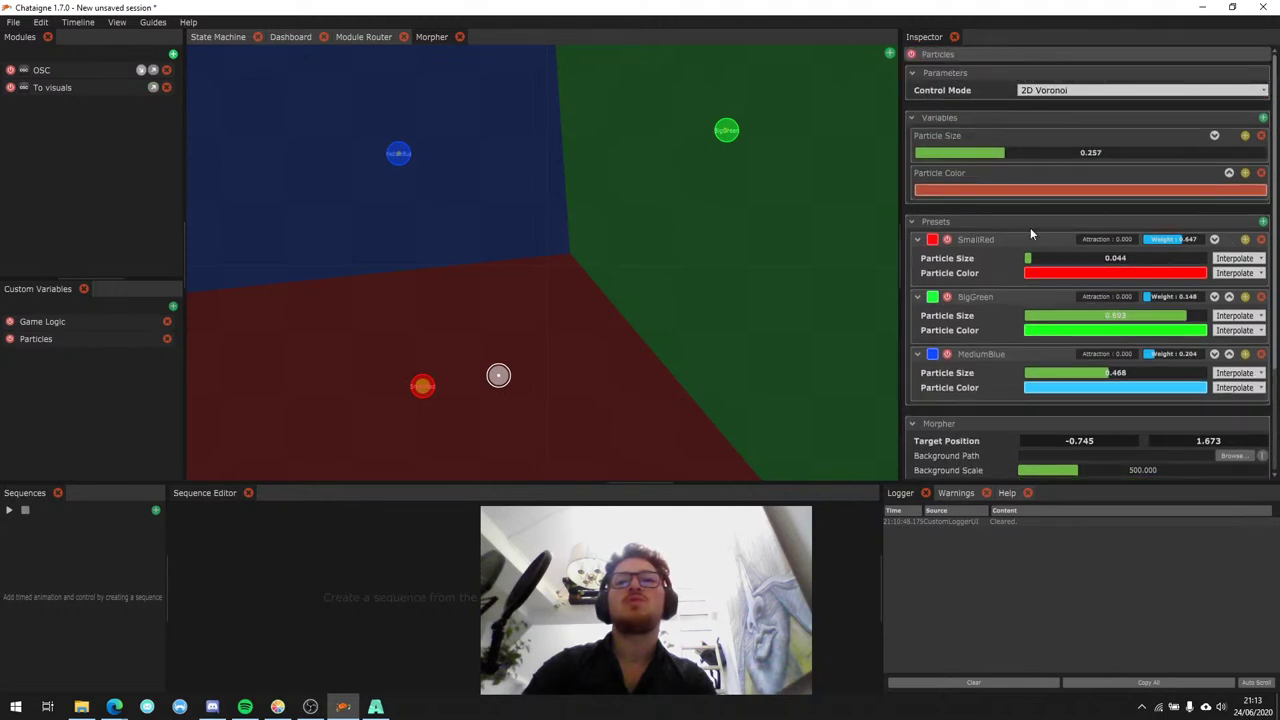
Adjust the MediumBlue and BigGreen points and move the target close to where the three regions meet.
{"action": "left_click_drag", "start_coordinate": [398, 153], "coordinate": [393, 148]}
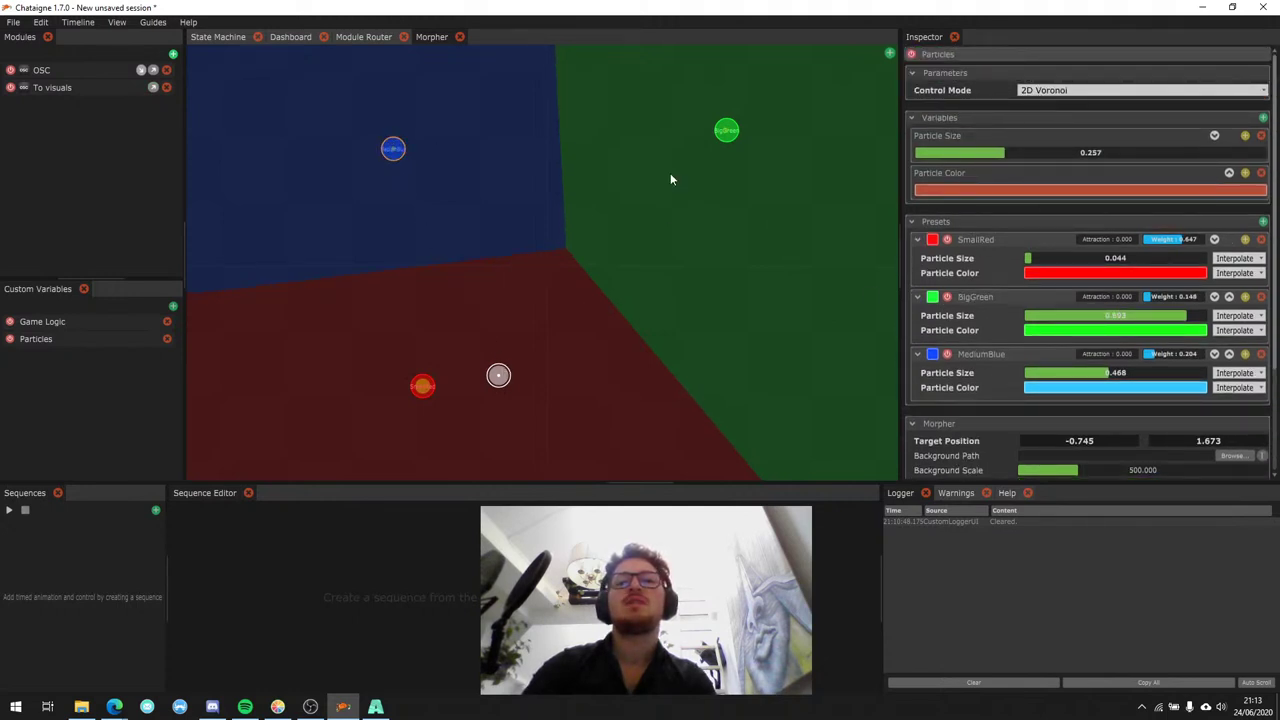
{"action": "left_click_drag", "start_coordinate": [726, 131], "coordinate": [781, 189]}
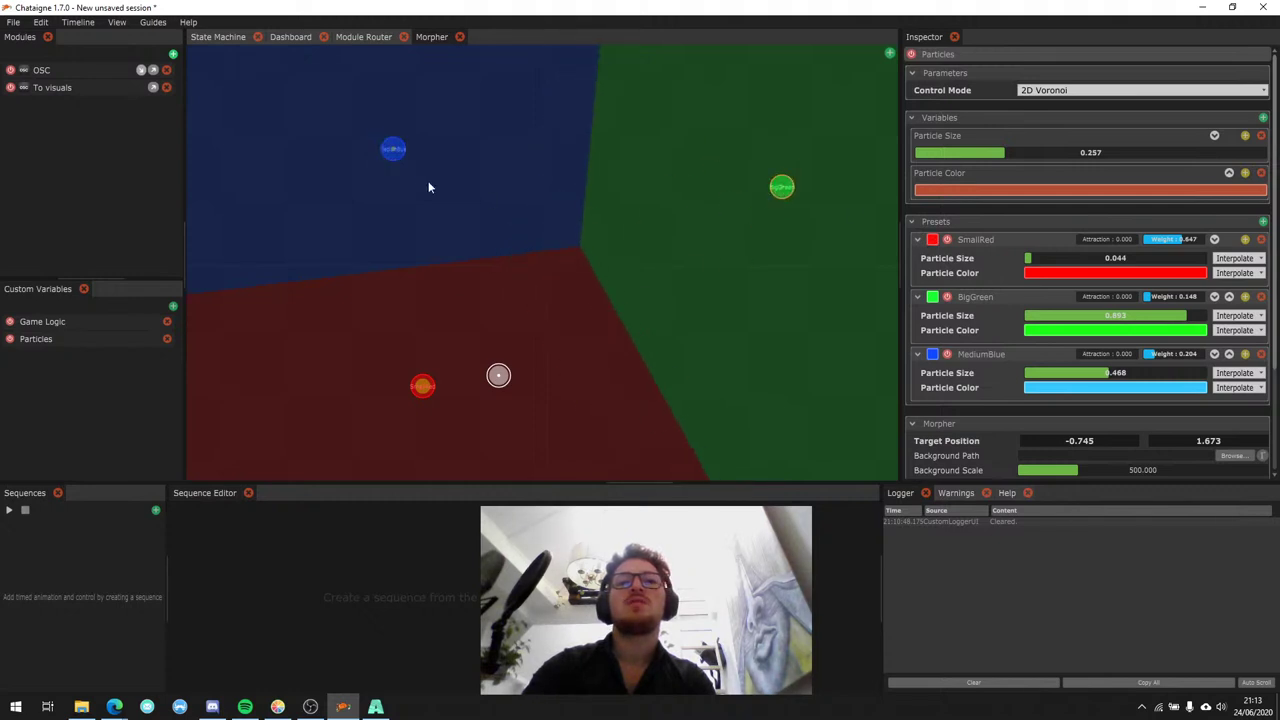
{"action": "mouse_move", "coordinate": [394, 147]}
{"action": "left_mouse_down"}
{"action": "mouse_move", "coordinate": [343, 171]}
{"action": "mouse_move", "coordinate": [398, 144]}
{"action": "left_mouse_up"}
{"action": "left_click_drag", "start_coordinate": [498, 376], "coordinate": [601, 246]}
Enable Show Debug for the morpher and move the target into the MediumBlue region.
{"action": "scroll", "coordinate": [1049, 354], "scroll_direction": "down", "scroll_amount": 3}
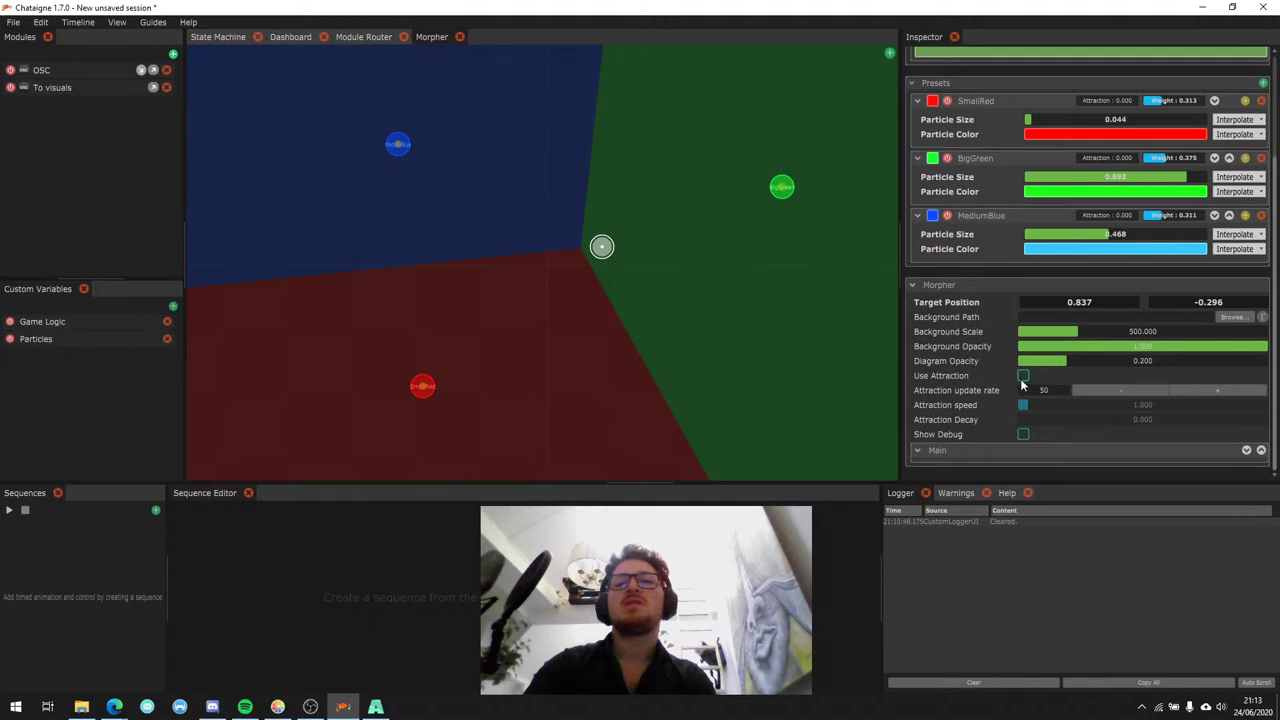
{"action": "left_click", "coordinate": [1023, 376]}
{"action": "left_click", "coordinate": [1023, 434]}
{"action": "left_click_drag", "start_coordinate": [601, 246], "coordinate": [483, 203]}
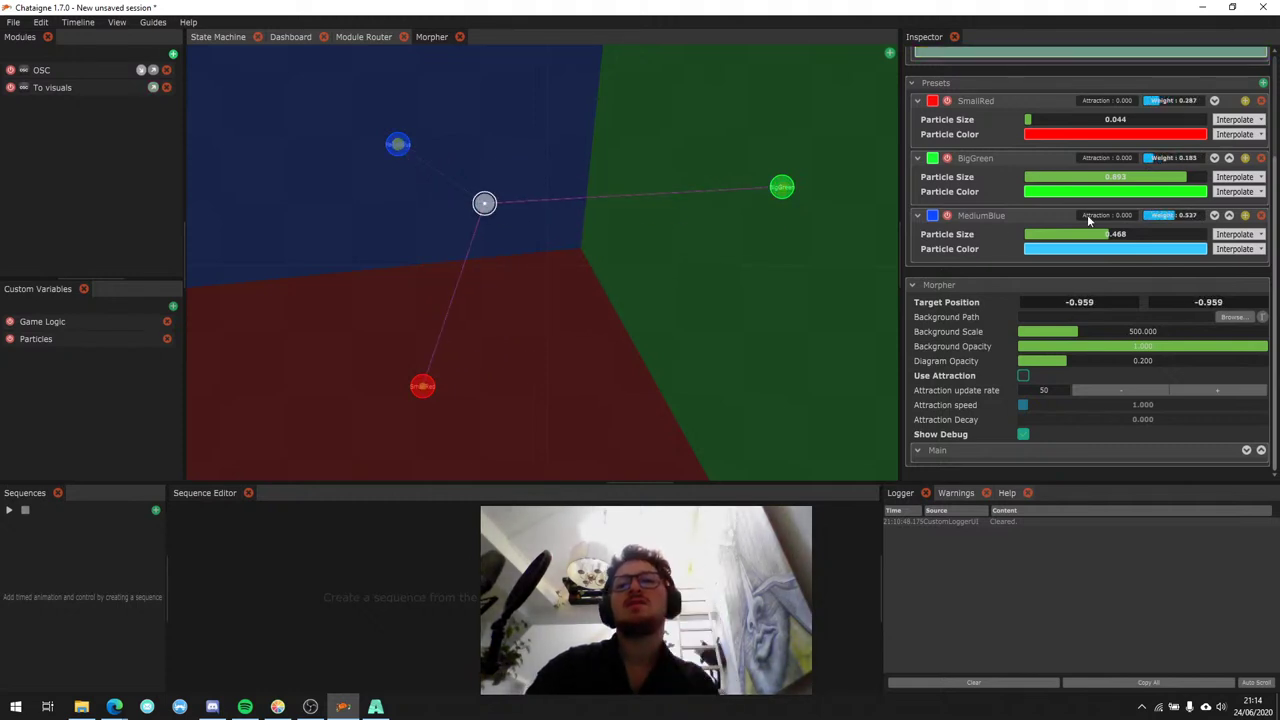
{"action": "scroll", "coordinate": [1089, 220], "scroll_direction": "up", "scroll_amount": 1}
{"action": "left_click_drag", "start_coordinate": [484, 203], "coordinate": [468, 240]}
{"action": "scroll", "coordinate": [1001, 206], "scroll_direction": "up", "scroll_amount": 3}
Add a new preset point near the middle of the morpher canvas and set its display color to yellow.
{"action": "double_click", "coordinate": [584, 250]}
{"action": "left_click_drag", "start_coordinate": [584, 255], "coordinate": [561, 243]}
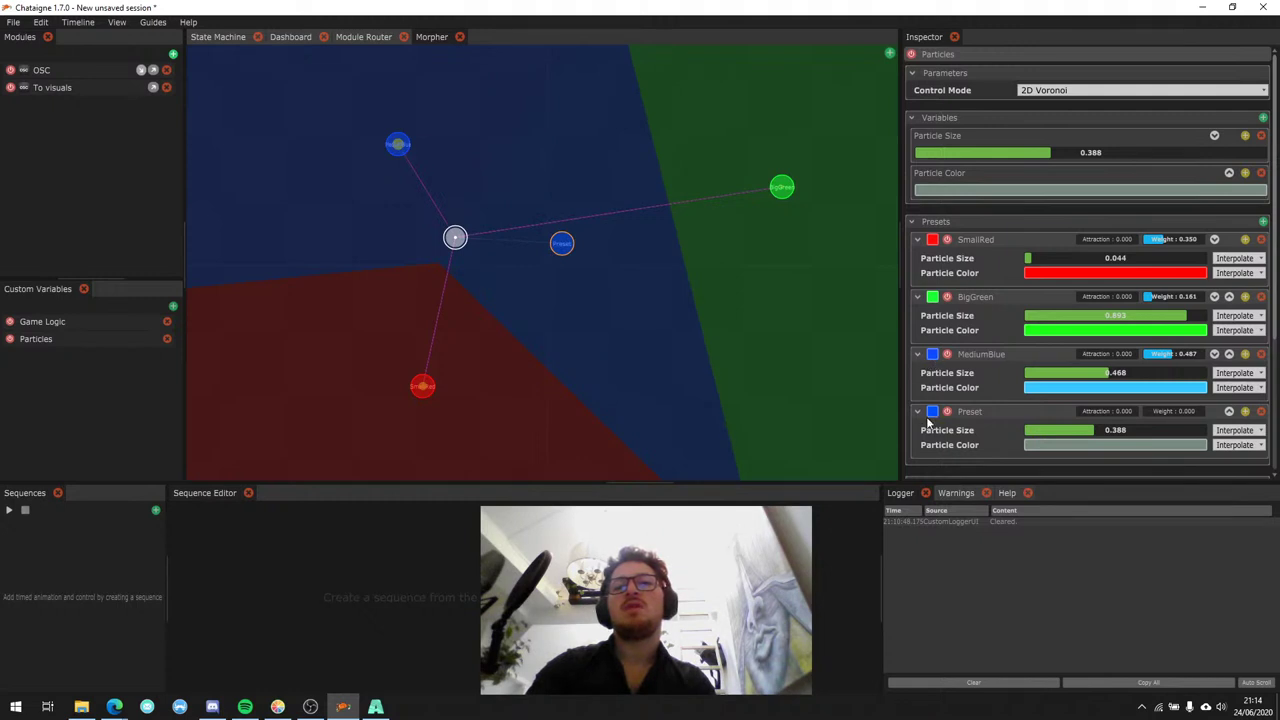
{"action": "left_click", "coordinate": [932, 411]}
{"action": "left_click", "coordinate": [1133, 312]}
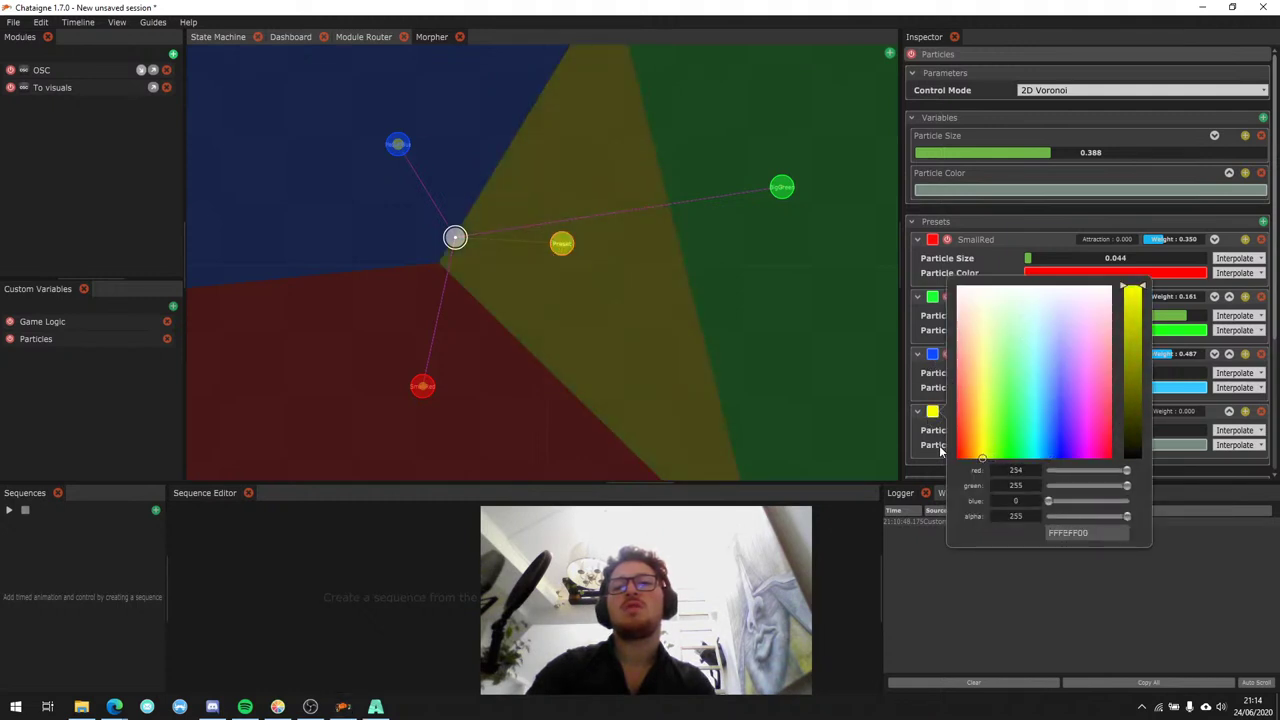
{"action": "left_click", "coordinate": [943, 453]}
Set the new preset's Particle Color to dark yellow and its Particle Size to 1.000.
{"action": "left_click_drag", "start_coordinate": [1092, 438], "coordinate": [1101, 456]}
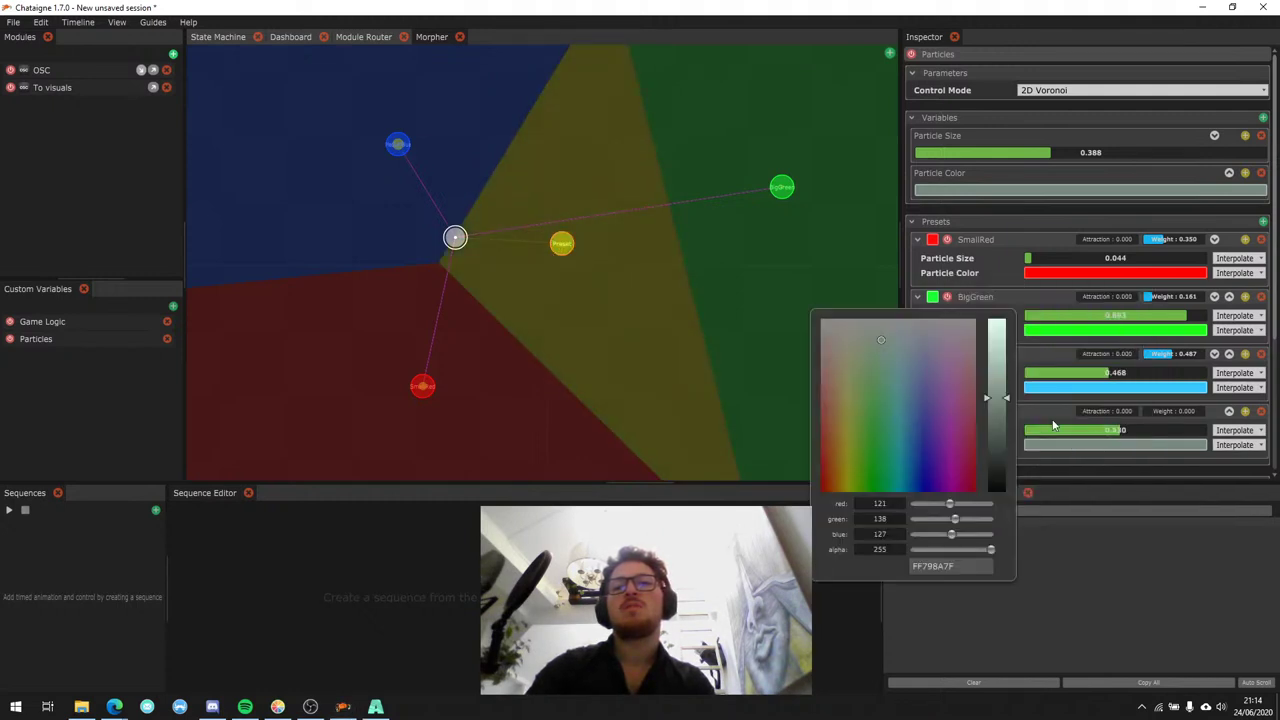
{"action": "left_click", "coordinate": [1101, 445]}
{"action": "left_click", "coordinate": [1103, 438]}
{"action": "left_click", "coordinate": [1205, 431]}
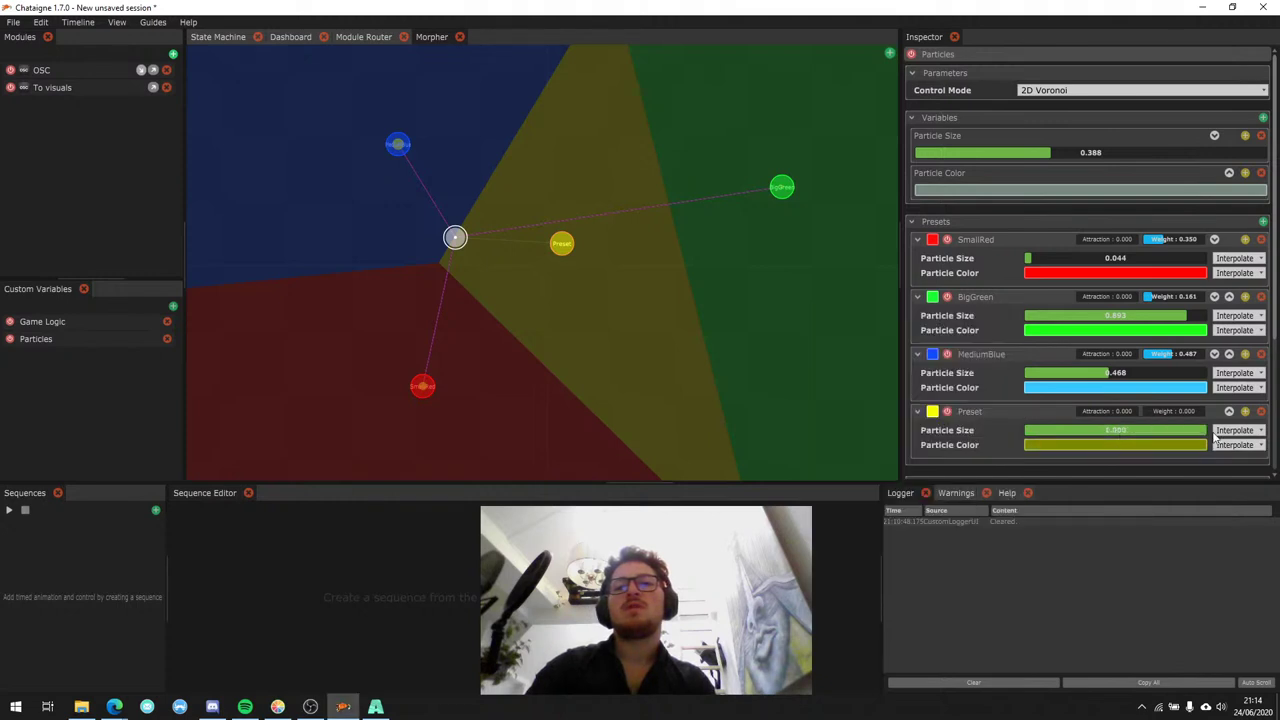
Move the morpher target just below the new preset and rename that preset Yellow.
{"action": "left_click_drag", "start_coordinate": [594, 256], "coordinate": [557, 243]}
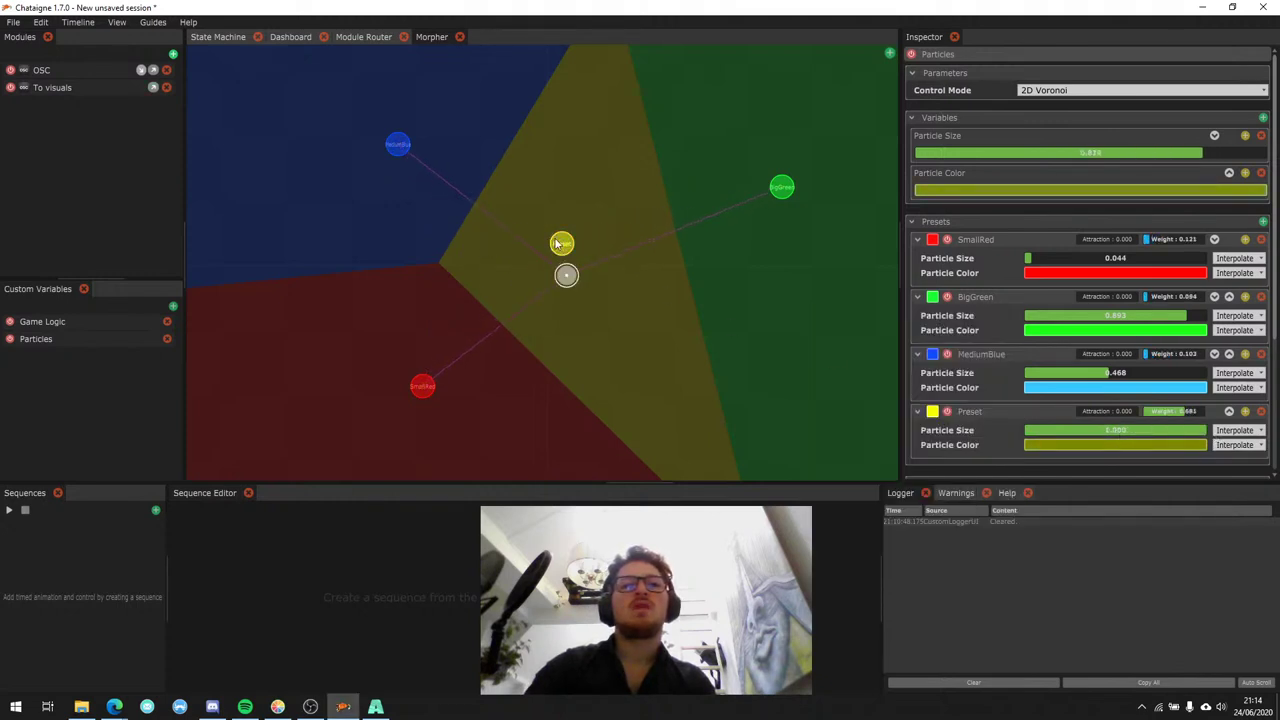
{"action": "double_click", "coordinate": [968, 411]}
{"action": "type", "text": "Yellow"}
{"action": "key", "text": "Return"}
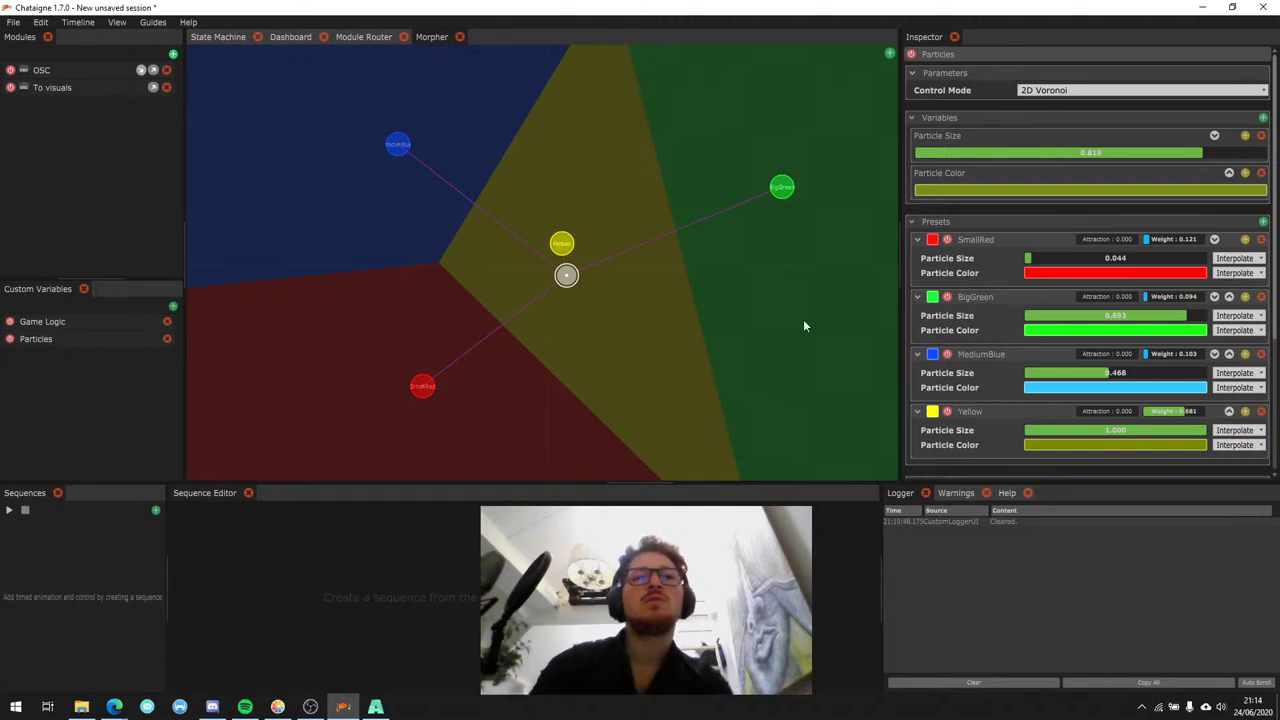
Move the morpher target toward SmallRed, then place the Yellow preset near the canvas's left side and SmallRed near its middle.
{"action": "left_click_drag", "start_coordinate": [566, 275], "coordinate": [491, 320]}
{"action": "left_click_drag", "start_coordinate": [491, 268], "coordinate": [590, 261]}
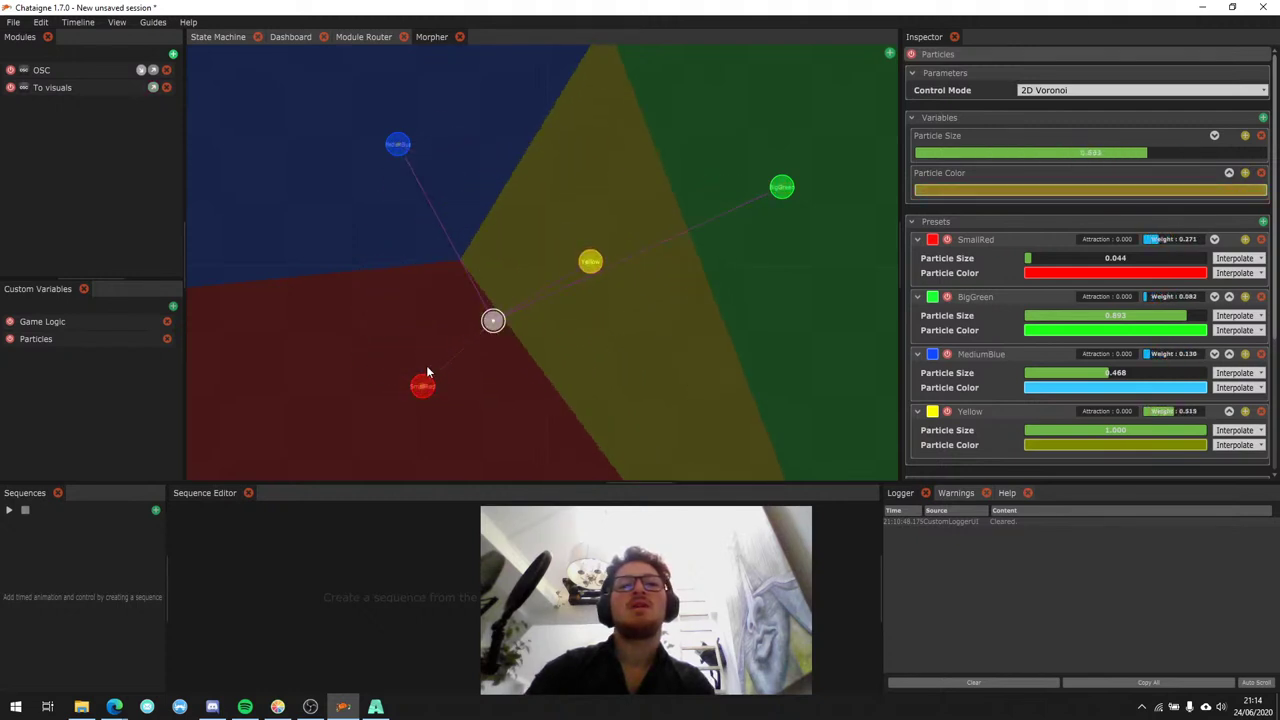
{"action": "left_click_drag", "start_coordinate": [423, 383], "coordinate": [446, 263]}
{"action": "left_click_drag", "start_coordinate": [590, 261], "coordinate": [539, 277]}
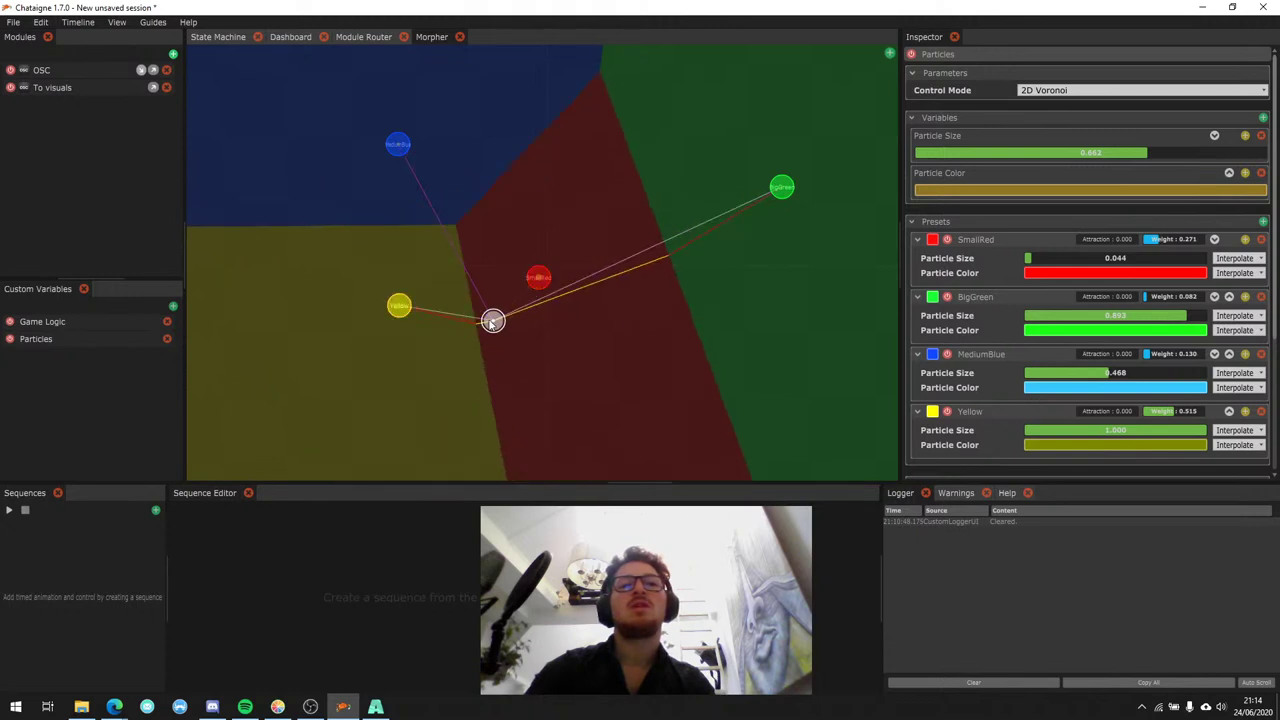
Move the morpher target through the SmallRed region to about 1.418, 0.786, close to the BigGreen region's border.
{"action": "left_click_drag", "start_coordinate": [492, 320], "coordinate": [595, 252]}
{"action": "scroll", "coordinate": [1043, 410], "scroll_direction": "down", "scroll_amount": 4}
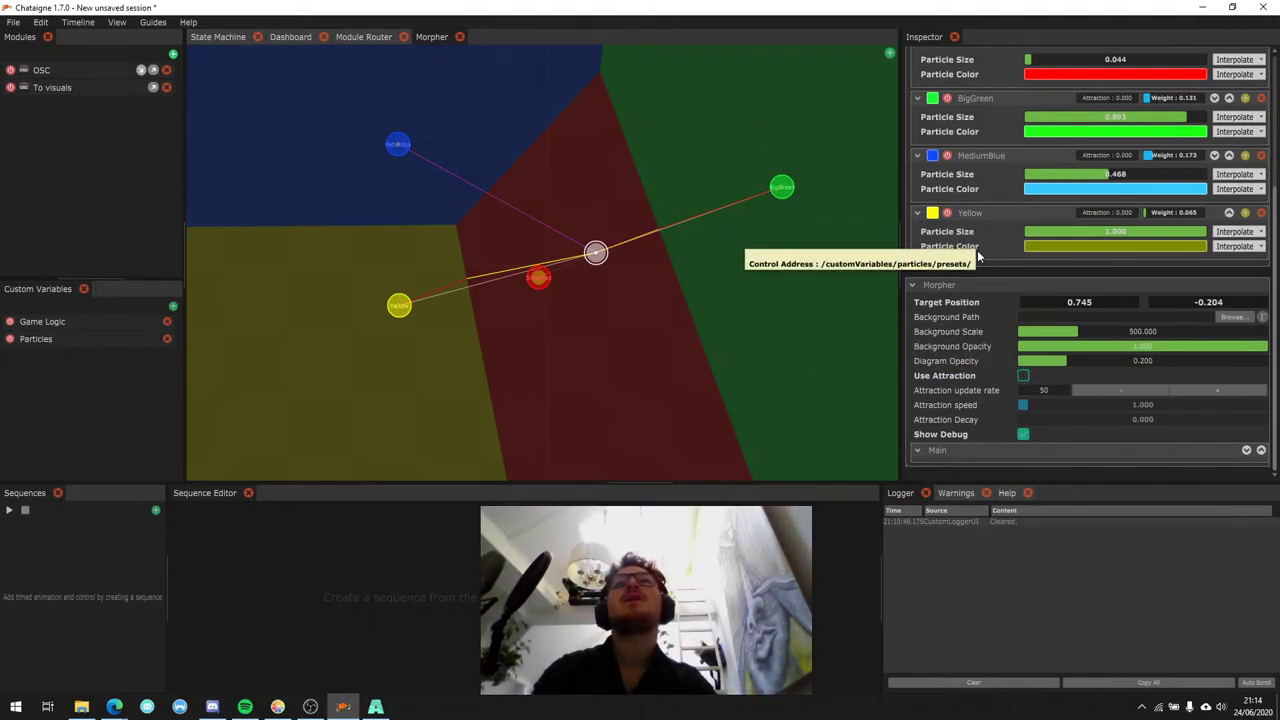
{"action": "left_click_drag", "start_coordinate": [593, 250], "coordinate": [640, 317]}
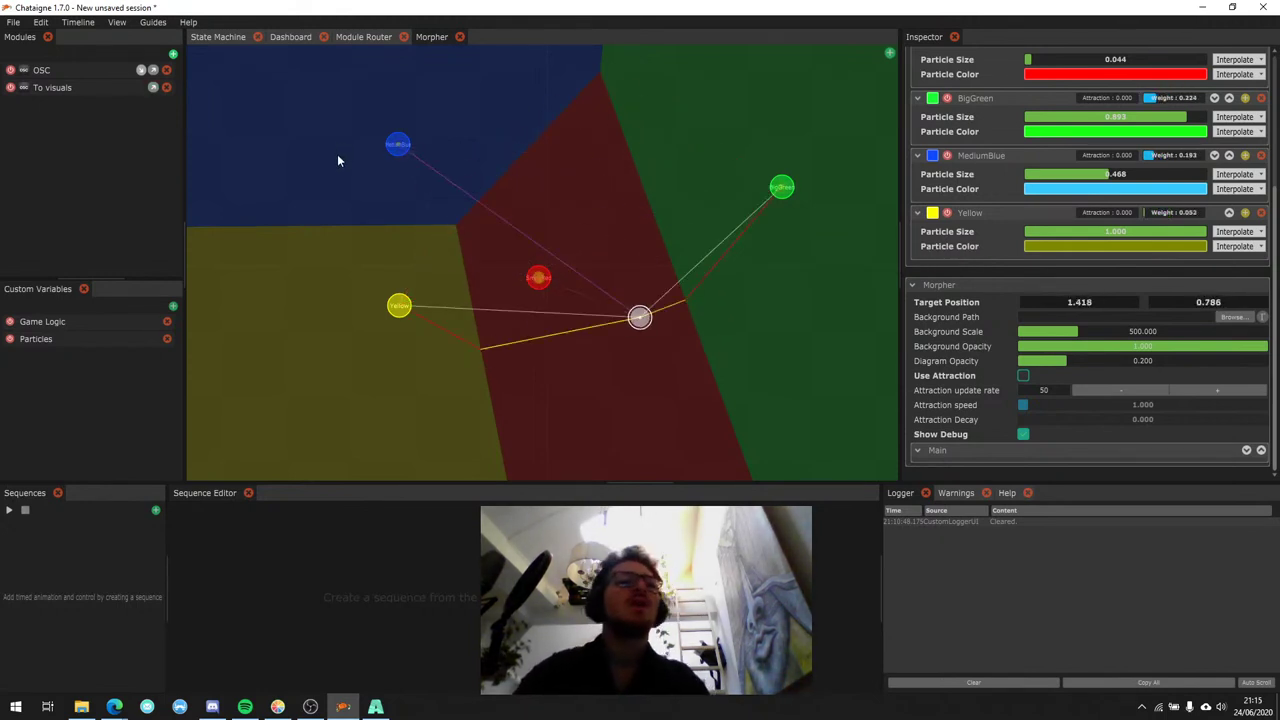
Set the Particles group's Control Mode to Free.
{"action": "scroll", "coordinate": [1010, 185], "scroll_direction": "up", "scroll_amount": 5}
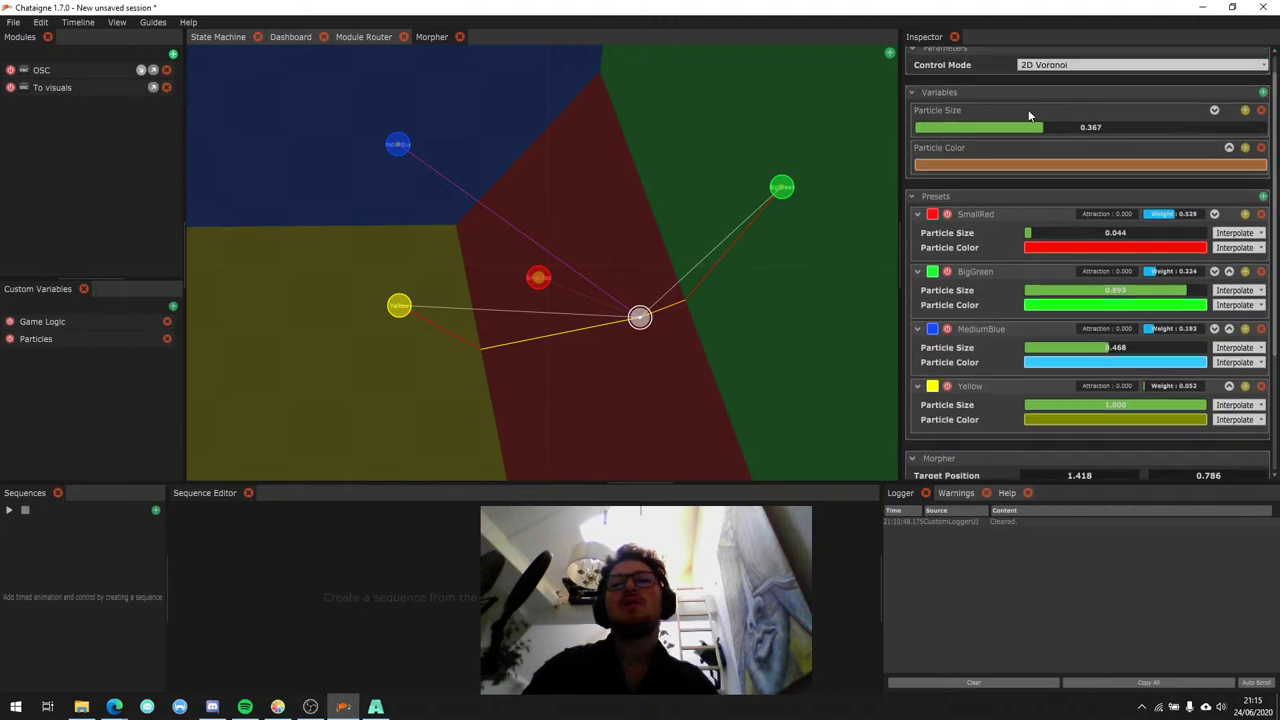
{"action": "left_click", "coordinate": [1060, 90]}
{"action": "left_click", "coordinate": [1040, 108]}
Reposition State and State 1 slightly so their upper edges align in the State Machine, and open the Dashboard view.
{"action": "left_click", "coordinate": [344, 34]}
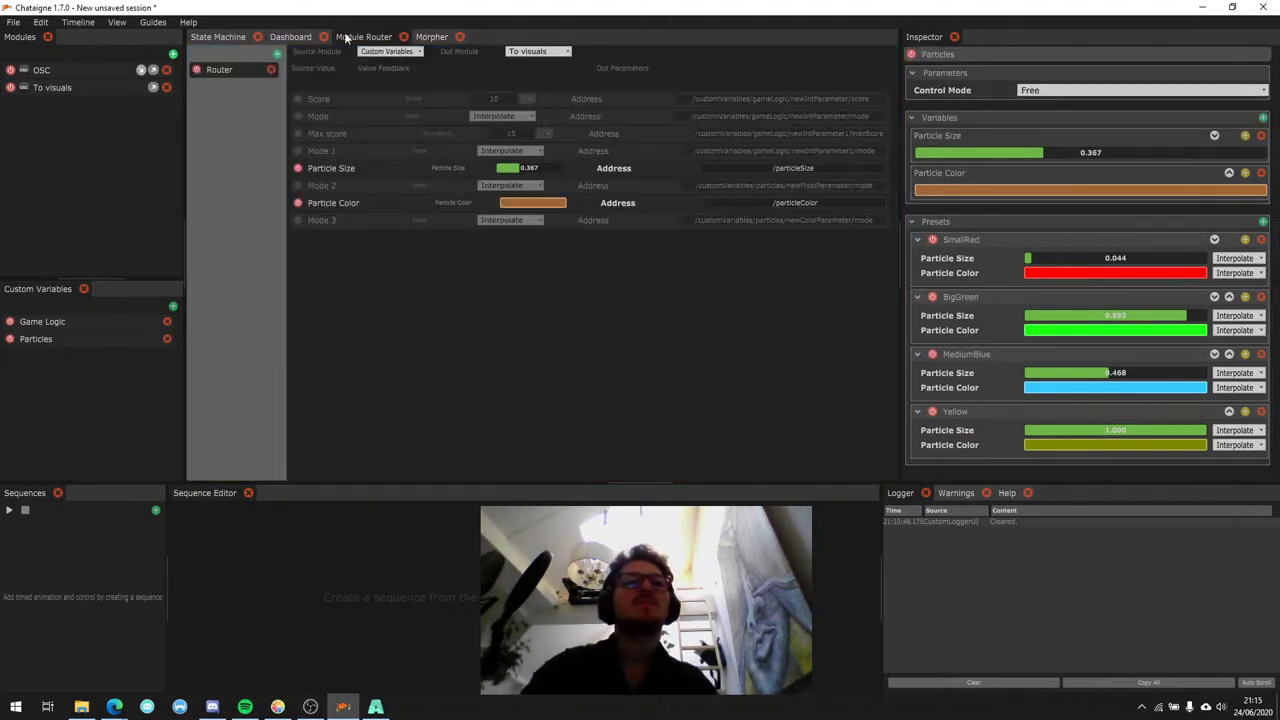
{"action": "left_click", "coordinate": [280, 36]}
{"action": "left_click", "coordinate": [219, 37]}
{"action": "left_click_drag", "start_coordinate": [370, 145], "coordinate": [365, 160]}
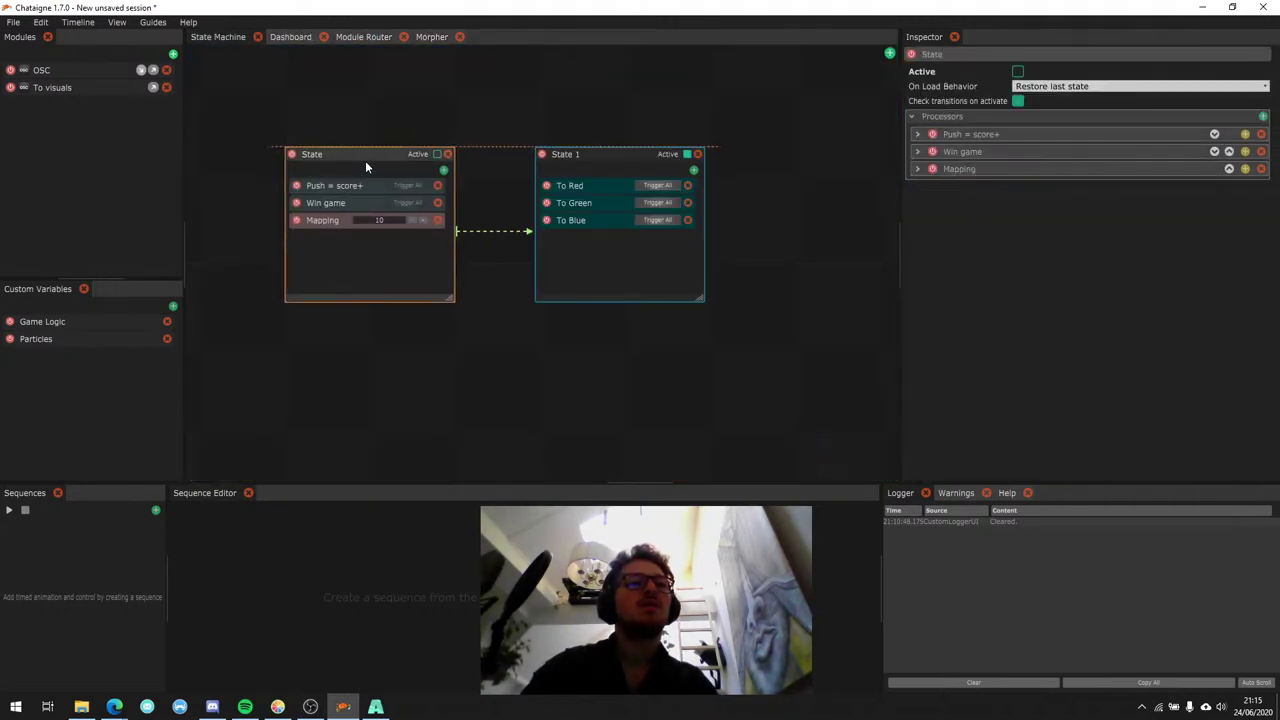
{"action": "left_click_drag", "start_coordinate": [606, 154], "coordinate": [582, 174]}
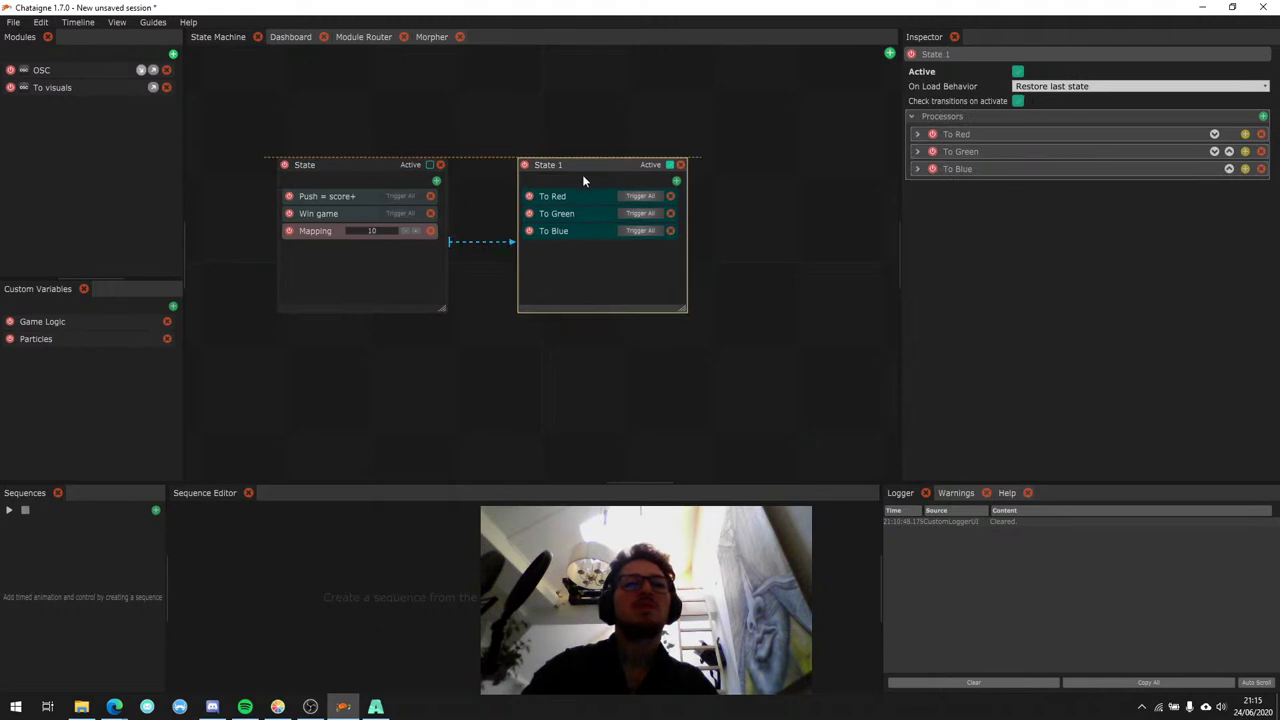
{"action": "left_click", "coordinate": [292, 37]}
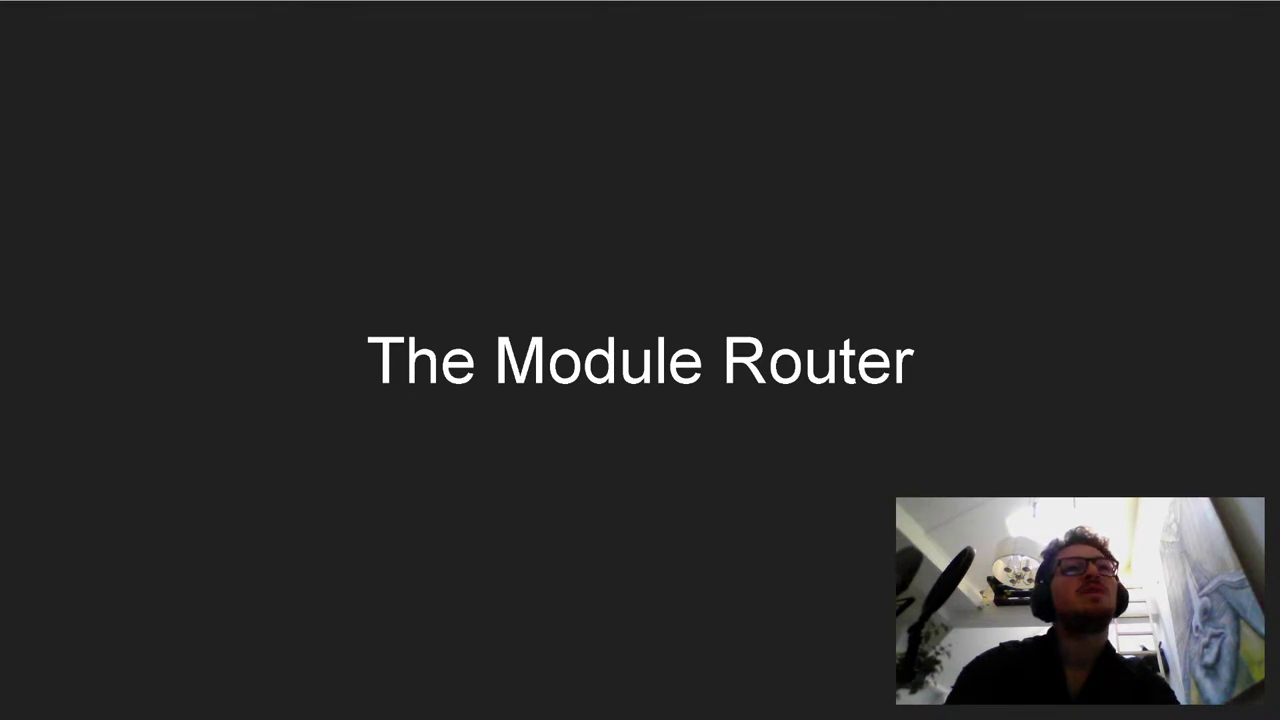
{"action": "key", "text": "Right"}
{"action": "key", "text": "Right"}
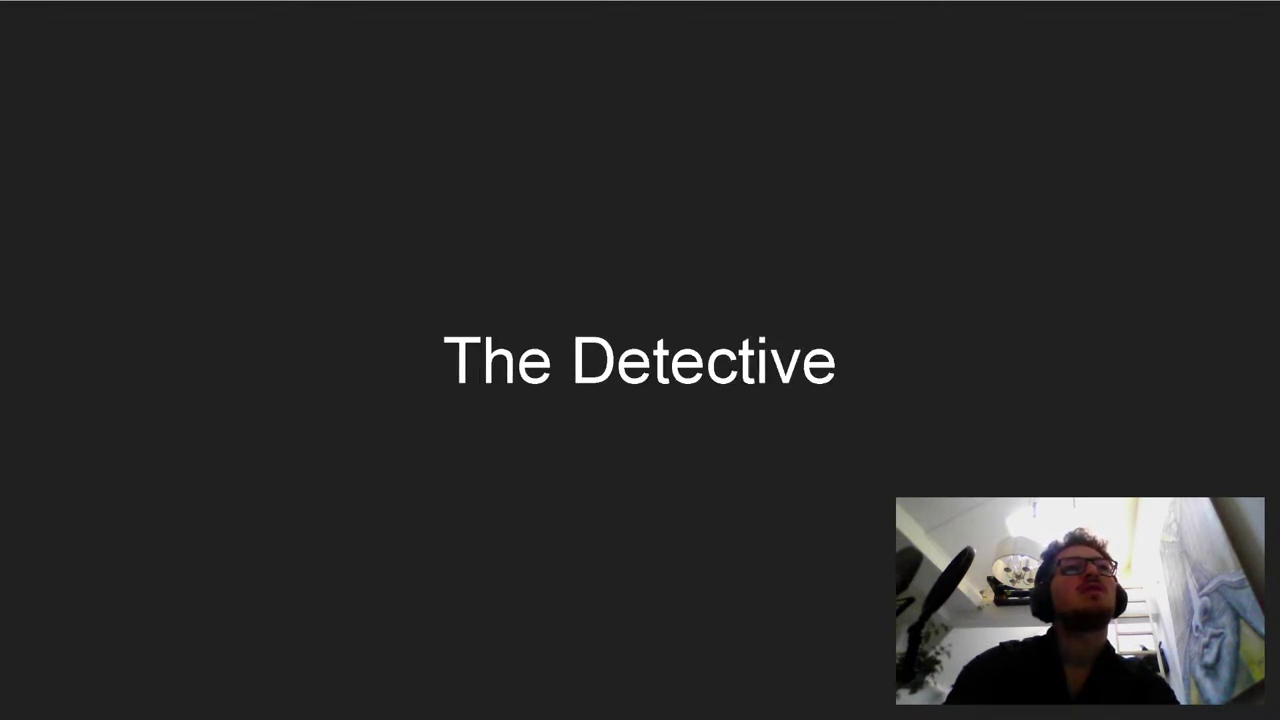
{"action": "key", "text": "Left"}
{"action": "key", "text": "Left"}
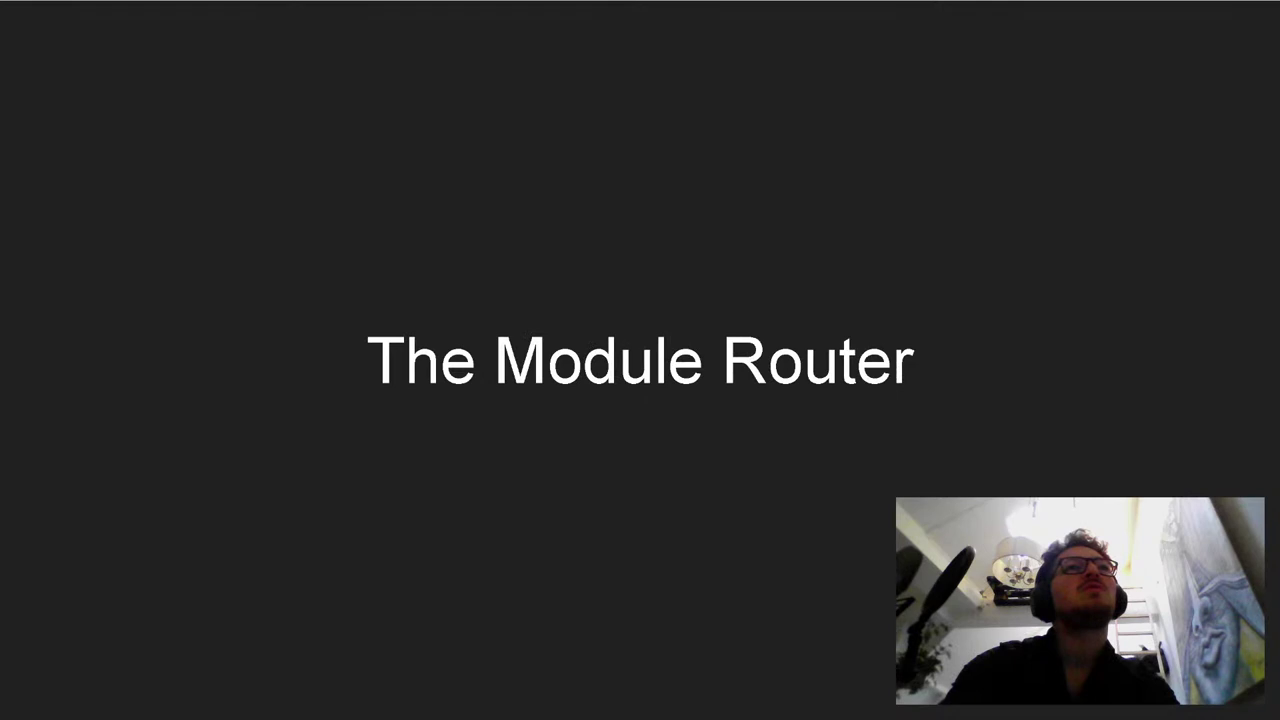
{"action": "key", "text": "Right"}
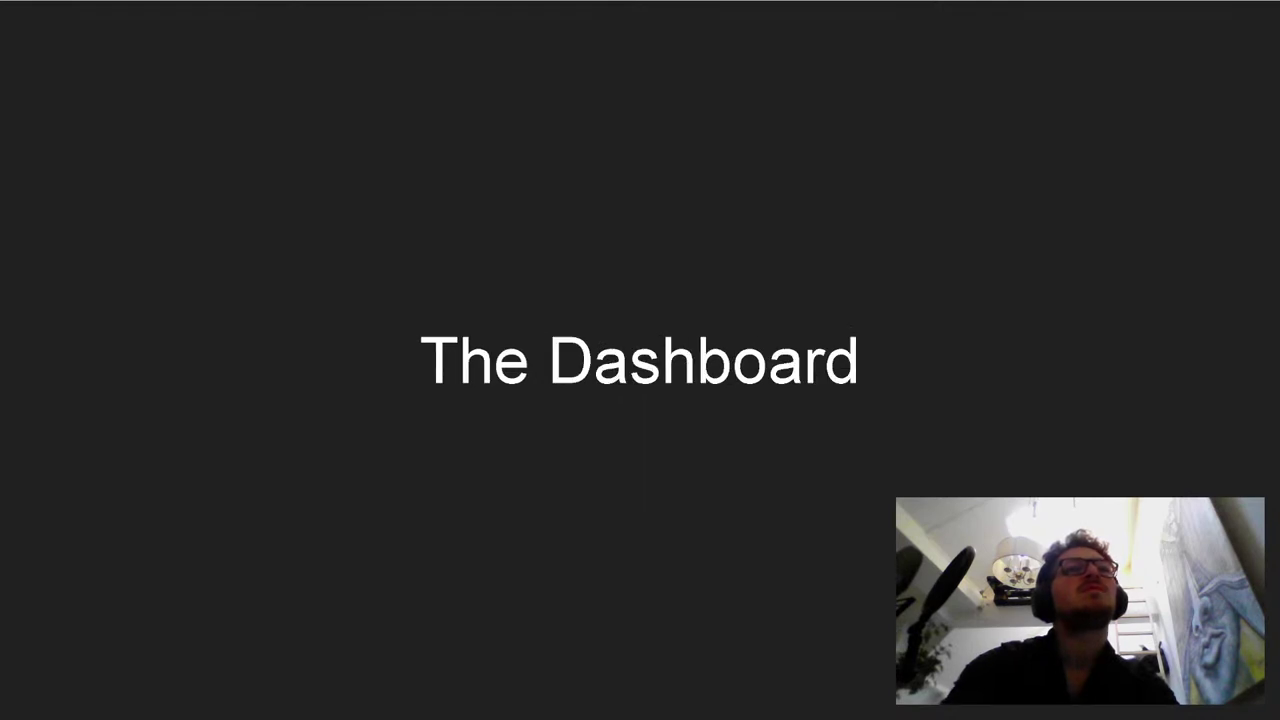
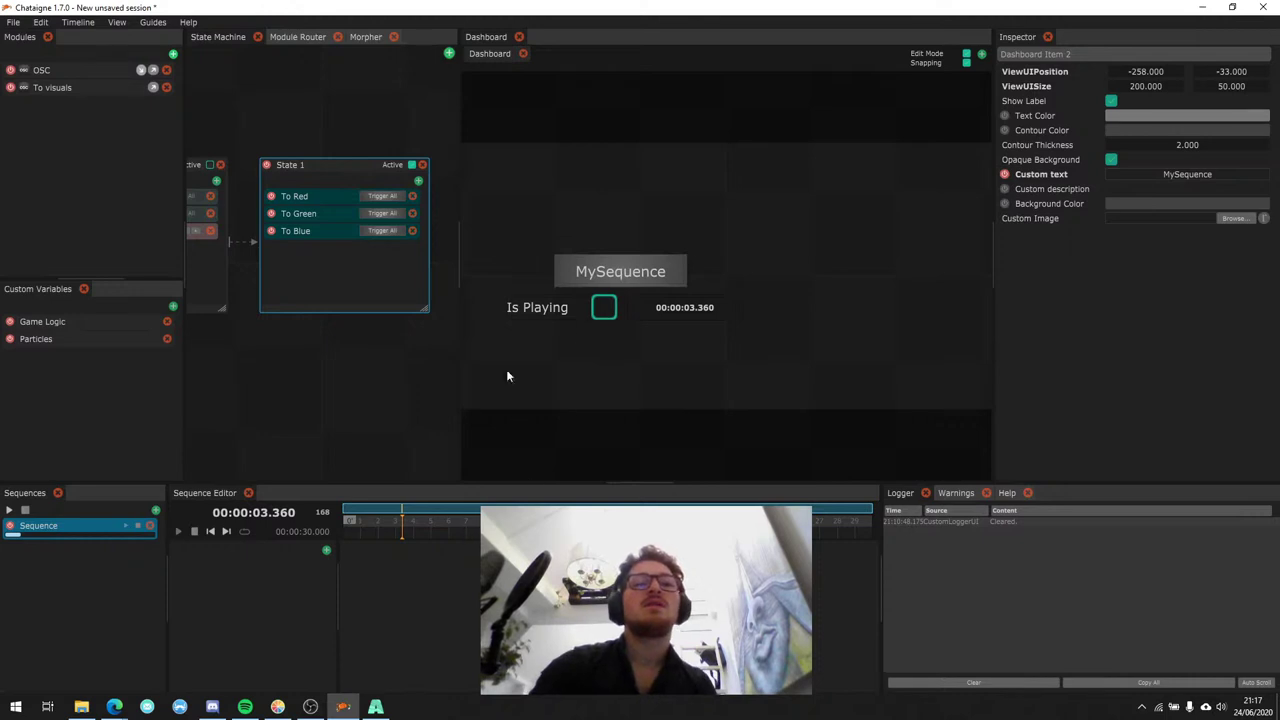
Delete the MySequence, time and Is Playing items, and remove the existing dashboard.
{"action": "left_click", "coordinate": [832, 439]}
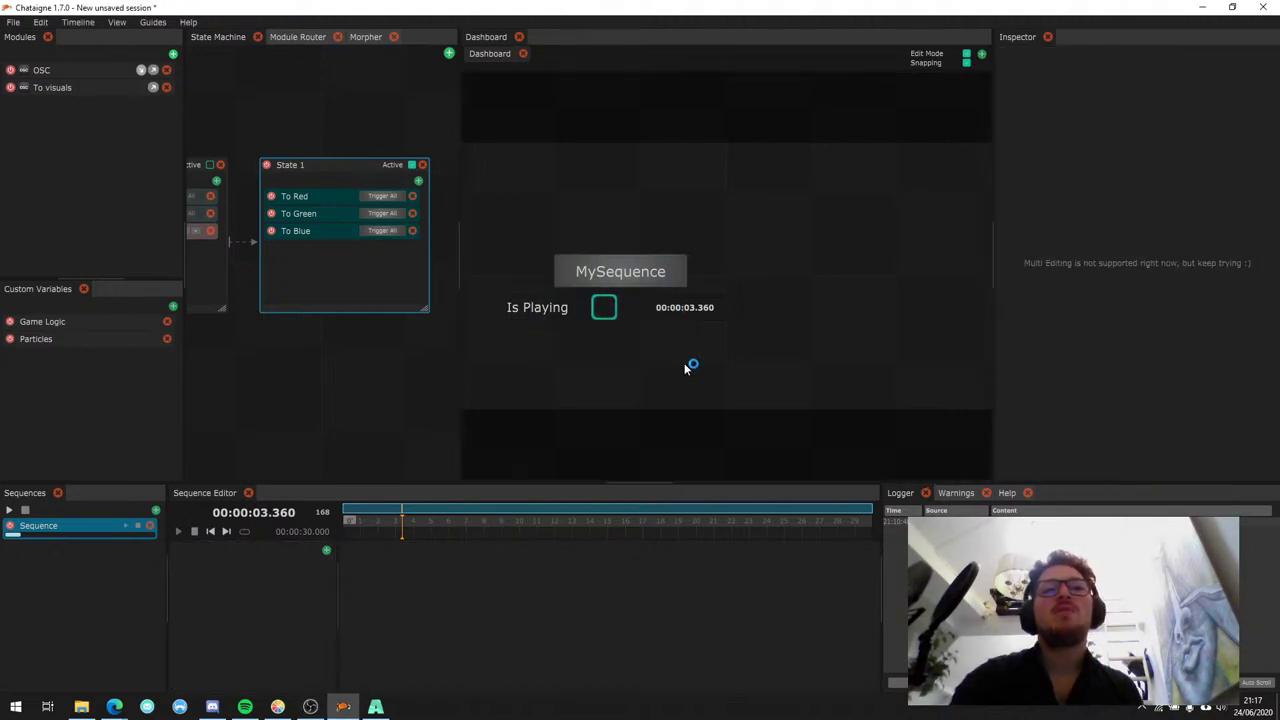
{"action": "left_click", "coordinate": [604, 307]}
{"action": "left_click", "coordinate": [546, 314]}
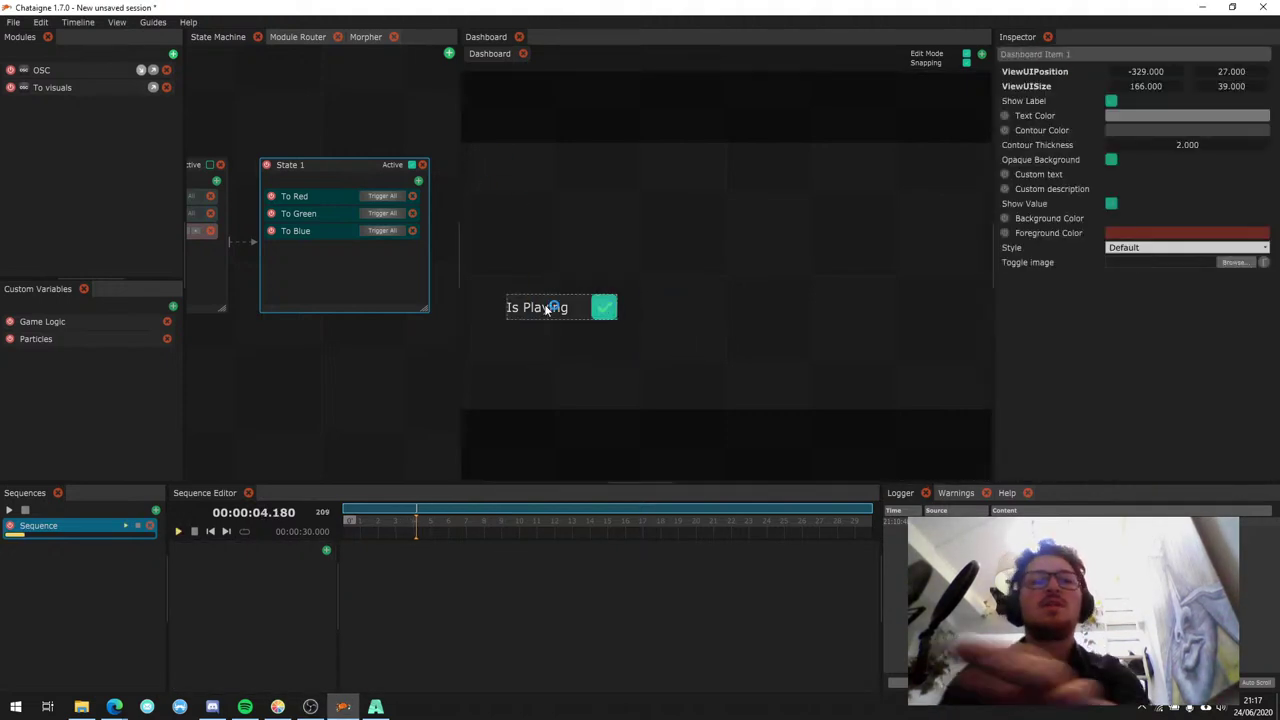
{"action": "key", "text": "Delete"}
{"action": "left_click", "coordinate": [520, 38]}
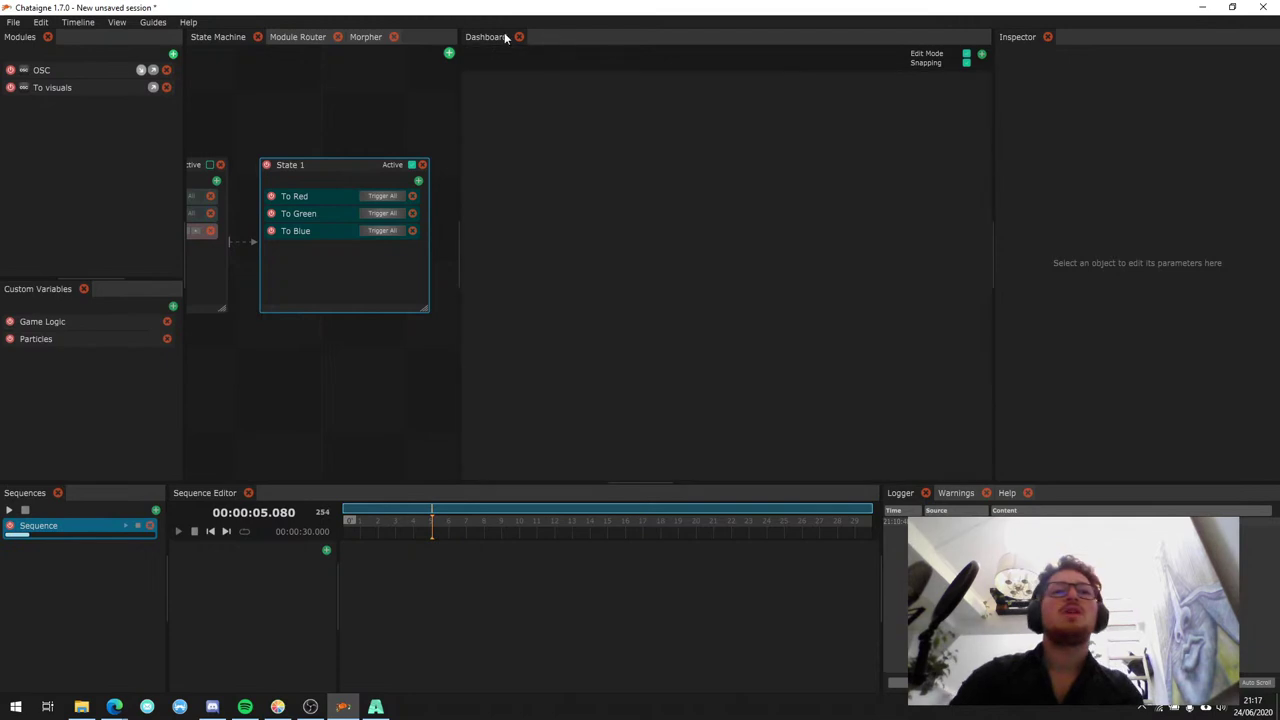
Dock the Dashboard panel alongside the State Machine, Module Router and Morpher views and create a new dashboard.
{"action": "left_click_drag", "start_coordinate": [491, 44], "coordinate": [285, 38]}
{"action": "left_click_drag", "start_coordinate": [449, 65], "coordinate": [419, 210]}
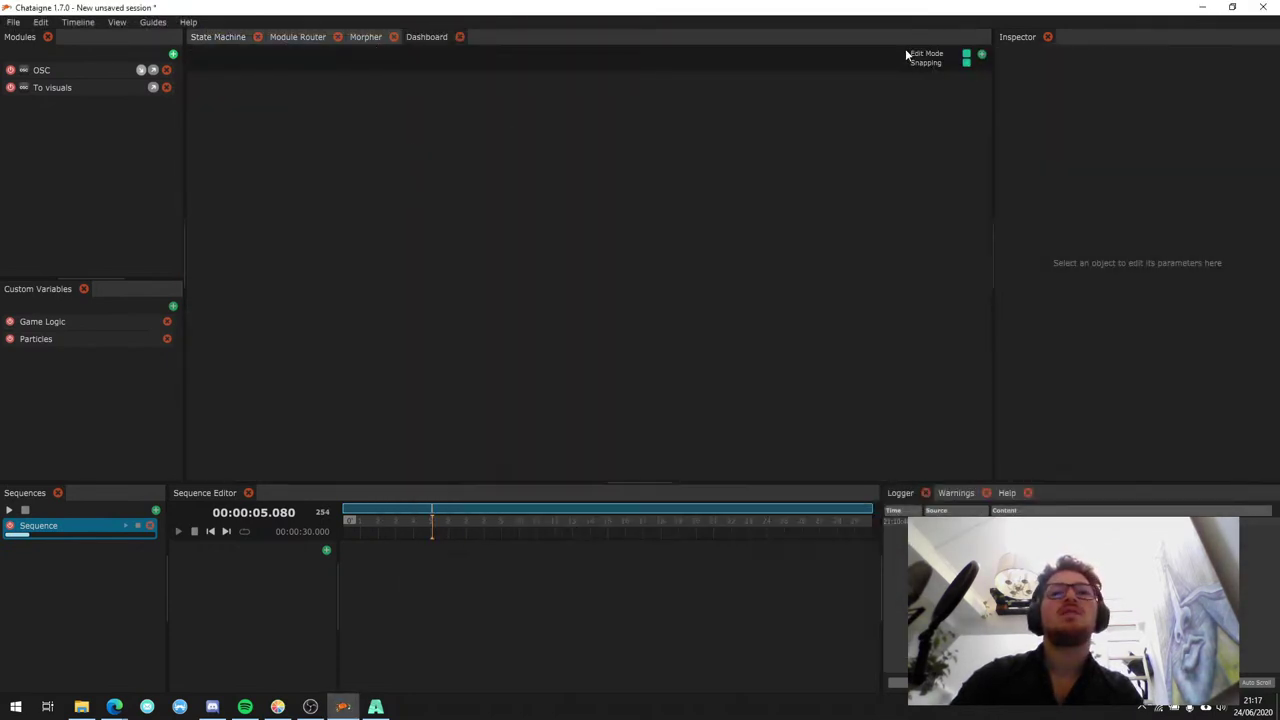
{"action": "left_click", "coordinate": [982, 55]}
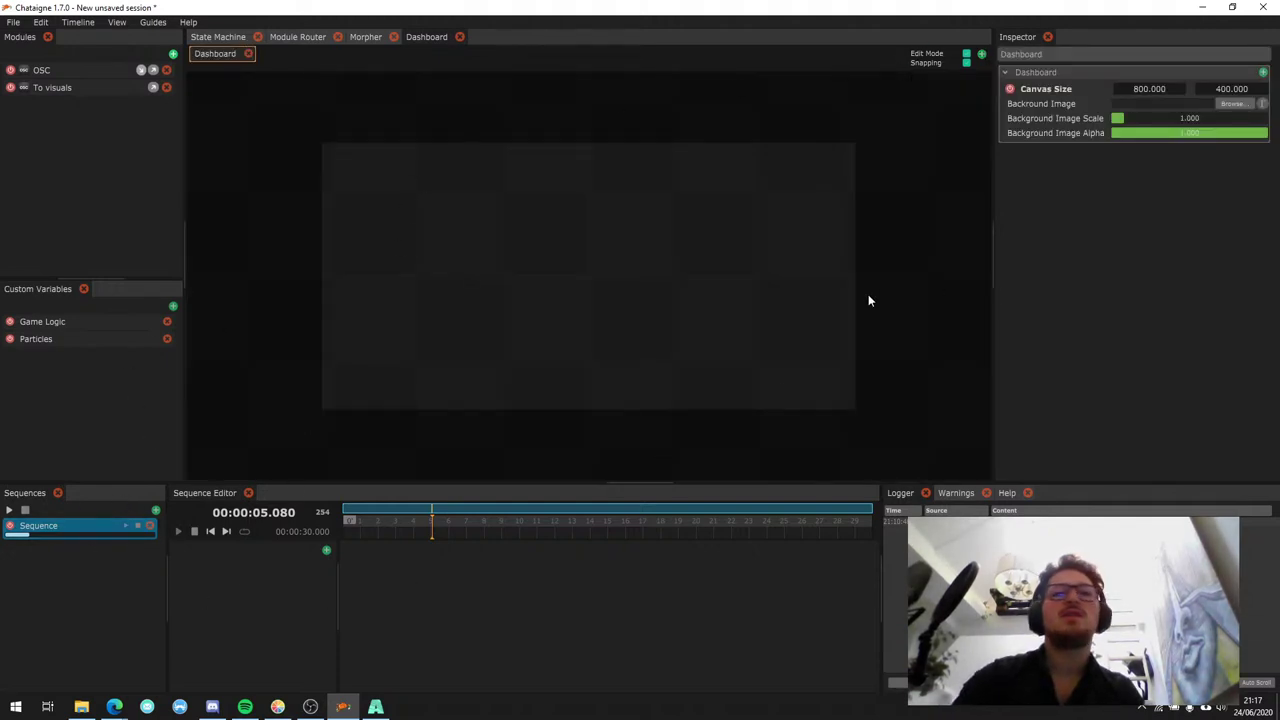
Send the sequence's current time to the new dashboard and place it left of center at about -231, -23.
{"action": "left_click", "coordinate": [94, 528]}
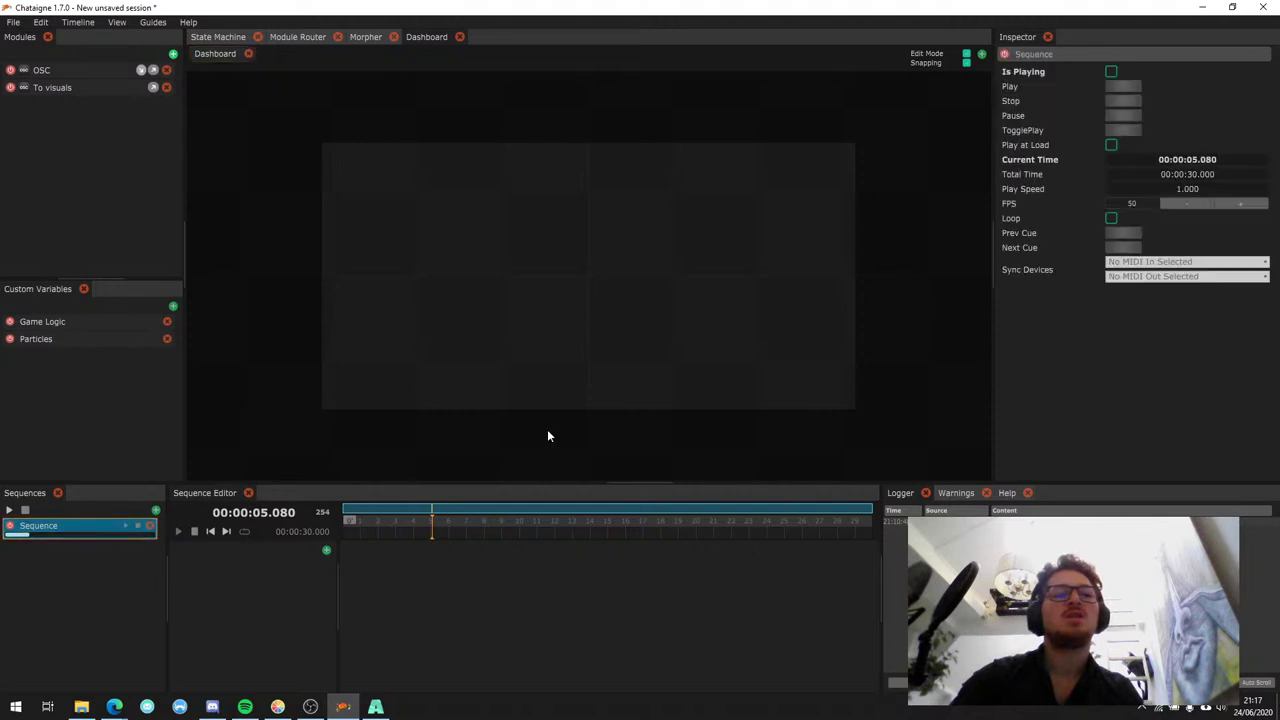
{"action": "right_click", "coordinate": [257, 511]}
{"action": "mouse_move", "coordinate": [390, 504]}
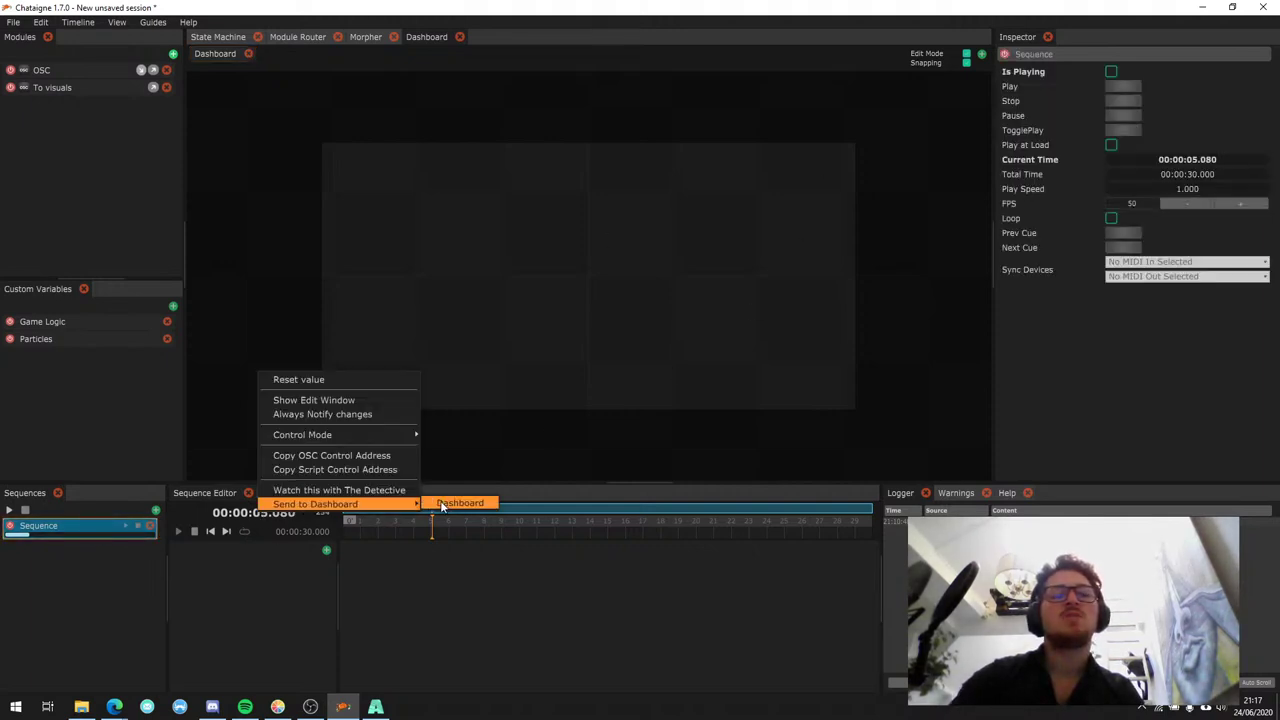
{"action": "left_click", "coordinate": [441, 503]}
{"action": "left_click_drag", "start_coordinate": [647, 289], "coordinate": [483, 284]}
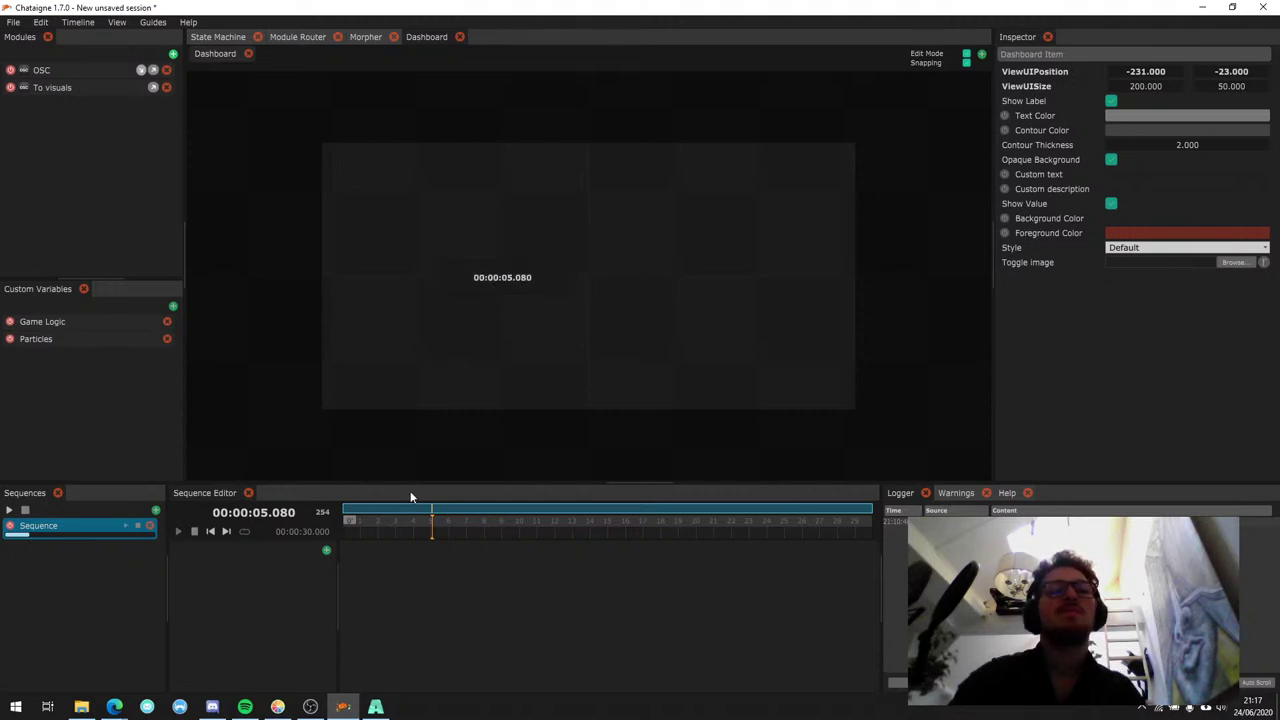
Send the sequence's Is Playing parameter to the dashboard and place it beside the time display.
{"action": "left_click", "coordinate": [55, 524]}
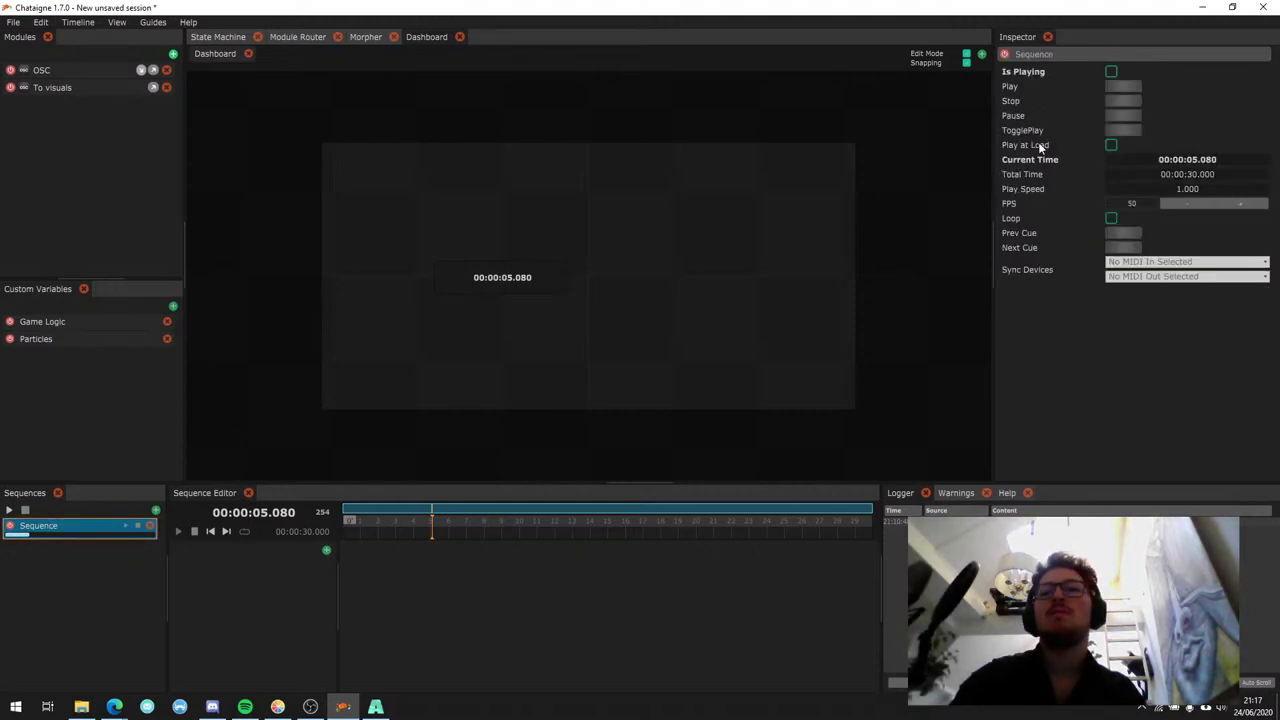
{"action": "right_click", "coordinate": [1027, 70]}
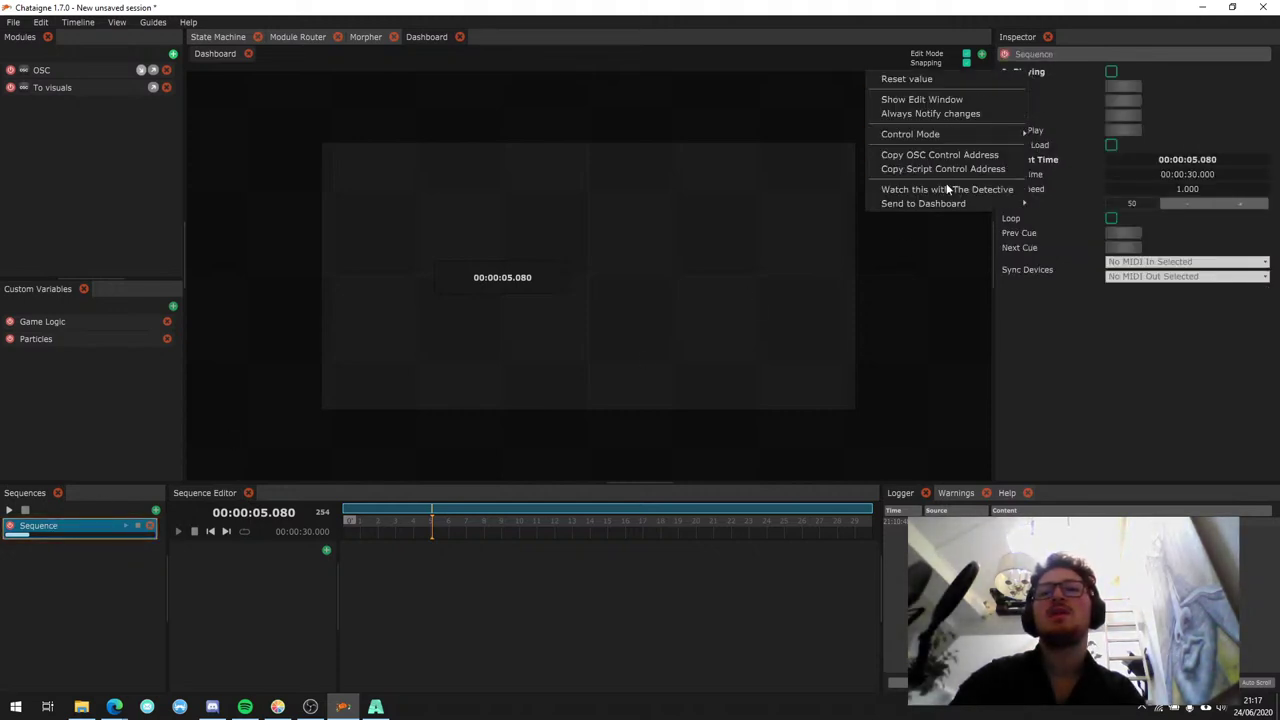
{"action": "mouse_move", "coordinate": [951, 204]}
{"action": "left_click", "coordinate": [1060, 204]}
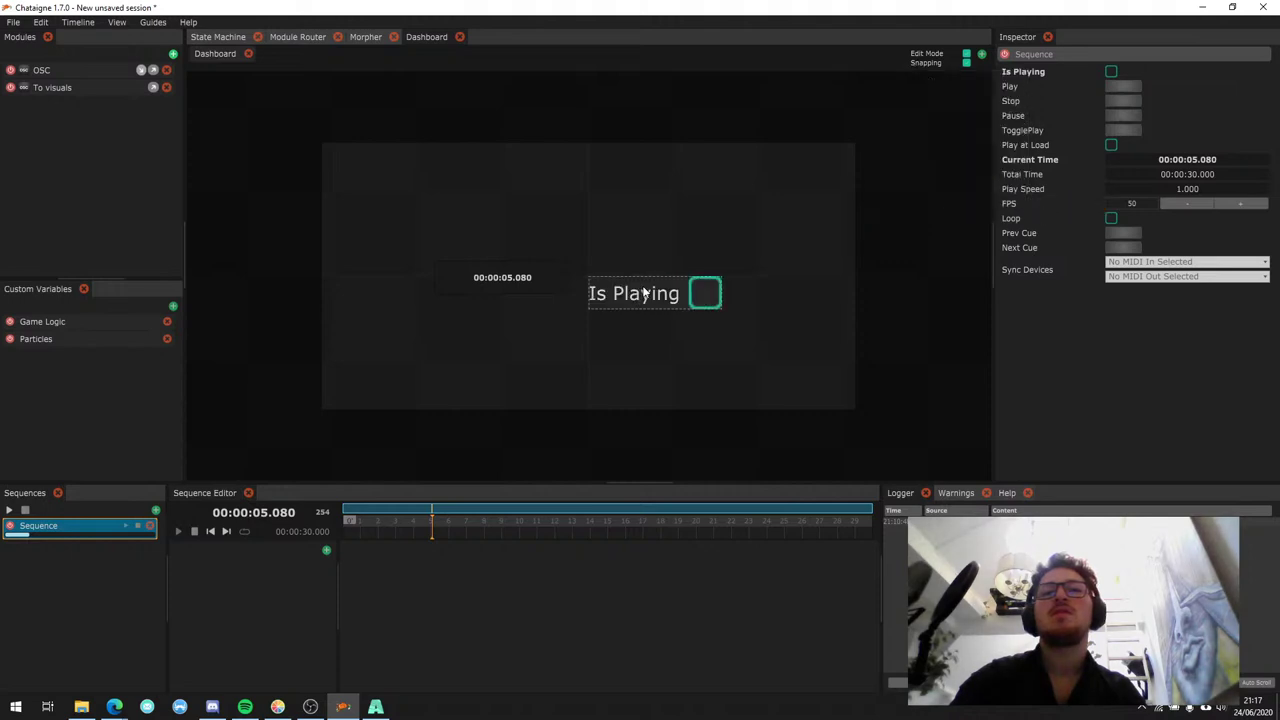
Add the sequence's TogglePlay trigger above the other dashboard items and set its custom text to "Toggle sequence".
{"action": "left_click", "coordinate": [64, 525]}
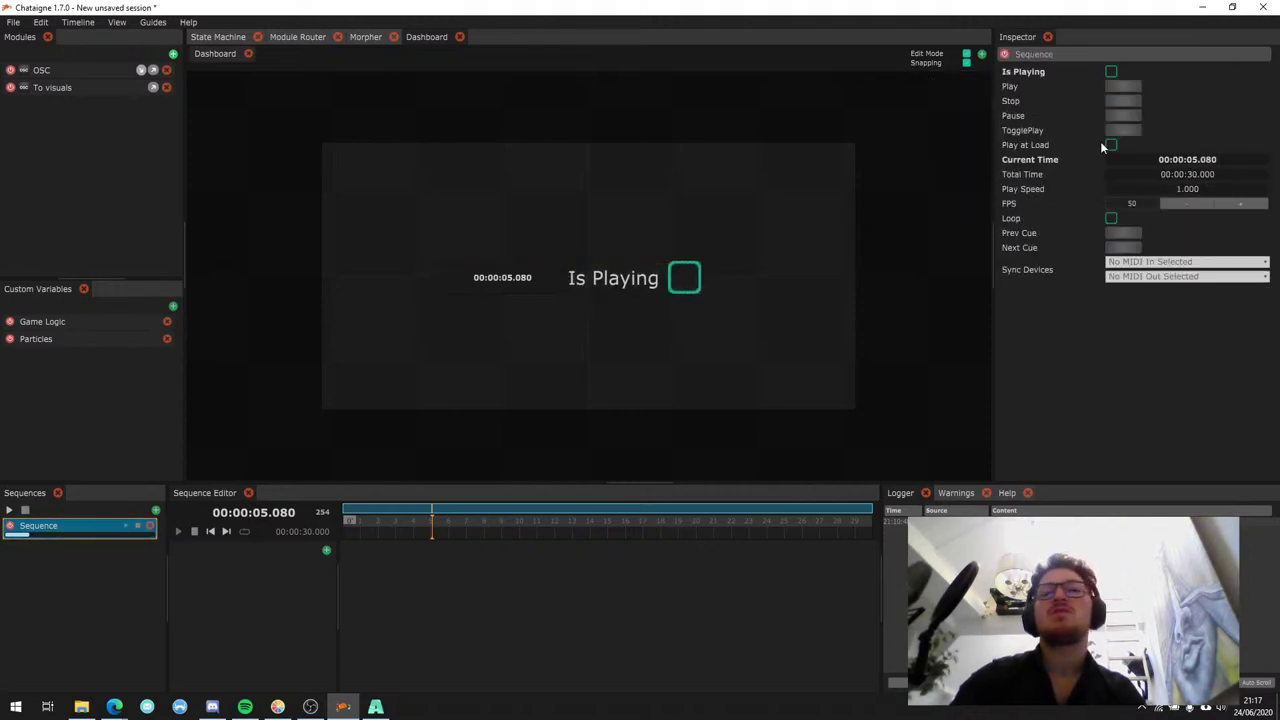
{"action": "left_click_drag", "start_coordinate": [1034, 137], "coordinate": [576, 239]}
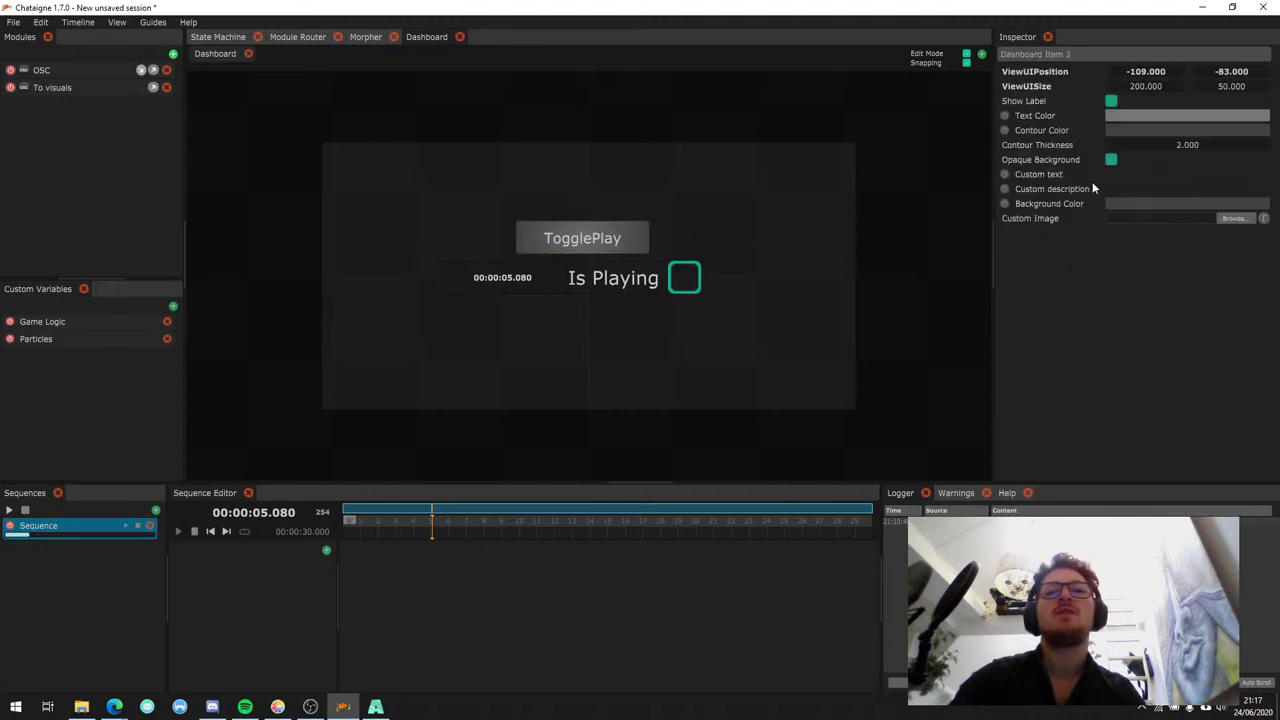
{"action": "left_click", "coordinate": [1004, 174]}
{"action": "left_click", "coordinate": [1119, 175]}
{"action": "type", "text": "Se"}
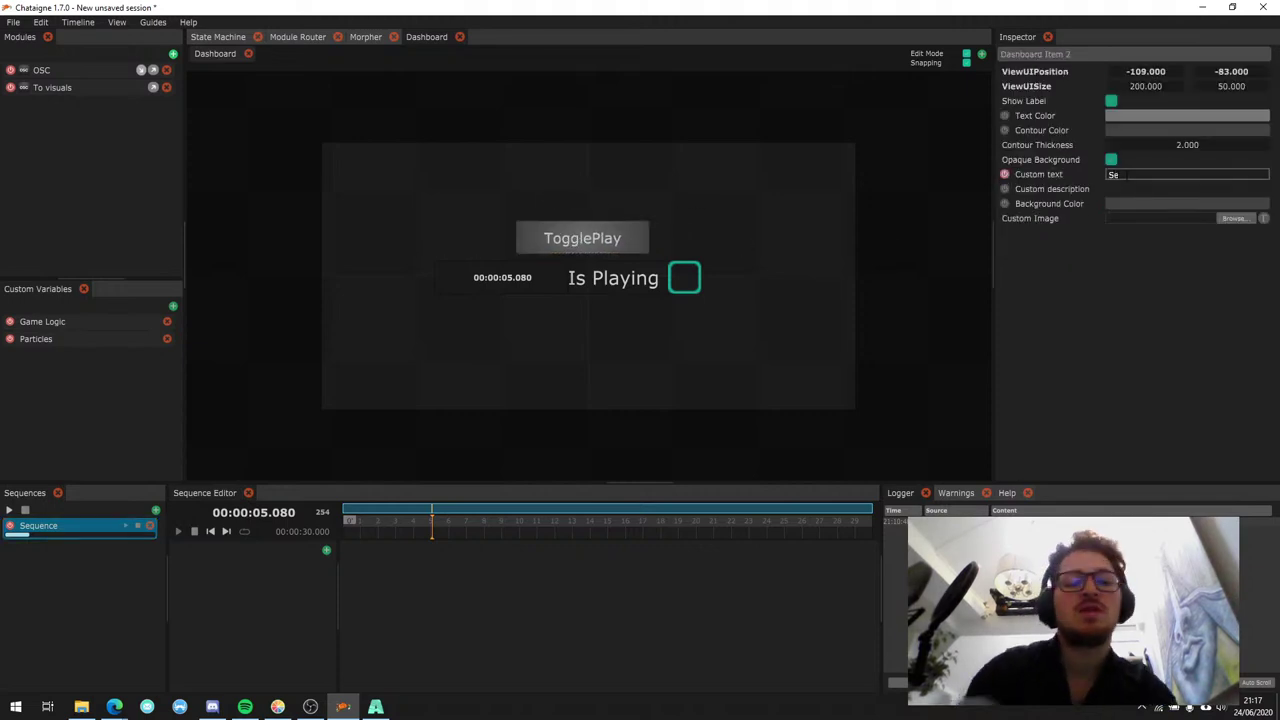
{"action": "type", "text": "quenLaunch e"}
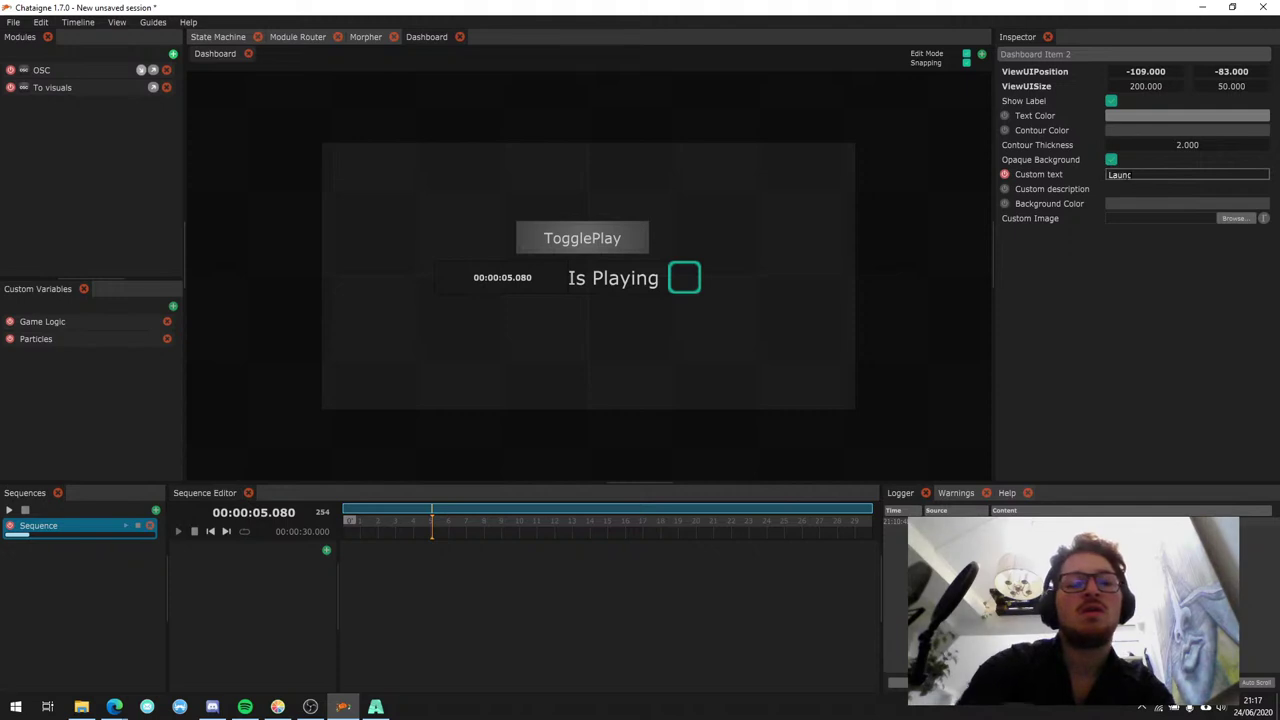
{"action": "key", "text": "ctrl+a"}
{"action": "type", "text": "To"}
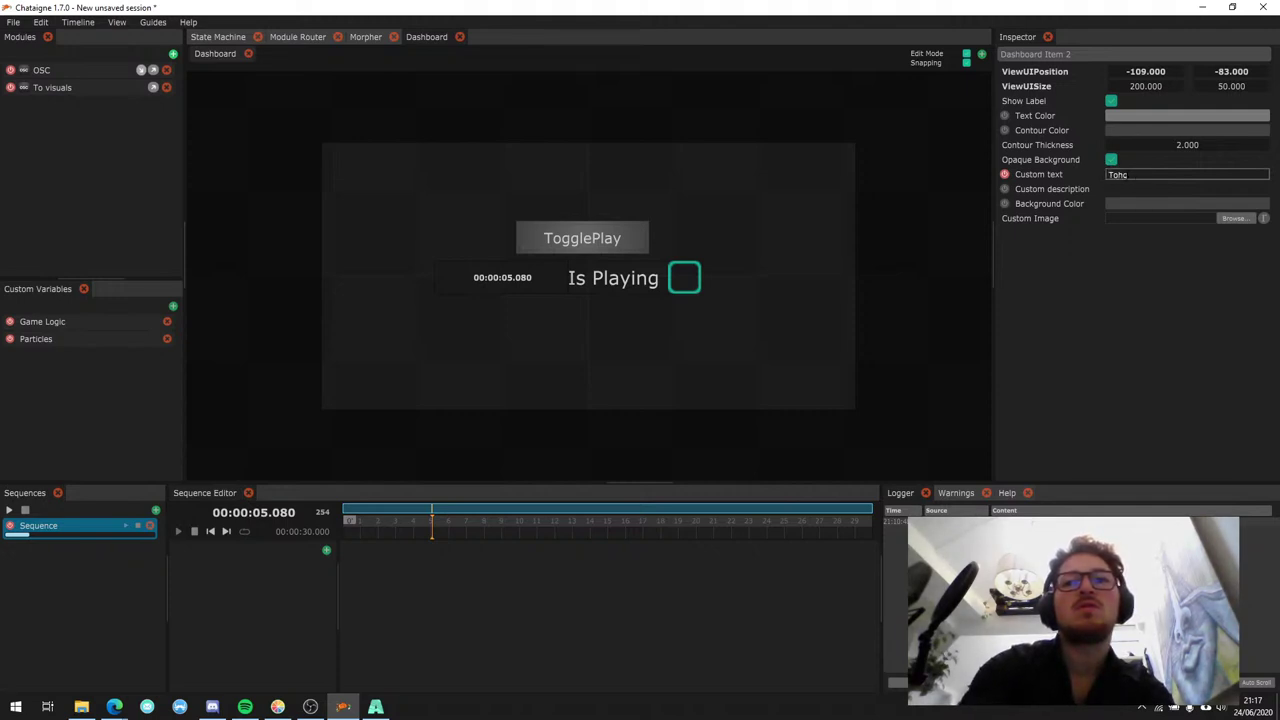
{"action": "type", "text": "ggle sequence"}
{"action": "key", "text": "Return"}
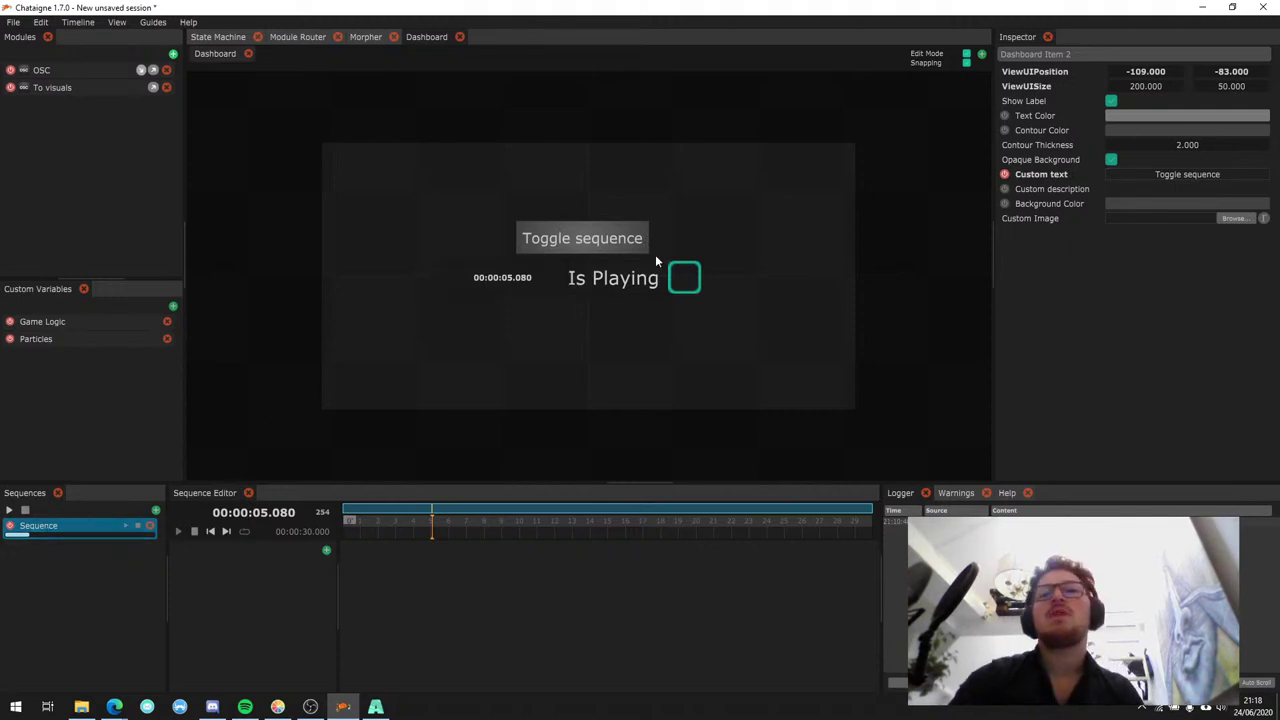
Start and pause the sequence with the dashboard's Toggle sequence trigger while Edit Mode is on.
{"action": "left_click", "coordinate": [590, 244]}
{"action": "left_click", "coordinate": [626, 243]}
{"action": "left_click", "coordinate": [626, 243]}
{"action": "left_click", "coordinate": [626, 243]}
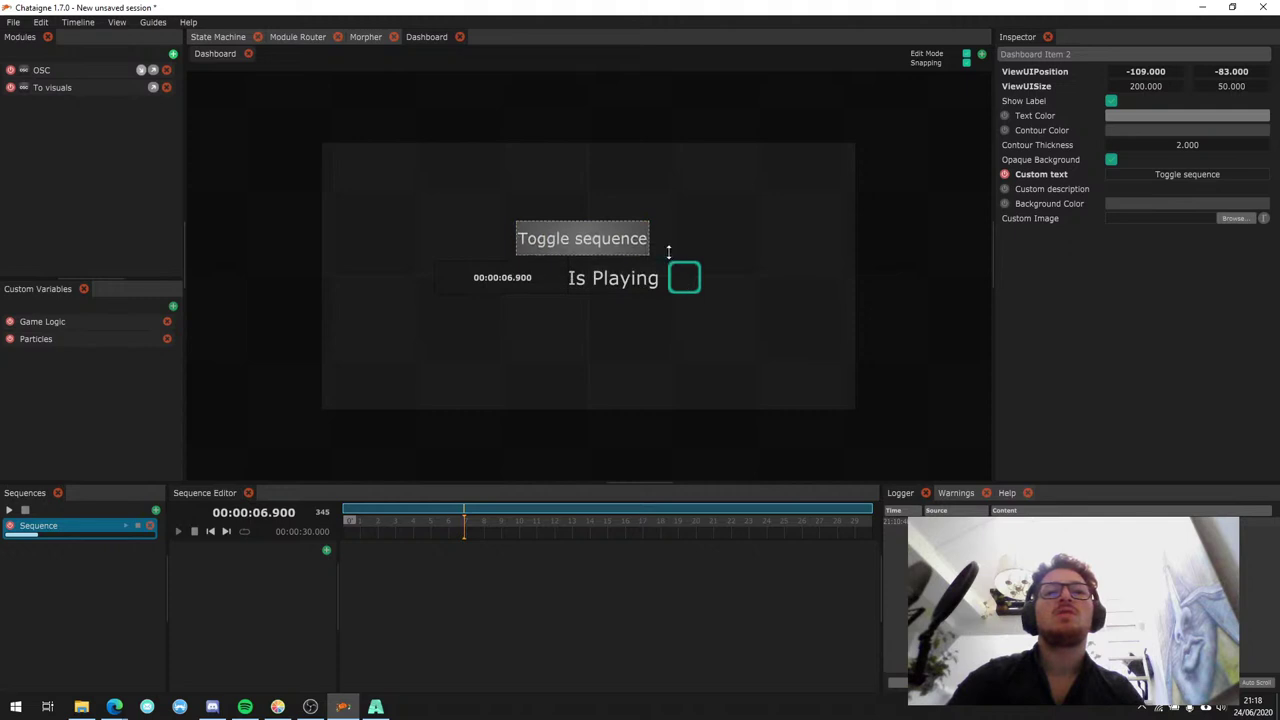
Turn off the dashboard's Edit Mode and test sequence playback with both the Toggle sequence trigger and the Is Playing toggle.
{"action": "left_click", "coordinate": [966, 55]}
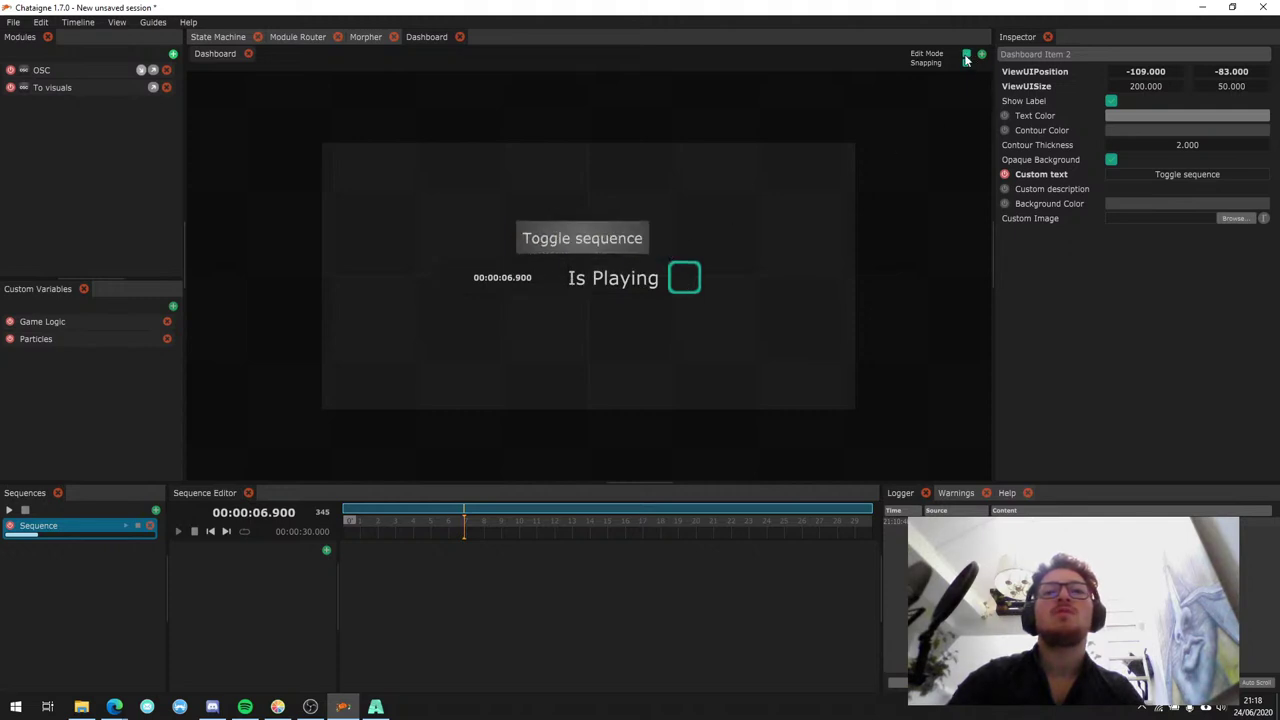
{"action": "left_click", "coordinate": [575, 236]}
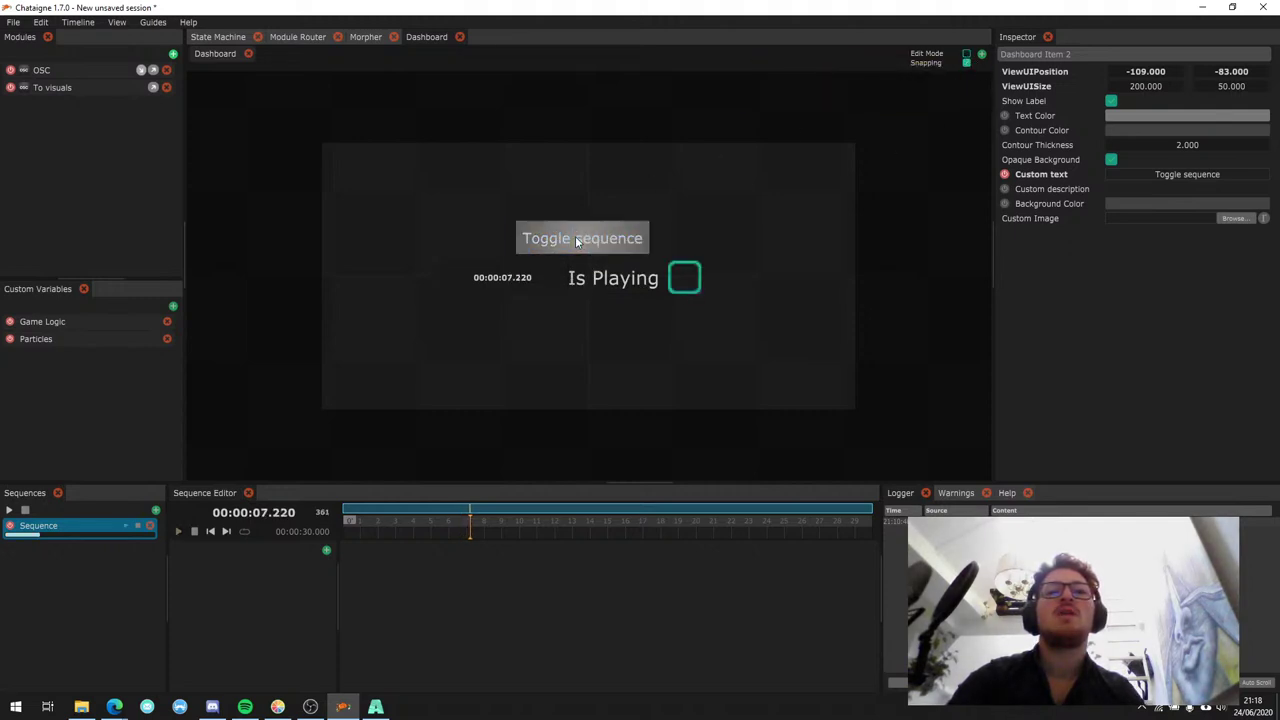
{"action": "left_click", "coordinate": [575, 236]}
{"action": "left_click", "coordinate": [684, 278]}
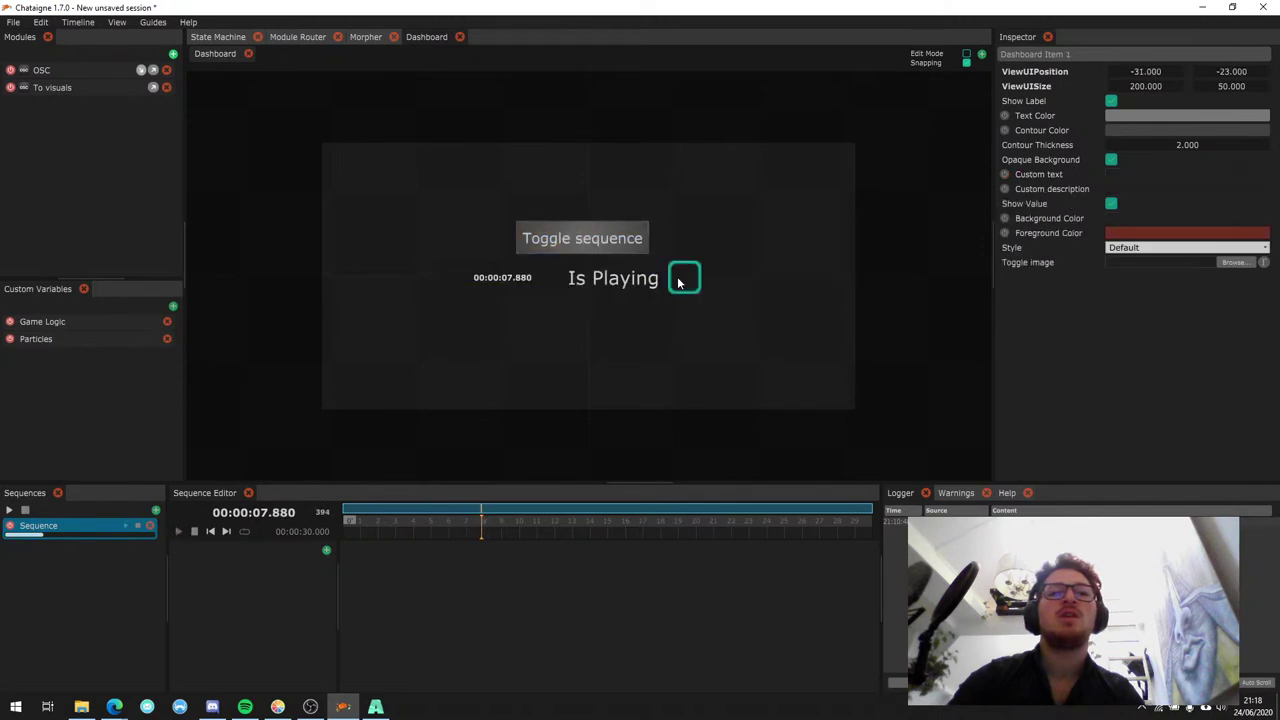
{"action": "left_click", "coordinate": [607, 243]}
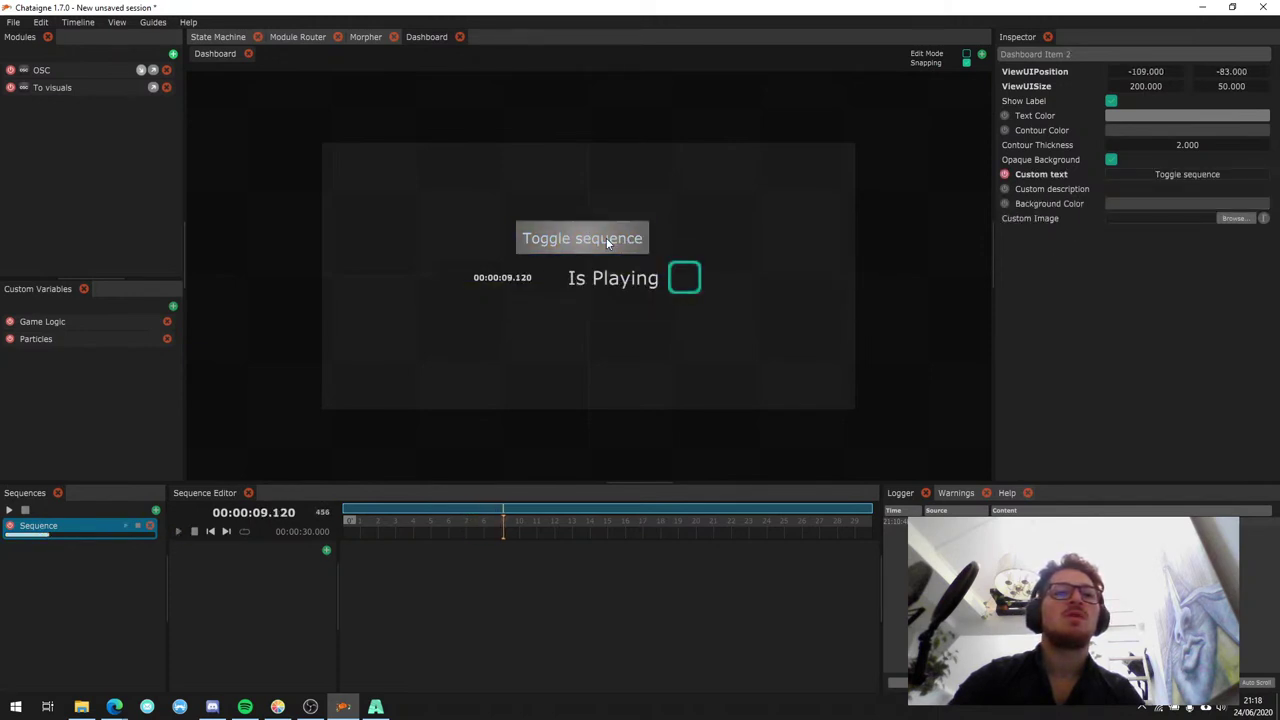
Start and pause the sequence repeatedly with the dashboard's Toggle sequence trigger.
{"action": "left_click", "coordinate": [607, 243]}
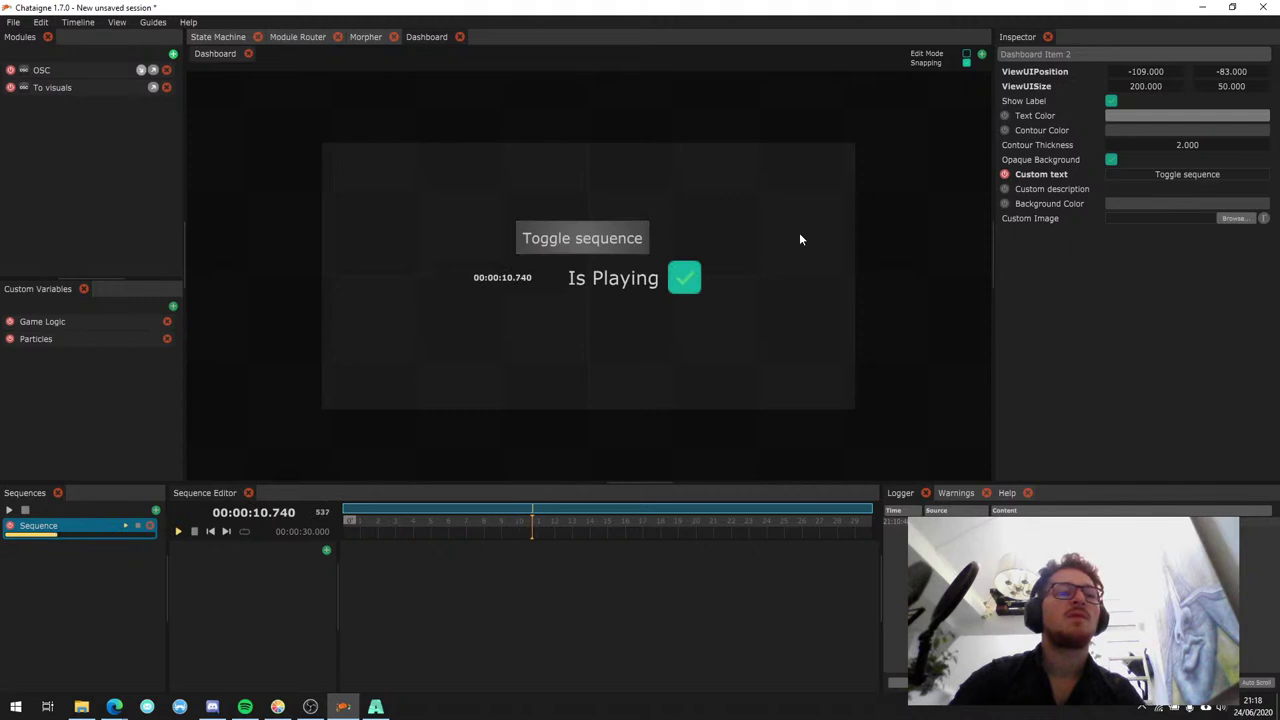
{"action": "left_click", "coordinate": [614, 238]}
{"action": "left_click", "coordinate": [616, 238]}
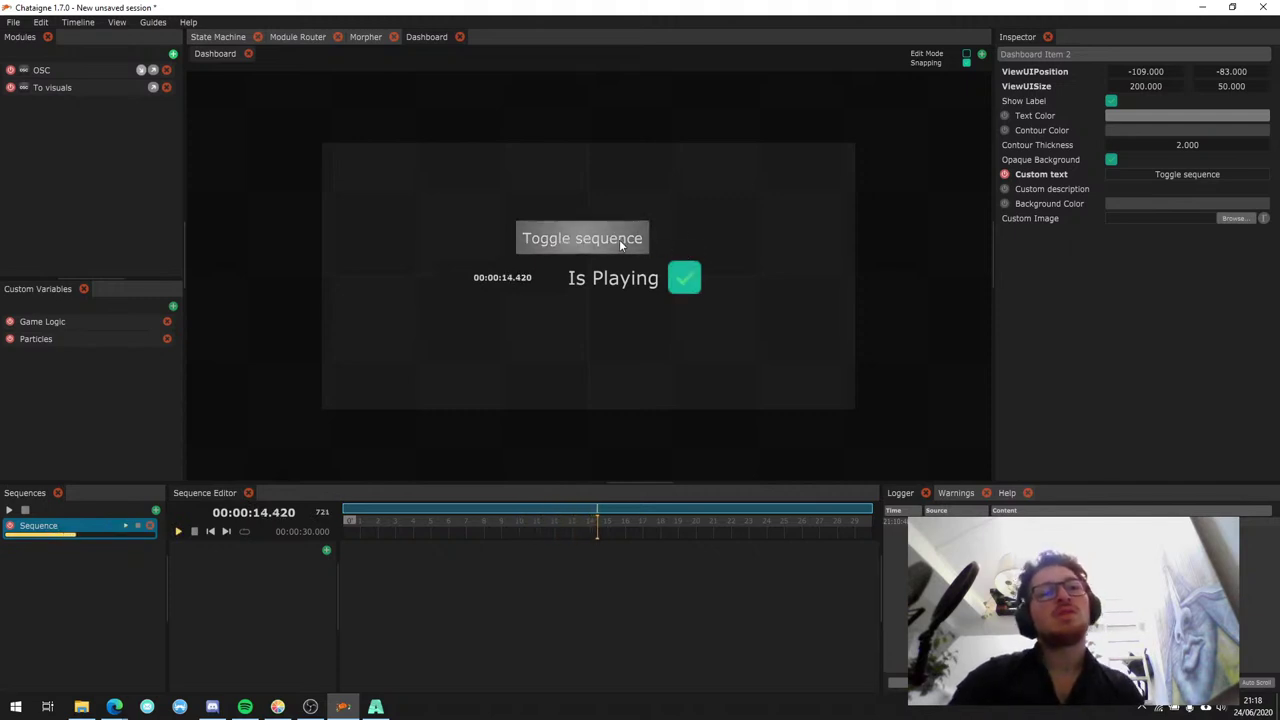
{"action": "left_click", "coordinate": [579, 246]}
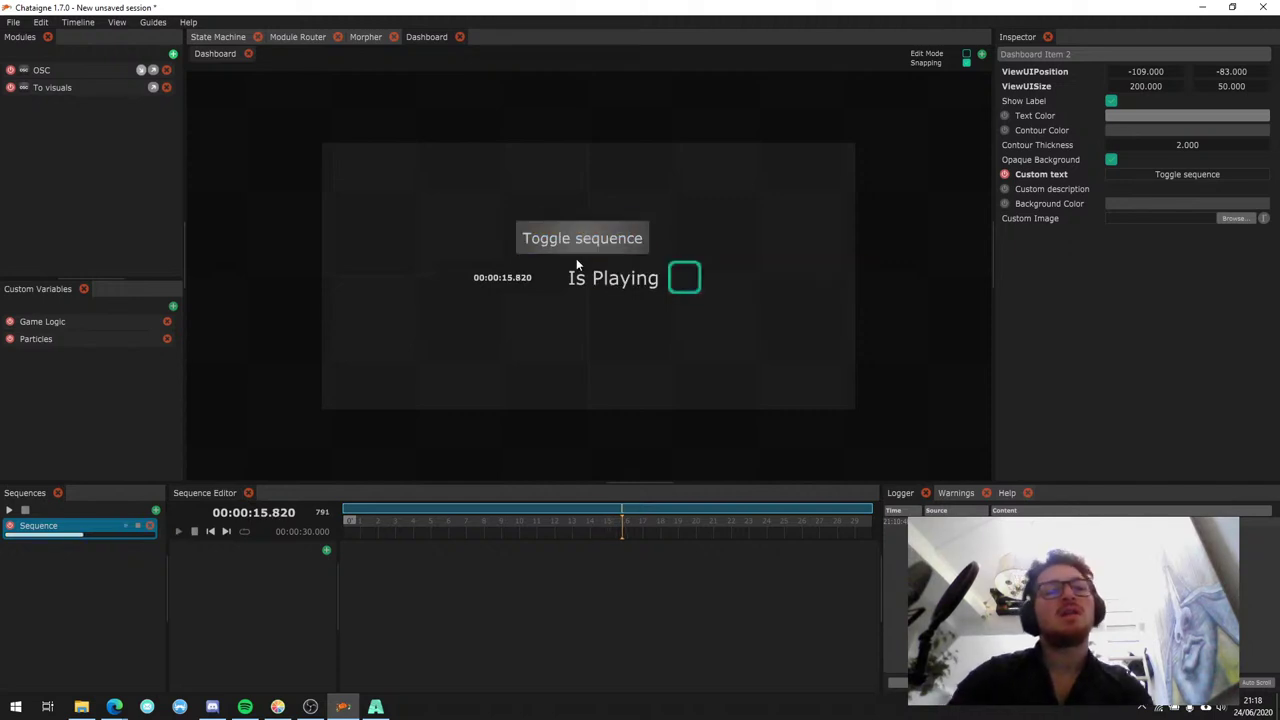
Send the Score variable of the Game Logic custom variables group to the dashboard.
{"action": "left_click", "coordinate": [218, 37]}
{"action": "left_click", "coordinate": [108, 72]}
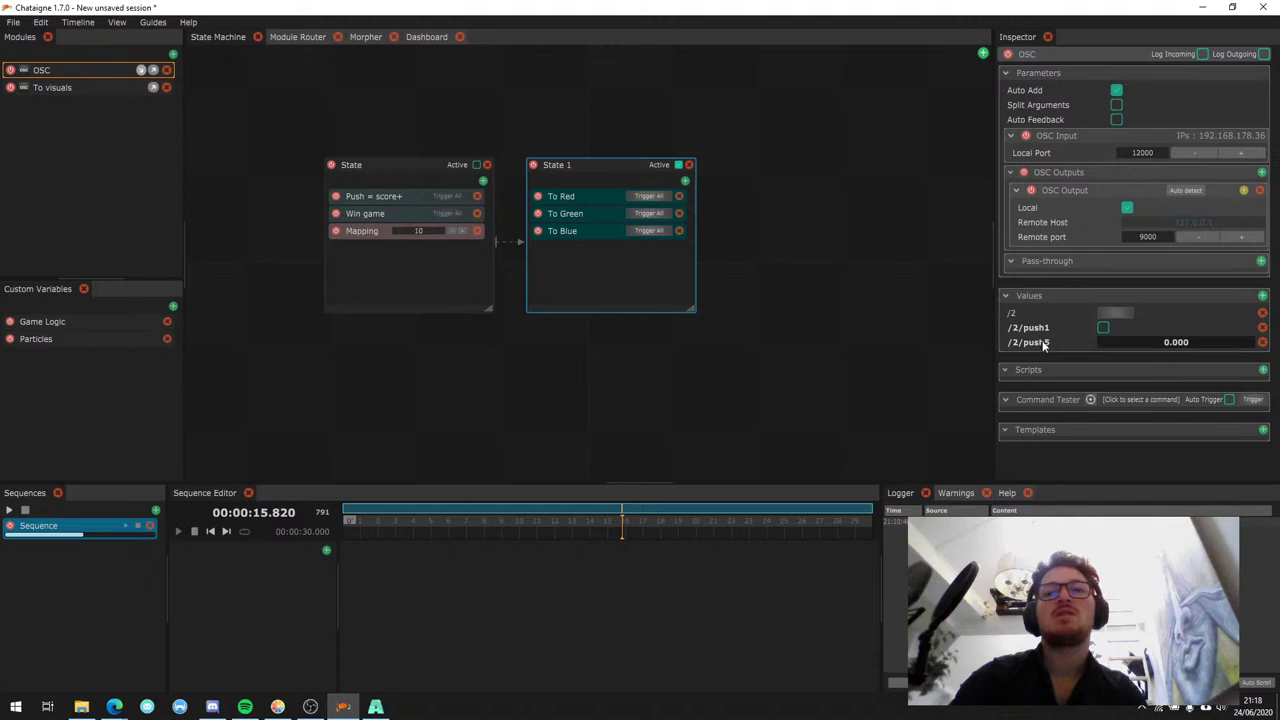
{"action": "left_click", "coordinate": [100, 336]}
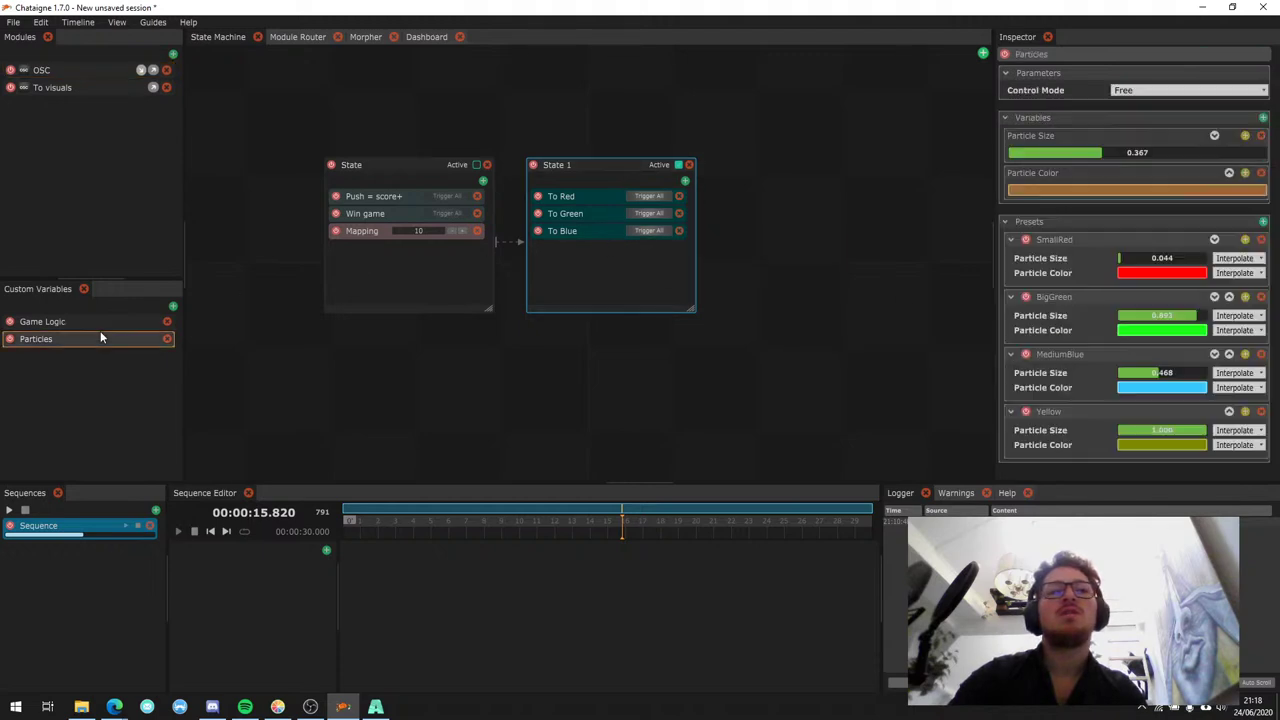
{"action": "left_click", "coordinate": [106, 322]}
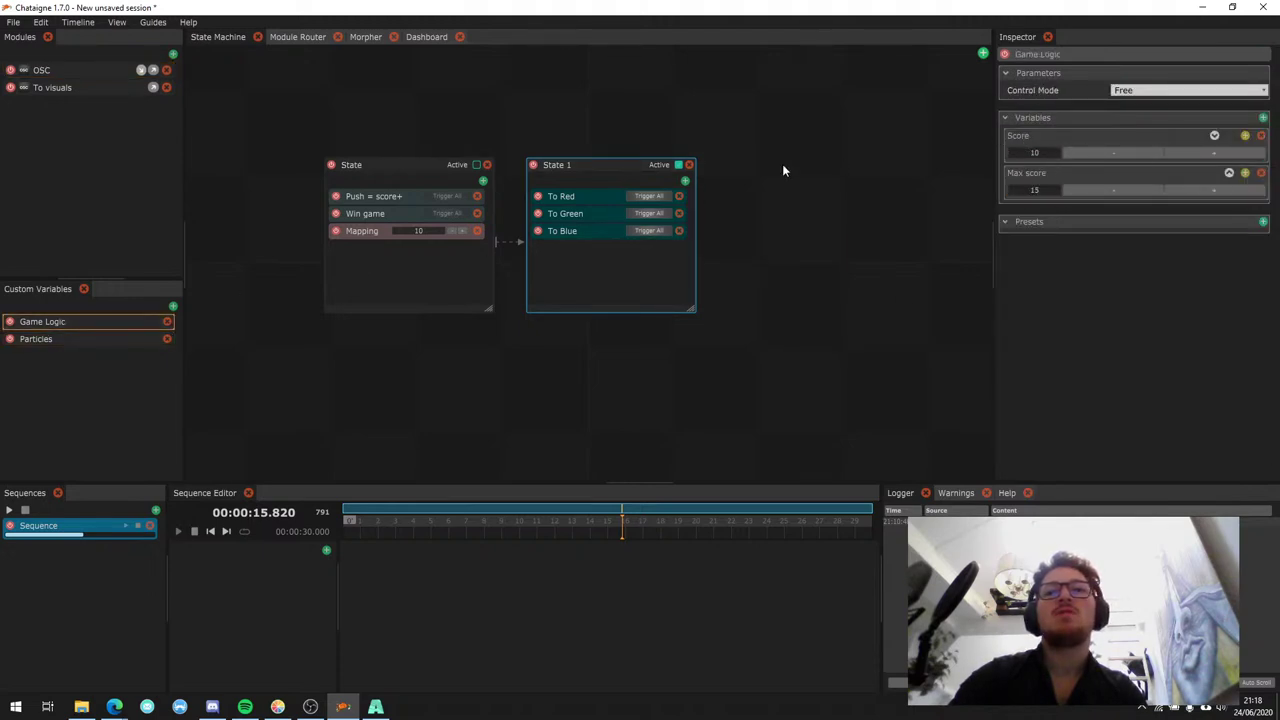
{"action": "right_click", "coordinate": [1036, 152]}
{"action": "left_click", "coordinate": [942, 166]}
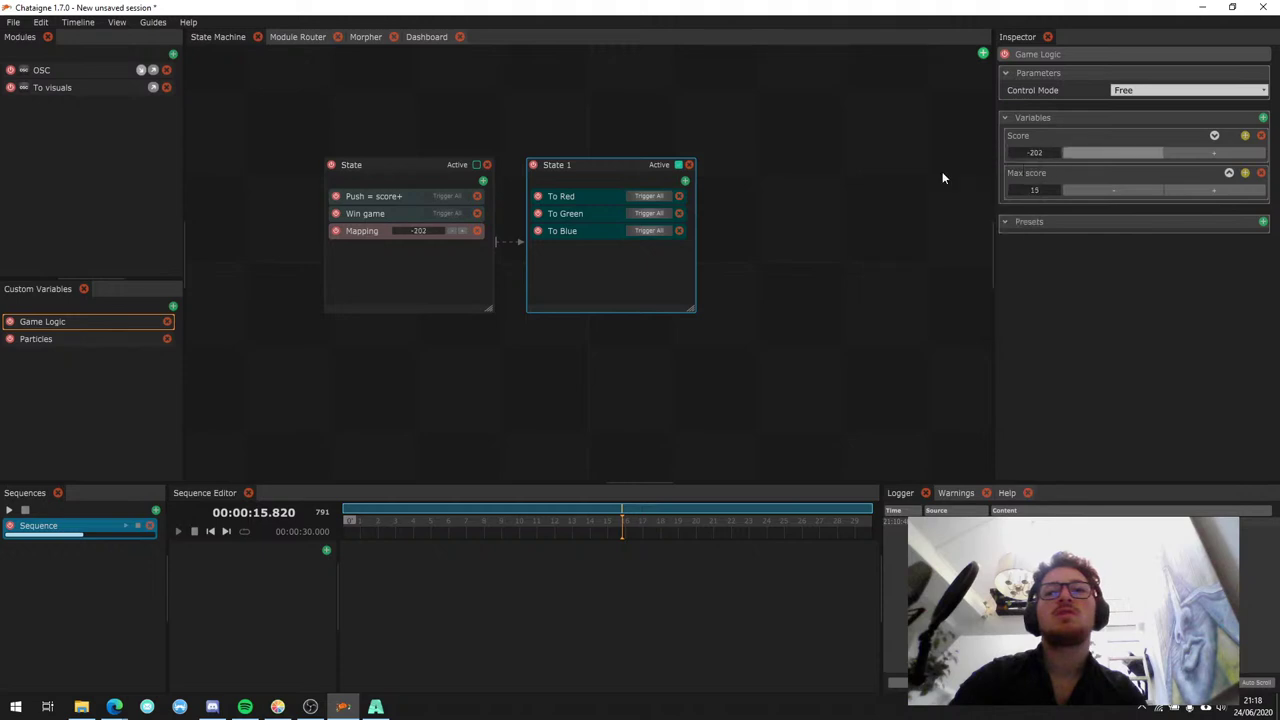
{"action": "right_click", "coordinate": [1036, 152]}
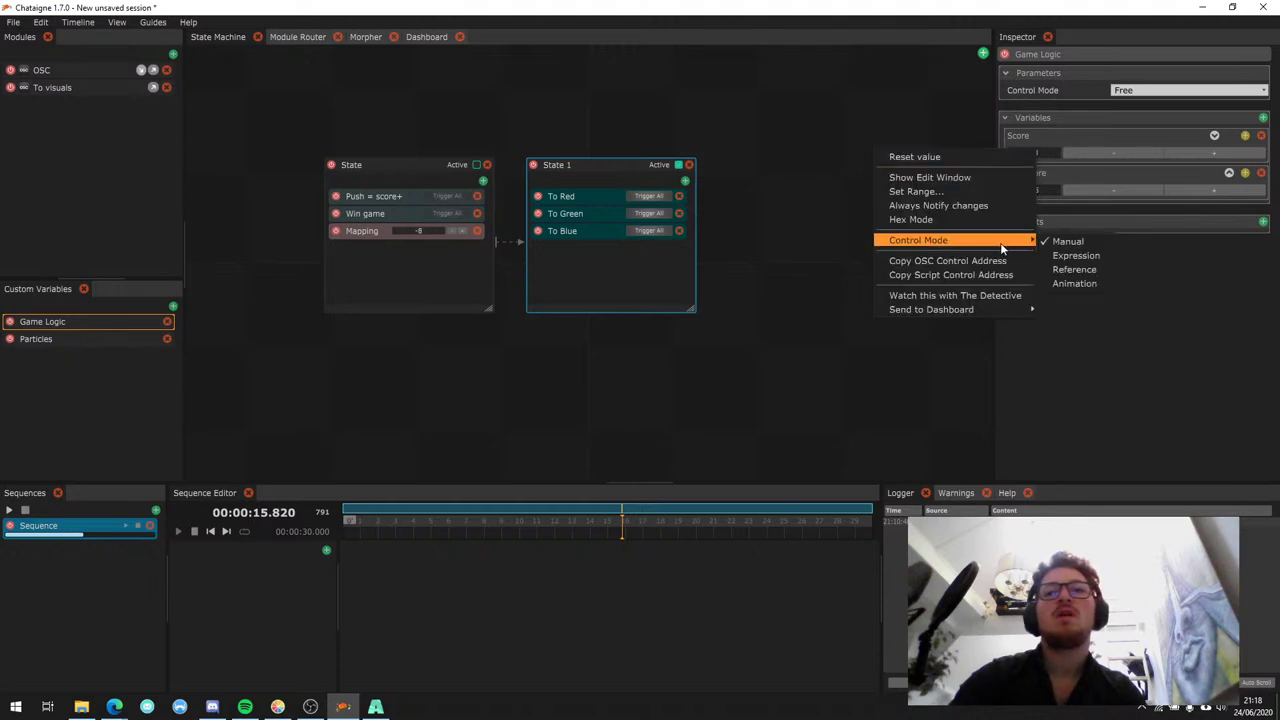
{"action": "mouse_move", "coordinate": [990, 310]}
{"action": "left_click", "coordinate": [1060, 311]}
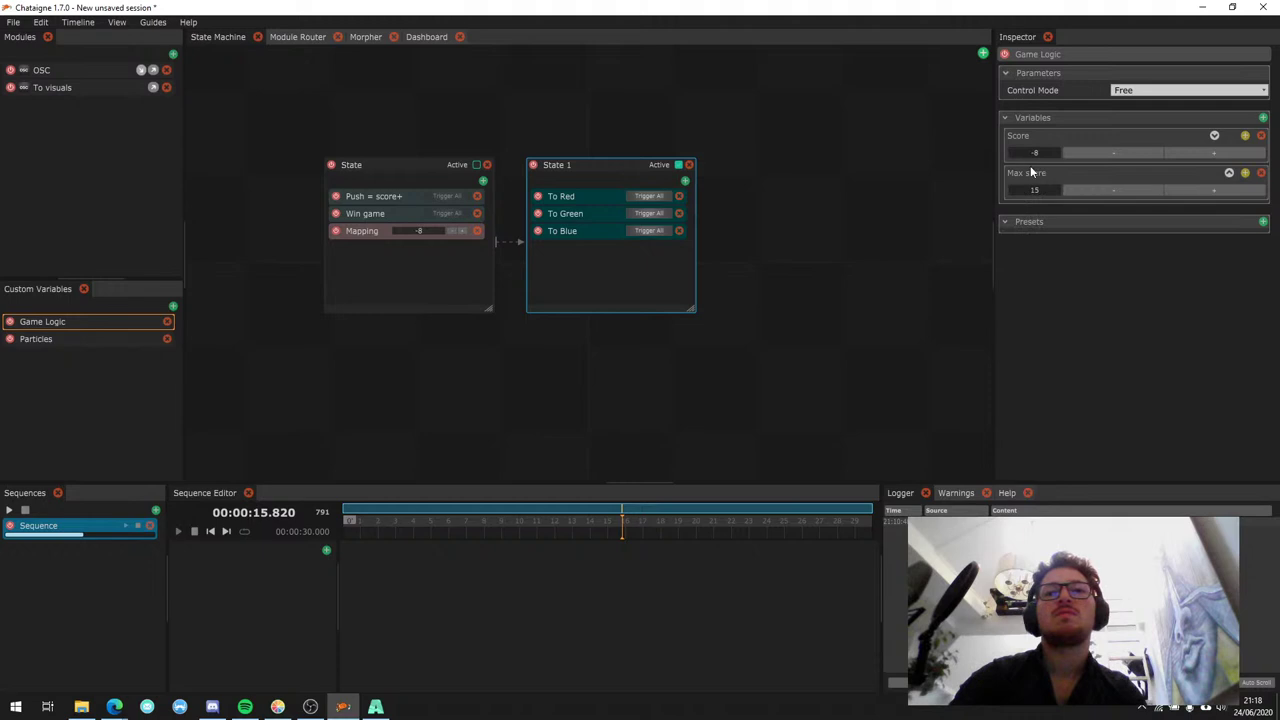
Enable the dashboard's Edit Mode and move the Score item to the canvas's upper-left area, at about -340, -162.
{"action": "left_click", "coordinate": [425, 37]}
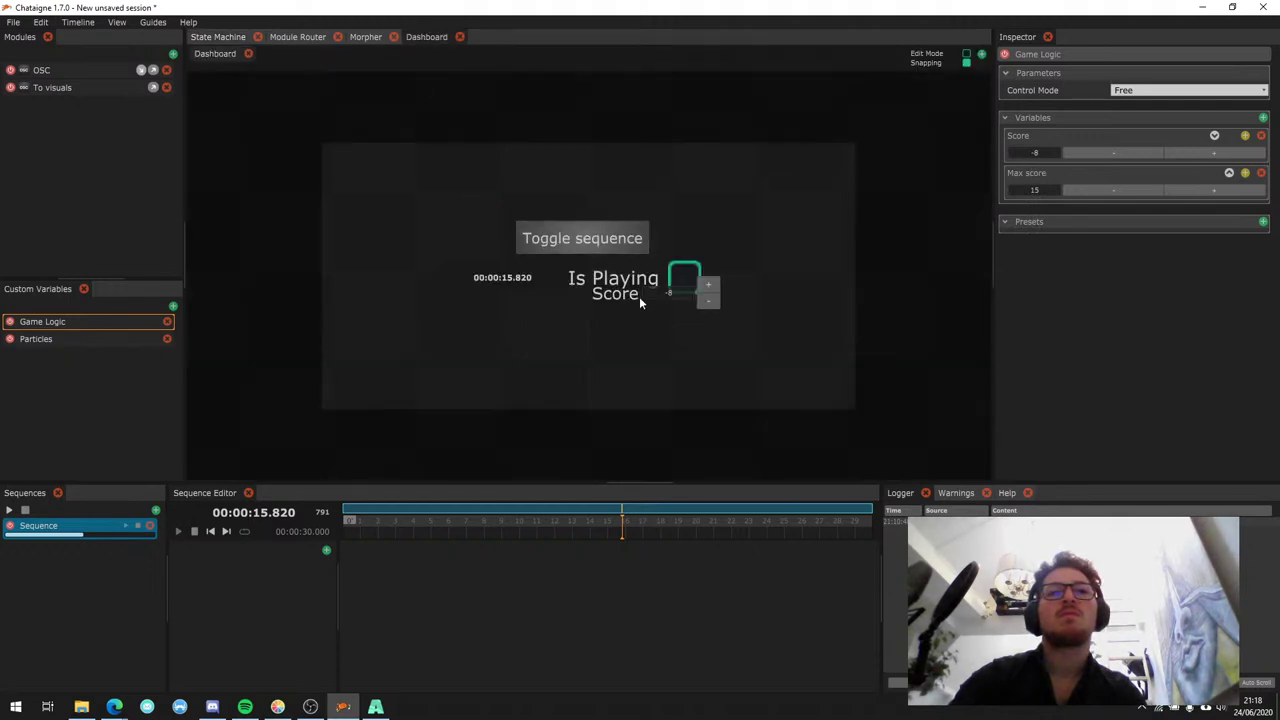
{"action": "left_click", "coordinate": [641, 296]}
{"action": "left_click", "coordinate": [965, 55]}
{"action": "left_click_drag", "start_coordinate": [623, 294], "coordinate": [396, 188]}
Turn off Edit Mode and raise the score to 0 with the Score item's increment control.
{"action": "key", "text": "ctrl+e"}
{"action": "left_click", "coordinate": [482, 180]}
{"action": "left_click", "coordinate": [482, 180]}
{"action": "left_click", "coordinate": [486, 180]}
{"action": "left_click", "coordinate": [489, 181]}
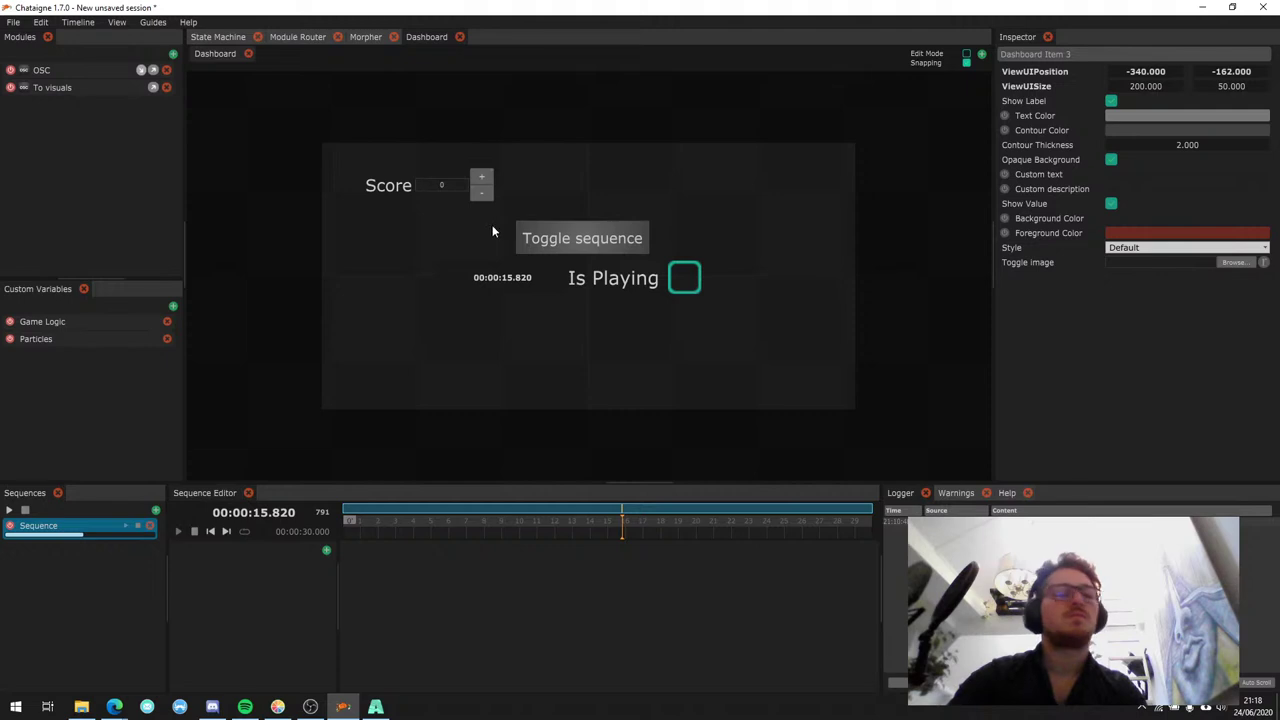
Activate the first state in the State Machine and return to the dashboard to watch the score.
{"action": "left_click", "coordinate": [222, 37]}
{"action": "left_click", "coordinate": [477, 165]}
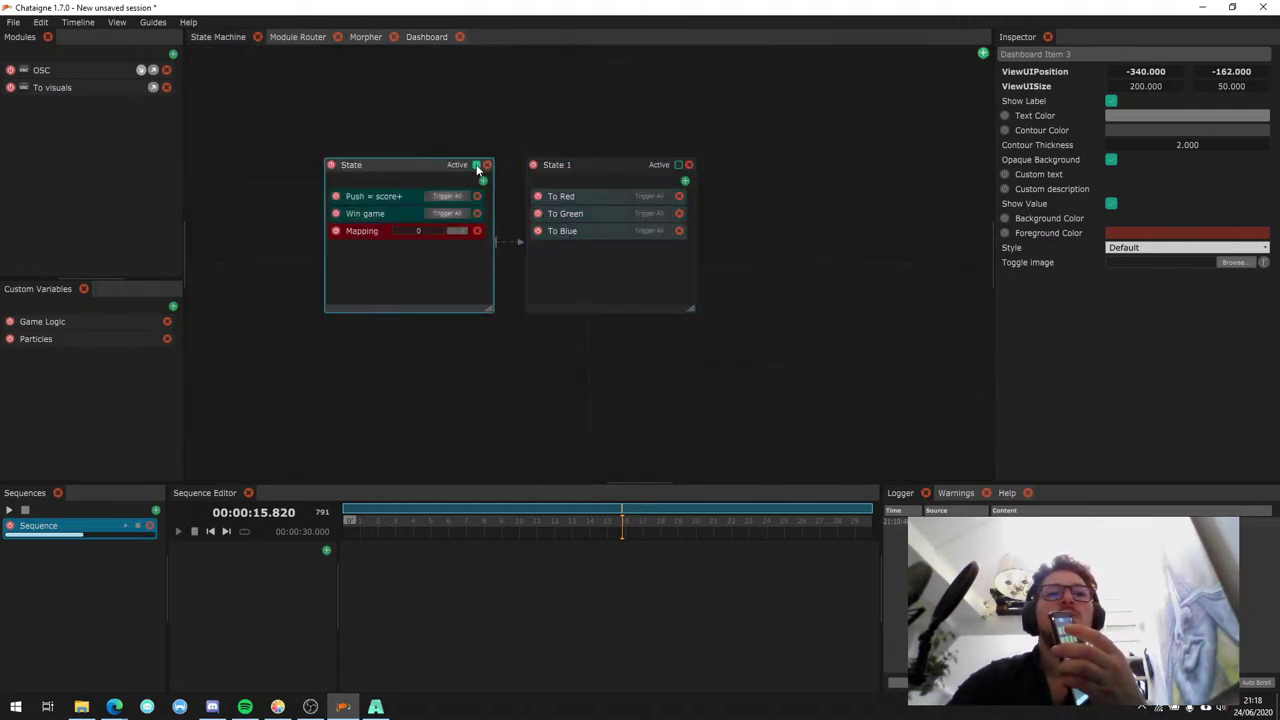
{"action": "left_click", "coordinate": [514, 238]}
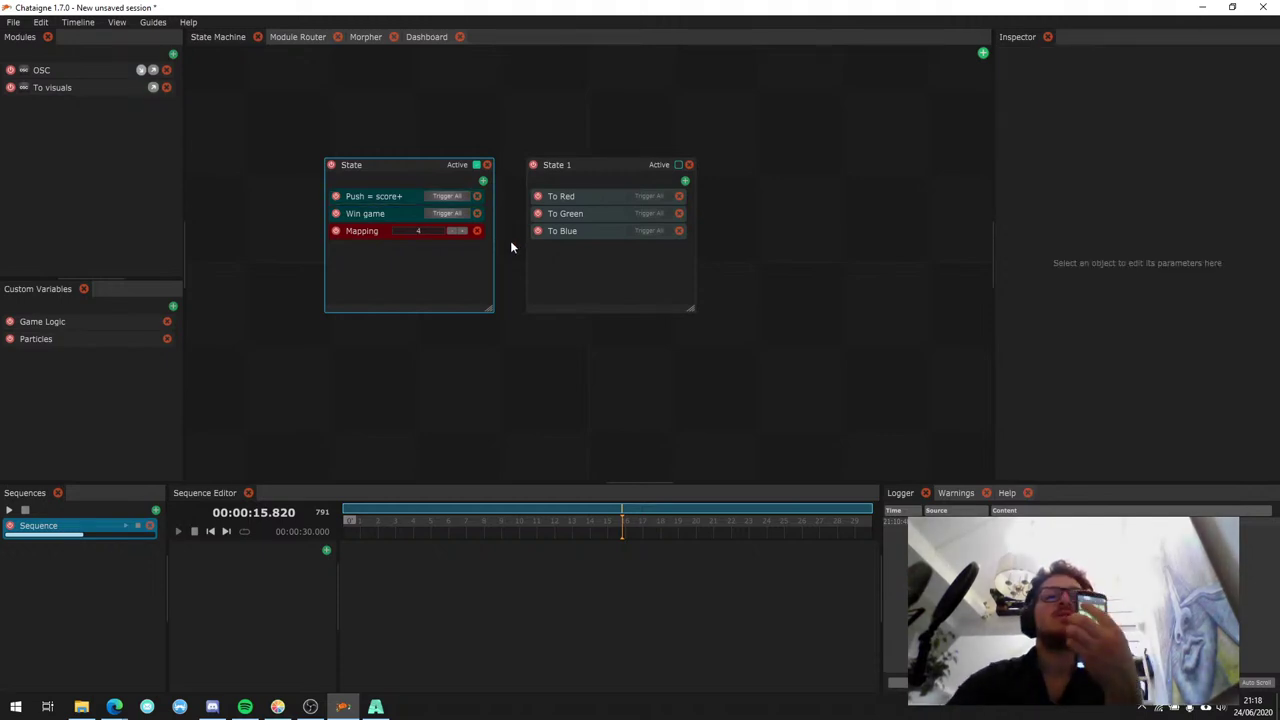
{"action": "left_click", "coordinate": [428, 37]}
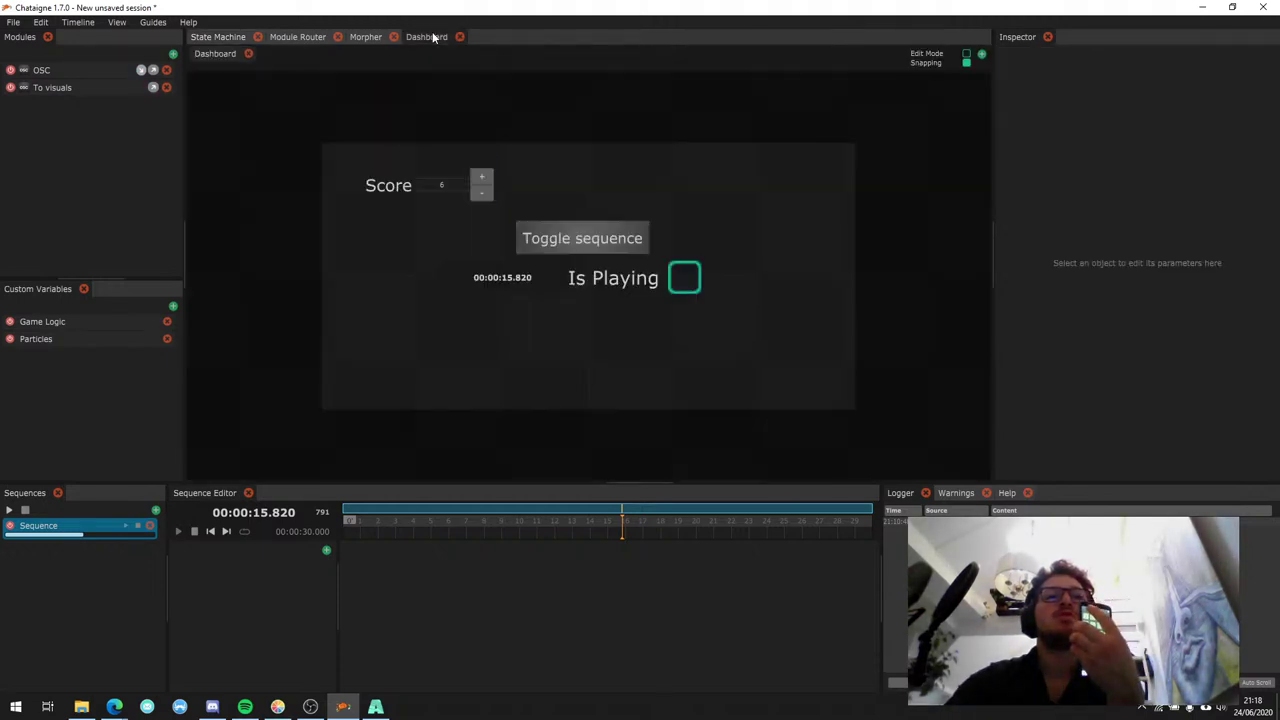
Enable Edit Mode and resize the dashboard's Score item to about 201 by 37.
{"action": "left_click", "coordinate": [446, 197]}
{"action": "left_click", "coordinate": [965, 56]}
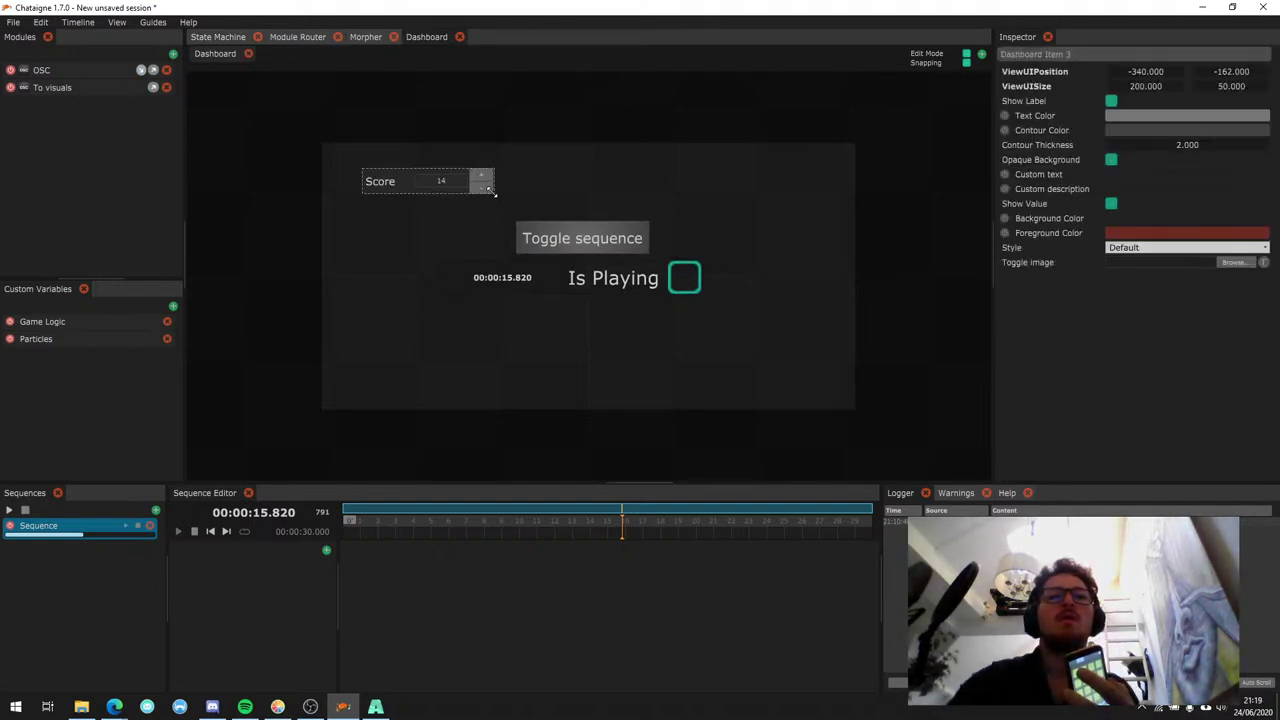
{"action": "left_click_drag", "start_coordinate": [492, 192], "coordinate": [493, 184]}
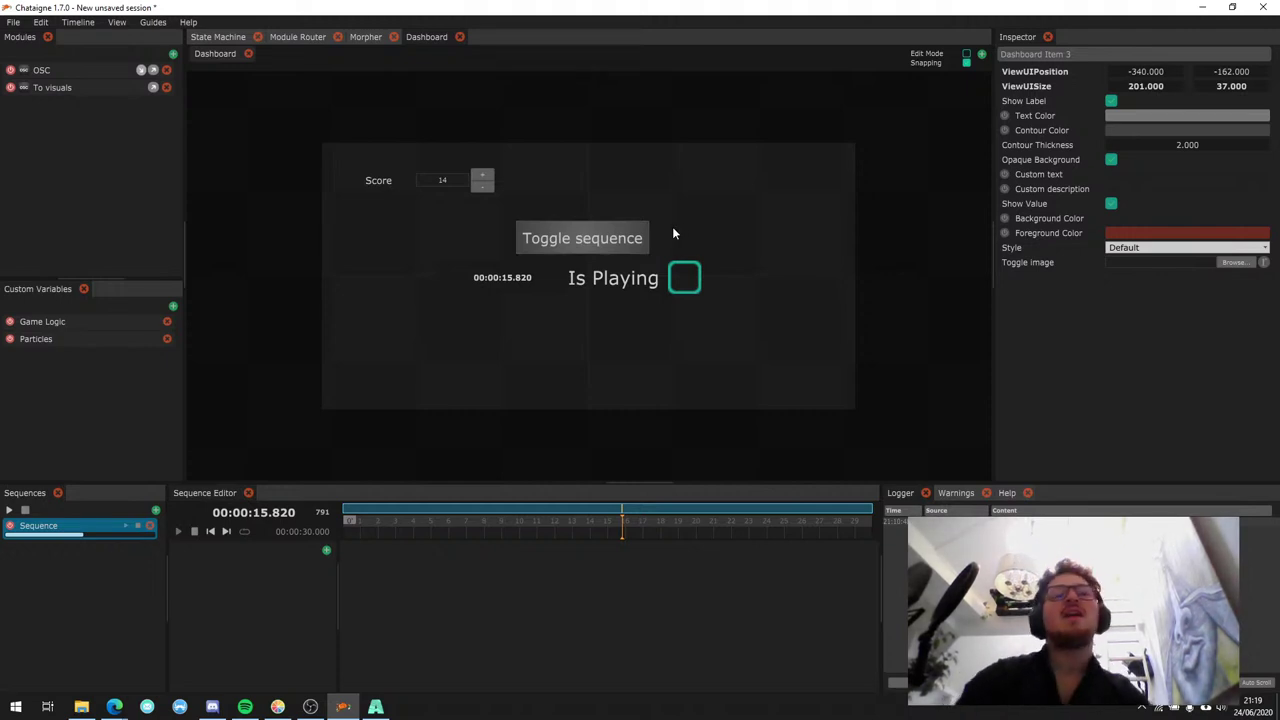
Add two more empty dashboards and return to the first one.
{"action": "left_click", "coordinate": [981, 53]}
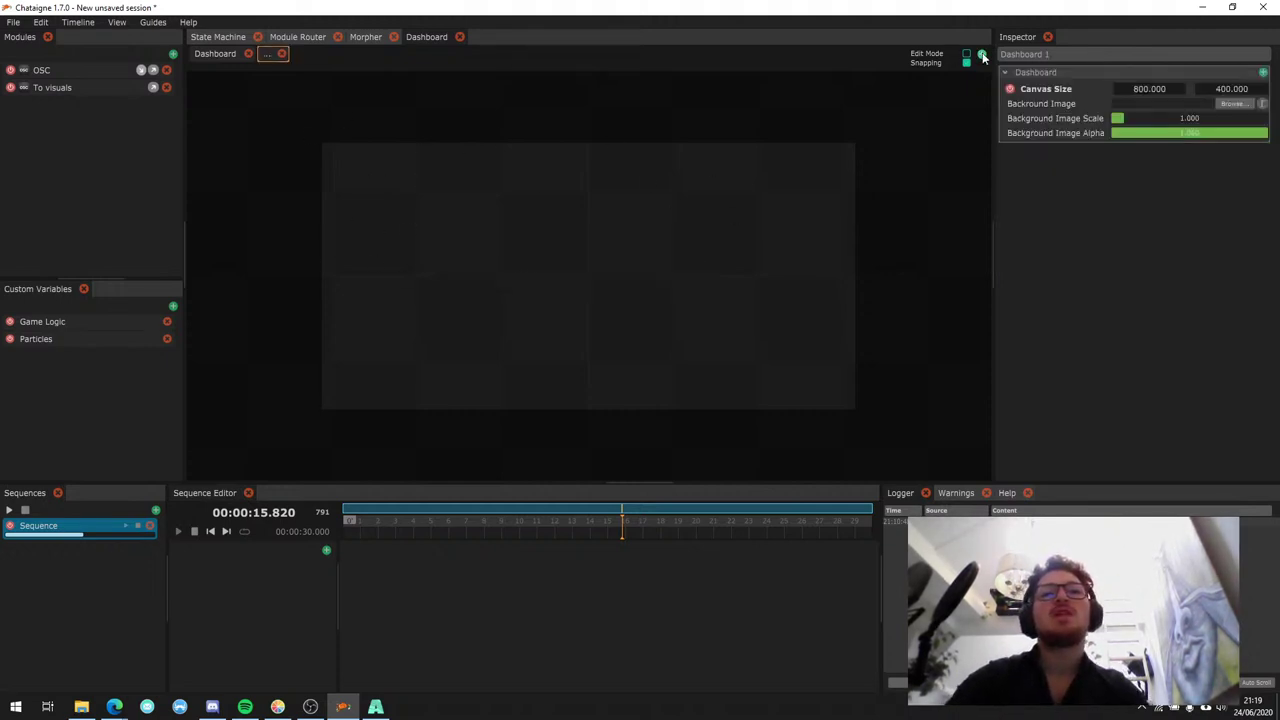
{"action": "left_click", "coordinate": [981, 53]}
{"action": "left_click", "coordinate": [222, 53]}
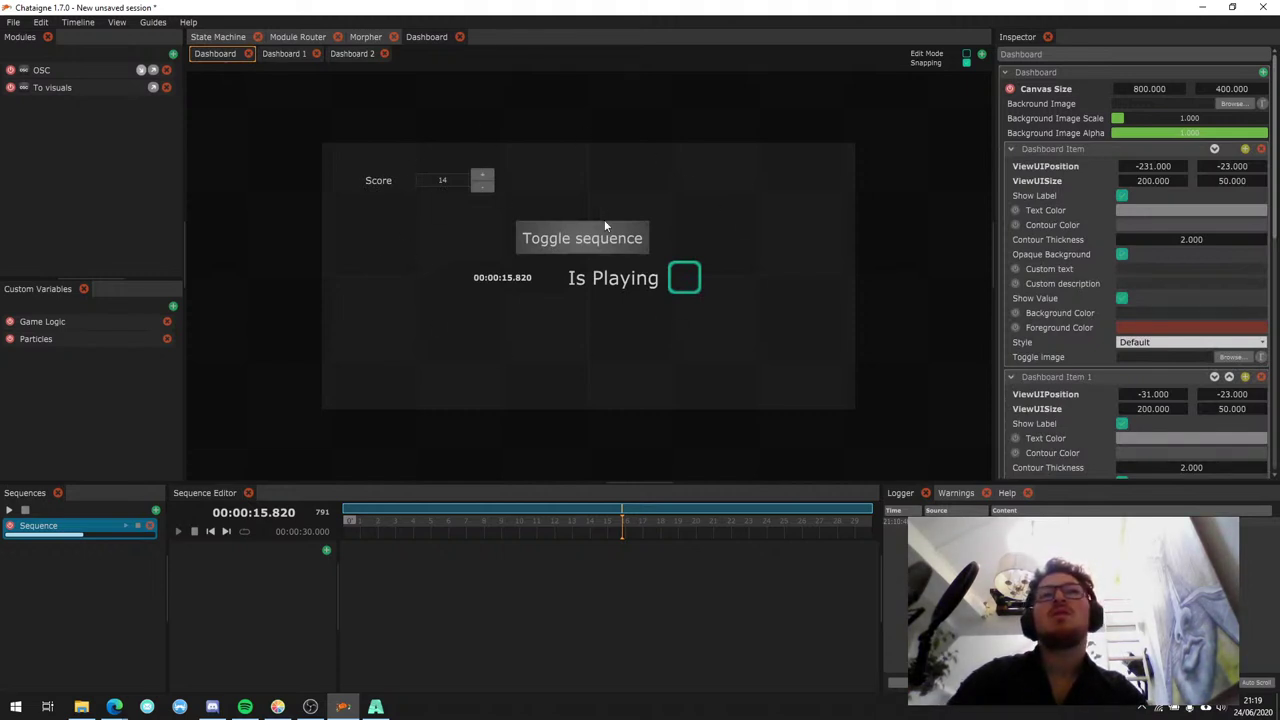
{"action": "left_click", "coordinate": [218, 36]}
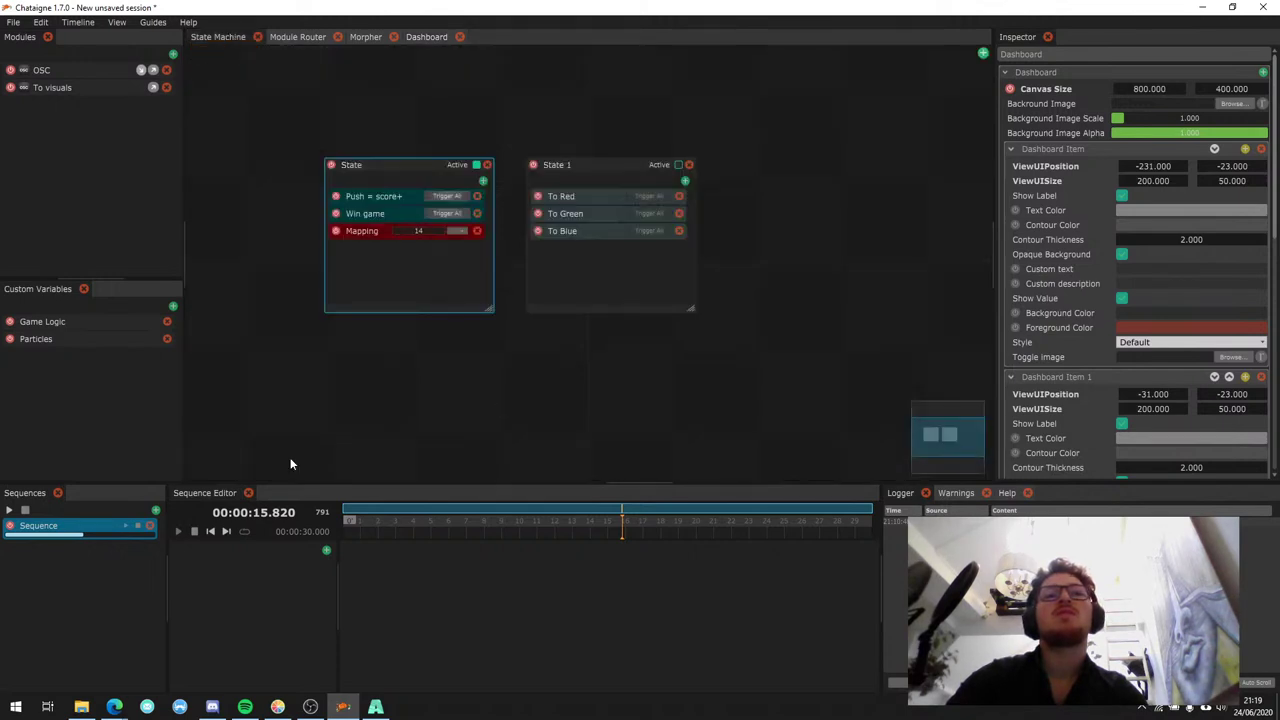
{"action": "left_click", "coordinate": [425, 38]}
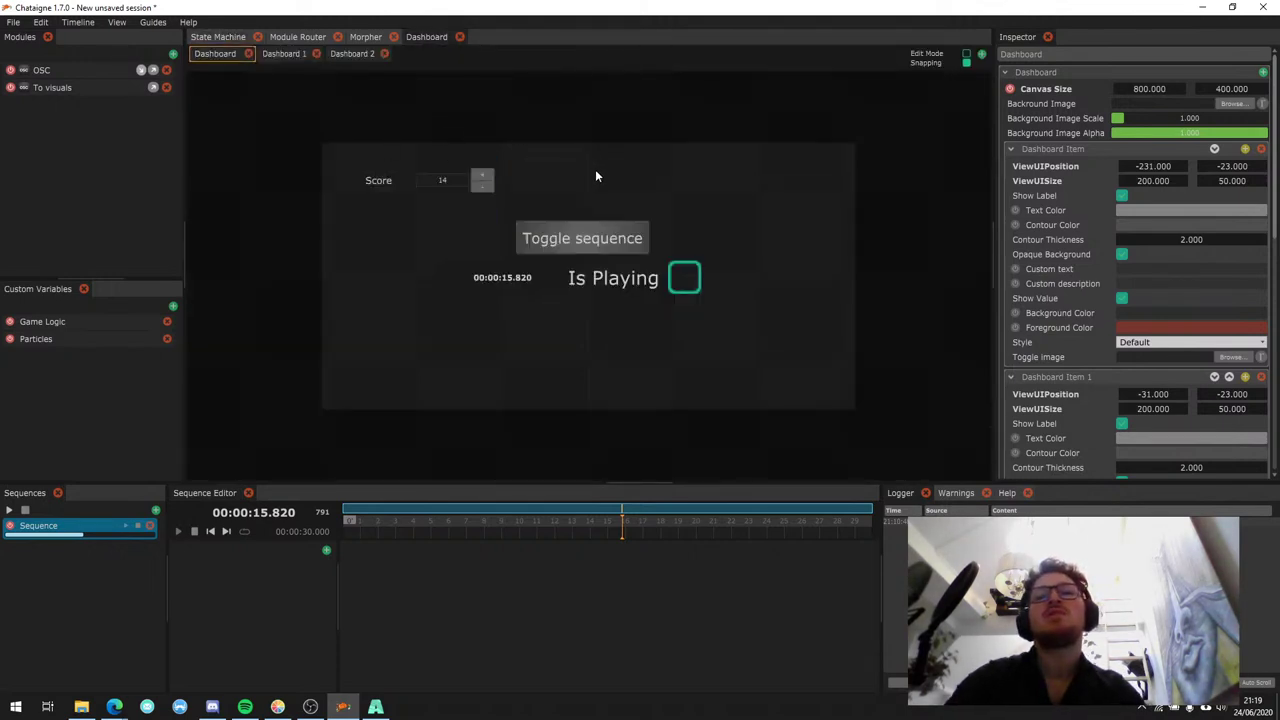
{"action": "left_click", "coordinate": [676, 185]}
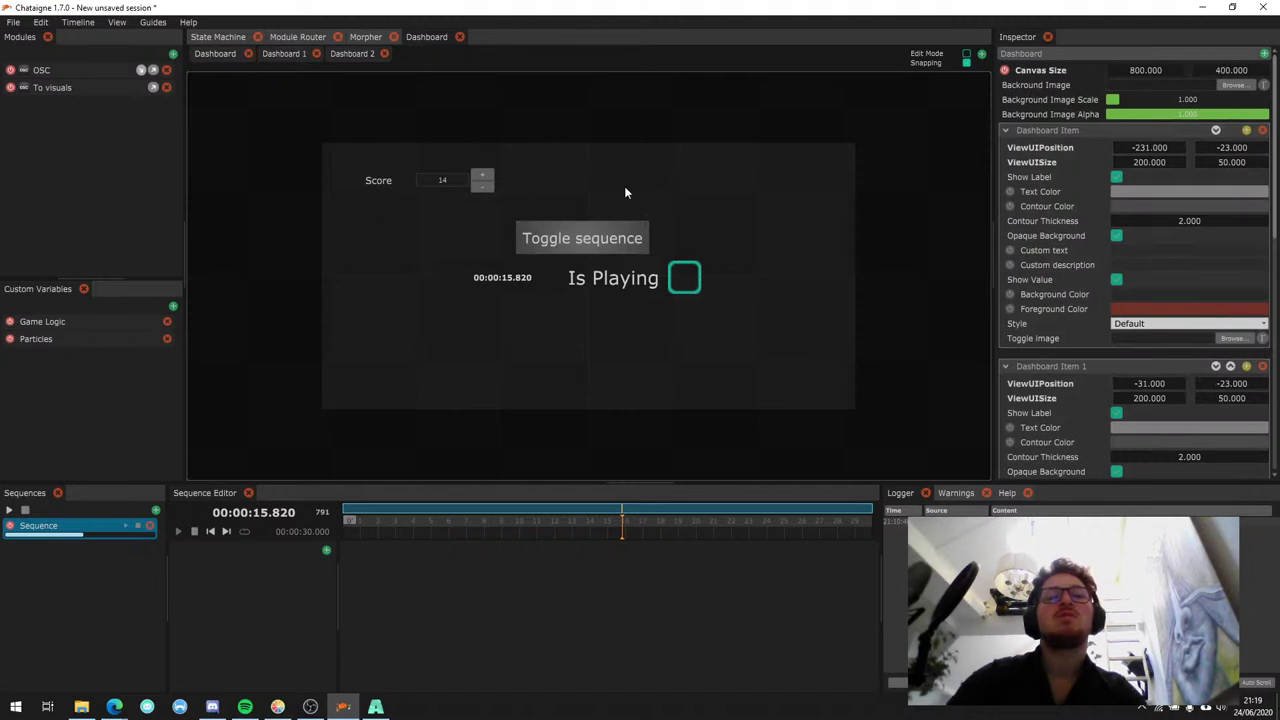
Open the application preferences and examine the startup, interface, saving, editing and OSC remote control settings.
{"action": "left_click", "coordinate": [13, 22]}
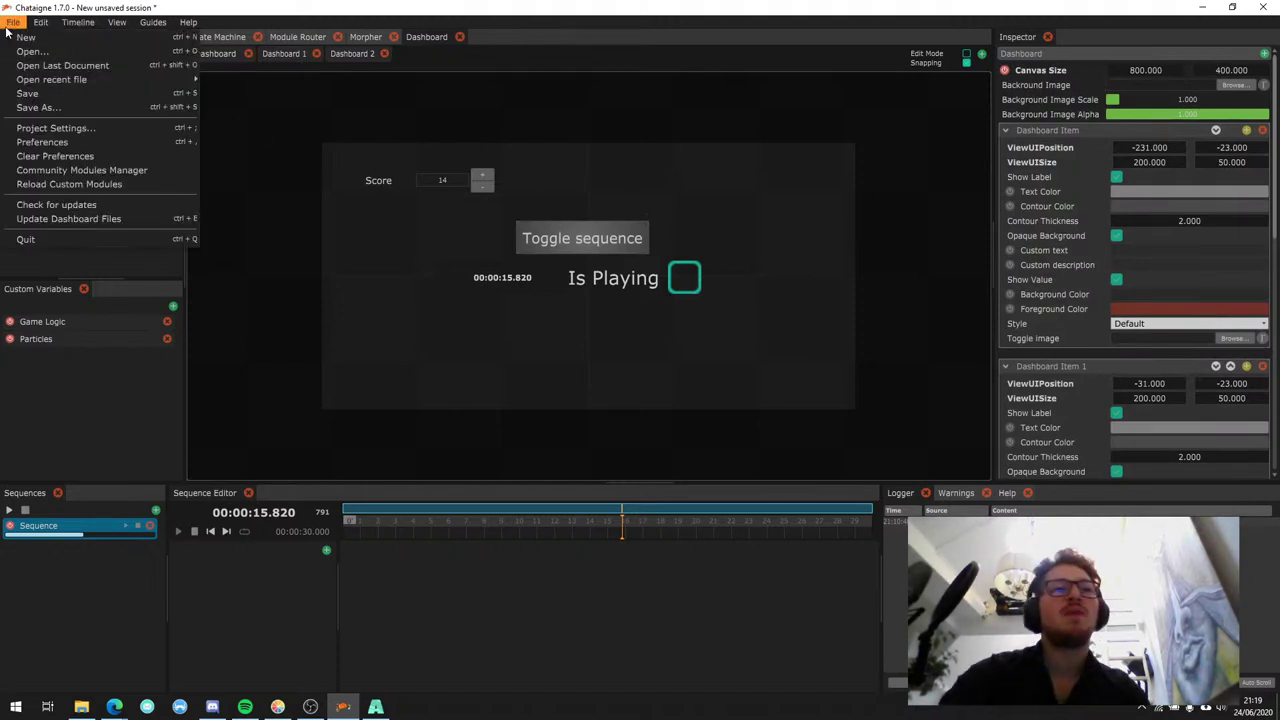
{"action": "left_click", "coordinate": [110, 142]}
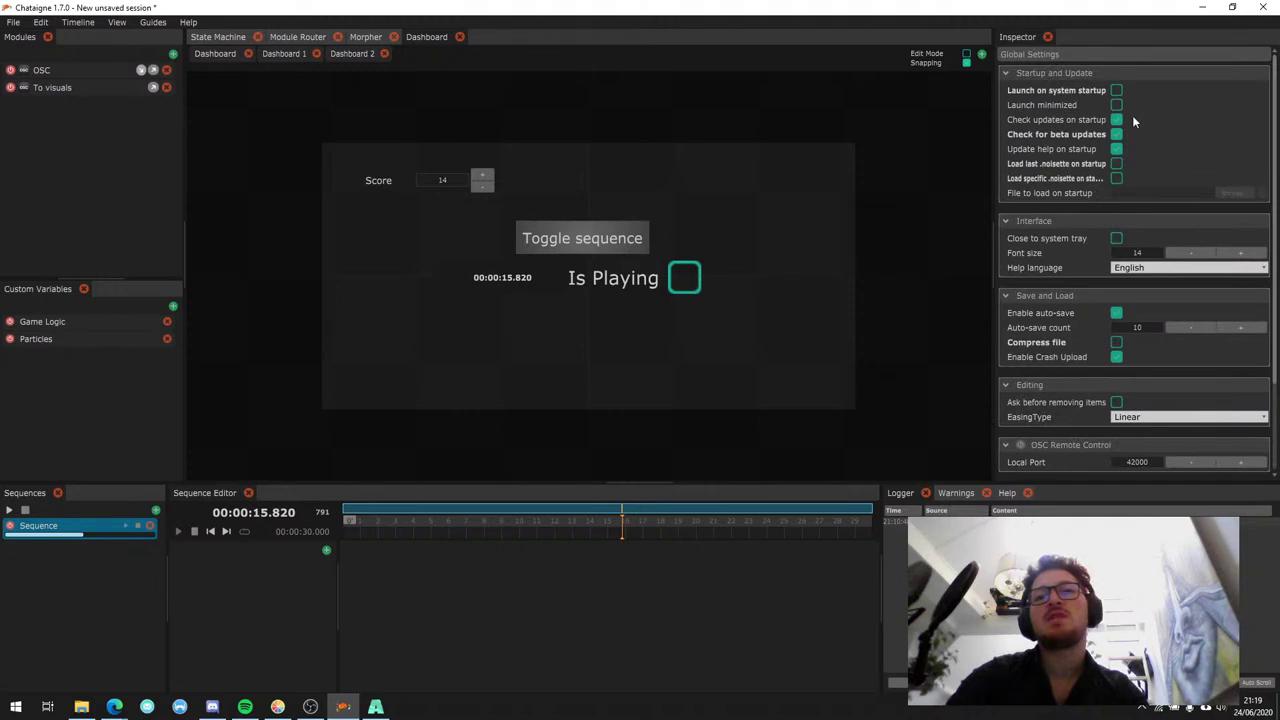
{"action": "scroll", "coordinate": [1080, 131], "scroll_direction": "down", "scroll_amount": 3}
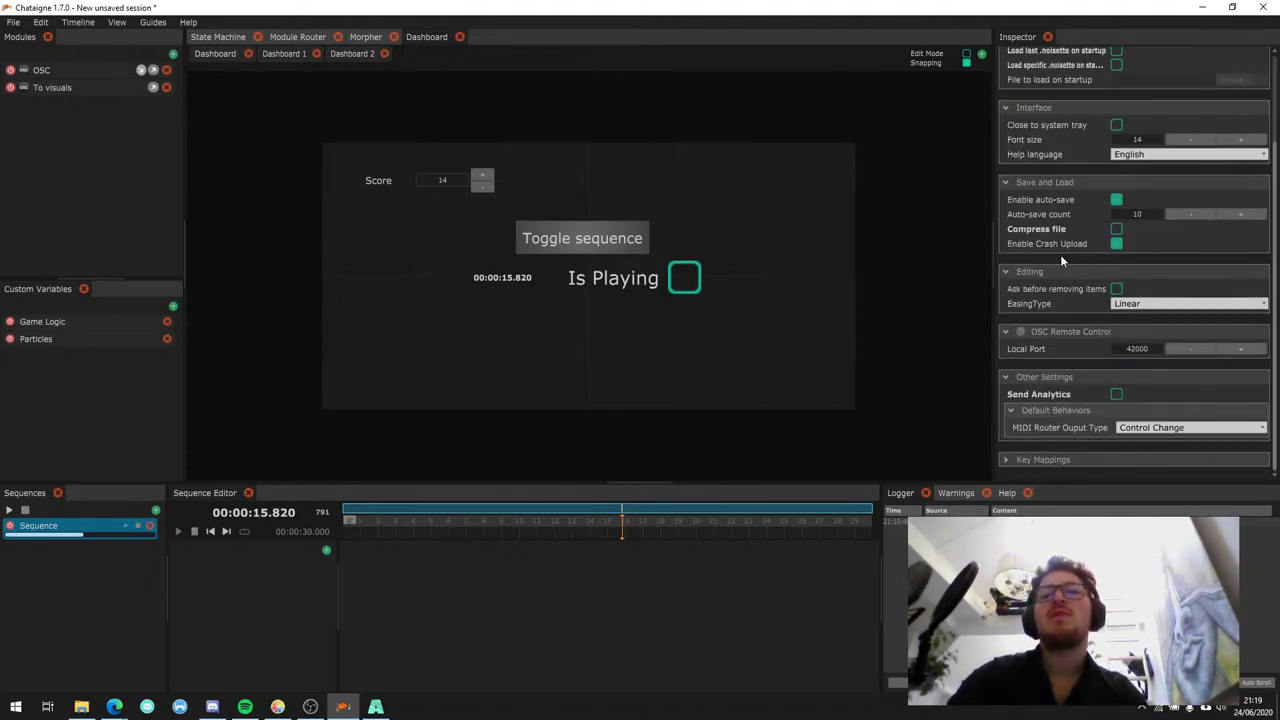
{"action": "scroll", "coordinate": [1058, 254], "scroll_direction": "up", "scroll_amount": 1}
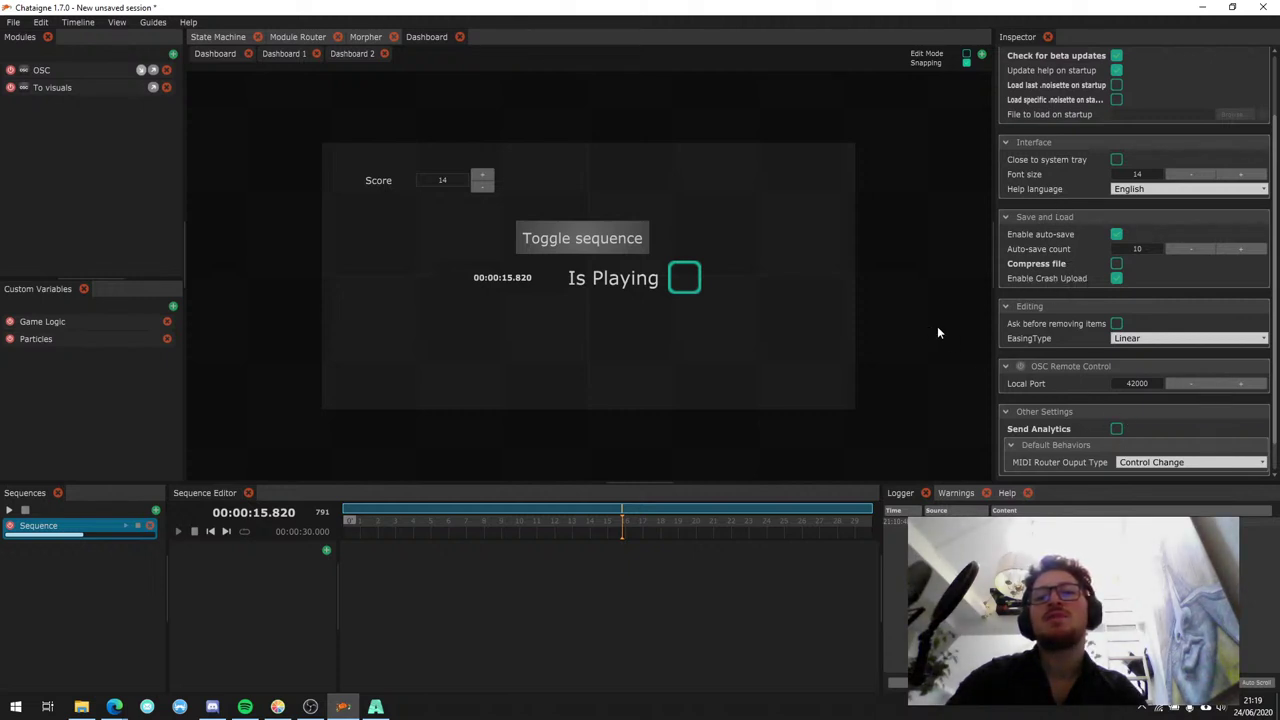
{"action": "scroll", "coordinate": [1088, 300], "scroll_direction": "up", "scroll_amount": 2}
{"action": "scroll", "coordinate": [1088, 300], "scroll_direction": "down", "scroll_amount": 3}
{"action": "scroll", "coordinate": [1075, 370], "scroll_direction": "up", "scroll_amount": 3}
{"action": "scroll", "coordinate": [1066, 346], "scroll_direction": "down", "scroll_amount": 3}
{"action": "scroll", "coordinate": [1062, 331], "scroll_direction": "up", "scroll_amount": 3}
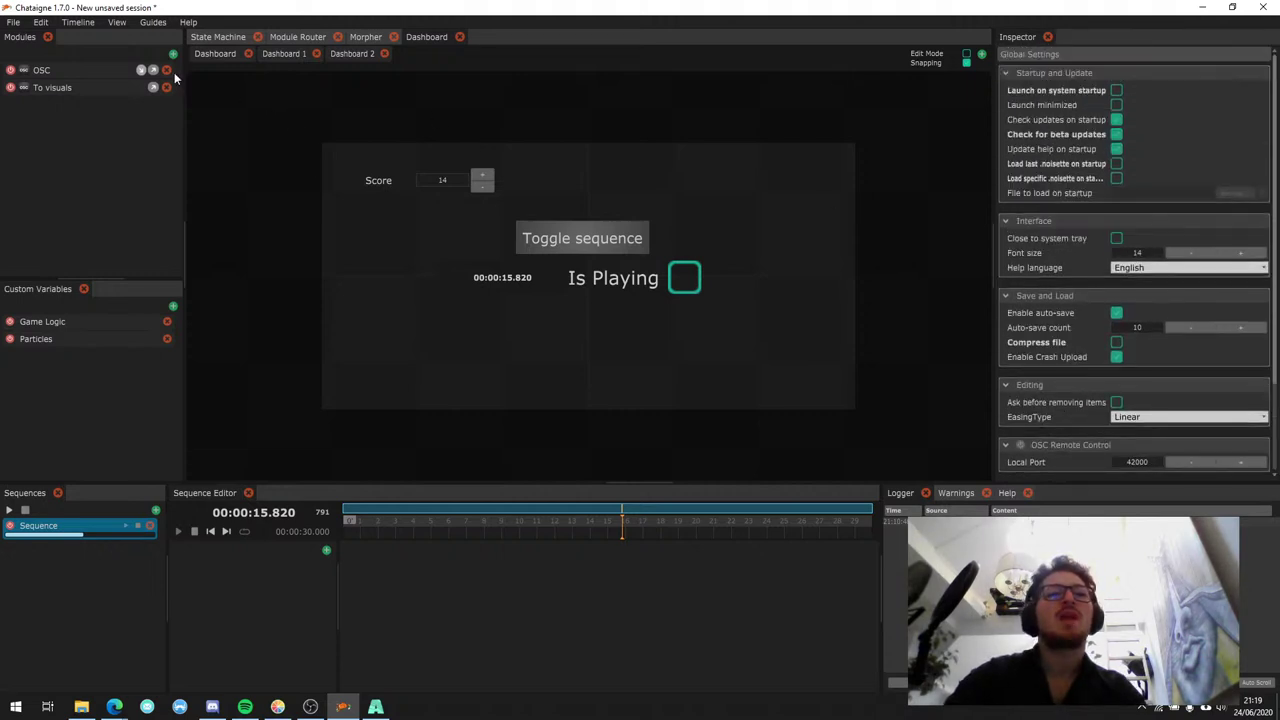
Enable the Dashboard Server in the project settings.
{"action": "left_click", "coordinate": [14, 23]}
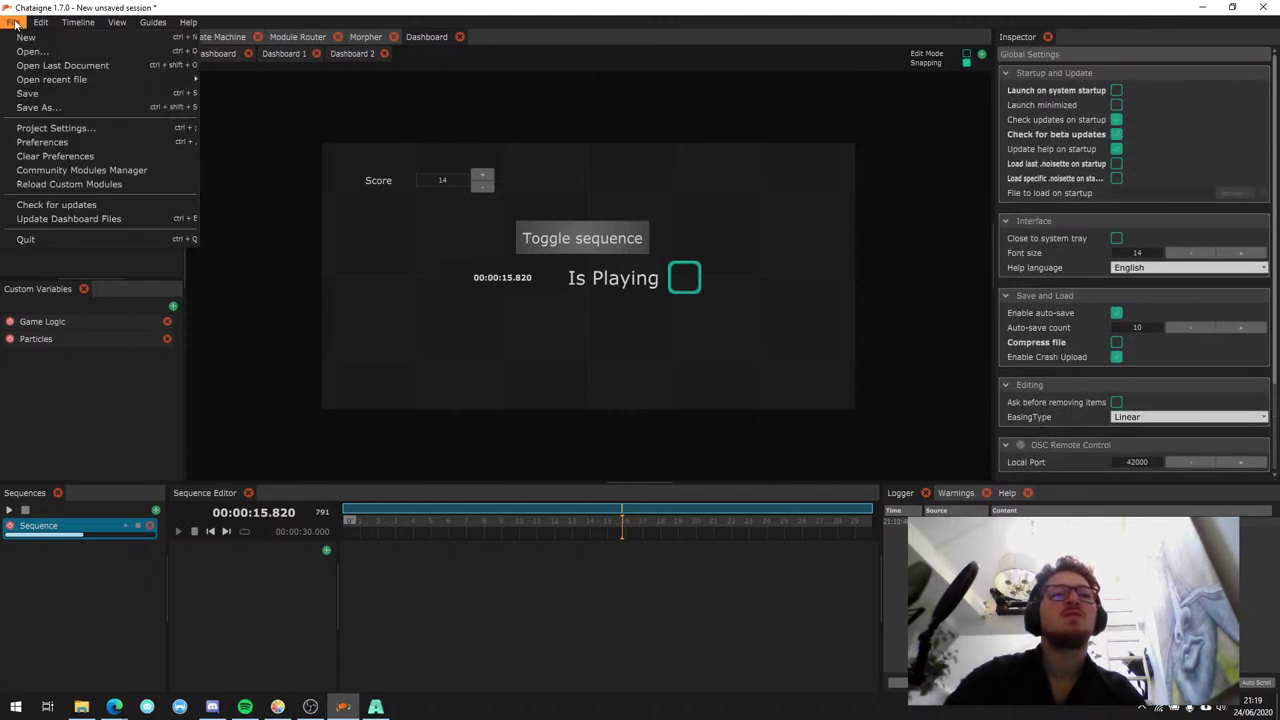
{"action": "mouse_move", "coordinate": [73, 84]}
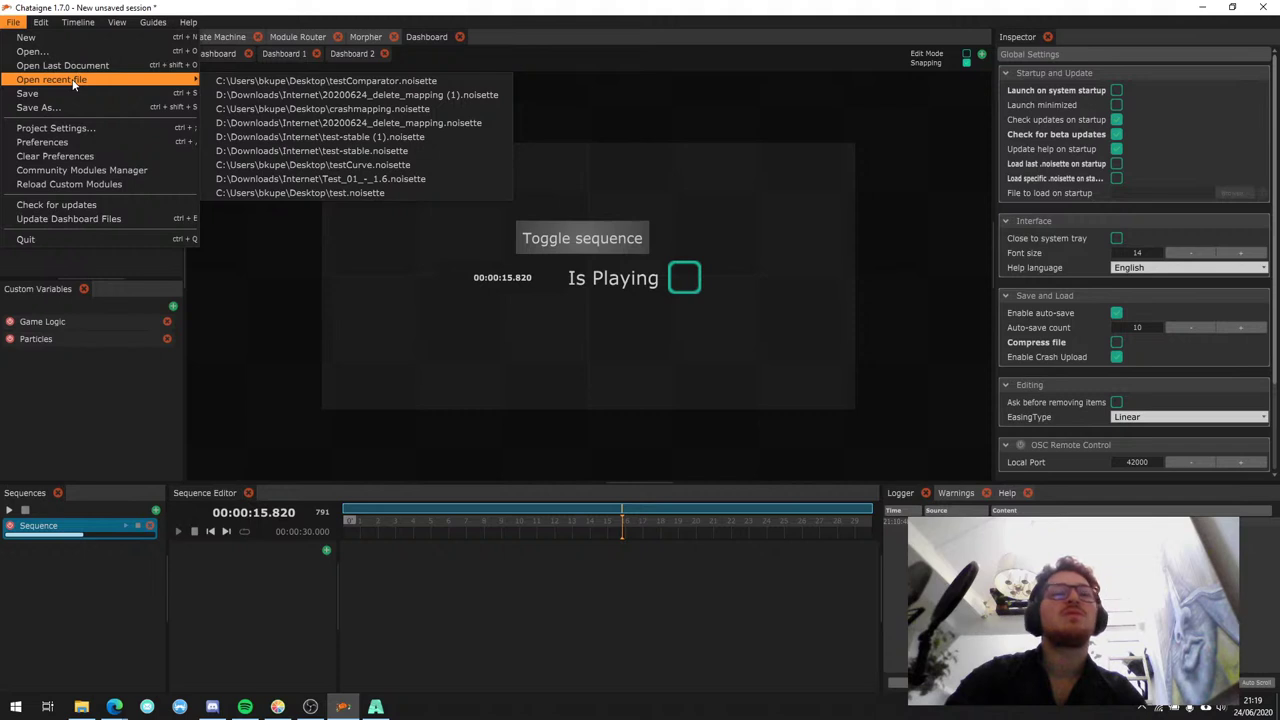
{"action": "left_click", "coordinate": [55, 128]}
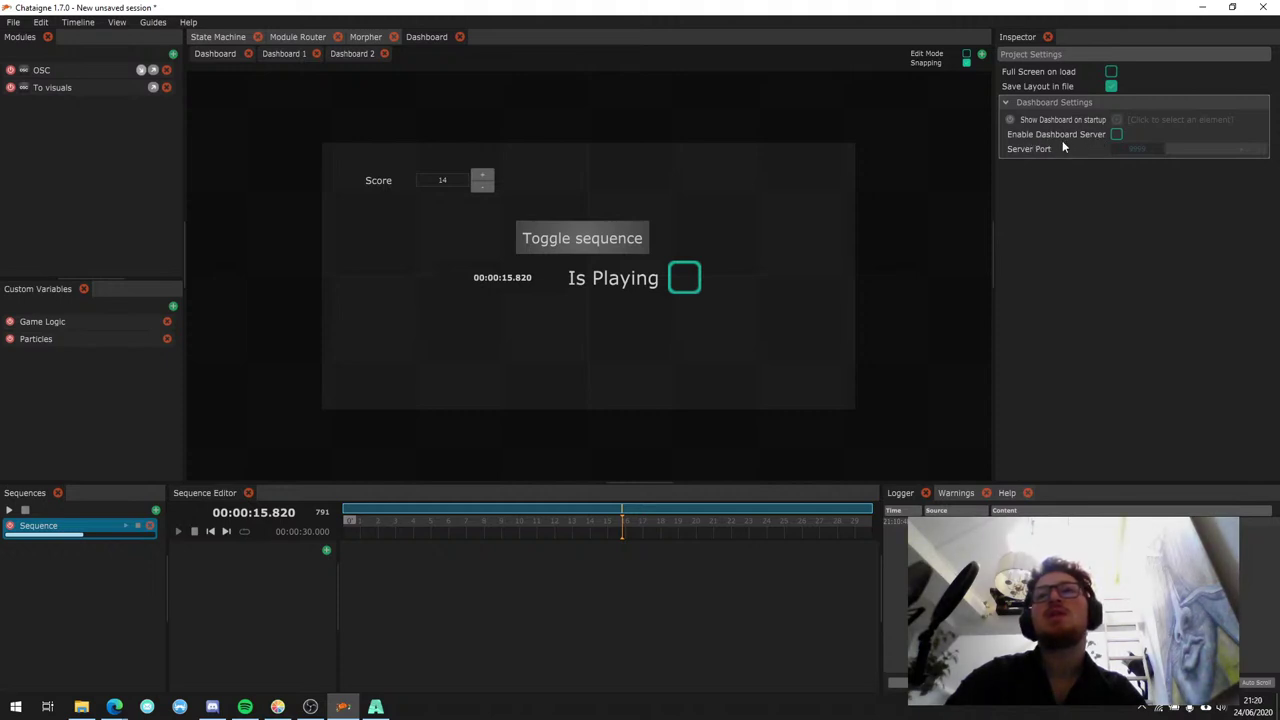
{"action": "left_click", "coordinate": [1117, 136]}
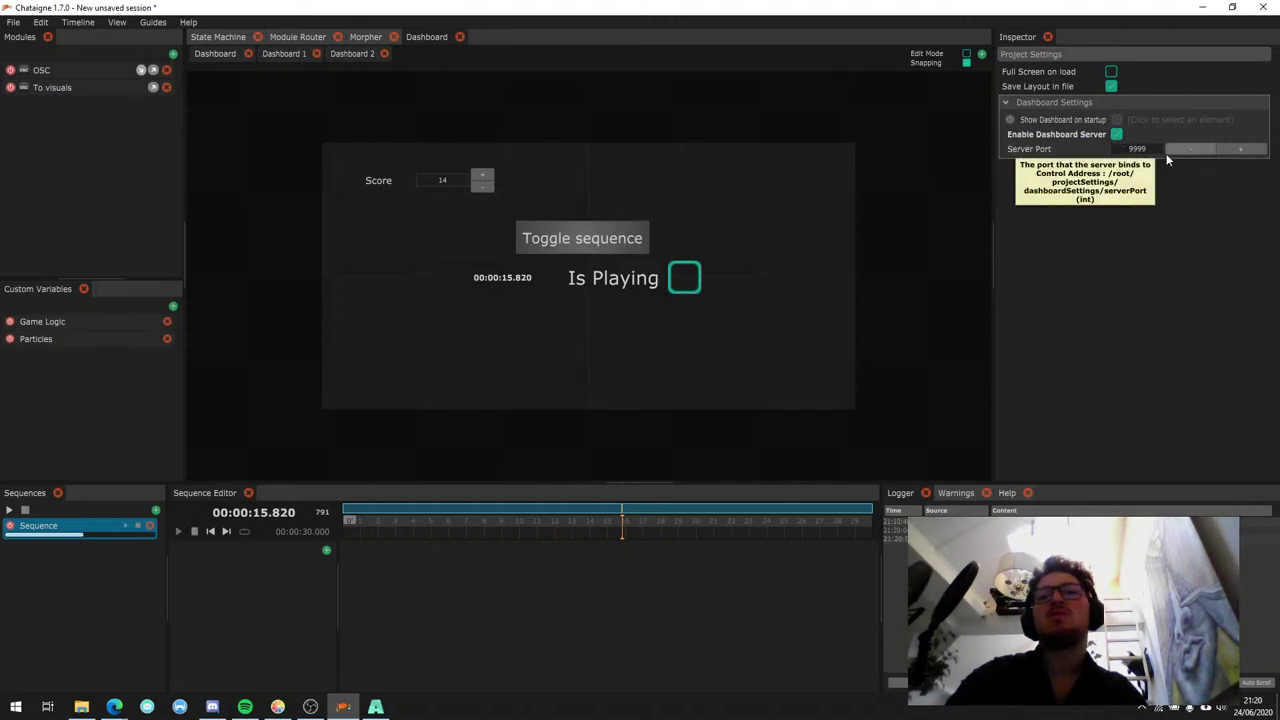
Switch to the Edge window showing the Chataigne site, load 127.0.0.1:9999, and resize the window to float over Chataigne.
{"action": "left_click", "coordinate": [115, 707]}
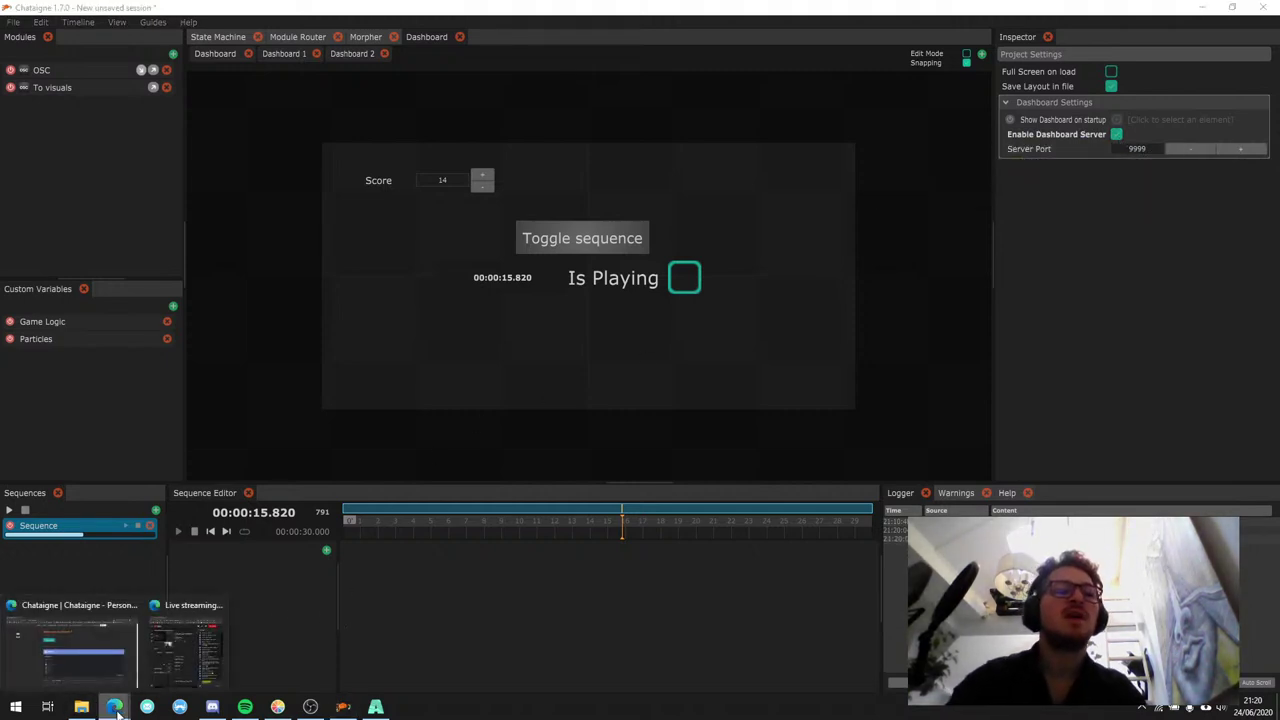
{"action": "left_click", "coordinate": [87, 659]}
{"action": "left_click", "coordinate": [443, 33]}
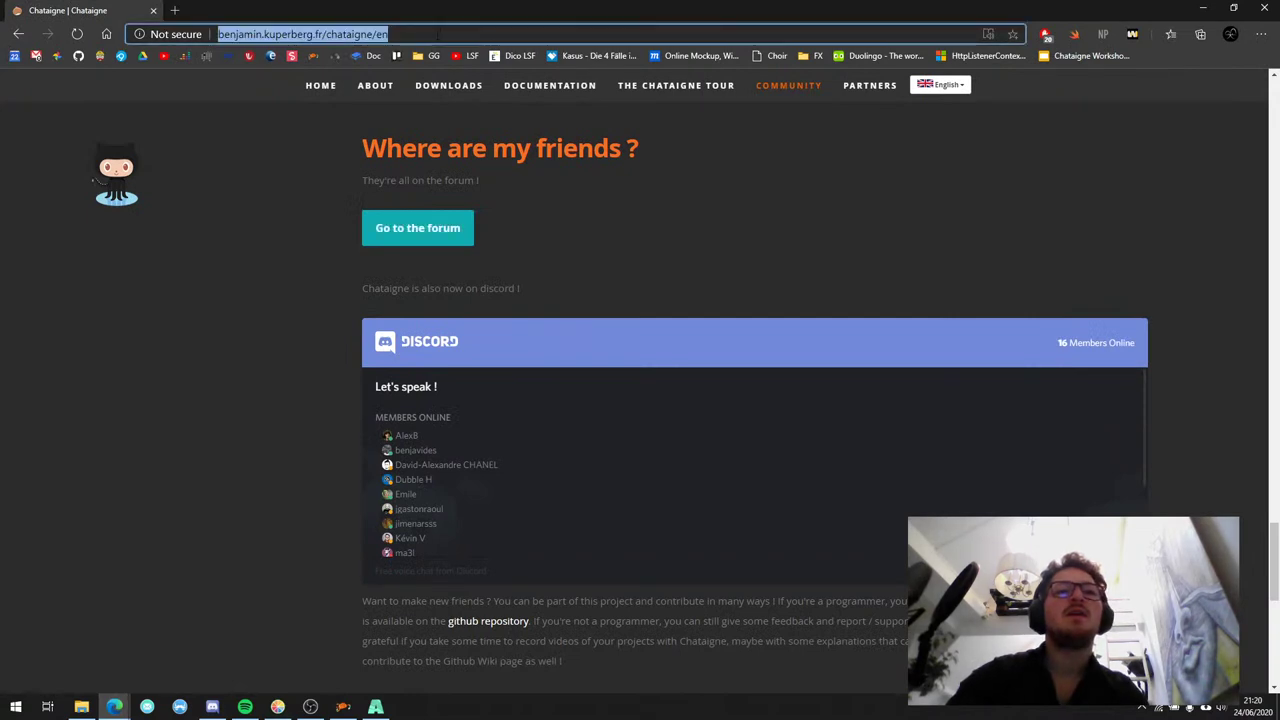
{"action": "type", "text": "127.0.0.1:9999"}
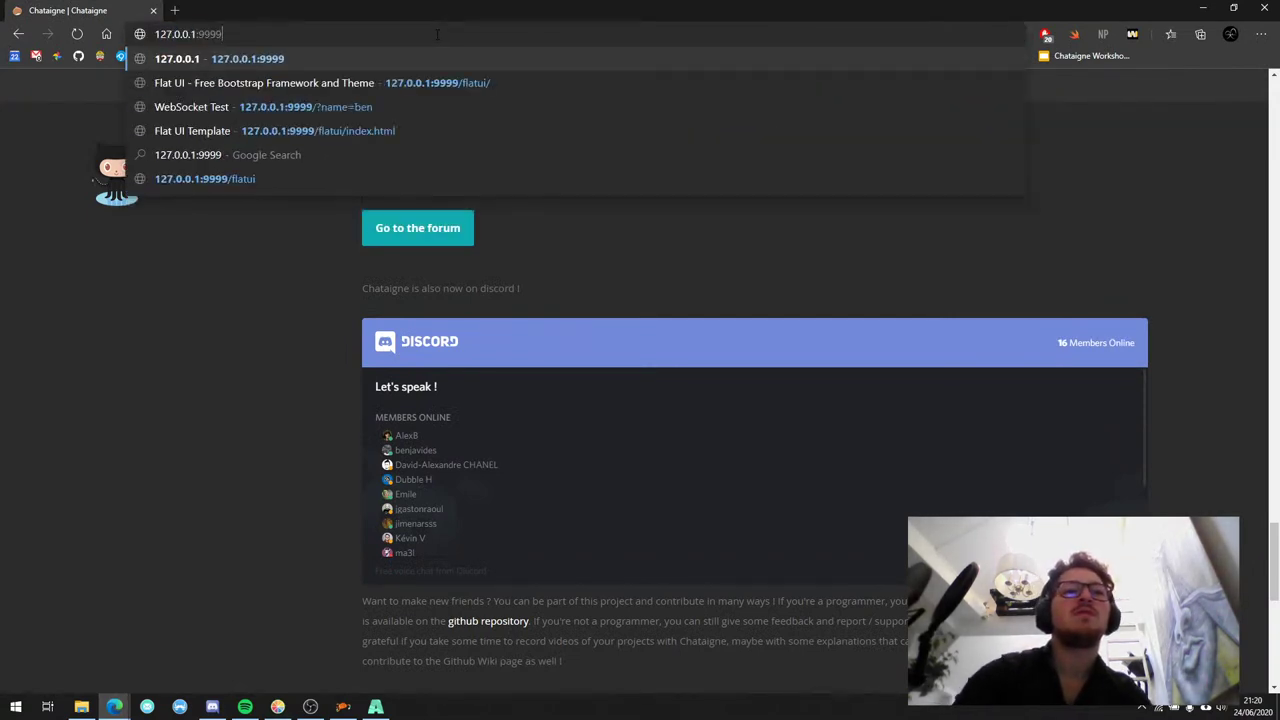
{"action": "key", "text": "Return"}
{"action": "left_click_drag", "start_coordinate": [536, 19], "coordinate": [814, 200]}
{"action": "left_click_drag", "start_coordinate": [379, 182], "coordinate": [349, 147]}
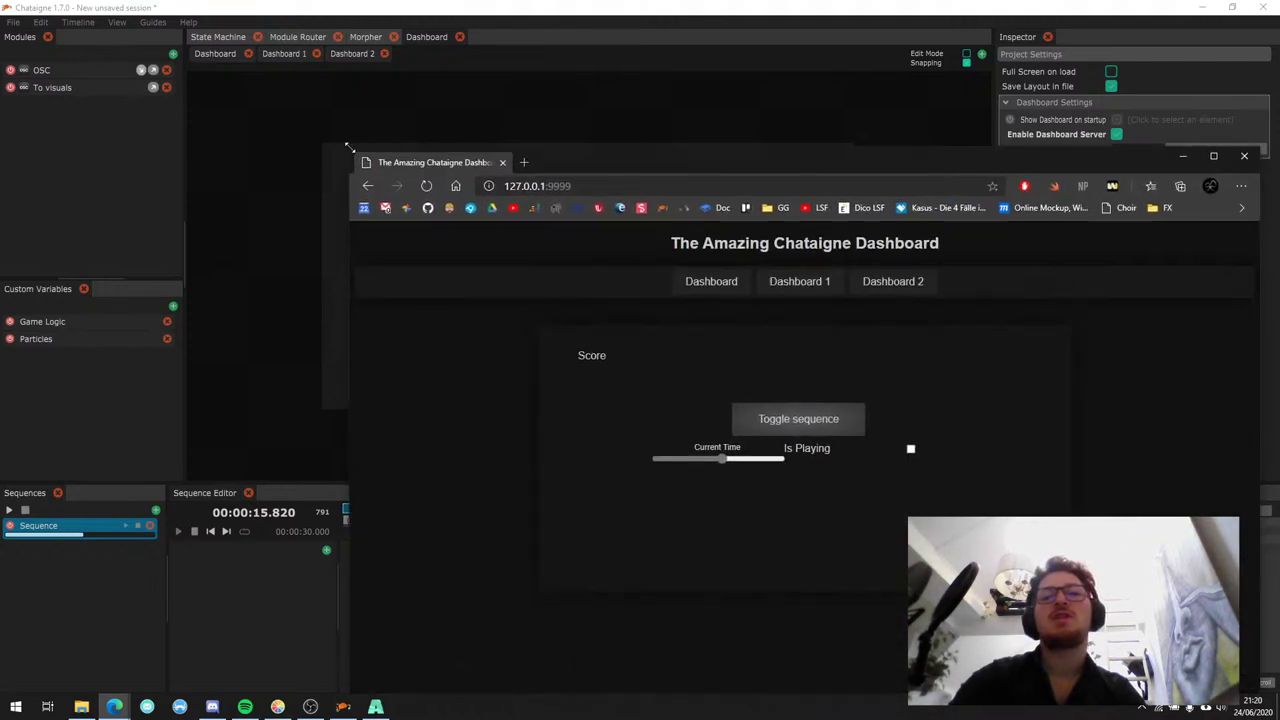
Switch the web dashboard between the Dashboard and Dashboard 1 pages.
{"action": "left_click", "coordinate": [800, 283]}
{"action": "left_click", "coordinate": [729, 283]}
{"action": "left_click", "coordinate": [800, 286]}
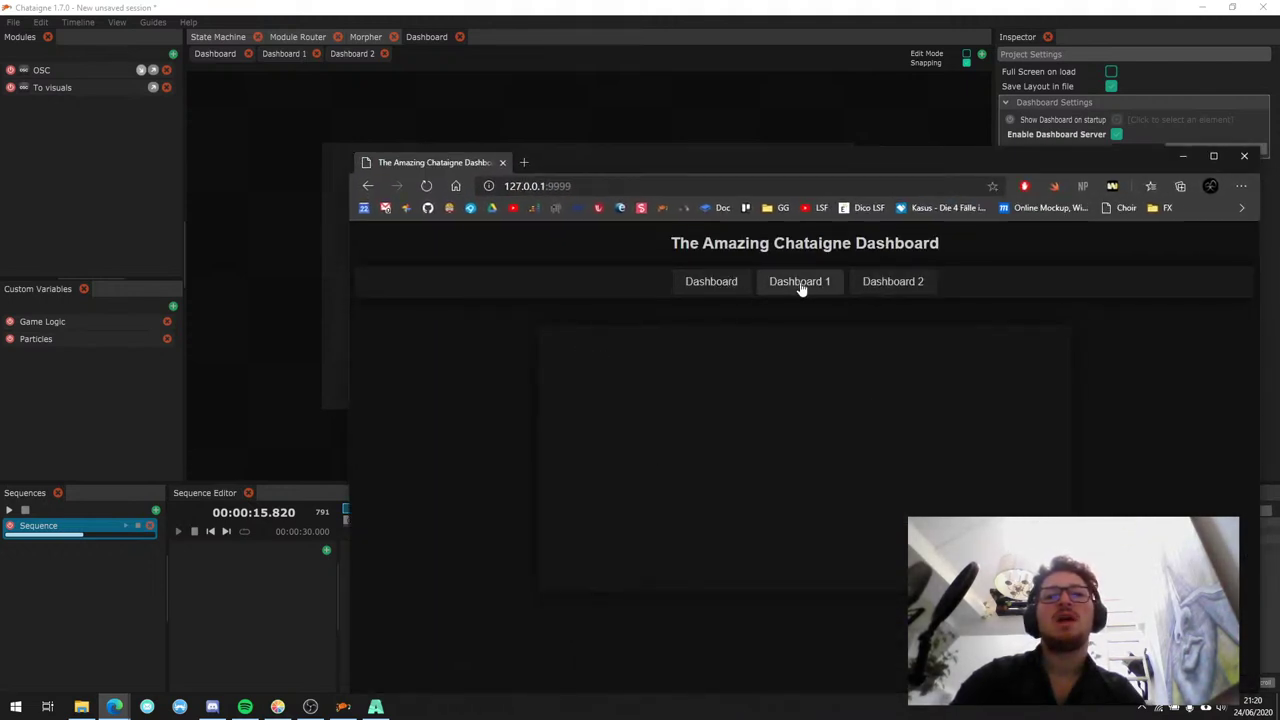
Open the web dashboard's Dashboard page, move the browser window aside, scrub the Current Time slider and toggle the sequence on and off.
{"action": "left_click", "coordinate": [716, 290]}
{"action": "left_click_drag", "start_coordinate": [634, 162], "coordinate": [821, 99]}
{"action": "left_click_drag", "start_coordinate": [907, 396], "coordinate": [857, 401]}
{"action": "left_click", "coordinate": [971, 357]}
{"action": "left_click", "coordinate": [971, 357]}
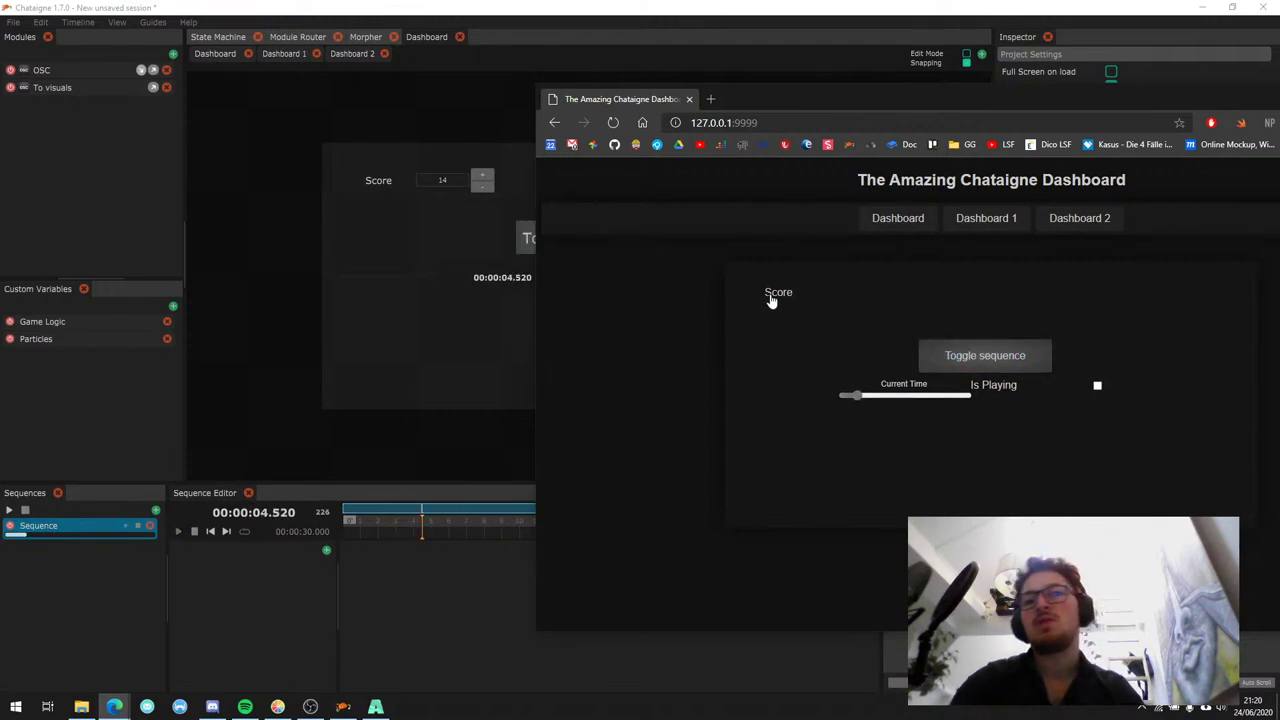
Scrub the web dashboard's Current Time slider to about 7.5 s and reposition the browser window over Chataigne.
{"action": "mouse_move", "coordinate": [857, 396]}
{"action": "left_mouse_down"}
{"action": "mouse_move", "coordinate": [910, 397]}
{"action": "mouse_move", "coordinate": [840, 396]}
{"action": "mouse_move", "coordinate": [946, 397]}
{"action": "mouse_move", "coordinate": [857, 397]}
{"action": "left_mouse_up"}
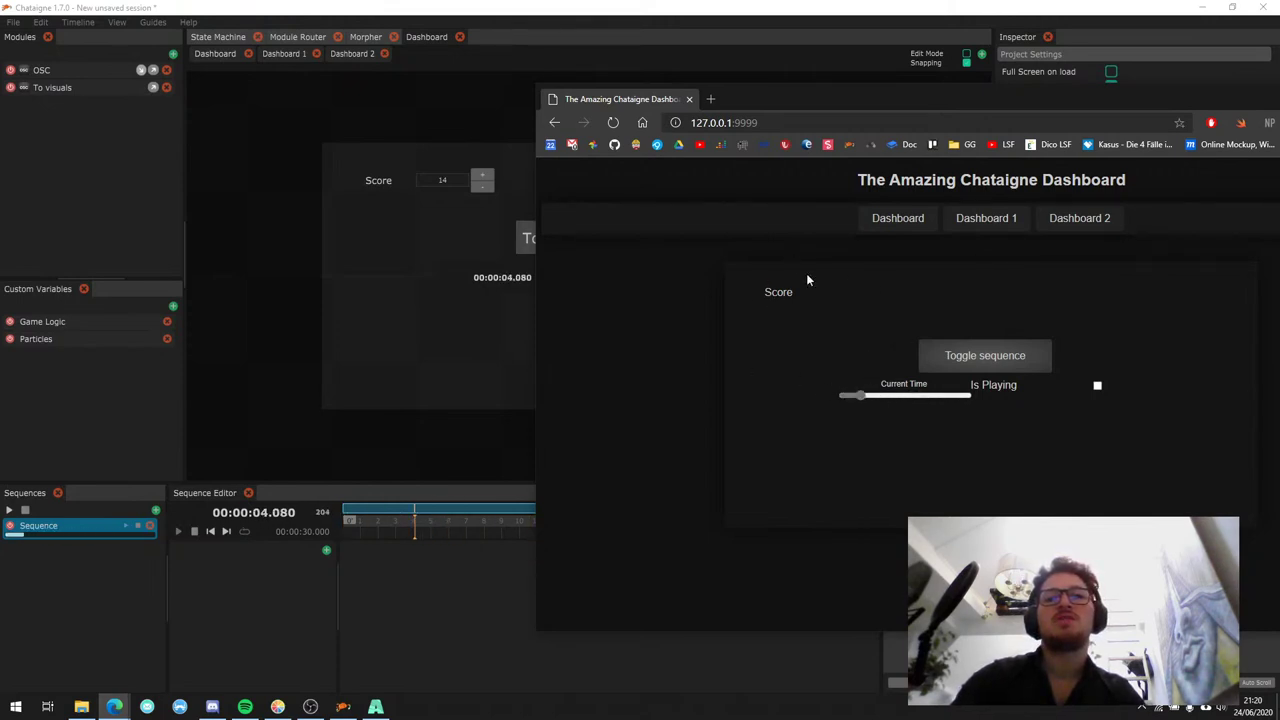
{"action": "mouse_move", "coordinate": [880, 400]}
{"action": "left_mouse_down"}
{"action": "mouse_move", "coordinate": [841, 395]}
{"action": "mouse_move", "coordinate": [856, 392]}
{"action": "left_mouse_up"}
{"action": "left_click_drag", "start_coordinate": [780, 96], "coordinate": [878, 89]}
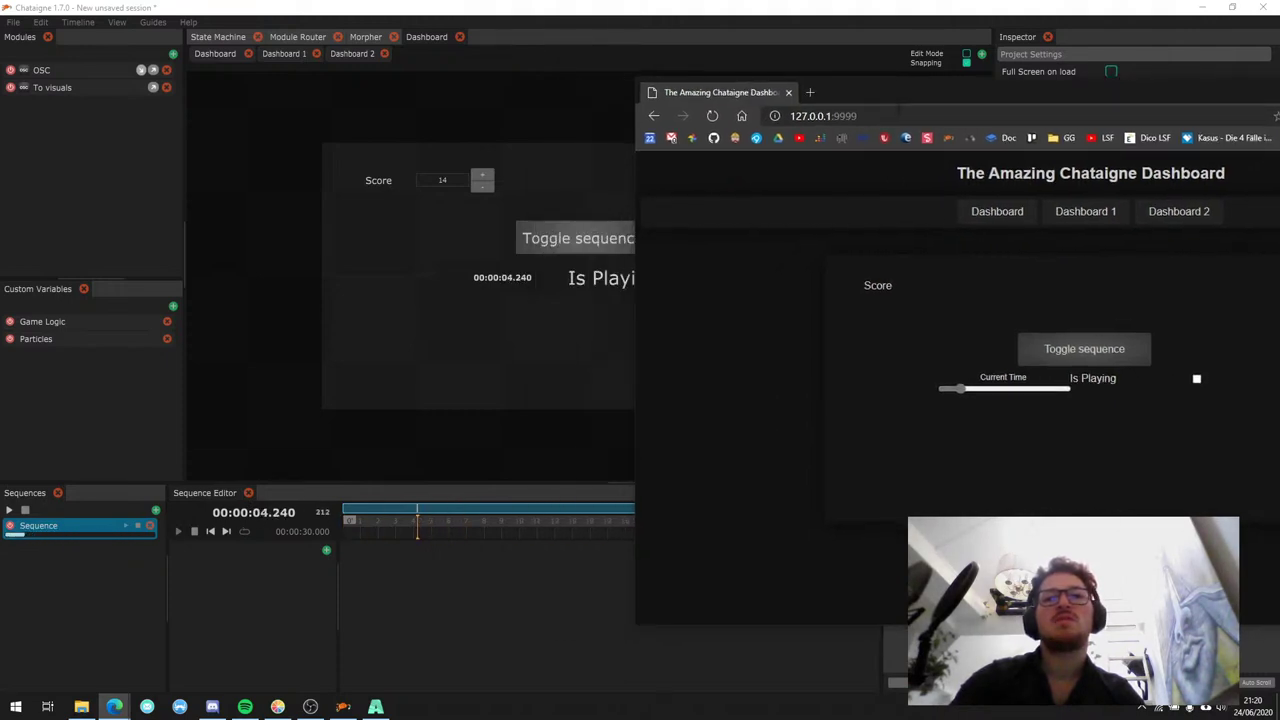
{"action": "mouse_move", "coordinate": [953, 388]}
{"action": "left_mouse_down"}
{"action": "mouse_move", "coordinate": [1038, 388]}
{"action": "mouse_move", "coordinate": [932, 386]}
{"action": "mouse_move", "coordinate": [991, 388]}
{"action": "mouse_move", "coordinate": [978, 388]}
{"action": "left_mouse_up"}
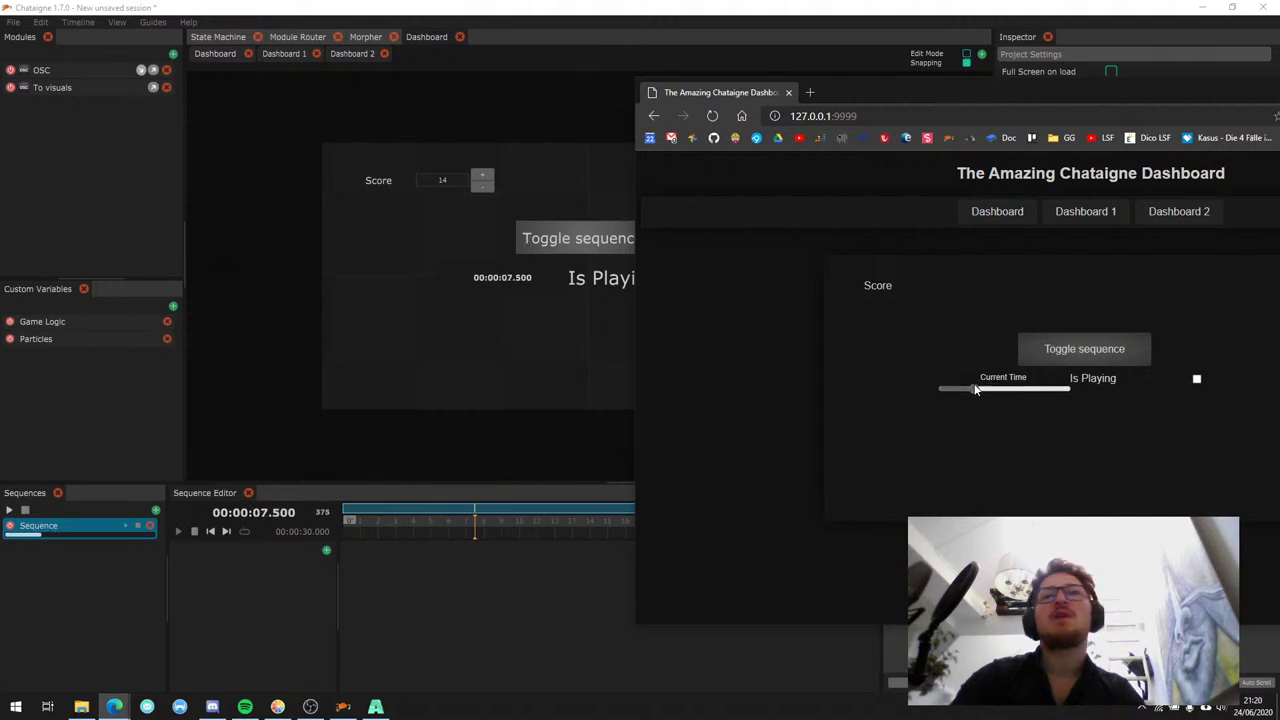
{"action": "left_click_drag", "start_coordinate": [912, 91], "coordinate": [861, 65]}
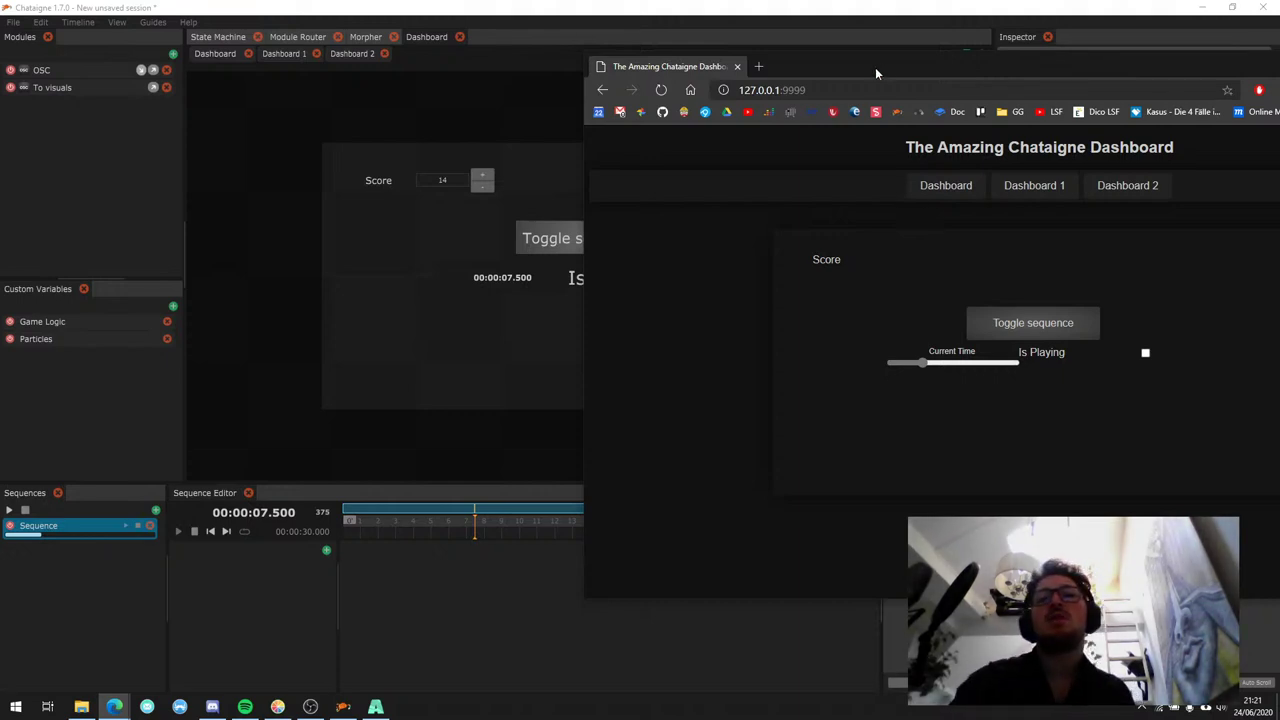
{"action": "left_click_drag", "start_coordinate": [874, 68], "coordinate": [643, 88]}
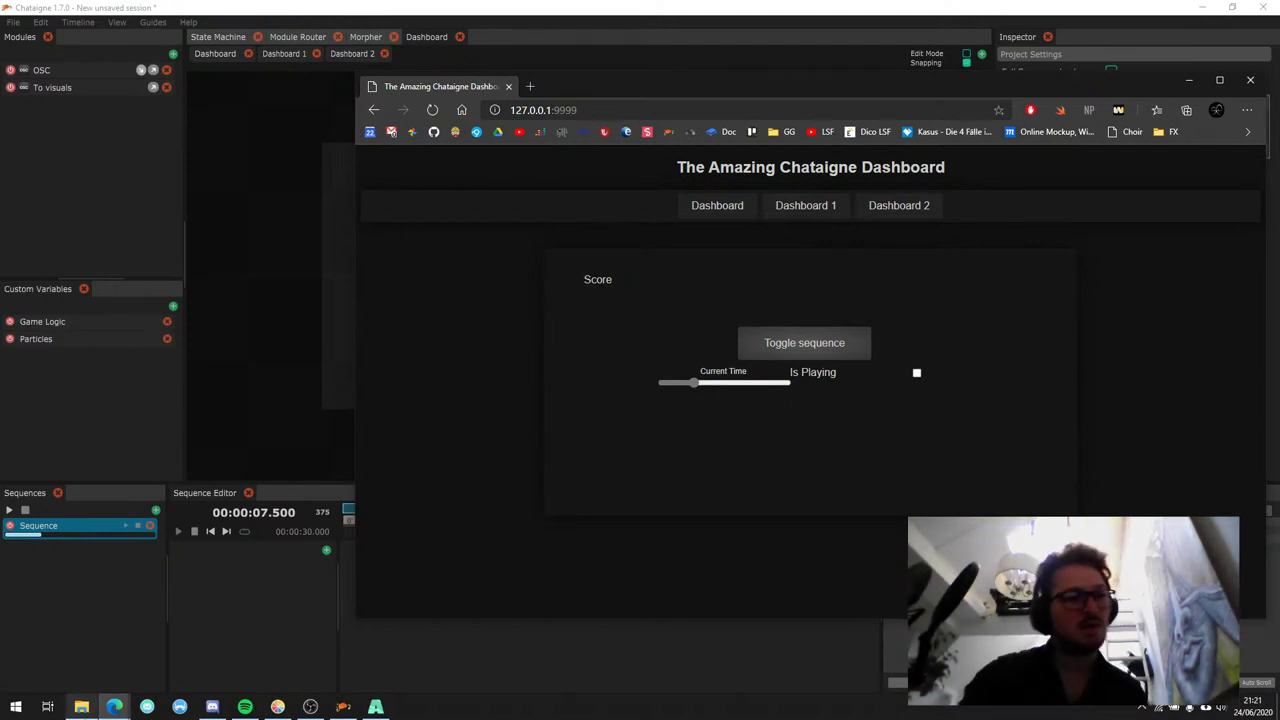
Switch to File Explorer, go to %AppData%, and examine the dashboard folder inside the Chataigne folder.
{"action": "left_click", "coordinate": [81, 706]}
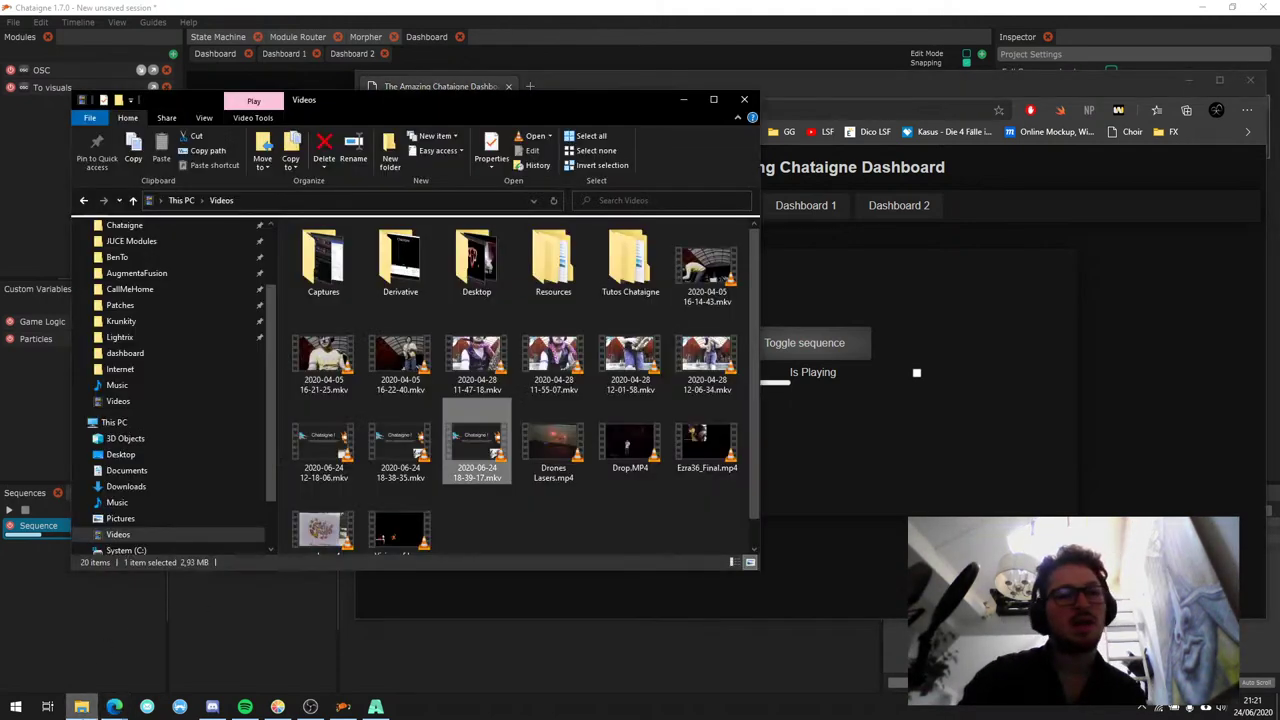
{"action": "left_click", "coordinate": [291, 203]}
{"action": "type", "text": "%AppRoa"}
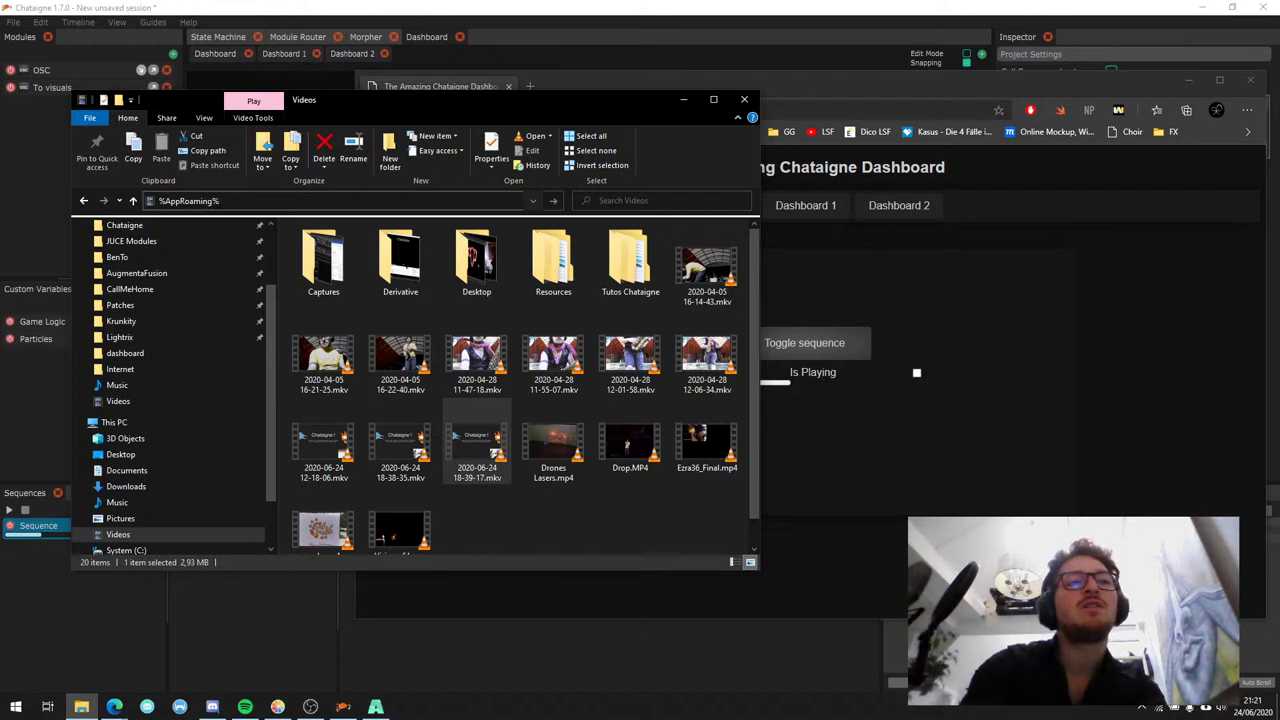
{"action": "type", "text": "ming%"}
{"action": "key", "text": "ctrl+a"}
{"action": "type", "text": "%AppData%"}
{"action": "key", "text": "Return"}
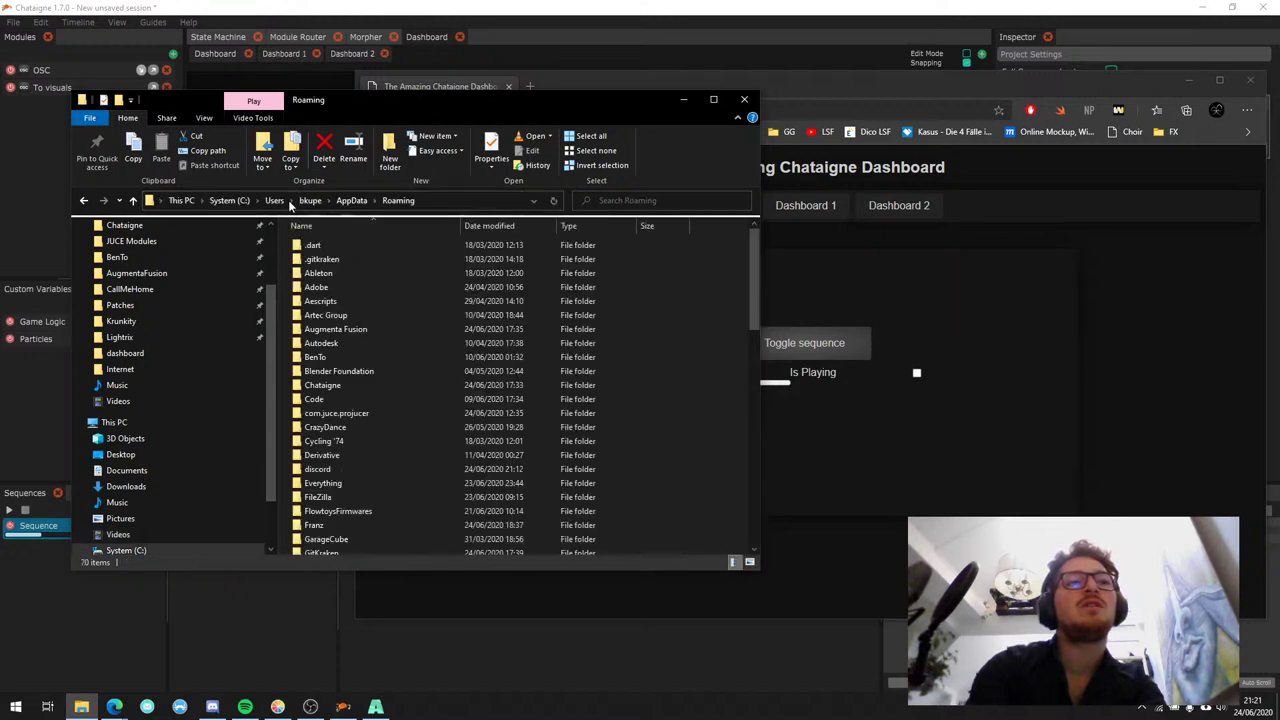
{"action": "double_click", "coordinate": [344, 385]}
{"action": "left_click", "coordinate": [320, 246]}
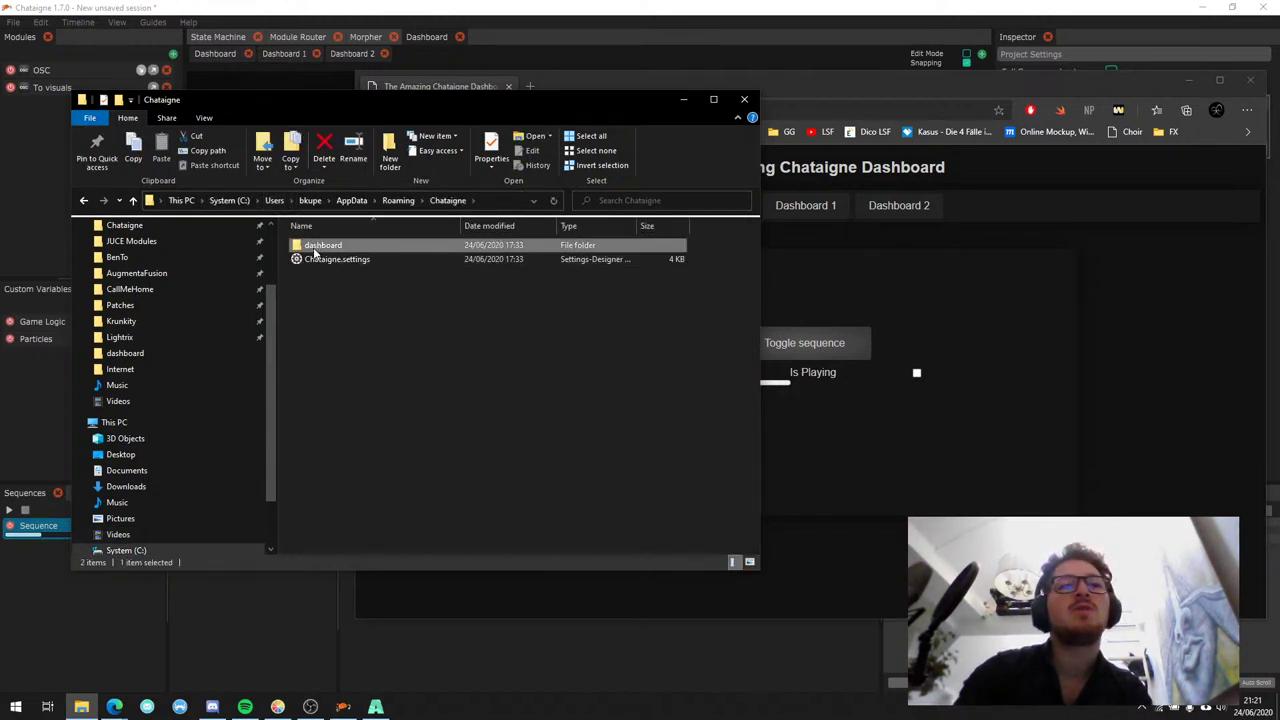
{"action": "double_click", "coordinate": [318, 246]}
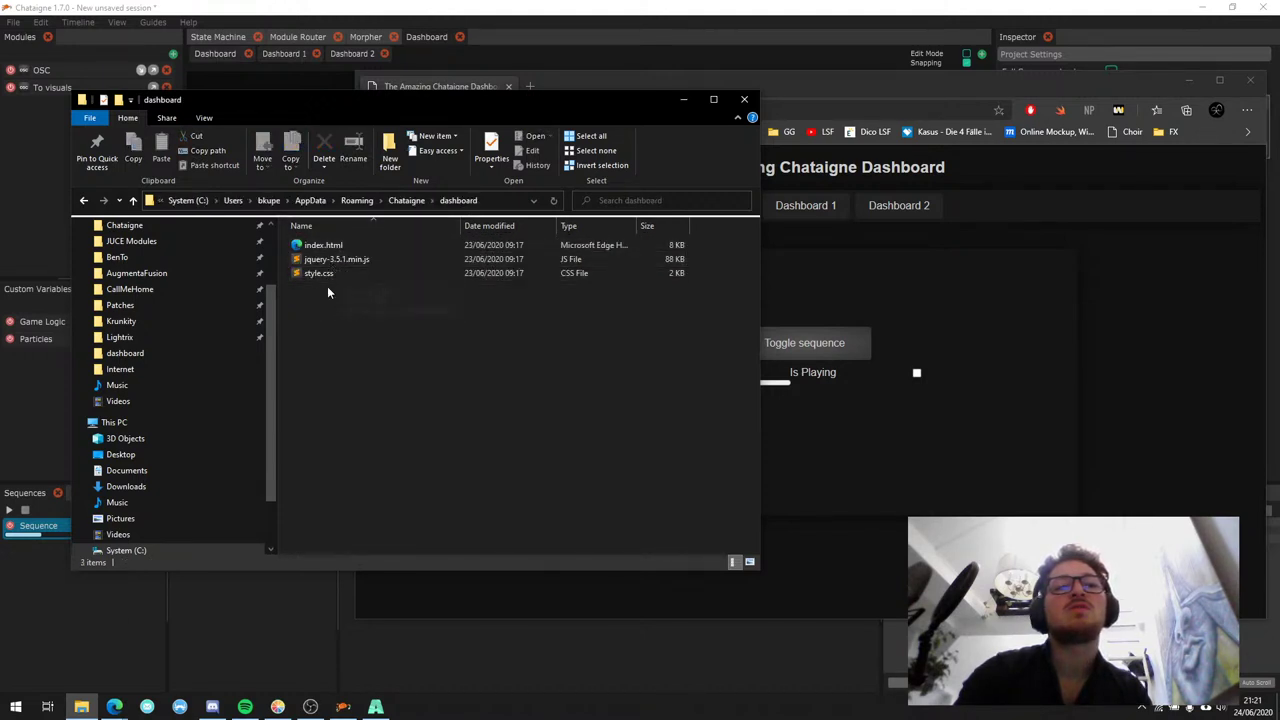
{"action": "left_click", "coordinate": [406, 201]}
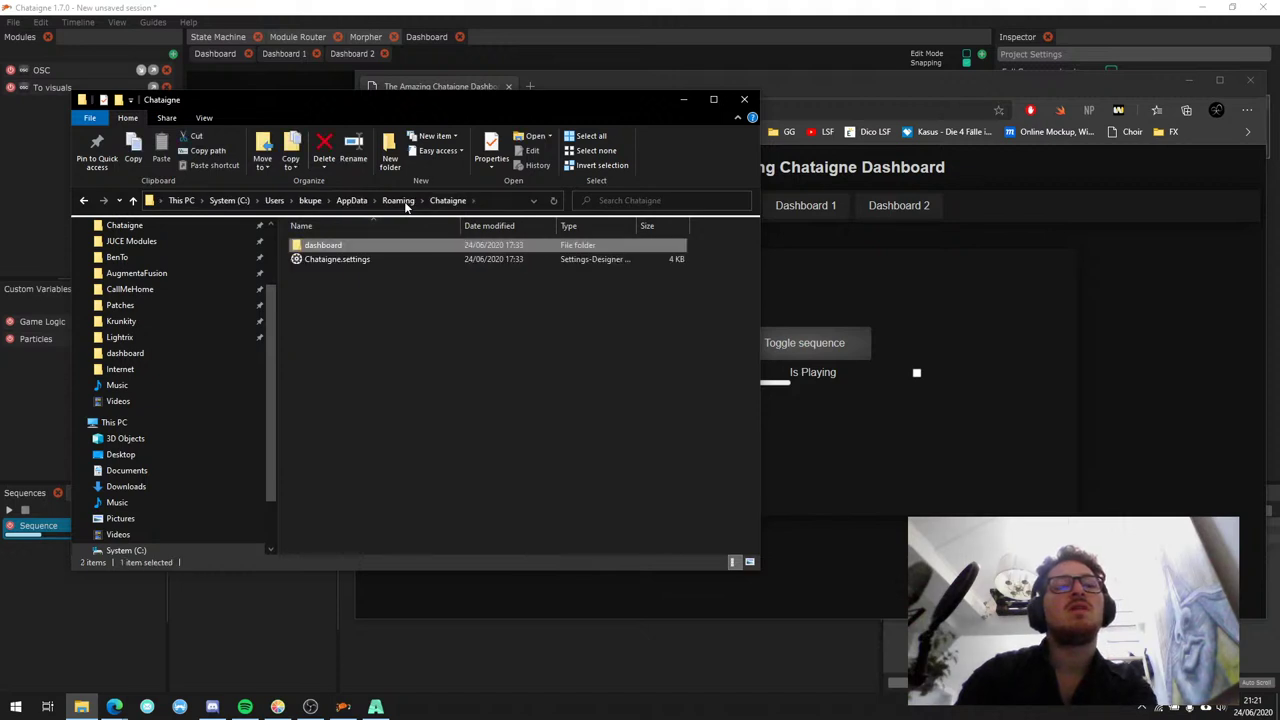
Go to the dashboard folder in Documents > Chataigne and open style.css in the text editor.
{"action": "left_click", "coordinate": [167, 469]}
{"action": "double_click", "coordinate": [347, 328]}
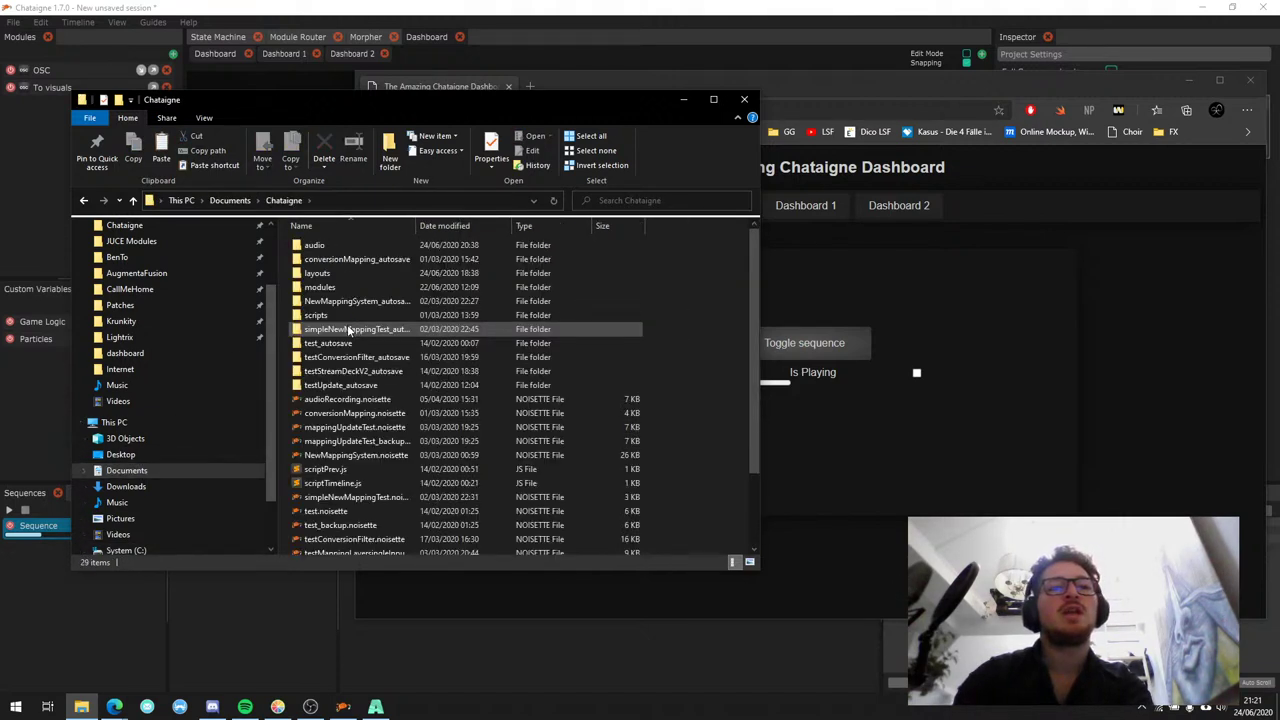
{"action": "double_click", "coordinate": [334, 275]}
{"action": "left_click", "coordinate": [325, 278]}
{"action": "right_click", "coordinate": [325, 280]}
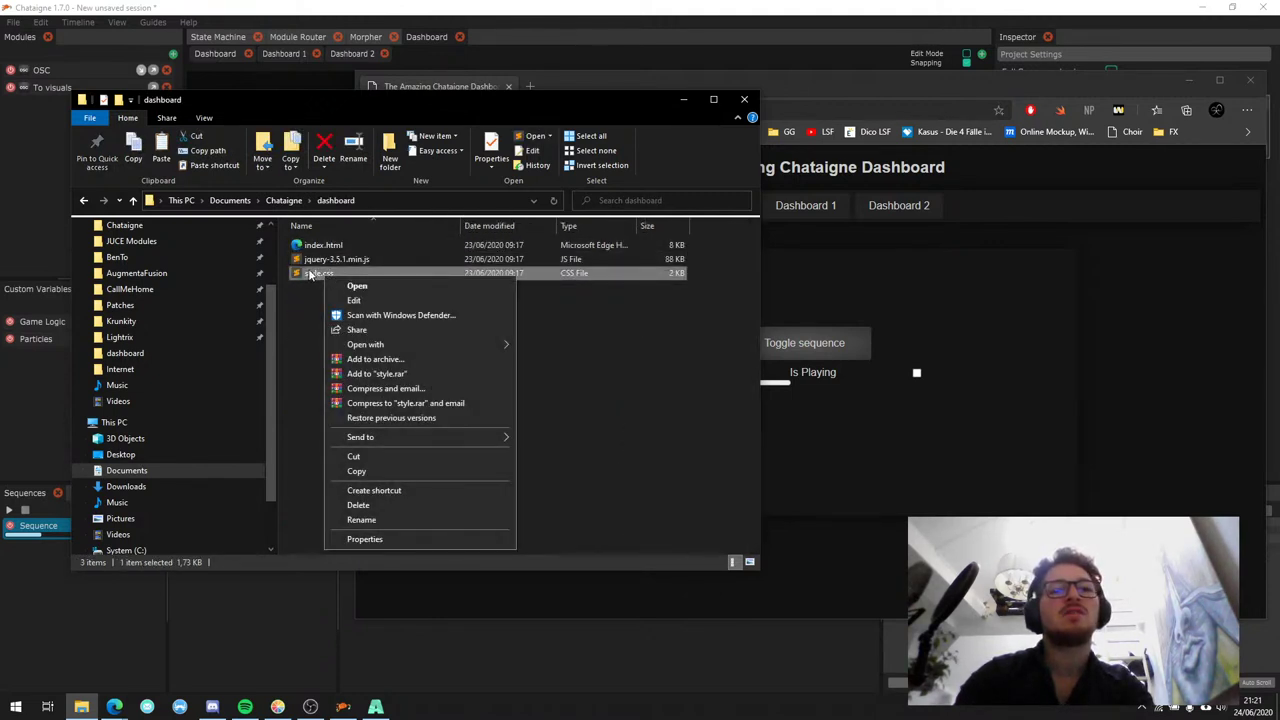
{"action": "left_click", "coordinate": [350, 286]}
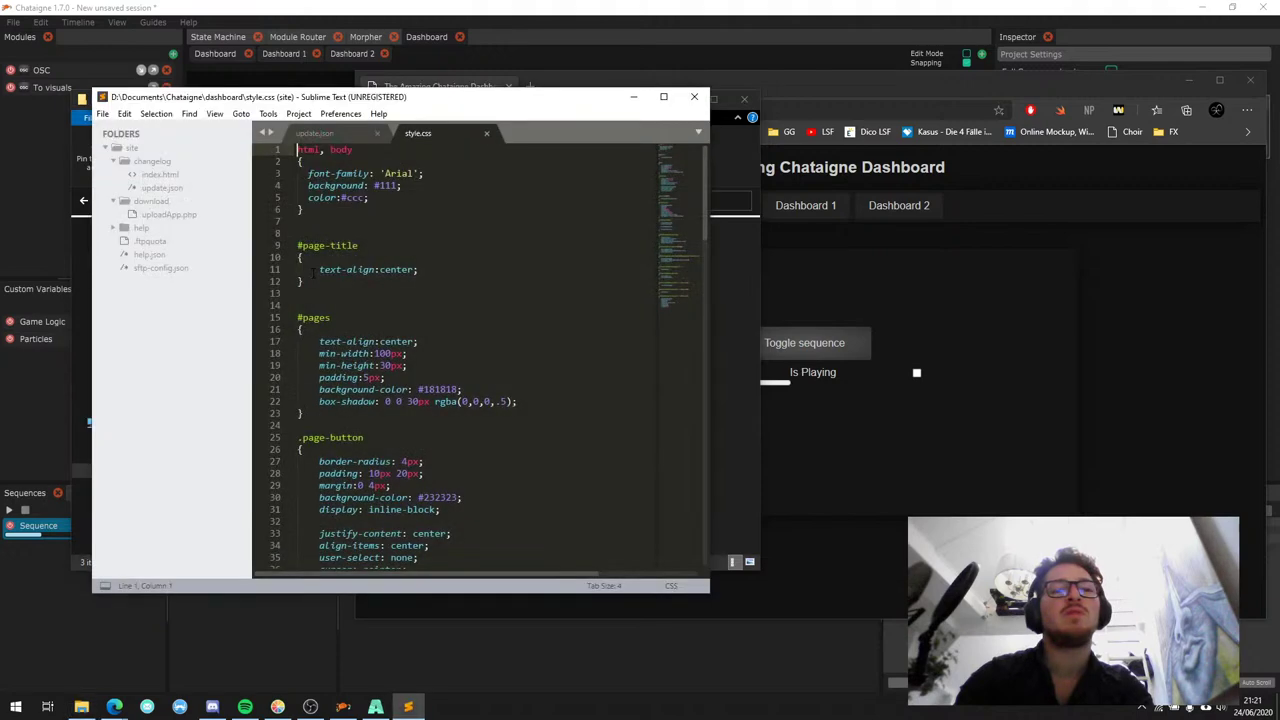
Set the html, body background colour to #511, save style.css, and minimise the text editor and File Explorer.
{"action": "double_click", "coordinate": [386, 185]}
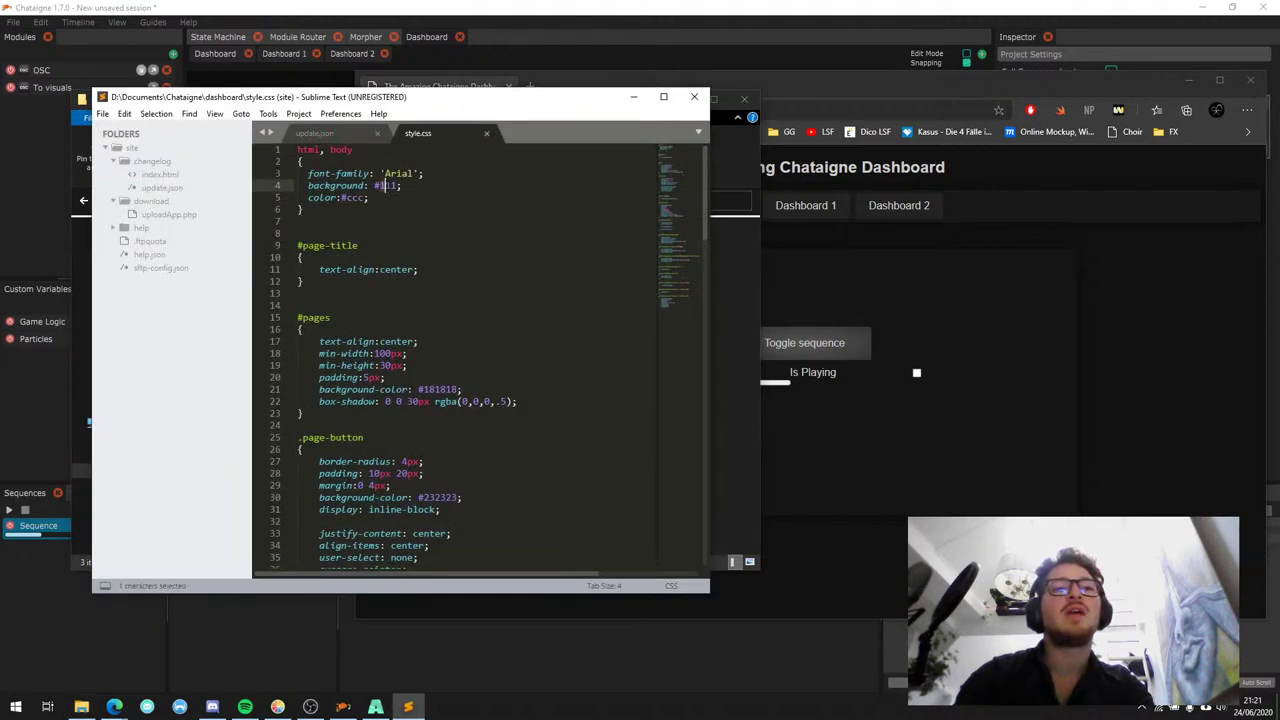
{"action": "type", "text": "5"}
{"action": "key", "text": "ctrl+s"}
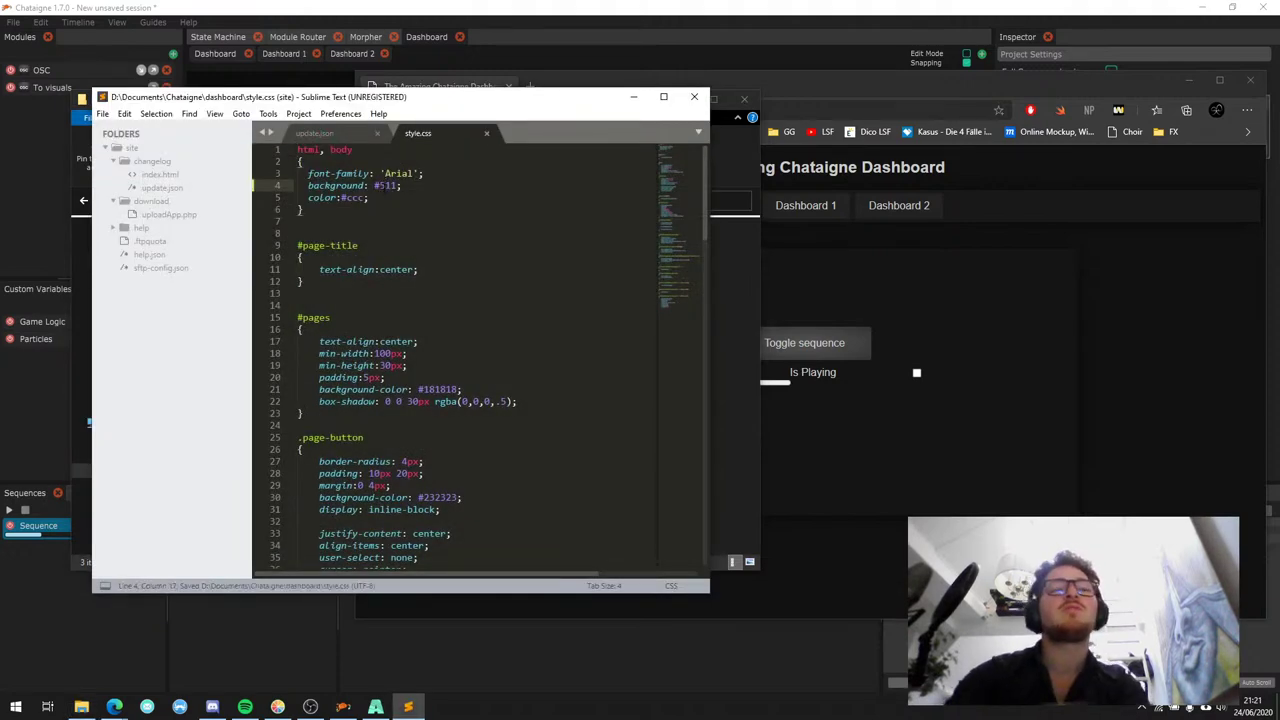
{"action": "left_click", "coordinate": [632, 97]}
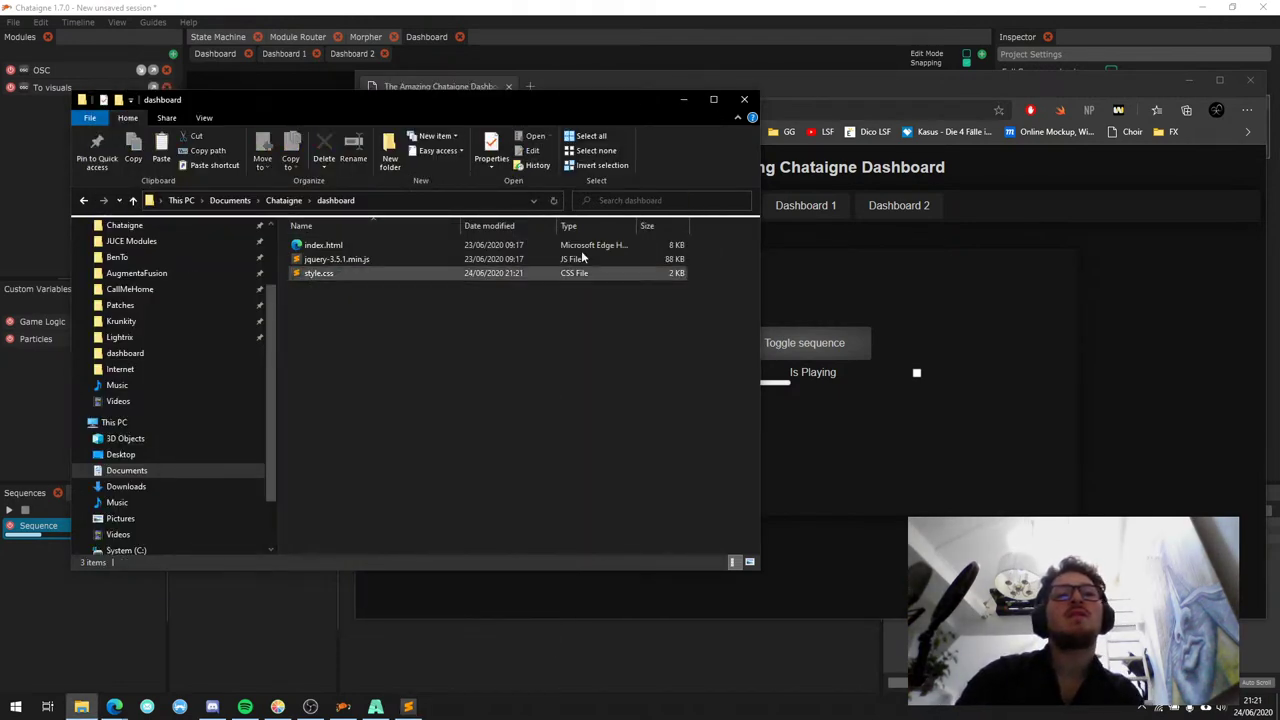
{"action": "left_click", "coordinate": [683, 99]}
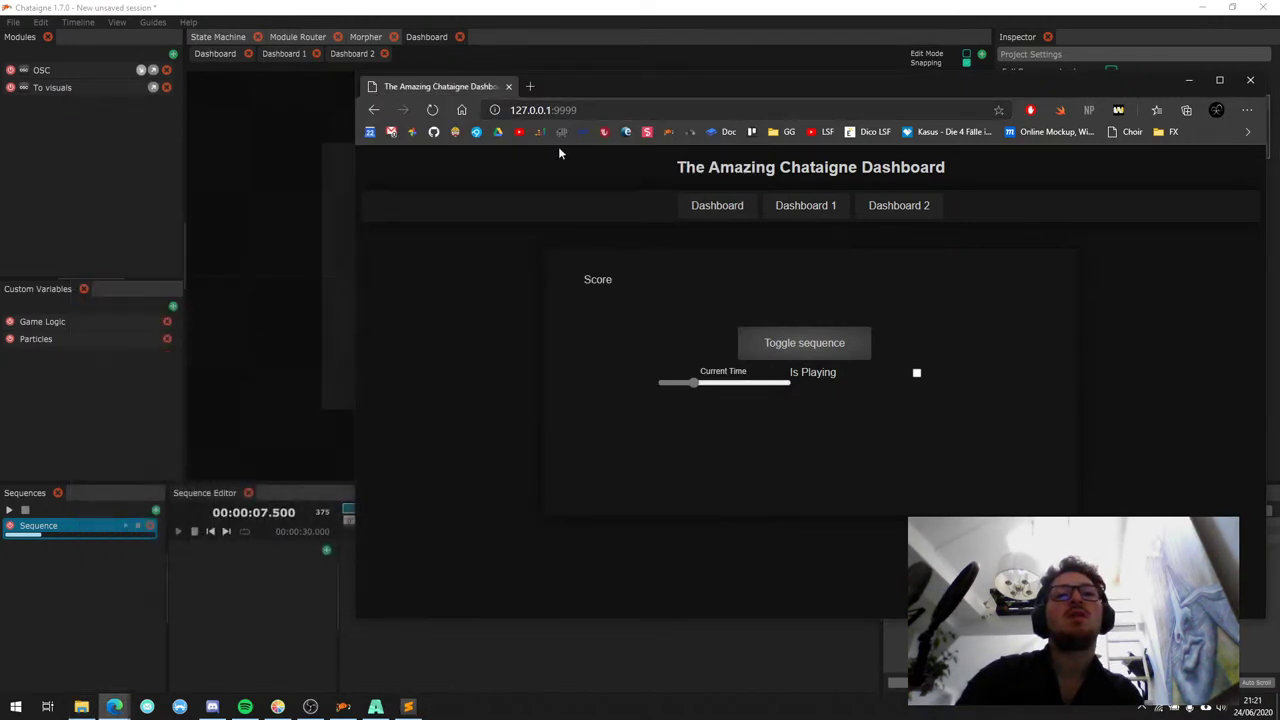
Close the browser window and Chataigne, and relaunch Chataigne with a new session.
{"action": "left_click", "coordinate": [1250, 79]}
{"action": "left_click", "coordinate": [1262, 7]}
{"action": "left_click", "coordinate": [640, 385]}
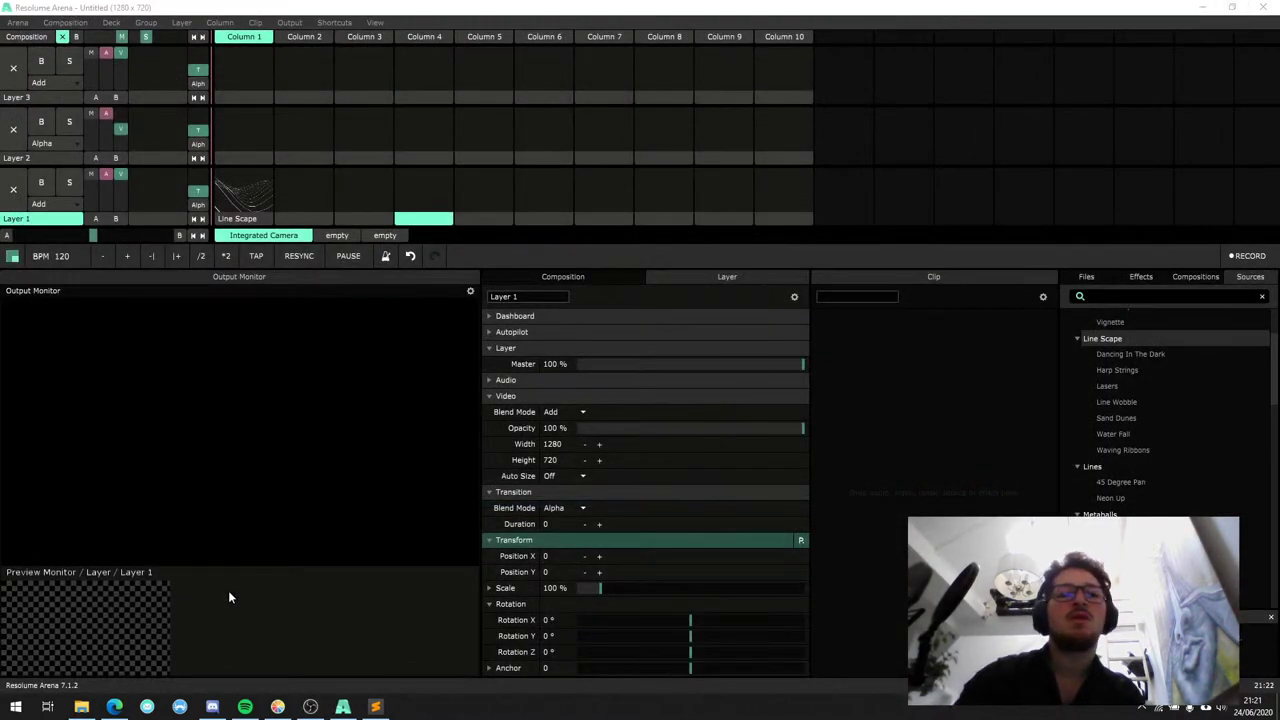
{"action": "key", "text": "super"}
{"action": "left_click", "coordinate": [194, 589]}
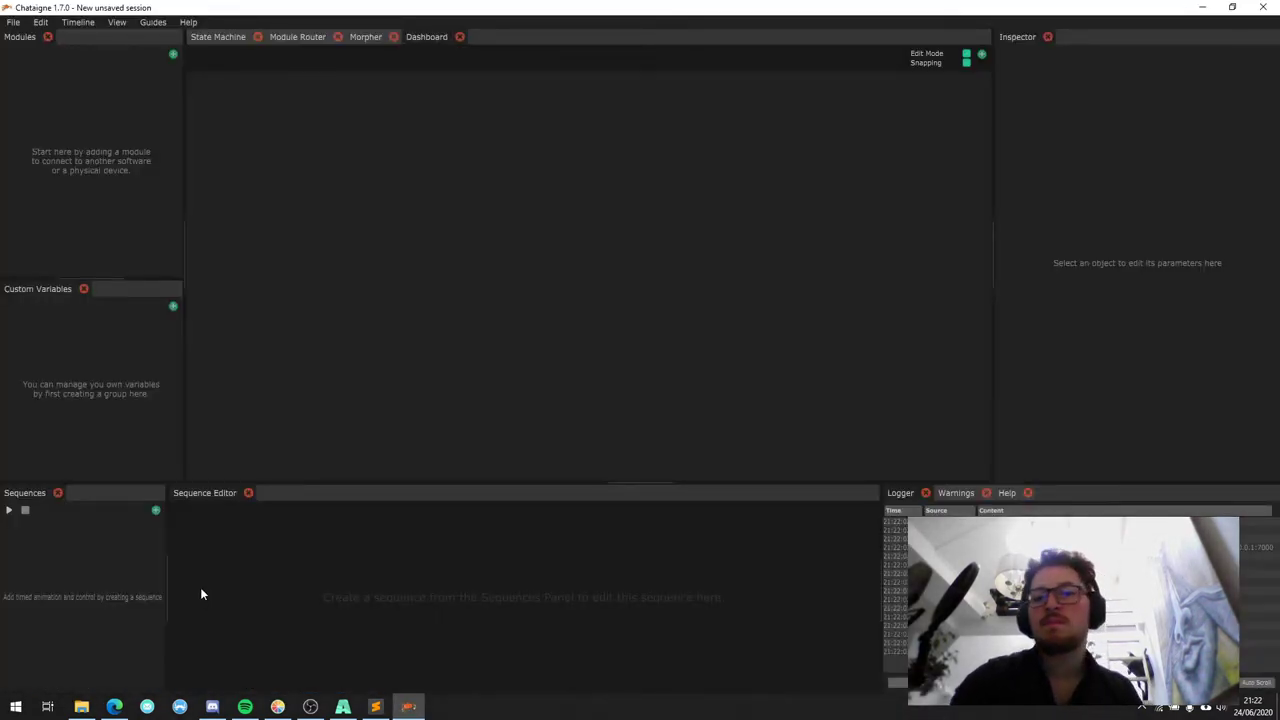
{"action": "left_click", "coordinate": [13, 22]}
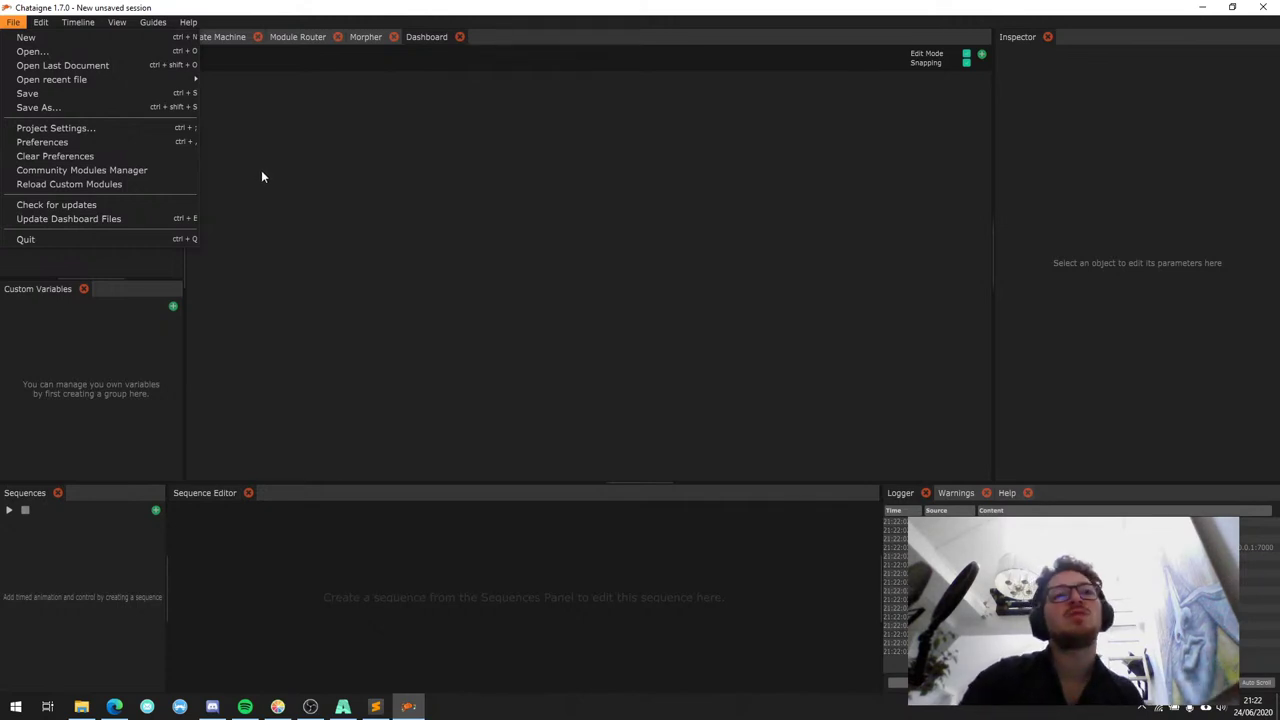
{"action": "key", "text": "Escape"}
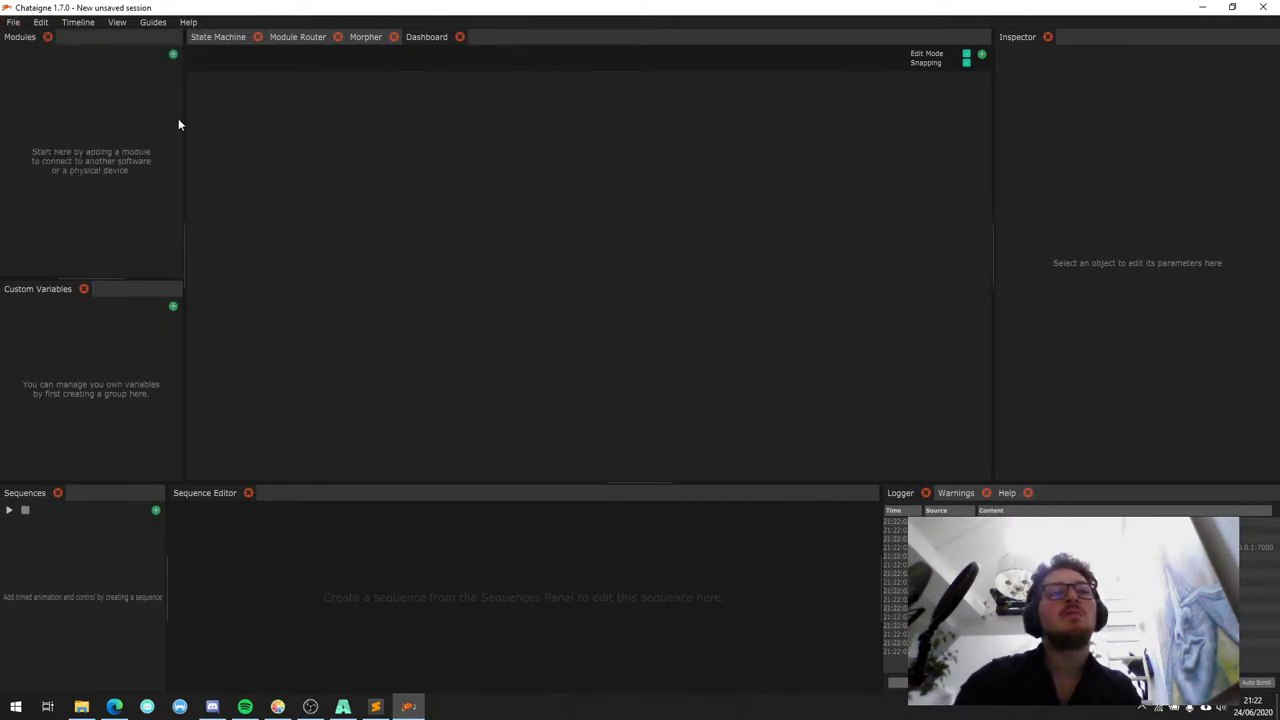
{"action": "left_click", "coordinate": [81, 707]}
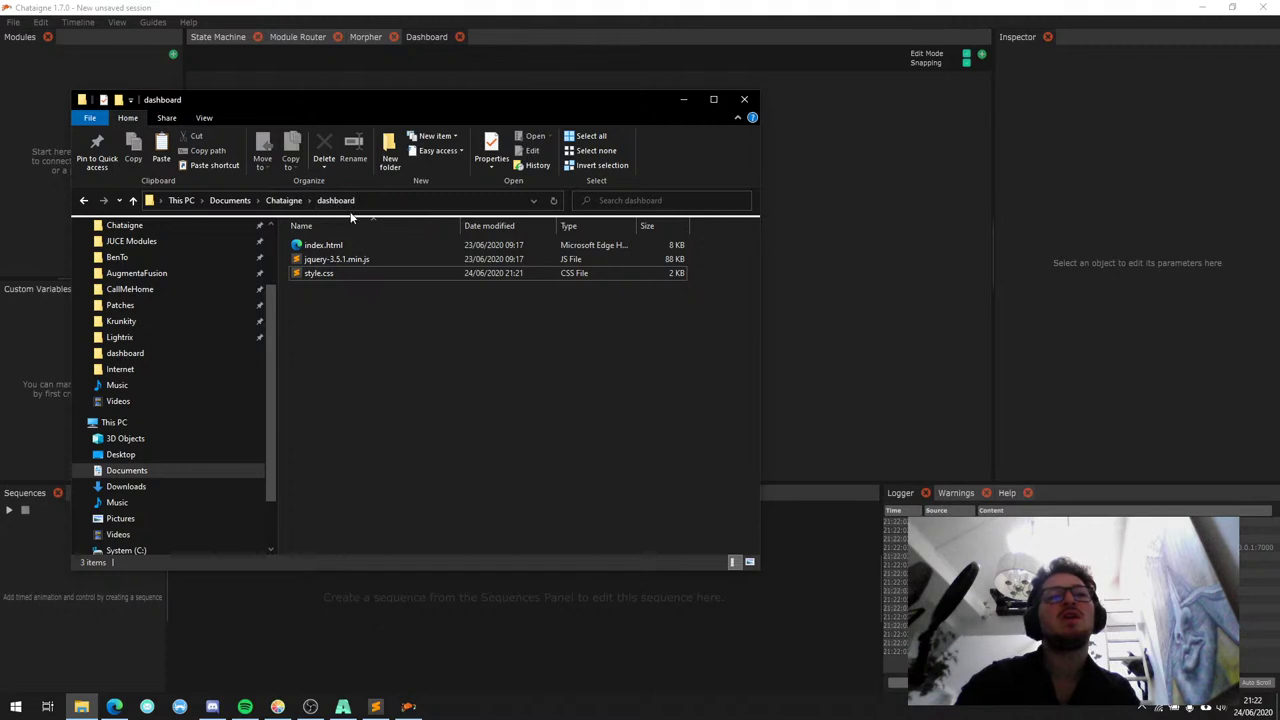
{"action": "left_click", "coordinate": [310, 707]}
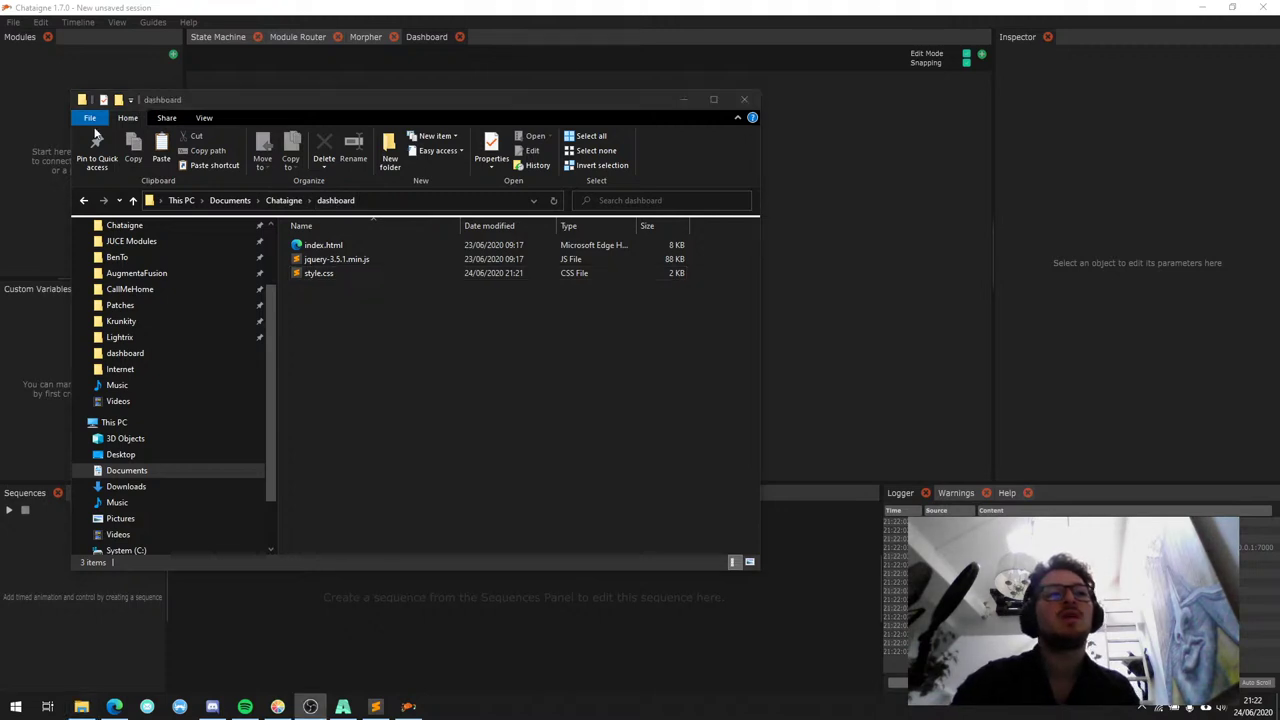
Enable the Dashboard Server in the new session's project settings.
{"action": "left_click", "coordinate": [13, 22]}
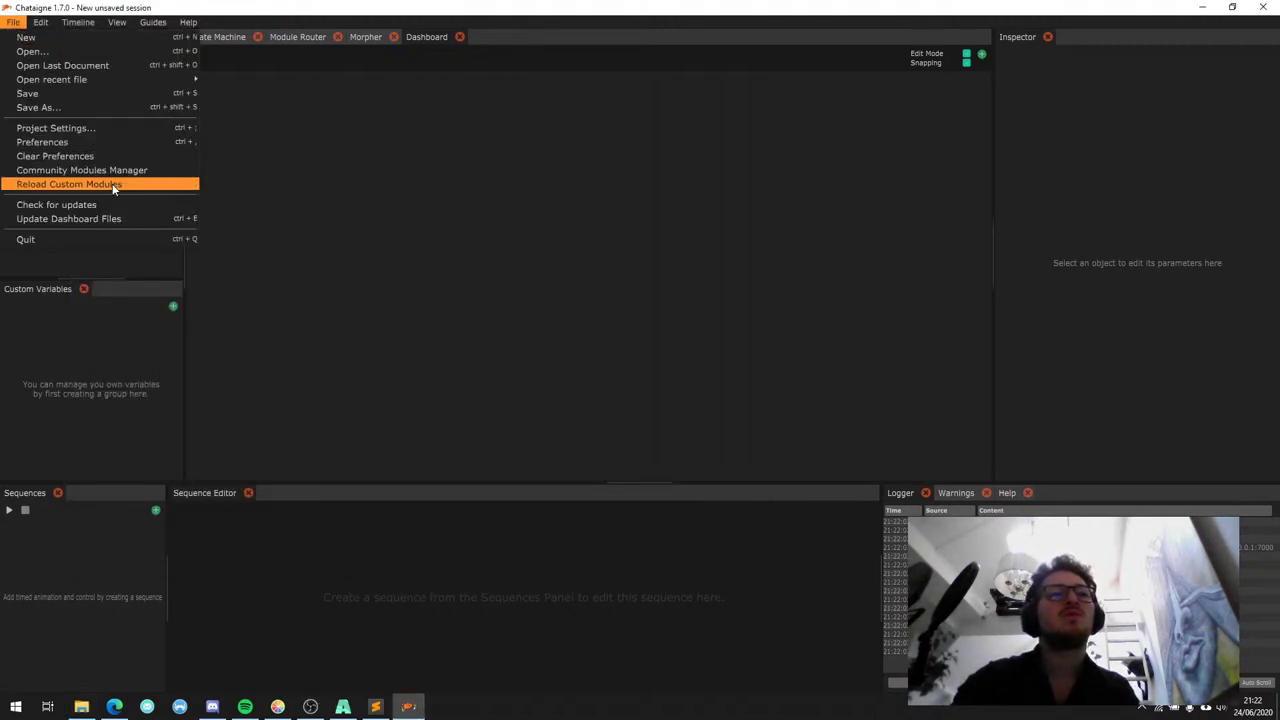
{"action": "left_click", "coordinate": [55, 128]}
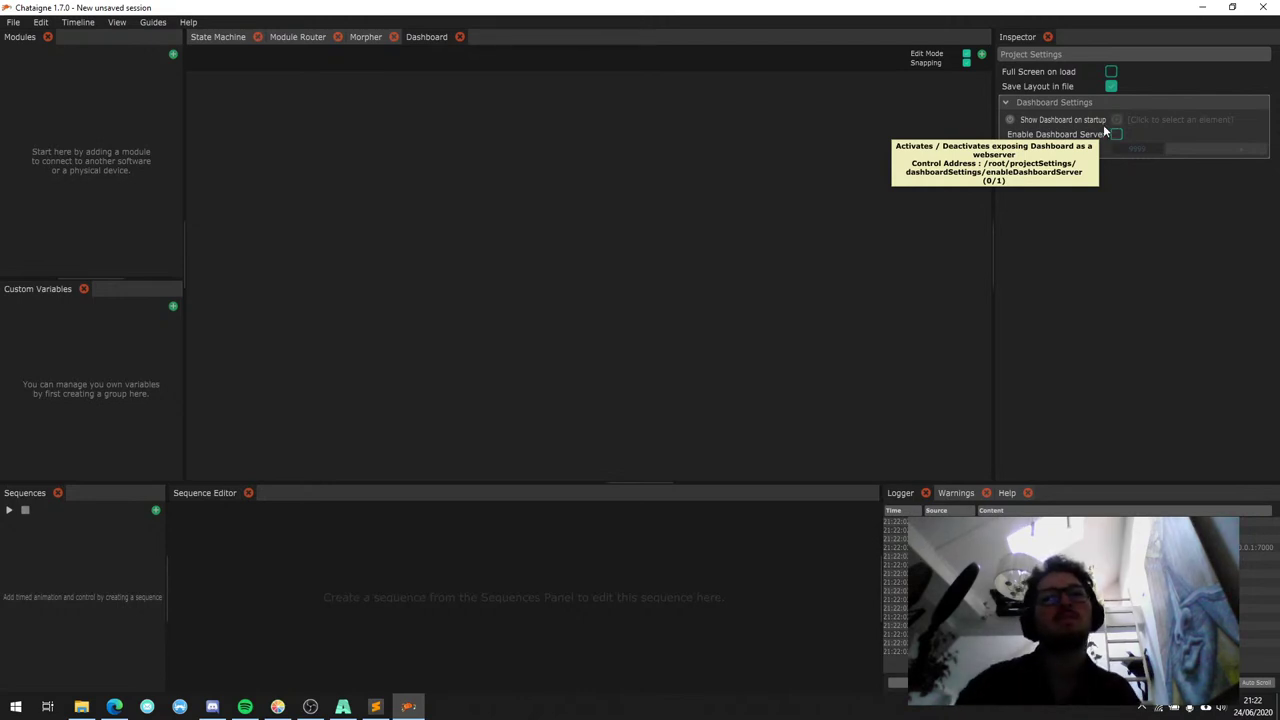
{"action": "left_click", "coordinate": [1116, 134]}
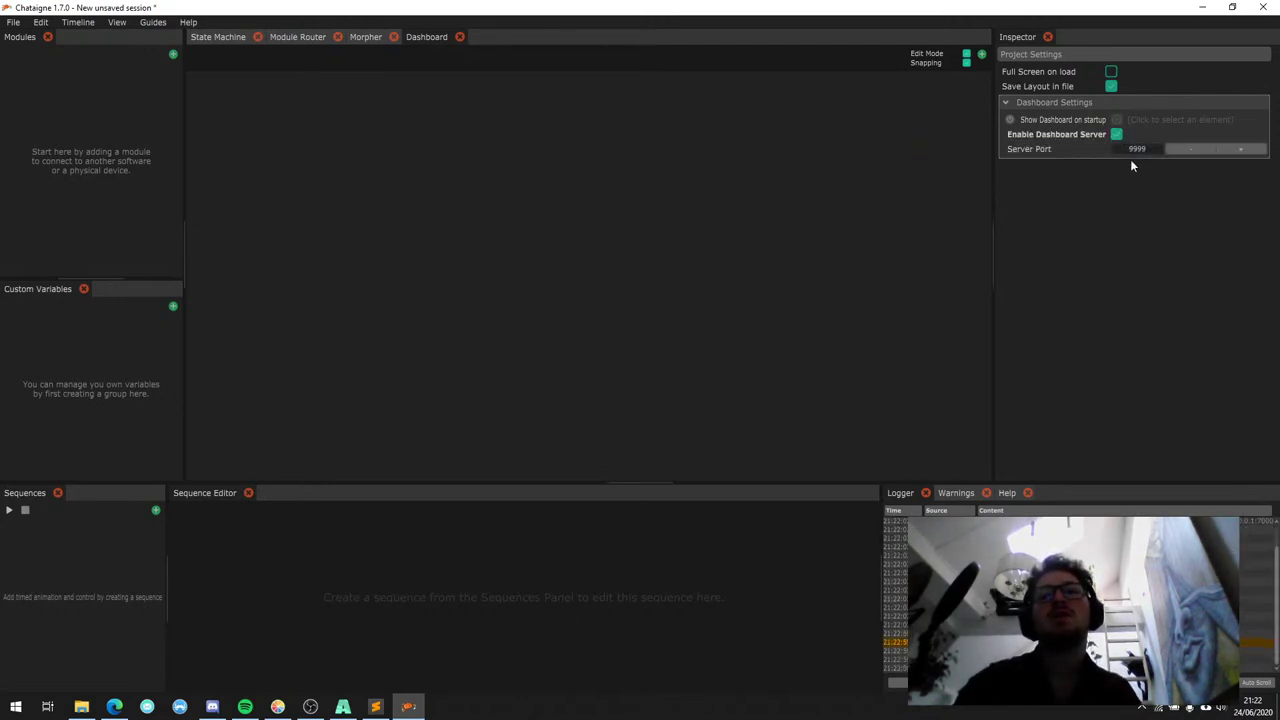
Switch to Edge, load 127.0.0.1:9999, and move the browser window lower over Chataigne.
{"action": "left_click", "coordinate": [114, 707]}
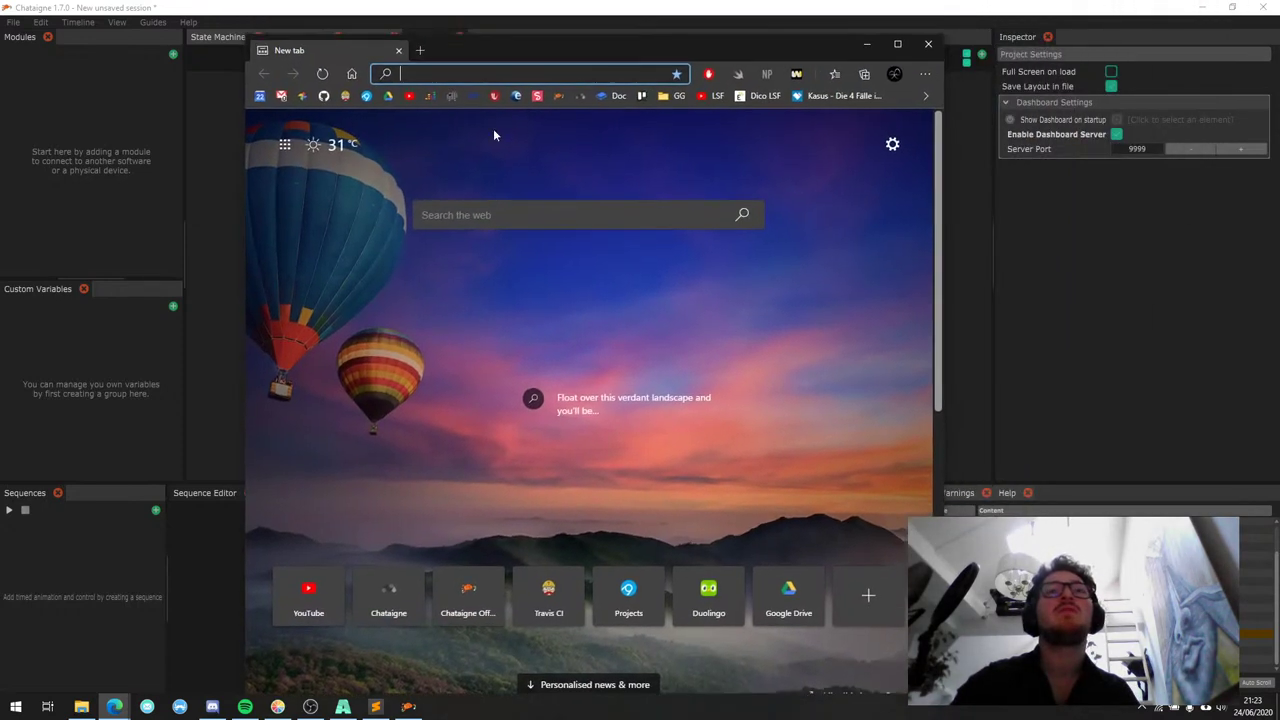
{"action": "type", "text": "127"}
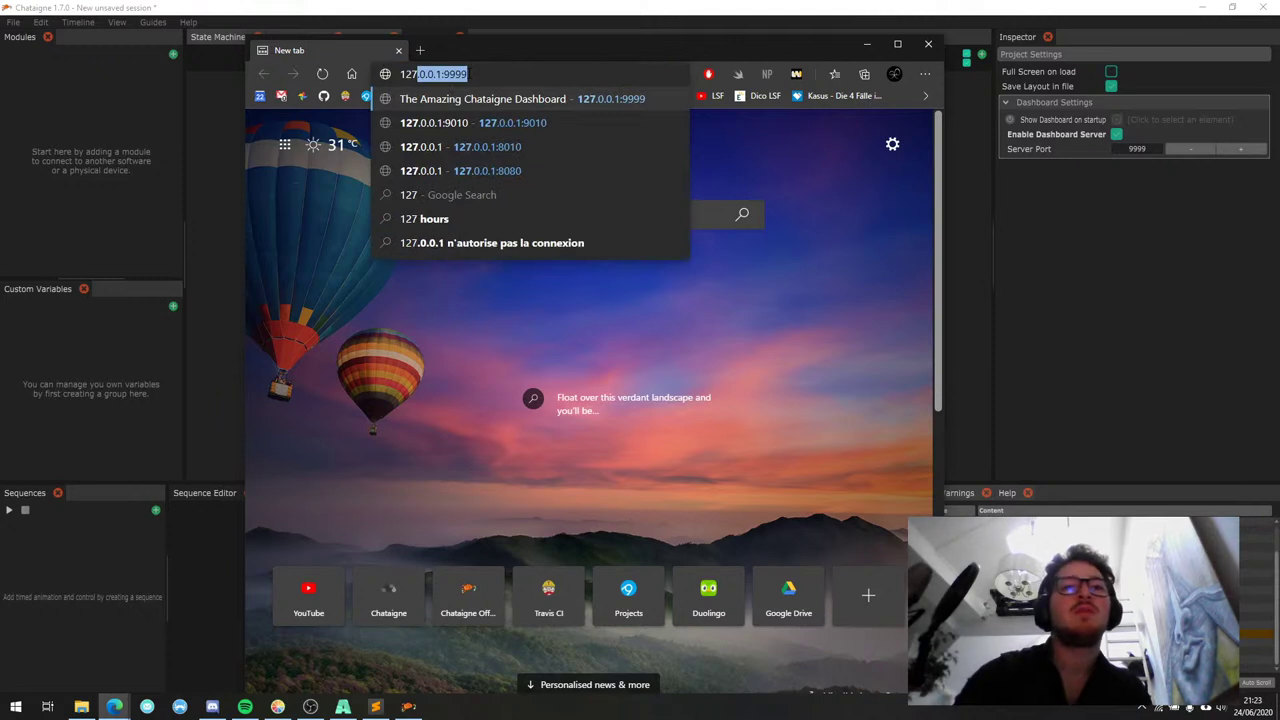
{"action": "key", "text": "Return"}
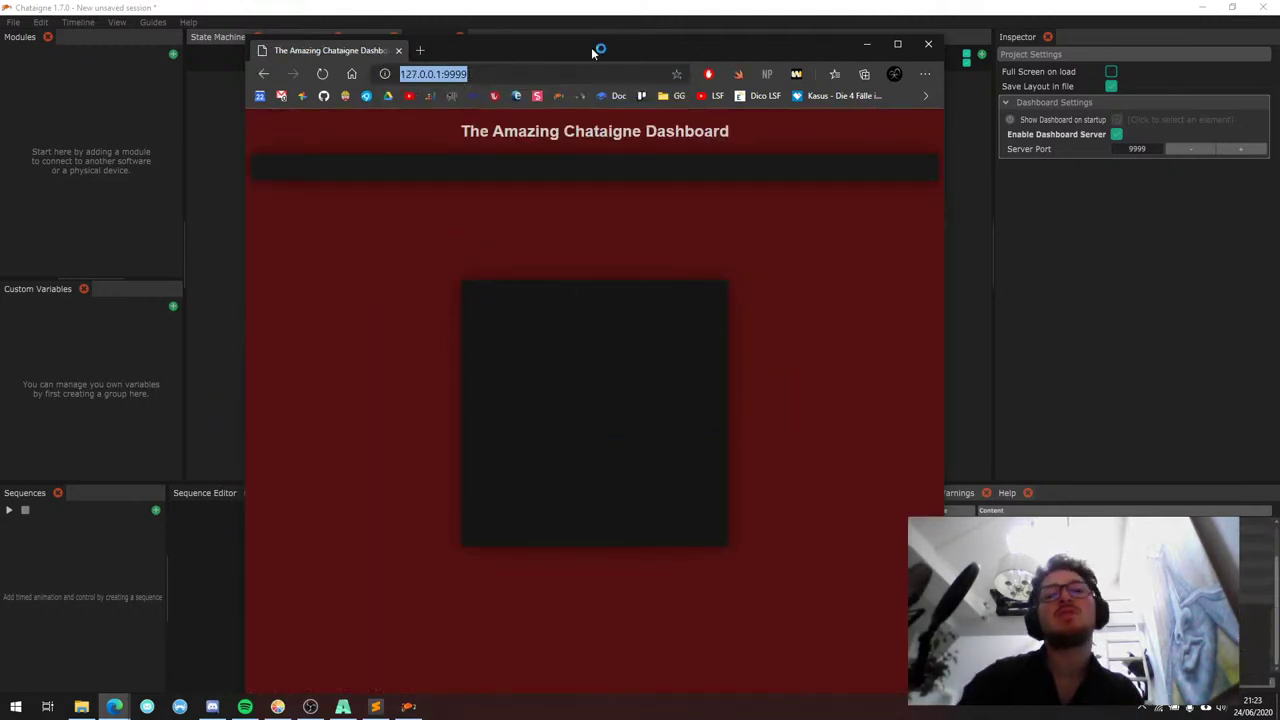
{"action": "left_click_drag", "start_coordinate": [592, 52], "coordinate": [553, 222]}
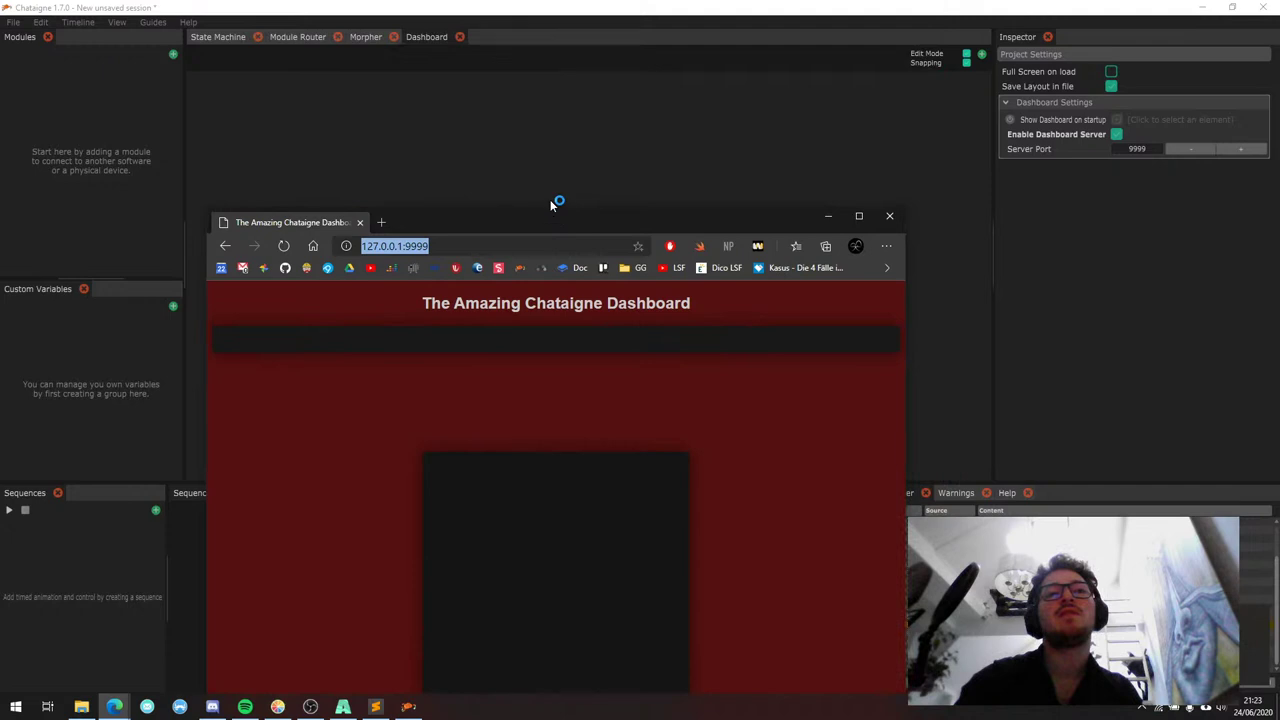
Switch back to Chataigne, add a new dashboard and add an OSC module.
{"action": "left_click", "coordinate": [986, 60]}
{"action": "right_click", "coordinate": [466, 218]}
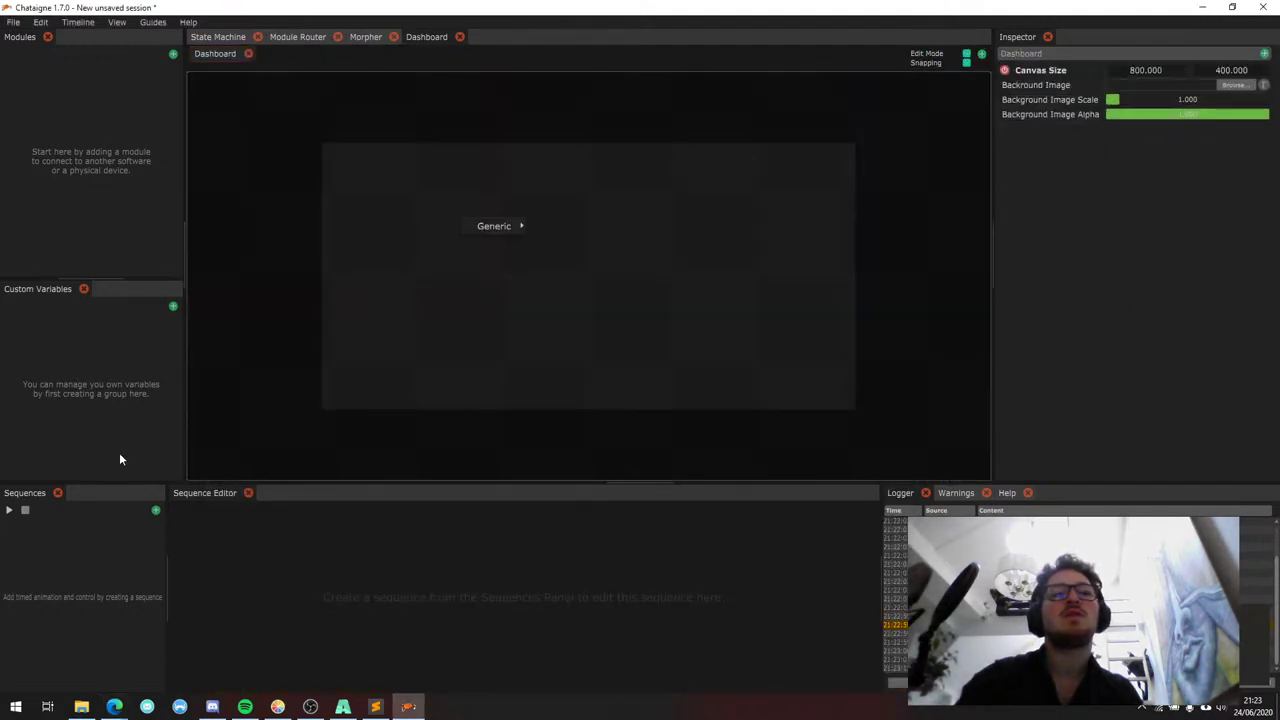
{"action": "left_click", "coordinate": [173, 54]}
{"action": "mouse_move", "coordinate": [240, 62]}
{"action": "left_click", "coordinate": [340, 66]}
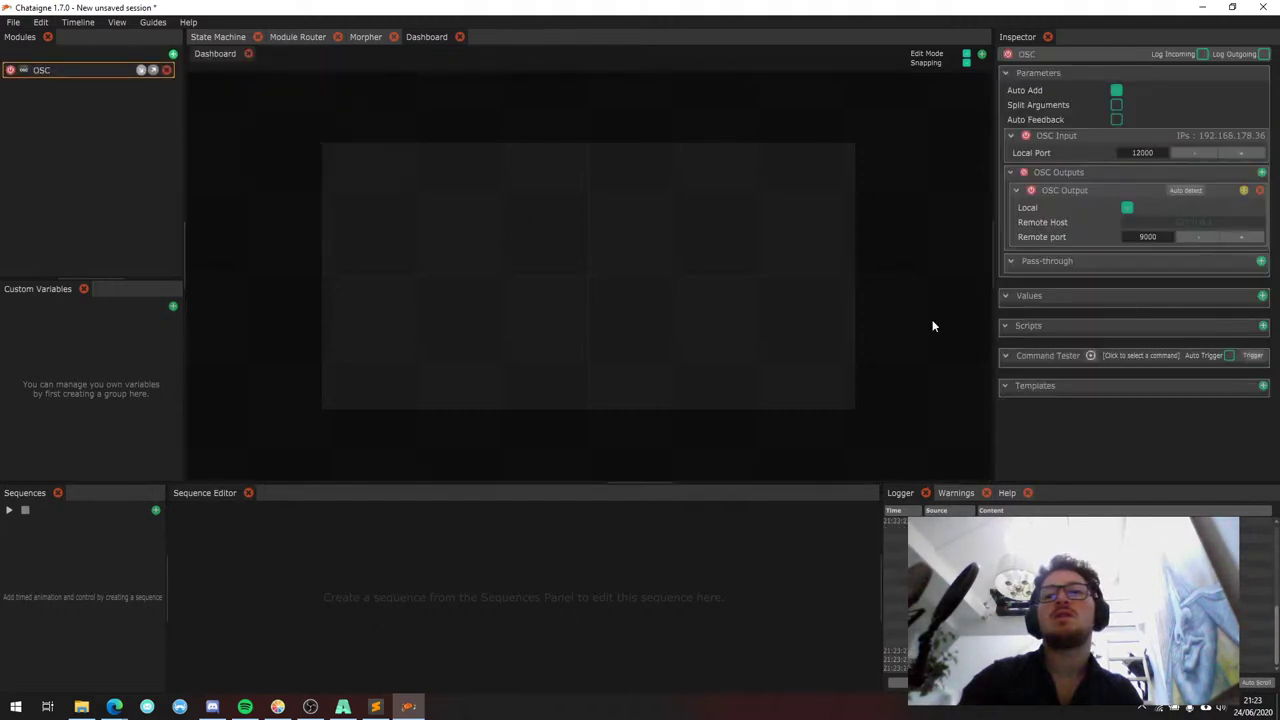
Create a sequence, add its current time to the dashboard, and enlarge that item to 528 by 92.
{"action": "left_click", "coordinate": [155, 510]}
{"action": "right_click", "coordinate": [300, 513]}
{"action": "left_click", "coordinate": [459, 504]}
{"action": "left_click", "coordinate": [636, 274]}
{"action": "left_click_drag", "start_coordinate": [636, 274], "coordinate": [717, 287]}
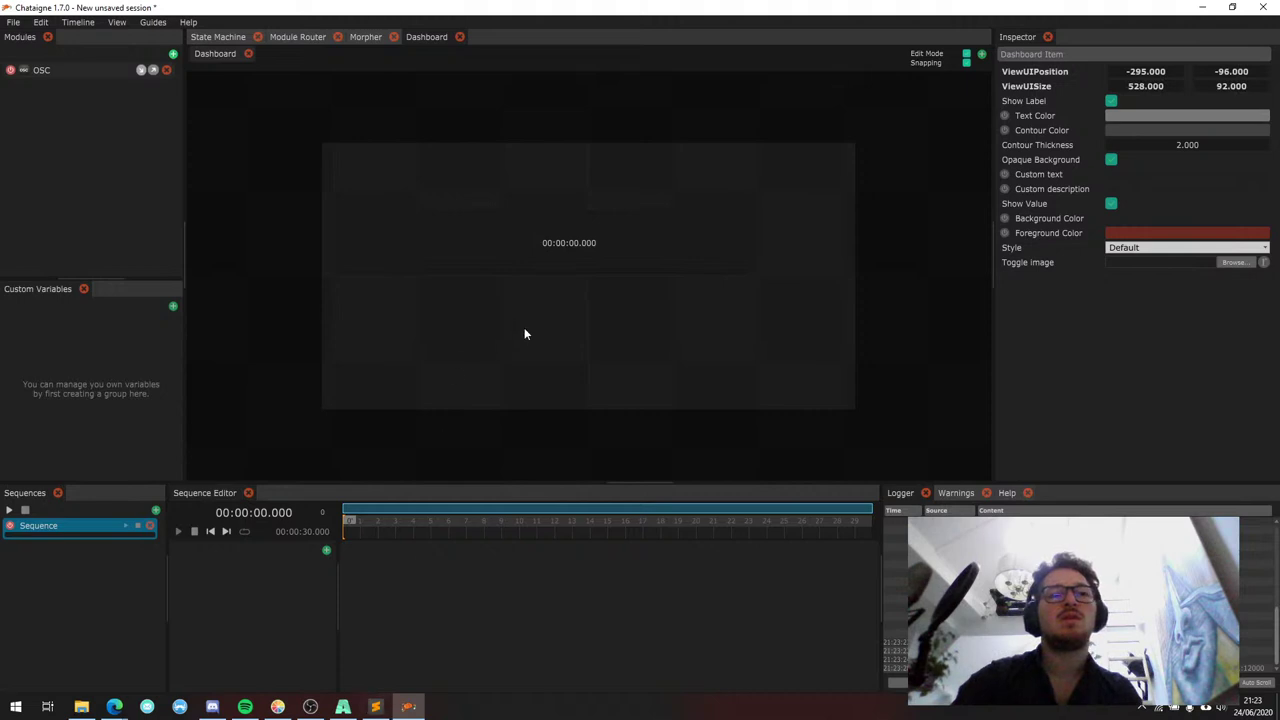
Switch to Edge, reload the dashboard page at 127.0.0.1:9999, and move the browser window partly clear of Chataigne.
{"action": "mouse_move", "coordinate": [160, 693]}
{"action": "left_click", "coordinate": [157, 655]}
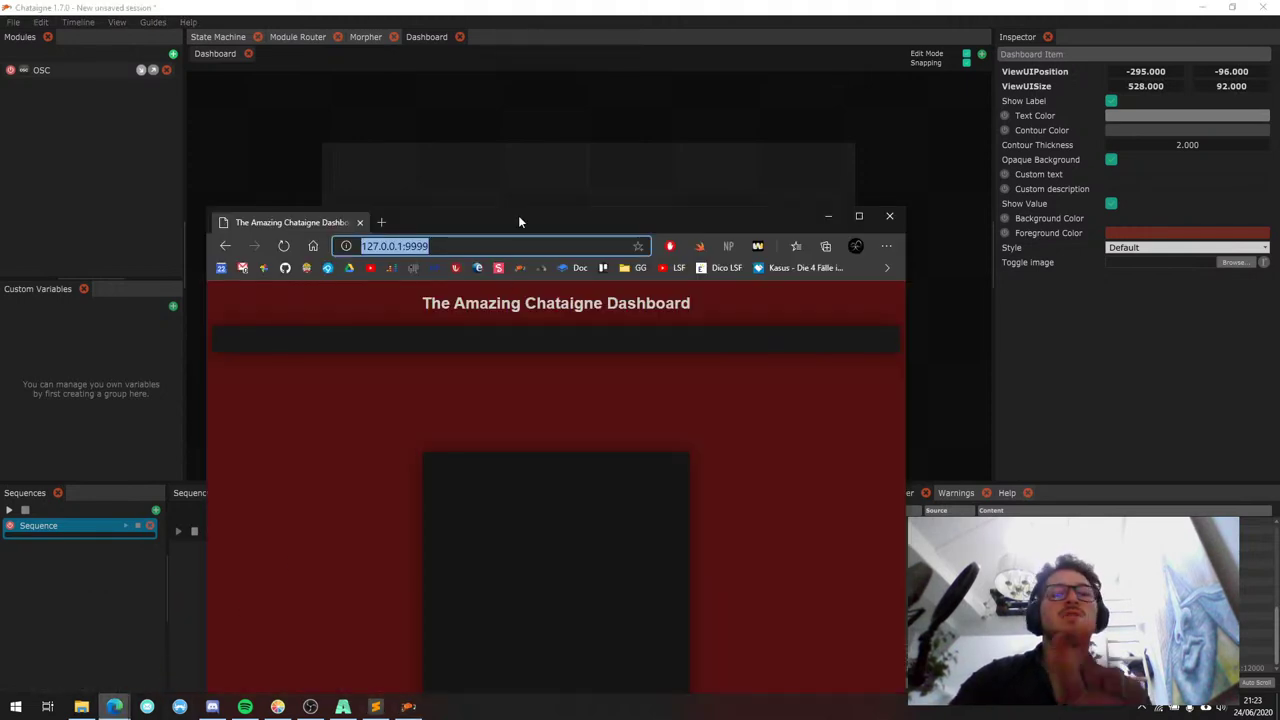
{"action": "left_click", "coordinate": [481, 245]}
{"action": "key", "text": "Return"}
{"action": "left_click_drag", "start_coordinate": [501, 218], "coordinate": [771, 95]}
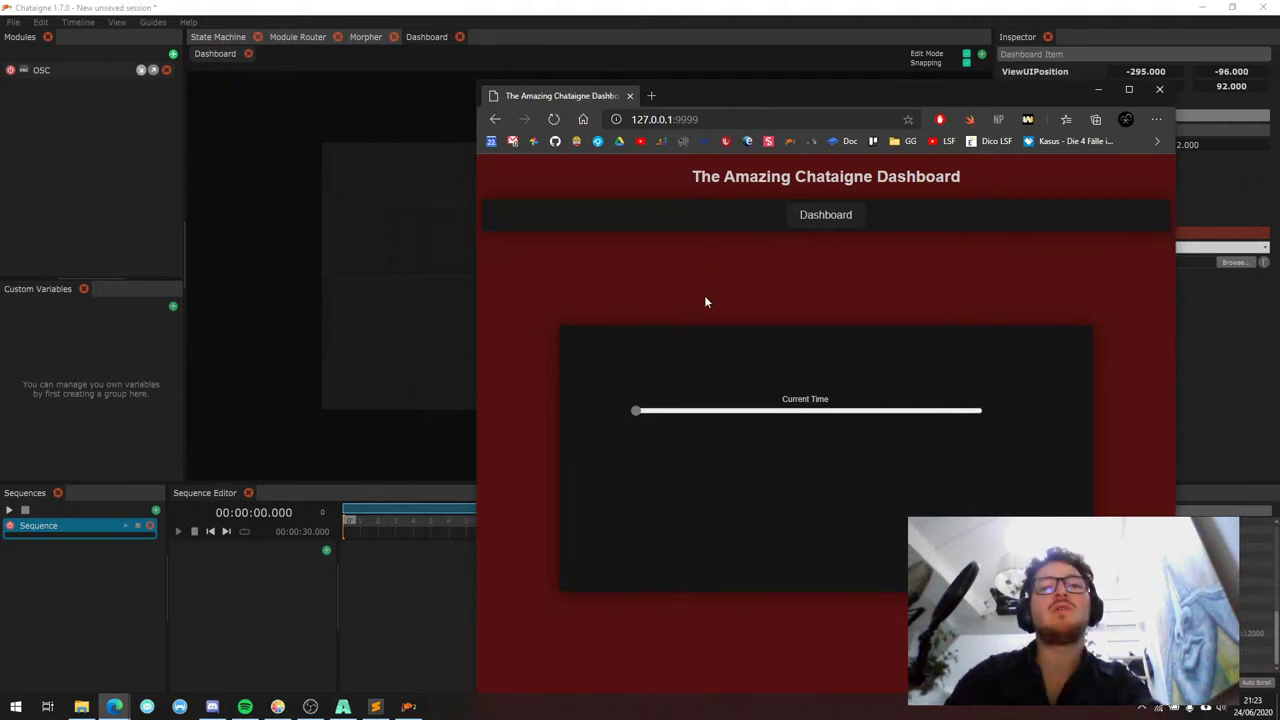
Scrub the web dashboard's Current Time slider to about 4.22 seconds, moving the browser window further aside to reveal the sequence.
{"action": "left_click_drag", "start_coordinate": [737, 410], "coordinate": [668, 411]}
{"action": "left_click_drag", "start_coordinate": [700, 102], "coordinate": [937, 86]}
{"action": "mouse_move", "coordinate": [917, 395]}
{"action": "left_mouse_down"}
{"action": "mouse_move", "coordinate": [1088, 374]}
{"action": "mouse_move", "coordinate": [900, 378]}
{"action": "mouse_move", "coordinate": [1117, 367]}
{"action": "mouse_move", "coordinate": [884, 368]}
{"action": "mouse_move", "coordinate": [918, 370]}
{"action": "left_mouse_up"}
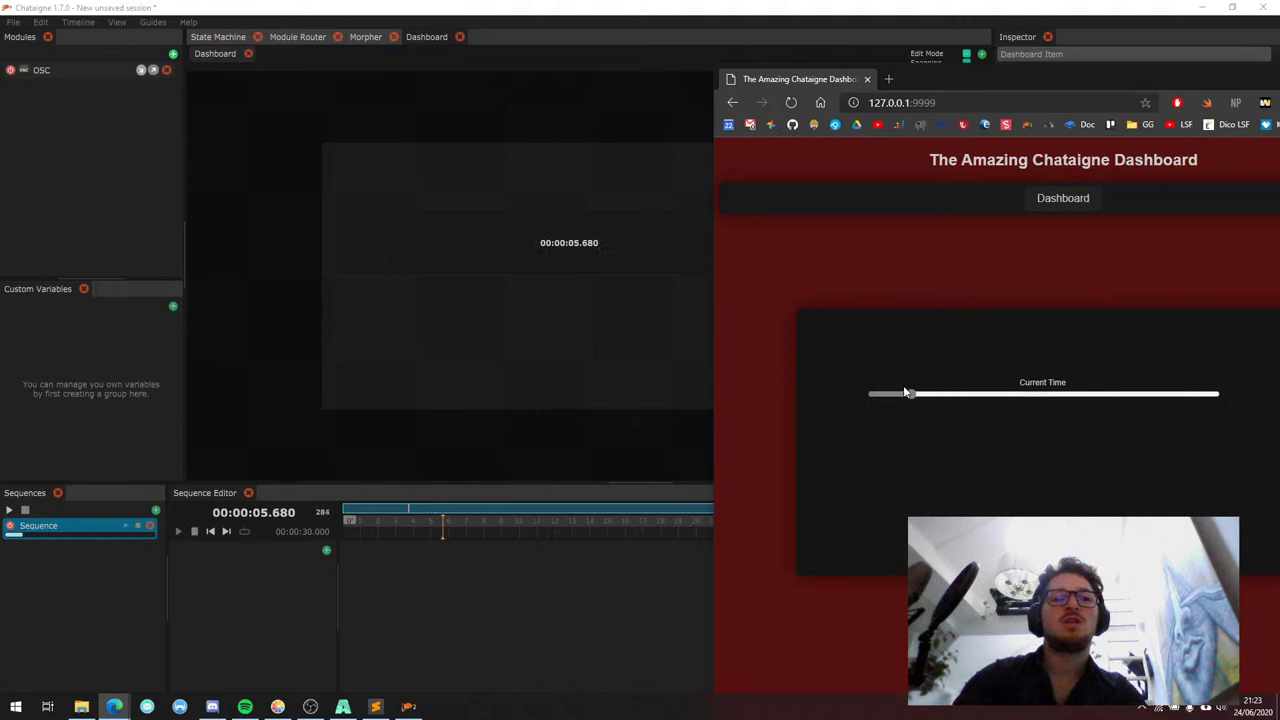
Switch back to Chataigne, add a Mapping layer to the sequence, and draw a rising and falling automation curve over about 16 seconds.
{"action": "left_click", "coordinate": [326, 550]}
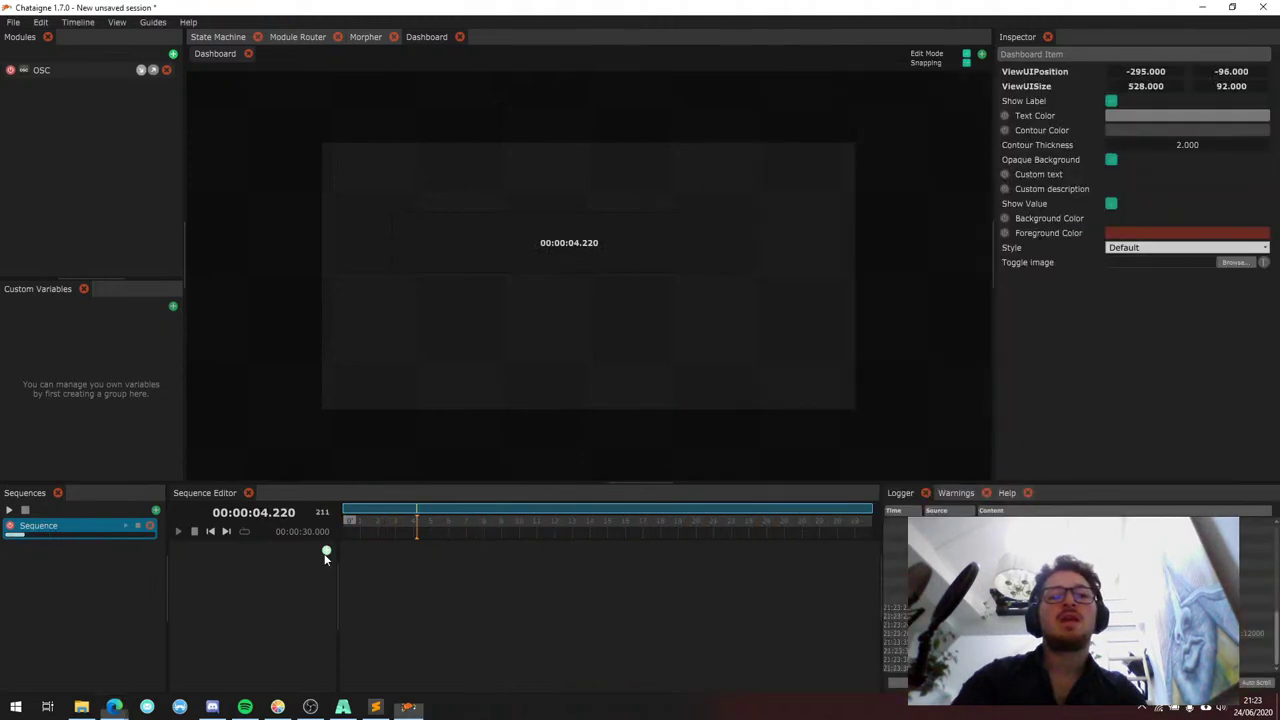
{"action": "left_click", "coordinate": [369, 507]}
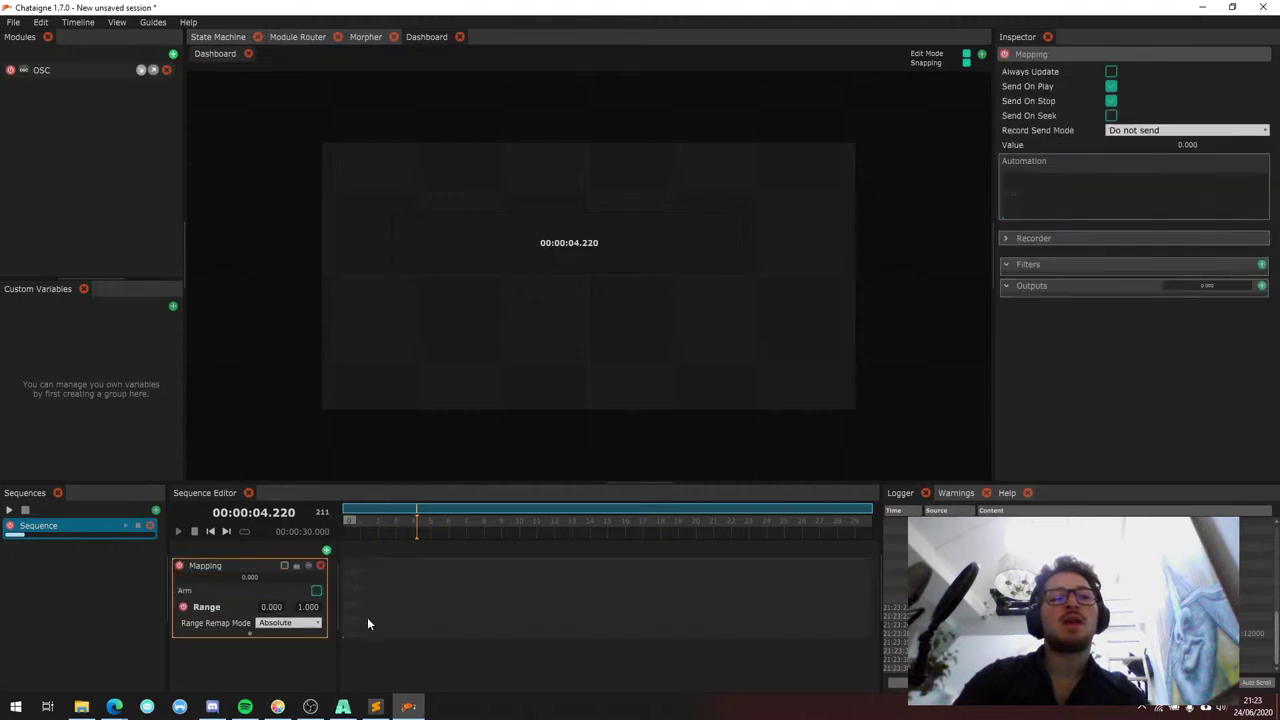
{"action": "left_click_drag", "start_coordinate": [366, 619], "coordinate": [624, 658]}
Send the value of the curve key at 00:00:10.025 to the dashboard and enlarge the new item to 288 by 41.
{"action": "left_click", "coordinate": [518, 588]}
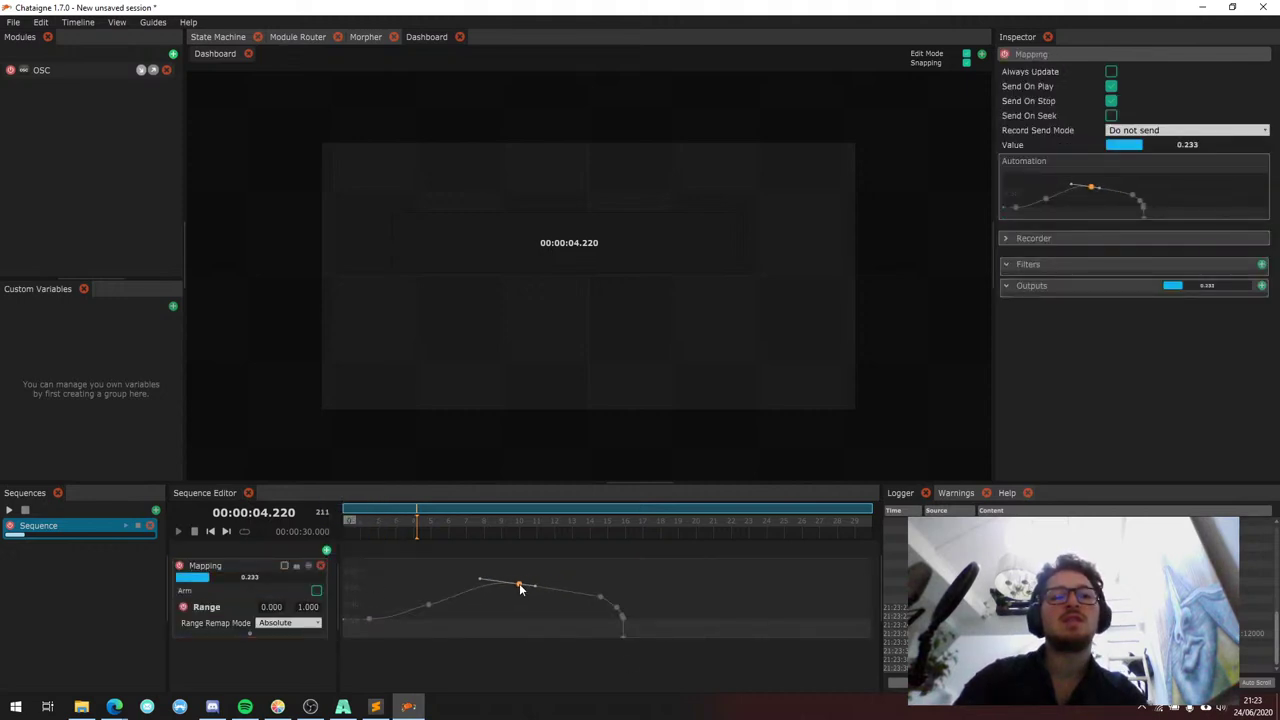
{"action": "mouse_move", "coordinate": [517, 587]}
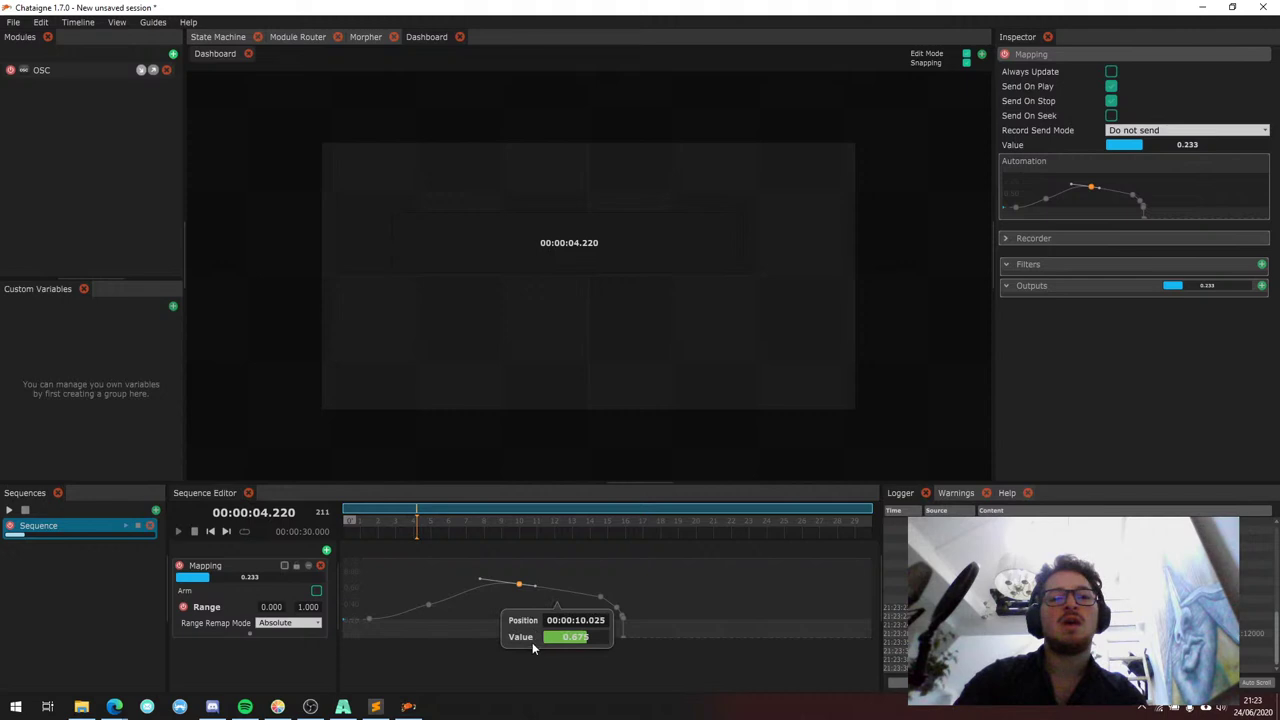
{"action": "right_click", "coordinate": [531, 638]}
{"action": "mouse_move", "coordinate": [613, 631]}
{"action": "left_click", "coordinate": [725, 625]}
{"action": "left_click_drag", "start_coordinate": [645, 298], "coordinate": [705, 327]}
Enable custom text for the new dashboard item and set it to "Key value 3".
{"action": "left_click", "coordinate": [1005, 174]}
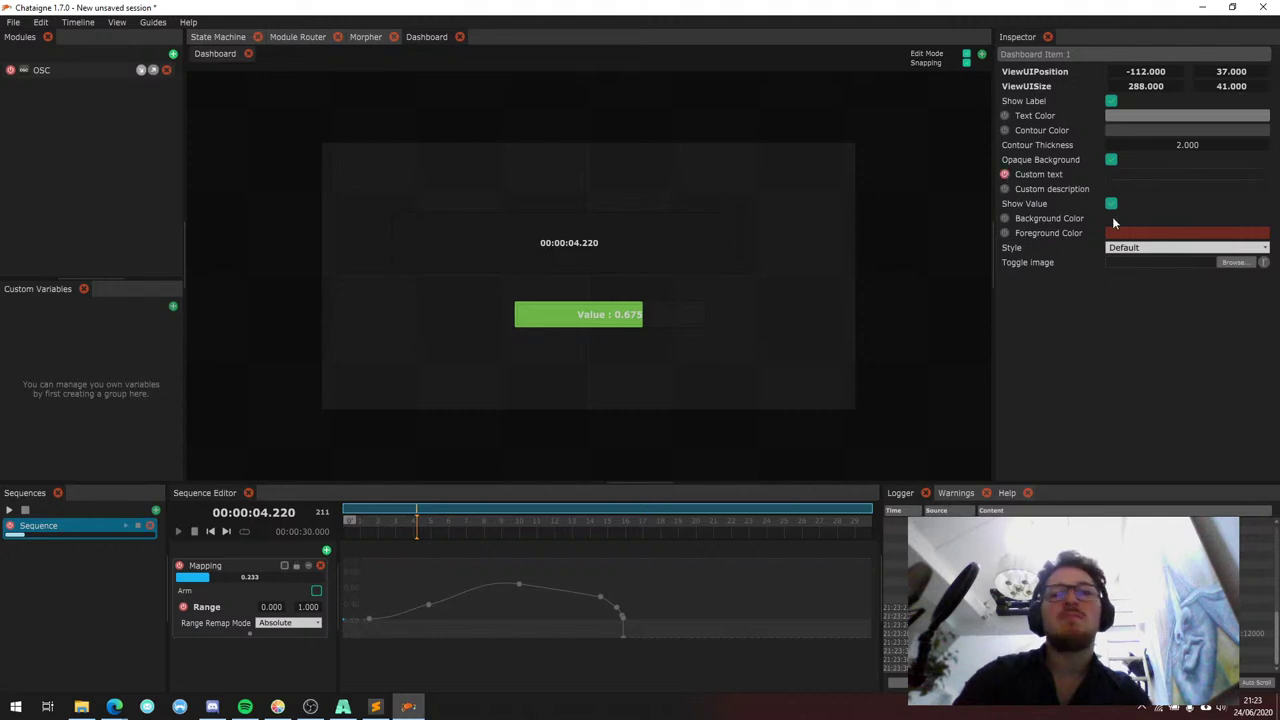
{"action": "left_click", "coordinate": [1132, 176]}
{"action": "type", "text": "Key value 3"}
{"action": "key", "text": "Return"}
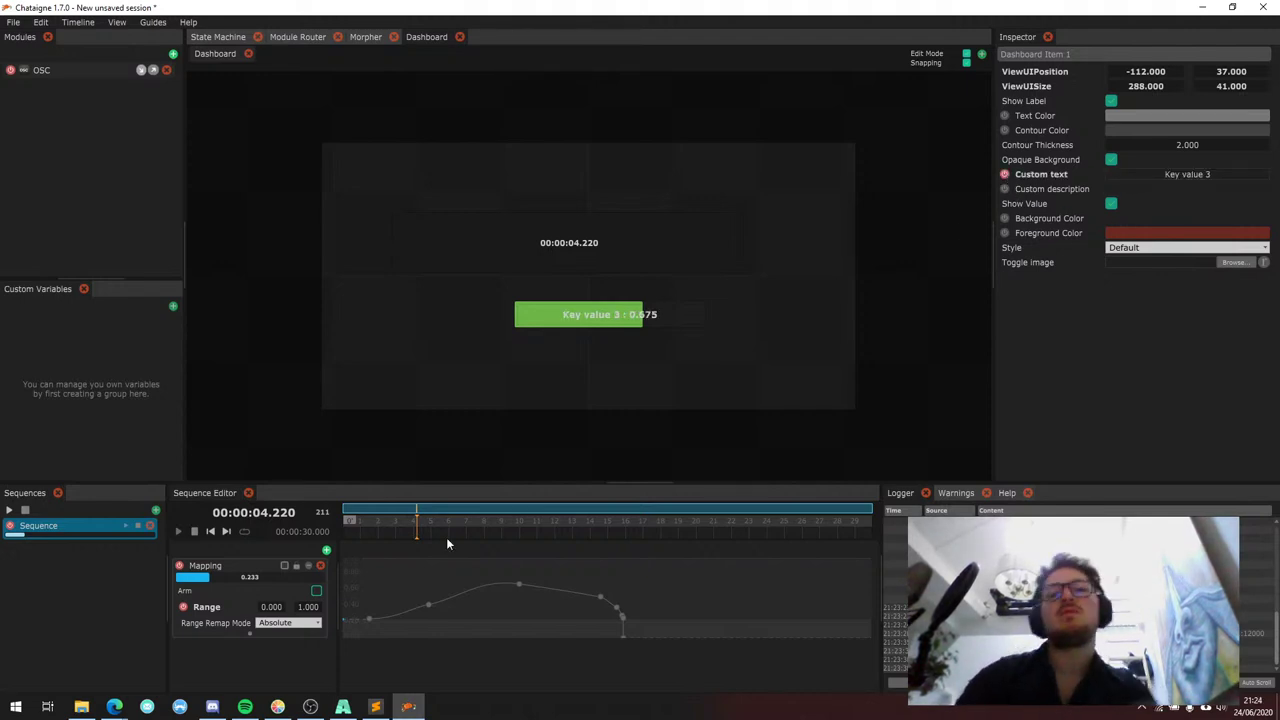
Switch to the dashboard page in Edge and lower the Key value 3 slider to 0.320.
{"action": "mouse_move", "coordinate": [114, 706]}
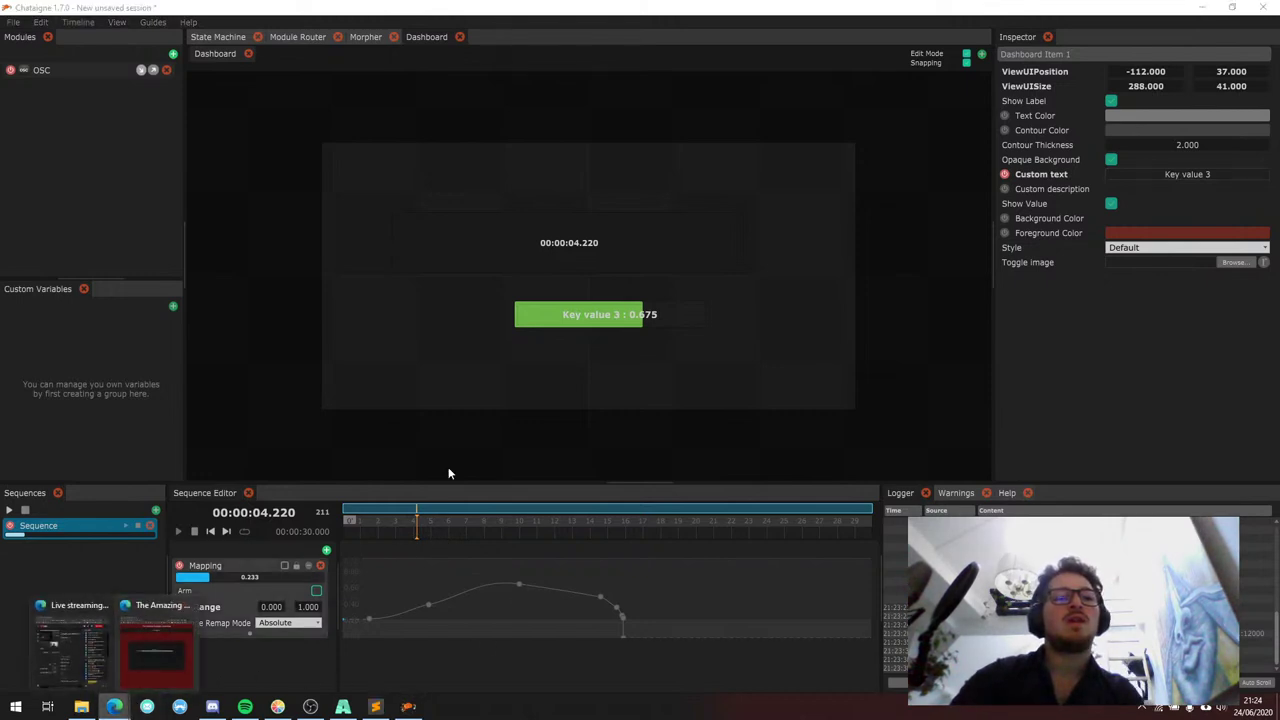
{"action": "left_click", "coordinate": [165, 645]}
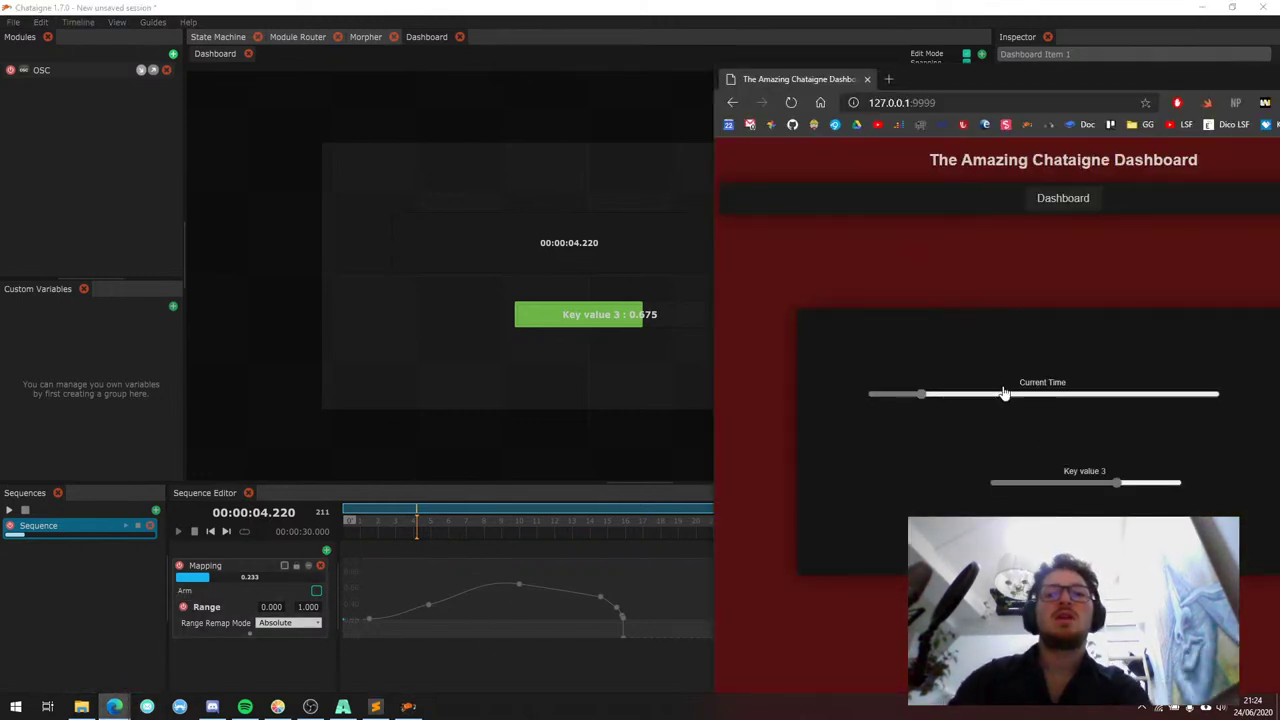
{"action": "left_click_drag", "start_coordinate": [1114, 483], "coordinate": [1049, 477]}
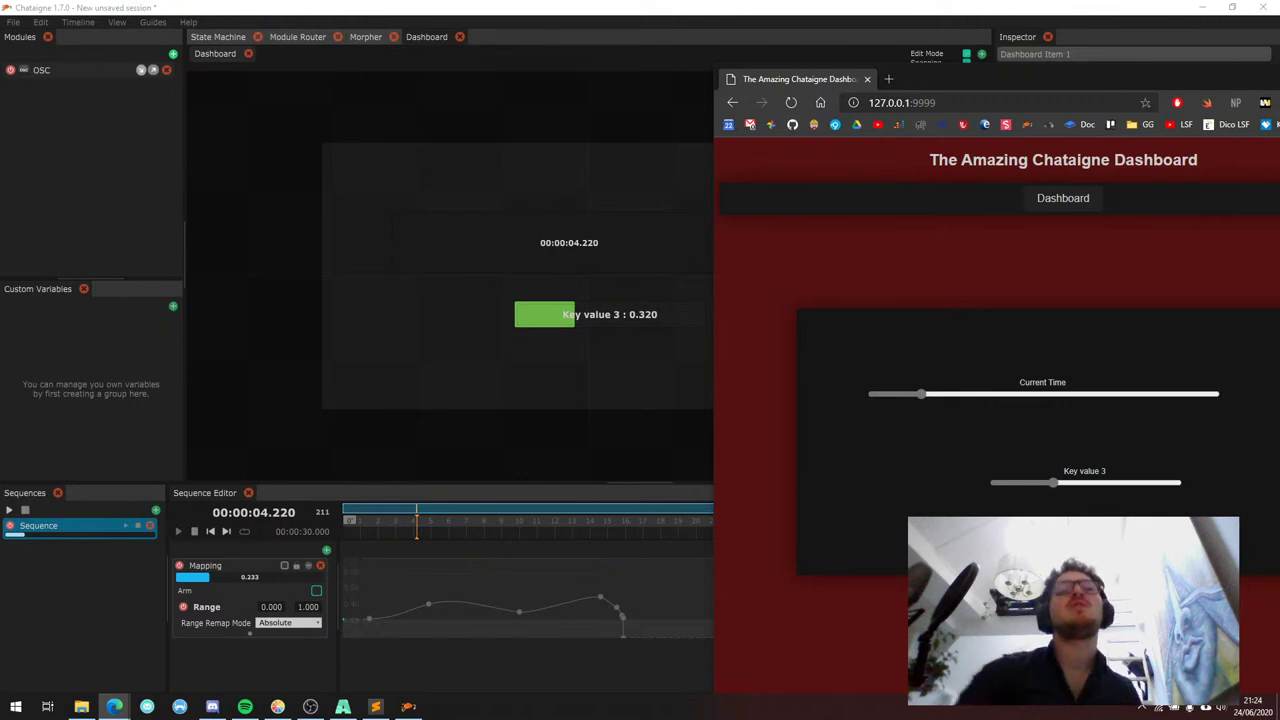
{"action": "left_click", "coordinate": [198, 30]}
{"action": "left_click", "coordinate": [128, 24]}
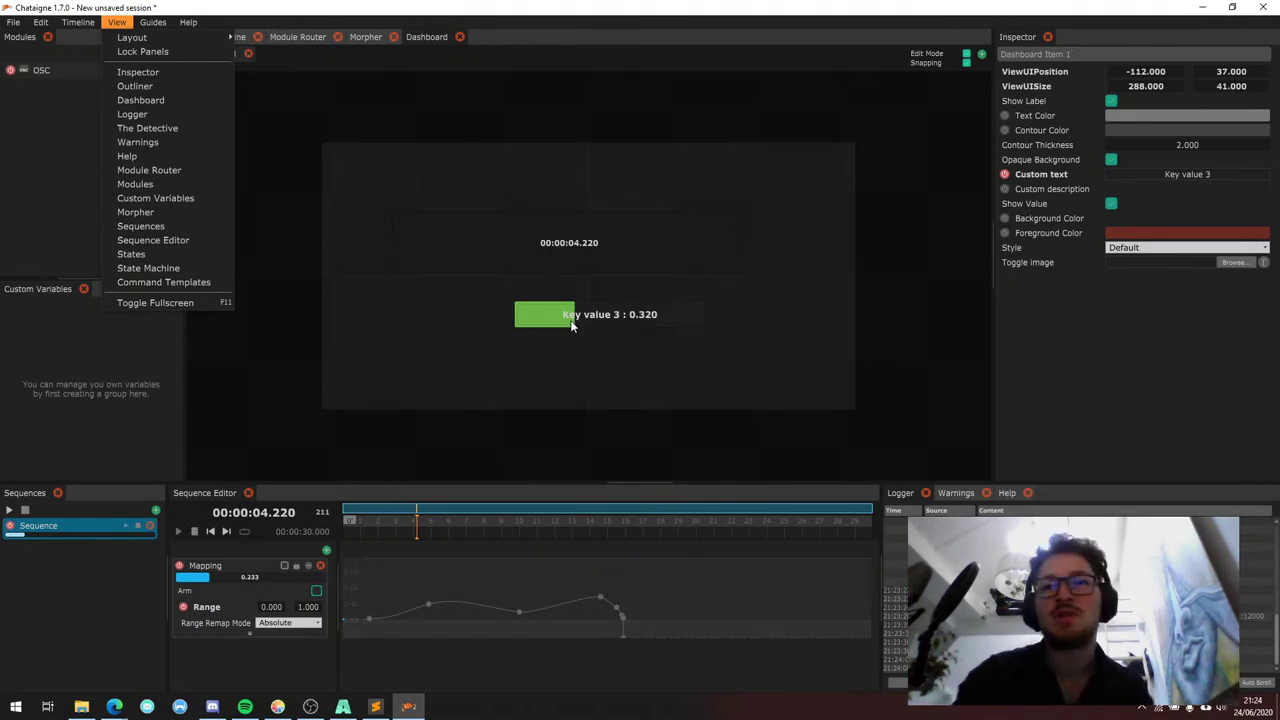
{"action": "left_click", "coordinate": [554, 360]}
{"action": "left_click", "coordinate": [78, 22]}
{"action": "mouse_move", "coordinate": [80, 26]}
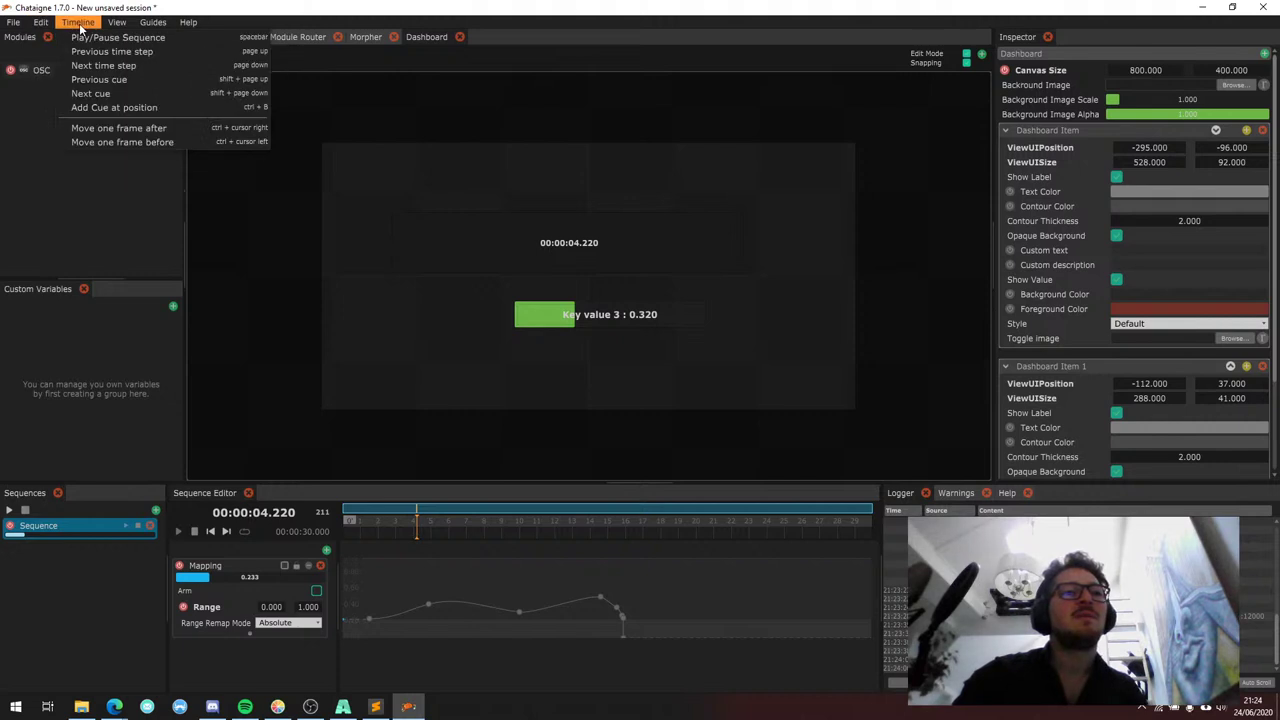
{"action": "left_click", "coordinate": [454, 578]}
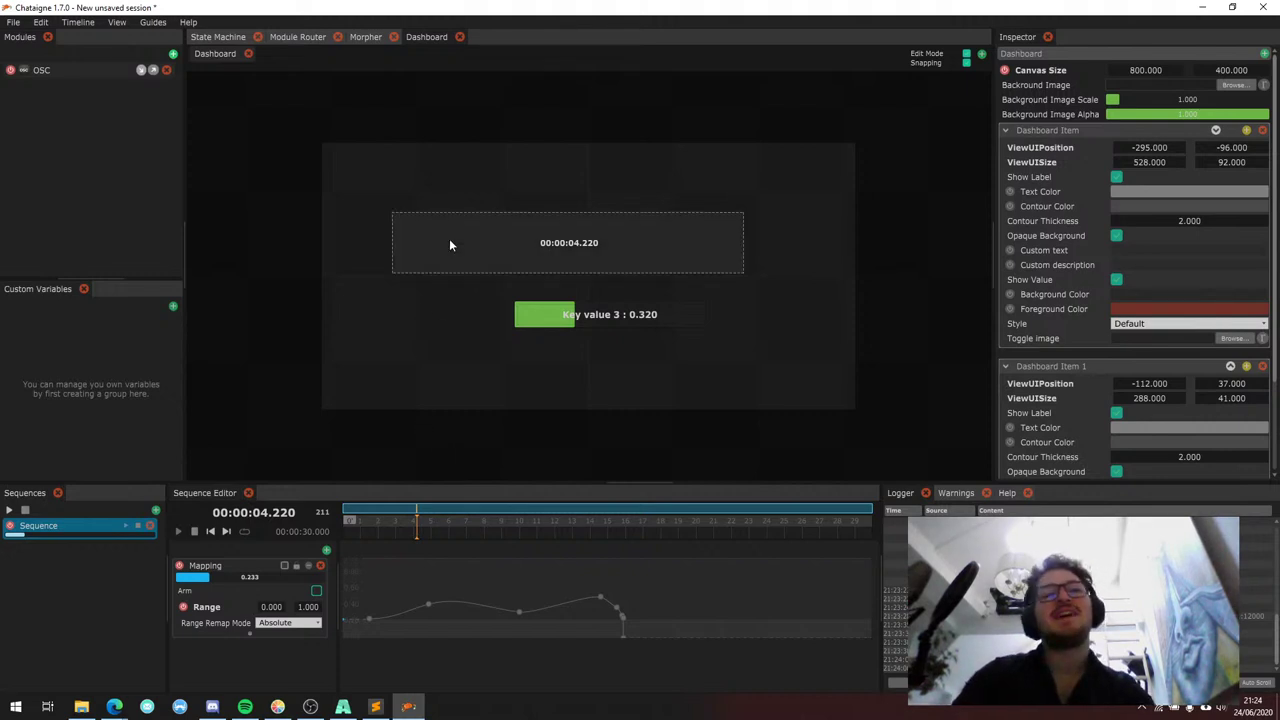
Set Key value 3 to 0.243 directly on the Chataigne dashboard, then use Edit Mode to move its item to -152, 37.
{"action": "left_click_drag", "start_coordinate": [537, 322], "coordinate": [527, 324]}
{"action": "left_click", "coordinate": [527, 315]}
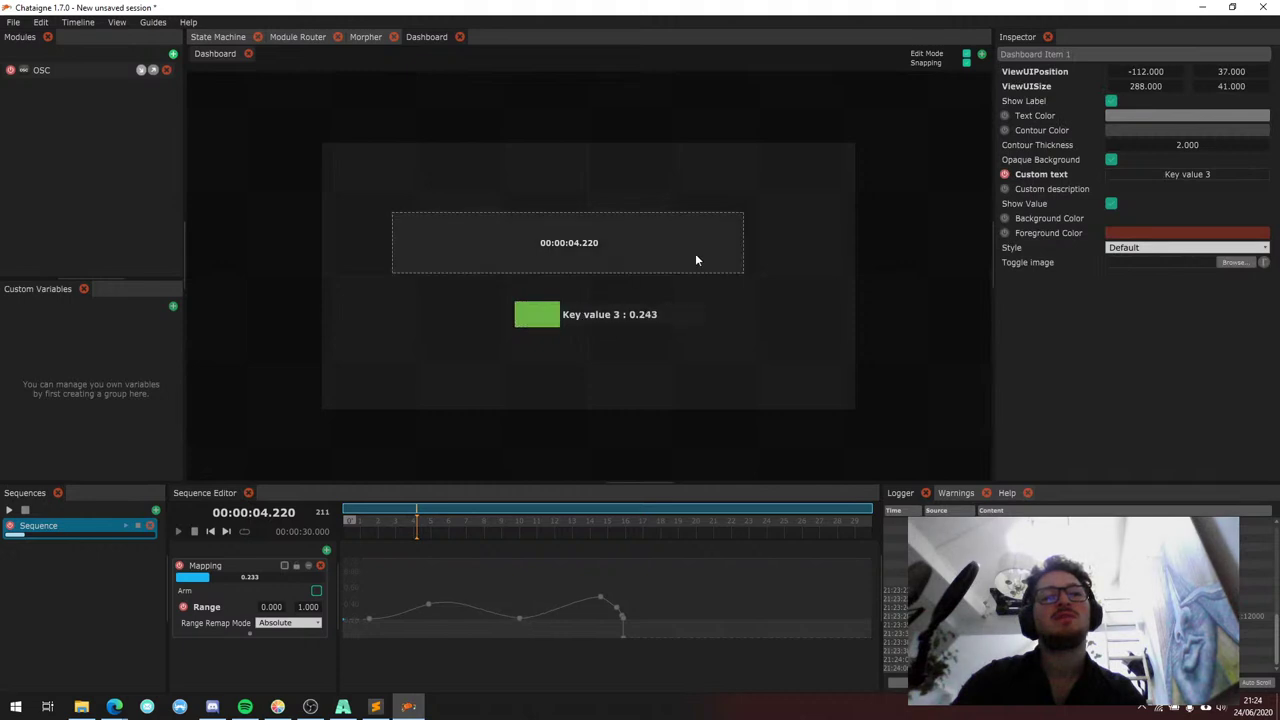
{"action": "left_click", "coordinate": [966, 54]}
{"action": "left_click_drag", "start_coordinate": [612, 318], "coordinate": [585, 318]}
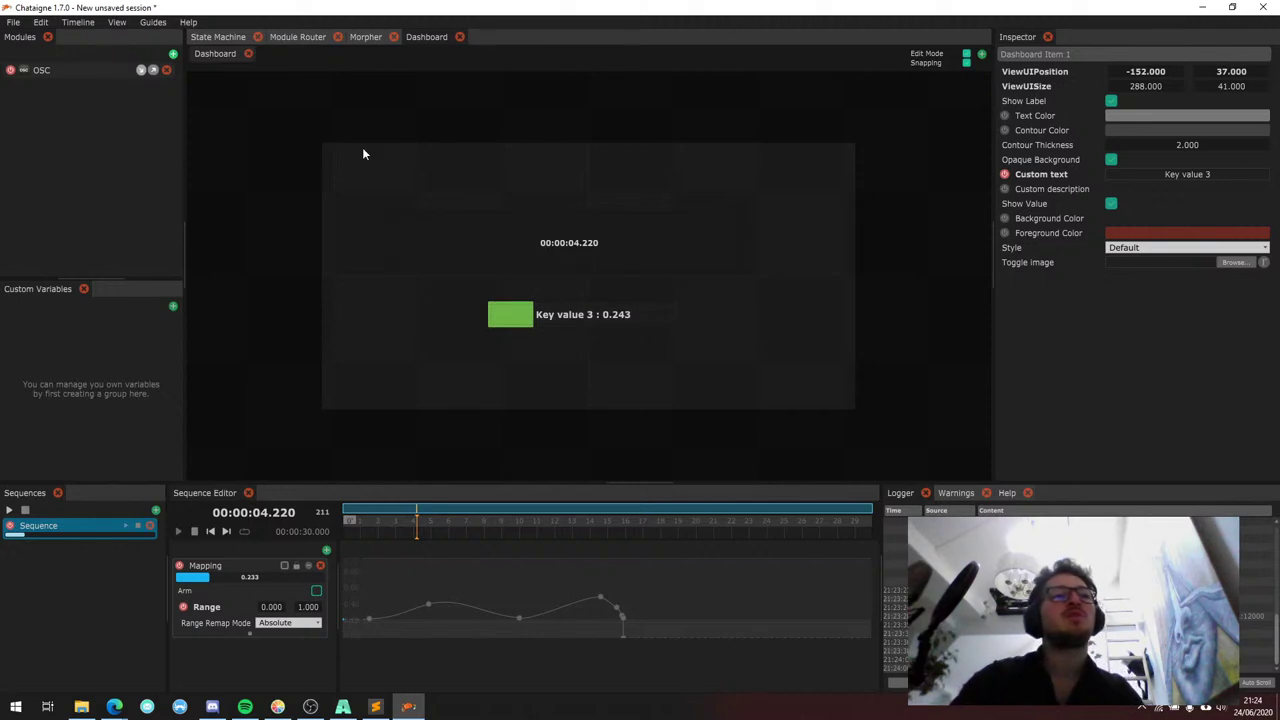
Arrange the shrunken time item and Key value 3 side by side near the canvas's upper edge, Key value 3 at -146, -168 sized 225 by 53.
{"action": "left_click", "coordinate": [102, 72]}
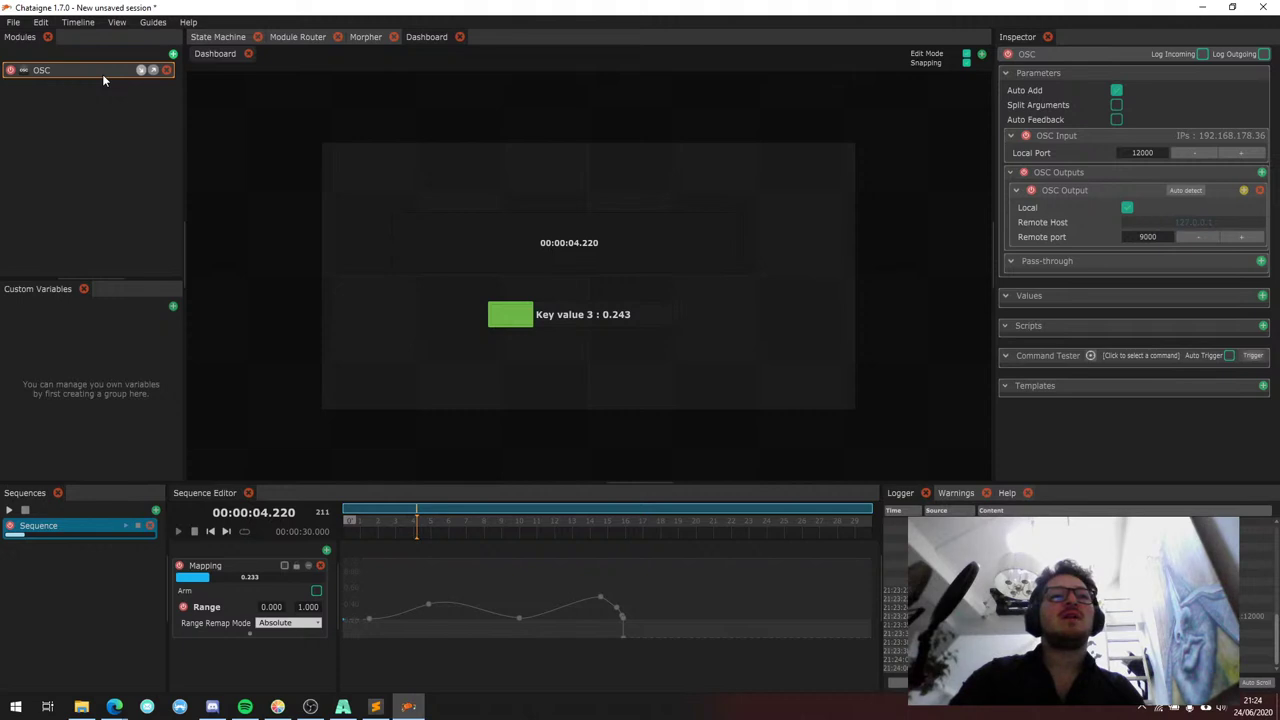
{"action": "left_click_drag", "start_coordinate": [541, 236], "coordinate": [477, 192]}
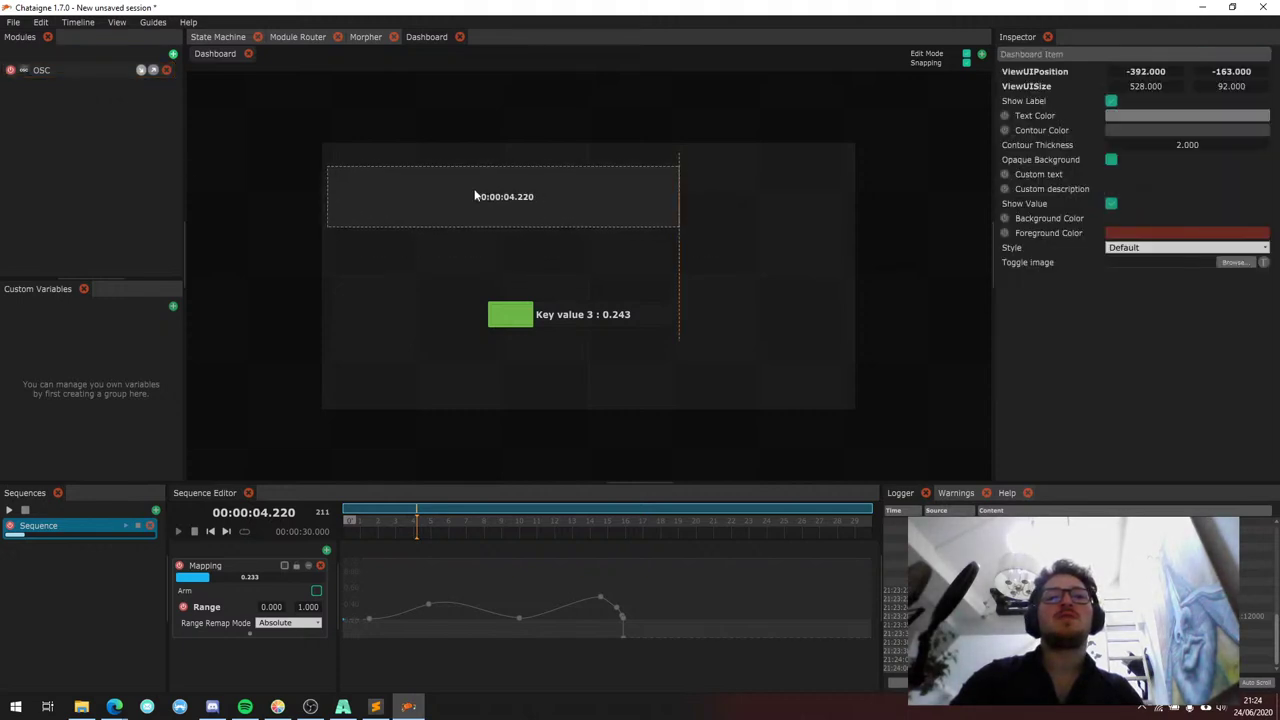
{"action": "left_click_drag", "start_coordinate": [684, 236], "coordinate": [486, 206]}
{"action": "left_click_drag", "start_coordinate": [541, 314], "coordinate": [545, 177]}
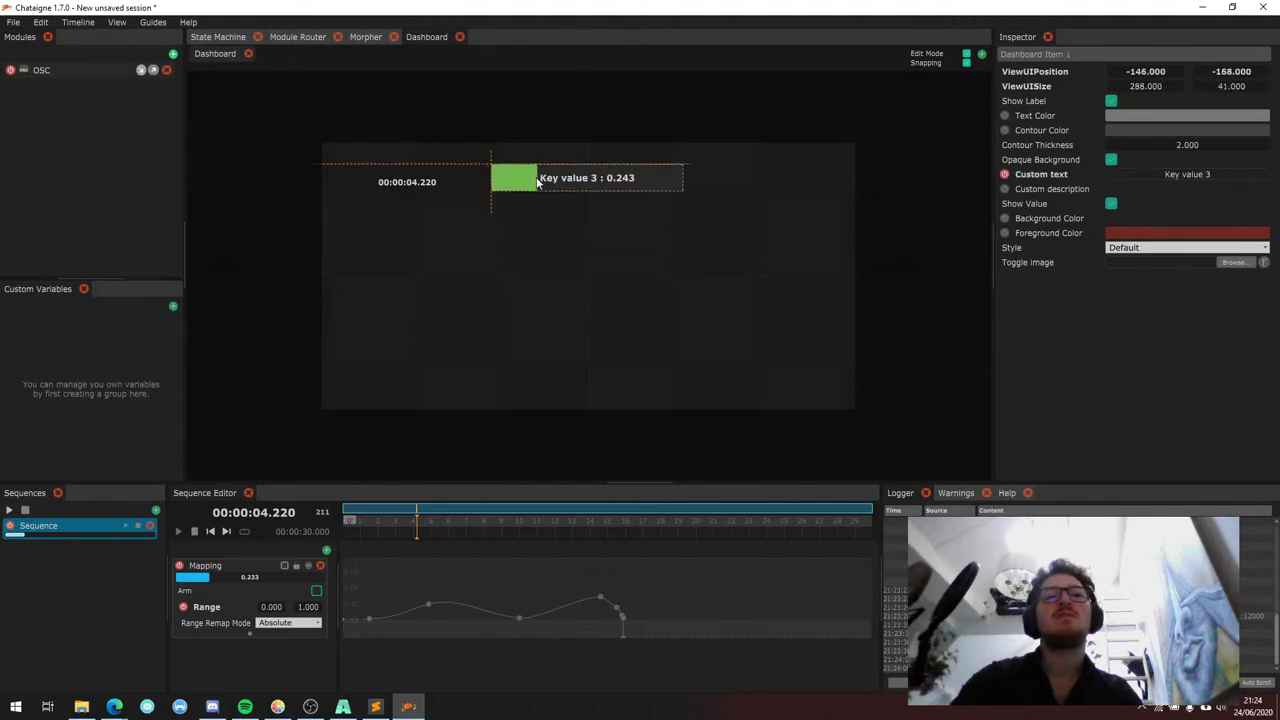
{"action": "left_click_drag", "start_coordinate": [685, 205], "coordinate": [633, 195]}
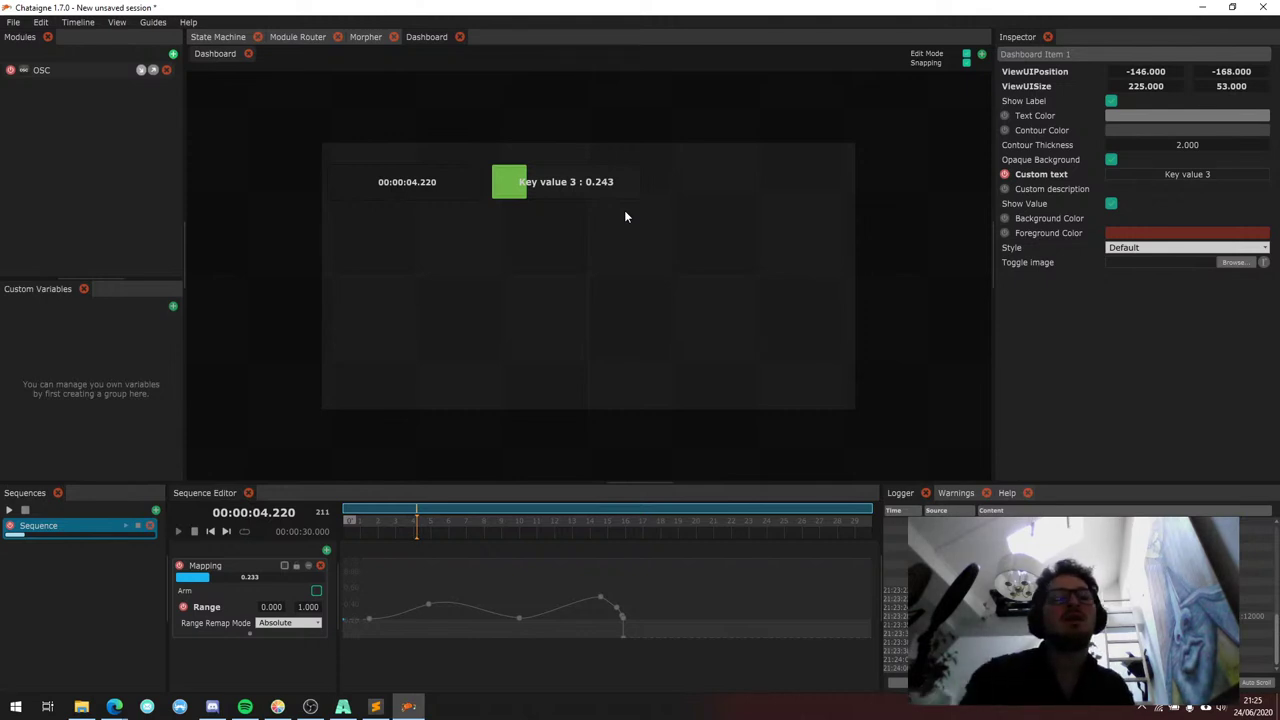
Open index.html from the dashboard folder in Sublime Text, look through its code, and minimise the editor and folder windows.
{"action": "left_click", "coordinate": [81, 706]}
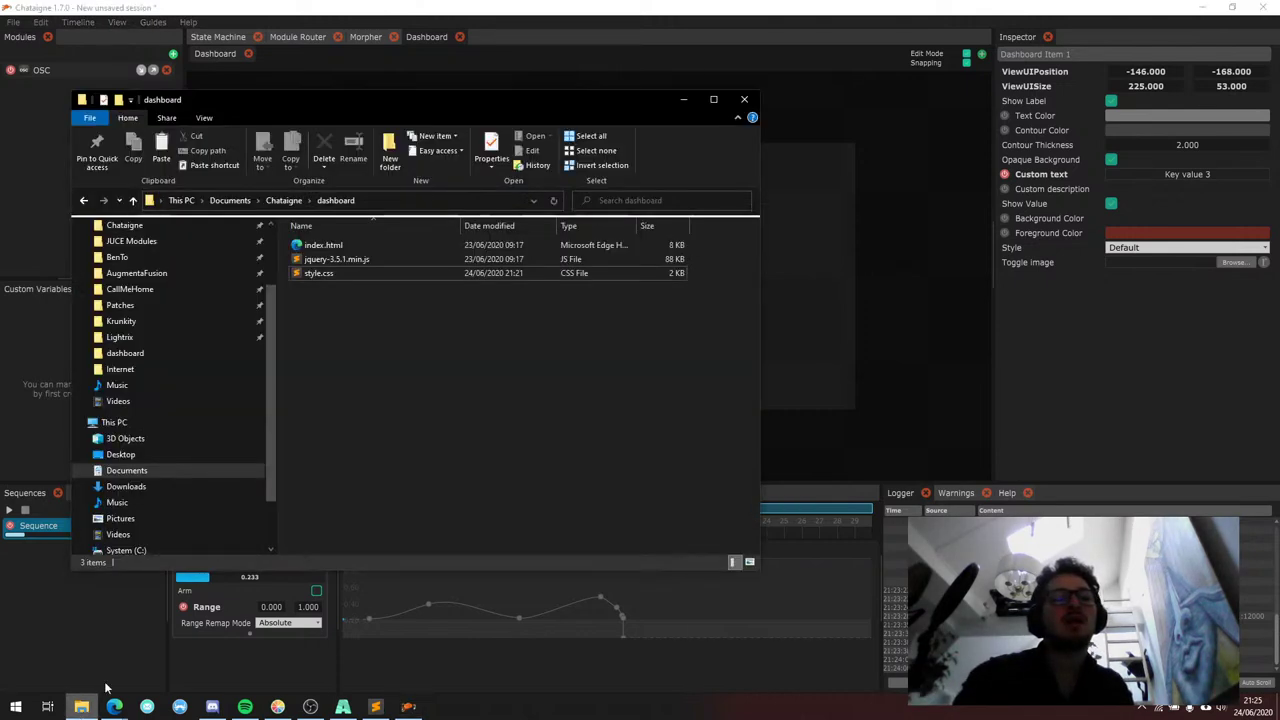
{"action": "left_click", "coordinate": [330, 246]}
{"action": "right_click", "coordinate": [330, 246]}
{"action": "left_click_drag", "start_coordinate": [330, 246], "coordinate": [410, 512]}
{"action": "double_click", "coordinate": [556, 92]}
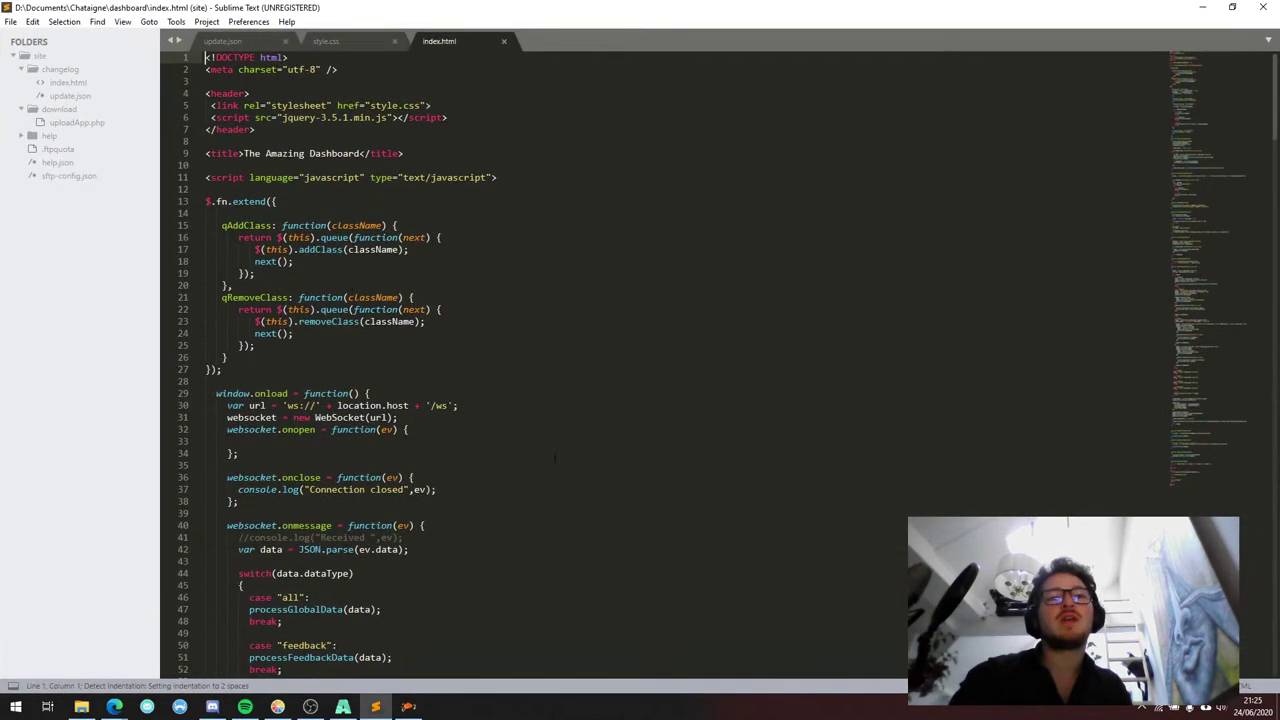
{"action": "scroll", "coordinate": [453, 333], "scroll_direction": "down", "scroll_amount": 20}
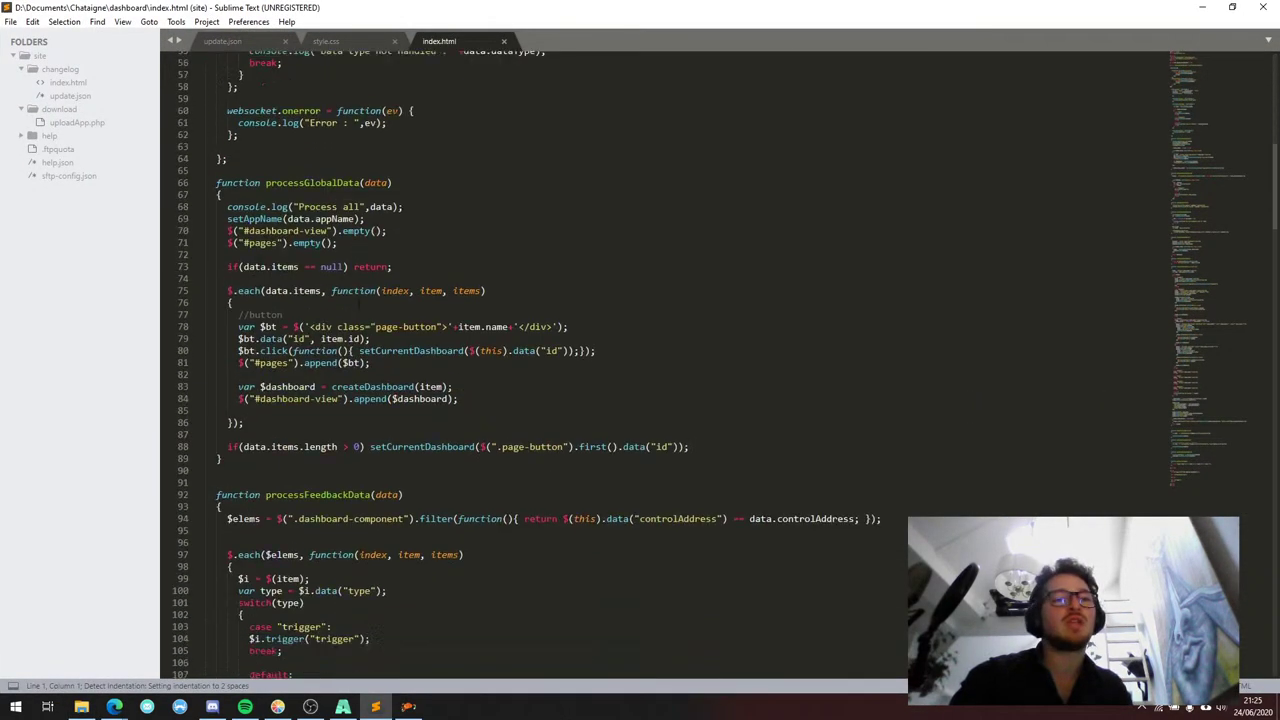
{"action": "left_click", "coordinate": [1202, 7]}
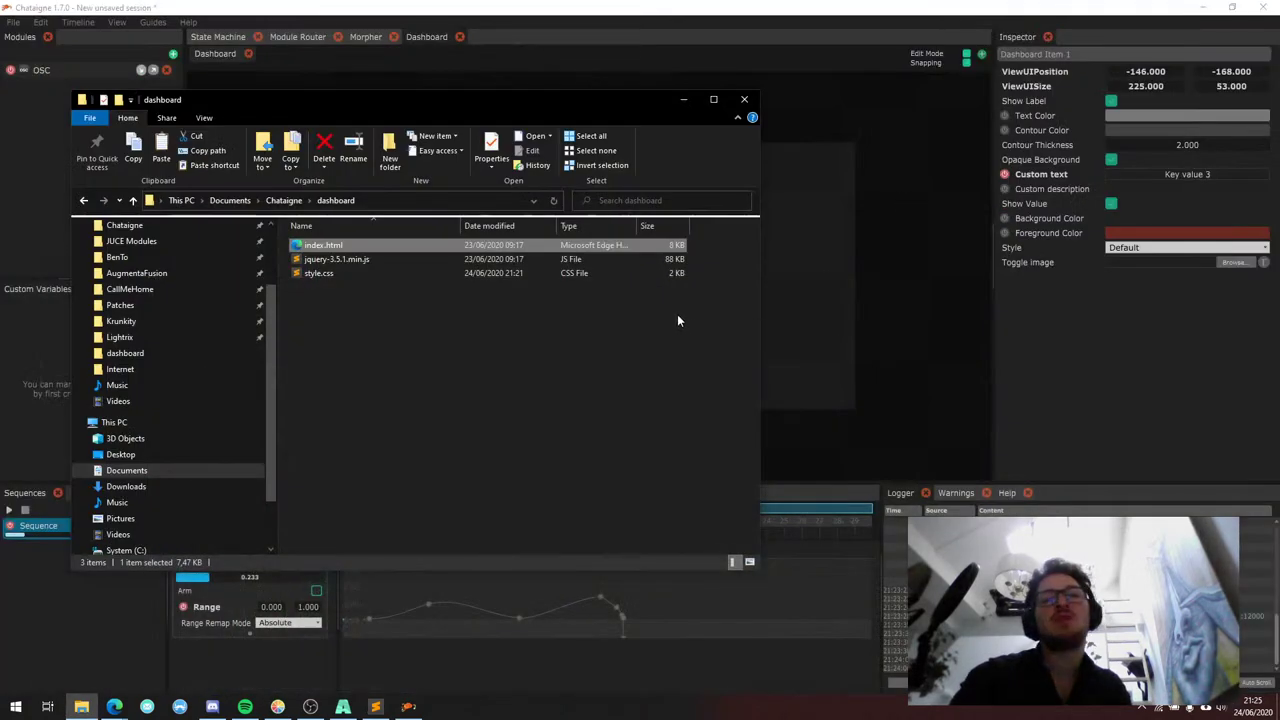
{"action": "left_click", "coordinate": [684, 100]}
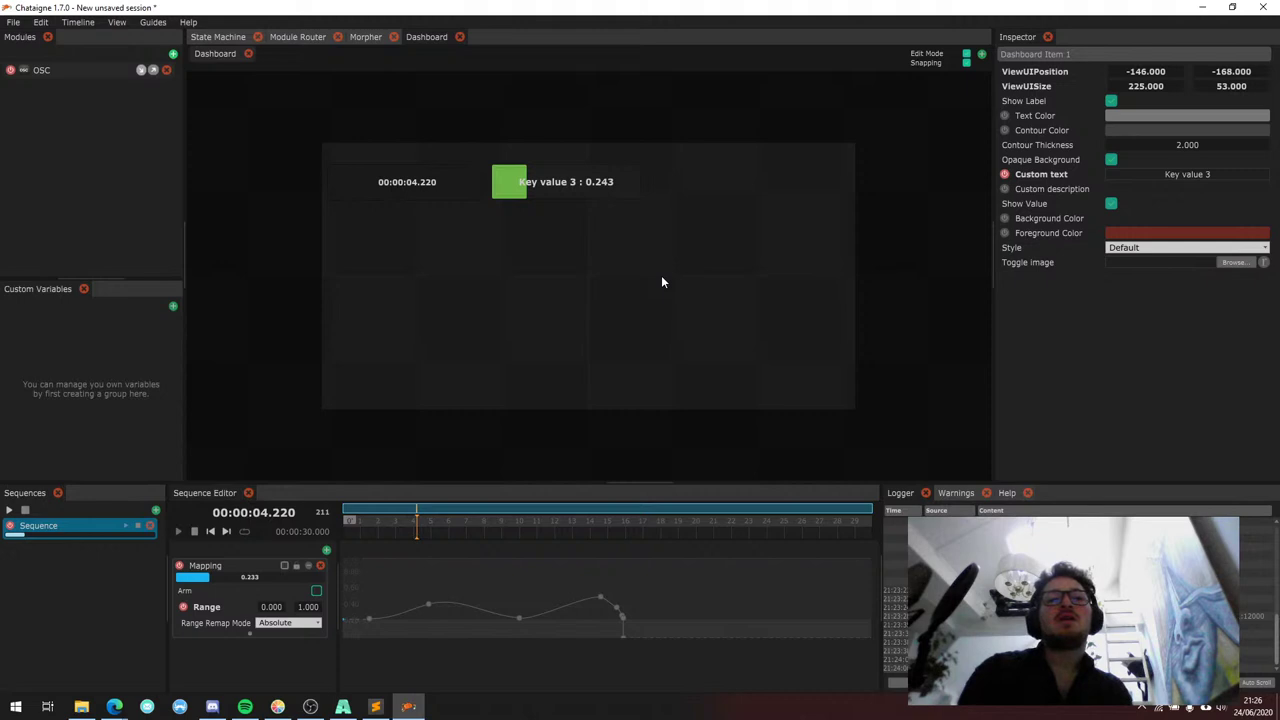
Move the mapping curve's last peak key earlier, and open The Detective docked between the modules and the dashboard.
{"action": "left_click", "coordinate": [598, 601]}
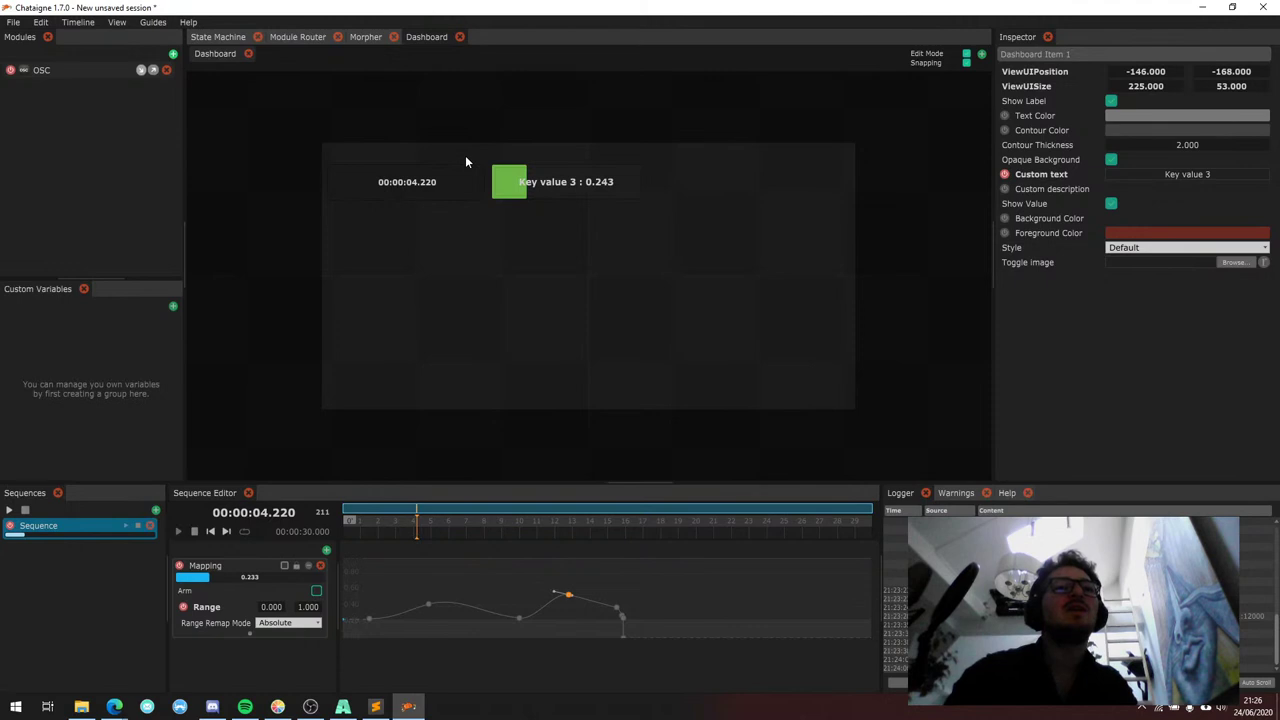
{"action": "left_click", "coordinate": [117, 22]}
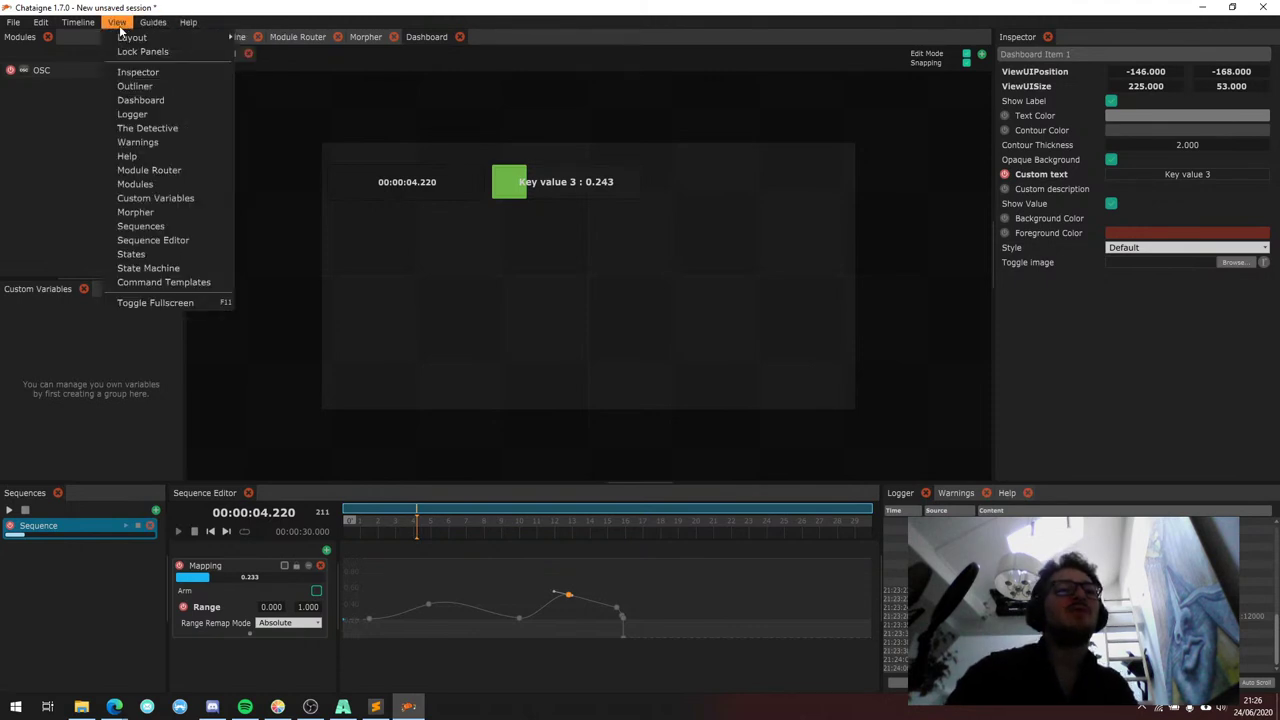
{"action": "left_click", "coordinate": [161, 131]}
{"action": "left_click_drag", "start_coordinate": [93, 74], "coordinate": [233, 146]}
{"action": "left_click_drag", "start_coordinate": [388, 175], "coordinate": [414, 174]}
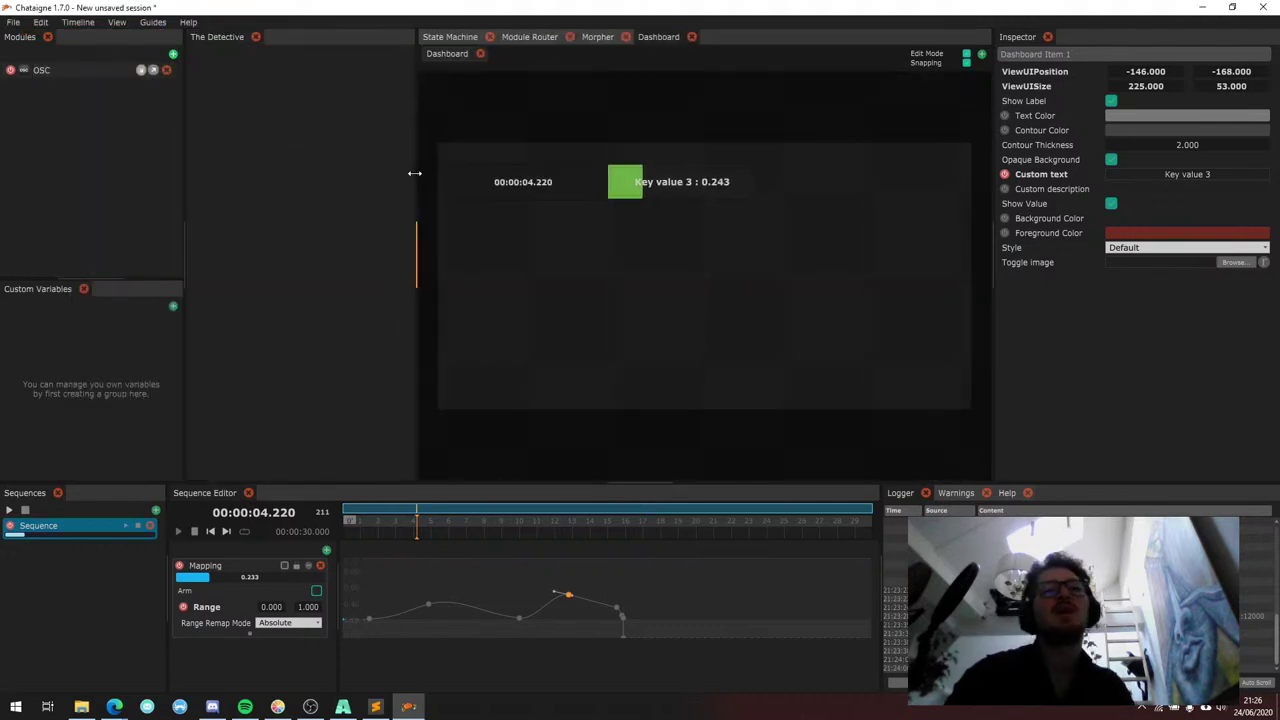
Try to watch the mapping's value with The Detective, and scrub the sequence to 00:00:10.760.
{"action": "left_click_drag", "start_coordinate": [418, 519], "coordinate": [460, 519]}
{"action": "right_click", "coordinate": [260, 587]}
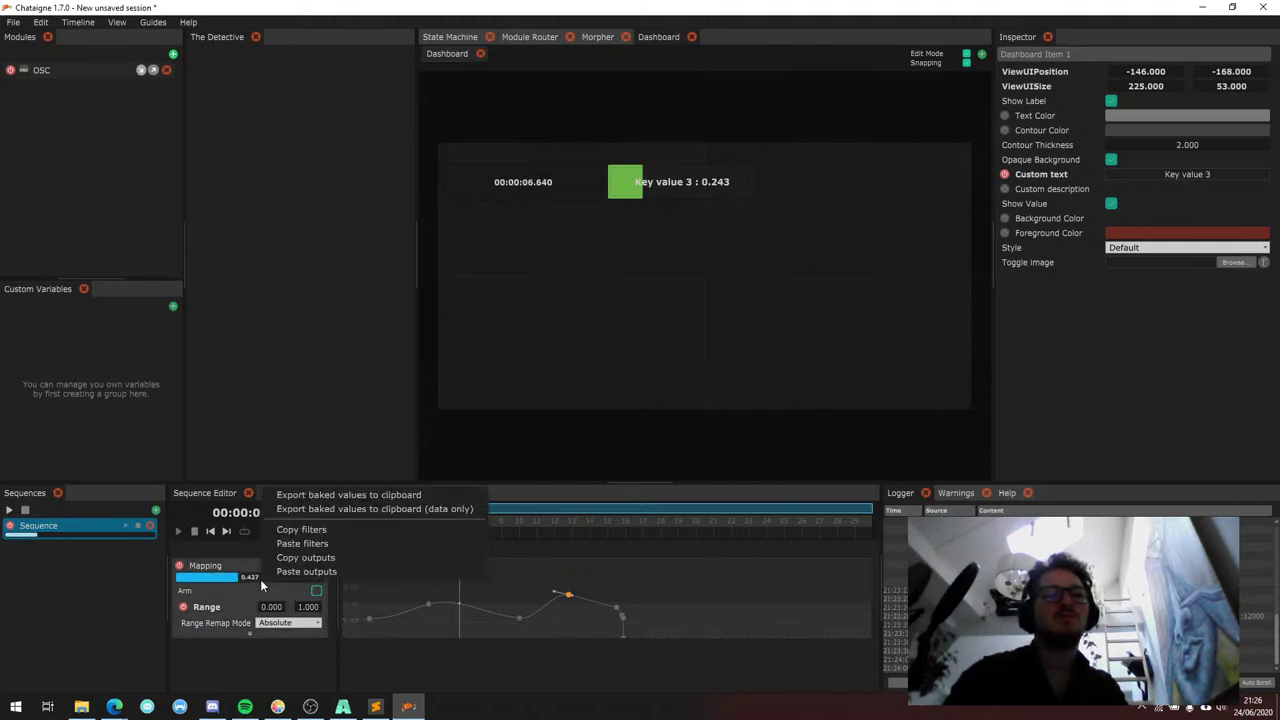
{"action": "left_click", "coordinate": [236, 575]}
{"action": "right_click", "coordinate": [1093, 286]}
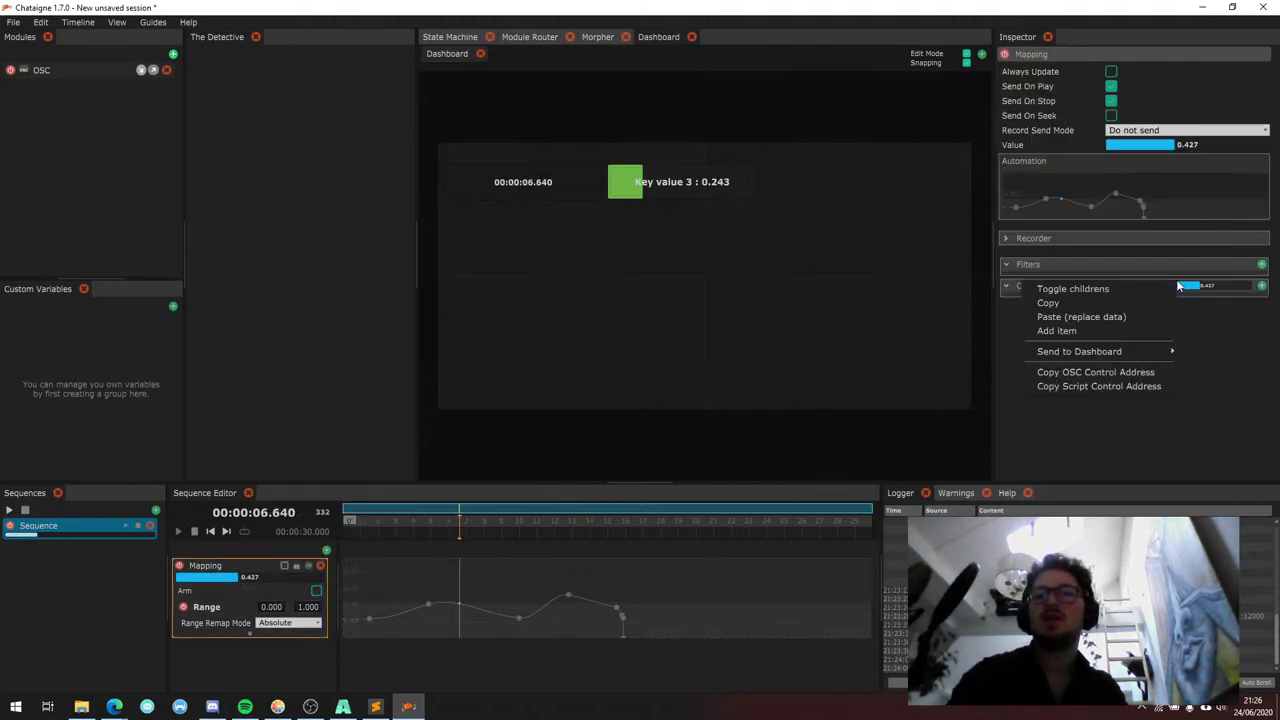
{"action": "left_click", "coordinate": [1106, 148]}
{"action": "right_click", "coordinate": [1066, 142]}
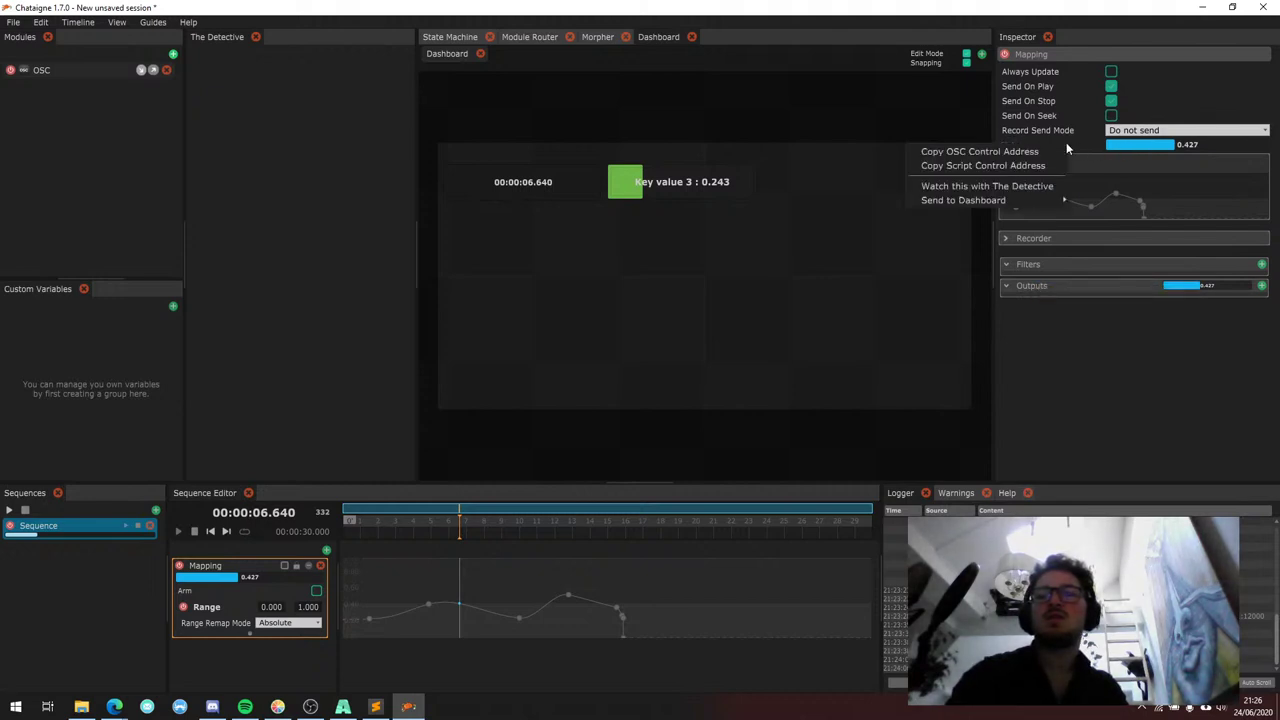
{"action": "left_click", "coordinate": [421, 432]}
{"action": "left_click_drag", "start_coordinate": [400, 522], "coordinate": [532, 528]}
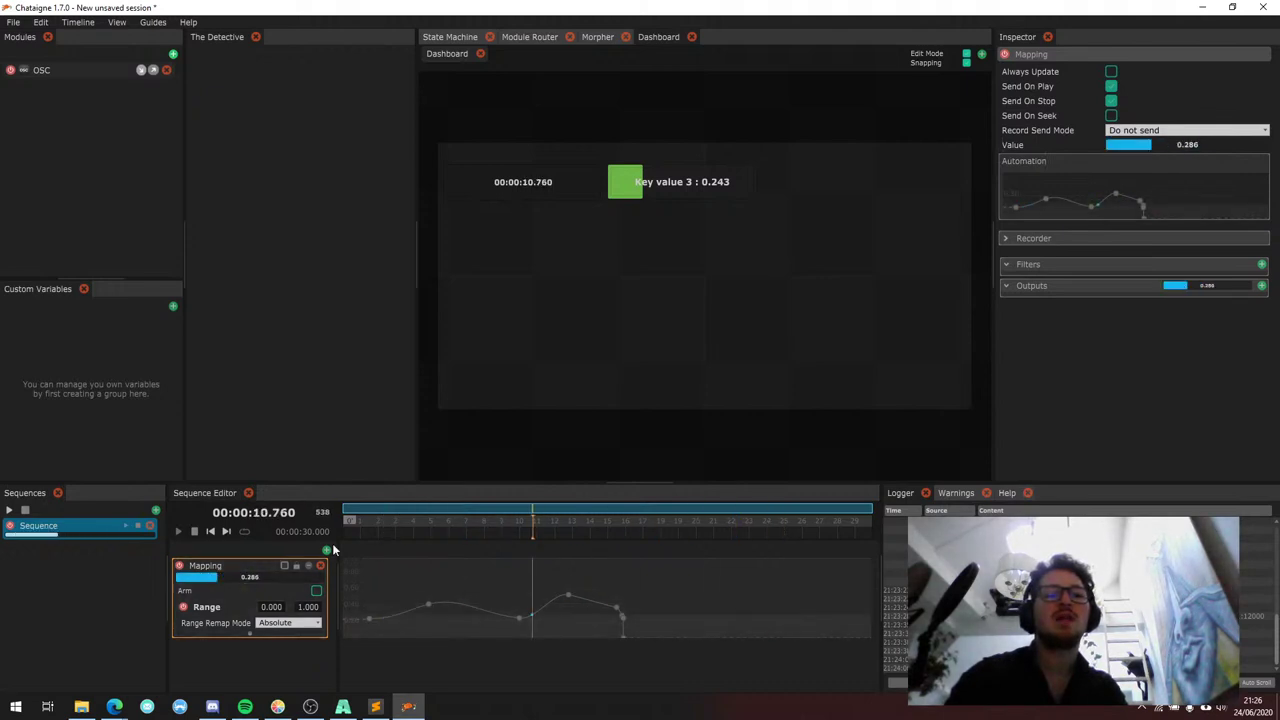
Narrow The Detective slightly, open the OSC module's settings and enable Log Incoming.
{"action": "left_click_drag", "start_coordinate": [416, 124], "coordinate": [408, 122]}
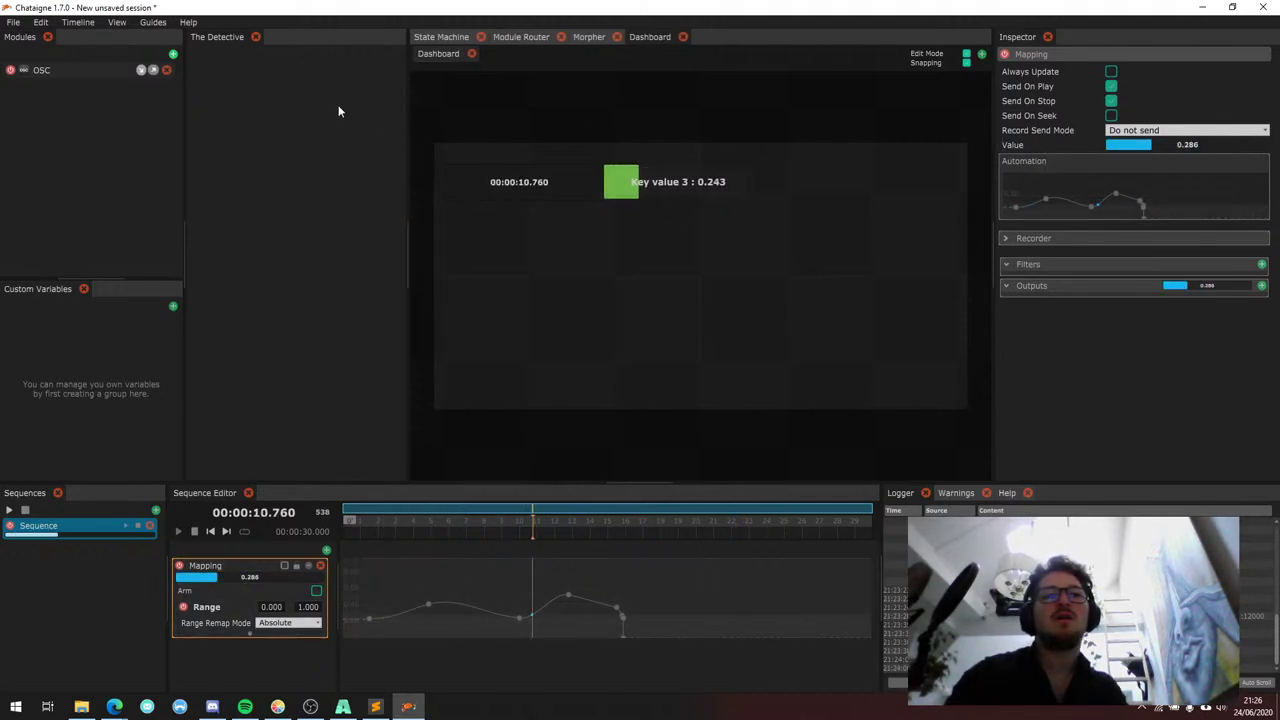
{"action": "left_click", "coordinate": [86, 70]}
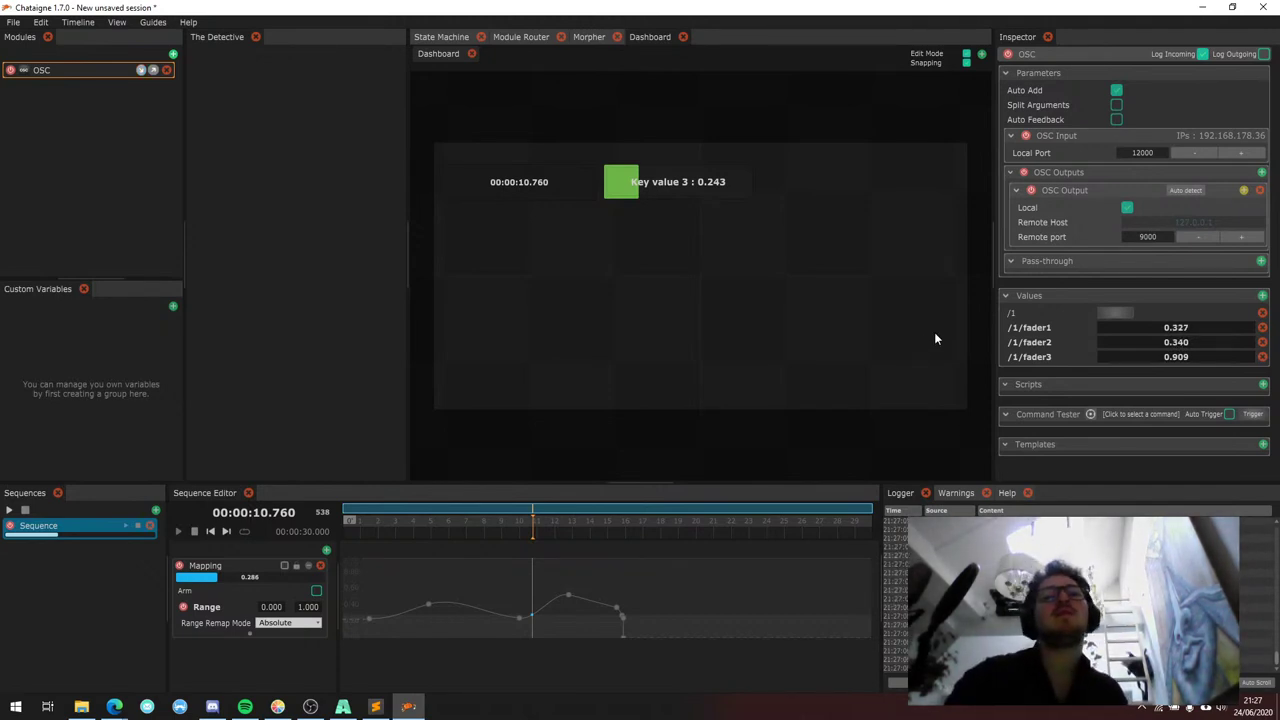
Watch the OSC value /1/fader1 with The Detective and widen The Detective to show its graph larger.
{"action": "right_click", "coordinate": [1041, 333]}
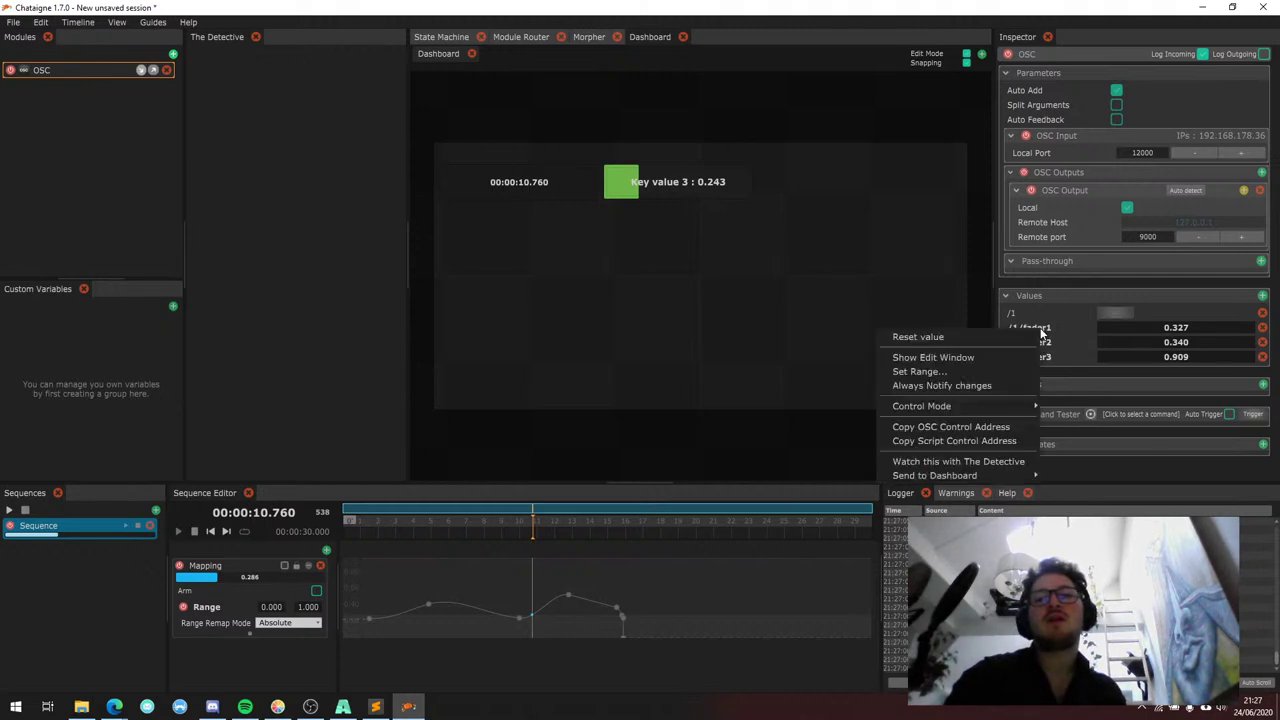
{"action": "left_click", "coordinate": [944, 462]}
{"action": "left_click_drag", "start_coordinate": [409, 182], "coordinate": [457, 194]}
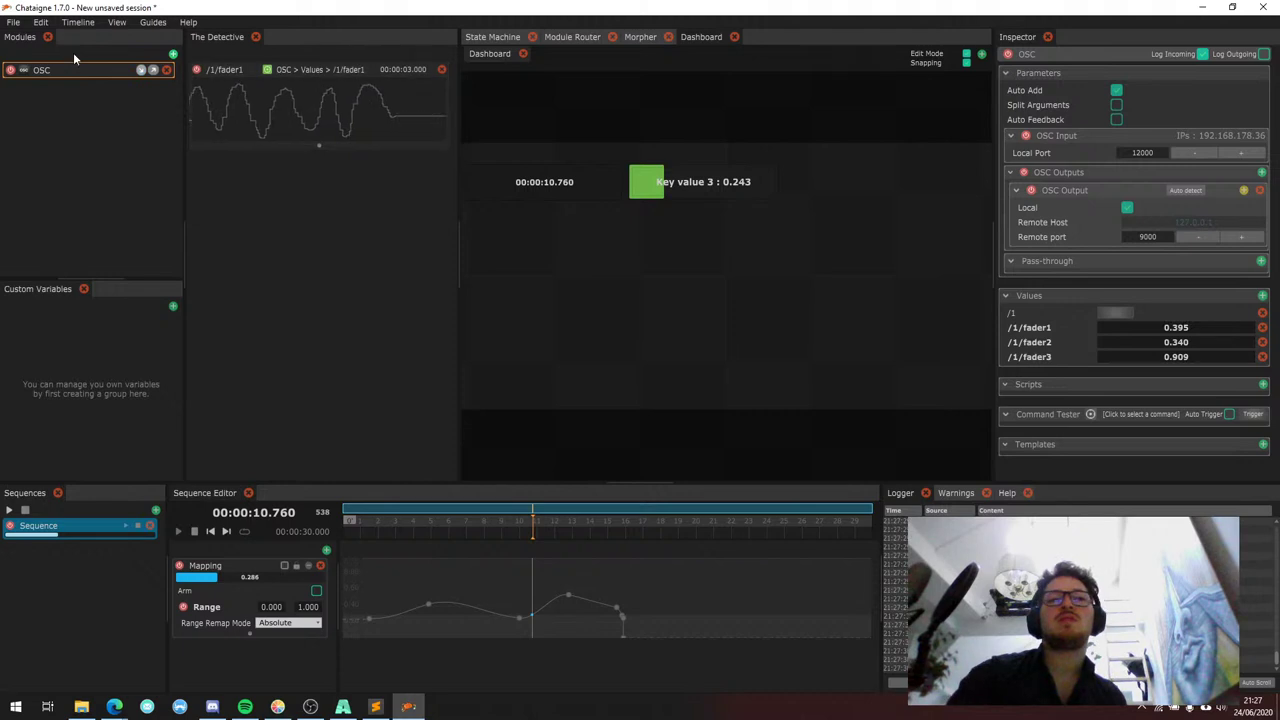
Disable Log Incoming for the OSC module and watch the value /1/fader2 with The Detective as well.
{"action": "left_click", "coordinate": [1202, 55]}
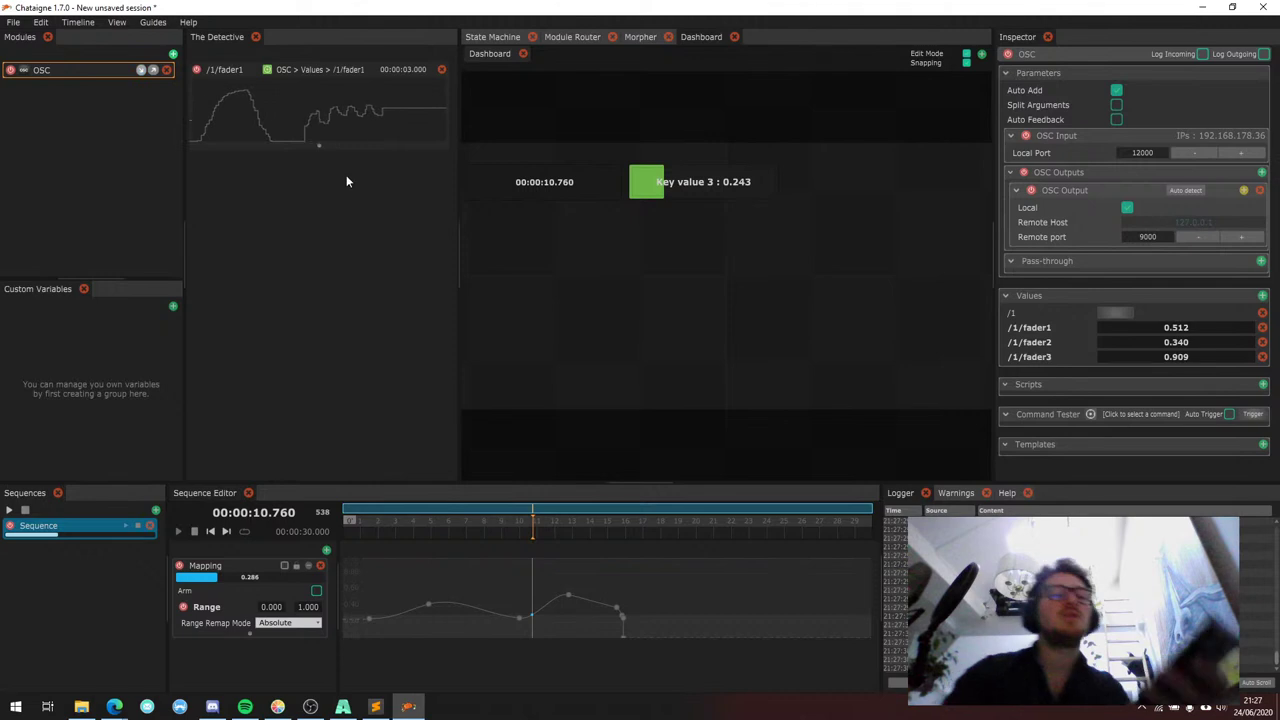
{"action": "right_click", "coordinate": [1040, 347]}
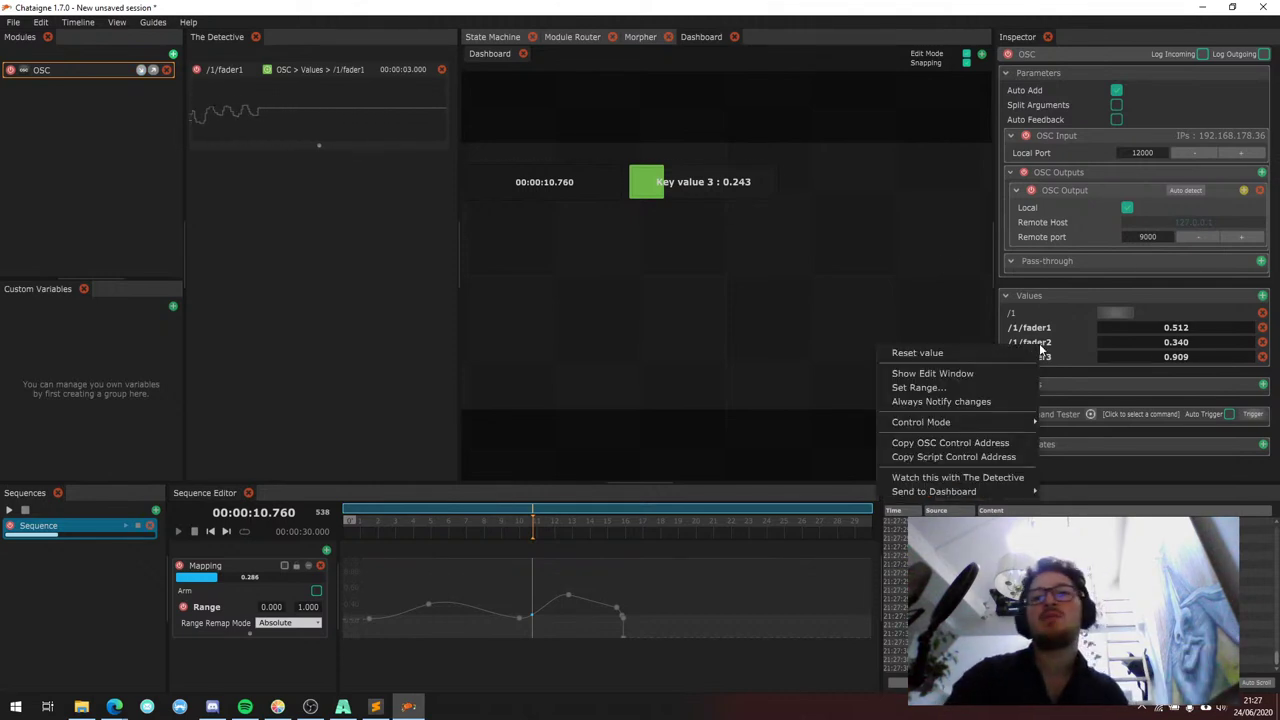
{"action": "left_click", "coordinate": [975, 478]}
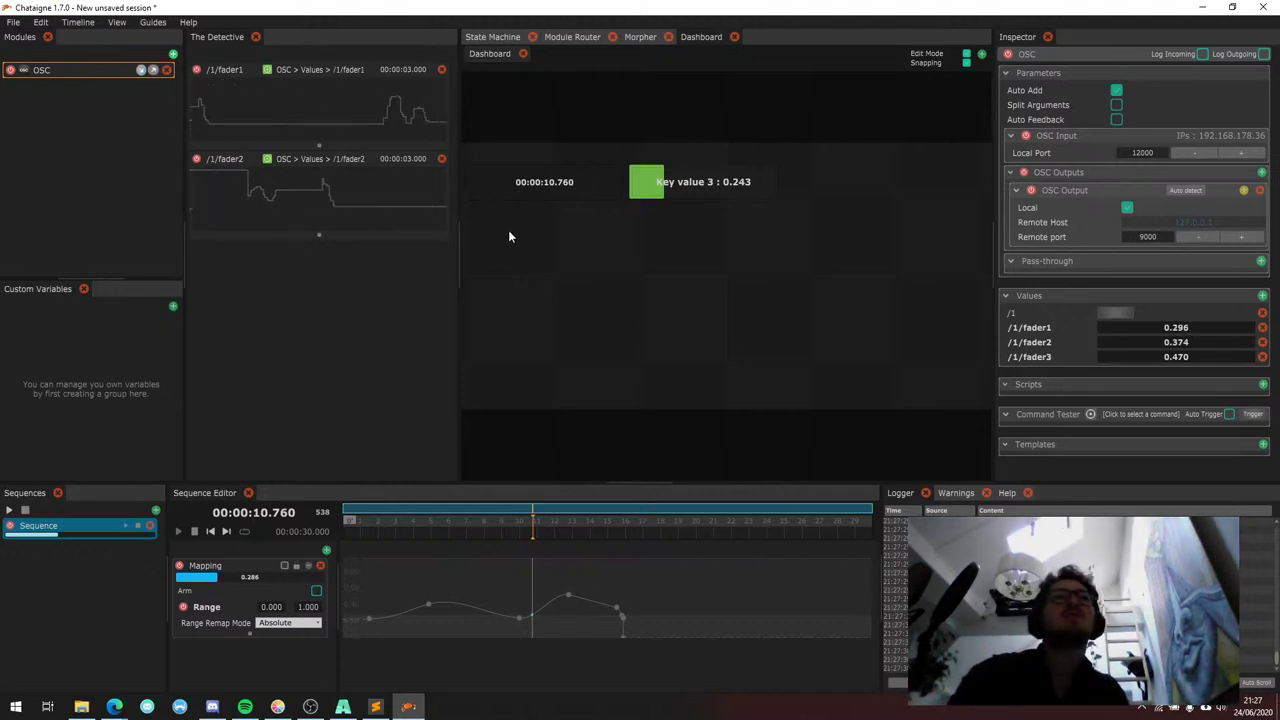
Add a Mapping 2D layer to the sequence and draw a long, looping freehand path in its 2D curve.
{"action": "left_click", "coordinate": [326, 551]}
{"action": "left_click", "coordinate": [367, 512]}
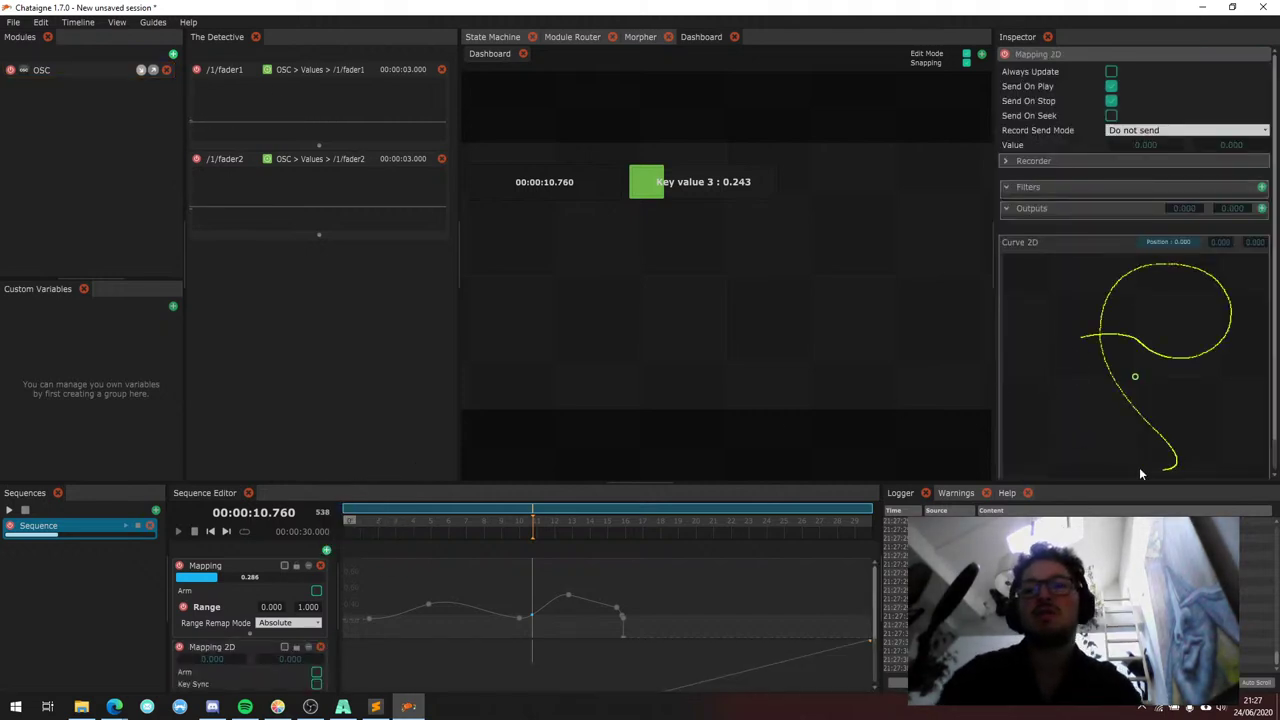
{"action": "left_click_drag", "start_coordinate": [1146, 370], "coordinate": [1114, 409]}
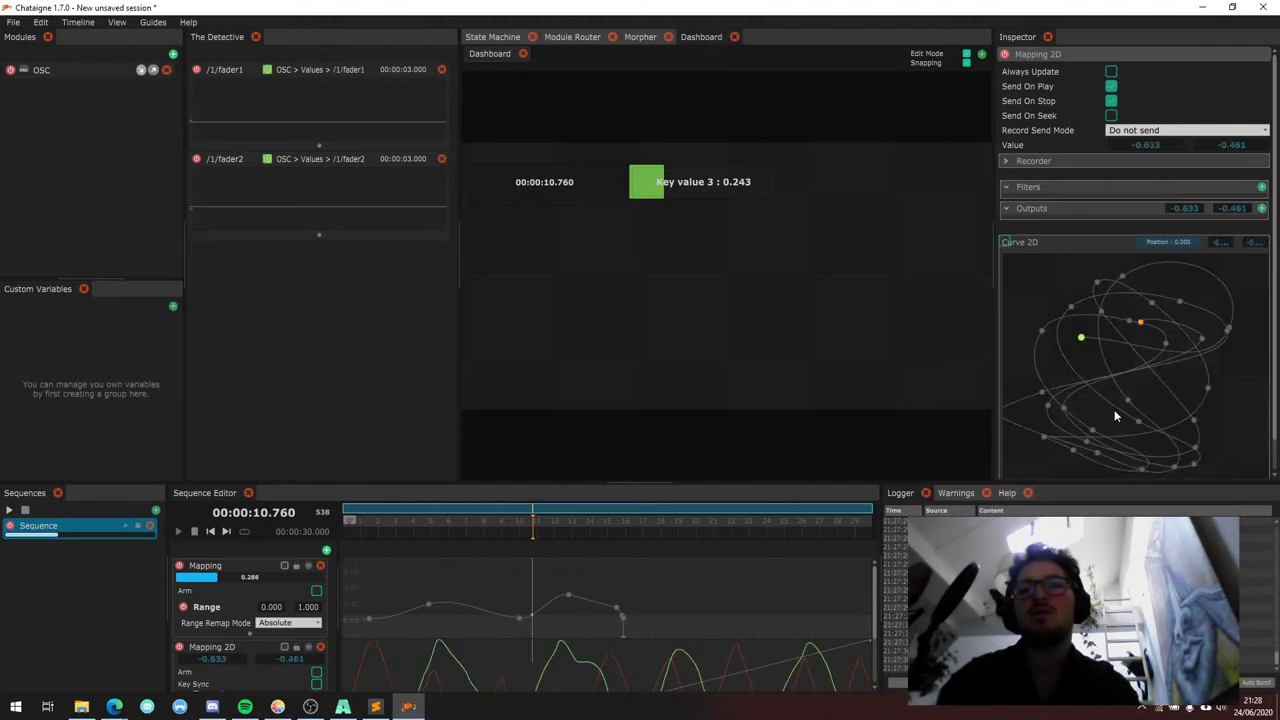
{"action": "scroll", "coordinate": [626, 654], "scroll_direction": "down", "scroll_amount": 1}
{"action": "scroll", "coordinate": [626, 658], "scroll_direction": "down", "scroll_amount": 1}
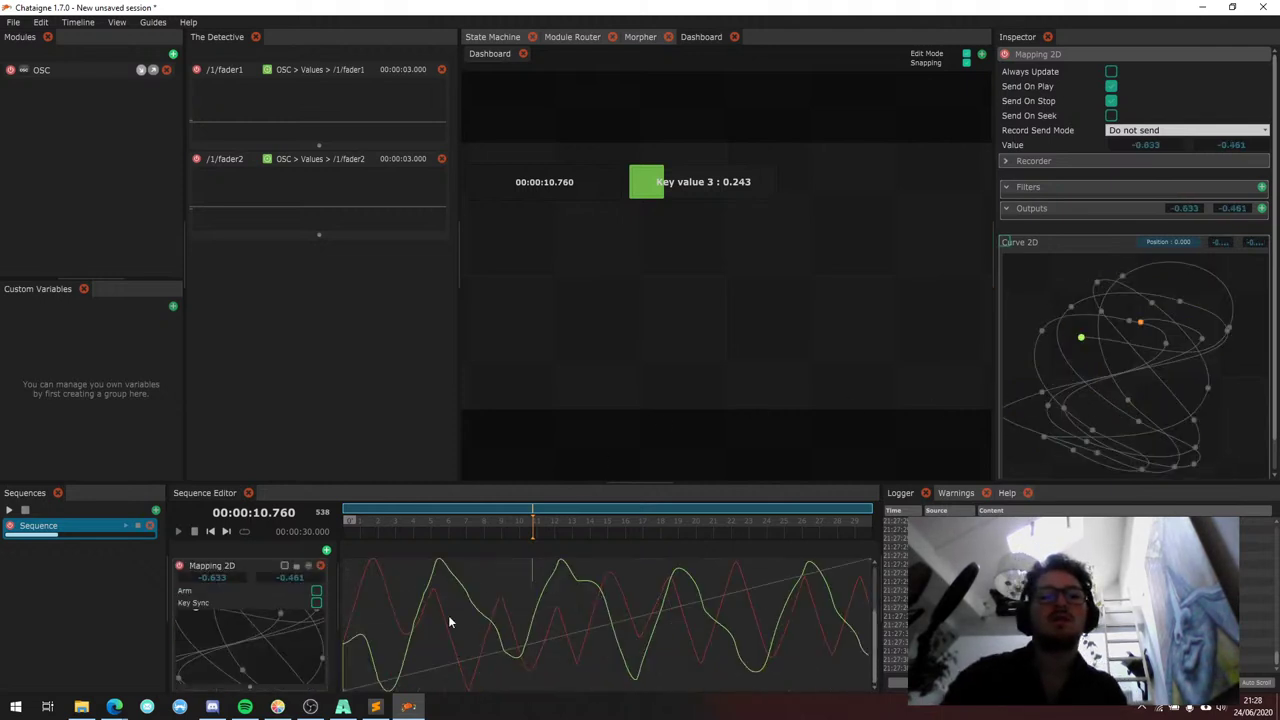
Arm the Mapping 2D layer and watch its Value with The Detective.
{"action": "right_click", "coordinate": [254, 580]}
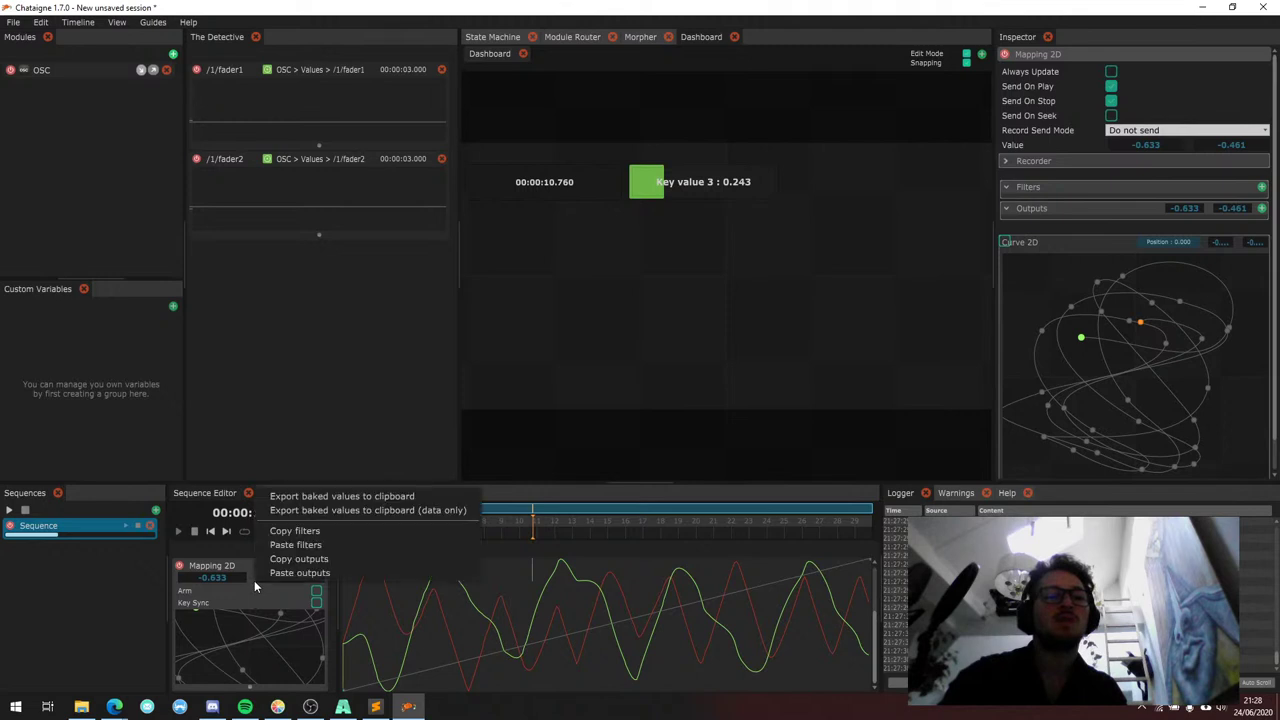
{"action": "left_click", "coordinate": [243, 588]}
{"action": "right_click", "coordinate": [1047, 140]}
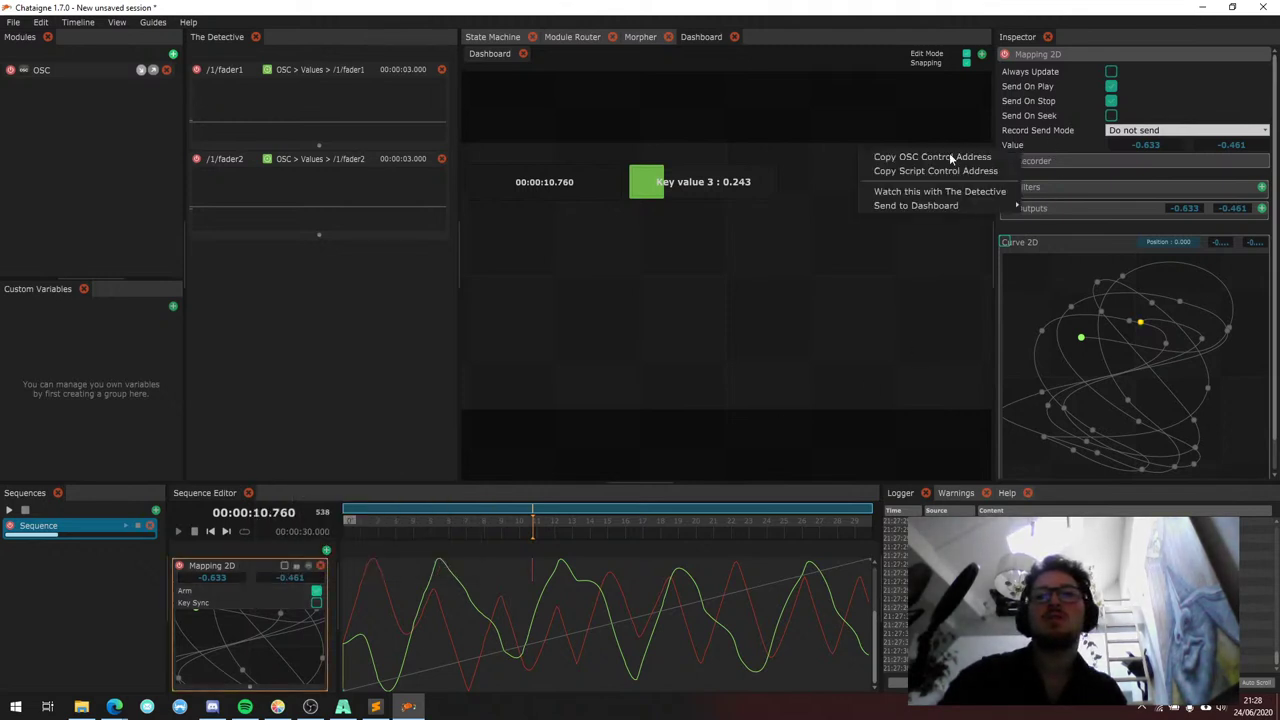
{"action": "left_click", "coordinate": [950, 194]}
Scrub back and forth through the sequence, and play it up to 00:00:14.340 to examine the 2D value's graph.
{"action": "left_click_drag", "start_coordinate": [355, 516], "coordinate": [528, 530]}
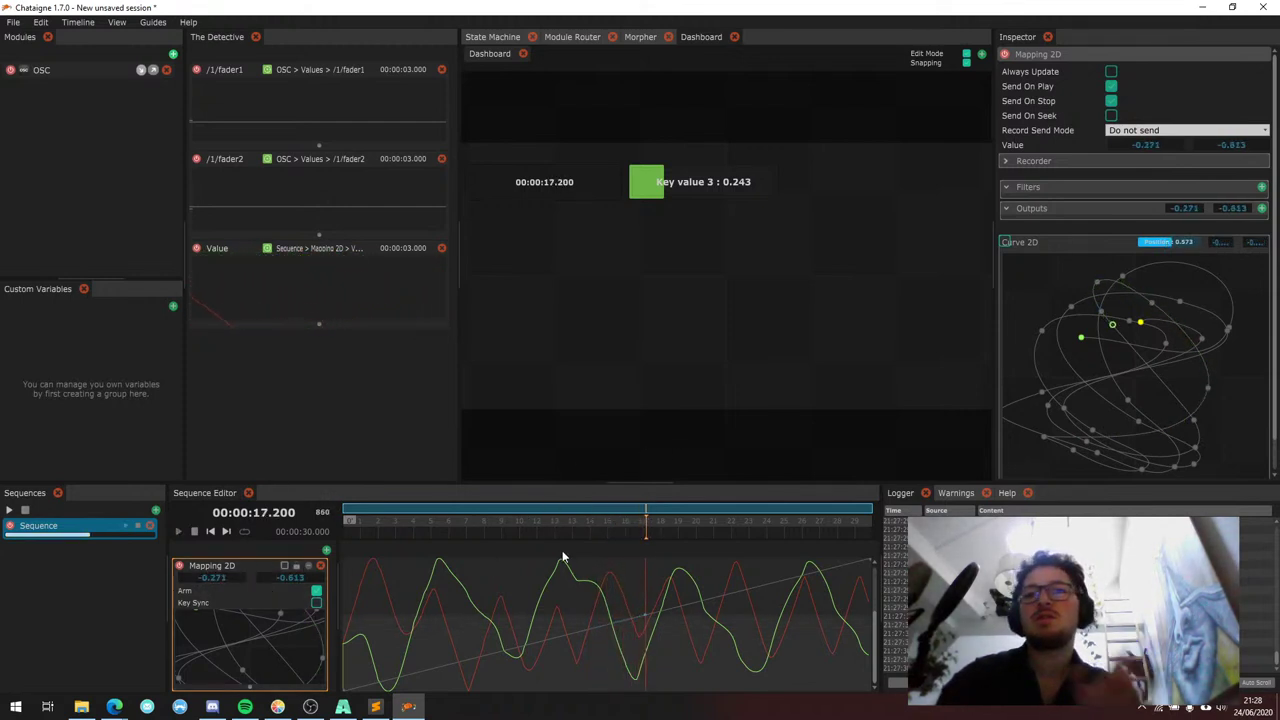
{"action": "left_click_drag", "start_coordinate": [557, 518], "coordinate": [502, 520]}
{"action": "key", "text": "space"}
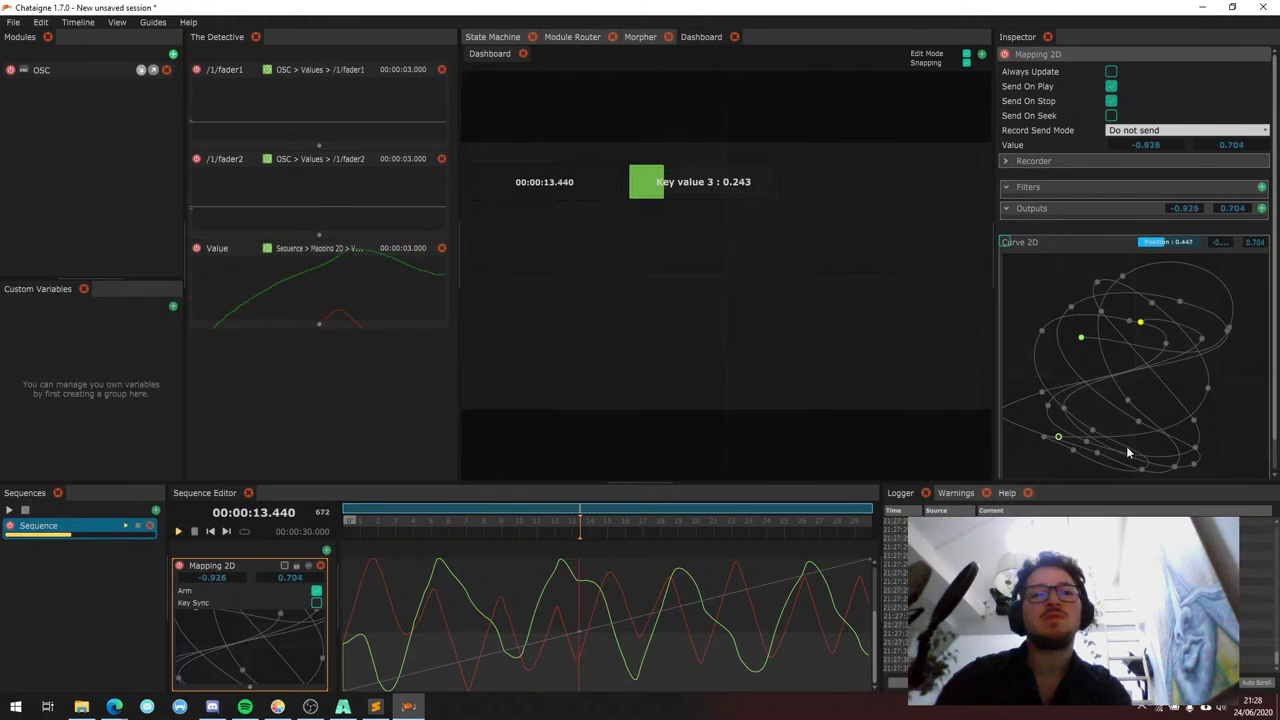
{"action": "key", "text": "space"}
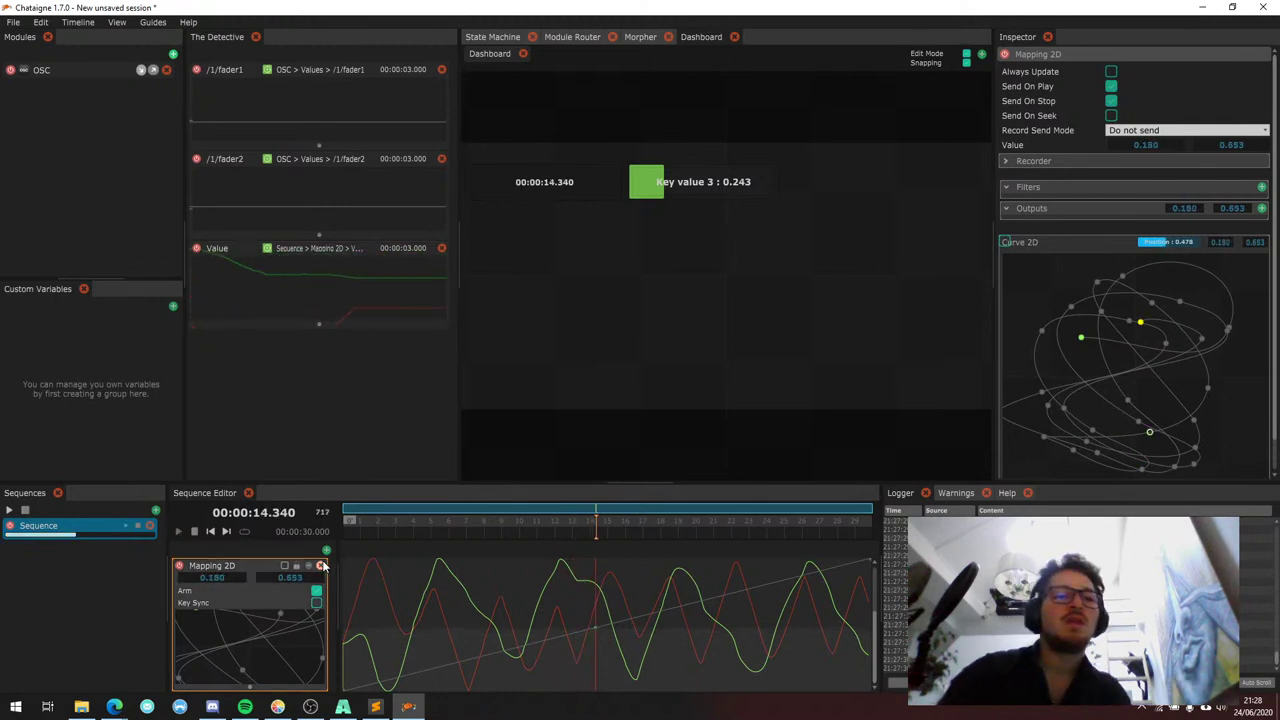
Delete the Mapping 2D layer and add a Color layer to the sequence.
{"action": "left_click", "coordinate": [320, 565]}
{"action": "left_click", "coordinate": [326, 550]}
{"action": "left_click", "coordinate": [366, 542]}
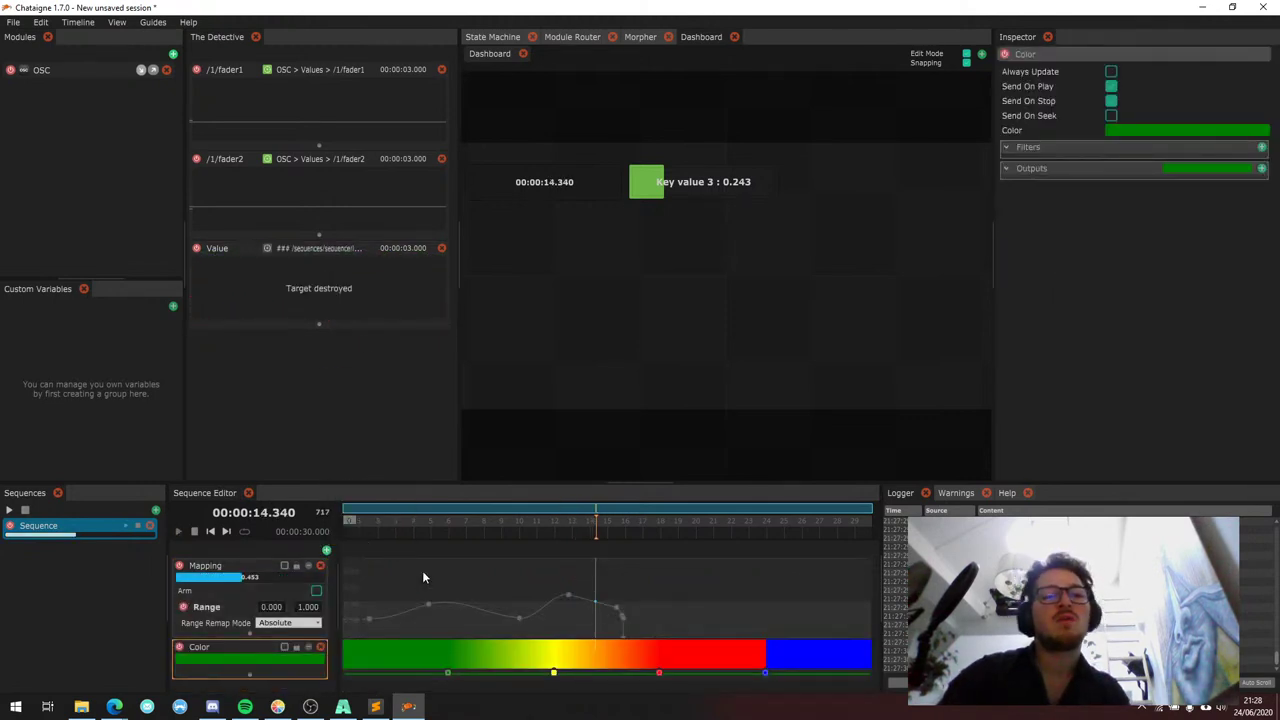
Watch the Color layer's Color value with The Detective, and scrub the sequence to 00:00:26.460 and back to 00:00:09.020.
{"action": "right_click", "coordinate": [257, 658]}
{"action": "left_click", "coordinate": [300, 620]}
{"action": "right_click", "coordinate": [1011, 130]}
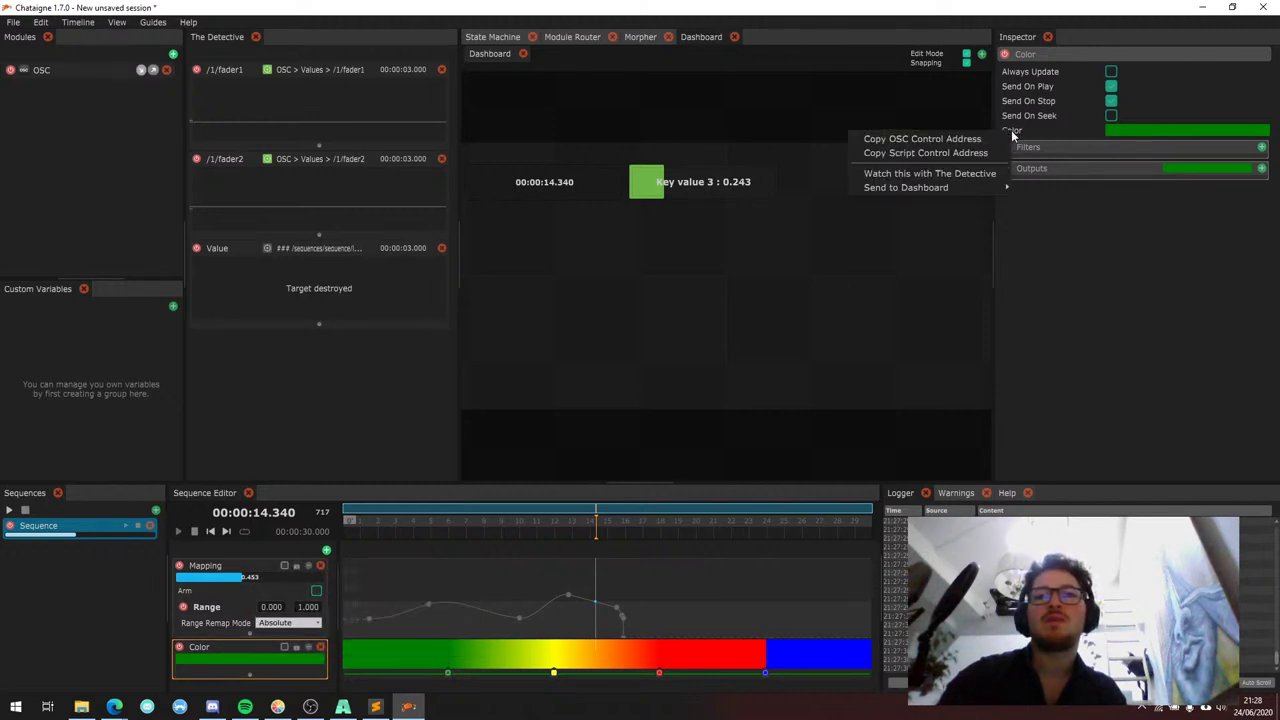
{"action": "left_click", "coordinate": [888, 170]}
{"action": "left_click_drag", "start_coordinate": [443, 534], "coordinate": [838, 543]}
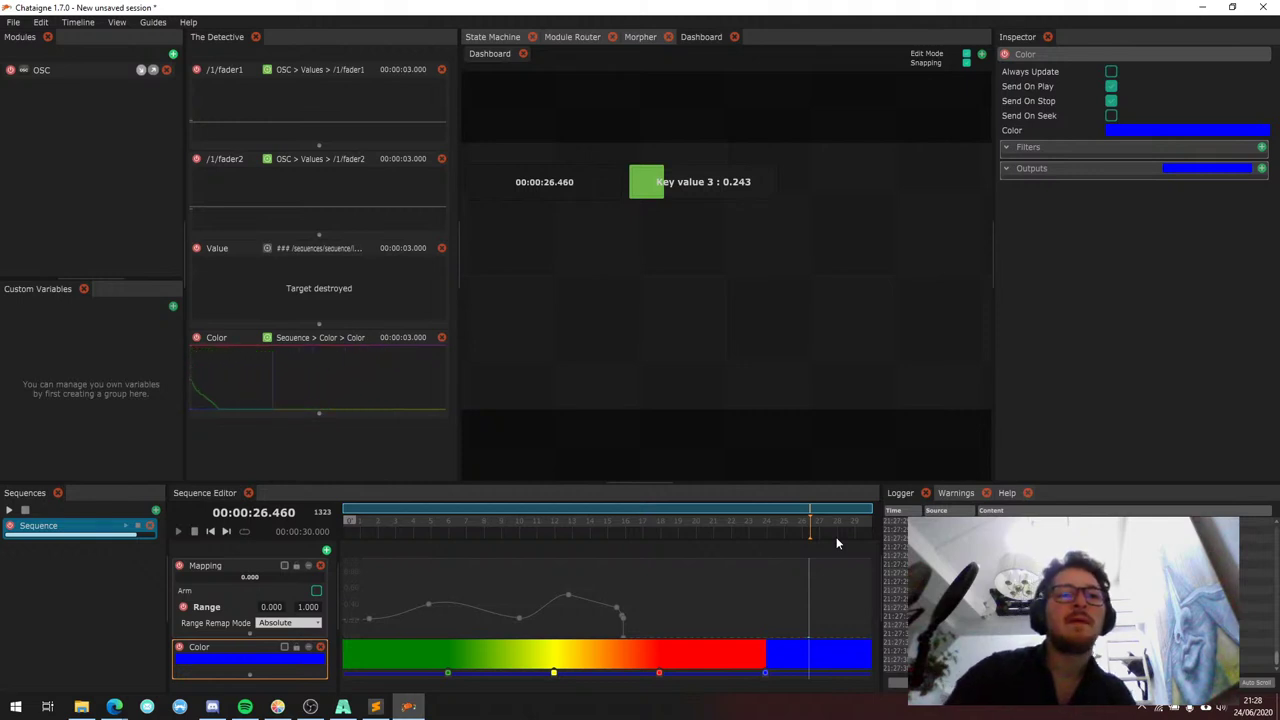
{"action": "left_click_drag", "start_coordinate": [716, 527], "coordinate": [495, 537]}
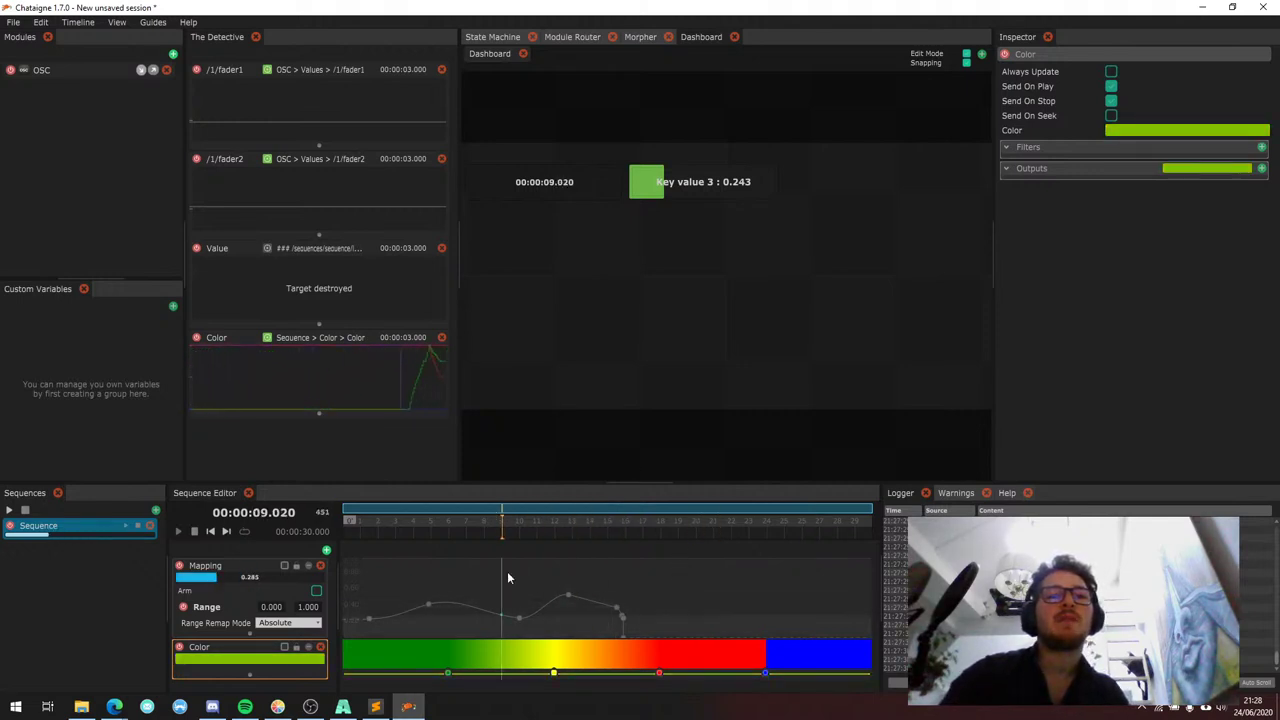
Make the red key blend gradually into the blue key in the Color layer, and move the playhead to 00:00:16.420.
{"action": "left_click", "coordinate": [766, 674]}
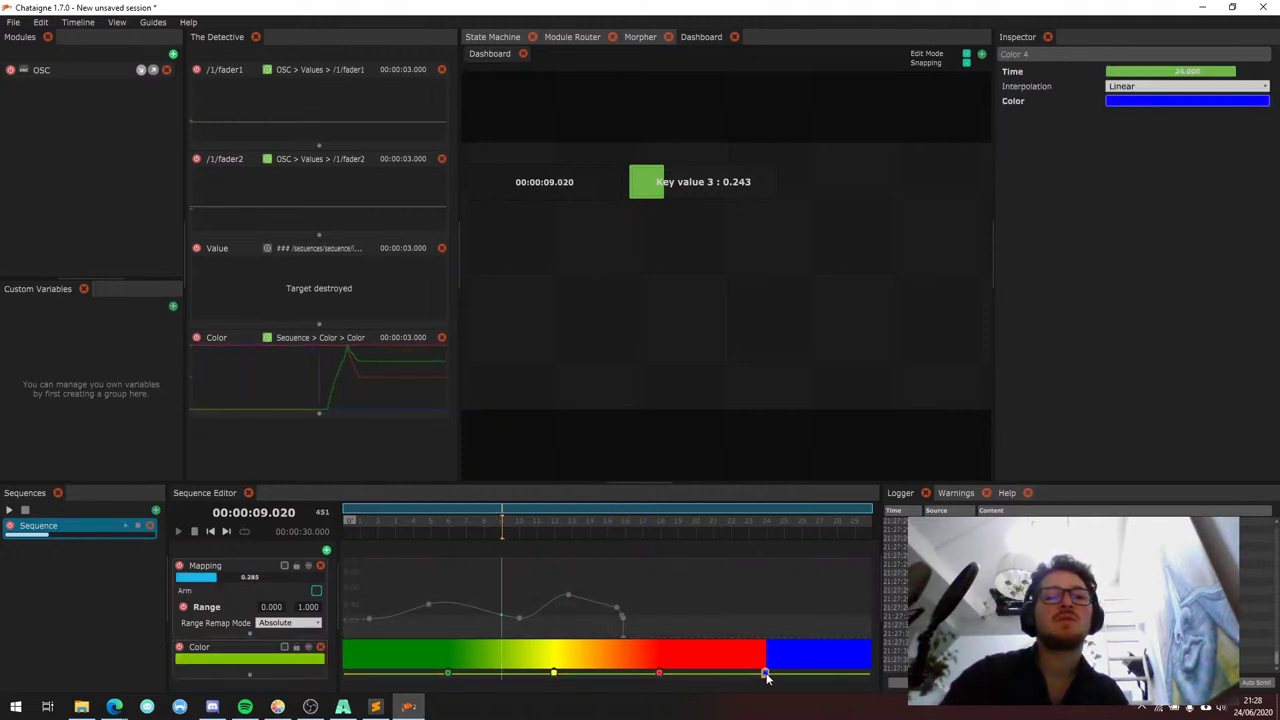
{"action": "left_click", "coordinate": [659, 673], "text": "ctrl"}
{"action": "left_click_drag", "start_coordinate": [665, 527], "coordinate": [752, 527]}
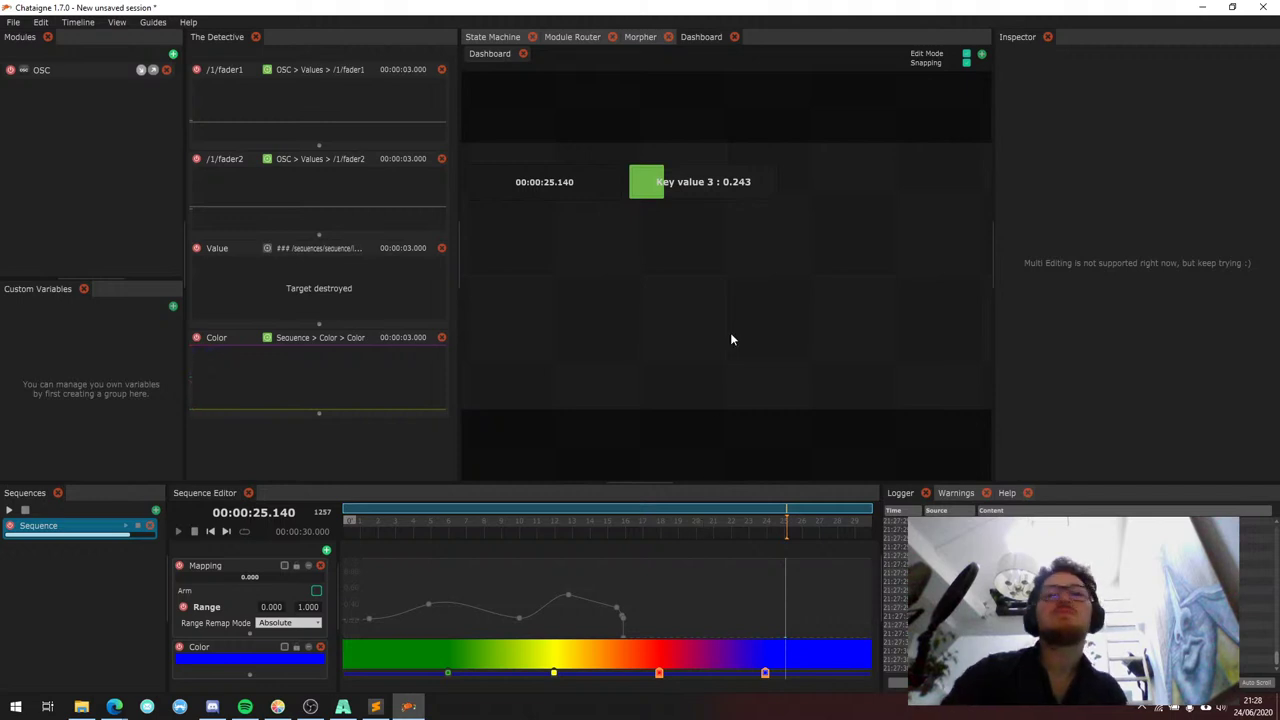
{"action": "left_click", "coordinate": [632, 521]}
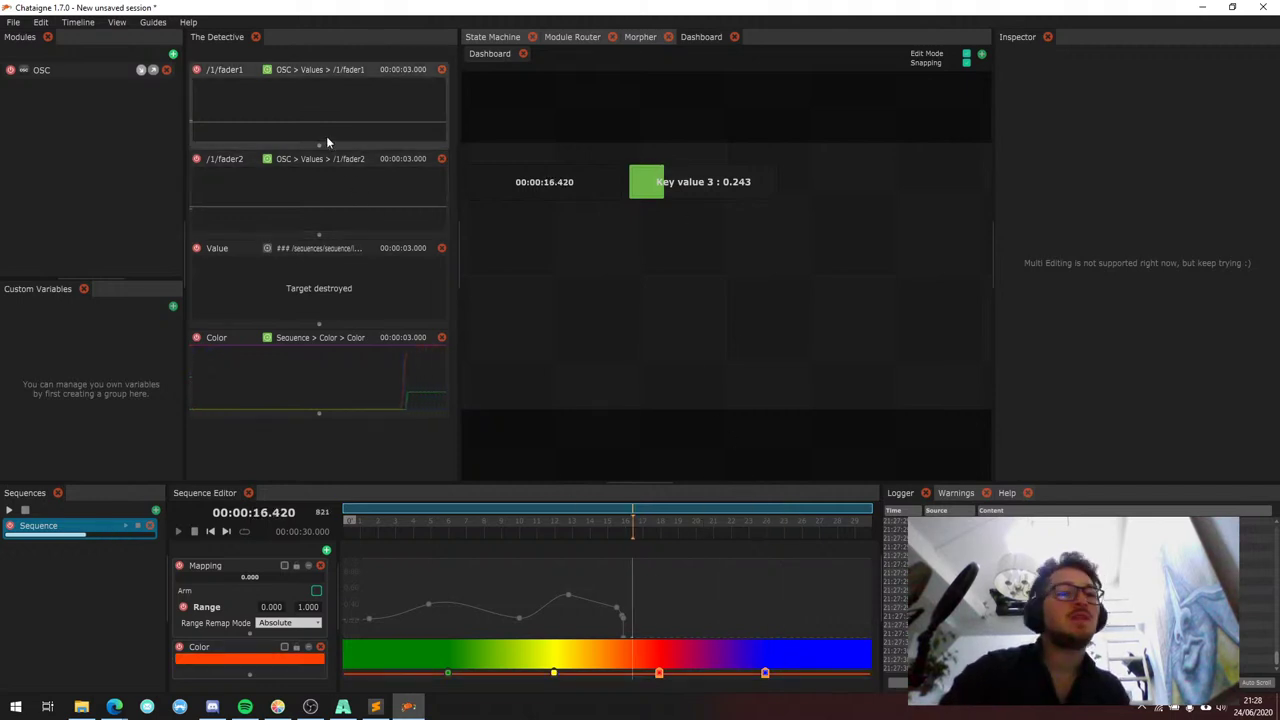
Remove all four watched values from The Detective and close it.
{"action": "left_click", "coordinate": [441, 69]}
{"action": "left_click", "coordinate": [441, 69]}
{"action": "left_click", "coordinate": [441, 69]}
{"action": "left_click", "coordinate": [441, 69]}
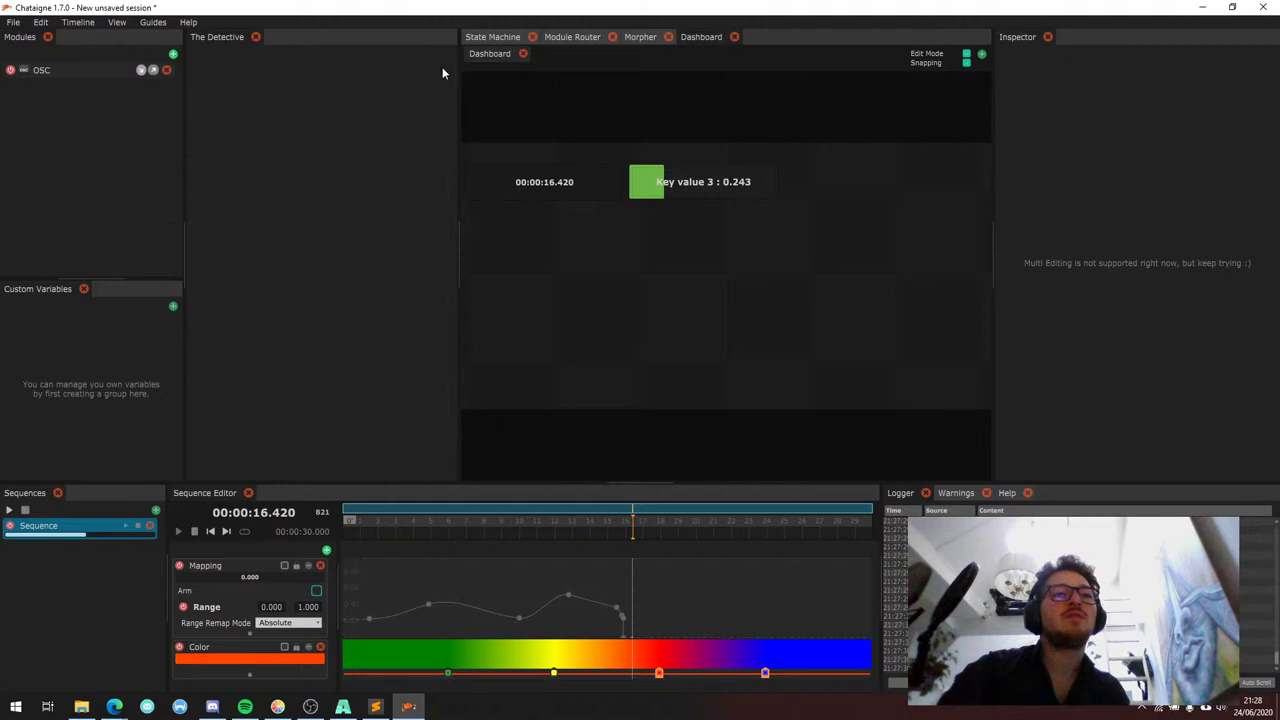
{"action": "left_click", "coordinate": [256, 37]}
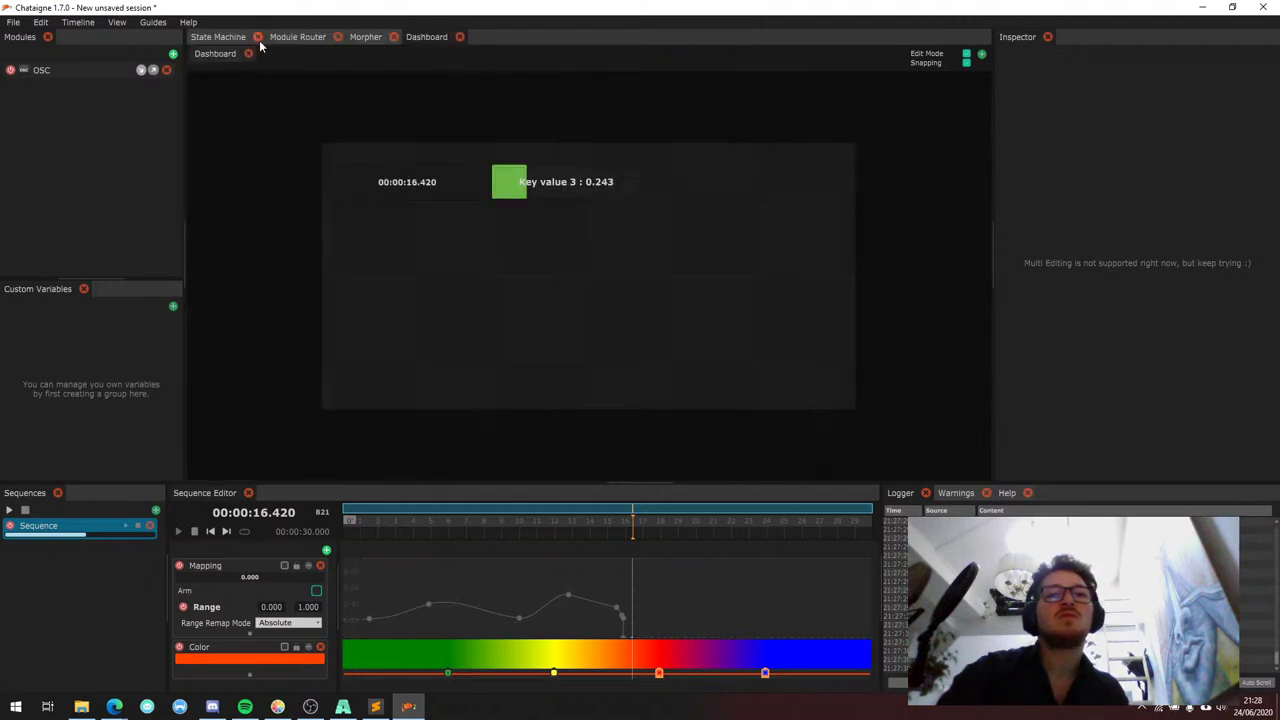
Switch from the dashboard to the Morpher and on to the Module Router.
{"action": "left_click", "coordinate": [365, 37]}
{"action": "left_click", "coordinate": [290, 38]}
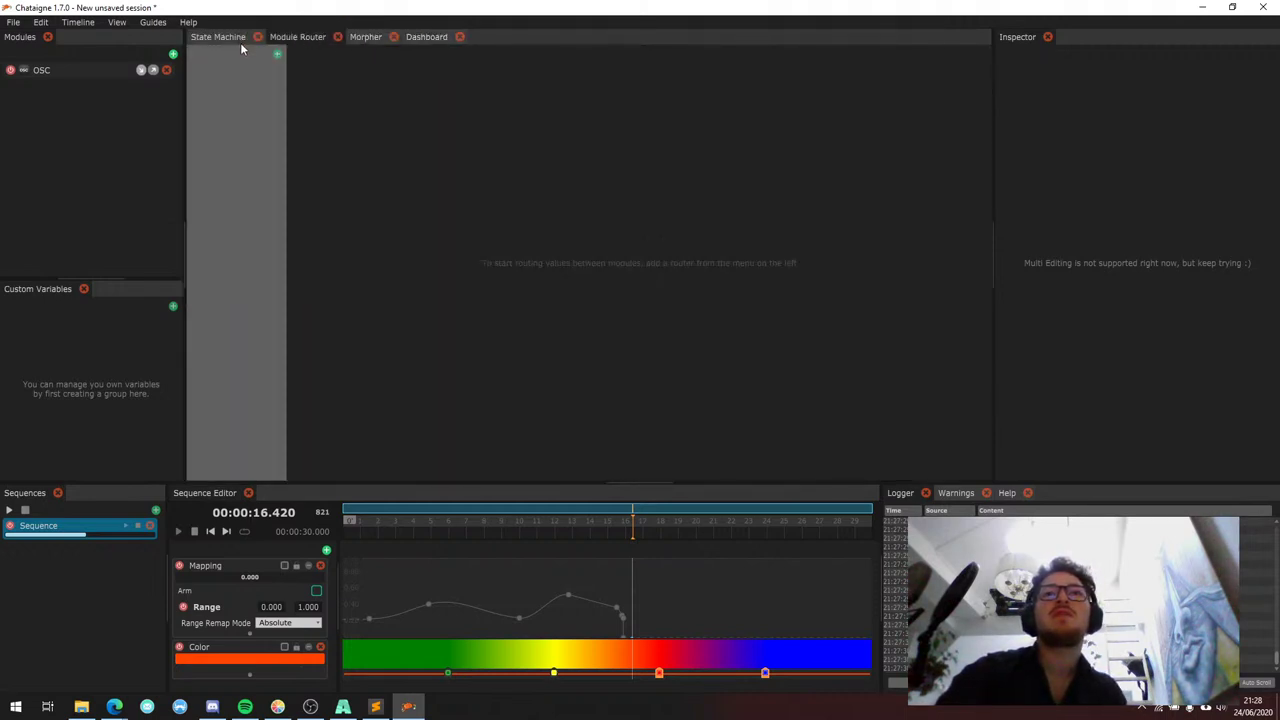